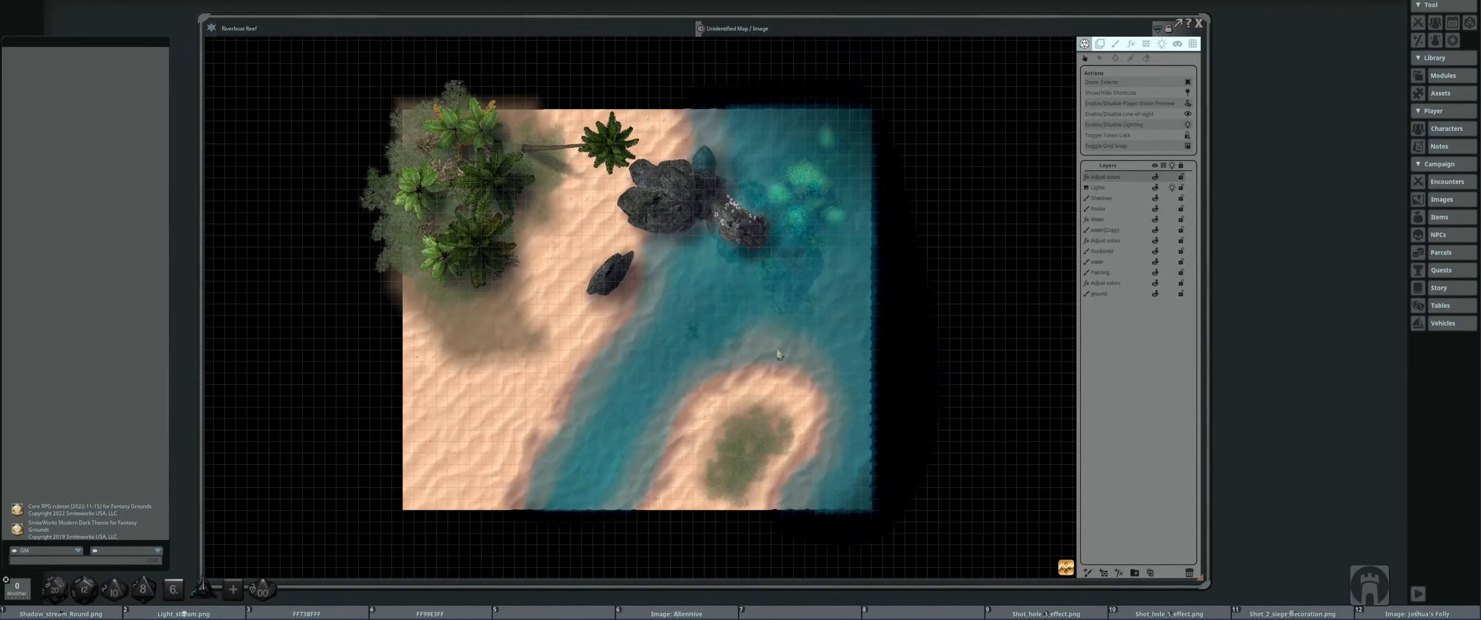
- Select the Painting layer and toggle its visibility to check what it contributes to the map
drag(740, 295, 694, 302)
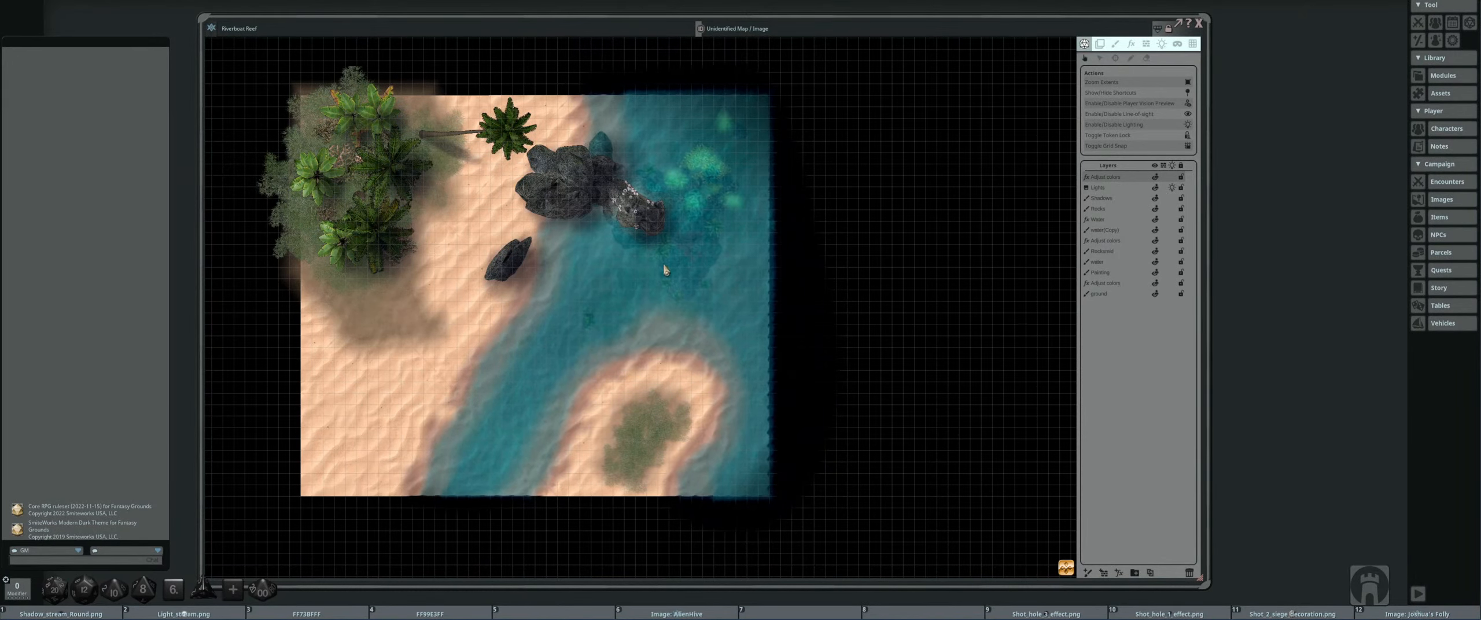
scroll(666, 270, up, 2)
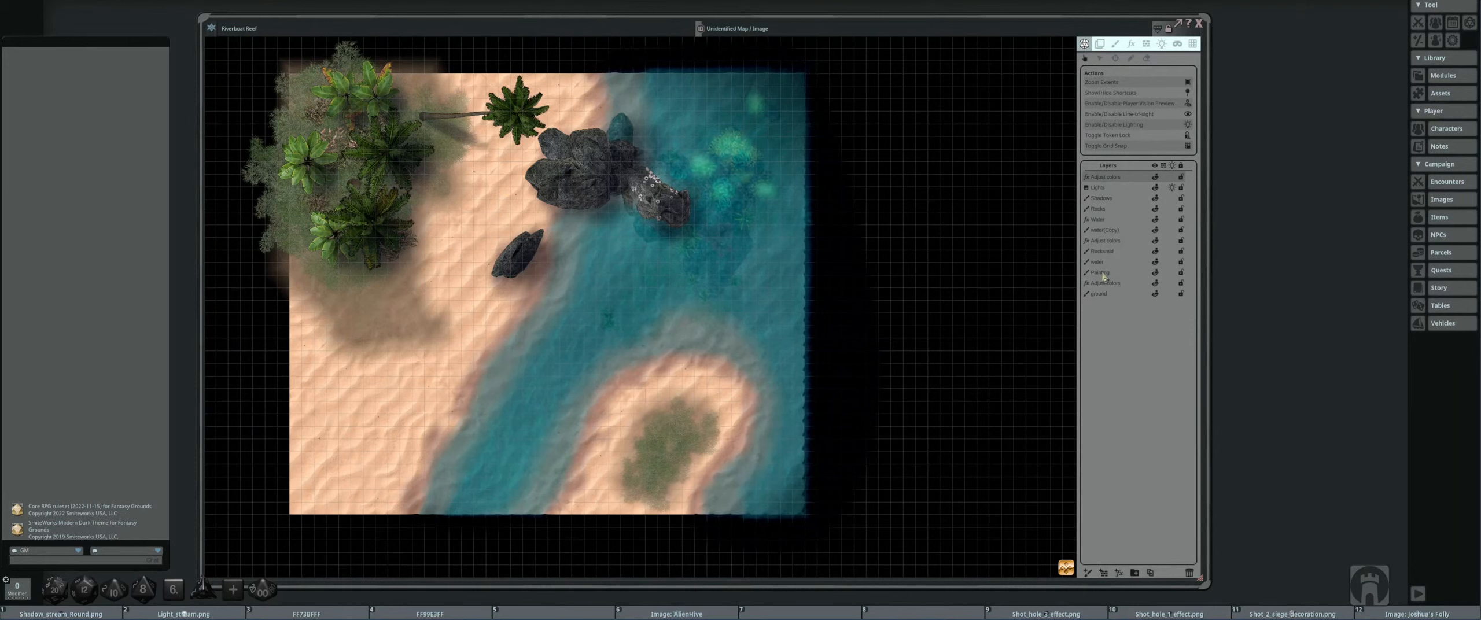
click(1137, 274)
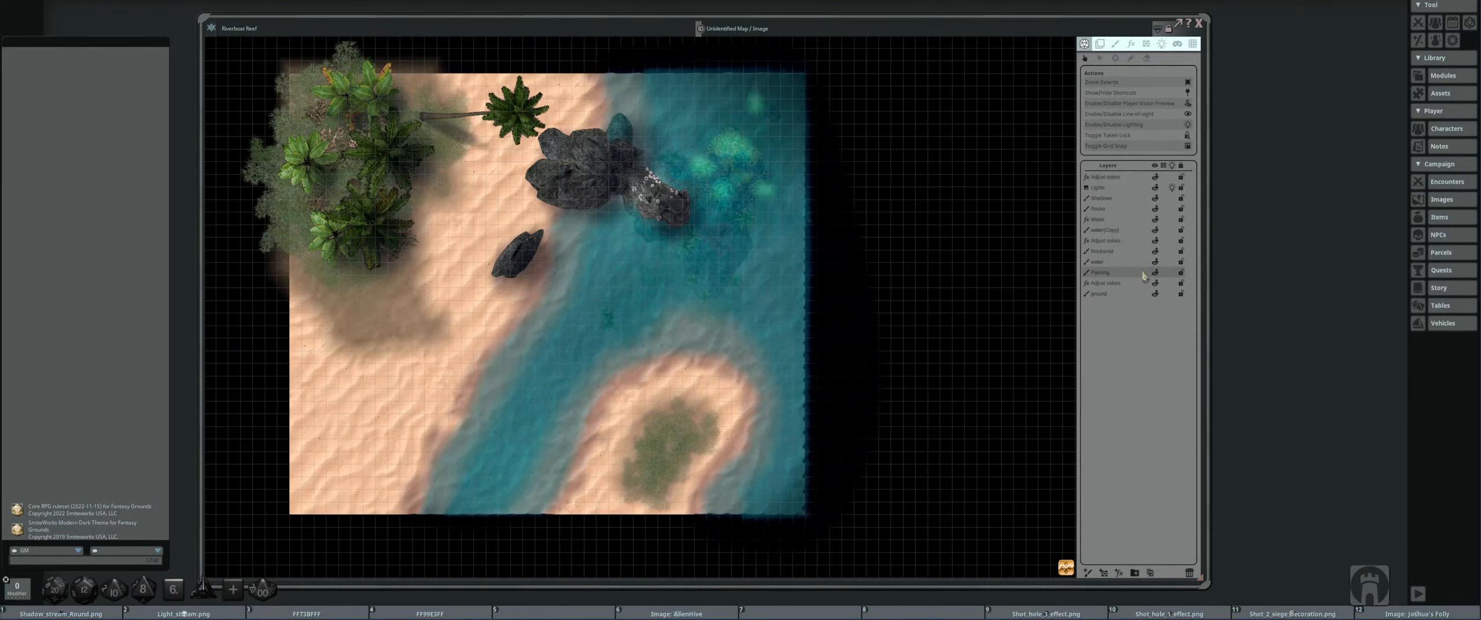
click(1155, 273)
click(1155, 273)
click(1155, 274)
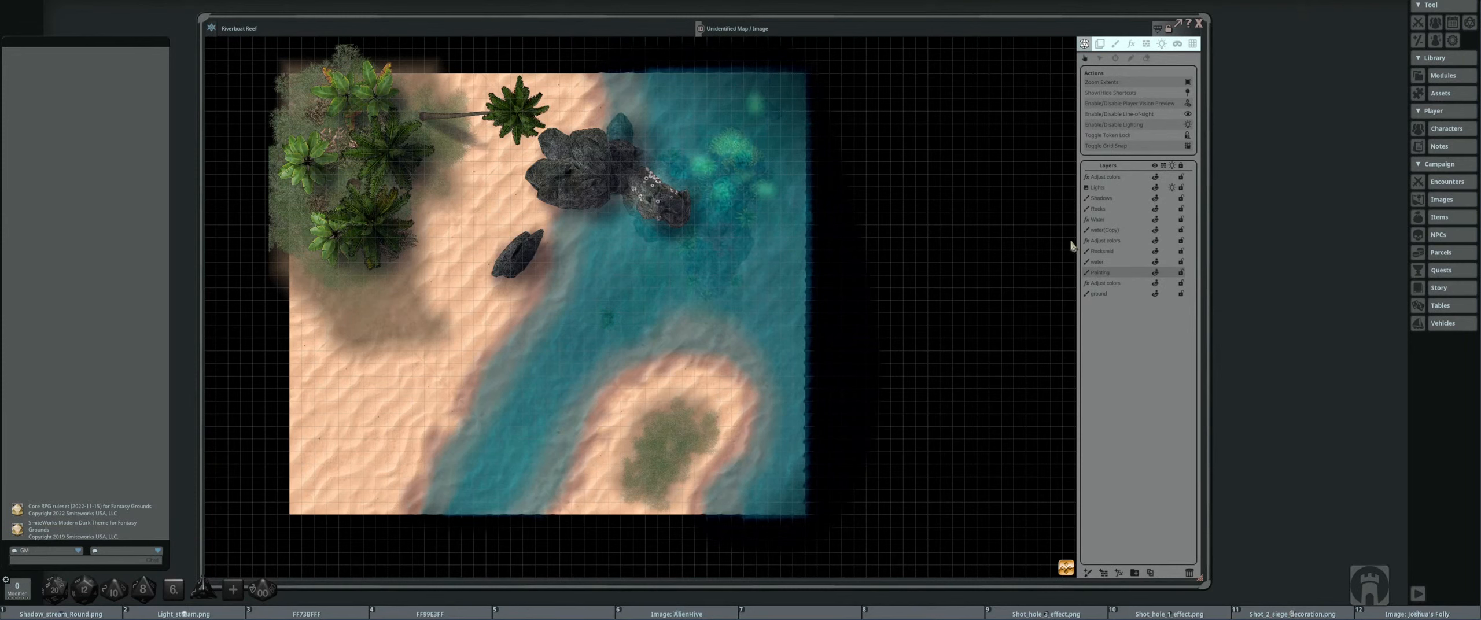
drag(683, 270, 727, 264)
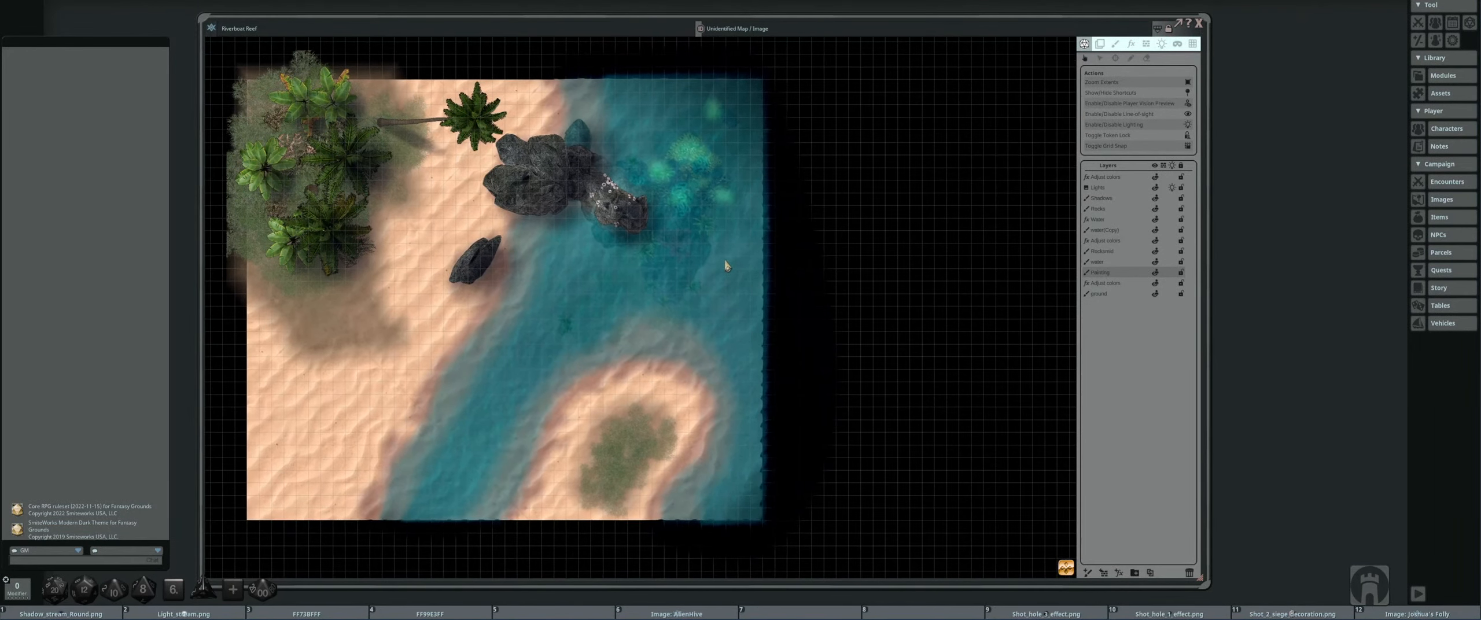
- Display the editable drawing points of the water layer and examine them along the shoreline and around the island
click(1115, 43)
drag(589, 306, 624, 309)
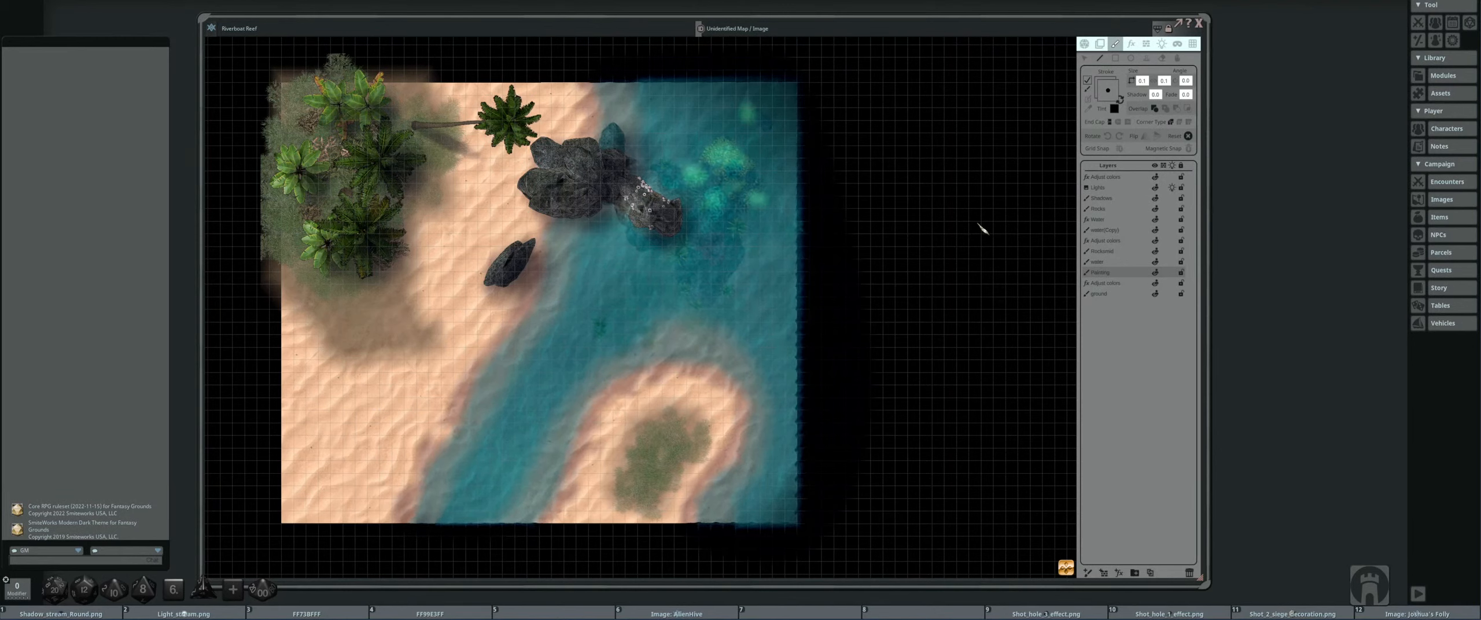
click(1126, 261)
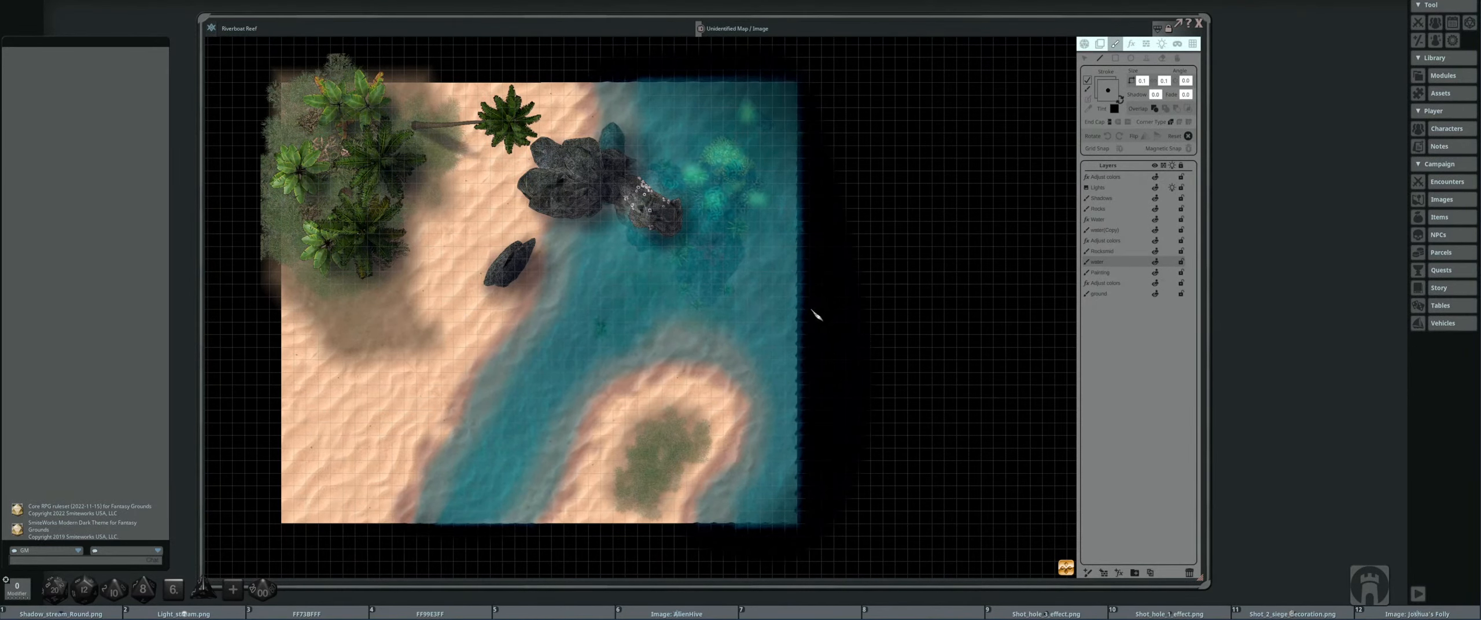
click(1087, 59)
scroll(817, 268, down, 2)
scroll(535, 284, up, 3)
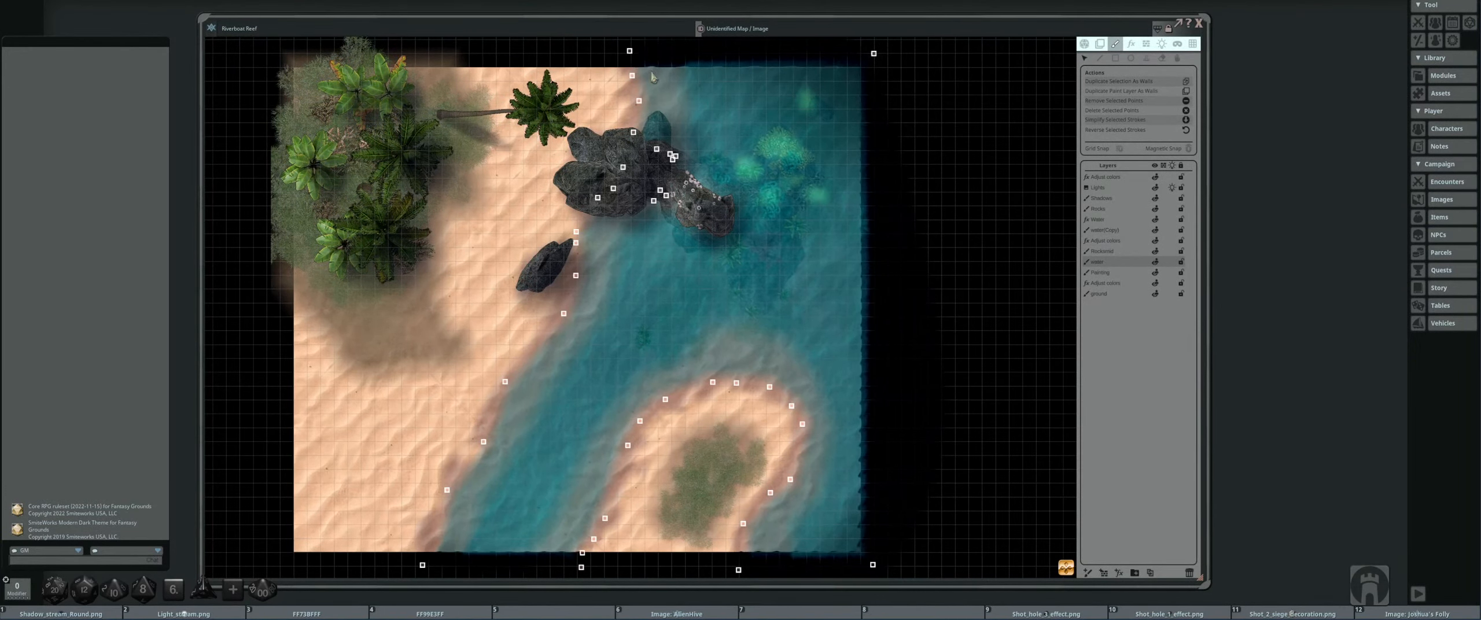
drag(653, 77, 617, 66)
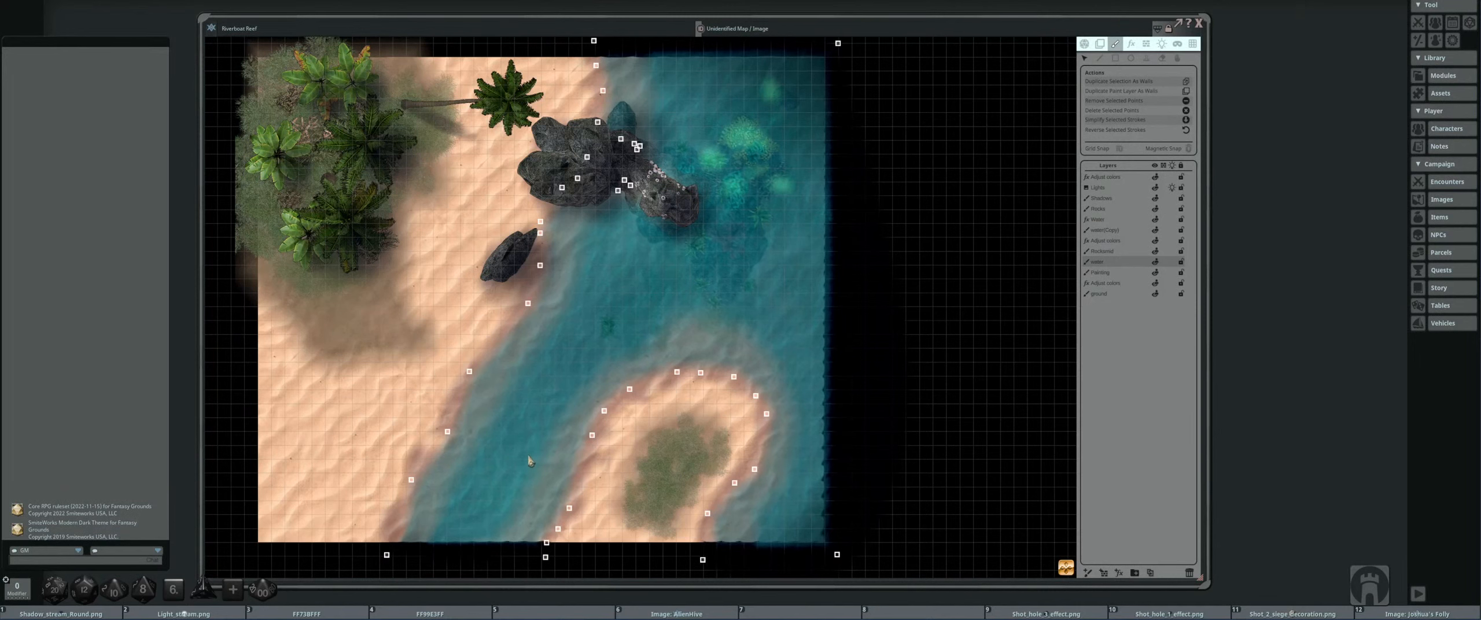
scroll(518, 421, down, 1)
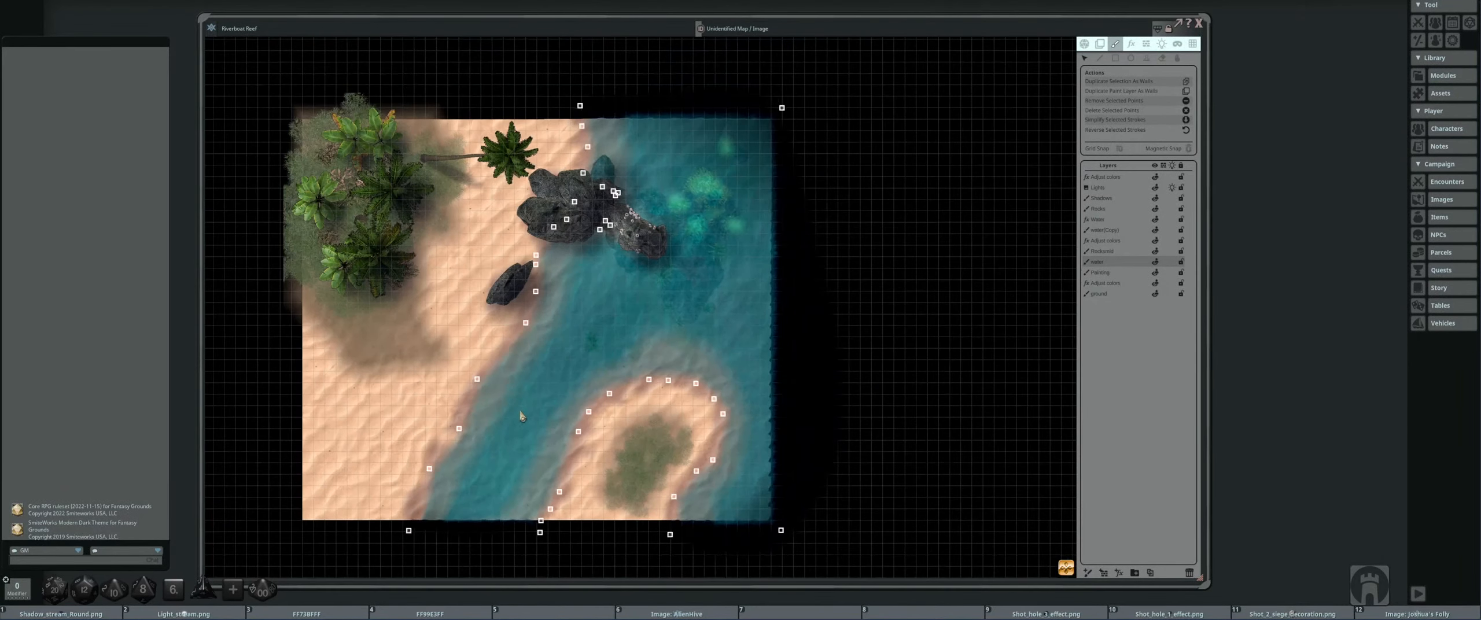
scroll(678, 315, up, 1)
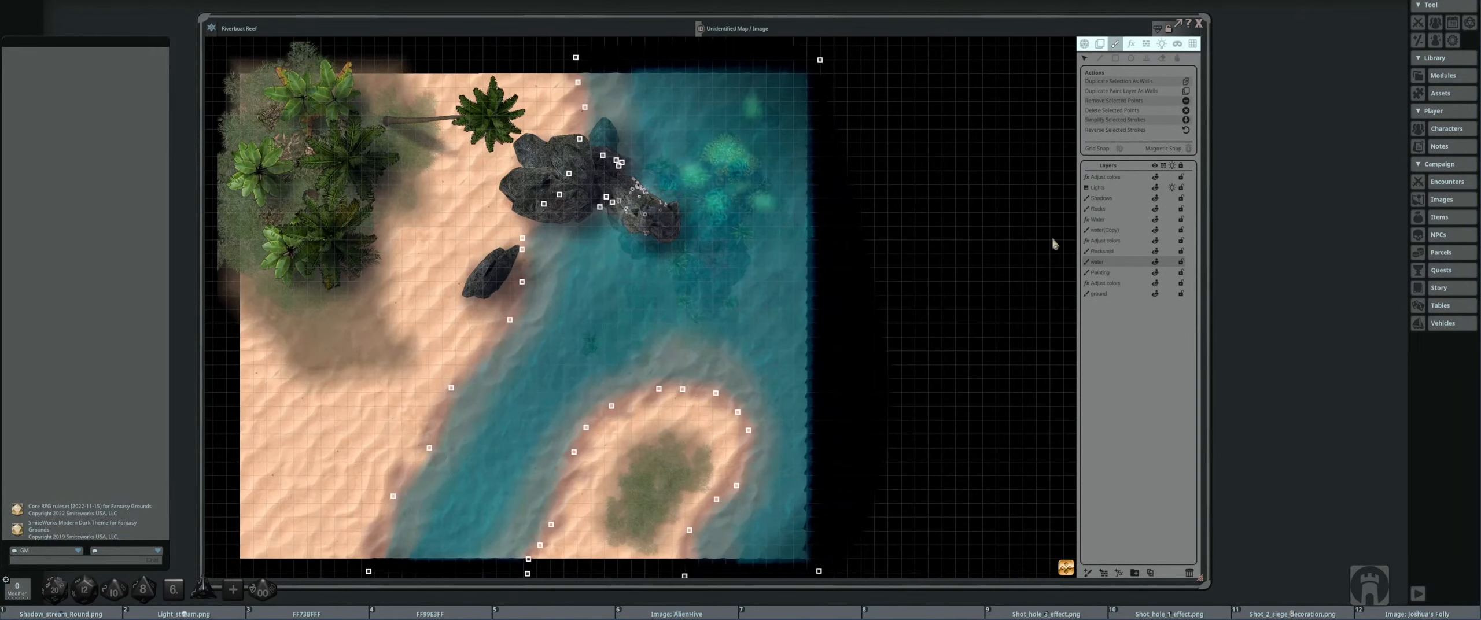
- Show the points of the water(copy) layer and toggle its visibility to compare the map with and without it
click(1136, 233)
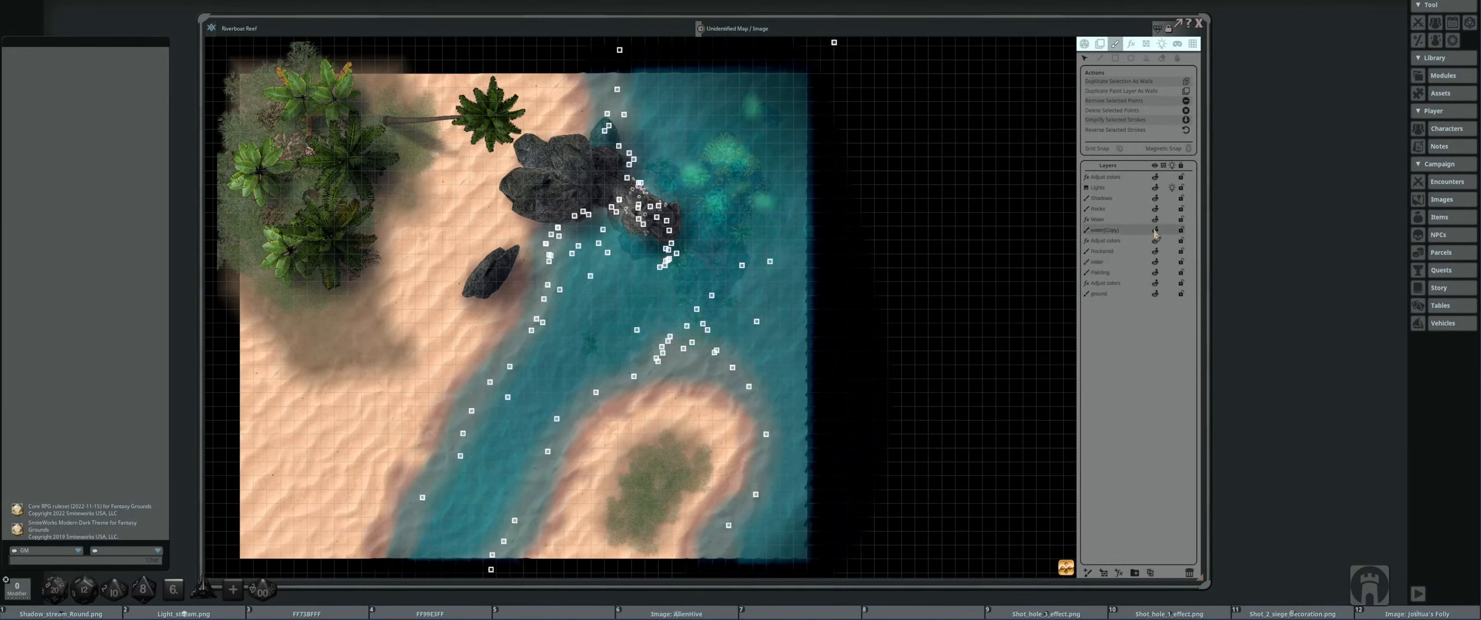
click(1156, 230)
scroll(700, 282, up, 1)
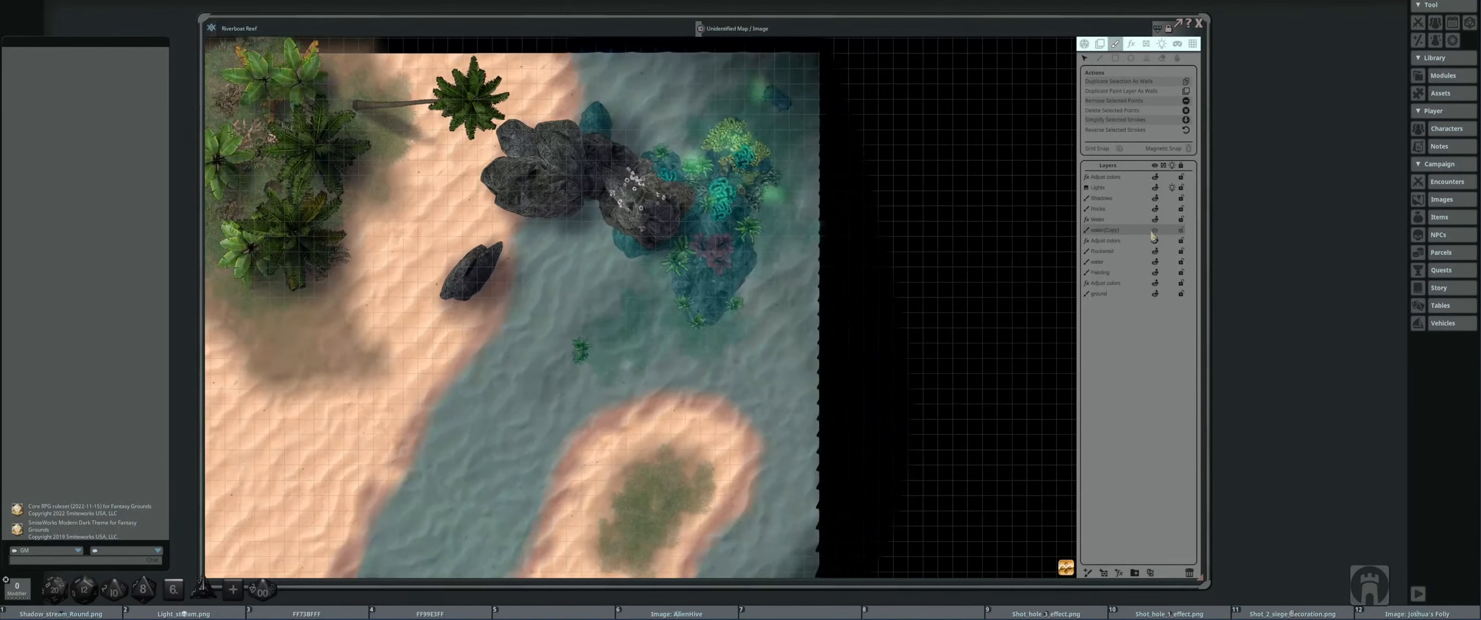
click(1155, 229)
scroll(671, 251, up, 1)
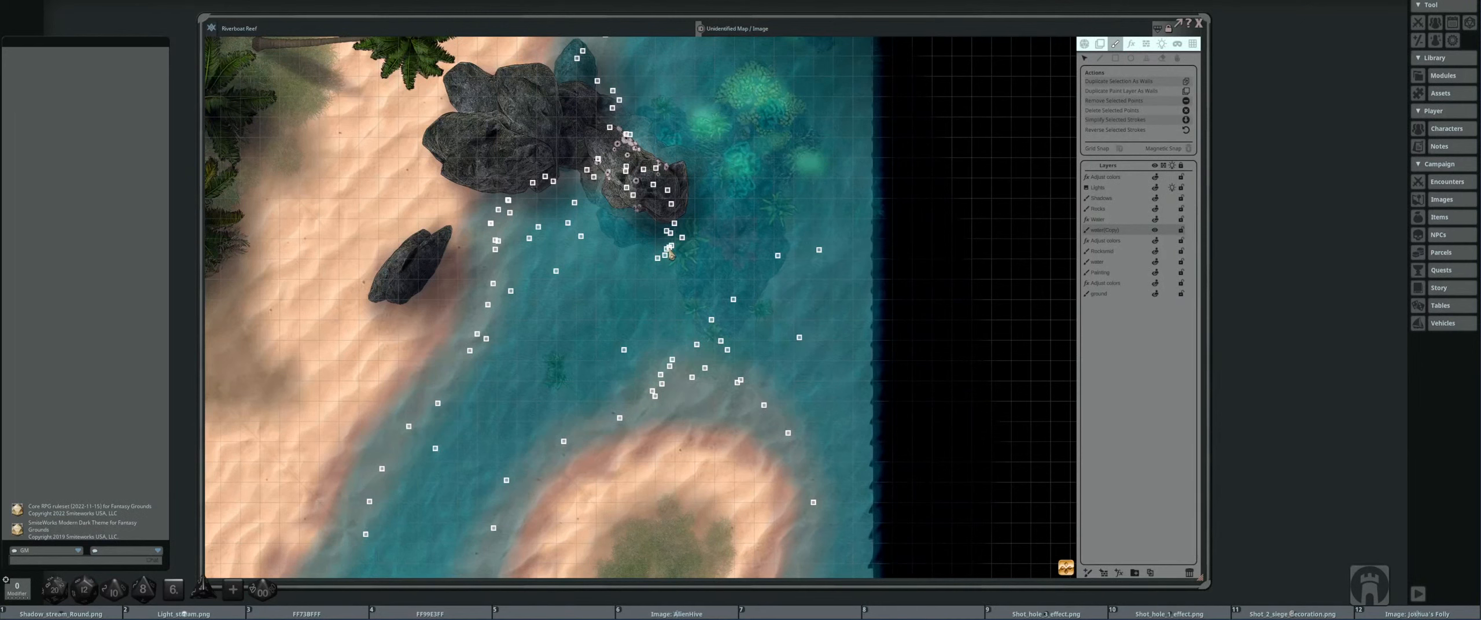
scroll(669, 252, down, 1)
drag(550, 352, 558, 350)
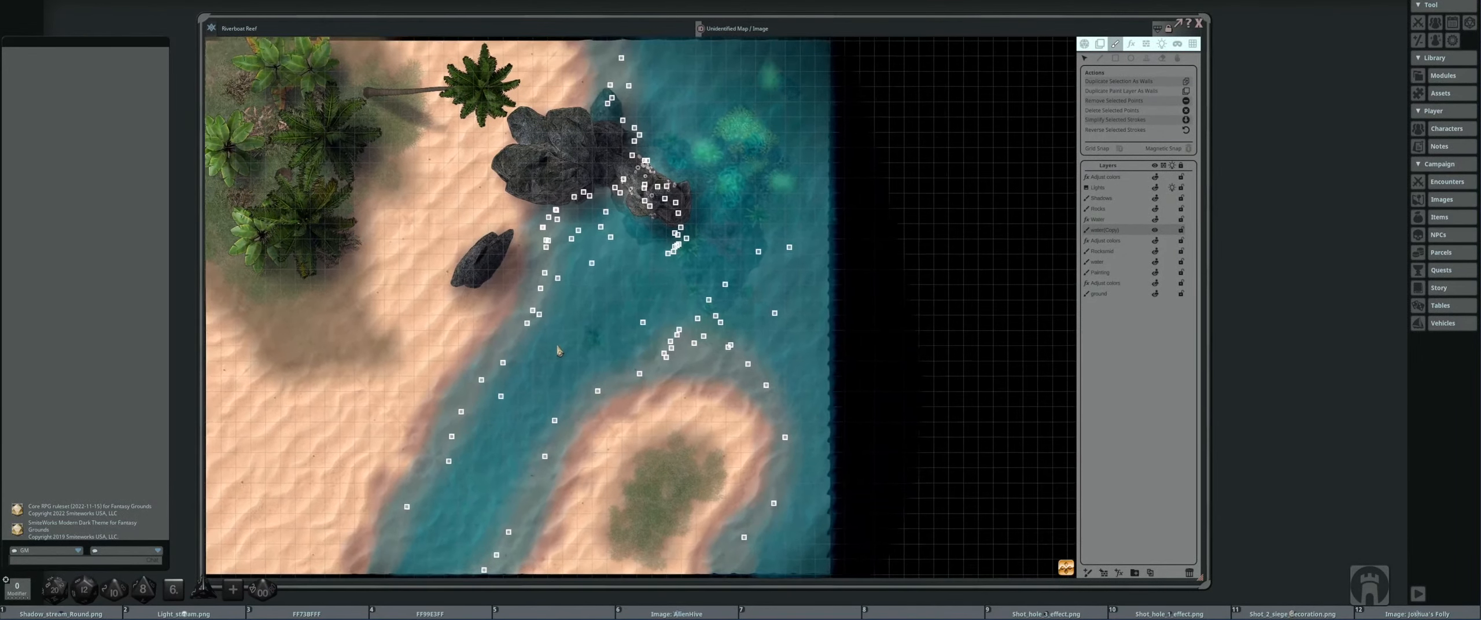
scroll(665, 237, up, 1)
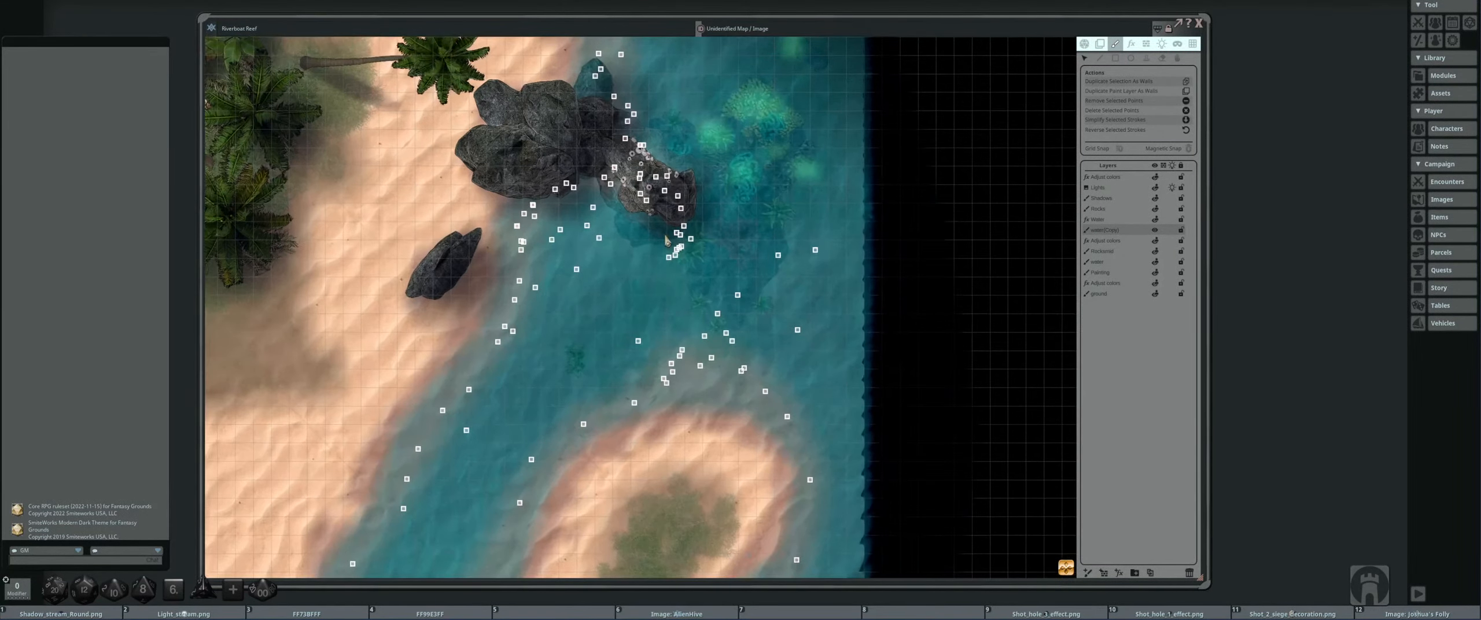
scroll(665, 237, down, 2)
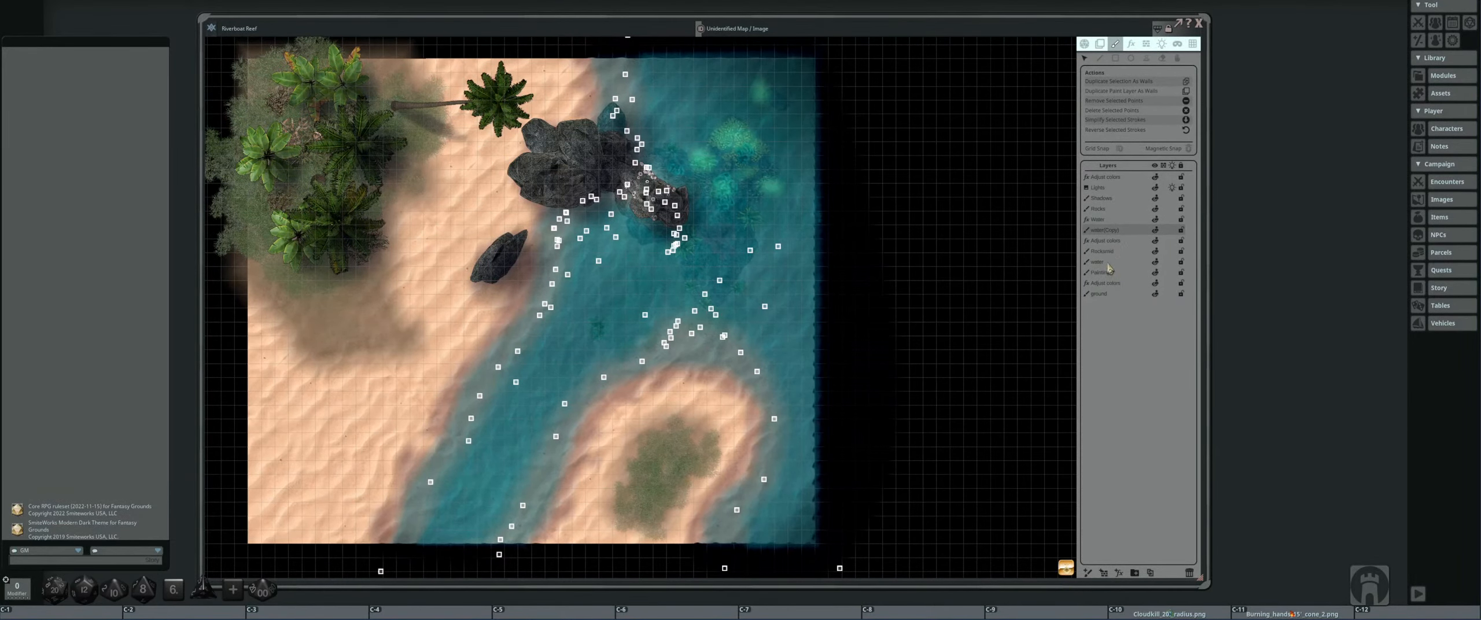
scroll(846, 231, down, 2)
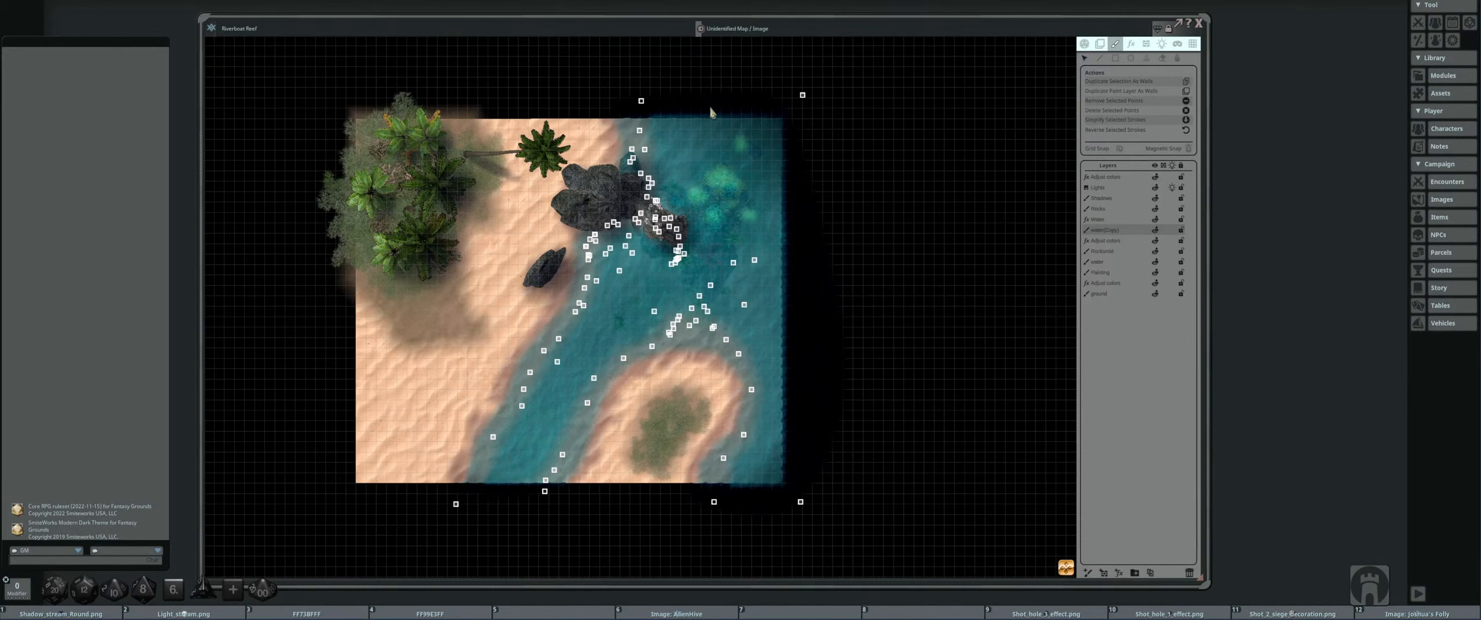
- Select both water layers together and move their east-edge points well beyond the map's eastern border
key(ctrl)
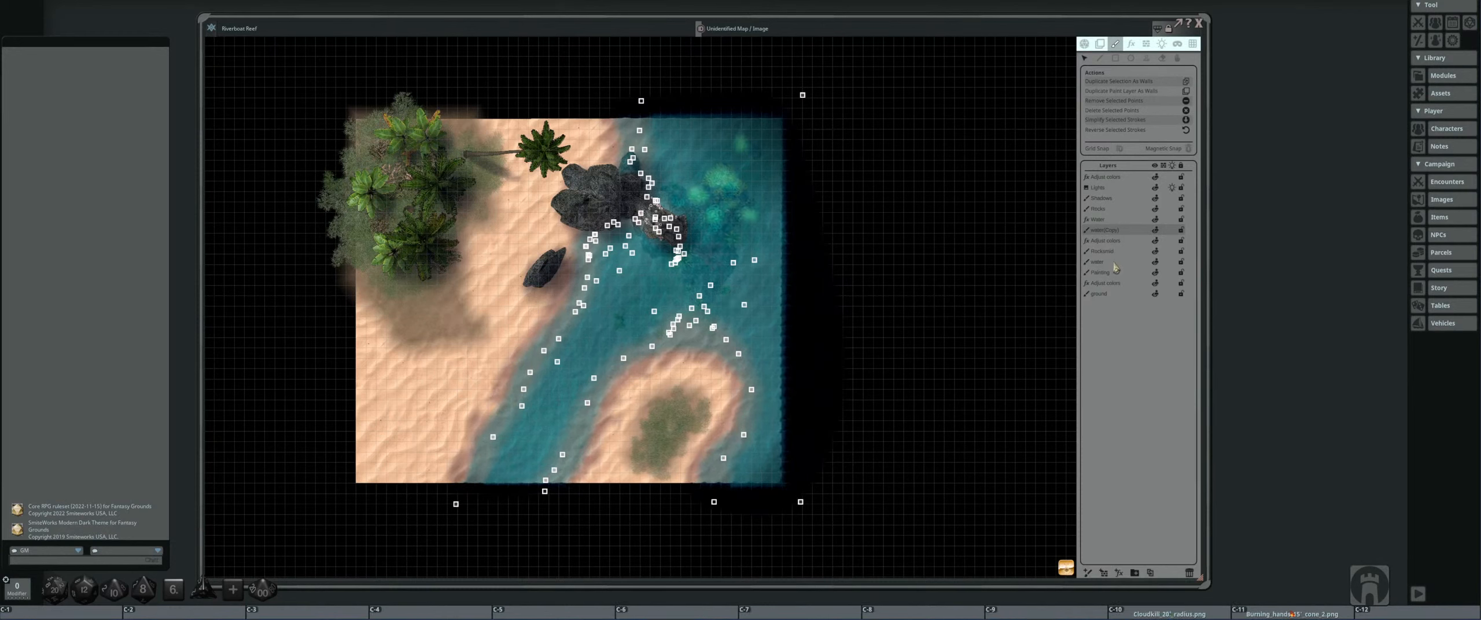
ctrl+click(1115, 264)
drag(792, 312, 727, 250)
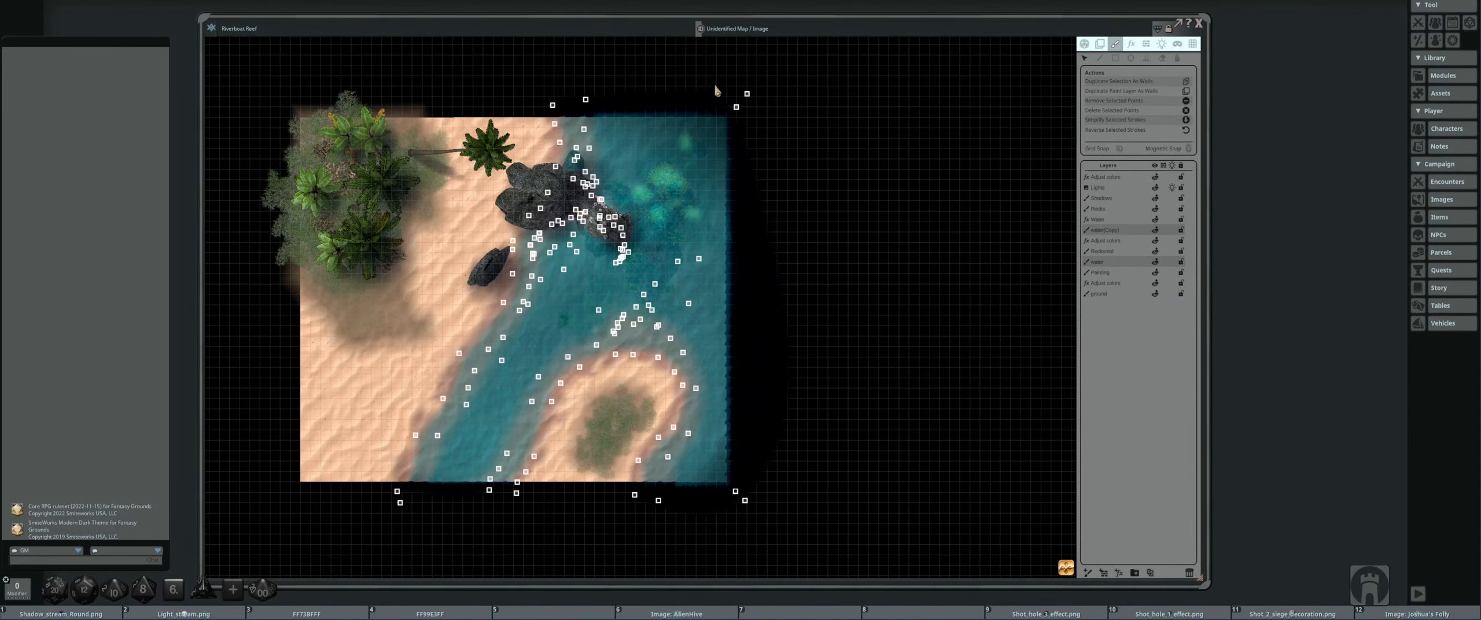
mouse_move(716, 87)
mouse_down()
mouse_move(736, 228)
mouse_move(806, 462)
mouse_move(801, 521)
mouse_up()
key(shift)
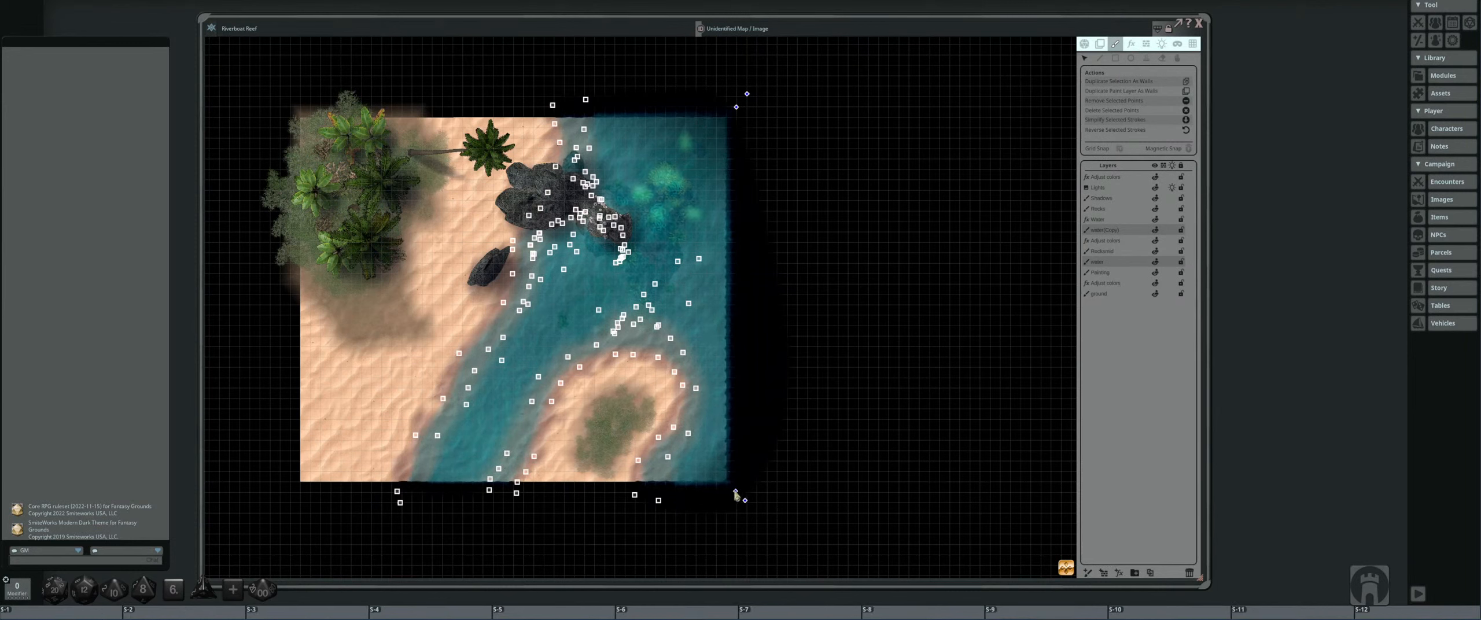
drag(735, 493, 884, 495)
key(ctrl)
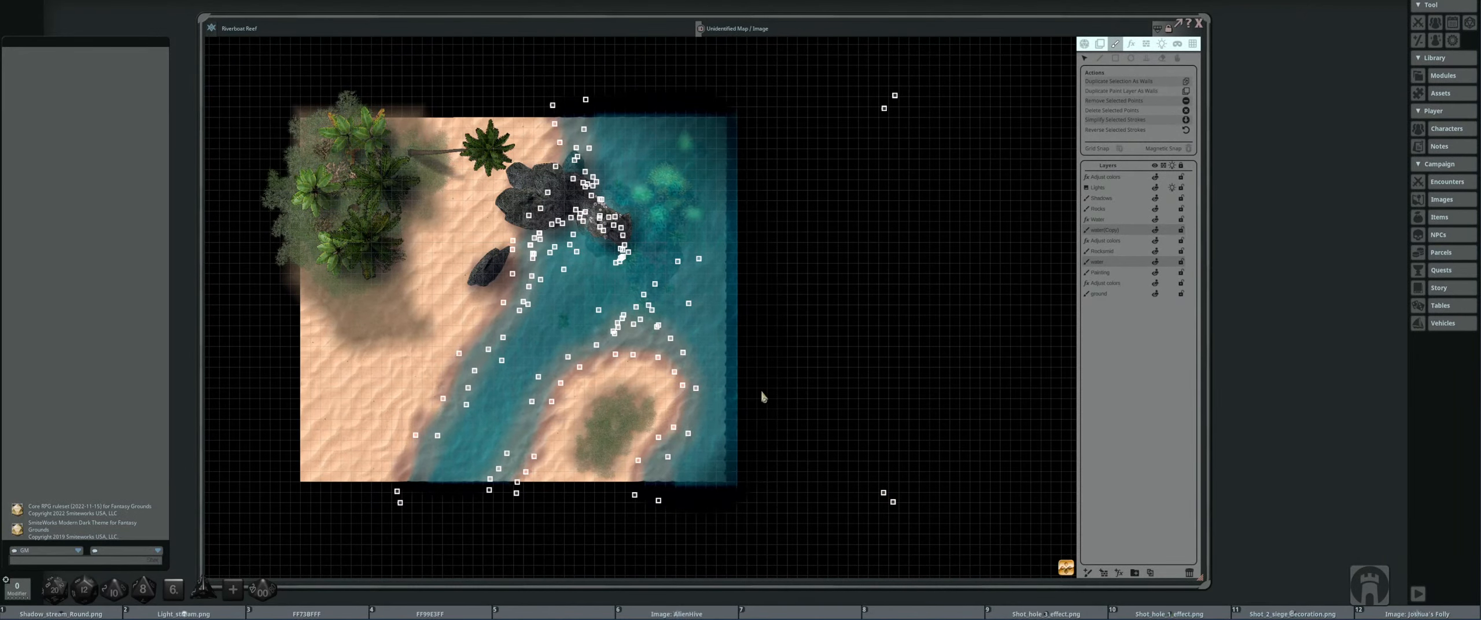
drag(765, 396, 784, 400)
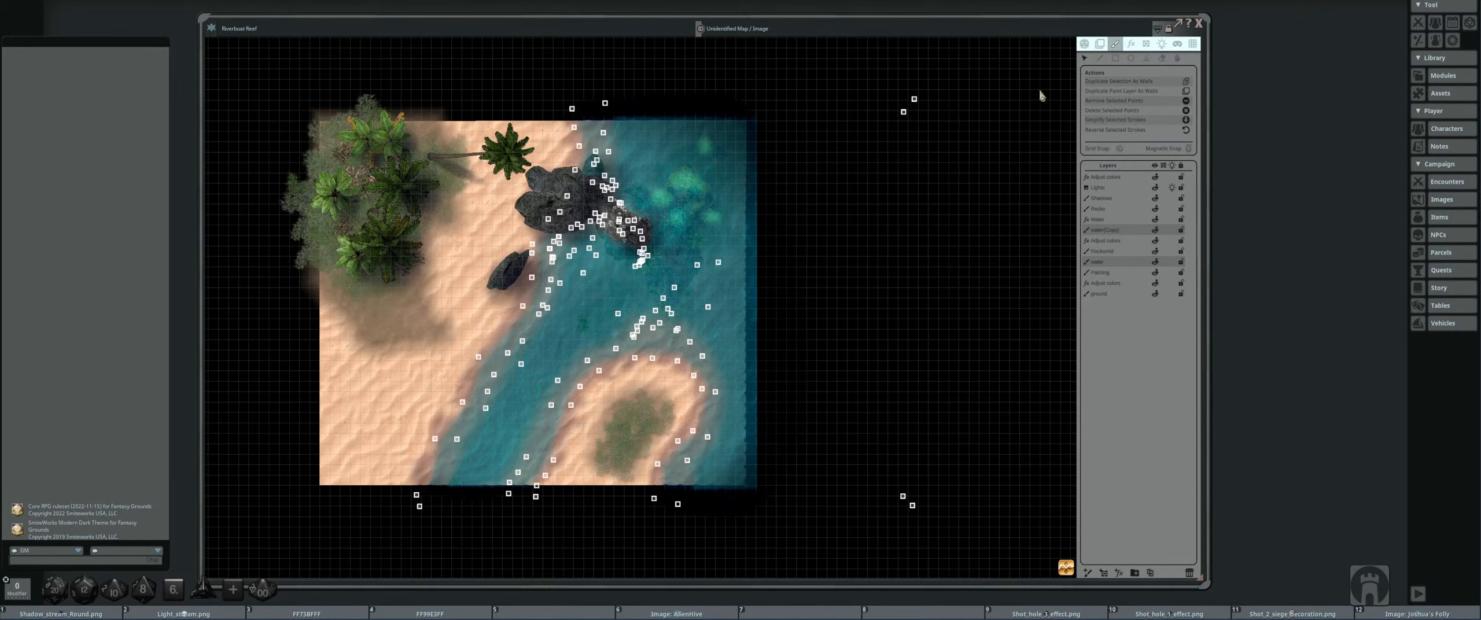
- Toggle the map lighting off and on again and inspect the extended water area
click(1085, 45)
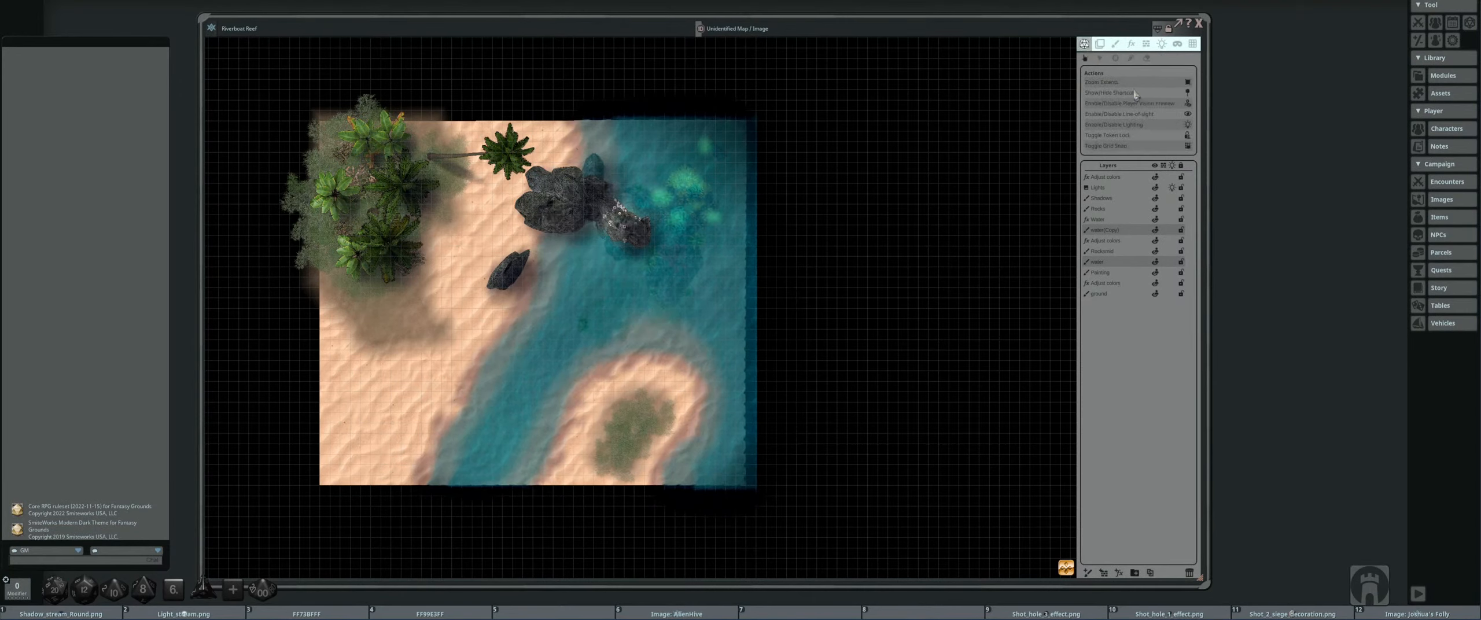
click(1190, 125)
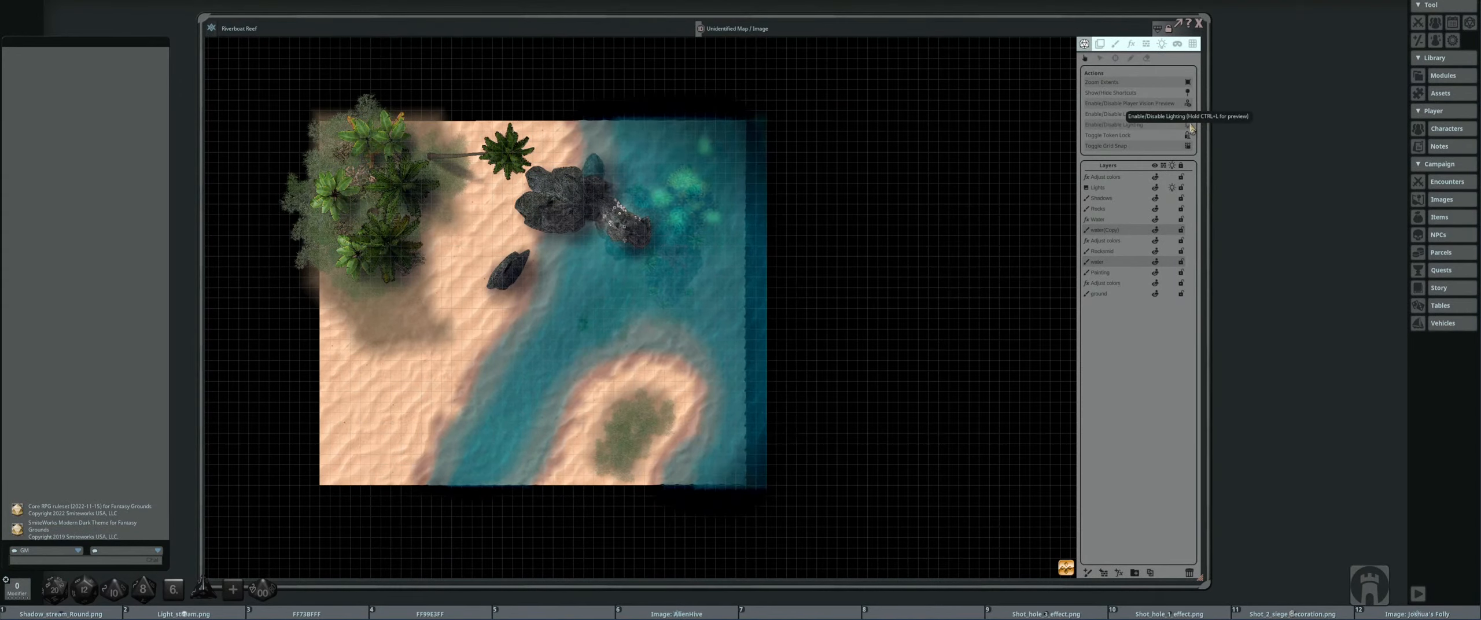
click(1188, 126)
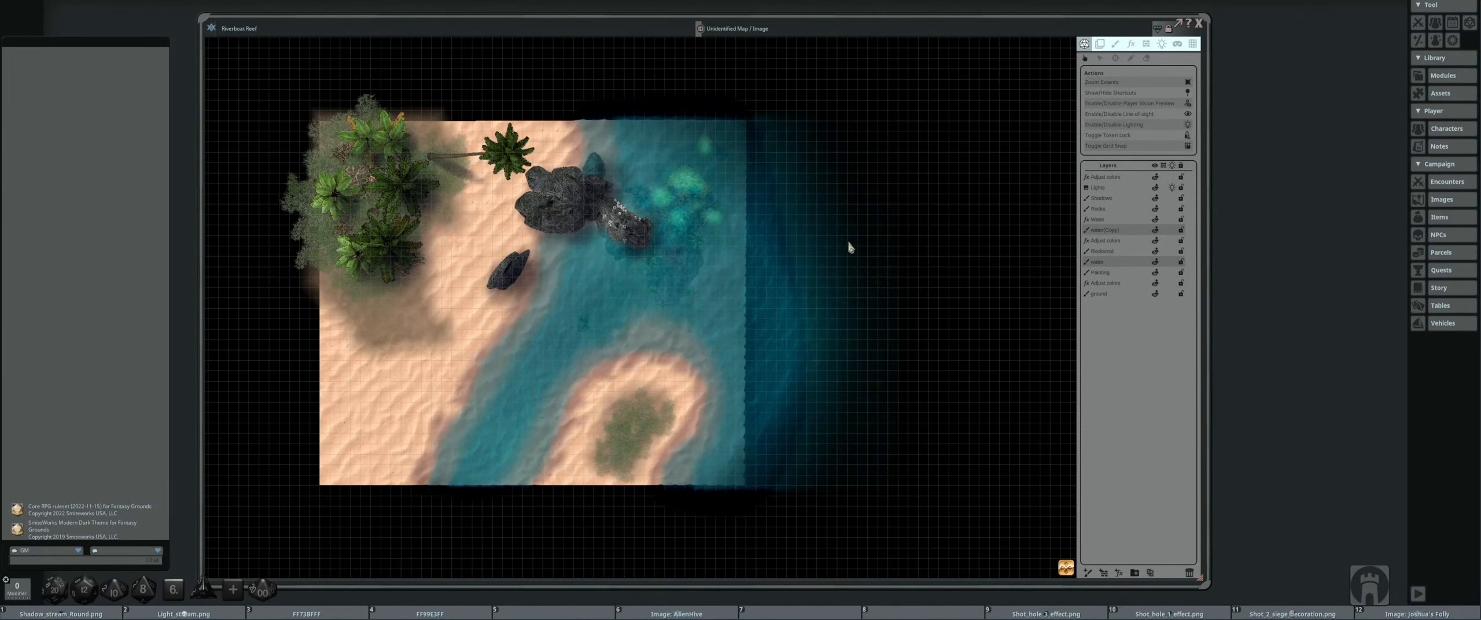
drag(818, 240, 843, 256)
scroll(719, 236, up, 3)
scroll(781, 238, down, 3)
scroll(874, 267, up, 2)
- Extend the ground layer eastward under the new water by moving its two east corner points
click(1099, 295)
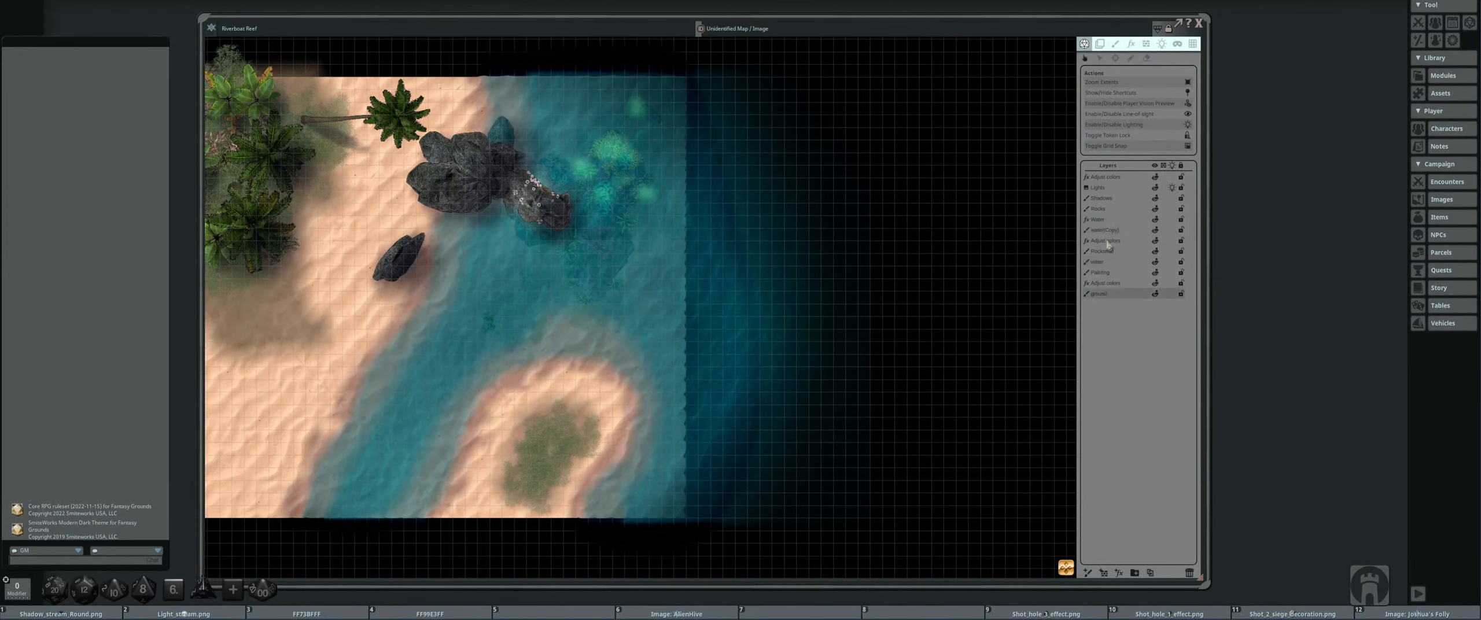
click(1116, 45)
scroll(866, 277, down, 2)
drag(866, 277, 717, 277)
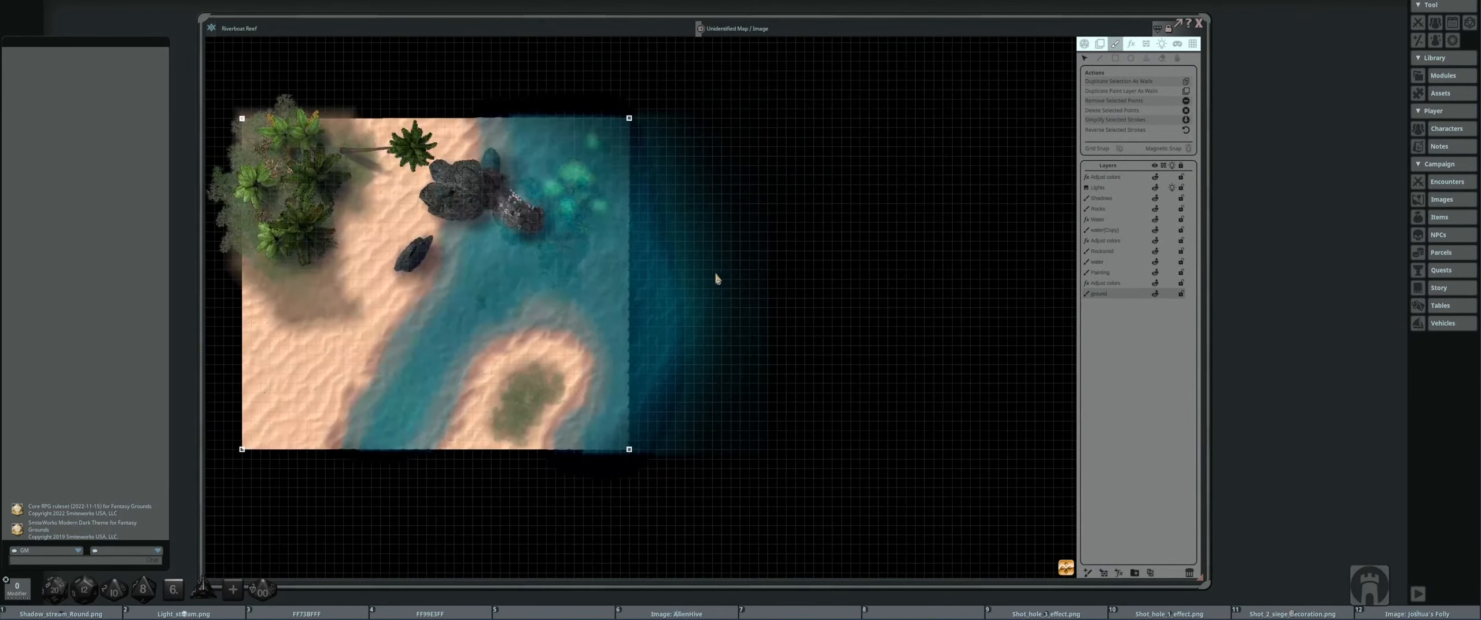
drag(610, 107, 699, 486)
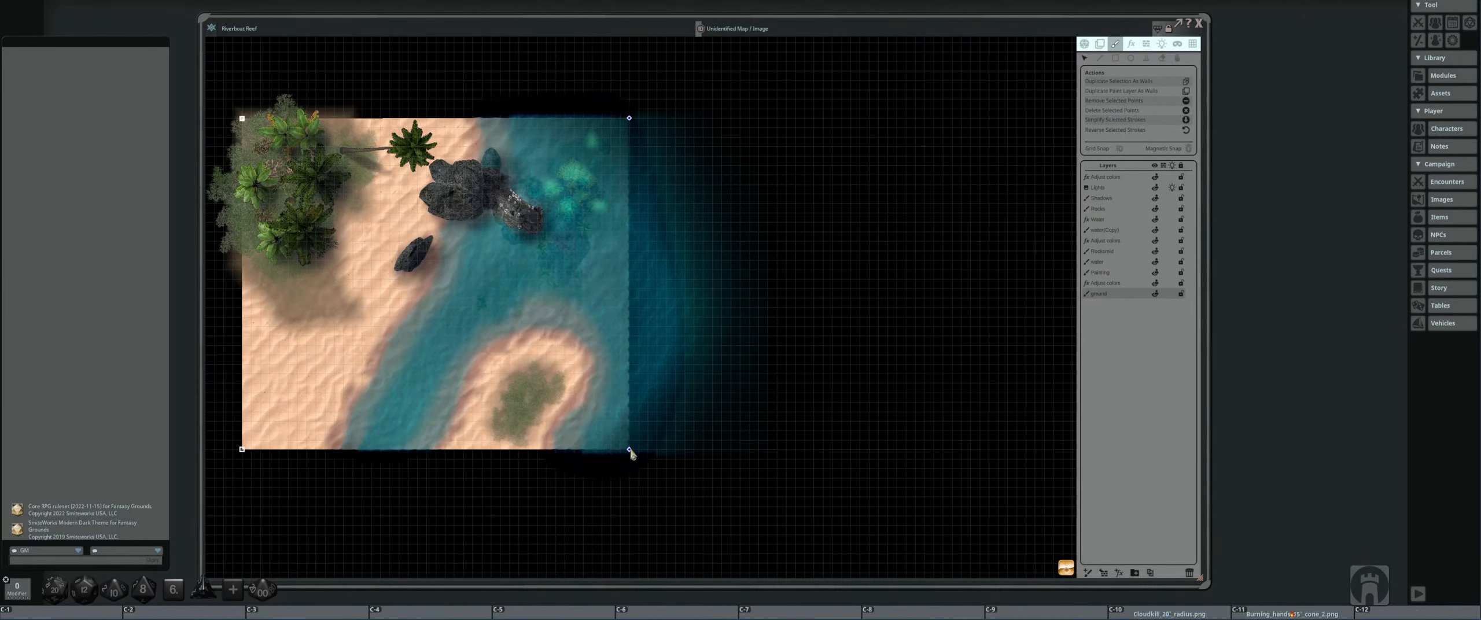
drag(629, 449, 768, 452)
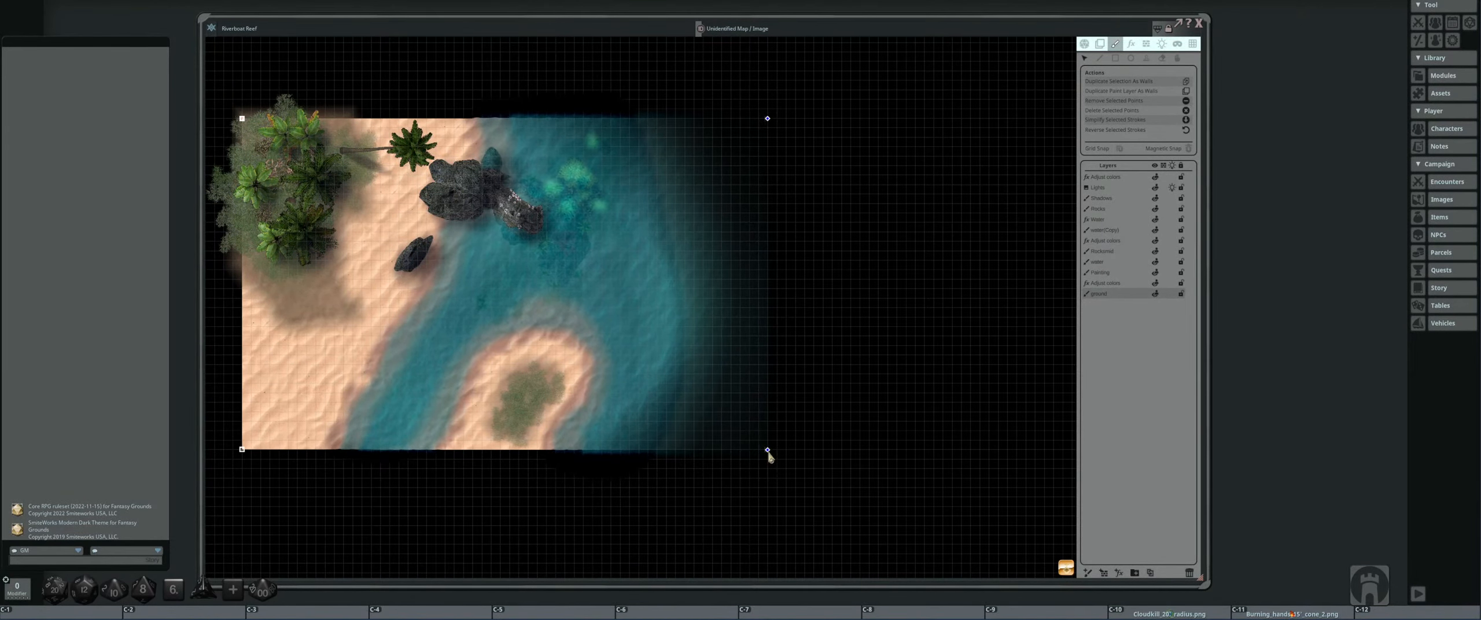
drag(707, 368, 729, 368)
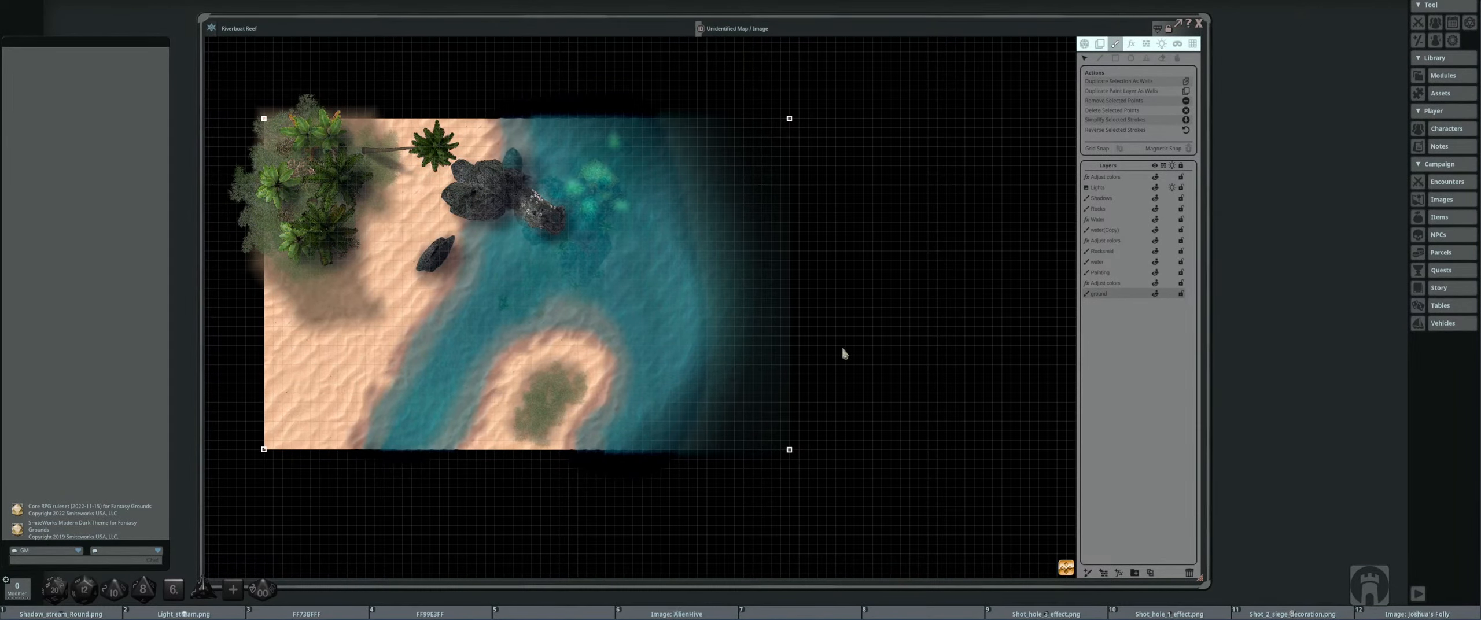
- Select the Lights layer and move the light over the open water southeast toward the extended east side
click(1101, 188)
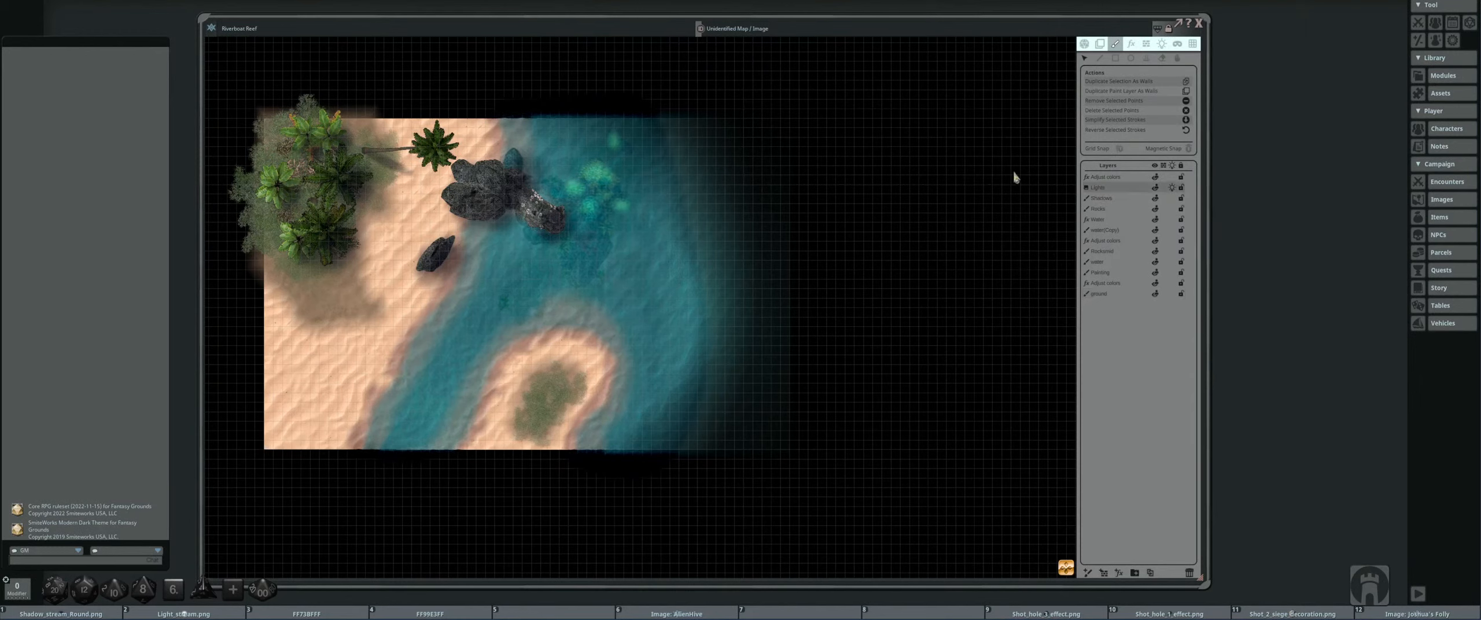
click(1162, 44)
drag(629, 324, 689, 298)
scroll(689, 299, up, 3)
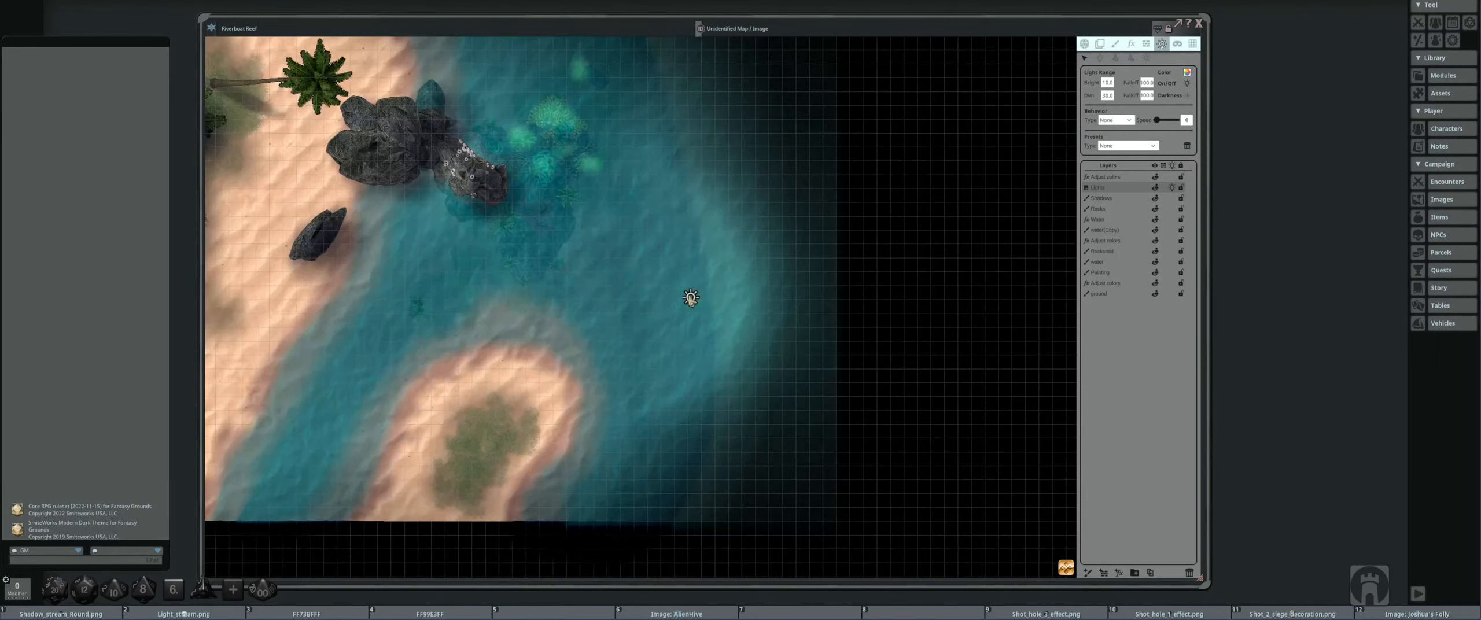
scroll(690, 298, down, 2)
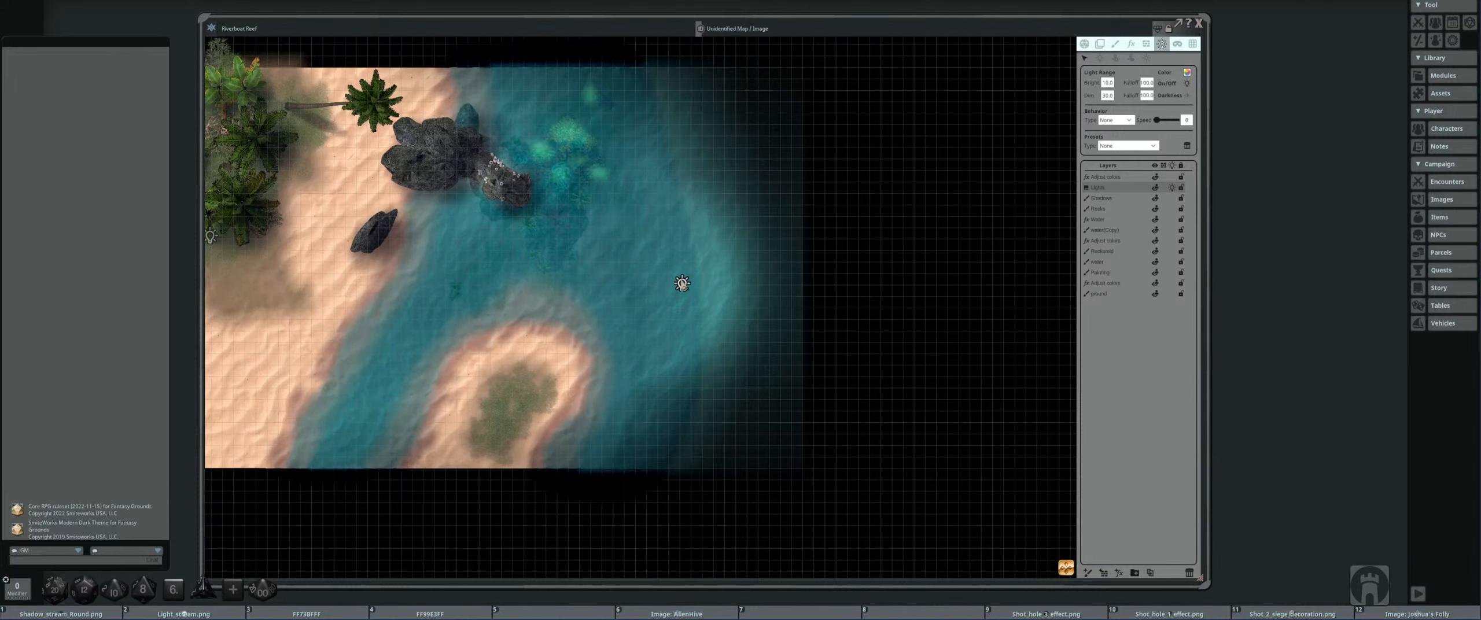
drag(682, 283, 711, 336)
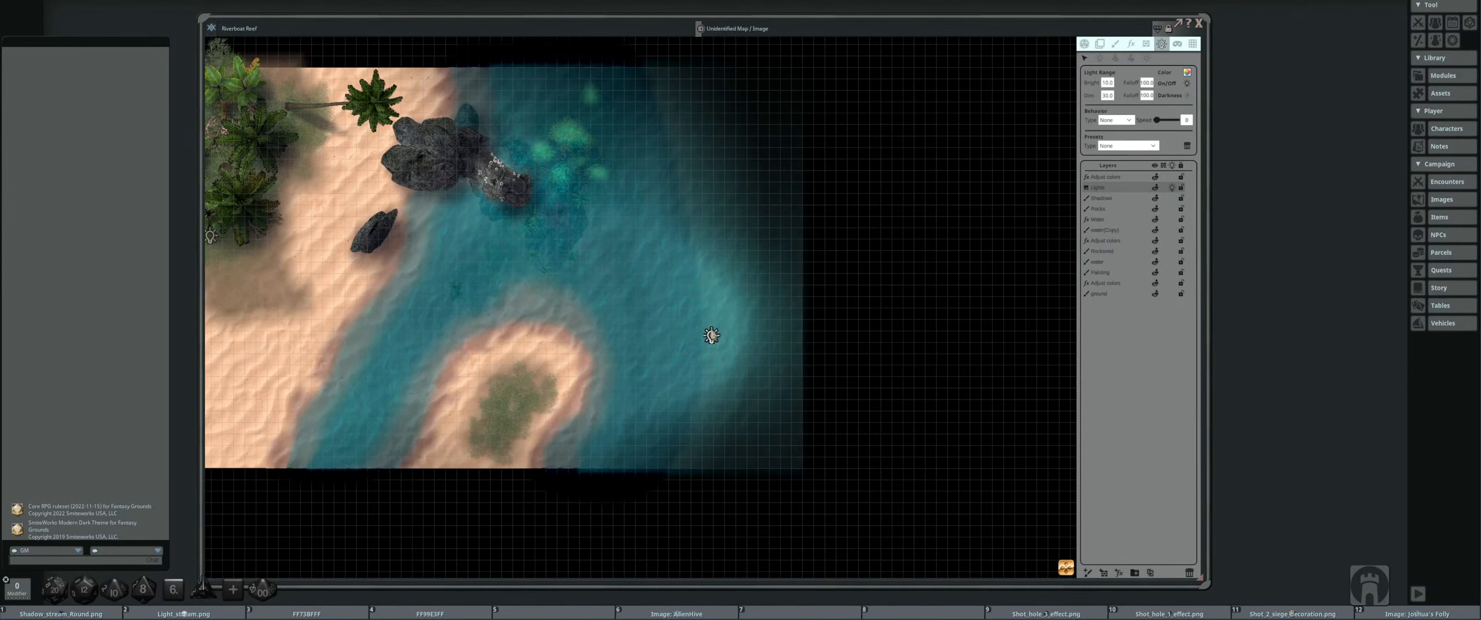
- Nudge the light over the eastern water slightly south and set its dim range to 40
scroll(711, 336, down, 3)
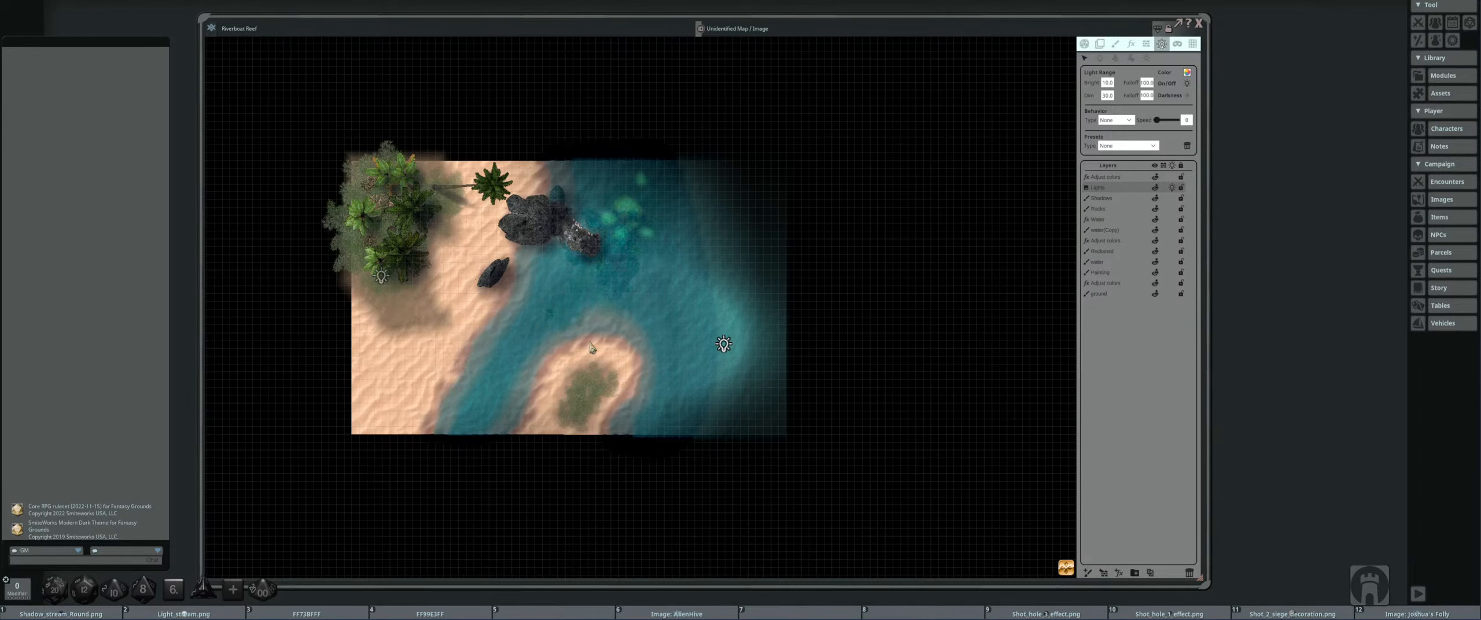
scroll(664, 251, down, 3)
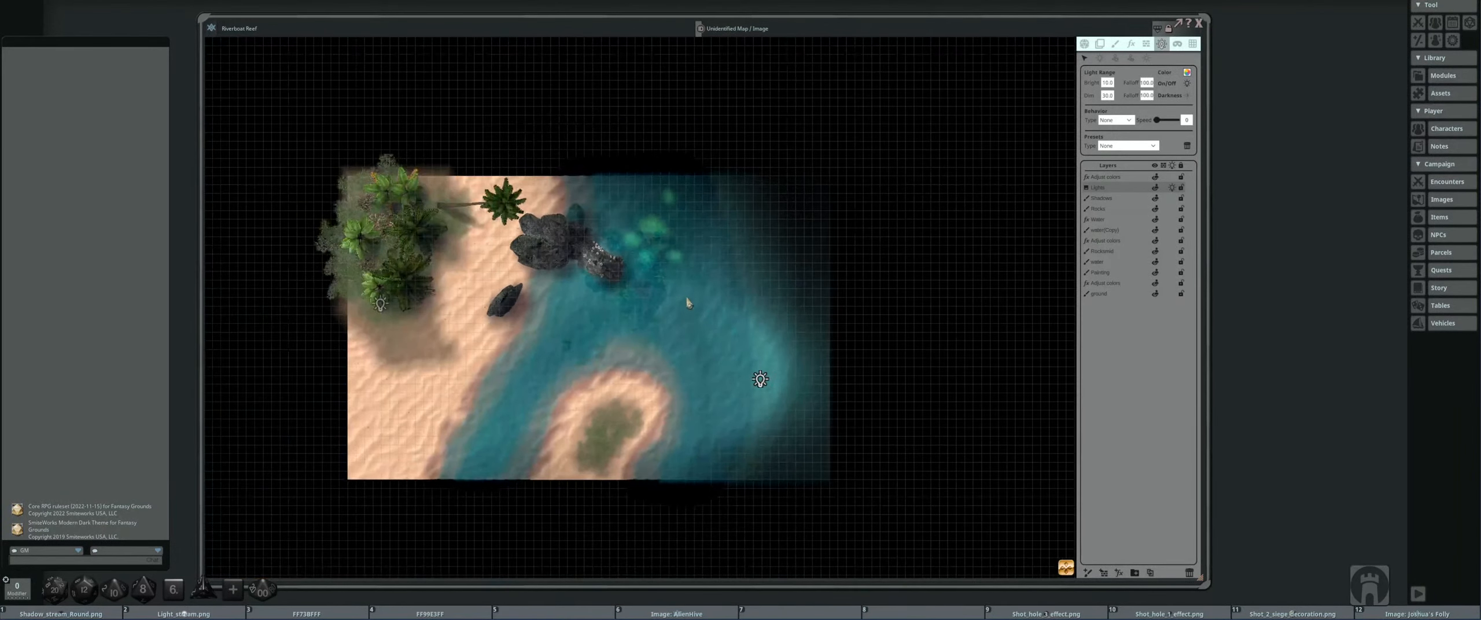
scroll(668, 266, up, 1)
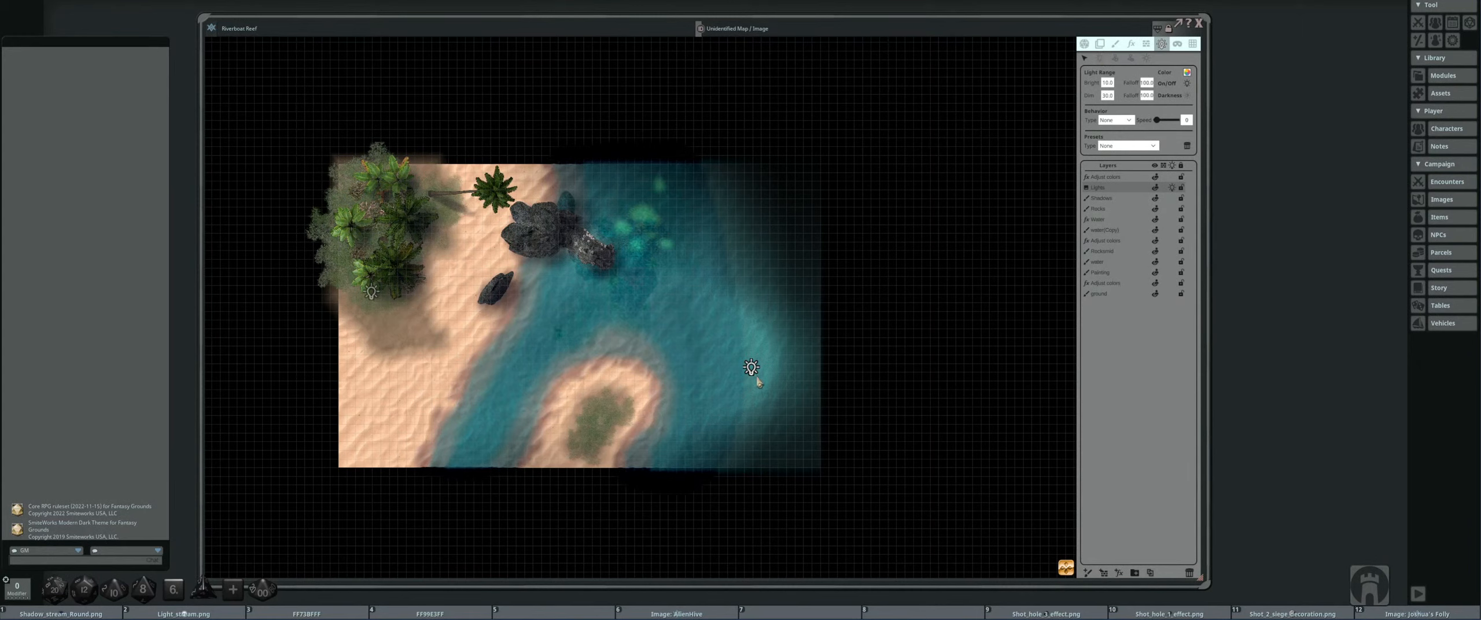
drag(755, 375, 755, 385)
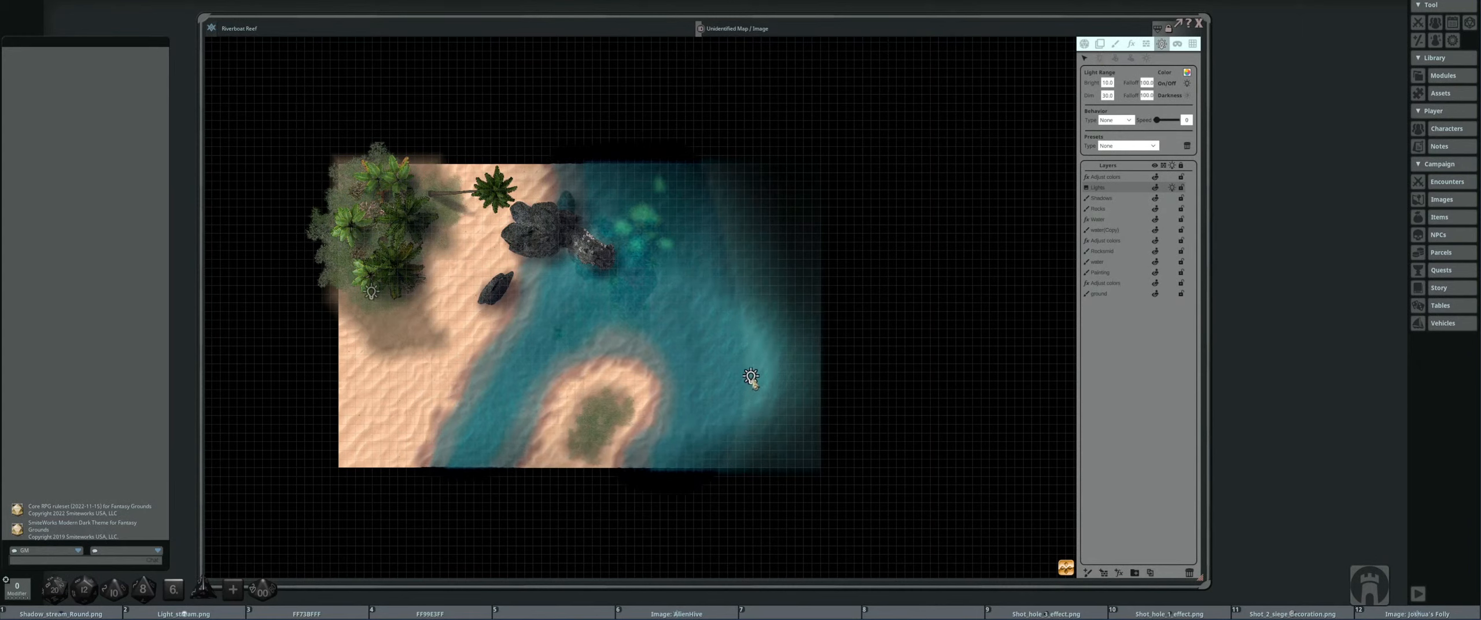
click(1108, 94)
text(40)
key(Return)
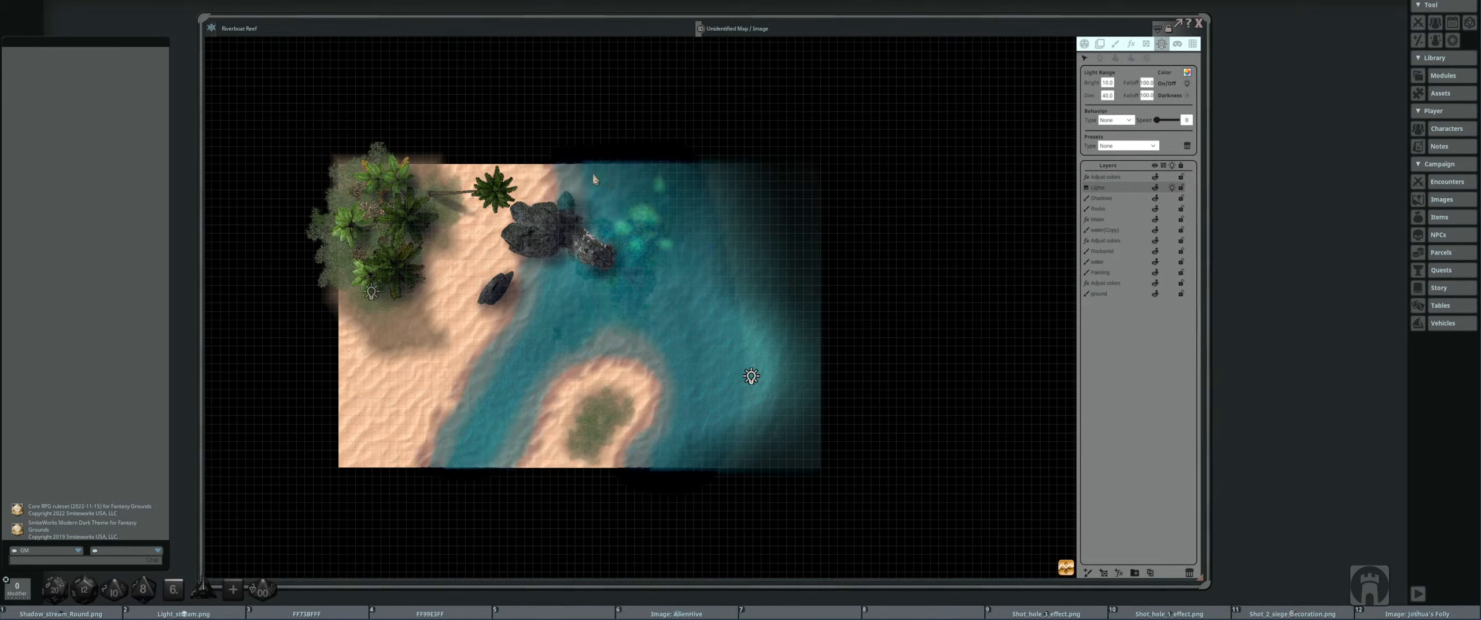
- Try the light at several spots over the open water east of the sandbar
drag(757, 378, 749, 405)
scroll(753, 404, up, 1)
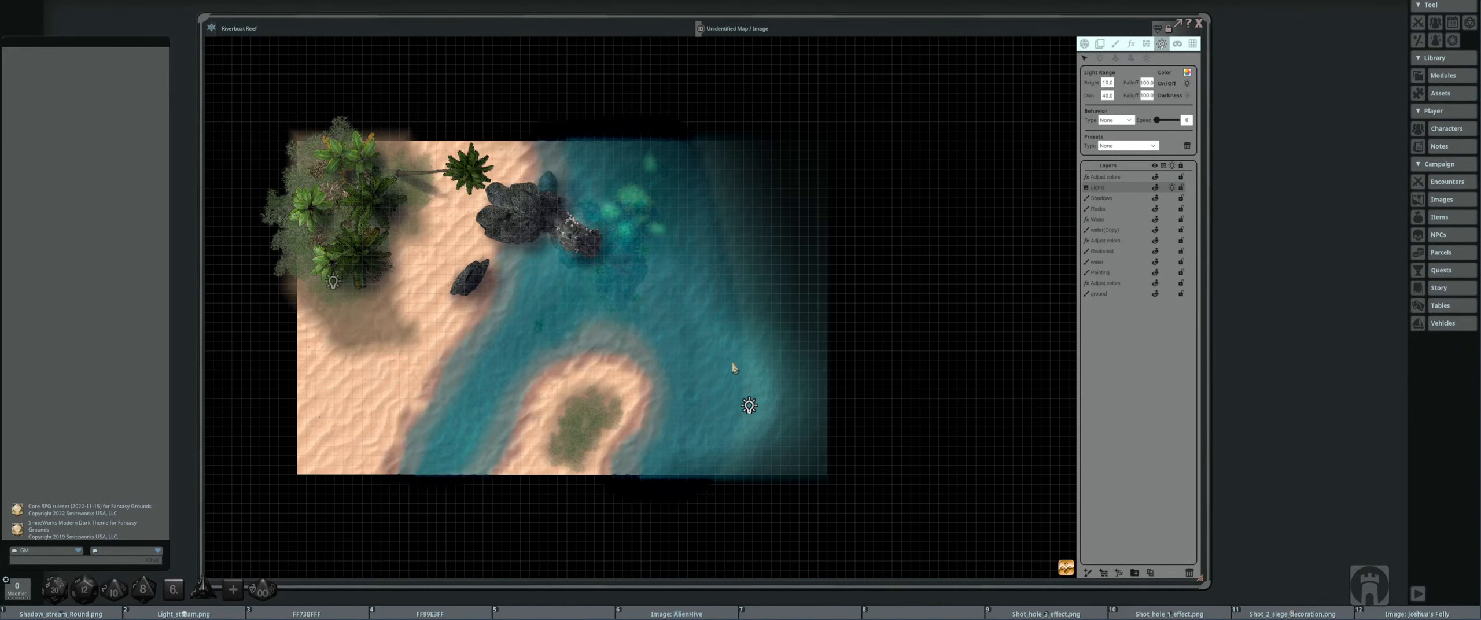
drag(749, 406, 717, 382)
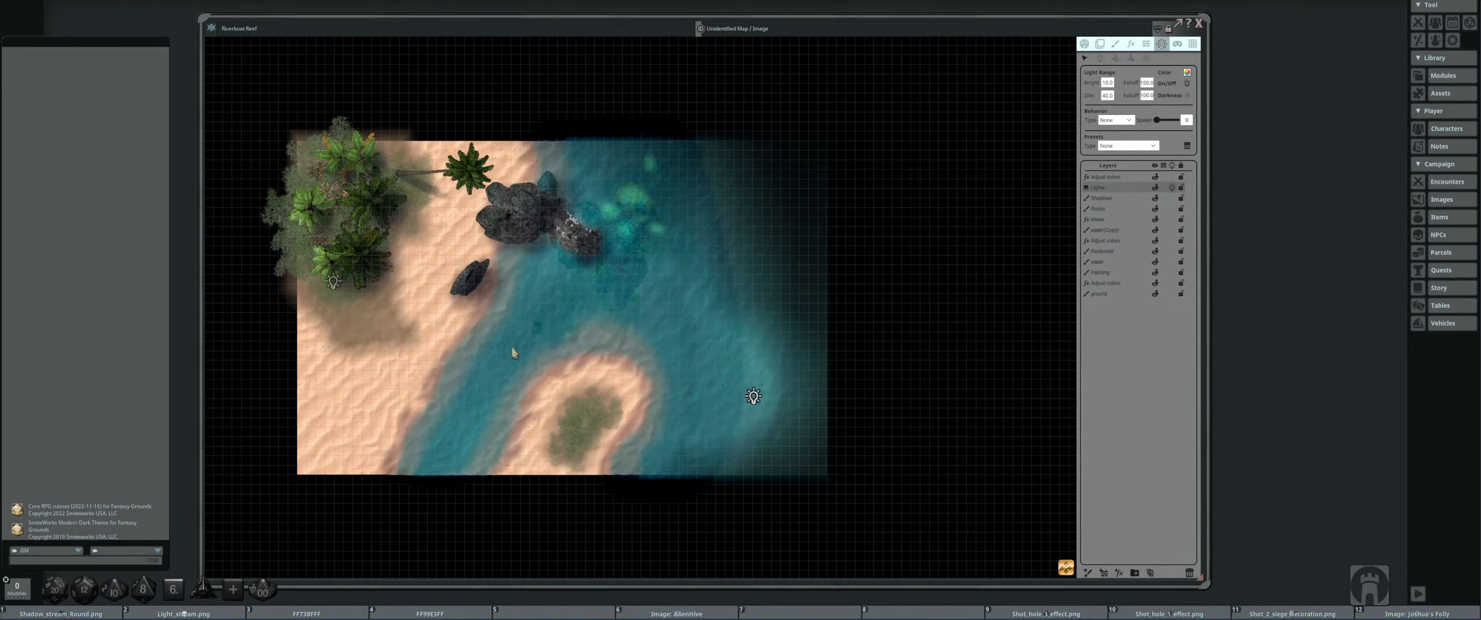
mouse_move(758, 402)
mouse_down()
mouse_move(777, 426)
mouse_move(757, 397)
mouse_move(770, 411)
mouse_move(768, 383)
mouse_move(738, 393)
mouse_up()
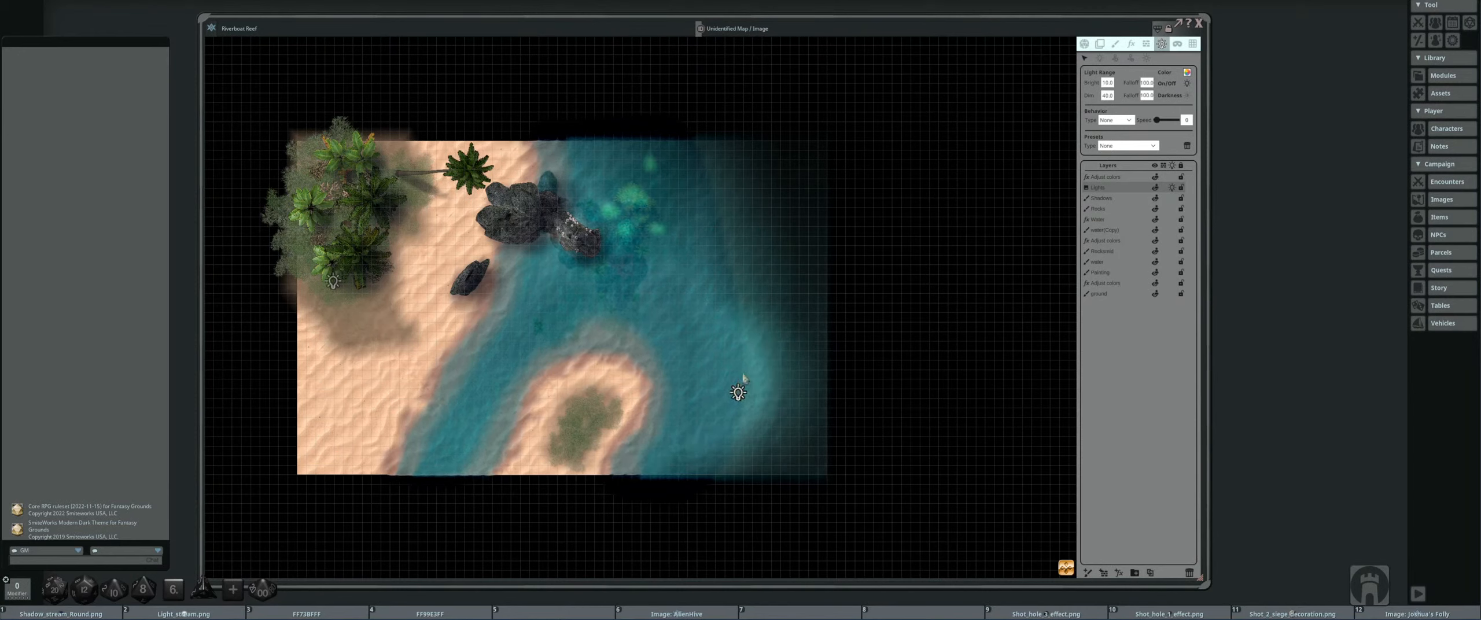
- Set the eastern light's bright range to 20 and move it toward the map's southeast corner
click(1107, 82)
text(20)
key(Return)
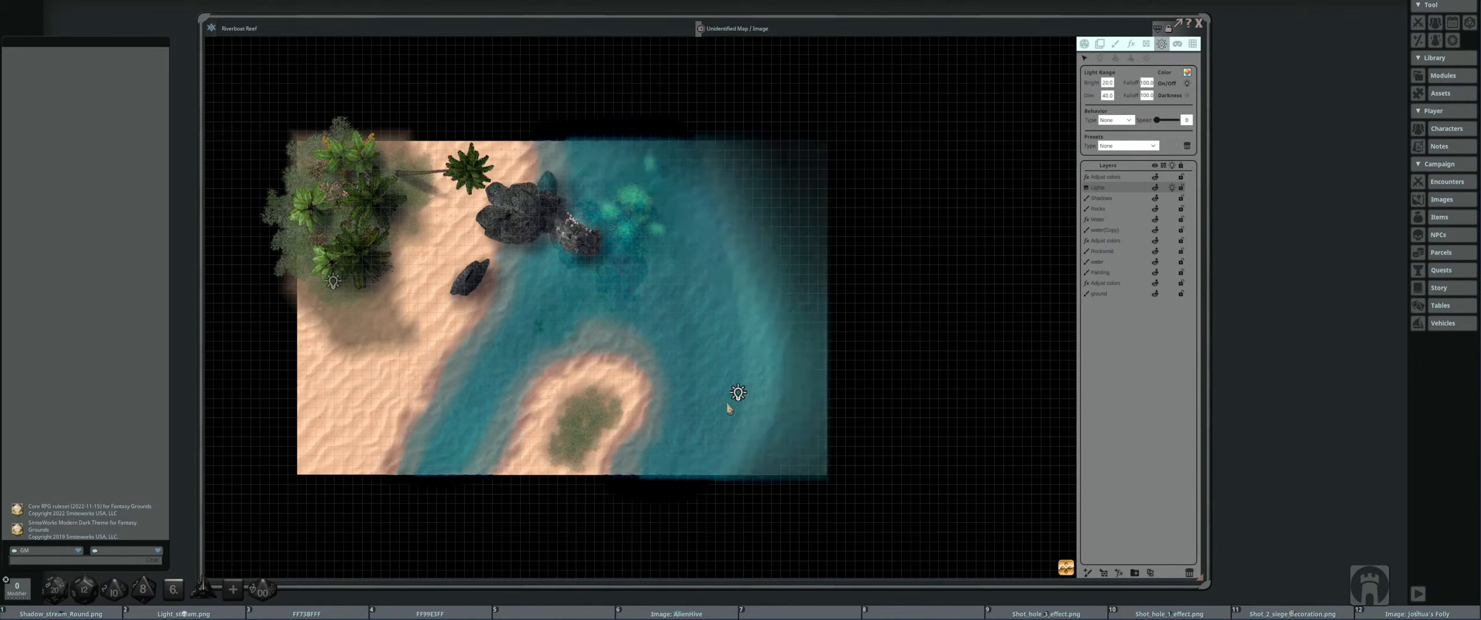
drag(738, 399, 785, 441)
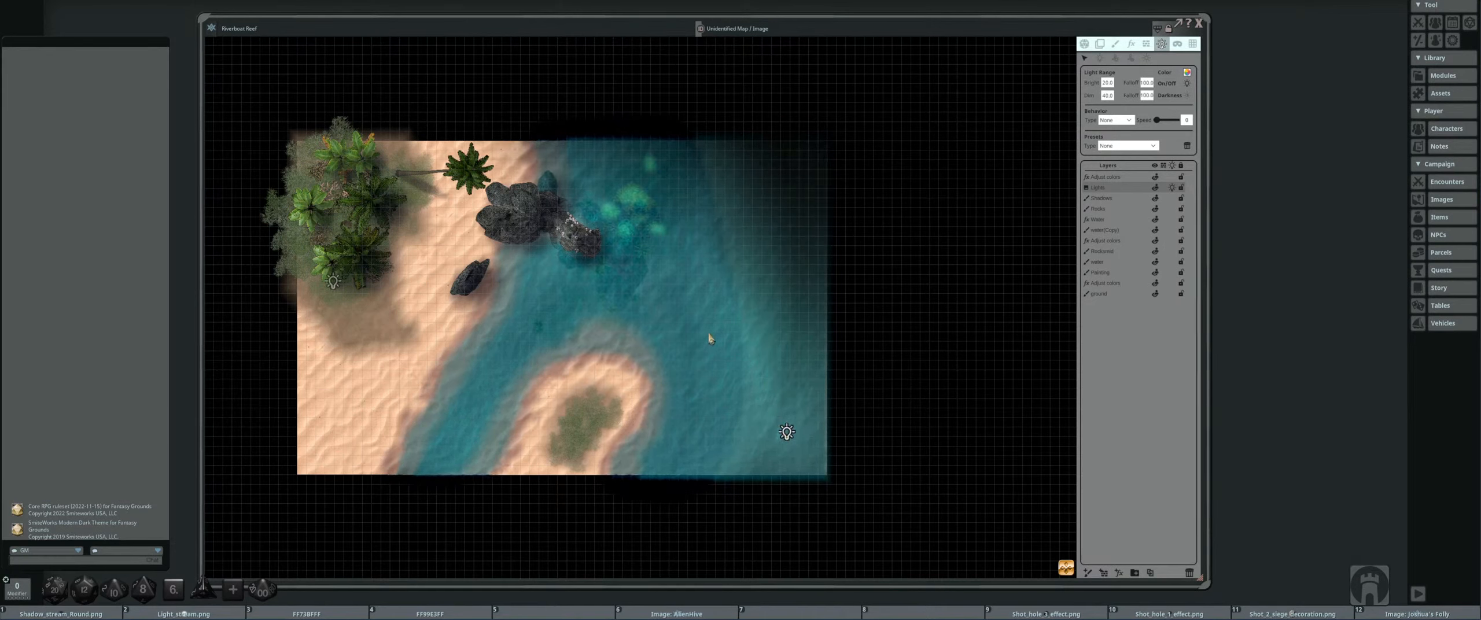
drag(787, 432, 784, 415)
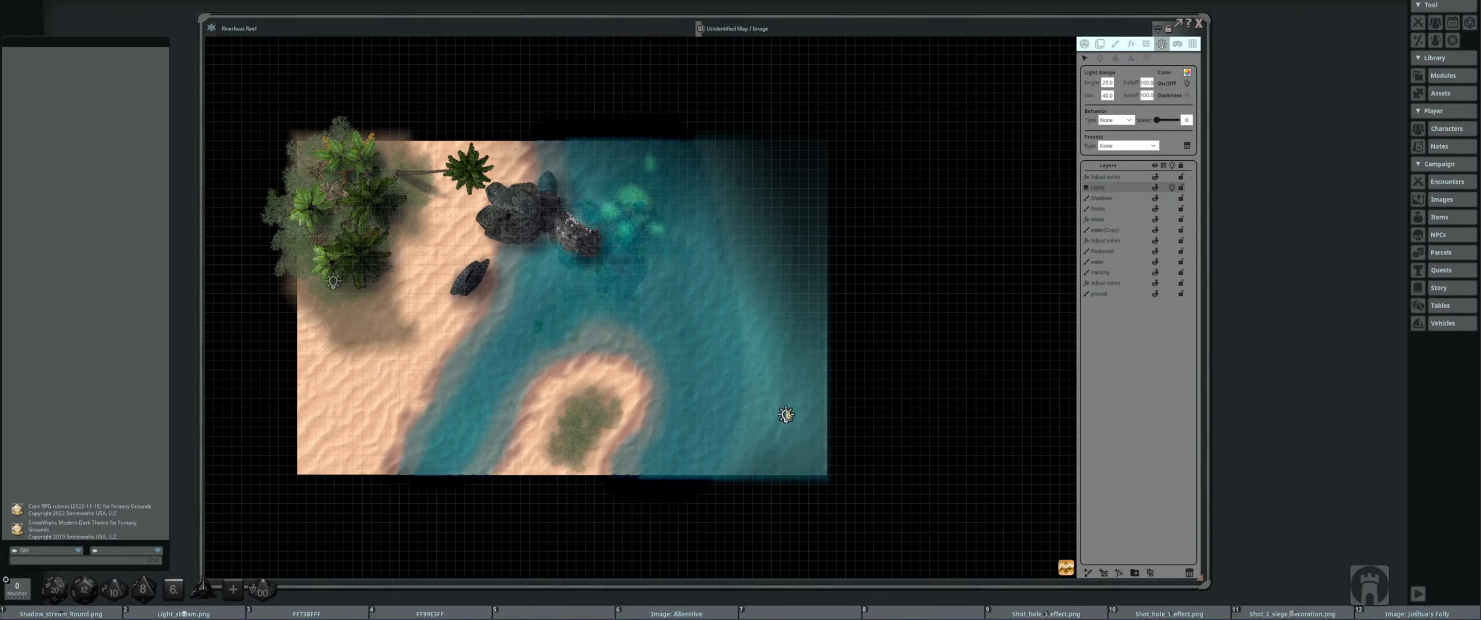
- Show the water copy layer's points and inspect how its east edge meets the map border
click(1118, 230)
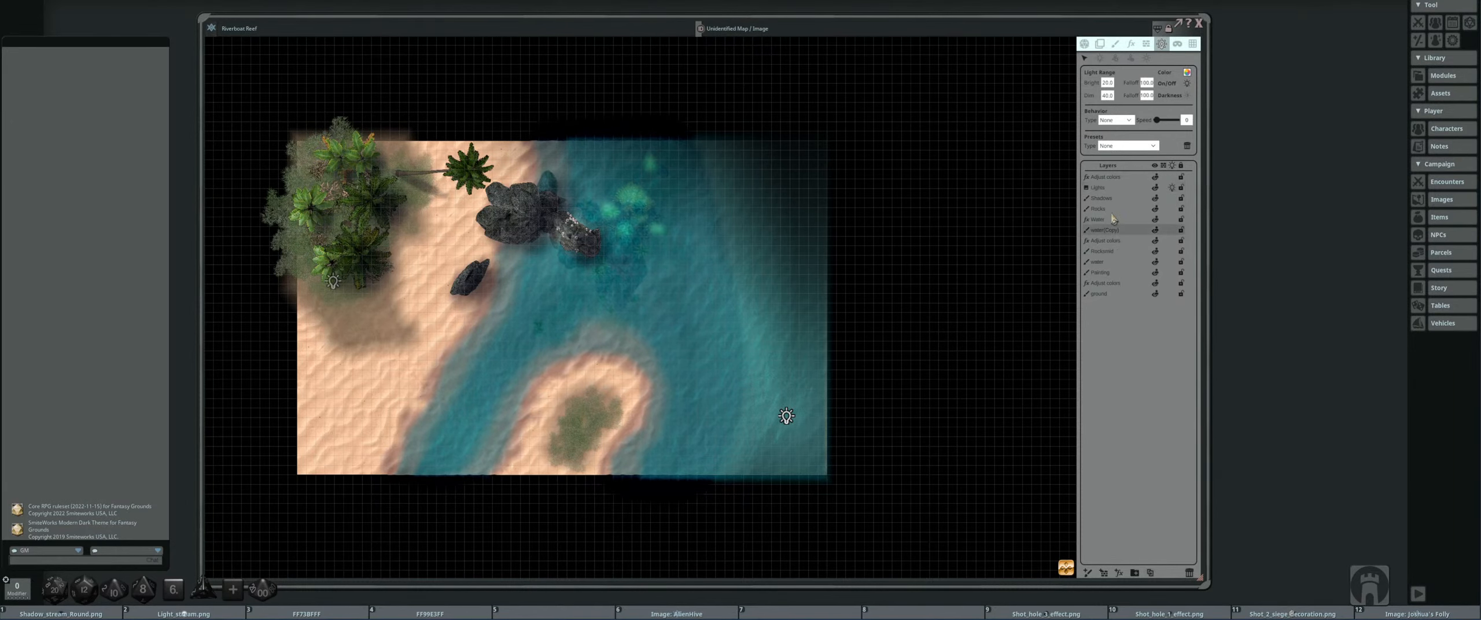
click(1115, 44)
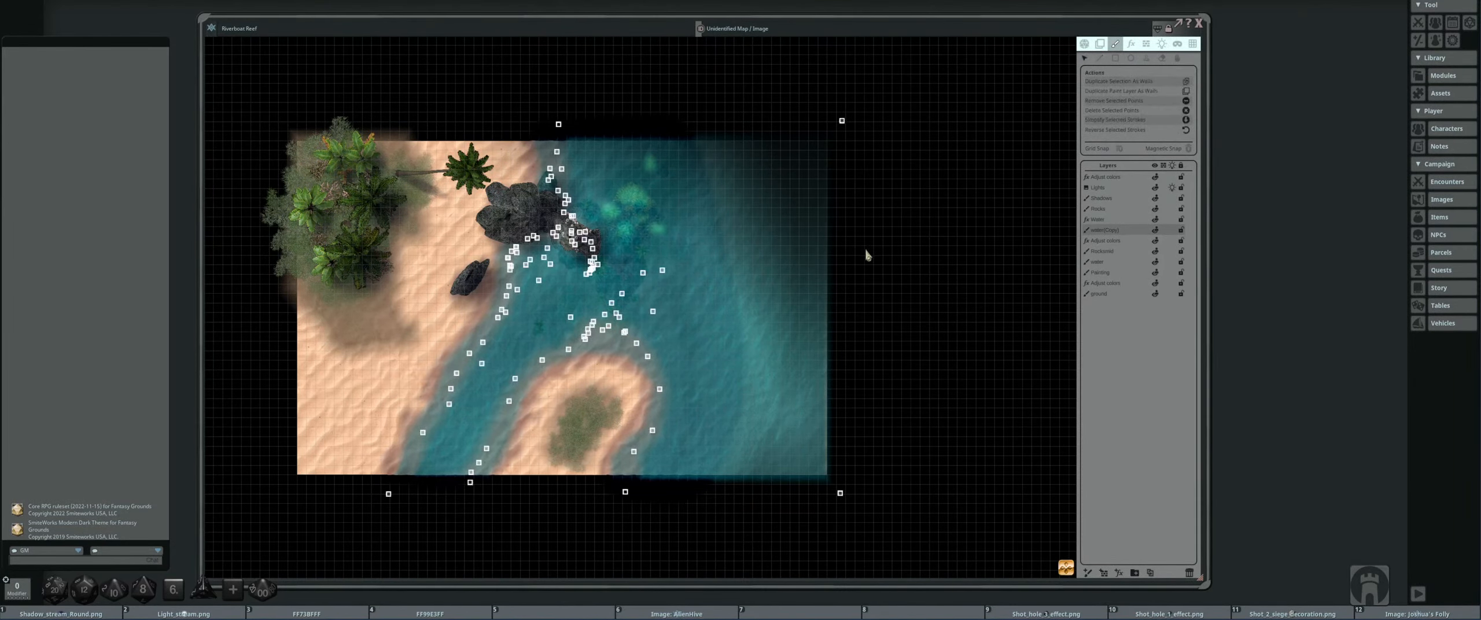
drag(830, 295, 684, 322)
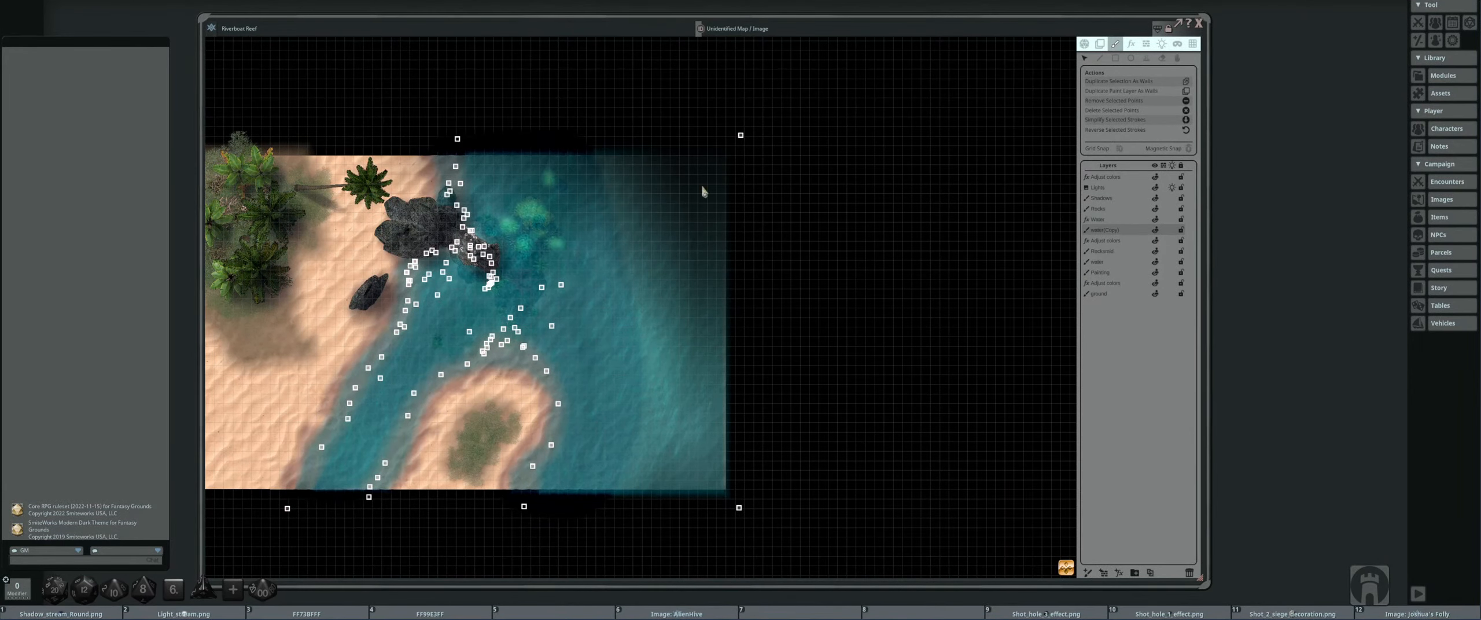
mouse_move(717, 122)
mouse_down()
mouse_move(823, 503)
mouse_move(741, 505)
mouse_up()
scroll(752, 411, up, 4)
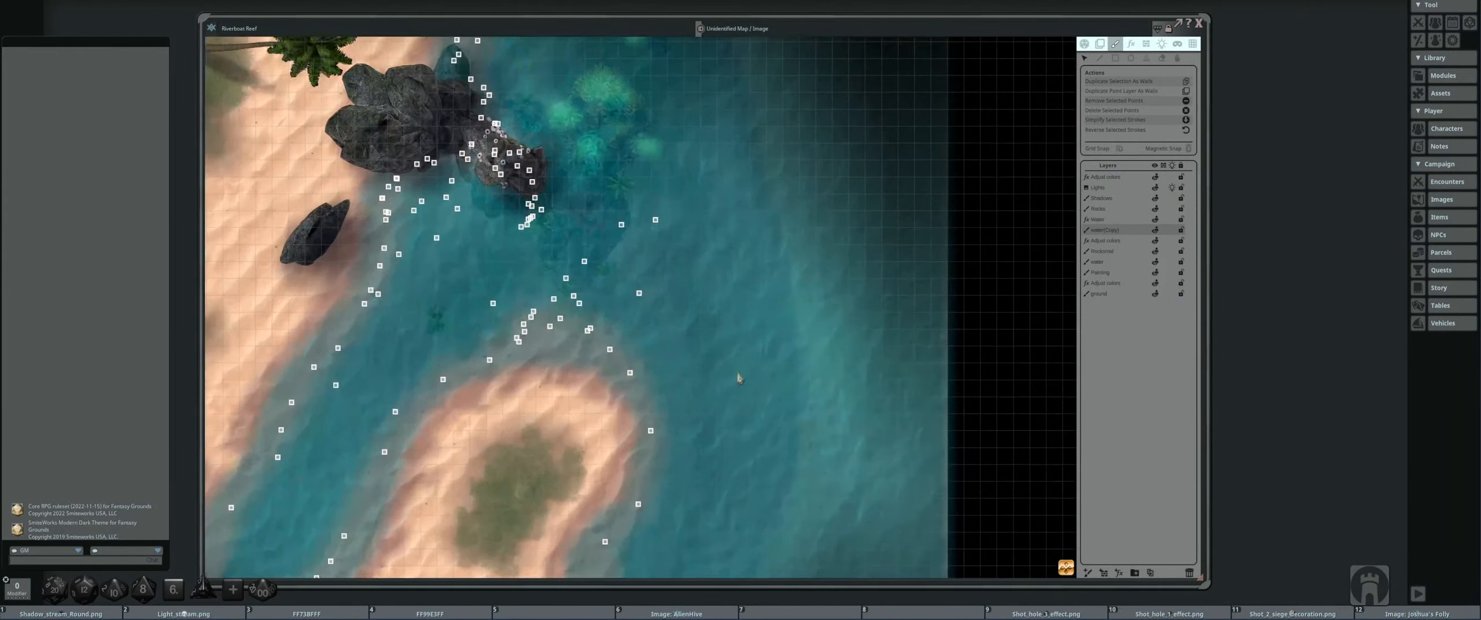
scroll(750, 377, down, 1)
scroll(722, 370, up, 2)
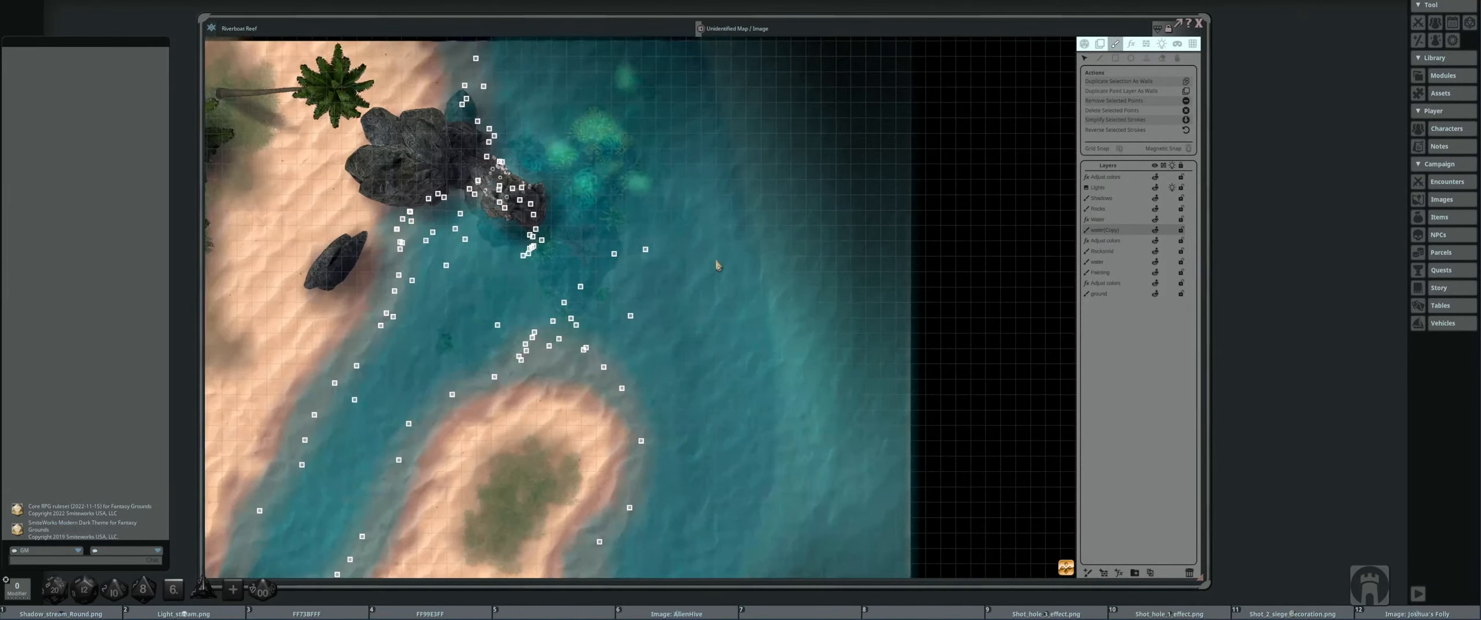
scroll(718, 265, down, 3)
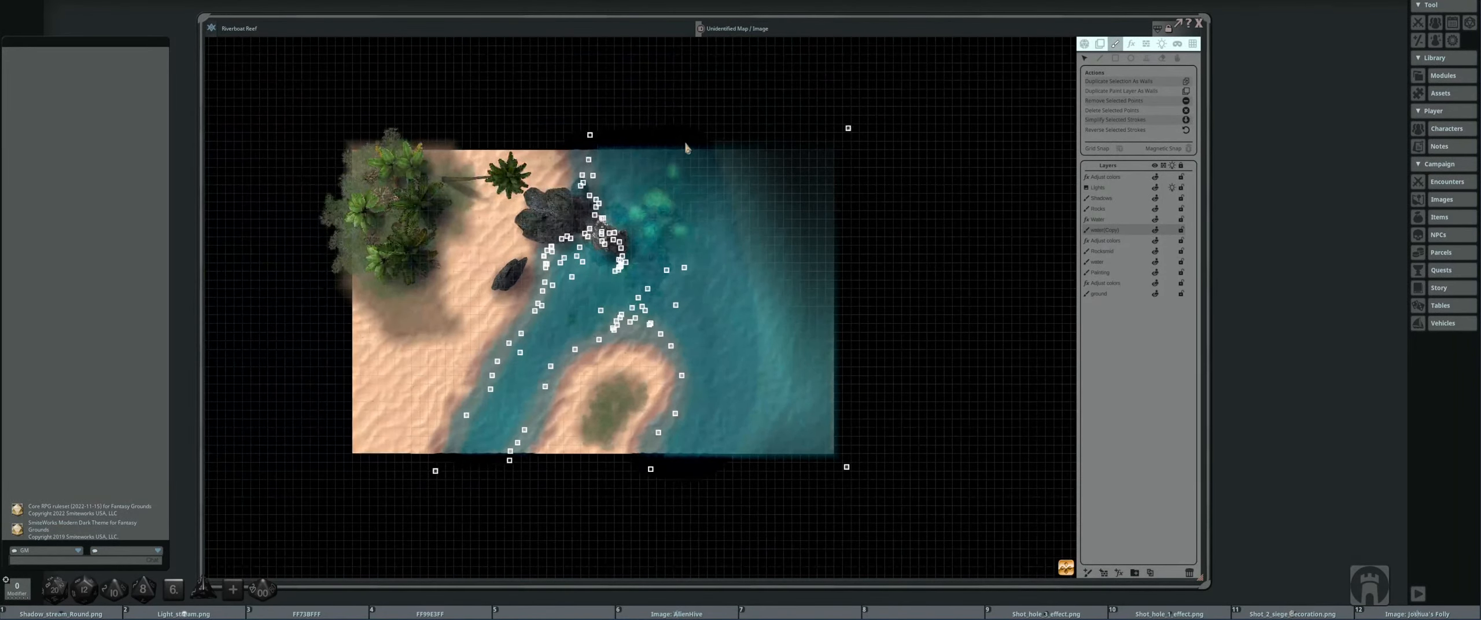
scroll(747, 387, up, 1)
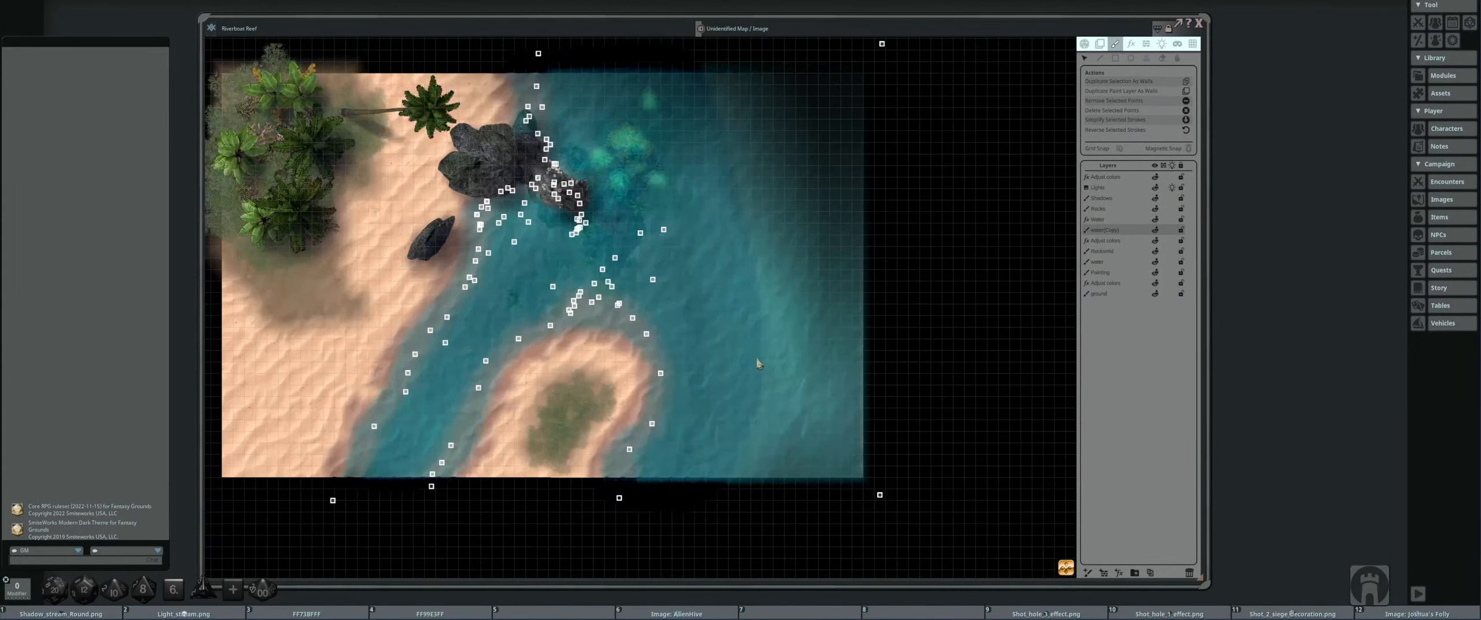
- Select the lower water layer and move its two east-edge points slightly farther past the map's eastern border
click(1132, 263)
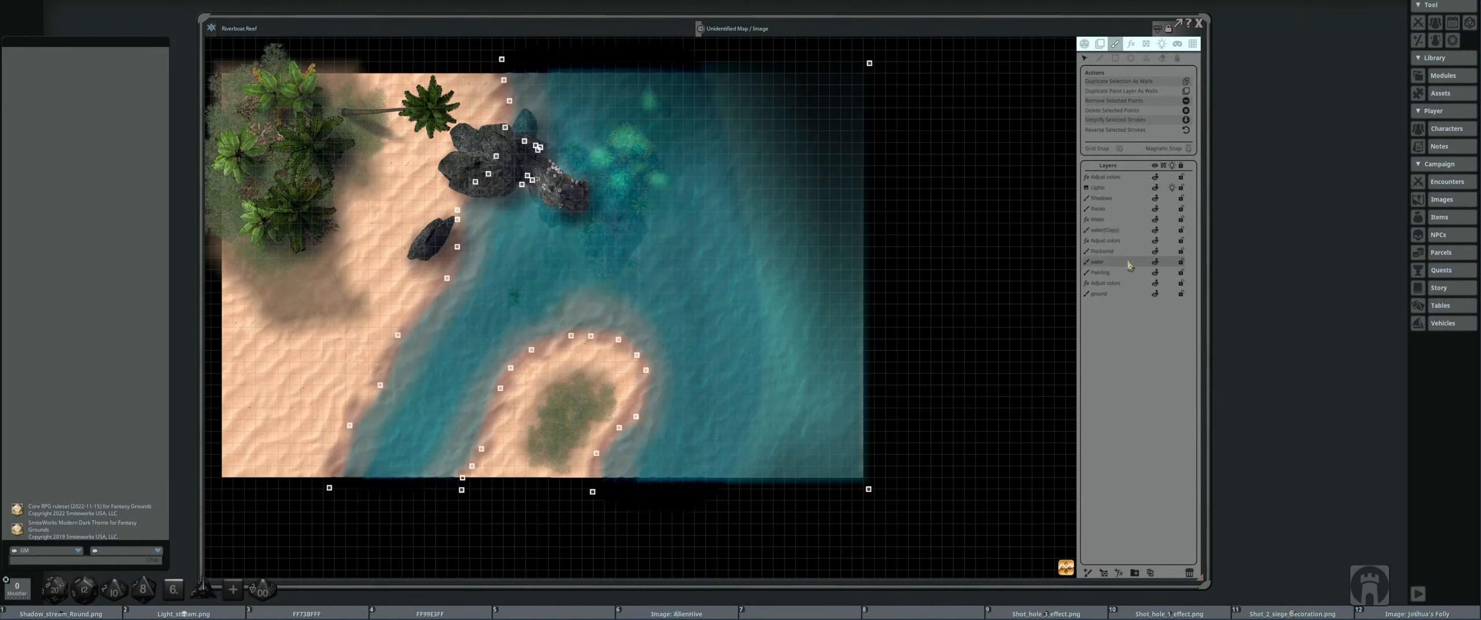
drag(893, 343, 873, 350)
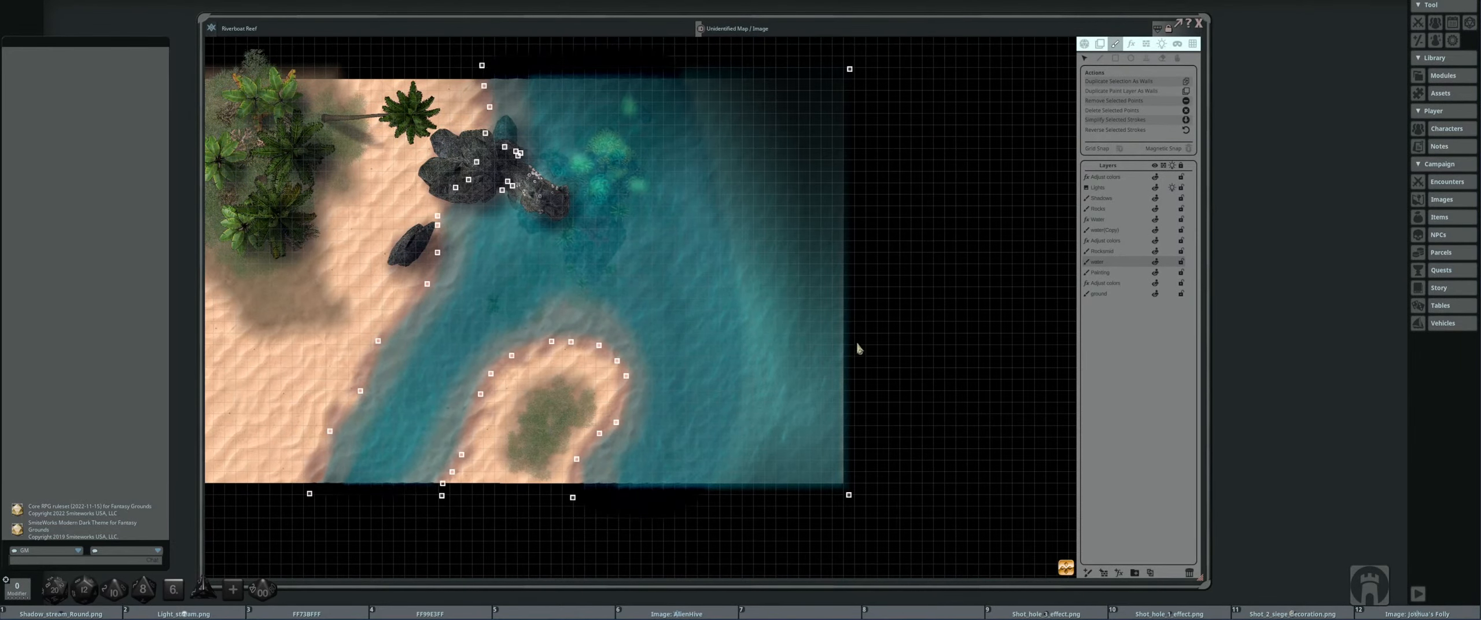
drag(767, 73, 818, 506)
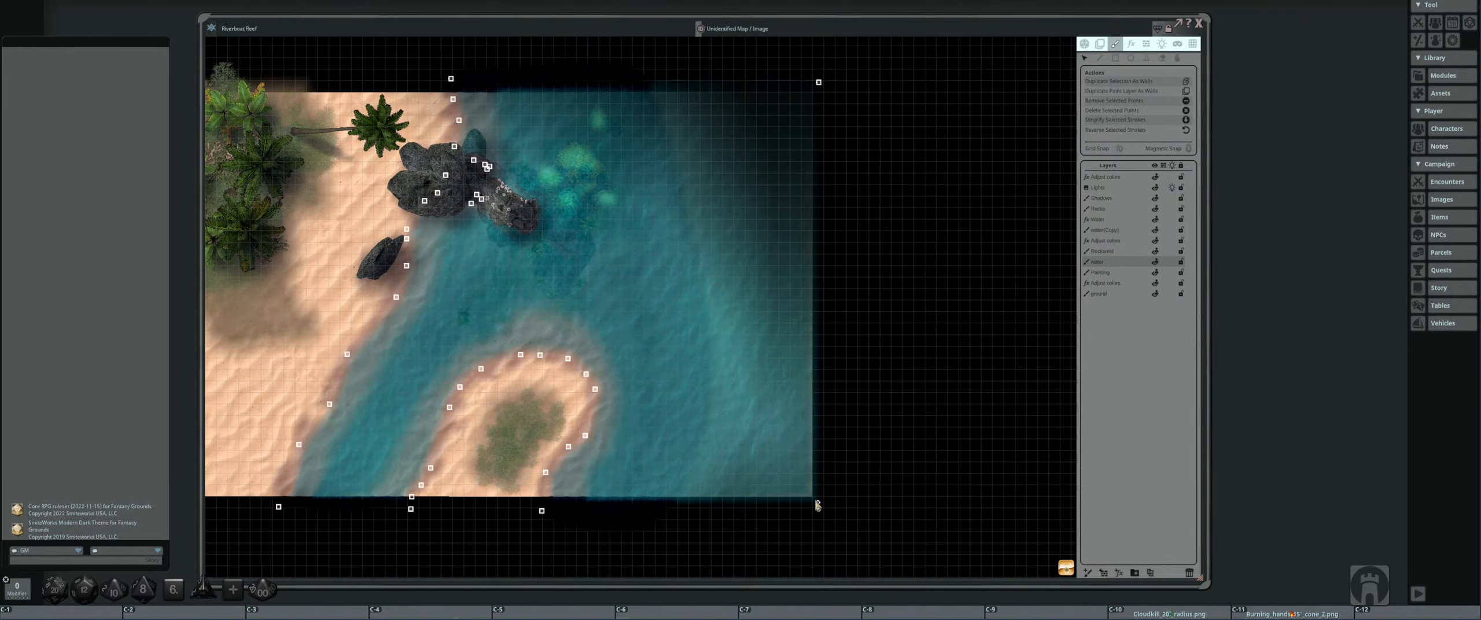
scroll(833, 399, down, 3)
drag(781, 182, 822, 468)
click(821, 468)
scroll(752, 400, up, 3)
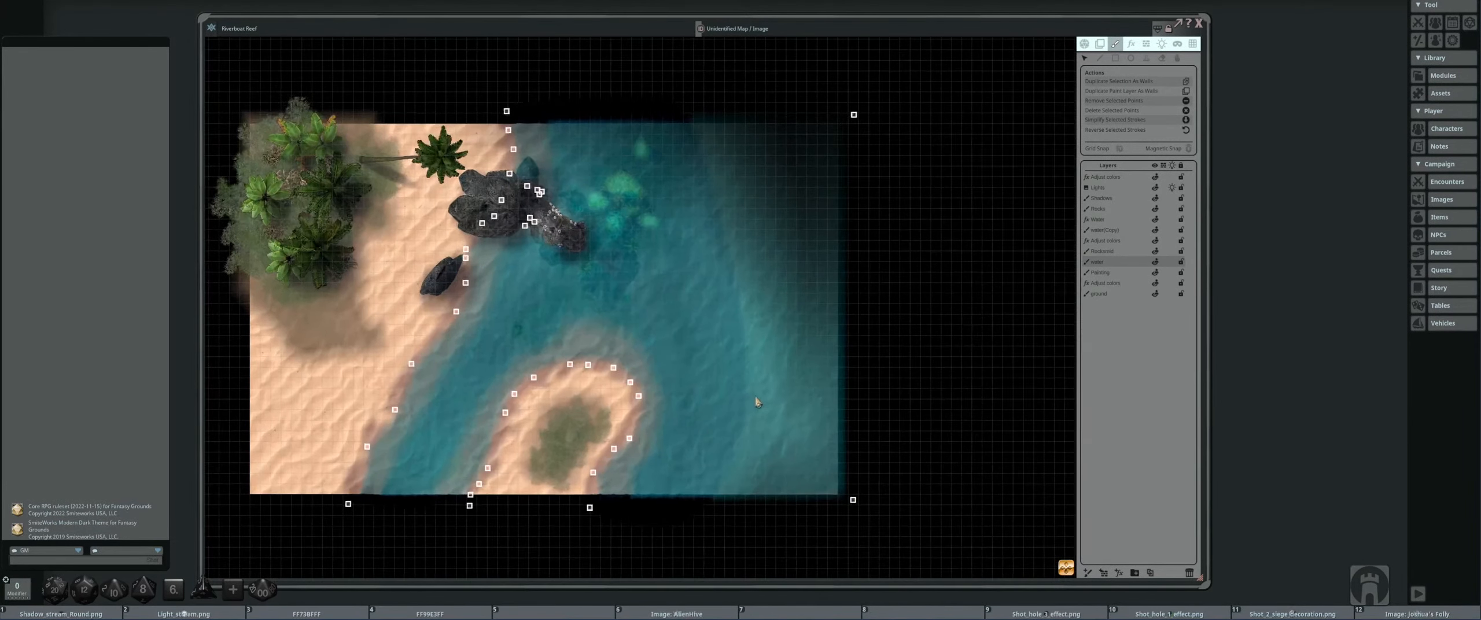
- Toggle the adjust colors layer above the ground off and on to check its coverage, leaving that layer selected
click(1146, 241)
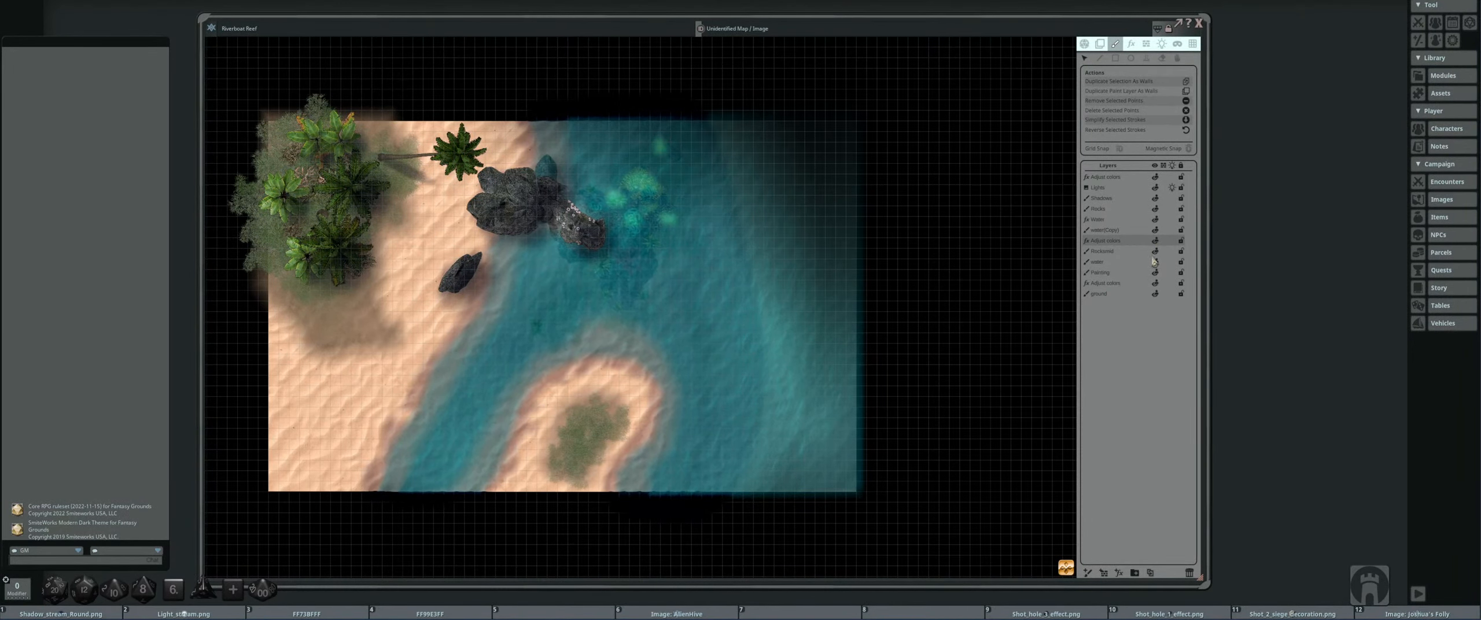
scroll(826, 287, up, 2)
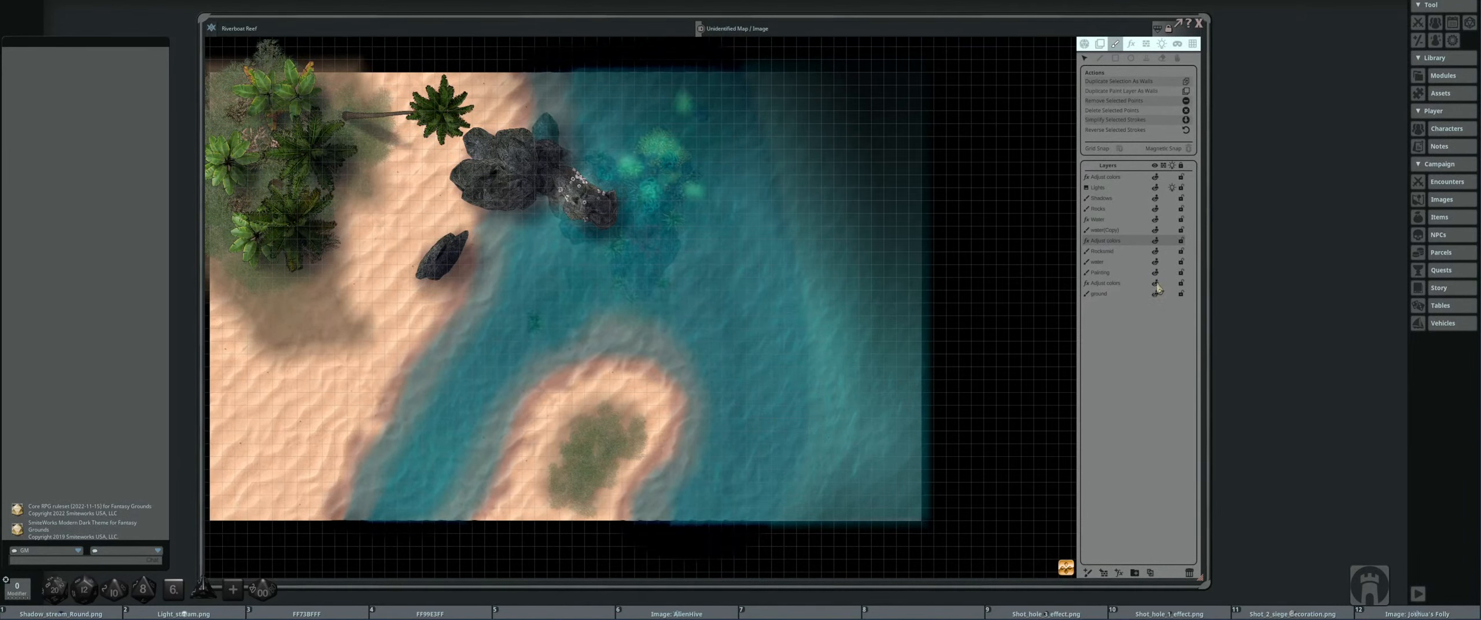
click(1155, 283)
click(1155, 283)
click(1117, 283)
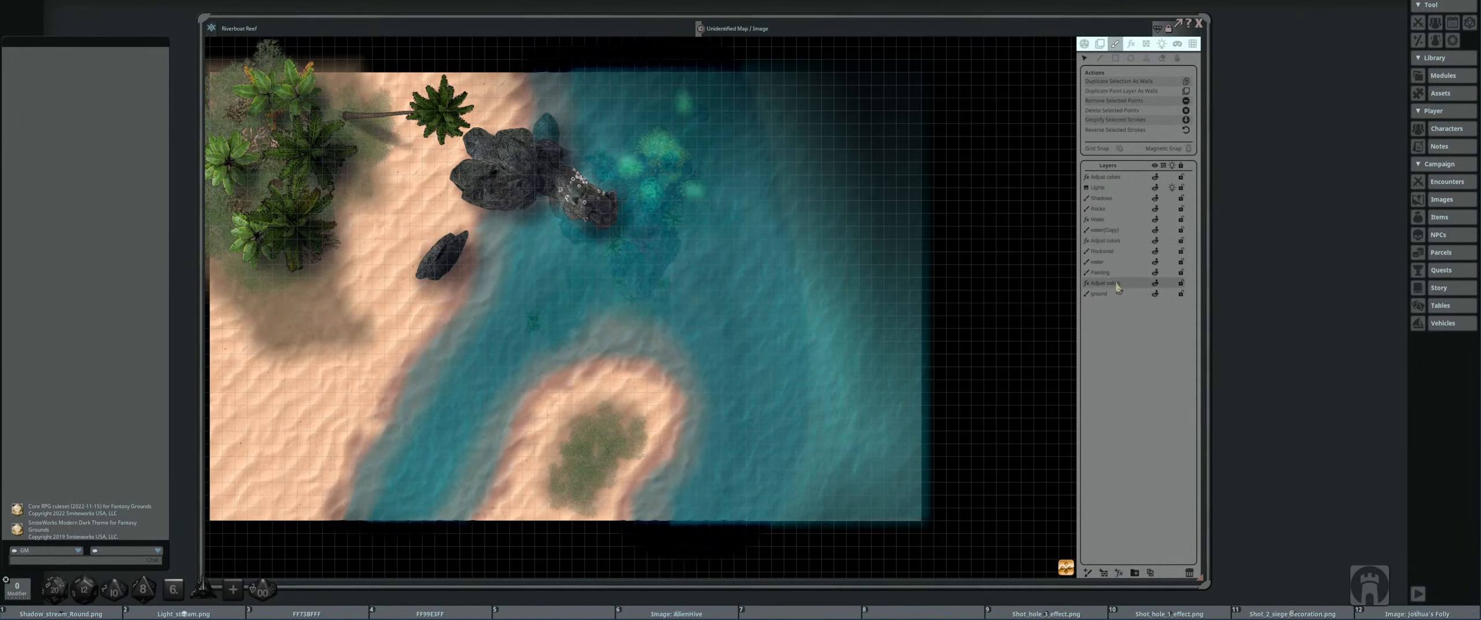
- Reveal the lower adjust colors effect over a rectangle covering the whole extended eastern water area
scroll(833, 242, down, 2)
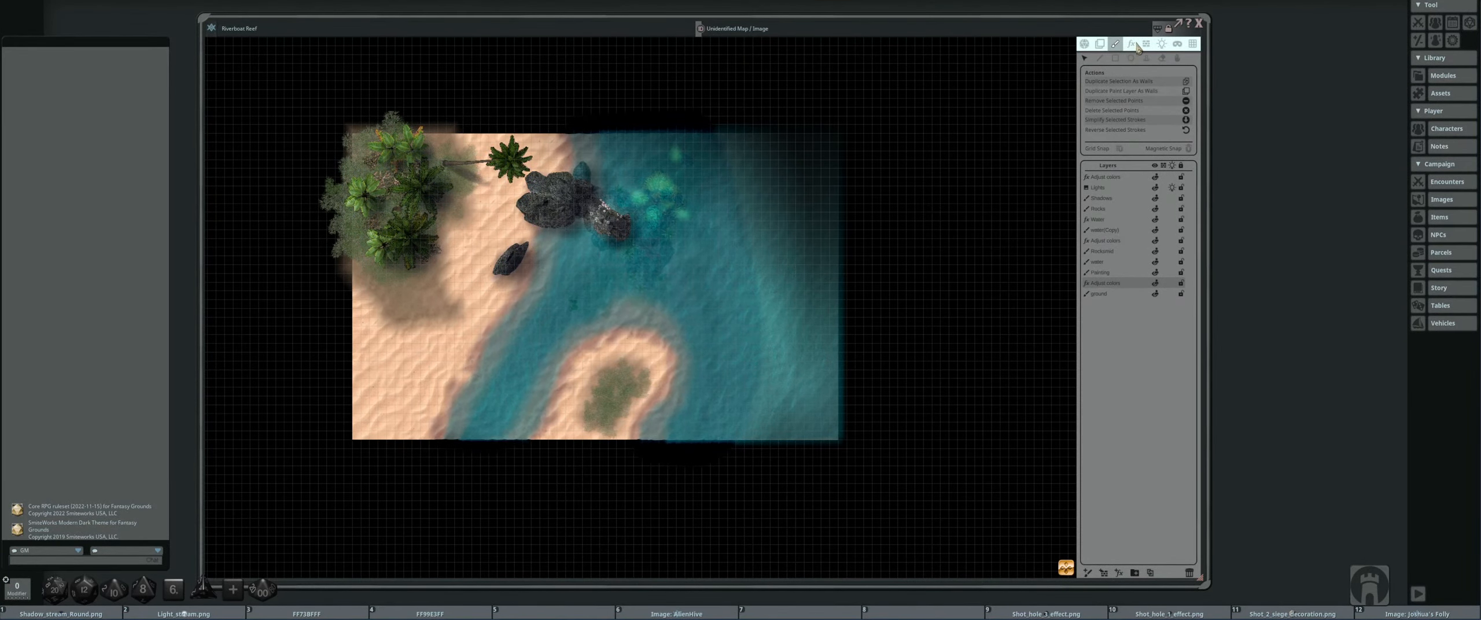
click(1131, 44)
click(1082, 58)
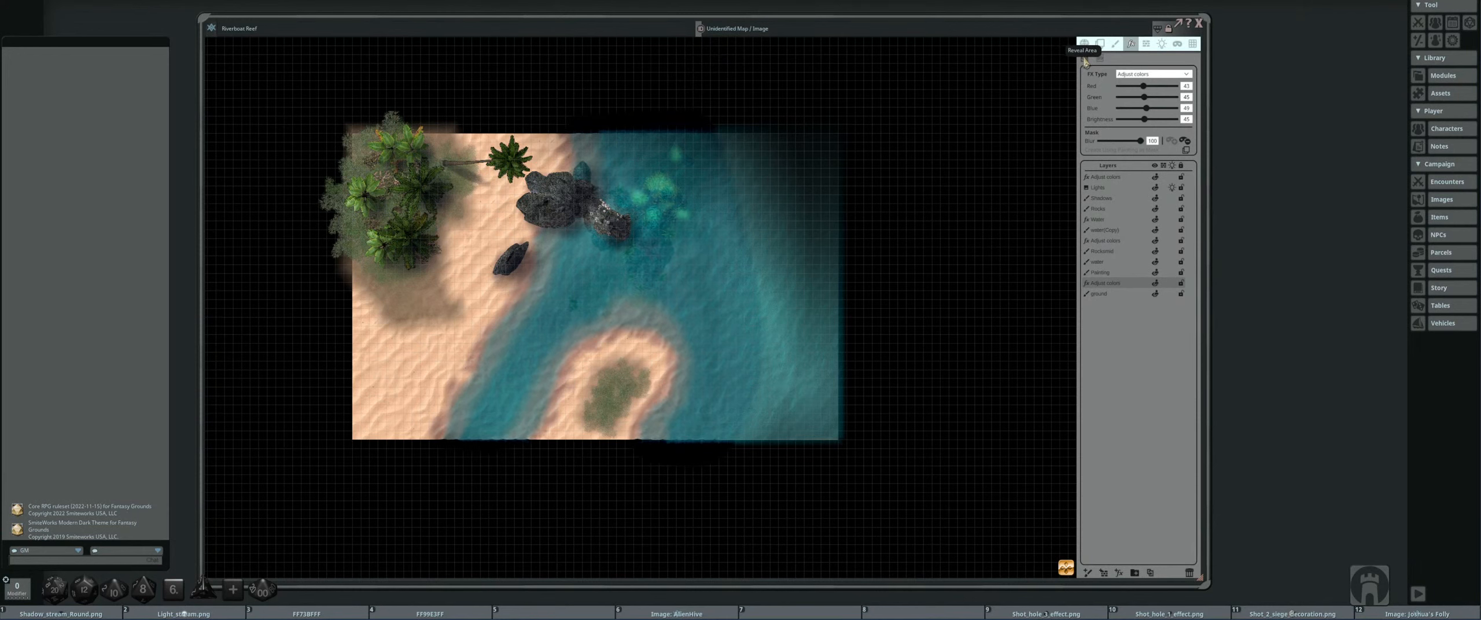
drag(847, 199, 813, 216)
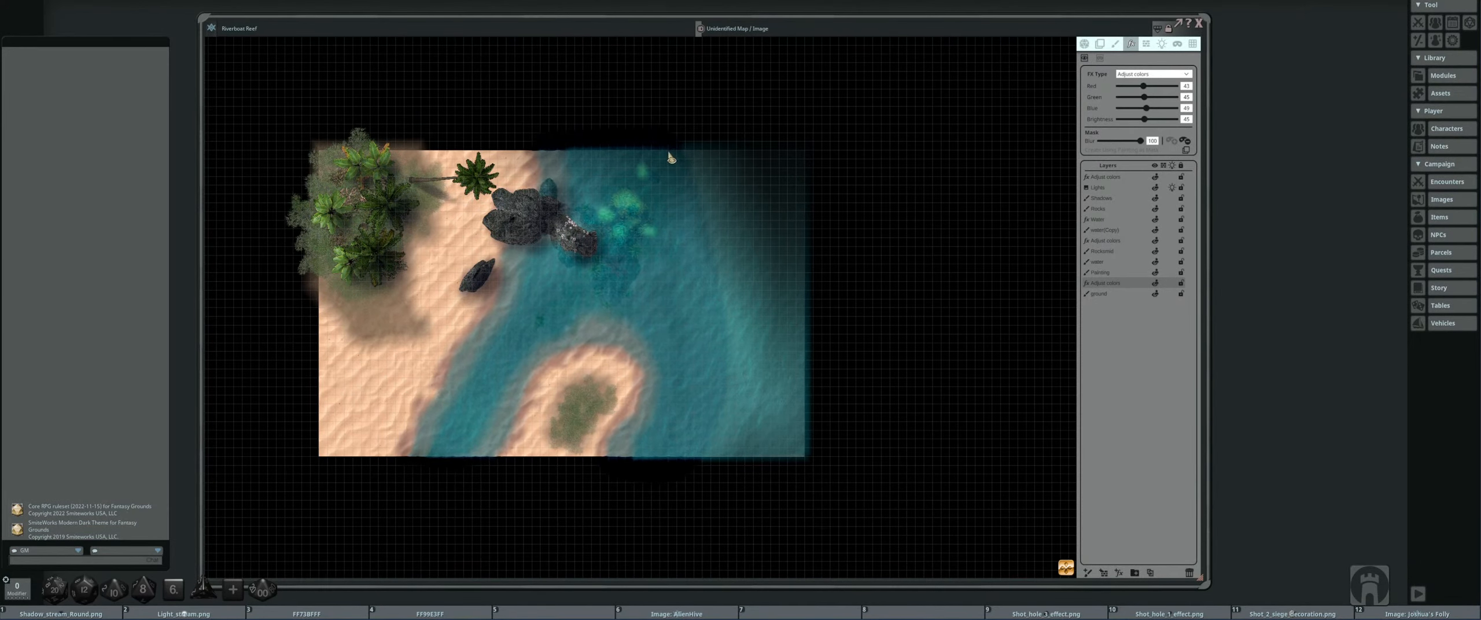
drag(670, 156, 808, 463)
scroll(732, 317, up, 2)
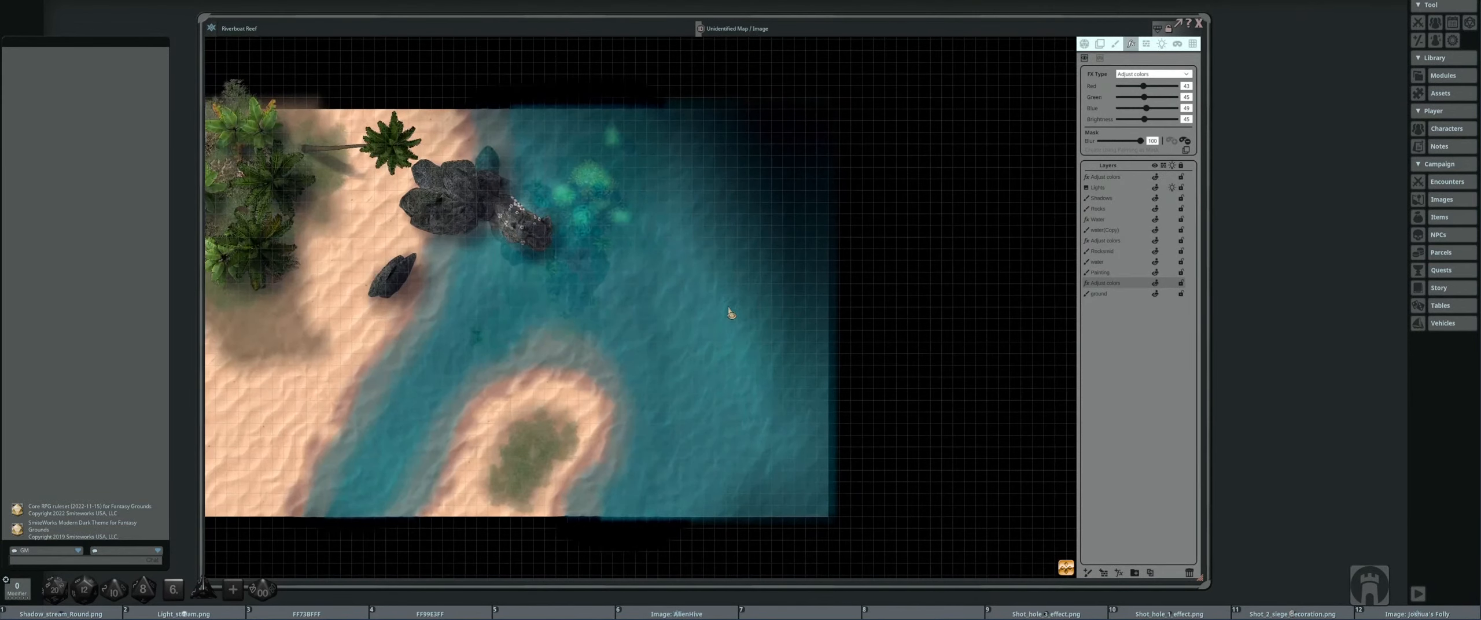
scroll(704, 341, down, 3)
scroll(783, 185, up, 2)
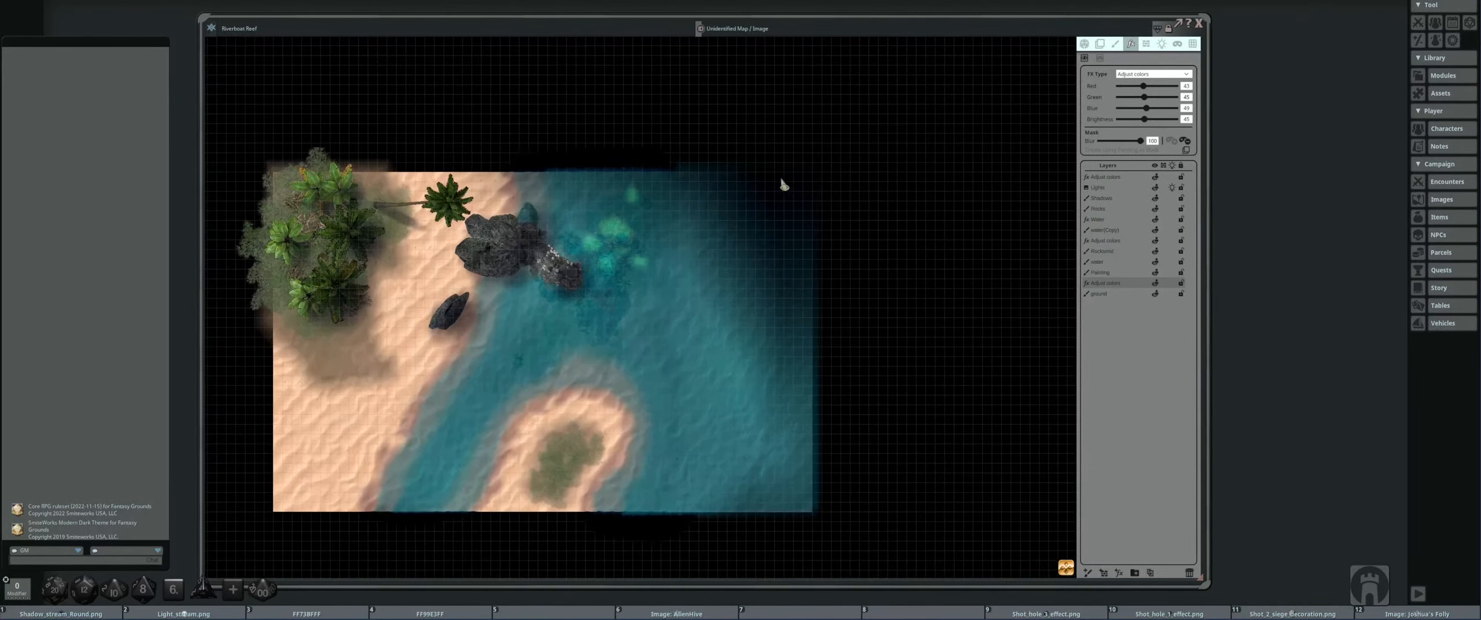
- Place a new light over the dark water in the map's northeast corner and shift it slightly southwest
click(1160, 44)
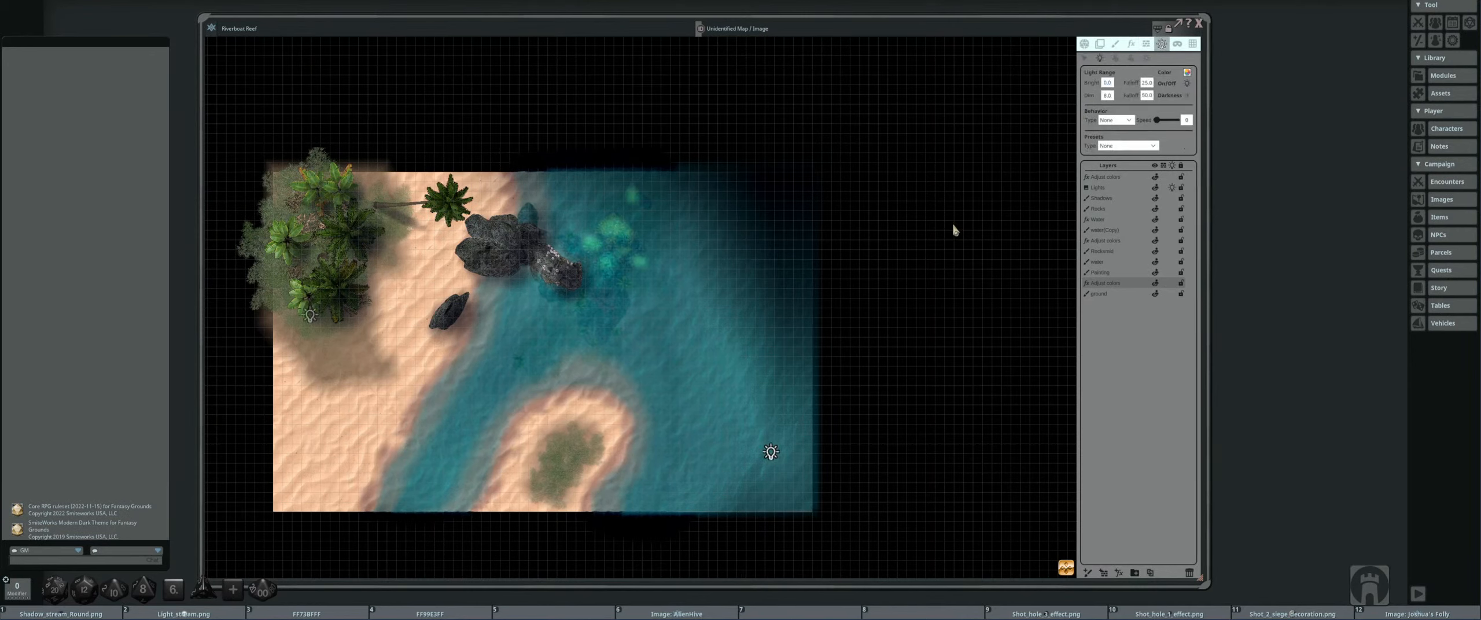
click(791, 191)
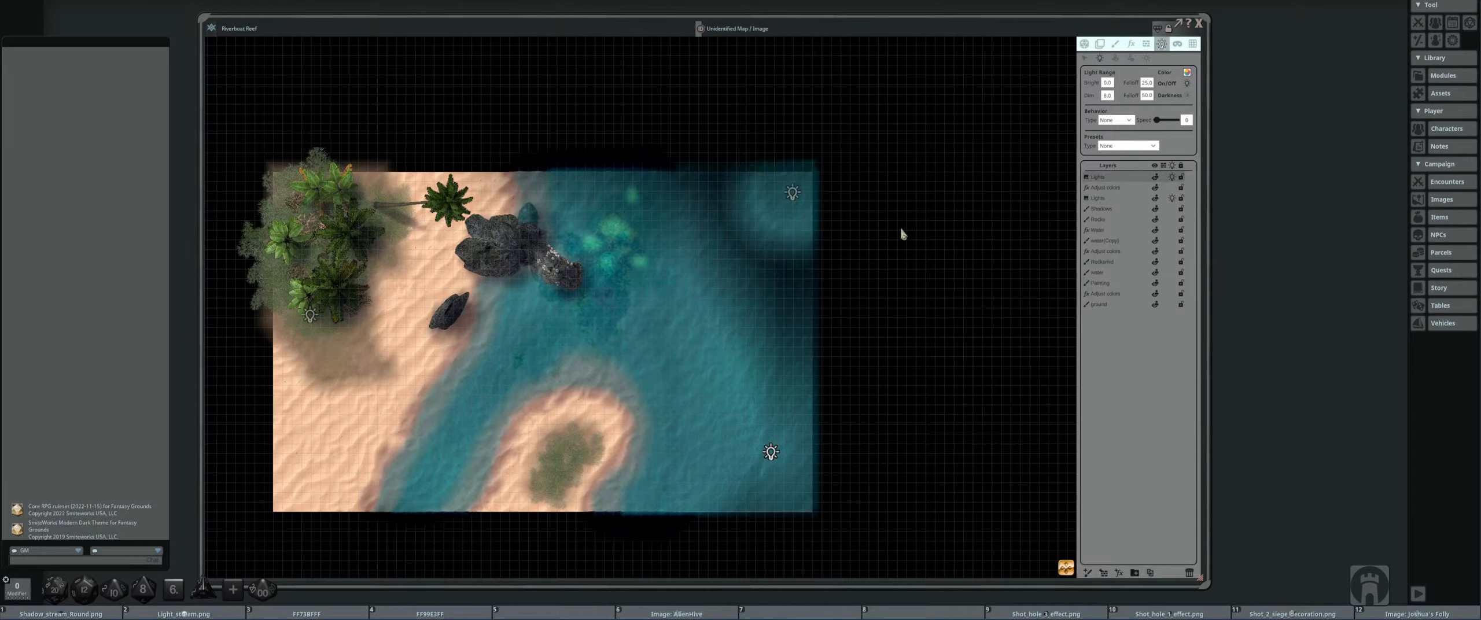
click(791, 197)
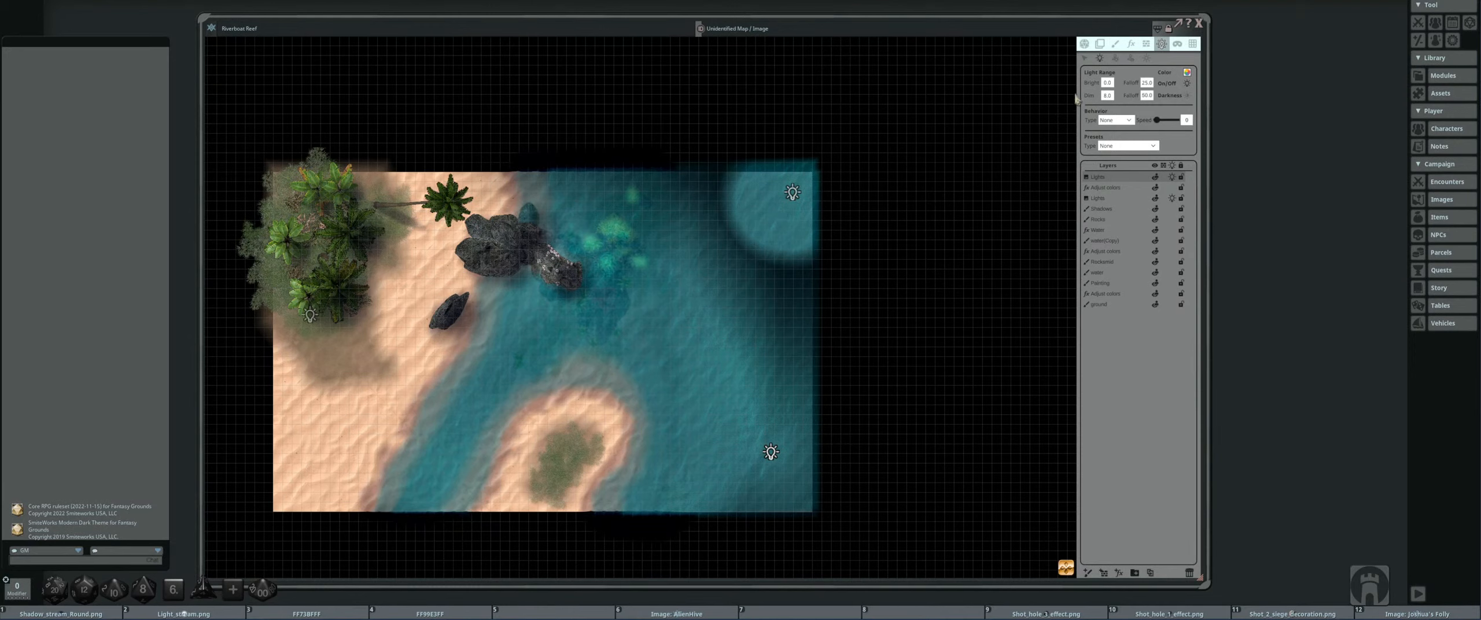
click(793, 189)
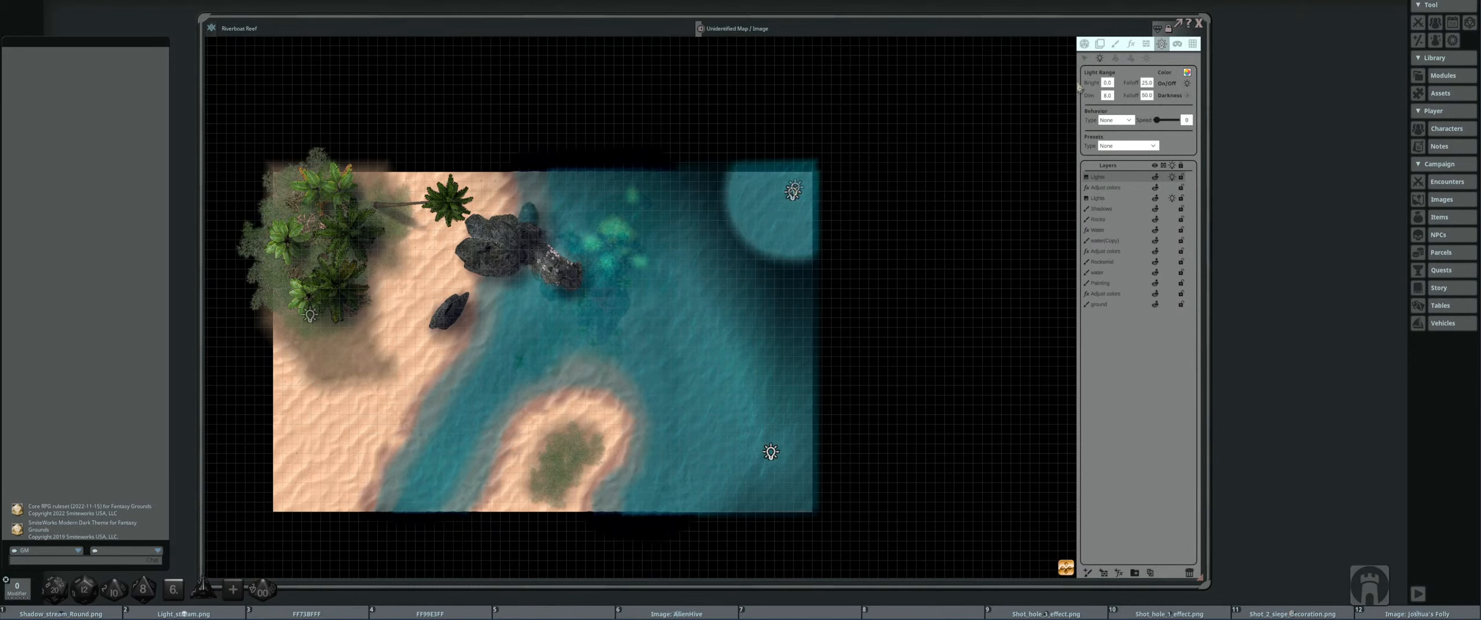
click(1086, 58)
drag(794, 190, 787, 221)
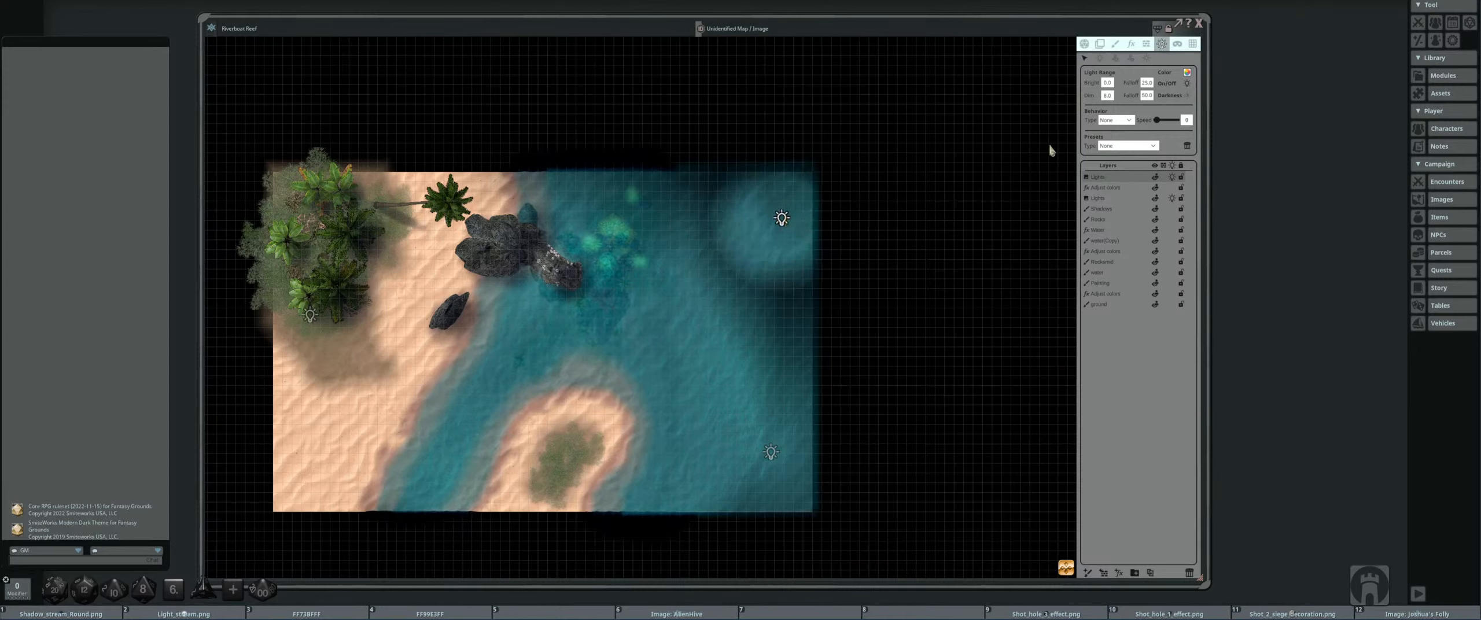
- Set the northeast light's dim range to 10 with a falloff of 100 and move it closer to the corner
scroll(801, 159, up, 1)
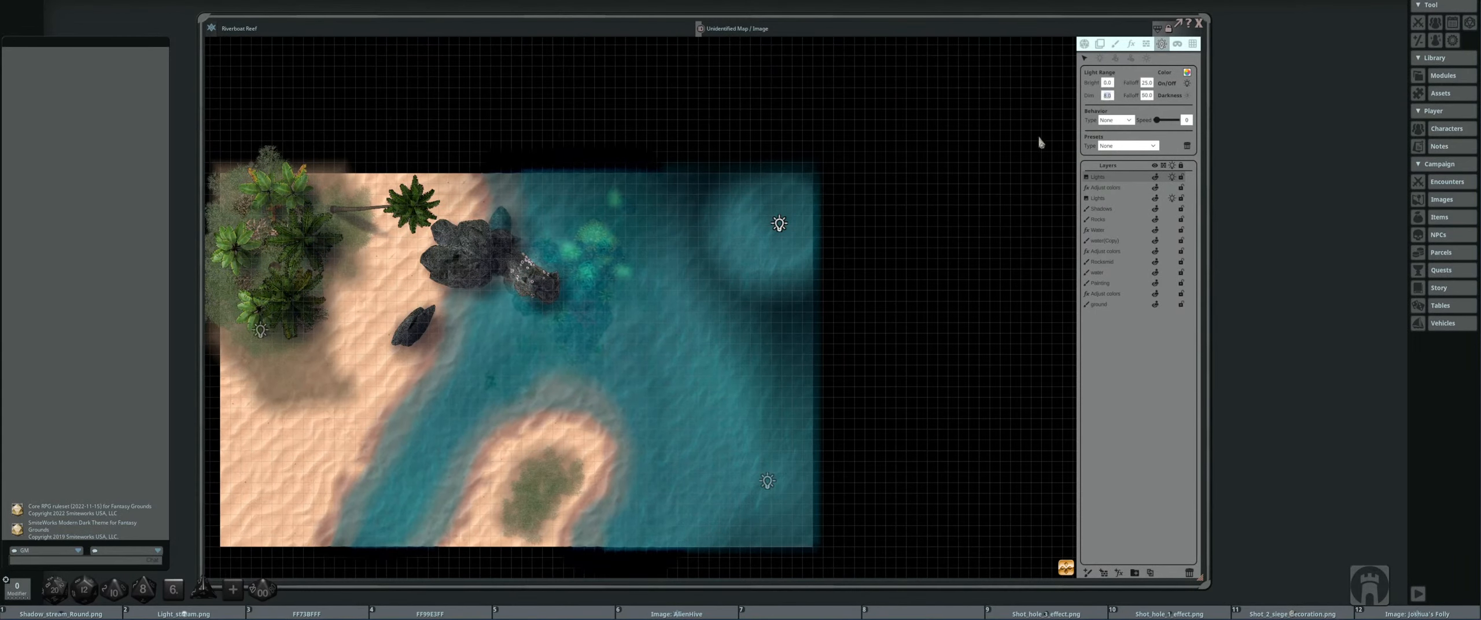
text(10)
key(Return)
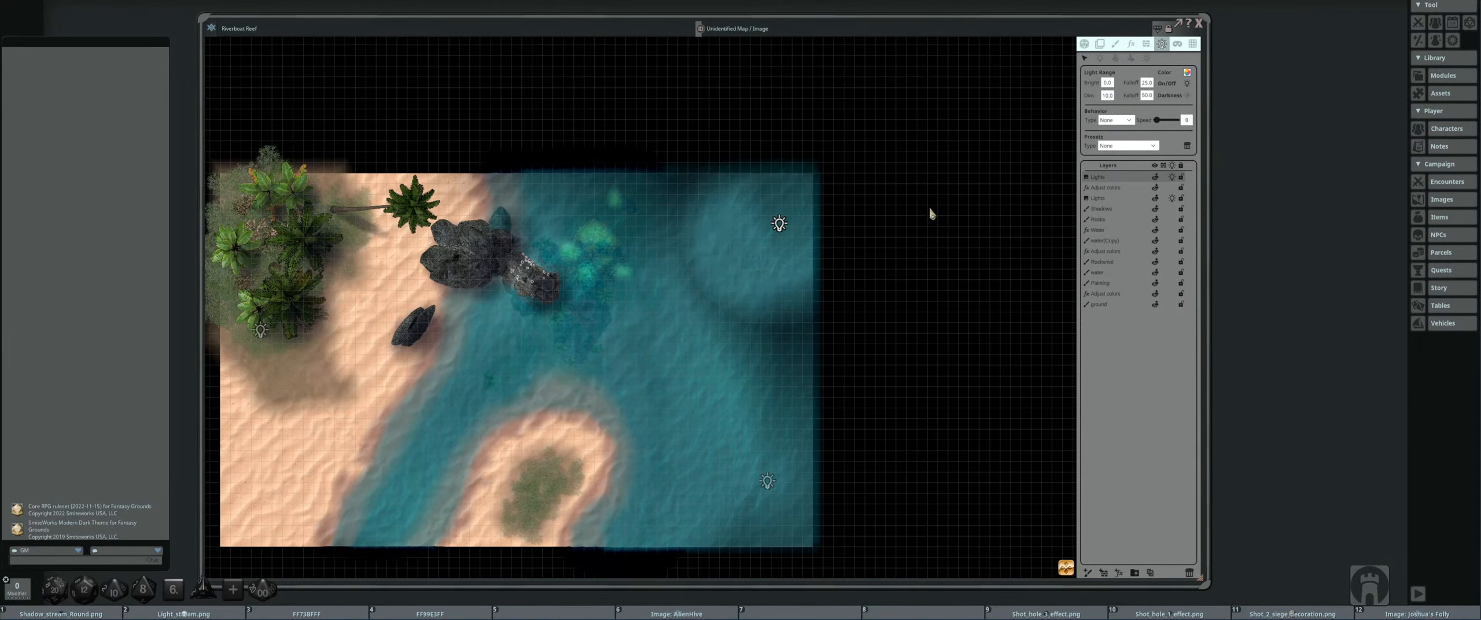
click(1148, 96)
text(100)
key(Return)
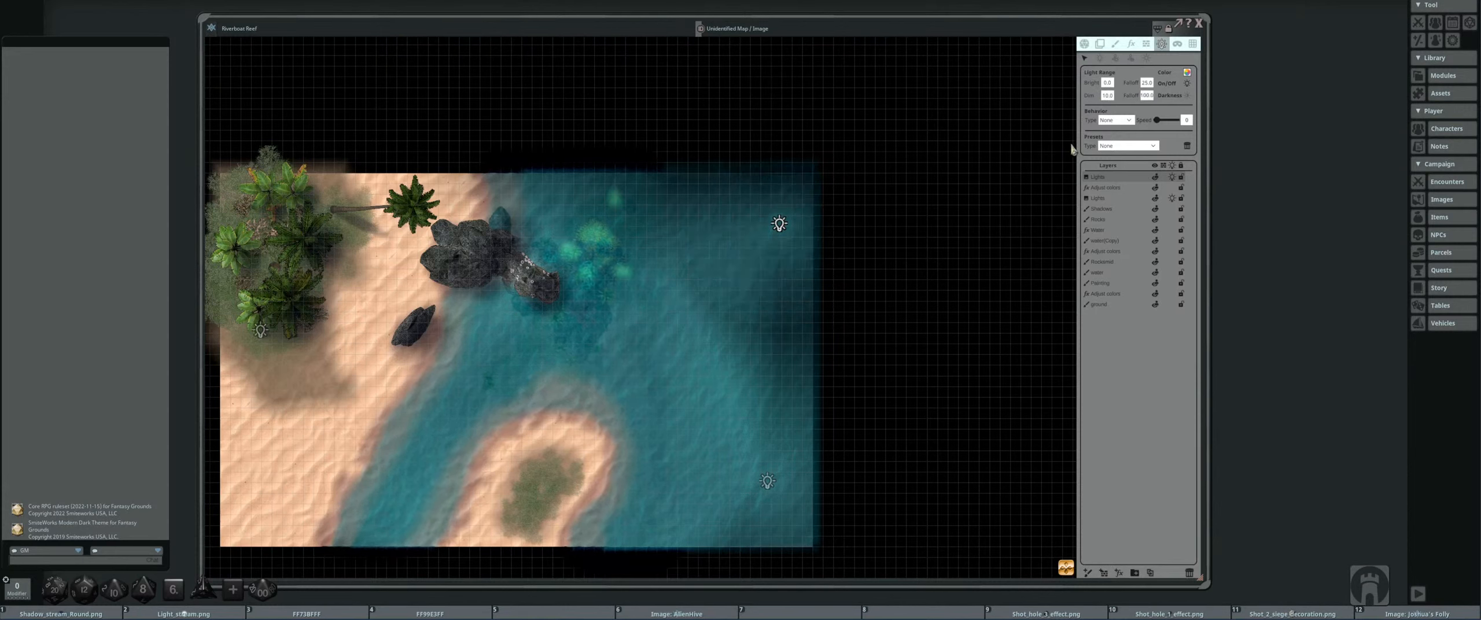
drag(779, 224, 800, 199)
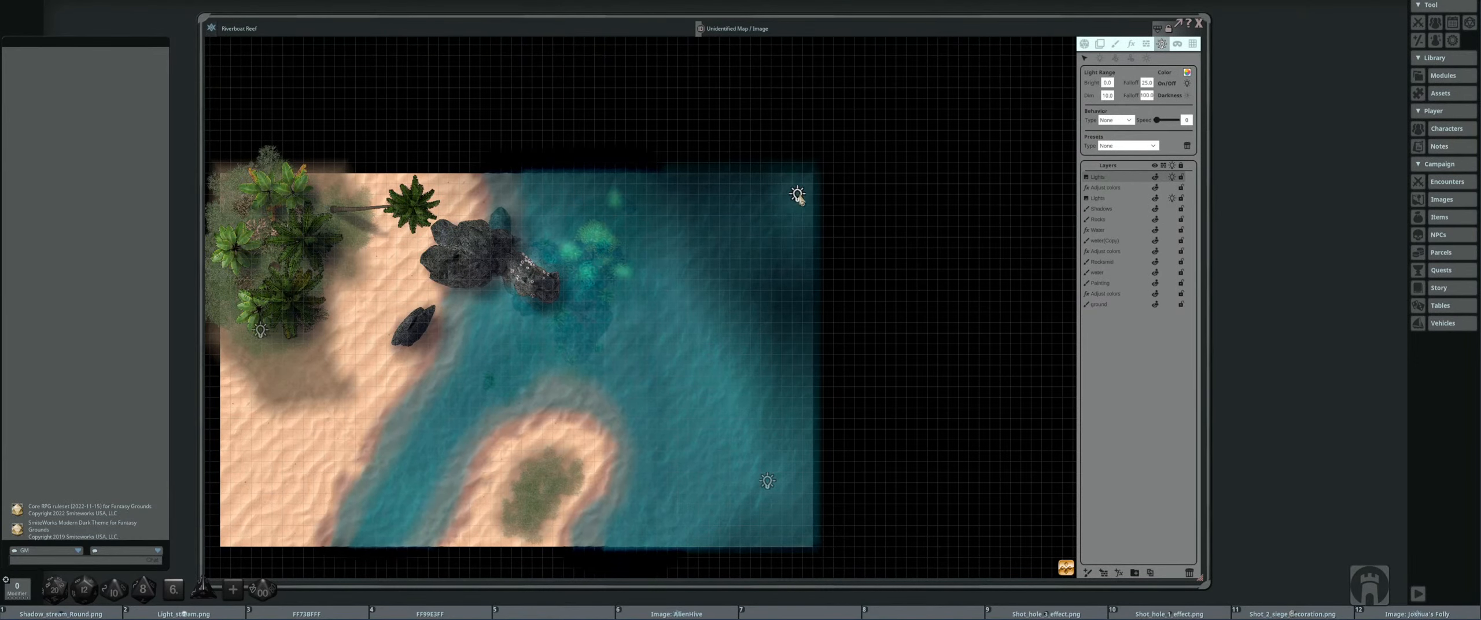
- Move the southeast light slightly toward the map's southern edge and set its dim range to 30
scroll(800, 213, down, 2)
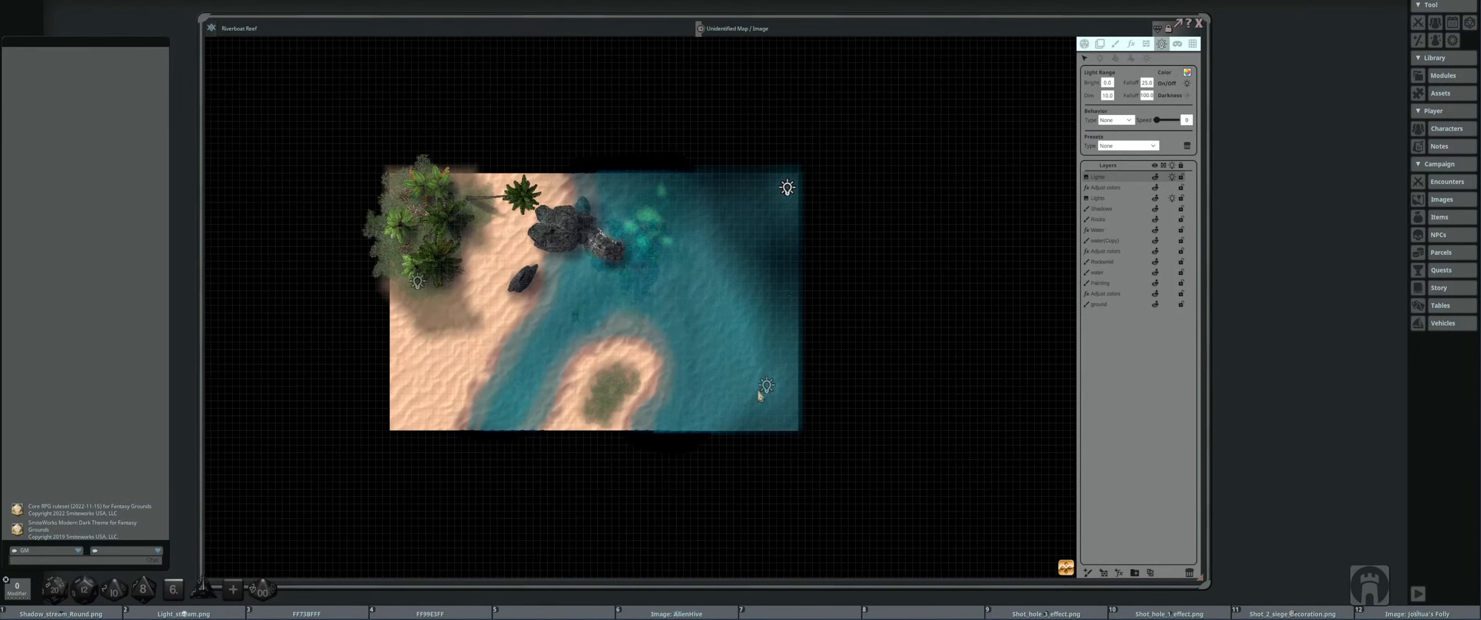
mouse_move(767, 386)
mouse_down()
mouse_move(780, 370)
mouse_move(746, 389)
mouse_move(770, 397)
mouse_up()
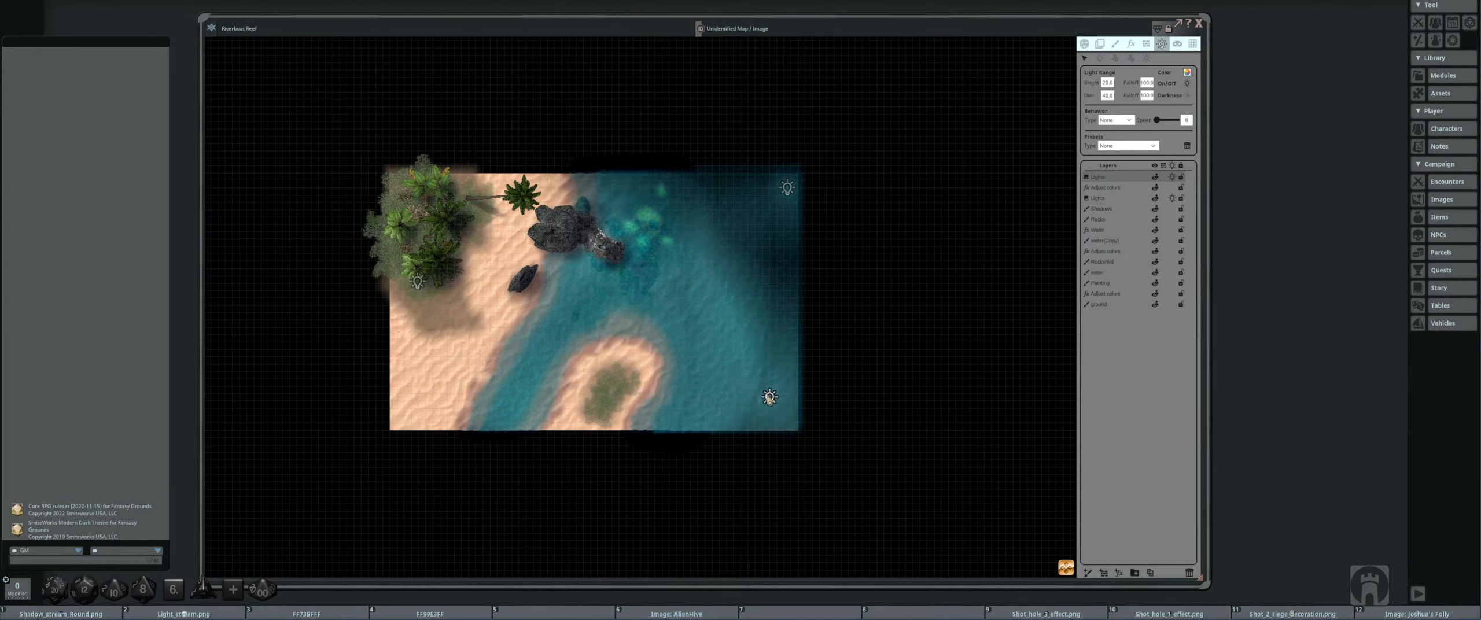
double_click(1106, 96)
text(30)
key(Return)
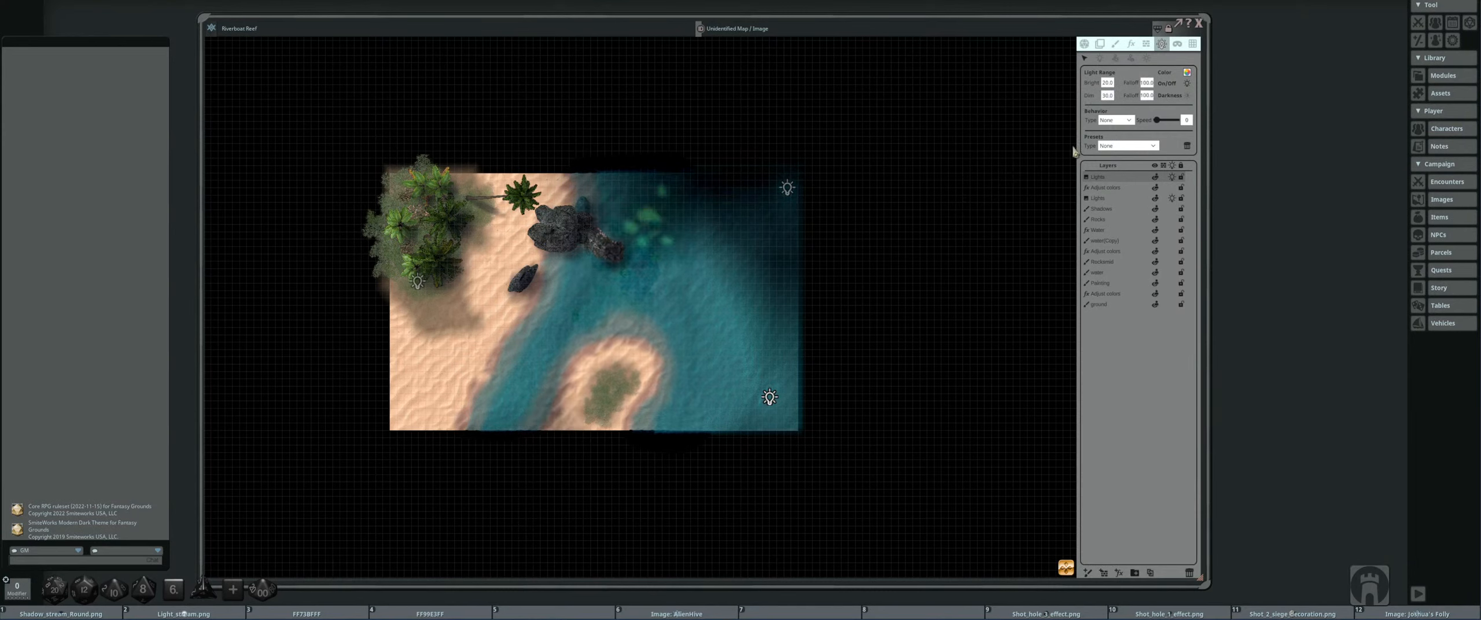
- Lower the southeast light's bright range and nudge the light slightly east
click(1108, 82)
key(Return)
drag(768, 400, 774, 399)
scroll(727, 276, up, 3)
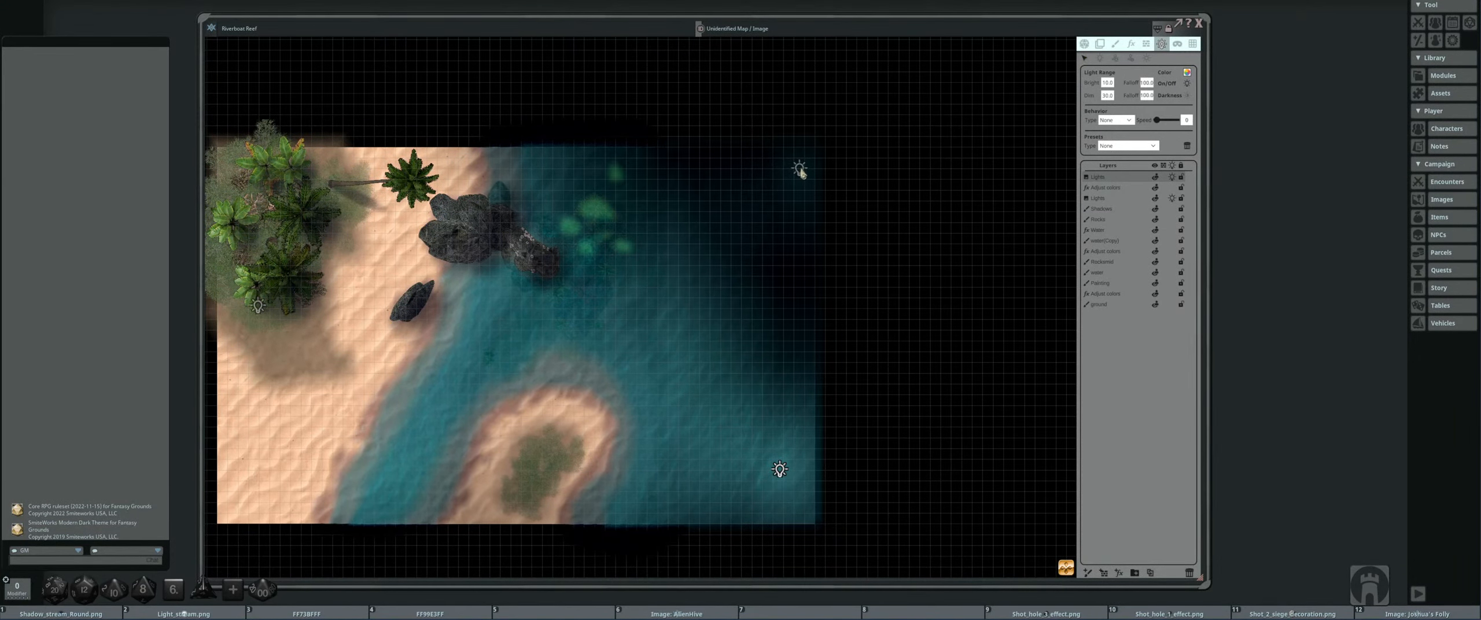
- Move the northeast light southwest, away from the corner, and set its dim range to 30
mouse_move(801, 172)
mouse_down()
mouse_move(758, 224)
mouse_move(744, 208)
mouse_move(792, 186)
mouse_up()
scroll(801, 176, up, 4)
scroll(732, 217, down, 1)
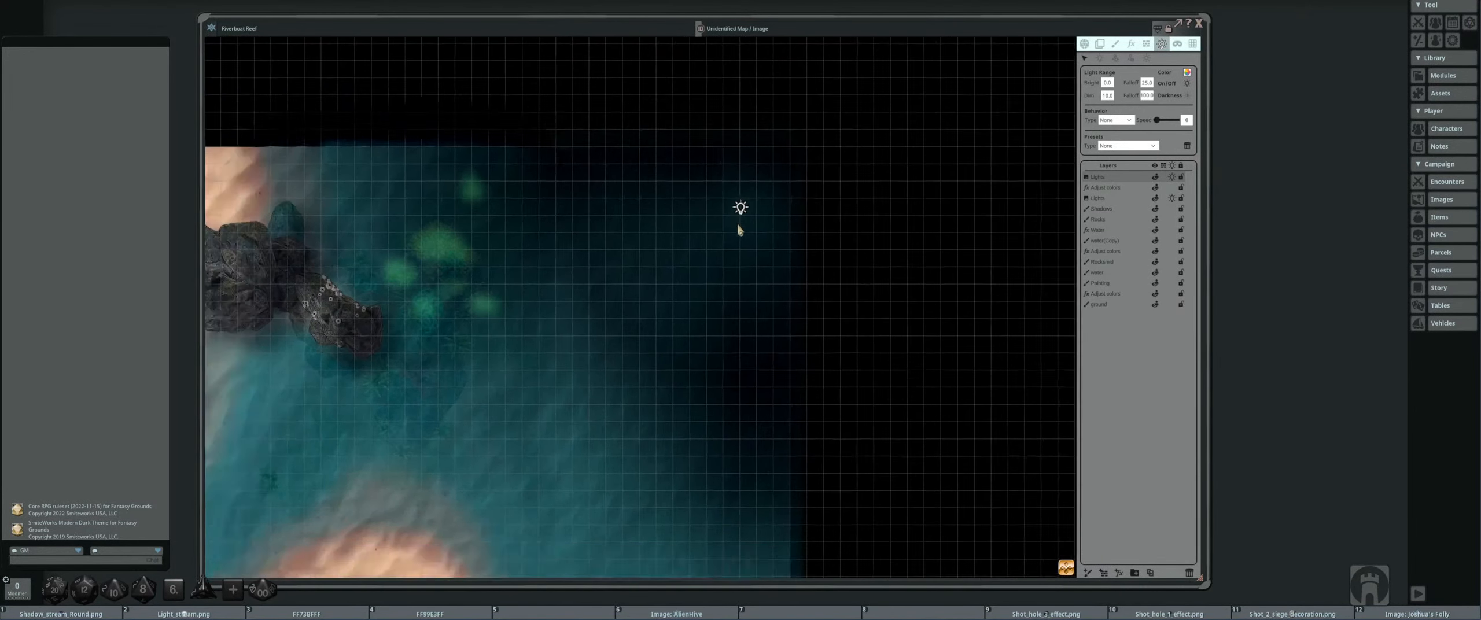
scroll(740, 231, down, 3)
mouse_move(741, 215)
mouse_down()
mouse_move(588, 247)
mouse_move(524, 345)
mouse_move(463, 283)
mouse_move(562, 357)
mouse_move(727, 240)
mouse_move(718, 224)
mouse_up()
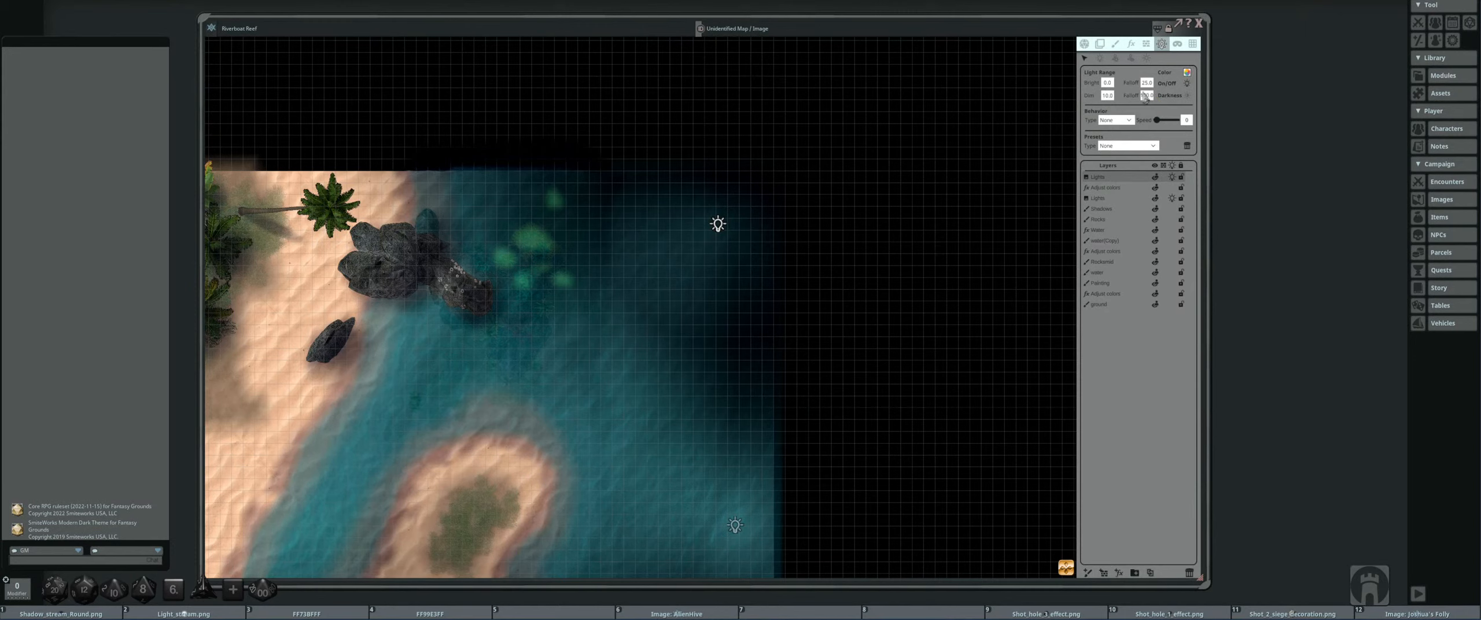
click(1107, 94)
text(30)
key(Return)
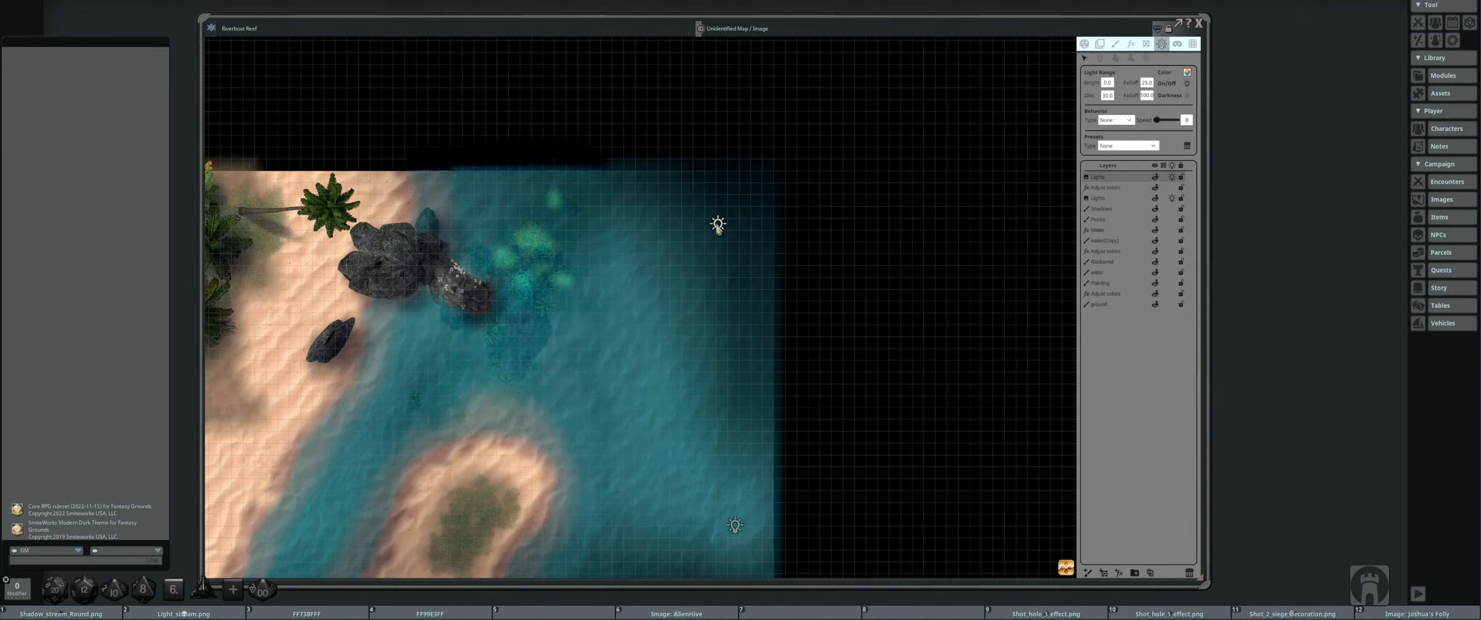
- Shift the northeast light back east and set its dim range to 20
drag(718, 228, 730, 228)
click(1107, 96)
text(20)
key(Return)
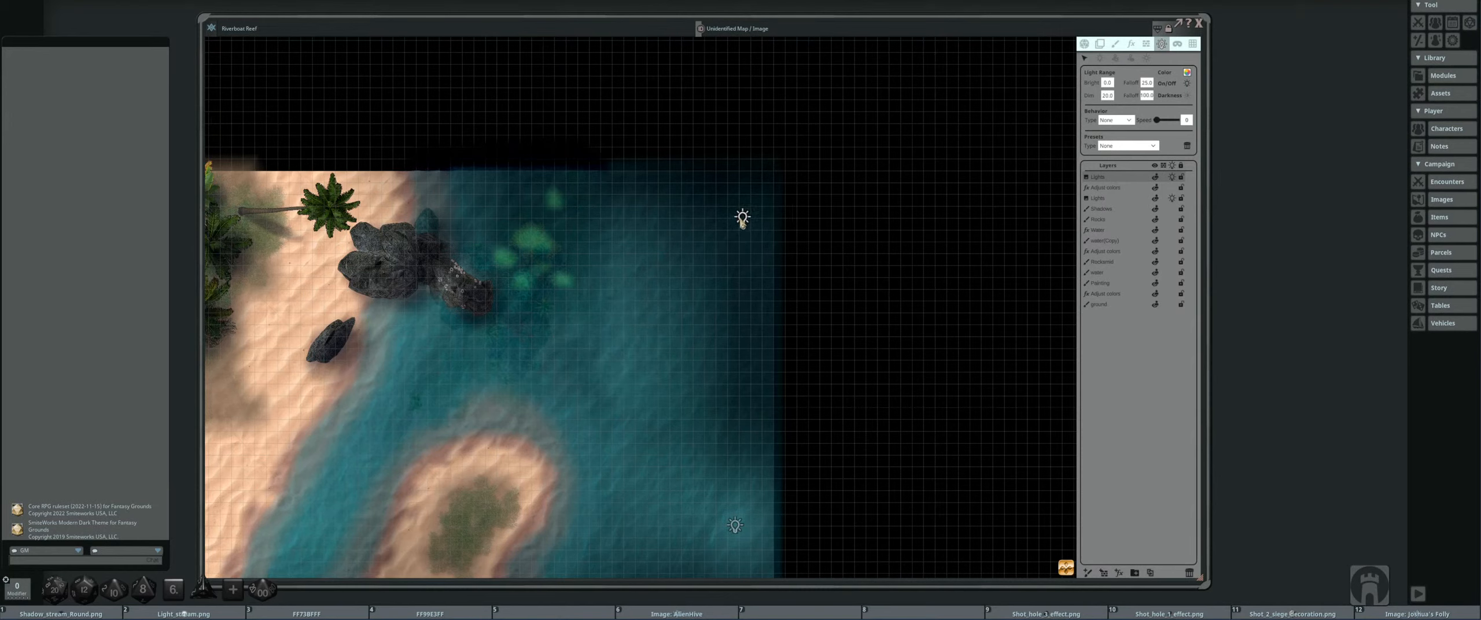
- Give the northeast light a bright range of 5 with a bright falloff of 100 and nudge it southeast
click(1105, 84)
text(2)
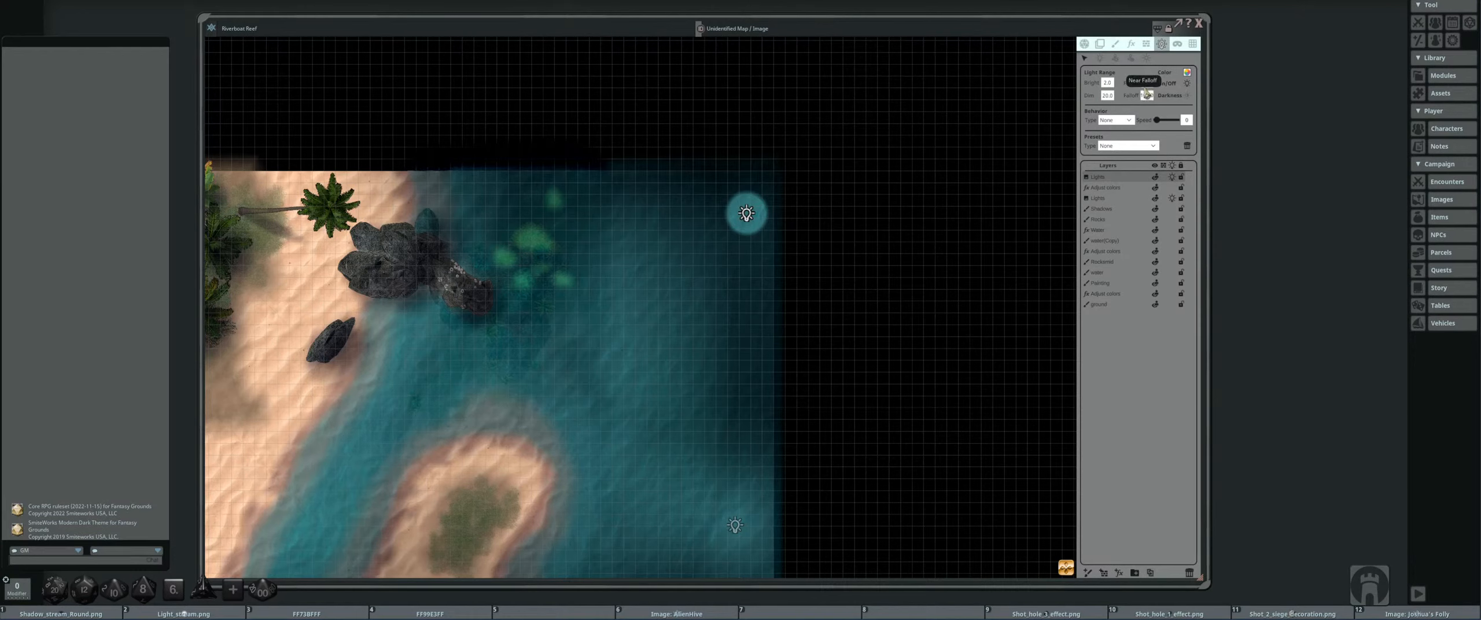
key(Return)
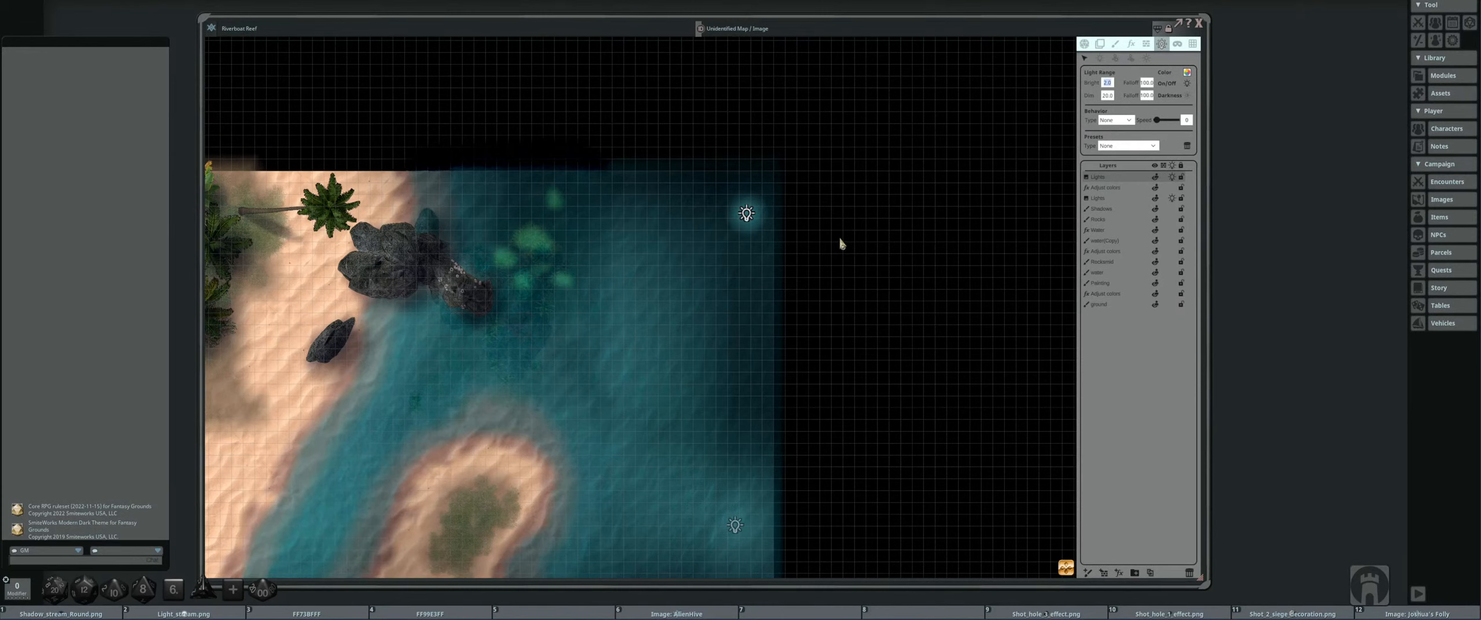
text(5)
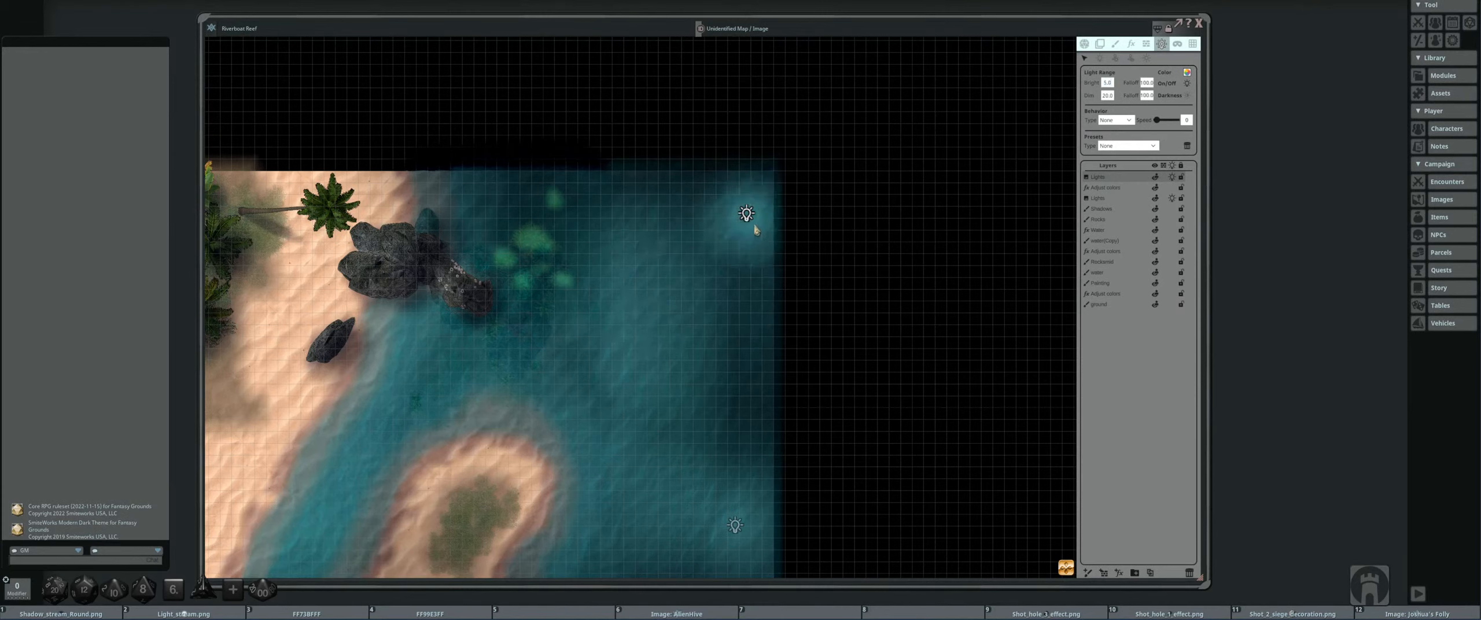
drag(747, 221, 752, 228)
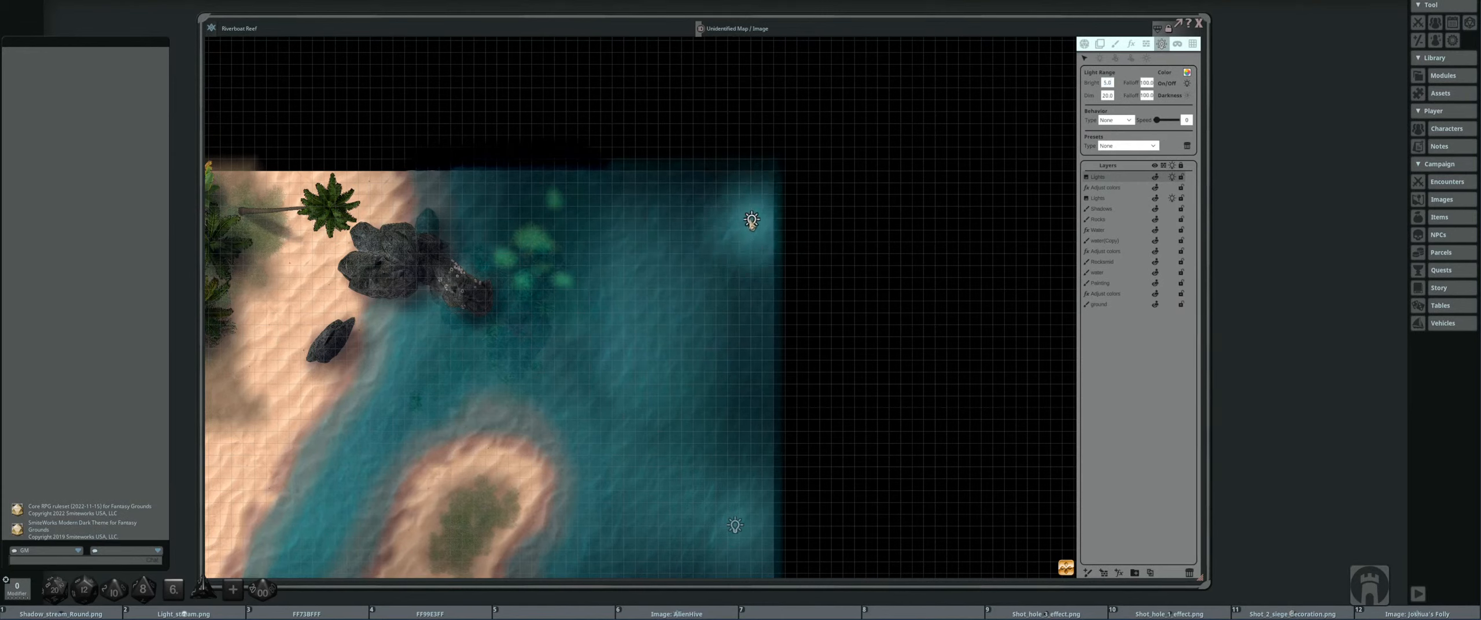
- Set the northeast light's dim range to 15 and shift the light slightly west
click(1109, 96)
text(15)
key(Return)
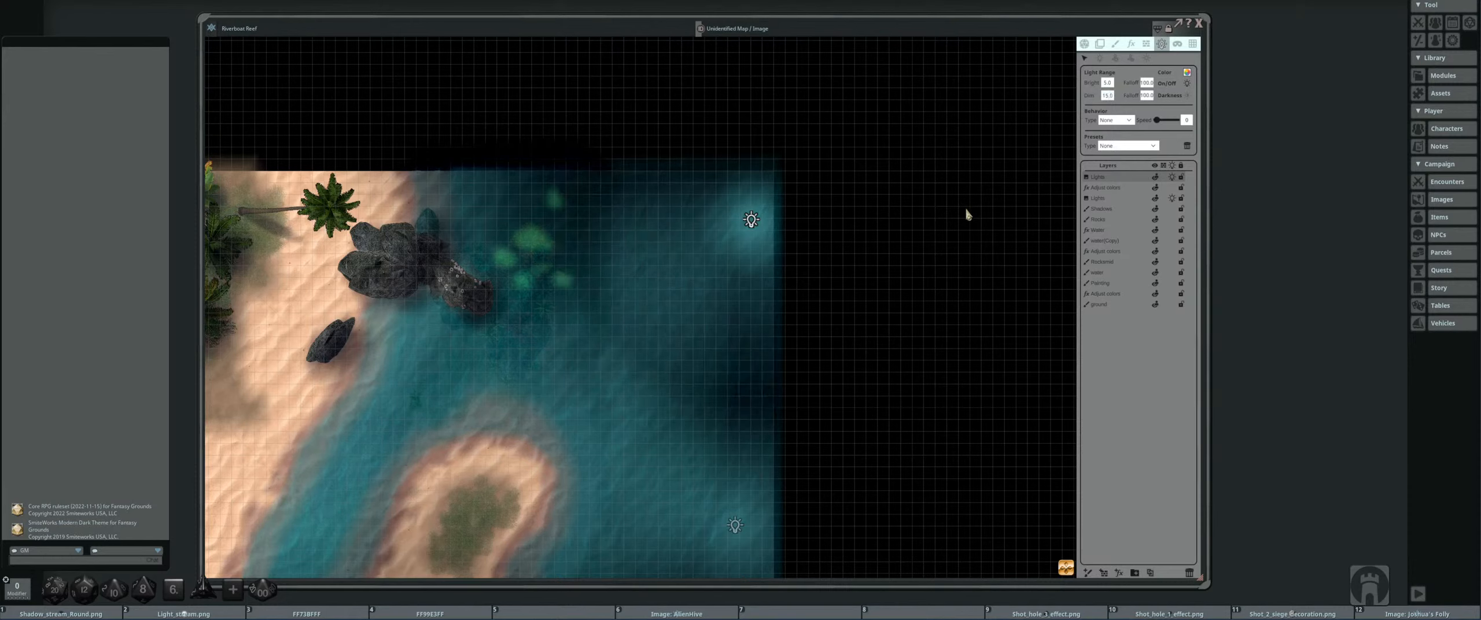
mouse_move(751, 221)
mouse_down()
mouse_move(737, 340)
mouse_move(753, 237)
mouse_move(737, 220)
mouse_up()
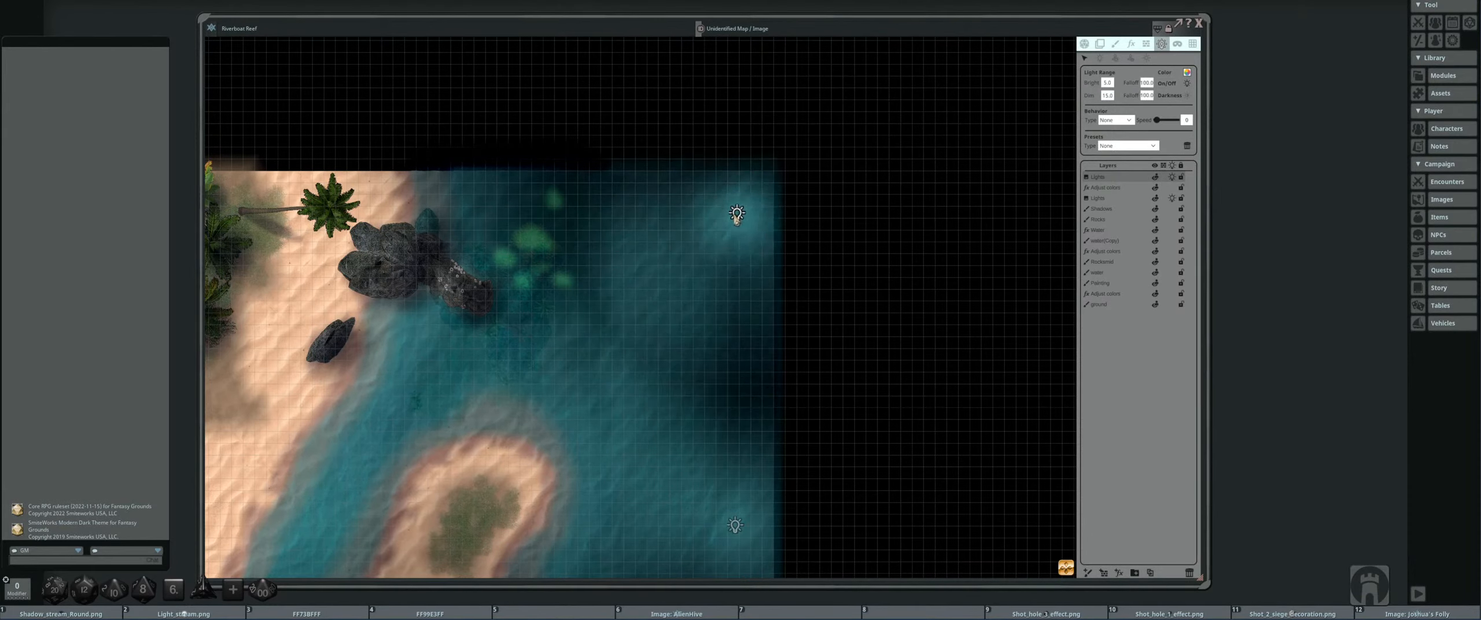
- Try different positions for both eastern lights, leaving the southern one slightly farther west and the northern one near its corner
scroll(750, 249, down, 3)
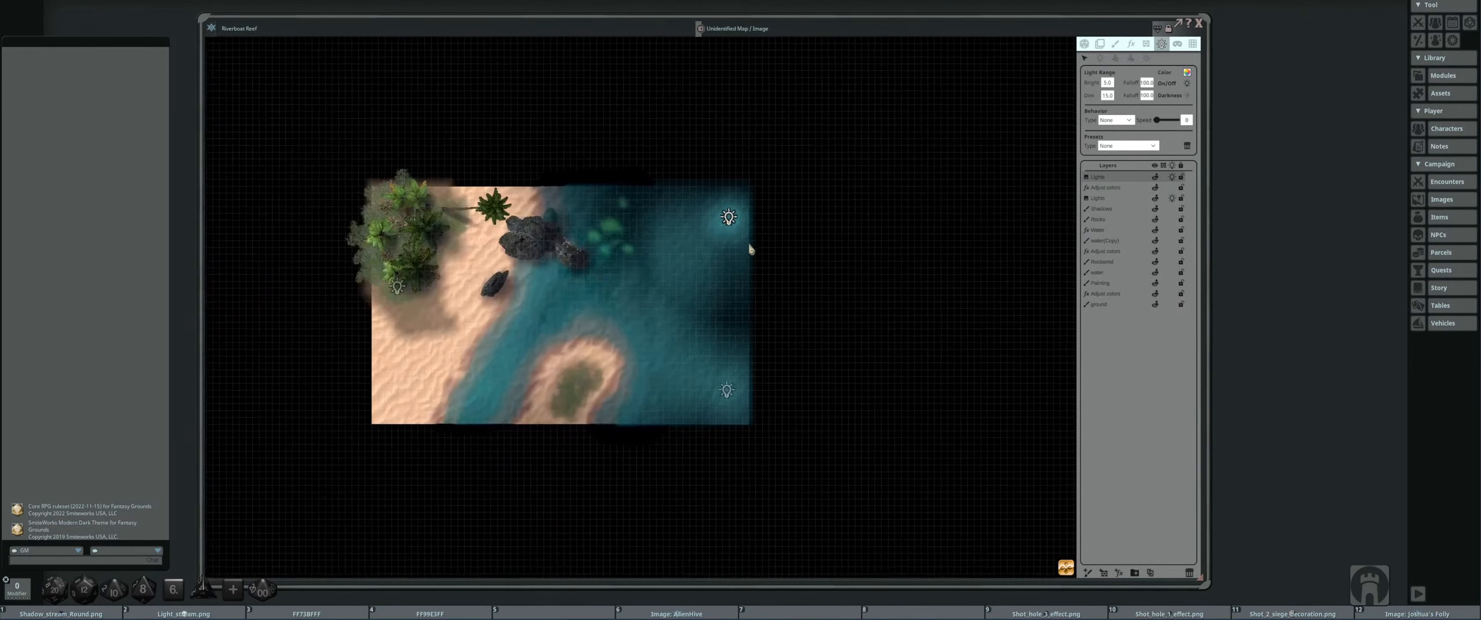
drag(726, 390, 732, 325)
drag(724, 211, 709, 246)
drag(733, 333, 708, 392)
scroll(701, 307, up, 2)
scroll(700, 307, up, 1)
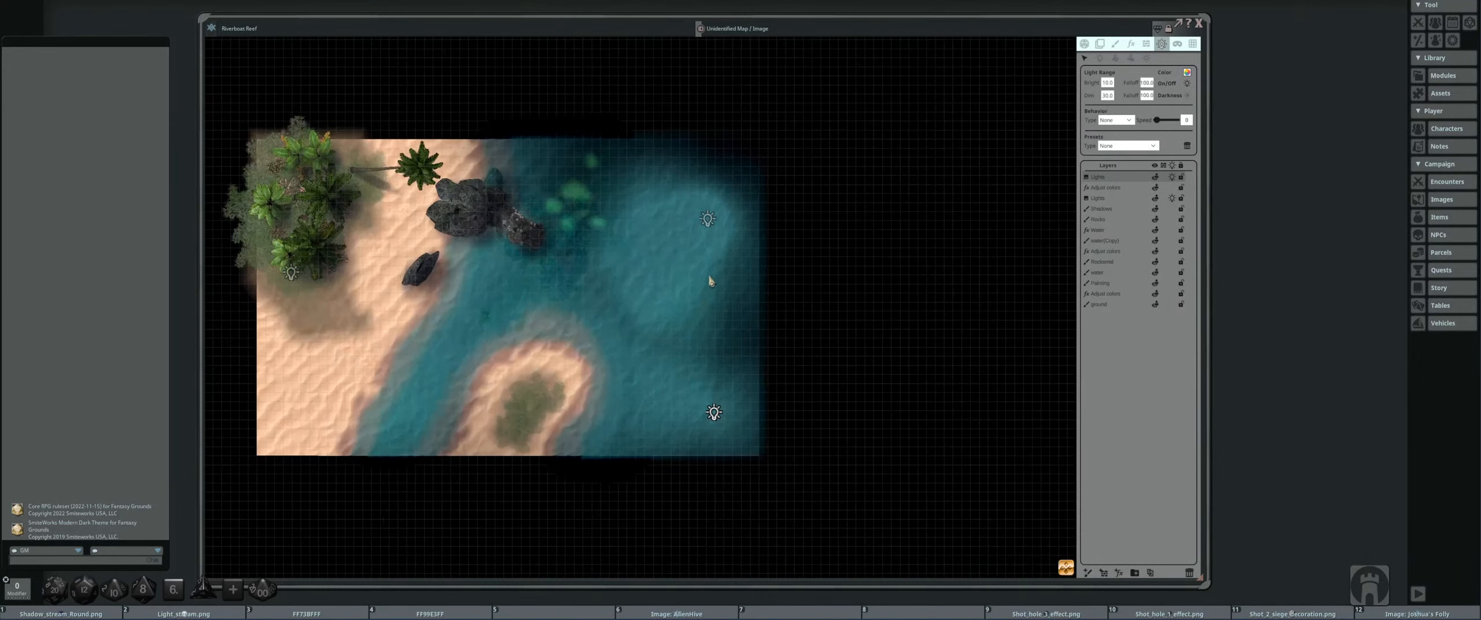
scroll(673, 278, up, 1)
drag(674, 224, 696, 188)
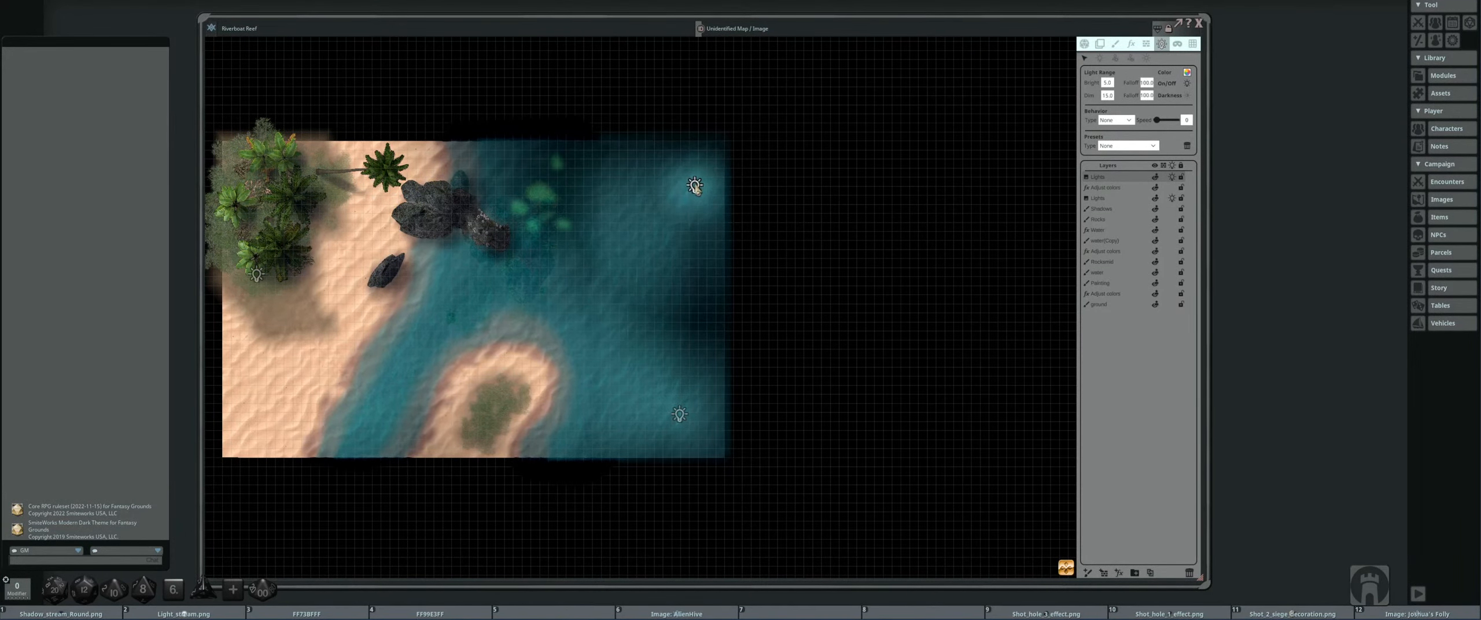
- Set the northeast light's bright range to 0 and reposition it near the map's northeast corner
click(1107, 96)
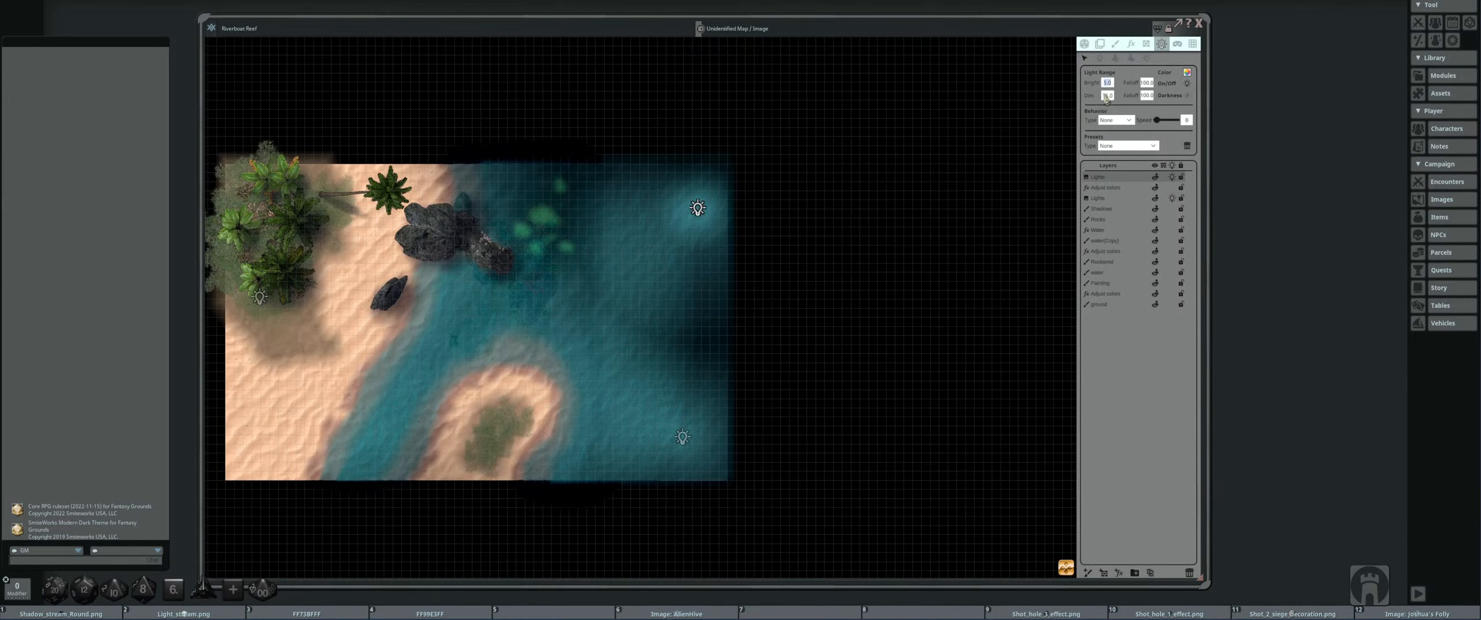
text(0)
drag(699, 211, 714, 193)
scroll(712, 199, up, 3)
scroll(711, 198, down, 3)
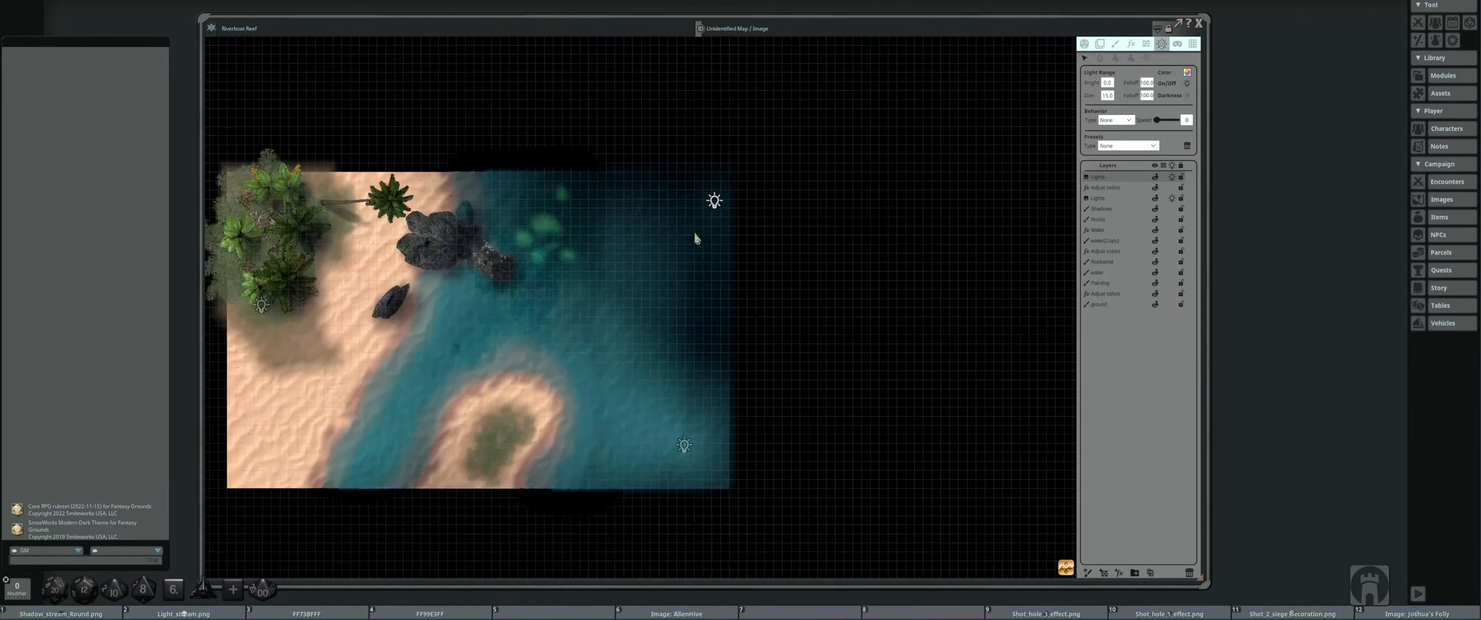
drag(700, 213, 695, 218)
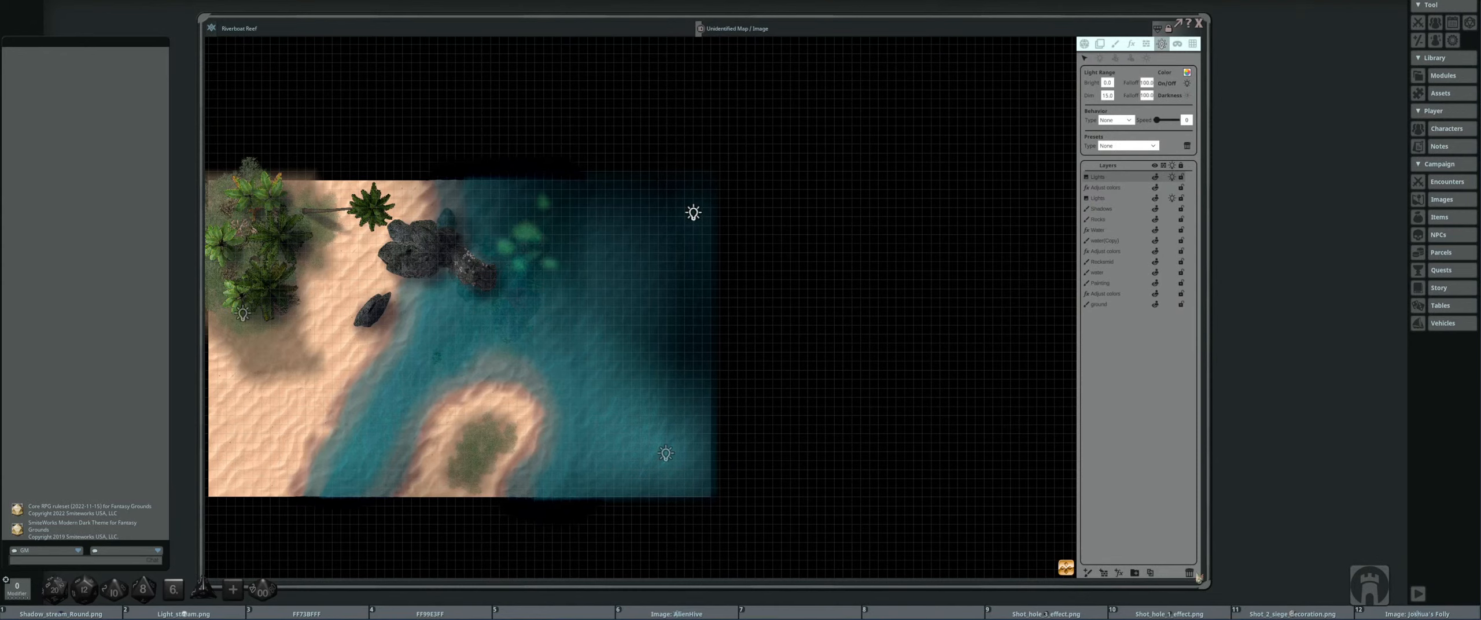
- Delete the topmost lights layer and place two new lights over the dark northeast water in the remaining lights layer
key(Delete)
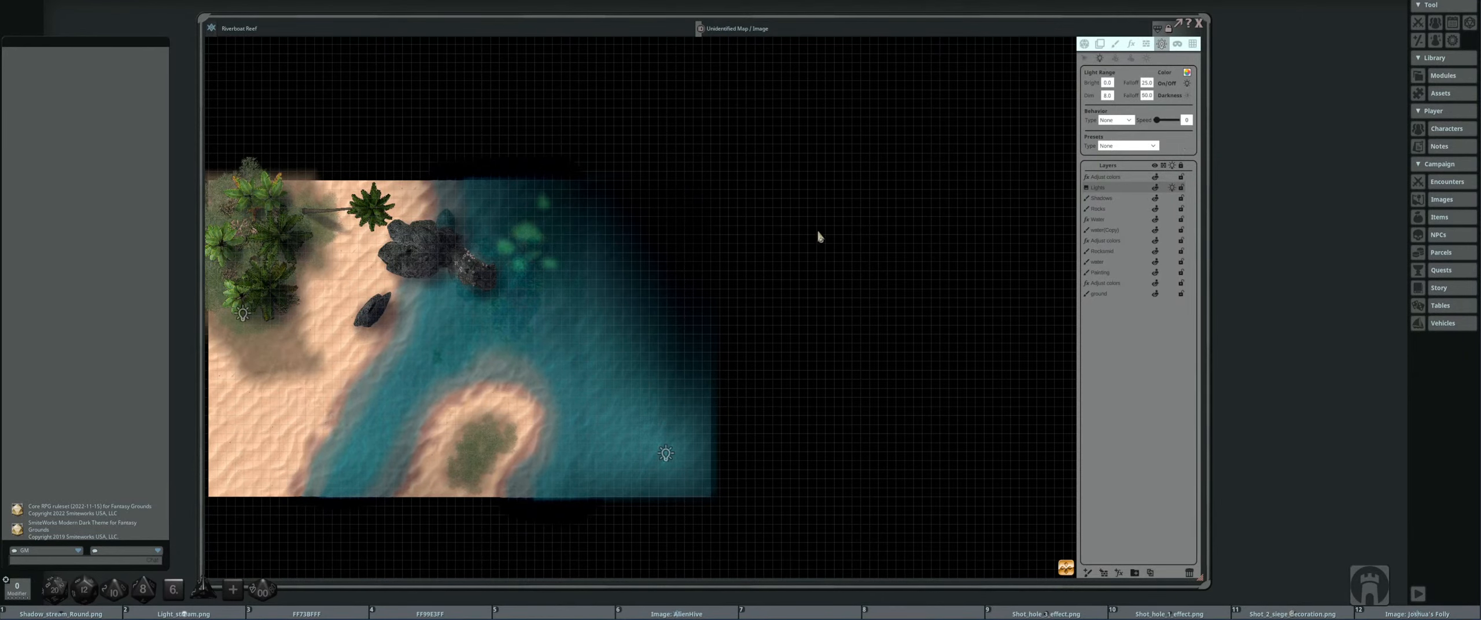
click(677, 220)
scroll(698, 231, up, 1)
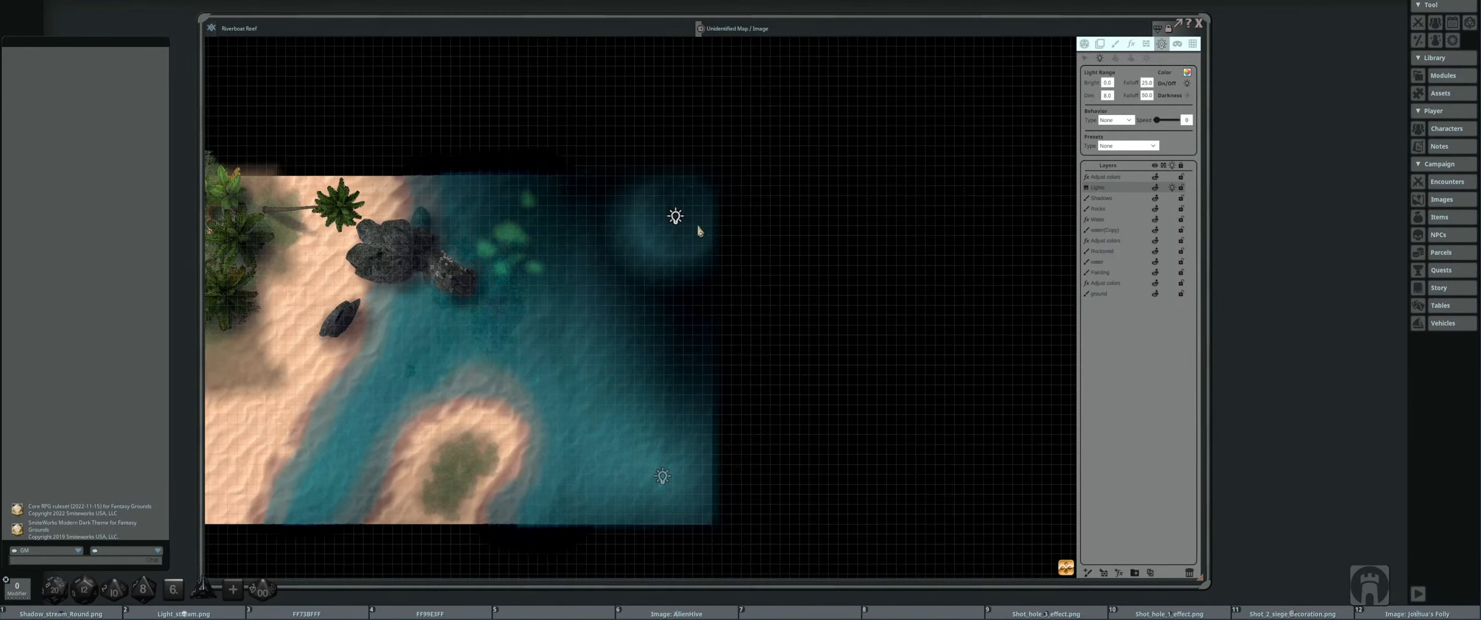
click(685, 274)
- Spread the two new lights apart along the eastern edge, one near the northeast corner and one farther south
click(1084, 58)
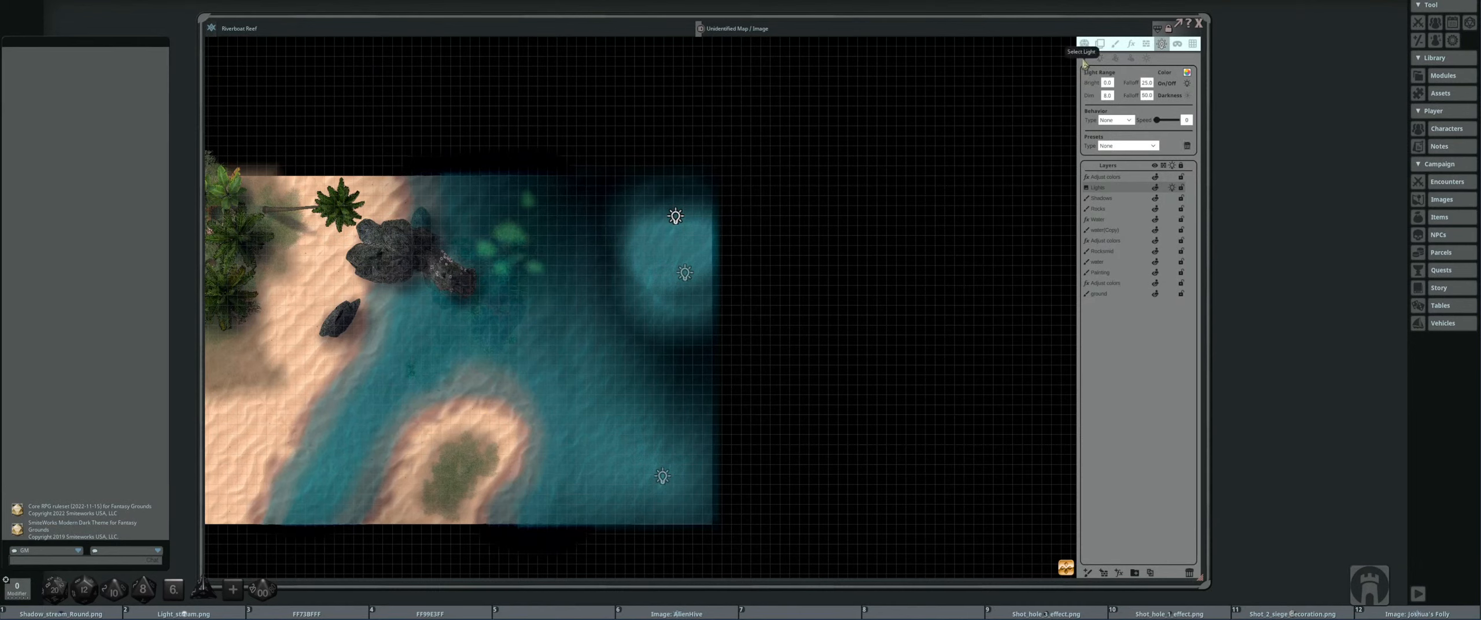
drag(685, 274, 687, 318)
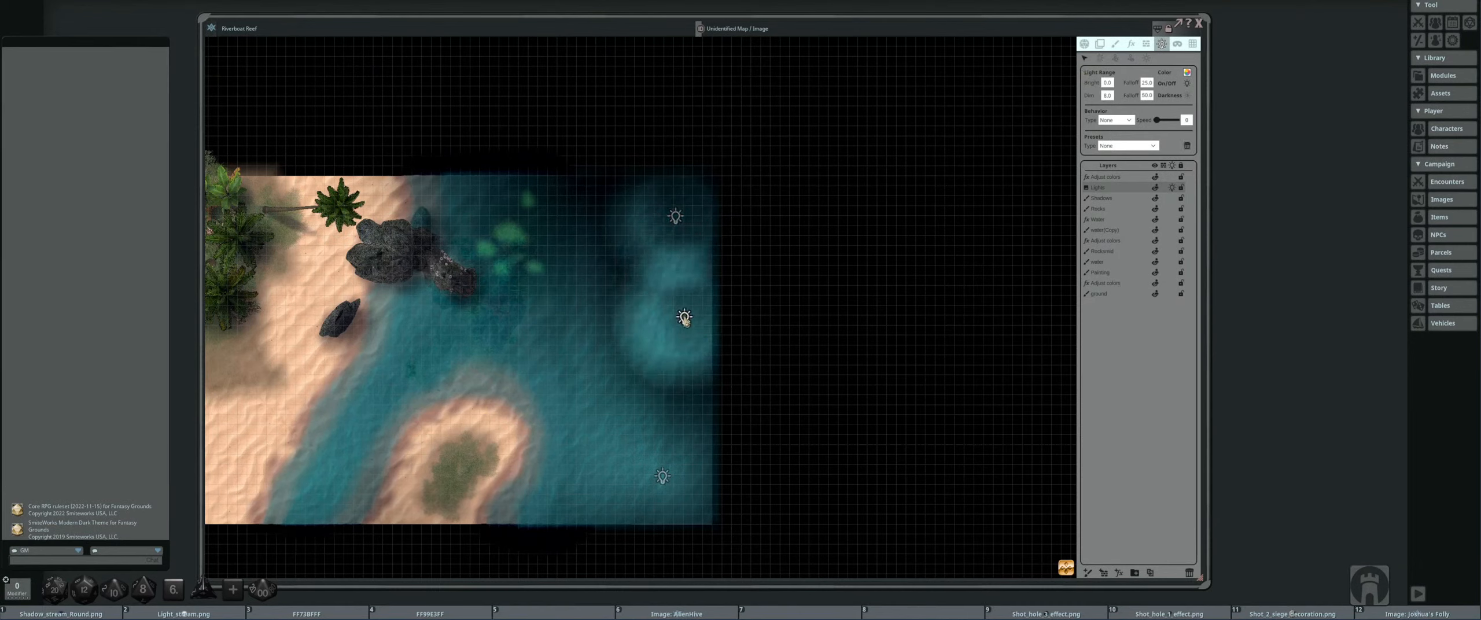
drag(673, 224, 660, 220)
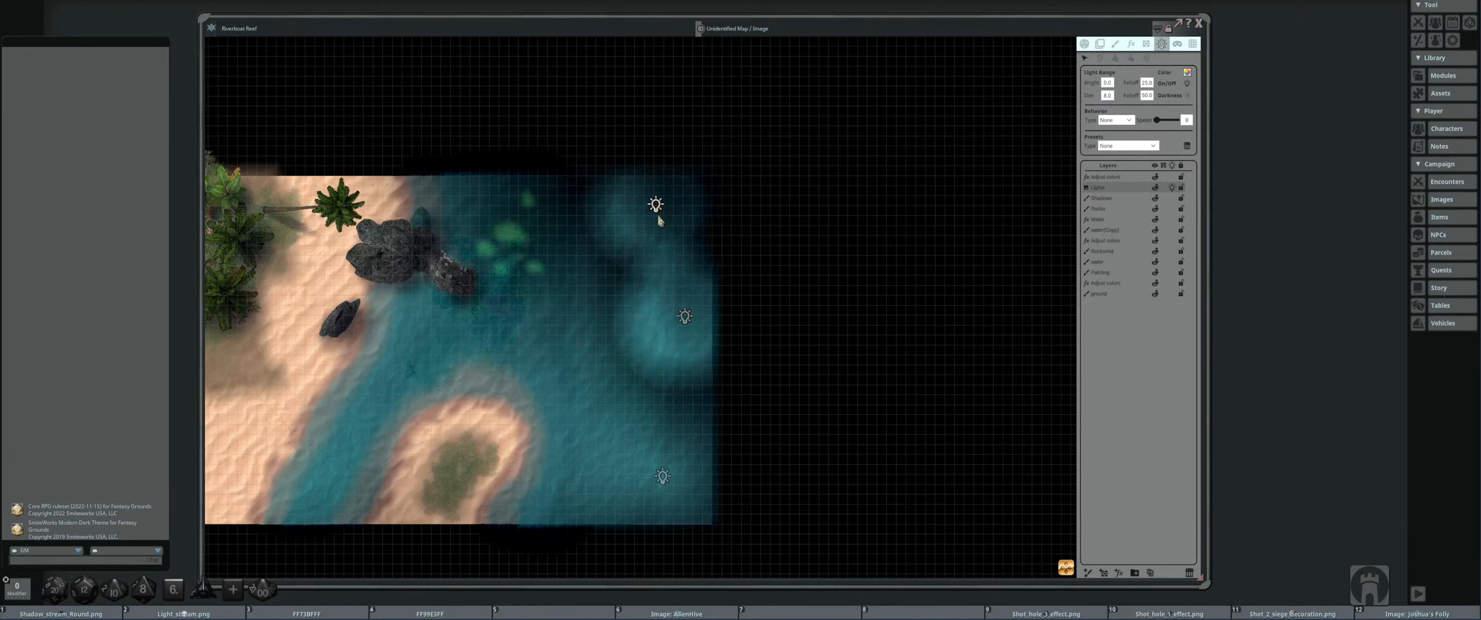
drag(681, 315, 680, 293)
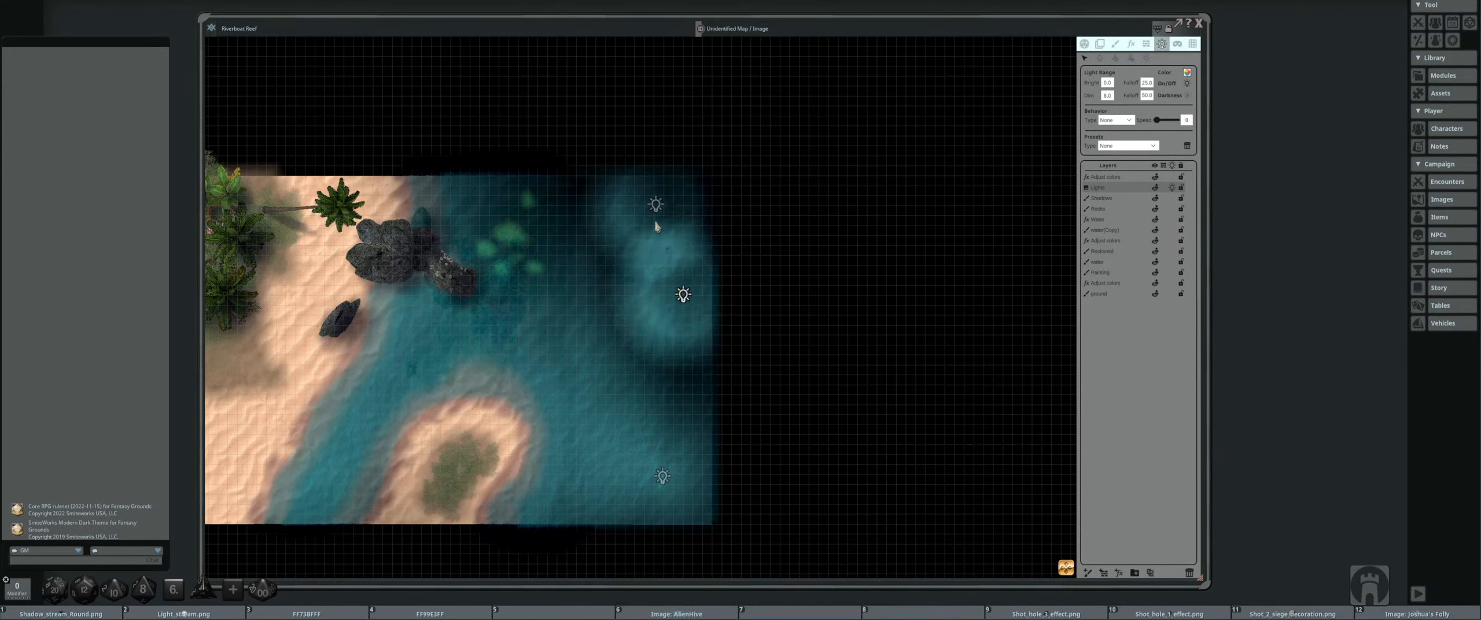
mouse_move(657, 208)
mouse_down()
mouse_move(637, 211)
mouse_move(673, 211)
mouse_up()
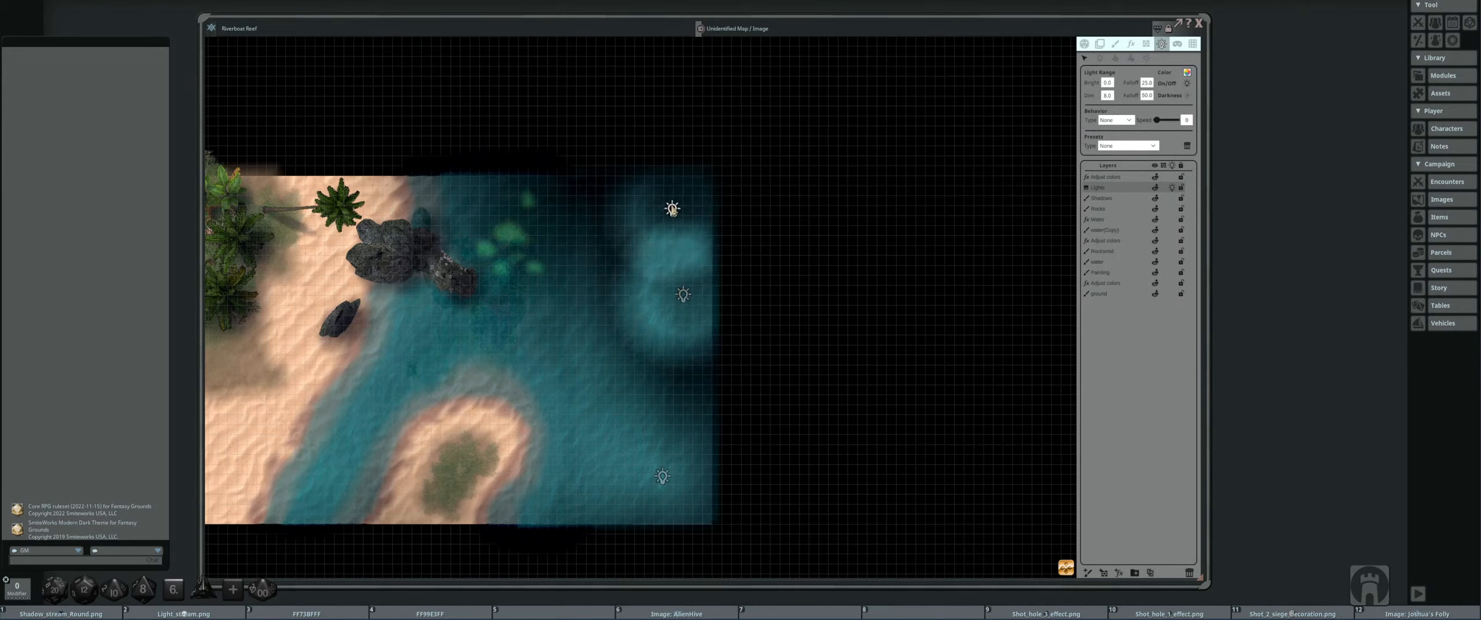
- Toggle the map's lighting off and on to compare how the eastern water is lit
click(1085, 44)
click(1188, 124)
click(1188, 124)
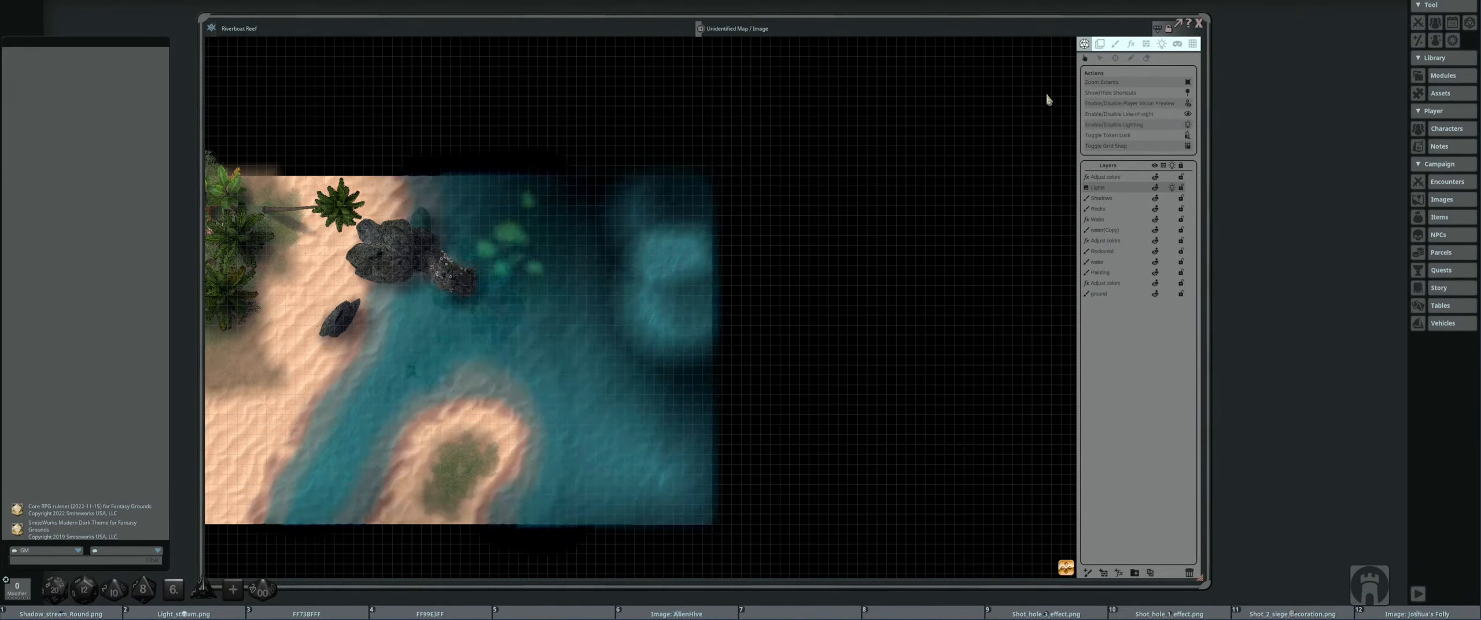
- Move the middle eastern light farther south, set its dim falloff to 100 and nudge it toward the edge
click(1162, 44)
scroll(660, 217, up, 2)
drag(690, 331, 691, 387)
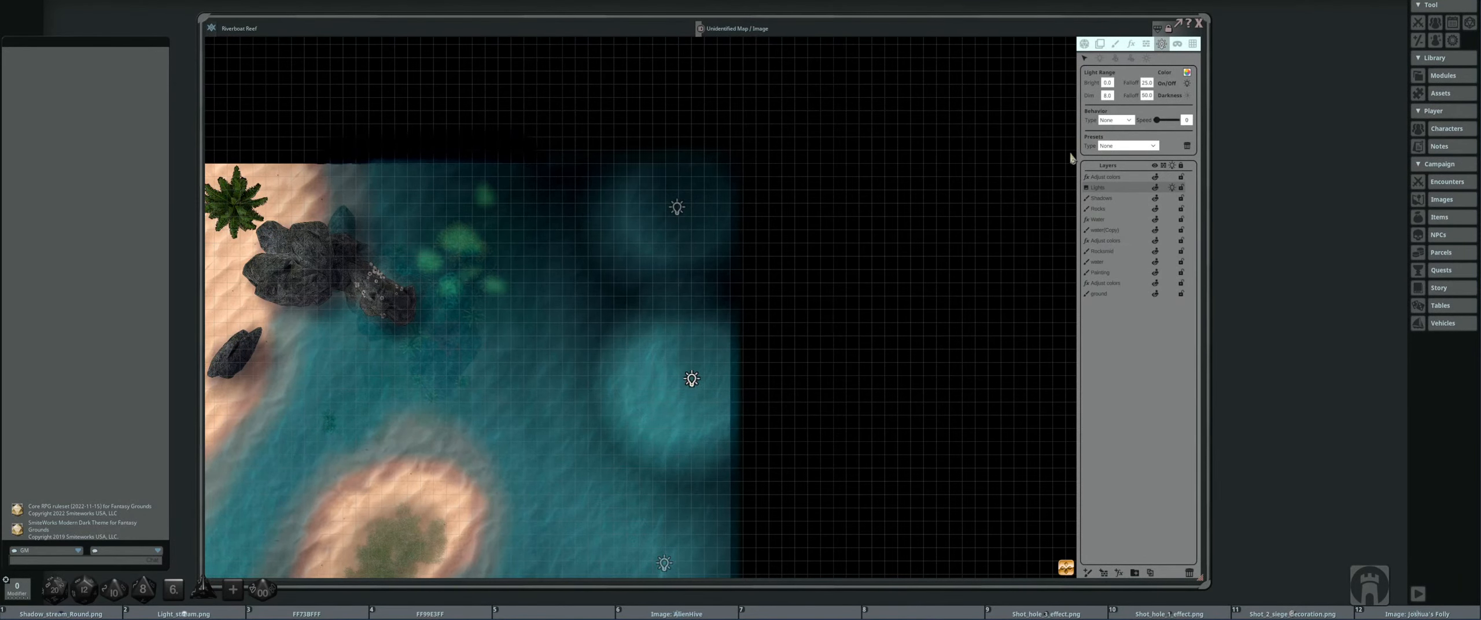
double_click(1148, 96)
text(100)
key(Return)
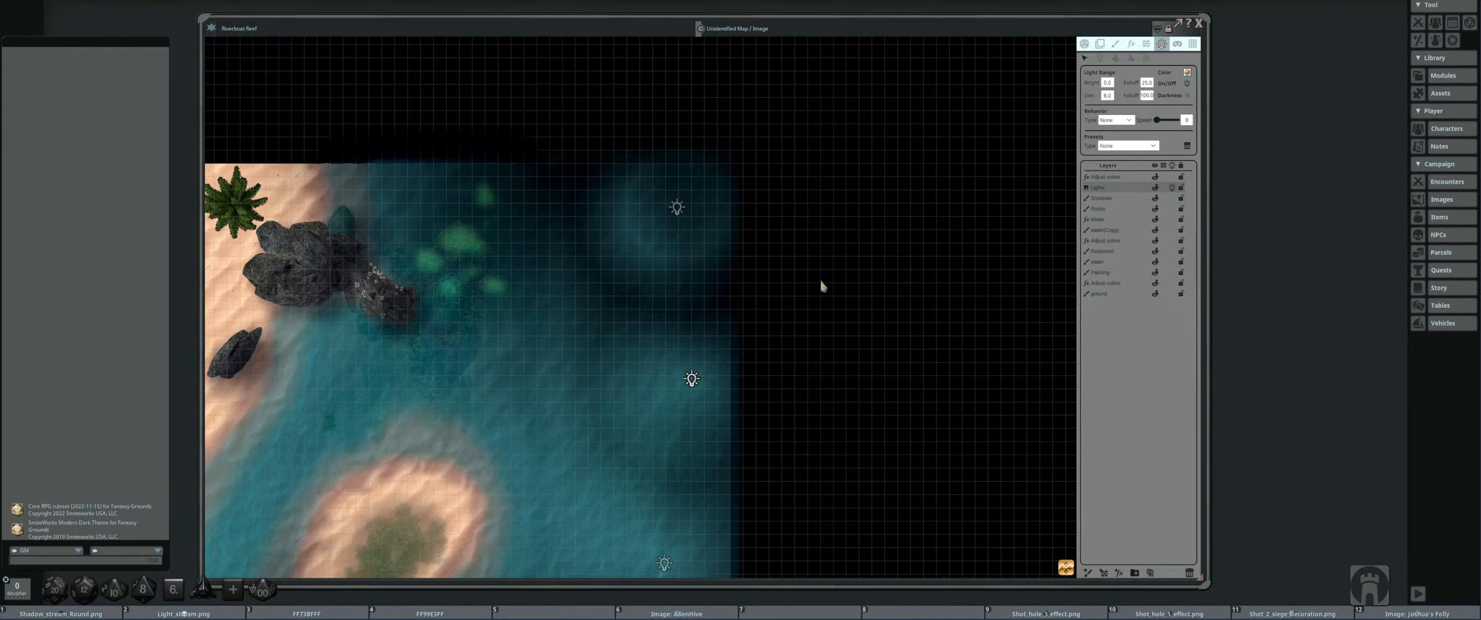
mouse_move(685, 383)
mouse_down()
mouse_move(691, 360)
mouse_move(665, 434)
mouse_move(698, 386)
mouse_up()
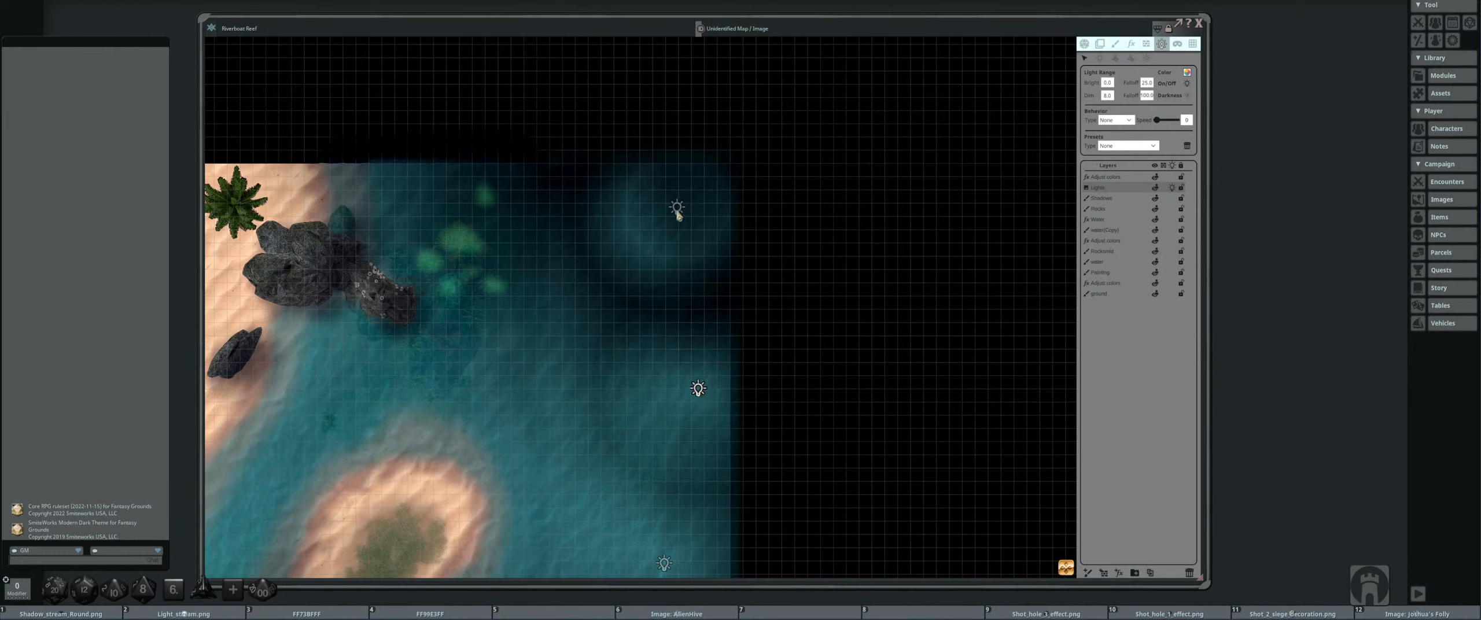
- Reposition the northeast light slightly southwest and the middle eastern light farther north over the dark water
drag(678, 215, 661, 239)
click(1107, 96)
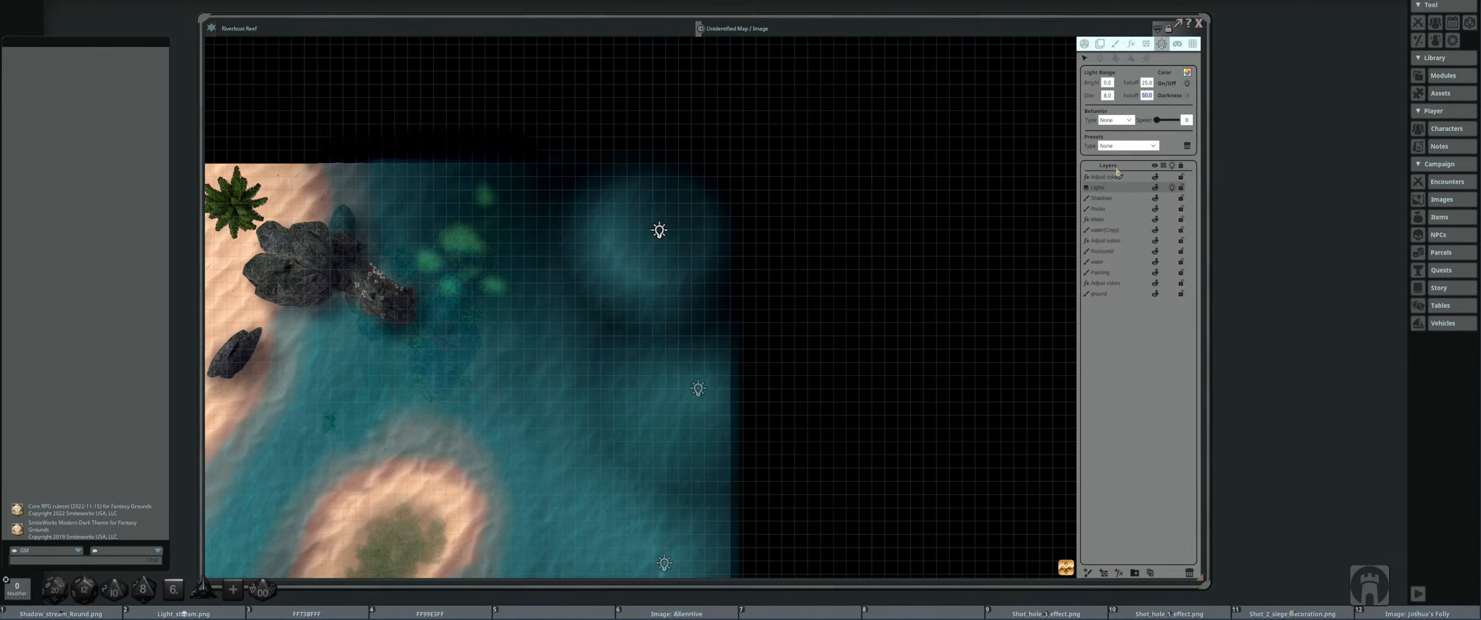
scroll(741, 259, down, 3)
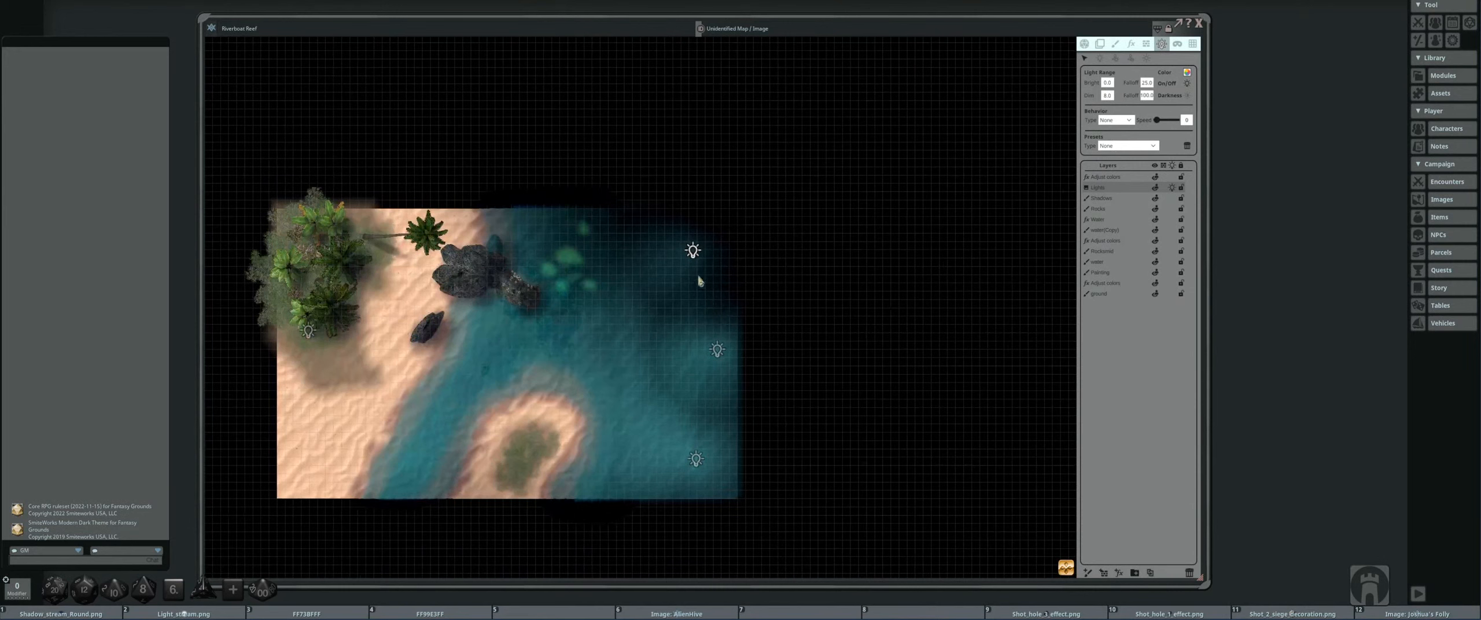
drag(717, 349, 704, 302)
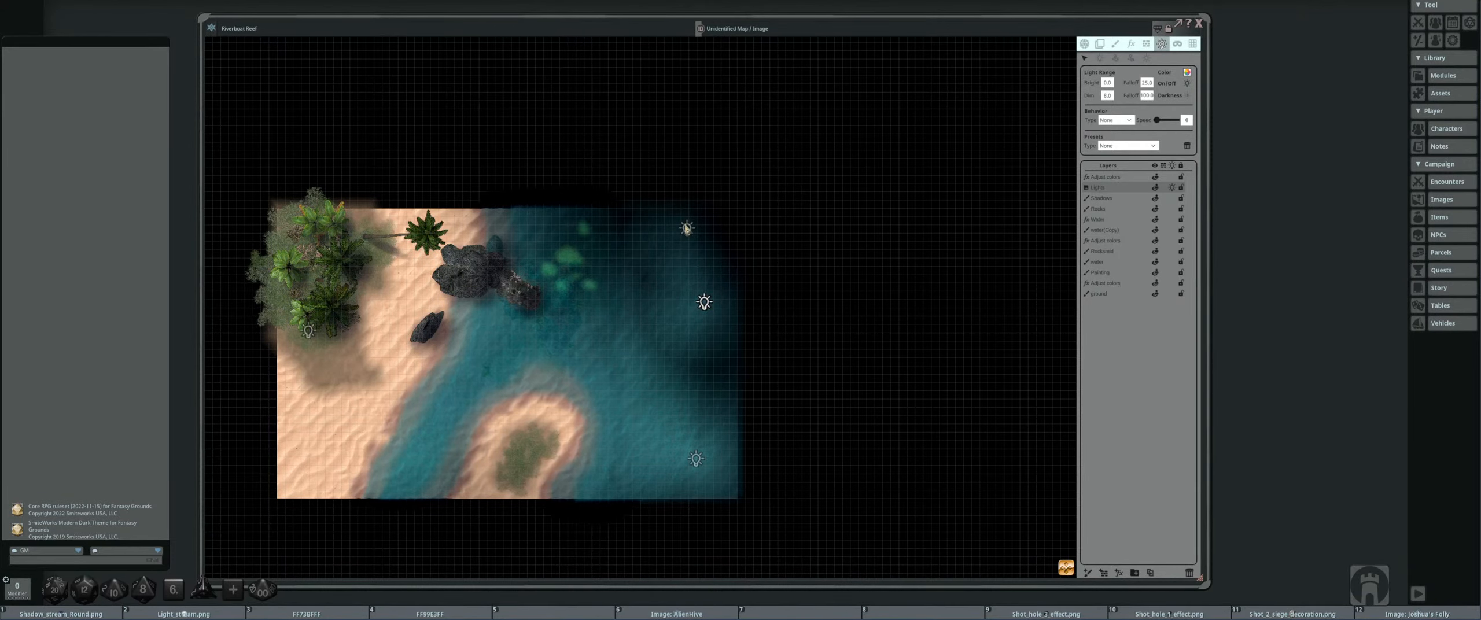
scroll(665, 282, up, 2)
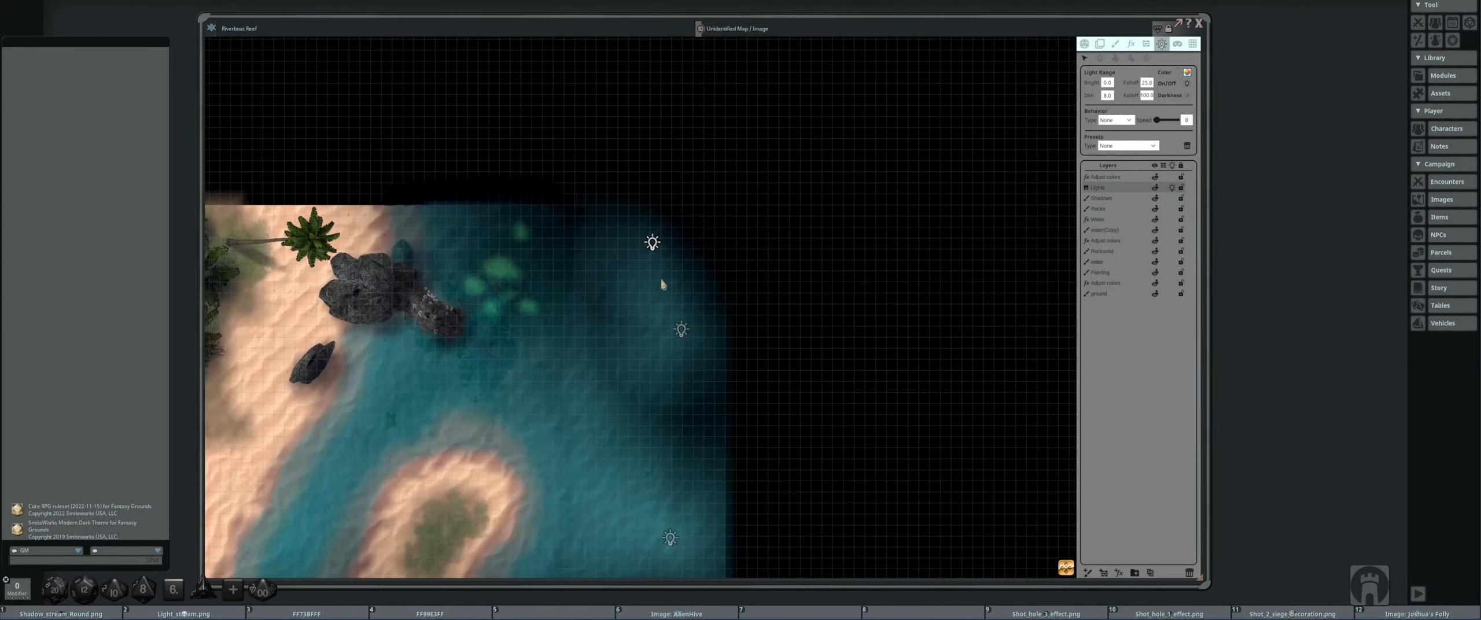
scroll(659, 271, down, 2)
drag(655, 254, 688, 241)
scroll(683, 248, up, 1)
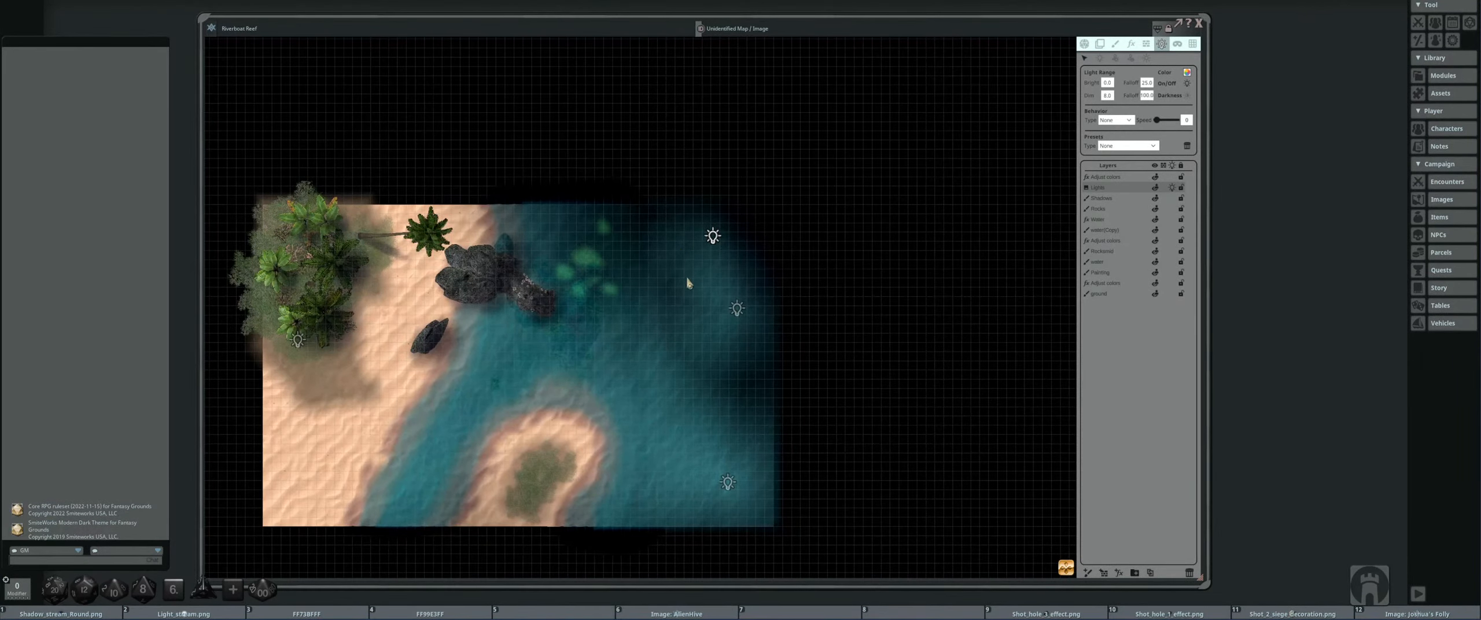
- Shift the northern light west toward the reef, move the light below it south, and set the lower light's dim range to 10
scroll(677, 260, up, 2)
drag(721, 228, 663, 232)
drag(756, 335, 764, 369)
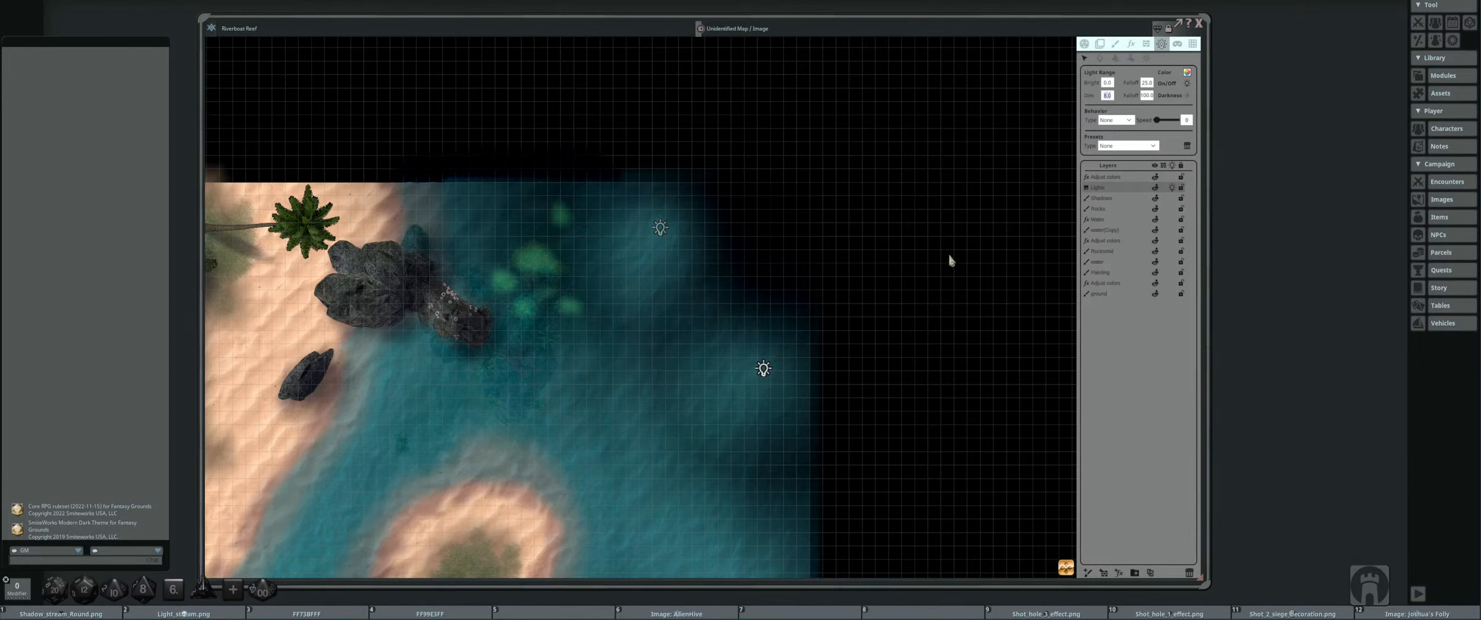
text(10)
key(Return)
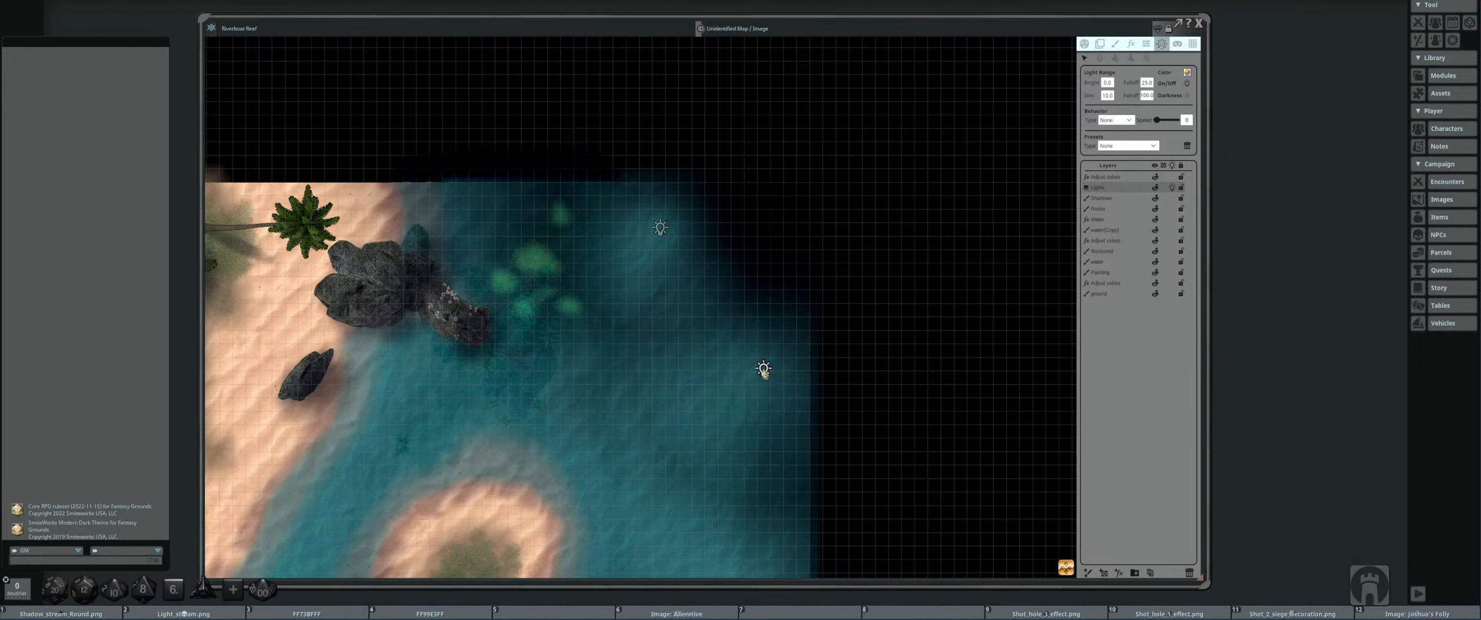
- Set the lower eastern light's dim range to 8 and move it southwest, away from the map edge
mouse_move(764, 369)
mouse_down()
mouse_move(727, 389)
mouse_move(753, 383)
mouse_up()
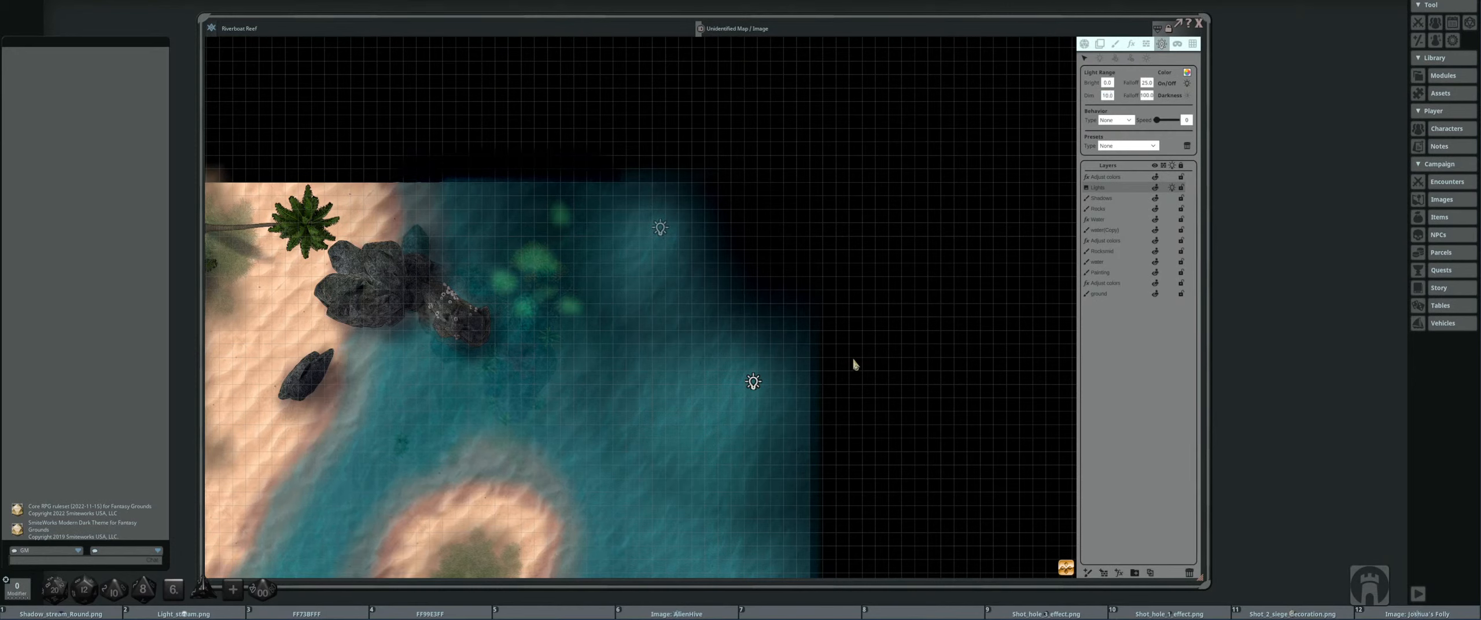
click(1107, 95)
text(8)
key(Return)
mouse_move(751, 389)
mouse_down()
mouse_move(702, 428)
mouse_move(725, 411)
mouse_up()
- Add two lights over the dark northeast water, one near the corner and one below it along the eastern edge
click(1116, 58)
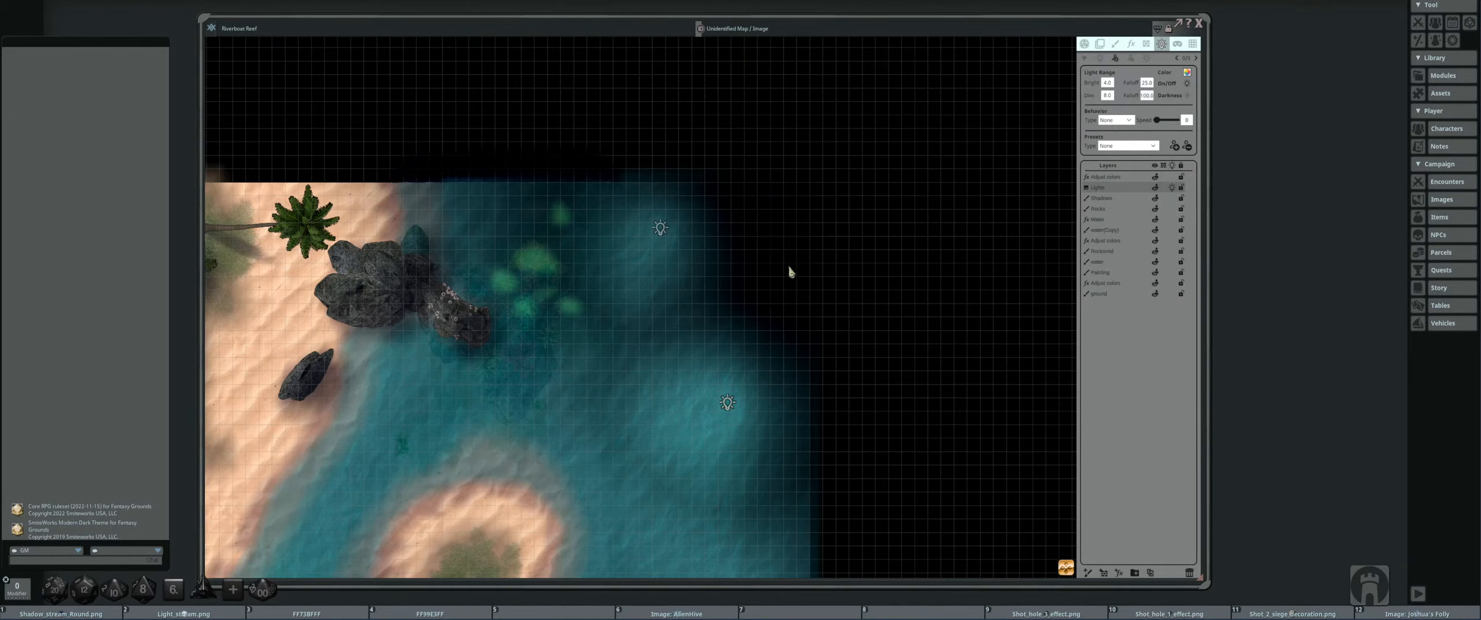
click(1100, 59)
click(1152, 96)
click(776, 244)
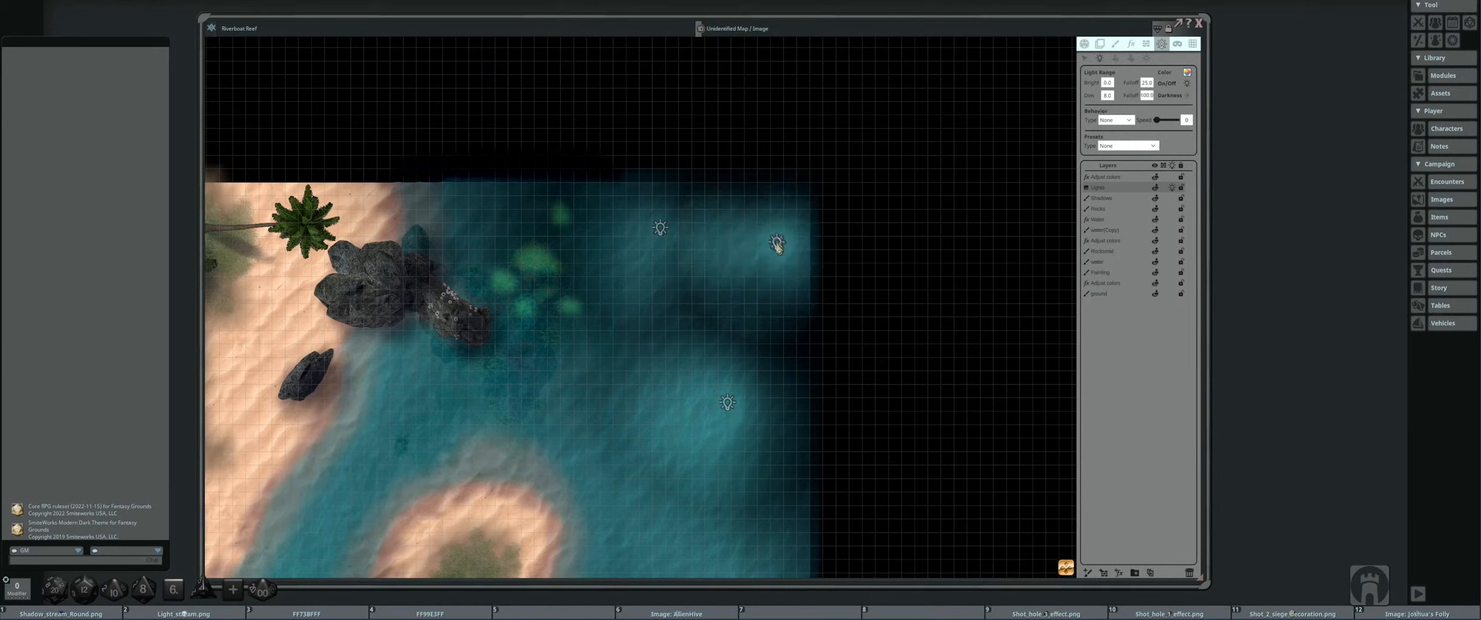
click(1086, 59)
drag(778, 247, 781, 311)
drag(778, 245, 776, 200)
- Rearrange the two middle eastern lights, bringing the upper one slightly inward and the lower one south toward the edge
scroll(781, 277, down, 2)
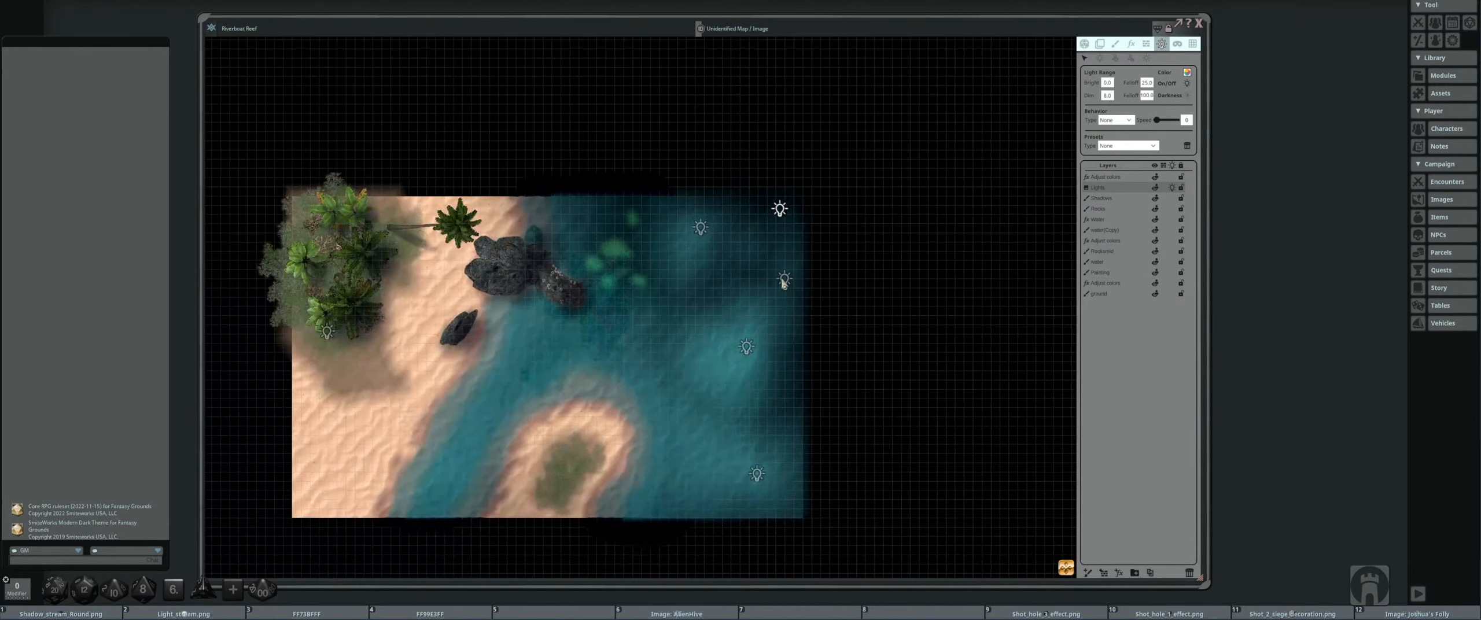
scroll(781, 280, down, 1)
scroll(757, 287, up, 2)
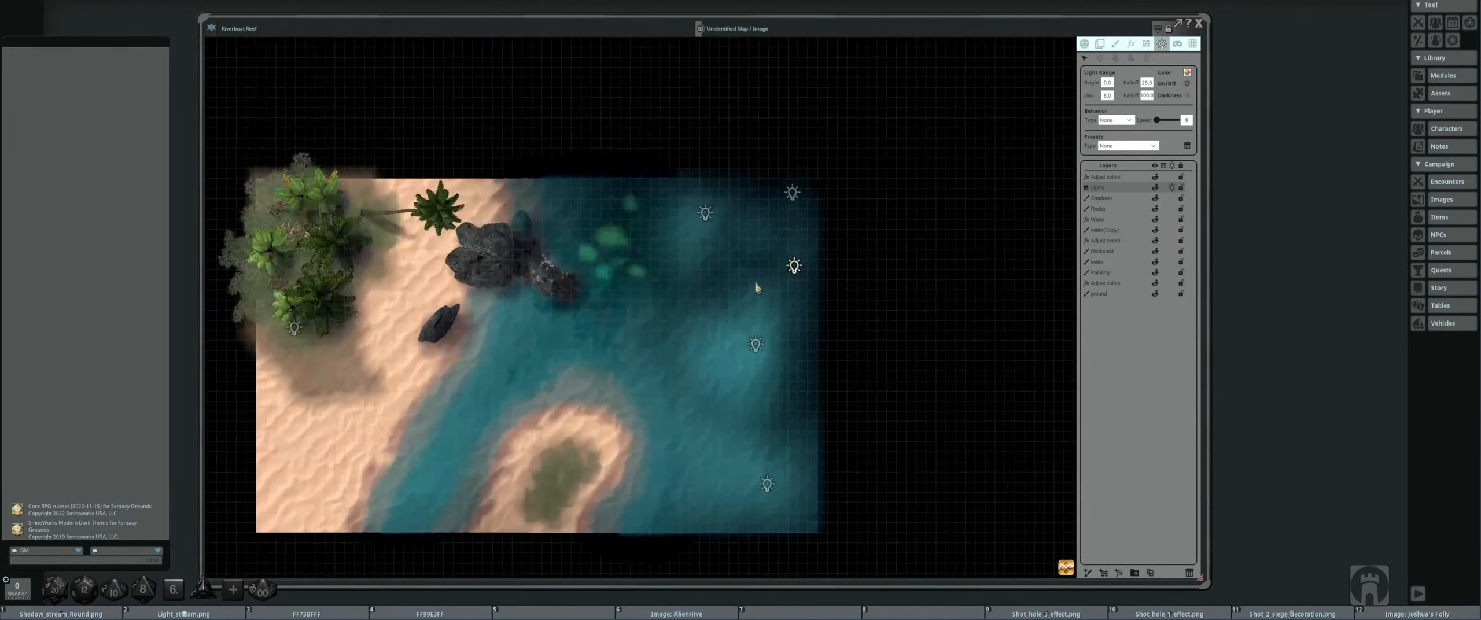
drag(759, 352, 768, 351)
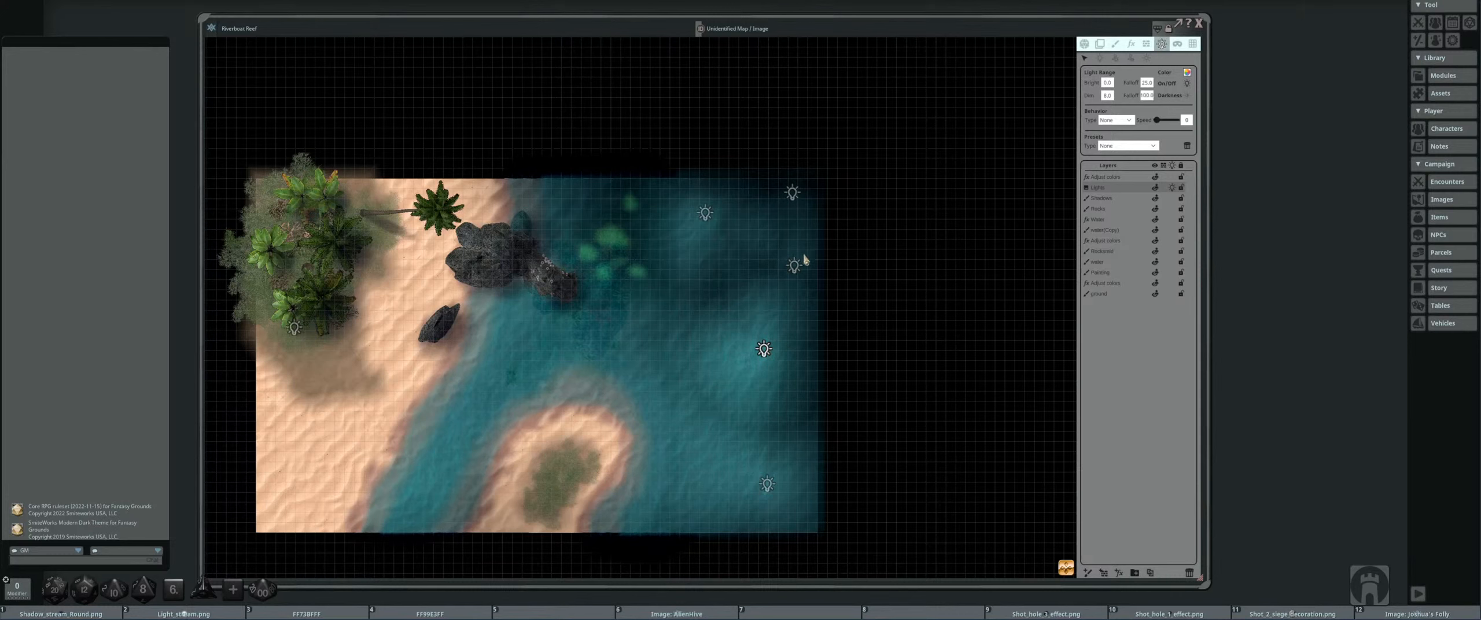
drag(793, 265, 751, 283)
drag(765, 351, 781, 385)
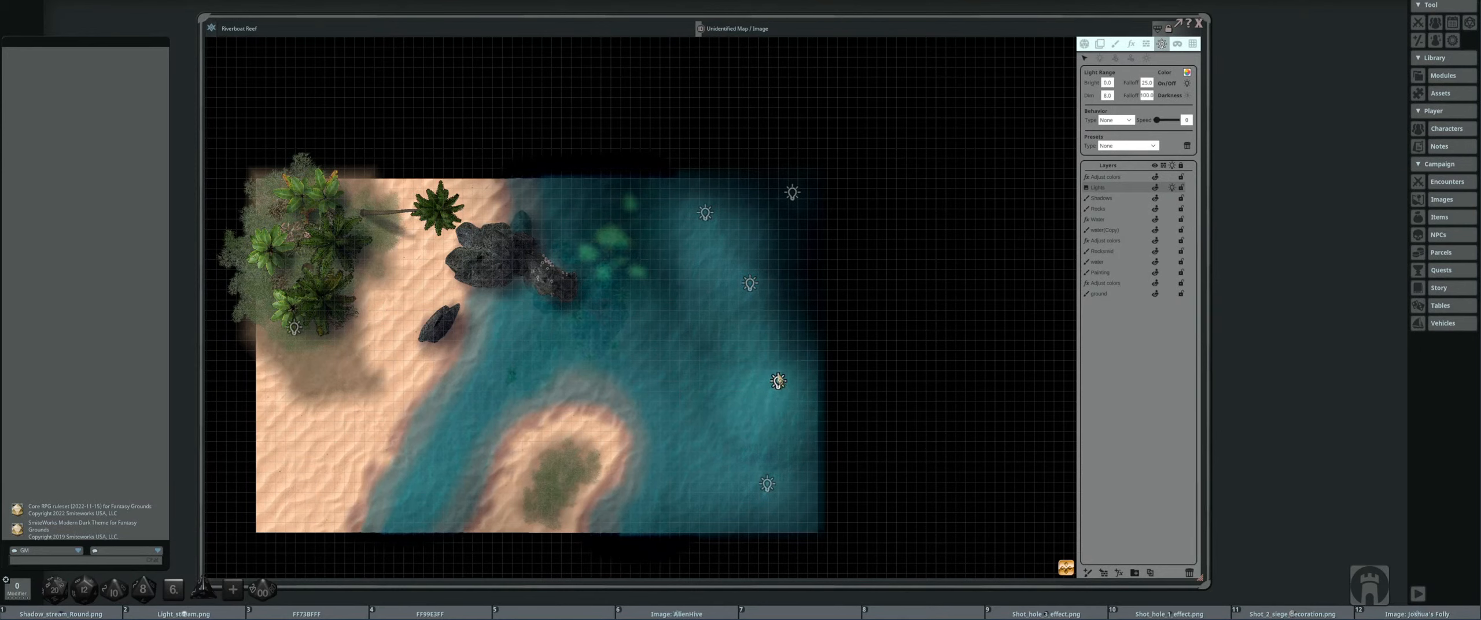
drag(749, 293, 780, 276)
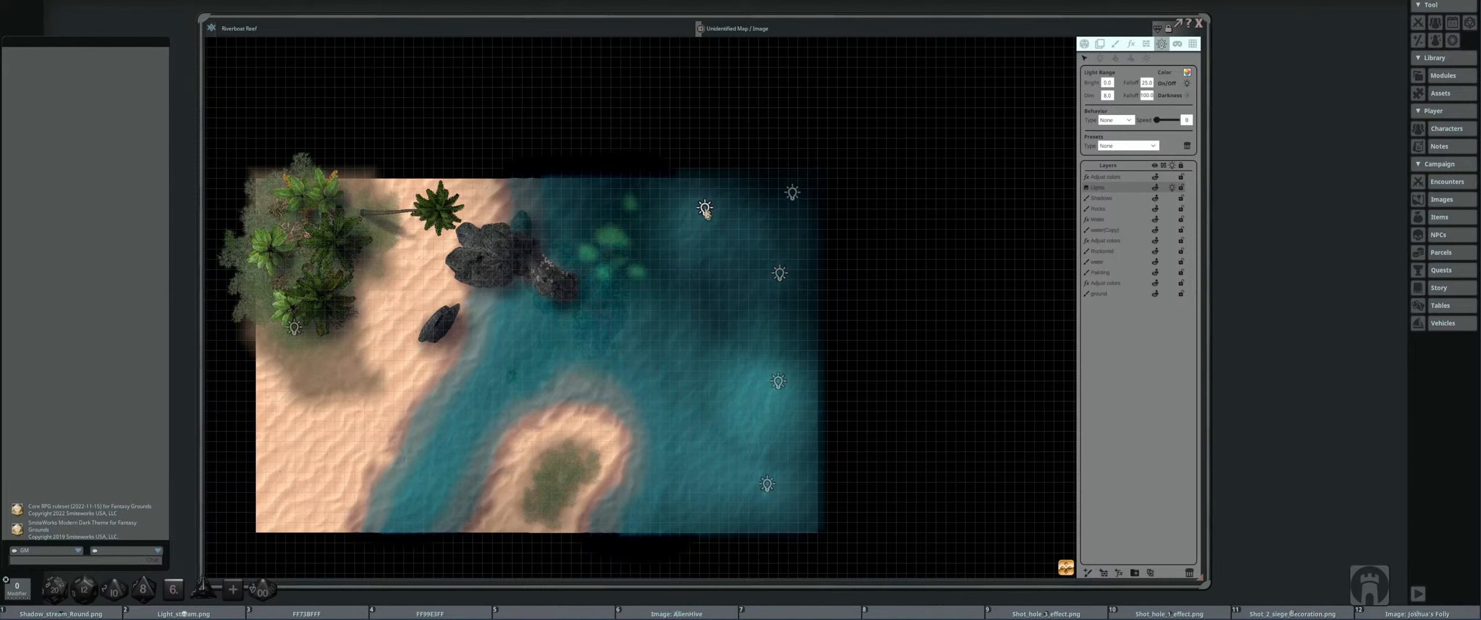
- Hide the light markers and examine how evenly the eastern water is lit across the whole map
scroll(734, 329, down, 3)
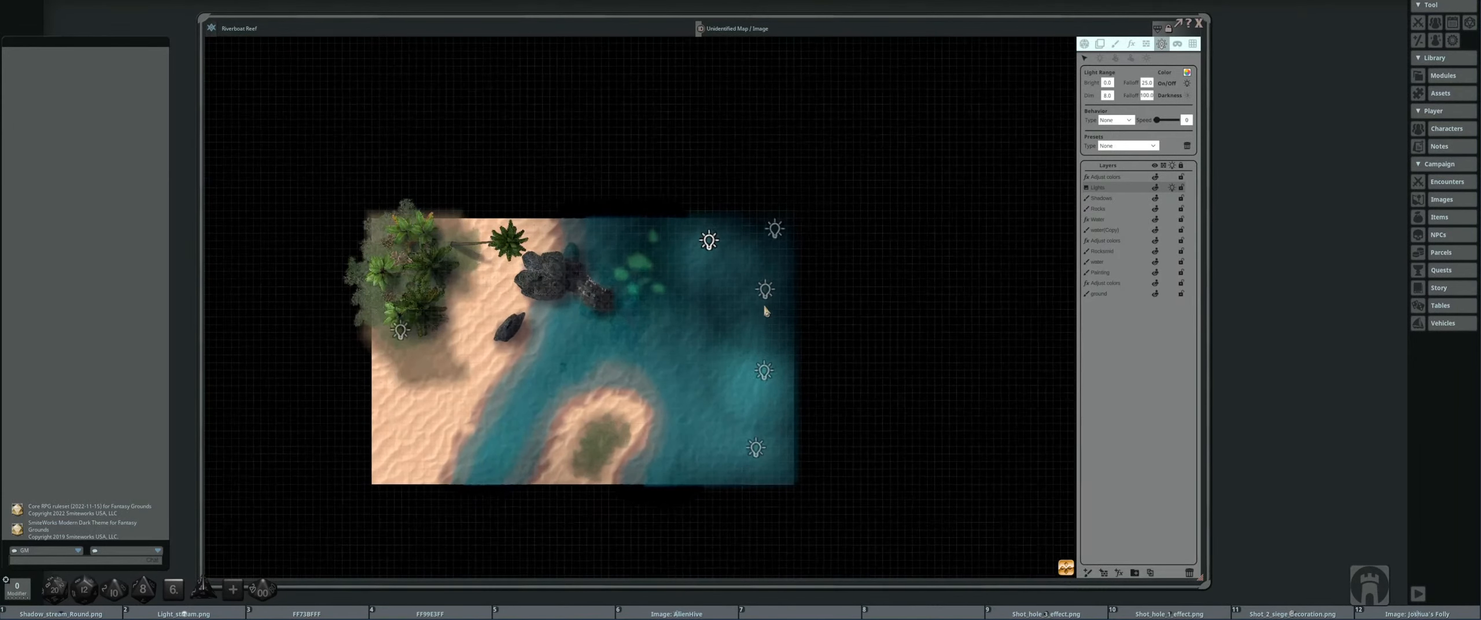
scroll(746, 330, up, 2)
click(1084, 43)
scroll(721, 354, down, 1)
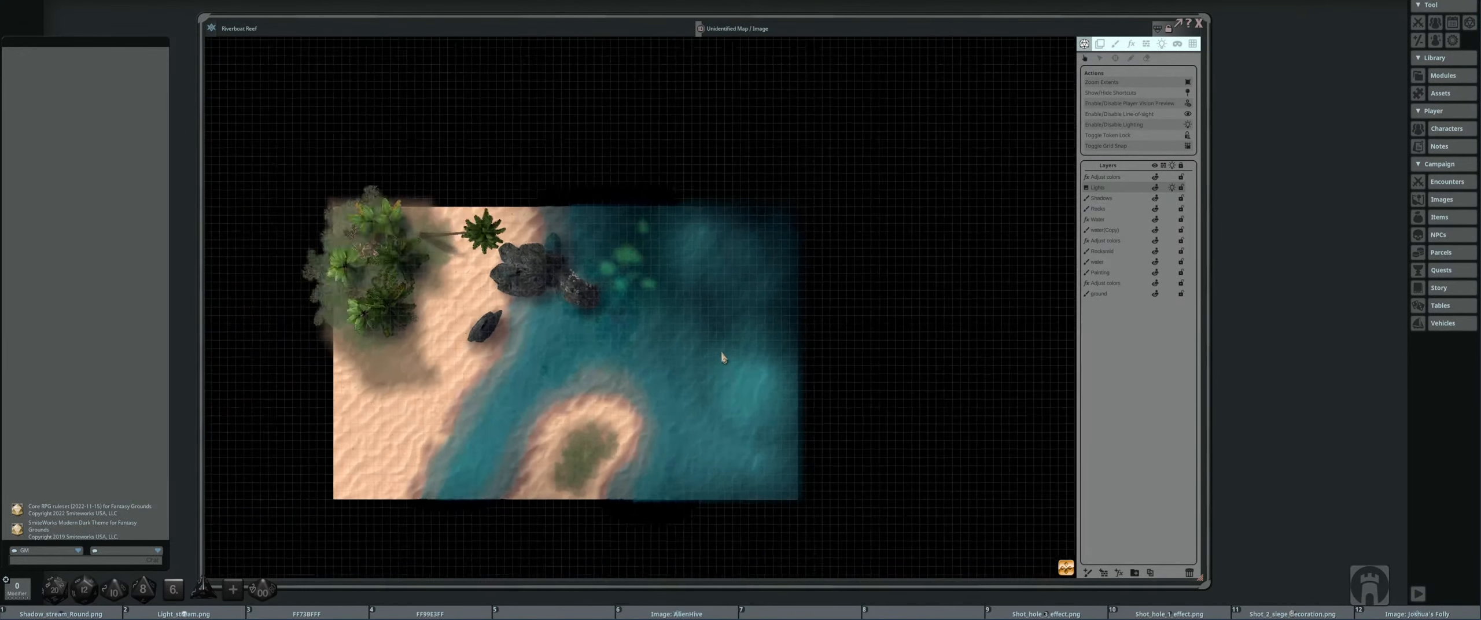
scroll(747, 341, down, 2)
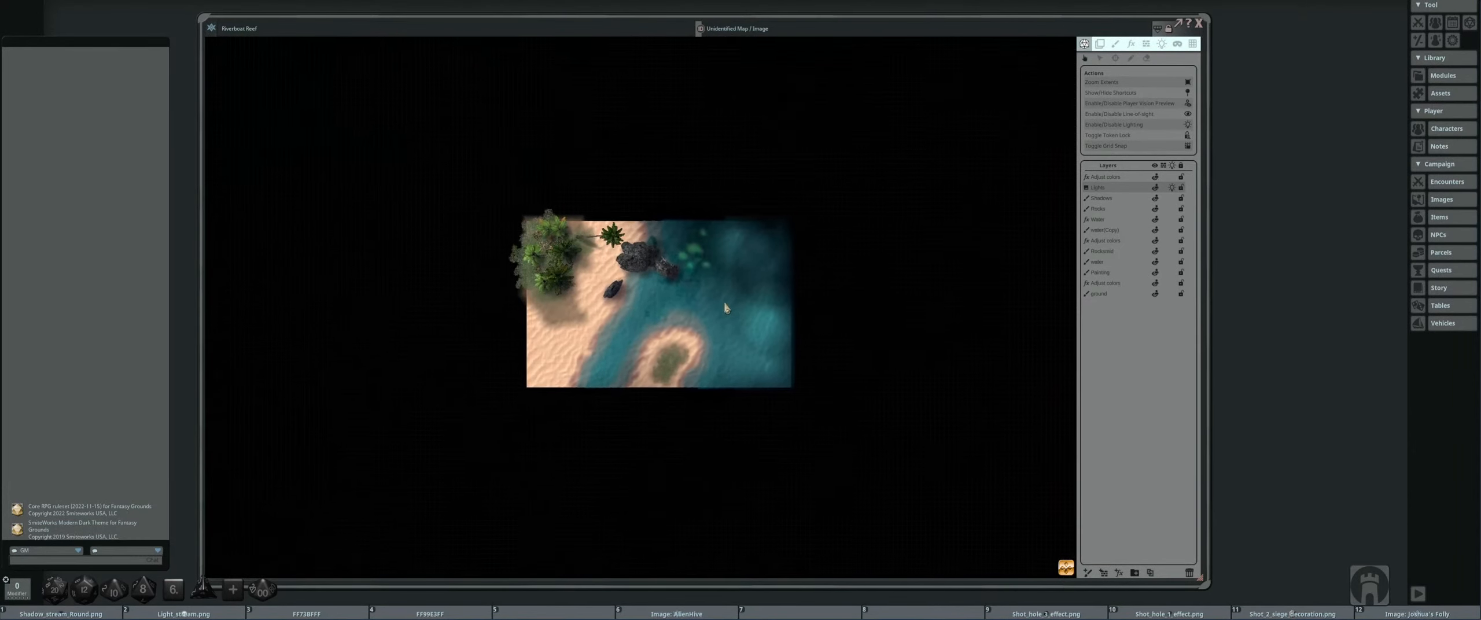
scroll(758, 318, up, 3)
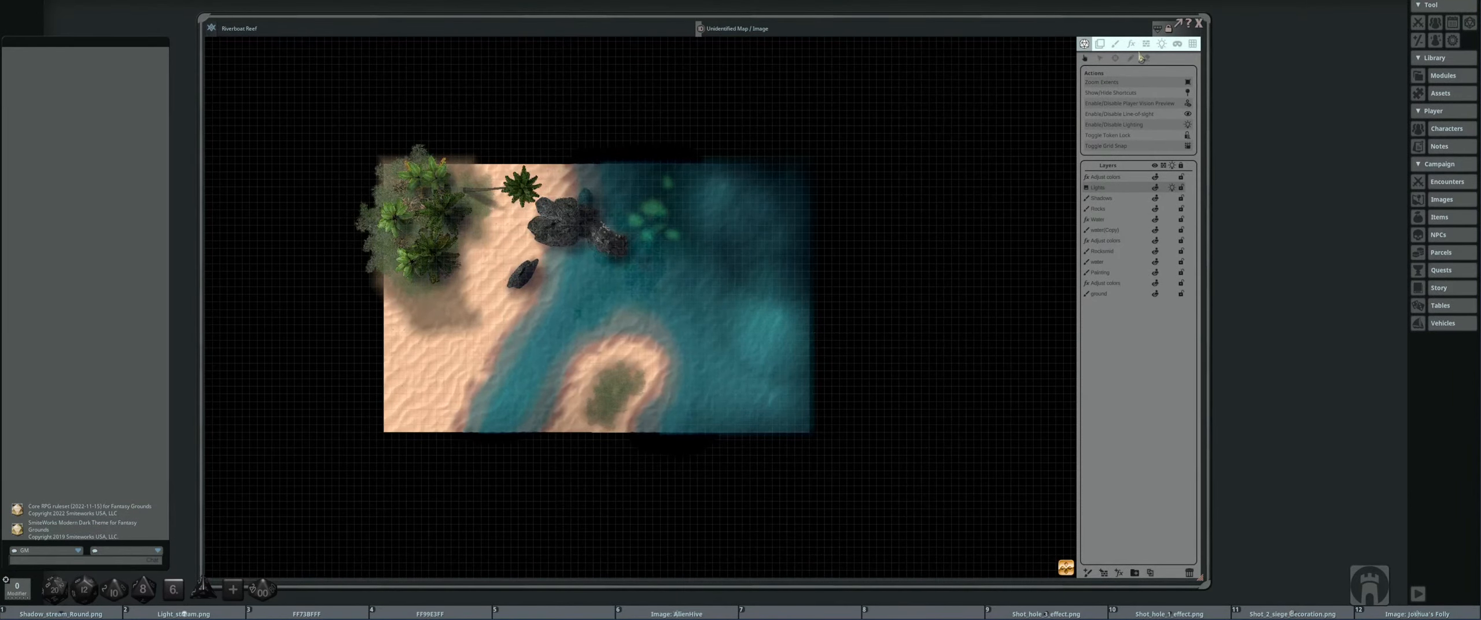
- Move the southeast light closer to the map's corner and set its bright range to 20
click(1162, 43)
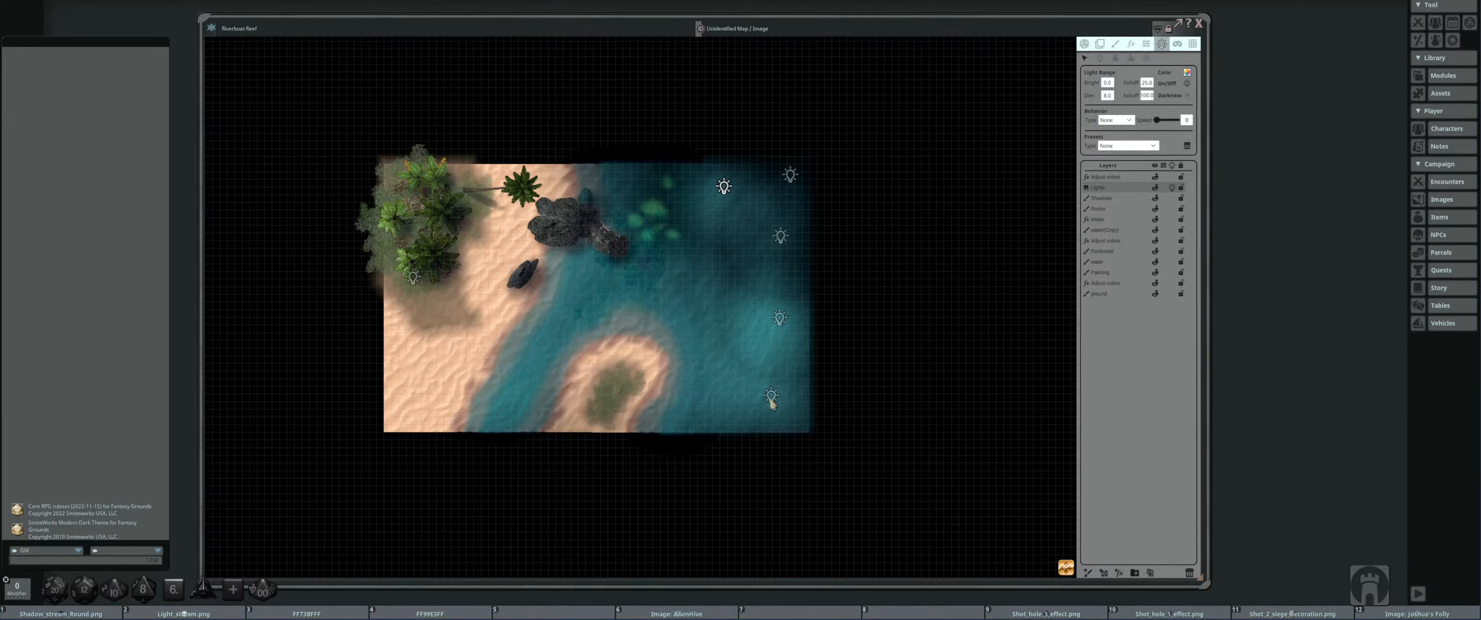
scroll(772, 402, up, 3)
mouse_move(771, 402)
mouse_down()
mouse_move(721, 393)
mouse_move(685, 300)
mouse_move(760, 241)
mouse_move(787, 341)
mouse_move(754, 397)
mouse_move(798, 411)
mouse_up()
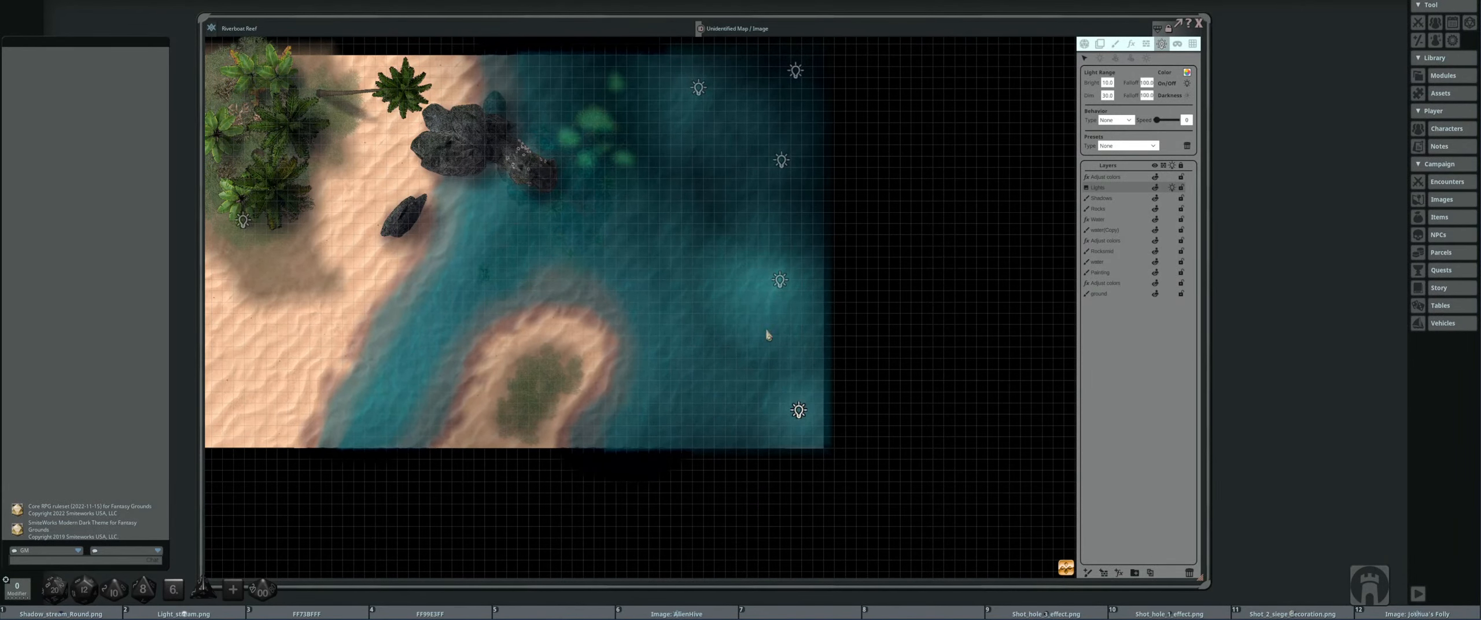
scroll(759, 348, down, 2)
click(1107, 96)
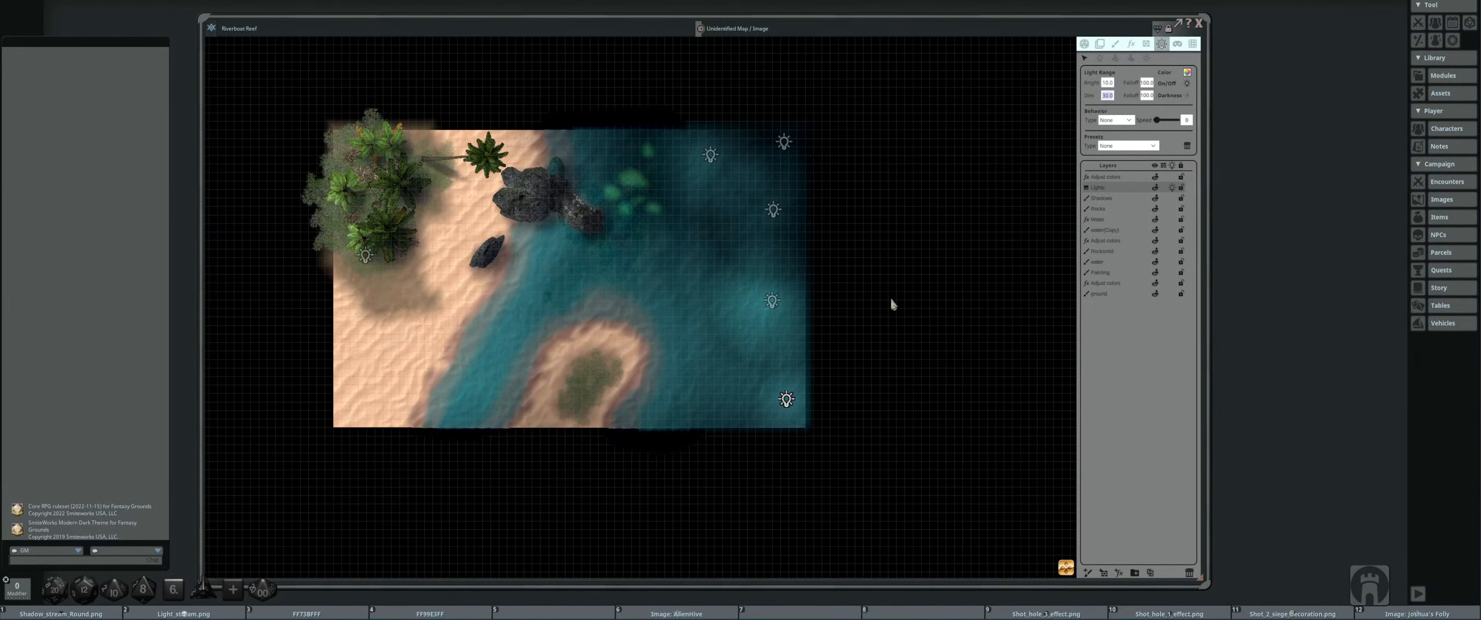
click(1107, 84)
text(20.0)
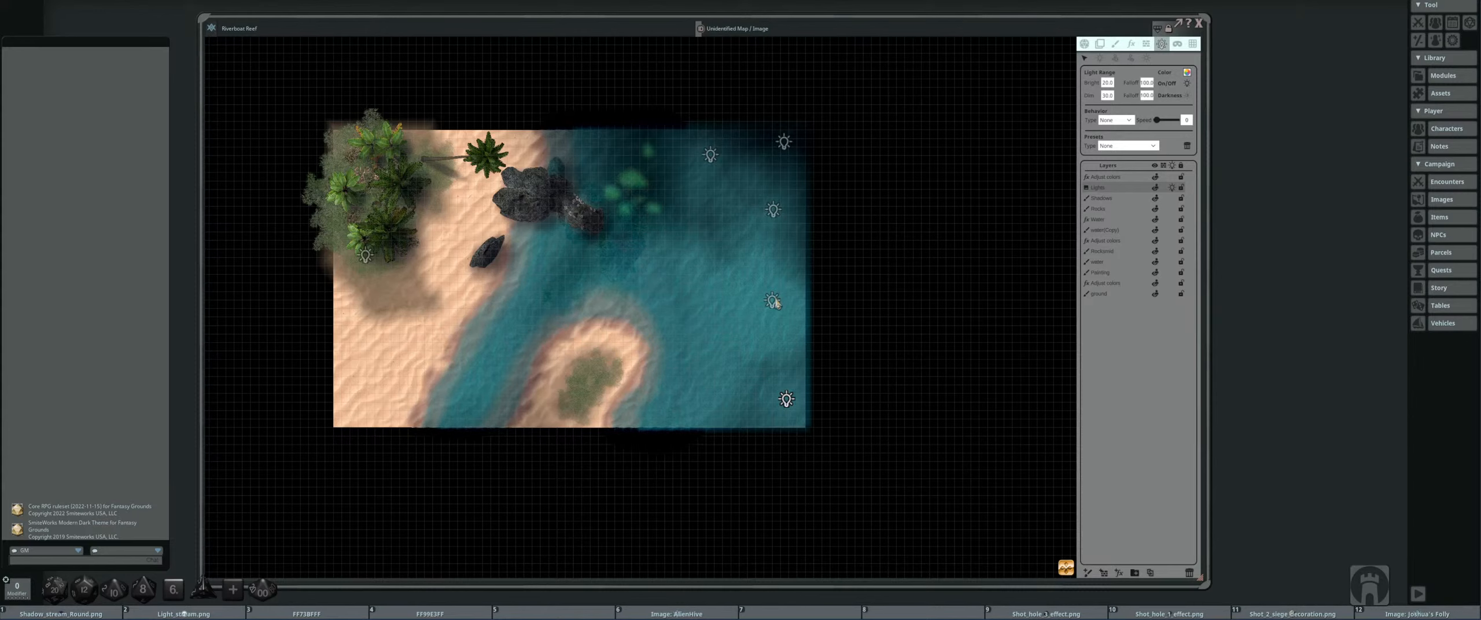
- Set the lower middle eastern light's bright falloff to 100, shift it west, and move the light above it slightly north
mouse_move(776, 303)
mouse_down()
mouse_move(774, 271)
mouse_move(781, 295)
mouse_up()
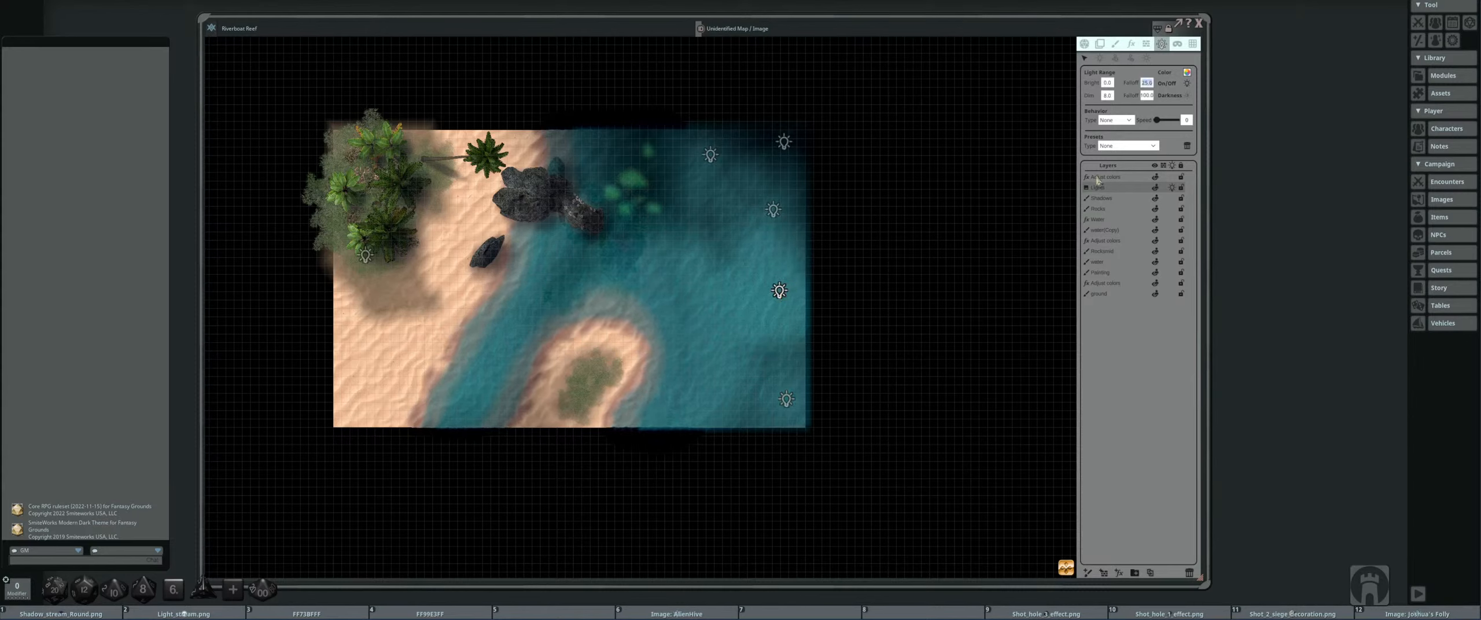
text(100)
key(Return)
mouse_move(776, 297)
mouse_down()
mouse_move(720, 238)
mouse_move(783, 298)
mouse_move(750, 289)
mouse_move(749, 305)
mouse_move(750, 270)
mouse_move(749, 287)
mouse_up()
drag(777, 209, 777, 194)
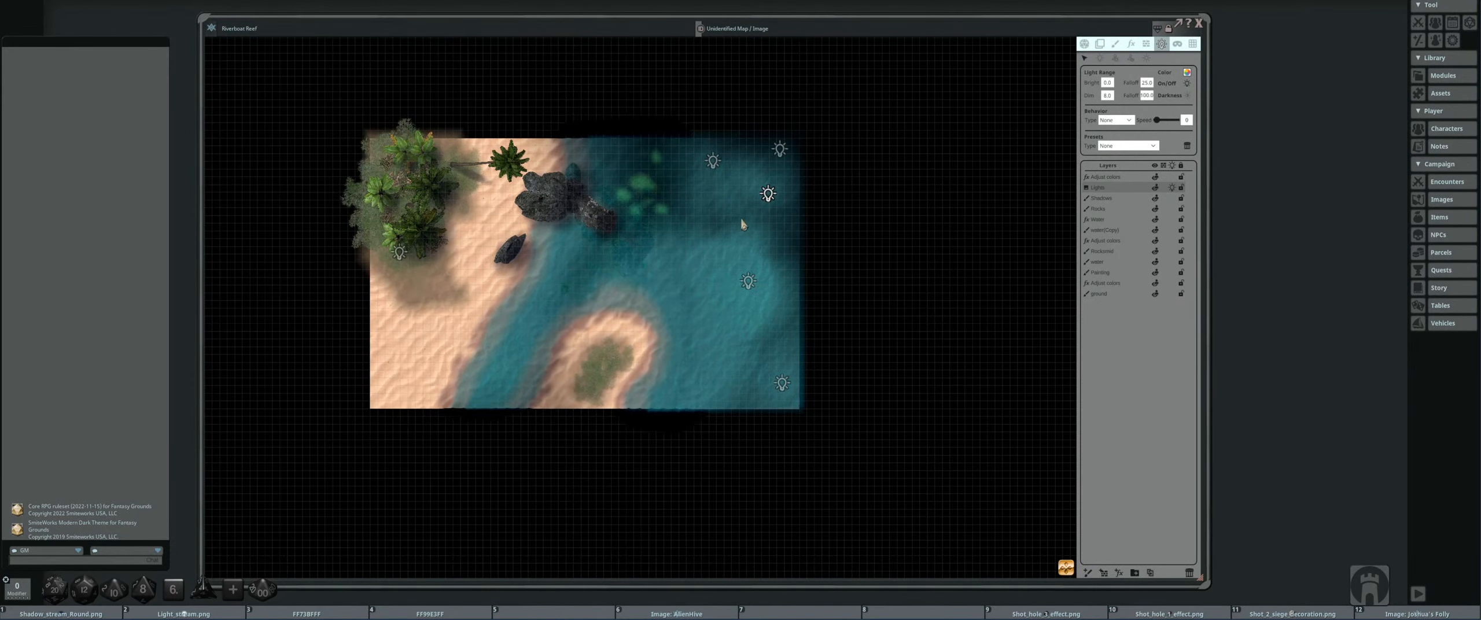
drag(734, 256, 676, 281)
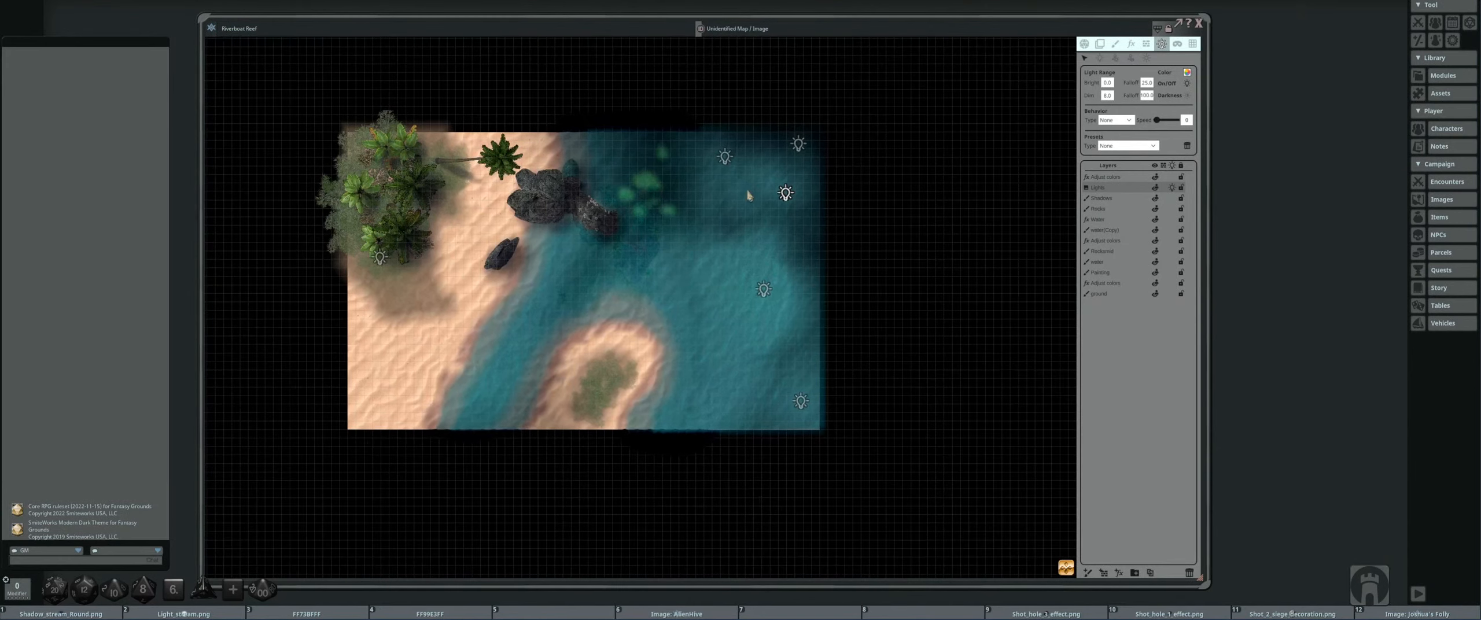
- Move the inner northern light southwest to just beside the green coral patches
scroll(713, 223, up, 3)
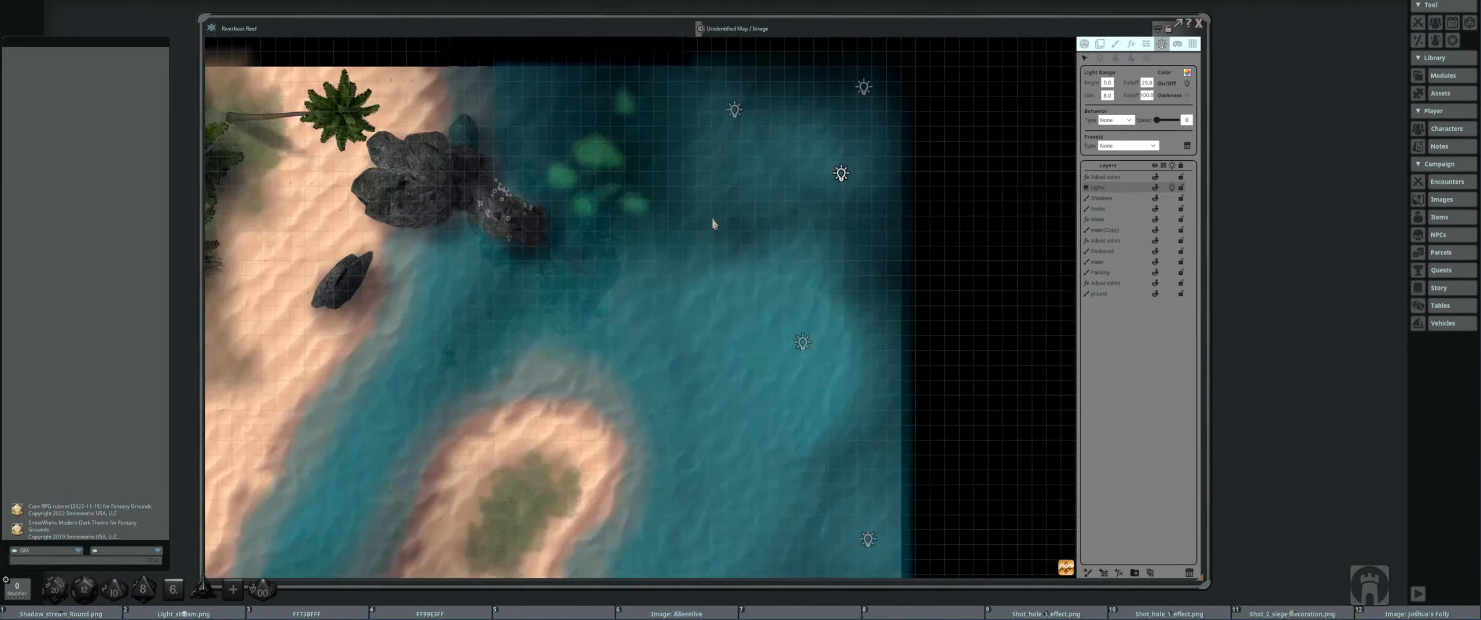
drag(712, 224, 754, 300)
scroll(635, 231, up, 2)
scroll(665, 225, down, 1)
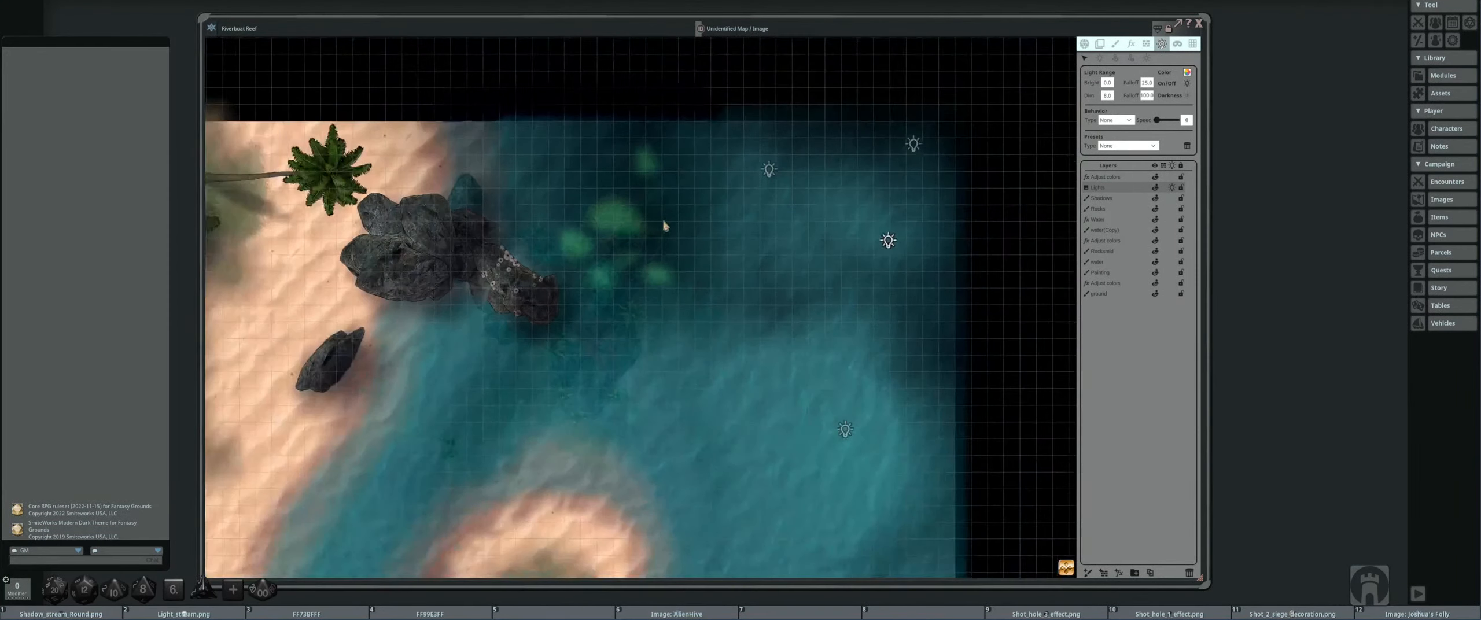
drag(772, 172, 707, 232)
scroll(698, 222, up, 2)
scroll(647, 346, down, 2)
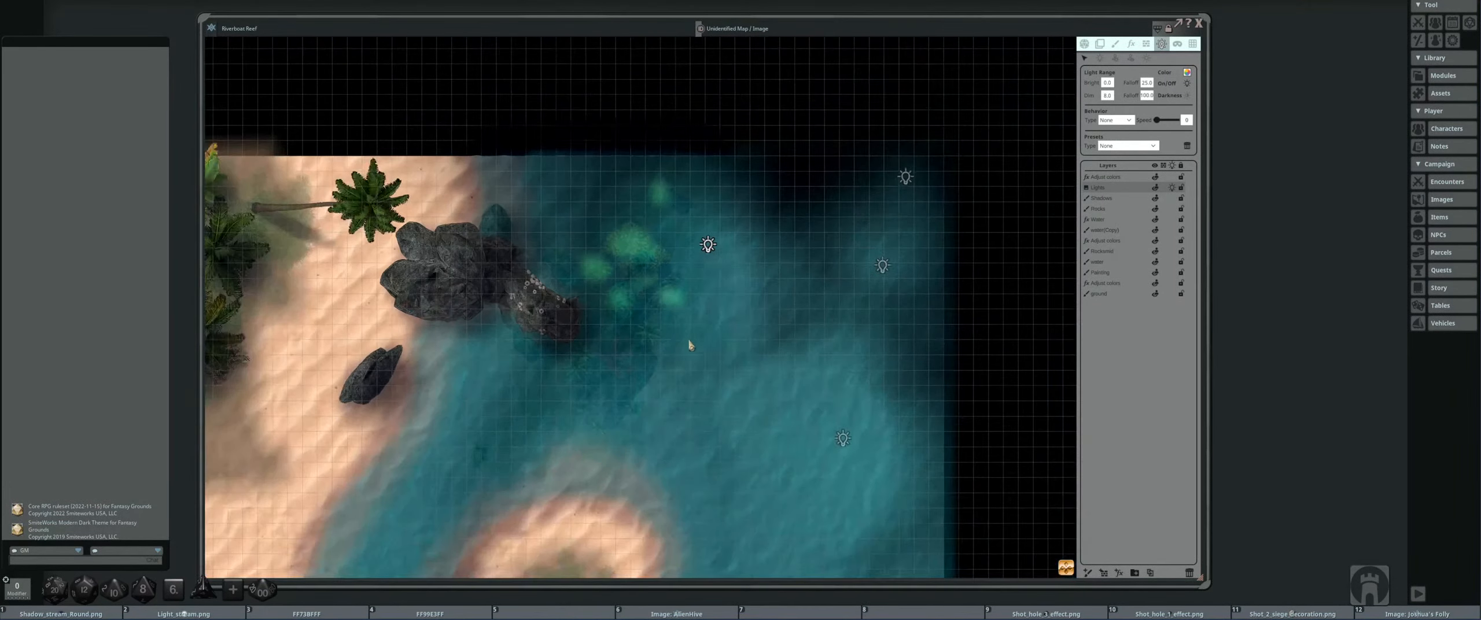
scroll(649, 286, up, 2)
scroll(619, 321, down, 2)
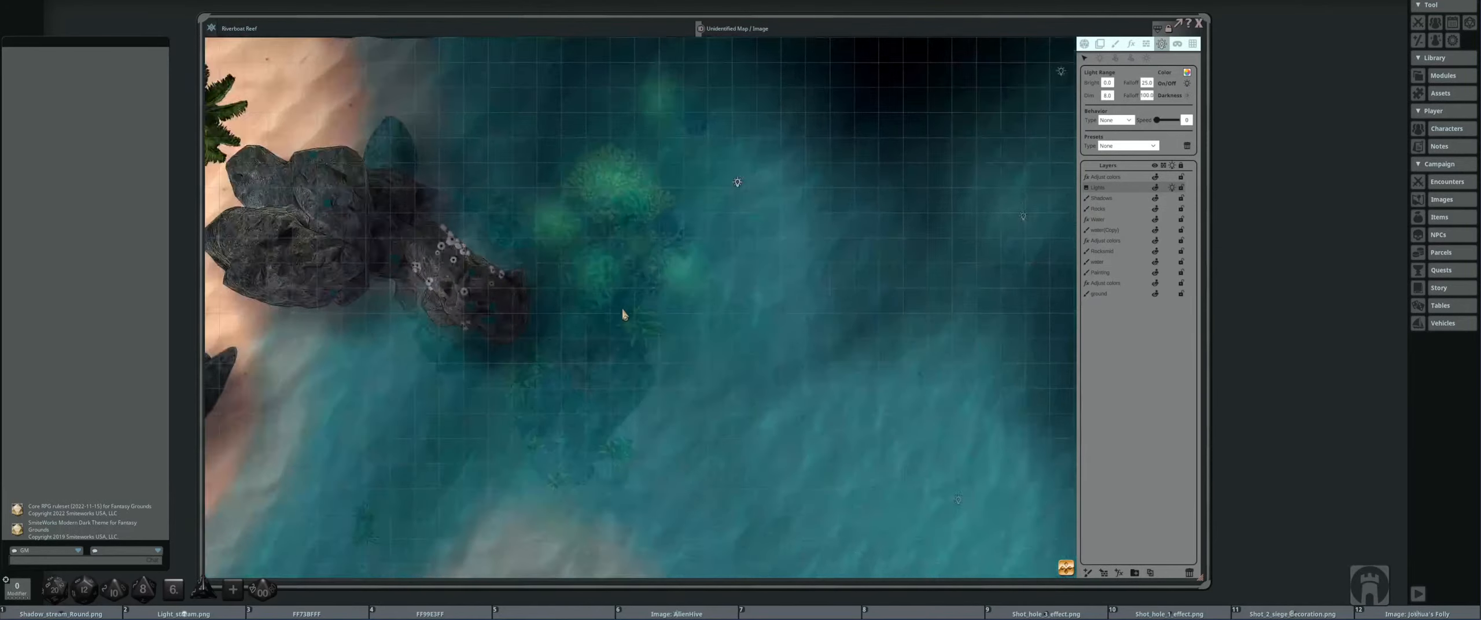
scroll(678, 343, down, 3)
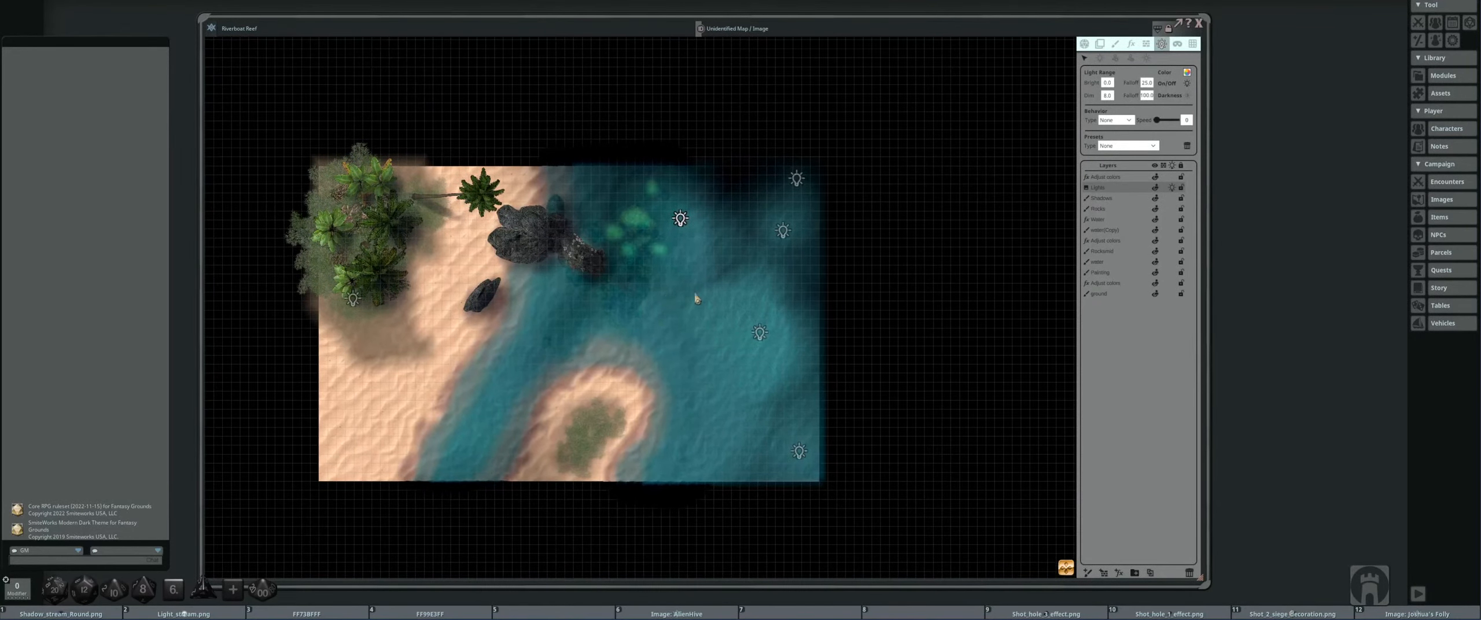
- Spread the eastern lights by moving the middle one northeast, the corner one west, and the one between them toward the edge
drag(767, 338, 786, 319)
drag(794, 185, 746, 191)
mouse_move(783, 233)
mouse_down()
mouse_move(800, 194)
mouse_move(798, 217)
mouse_up()
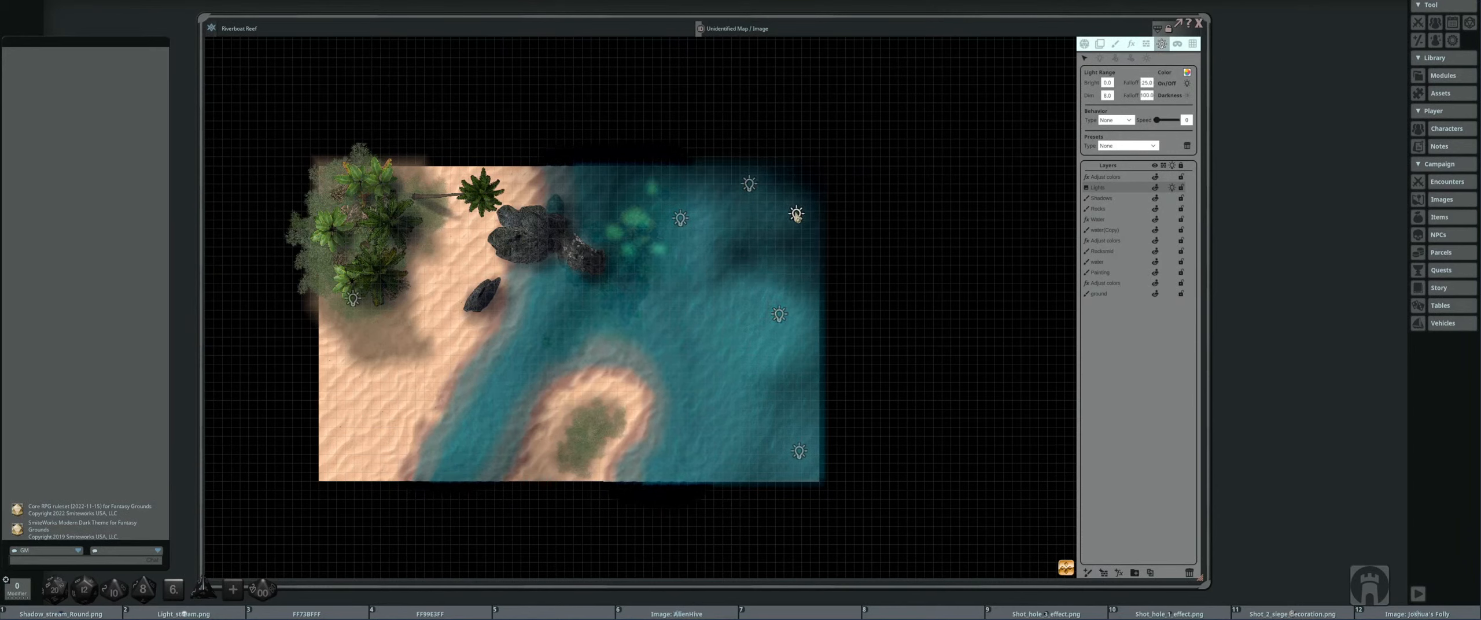
- Set the dim range of the light nearest the northeast edge to 10
click(1107, 95)
text(10)
key(Return)
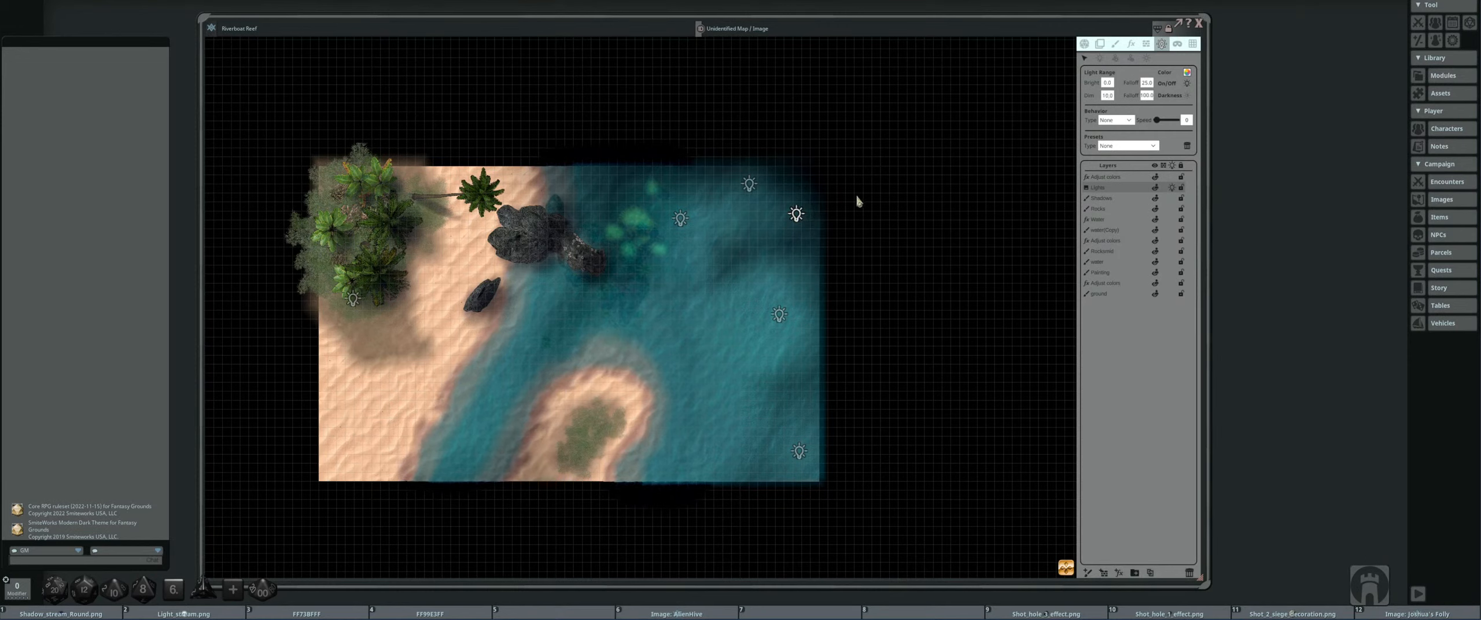
scroll(810, 197, down, 3)
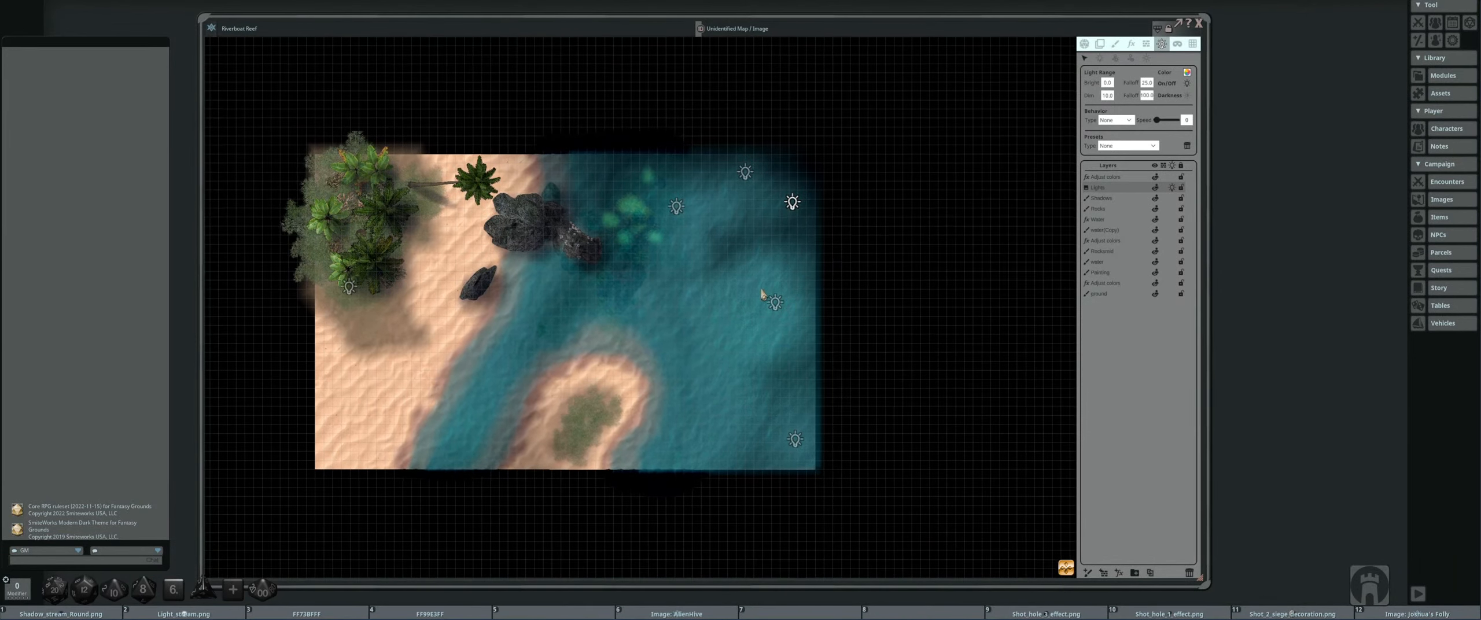
scroll(719, 282, up, 1)
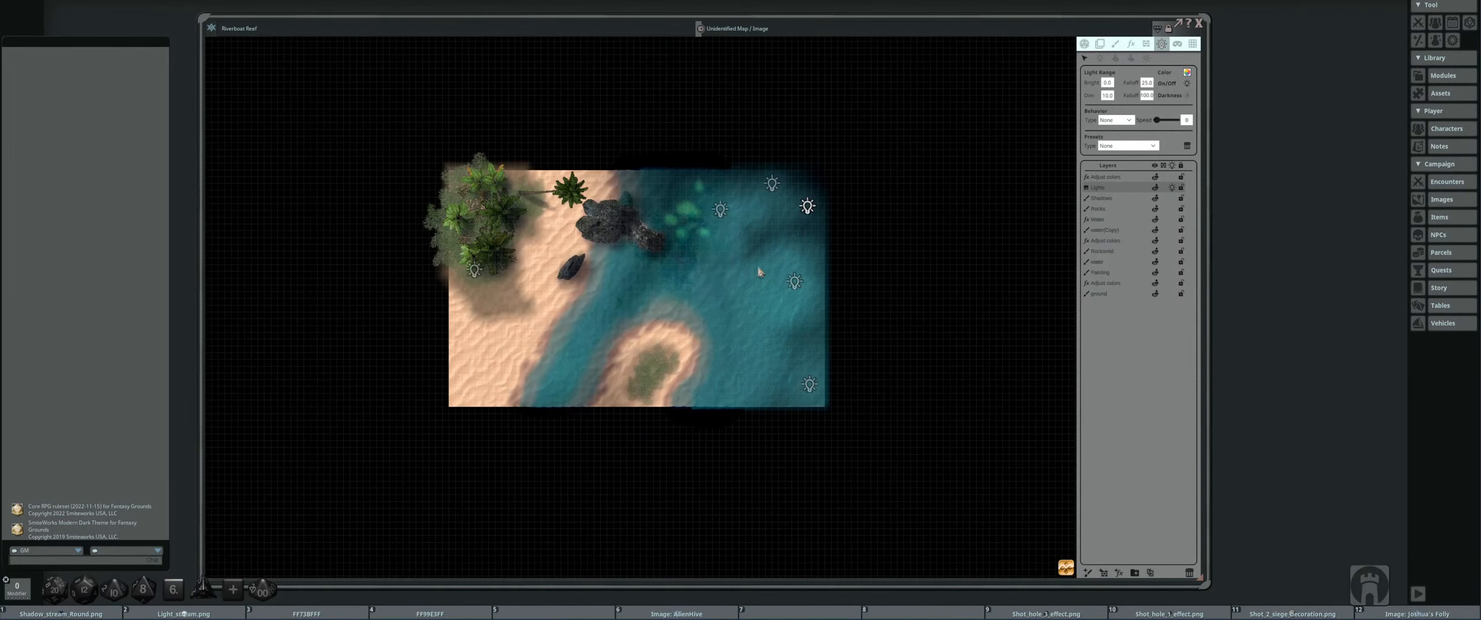
- Move the middle eastern light slightly northwest, keeping it in the open water south of the northeastern lights
click(788, 277)
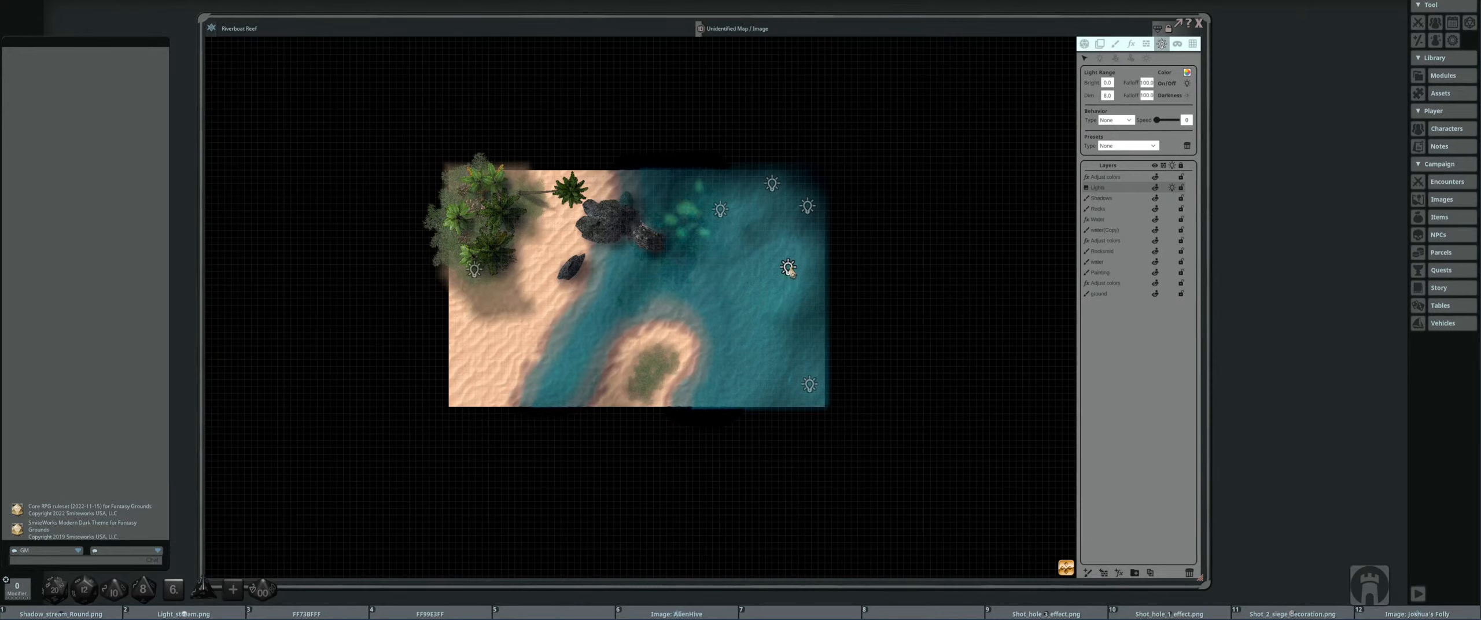
scroll(787, 266, up, 3)
scroll(790, 269, down, 3)
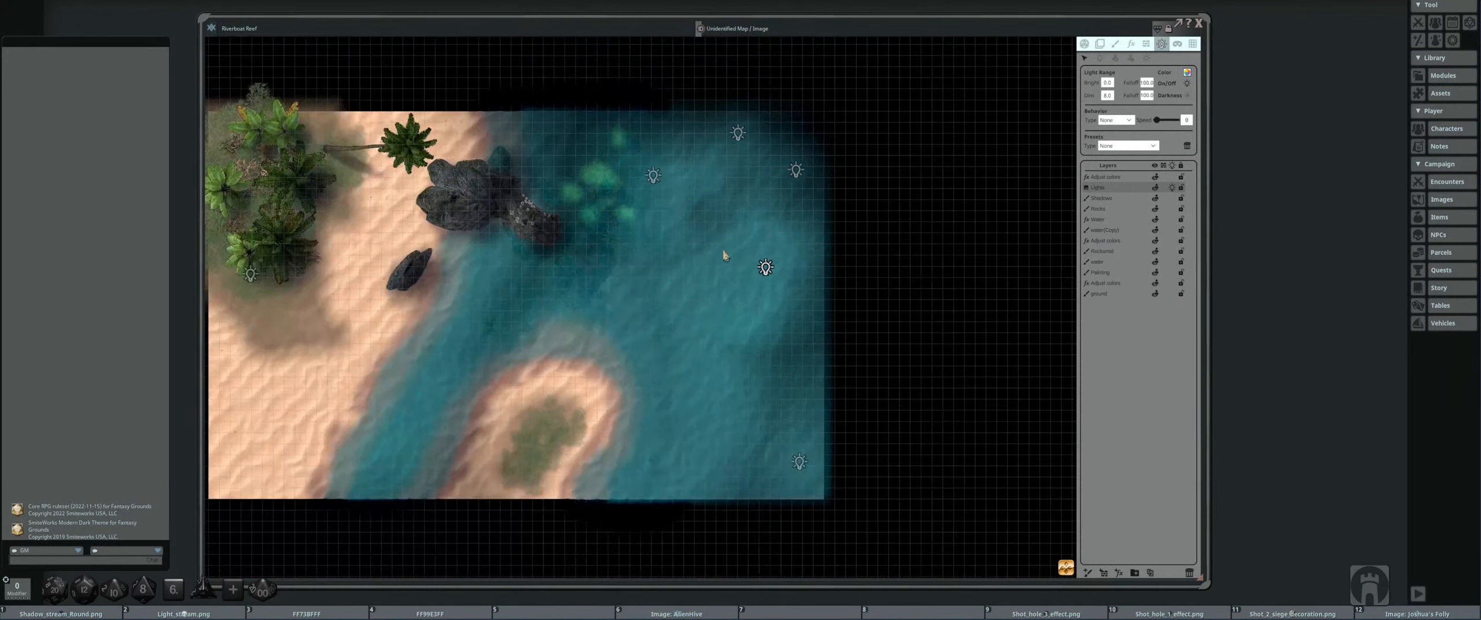
scroll(764, 263, up, 2)
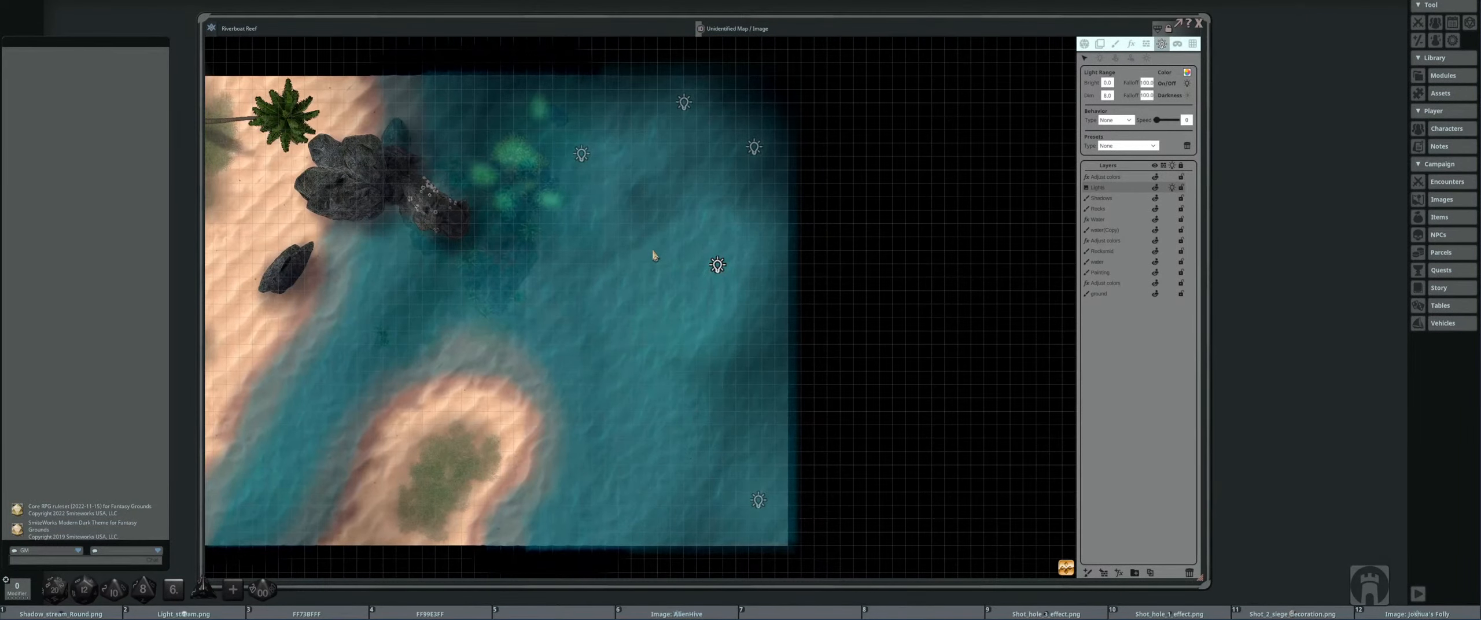
- Select the water effect layer and examine the animated water and lighting across the reef, channel, island and eastern edge
click(1135, 220)
click(1131, 44)
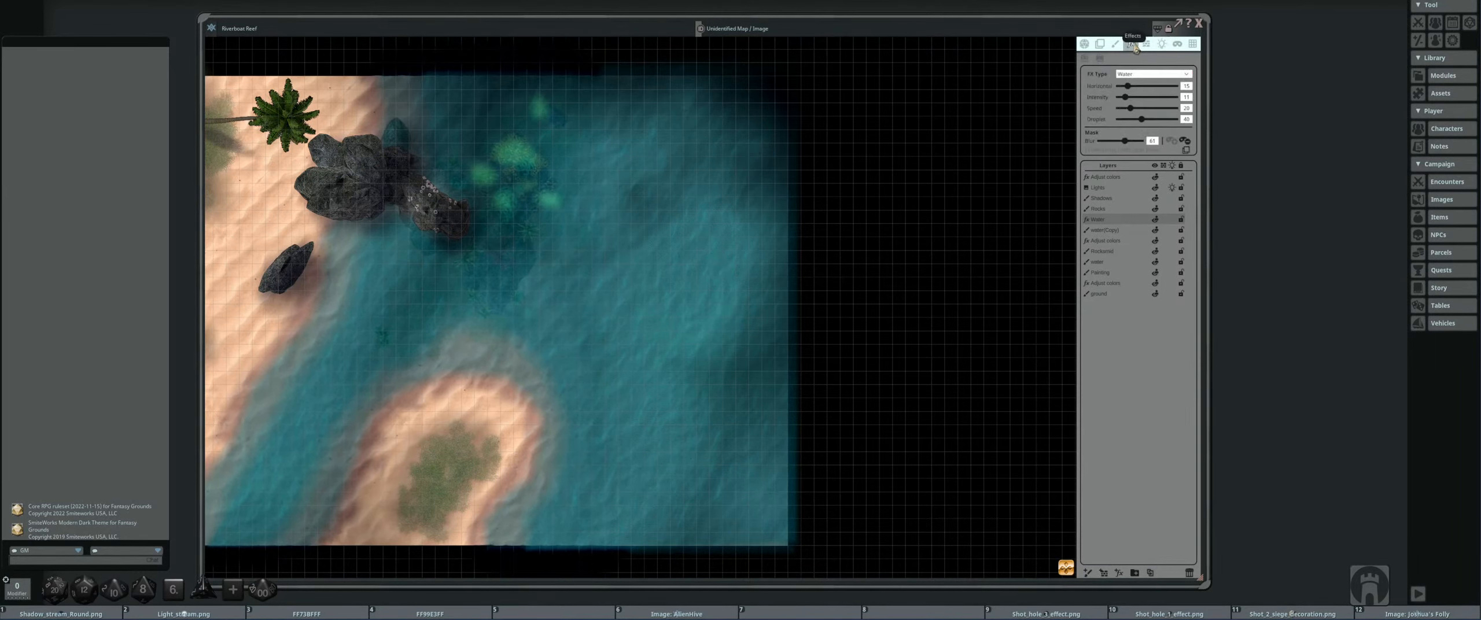
scroll(923, 224, down, 2)
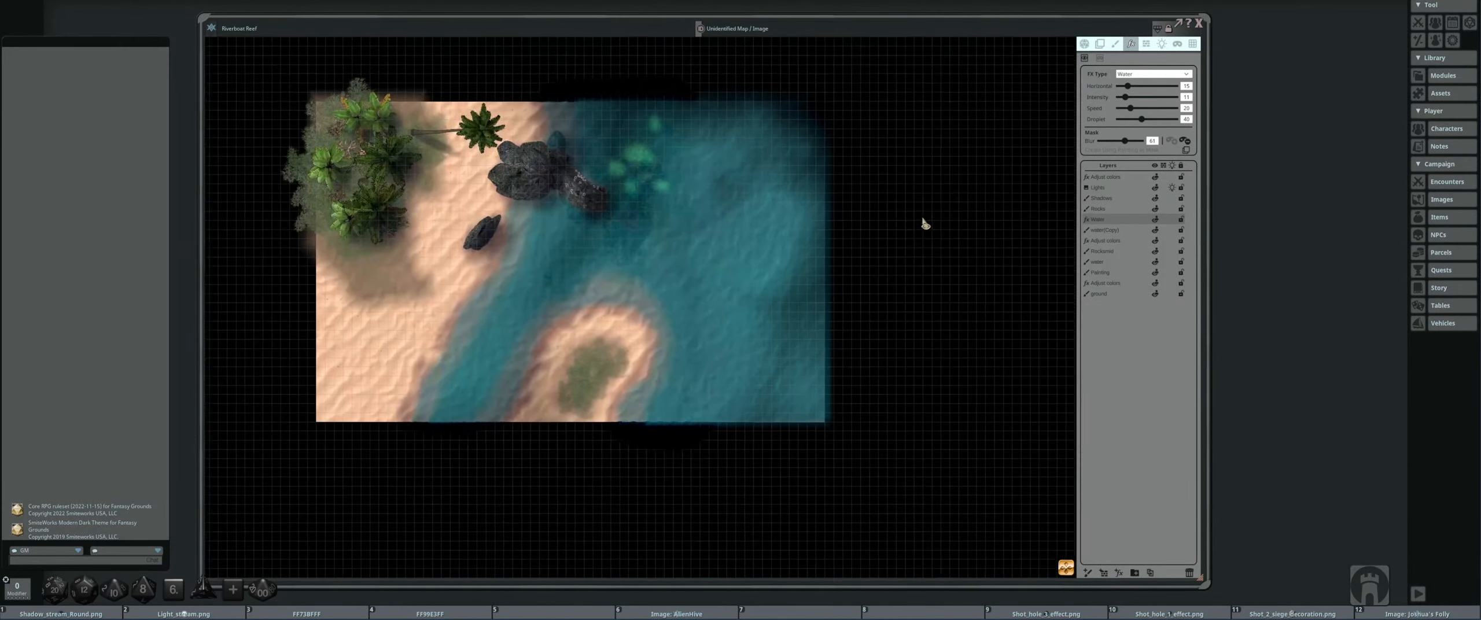
drag(816, 104, 668, 425)
scroll(734, 341, up, 5)
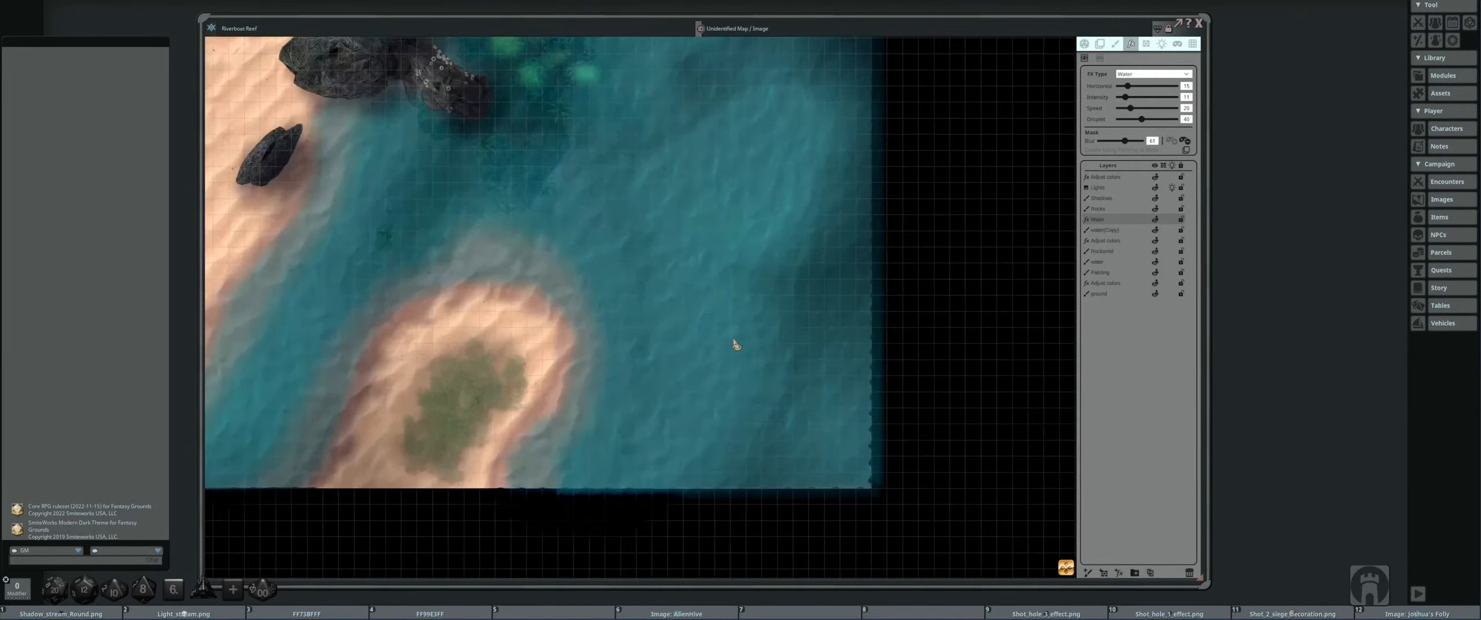
scroll(767, 337, down, 3)
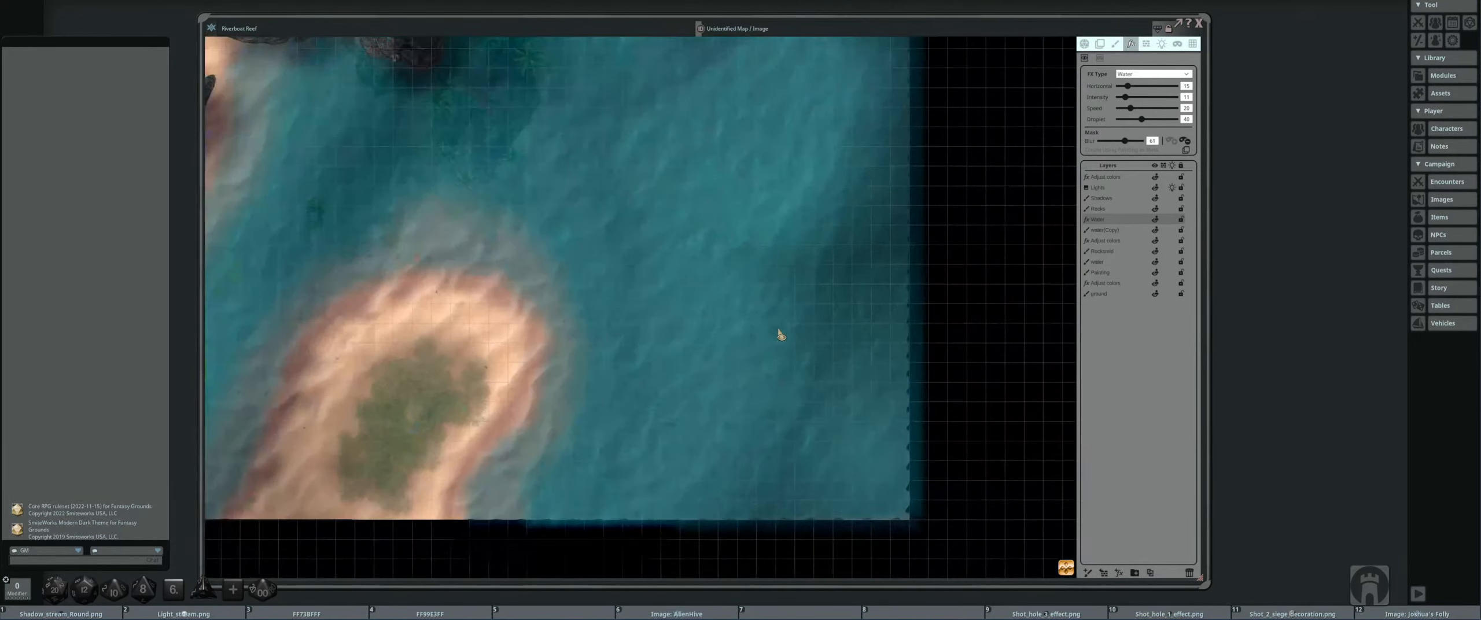
scroll(586, 319, up, 3)
scroll(587, 319, down, 3)
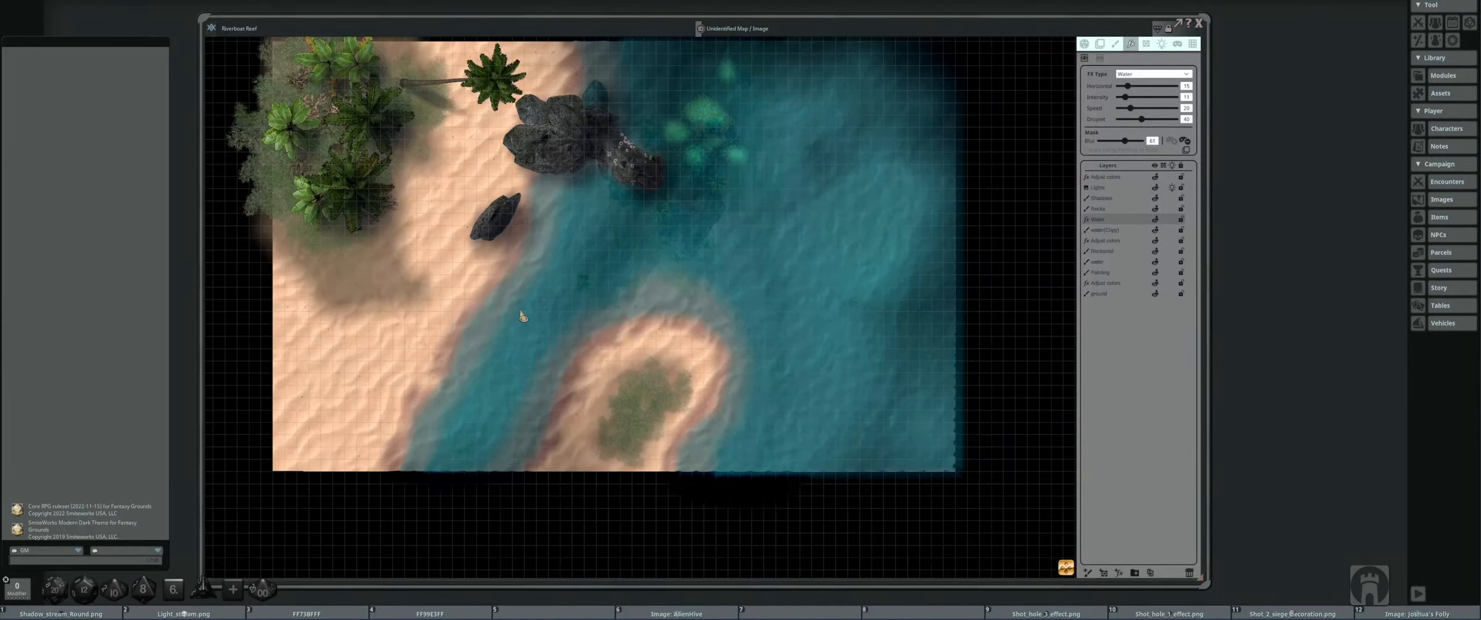
scroll(542, 307, up, 3)
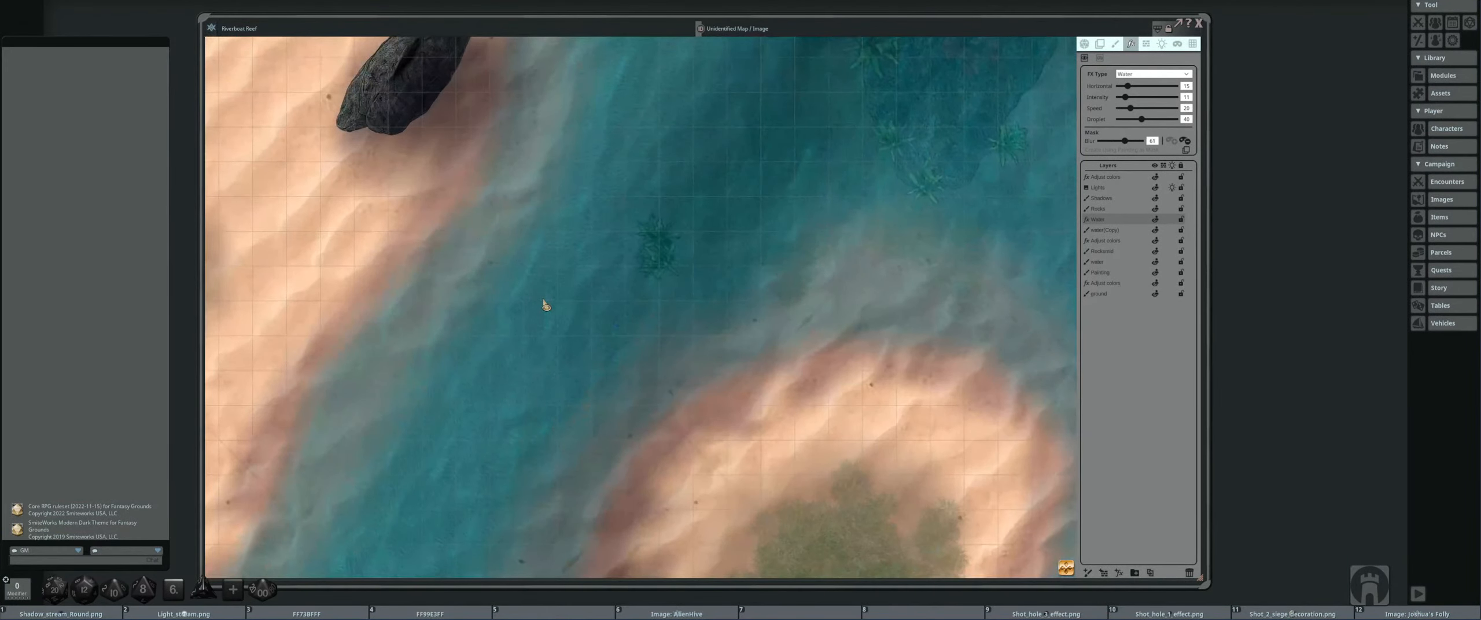
scroll(541, 307, down, 1)
scroll(541, 307, down, 3)
scroll(714, 307, up, 3)
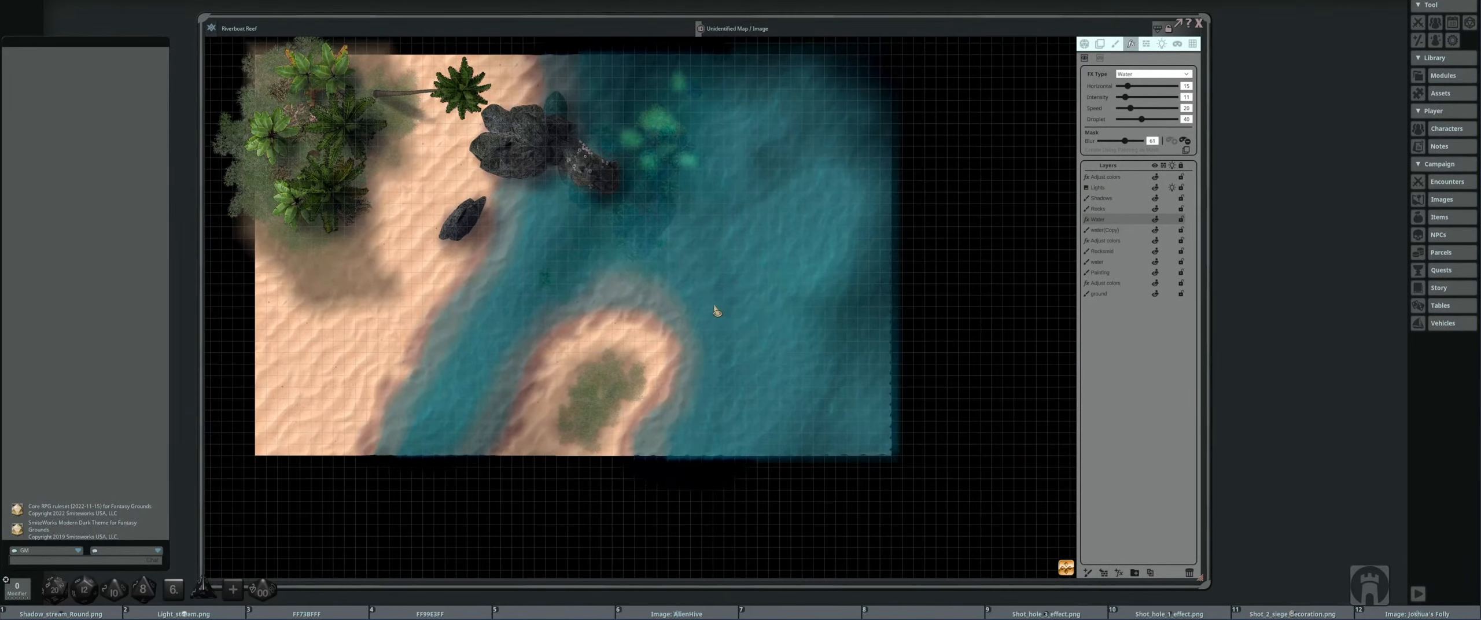
scroll(715, 310, down, 2)
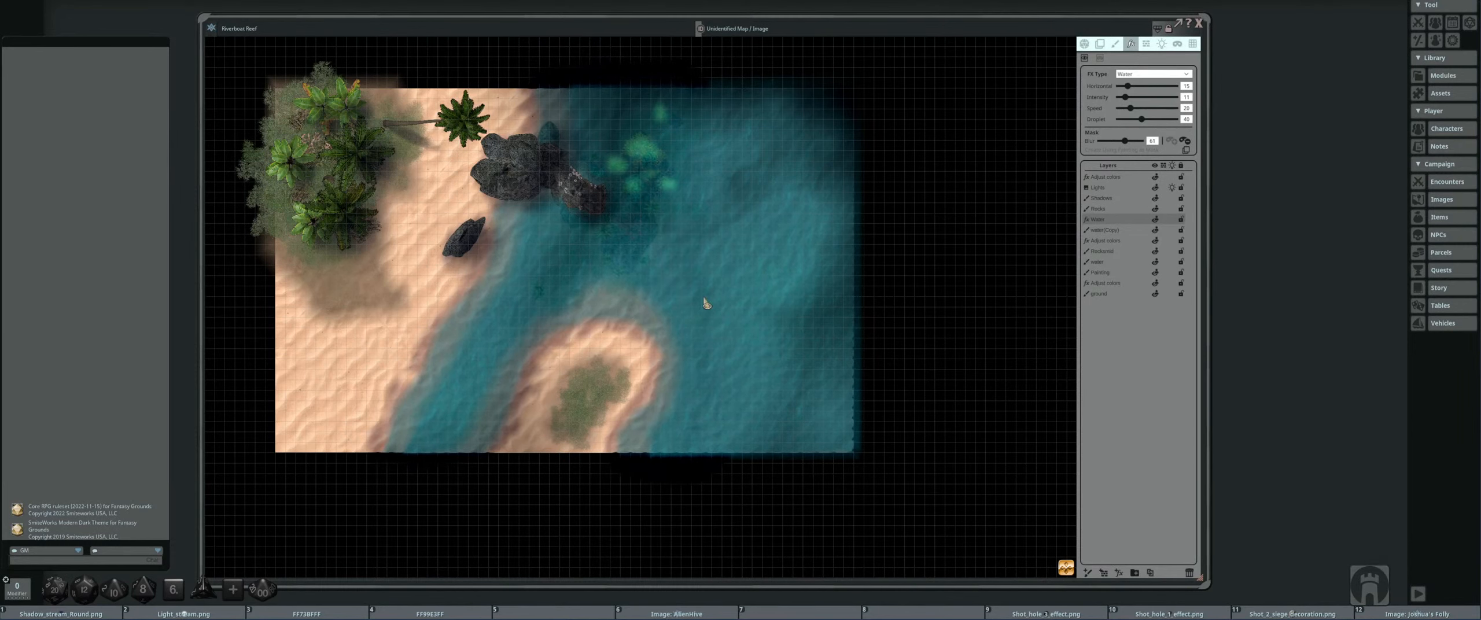
scroll(740, 295, up, 2)
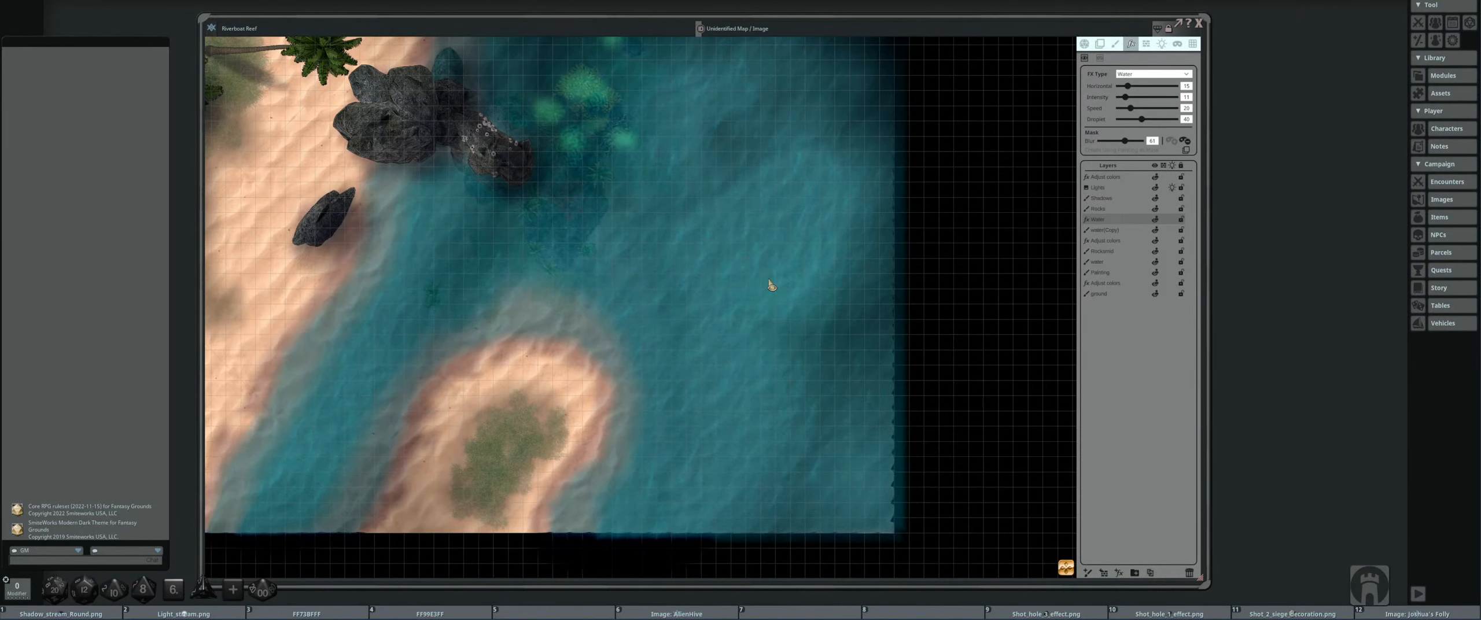
scroll(810, 276, down, 3)
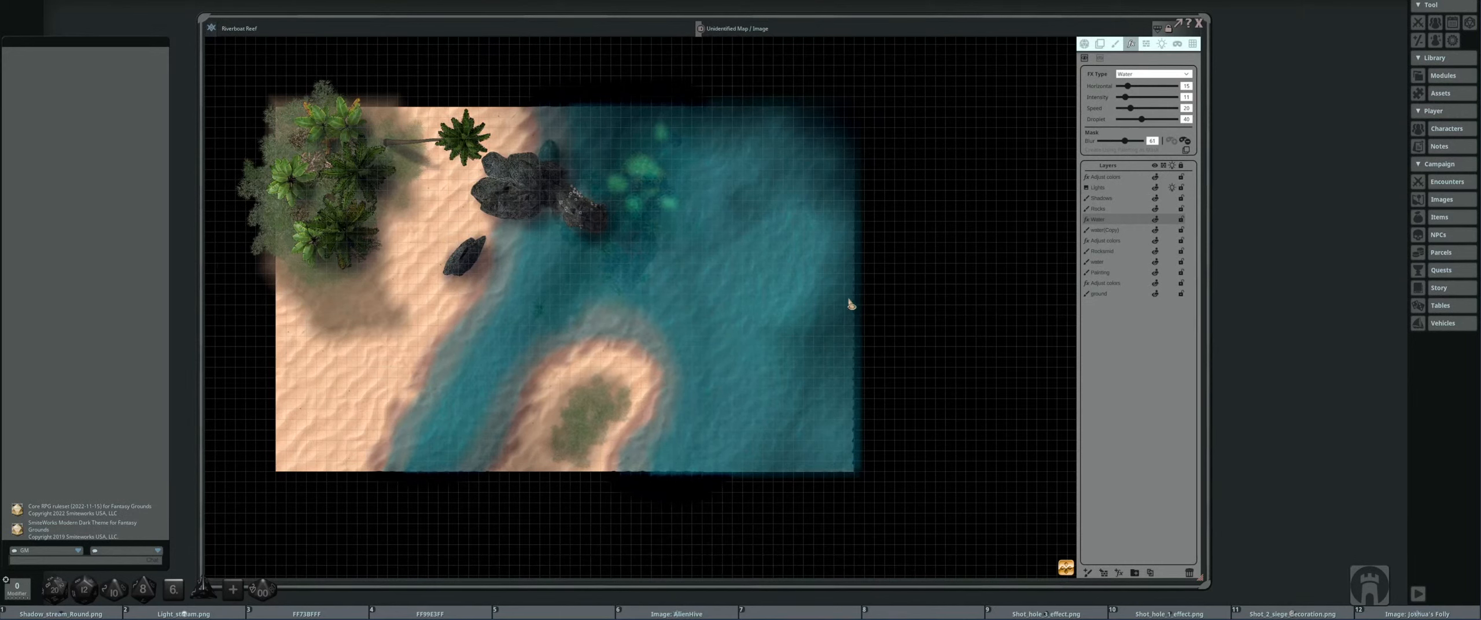
- Rename the rocks layer as Rocks Trees
click(1126, 210)
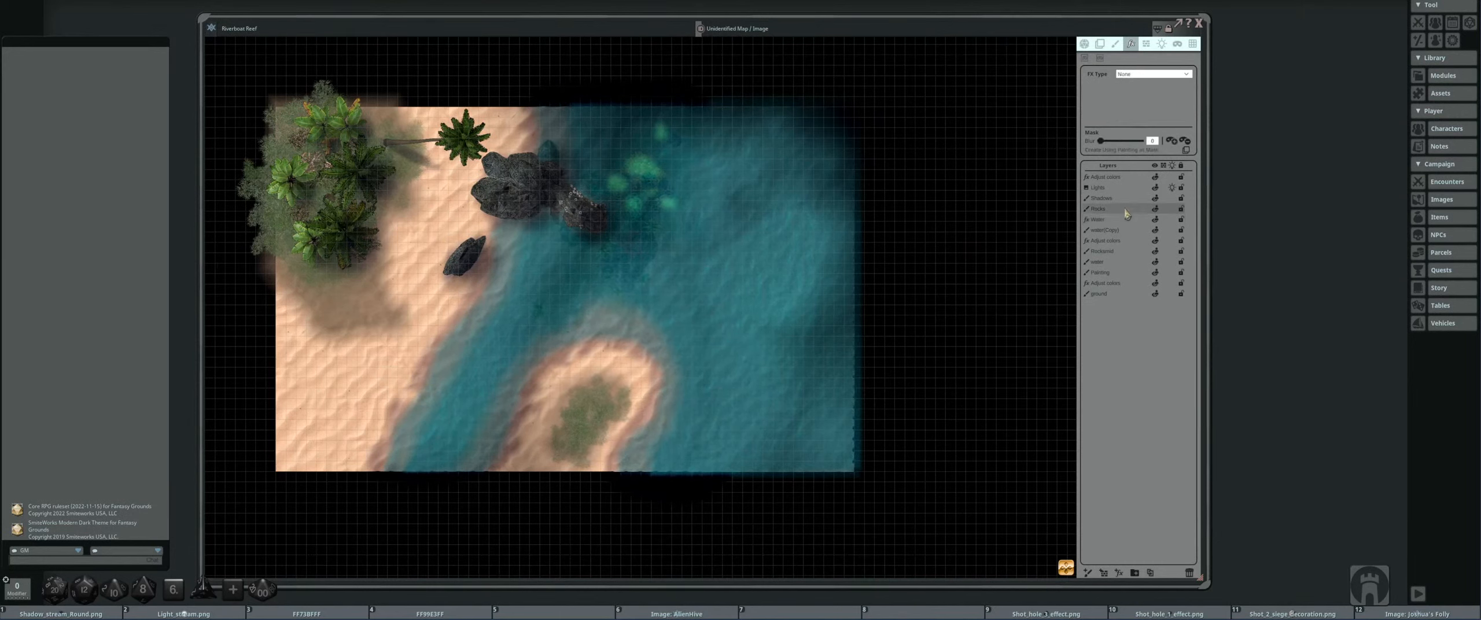
double_click(1133, 212)
text(Trees)
key(Return)
- Create a layer folder and place it directly below the Rocks Trees layer
click(1123, 221)
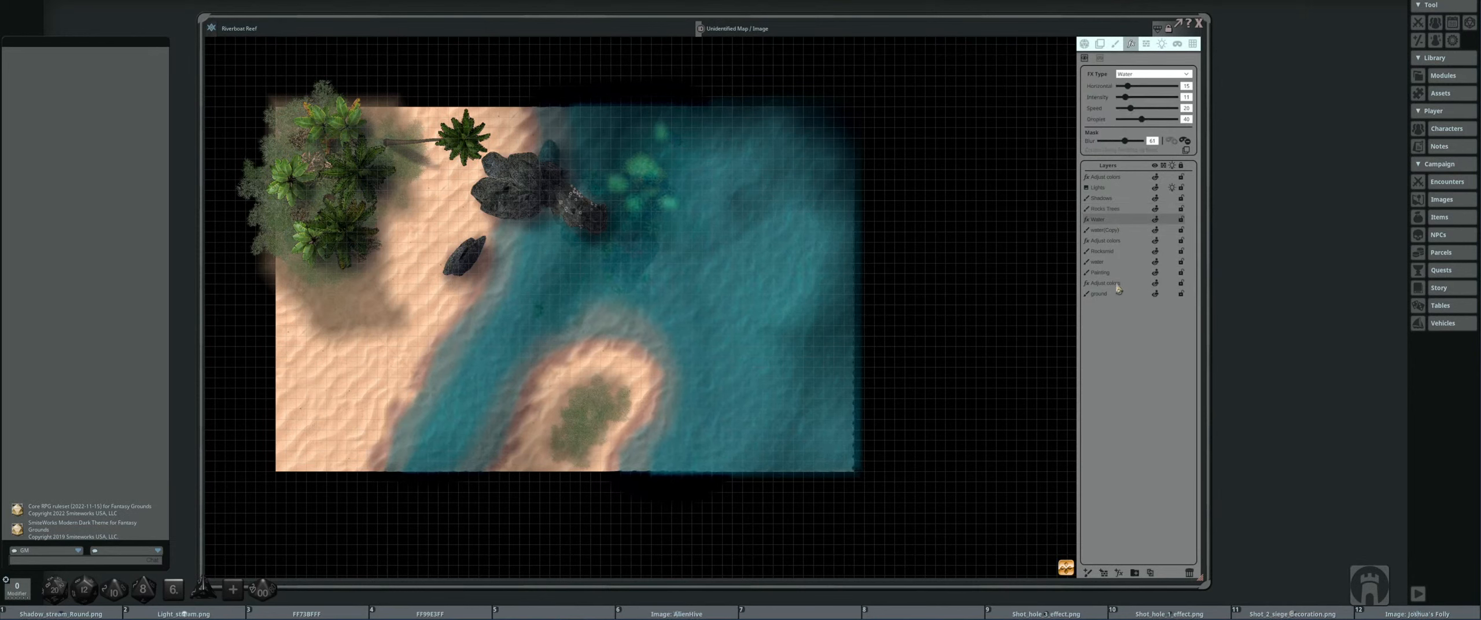
click(1134, 573)
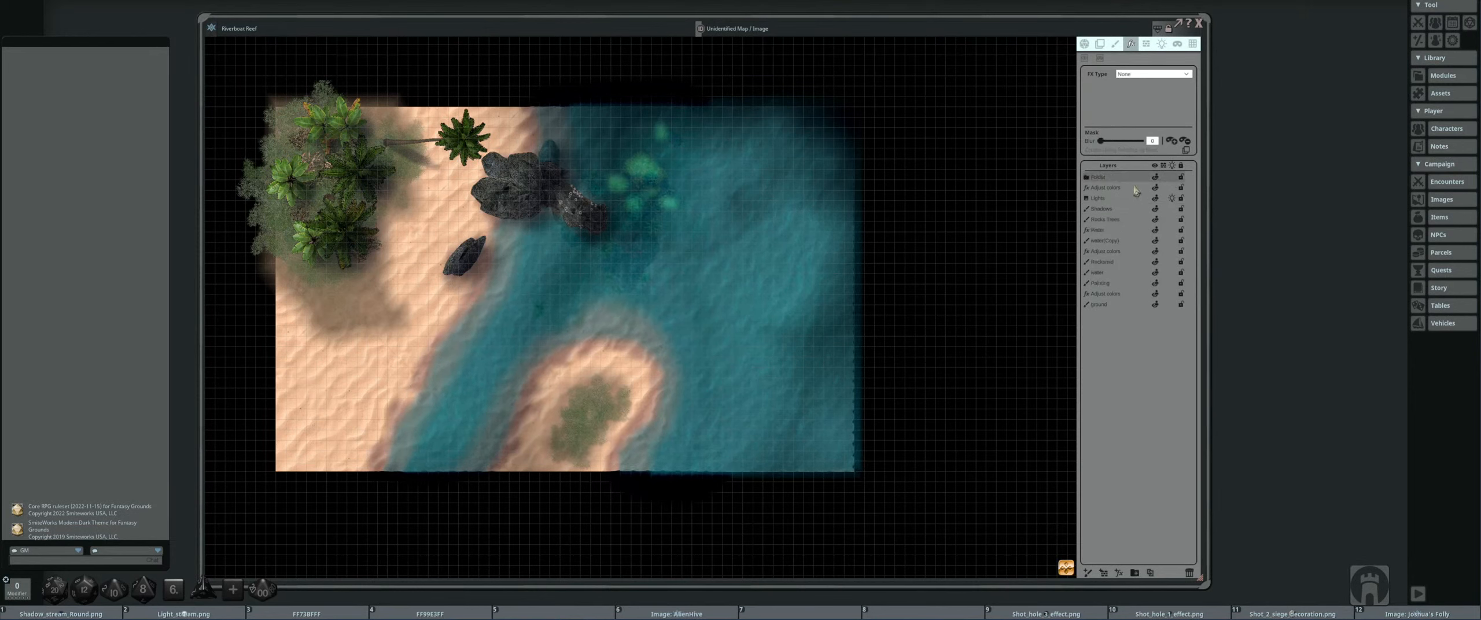
drag(1134, 177, 1117, 226)
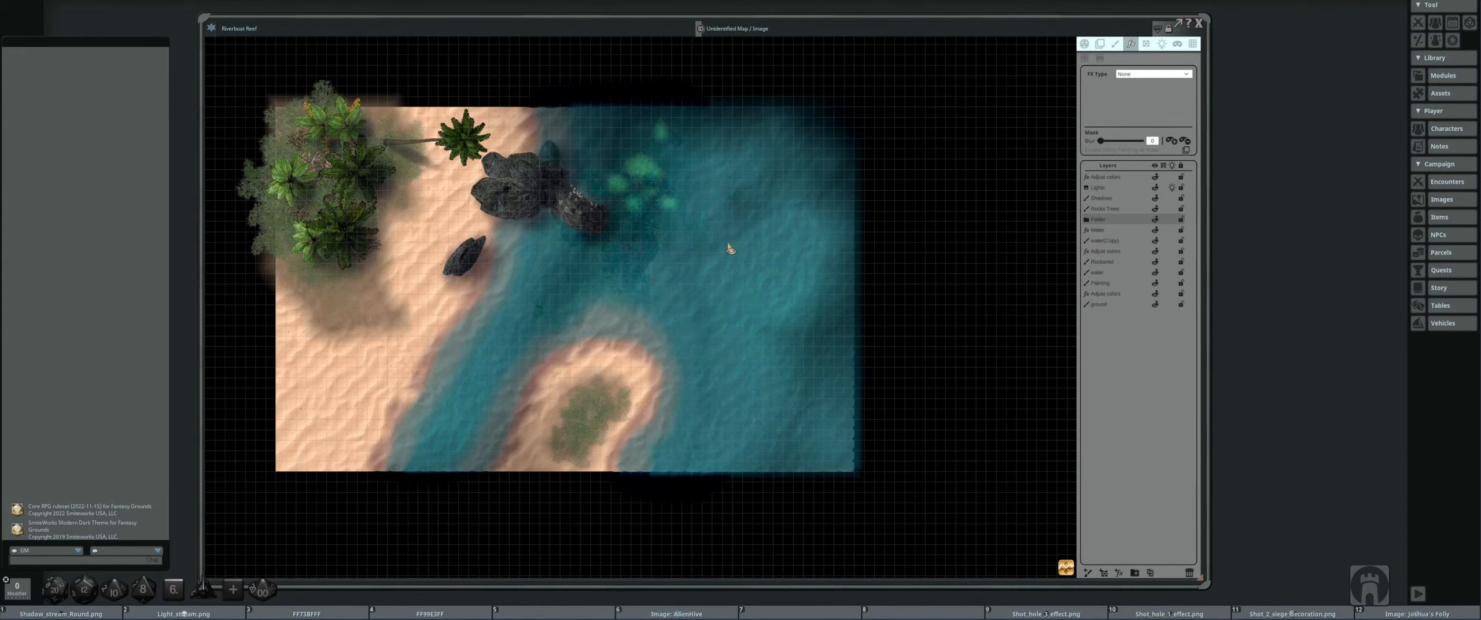
- Put all layers from the water effect down through ground into the new folder and collapse it
click(1103, 230)
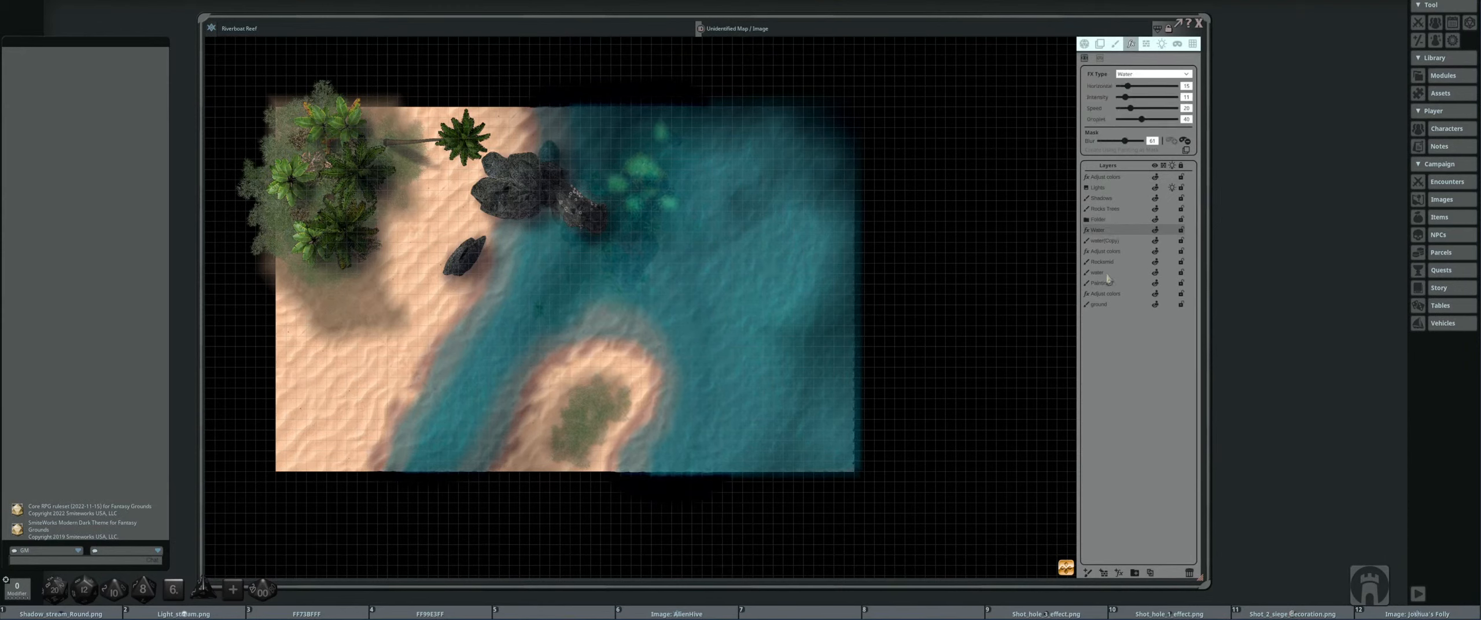
shift+click(1104, 306)
drag(1117, 234, 1100, 221)
click(1087, 221)
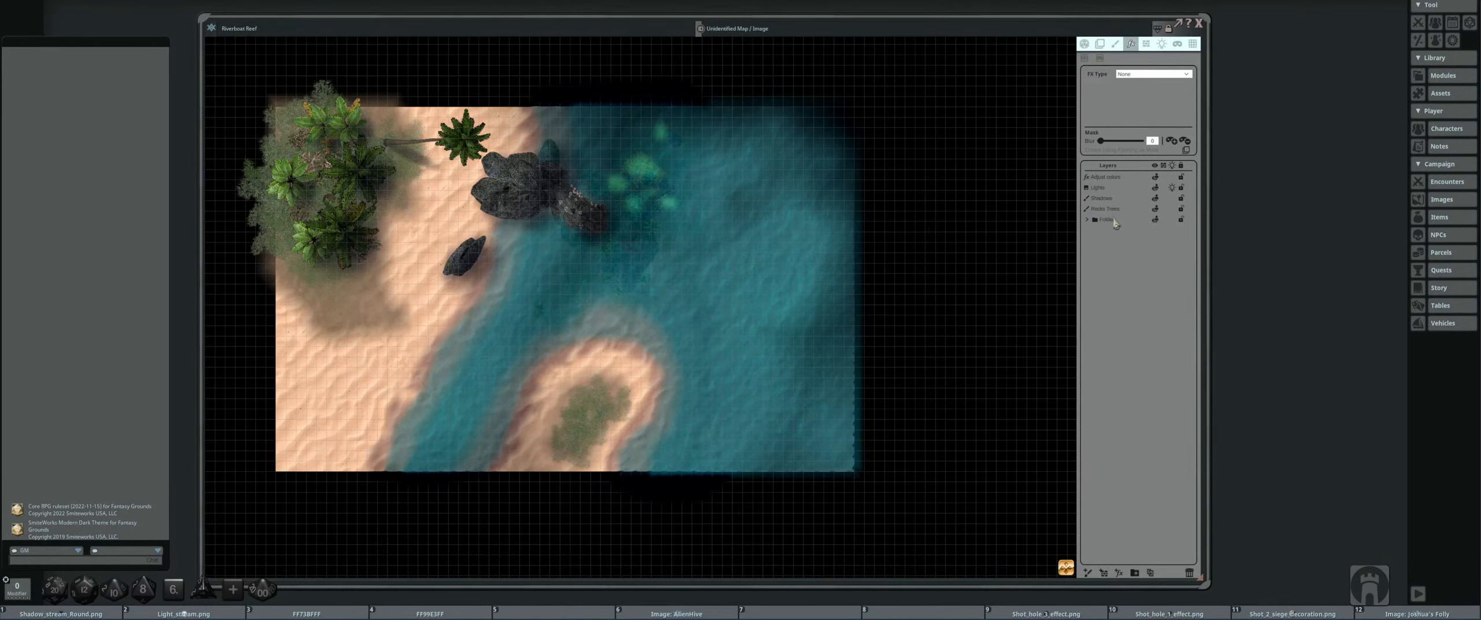
click(1088, 220)
click(1087, 221)
- Add a second layer folder and place it between the Rocks Trees layer and the folder holding the water and ground layers
drag(678, 290, 740, 303)
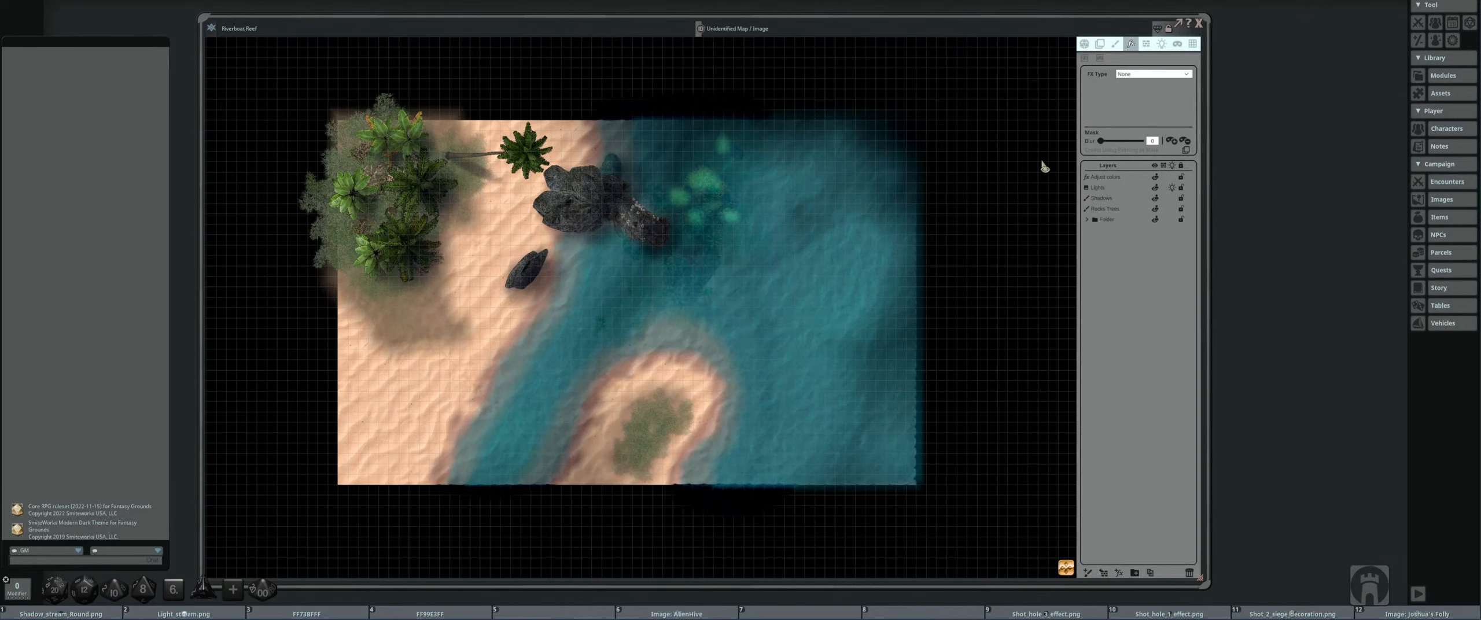
click(1120, 224)
click(1100, 43)
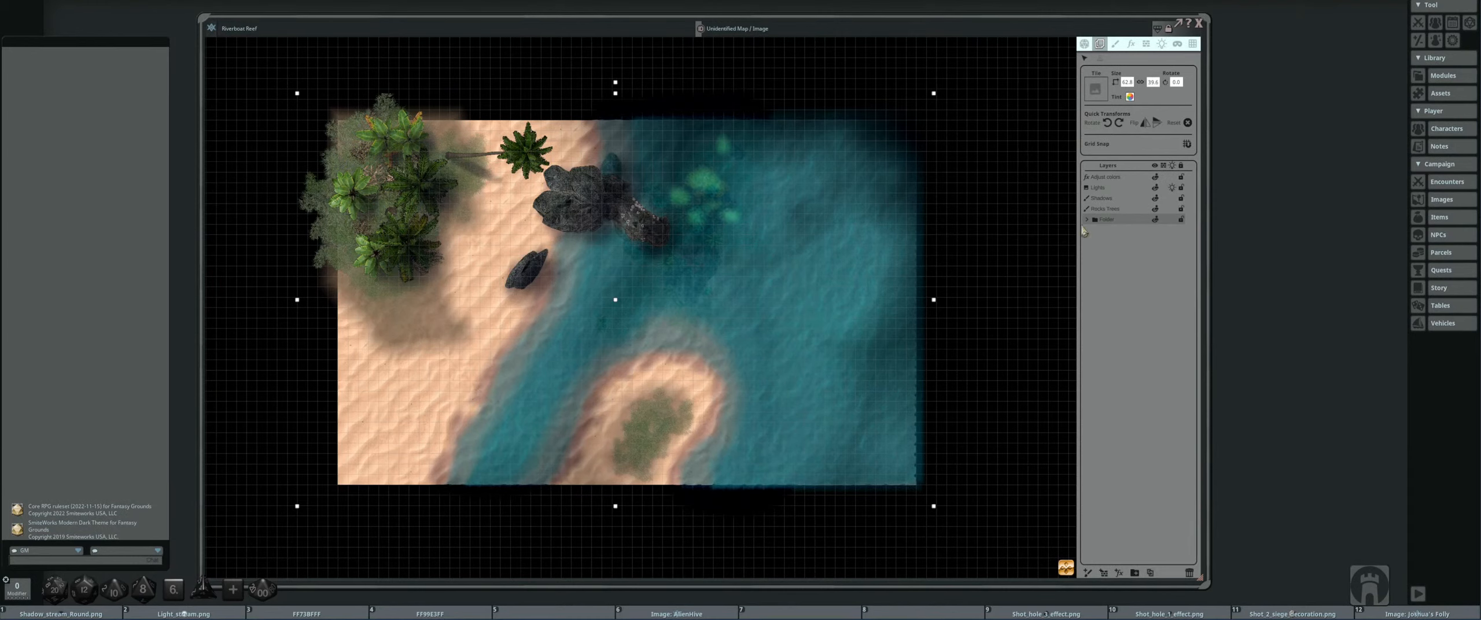
click(1134, 573)
drag(1122, 185, 1121, 220)
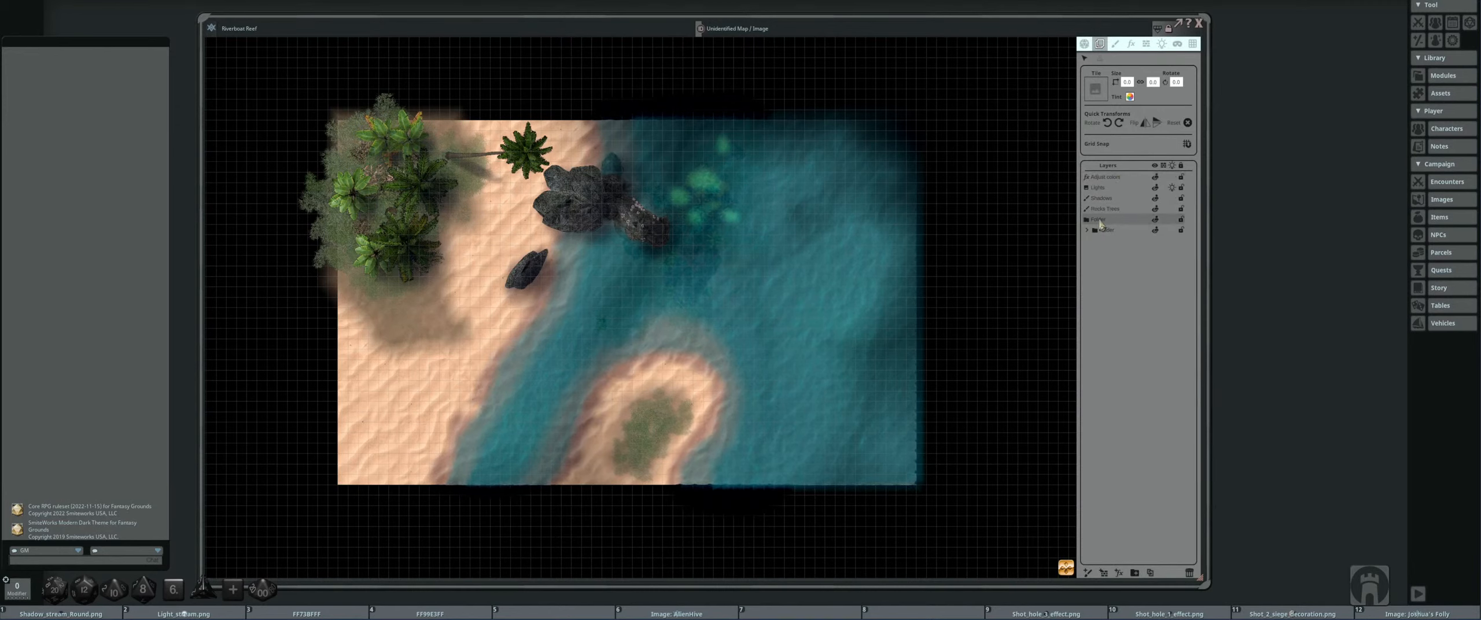
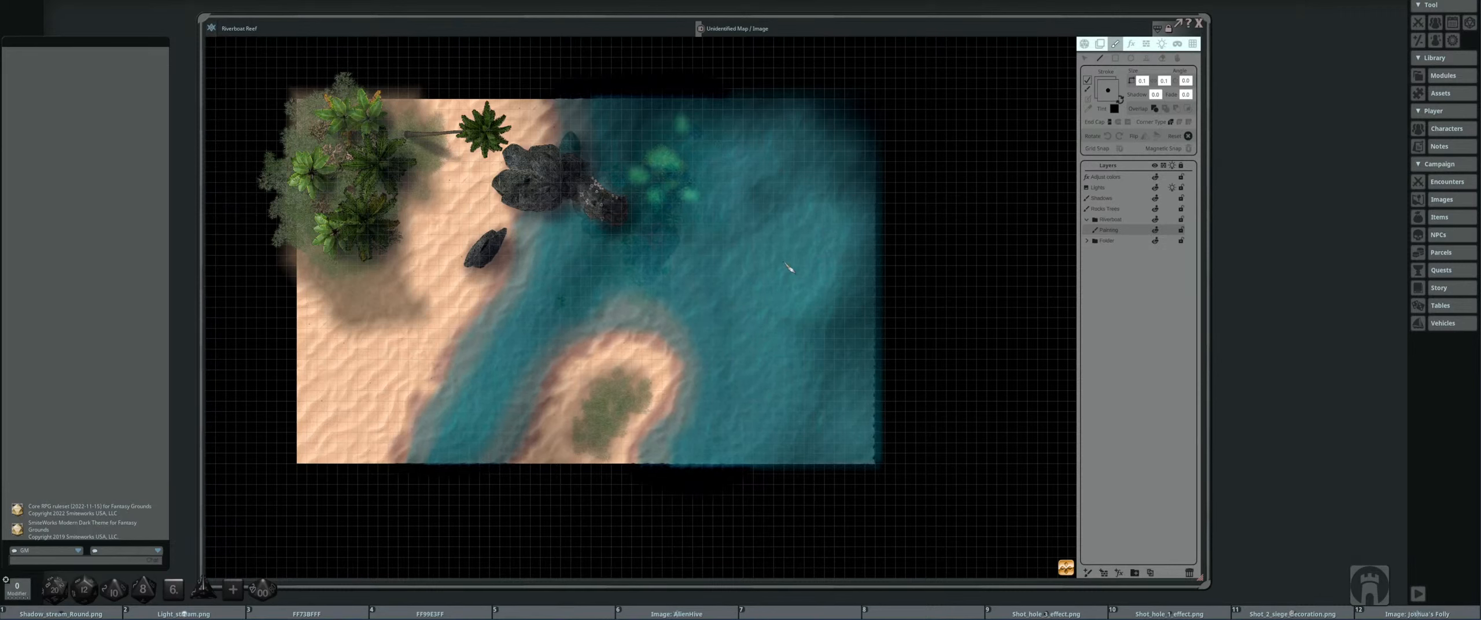
- Clear the current brush and search the image assets for wood floor
drag(778, 372, 700, 325)
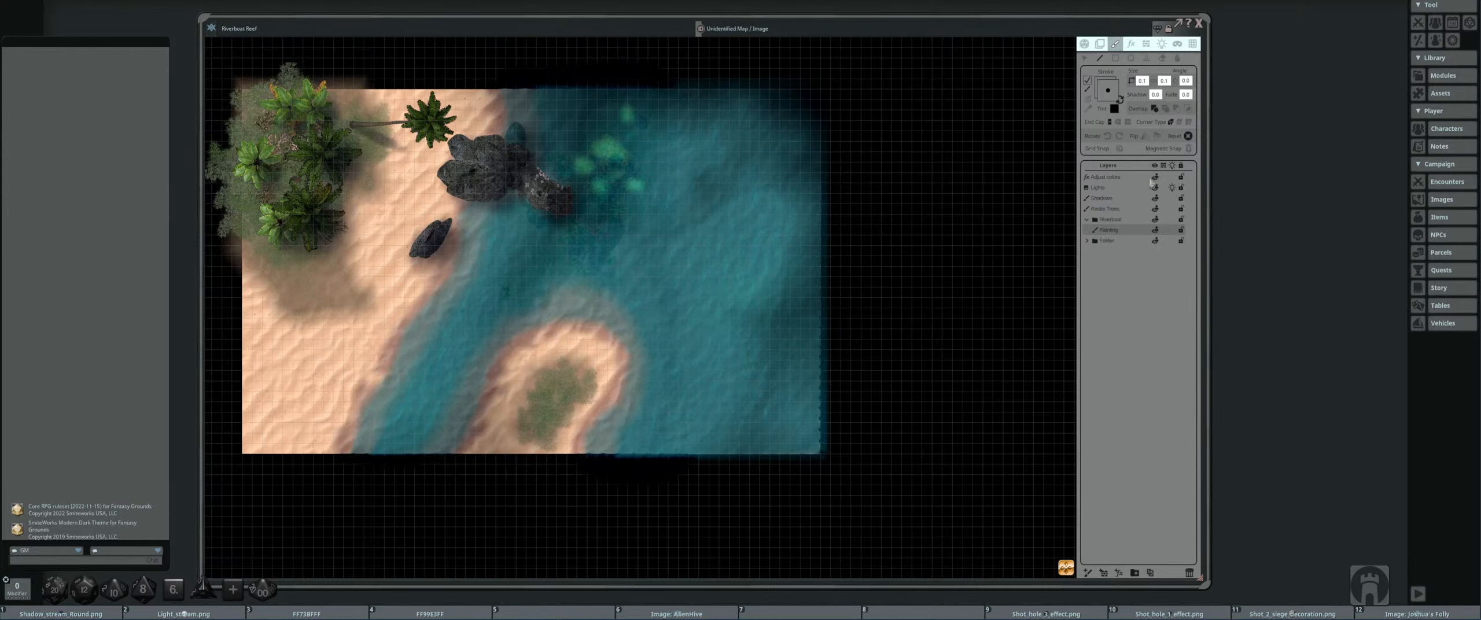
click(1436, 93)
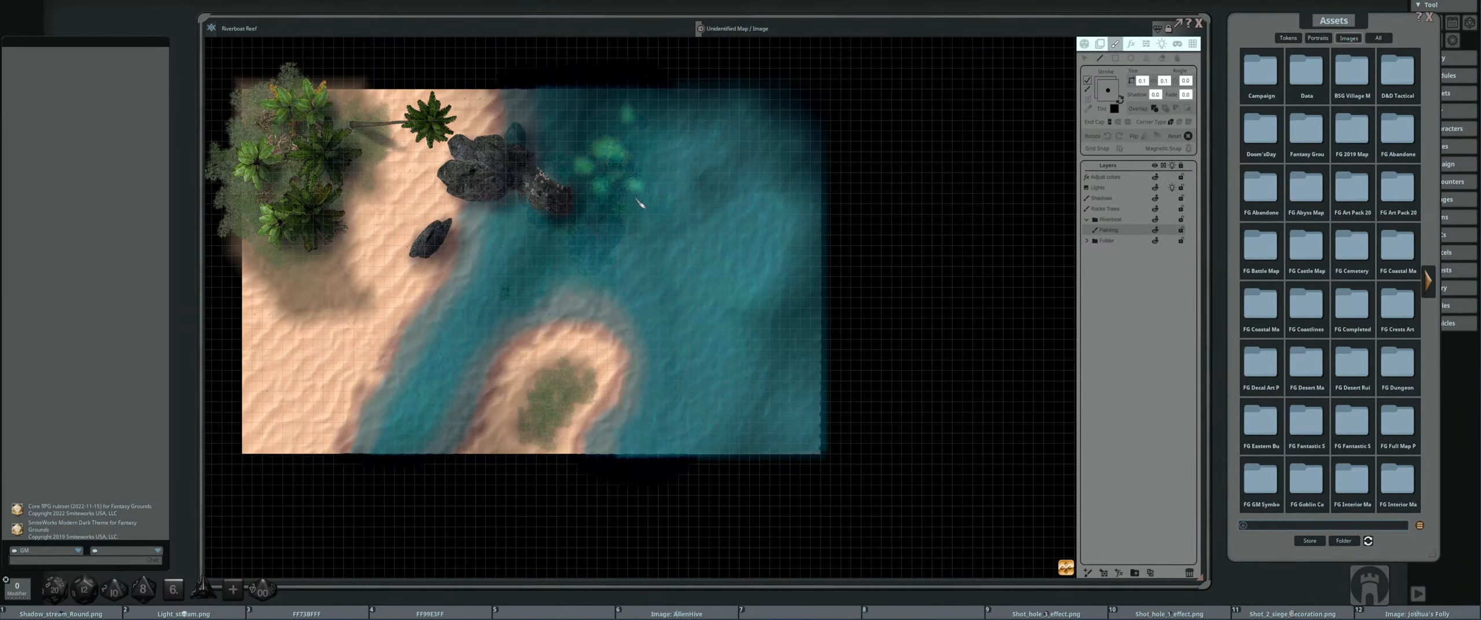
scroll(880, 189, up, 2)
scroll(949, 279, down, 2)
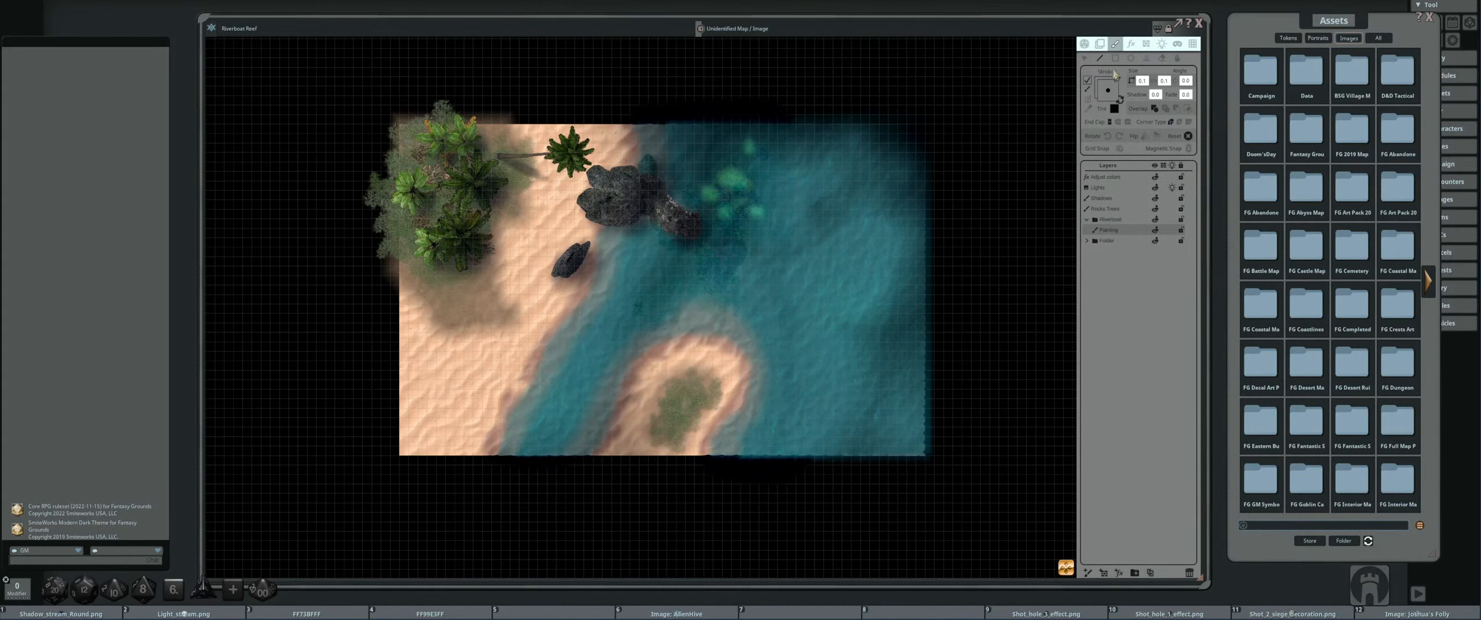
click(1123, 101)
key(Return)
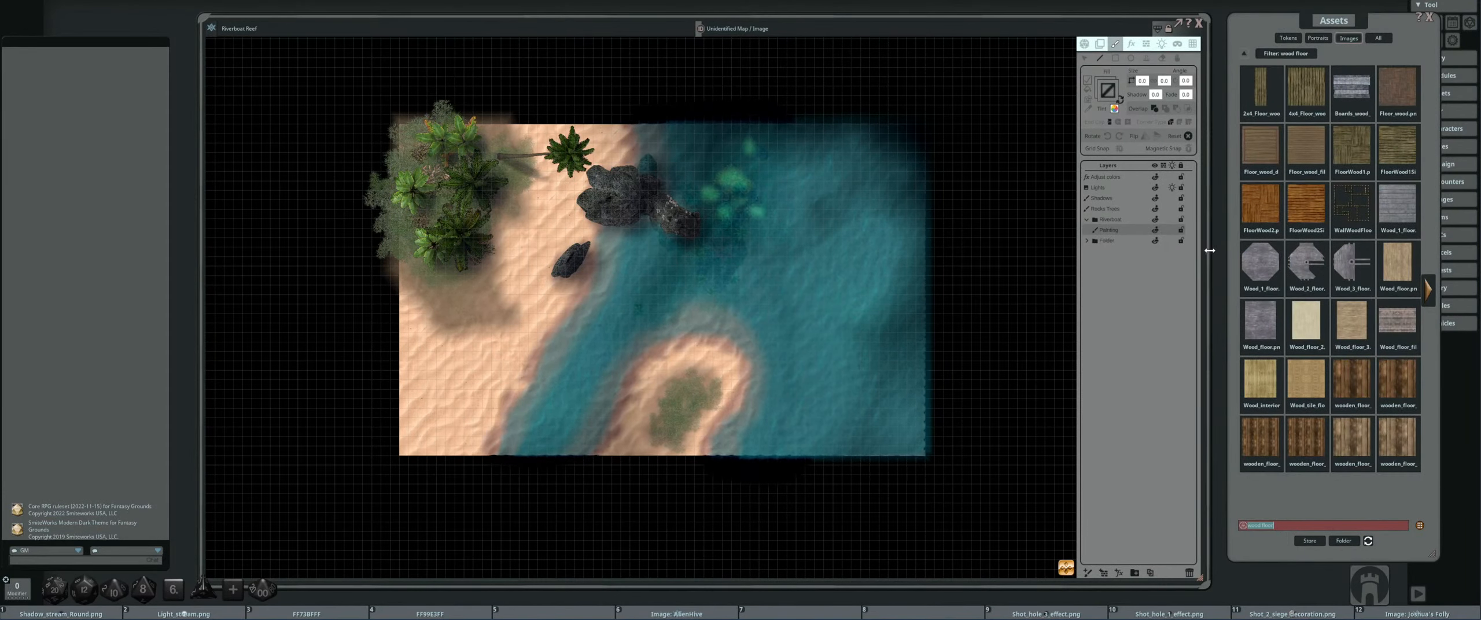
- Preview the grey plank, weathered grey and tan wood floor images to compare their textures
click(1397, 206)
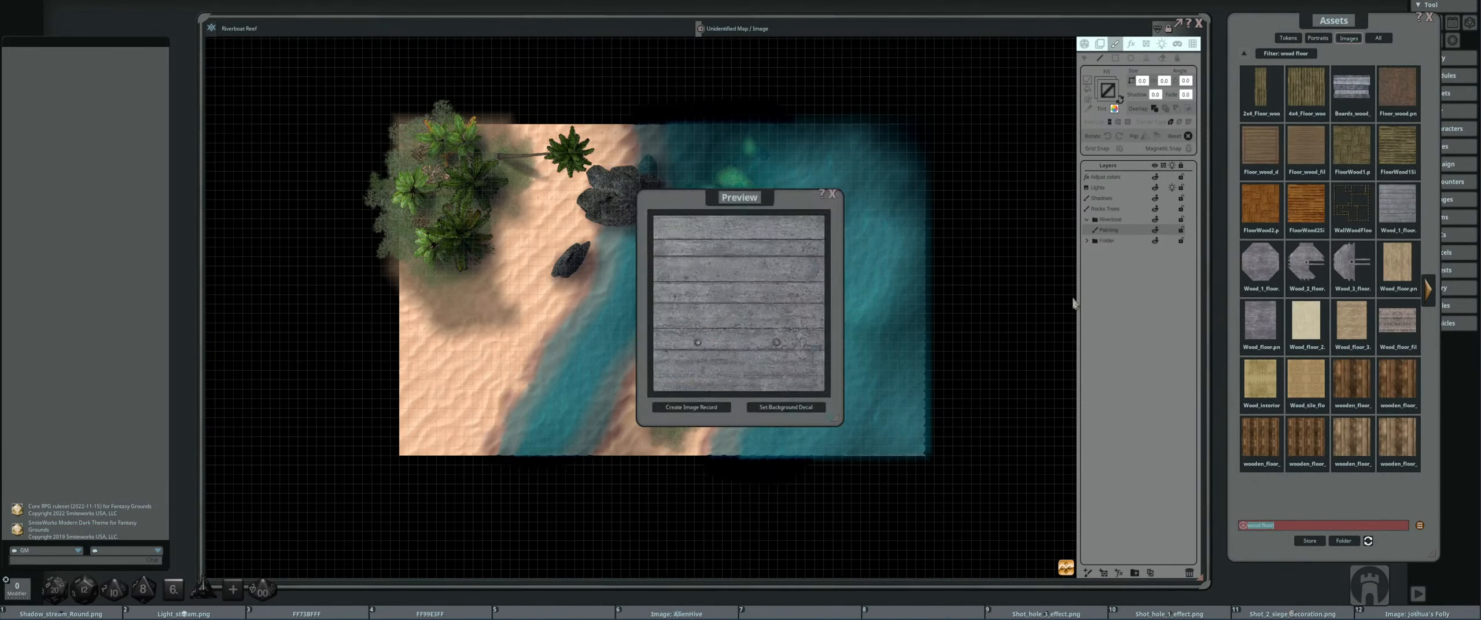
click(834, 194)
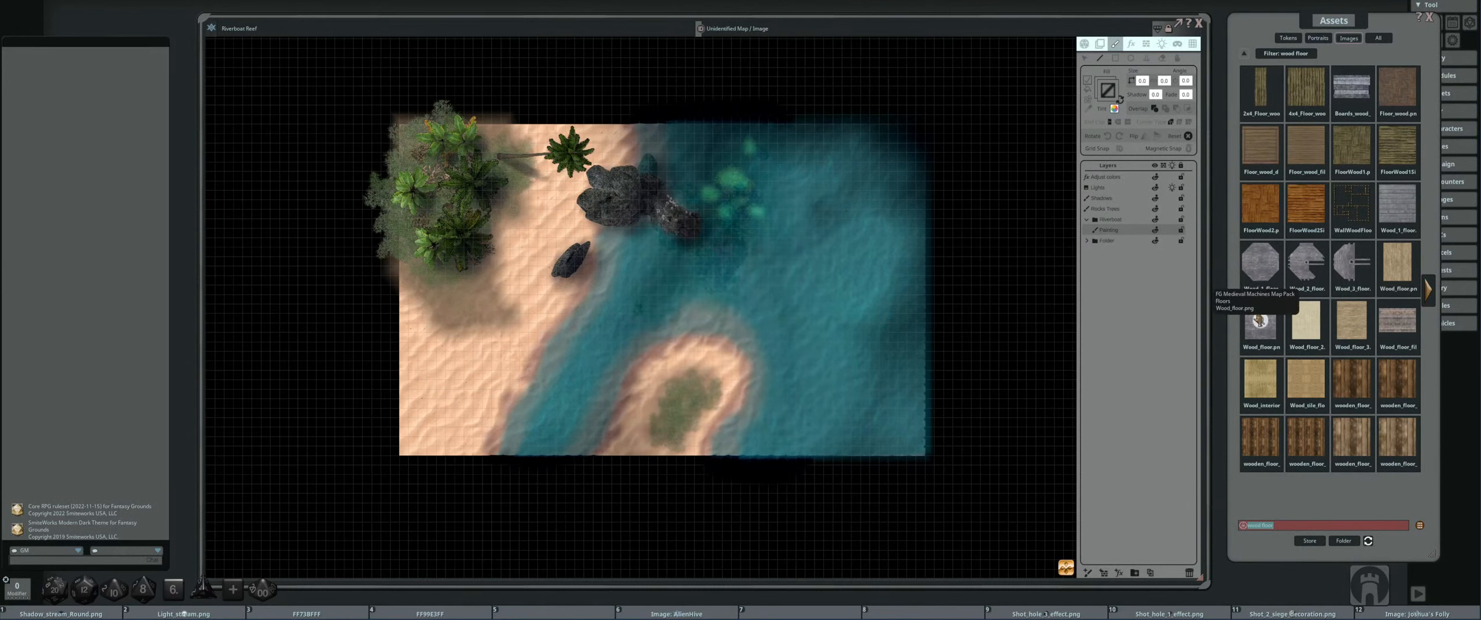
click(1260, 320)
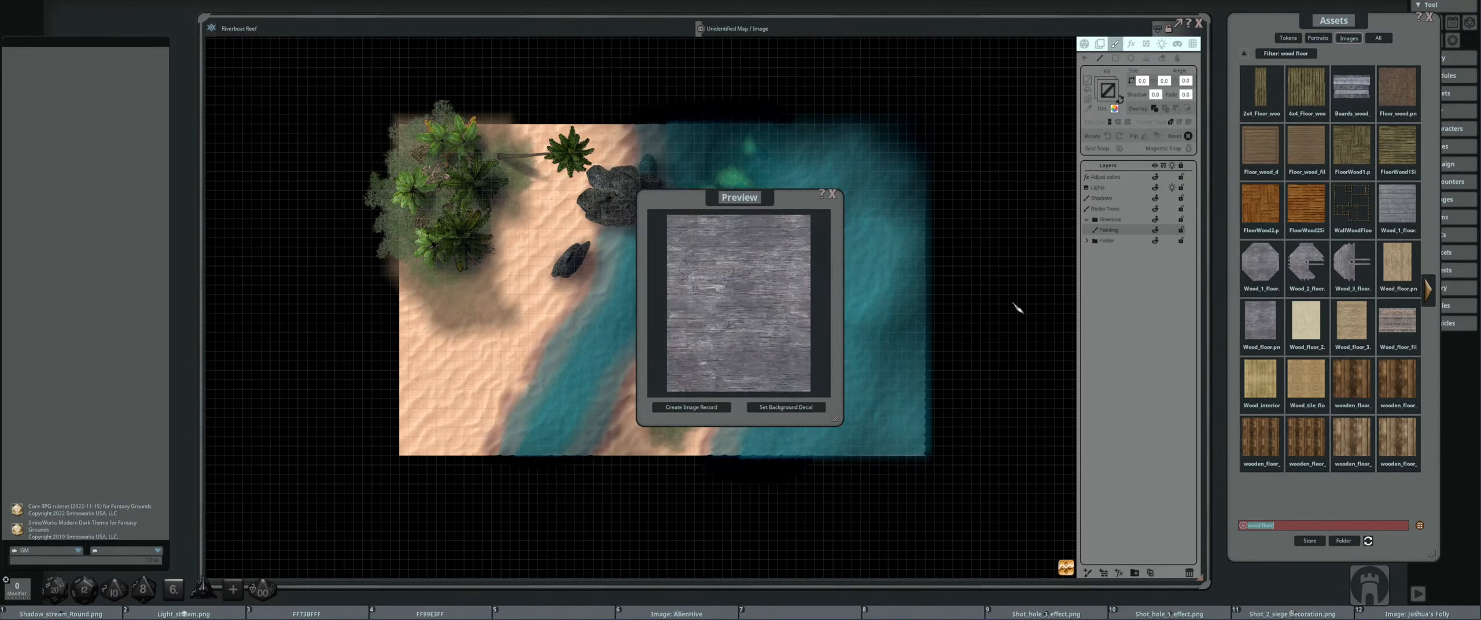
click(833, 195)
click(1352, 320)
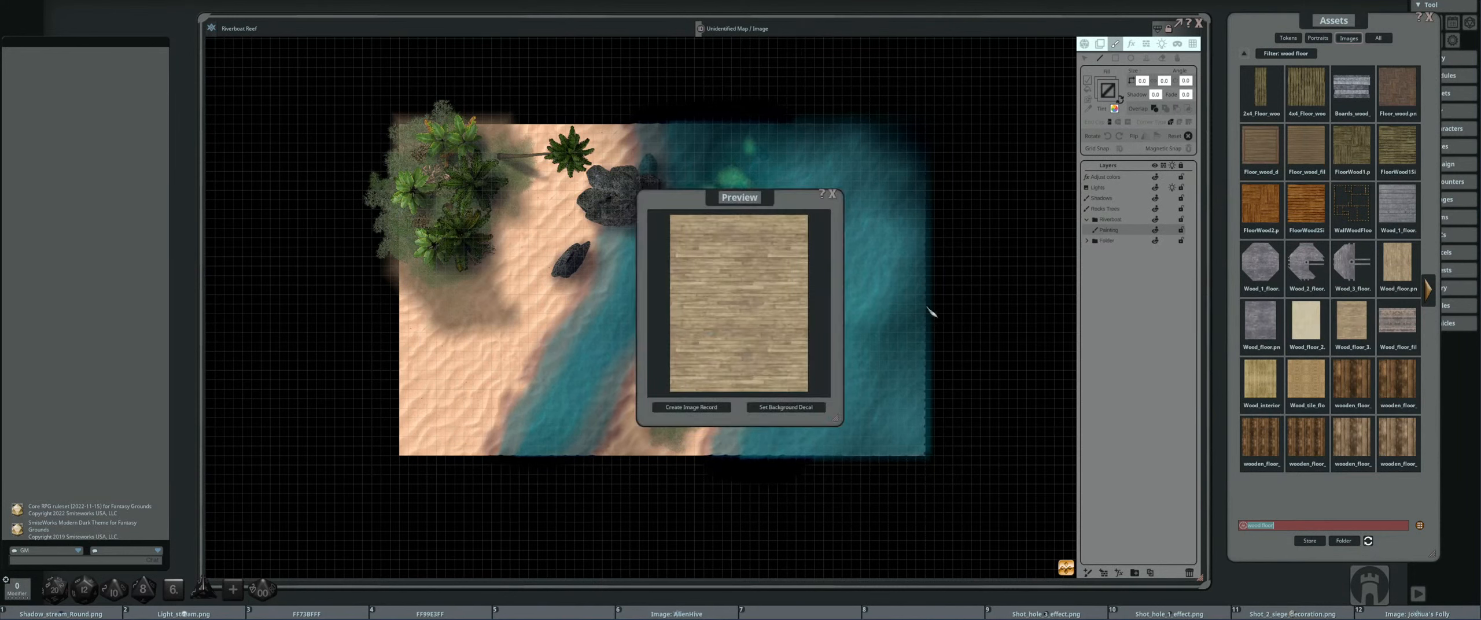
click(833, 195)
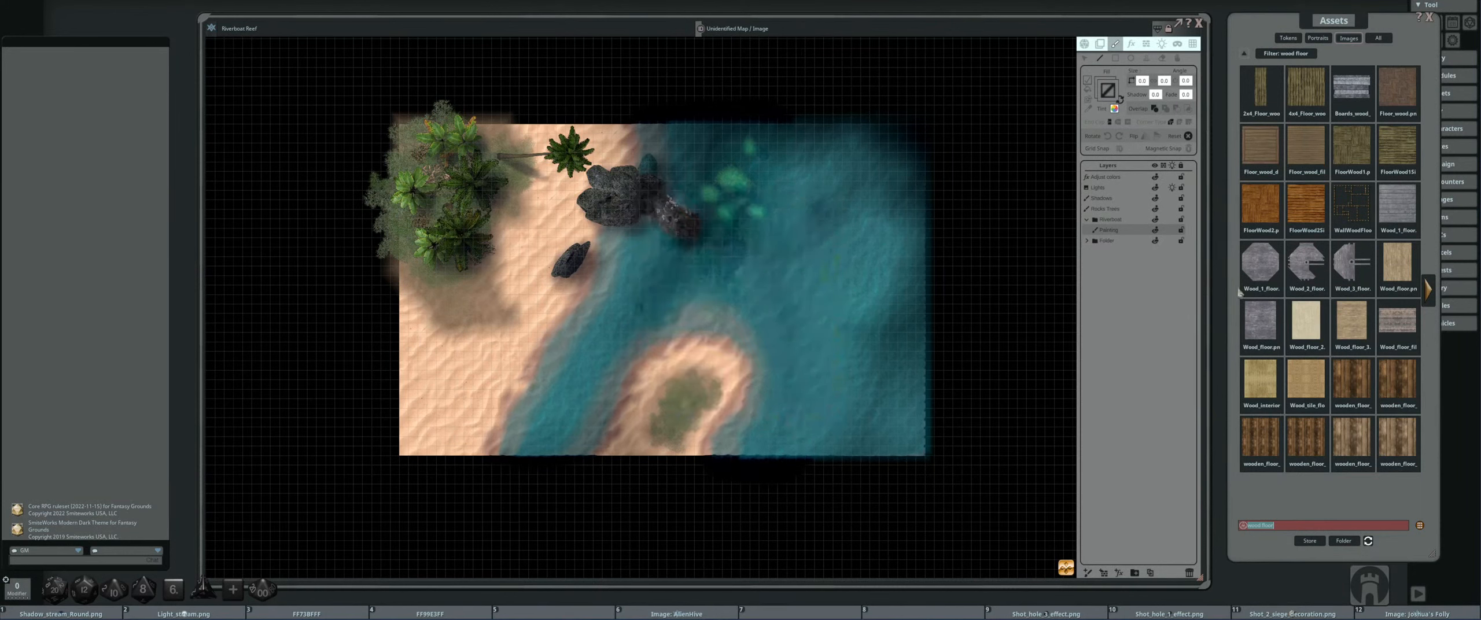
click(1333, 334)
click(833, 195)
- Load the tan plank wood floor image as the brush for the painting layer in the Riverboat folder
drag(1347, 323, 1108, 91)
drag(834, 253, 795, 243)
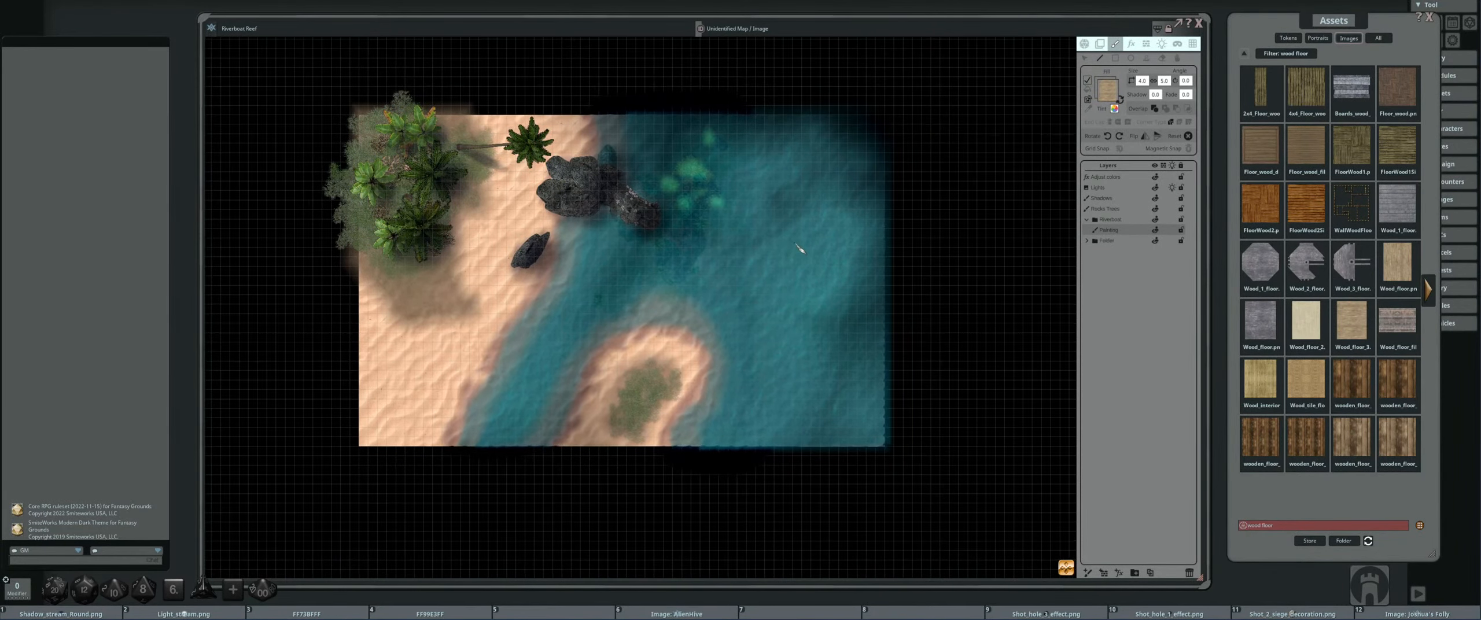
scroll(799, 249, up, 2)
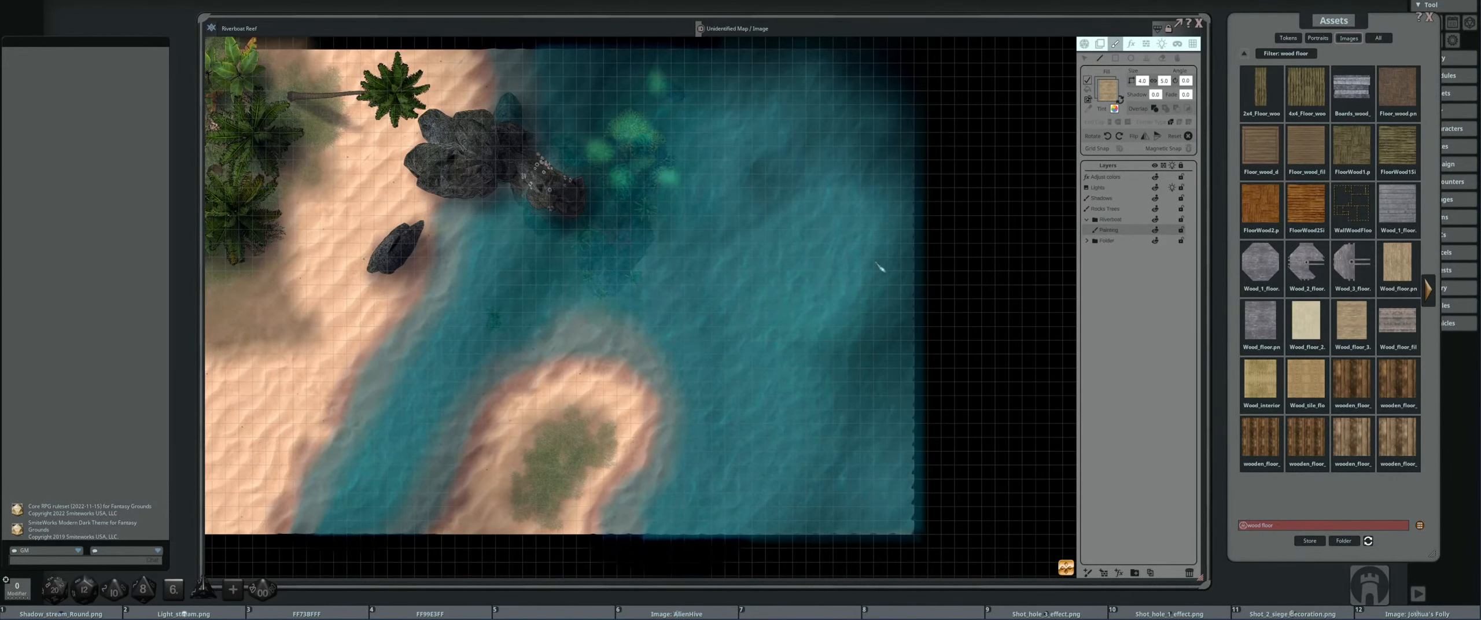
scroll(833, 263, down, 2)
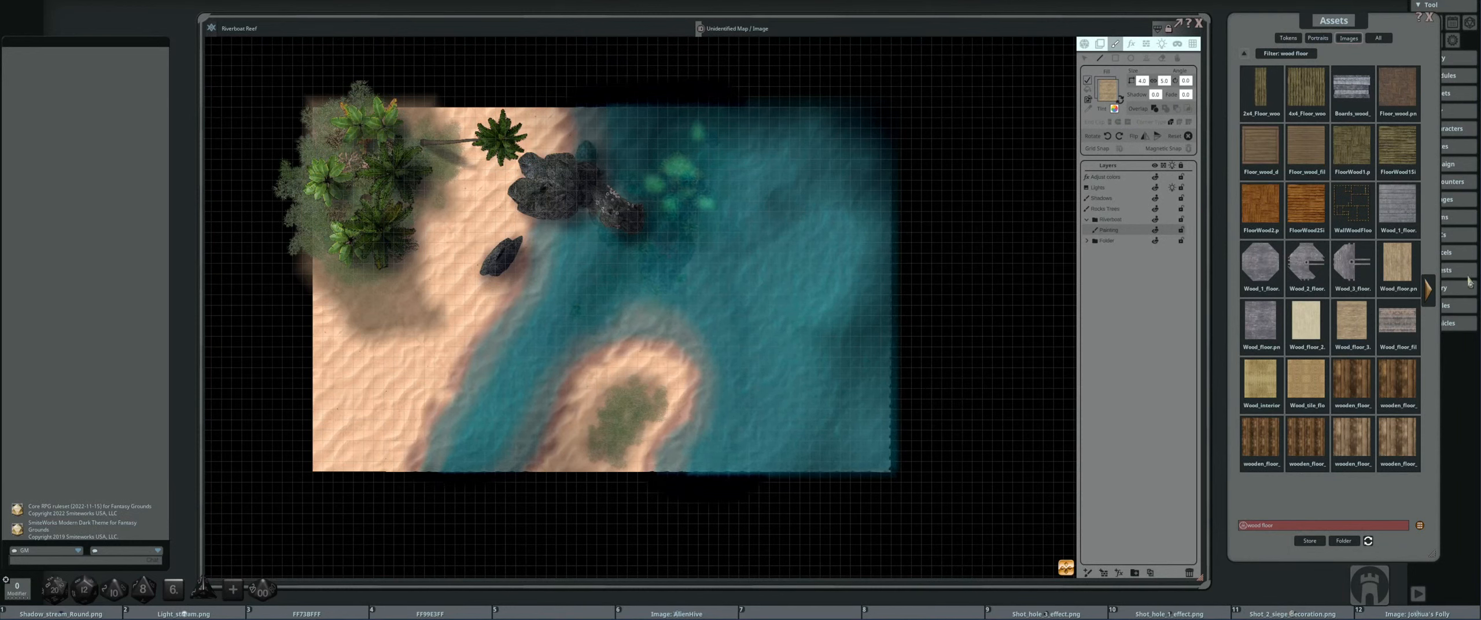
- Check the remaining page of wood floor images, and search the image assets for wood fill
click(1429, 289)
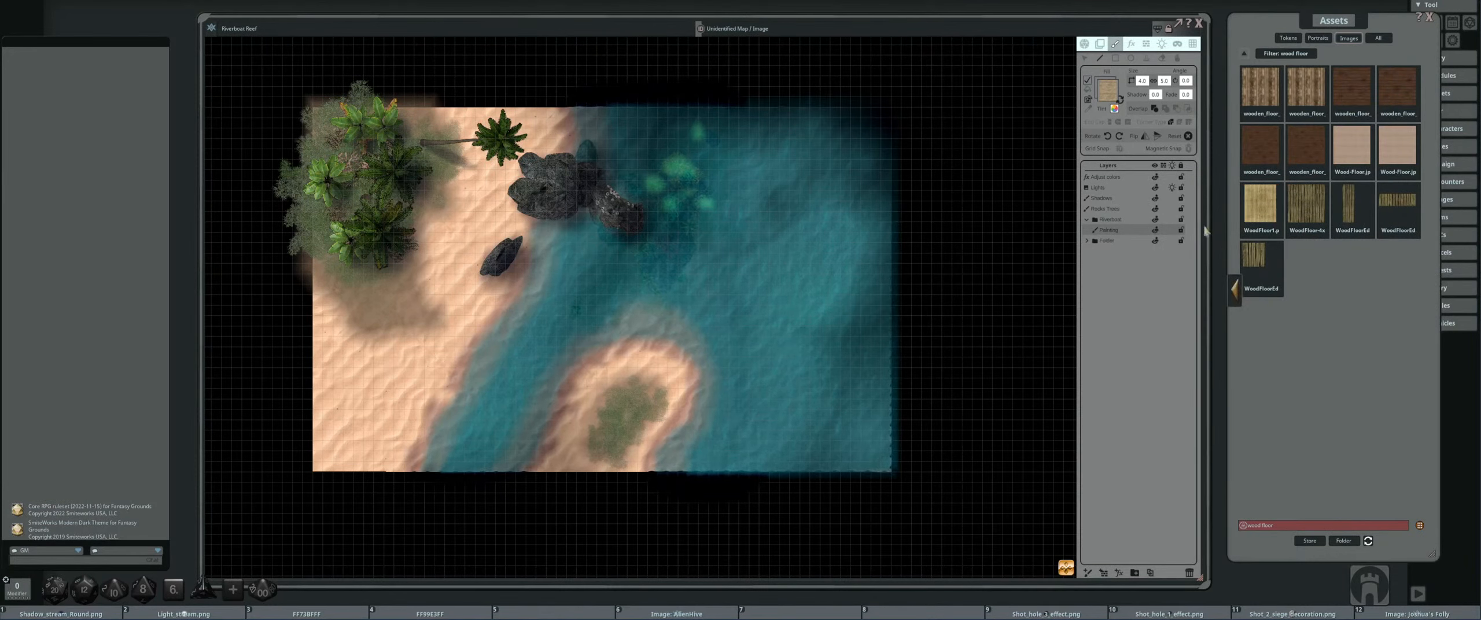
click(1234, 290)
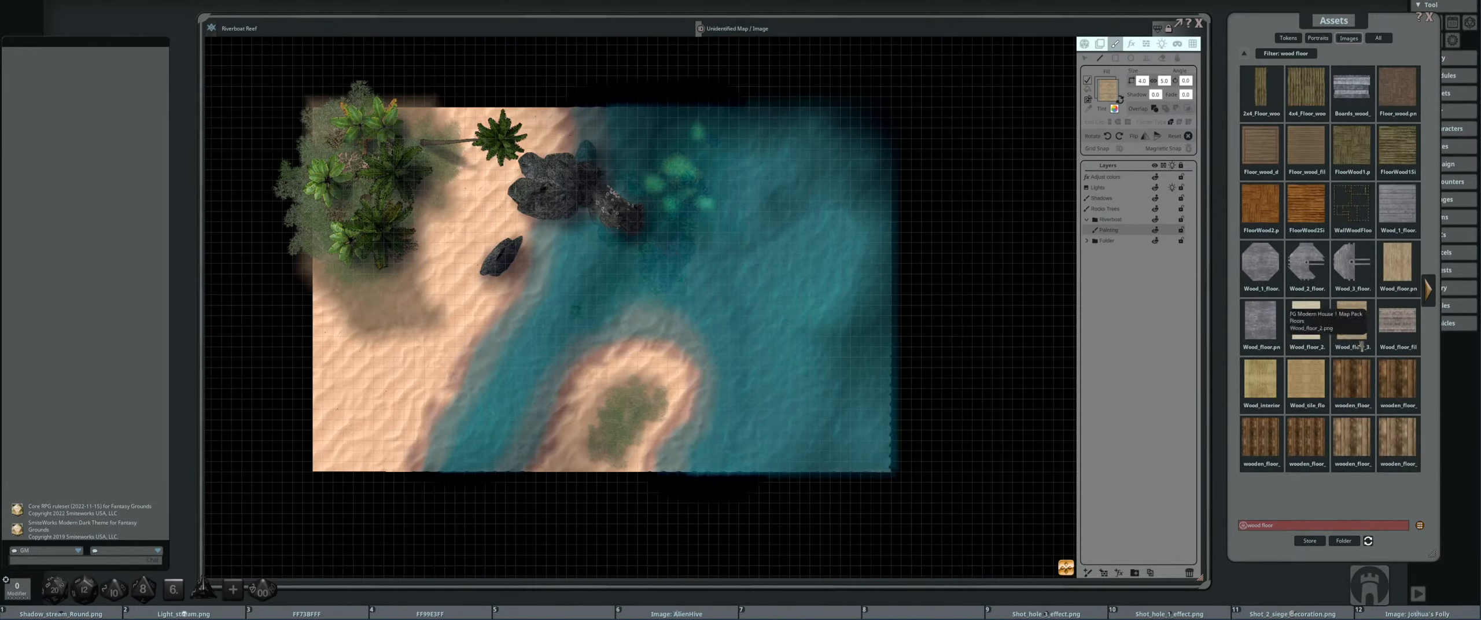
click(1281, 526)
text(w)
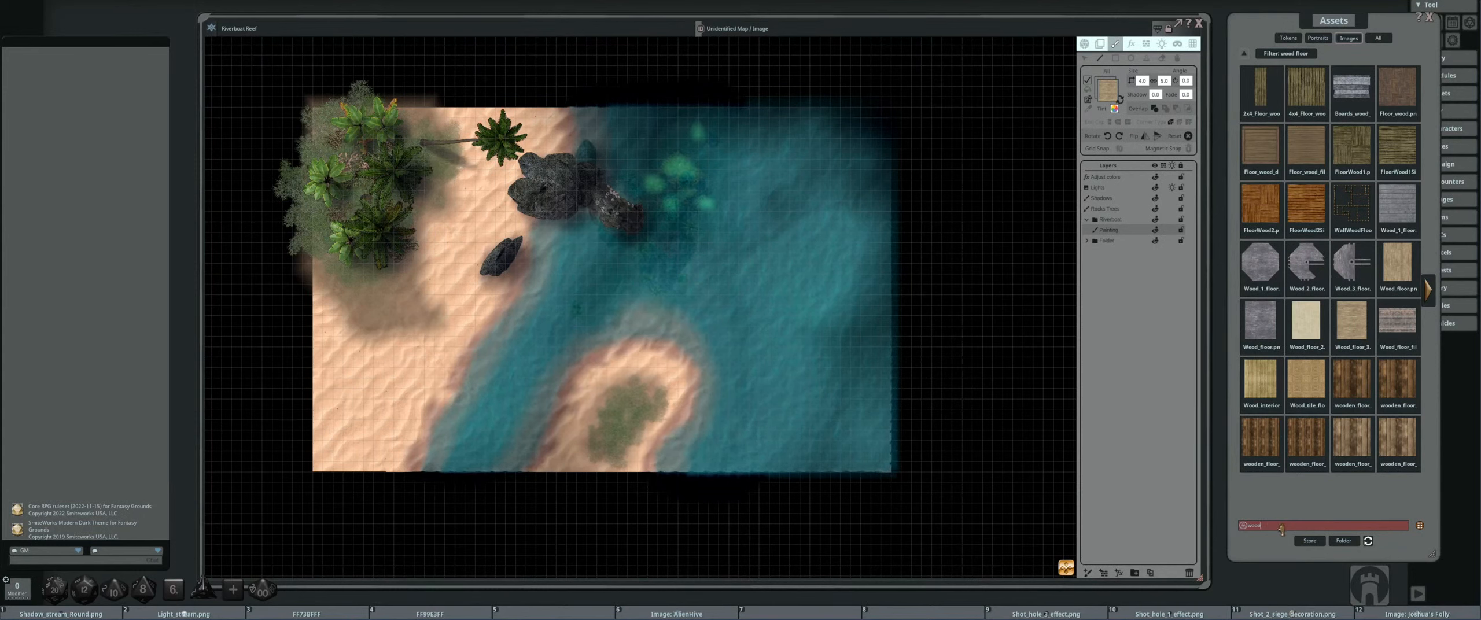
key(Return)
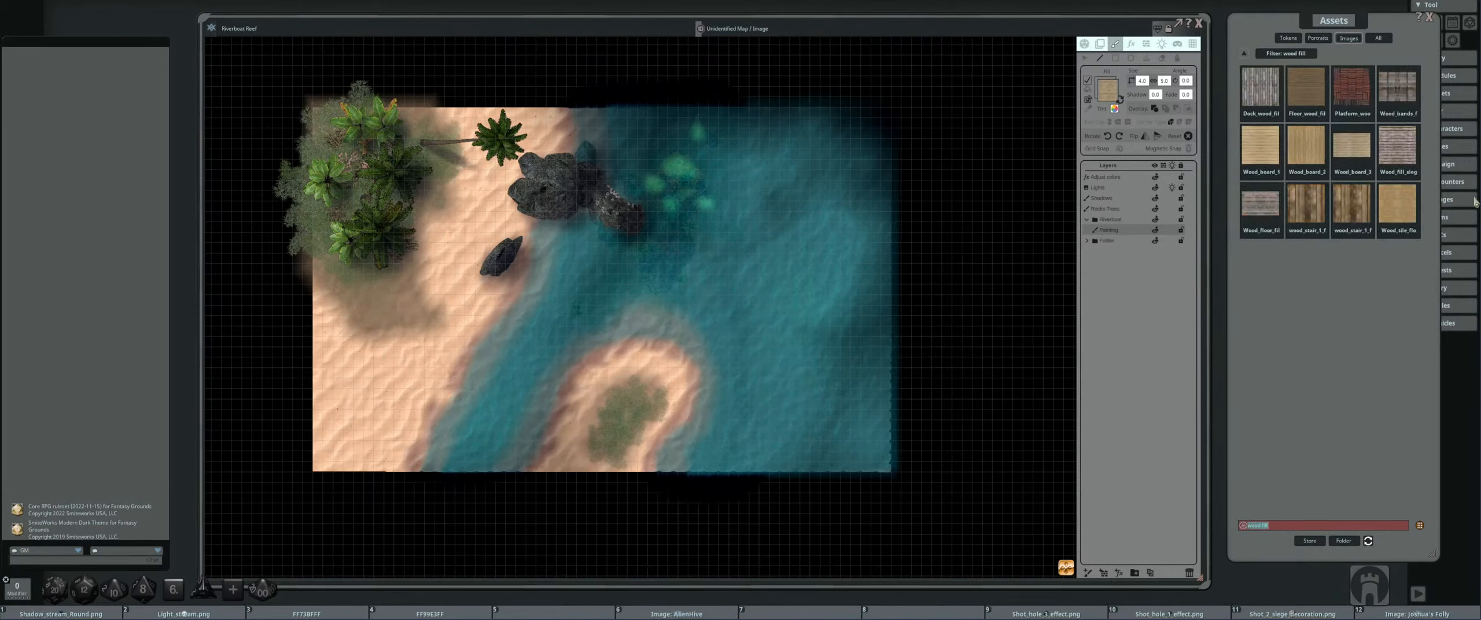
- Preview the two light wood board fills, the brown floor wood fill and the grey dock wood fill to compare their textures
click(1306, 147)
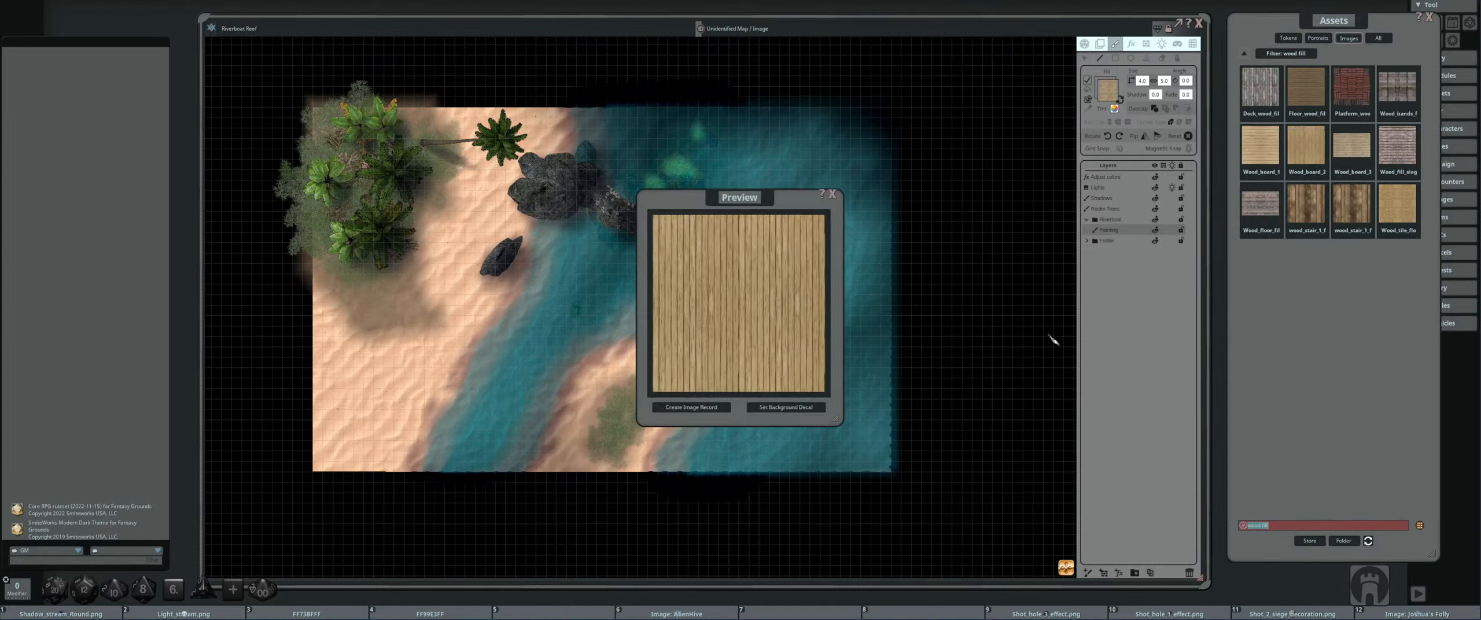
click(831, 199)
click(1307, 90)
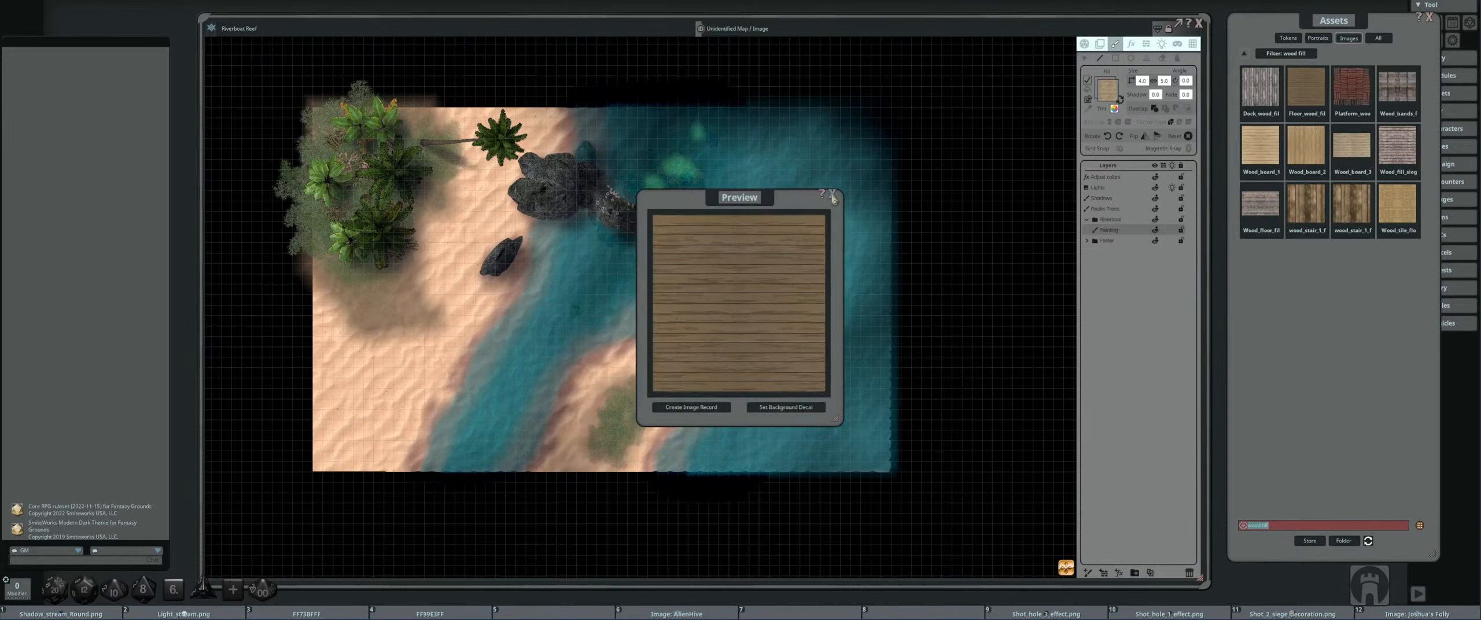
click(831, 197)
click(1260, 147)
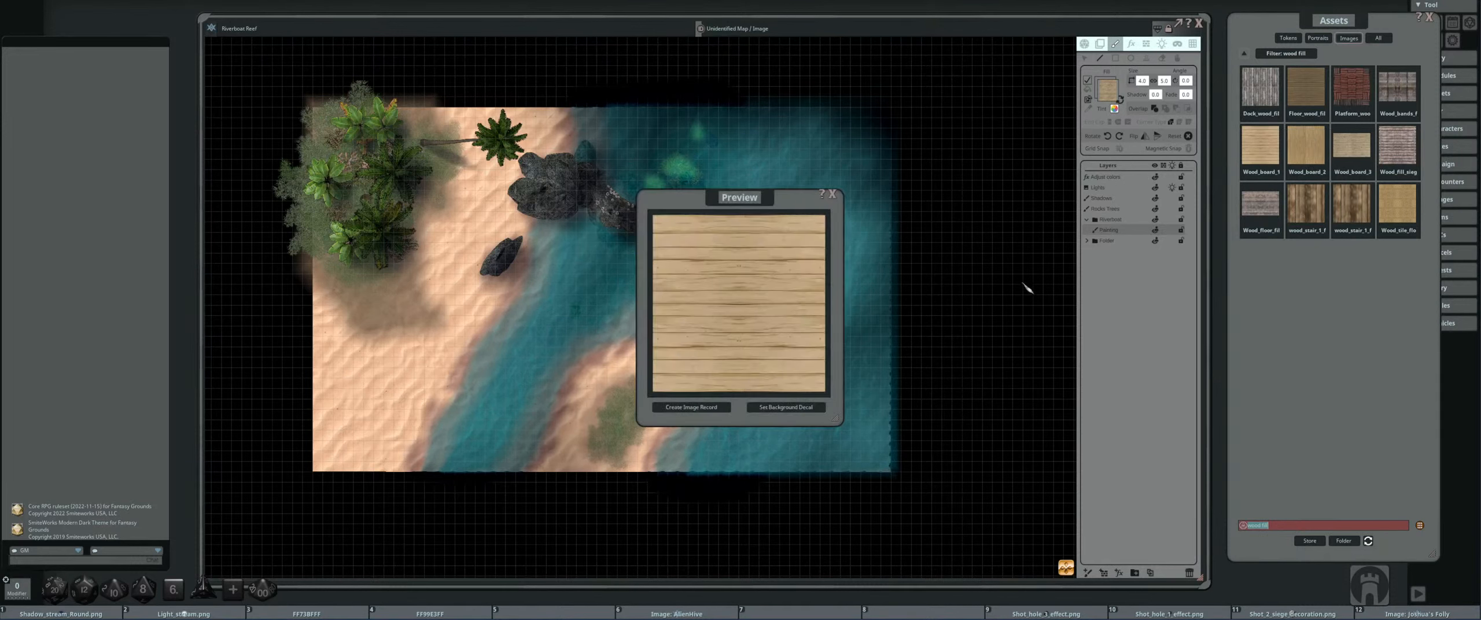
click(832, 196)
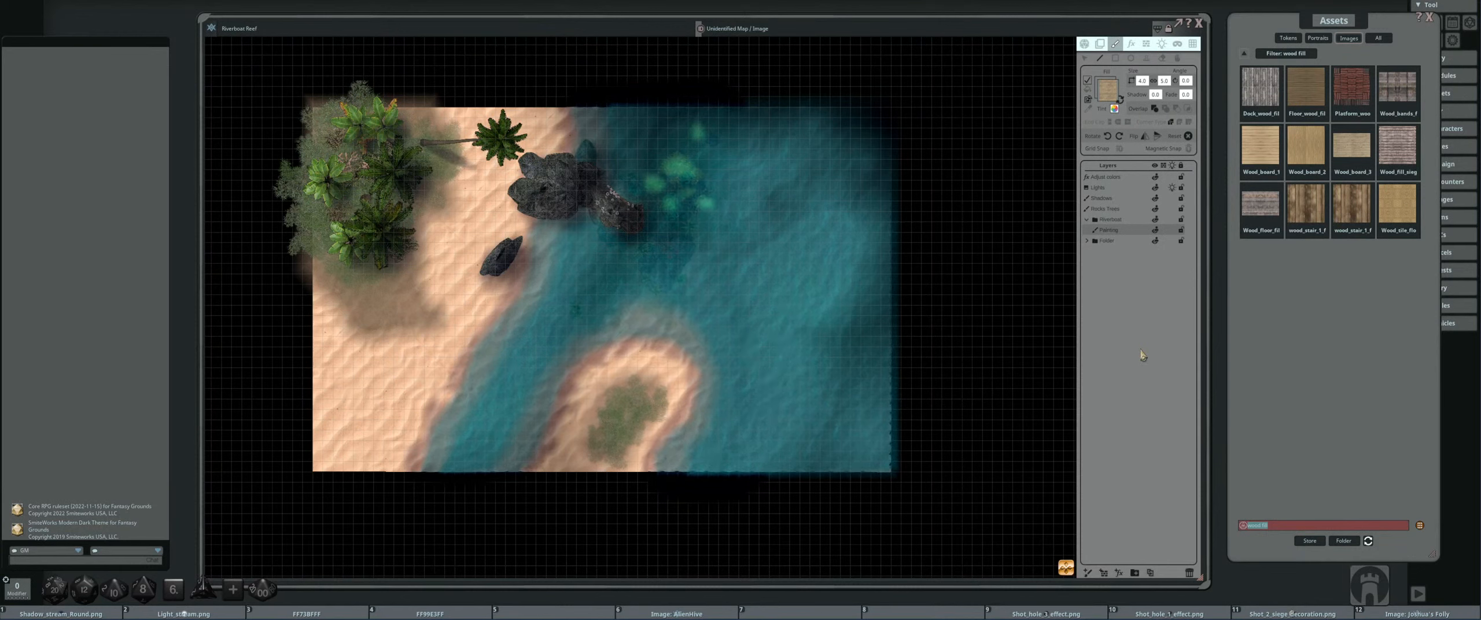
click(1260, 87)
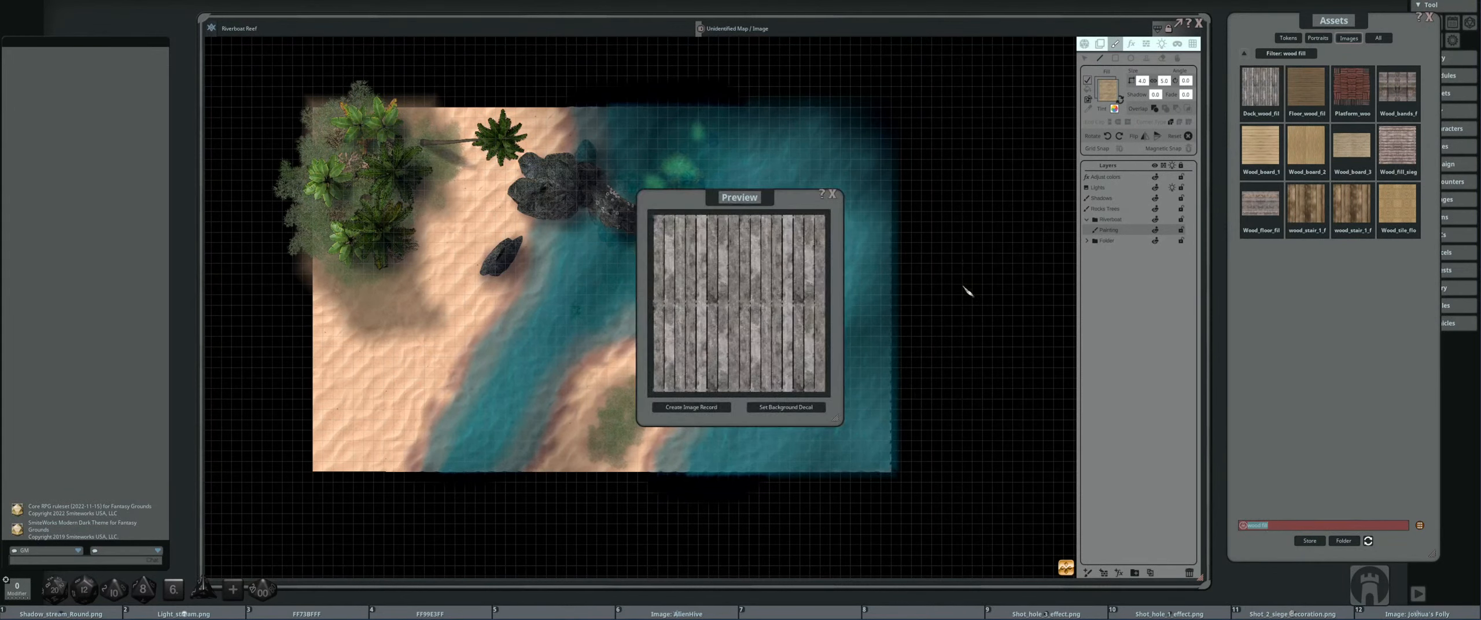
click(832, 194)
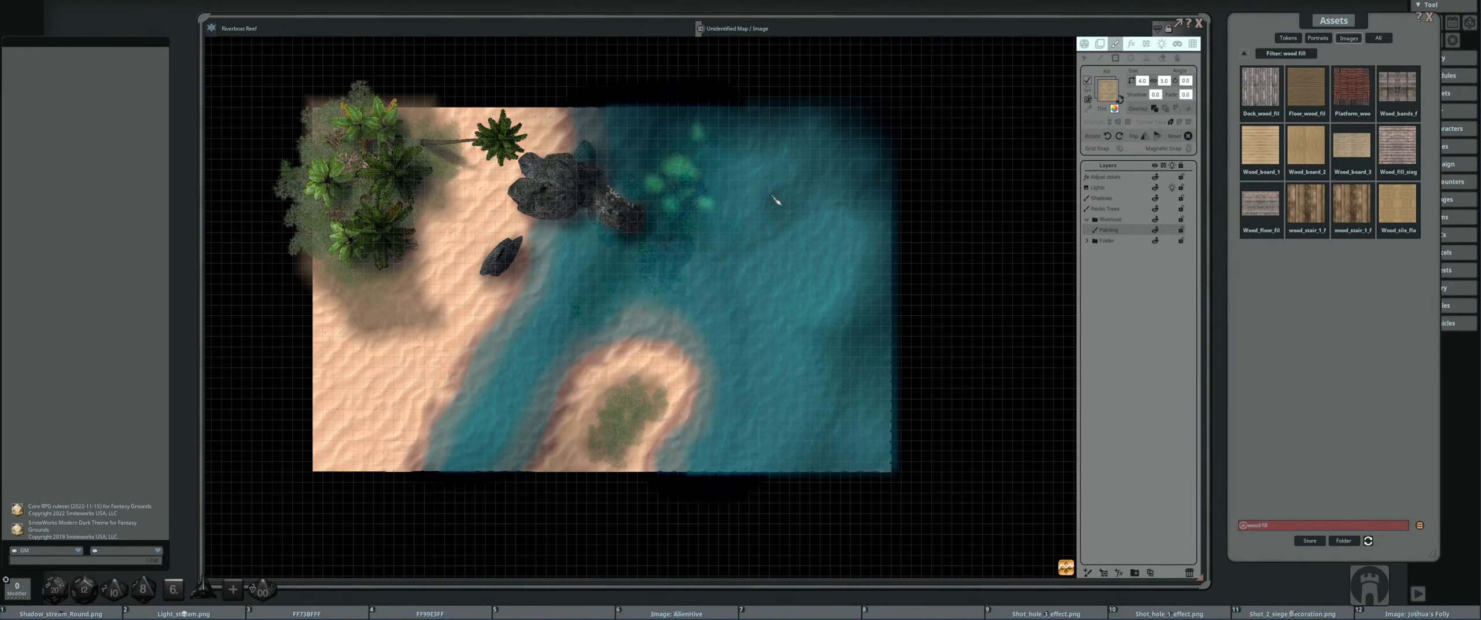
- Change the corner type for shapes drawn on the painting layer in the Riverboat folder
drag(777, 197, 804, 203)
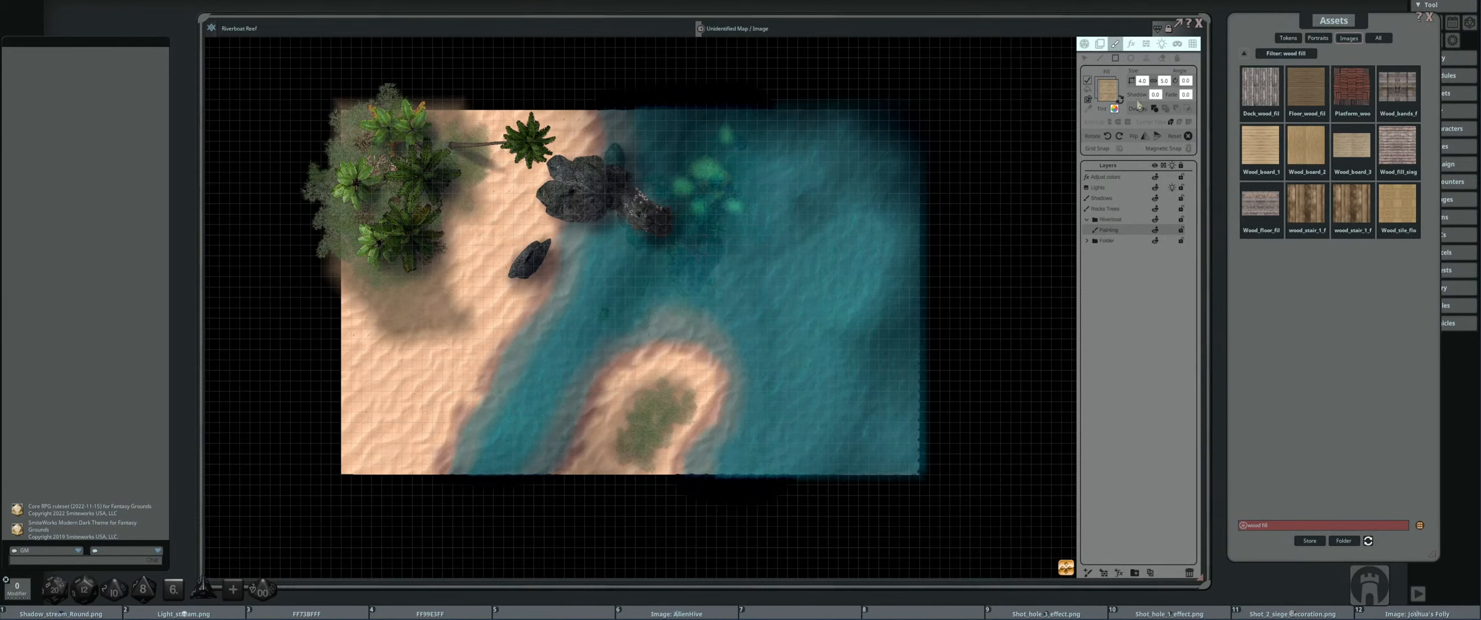
scroll(798, 260, up, 5)
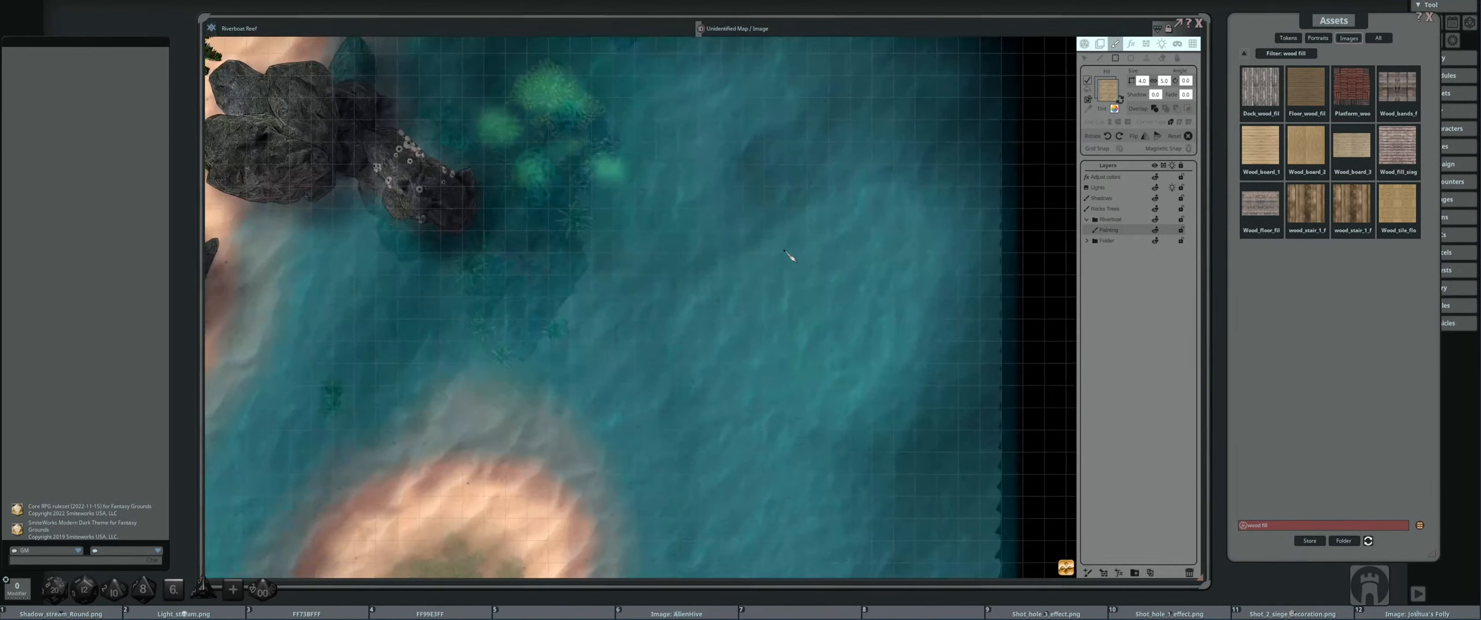
scroll(790, 257, down, 2)
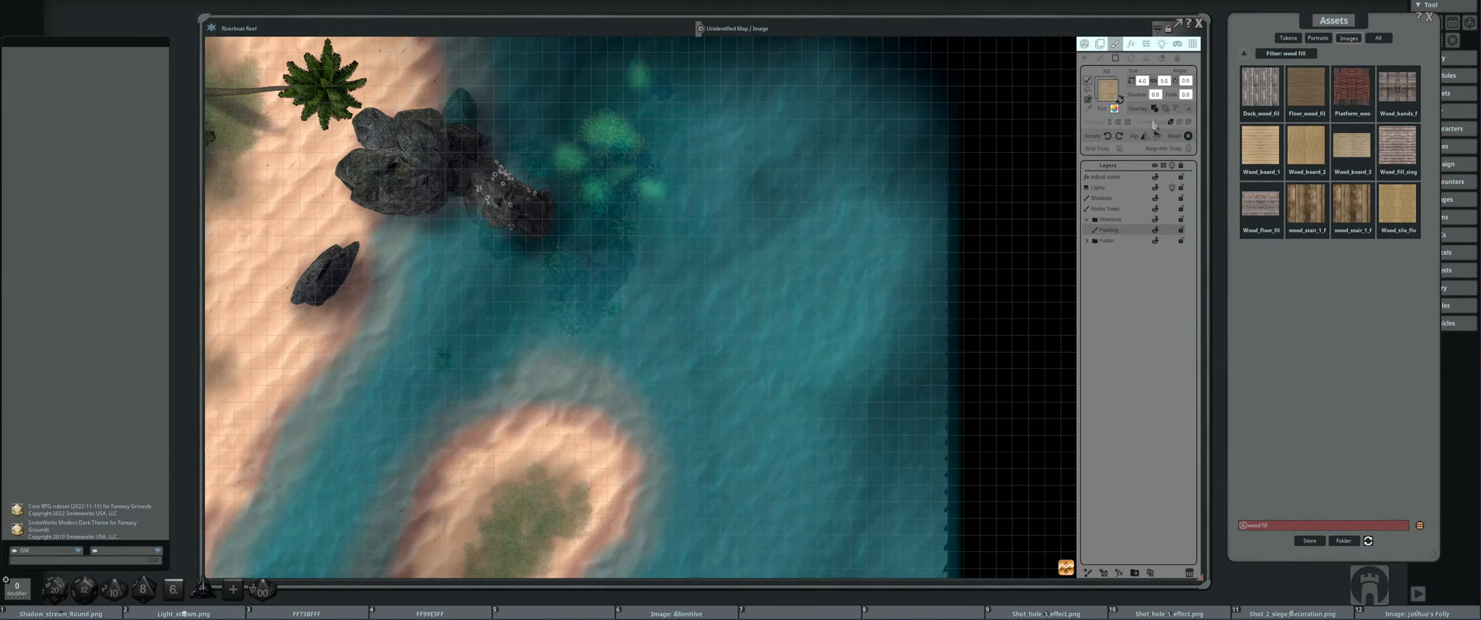
scroll(836, 230, up, 1)
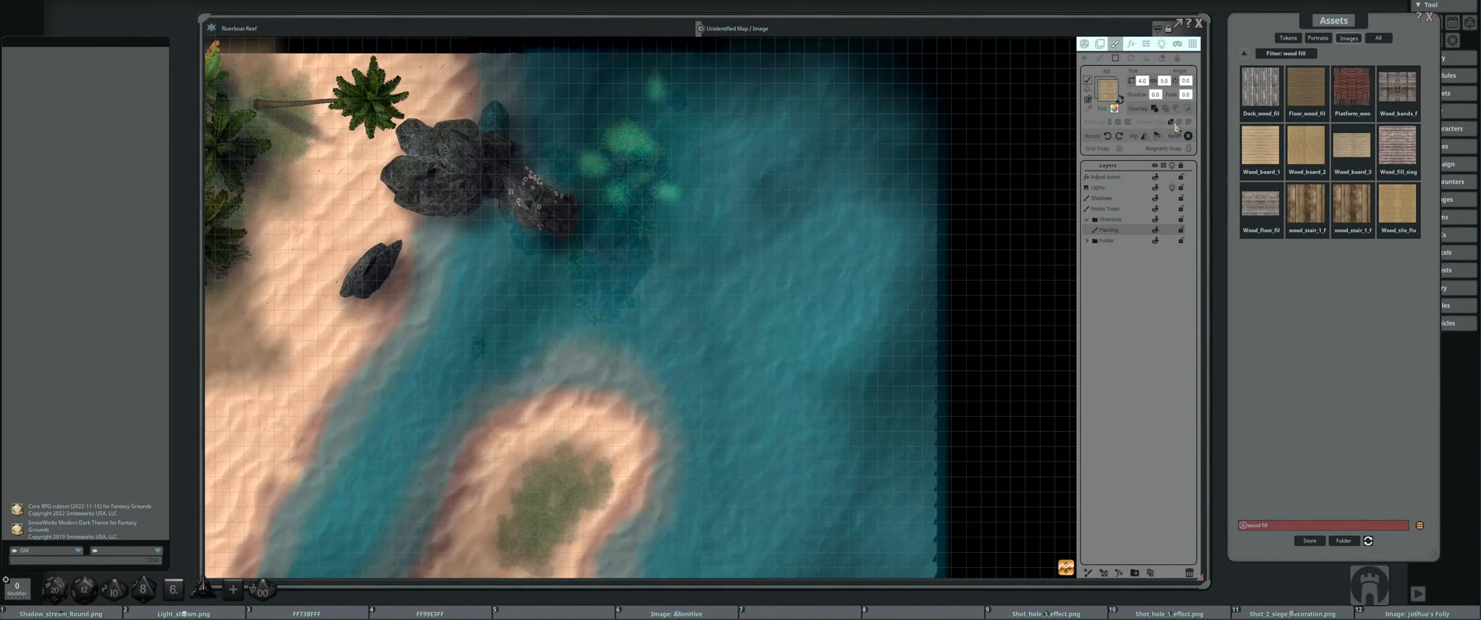
scroll(793, 188, down, 2)
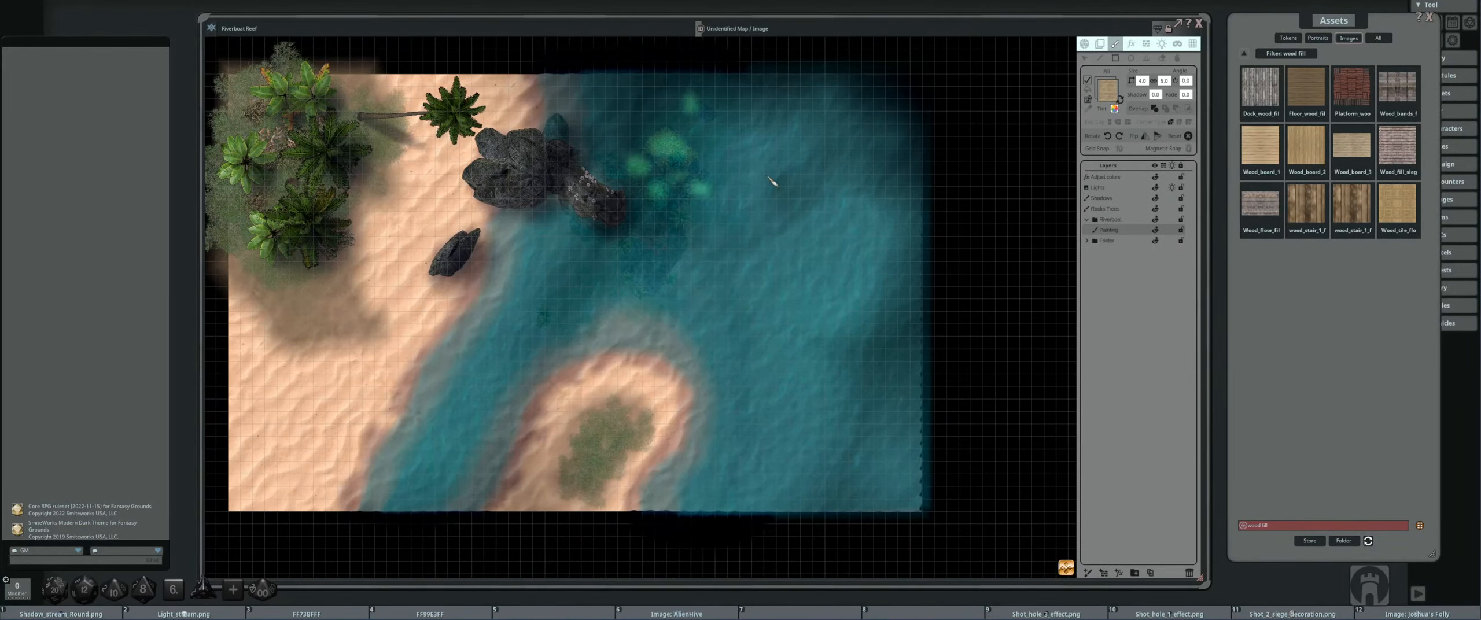
click(1181, 124)
drag(816, 205, 802, 220)
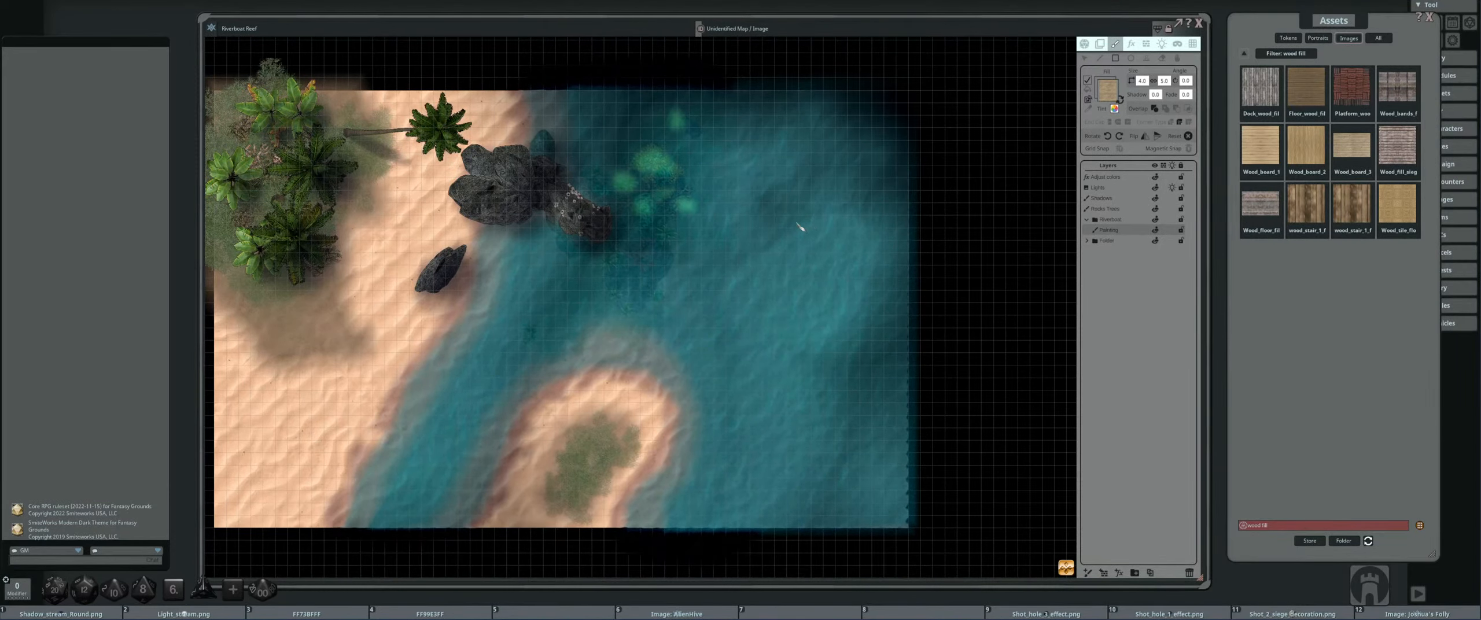
scroll(800, 227, up, 6)
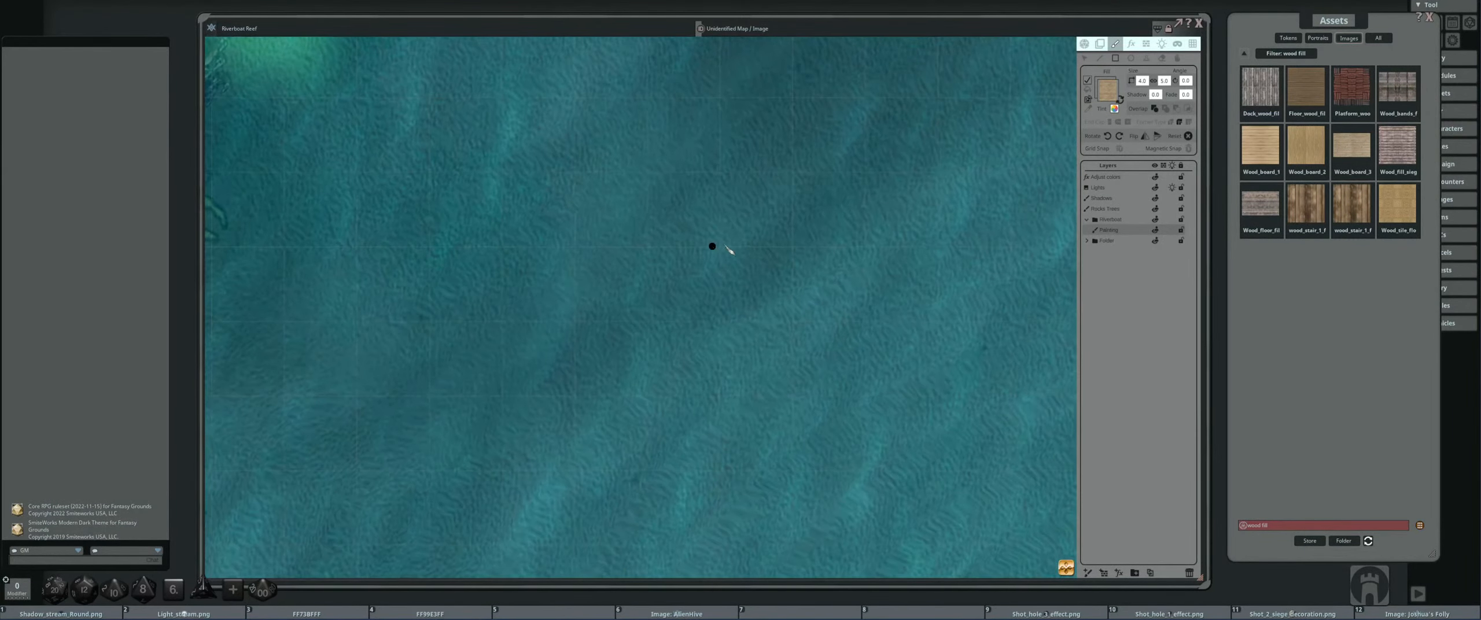
- Switch to the stroke settings and set the stroke colour to the dark brown sampled from the fallen palm trunk's outline
click(1121, 99)
scroll(660, 223, down, 3)
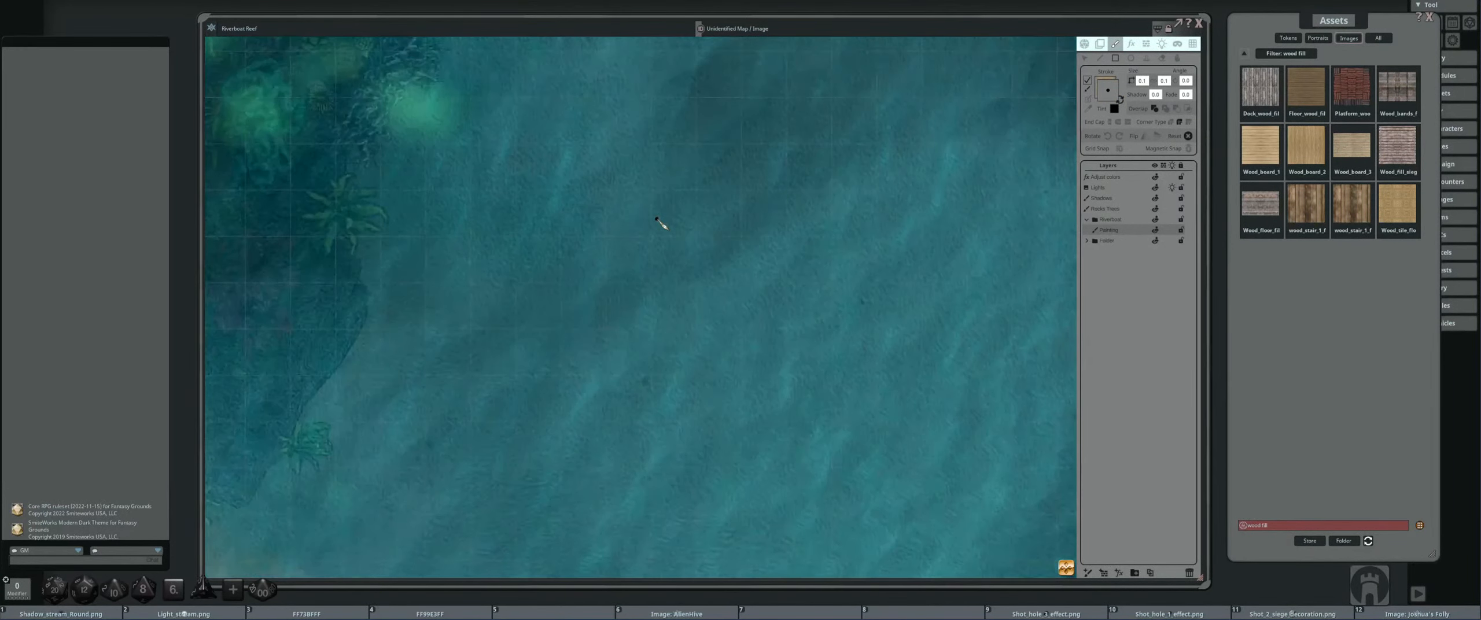
scroll(659, 222, down, 5)
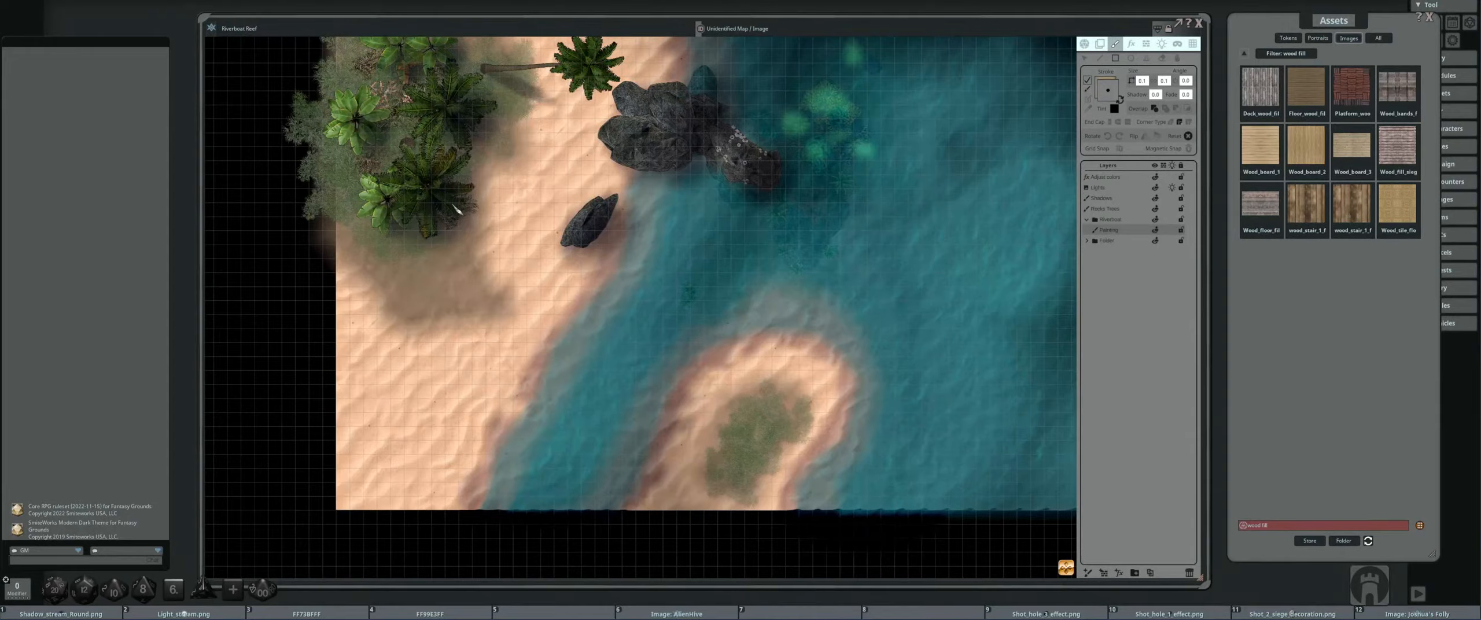
drag(457, 209, 497, 284)
scroll(546, 155, up, 10)
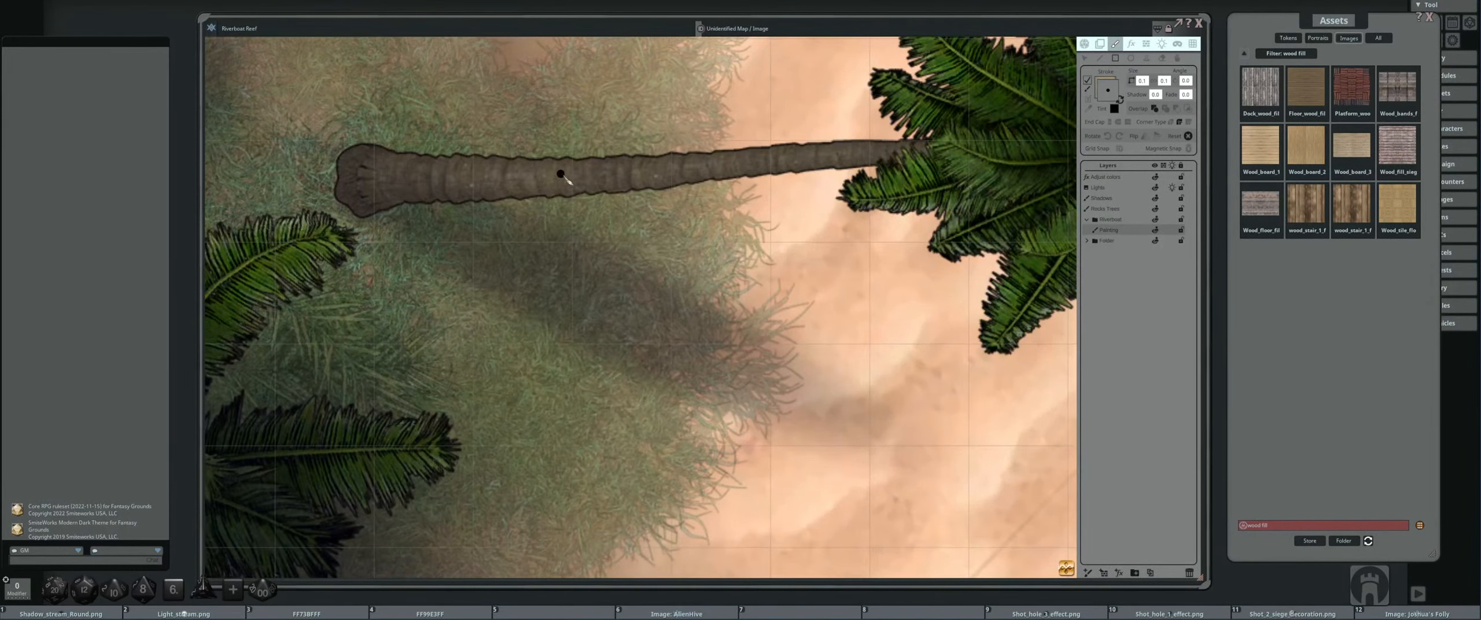
scroll(575, 173, up, 5)
scroll(612, 200, down, 3)
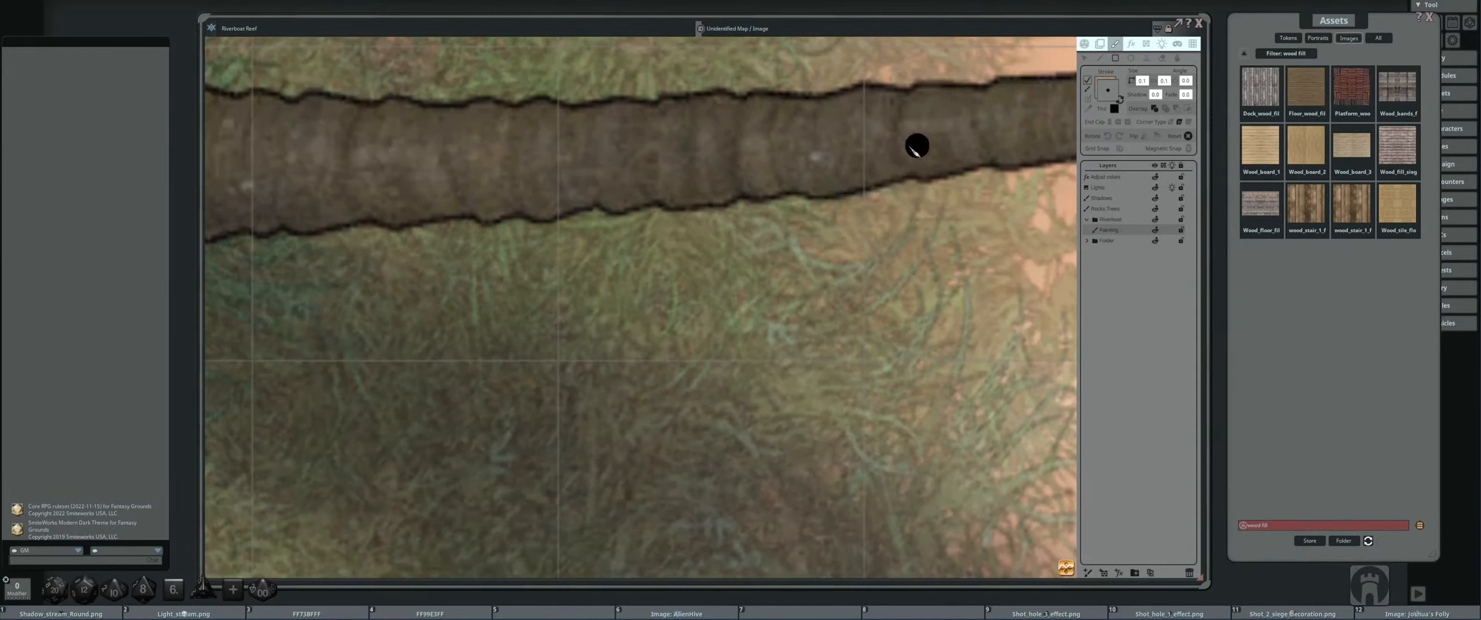
click(1116, 110)
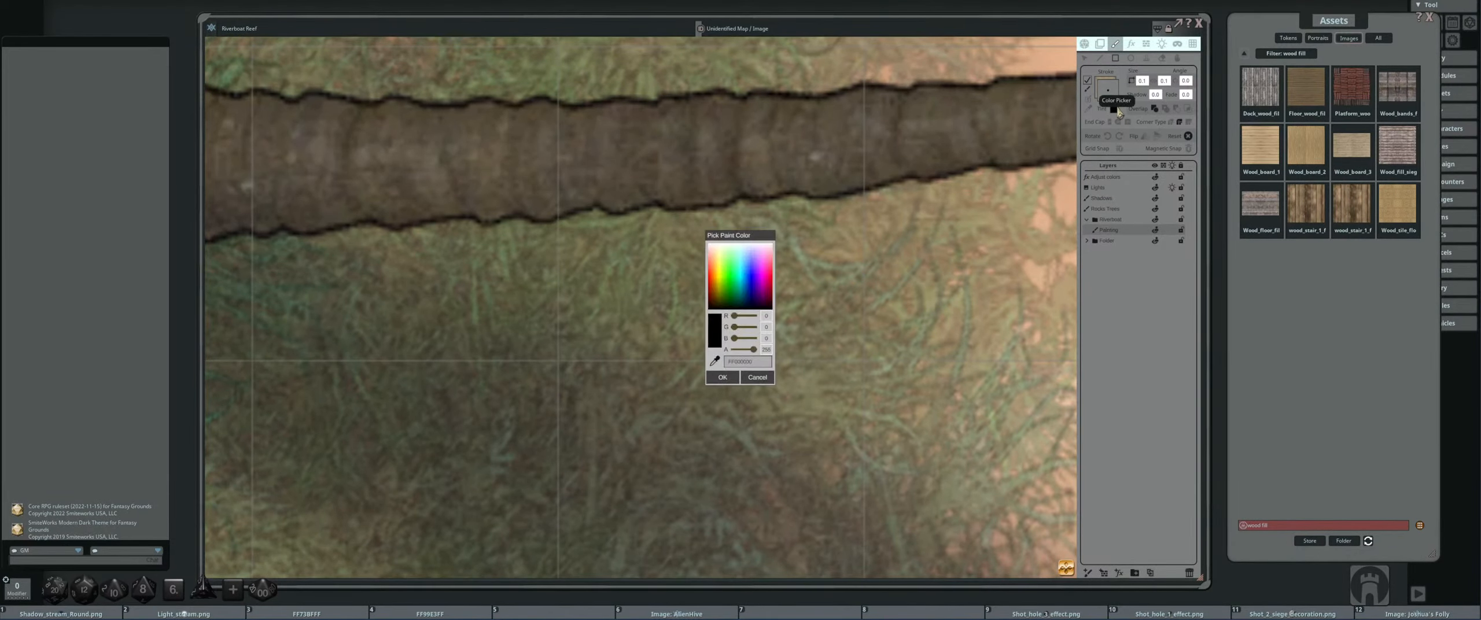
click(715, 362)
click(576, 219)
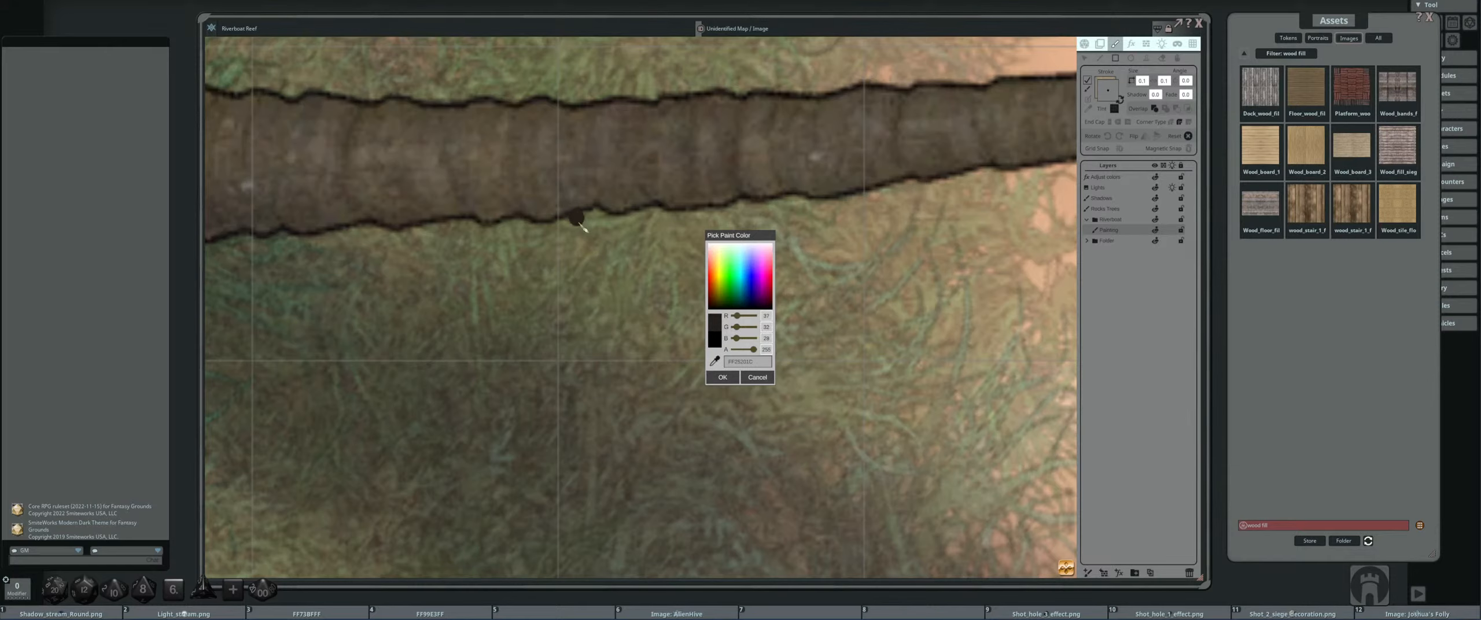
click(723, 377)
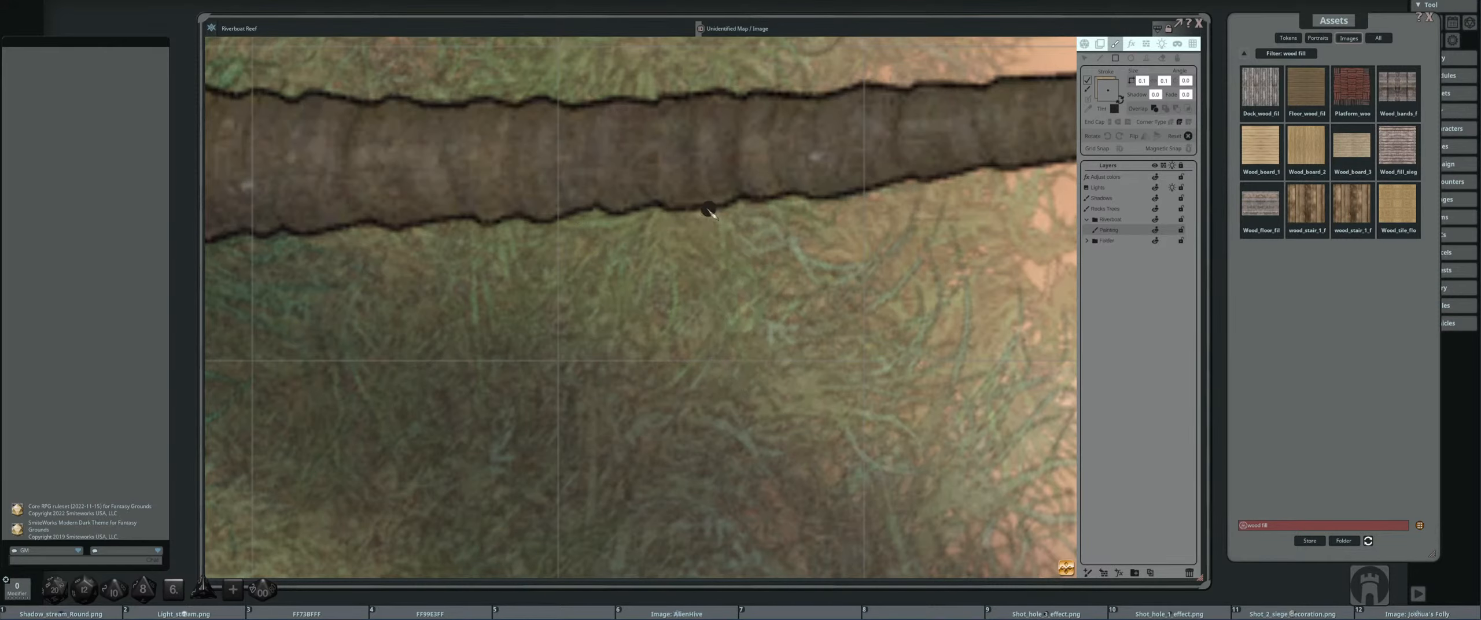
- Examine the dark outlines of the palm trees and shoreline rocks up close
scroll(372, 310, up, 3)
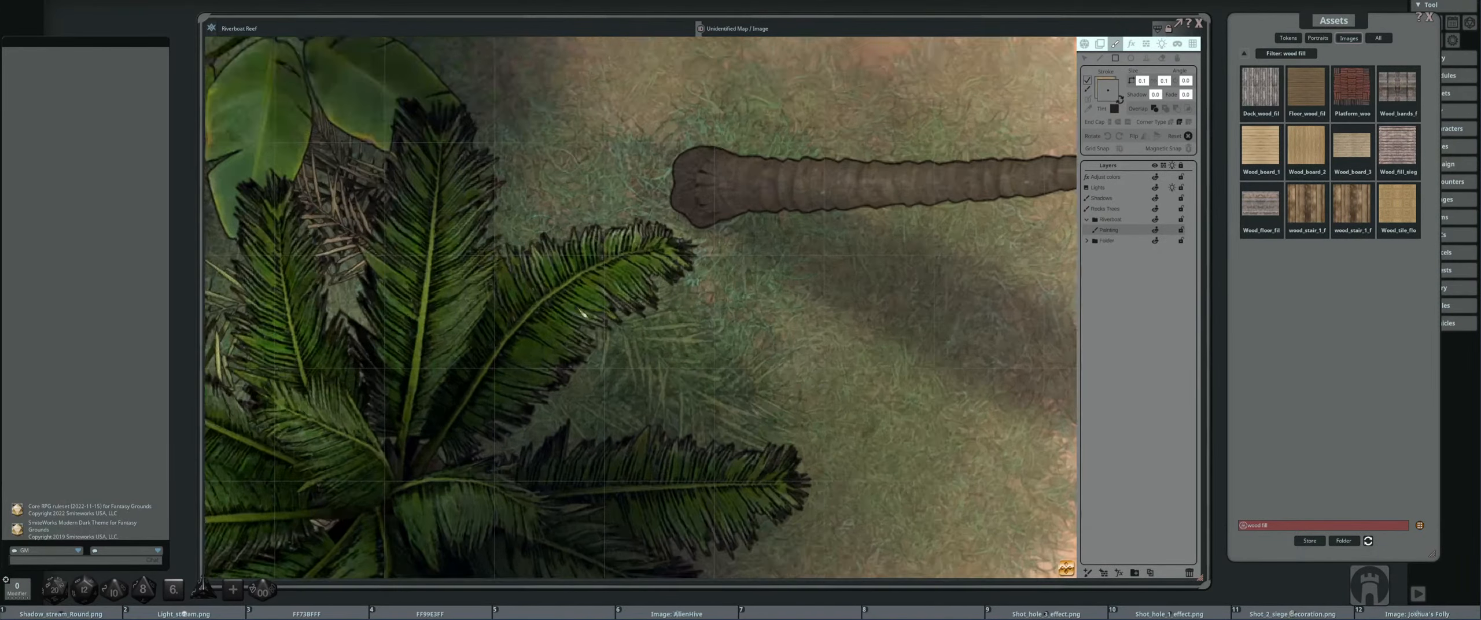
scroll(668, 260, down, 6)
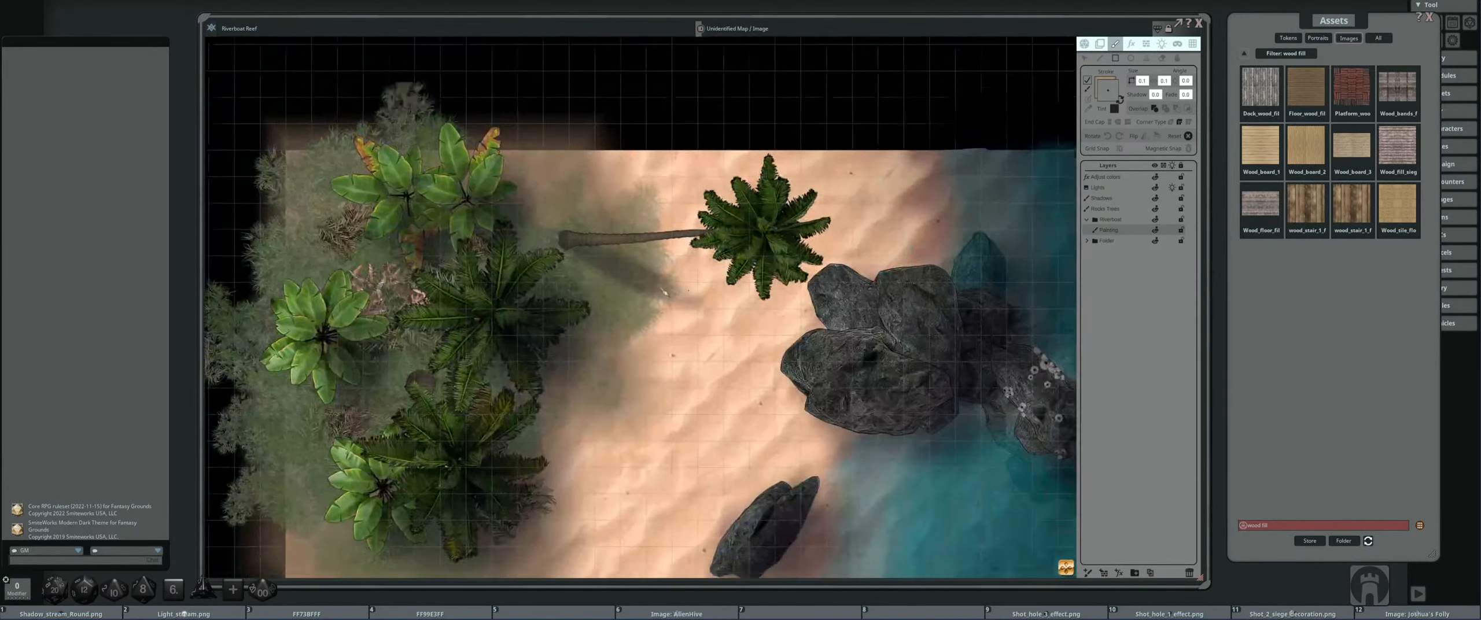
drag(664, 291, 474, 253)
drag(746, 324, 476, 281)
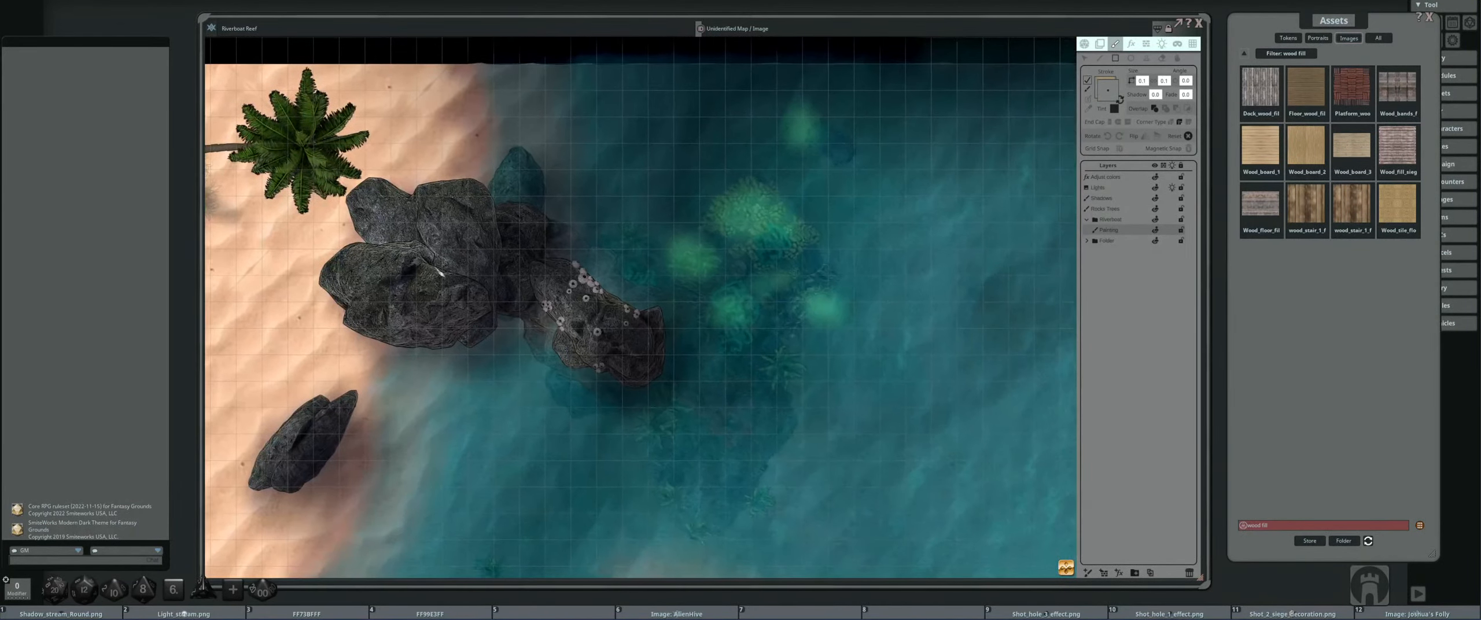
scroll(475, 282, up, 6)
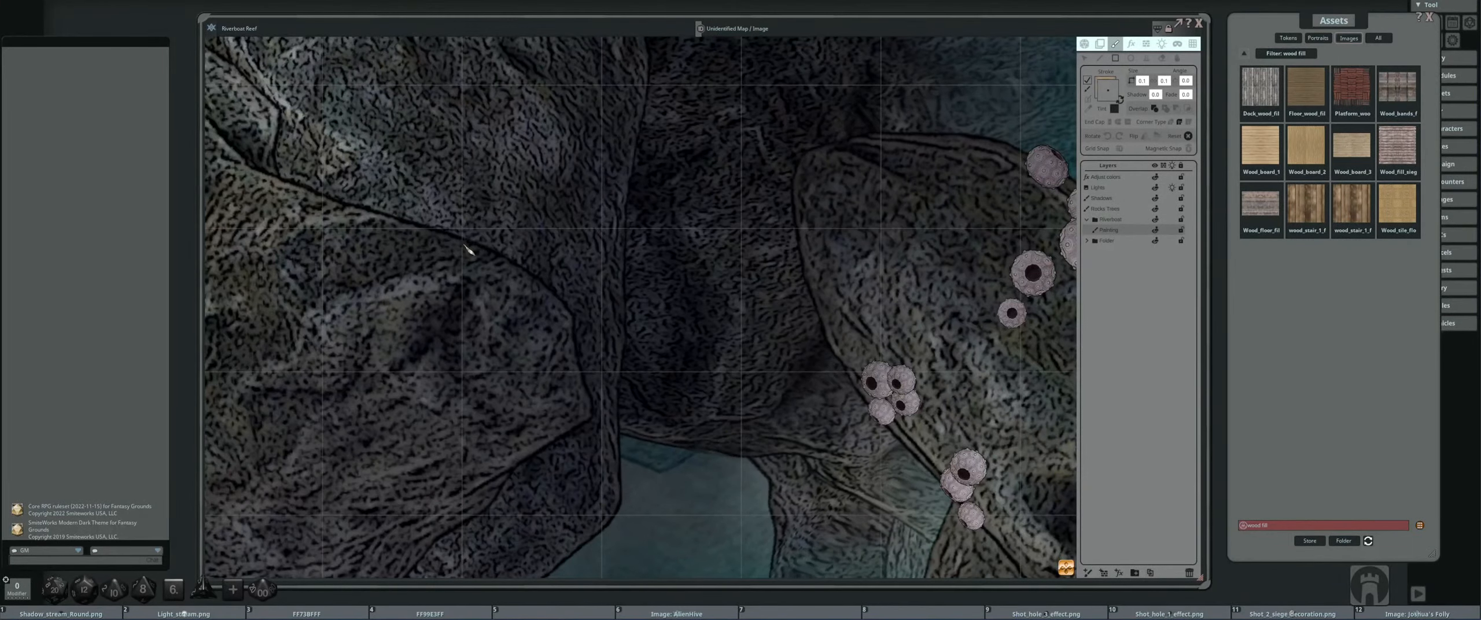
scroll(345, 284, down, 2)
scroll(346, 284, down, 5)
drag(640, 284, 483, 237)
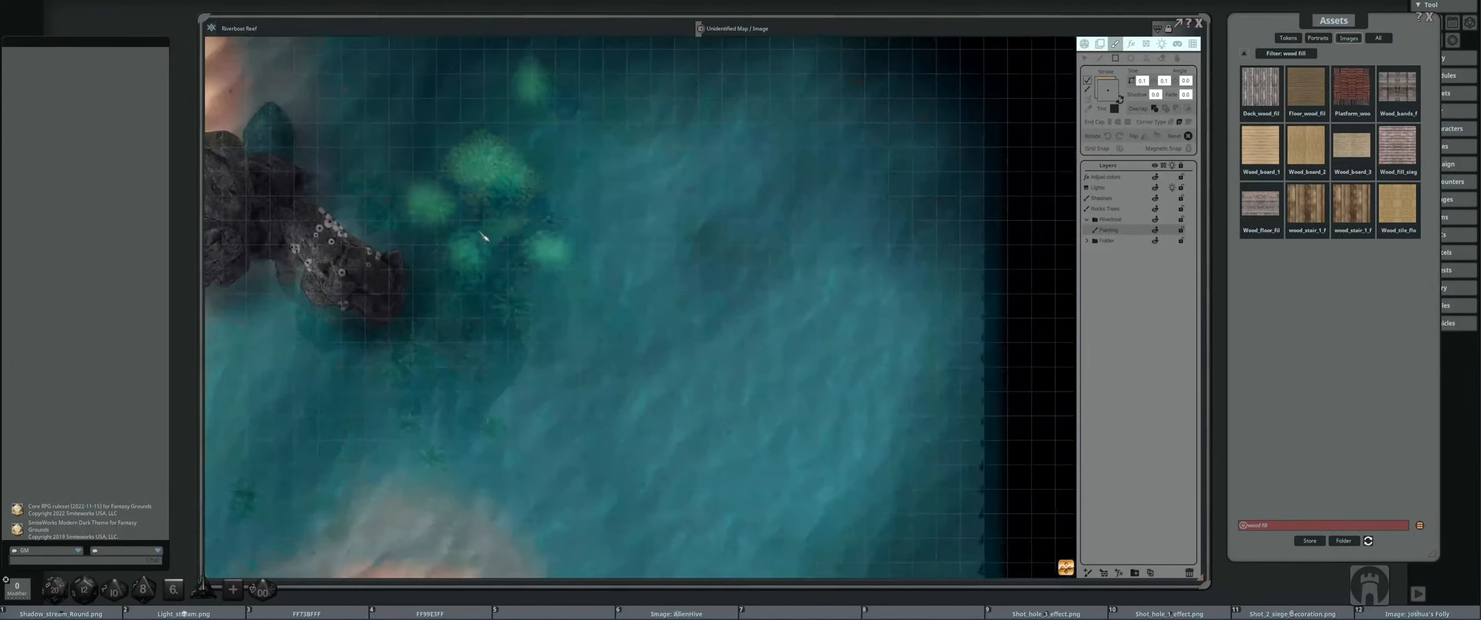
scroll(525, 260, down, 1)
drag(520, 302, 631, 284)
scroll(529, 264, down, 1)
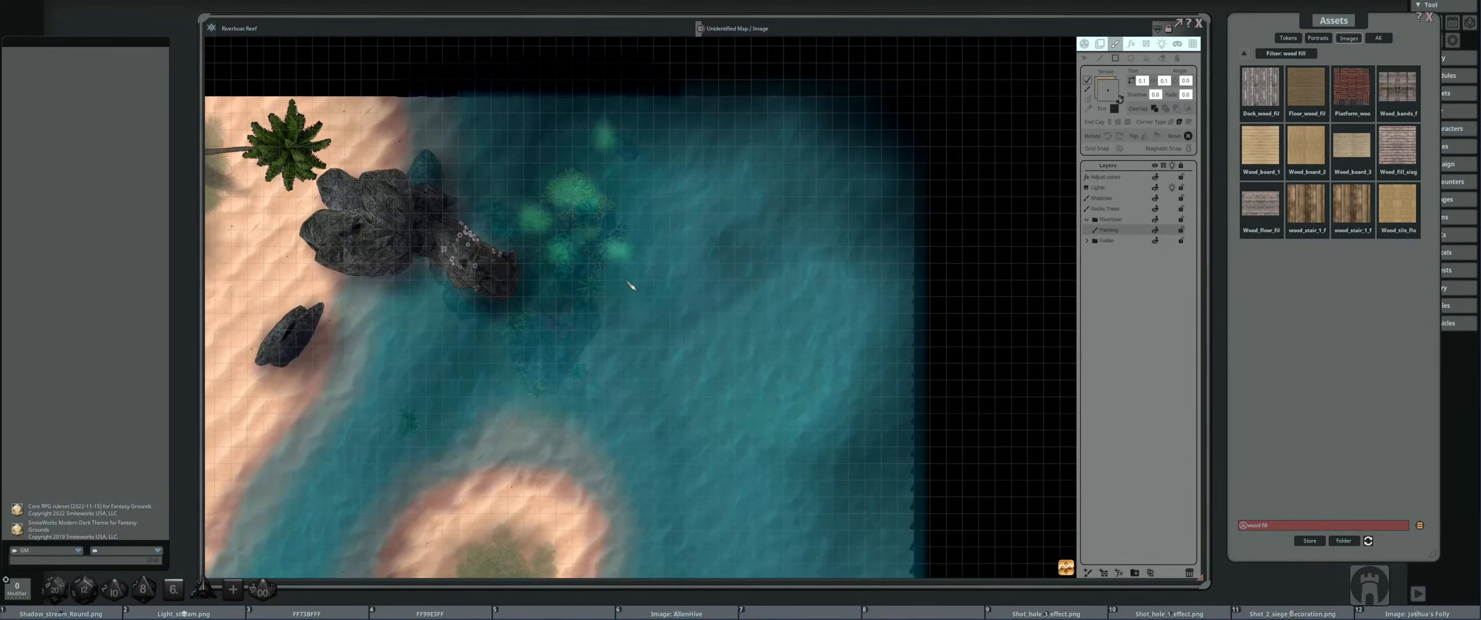
scroll(619, 301, down, 3)
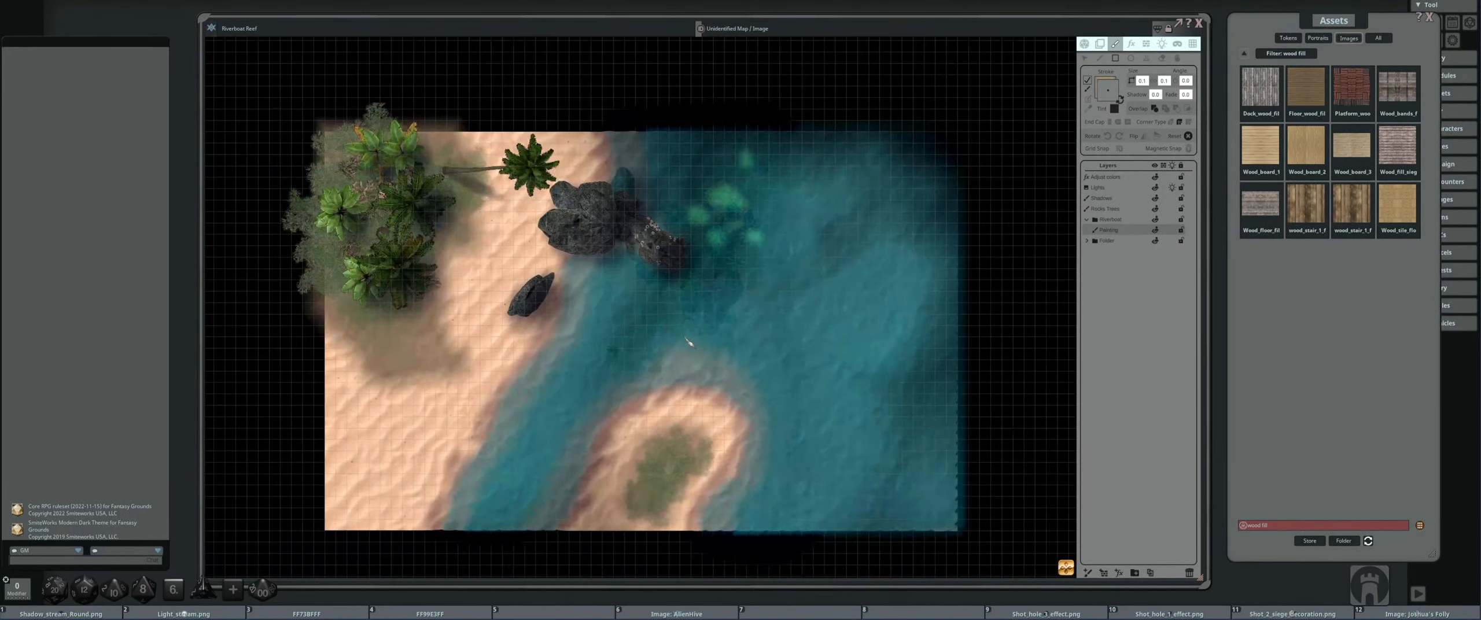
scroll(818, 331, up, 4)
drag(817, 331, 642, 336)
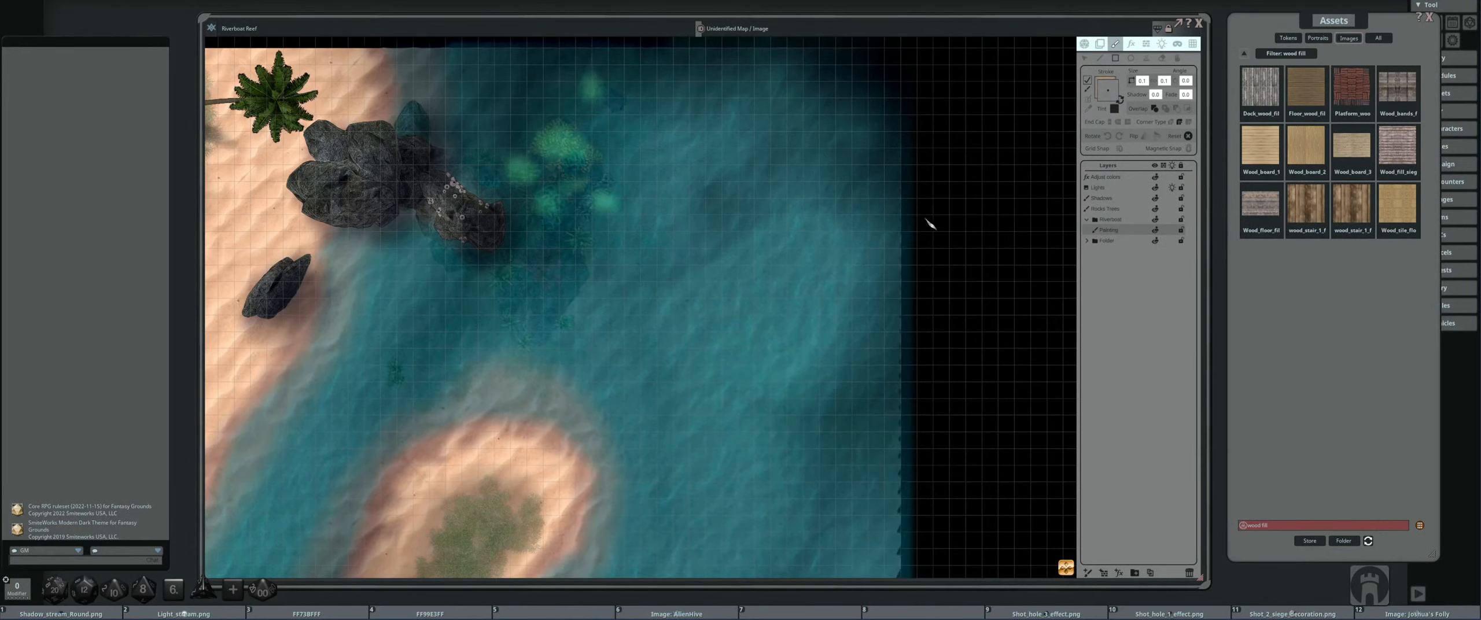
scroll(929, 225, down, 3)
scroll(975, 151, up, 4)
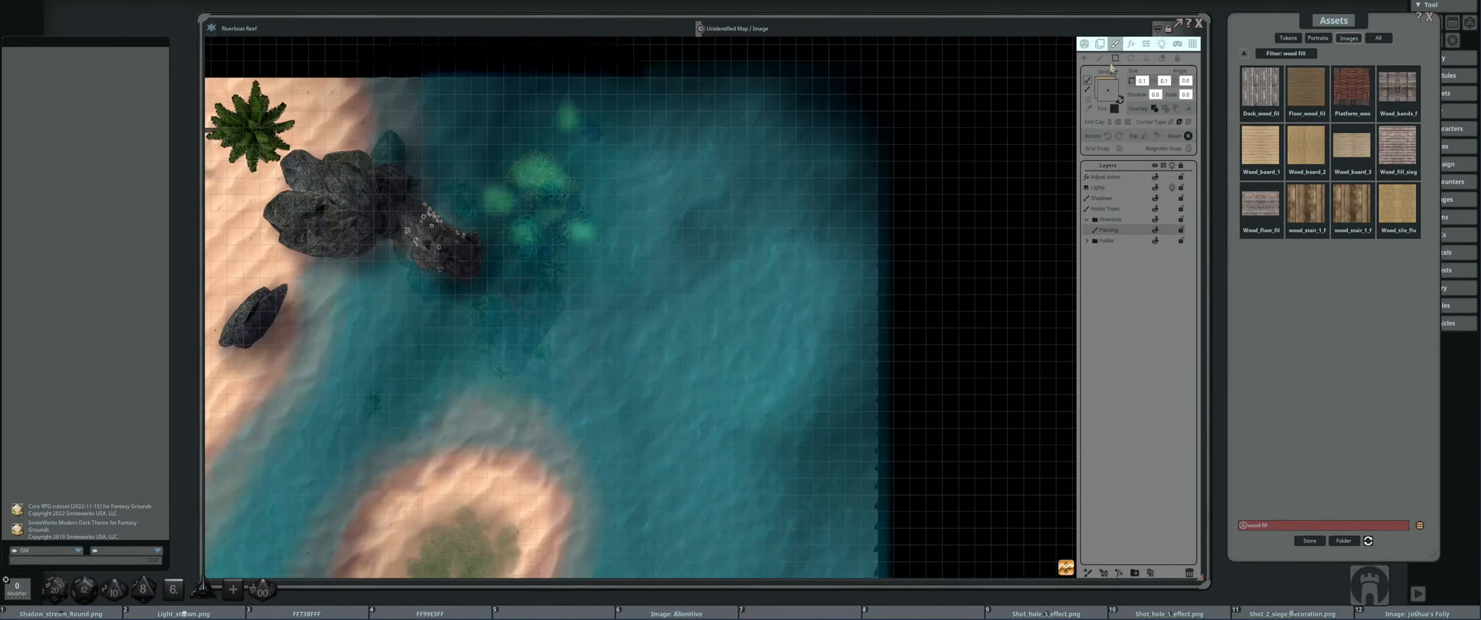
scroll(763, 228, down, 1)
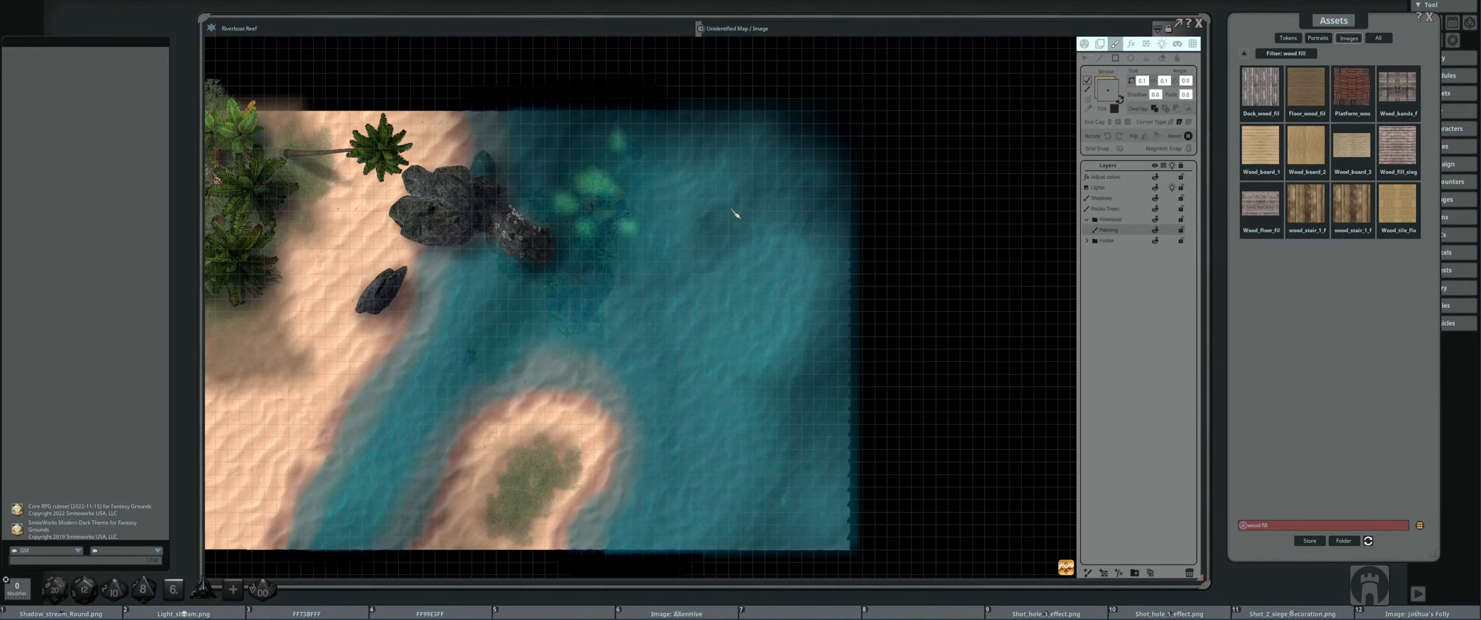
drag(677, 282, 619, 259)
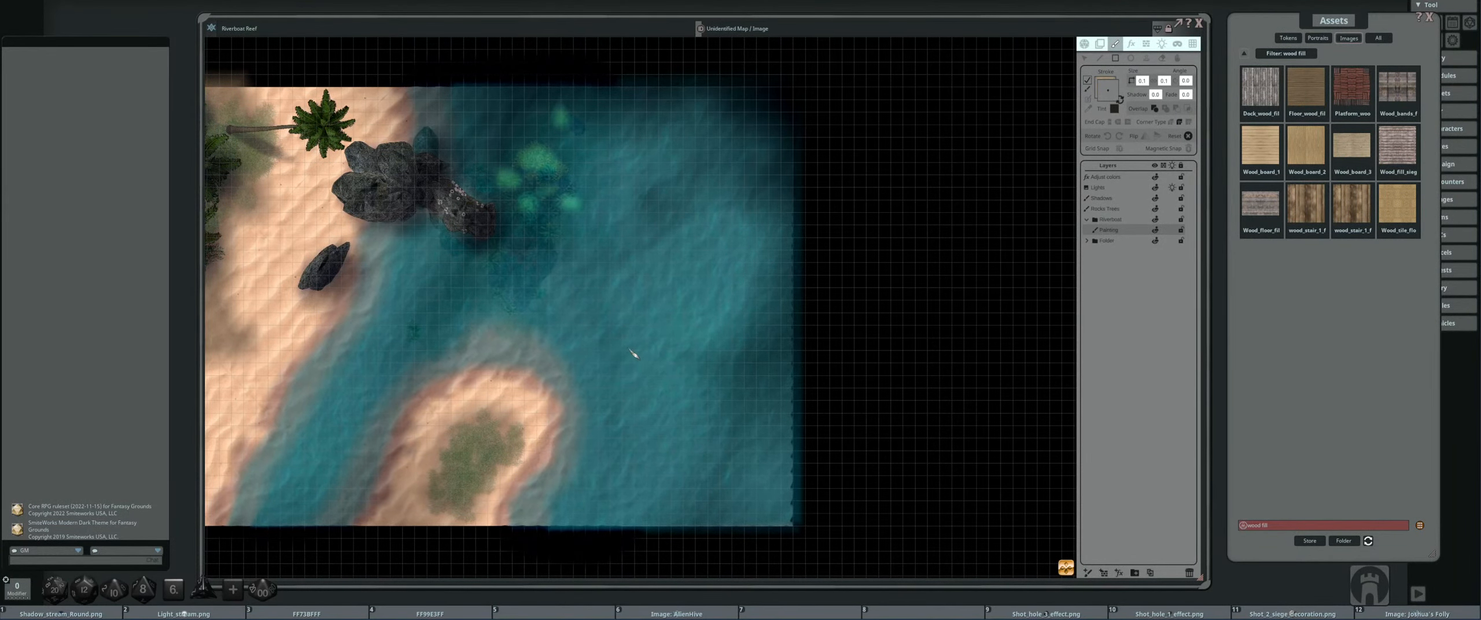
- Draw a wood-filled rectangle with a dark outline, about 13 by 28 grid squares, in the open water along the map's east edge
drag(583, 325, 574, 323)
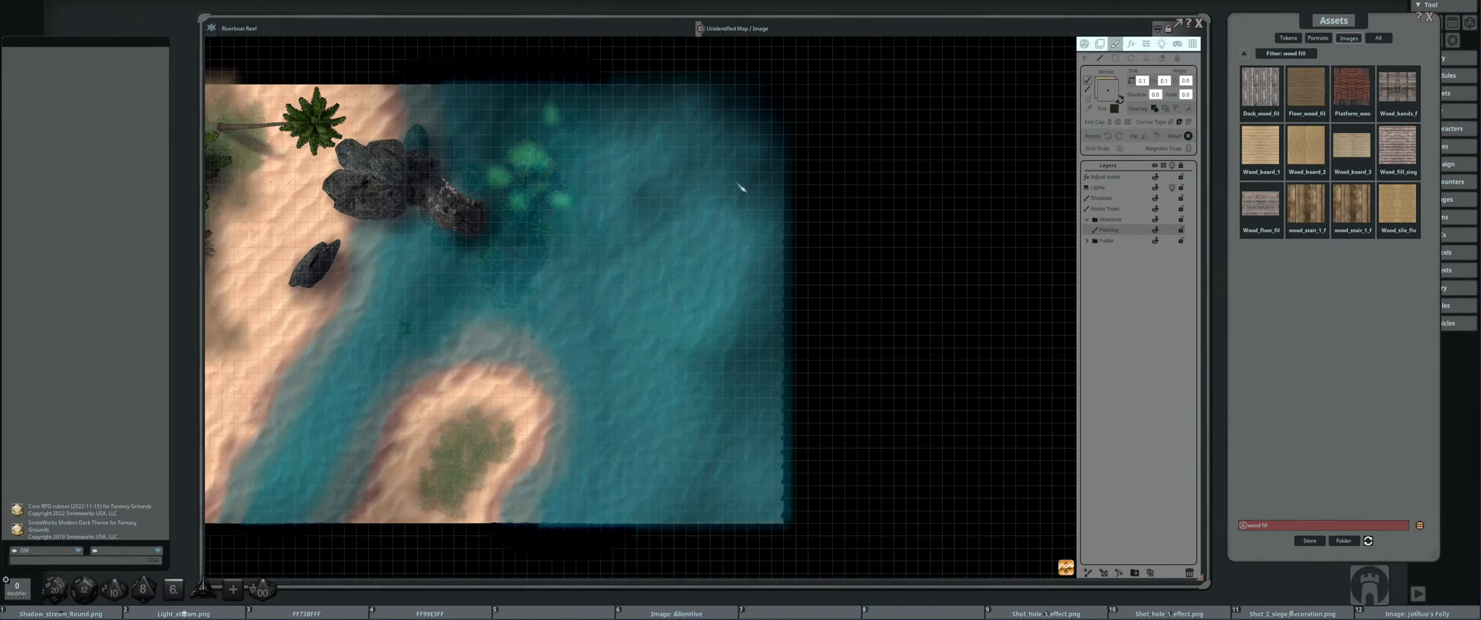
drag(744, 189, 645, 175)
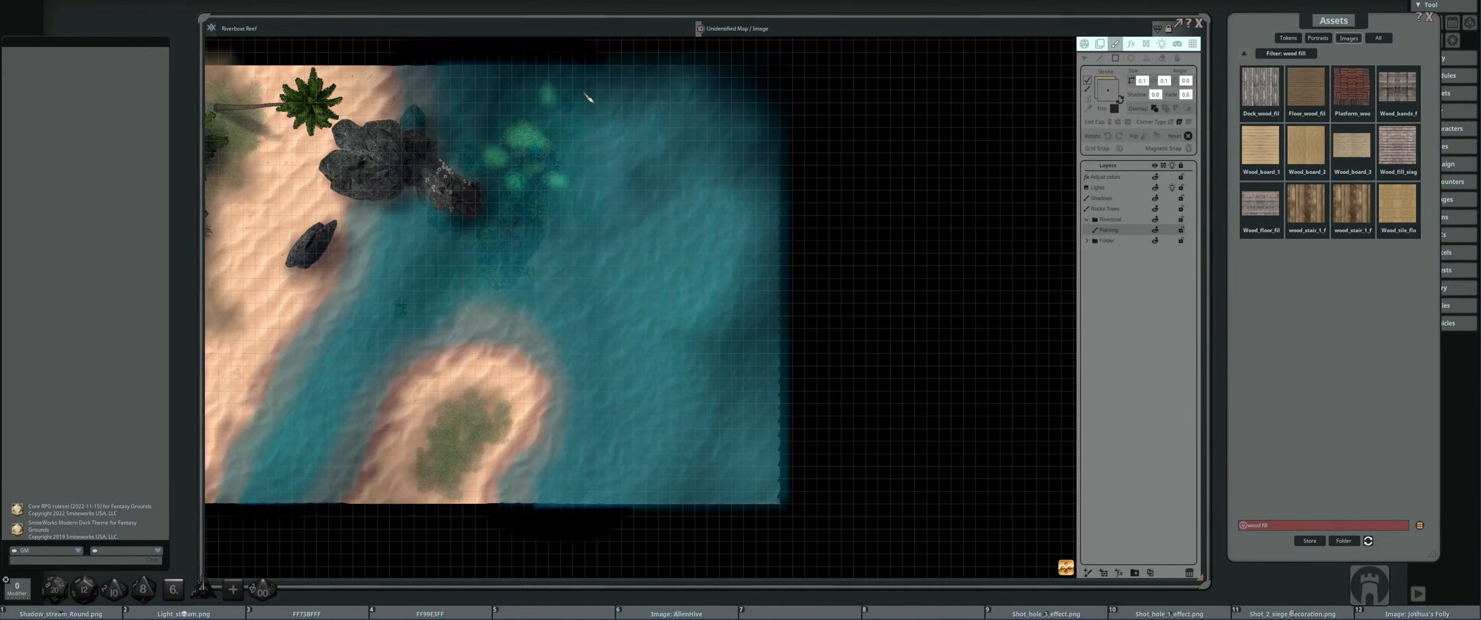
scroll(741, 238, up, 2)
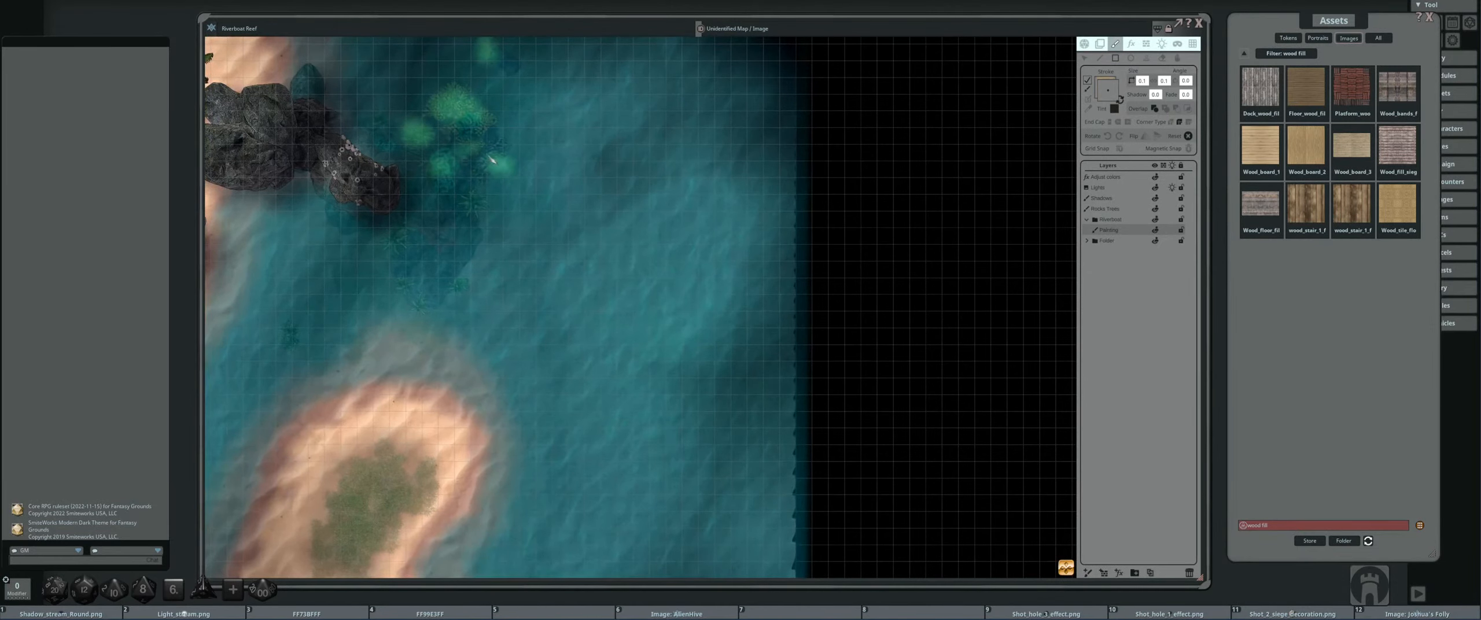
scroll(678, 288, down, 3)
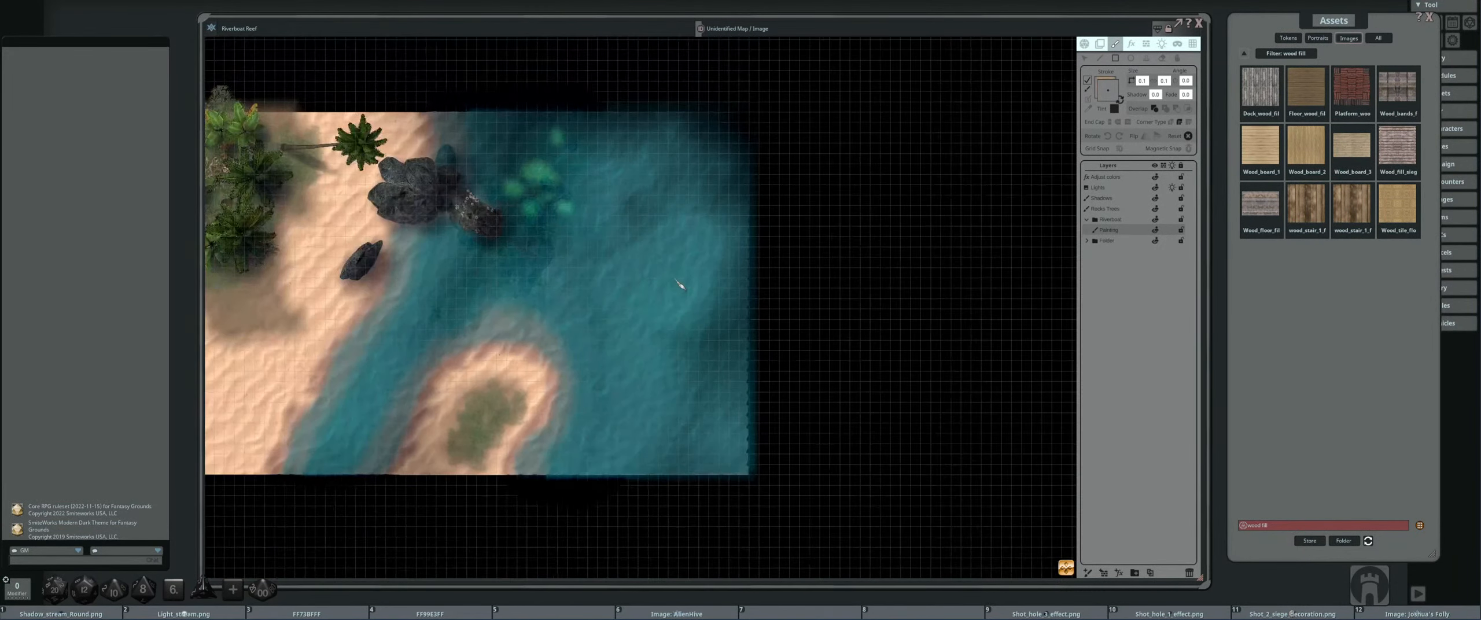
scroll(587, 260, up, 1)
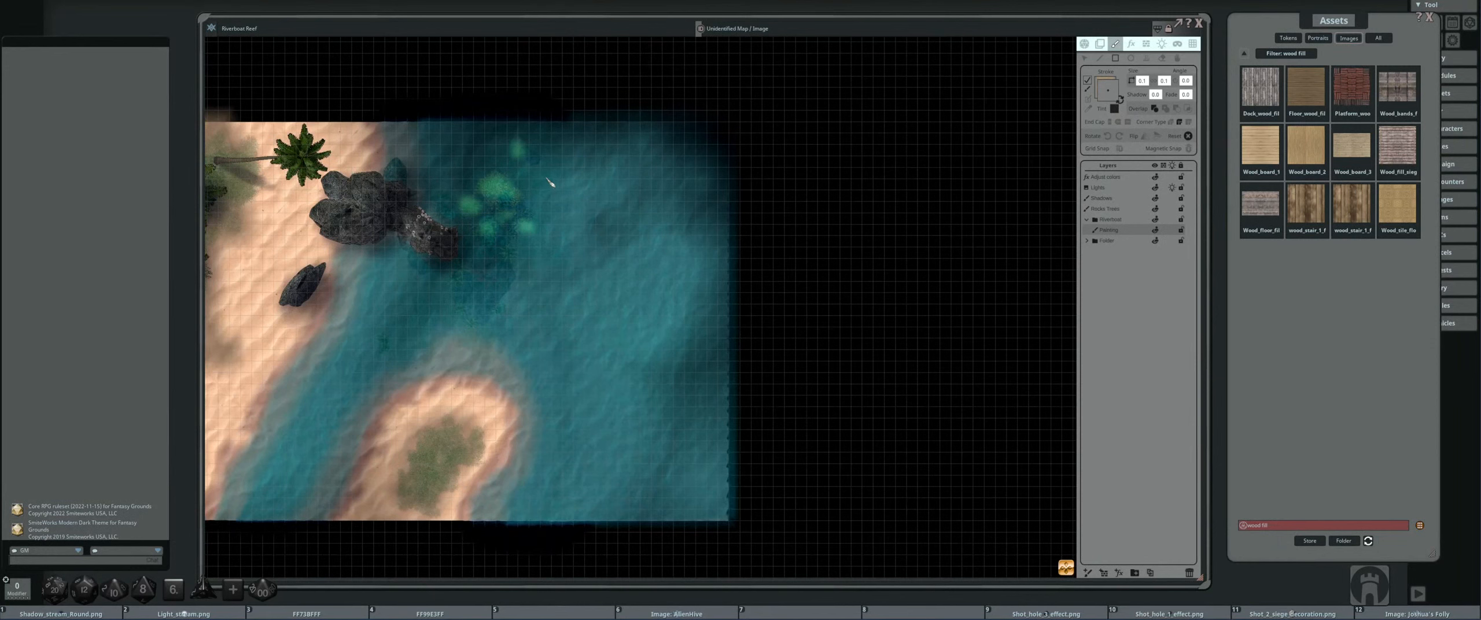
scroll(570, 185, up, 1)
key(ctrl)
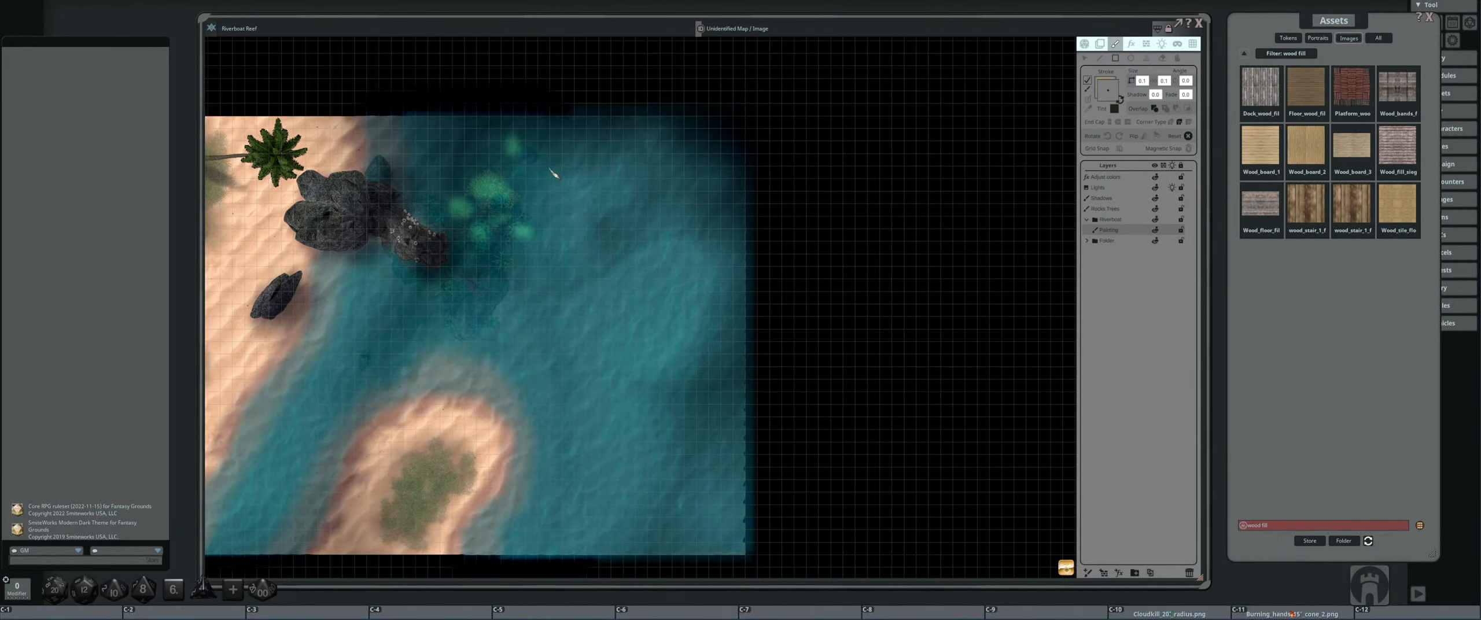
drag(552, 168, 714, 511)
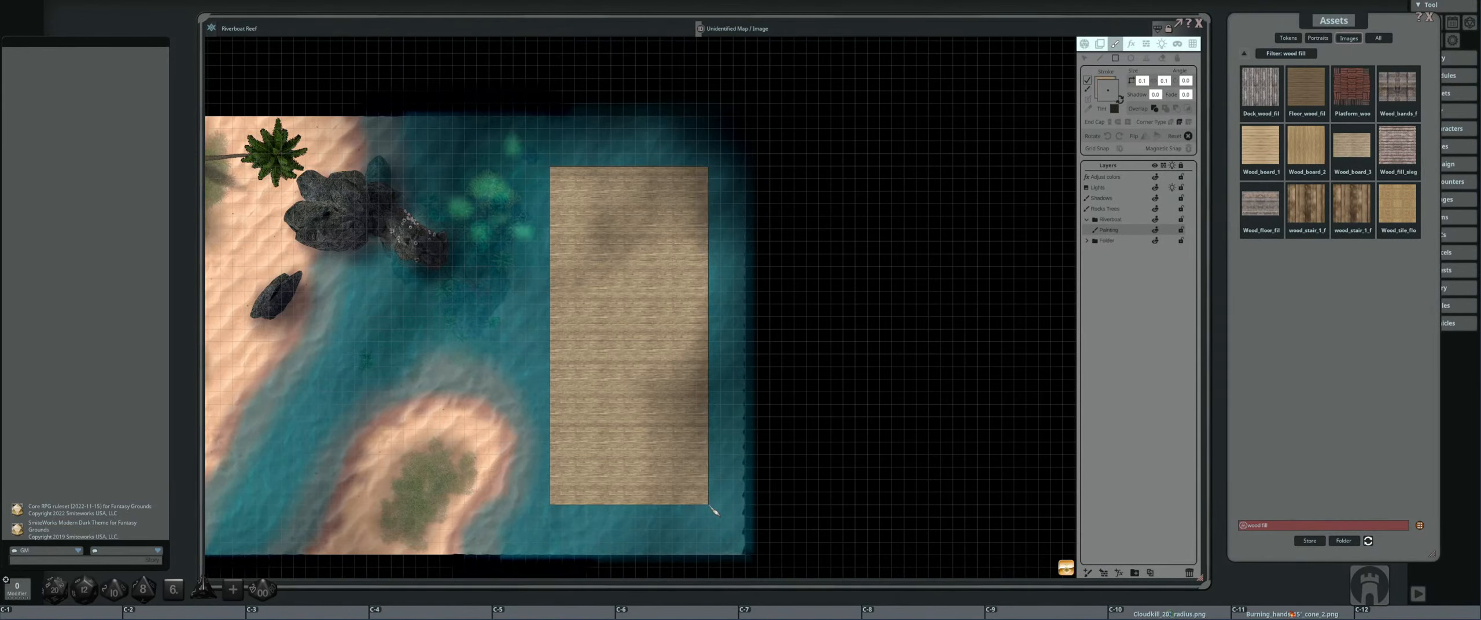
- Examine the plank texture and dark outline of the wooden rectangle at several zoom levels
scroll(661, 390, up, 10)
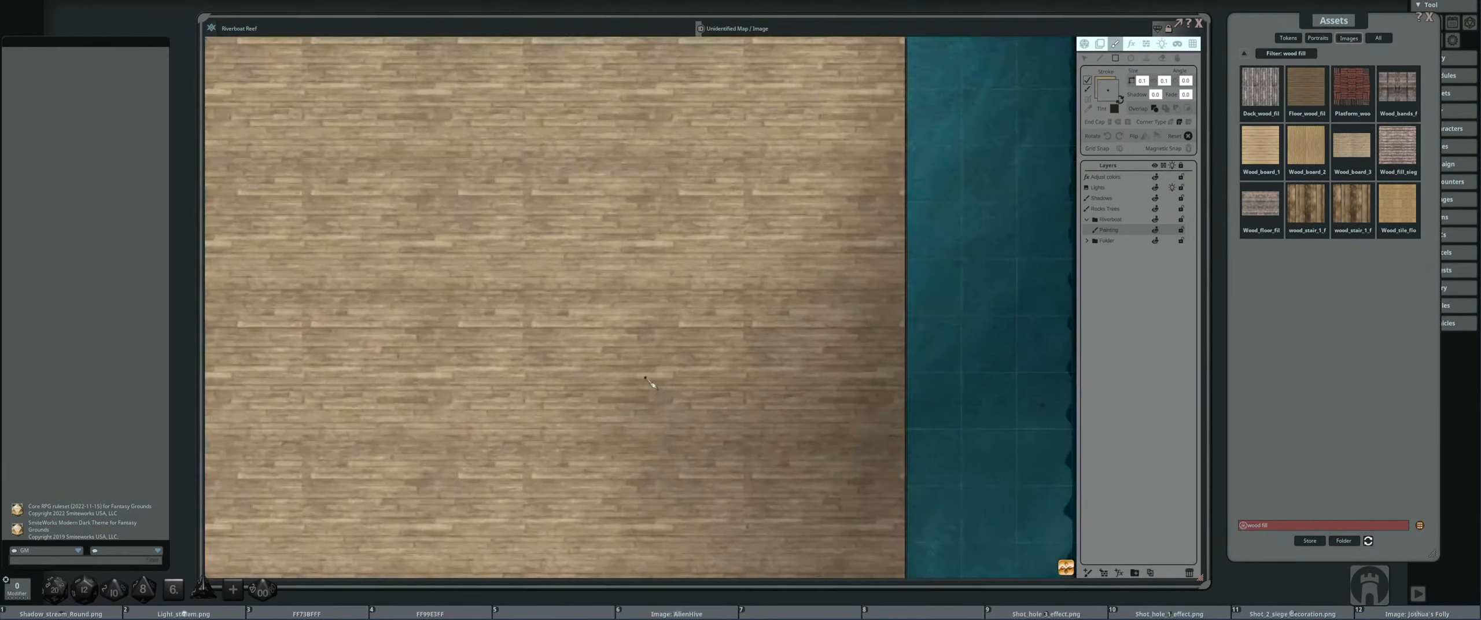
scroll(567, 362, down, 8)
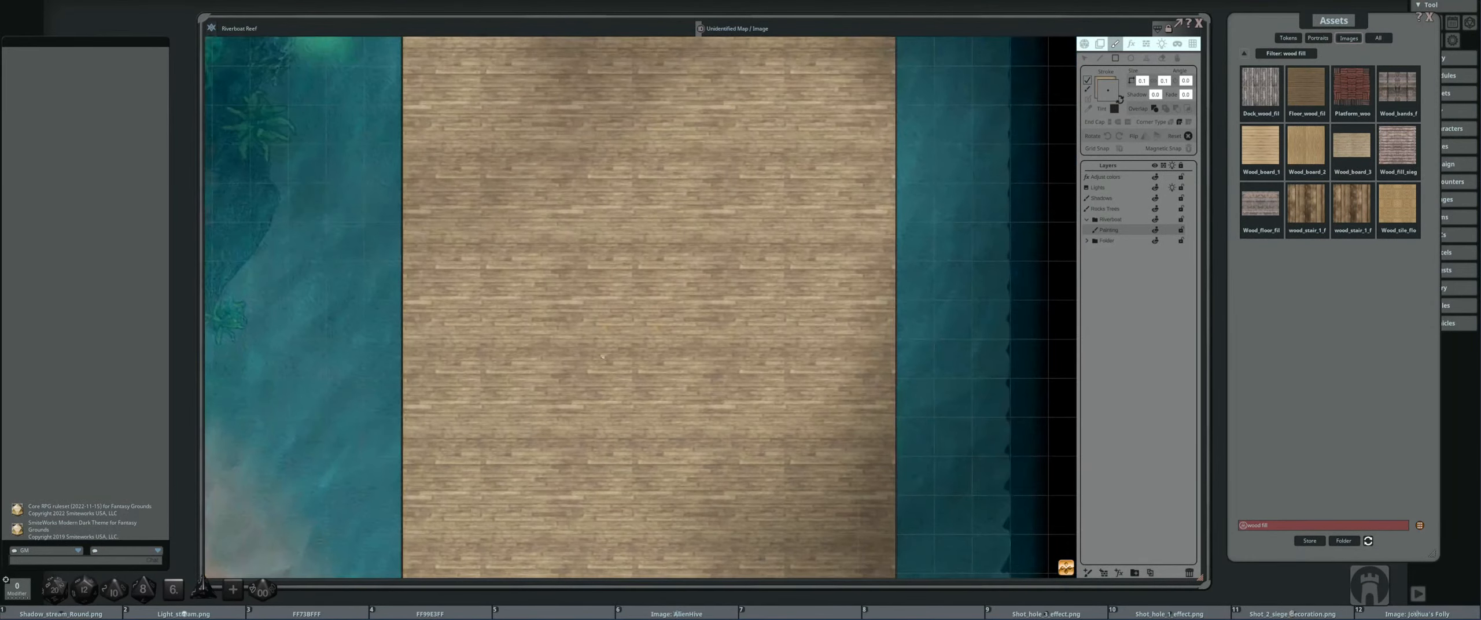
scroll(618, 316, up, 3)
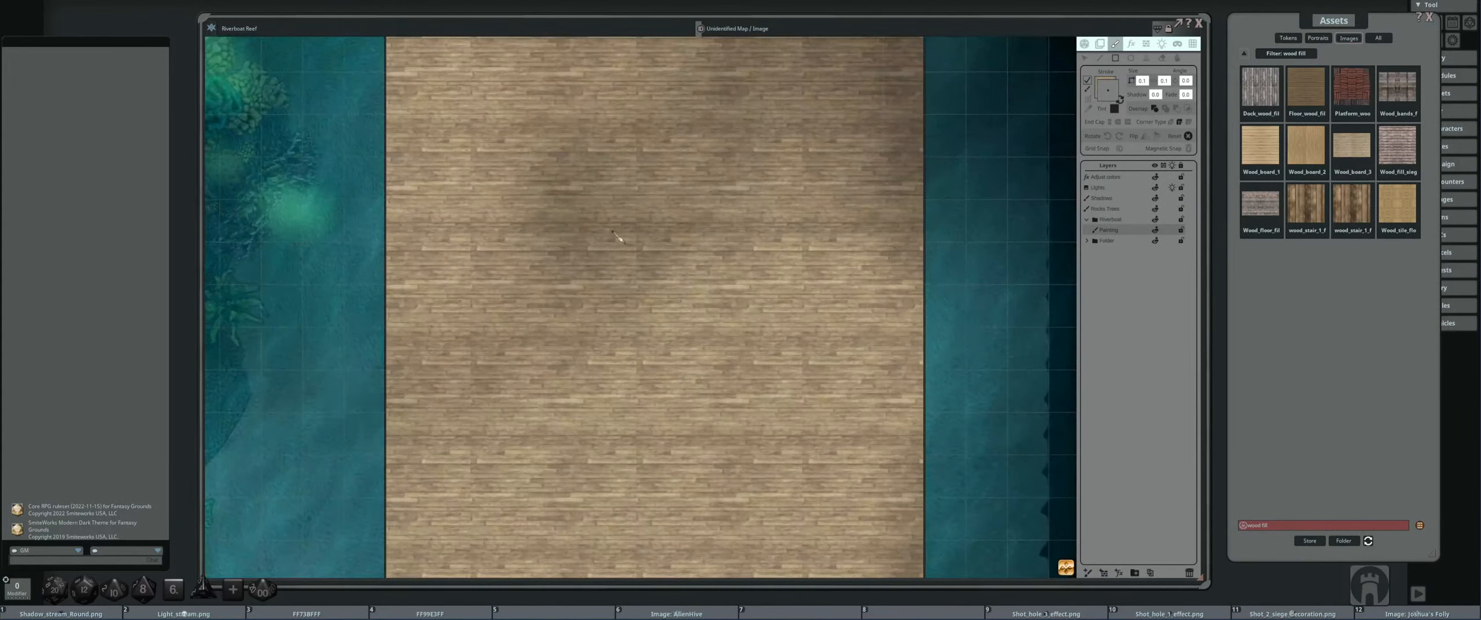
scroll(654, 395, down, 5)
drag(654, 395, 648, 336)
scroll(625, 333, up, 2)
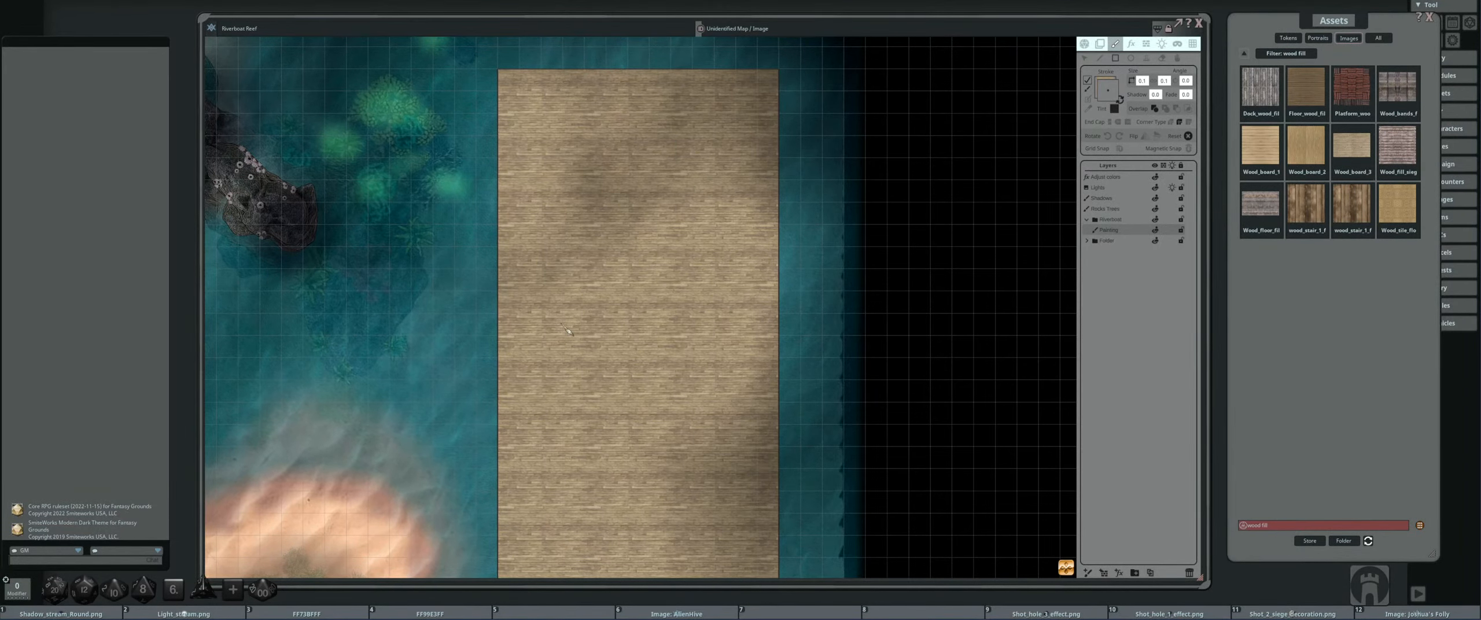
scroll(557, 325, down, 5)
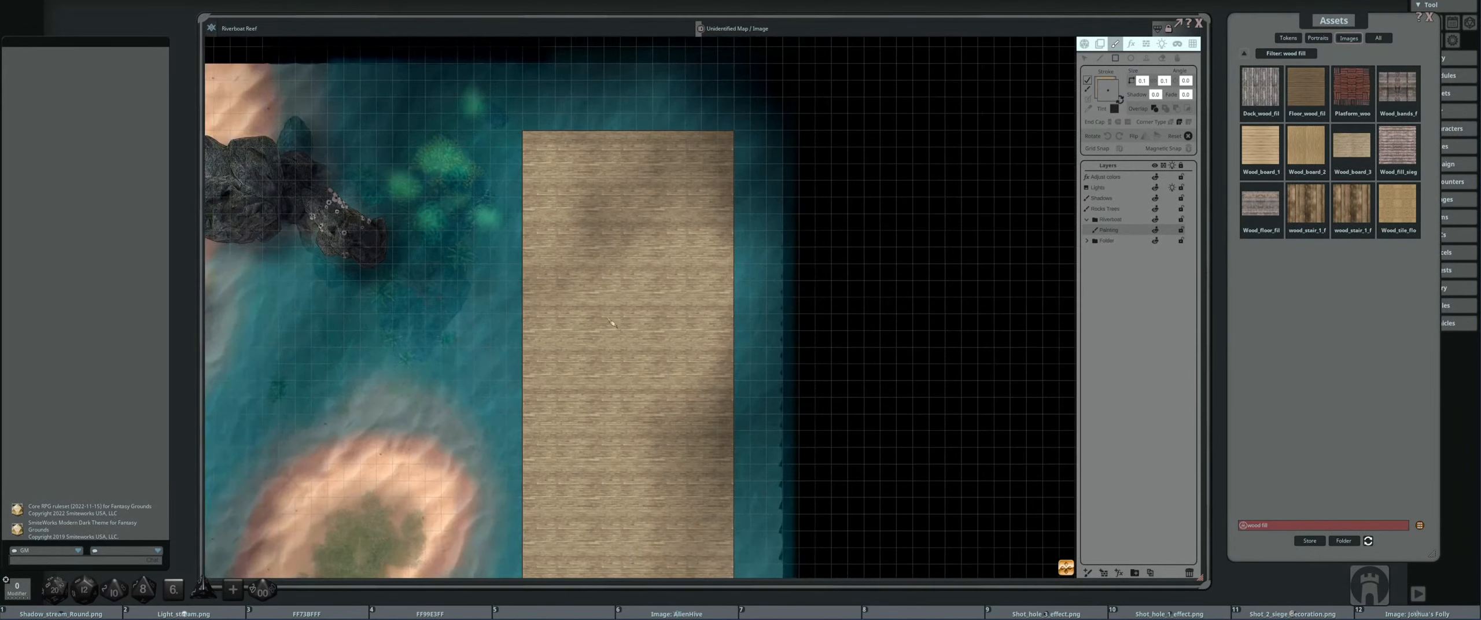
scroll(594, 473, up, 3)
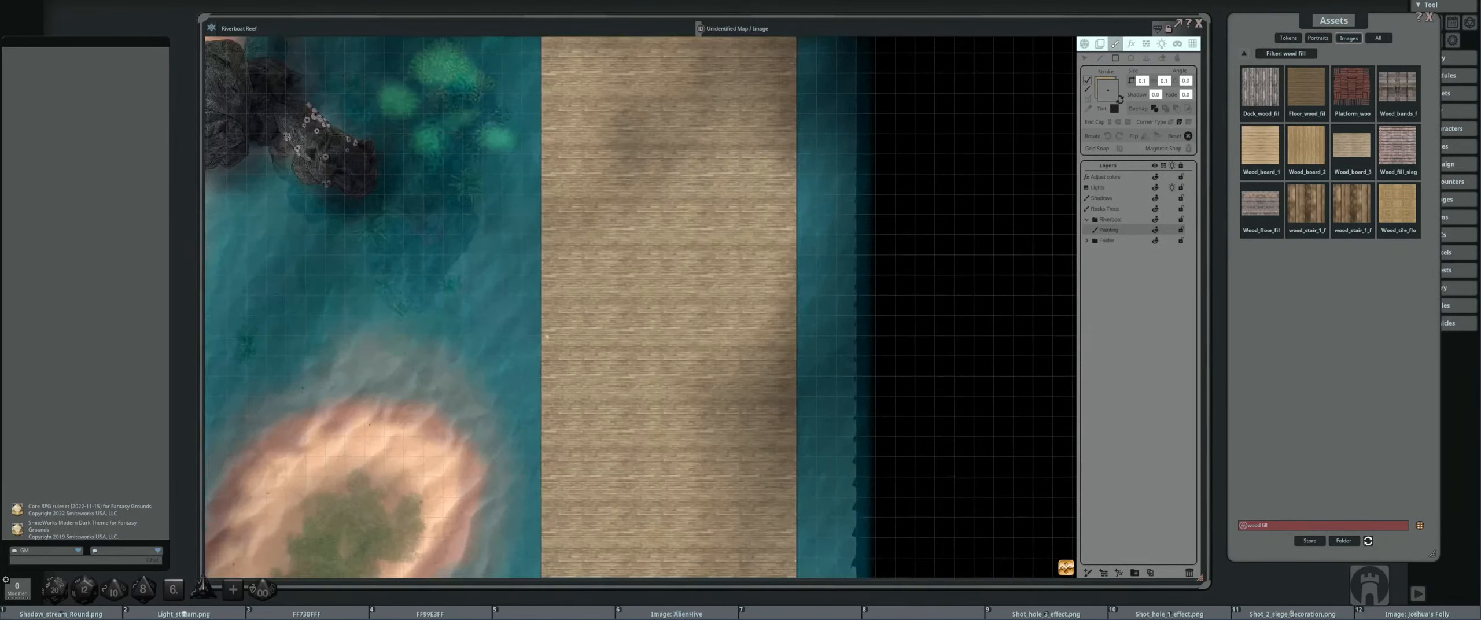
scroll(594, 473, down, 2)
scroll(687, 219, up, 2)
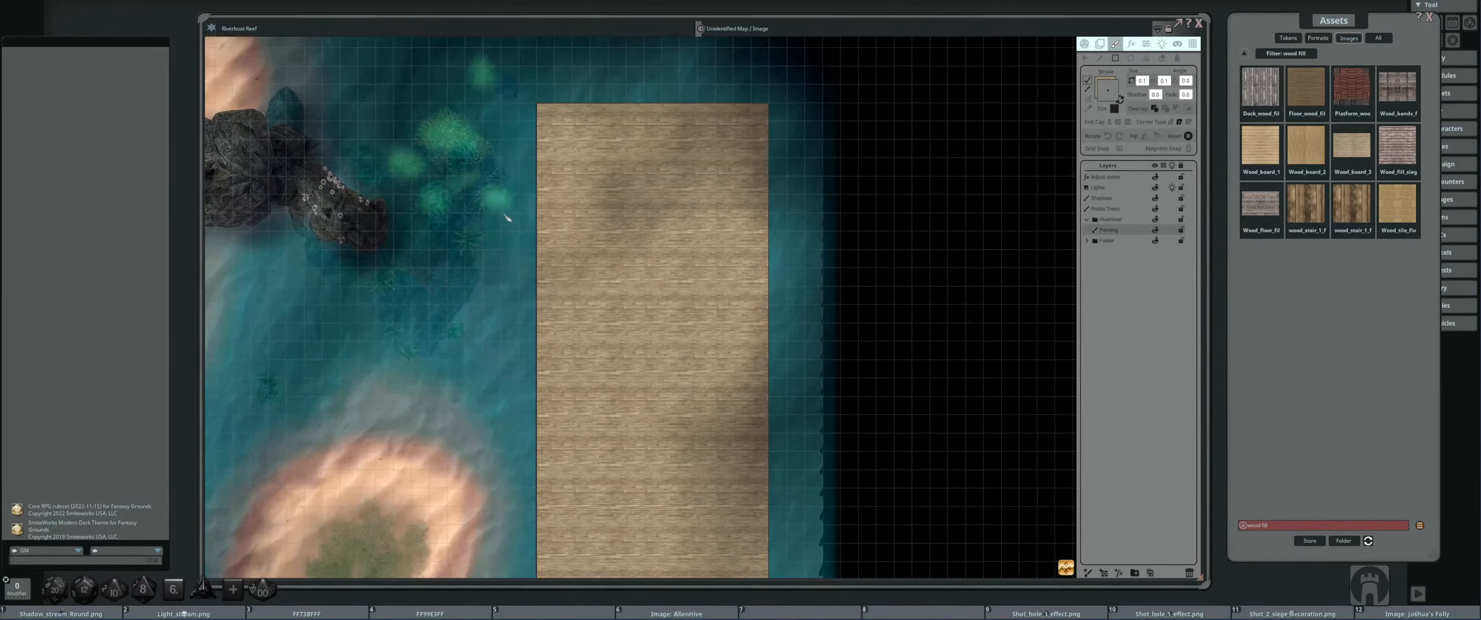
- Check the wooden rectangle's overall dimensions and inspect its northwest corner and east edge up close
click(1100, 43)
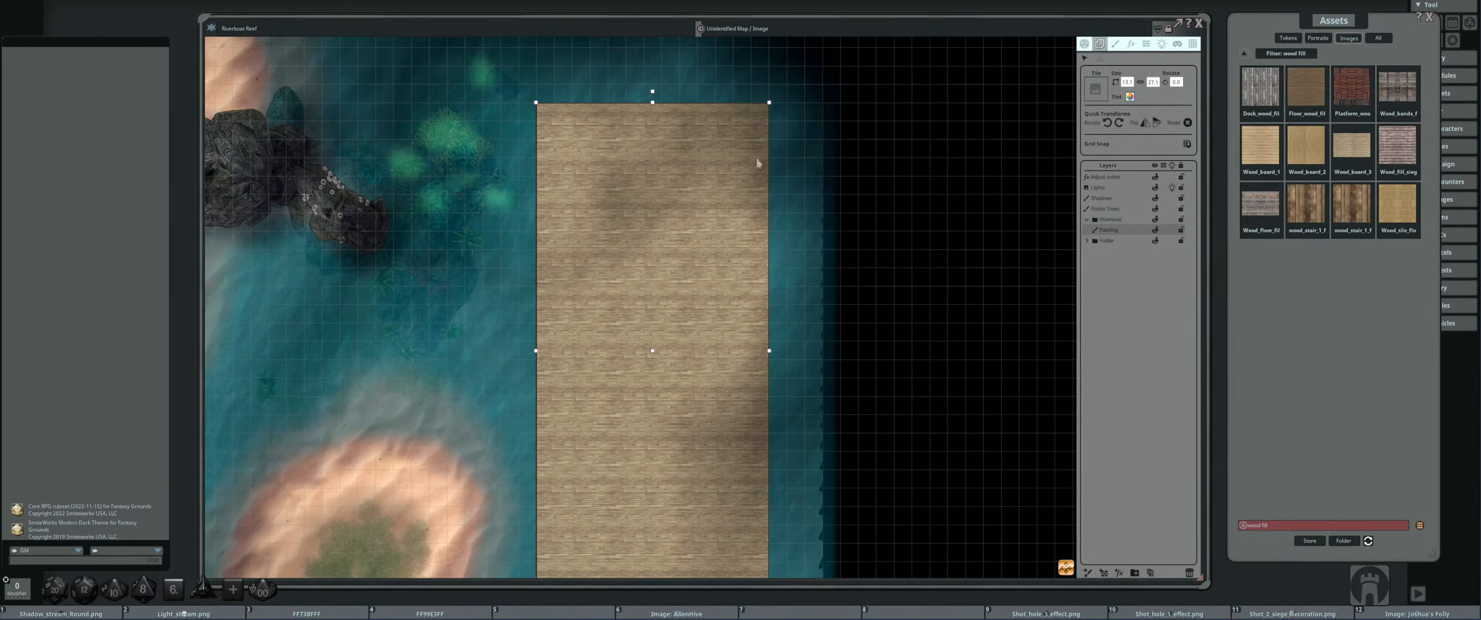
scroll(862, 283, down, 2)
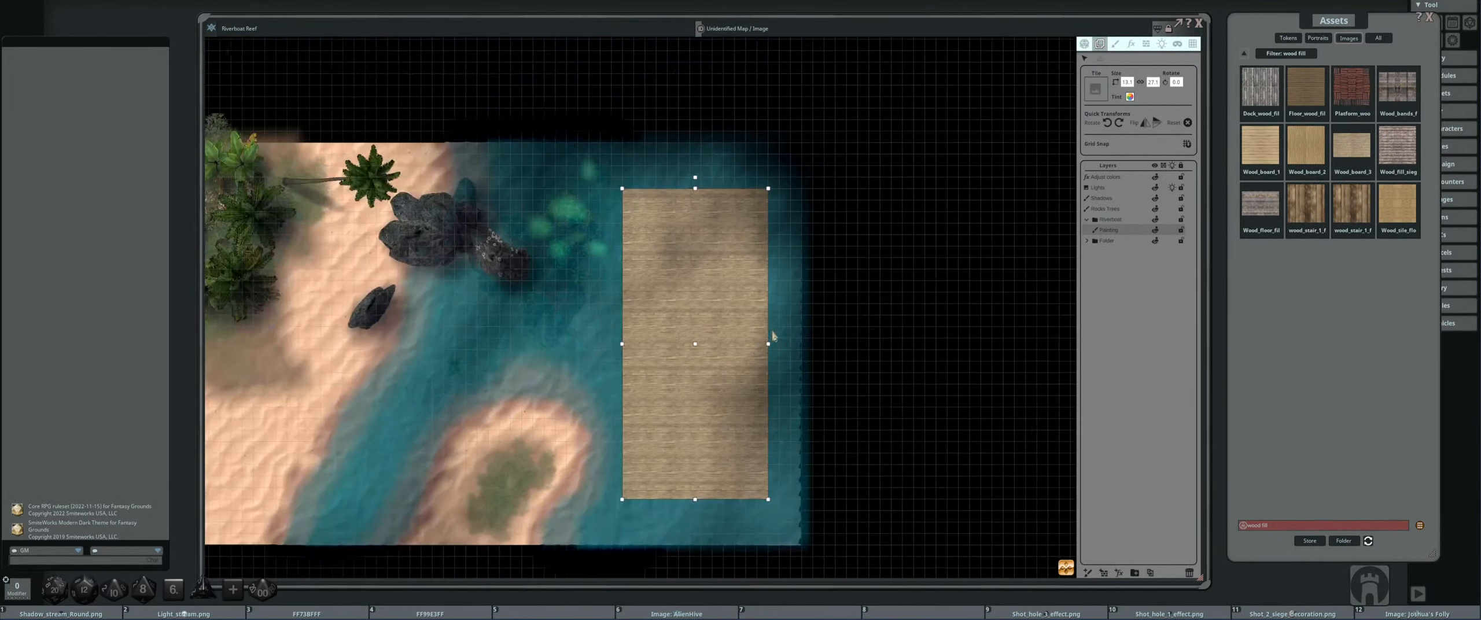
scroll(812, 335, up, 1)
scroll(812, 335, down, 1)
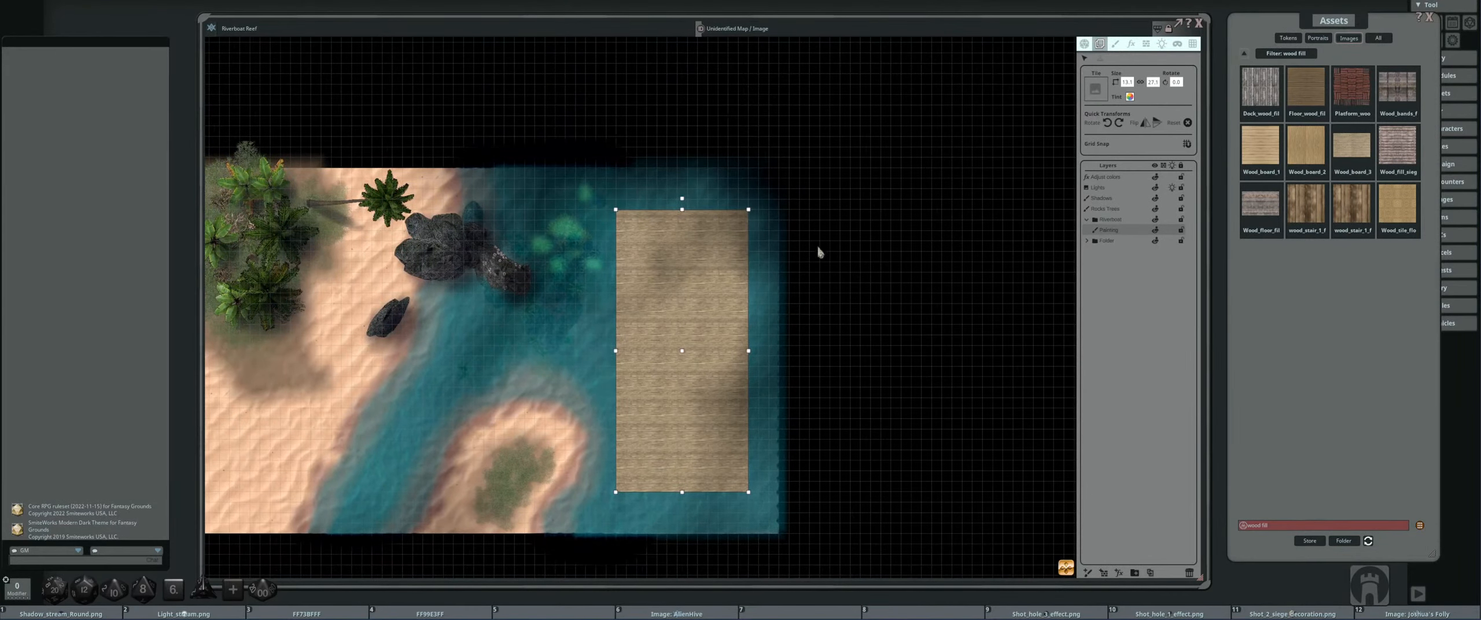
scroll(700, 300, up, 2)
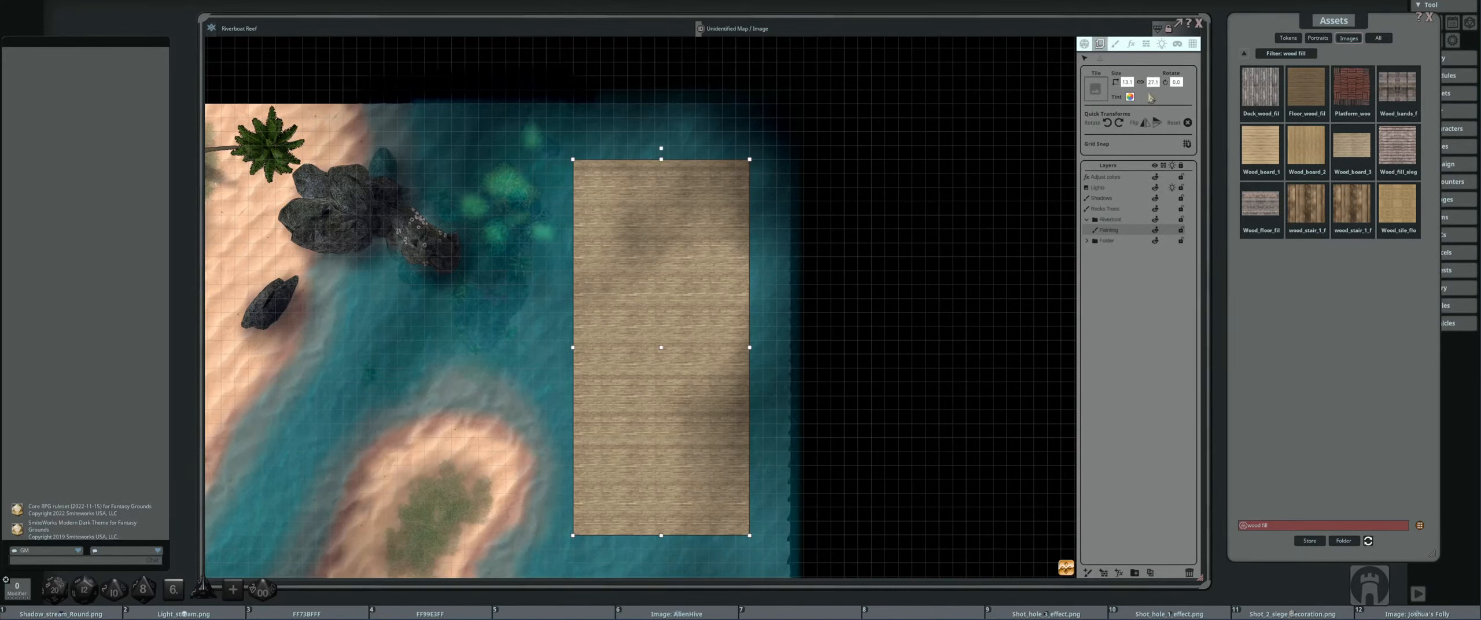
scroll(572, 177, up, 2)
scroll(579, 173, up, 1)
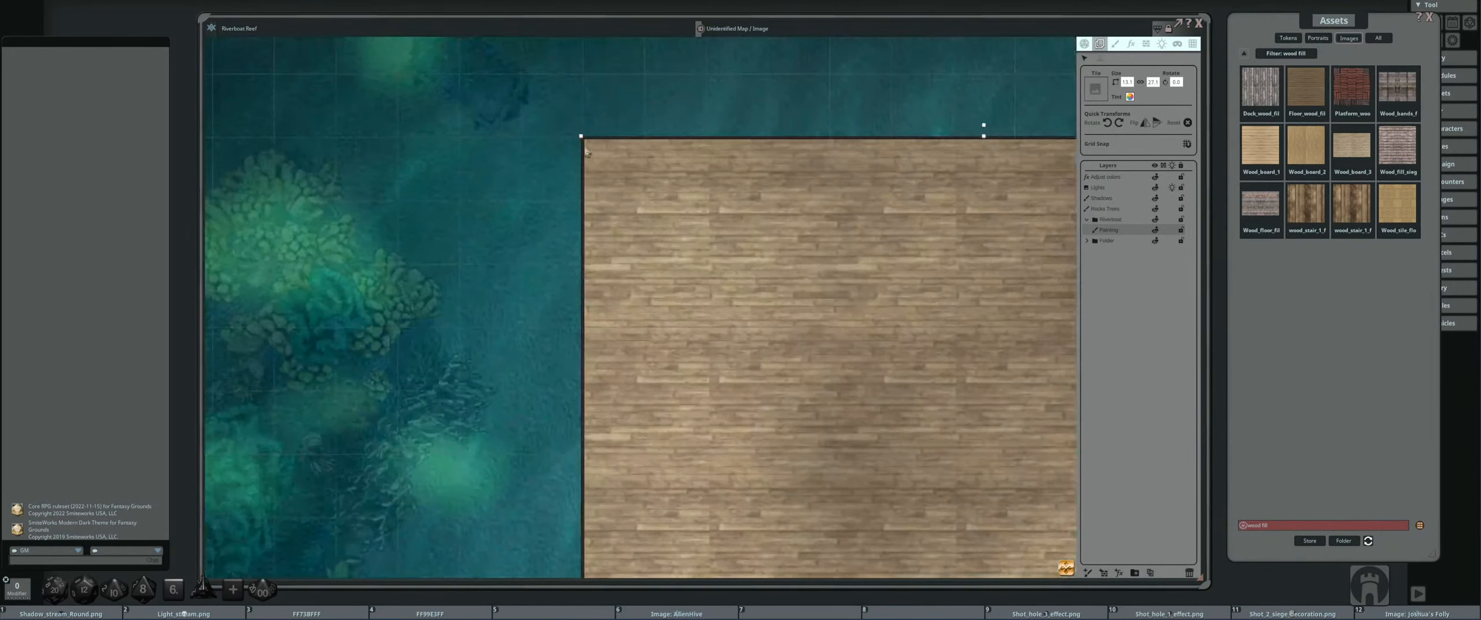
scroll(821, 184, up, 2)
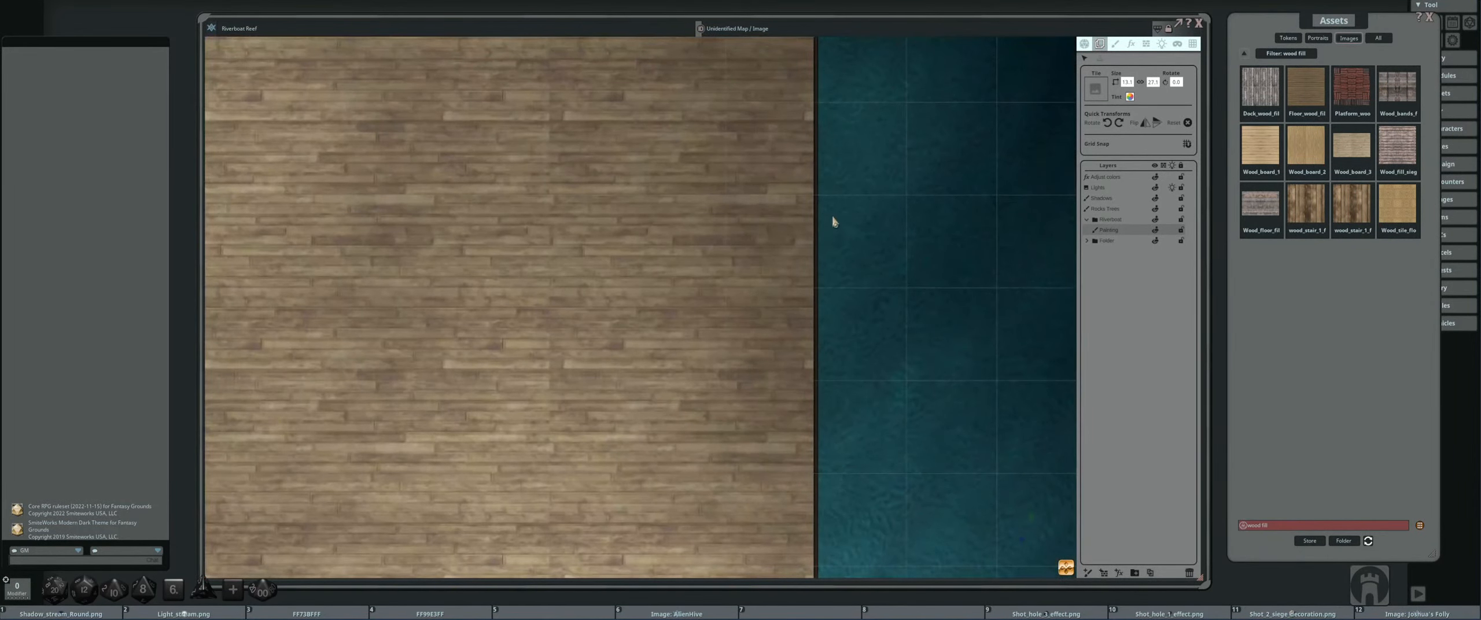
scroll(830, 222, down, 3)
scroll(664, 211, down, 1)
scroll(664, 211, down, 1)
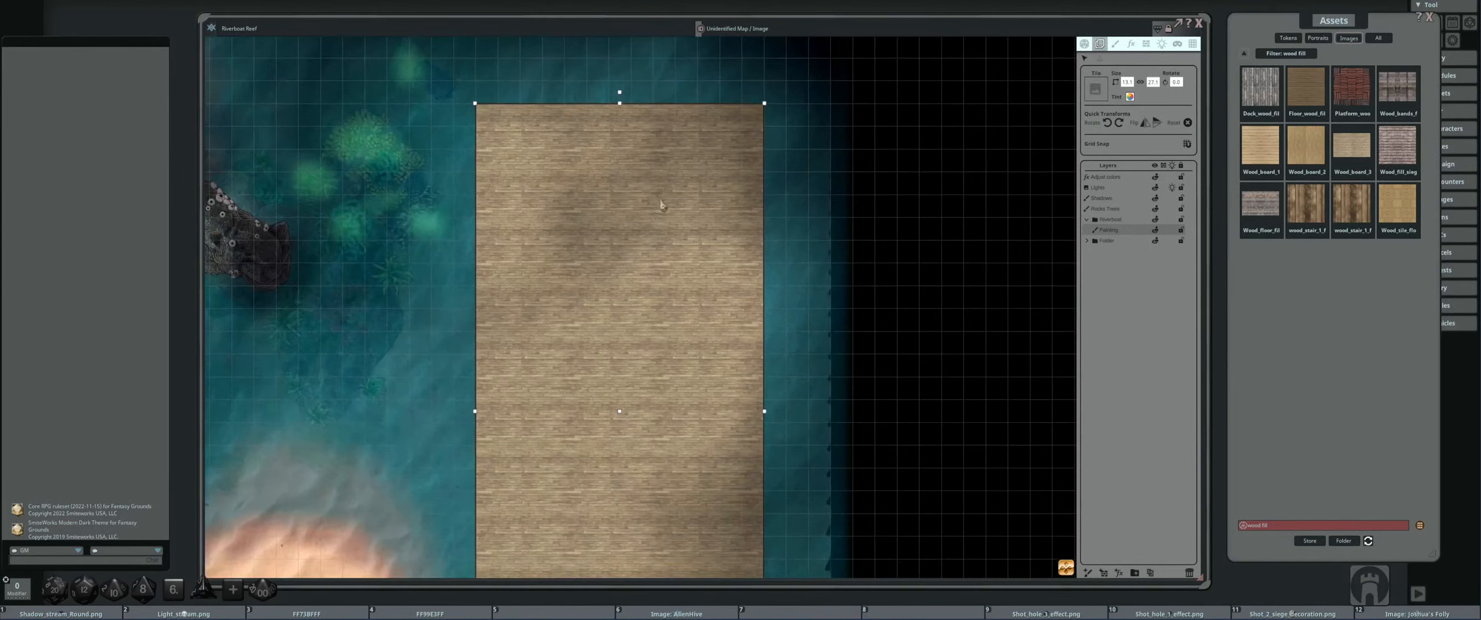
- Select the wooden rectangle's two east corner points and widen the shape eastward by about one grid square
click(1116, 44)
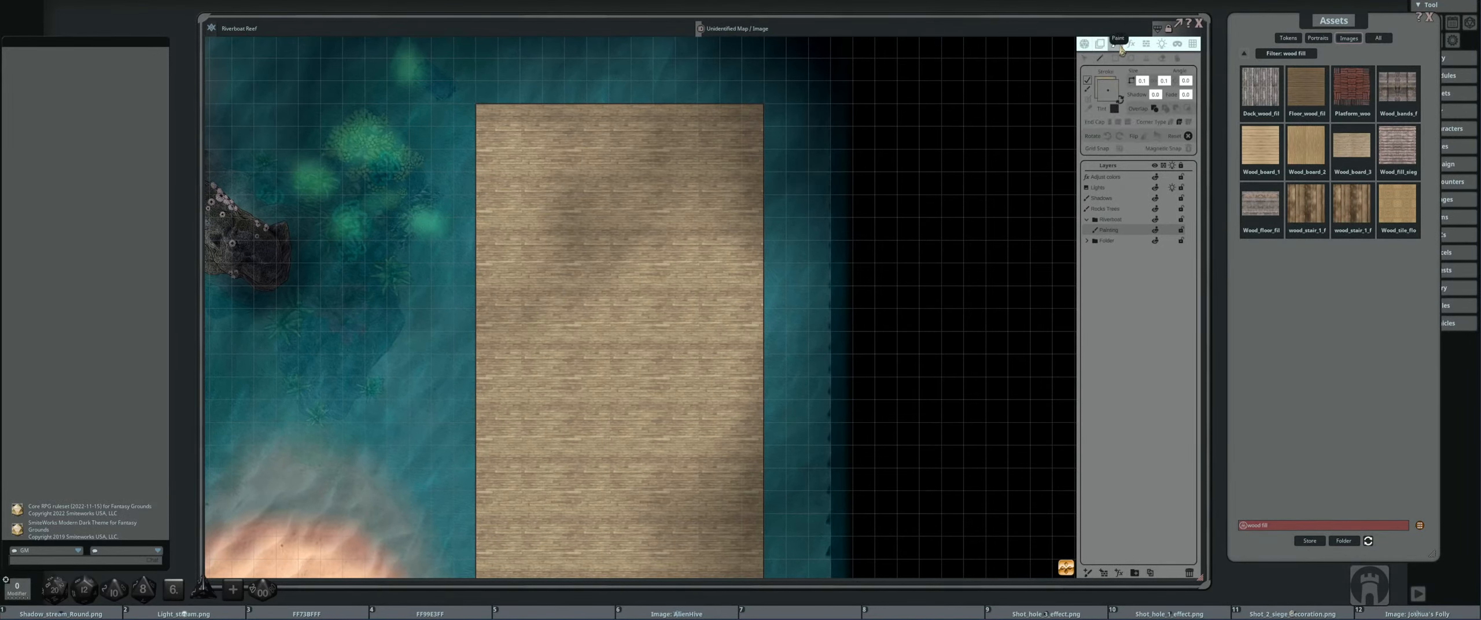
click(1085, 59)
scroll(884, 173, down, 3)
drag(726, 106, 770, 495)
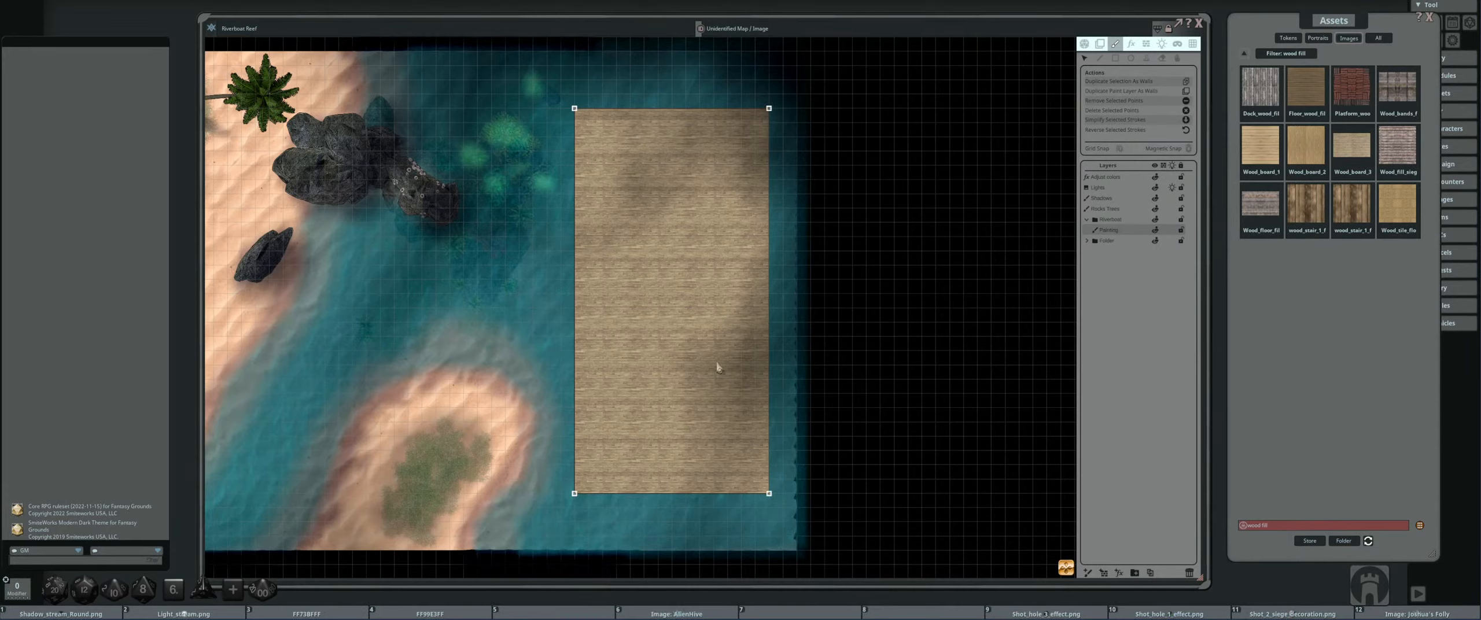
scroll(717, 370, down, 3)
scroll(694, 364, up, 4)
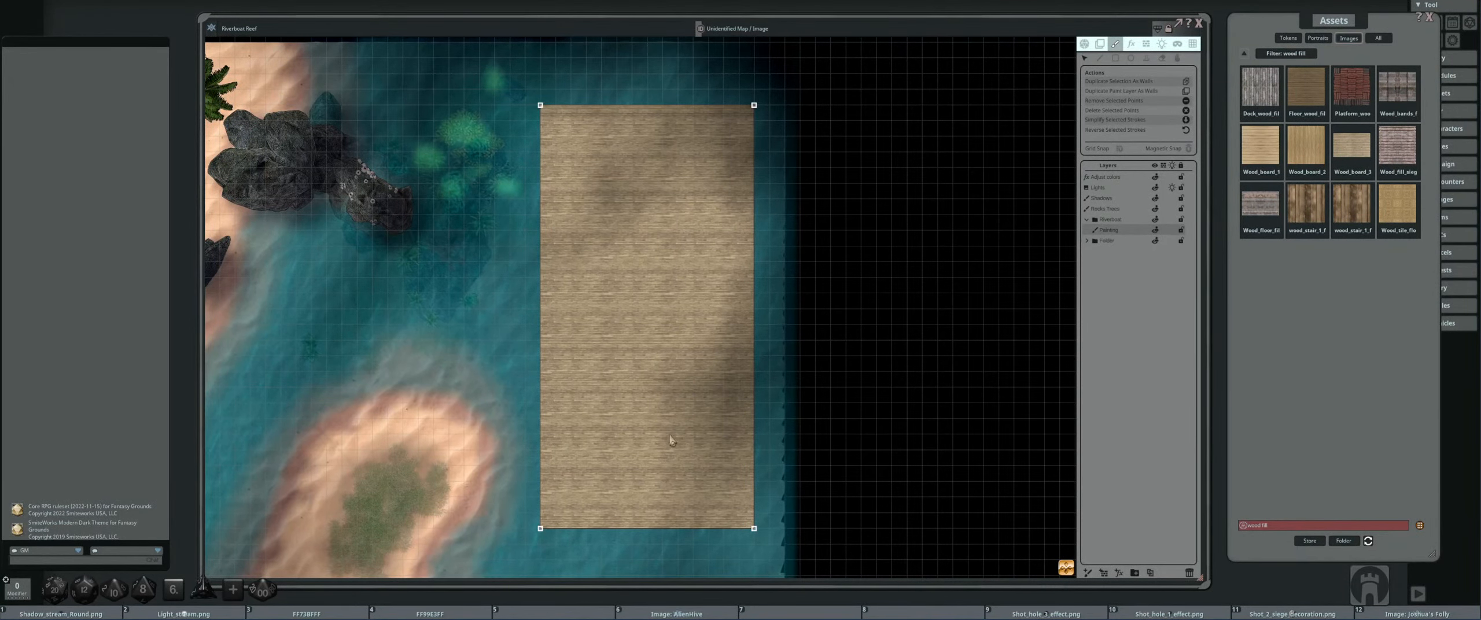
drag(659, 312, 619, 335)
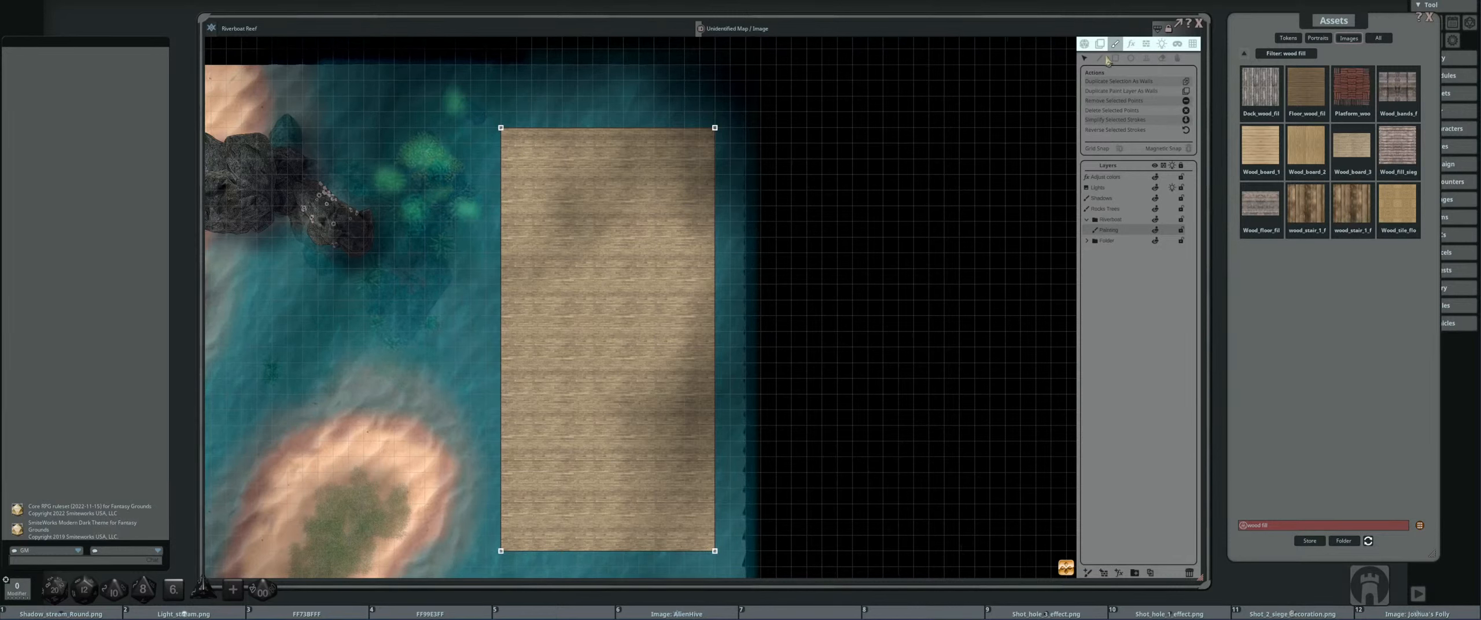
- Switch from point editing to stroke drawing and set the overlap mode to Subtract for cutting into the wooden rectangle
click(1103, 58)
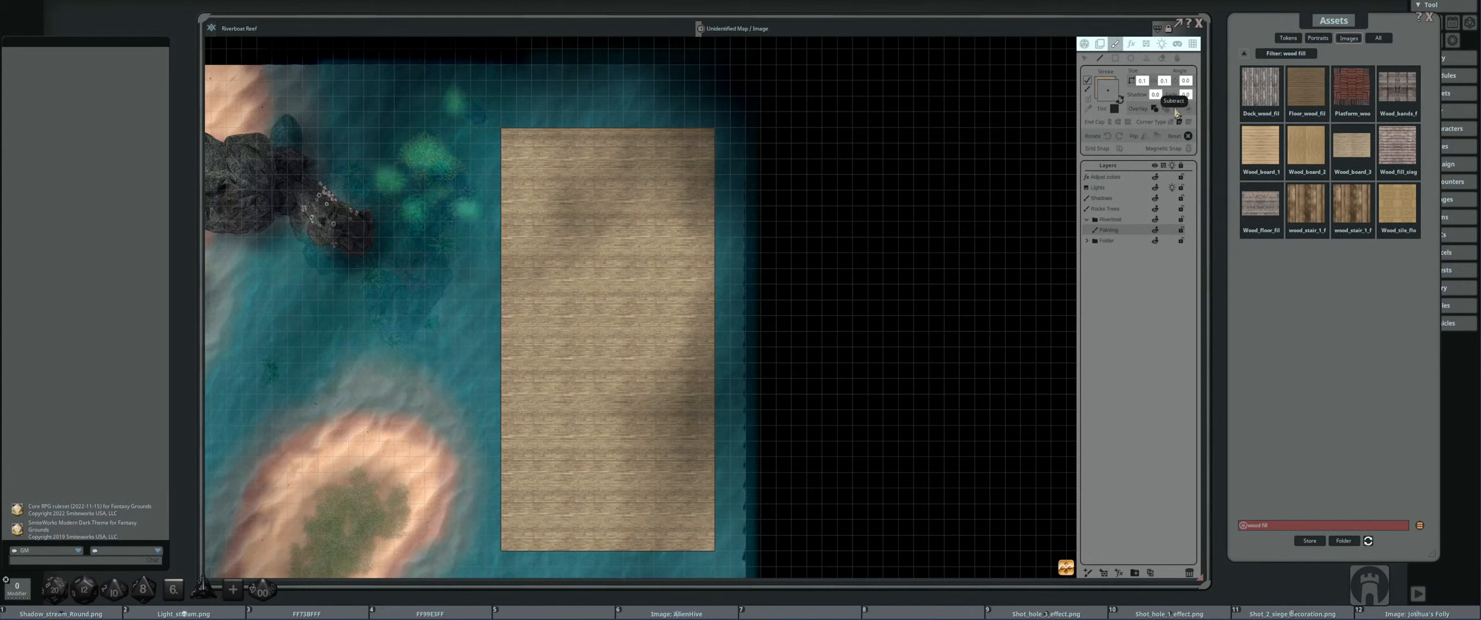
scroll(862, 221, down, 3)
scroll(746, 166, up, 5)
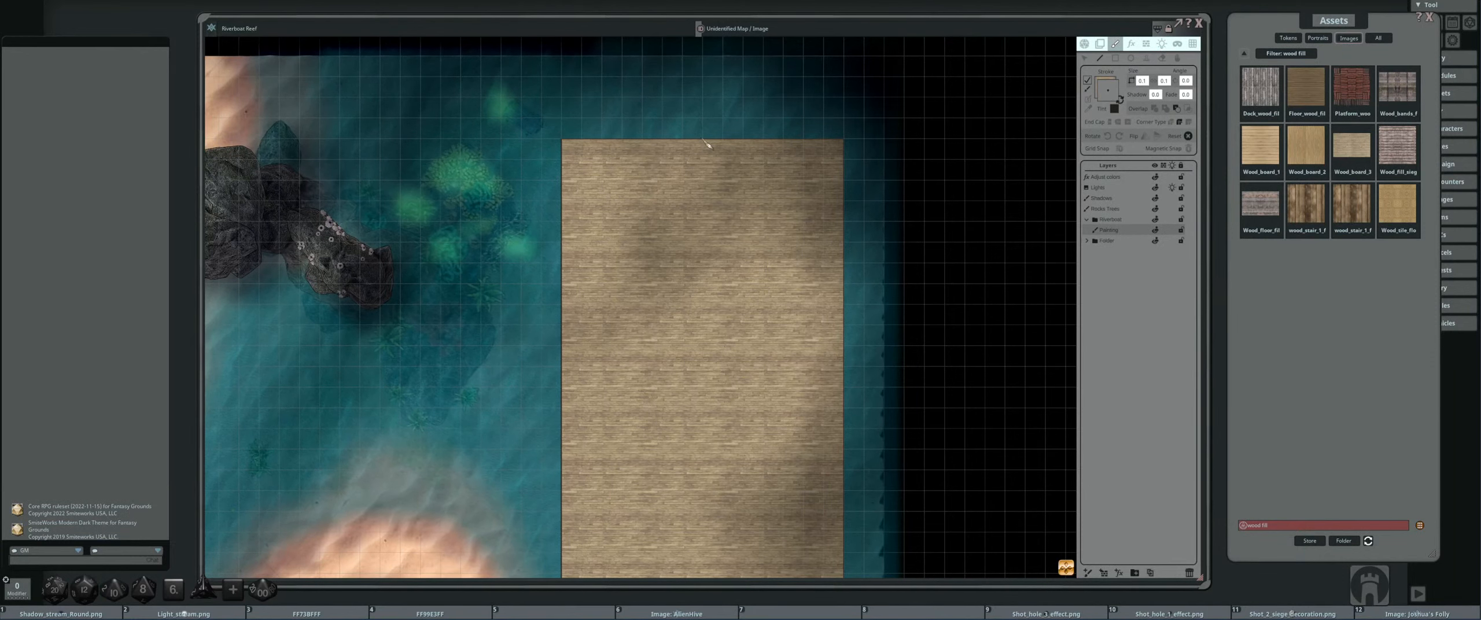
scroll(709, 151, down, 2)
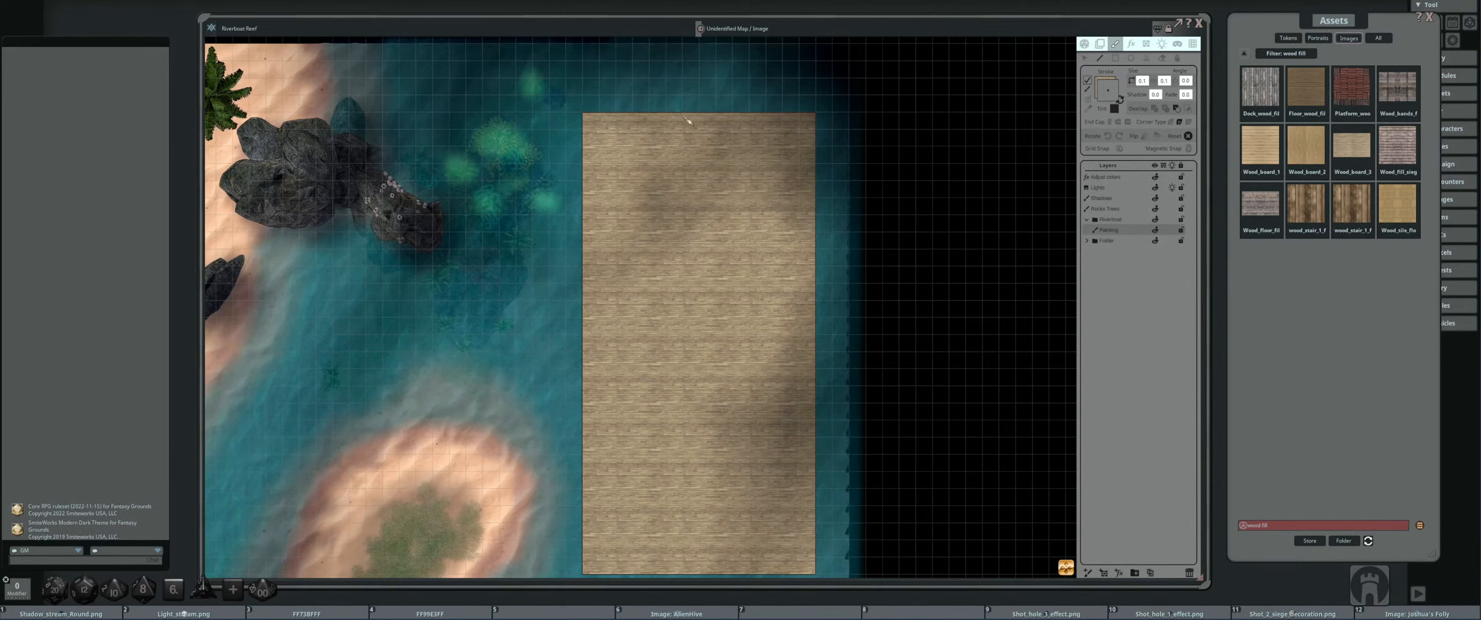
scroll(689, 120, down, 2)
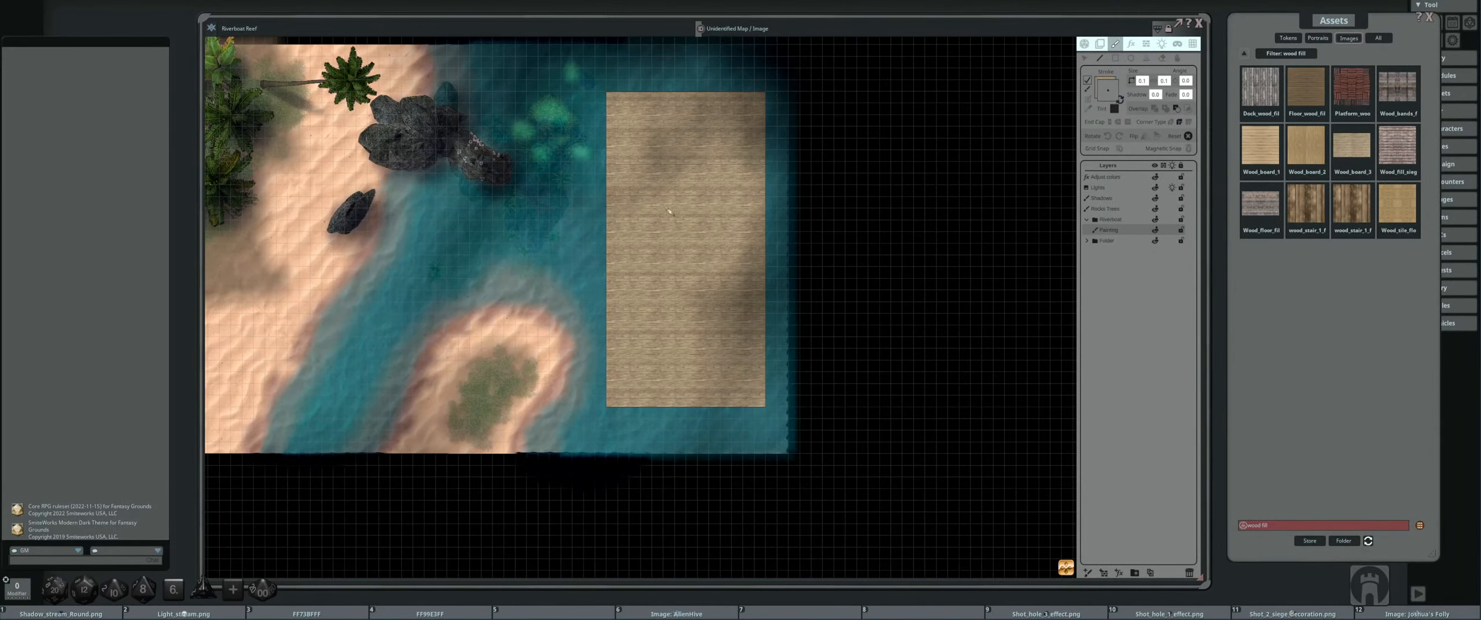
drag(699, 190, 627, 239)
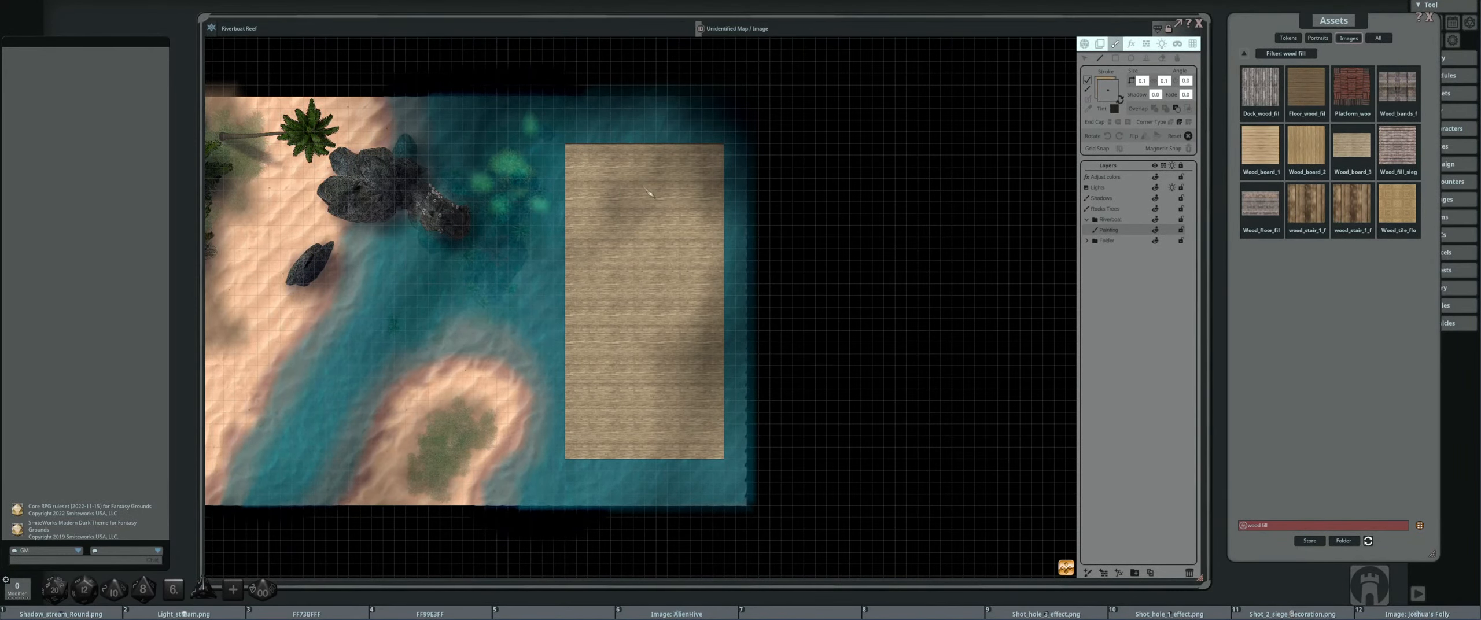
drag(596, 301, 602, 283)
drag(601, 153, 595, 171)
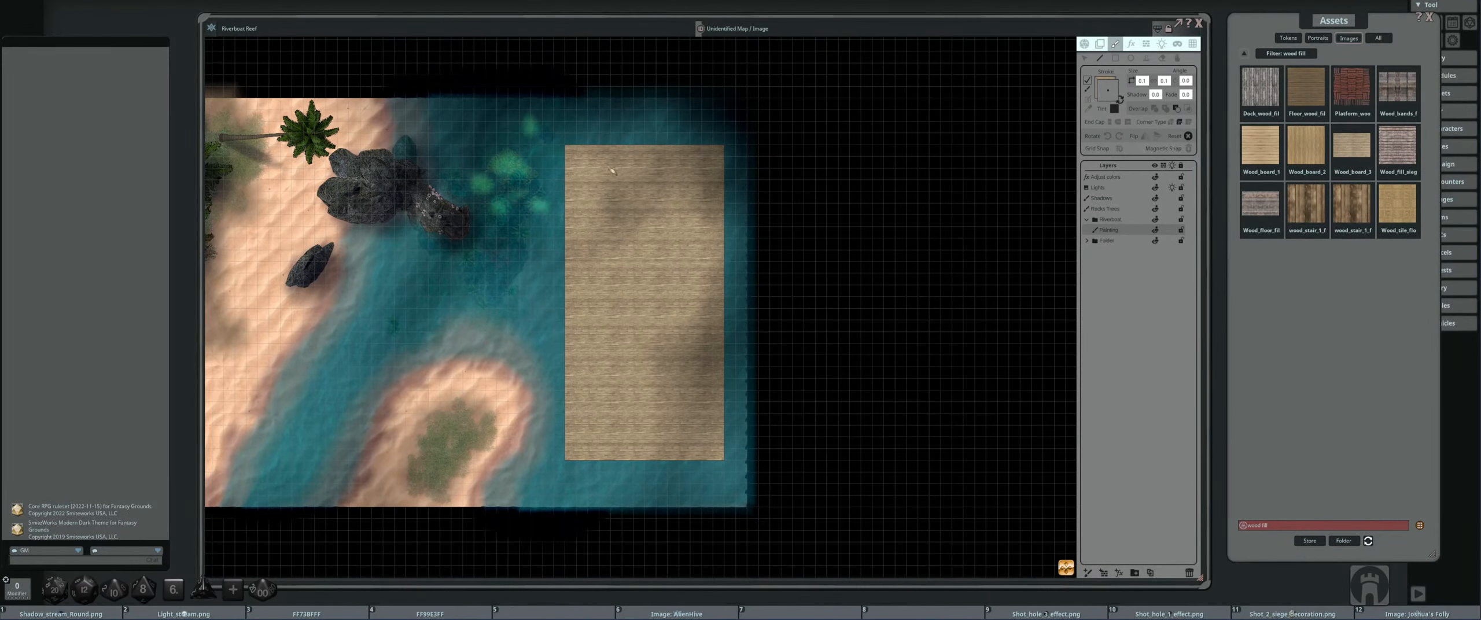
- Cut the wooden rectangle's northwest corner off diagonally with a subtracting straight-edged shape, removing about 4 squares along each side
scroll(612, 171, up, 5)
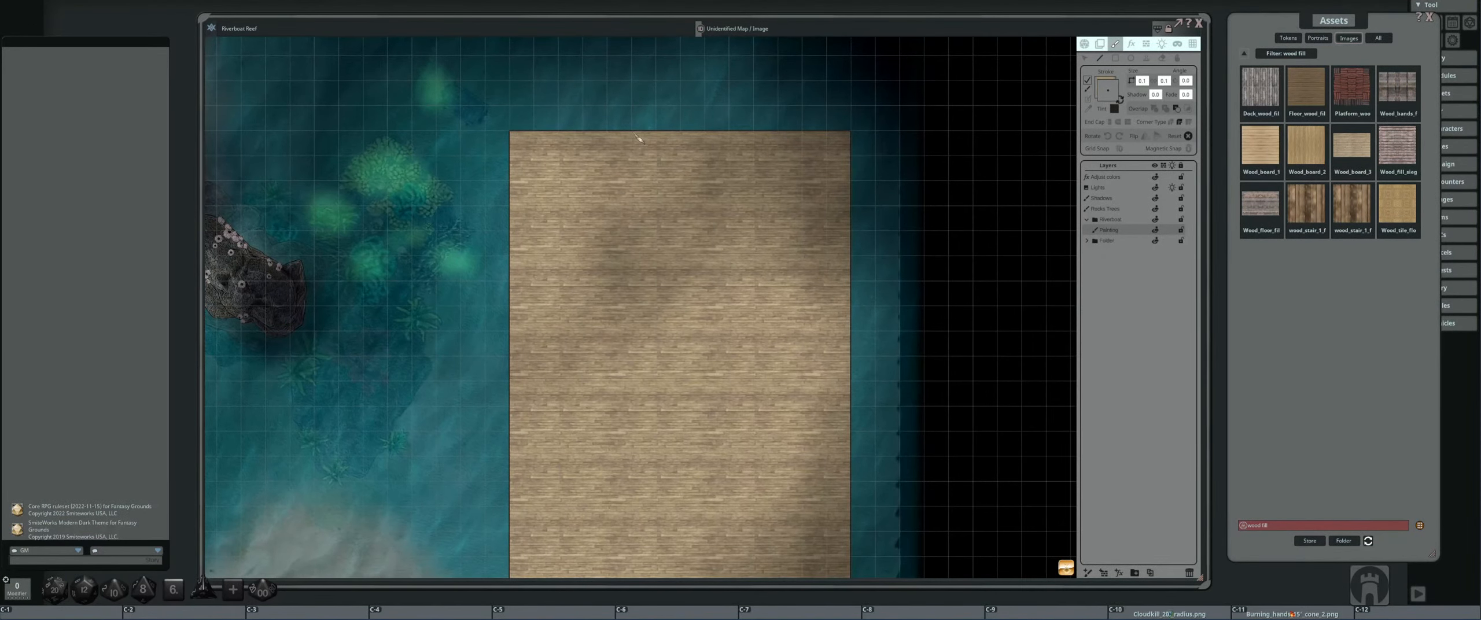
mouse_move(637, 134)
mouse_down()
mouse_move(511, 267)
mouse_move(518, 282)
mouse_up()
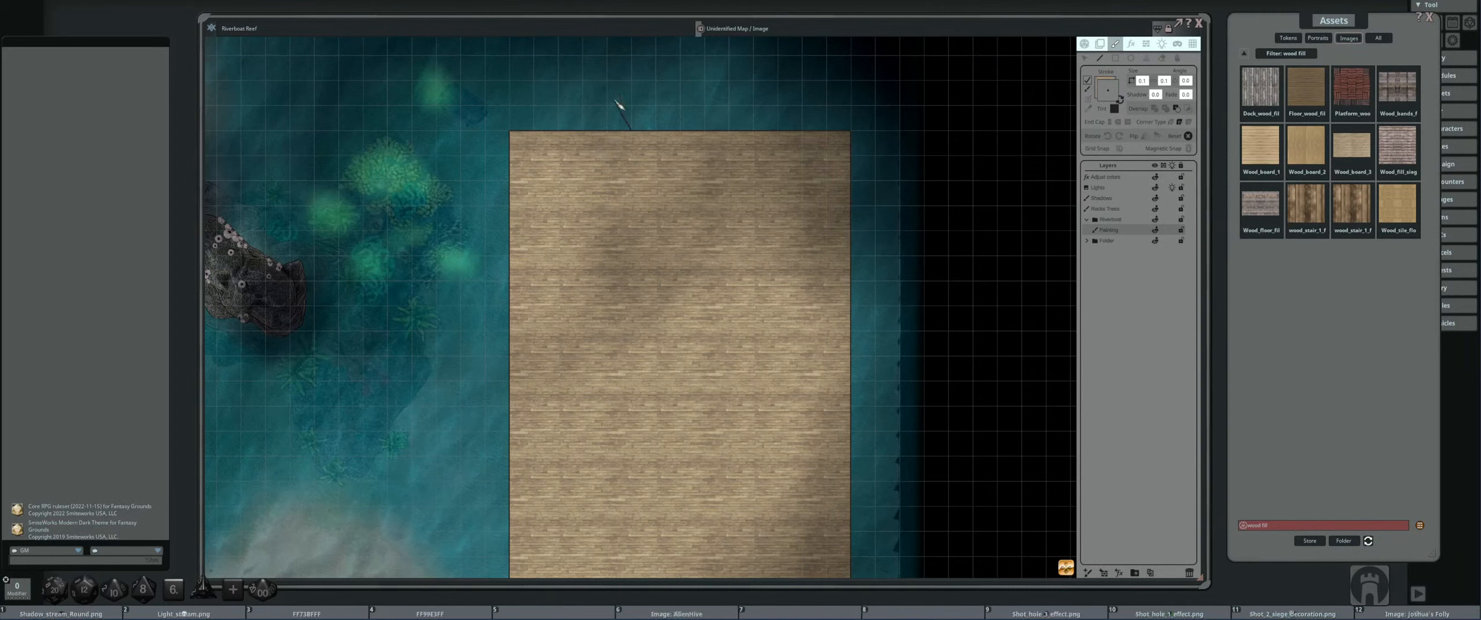
ctrl+click(606, 131)
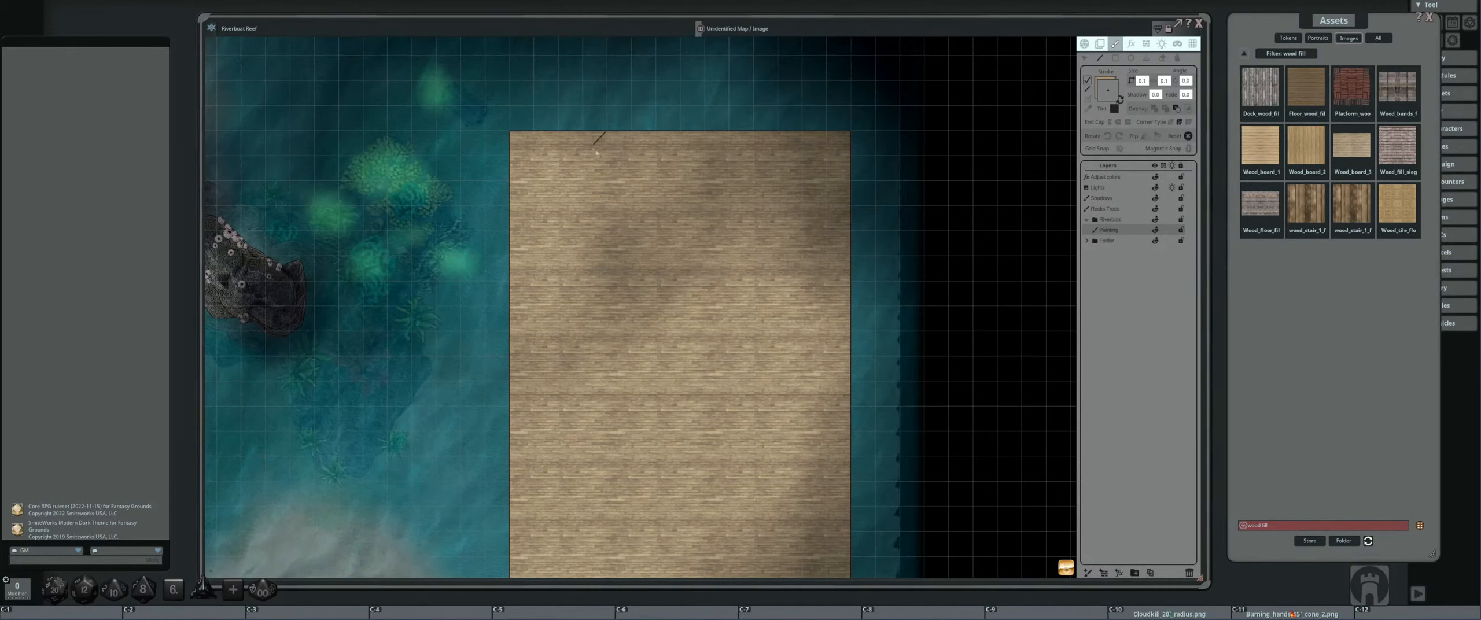
ctrl+click(512, 232)
ctrl+double_click(480, 97)
scroll(675, 284, down, 3)
drag(675, 284, 630, 304)
scroll(578, 274, up, 4)
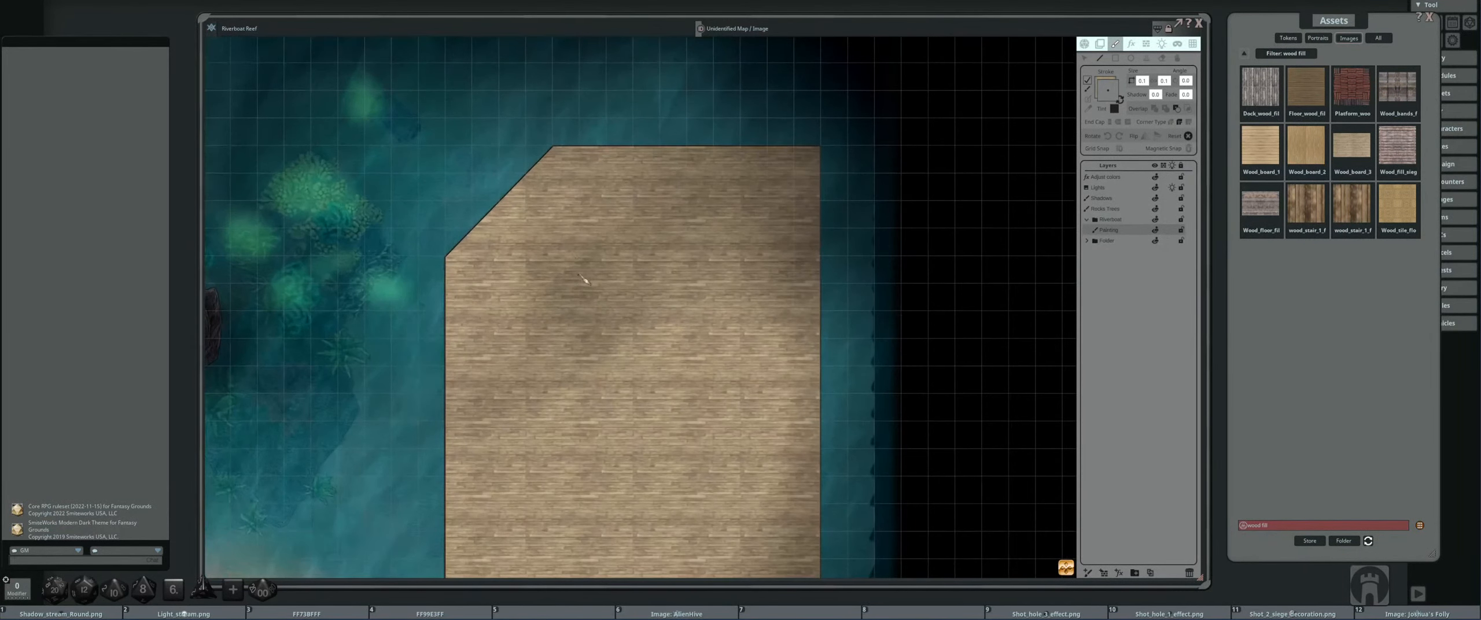
- Cut the wooden shape's northeast corner off diagonally with a subtracting straight-edged shape, mirroring the northwest cut
scroll(527, 252, down, 1)
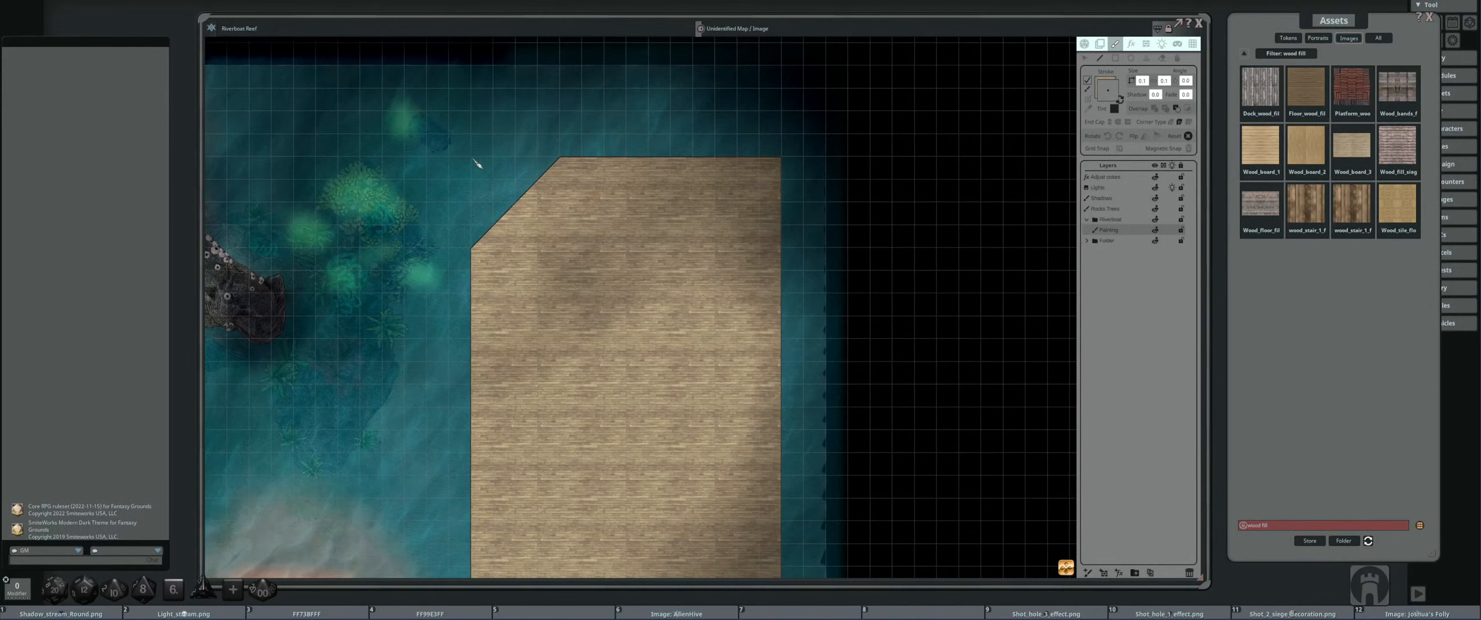
scroll(797, 181, down, 1)
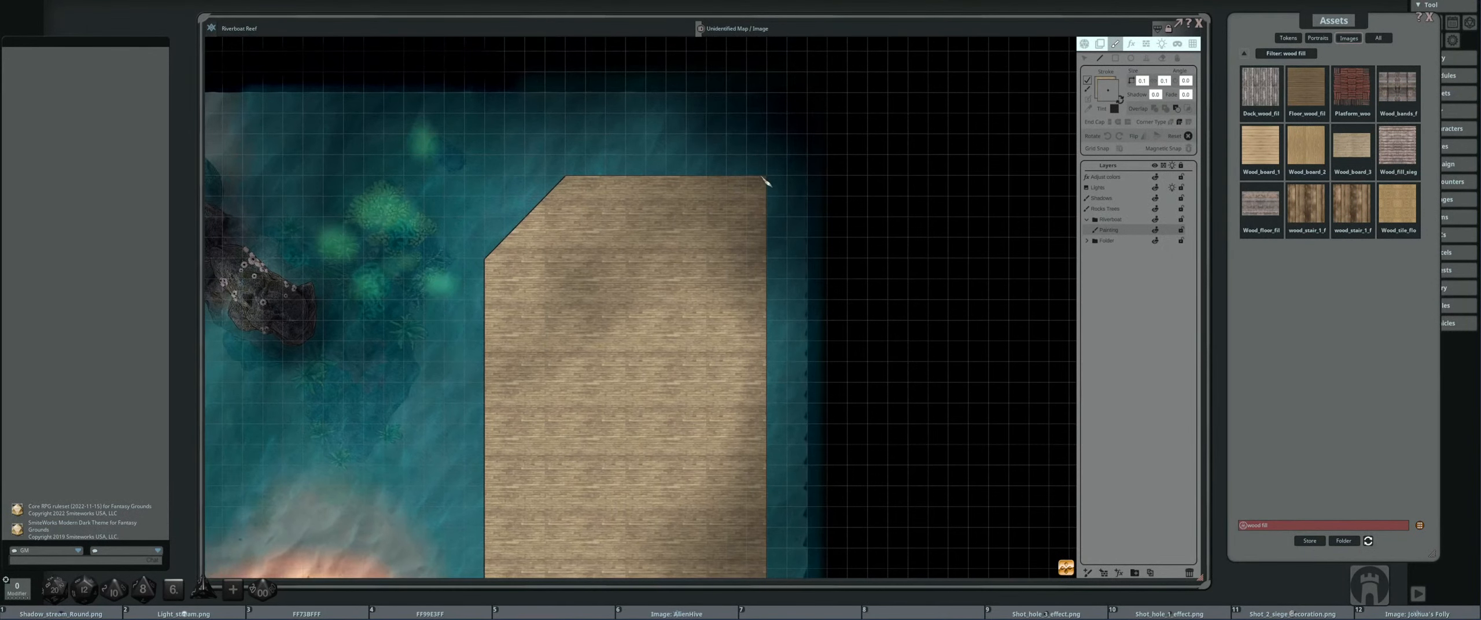
key(ctrl)
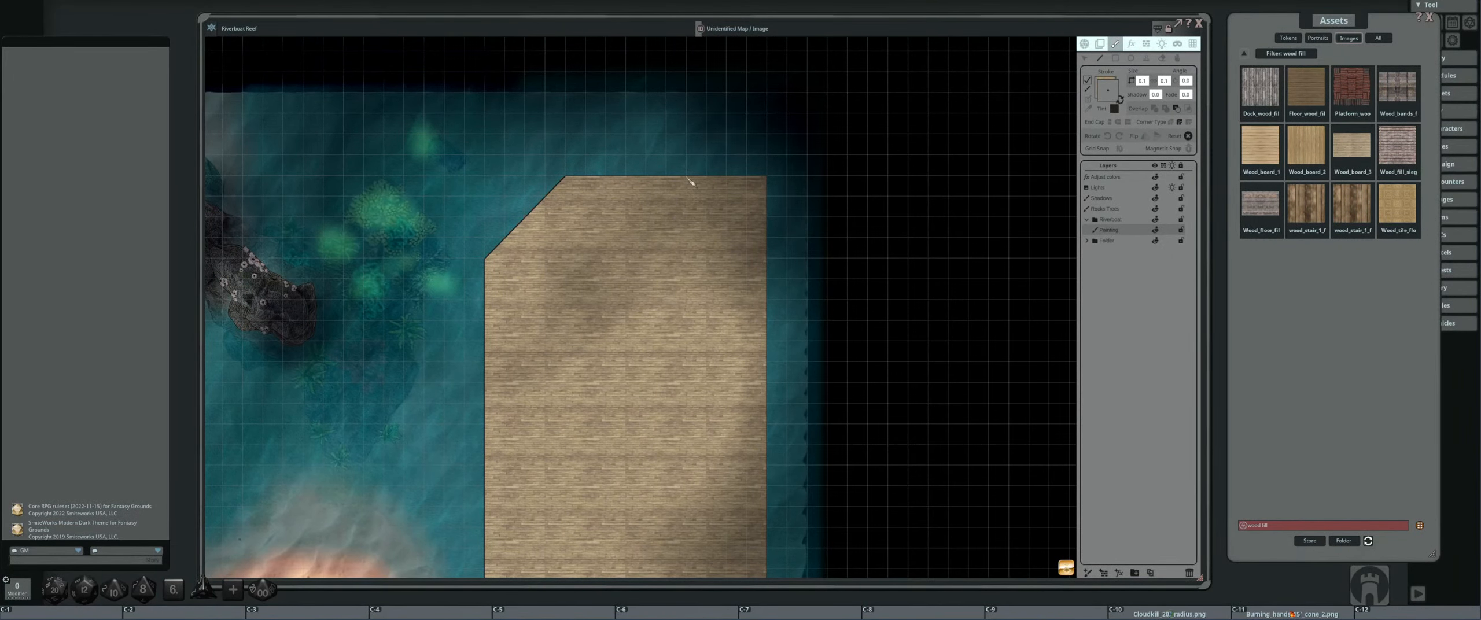
mouse_move(691, 181)
mouse_down()
mouse_move(767, 260)
mouse_move(800, 148)
mouse_up()
ctrl+click(797, 145)
ctrl+double_click(730, 135)
scroll(717, 162, down, 4)
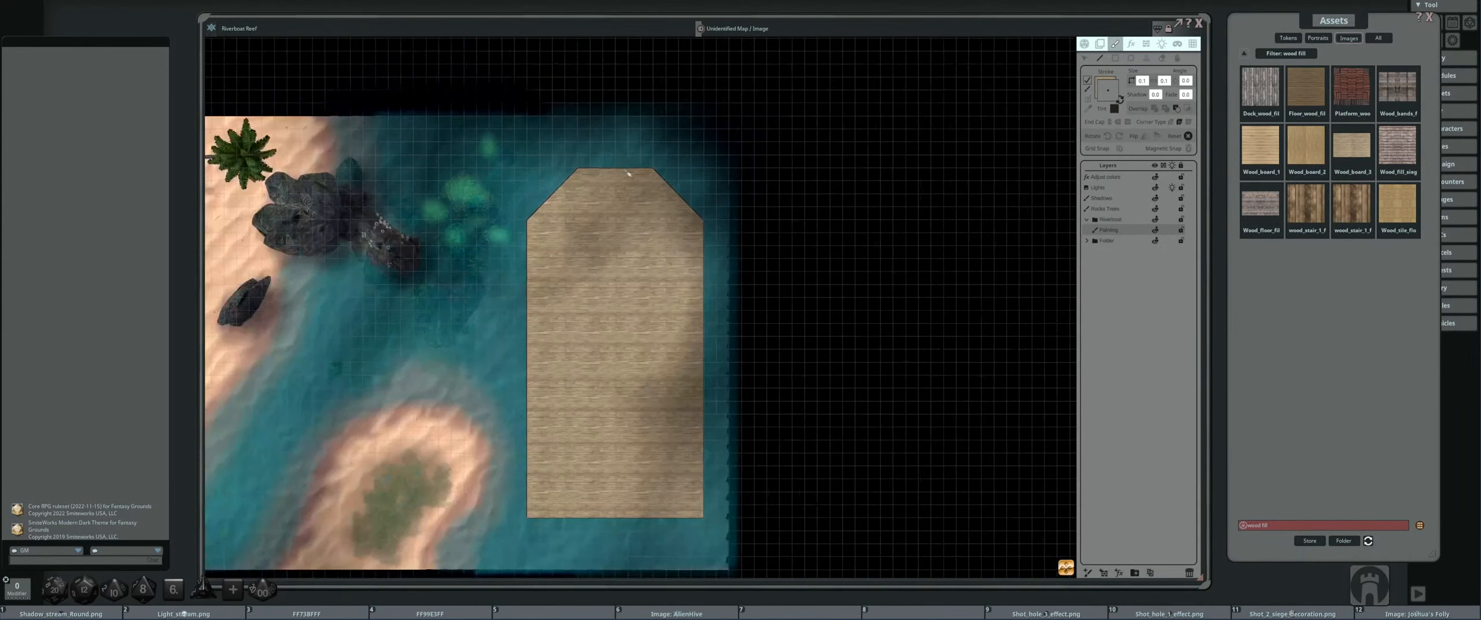
- Switch to rectangle drawing and subtract a wide notch from the middle of the hull's south edge, leaving a prong at each corner
drag(689, 257, 696, 217)
scroll(671, 203, up, 2)
scroll(641, 205, up, 2)
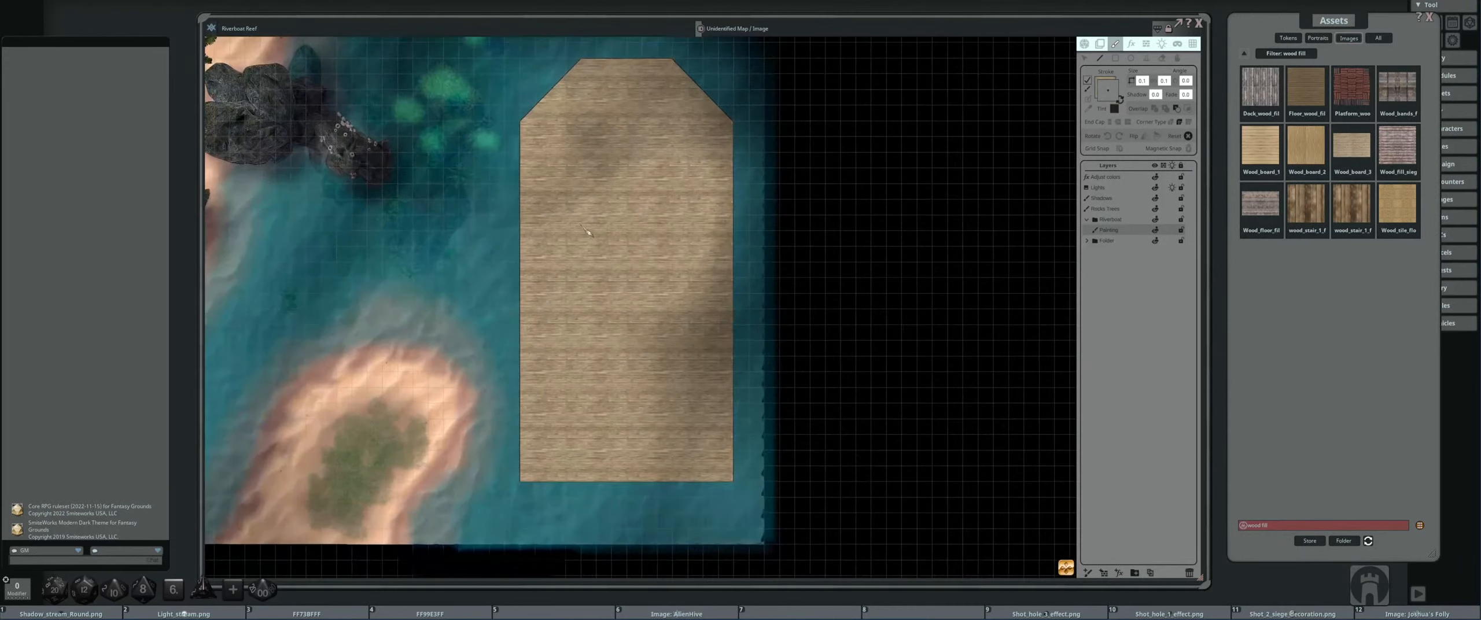
scroll(597, 257, up, 2)
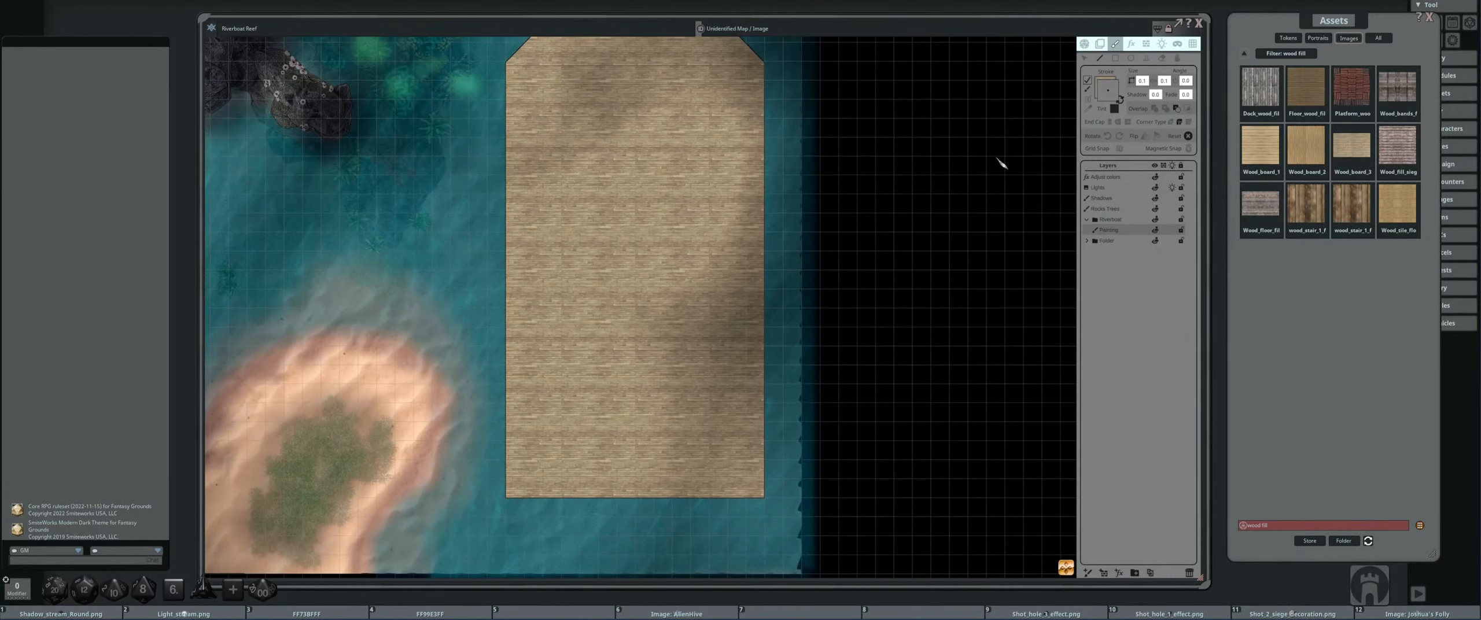
click(1115, 59)
drag(682, 327, 691, 256)
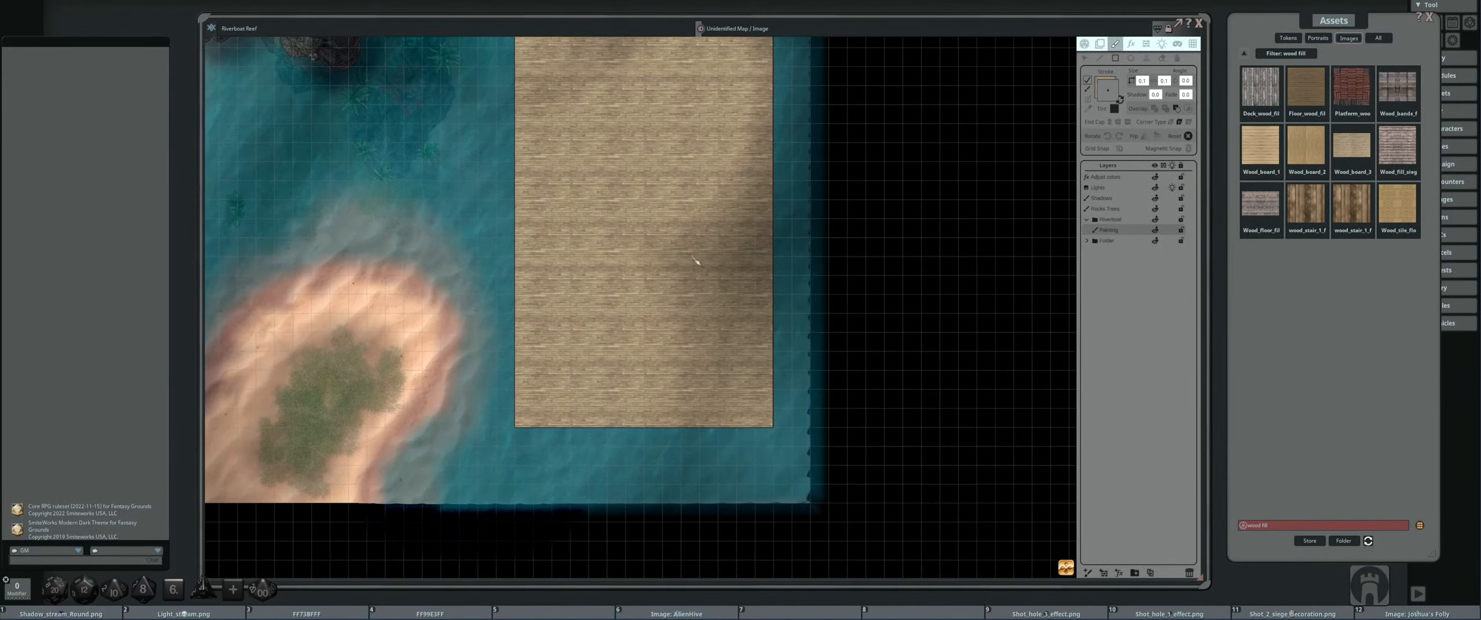
key(ctrl)
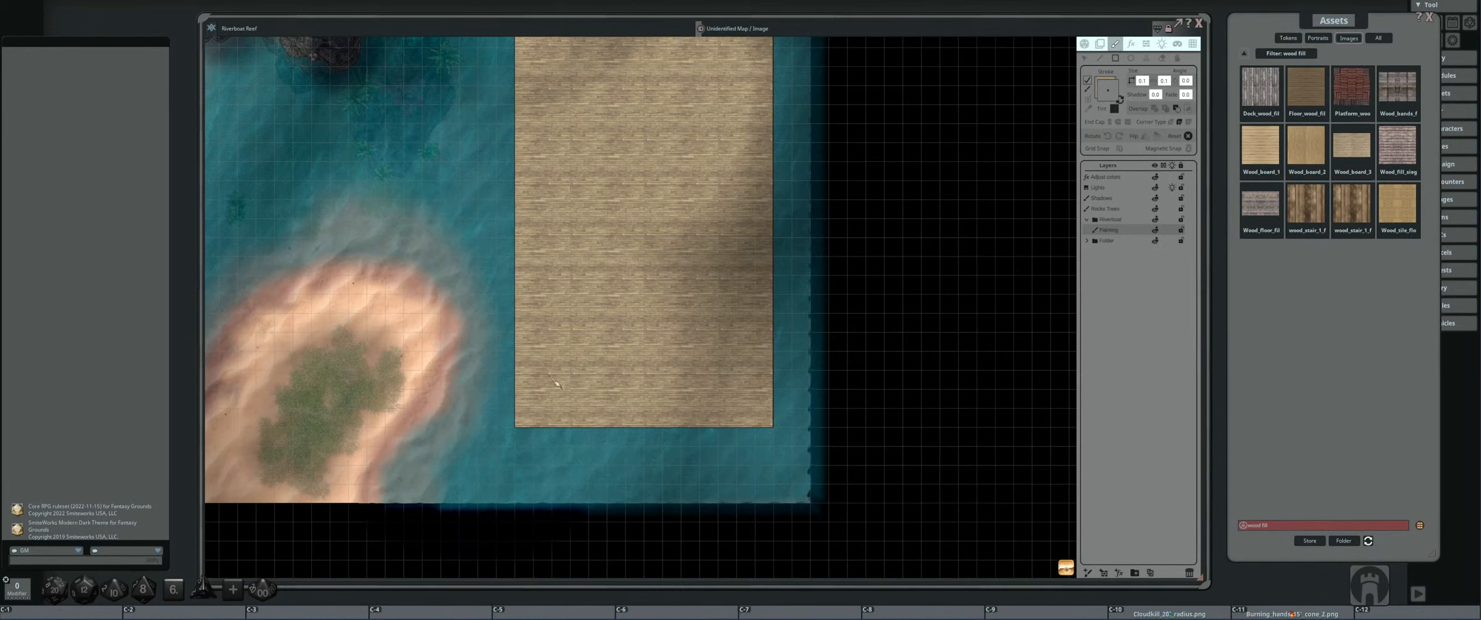
drag(550, 379, 738, 448)
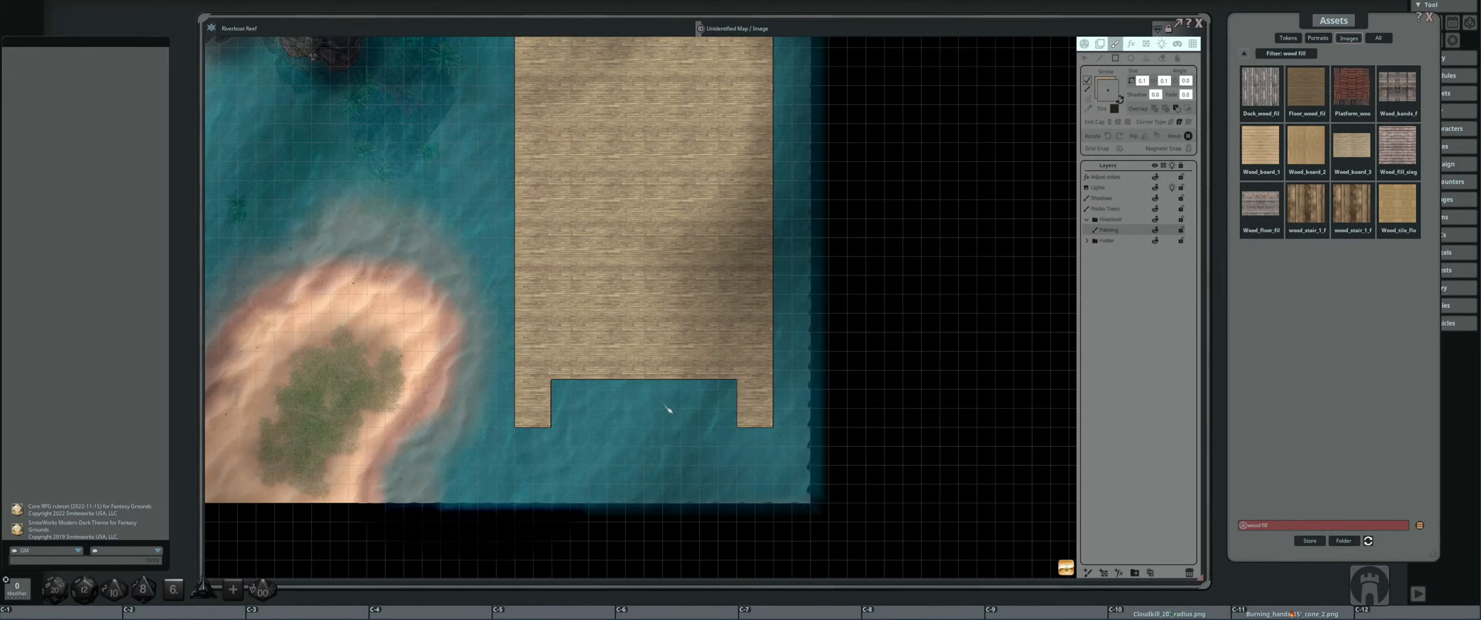
- Subtract a second, narrower rectangle above the stern notch so that its opening steps further into the hull
scroll(666, 401, down, 4)
scroll(642, 386, up, 3)
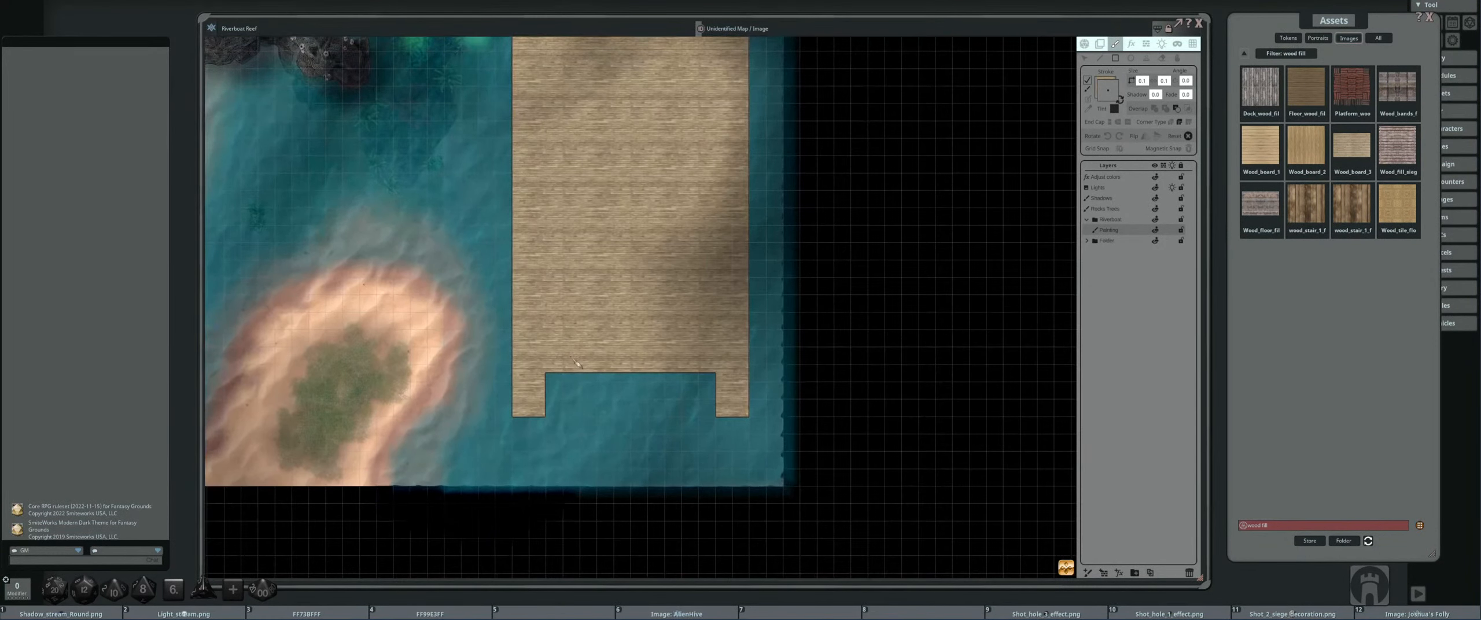
drag(562, 347, 701, 404)
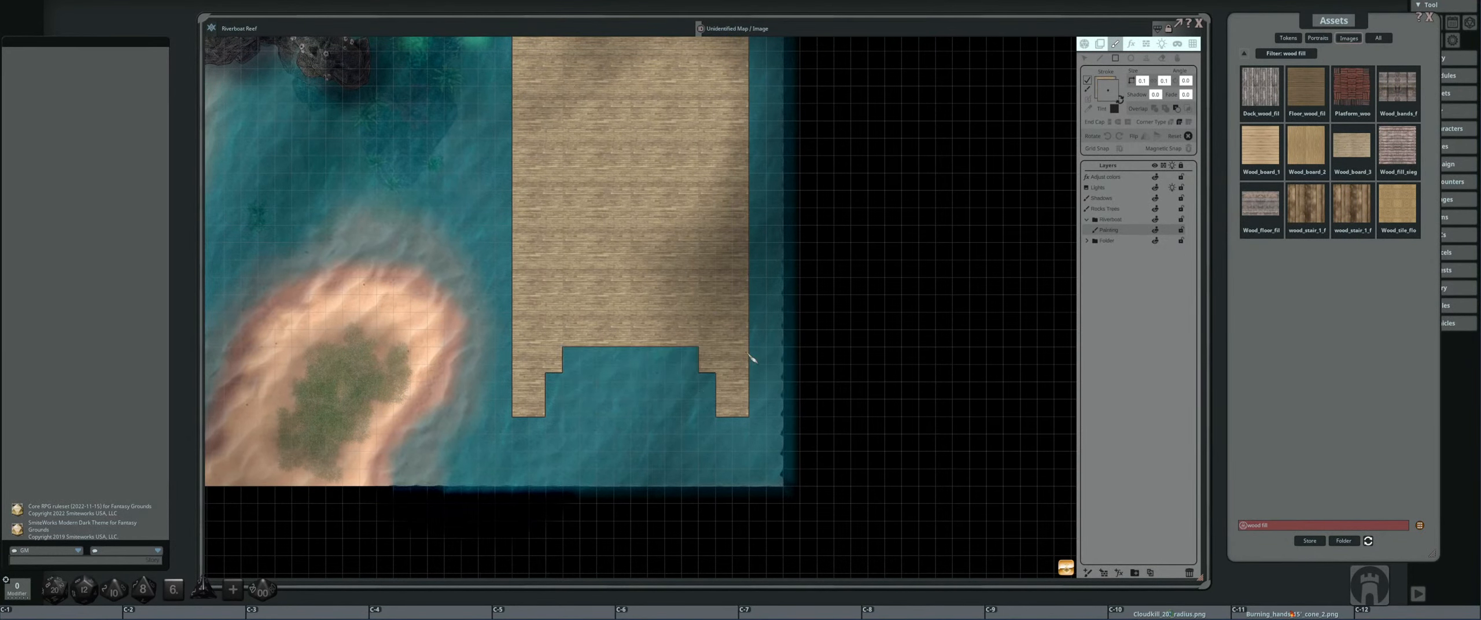
scroll(751, 358, down, 2)
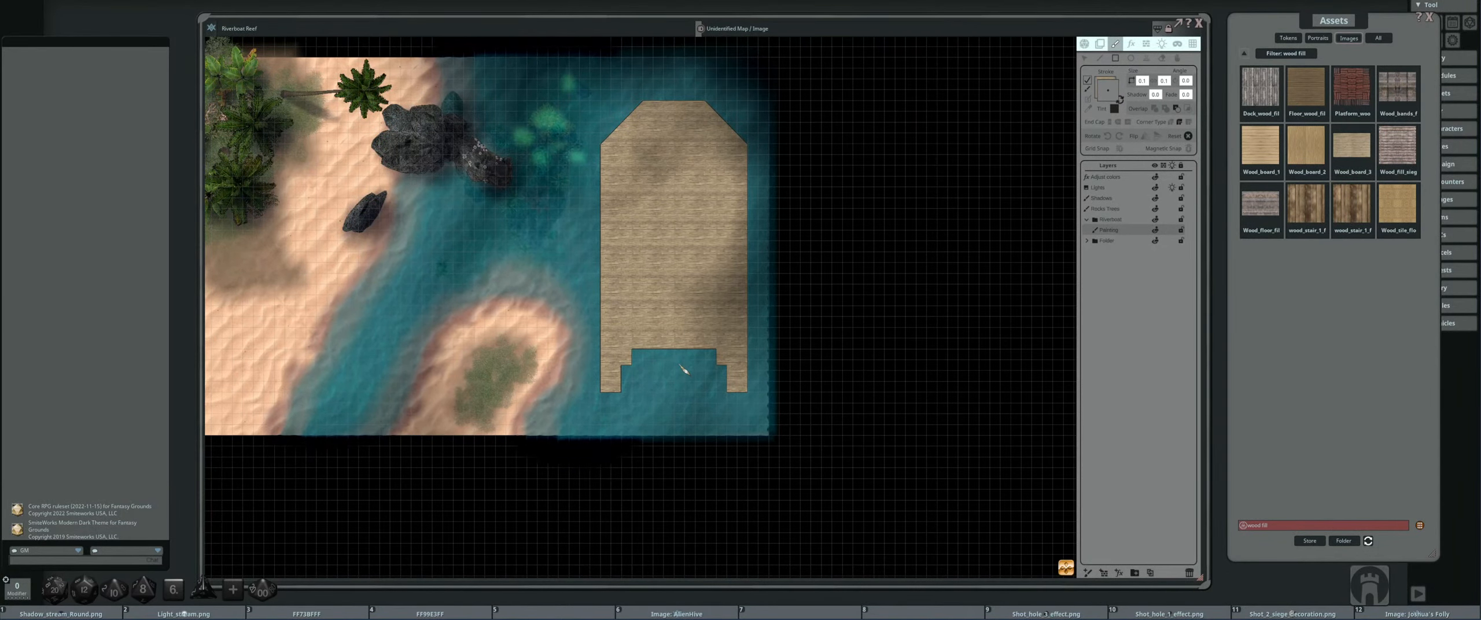
- Switch to ellipse drawing and set the overlap mode to merge new shapes with the existing wooden hull
drag(645, 272, 596, 282)
scroll(643, 315, up, 2)
scroll(638, 333, down, 2)
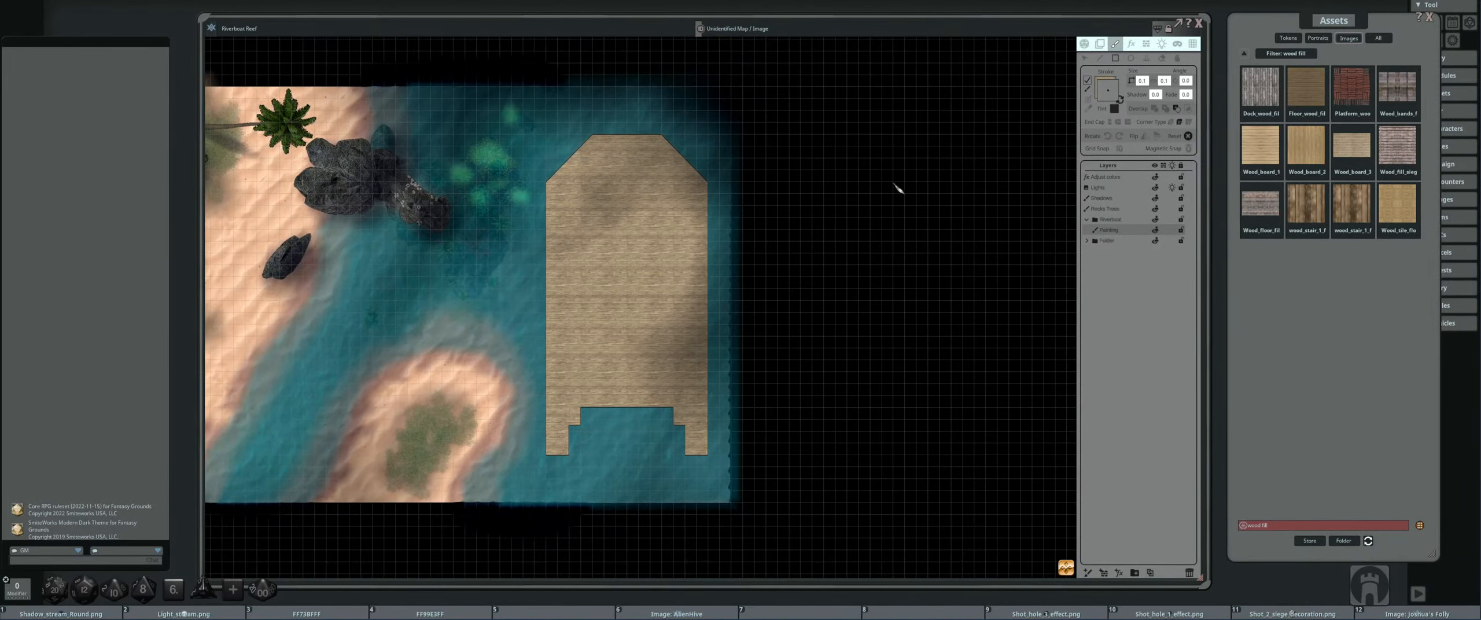
click(1131, 59)
scroll(732, 199, up, 2)
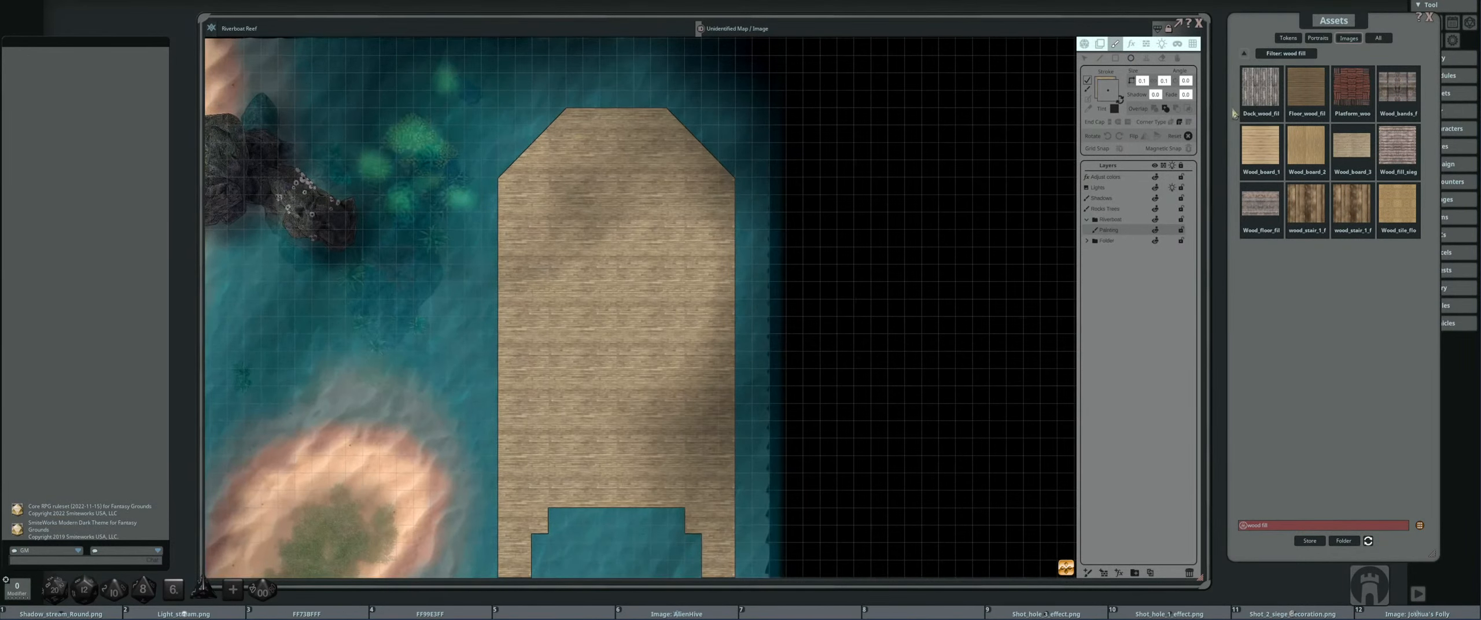
scroll(702, 246, down, 2)
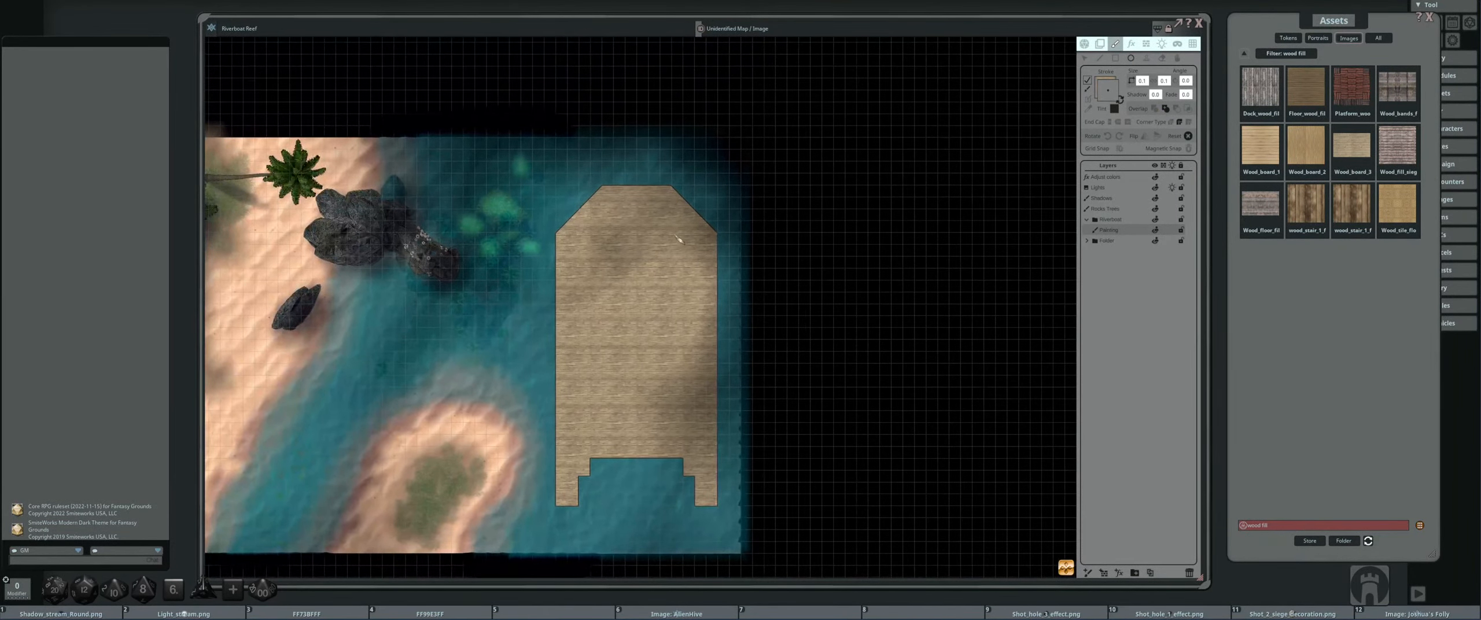
- Draw a trial wooden ellipse from its centre beside the shore rocks, and delete it in point editing
scroll(658, 192, up, 2)
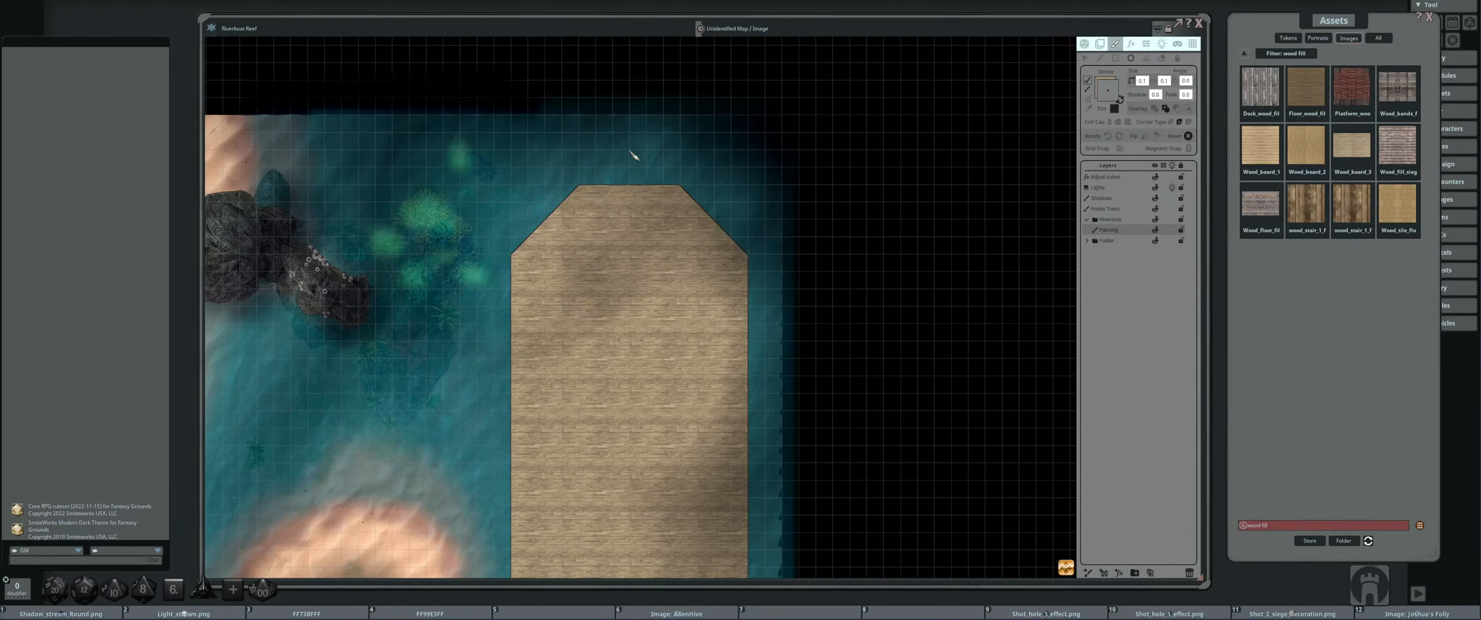
key(alt)
drag(380, 221, 564, 172)
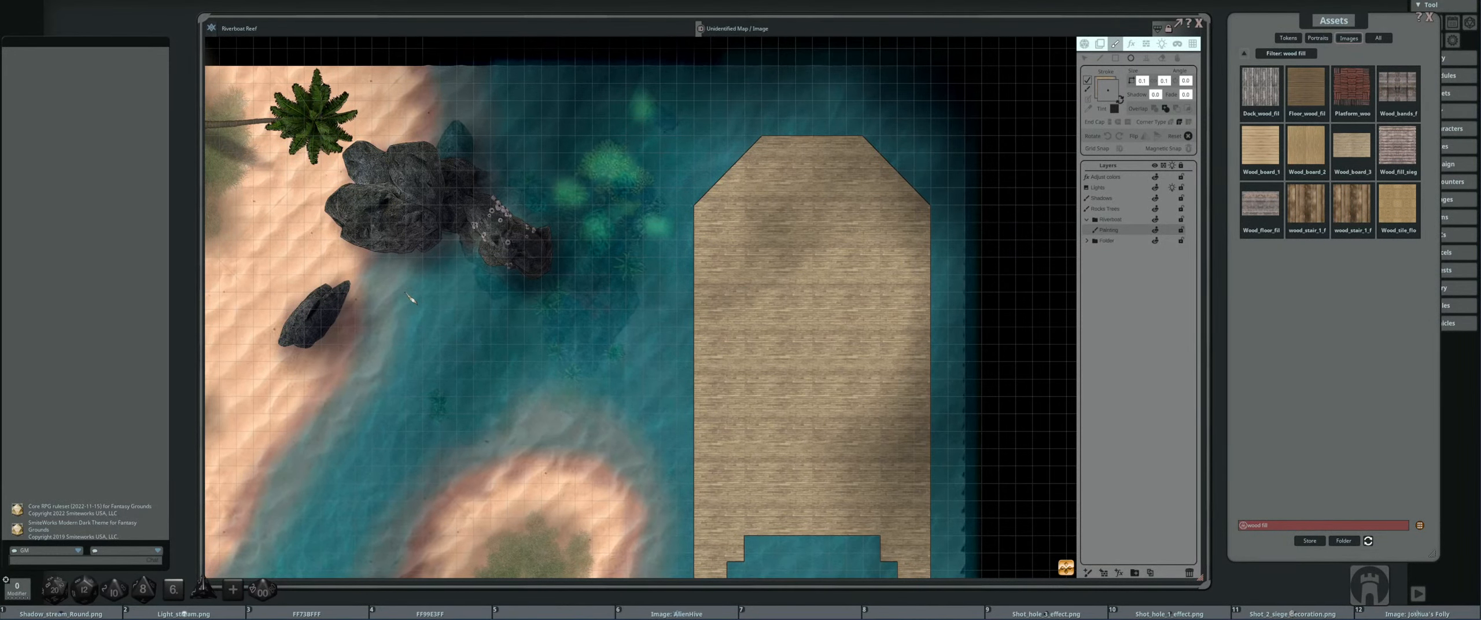
drag(405, 292, 467, 371)
key(alt)
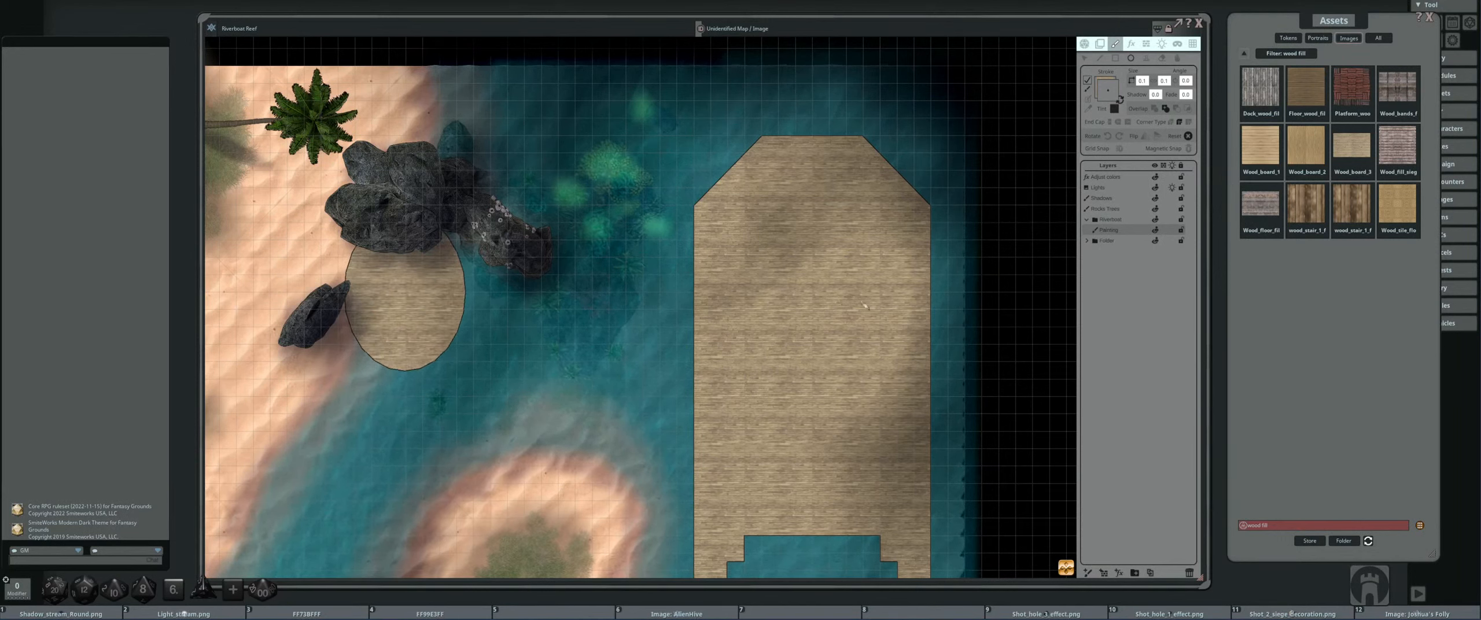
click(1084, 58)
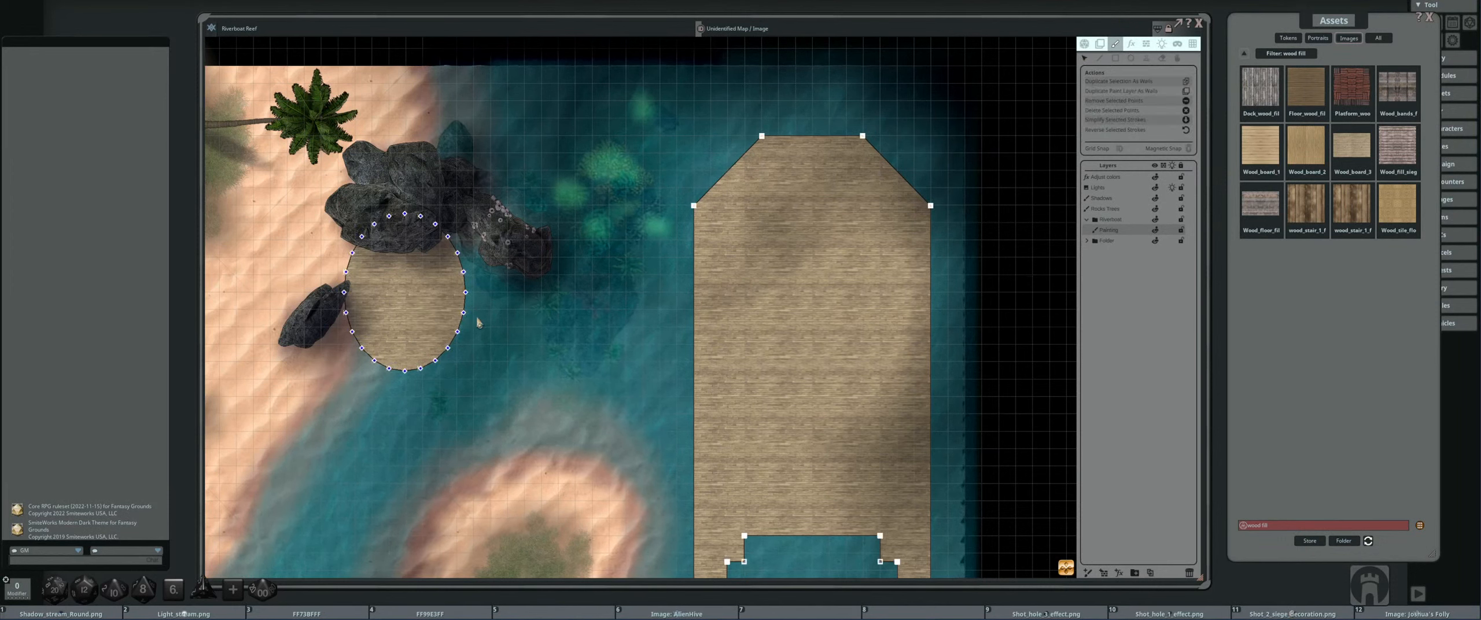
key(Delete)
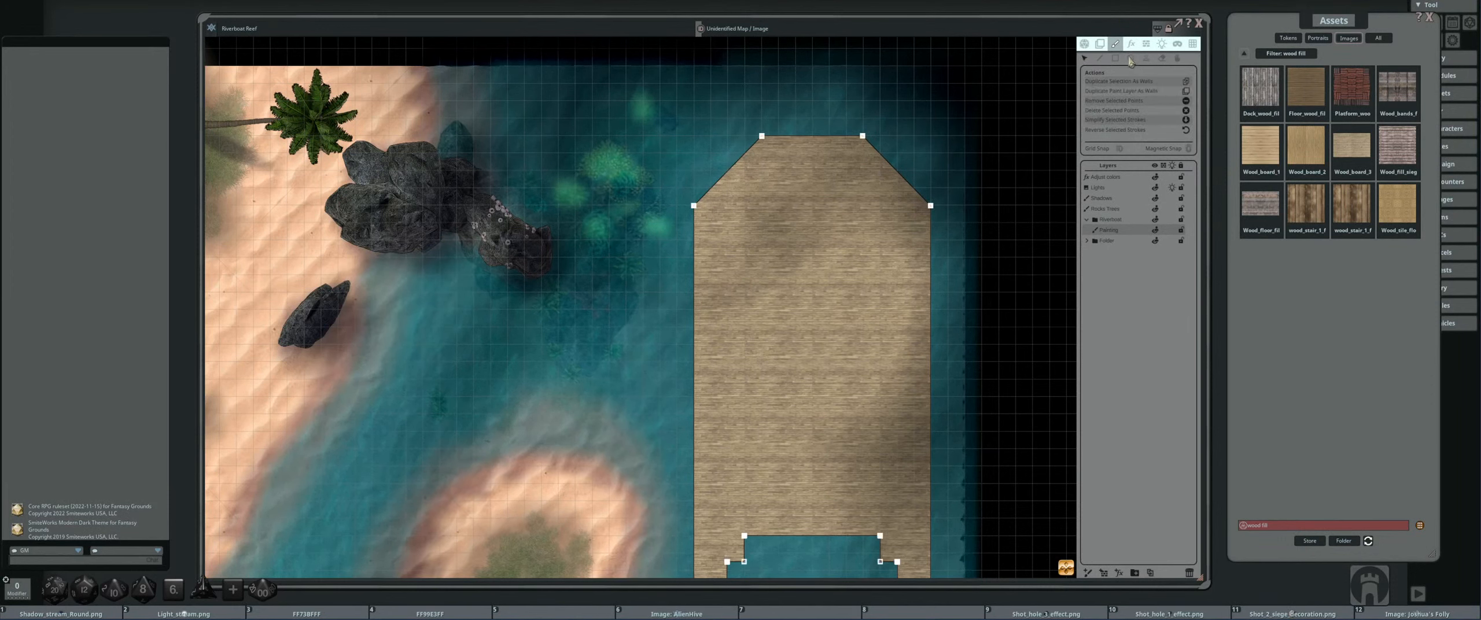
- Add a merged ellipse centred on the hull's north edge, as wide as that edge, to form a rounded bow tip
click(1130, 58)
mouse_move(858, 266)
mouse_down()
mouse_move(786, 273)
mouse_move(761, 312)
mouse_up()
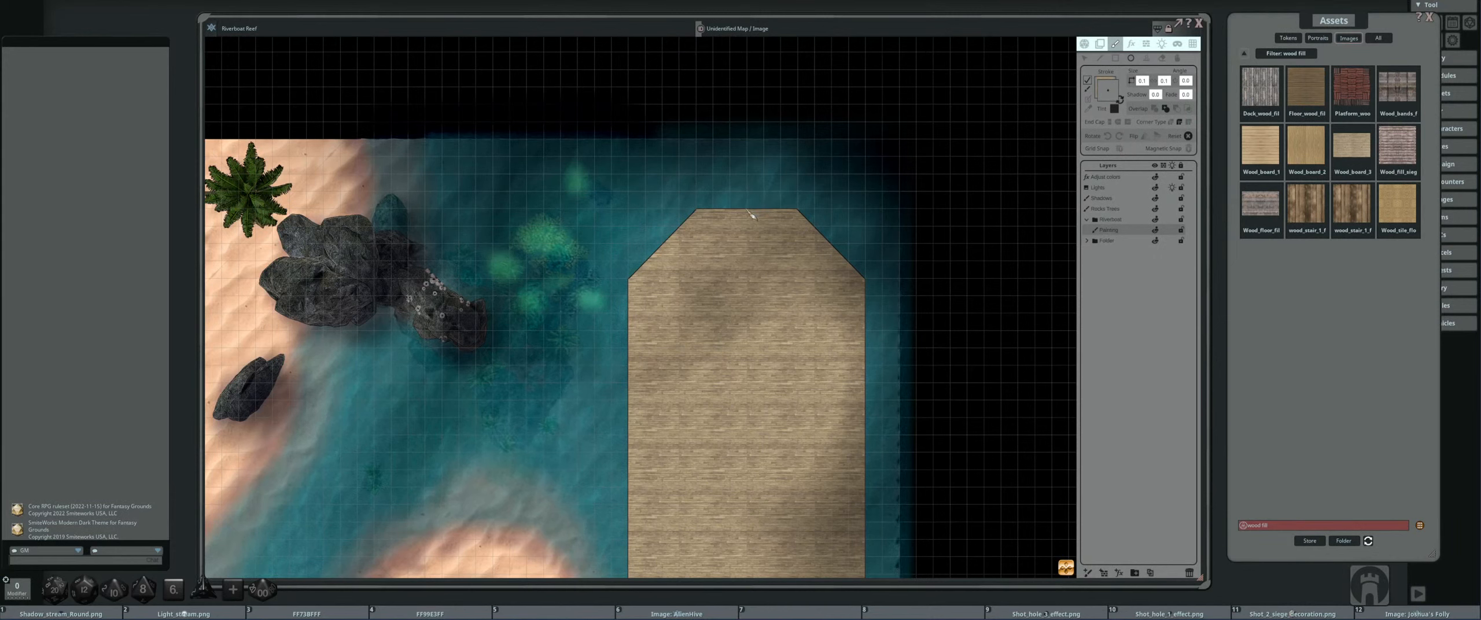
key(alt)
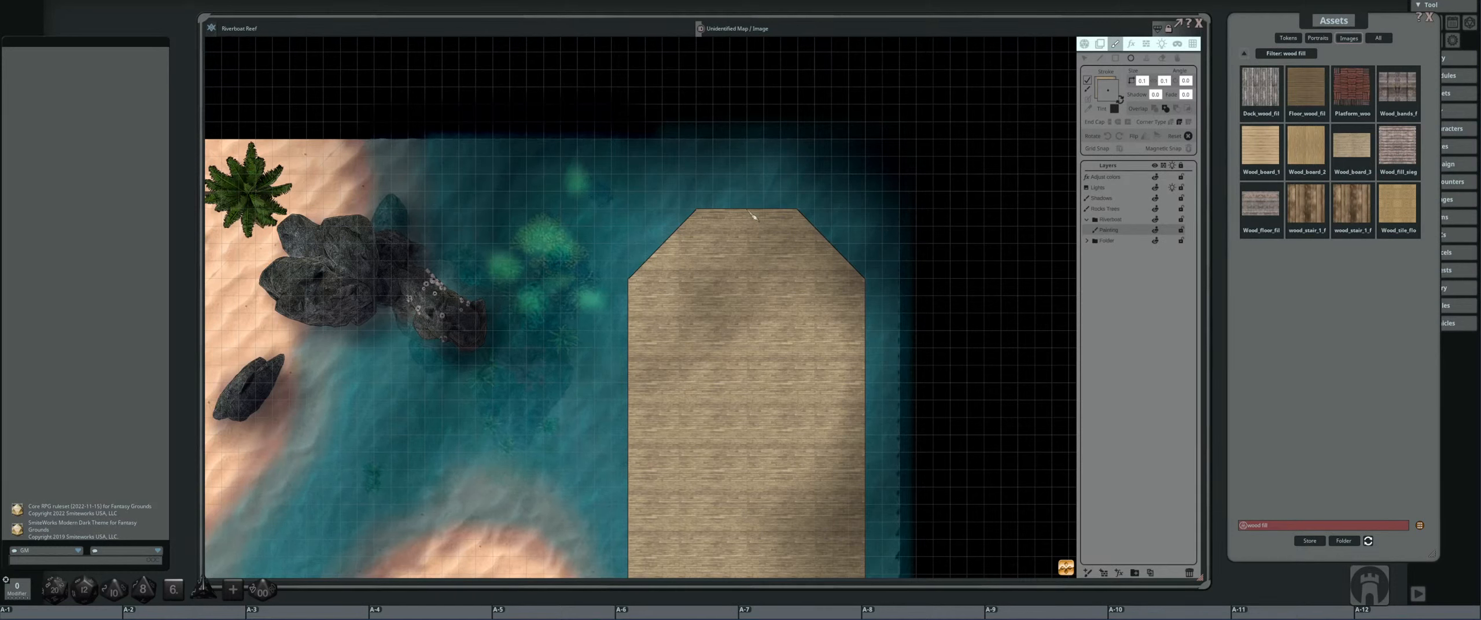
drag(752, 215, 803, 280)
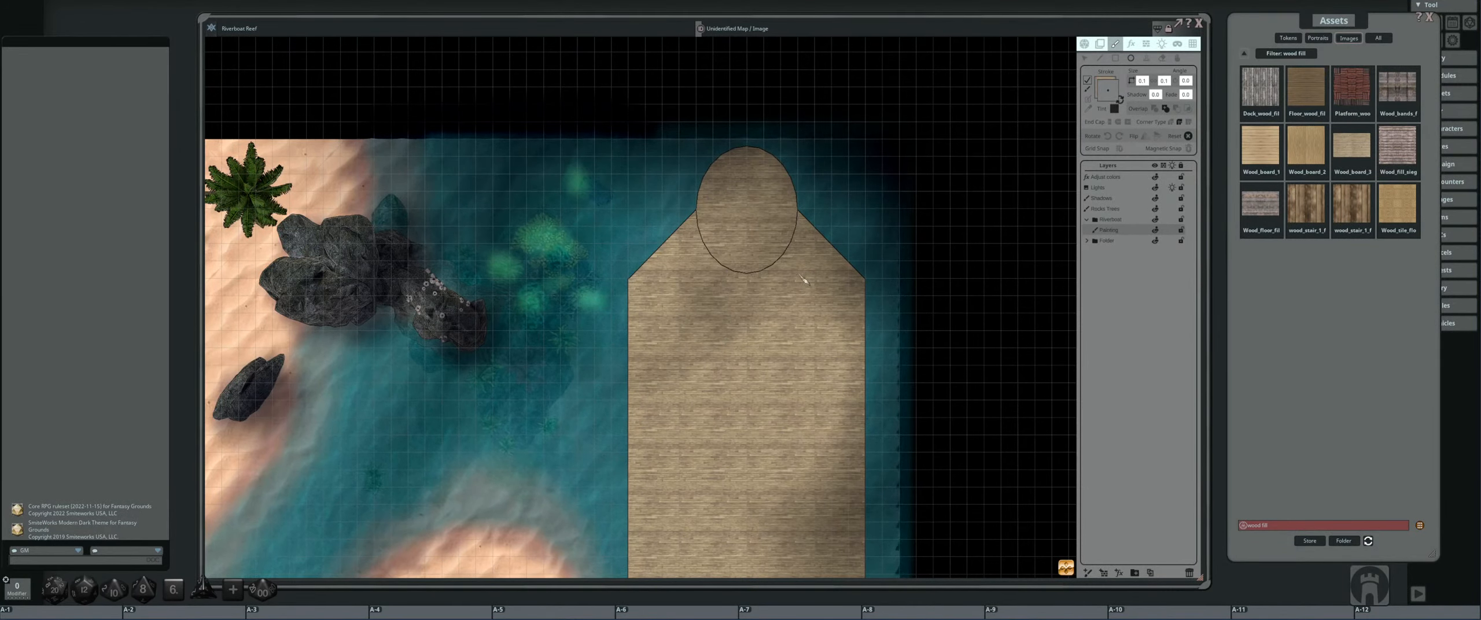
drag(803, 280, 804, 281)
scroll(751, 167, down, 3)
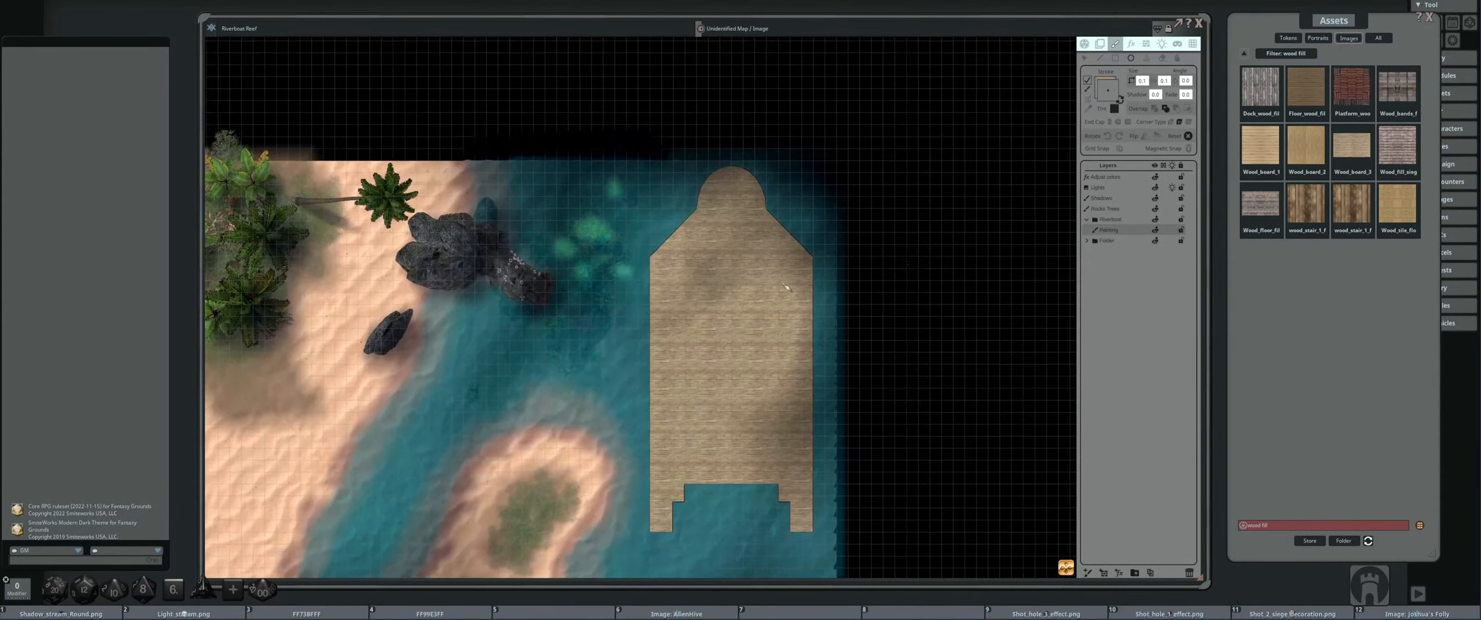
- Add a larger merged ellipse, centred below the bow tip and spanning the hull's width, to round both diagonal shoulders
scroll(685, 260, up, 2)
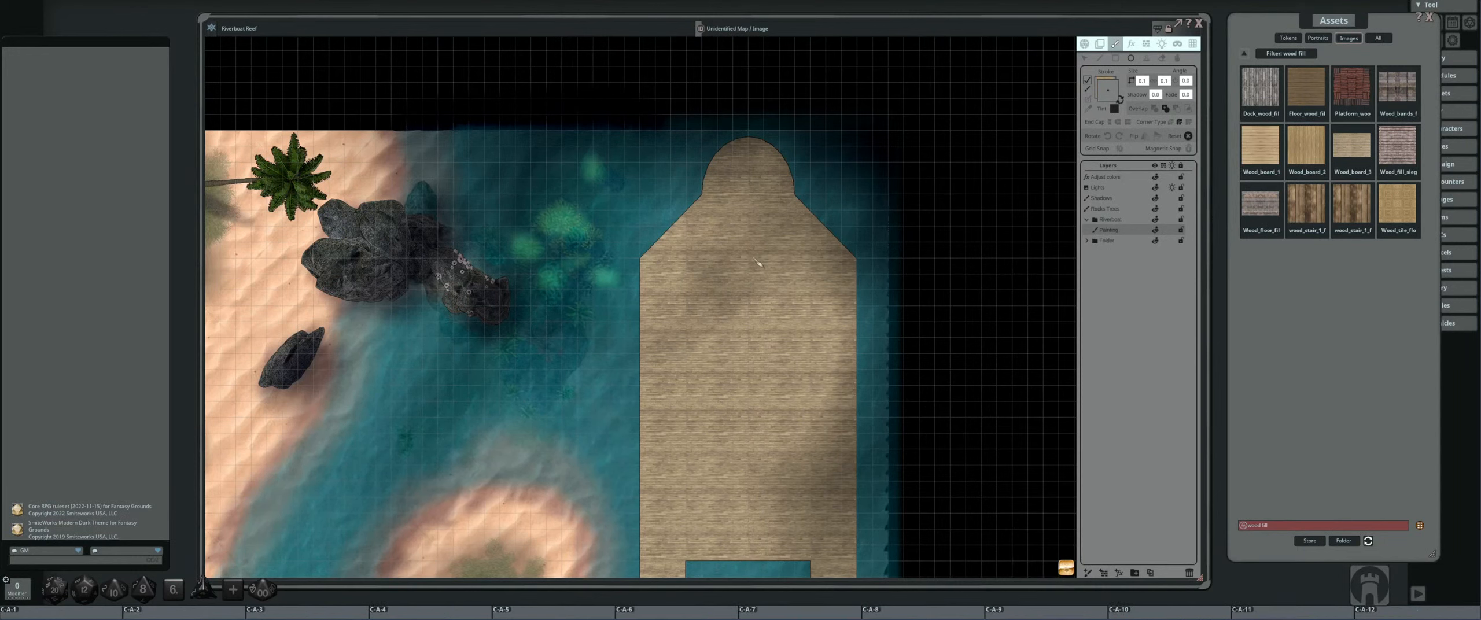
drag(750, 252, 861, 327)
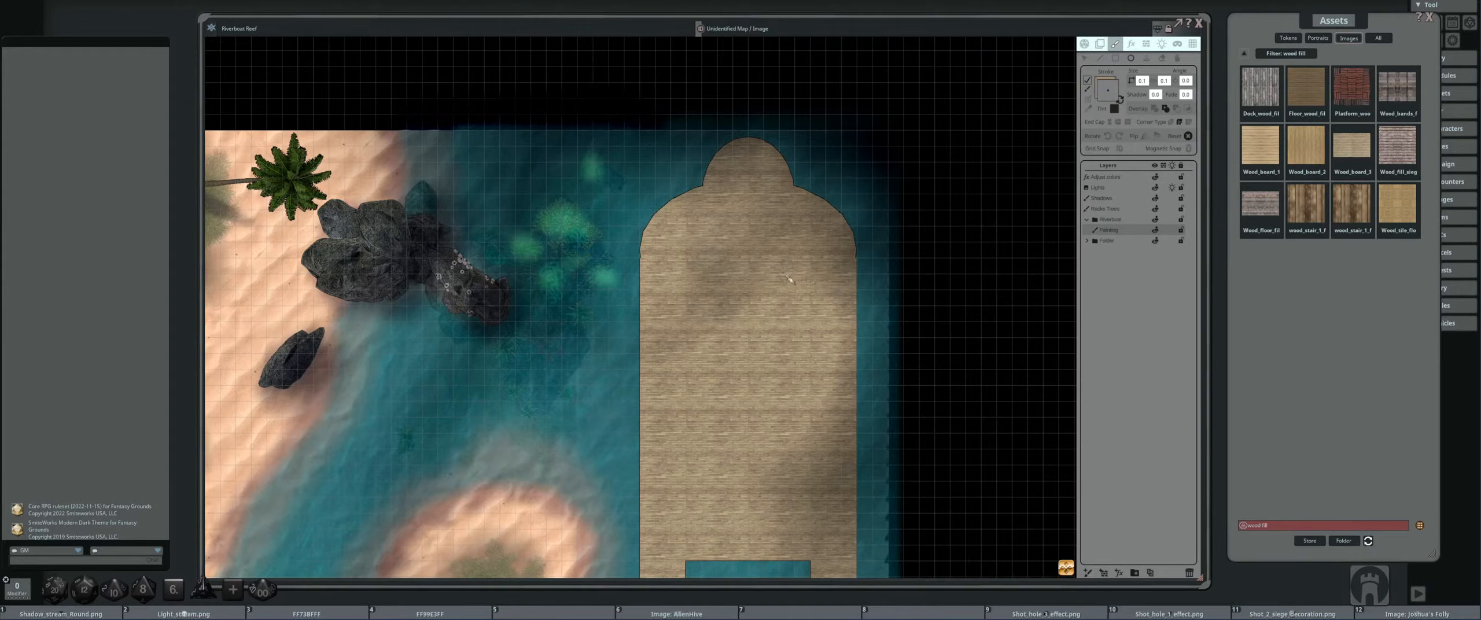
scroll(810, 301, up, 3)
scroll(780, 283, down, 4)
drag(776, 279, 727, 296)
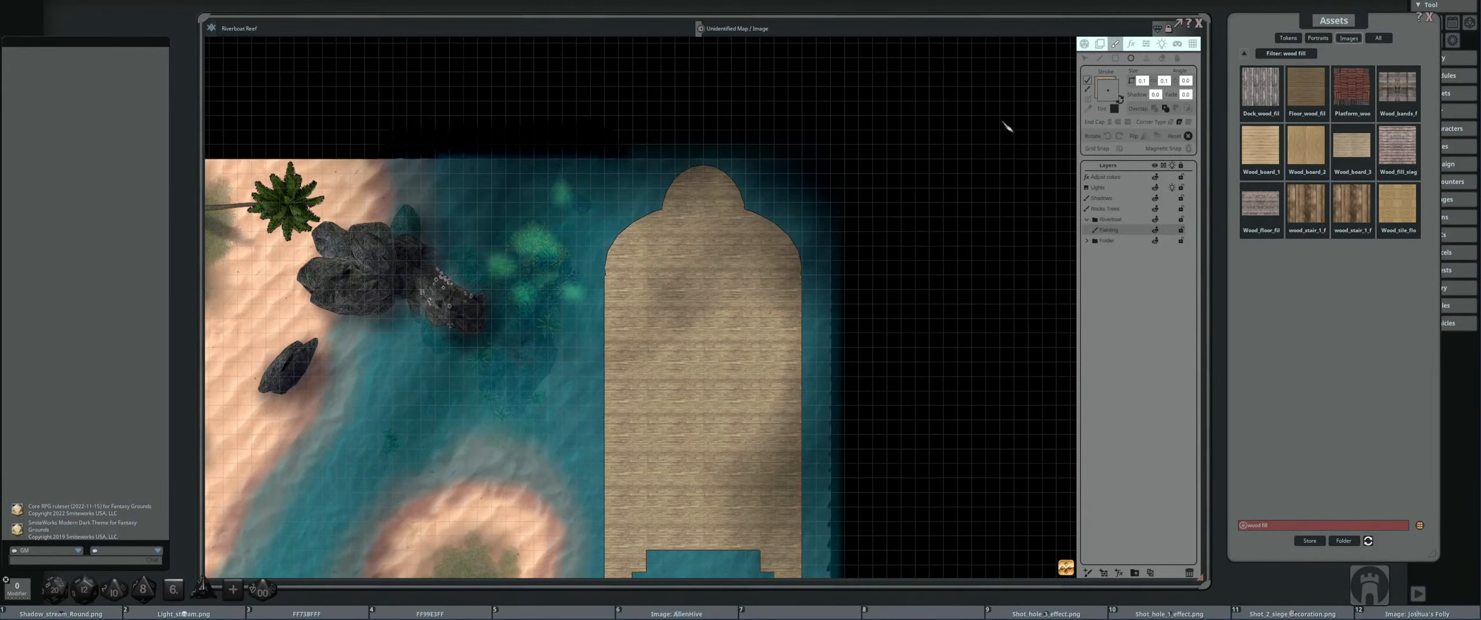
- Switch to point editing and delete the two stray points where the hull's west side meets the shoulder curve
click(1085, 59)
scroll(671, 224, up, 2)
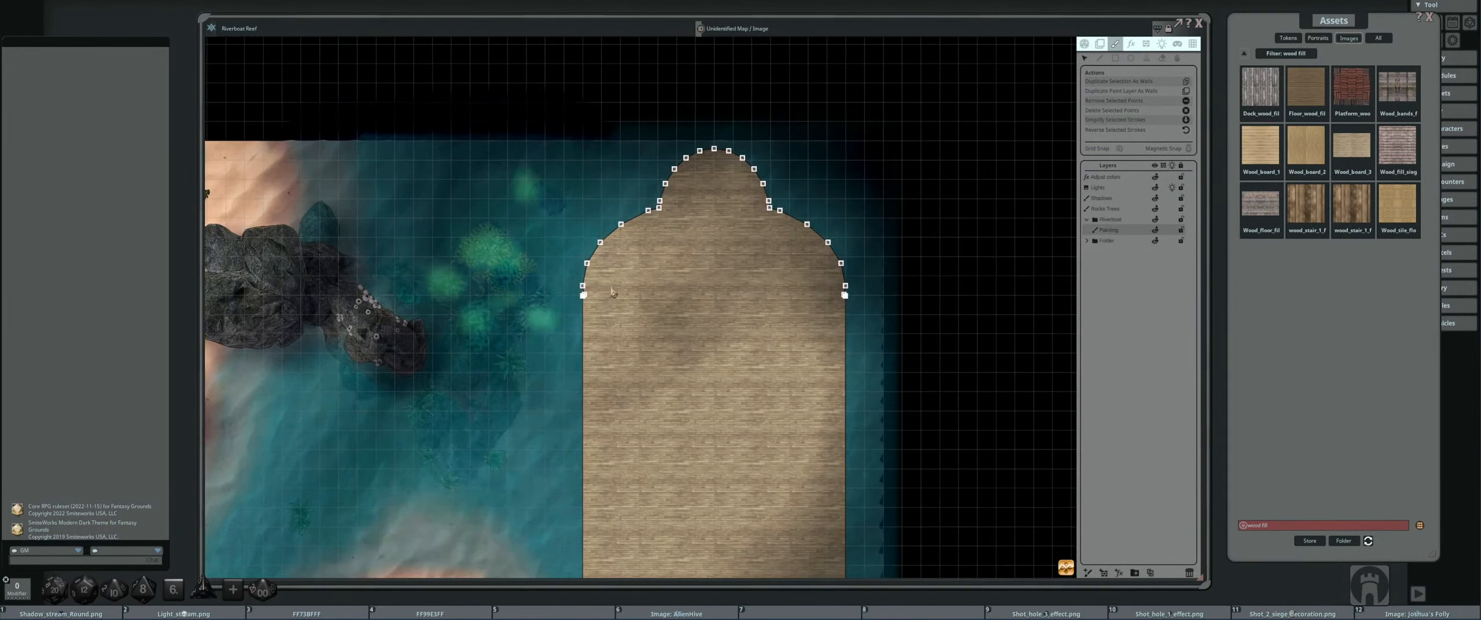
scroll(613, 293, up, 2)
scroll(489, 246, up, 5)
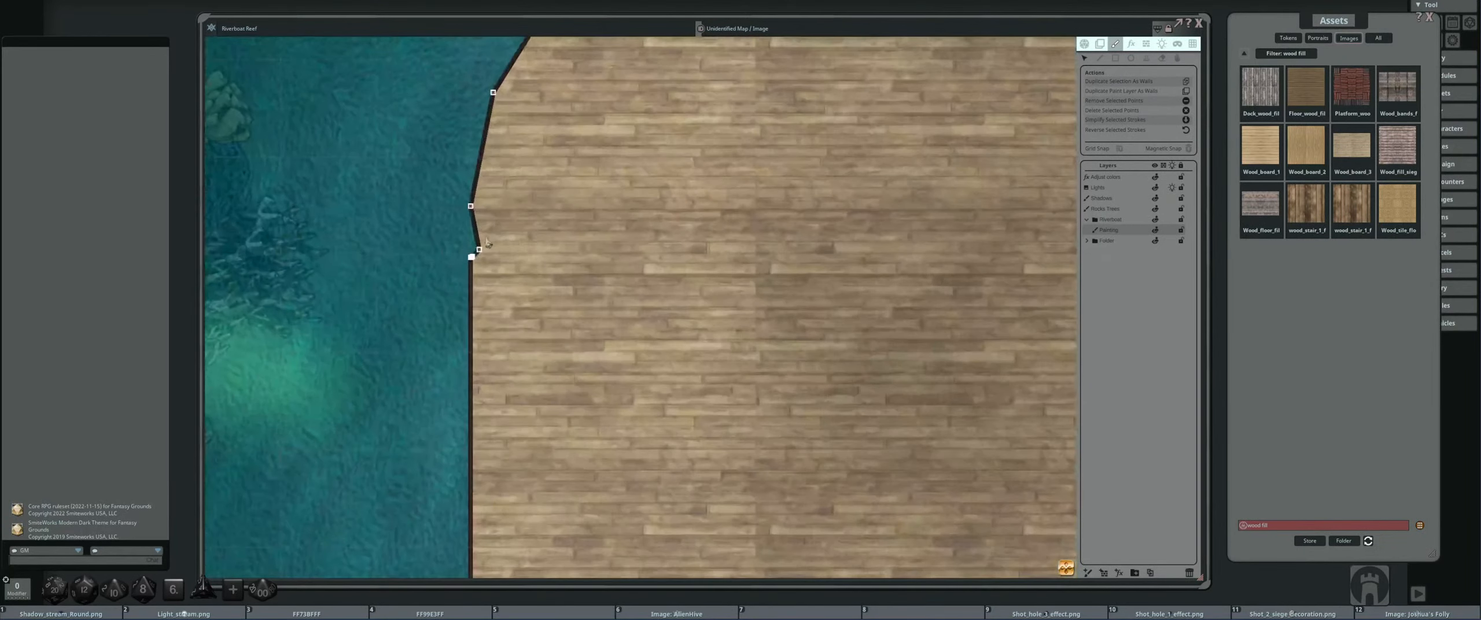
drag(458, 235, 515, 284)
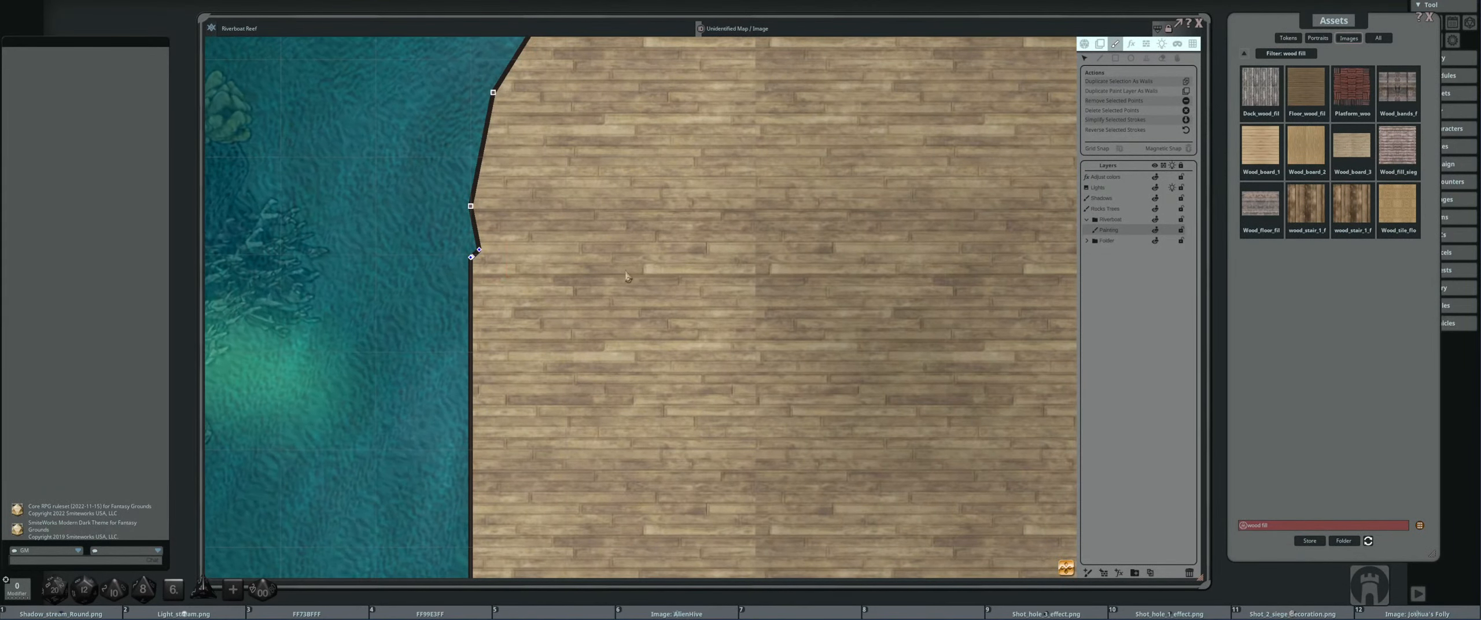
scroll(626, 276, down, 3)
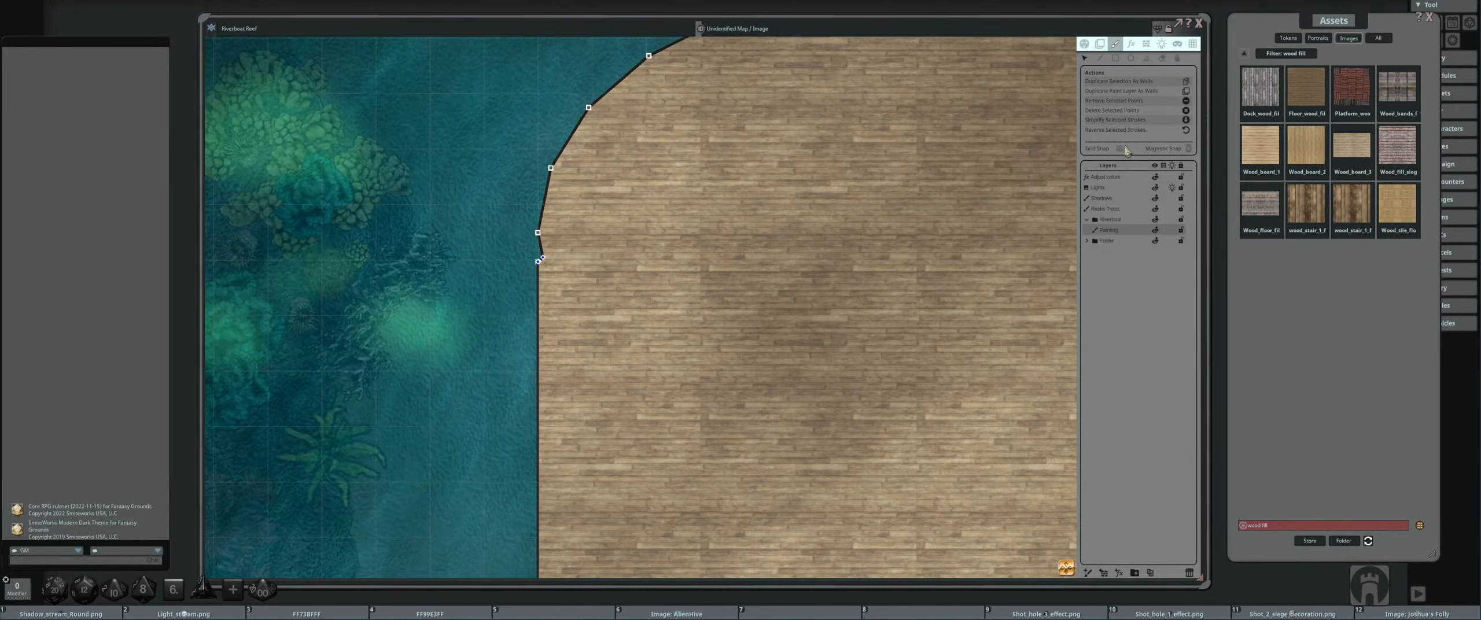
scroll(615, 248, down, 3)
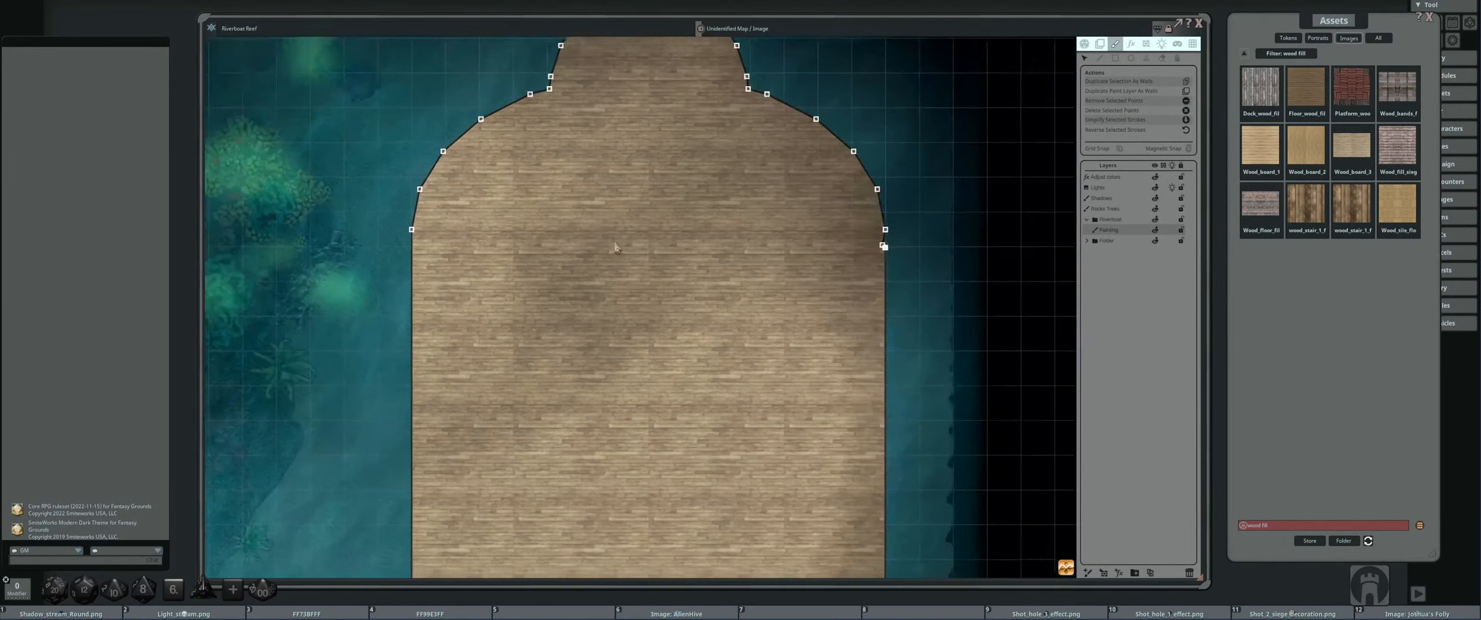
- Select the points where the hull's east side meets the shoulder curve and delete them
drag(715, 199, 782, 271)
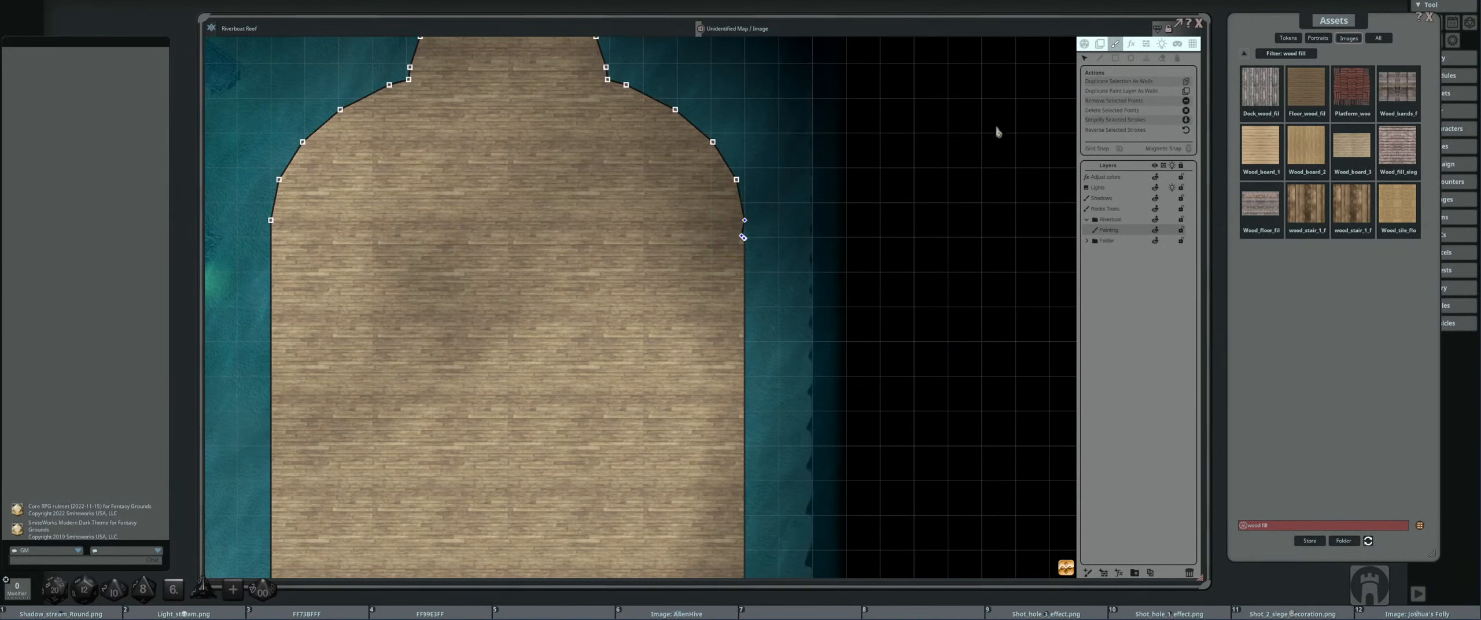
click(1152, 101)
scroll(810, 224, down, 2)
scroll(810, 224, up, 3)
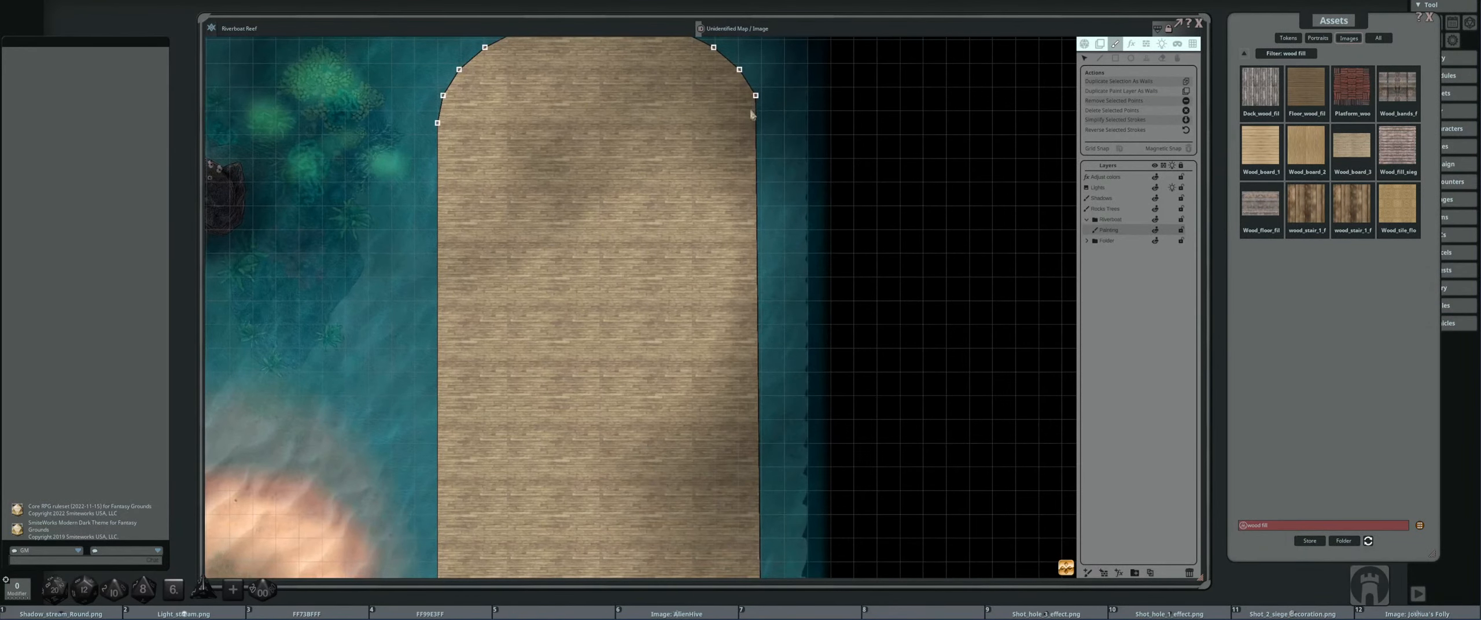
- Shift the selected east shoulder points slightly outward, and fine-tune individual points so the curve runs smoothly down to the hull's east side
drag(749, 83, 770, 136)
scroll(836, 102, up, 3)
drag(676, 138, 775, 239)
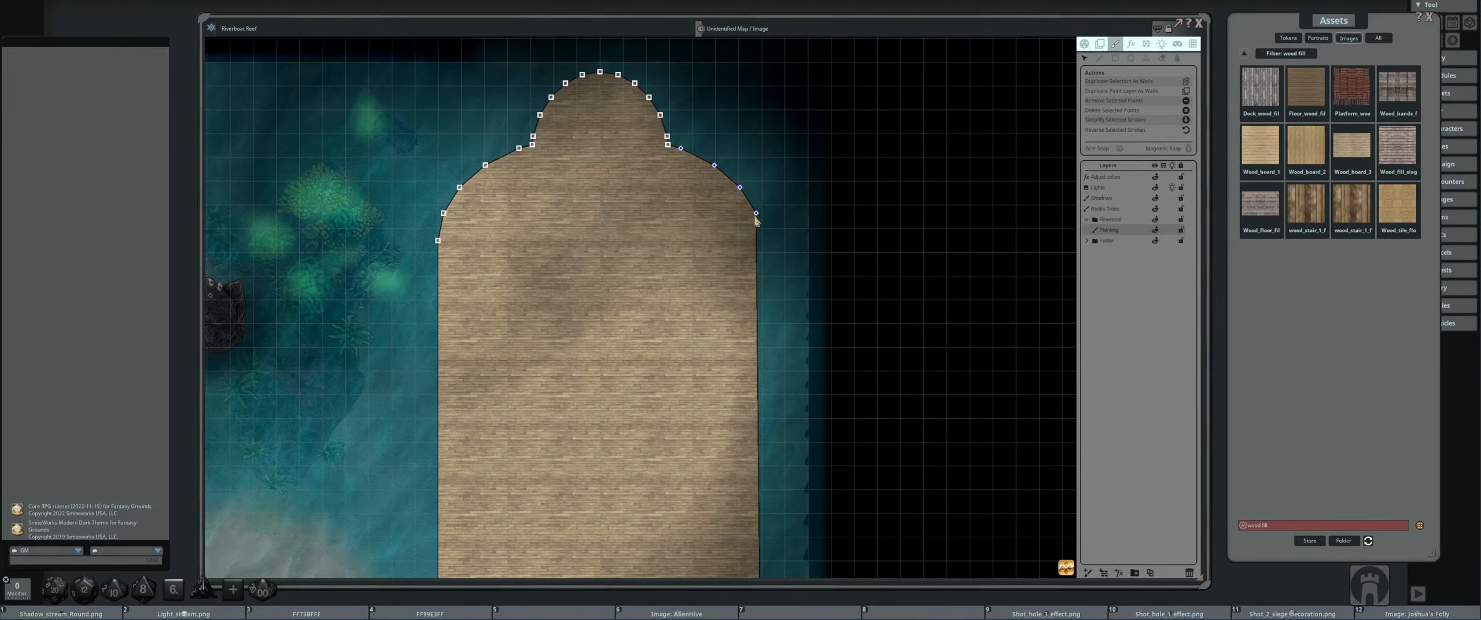
drag(757, 217, 763, 233)
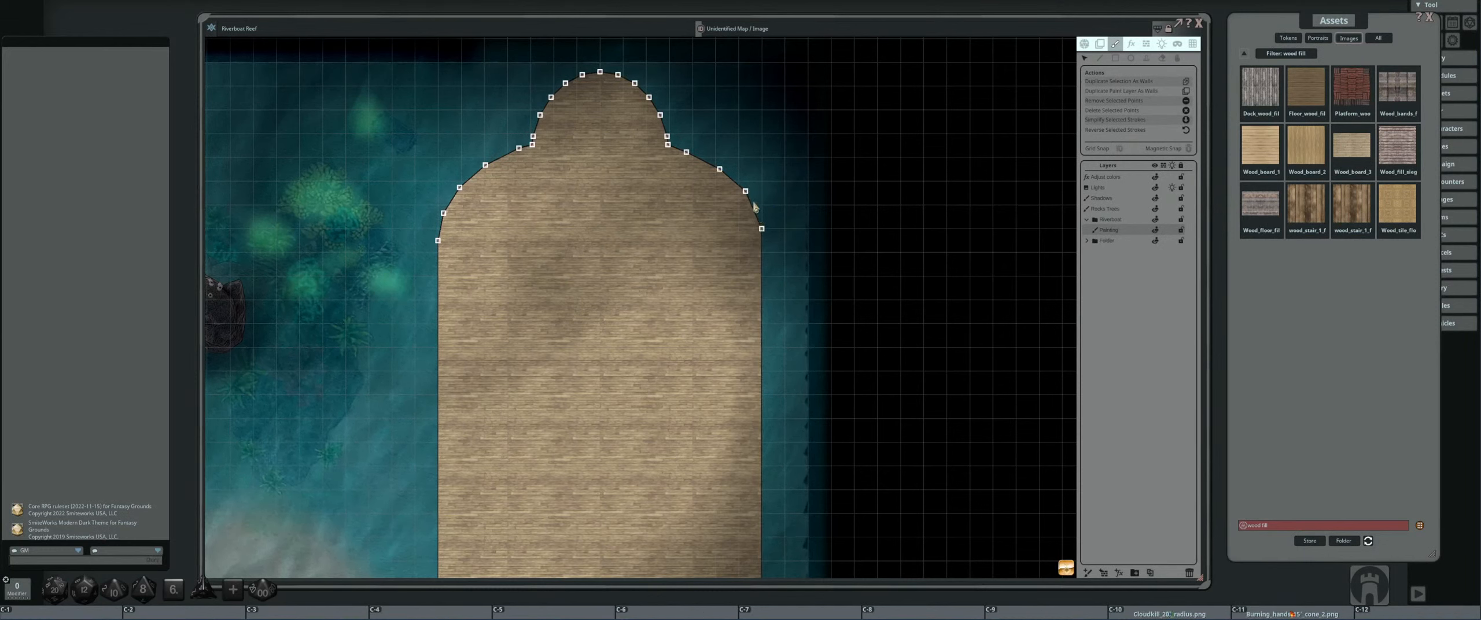
drag(747, 193, 722, 168)
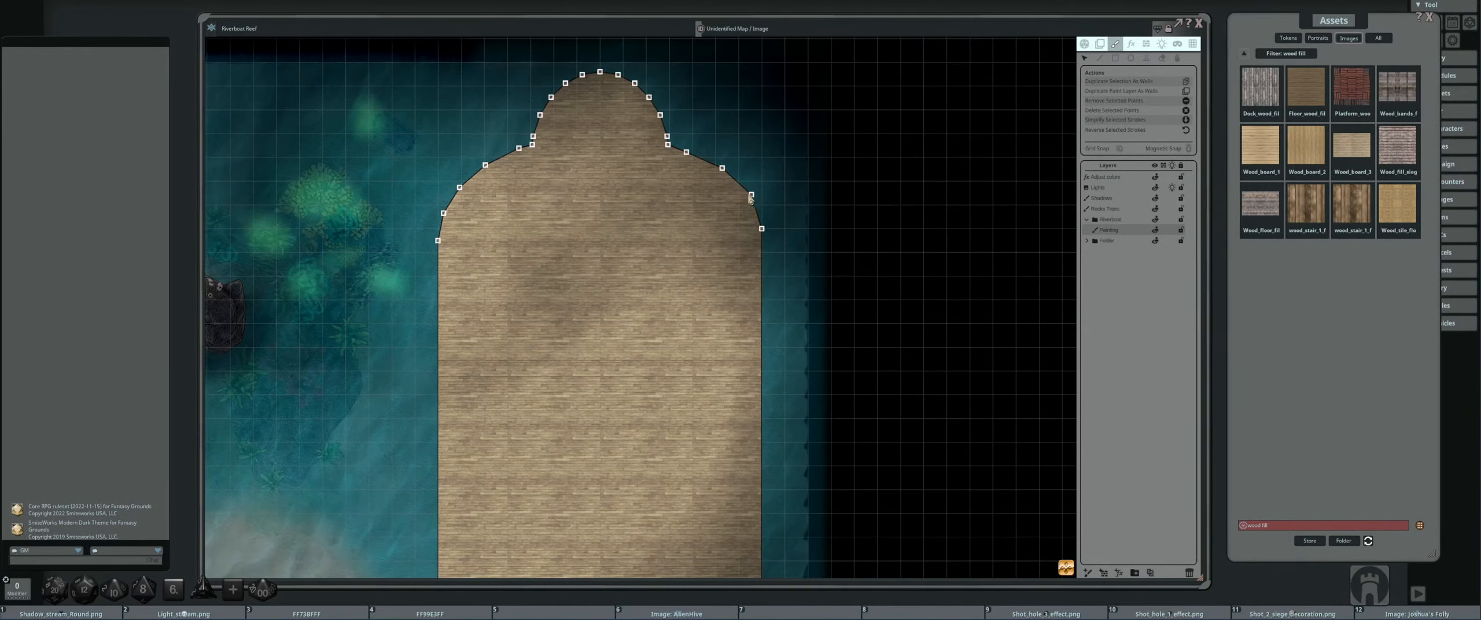
scroll(700, 193, up, 2)
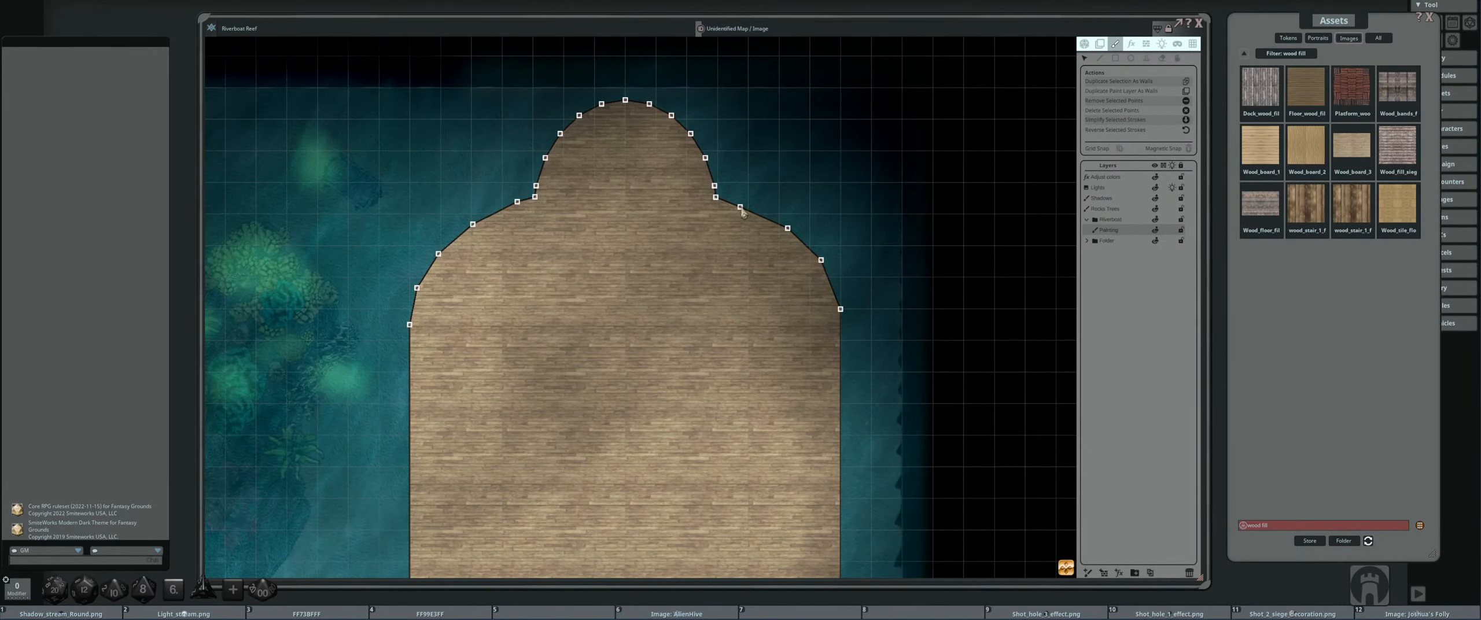
drag(741, 207, 736, 203)
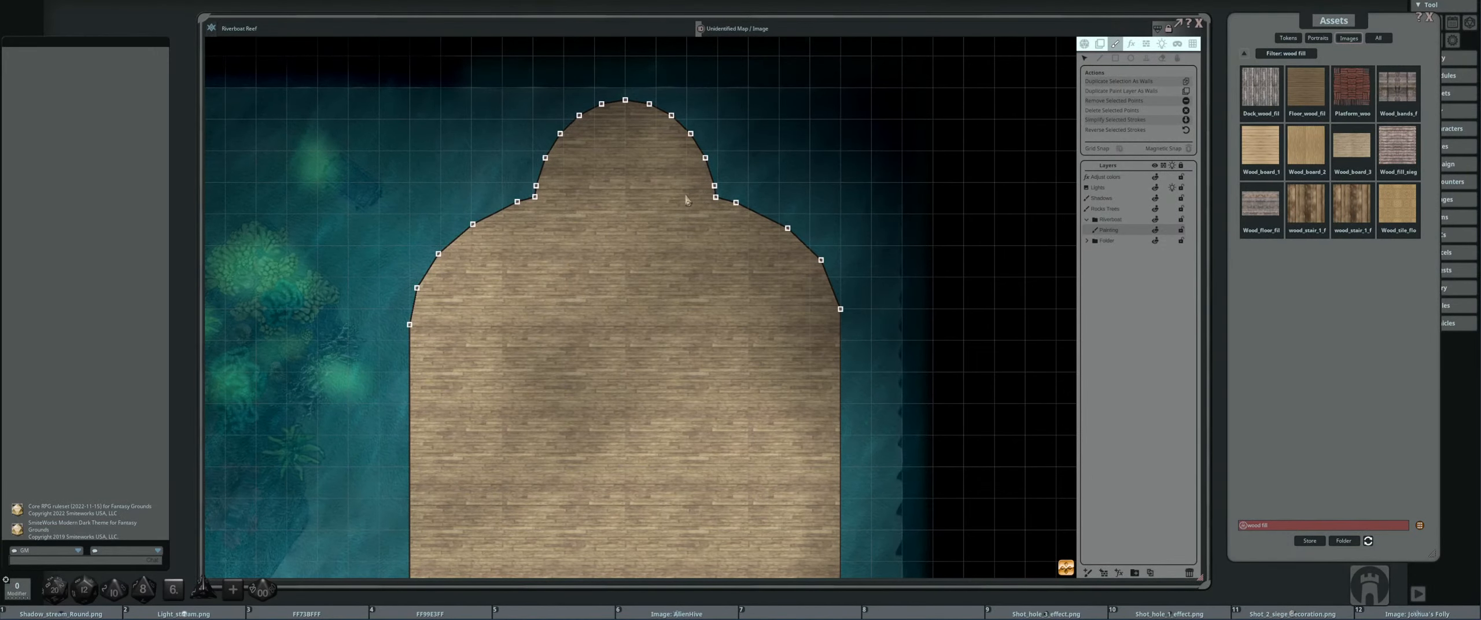
- Rework the points between the bow tip's east base and the east shoulder into a more evenly spaced curve
scroll(686, 199, down, 2)
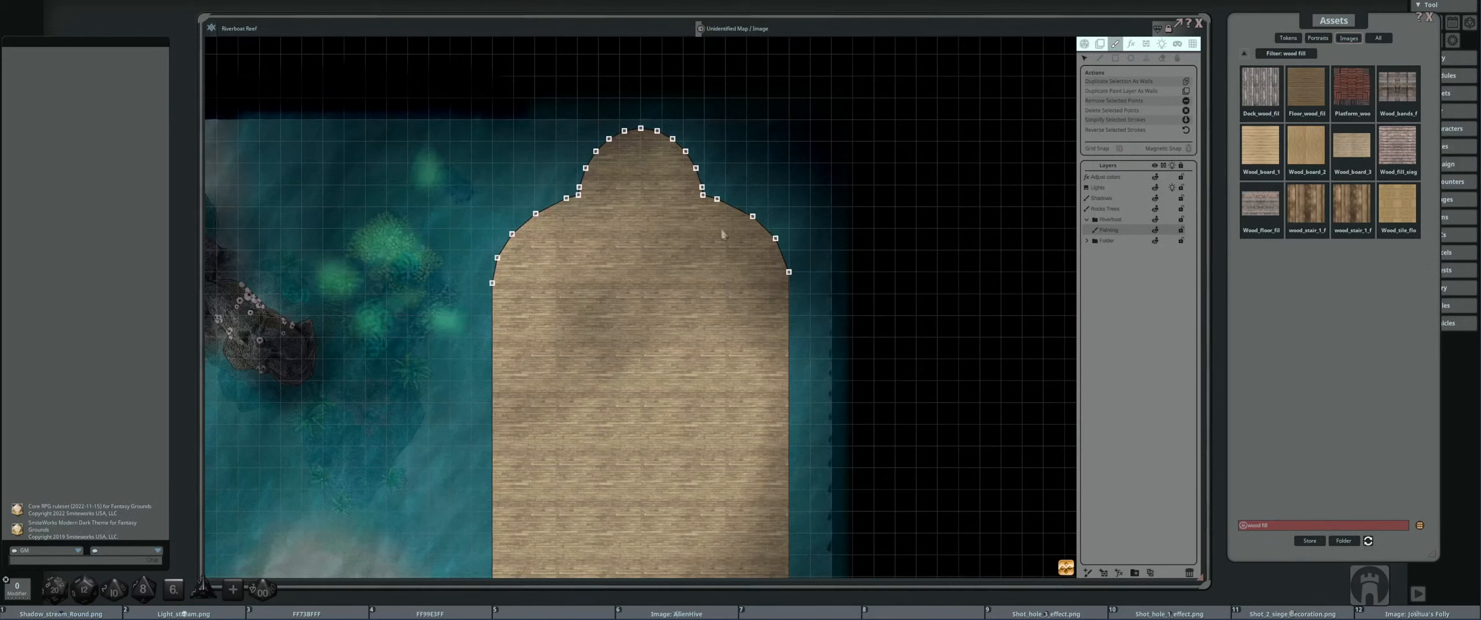
drag(775, 238, 709, 193)
drag(762, 218, 780, 236)
scroll(781, 239, down, 3)
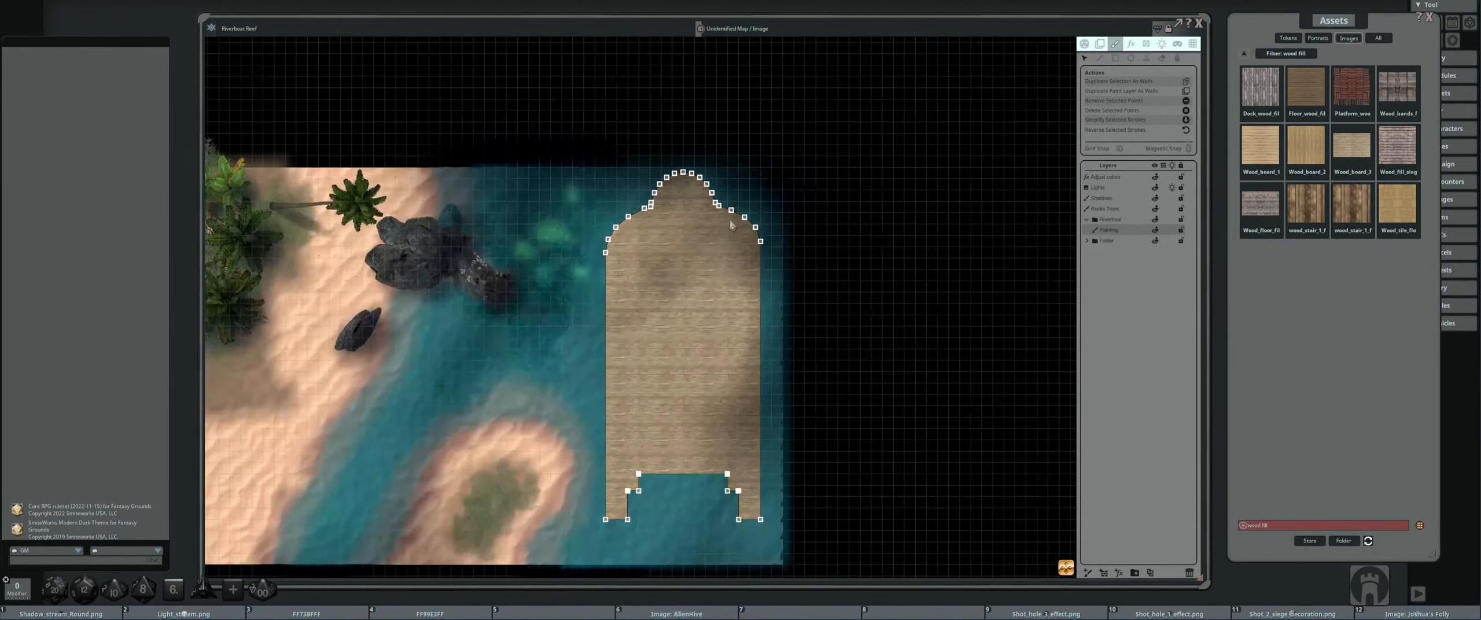
- Pull the bow's northernmost point further north and adjust its neighbouring points to form a pointed tip
scroll(698, 247, up, 2)
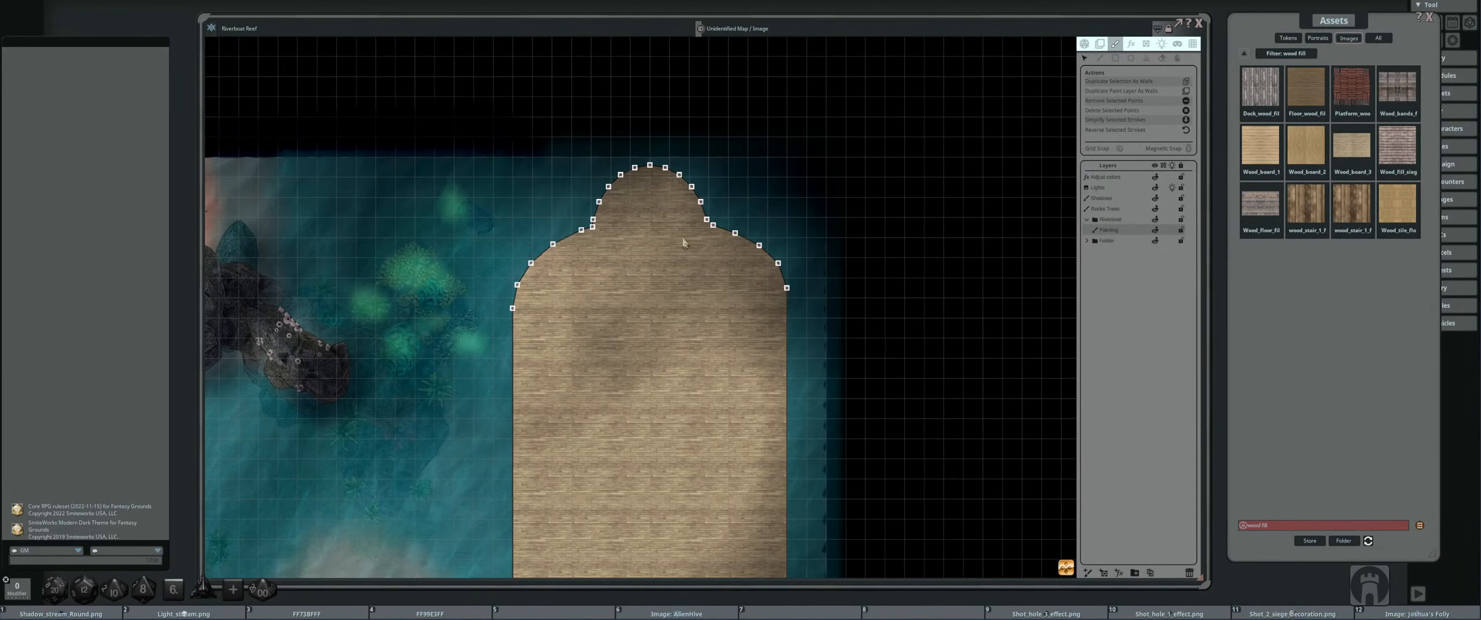
scroll(621, 250, up, 2)
drag(649, 245, 649, 234)
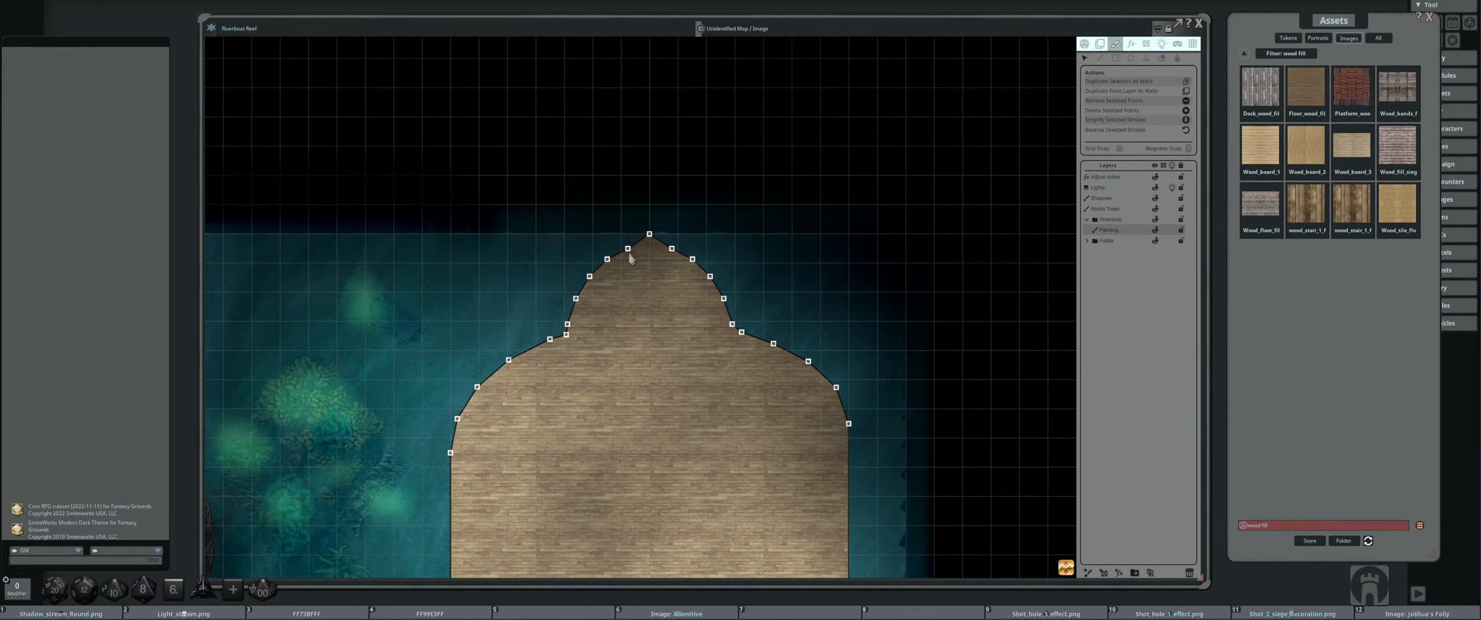
drag(627, 248, 673, 246)
scroll(685, 285, down, 6)
drag(691, 329, 668, 238)
scroll(679, 261, up, 2)
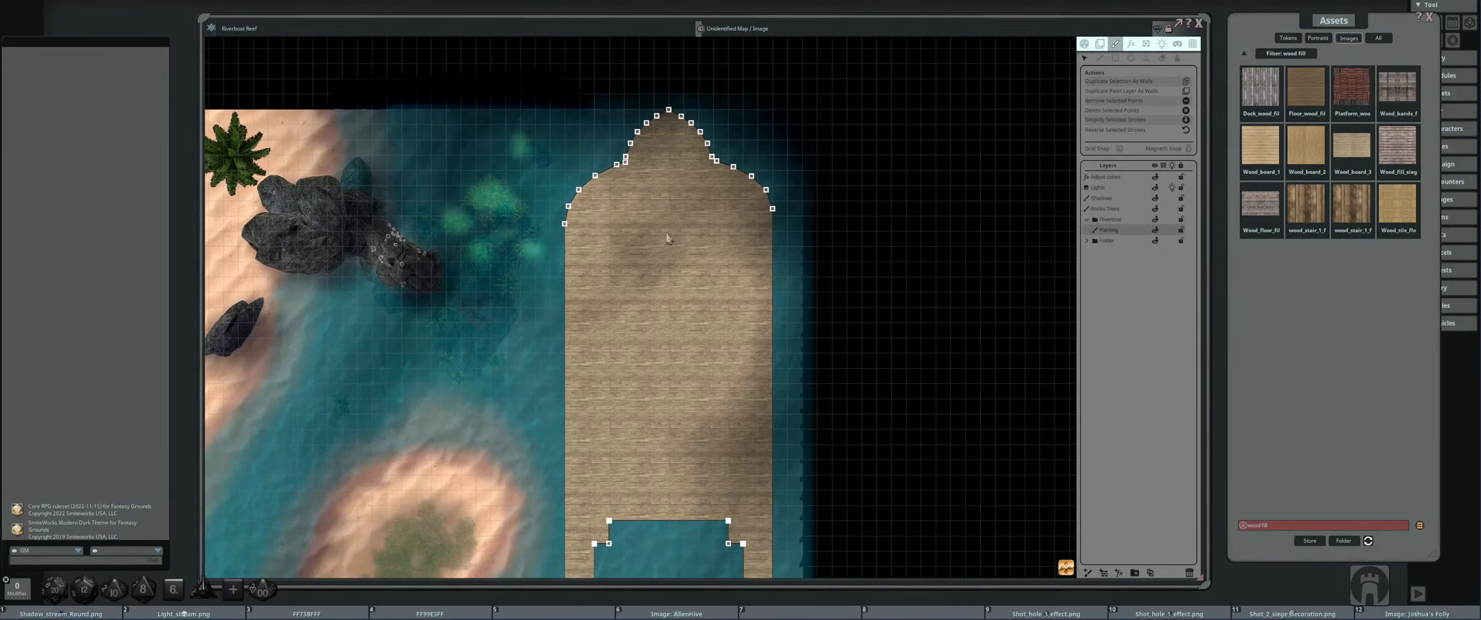
- Lower the outer east shoulder points to the height of the west ones and smooth the curve up to the bow tip's base
scroll(726, 201, up, 2)
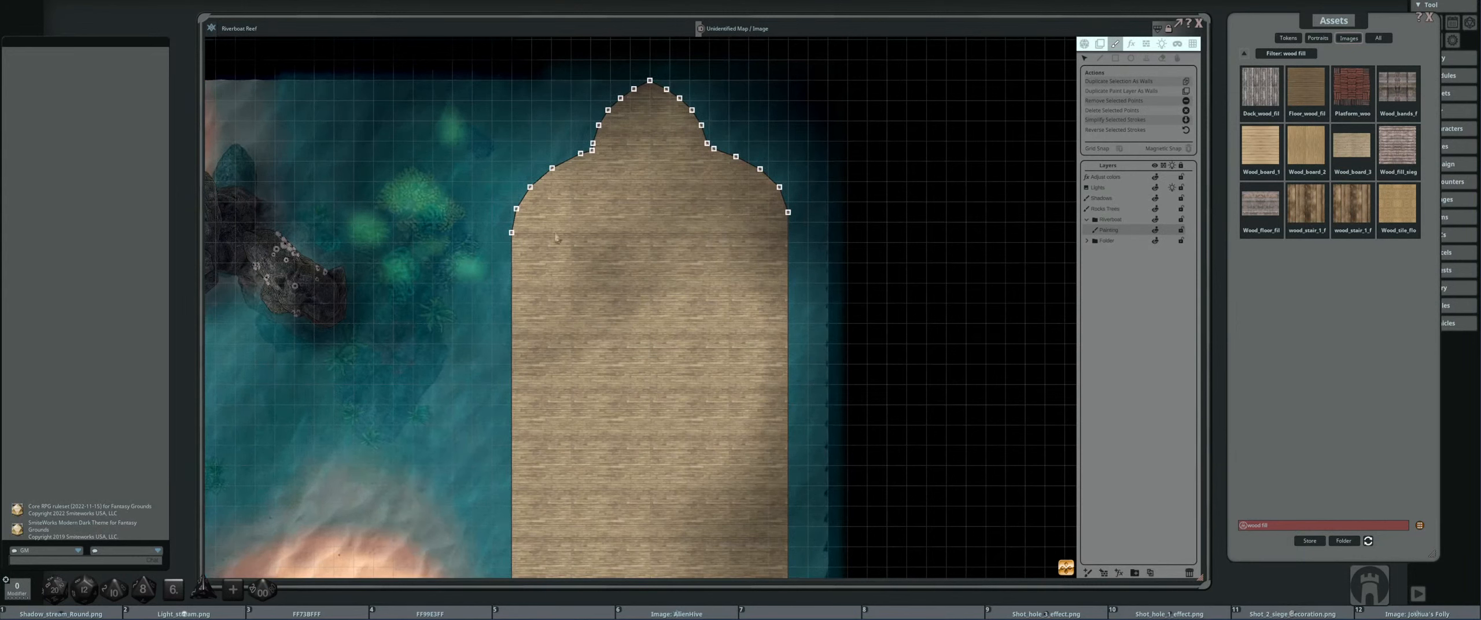
drag(788, 212, 788, 232)
drag(779, 186, 784, 212)
drag(714, 148, 723, 149)
scroll(584, 156, up, 2)
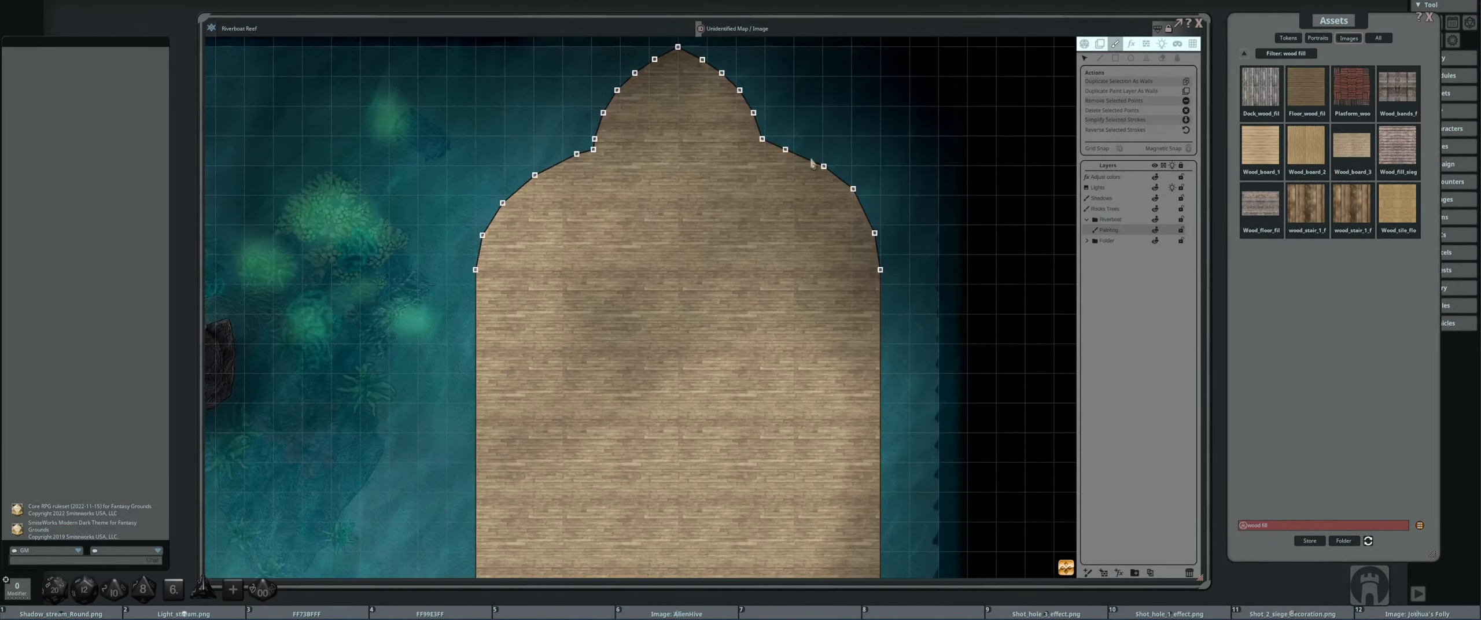
drag(825, 169, 824, 166)
drag(854, 196, 851, 195)
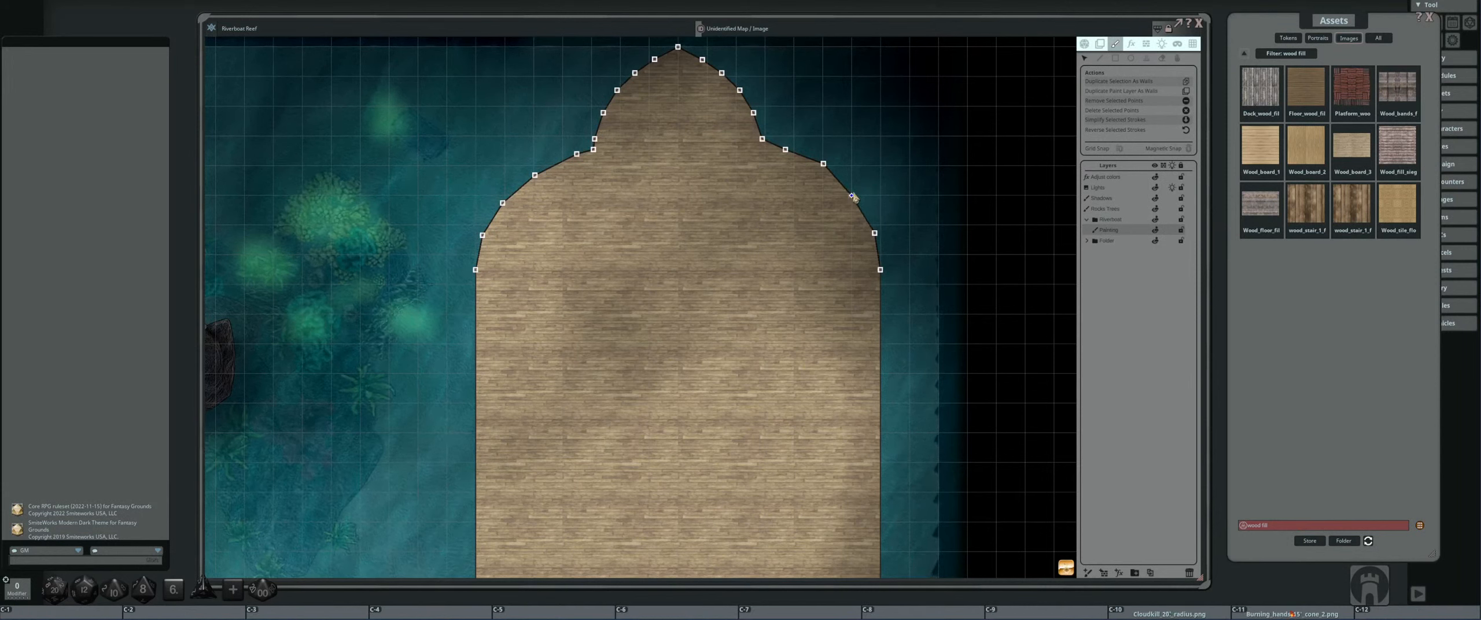
ctrl+click(824, 165)
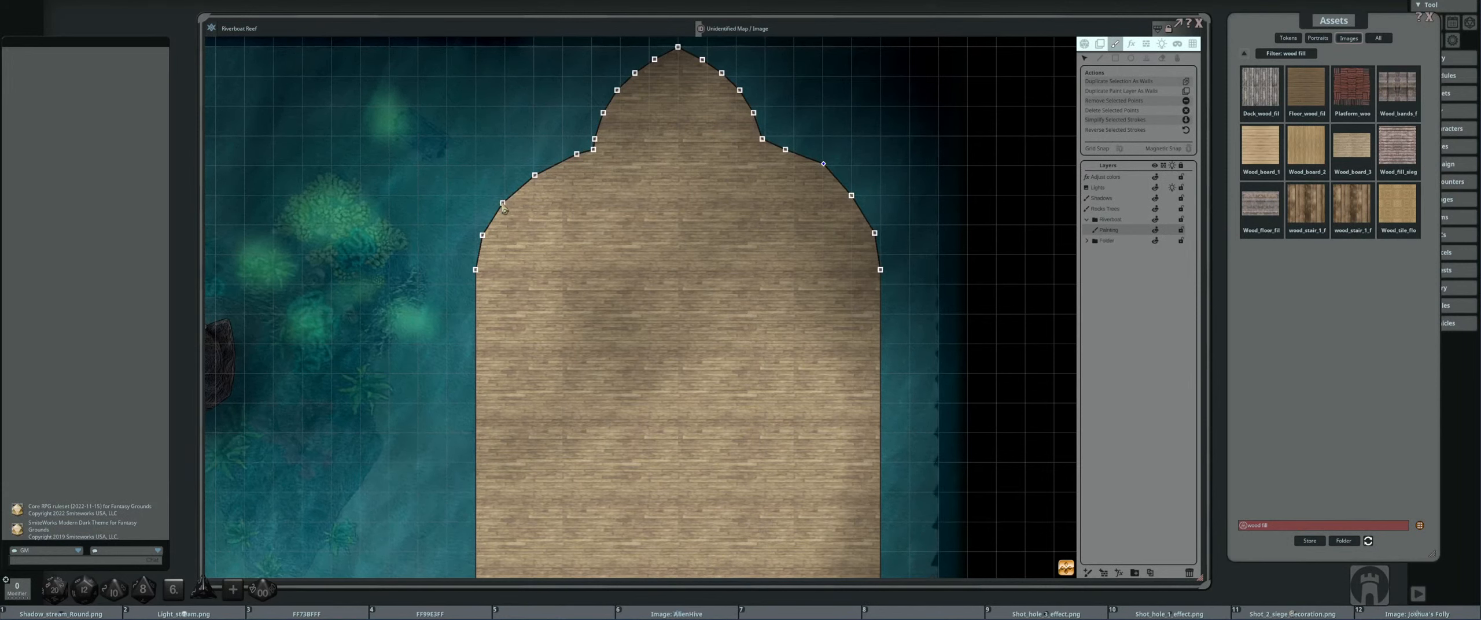
- Match the west shoulder points to the east curve, delete the surplus point at the bow tip's west base, and align both base corners
drag(504, 204, 533, 168)
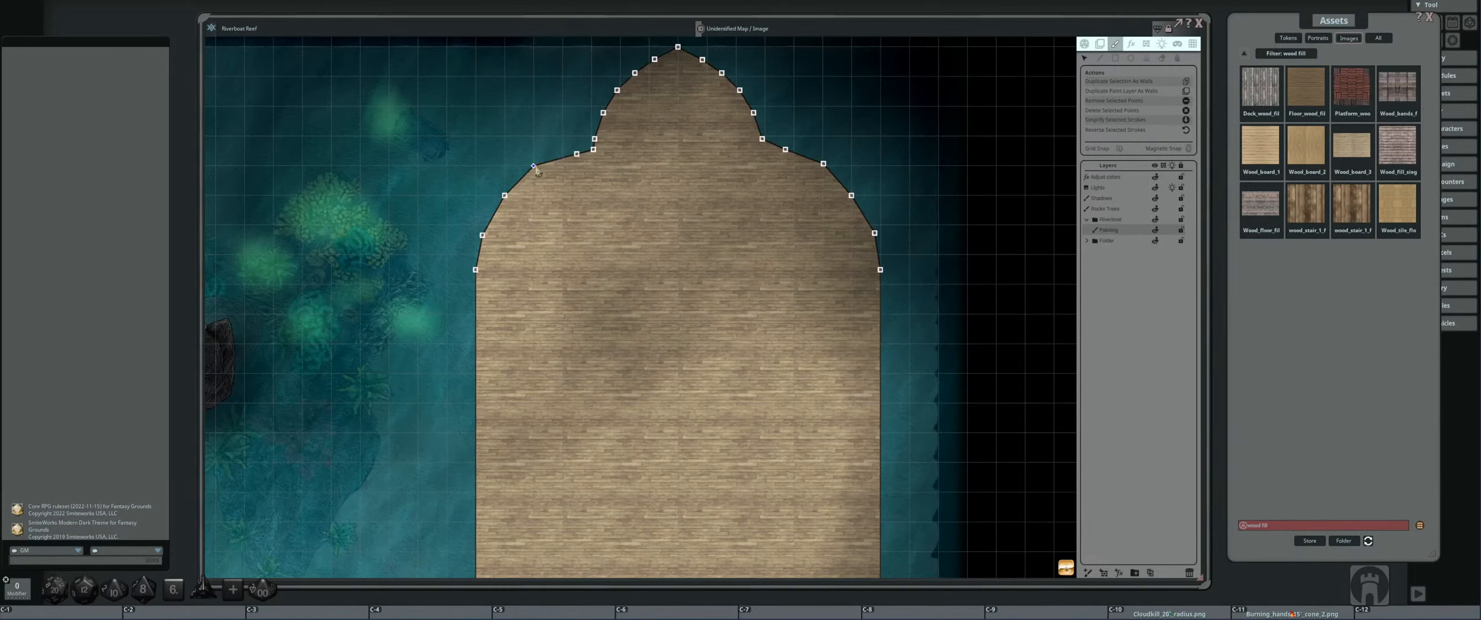
click(577, 156)
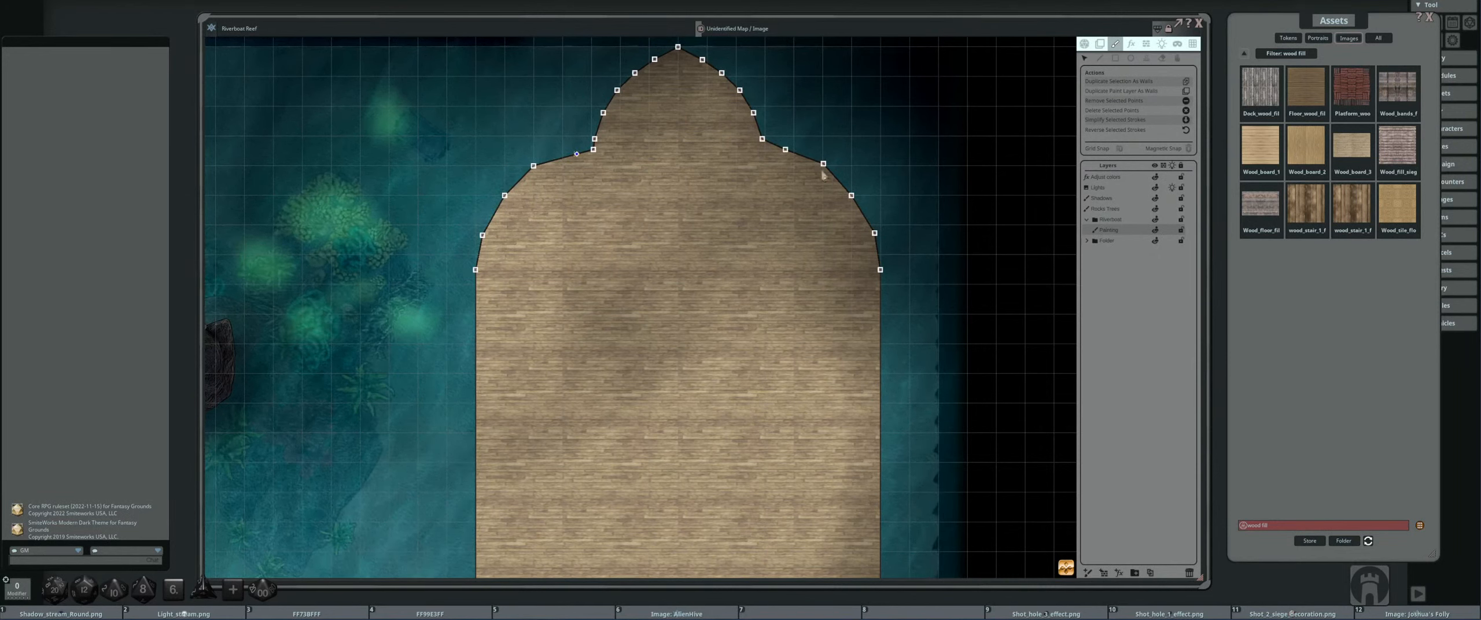
click(594, 139)
key(Delete)
drag(594, 152, 575, 152)
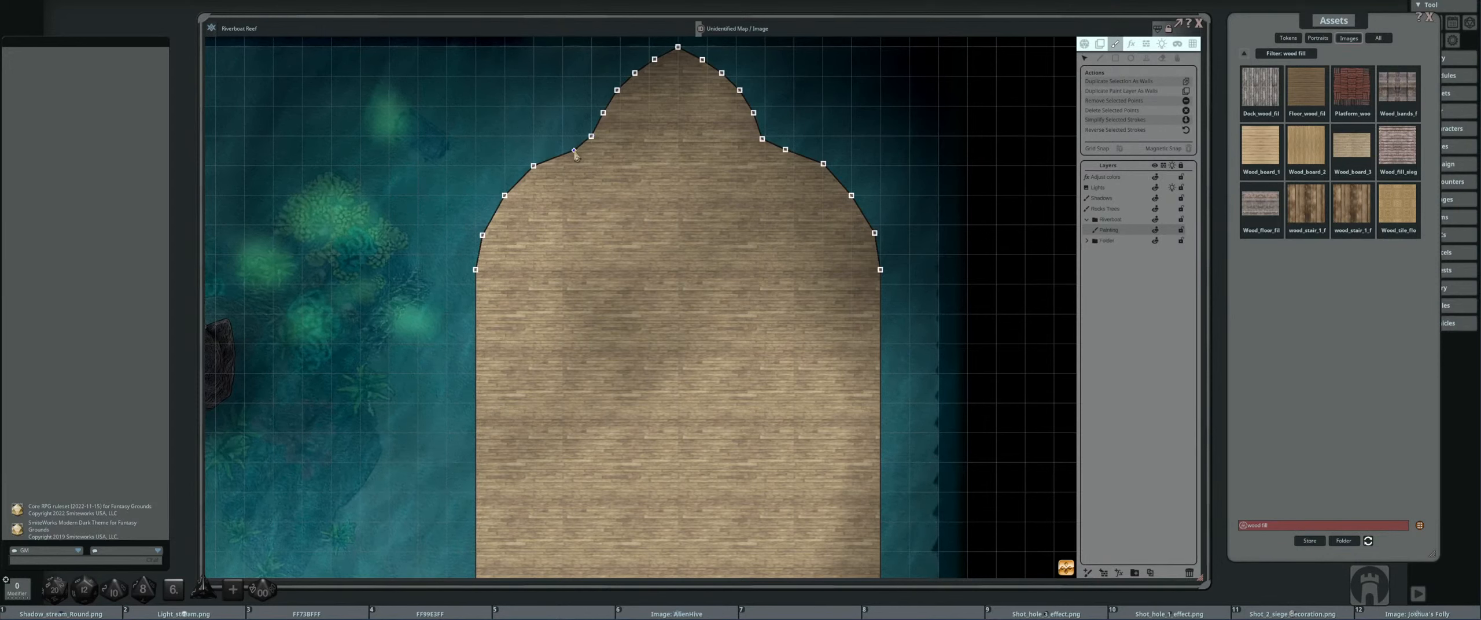
drag(763, 141, 766, 138)
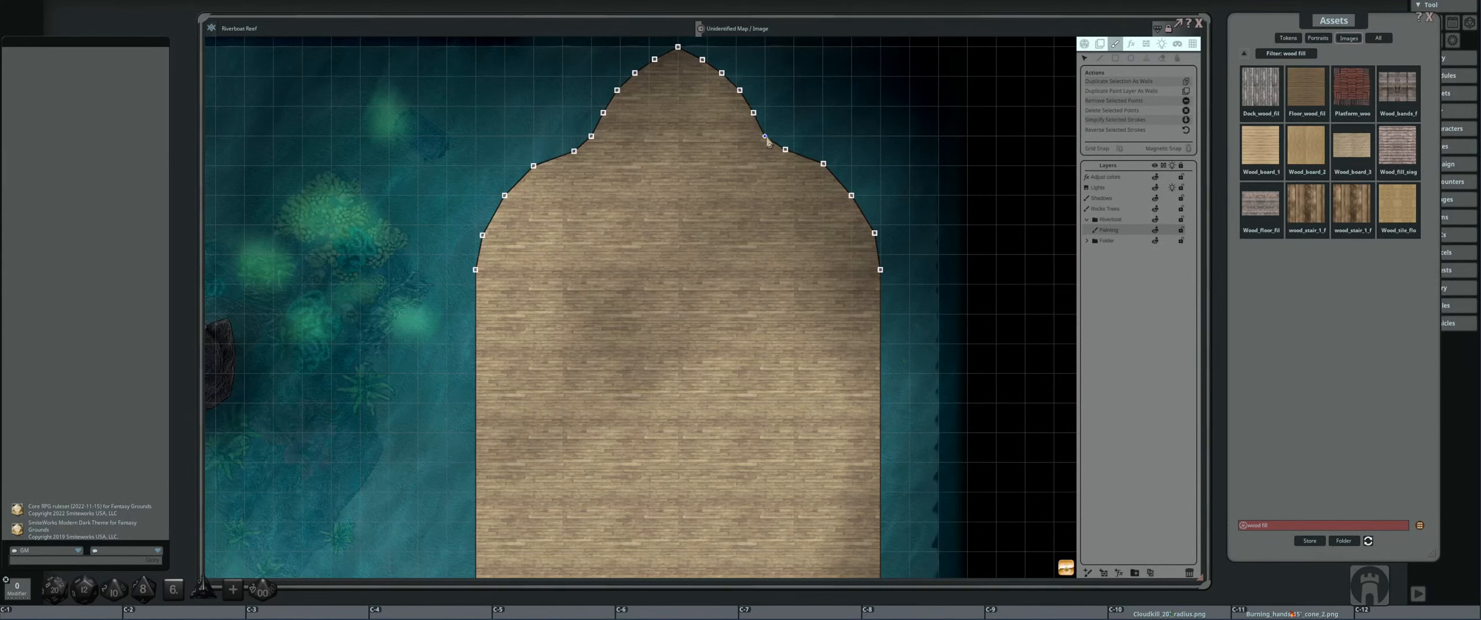
key(ctrl)
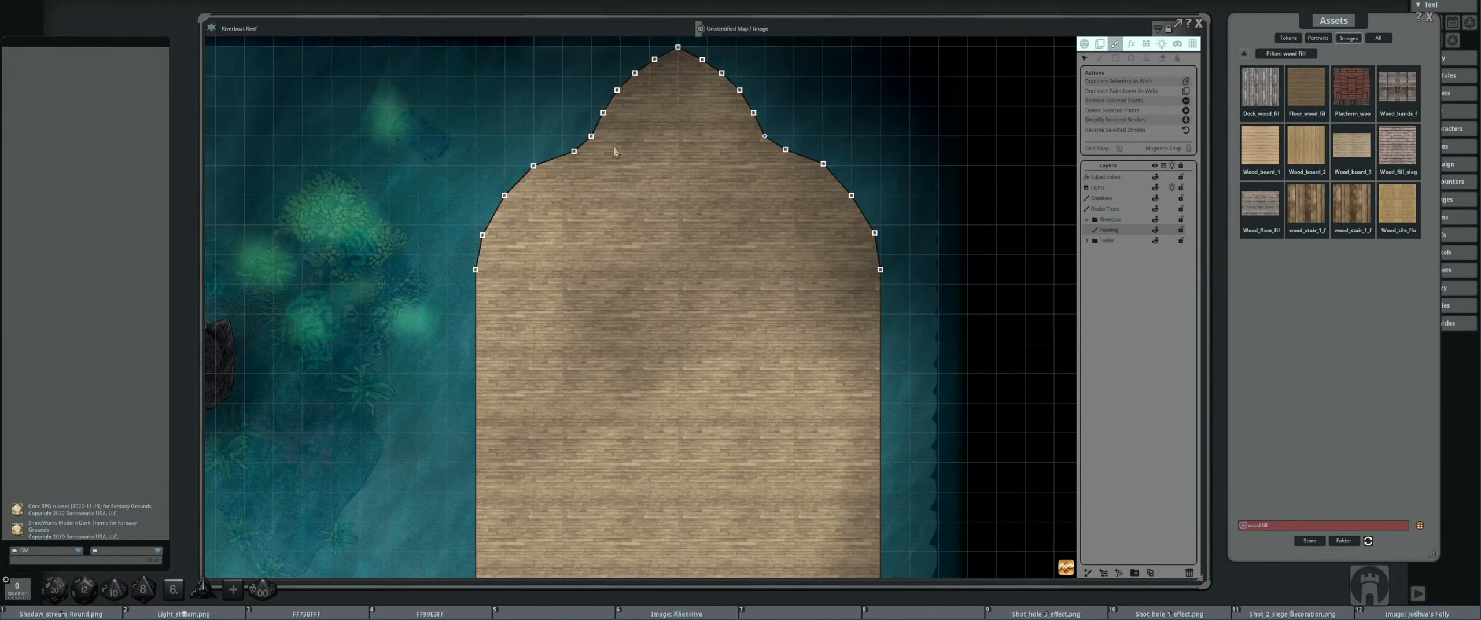
- Add a merged rectangle across the hull's midsection, about five grid squares long and overhanging each side by about one square
scroll(615, 152, down, 5)
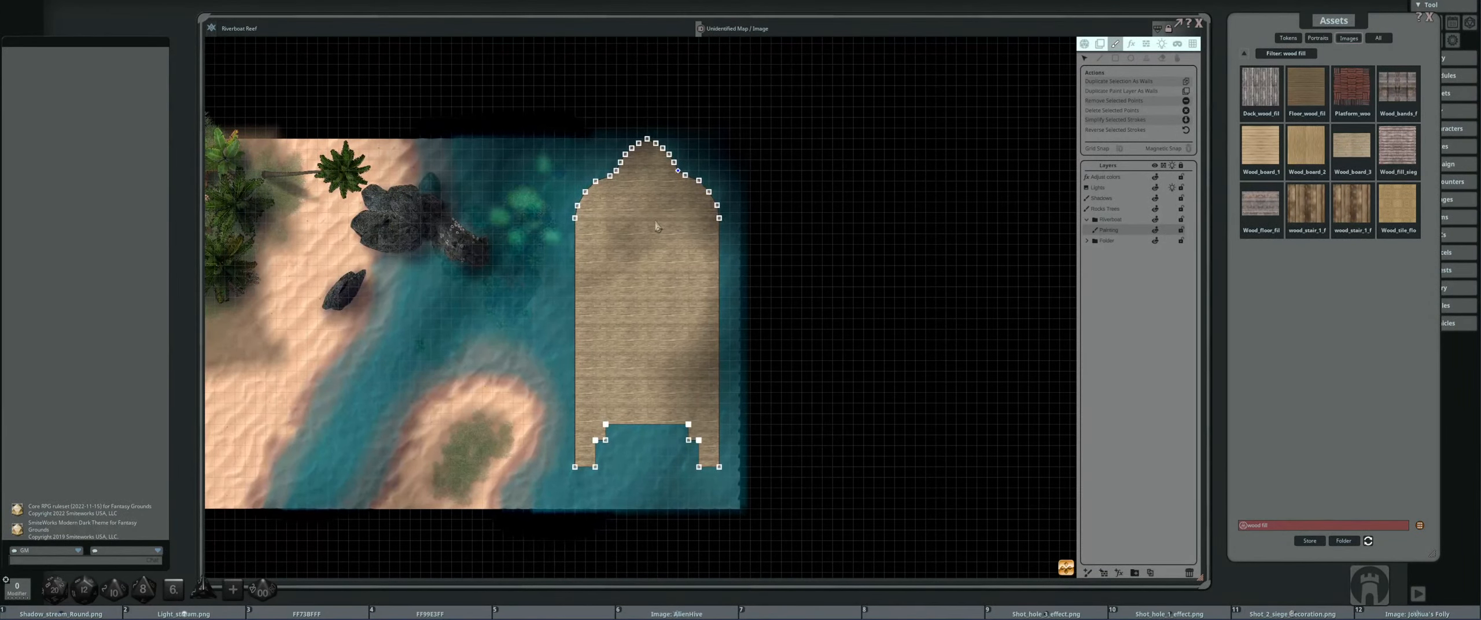
scroll(649, 233, up, 2)
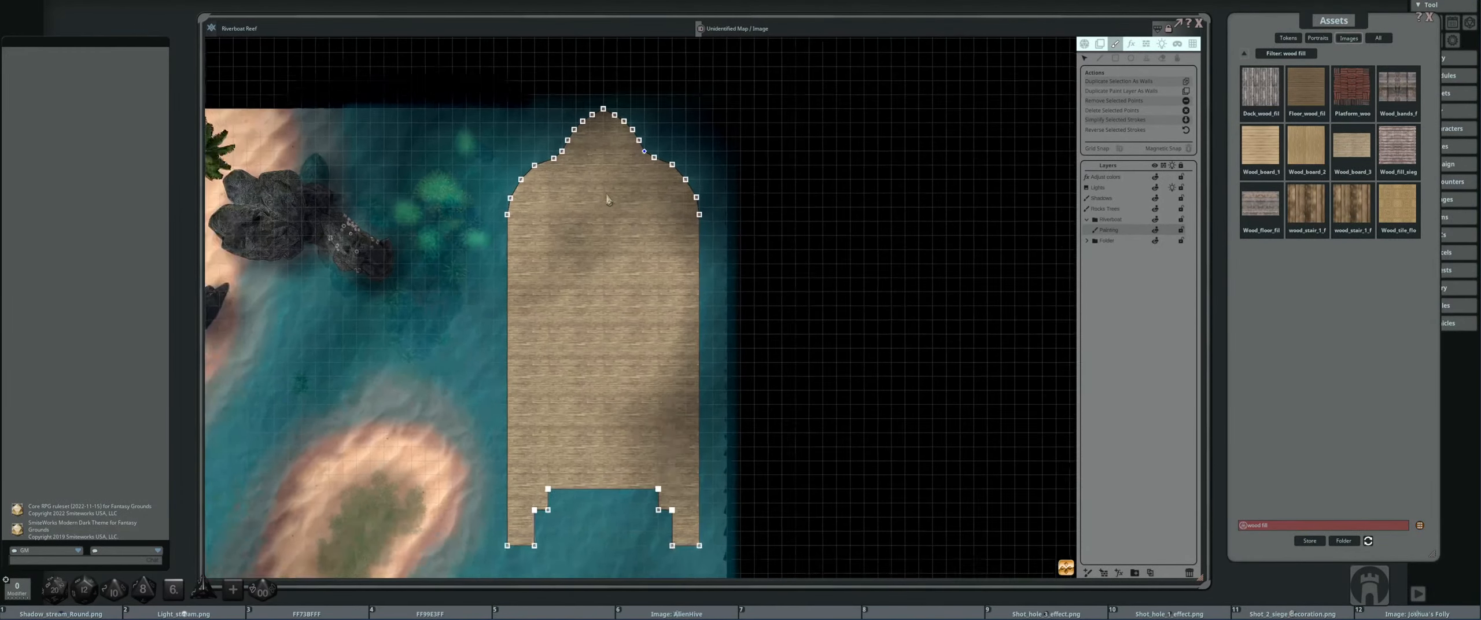
scroll(598, 200, up, 2)
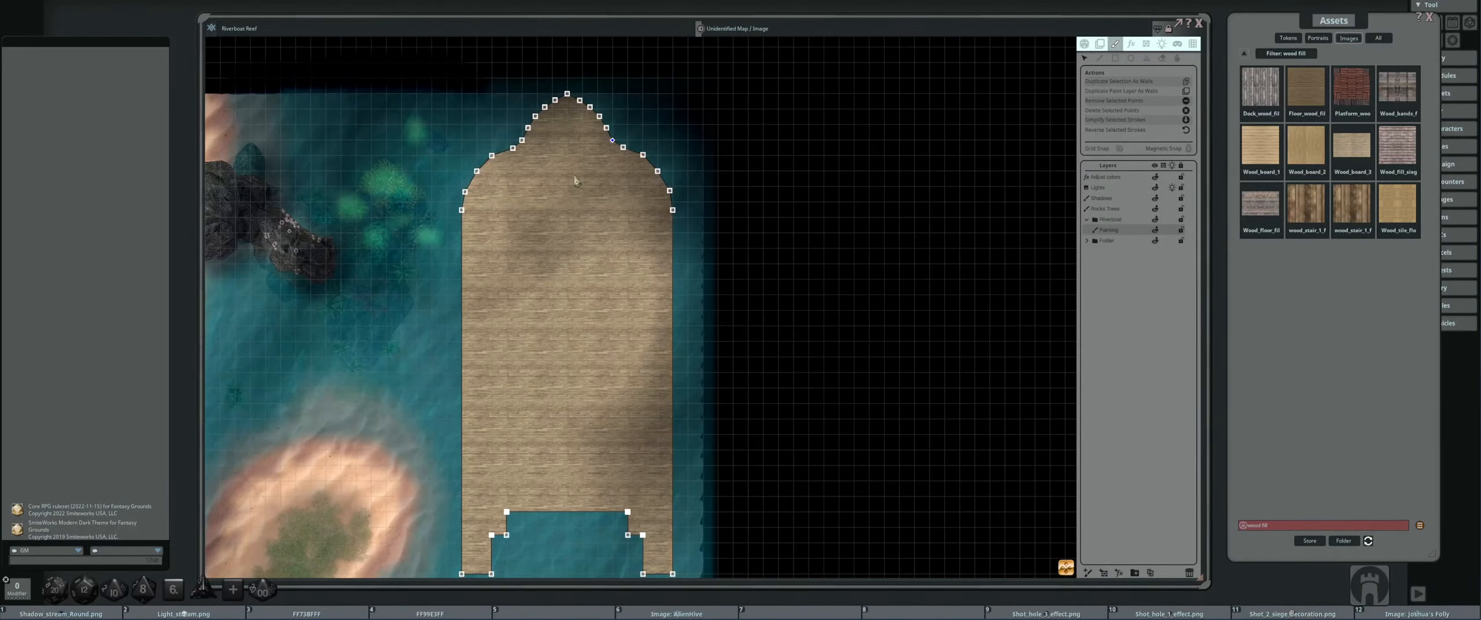
scroll(574, 181, up, 1)
scroll(570, 176, down, 3)
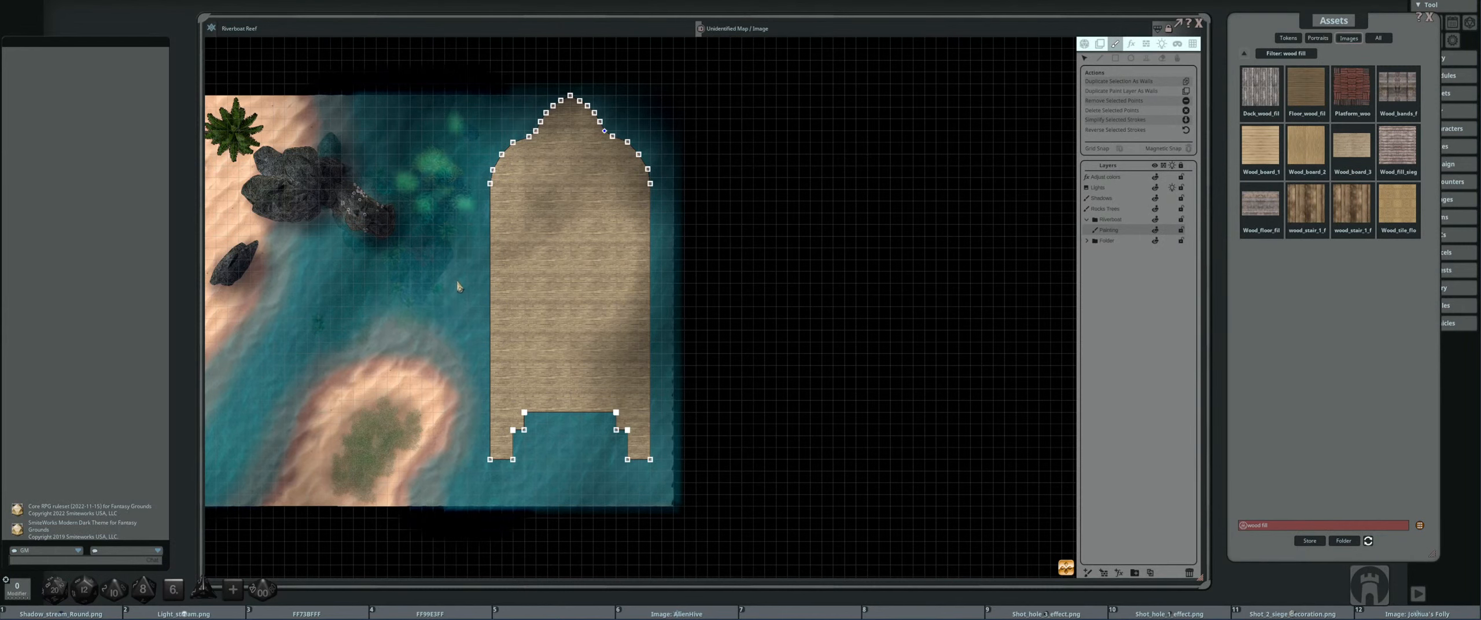
scroll(460, 284, down, 1)
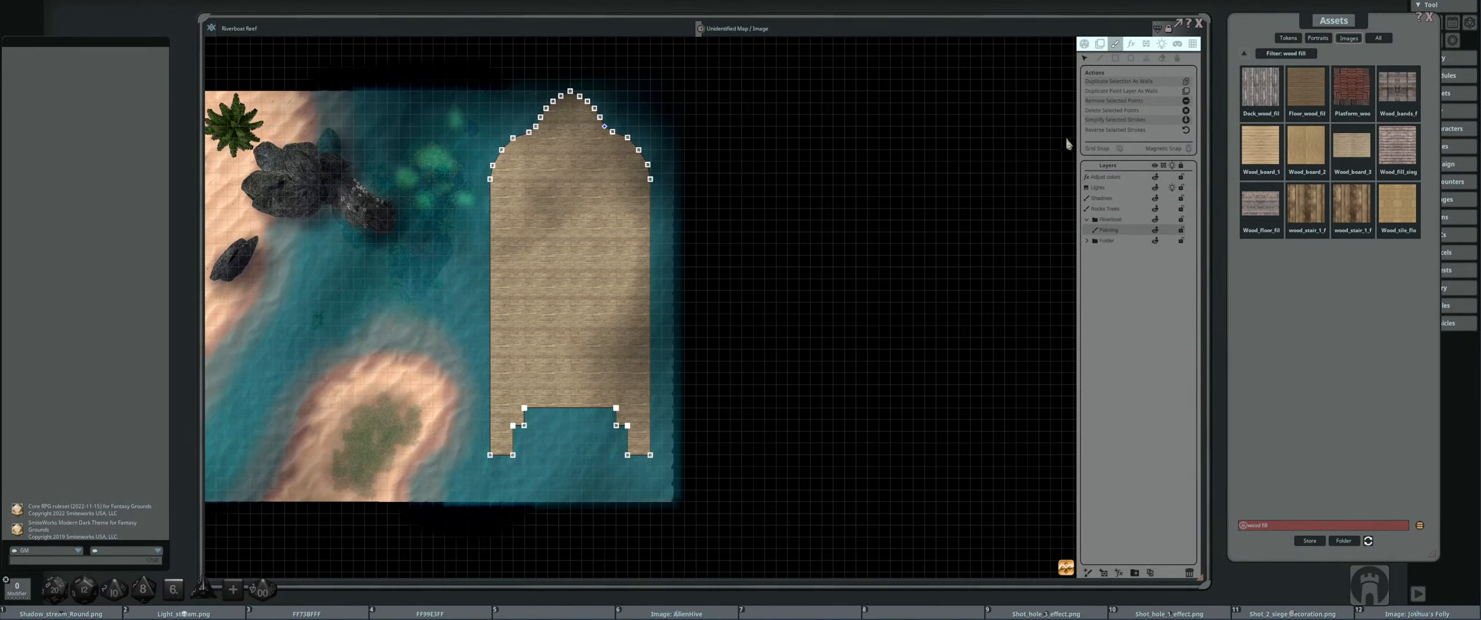
click(1117, 59)
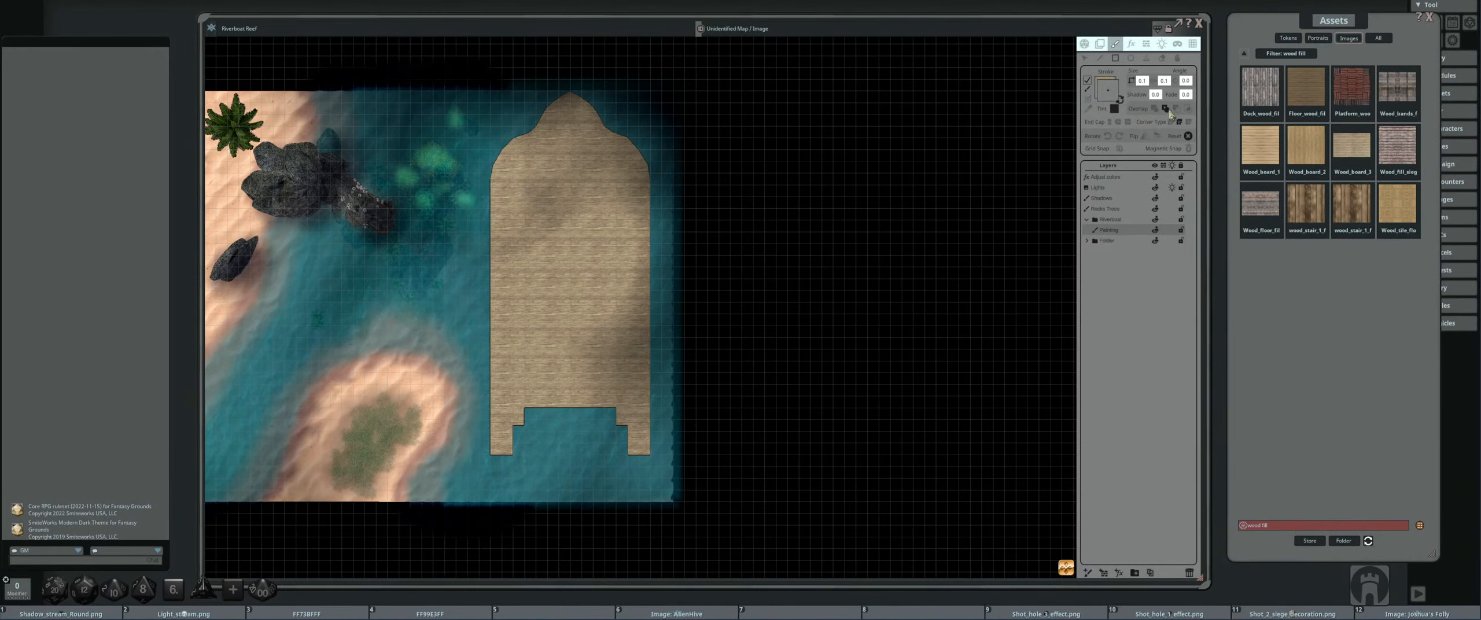
drag(600, 197, 657, 185)
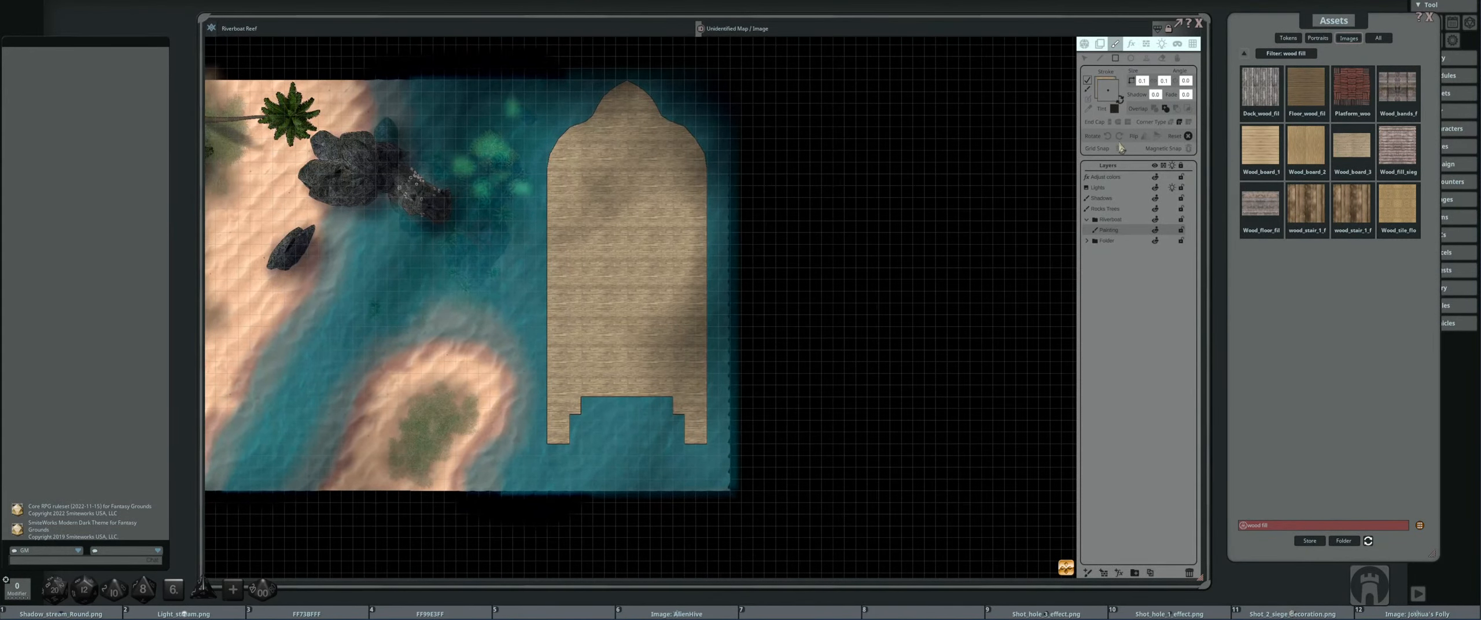
scroll(567, 233, up, 3)
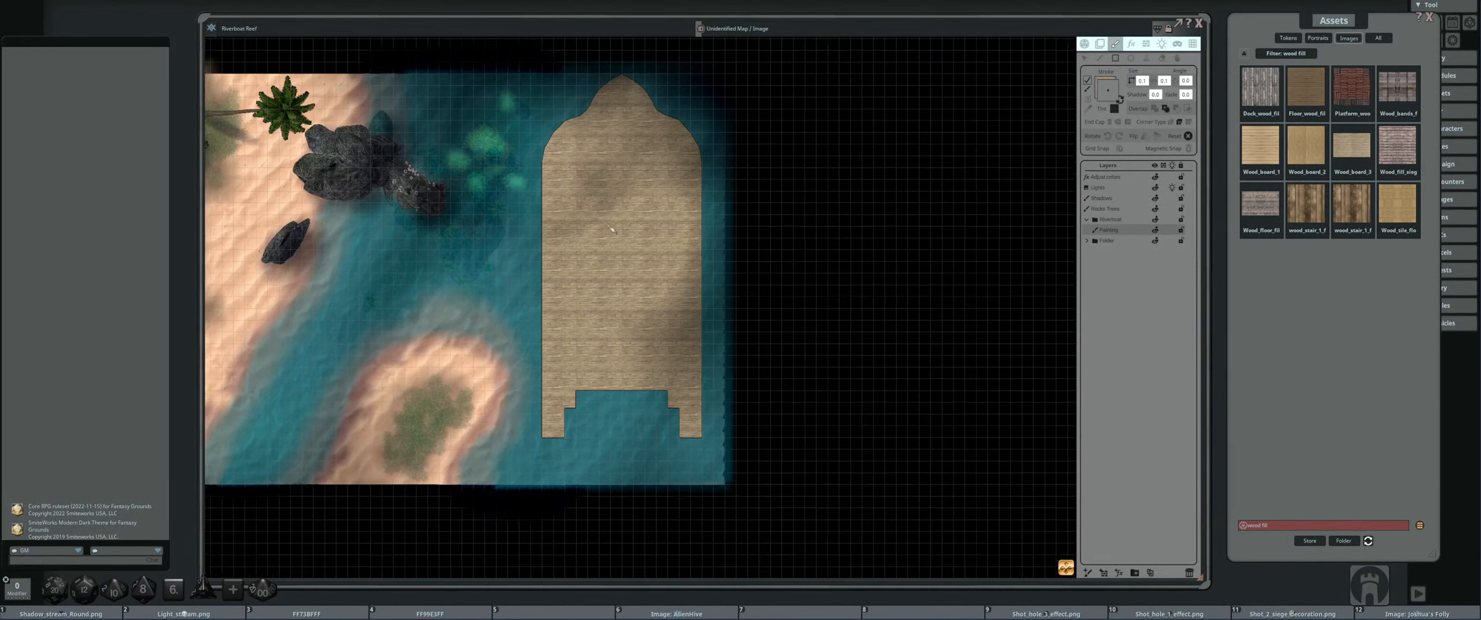
drag(567, 232, 466, 214)
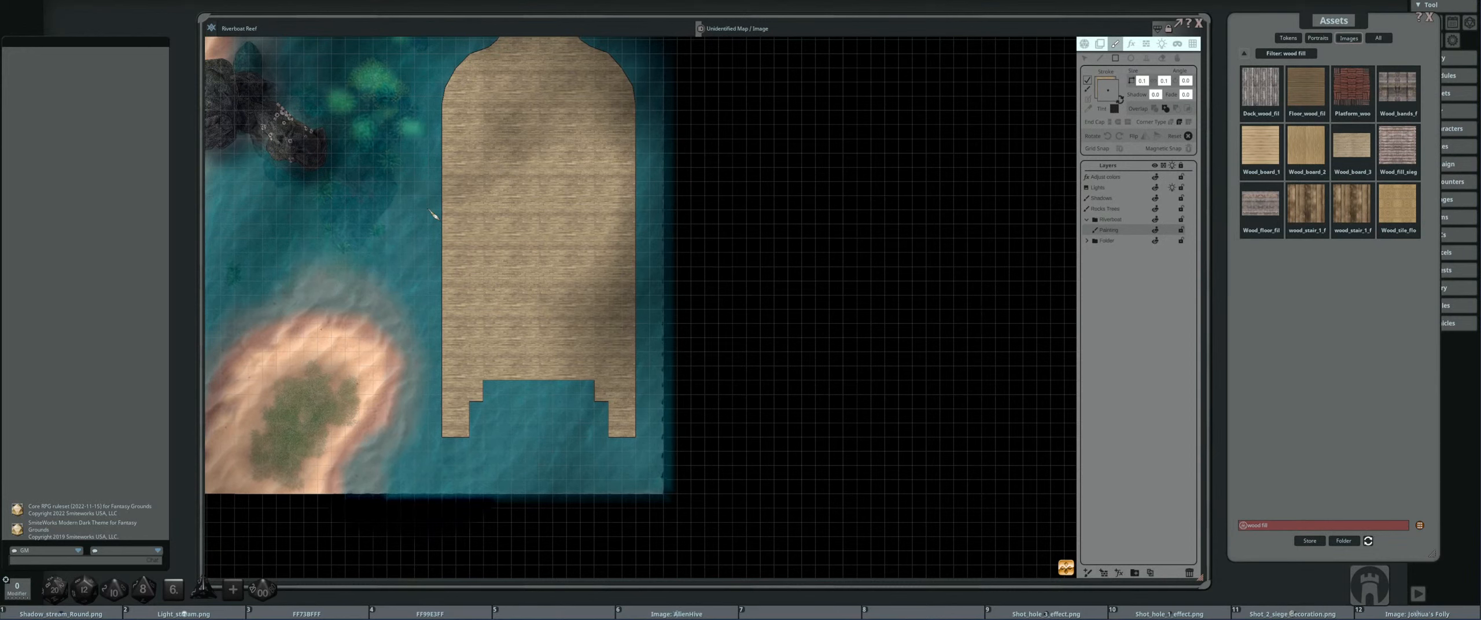
mouse_move(433, 211)
mouse_down()
mouse_move(447, 284)
mouse_move(656, 286)
mouse_up()
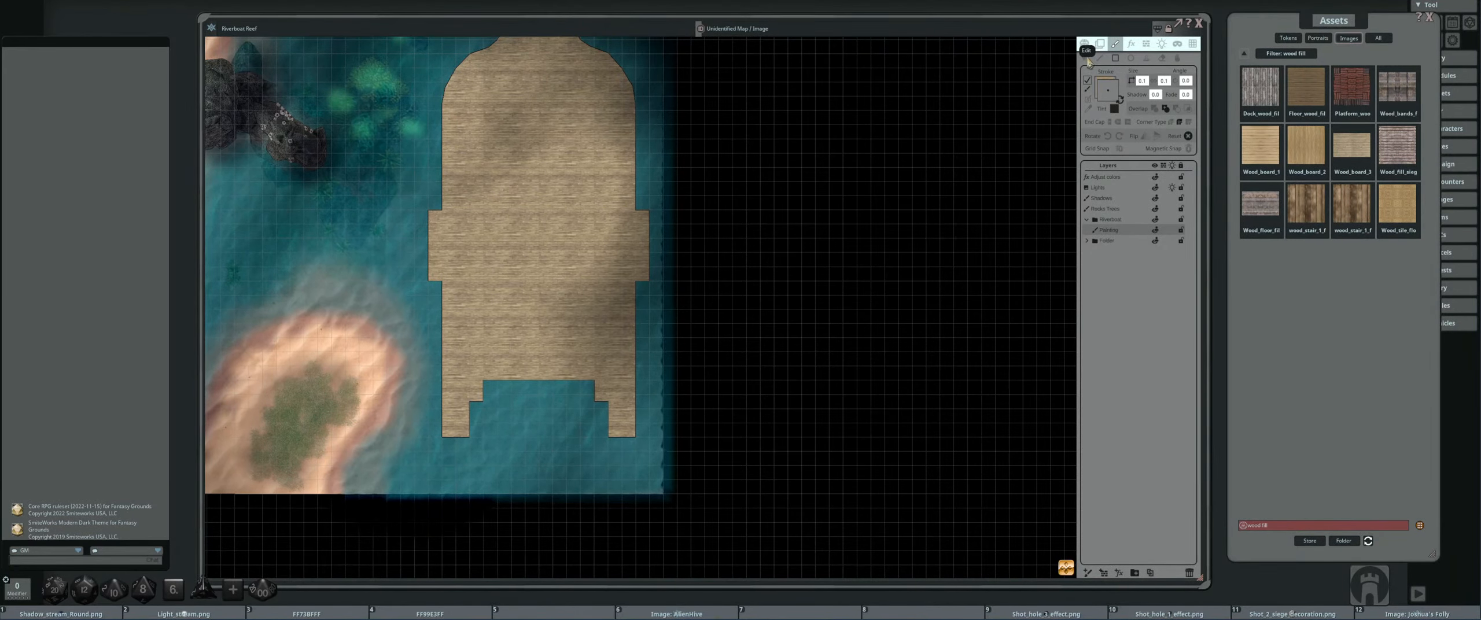
- Switch to point editing and move the rectangle's west corner points inward, forming a recess about two squares deep in the hull's west side
click(1085, 59)
scroll(430, 191, up, 2)
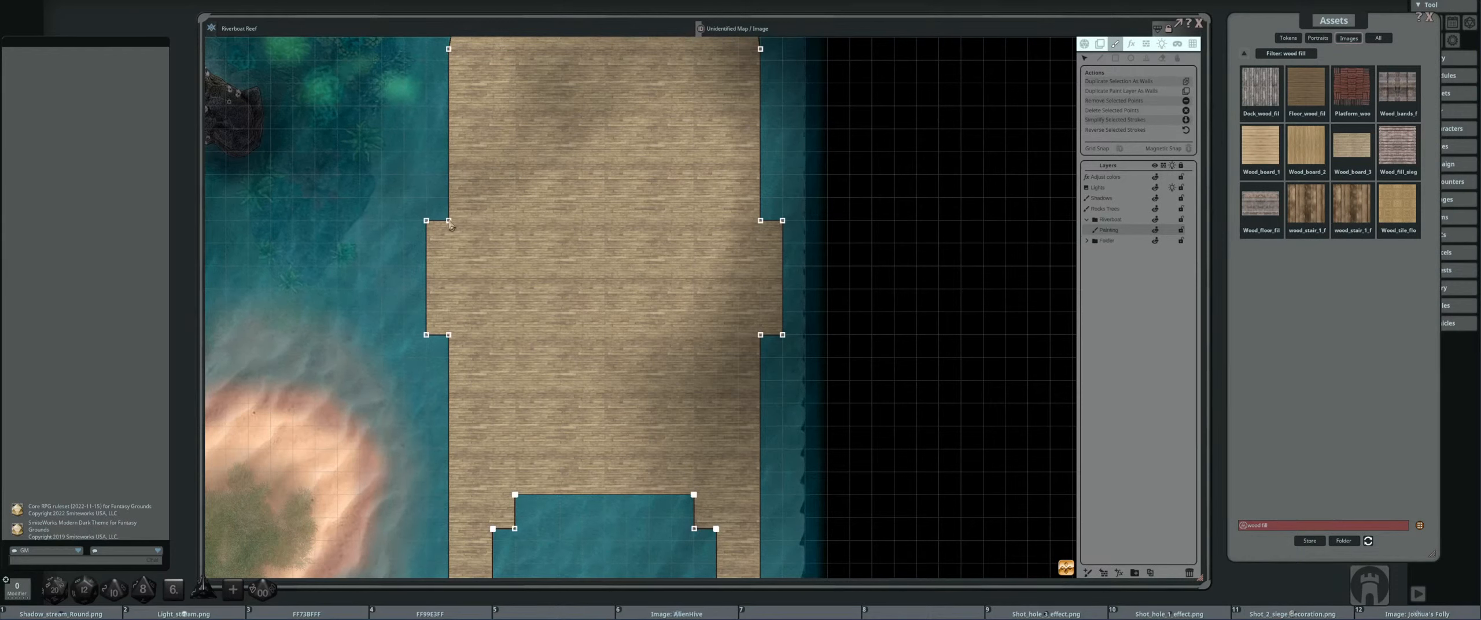
drag(449, 223, 494, 244)
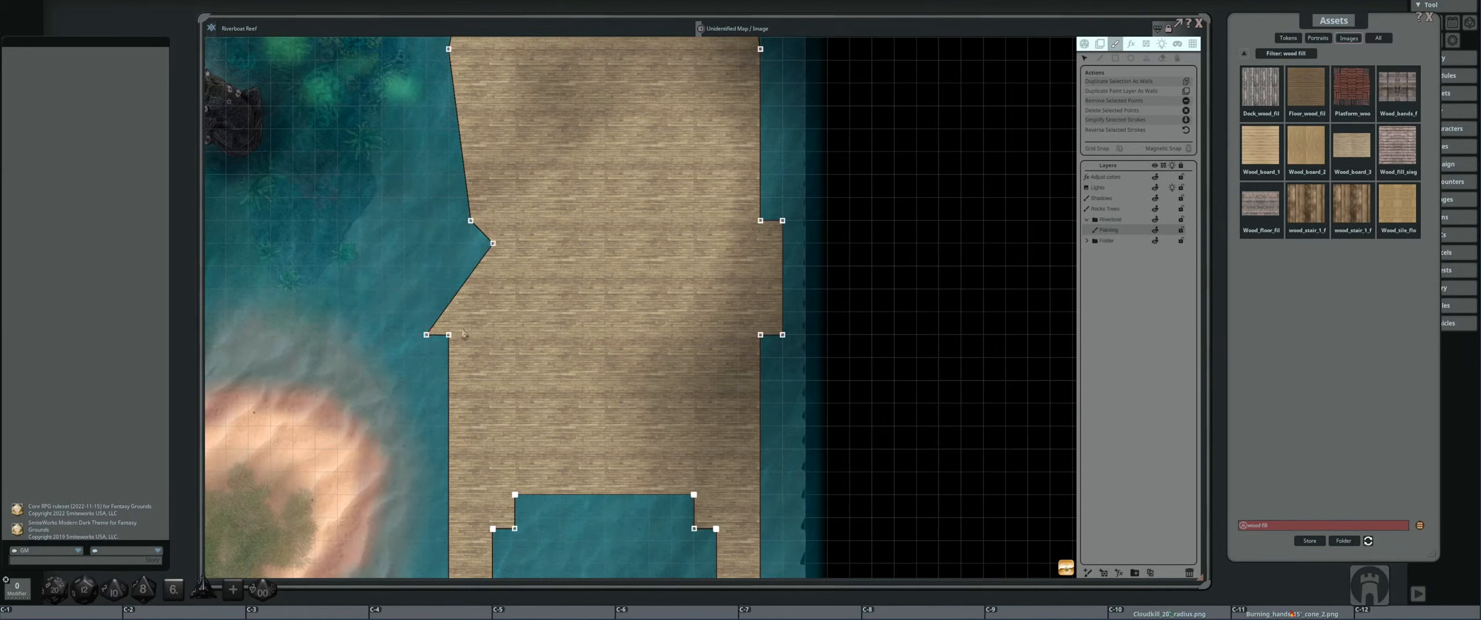
drag(427, 335, 461, 335)
scroll(460, 334, down, 3)
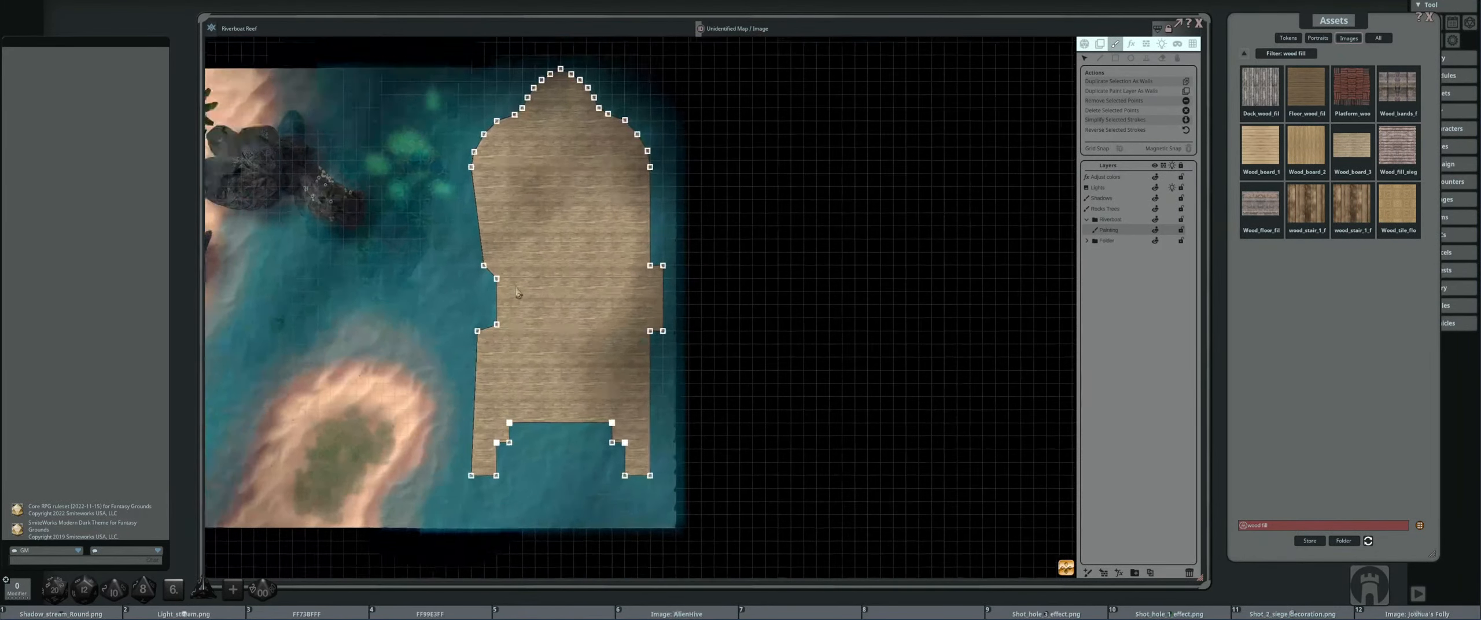
- Move the rectangle's east corner points inward, forming a recess about two squares deep that mirrors the one in the hull's west side
scroll(574, 197, up, 3)
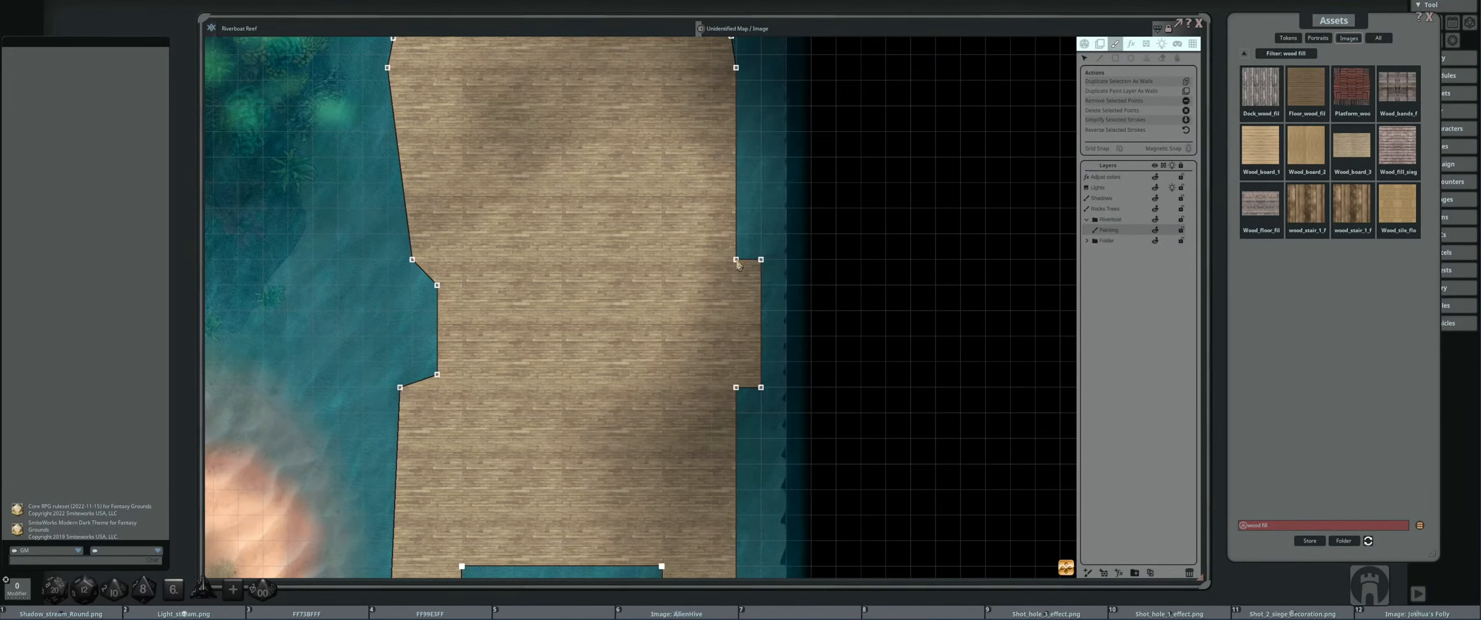
drag(737, 262, 715, 262)
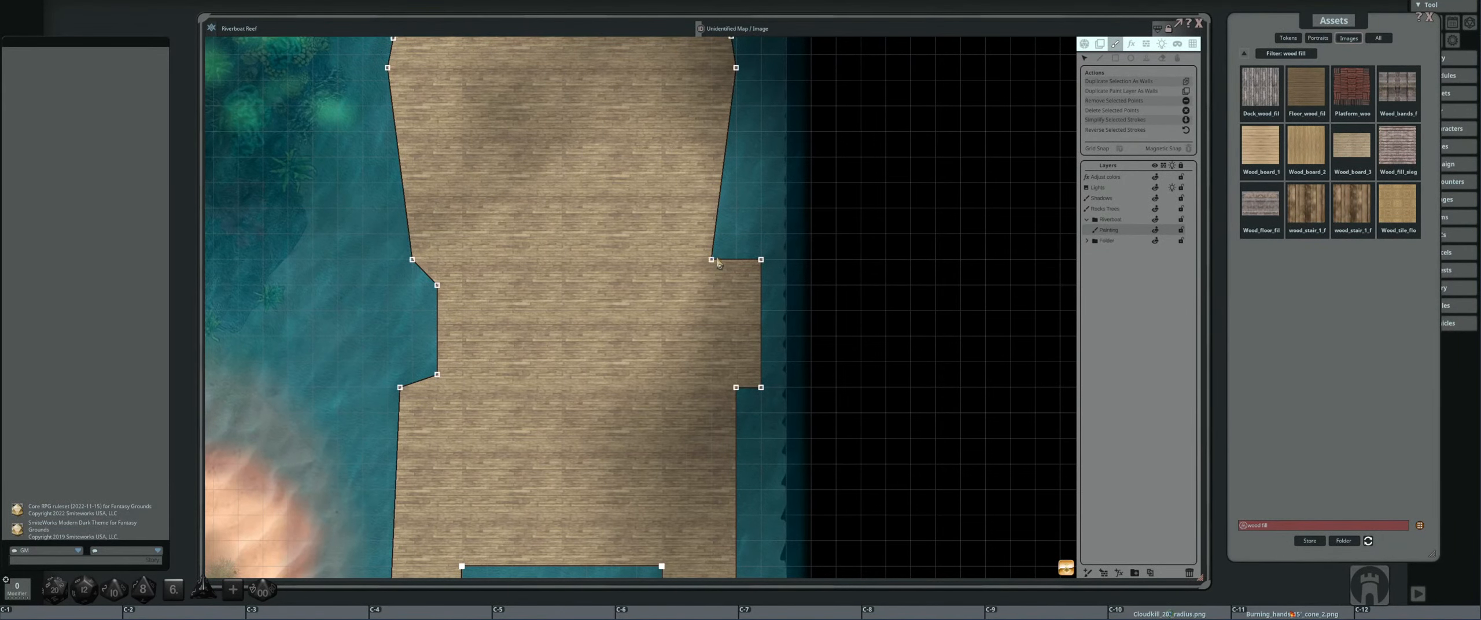
drag(737, 265, 692, 286)
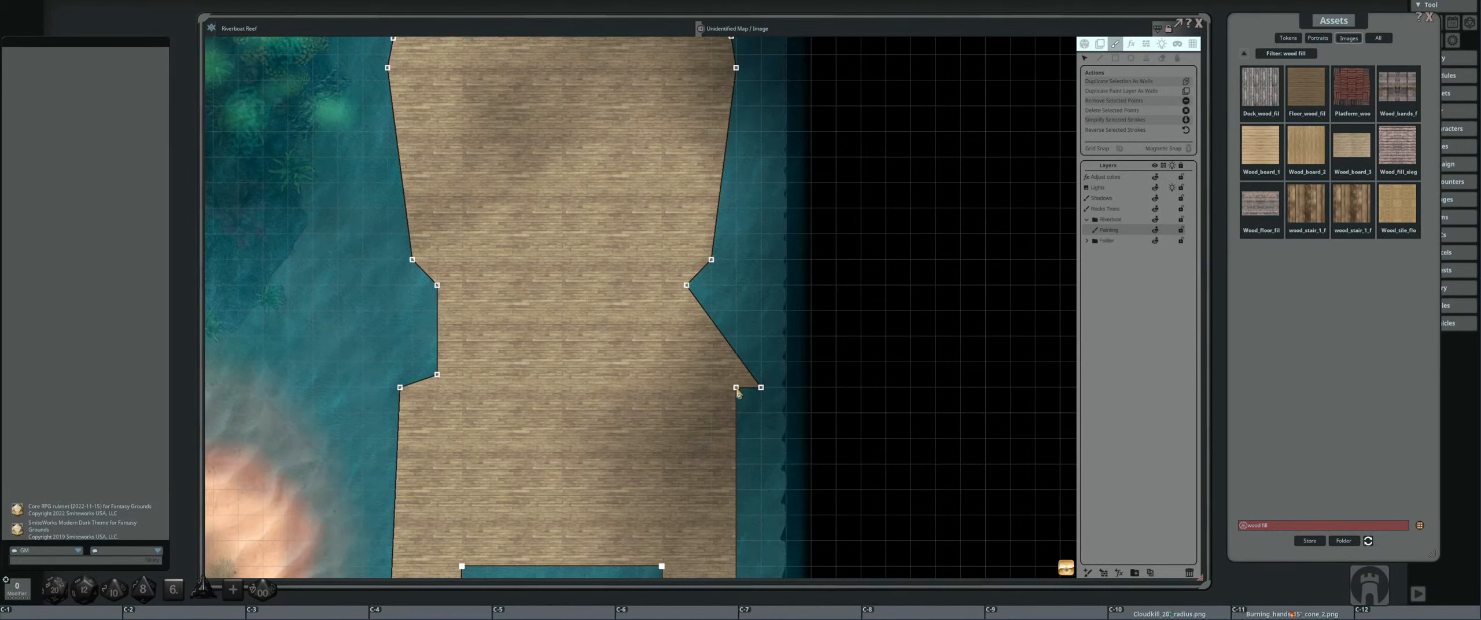
drag(737, 390, 686, 375)
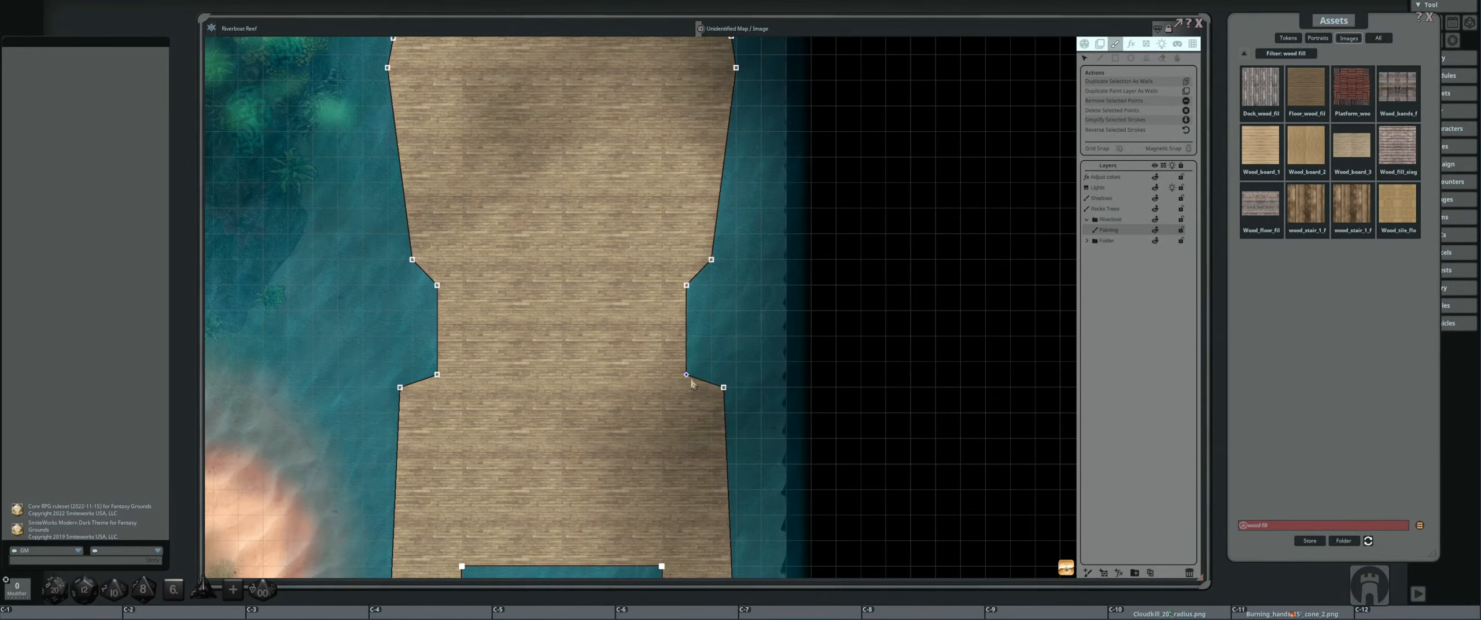
- Switch from point editing to fill editing and shift the wood fill's position within the hull
scroll(533, 276, down, 5)
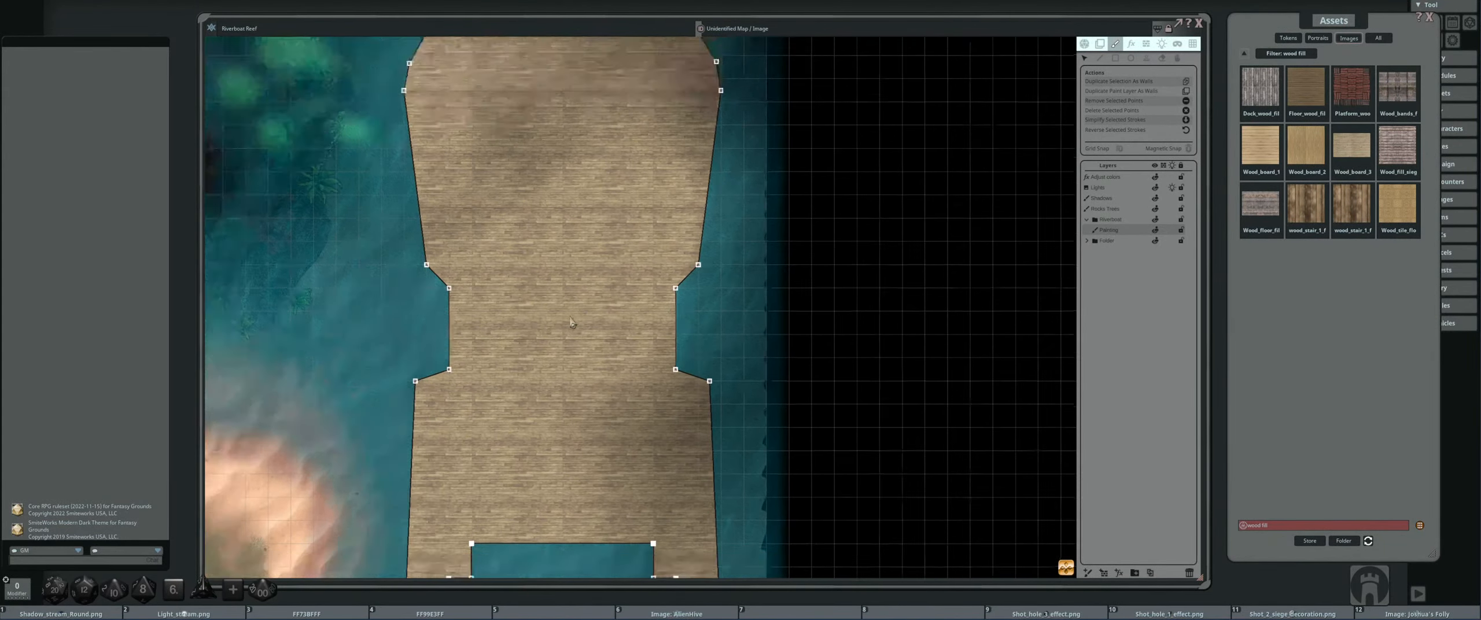
scroll(533, 277, up, 4)
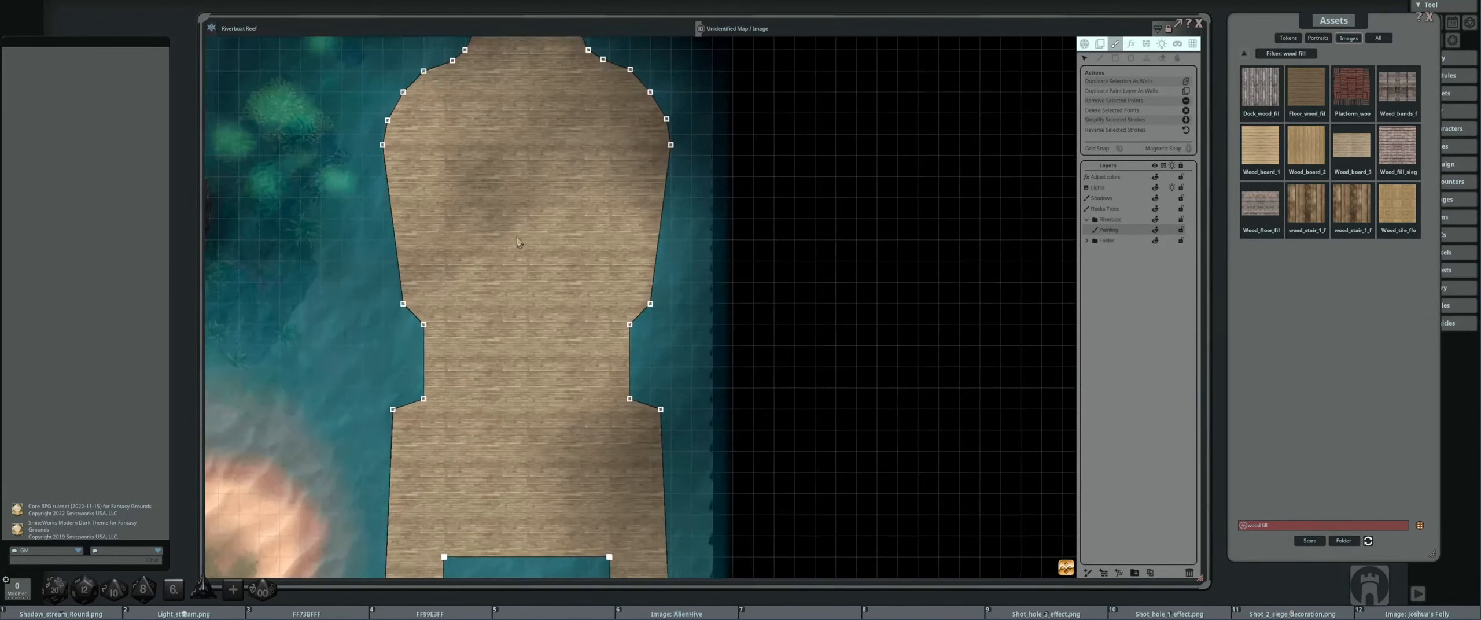
scroll(498, 243, down, 1)
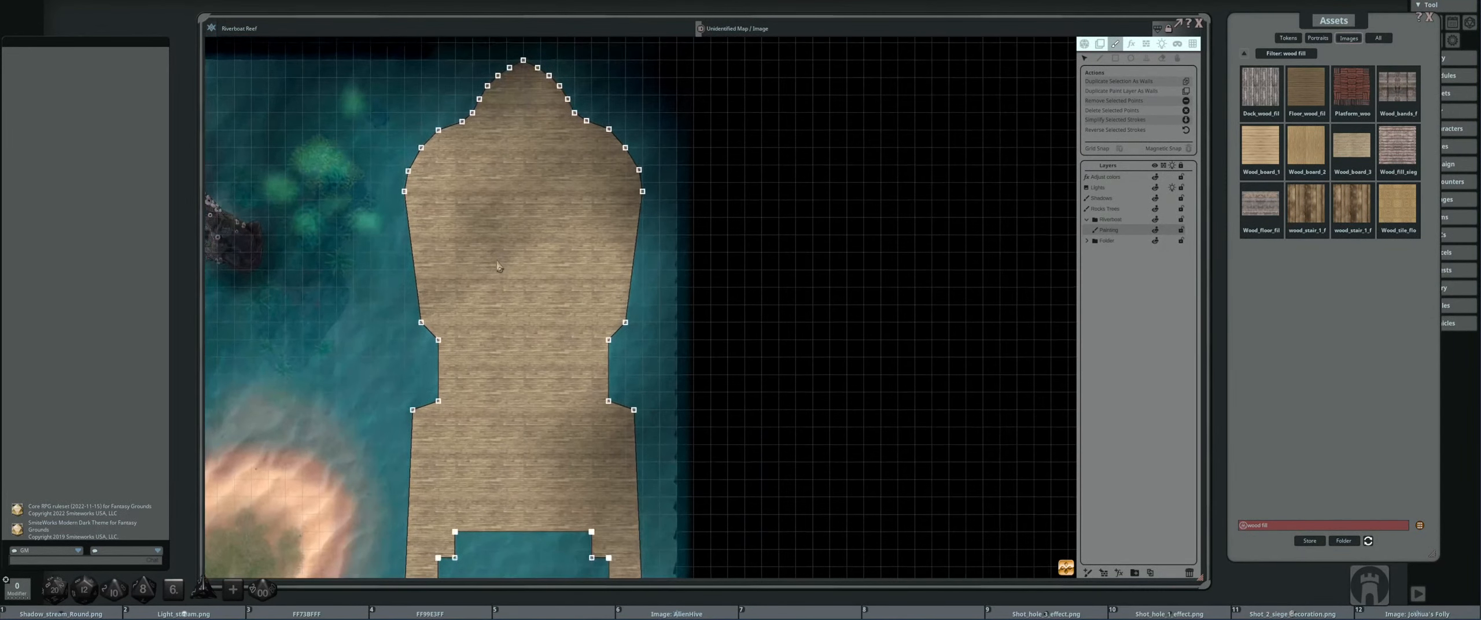
scroll(525, 263, down, 3)
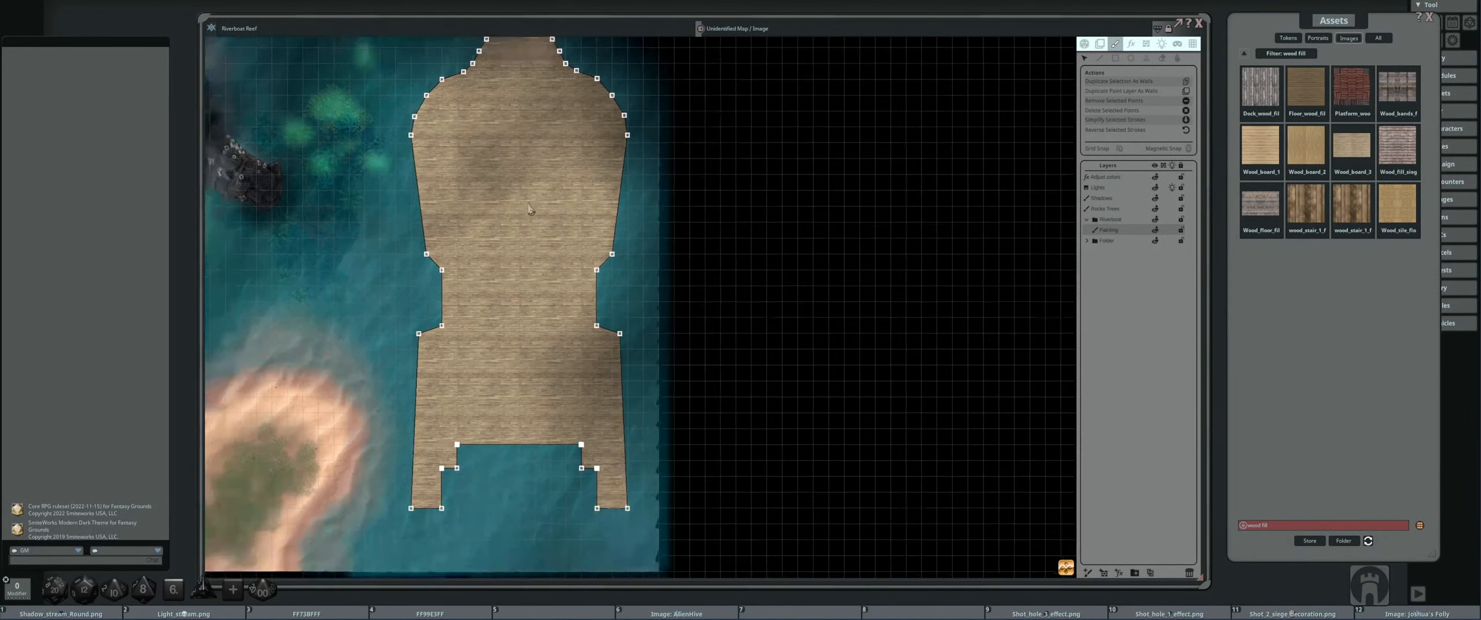
scroll(526, 208, up, 2)
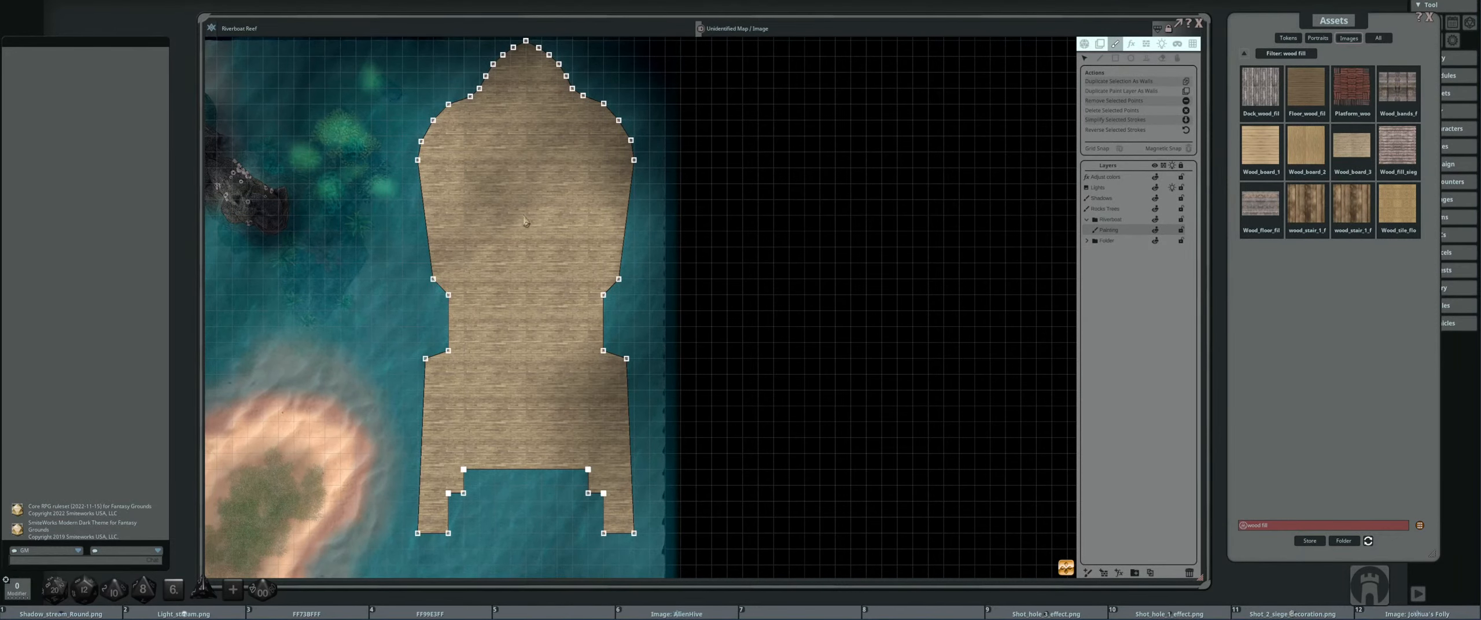
drag(528, 225, 669, 236)
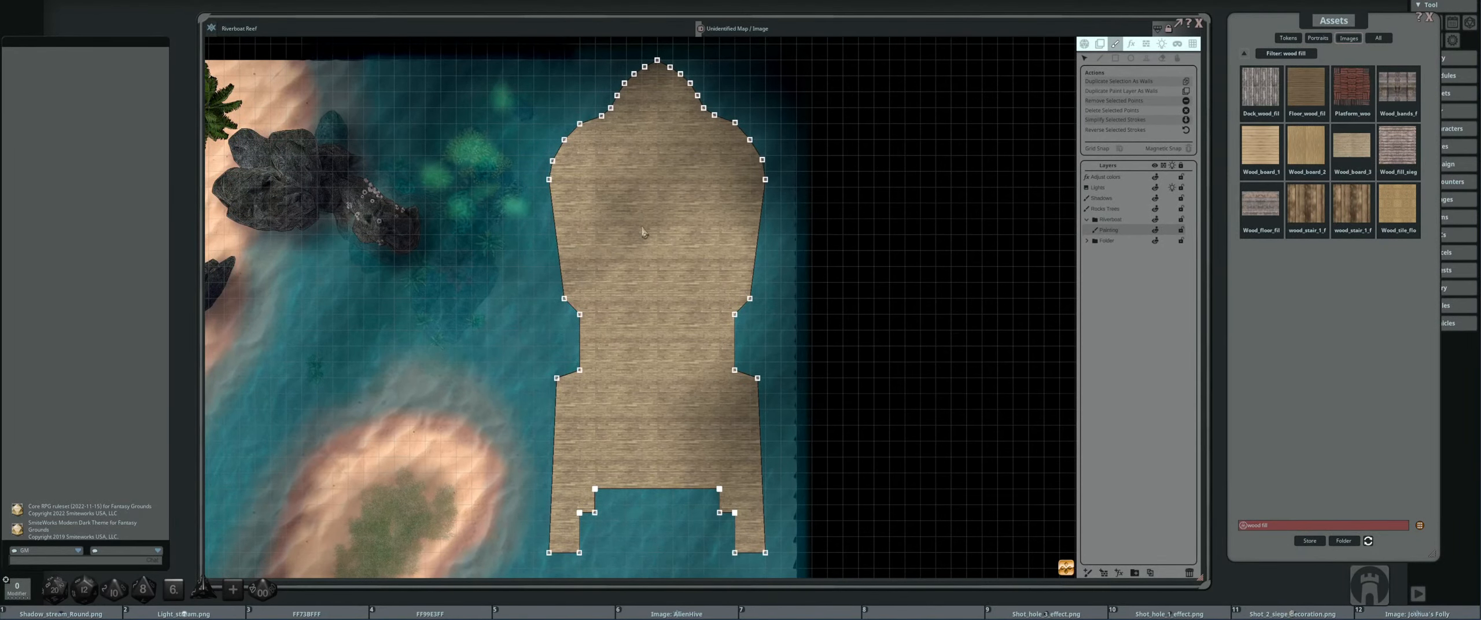
scroll(707, 283, up, 5)
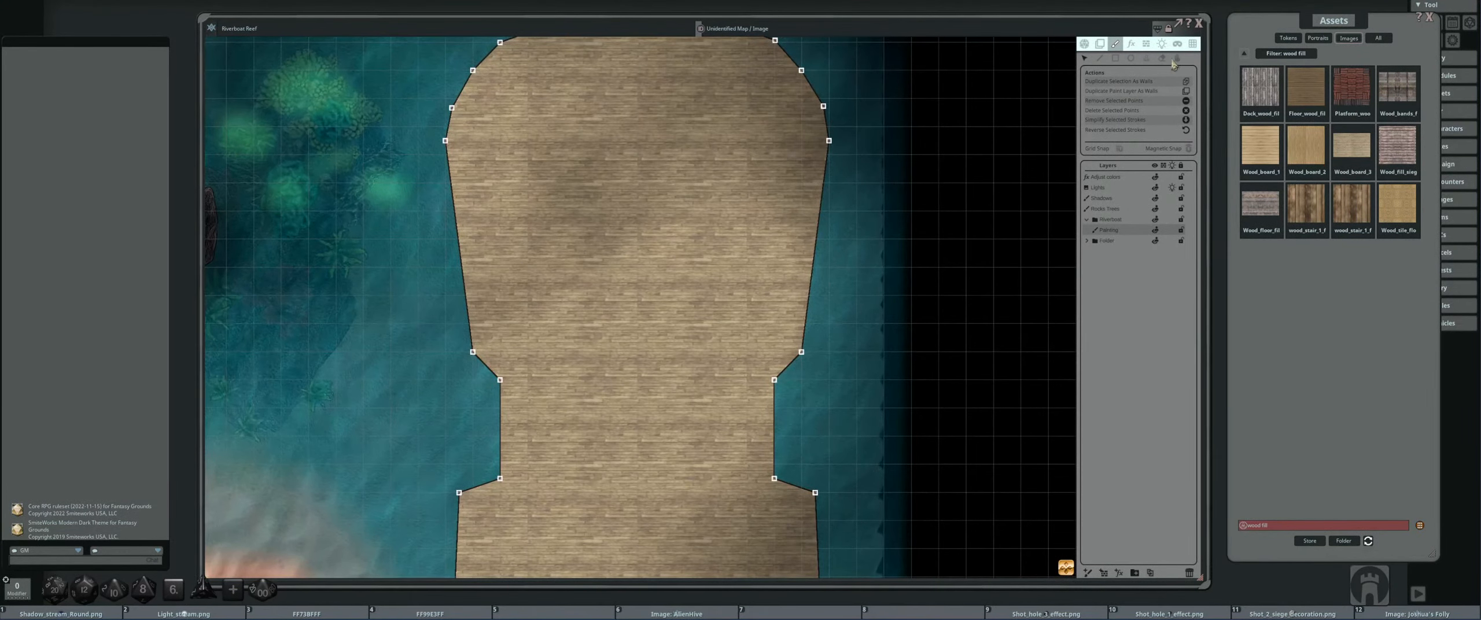
click(1176, 58)
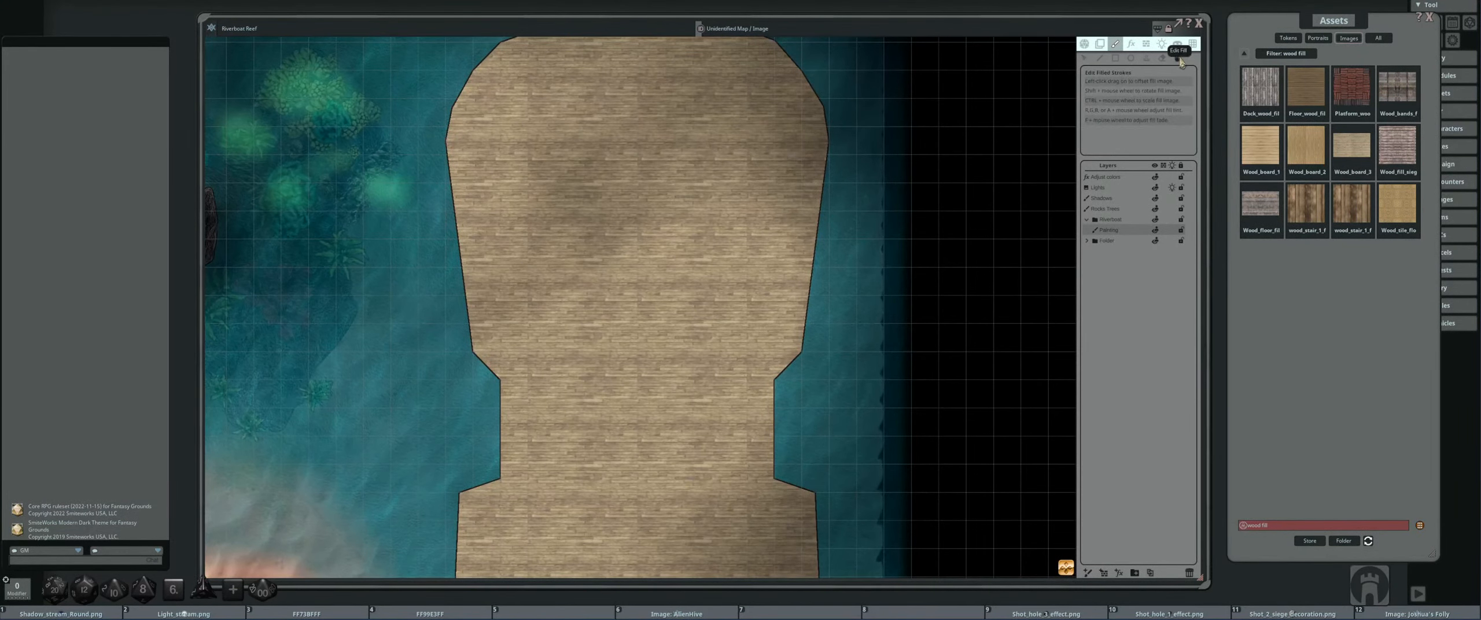
scroll(684, 244, down, 3)
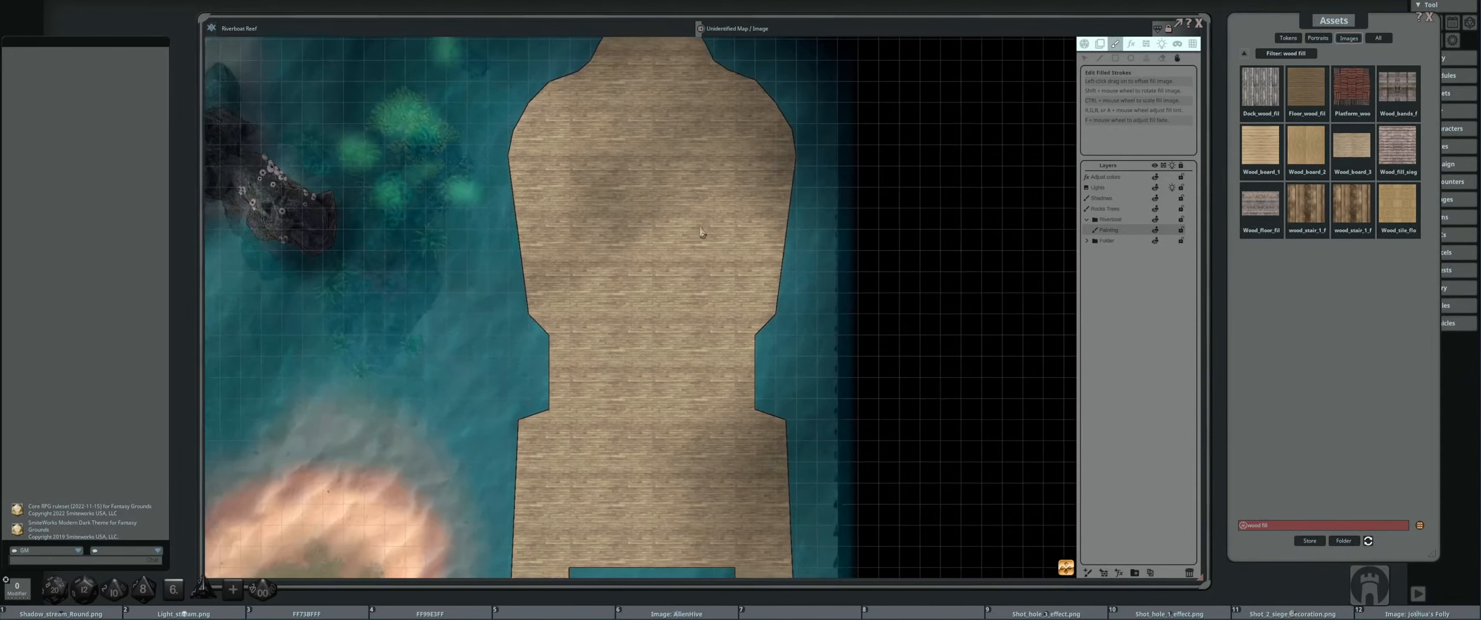
mouse_move(710, 245)
mouse_down()
mouse_move(684, 175)
mouse_move(653, 229)
mouse_up()
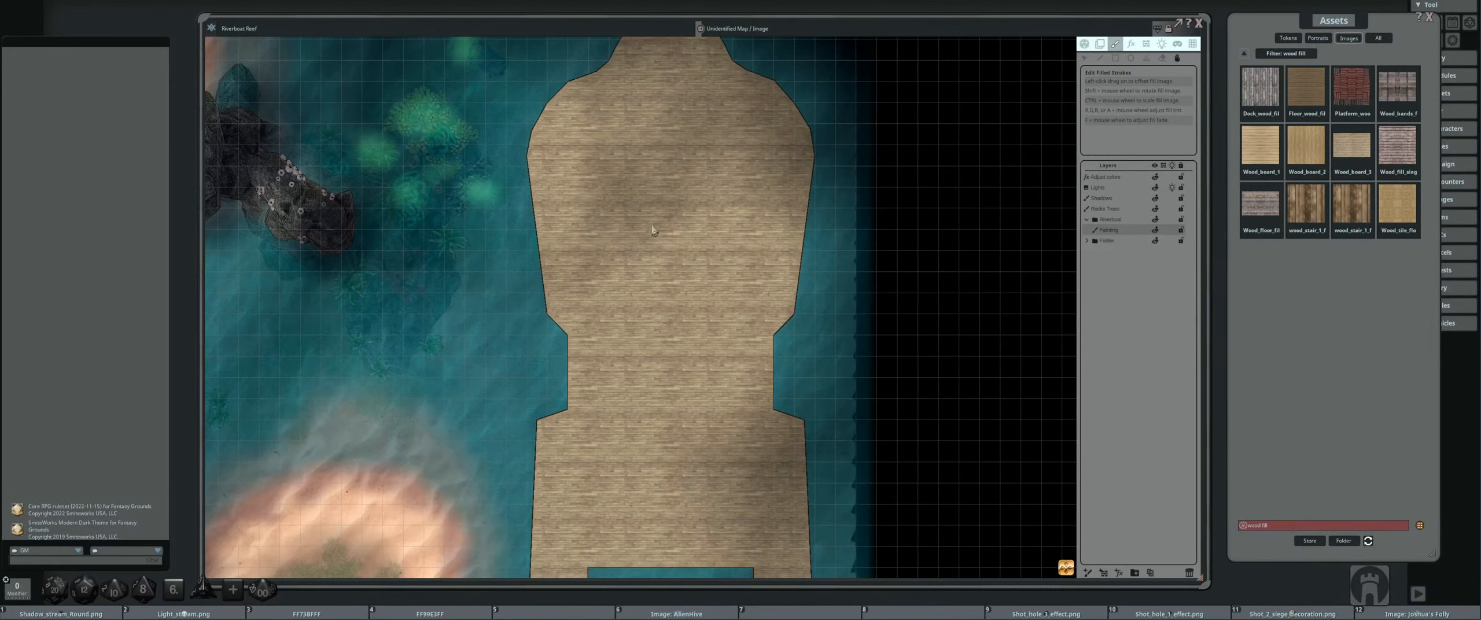
- Try rotating the hull's wood fill so the planks run lengthwise, and turn them back to run across the hull
shift+scroll(655, 232, down, 8)
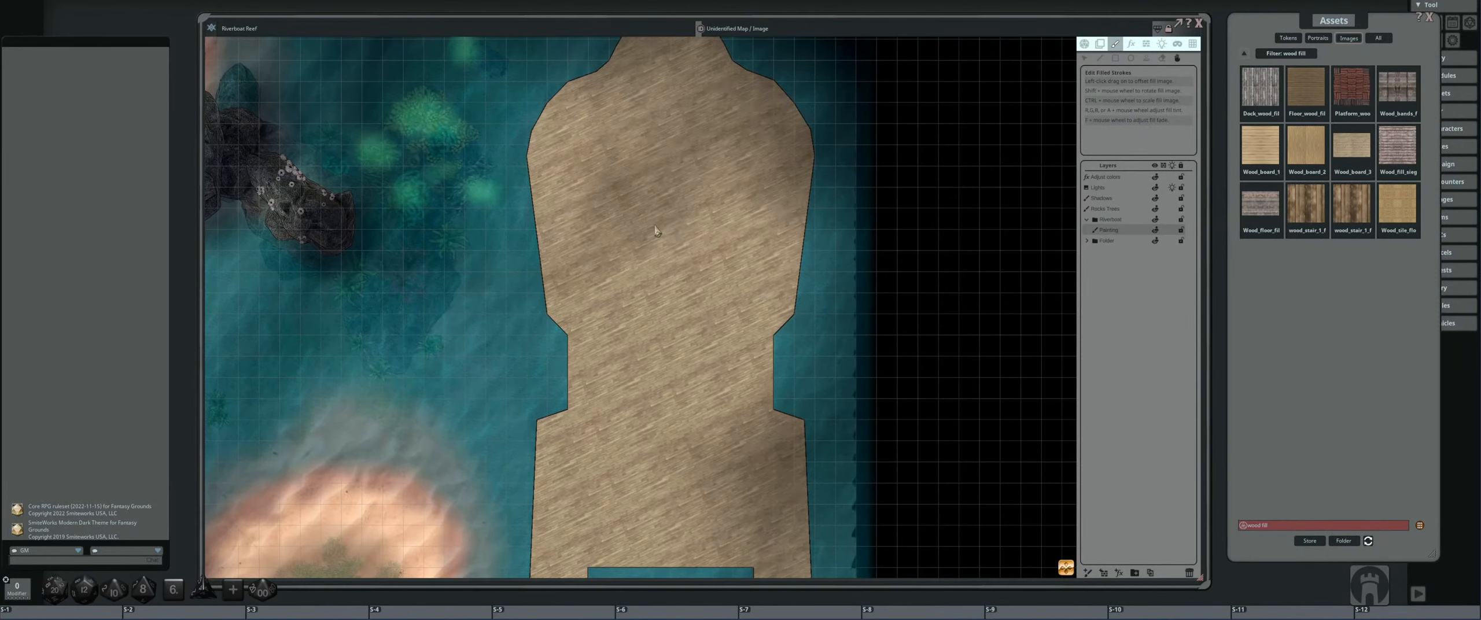
shift+scroll(658, 230, down, 3)
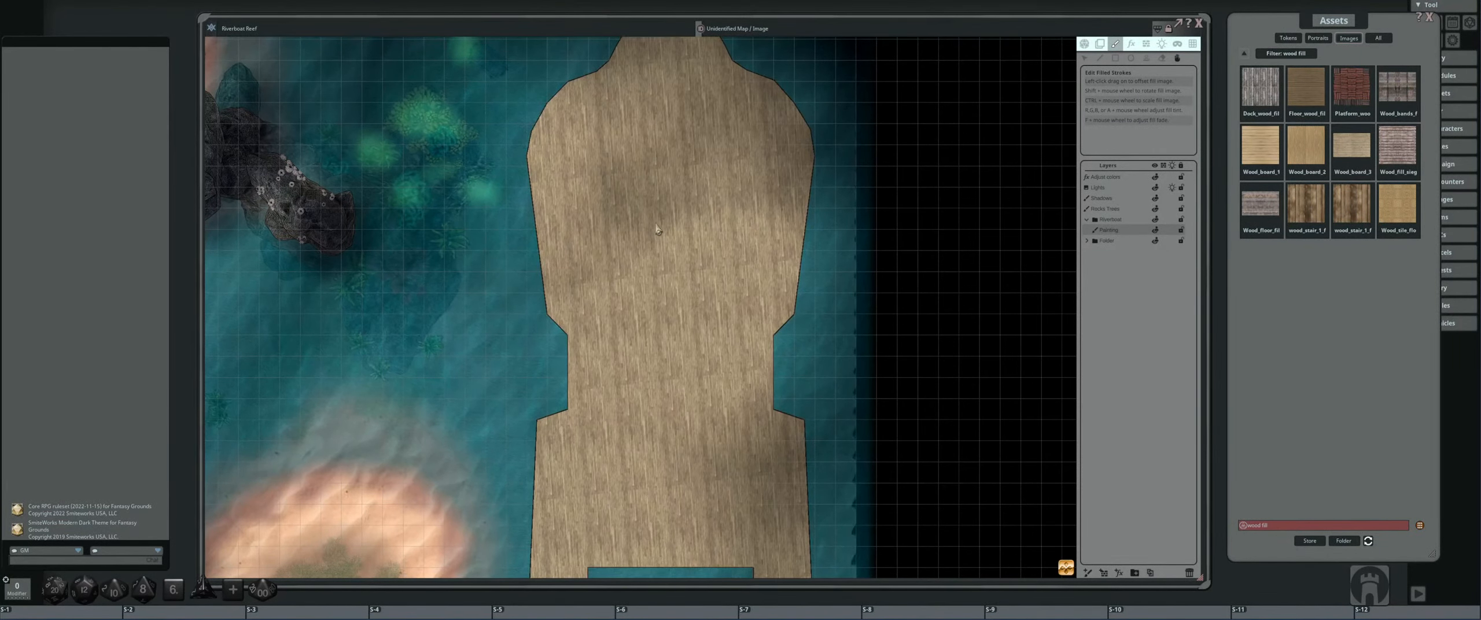
scroll(666, 231, up, 4)
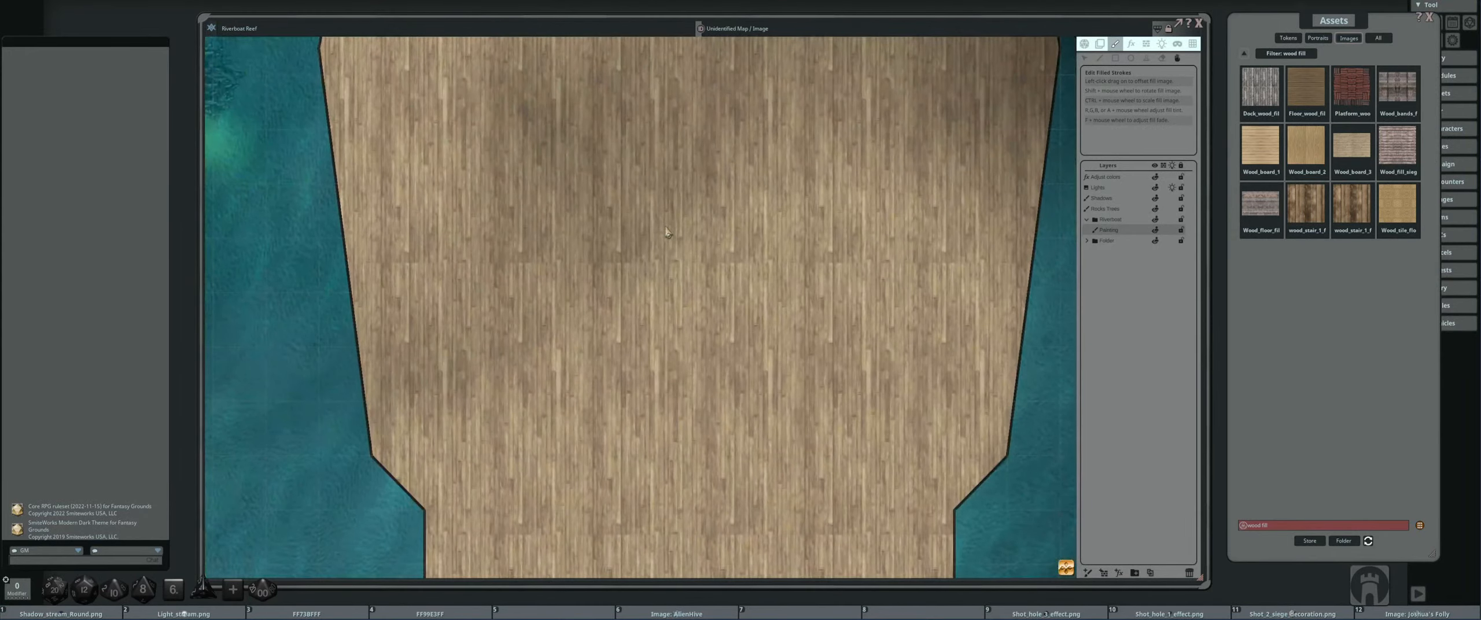
shift+scroll(666, 231, down, 10)
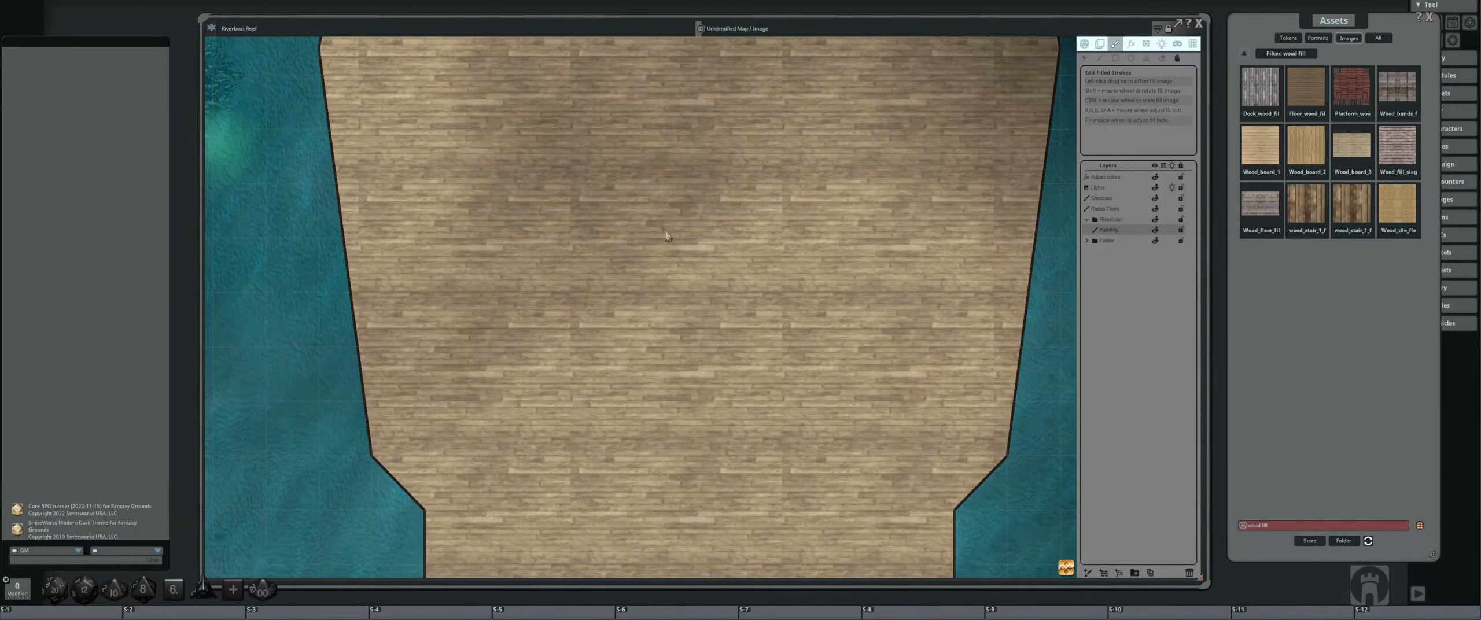
- Enlarge the scale of the hull's wood fill slightly so the planks are wider
scroll(662, 236, down, 1)
scroll(654, 240, down, 2)
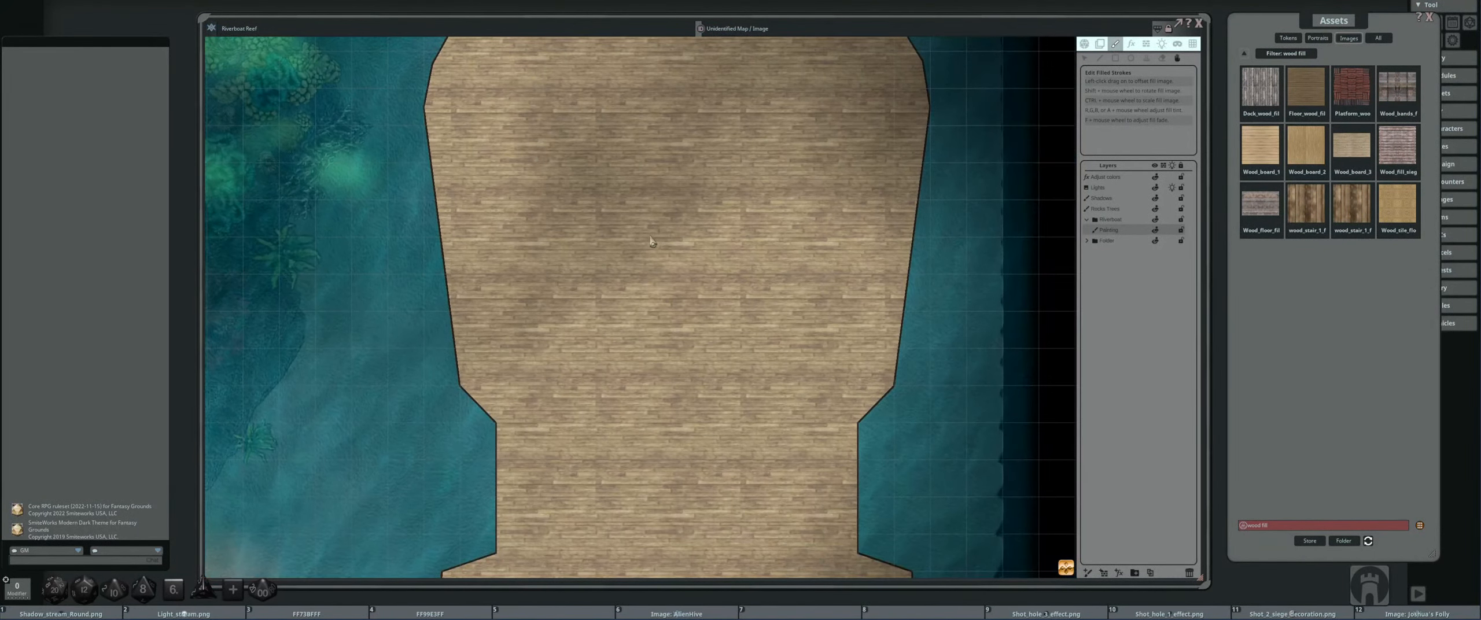
key(ctrl)
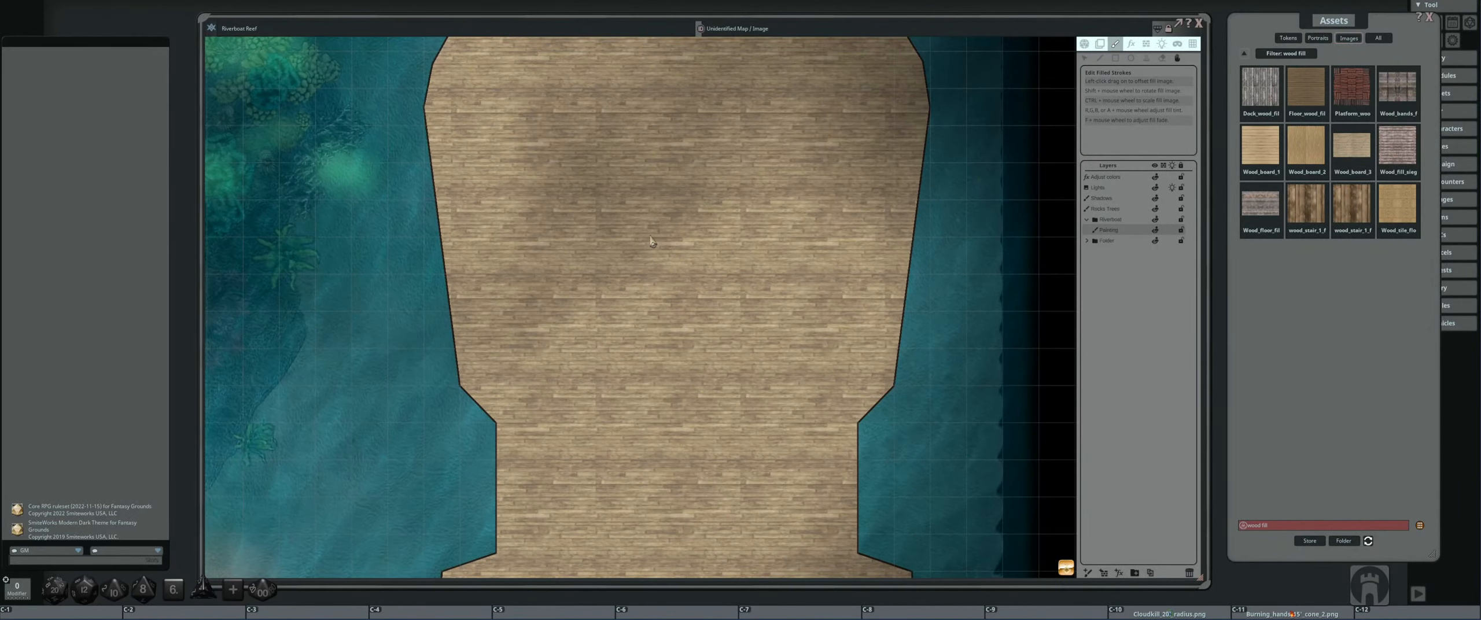
ctrl+scroll(652, 242, up, 2)
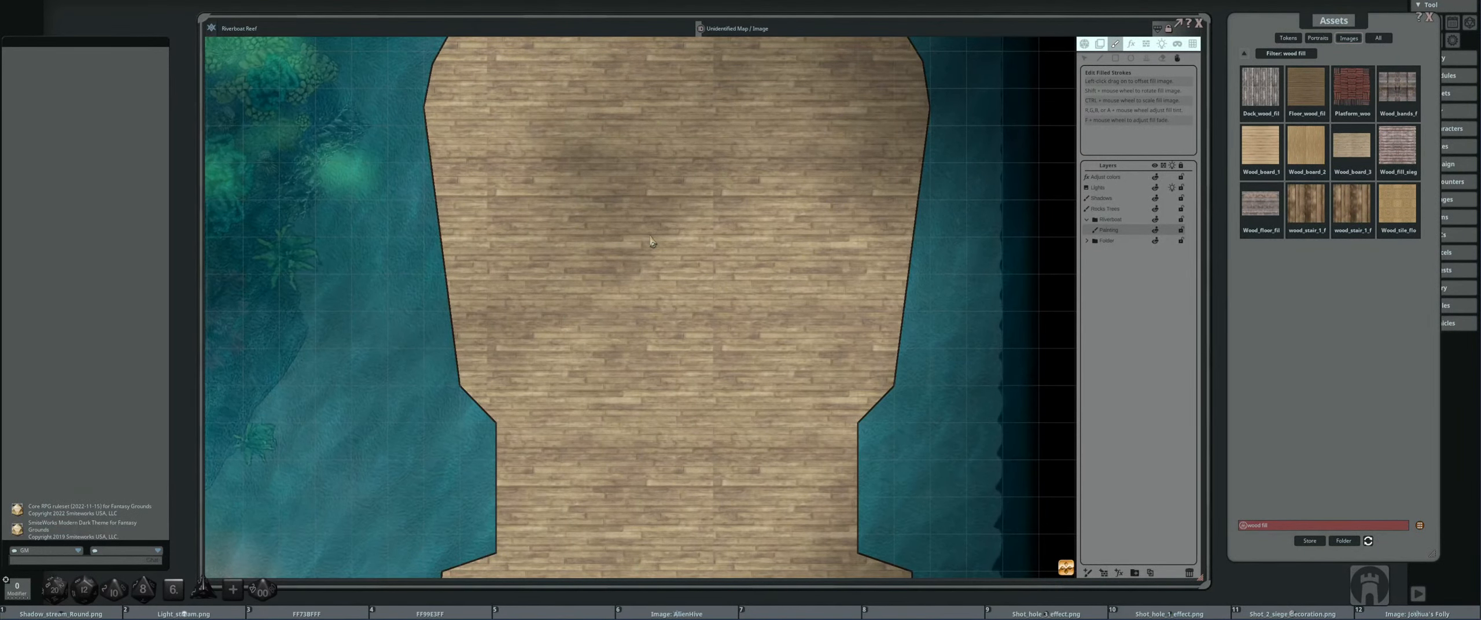
scroll(652, 242, up, 1)
ctrl+scroll(652, 241, up, 1)
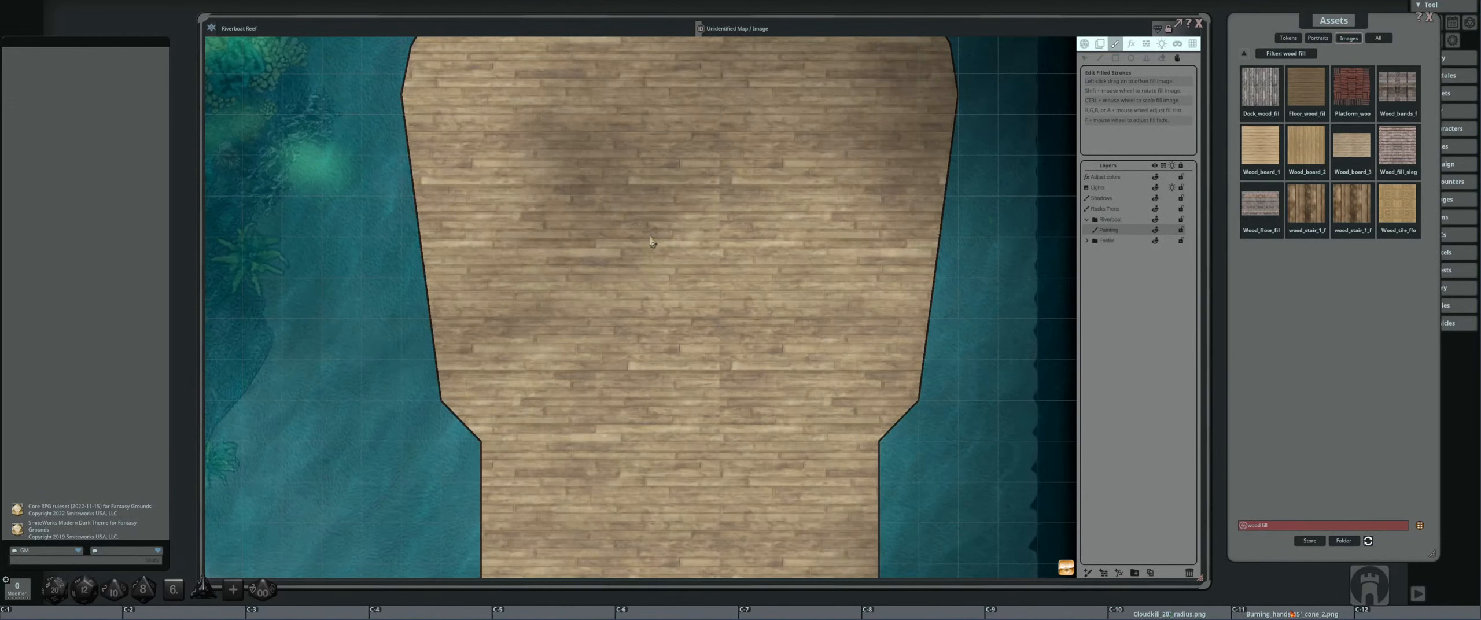
ctrl+scroll(652, 242, down, 1)
scroll(652, 242, down, 2)
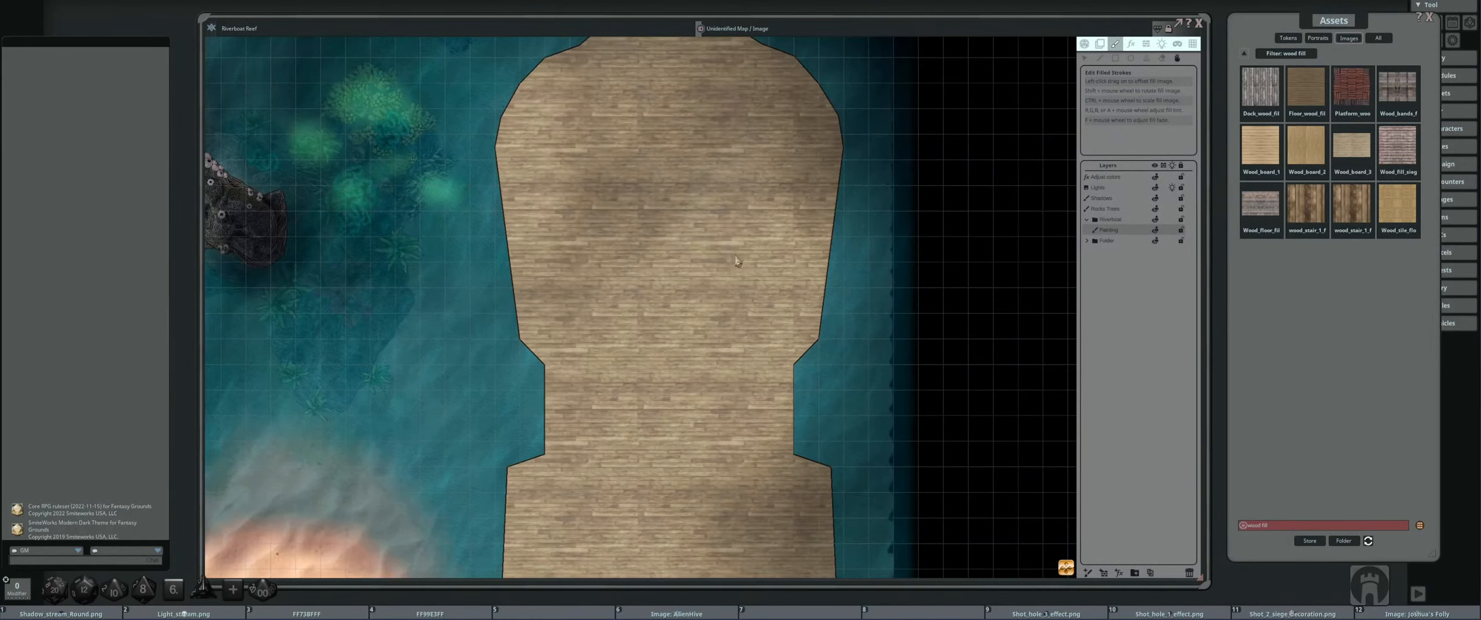
- Offset the enlarged wood fill to the west and fine-tune the plank alignment across the hull's midsection
drag(736, 261, 687, 262)
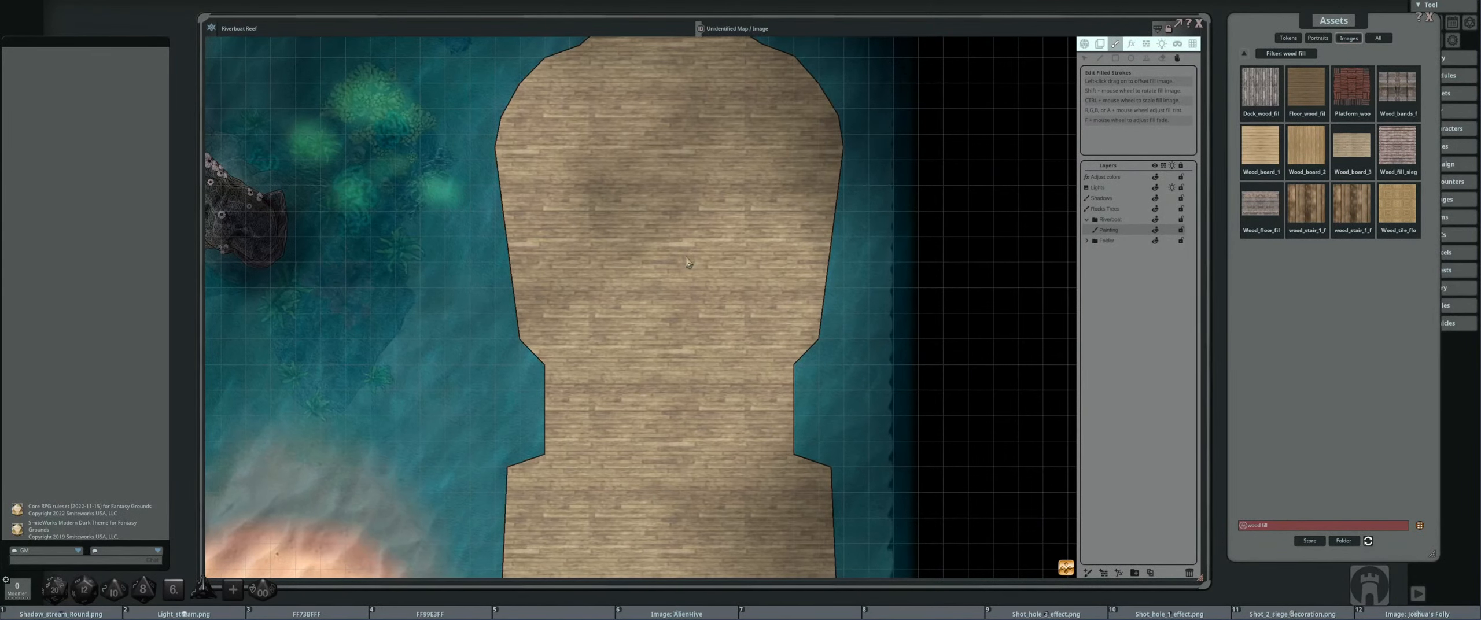
scroll(658, 239, down, 2)
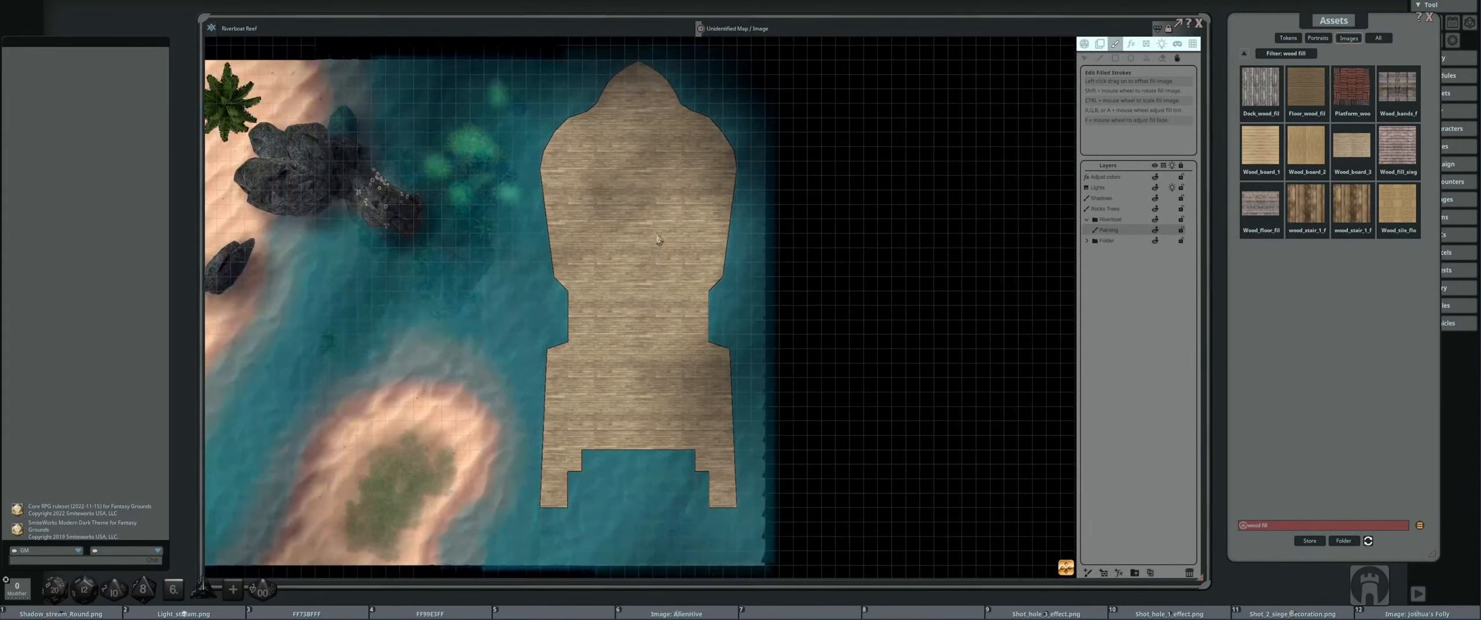
scroll(657, 239, up, 4)
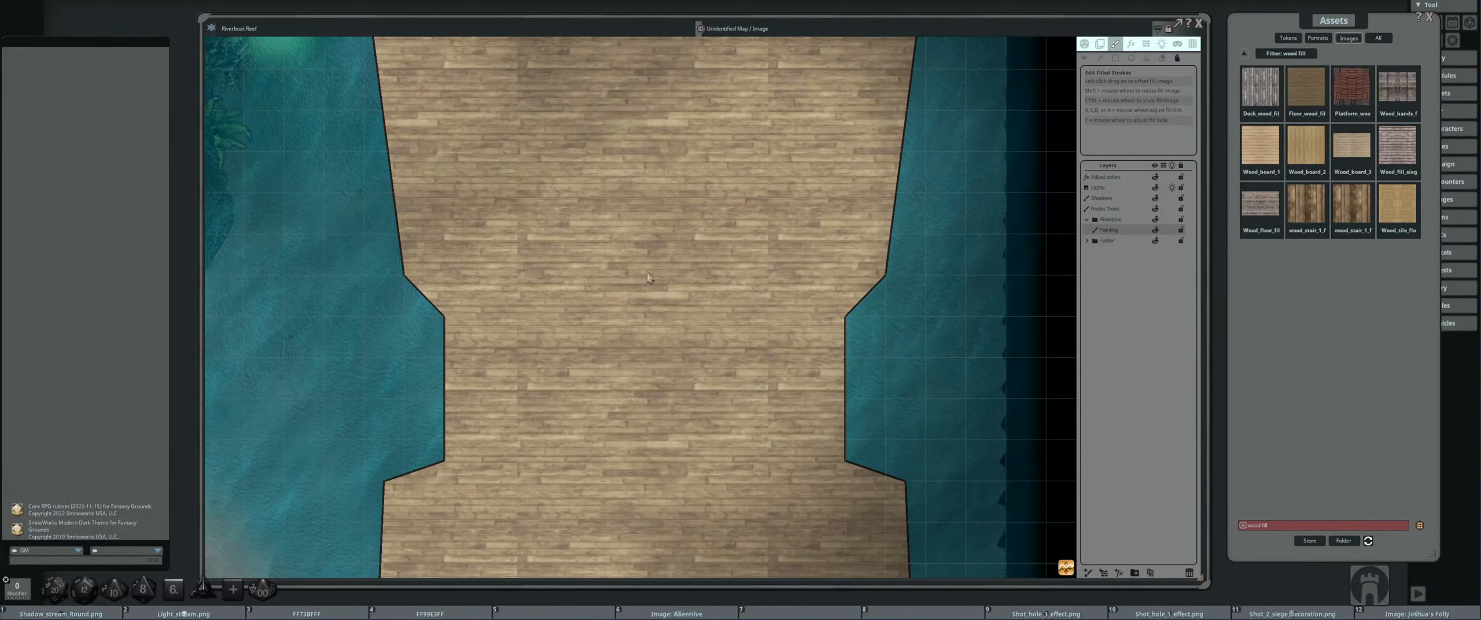
drag(647, 262, 649, 266)
scroll(649, 265, down, 5)
scroll(644, 311, up, 3)
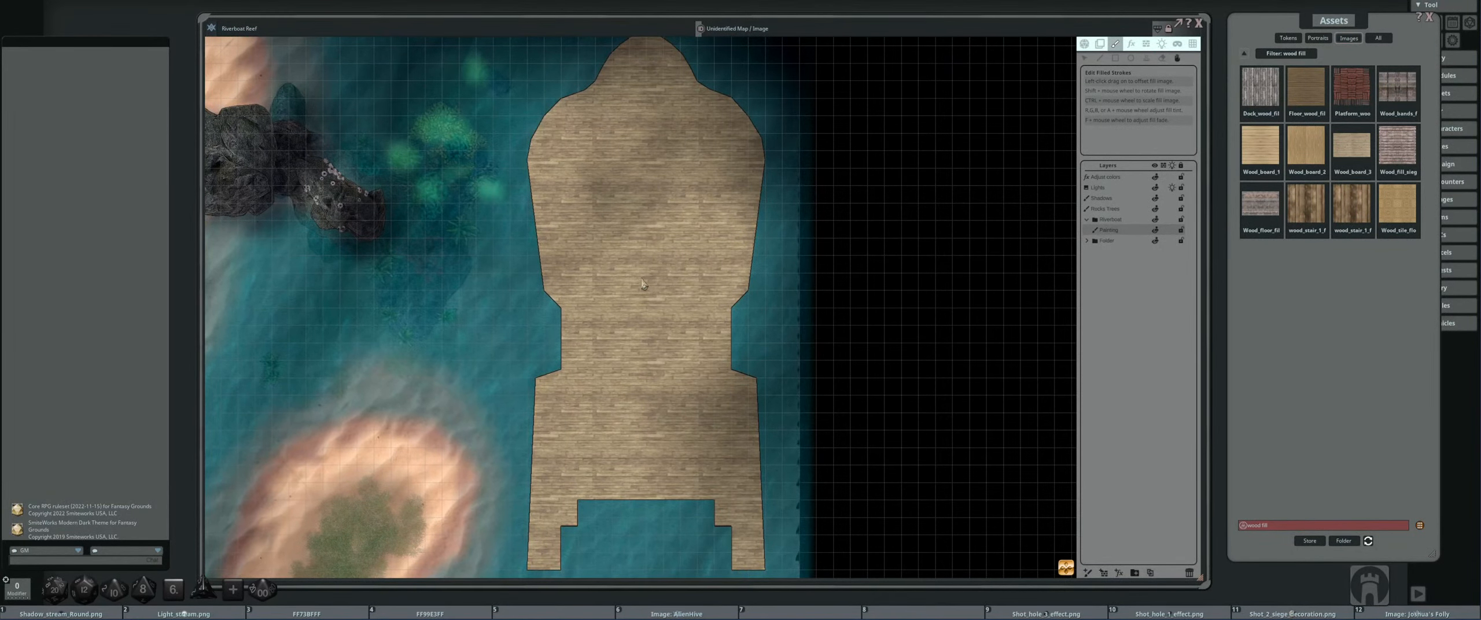
scroll(644, 258, down, 4)
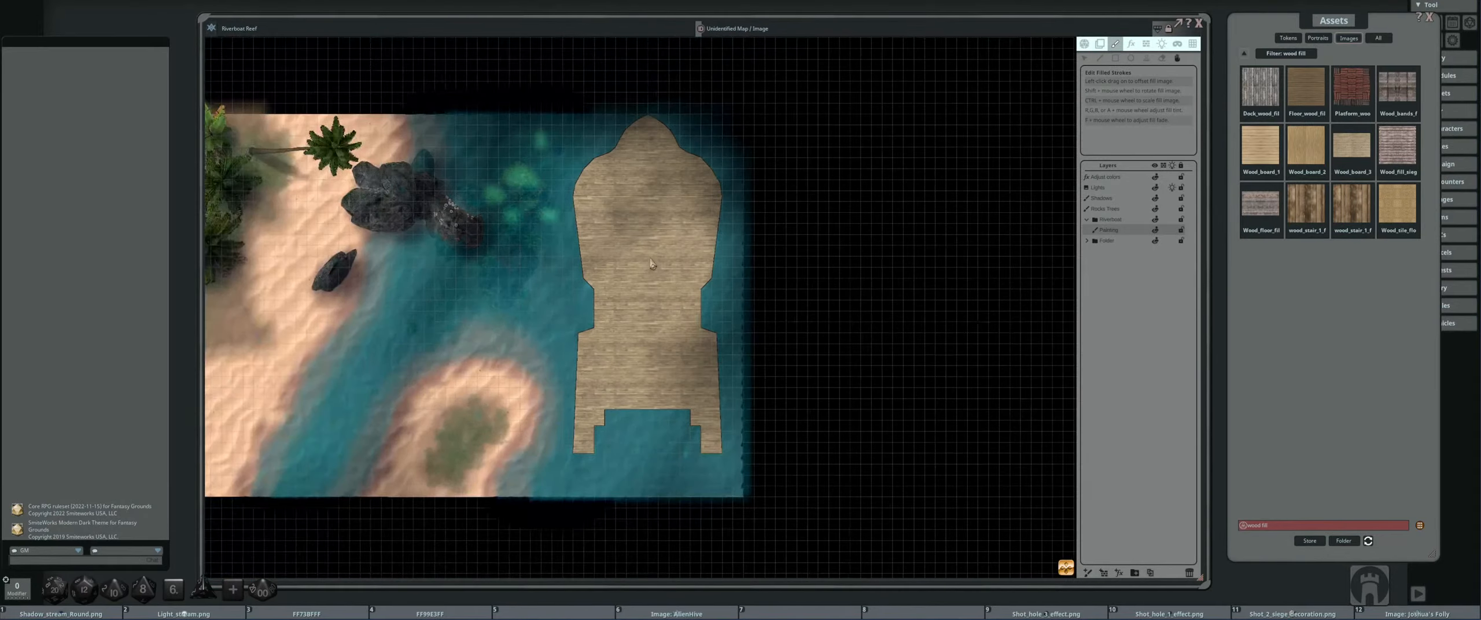
- Tint the hull's wood fill towards red, reducing the effect to a warm reddish brown
scroll(648, 260, up, 4)
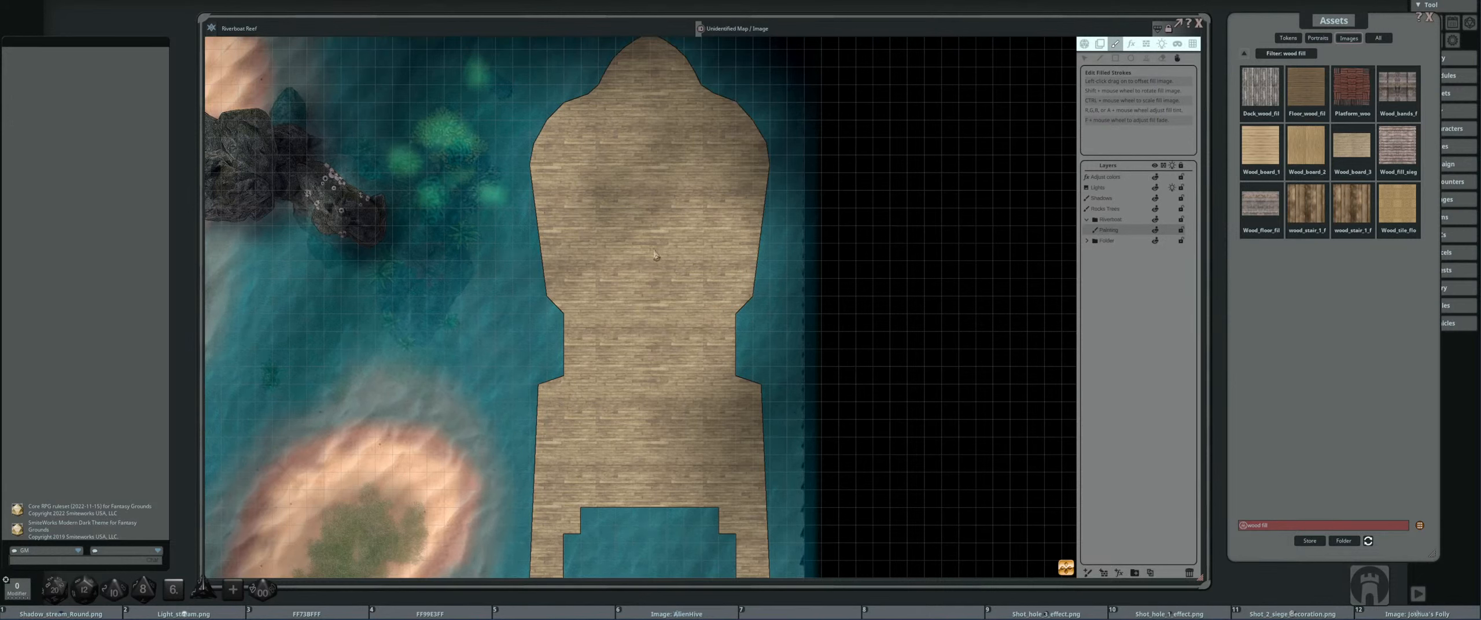
scroll(658, 250, up, 5)
scroll(657, 250, down, 2)
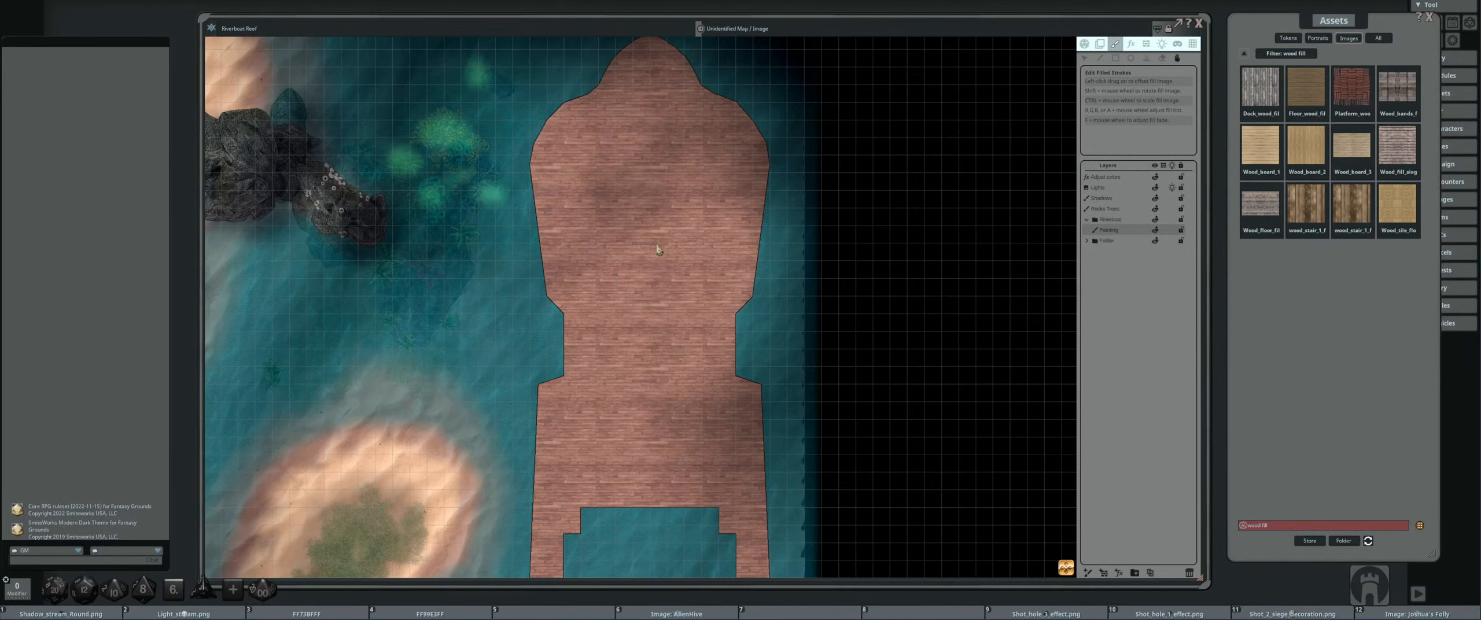
scroll(657, 249, up, 1)
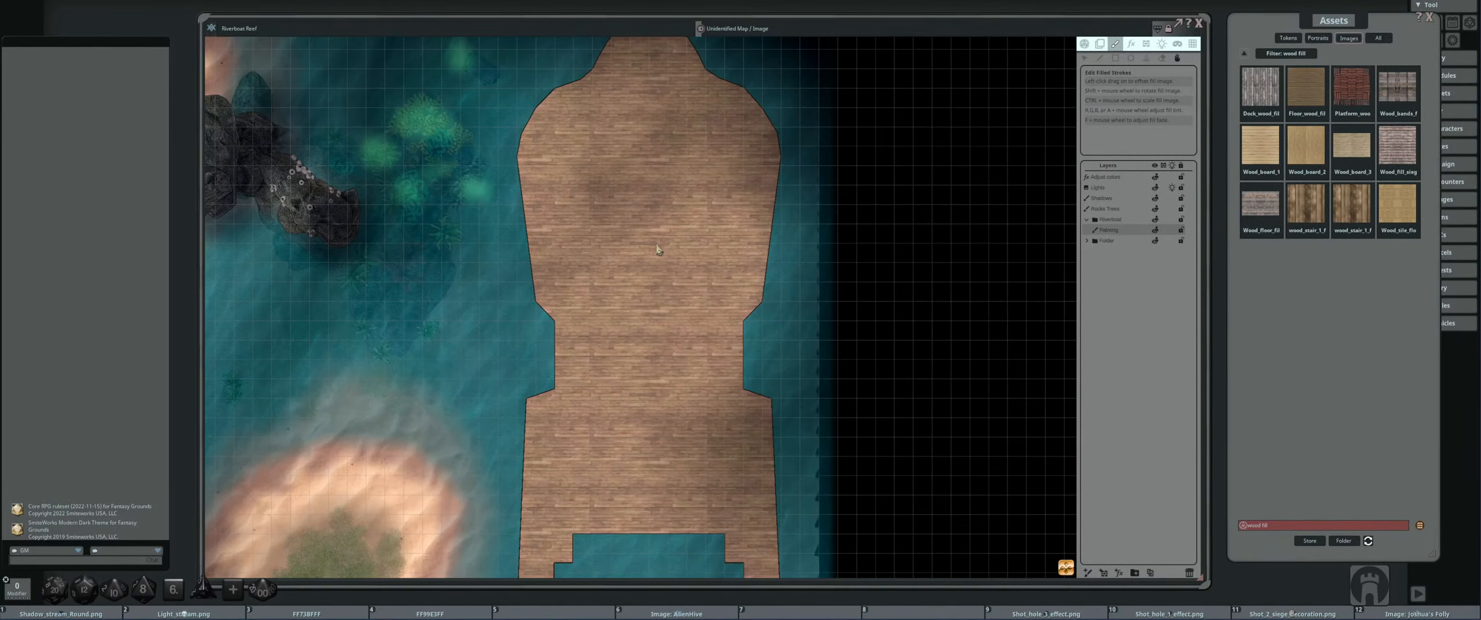
scroll(657, 249, down, 5)
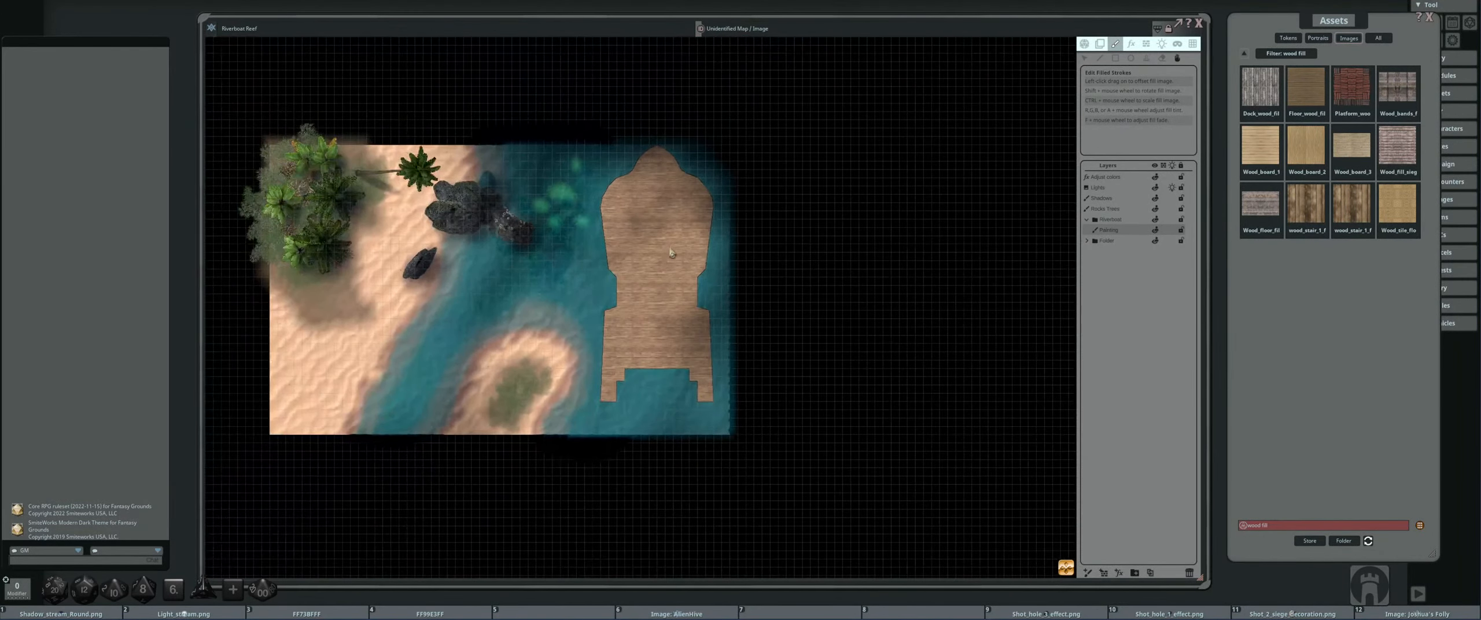
scroll(632, 265, up, 2)
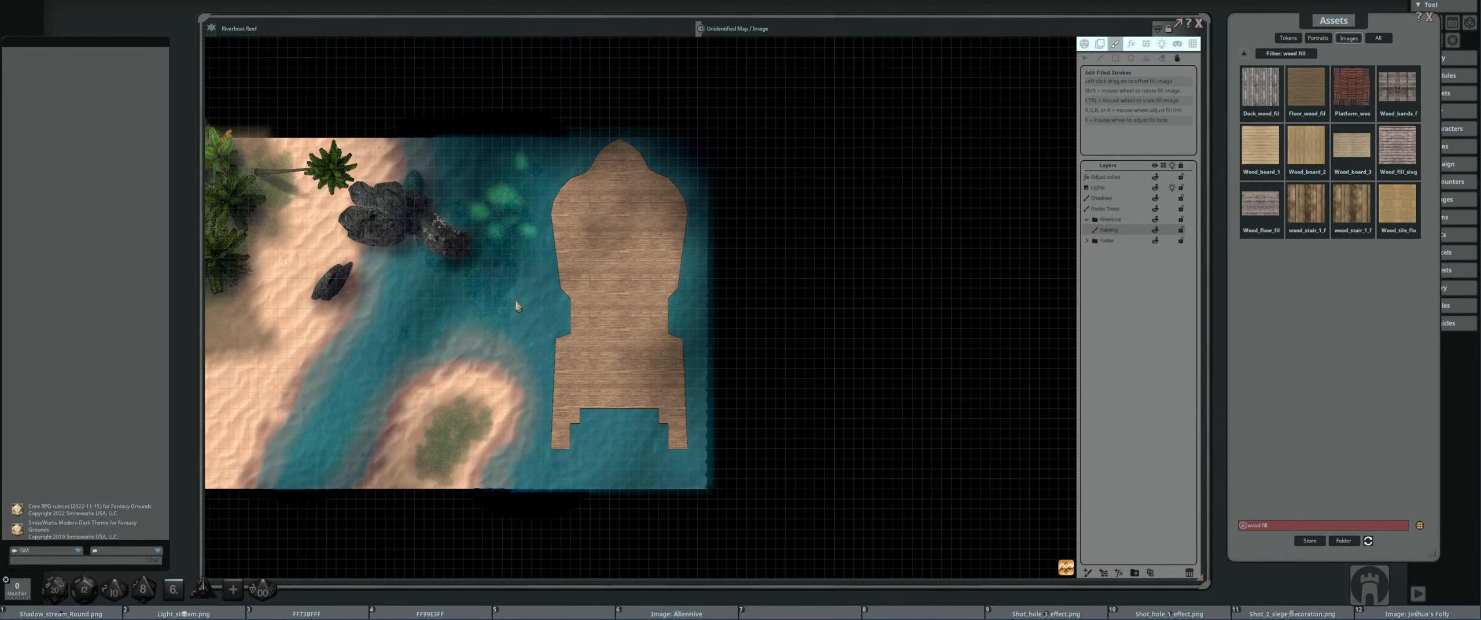
- Examine the wooden deck's floor texture and outline against the surrounding water, both close up and within the whole map
mouse_move(532, 302)
mouse_down()
mouse_move(543, 311)
mouse_move(551, 295)
mouse_up()
scroll(496, 262, up, 2)
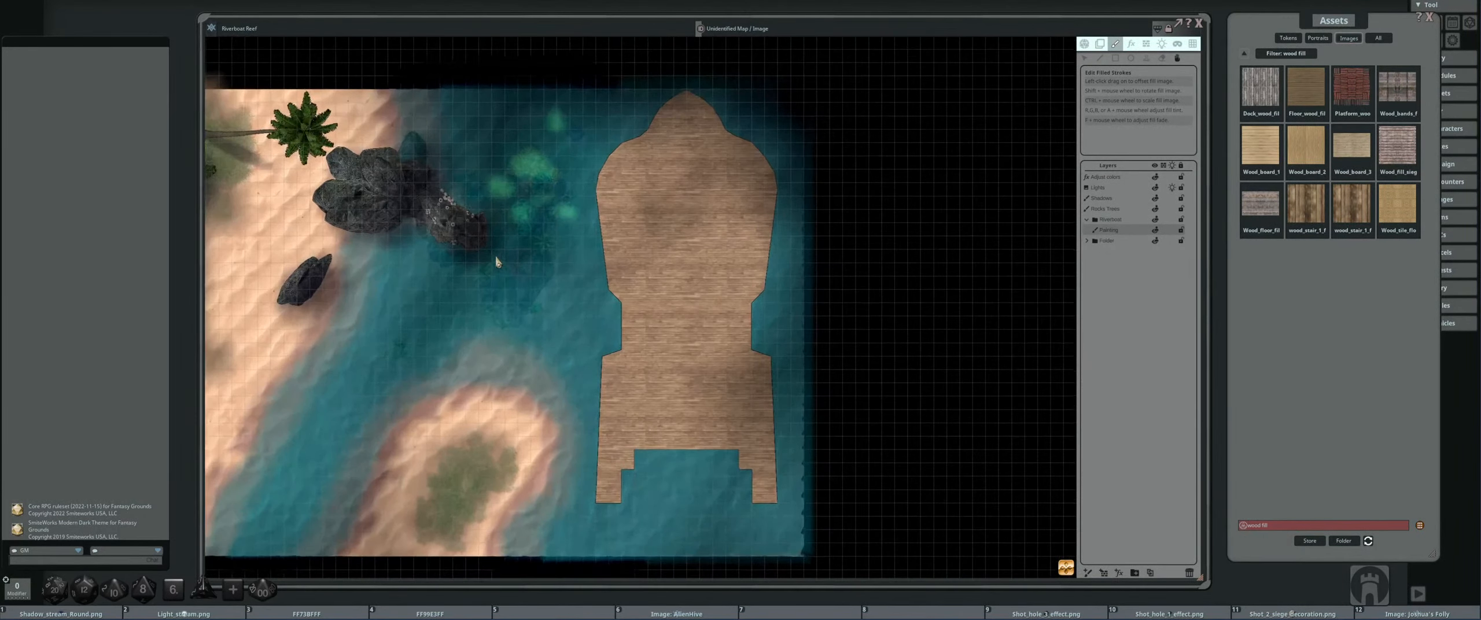
scroll(672, 286, up, 1)
scroll(671, 285, down, 1)
scroll(596, 281, up, 4)
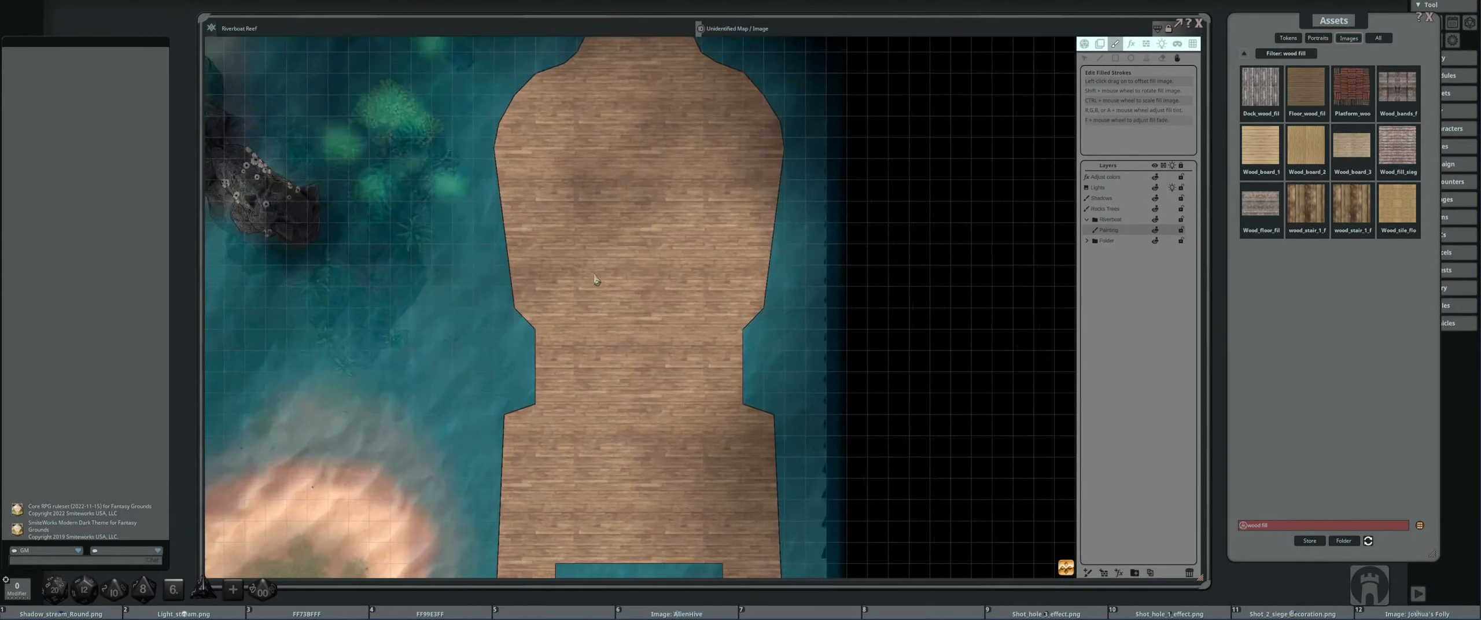
scroll(596, 281, up, 1)
scroll(596, 280, down, 5)
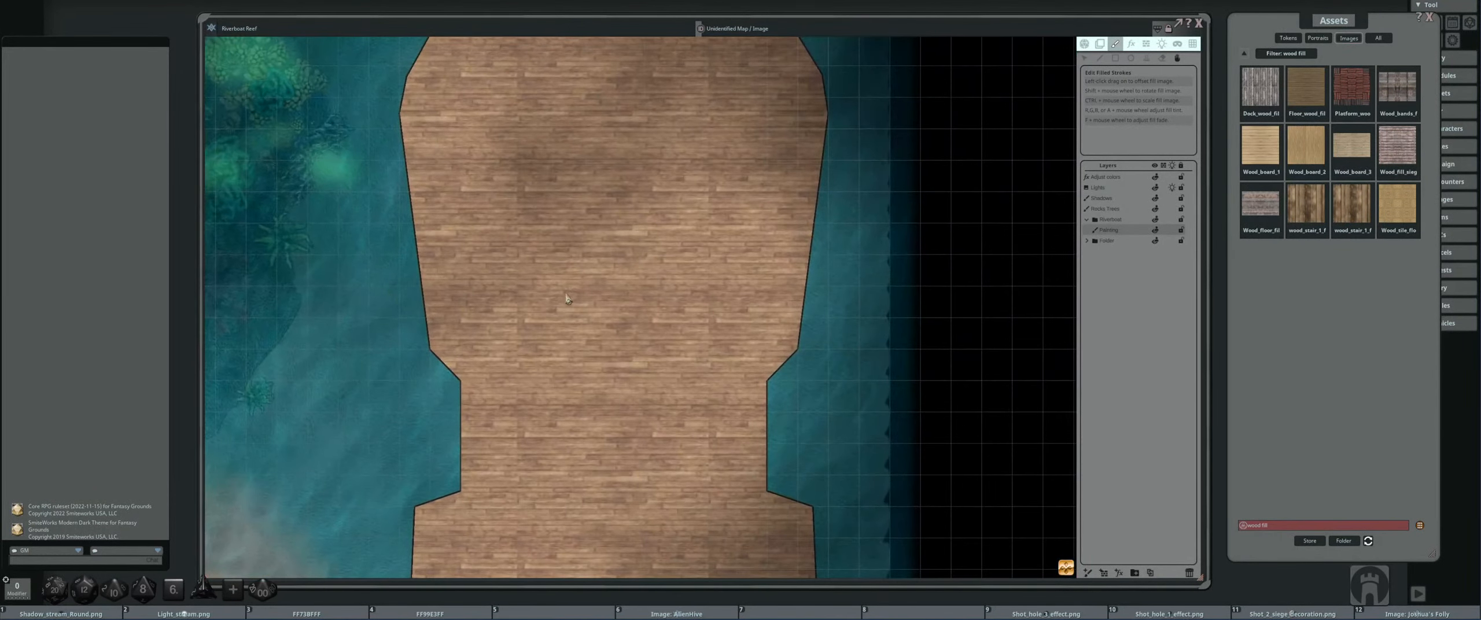
scroll(570, 289, down, 2)
scroll(573, 278, up, 3)
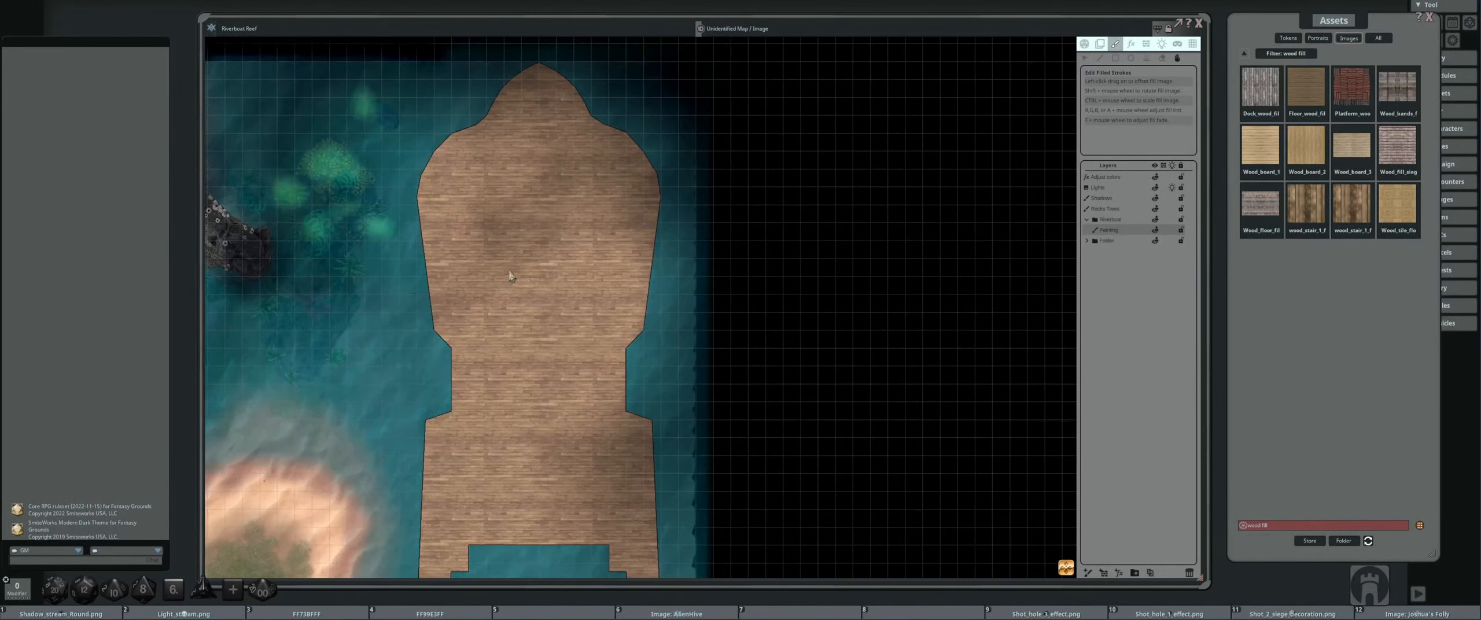
scroll(575, 263, down, 1)
scroll(574, 263, up, 1)
scroll(579, 246, up, 1)
scroll(543, 300, down, 1)
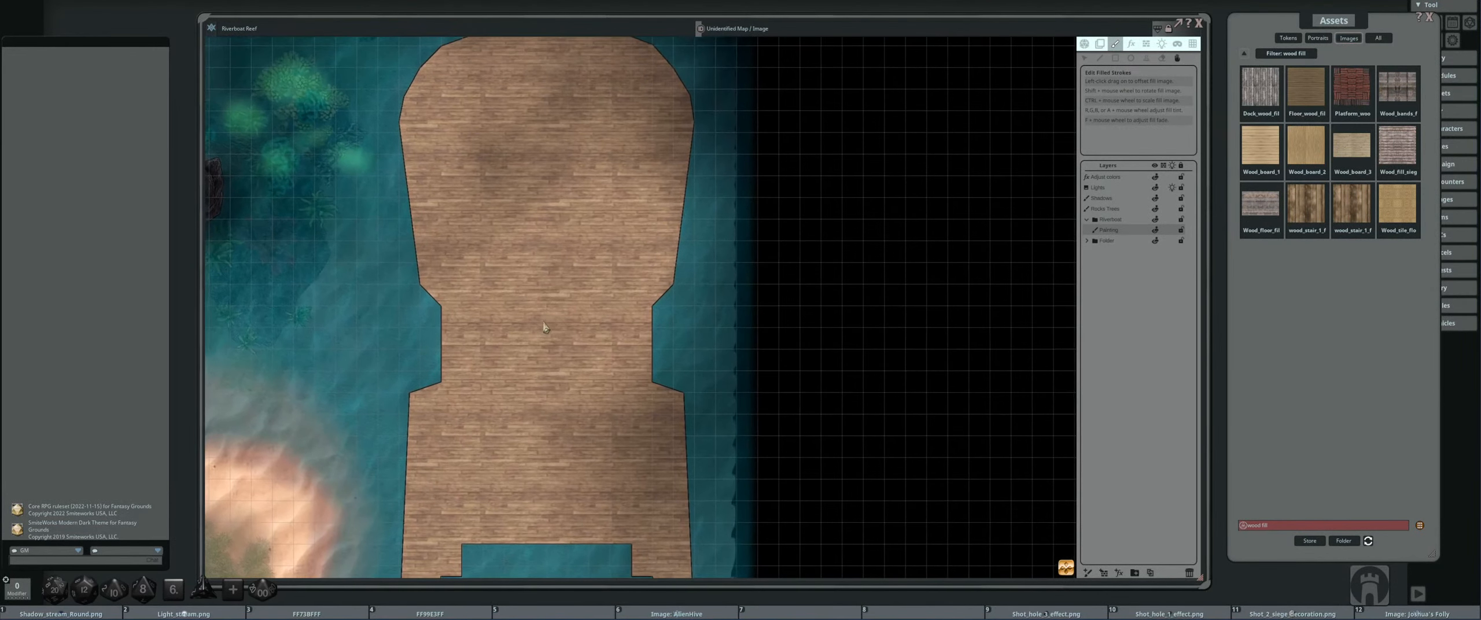
scroll(546, 312, down, 2)
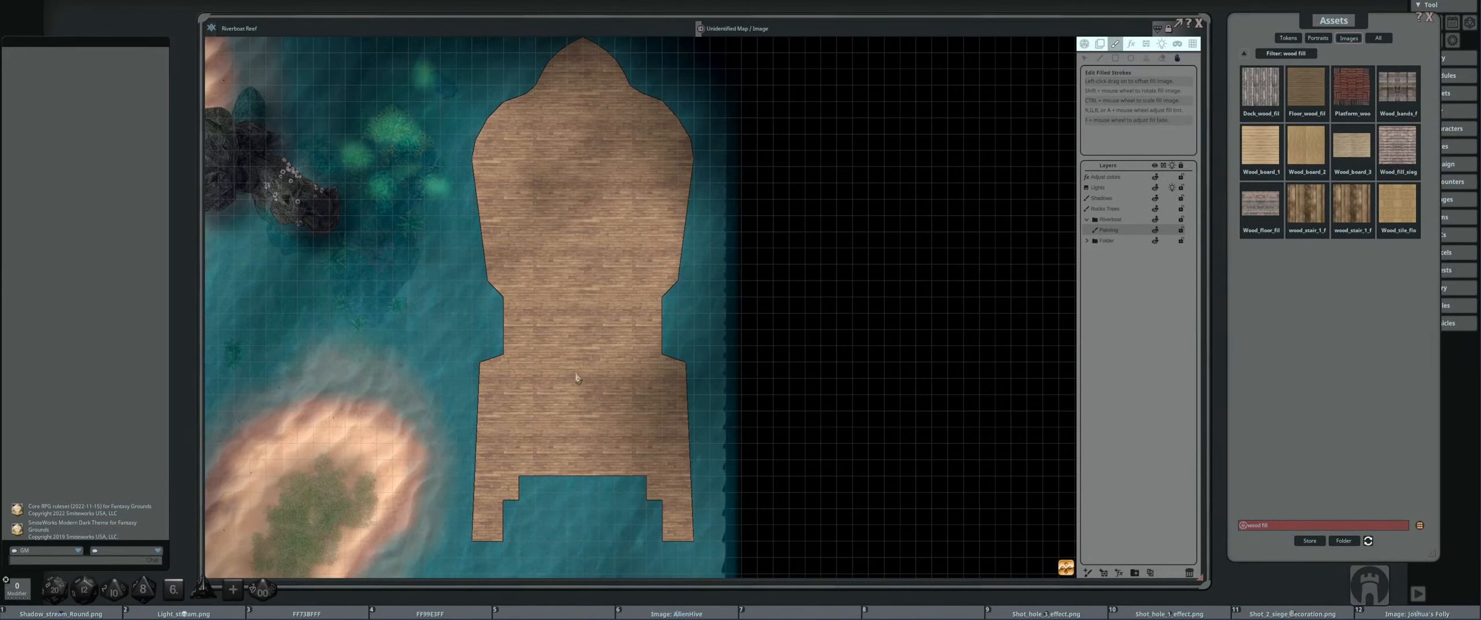
drag(576, 375, 572, 406)
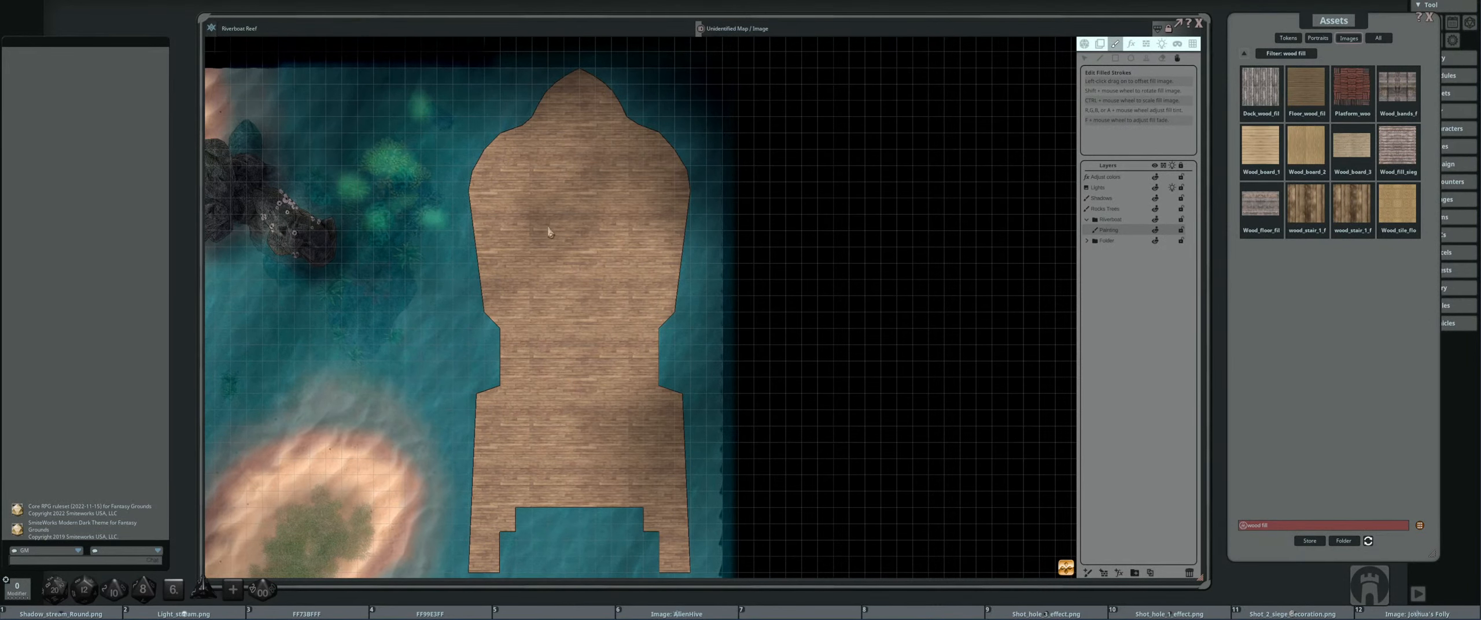
scroll(569, 360, down, 3)
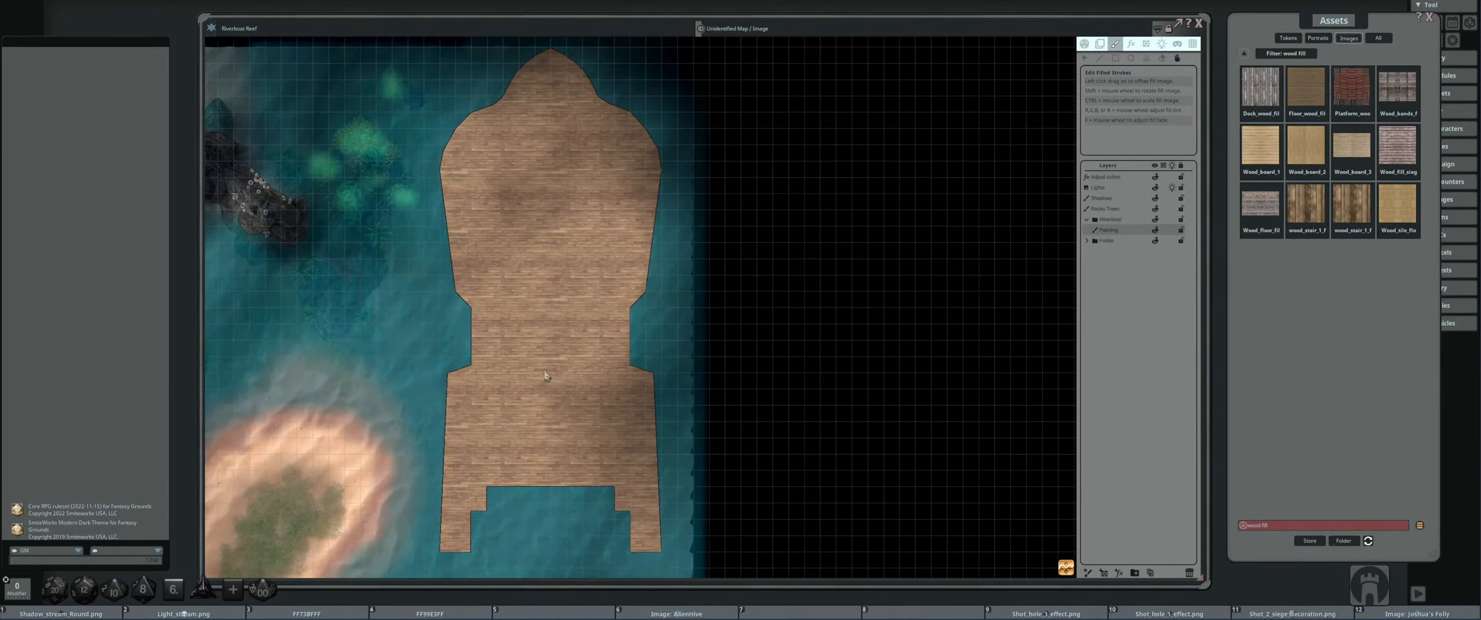
mouse_move(510, 399)
mouse_down()
mouse_move(510, 376)
mouse_move(522, 391)
mouse_up()
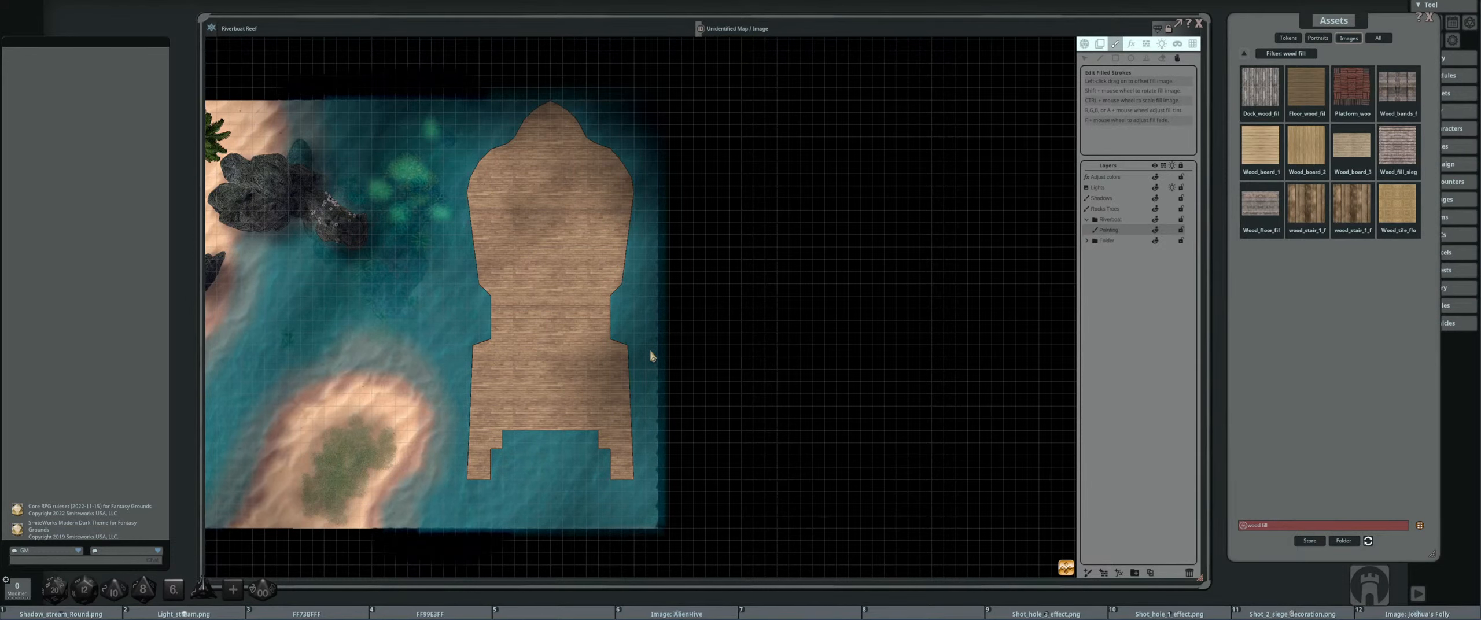
drag(530, 378, 574, 400)
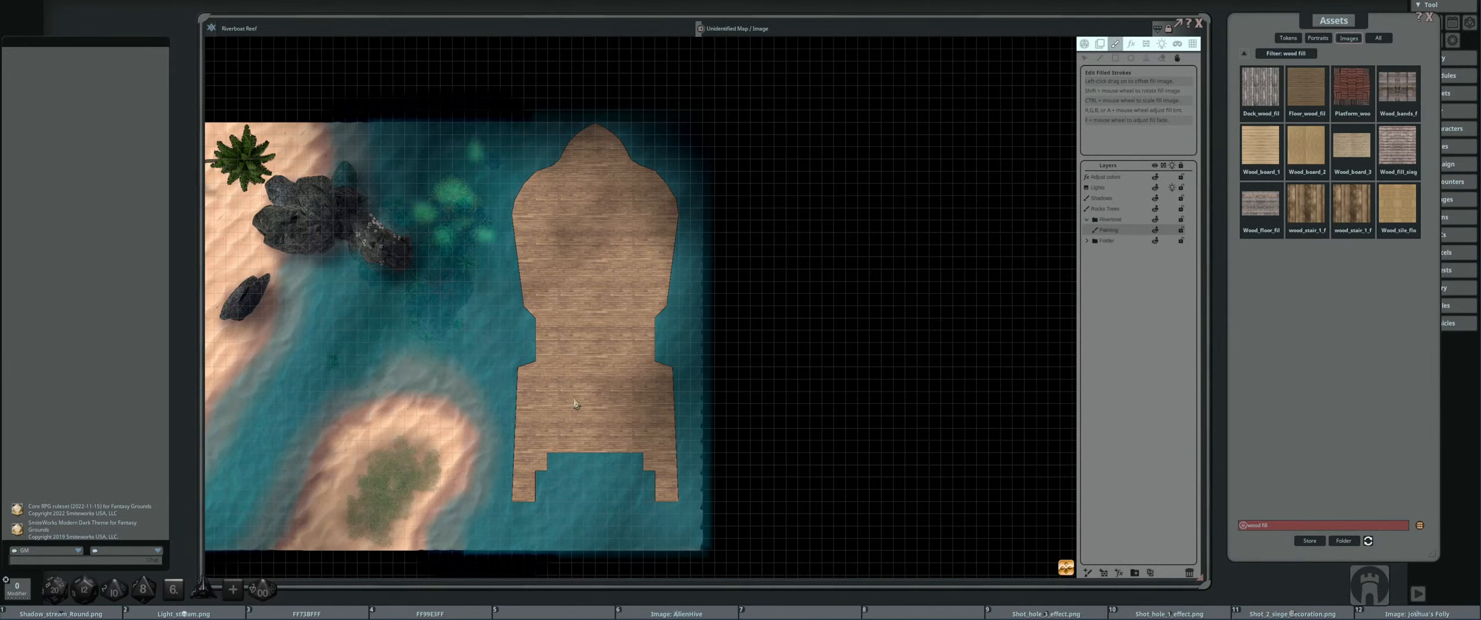
drag(528, 397, 650, 375)
scroll(529, 316, down, 3)
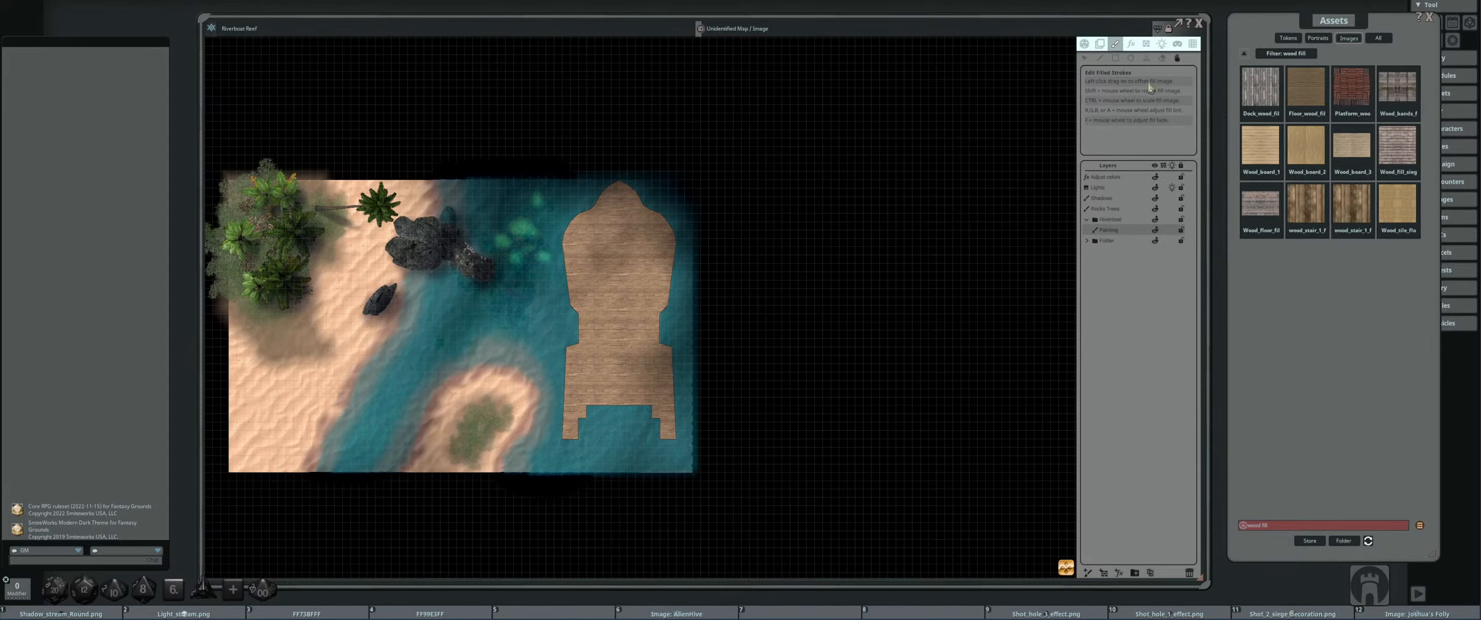
- Shift the deck slightly on the water and rotate it counterclockwise so its pointed bow faces the rocks
click(1101, 45)
drag(658, 356, 633, 379)
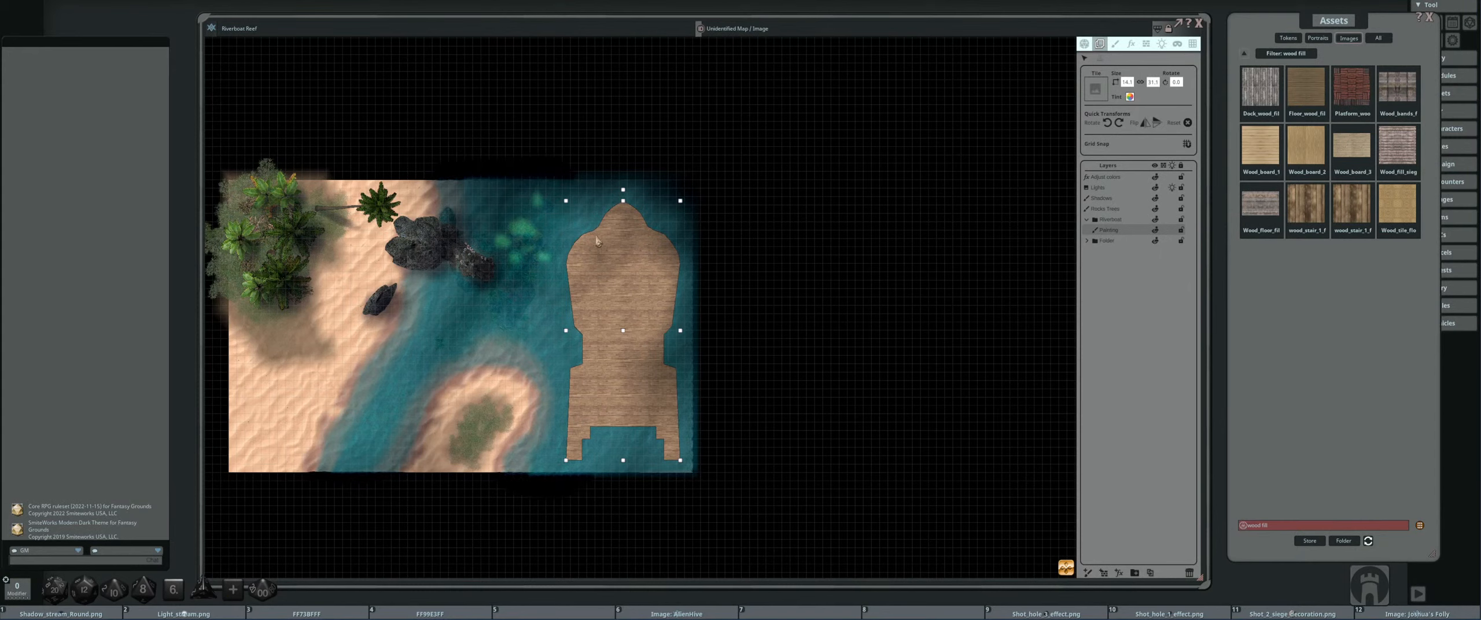
drag(623, 194, 534, 259)
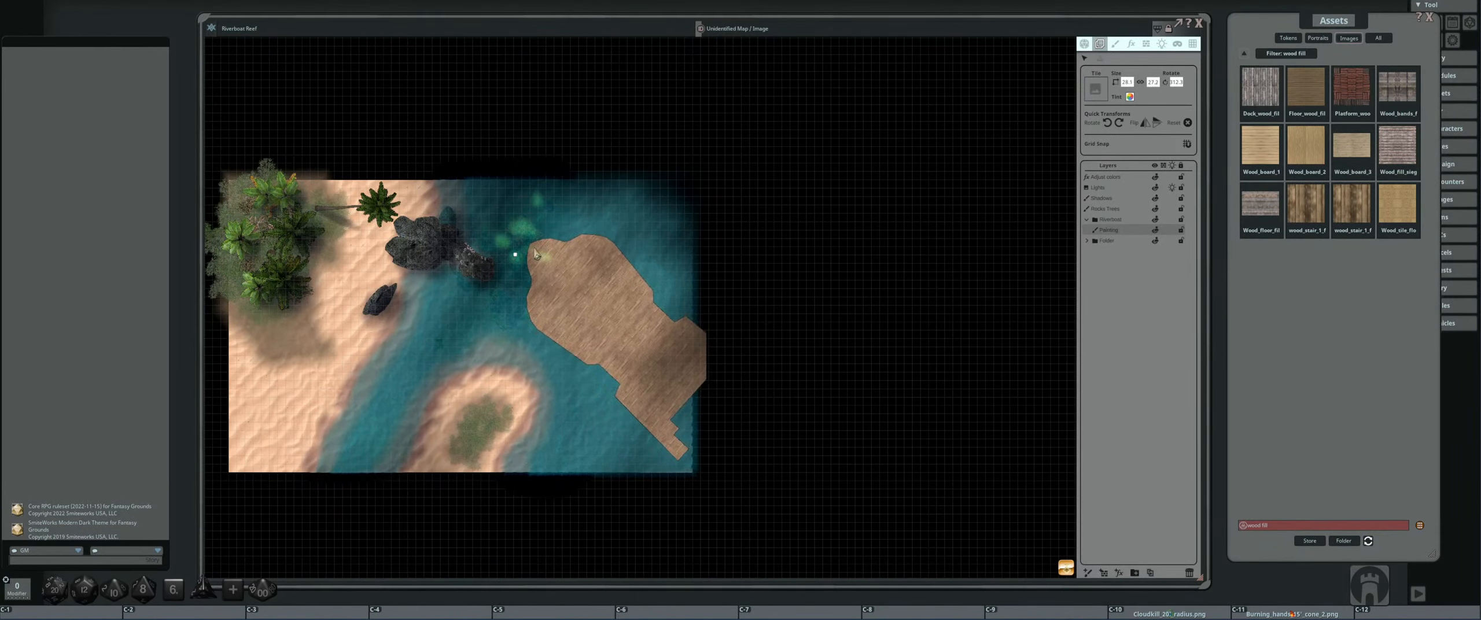
scroll(565, 277, up, 3)
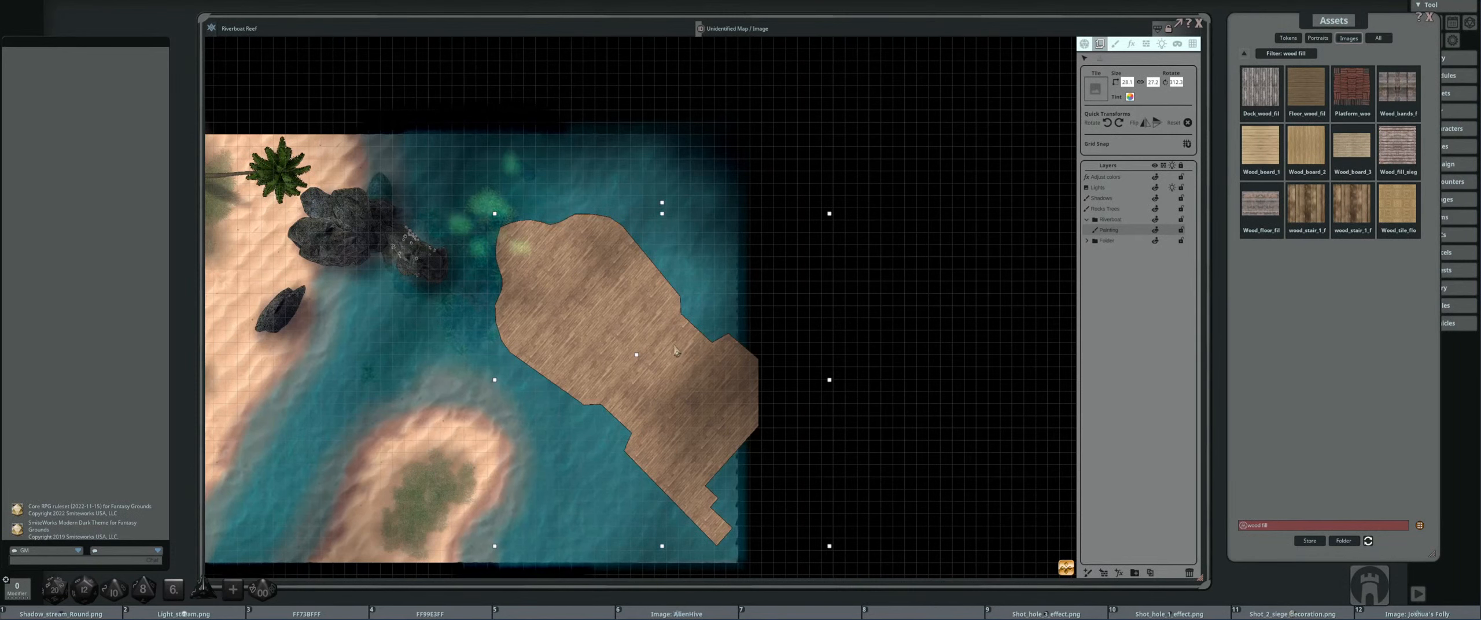
scroll(761, 322, down, 3)
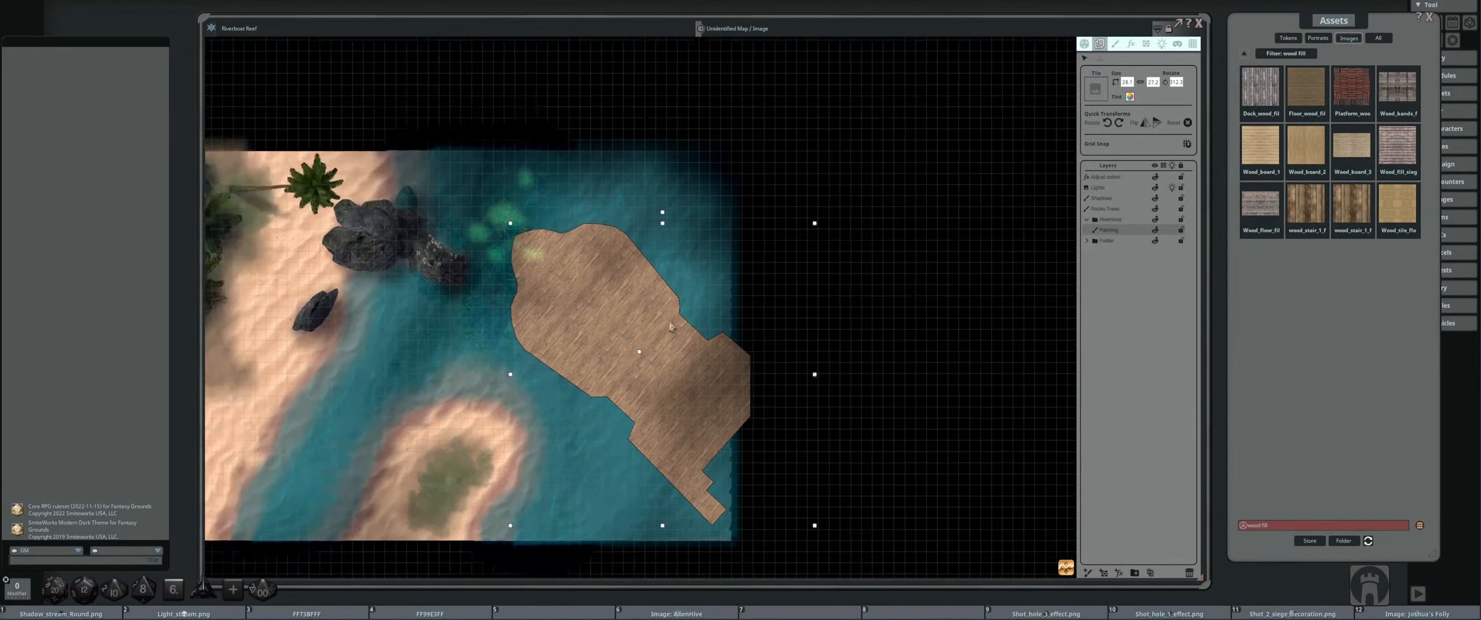
- Toggle the Lights layer's Use Lights option and the map's overall lighting off and back on
click(1172, 188)
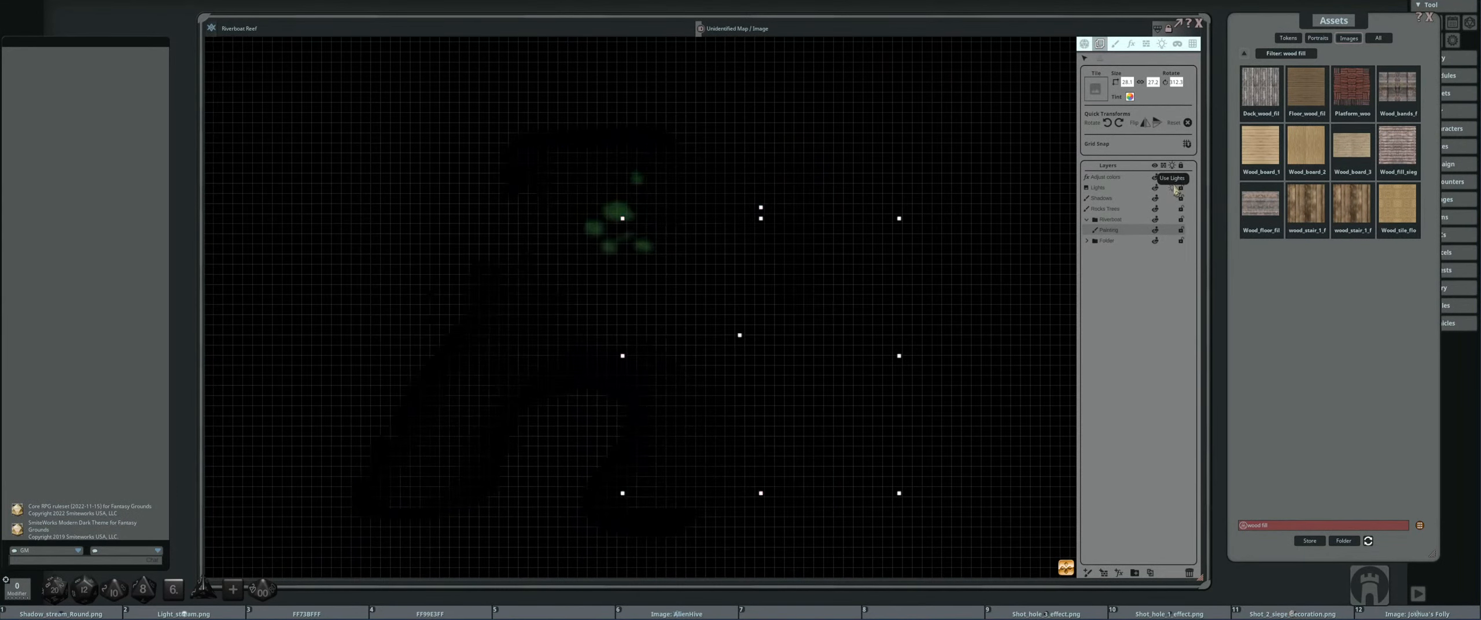
click(1173, 188)
click(1088, 47)
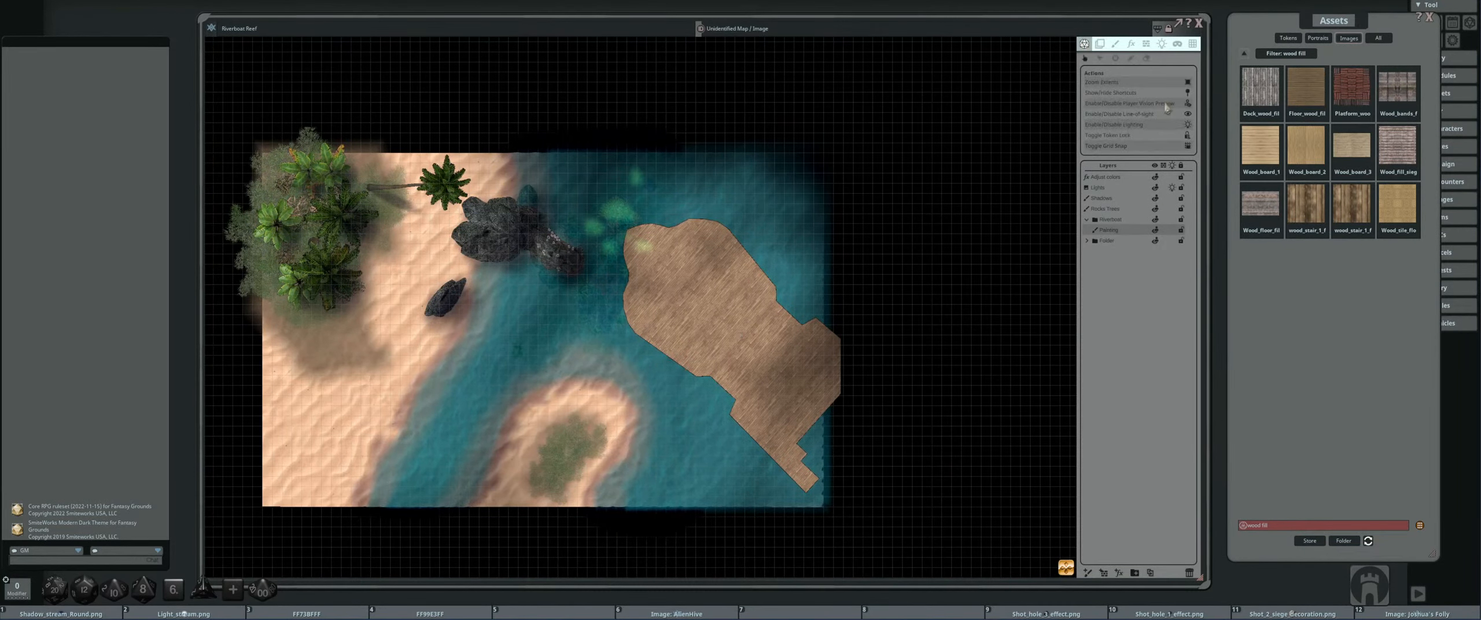
click(1189, 125)
click(1188, 125)
click(1189, 126)
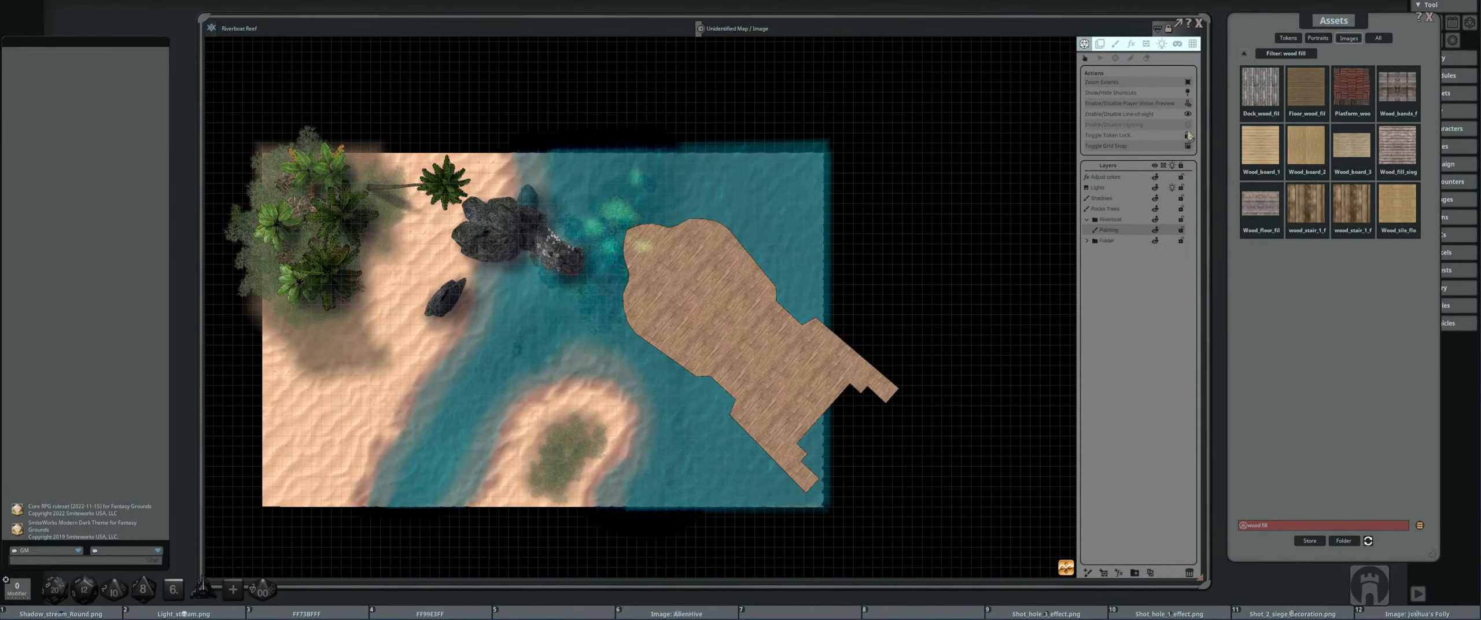
click(1189, 126)
- Examine the shading and plank direction across the rotated deck and its surroundings
scroll(802, 359, up, 5)
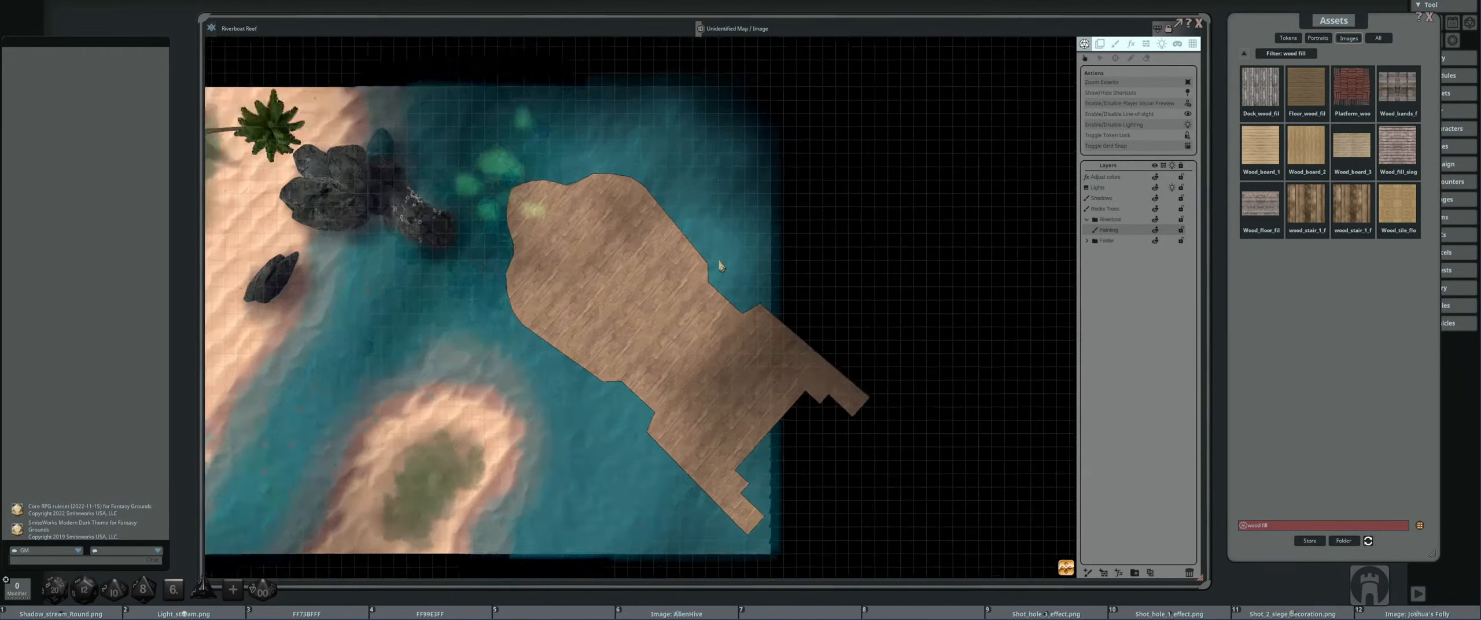
scroll(741, 320, down, 3)
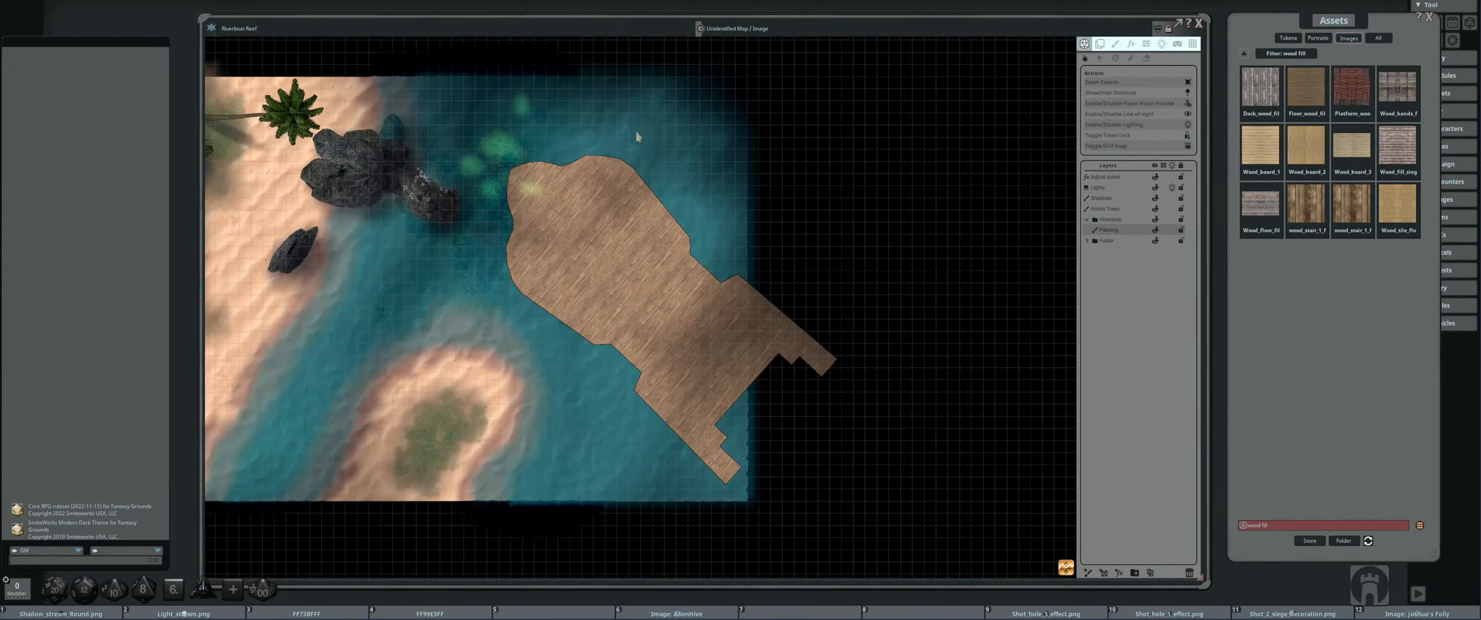
drag(568, 235, 704, 272)
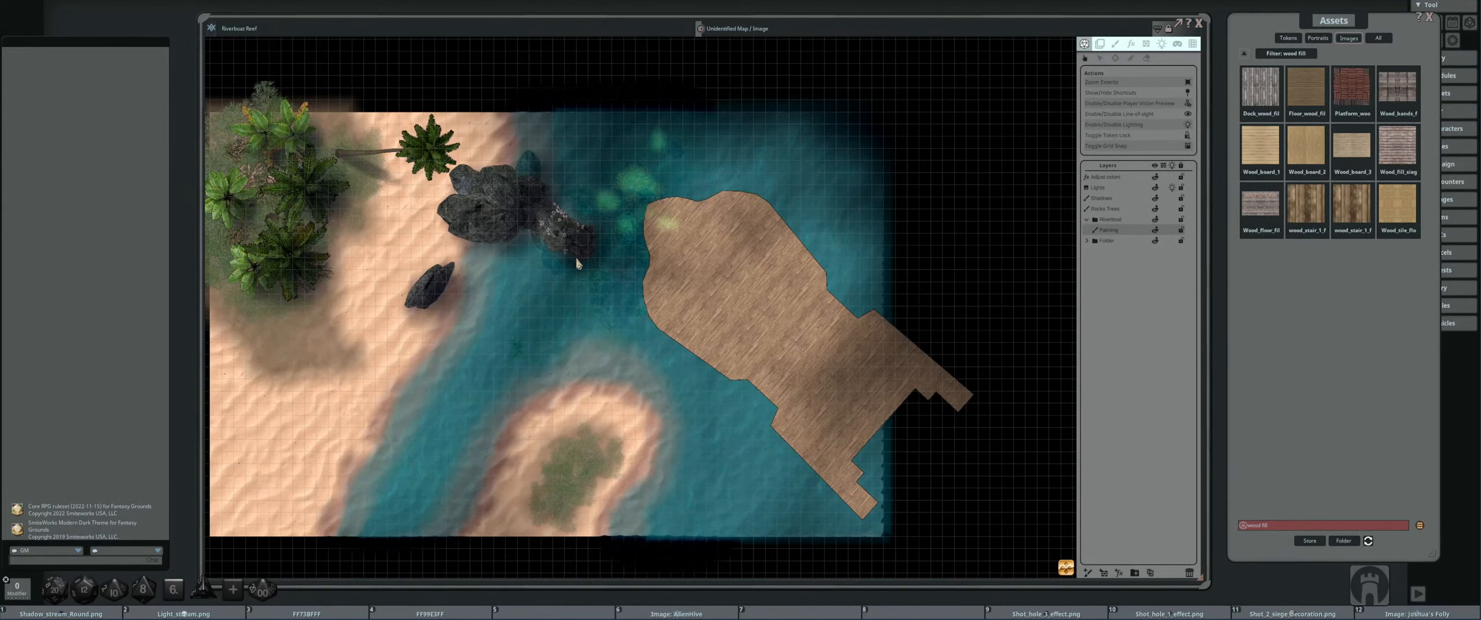
scroll(788, 218, down, 3)
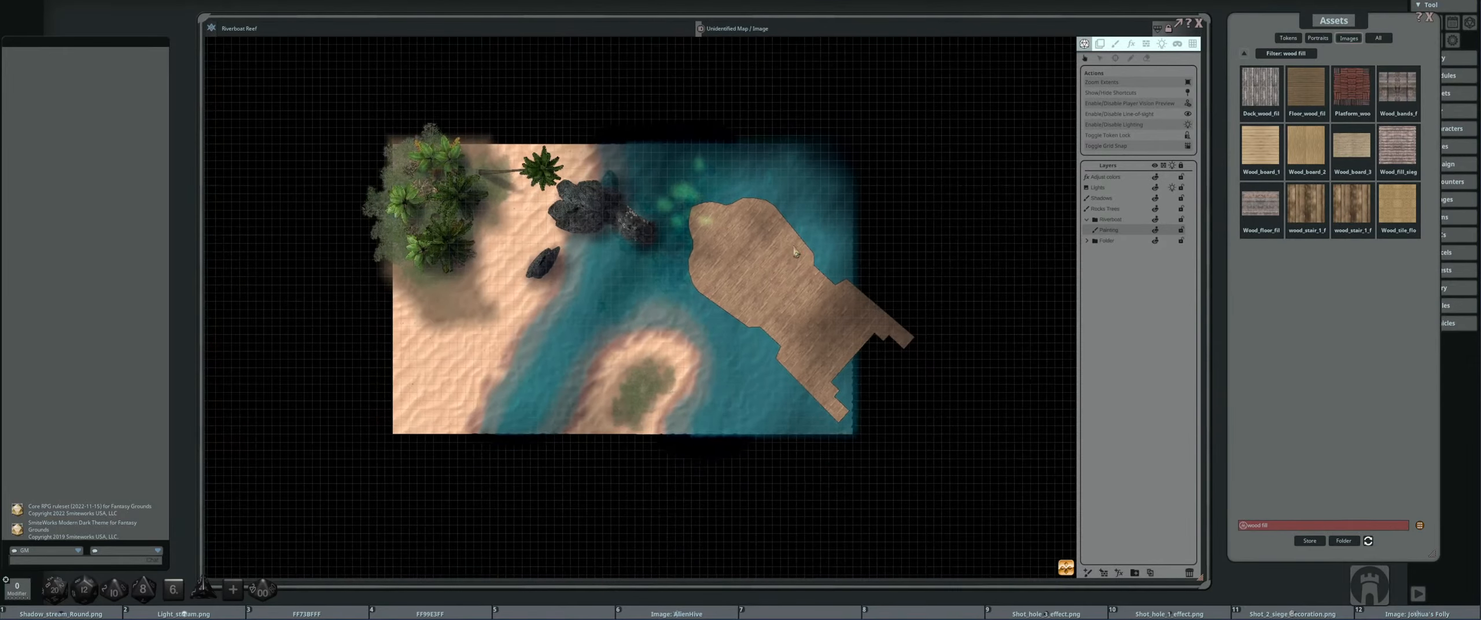
scroll(596, 266, up, 6)
scroll(596, 266, up, 3)
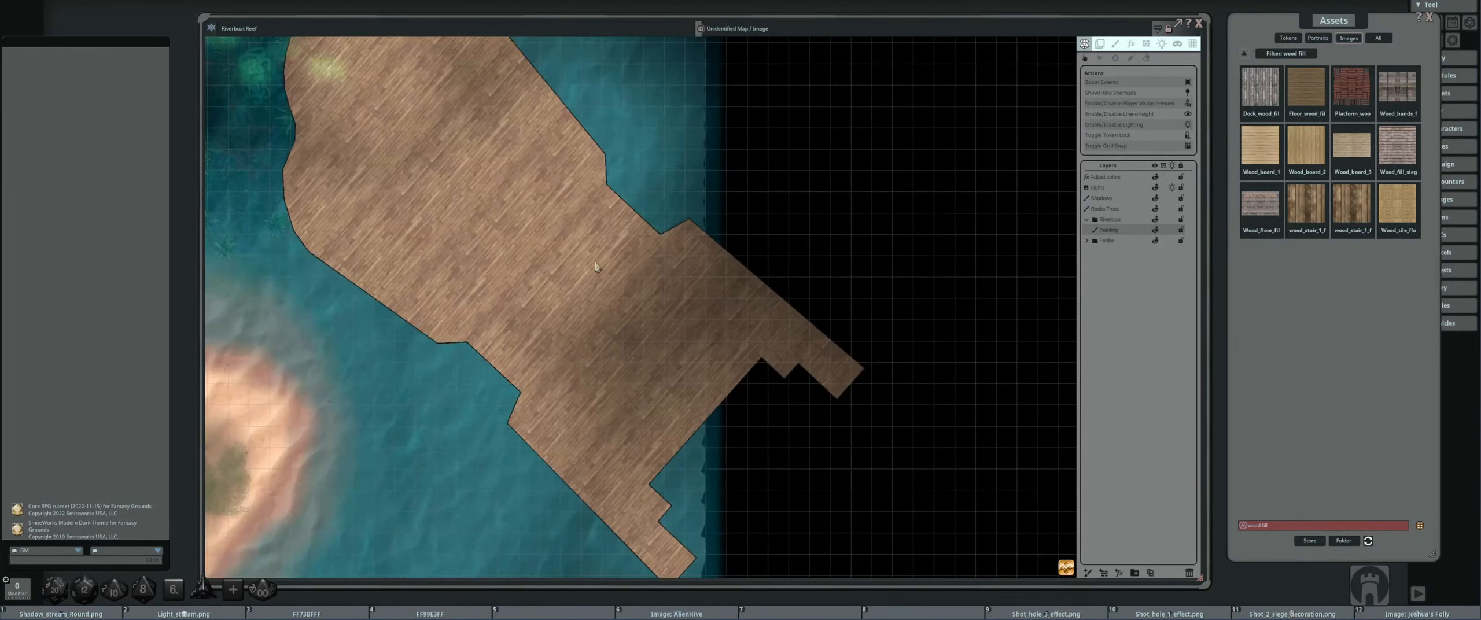
scroll(595, 266, down, 5)
drag(596, 266, 715, 297)
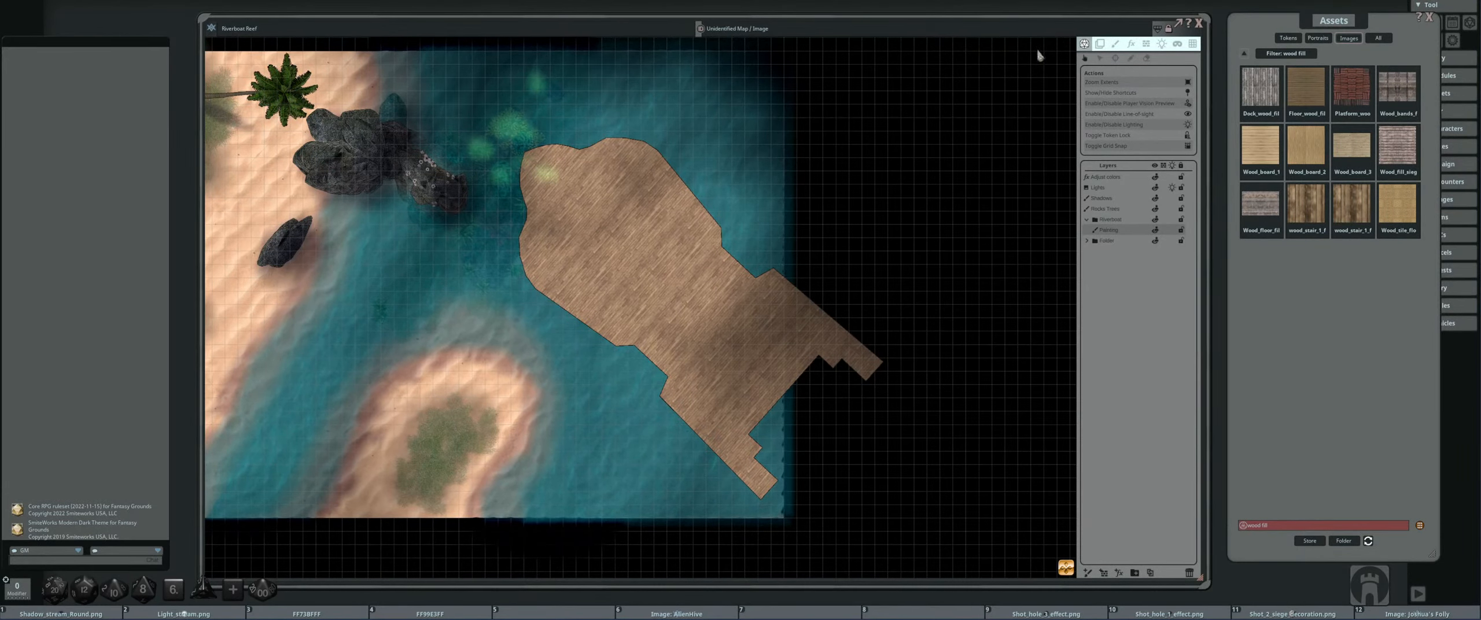
- Rotate the deck further counterclockwise so its bow meets the small sandy island, and reposition it over the water
click(1099, 44)
drag(742, 287, 716, 350)
scroll(743, 341, down, 4)
scroll(748, 339, up, 1)
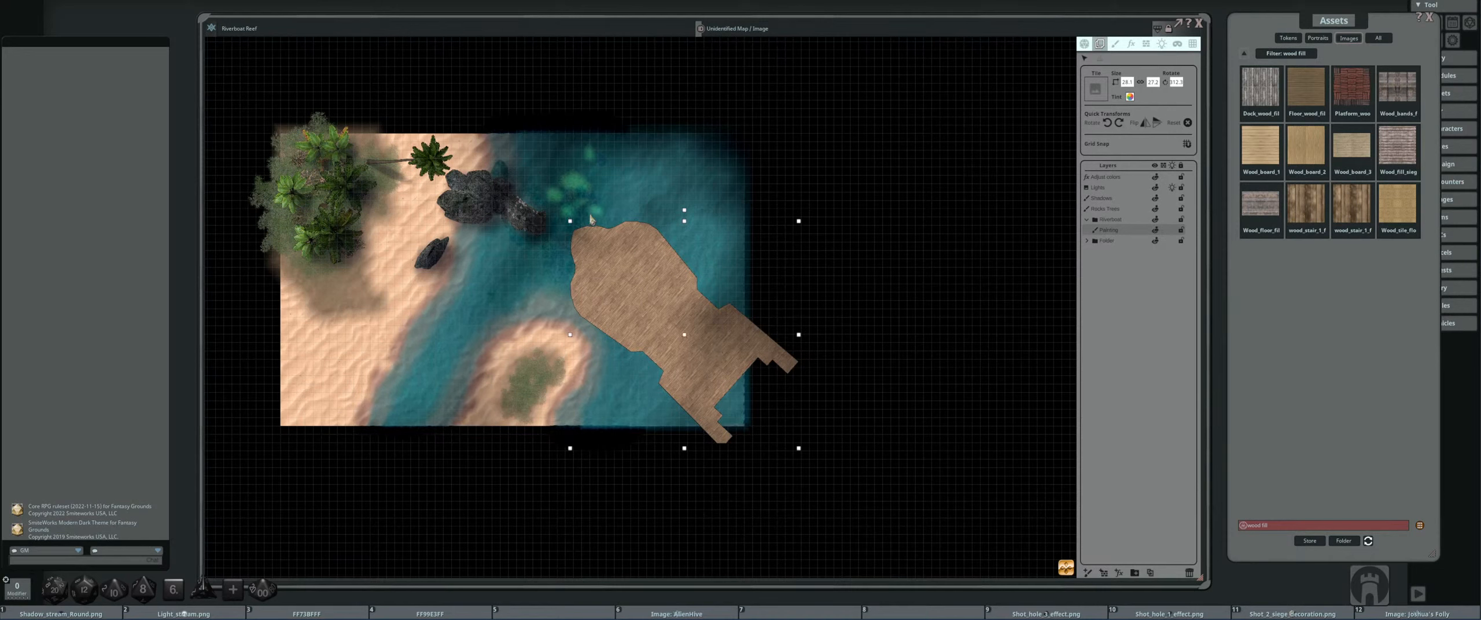
drag(685, 215, 567, 324)
drag(707, 329, 733, 313)
scroll(734, 313, up, 5)
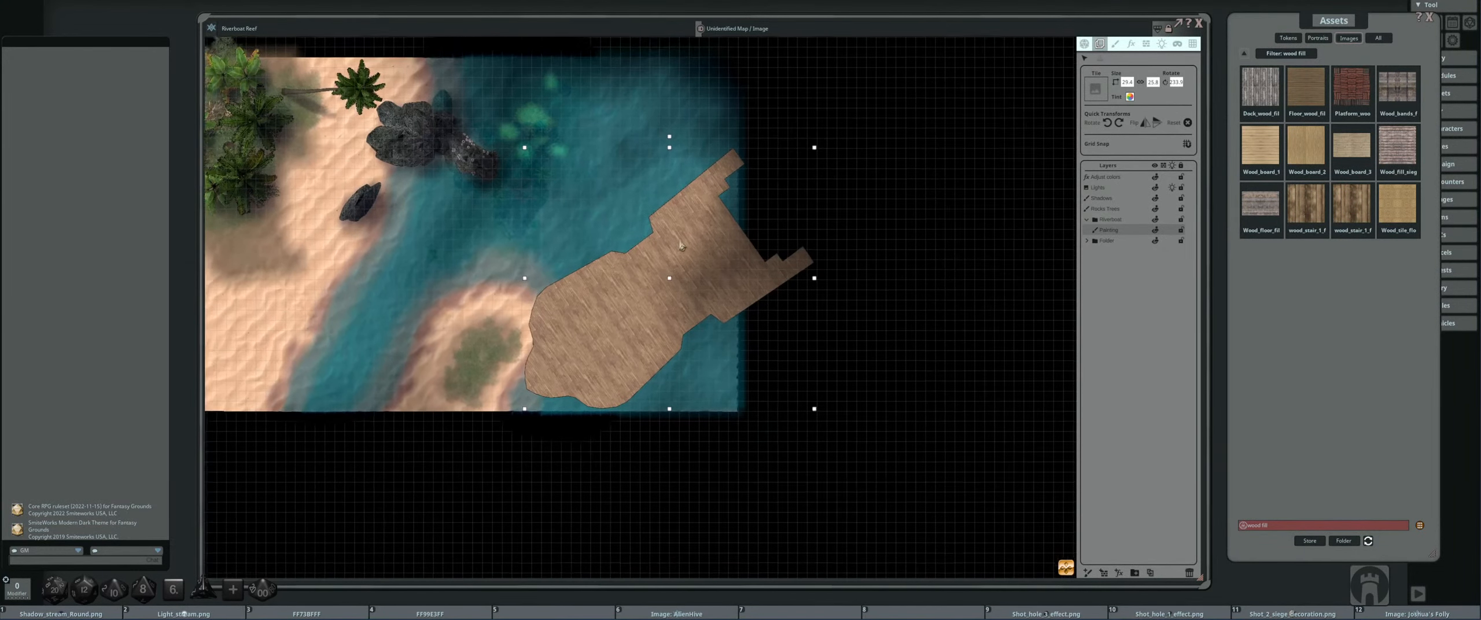
scroll(578, 297, down, 1)
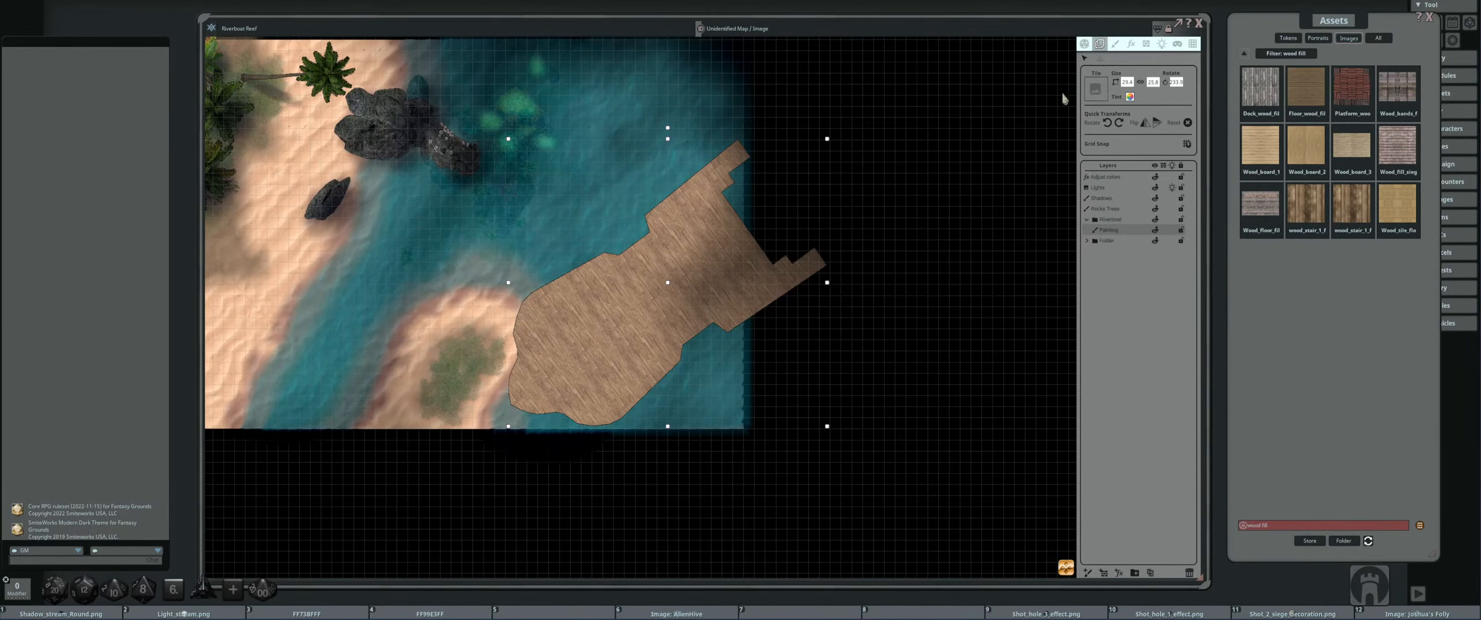
- Show the deck's outline points and delete the surplus ones clustered at the inner corner of the upper stern notch
click(1115, 44)
click(1086, 59)
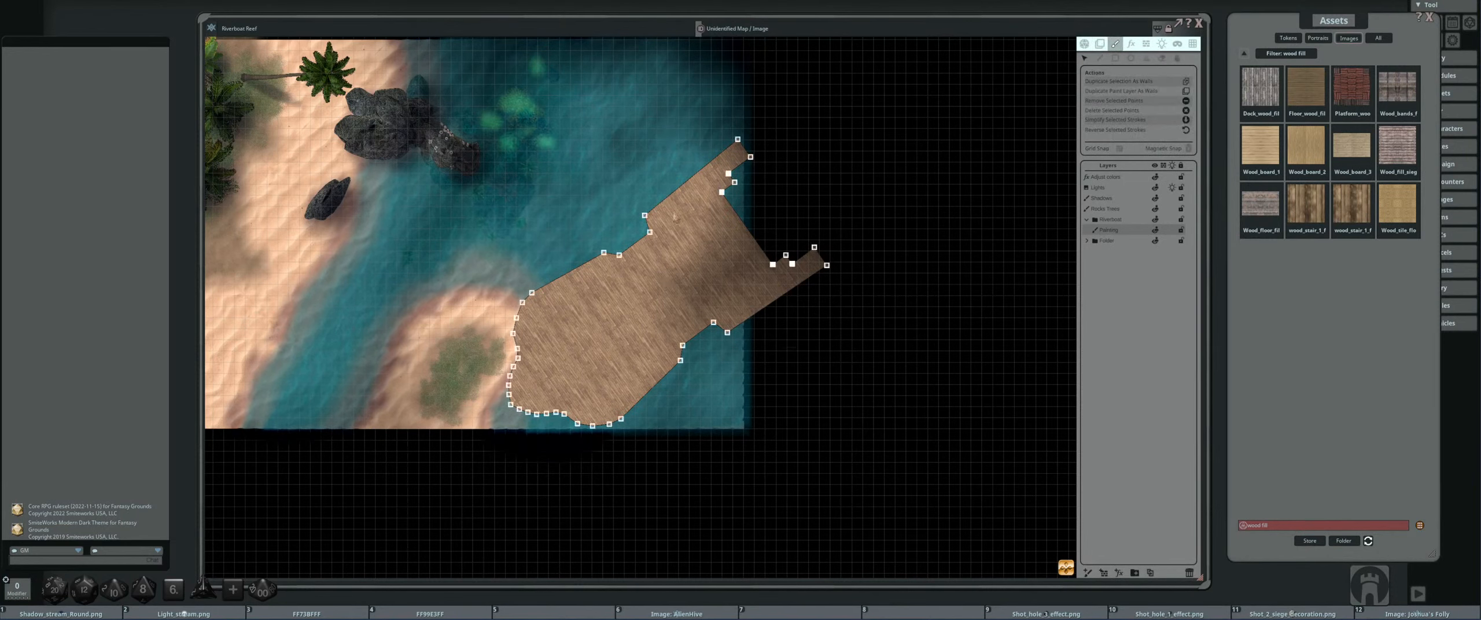
scroll(656, 224, up, 4)
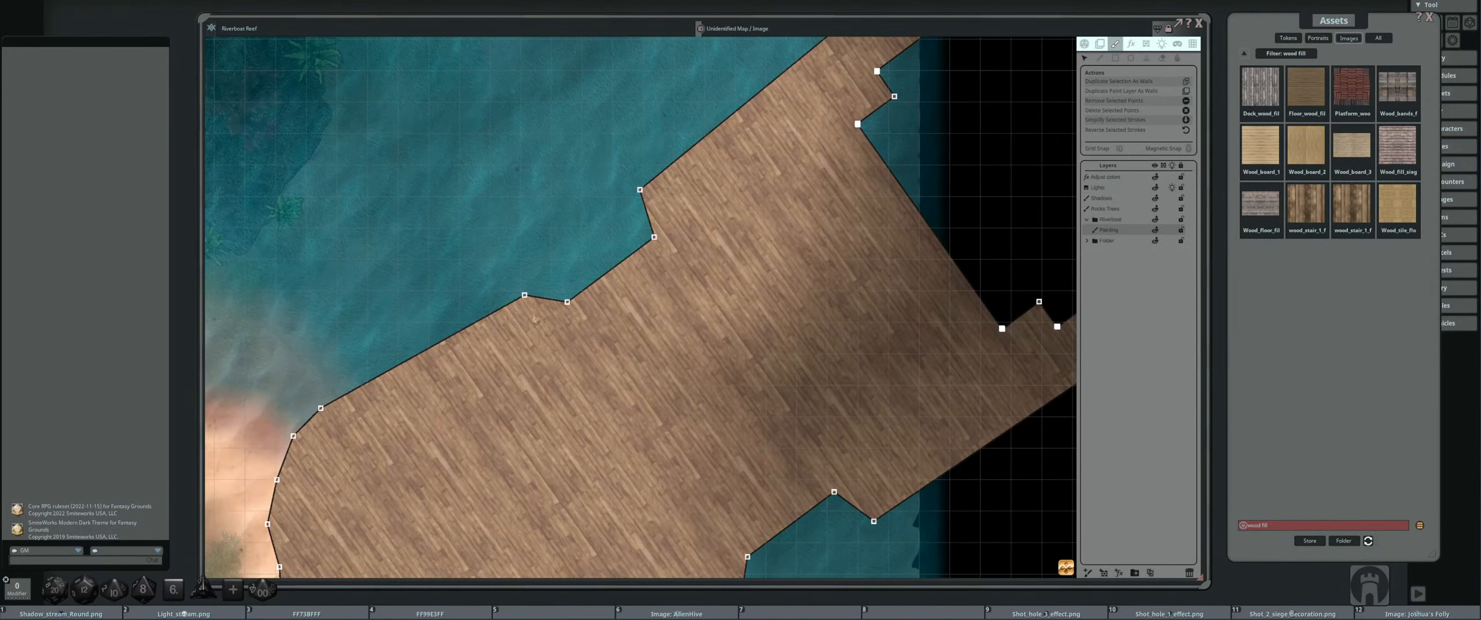
scroll(552, 323, down, 3)
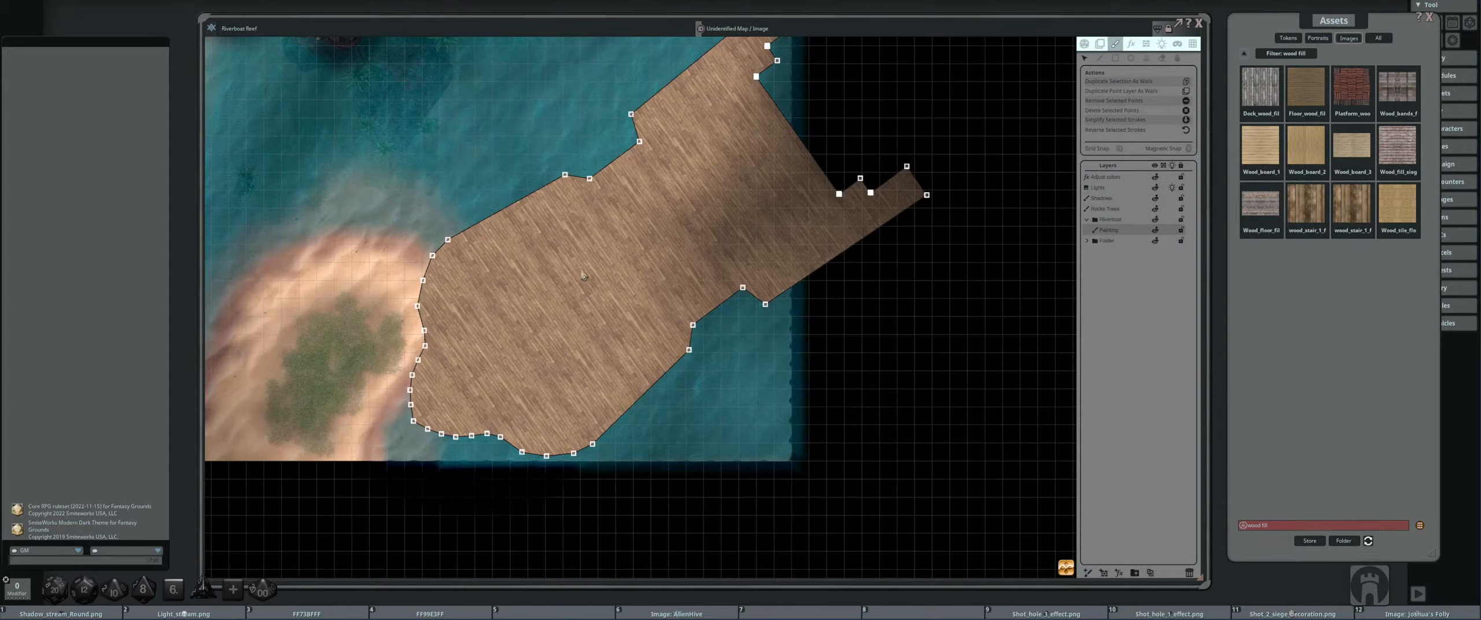
scroll(749, 246, up, 4)
scroll(735, 254, down, 2)
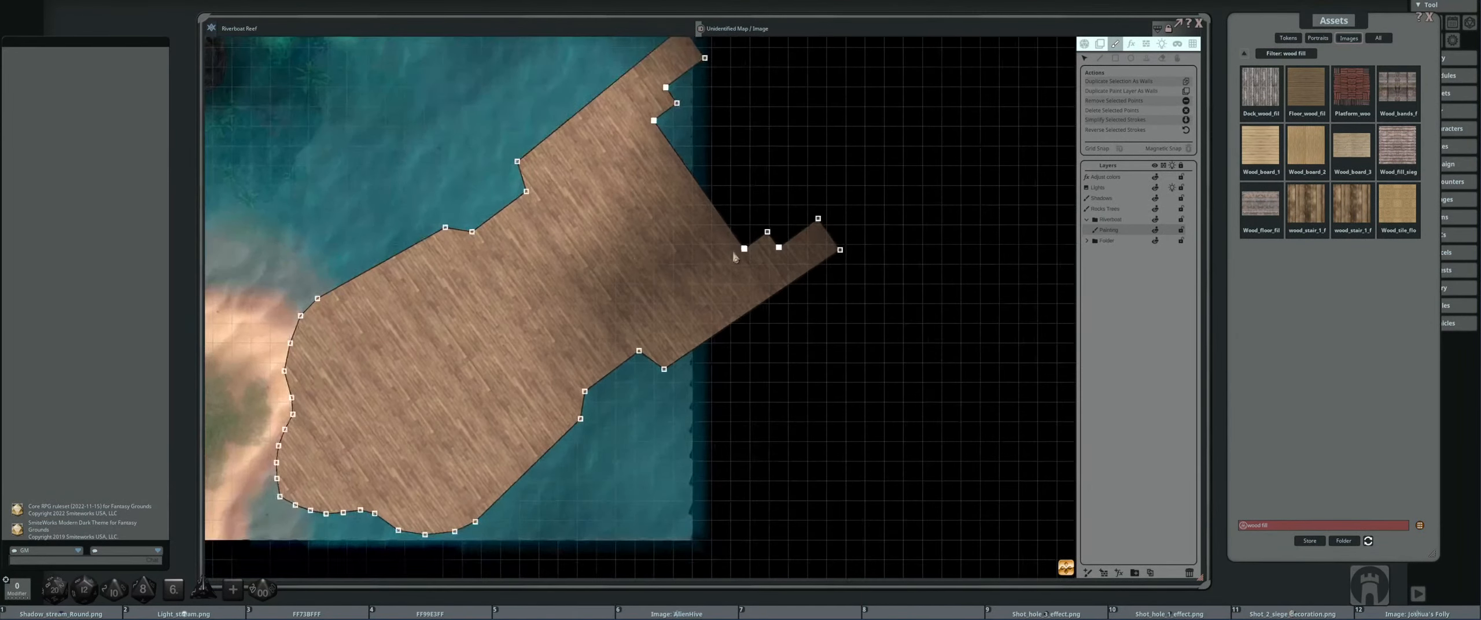
drag(527, 315, 600, 312)
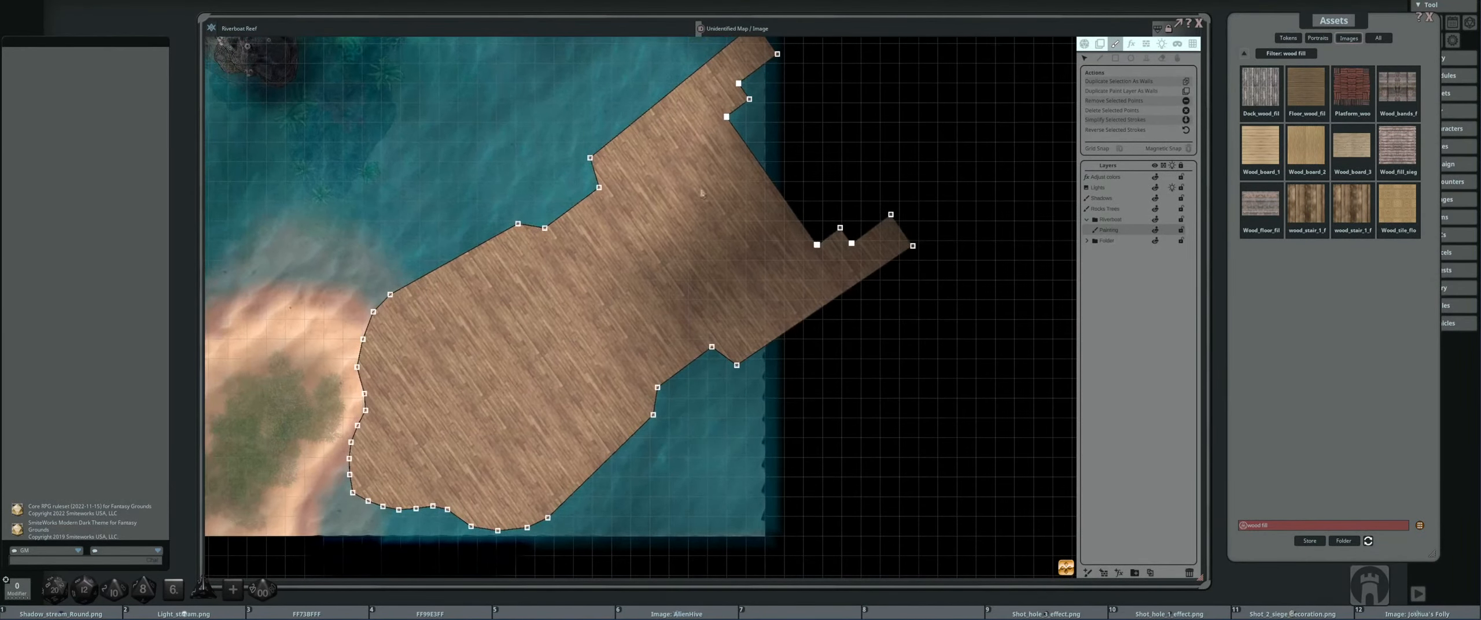
scroll(702, 192, up, 8)
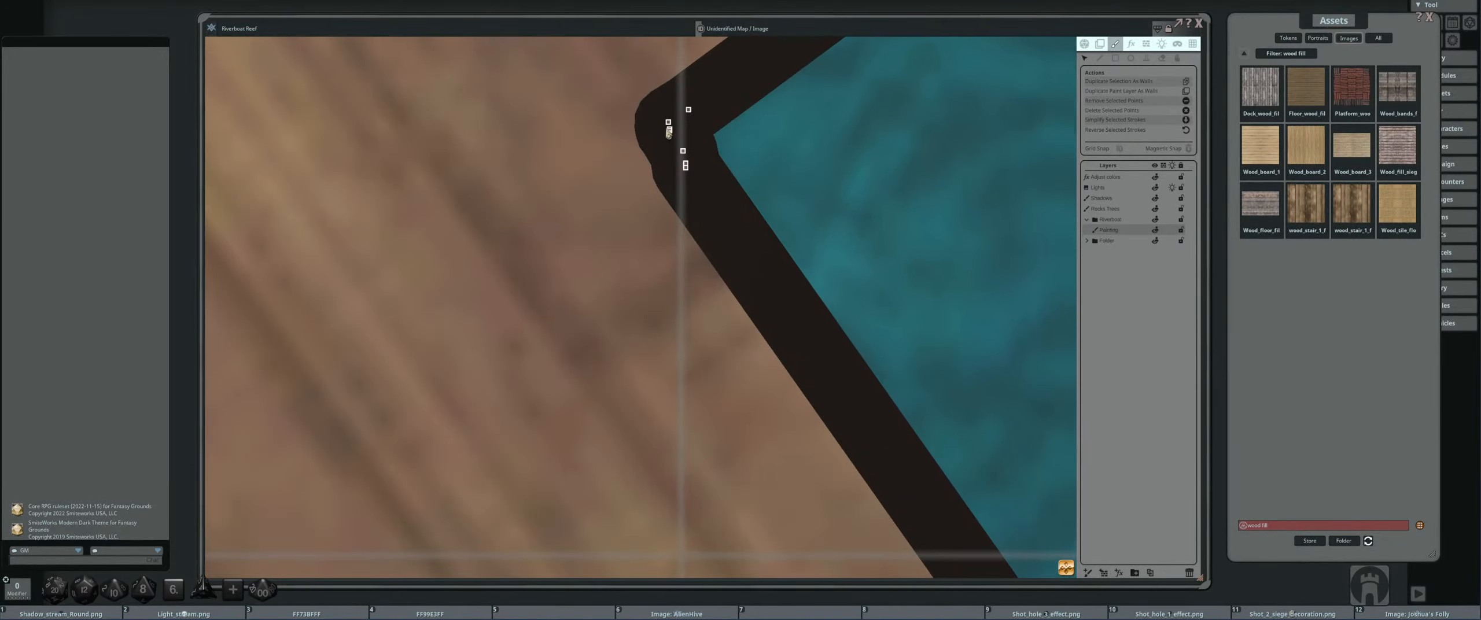
drag(669, 132, 731, 200)
drag(651, 132, 740, 202)
key(Delete)
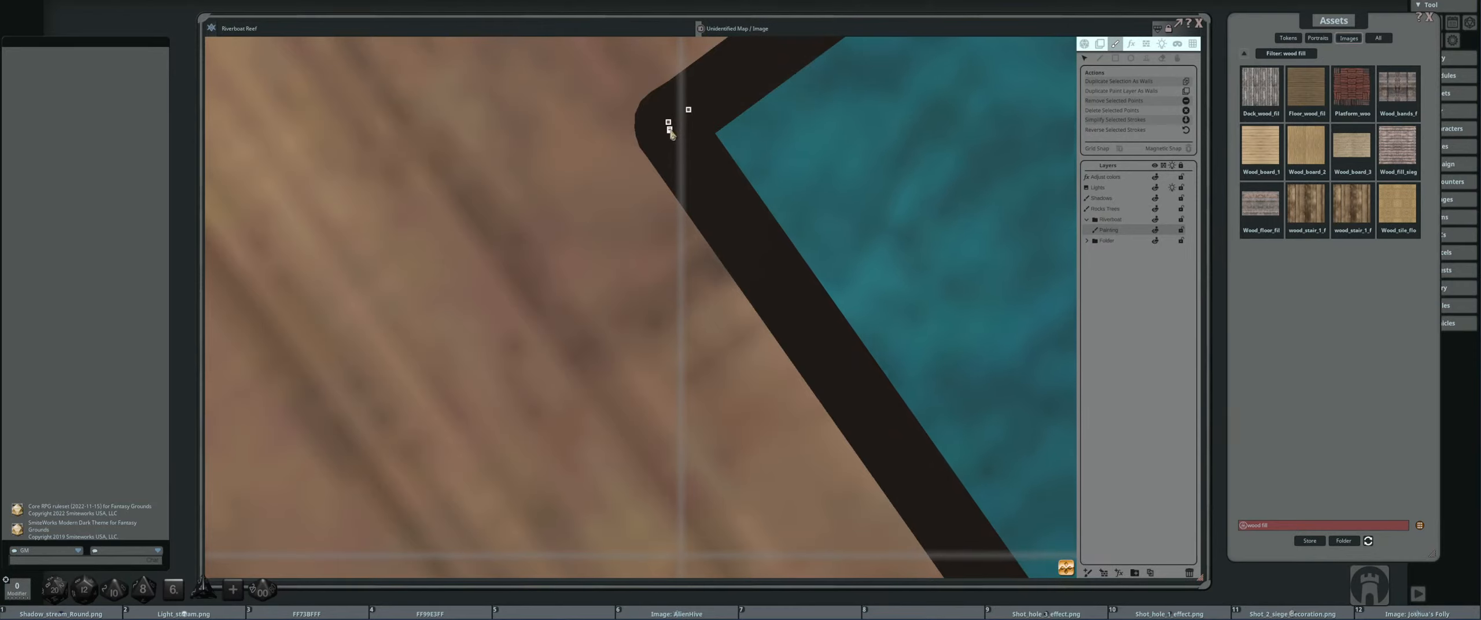
- Remove the remaining closely stacked points at the same inner stern corner of the deck outline
scroll(673, 137, up, 3)
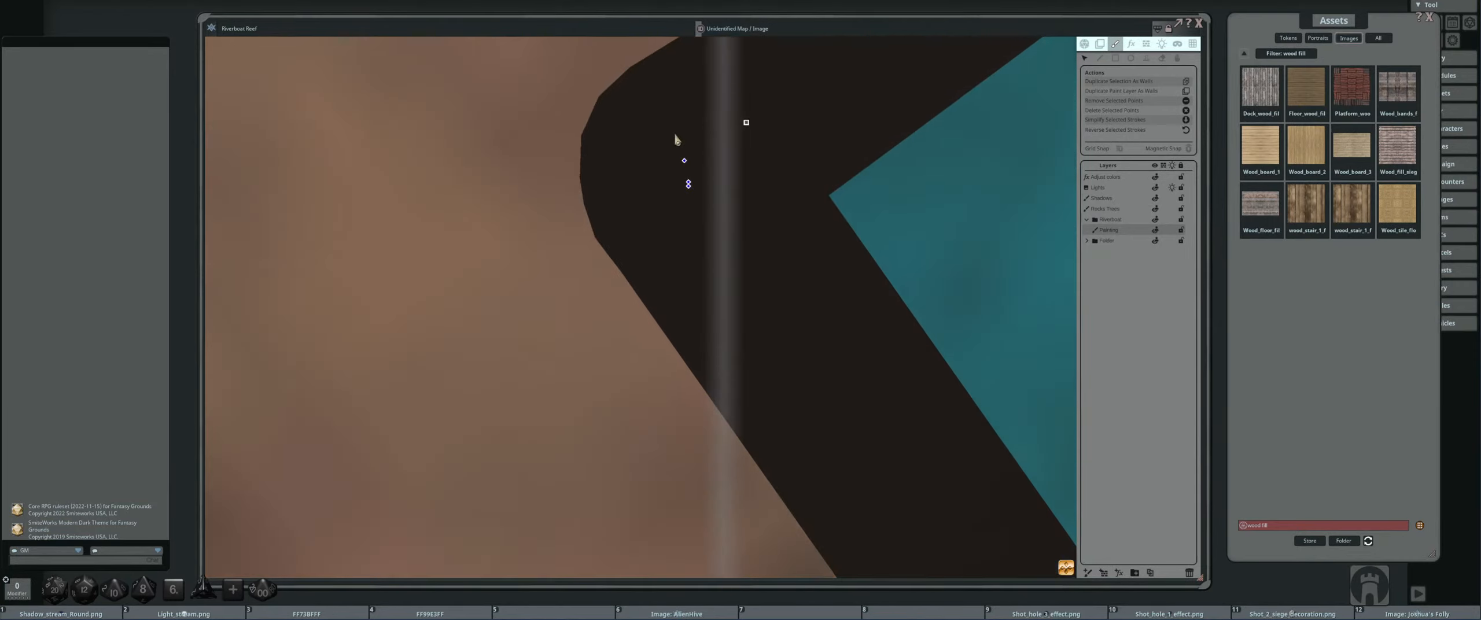
scroll(676, 139, up, 2)
click(755, 209)
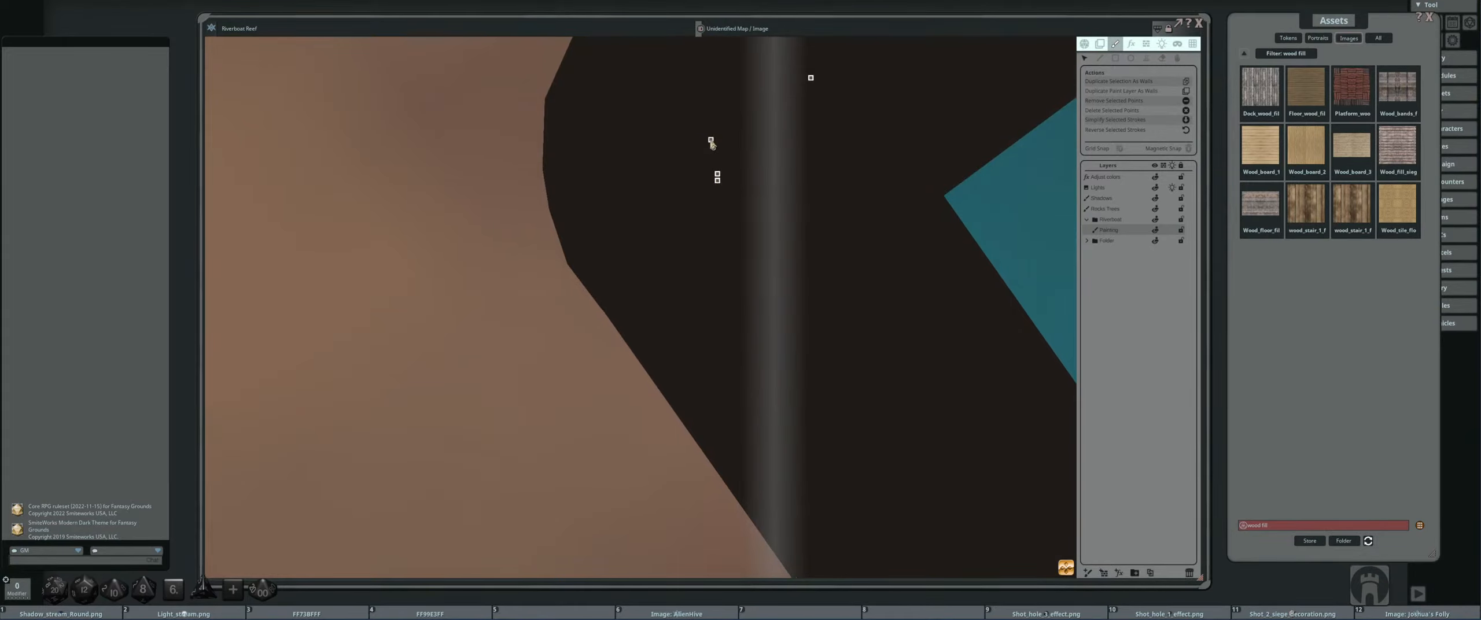
scroll(822, 188, down, 2)
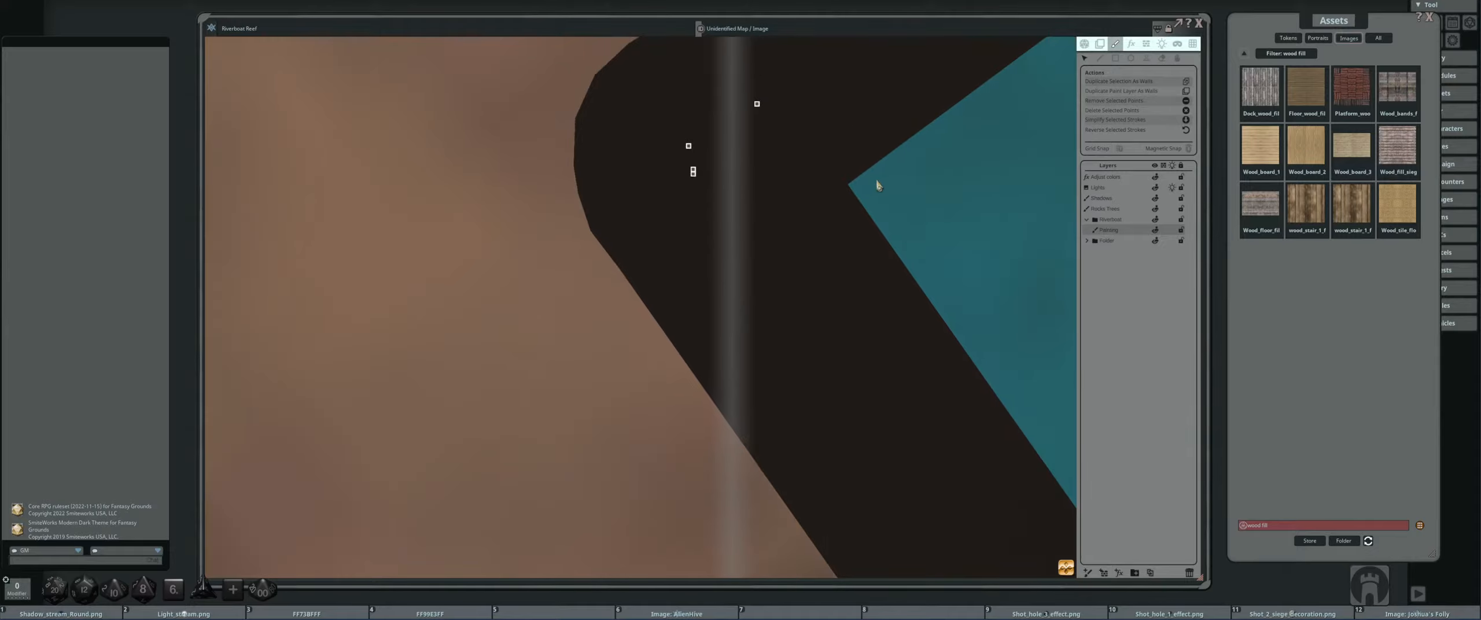
drag(876, 185, 787, 231)
drag(630, 86, 711, 205)
key(Delete)
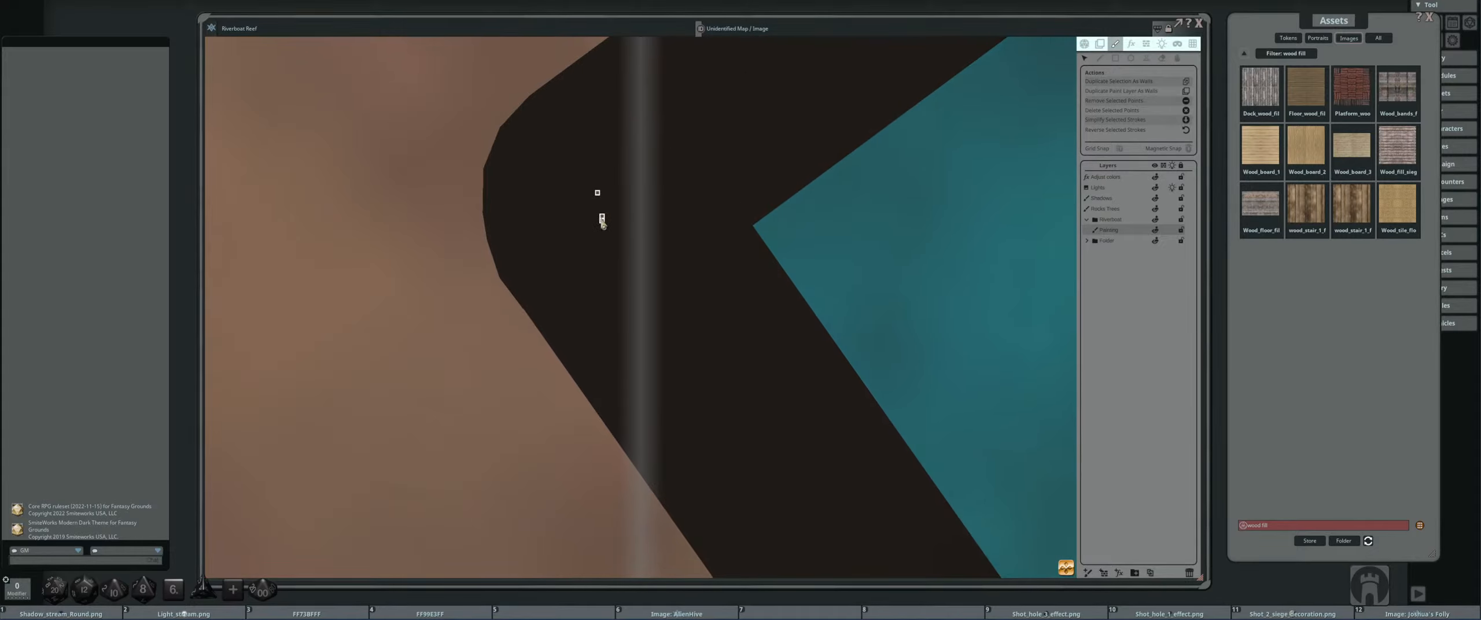
scroll(582, 156, down, 2)
mouse_move(555, 153)
mouse_down()
mouse_move(604, 212)
mouse_move(584, 186)
mouse_move(603, 199)
mouse_up()
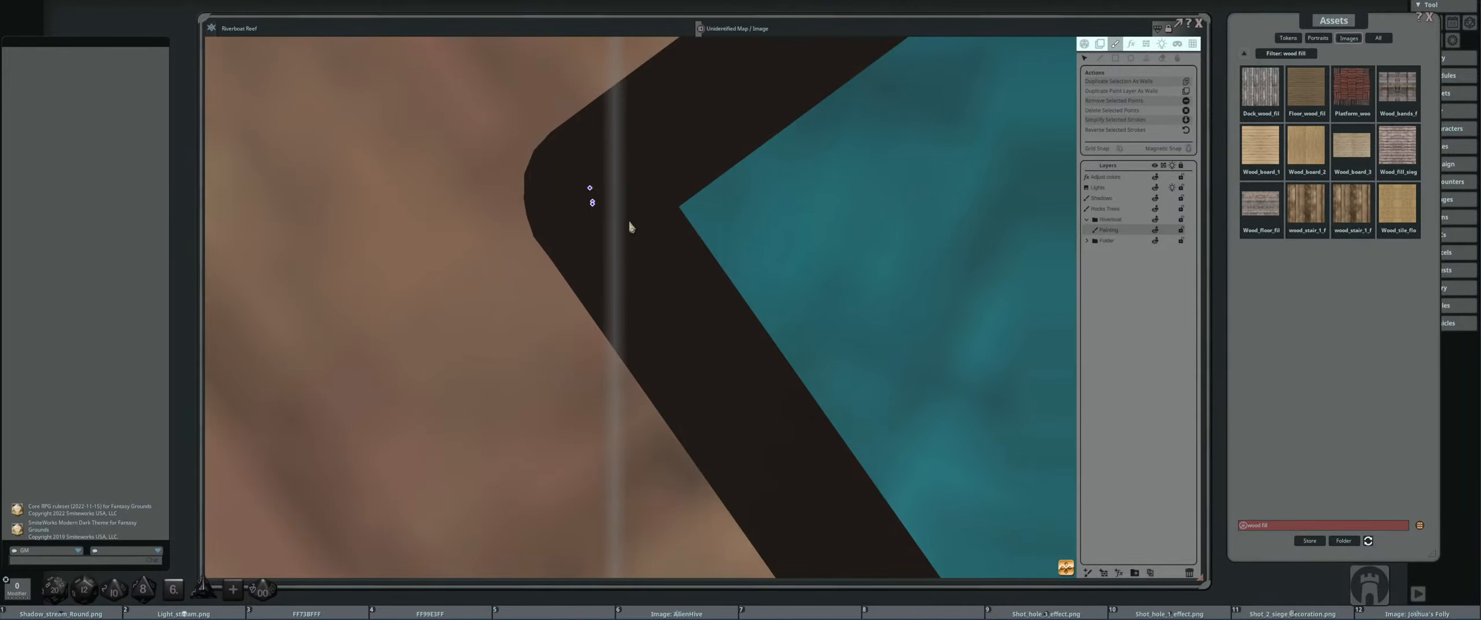
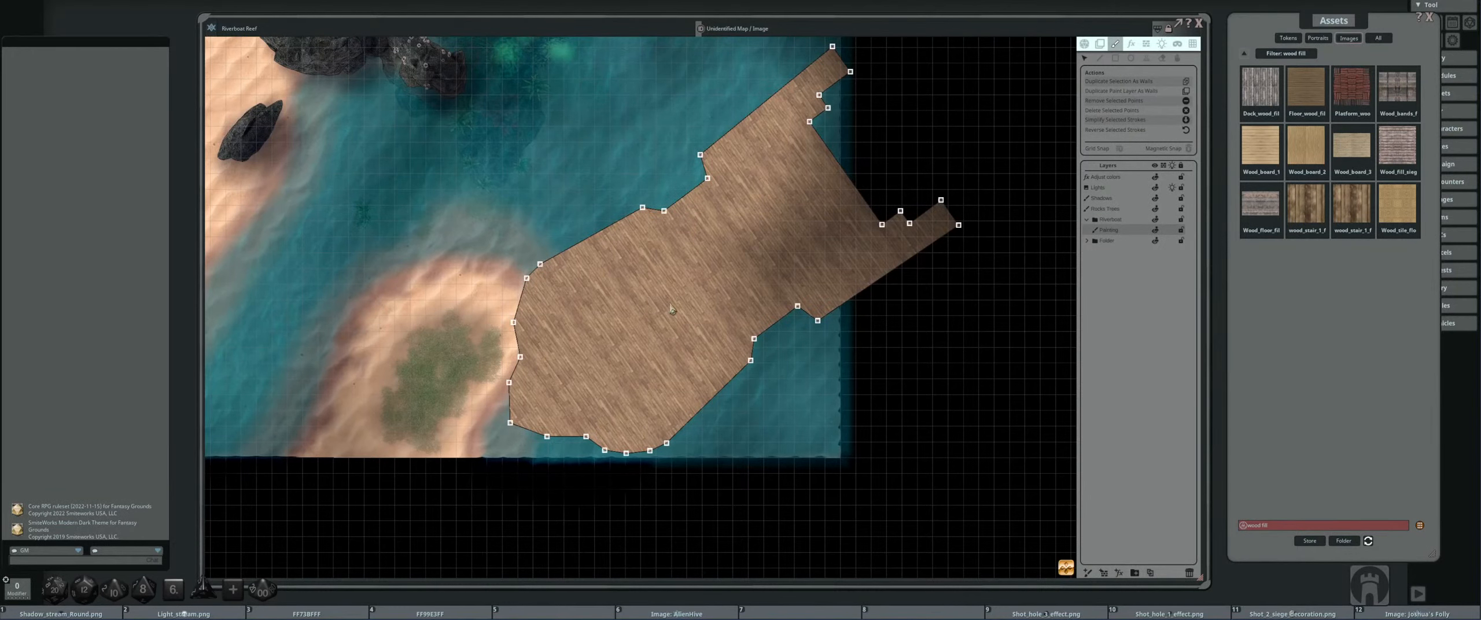
- Delete the surplus middle point on the rounded lower edge of the deck's bow
scroll(640, 369, down, 3)
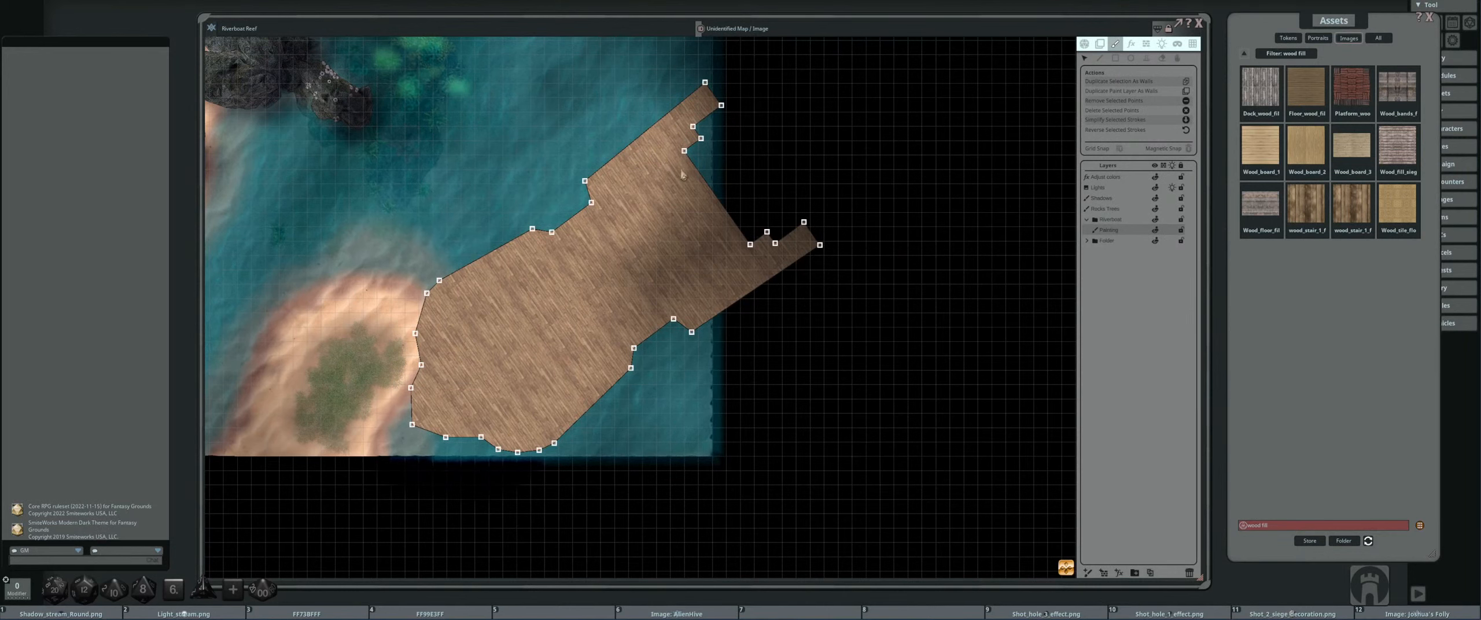
drag(640, 287, 658, 239)
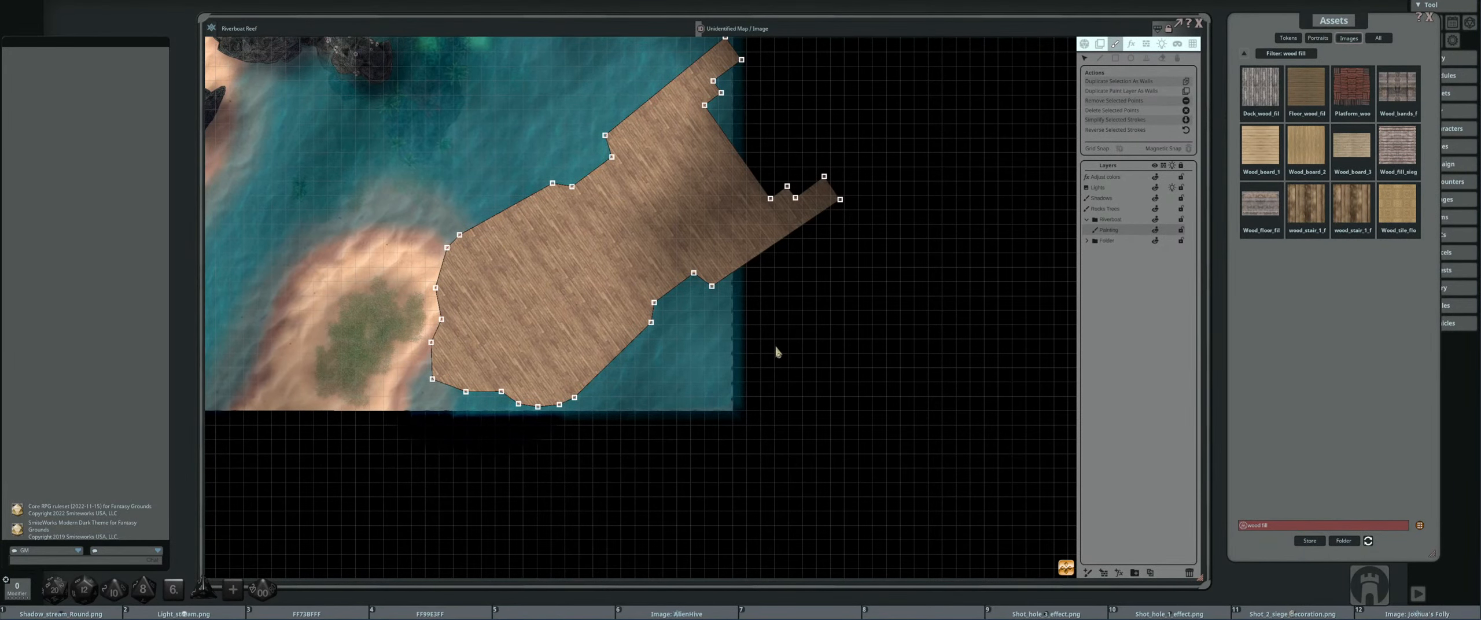
scroll(552, 270, down, 2)
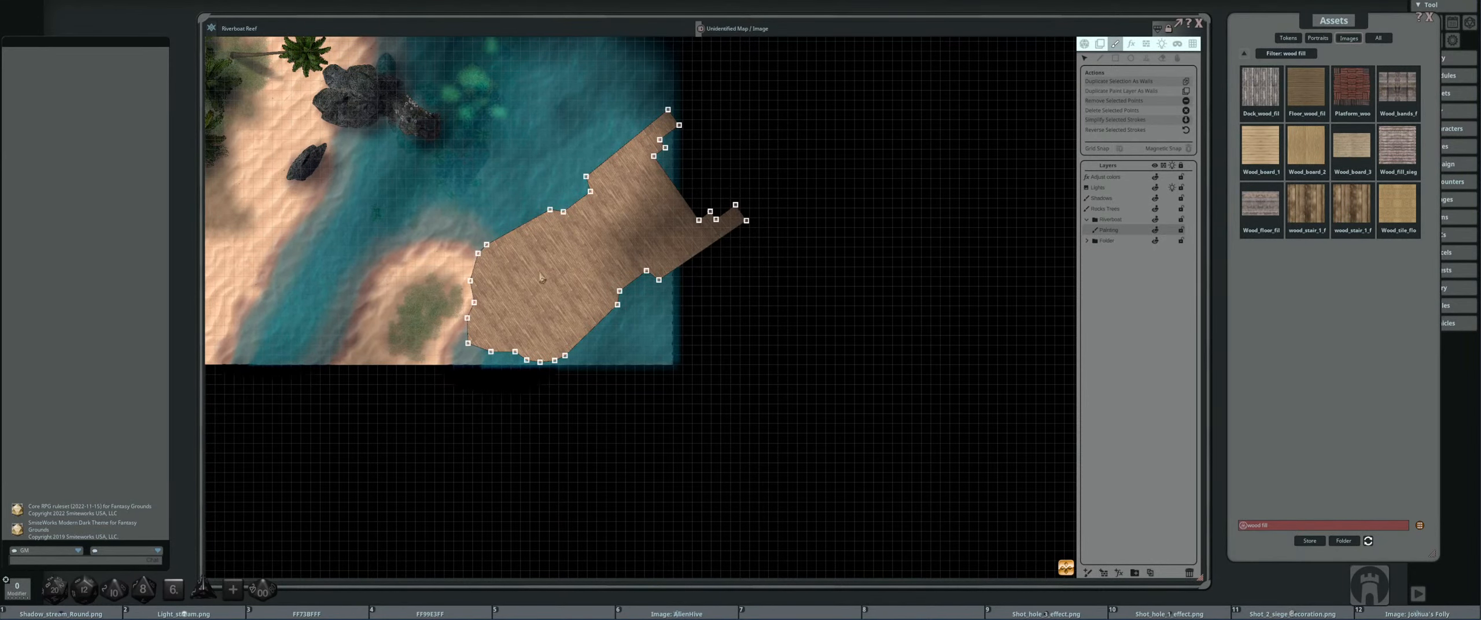
scroll(556, 327, up, 2)
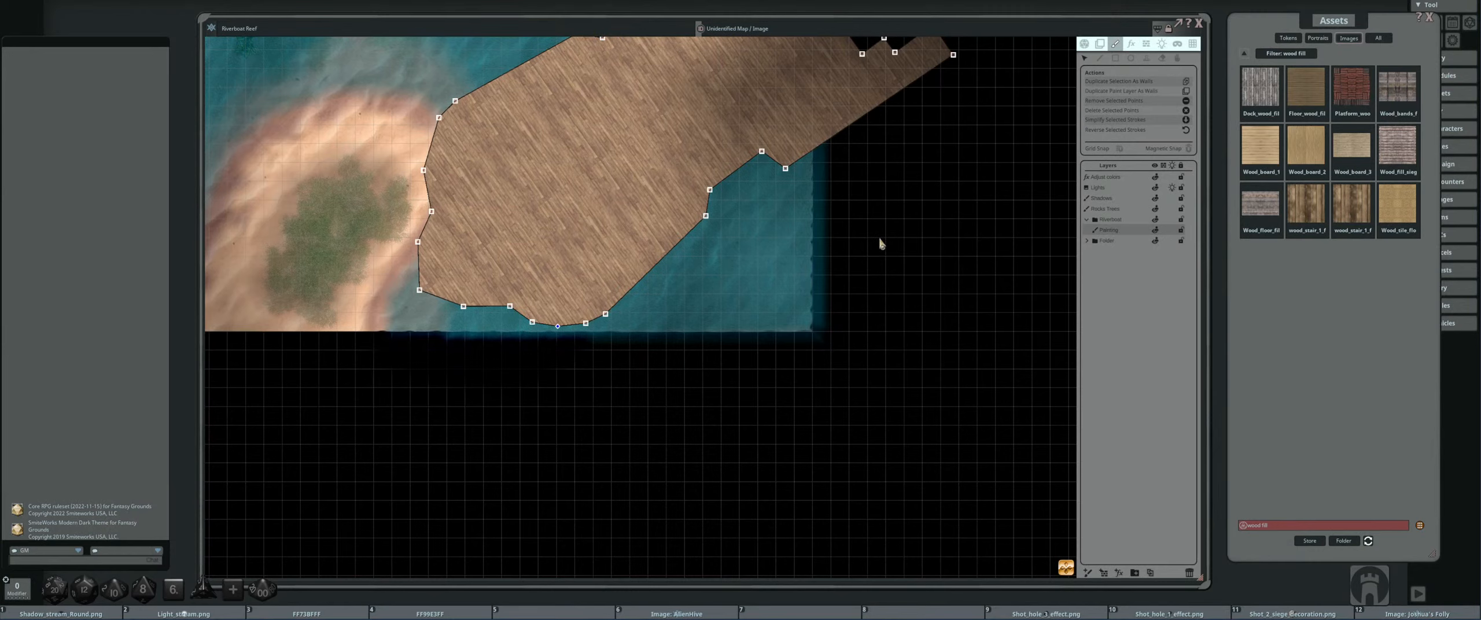
key(Delete)
scroll(564, 247, down, 5)
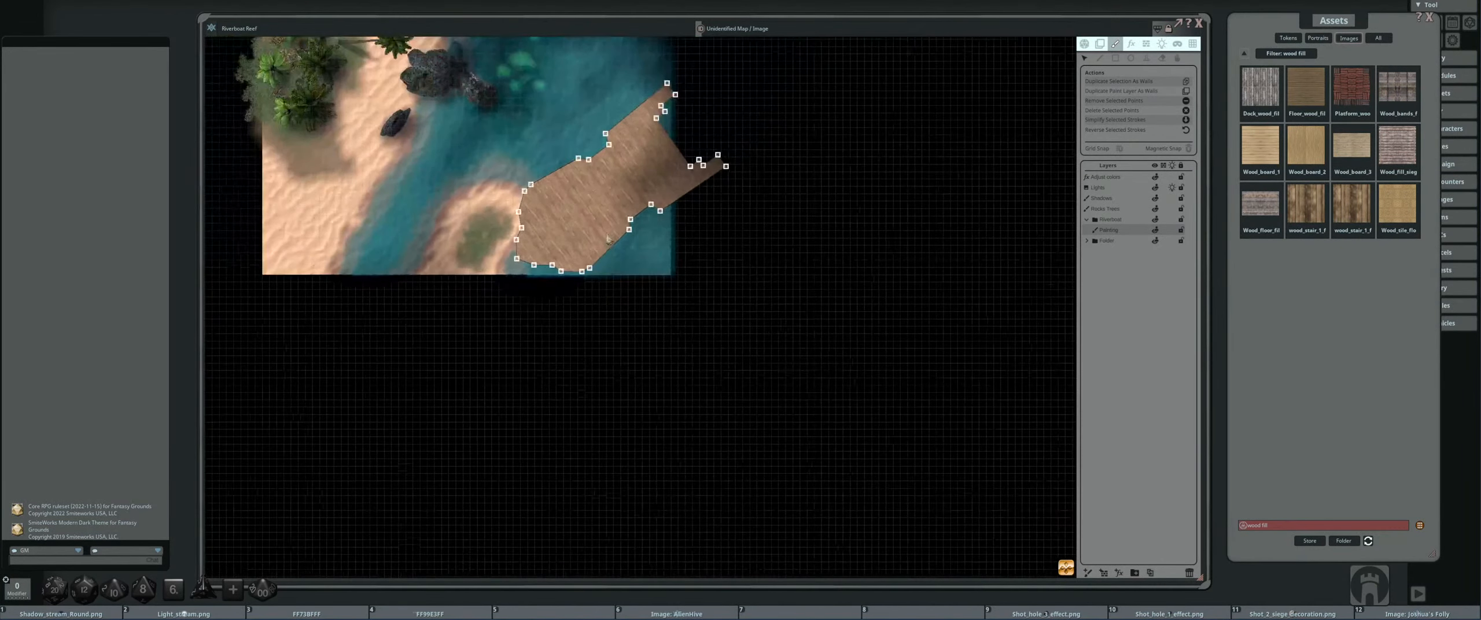
scroll(583, 229, up, 4)
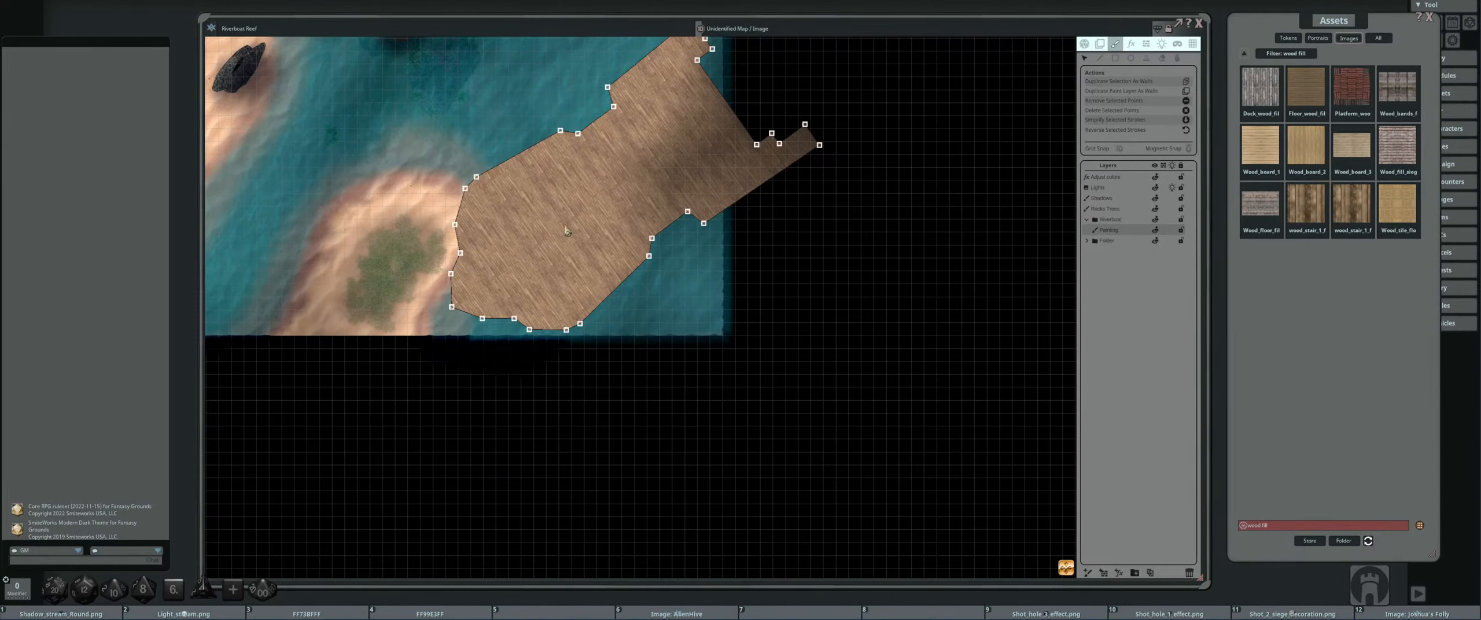
scroll(534, 239, down, 2)
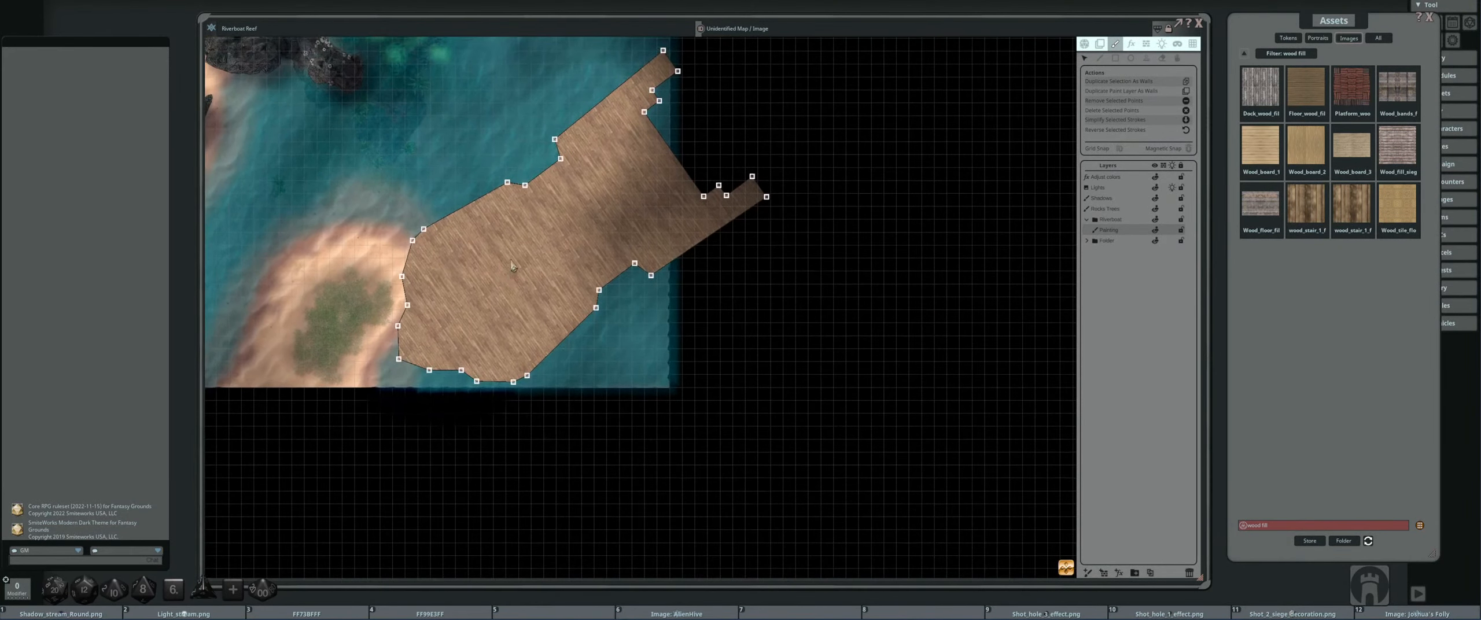
scroll(520, 258, up, 4)
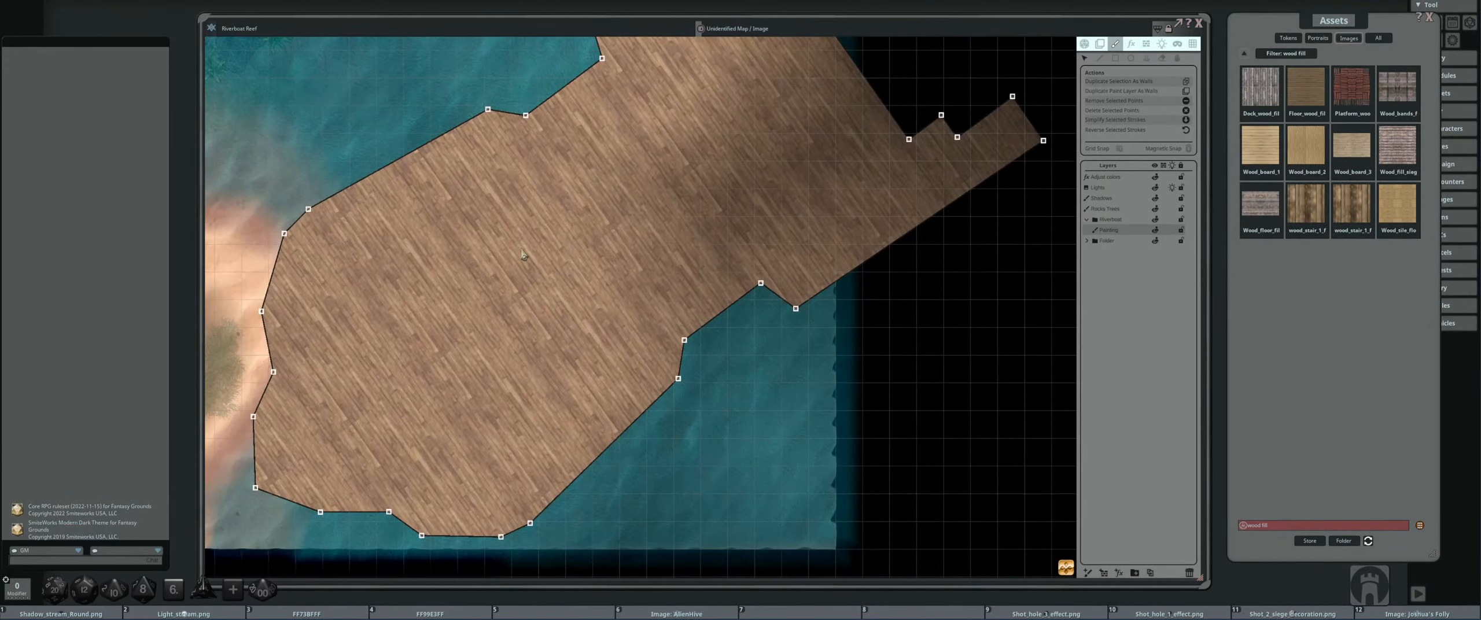
scroll(523, 255, down, 4)
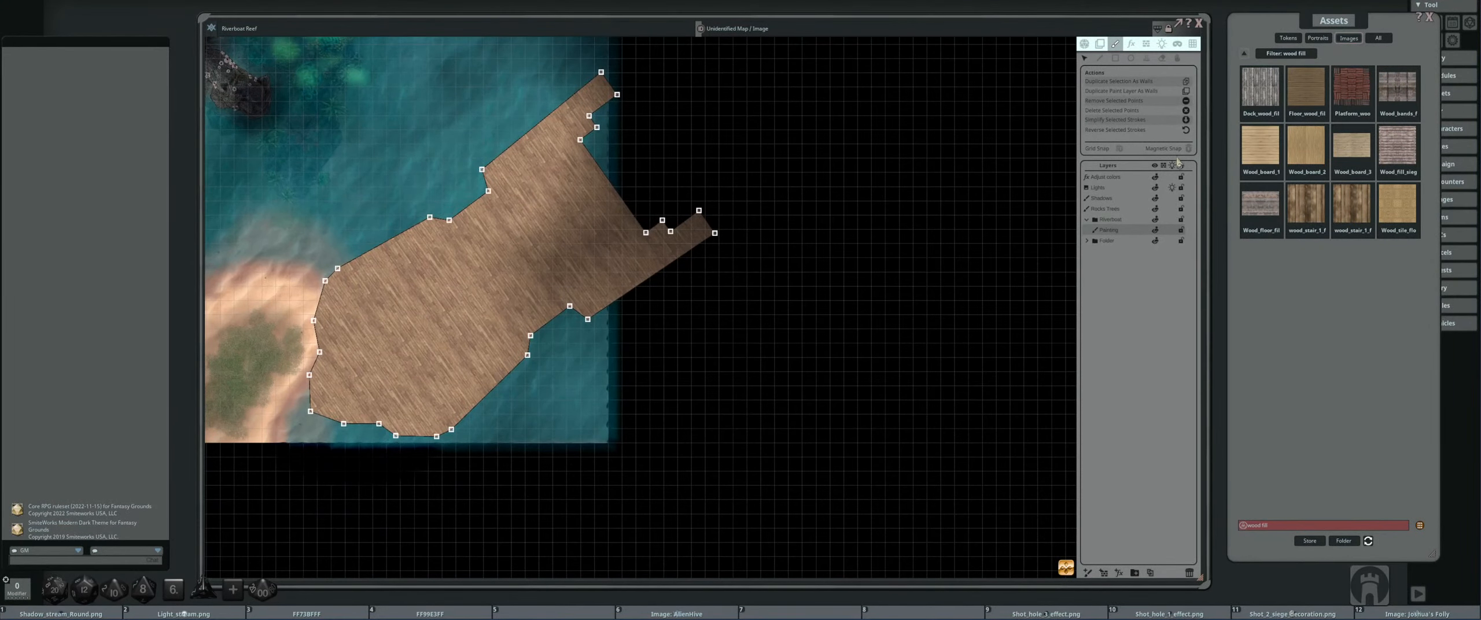
- Search the image assets for "watermill" and preview the first Watermill_1 coastal decoration
click(1243, 525)
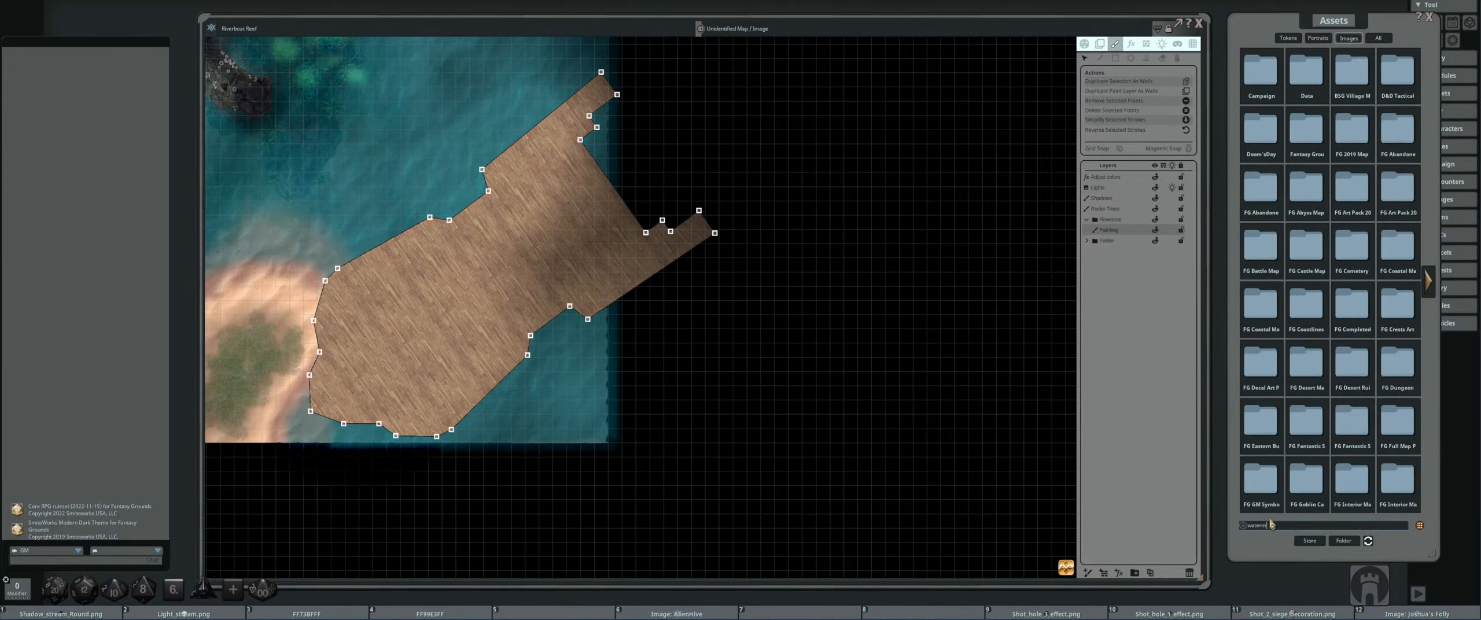
text(watermill)
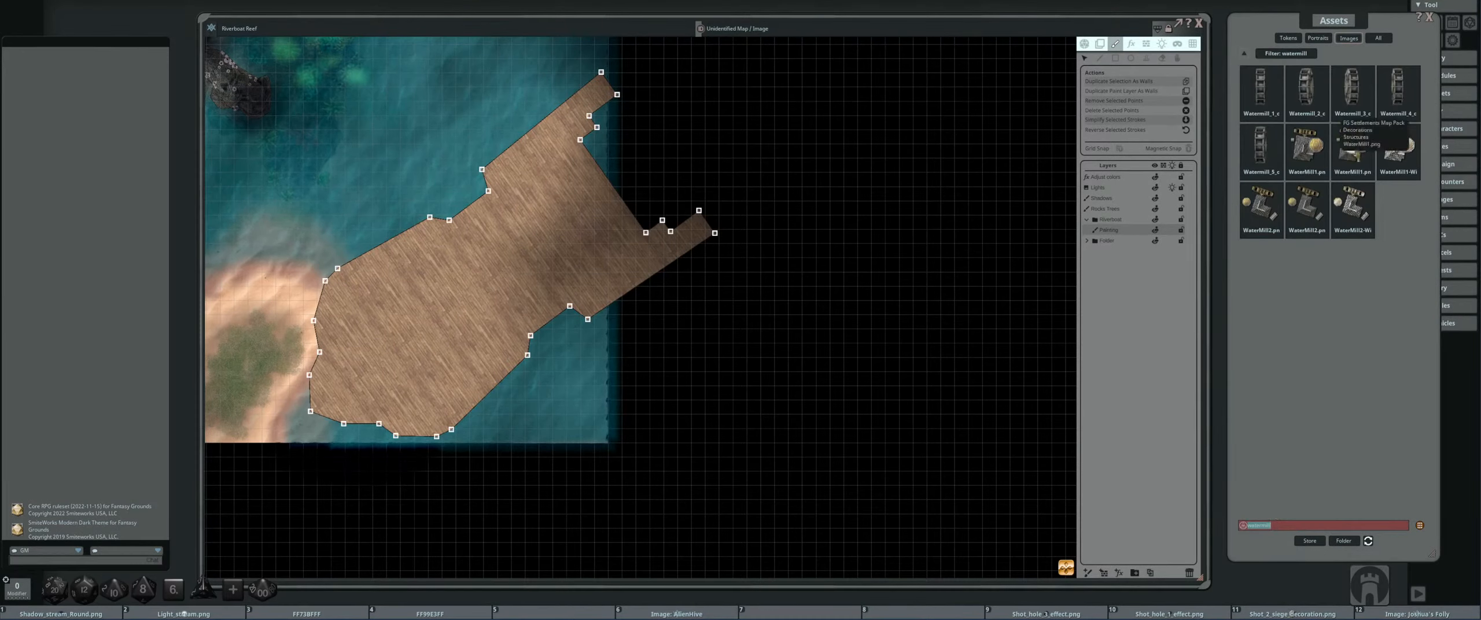
click(1269, 108)
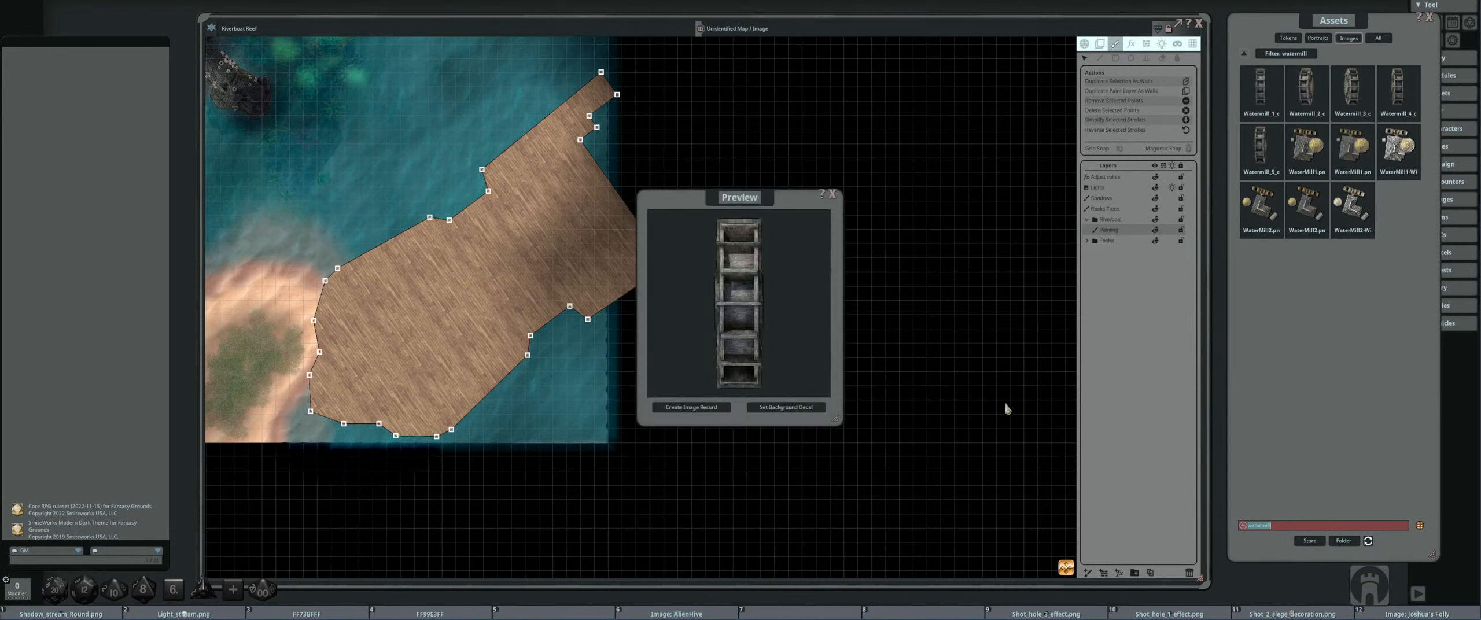
click(834, 198)
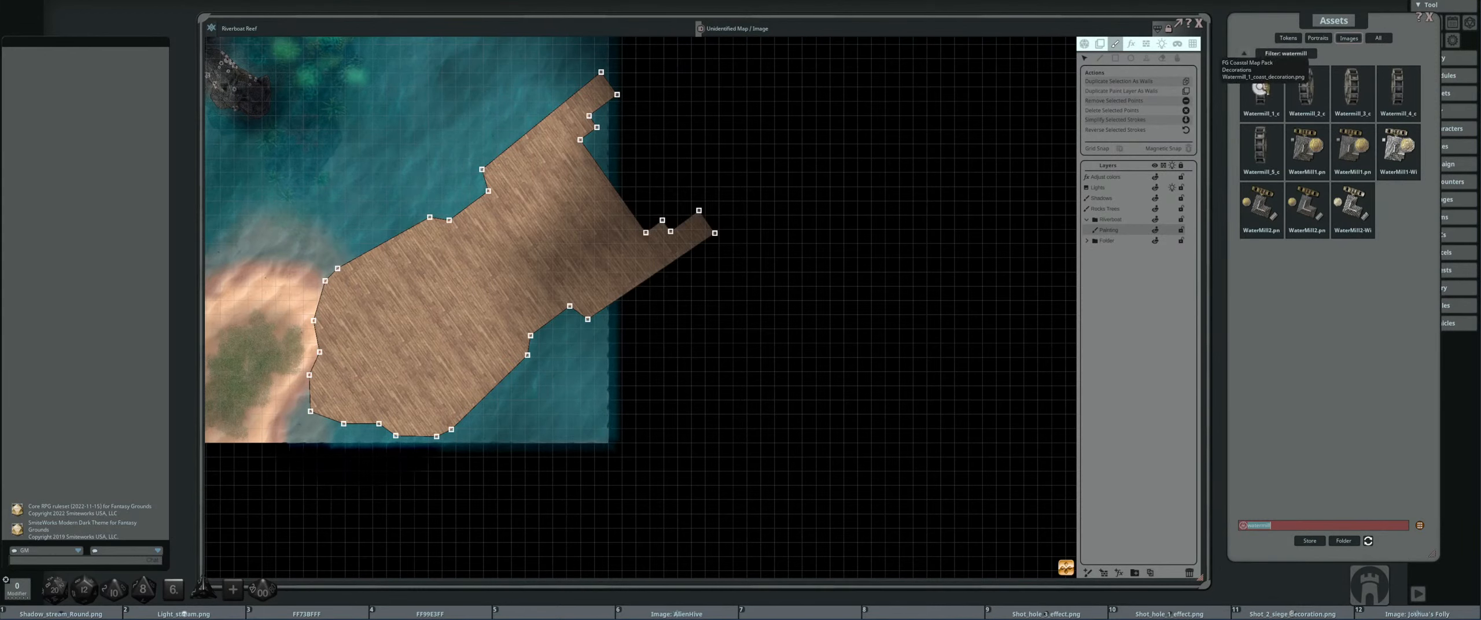
click(1260, 88)
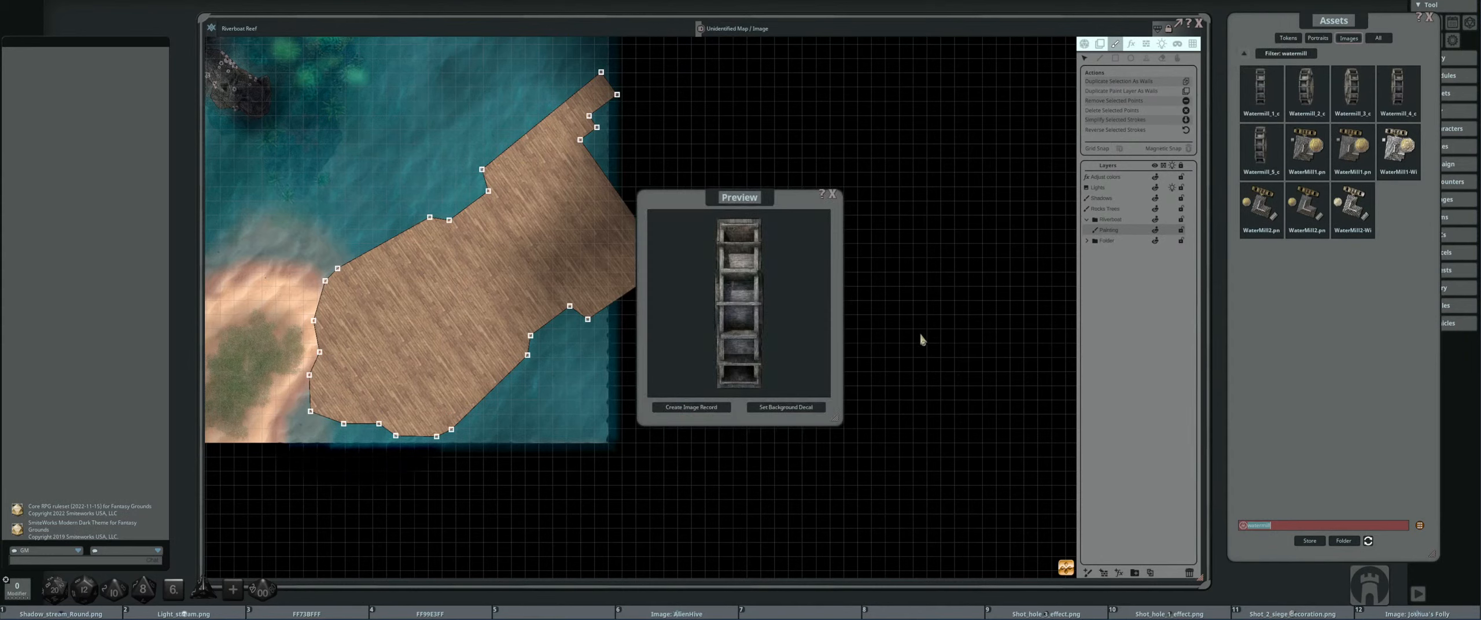
click(831, 198)
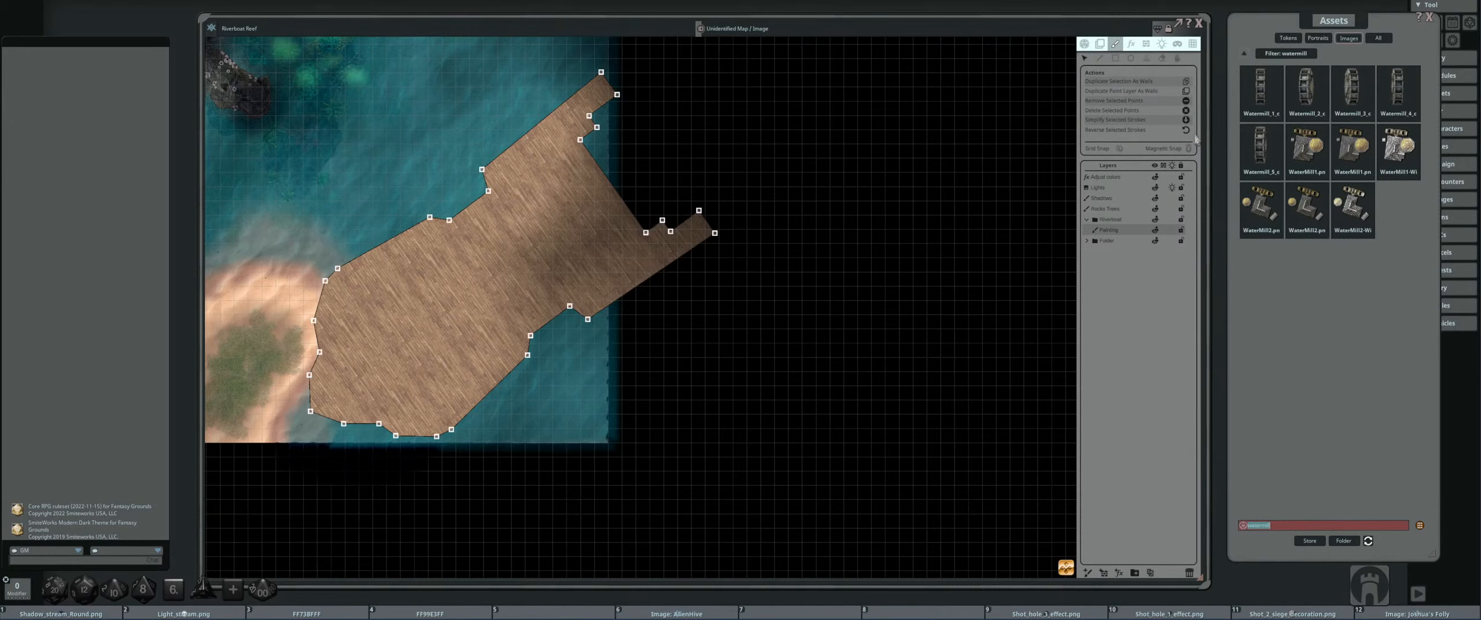
click(1261, 92)
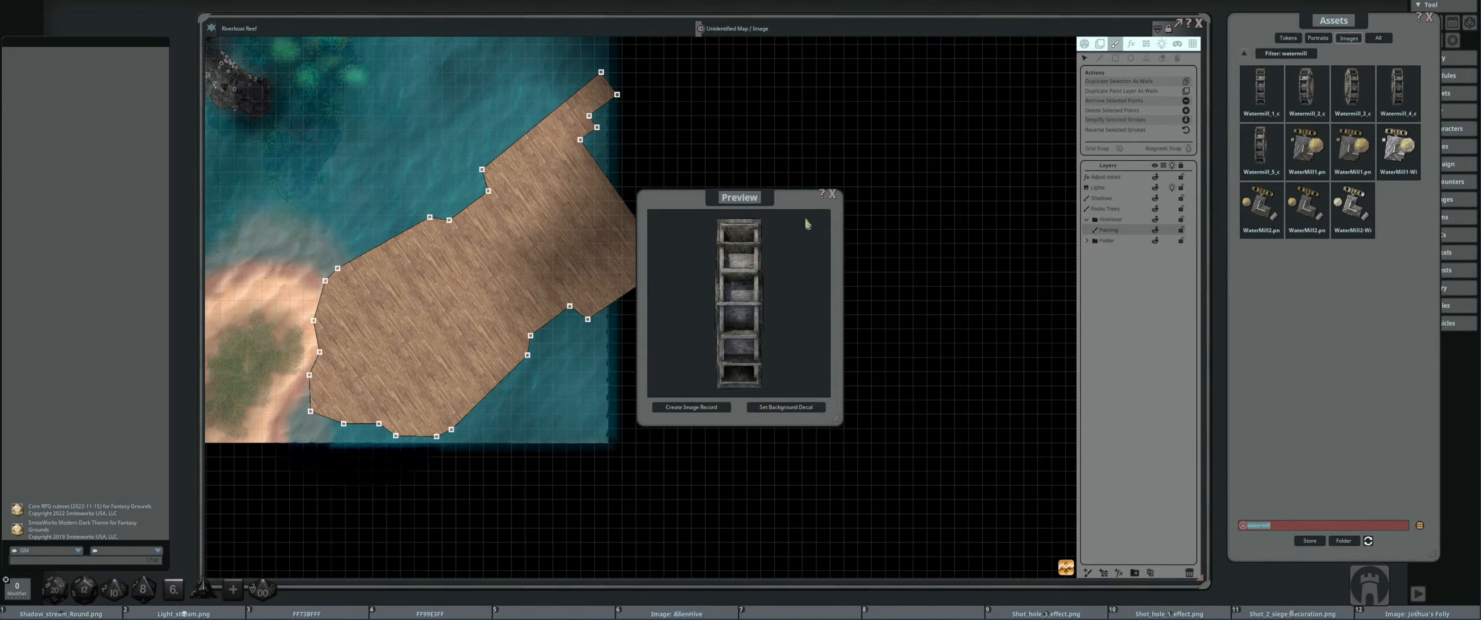
click(832, 195)
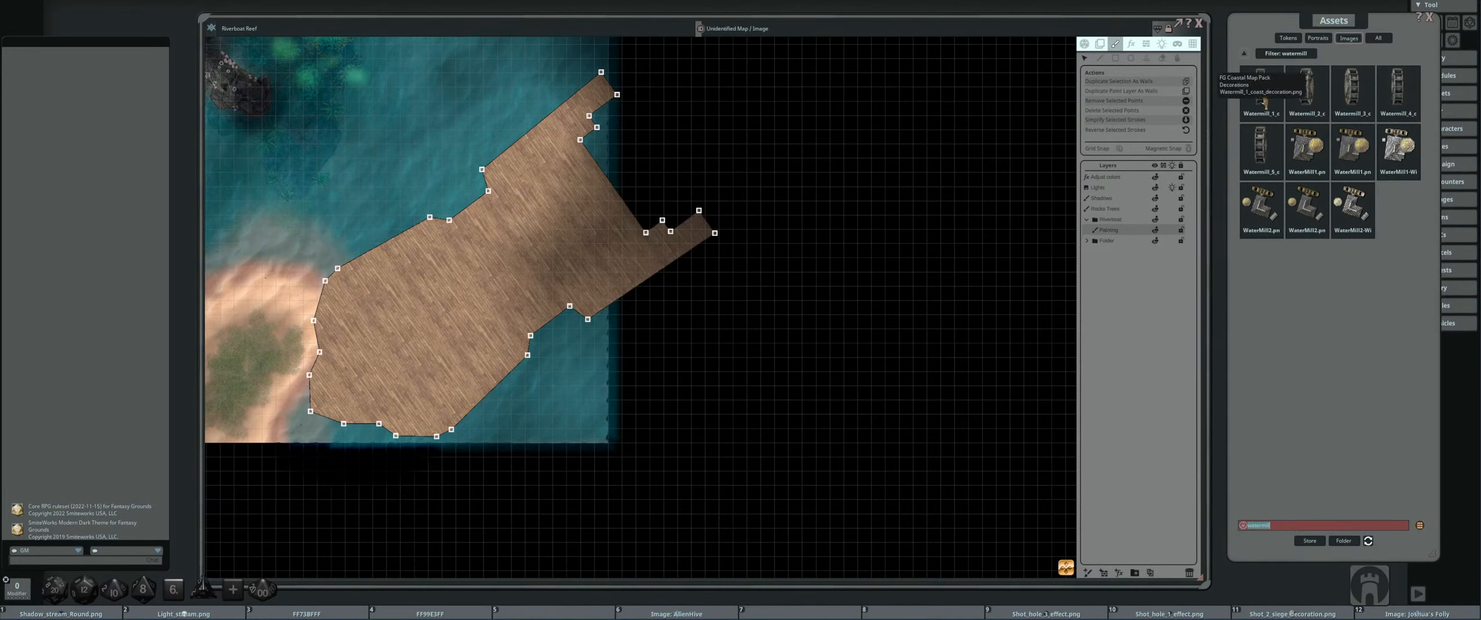
- Load the Watermill_1 image as the stamp and rotate it to run parallel to the deck's projecting stern arms
click(1146, 58)
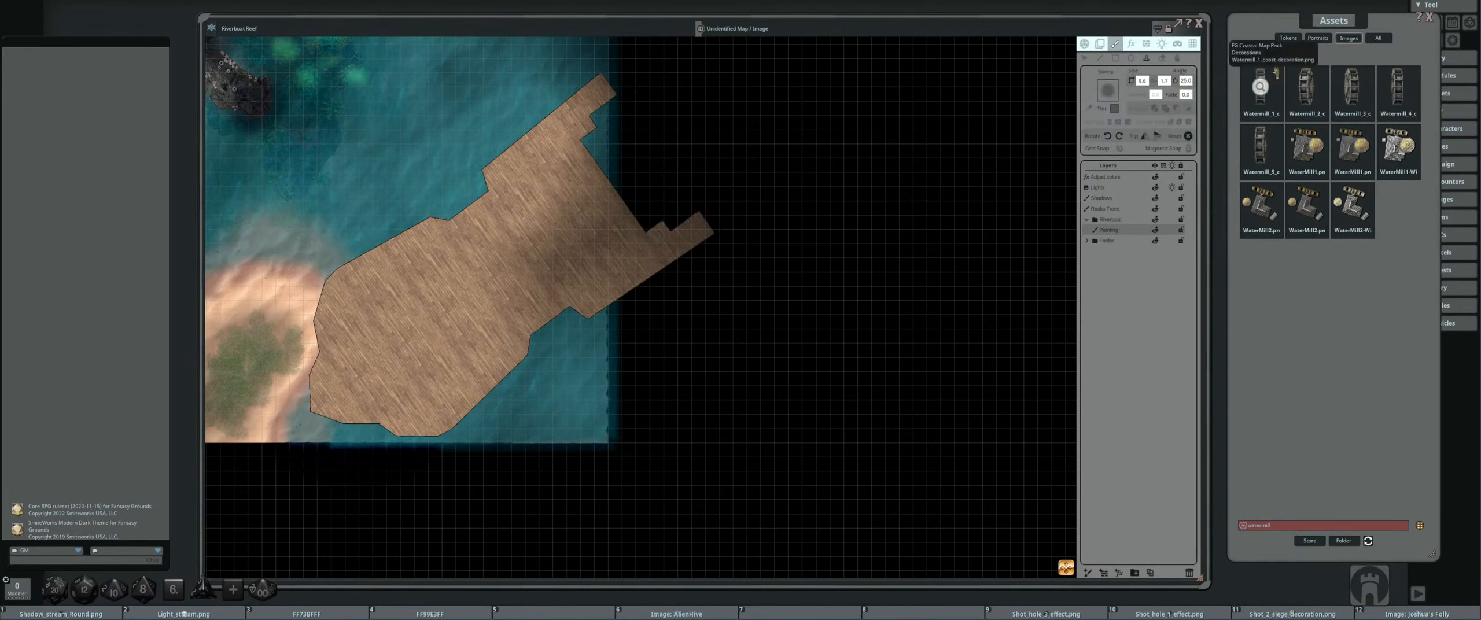
drag(1275, 73, 1107, 90)
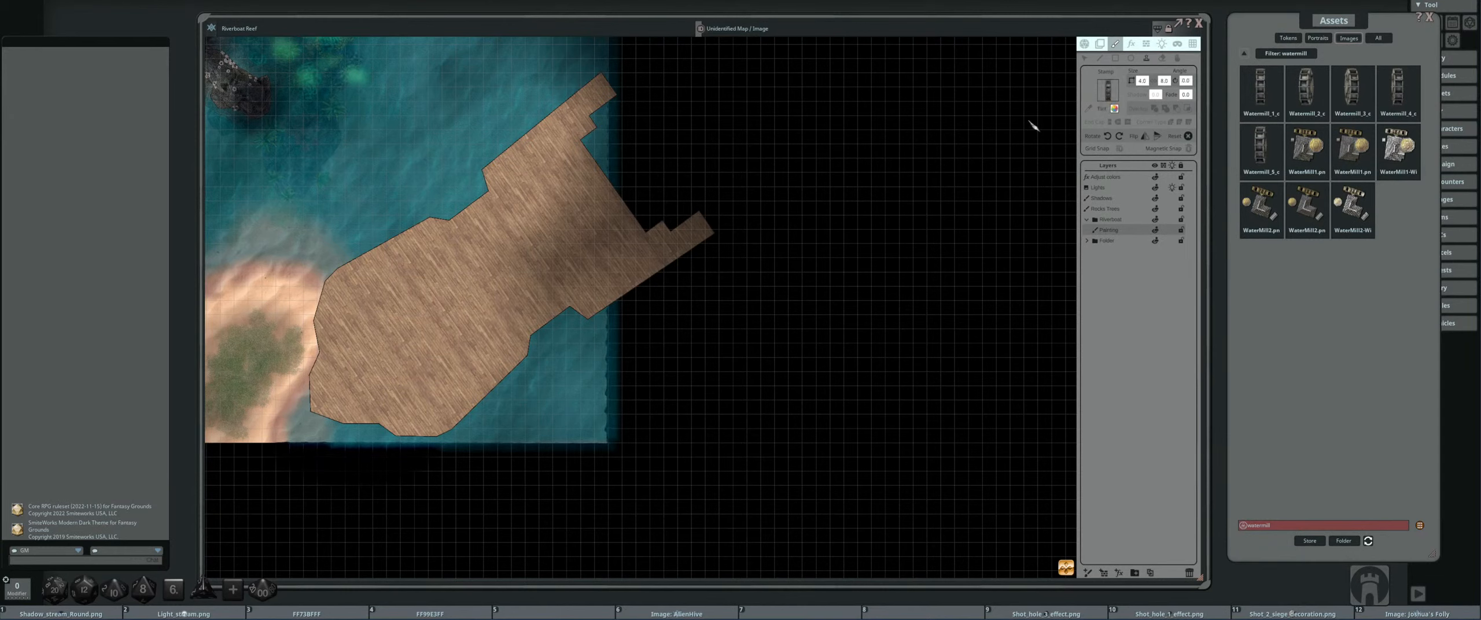
scroll(648, 148, down, 11)
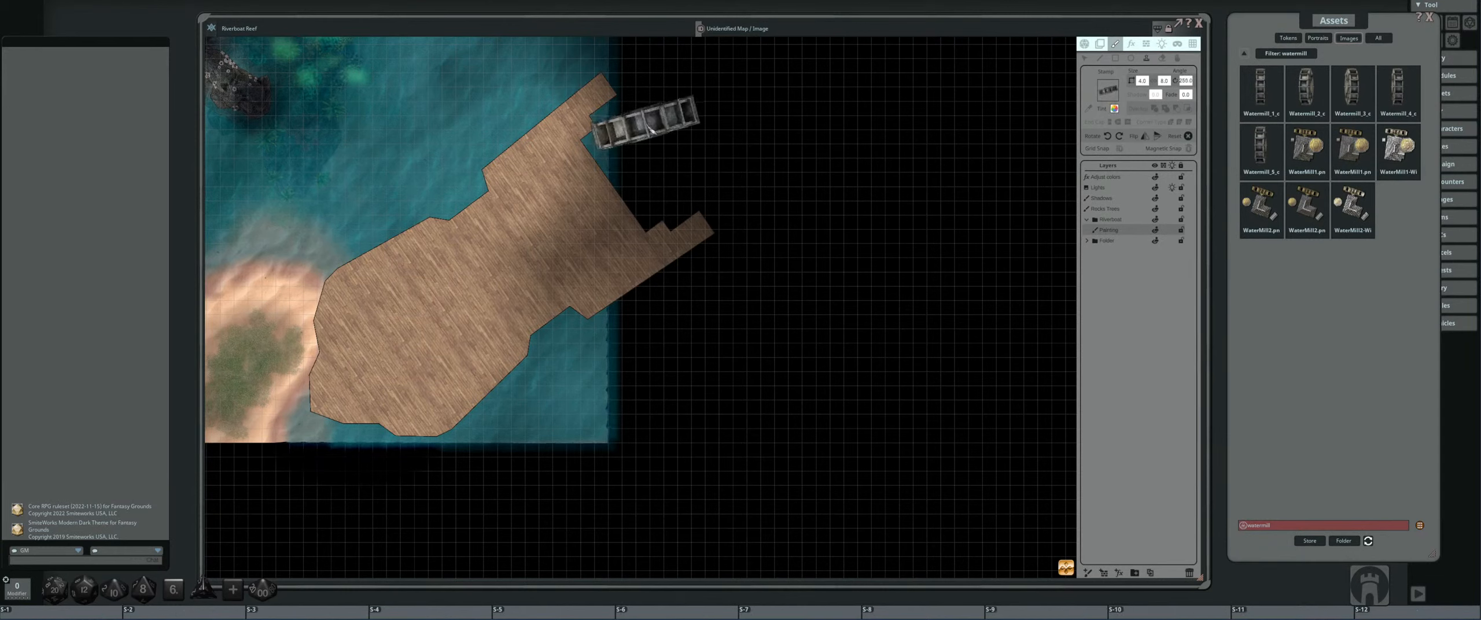
scroll(671, 142, down, 2)
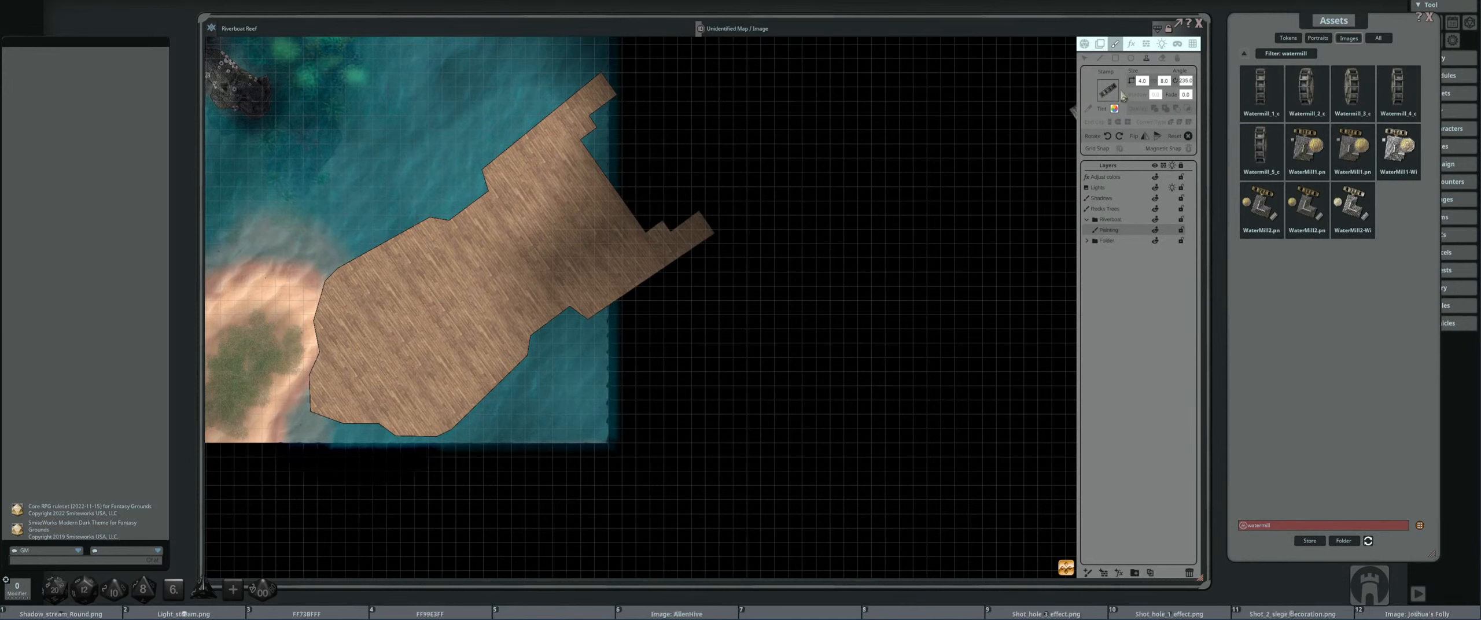
- Enlarge the watermill stamp to size 20 and scale it back to fit the gap between the deck's stern arms
click(1141, 80)
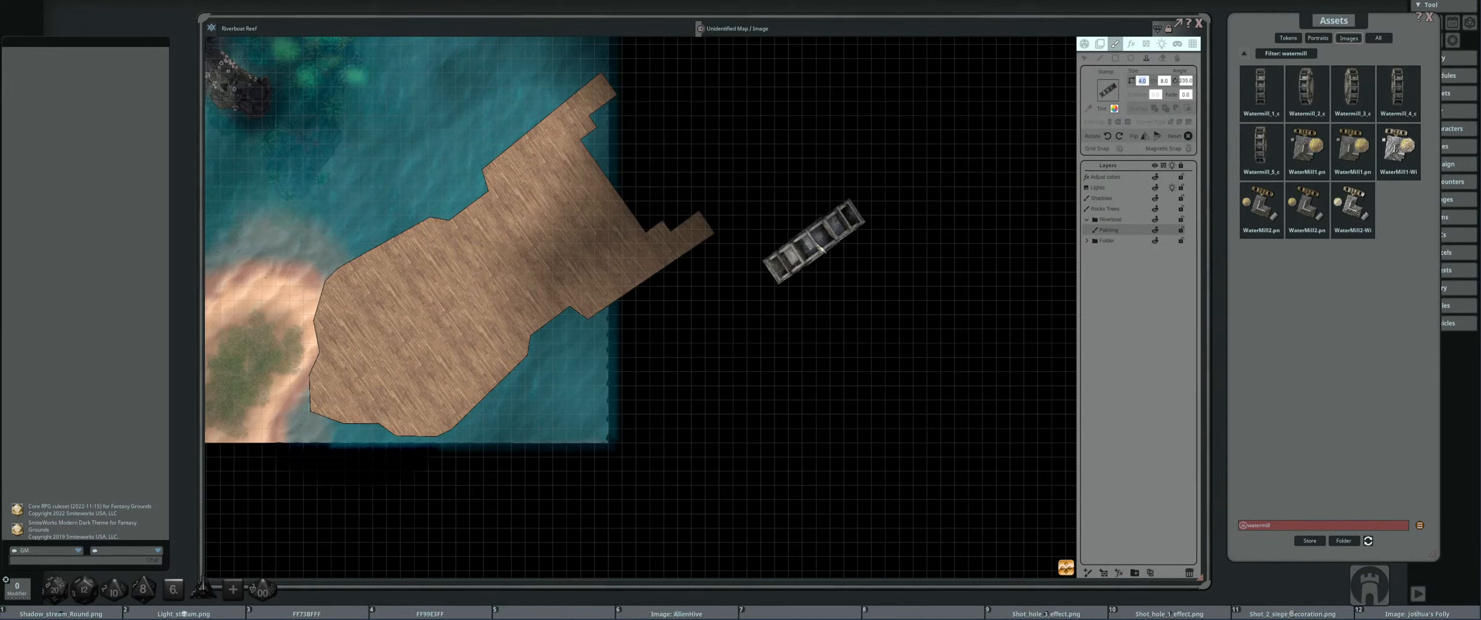
text(20)
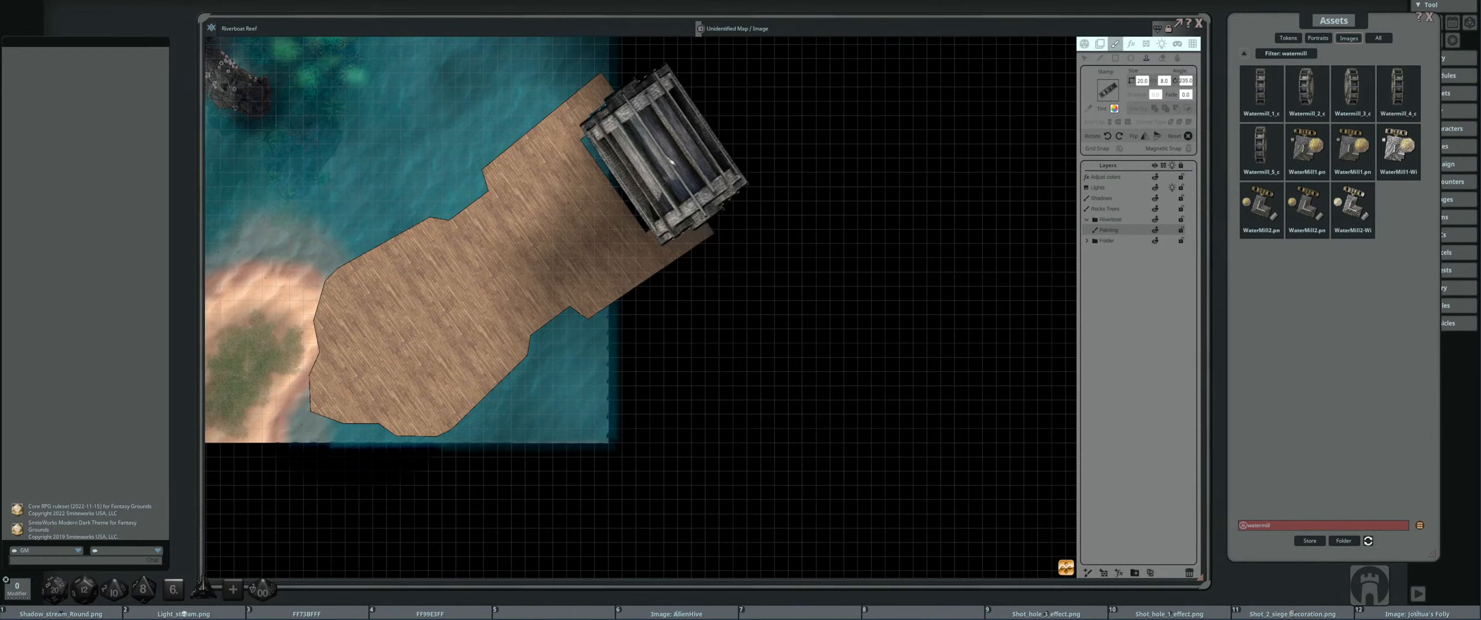
scroll(667, 161, down, 2)
scroll(661, 165, down, 1)
scroll(662, 164, up, 1)
scroll(662, 165, up, 2)
scroll(661, 162, down, 12)
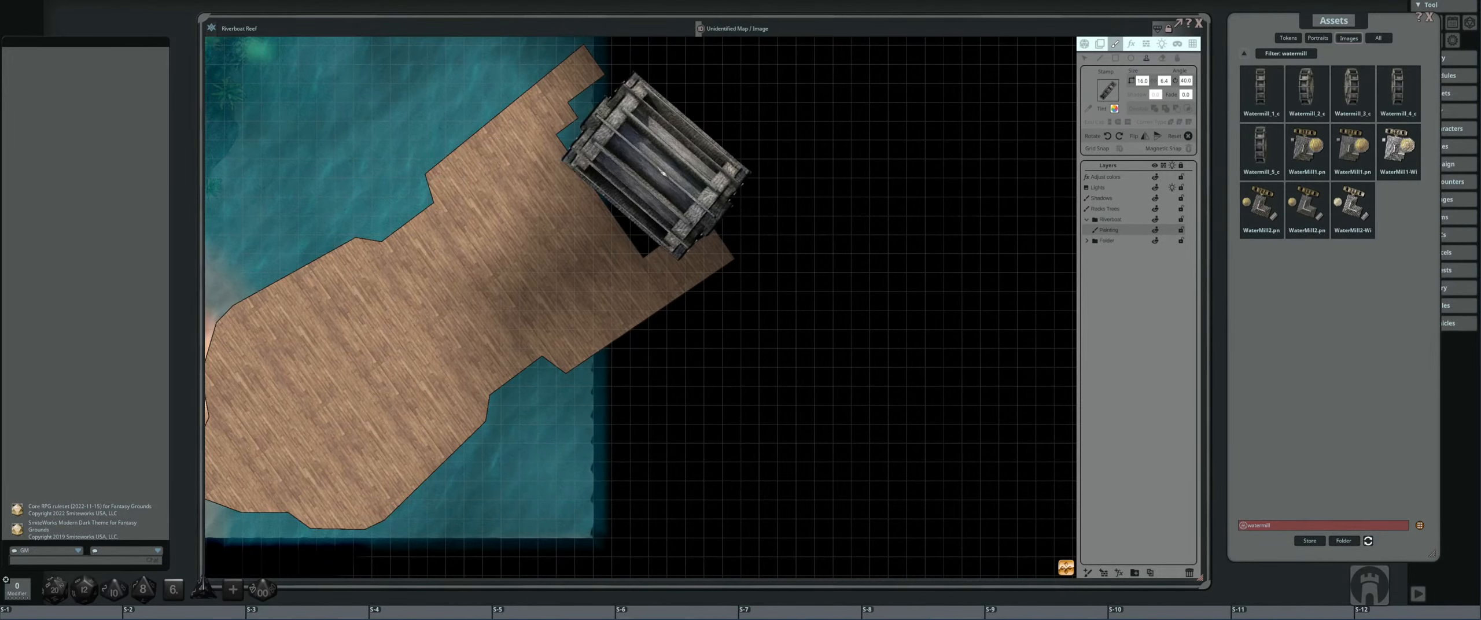
- Fine-tune the watermill stamp's rotation angle until its long sides run parallel to the deck's stern edge
click(1145, 137)
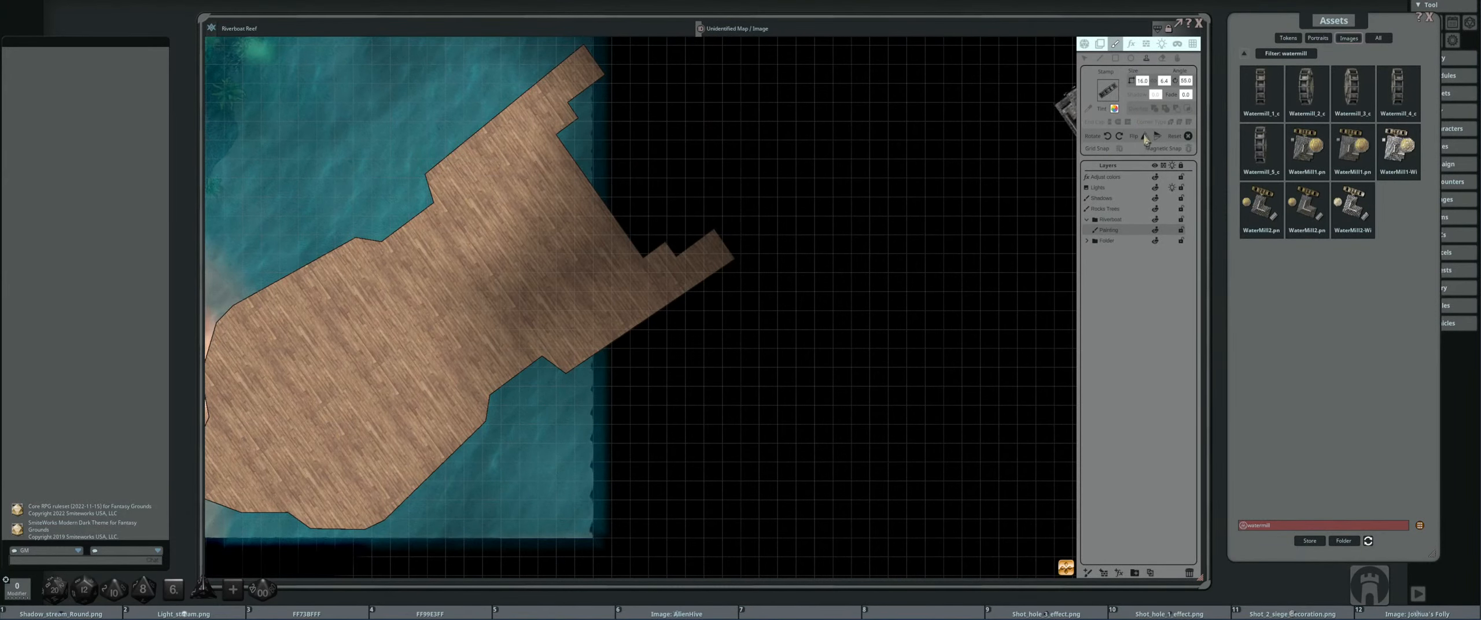
scroll(662, 157, up, 11)
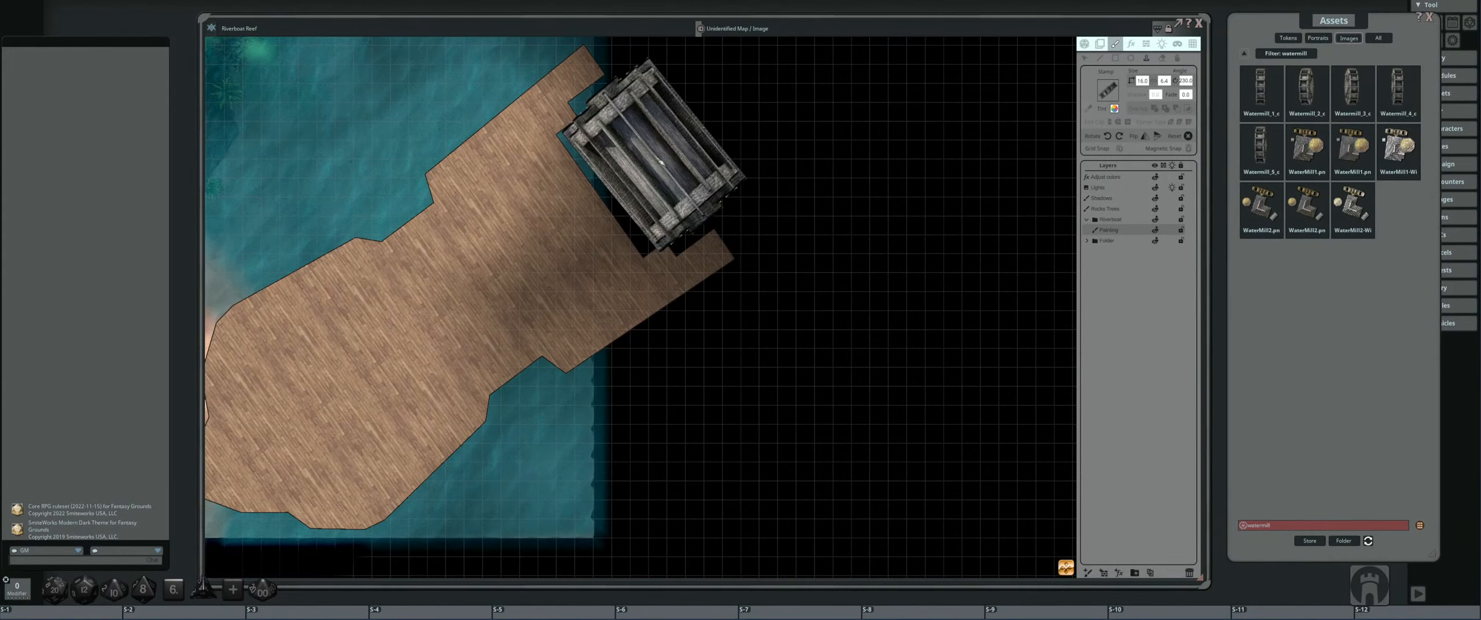
scroll(661, 162, up, 2)
scroll(659, 160, up, 1)
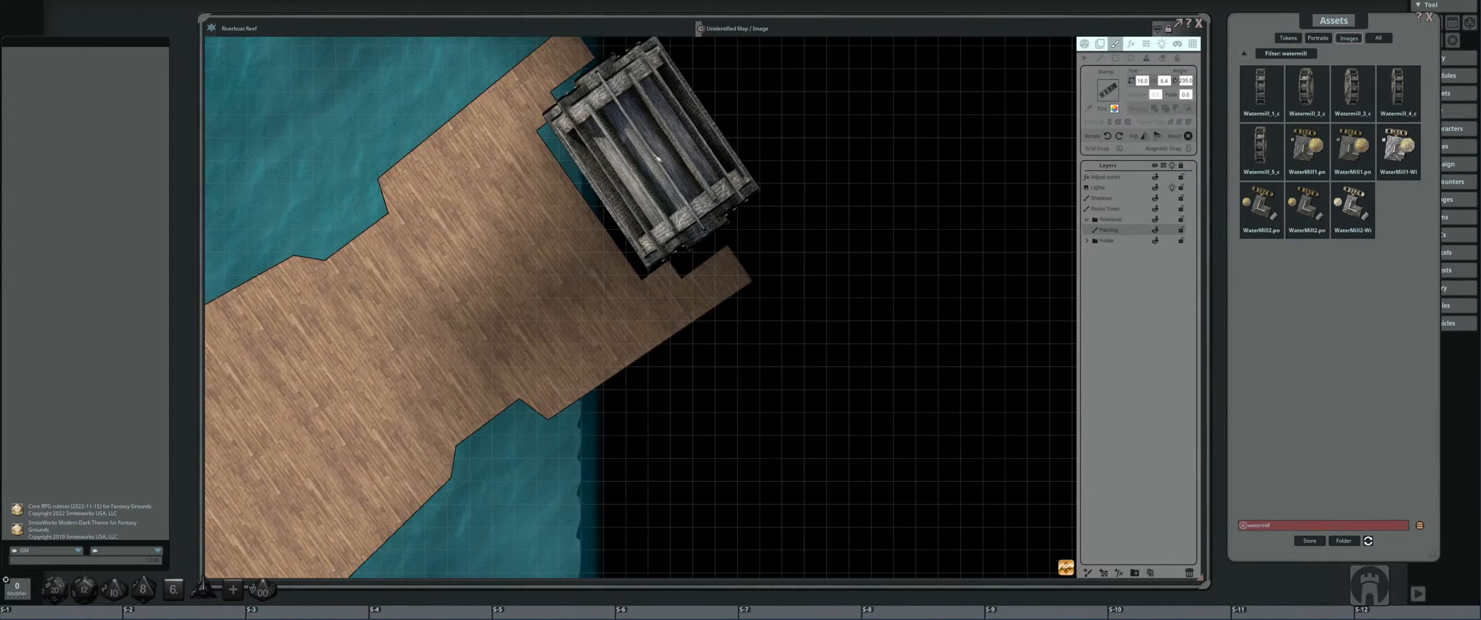
scroll(657, 162, down, 1)
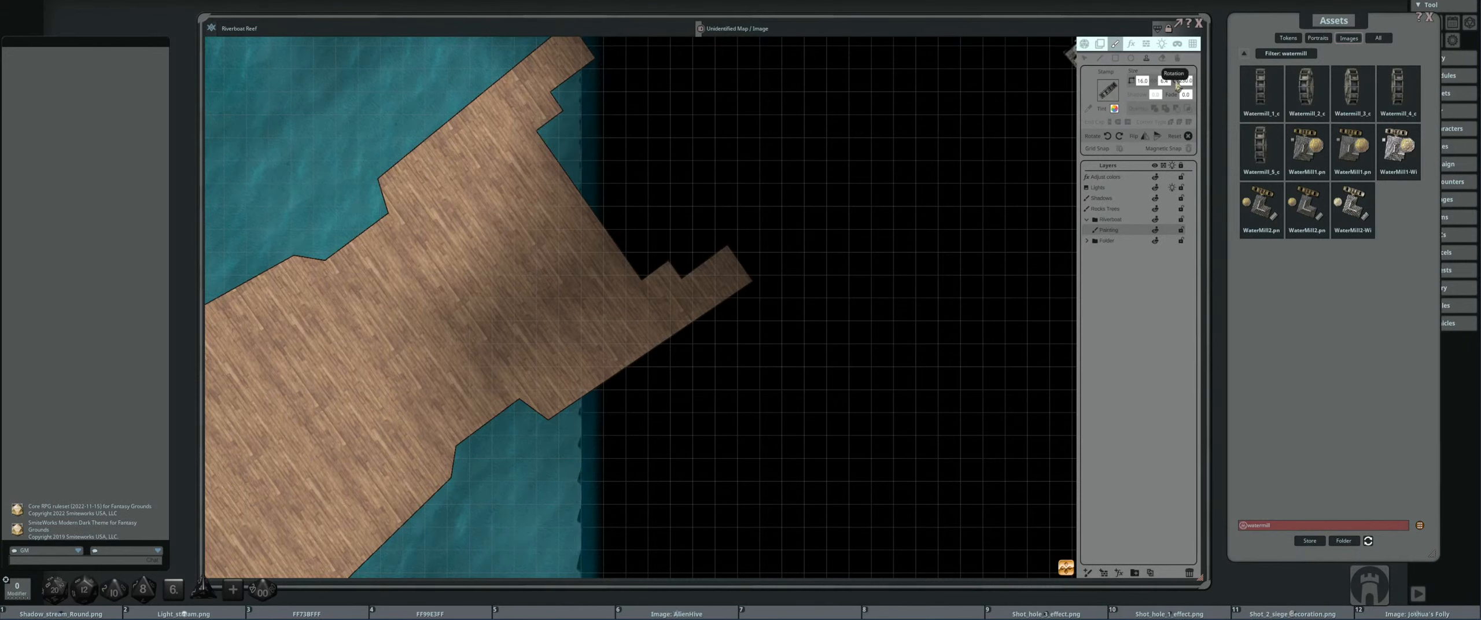
scroll(1177, 81, up, 1)
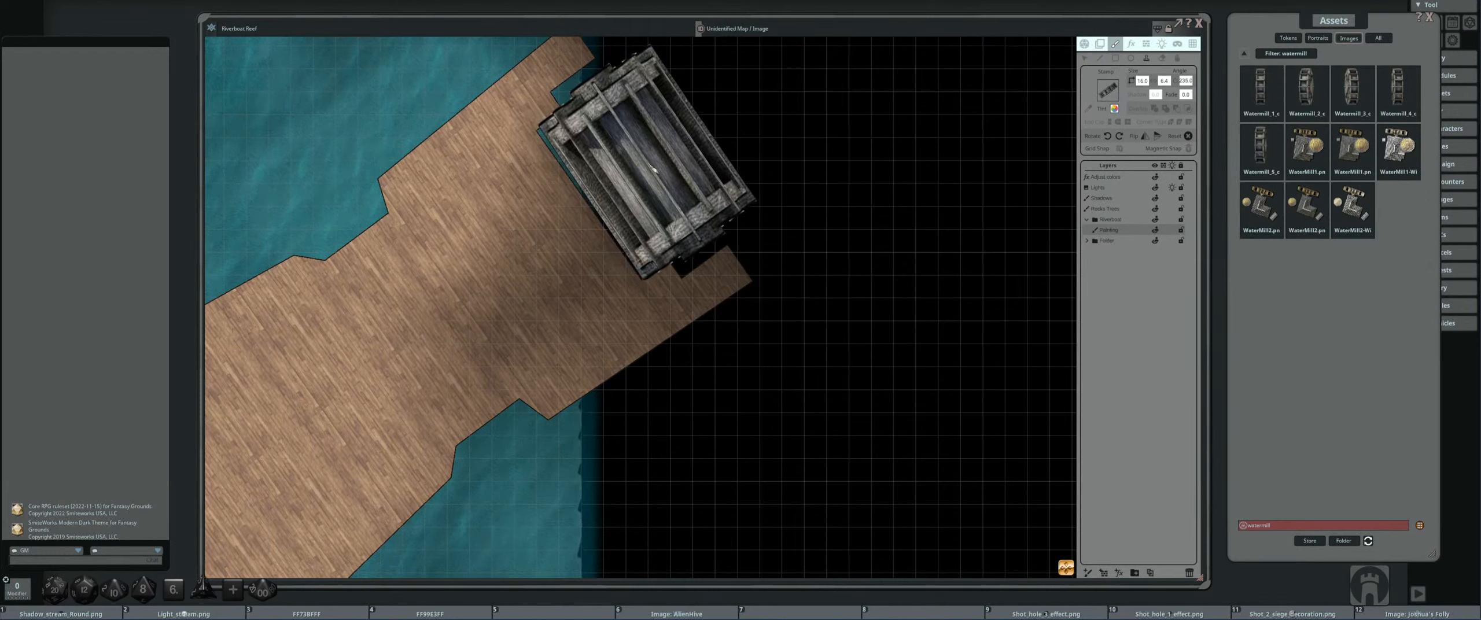
scroll(653, 168, down, 1)
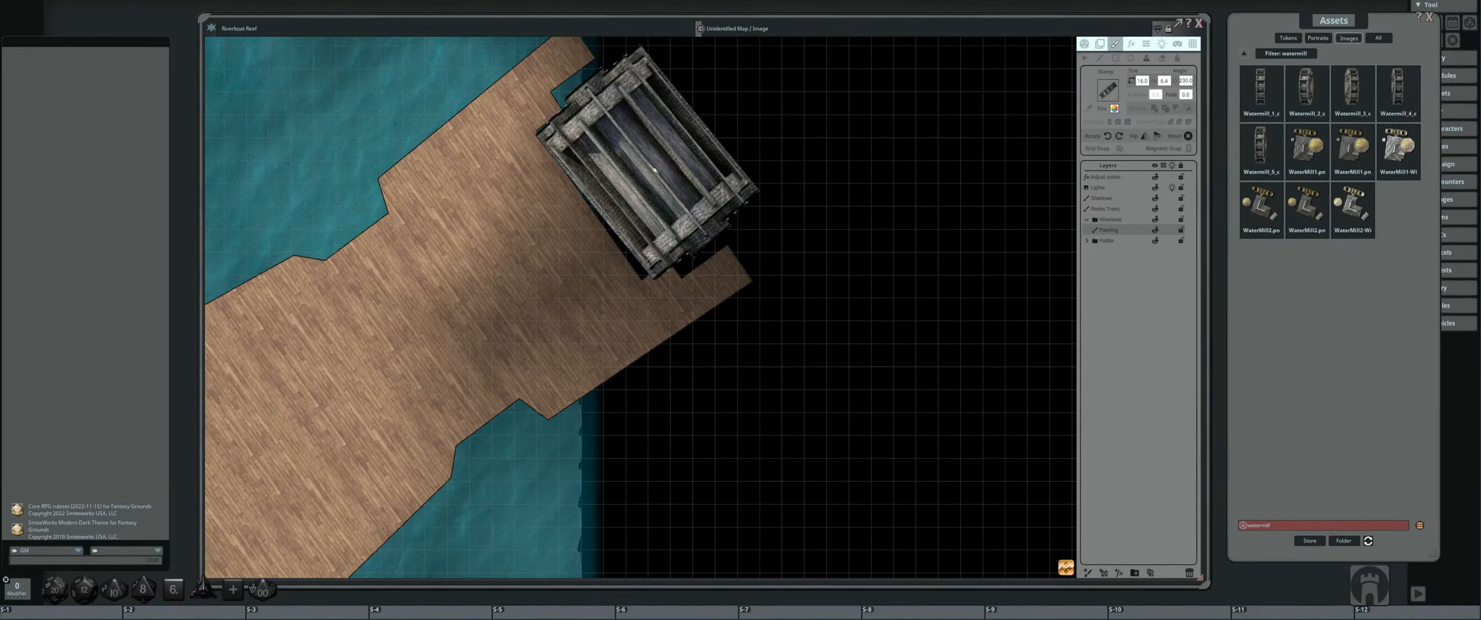
scroll(1205, 83, up, 1)
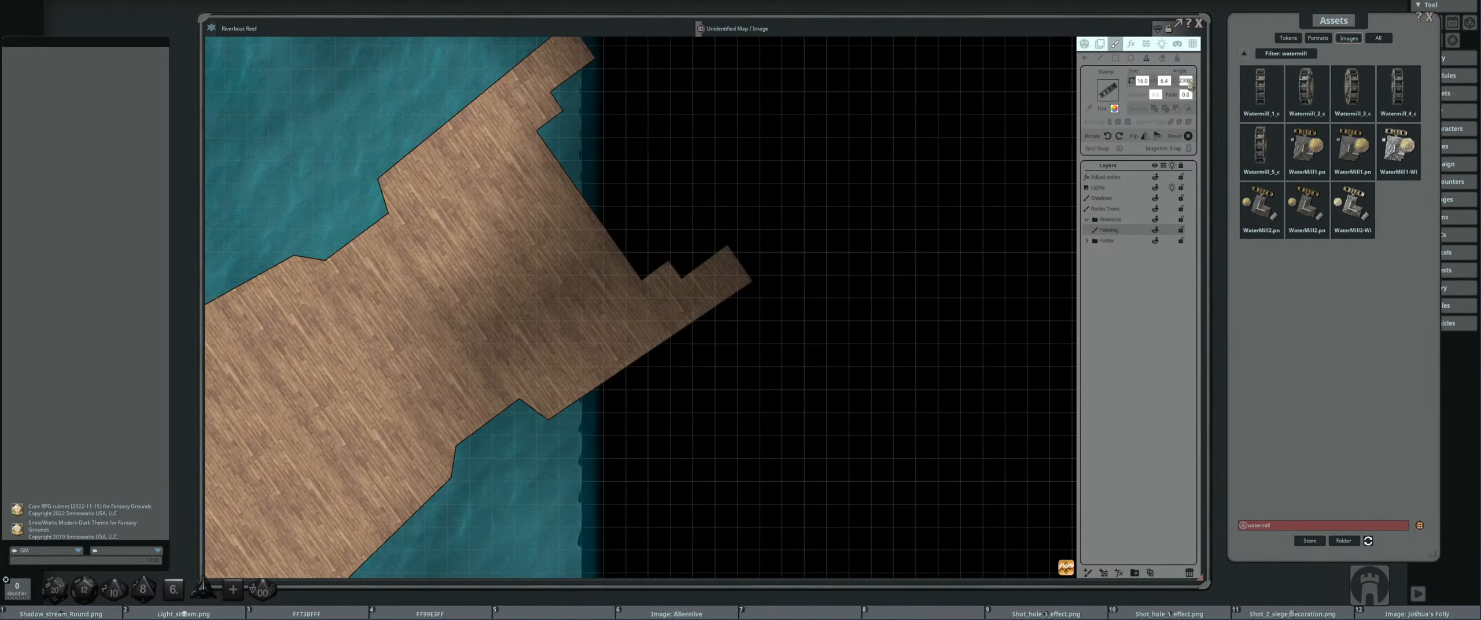
double_click(1187, 81)
key(Return)
scroll(1187, 84, up, 1)
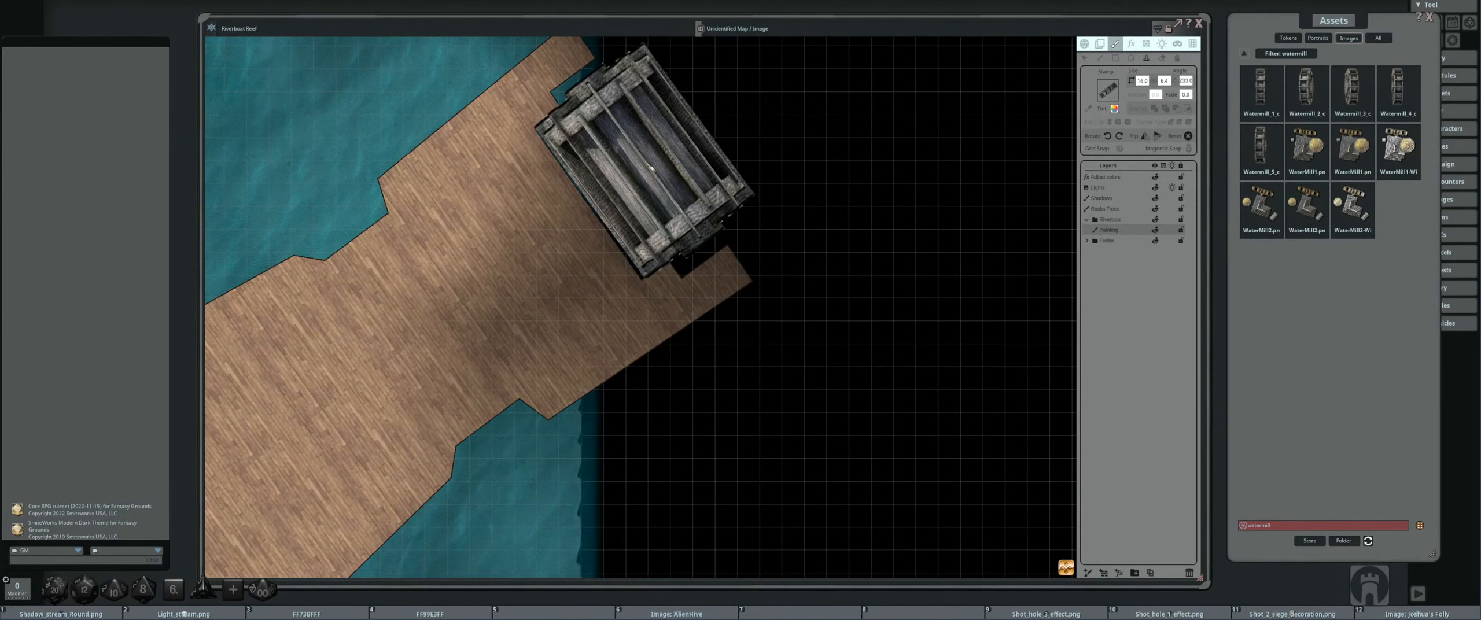
- Add a new paint layer inside the riverboat folder, above the deck layer, and make it active
scroll(826, 314, down, 2)
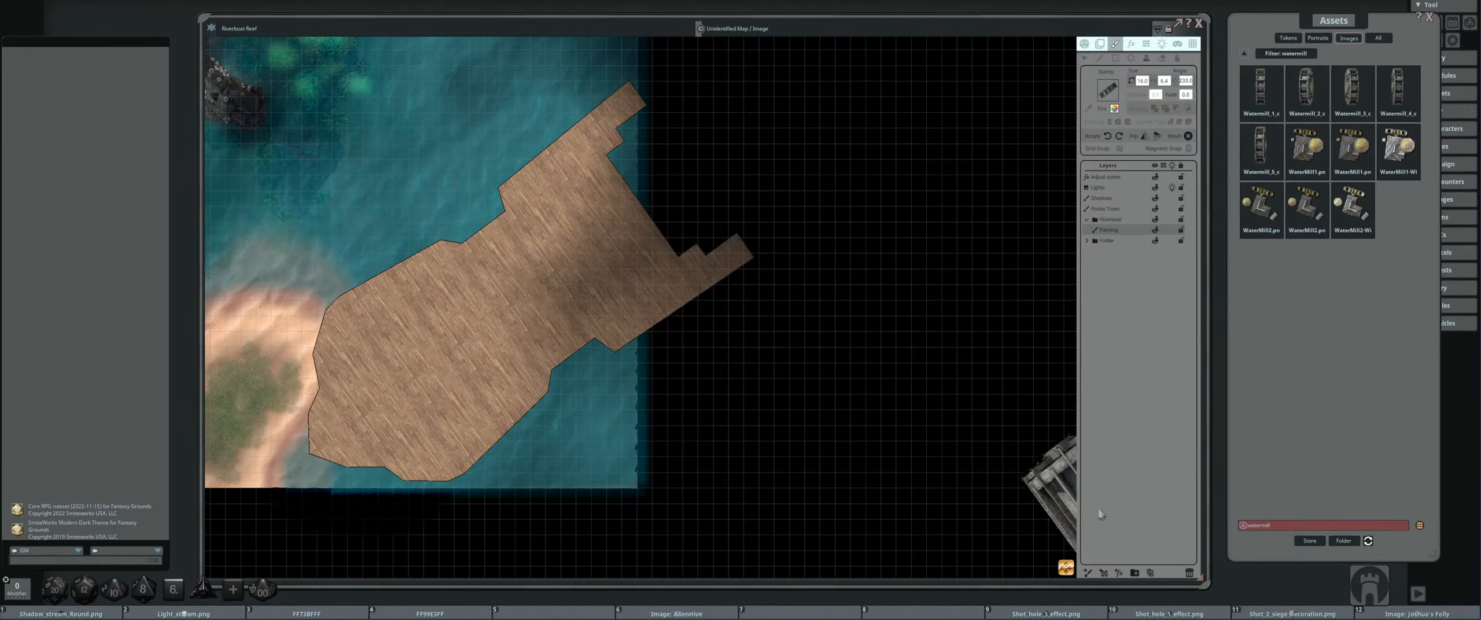
click(1088, 572)
drag(1119, 177, 1125, 240)
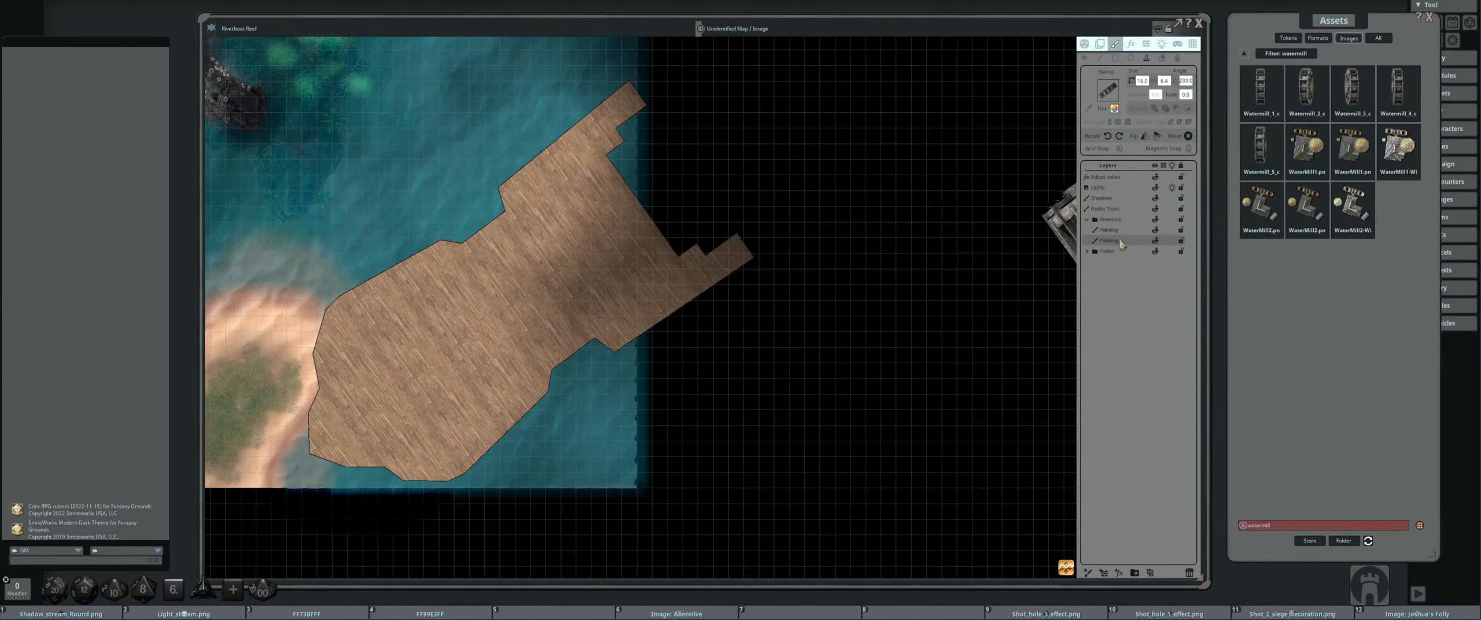
drag(1126, 243, 1122, 234)
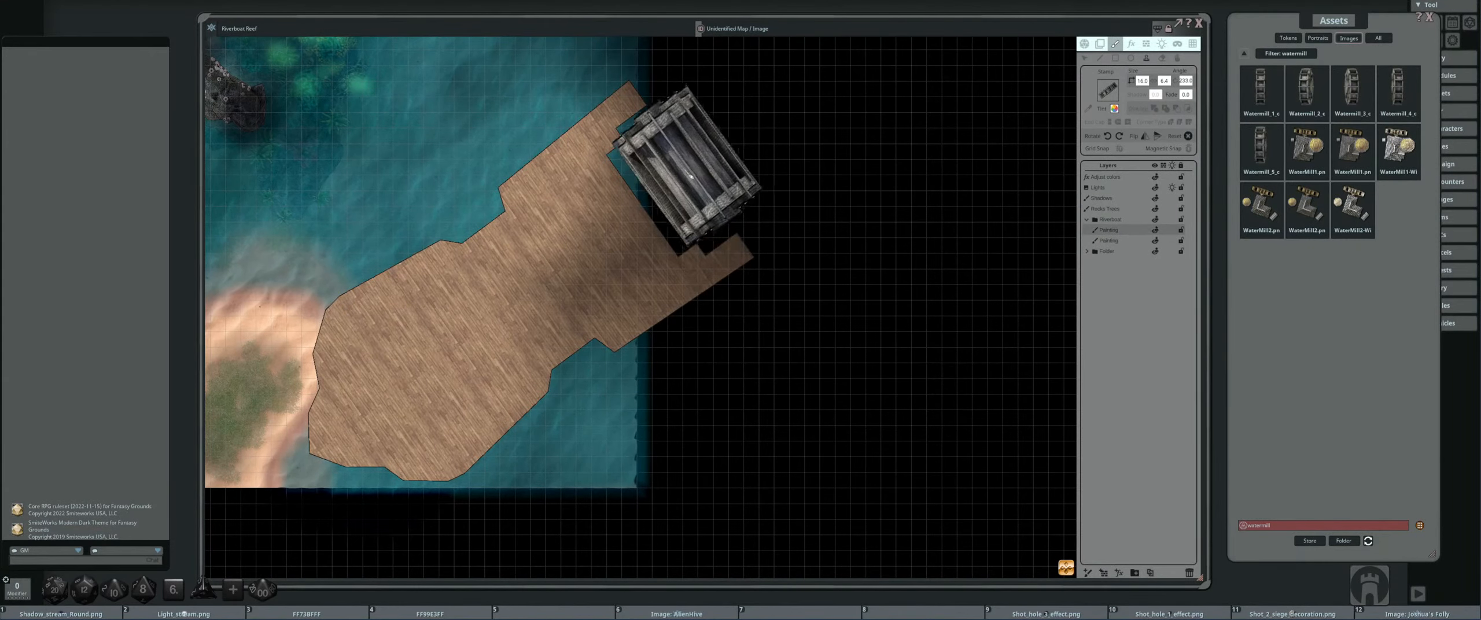
- Stamp the watermill between the deck's two stern arms as the paddle wheel
click(680, 177)
scroll(683, 177, up, 2)
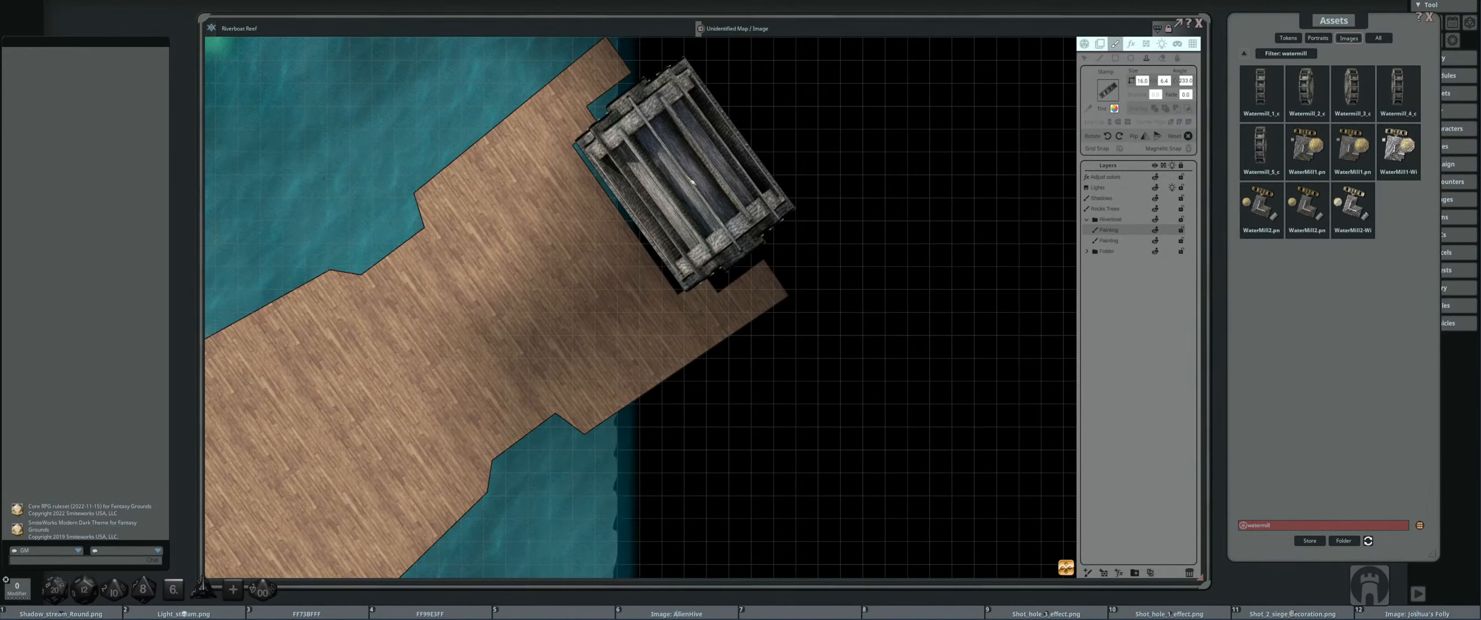
click(693, 181)
scroll(958, 298, down, 5)
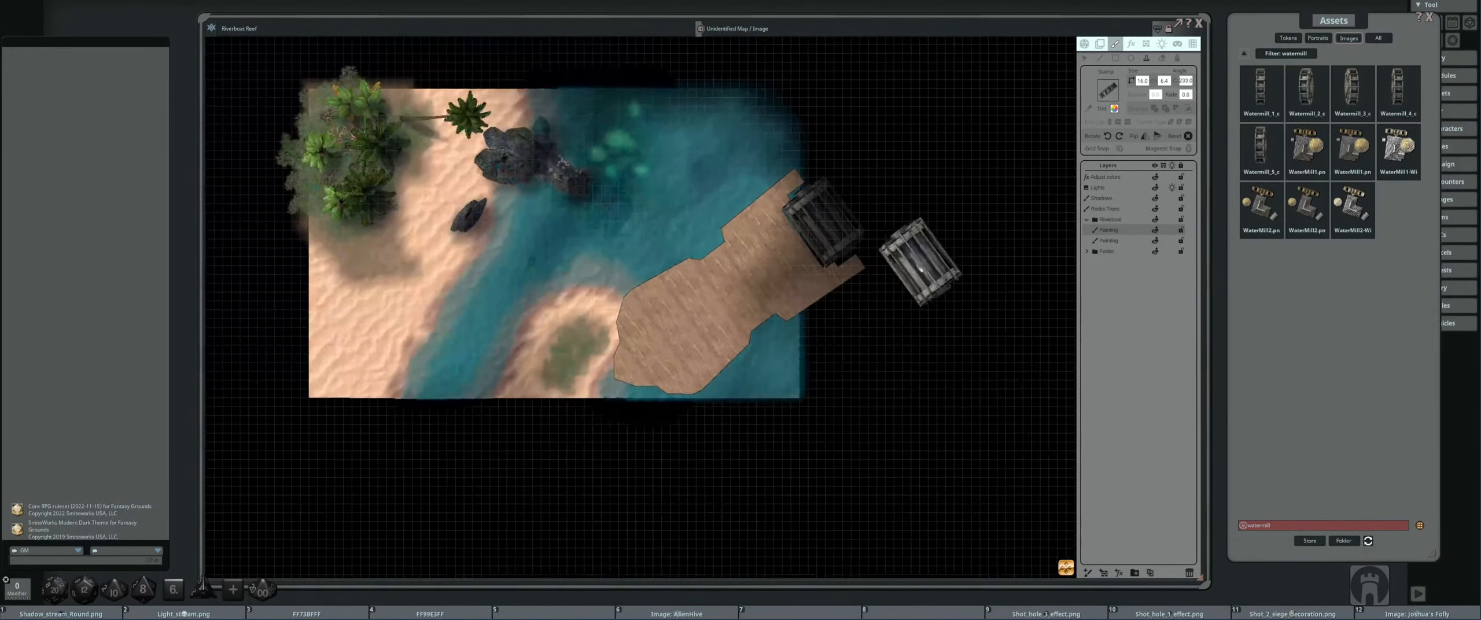
scroll(921, 270, up, 3)
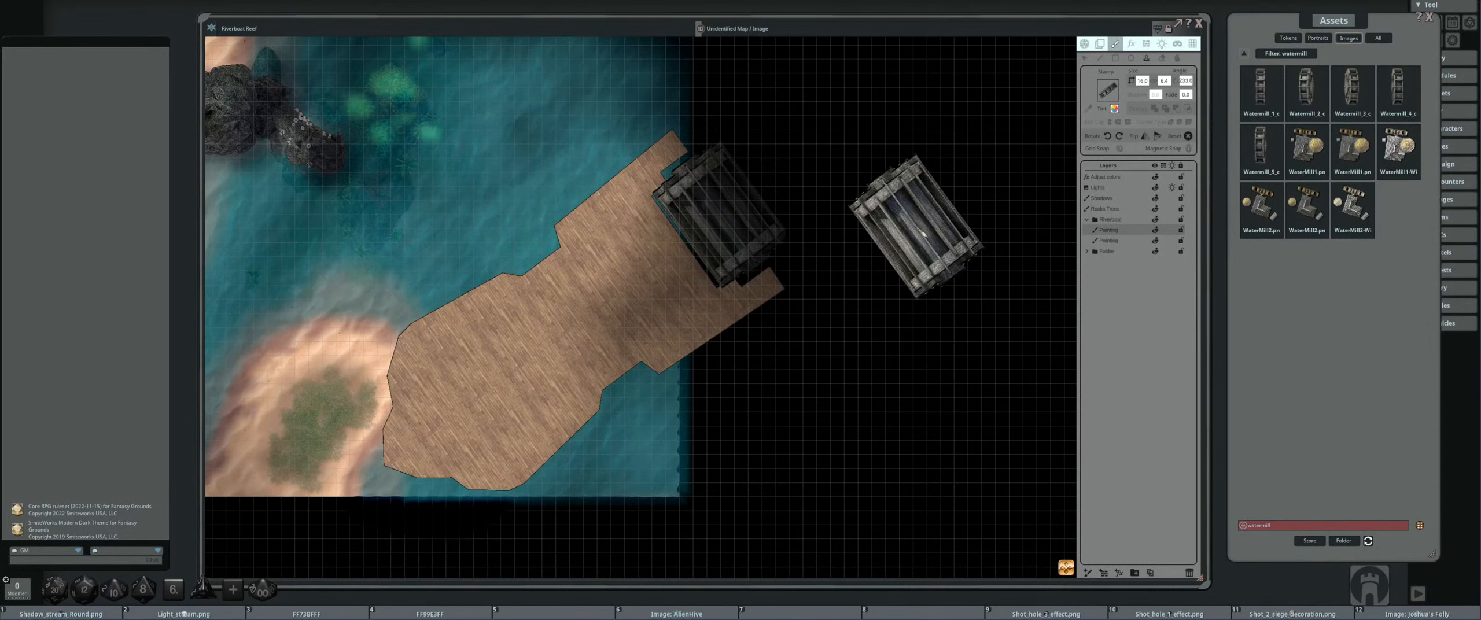
scroll(821, 225, up, 1)
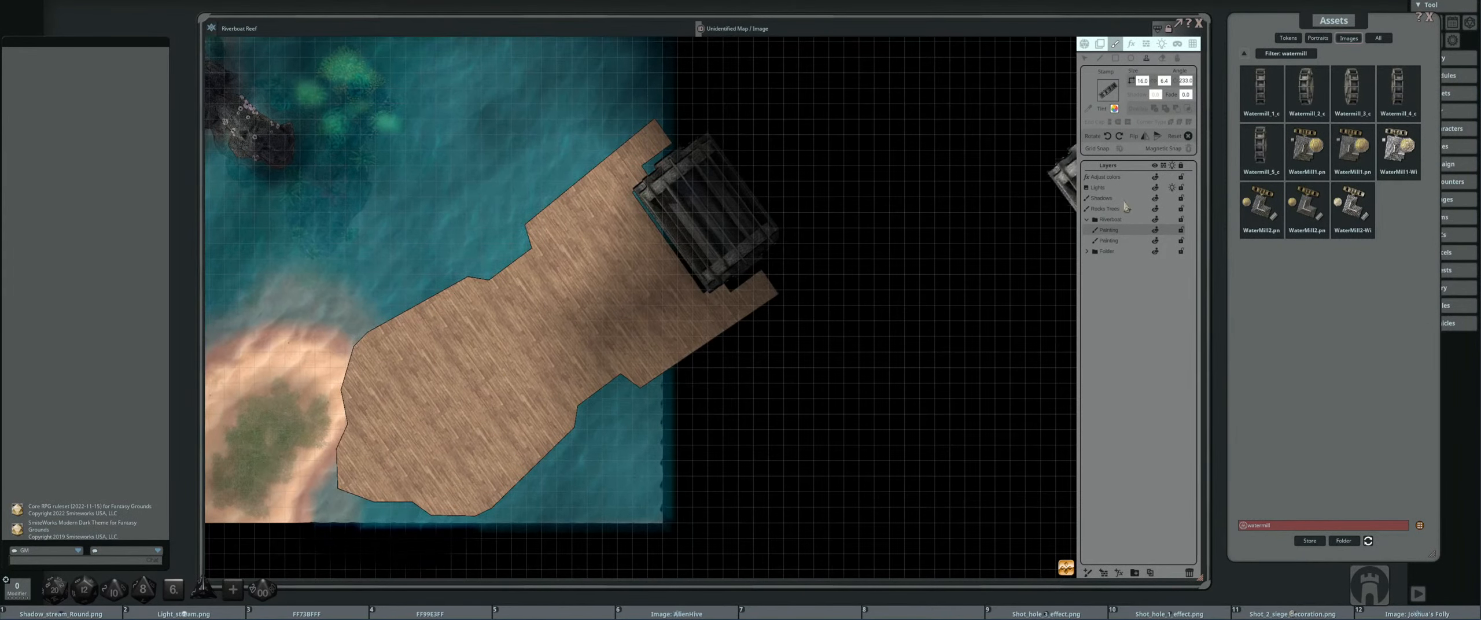
- Rotate the deck layer very slightly so its stern edge lines up with the paddle wheel
click(1128, 242)
click(1099, 44)
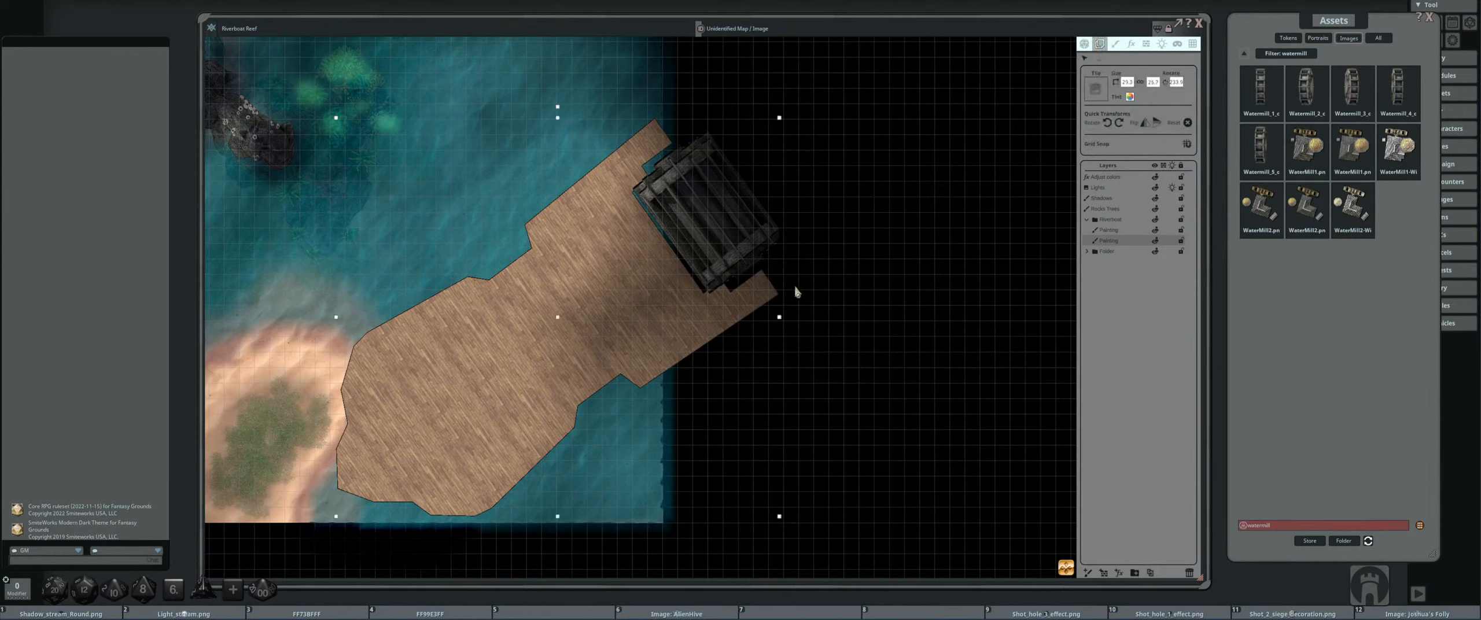
key(ctrl)
drag(558, 109, 555, 109)
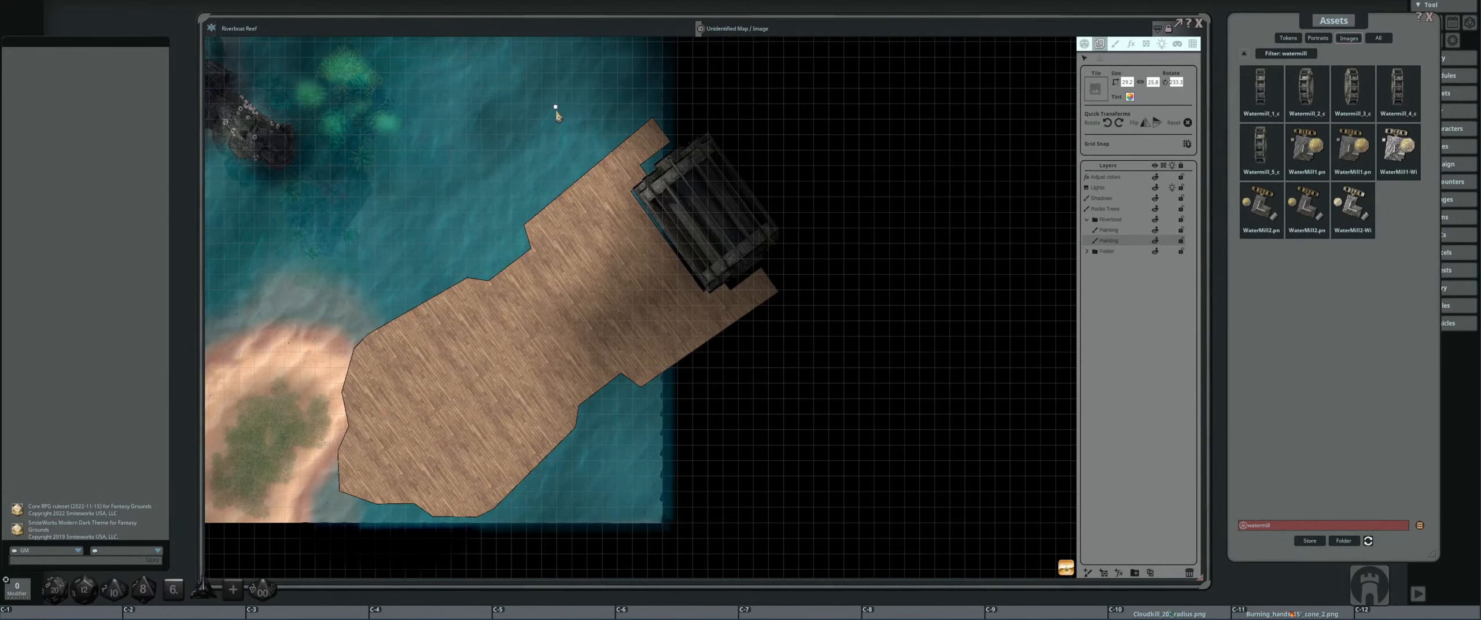
drag(556, 109, 556, 109)
scroll(719, 190, up, 2)
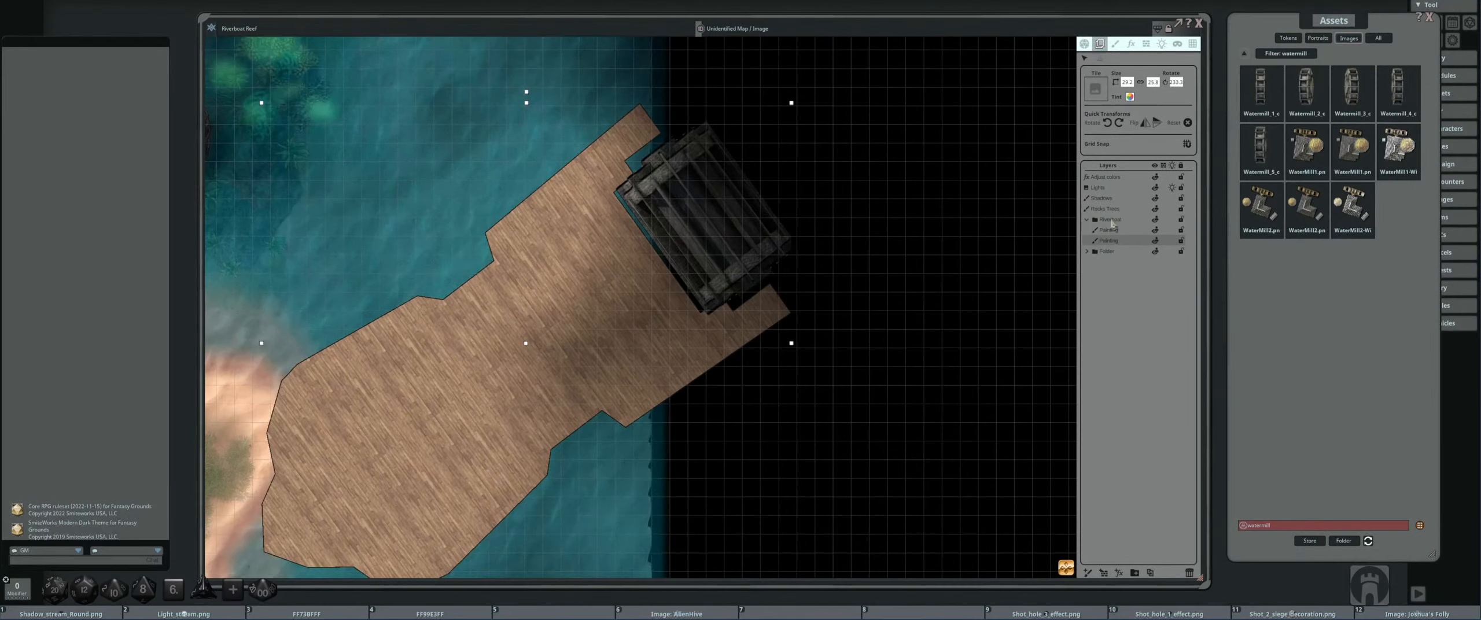
- Edit the deck layer's outline points and shift the notch point beside the upper stern arm clear of the paddle wheel
click(1146, 230)
click(1115, 44)
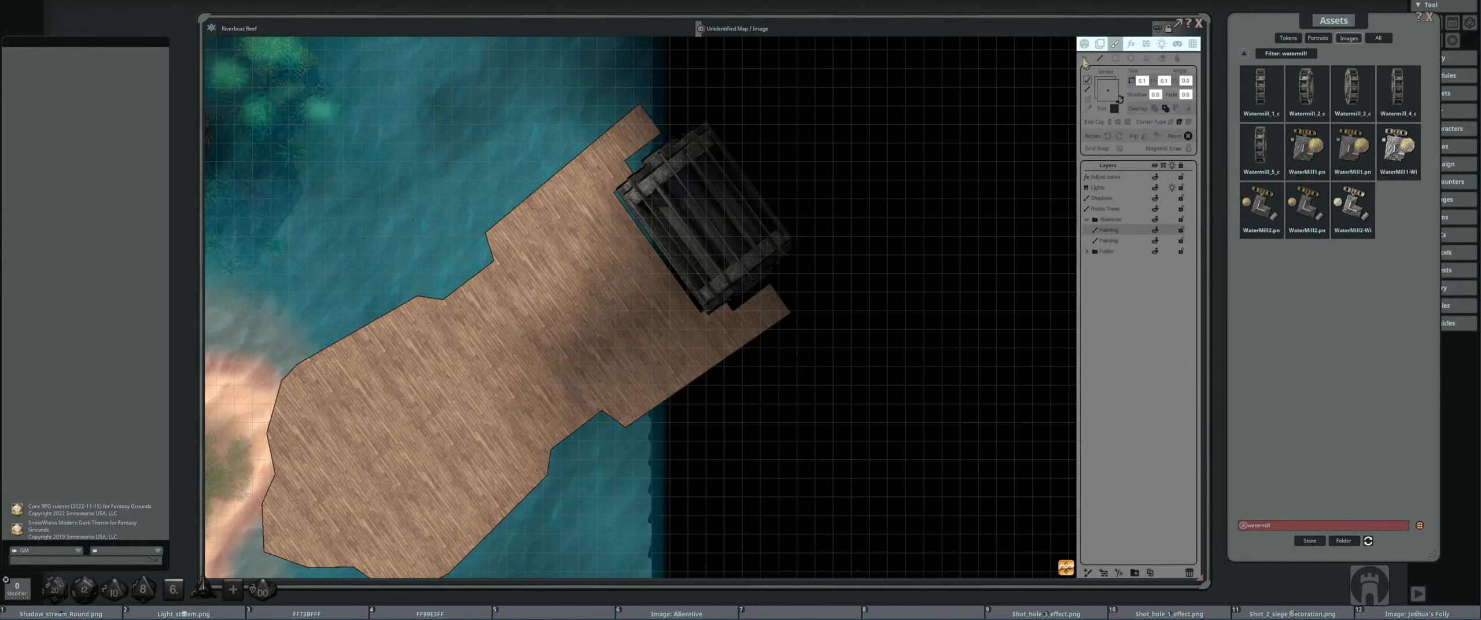
scroll(722, 208, up, 1)
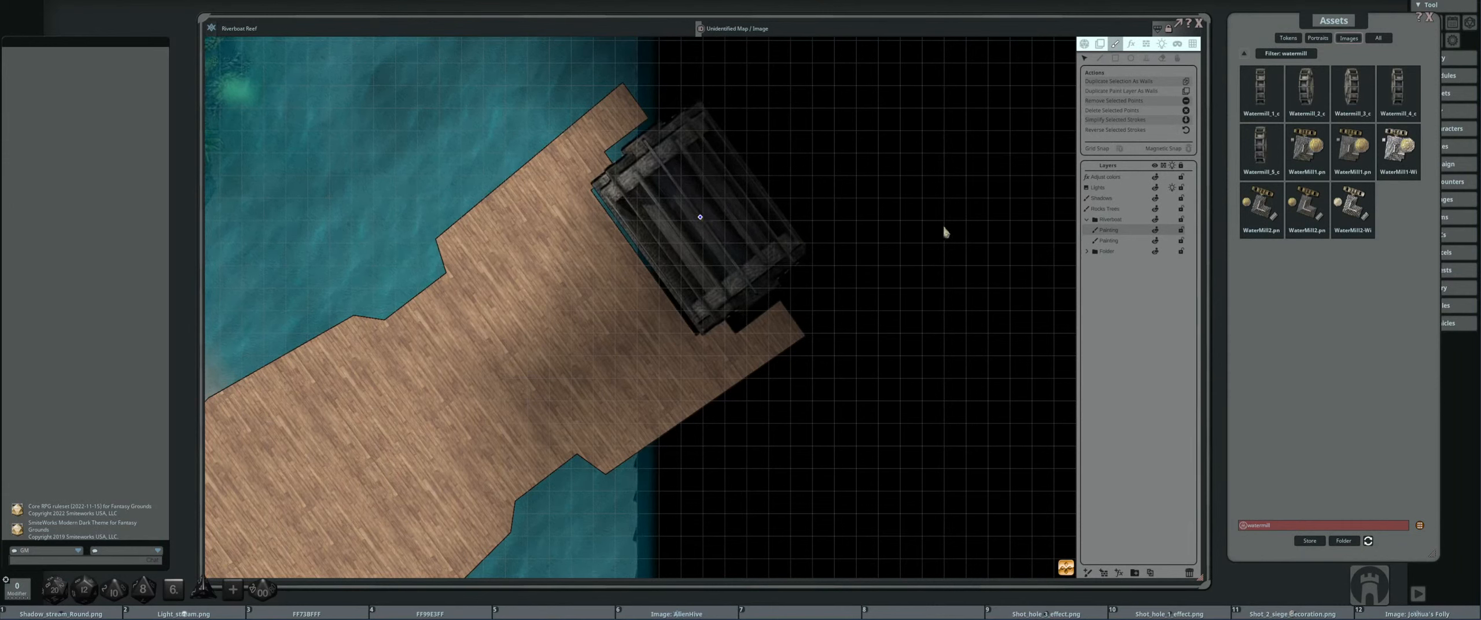
click(1119, 240)
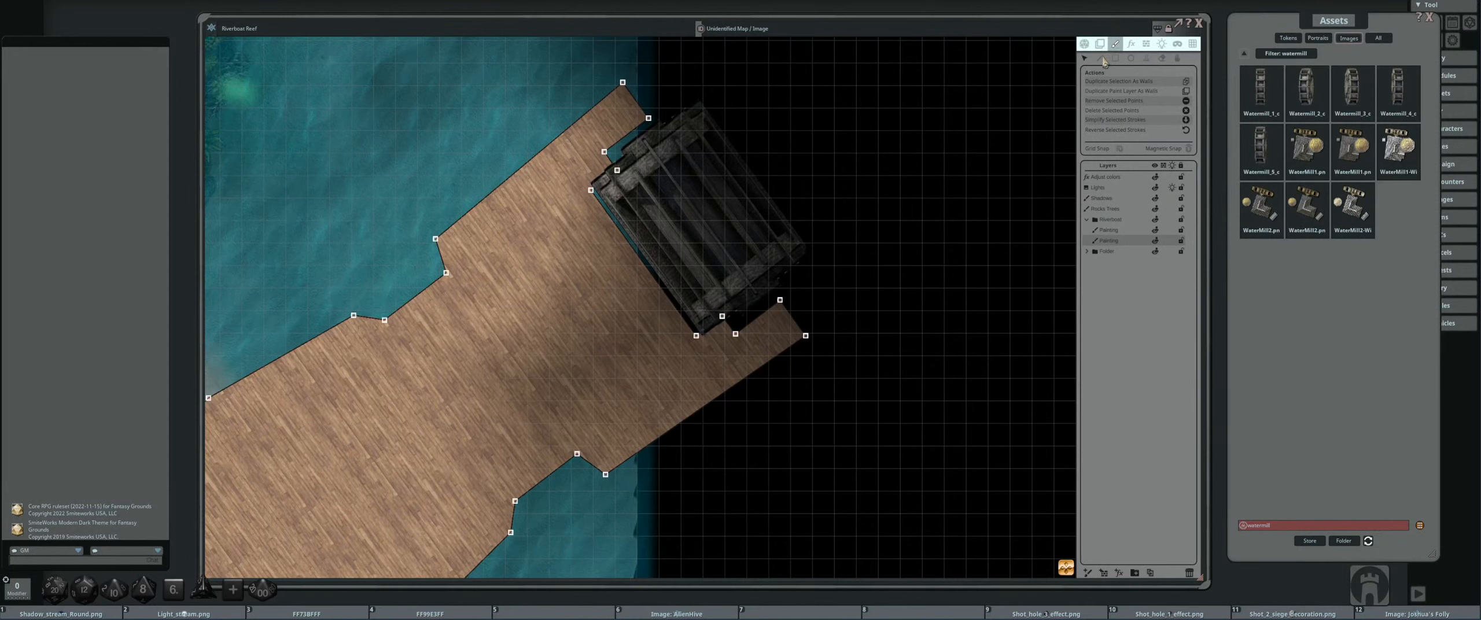
scroll(853, 244, down, 3)
scroll(657, 192, up, 6)
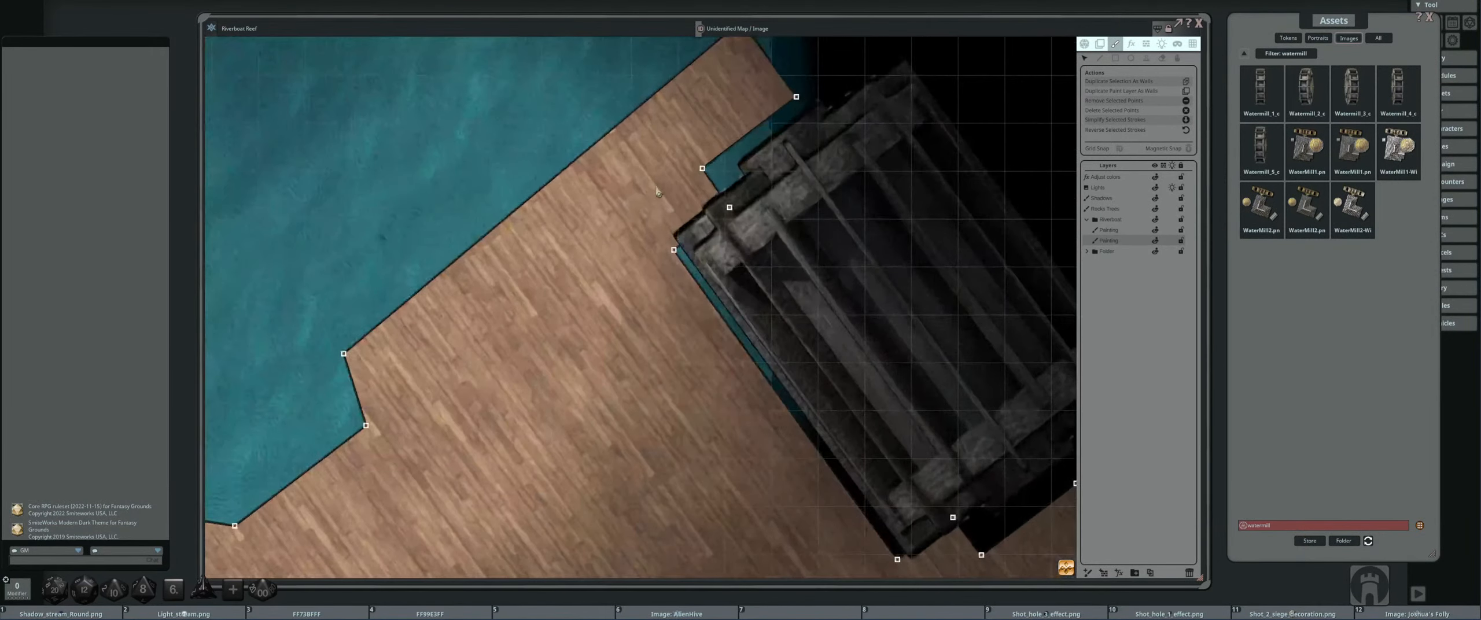
mouse_move(647, 220)
mouse_down()
mouse_move(710, 271)
mouse_move(661, 231)
mouse_up()
key(ctrl+z)
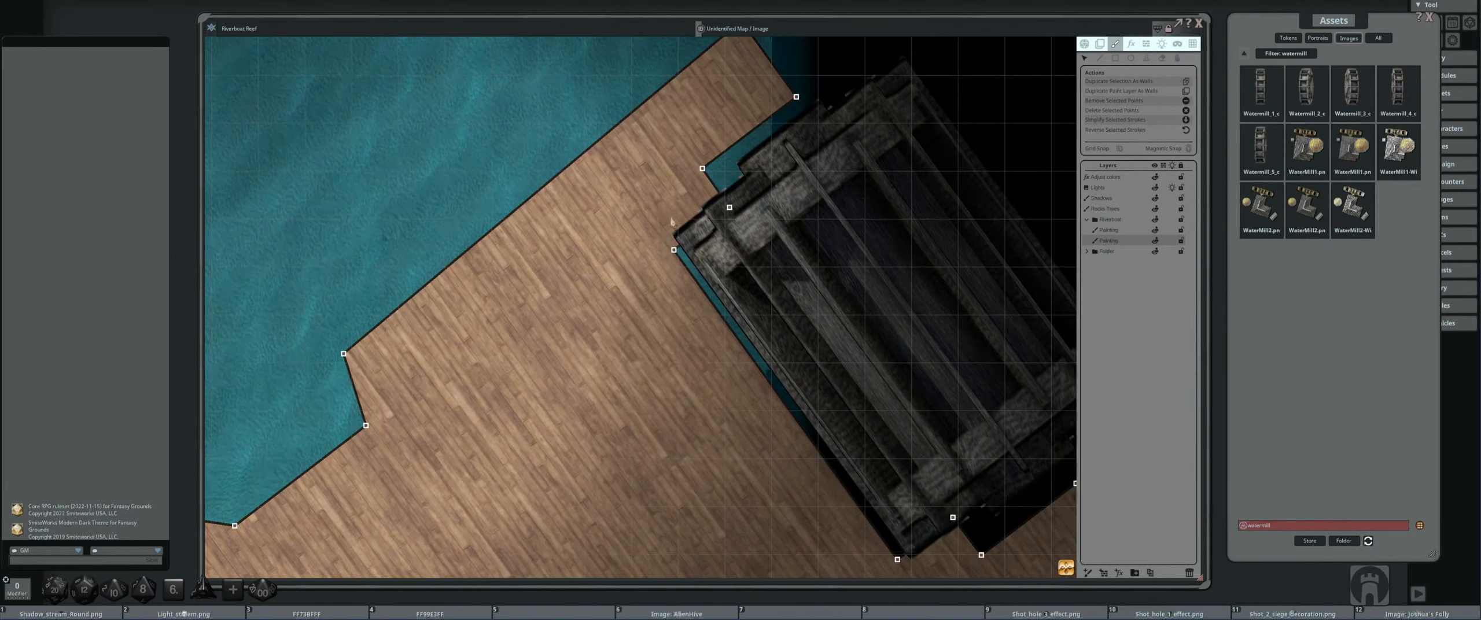
drag(730, 208, 718, 196)
click(854, 285)
- Adjust the deck outline's notch point beside the lower stern arm to fit the paddle wheel's corner
scroll(854, 284, down, 5)
drag(880, 319, 770, 224)
drag(740, 291, 802, 328)
scroll(785, 283, up, 3)
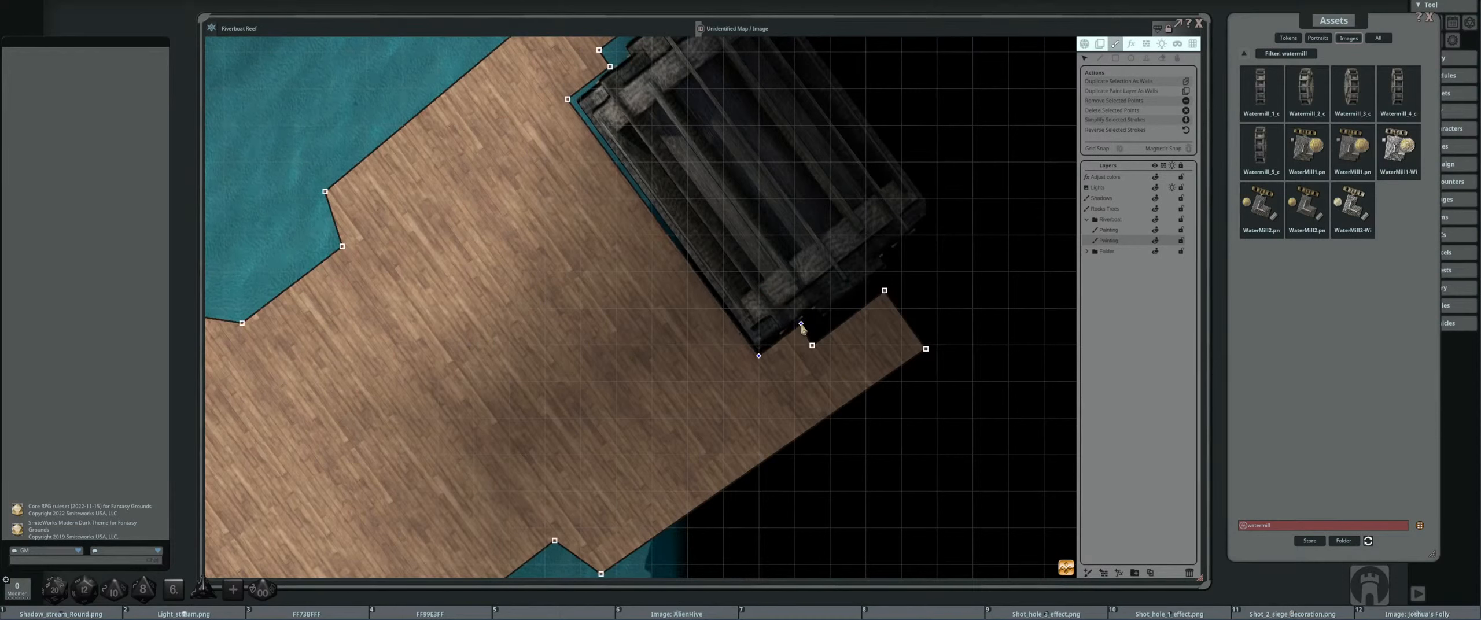
drag(800, 329, 799, 334)
scroll(752, 303, up, 3)
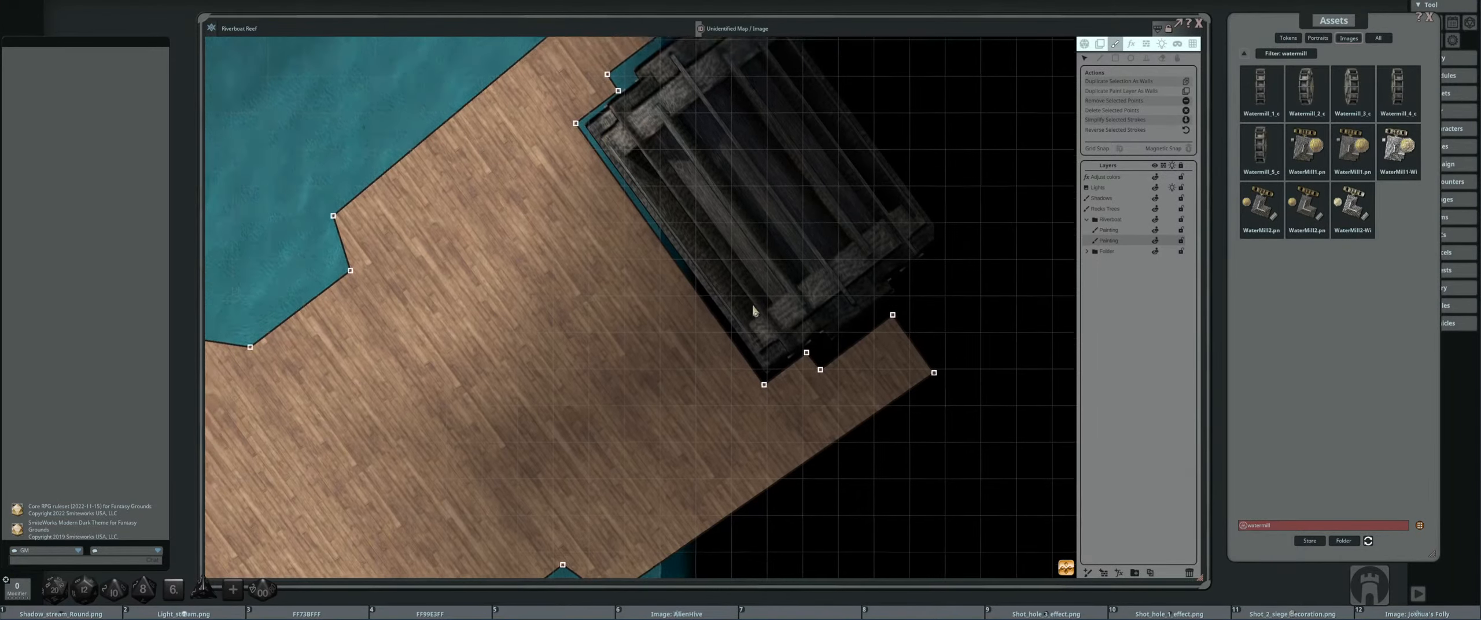
- Nudge the deck outline's inner corner point at the upper stern arm slightly away from the paddle wheel
scroll(636, 191, down, 2)
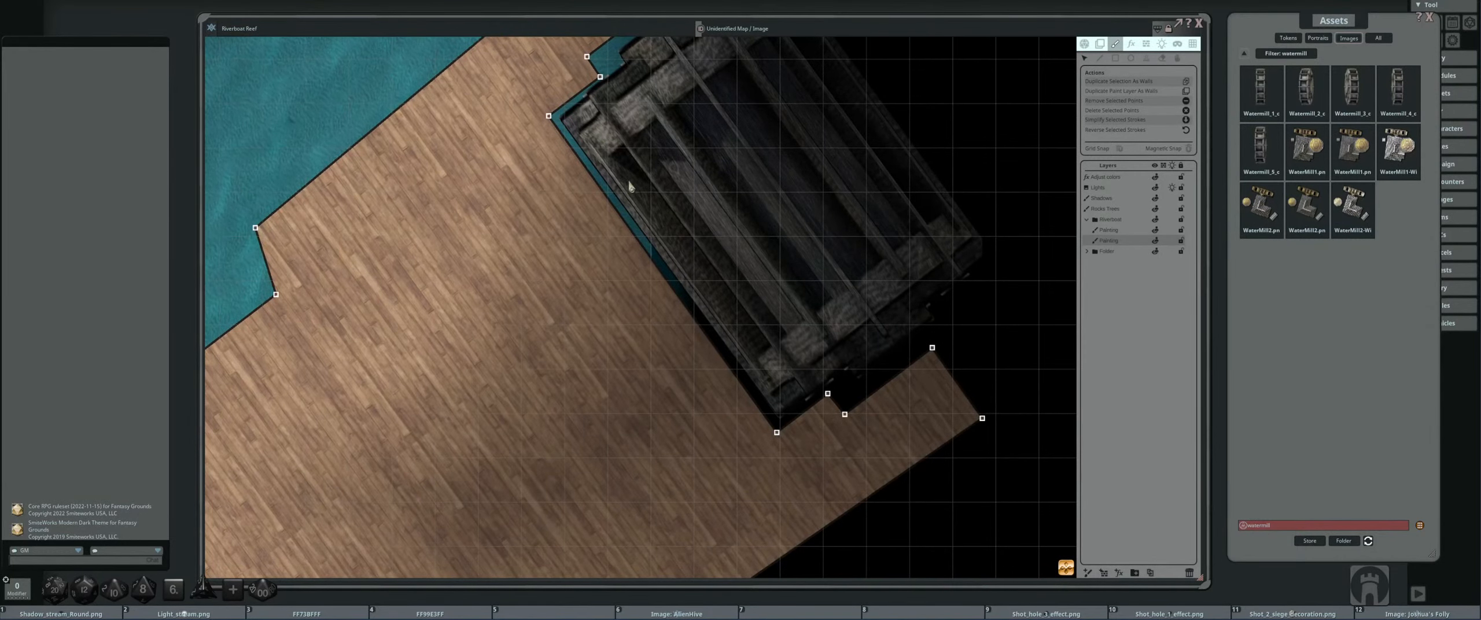
click(560, 142)
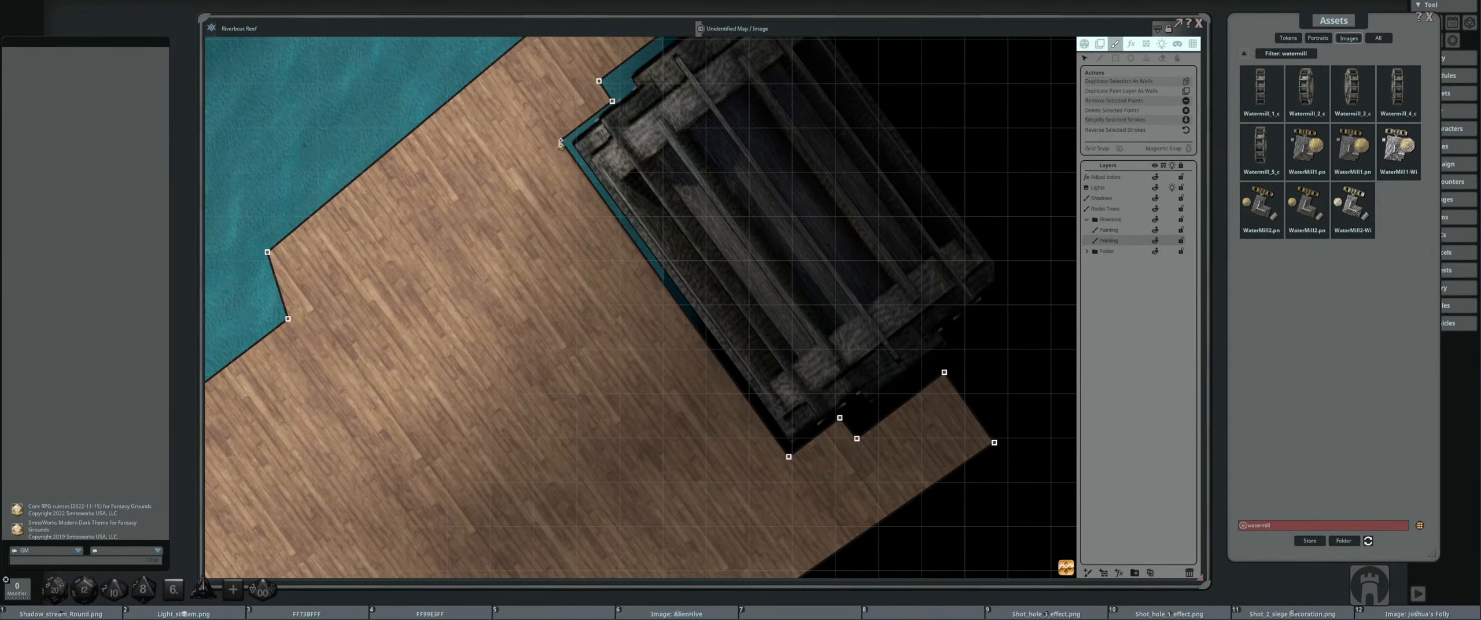
drag(559, 145, 556, 145)
scroll(636, 174, down, 5)
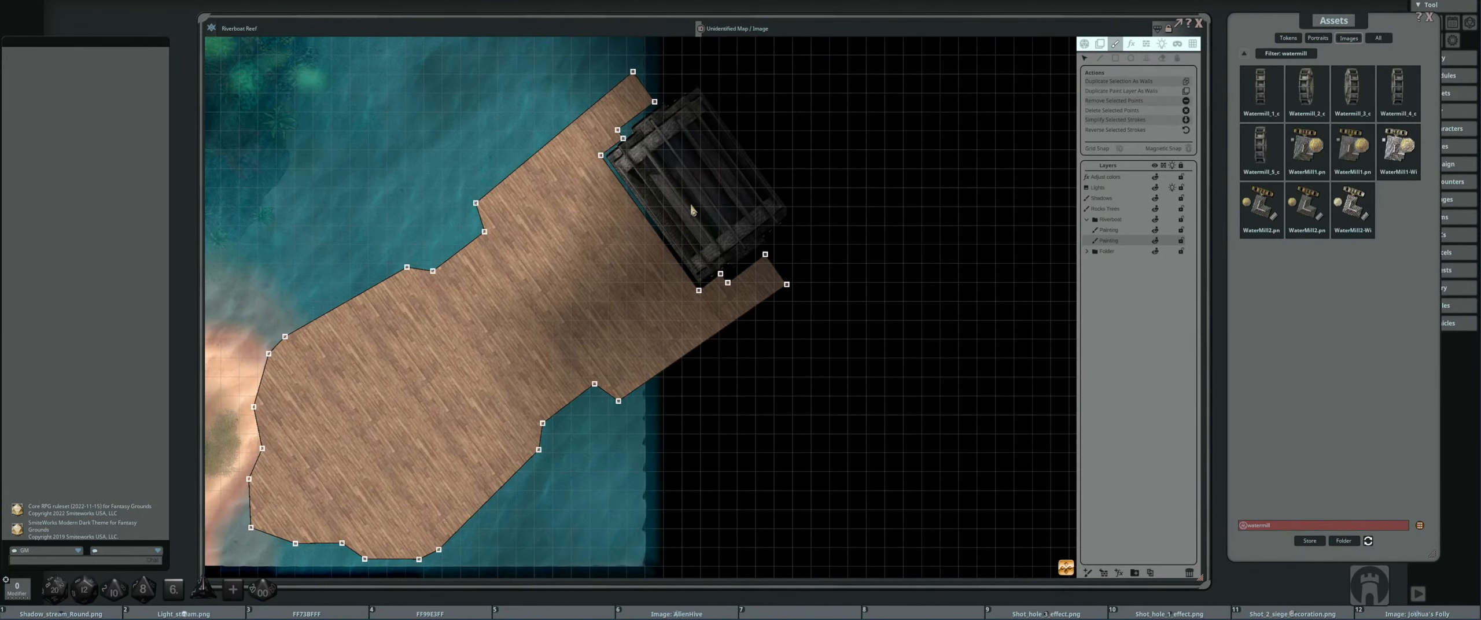
- Clear the watermill filter from the image assets to return to the full folder list
scroll(692, 209, down, 3)
scroll(665, 229, up, 2)
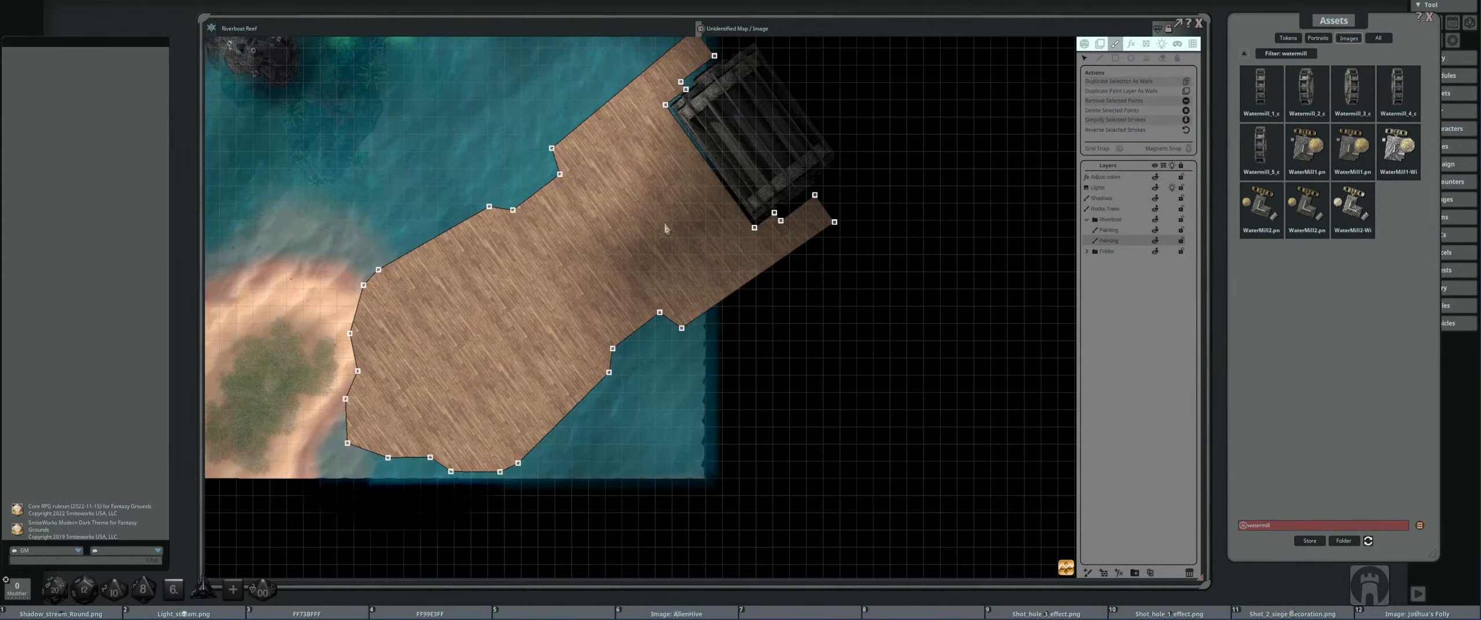
scroll(666, 229, up, 2)
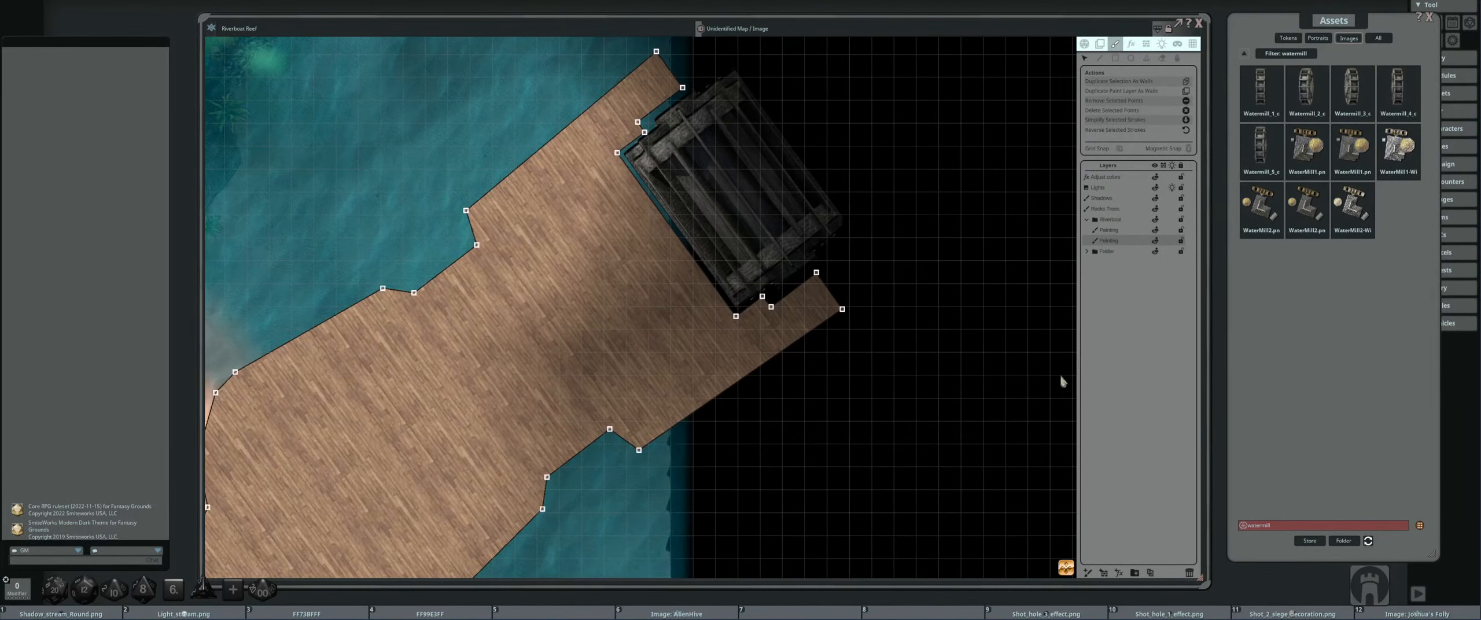
click(1267, 53)
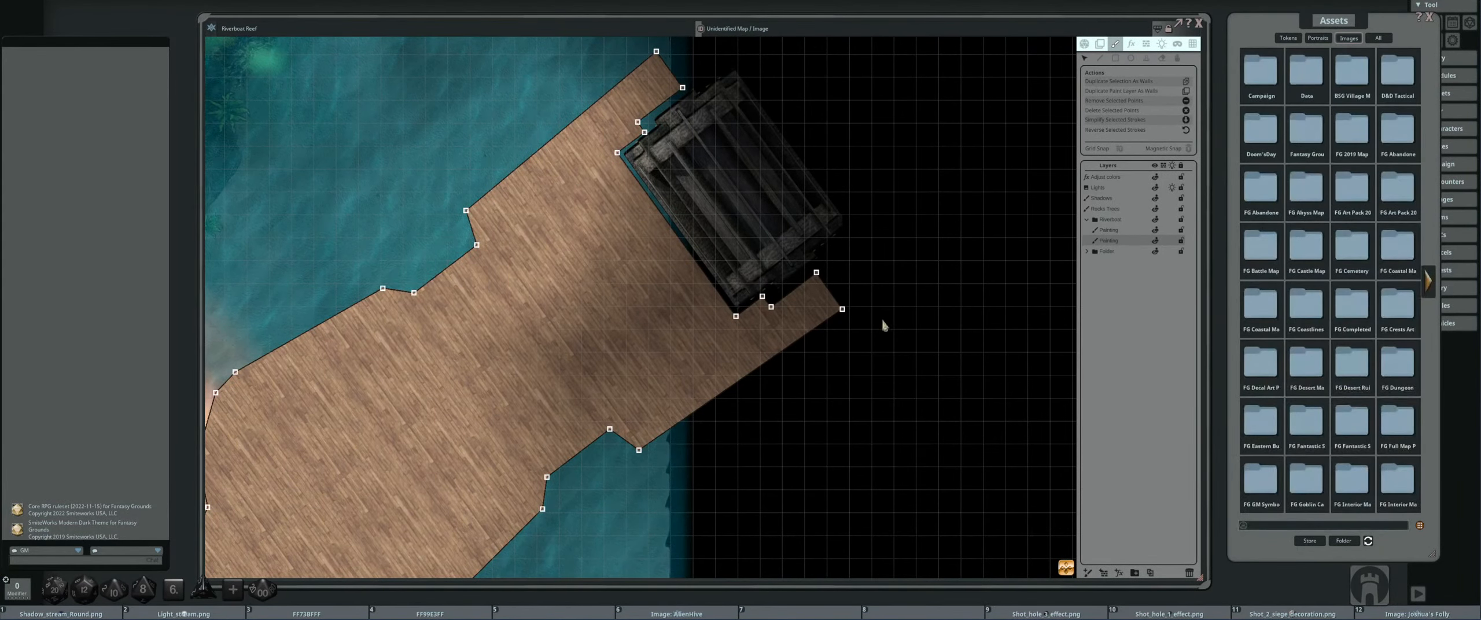
scroll(891, 310, down, 2)
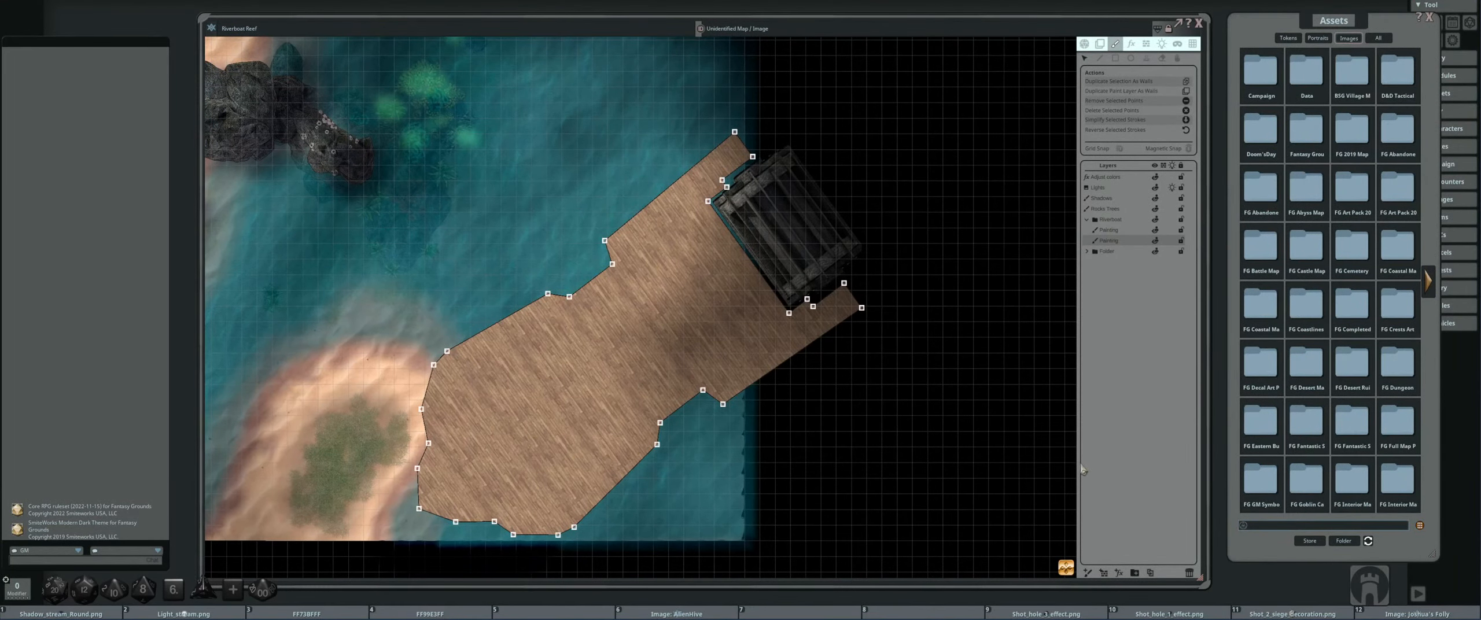
- Duplicate the deck's painting layer, hide the copy, and reselect the original deck layer
click(1151, 573)
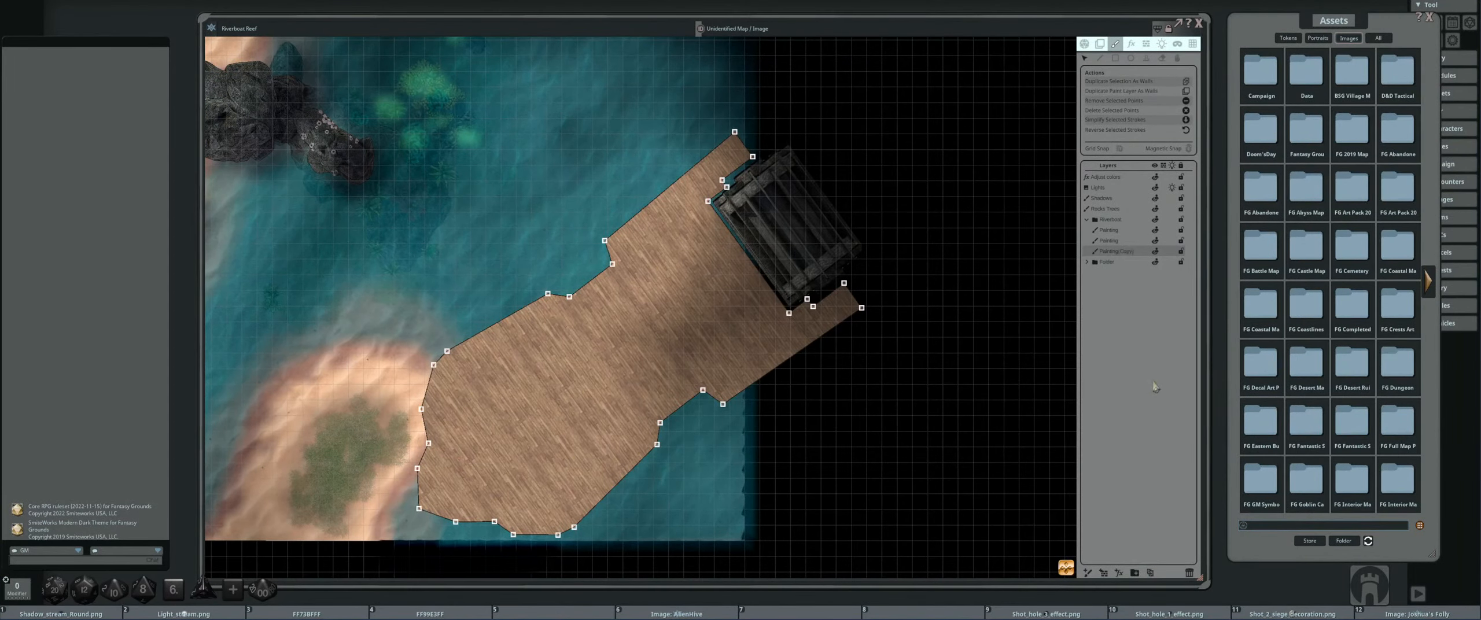
click(1156, 252)
click(1139, 241)
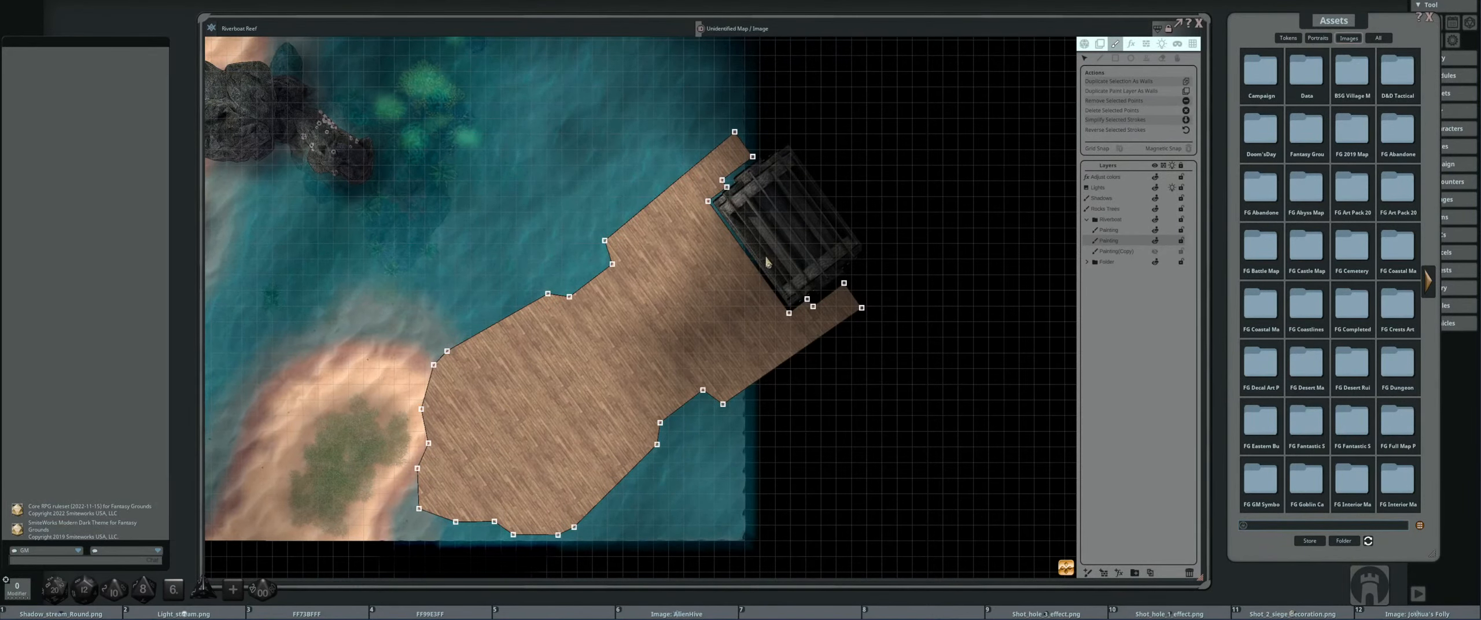
scroll(721, 252, down, 2)
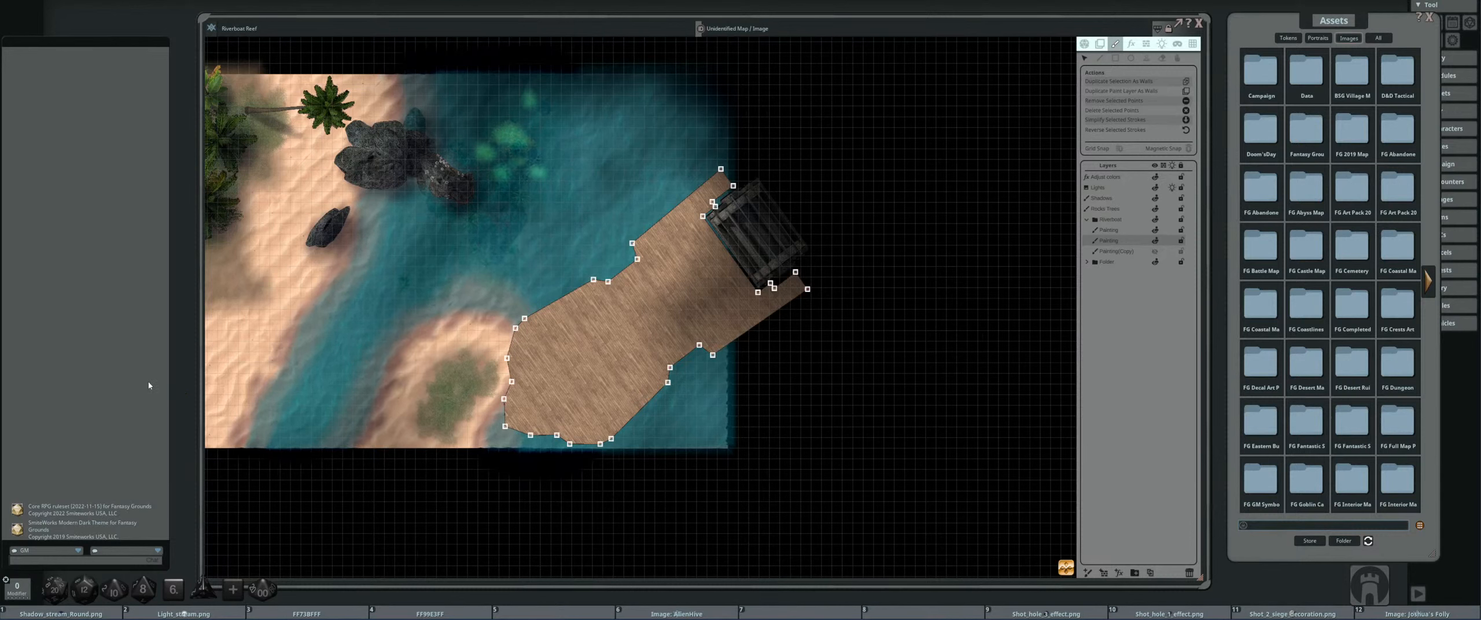
scroll(537, 404, up, 2)
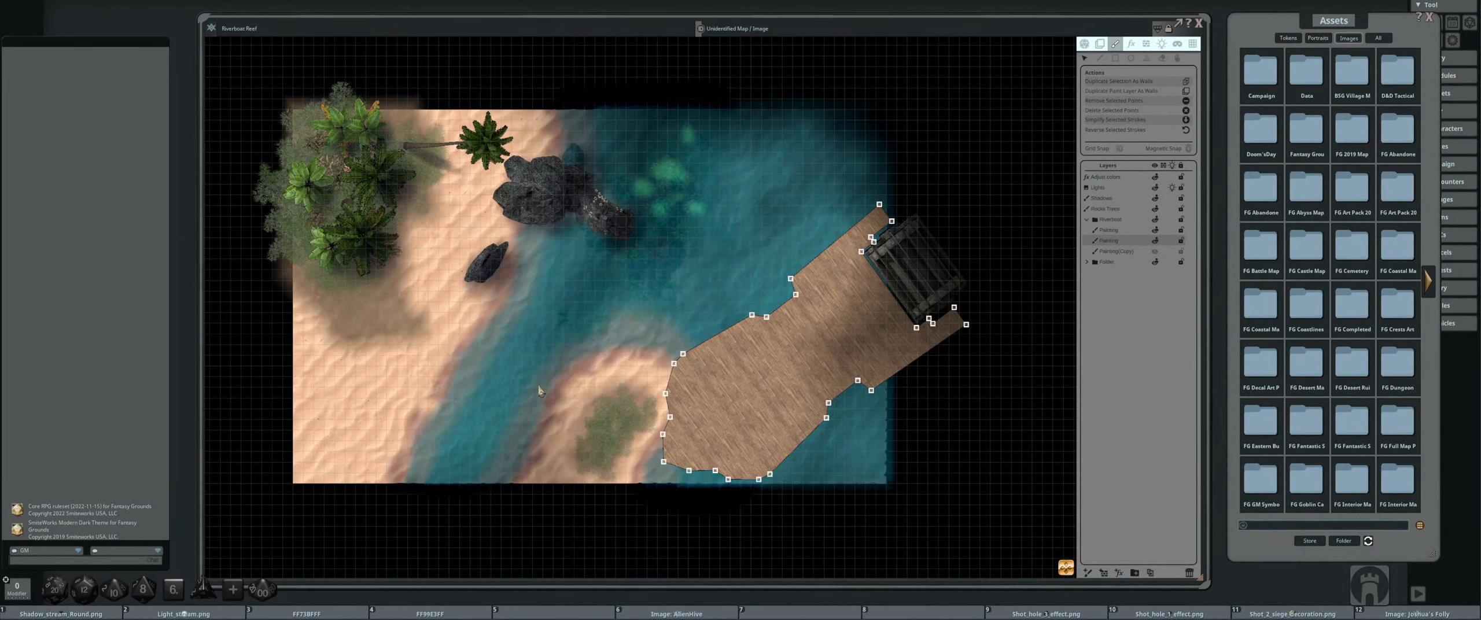
drag(566, 380, 476, 369)
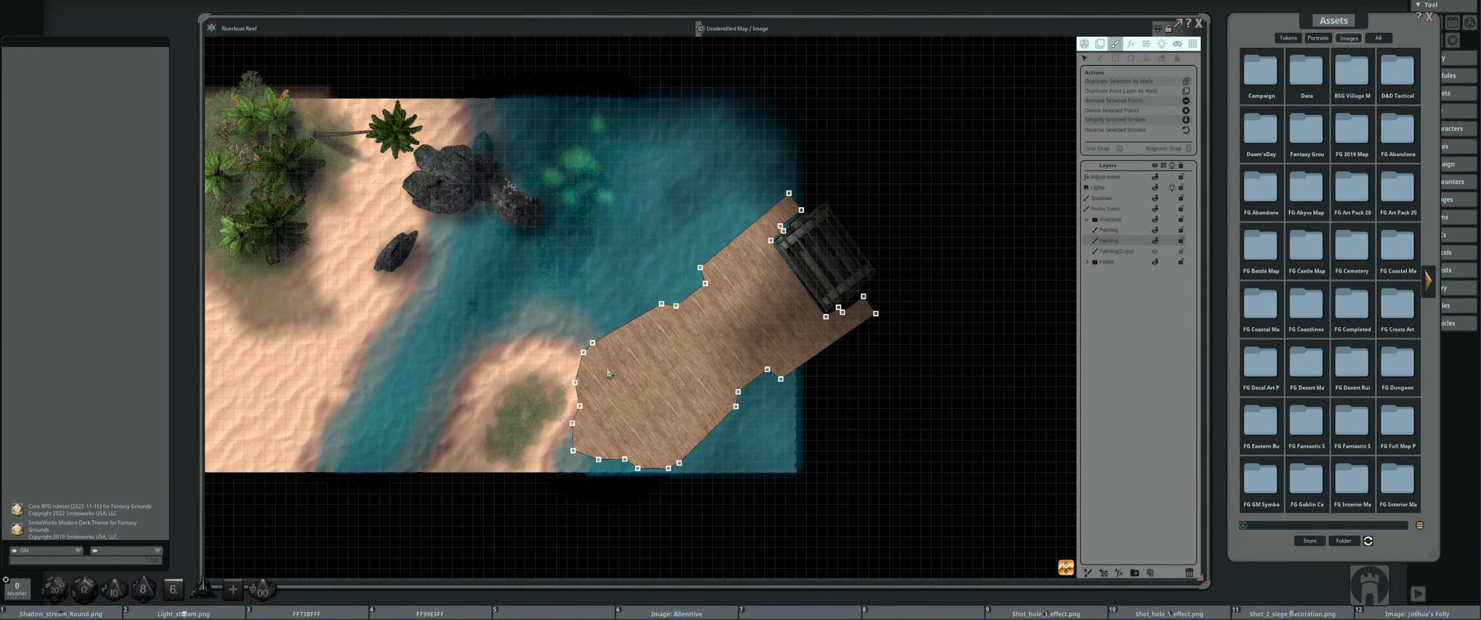
scroll(669, 372, up, 3)
drag(686, 418, 658, 389)
scroll(681, 379, up, 3)
scroll(677, 373, down, 4)
scroll(862, 257, up, 1)
drag(864, 259, 805, 277)
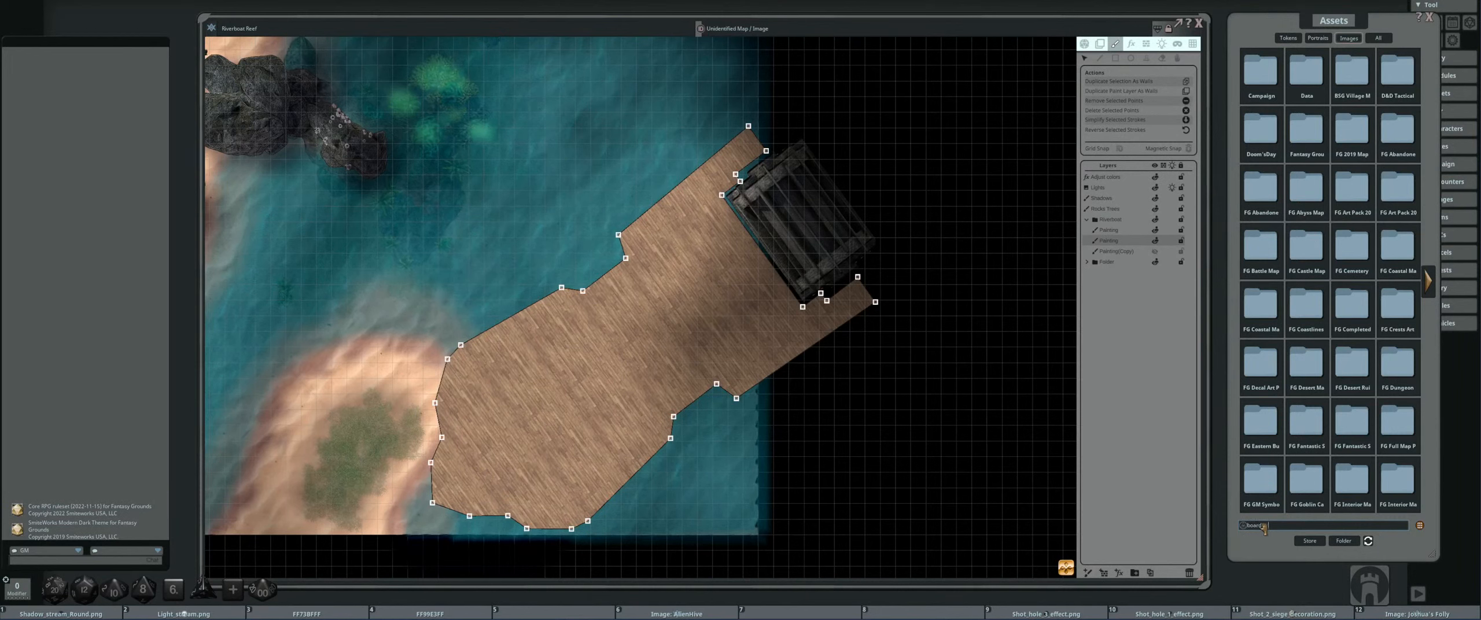
- Search the image assets for "board brush", preview the Board_2 and Board_1 brushes, and clear the filter
key(Return)
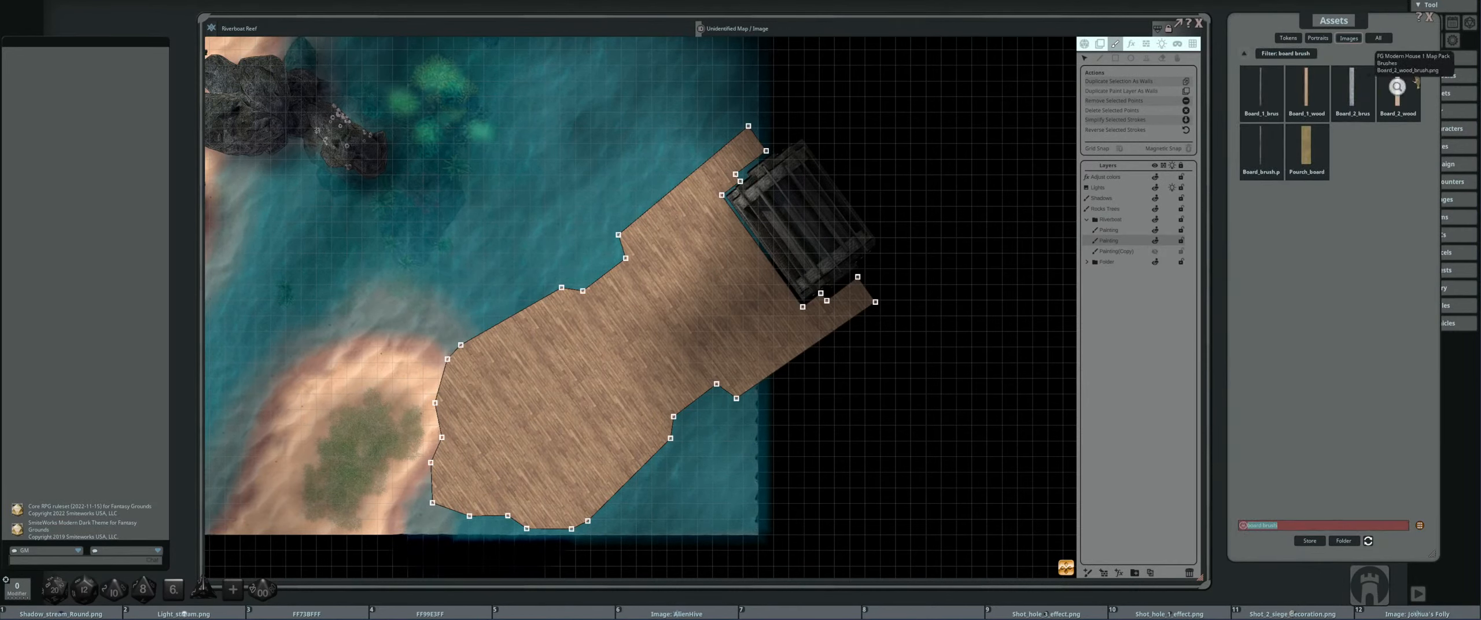
click(1354, 86)
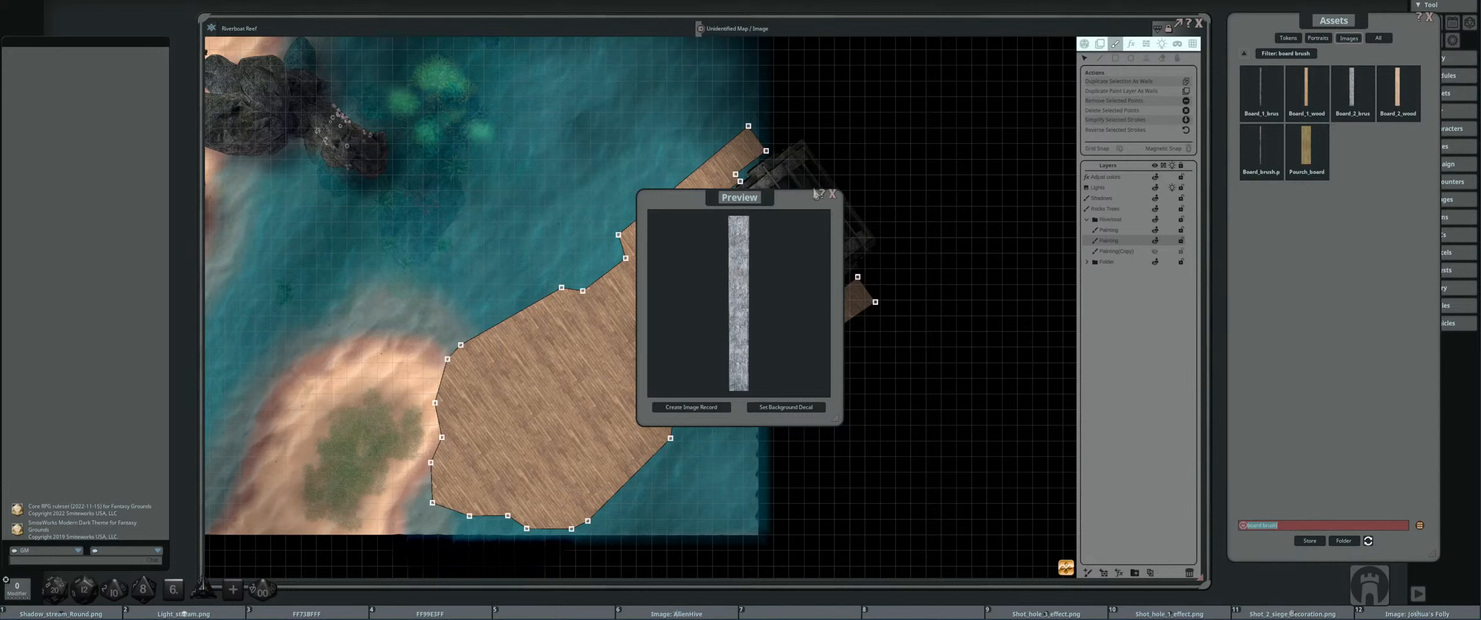
click(834, 198)
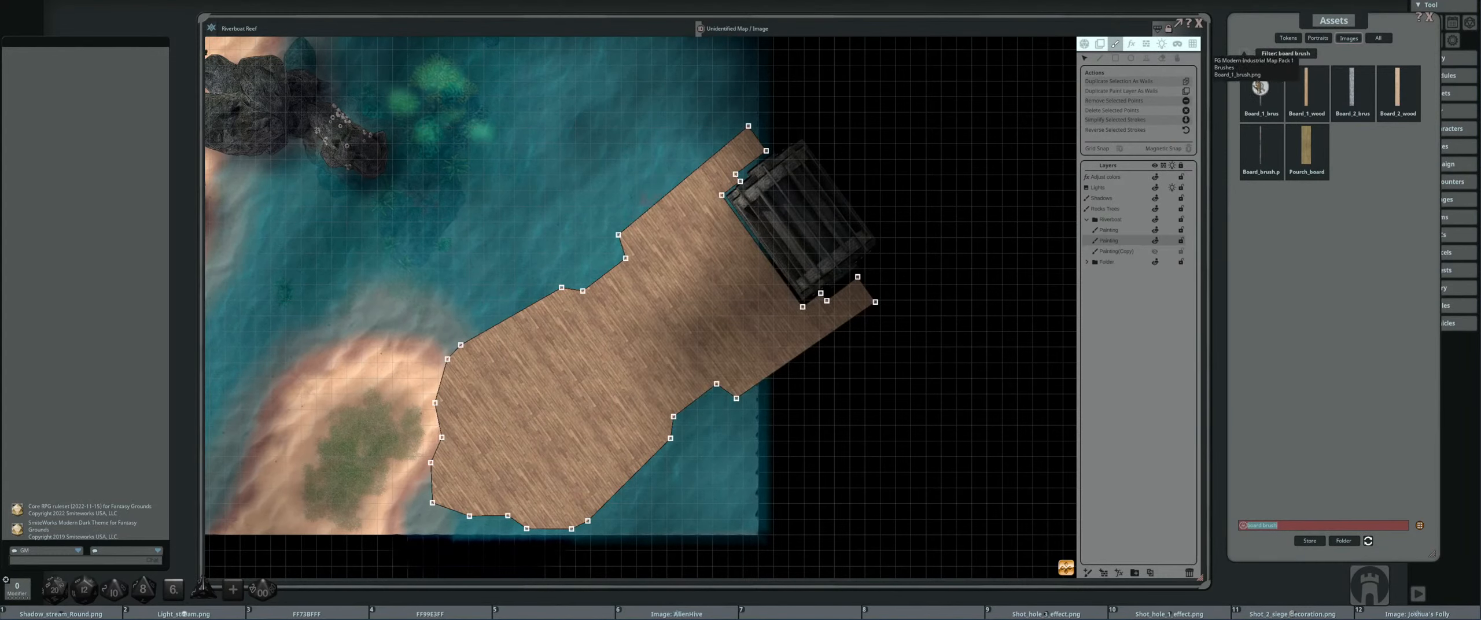
click(1261, 90)
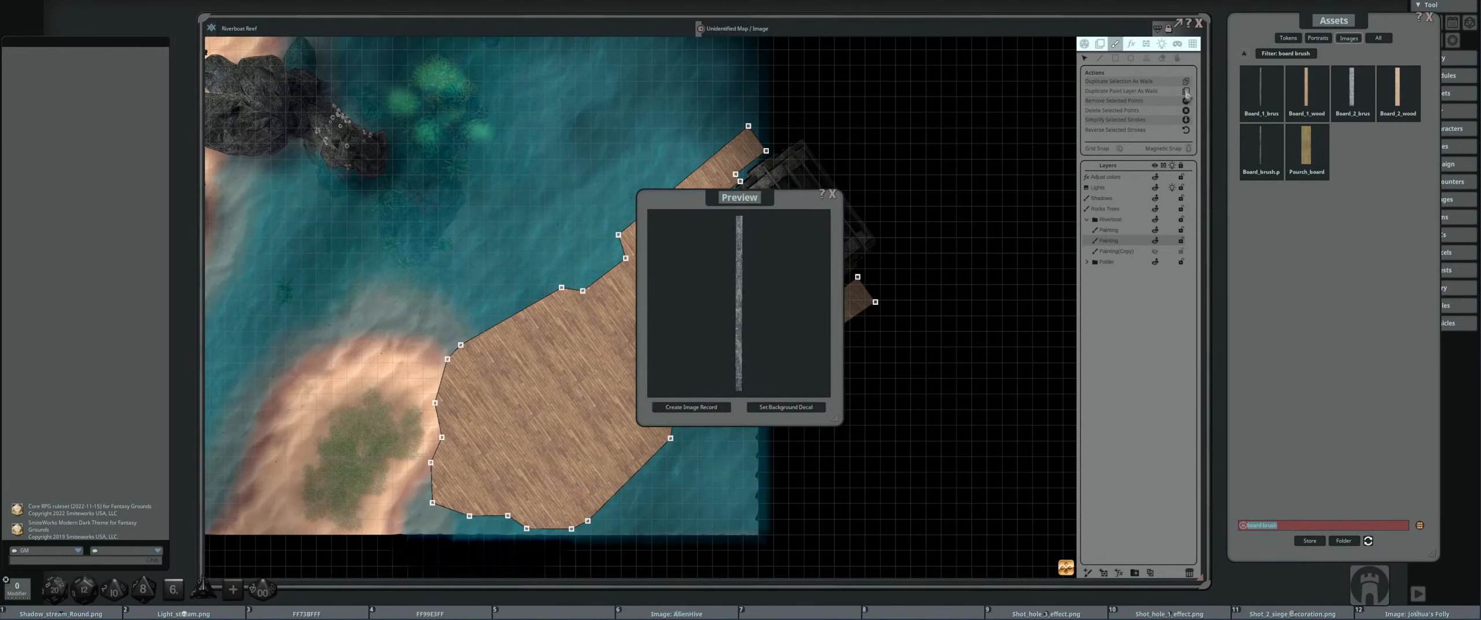
click(834, 196)
click(1243, 55)
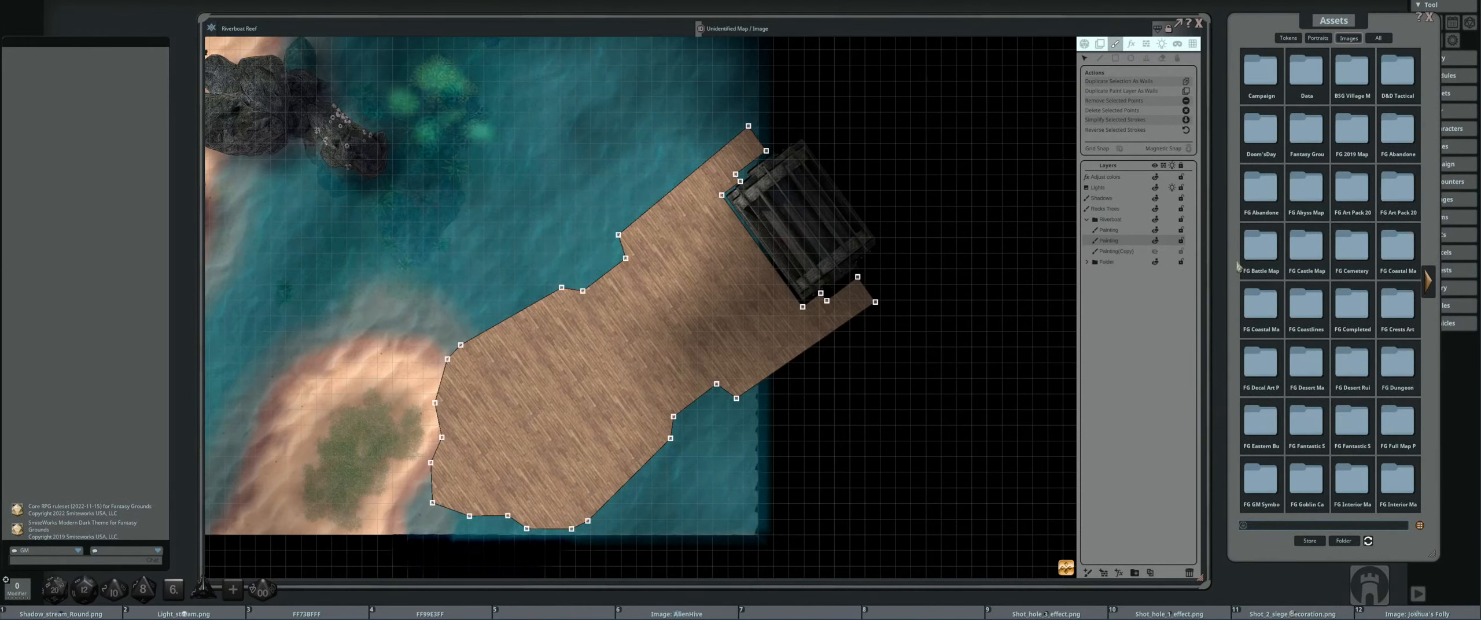
- Examine the stone and timber brushes in the FG Medieval Machines map pack's Brushes folder
click(1428, 281)
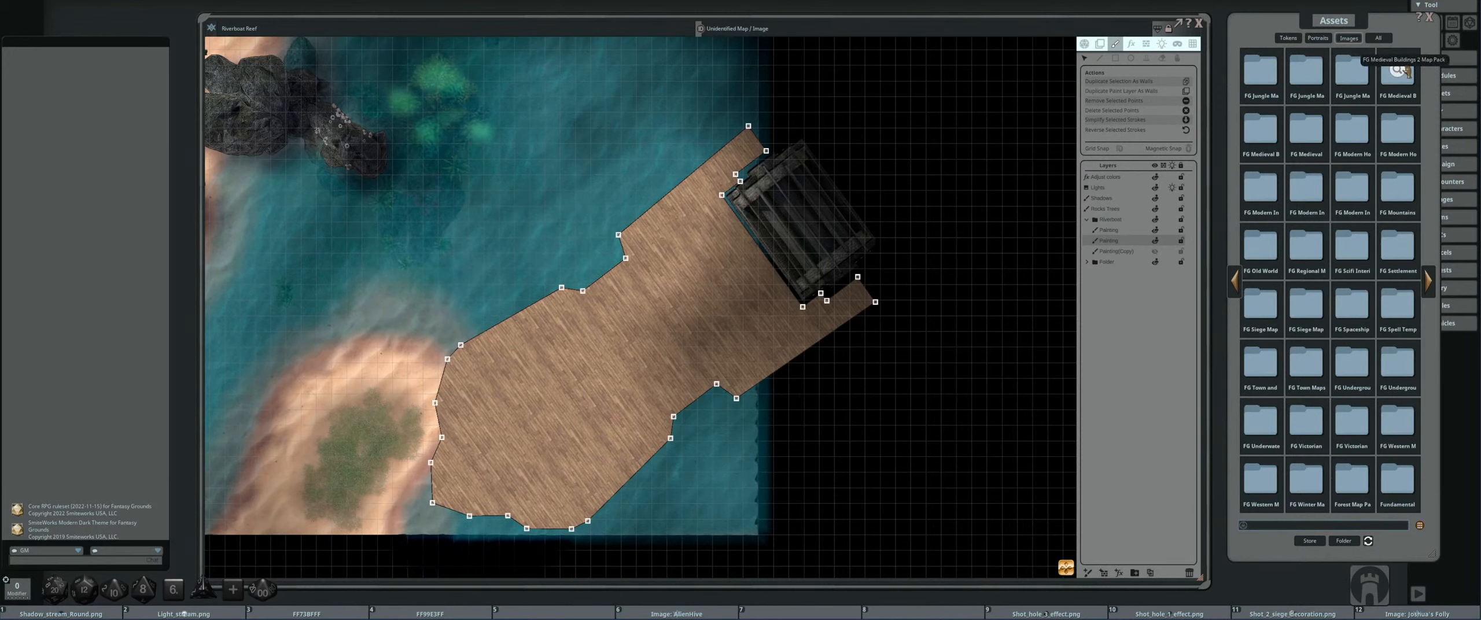
click(1307, 128)
click(1264, 87)
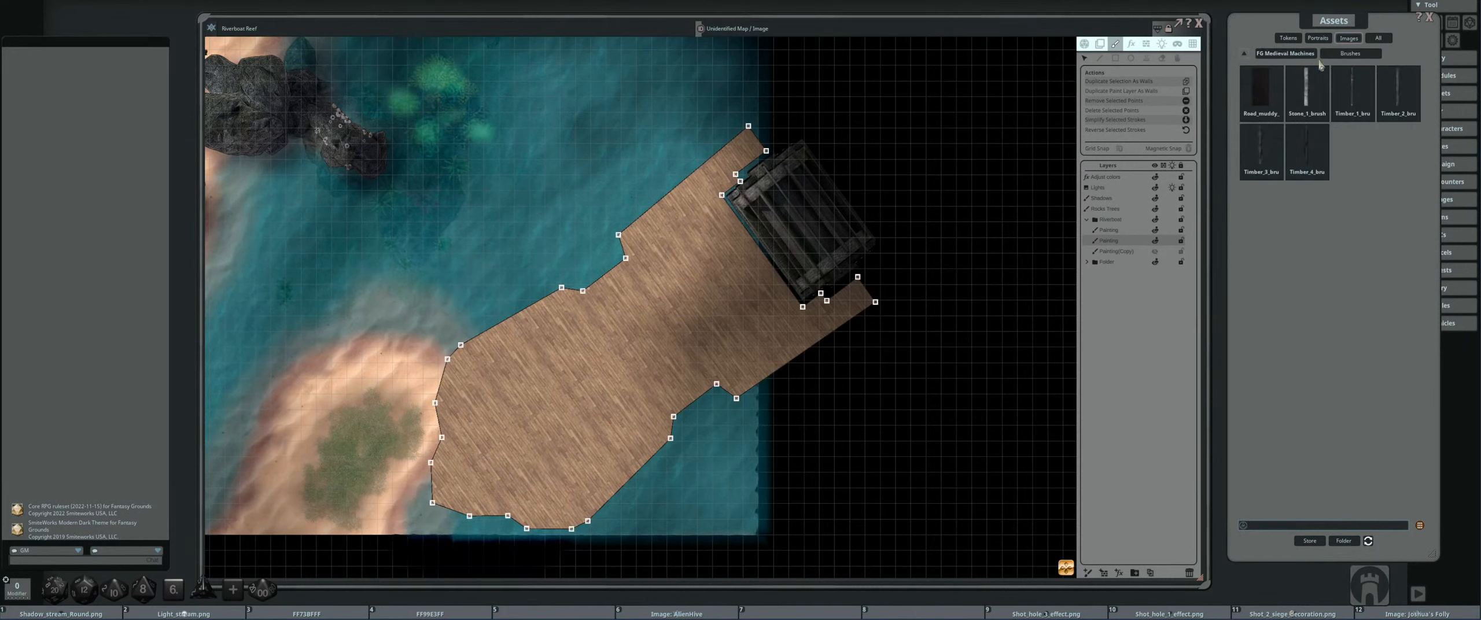
click(1307, 87)
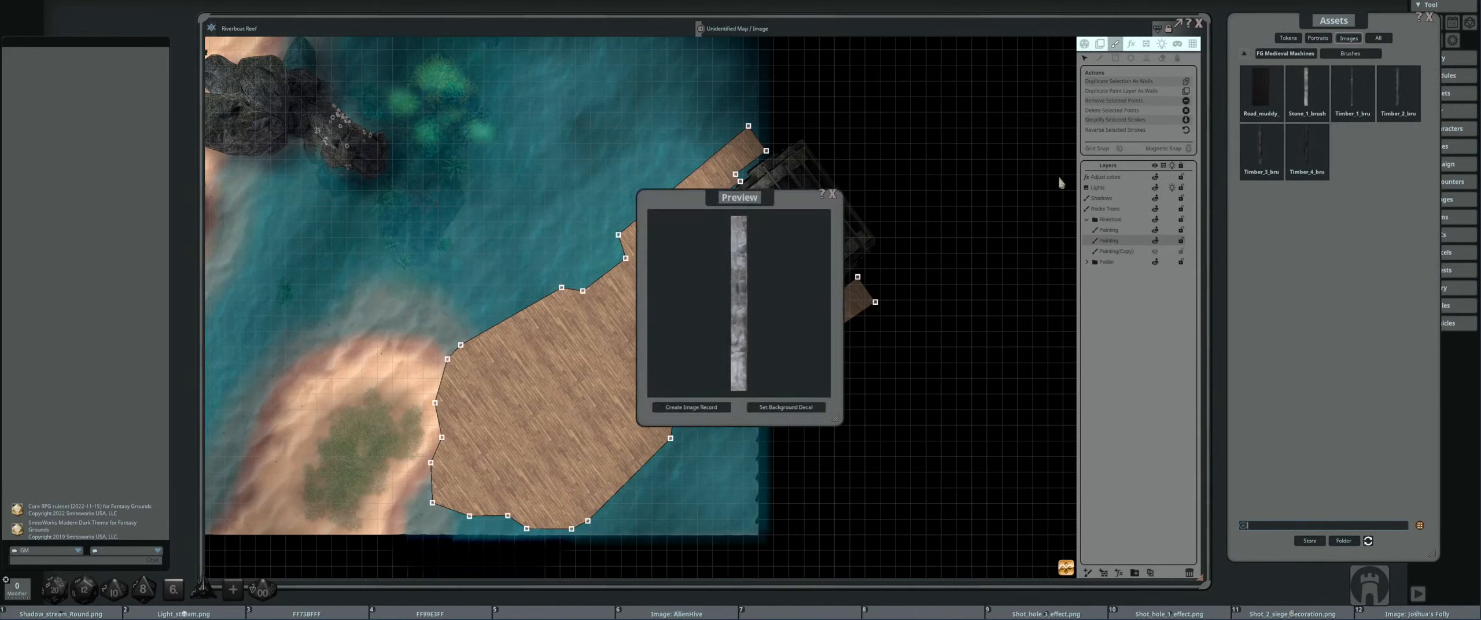
click(836, 196)
click(1352, 88)
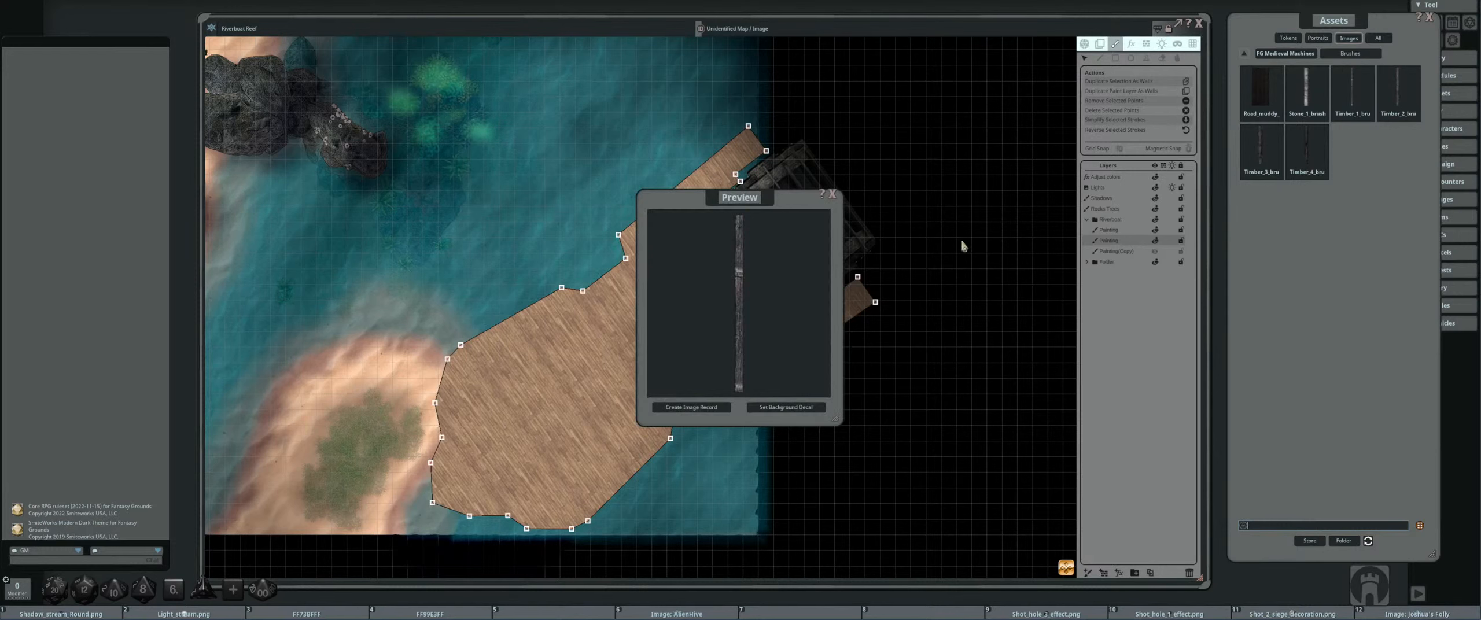
click(833, 196)
click(1260, 145)
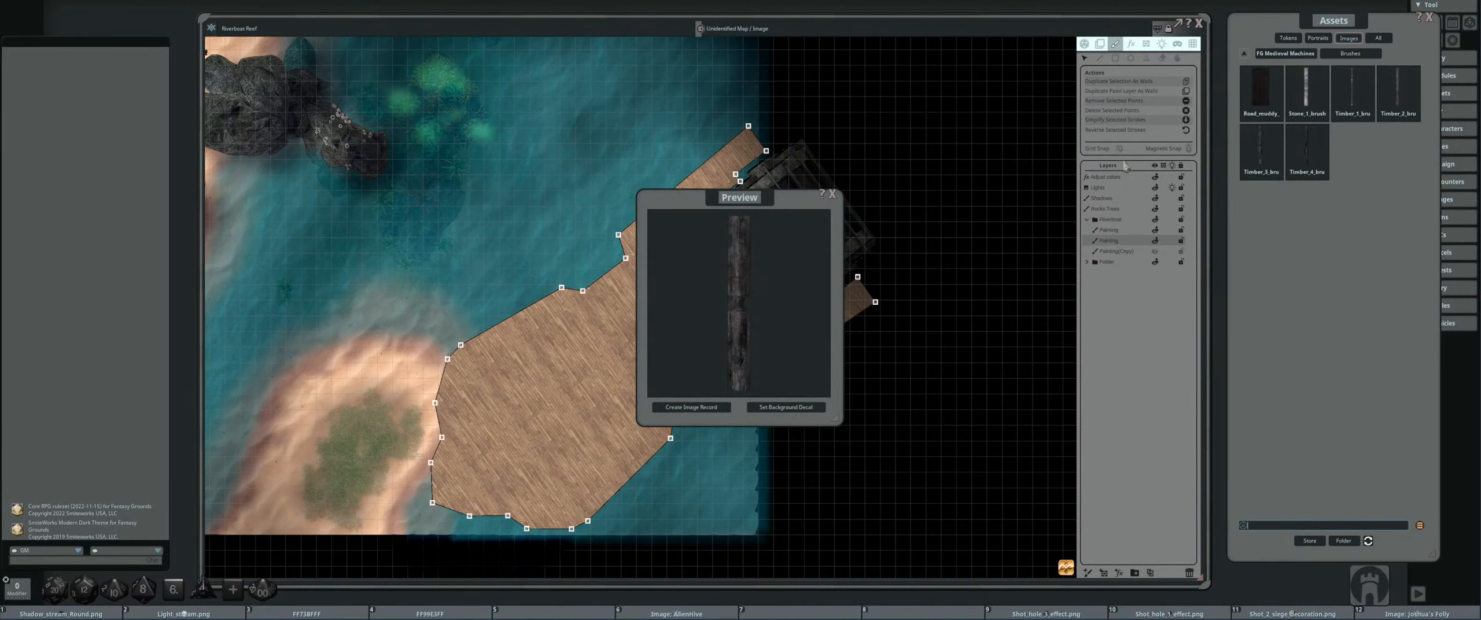
click(833, 196)
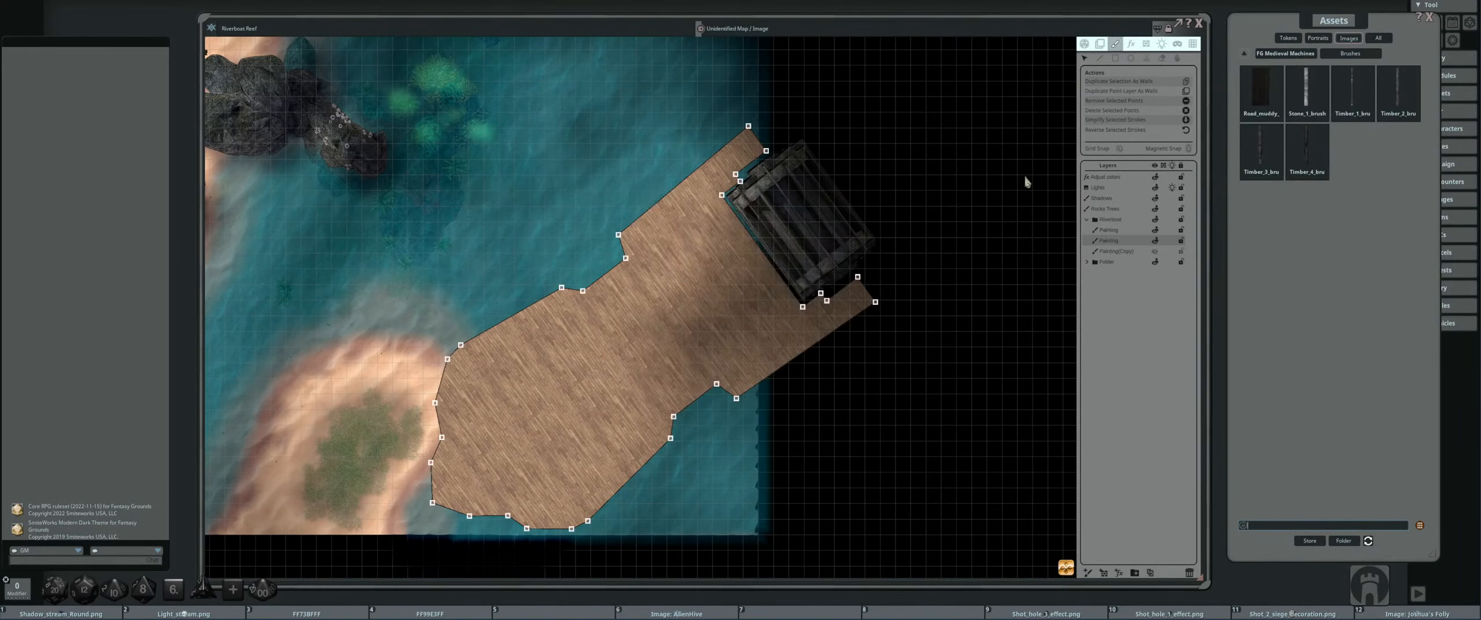
click(1306, 147)
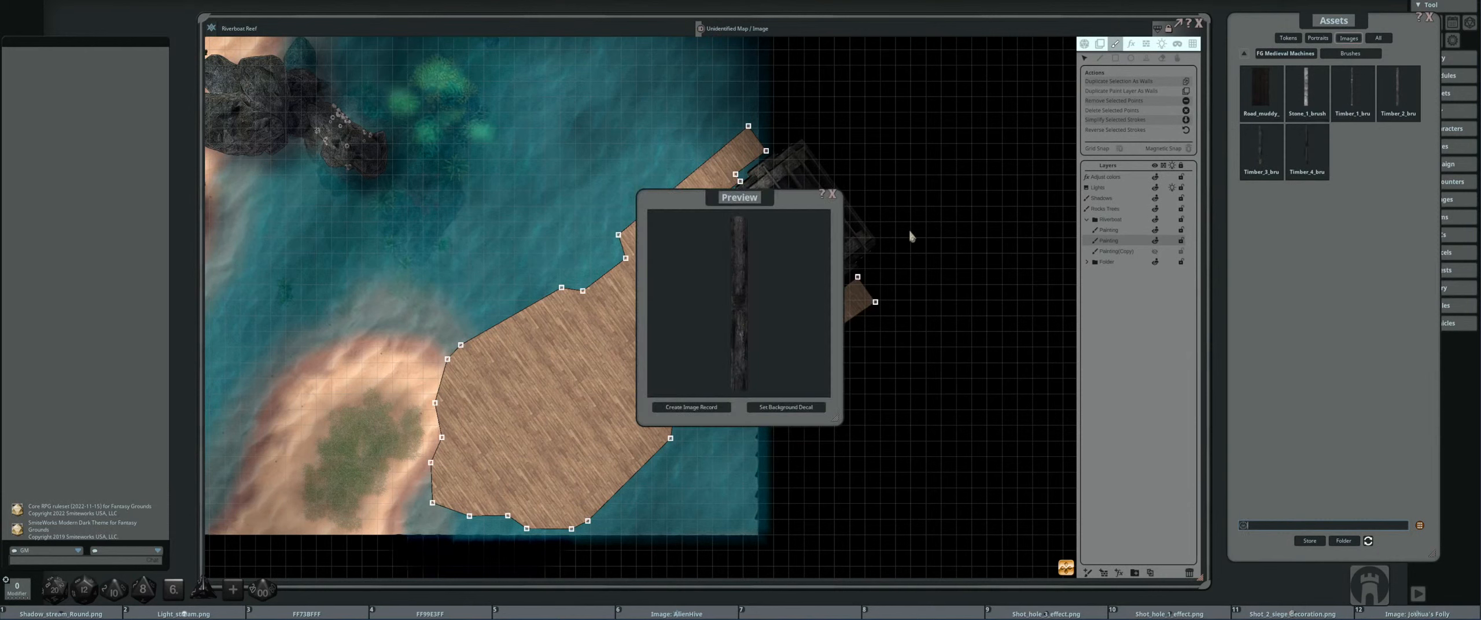
click(833, 196)
- Look through the FG Medieval Machines pack's Decorations, previewing the brace, half-round cover and large gear images
click(1286, 53)
click(1307, 92)
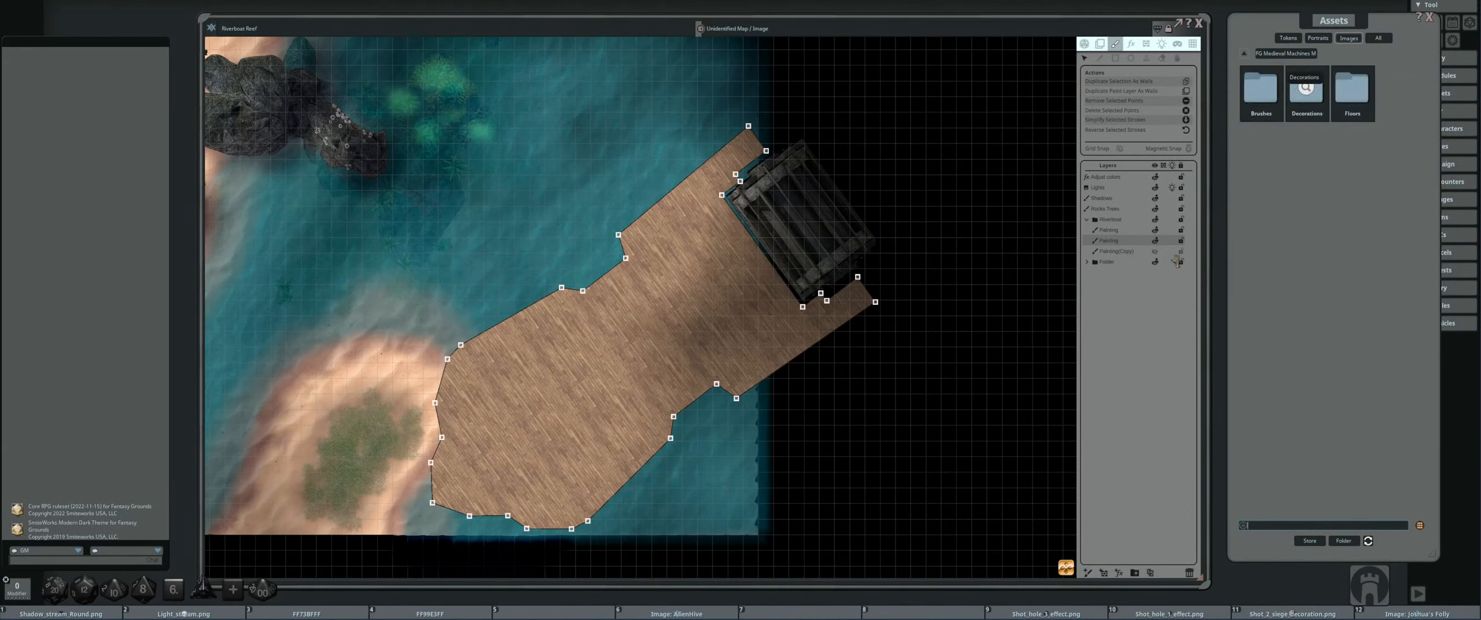
click(1352, 379)
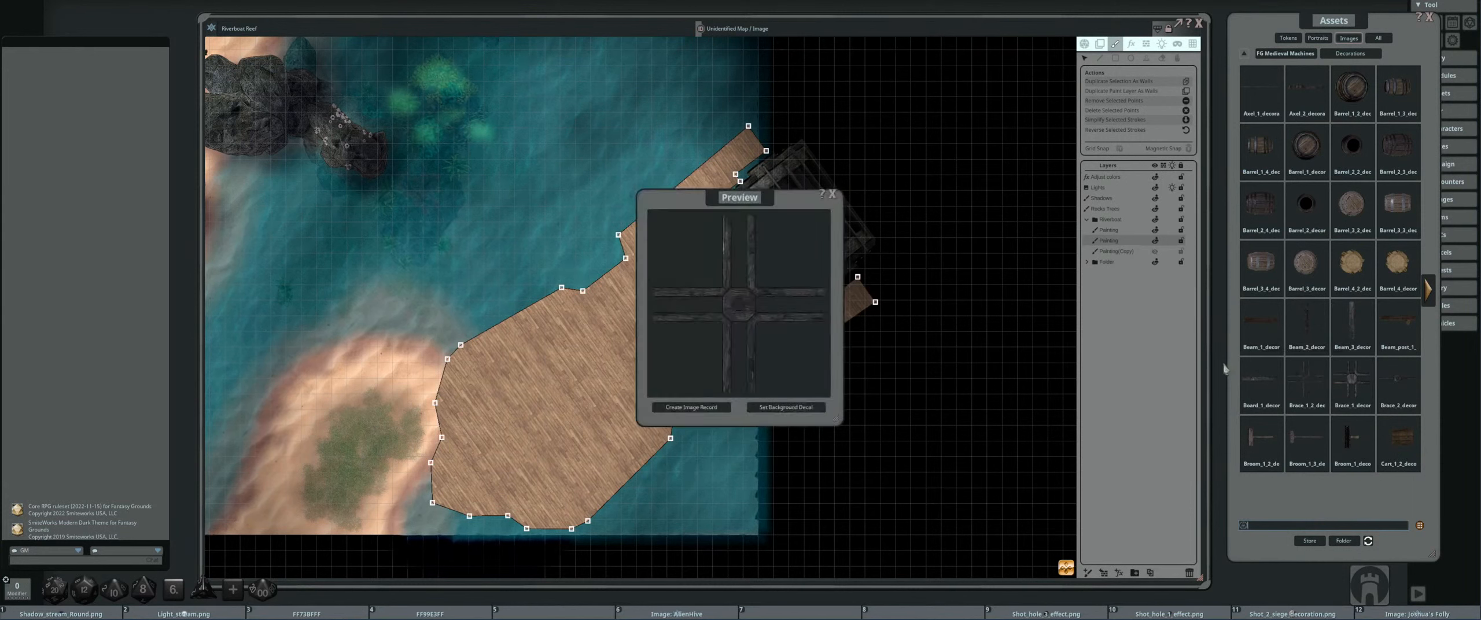
click(832, 195)
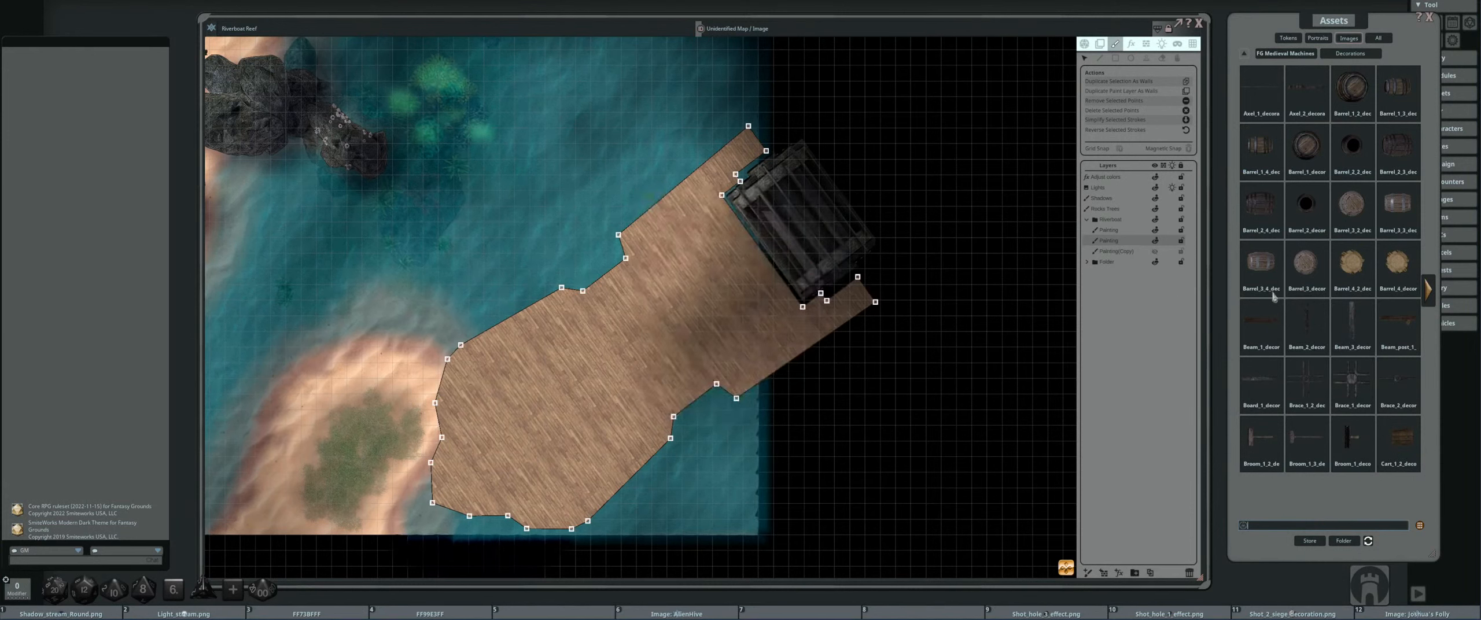
click(1428, 289)
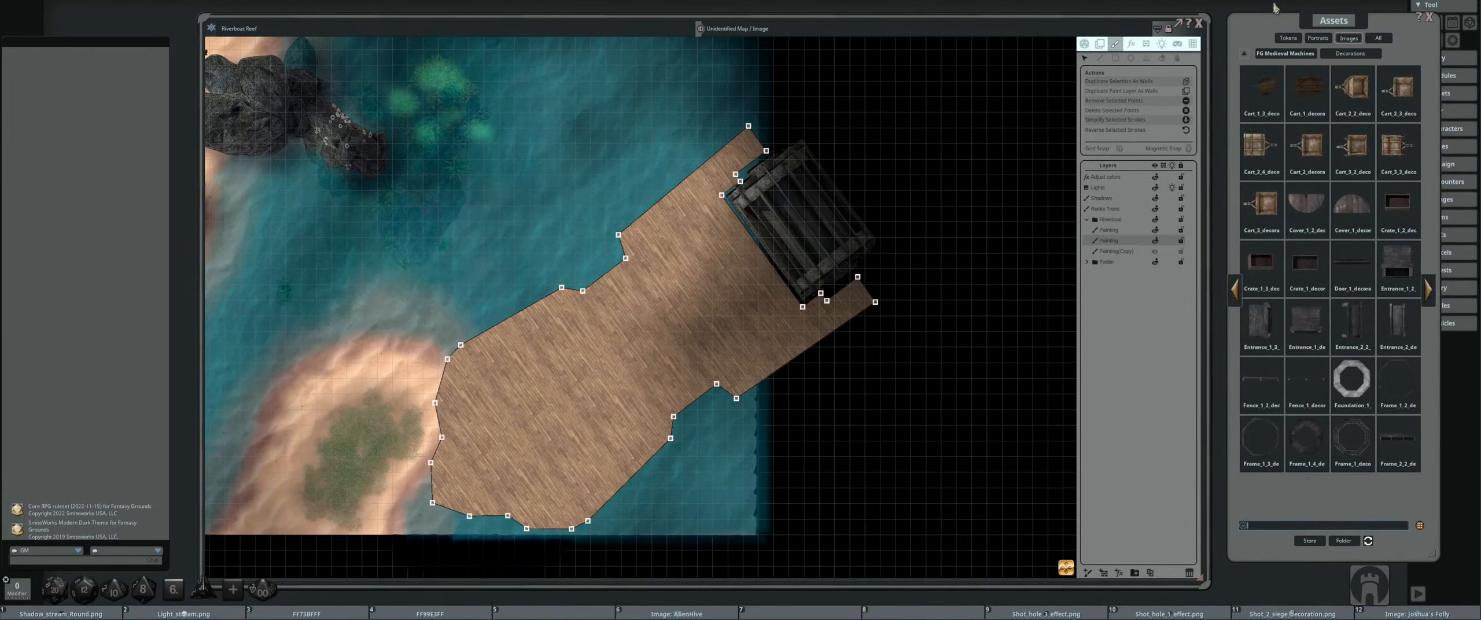
drag(1266, 17, 1235, 17)
click(1277, 205)
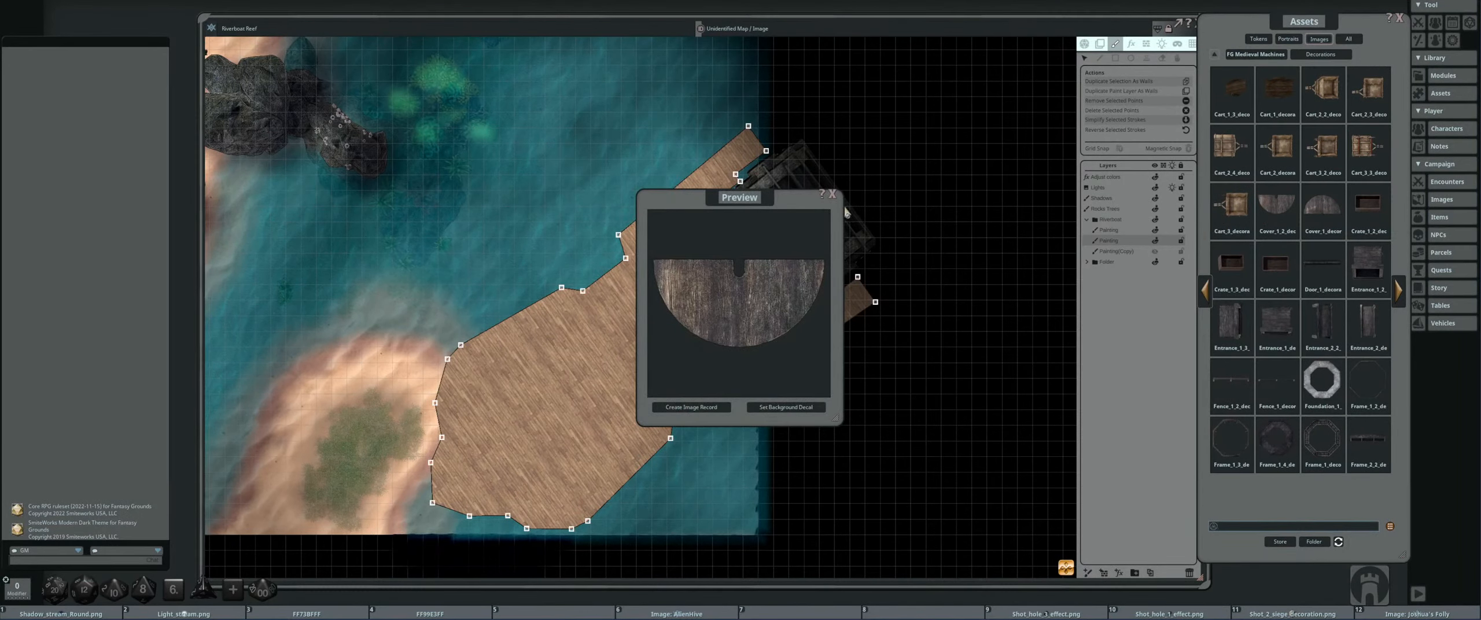
click(832, 195)
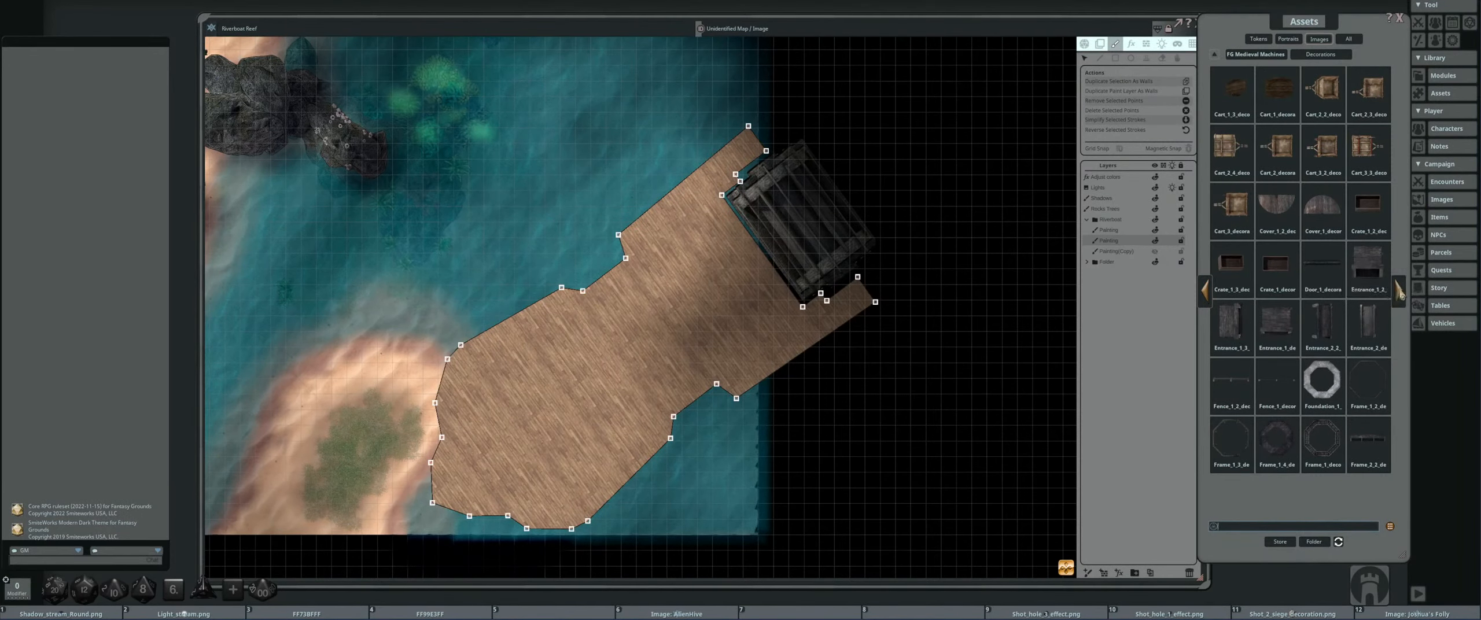
click(1385, 295)
click(1277, 146)
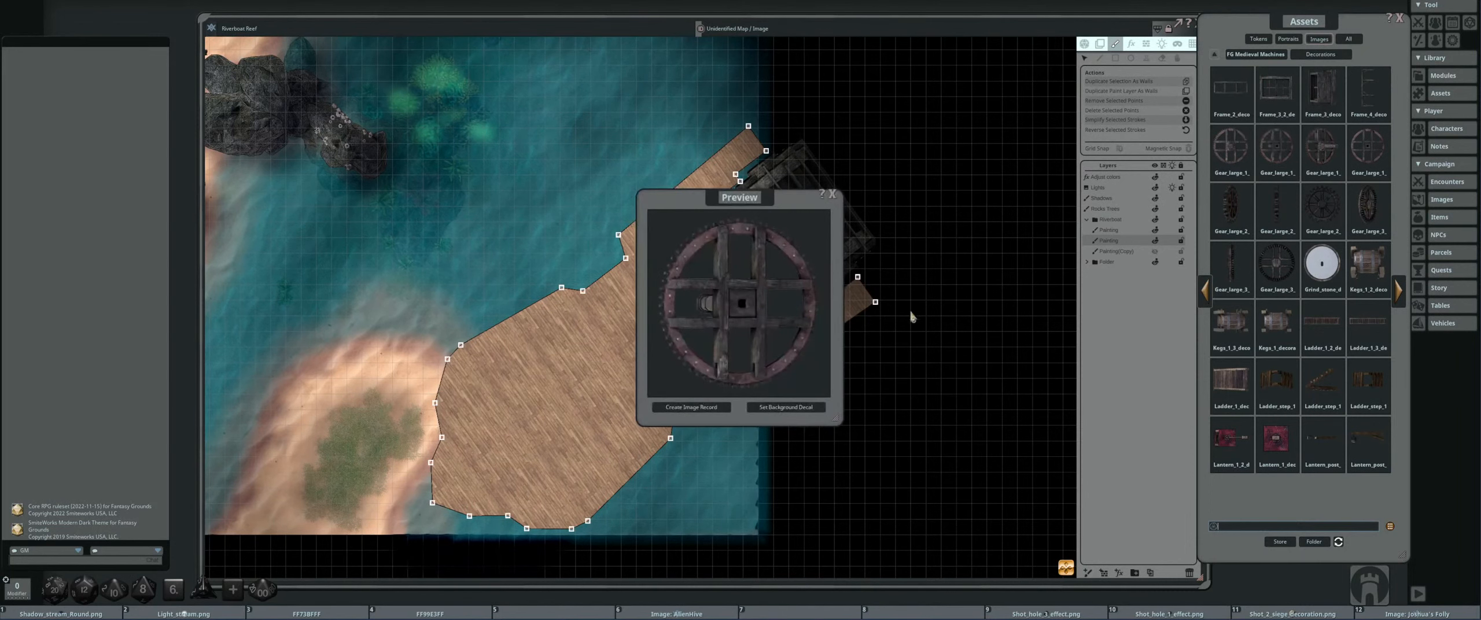
click(832, 194)
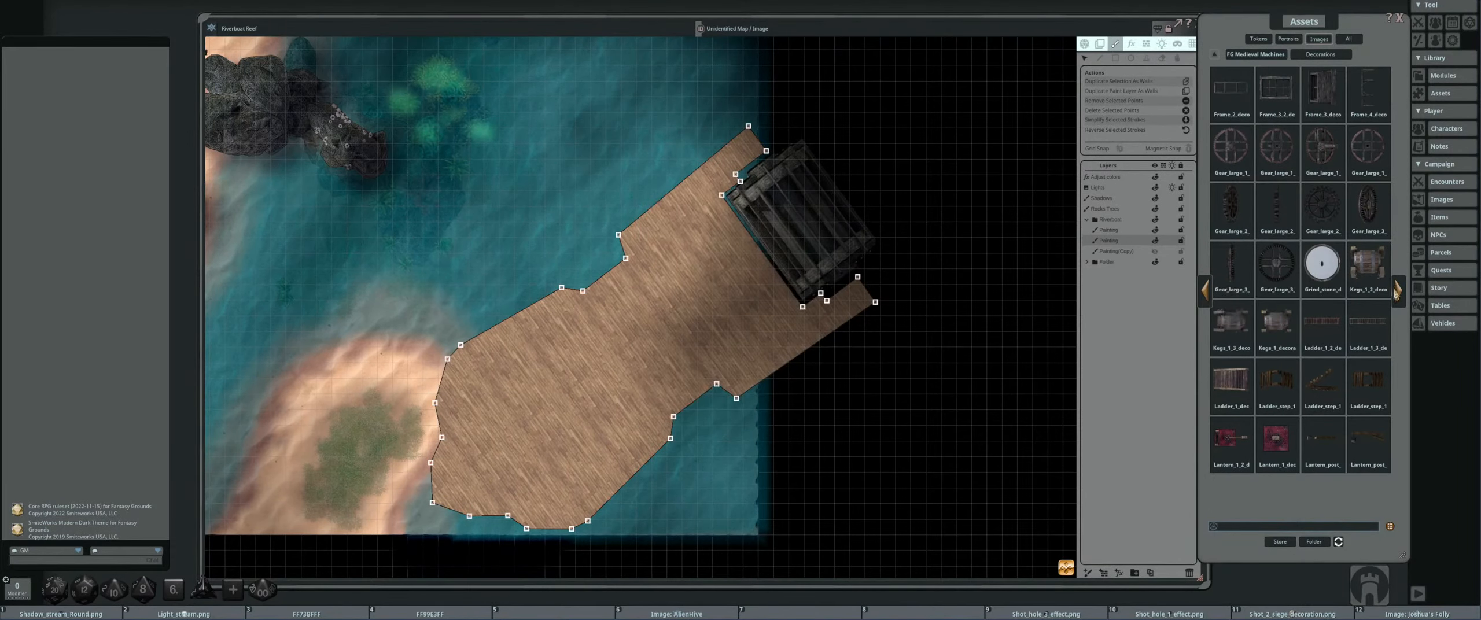
click(1397, 293)
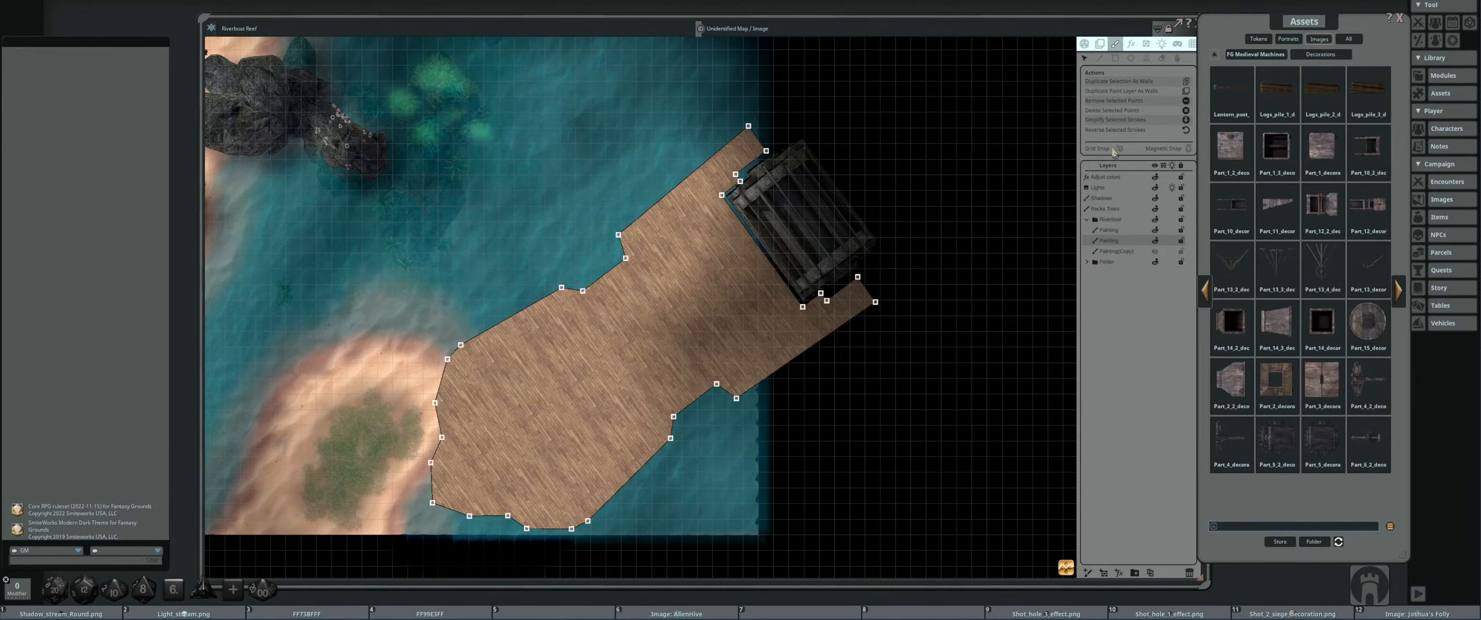
- Check the FG Medieval Machines pack's Floors folder and preview the Wood_floor texture
click(1246, 58)
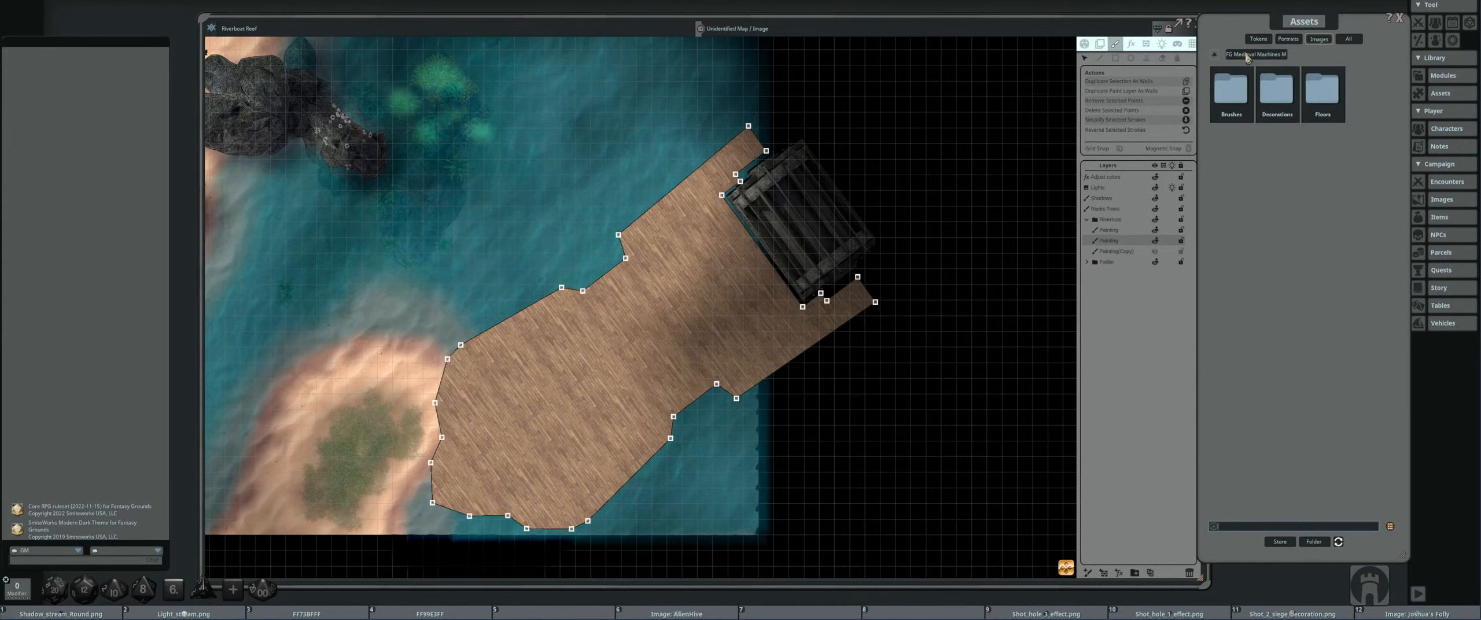
click(1329, 93)
click(1239, 151)
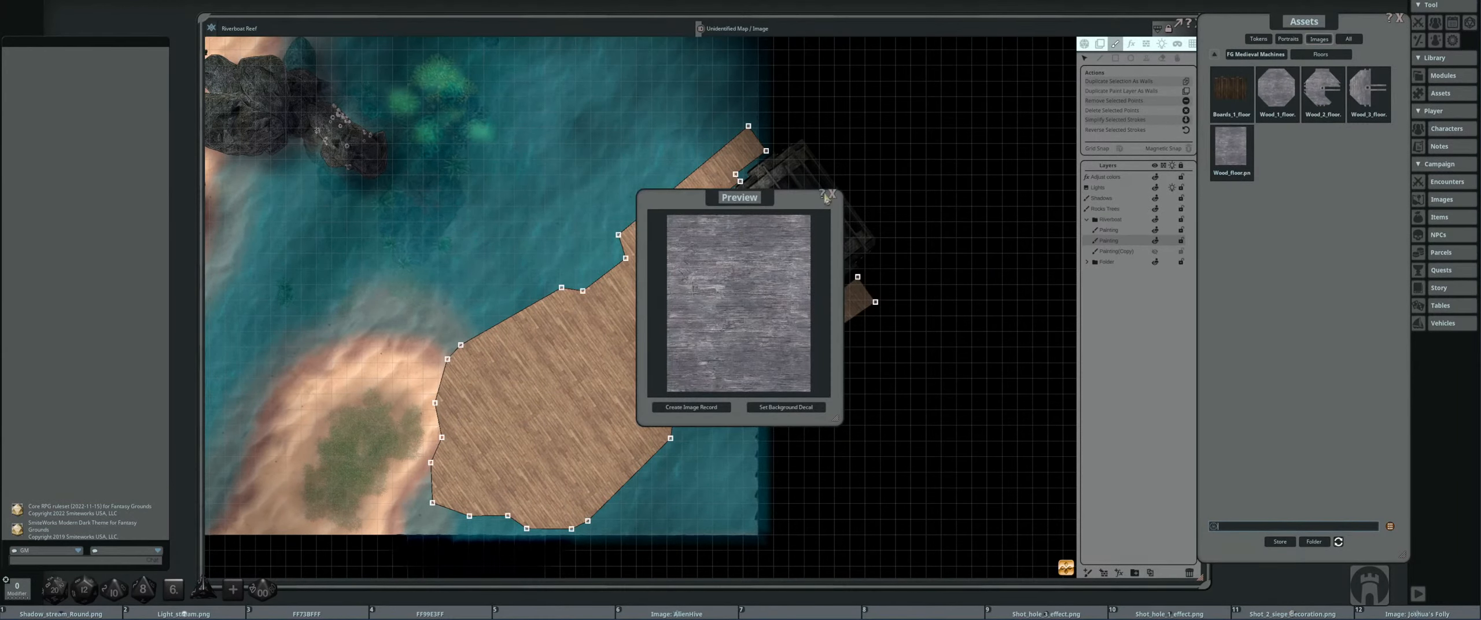
click(833, 195)
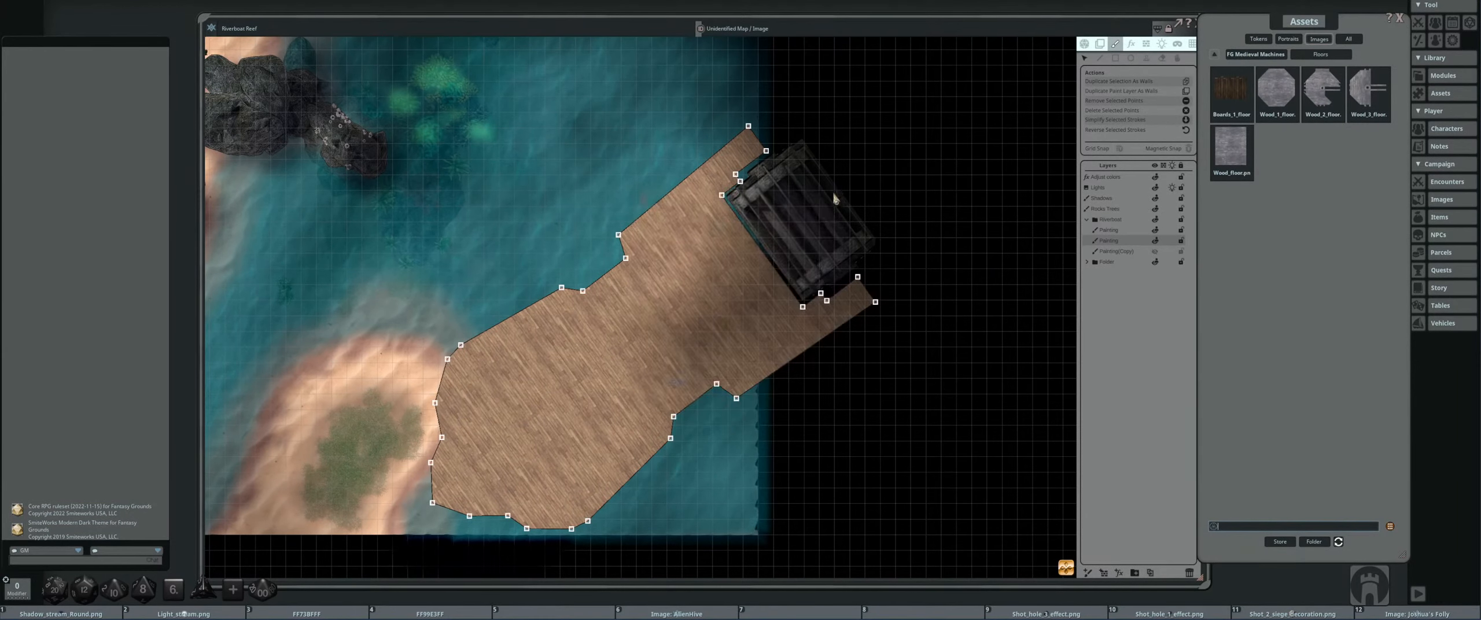
- Enable the stroke for drawing and assign it the Timber_3 brush from the FG Medieval Machines pack's Brushes folder
click(1245, 55)
click(1231, 92)
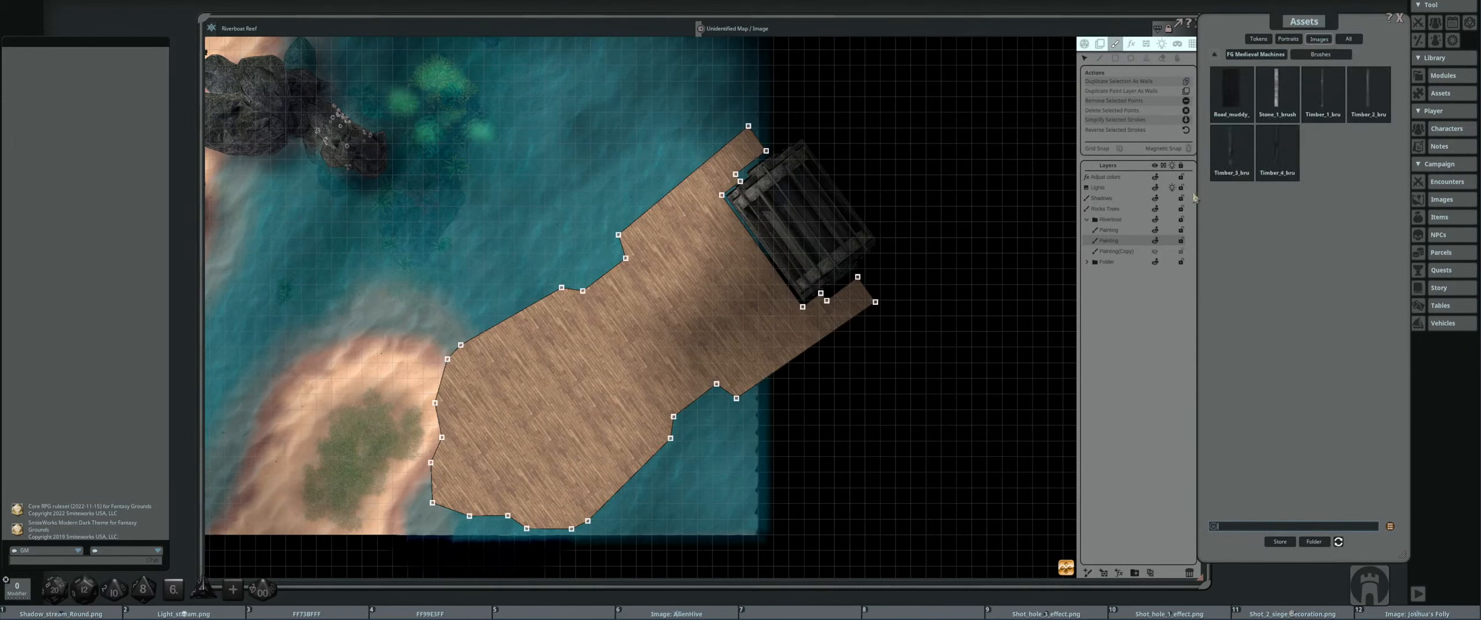
click(1232, 149)
click(837, 196)
click(1101, 59)
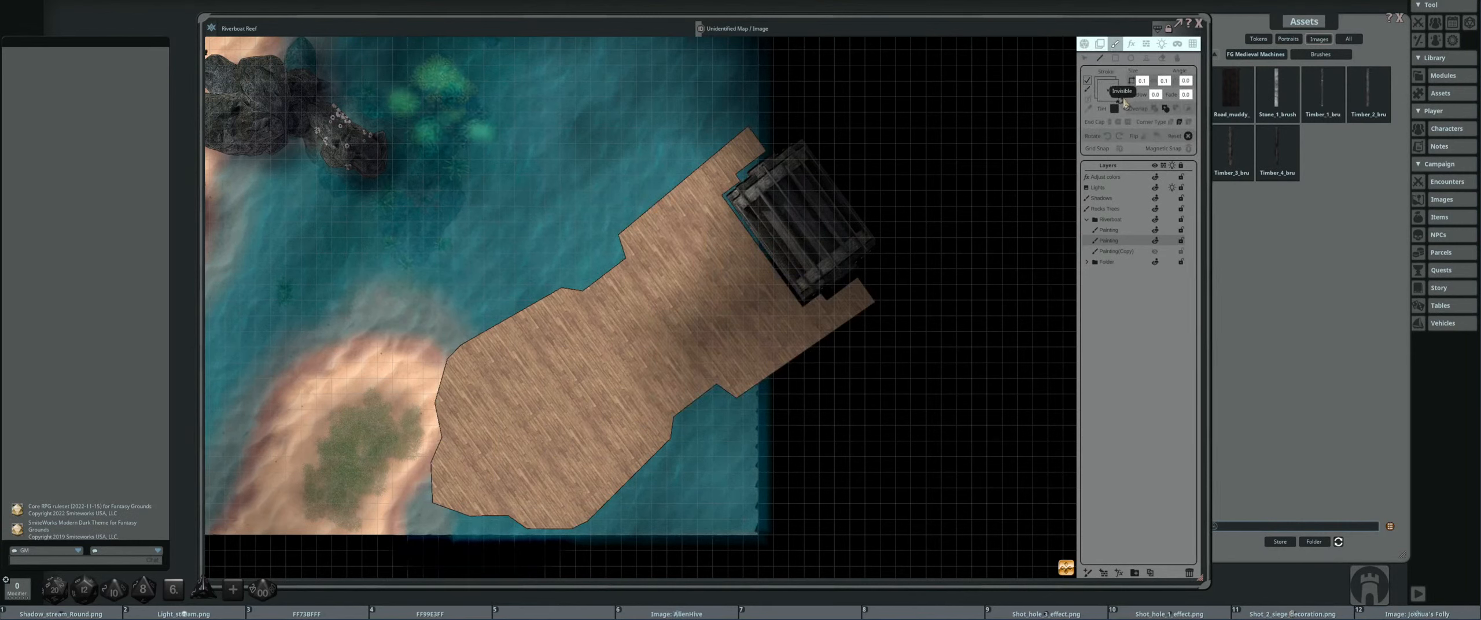
click(1087, 80)
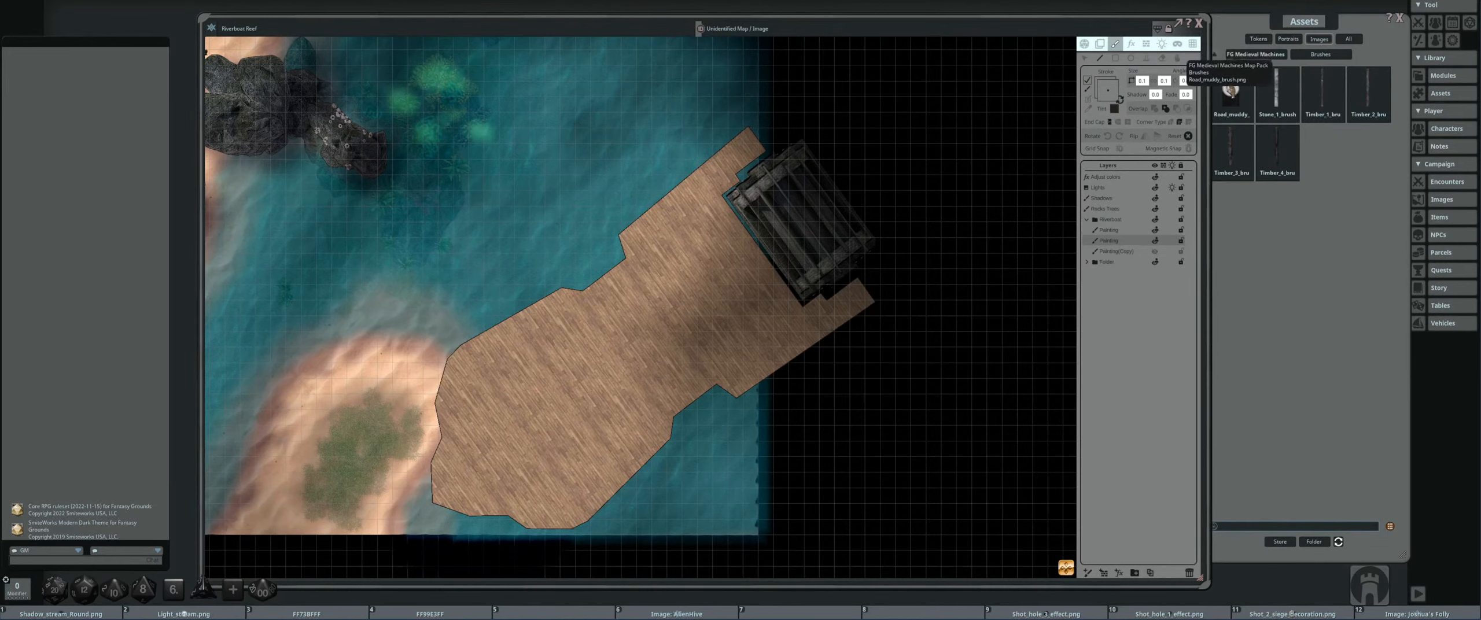
drag(1227, 145, 1108, 90)
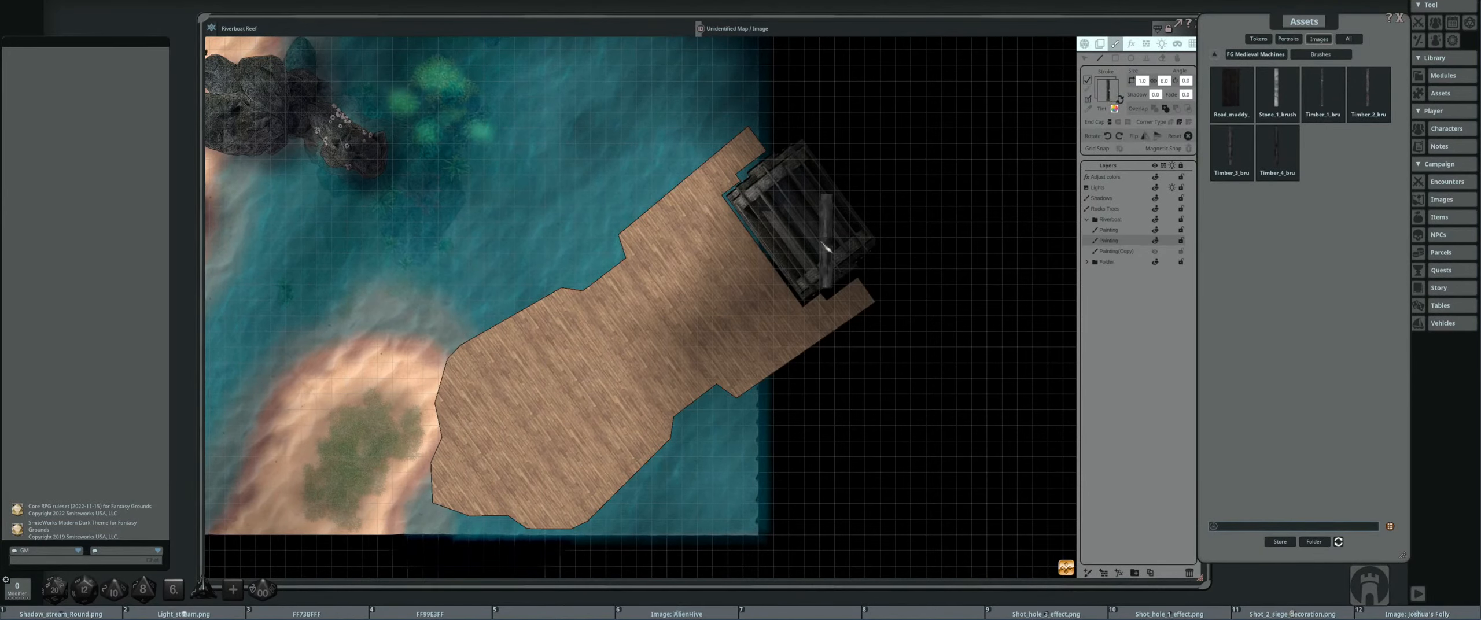
scroll(700, 208, up, 6)
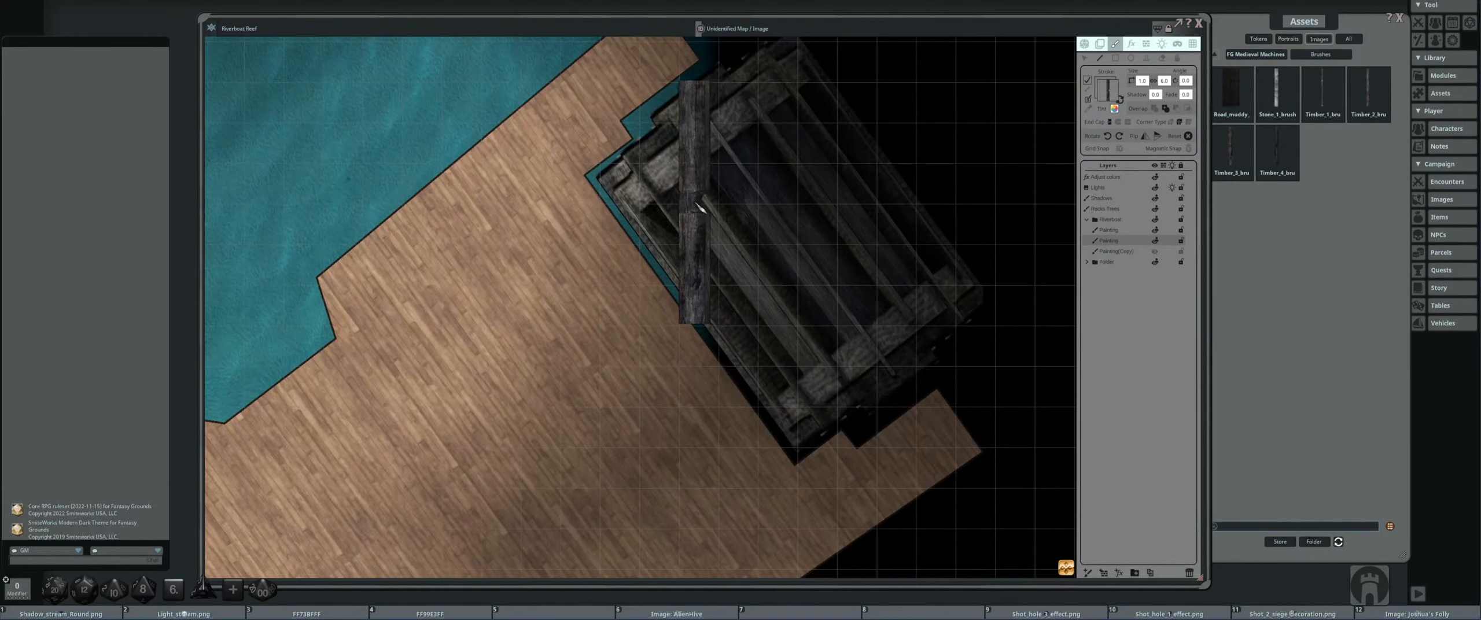
- Draw a straight Timber_3 beam lengthwise through the paddle wheel as its axle, ending on the deck arms at both ends
scroll(701, 206, down, 6)
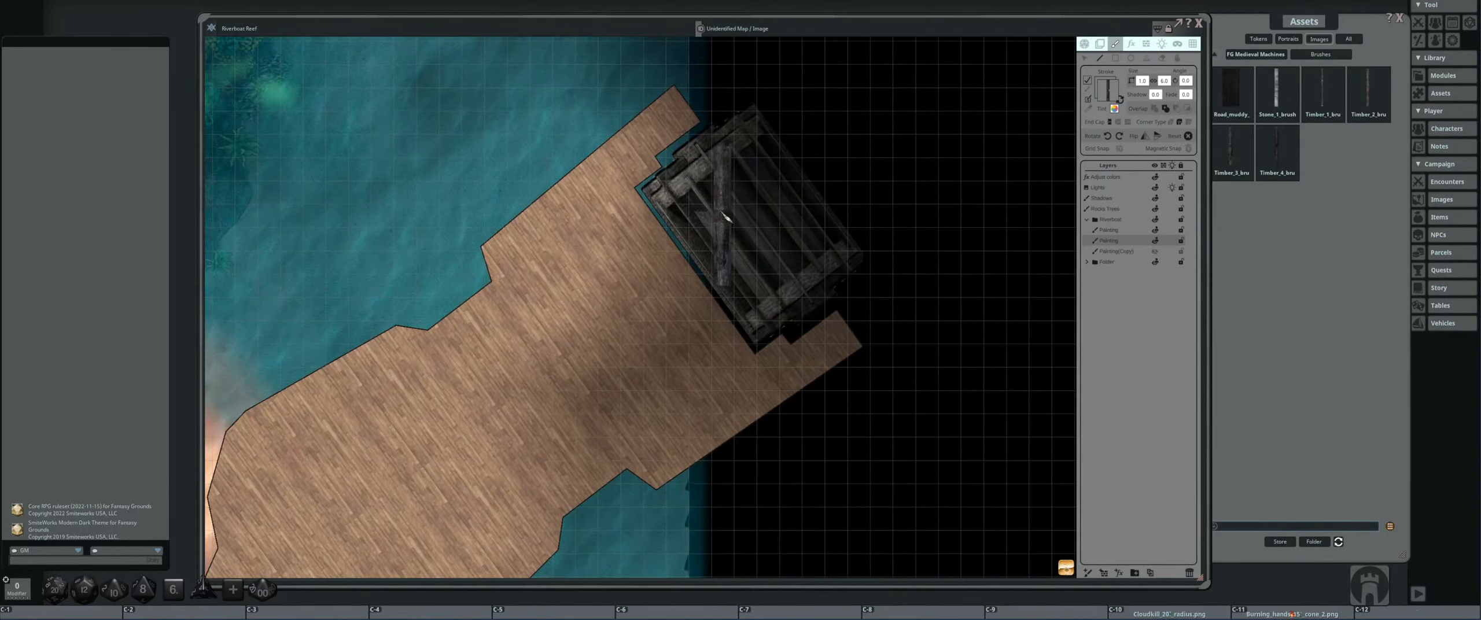
scroll(714, 203, up, 4)
scroll(714, 204, down, 4)
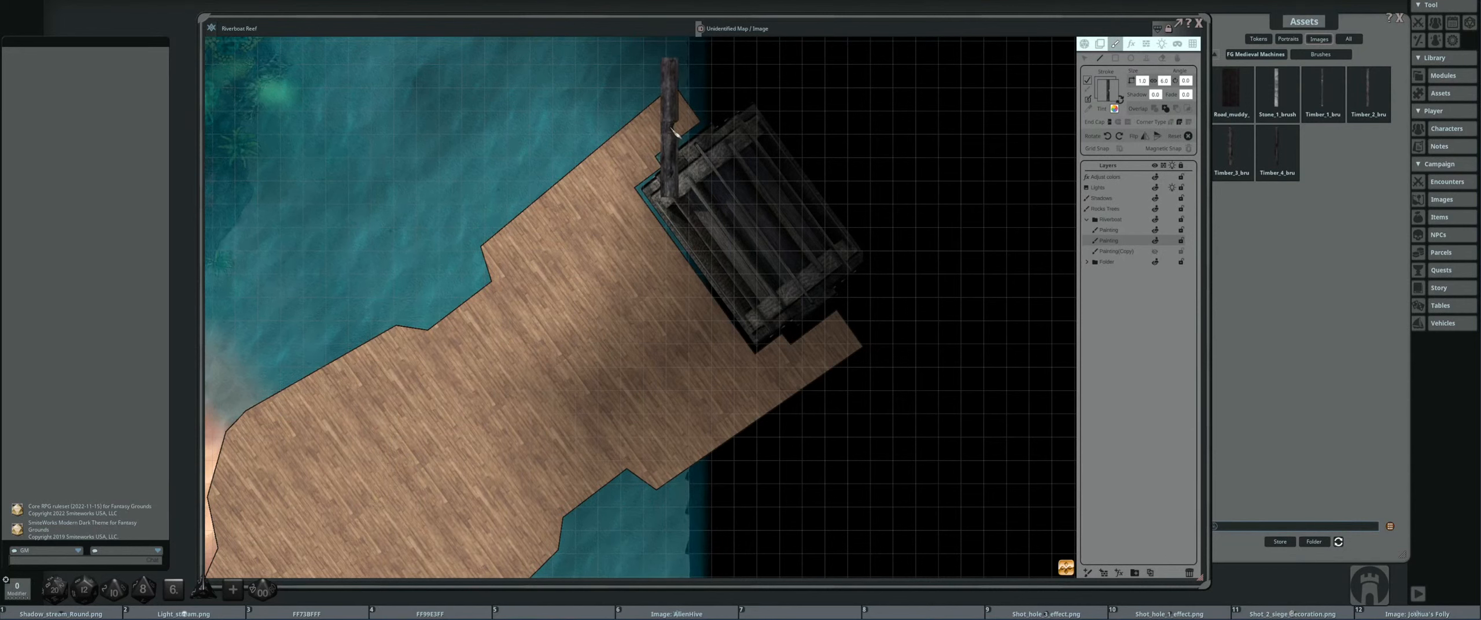
drag(676, 136, 828, 343)
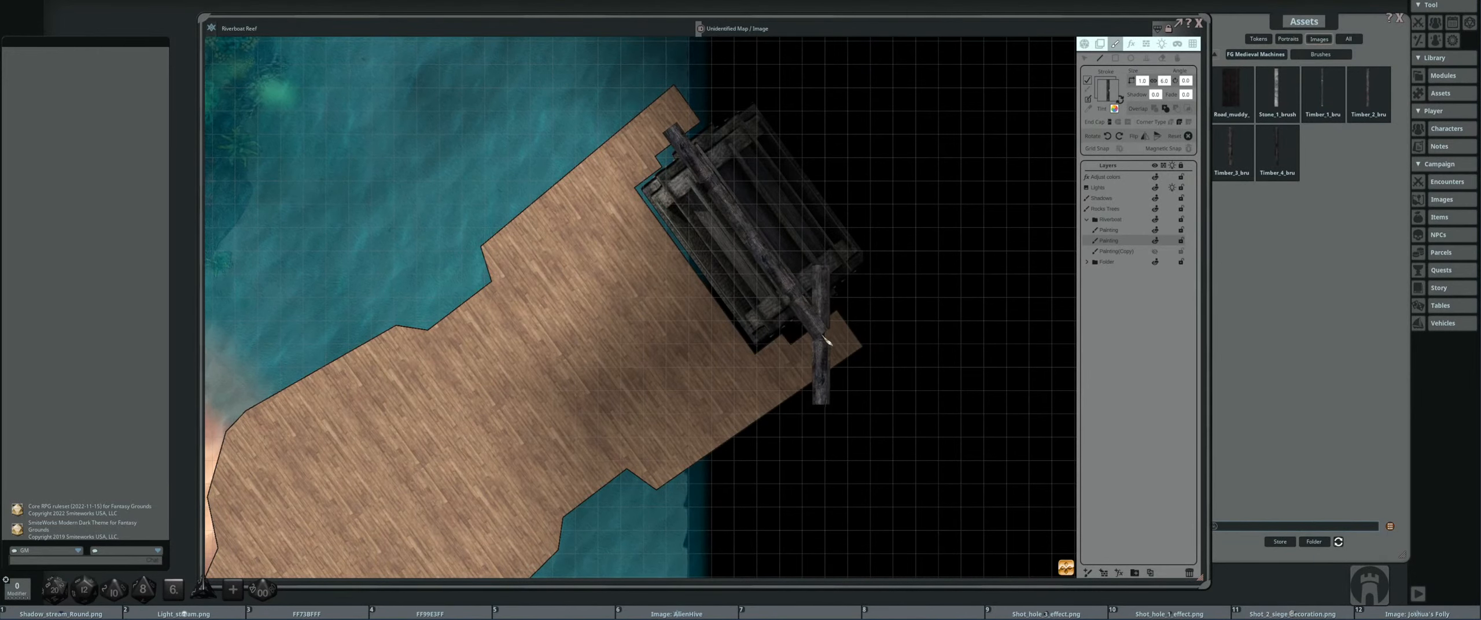
key(ctrl+z)
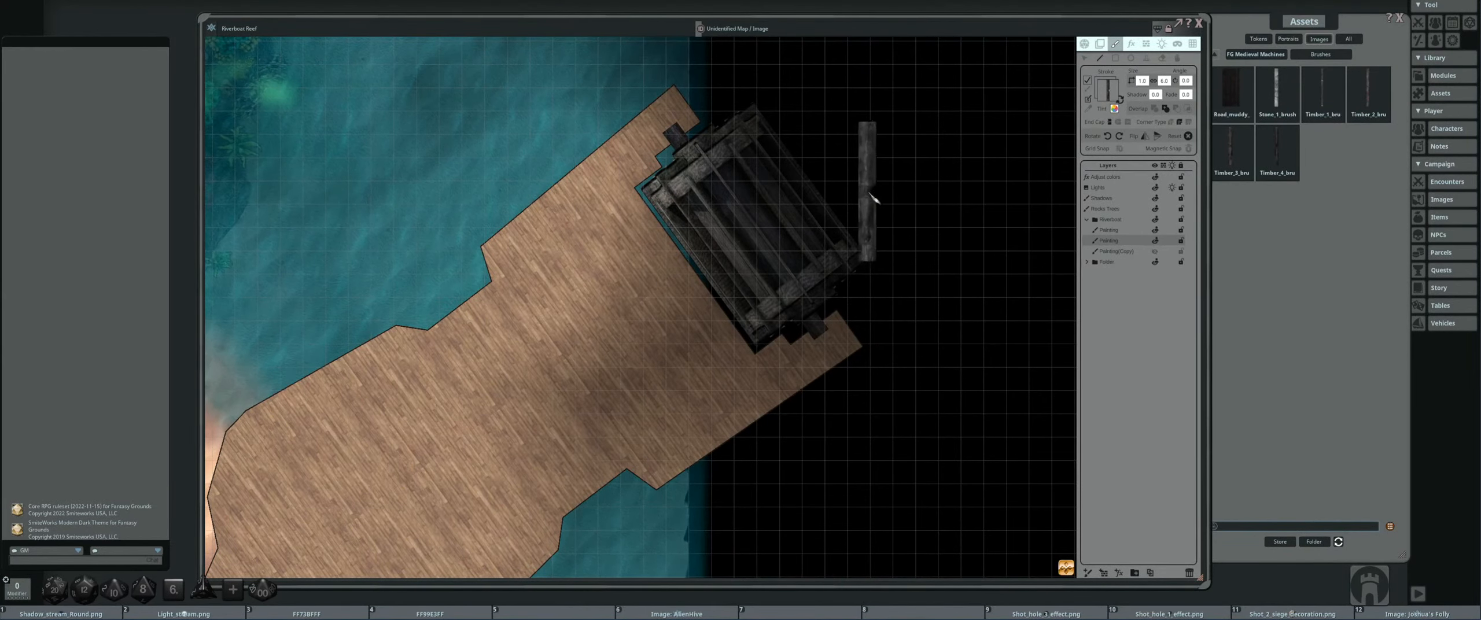
- Adjust both end points of the axle stroke so the beam lines up with the centre of the paddle wheel
scroll(868, 199, up, 3)
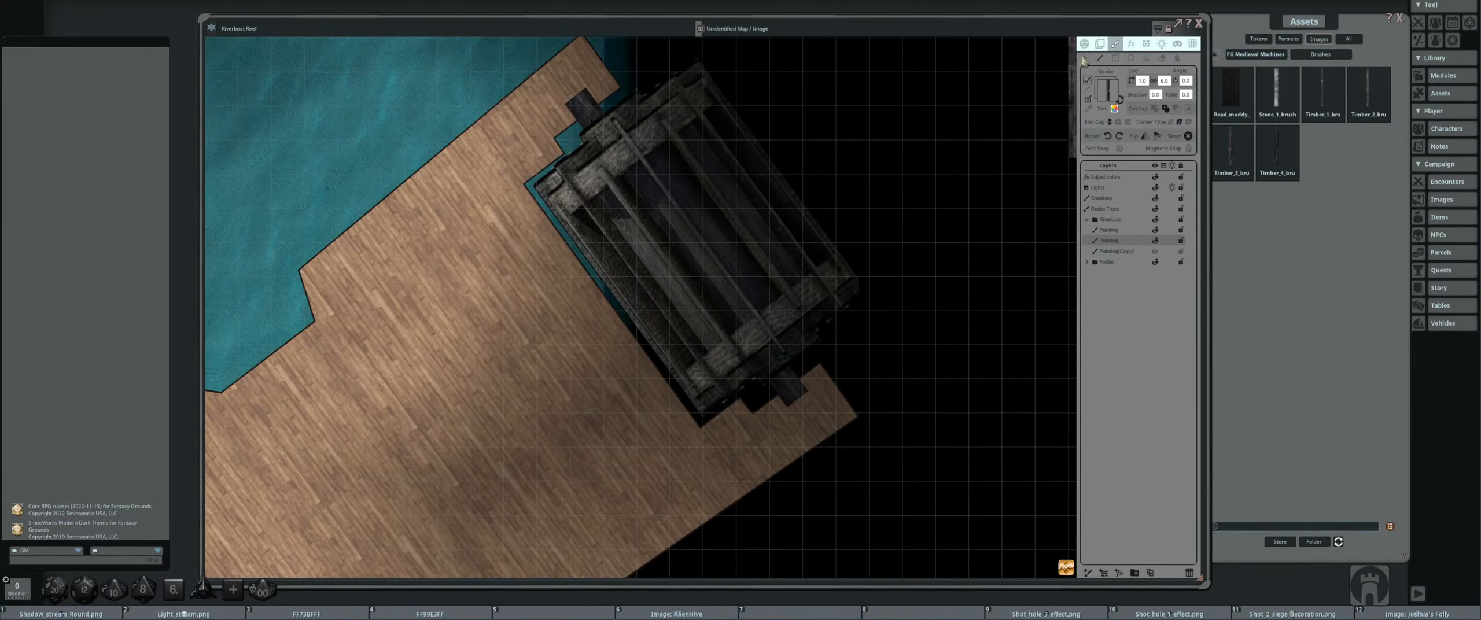
click(1084, 58)
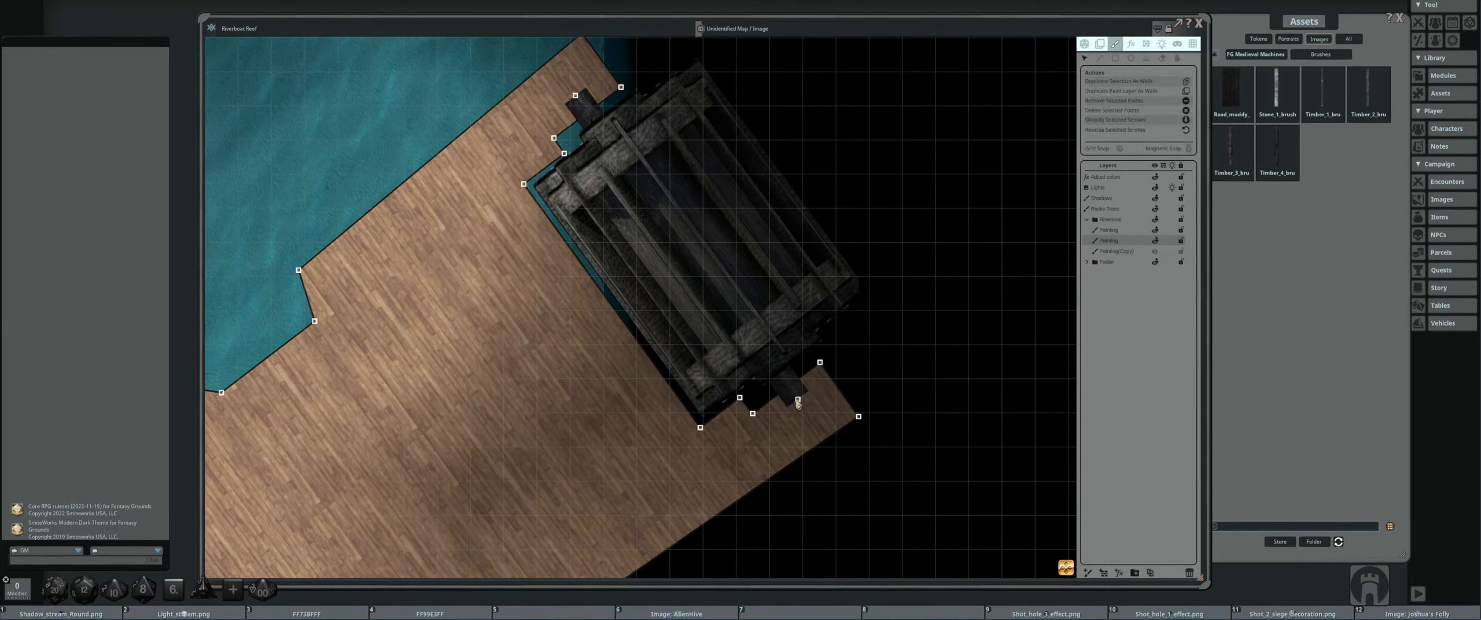
drag(799, 403, 818, 397)
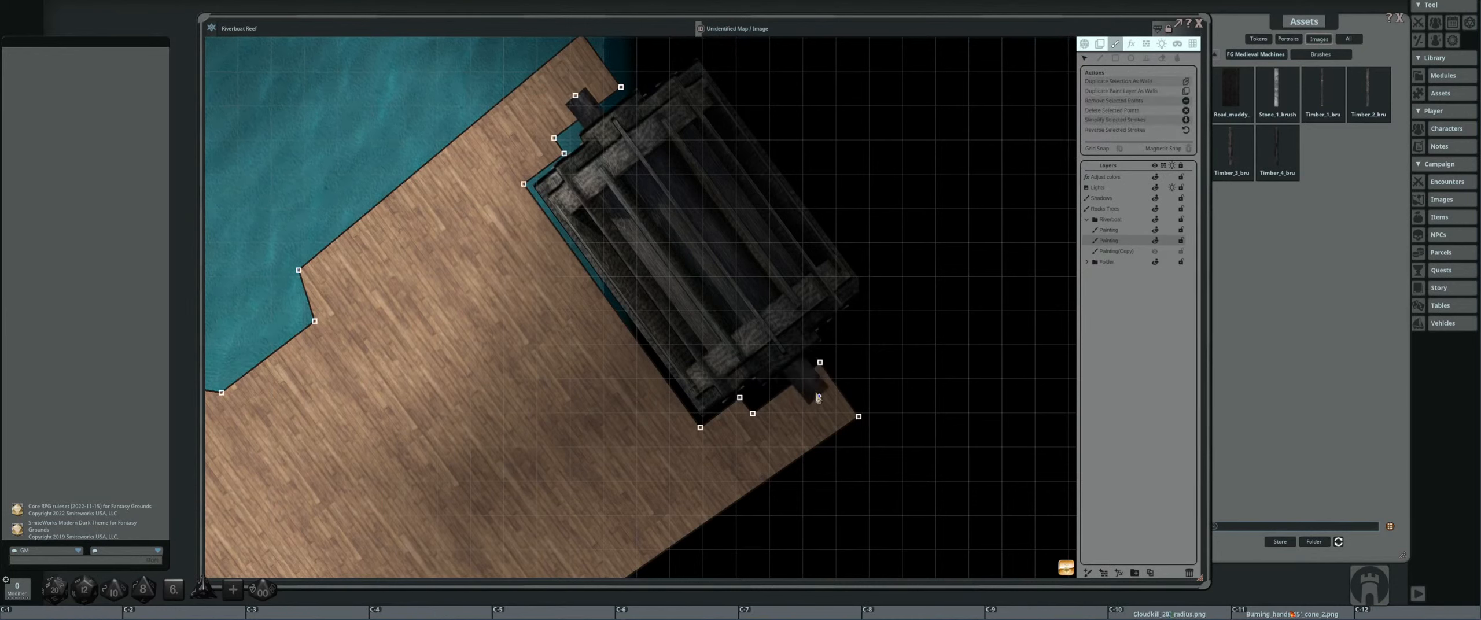
drag(629, 211, 635, 272)
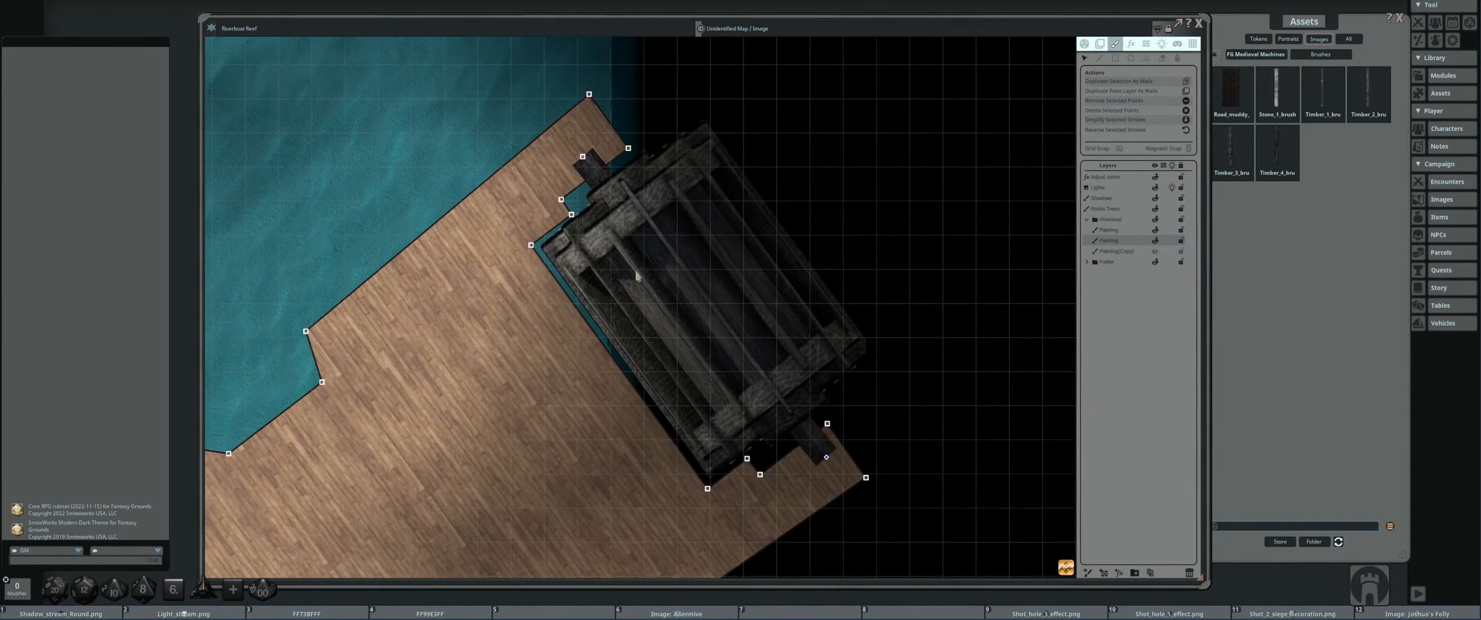
click(584, 158)
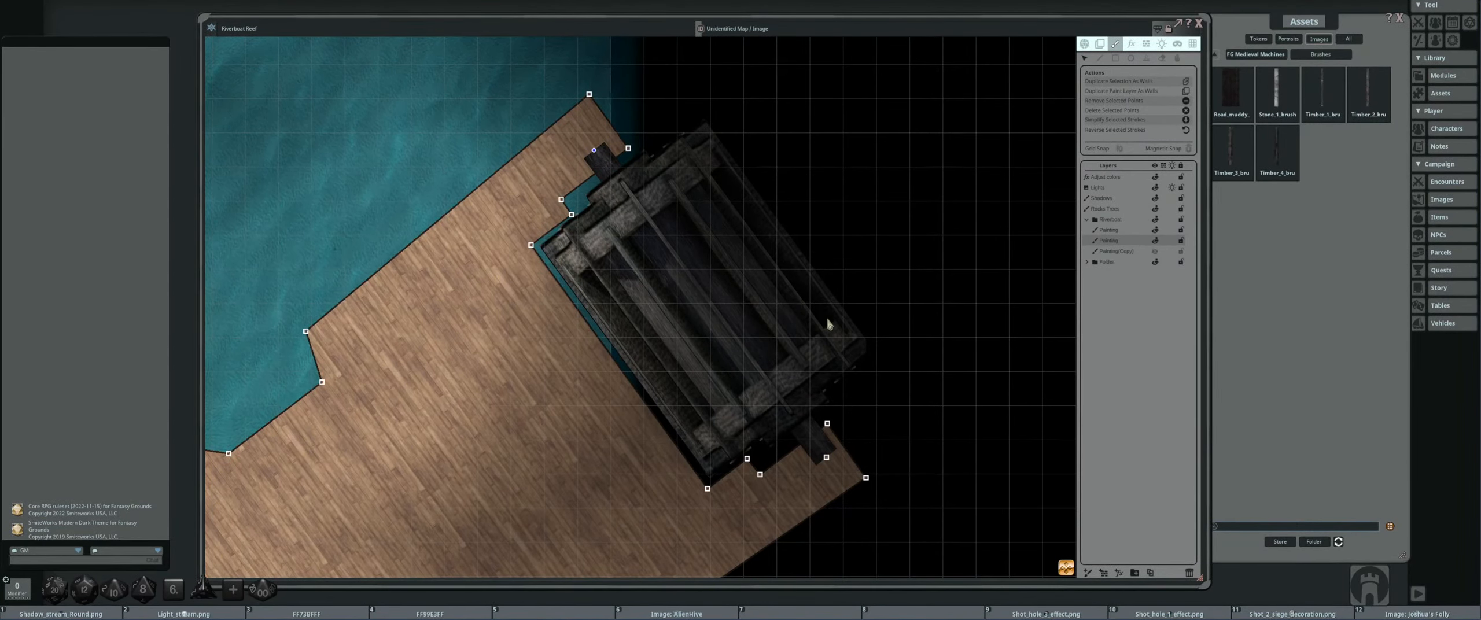
- Examine how the axle sits under the paddle wheel and which objects belong to the two upper Painting layers
scroll(826, 316, down, 2)
scroll(863, 341, up, 2)
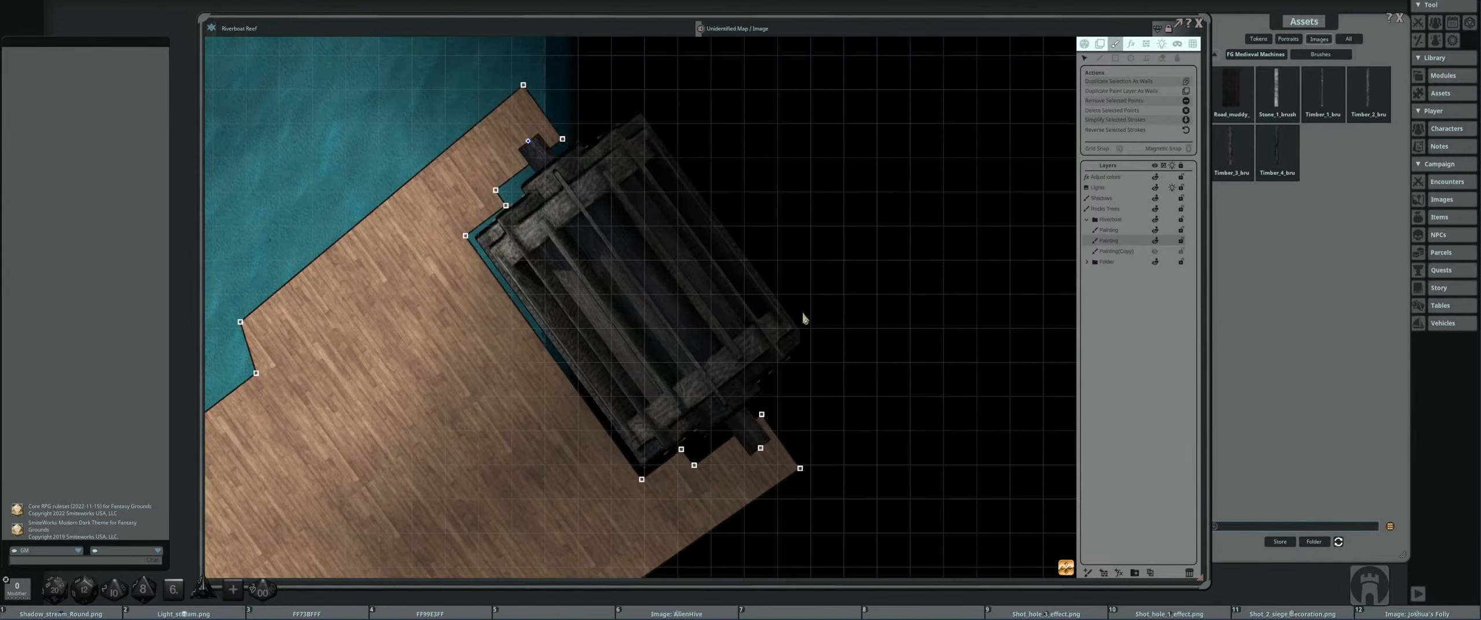
scroll(803, 314, down, 2)
scroll(802, 315, up, 2)
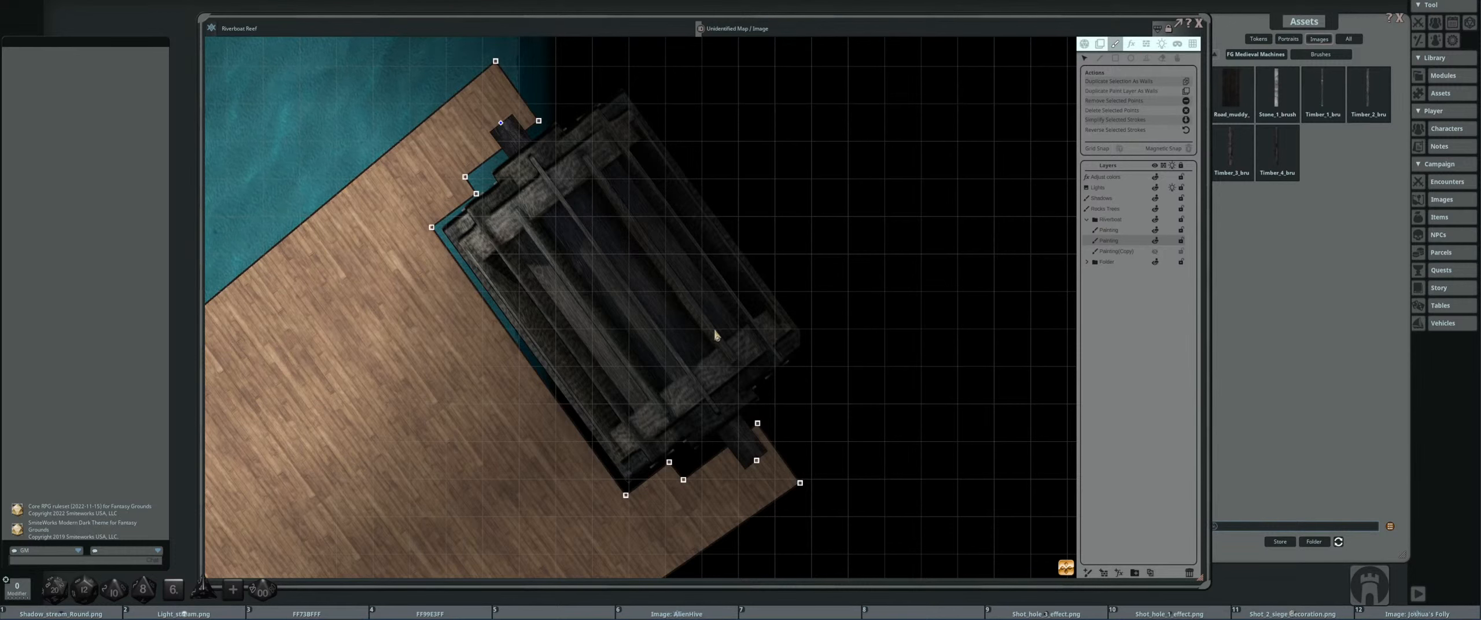
scroll(716, 336, down, 1)
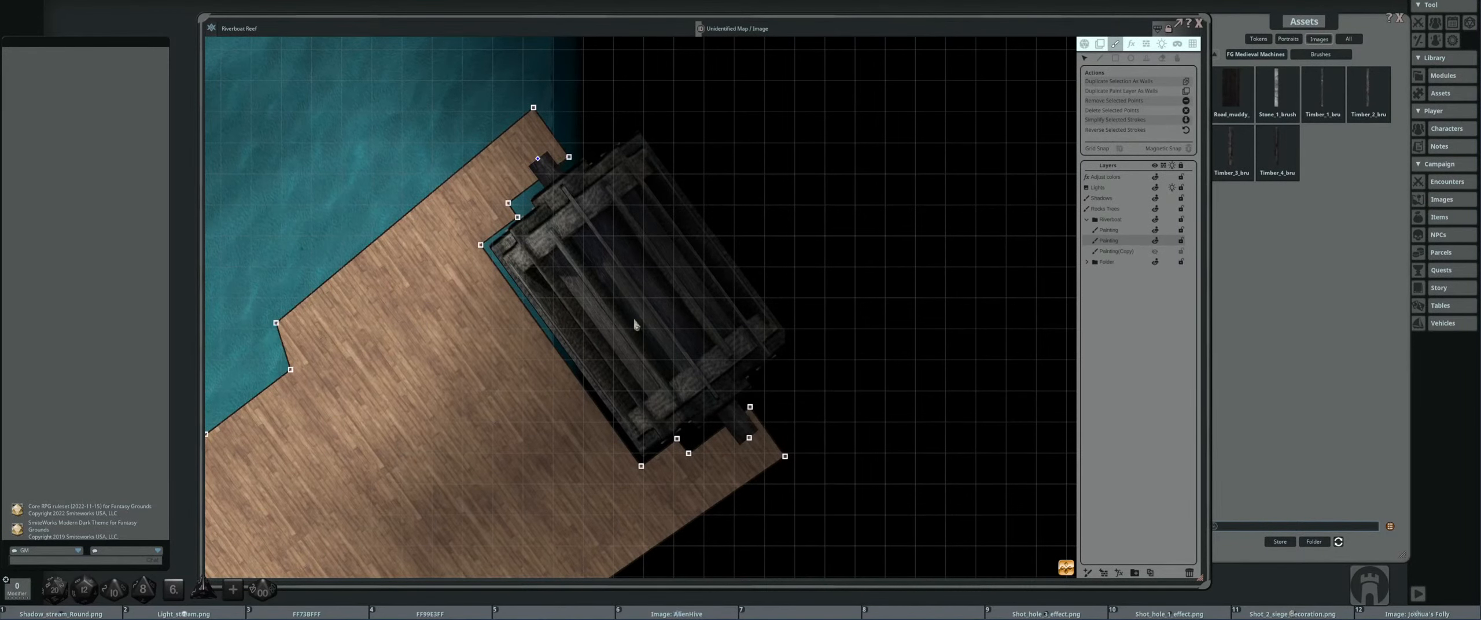
drag(503, 304, 560, 319)
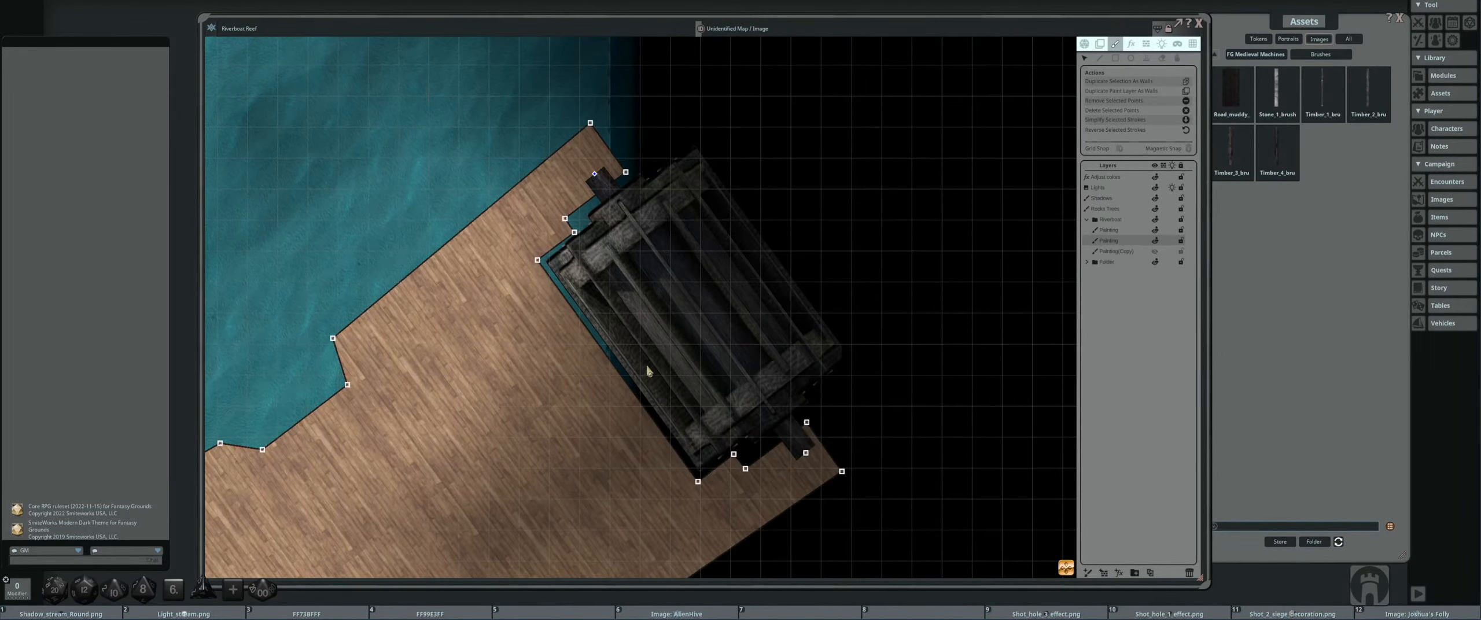
scroll(648, 372, down, 5)
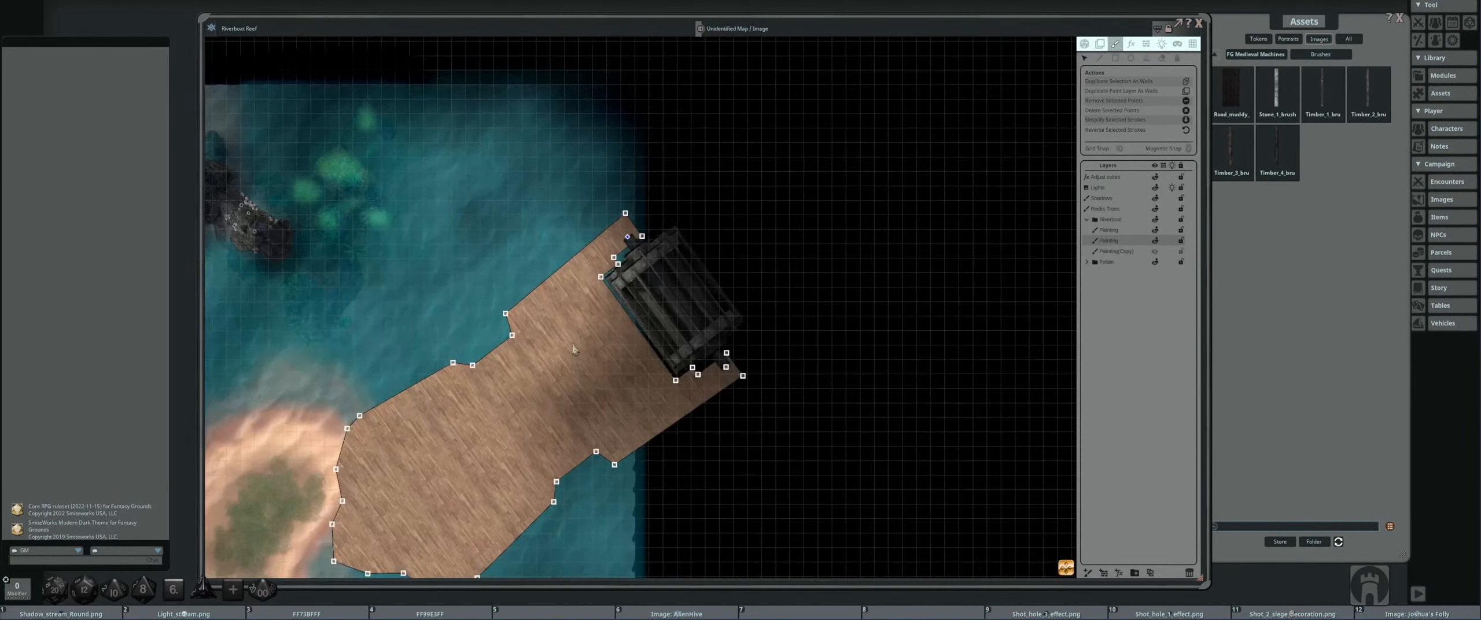
click(1126, 230)
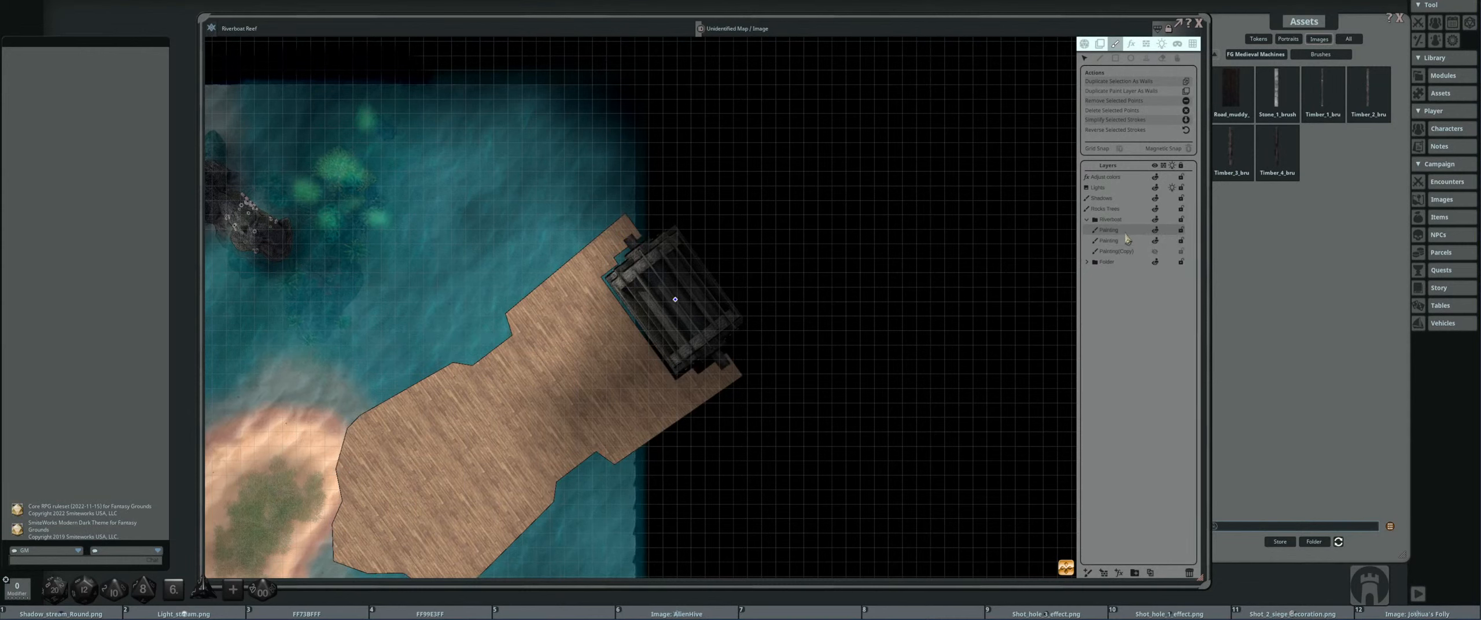
click(1123, 241)
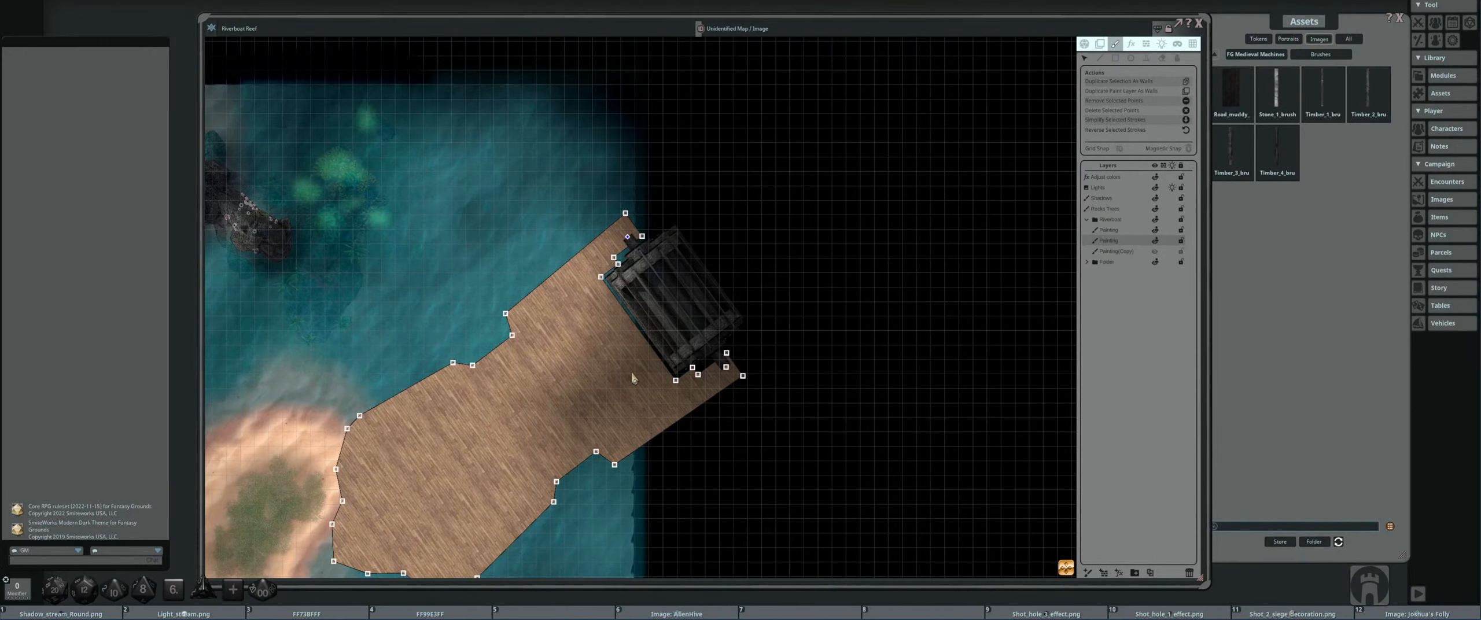
scroll(492, 373, down, 1)
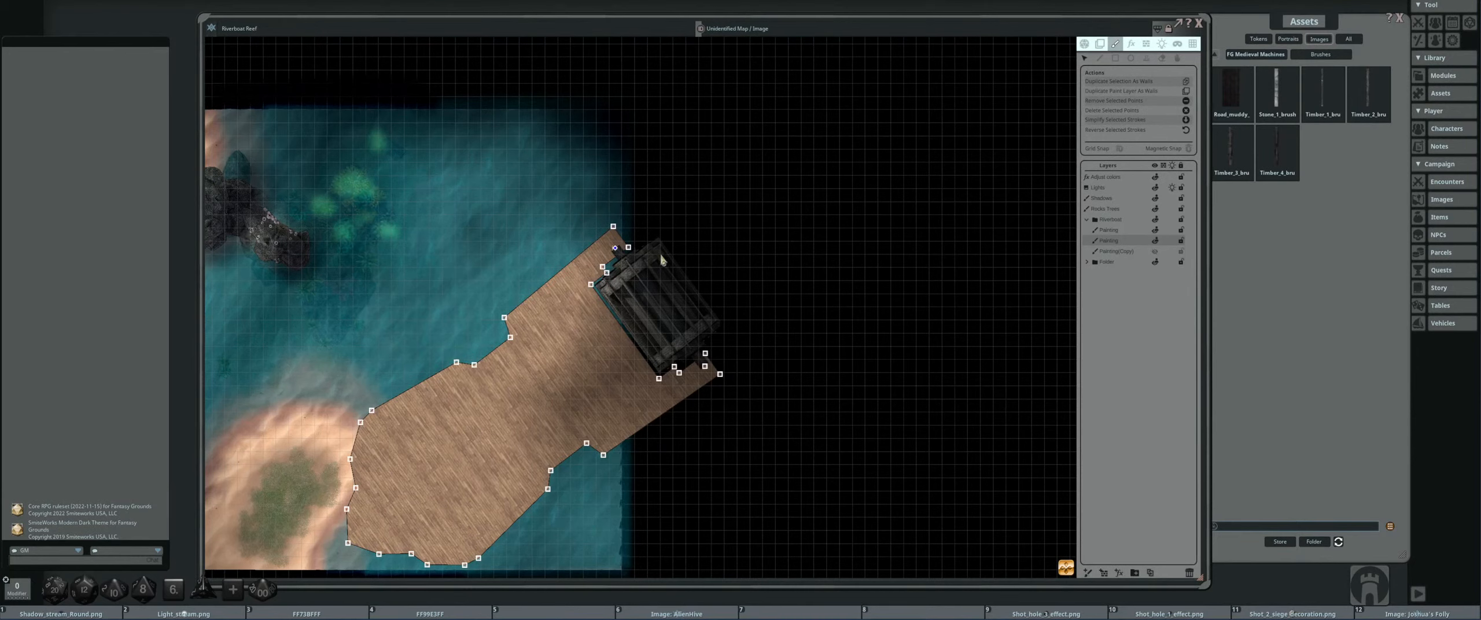
drag(584, 359, 650, 336)
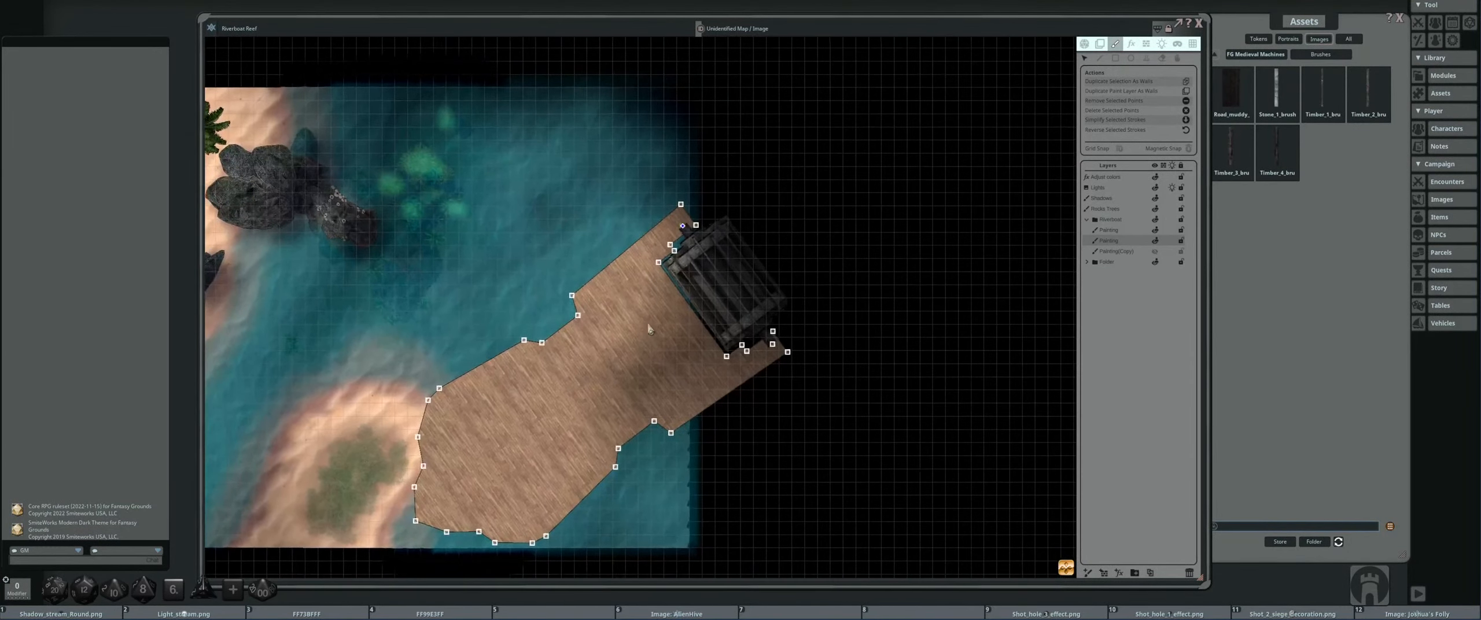
scroll(706, 318, up, 2)
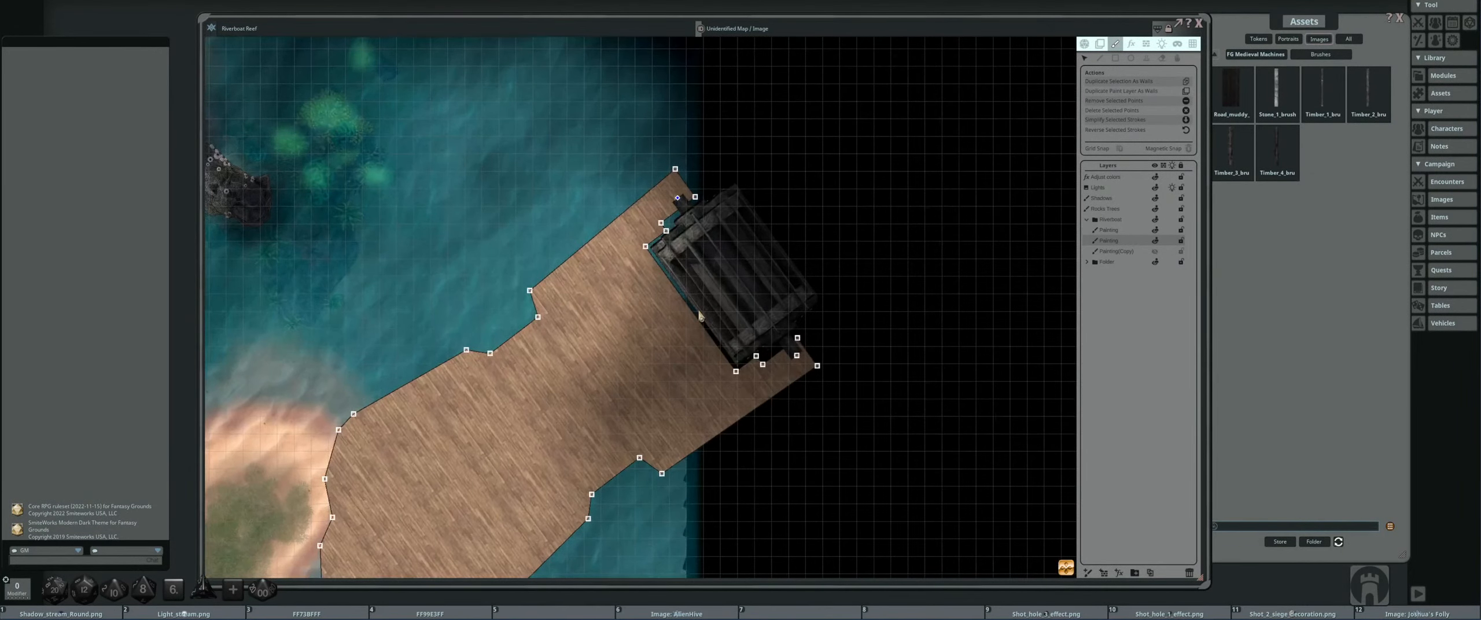
scroll(699, 316, down, 2)
scroll(665, 283, up, 4)
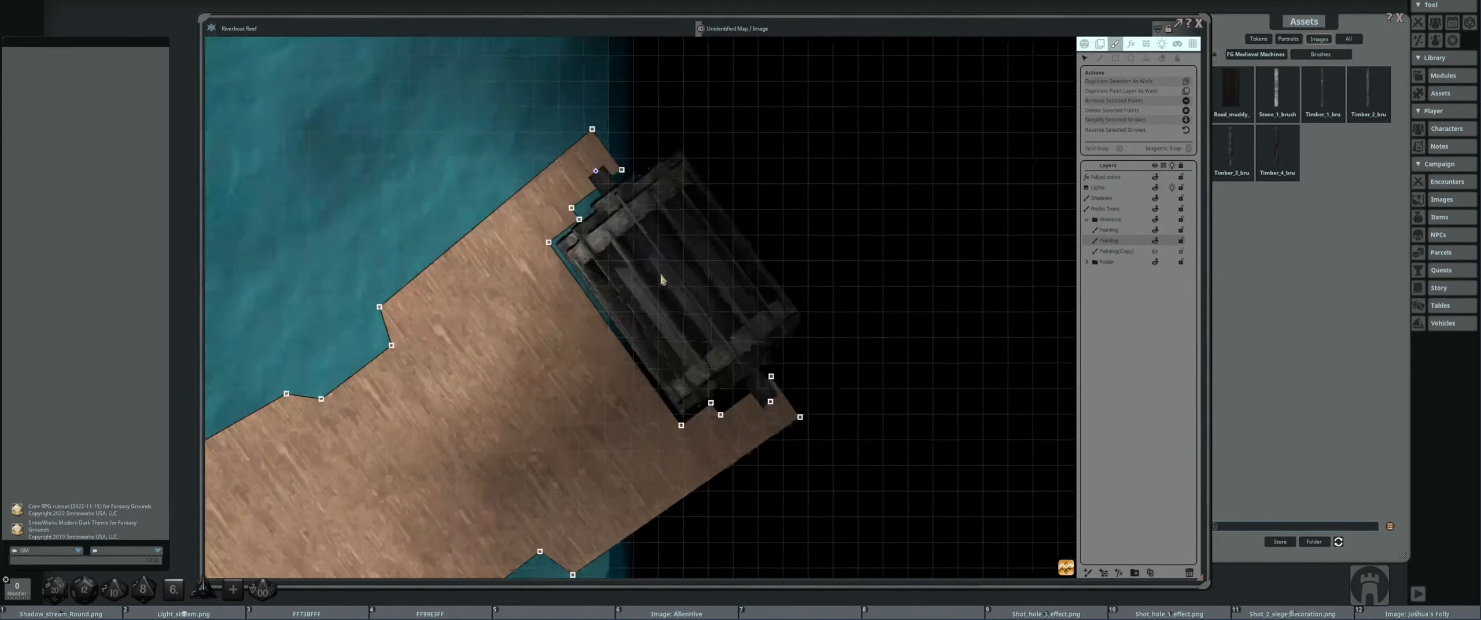
- Look through the FG Medieval Machines pack's Decorations for a part to hold the axle, previewing an entrance image
click(1296, 58)
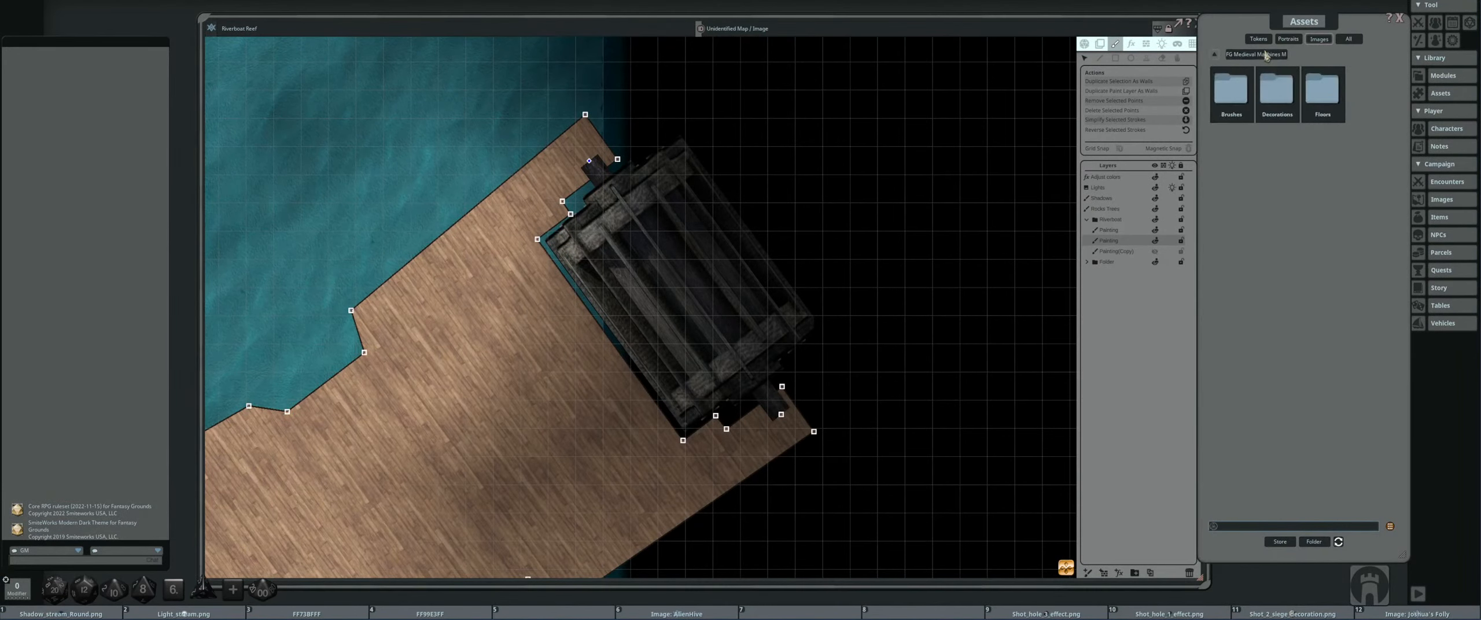
click(1267, 83)
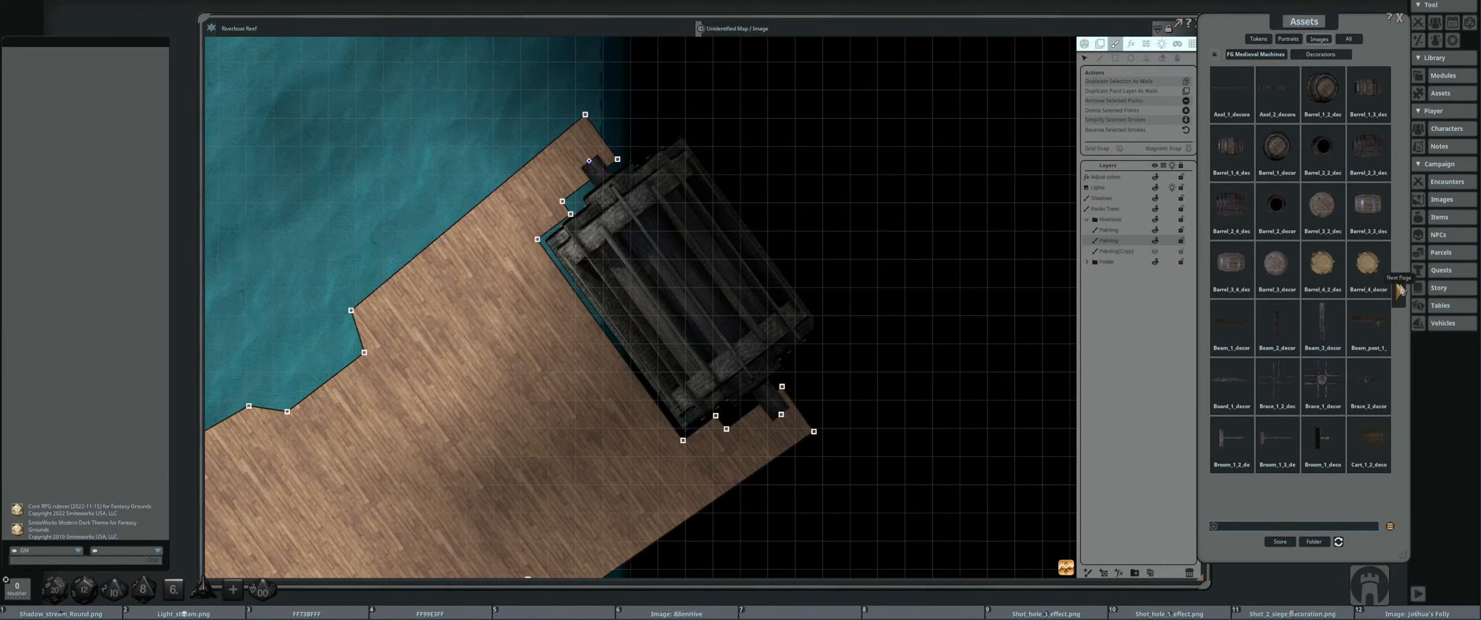
click(1401, 291)
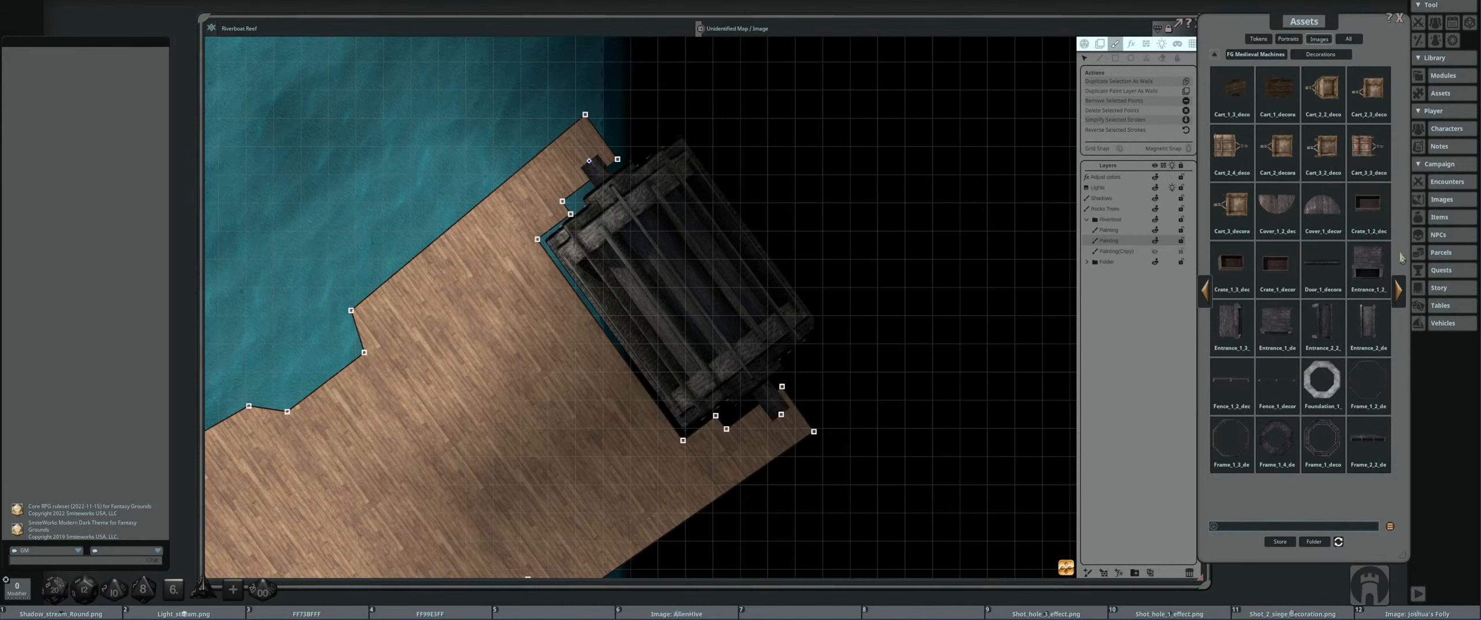
click(1232, 278)
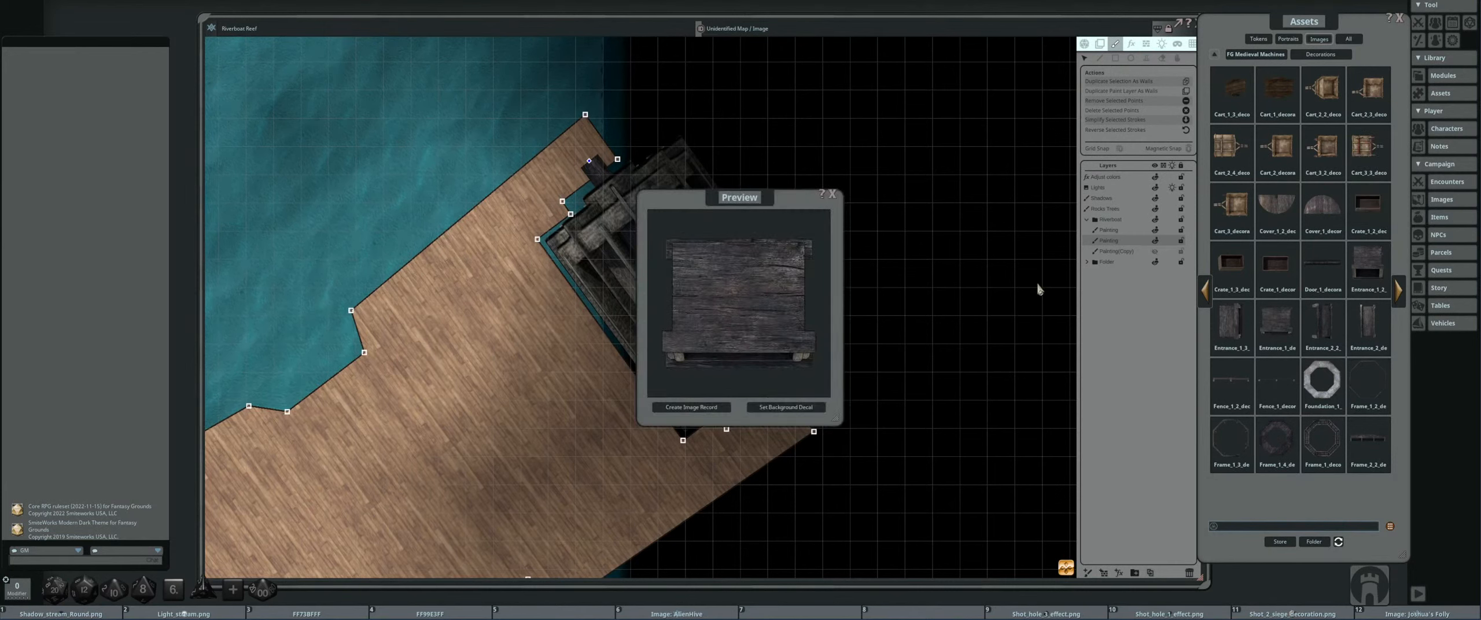
click(832, 194)
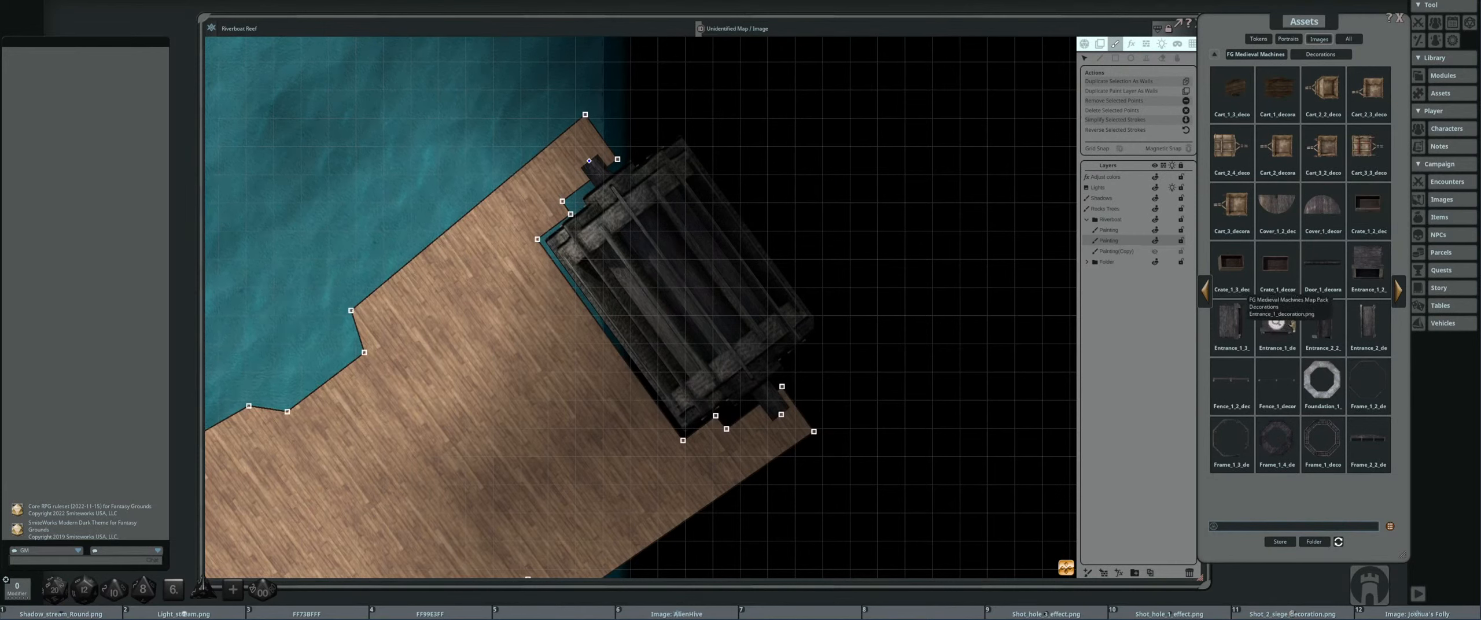
- Load the Entrance_2 decoration as a stamp and rotate it to line up with the lower end of the axle
click(1323, 324)
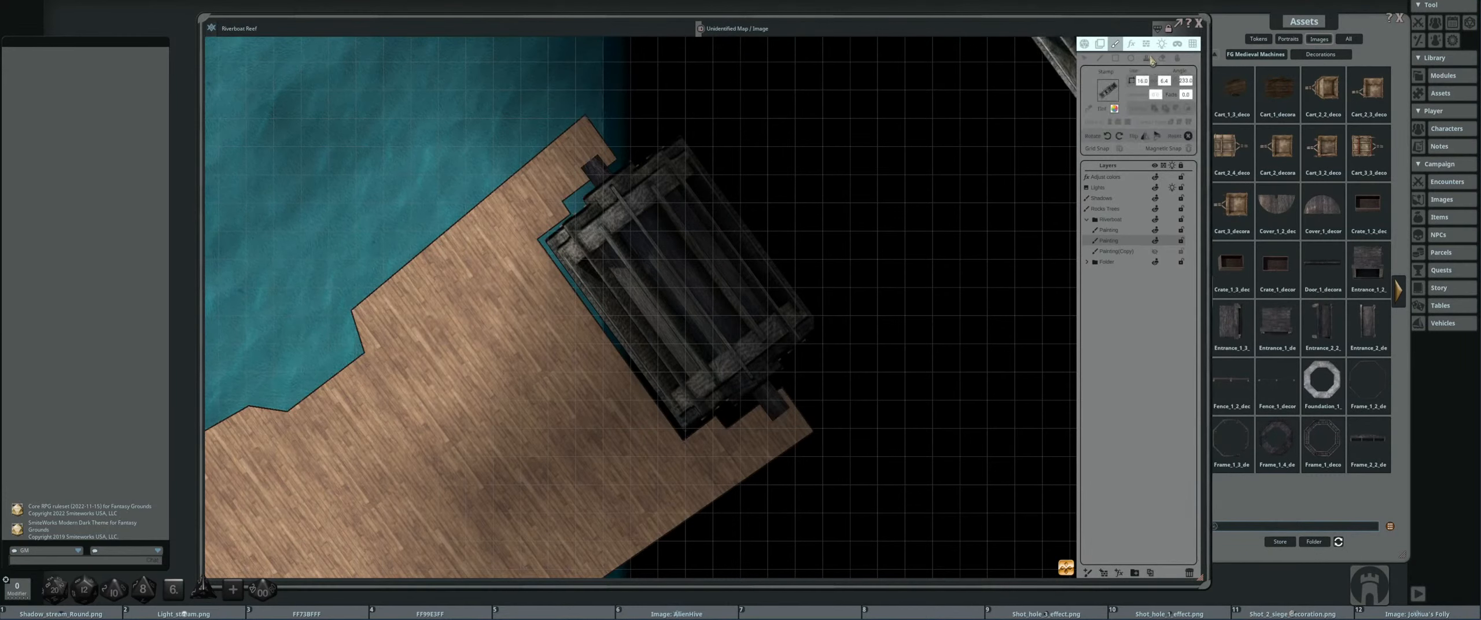
click(1354, 317)
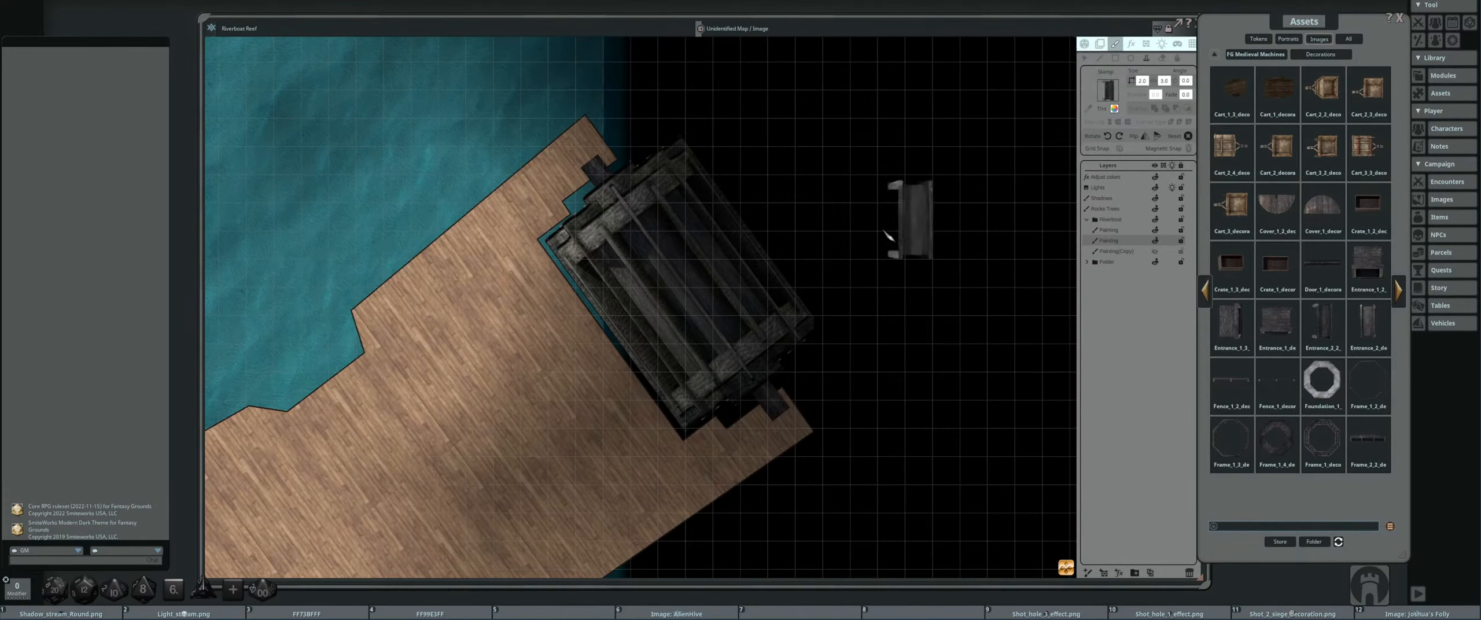
scroll(778, 421, up, 11)
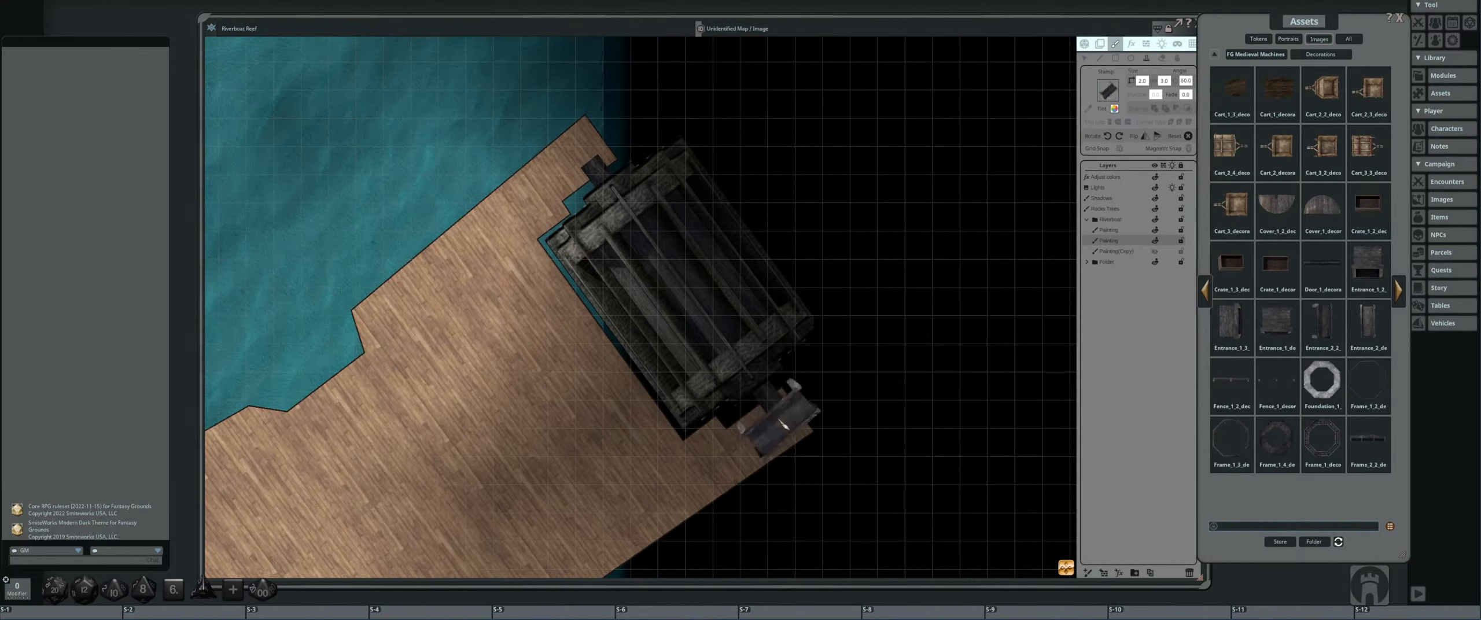
- Scale the entrance stamp down to fit the lower axle end and make the uppermost Painting layer active
scroll(780, 420, down, 7)
scroll(780, 417, up, 2)
scroll(780, 415, down, 2)
scroll(782, 417, up, 3)
scroll(780, 416, down, 1)
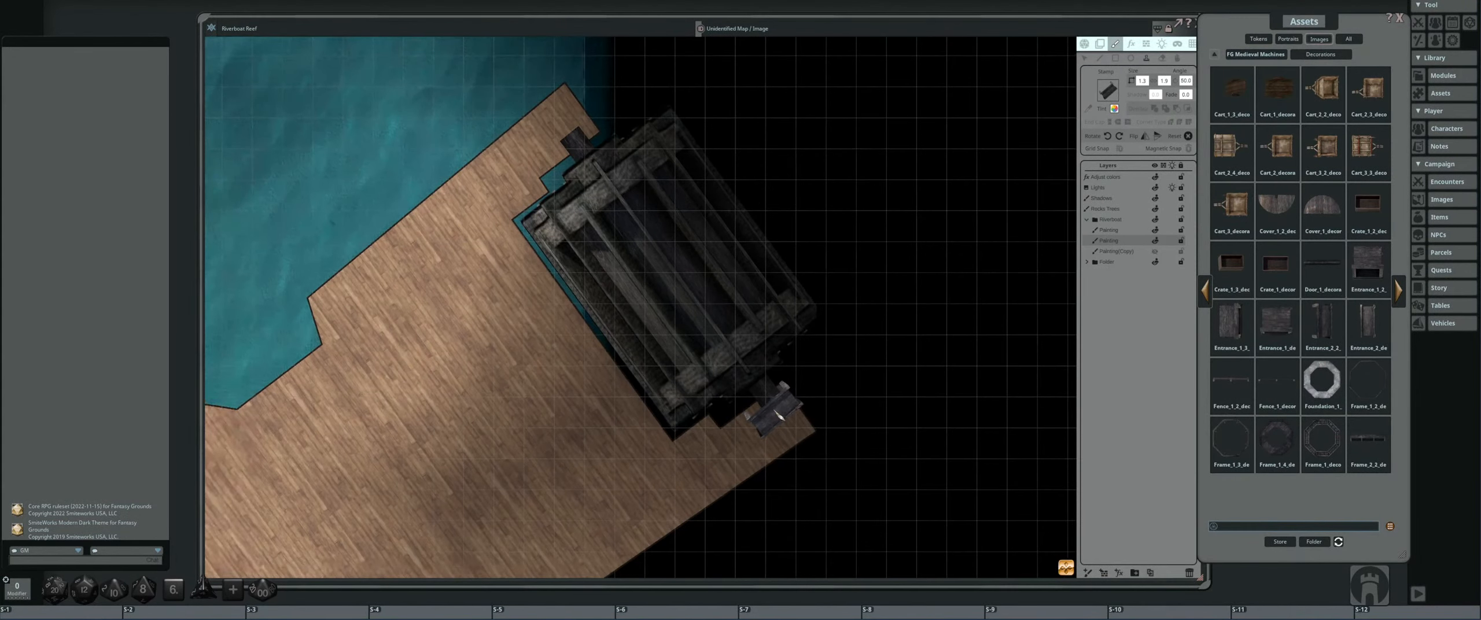
scroll(778, 415, down, 2)
scroll(778, 415, up, 4)
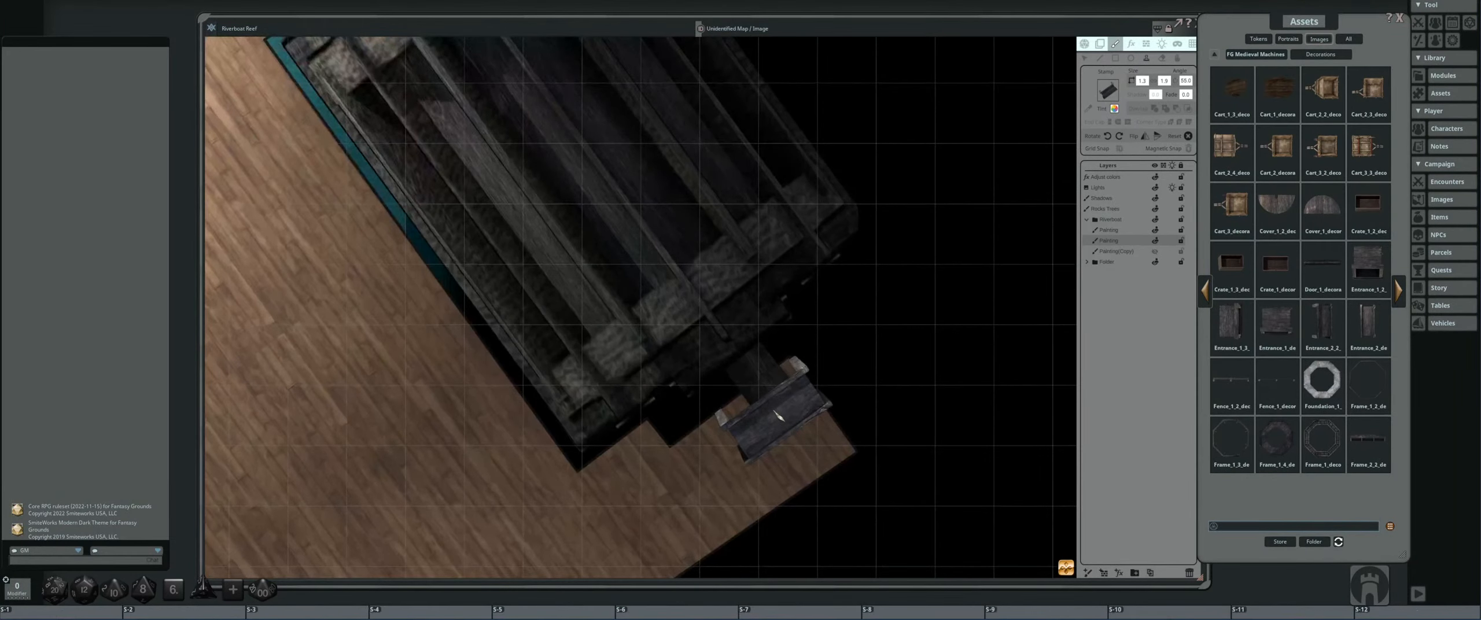
scroll(778, 416, up, 1)
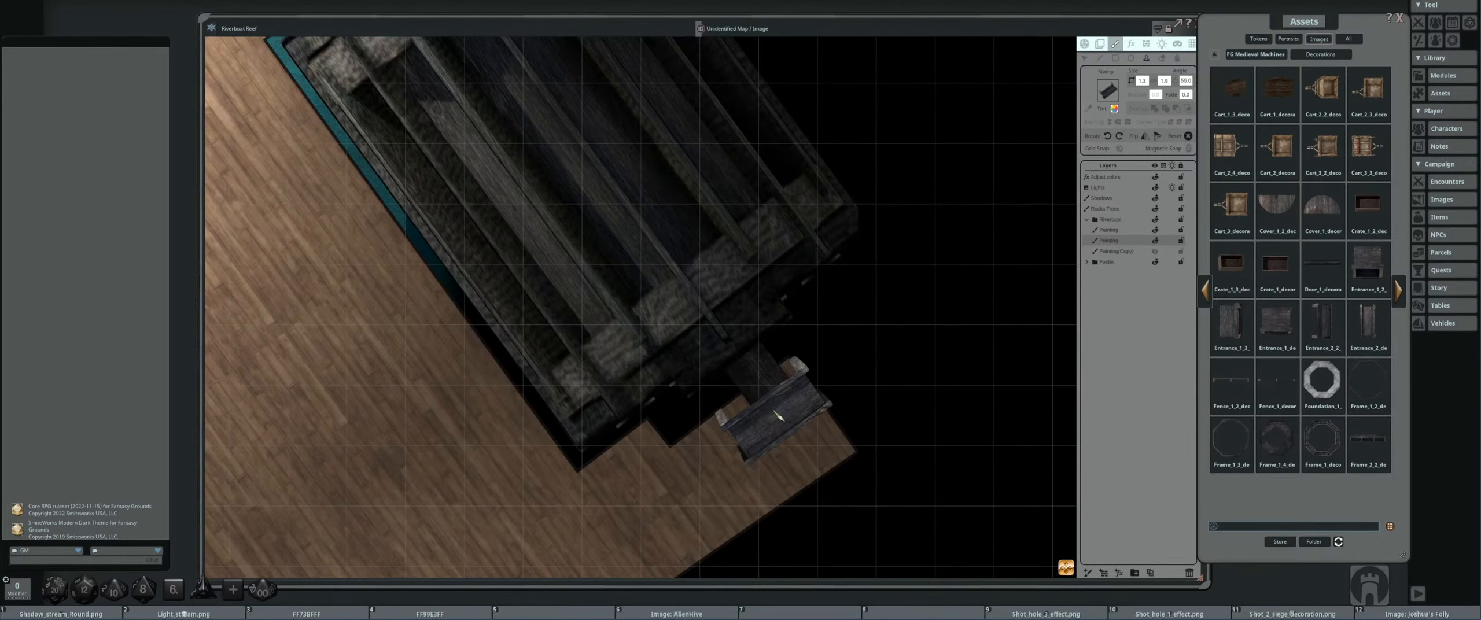
scroll(778, 416, down, 3)
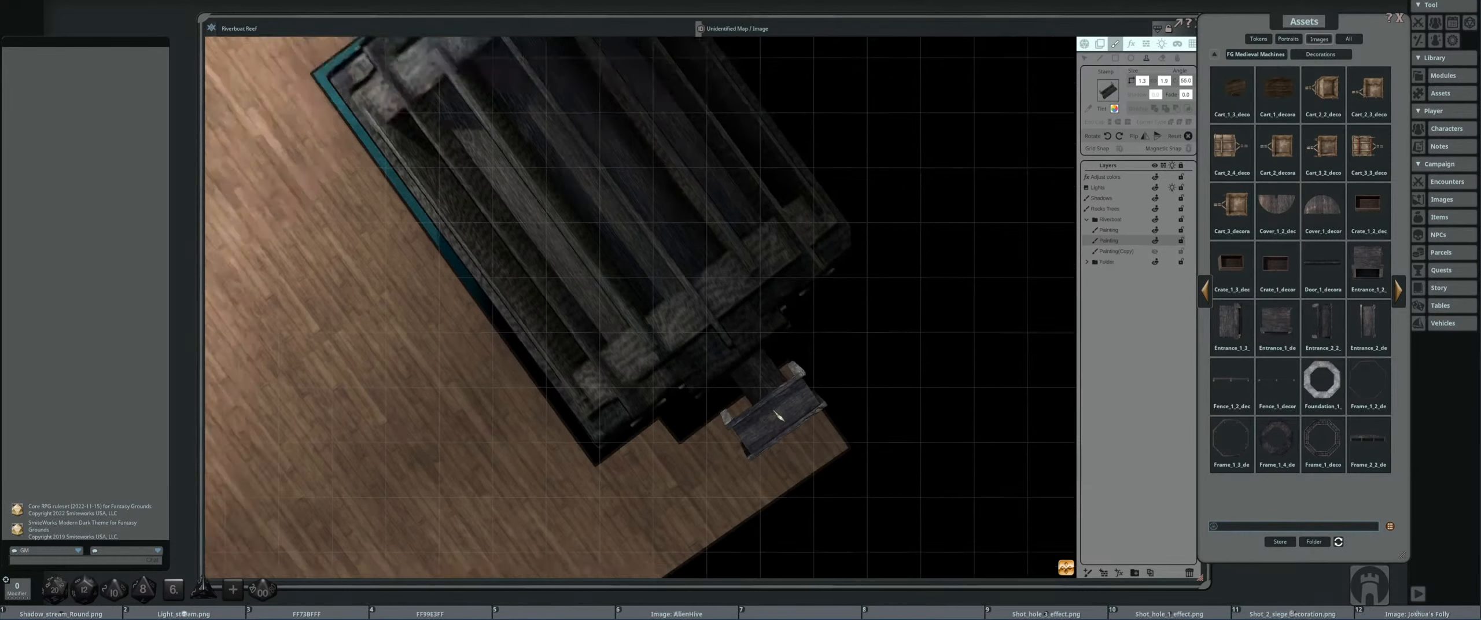
click(1108, 229)
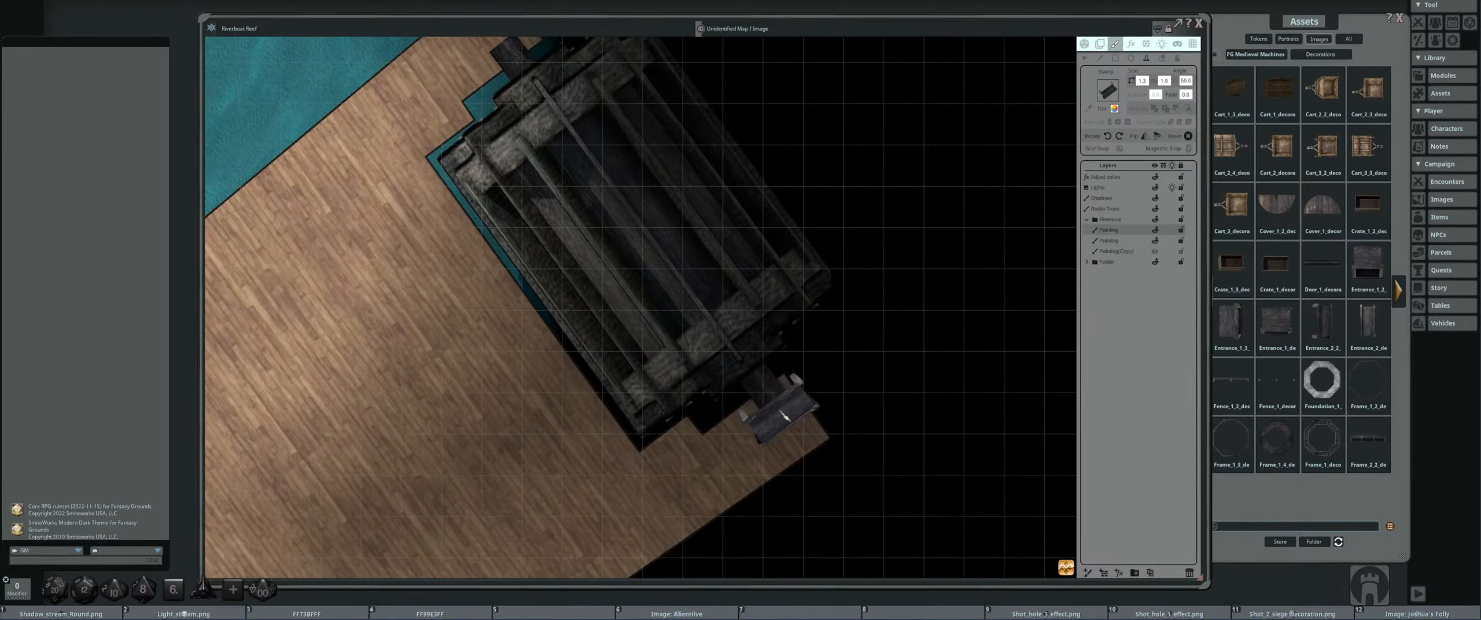
scroll(778, 416, down, 3)
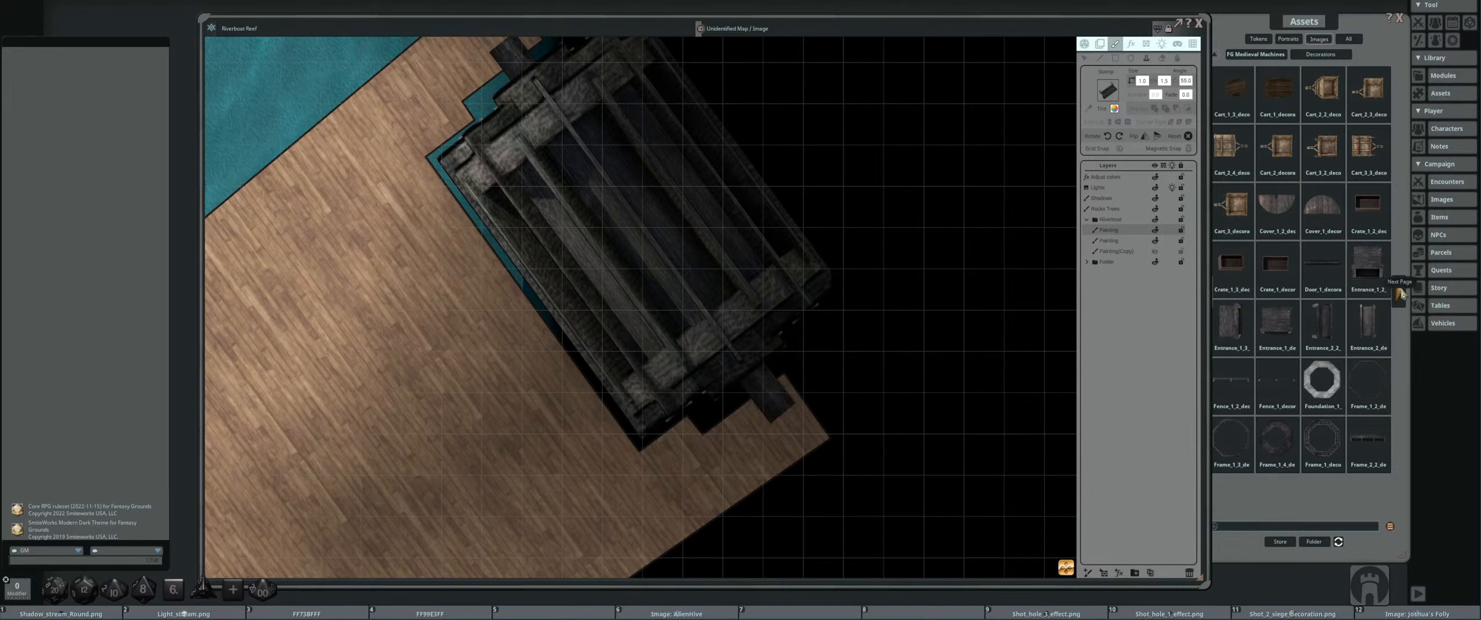
- Look through the remaining FG Medieval Machines Decorations for an axle mount, previewing two large gear images seen edge-on
click(1401, 292)
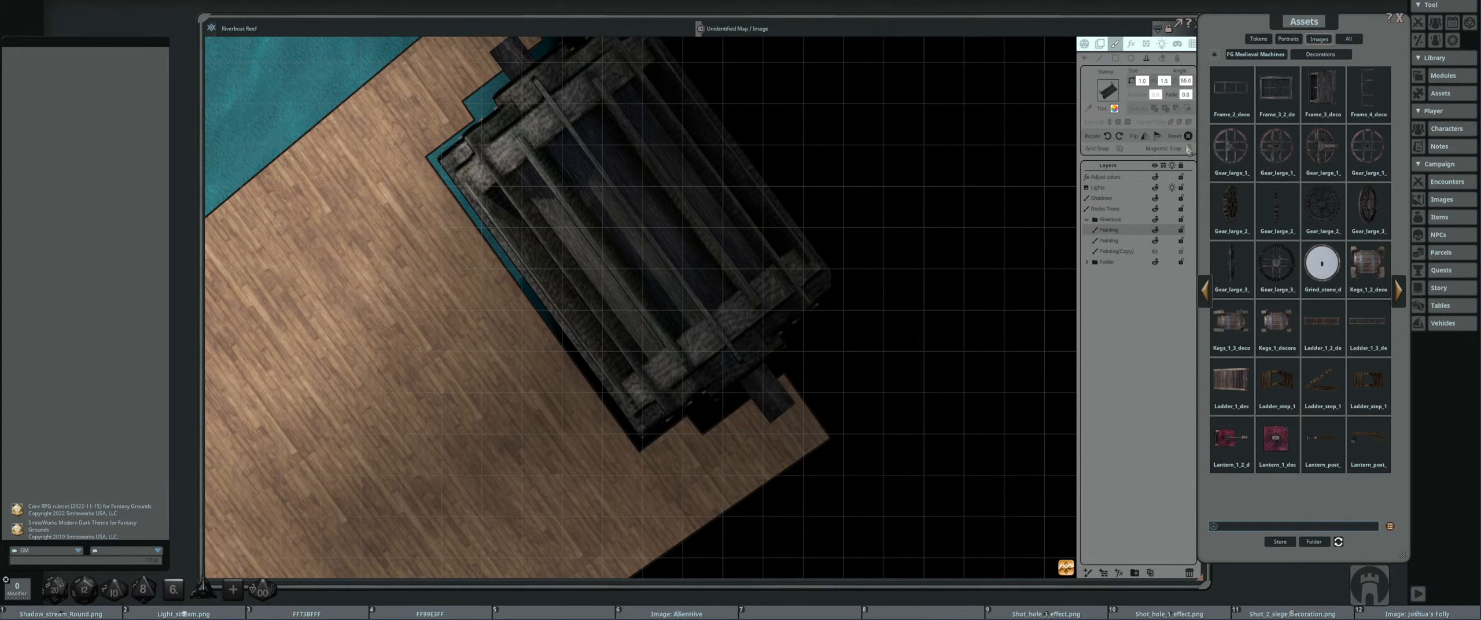
click(1229, 264)
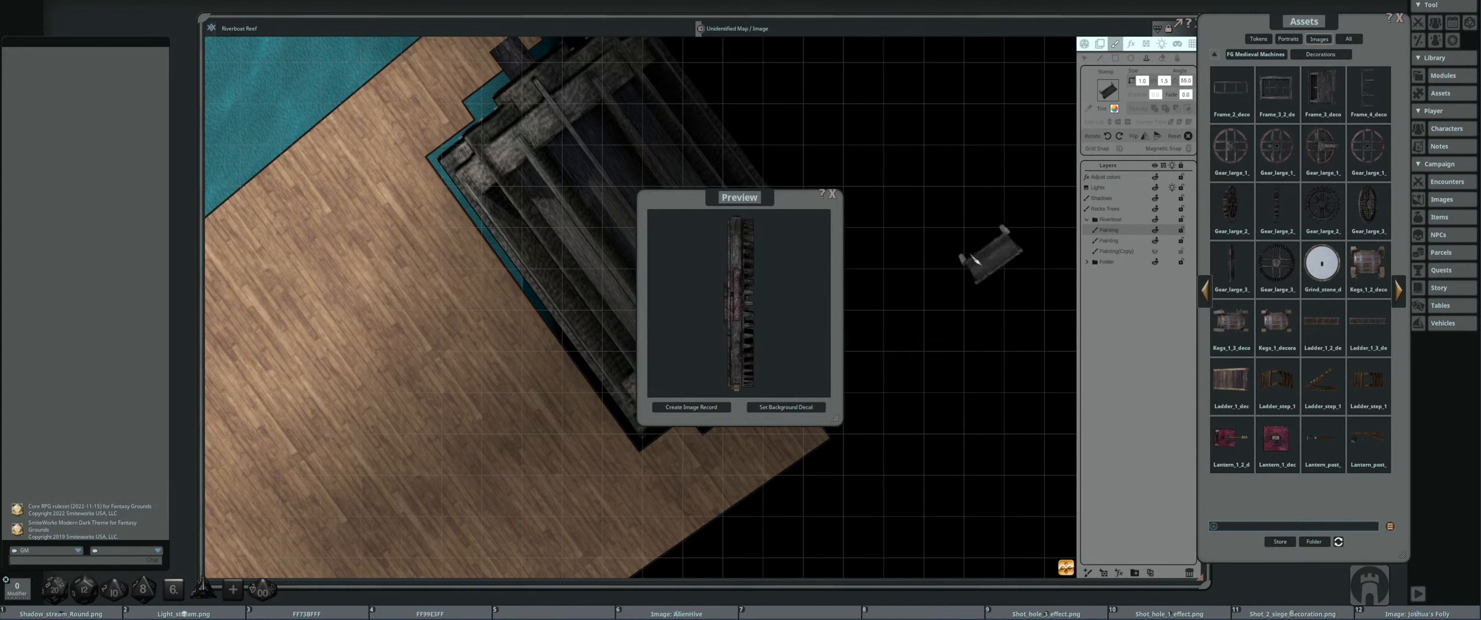
click(833, 195)
click(1293, 179)
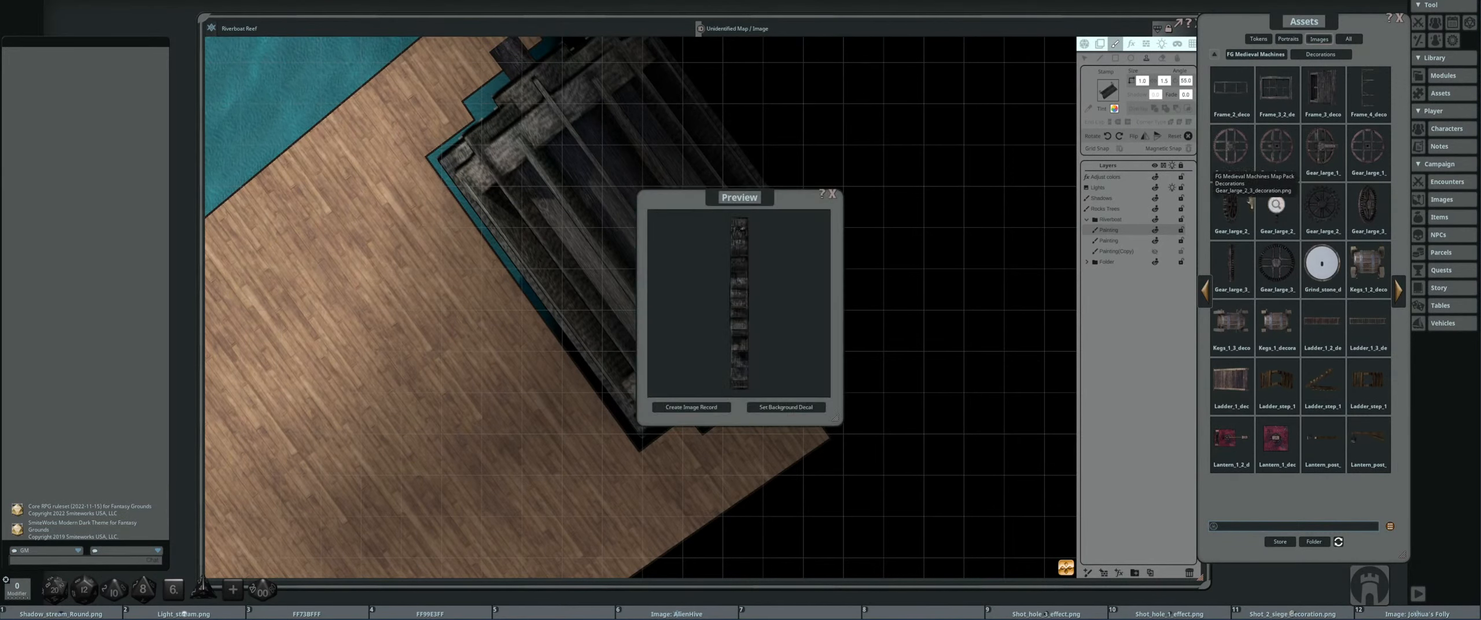
click(833, 194)
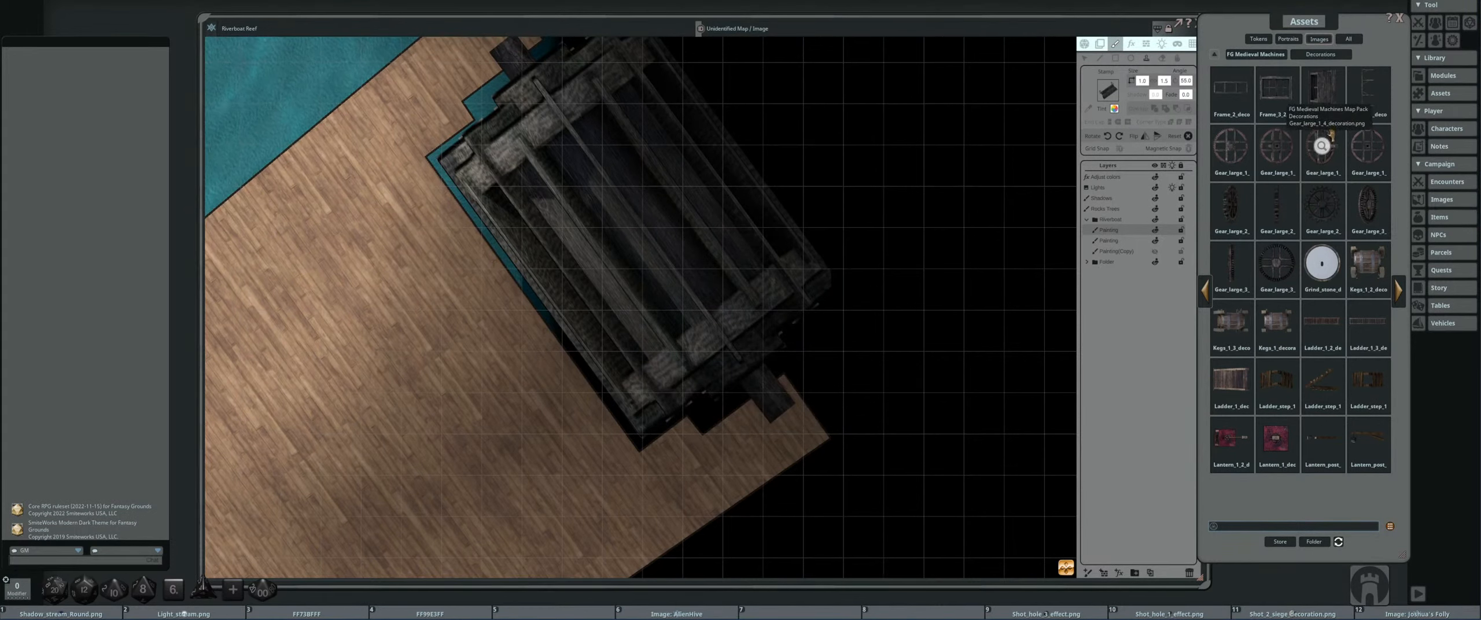
click(1403, 291)
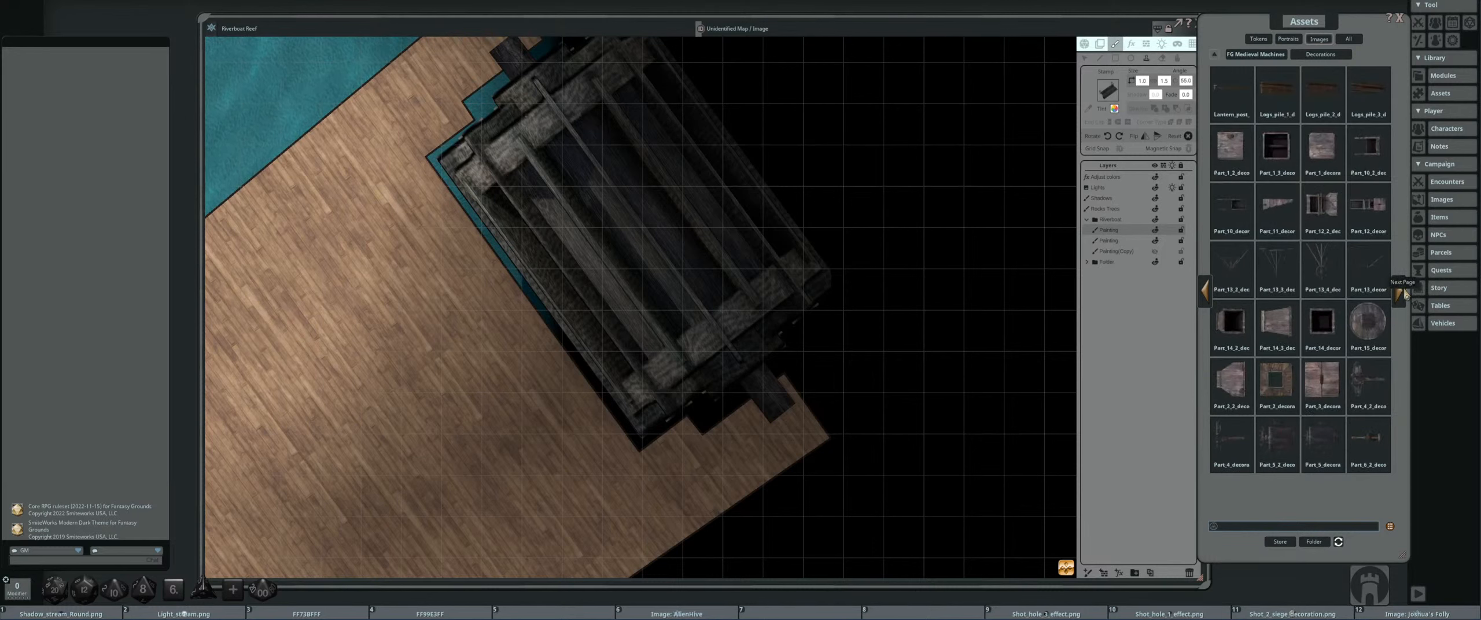
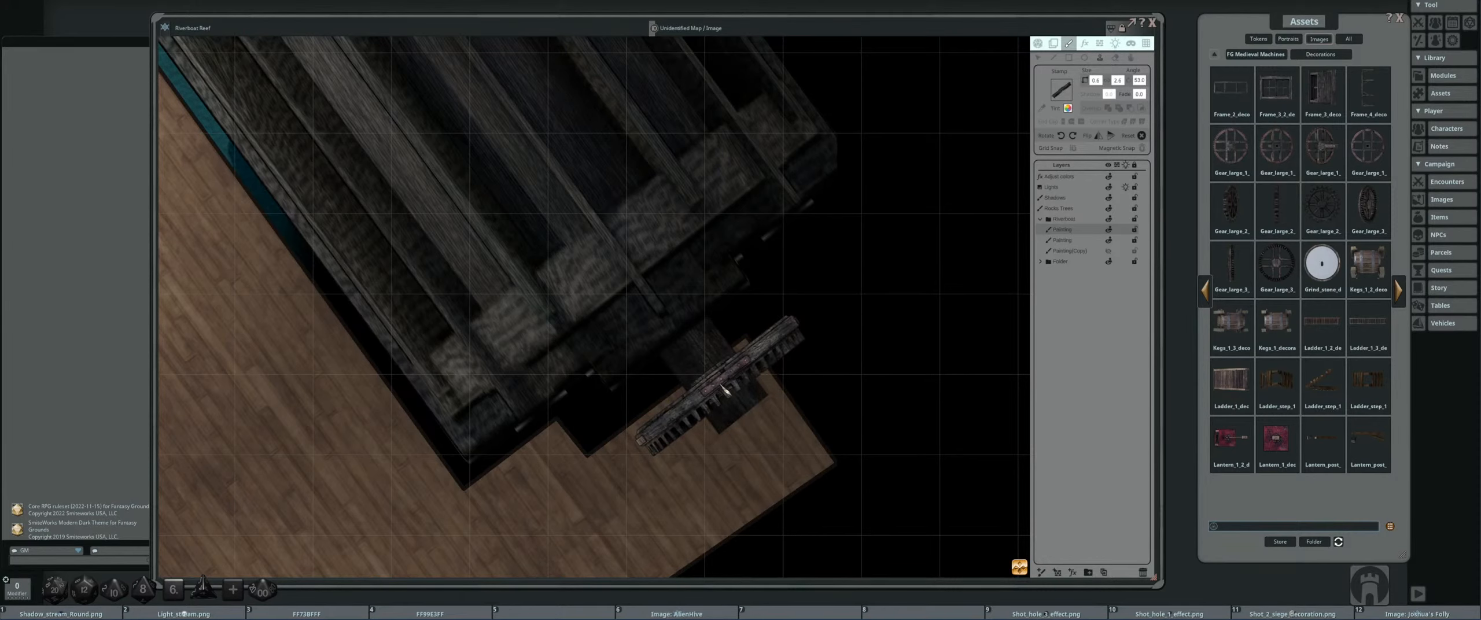
- Stamp the edge-on large gear across the upper end of the axle, matching the one at the lower end
scroll(892, 330, down, 5)
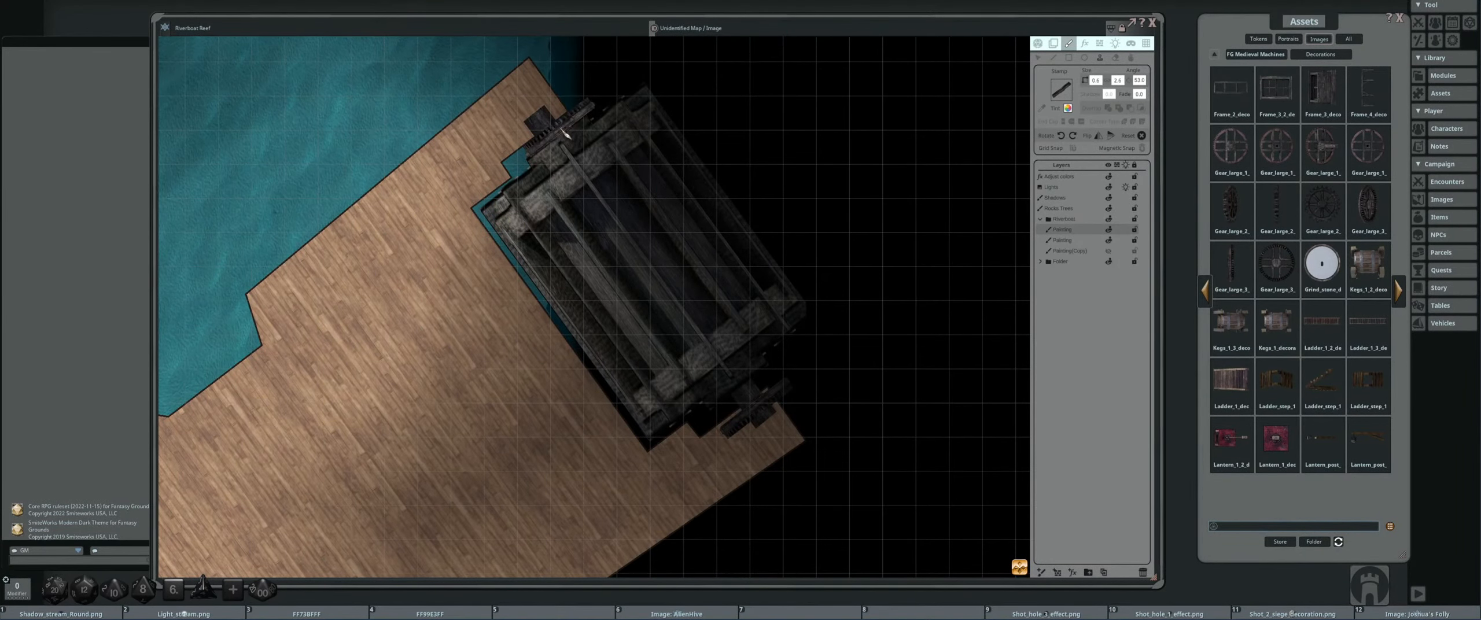
scroll(570, 217, up, 2)
scroll(570, 217, up, 2)
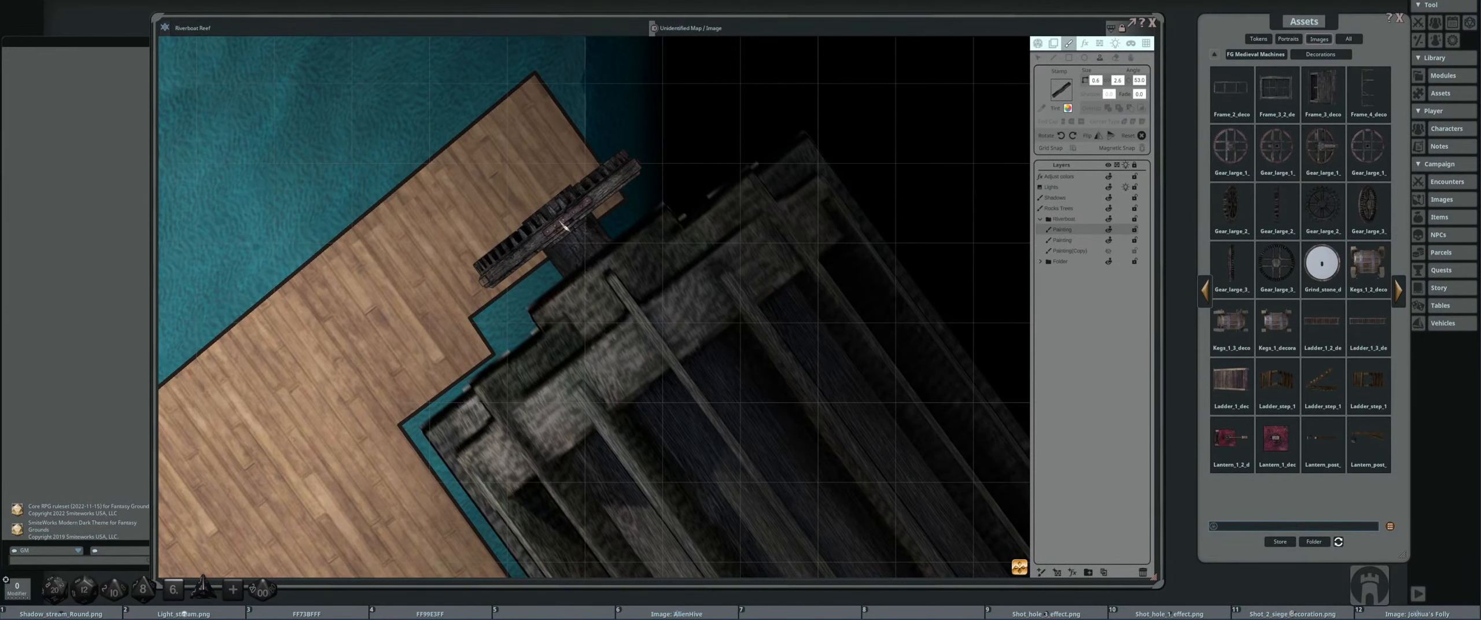
scroll(564, 226, down, 4)
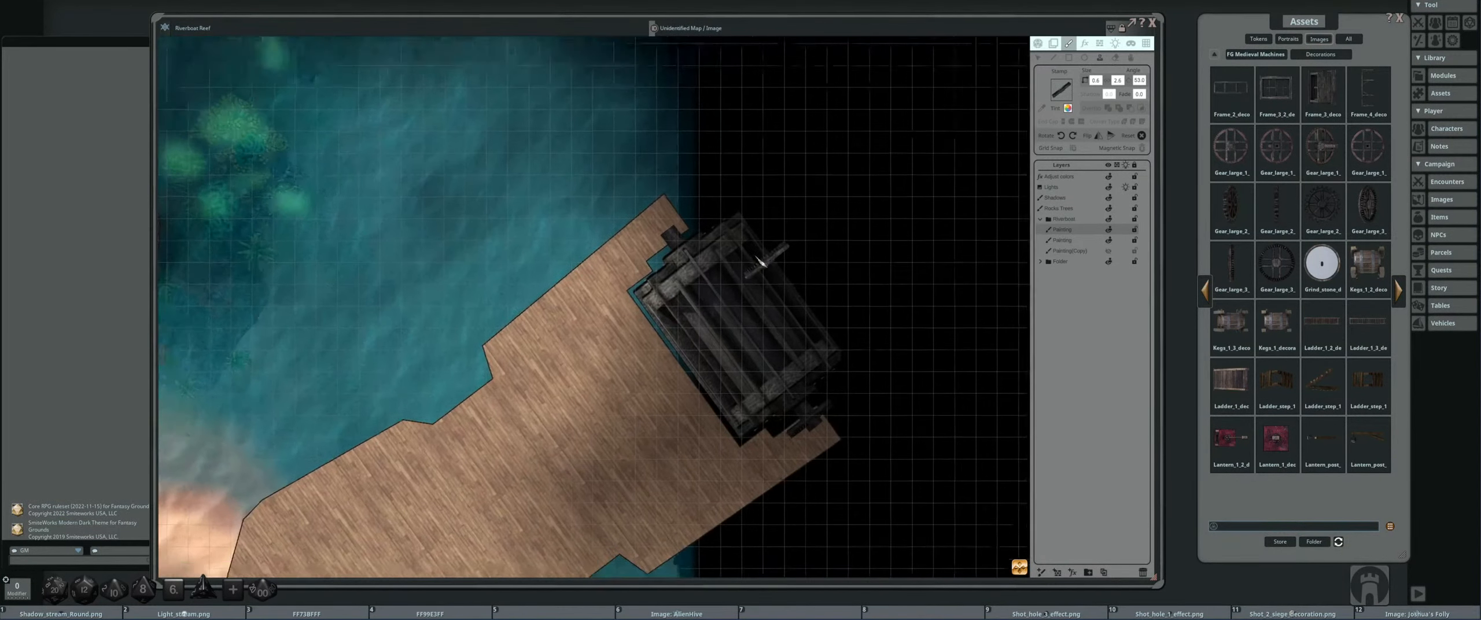
scroll(744, 295, up, 3)
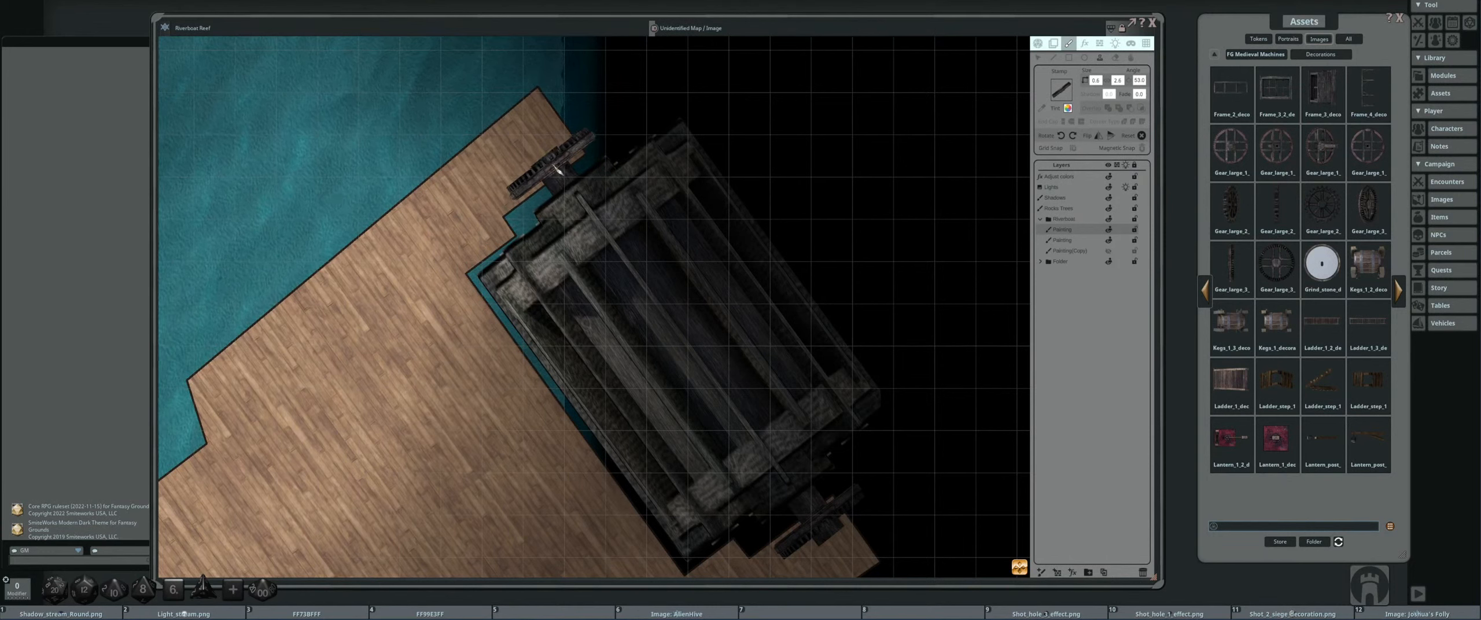
click(553, 166)
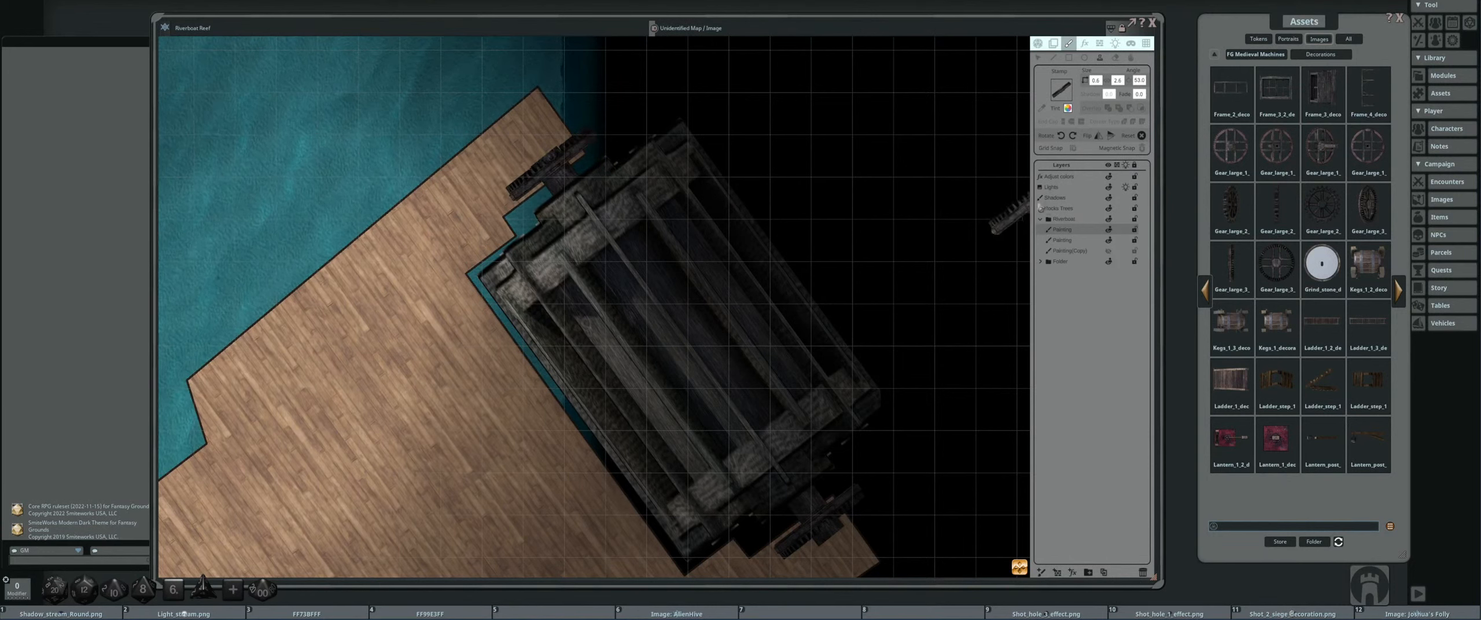
- On the second Painting layer of the riverboat folder, extend both end points of the axle outward past the gears
click(1062, 240)
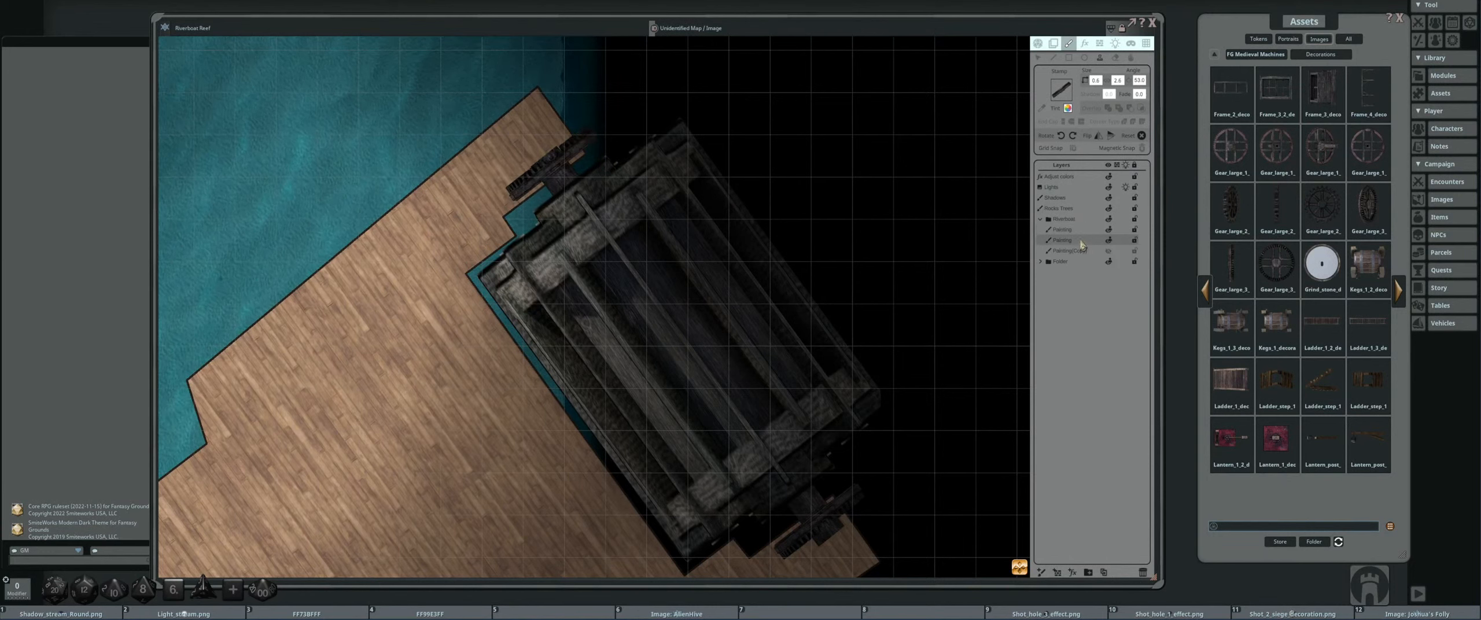
click(1038, 57)
scroll(551, 155, up, 5)
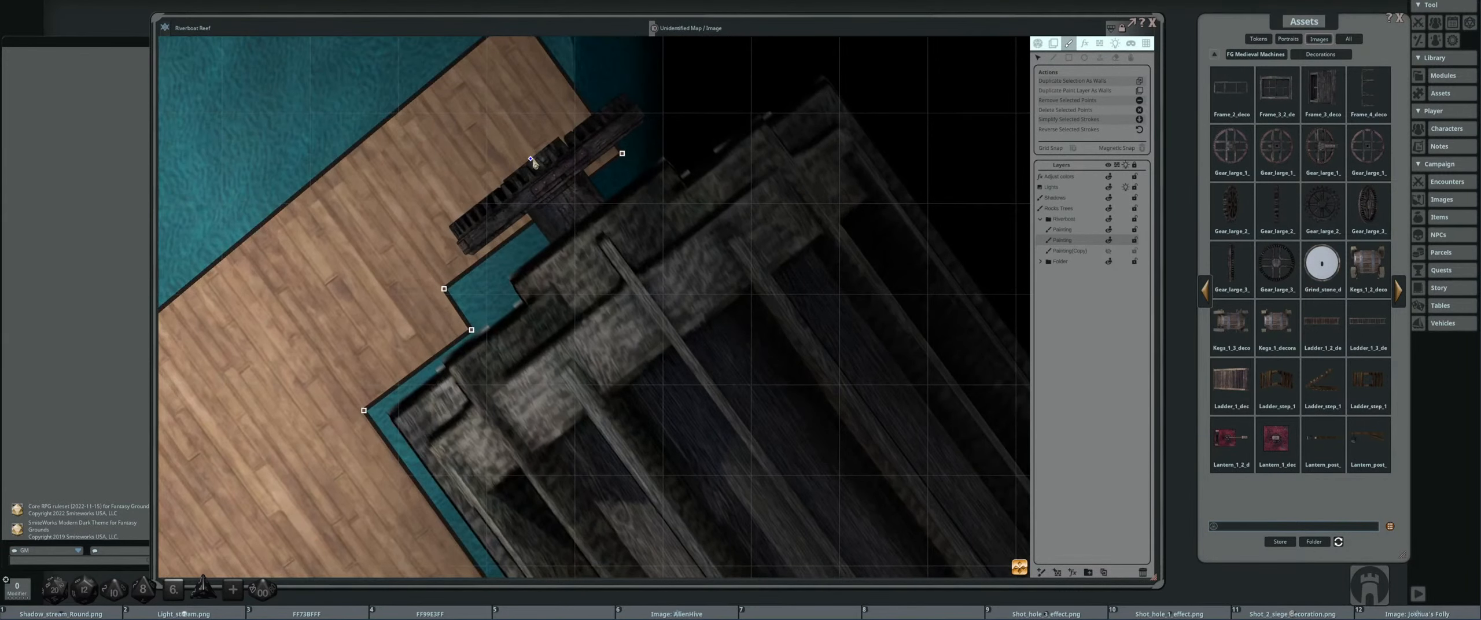
drag(531, 162, 516, 140)
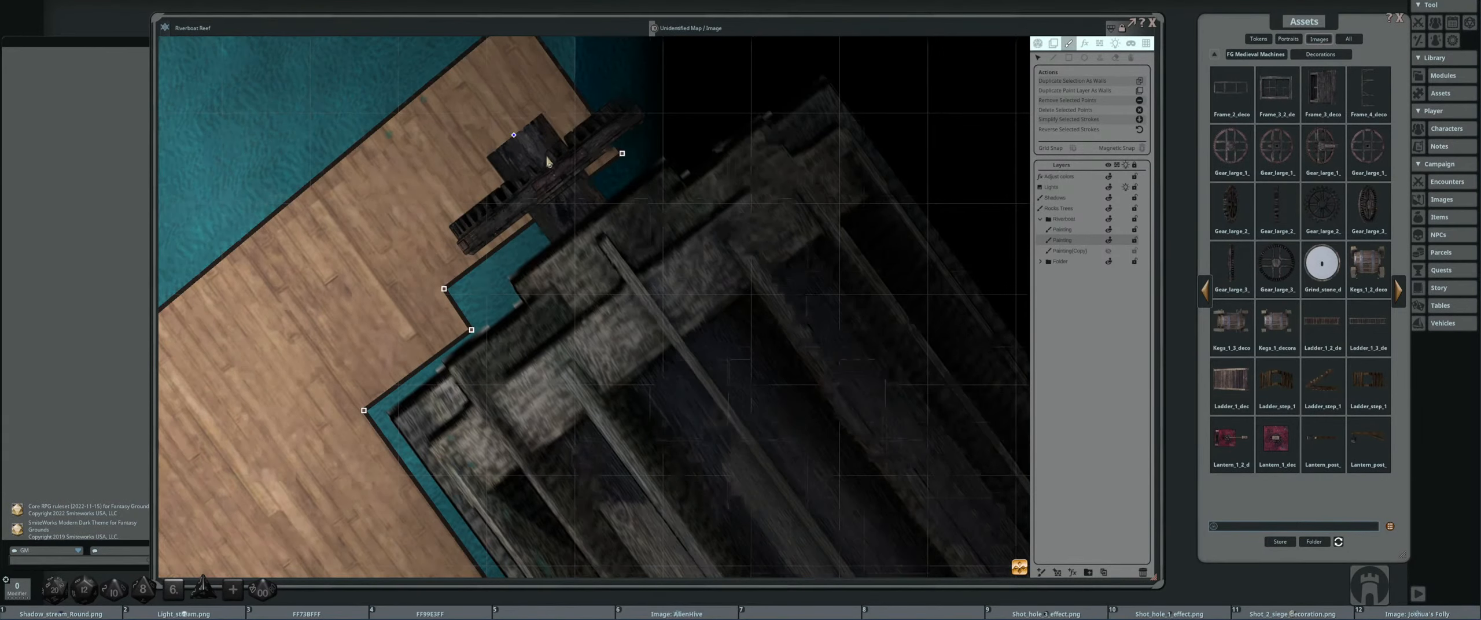
scroll(616, 168, down, 6)
drag(724, 248, 707, 226)
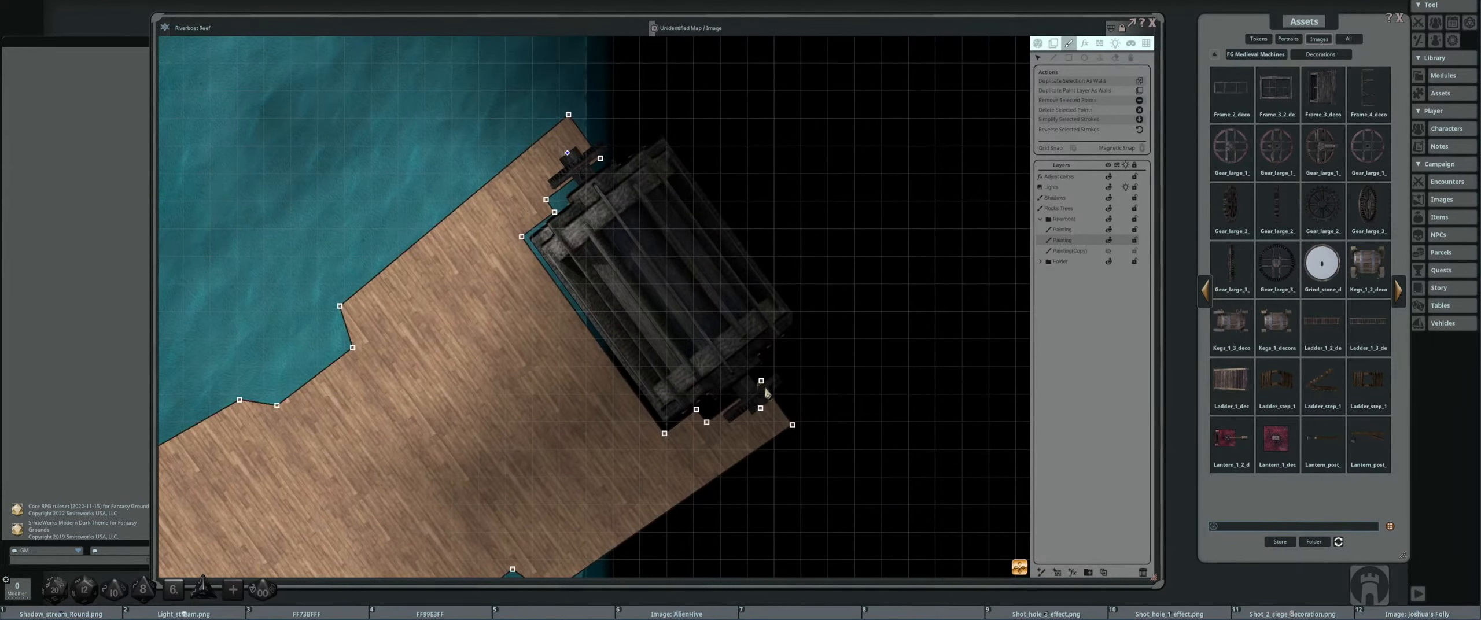
scroll(766, 393, up, 6)
drag(747, 418, 755, 433)
scroll(754, 432, down, 5)
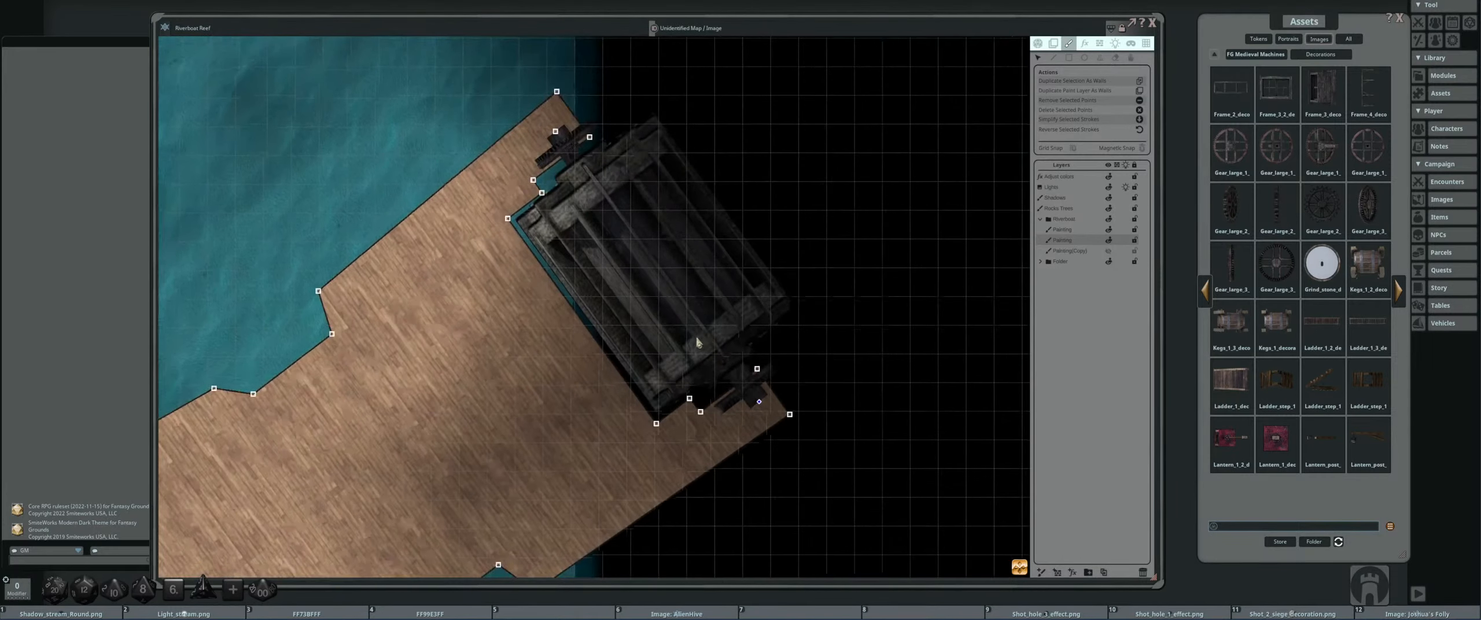
- Select the background folder's points along the map's eastern edge and move them east so the water extends beyond the paddle wheel
scroll(658, 340, down, 4)
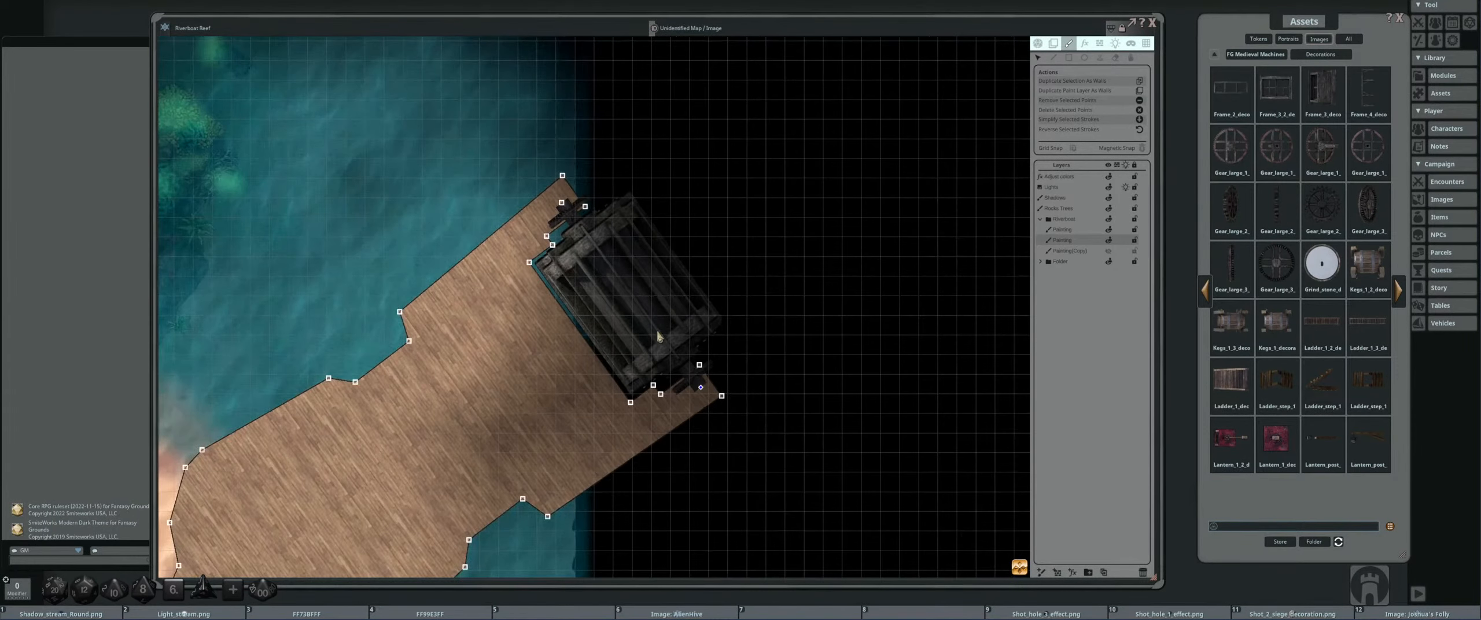
scroll(592, 294, up, 2)
scroll(591, 294, down, 4)
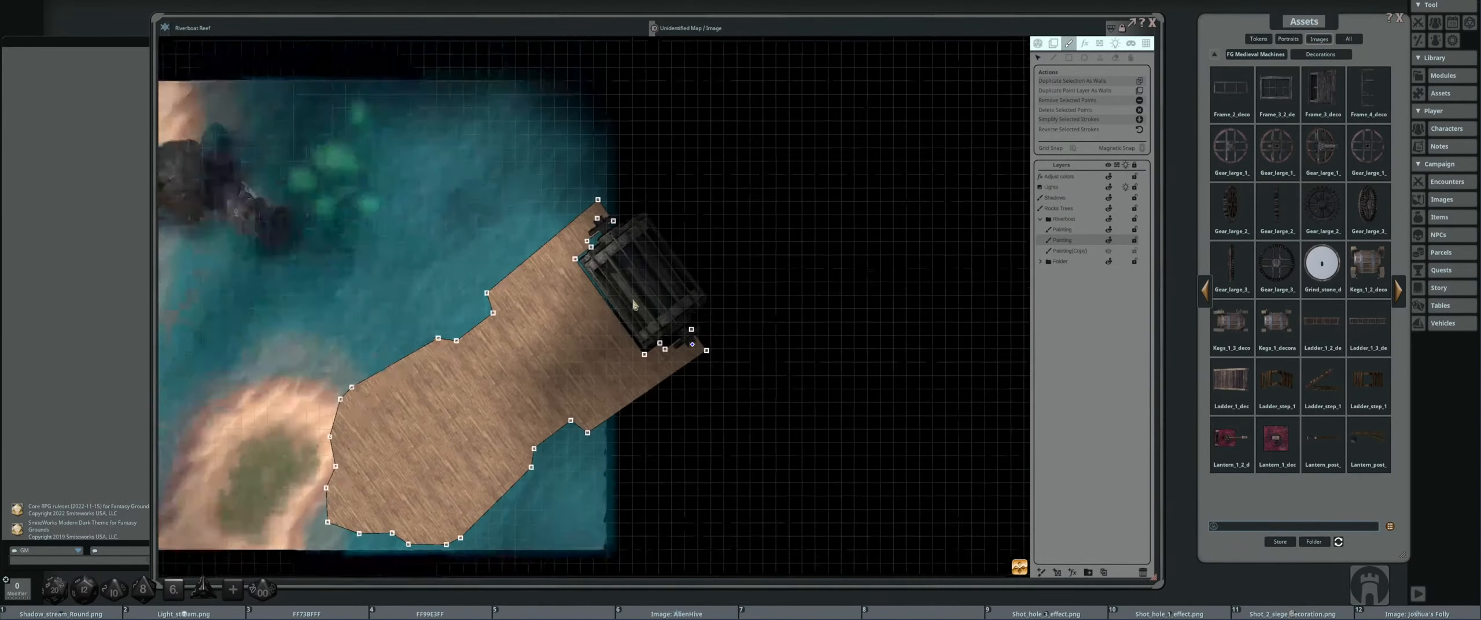
scroll(687, 319, up, 3)
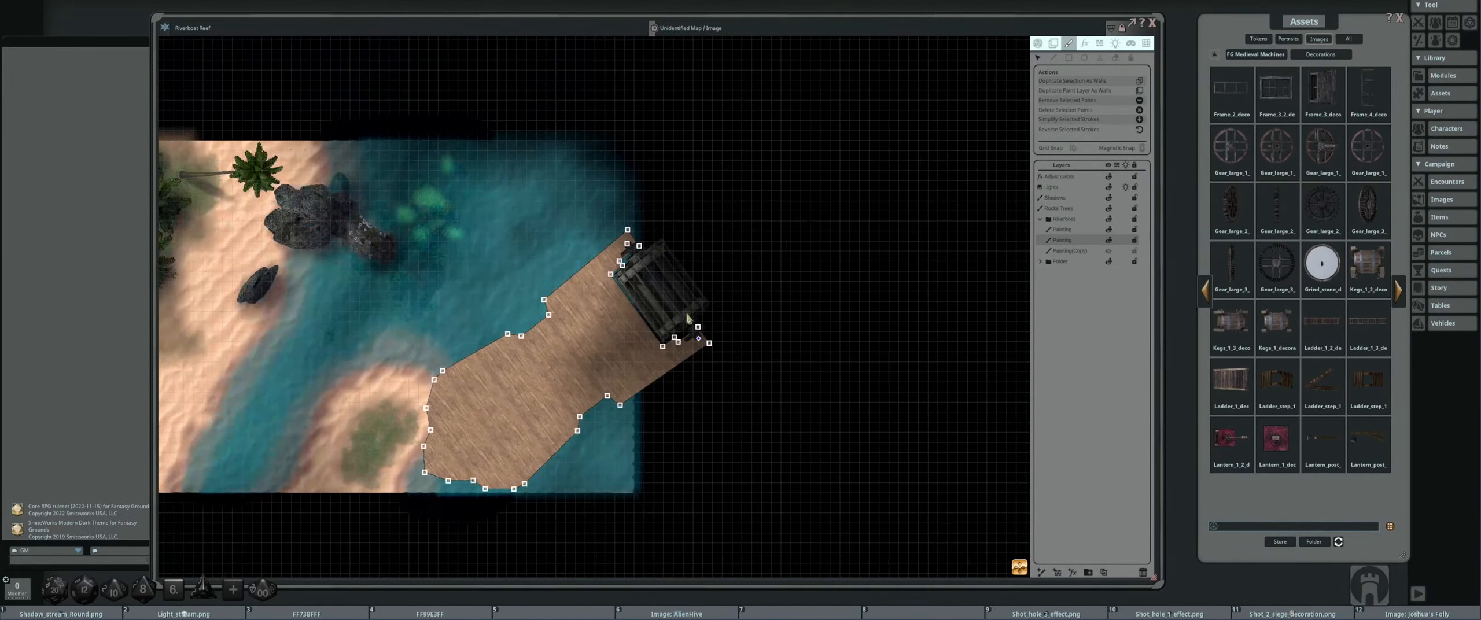
click(1078, 261)
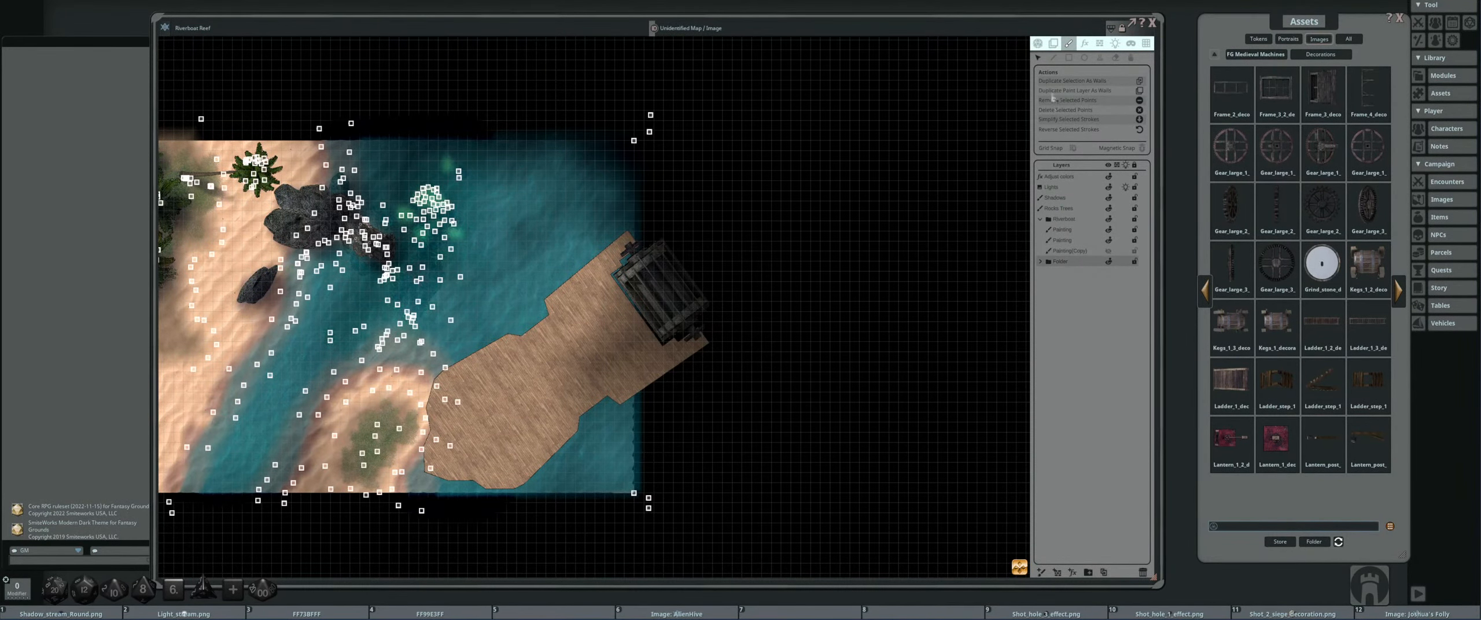
drag(584, 94, 719, 550)
drag(649, 500, 792, 501)
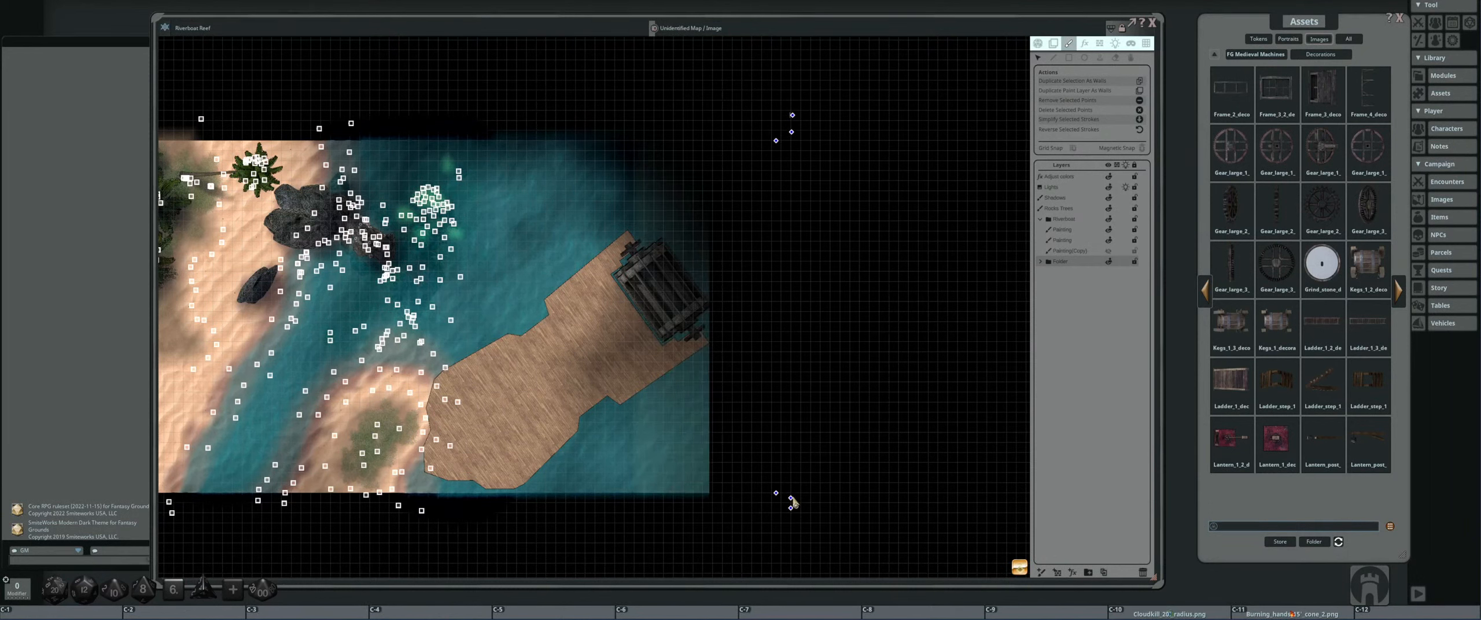
drag(793, 501, 772, 504)
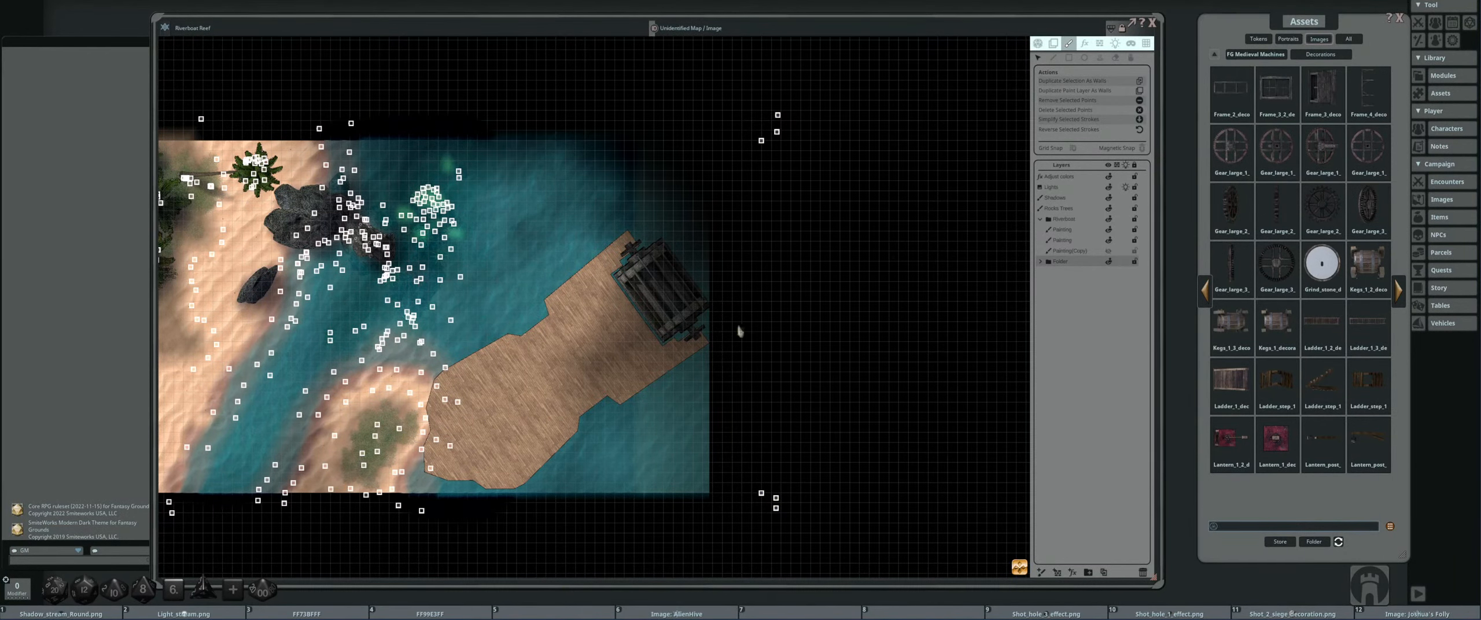
- Check the widened map with lighting toggled to compare the lit and unlit water around the stern
scroll(594, 444, down, 2)
drag(594, 445, 566, 415)
scroll(455, 388, up, 2)
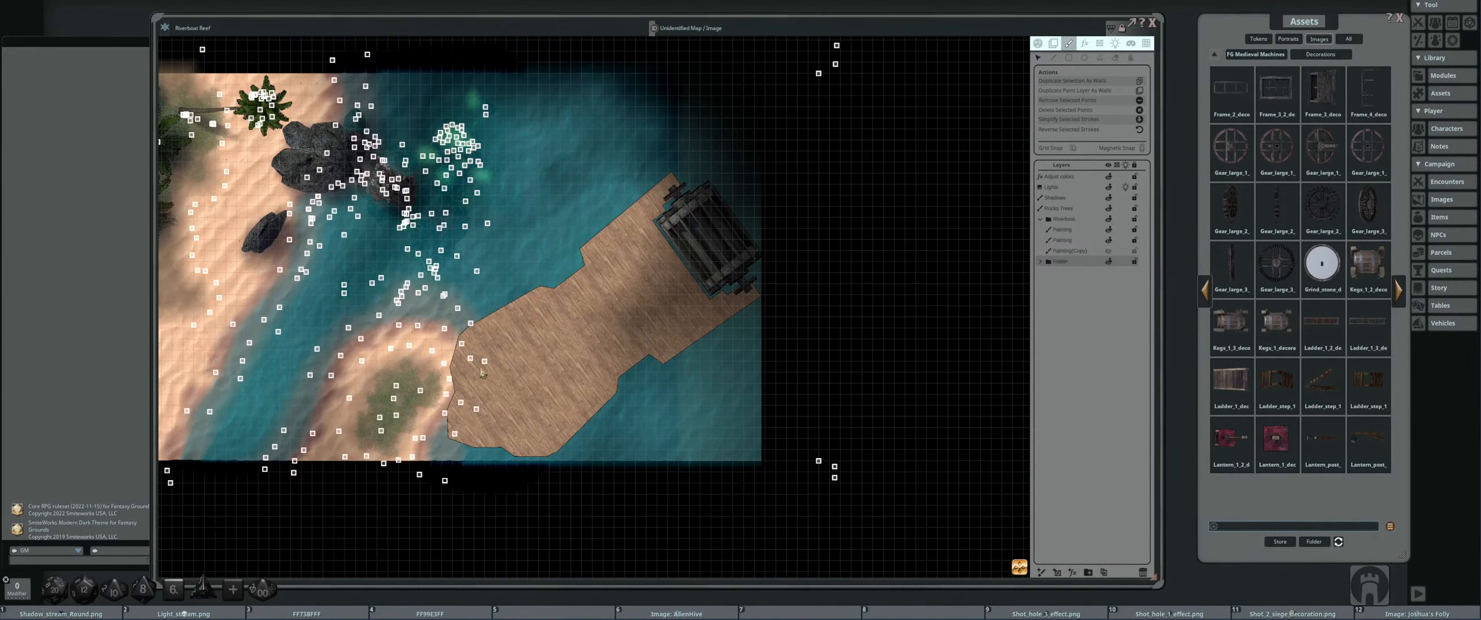
scroll(519, 408, down, 1)
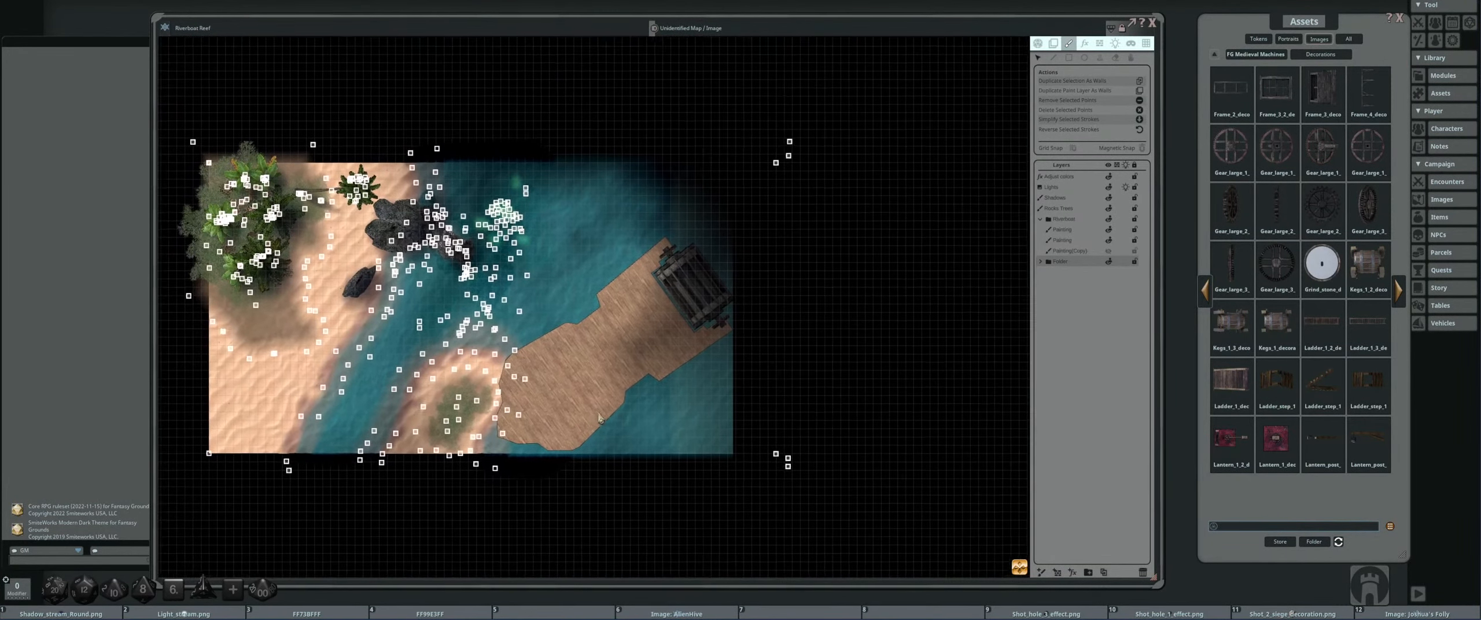
click(1038, 44)
click(1142, 128)
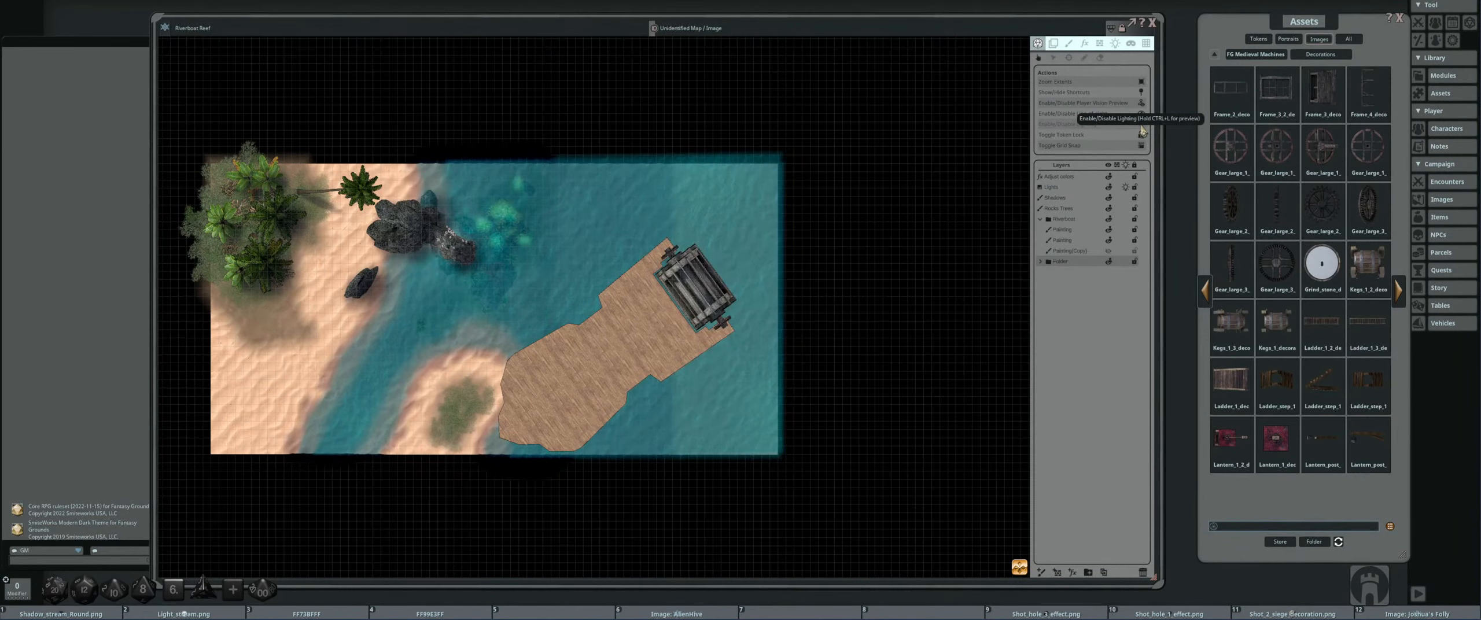
scroll(742, 286, up, 1)
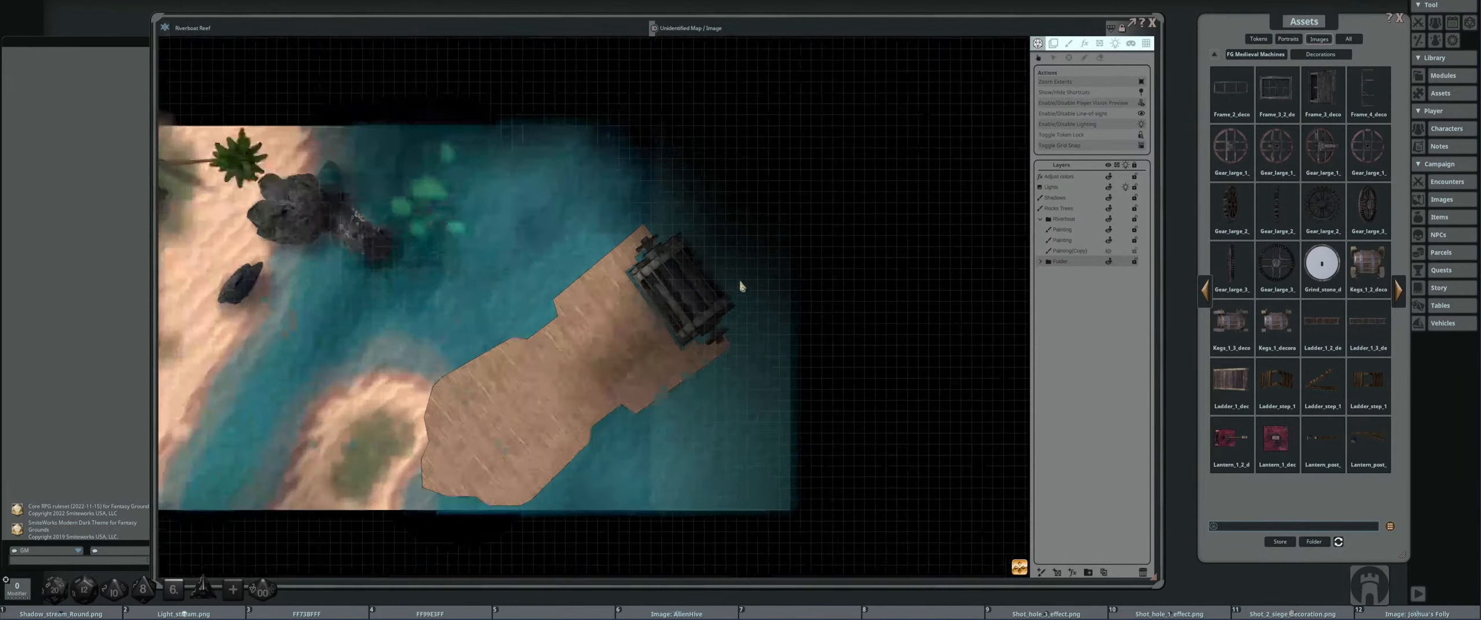
scroll(743, 286, down, 1)
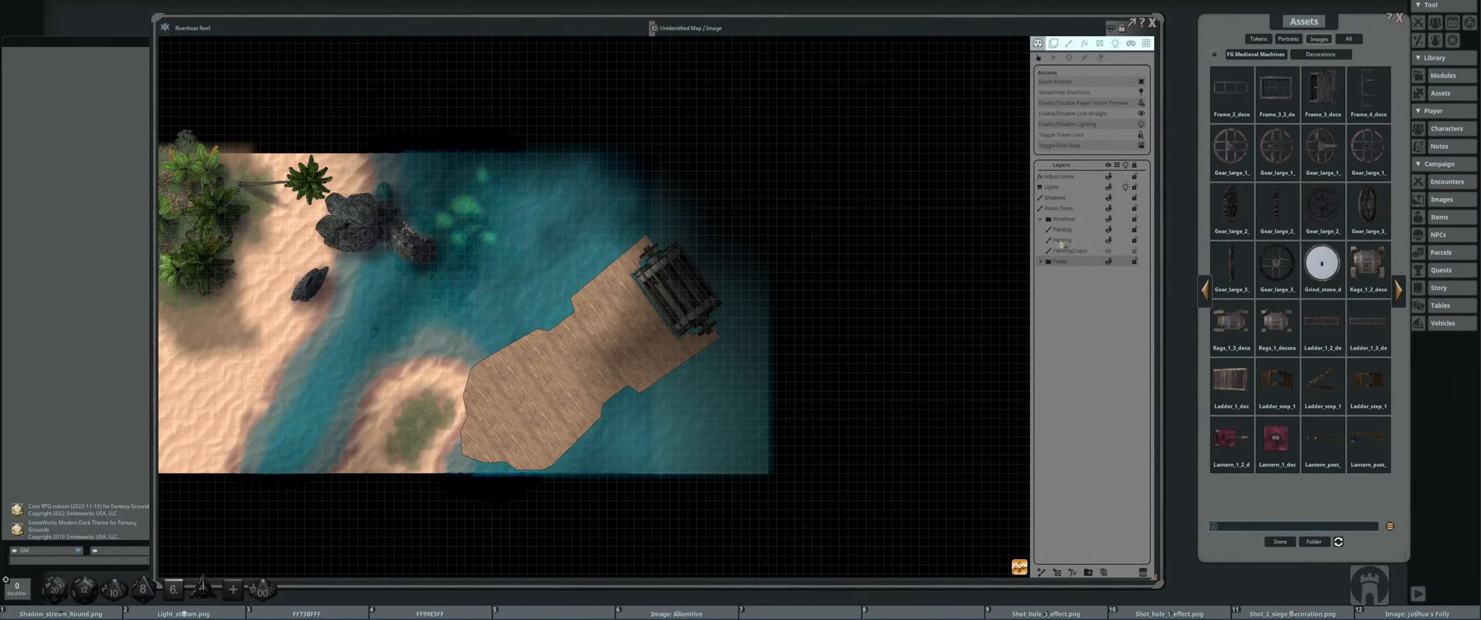
- On the background folder's lower Adjust colors layer, draw effect mask rectangles over the water at the map's eastern end
click(1041, 261)
click(1084, 339)
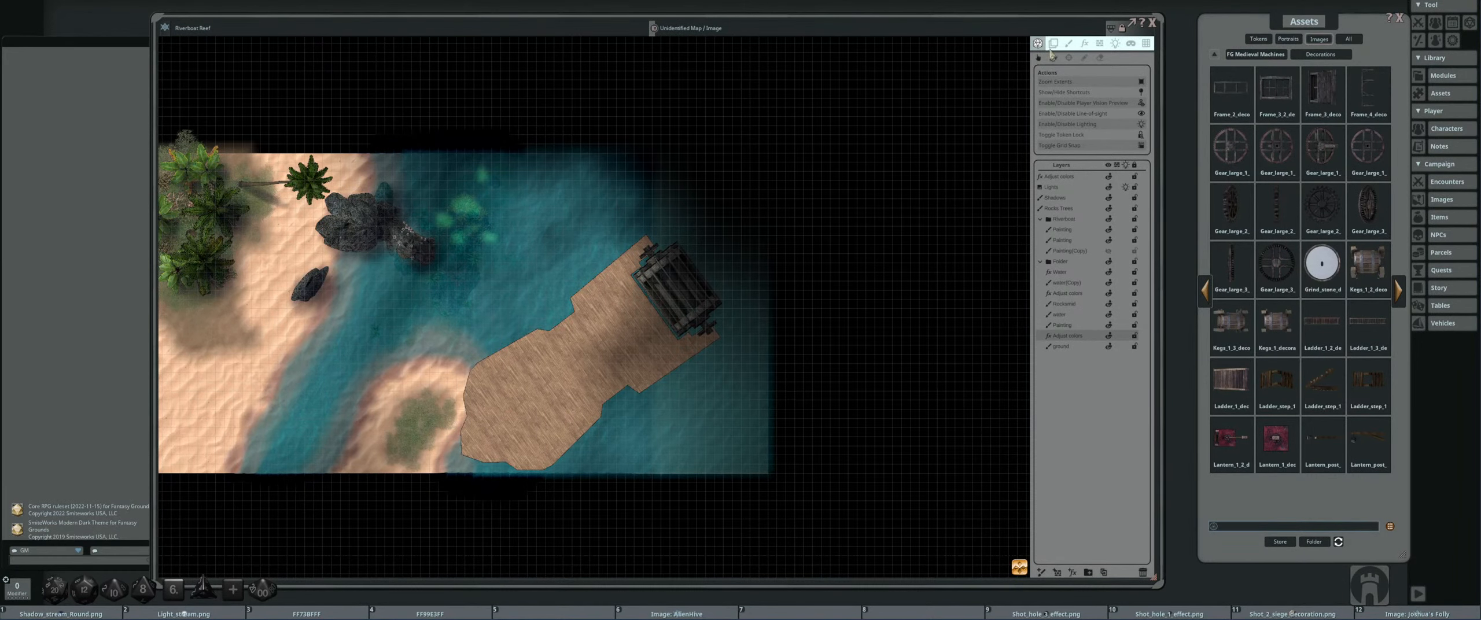
click(1086, 44)
scroll(919, 213, down, 1)
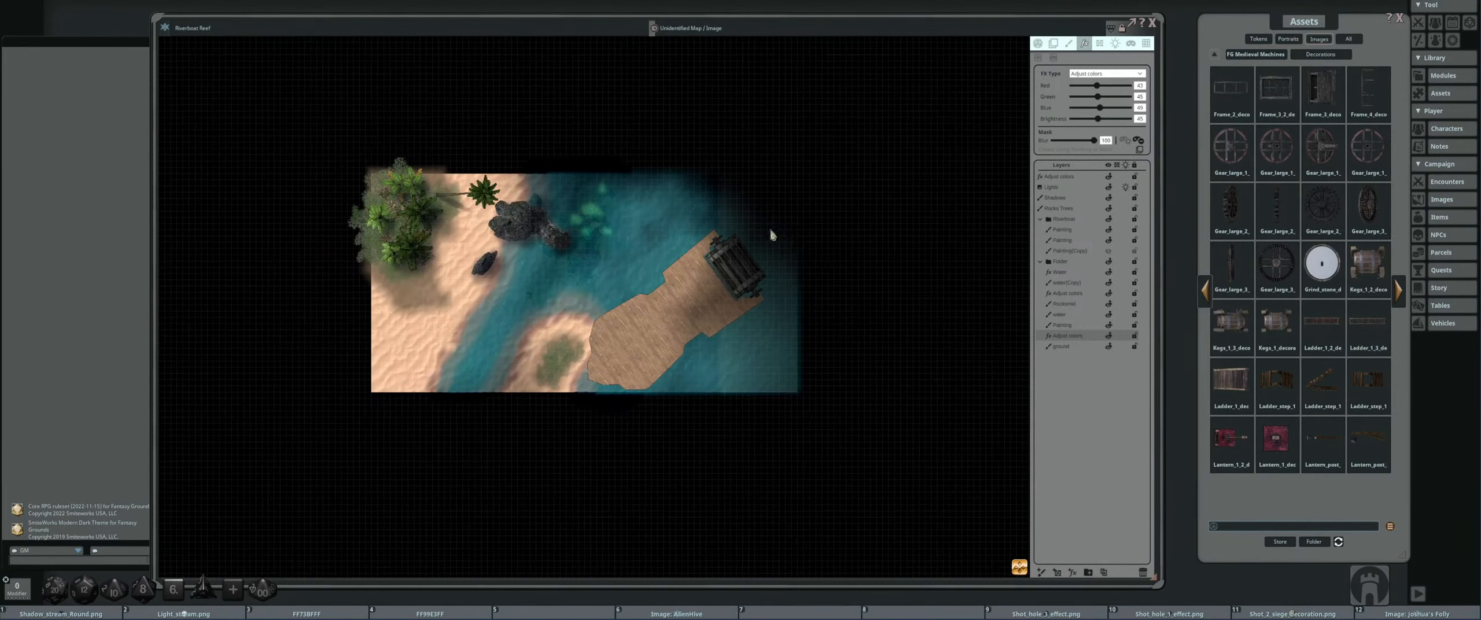
click(1040, 59)
key(shift)
drag(675, 173, 798, 395)
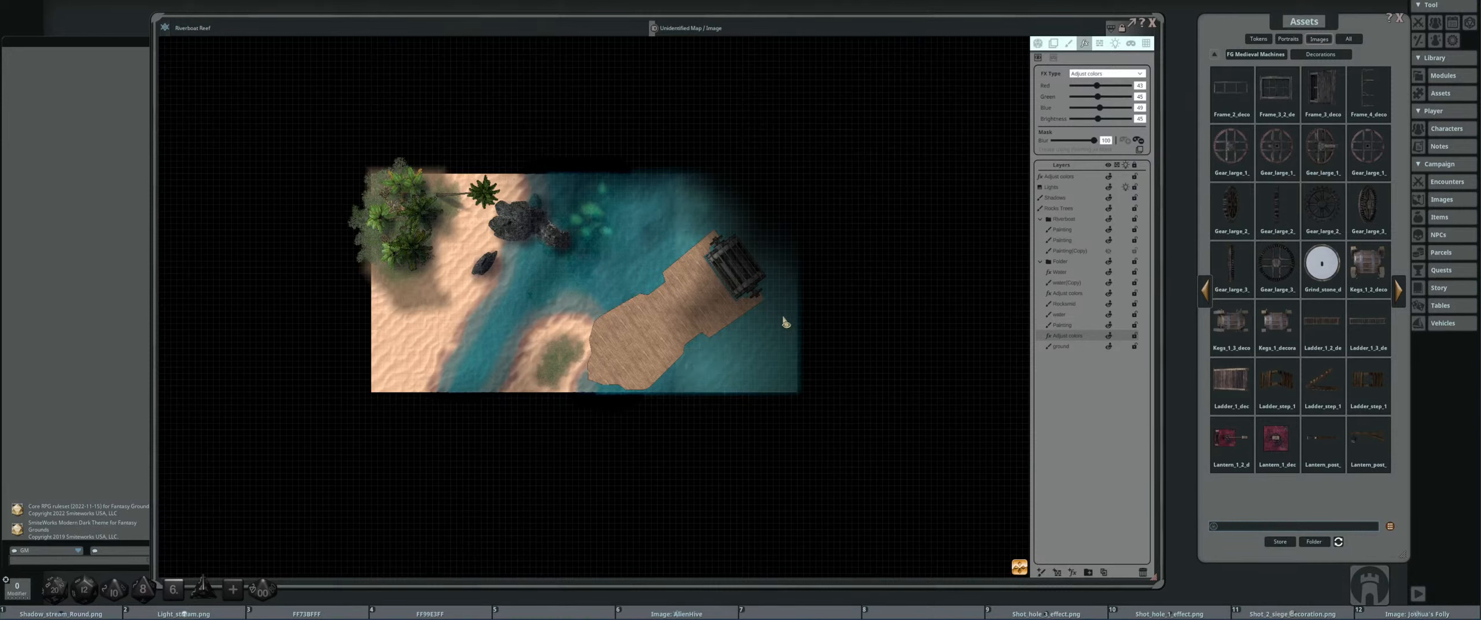
key(shift)
drag(665, 172, 801, 402)
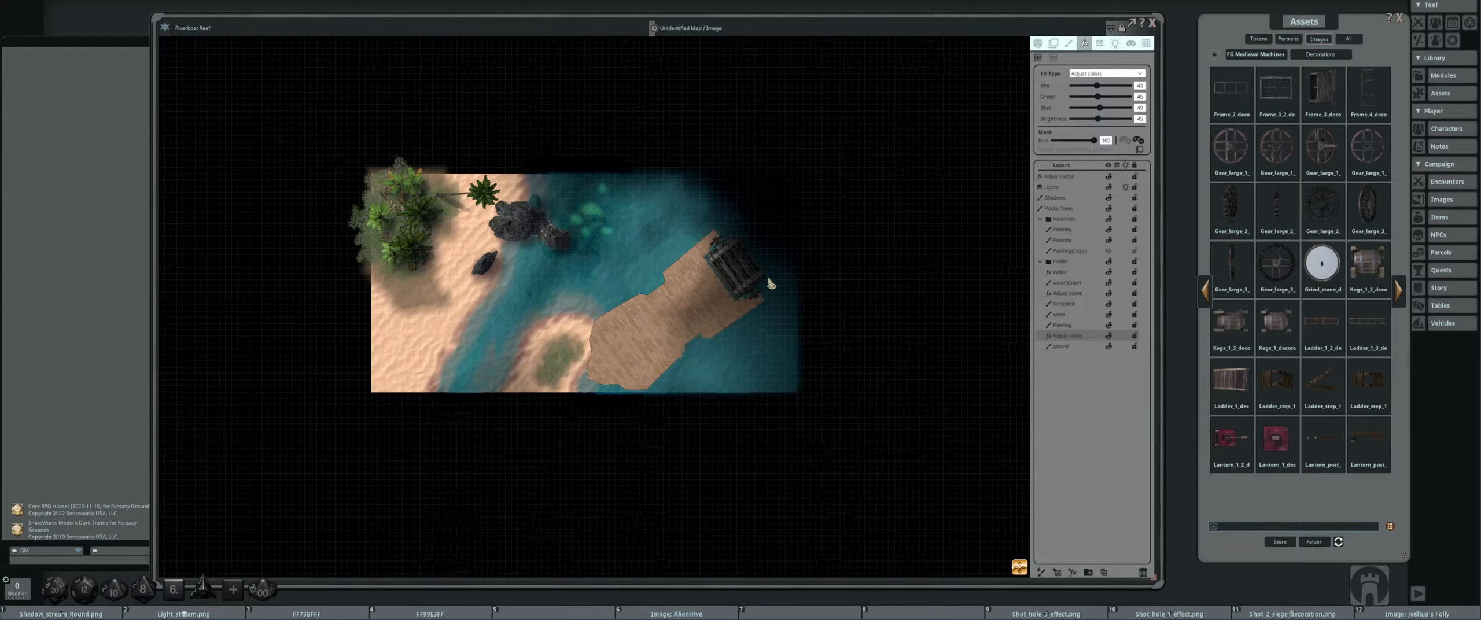
- On the Lights layer, reposition the three lights near the paddle wheel and northeastern water to spread light over the extended area
scroll(767, 291, up, 2)
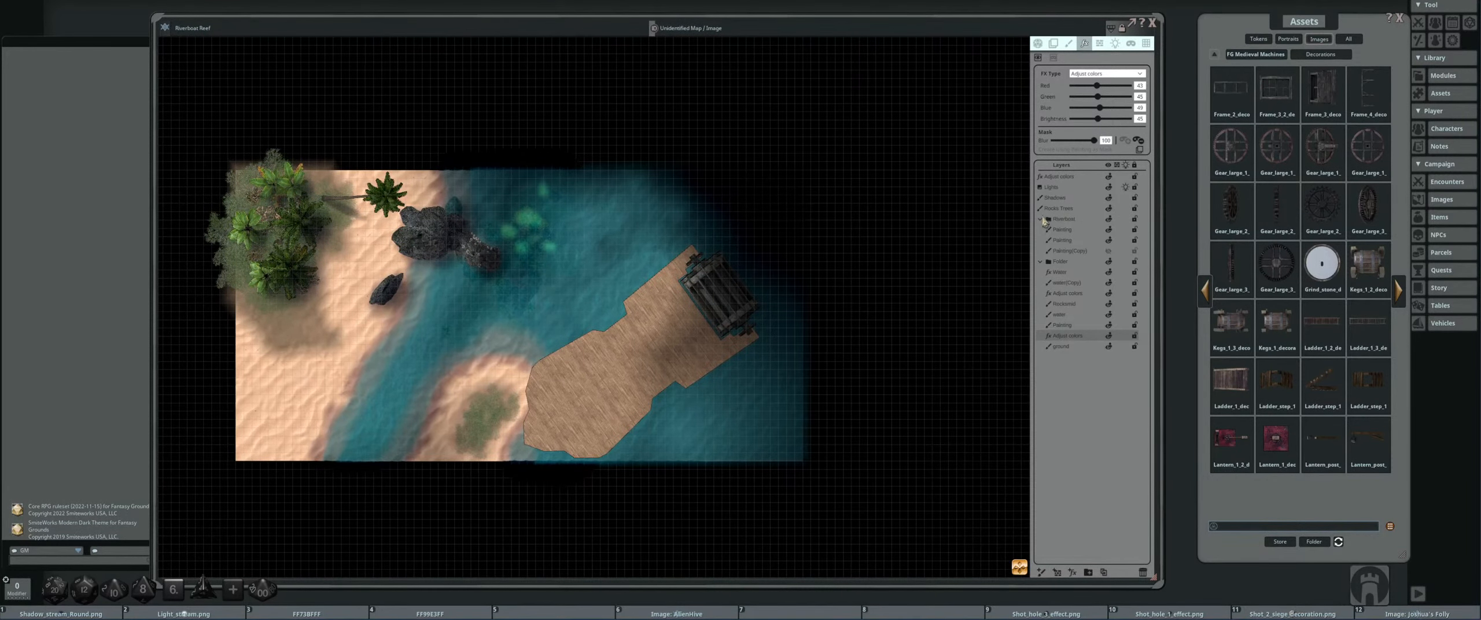
click(1041, 219)
click(1068, 185)
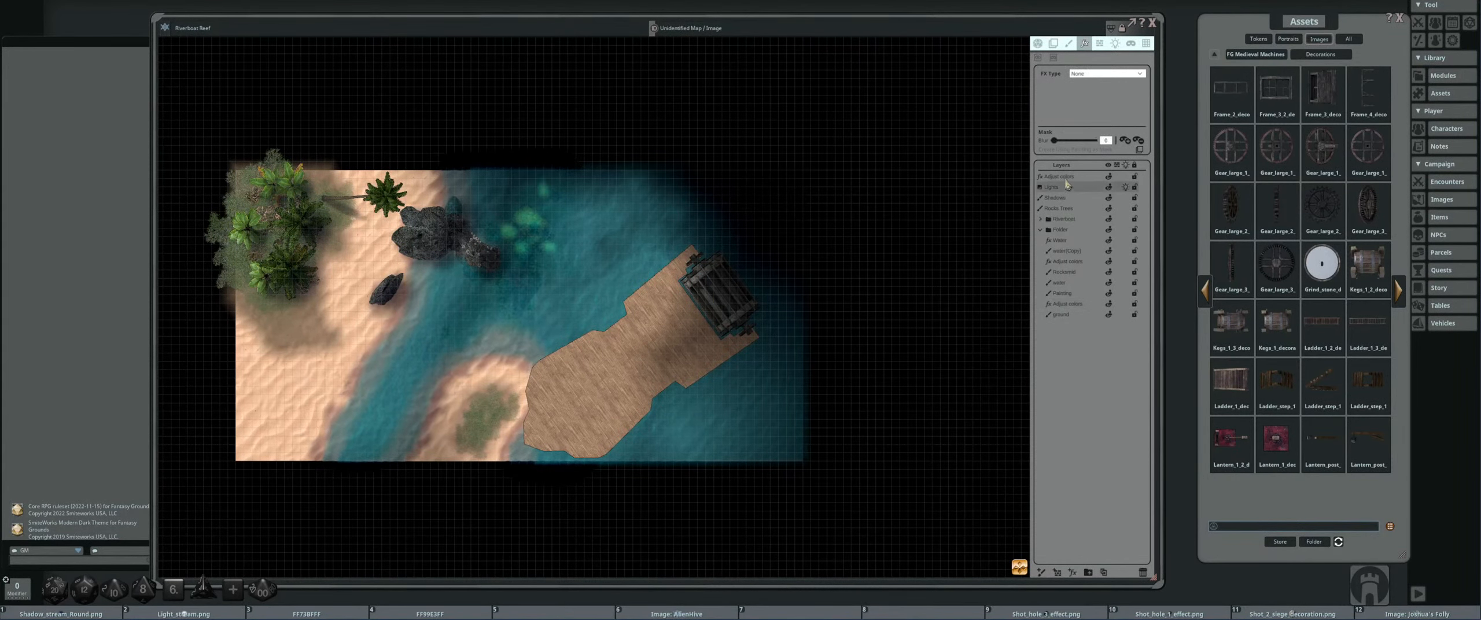
click(1115, 43)
drag(713, 205, 758, 210)
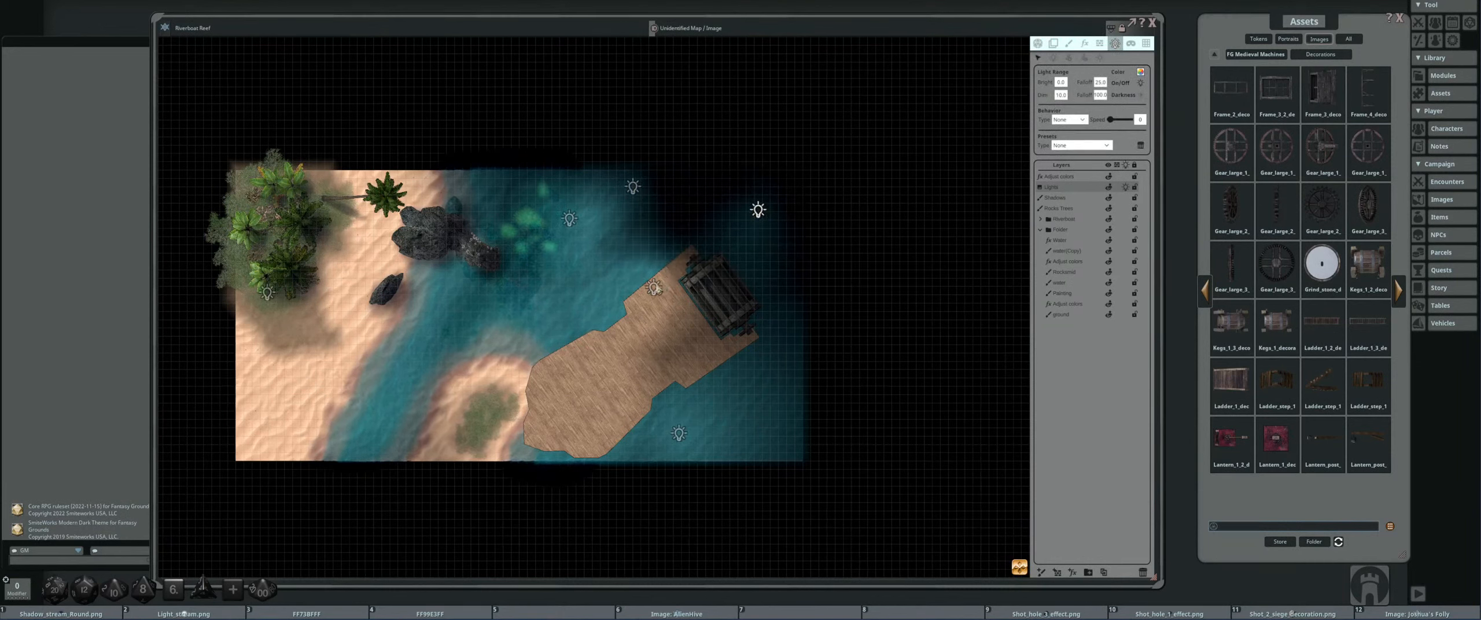
drag(655, 287, 664, 255)
mouse_move(638, 192)
mouse_down()
mouse_move(664, 194)
mouse_move(653, 186)
mouse_up()
mouse_move(760, 216)
mouse_down()
mouse_move(734, 195)
mouse_move(749, 201)
mouse_up()
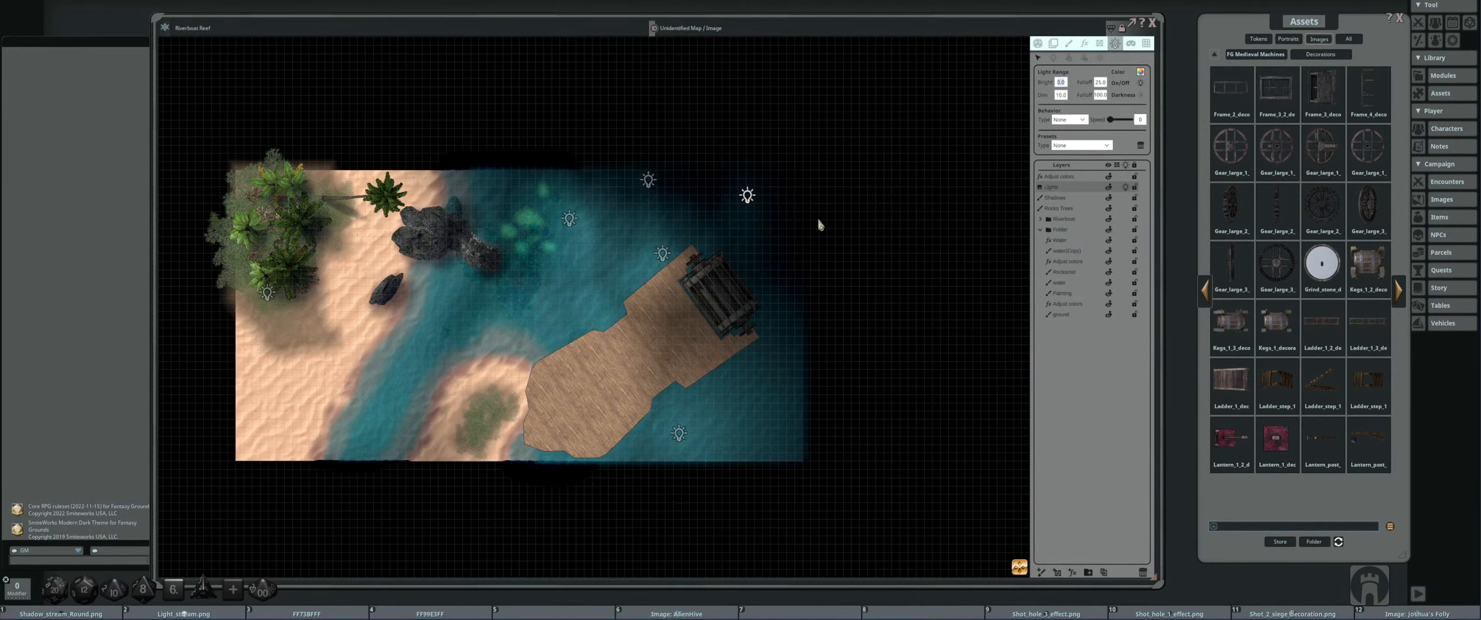
- Set the northeastern water light's near range to 5 and its near falloff to 100
text(0)
key(Return)
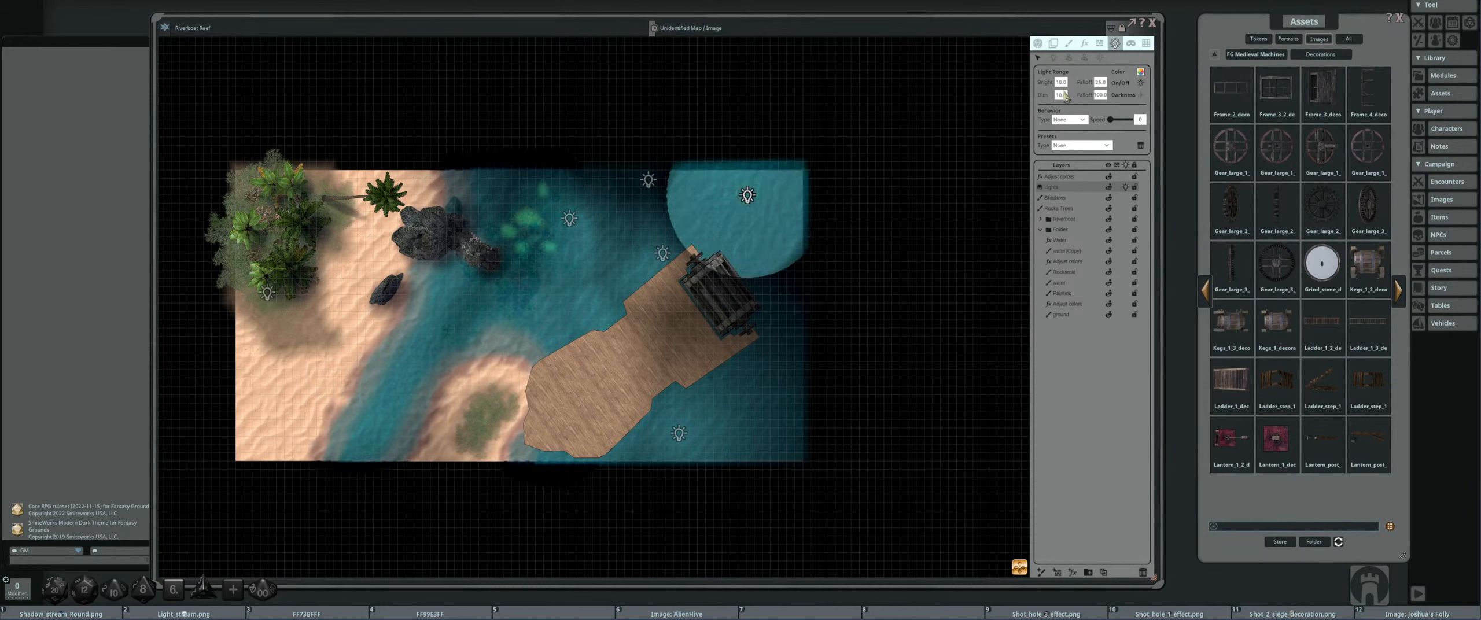
click(1061, 84)
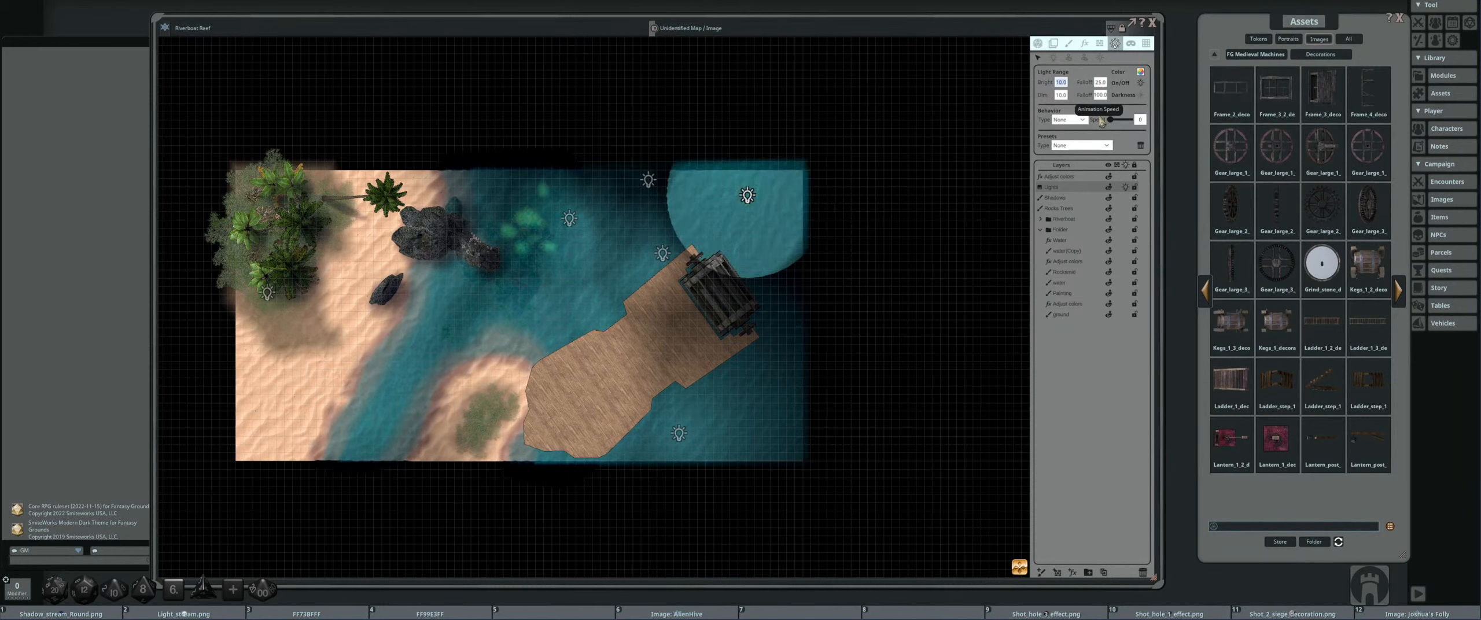
text(2)
key(Return)
click(1100, 82)
text(100)
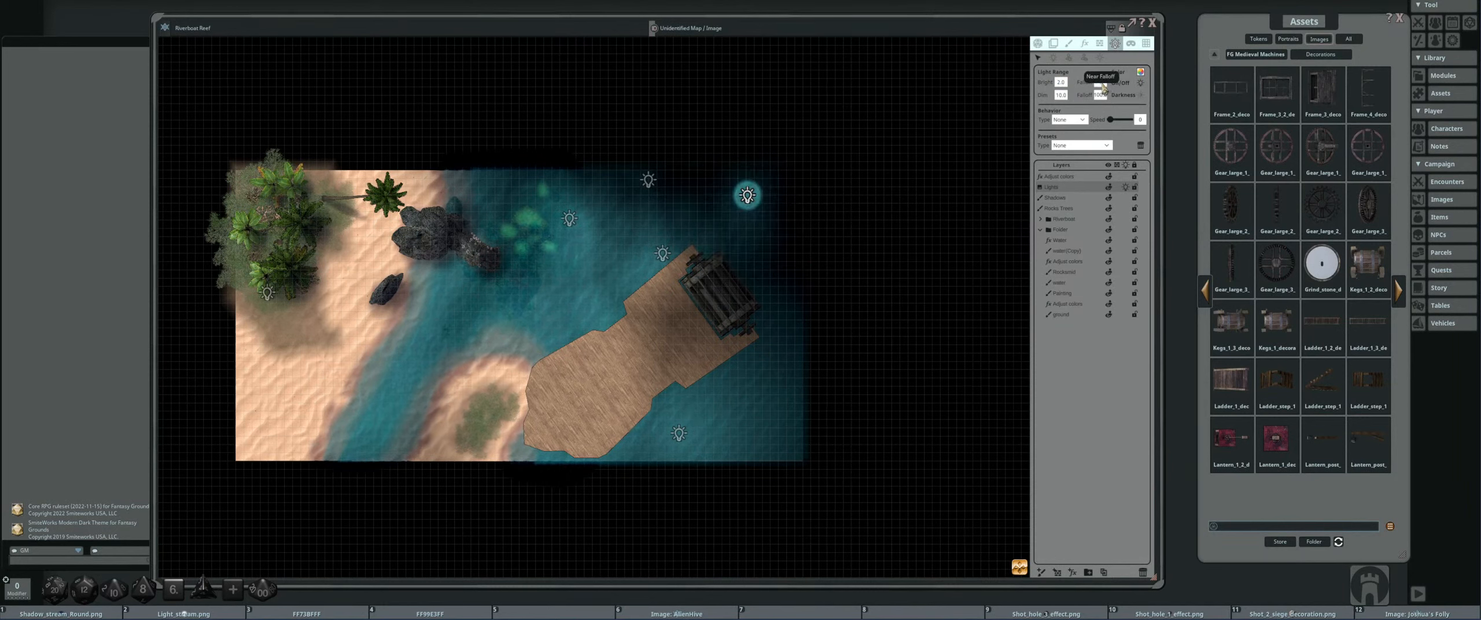
key(Return)
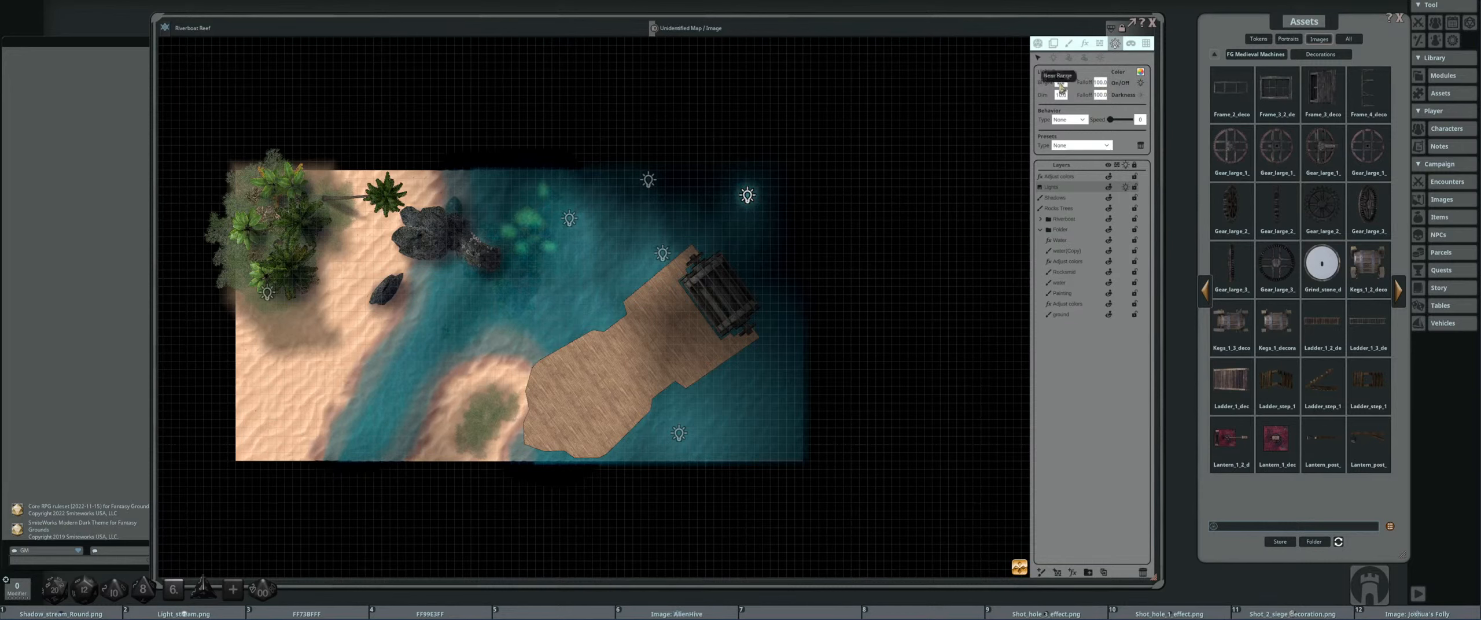
text(5)
key(Return)
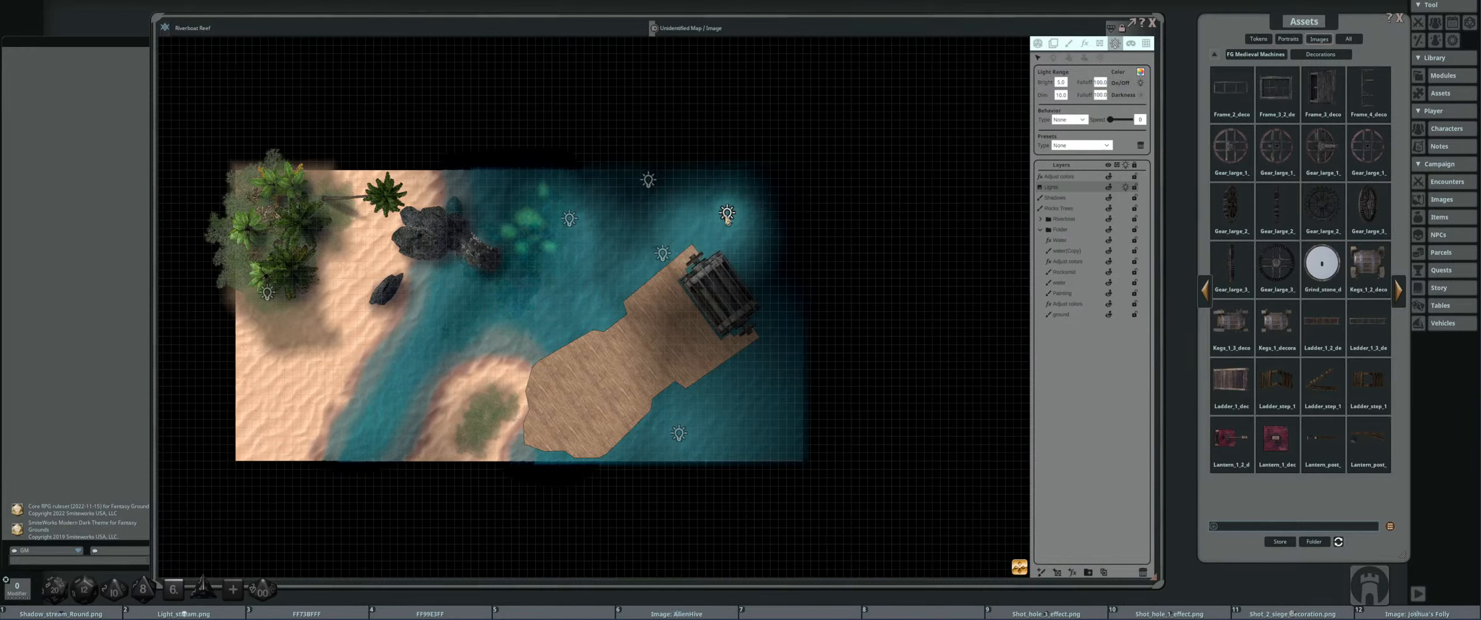
- Shift the lights north of the stern inward, closer to the paddle wheel and the water north of the deck
drag(748, 197, 741, 219)
mouse_move(649, 180)
mouse_down()
mouse_move(728, 171)
mouse_move(784, 188)
mouse_move(773, 204)
mouse_move(662, 193)
mouse_up()
drag(751, 222, 725, 236)
mouse_move(666, 200)
mouse_down()
mouse_move(686, 198)
mouse_move(655, 191)
mouse_up()
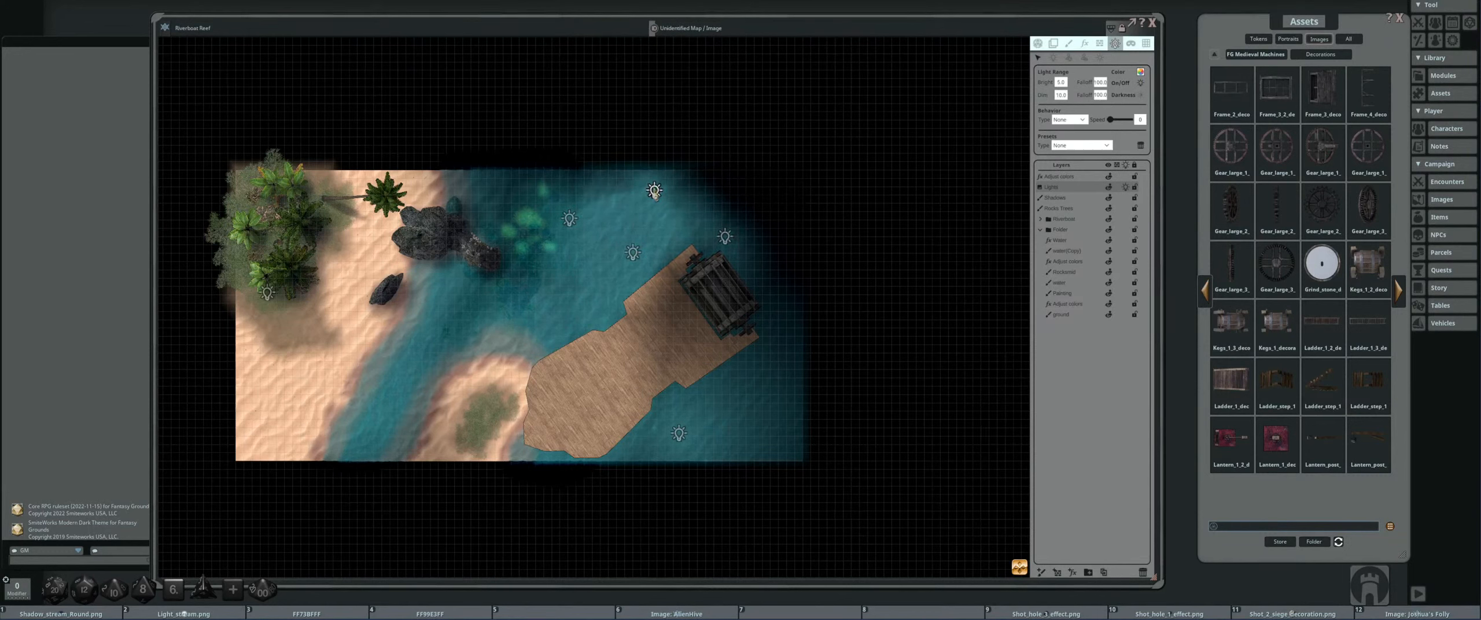
- Move the lights from the water north of the deck to the northeastern corner and beside the paddle wheel
drag(636, 256, 766, 196)
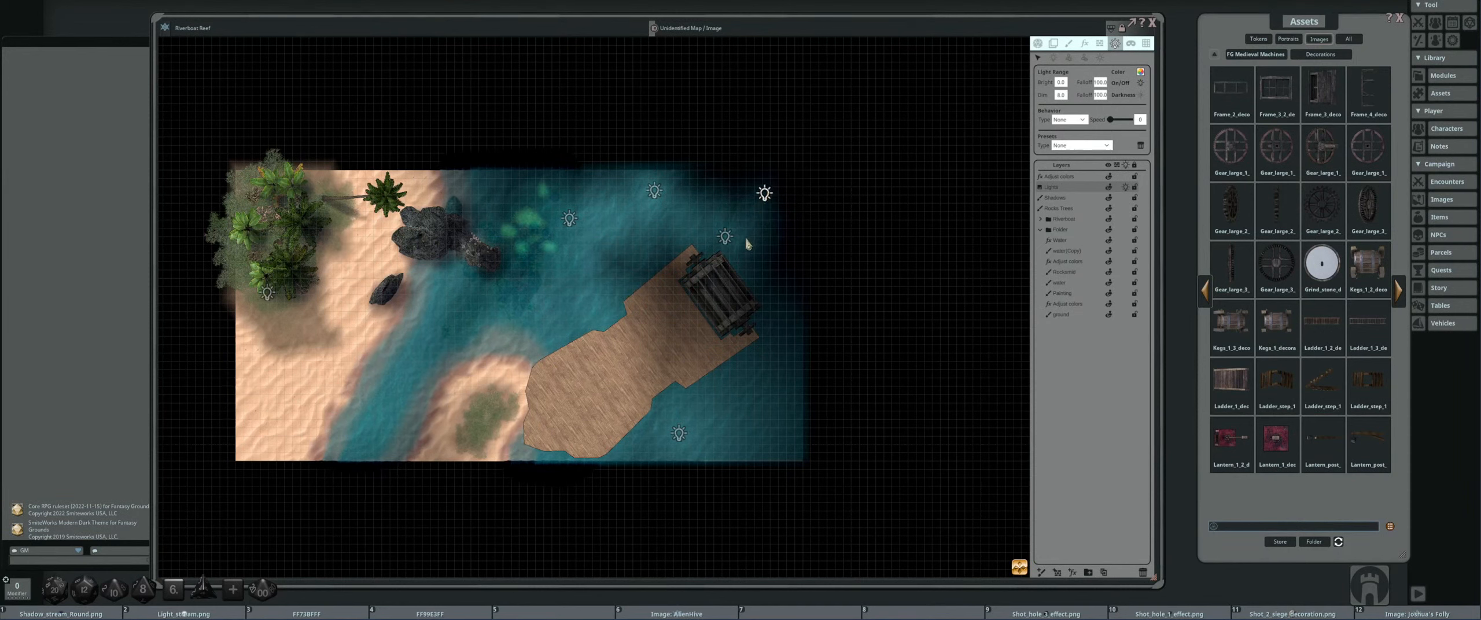
drag(738, 241, 753, 195)
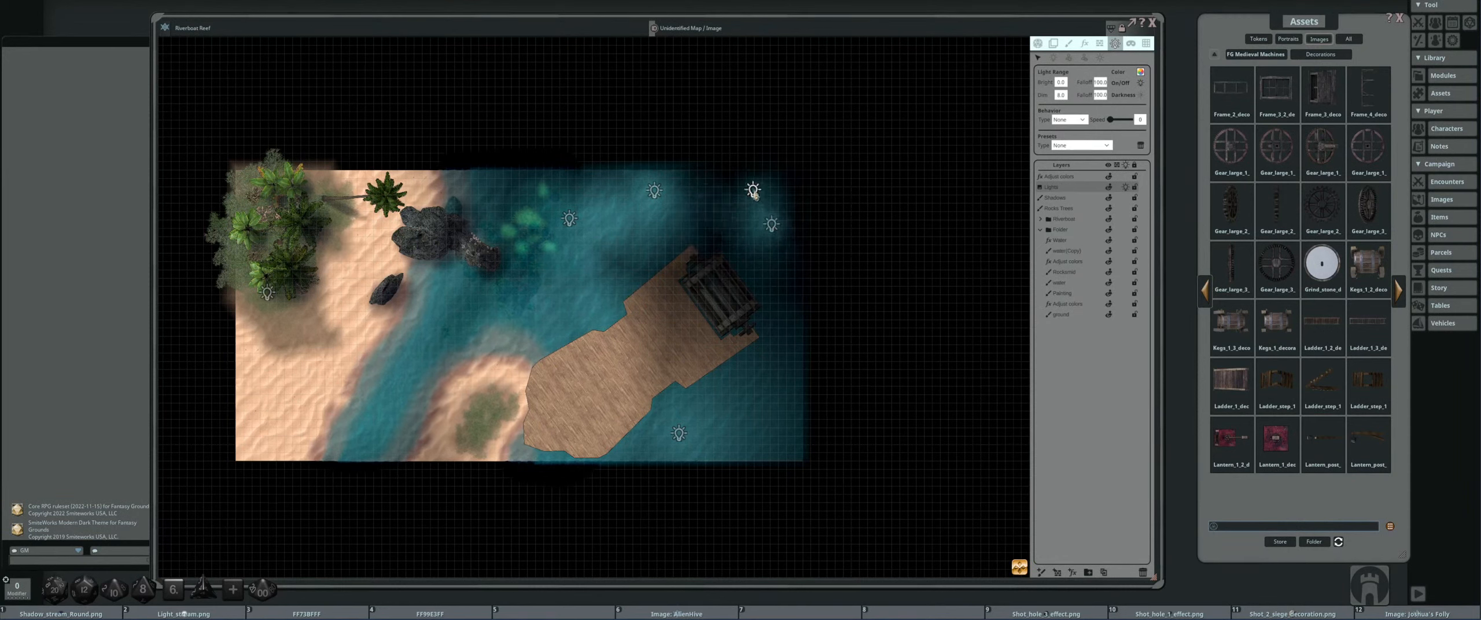
click(771, 233)
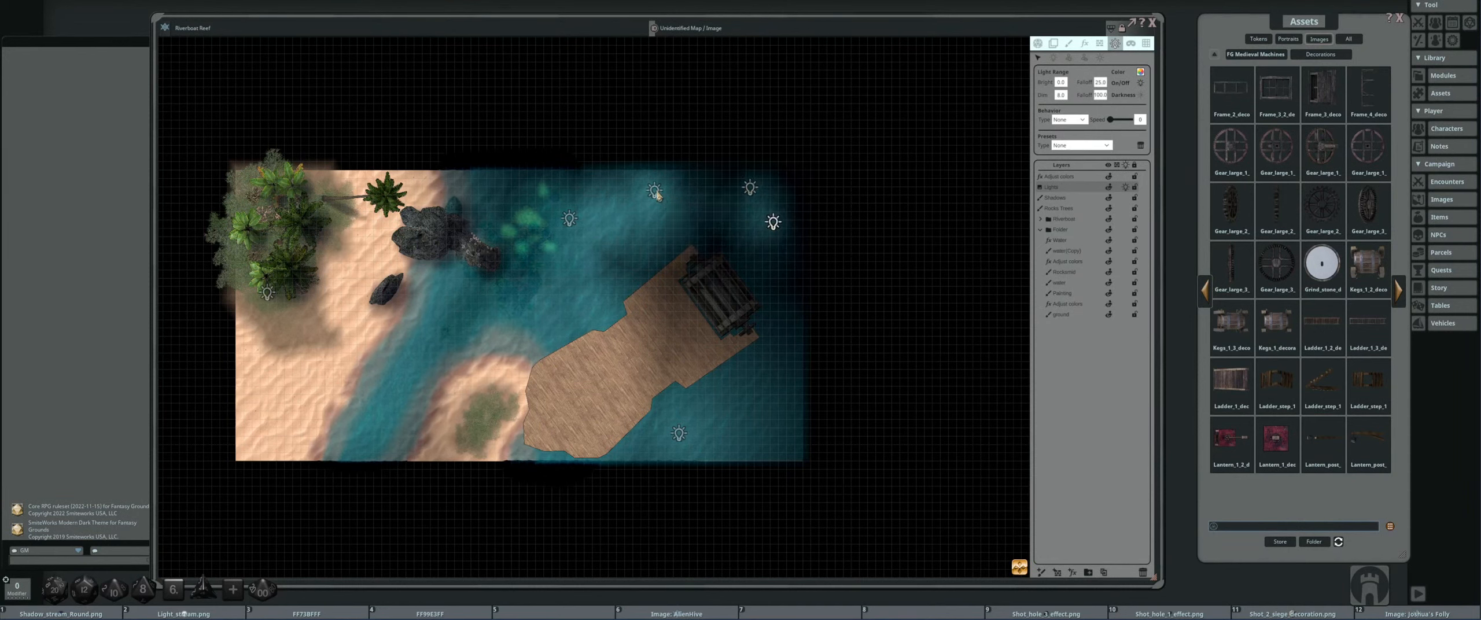
drag(659, 198, 682, 208)
scroll(1060, 82, down, 5)
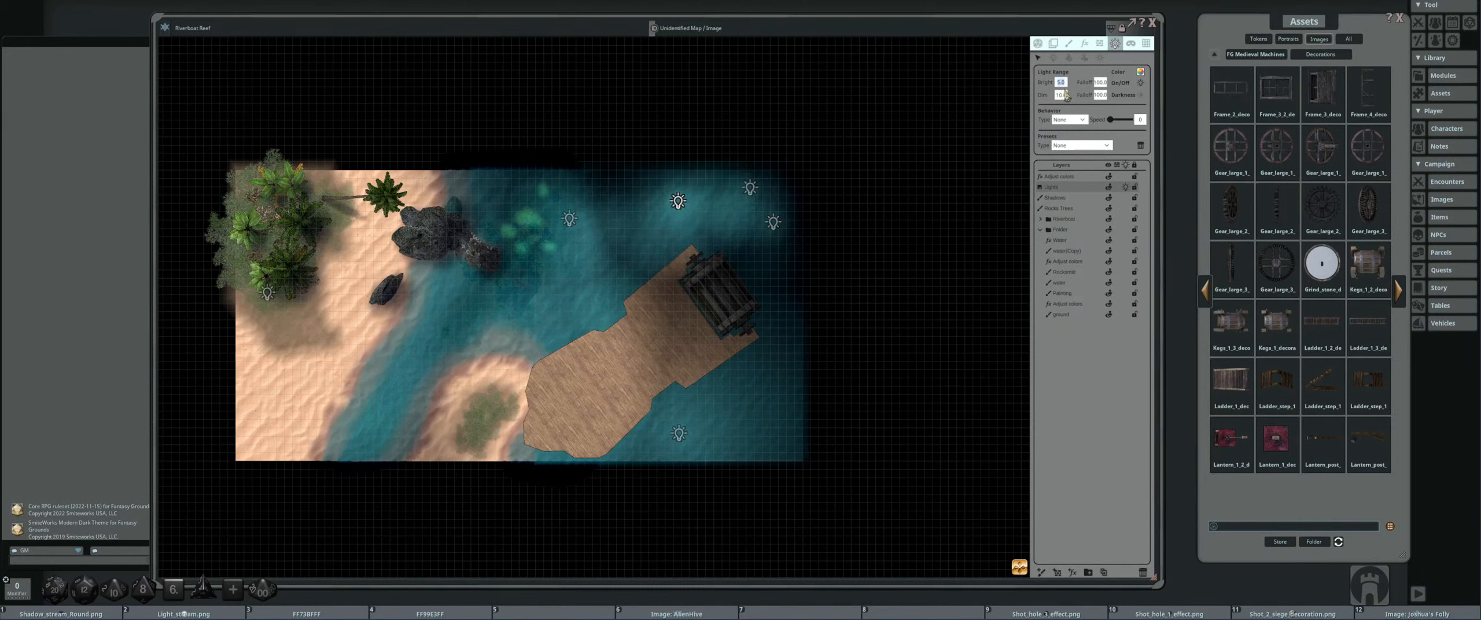
drag(686, 209, 757, 266)
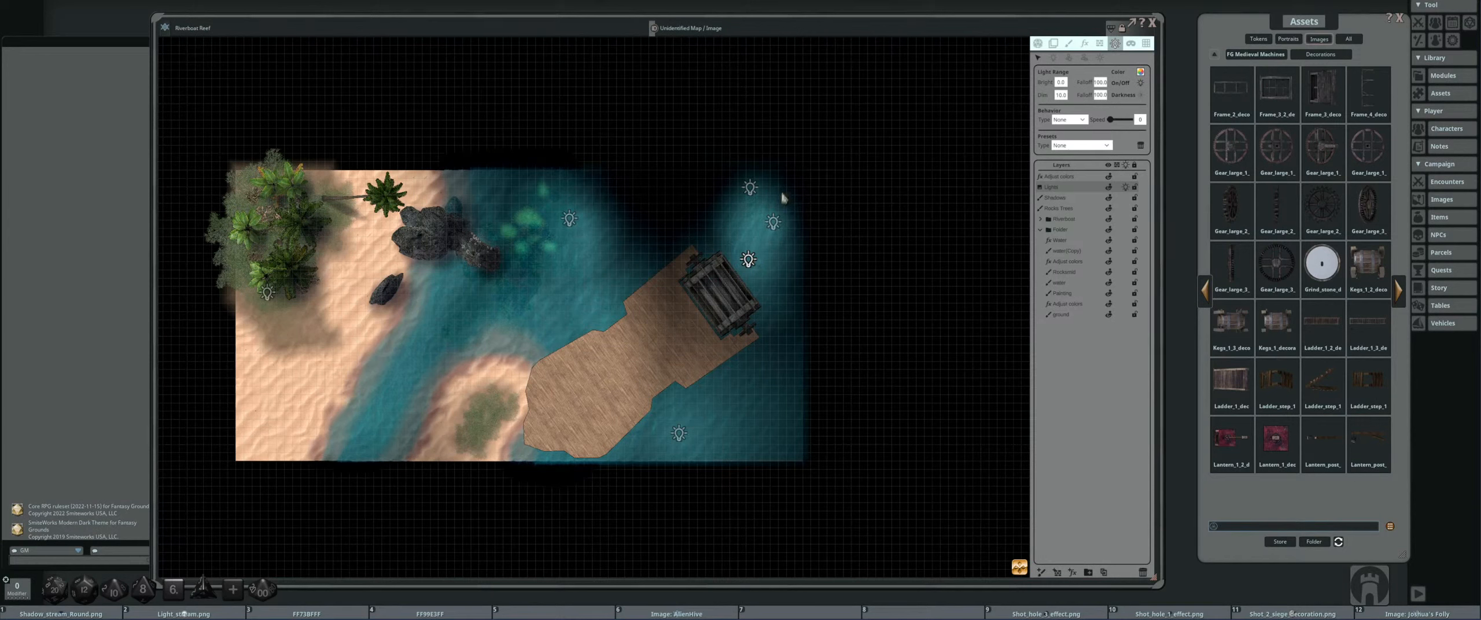
- Add three lights over the dark water between the green reef and the map's northeastern corner
click(1053, 58)
click(688, 200)
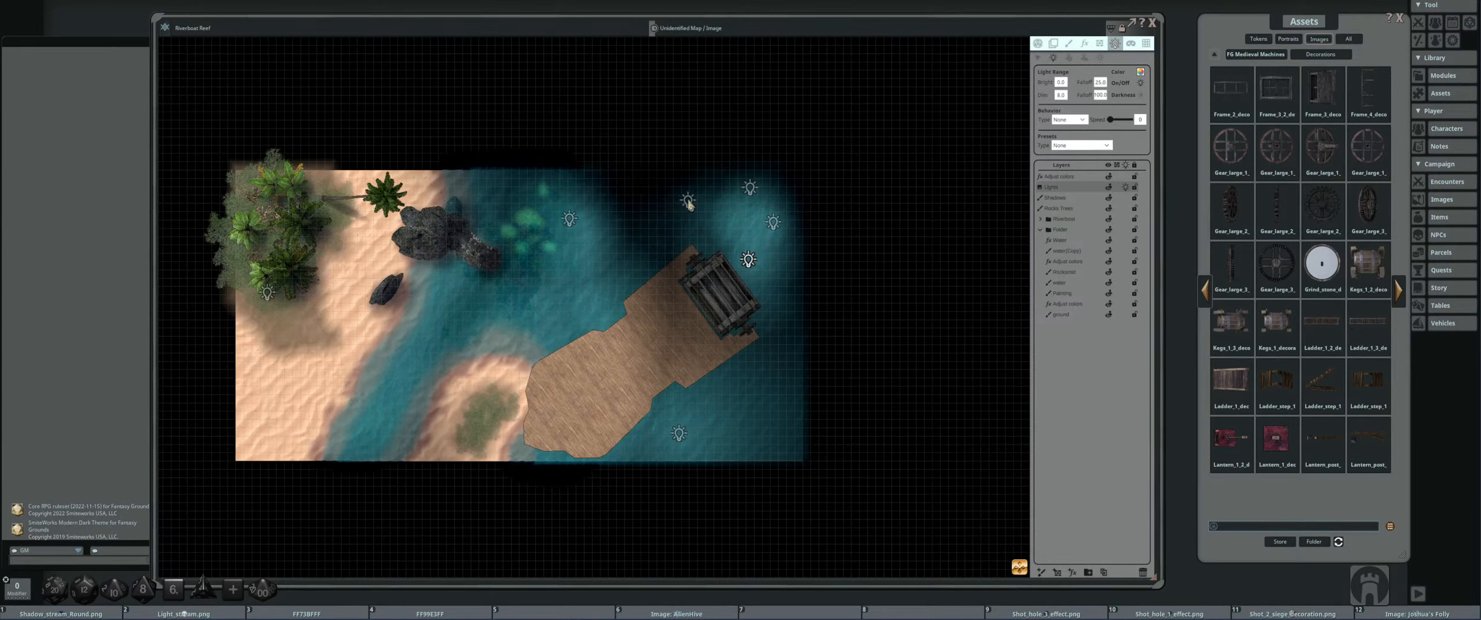
click(660, 191)
click(629, 224)
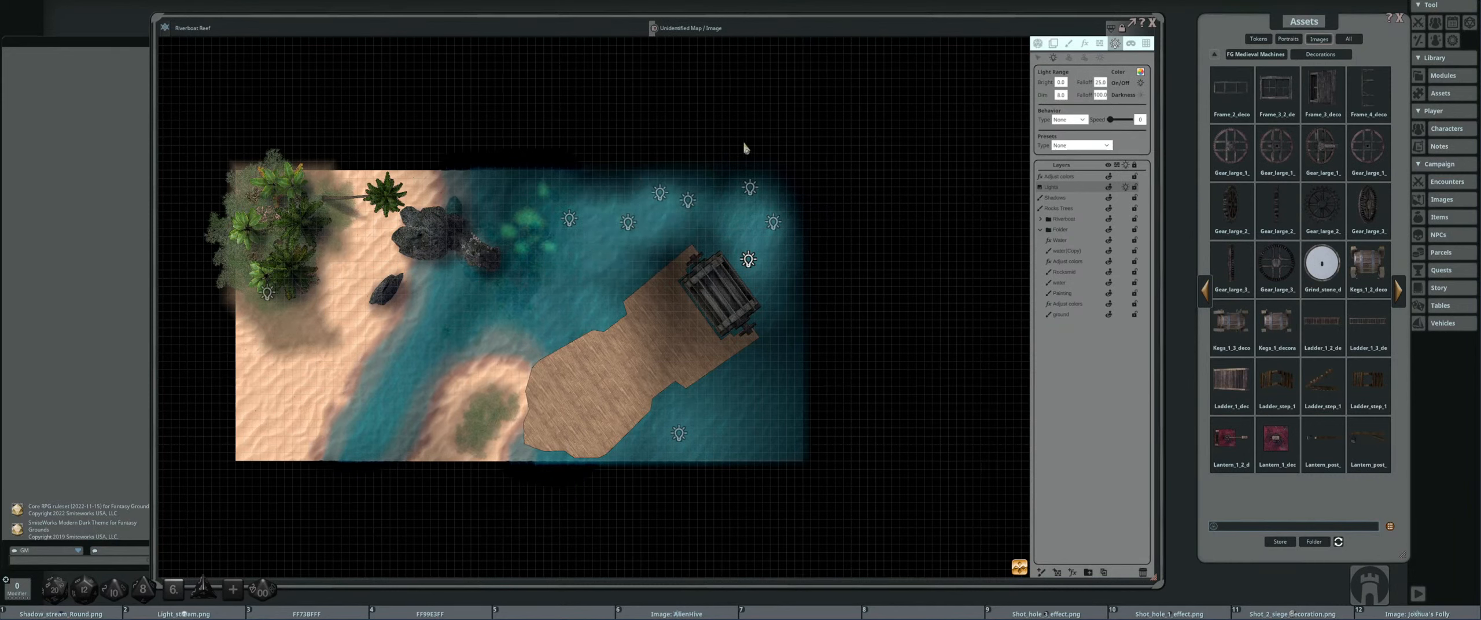
- Spread the new lights along the map's northern water and down to the deck edge beside the paddle wheel
click(1037, 58)
drag(632, 225, 658, 238)
drag(687, 202, 693, 187)
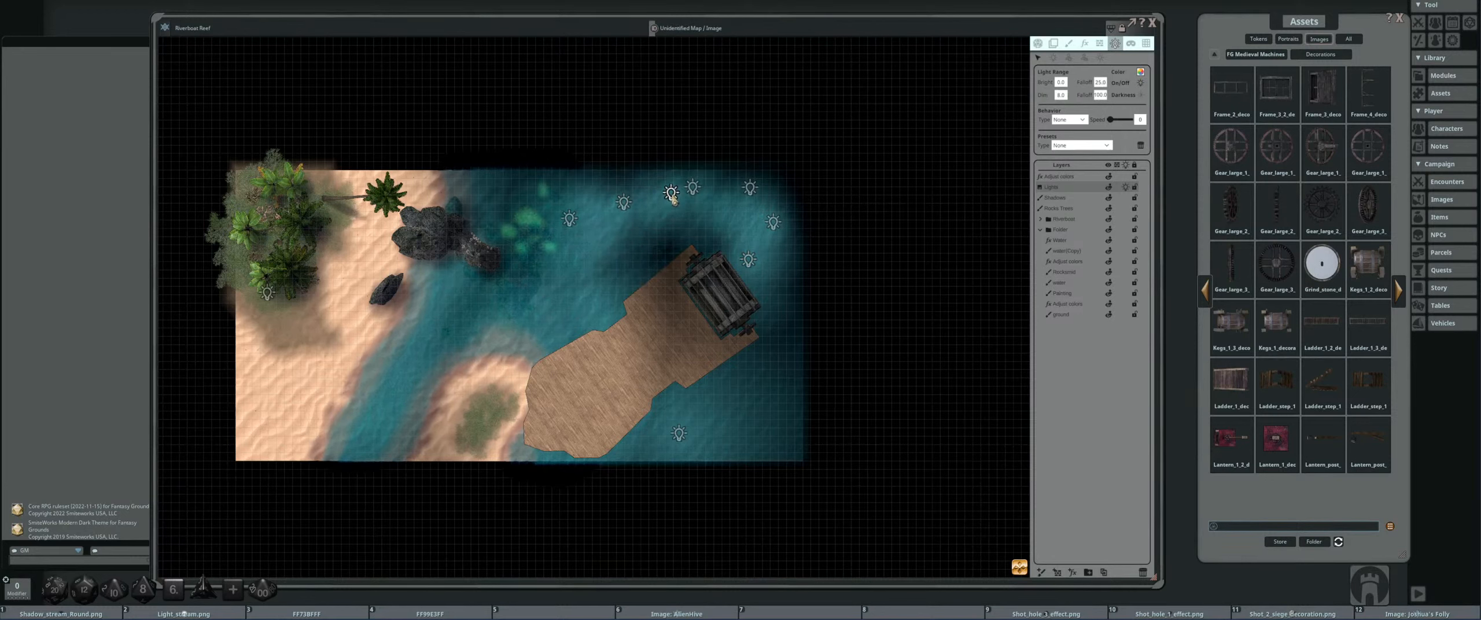
drag(662, 240, 674, 256)
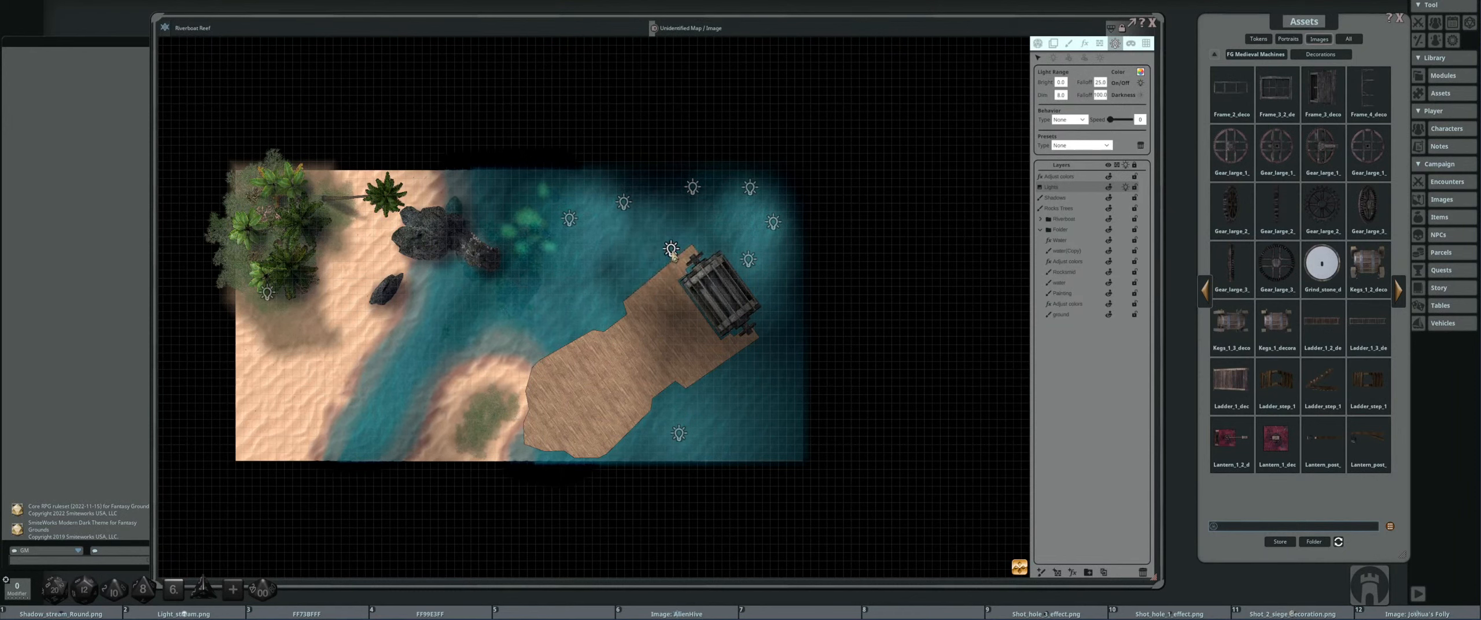
- Move the southern water light slightly east and rearrange the lights in the northeastern water
drag(680, 443, 711, 431)
drag(781, 220, 749, 195)
drag(759, 253, 760, 252)
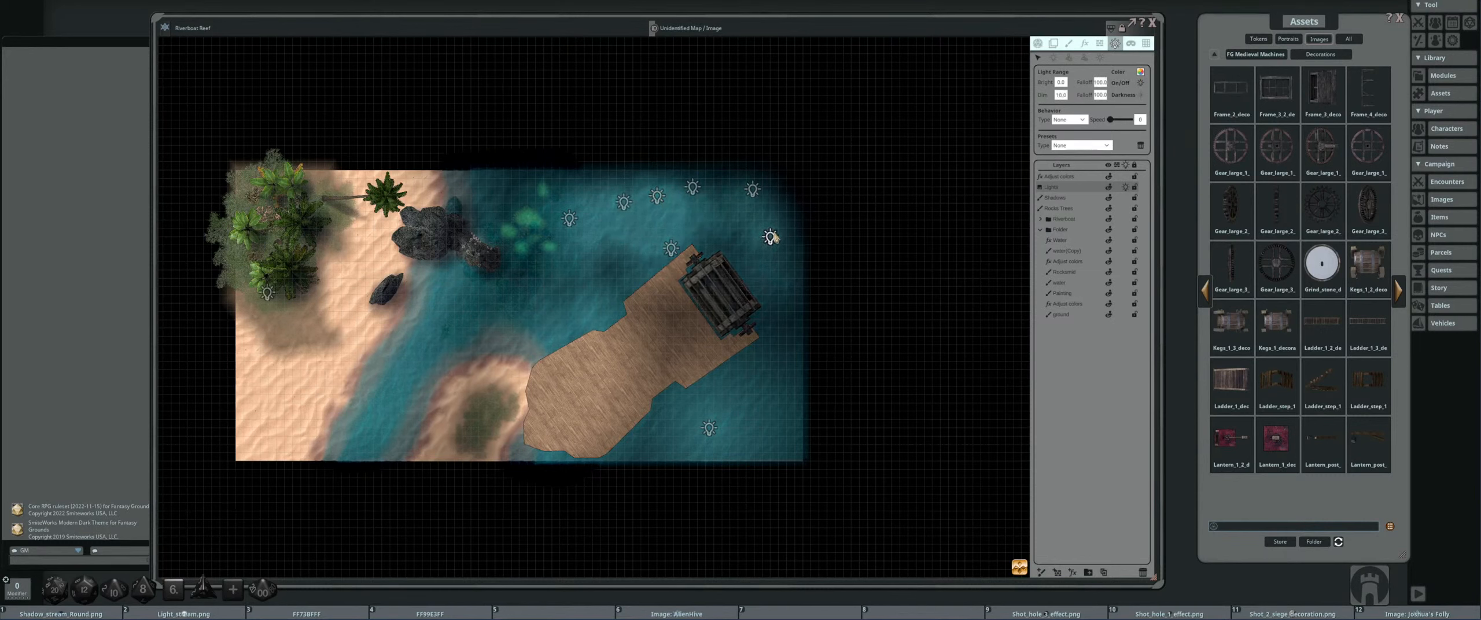
- Position one light on the deck edge and one over the water so they flank the paddle wheel
drag(670, 249, 671, 274)
drag(763, 261, 752, 283)
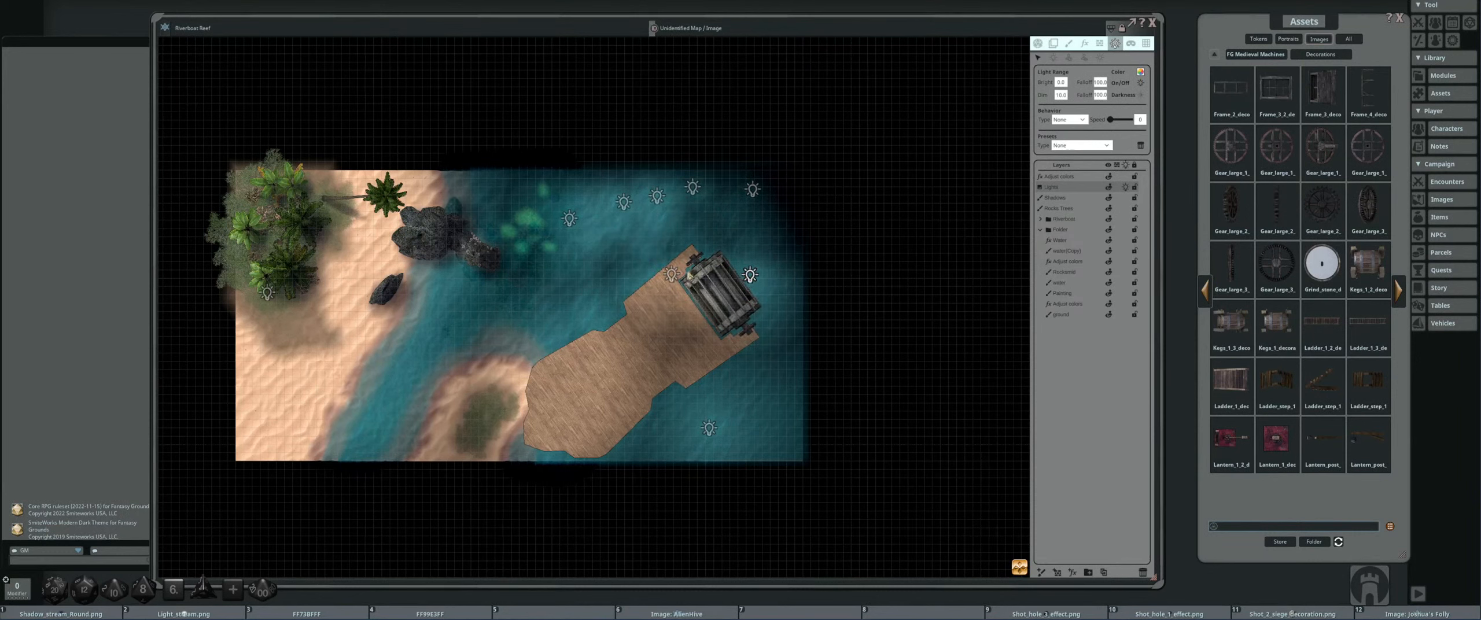
click(671, 276)
scroll(683, 354, up, 2)
scroll(683, 354, down, 3)
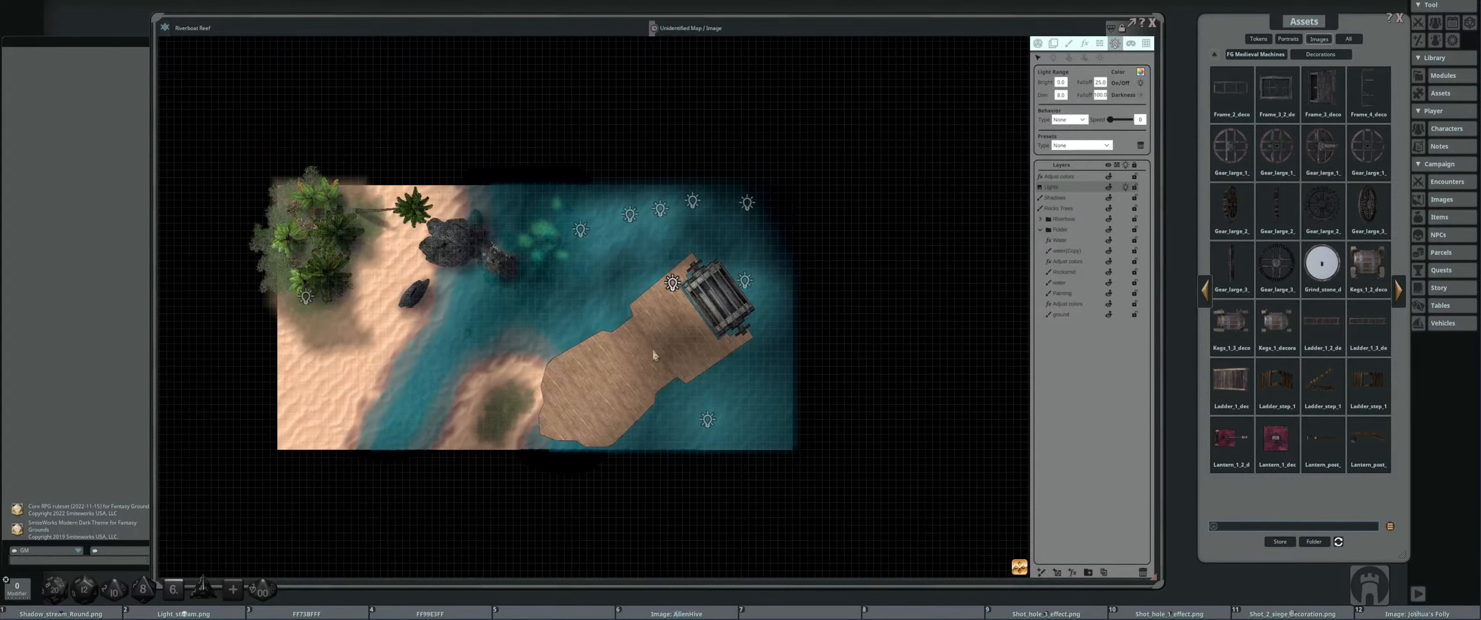
drag(749, 284, 755, 281)
scroll(730, 277, up, 3)
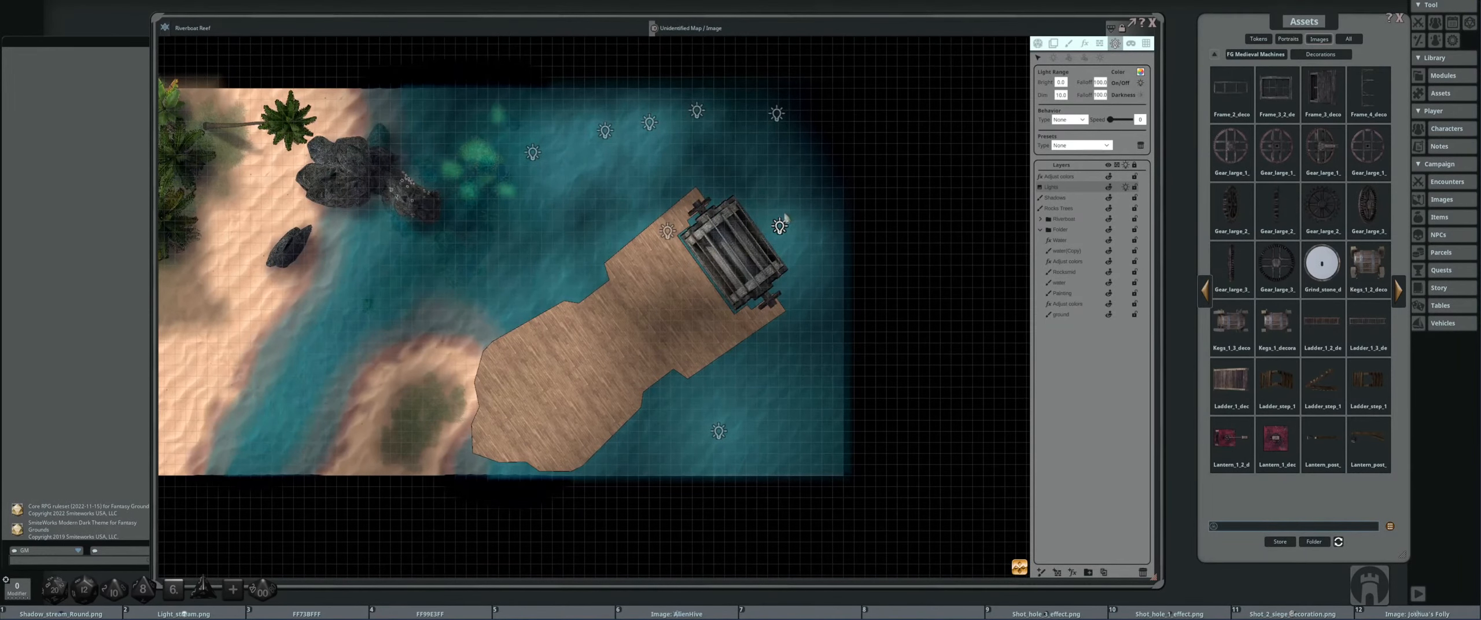
- Return to drawing, collapse the background folder, and select and expand the riverboat folder above it
click(1070, 45)
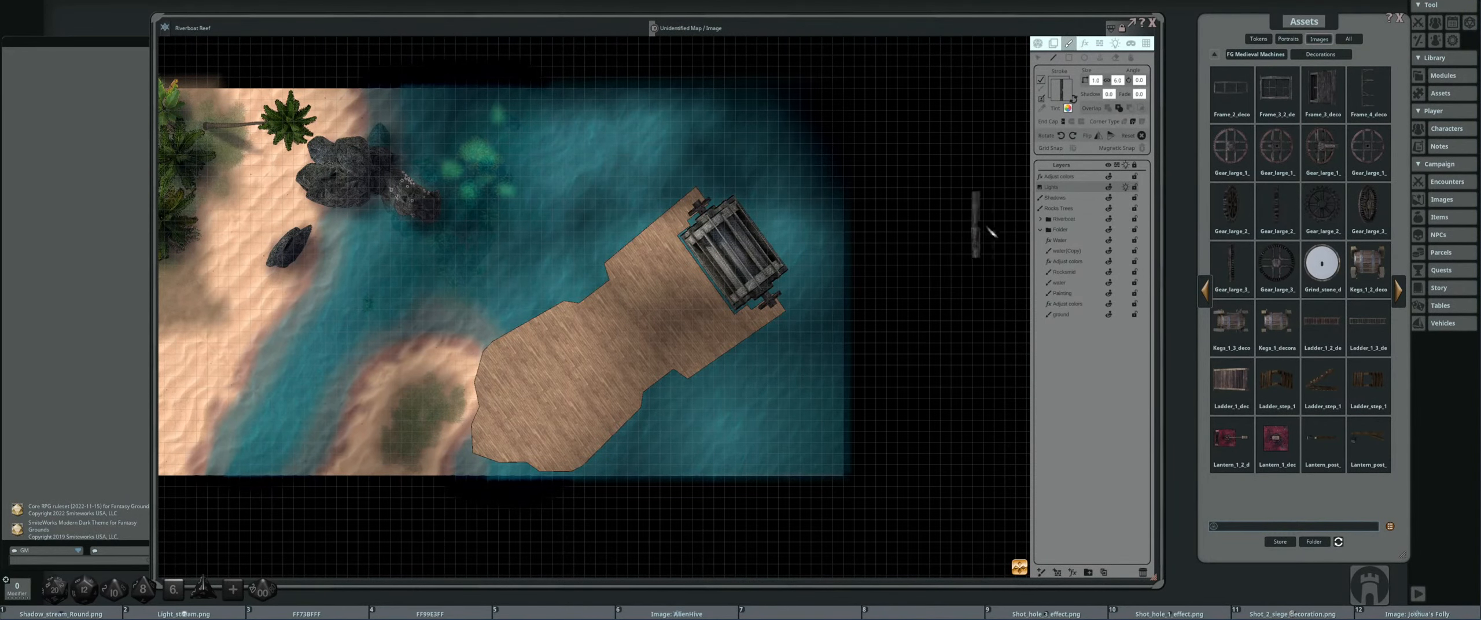
click(1041, 230)
click(1074, 222)
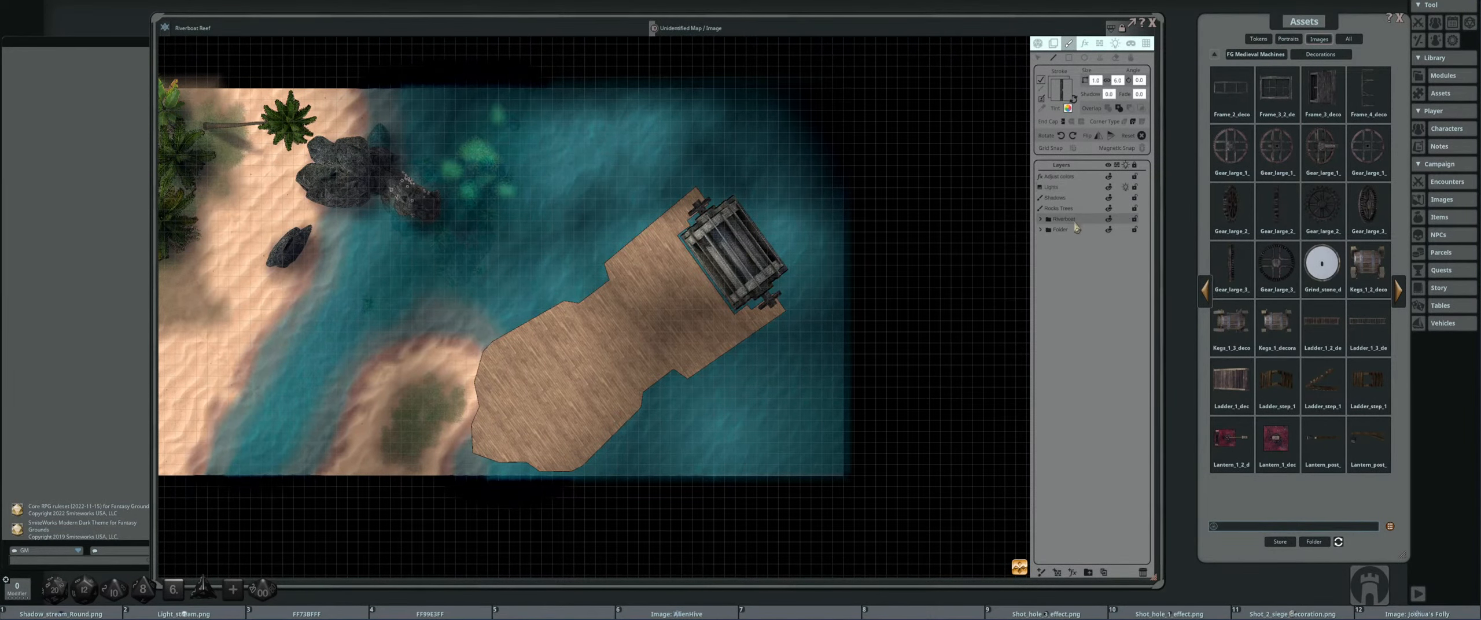
click(1040, 219)
scroll(770, 166, down, 3)
scroll(829, 196, up, 5)
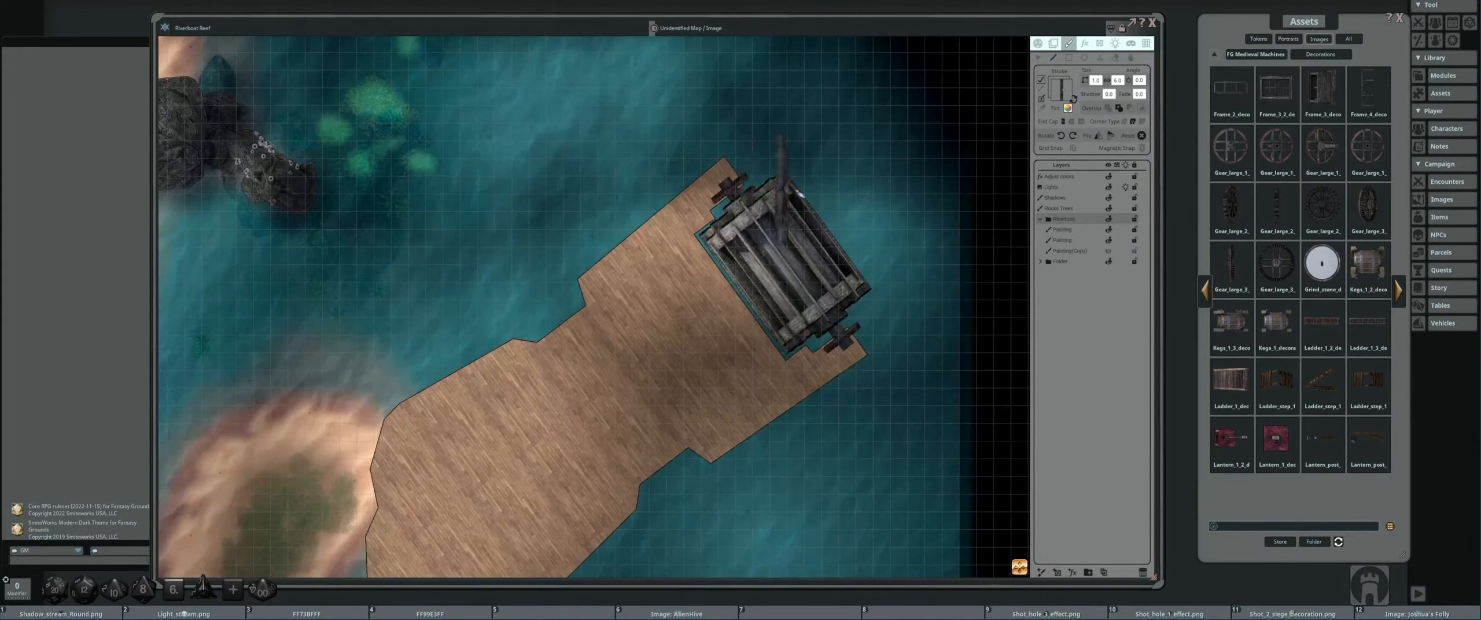
drag(829, 197, 793, 164)
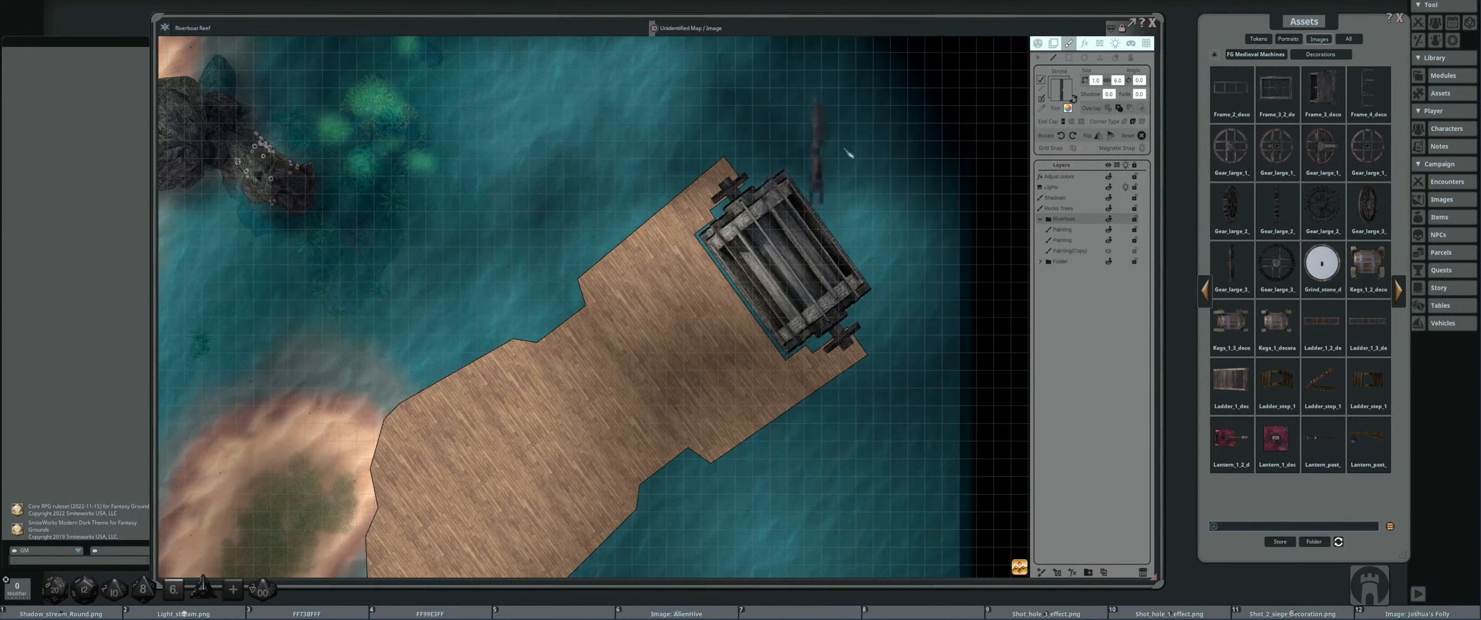
drag(1284, 289, 851, 344)
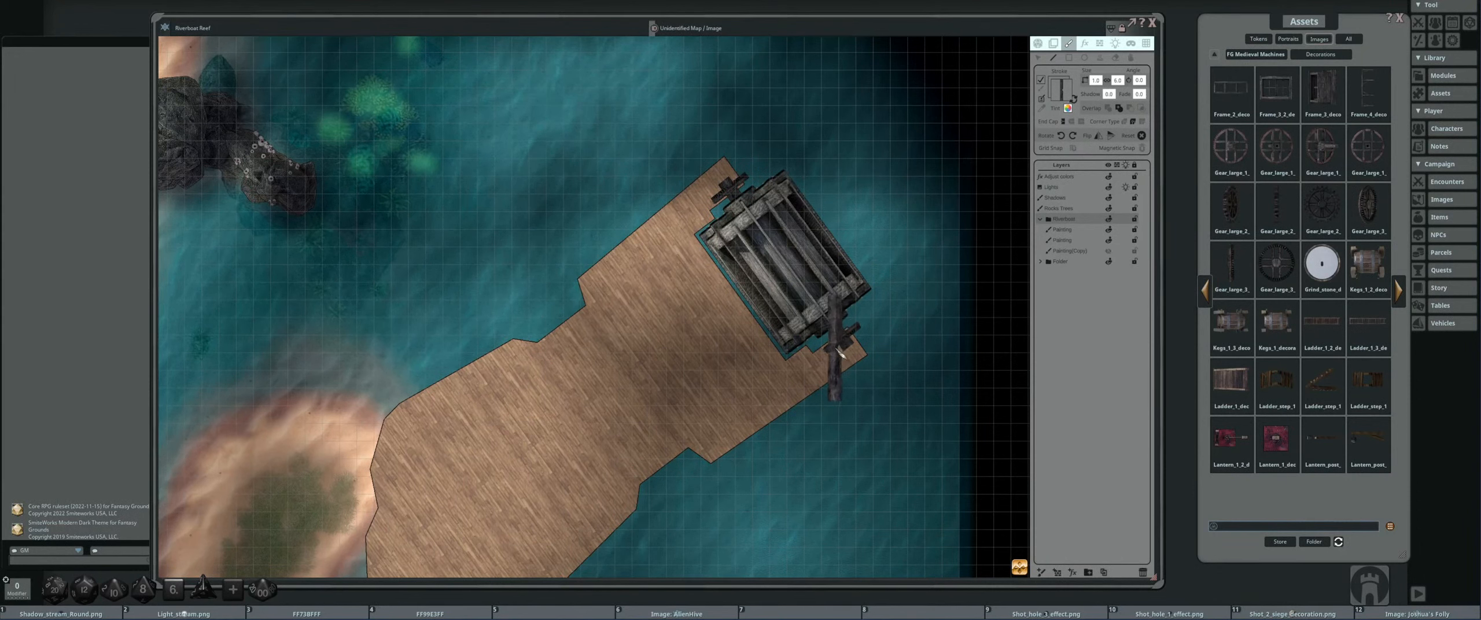
scroll(870, 335, up, 1)
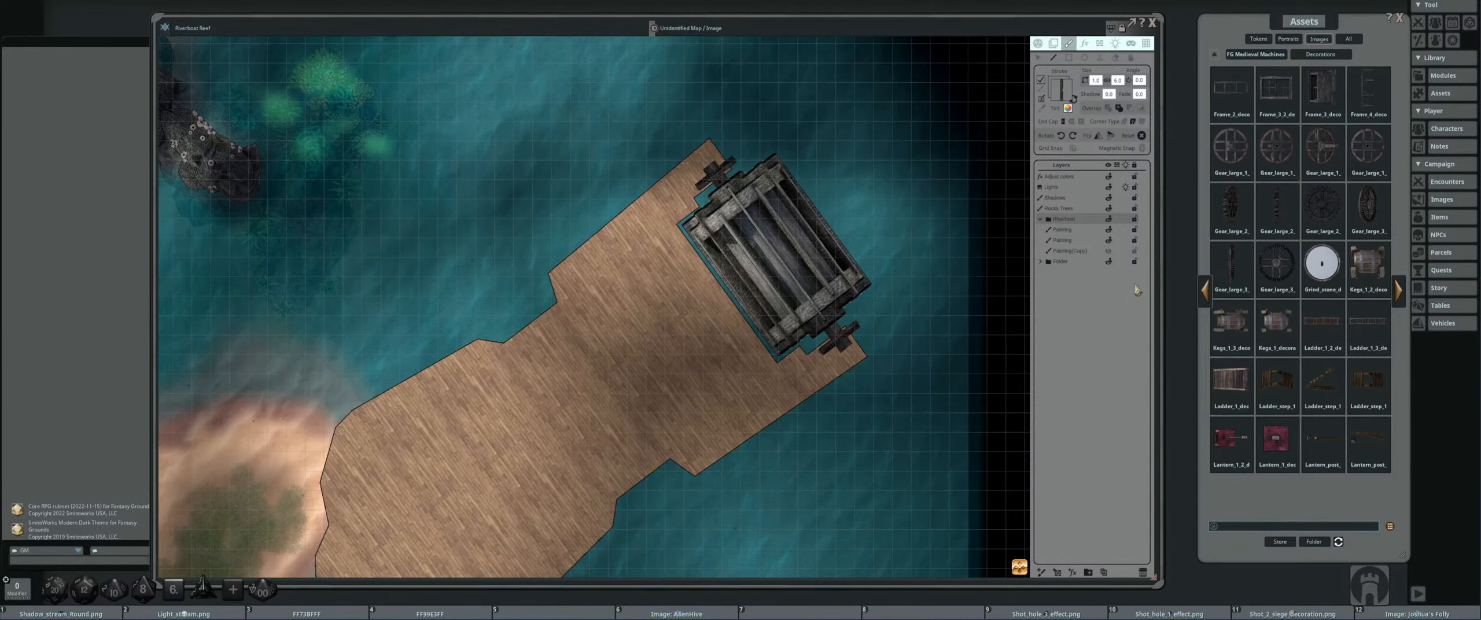
- Load the Part_15 decoration from the Medieval Machines assets as the stamp and scale it down to about 1.6
click(1403, 294)
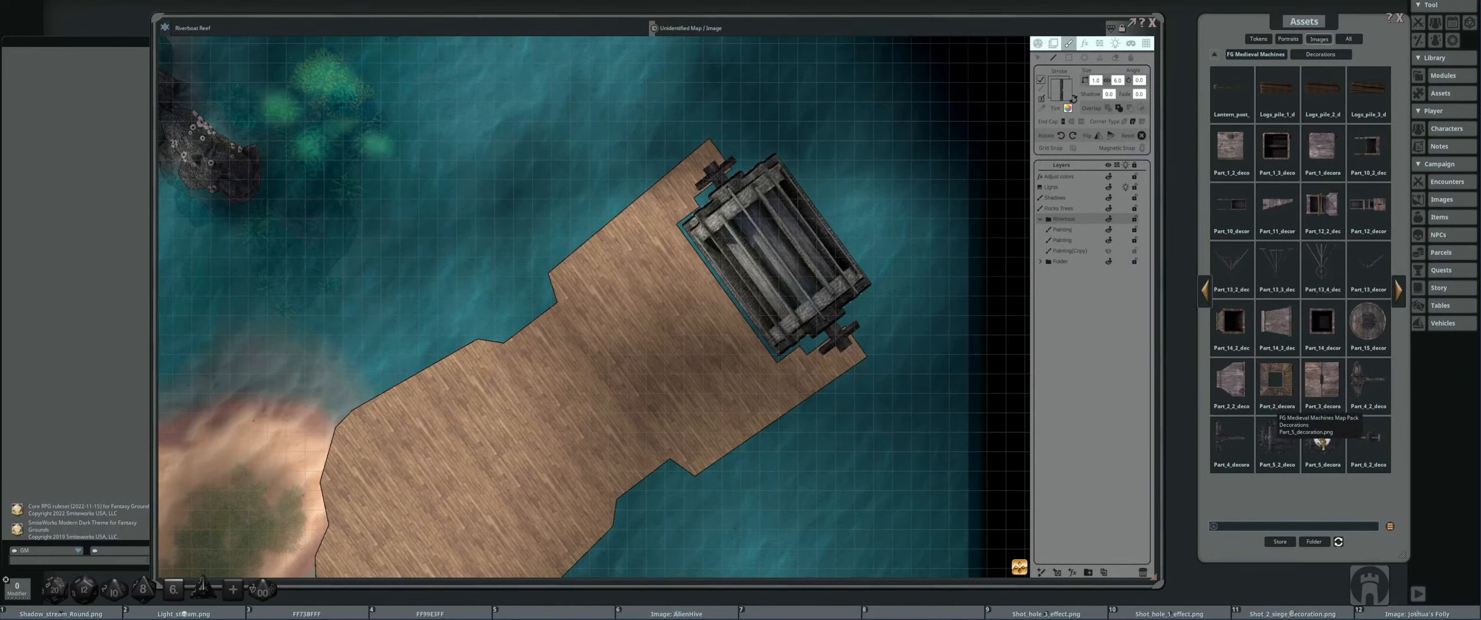
click(1099, 58)
drag(1369, 322, 1061, 90)
scroll(844, 390, up, 5)
scroll(875, 370, up, 11)
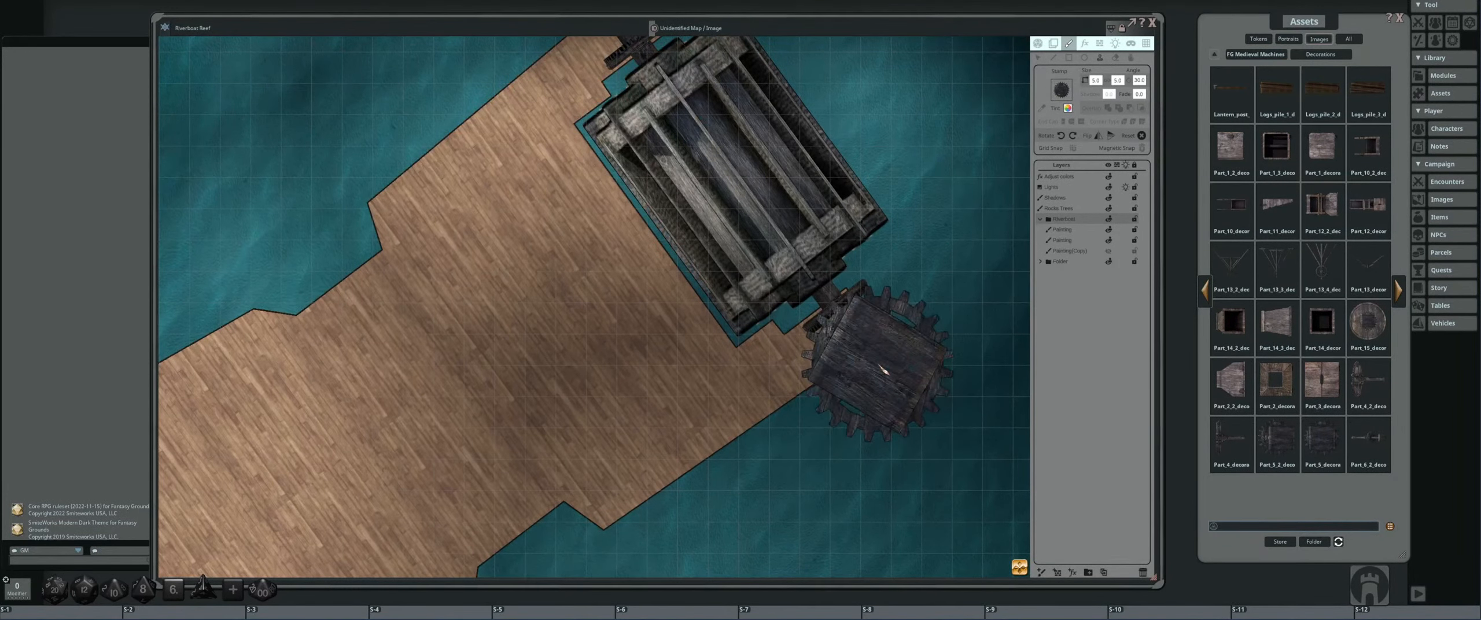
scroll(884, 375, down, 3)
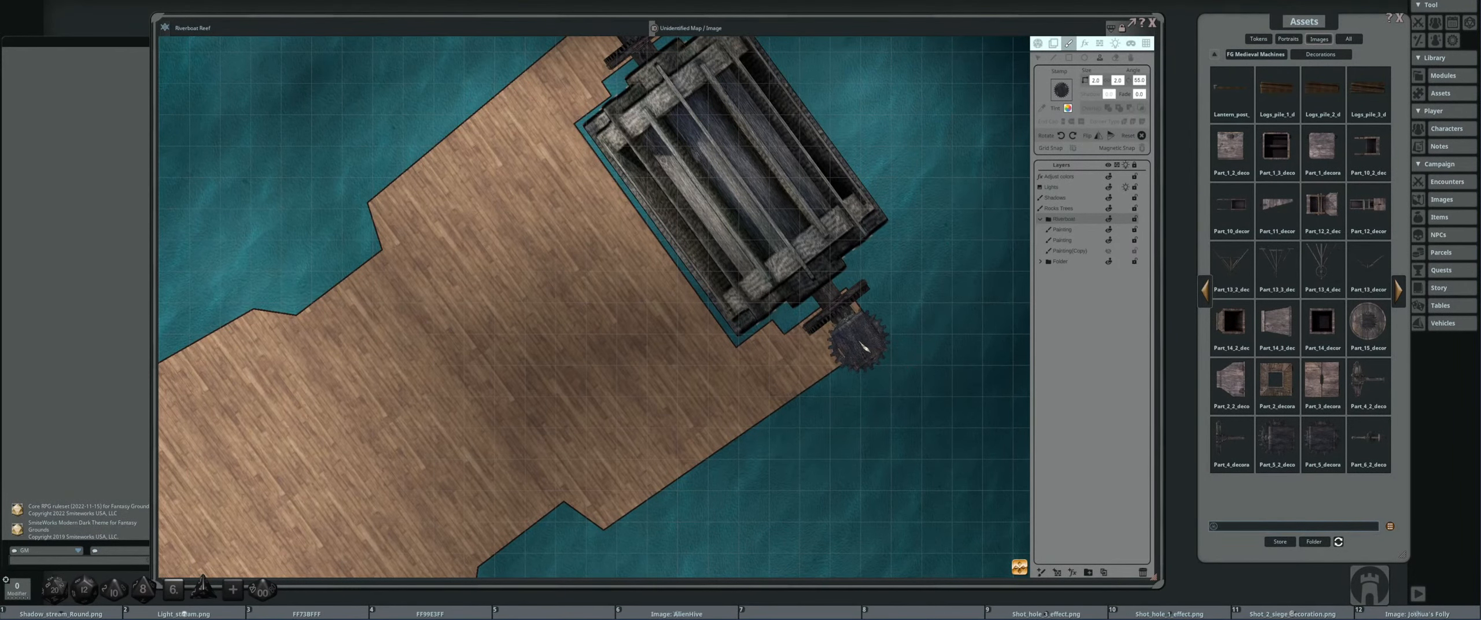
scroll(859, 337, down, 2)
scroll(859, 337, down, 1)
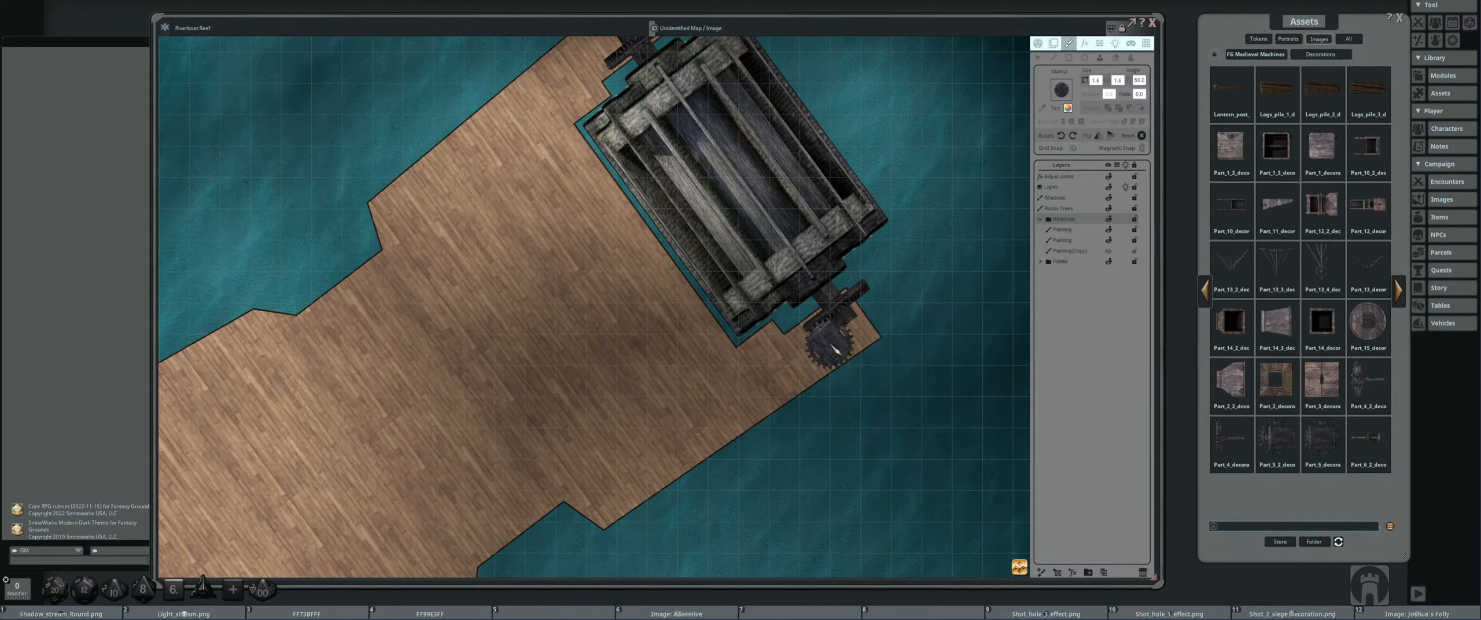
click(774, 340)
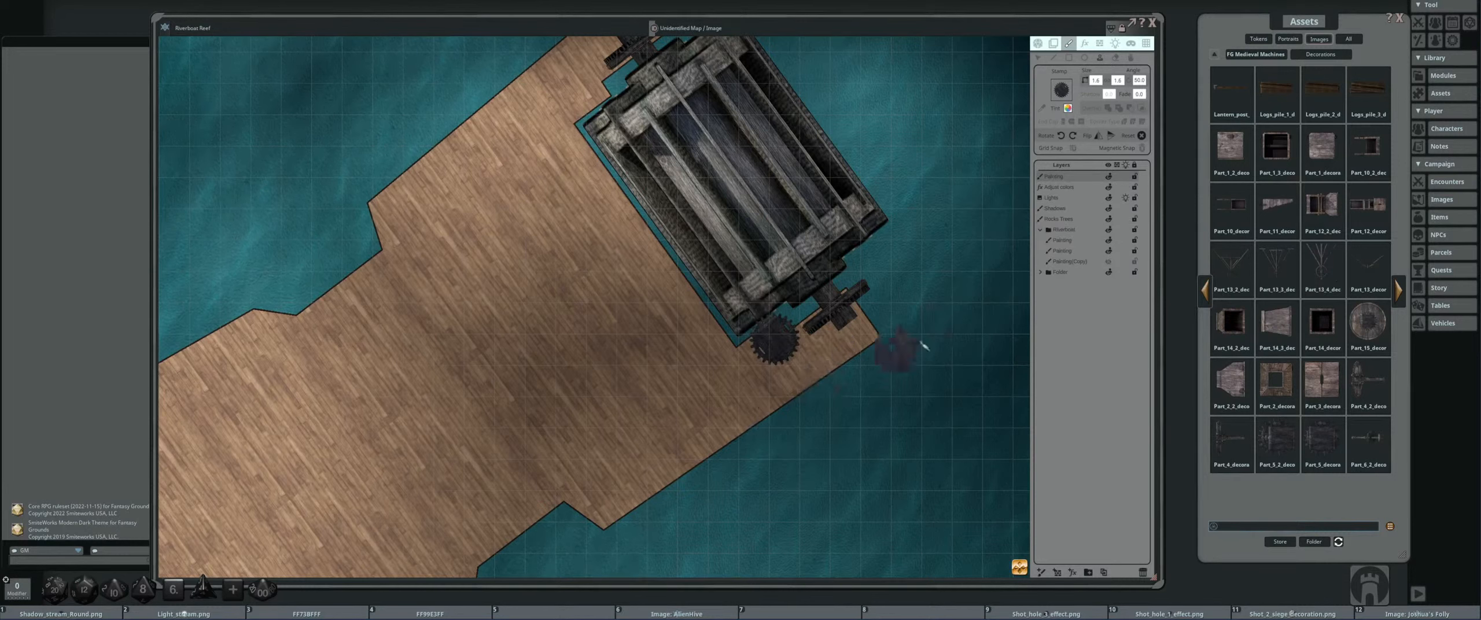
click(1038, 58)
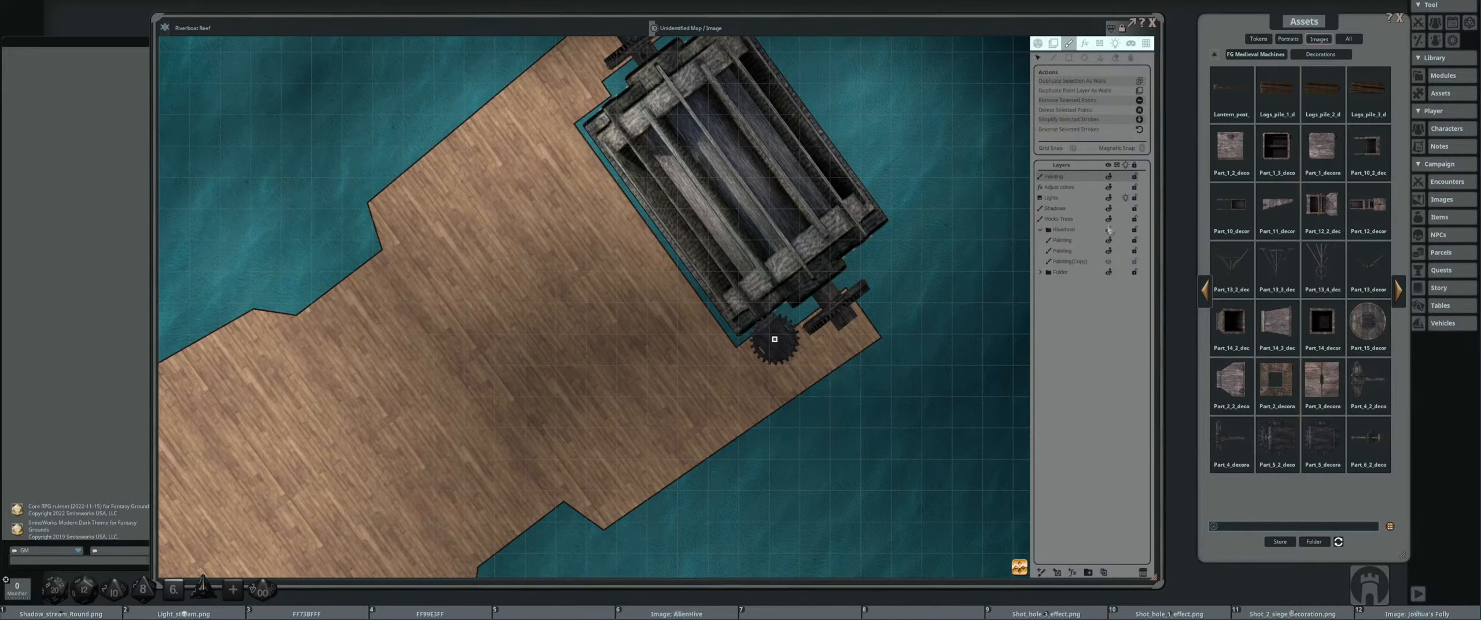
click(1143, 573)
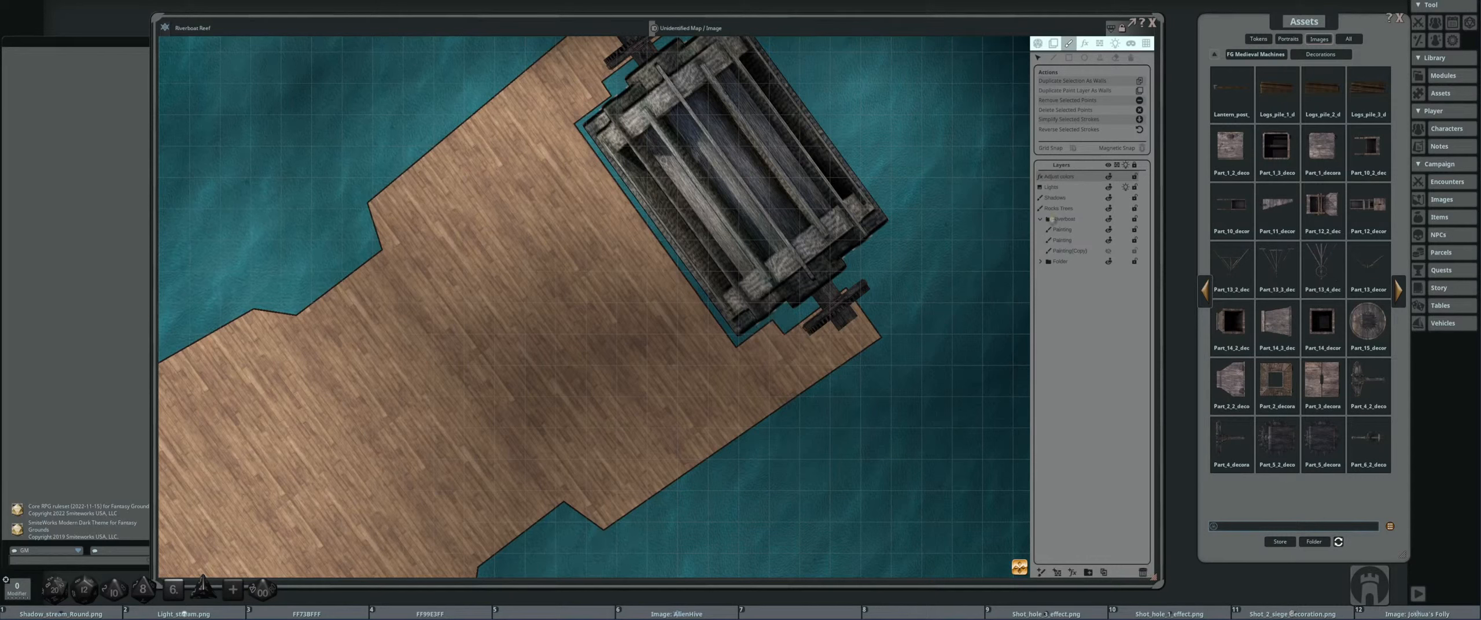
- On the riverboat folder's deck painting layer, stamp the small gear at the deck's stern corner beside the axle end
click(1084, 242)
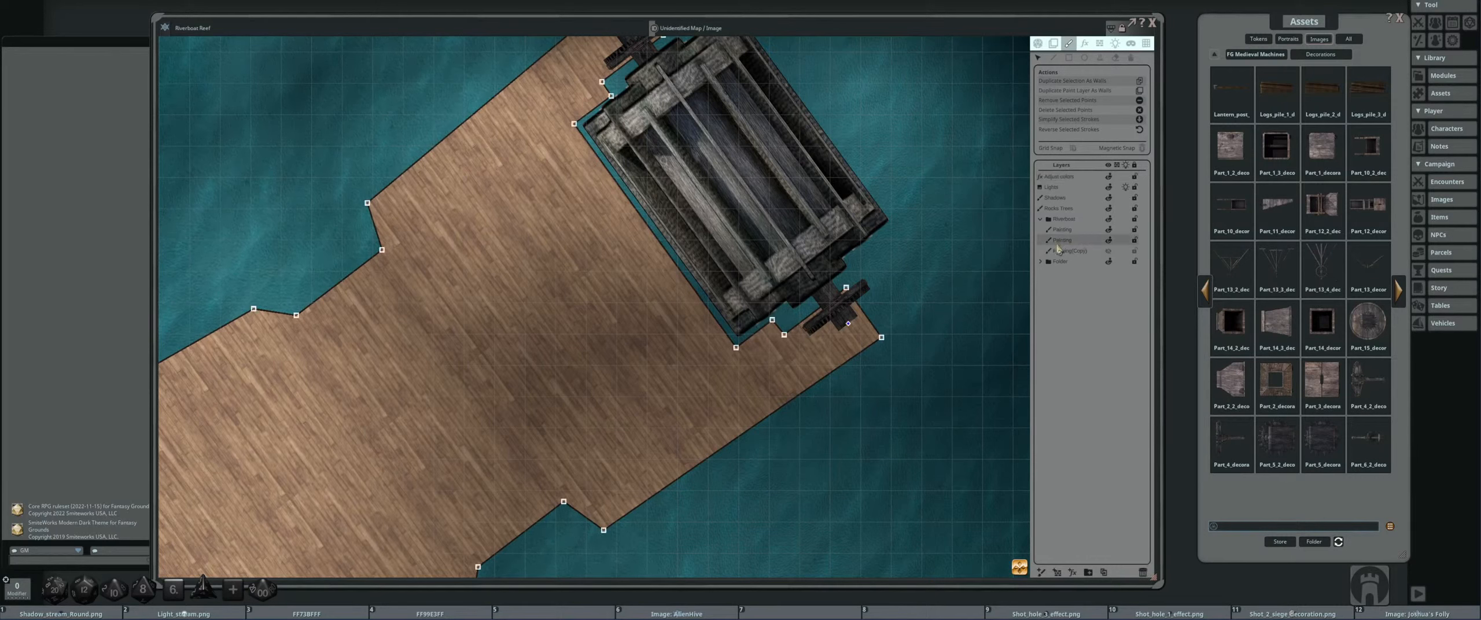
click(1100, 58)
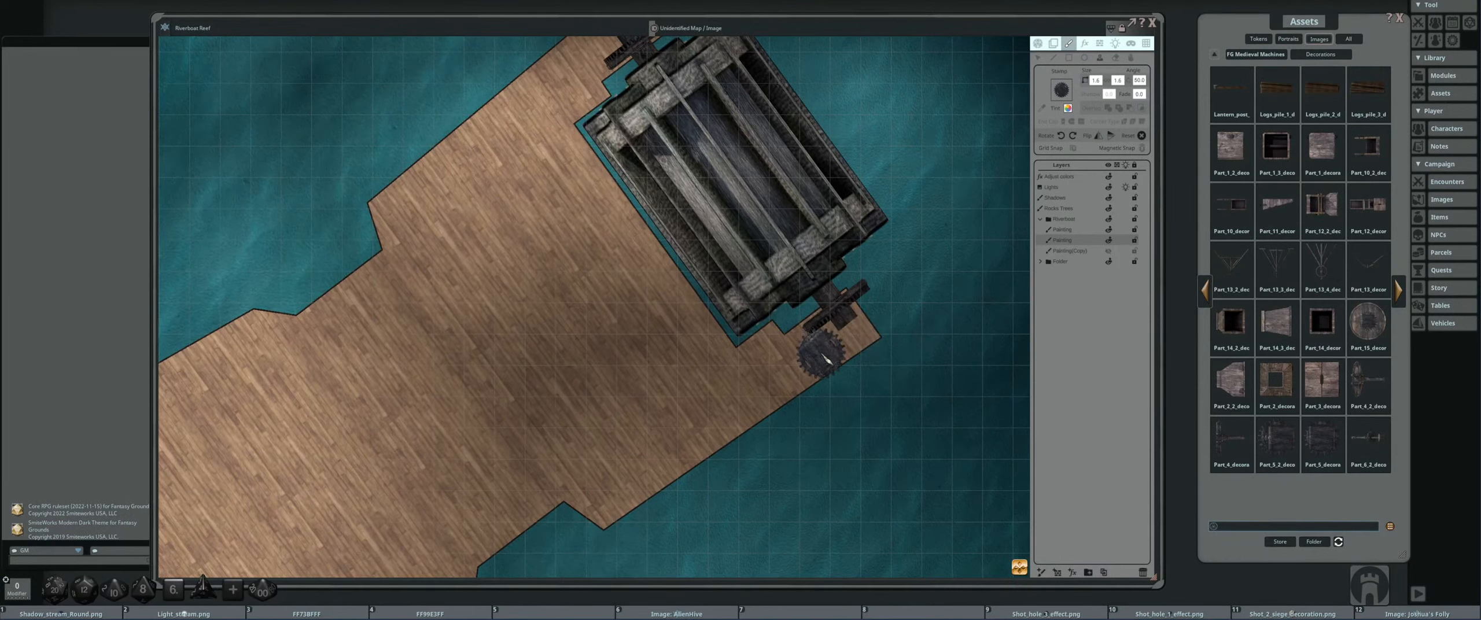
click(820, 351)
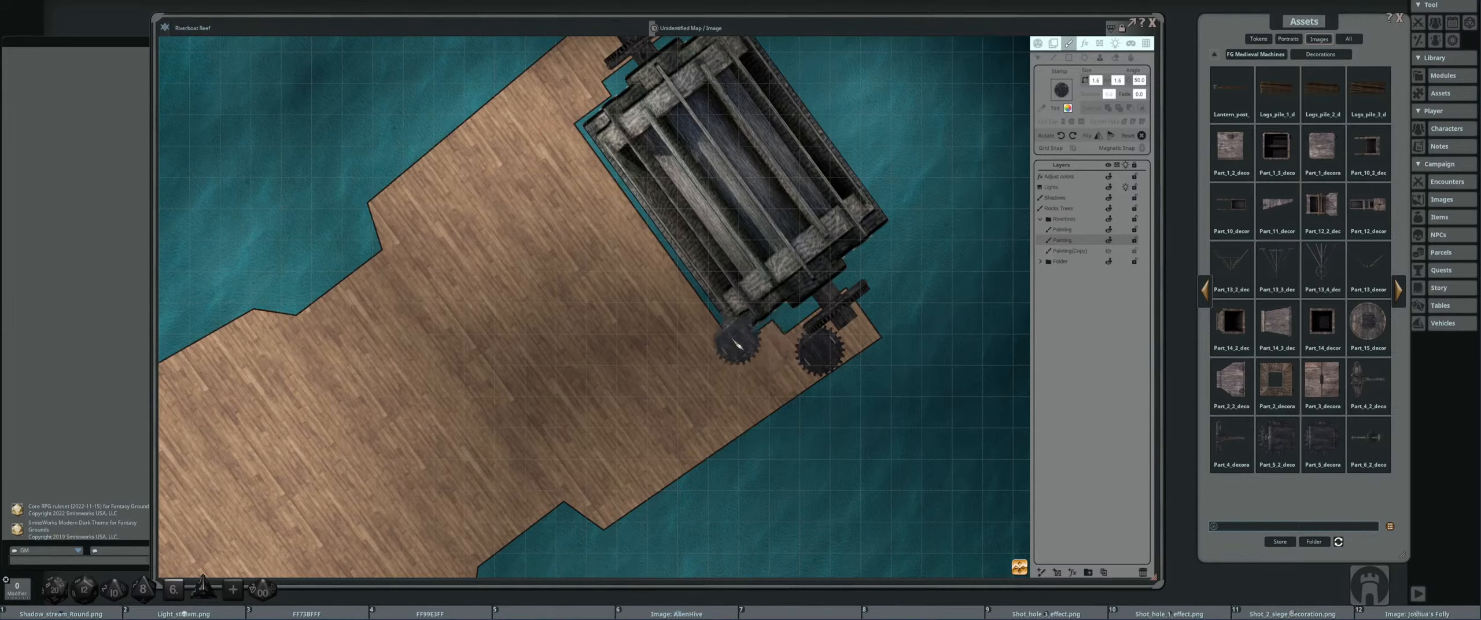
- Stamp another small gear on the deck's opposite stern corner, beside the other end of the paddle wheel axle
scroll(749, 342, down, 3)
scroll(749, 342, up, 3)
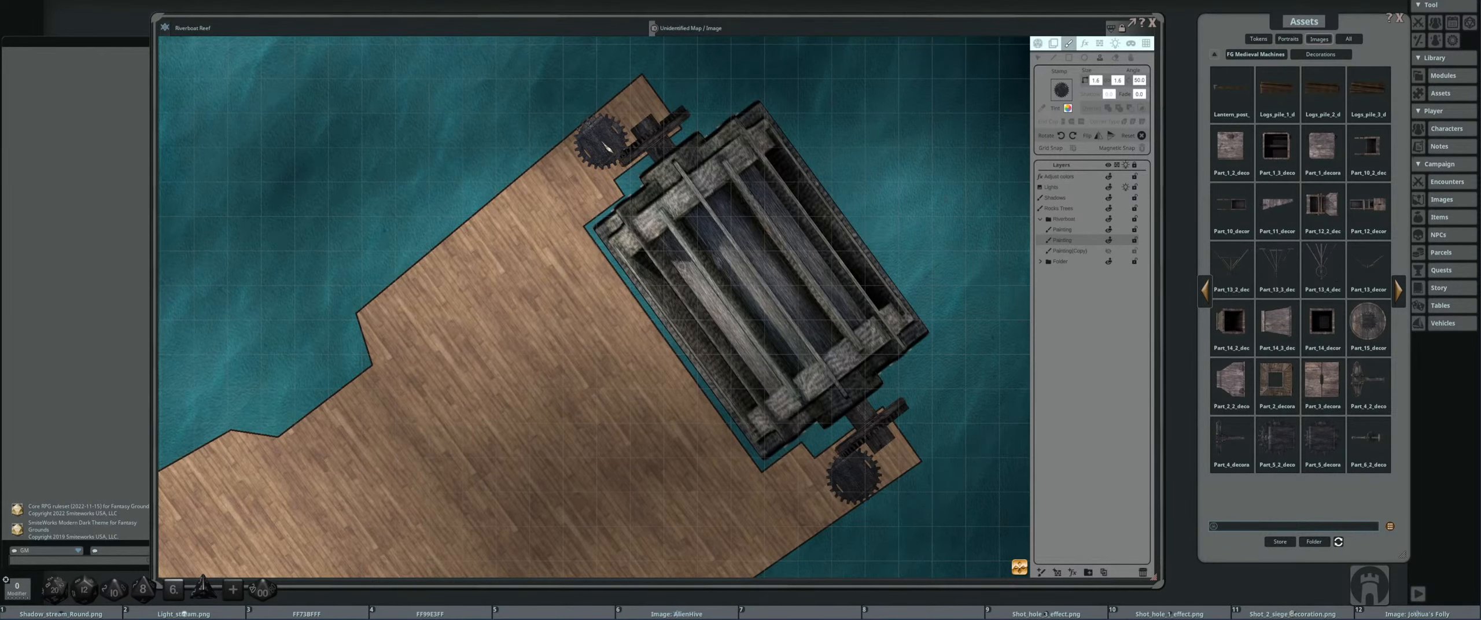
click(608, 147)
scroll(732, 128, up, 3)
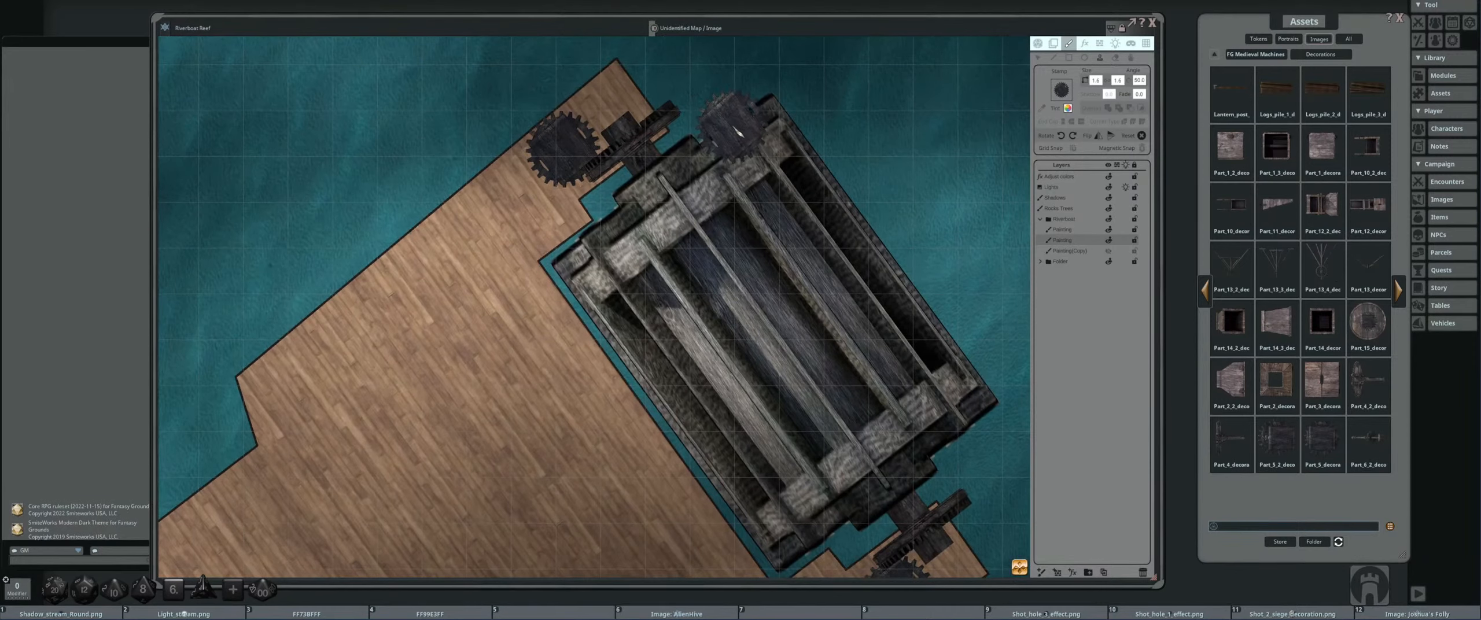
scroll(739, 135, down, 5)
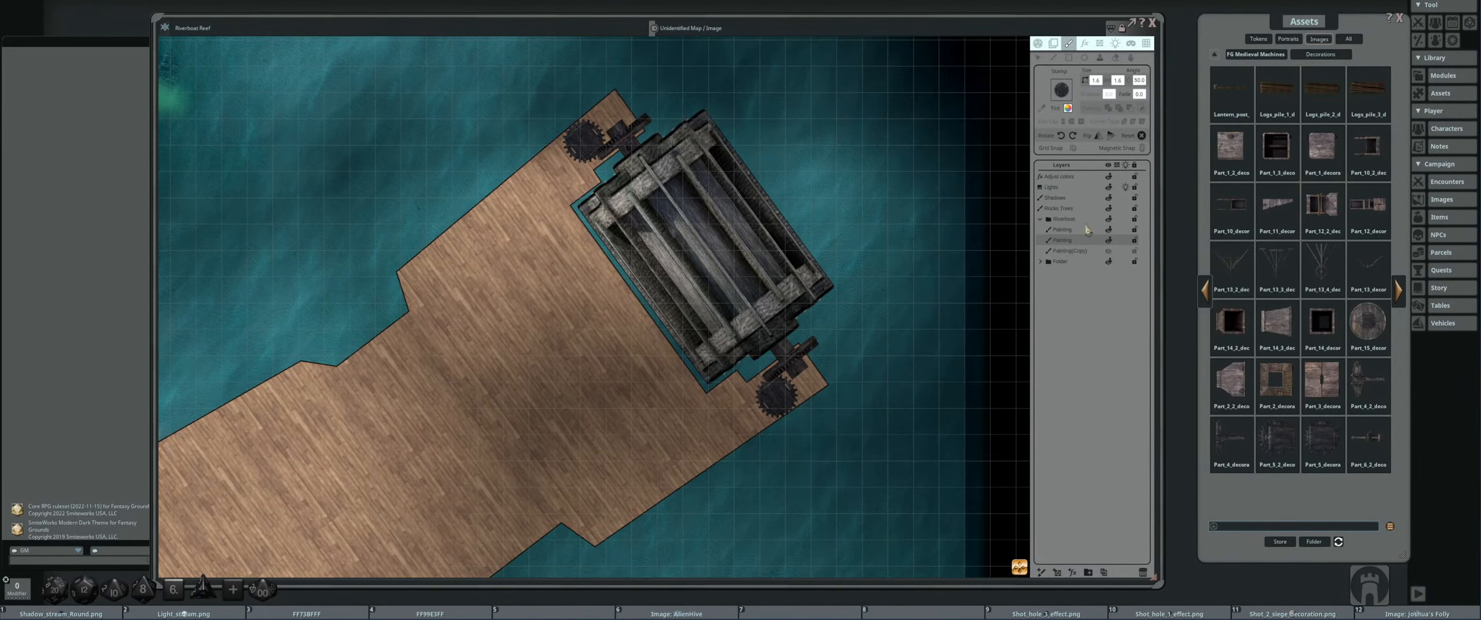
- On the riverboat folder's upper painting layer, load the Part_1_2 decoration as the stamp, rotate it to match the hull, and set its width to 4
click(1086, 230)
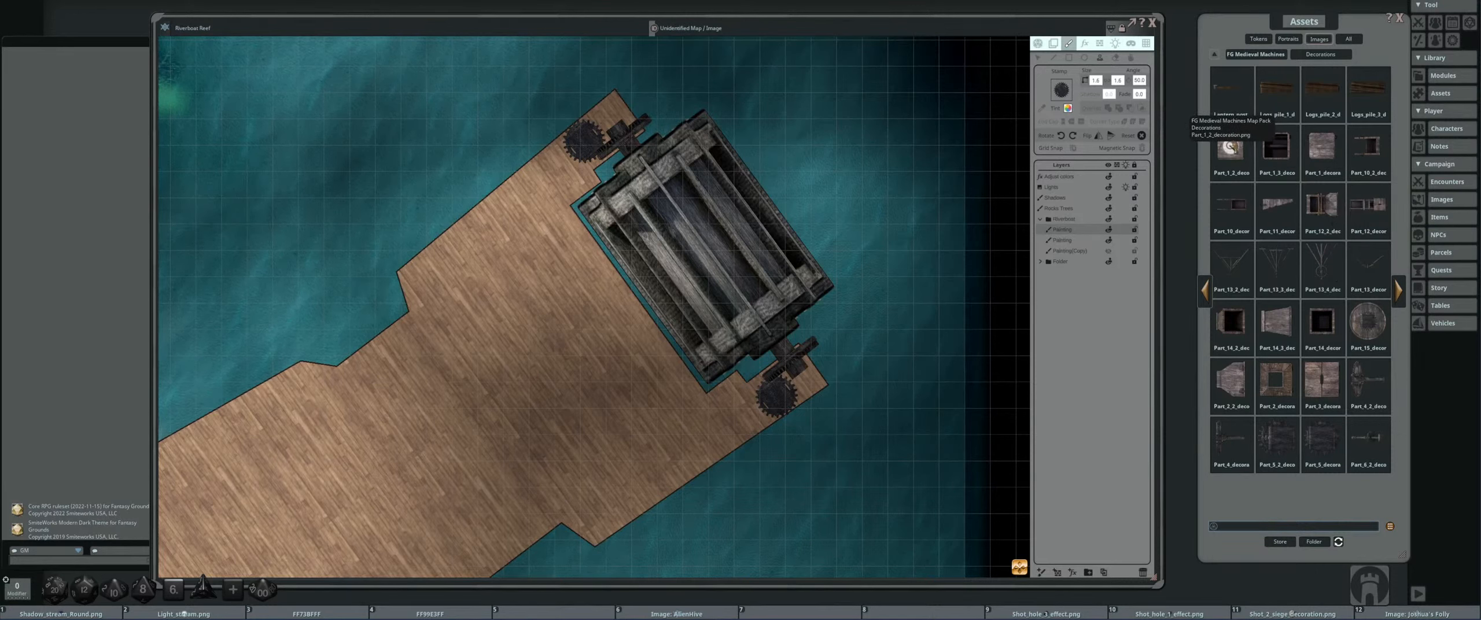
click(1230, 147)
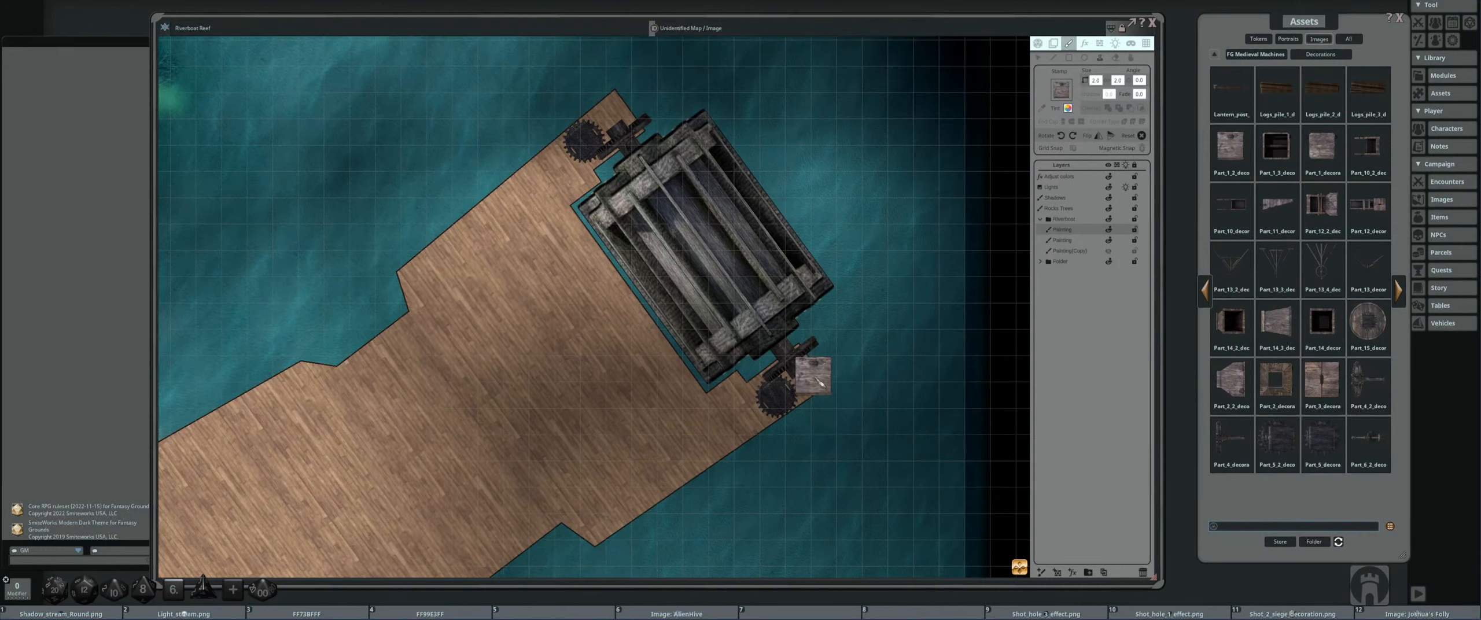
scroll(803, 381, down, 3)
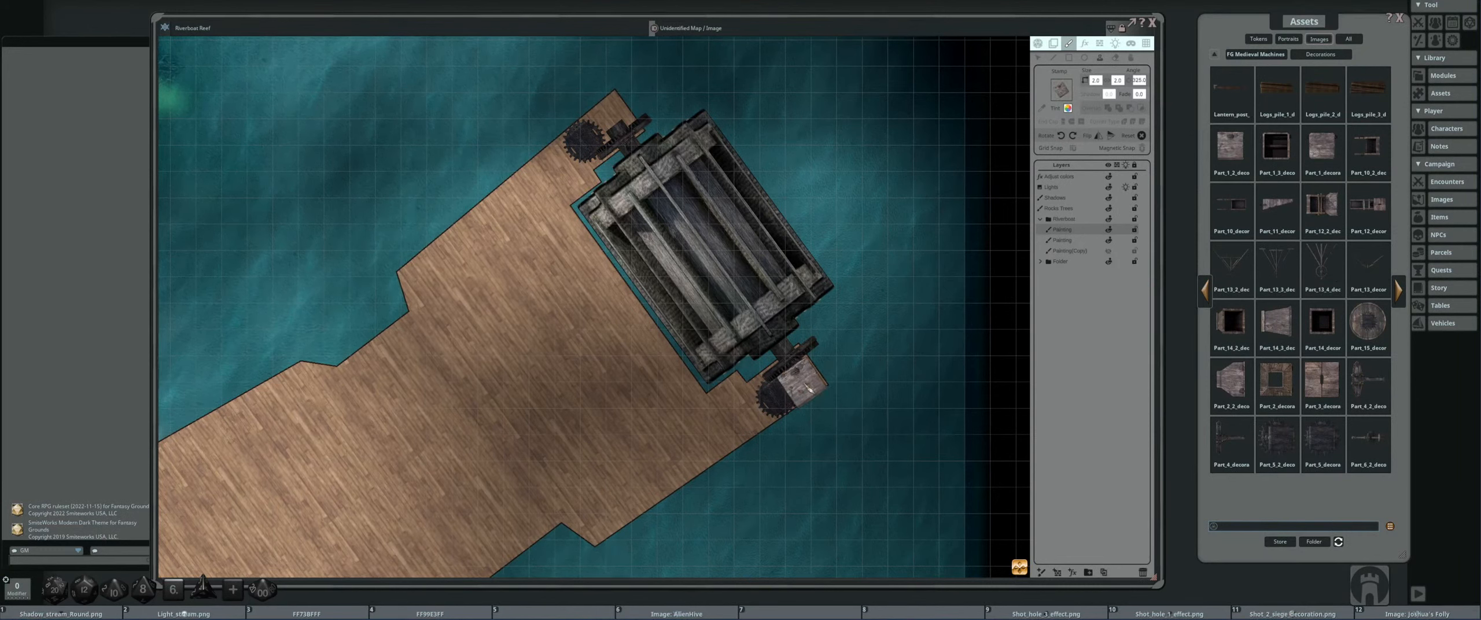
click(1095, 80)
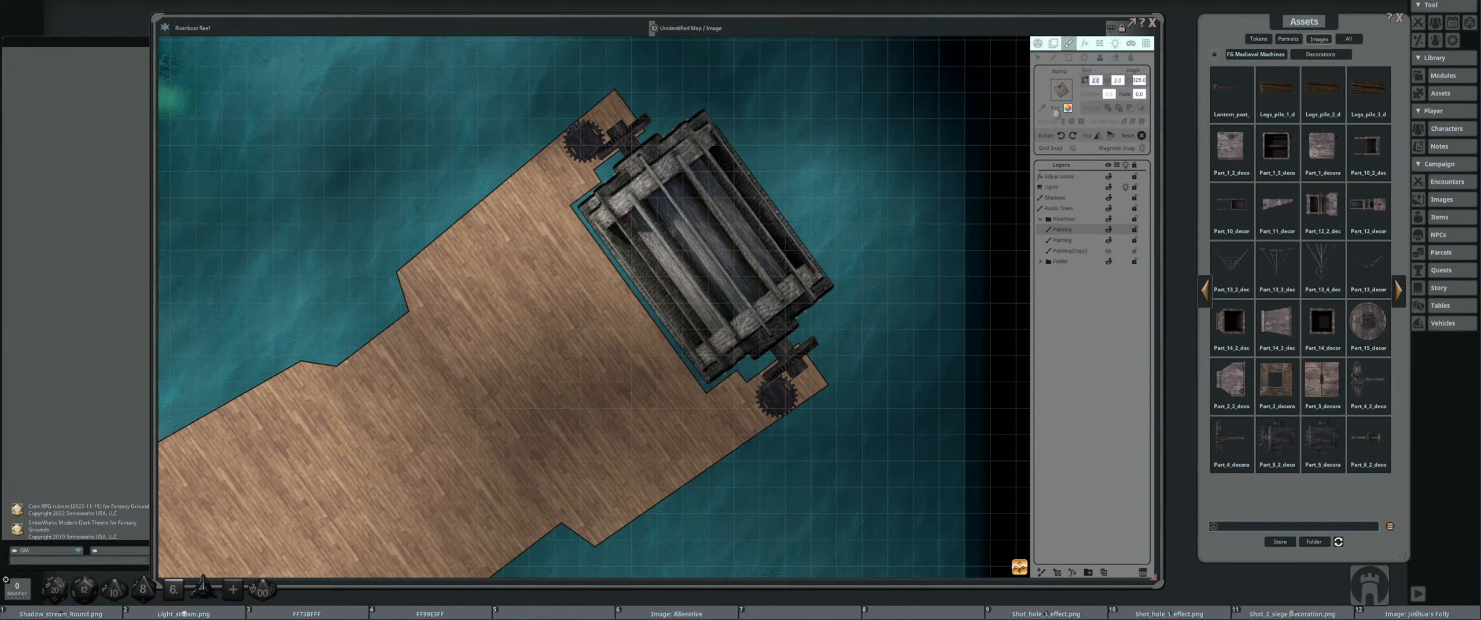
key(Tab)
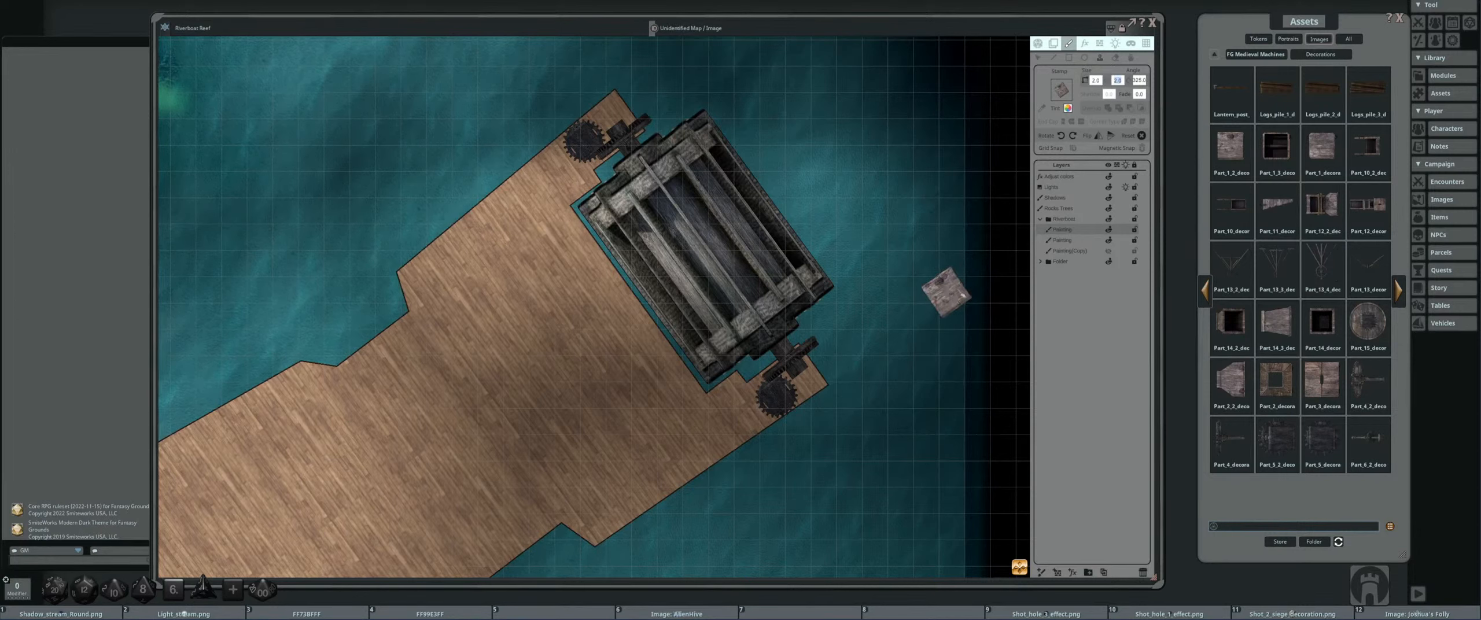
key(Tab)
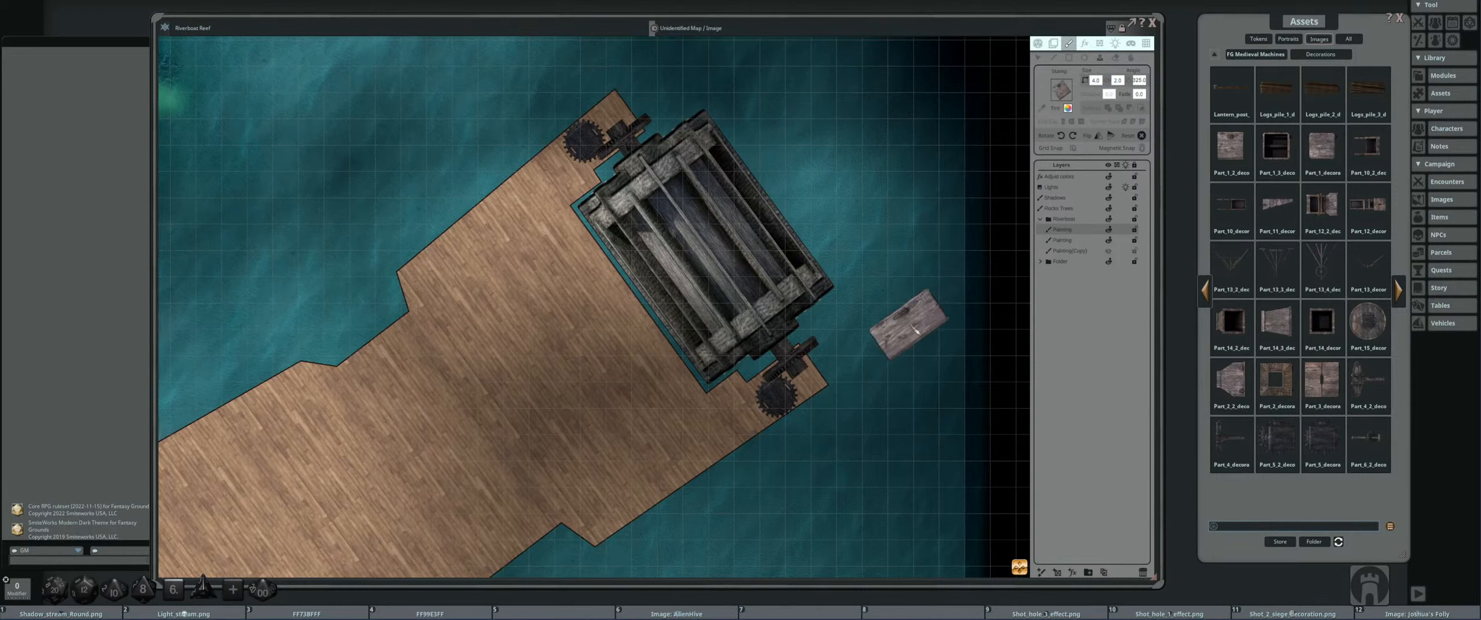
text(4)
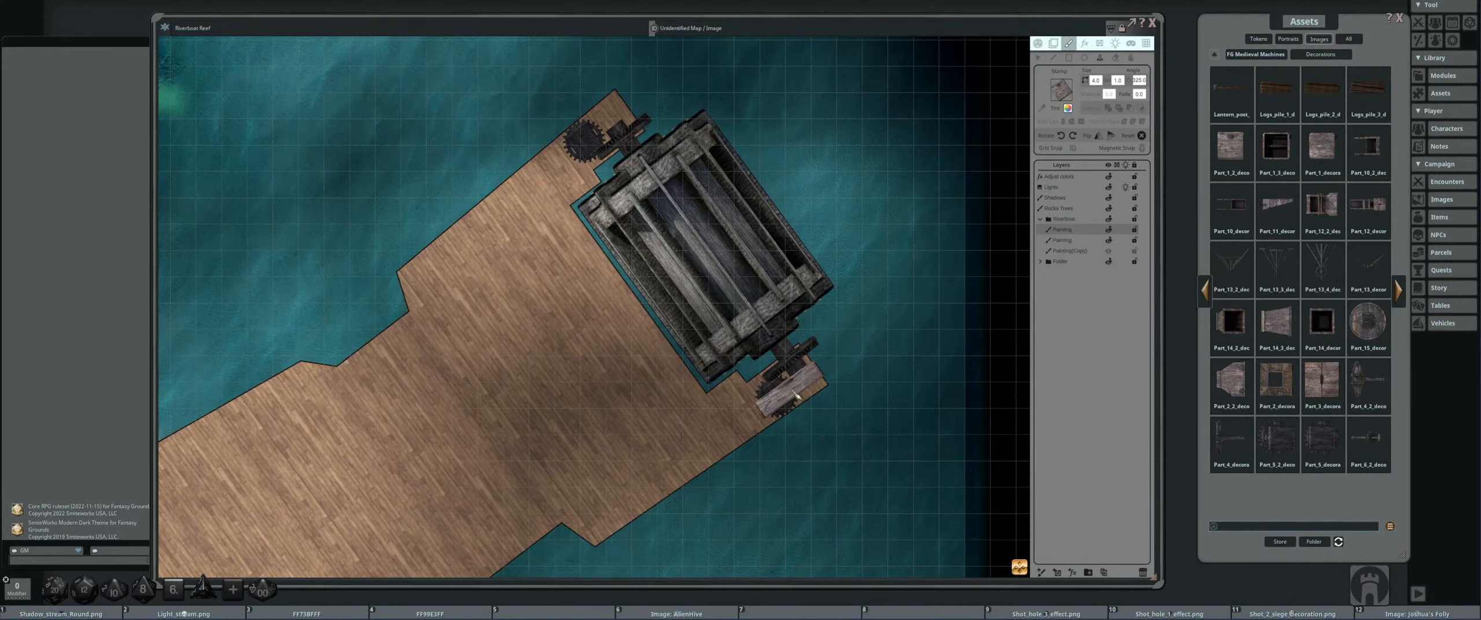
- Stamp the stretched wooden part over the small gears at both stern corners of the deck
click(796, 395)
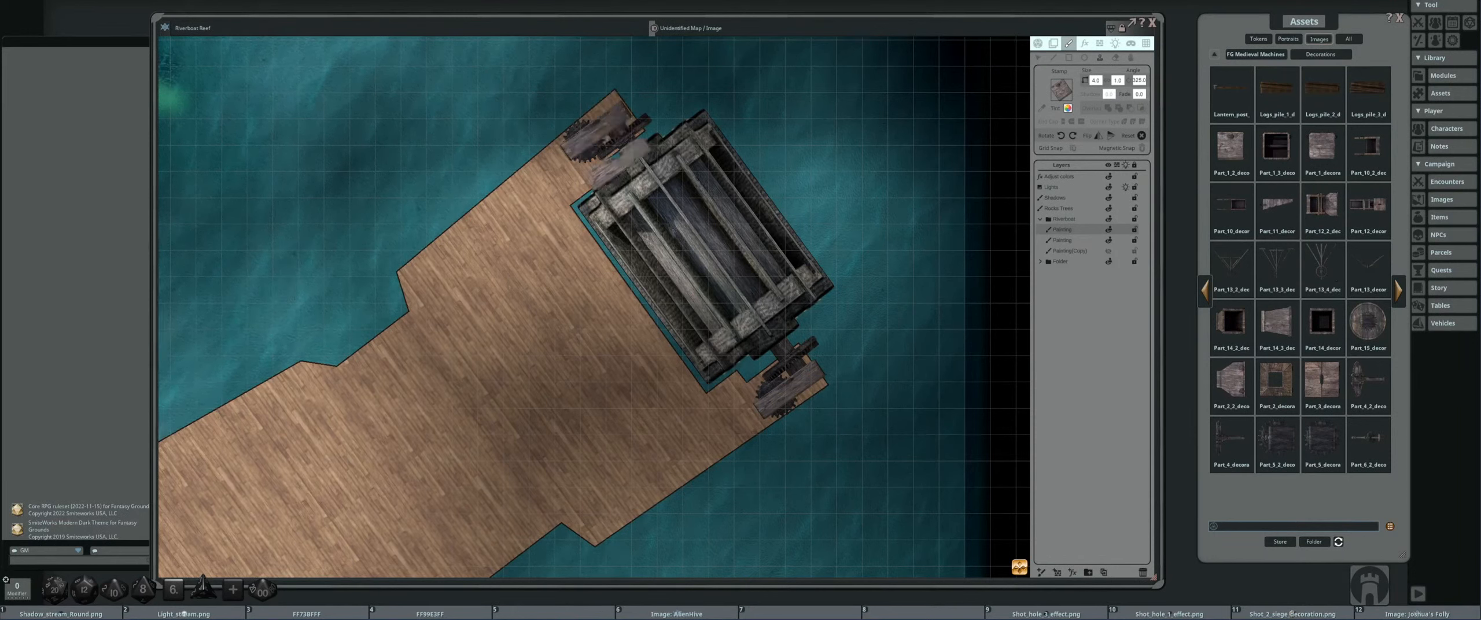
scroll(752, 240, down, 2)
scroll(790, 248, up, 2)
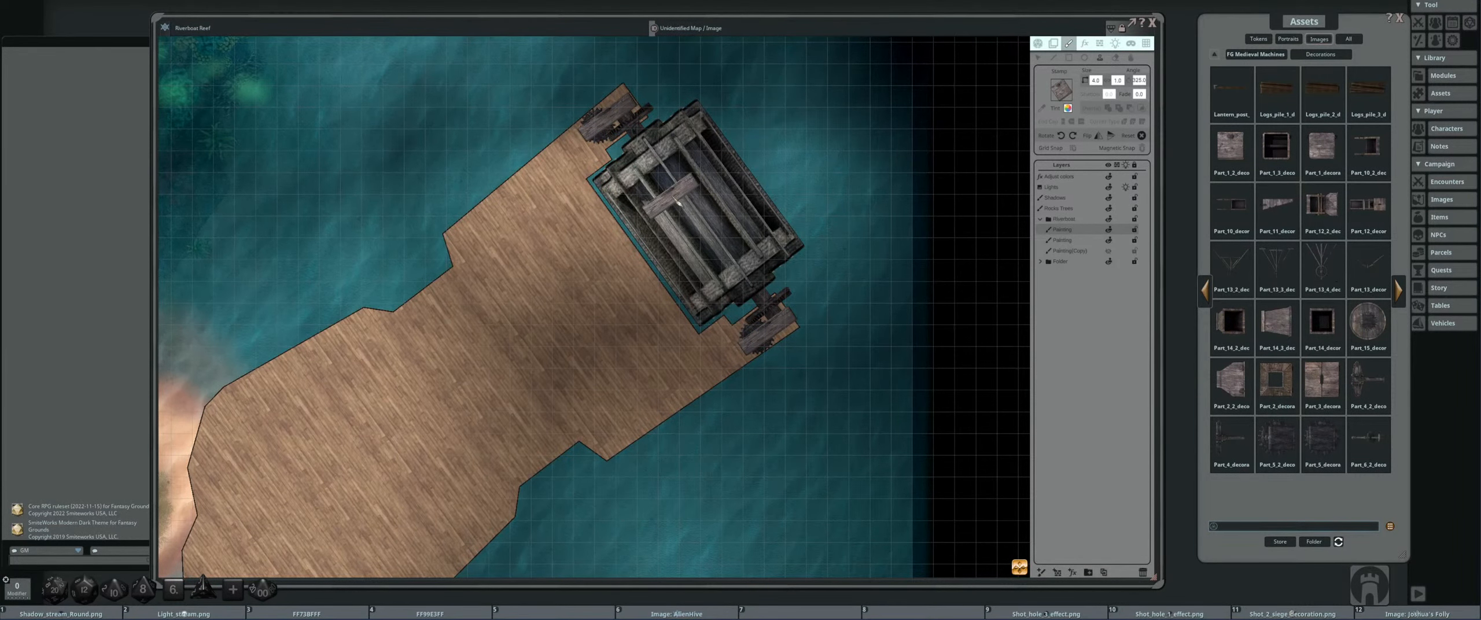
scroll(627, 199, down, 2)
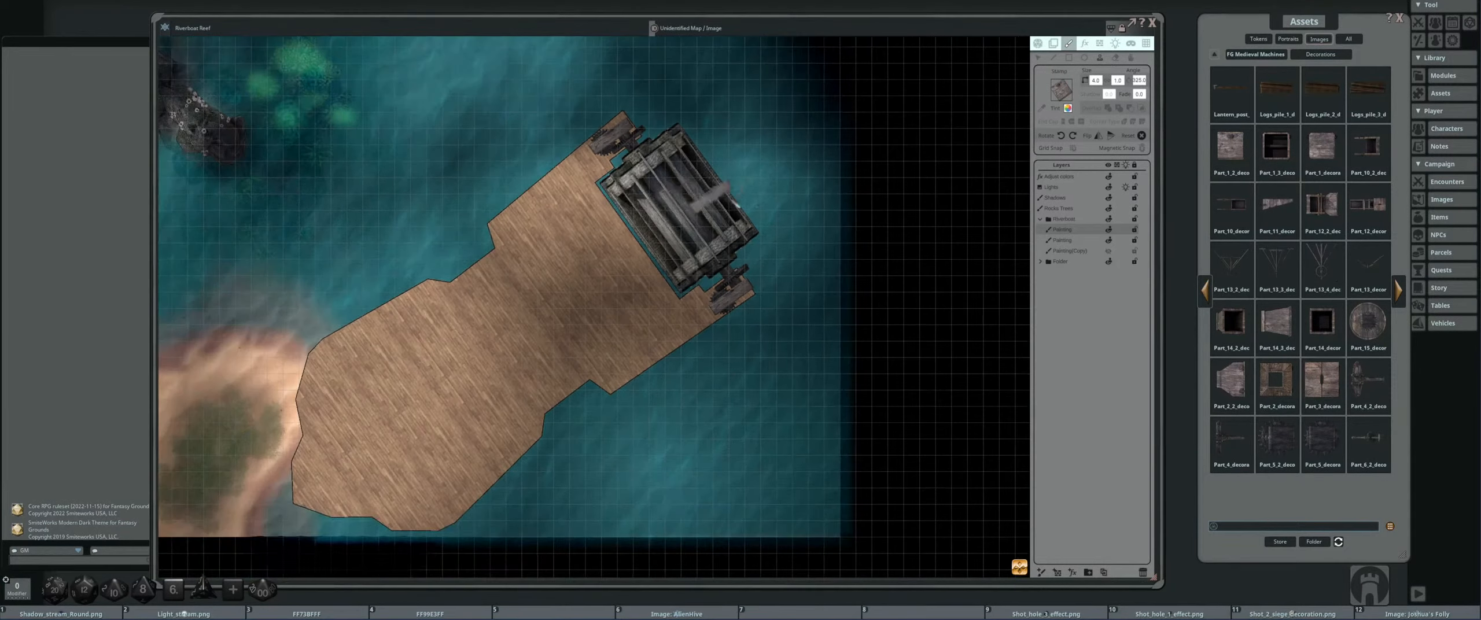
scroll(694, 219, up, 1)
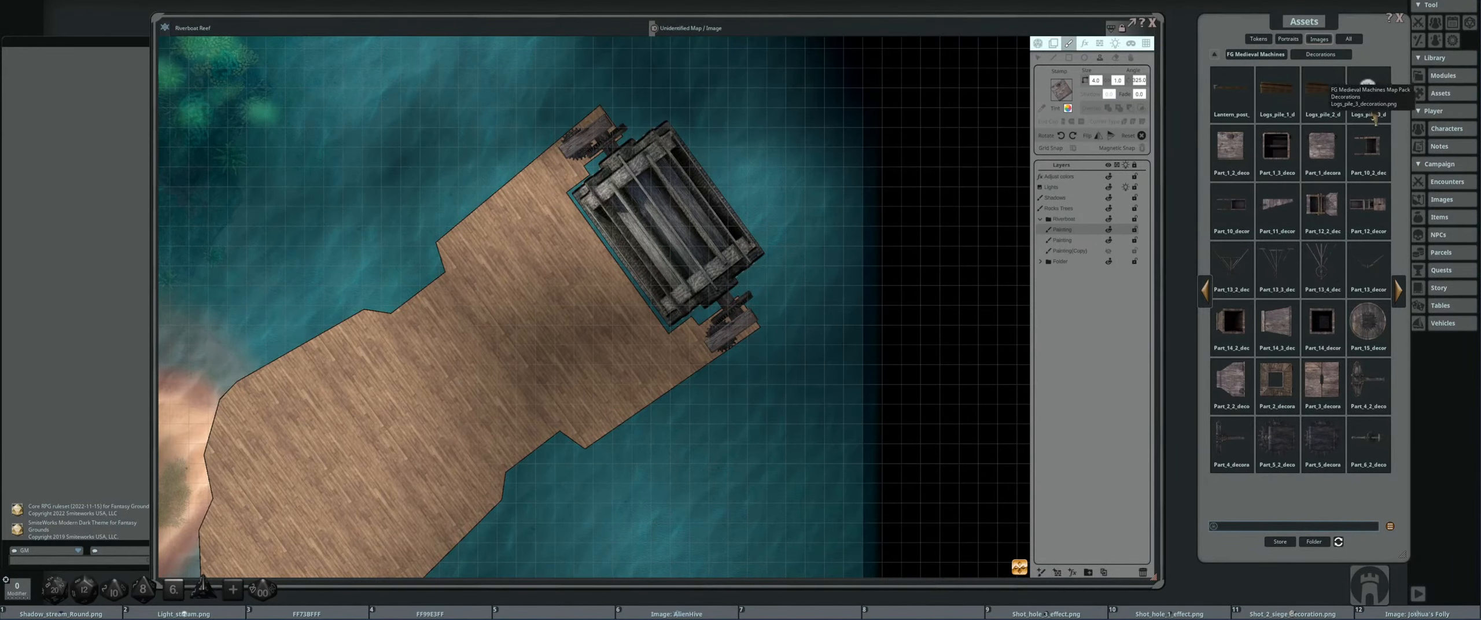
- Load the Part_1 decoration, align it with the hull, and stamp it against the inner end of the wooden gear cover at both stern corners
click(1331, 146)
drag(1070, 96, 1068, 95)
scroll(698, 345, down, 8)
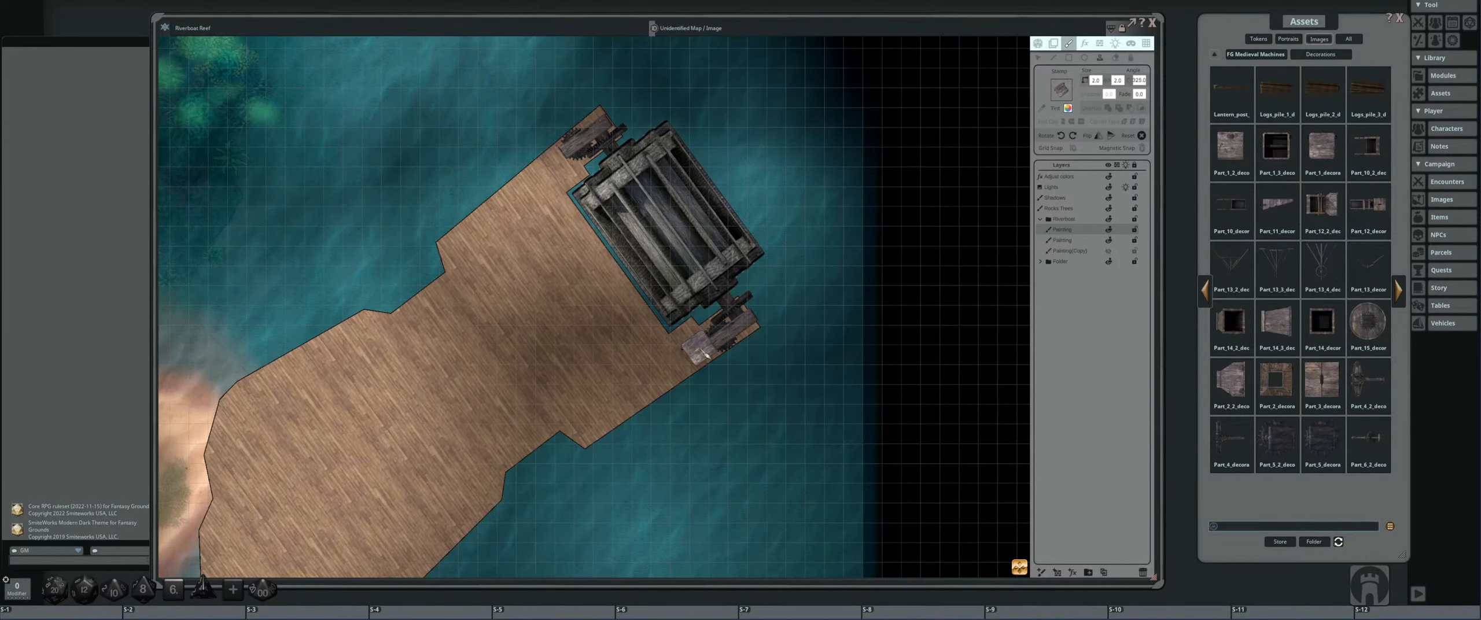
scroll(703, 353, up, 4)
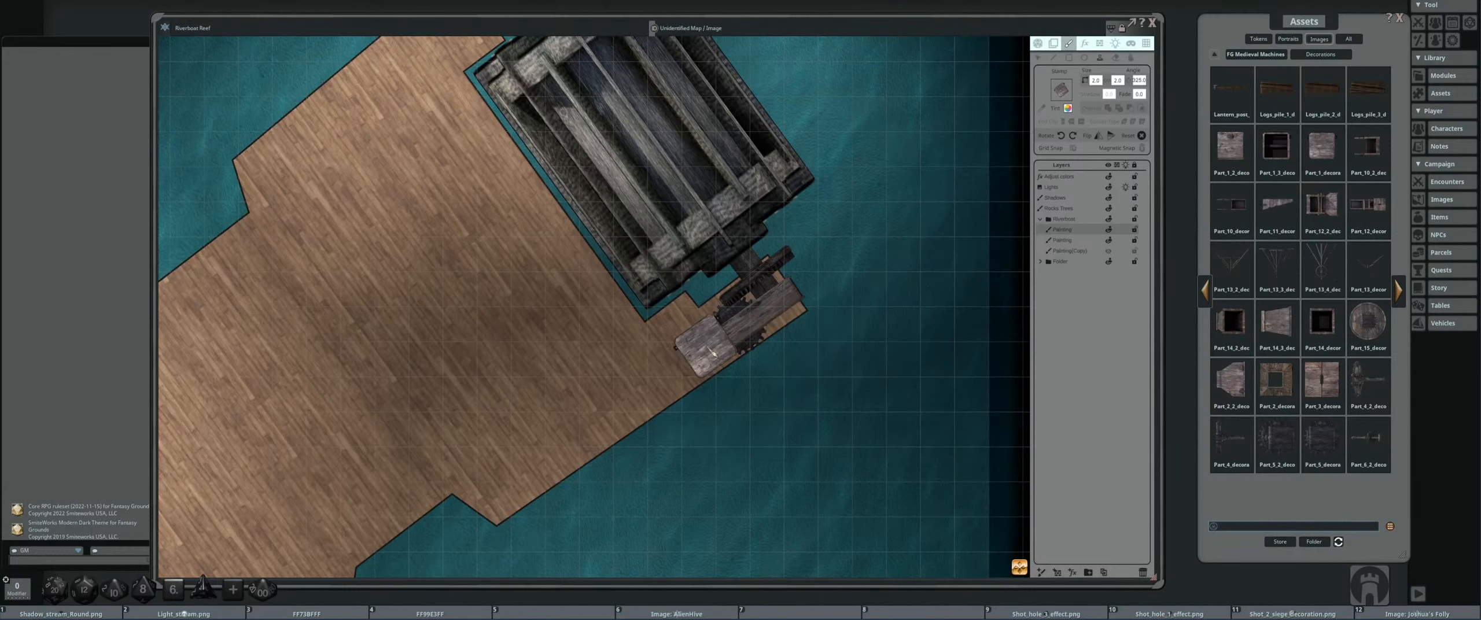
drag(550, 234, 579, 412)
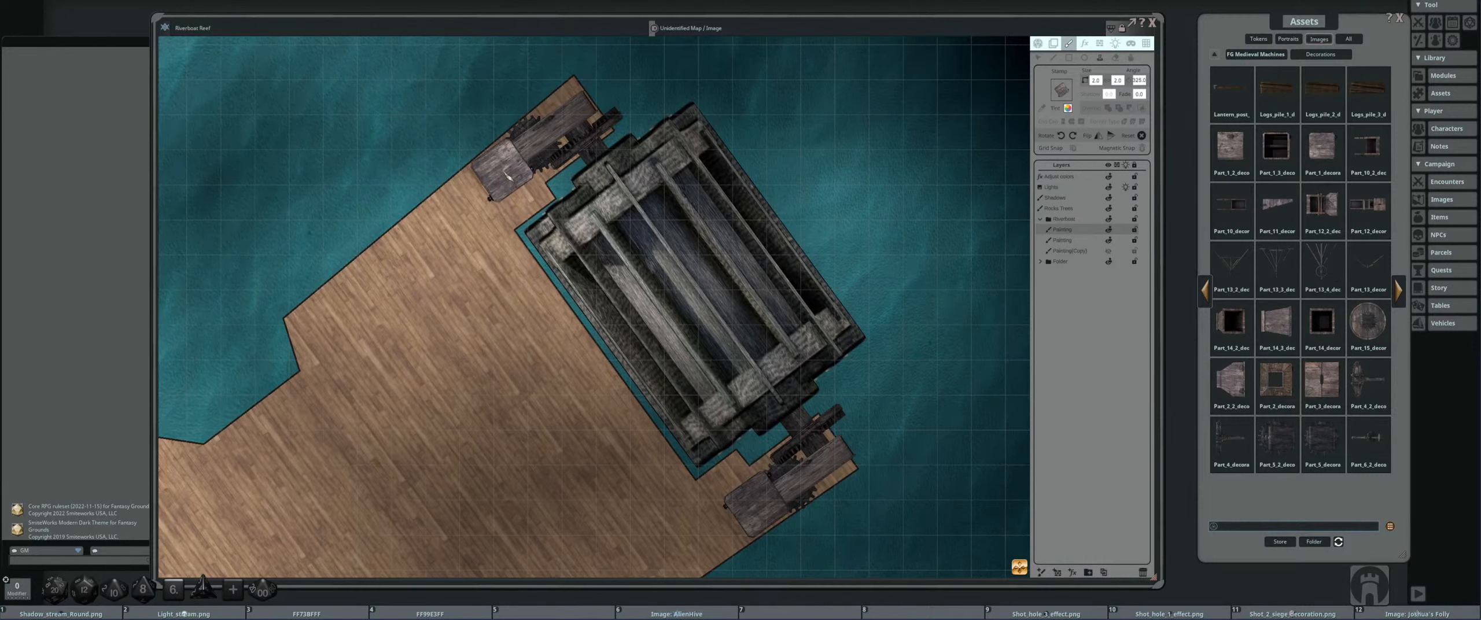
scroll(509, 176, down, 1)
scroll(637, 173, down, 2)
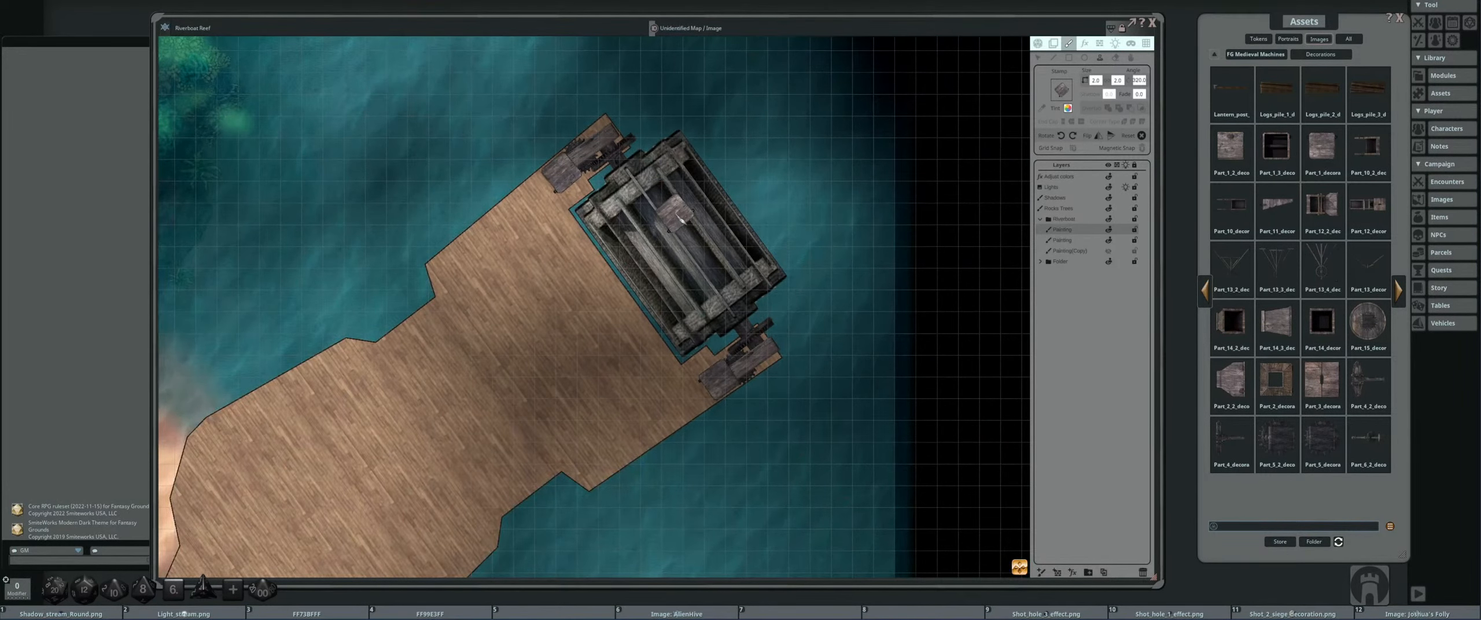
scroll(683, 220, down, 2)
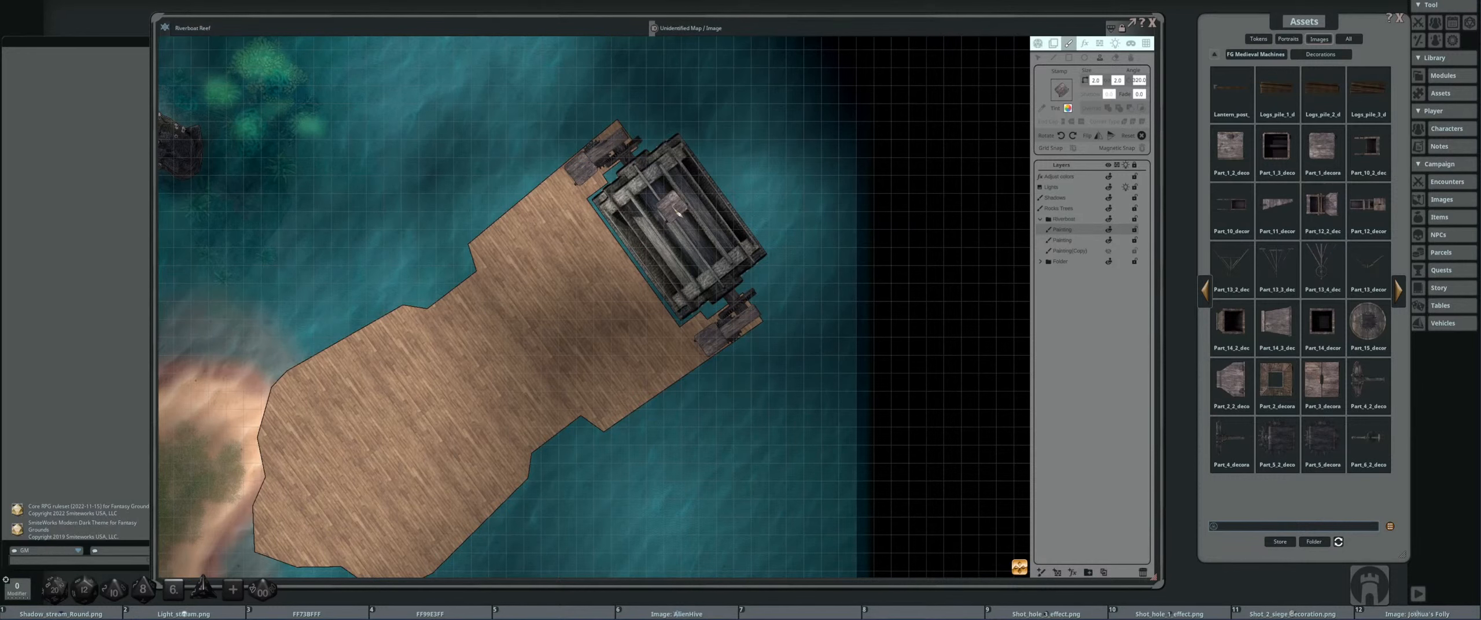
drag(697, 257, 696, 237)
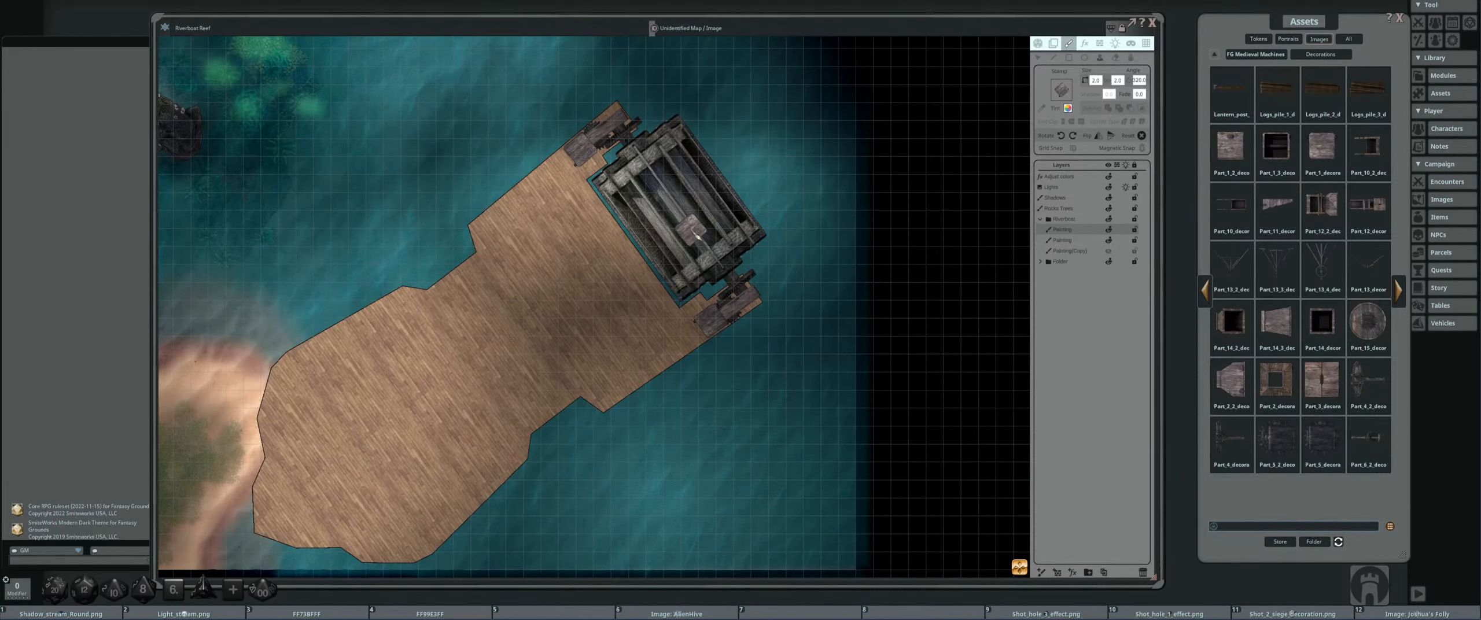
- Select the riverboat folder's deck painting layer and search the image assets for PIPE, looking through the result pages
click(1063, 240)
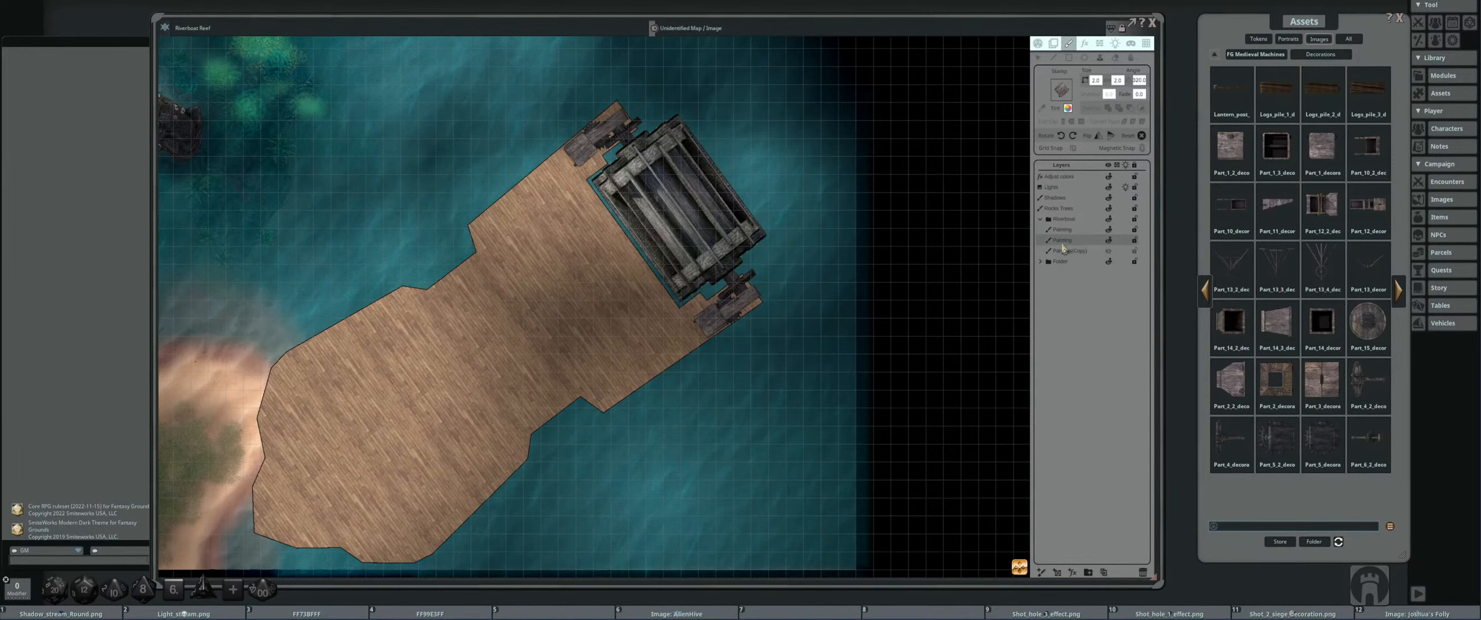
click(1214, 55)
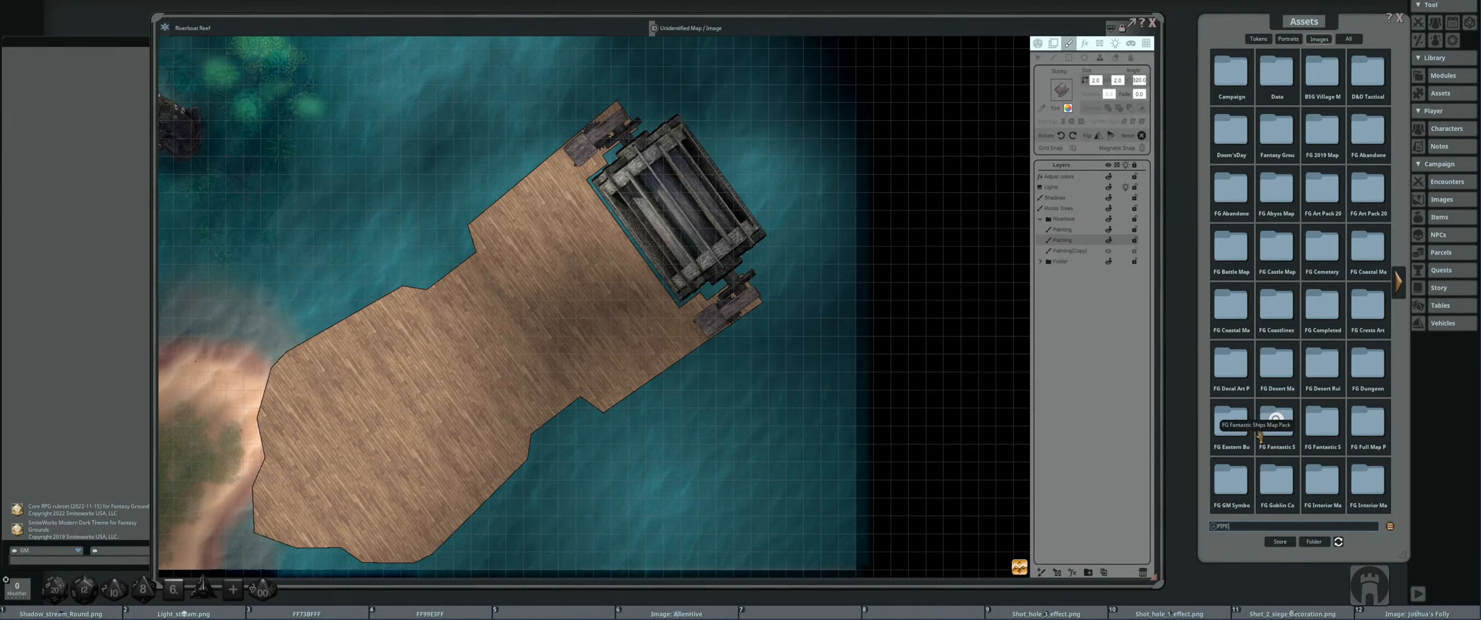
key(Return)
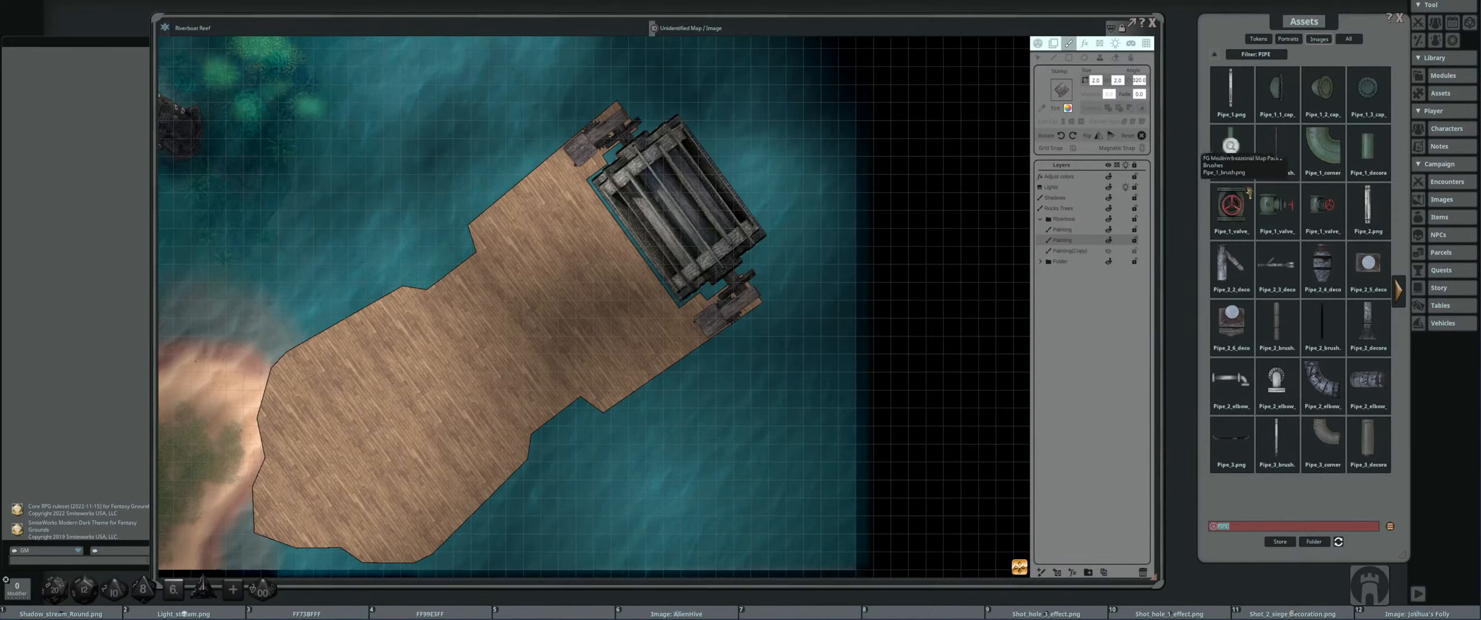
click(1398, 288)
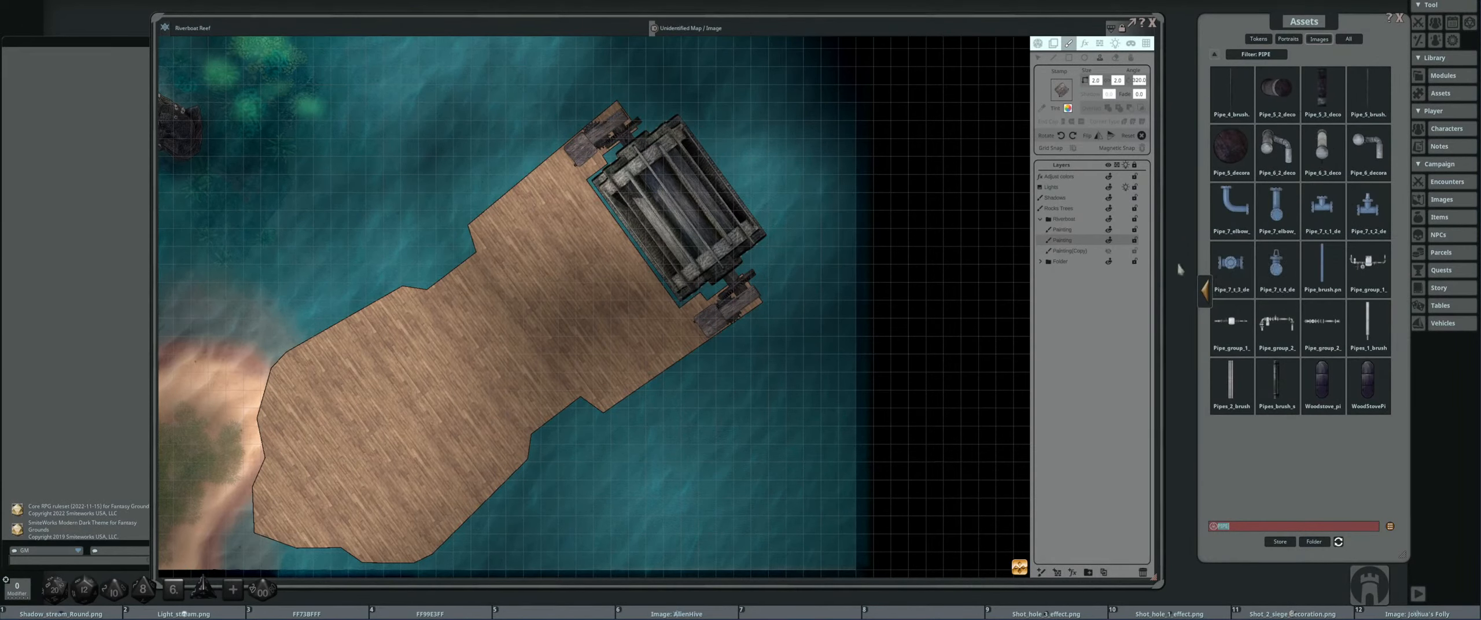
click(1207, 289)
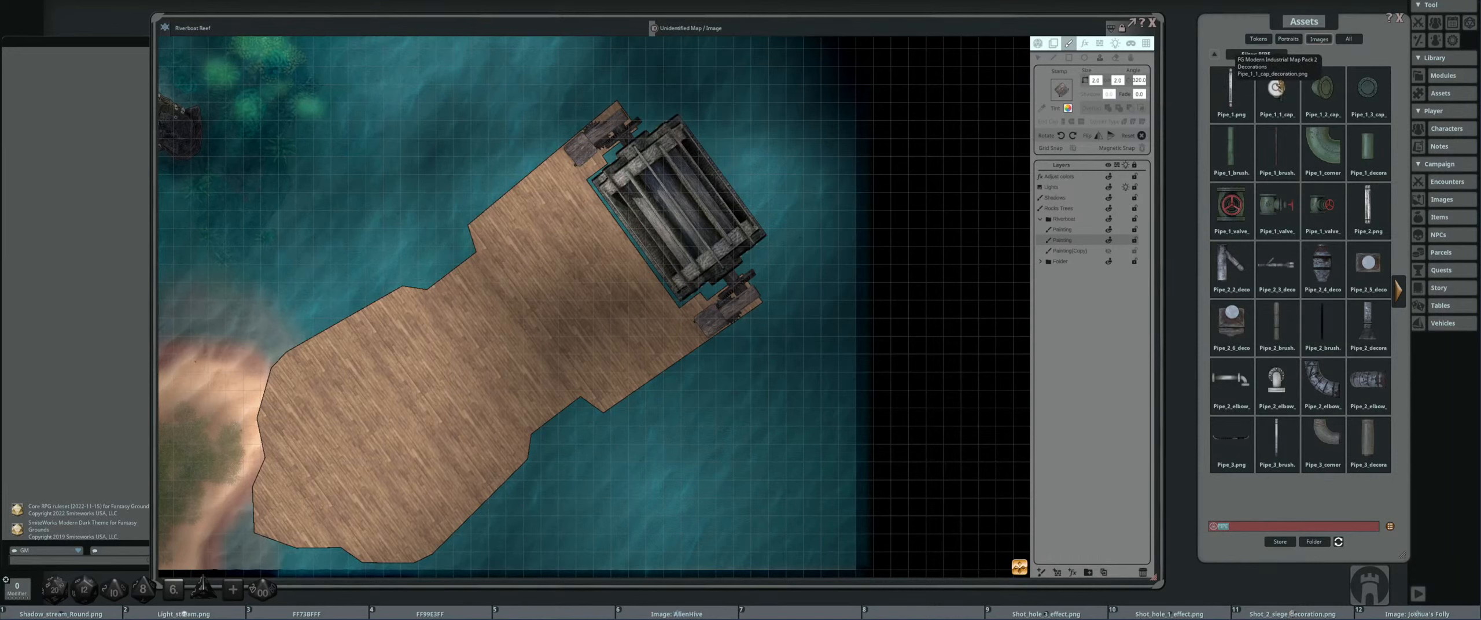
key(BackSpace)
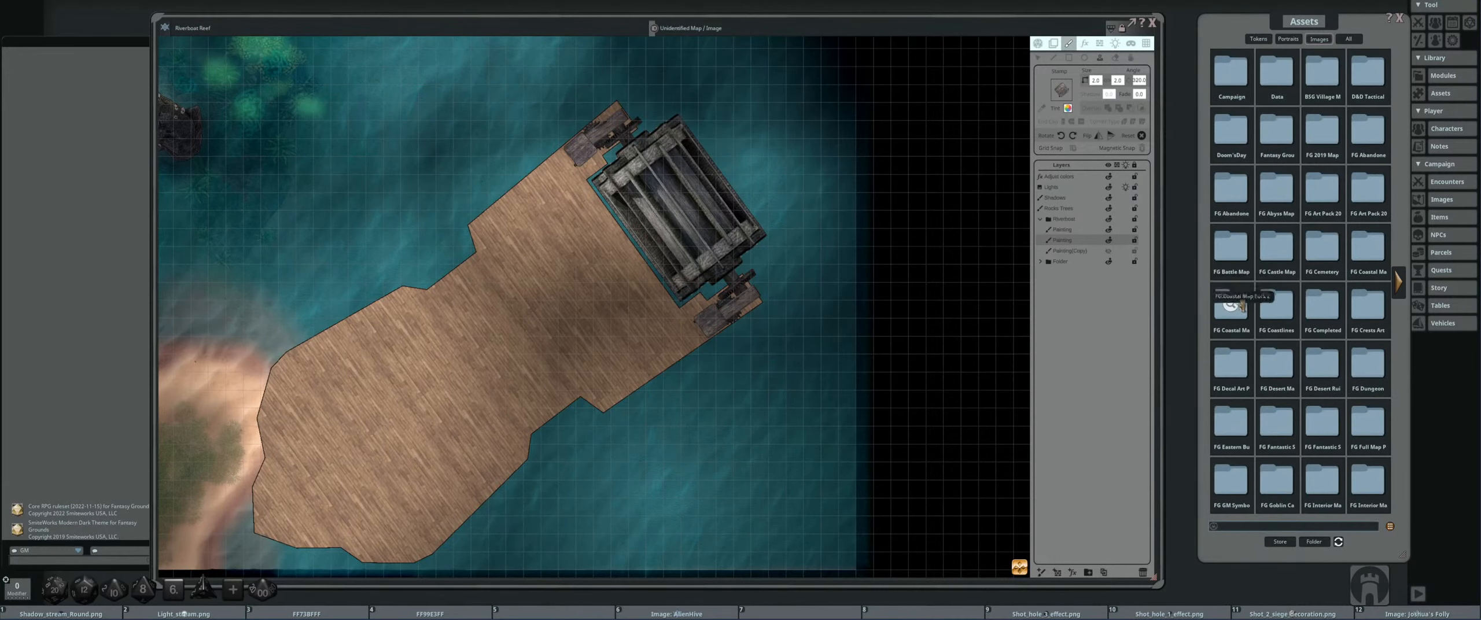
click(1399, 282)
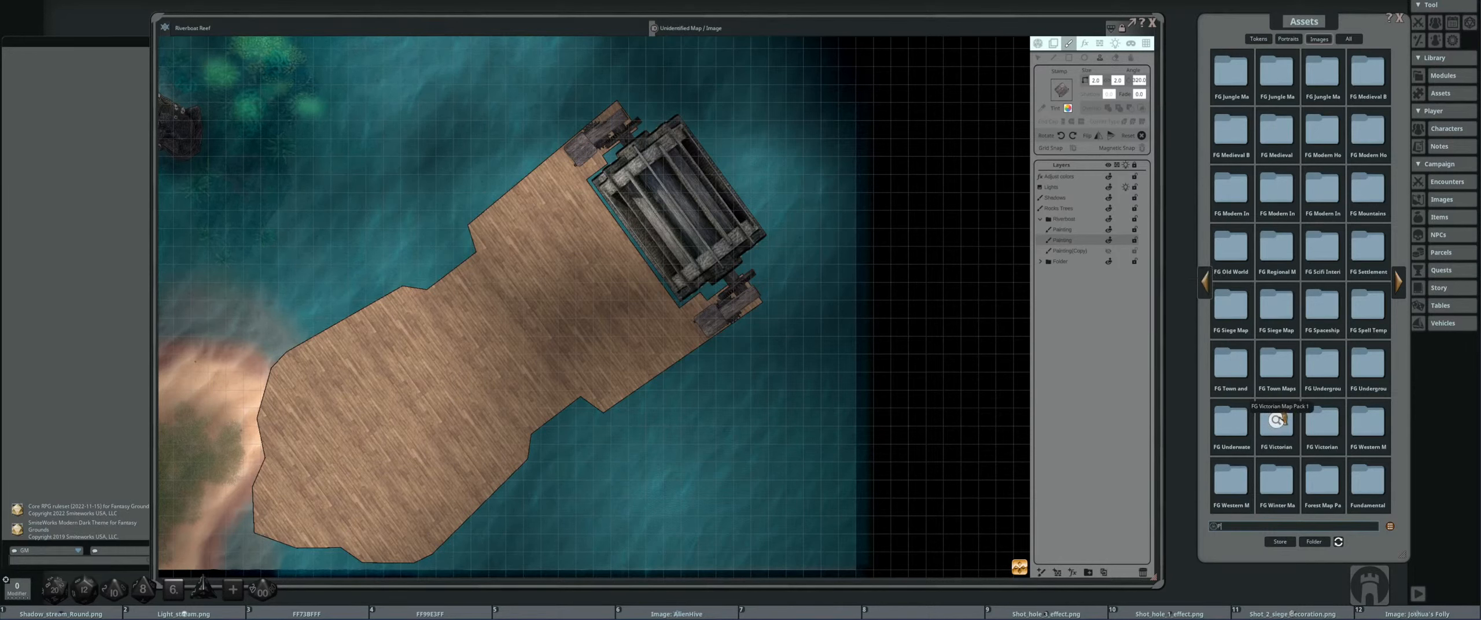
key(Return)
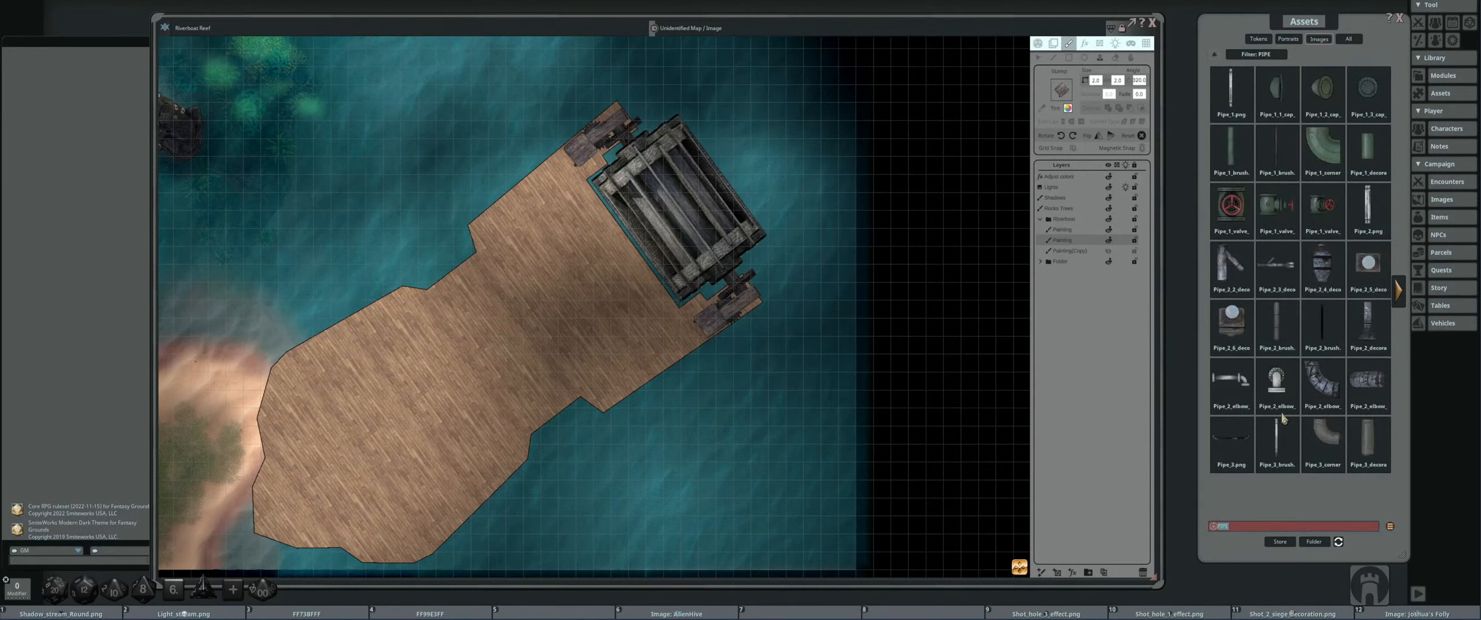
- Look through the decorations and brushes of a Modern Industrial map pack, then return to the list of asset packs
click(1216, 56)
click(1404, 288)
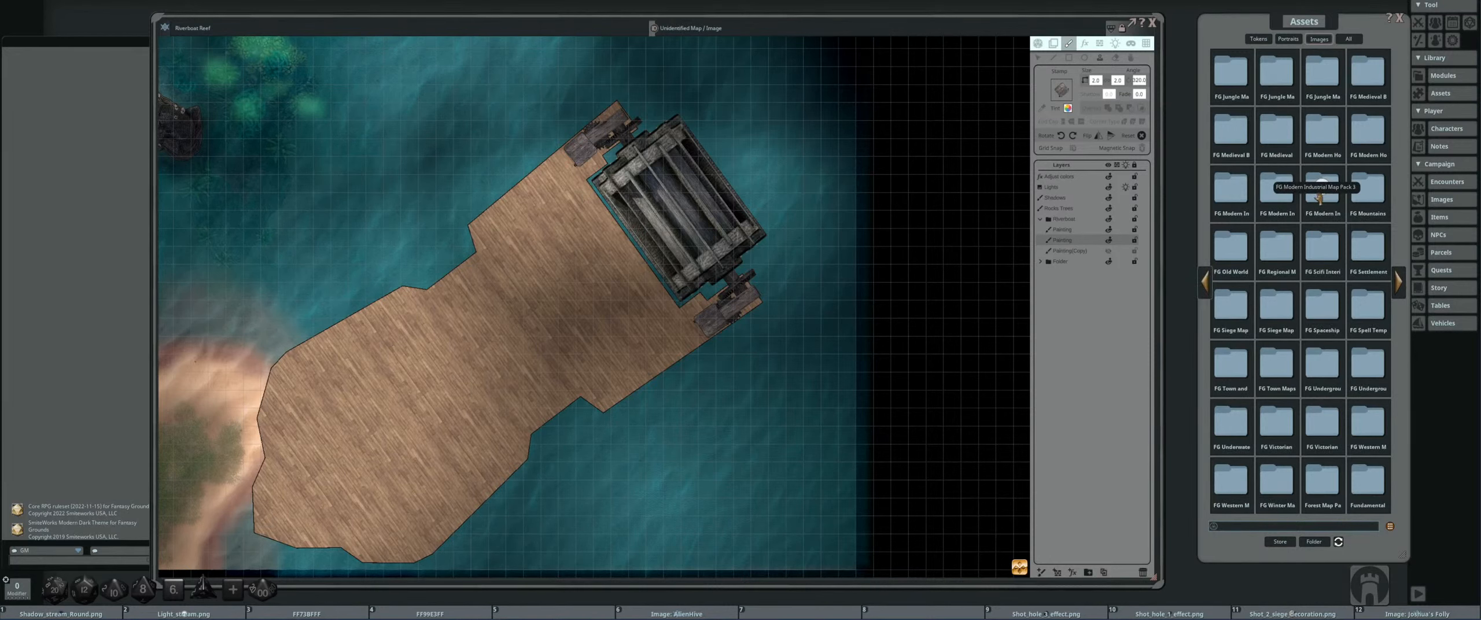
click(1237, 195)
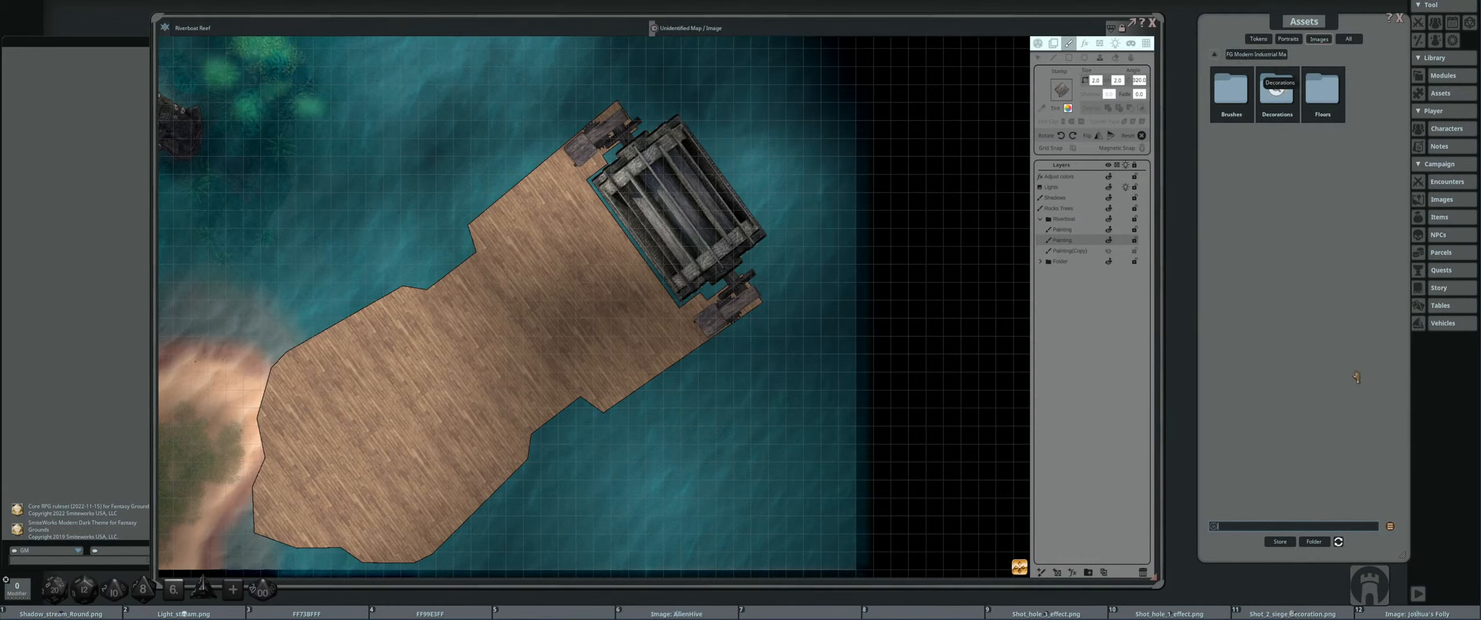
click(1402, 290)
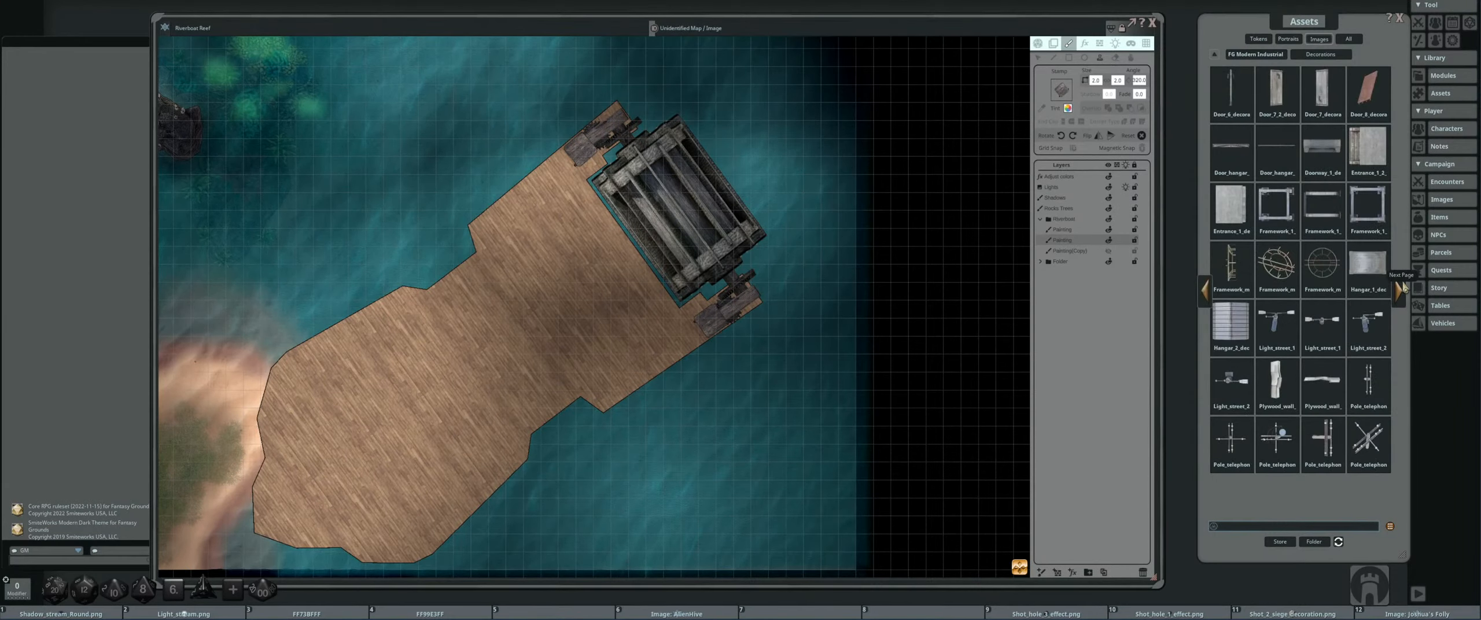
click(1403, 289)
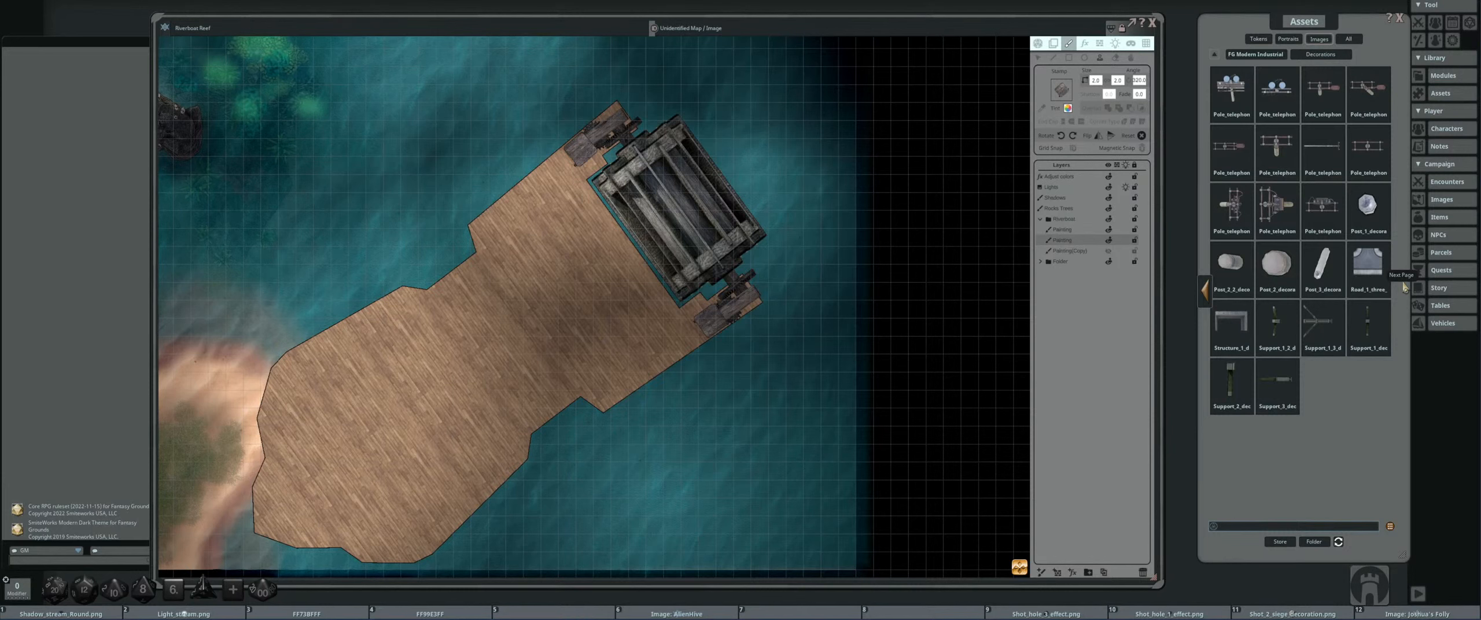
click(1265, 54)
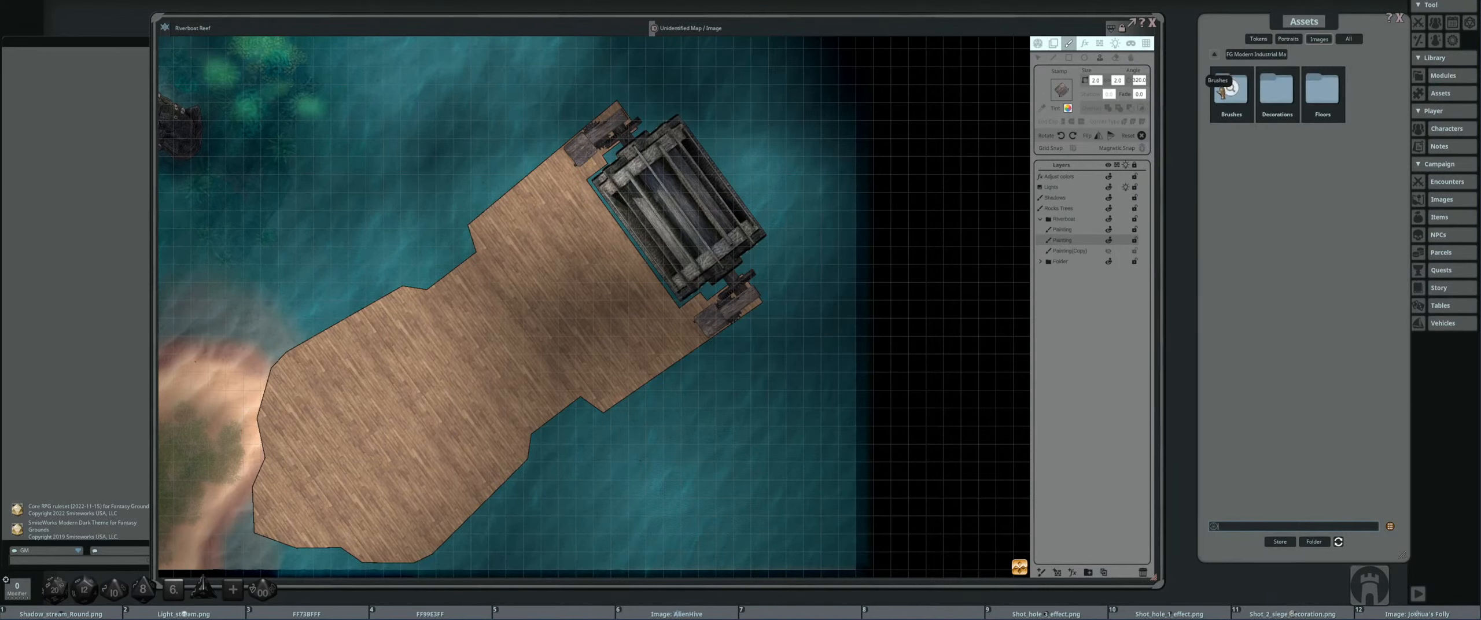
click(1222, 84)
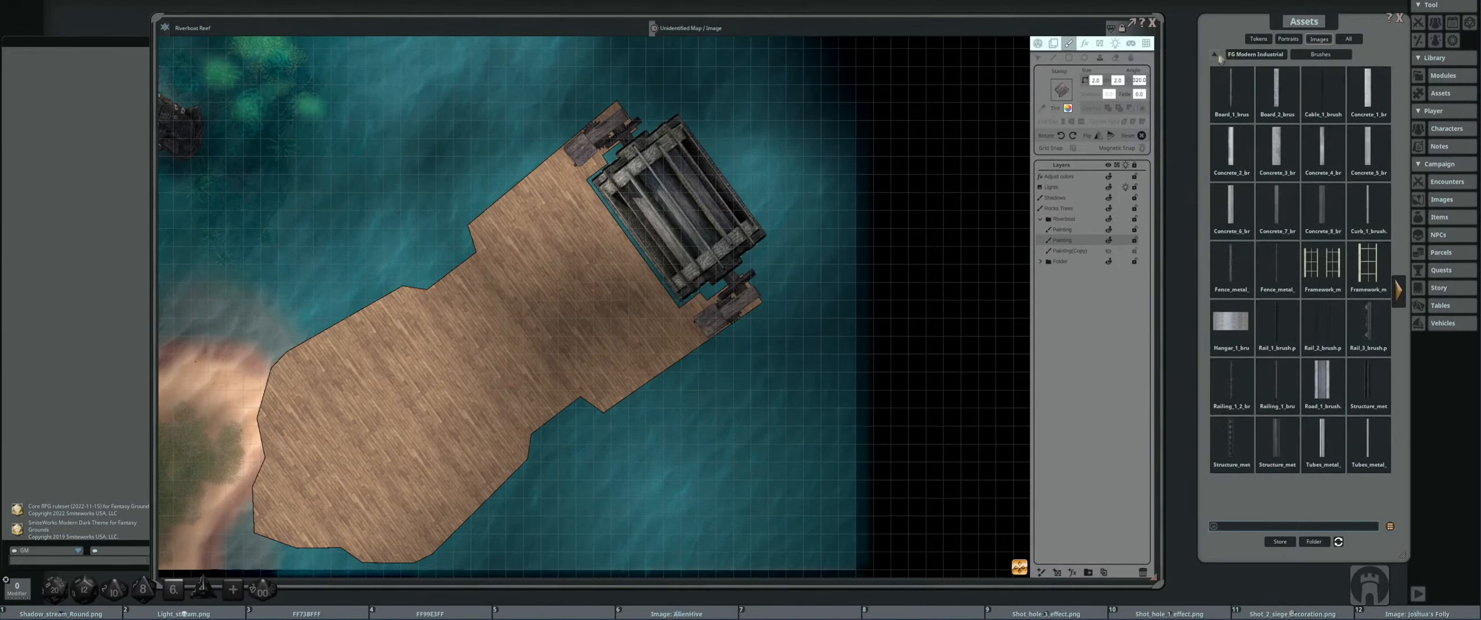
click(1217, 56)
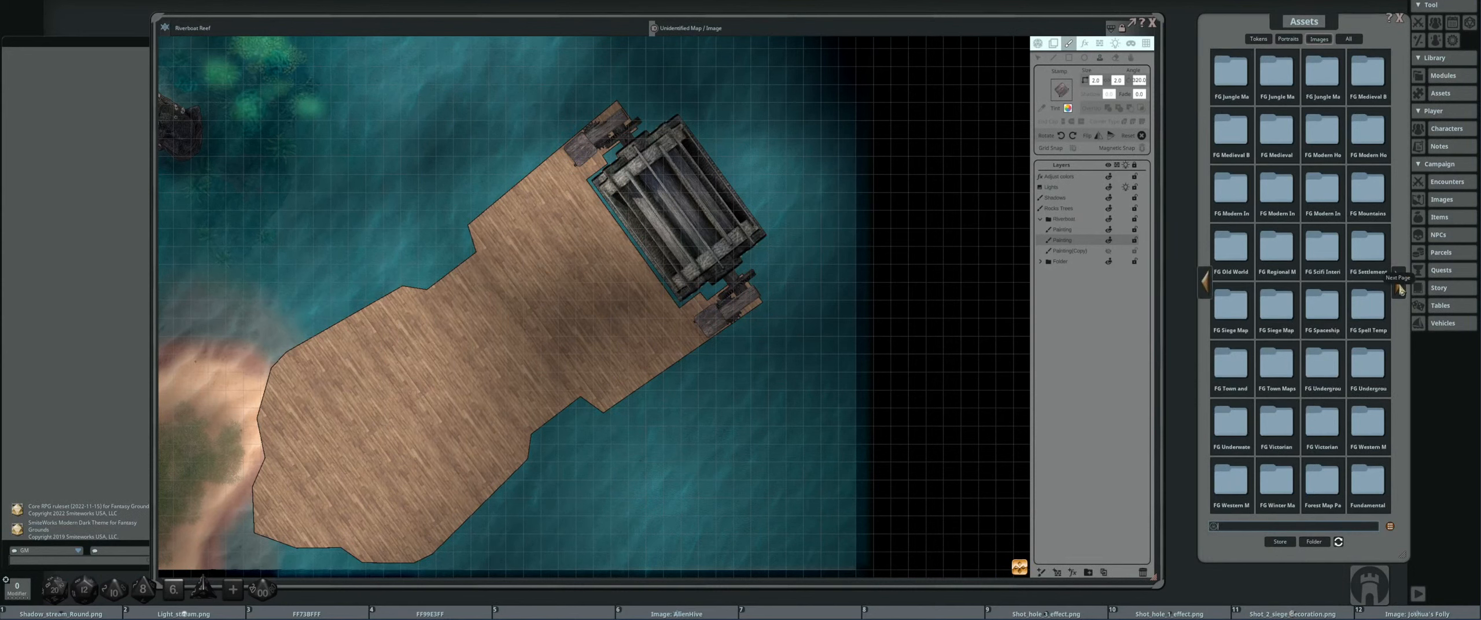
- Look through the decorations of FG Modern Industrial Map Pack 2, previewing the Pipe_2 part, and return to the list of asset packs
click(1275, 185)
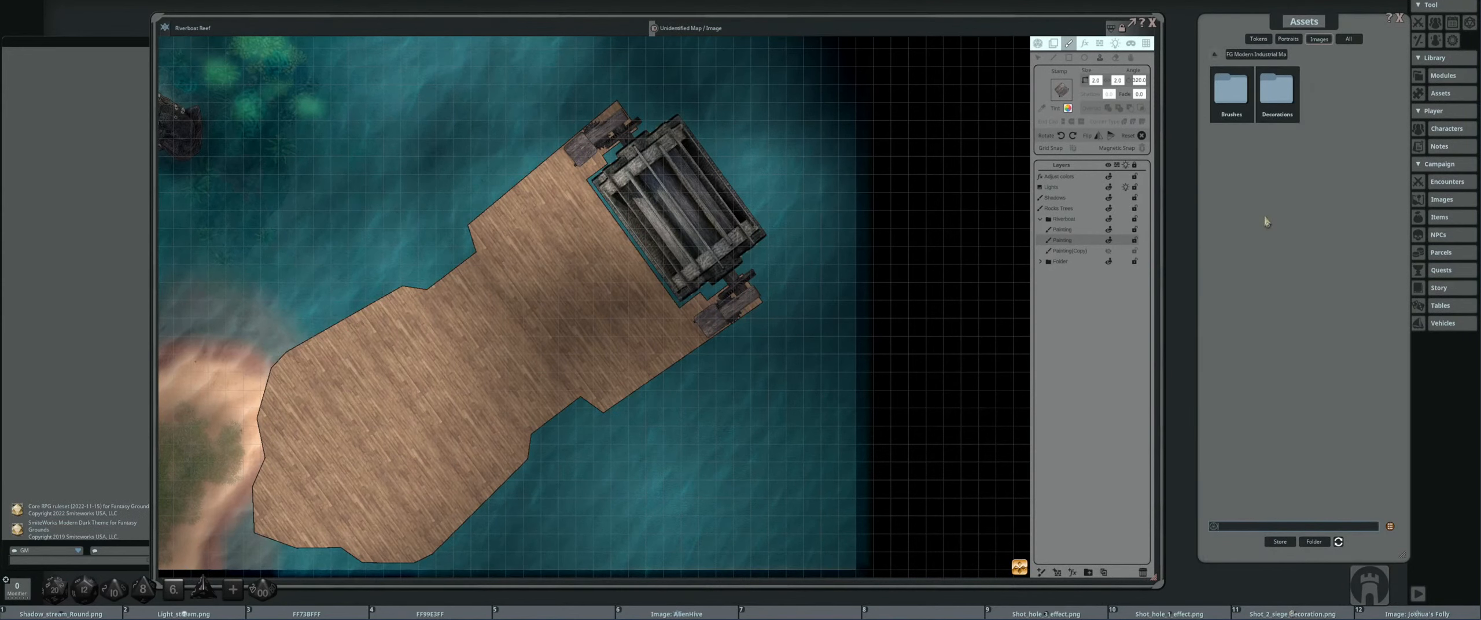
click(1287, 93)
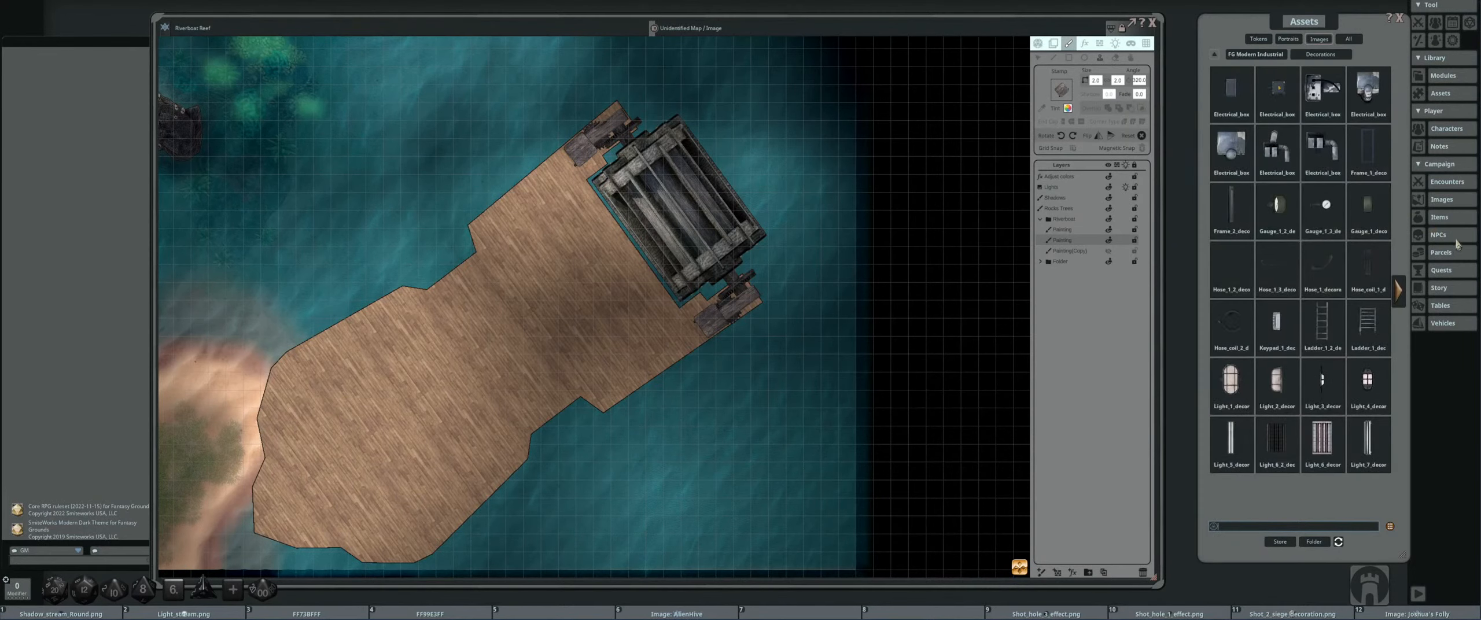
click(1403, 296)
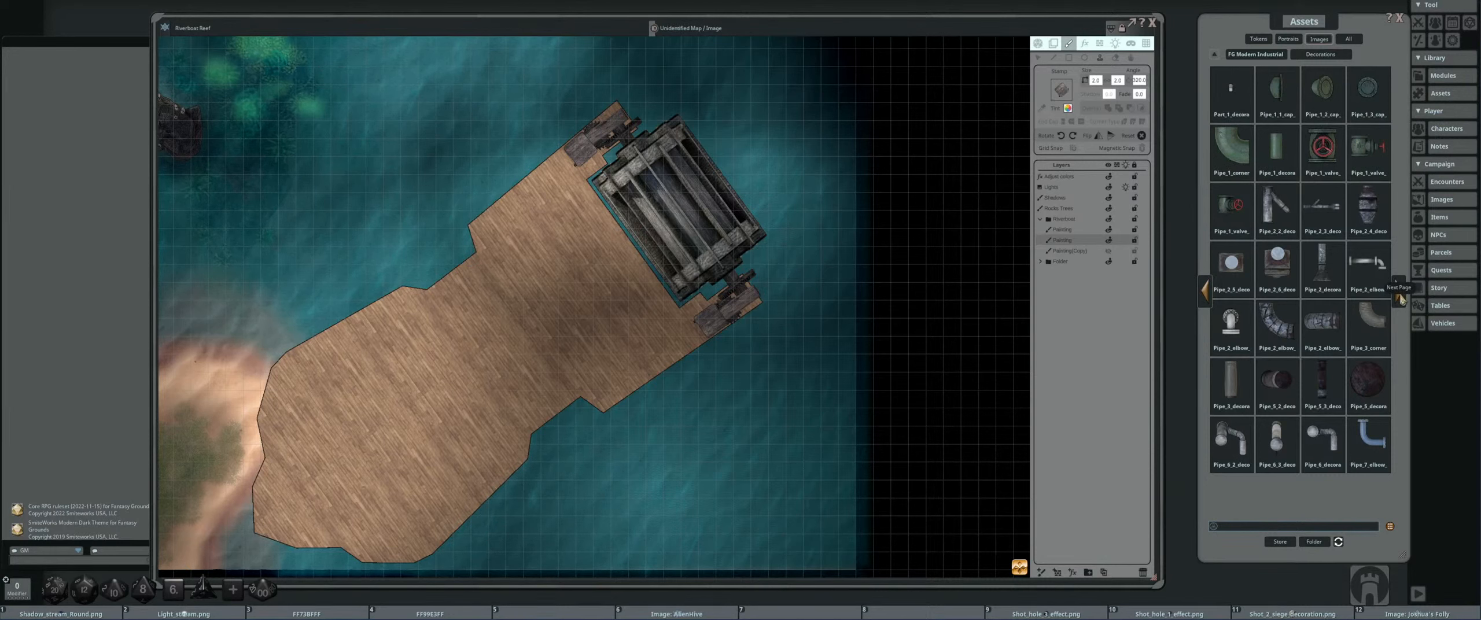
click(1276, 203)
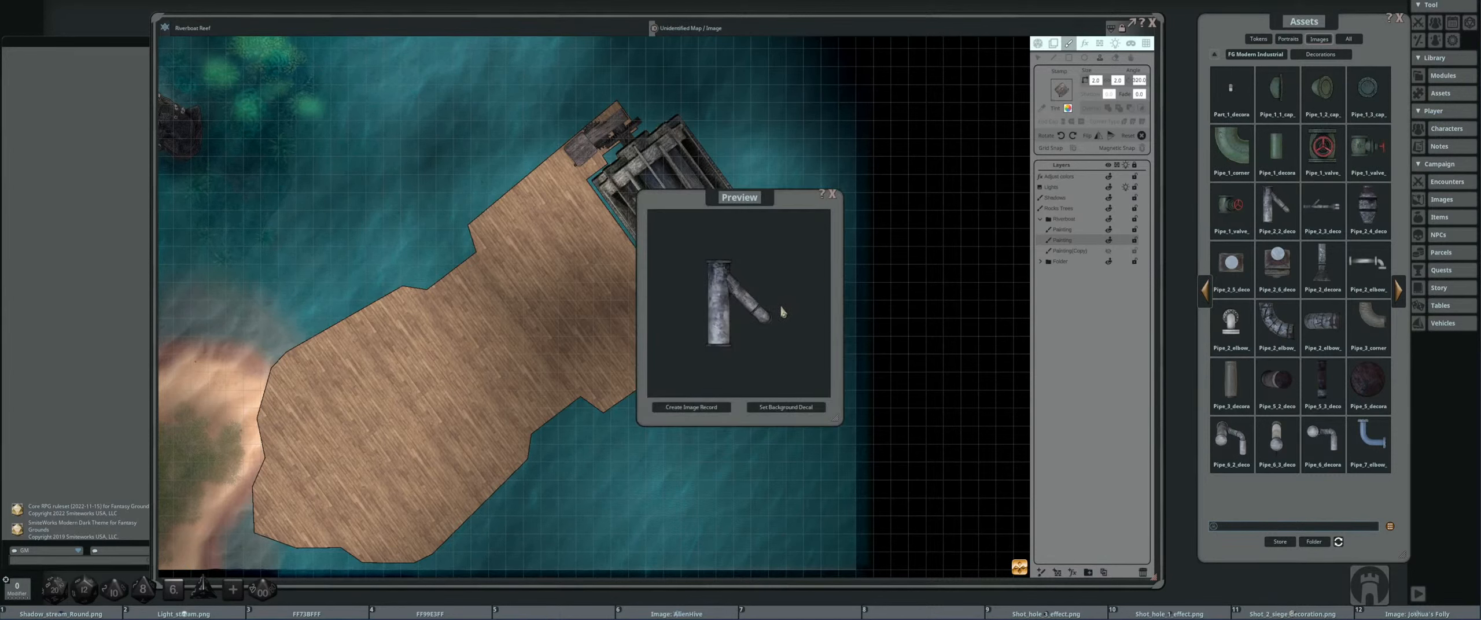
click(832, 194)
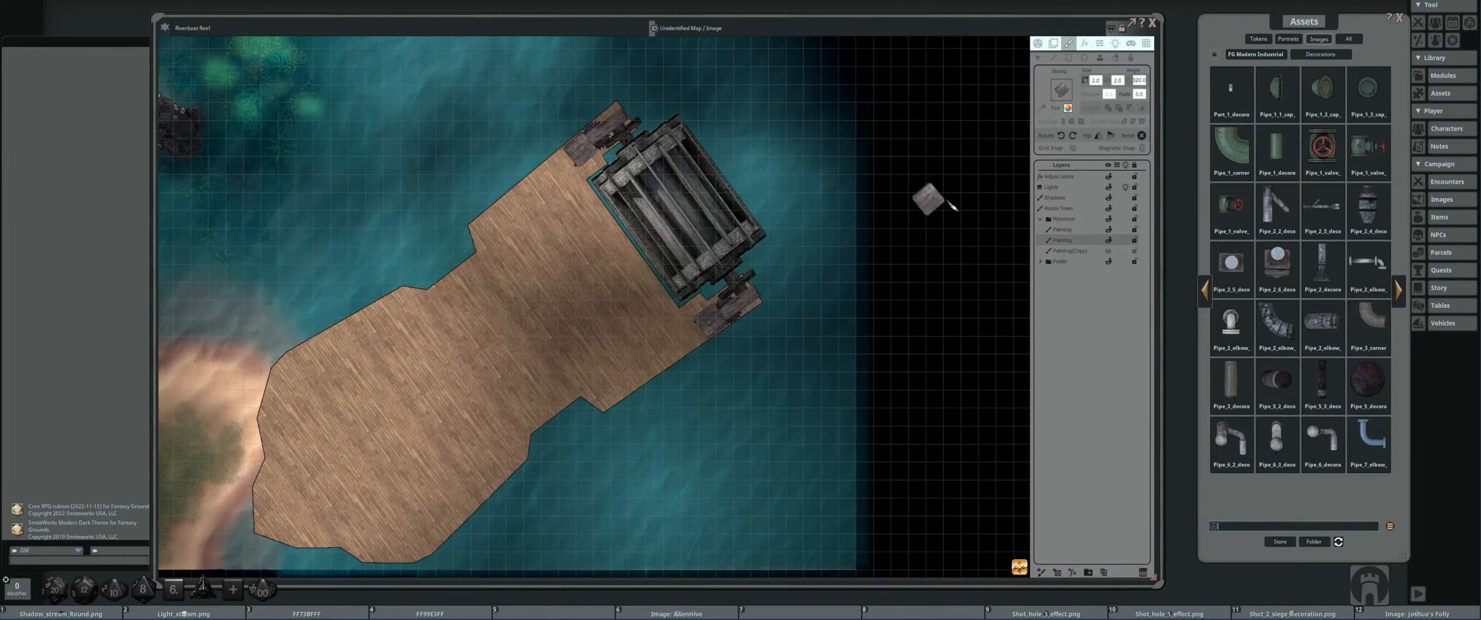
click(1400, 295)
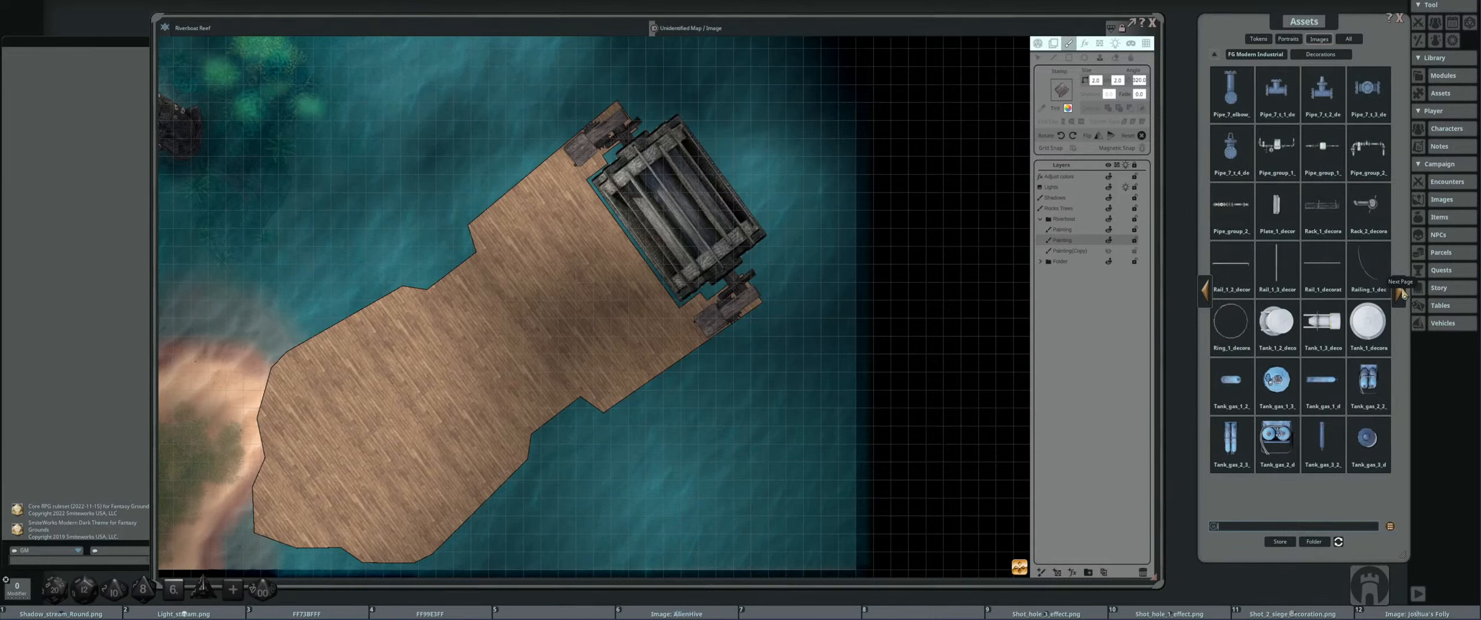
click(1402, 295)
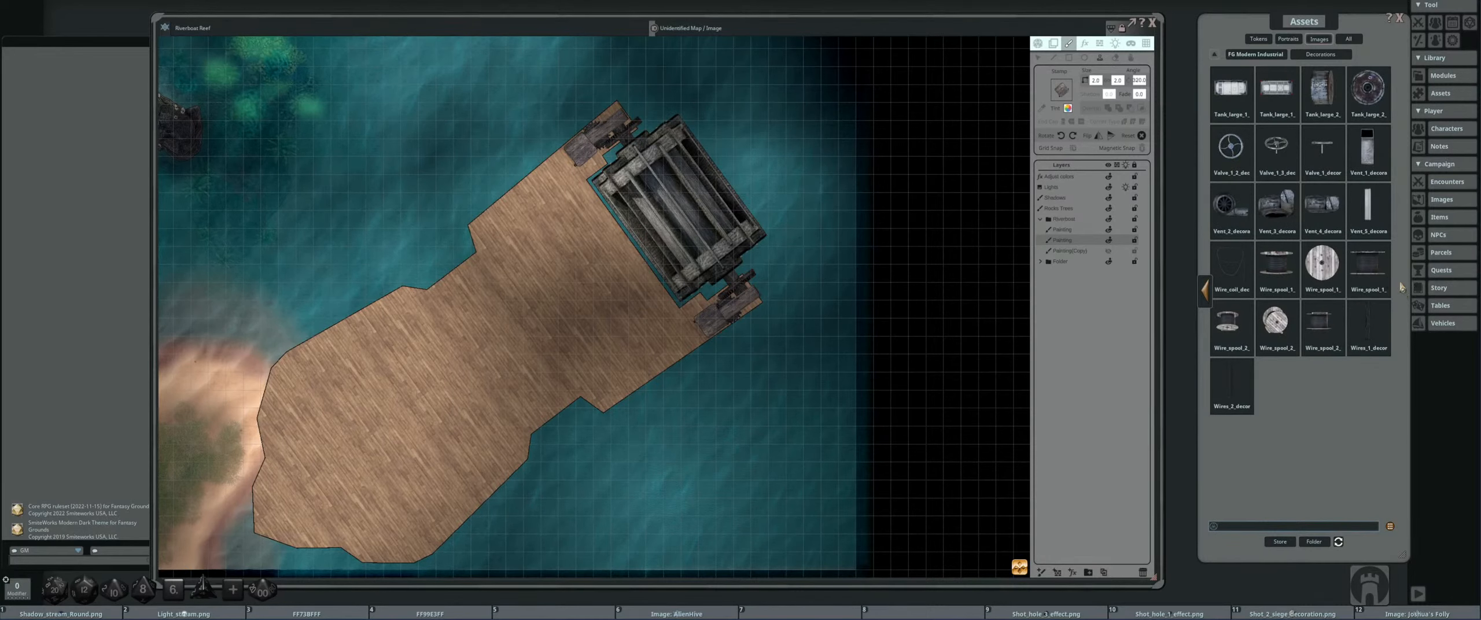
click(1217, 63)
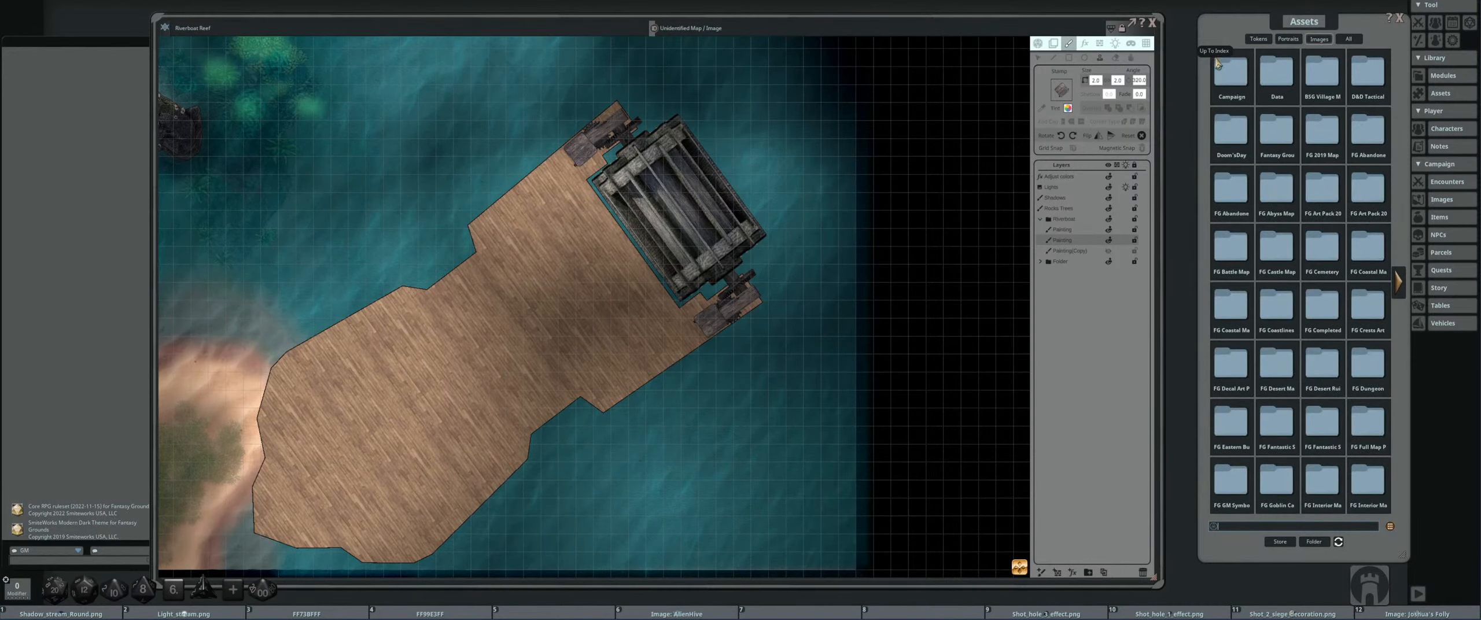
- Browse the decorations of FG Modern Industrial Map Pack 3 for usable machine parts, returning to the pack list
click(1398, 283)
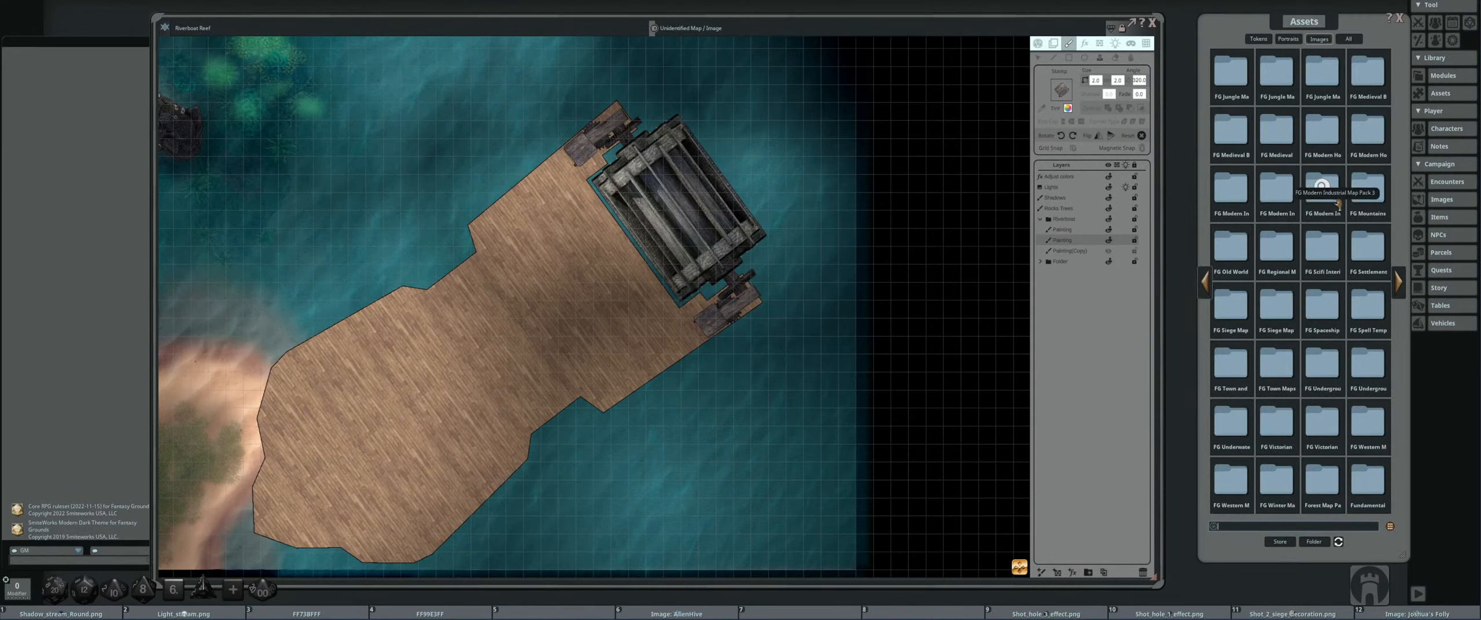
click(1312, 191)
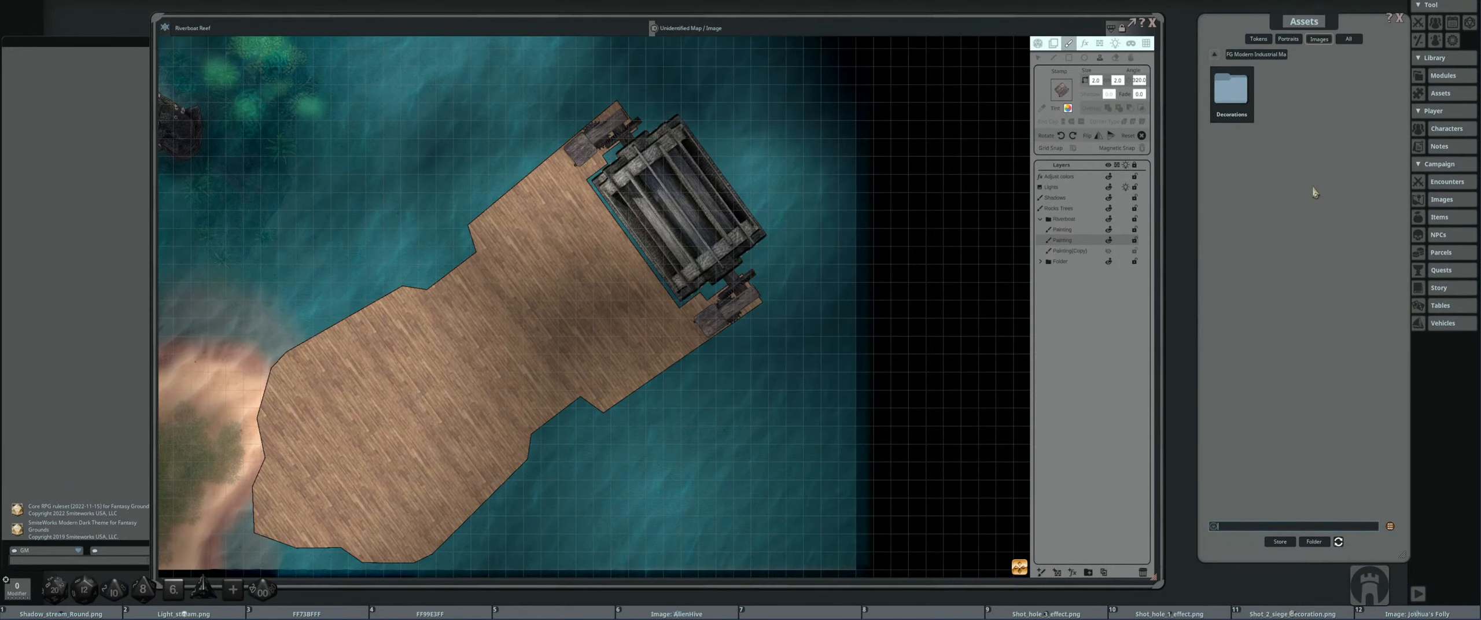
click(1231, 93)
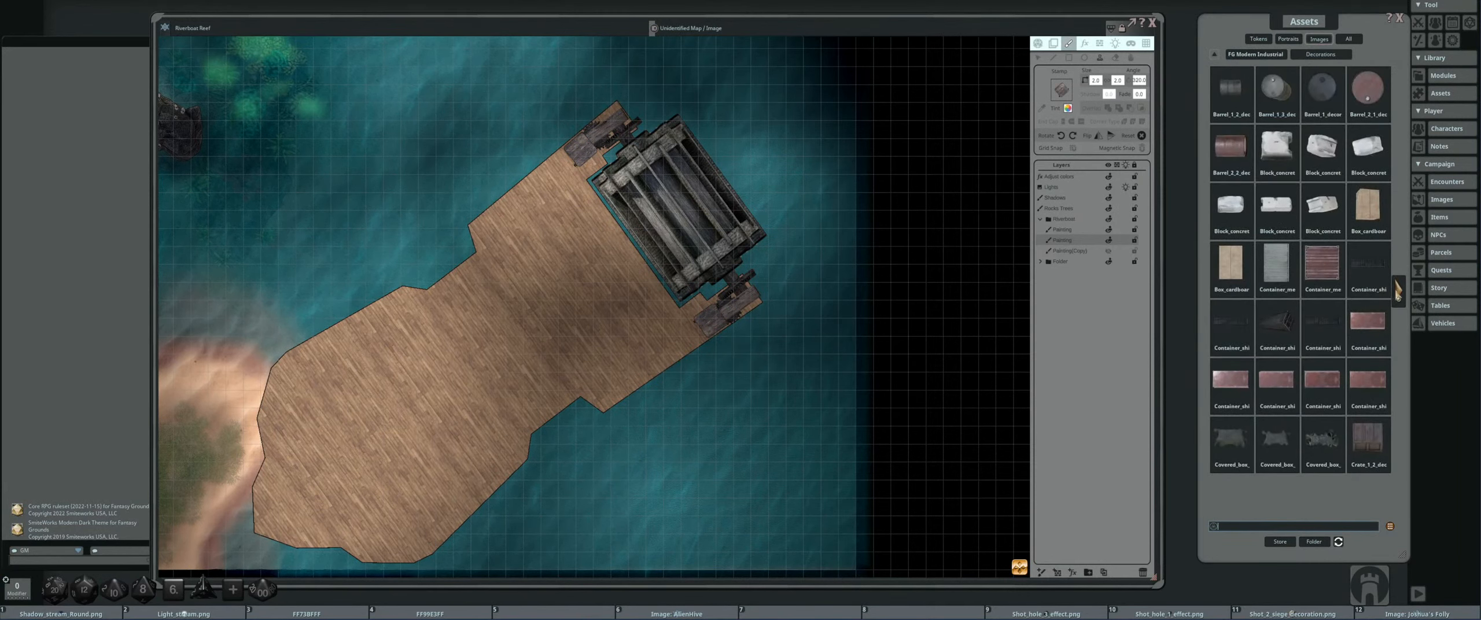
click(1400, 292)
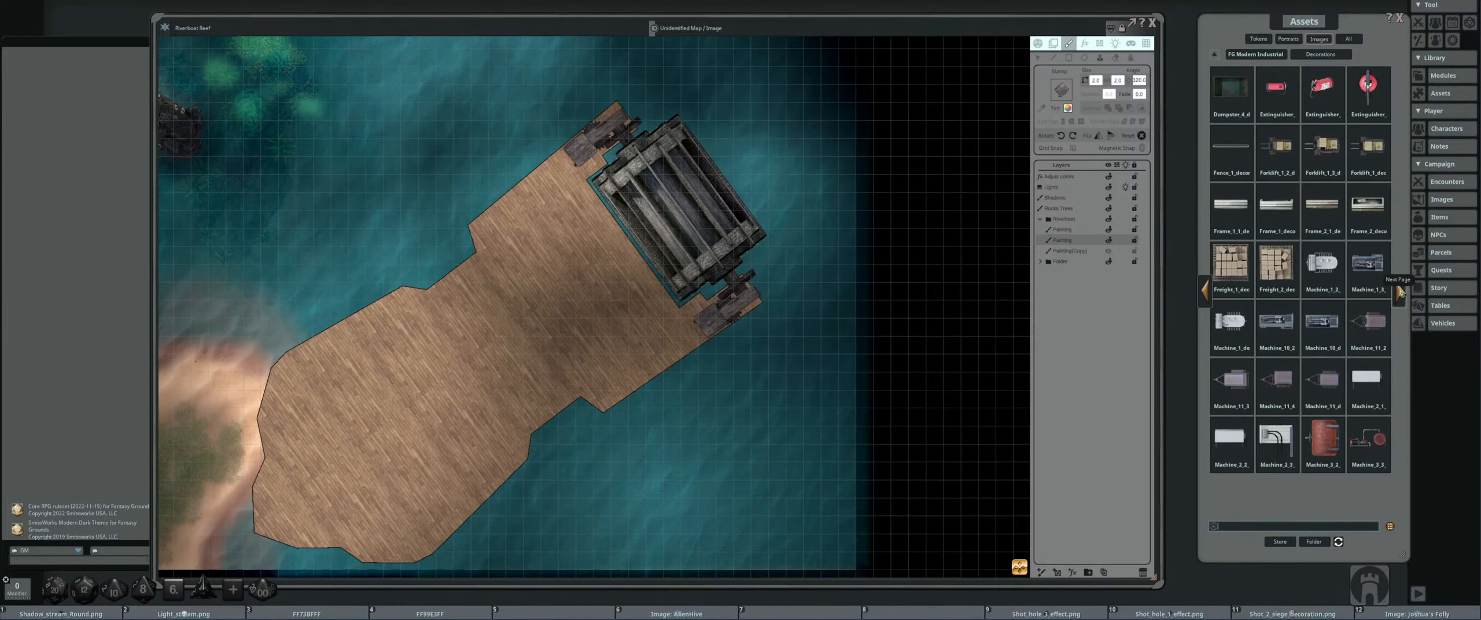
click(1400, 293)
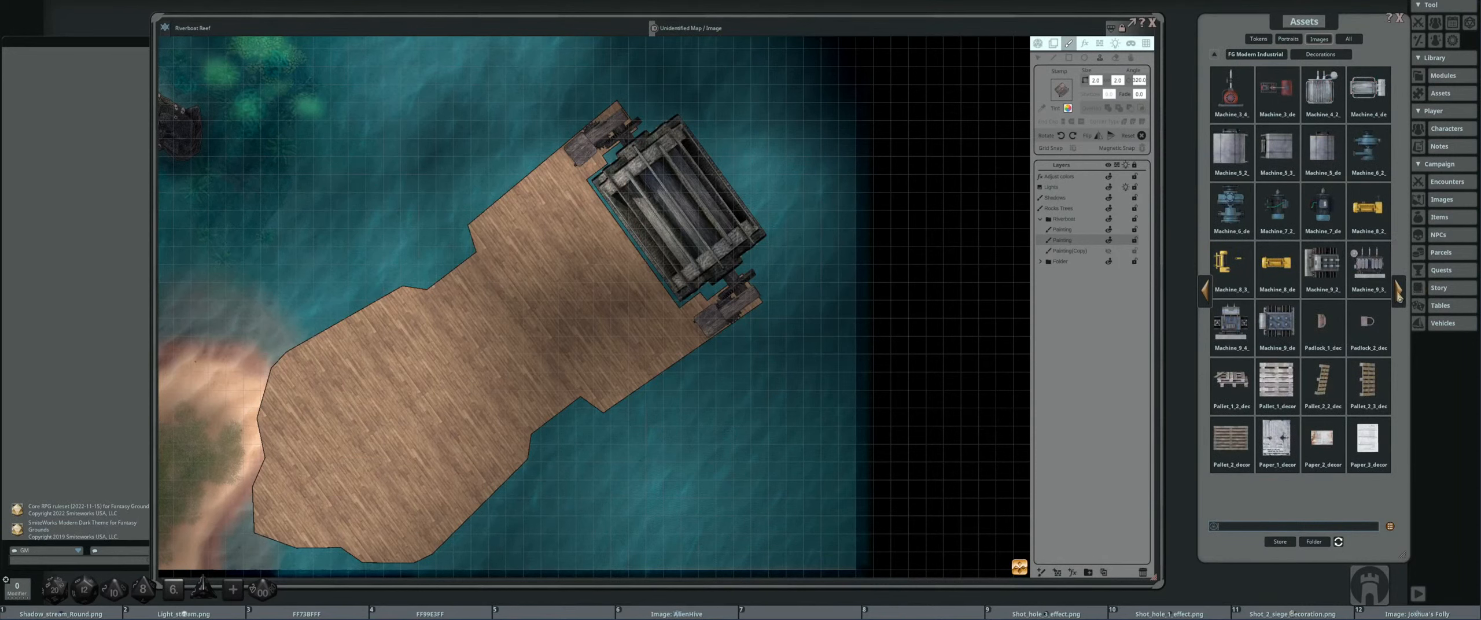
click(1214, 55)
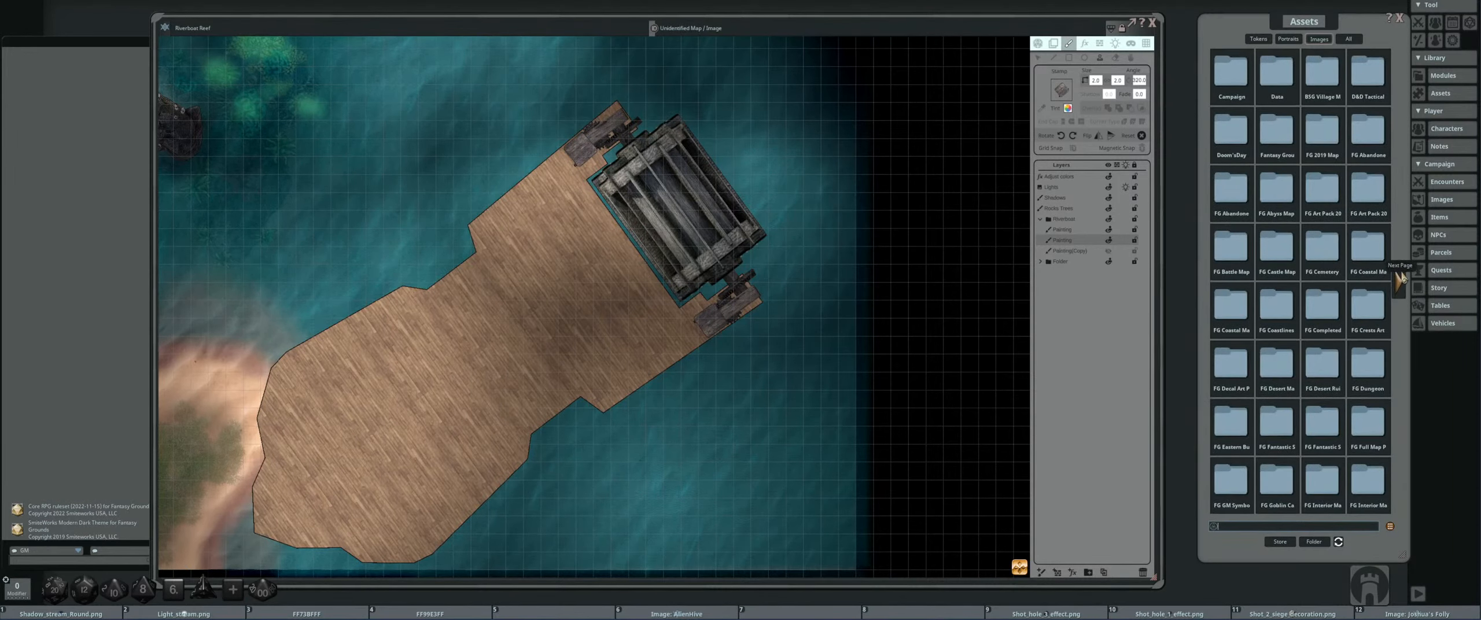
- Open the brushes of FG Modern Industrial Map Pack 2 and preview the Pipe_1, Pipe_2 and Pipe brushes to compare them
click(1399, 281)
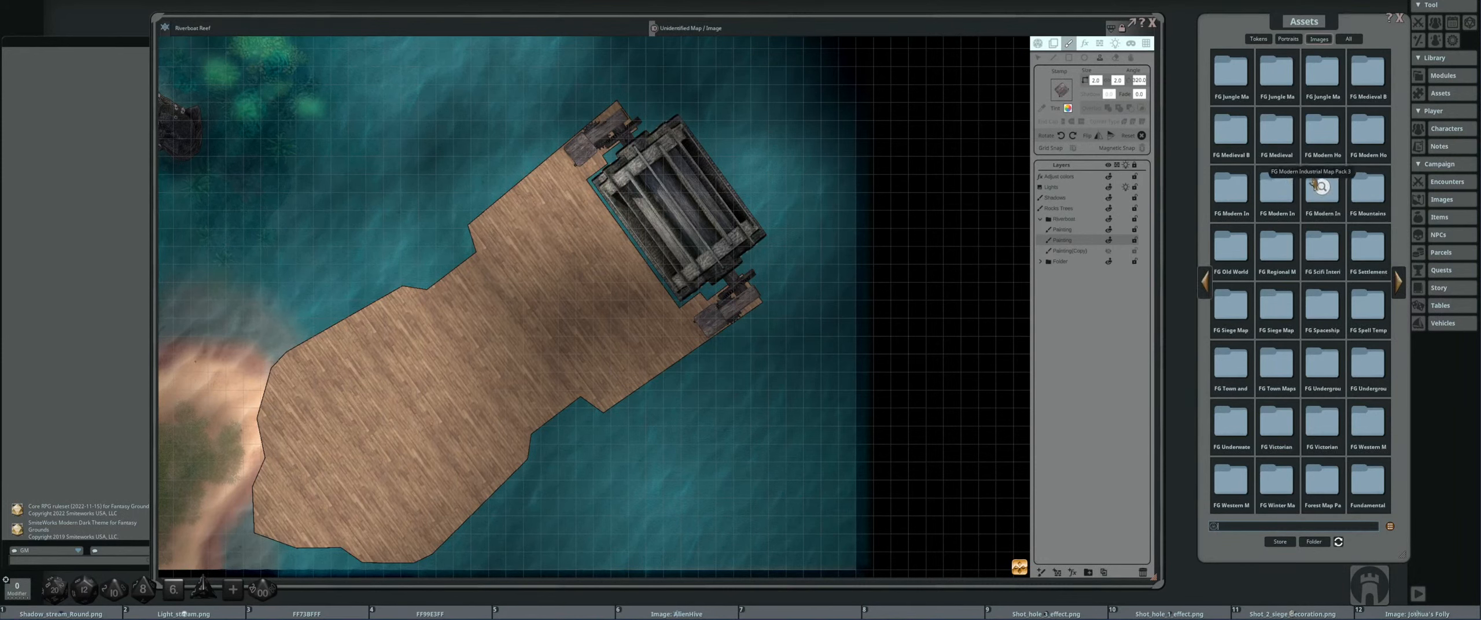
click(1273, 187)
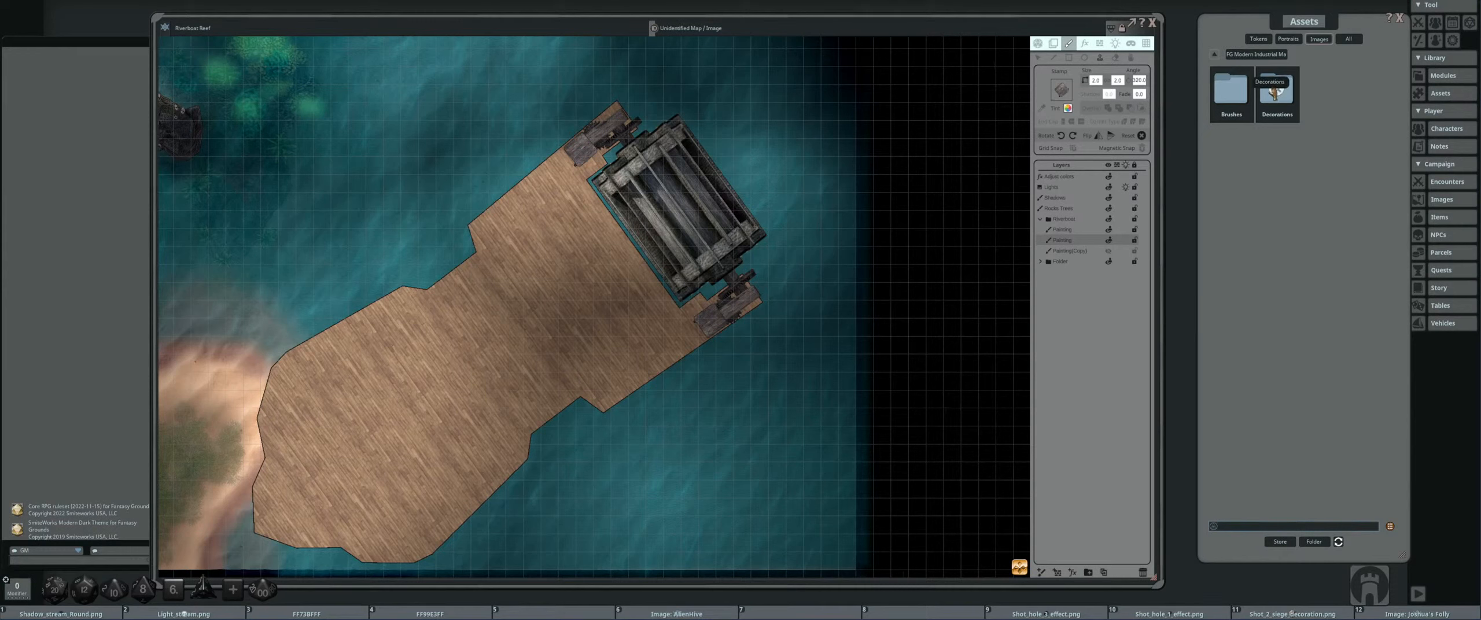
click(1231, 89)
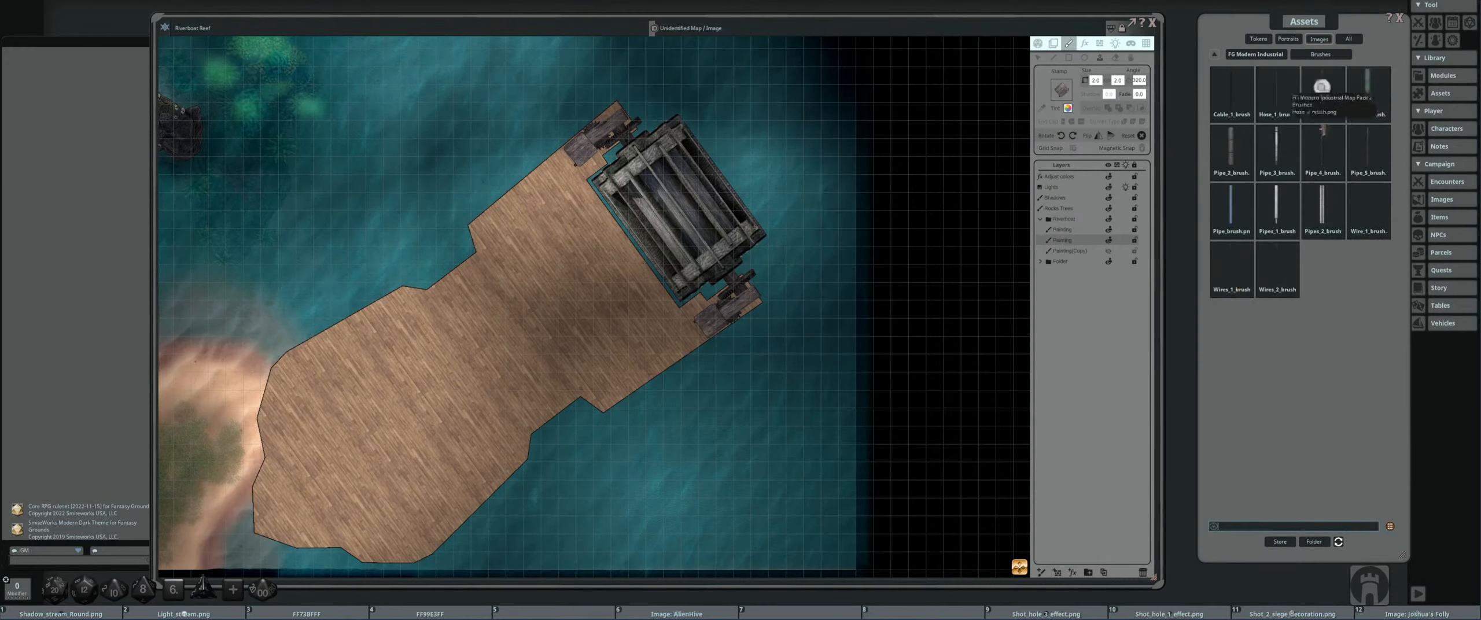
click(1230, 206)
click(834, 195)
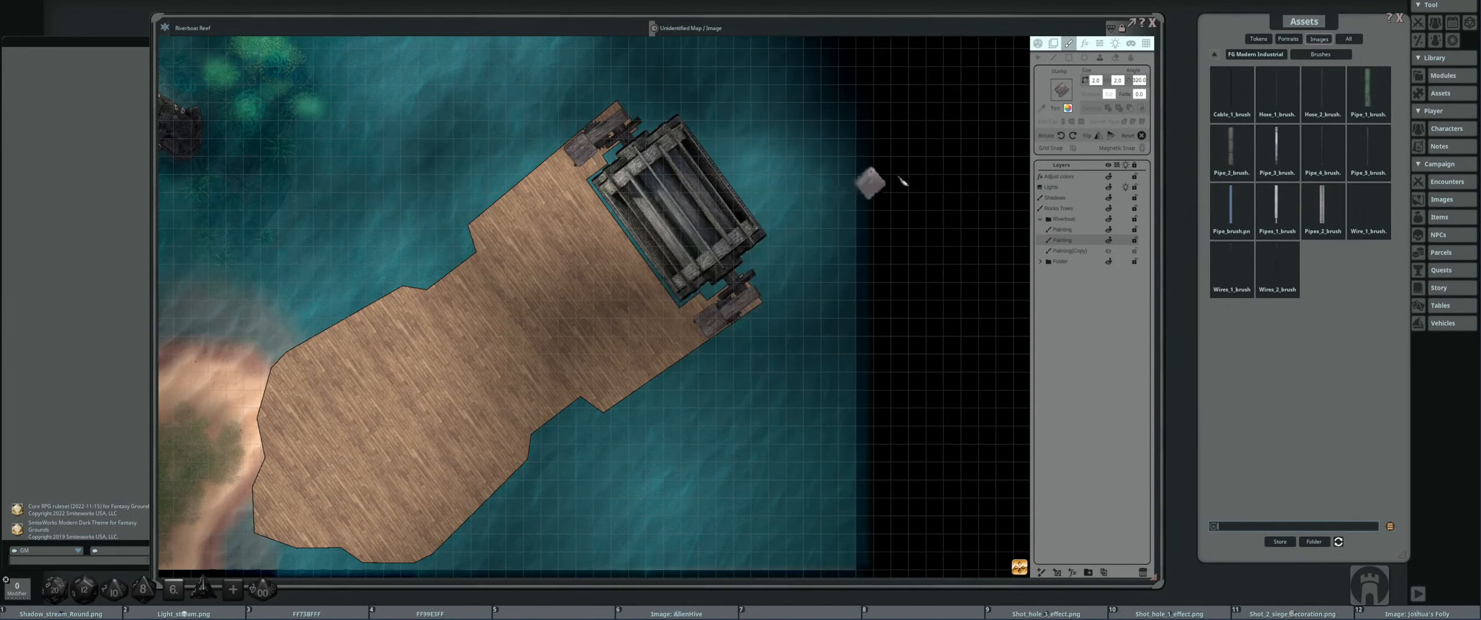
click(1368, 89)
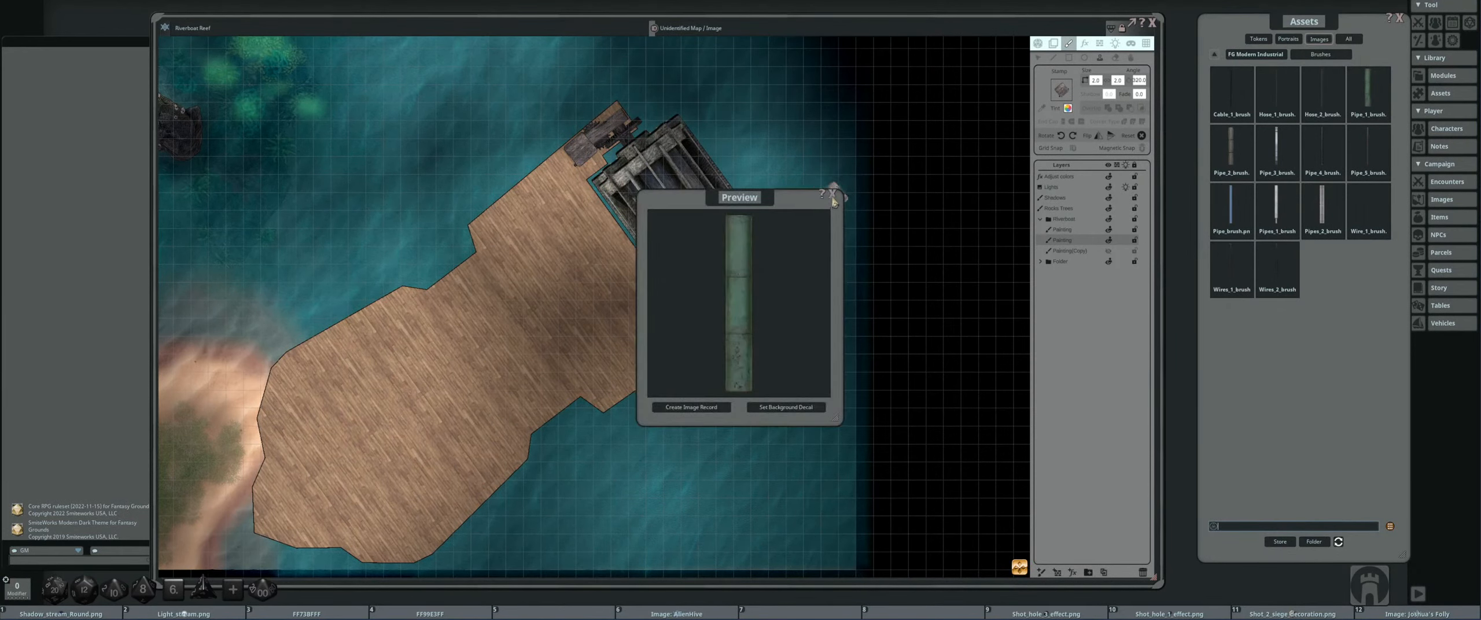
click(833, 195)
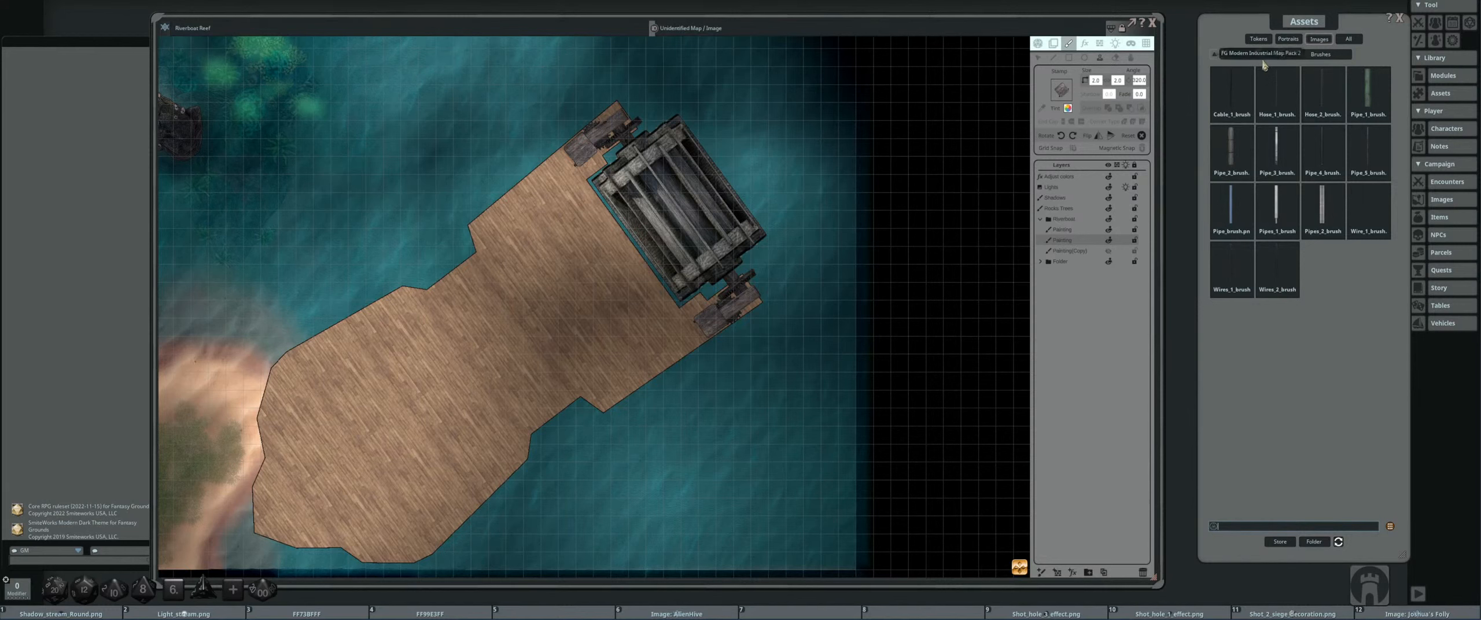
click(1230, 148)
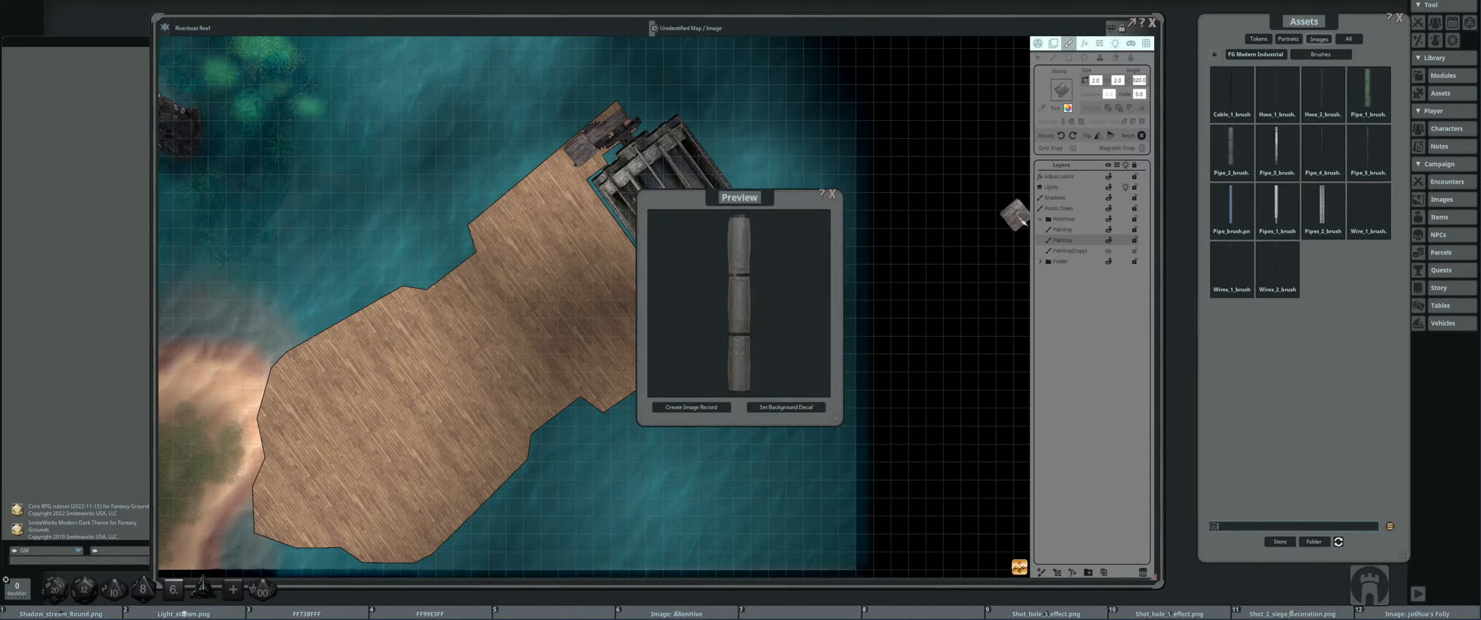
click(833, 195)
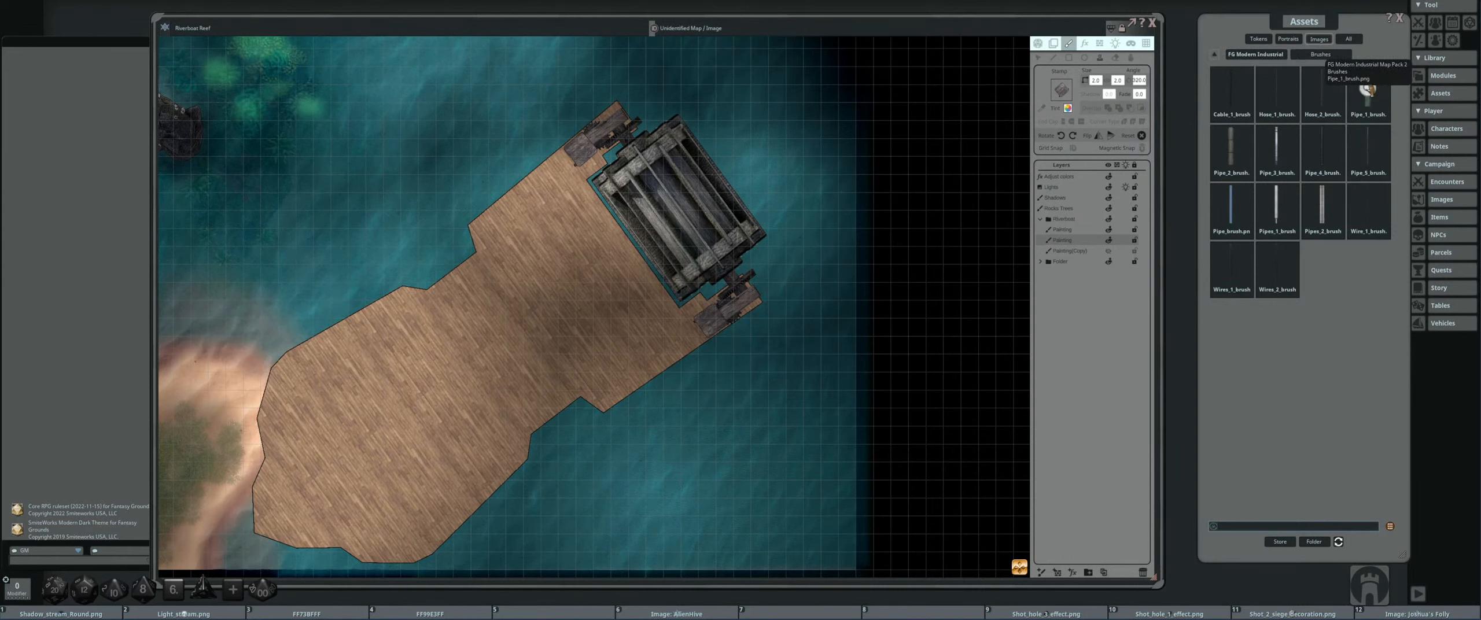
click(1368, 90)
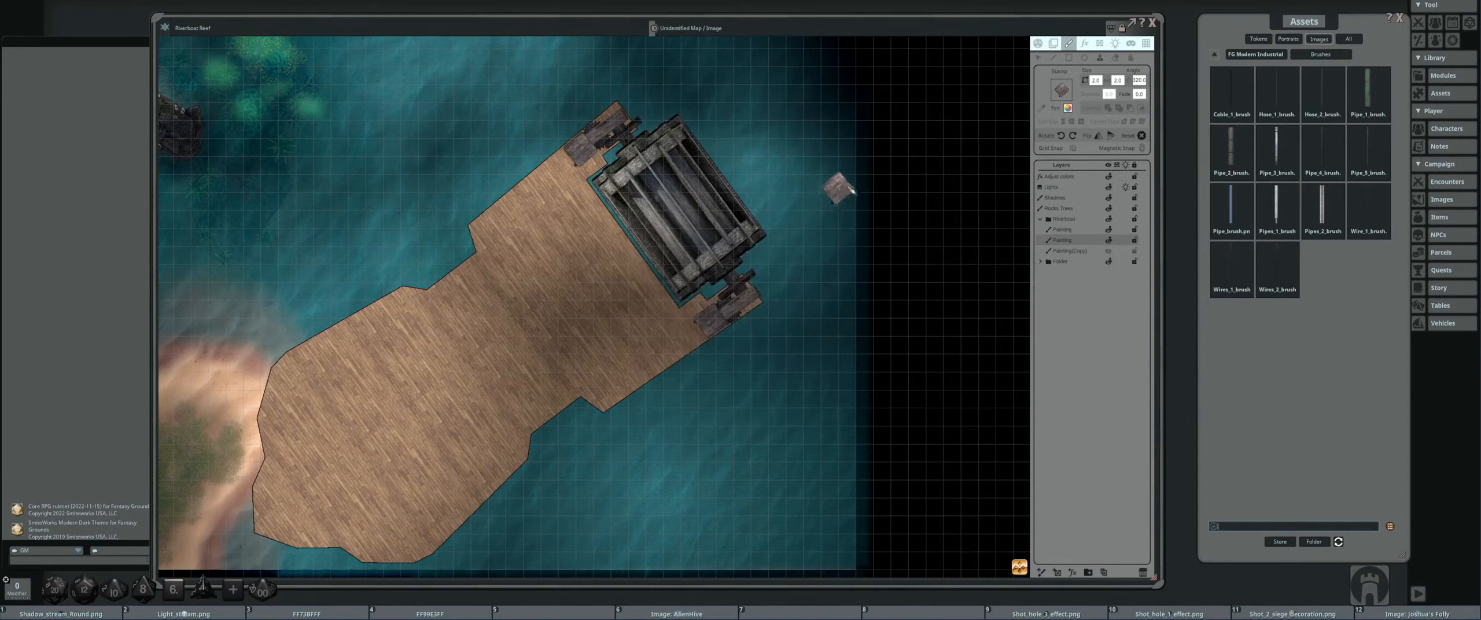
click(1244, 214)
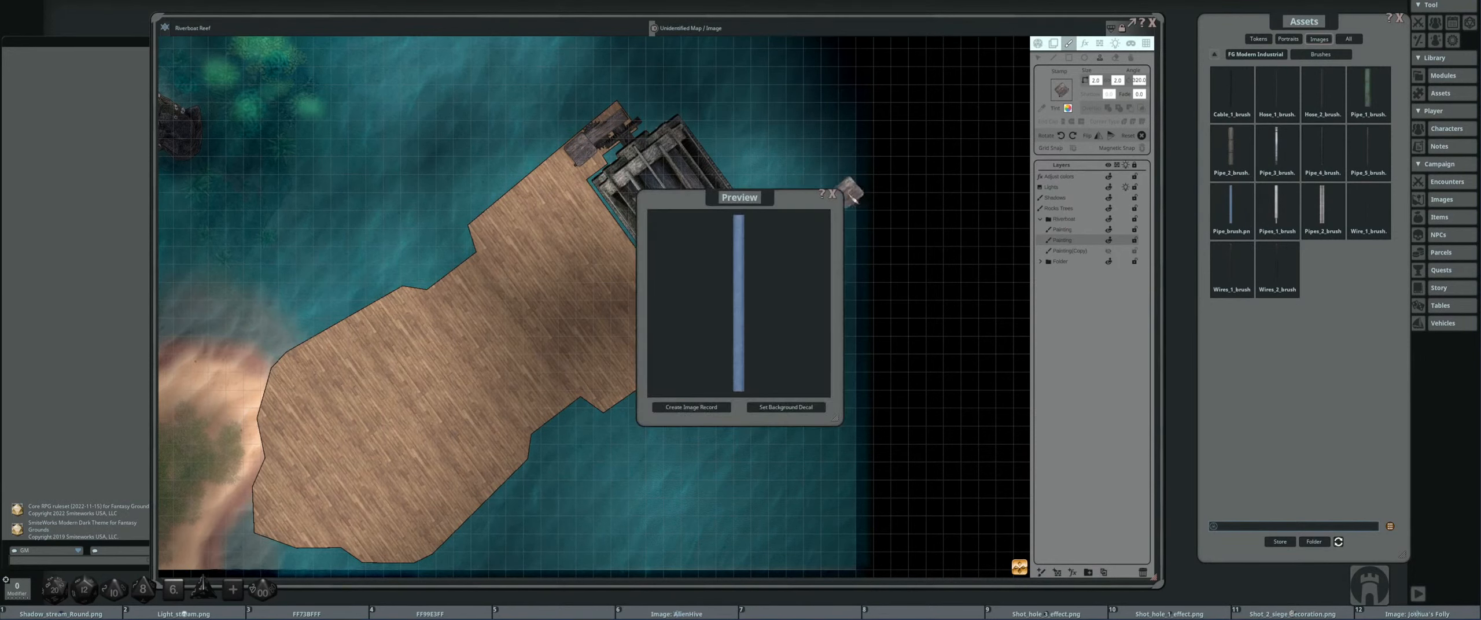
click(832, 194)
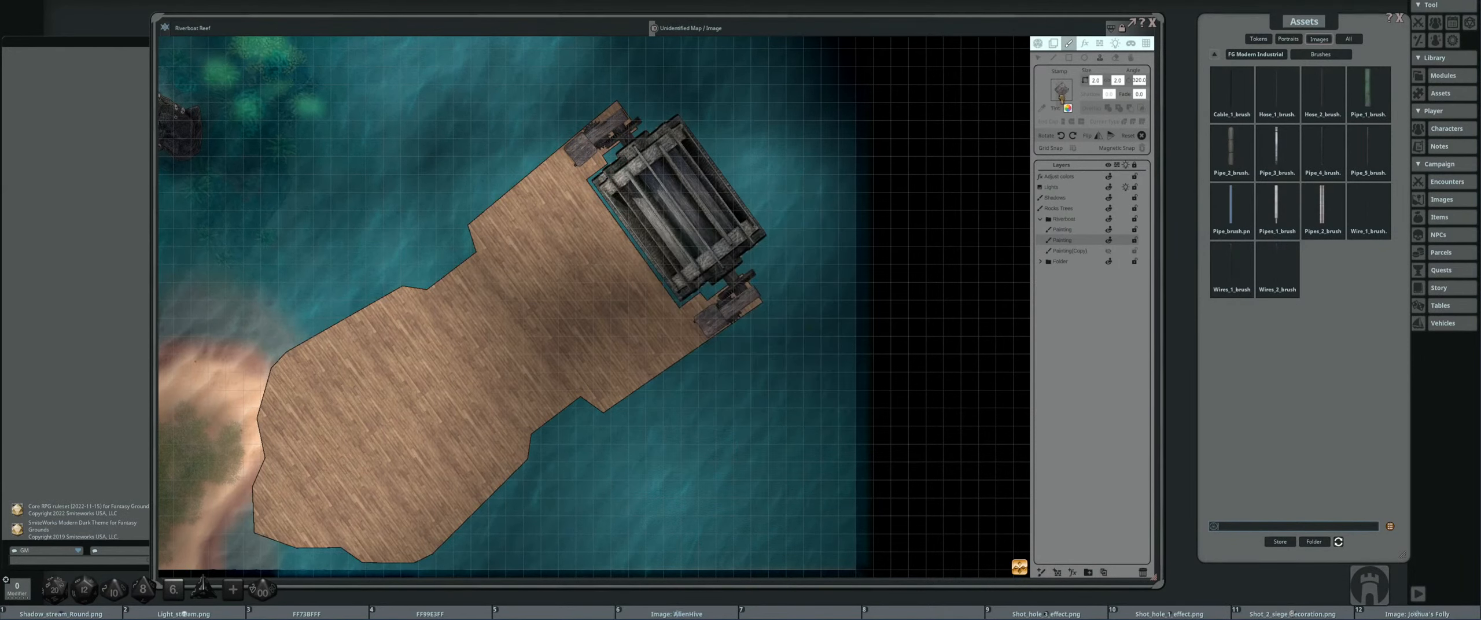
- Load the Pipe_1 brush into the Line tool and give the green pipe a light pink tint
click(1053, 58)
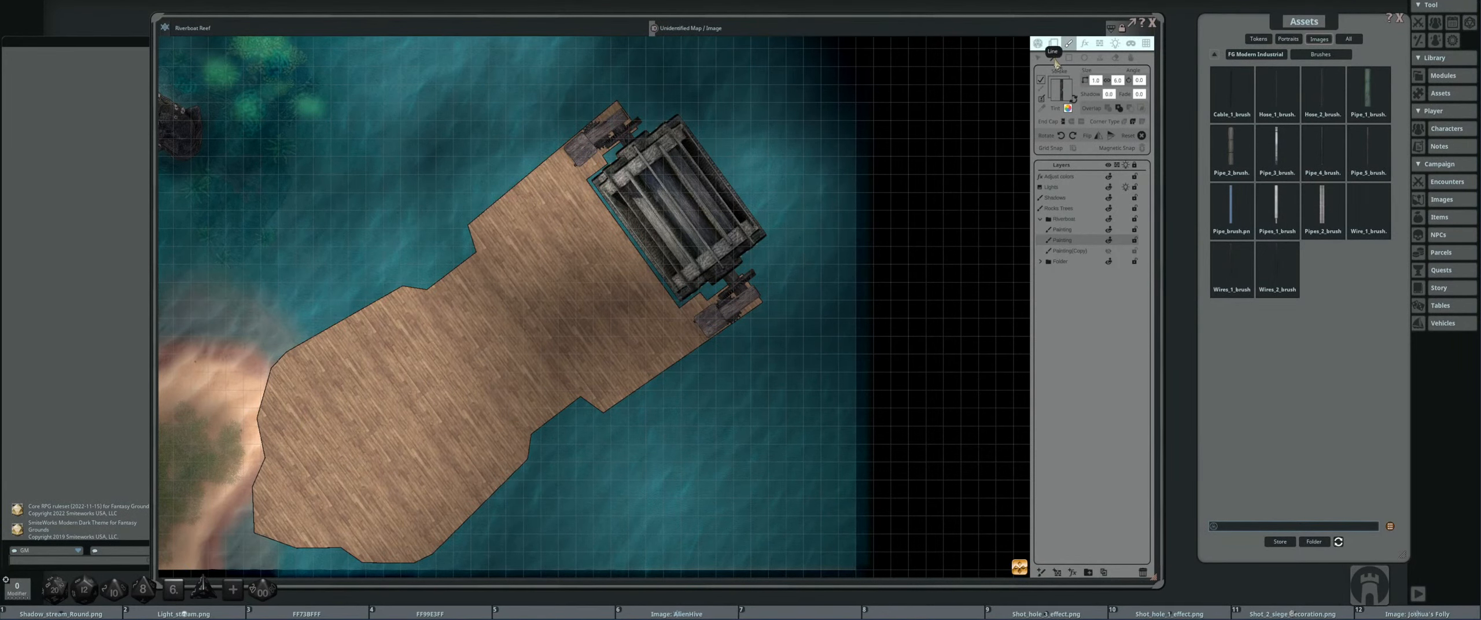
click(1389, 73)
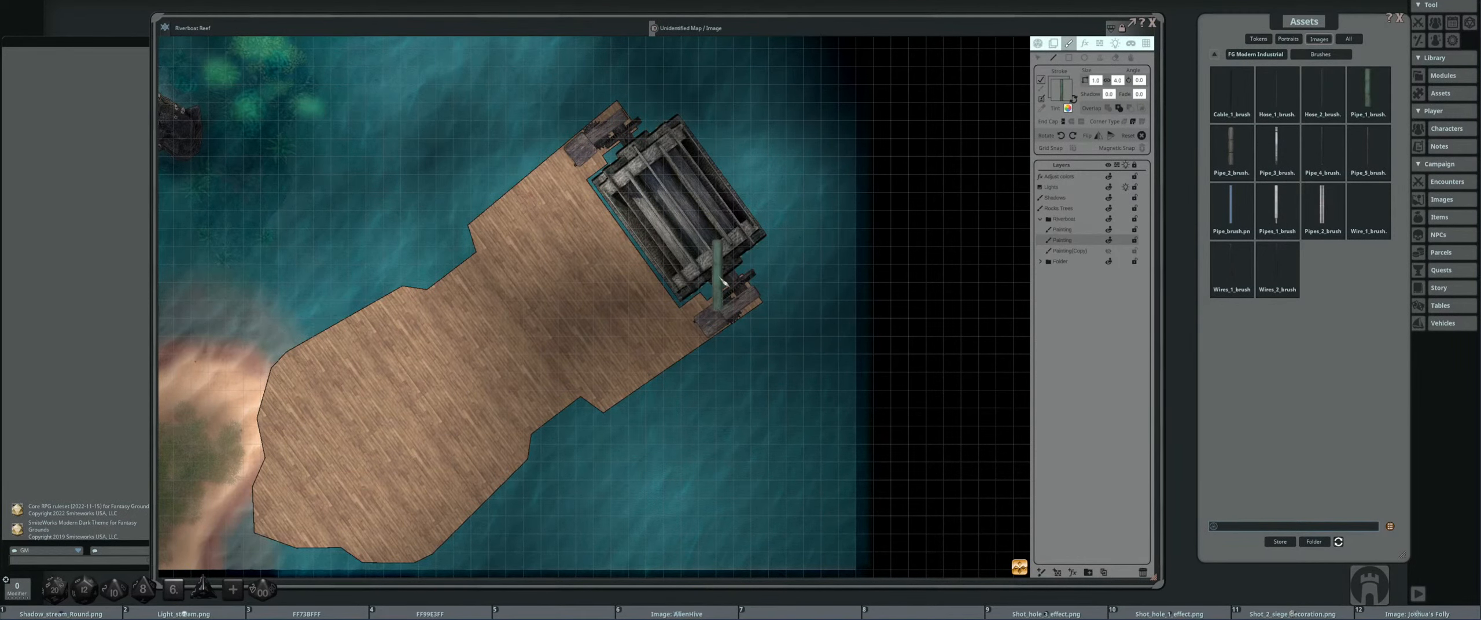
scroll(682, 286, up, 2)
scroll(683, 286, up, 1)
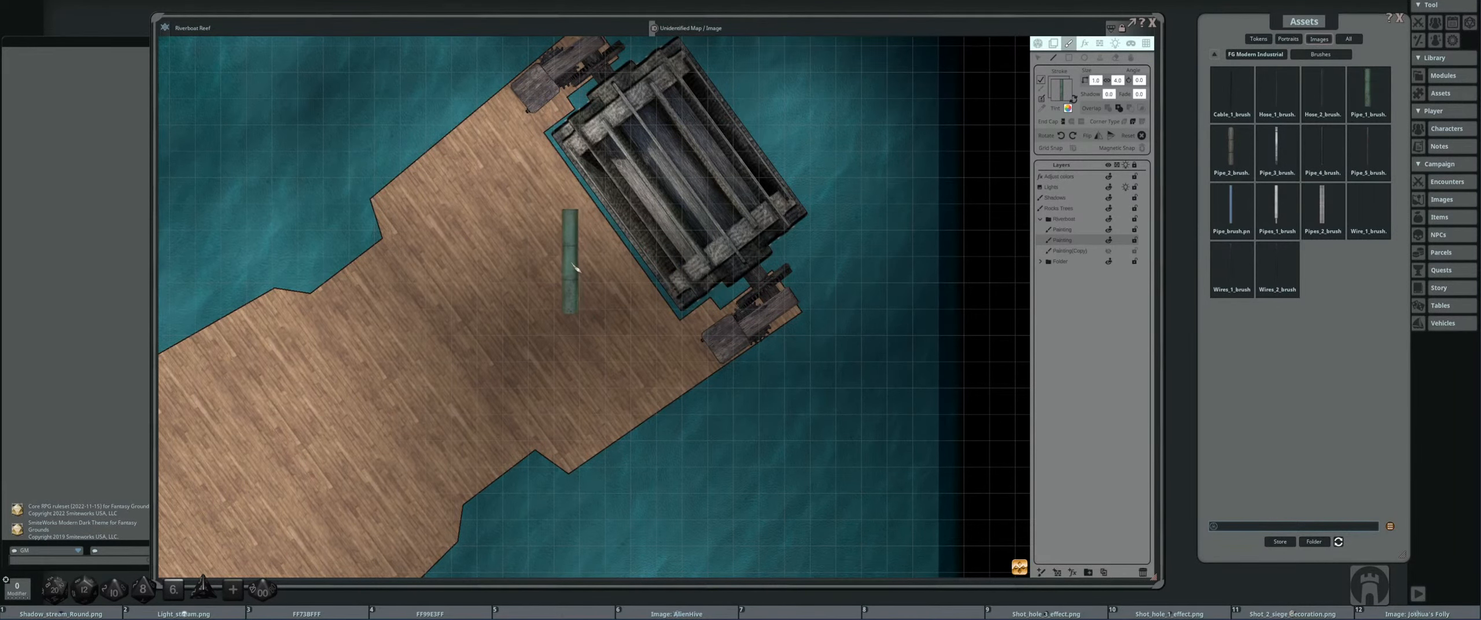
drag(583, 314, 596, 295)
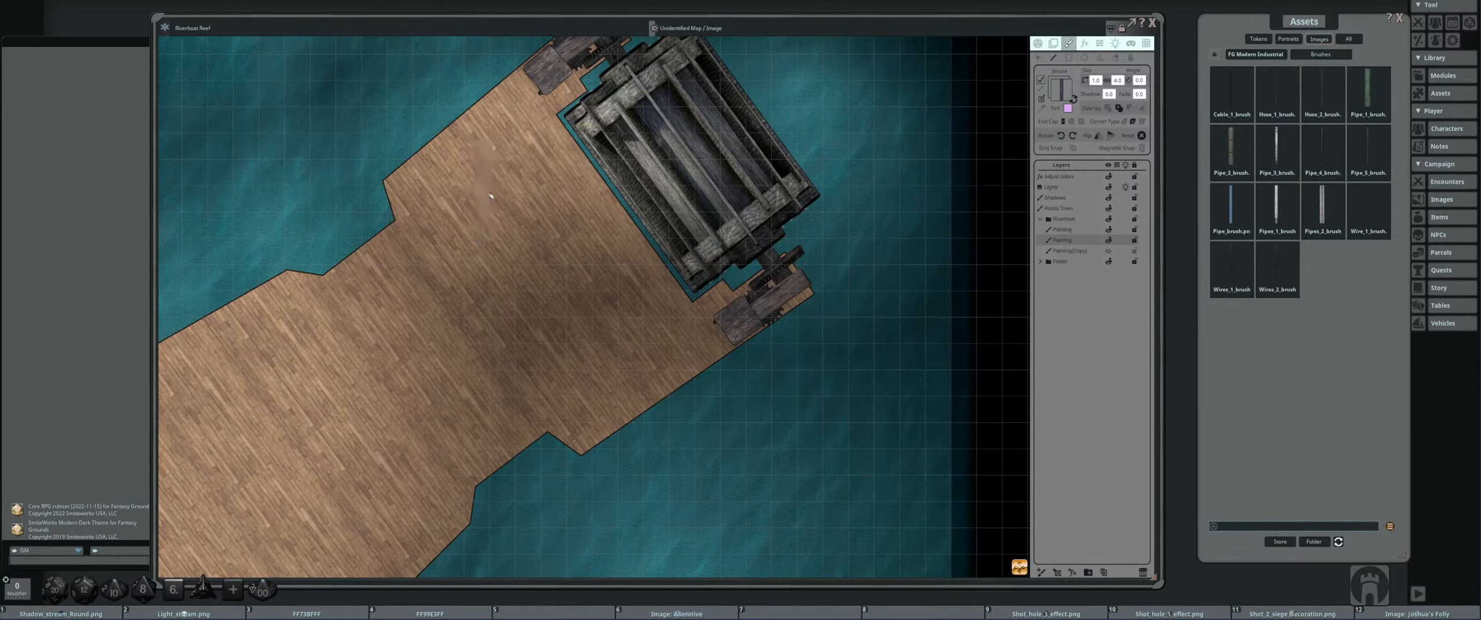
scroll(489, 195, up, 3)
scroll(489, 195, down, 3)
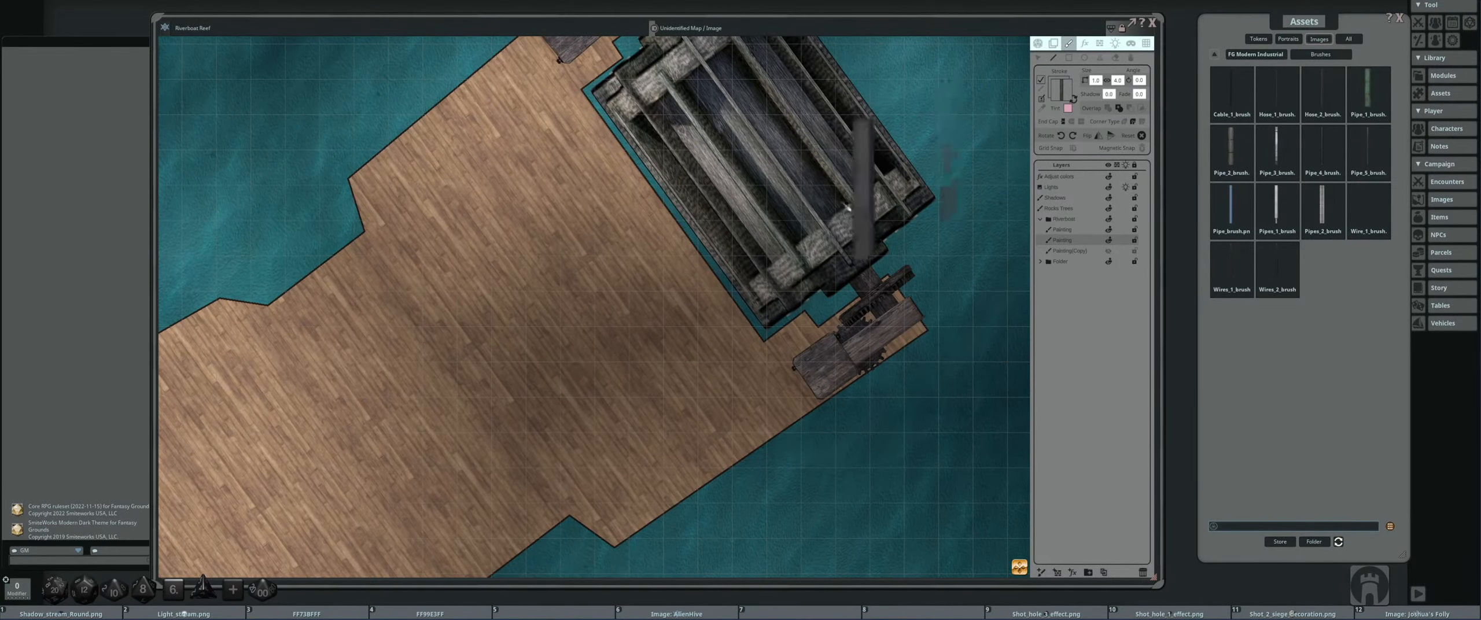
- Draw an angular pipe run on the deck from the gear cover at the stern's lower corner towards the middle
drag(735, 277, 657, 261)
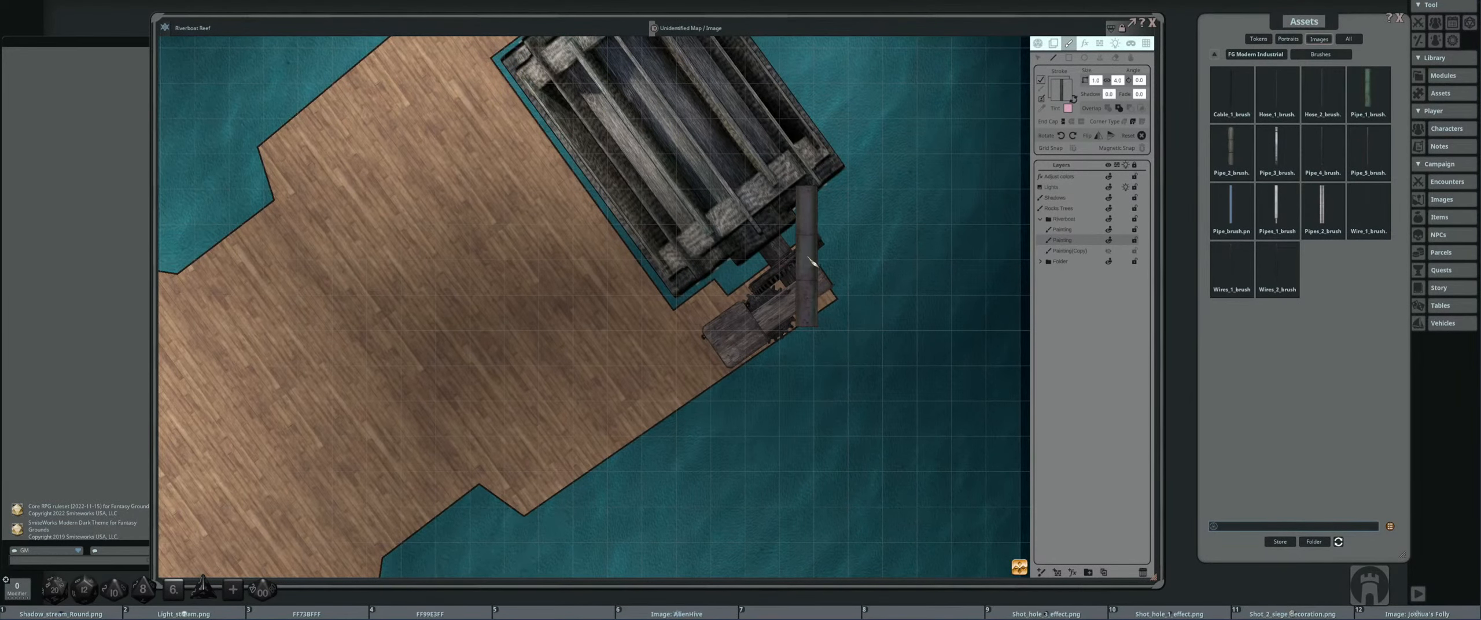
key(shift)
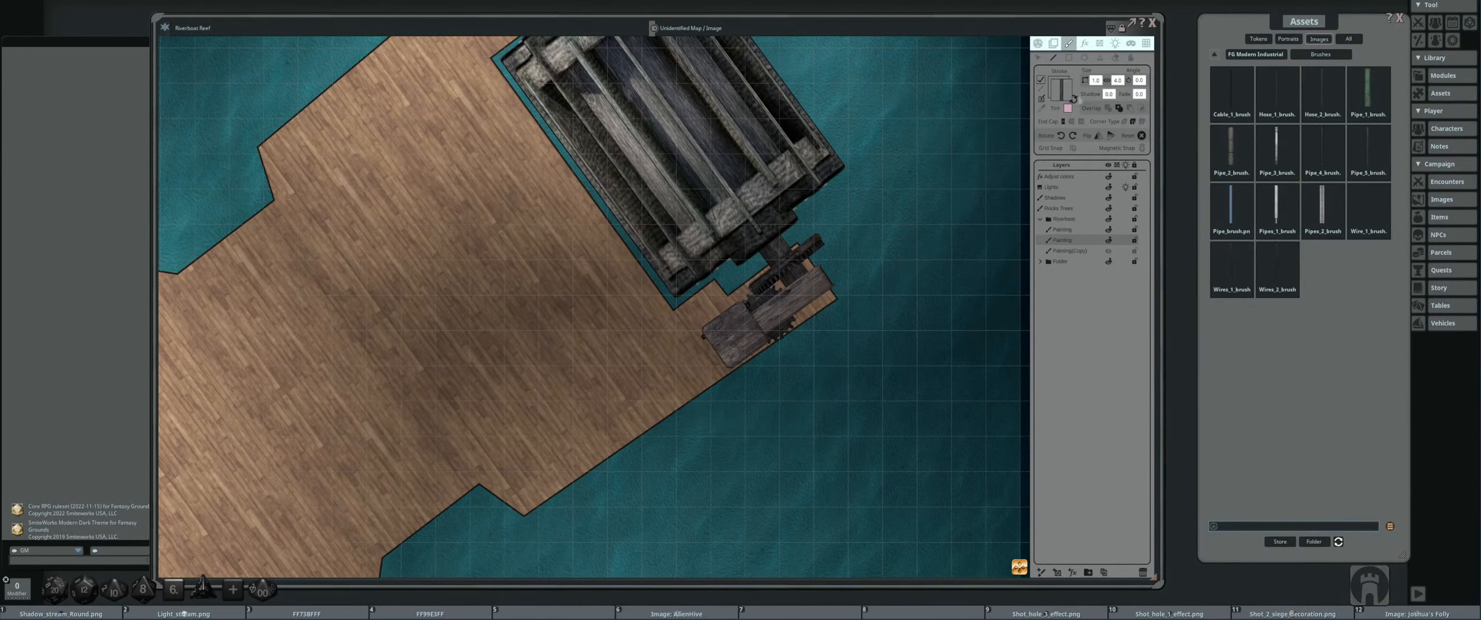
drag(627, 147, 748, 181)
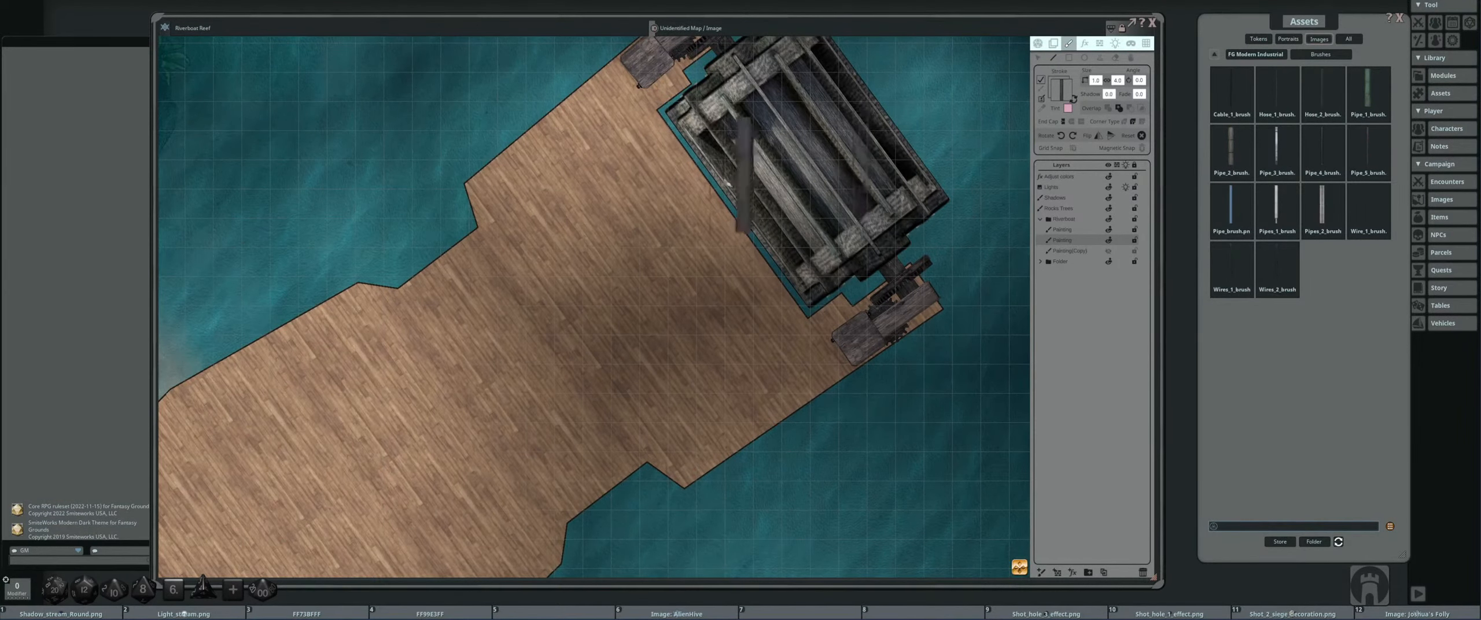
drag(625, 240, 612, 281)
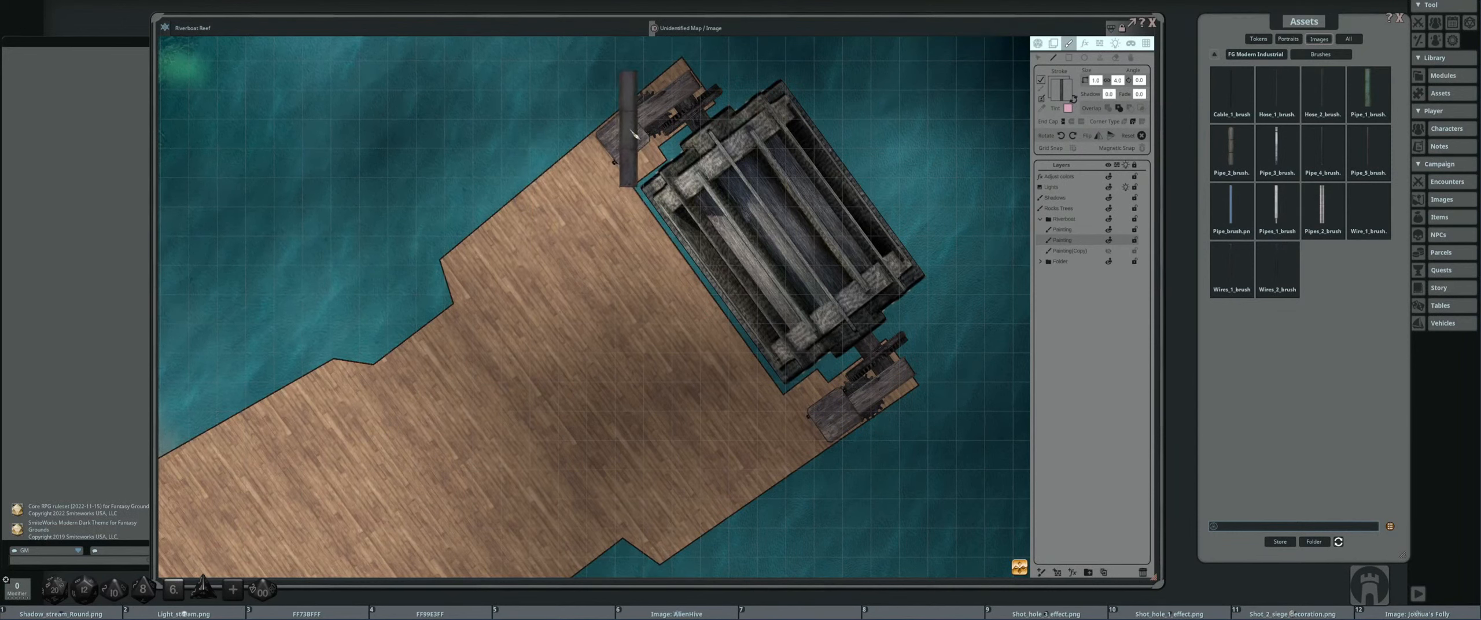
key(ctrl)
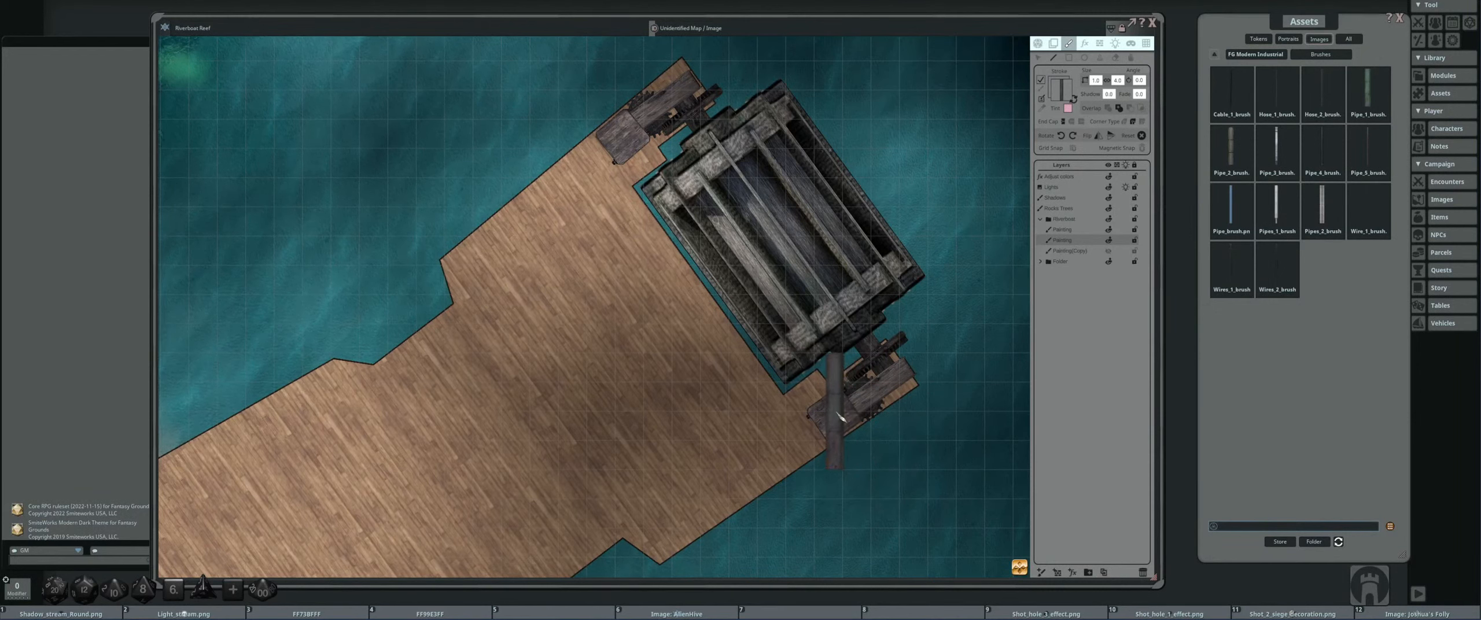
mouse_move(840, 417)
mouse_down()
mouse_move(701, 535)
mouse_move(677, 535)
mouse_move(776, 465)
mouse_move(710, 385)
mouse_move(707, 353)
mouse_move(654, 386)
mouse_up()
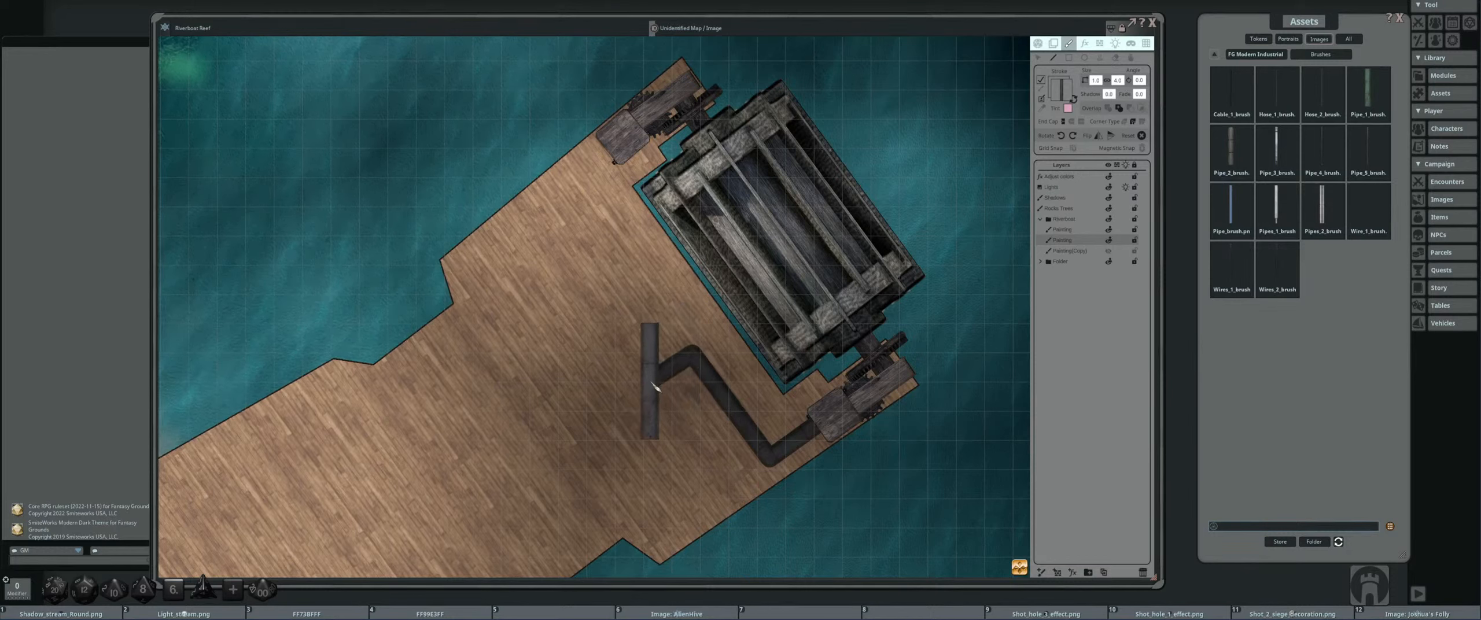
drag(655, 387, 640, 362)
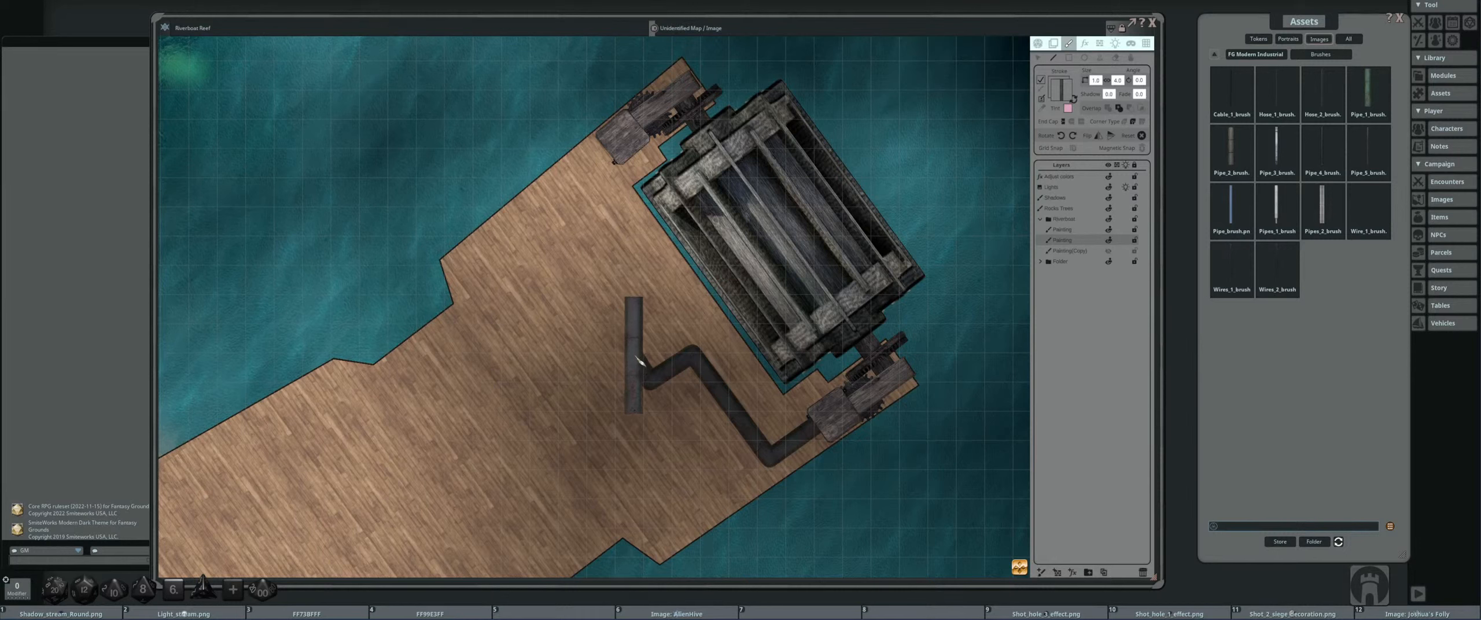
double_click(636, 357)
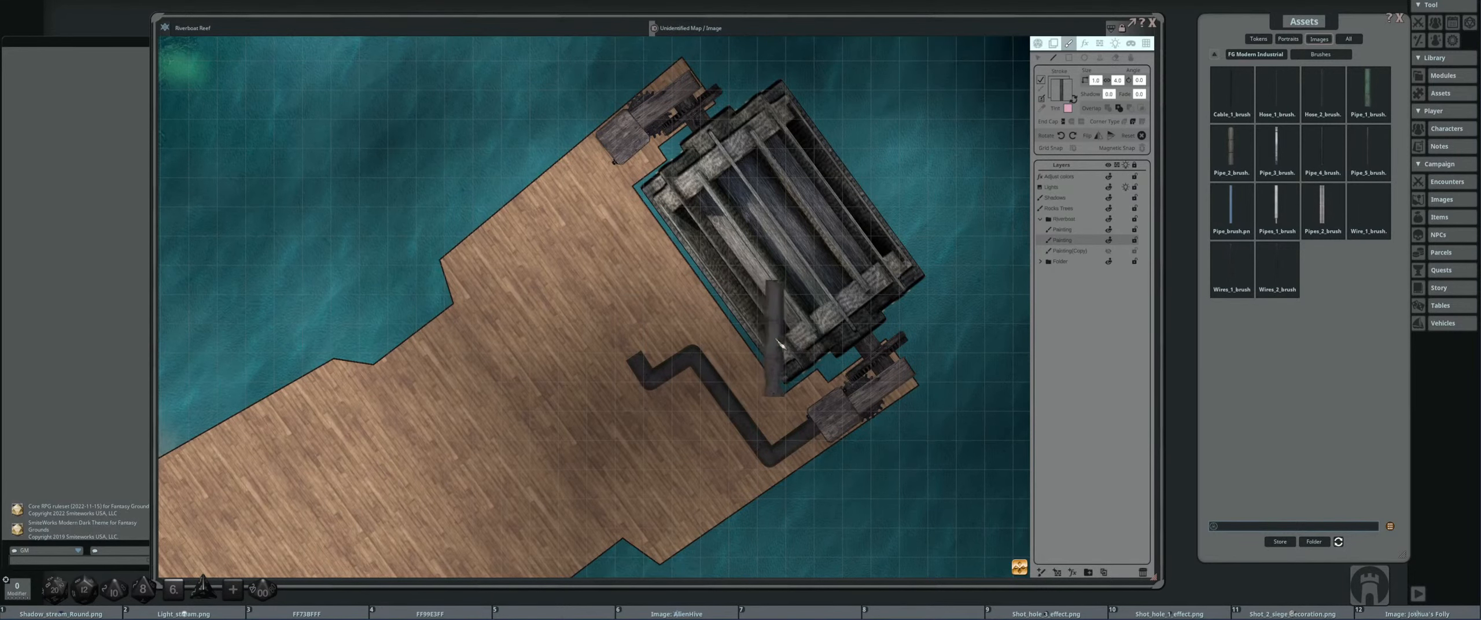
- Draw a second angular pipe run from the upper gear cover down the deck to meet the end of the first pipe
drag(654, 397, 719, 444)
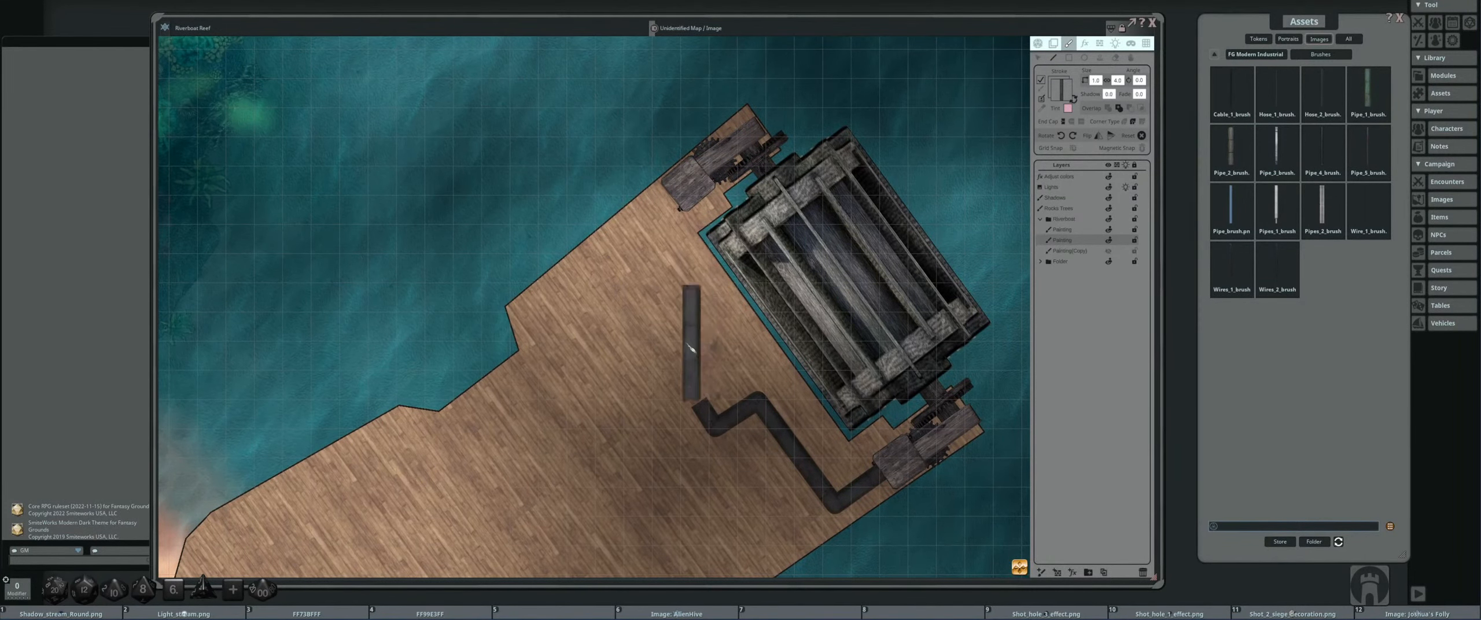
drag(700, 342, 655, 317)
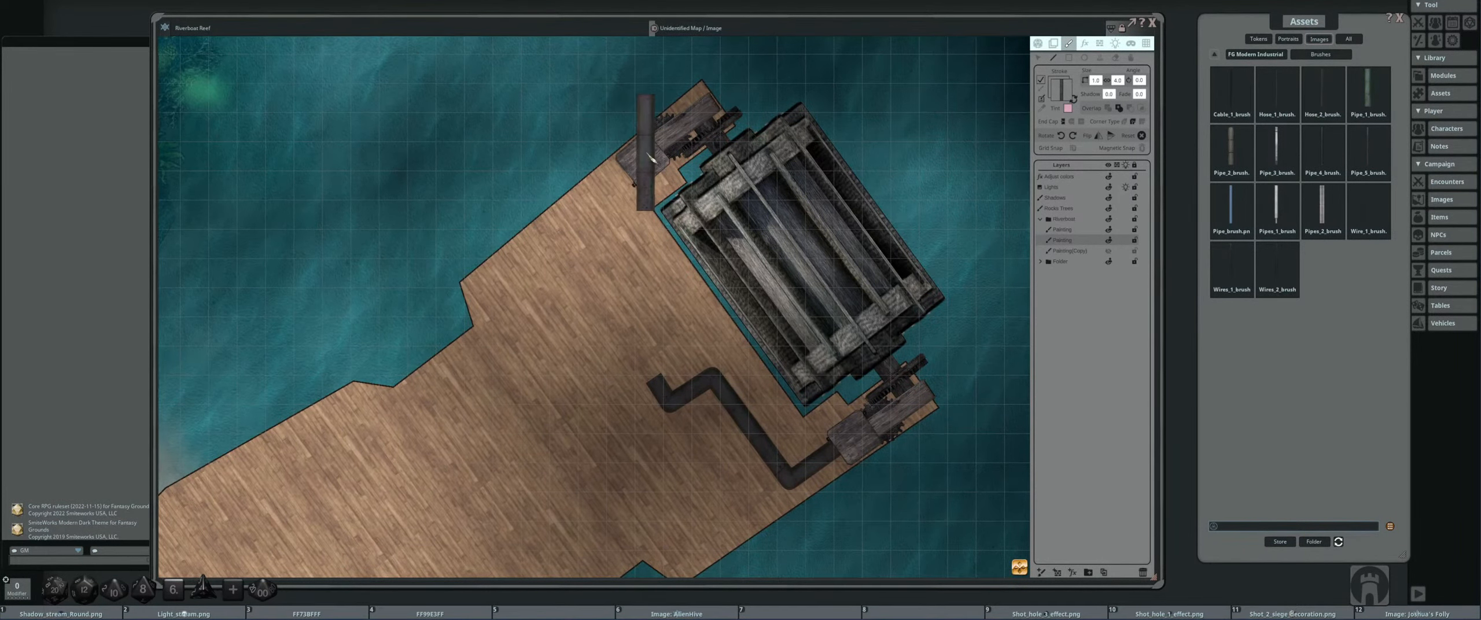
mouse_move(652, 158)
mouse_down()
mouse_move(596, 194)
mouse_move(648, 301)
mouse_move(681, 320)
mouse_move(633, 347)
mouse_move(659, 381)
mouse_up()
scroll(744, 317, down, 3)
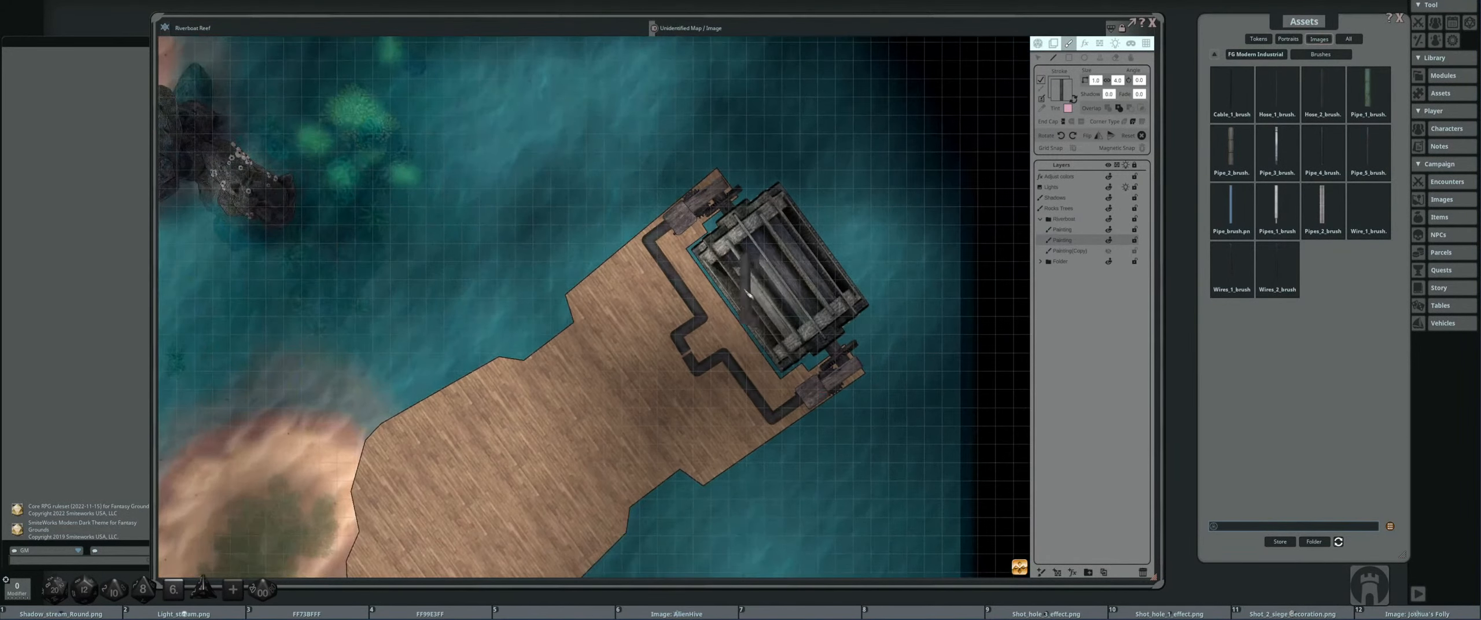
- Adjust the bend points of the upper pipe run so it mirrors the lower run beside the paddle wheel
drag(744, 317, 697, 300)
scroll(703, 255, up, 2)
click(1038, 58)
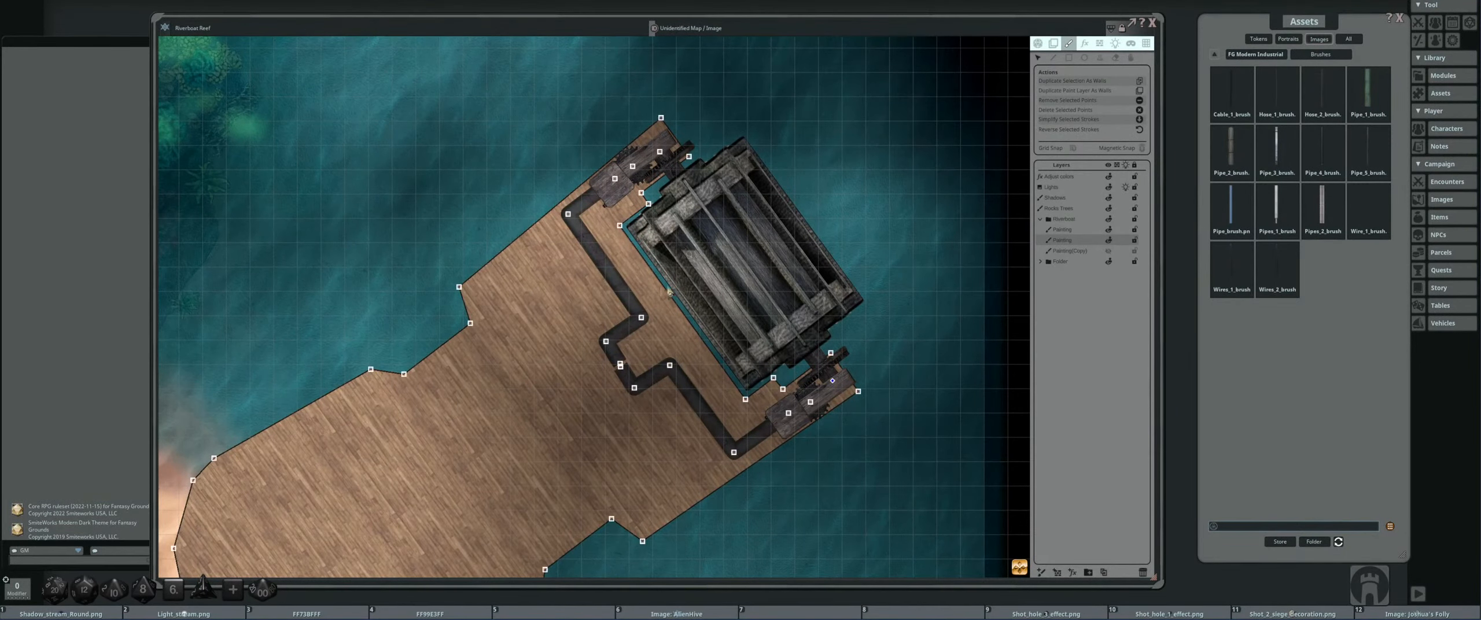
scroll(596, 204, up, 3)
drag(690, 292, 728, 284)
drag(675, 320, 665, 325)
drag(723, 286, 720, 279)
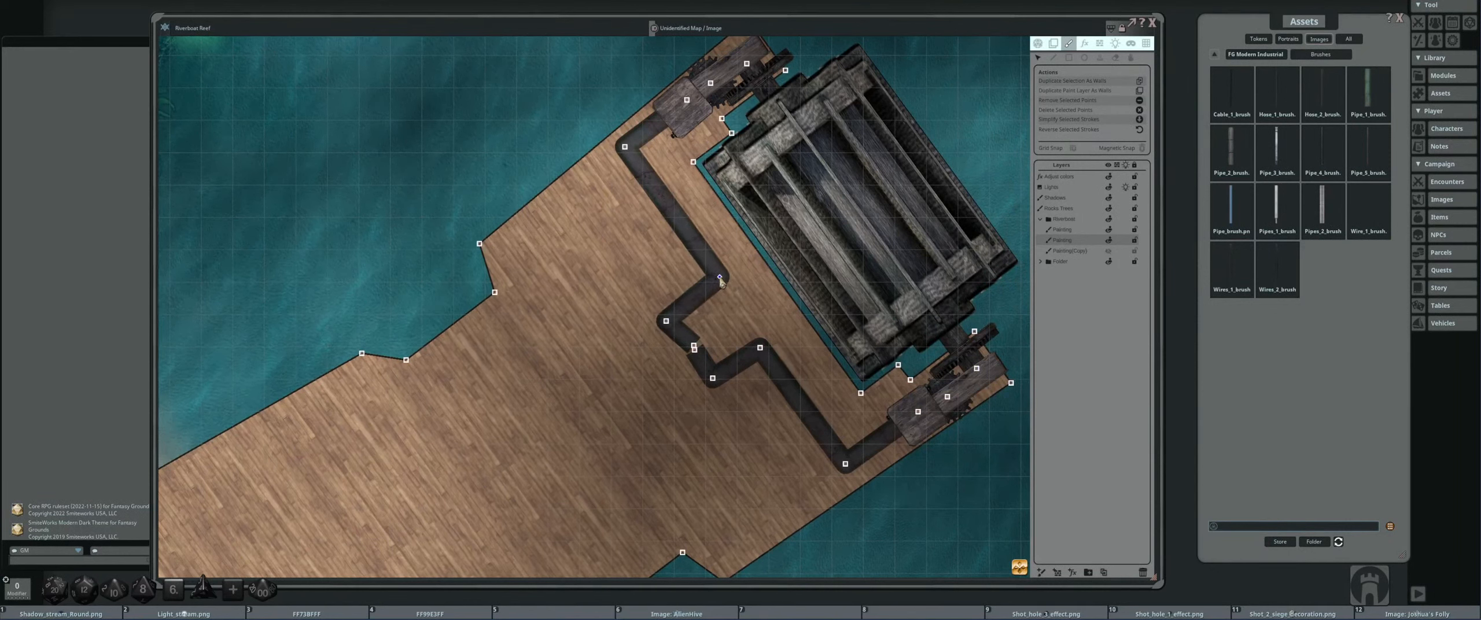
drag(776, 317, 765, 296)
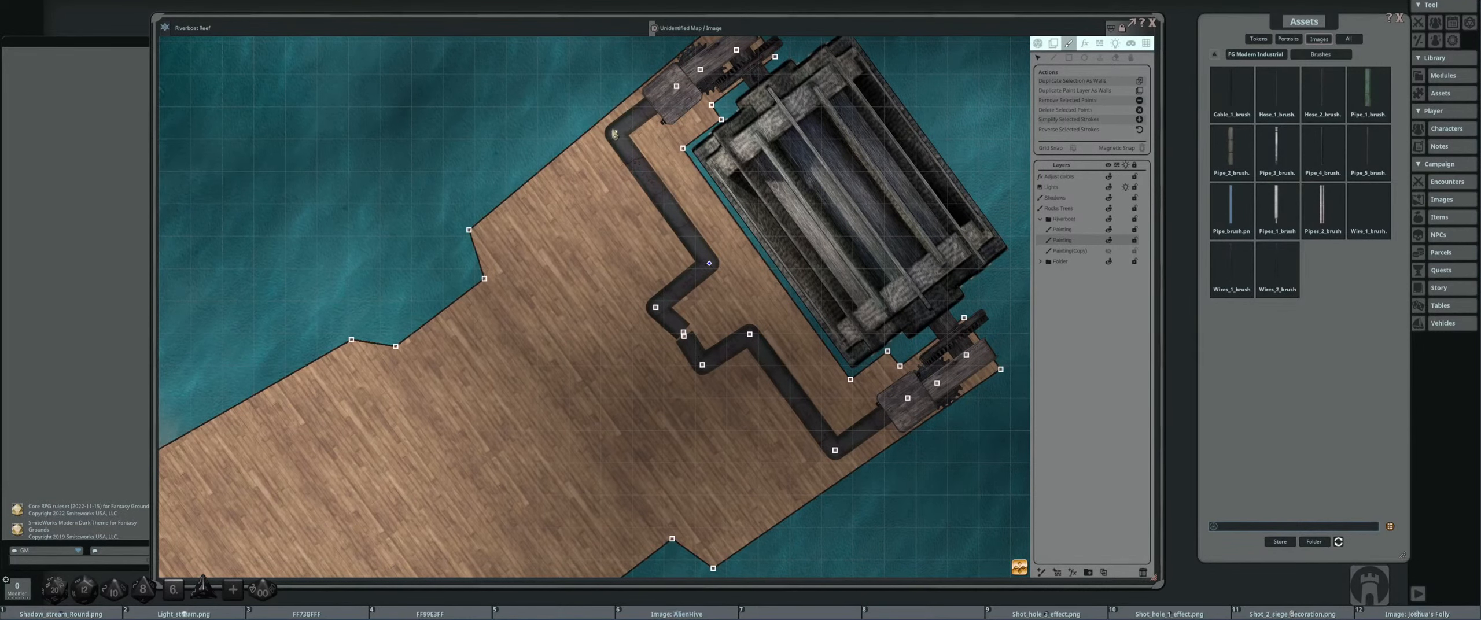
drag(615, 134, 619, 144)
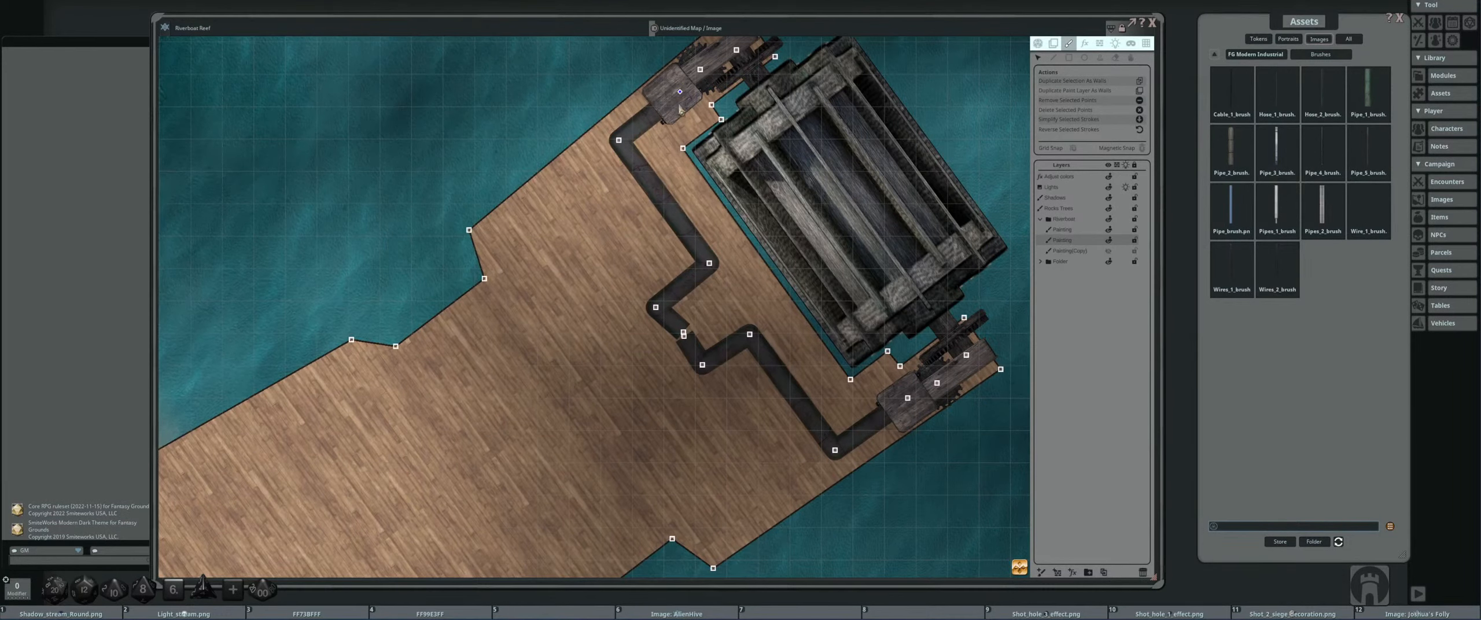
scroll(740, 283, down, 2)
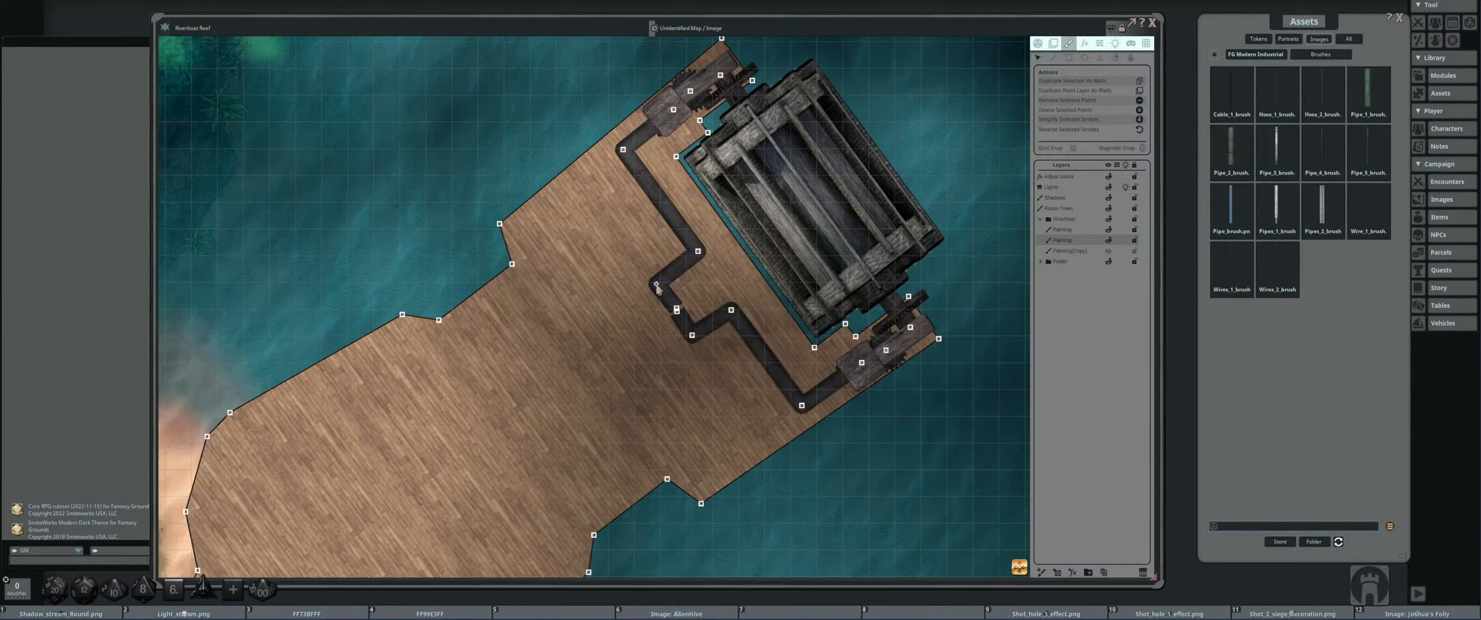
scroll(658, 289, down, 2)
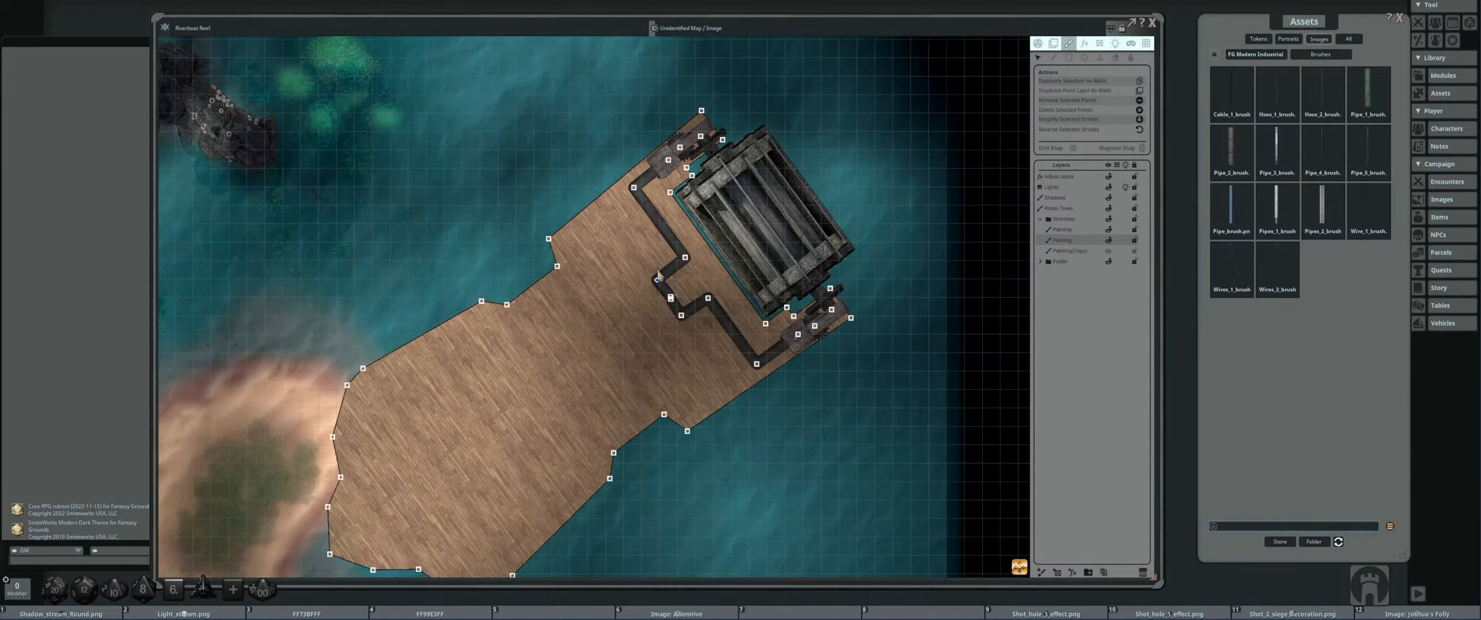
- Open the decorations of FG Modern Industrial Map Pack 2 and go to the page of pipe and valve parts
click(1265, 58)
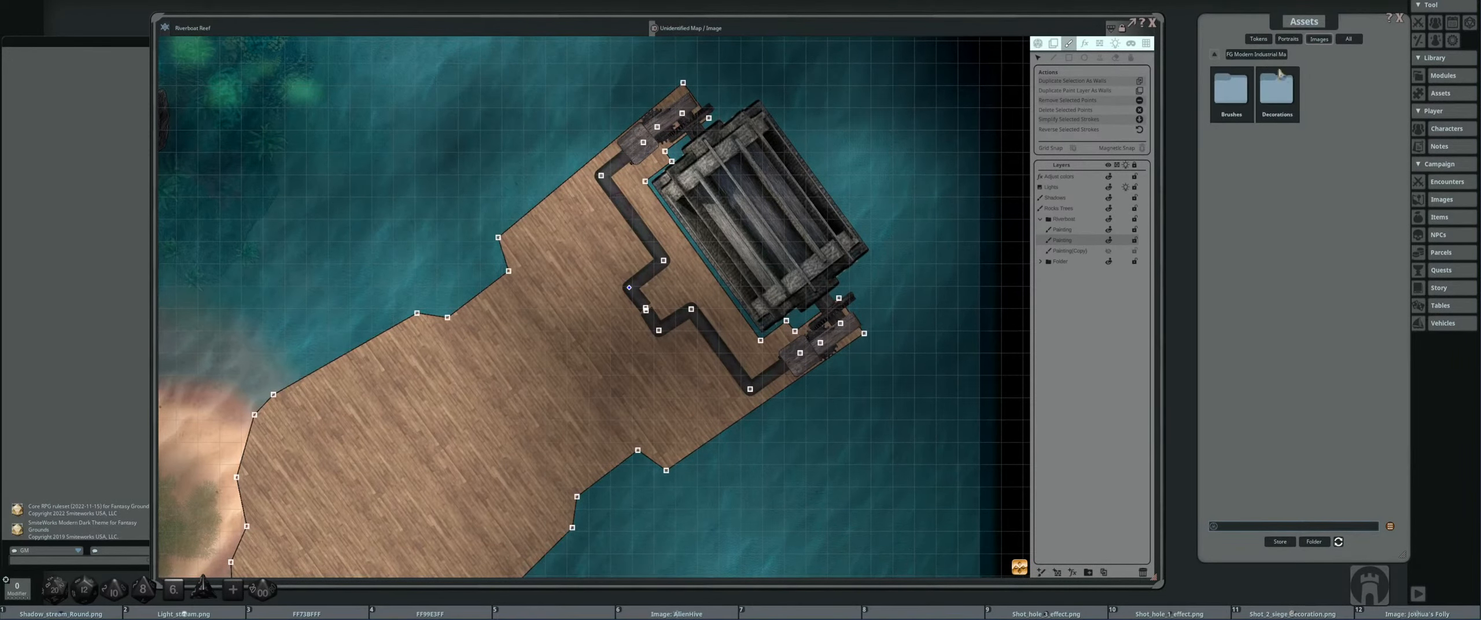
click(1277, 91)
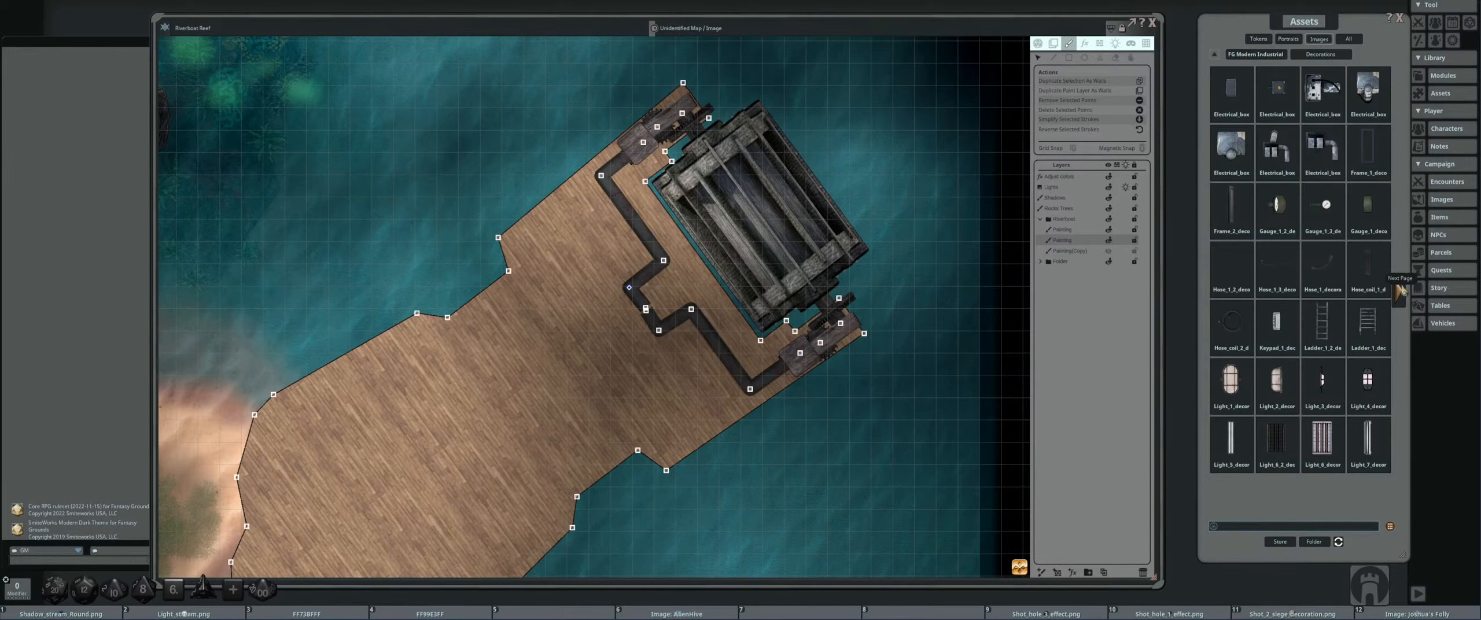
click(1402, 289)
scroll(777, 265, up, 2)
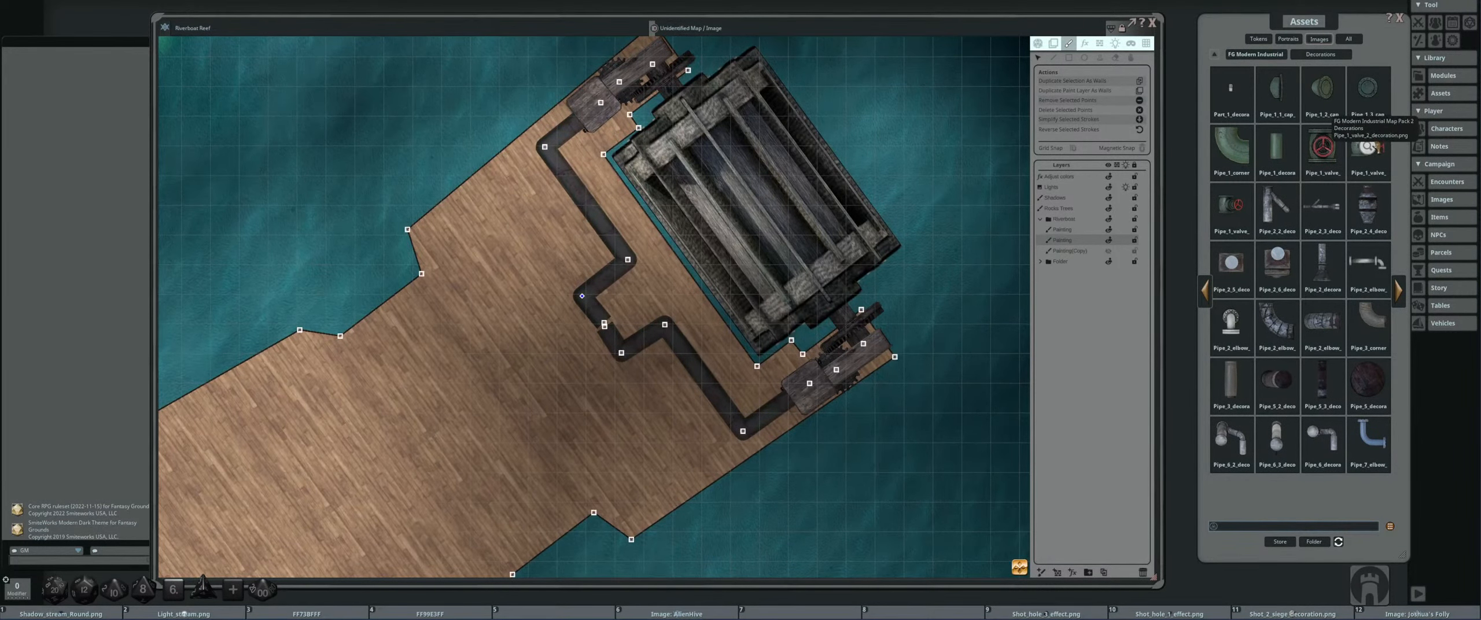
- Load the Pipe_1_valve_2 decoration as a stamp and copy the pipe brush's light pink tint onto it
click(1054, 58)
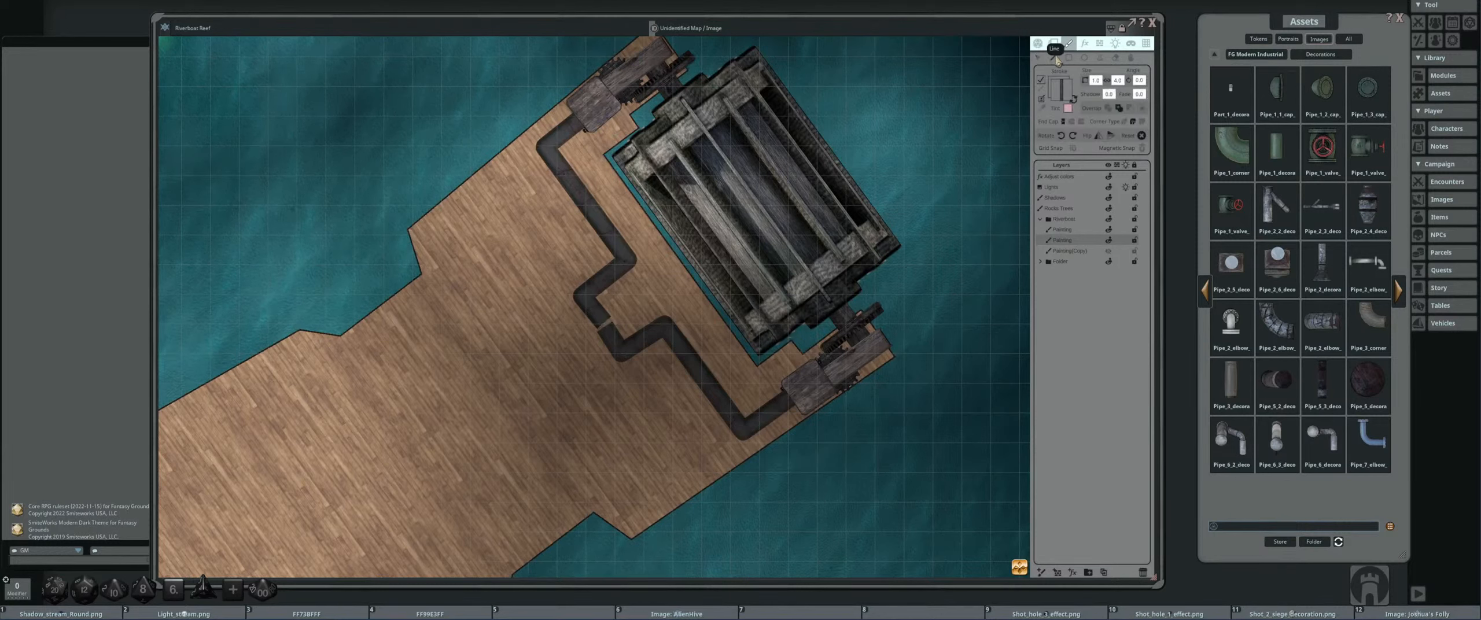
click(1067, 110)
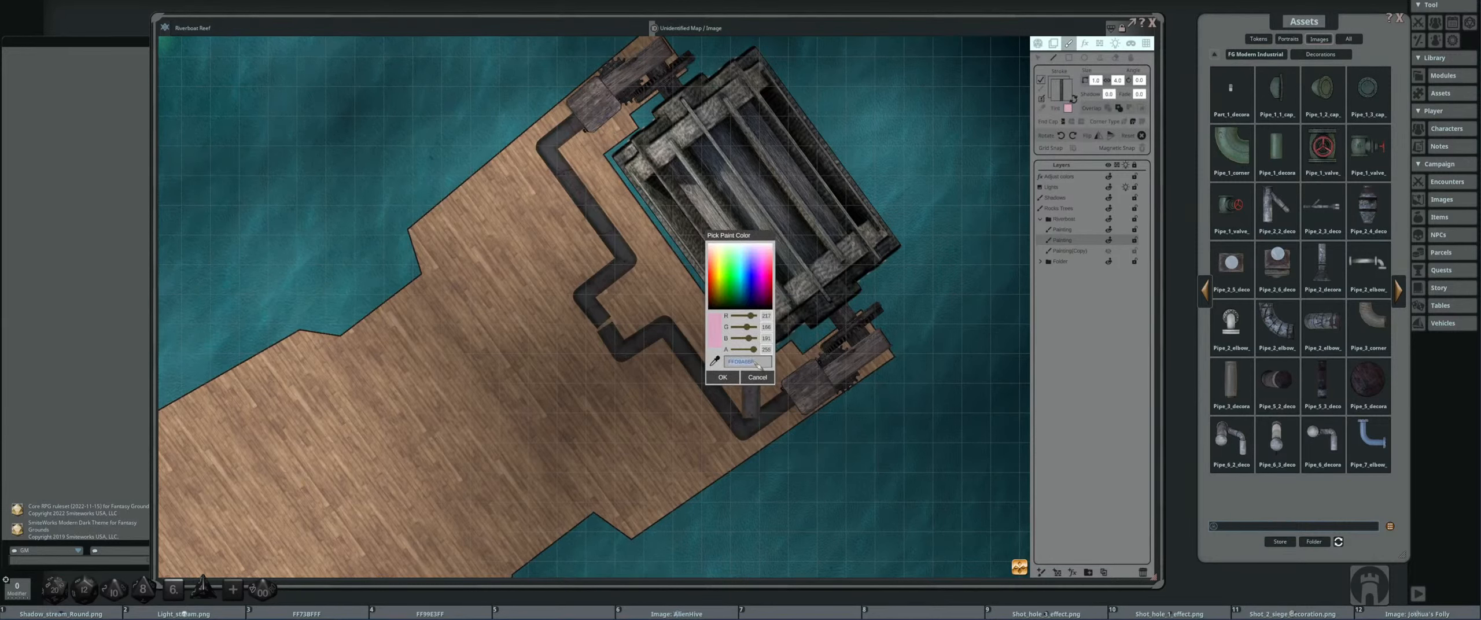
key(ctrl)
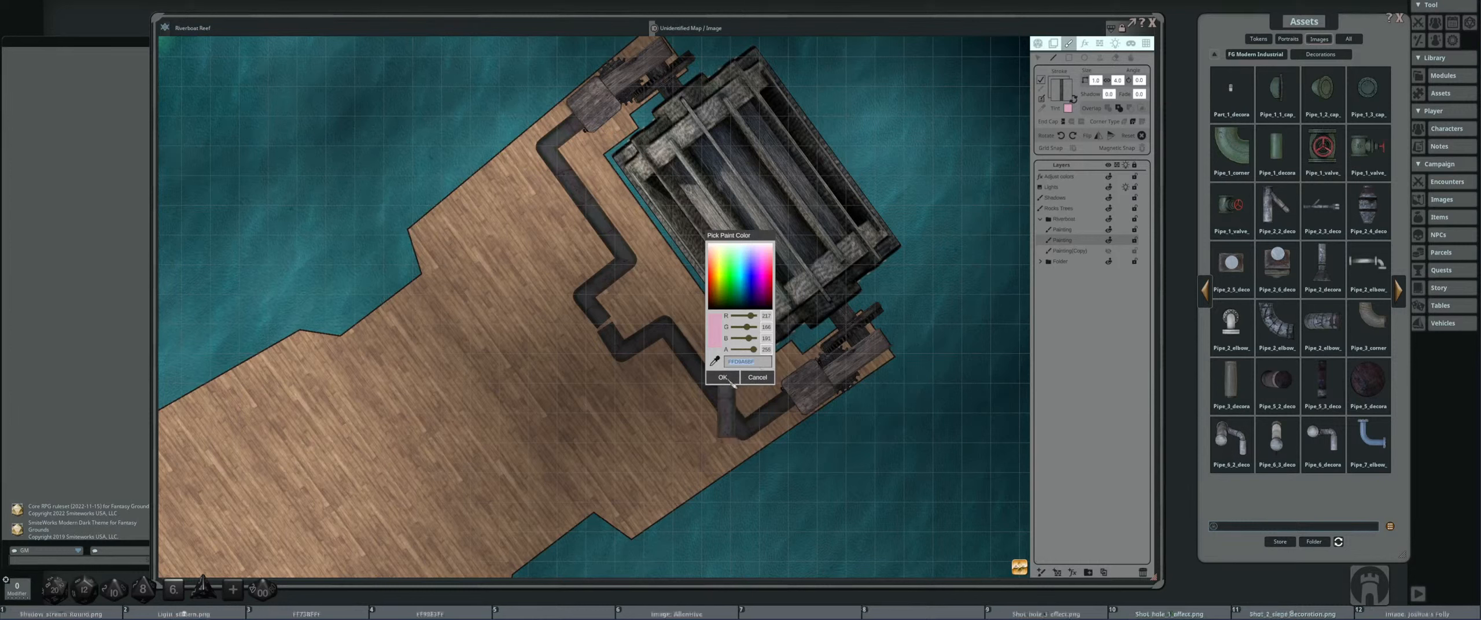
click(758, 377)
click(1101, 59)
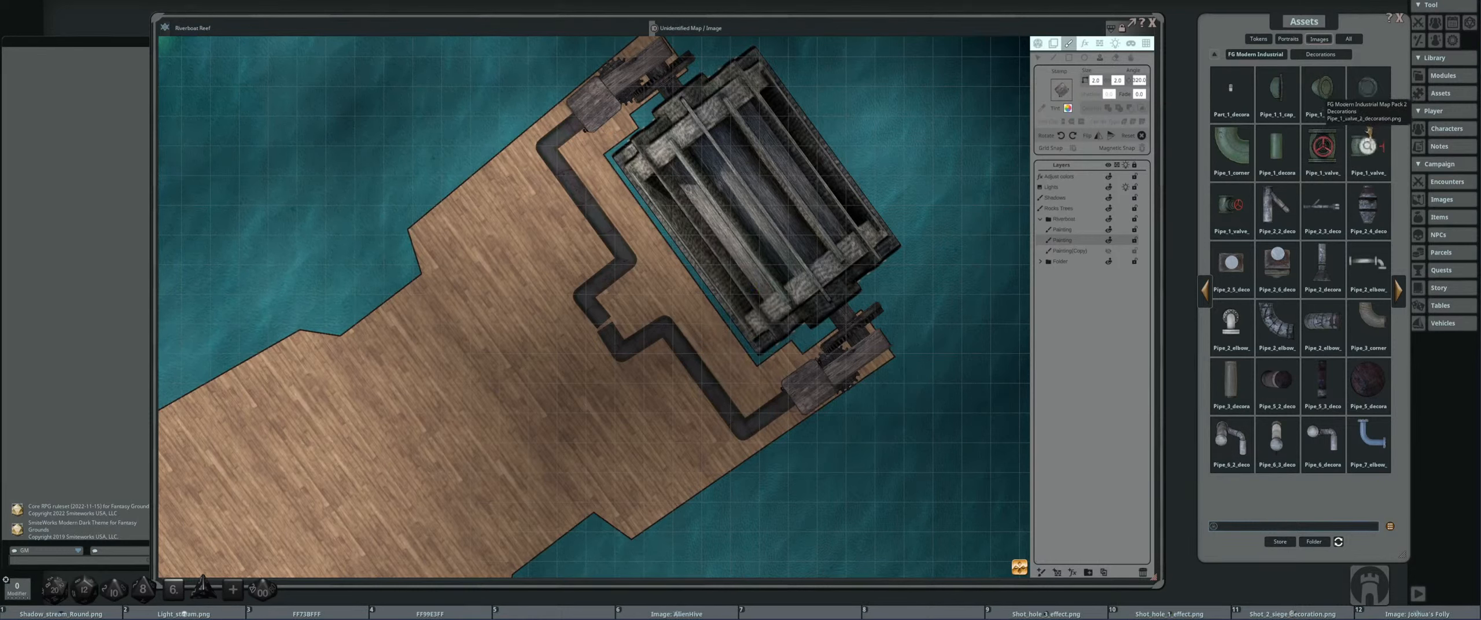
click(1069, 109)
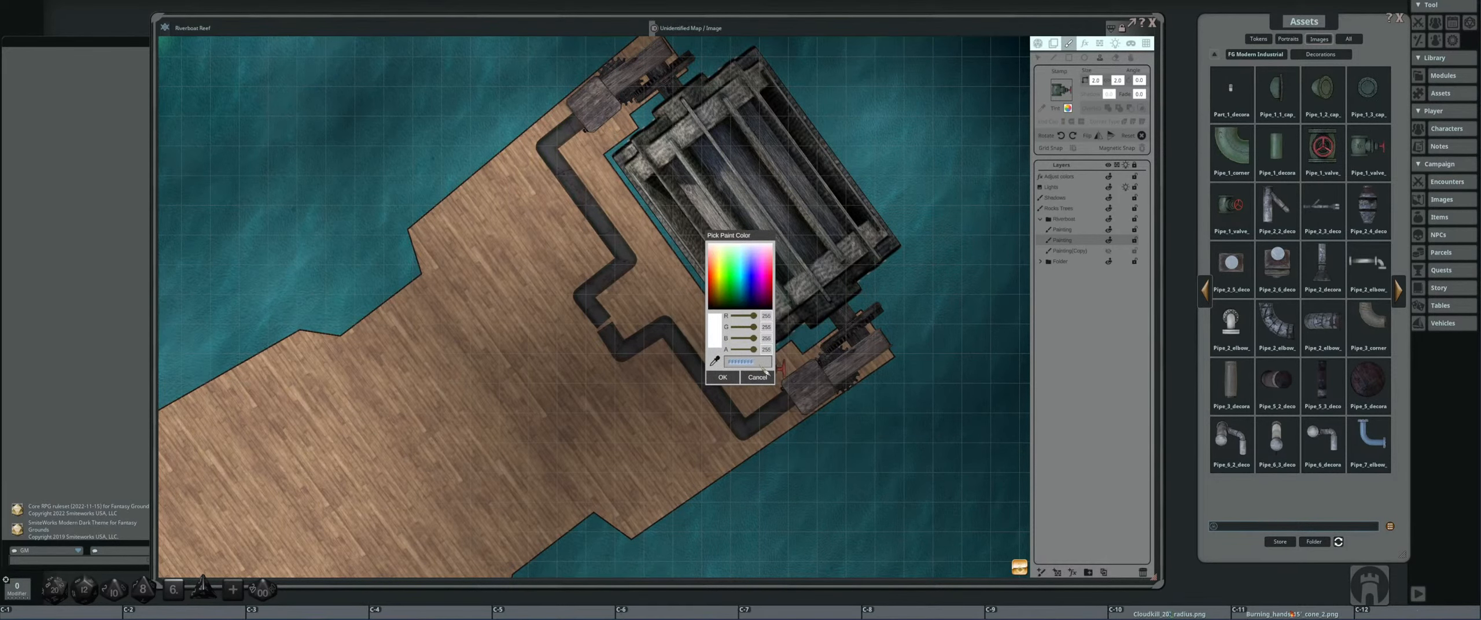
click(723, 378)
- Place the valve, shrunk and rotated to fit, on the upper Painting layer over the lower pipe near its corner
scroll(726, 379, up, 5)
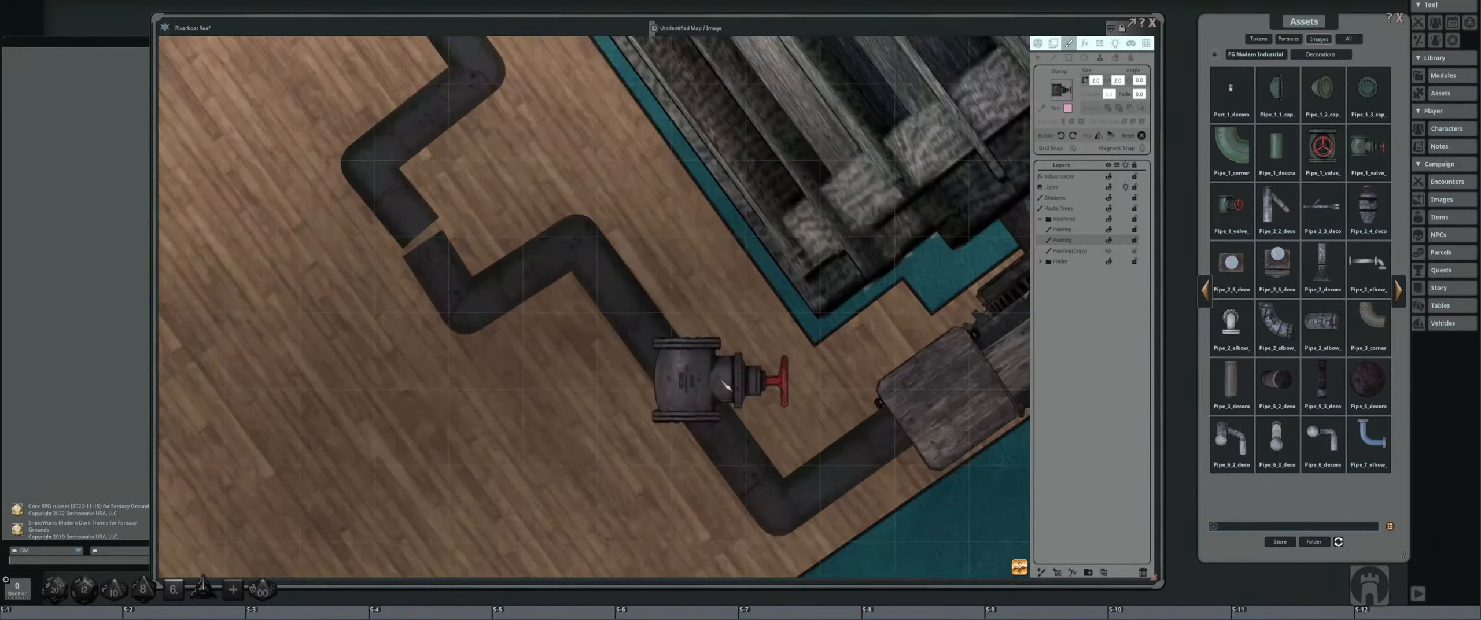
scroll(661, 364, down, 3)
scroll(711, 364, up, 2)
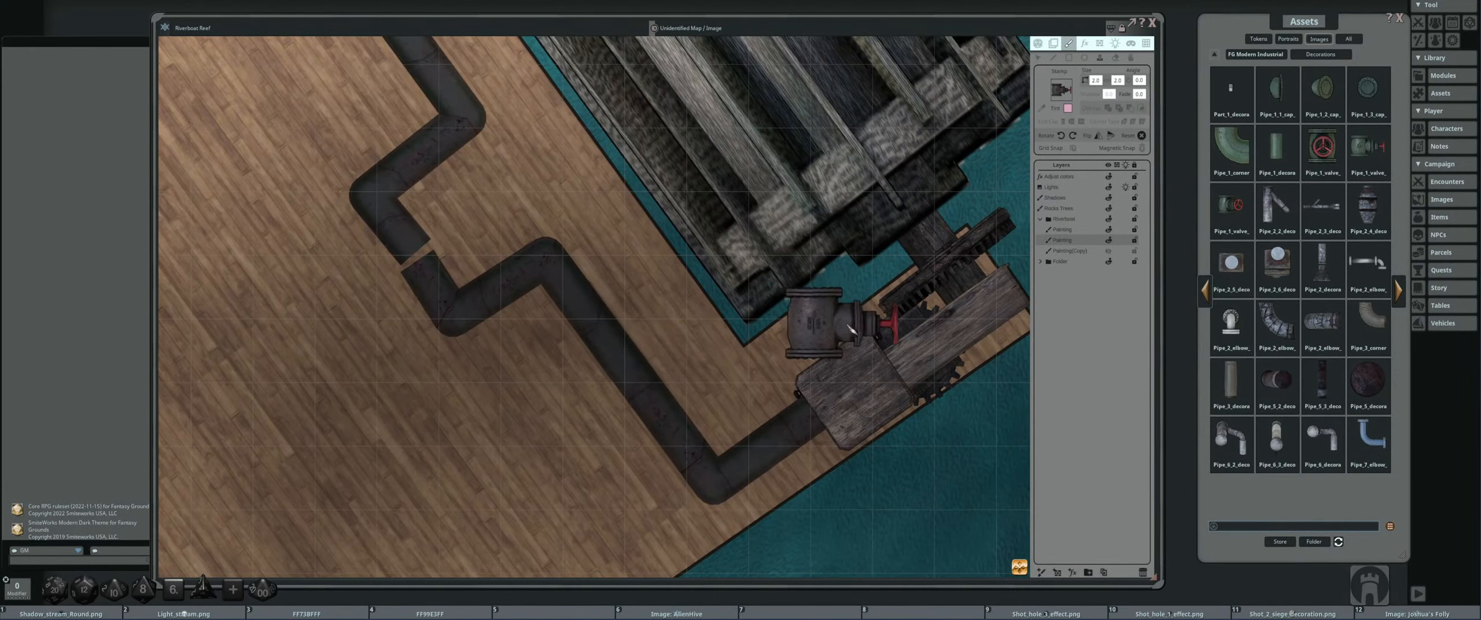
scroll(668, 347, down, 4)
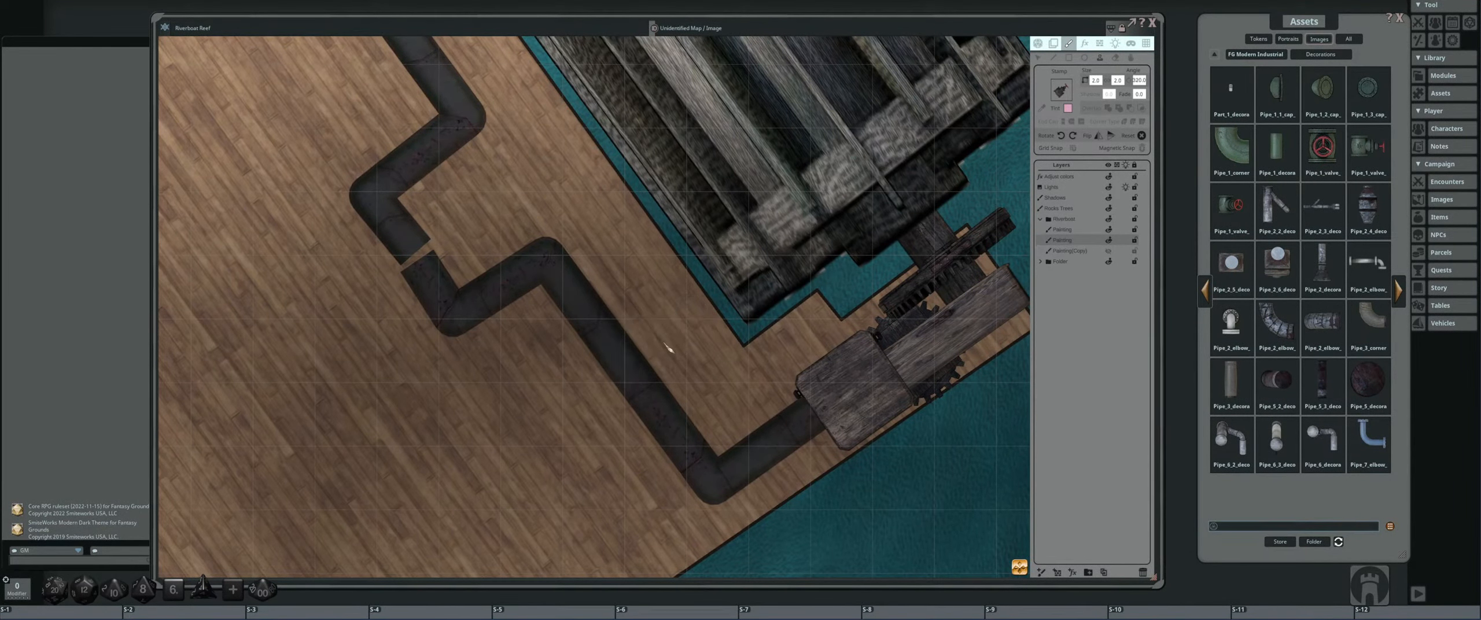
click(1062, 229)
scroll(665, 356, down, 4)
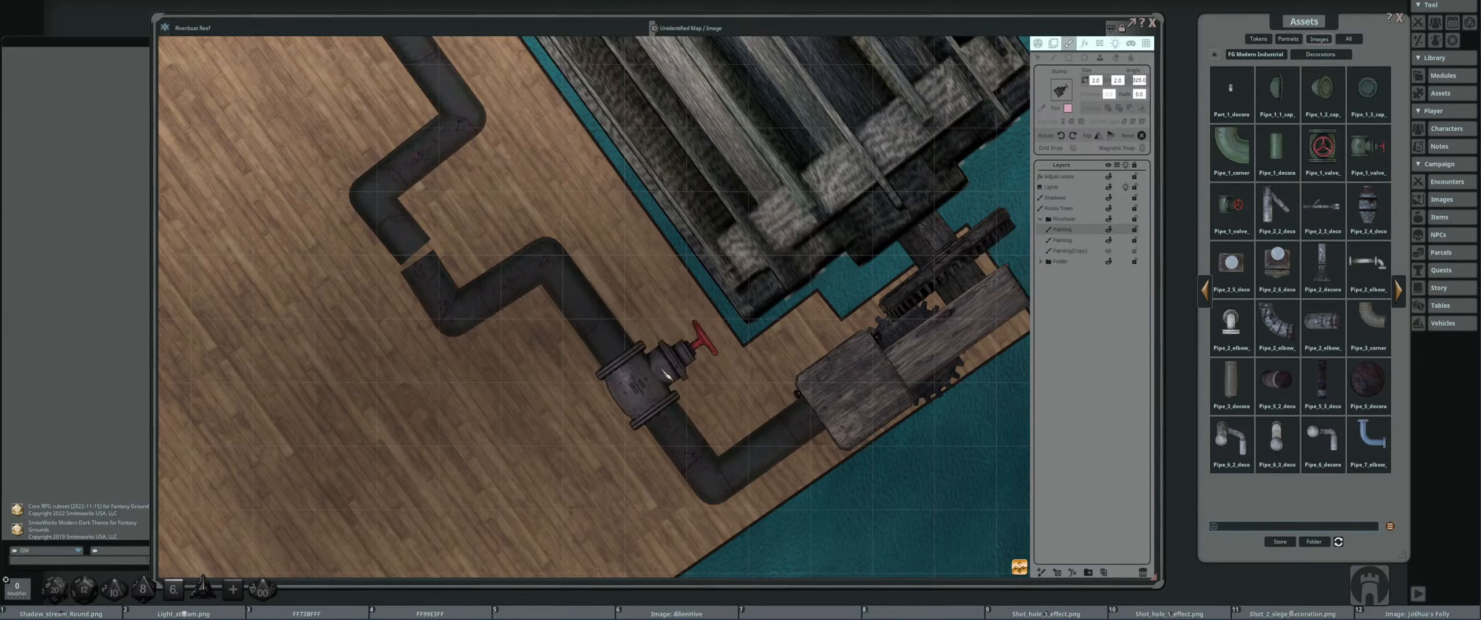
scroll(663, 382, up, 10)
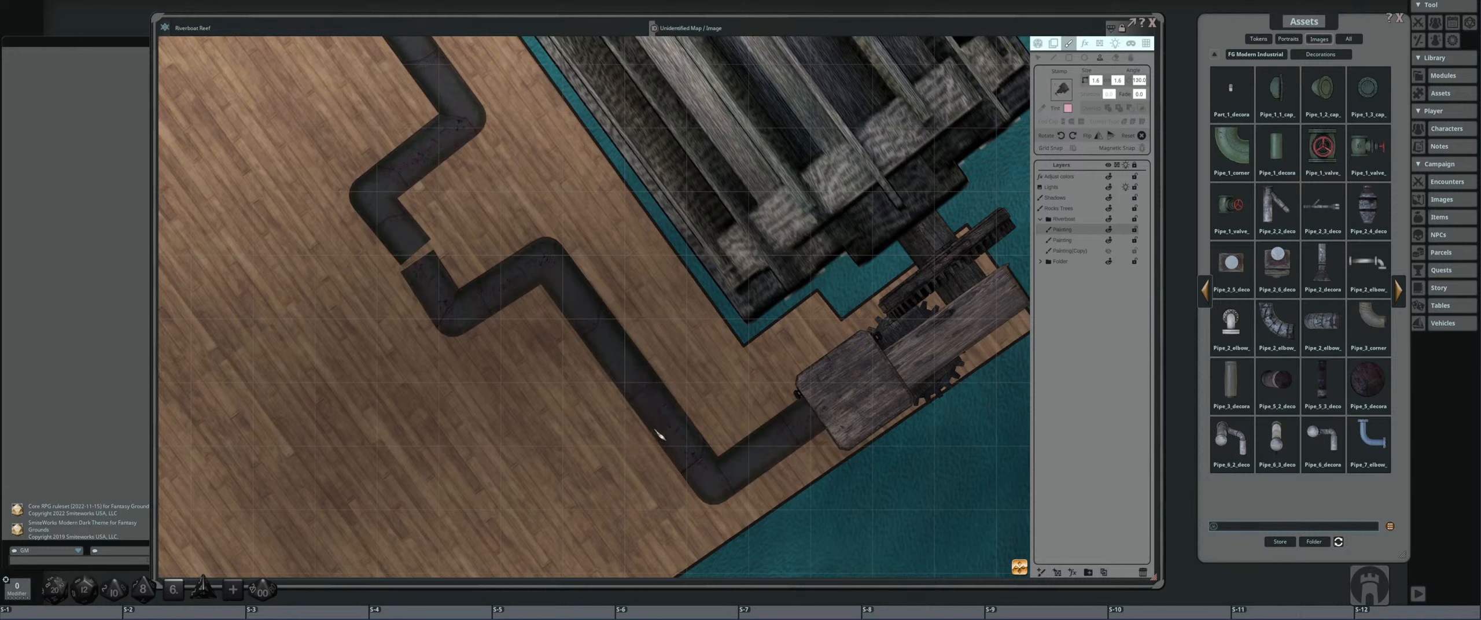
scroll(662, 439, up, 1)
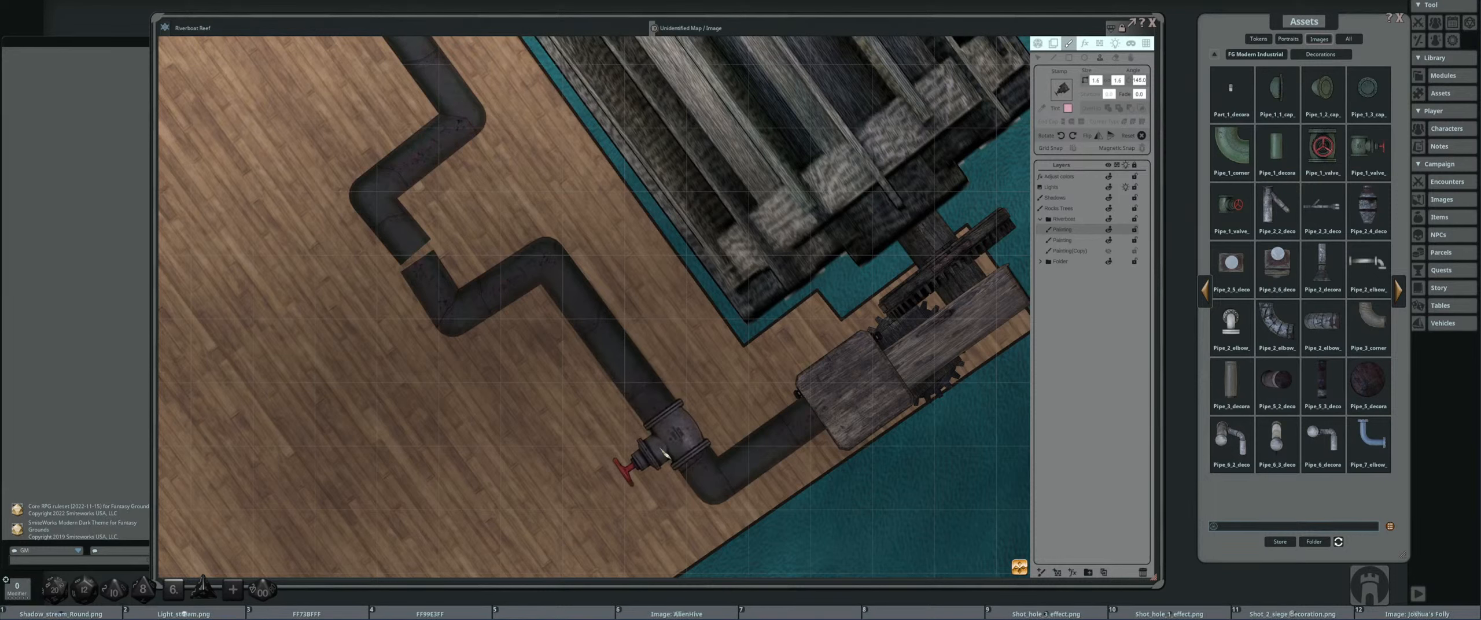
click(666, 456)
- Place a matching valve on the upper pipe run just below its first bend
scroll(777, 388, down, 4)
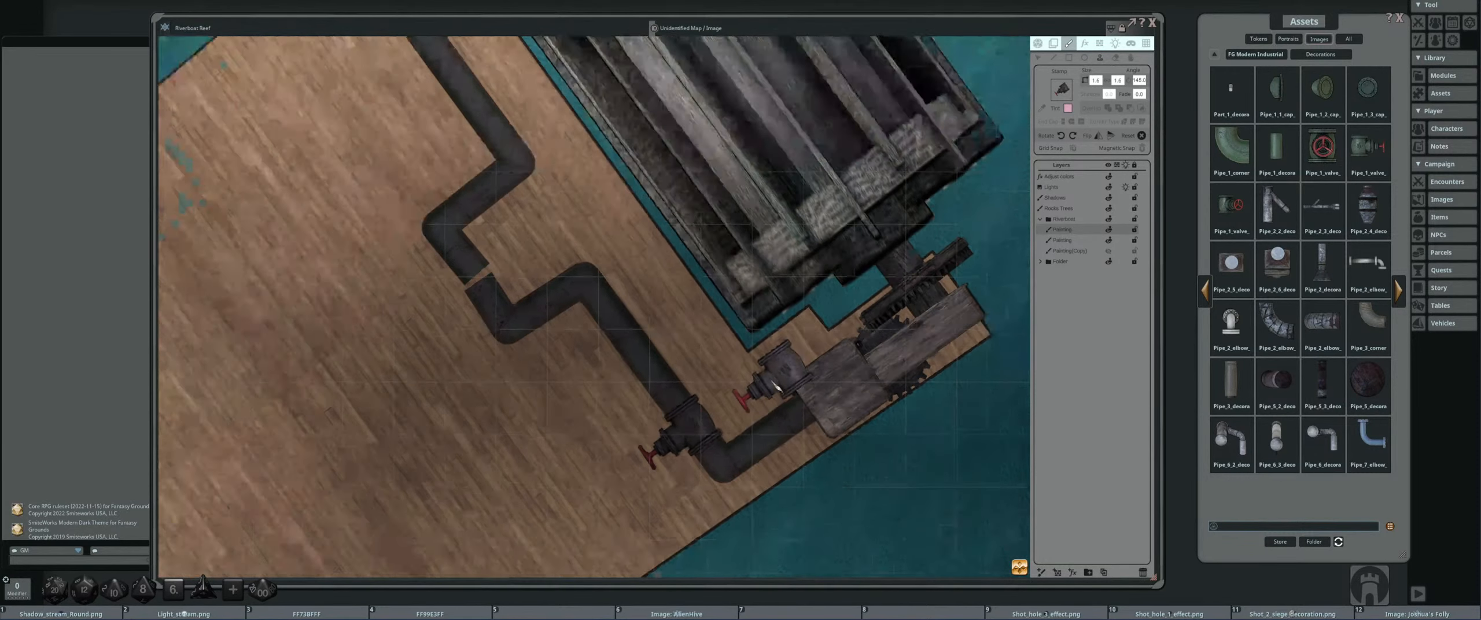
drag(777, 389, 830, 458)
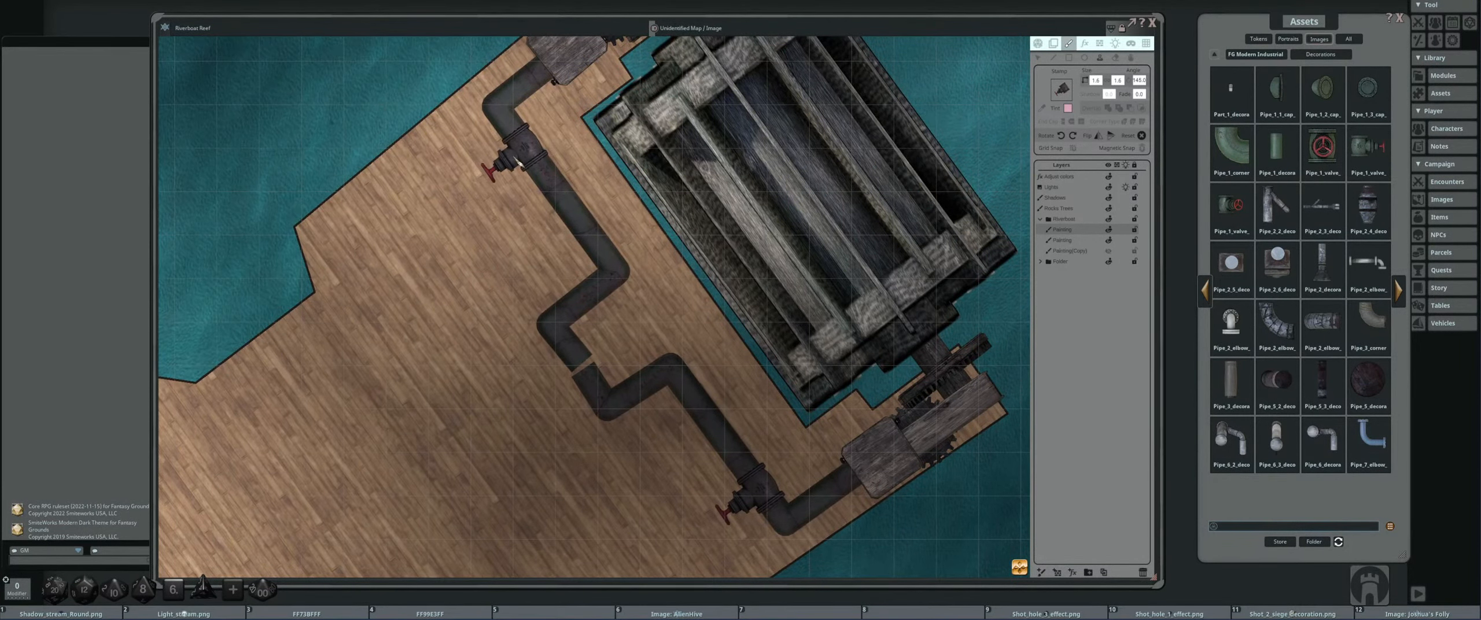
click(520, 163)
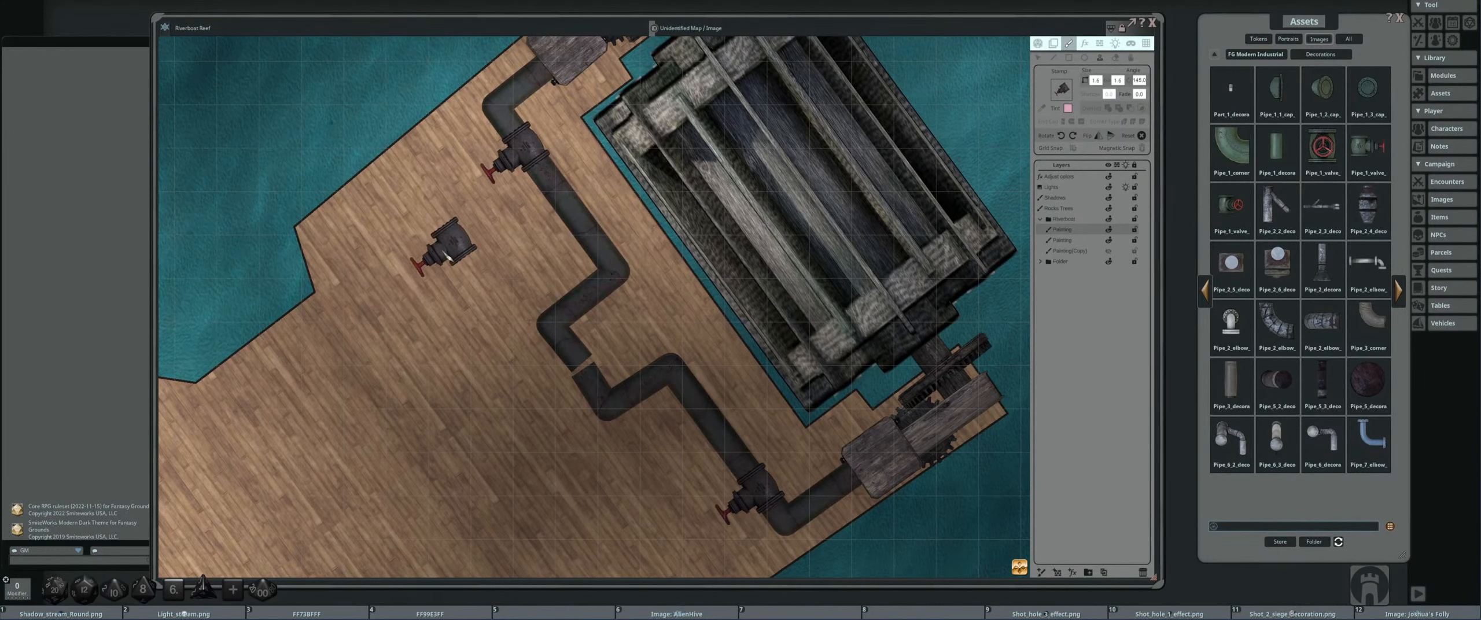
scroll(430, 248, down, 4)
scroll(605, 286, up, 3)
scroll(605, 287, down, 2)
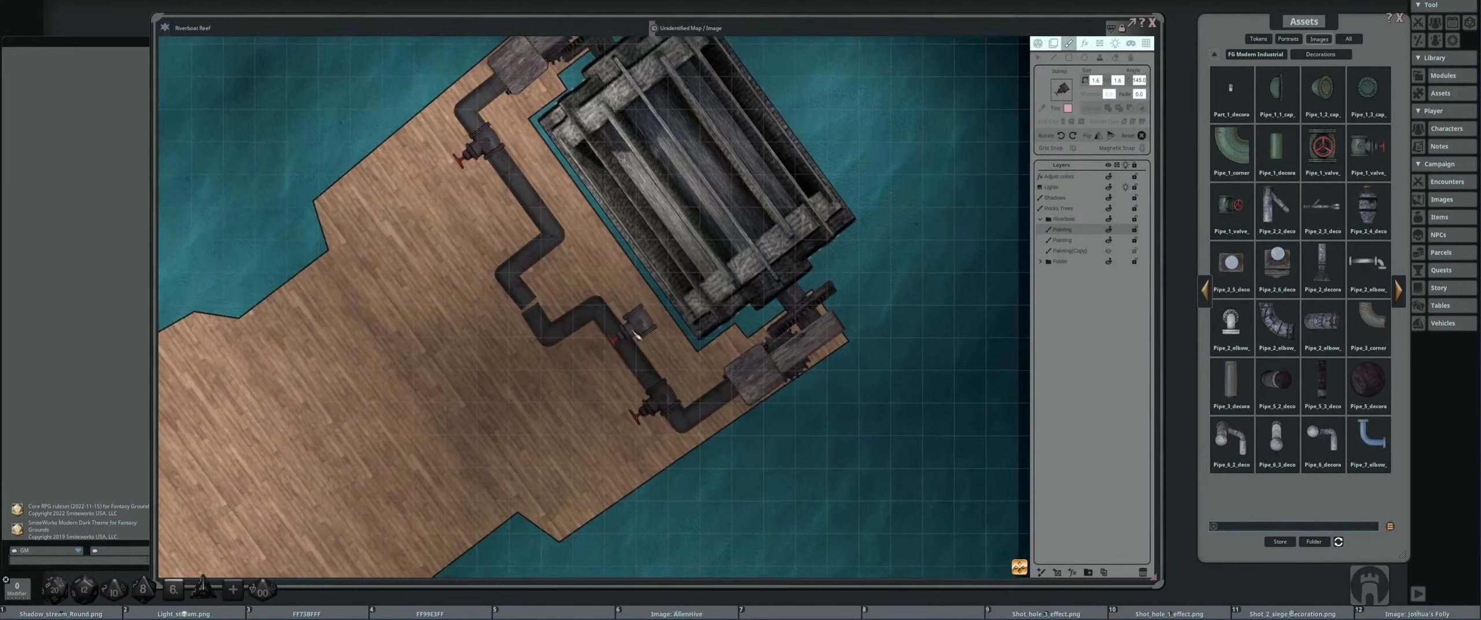
- Load the Pipe_1_2_cap decoration as a stamp and paste the pipes' light pink tint onto it
scroll(636, 315, up, 2)
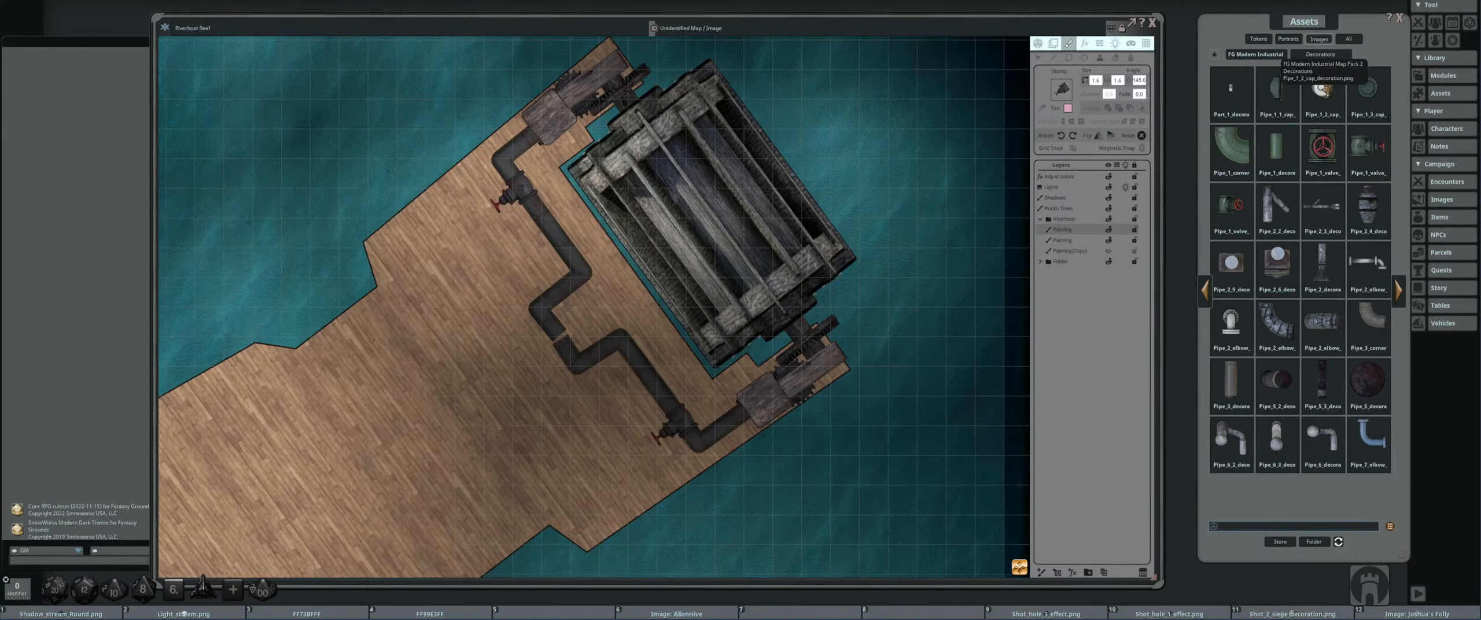
drag(1321, 89, 1074, 94)
click(1068, 108)
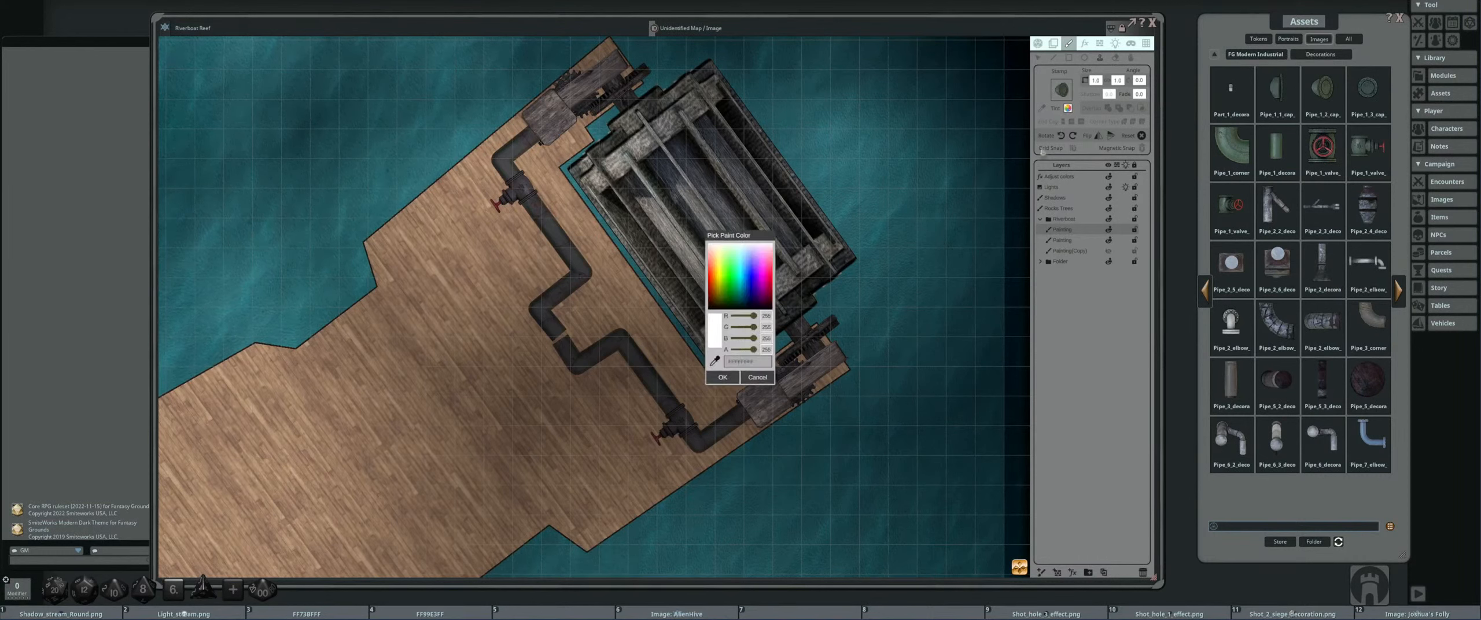
key(ctrl+v)
click(723, 377)
- Place the pipe cap, slightly enlarged and rotated to fit, against the lower pipe between its valve and the wooden gear cover
scroll(651, 381, up, 5)
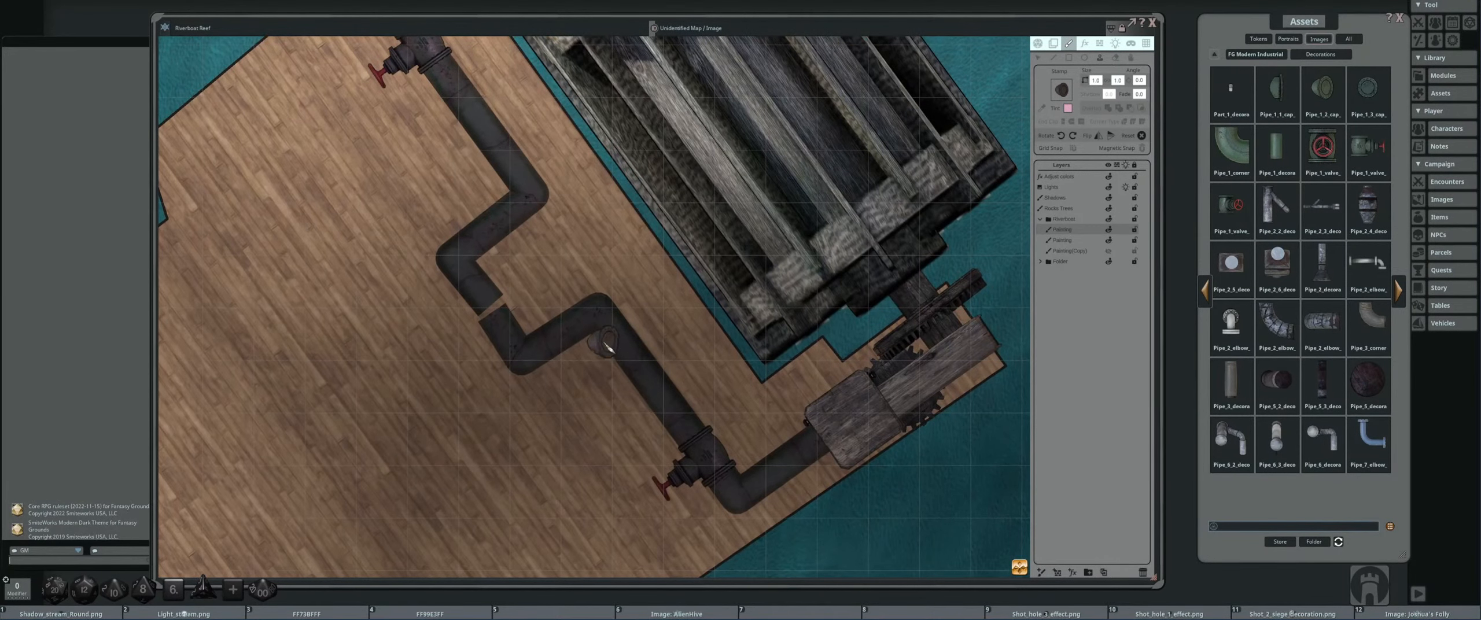
drag(657, 389, 586, 379)
scroll(696, 416, down, 10)
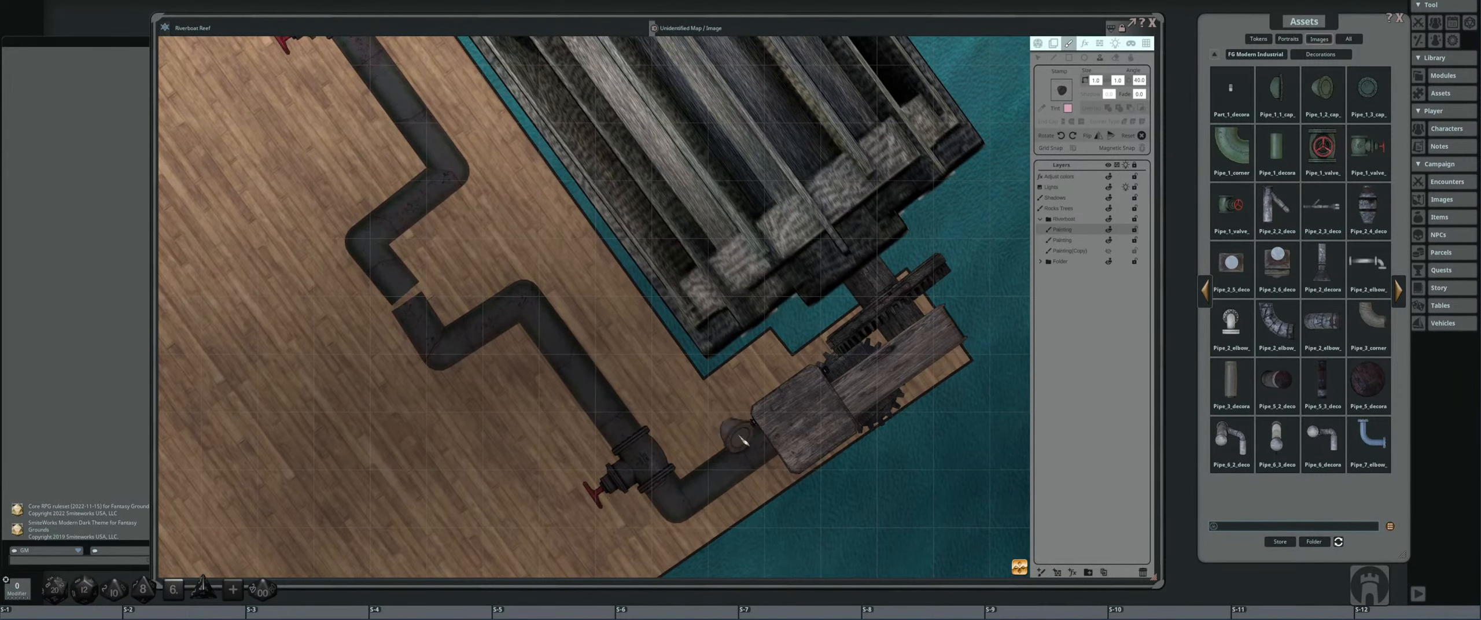
scroll(752, 469, down, 4)
shift+scroll(726, 451, up, 3)
scroll(722, 460, down, 6)
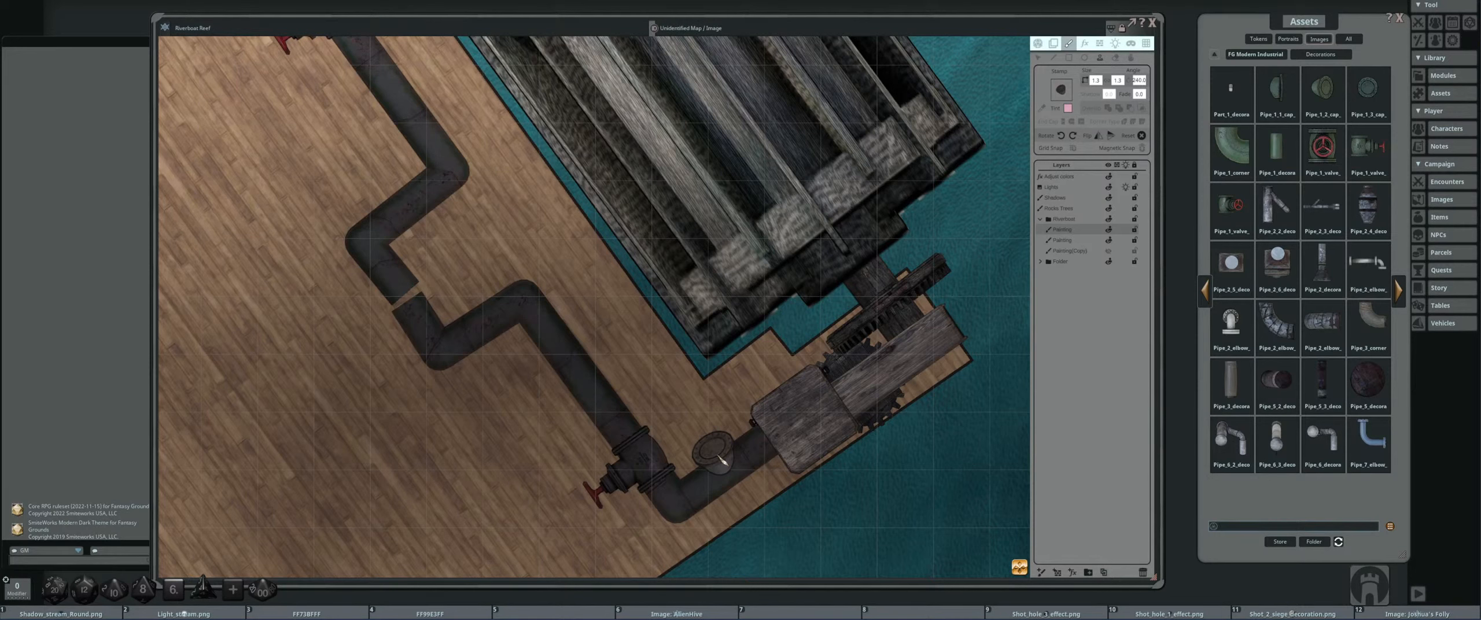
- Place a matching pipe cap on the upper pipe run beside the upper gear cover
ctrl+scroll(721, 460, down, 5)
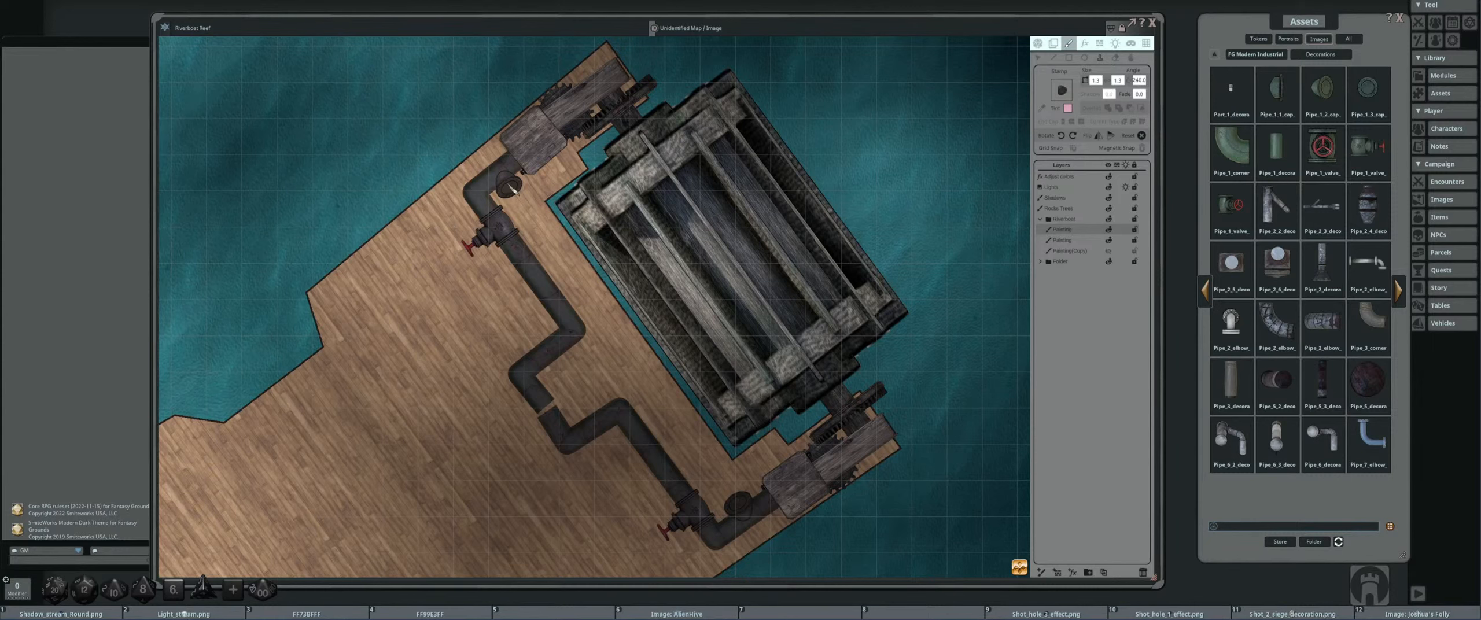
scroll(514, 188, down, 3)
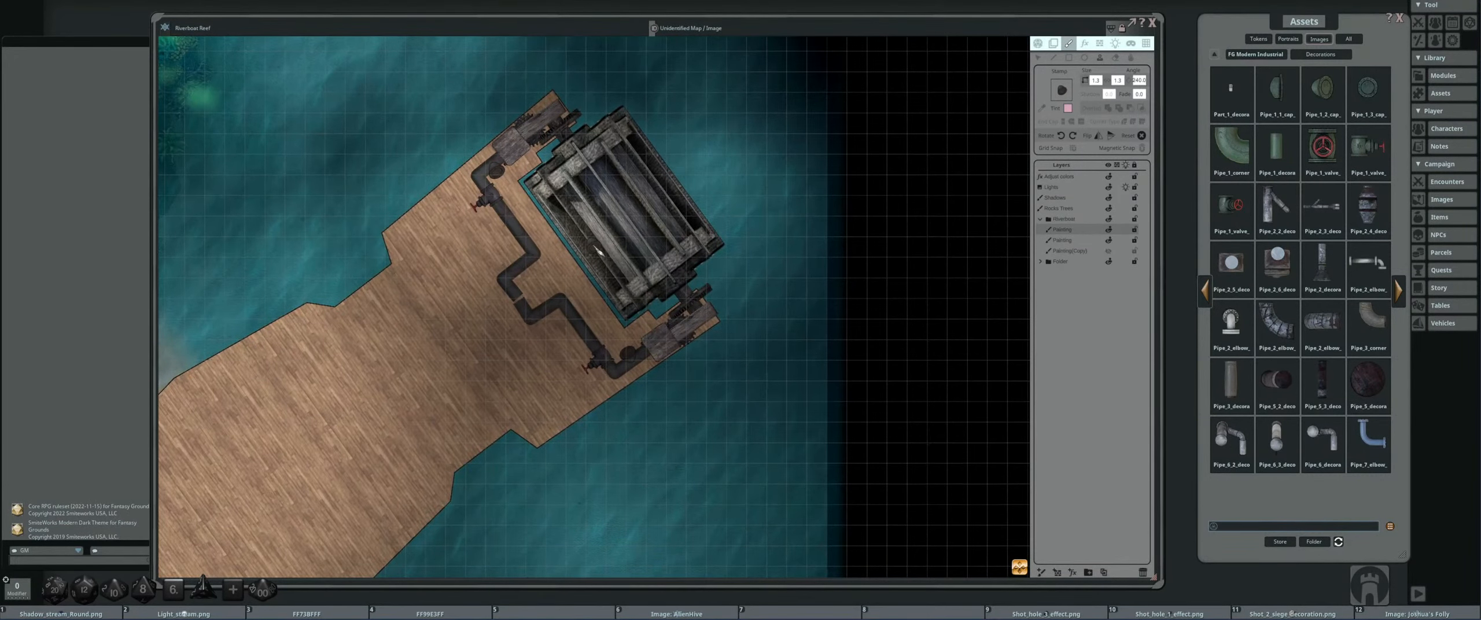
- Load the round Pipe_5_decoration from the industrial decorations as the stamp
drag(599, 249, 758, 251)
scroll(799, 251, up, 2)
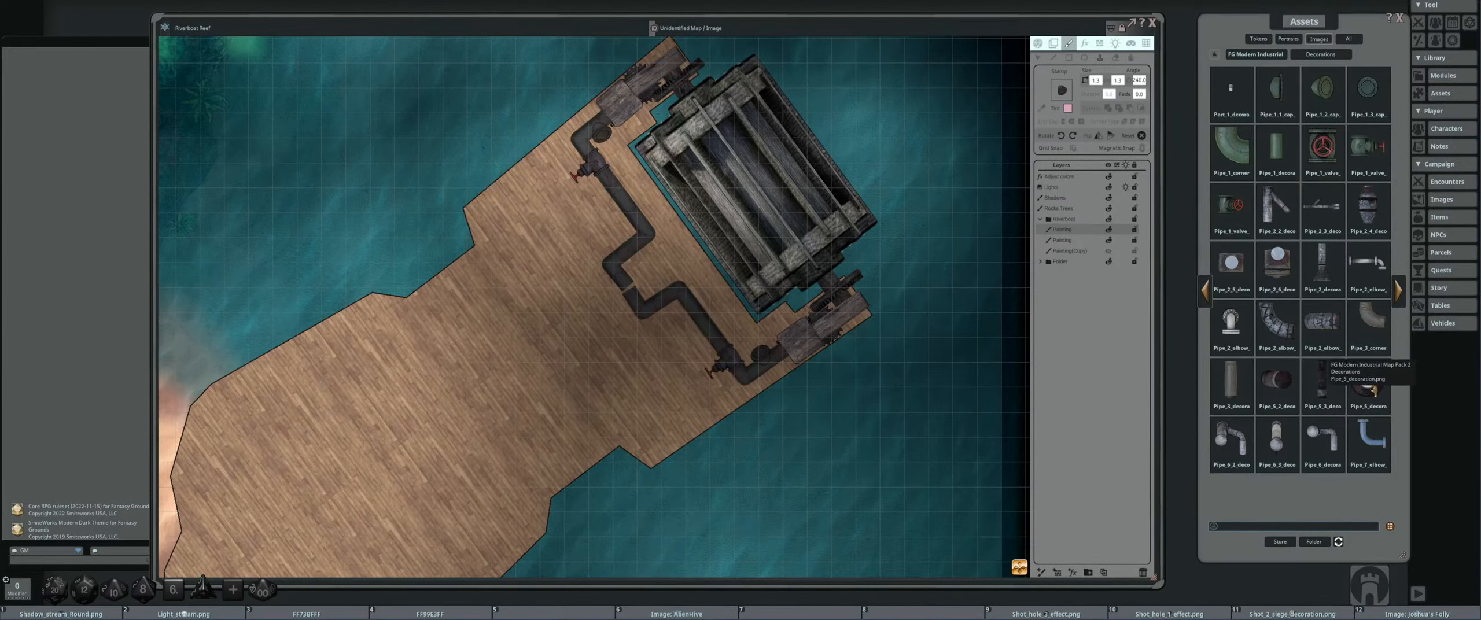
drag(1066, 93, 1065, 93)
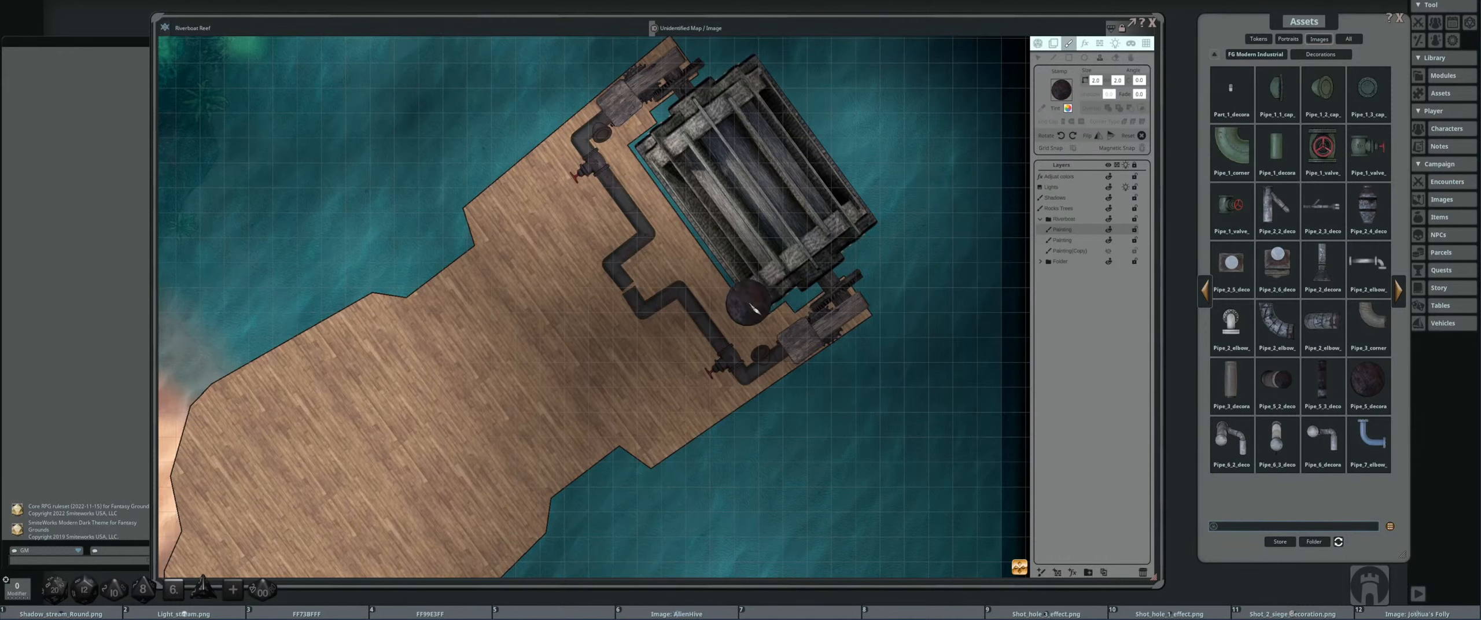
- Place the round dark decoration at size 2.0 over the gap between the two black pipes on the deck
scroll(633, 295, up, 1)
scroll(627, 291, down, 1)
scroll(625, 288, down, 1)
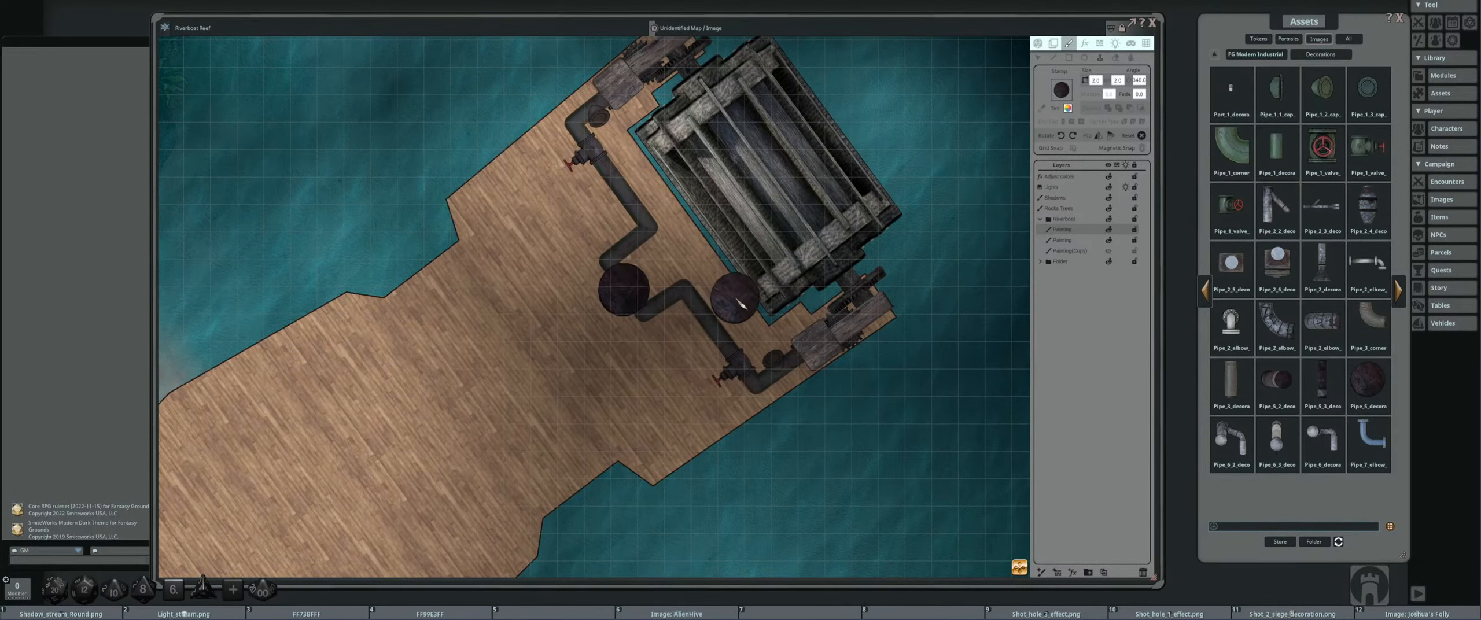
- Examine the boat's deck, paddle wheel and pipe layout as a whole and in detail
scroll(633, 296, down, 2)
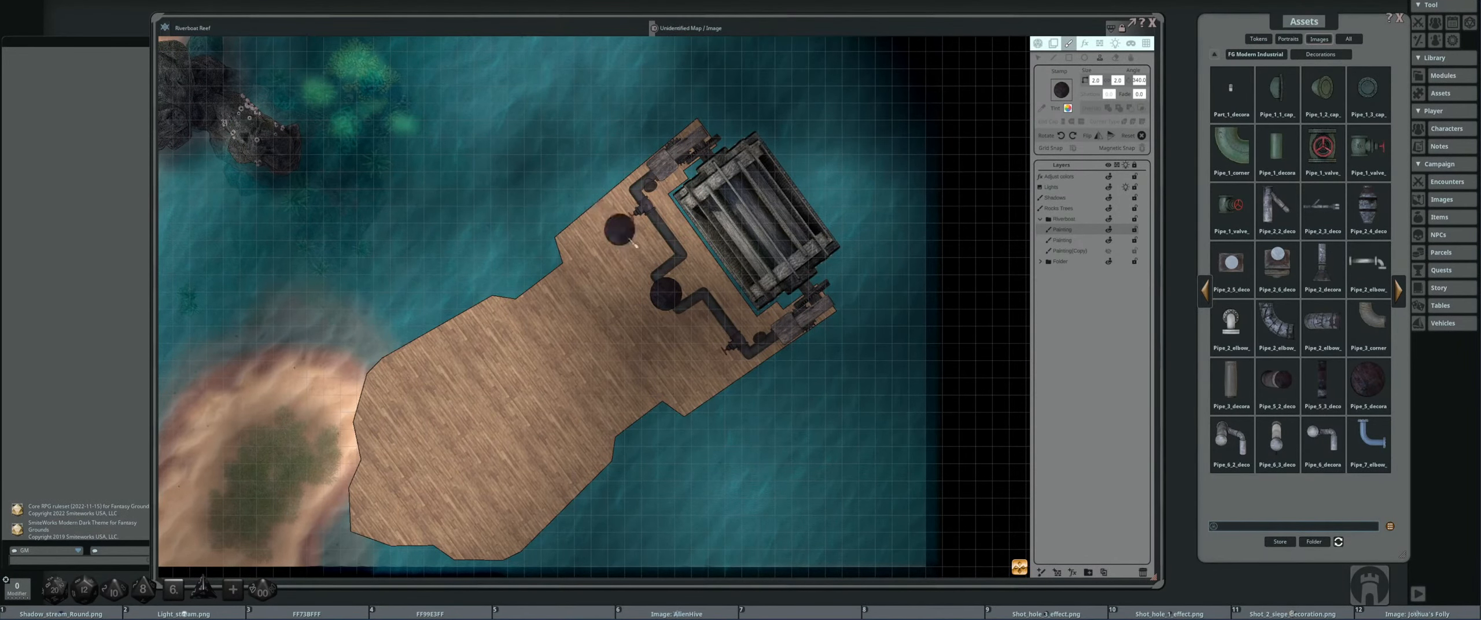
scroll(644, 207, up, 2)
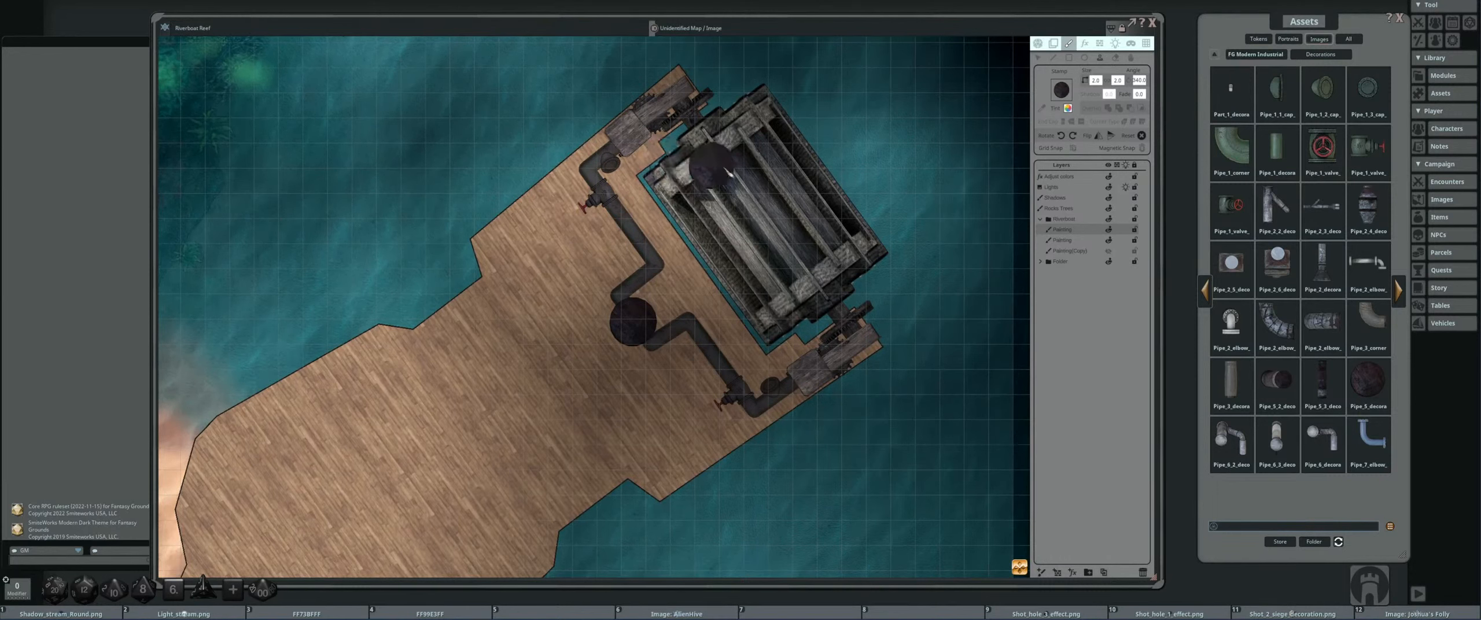
drag(608, 324, 584, 330)
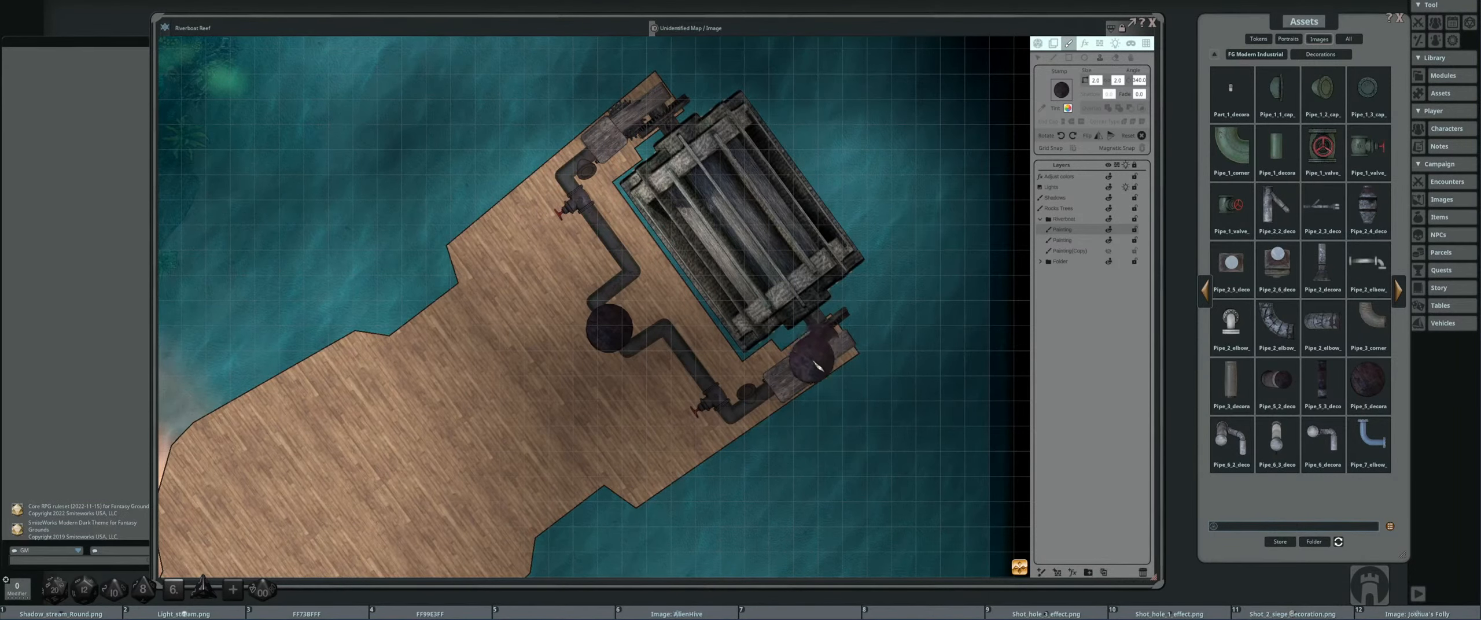
scroll(777, 392, down, 2)
drag(639, 386, 600, 387)
scroll(601, 386, down, 3)
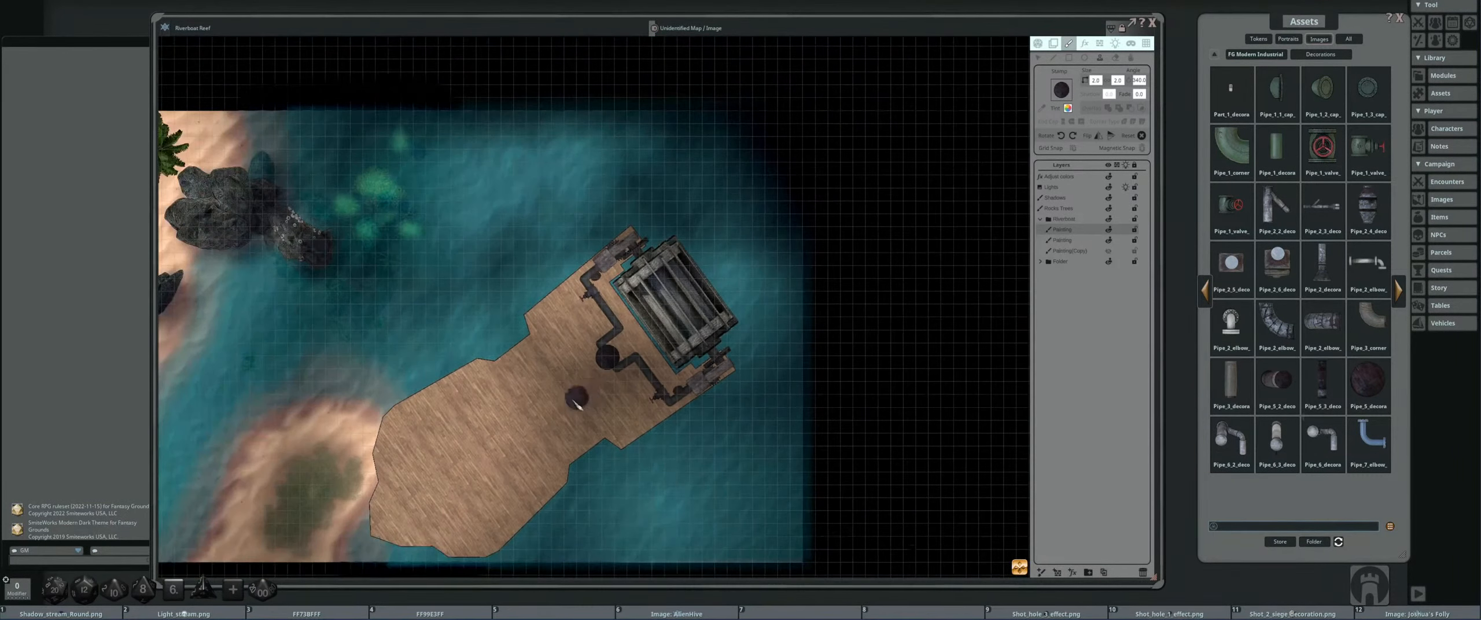
scroll(610, 344, up, 5)
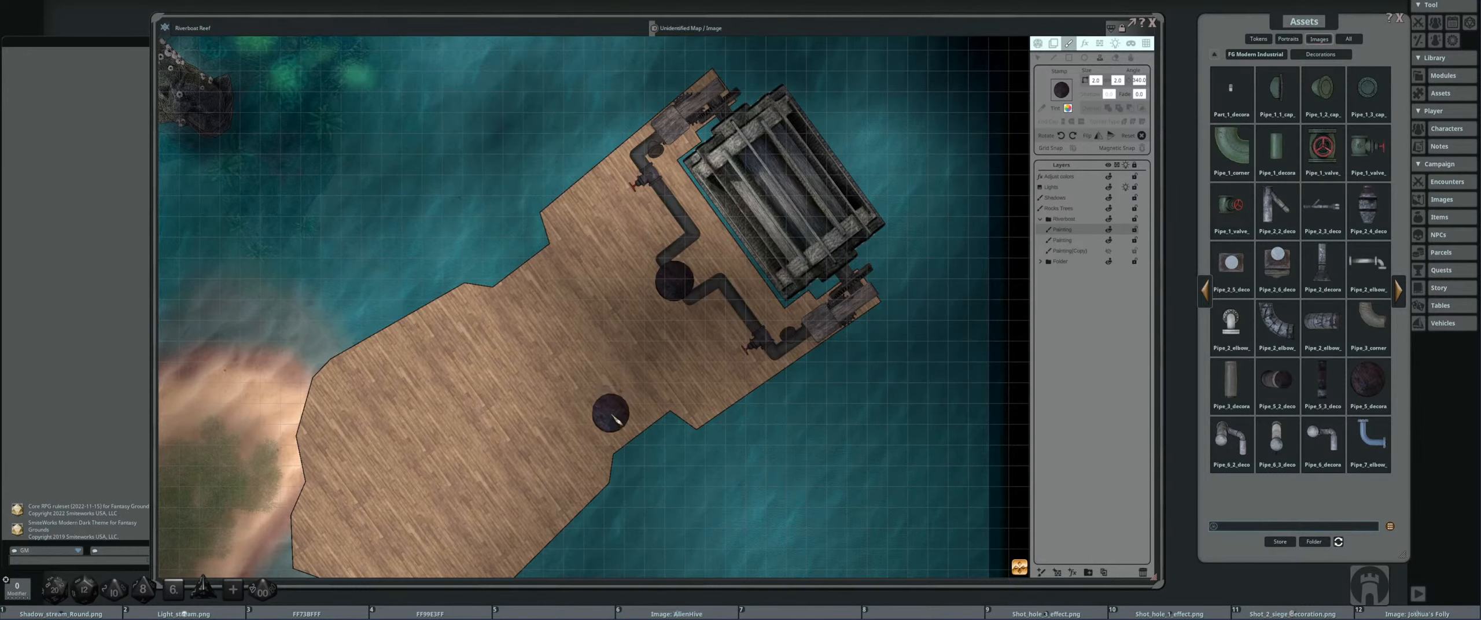
drag(499, 423, 570, 303)
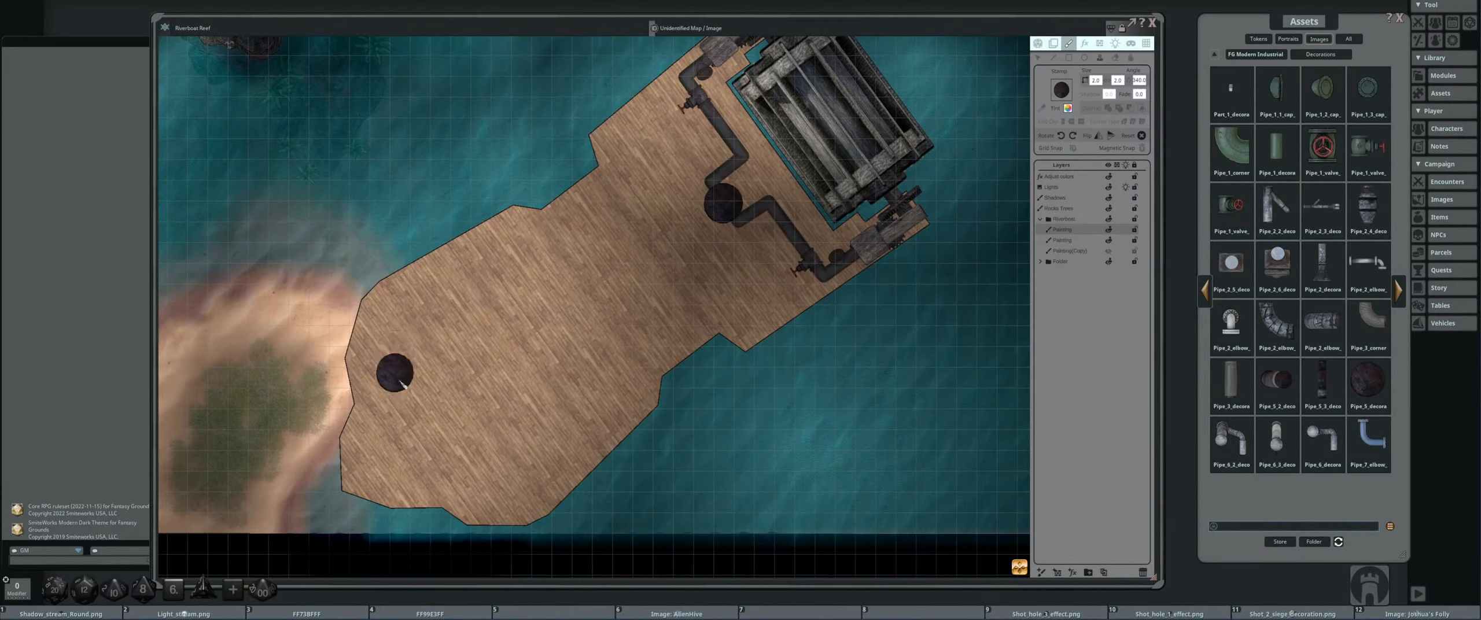
drag(588, 379, 599, 397)
drag(709, 244, 698, 257)
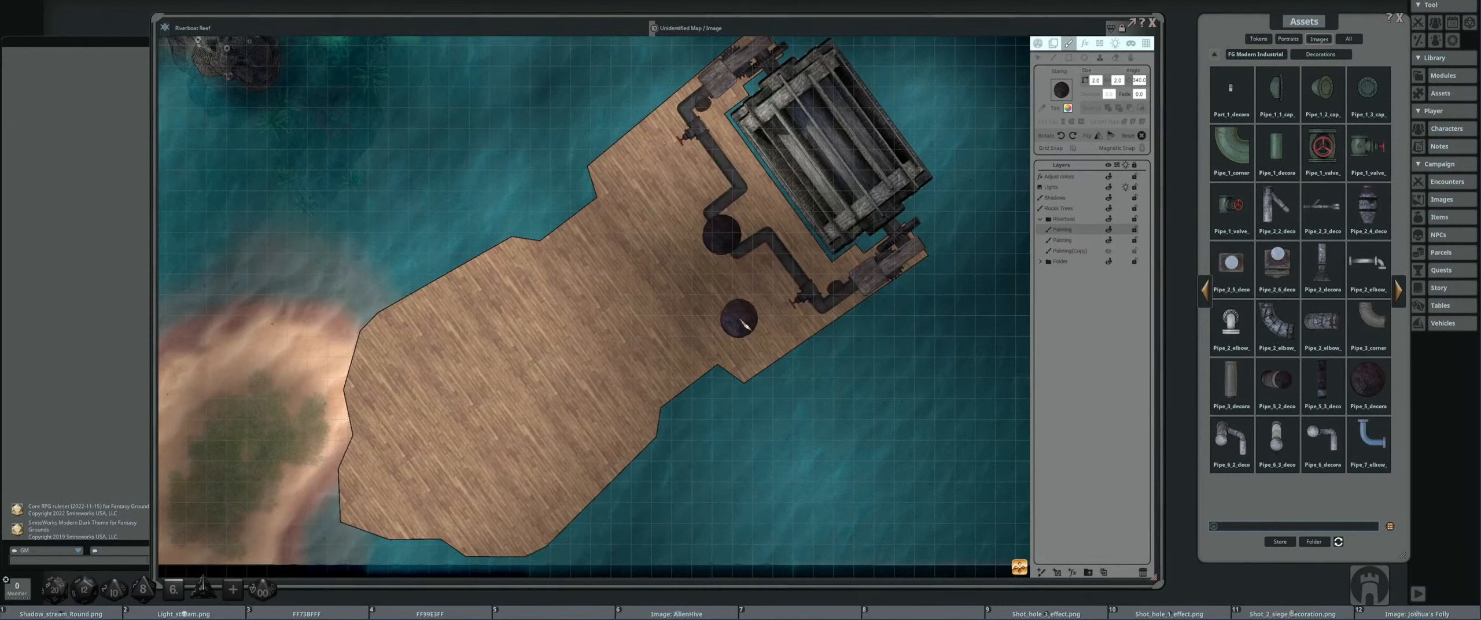
- Move the Painting(Copy) layer above the other painting layers in its folder, show it briefly and hide it again
click(1095, 255)
drag(1096, 259, 1094, 230)
click(1107, 231)
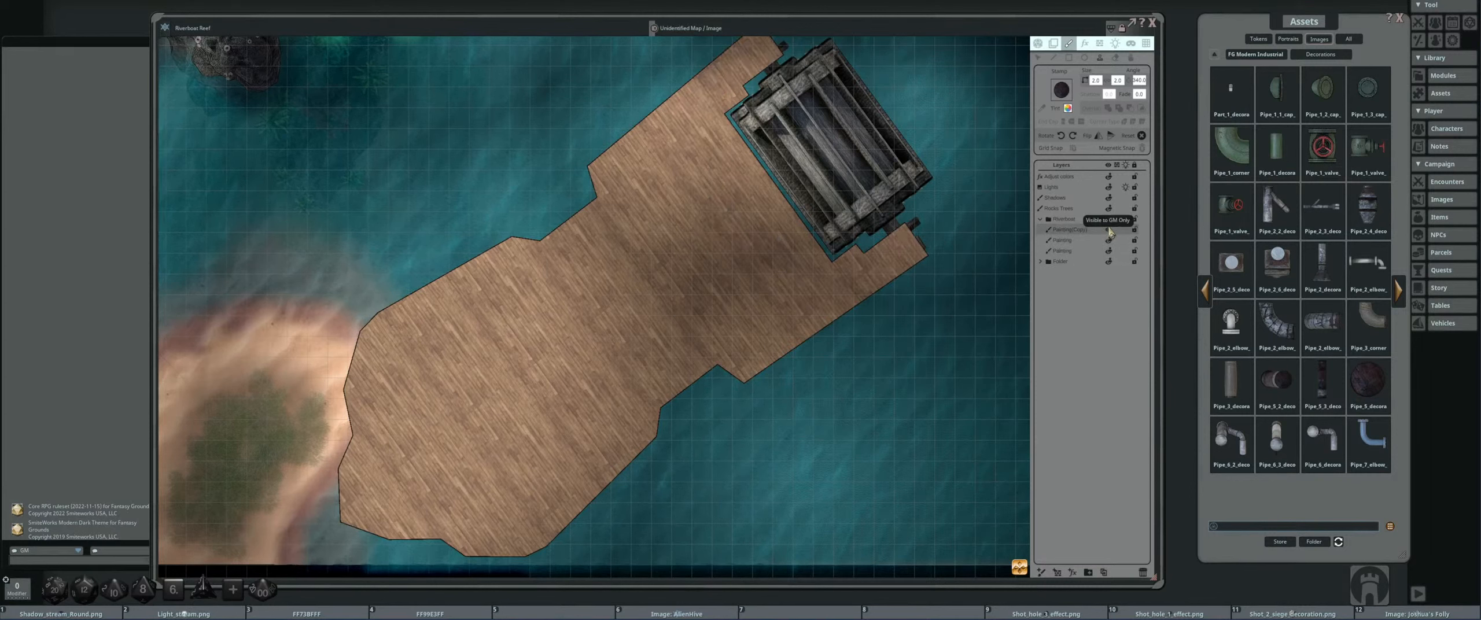
click(1110, 230)
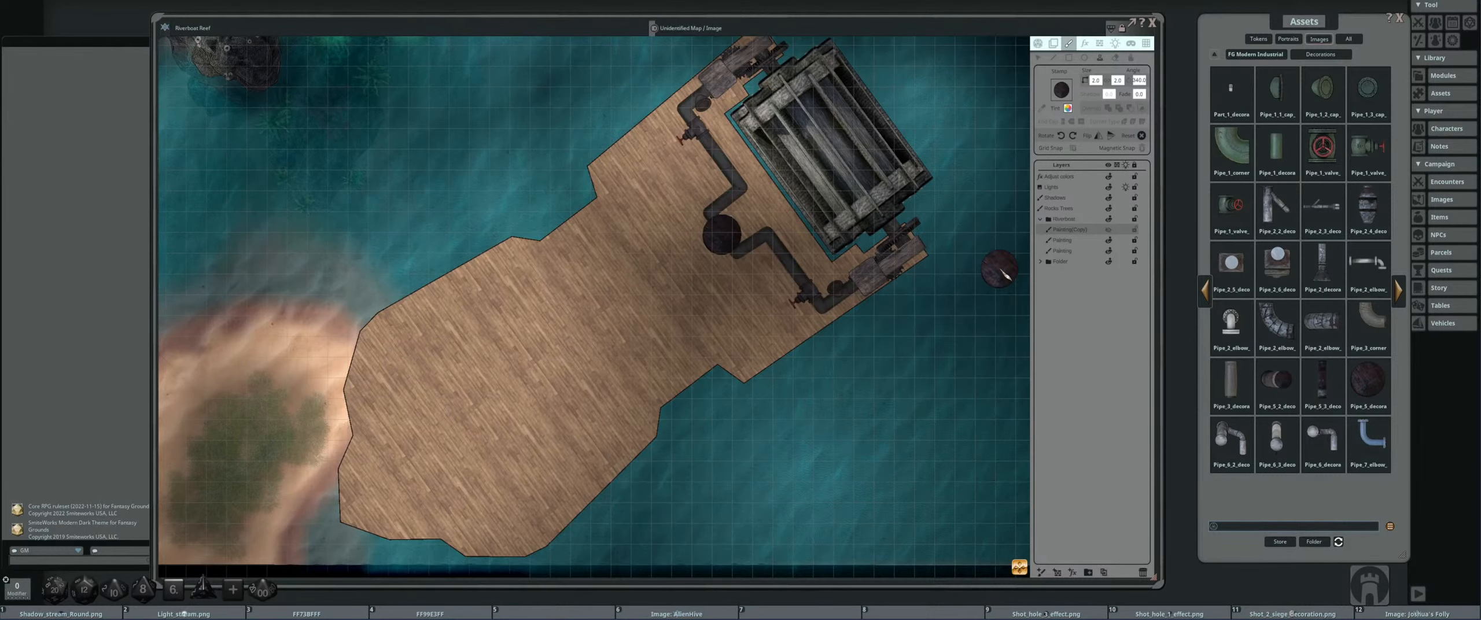
- Choose the Pipe_group_1_2 decoration as the stamp and make the lowest Painting layer active
drag(756, 288, 749, 316)
scroll(852, 275, up, 1)
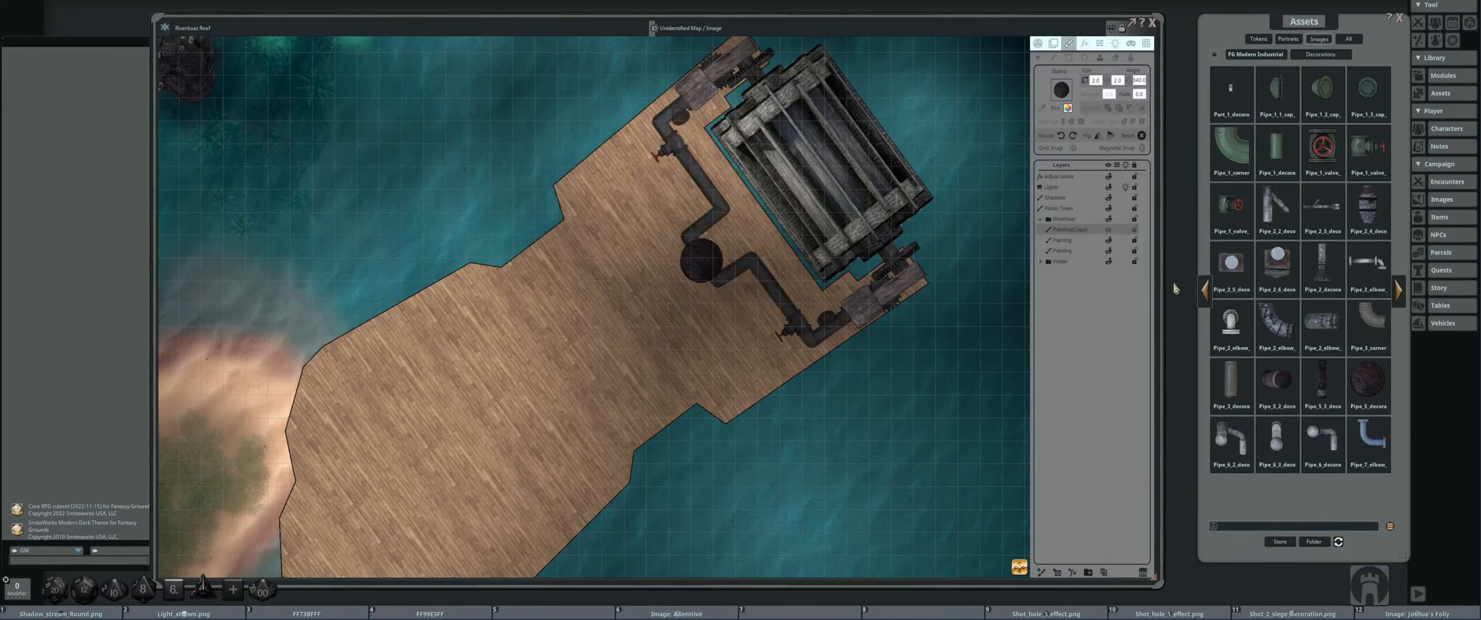
click(1405, 293)
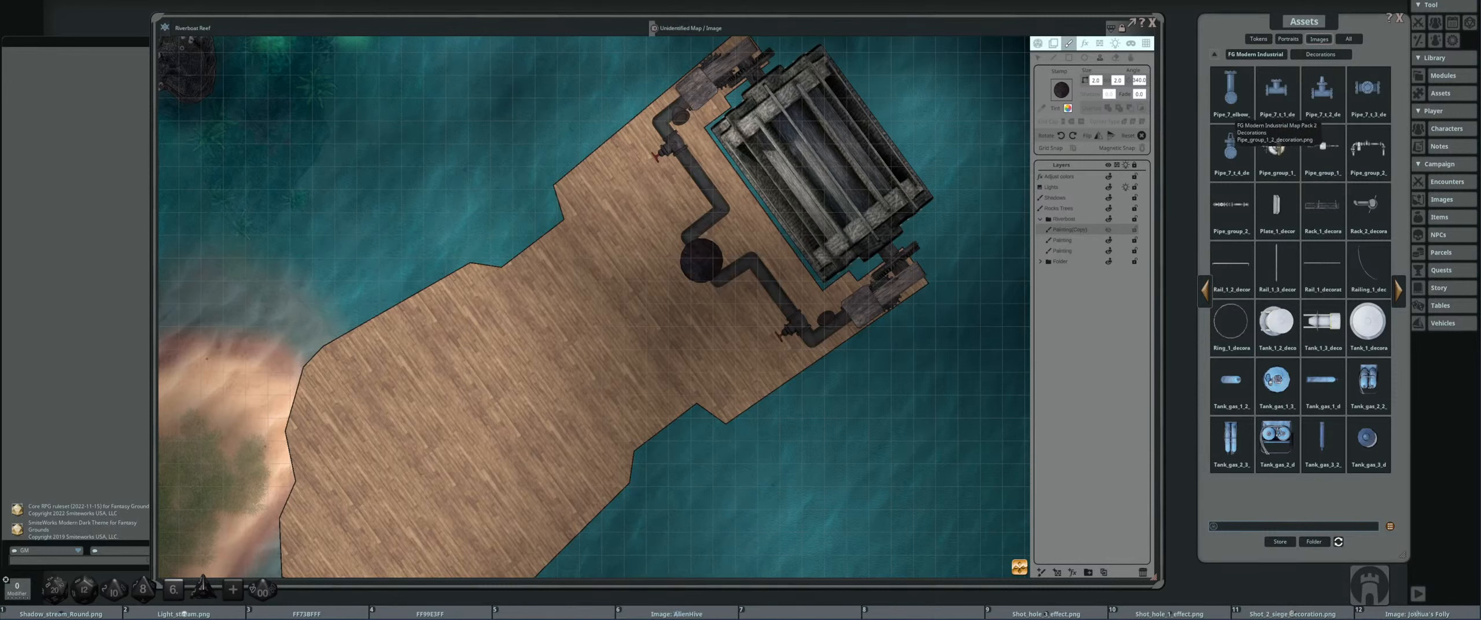
click(1281, 148)
scroll(716, 197, up, 10)
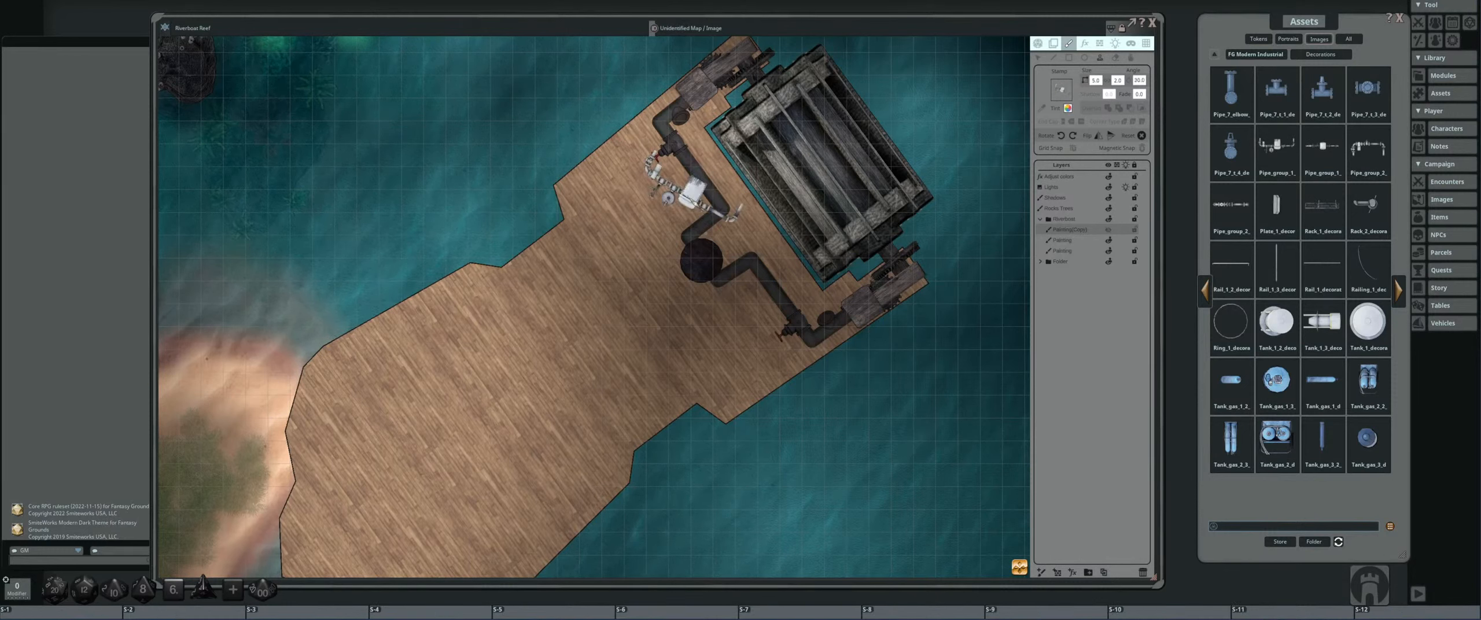
click(1072, 242)
click(1071, 251)
scroll(681, 178, up, 1)
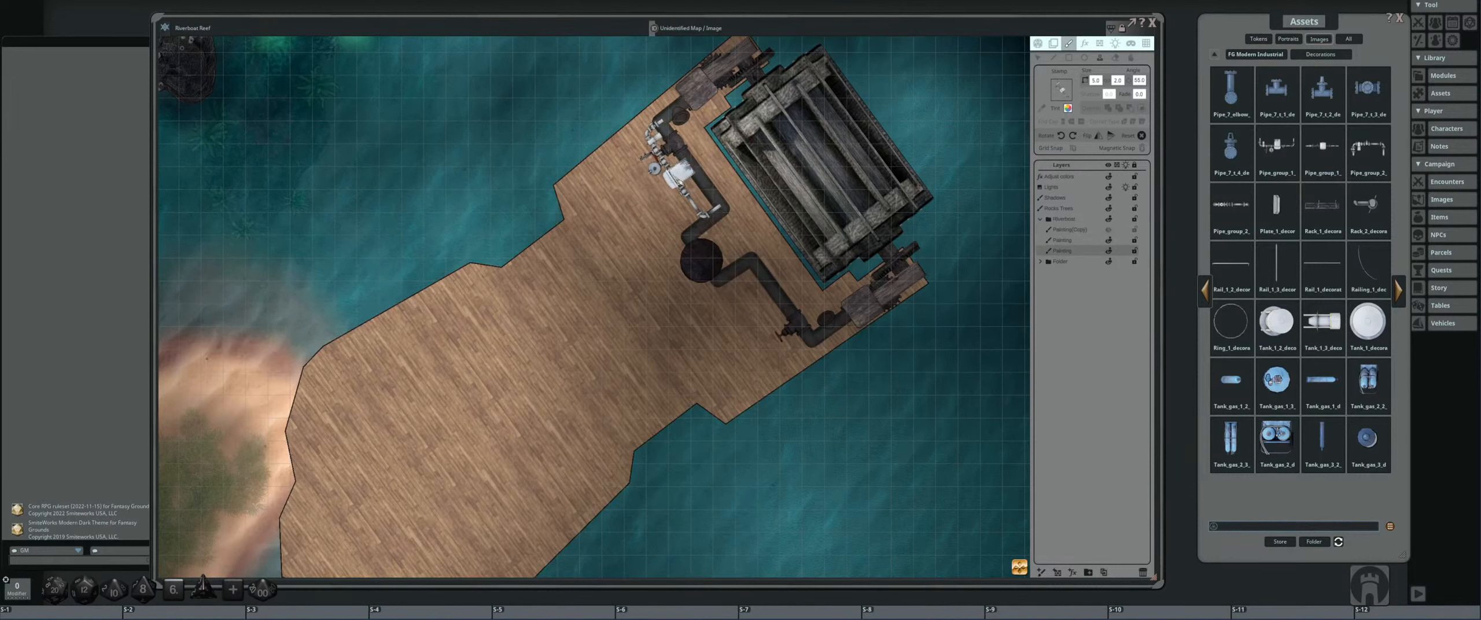
- Try to fit the pipe group beside the round tank and black pipes at different angles and sizes
scroll(656, 149, down, 1)
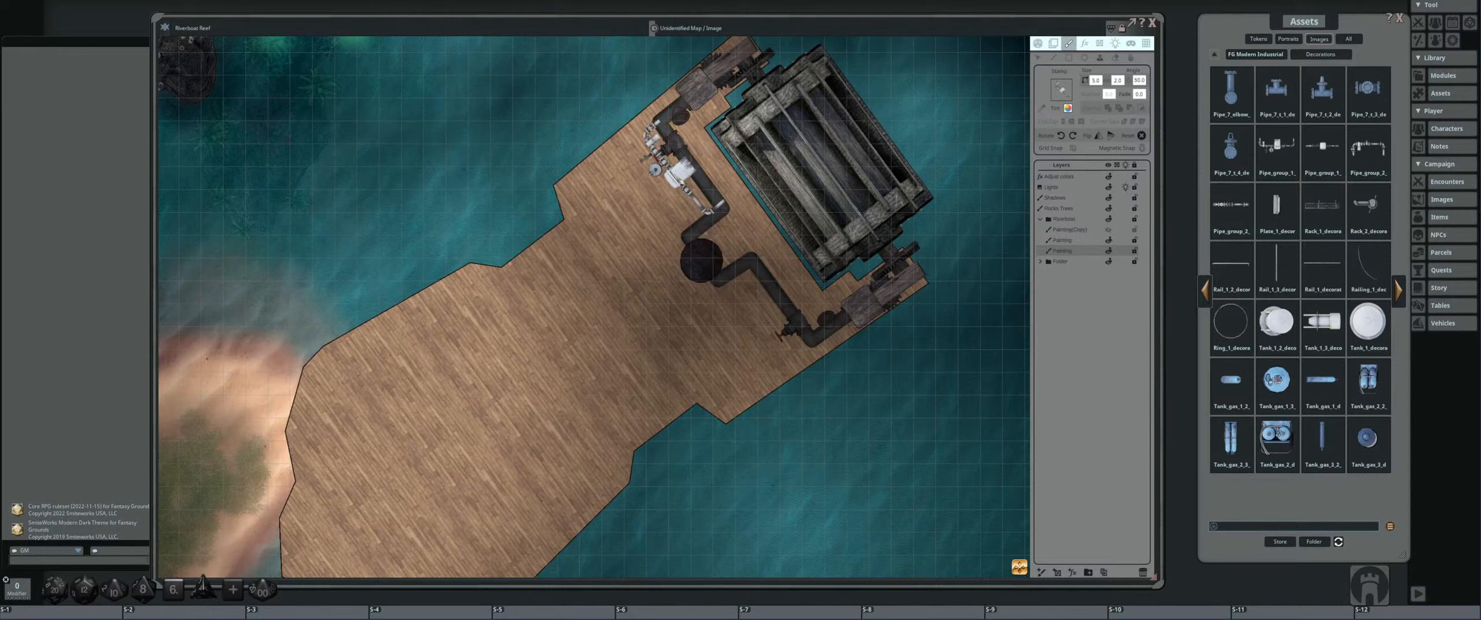
scroll(674, 178, up, 3)
scroll(762, 252, up, 20)
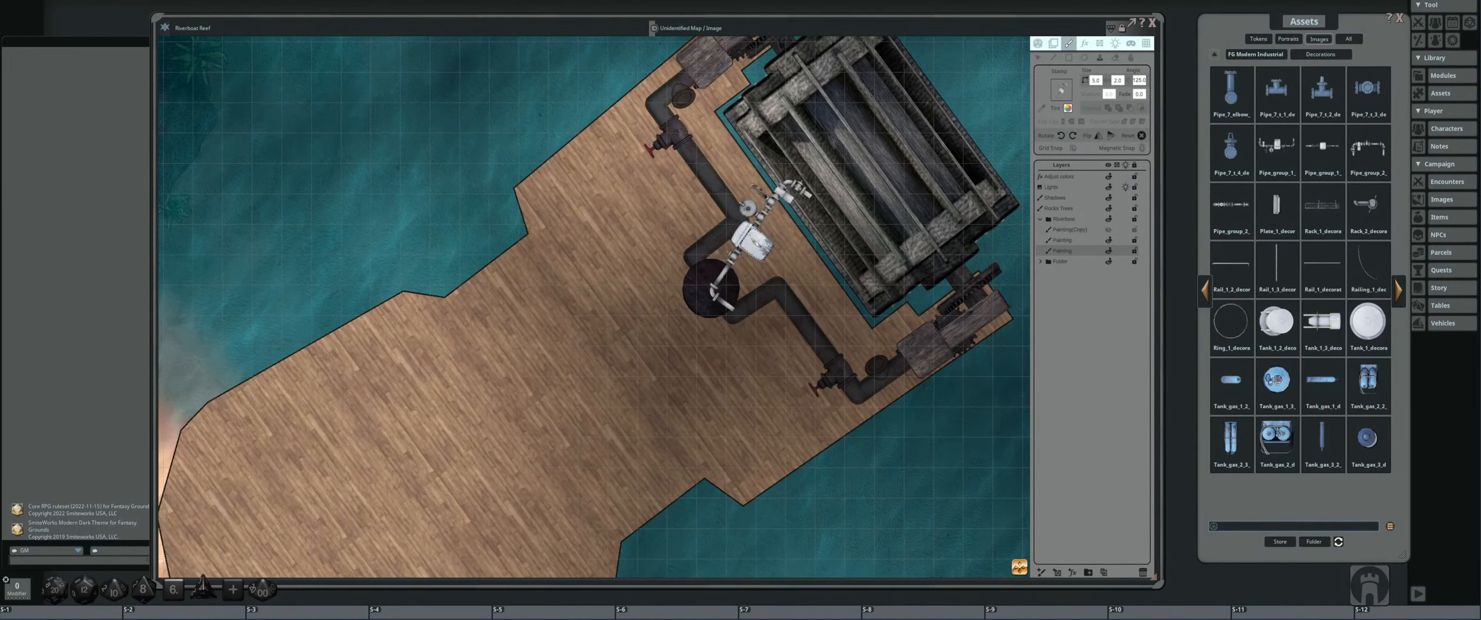
scroll(763, 255, up, 4)
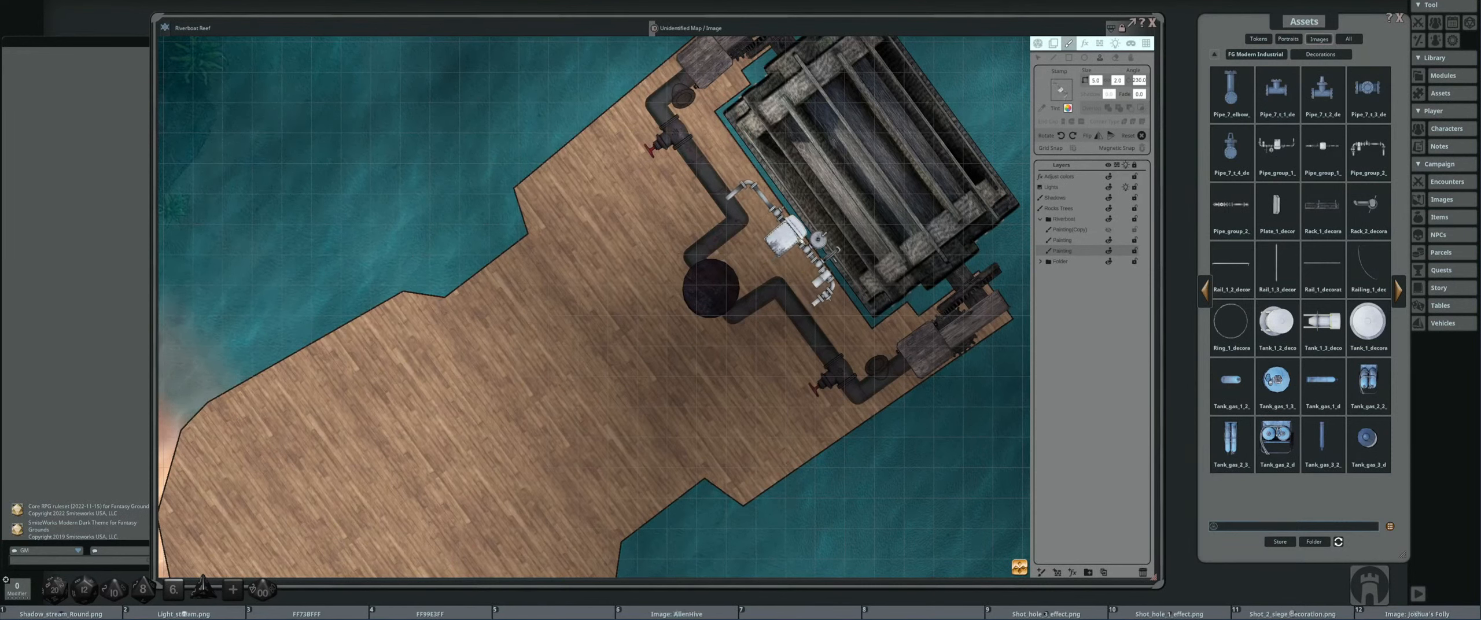
scroll(758, 290, down, 8)
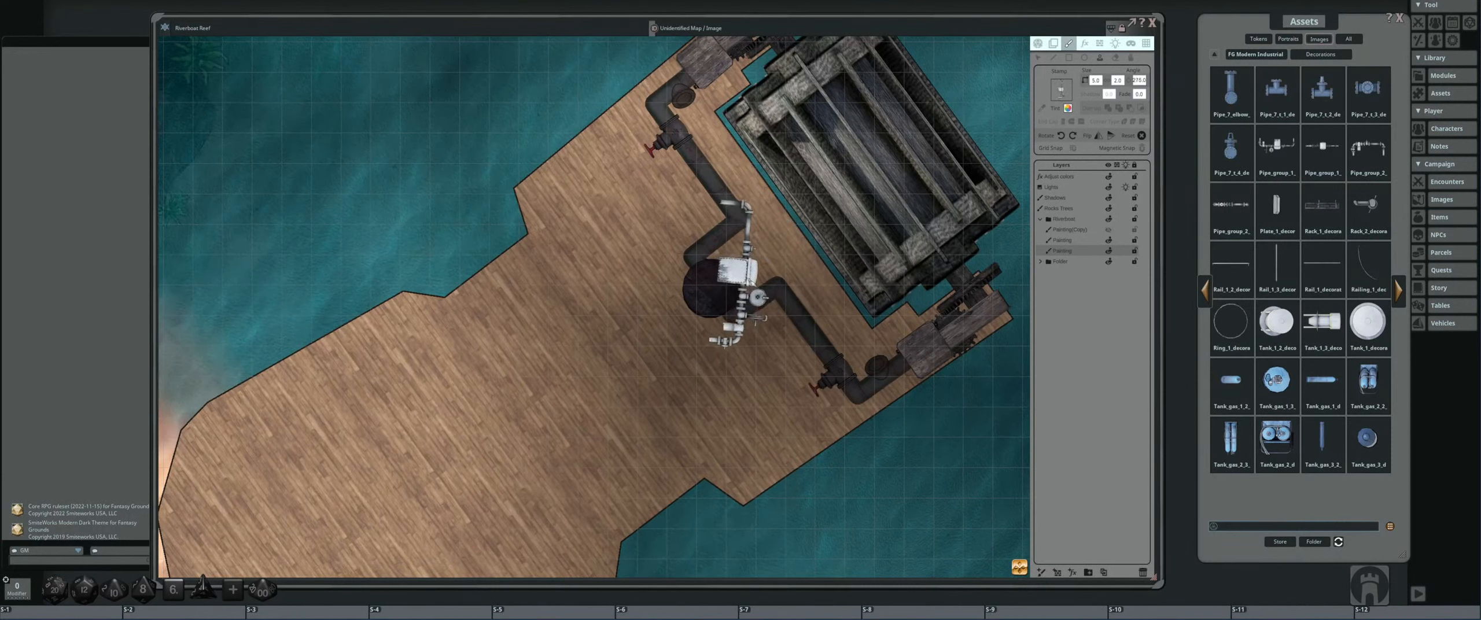
scroll(755, 289, up, 6)
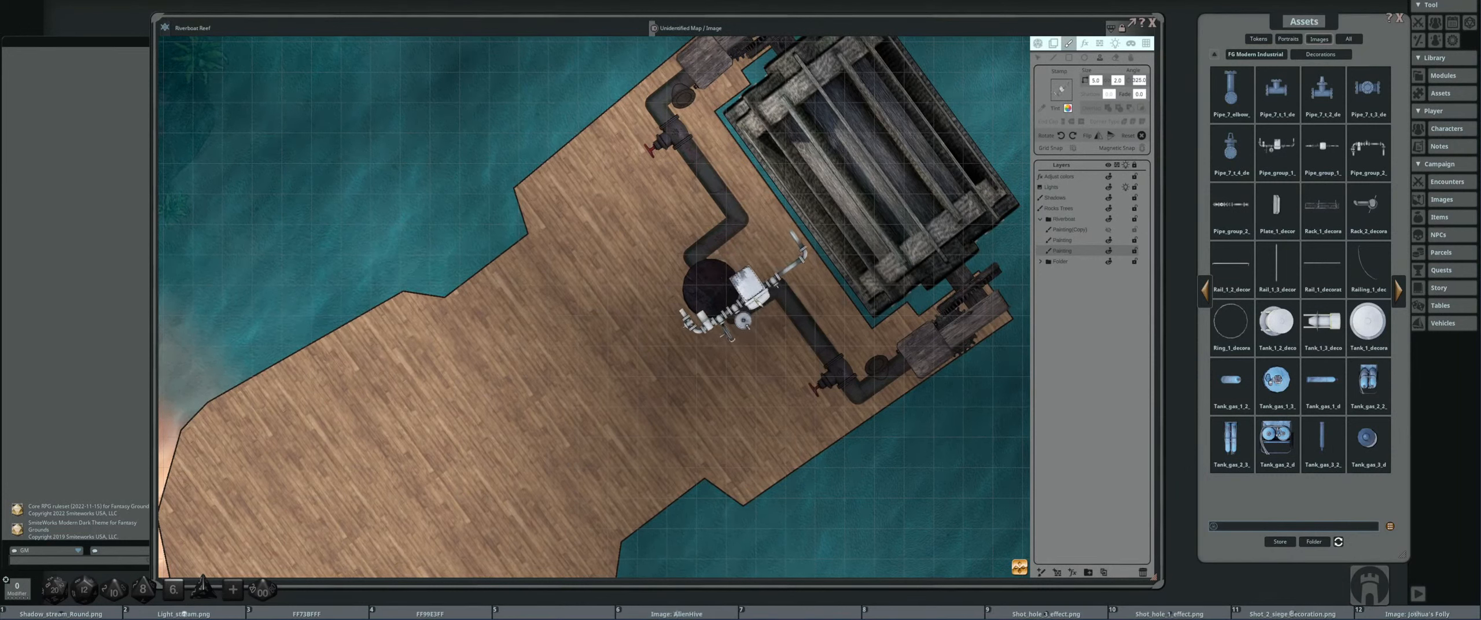
scroll(759, 288, up, 7)
scroll(748, 278, down, 6)
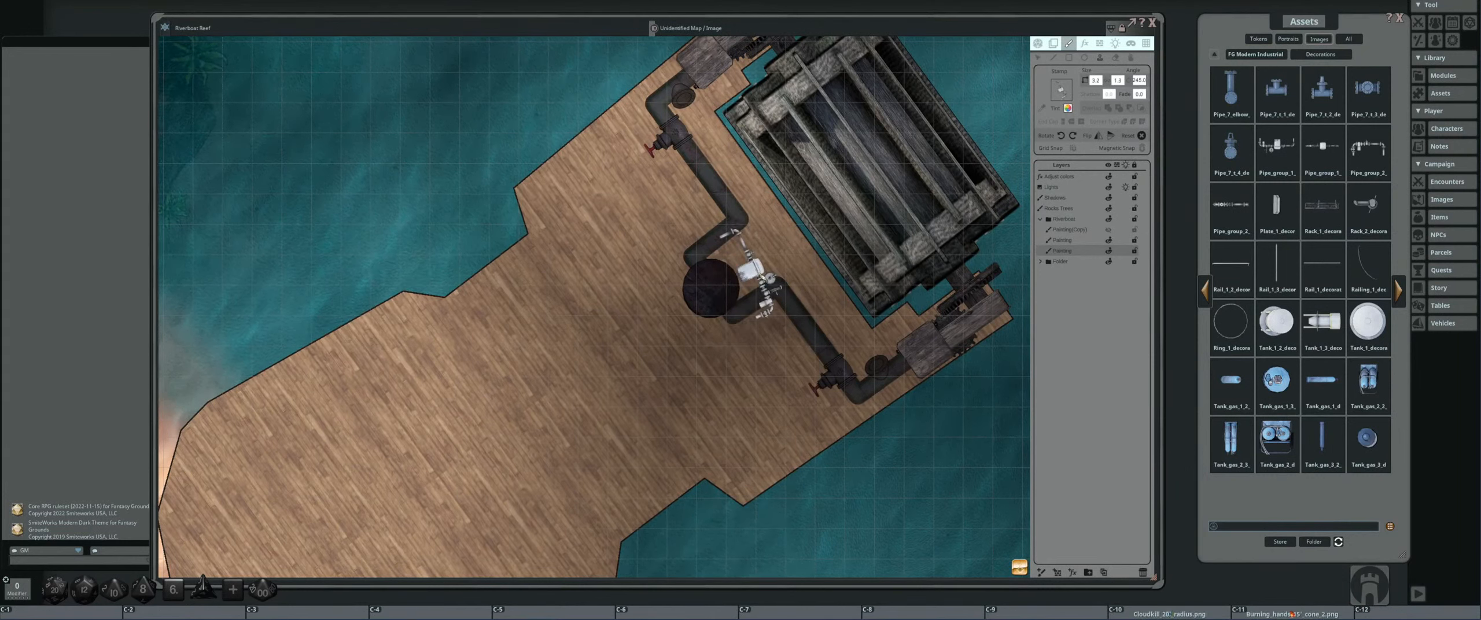
key(shift)
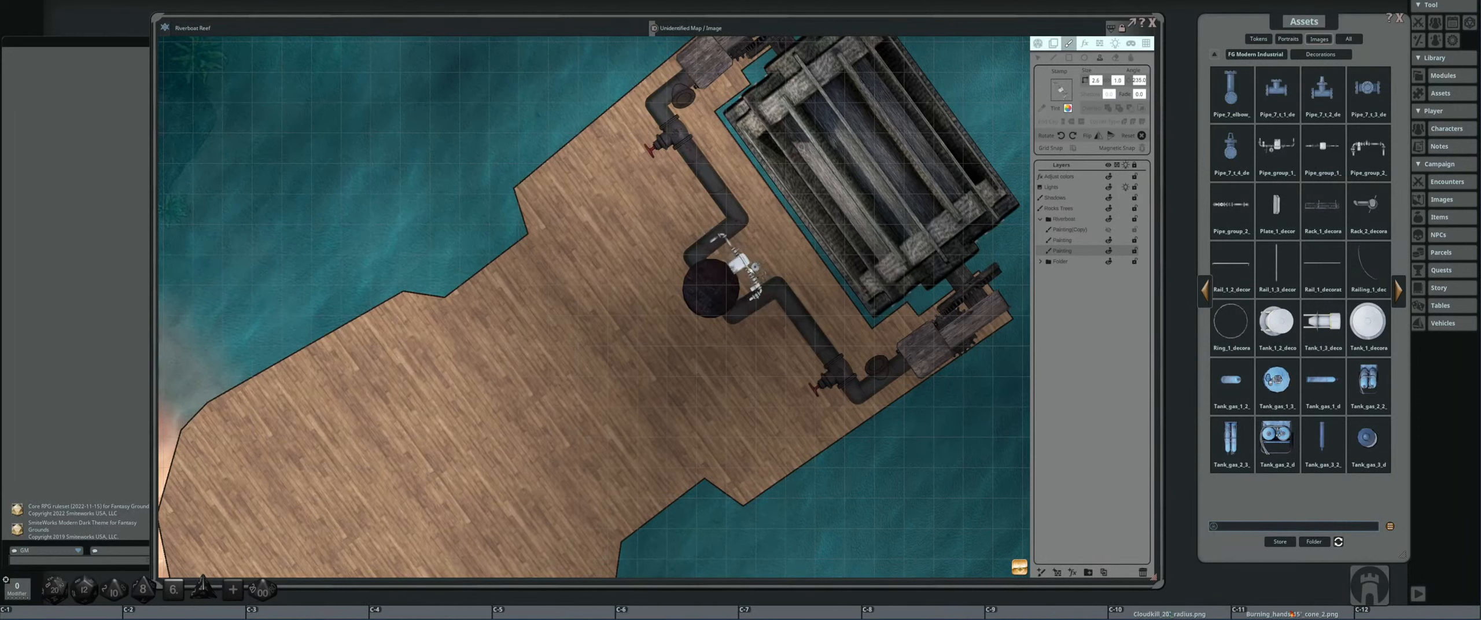
scroll(746, 271, up, 8)
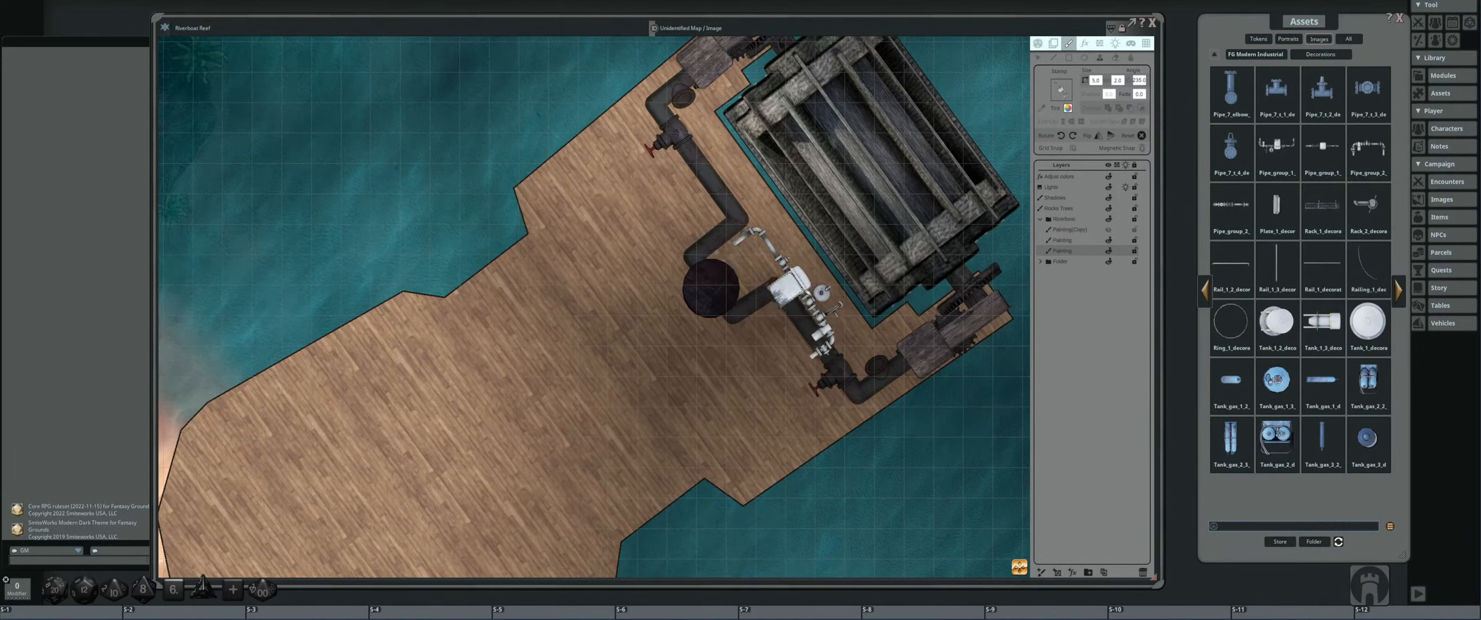
scroll(752, 275, down, 14)
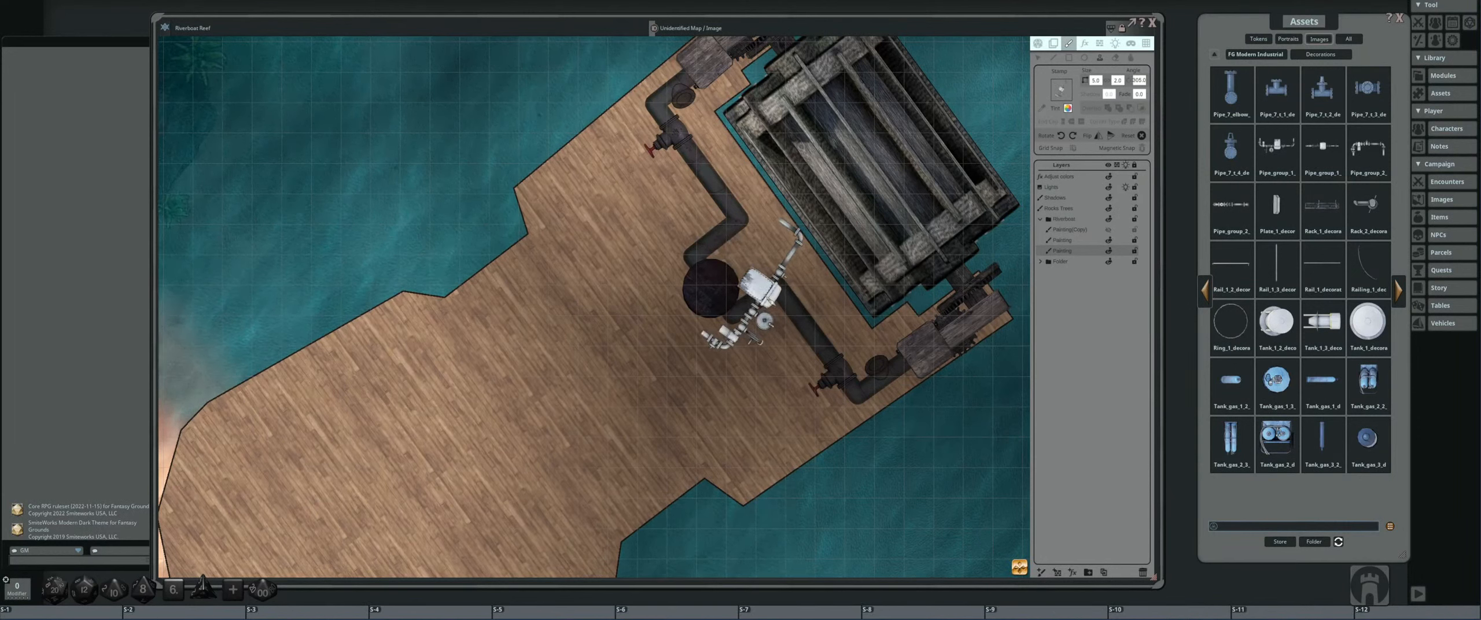
scroll(752, 275, down, 20)
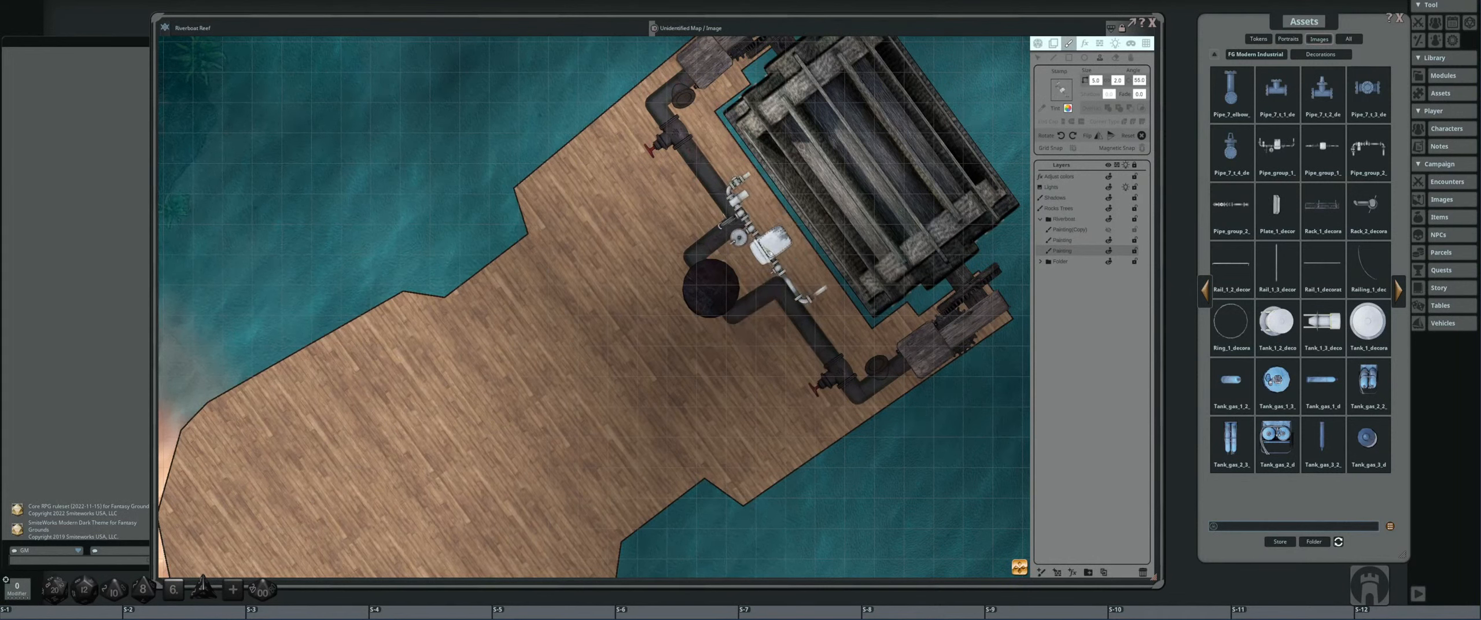
scroll(752, 275, down, 20)
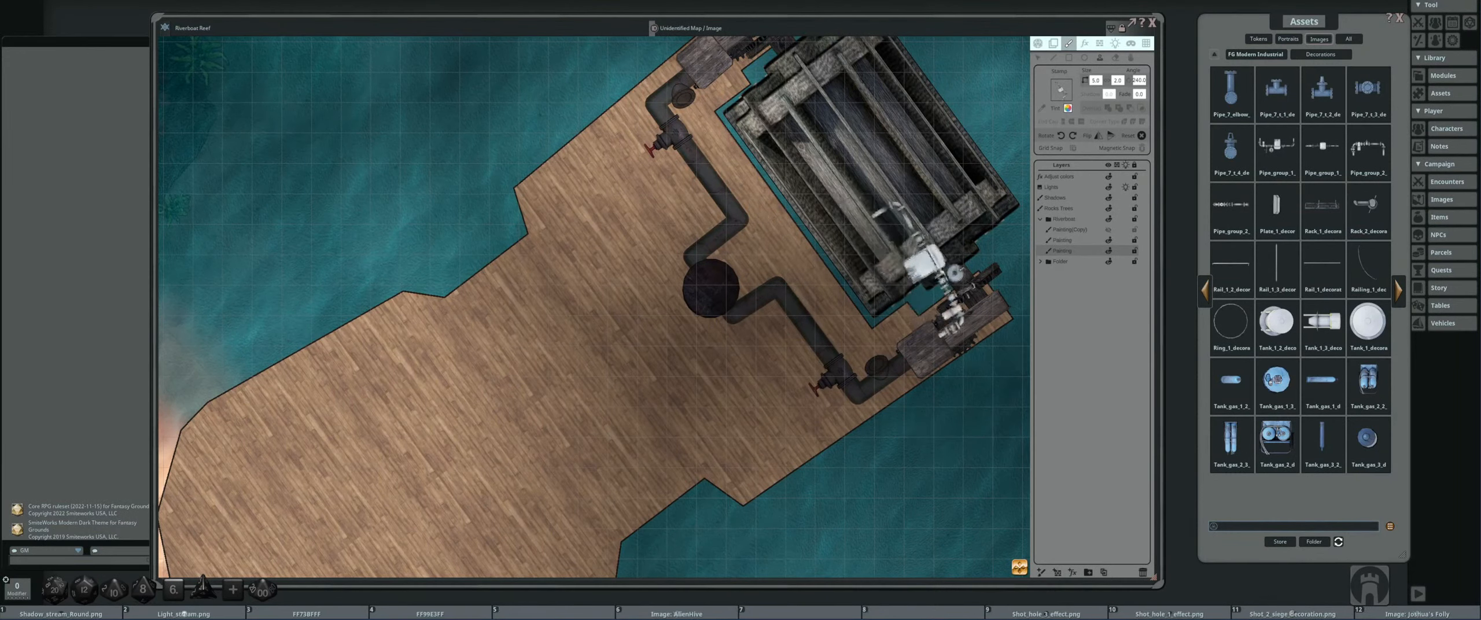
- Look through the remaining industrial decorations and the list of asset packs for other parts suited to the boat
click(1399, 296)
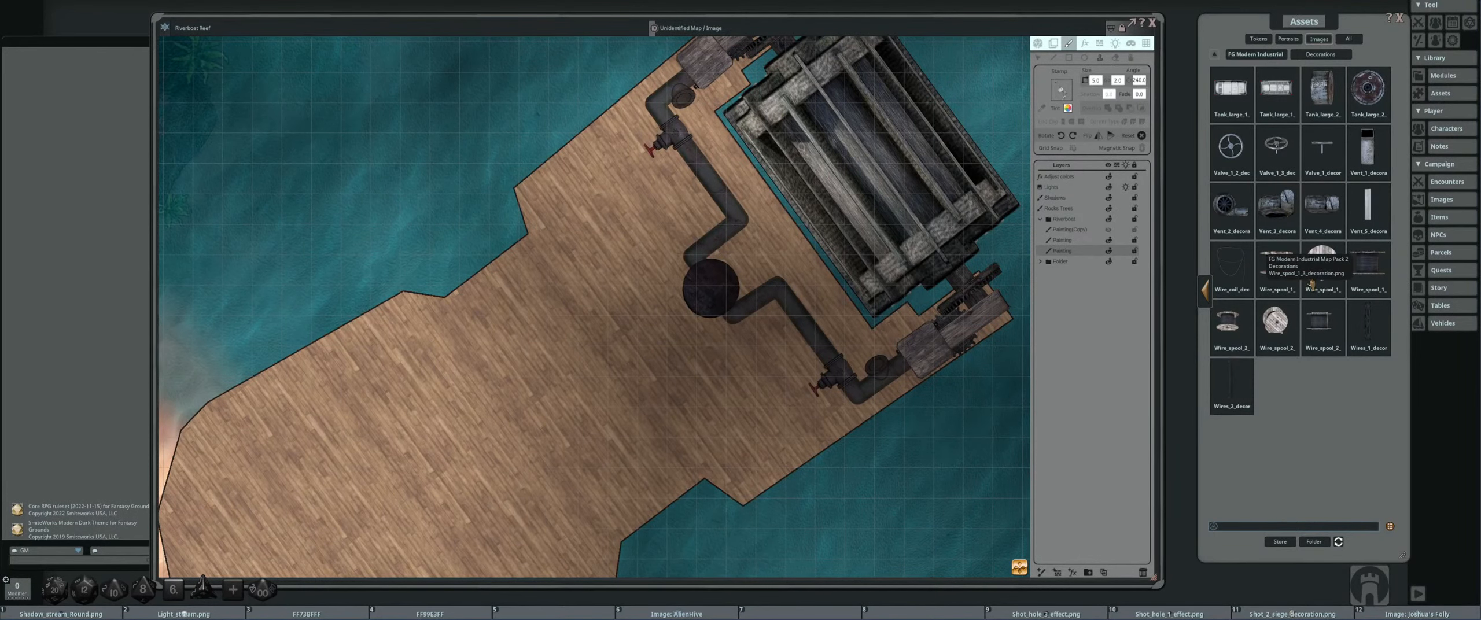
scroll(793, 265, down, 2)
scroll(628, 286, up, 2)
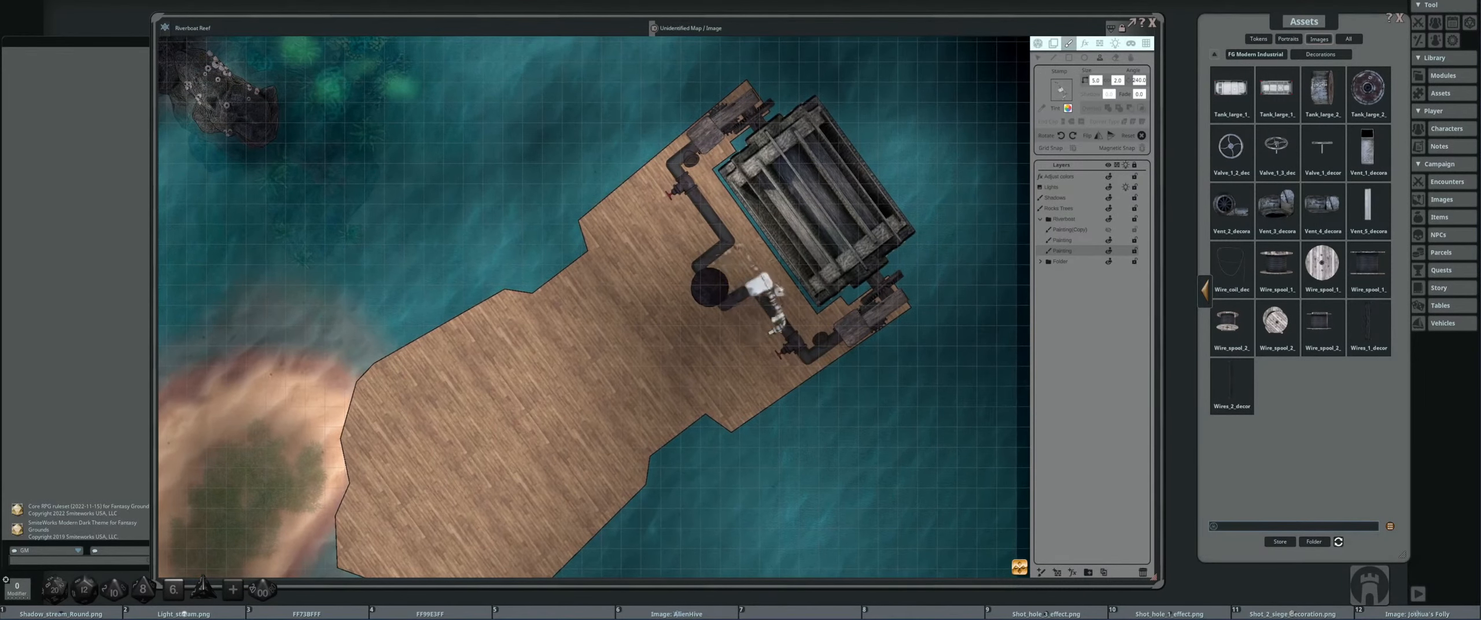
click(1216, 56)
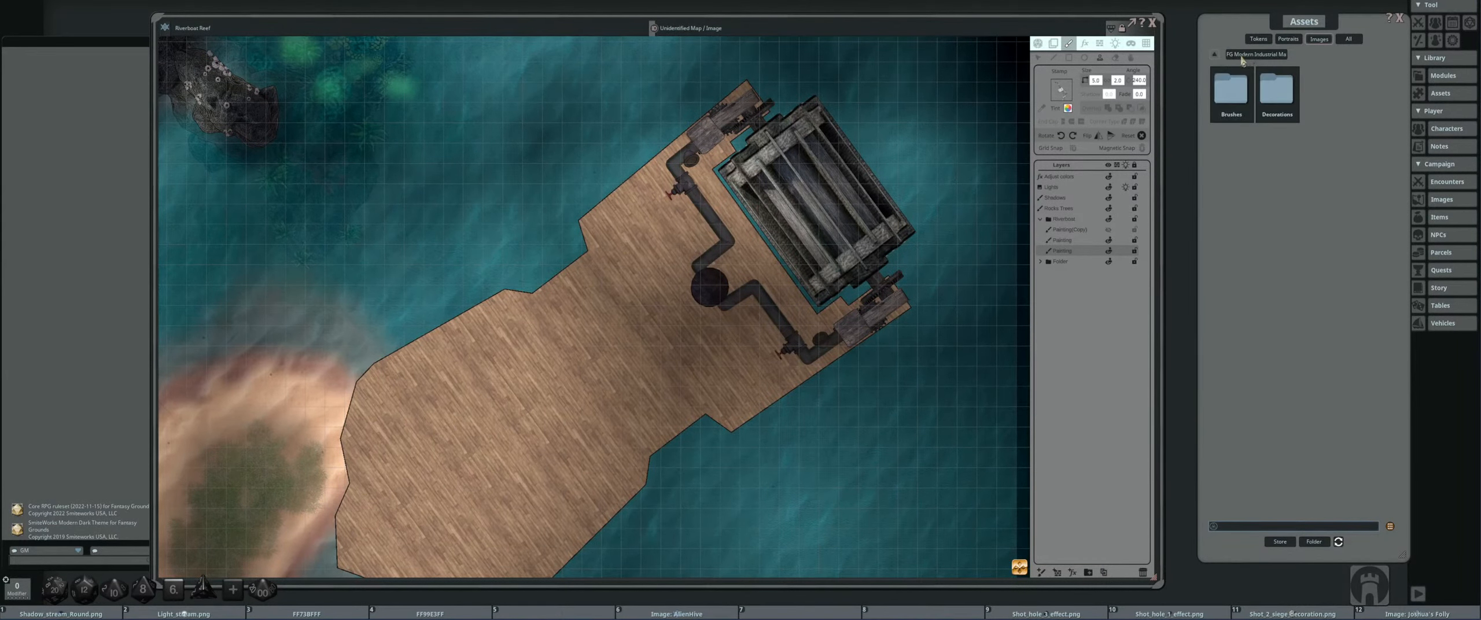
click(1216, 56)
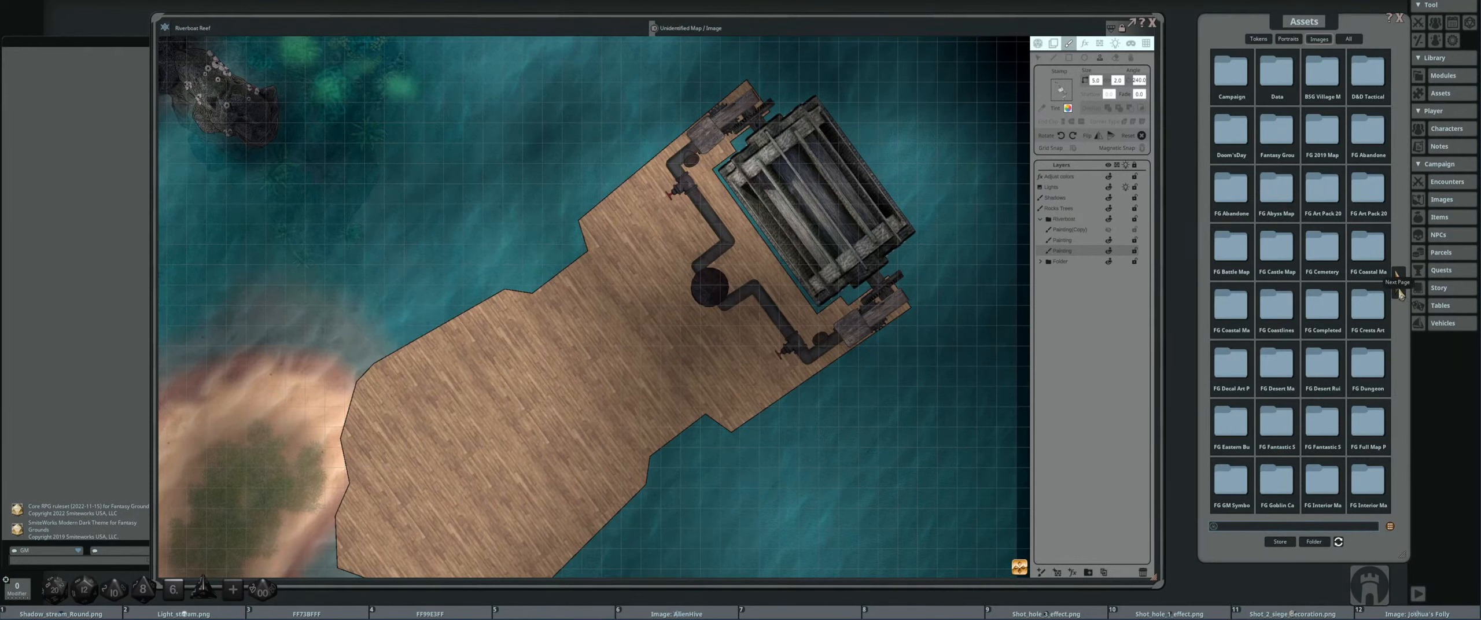
click(1400, 292)
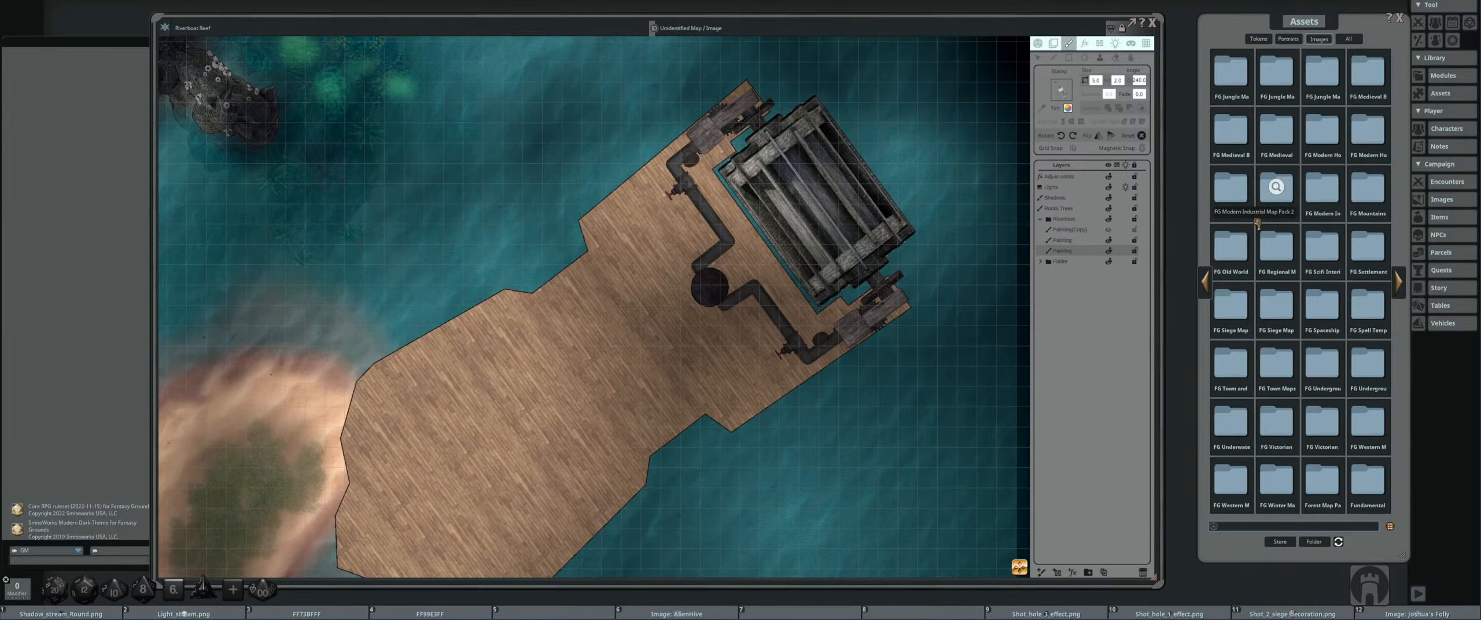
click(1208, 286)
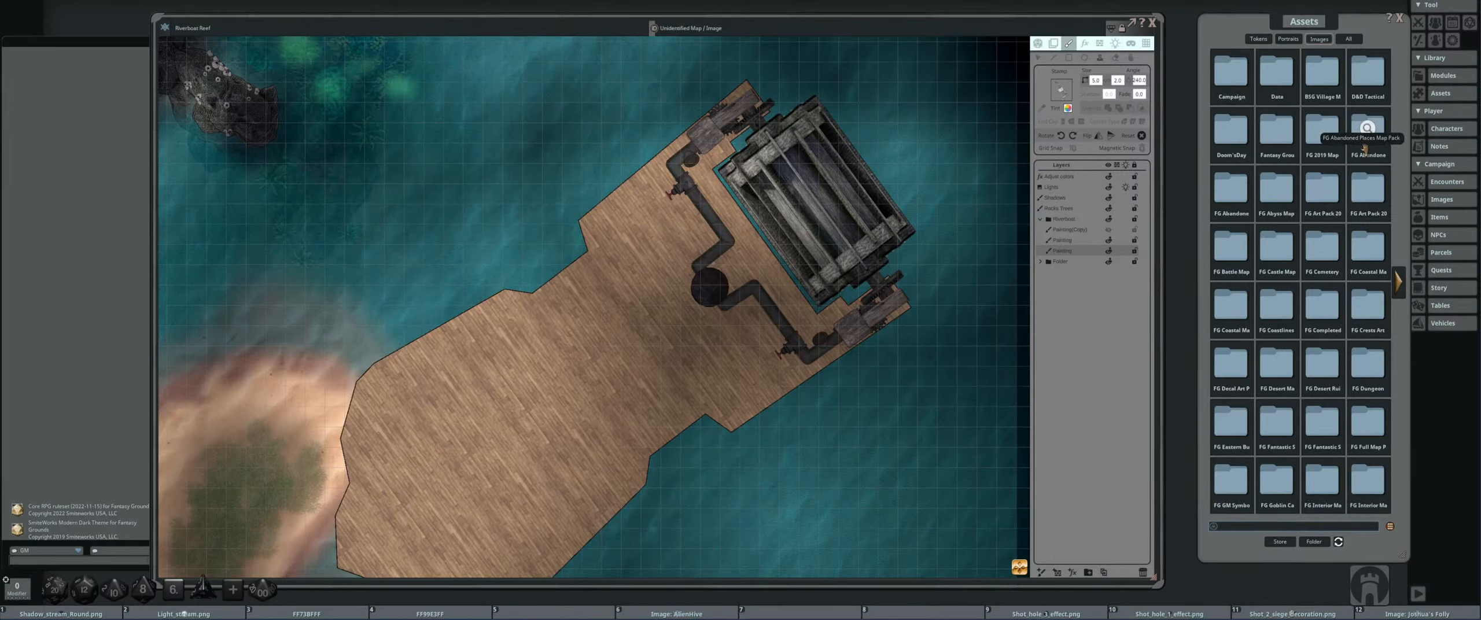
- Look through the decorations in FG Coastal Map Pack 2 for ship parts suited to the boat
click(1231, 303)
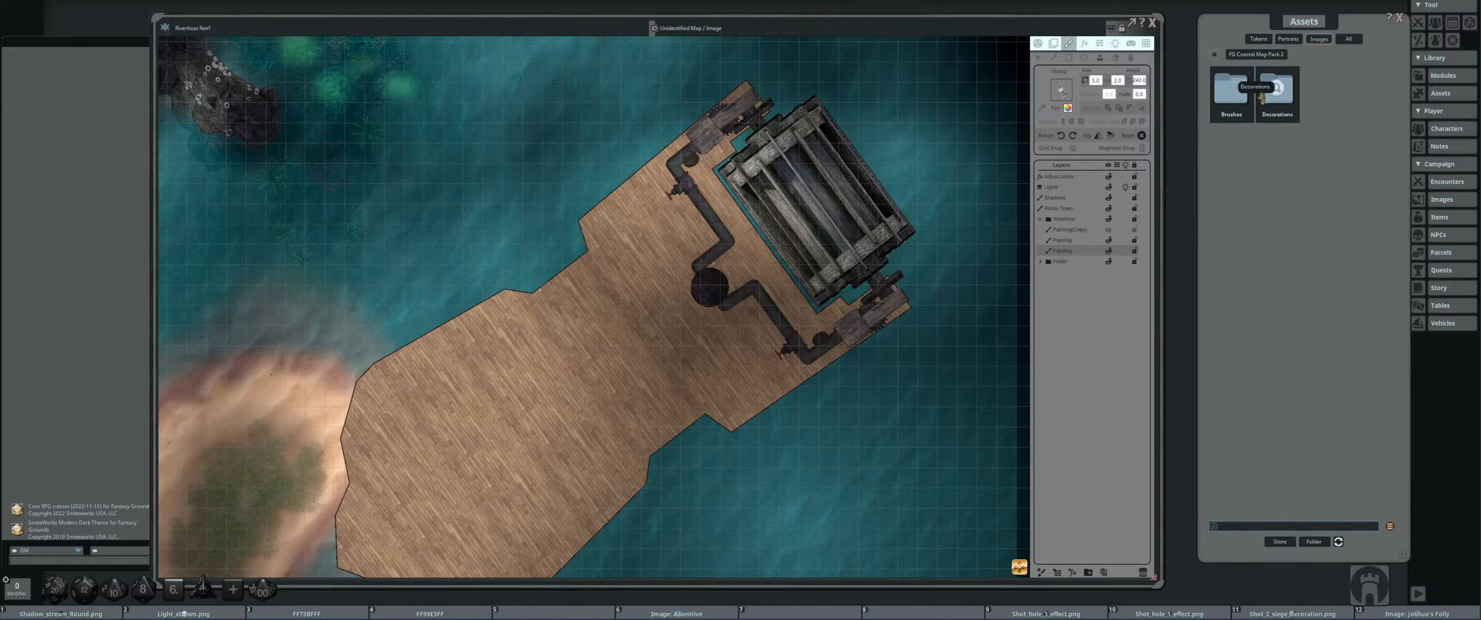
click(1277, 89)
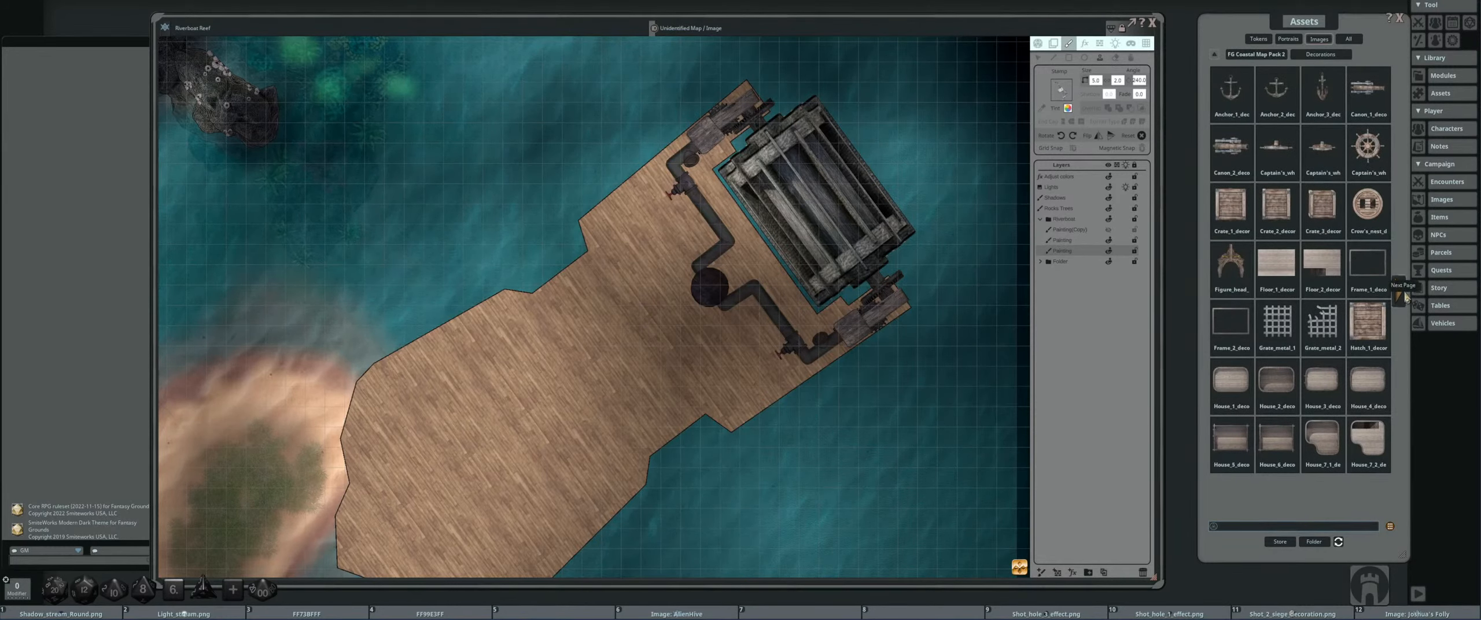
click(1406, 297)
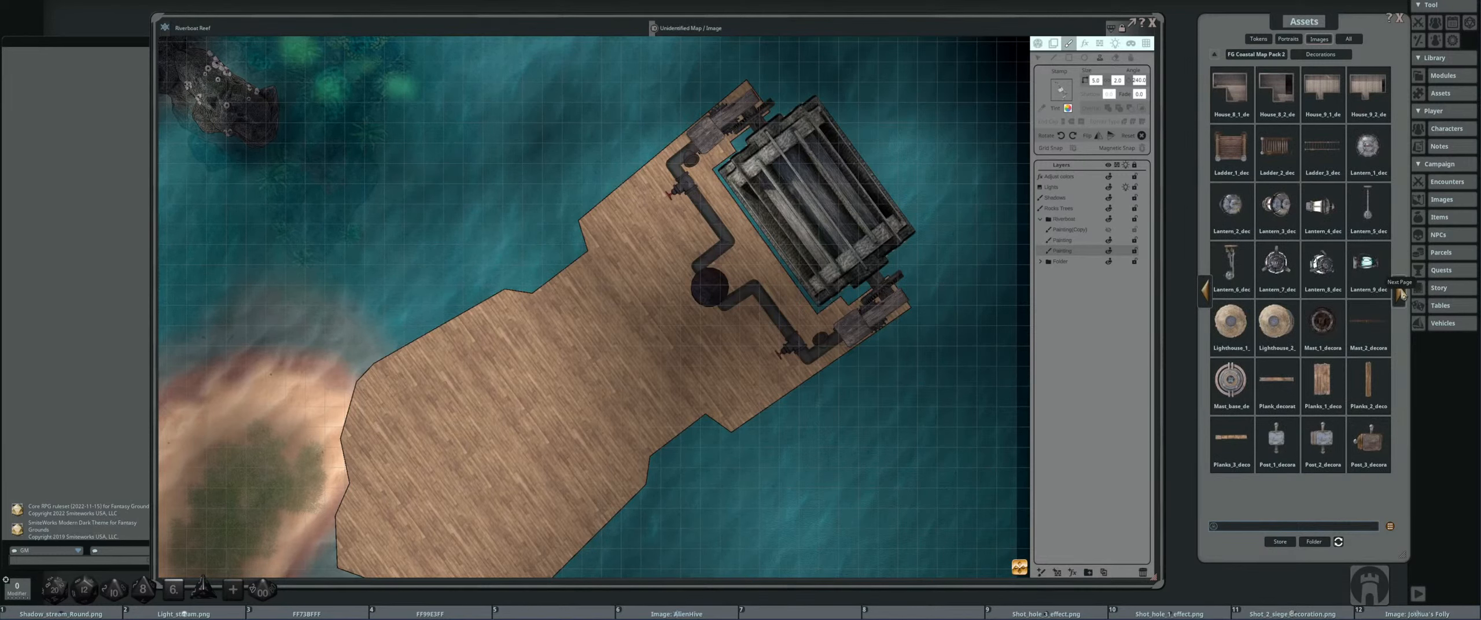
click(1402, 296)
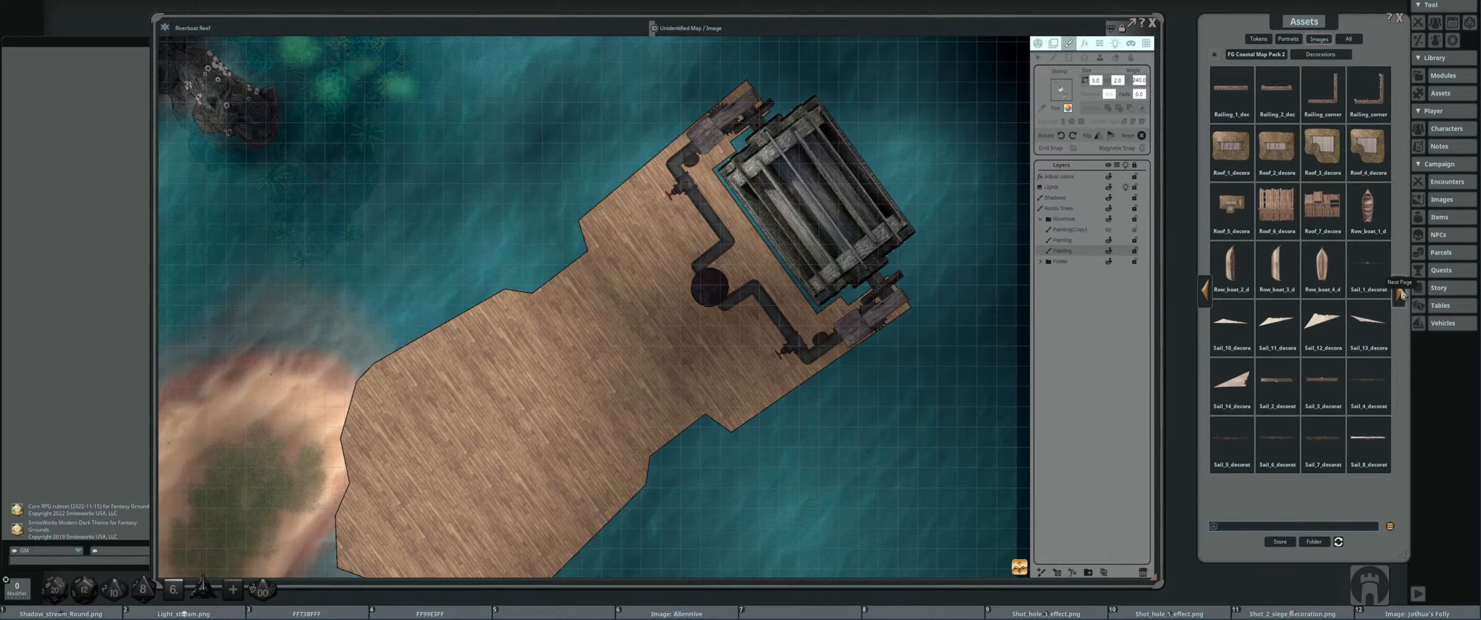
click(1403, 295)
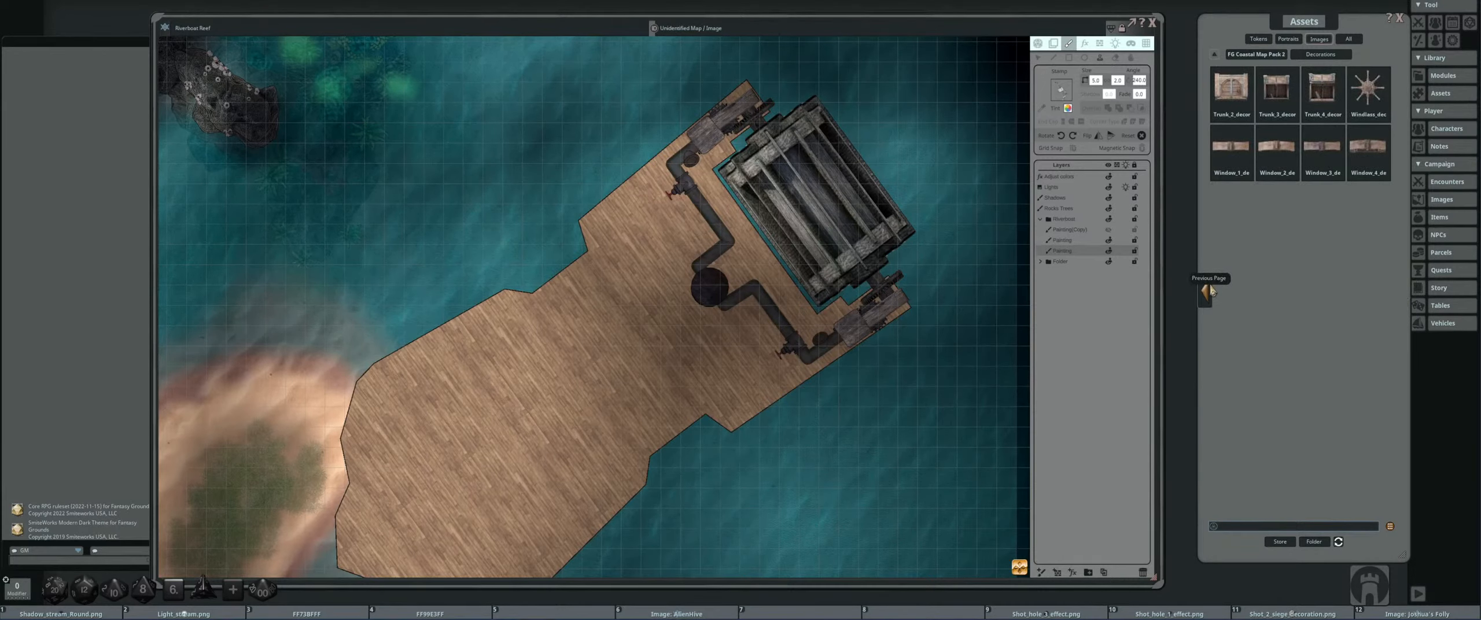
click(1207, 296)
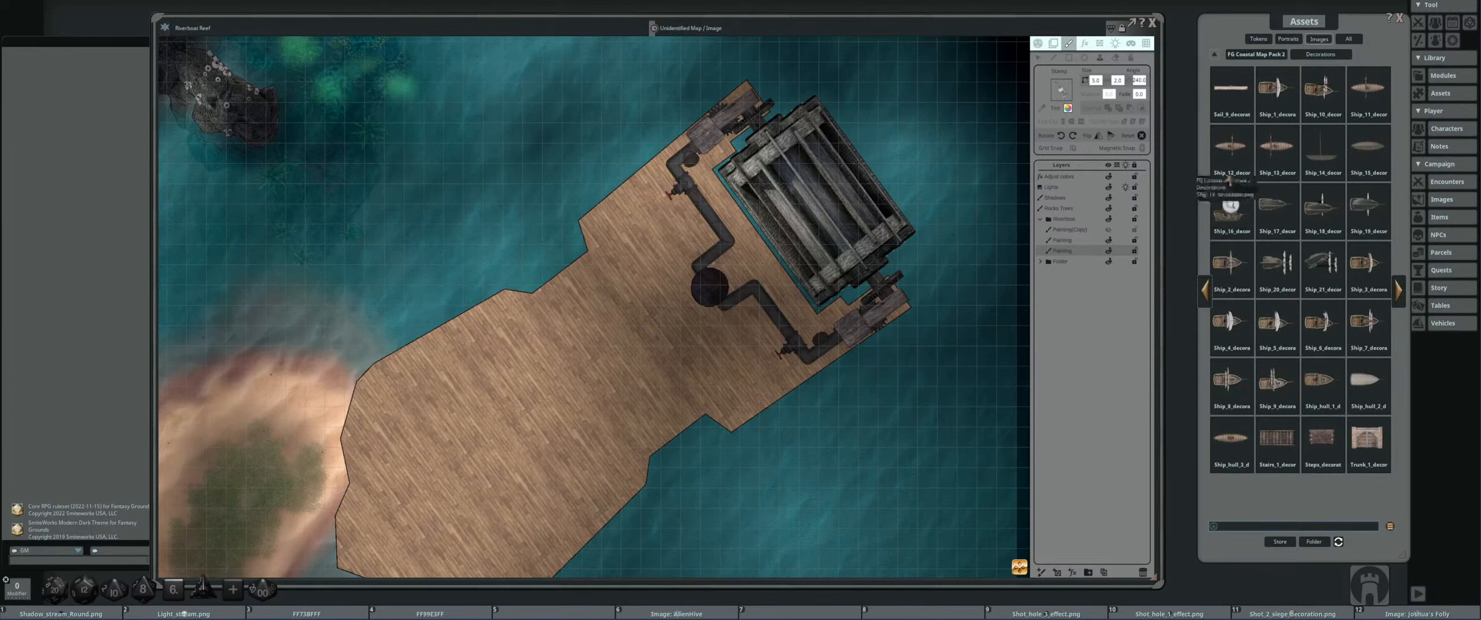
- Preview the plank, both railing and wall brushes in the Coastal Map Pack's Brushes folder
click(1253, 54)
click(1231, 87)
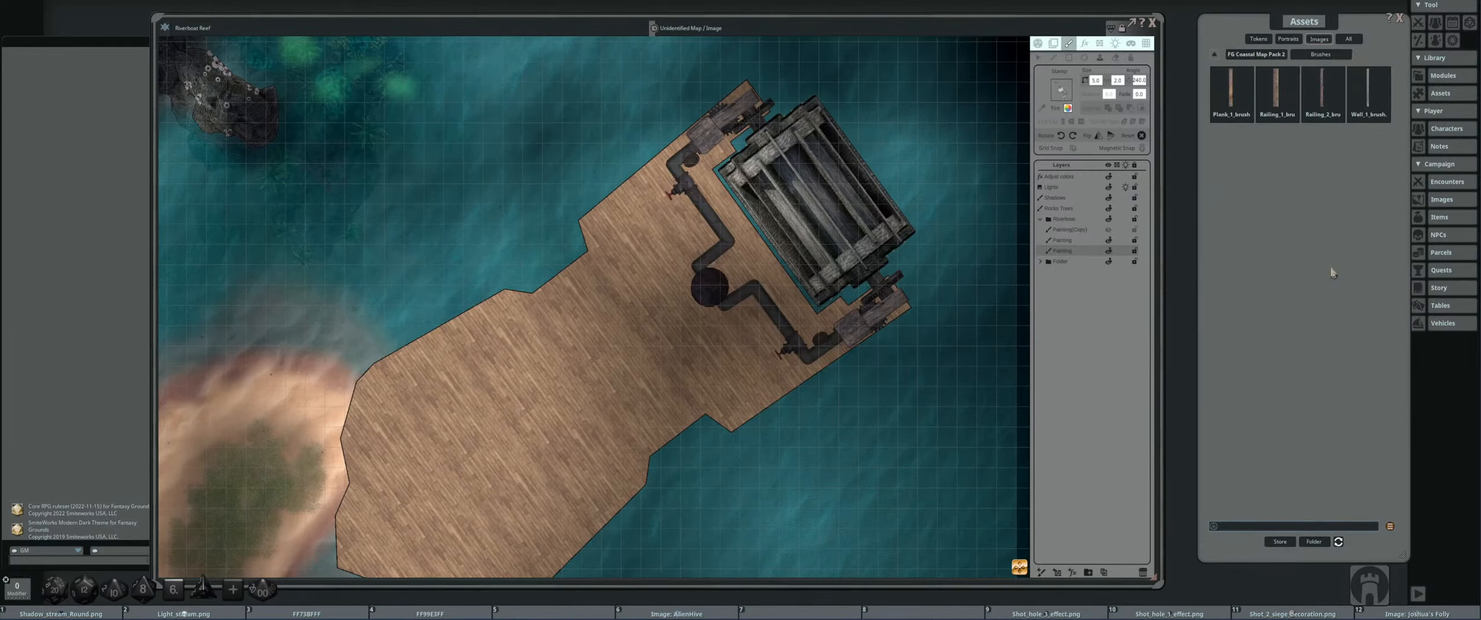
click(1231, 87)
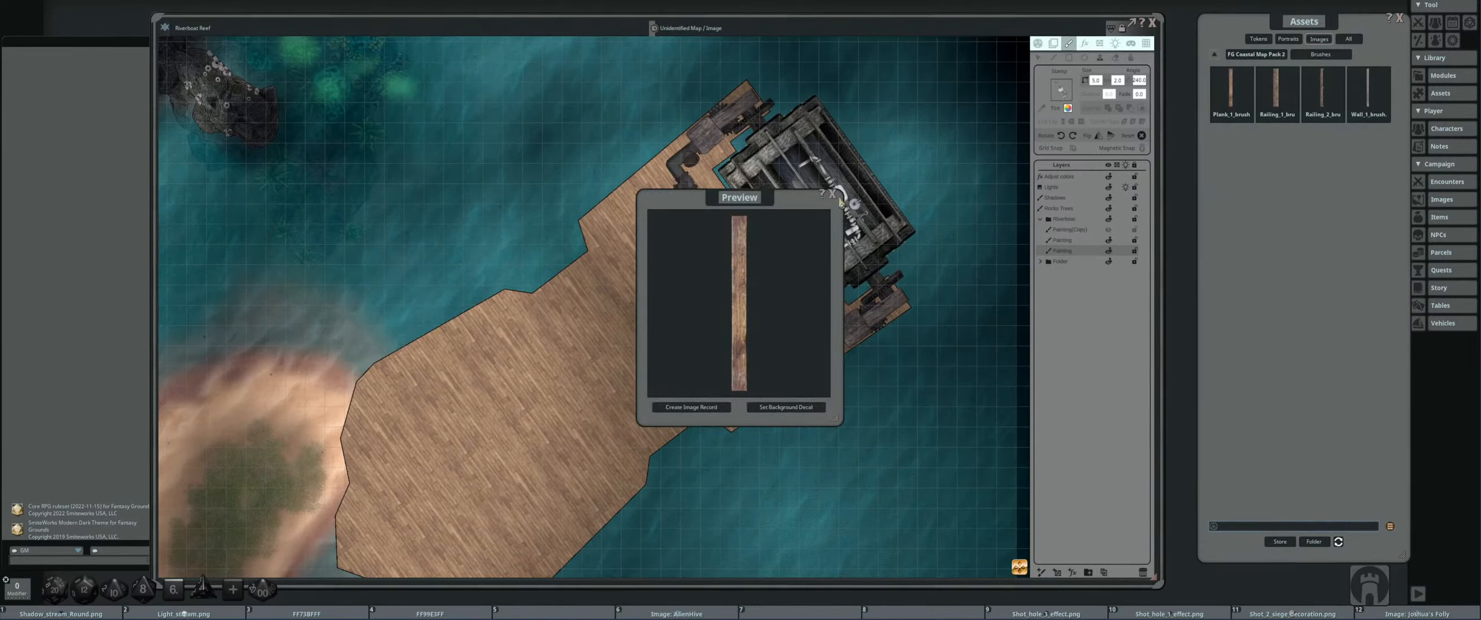
click(832, 194)
click(1276, 86)
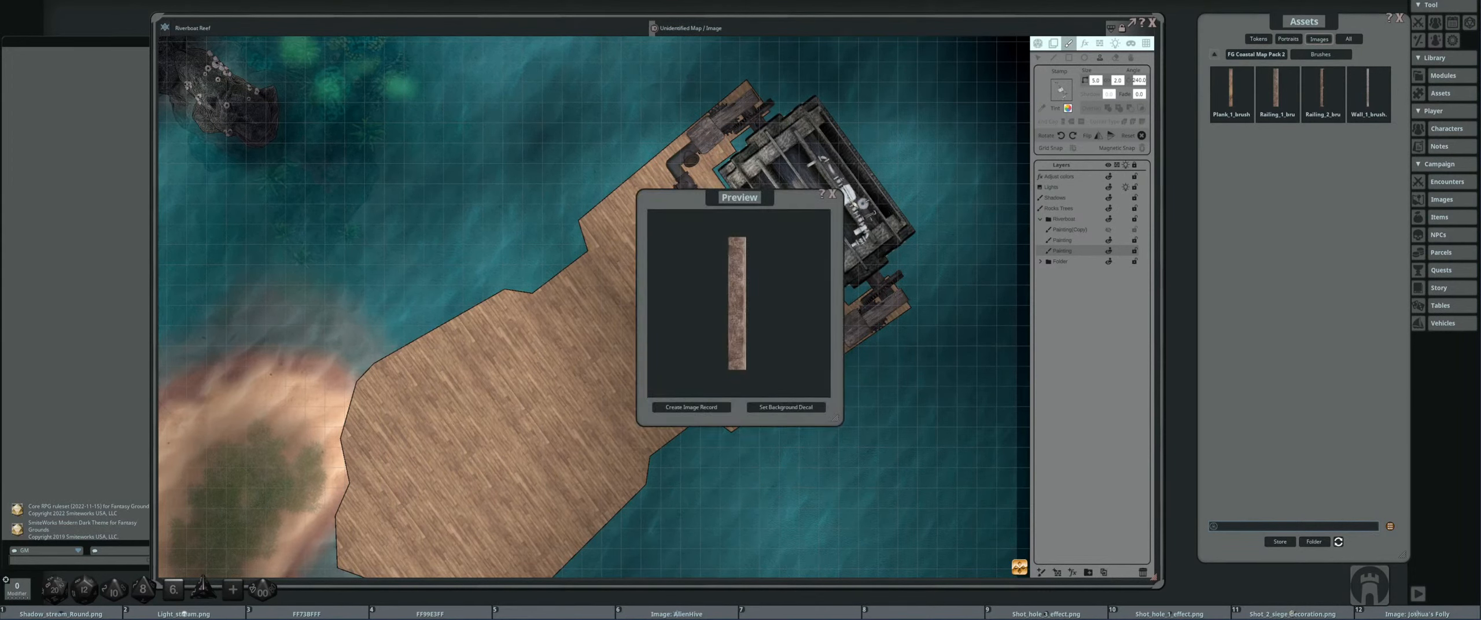
click(832, 194)
click(1324, 87)
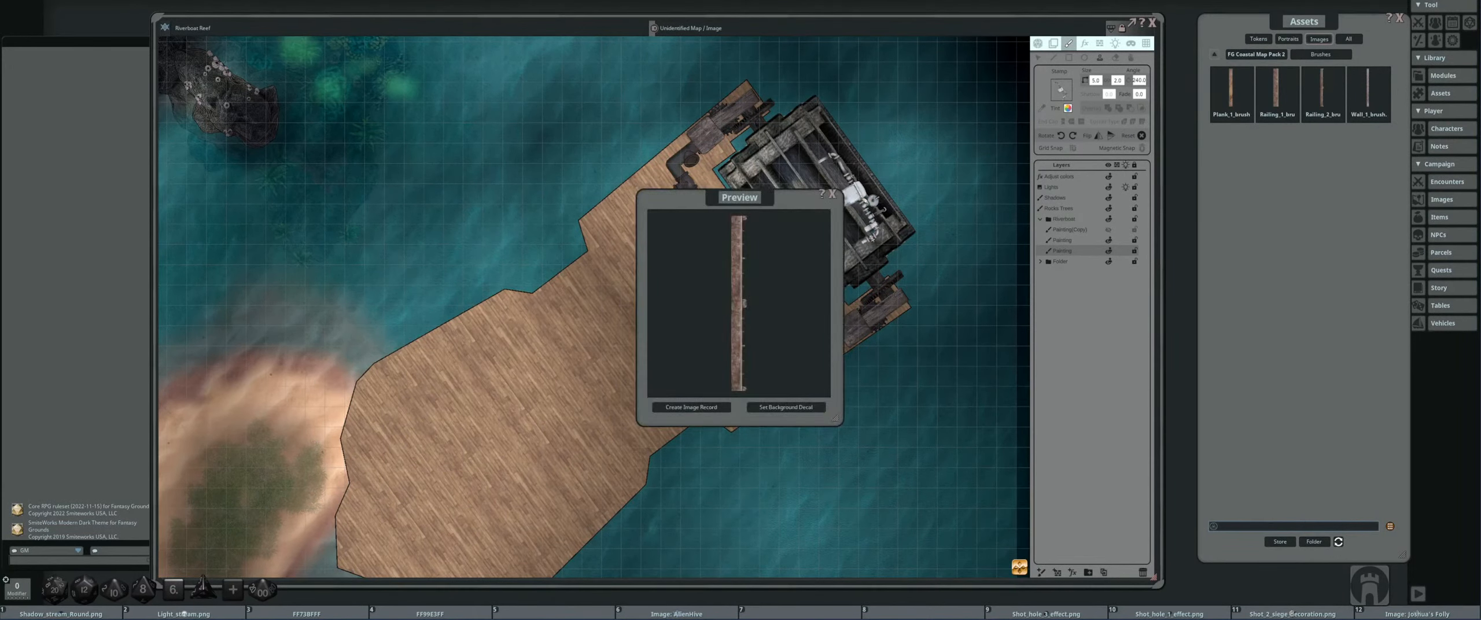
click(833, 194)
click(1368, 87)
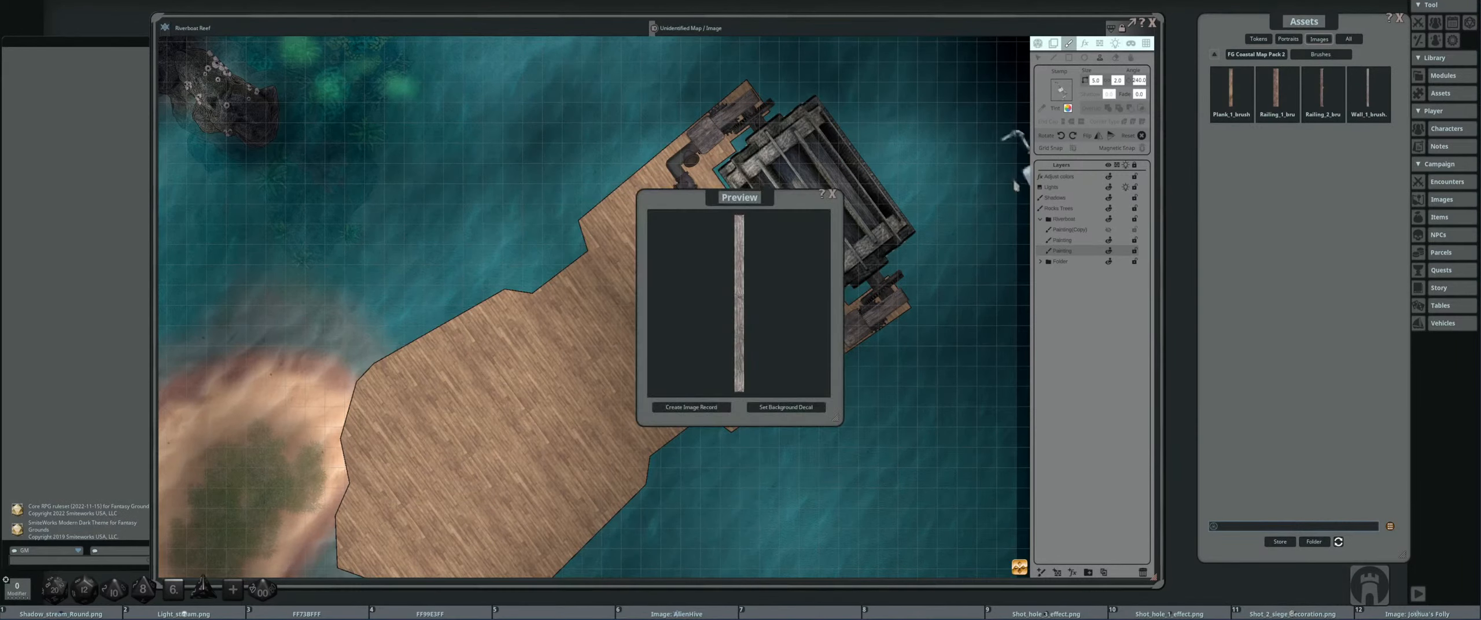
click(832, 193)
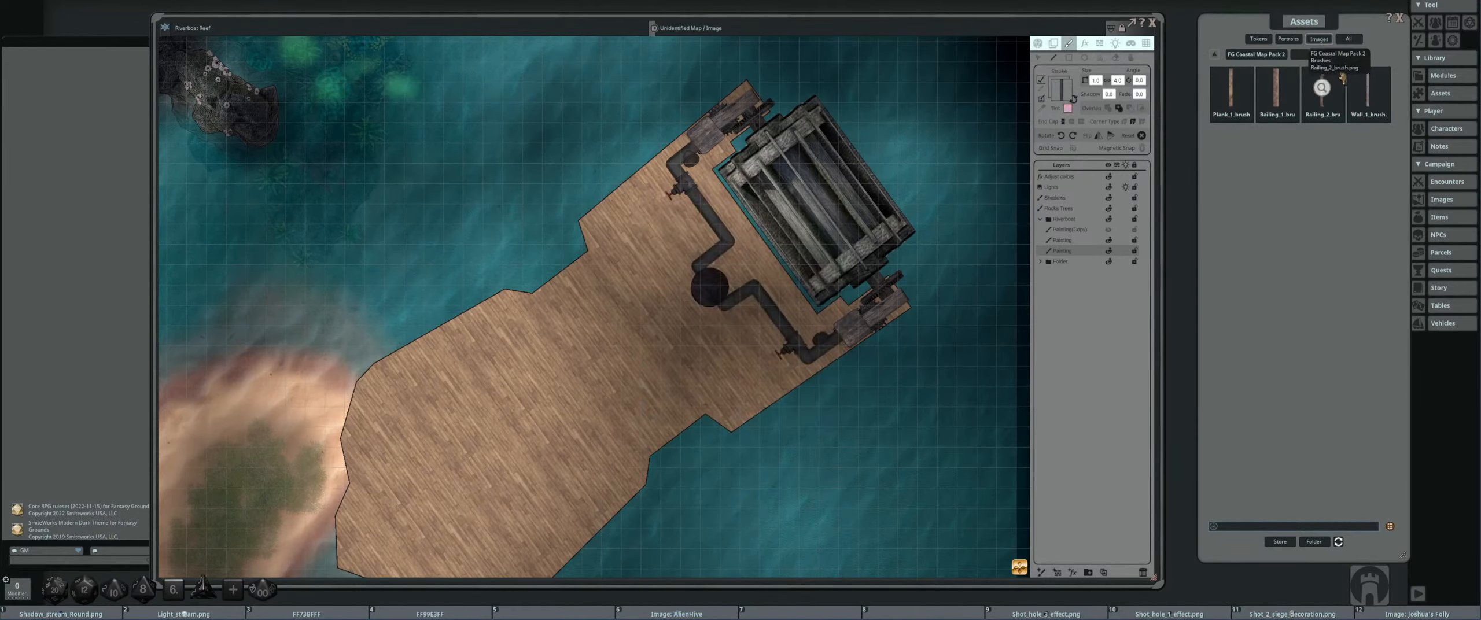
- Load the Wall_1 brush as the stroke texture and make the upper of the two visible Painting layers active
drag(1370, 90, 1062, 93)
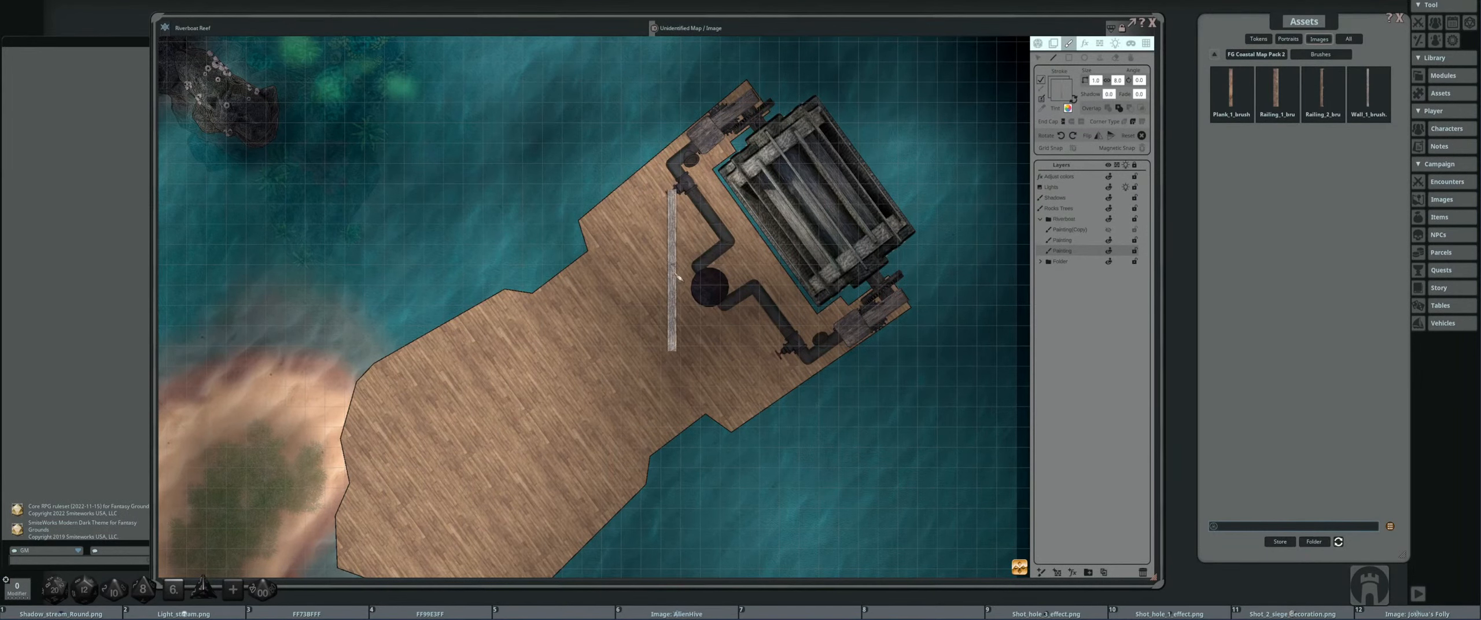
scroll(651, 255, up, 3)
drag(1228, 103, 1061, 92)
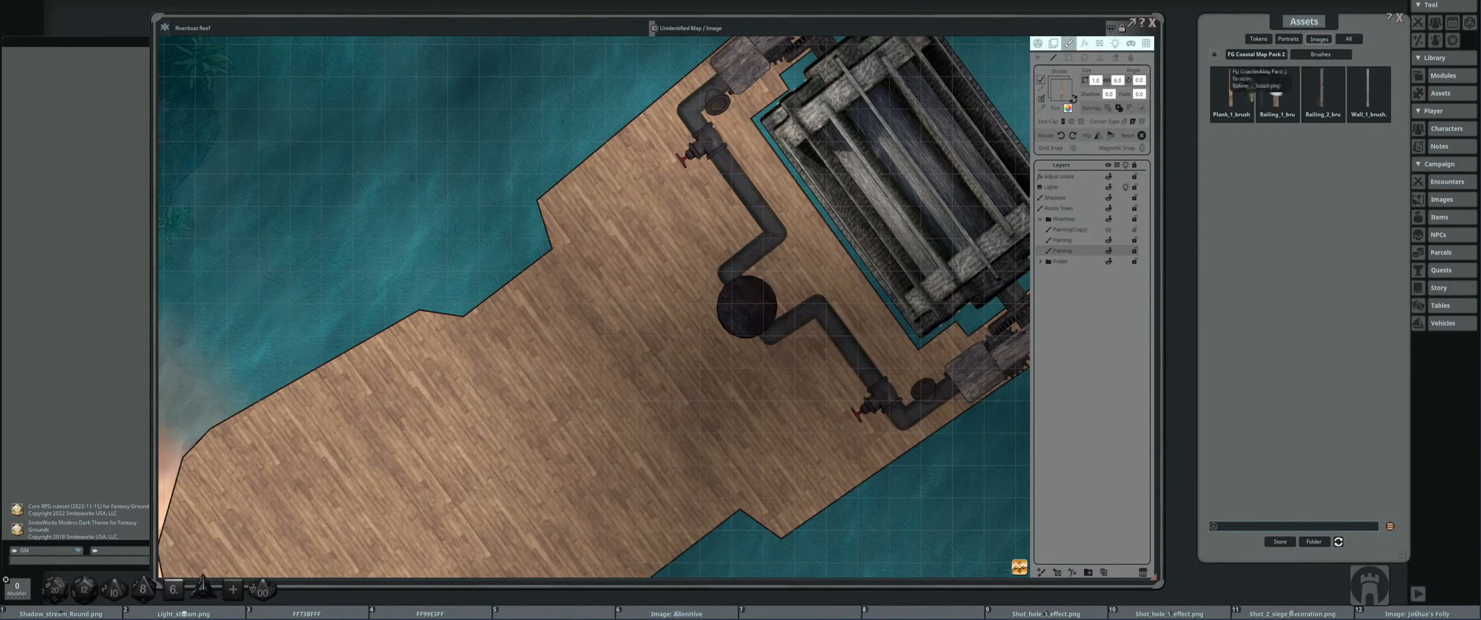
drag(1302, 109, 1061, 91)
scroll(648, 209, down, 3)
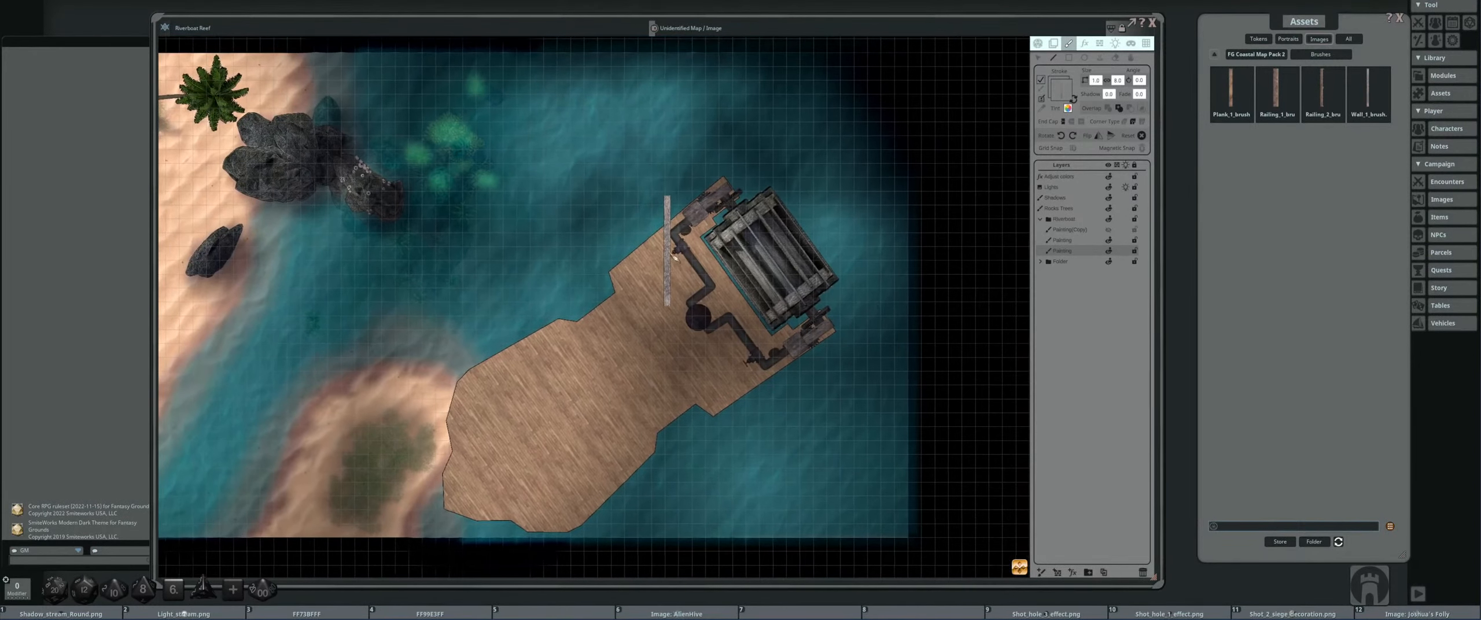
scroll(712, 220, up, 3)
scroll(654, 219, down, 3)
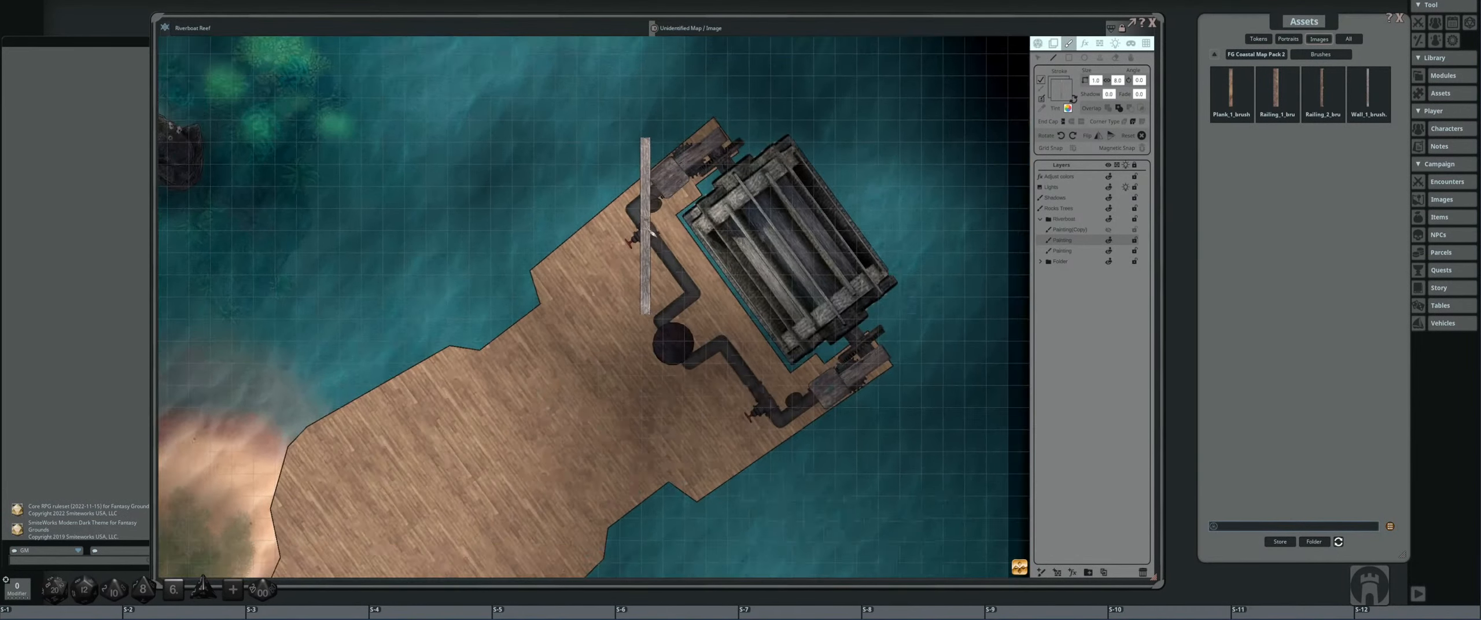
scroll(694, 226, up, 4)
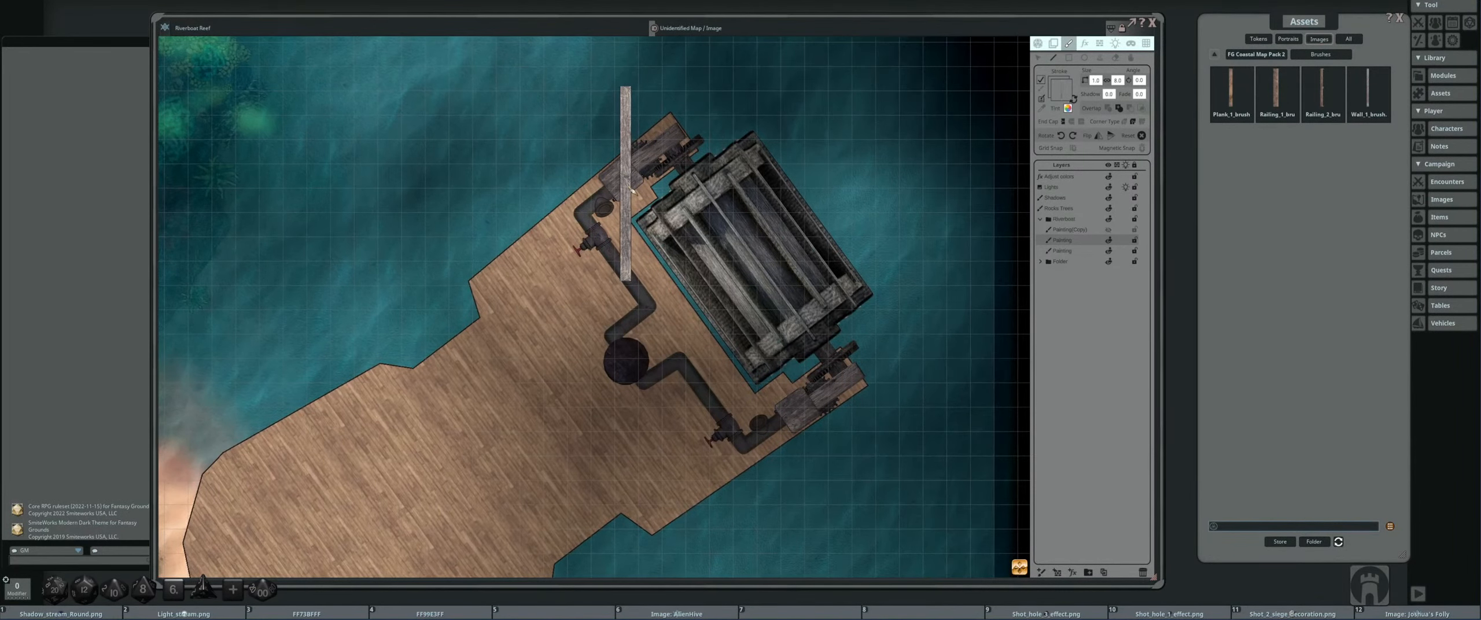
scroll(648, 243, up, 3)
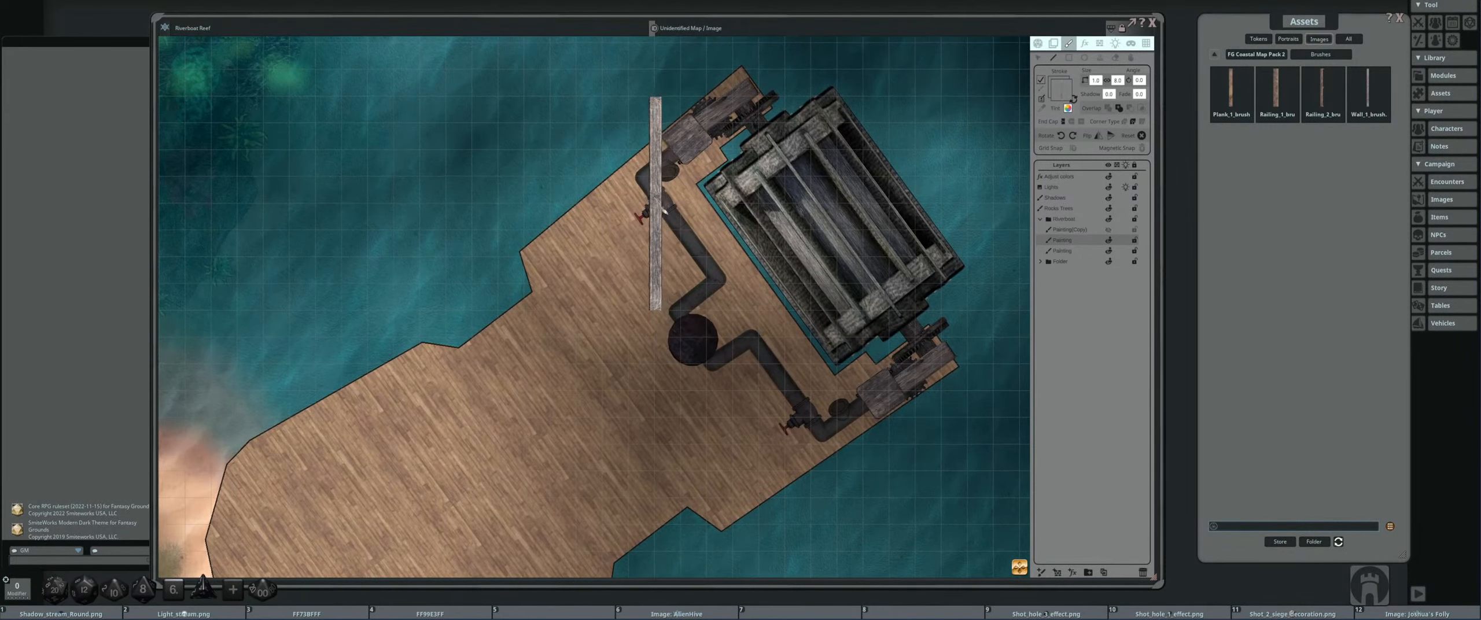
- Try a wall stroke along the deck's edge from the corner beside the paddle wheel to the next corner
drag(704, 156, 720, 172)
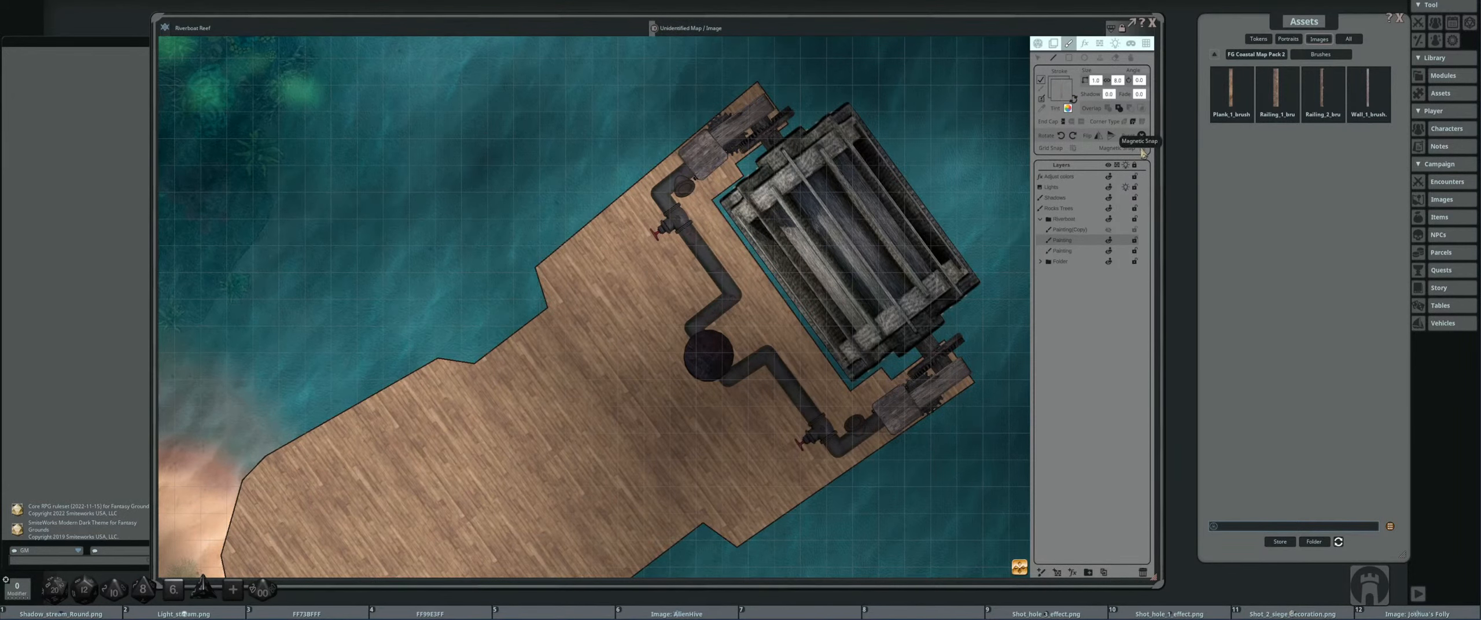
drag(704, 149, 726, 157)
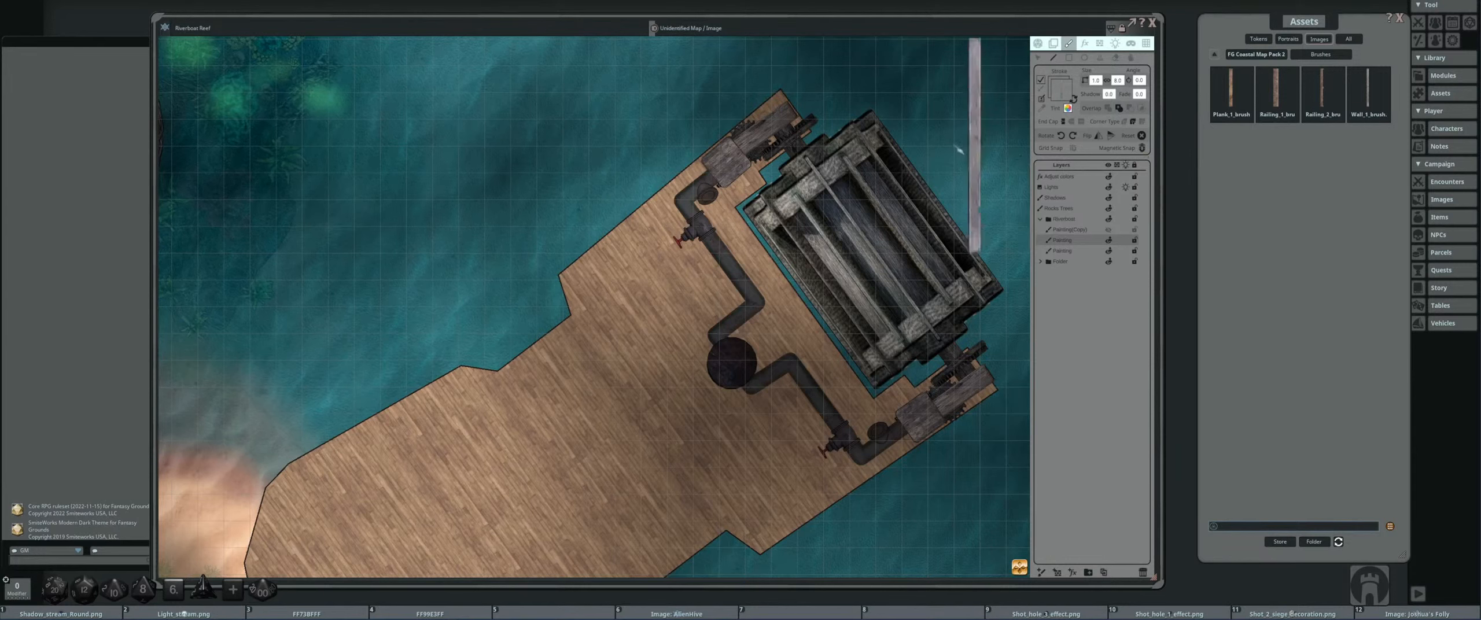
drag(785, 92, 569, 277)
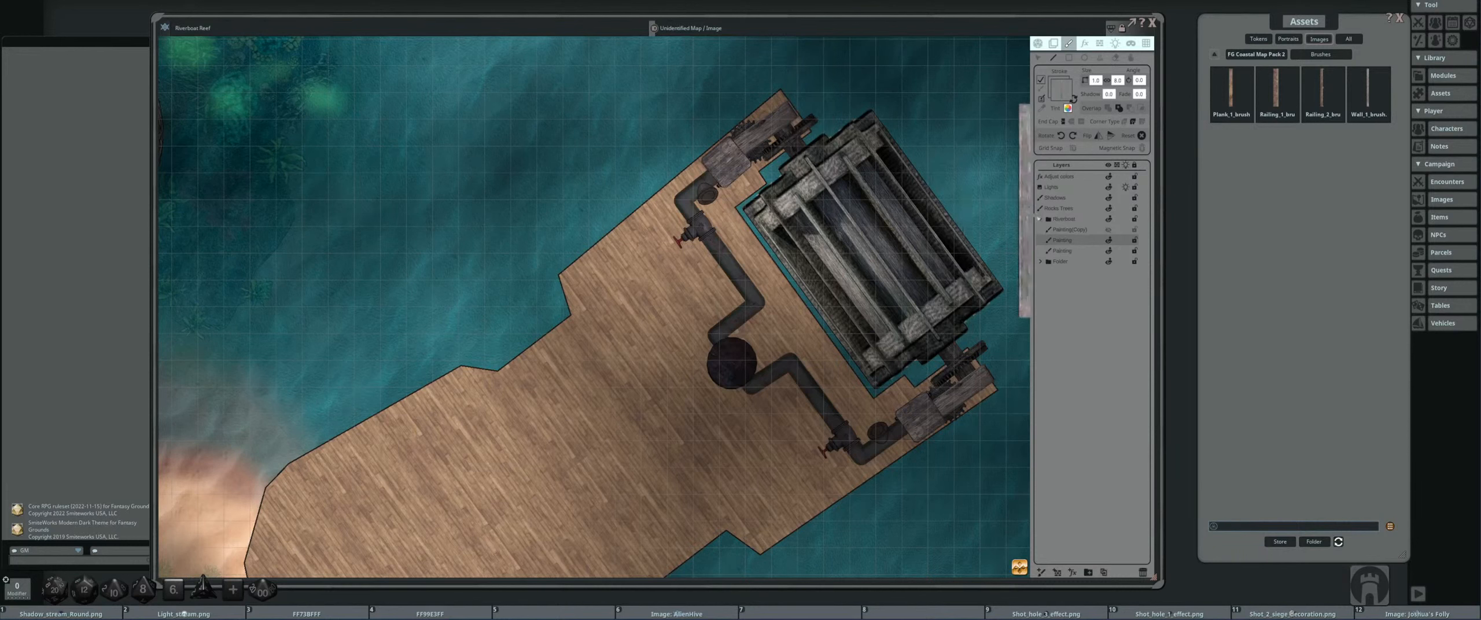
- Add a new painting layer and place it in the boat's layer folder directly below Painting(Copy)
click(1042, 573)
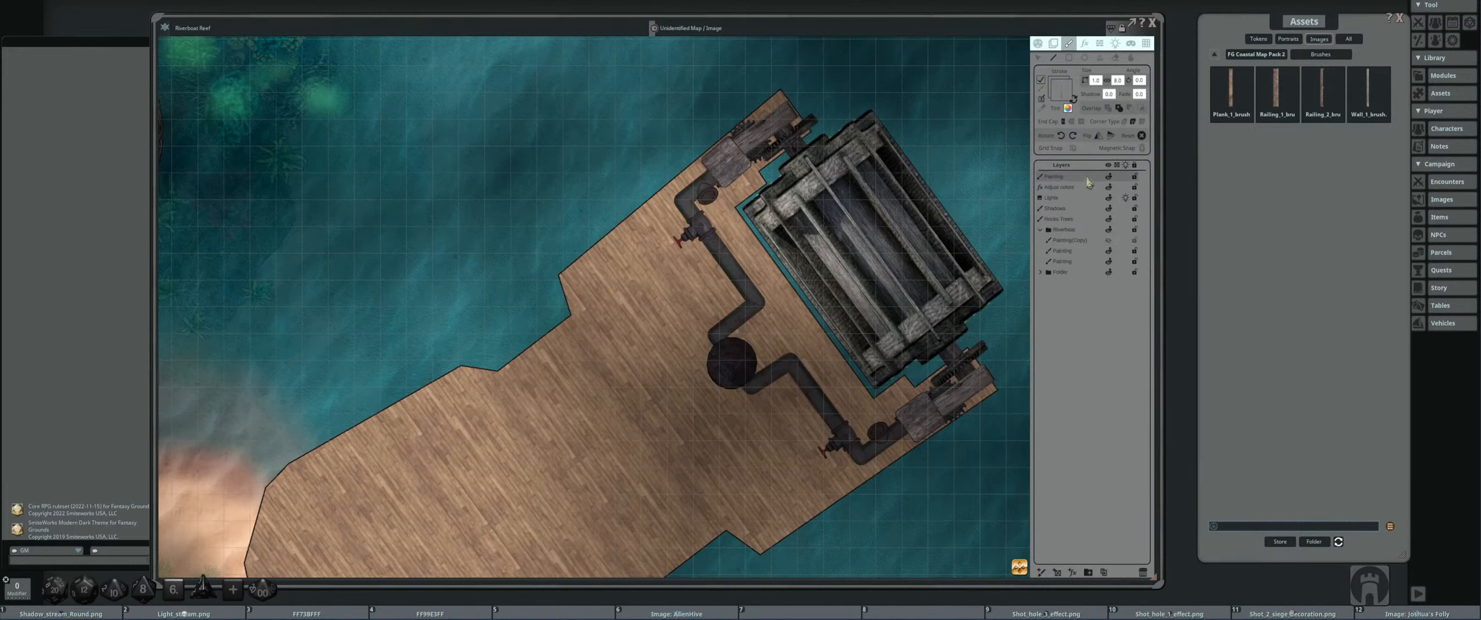
mouse_move(1083, 180)
mouse_down()
mouse_move(1089, 259)
mouse_move(1090, 240)
mouse_up()
- Try a short wall stroke along the inner edge of the paddle wheel opening, and delete it
drag(799, 238, 826, 281)
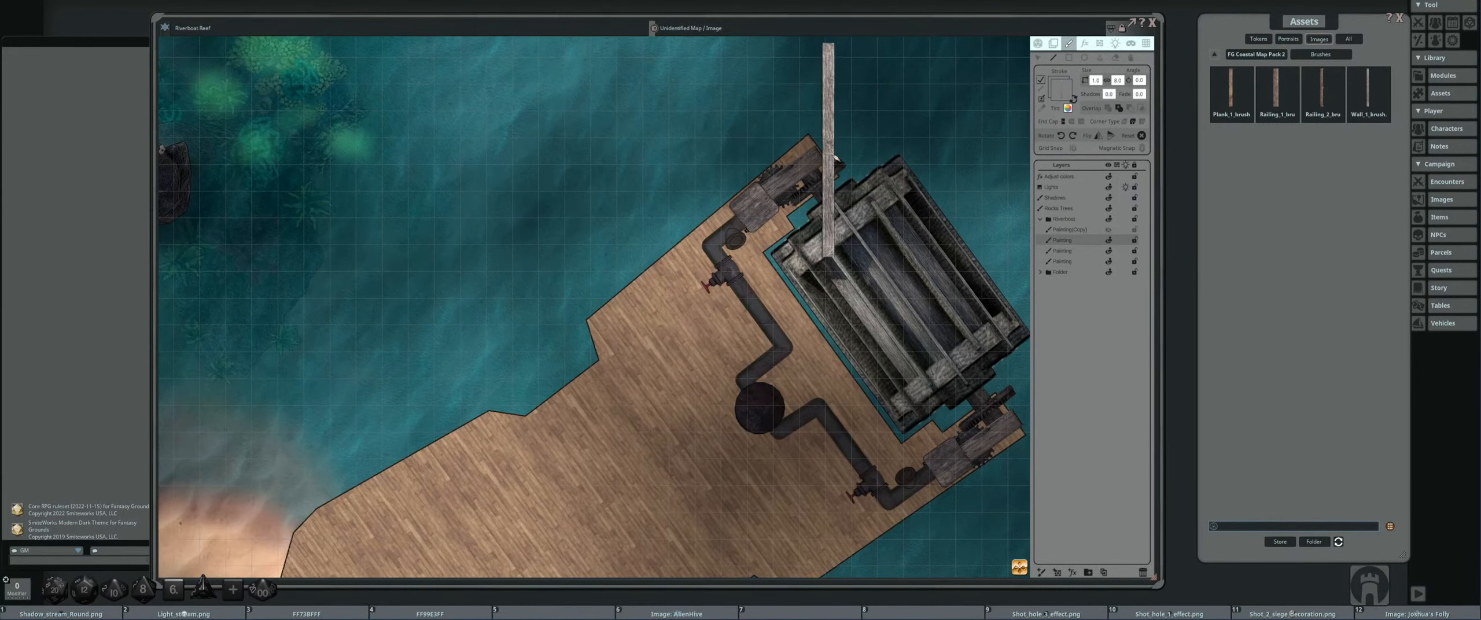
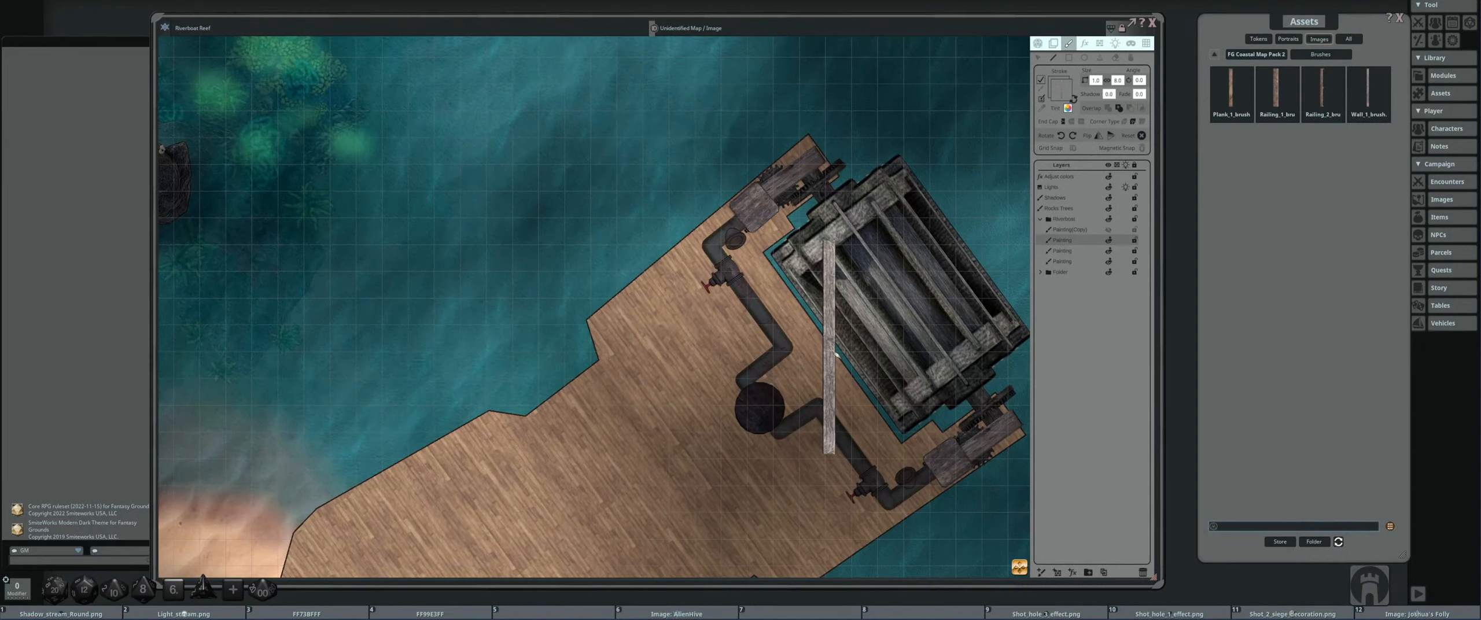
click(830, 346)
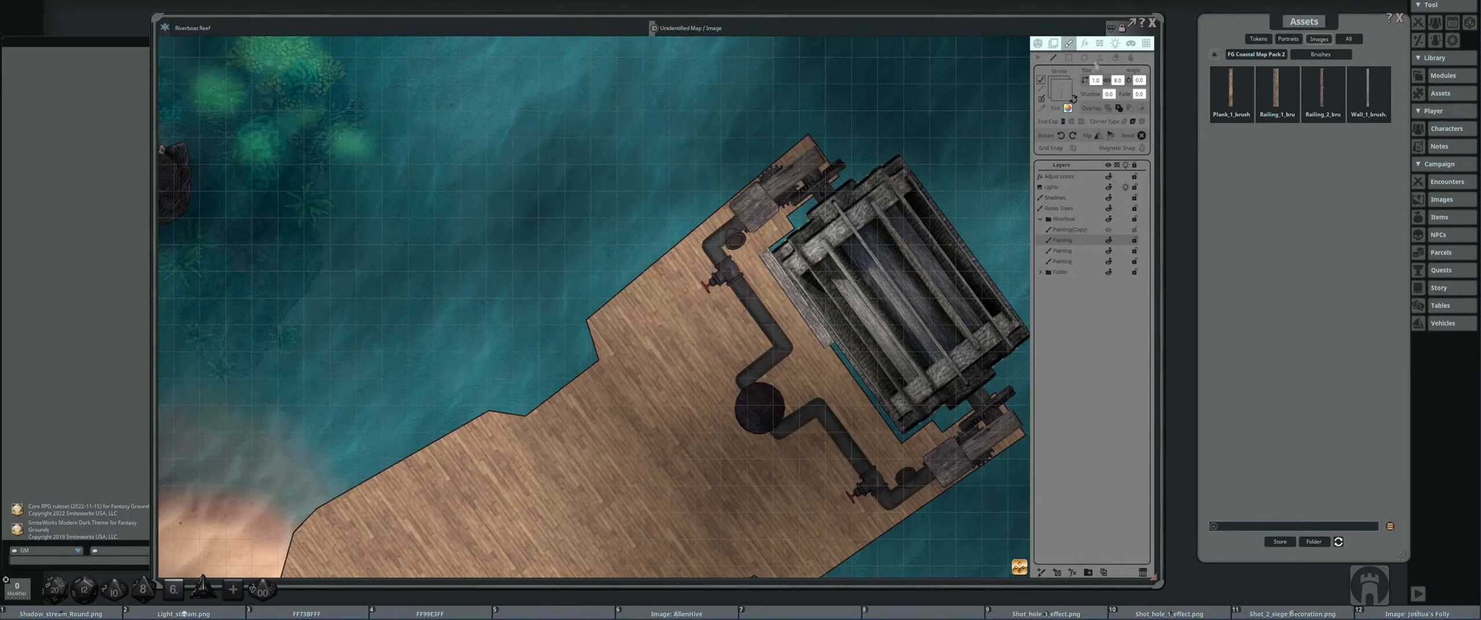
click(1039, 58)
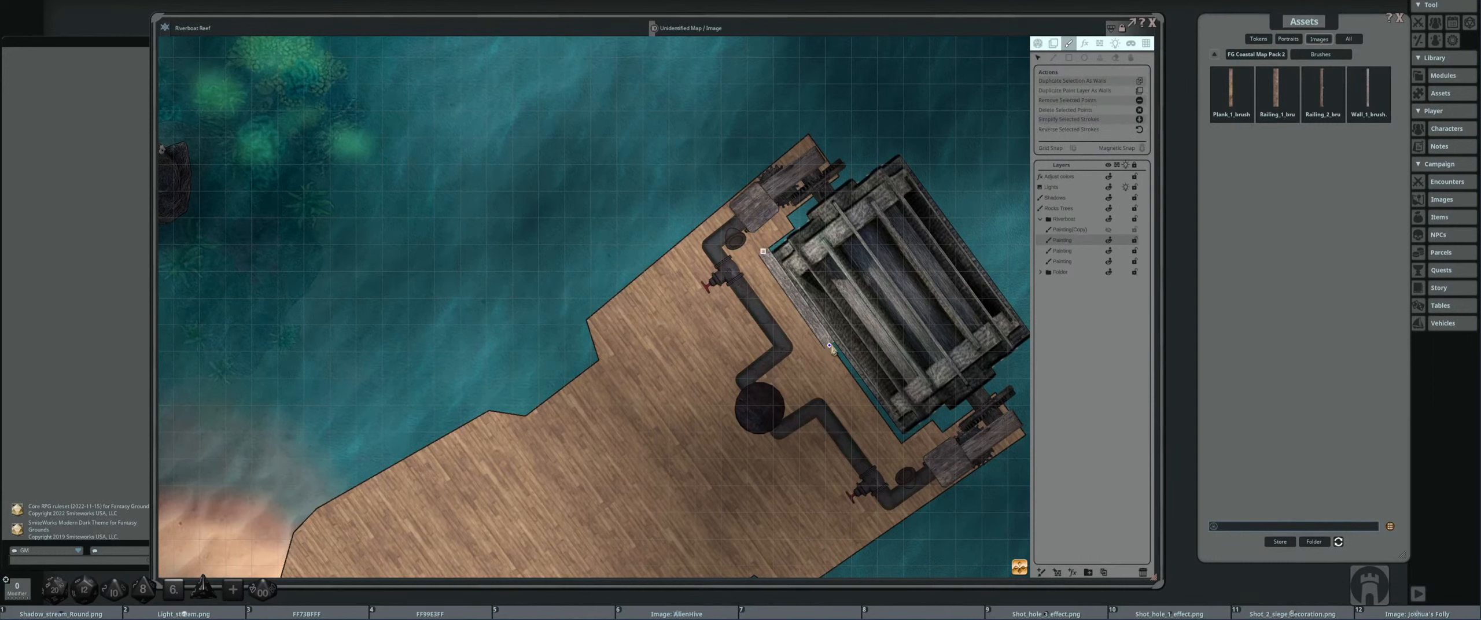
key(Delete)
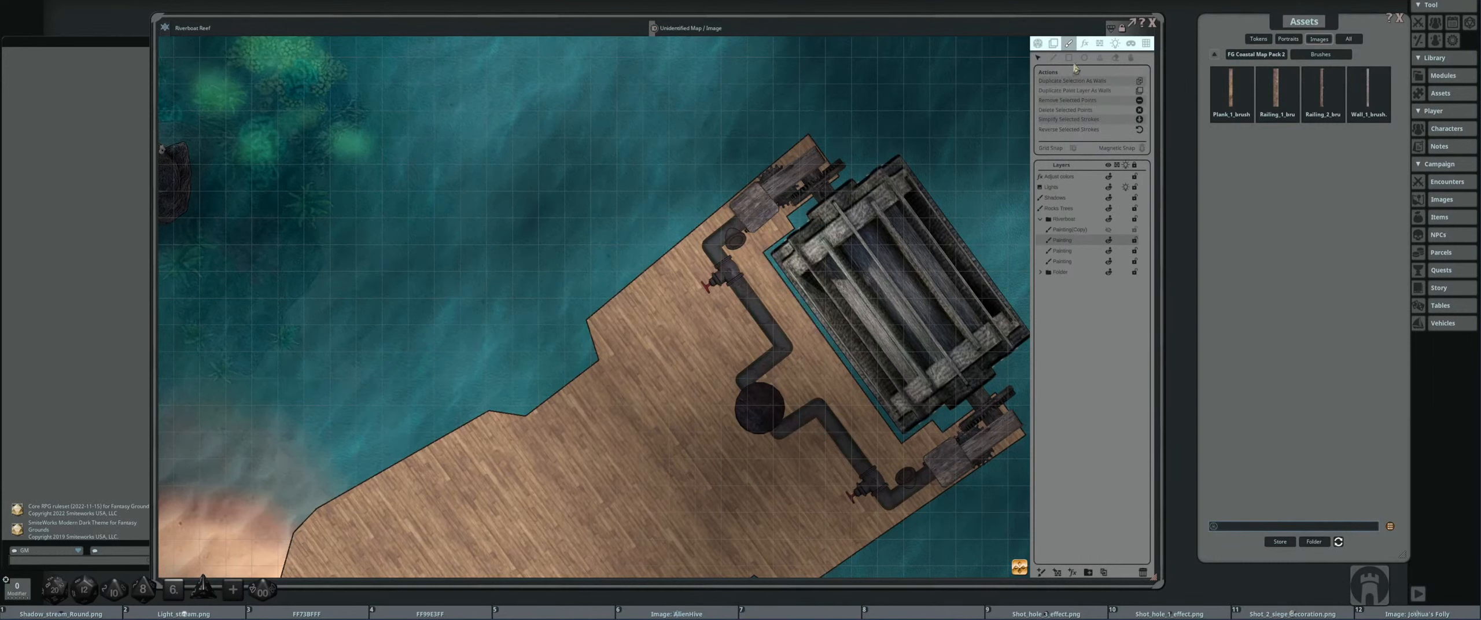
- Change the stroke's corner type and draw a Wall_1 wall around the engine section, following the deck edges, wheel opening and across the deck
click(1053, 58)
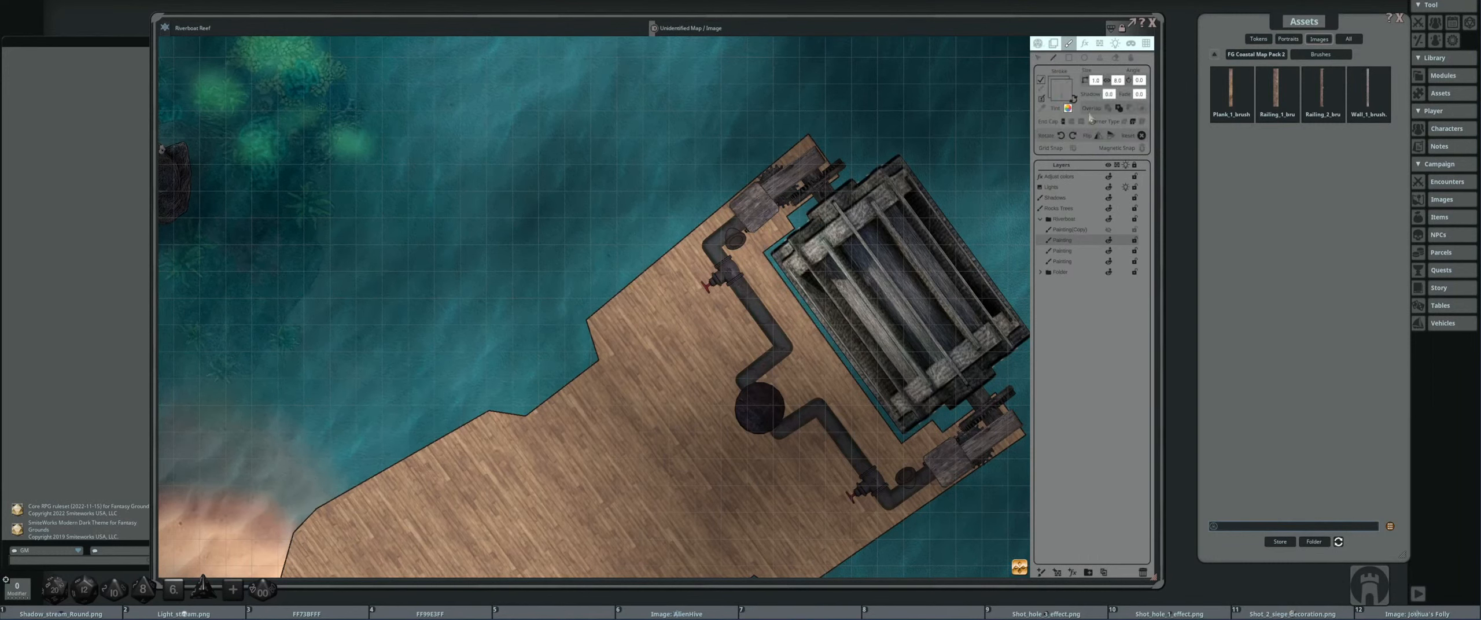
click(1141, 123)
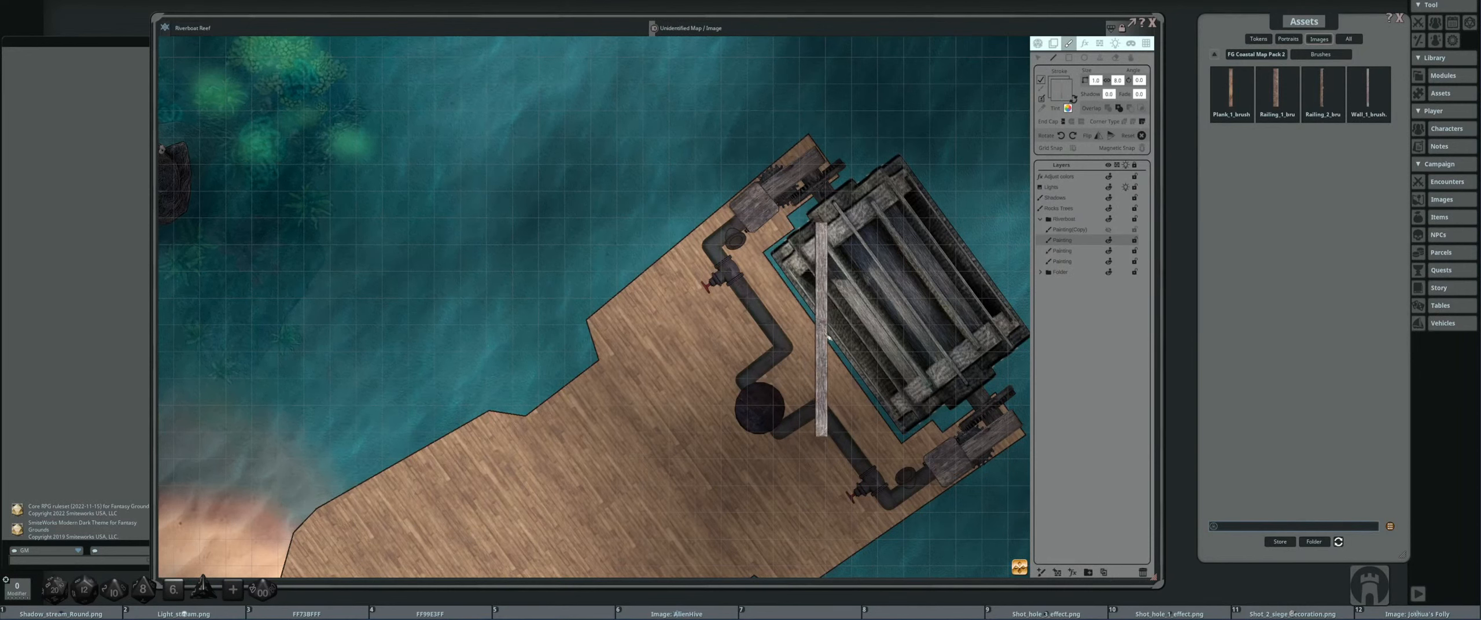
mouse_move(829, 346)
mouse_down()
mouse_move(761, 252)
mouse_move(784, 237)
mouse_move(799, 134)
mouse_move(595, 301)
mouse_move(606, 367)
mouse_move(671, 431)
mouse_move(628, 321)
mouse_move(708, 454)
mouse_up()
click(706, 443)
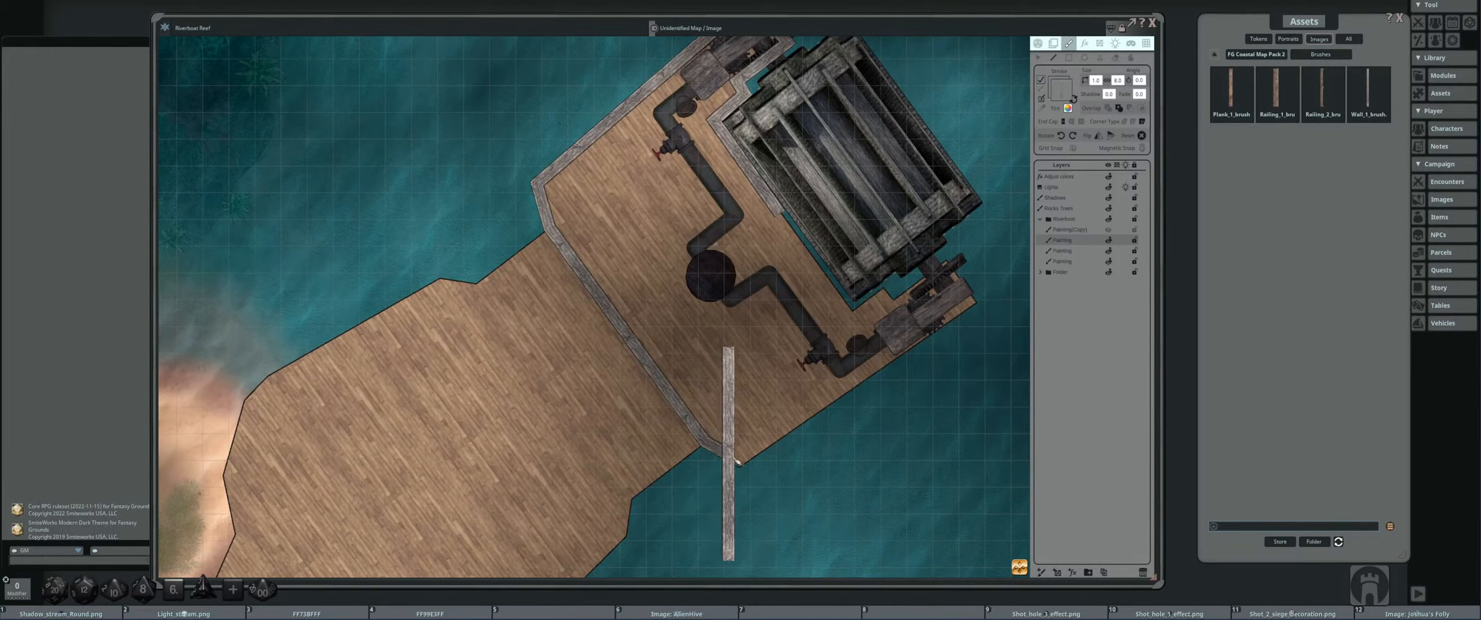
click(741, 466)
click(979, 302)
click(946, 255)
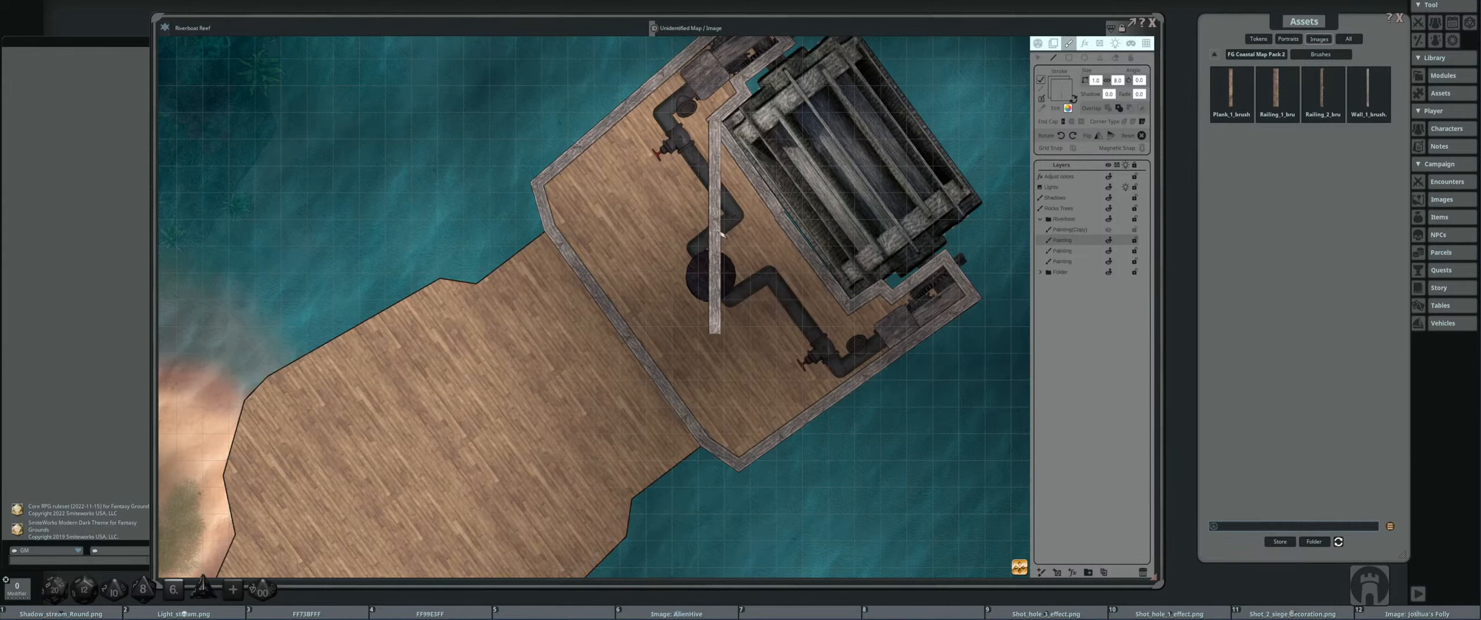
- Select and inspect the new wall's corner points where the cross wall meets the deck edge on the island side
click(1039, 59)
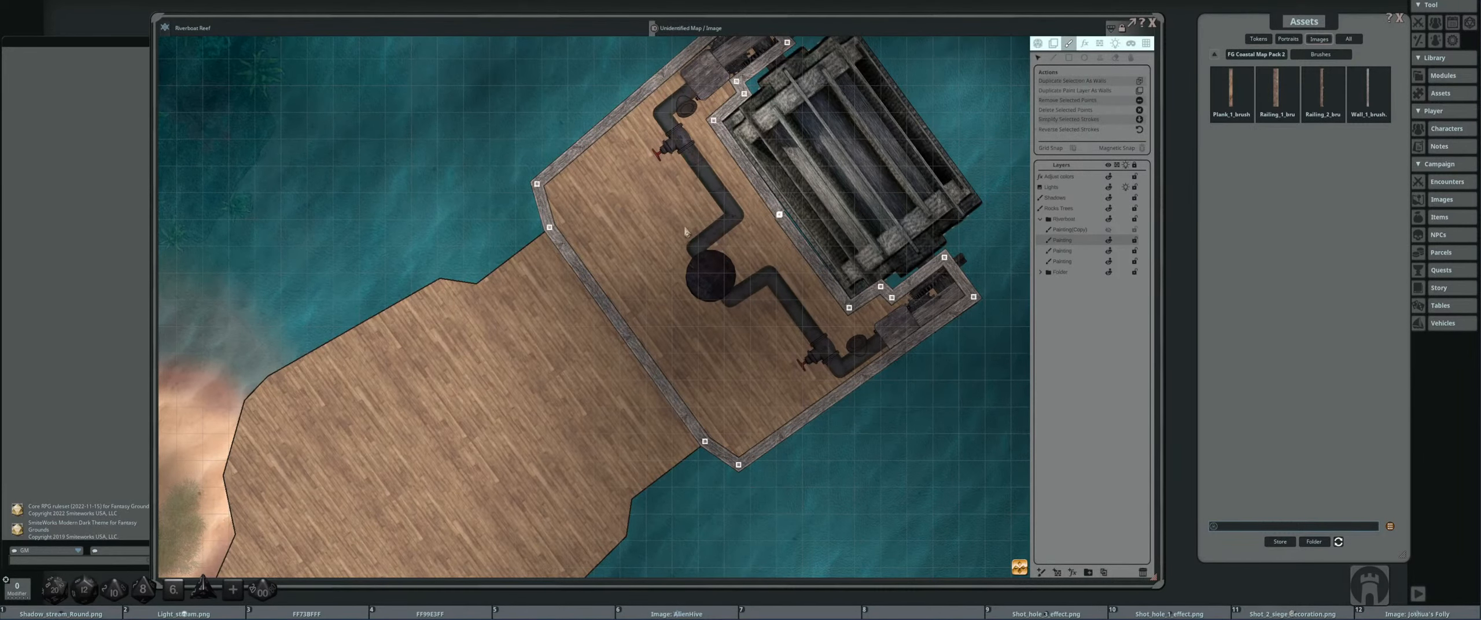
drag(685, 229, 689, 326)
scroll(691, 237, up, 5)
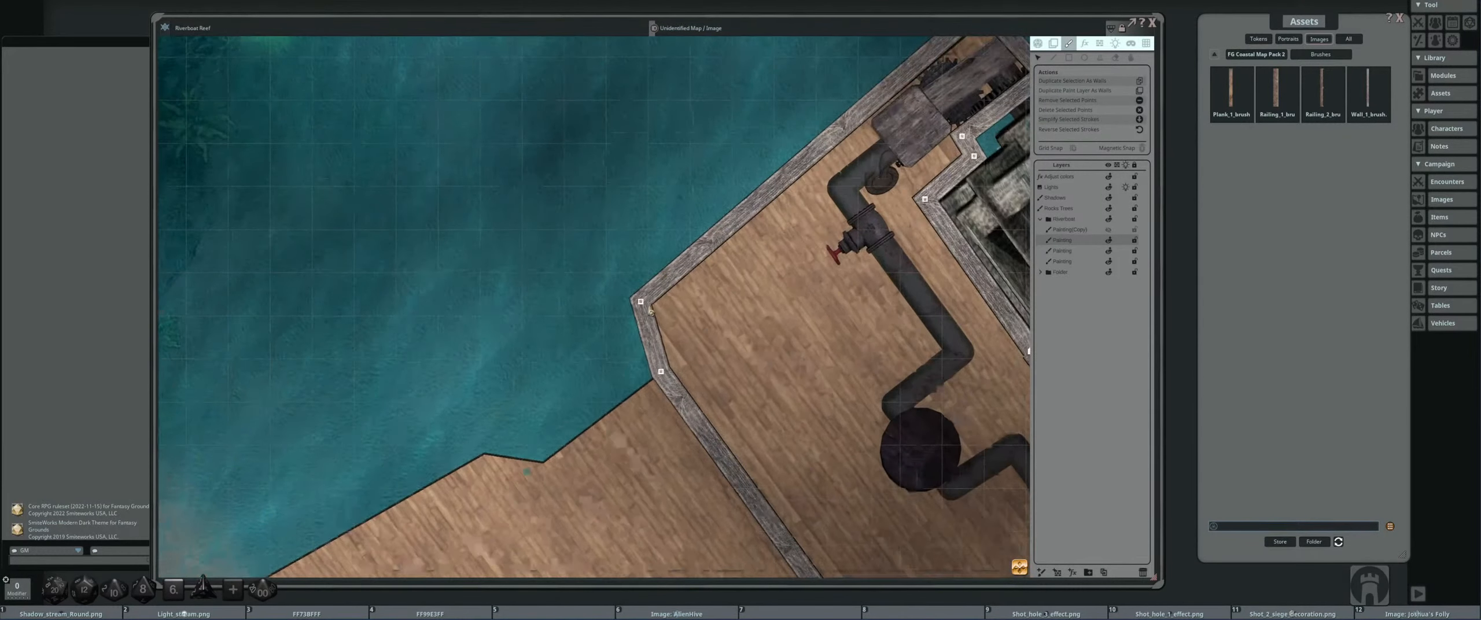
scroll(644, 305, down, 3)
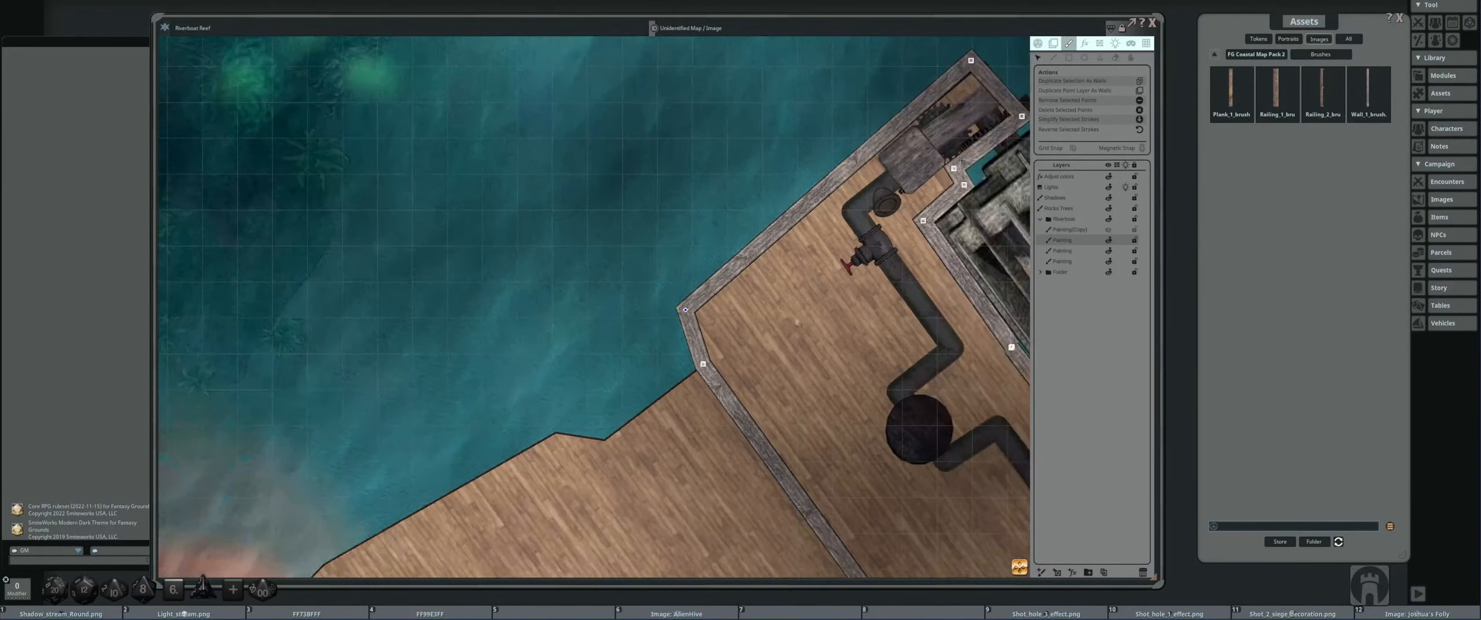
drag(797, 322, 617, 185)
click(554, 220)
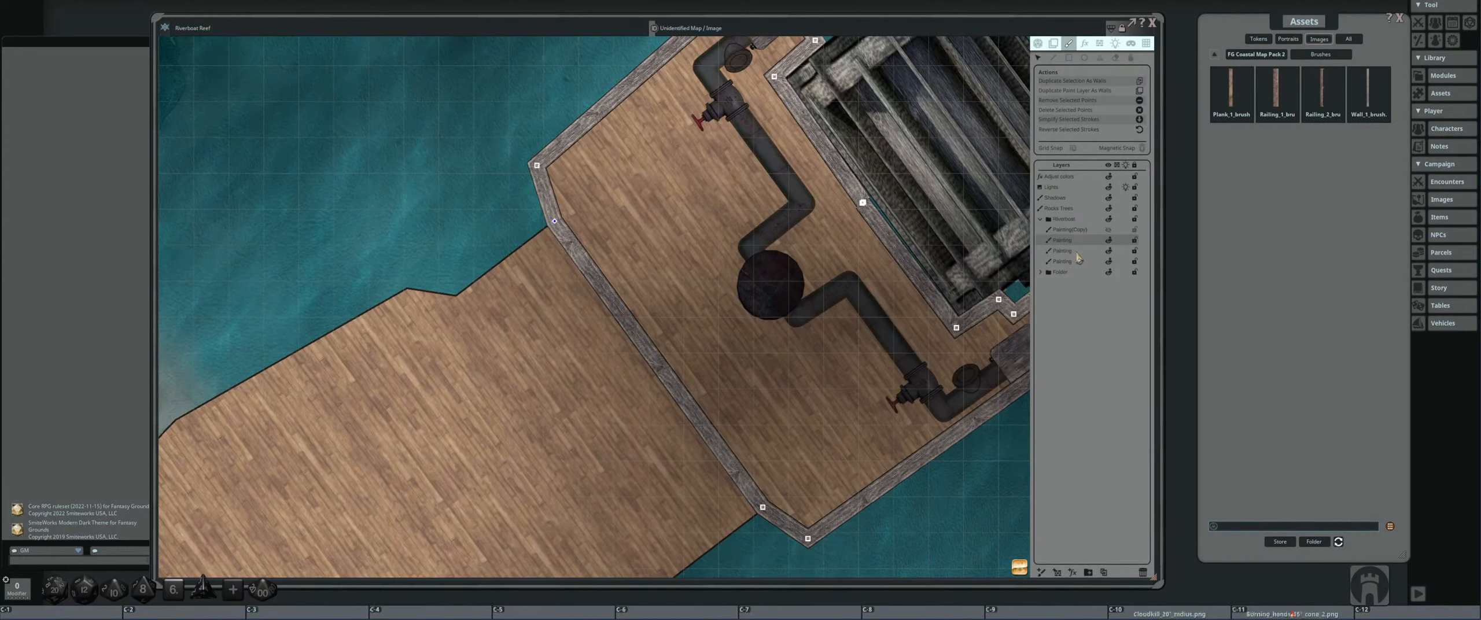
- Select the deck floor's painting layer together with the wall layer and align the wall's upper island-side corner with the deck's corner point
ctrl+click(1076, 253)
scroll(856, 276, down, 2)
drag(856, 276, 734, 259)
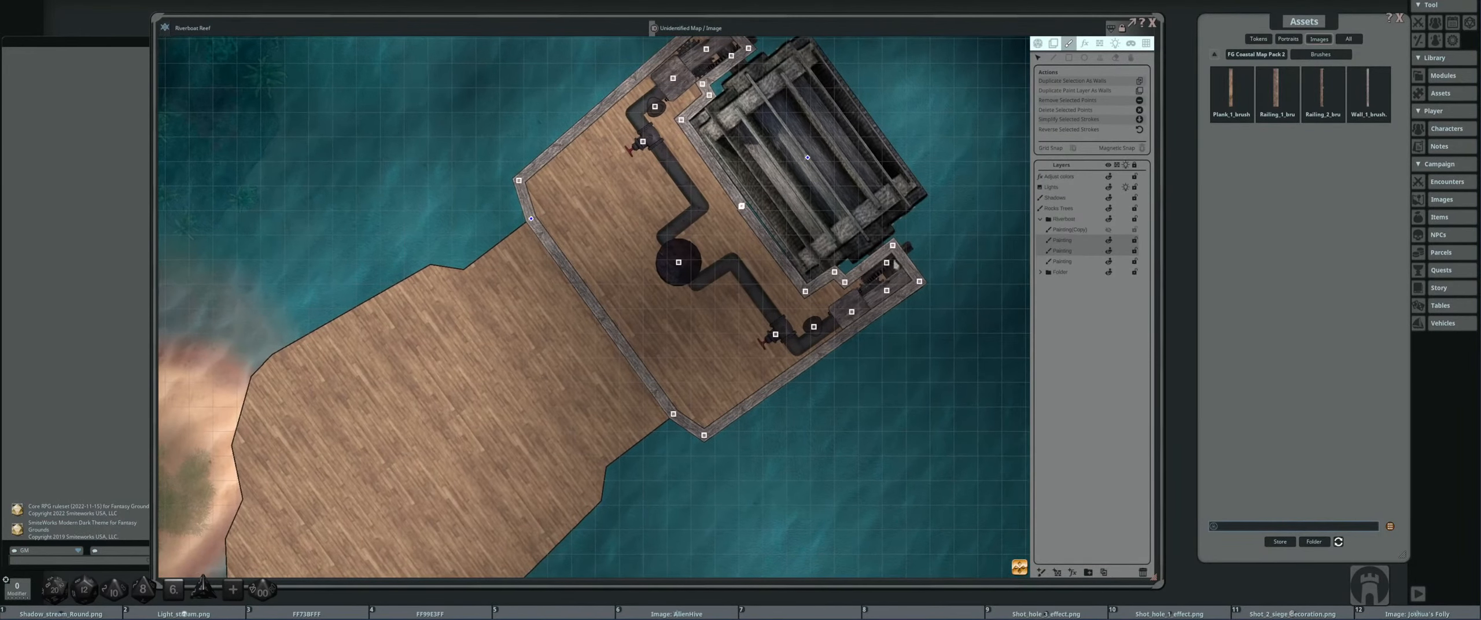
ctrl+click(1064, 261)
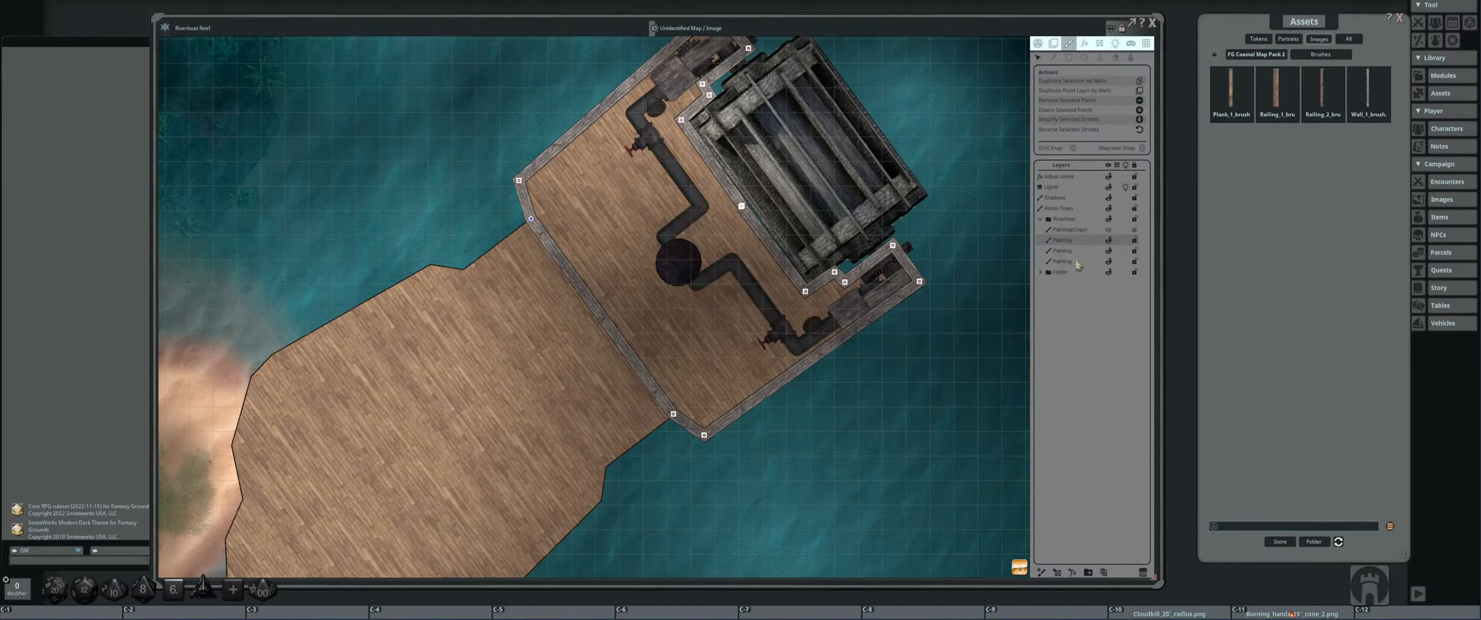
drag(706, 281, 804, 342)
scroll(636, 232, up, 6)
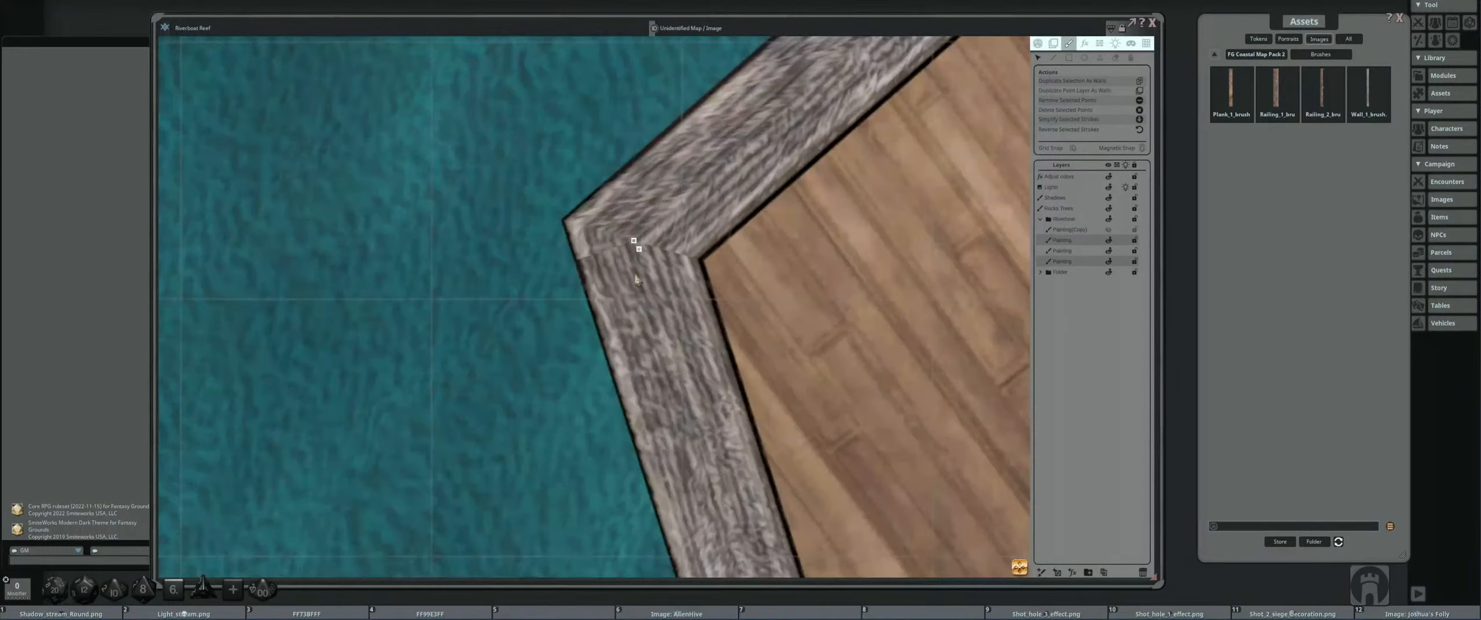
scroll(639, 234, down, 1)
scroll(624, 246, up, 1)
scroll(623, 245, down, 6)
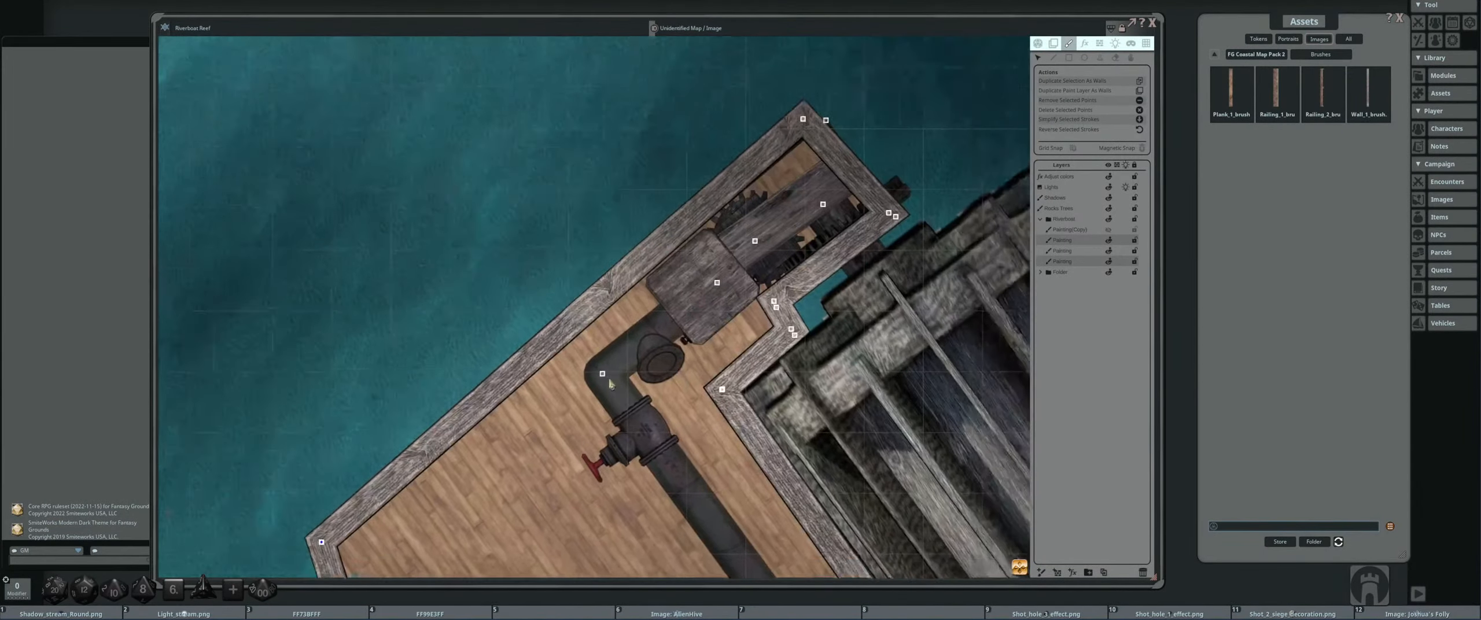
- Align the wall's two outer corner points around the upper machinery housing with the deck's corner points
scroll(771, 149, up, 6)
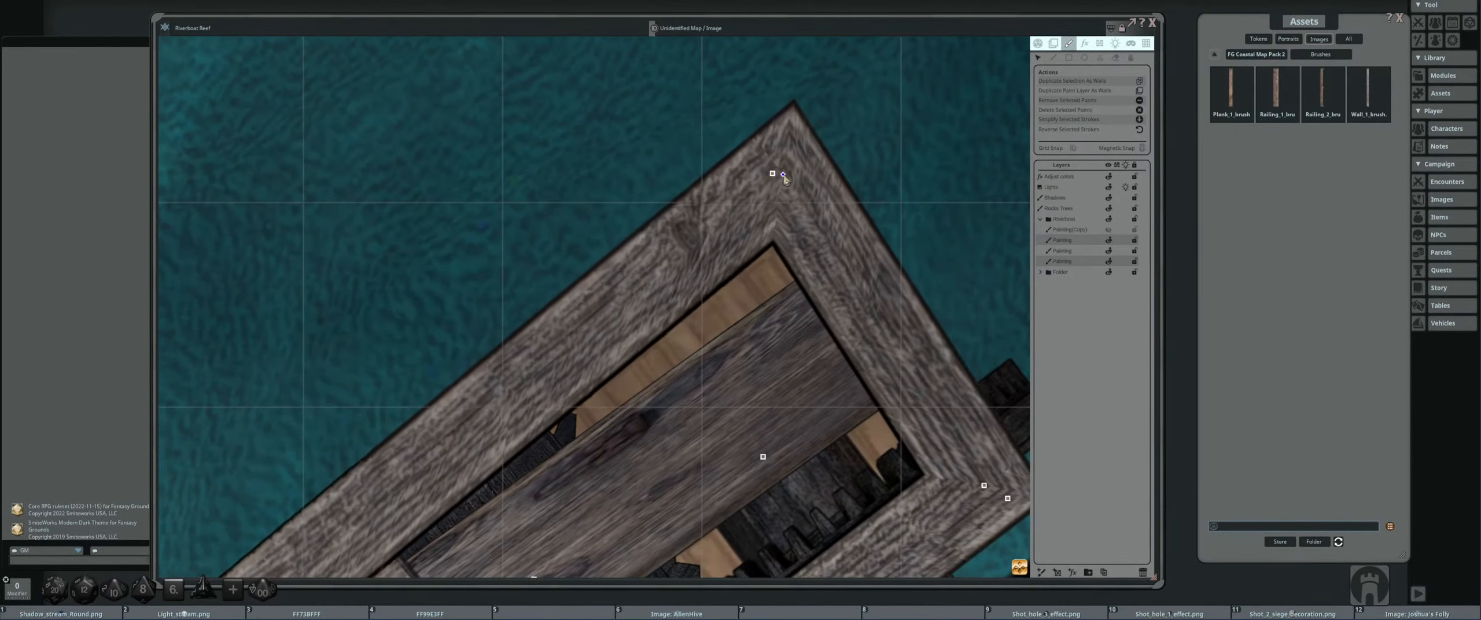
scroll(773, 176, down, 3)
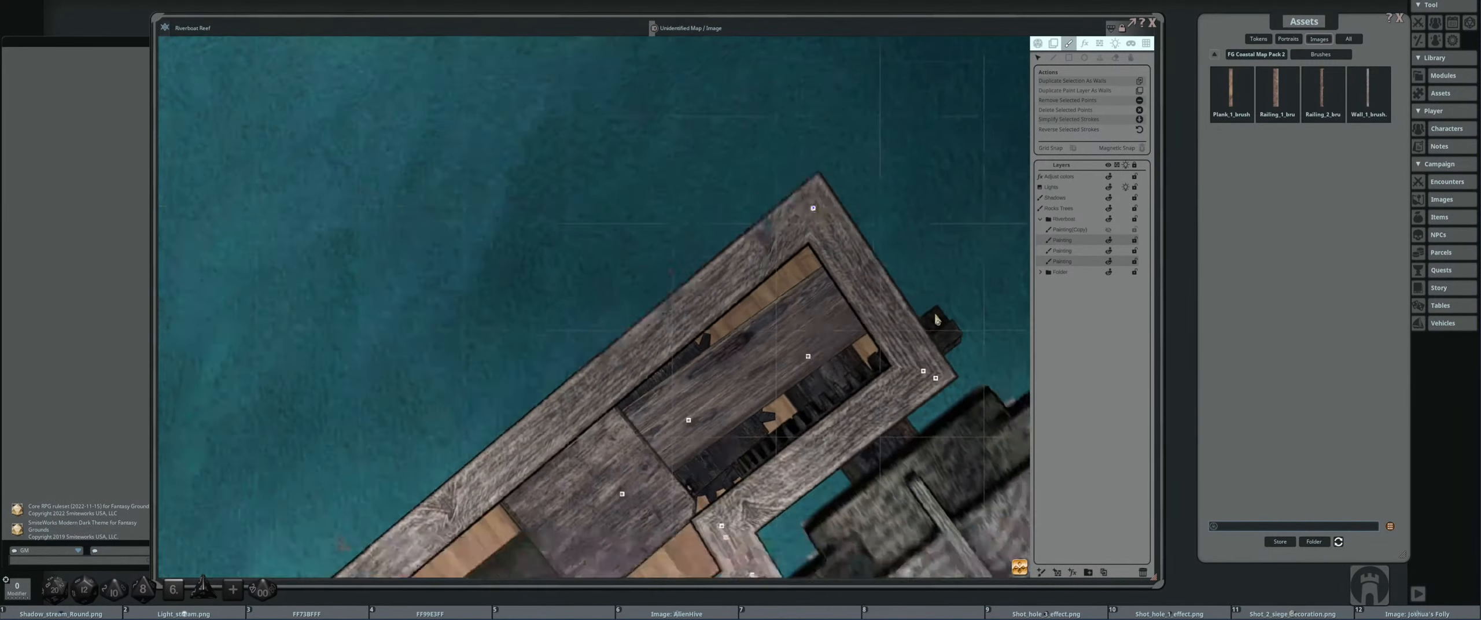
scroll(900, 258, up, 5)
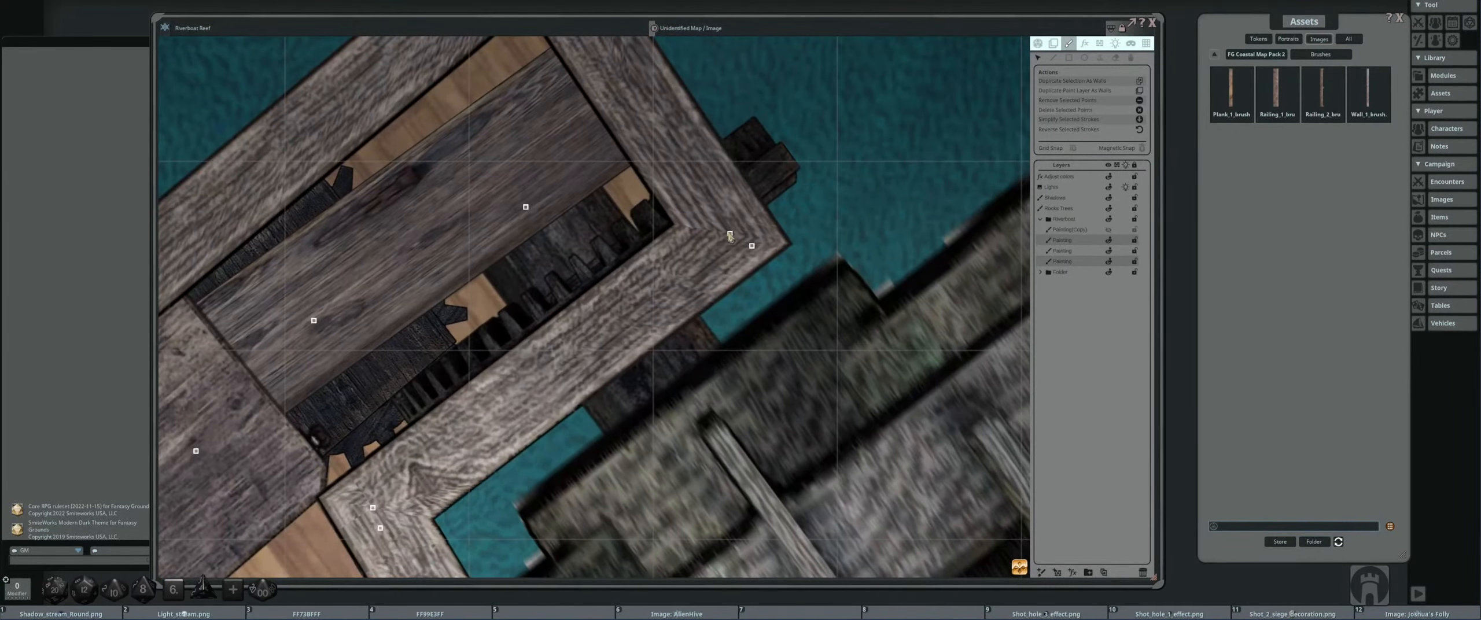
scroll(743, 261, down, 2)
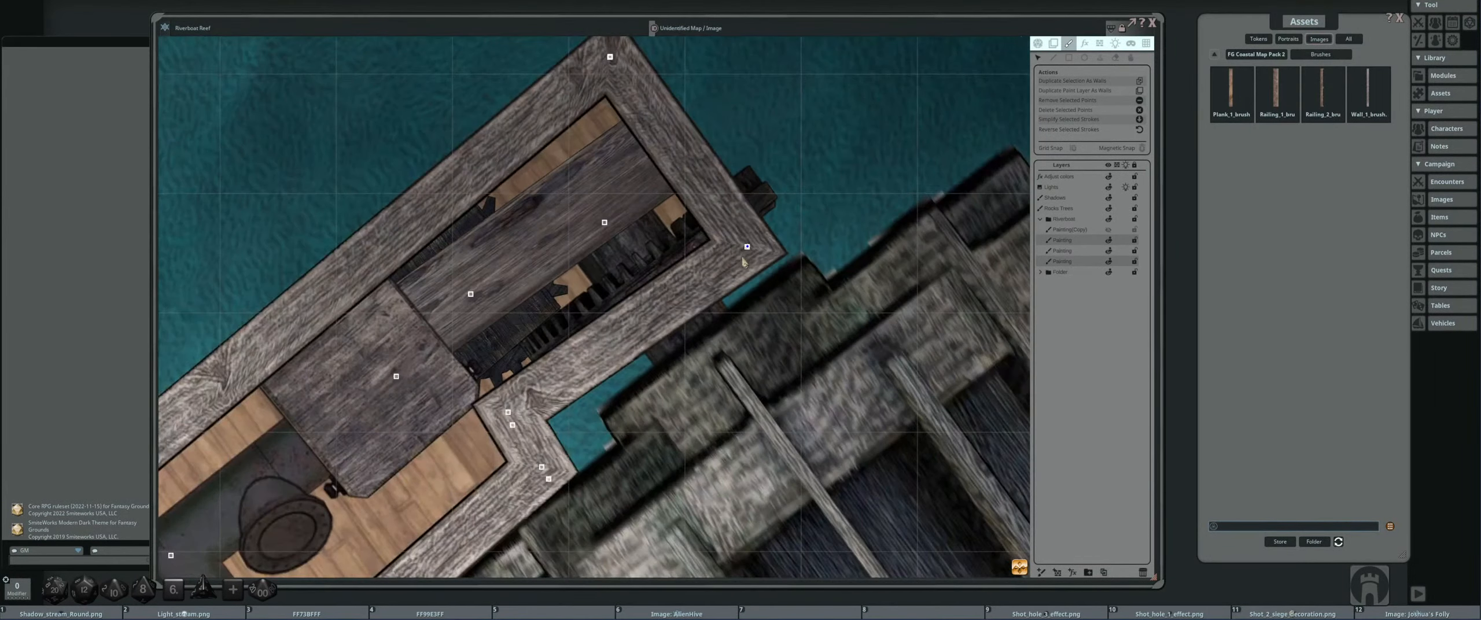
- Align the wall's corner points at the upper paddle wheel notch with the corner points of the deck opening
drag(802, 309, 769, 142)
scroll(613, 254, down, 3)
mouse_move(601, 252)
mouse_down()
mouse_move(691, 217)
mouse_move(677, 221)
mouse_up()
scroll(691, 216, up, 2)
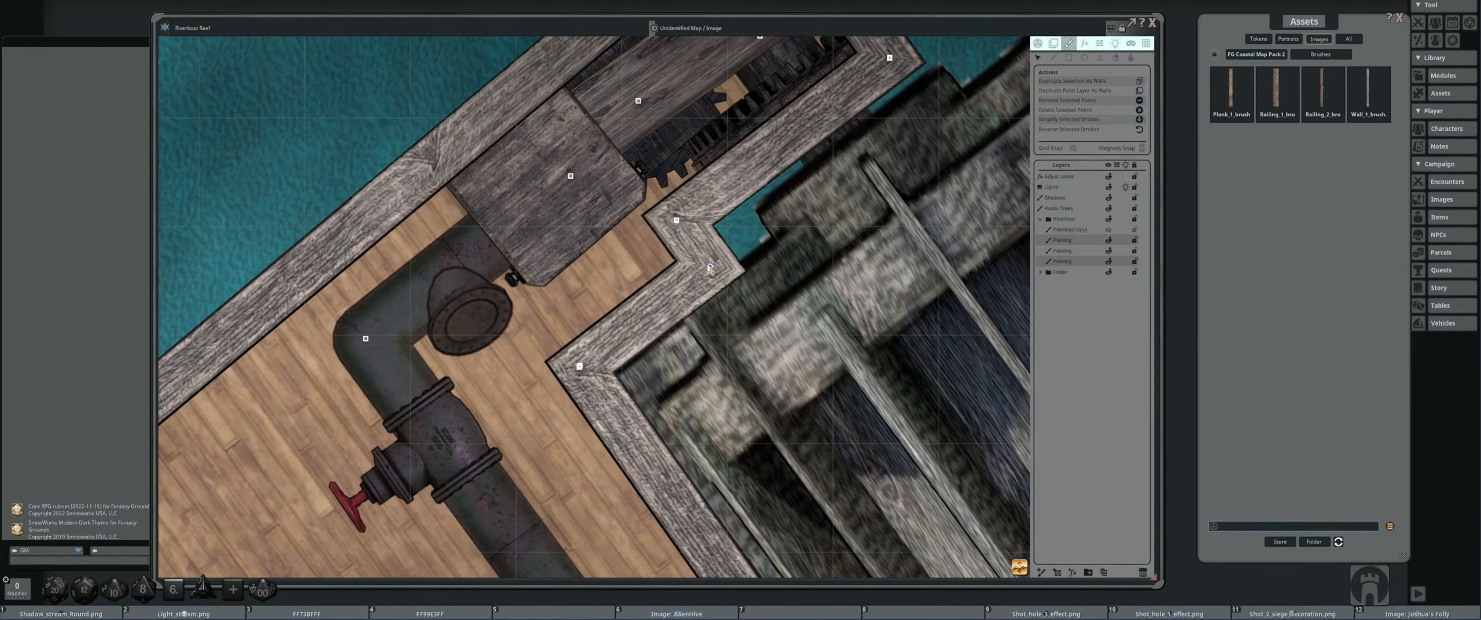
scroll(831, 260, down, 2)
scroll(831, 260, up, 2)
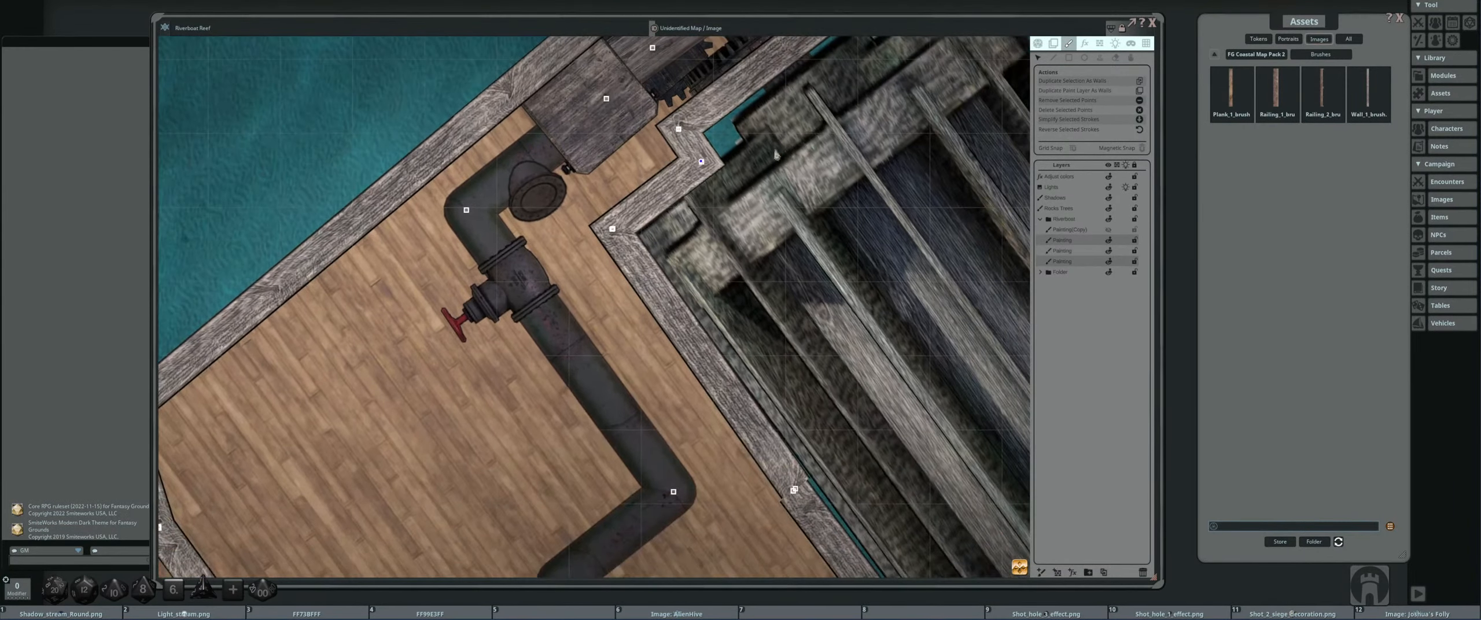
scroll(717, 123, up, 3)
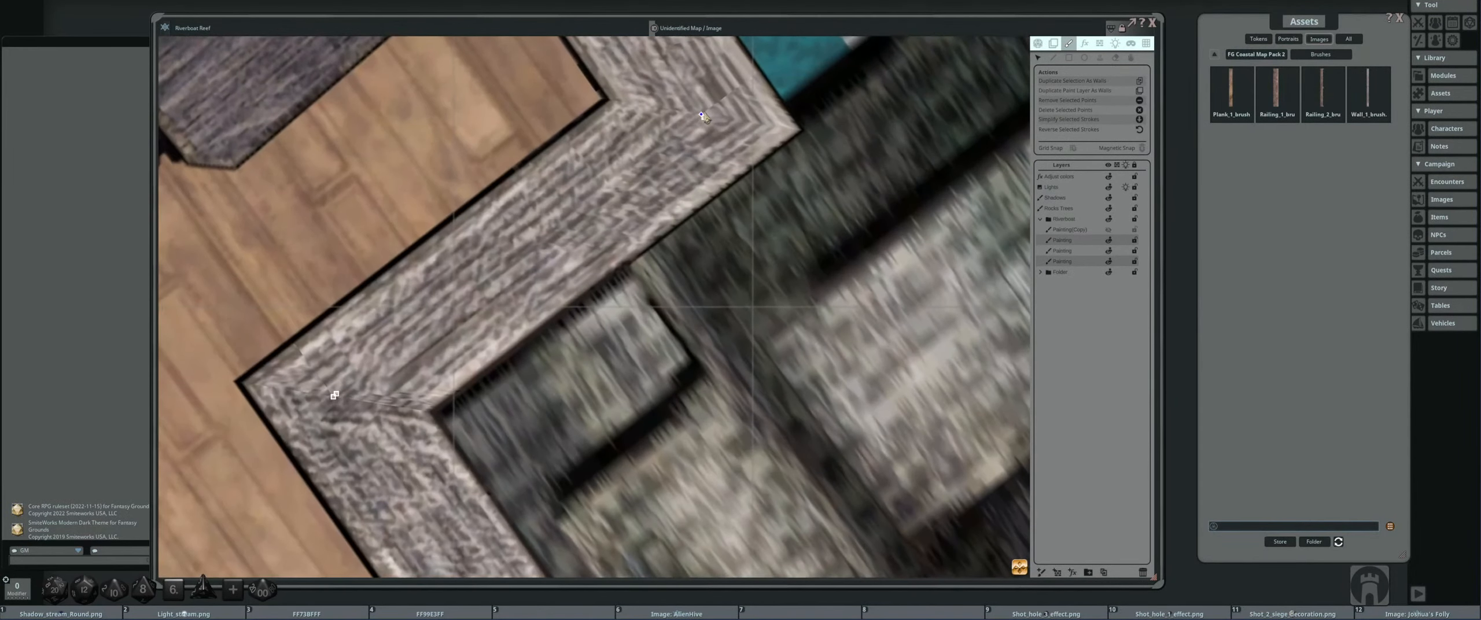
- Shift the wall's three corner points at the upper paddle wheel notch off the deck points, inward toward the deck
click(702, 115)
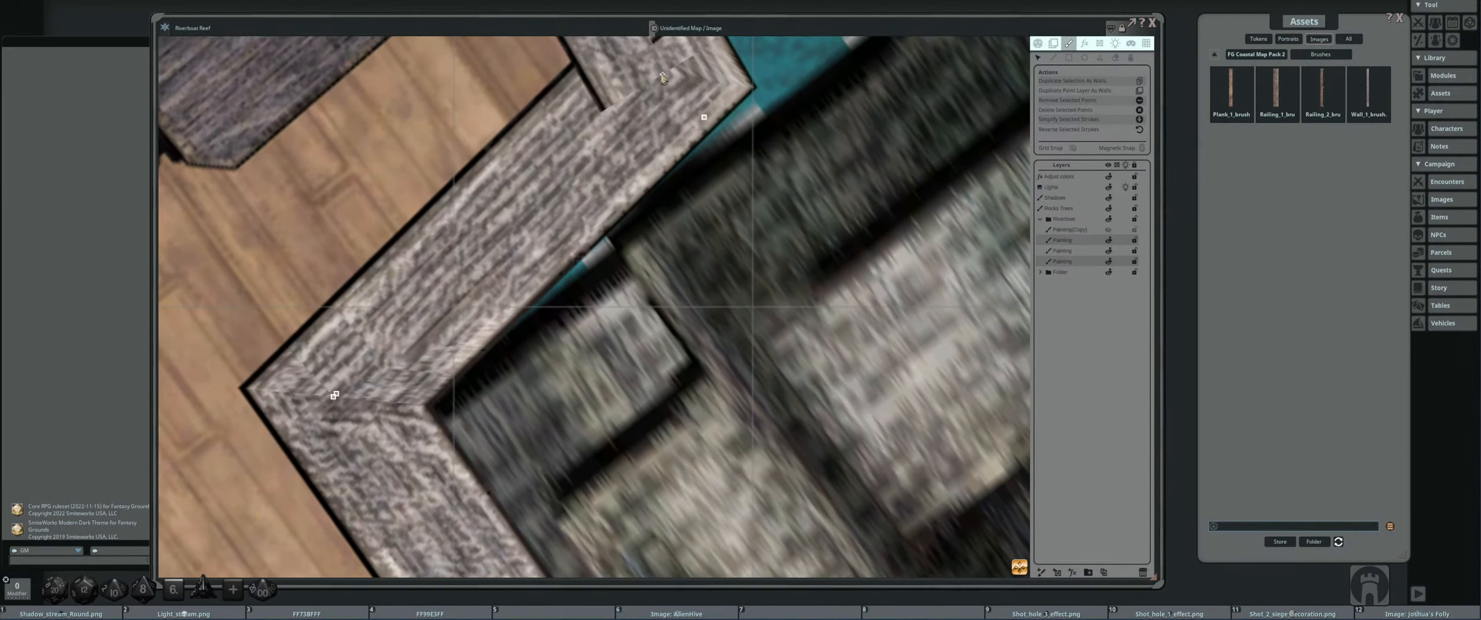
scroll(625, 239, down, 2)
scroll(589, 319, up, 2)
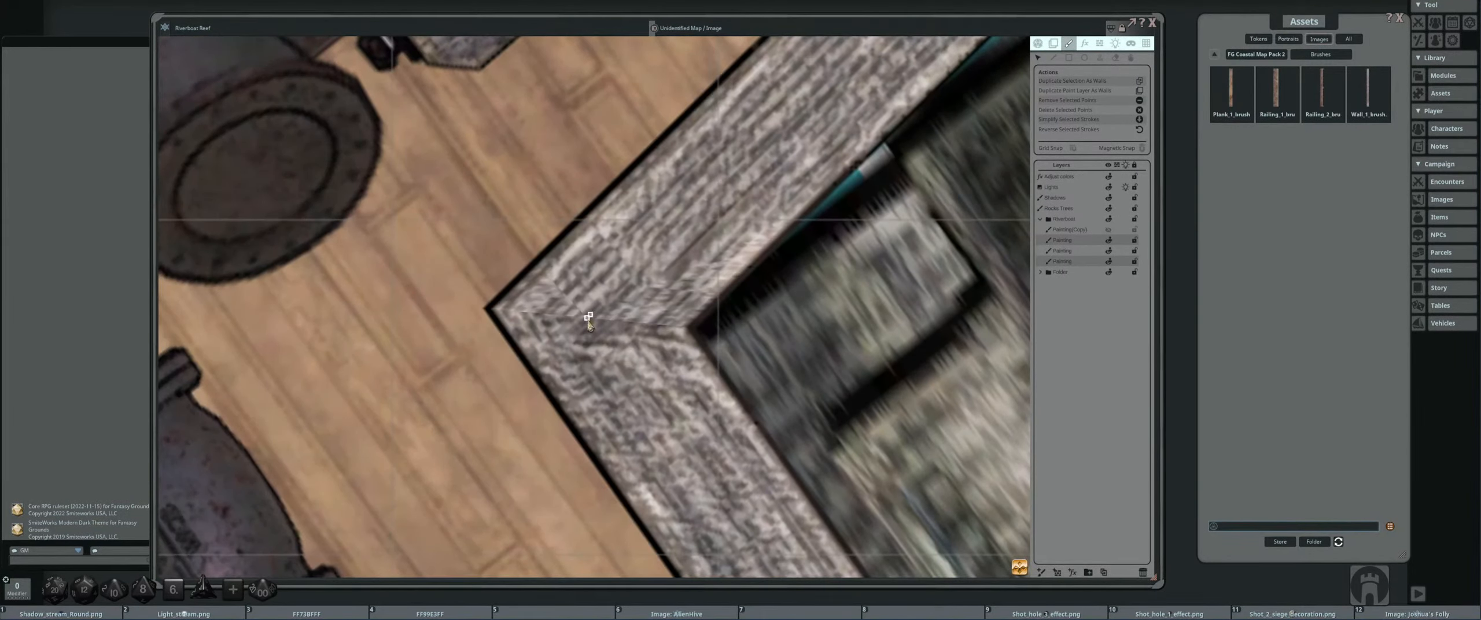
drag(588, 318, 533, 281)
scroll(533, 283, down, 3)
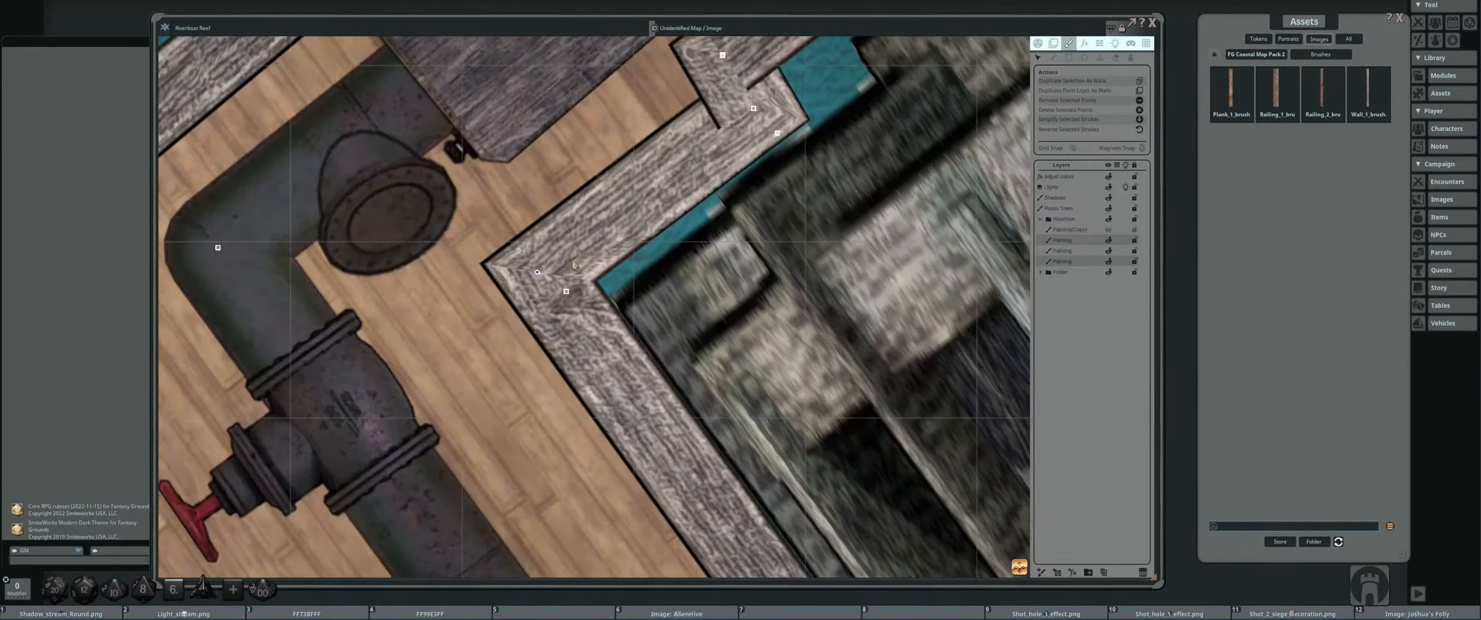
scroll(575, 265, down, 2)
drag(575, 266, 561, 365)
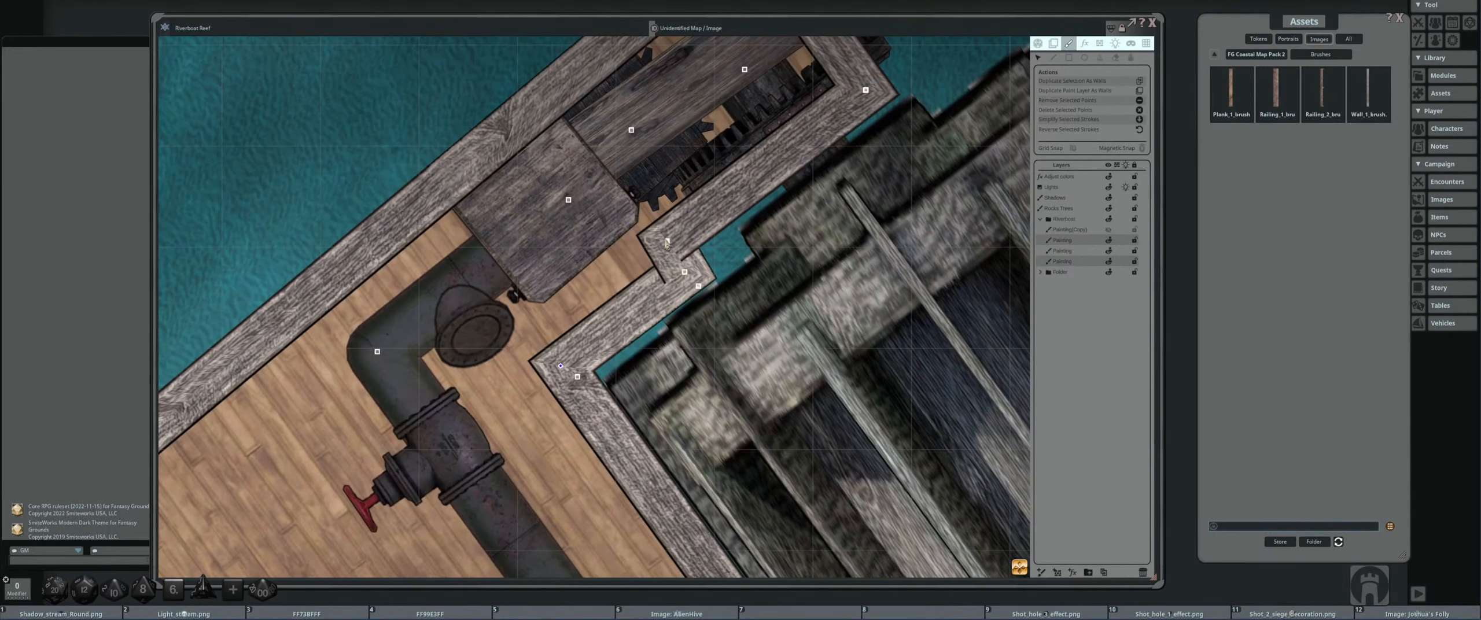
drag(666, 240, 652, 228)
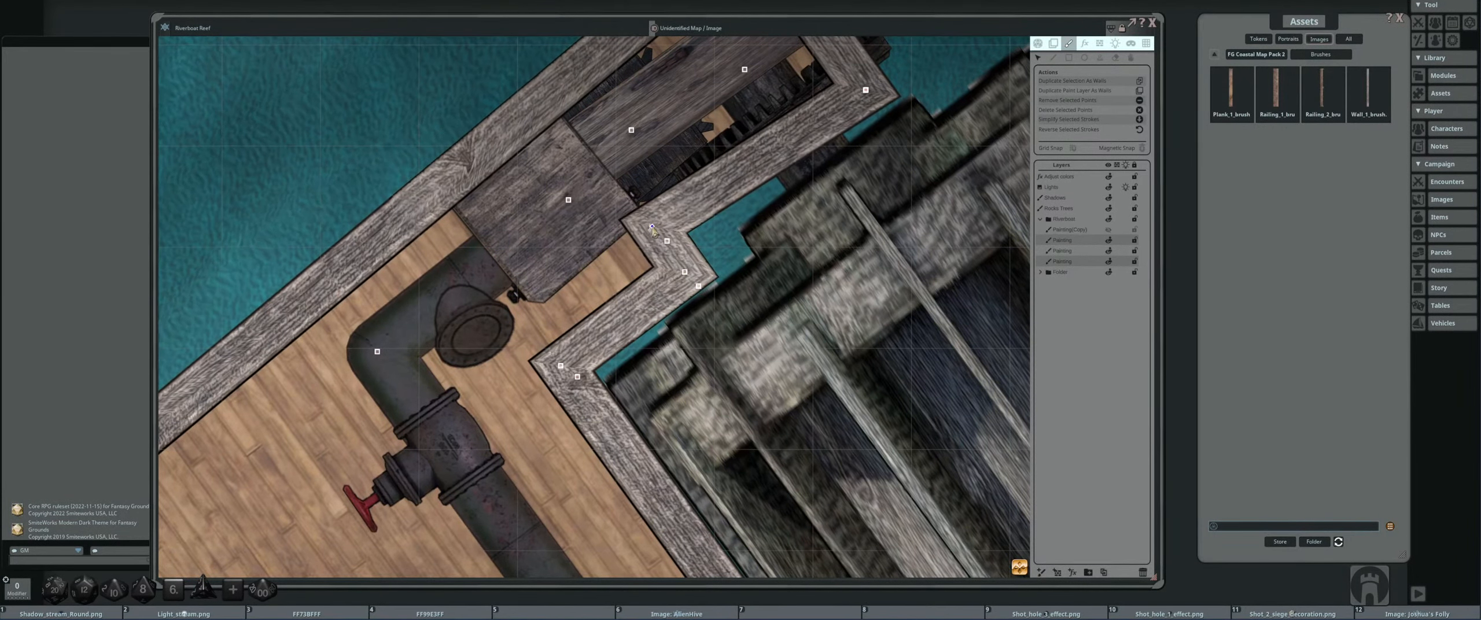
- Move the wall's two outer corner points around the upper machinery housing slightly outward, beyond the deck's corners
mouse_move(879, 214)
mouse_down()
mouse_move(877, 284)
mouse_move(873, 218)
mouse_up()
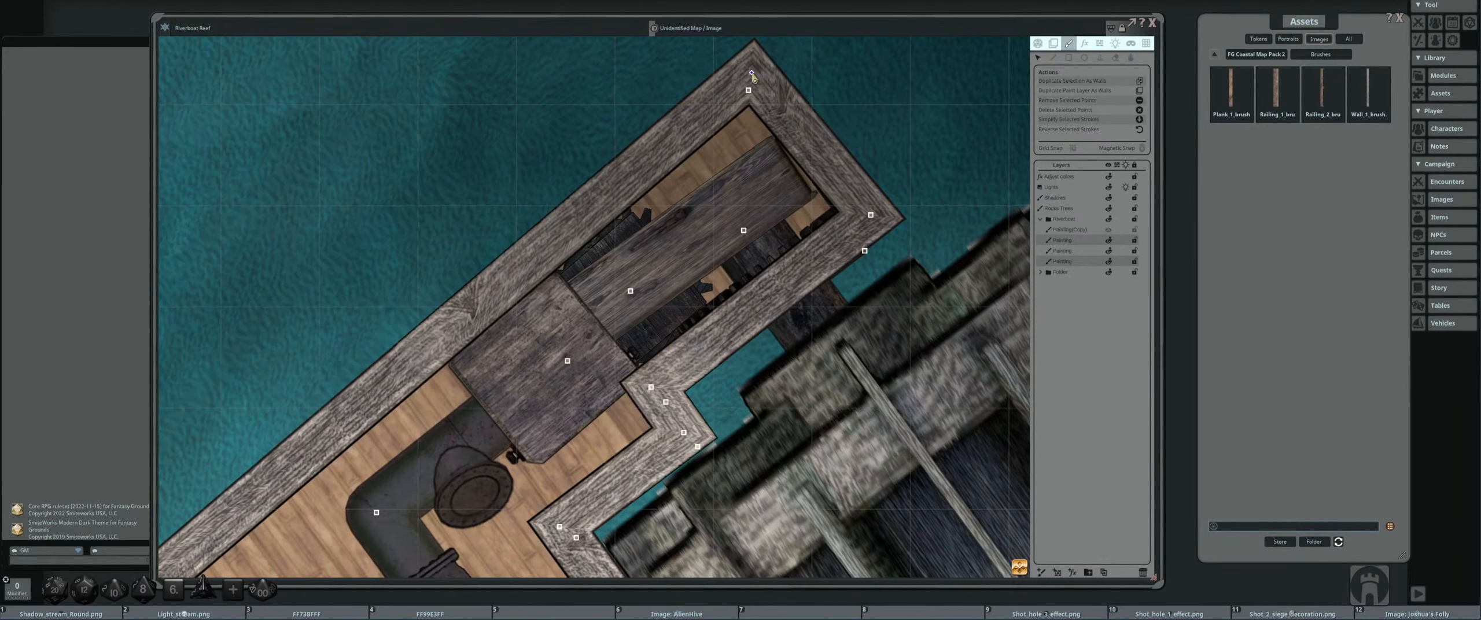
drag(750, 74, 745, 71)
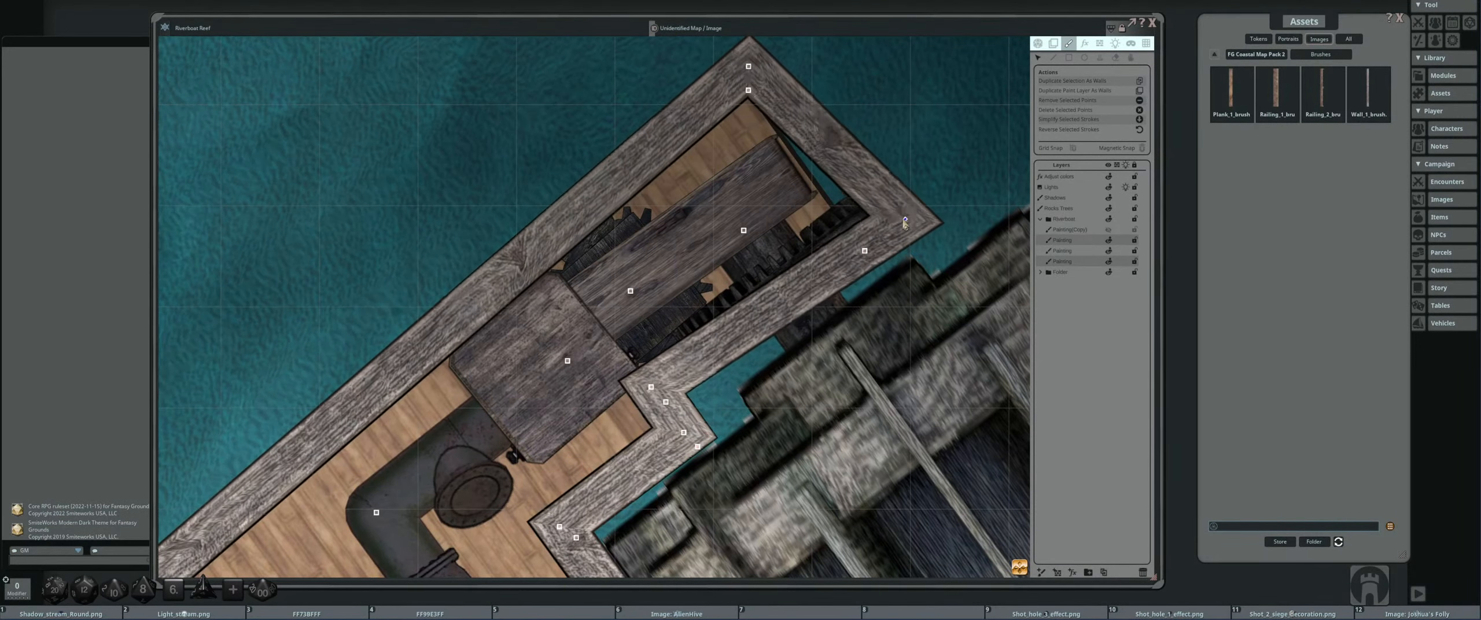
drag(871, 216, 872, 223)
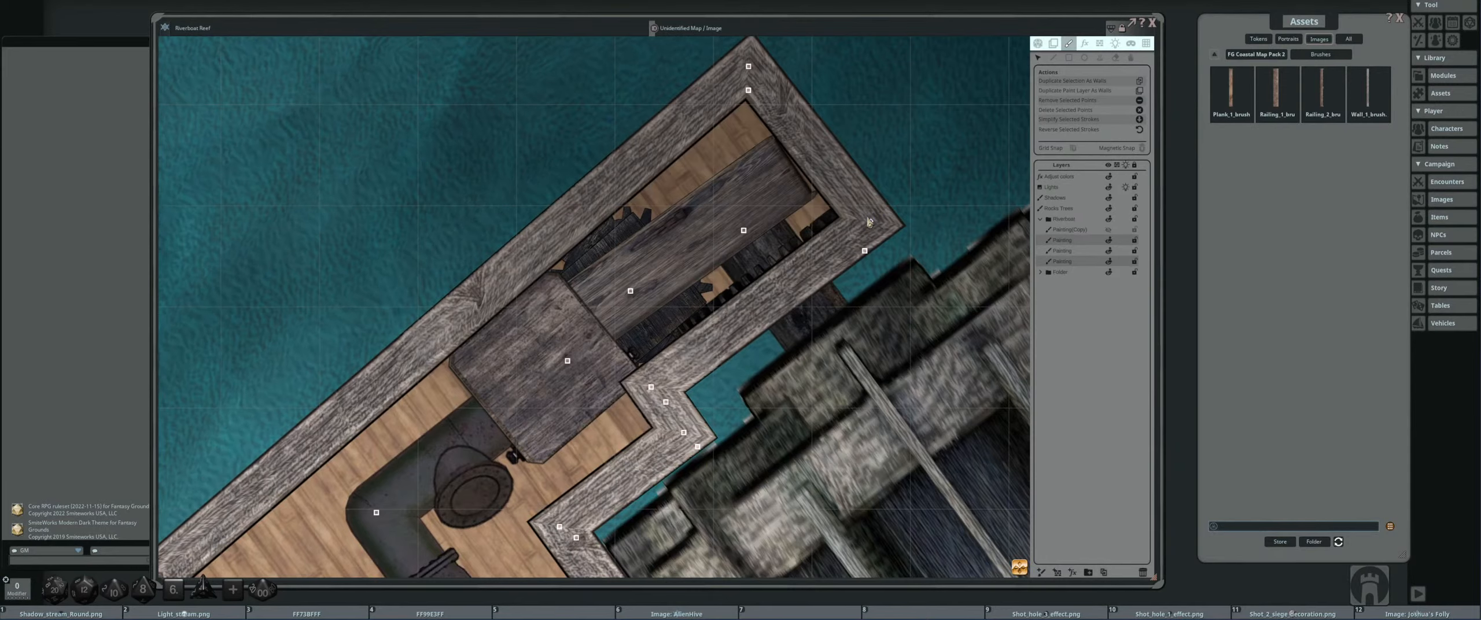
- Align the wall points at the cross wall's ends and the lower engine-section corner with the deck edge points
scroll(870, 221, up, 5)
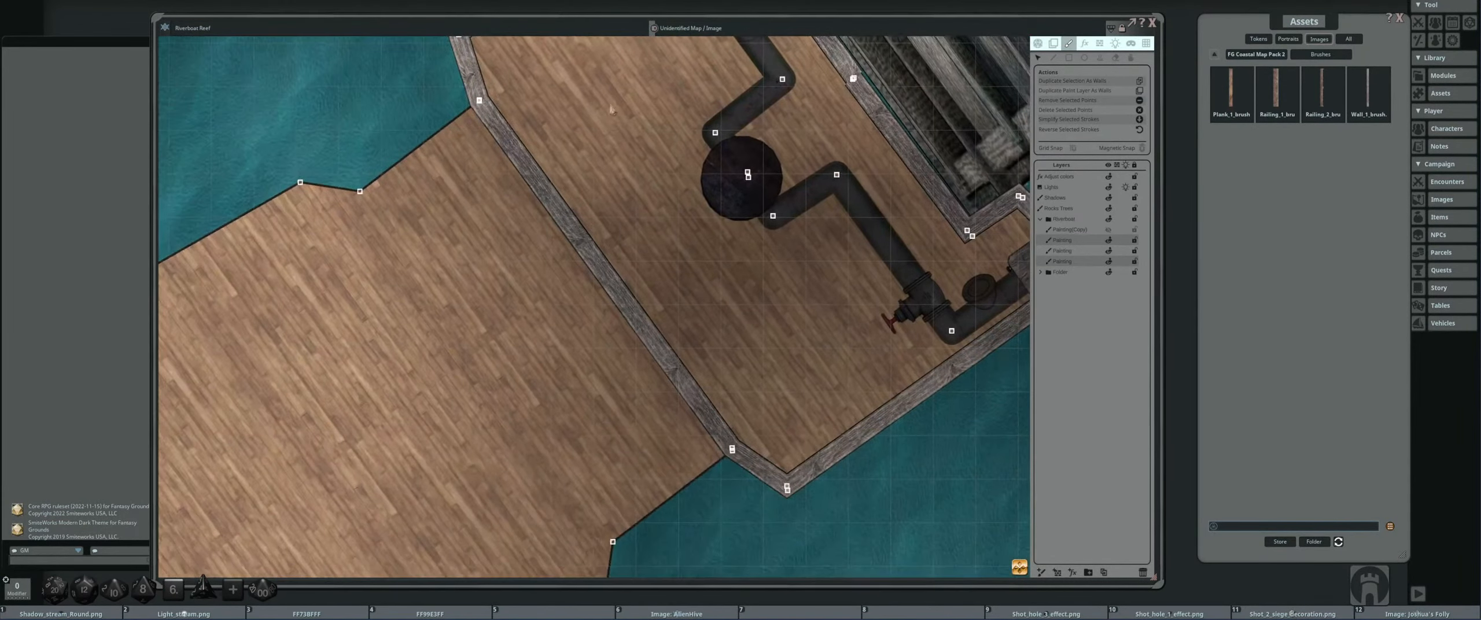
scroll(474, 96, up, 5)
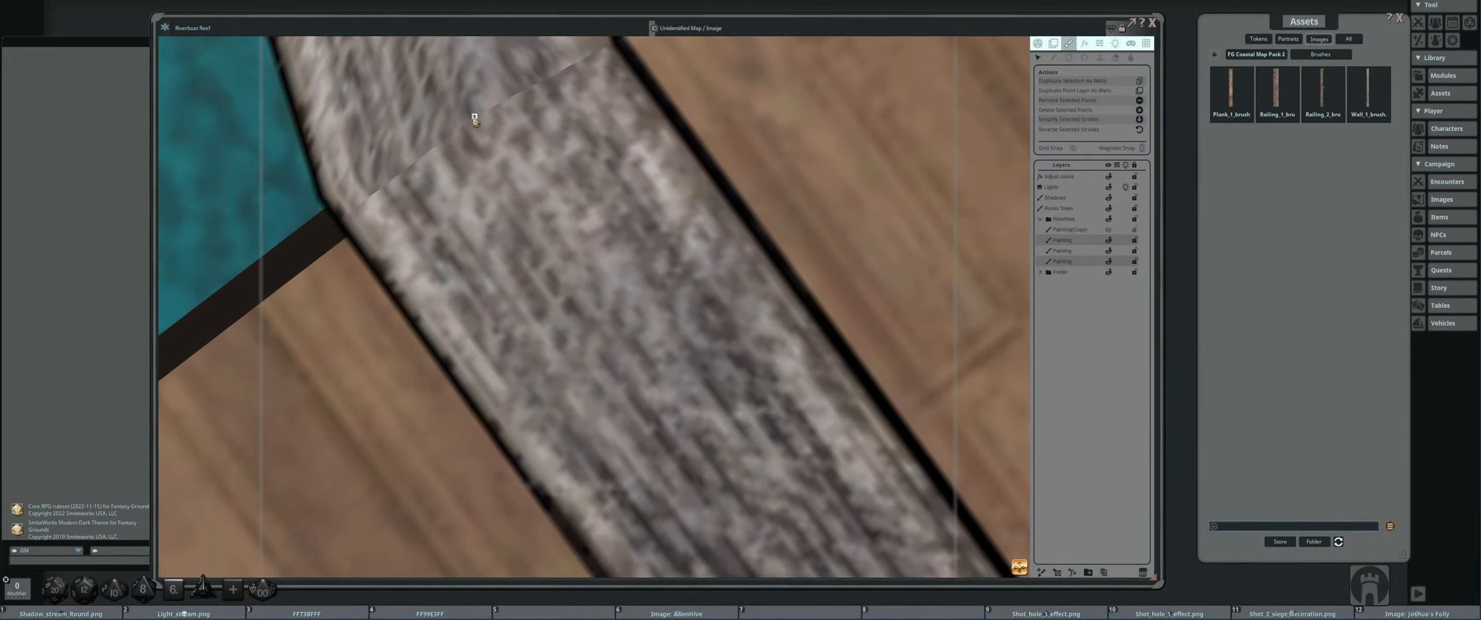
scroll(479, 127, down, 5)
scroll(831, 302, up, 5)
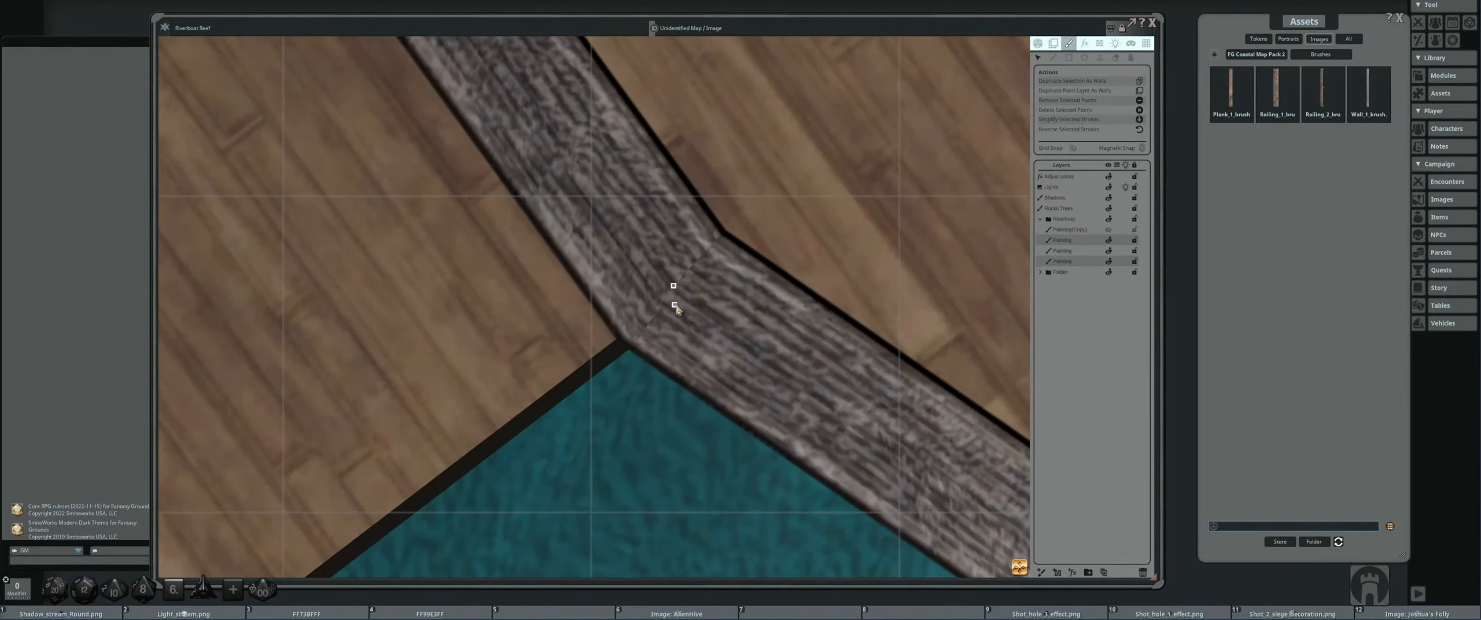
drag(674, 285, 674, 317)
scroll(674, 307, down, 5)
scroll(674, 317, down, 6)
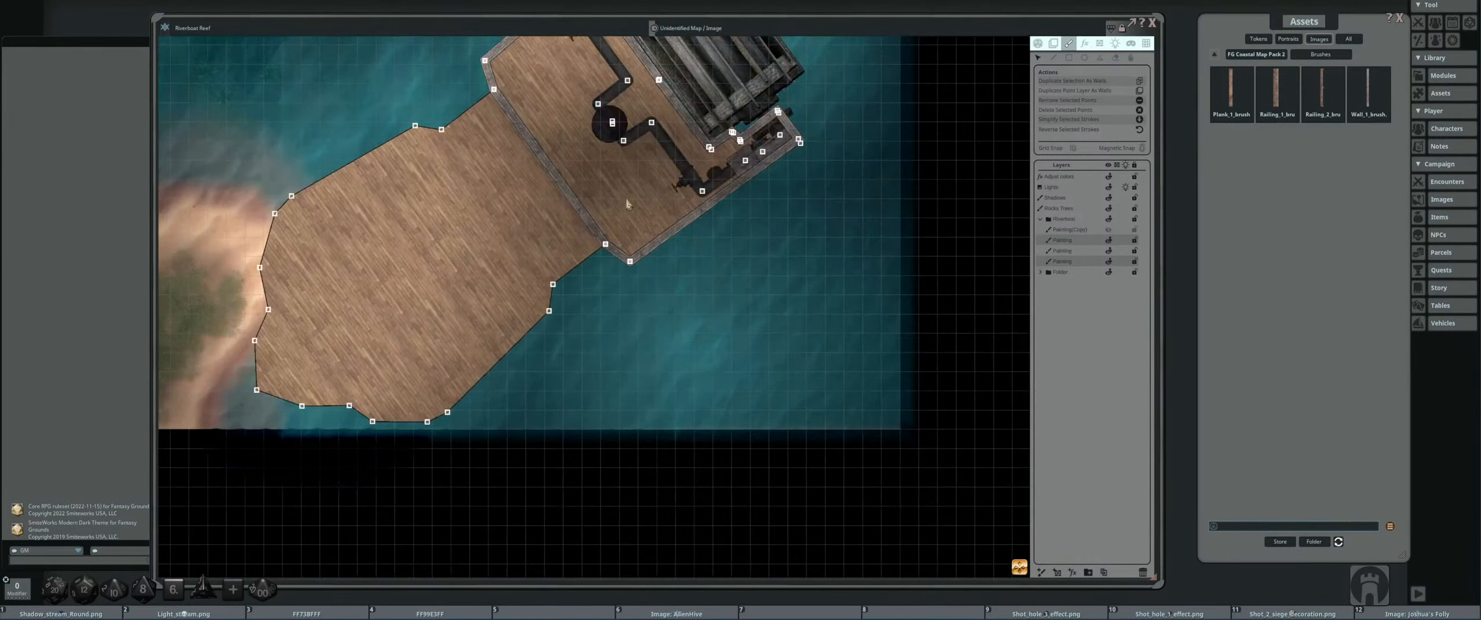
- Move the wall's two outer corner points around the lower machinery housing slightly outward from the deck's corner points
scroll(323, 186, up, 5)
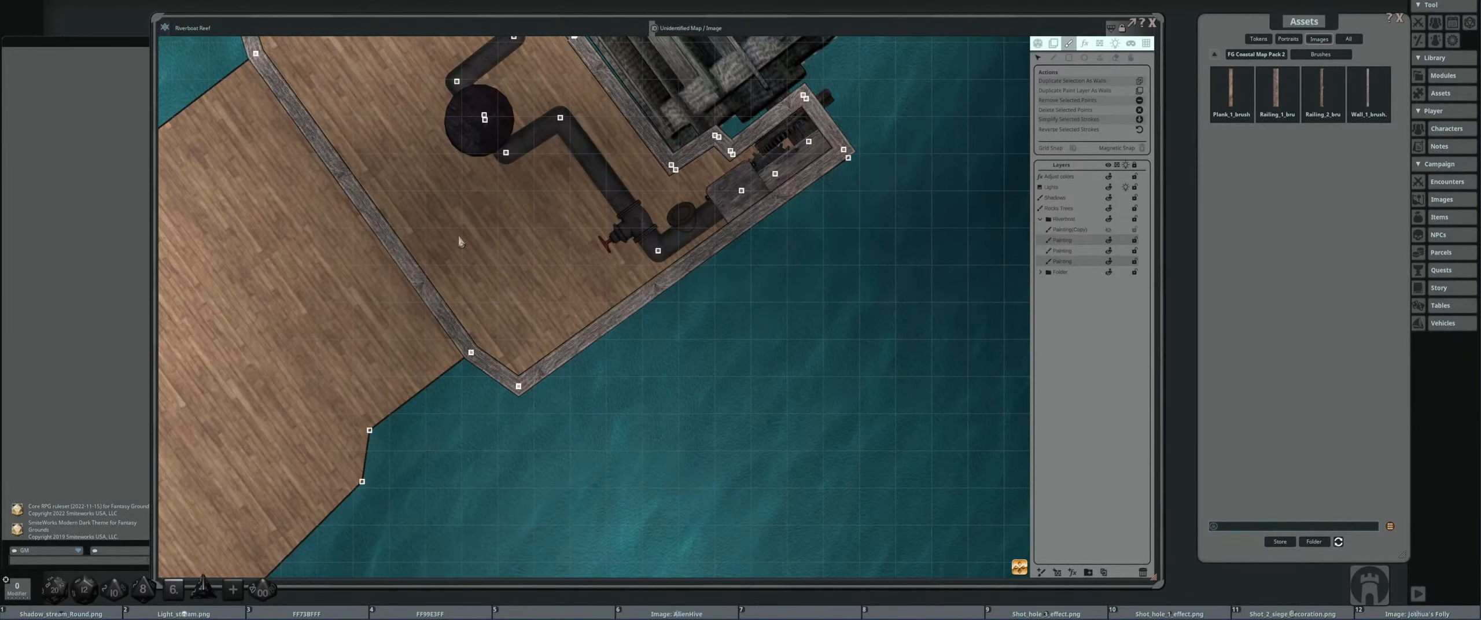
scroll(745, 272, up, 6)
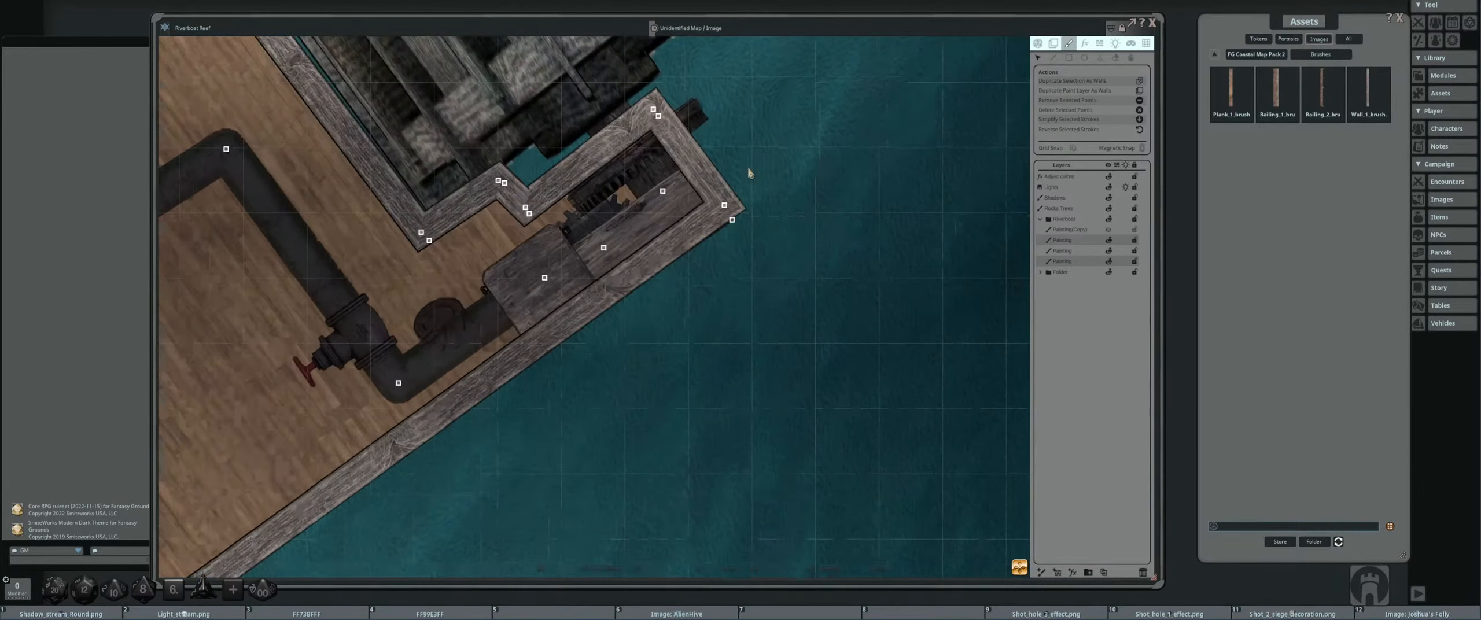
drag(730, 230, 790, 237)
scroll(789, 238, down, 3)
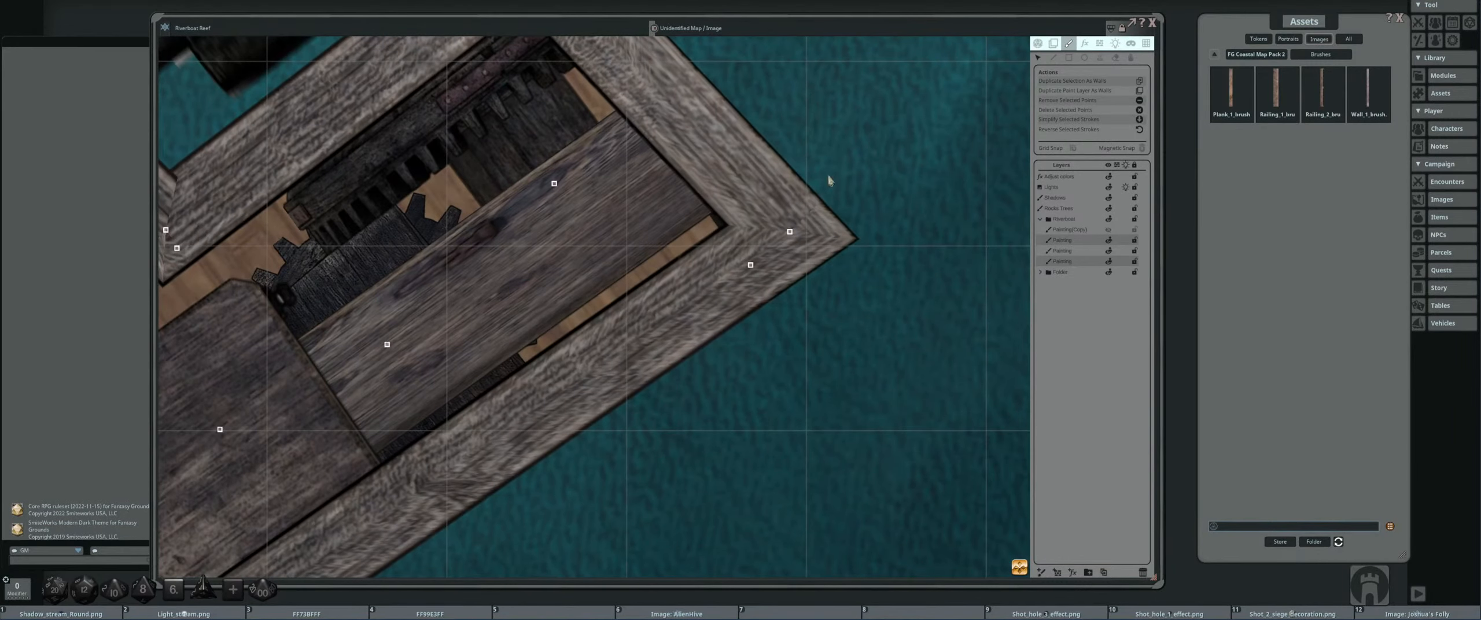
scroll(658, 214, up, 4)
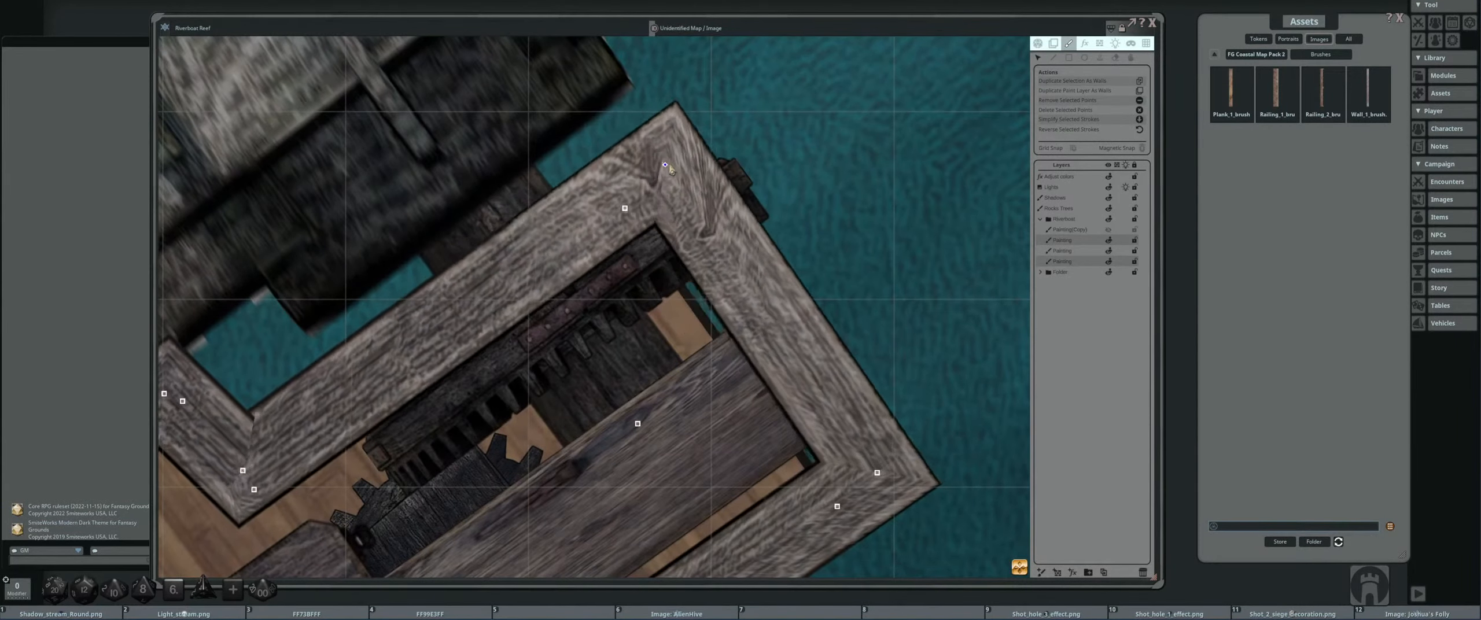
mouse_move(665, 165)
mouse_down()
mouse_move(698, 158)
mouse_move(659, 171)
mouse_up()
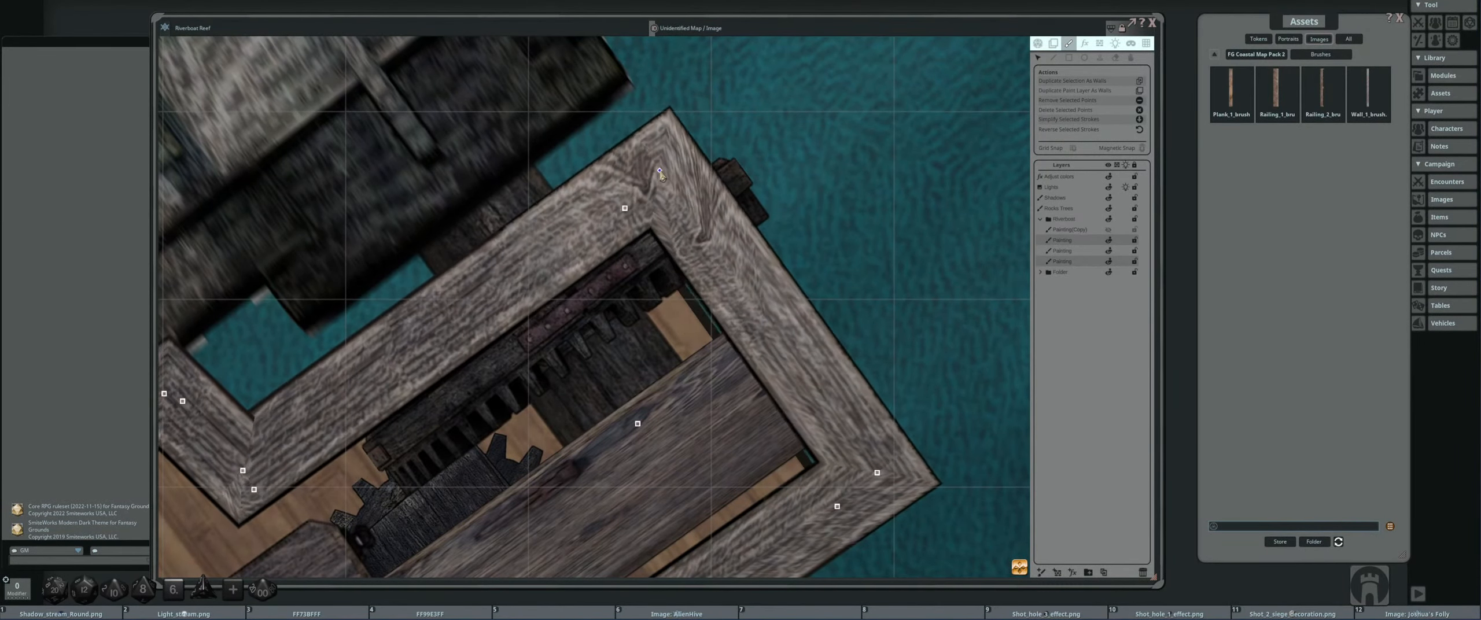
- Adjust the wall's corner point at the lower inner corner of the paddle wheel opening to follow the opening's edge
scroll(662, 174, down, 5)
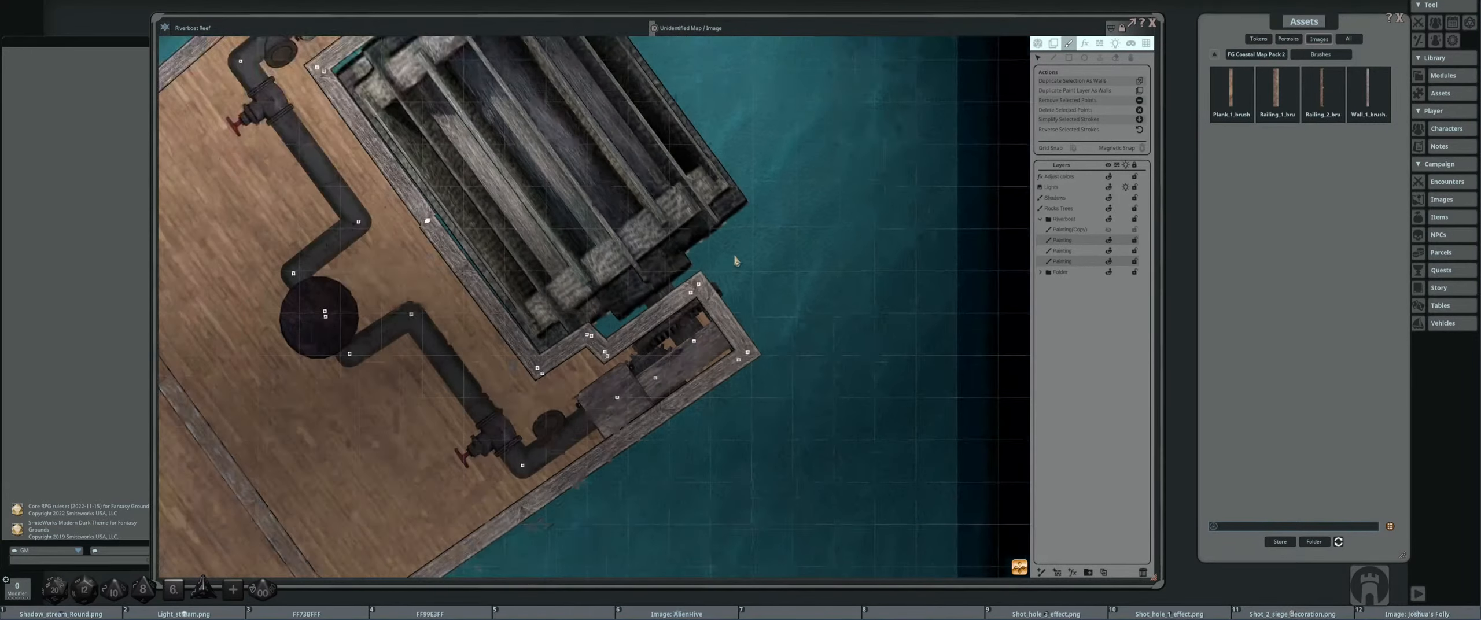
scroll(738, 253, up, 3)
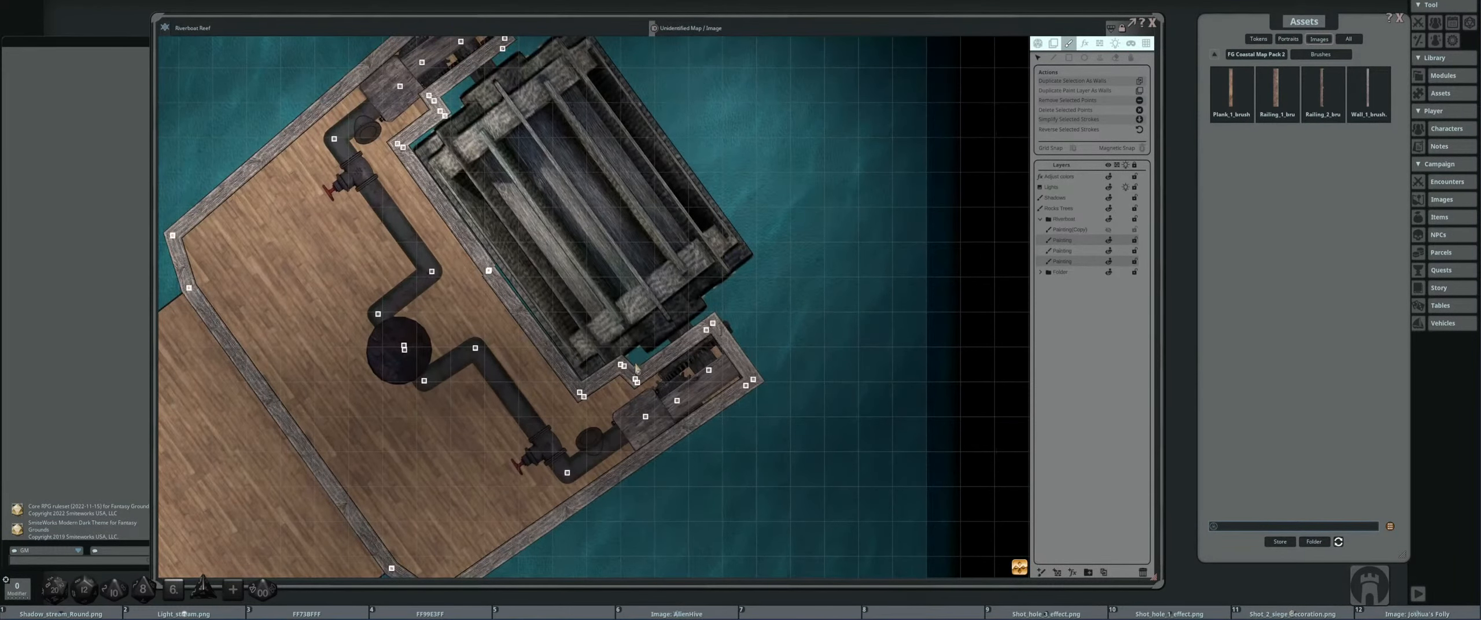
scroll(636, 368, up, 5)
scroll(538, 316, down, 5)
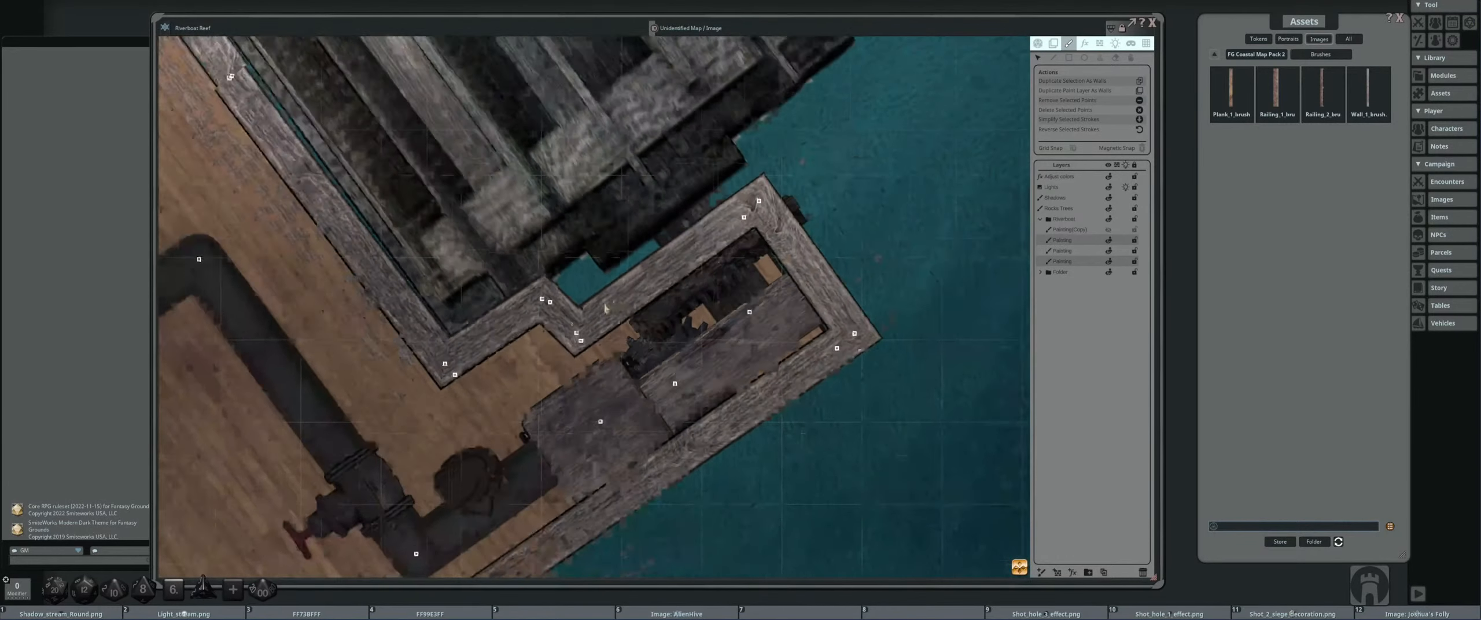
scroll(597, 340, up, 5)
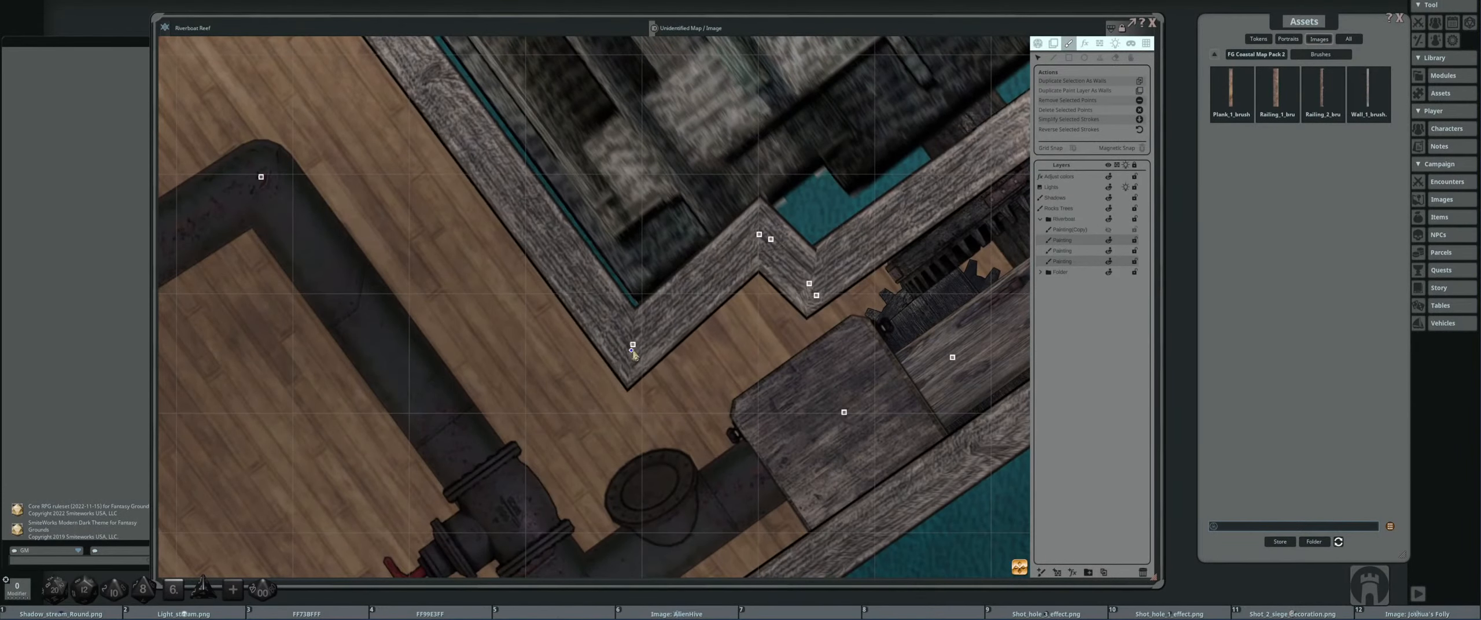
scroll(624, 311, down, 5)
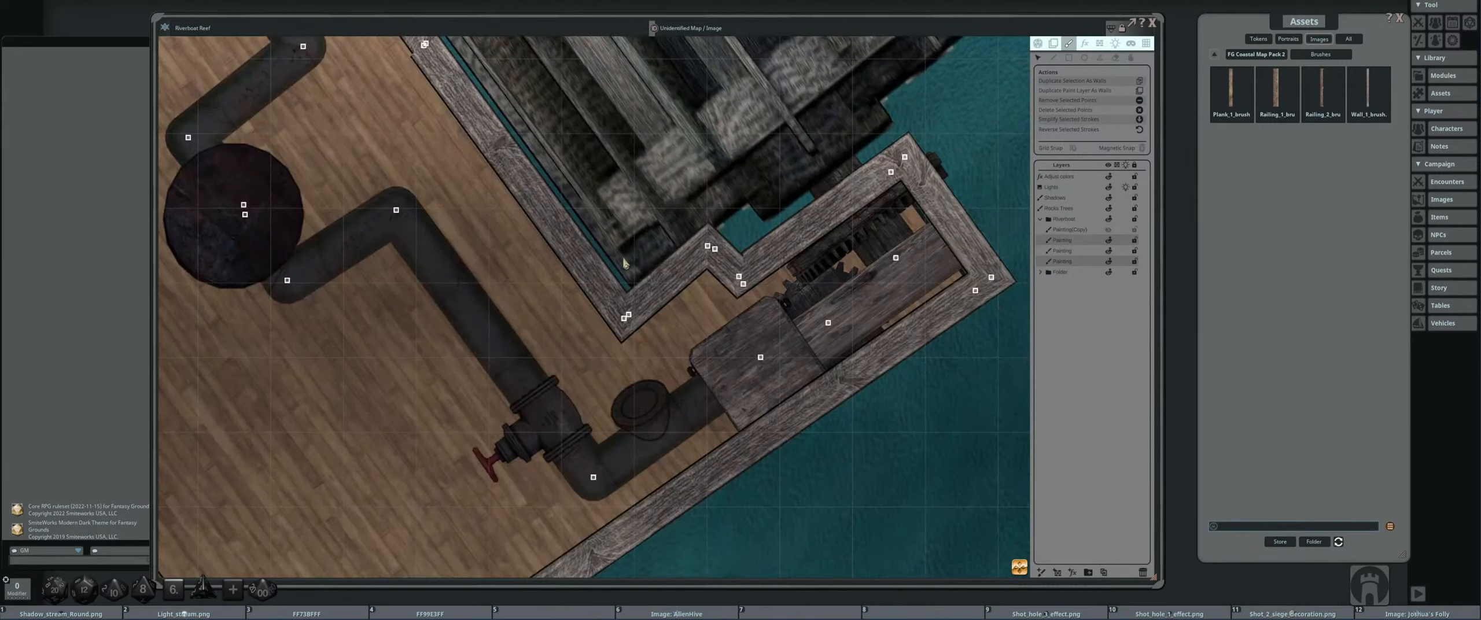
scroll(436, 157, up, 4)
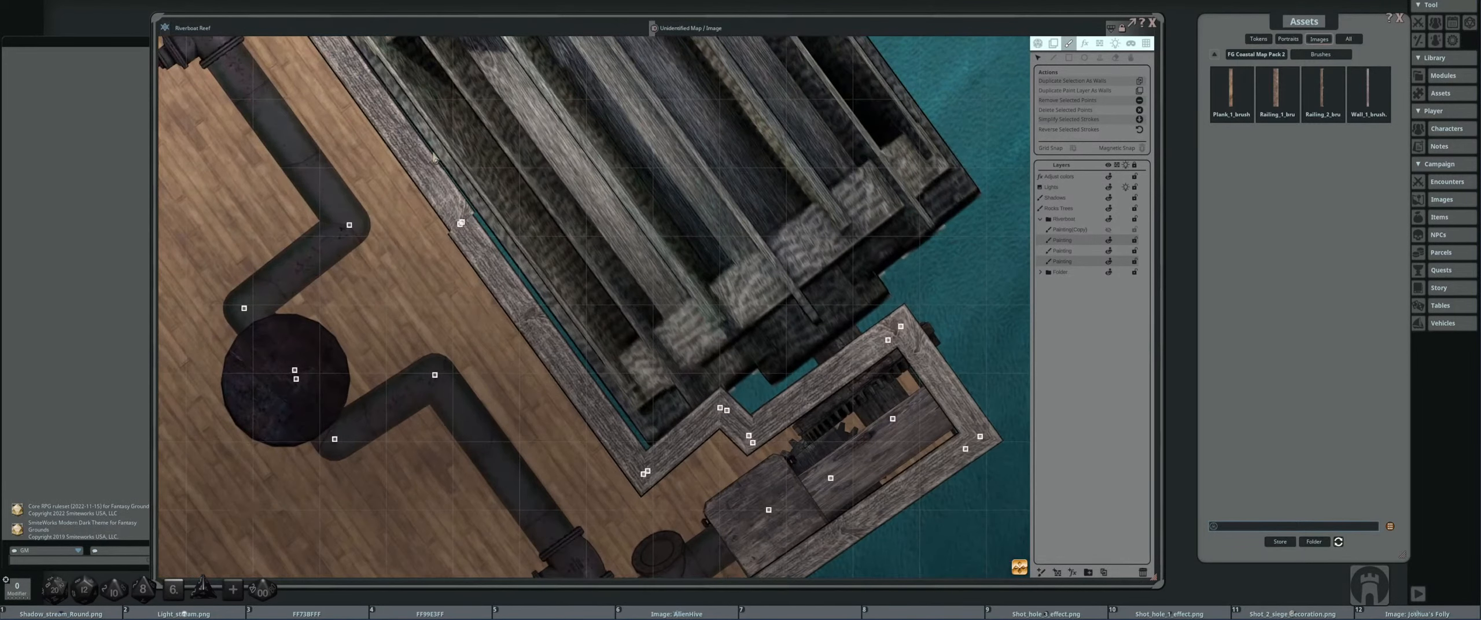
- Align the wall points at the paddle wheel opening's lower inner corner and adjacent notch so the wall follows the opening's edge
mouse_move(435, 157)
mouse_down()
mouse_move(604, 334)
mouse_move(598, 372)
mouse_up()
scroll(615, 363, up, 2)
mouse_move(376, 57)
mouse_down()
mouse_move(545, 276)
mouse_move(507, 278)
mouse_up()
scroll(542, 278, up, 3)
scroll(509, 279, down, 6)
drag(824, 492, 659, 328)
scroll(697, 350, up, 2)
scroll(706, 382, up, 2)
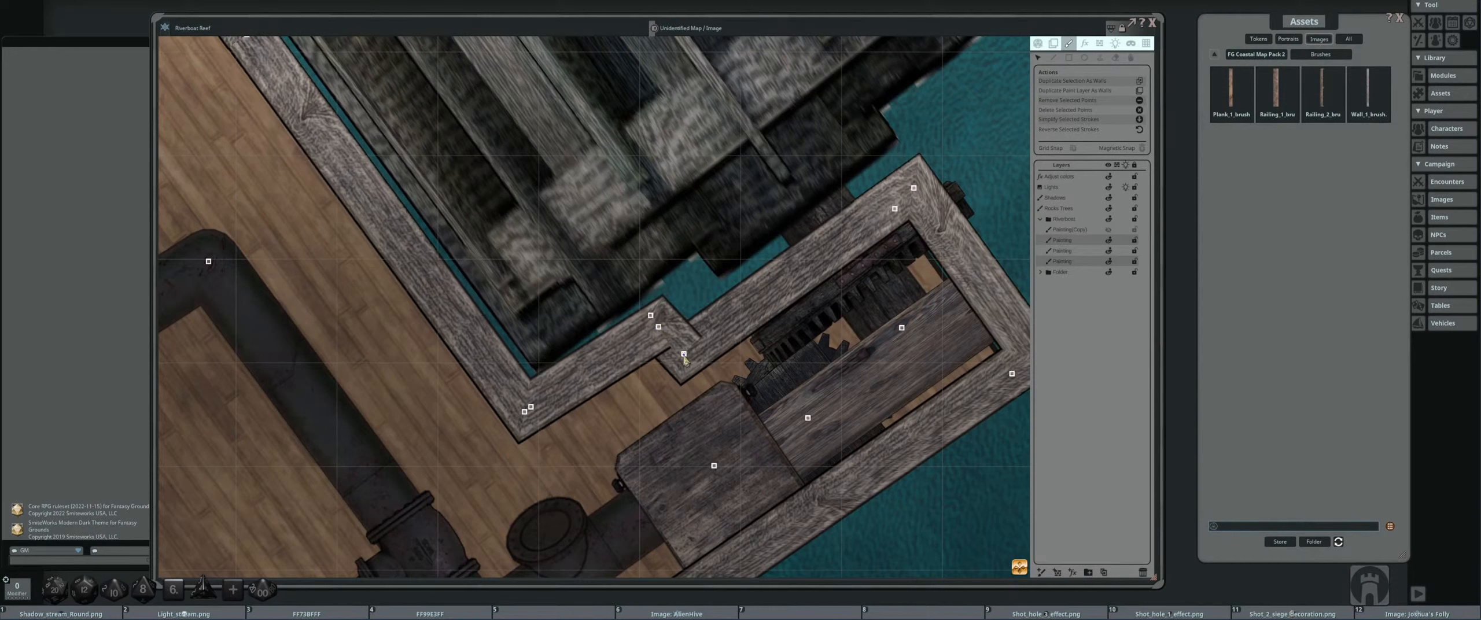
drag(684, 355, 688, 366)
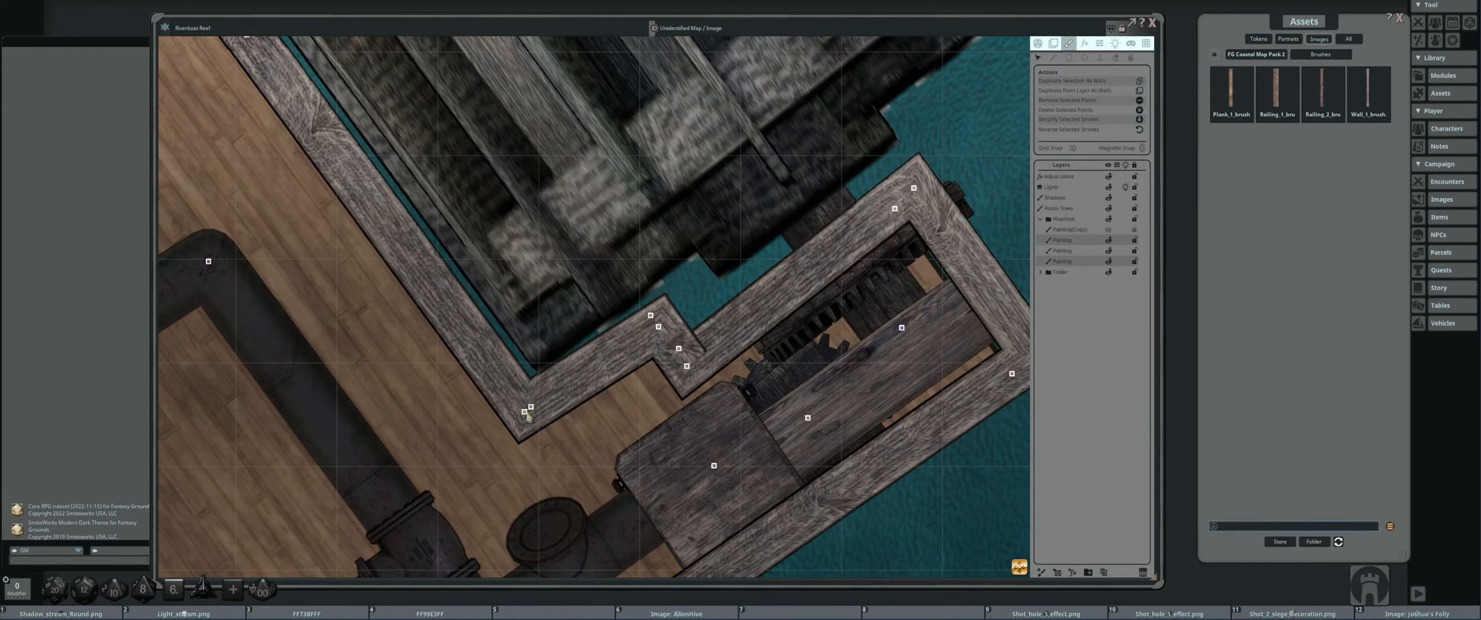
drag(524, 413, 532, 420)
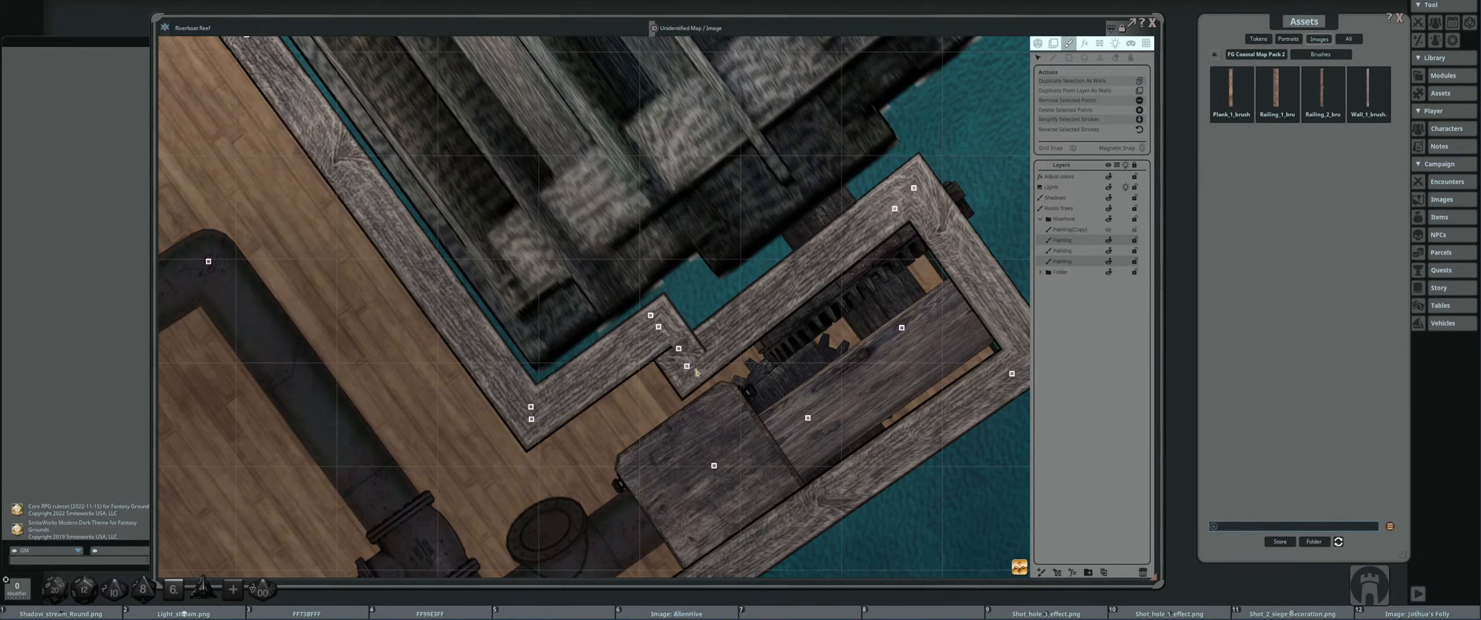
drag(690, 369, 692, 372)
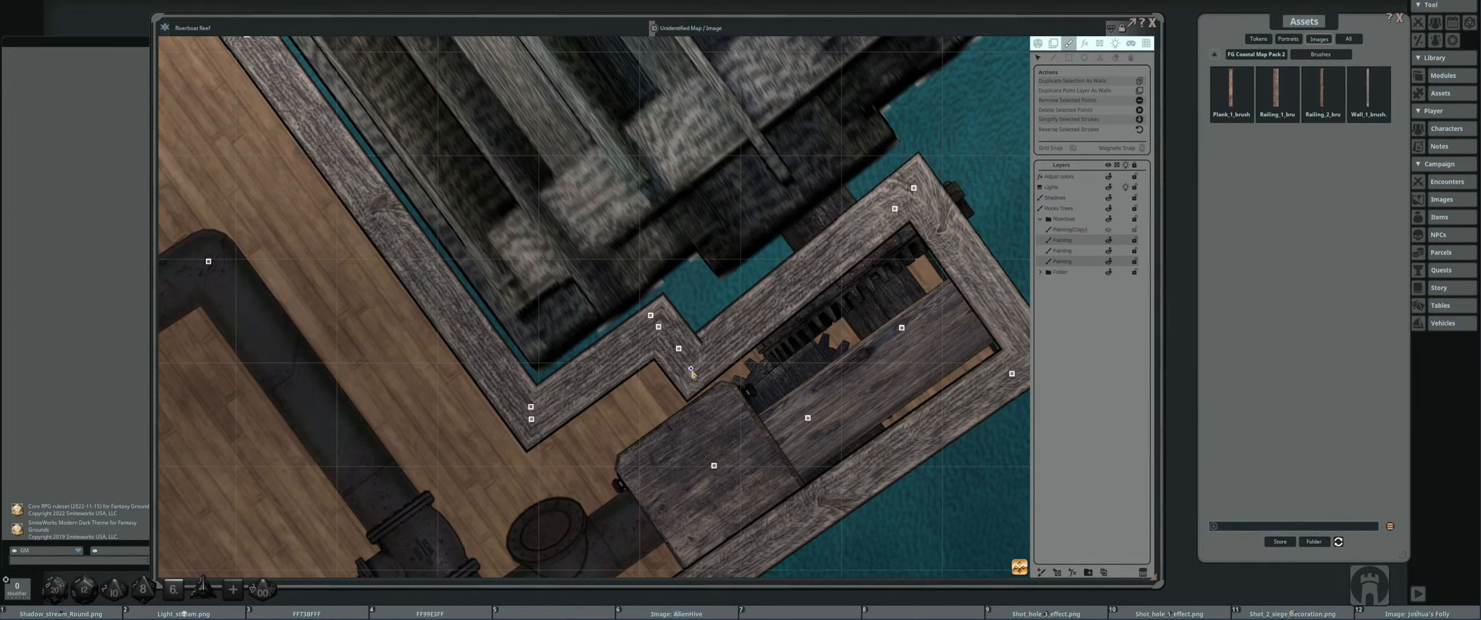
- Adjust the wall's inner point at the outer end of the lower machinery housing and the points around the upper notch
drag(801, 308, 792, 316)
drag(882, 242, 898, 240)
drag(659, 420, 673, 414)
scroll(671, 411, down, 5)
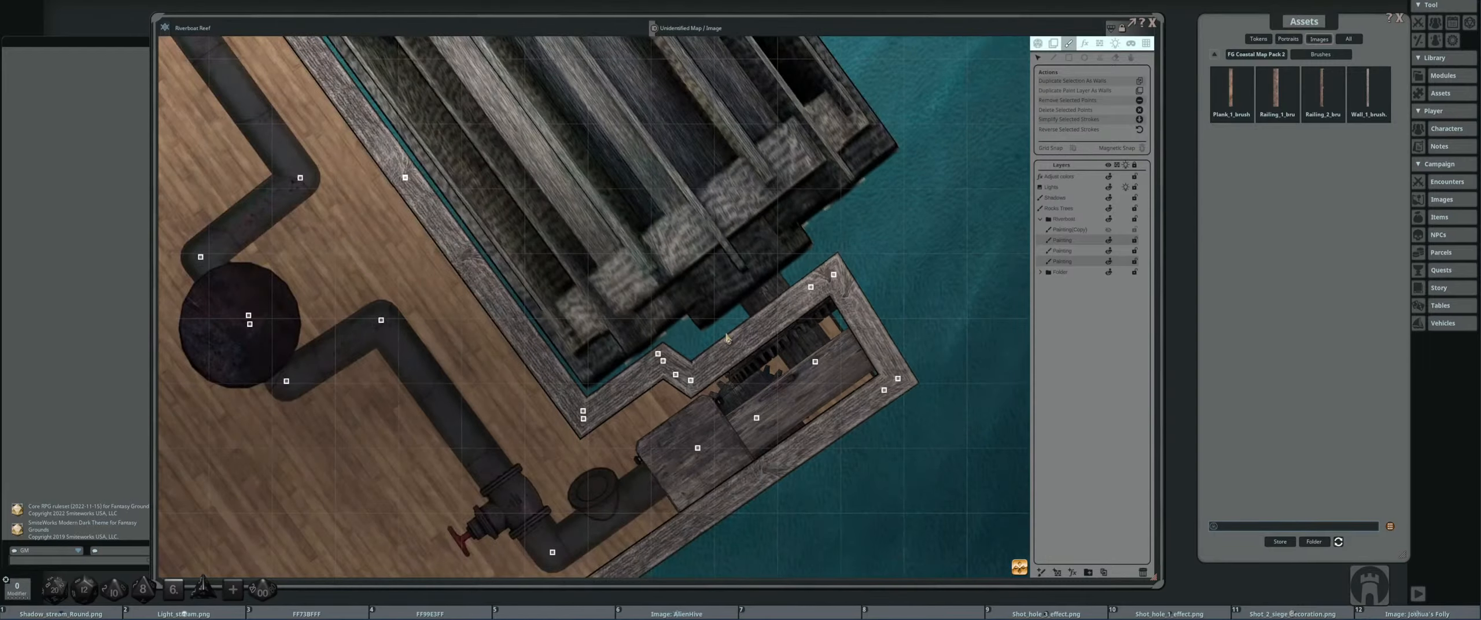
scroll(535, 208, up, 5)
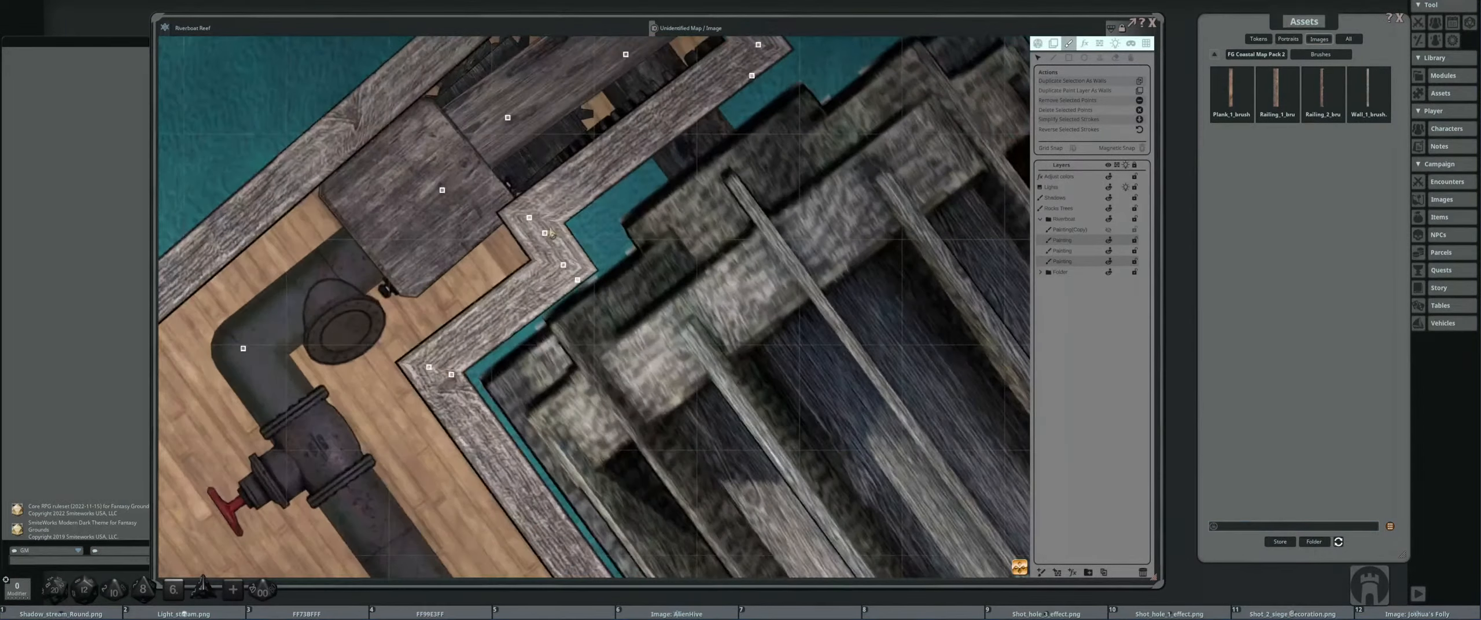
scroll(536, 212, down, 6)
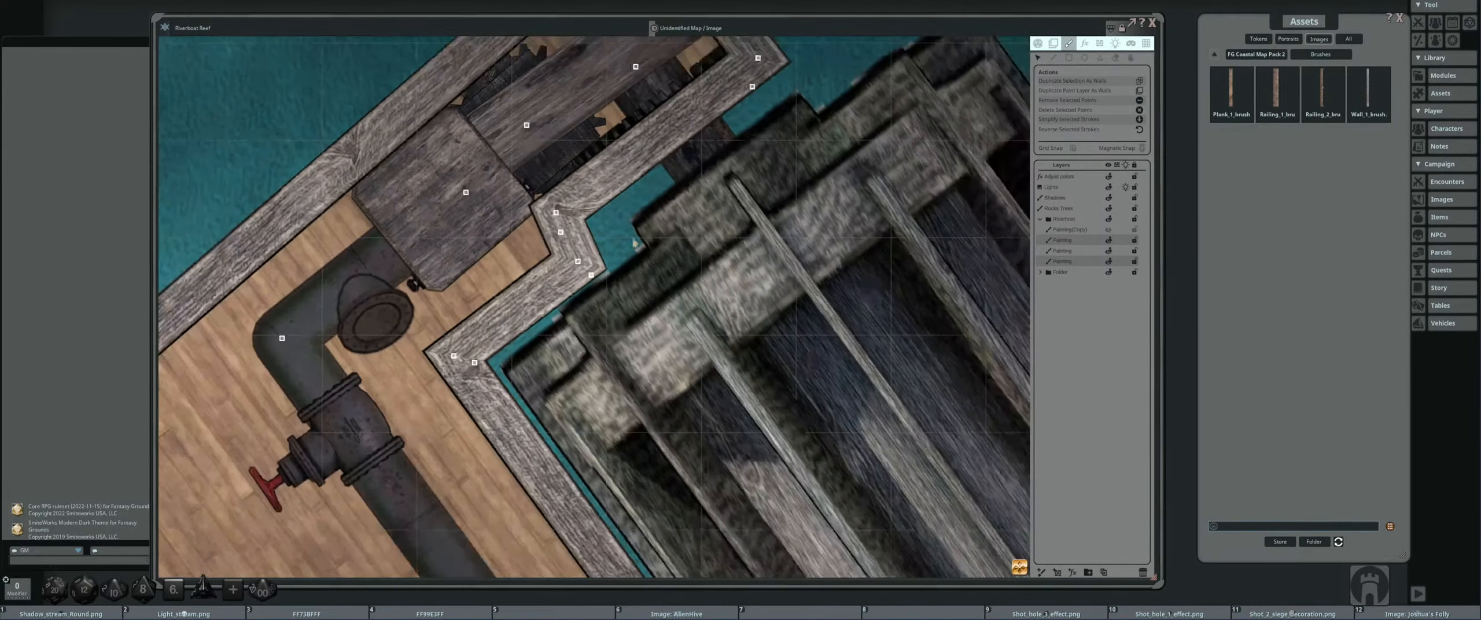
scroll(683, 278, up, 2)
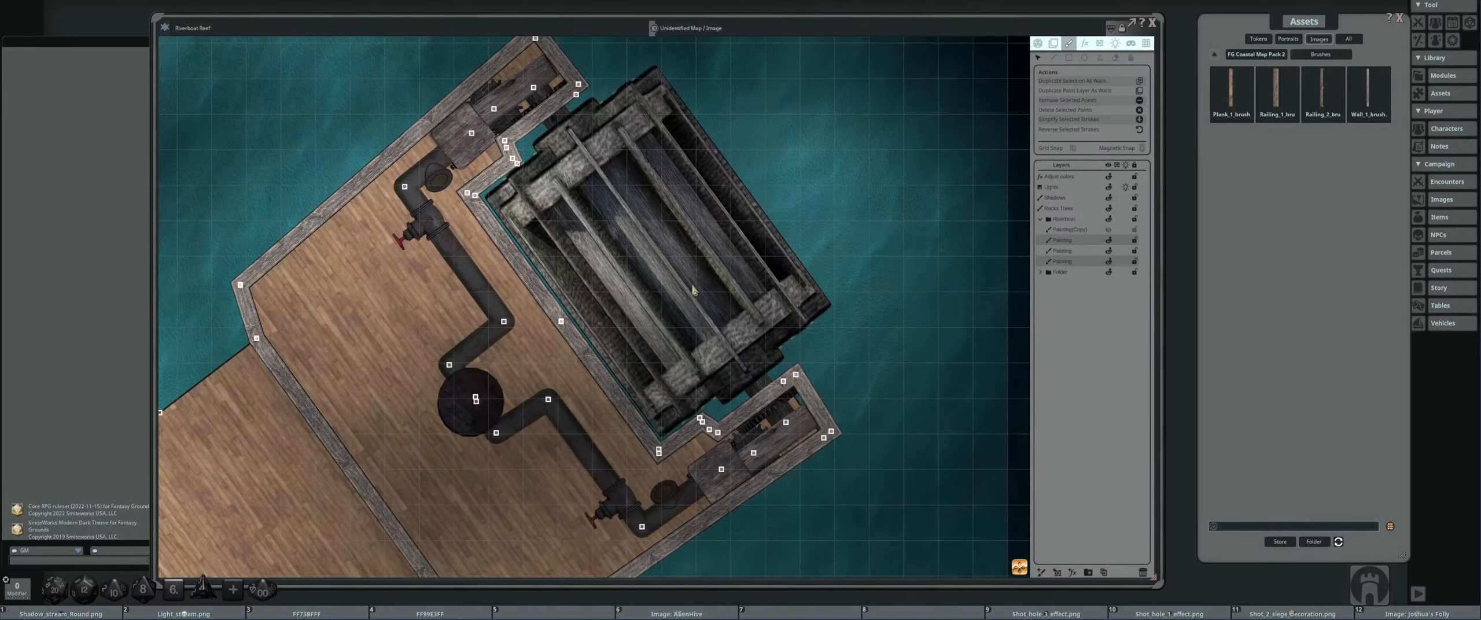
- Examine the engine section's wall outline around both machinery housings, the cross wall and the paddle wheel opening
drag(721, 309, 734, 266)
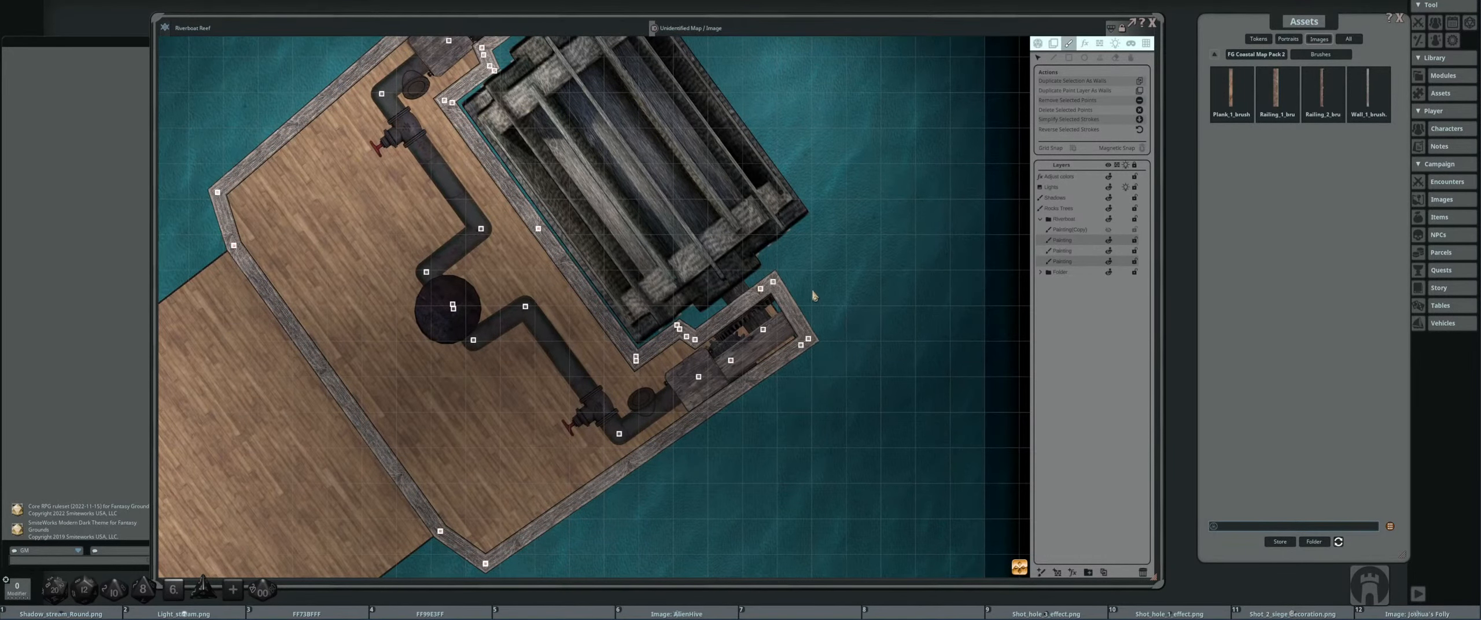
drag(811, 289, 767, 293)
scroll(842, 402, up, 2)
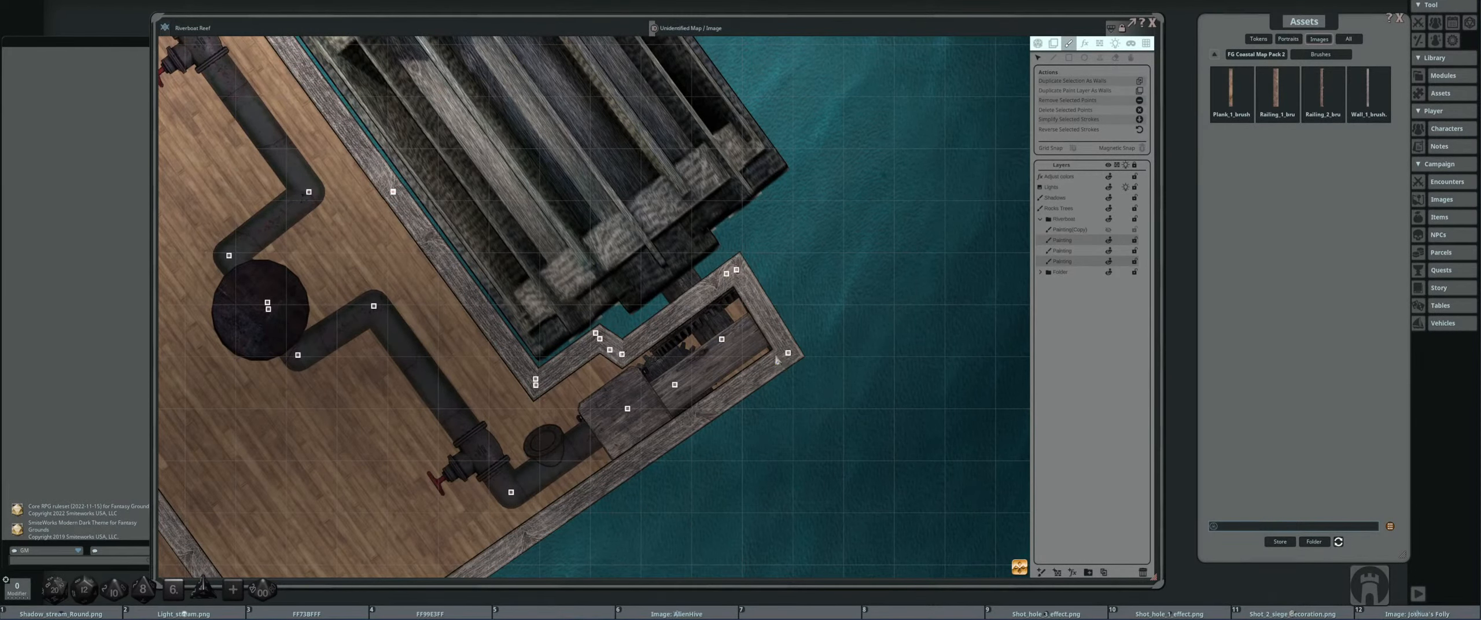
scroll(776, 360, down, 2)
scroll(780, 283, down, 1)
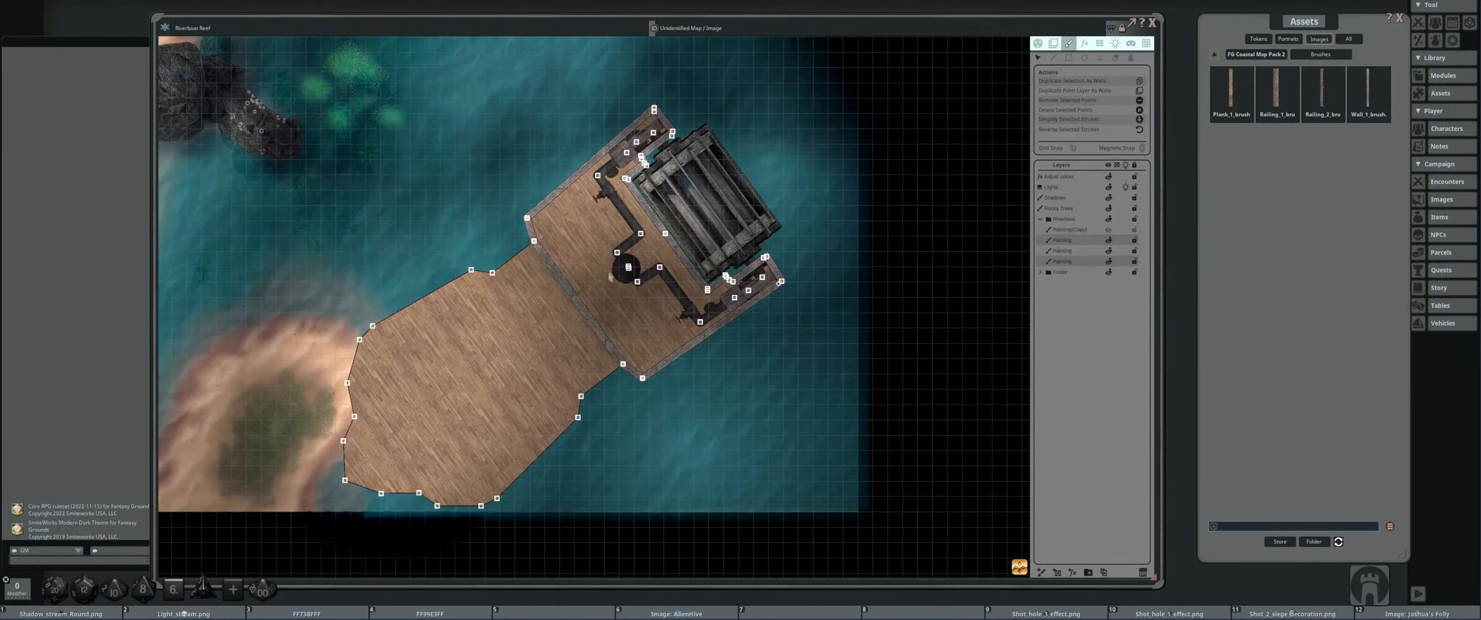
scroll(611, 278, up, 3)
scroll(554, 295, down, 2)
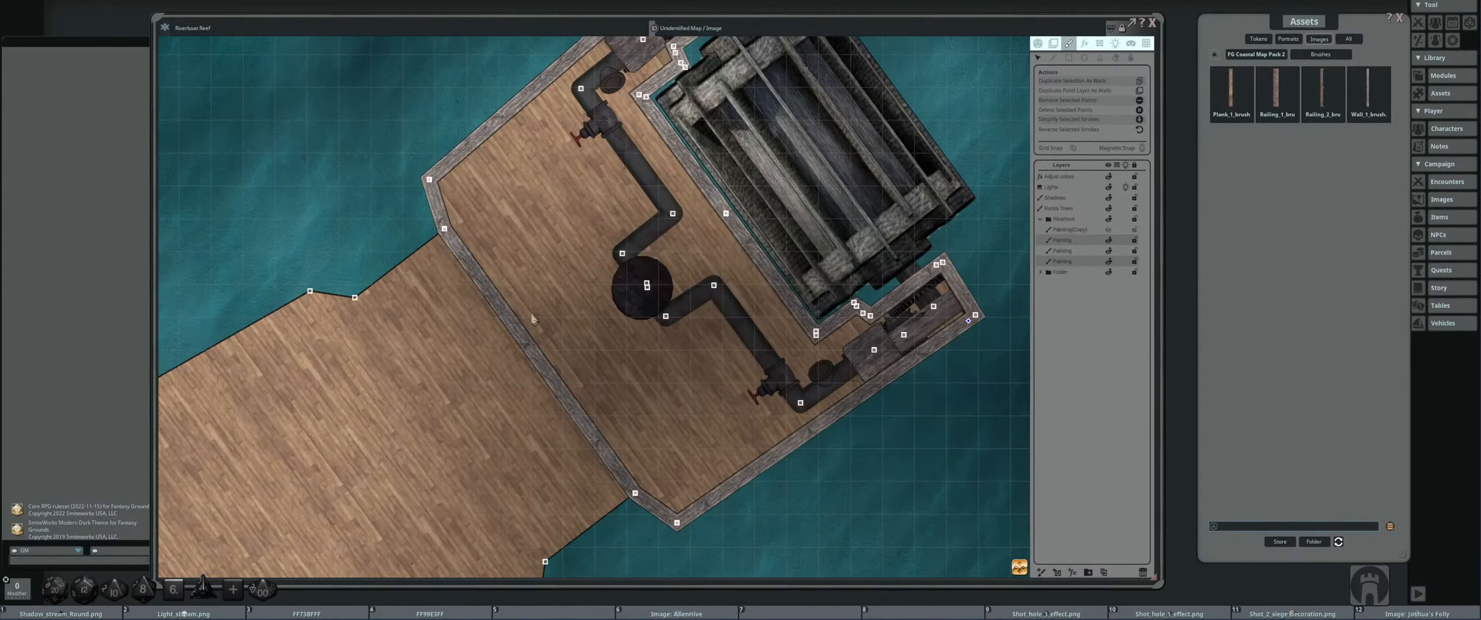
scroll(605, 270, up, 3)
scroll(605, 269, down, 3)
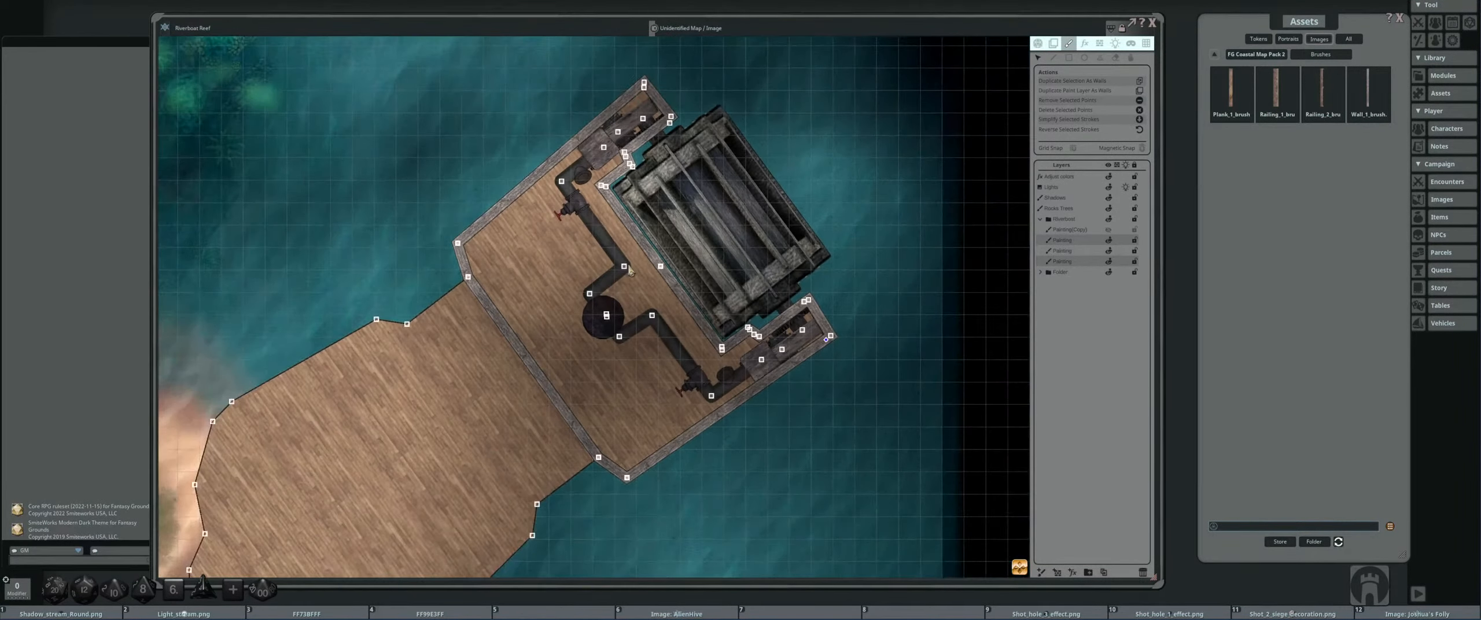
scroll(613, 254, up, 2)
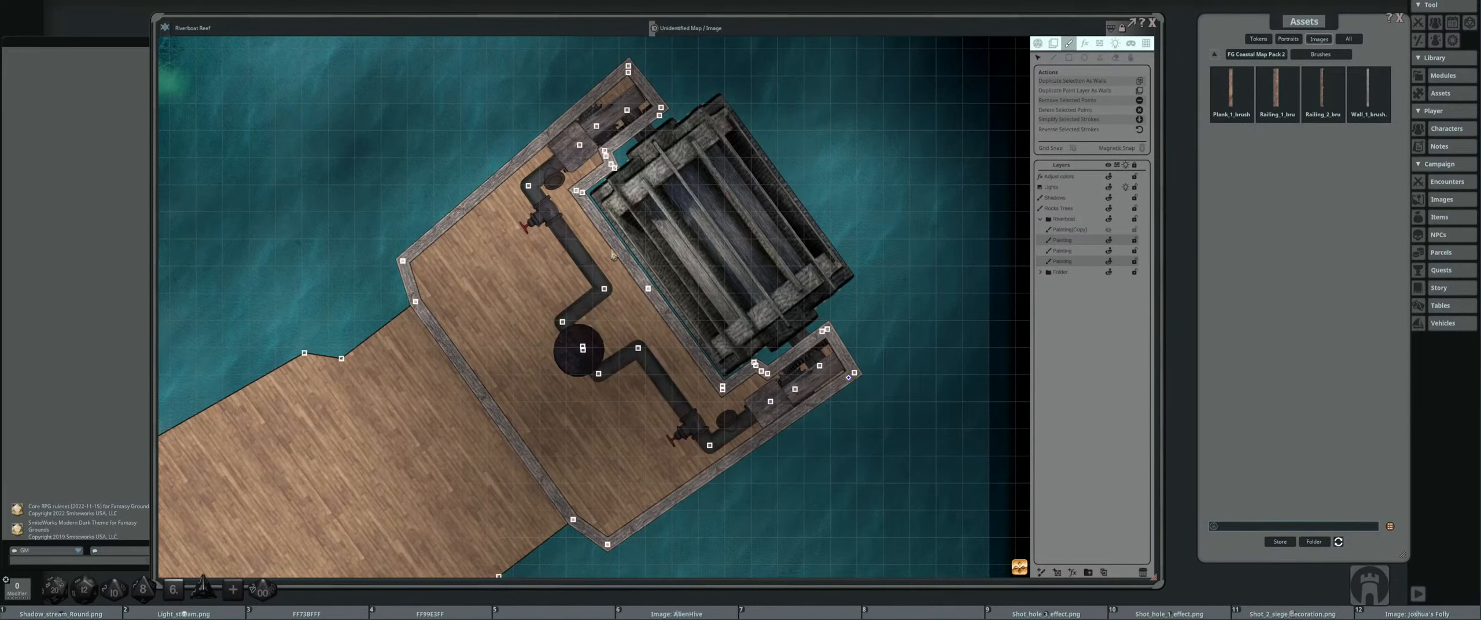
- Move the wall's outermost corner point at the upper machinery housing slightly inward toward the deck's corner
drag(613, 257, 634, 311)
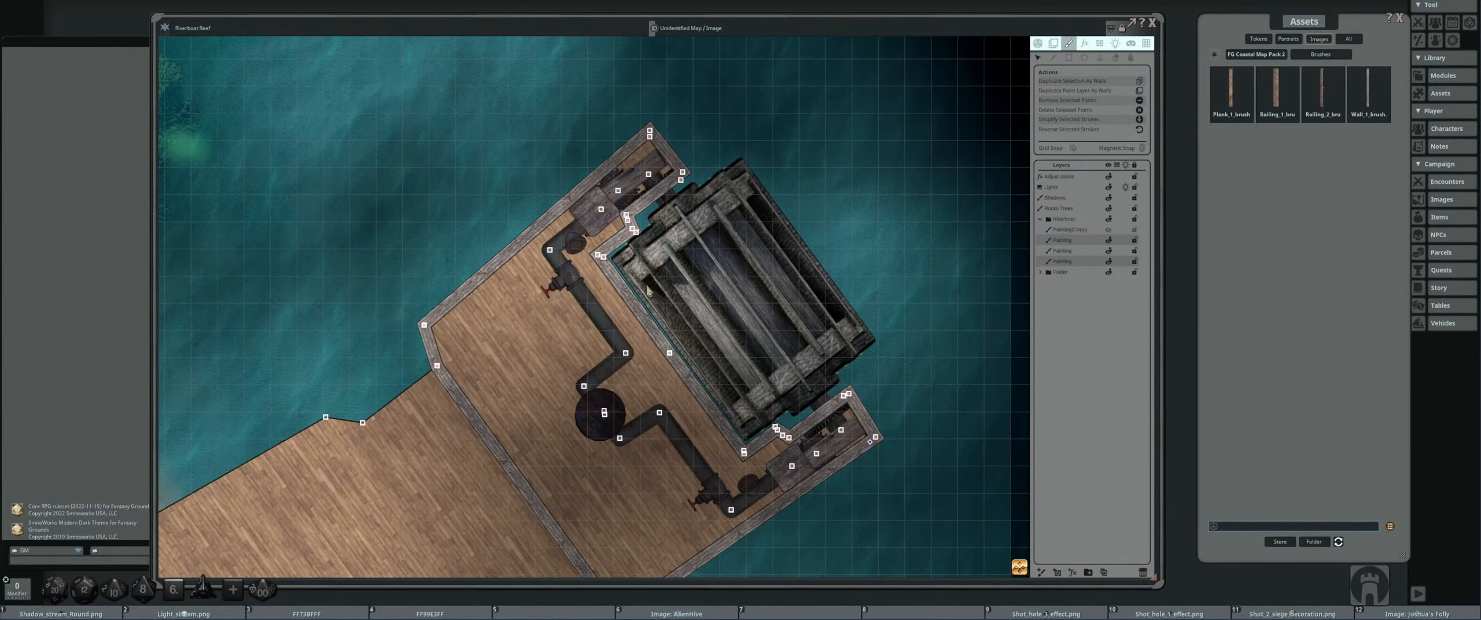
scroll(671, 252, up, 2)
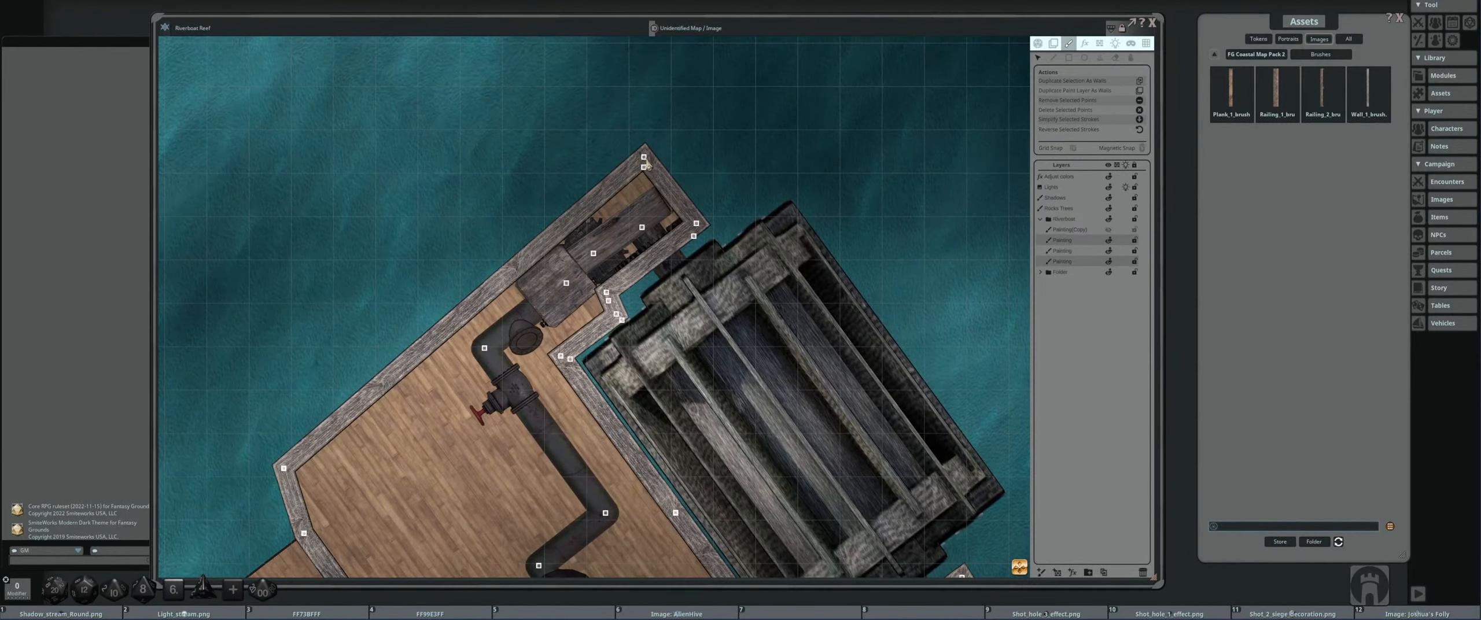
drag(644, 158, 644, 163)
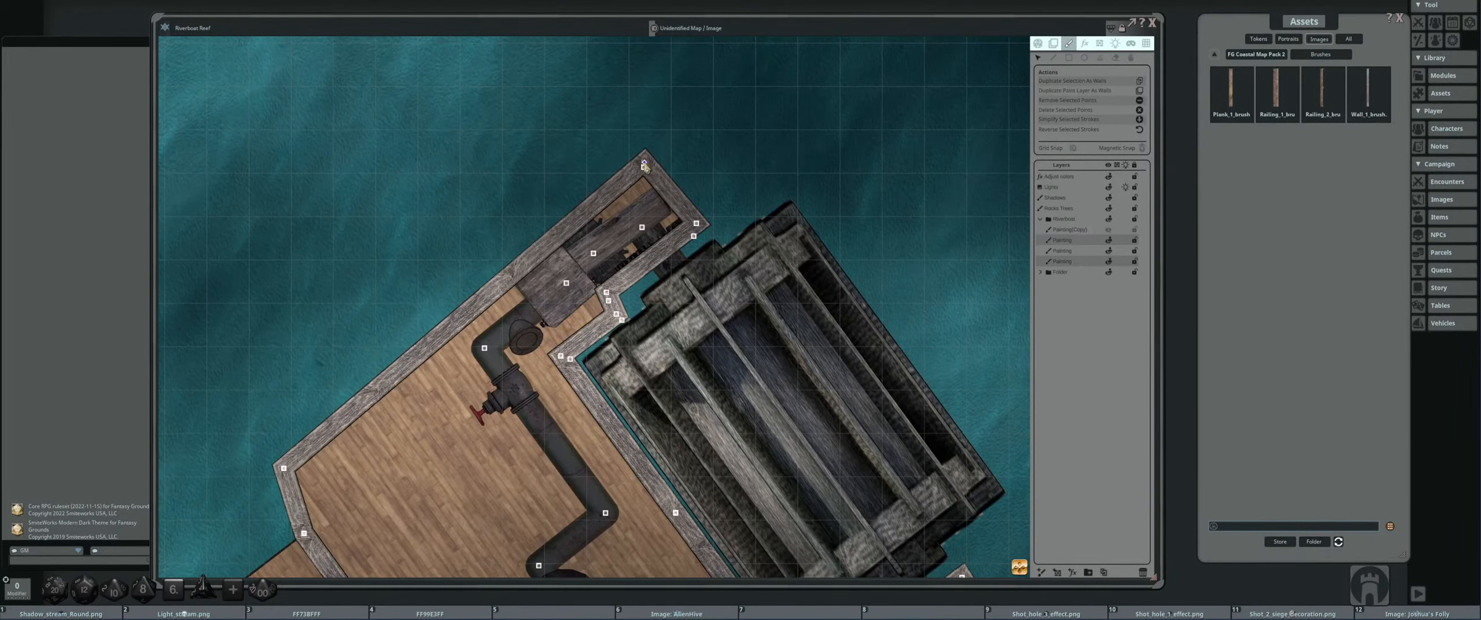
scroll(451, 296, down, 4)
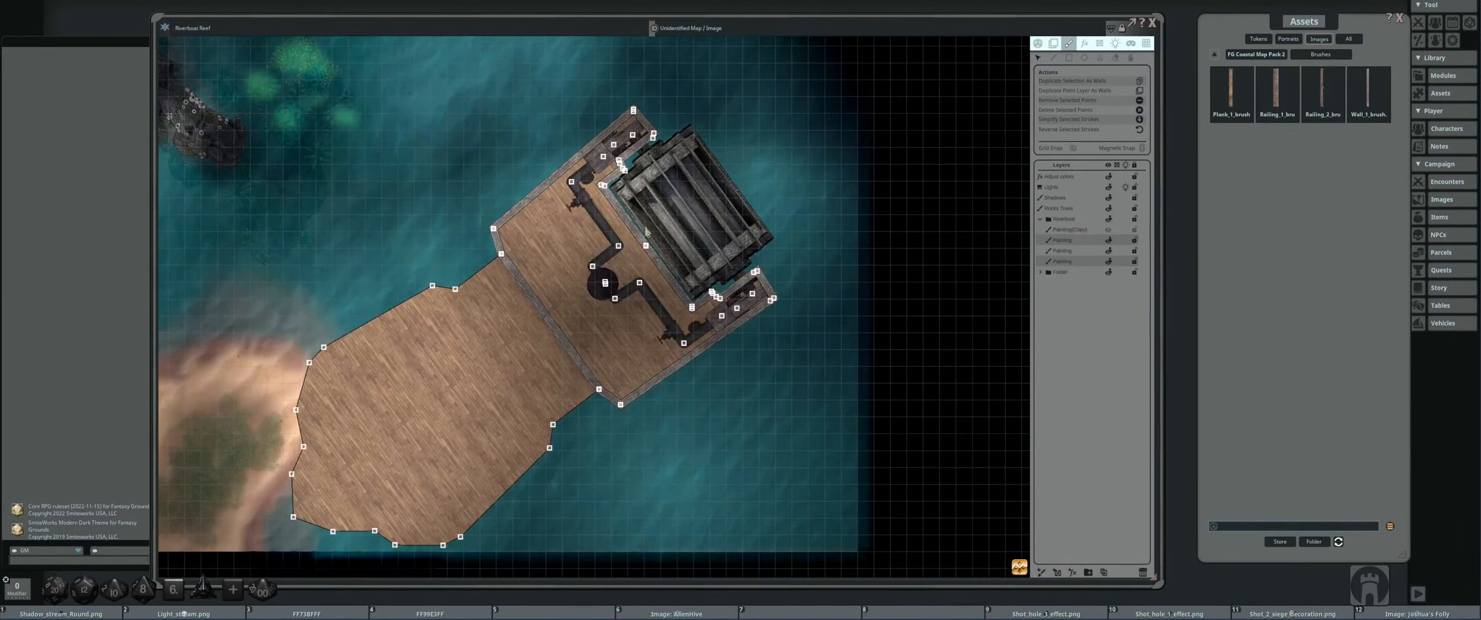
scroll(646, 232, up, 2)
drag(646, 231, 637, 223)
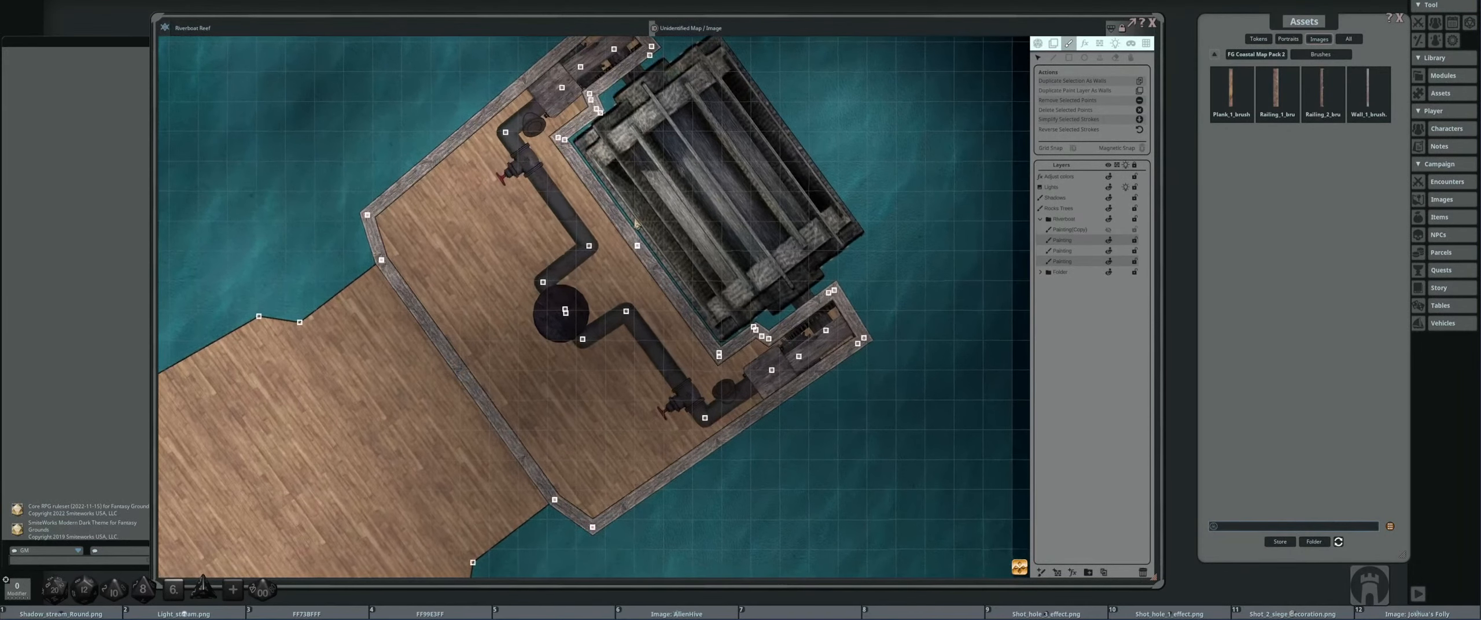
- Select the painting layer holding the machinery and paddle wheel, and open the Decorations folder of FG Coastal Map Pack 2
click(1084, 252)
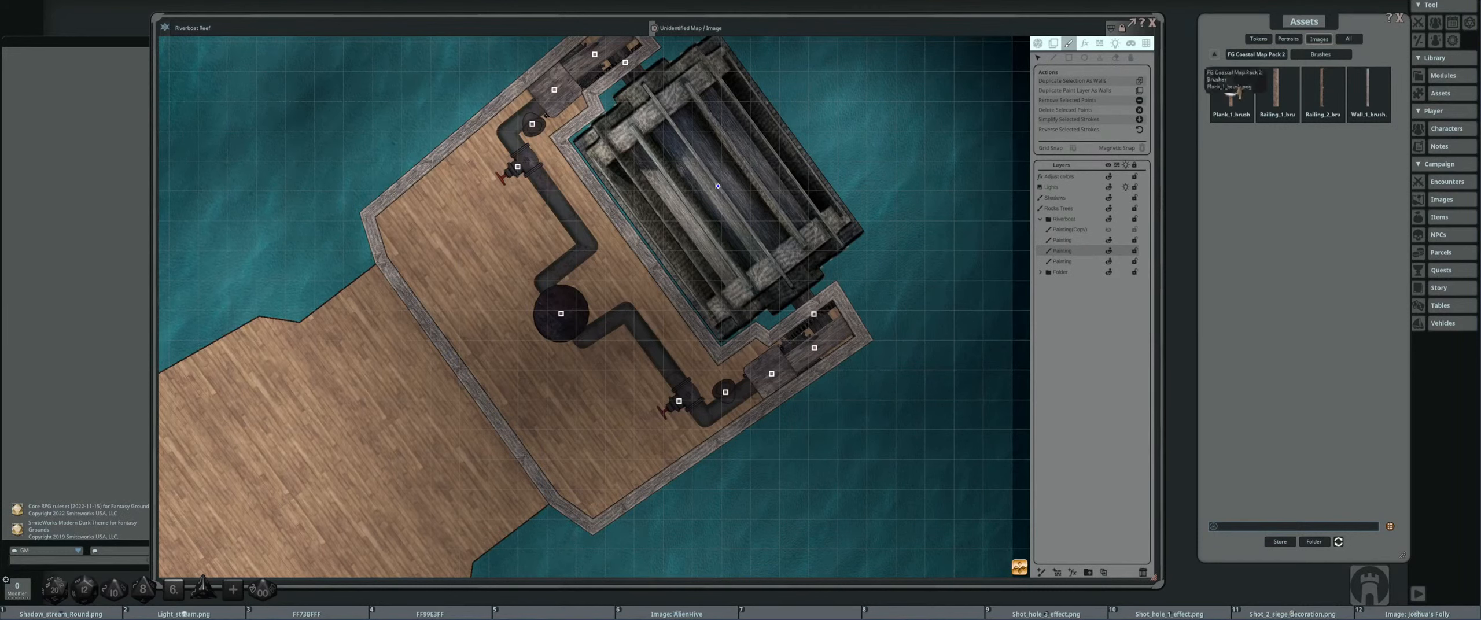
click(1265, 56)
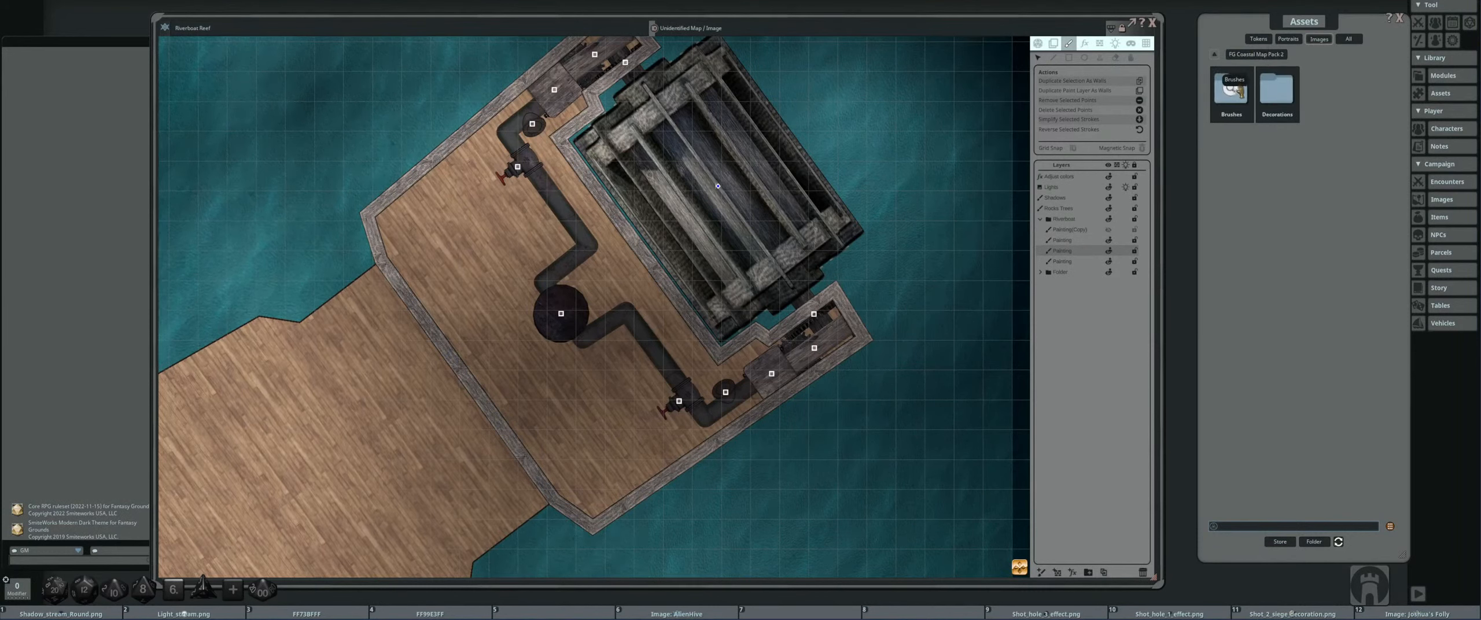
click(1277, 91)
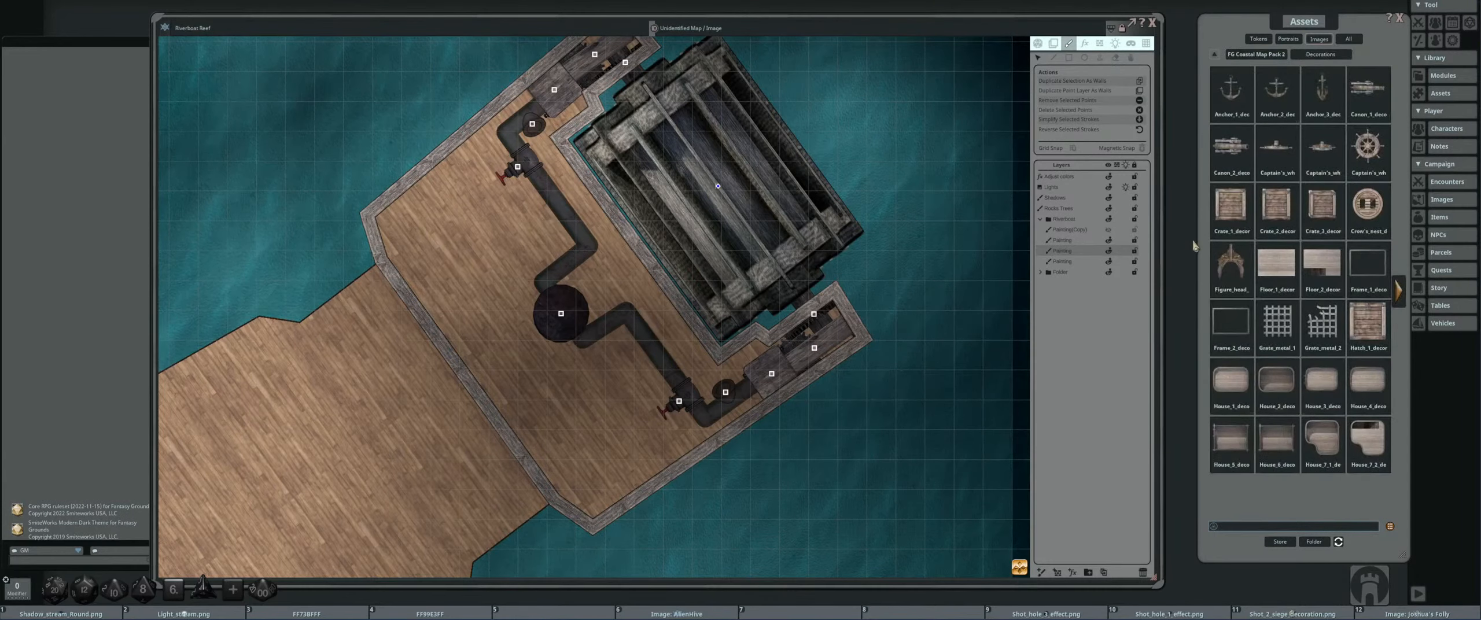
- Preview the multi-board and single-board plank decorations on the second page of Decorations
click(1400, 296)
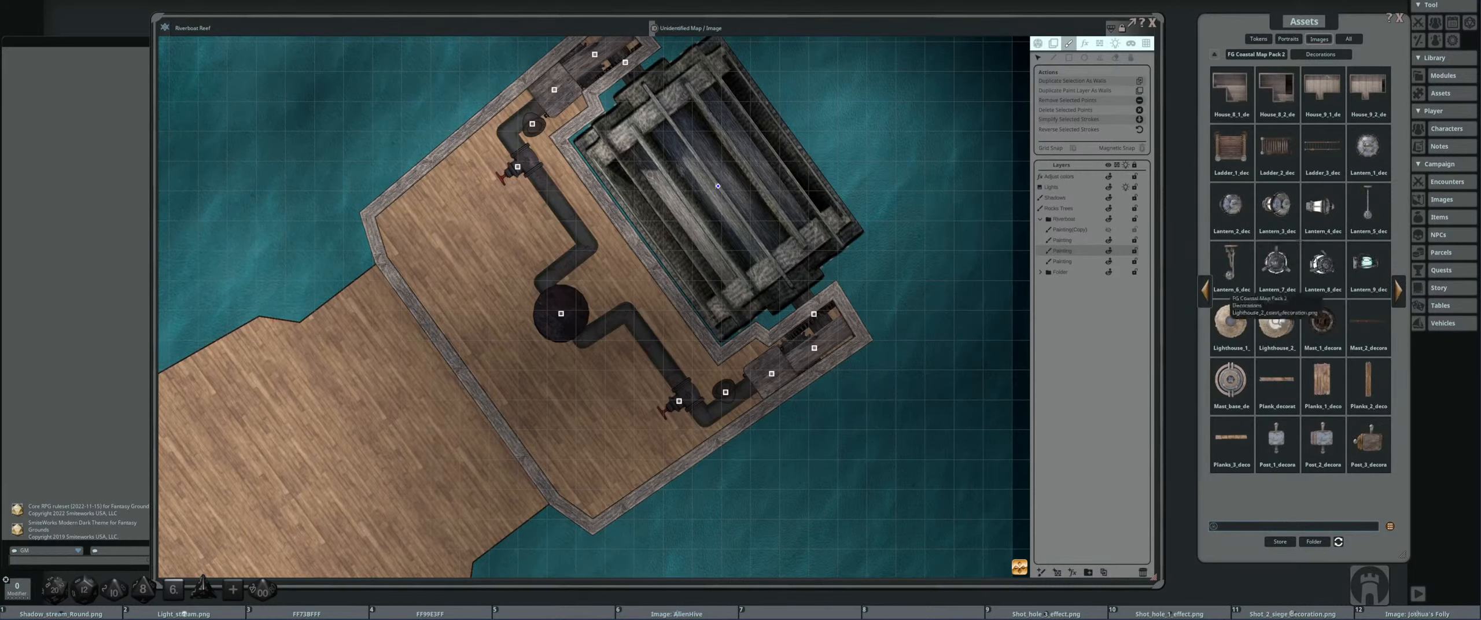
click(1323, 382)
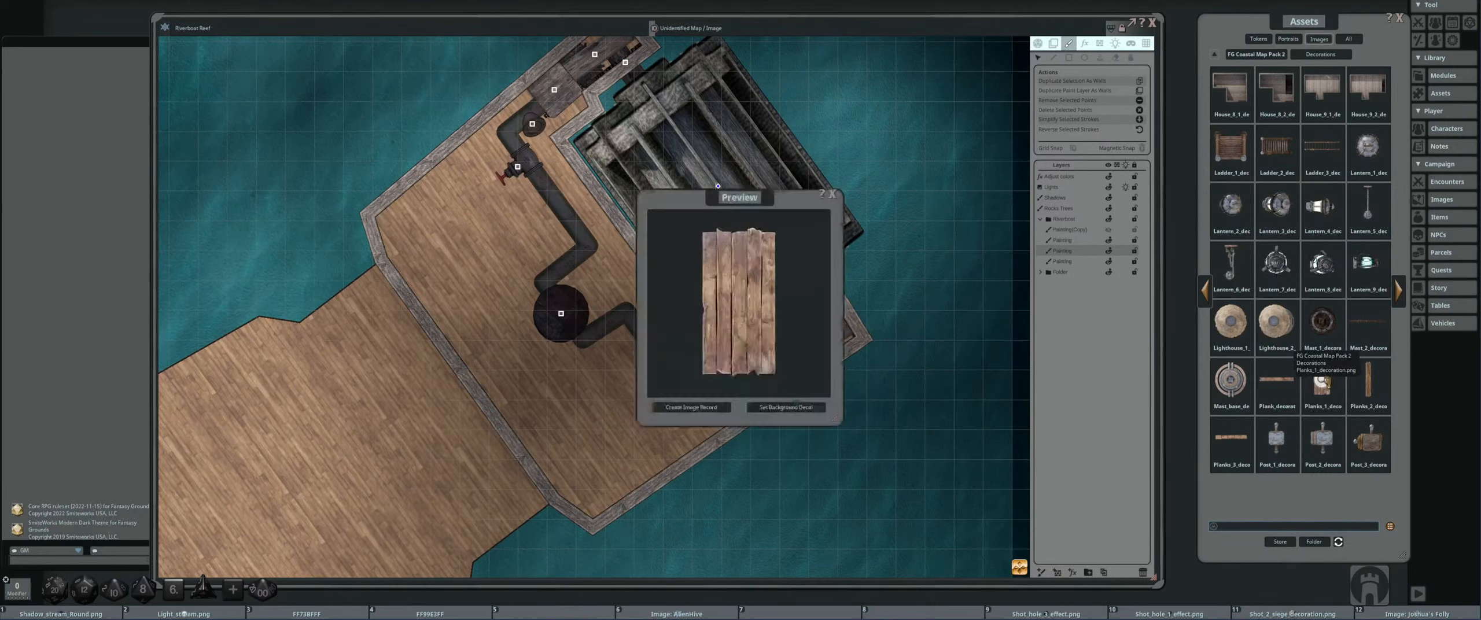
click(832, 195)
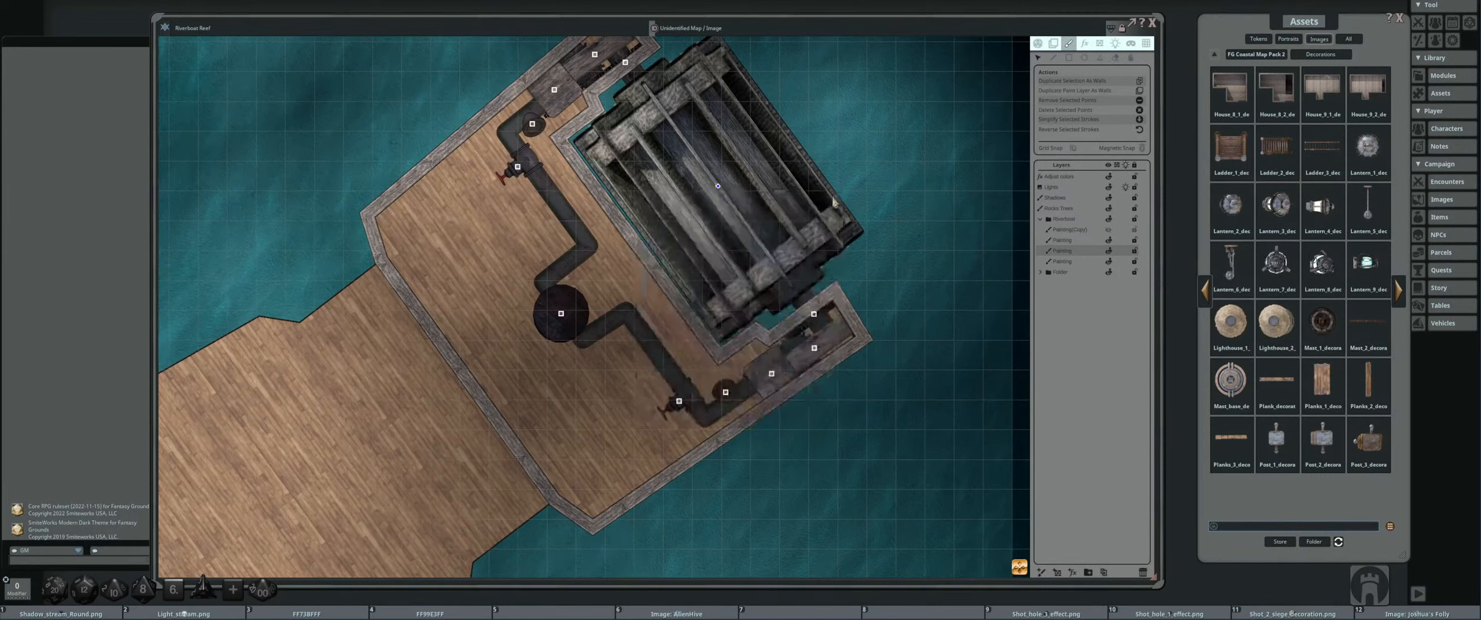
click(1323, 379)
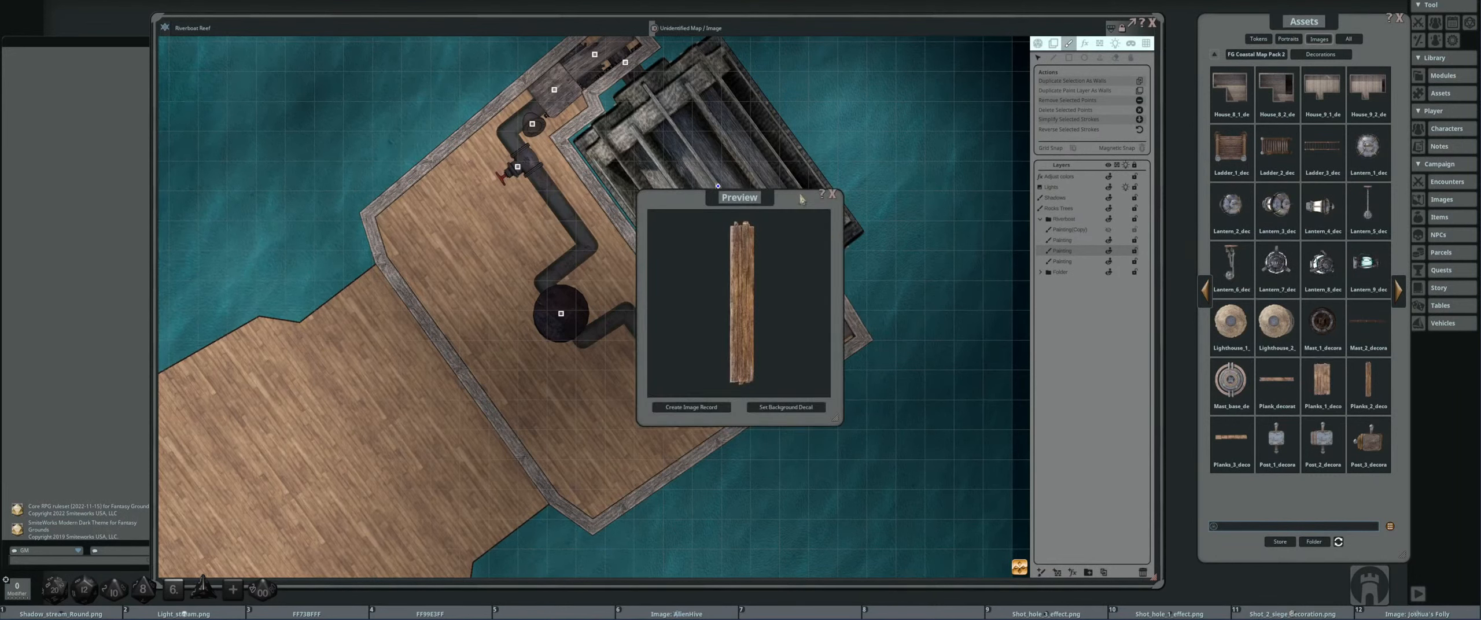
click(833, 194)
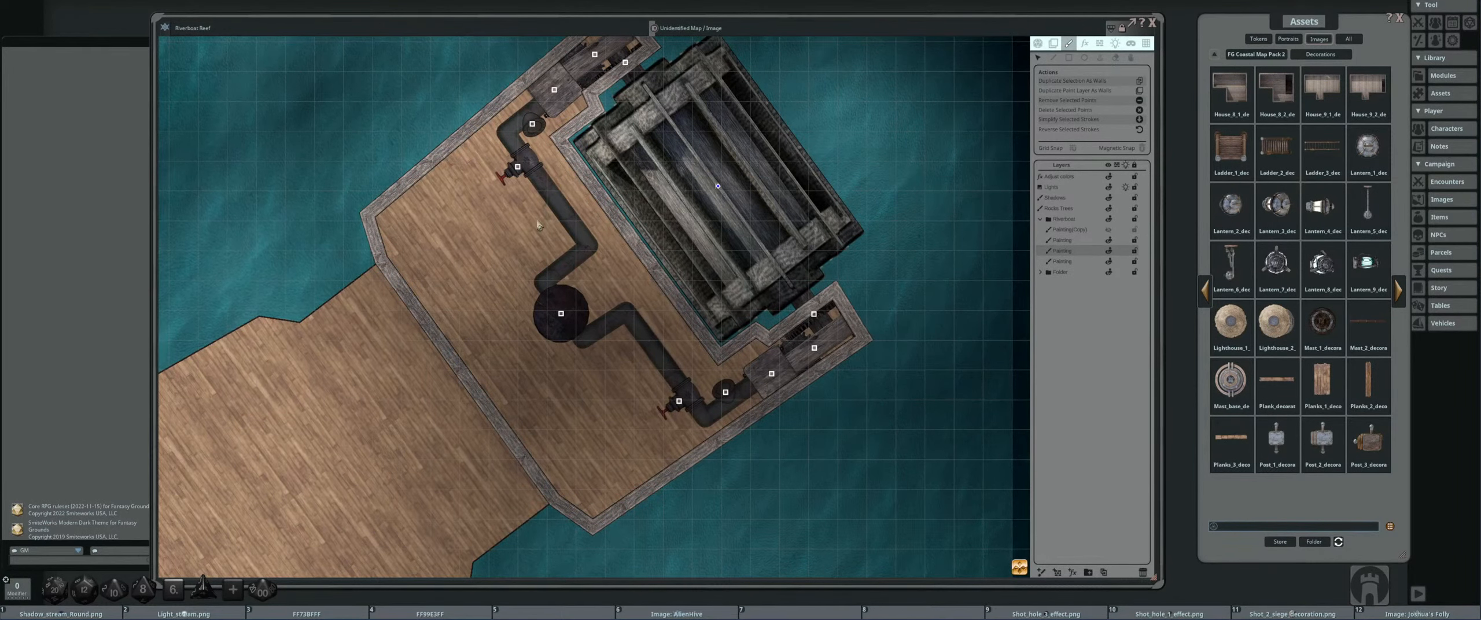
scroll(538, 223, up, 4)
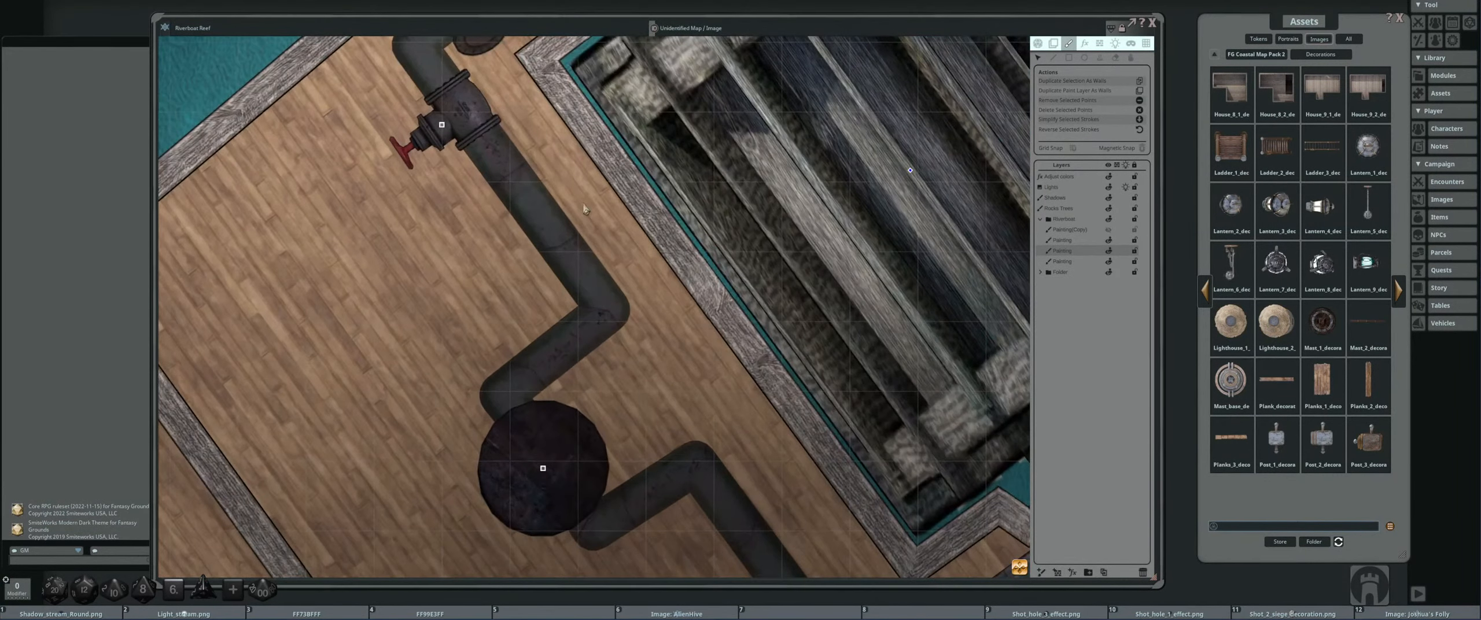
scroll(544, 222, down, 3)
scroll(549, 222, up, 3)
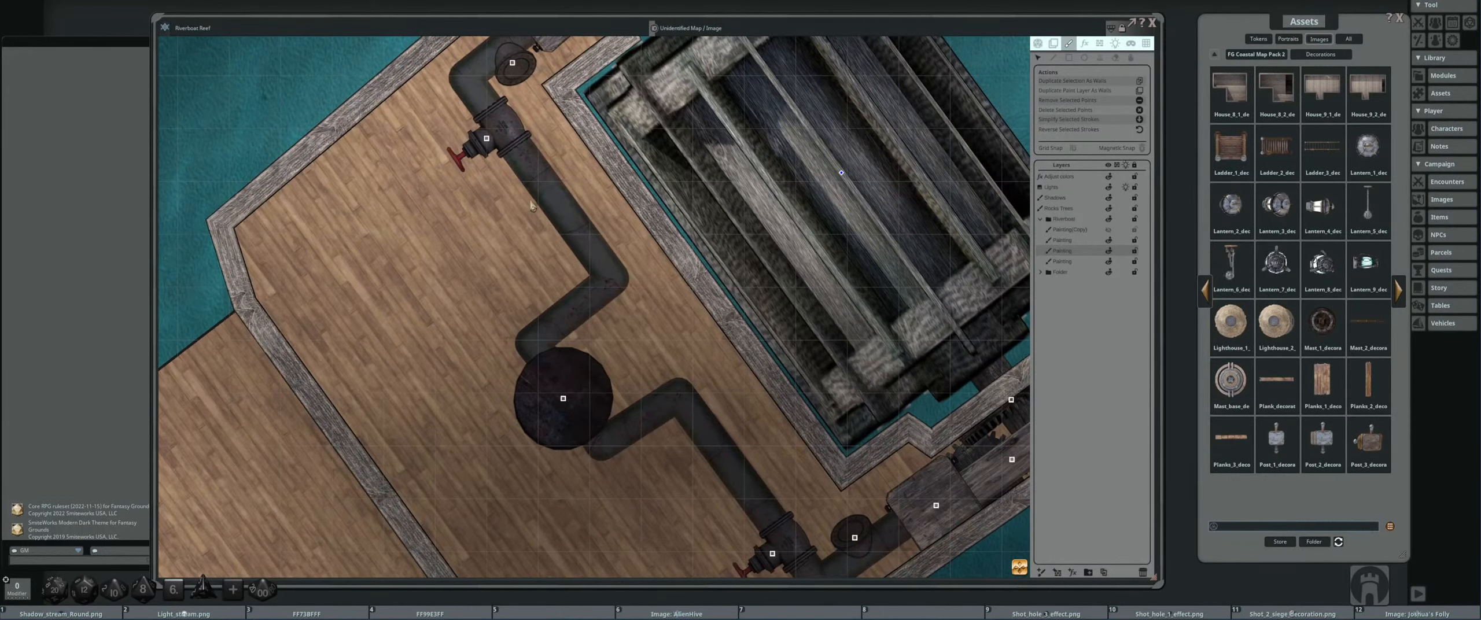
scroll(694, 359, down, 2)
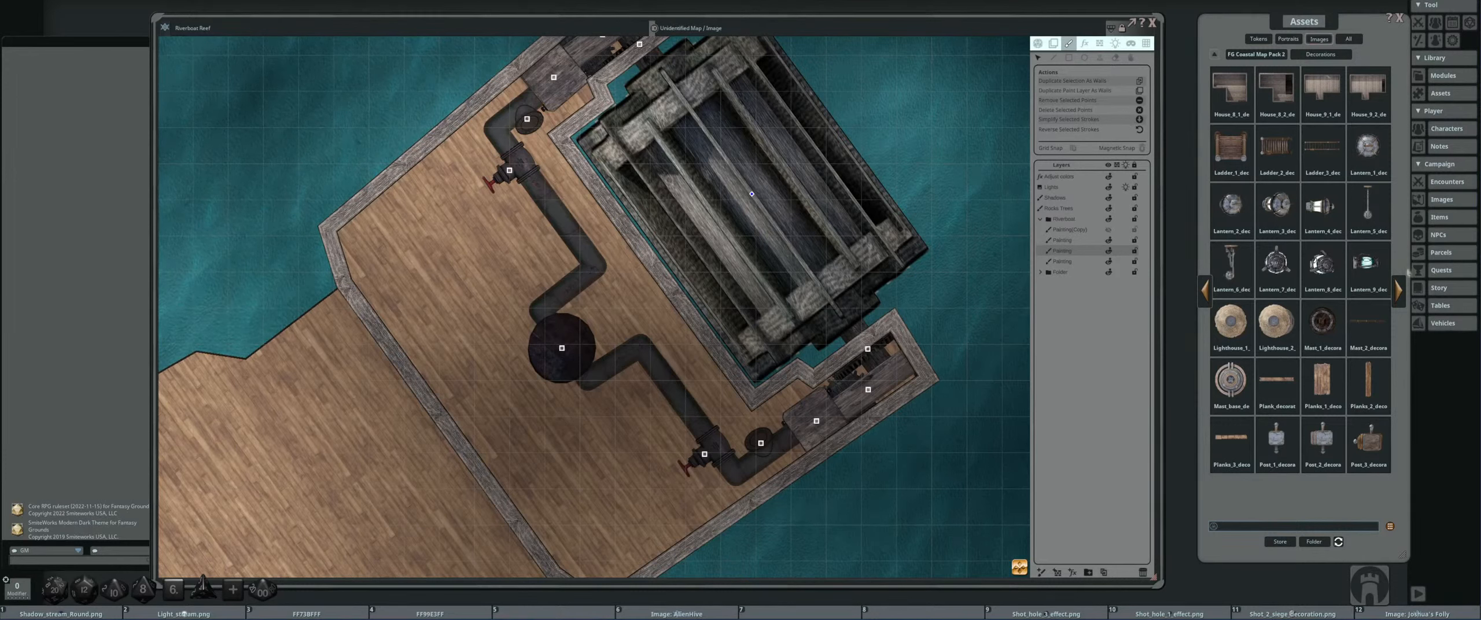
- Browse the Decorations pages from the anchors and crates through the railings, roofs and sails to the ships and stairs
click(1399, 291)
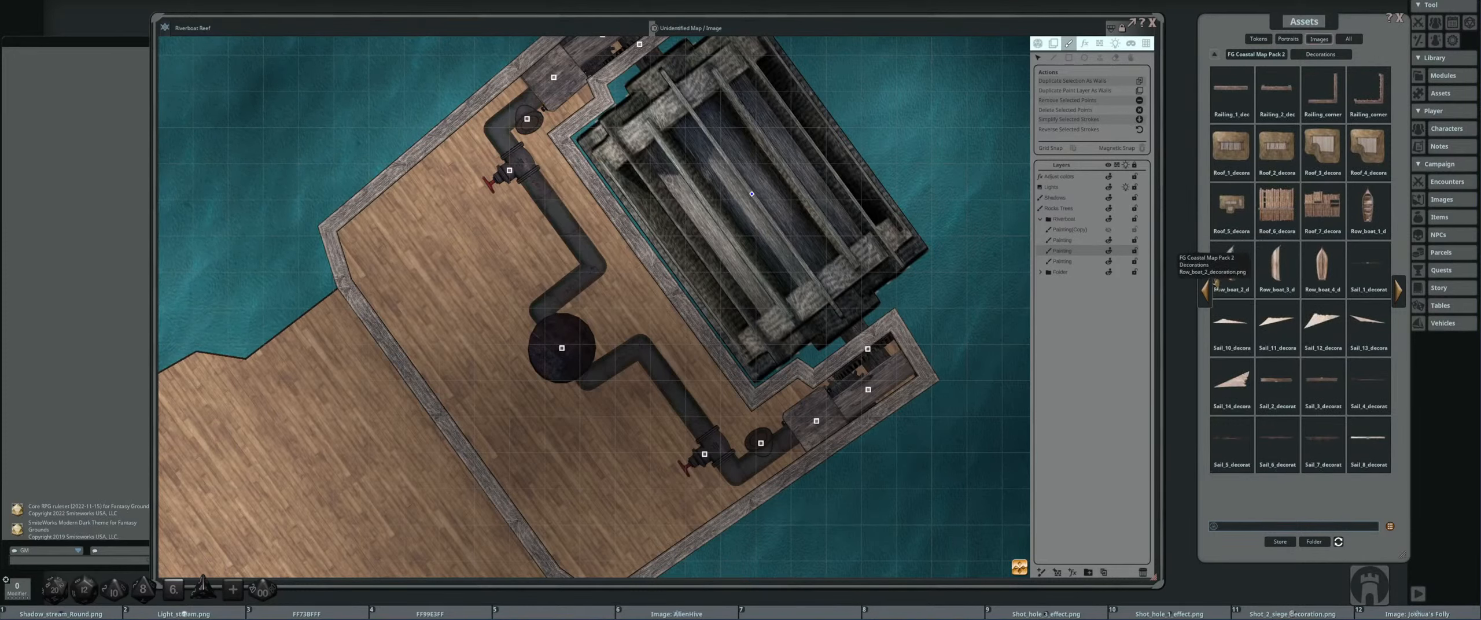
click(1208, 292)
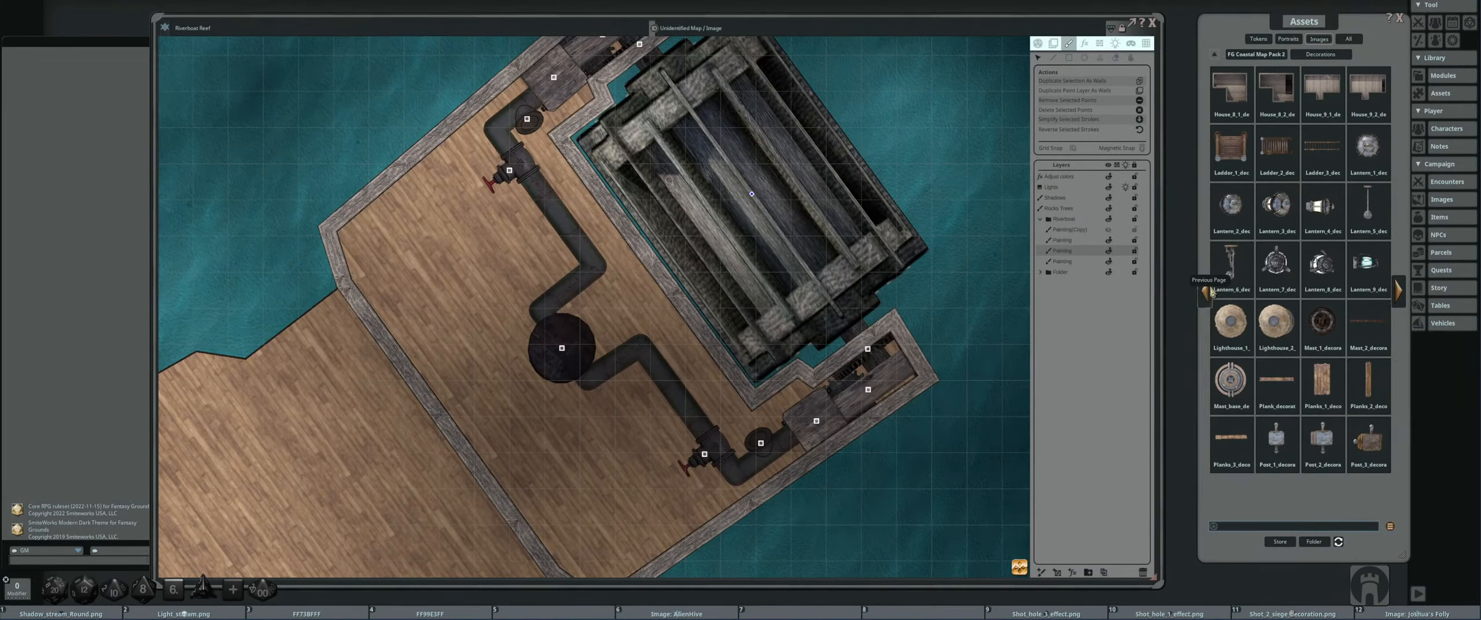
click(1209, 292)
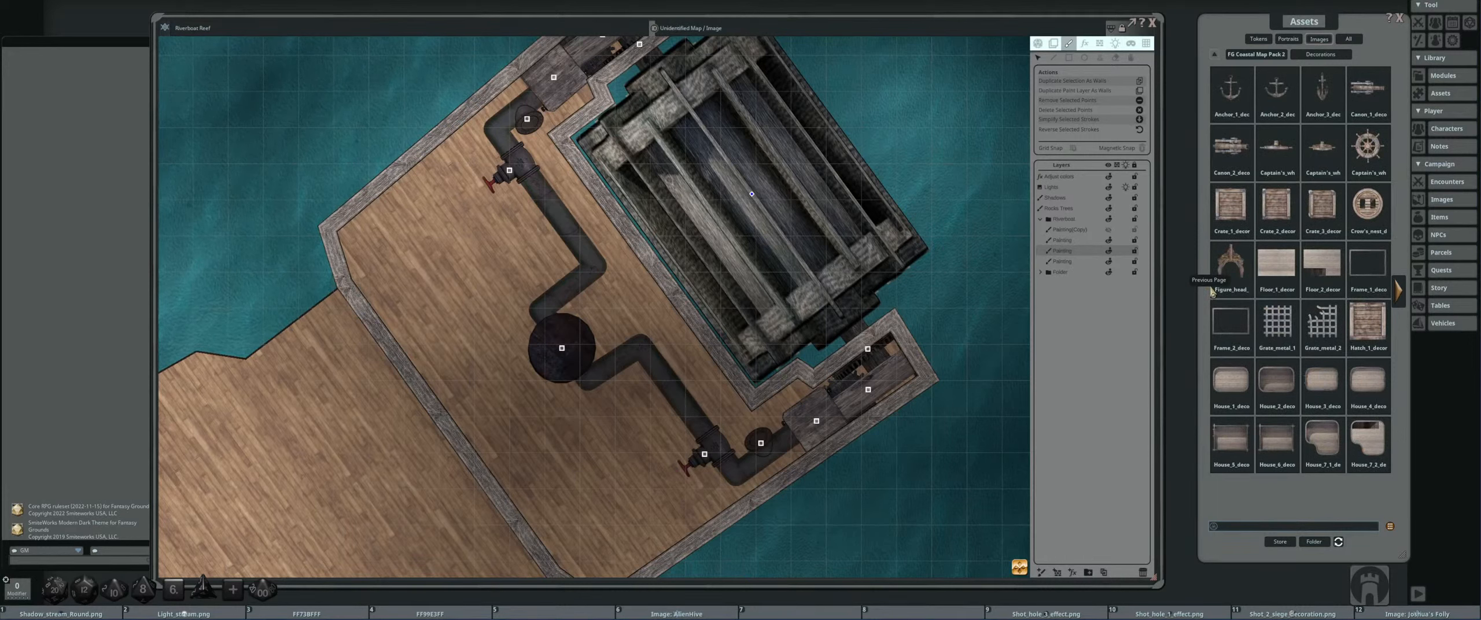
click(1400, 292)
click(1401, 294)
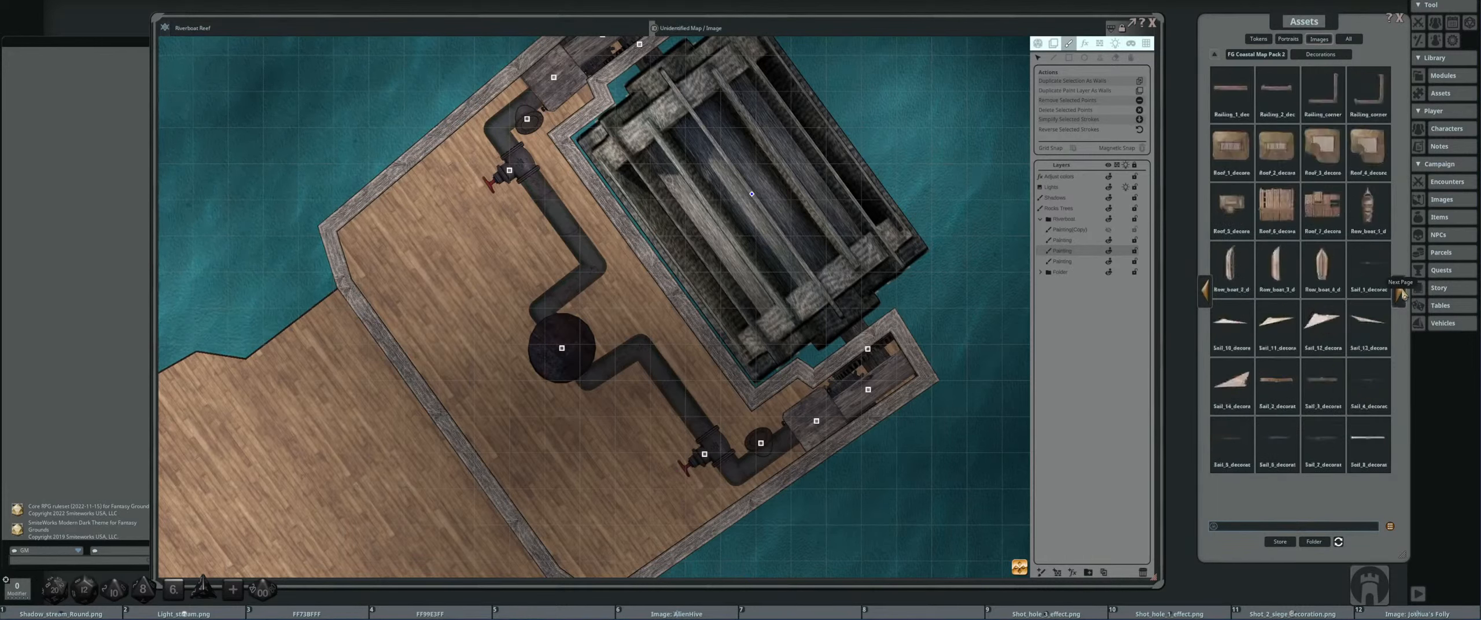
click(1402, 295)
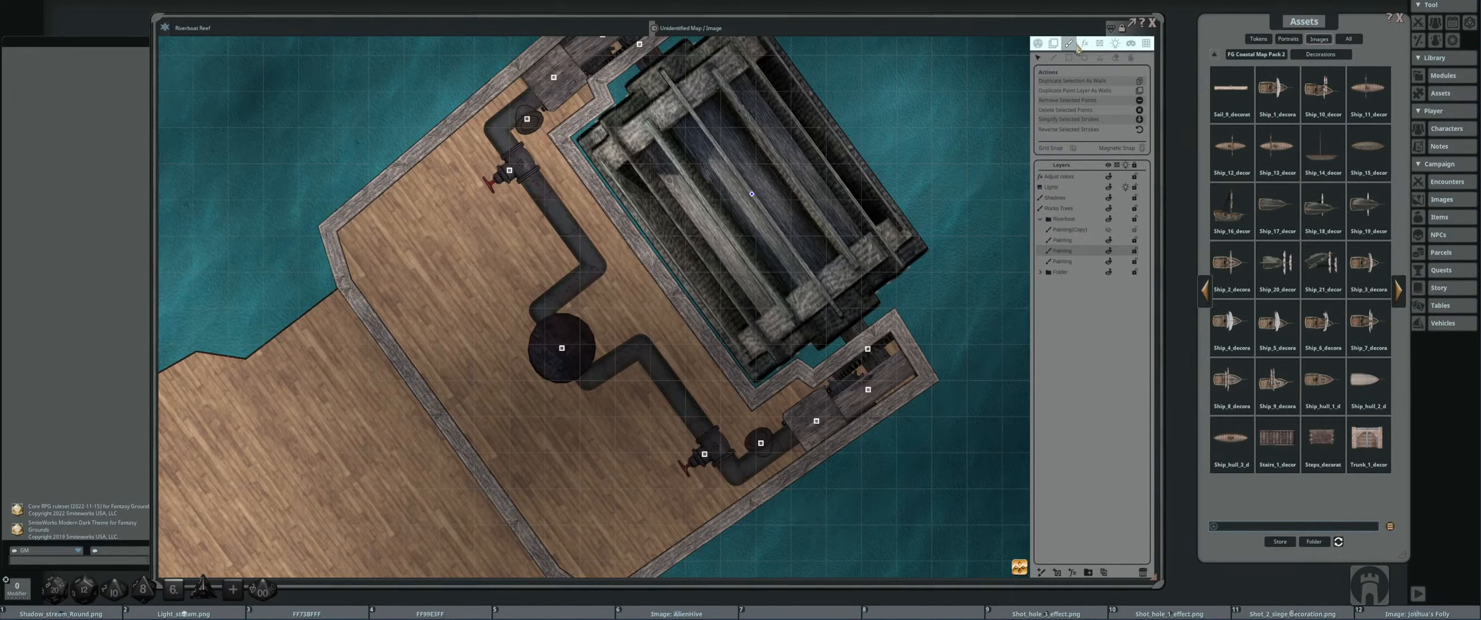
- Activate stamping with the multi-board plank decoration and rotate it roughly parallel to the upper pipe
click(1100, 57)
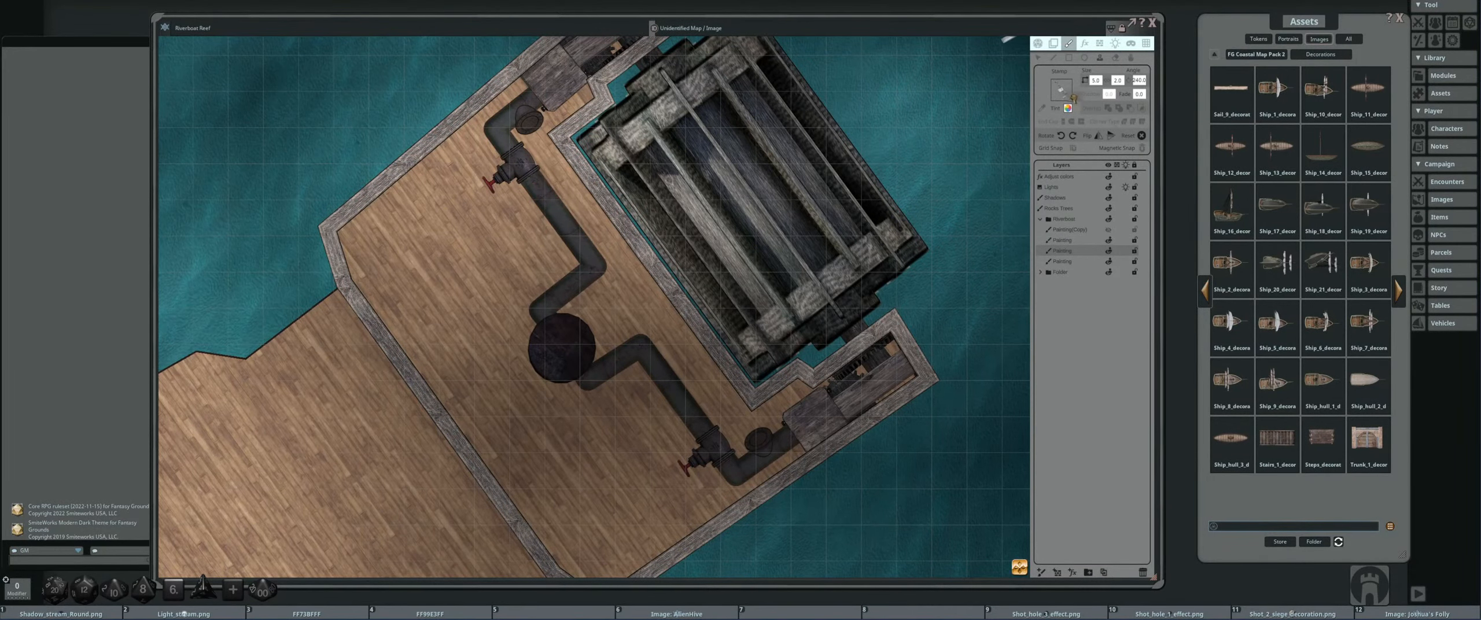
scroll(530, 219, up, 5)
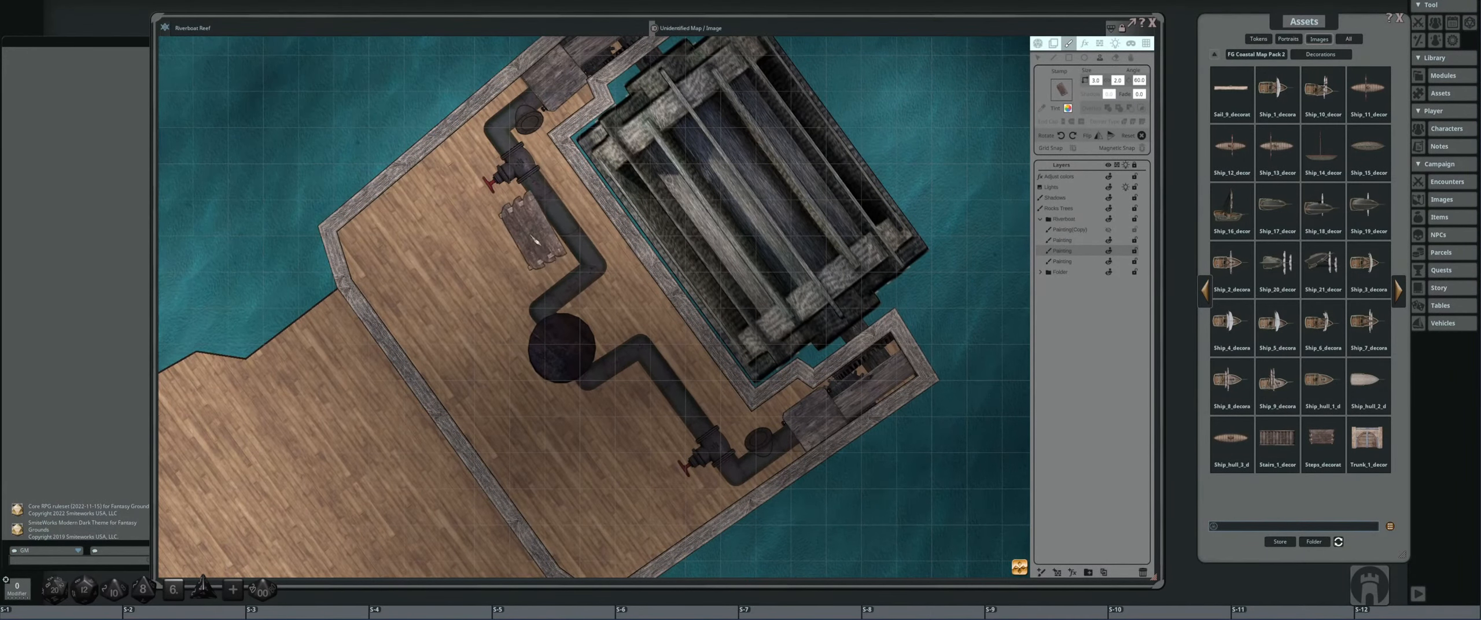
scroll(532, 226, up, 2)
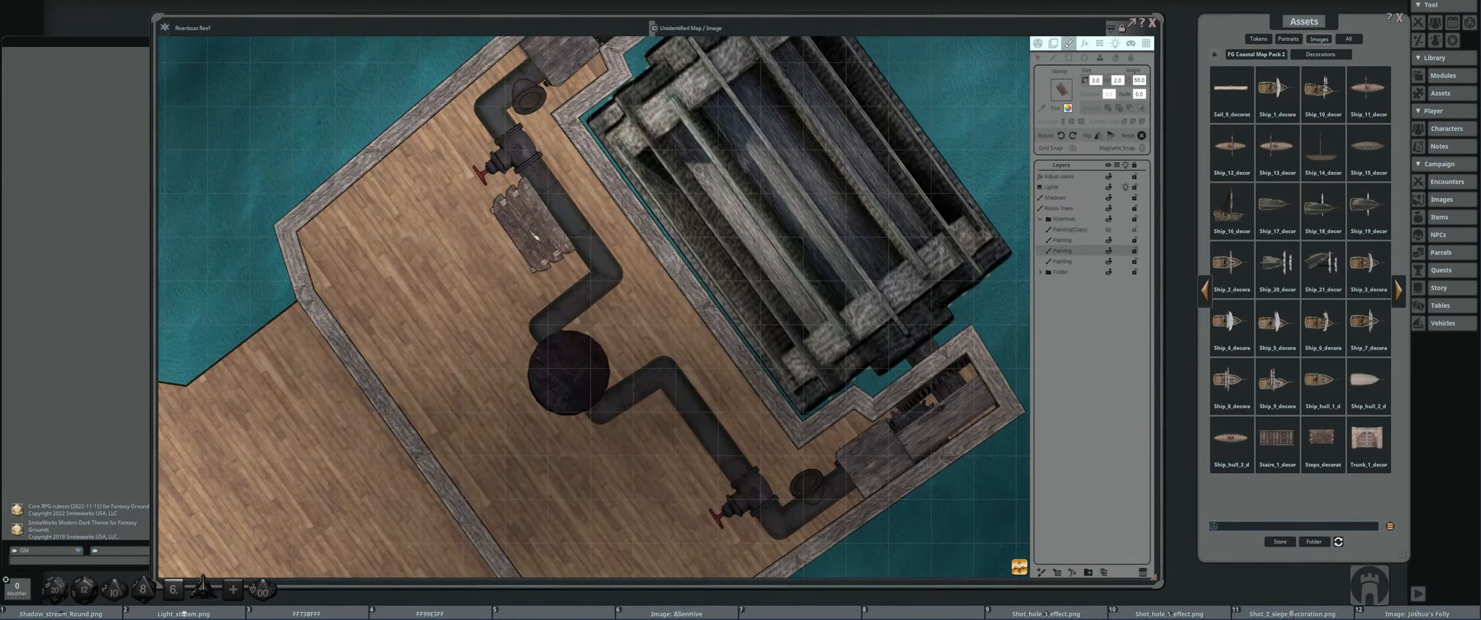
- Check the last Decorations page and the Brushes folder of FG Coastal Map Pack 2, and preview the Floor_1 decoration
click(1399, 291)
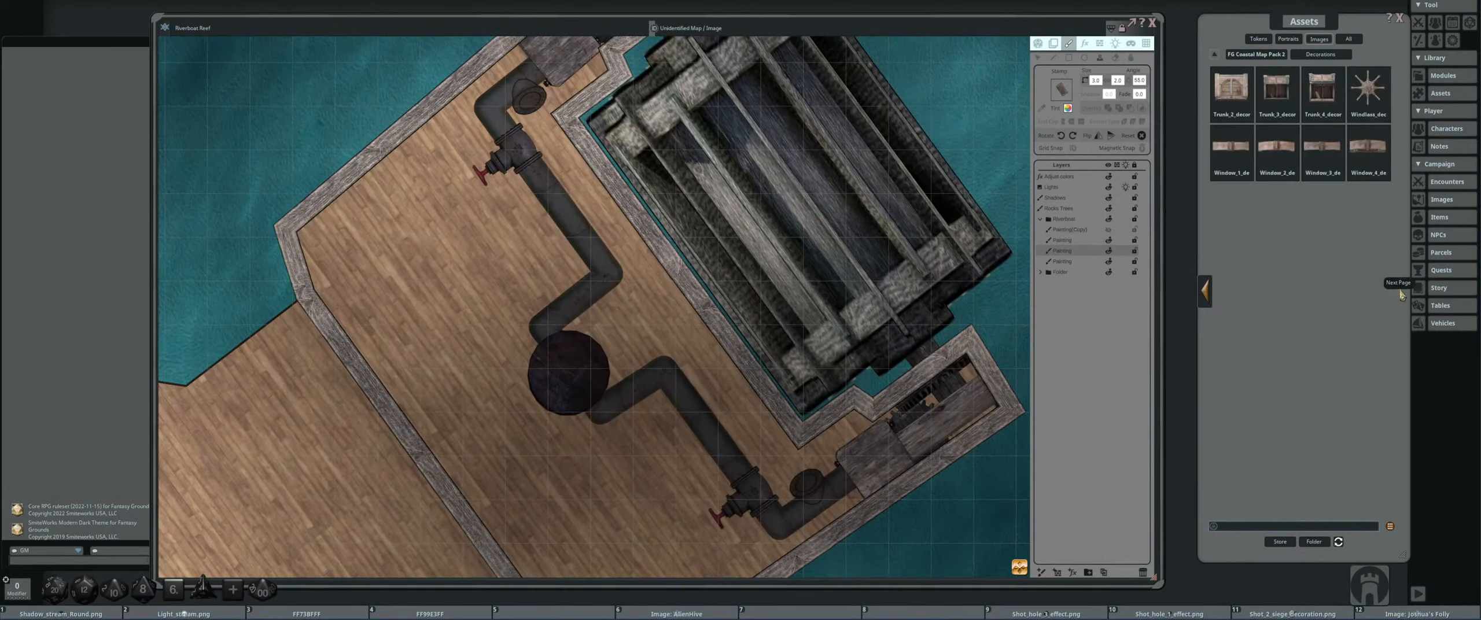
click(1255, 56)
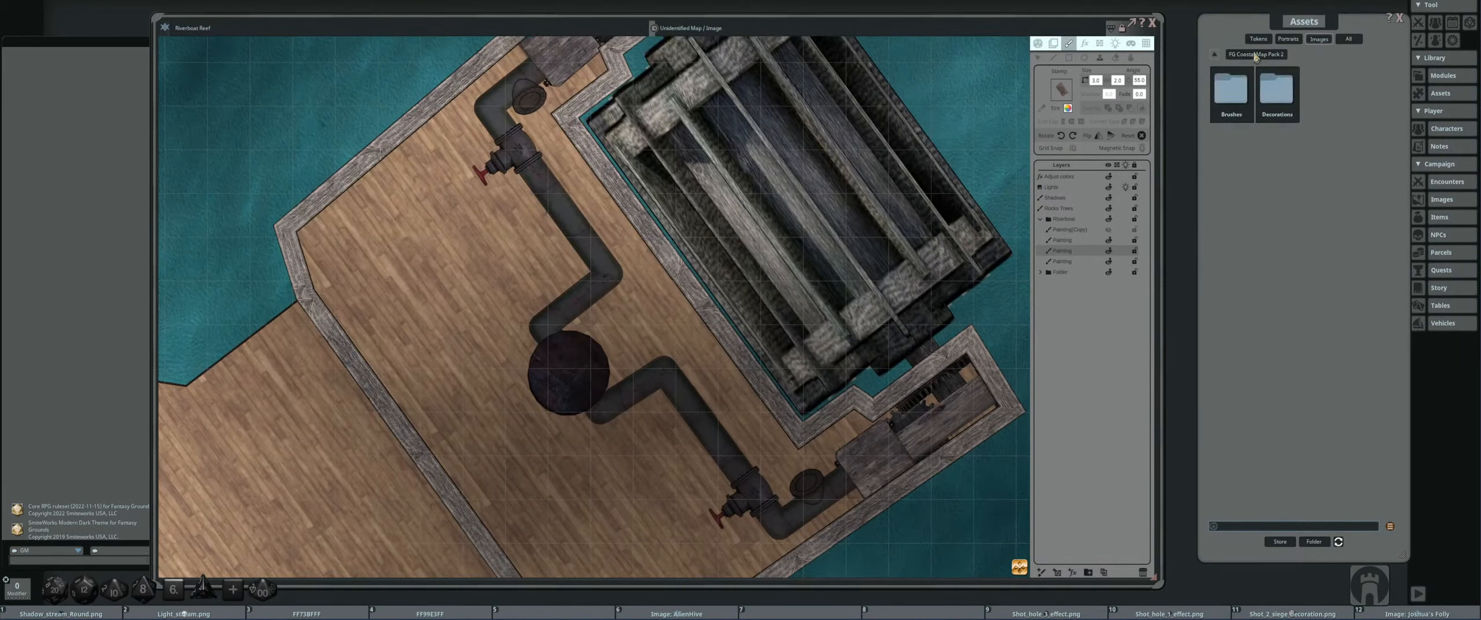
click(1233, 90)
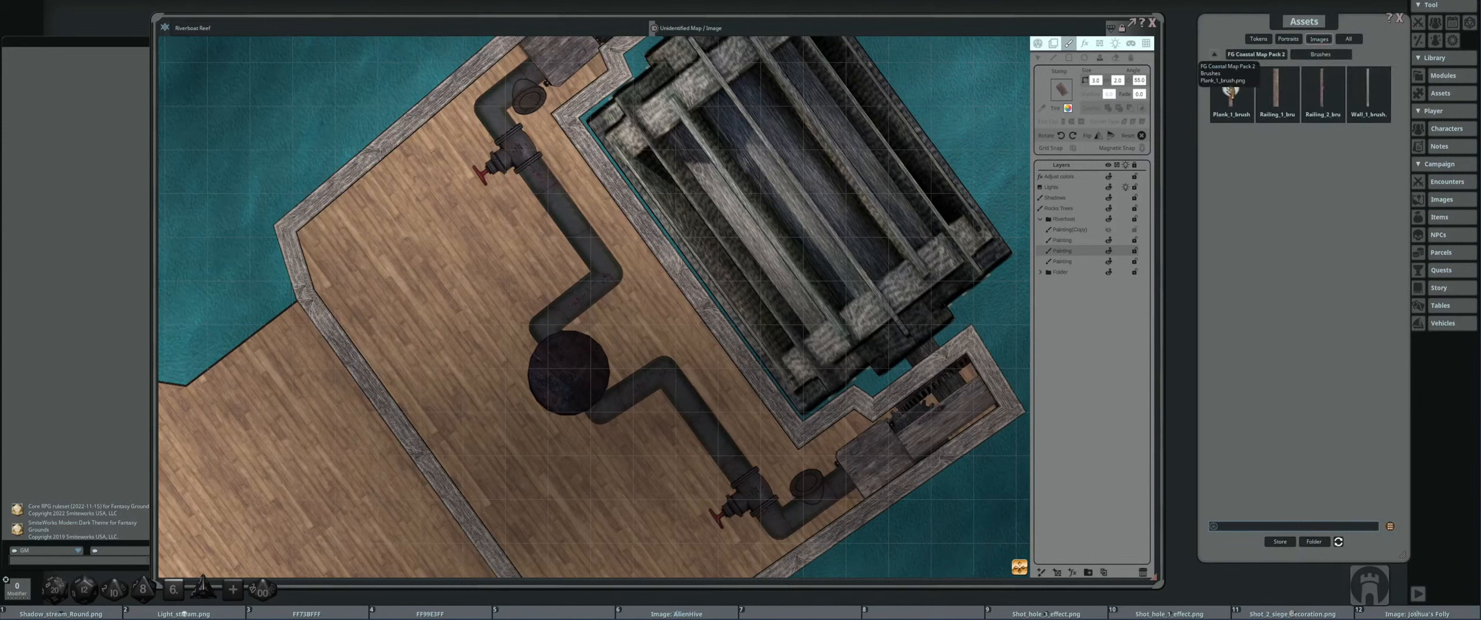
click(1326, 58)
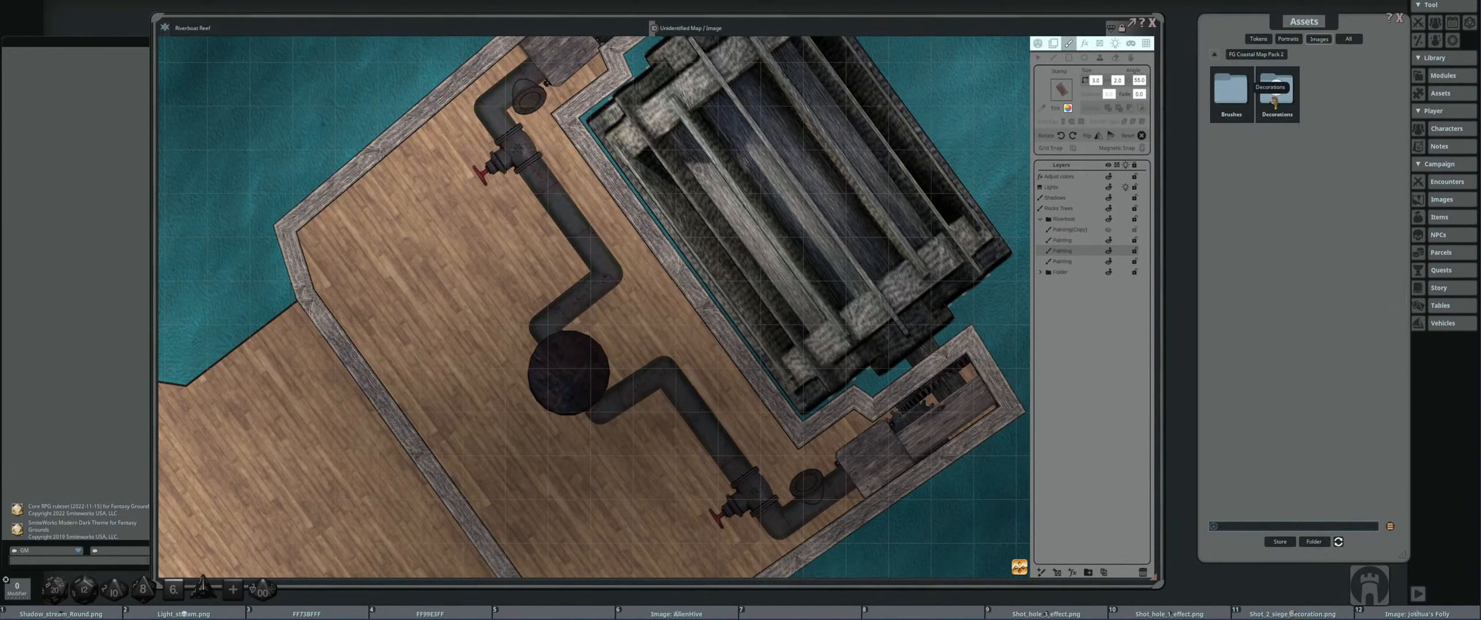
click(1275, 102)
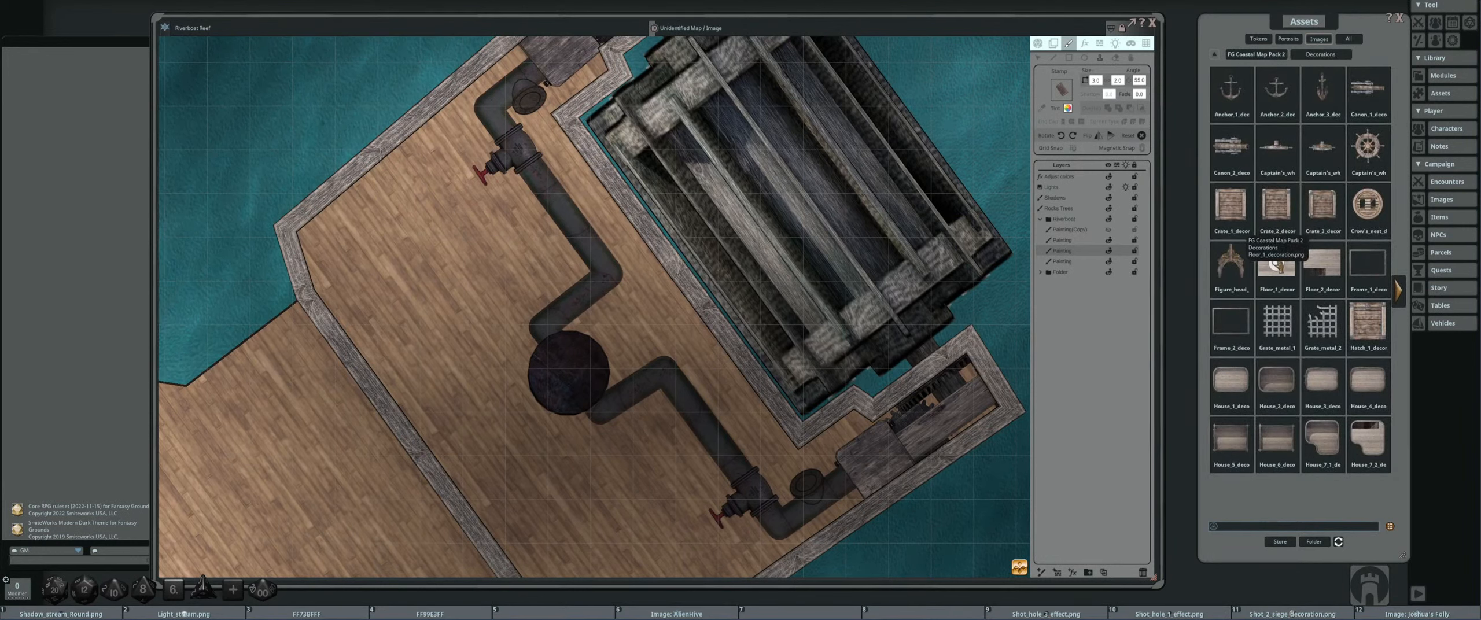
click(1276, 264)
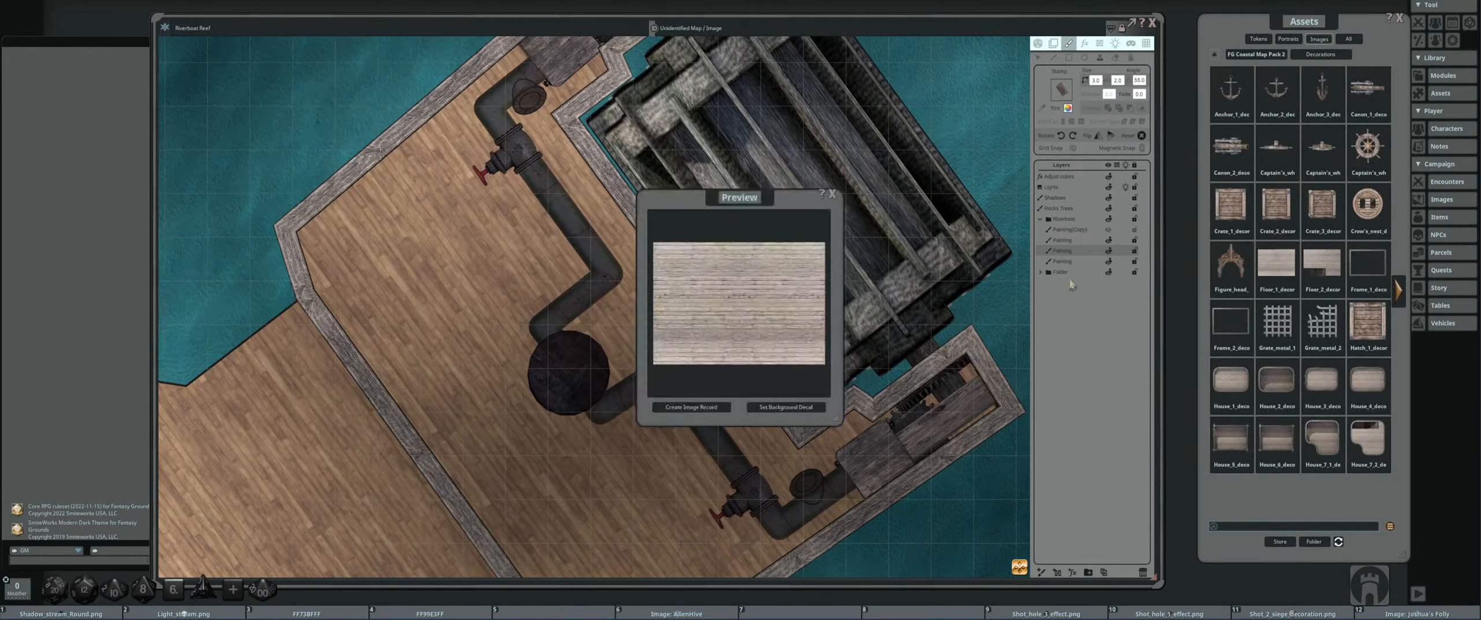
click(830, 196)
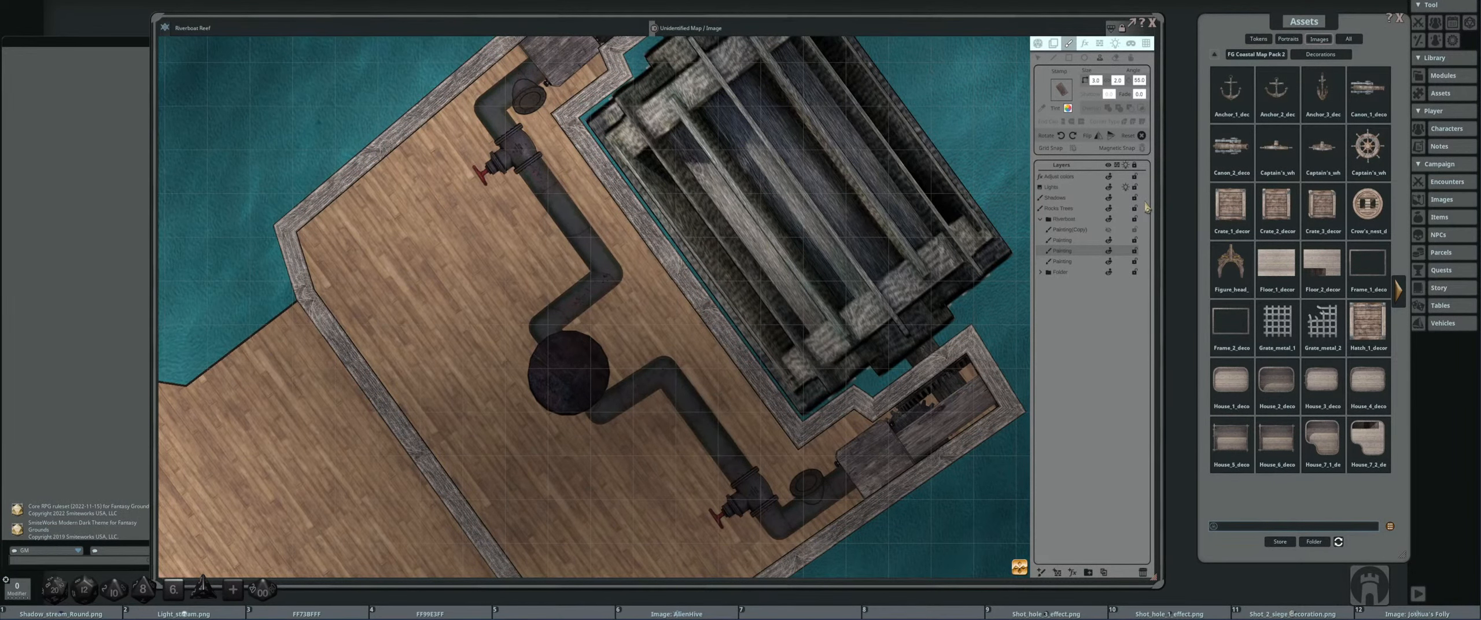
- Set the plank decoration's angle to 53 and stamp it on the deck beside the upper pipe
scroll(855, 219, down, 3)
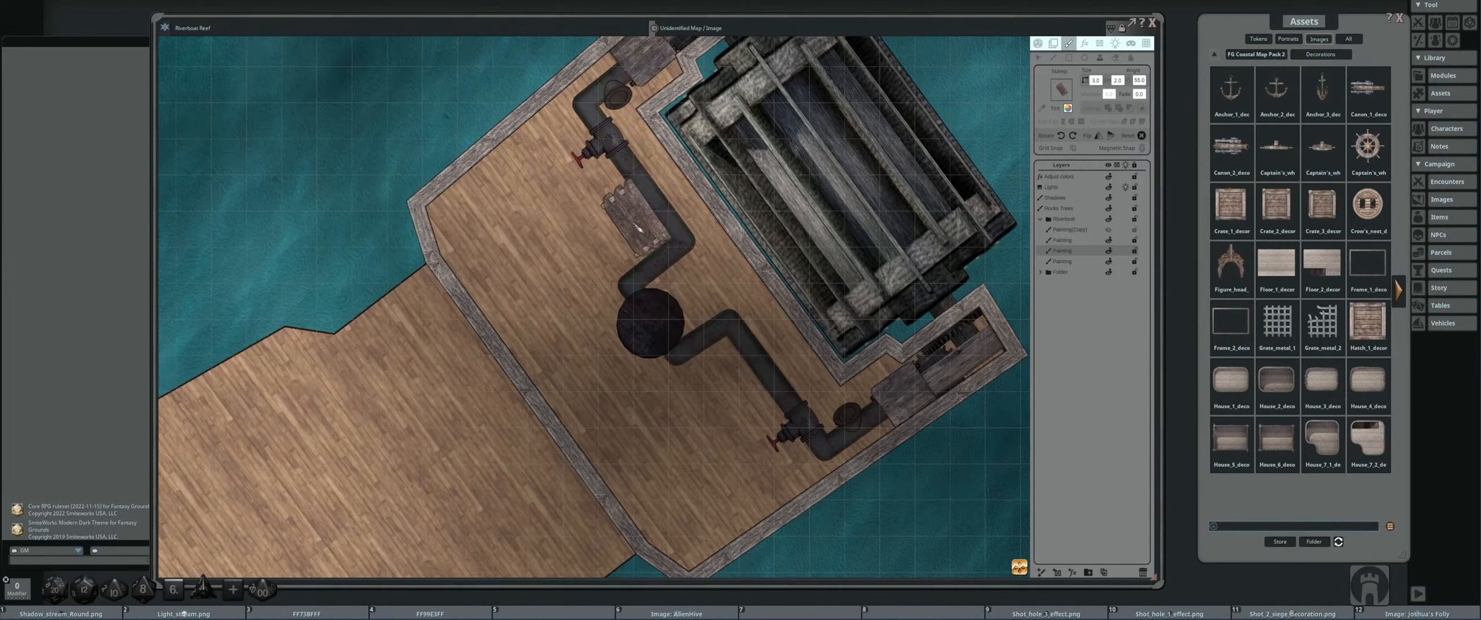
scroll(613, 211, up, 1)
key(shift)
scroll(625, 213, down, 1)
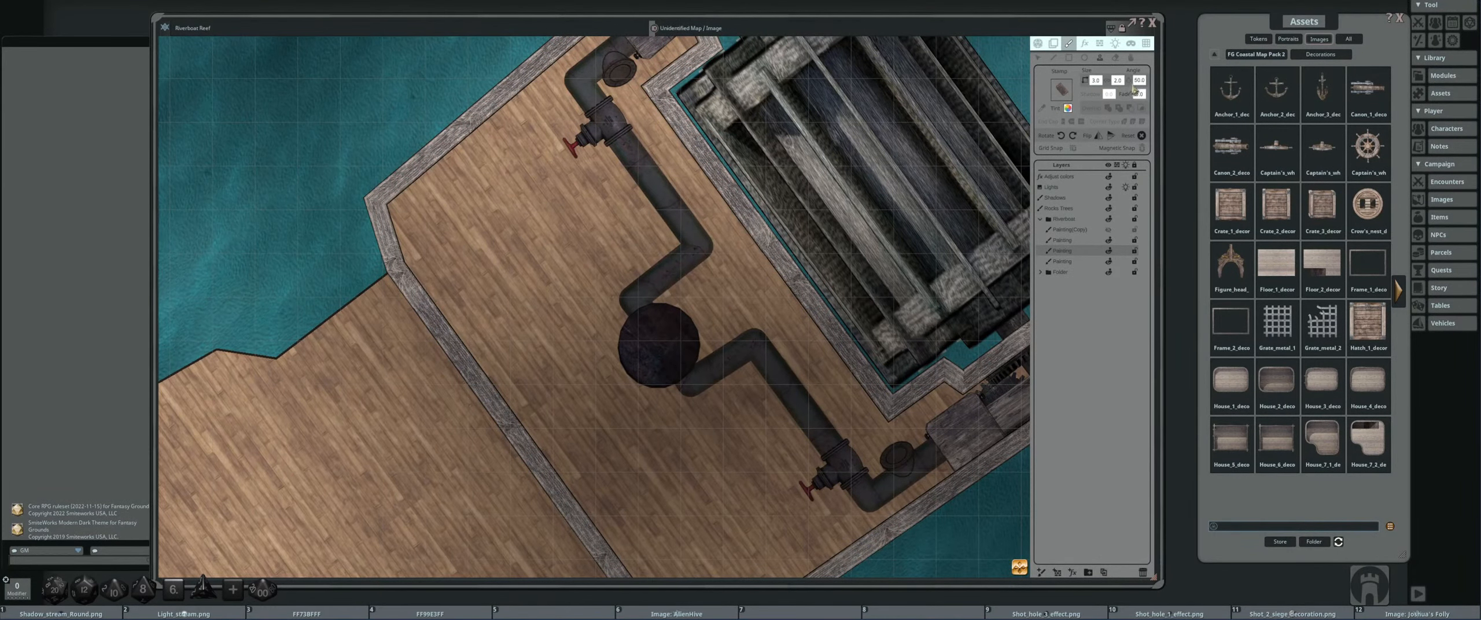
click(1139, 80)
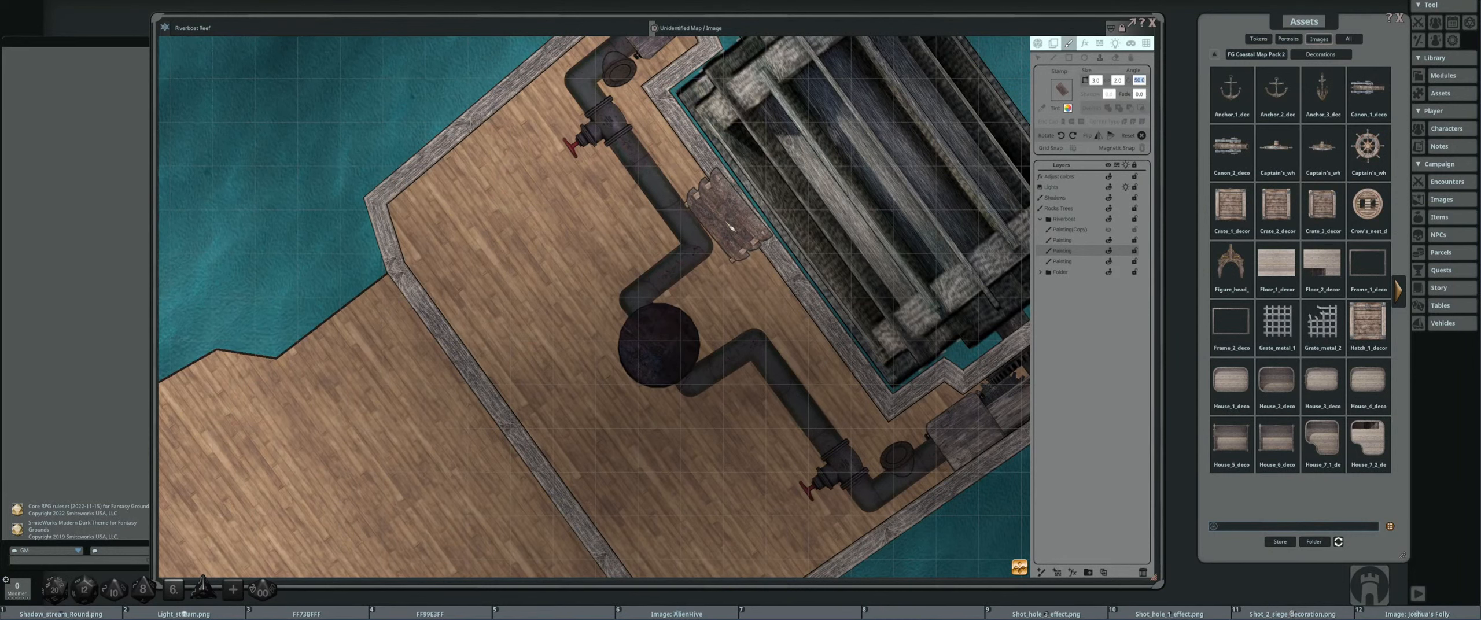
text(53)
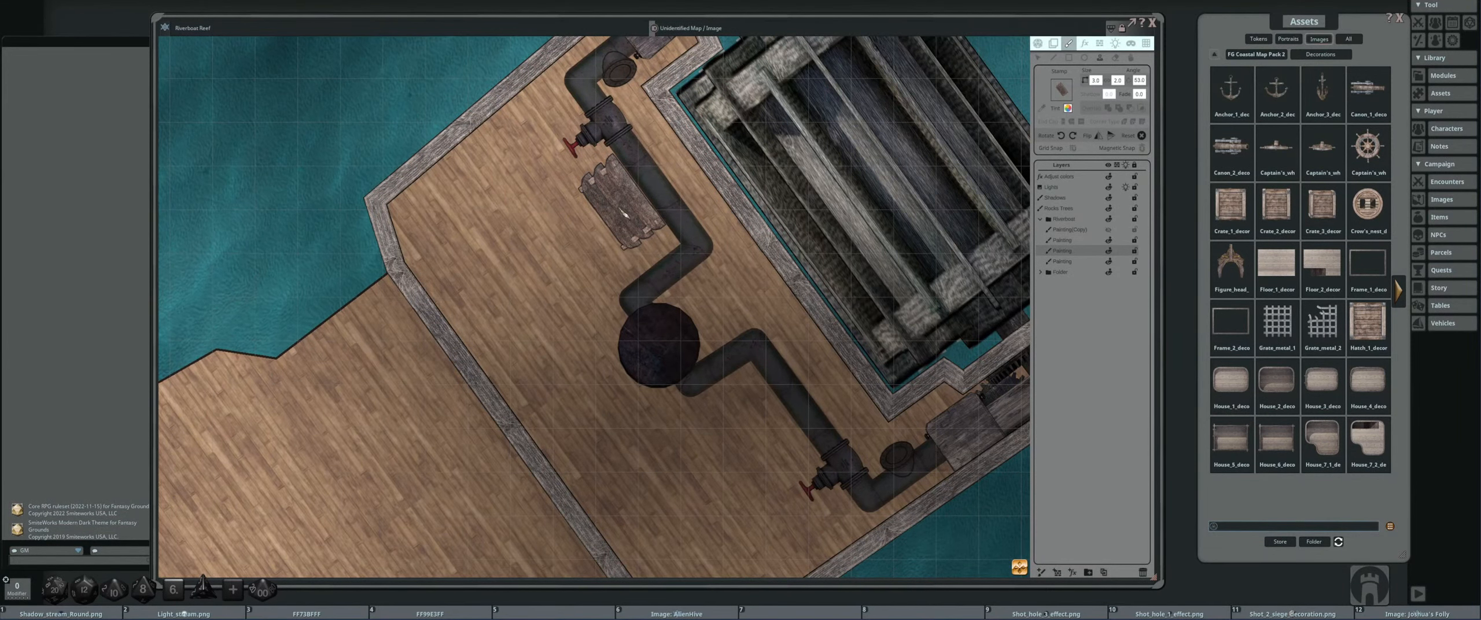
click(622, 214)
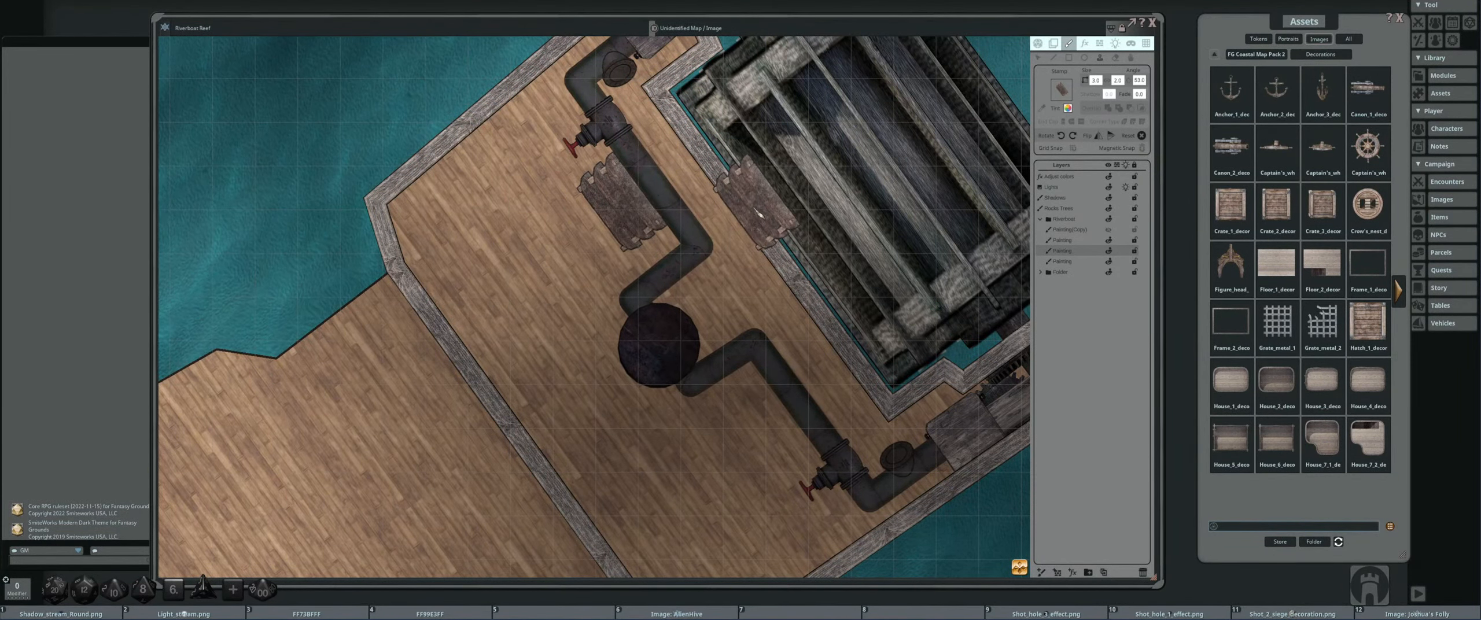
- Select the lowest painting layer in the riverboat group and preview the Frame_2 decoration
scroll(715, 232, down, 3)
scroll(716, 232, up, 2)
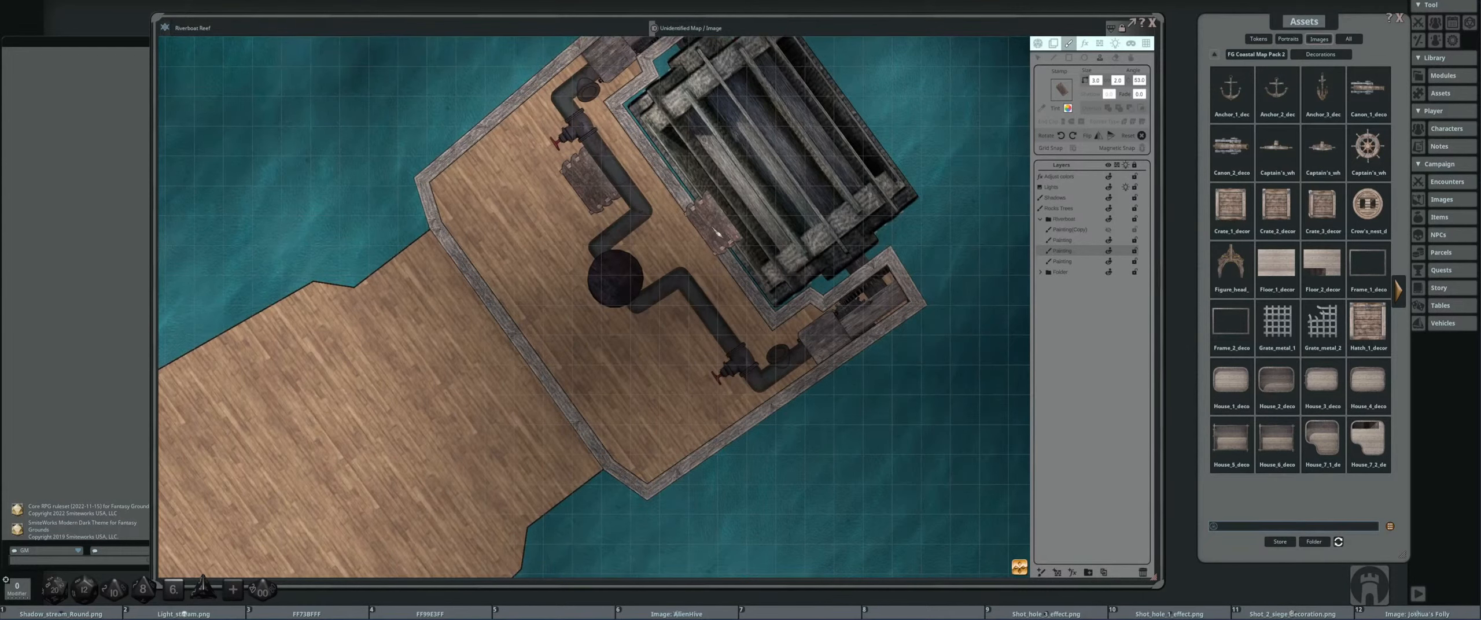
drag(699, 226, 645, 222)
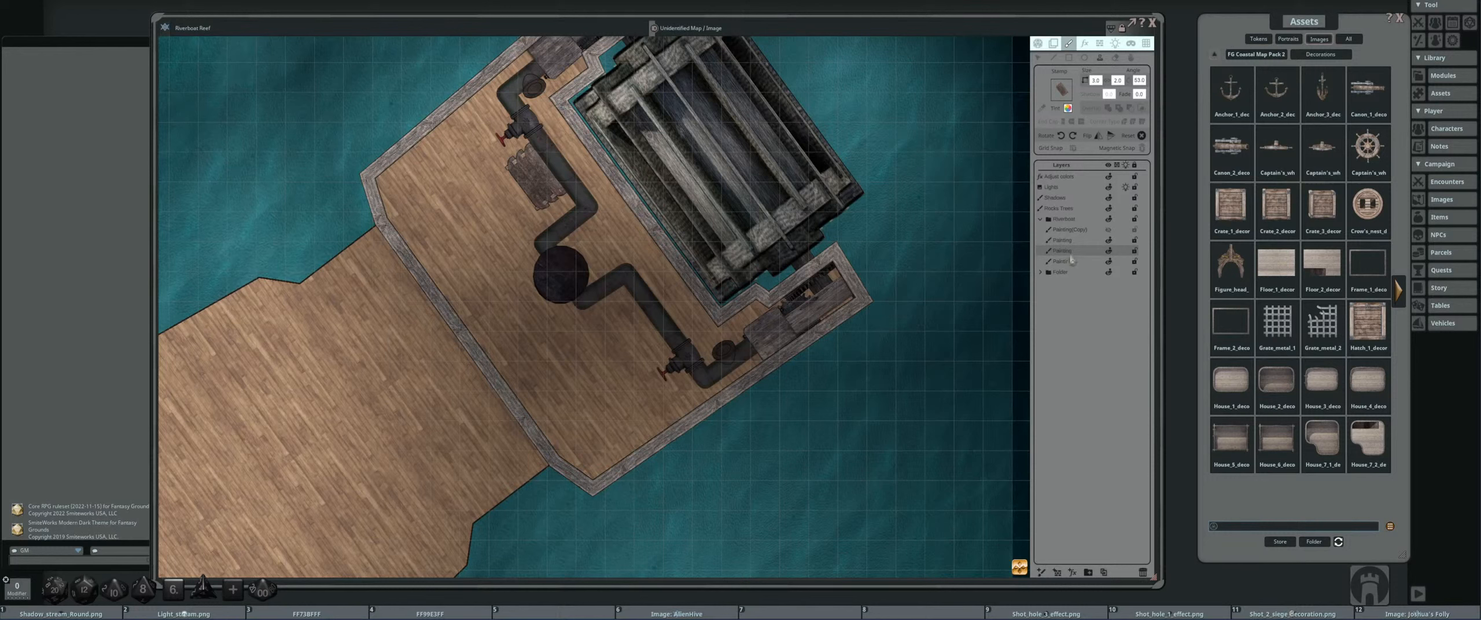
click(1089, 263)
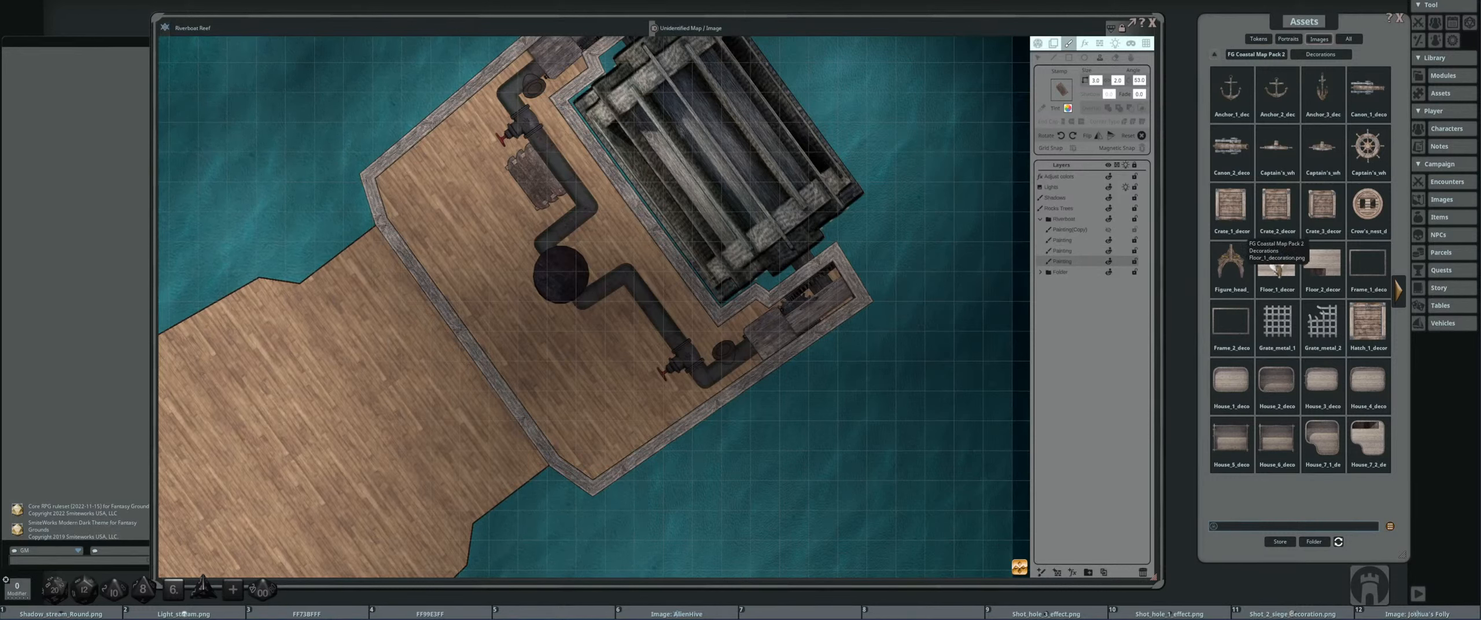
click(1232, 324)
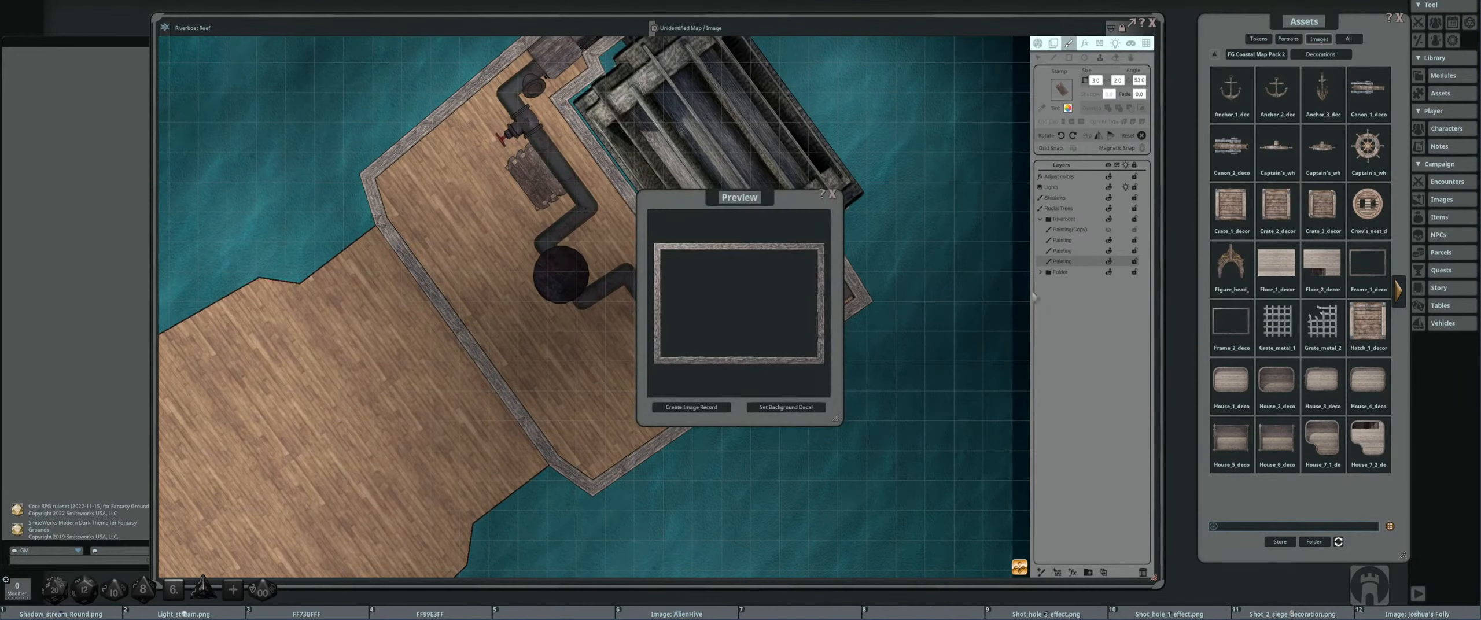
click(829, 195)
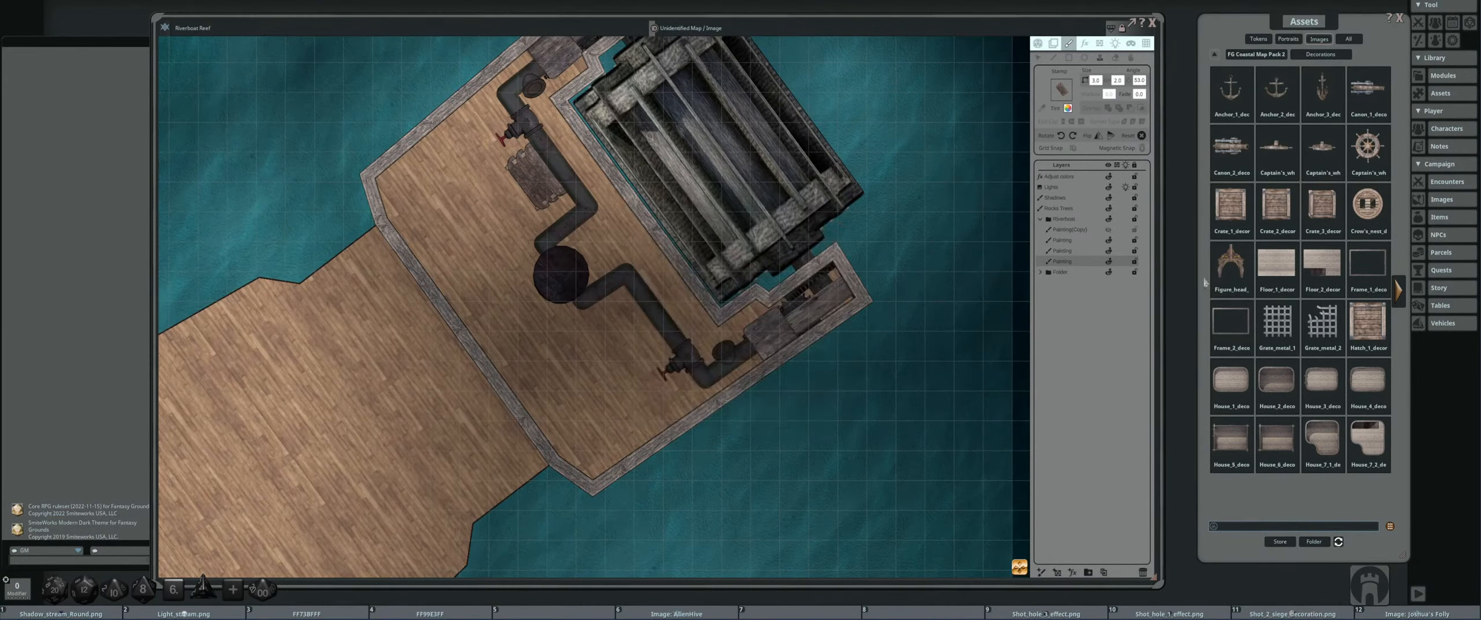
- Try to fit the rectangular frame decoration around the round boiler by rotating and shrinking it
drag(1060, 102, 1061, 95)
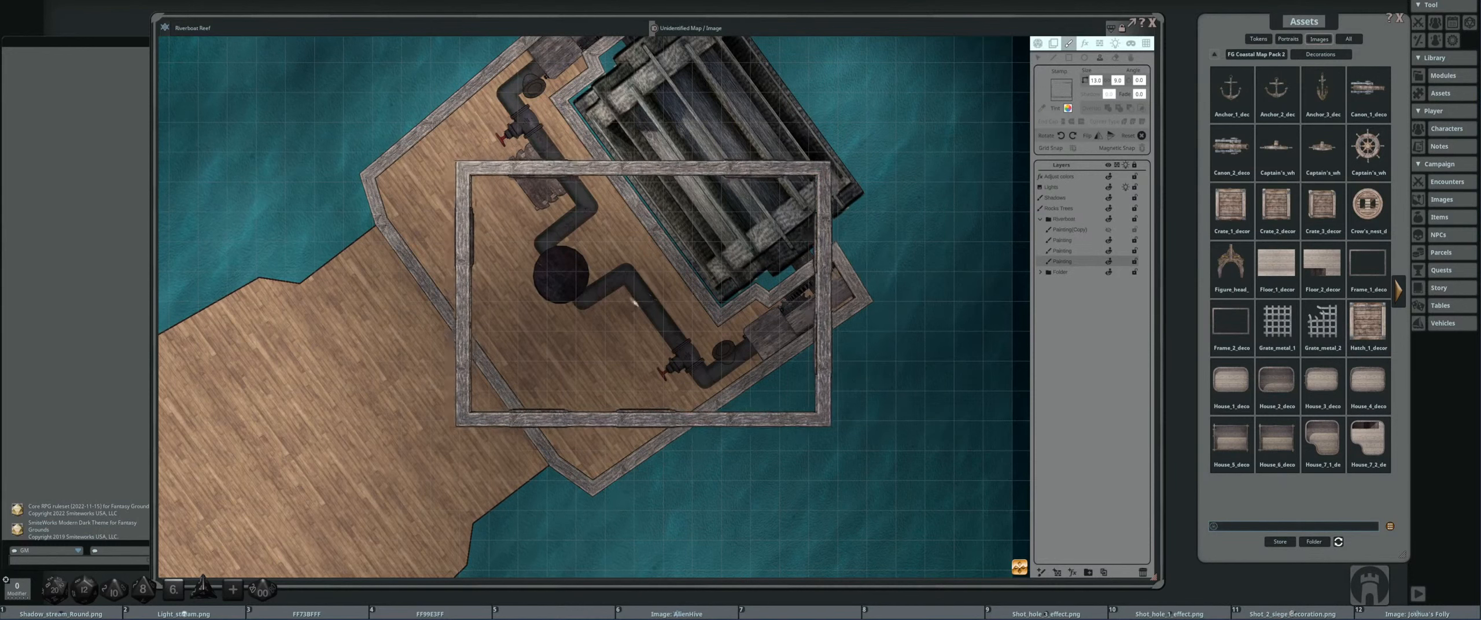
scroll(603, 274, up, 4)
ctrl+scroll(602, 273, down, 4)
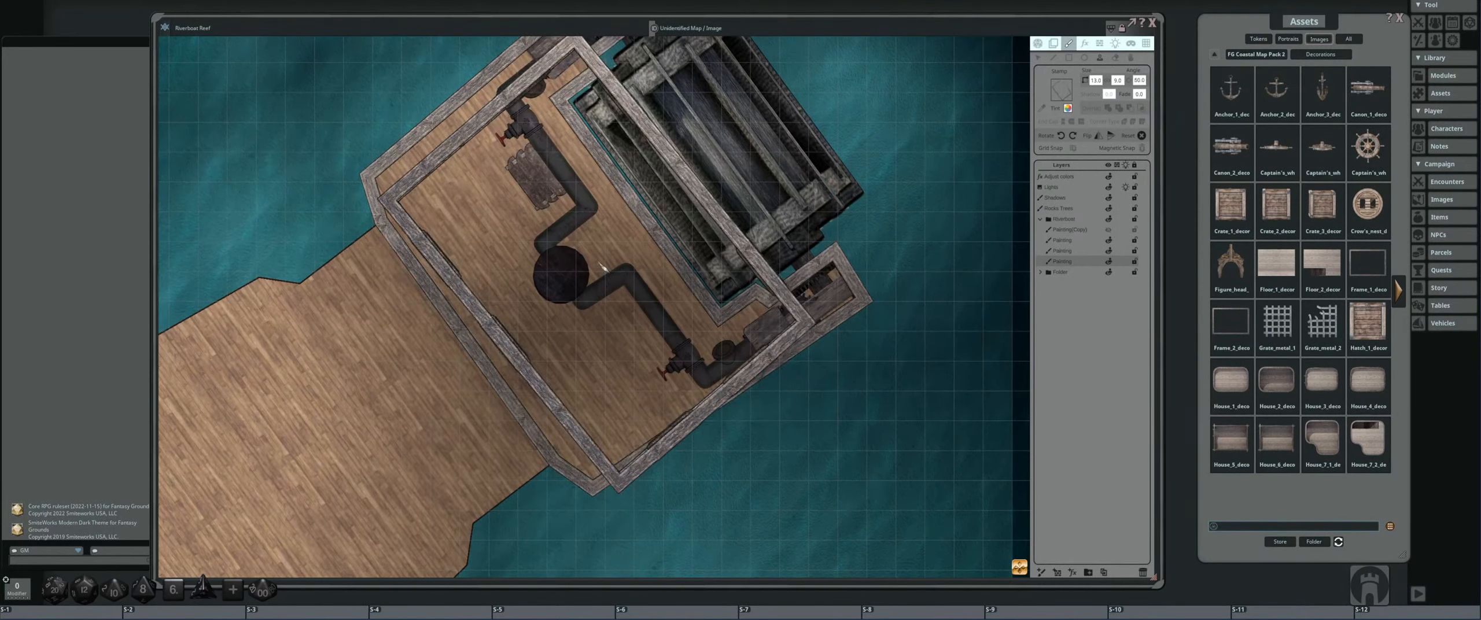
scroll(581, 267, down, 1)
ctrl+scroll(582, 266, down, 4)
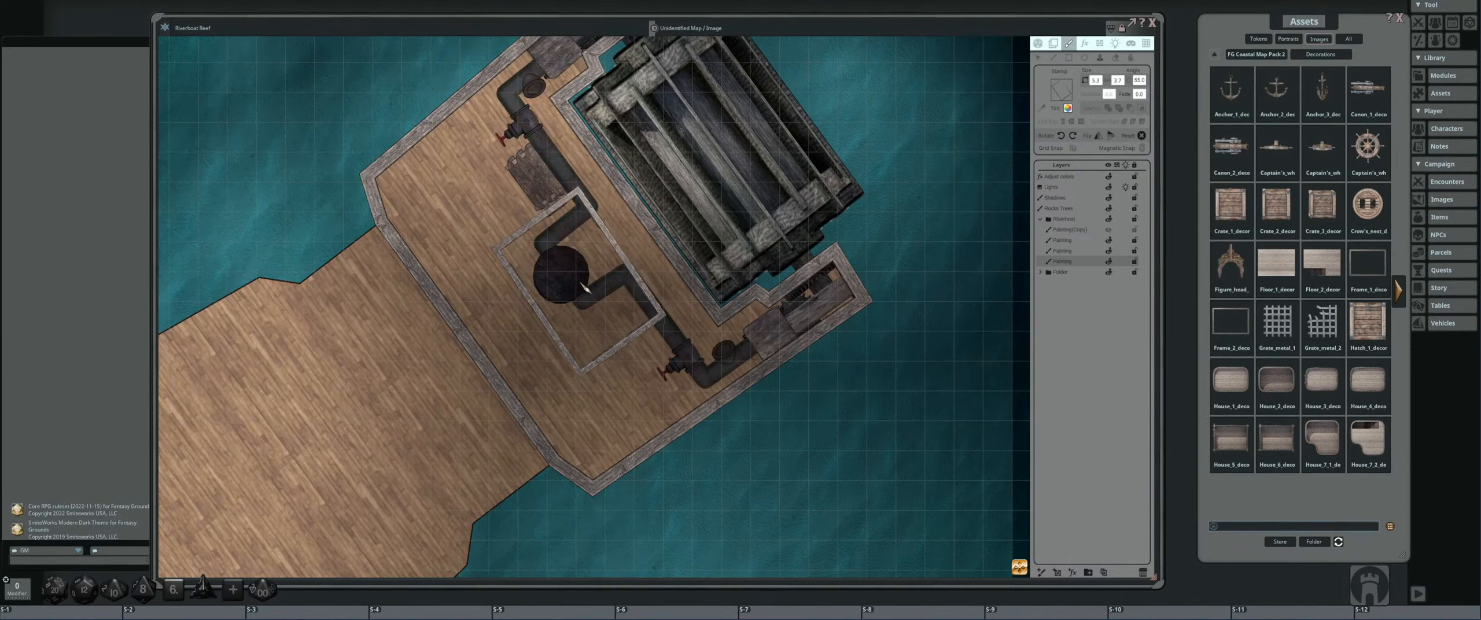
scroll(585, 287, up, 17)
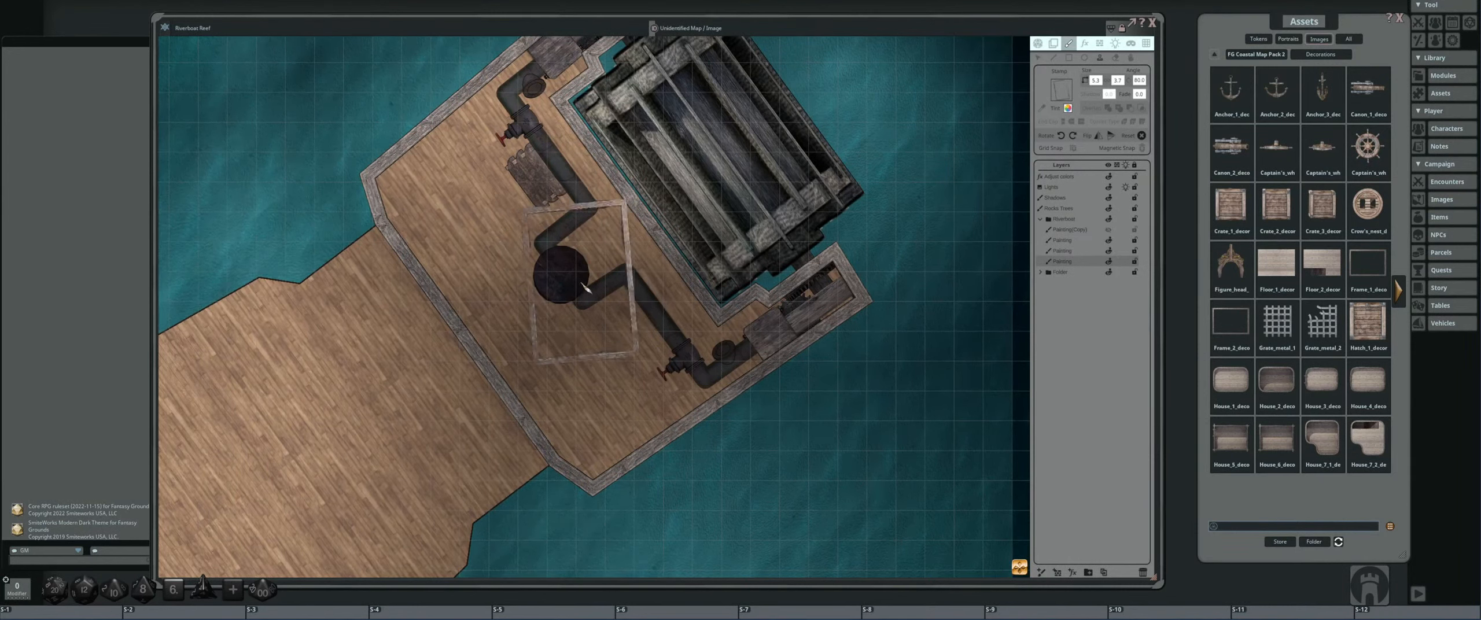
ctrl+scroll(582, 287, down, 4)
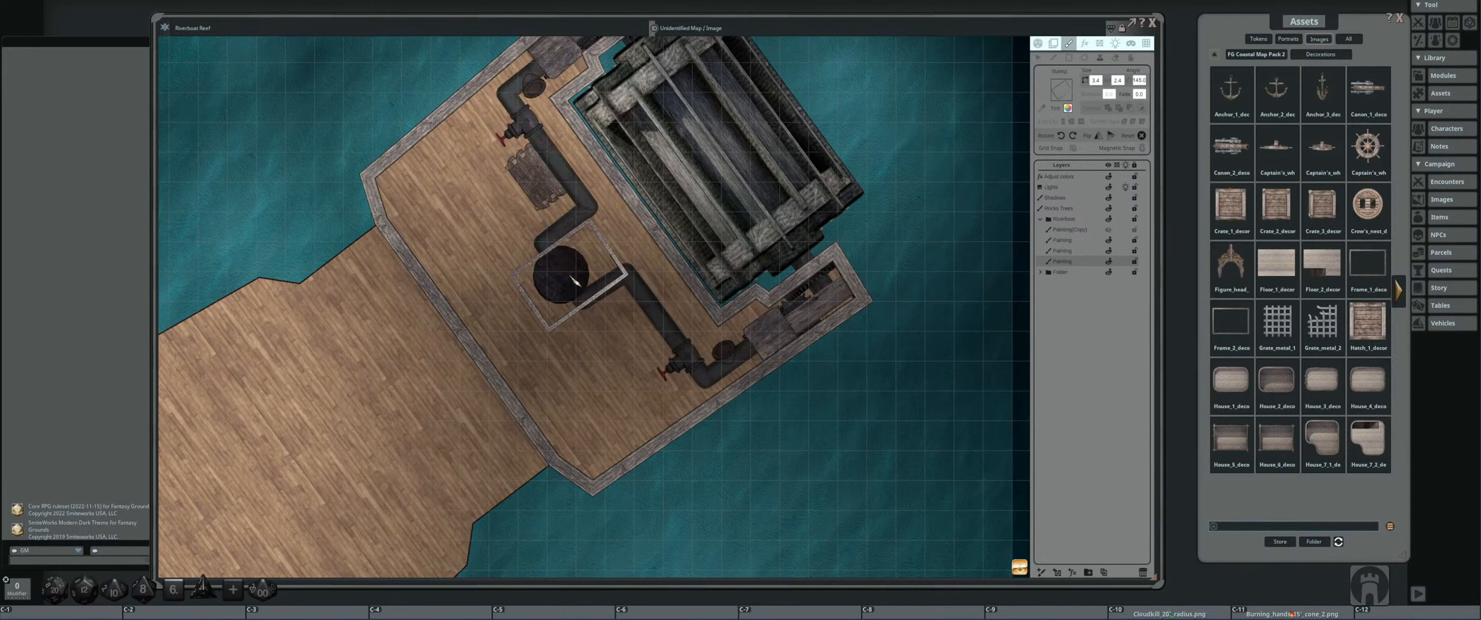
scroll(567, 278, up, 1)
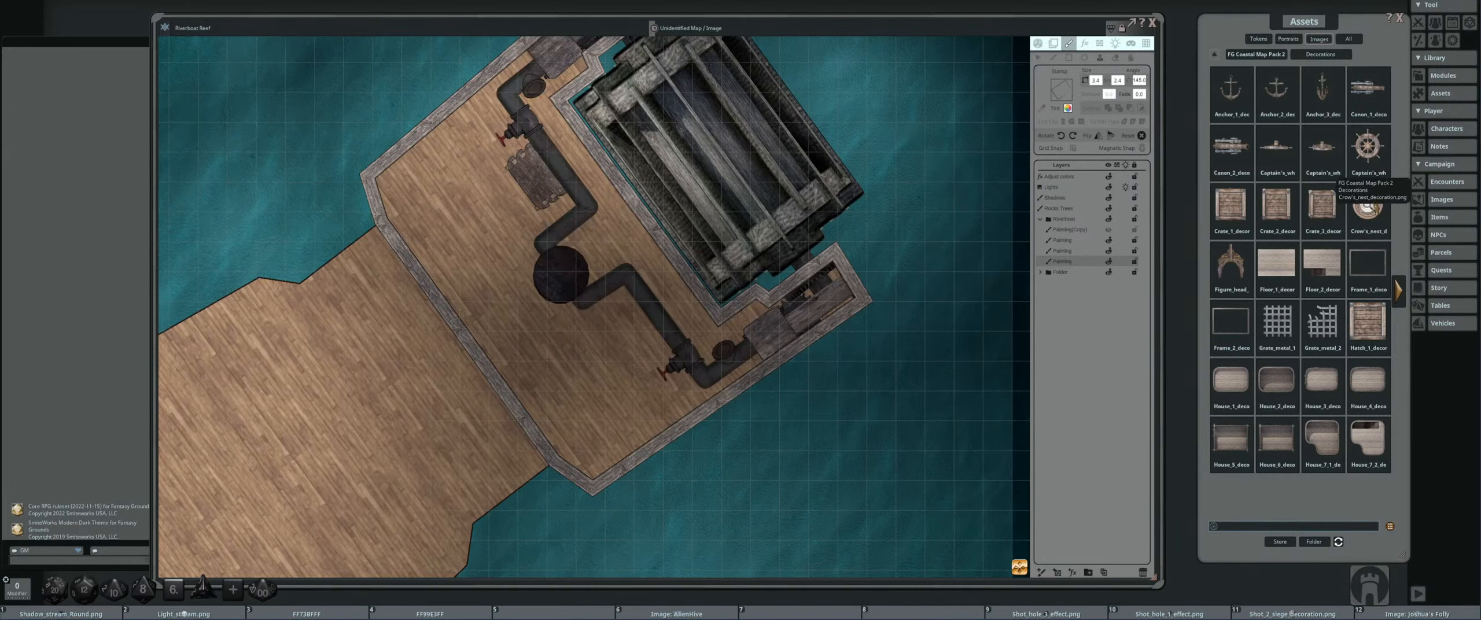
- Browse the remaining Decorations pages through the trunks and windows, and preview the Planks_1 decoration
click(1400, 293)
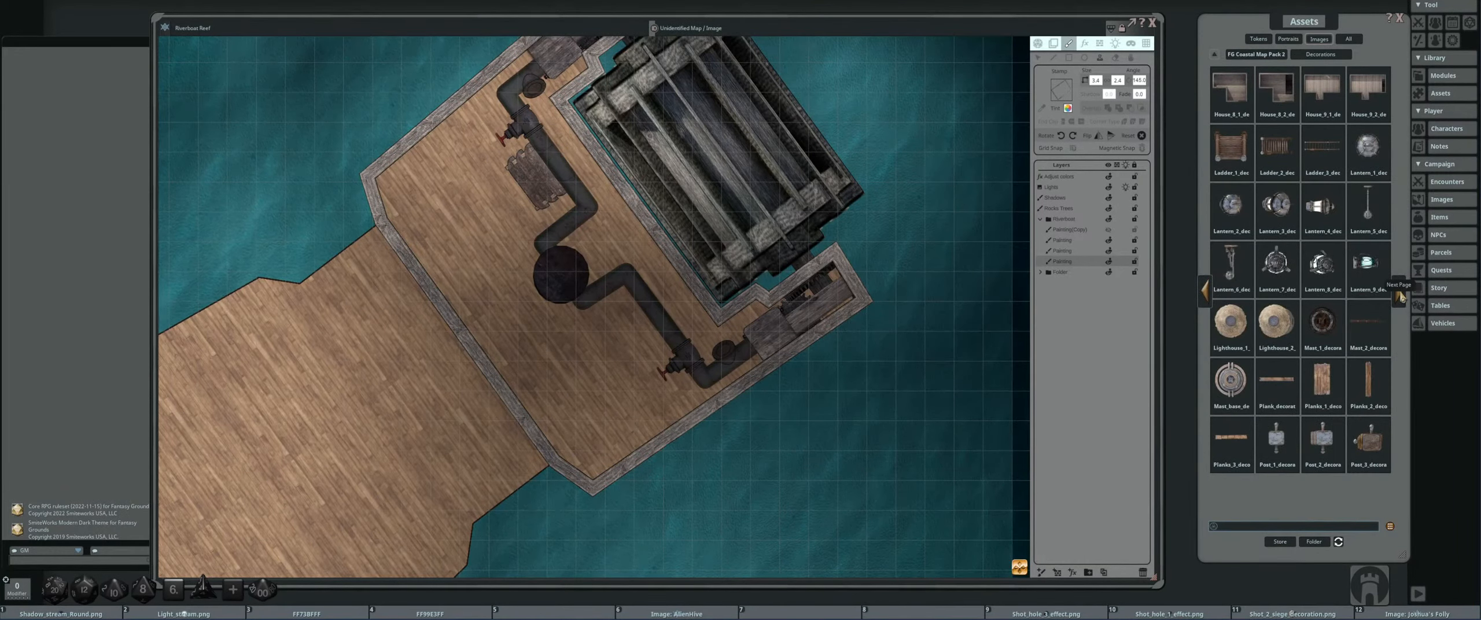
click(1322, 377)
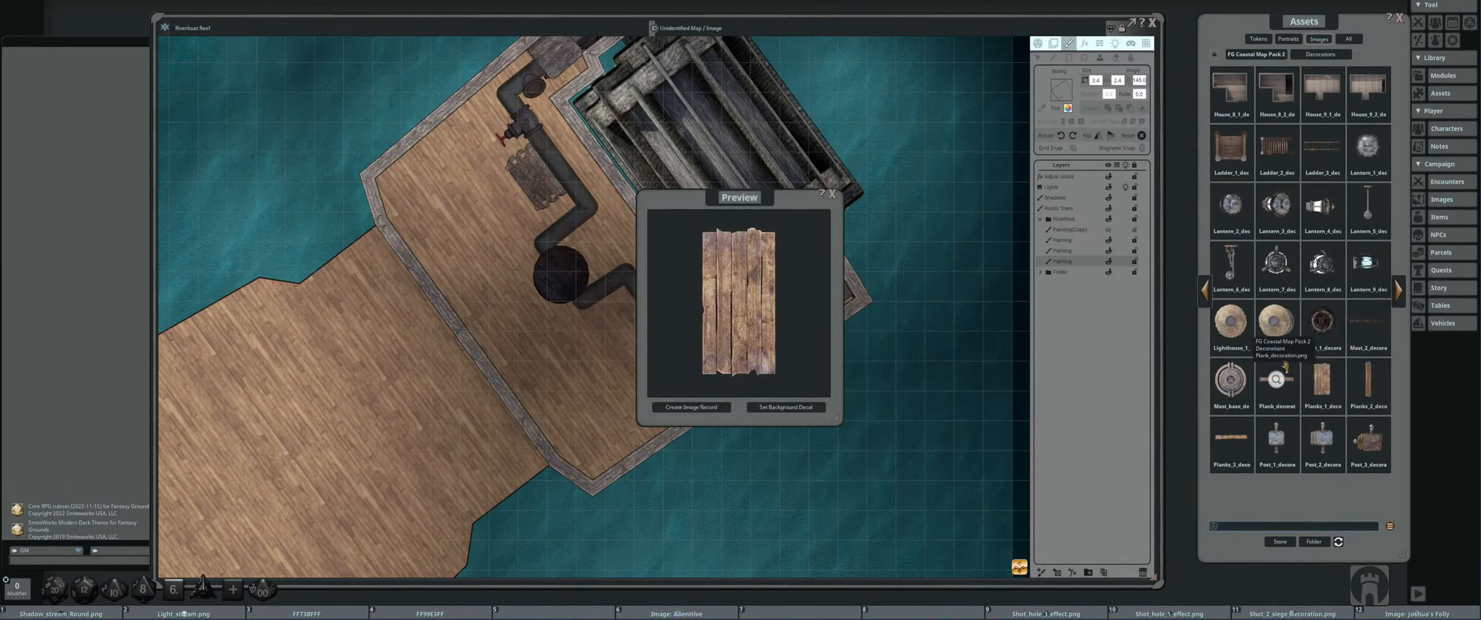
click(832, 193)
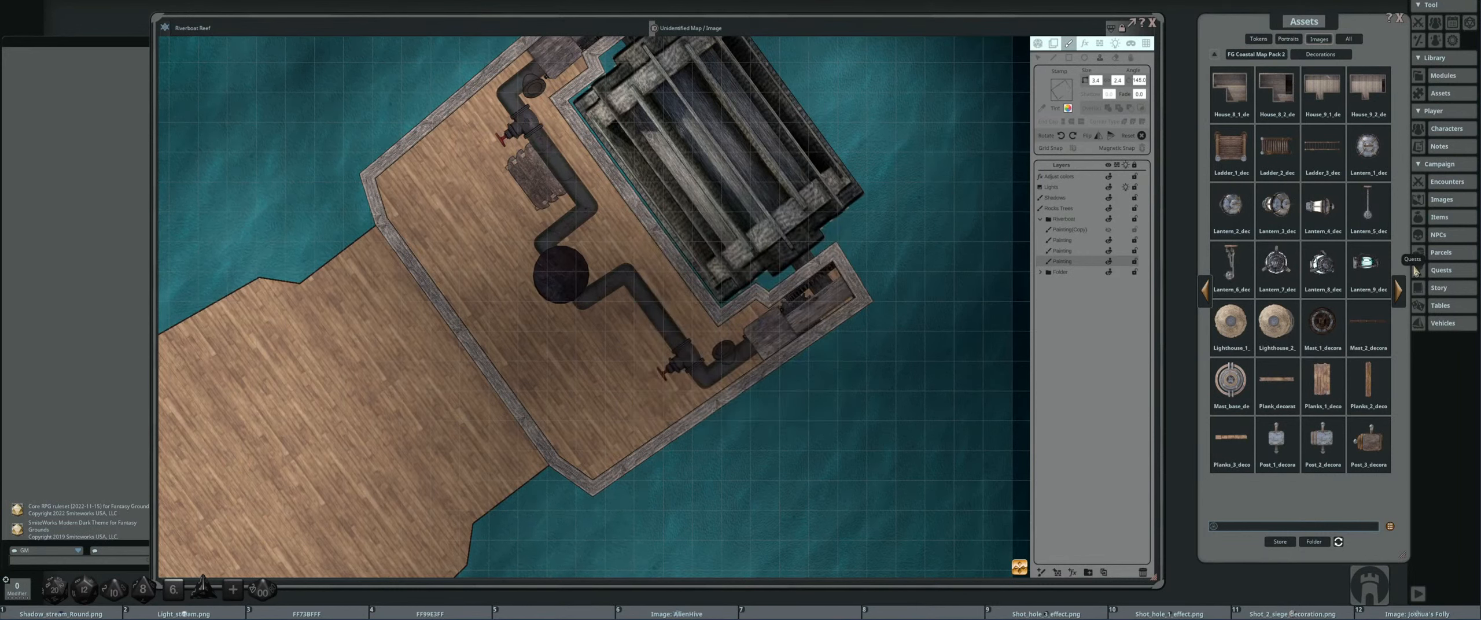
click(1398, 291)
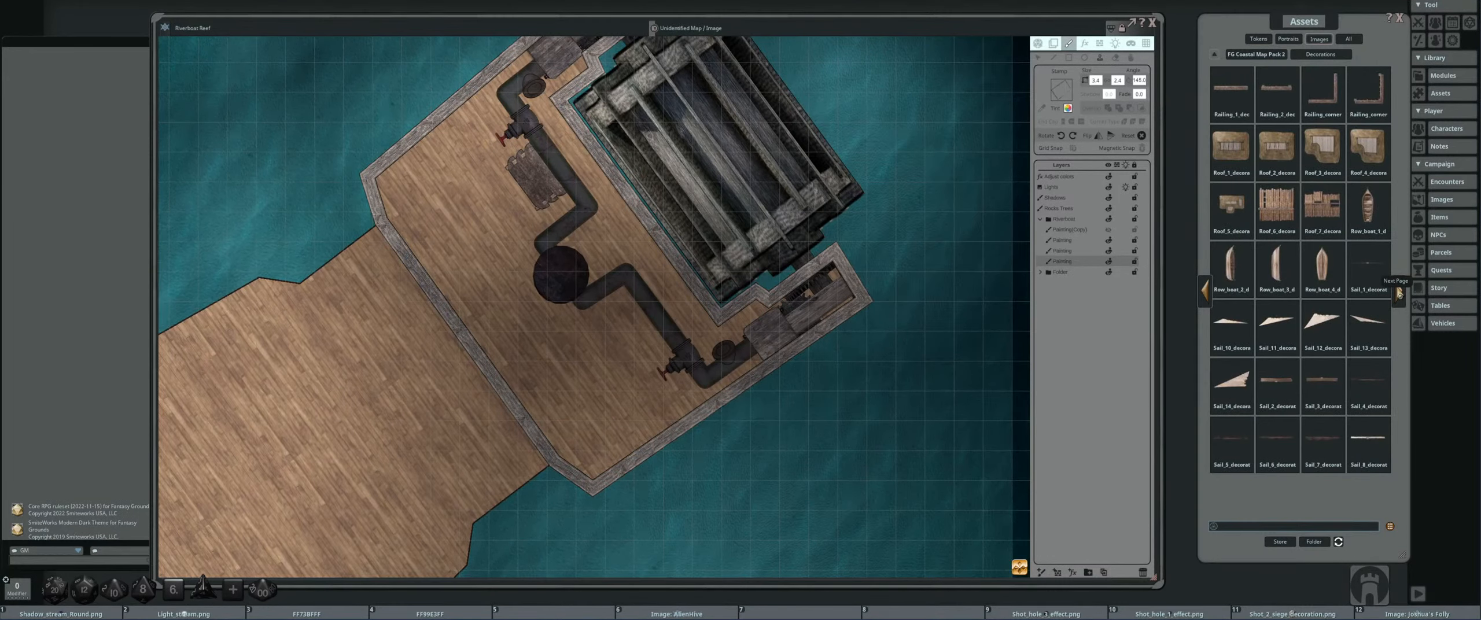
click(1399, 292)
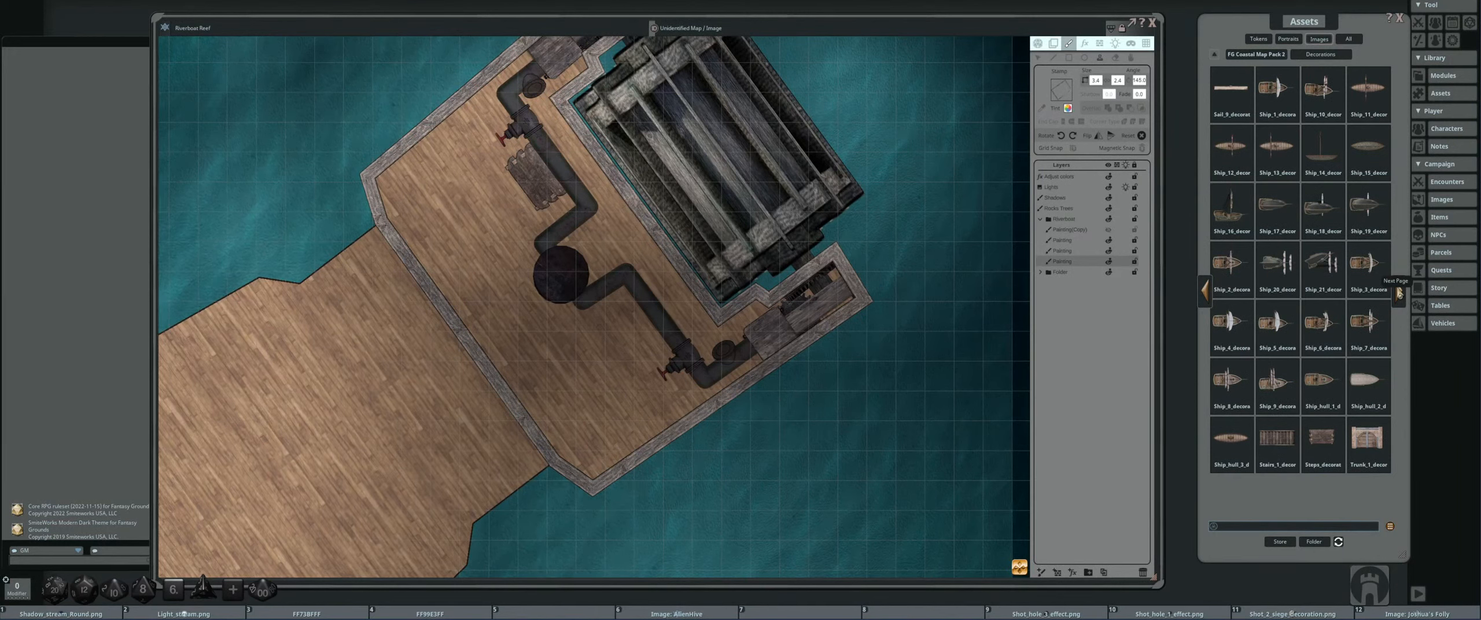
click(1399, 292)
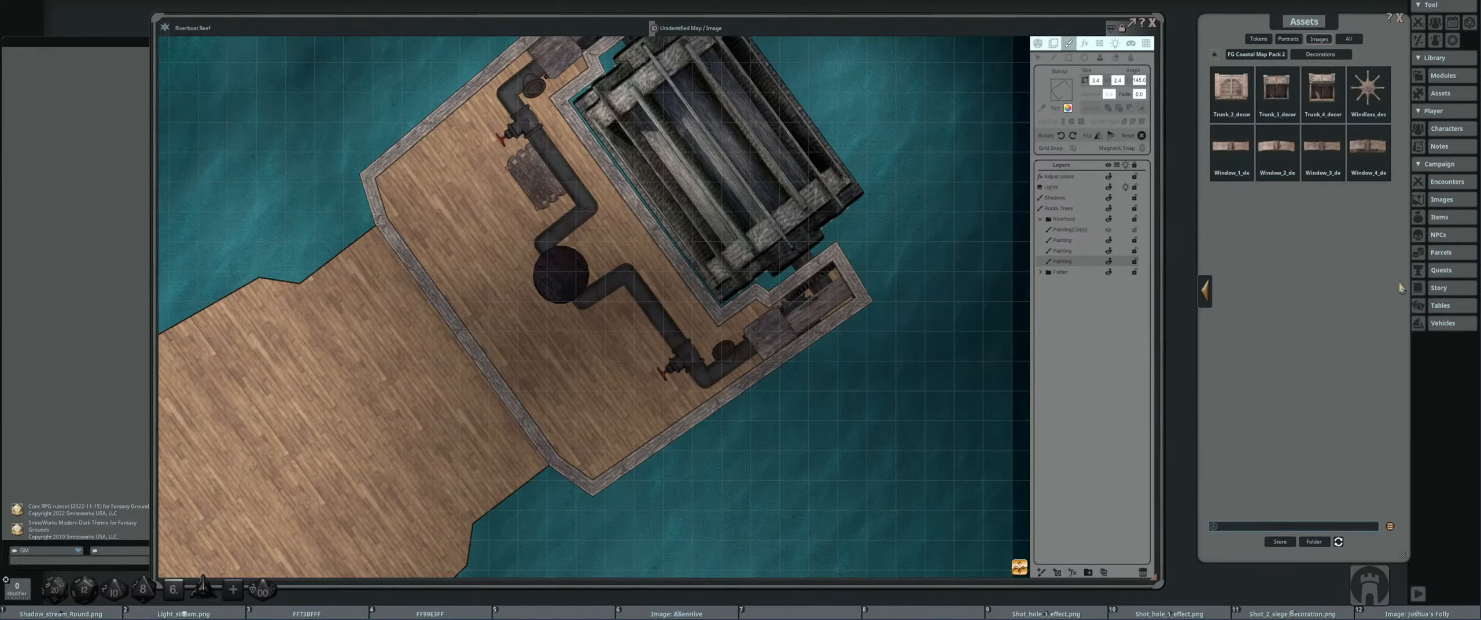
- Search all image assets for "WOOD FILL" and for "dock"
click(1217, 54)
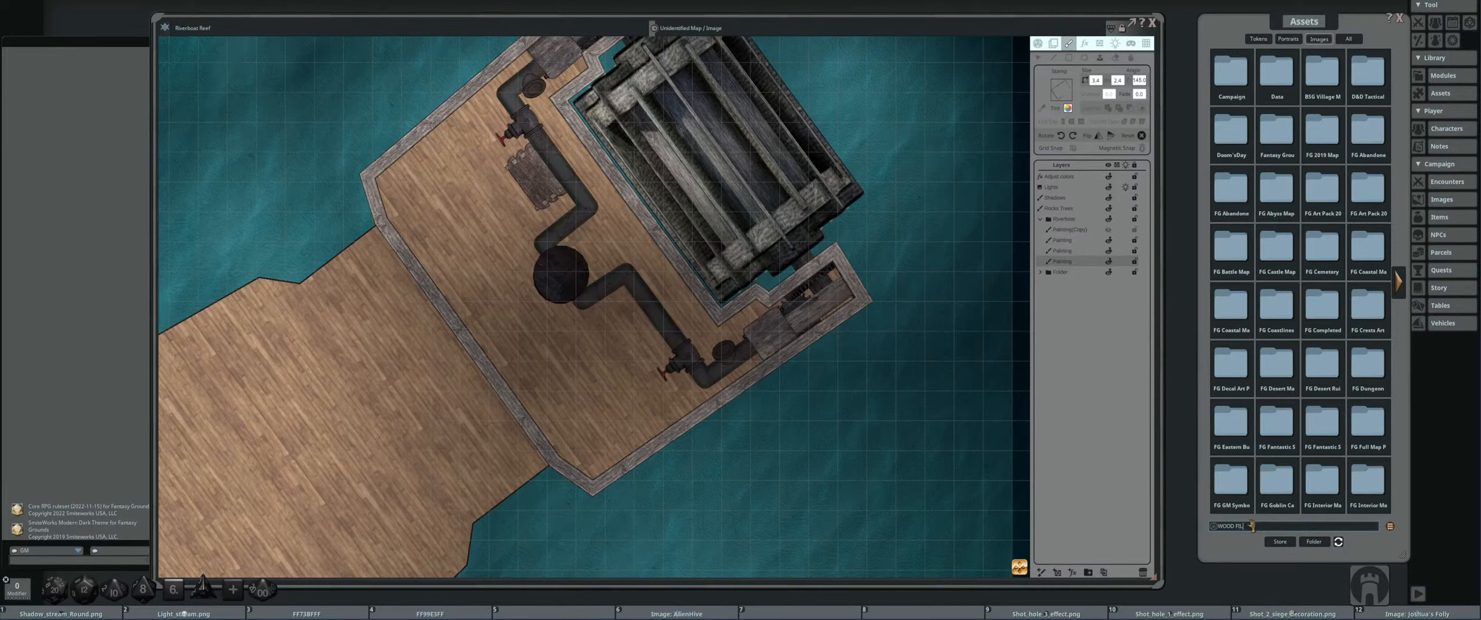
key(Return)
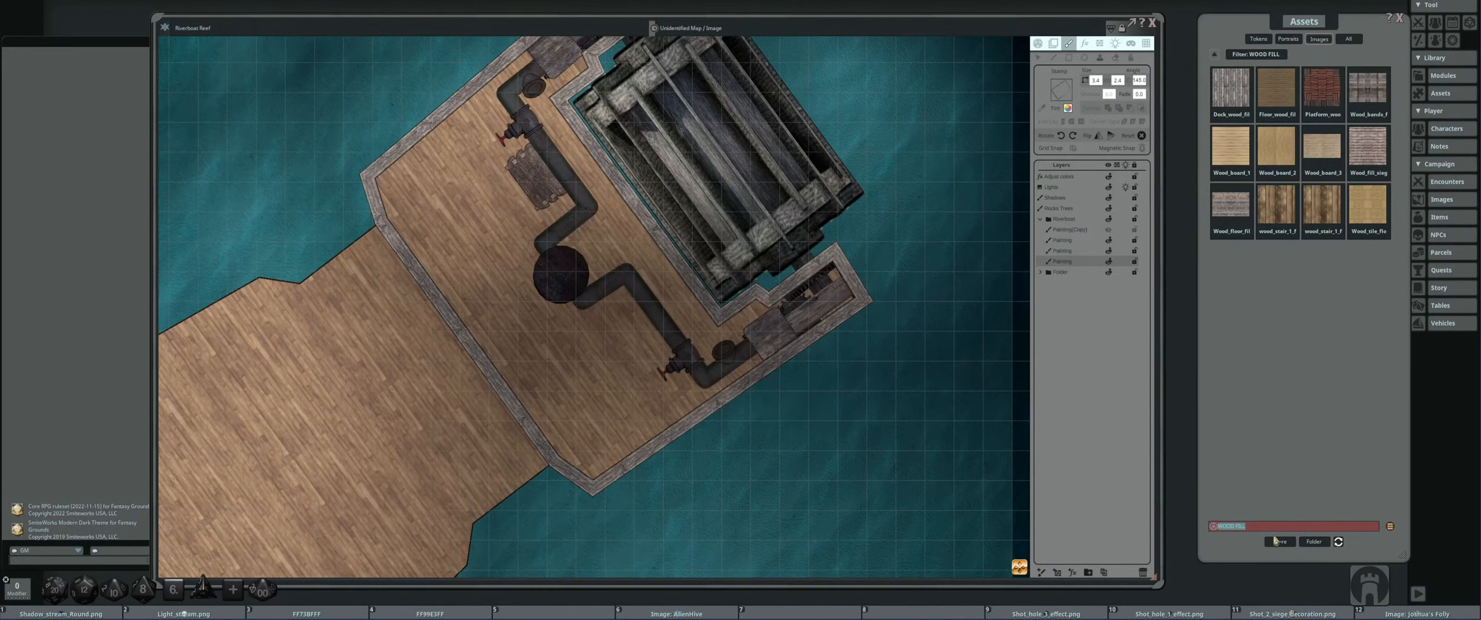
text(dock)
key(Return)
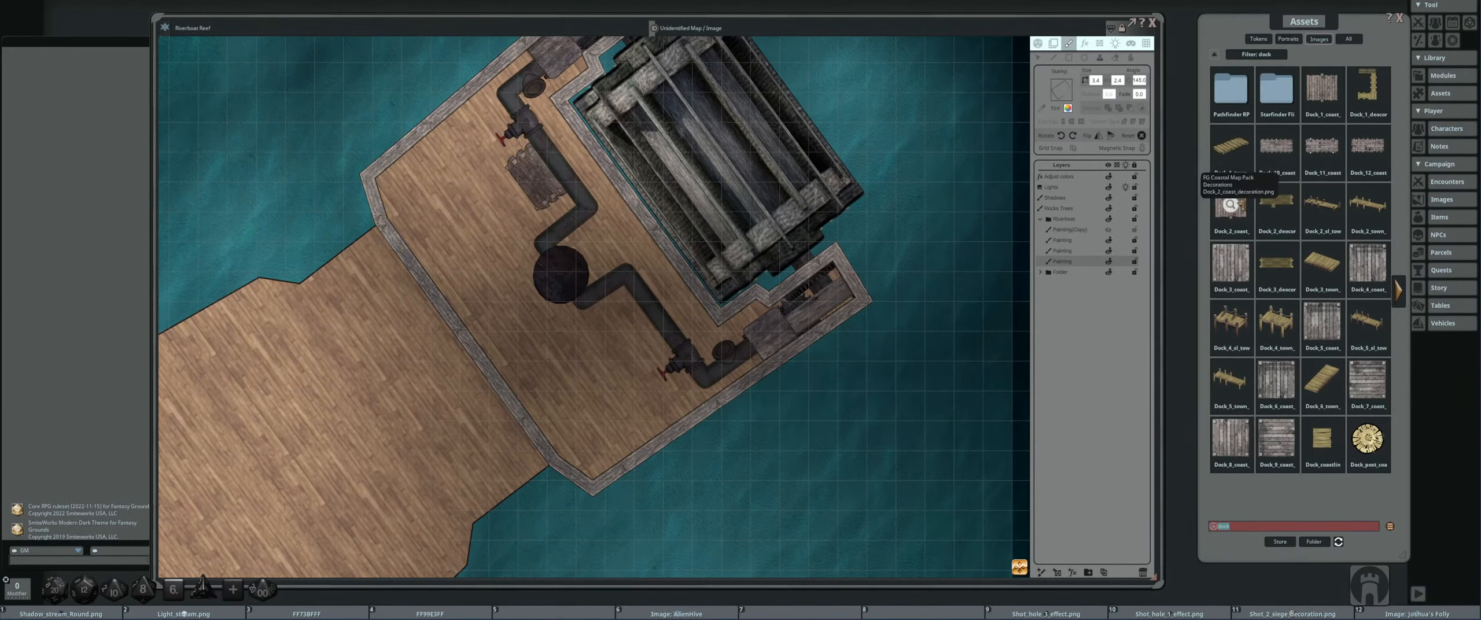
- Browse the dock search results and preview the Dock_2_coast, Dock_step_1_coast and Dock_wood_fill images
click(1231, 204)
click(832, 194)
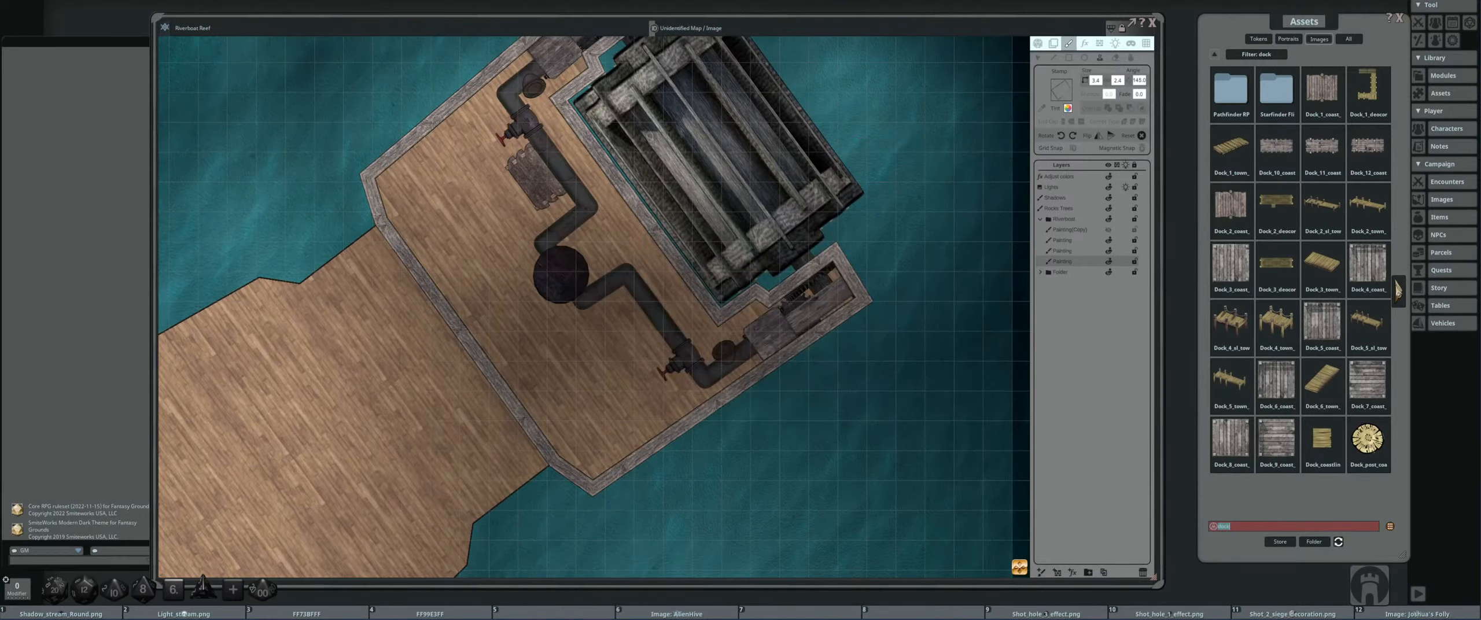
click(1398, 292)
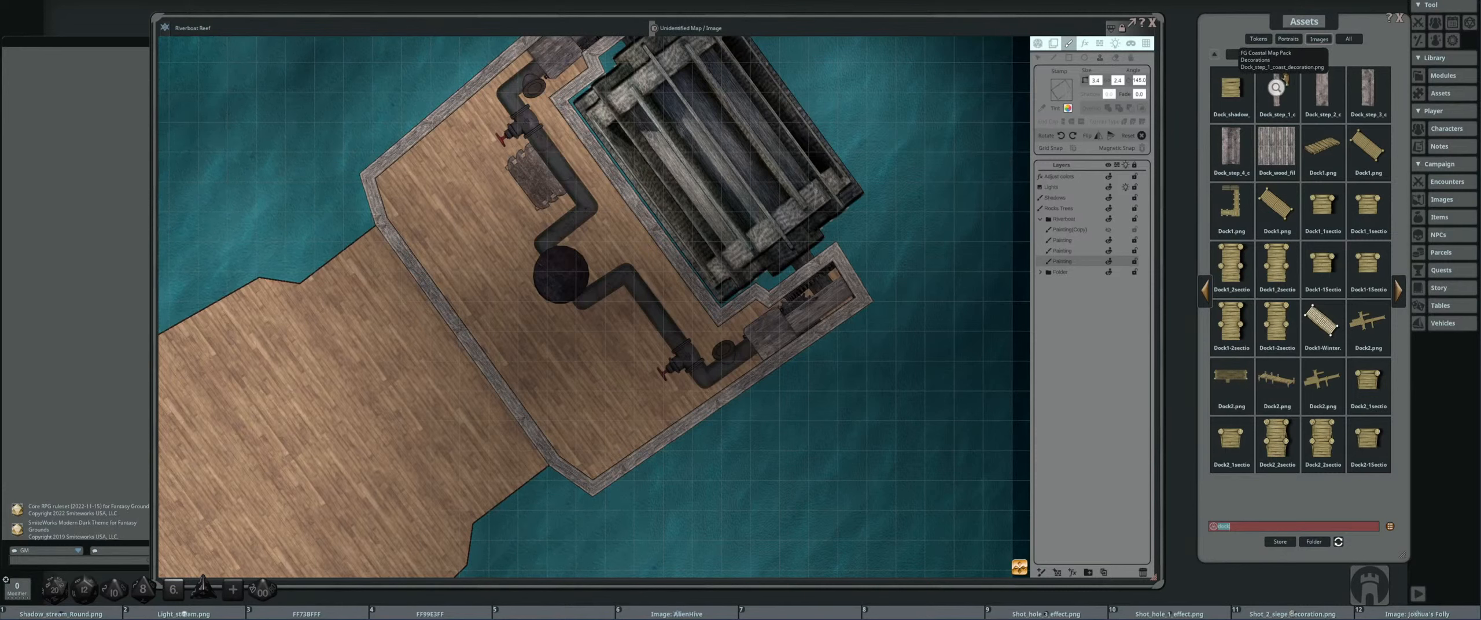
click(1277, 87)
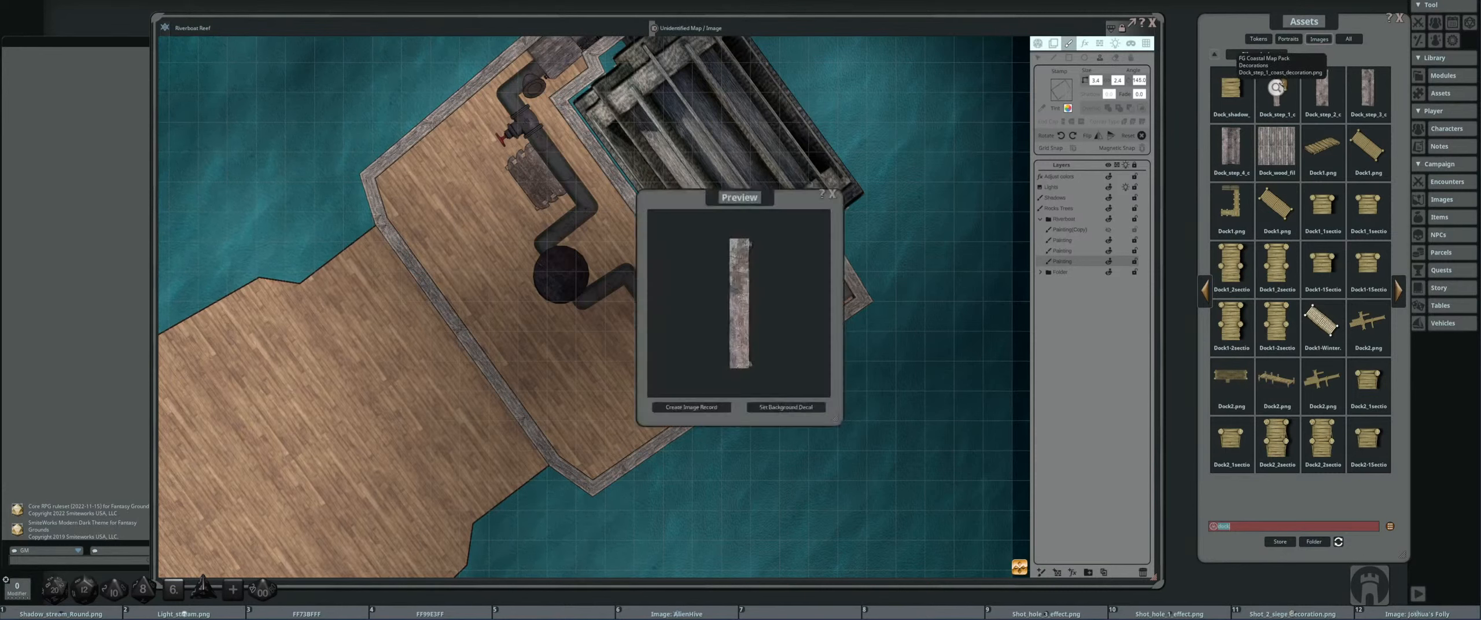
click(832, 194)
click(1277, 147)
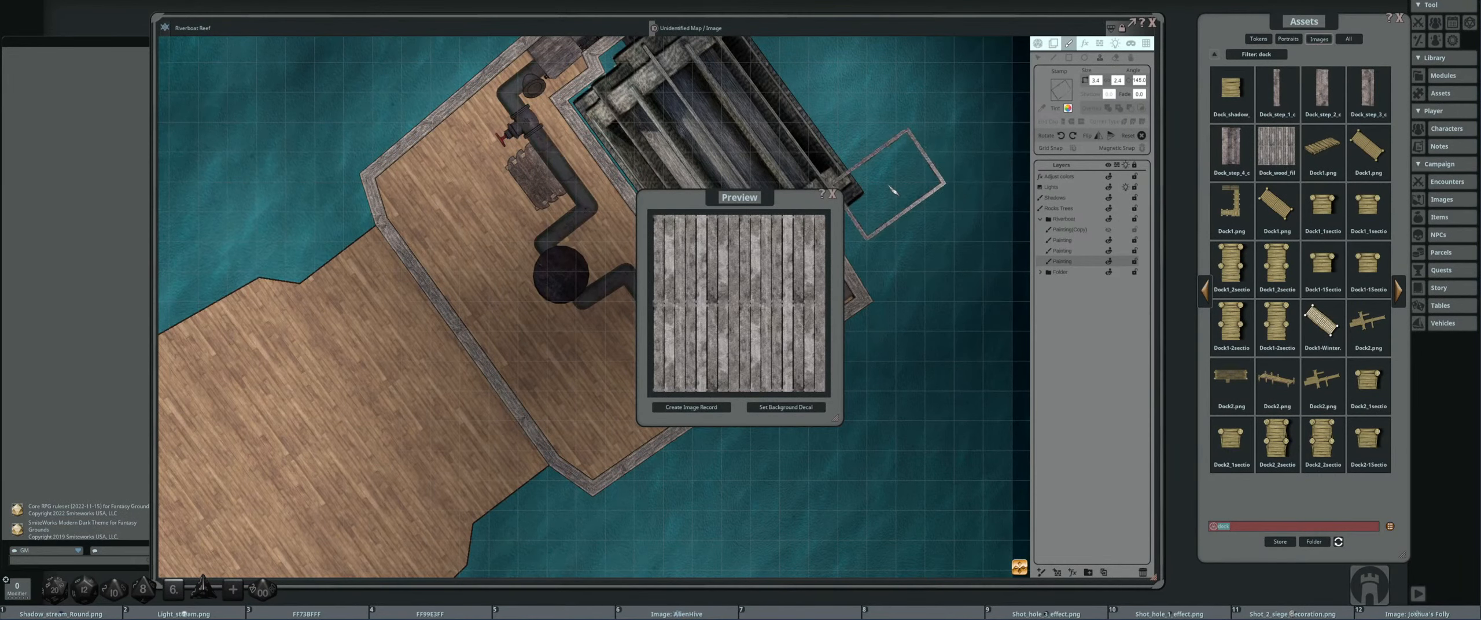
click(833, 195)
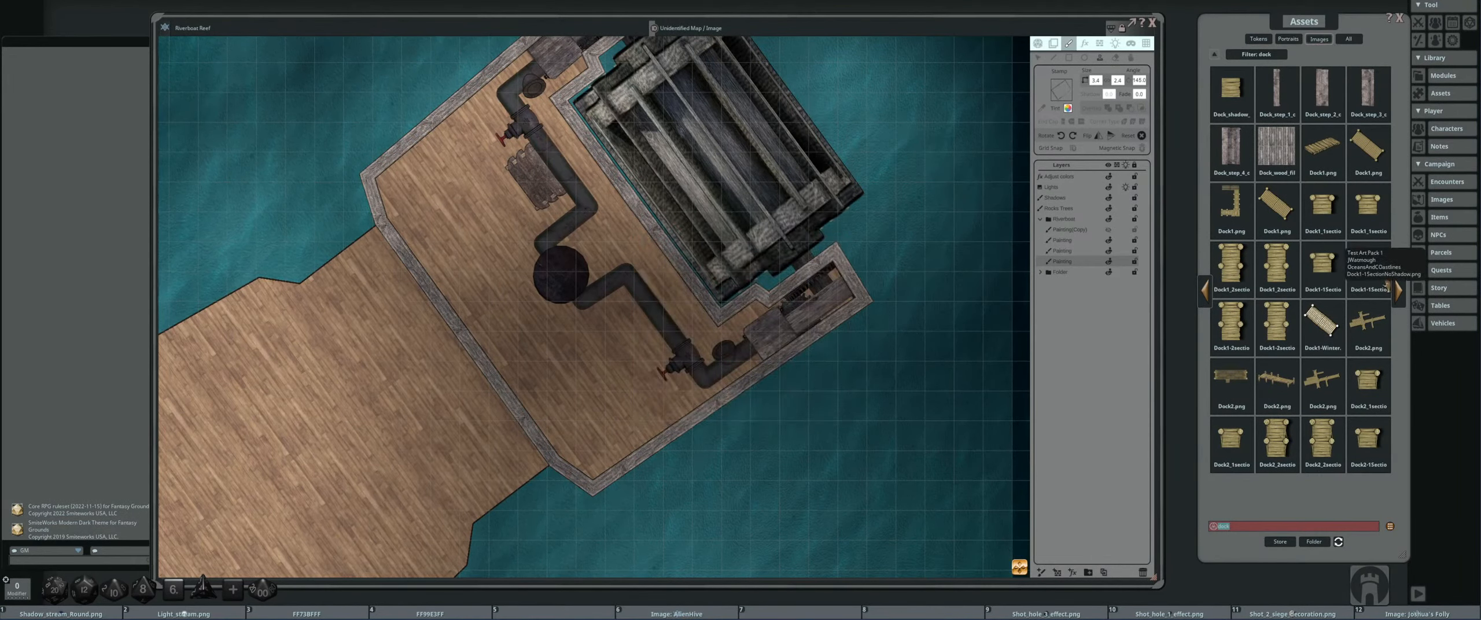
- Page through the remaining dock results and filter the image assets for "dock fill"
click(1399, 294)
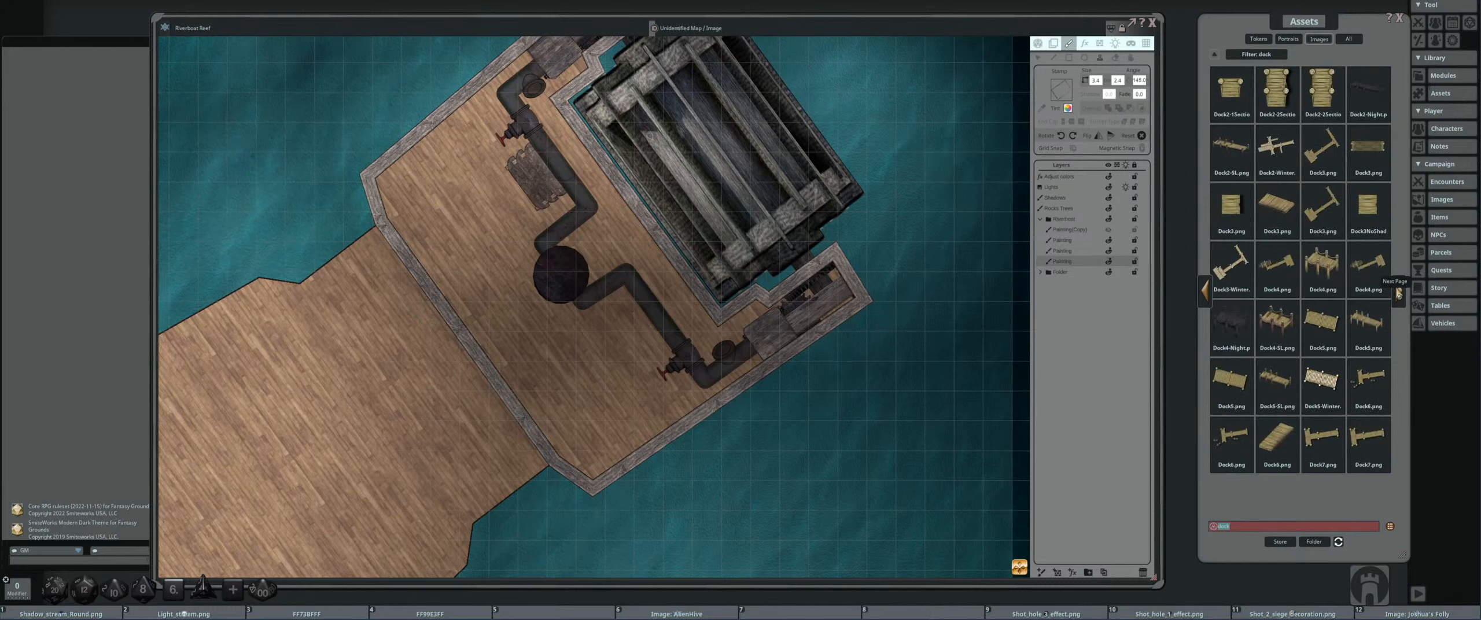
click(1399, 294)
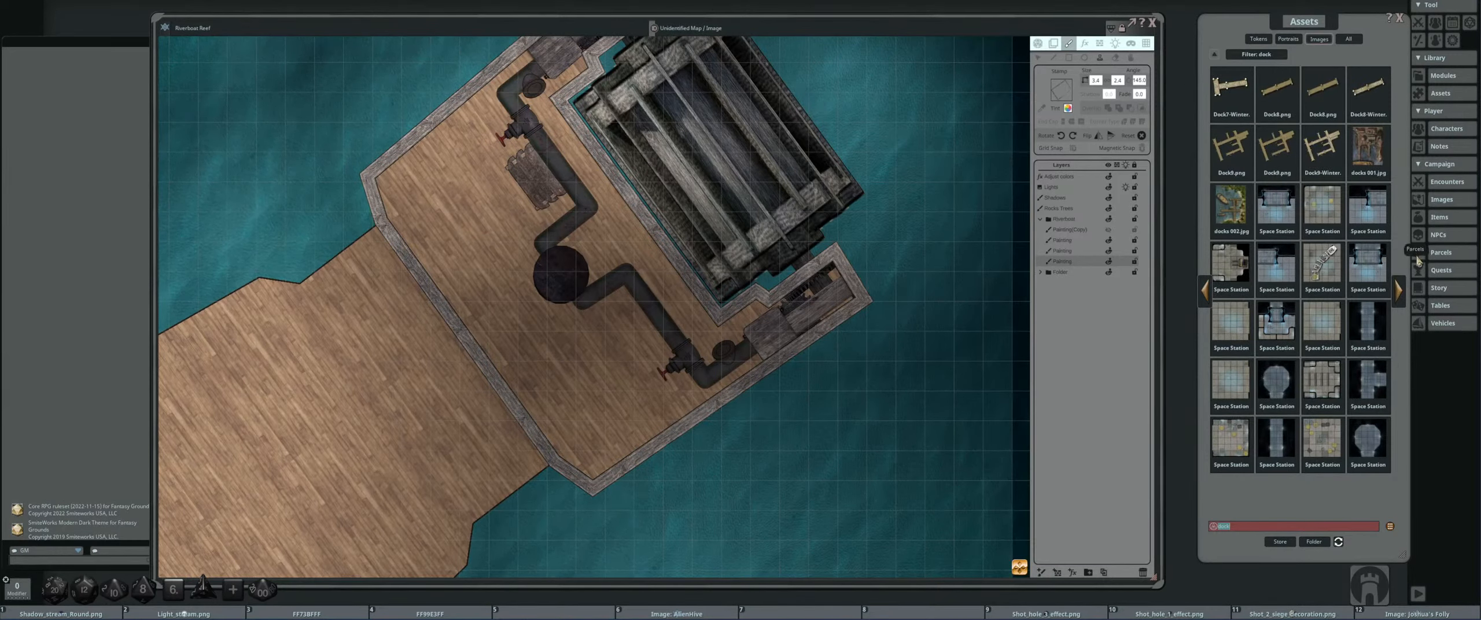
click(1405, 291)
click(1404, 290)
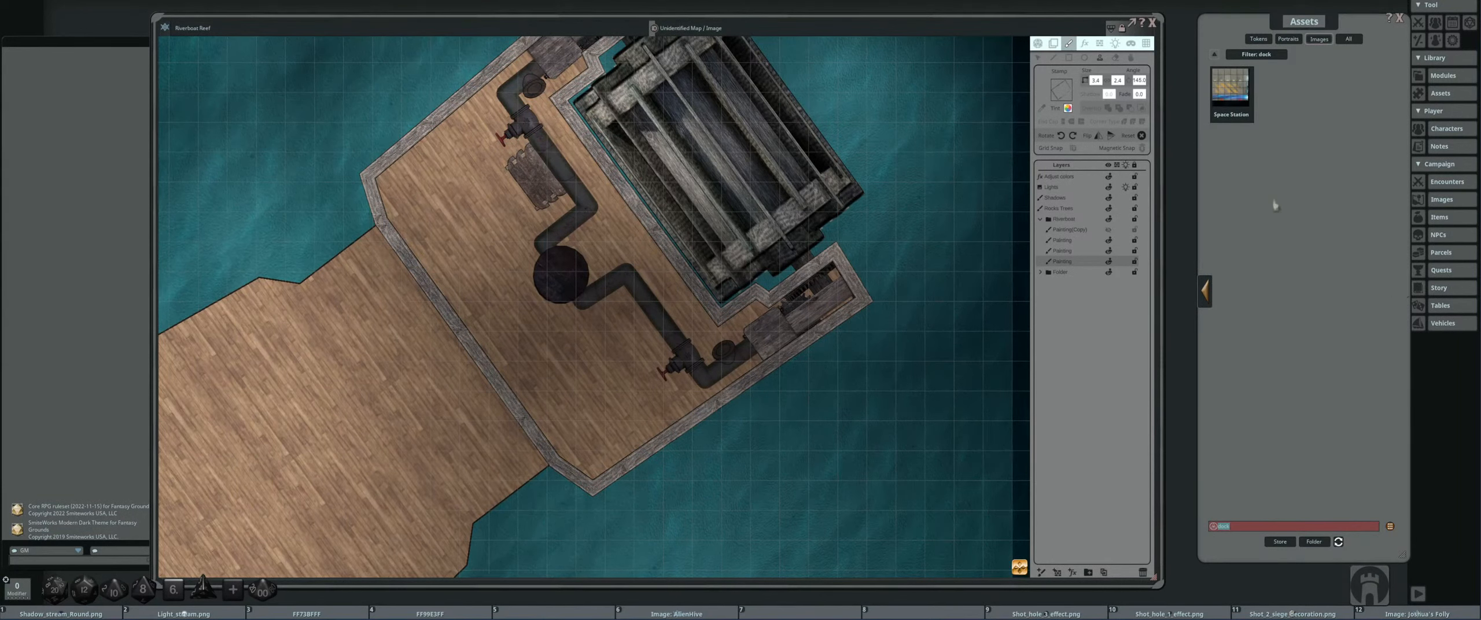
click(1273, 54)
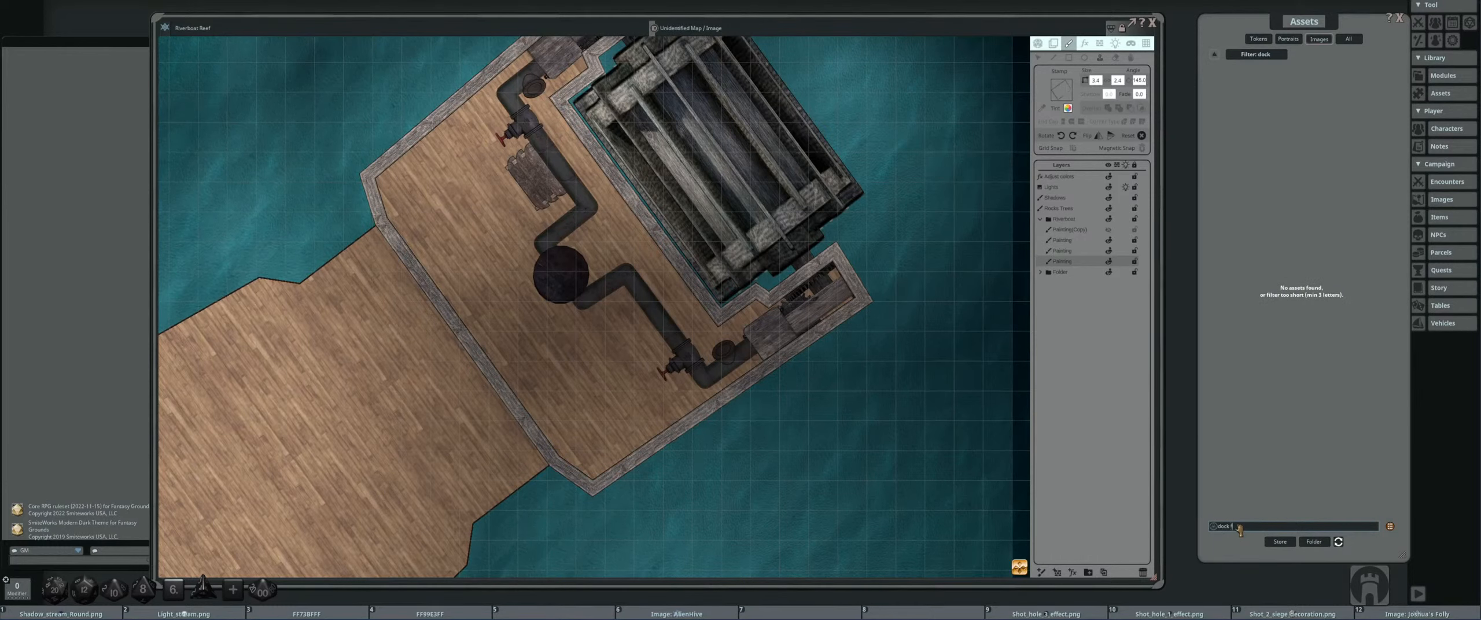
text(ll)
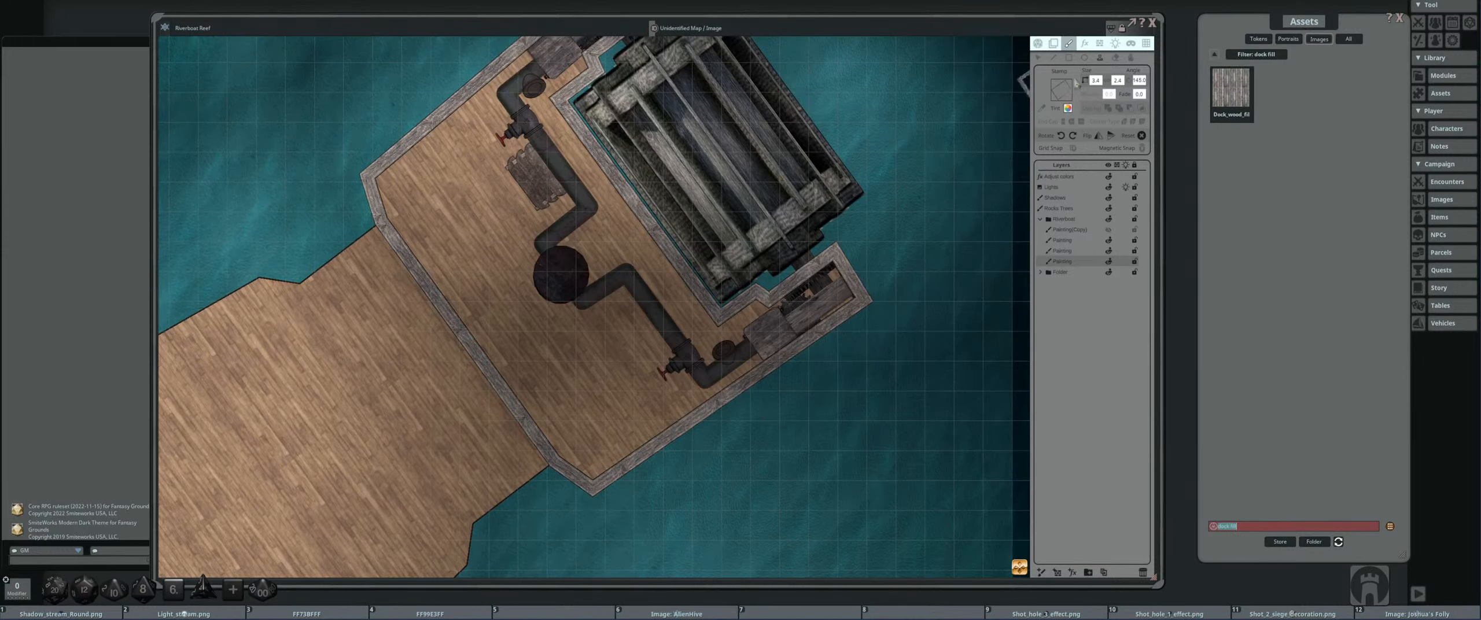
- Load the Dock_wood_fill image as the line-drawing brush and shrink it over the engine deck
click(1053, 58)
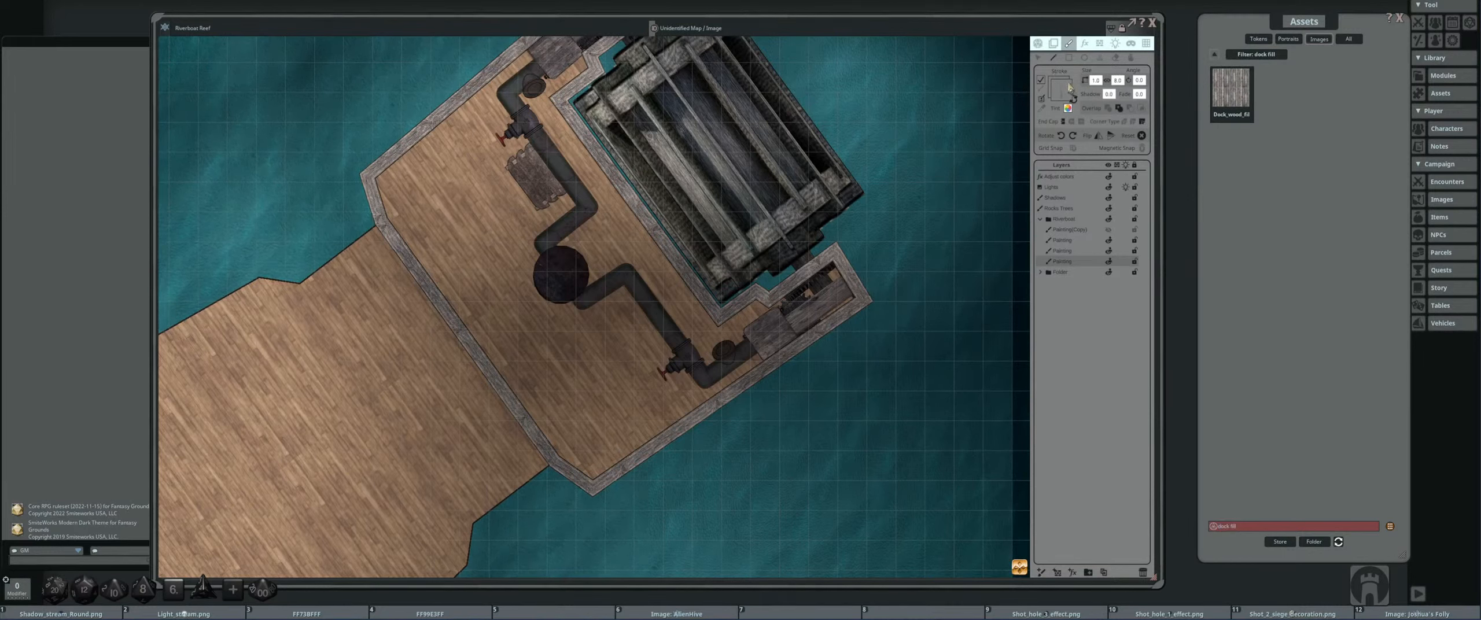
drag(1231, 86, 1061, 90)
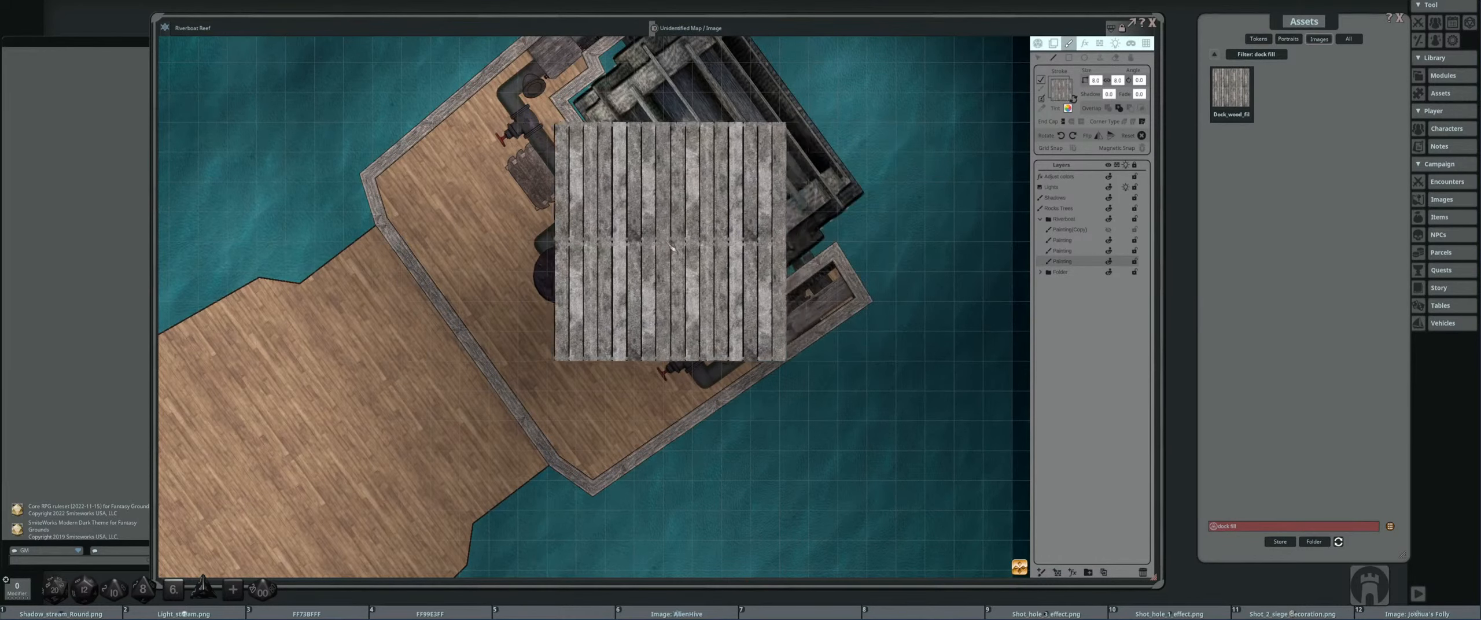
scroll(672, 246, down, 5)
scroll(662, 266, down, 8)
scroll(656, 263, up, 5)
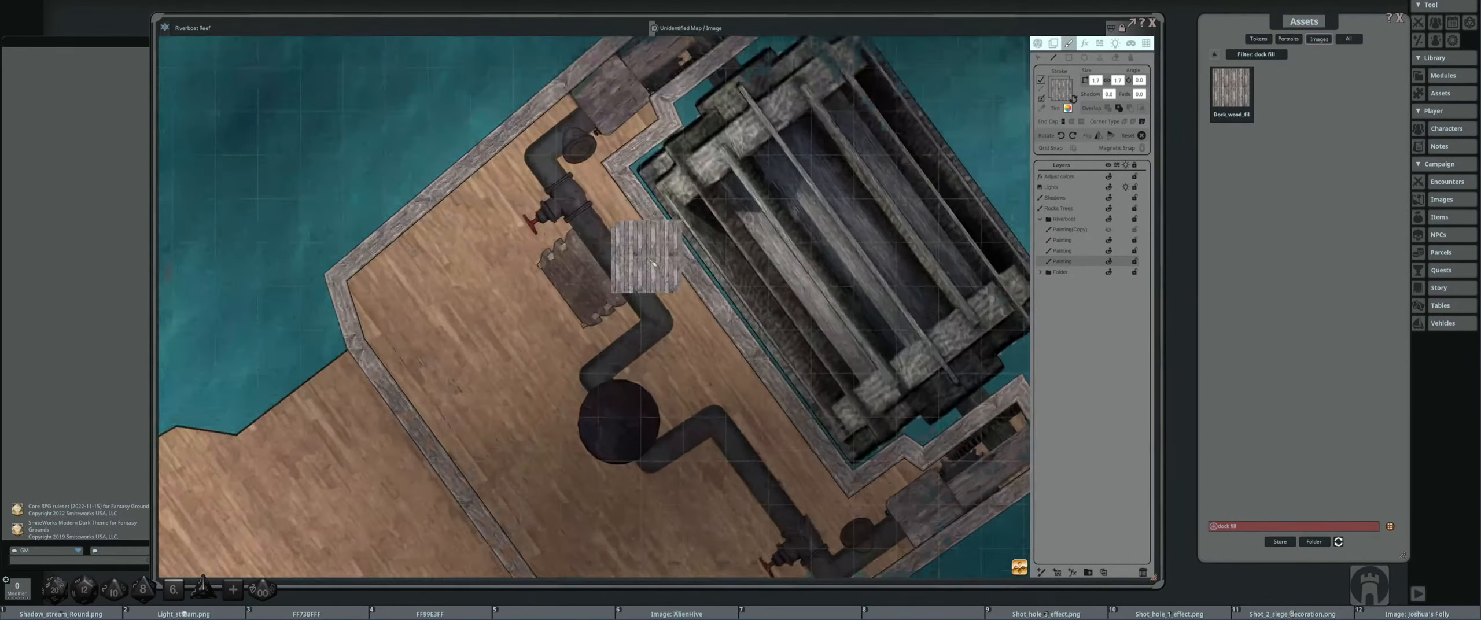
- Tint the wood brush by sampling map colours around the small plank platform and adjusting the red, green and blue values
click(1067, 108)
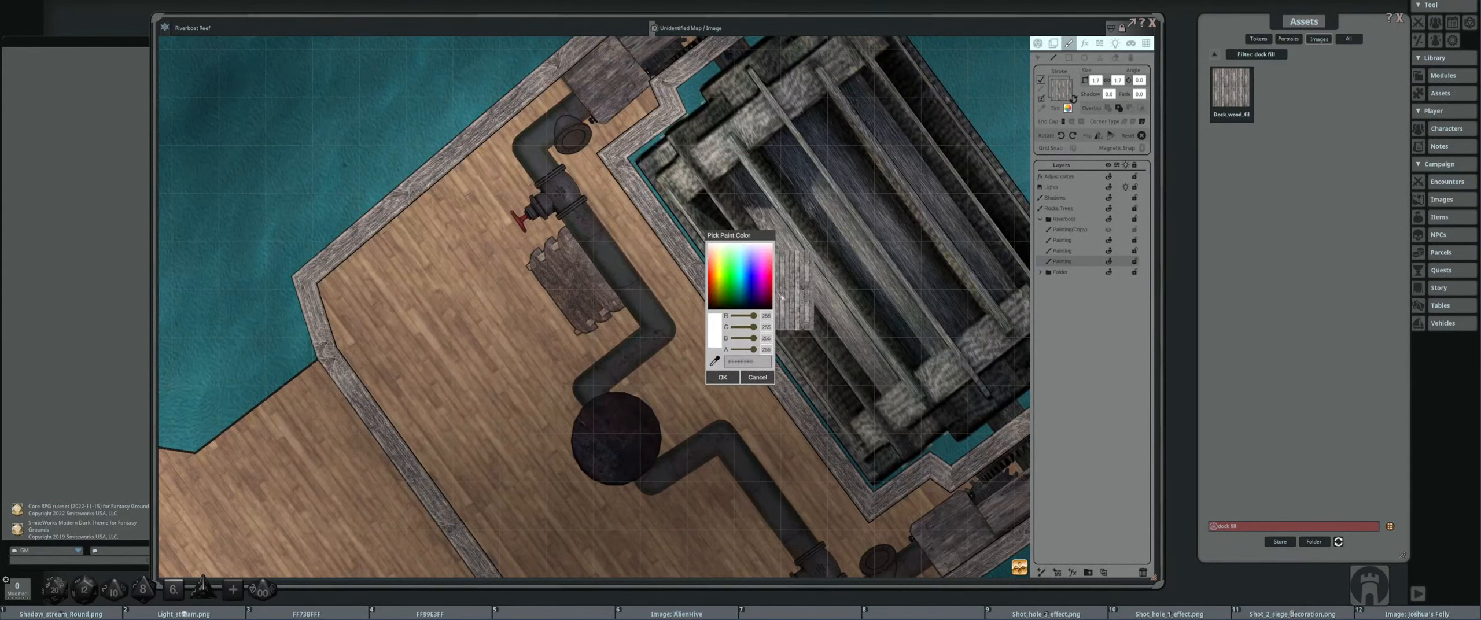
click(714, 362)
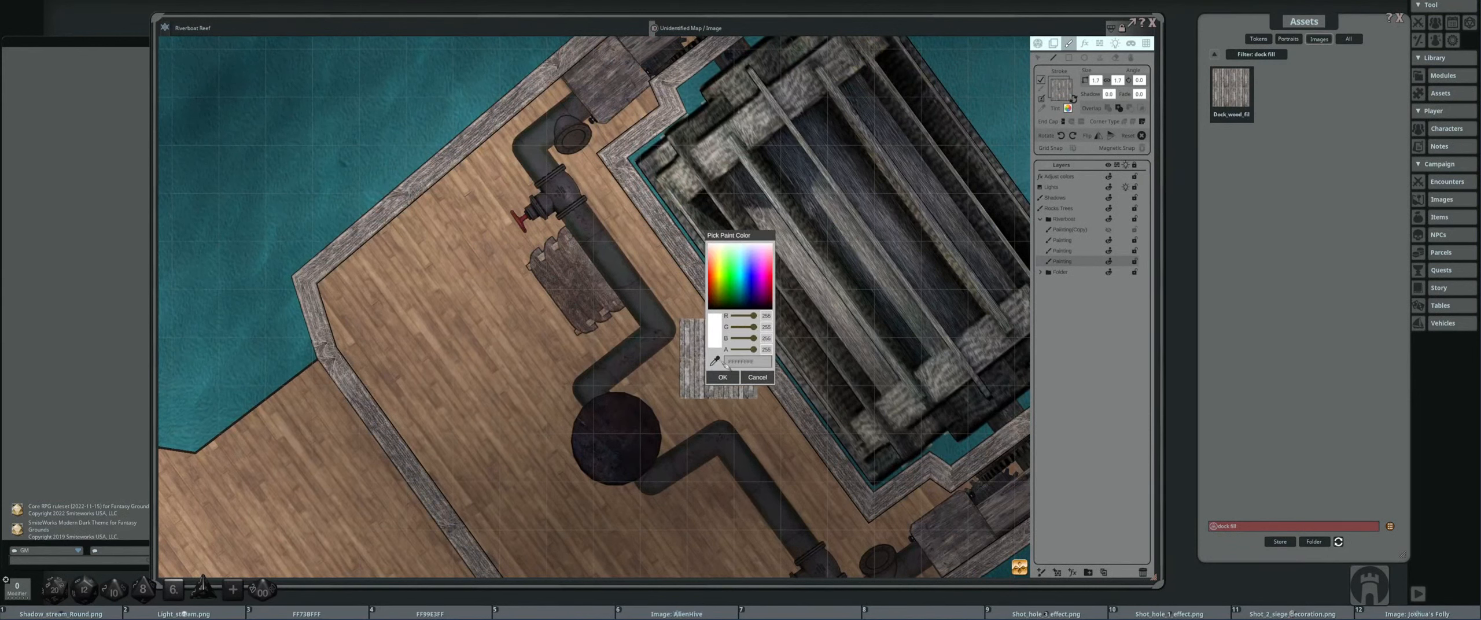
click(586, 289)
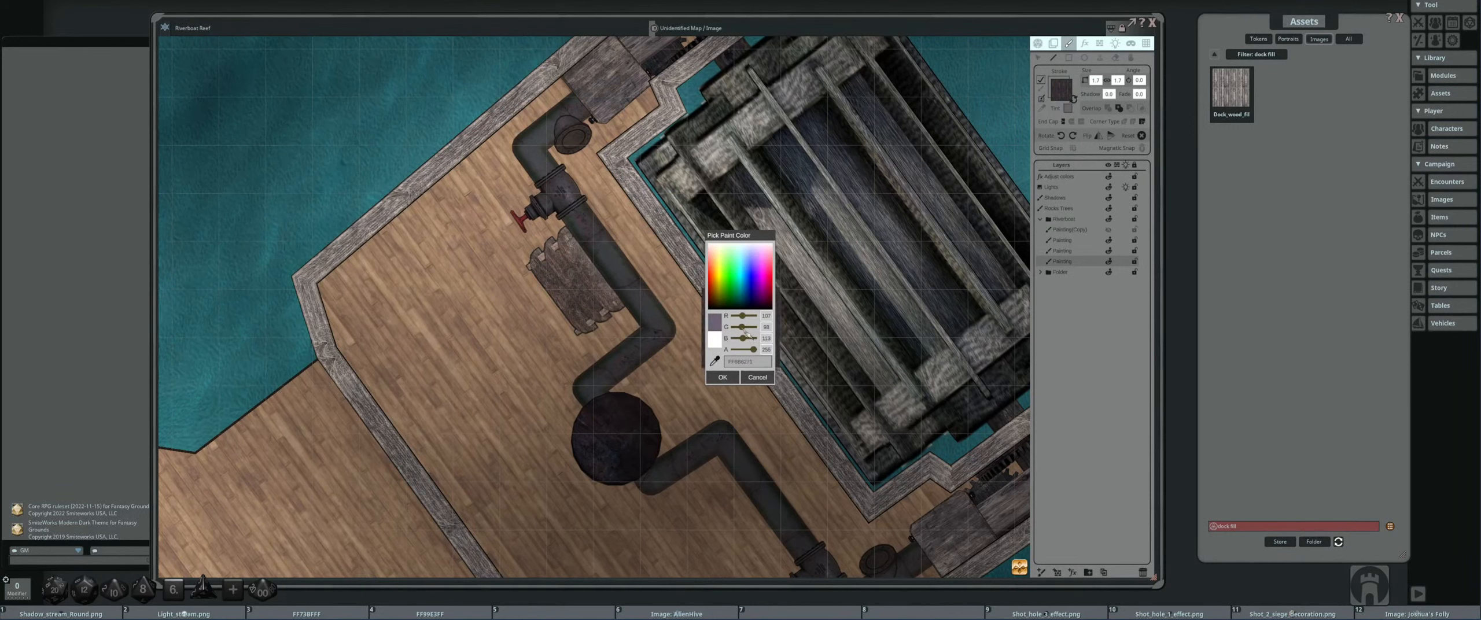
drag(742, 316, 753, 338)
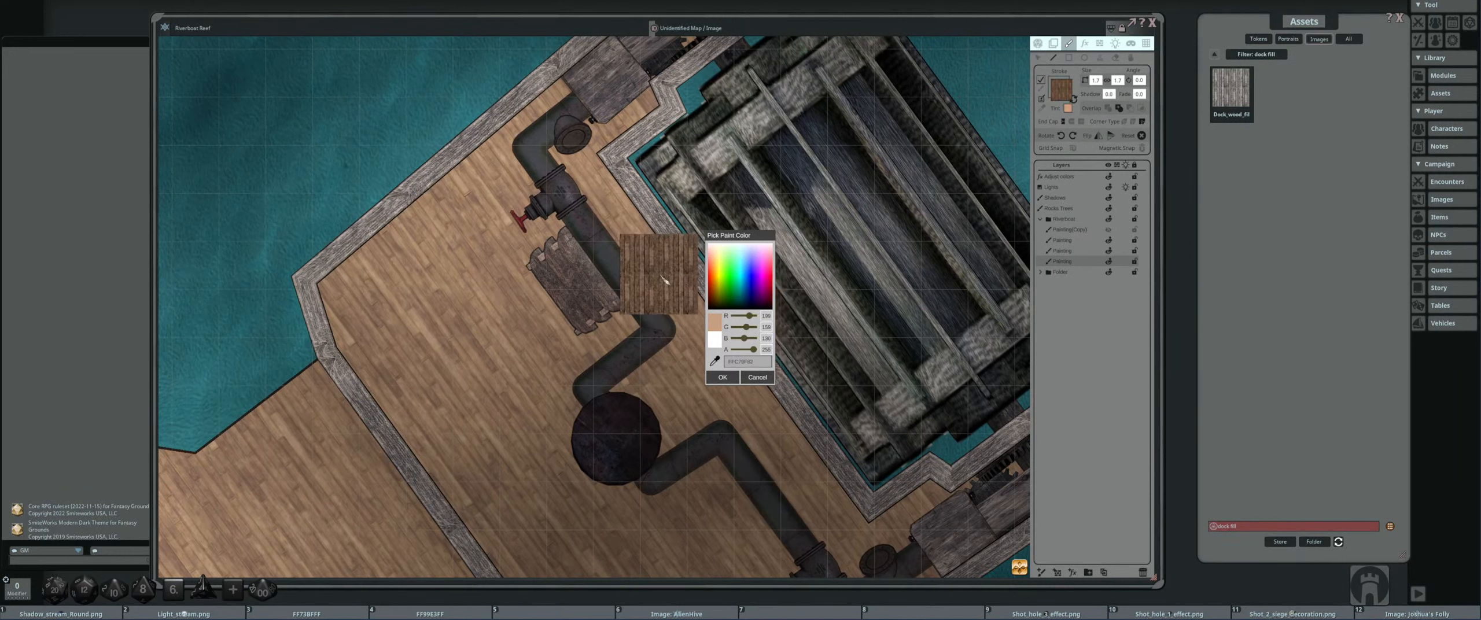
click(715, 361)
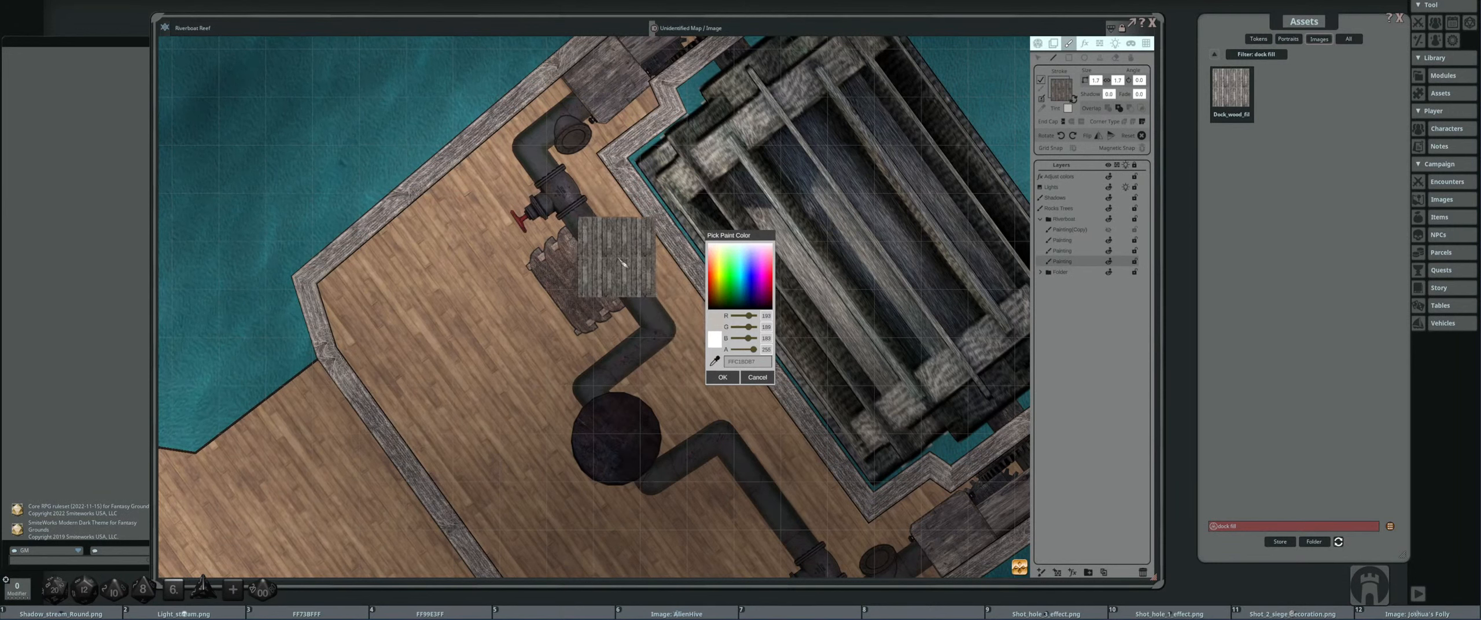
click(620, 265)
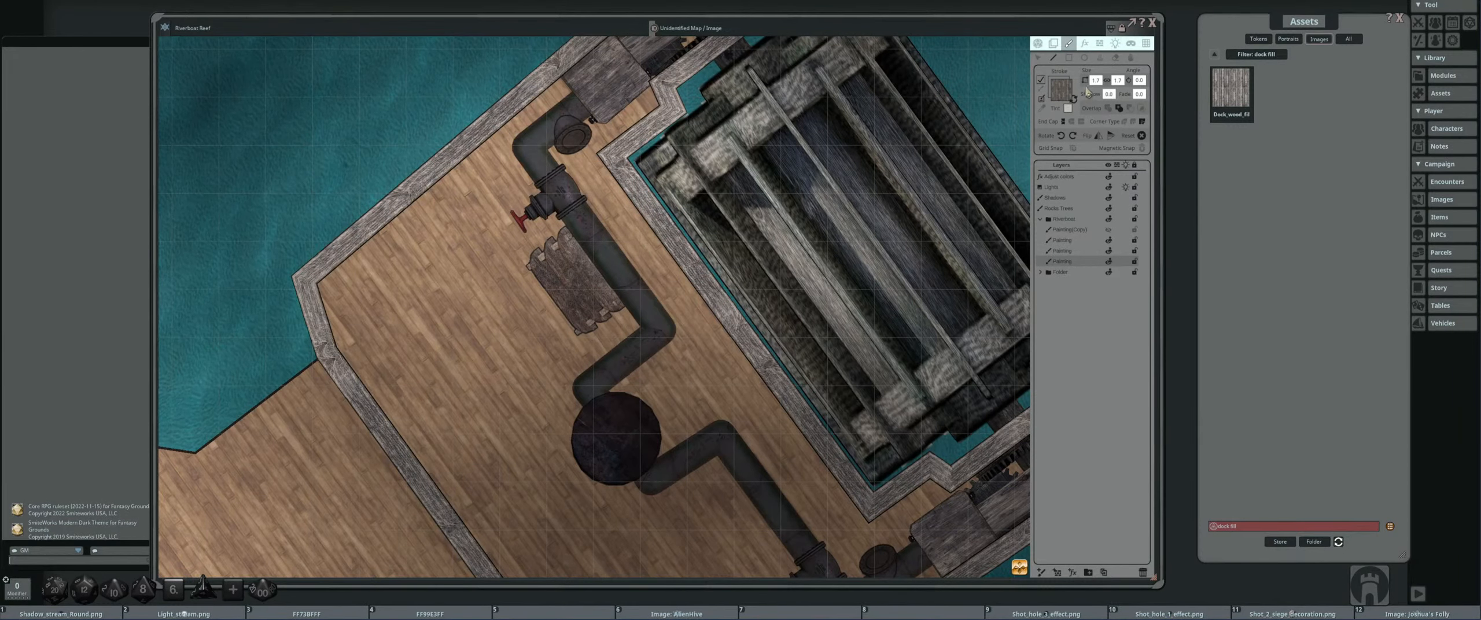
- Try painting a slightly larger wood plank strip diagonally between the pipes and the paddle wheel wall, and undo it
key(Return)
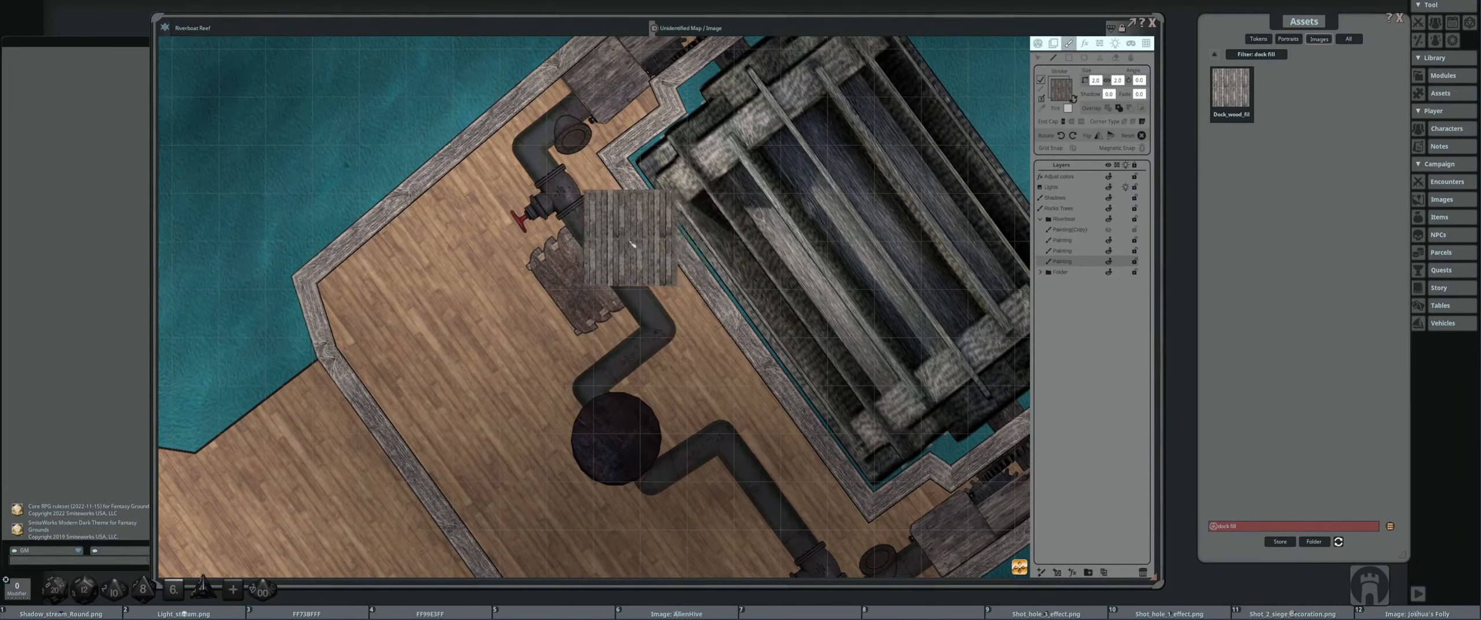
drag(601, 232, 700, 368)
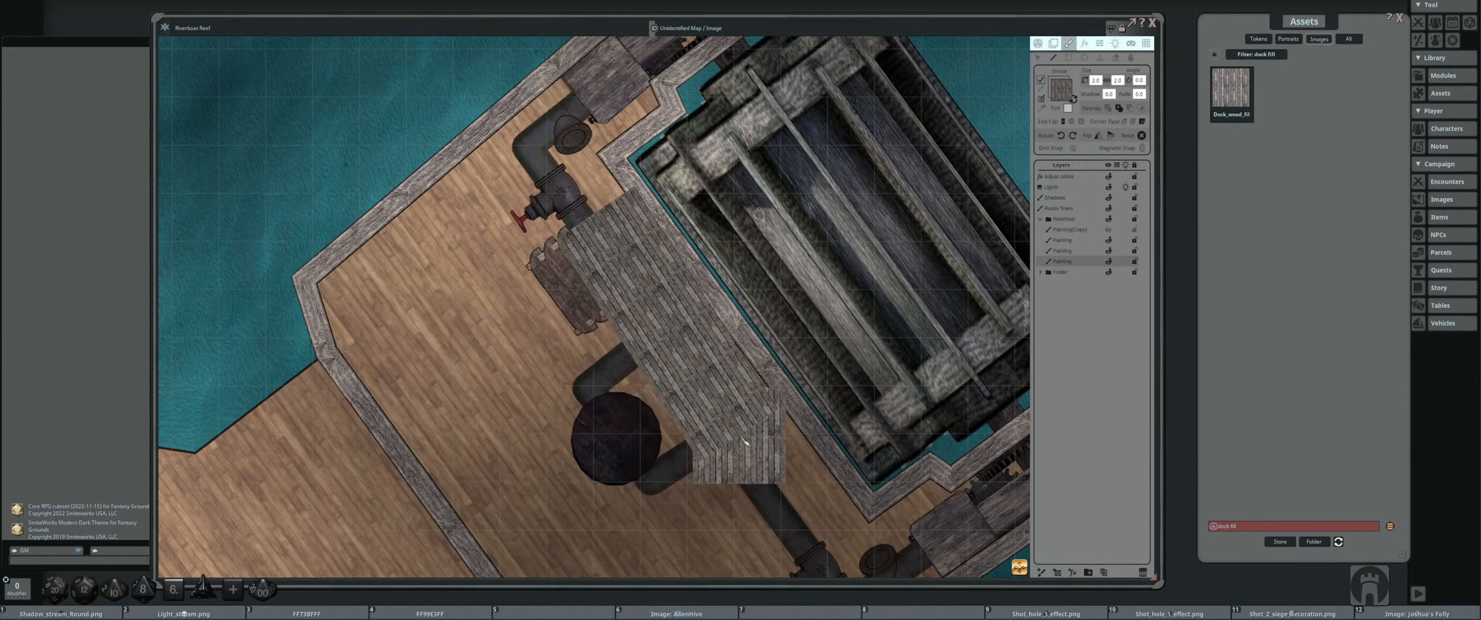
key(ctrl+z)
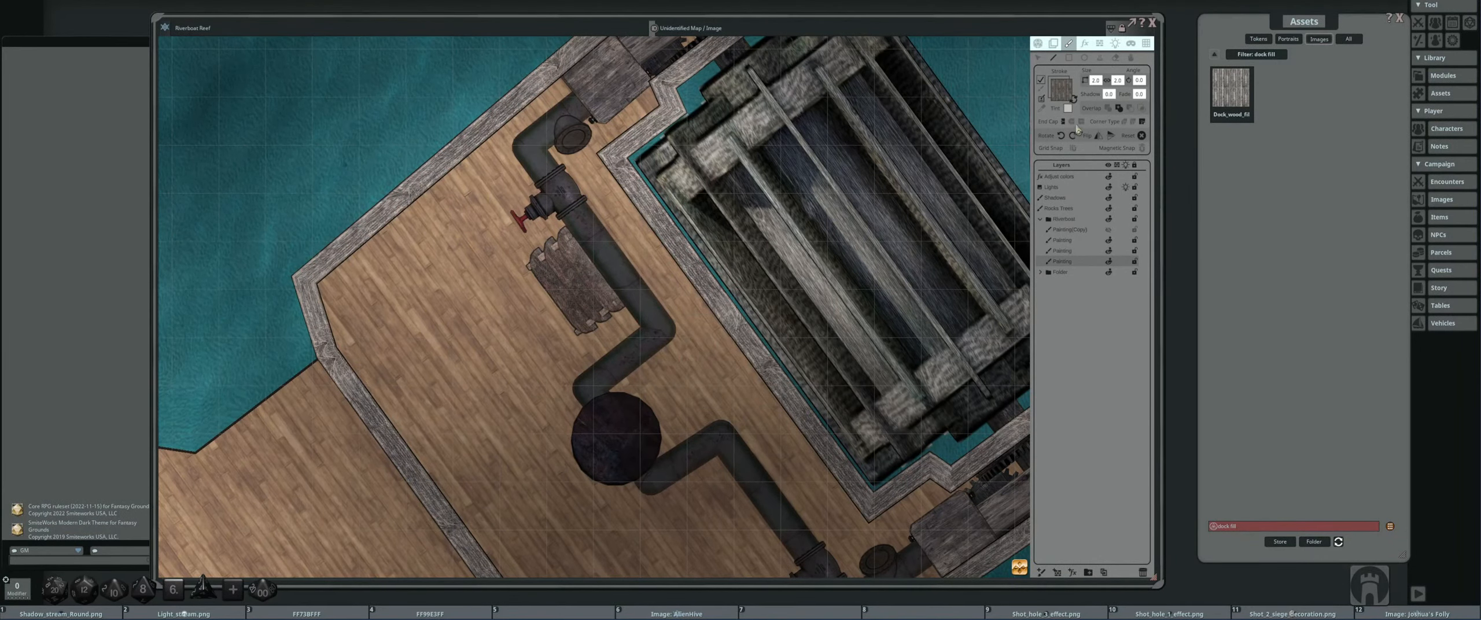
- Rotate the wood texture a quarter turn, try the diagonal plank strip beside the paddle wheel again, and undo the strokes
click(1061, 135)
drag(579, 203, 746, 440)
key(ctrl+z)
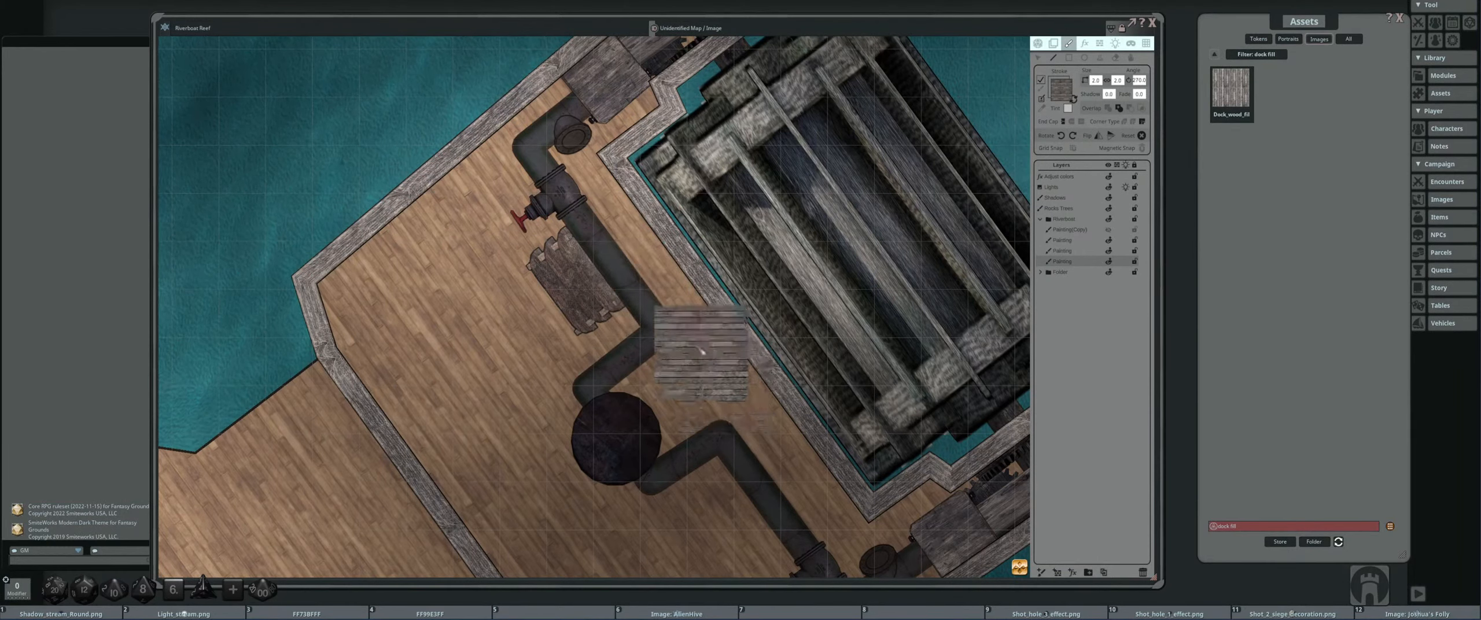
mouse_move(612, 198)
mouse_down()
mouse_move(595, 221)
mouse_move(710, 423)
mouse_move(770, 434)
mouse_up()
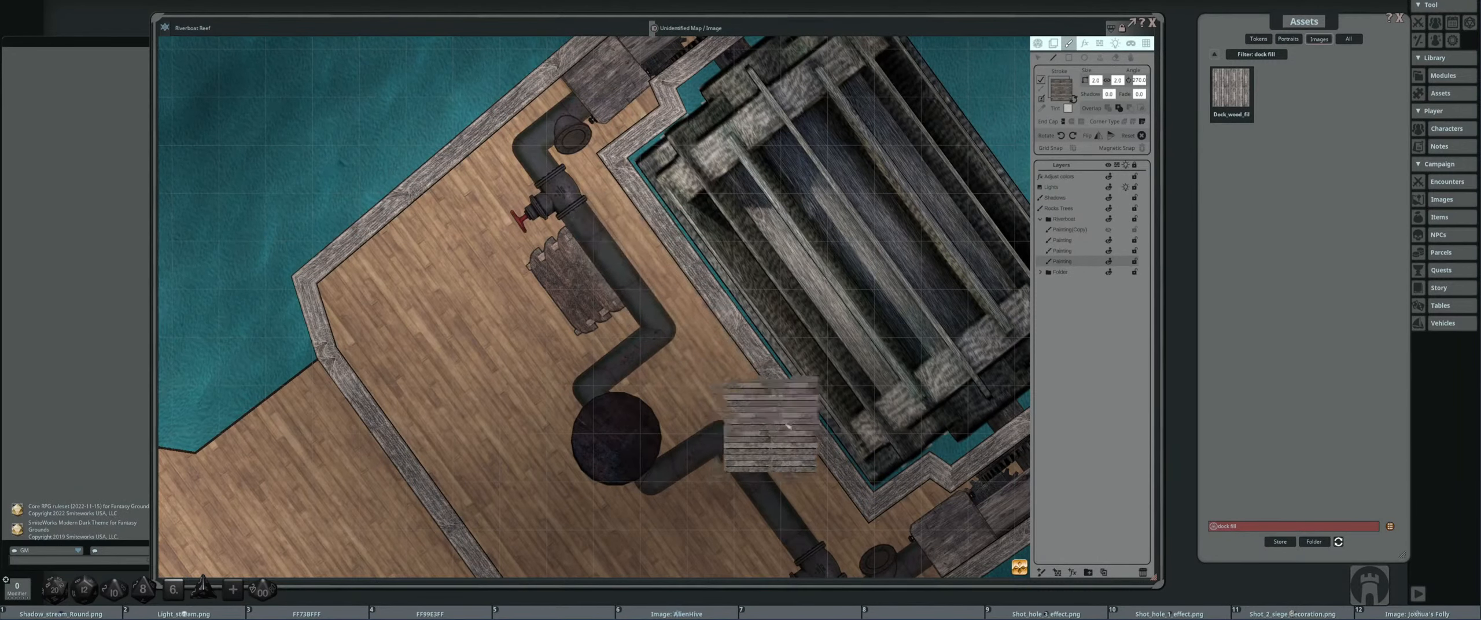
- Try a narrower plank strip along the paddle wheel wall with a smaller brush, and undo it
scroll(1096, 81, down, 1)
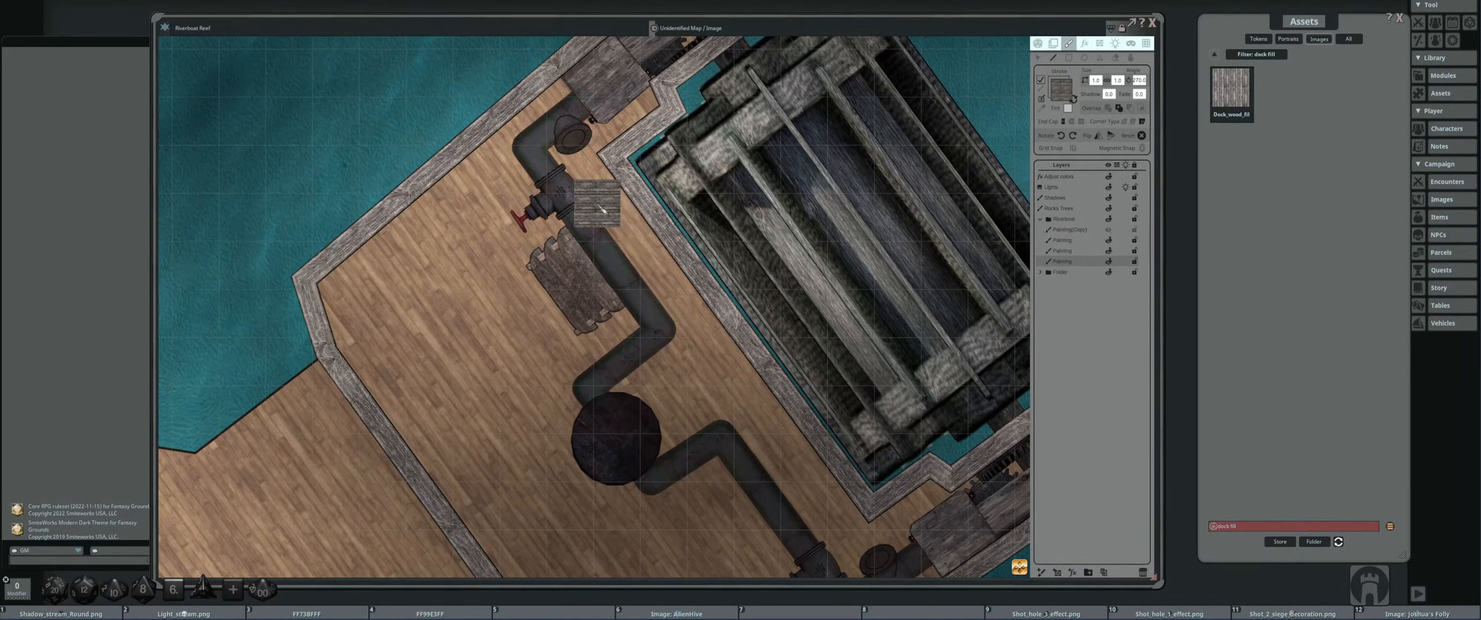
mouse_move(601, 204)
mouse_down()
mouse_move(630, 267)
mouse_move(787, 460)
mouse_up()
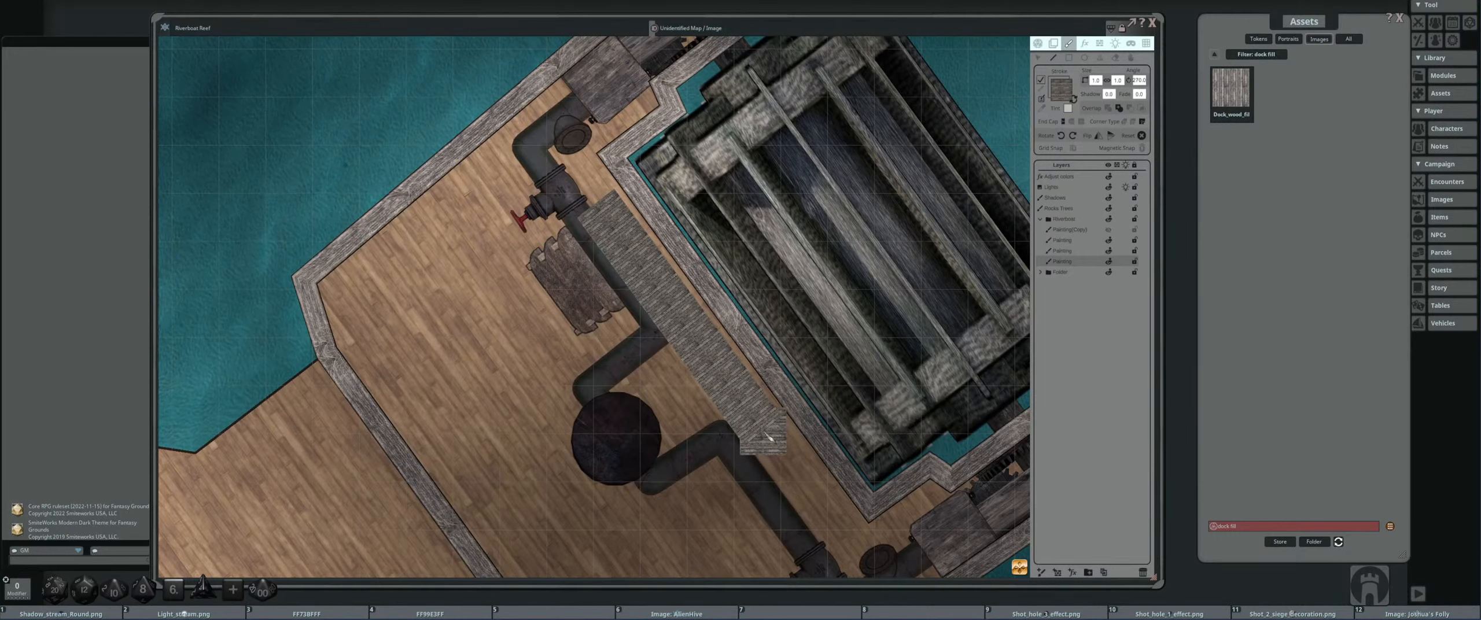
key(ctrl+z)
- Set the Dock_wood_fill image as the fill texture and choose the rectangle shape for drawing
click(1062, 91)
drag(1231, 88, 1062, 91)
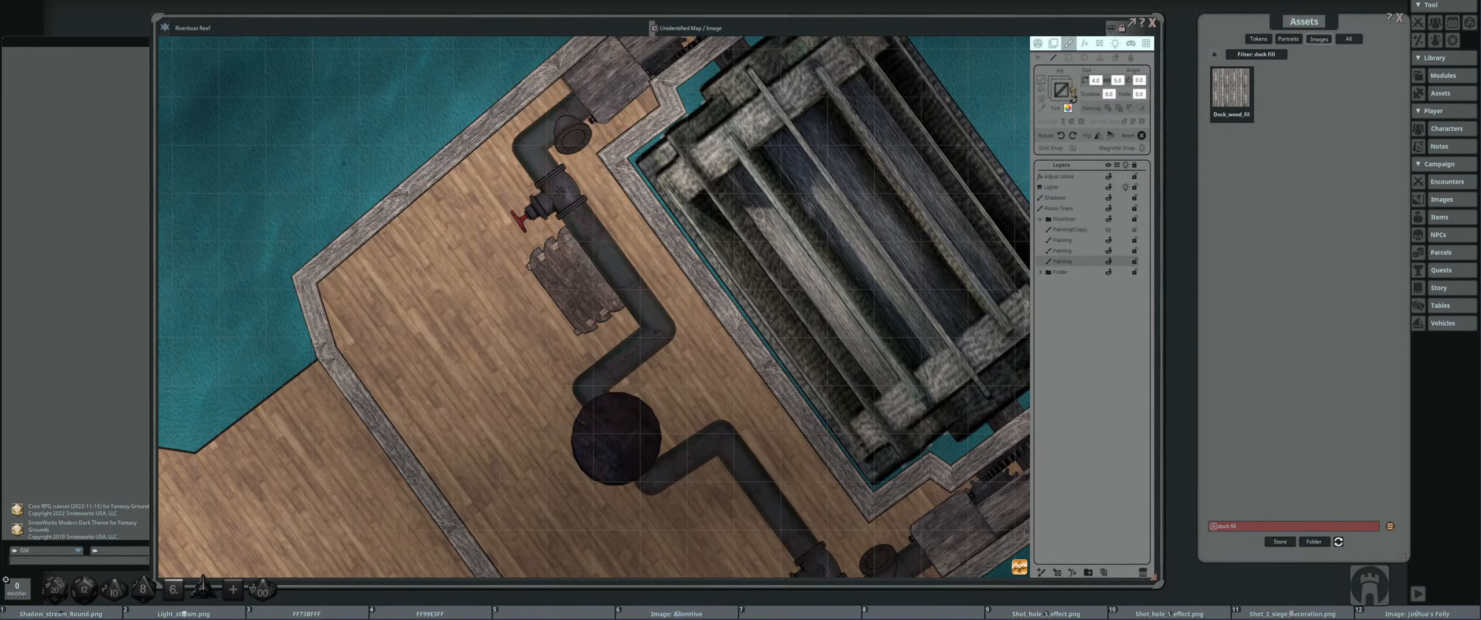
scroll(694, 249, down, 2)
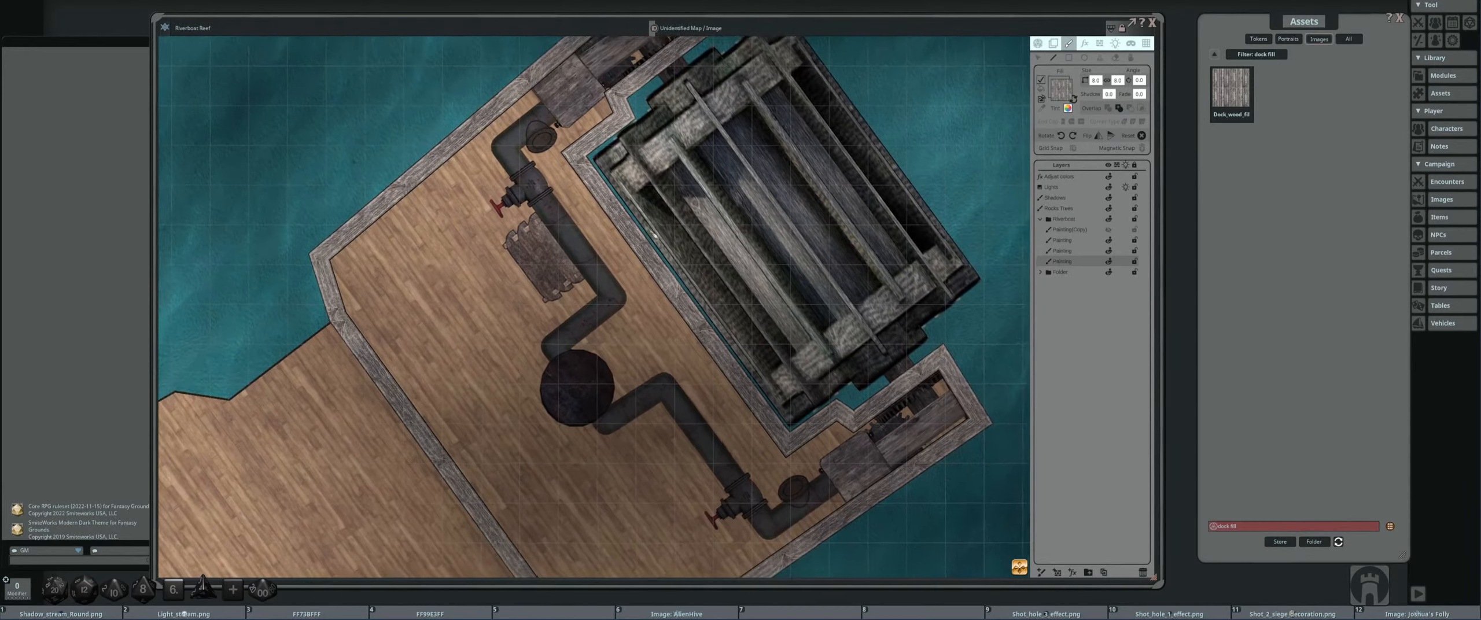
click(1070, 58)
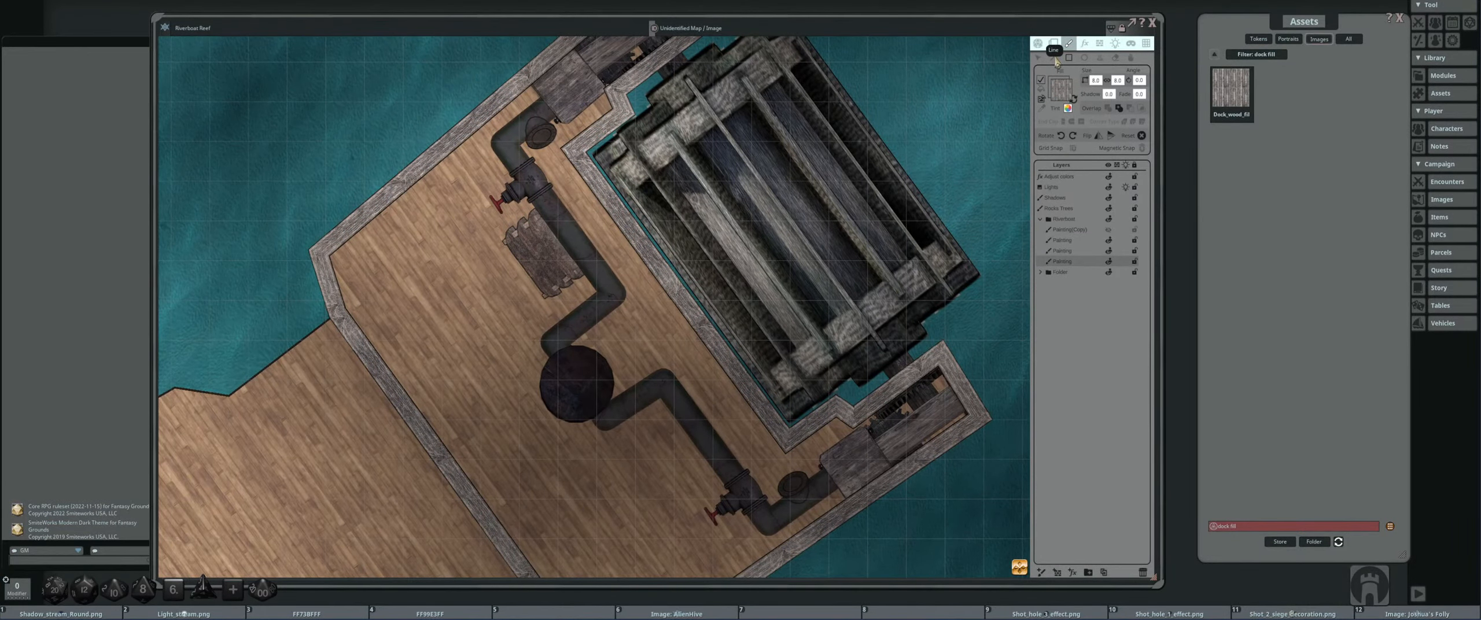
scroll(671, 246, down, 2)
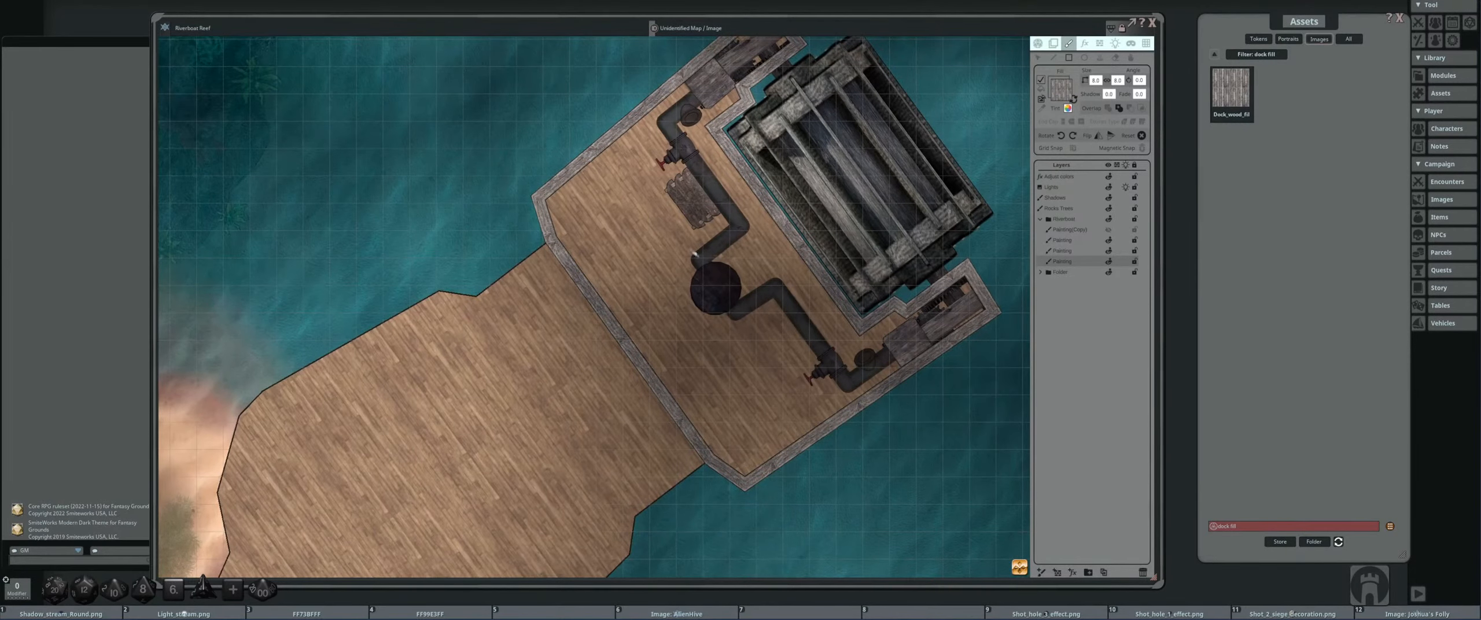
- Try a small plank-filled rectangle on the deck beside the round boiler, and delete it
mouse_move(695, 253)
mouse_down()
mouse_move(590, 286)
mouse_move(678, 320)
mouse_move(637, 290)
mouse_move(590, 295)
mouse_move(671, 304)
mouse_move(730, 351)
mouse_move(620, 280)
mouse_move(640, 226)
mouse_move(590, 308)
mouse_up()
click(1042, 57)
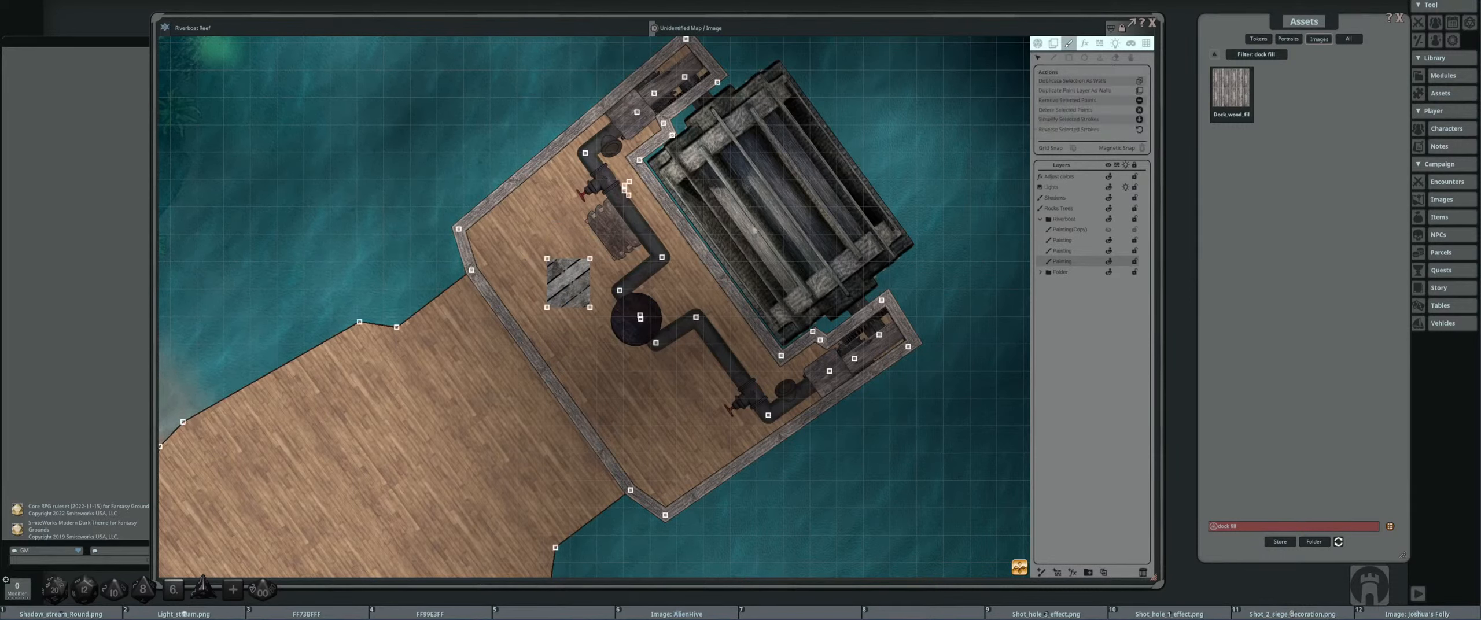
key(Delete)
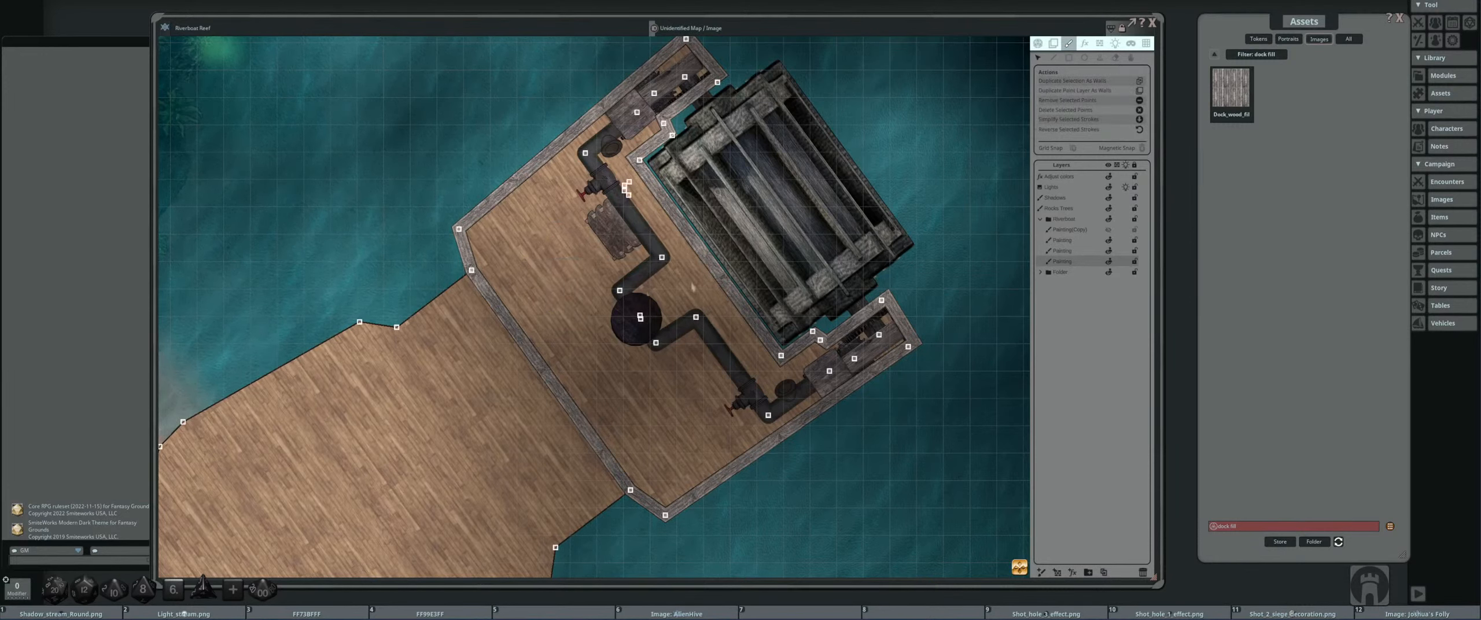
- Switch to the middle Painting layer and draw a small plank-filled rectangle on the deck beside the round boiler
click(1082, 253)
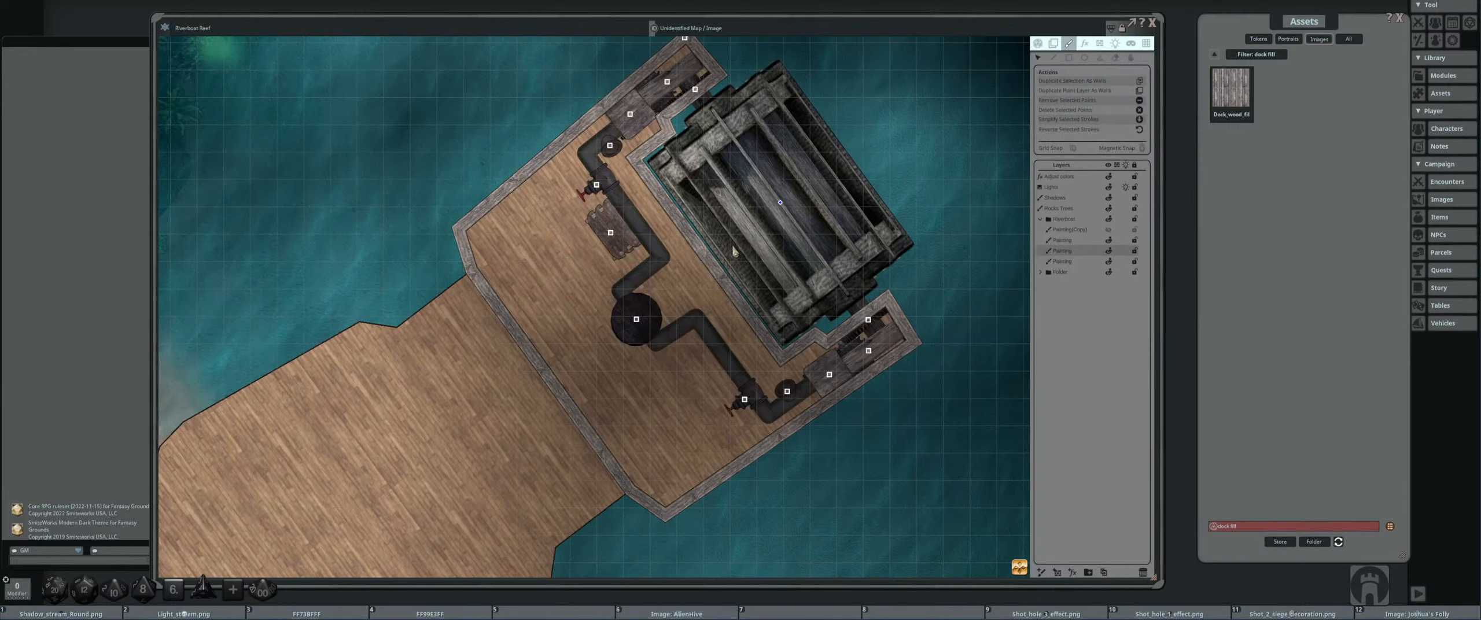
scroll(674, 244, up, 1)
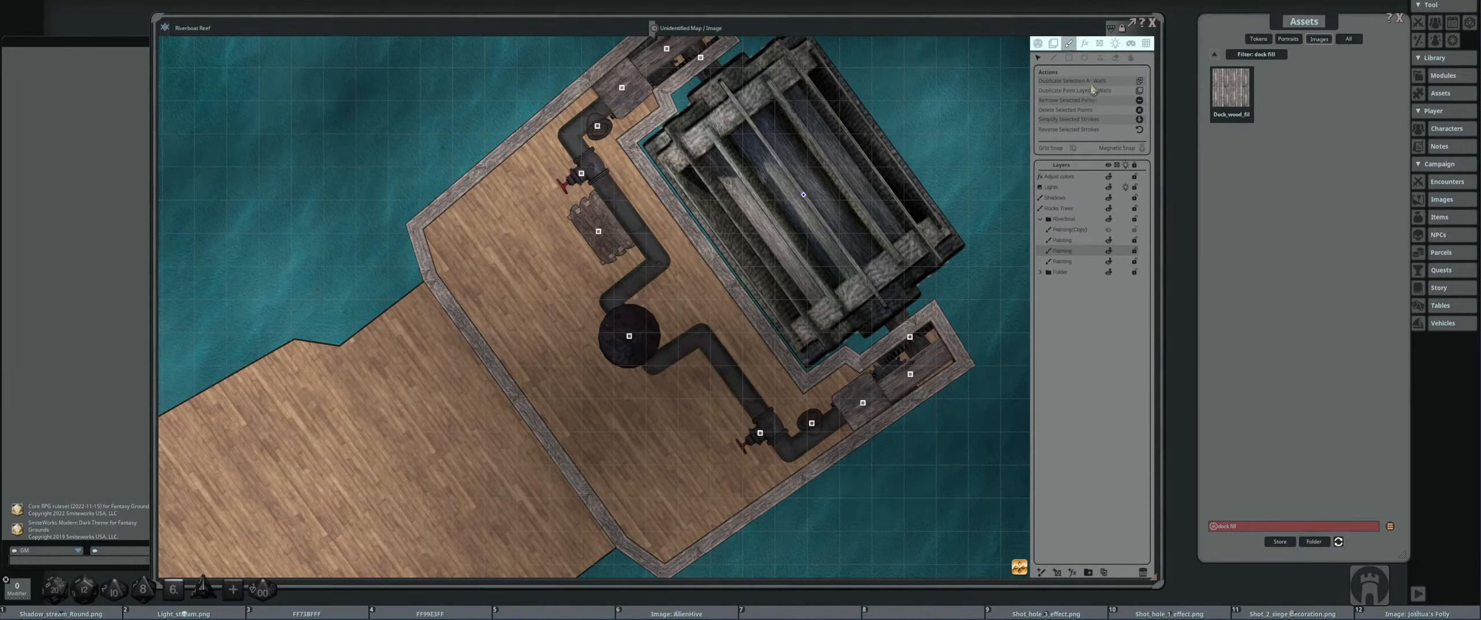
click(1069, 58)
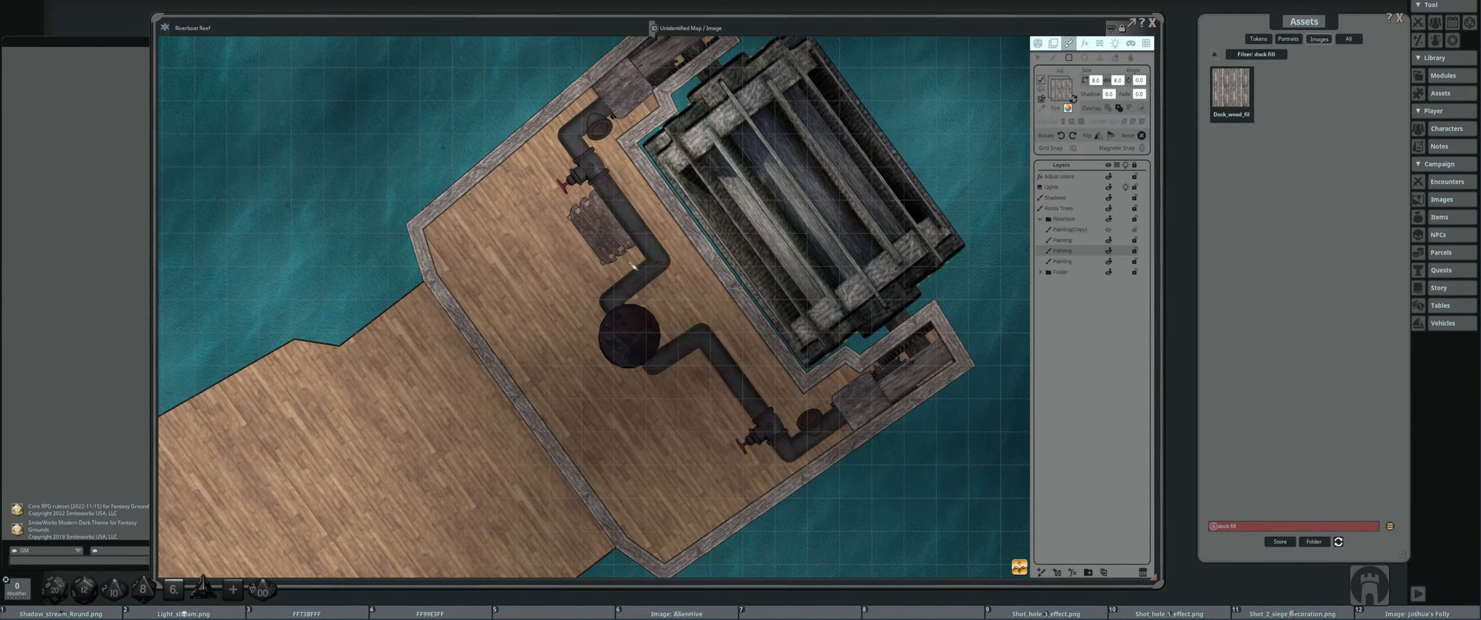
mouse_move(532, 233)
mouse_down()
mouse_move(572, 301)
mouse_move(596, 295)
mouse_up()
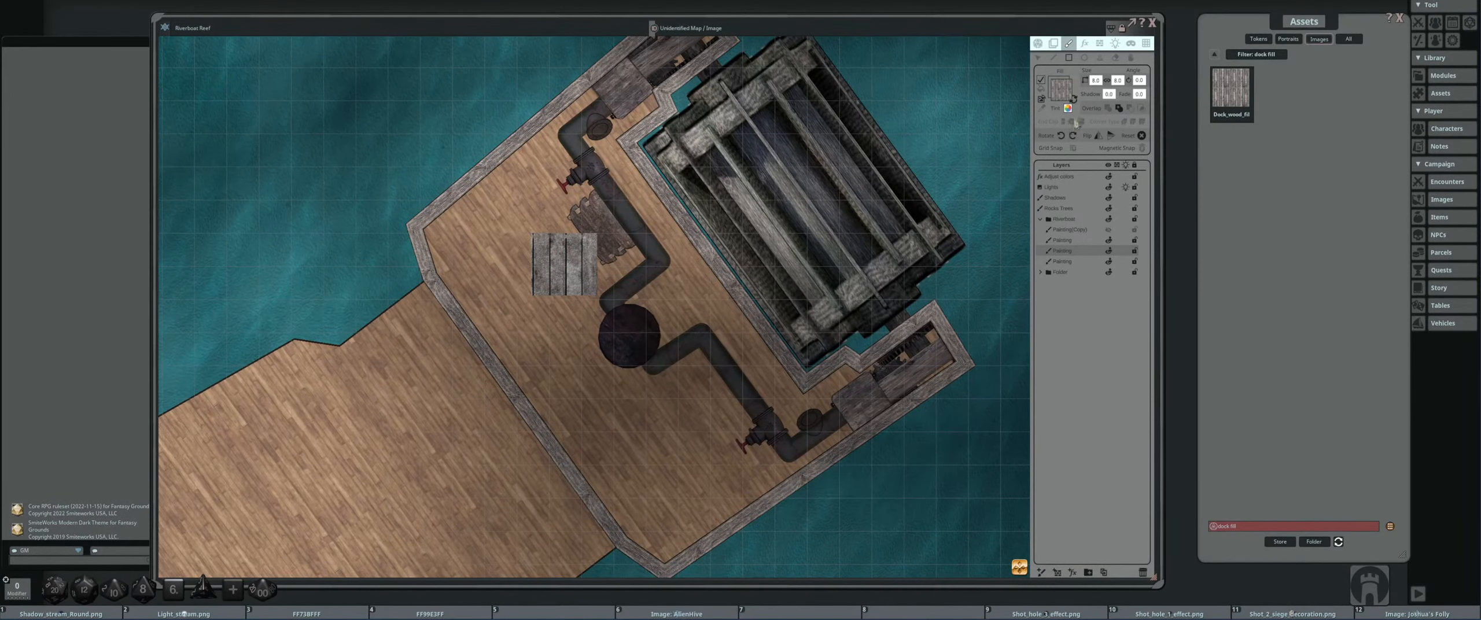
click(1039, 59)
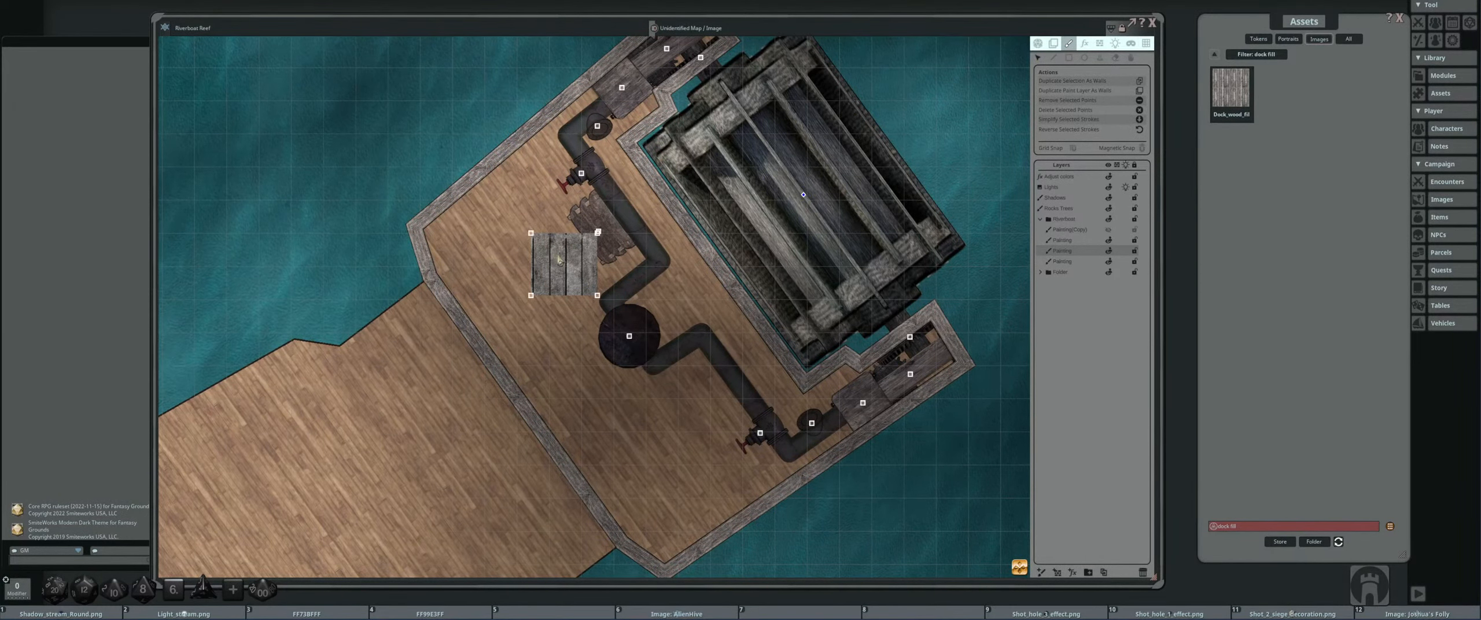
- Try reshaping the plank rectangle by its corner points into a diagonal strip between the pipes and the paddle wheel wall
scroll(596, 237, up, 4)
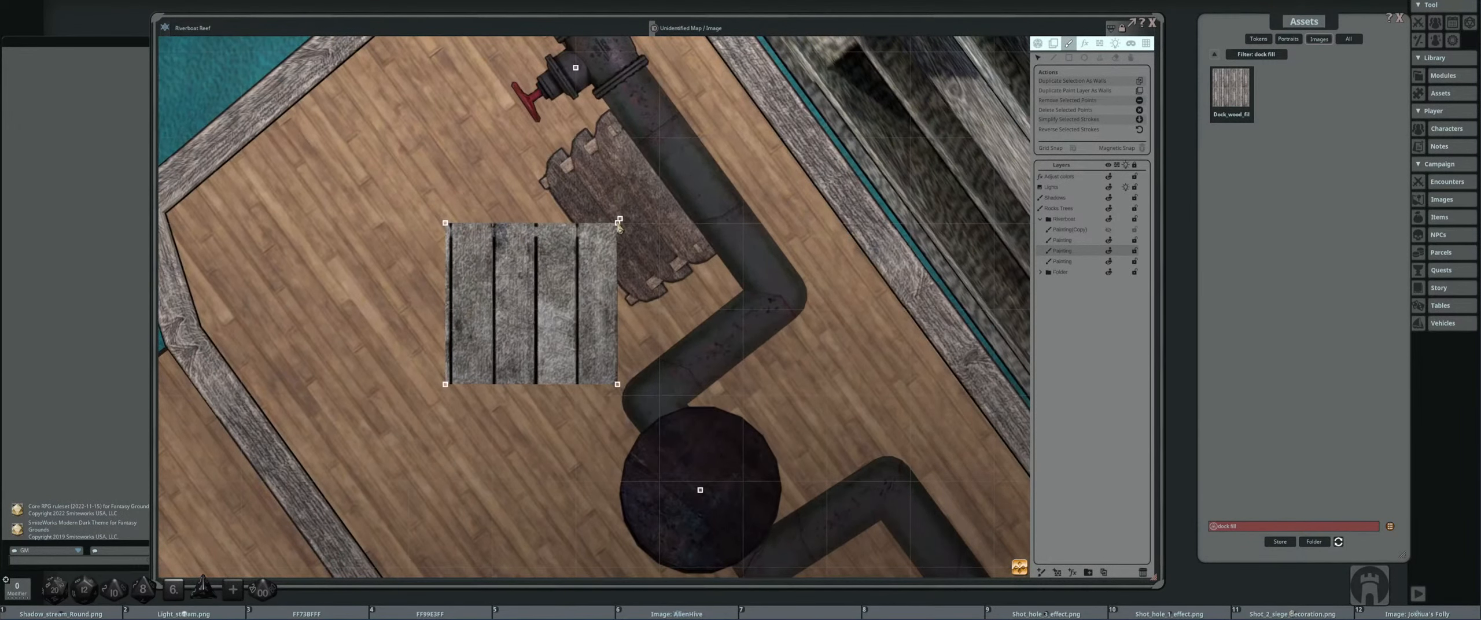
scroll(619, 229, down, 3)
drag(529, 227, 660, 127)
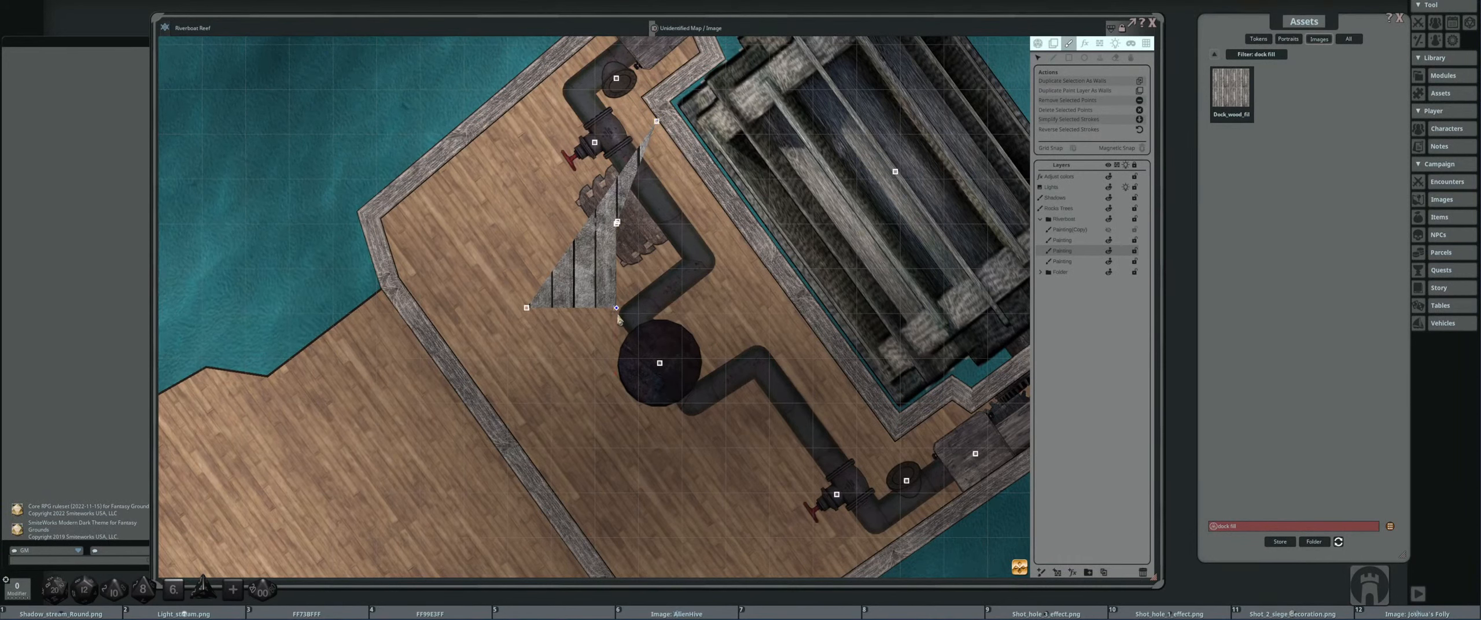
drag(616, 309, 597, 394)
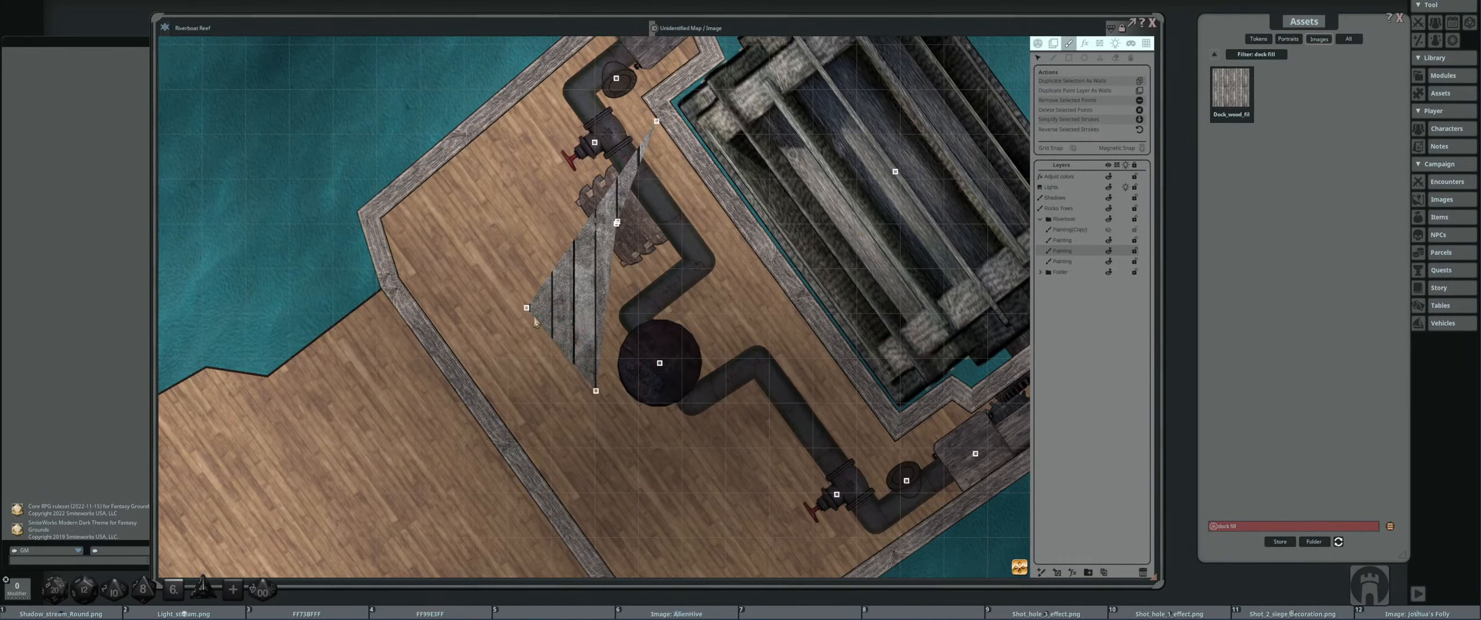
drag(528, 310, 612, 153)
scroll(616, 240, up, 2)
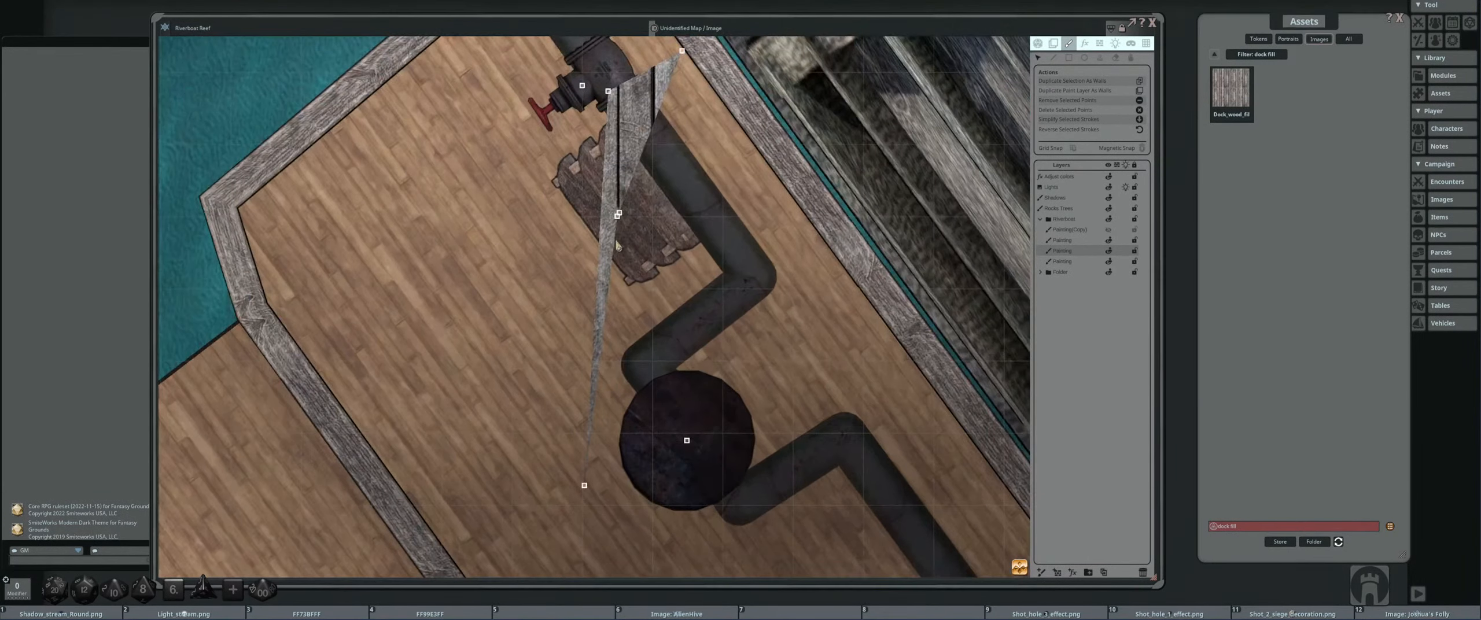
drag(618, 217, 905, 365)
scroll(548, 197, down, 4)
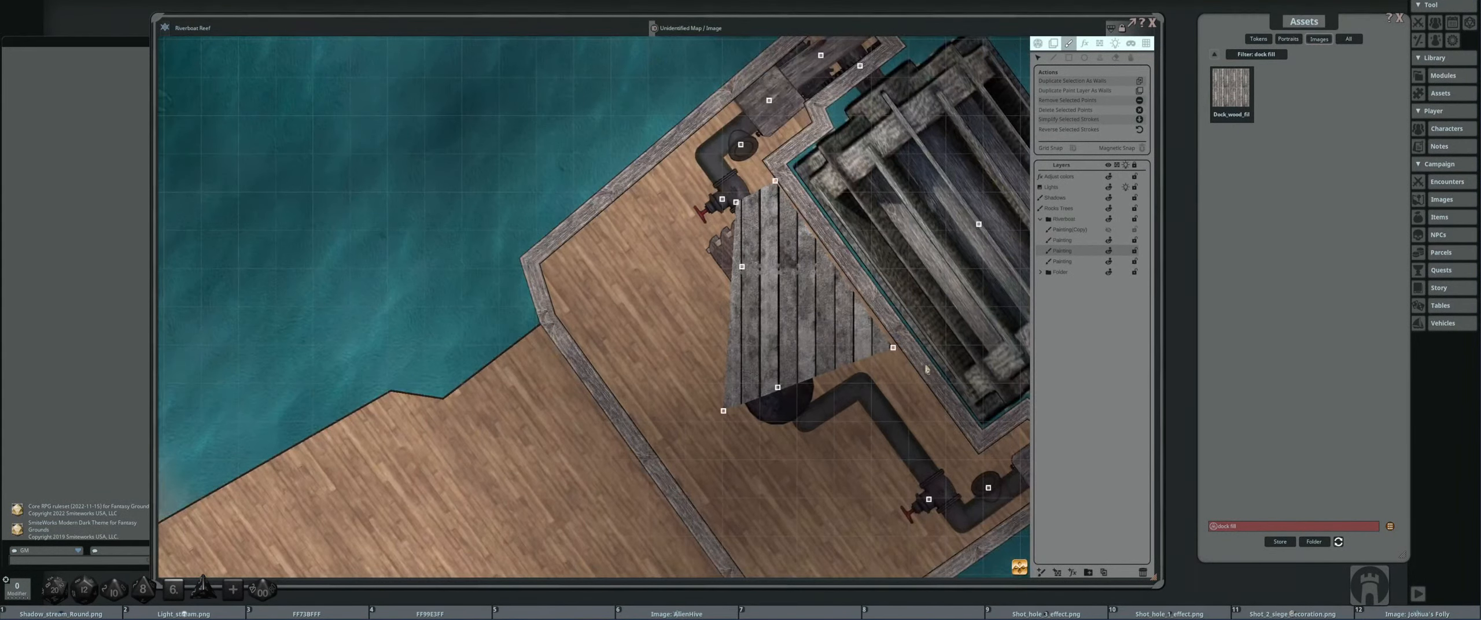
scroll(563, 298, up, 1)
drag(571, 311, 775, 373)
drag(733, 247, 812, 336)
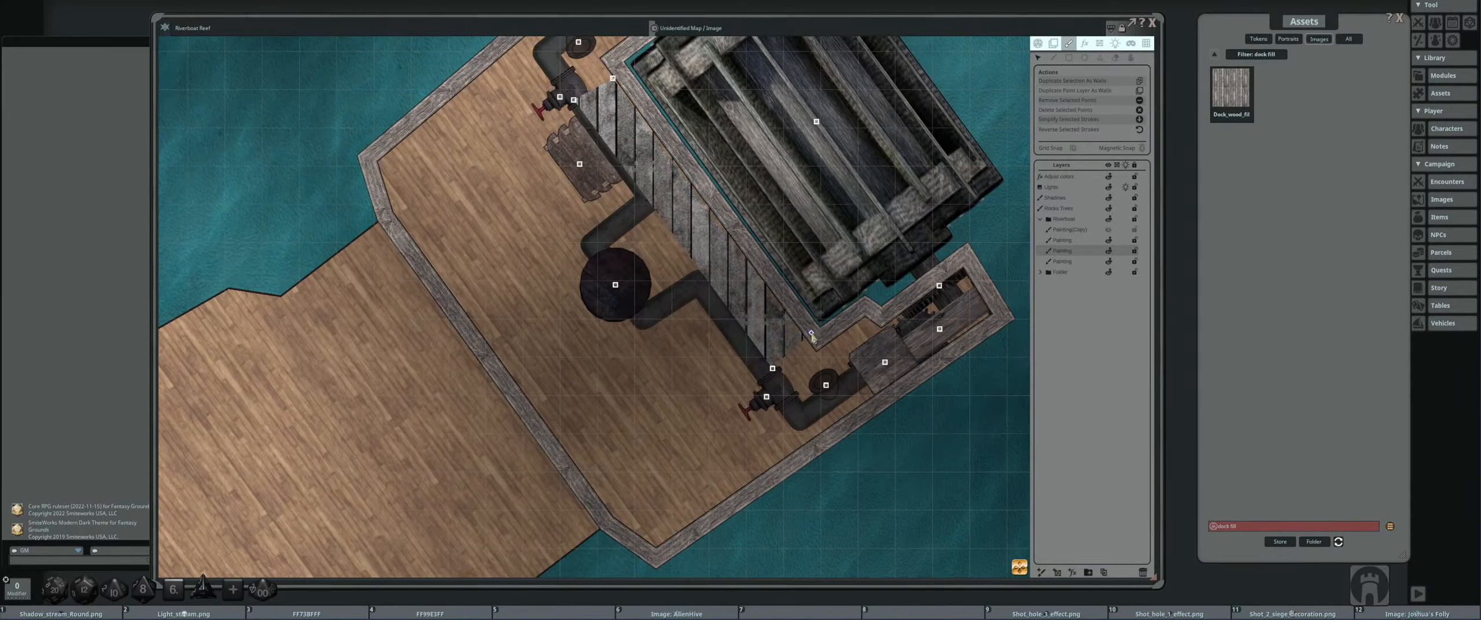
- Adjust the ends of the unoutlined plank strip against the paddle wheel wall, and delete the strip
scroll(760, 238, up, 3)
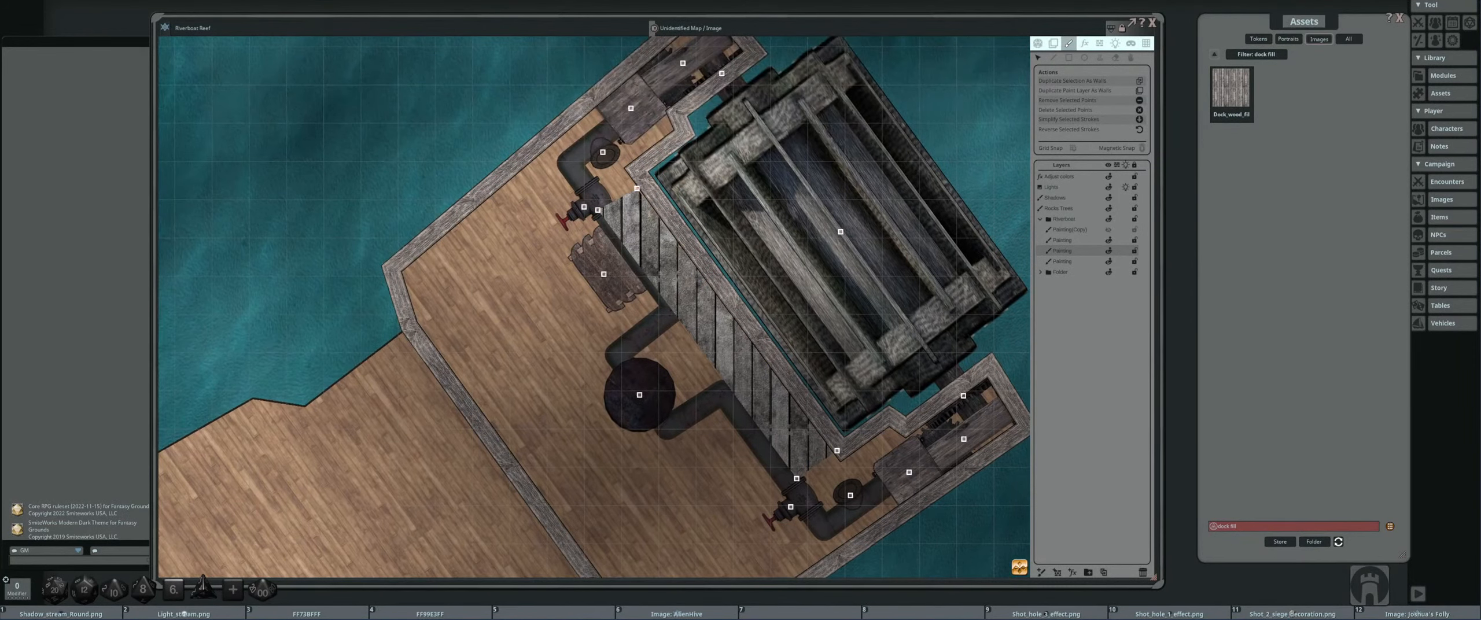
drag(643, 188, 645, 176)
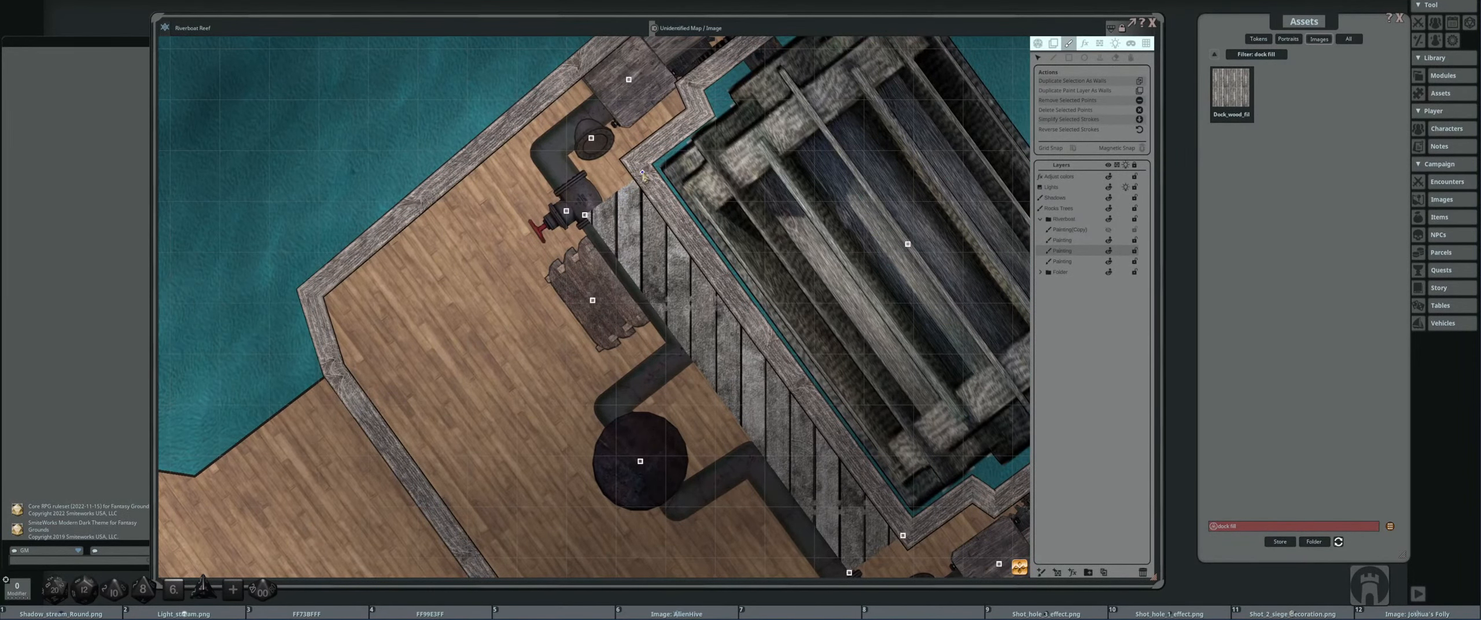
scroll(735, 324, down, 4)
scroll(815, 423, up, 4)
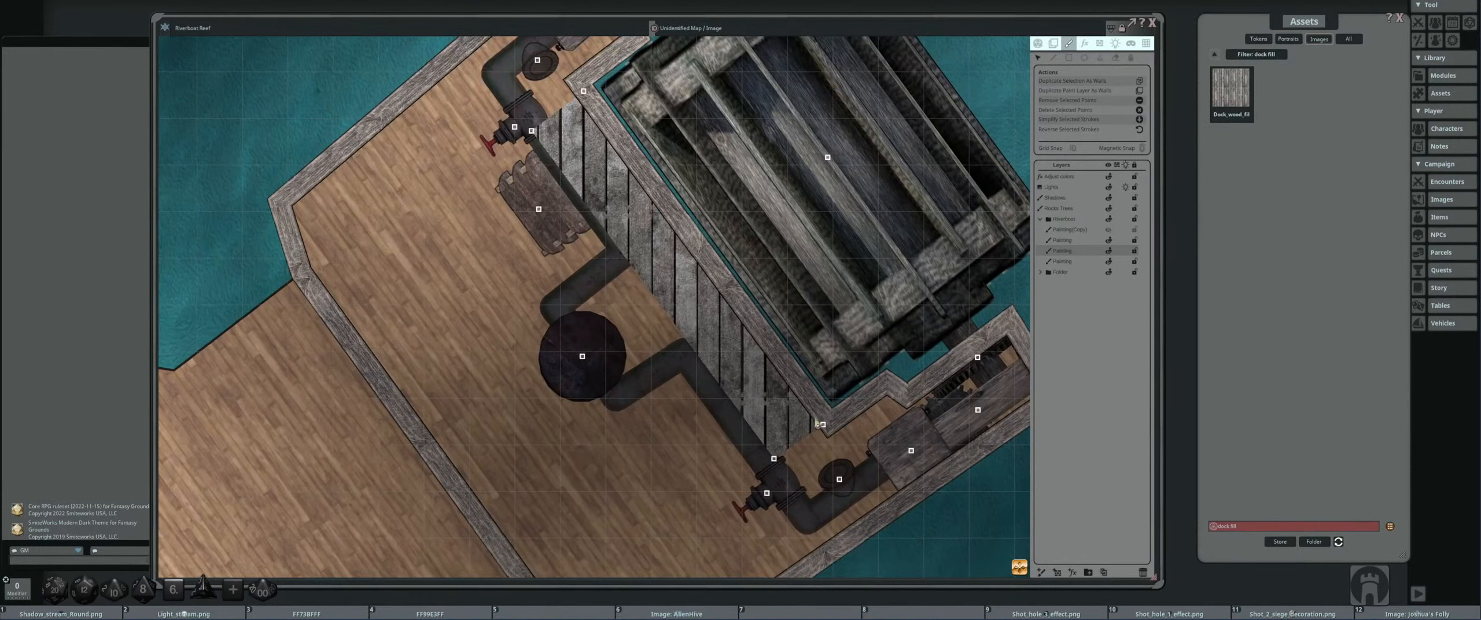
scroll(699, 290, down, 2)
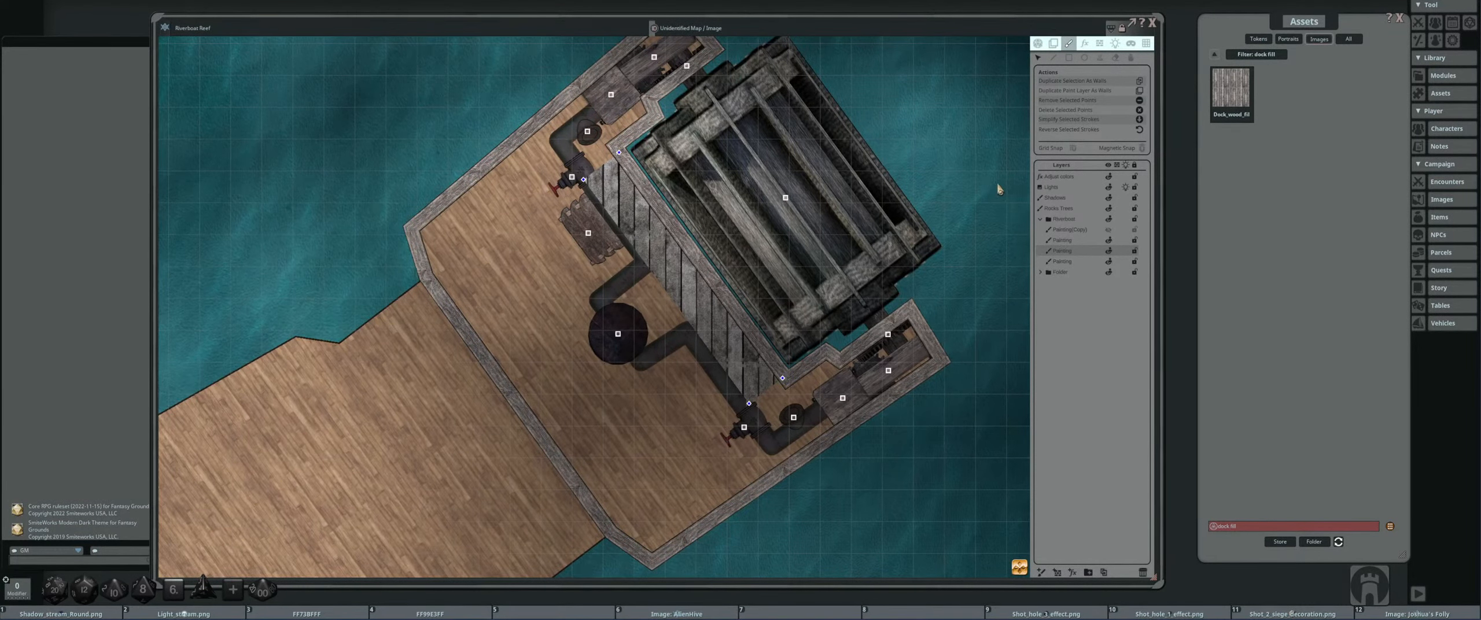
key(Delete)
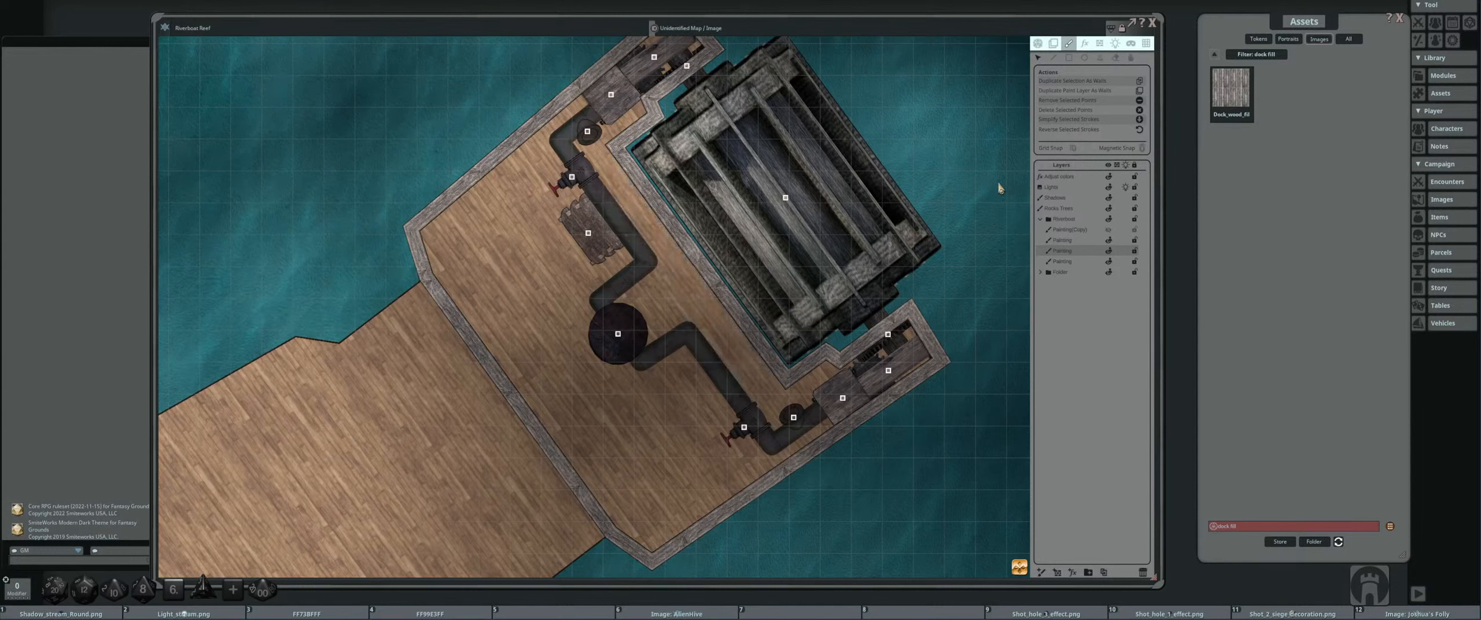
- Give the rectangle shape a thin black untextured stroke and draw a small outlined plank rectangle on the open deck
click(1068, 59)
click(1075, 100)
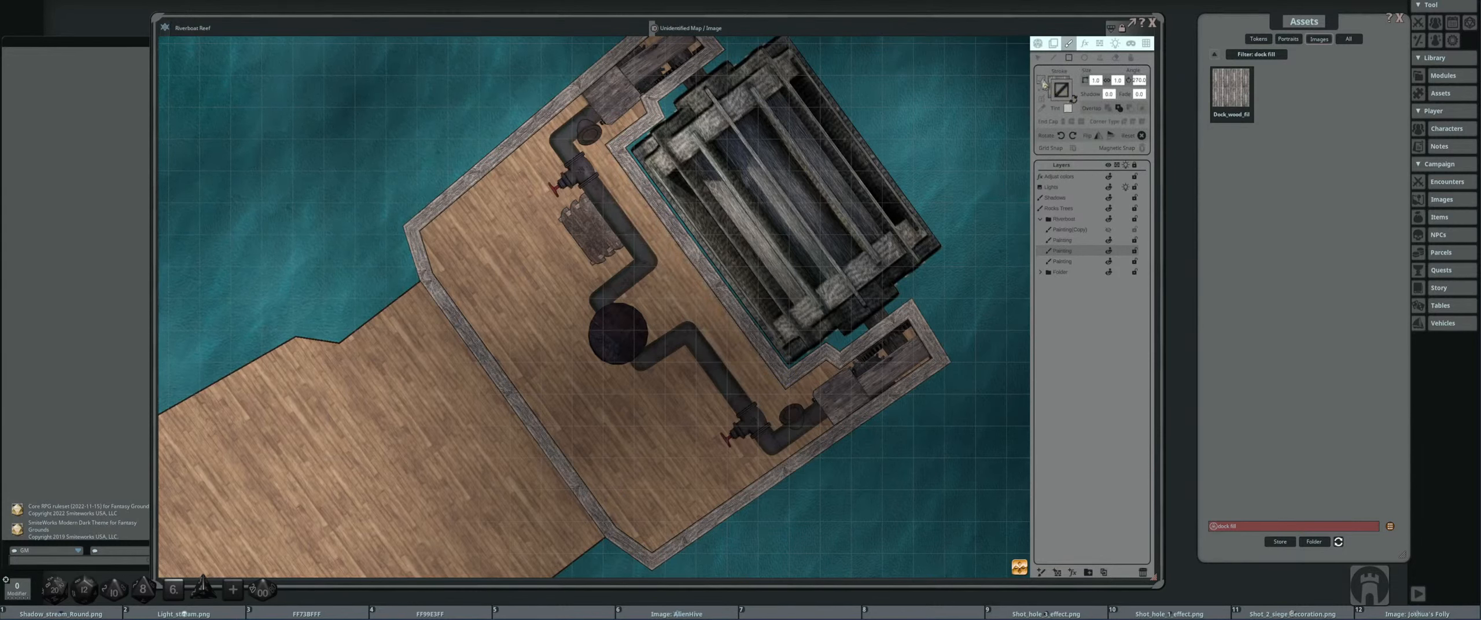
click(1041, 96)
scroll(642, 232, up, 3)
scroll(630, 212, down, 2)
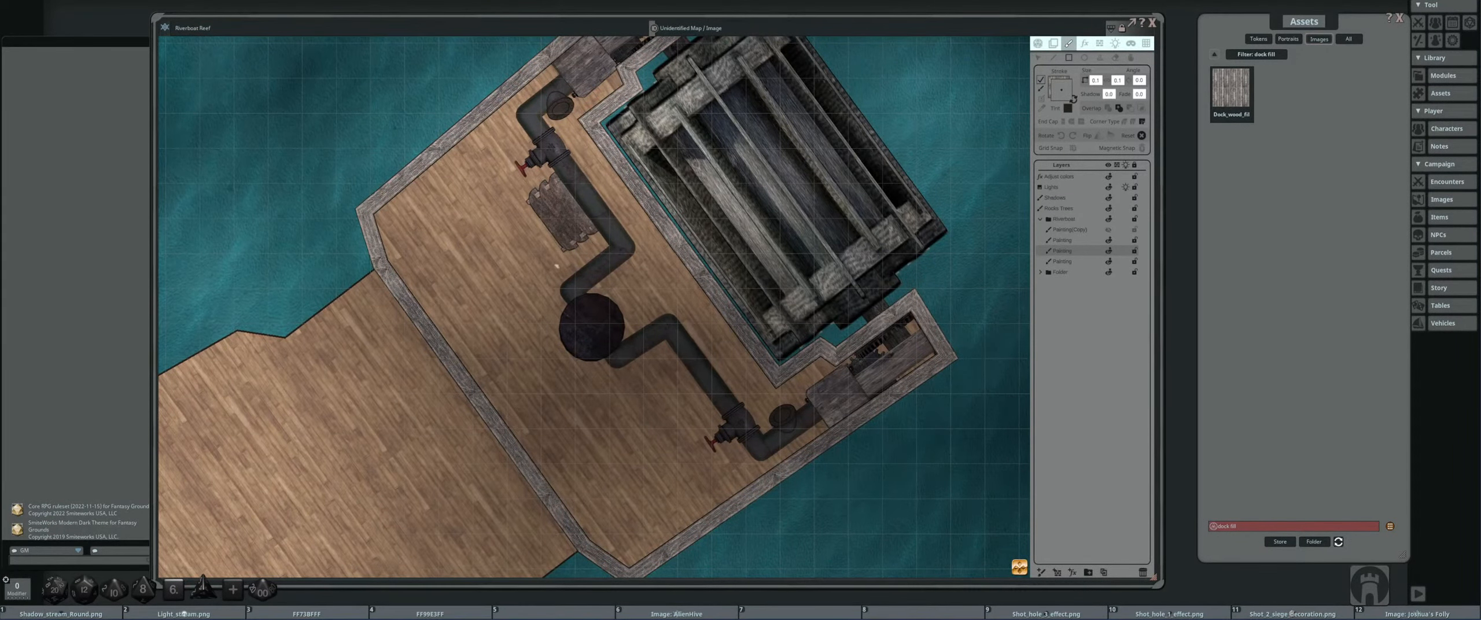
scroll(658, 246, down, 1)
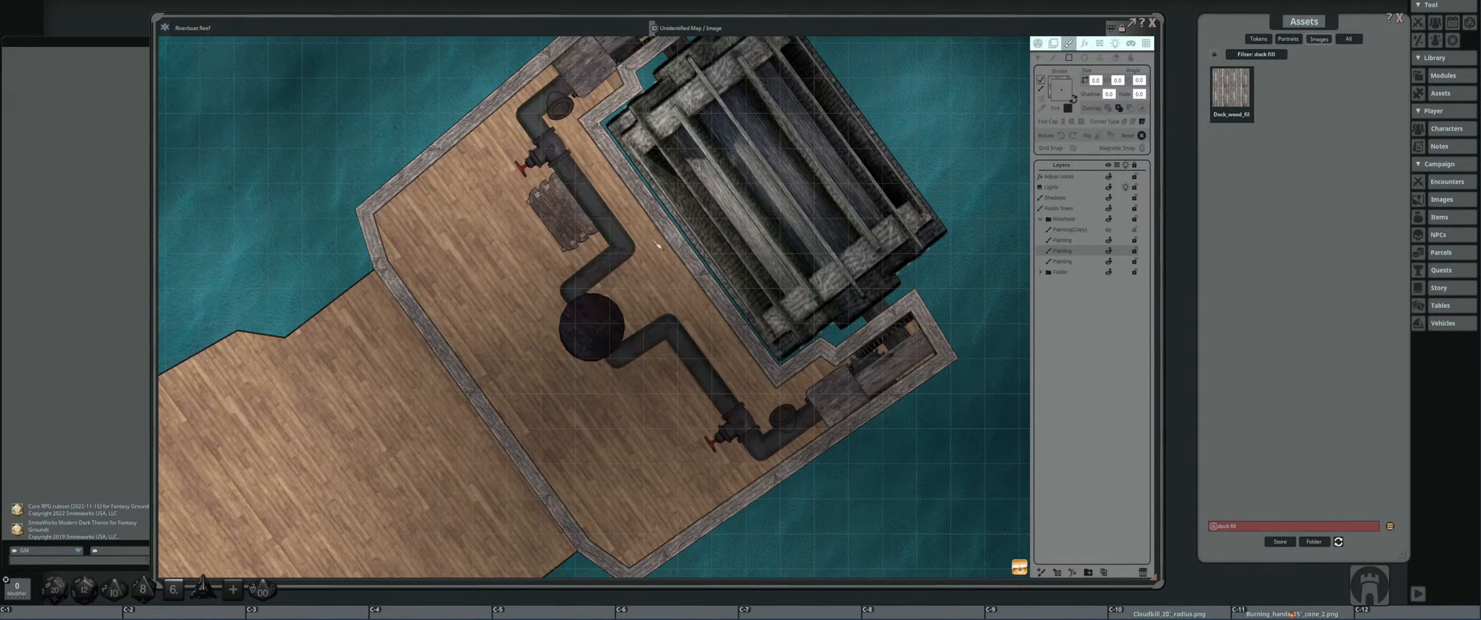
drag(444, 265, 518, 292)
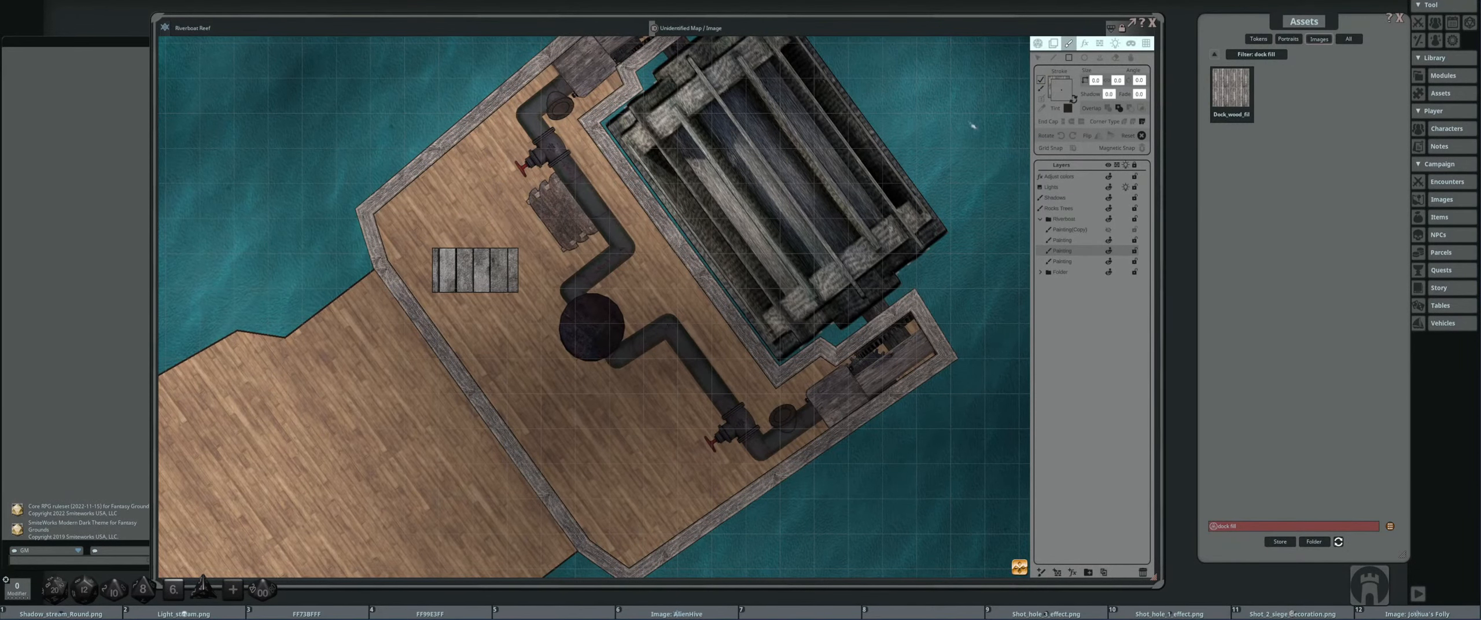
- Move the outlined rectangle's four corner points to form a diagonal plank strip between the pipes and the paddle wheel wall
click(1040, 57)
scroll(481, 238, up, 1)
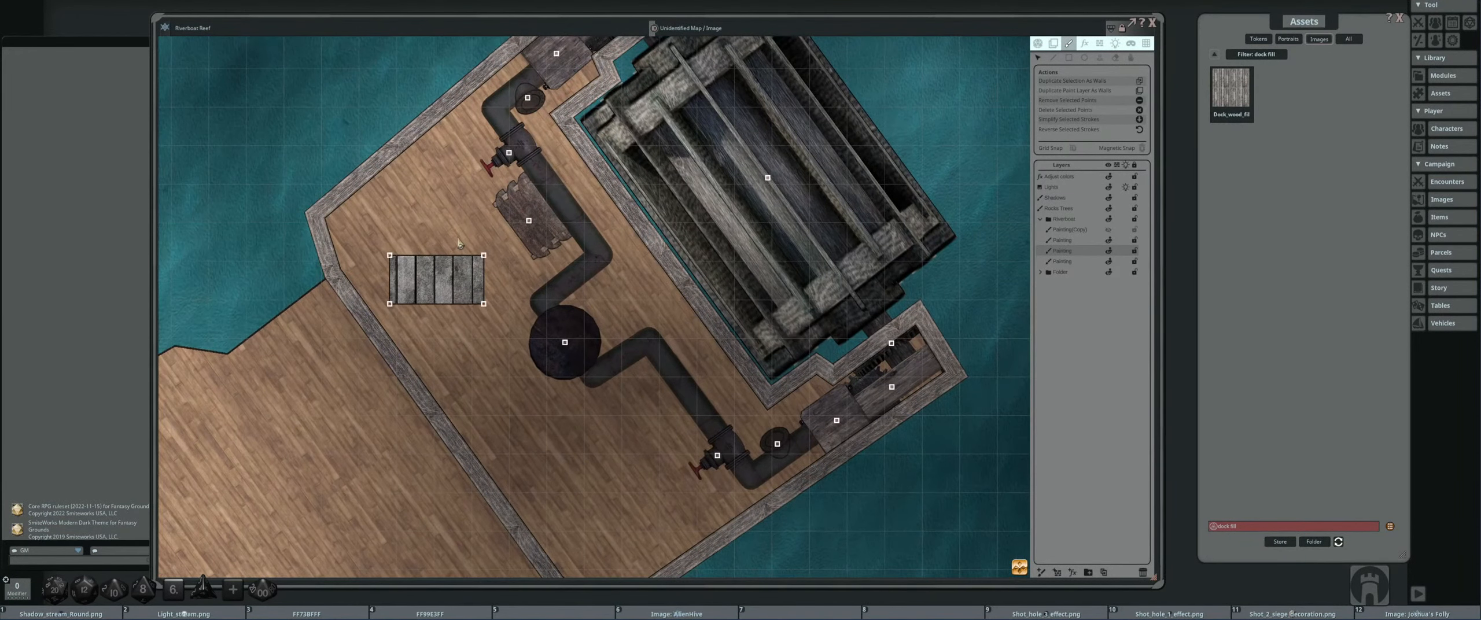
mouse_move(390, 255)
mouse_down()
mouse_move(483, 199)
mouse_move(562, 119)
mouse_up()
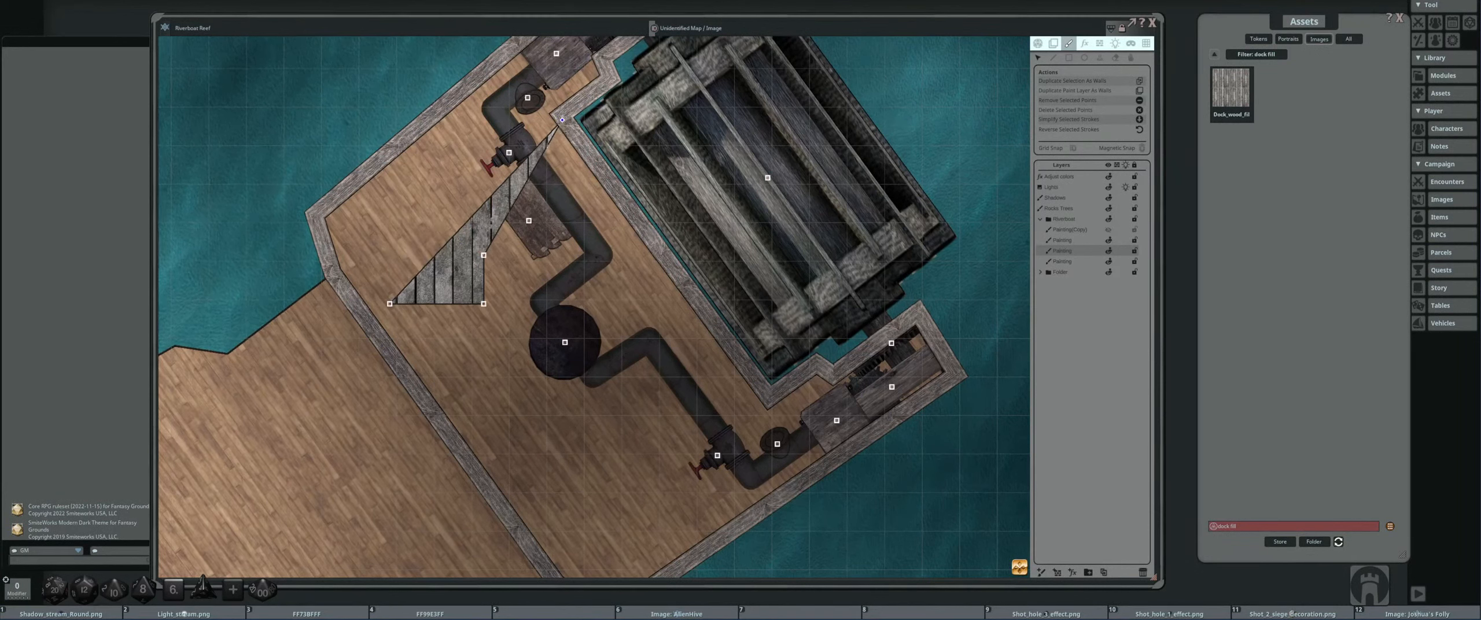
drag(484, 256, 769, 403)
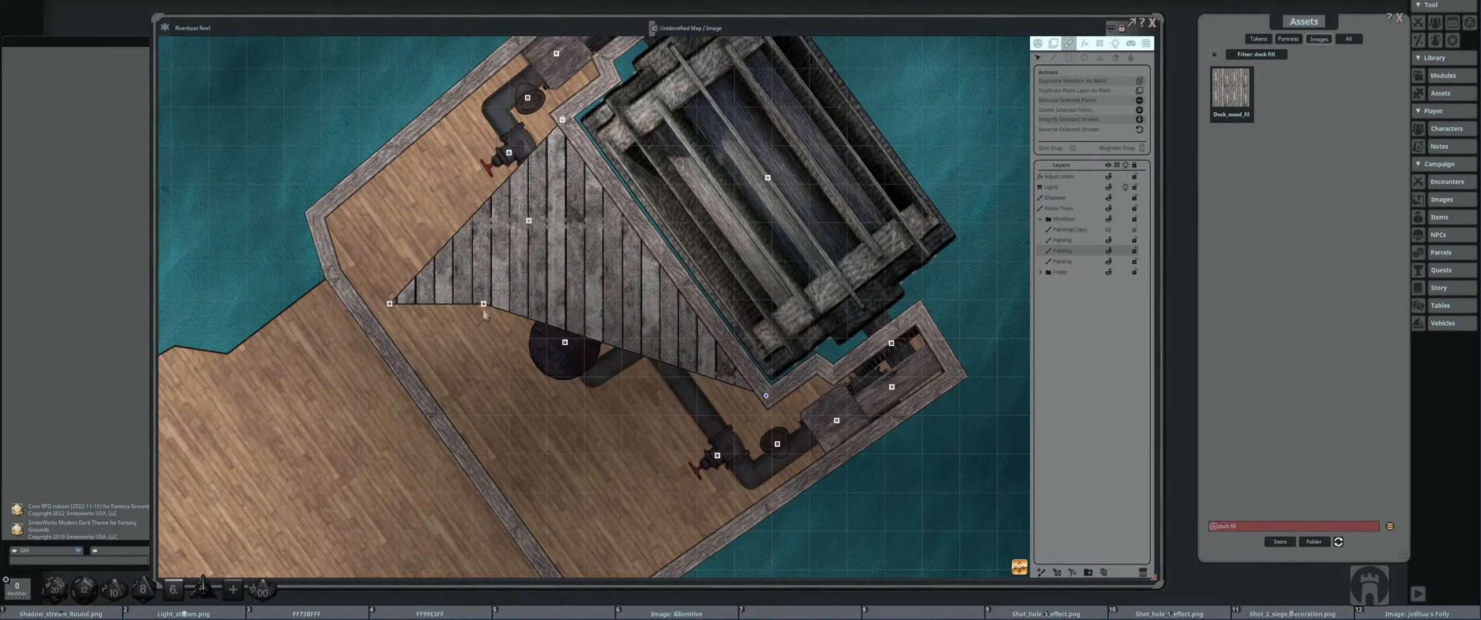
drag(484, 313, 725, 431)
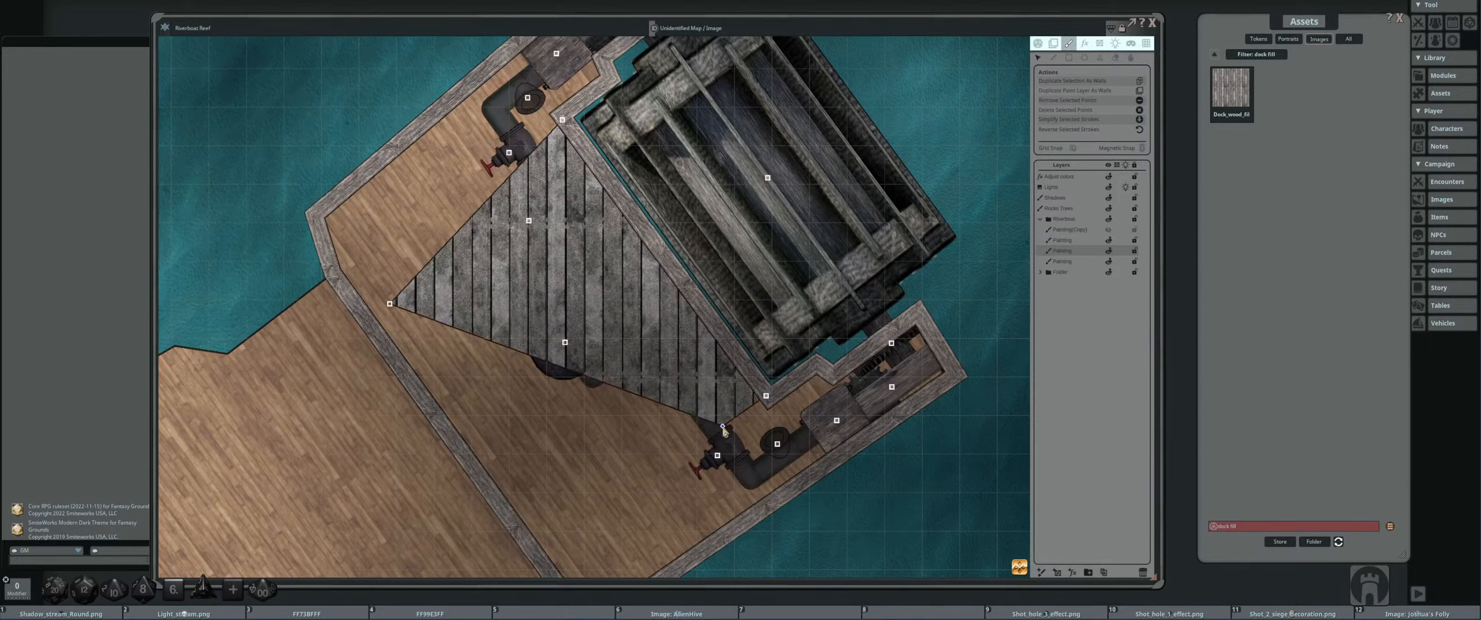
drag(390, 308, 519, 163)
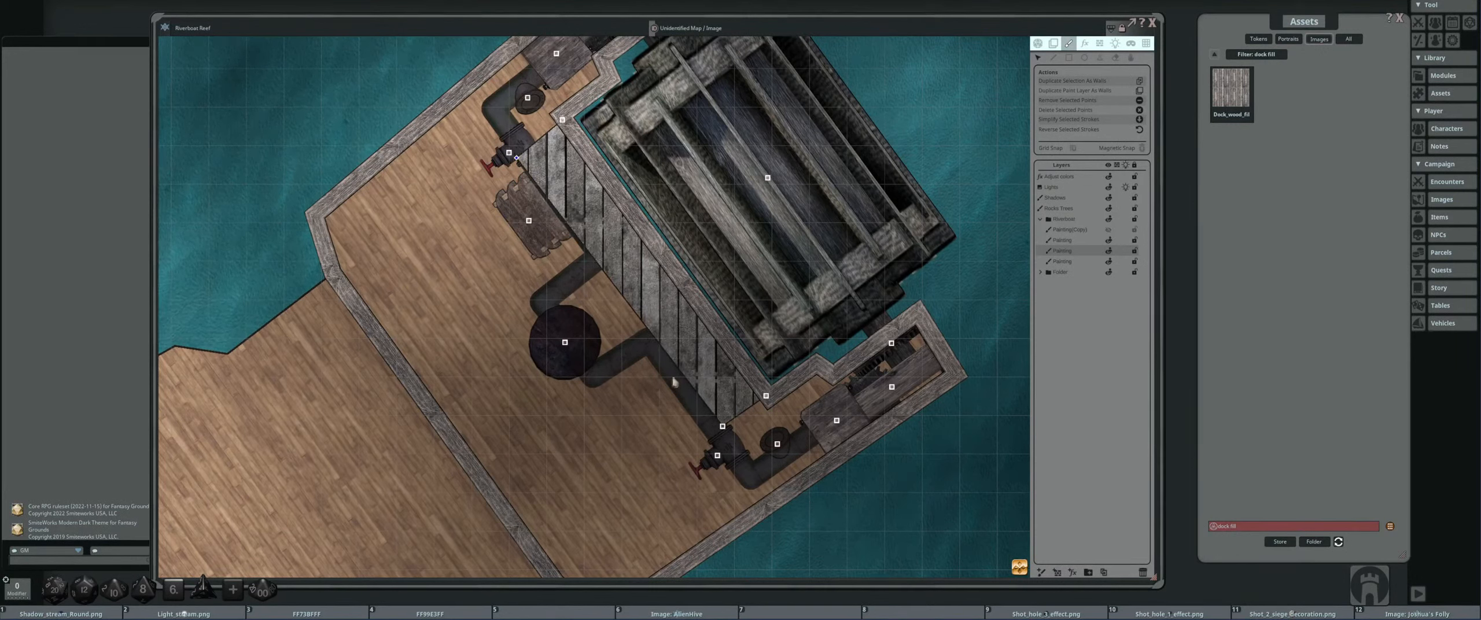
- Fine-tune the outlined strip's two pipe-side corner points so its long edge runs under the pipe beside both valves
drag(723, 430, 715, 430)
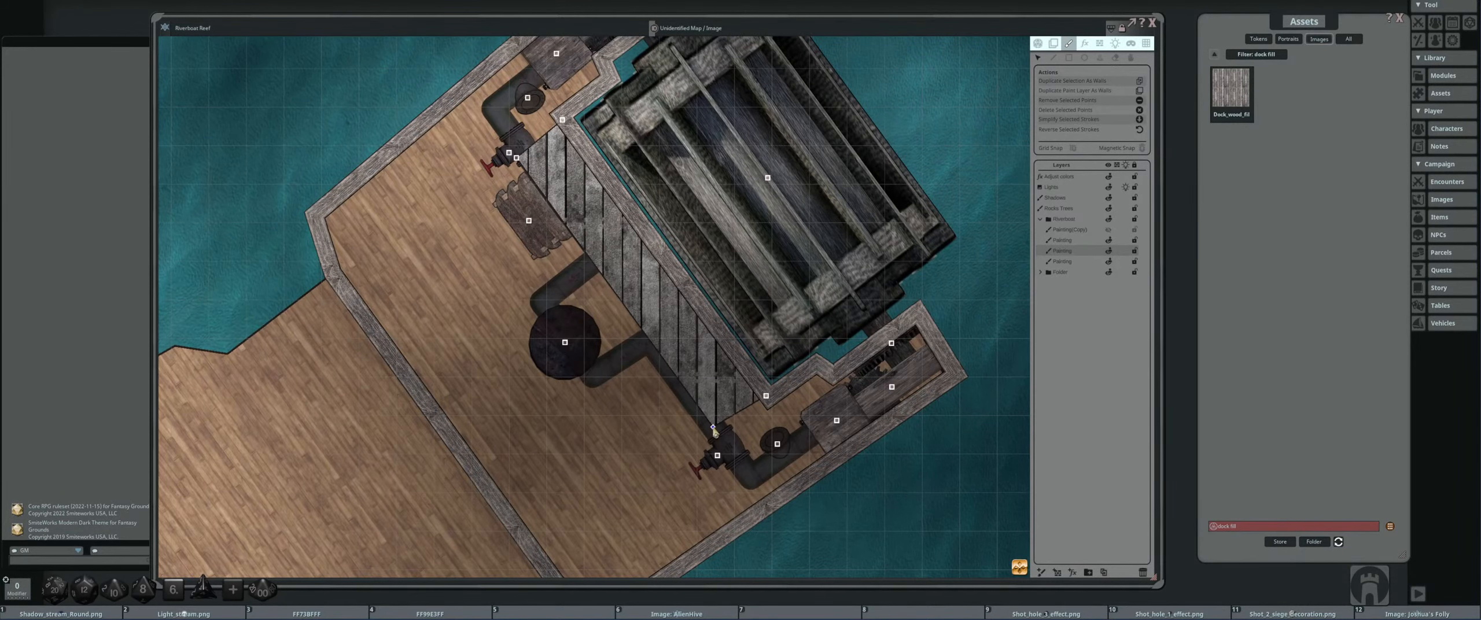
scroll(550, 171, up, 2)
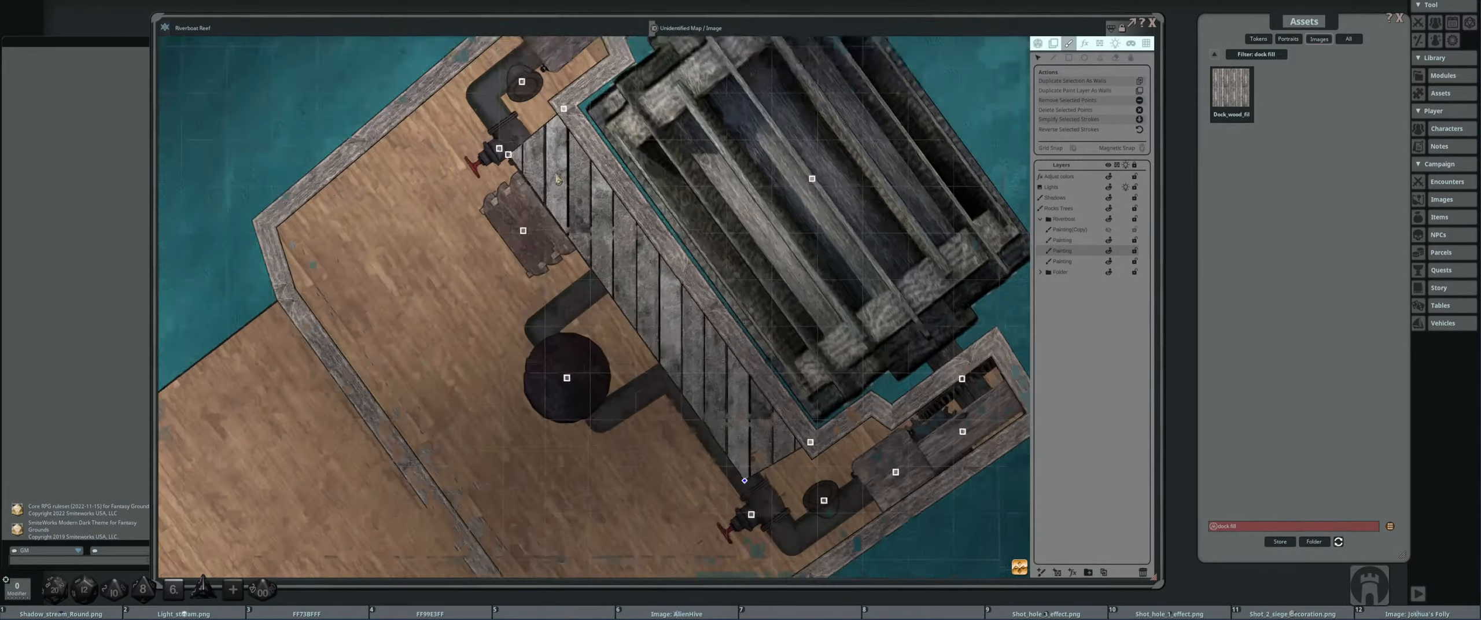
drag(503, 154, 507, 139)
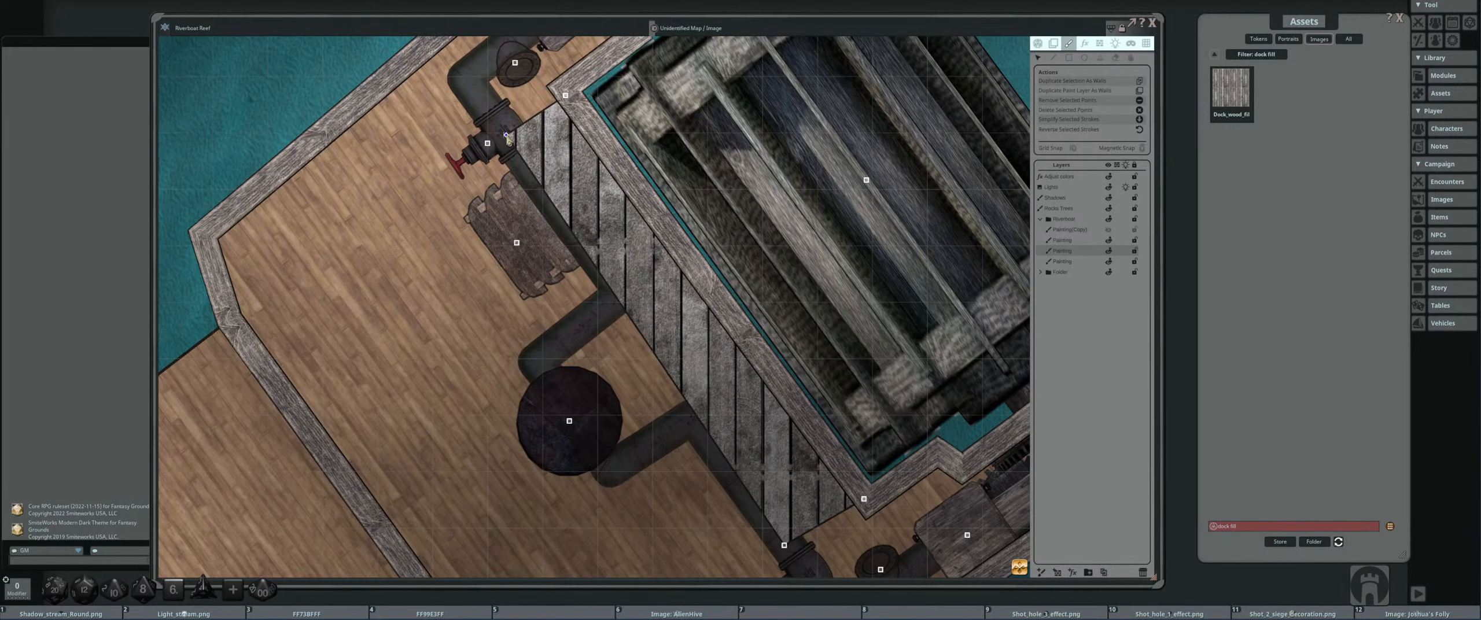
drag(720, 407, 703, 369)
scroll(683, 342, down, 2)
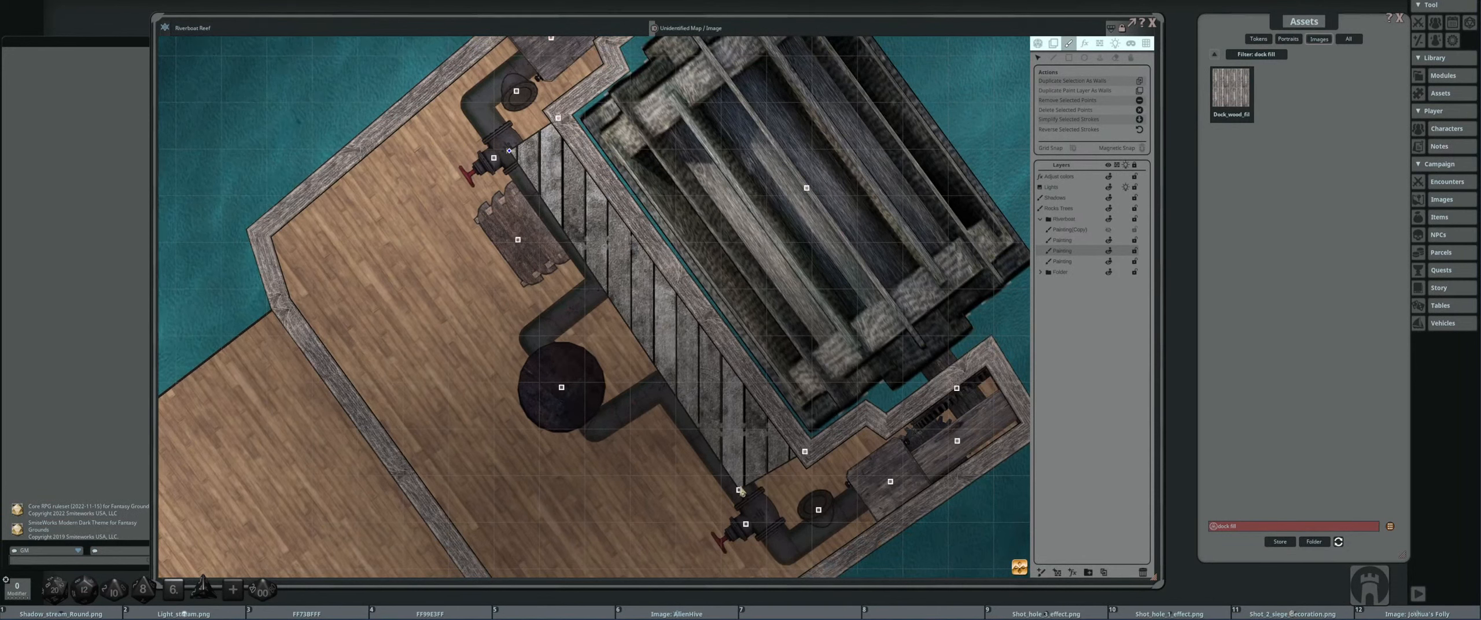
drag(740, 491, 752, 489)
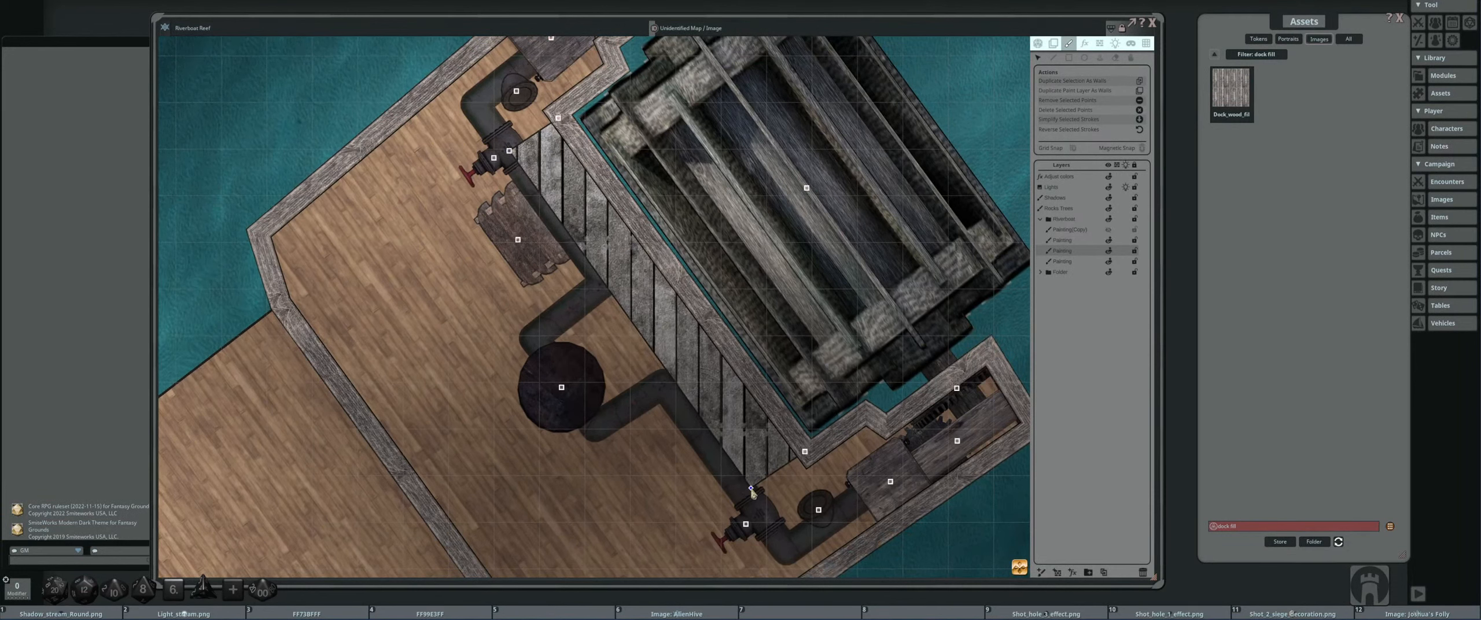
- Shift the small wooden plank patch closer to the pipe and nudge the strip's corner beside the upper valve
scroll(576, 306, down, 2)
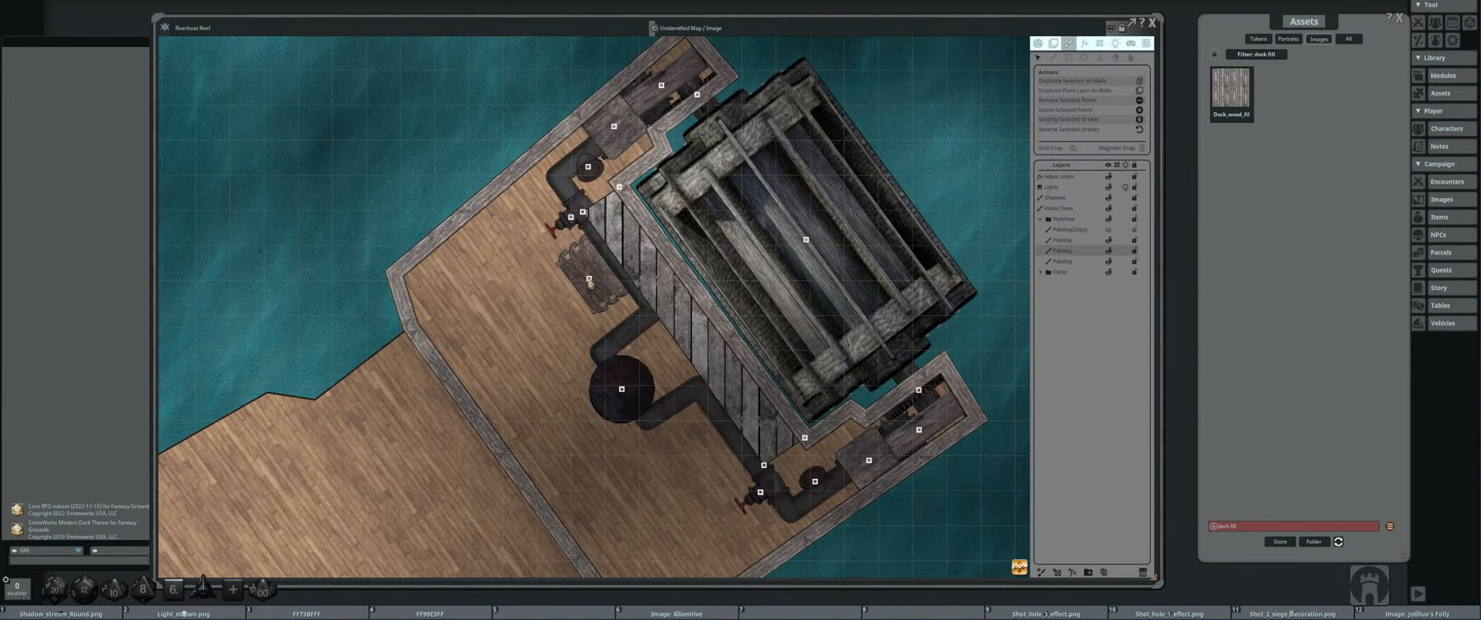
drag(589, 279, 599, 284)
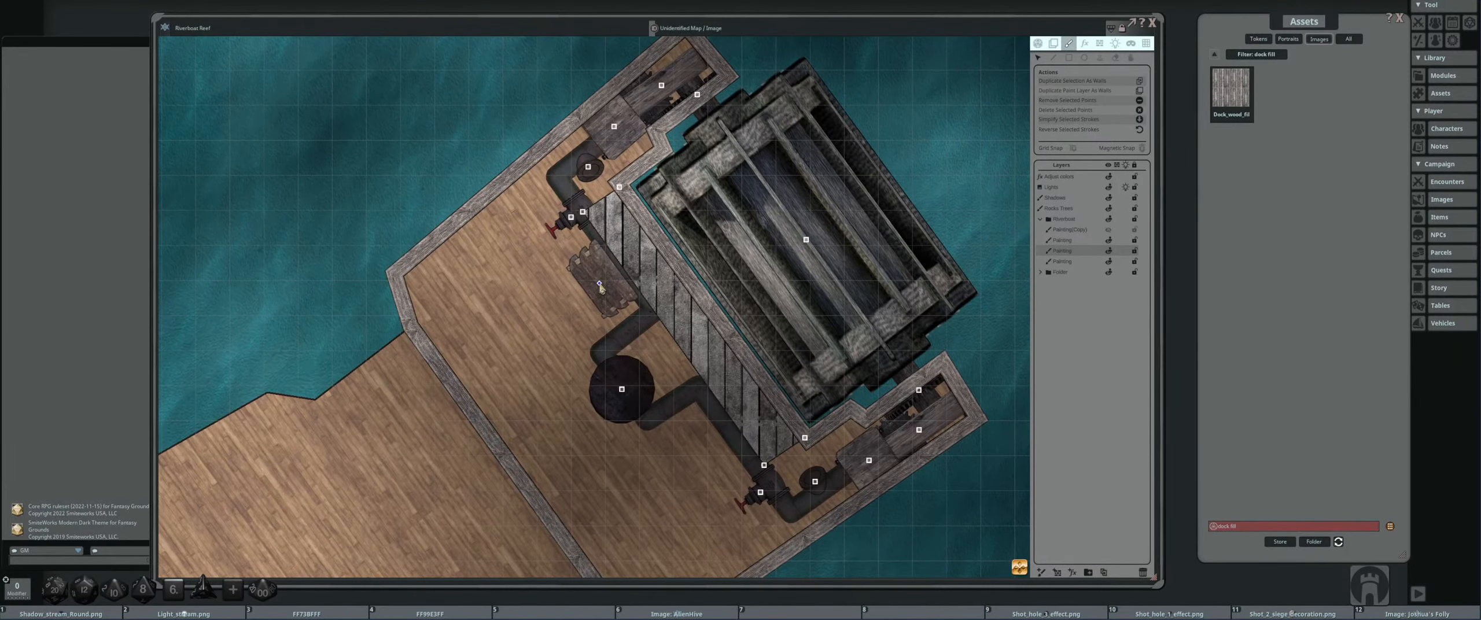
scroll(588, 284, up, 1)
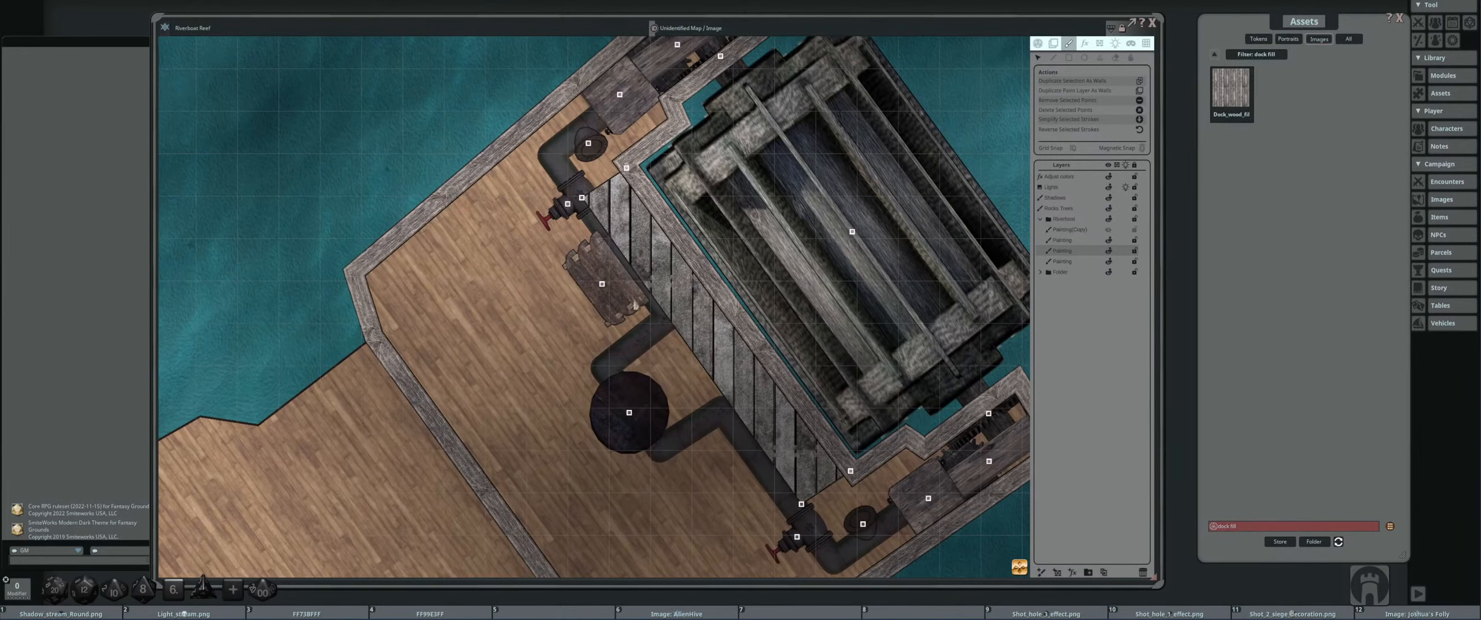
drag(583, 198, 583, 204)
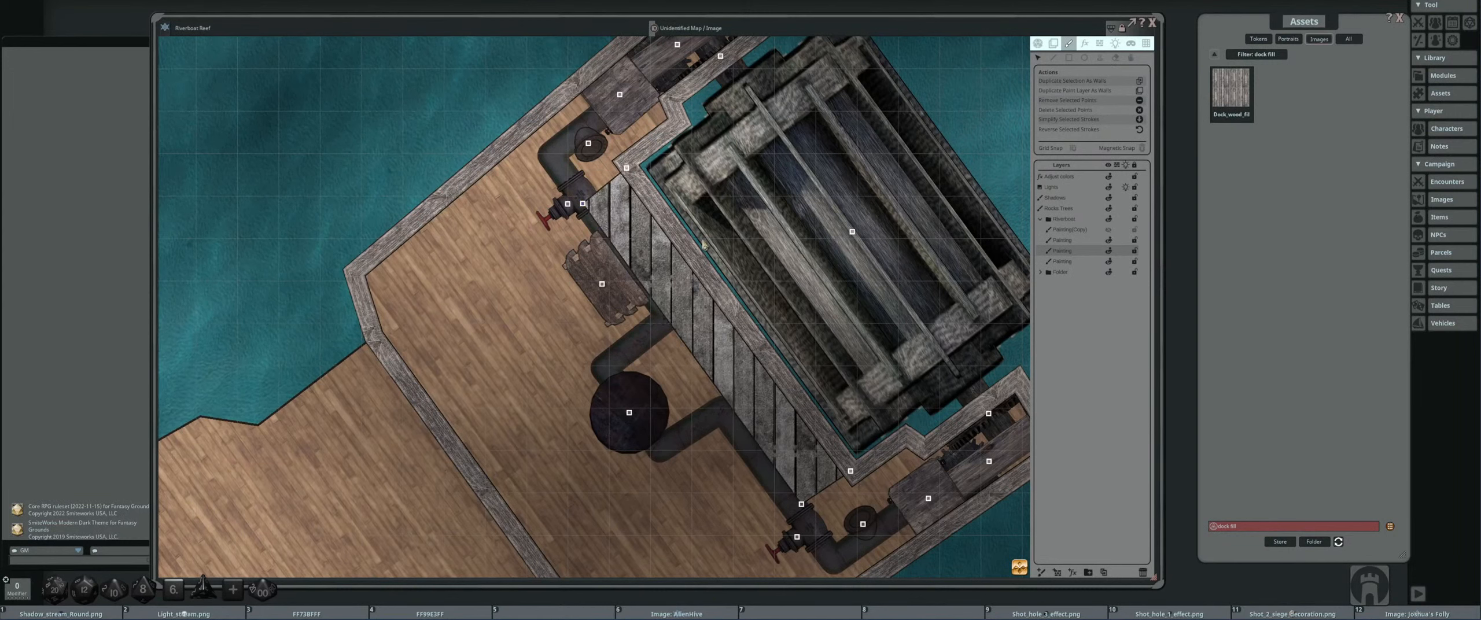
- Move the upper pipe bend and the bend below the wooden patch outward, away from the plank strip
click(1069, 261)
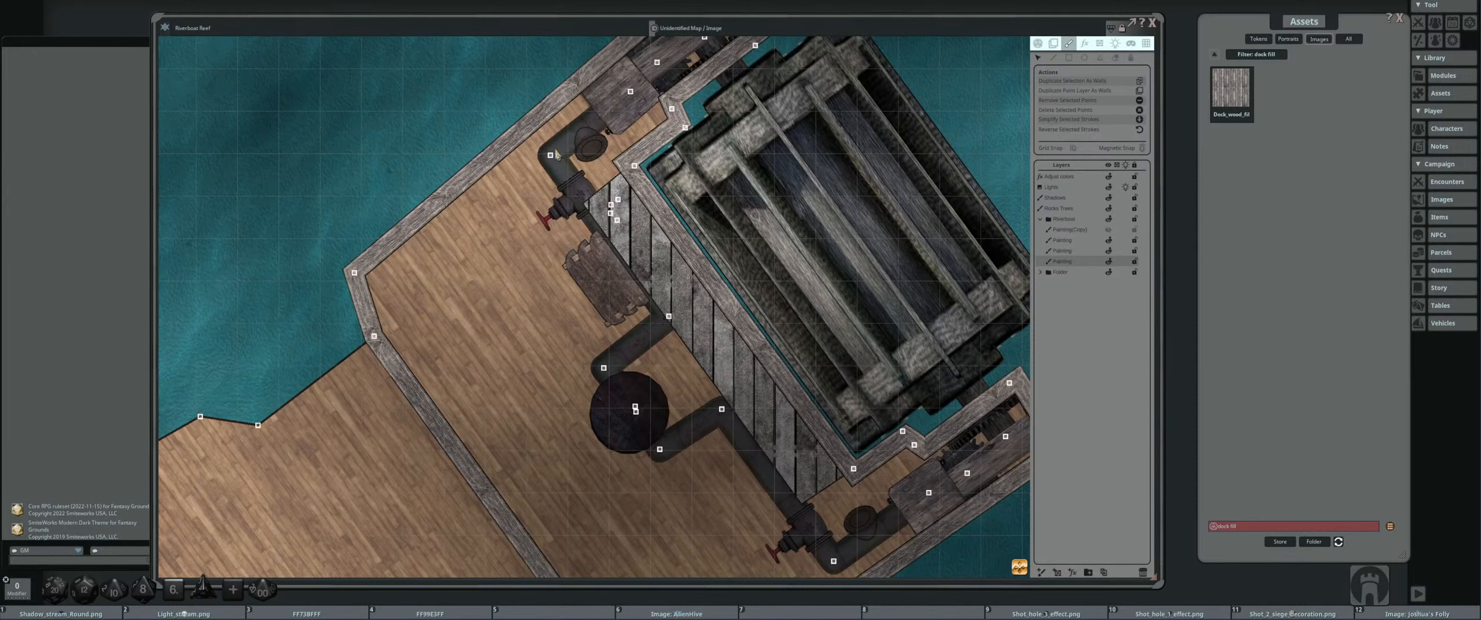
drag(551, 158, 538, 173)
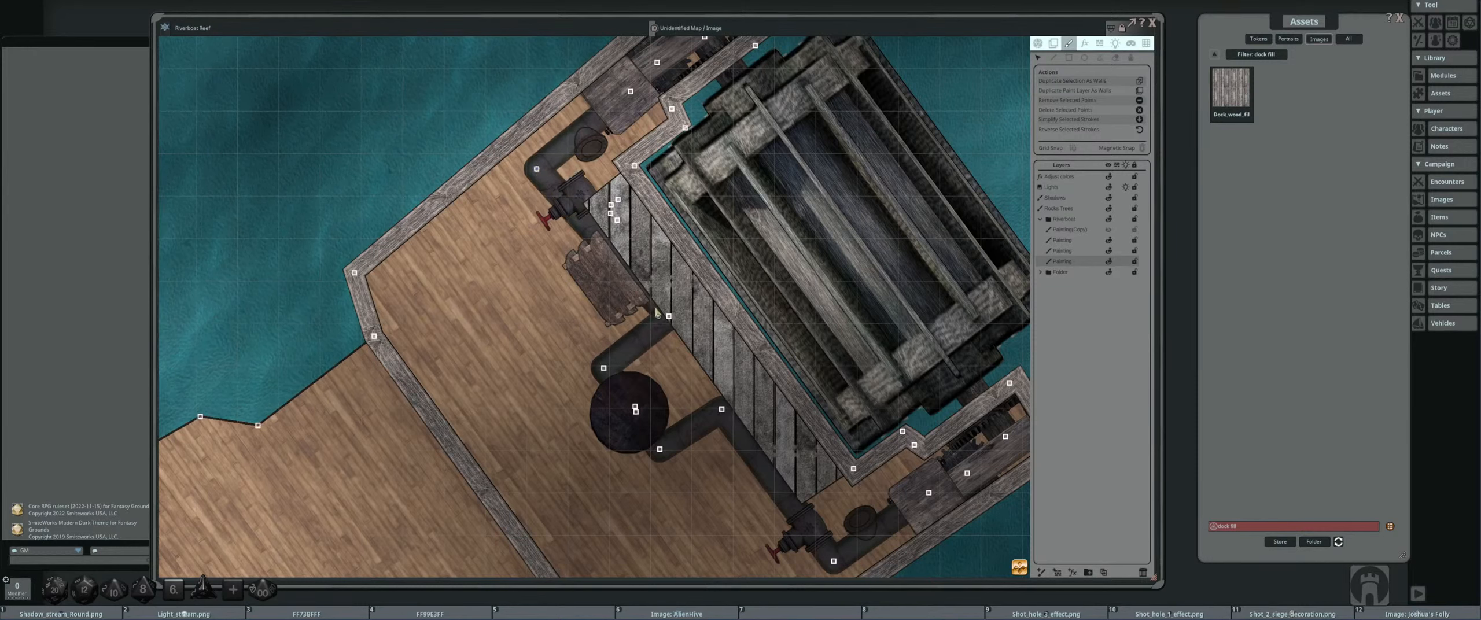
drag(669, 316, 655, 328)
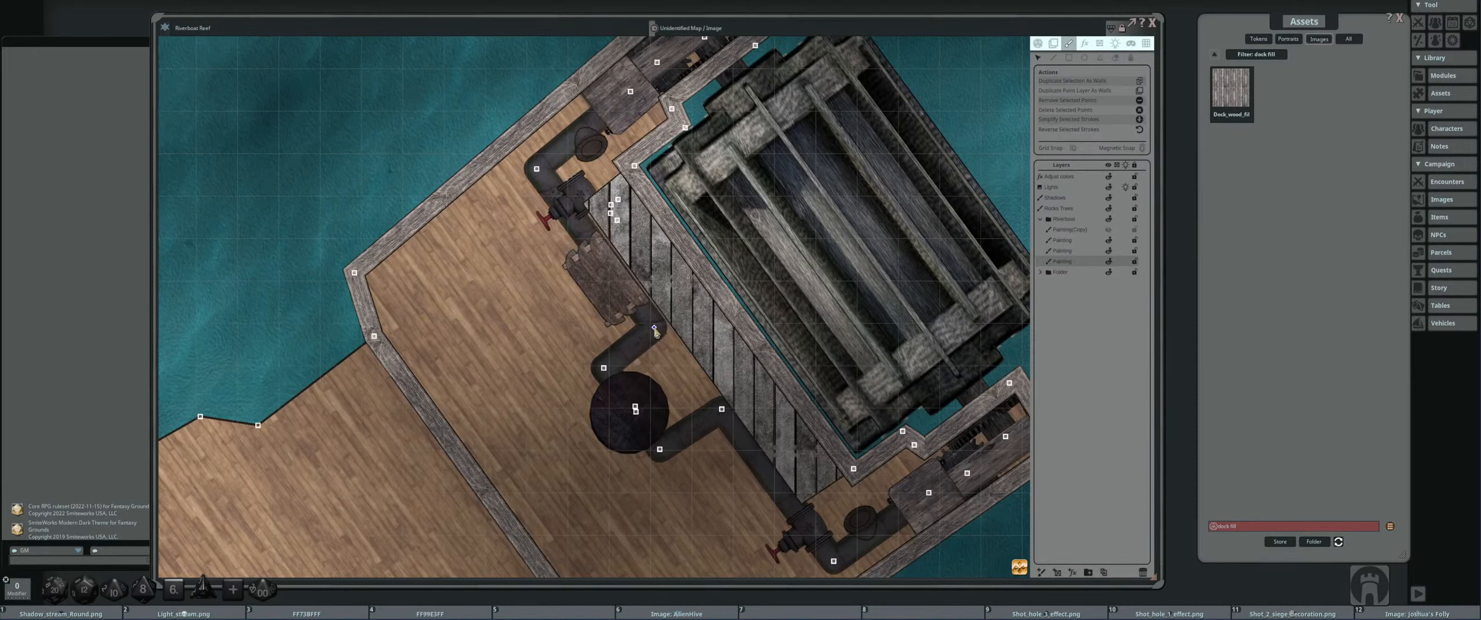
- Move the upper valve outward onto the shifted pipe and nudge the wooden patch slightly toward the plank strip
click(1068, 251)
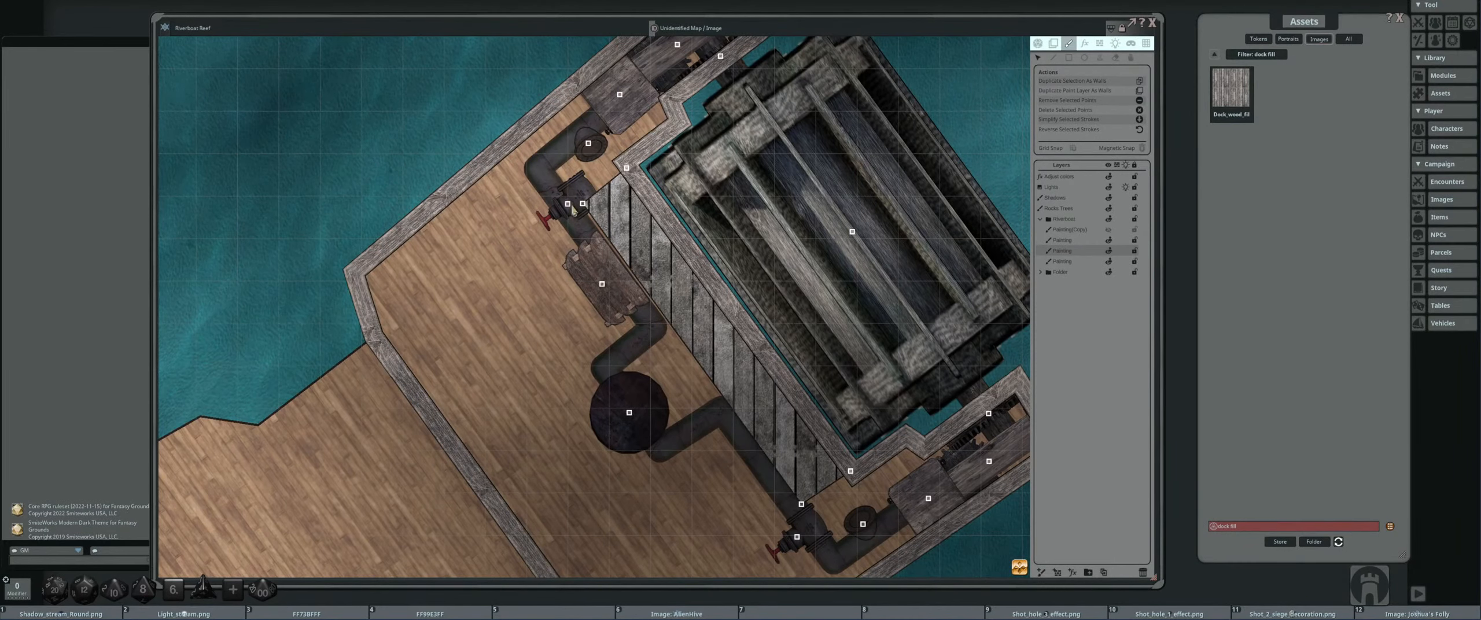
drag(568, 204, 553, 217)
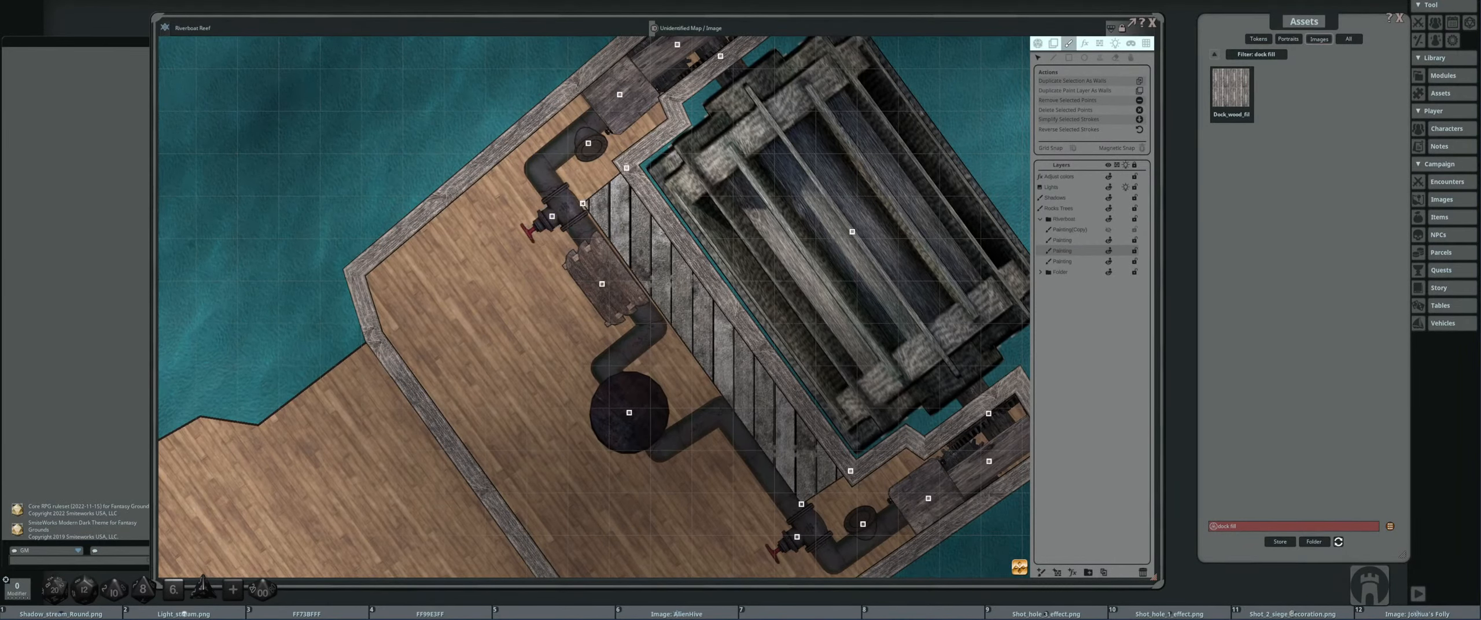
drag(601, 284, 605, 282)
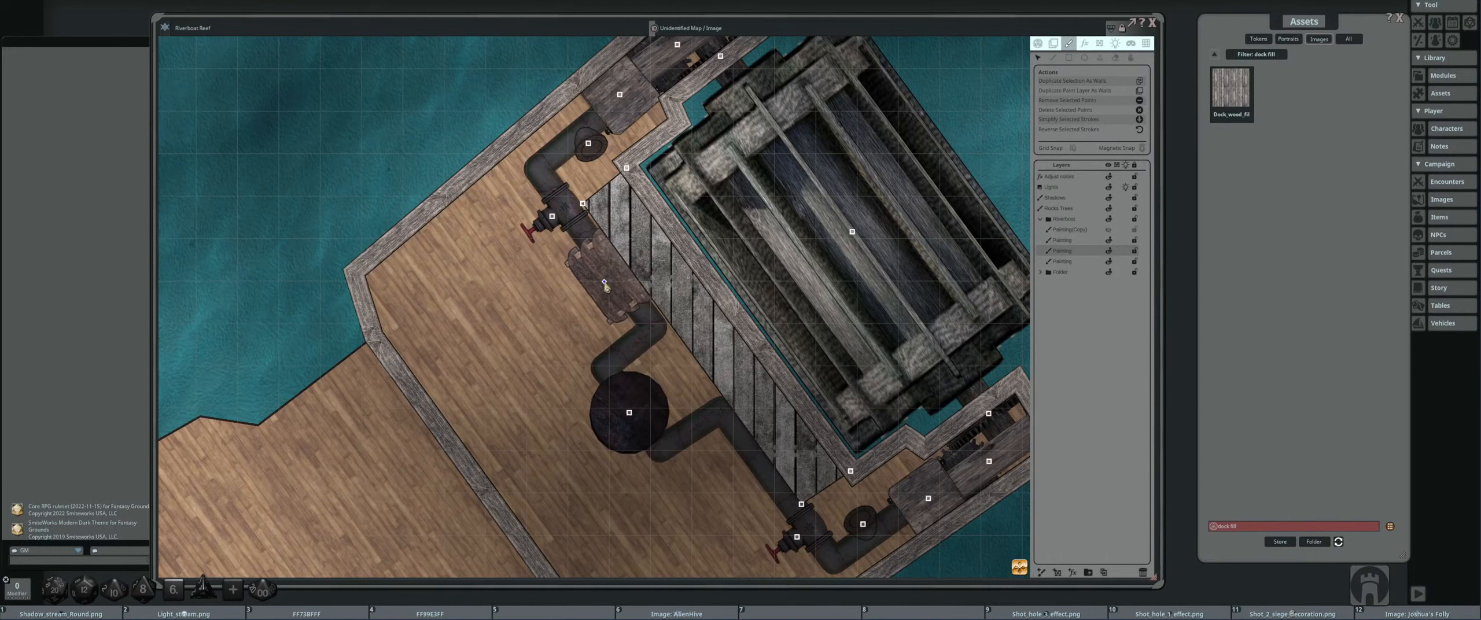
drag(700, 328, 677, 287)
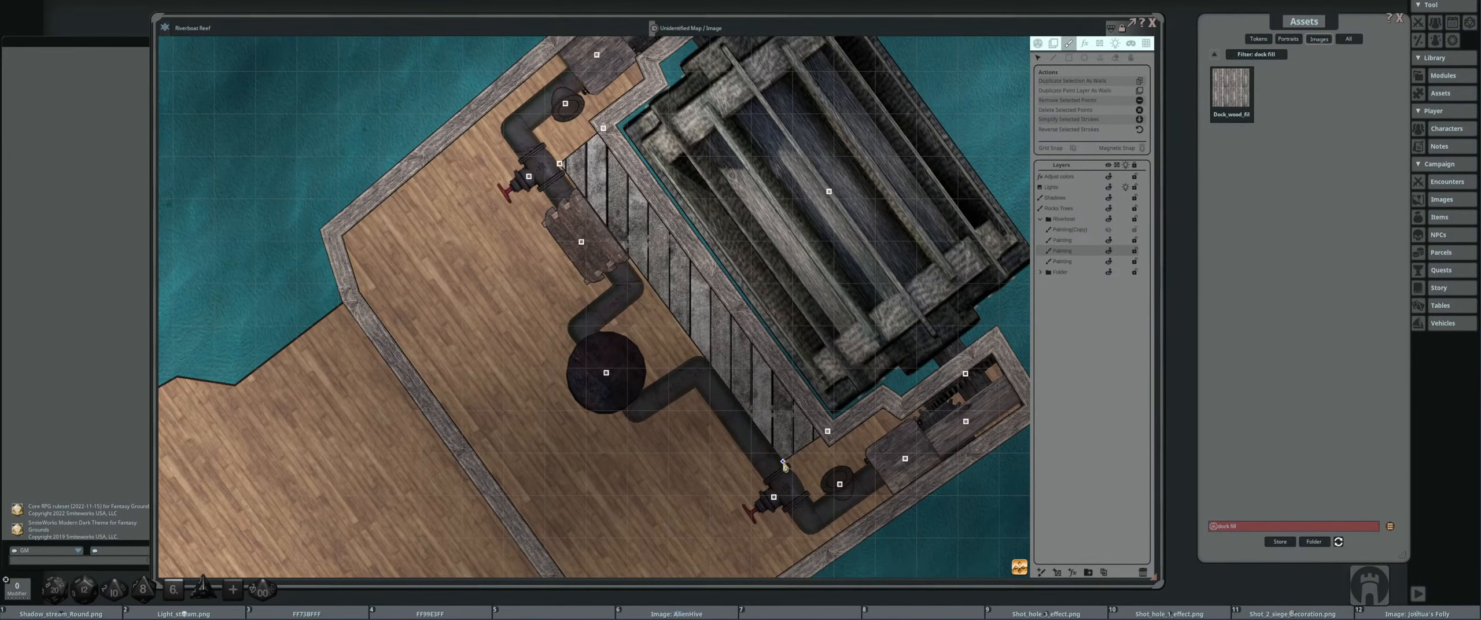
drag(784, 466, 748, 444)
drag(707, 404, 746, 489)
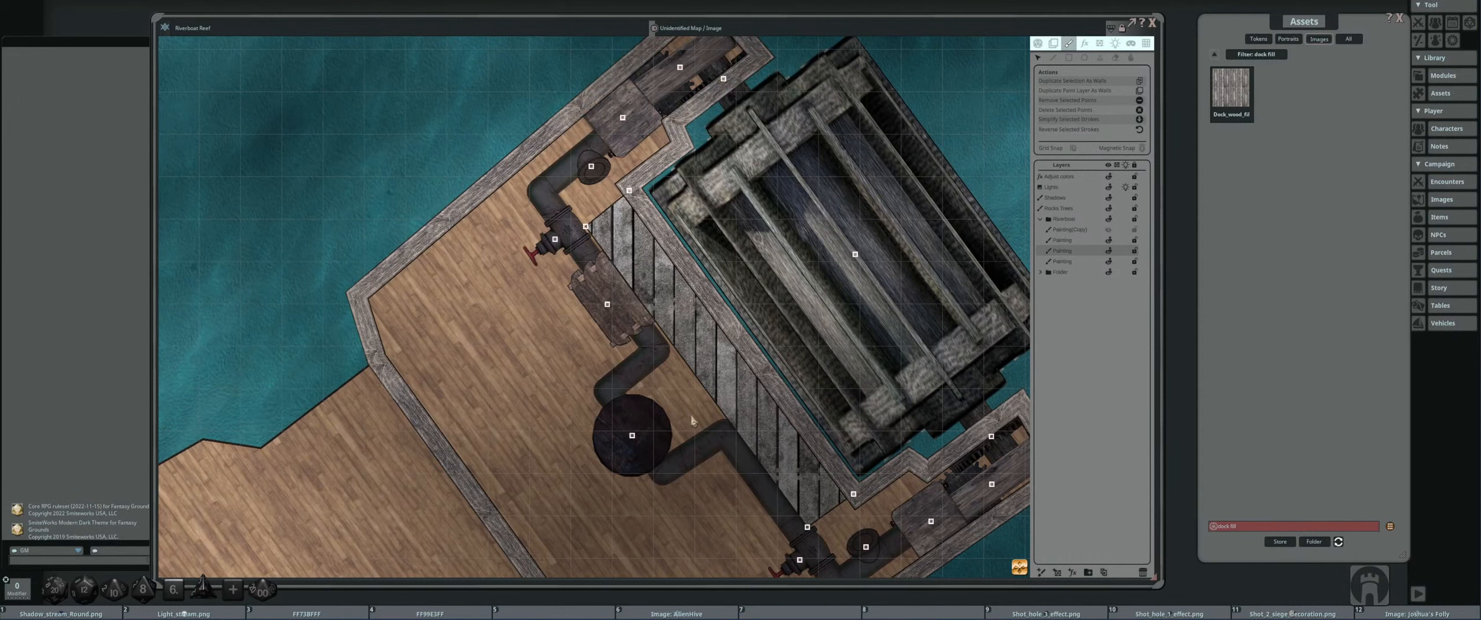
- Fine-tune the upper valve and the upper pipe's points, shifting them slightly back toward the plank strip
drag(555, 240, 560, 235)
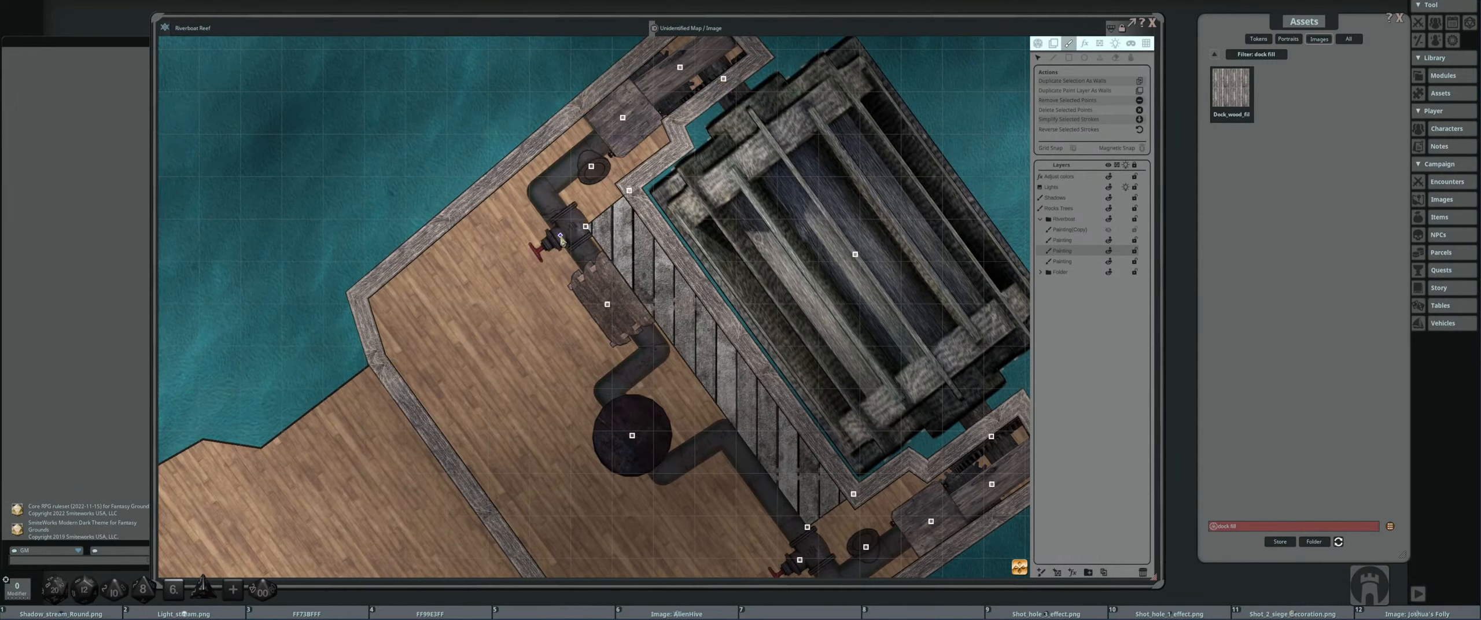
click(1075, 261)
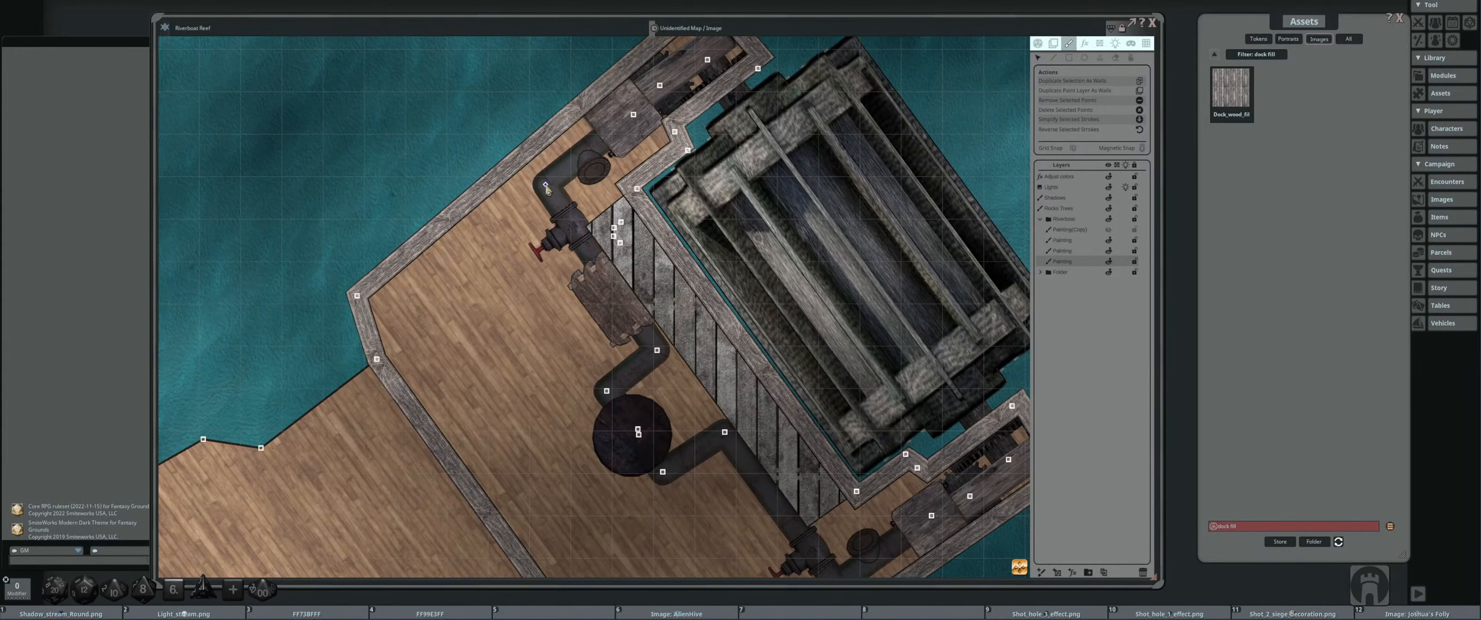
drag(540, 193, 546, 185)
drag(659, 354, 667, 346)
scroll(683, 341, down, 2)
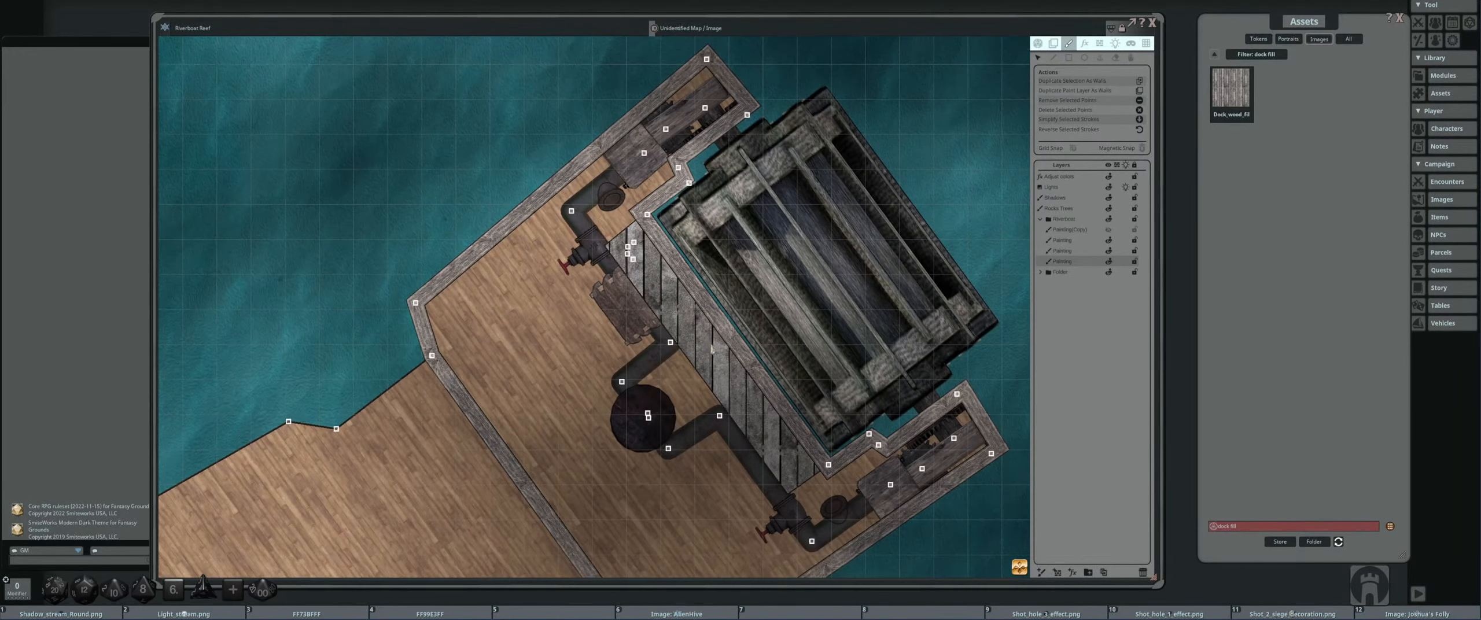
scroll(678, 335, up, 1)
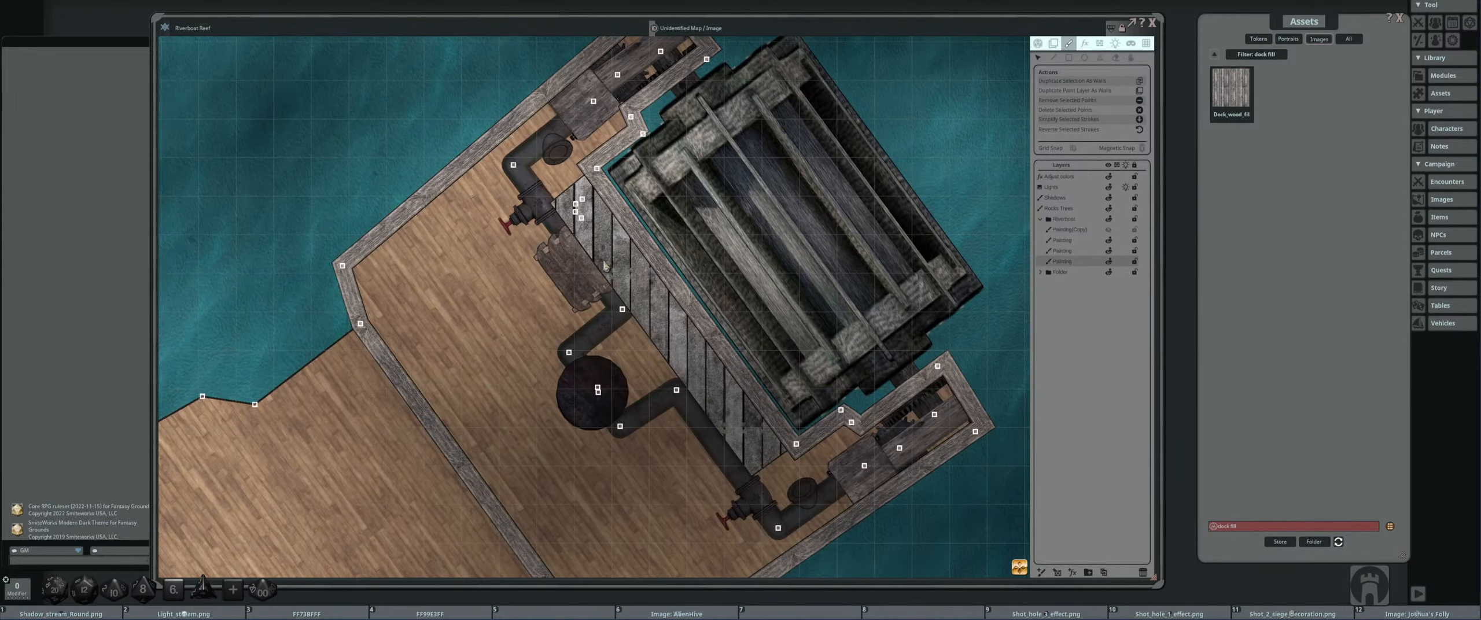
scroll(604, 266, up, 1)
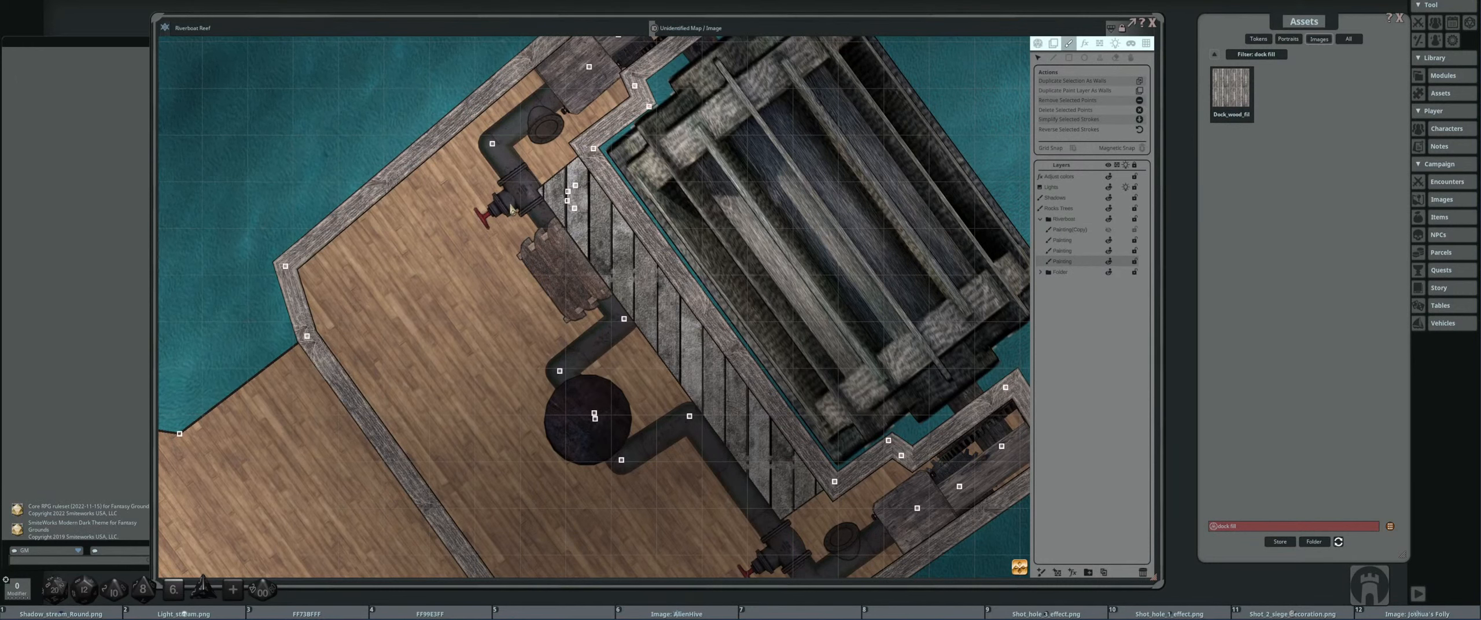
drag(567, 191, 539, 165)
mouse_move(568, 202)
mouse_down()
mouse_move(548, 162)
mouse_move(561, 170)
mouse_up()
- Rotate the plank strip's fill image so the boards run crosswise between the pipes and the paddle wheel wall
click(1077, 253)
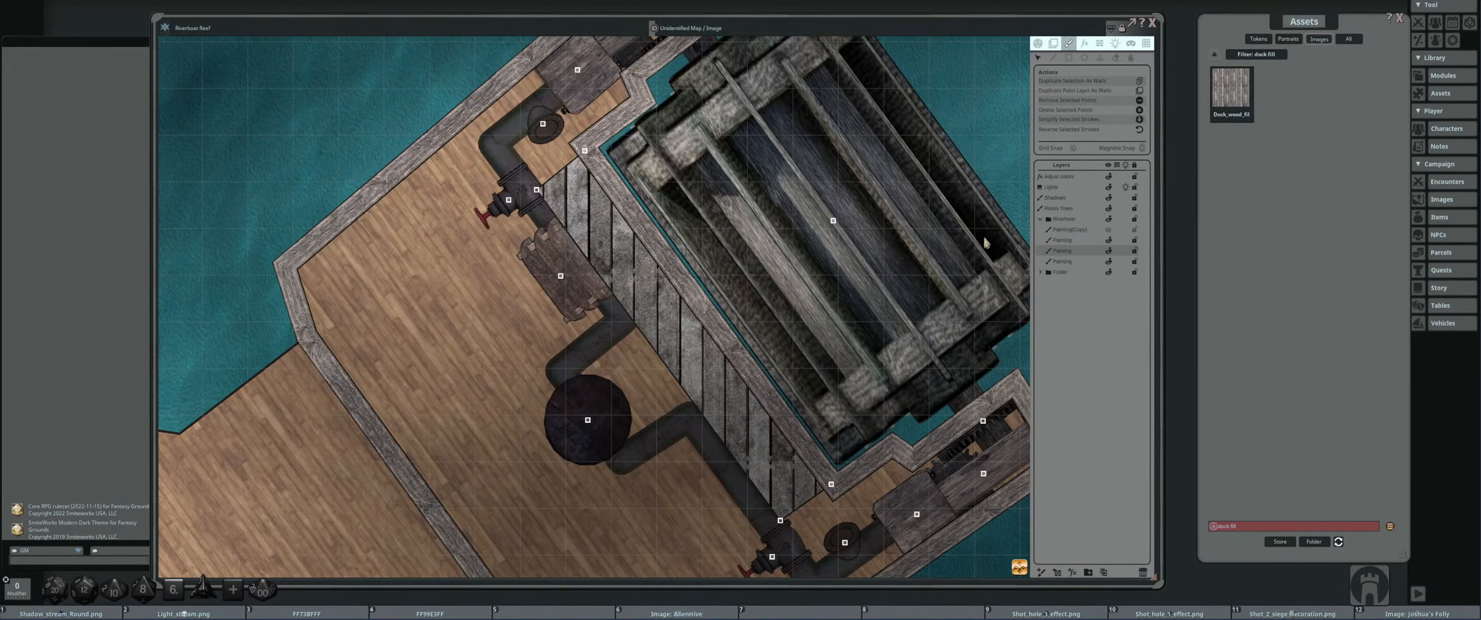
click(1131, 59)
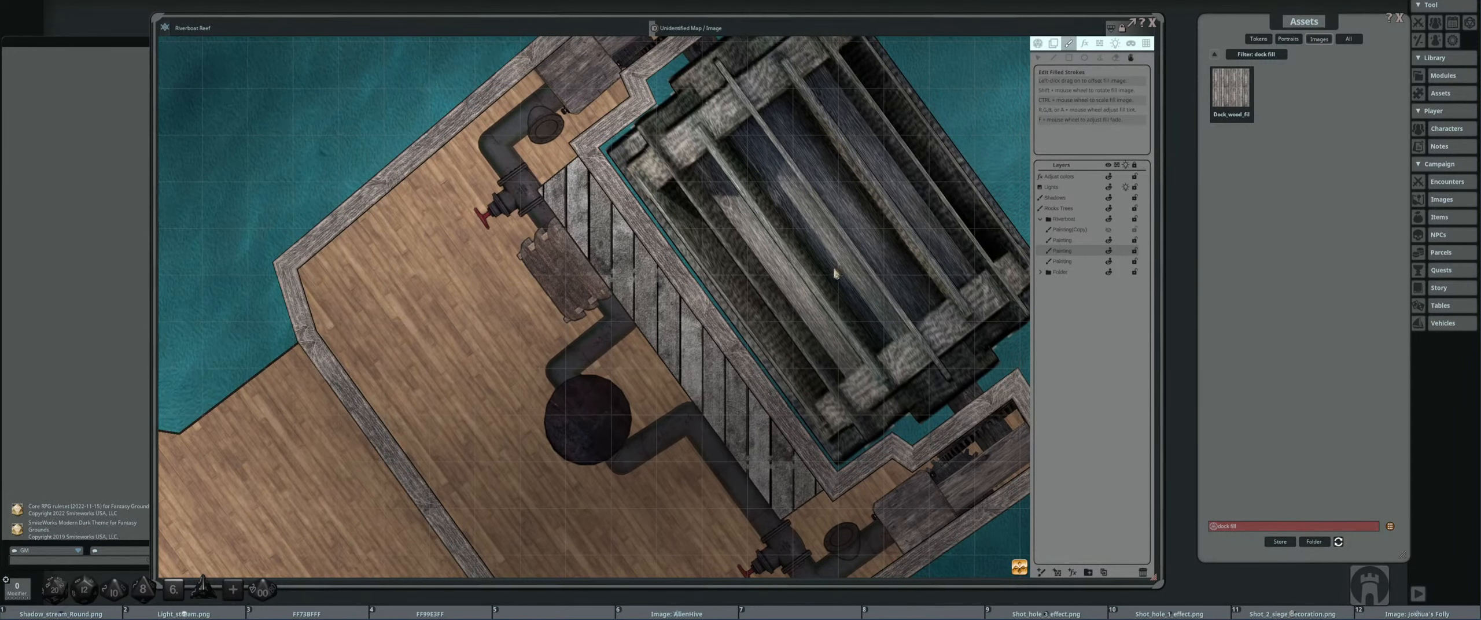
drag(836, 271, 654, 257)
shift+scroll(613, 288, down, 8)
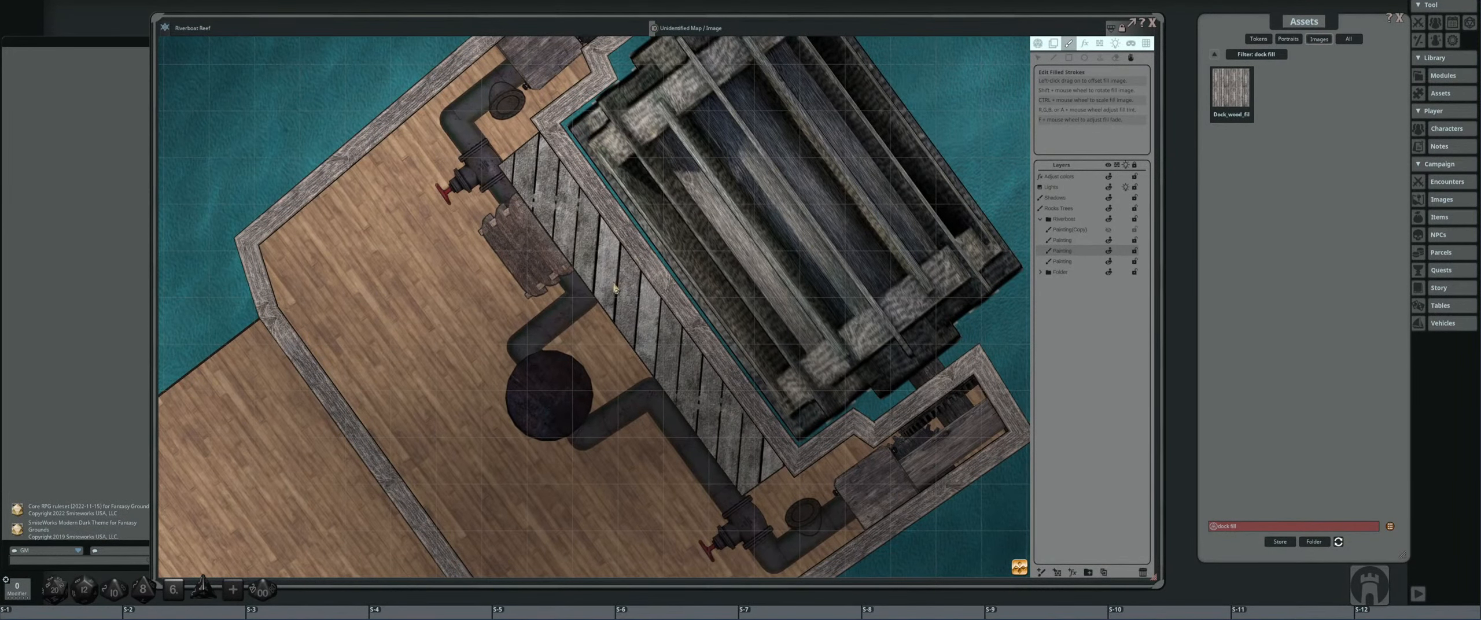
shift+scroll(613, 287, down, 6)
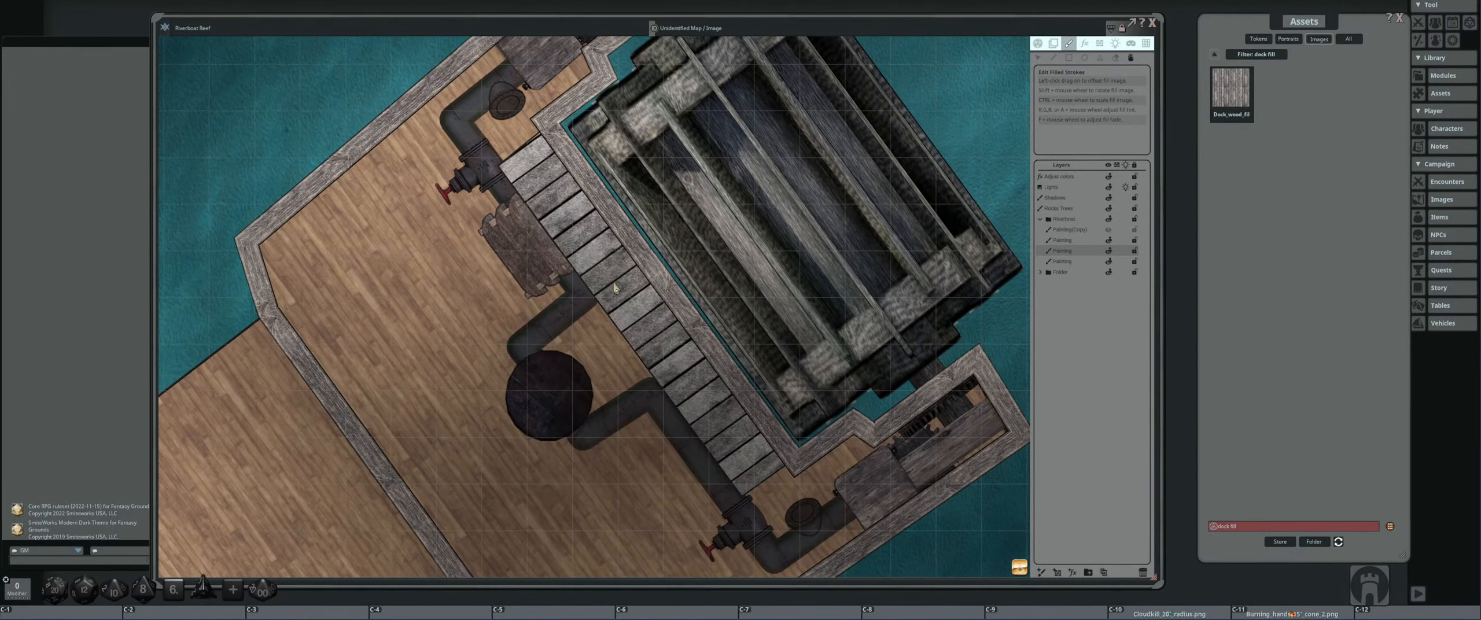
- Scale down the plank strip's fill image so the strip shows narrower boards
ctrl+scroll(614, 288, down, 2)
ctrl+scroll(617, 285, down, 3)
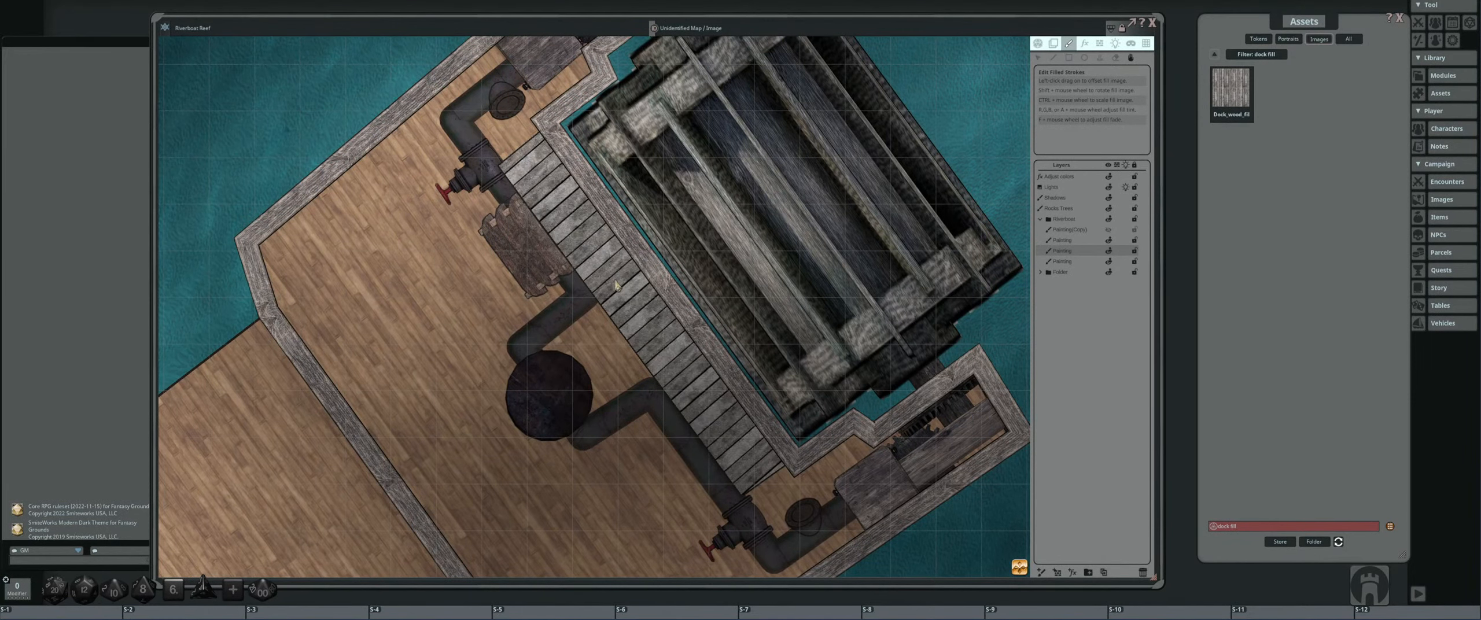
scroll(617, 283, down, 3)
drag(619, 283, 585, 247)
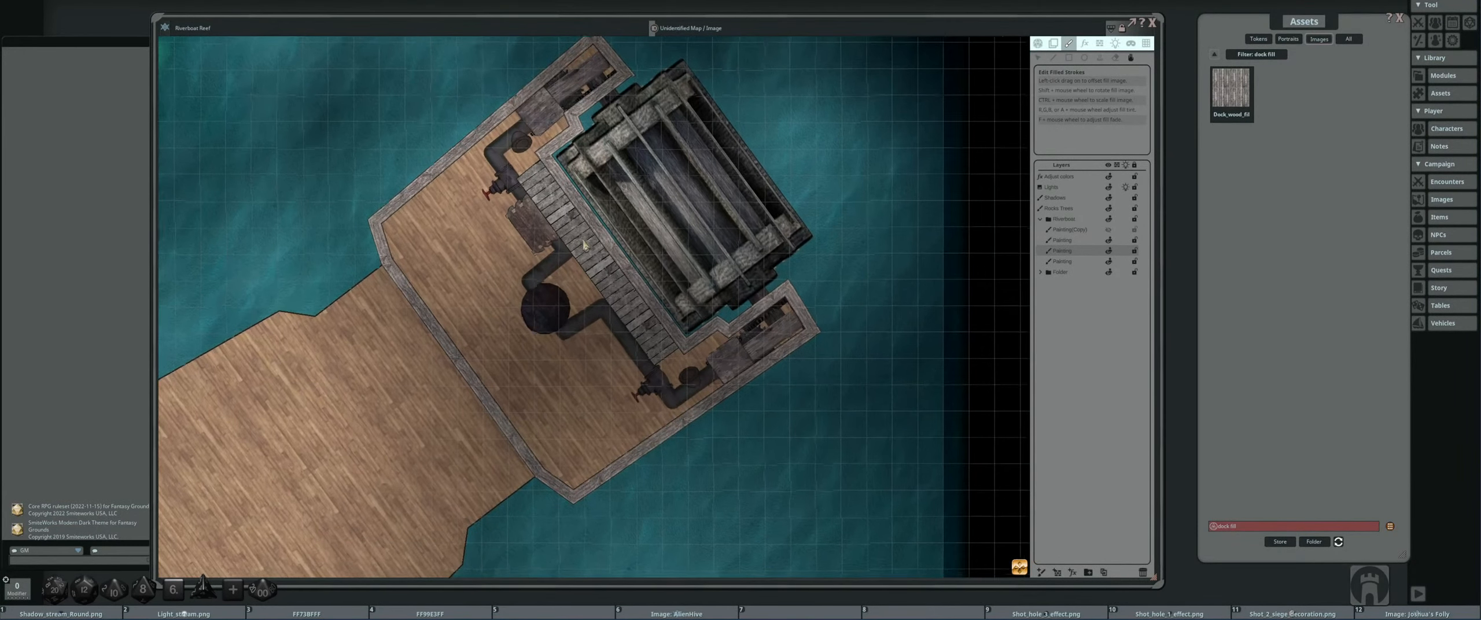
scroll(597, 263, up, 3)
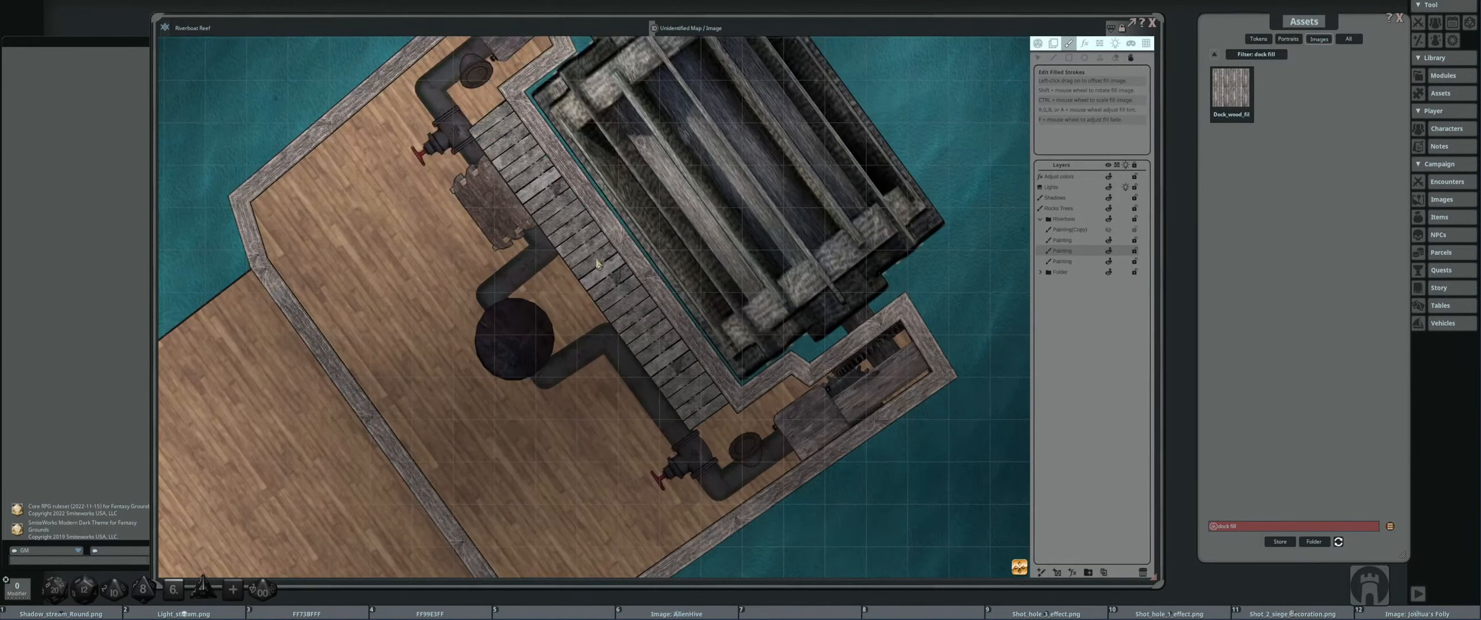
ctrl+scroll(596, 263, up, 1)
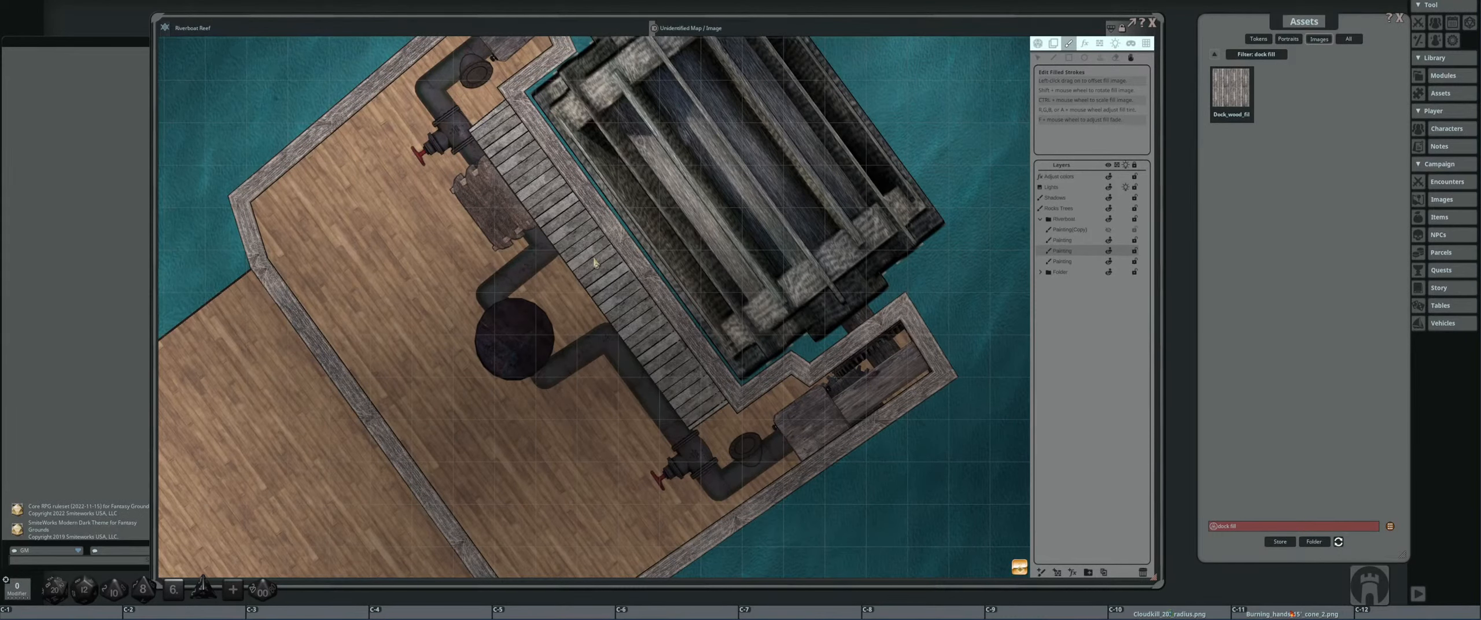
- Recolor the plank strip's fill from grey to a muted reddish brown that suits the wooden deck
scroll(595, 264, down, 3)
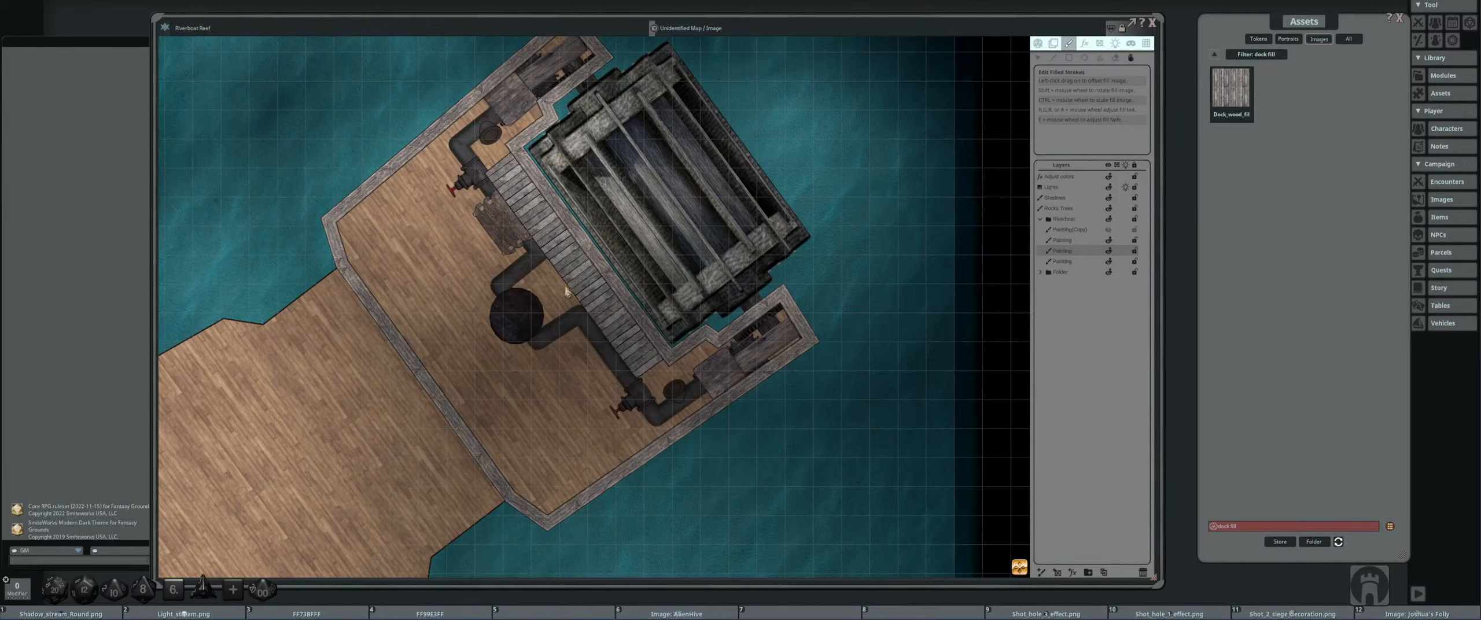
scroll(581, 259, up, 2)
scroll(581, 258, up, 1)
scroll(553, 261, down, 2)
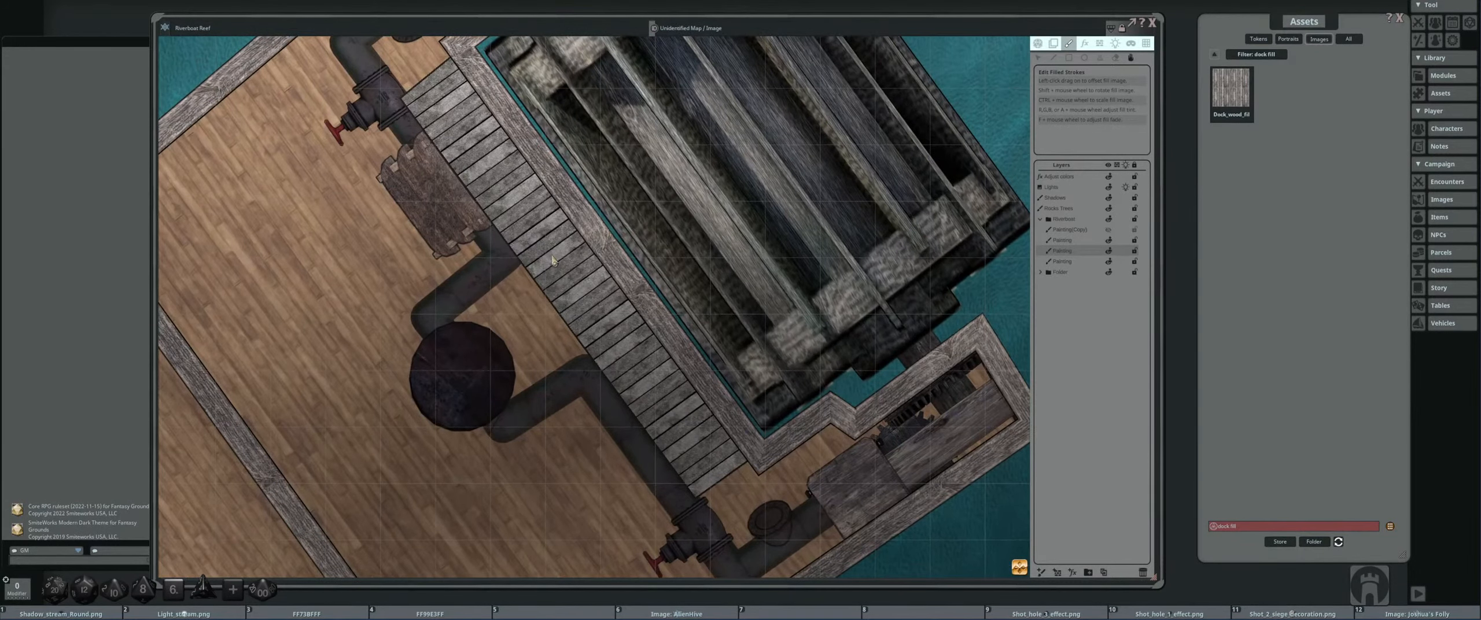
scroll(554, 260, up, 1)
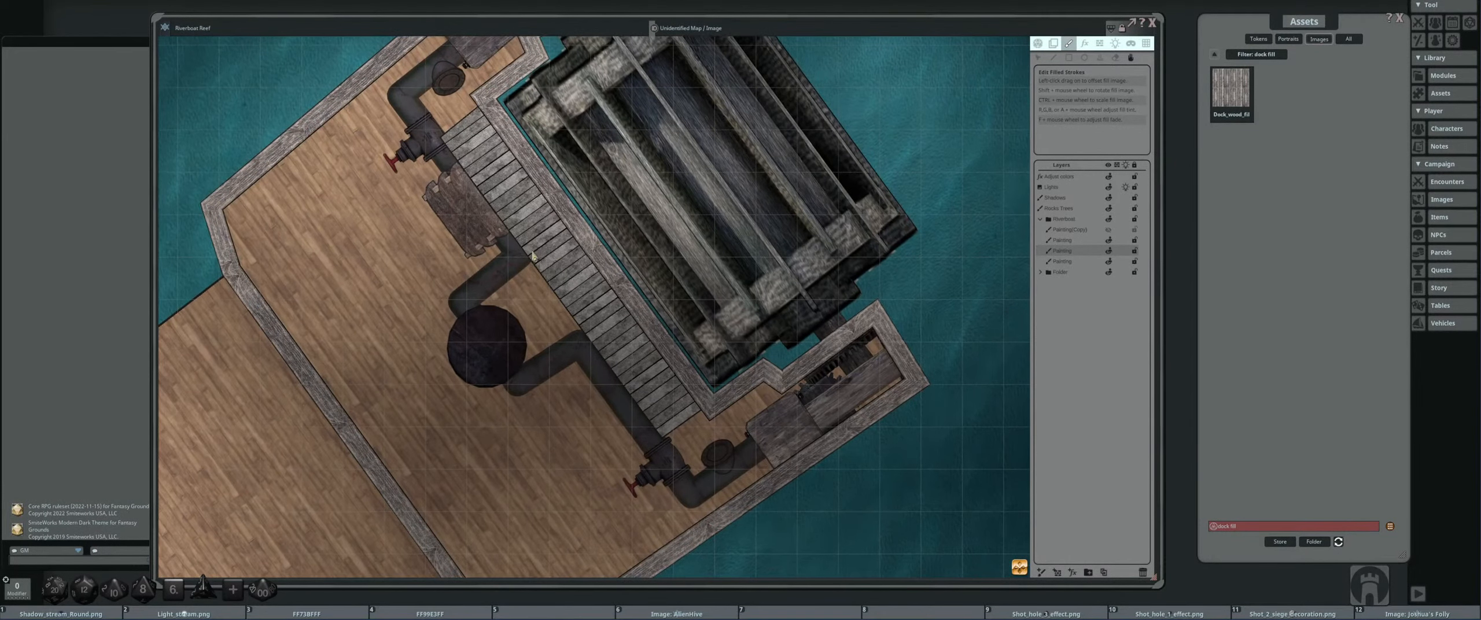
scroll(539, 256, down, 3)
scroll(470, 205, up, 2)
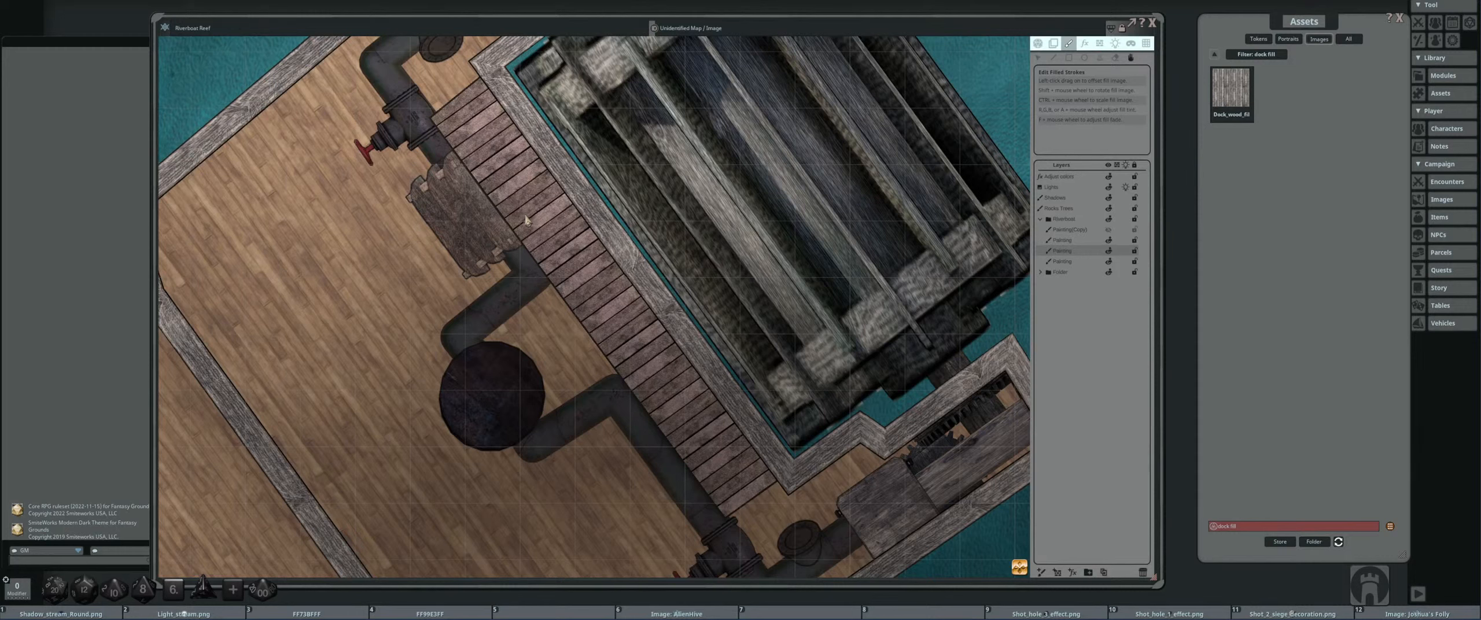
scroll(489, 220, down, 5)
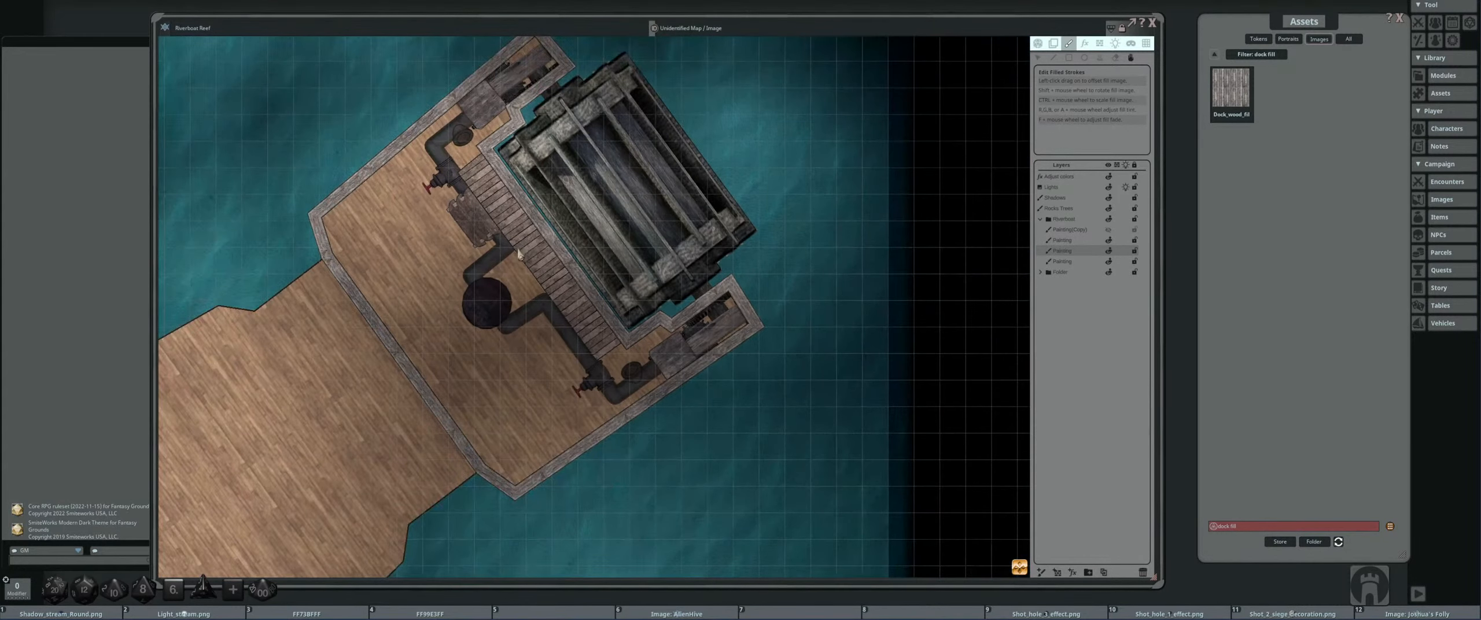
scroll(539, 240, up, 4)
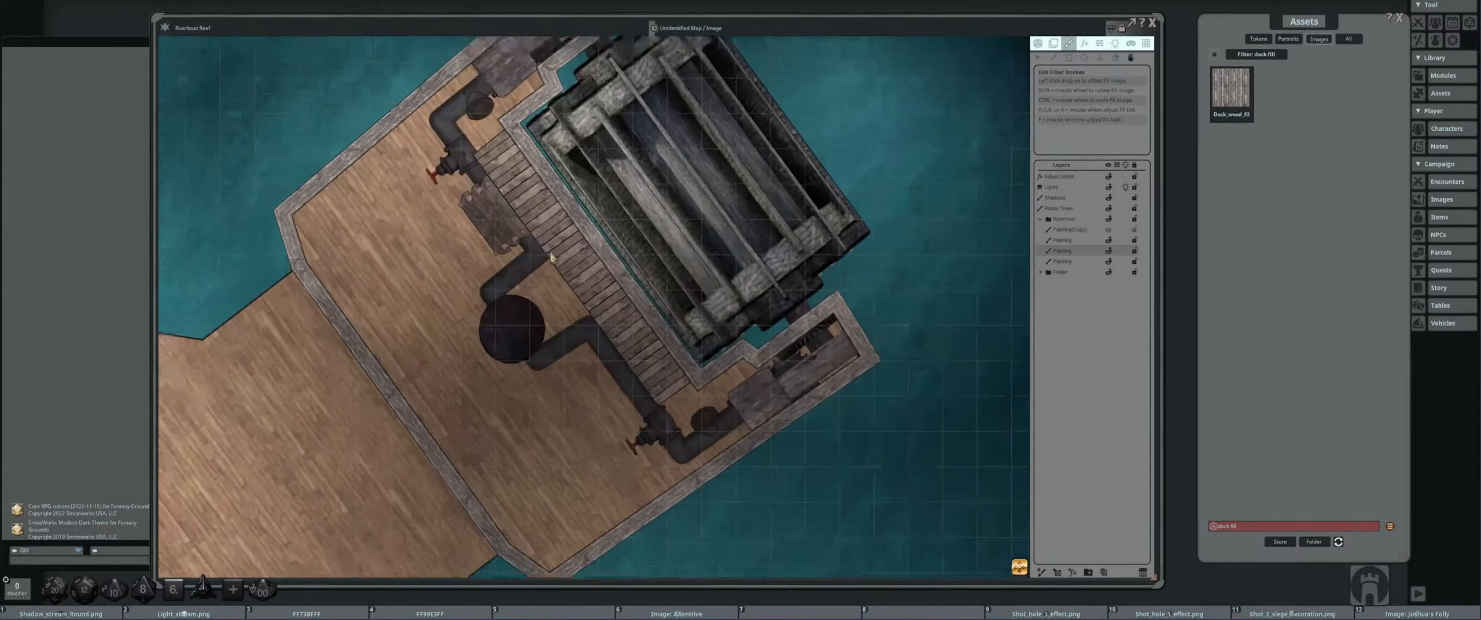
drag(554, 262, 547, 265)
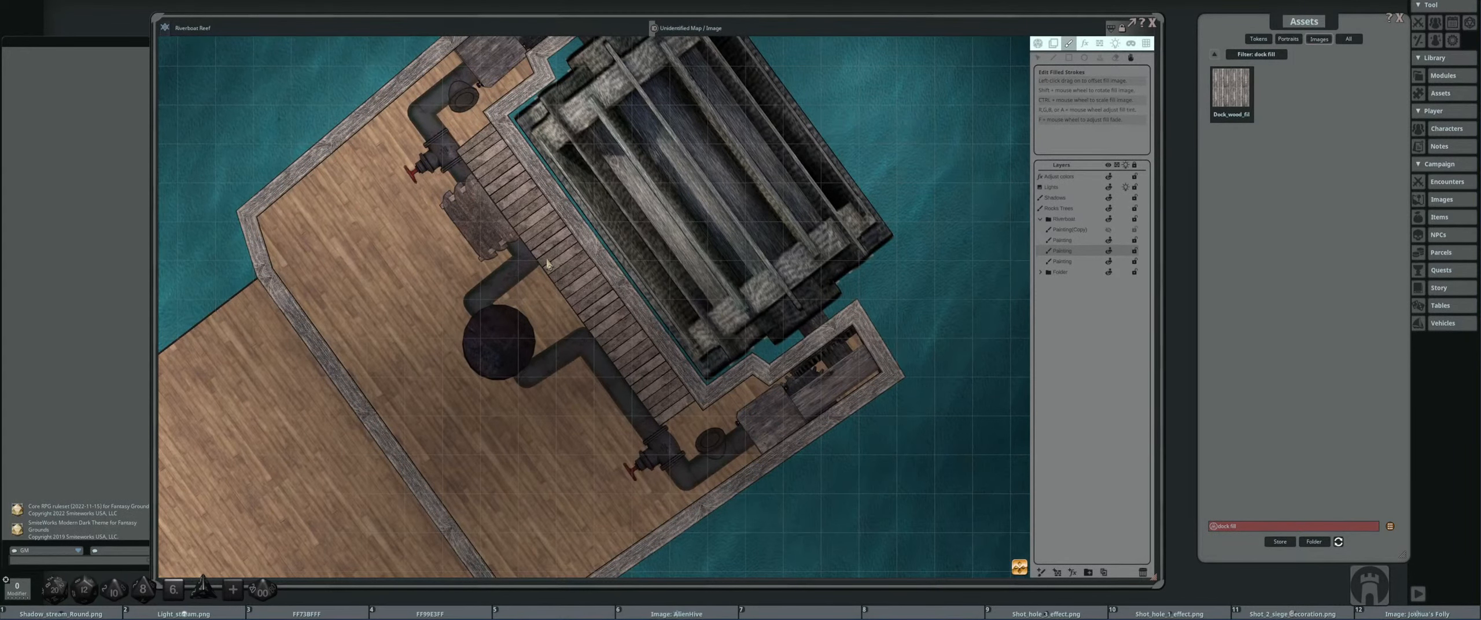
- Return to point selection and nudge the plank strip's upper corner at the paddle wheel wall
click(1040, 58)
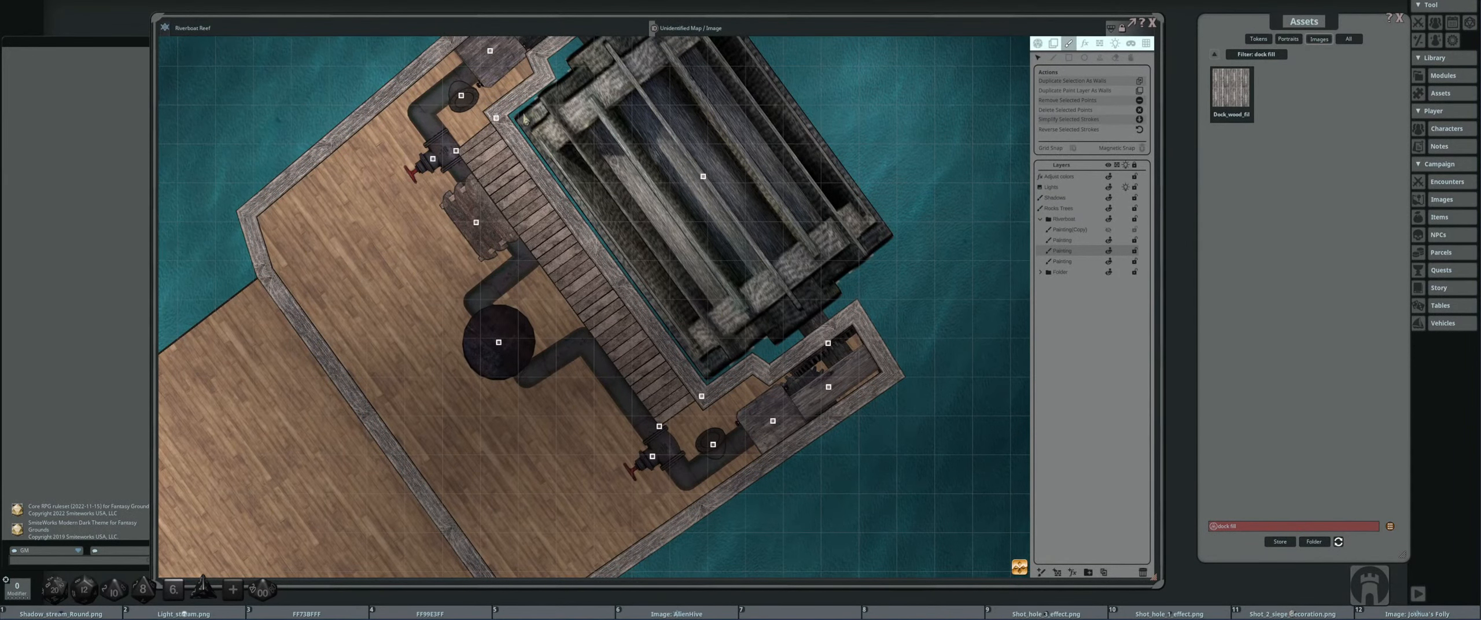
drag(498, 121, 497, 120)
- Examine how the recolored plank strip, pipes and valves look beside the paddle wheel at different zoom levels
scroll(539, 177, down, 4)
scroll(556, 254, up, 2)
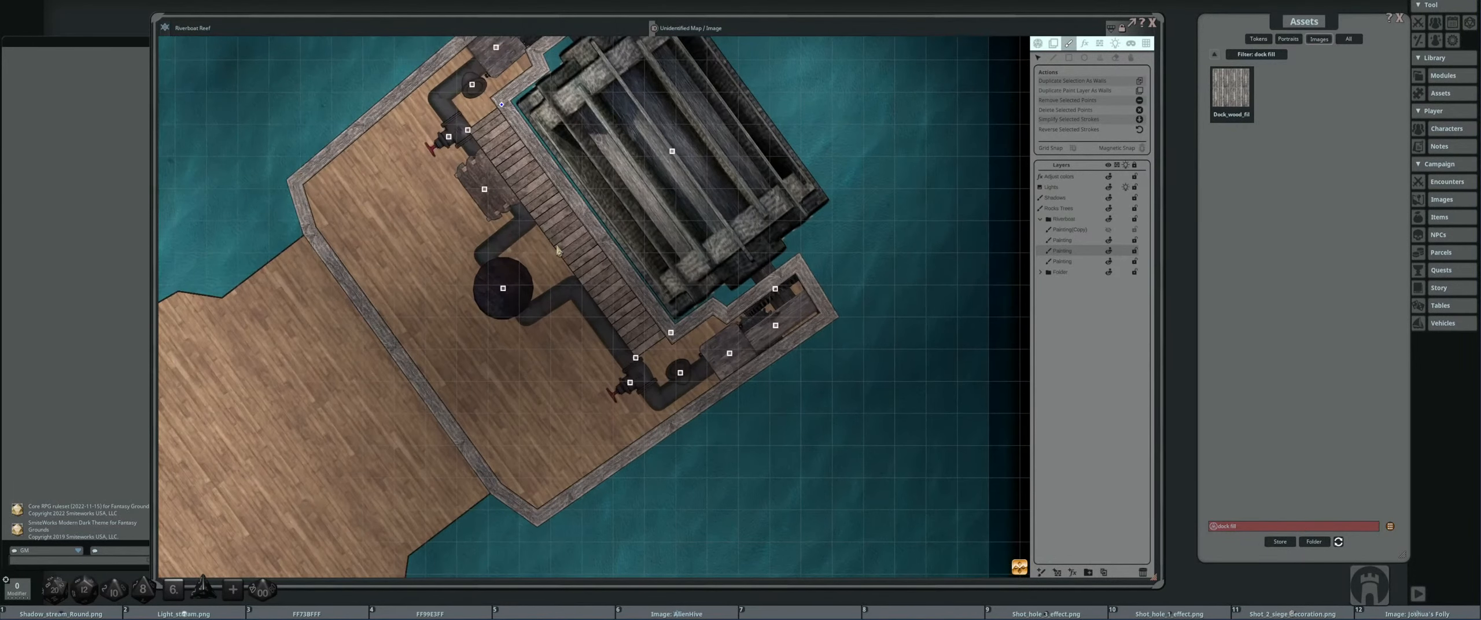
scroll(603, 271, down, 3)
scroll(597, 254, up, 3)
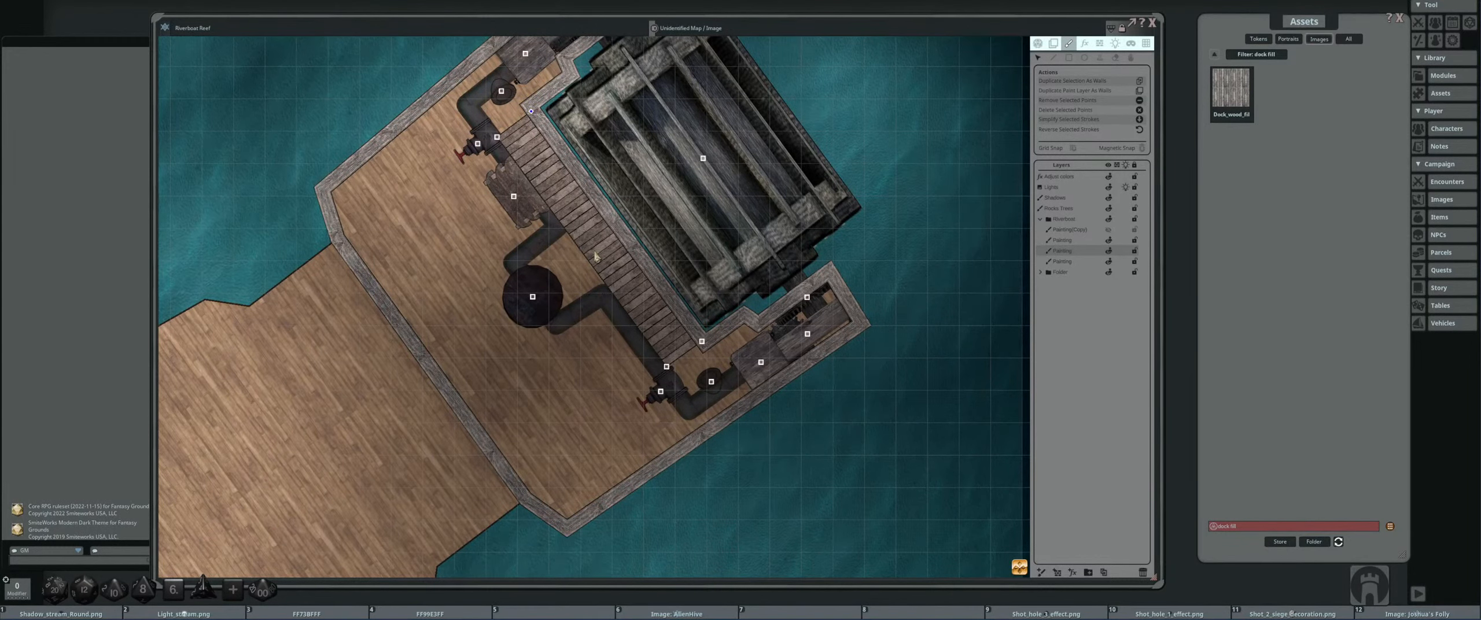
scroll(596, 256, down, 1)
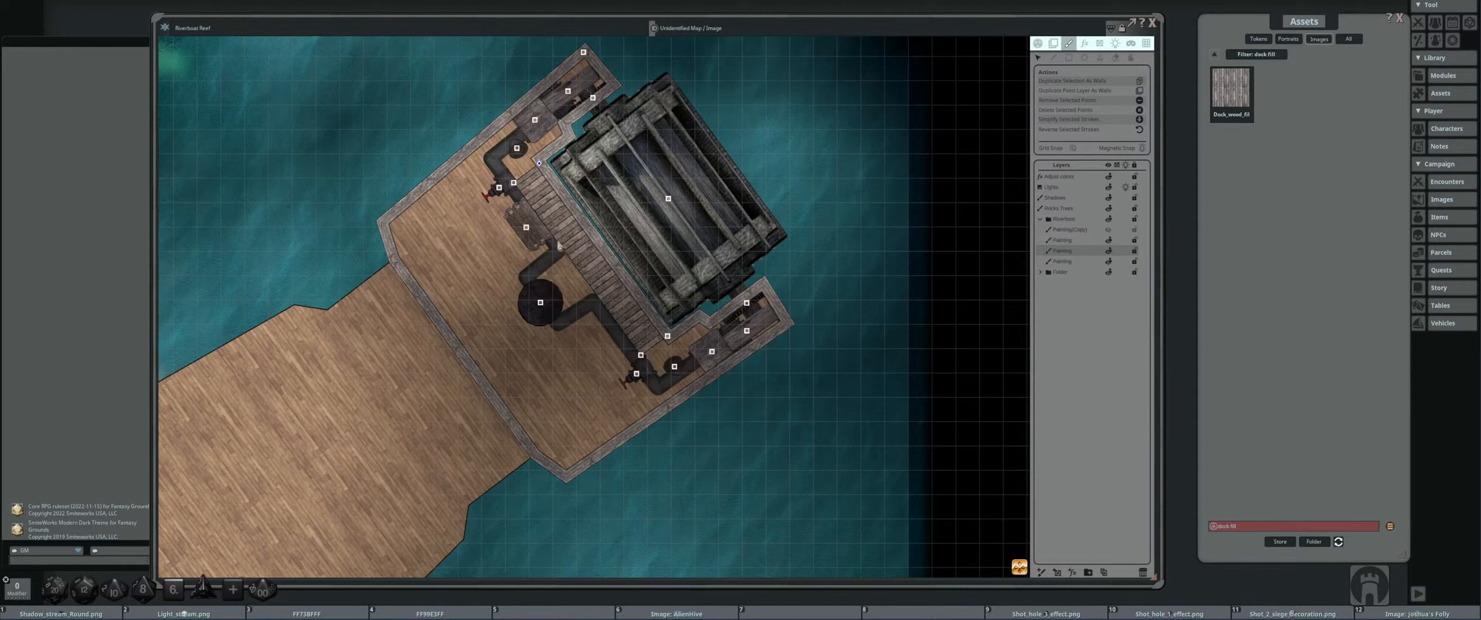
drag(524, 213, 543, 255)
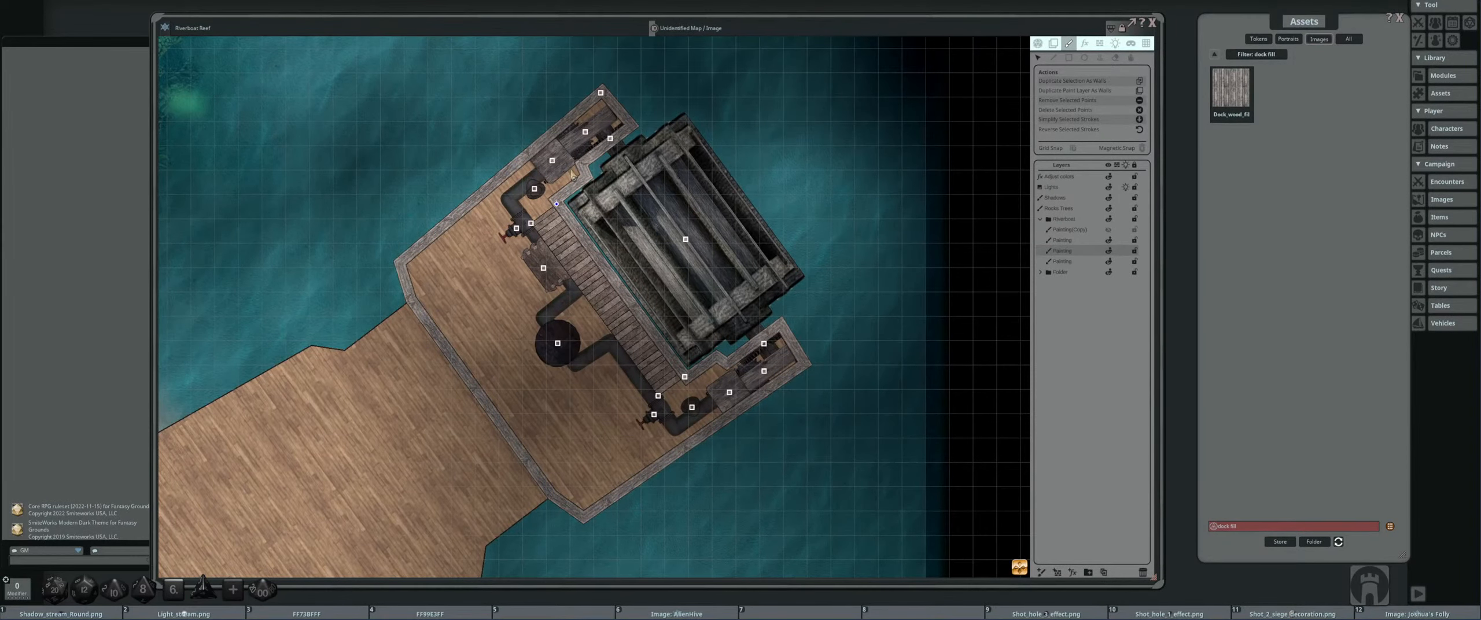
drag(655, 324, 669, 280)
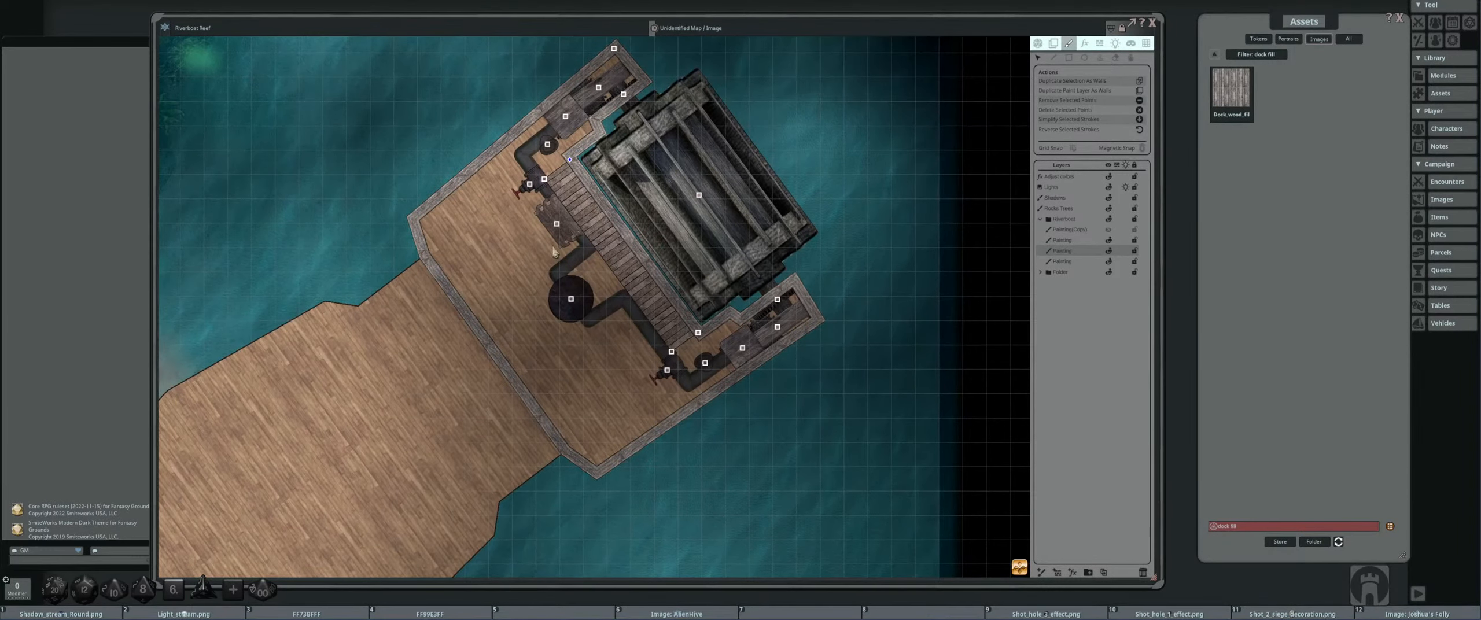
drag(554, 277, 547, 285)
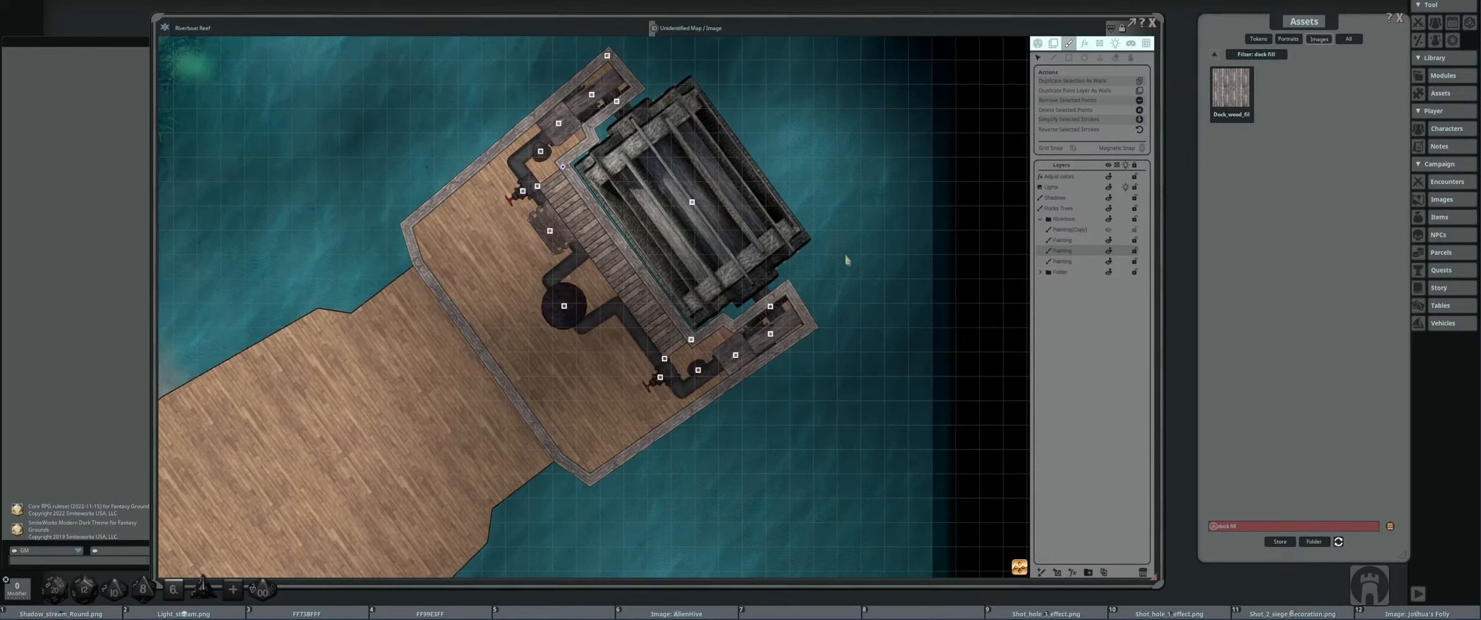
- Select the lowest Painting layer in the riverboat's folder and filter the image assets by "pipe"
click(1082, 262)
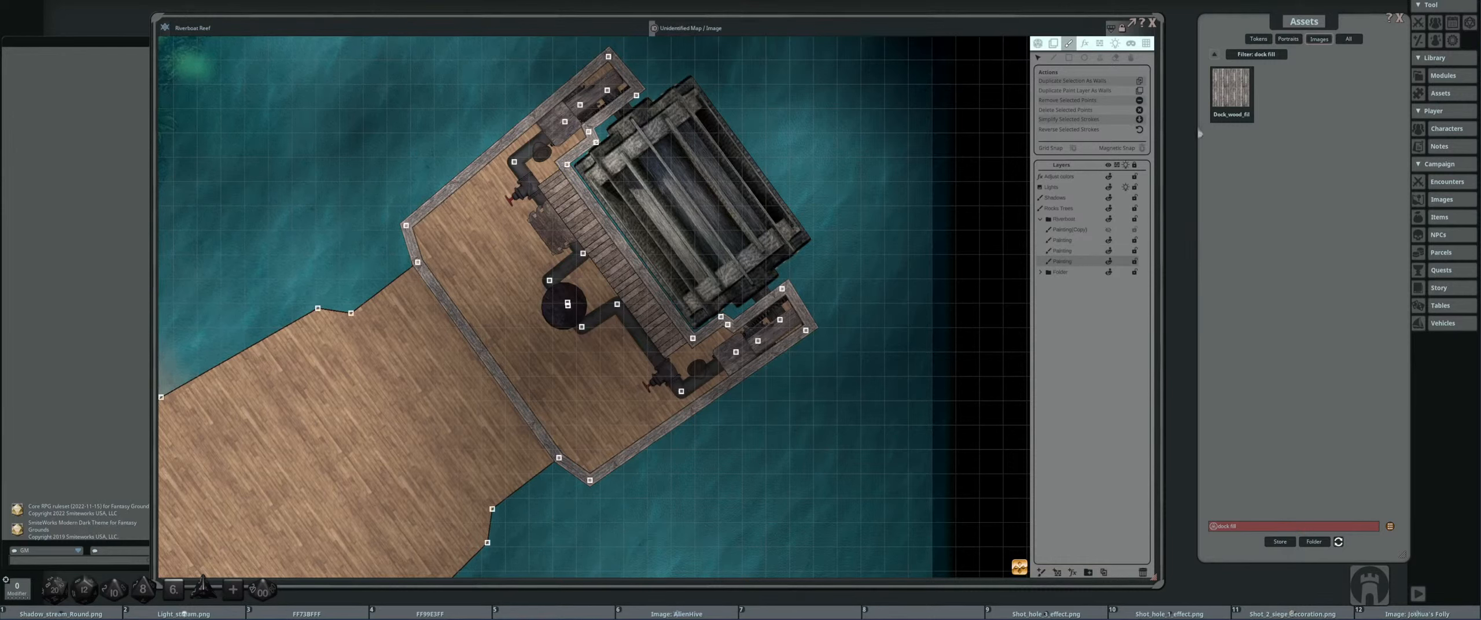
click(1214, 526)
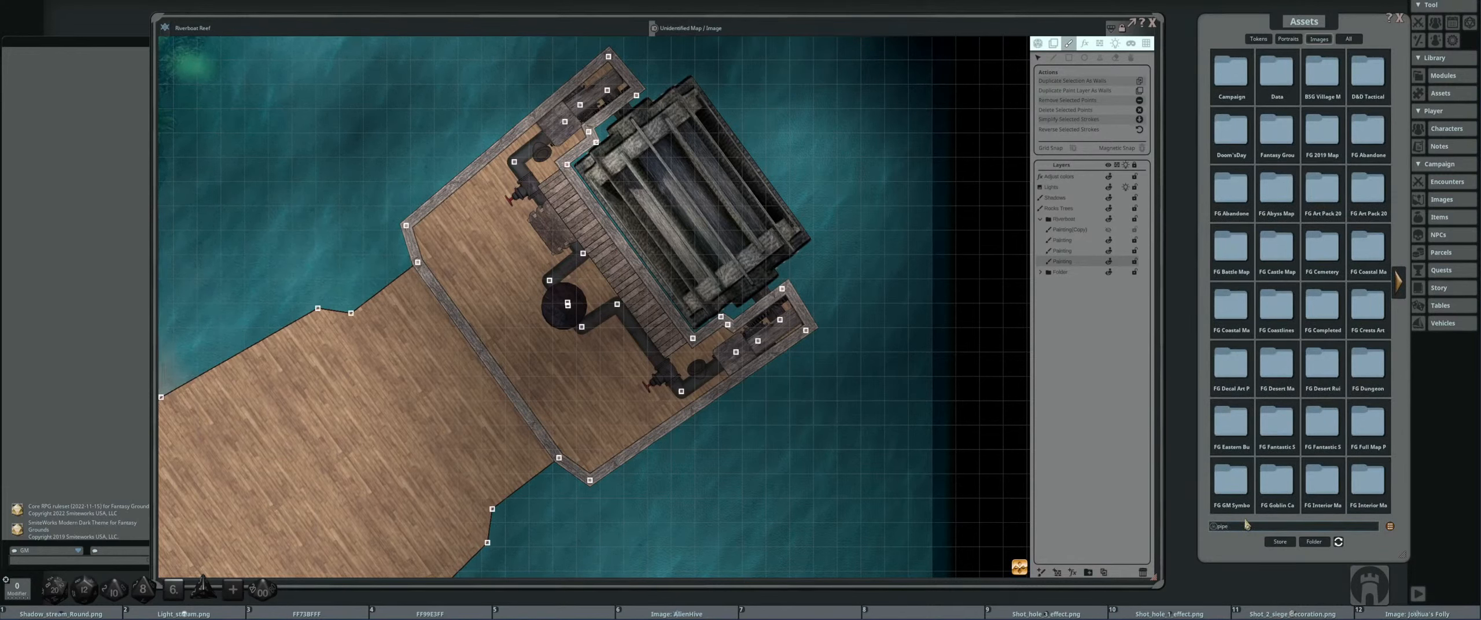
key(Return)
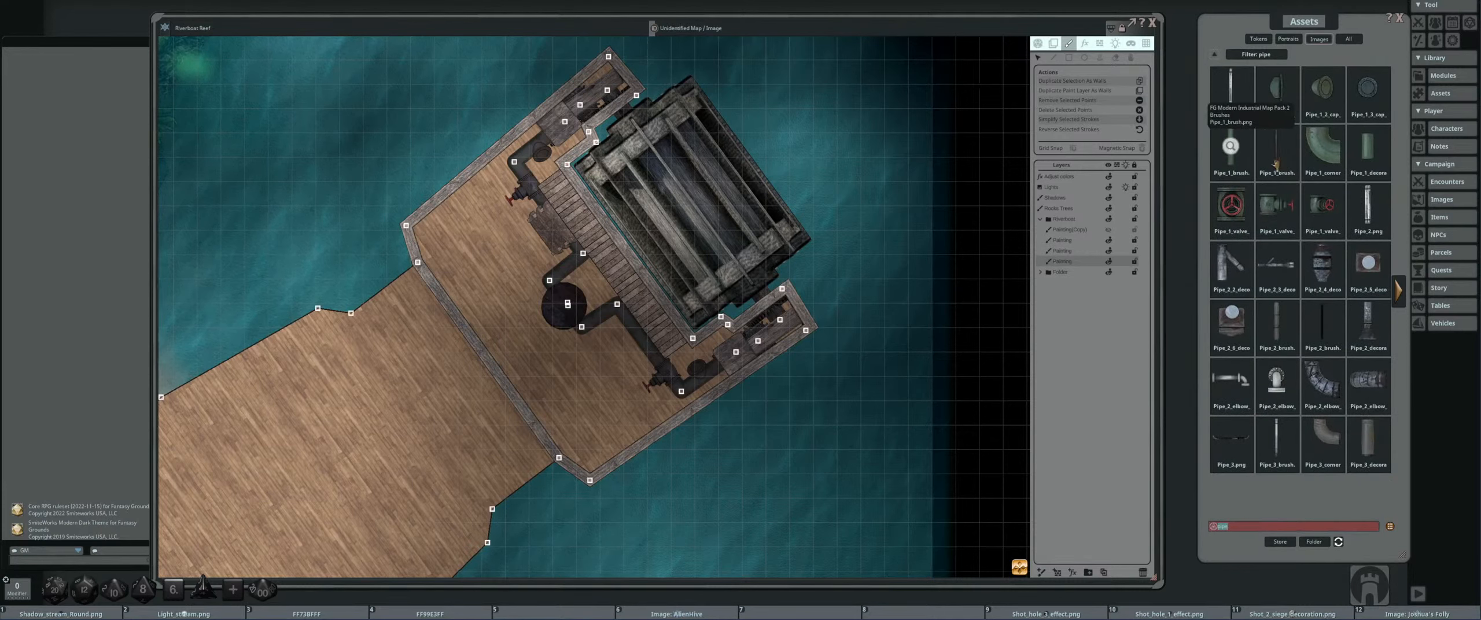
- Browse both pages of pipe assets and preview pipe brush images for suitable thin pipes
click(1323, 320)
click(833, 194)
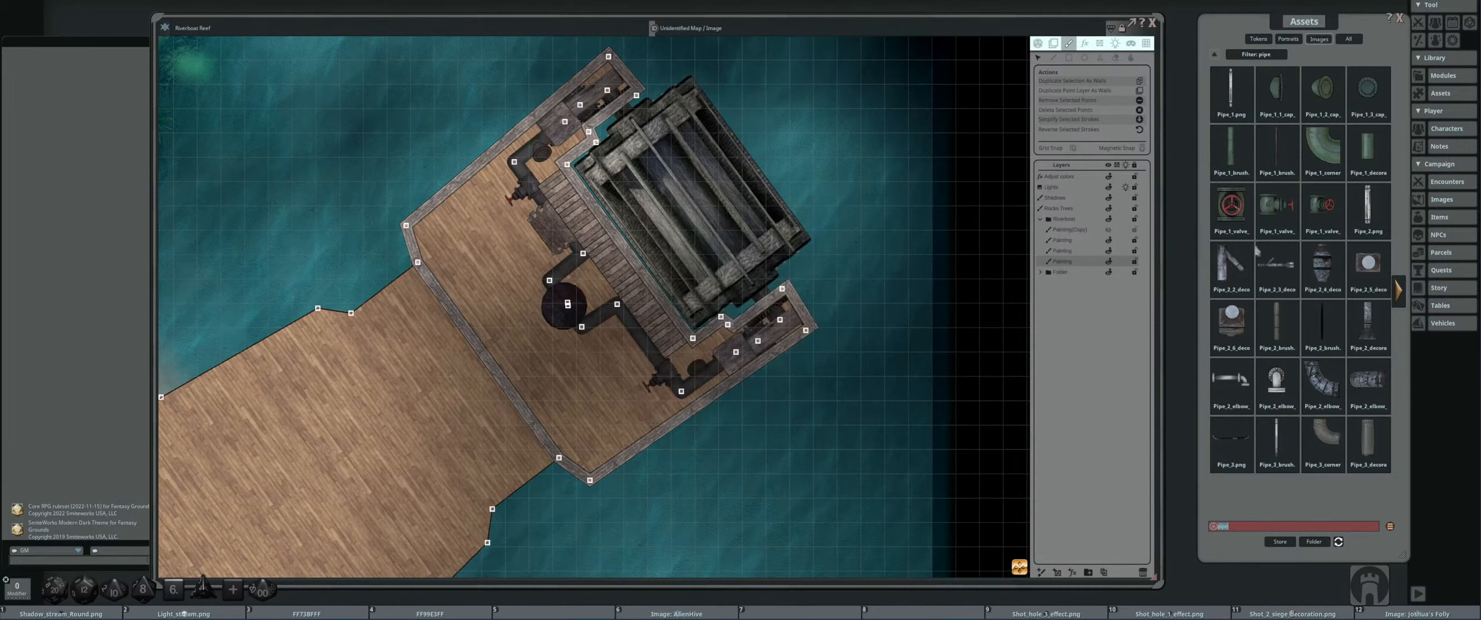
click(1401, 294)
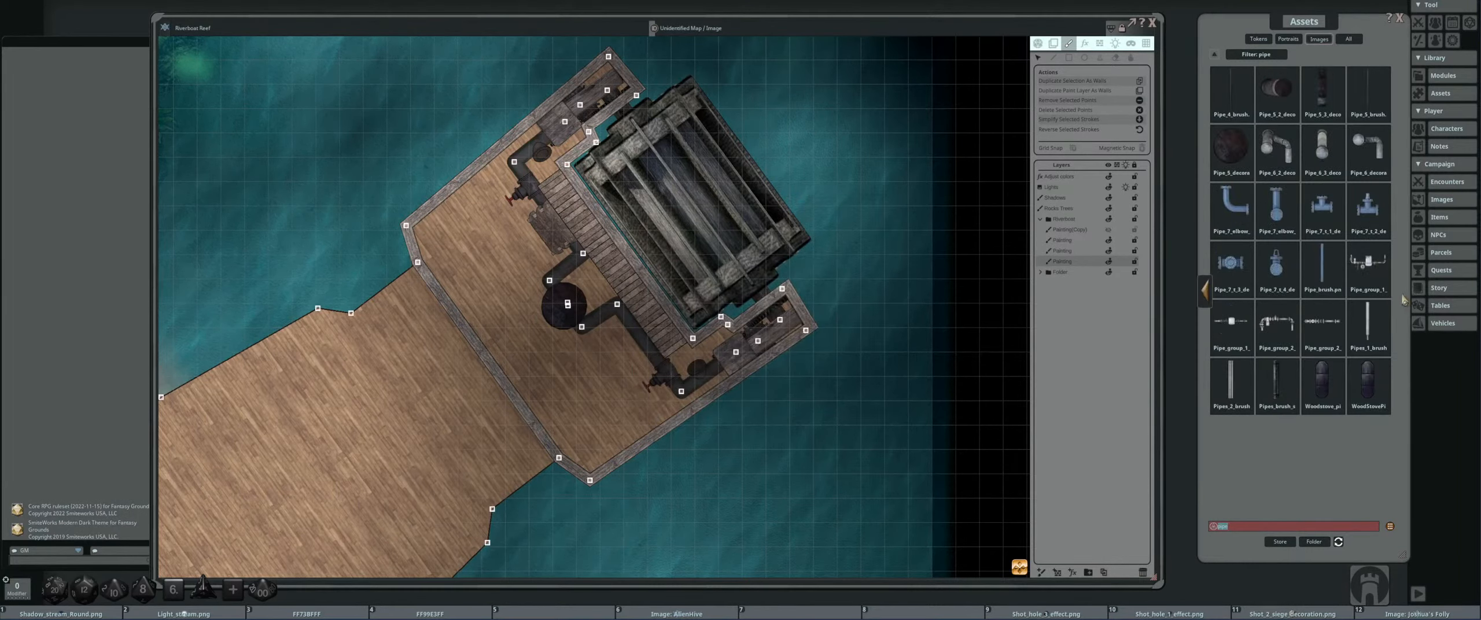
click(1204, 294)
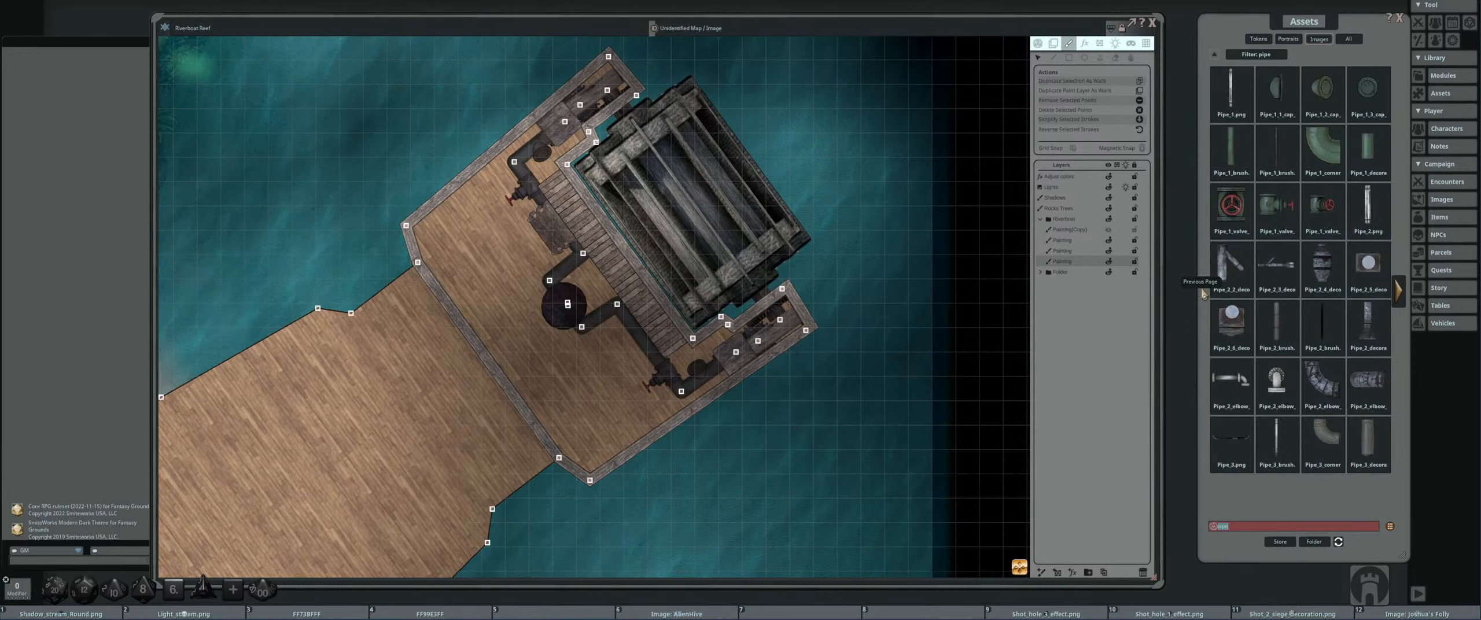
click(1276, 438)
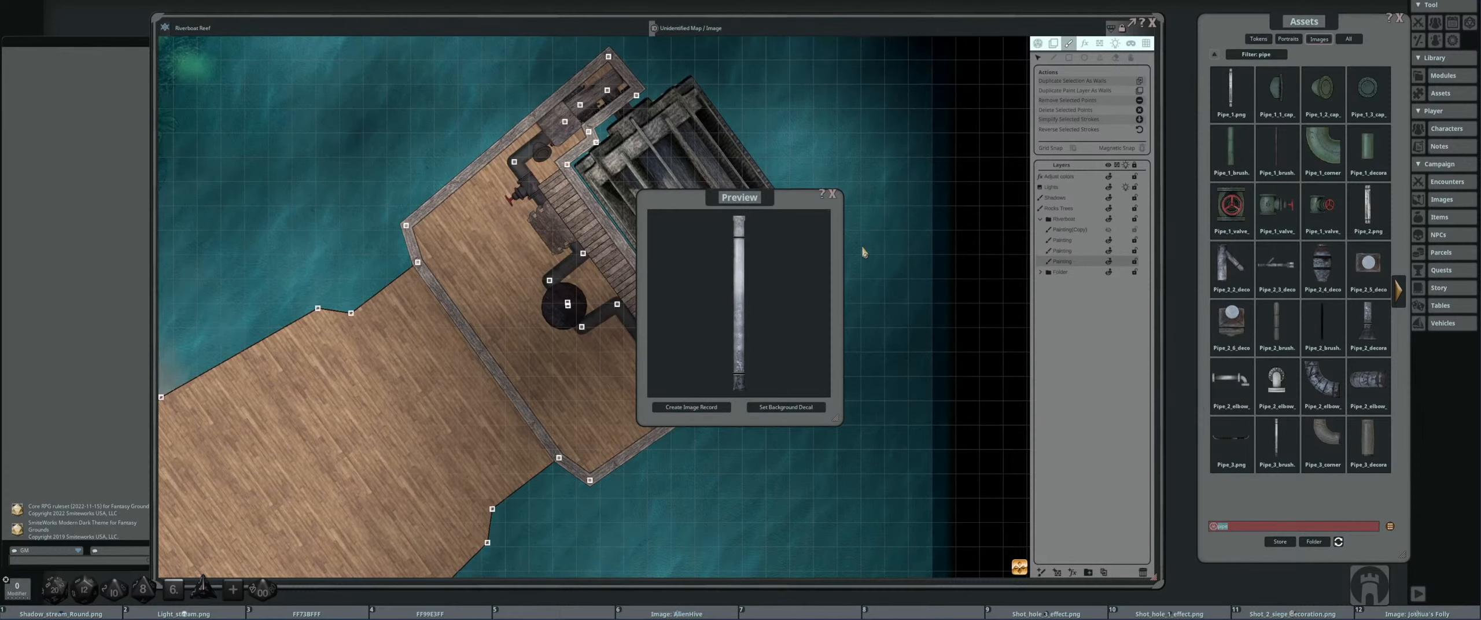
click(832, 194)
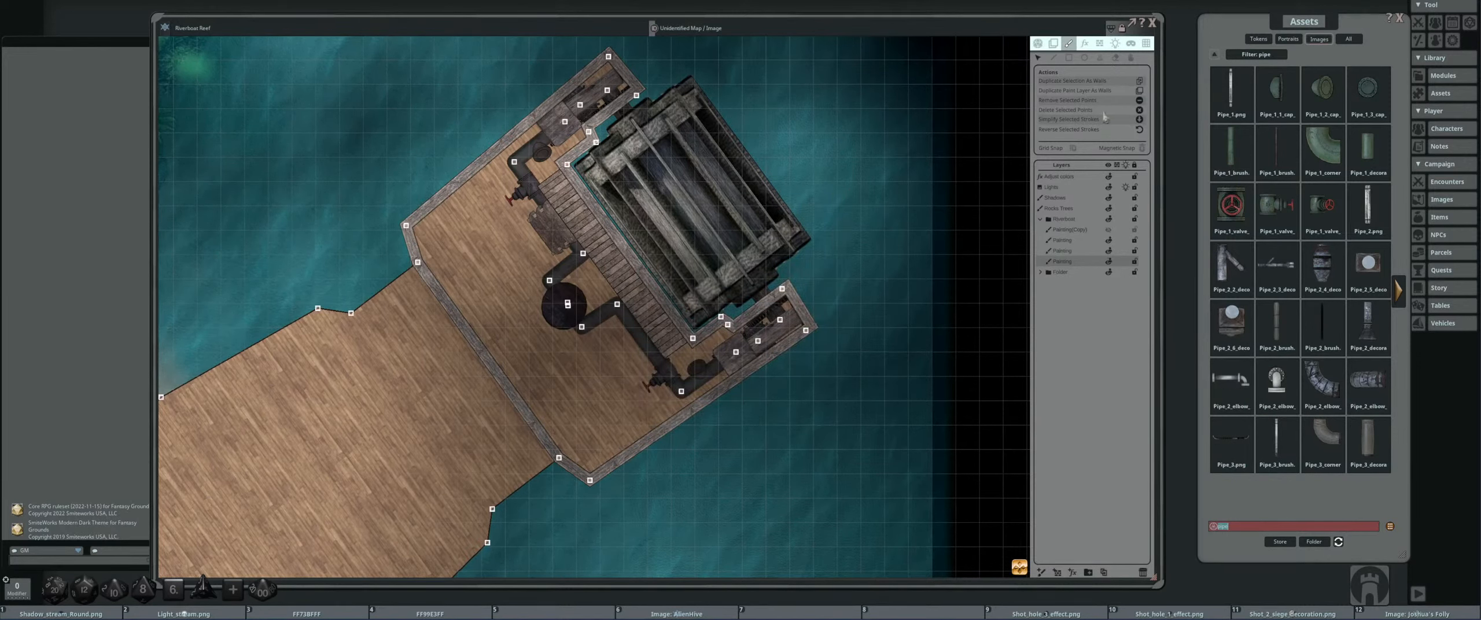
- Stamp a rotated light elbow pipe beneath the deck fittings, between the upper valve and the plank strip, and check its point
click(1101, 59)
drag(1231, 379, 1061, 90)
scroll(542, 155, down, 7)
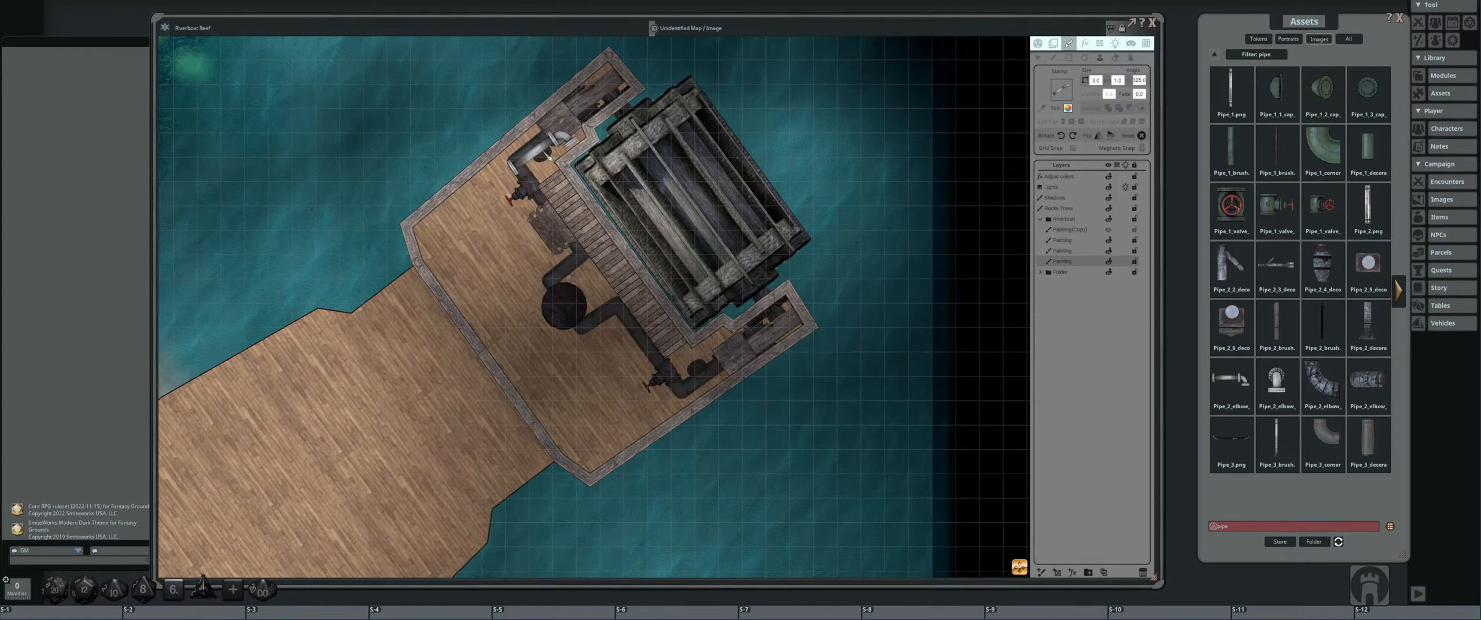
scroll(546, 156, up, 17)
scroll(544, 181, up, 1)
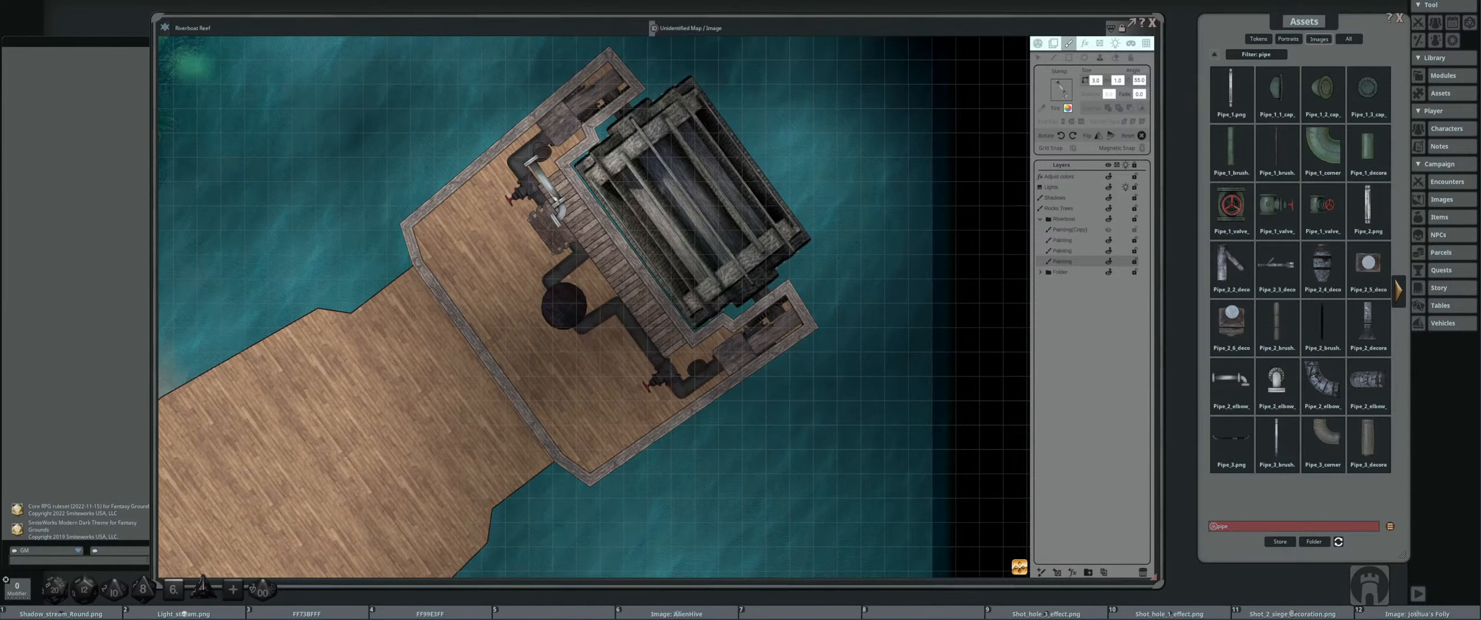
scroll(596, 214, up, 2)
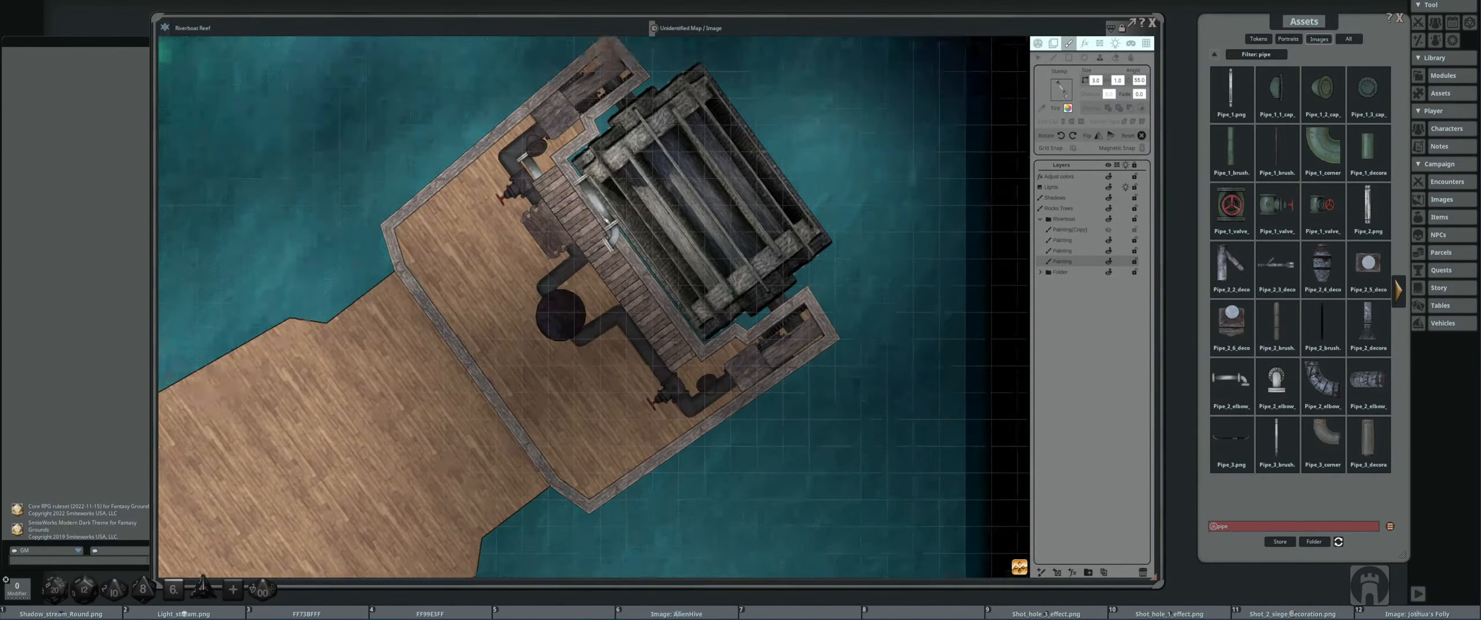
click(1038, 58)
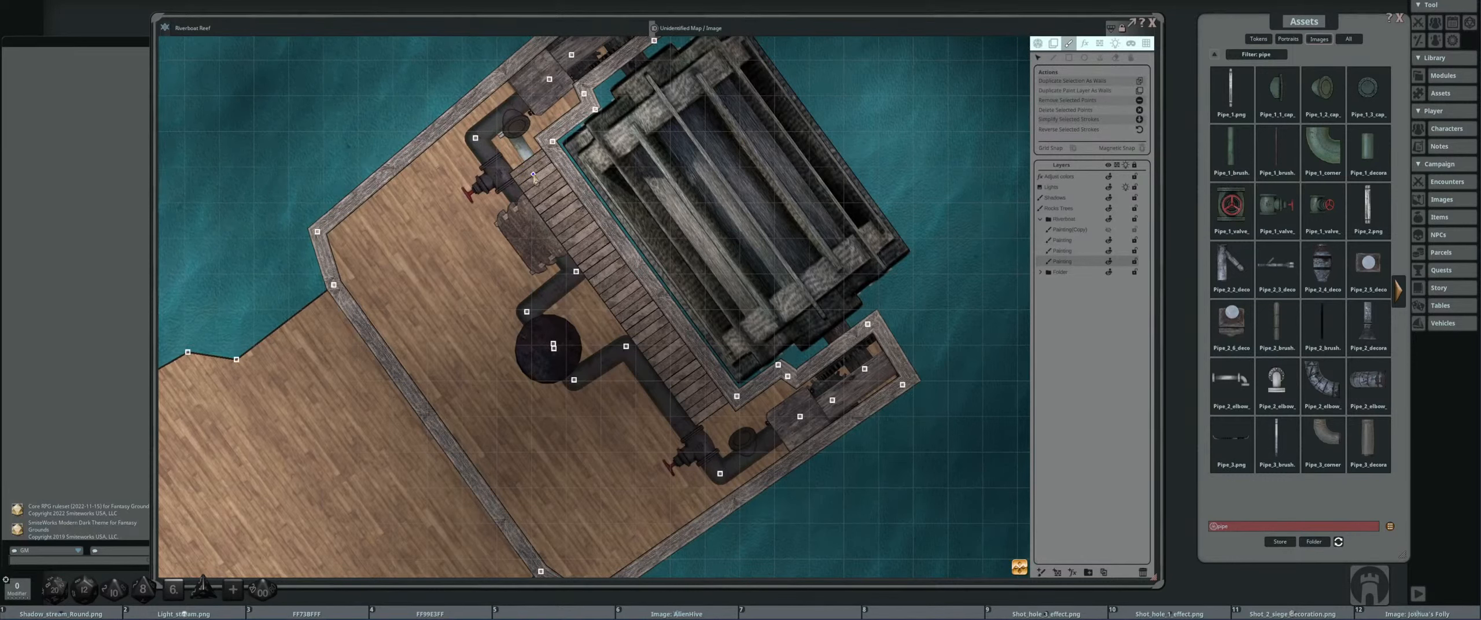
scroll(576, 195, down, 3)
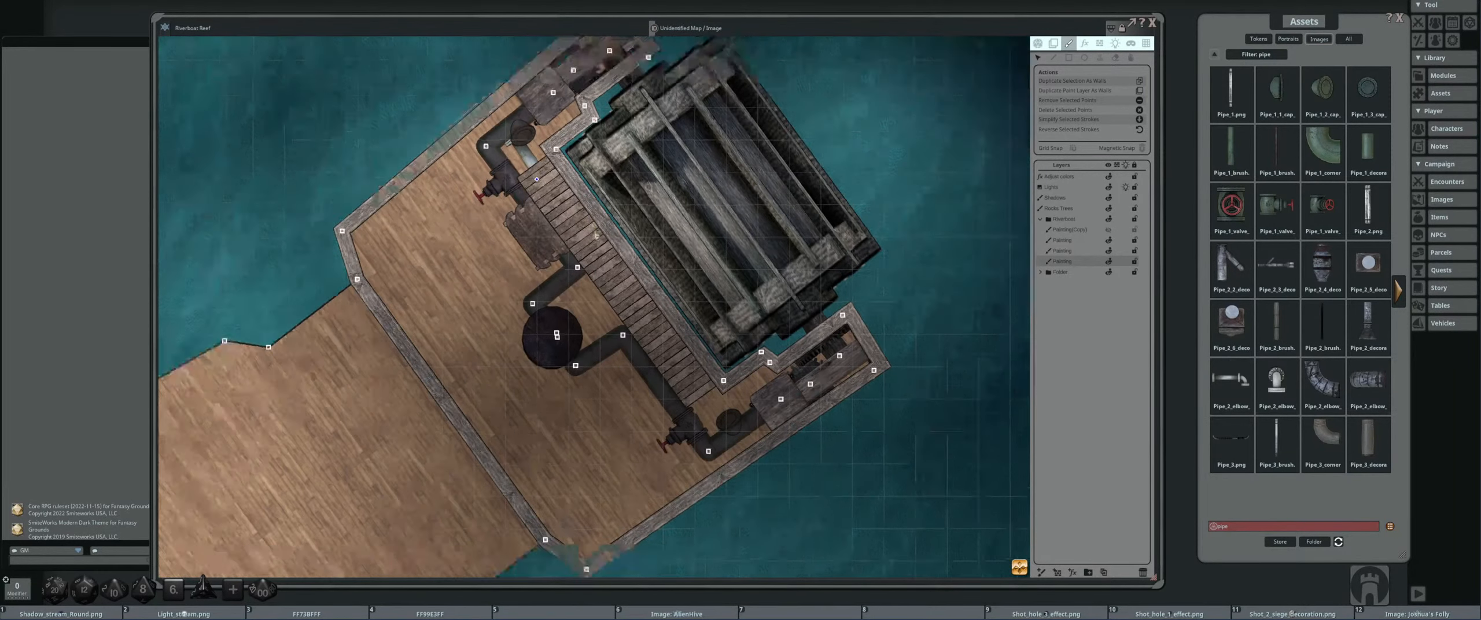
drag(558, 202, 575, 231)
scroll(575, 231, up, 2)
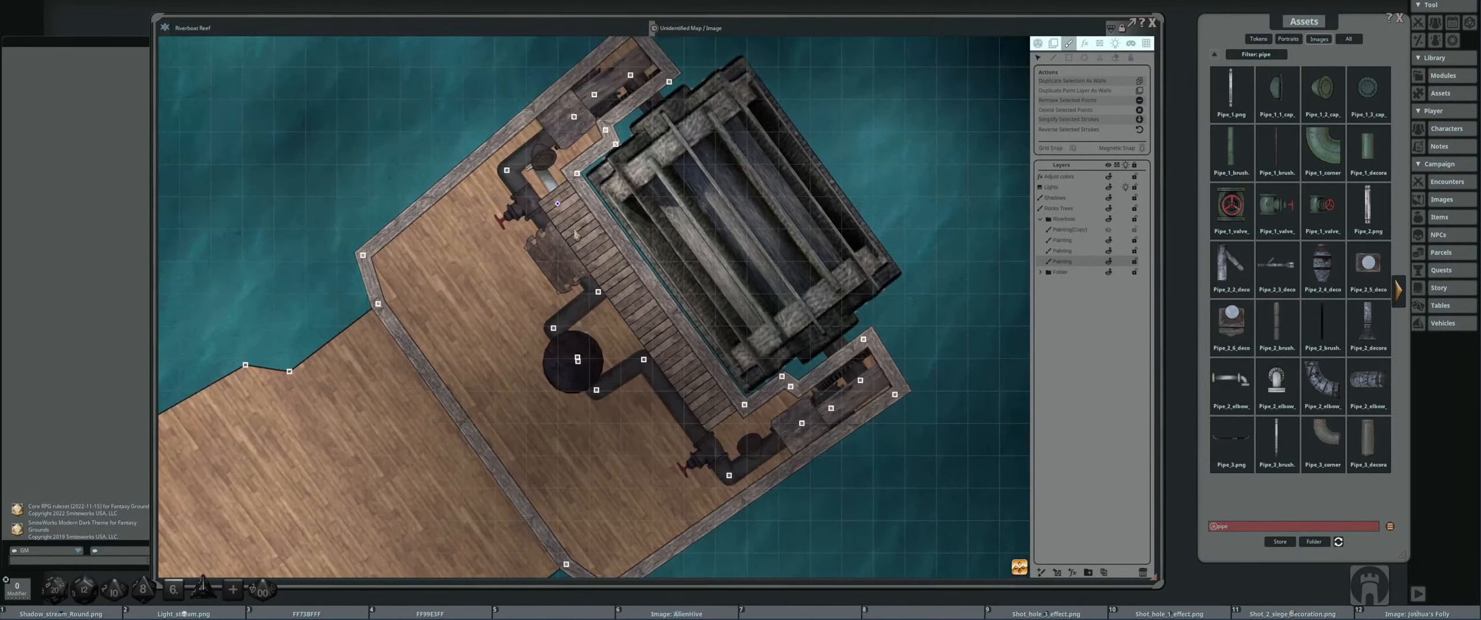
- Rotate and shrink the elbow pipe stamp, and place a copy along the outer wall beside the lower dark pipe bend
click(1101, 57)
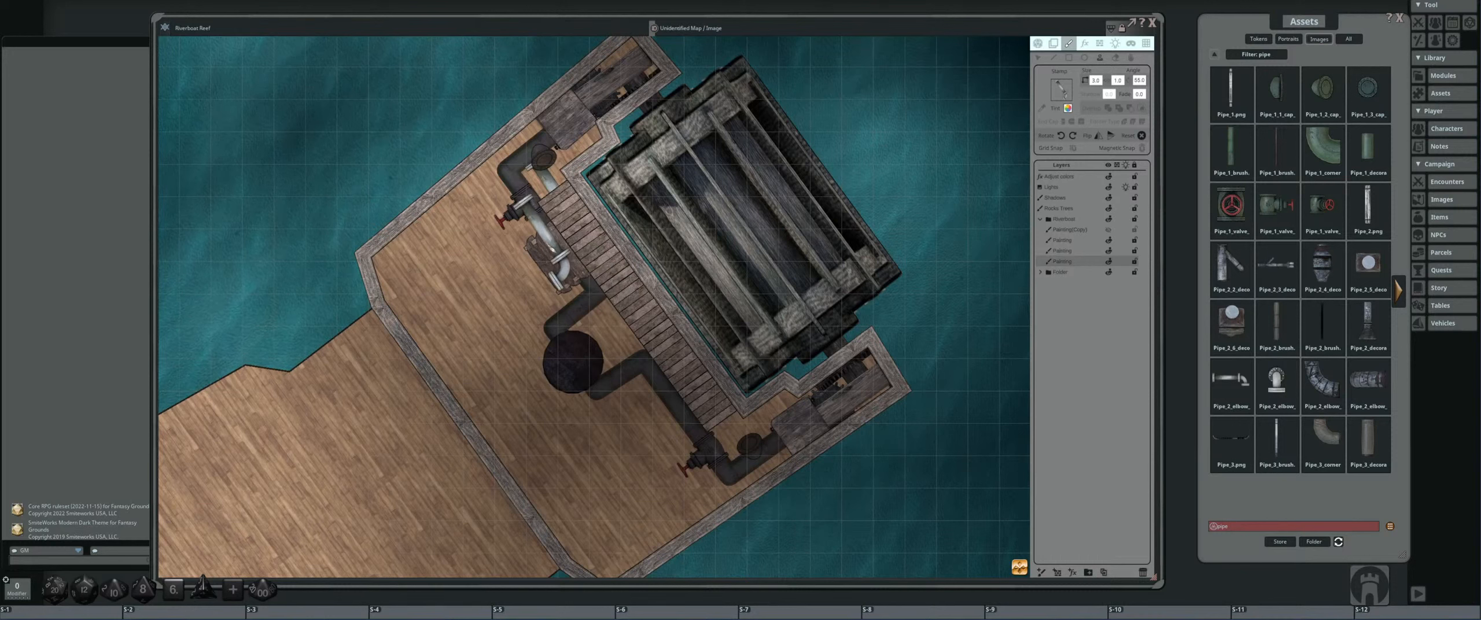
scroll(535, 268, up, 4)
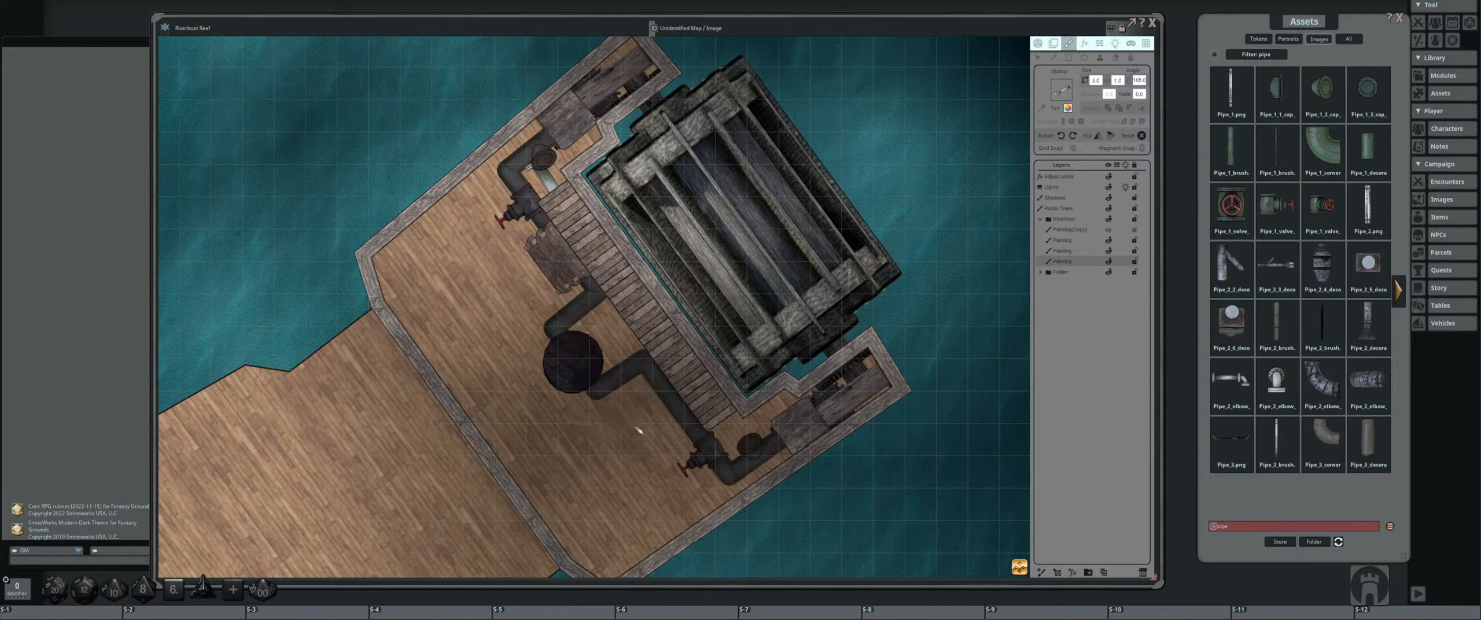
scroll(715, 454, up, 17)
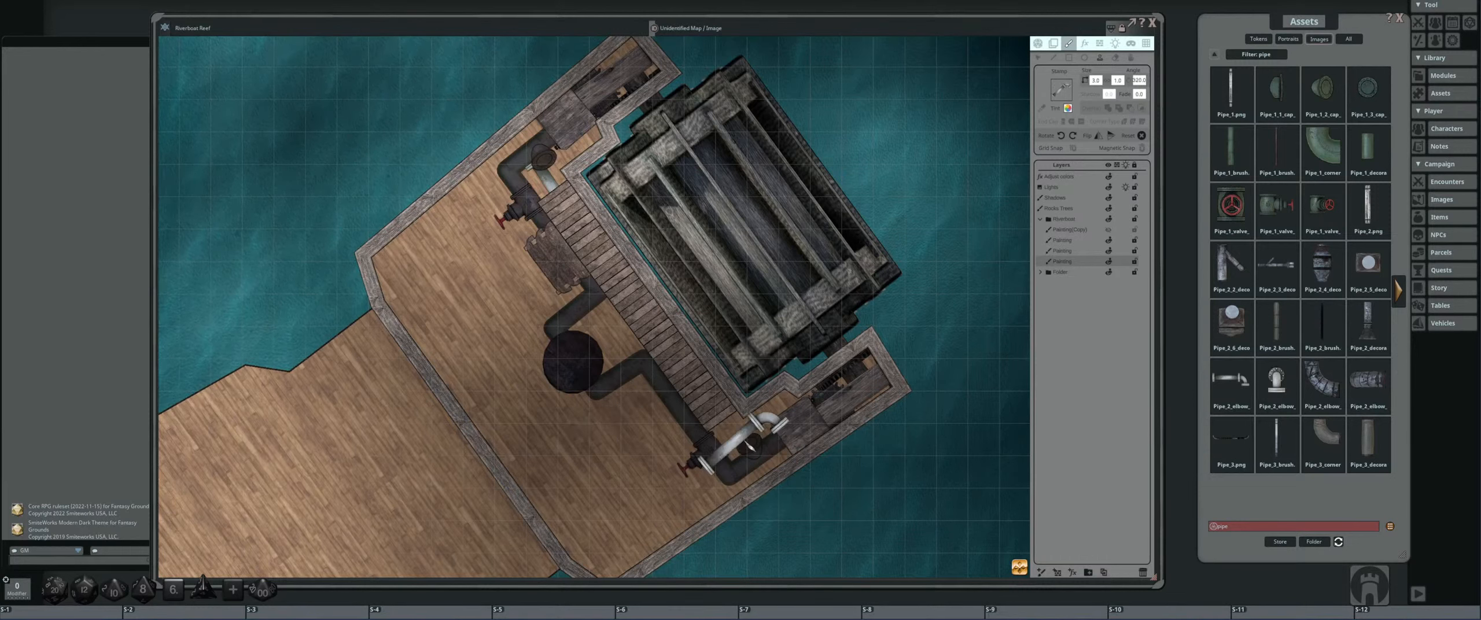
scroll(744, 447, up, 1)
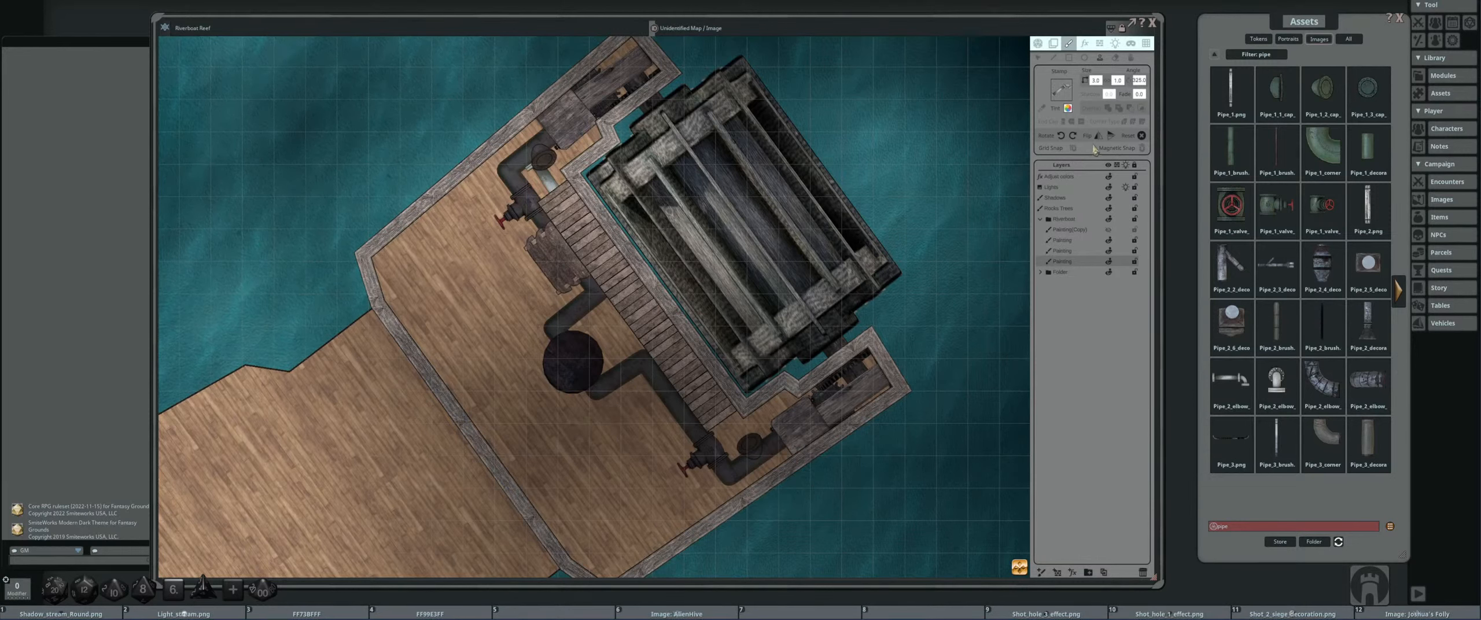
scroll(694, 428, down, 13)
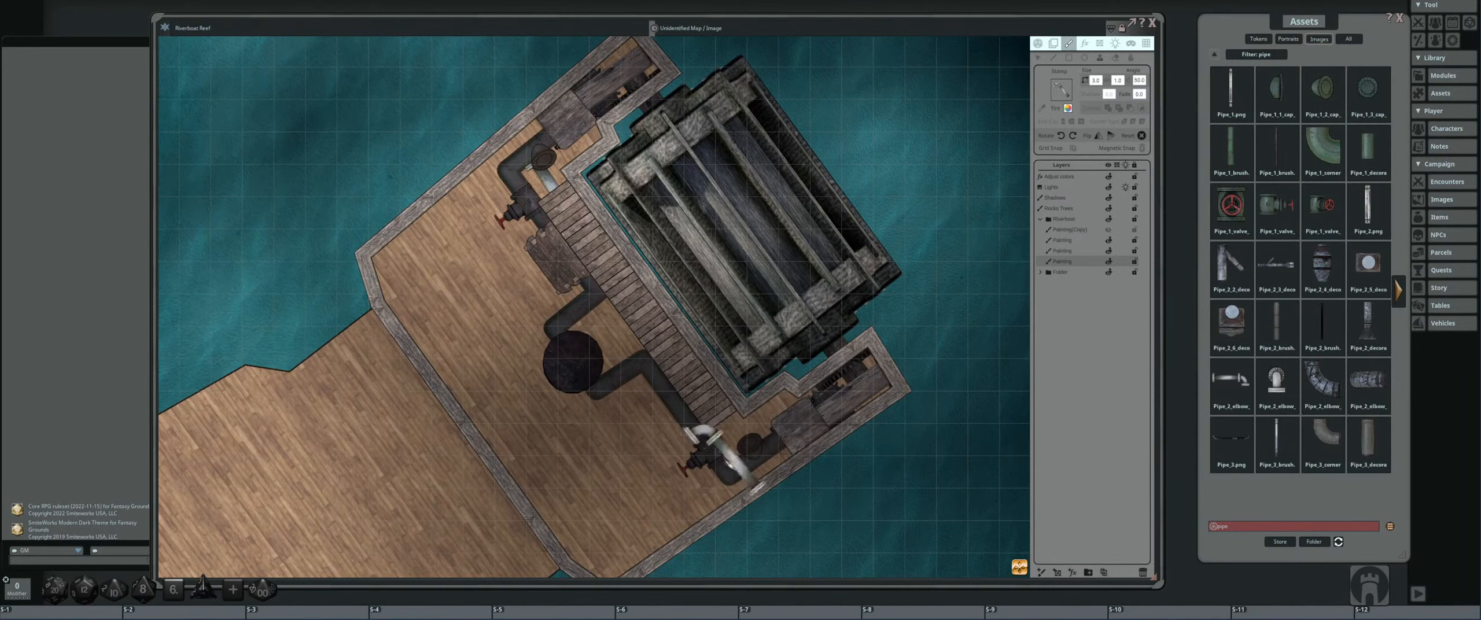
scroll(712, 477, up, 3)
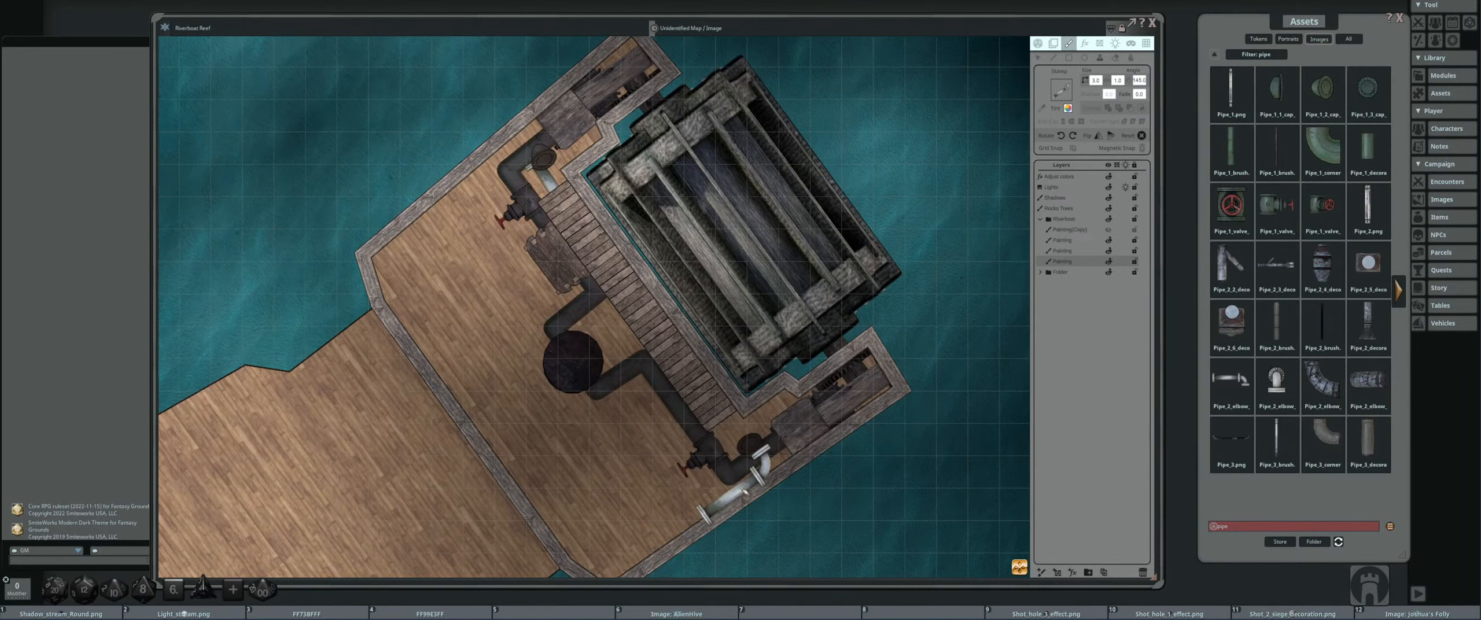
scroll(744, 490, down, 6)
scroll(735, 486, down, 4)
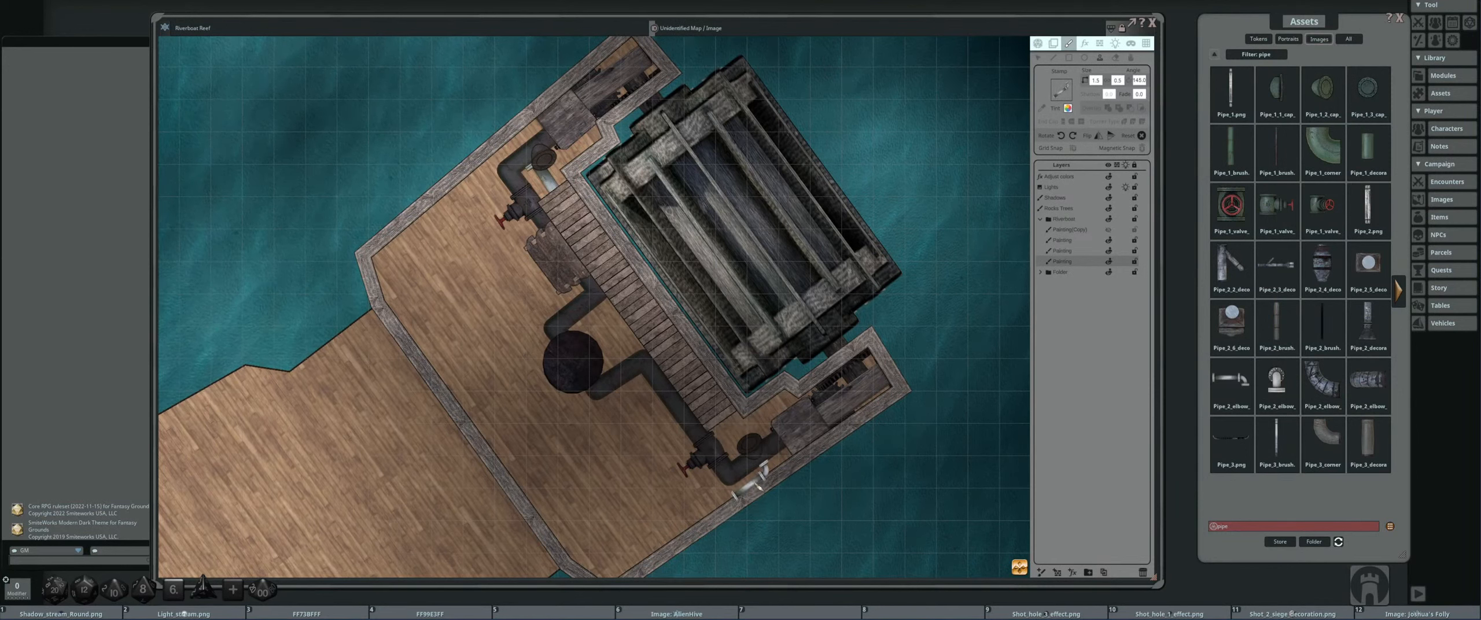
click(755, 482)
- Rotate the small elbow pipe and place another copy linking the outer wall pipe to the lower valve
drag(664, 489, 637, 437)
scroll(675, 449, up, 11)
scroll(680, 454, up, 6)
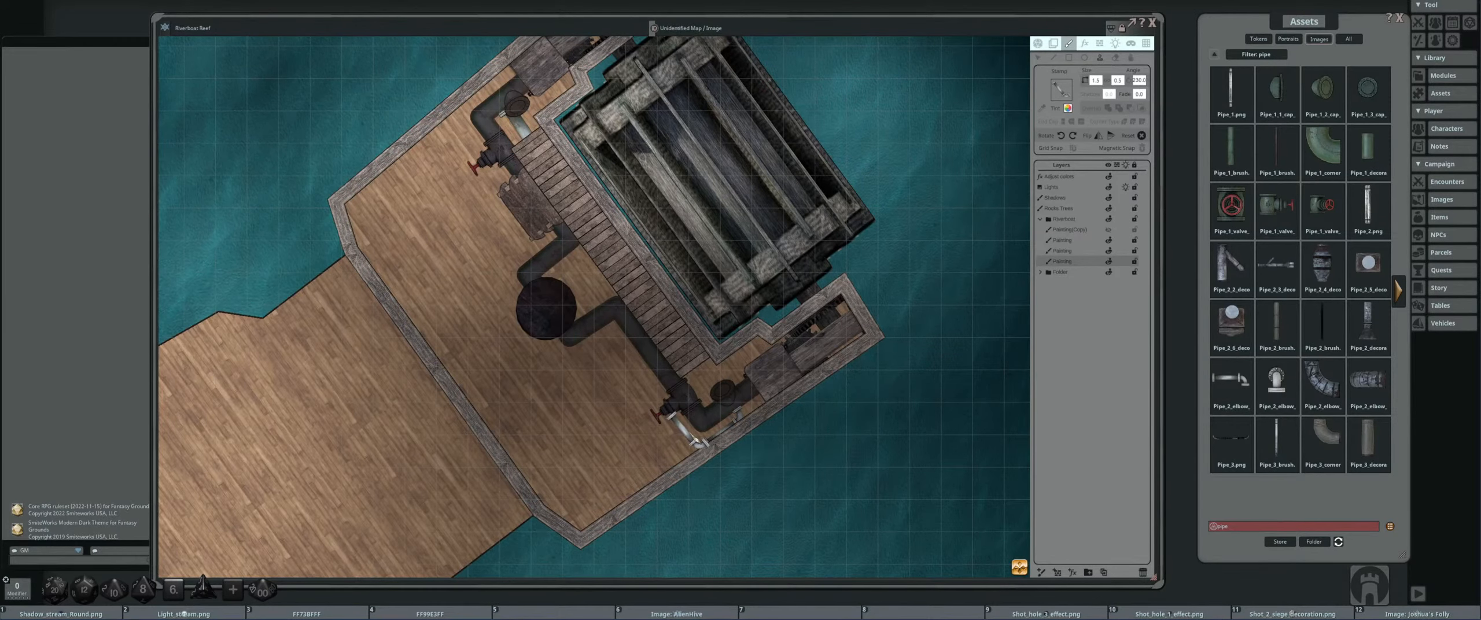
scroll(590, 425, up, 3)
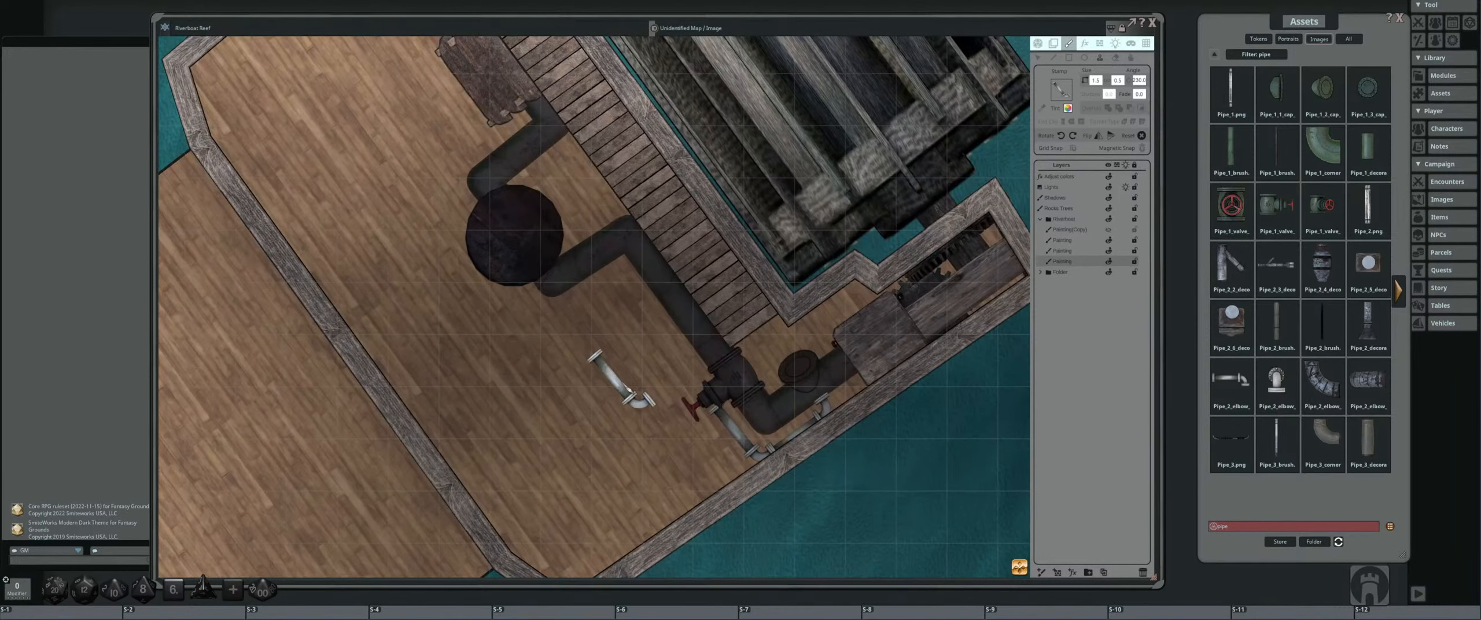
- Flip the small elbow pipe and place it running from the lower valve out onto the open deck
click(1109, 138)
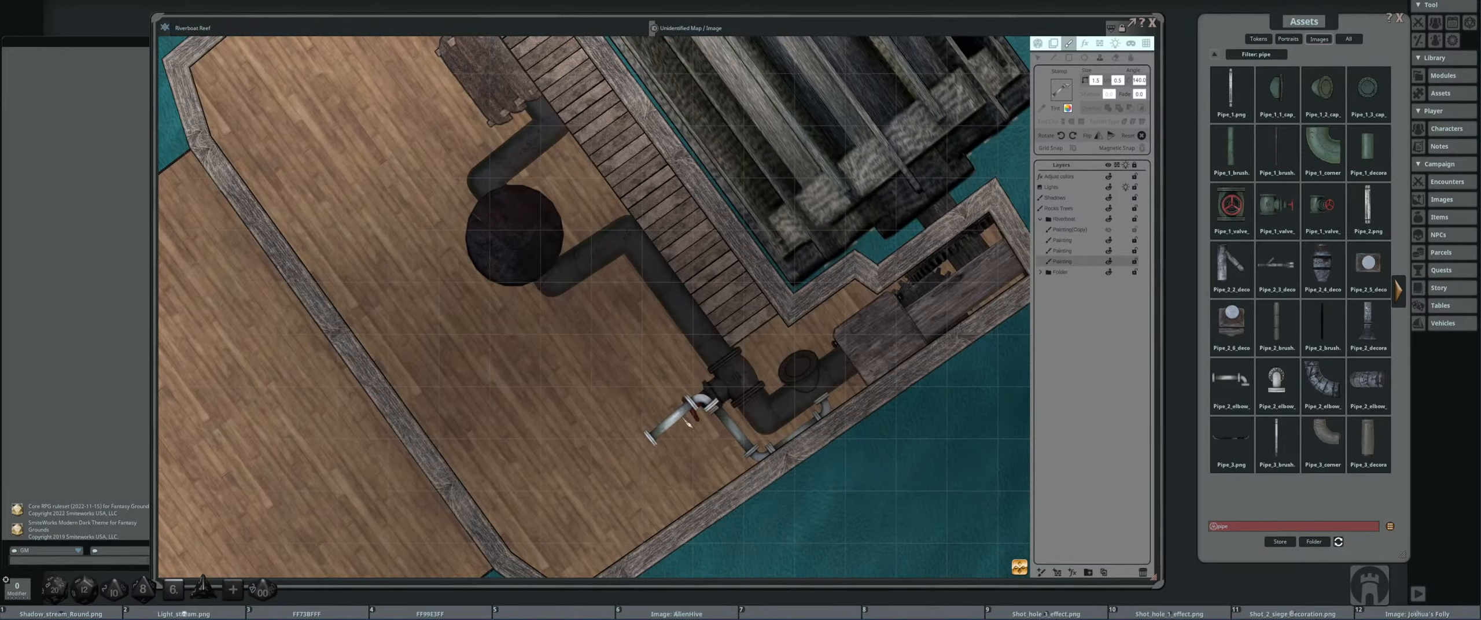
scroll(689, 421, up, 1)
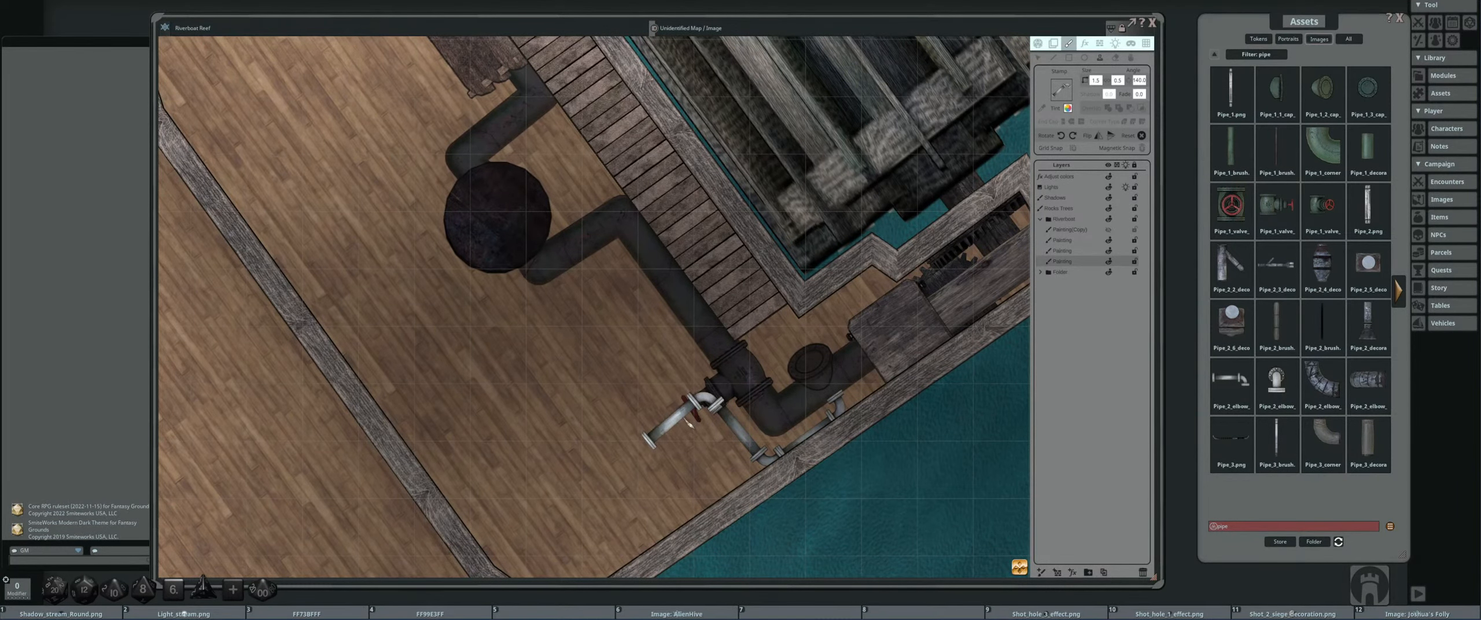
scroll(689, 421, down, 4)
scroll(624, 379, up, 2)
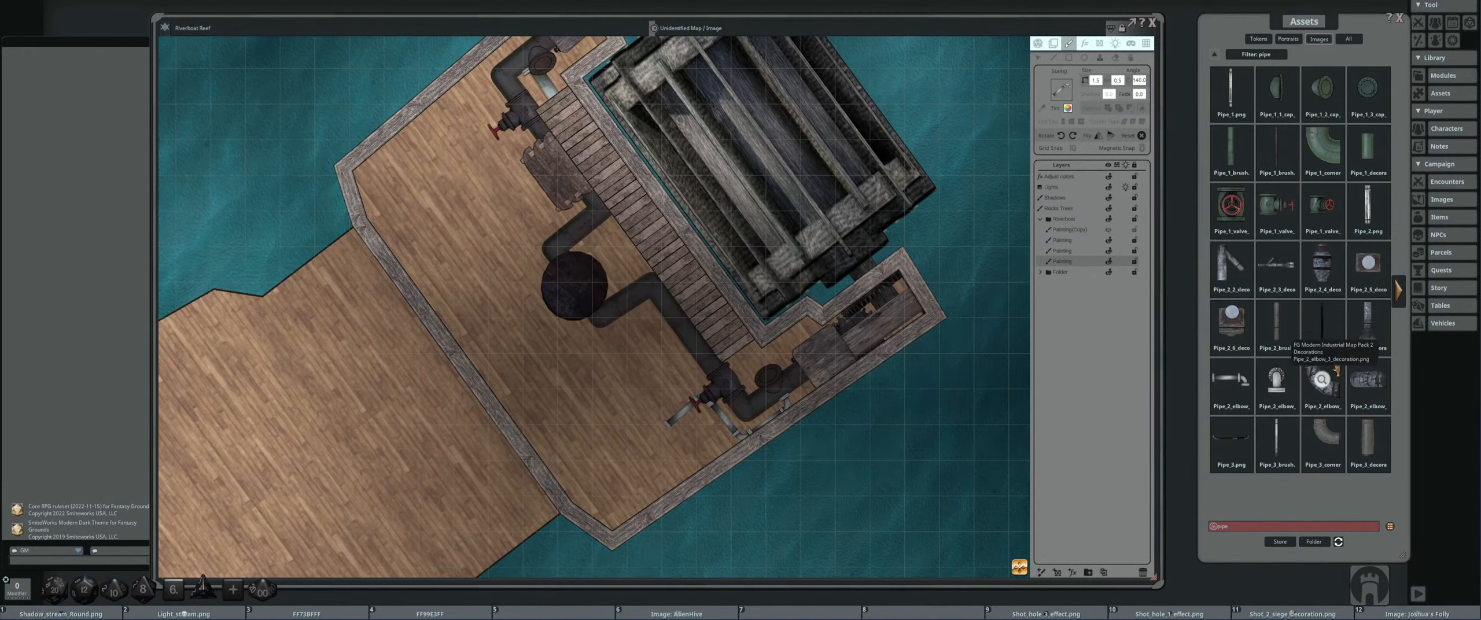
- Load the flanged elbow pipe decoration, rotate and shrink it, and cap the deck end of the small valve pipe with it
click(1277, 379)
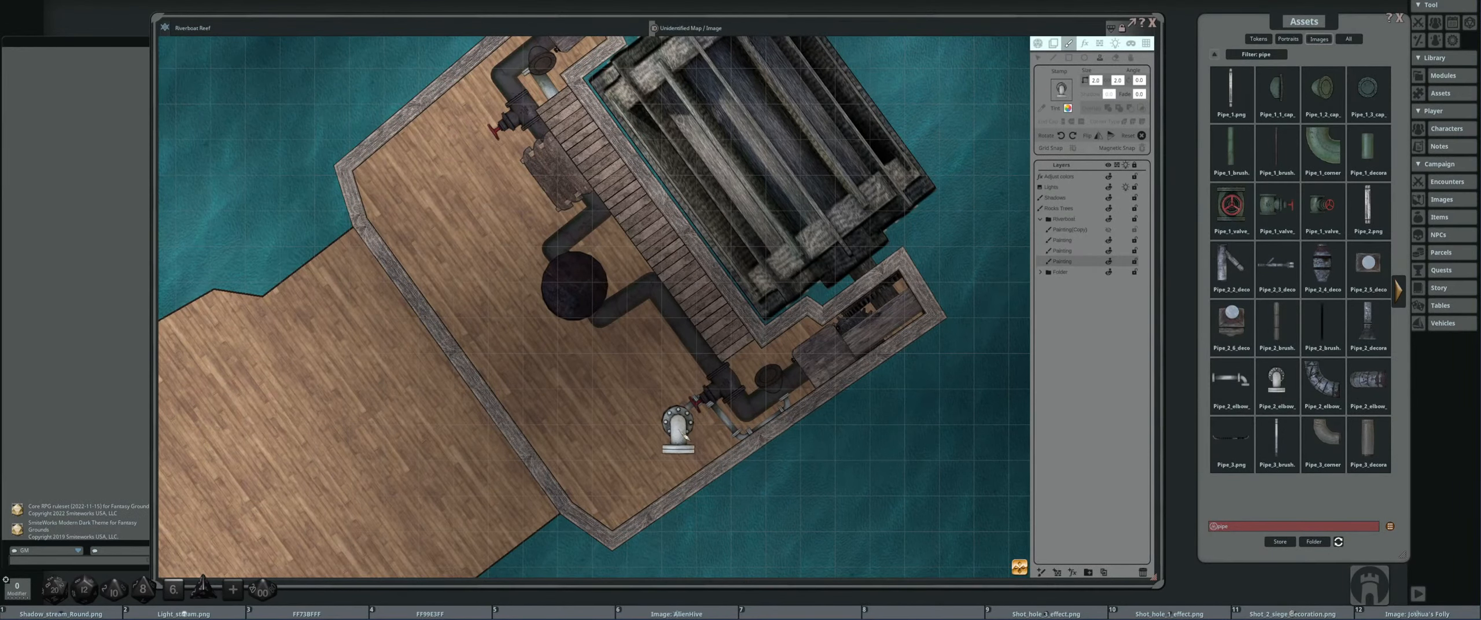
shift+scroll(677, 443, down, 13)
shift+scroll(651, 445, up, 1)
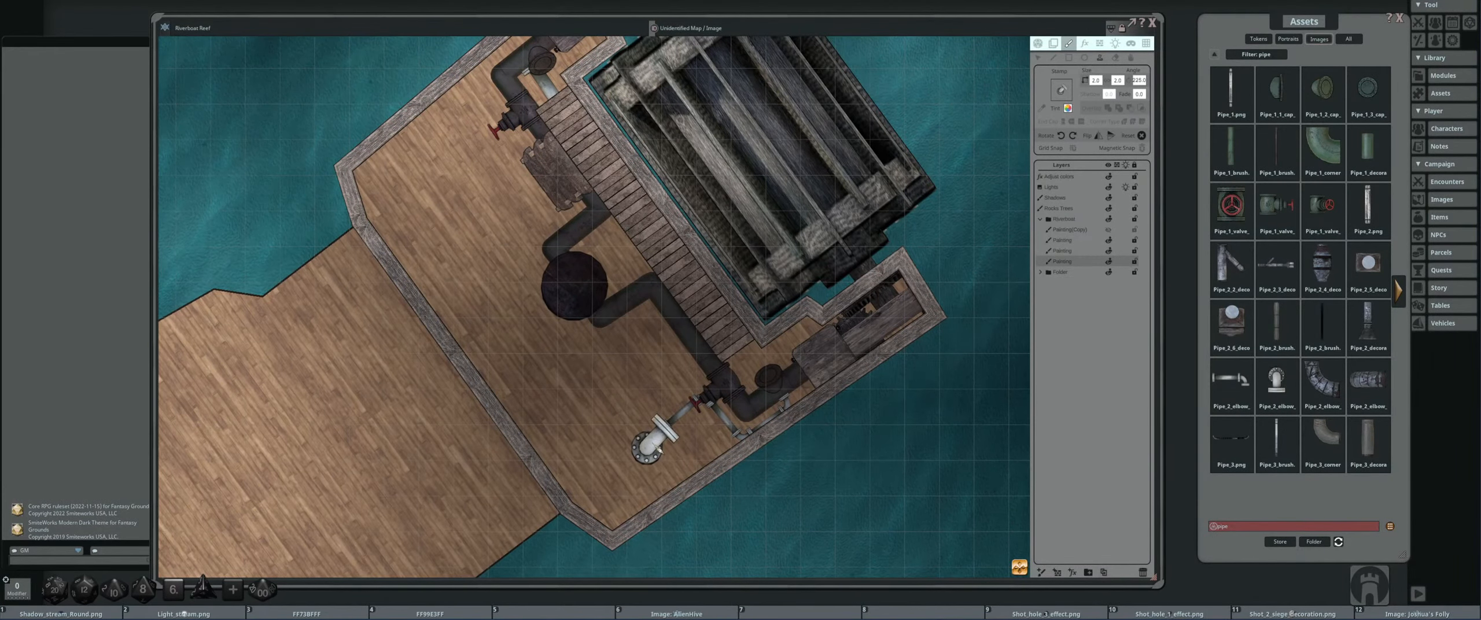
scroll(650, 445, up, 5)
ctrl+scroll(654, 442, down, 7)
ctrl+scroll(655, 444, down, 3)
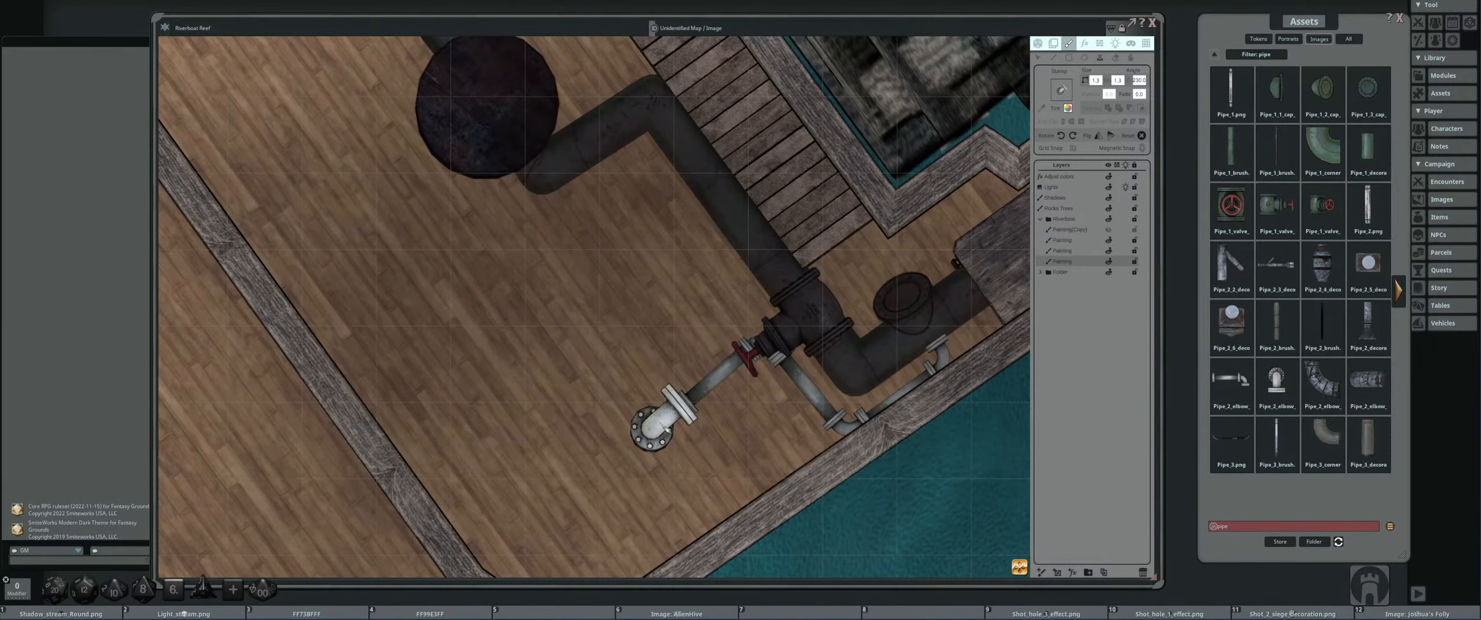
ctrl+scroll(677, 429, down, 2)
scroll(677, 427, down, 6)
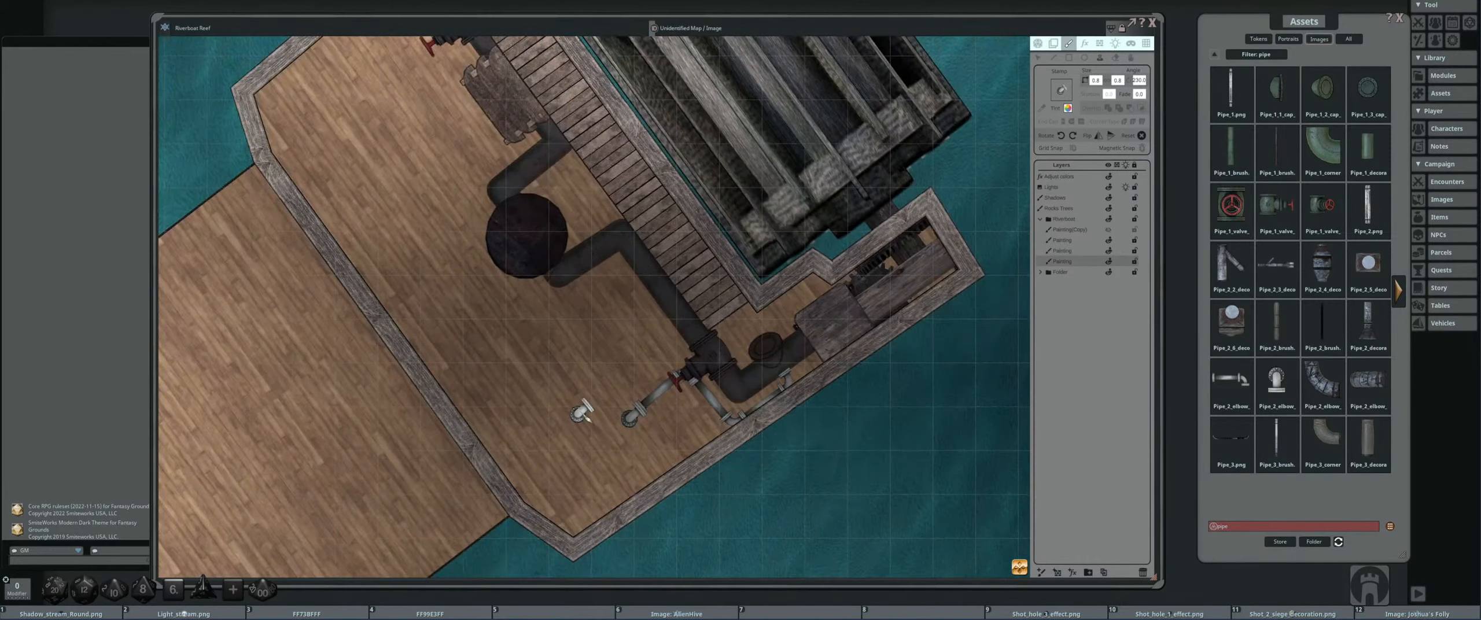
- Enlarge and rotate the flanged elbow pipe stamp, and tint it with the dark grey sampled from the pipe above the round tank
scroll(602, 426, up, 4)
scroll(642, 428, up, 3)
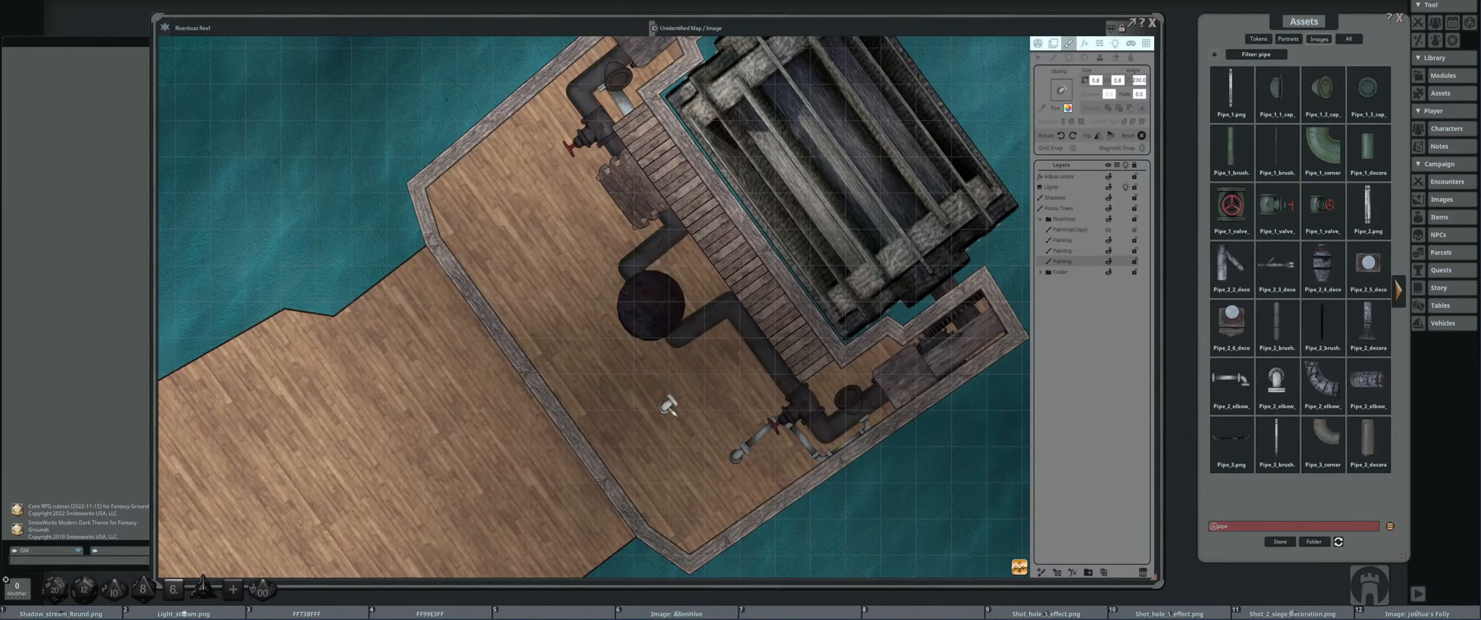
scroll(674, 431, down, 3)
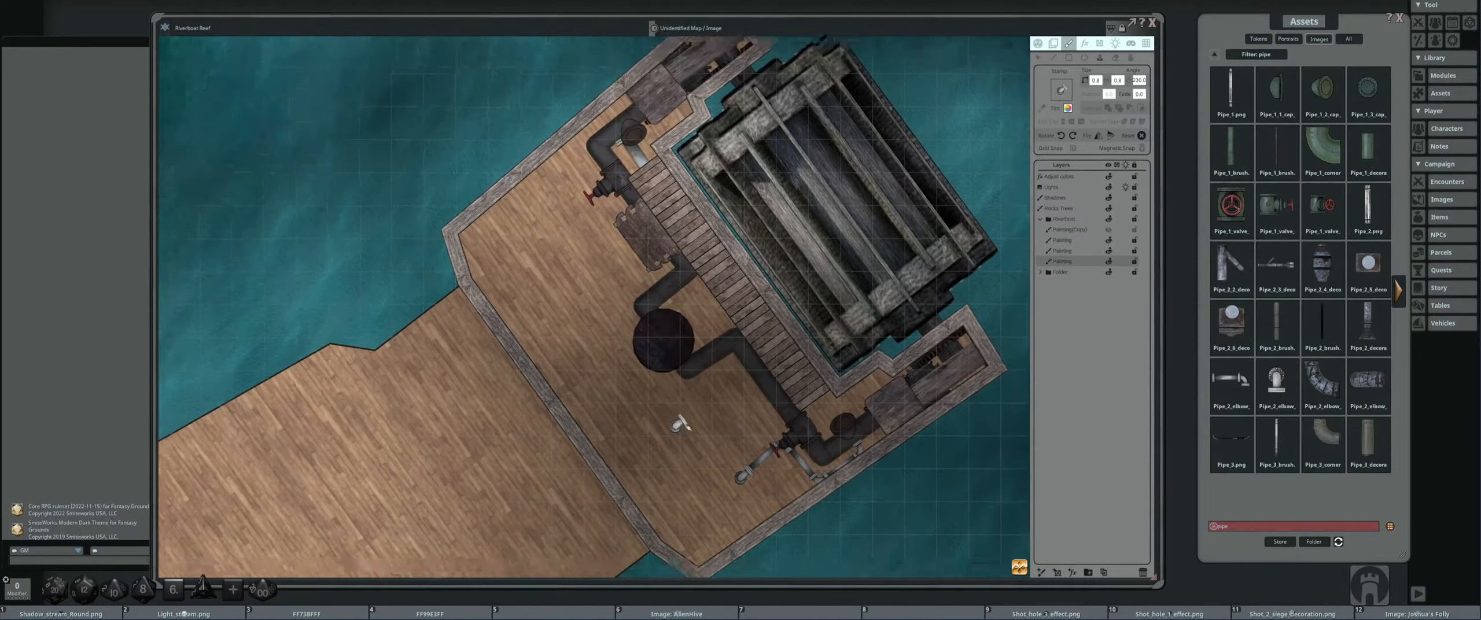
scroll(720, 417, up, 2)
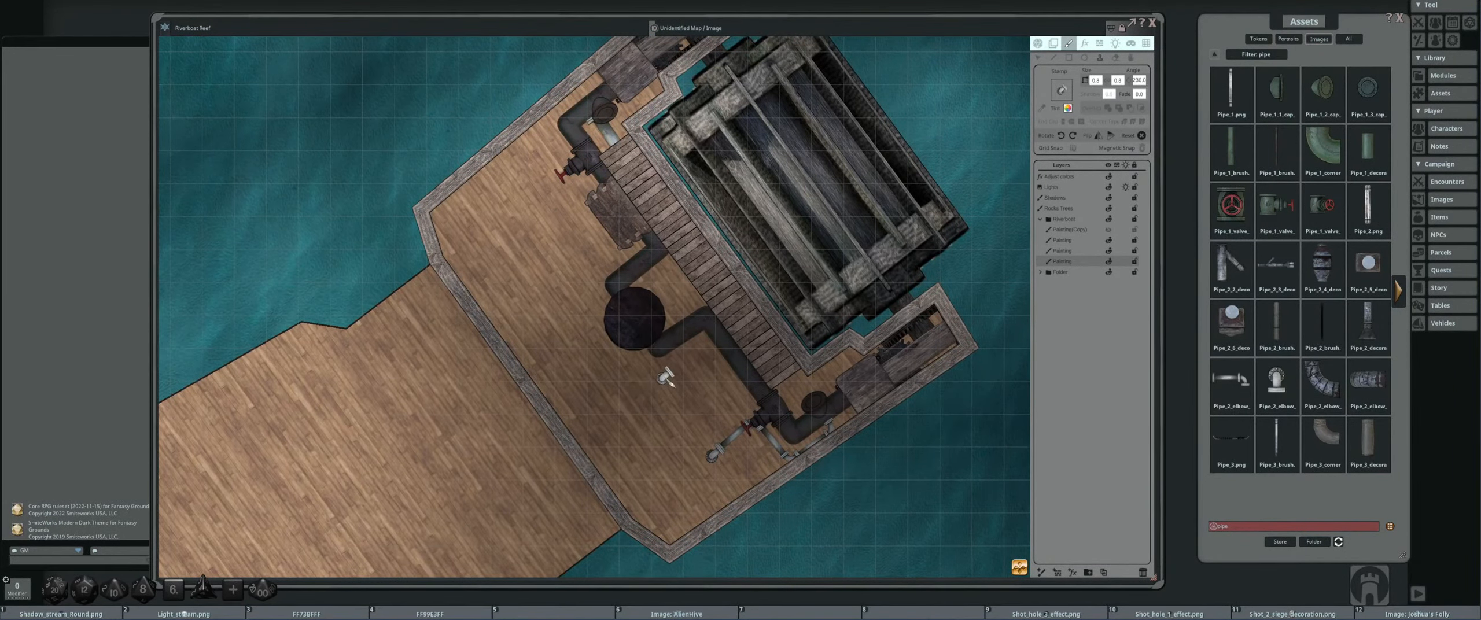
key(ctrl)
scroll(575, 315, up, 2)
key(shift)
scroll(648, 370, up, 8)
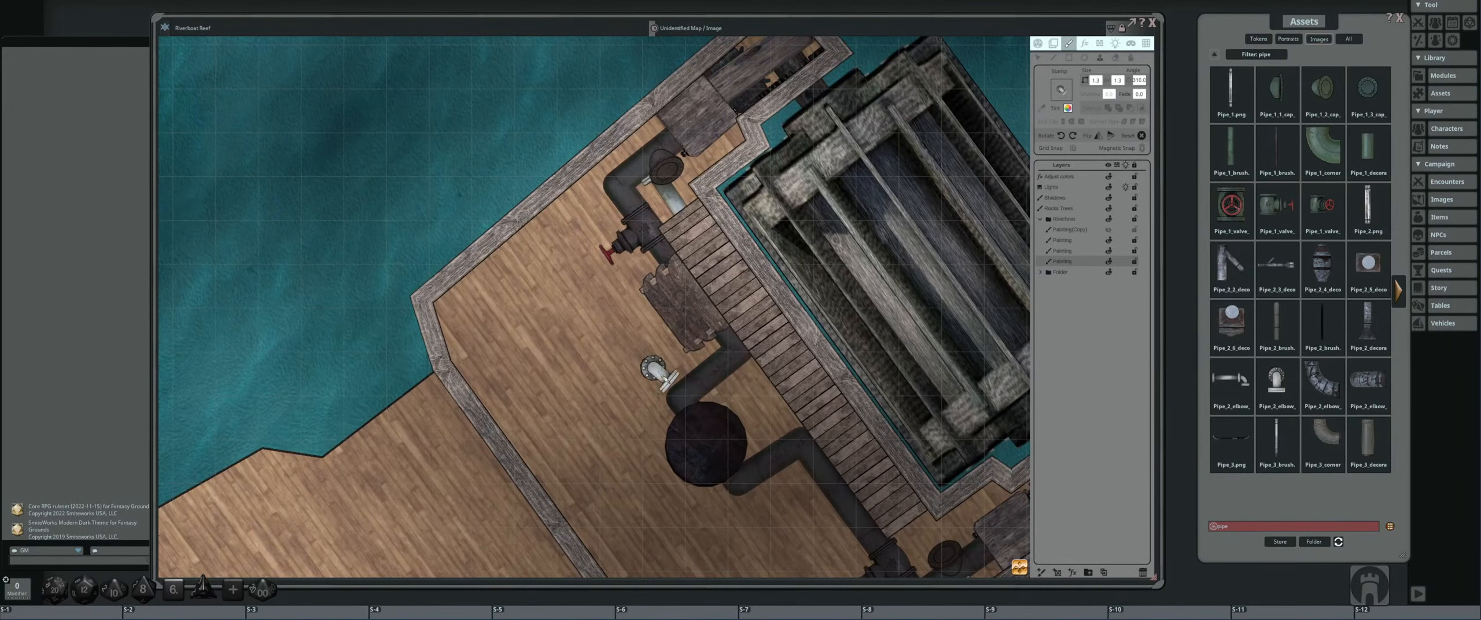
scroll(659, 370, up, 1)
scroll(665, 366, up, 1)
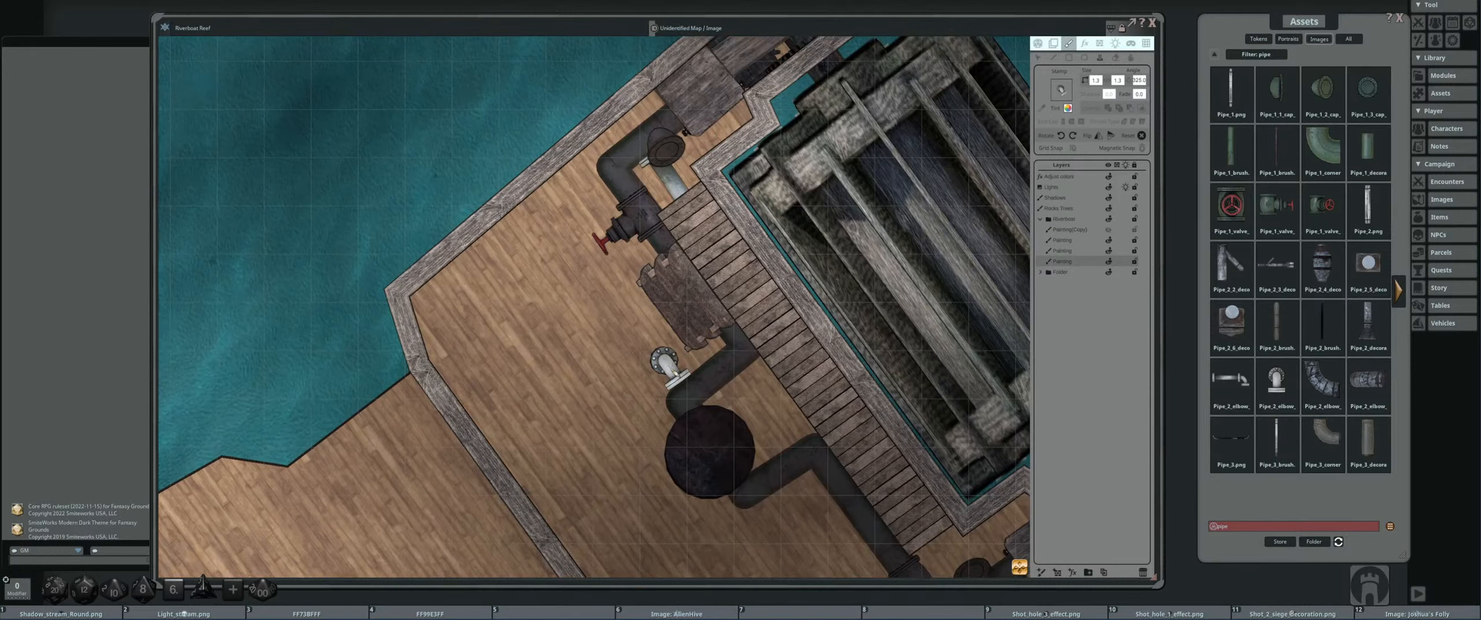
click(1068, 108)
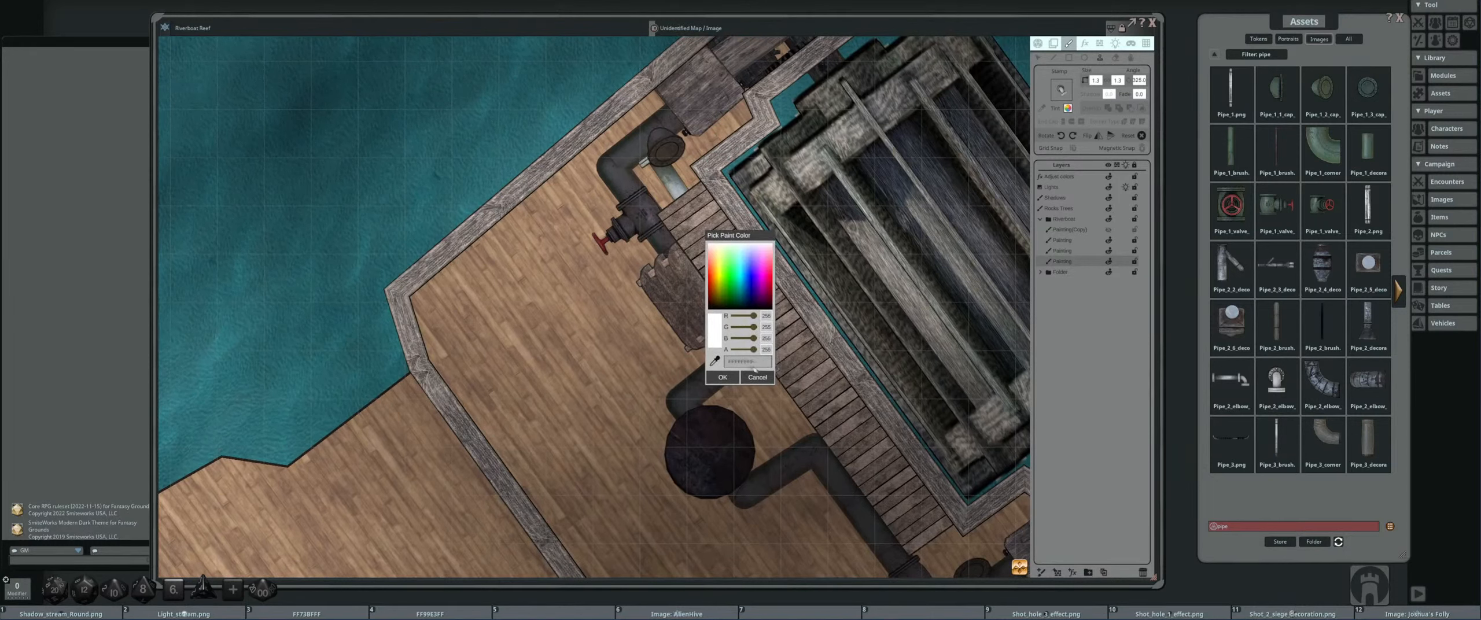
click(683, 388)
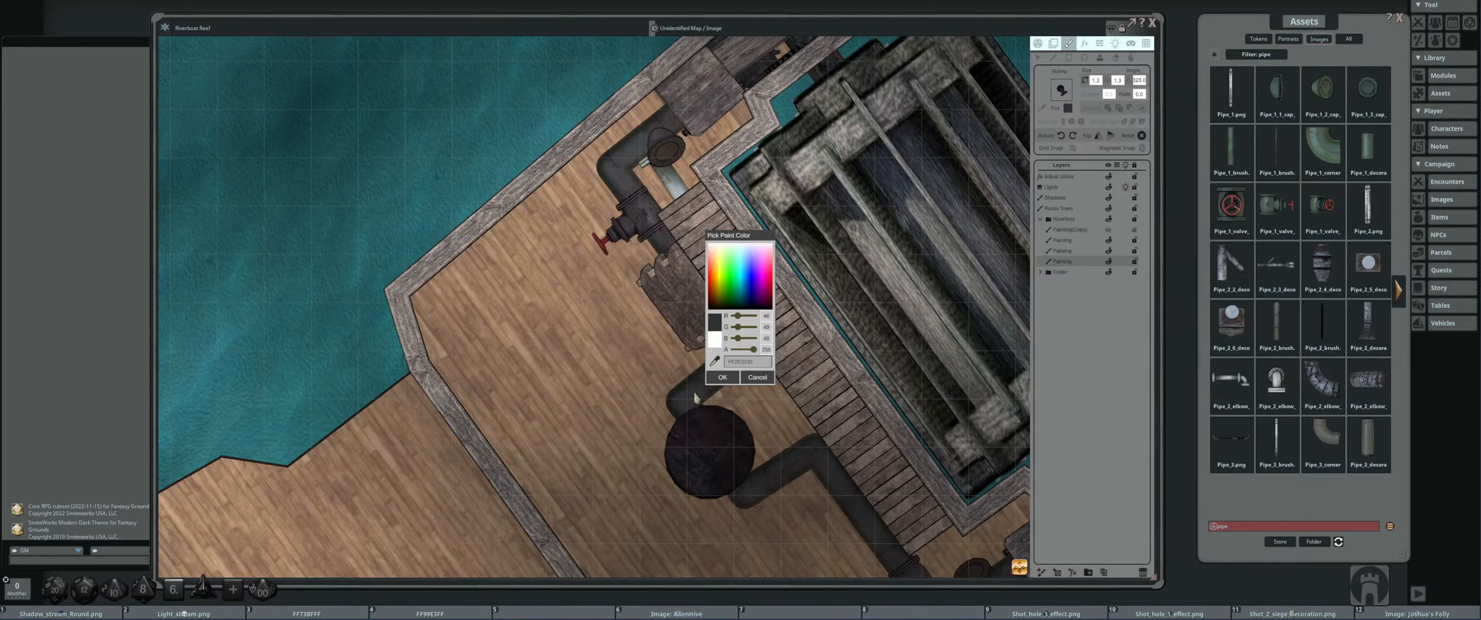
click(664, 377)
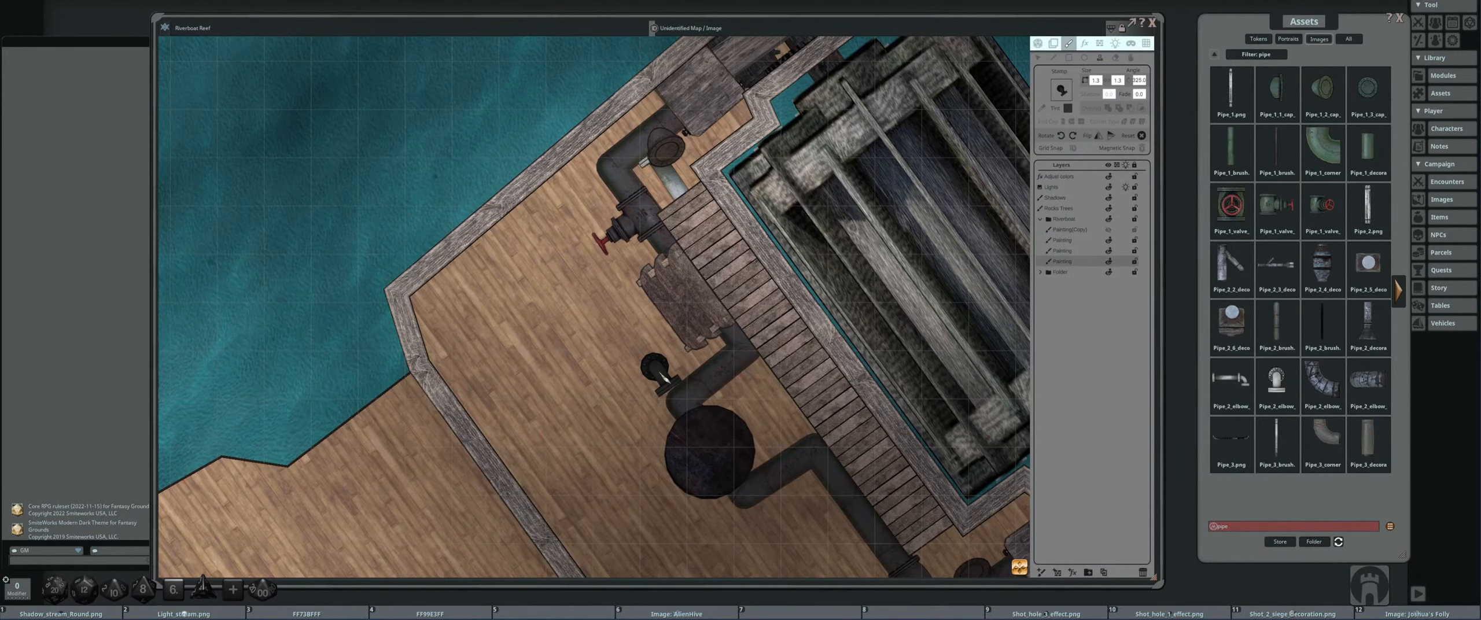
- Rotate the darkened elbow stamp and attach it to the walkway side of the dark pipe bend above the round tank
scroll(595, 307, up, 2)
text(rgbbbbbbbbbbbbbb)
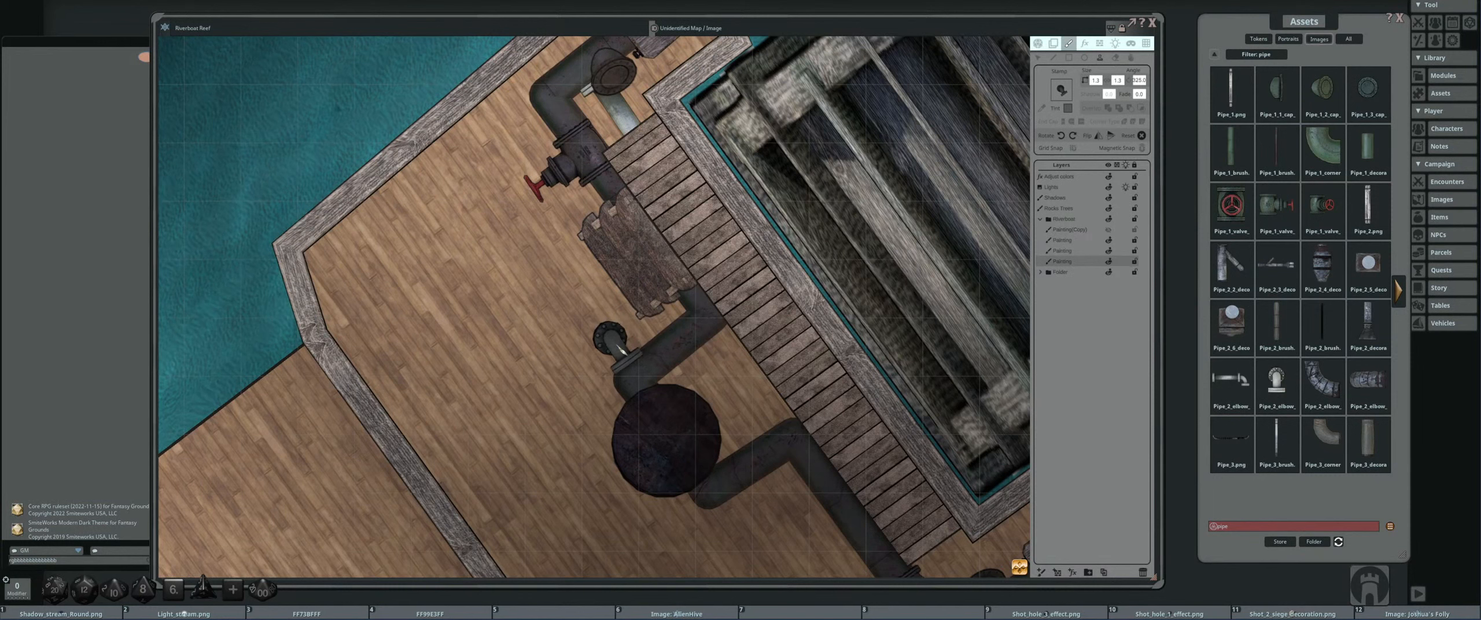
shift+scroll(623, 339, down, 1)
shift+scroll(688, 356, down, 20)
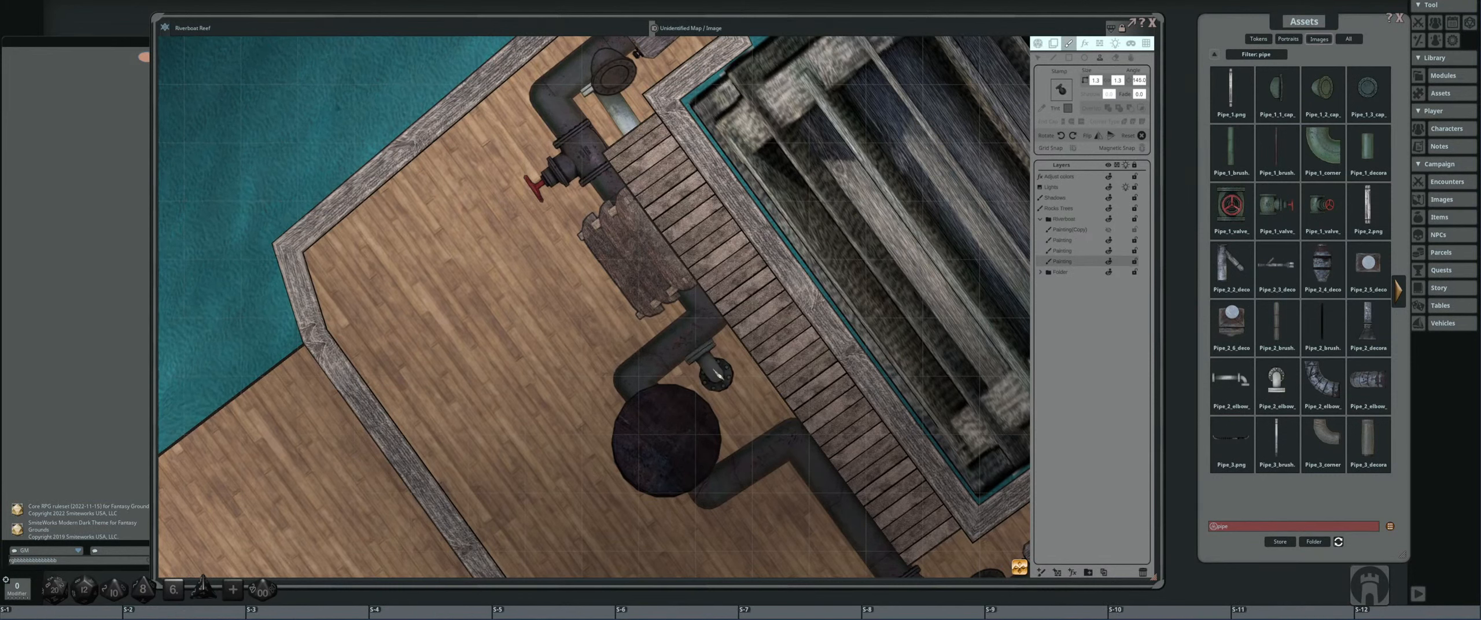
shift+scroll(688, 356, down, 1)
click(689, 356)
scroll(558, 317, down, 3)
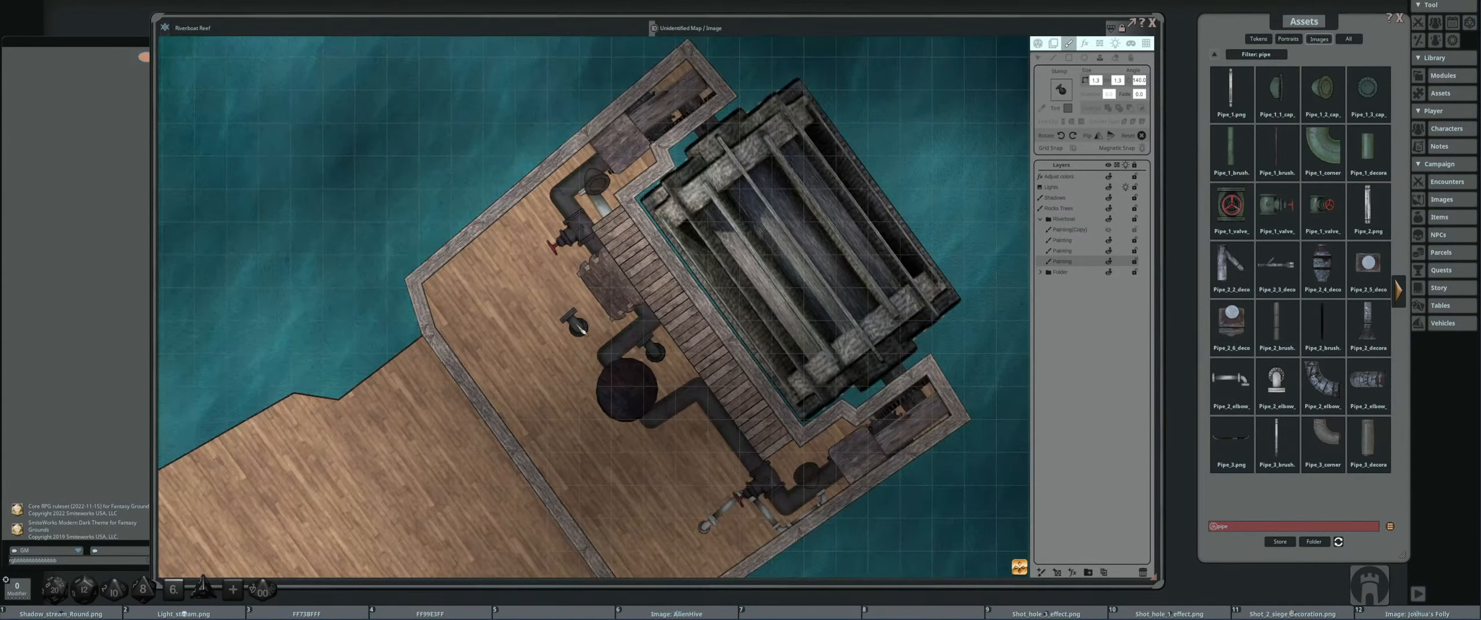
scroll(579, 328, down, 3)
scroll(706, 376, down, 1)
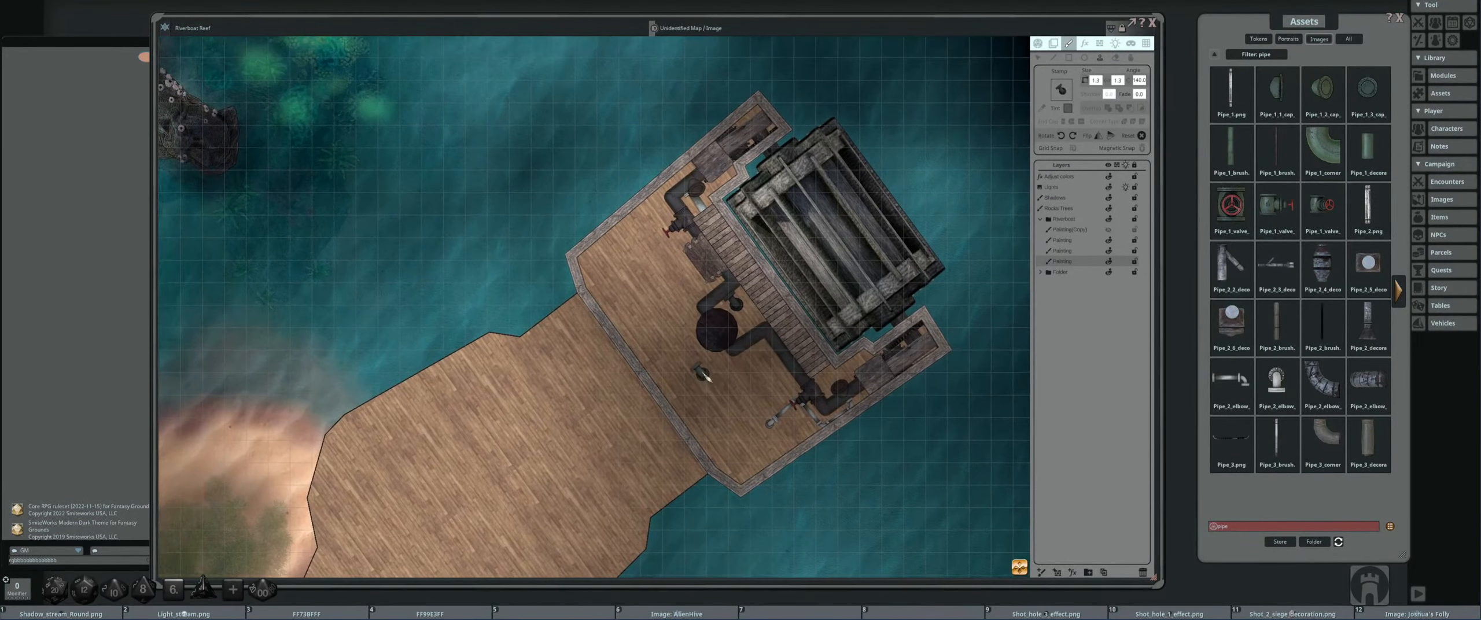
scroll(702, 374, up, 2)
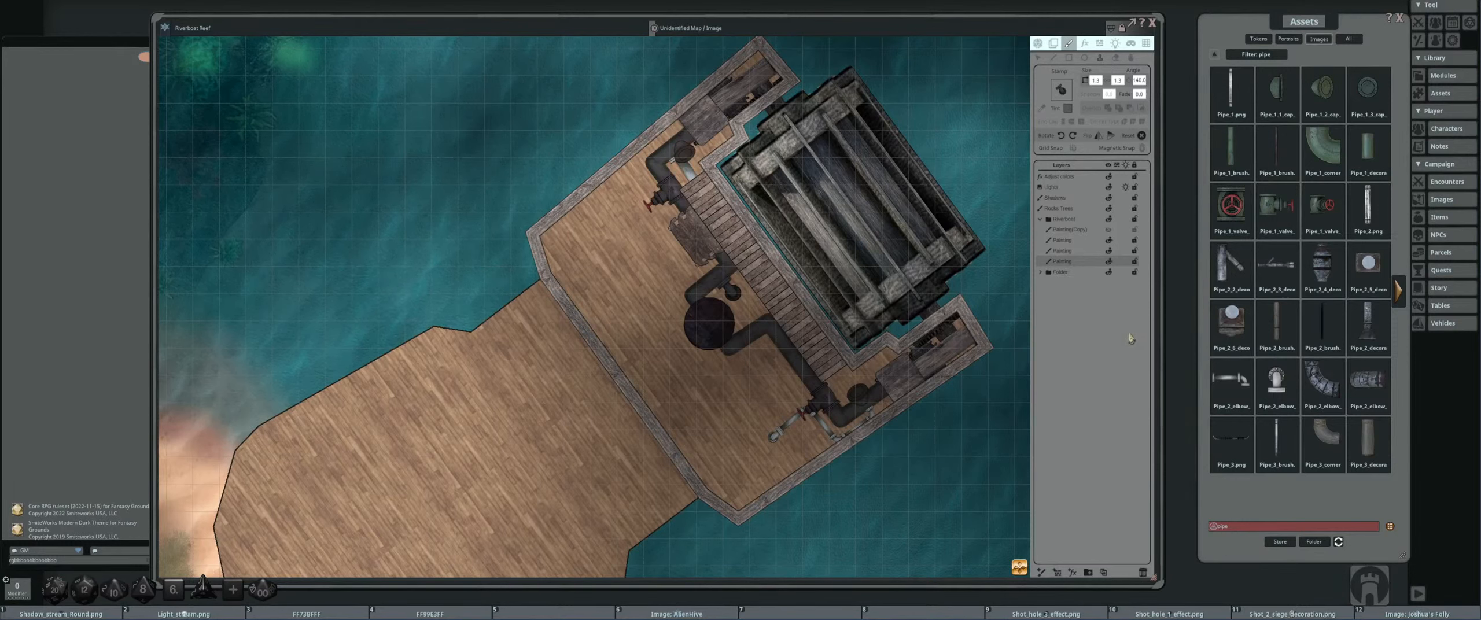
click(1325, 327)
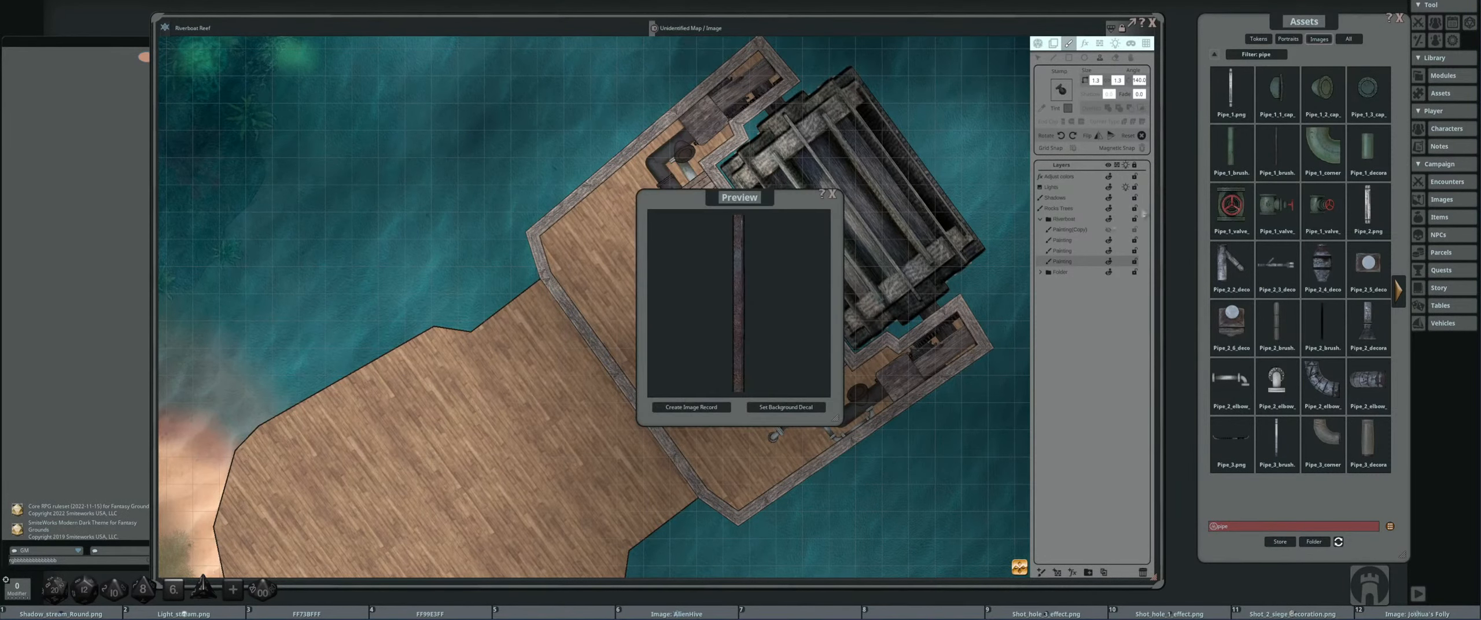
click(832, 195)
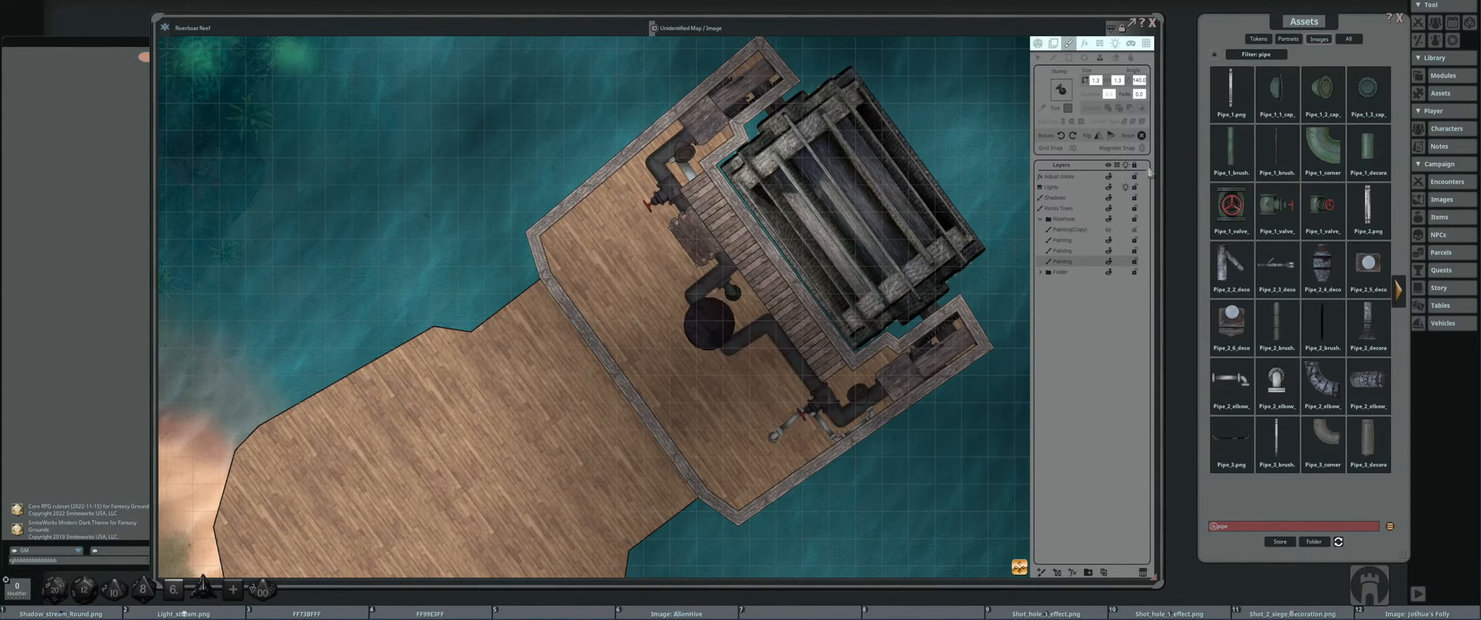
click(1277, 151)
drag(851, 332, 755, 347)
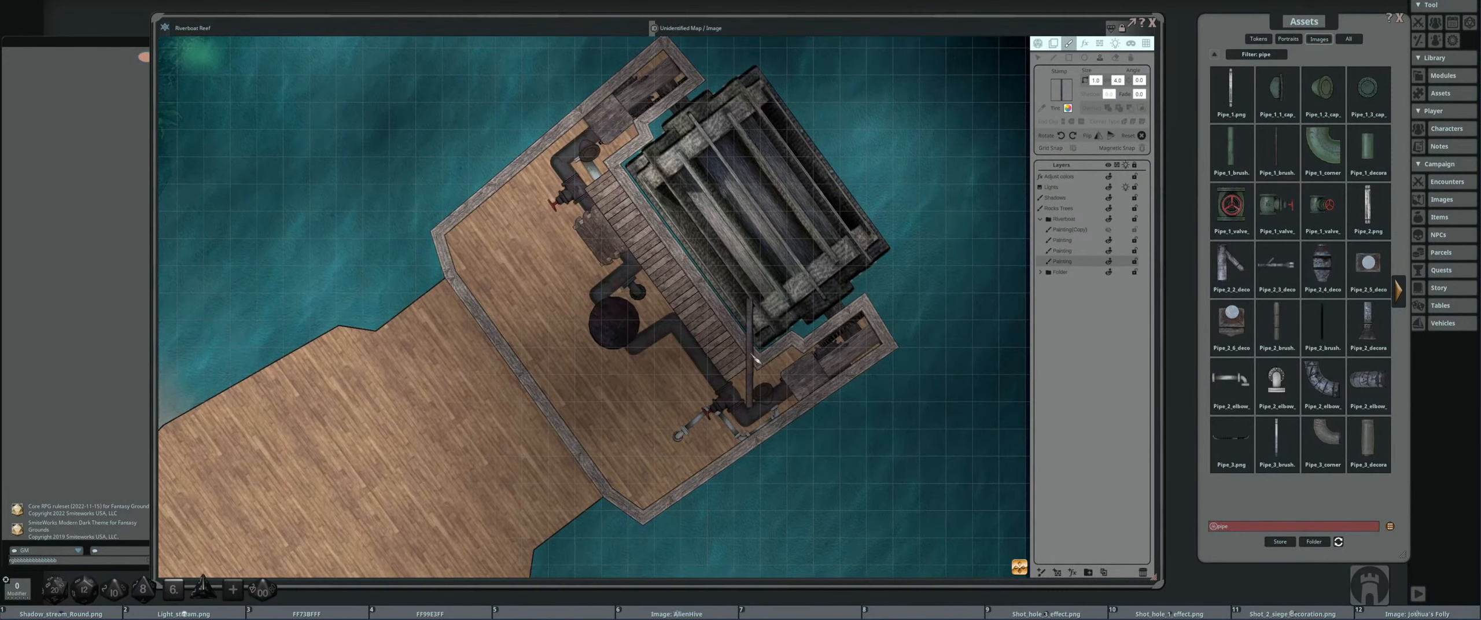
scroll(778, 379, up, 5)
scroll(778, 377, down, 4)
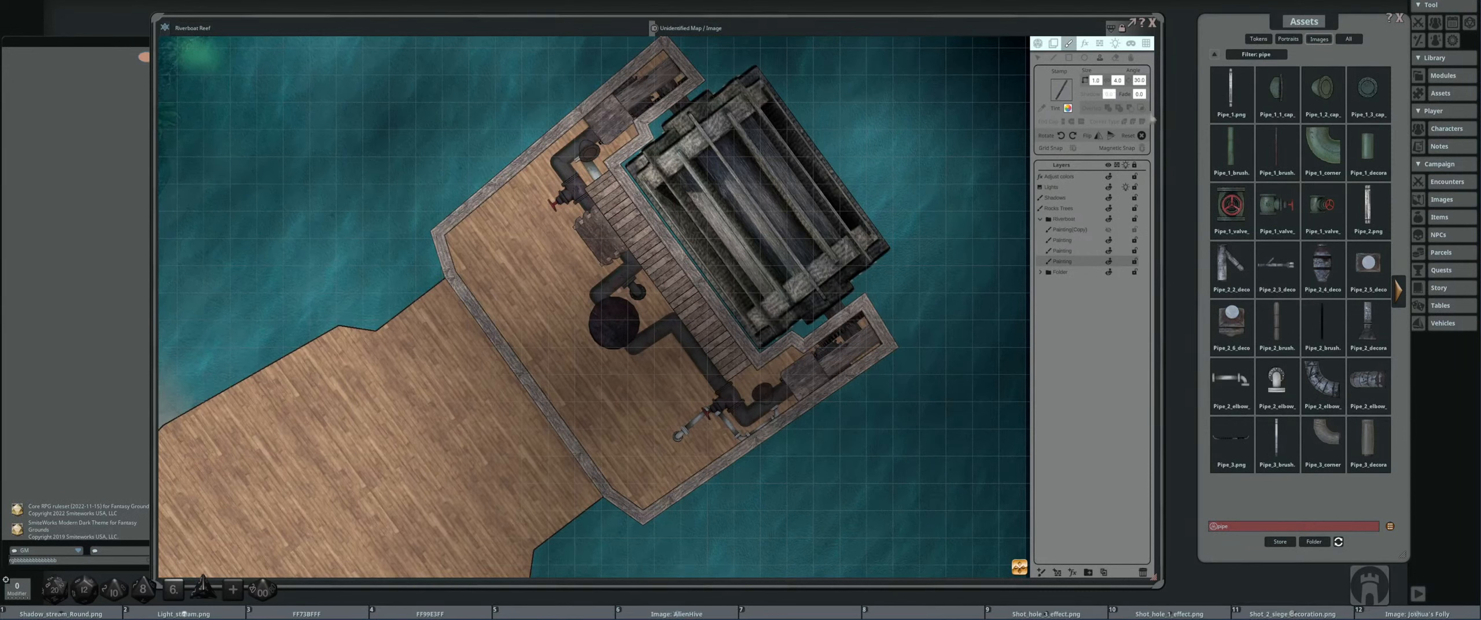
- Set up the stroke tool with a dark pipe brush and shrink it to a thin pipe width
click(1055, 59)
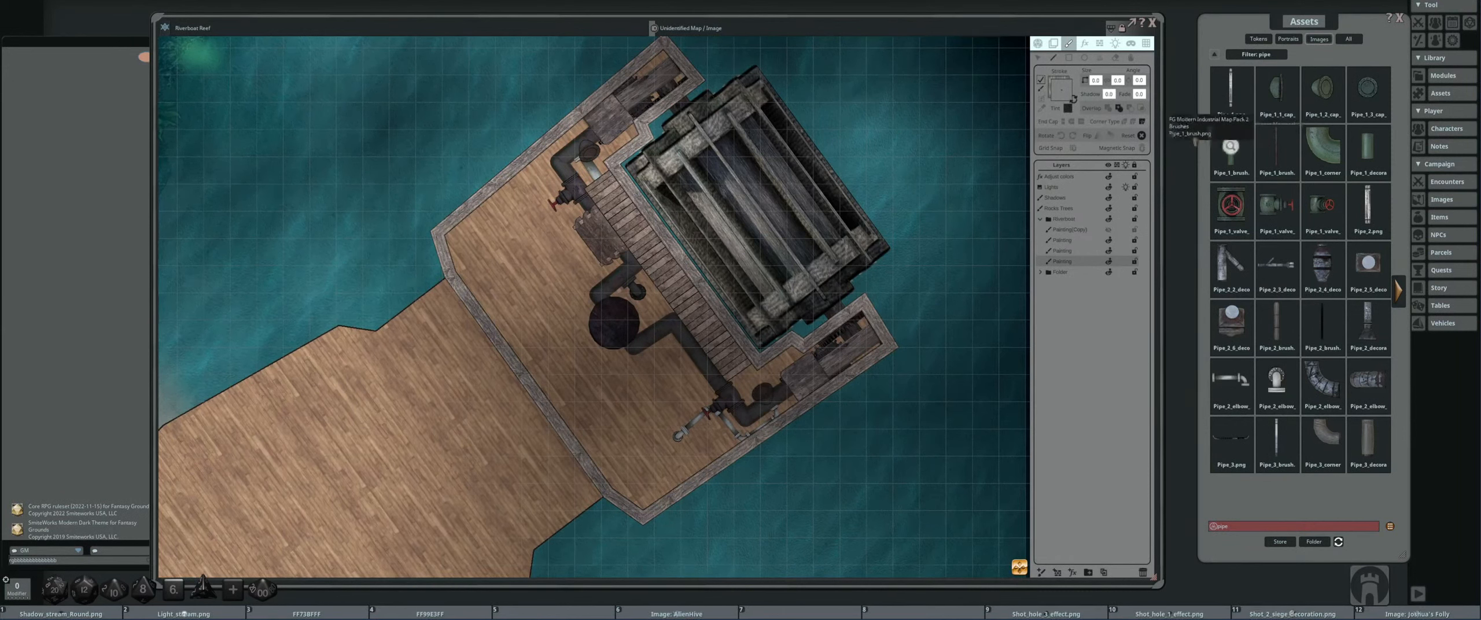
click(1041, 84)
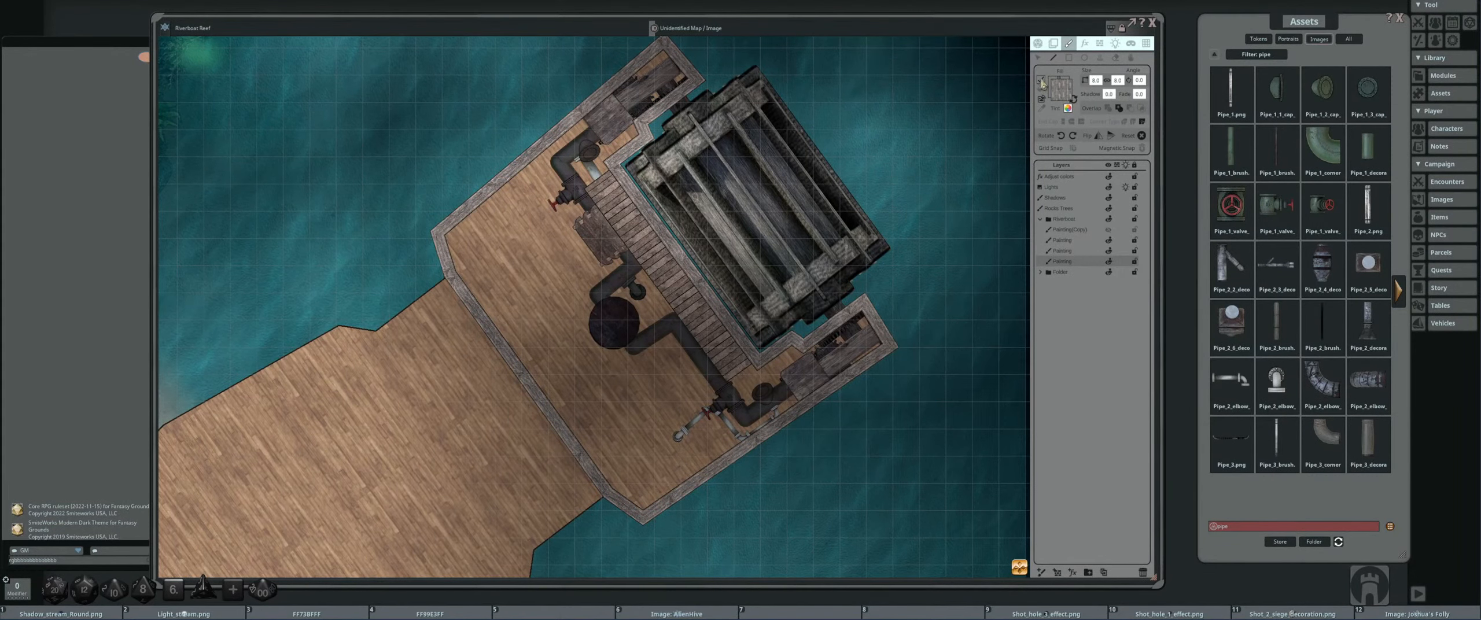
click(1075, 99)
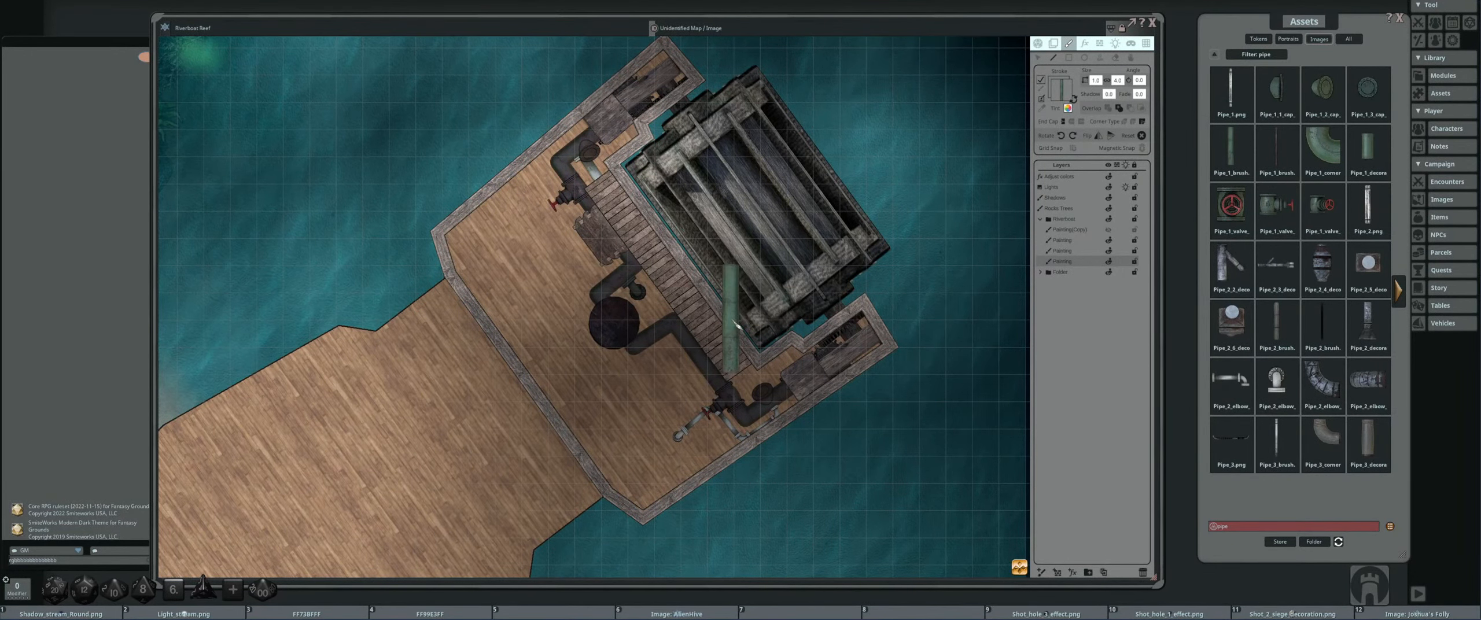
drag(733, 318, 796, 312)
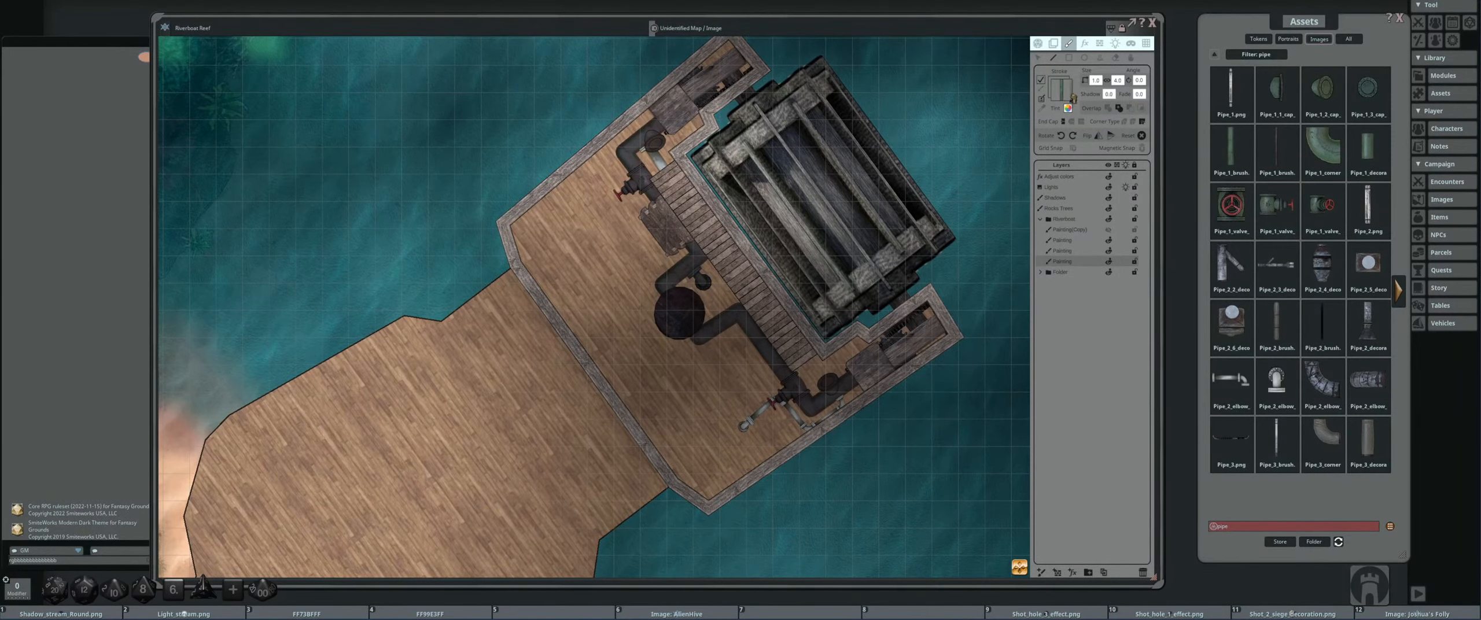
scroll(718, 328, up, 3)
scroll(717, 328, down, 1)
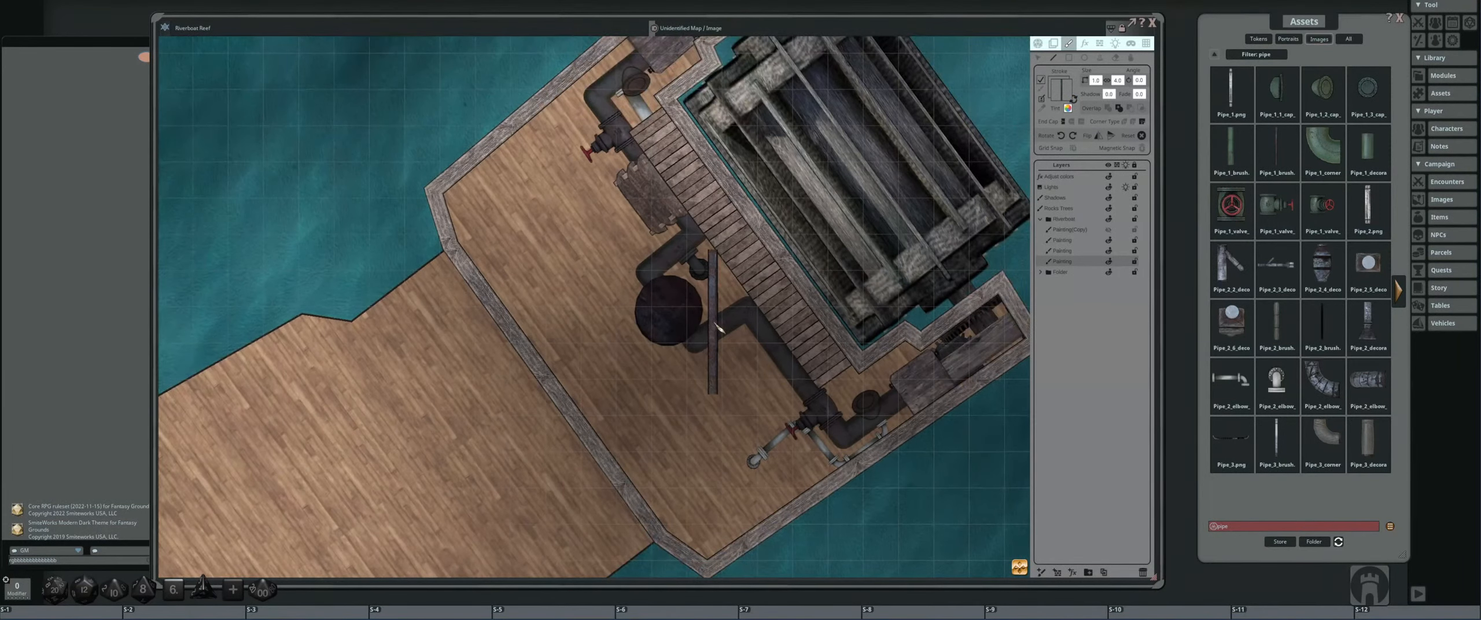
scroll(717, 328, down, 4)
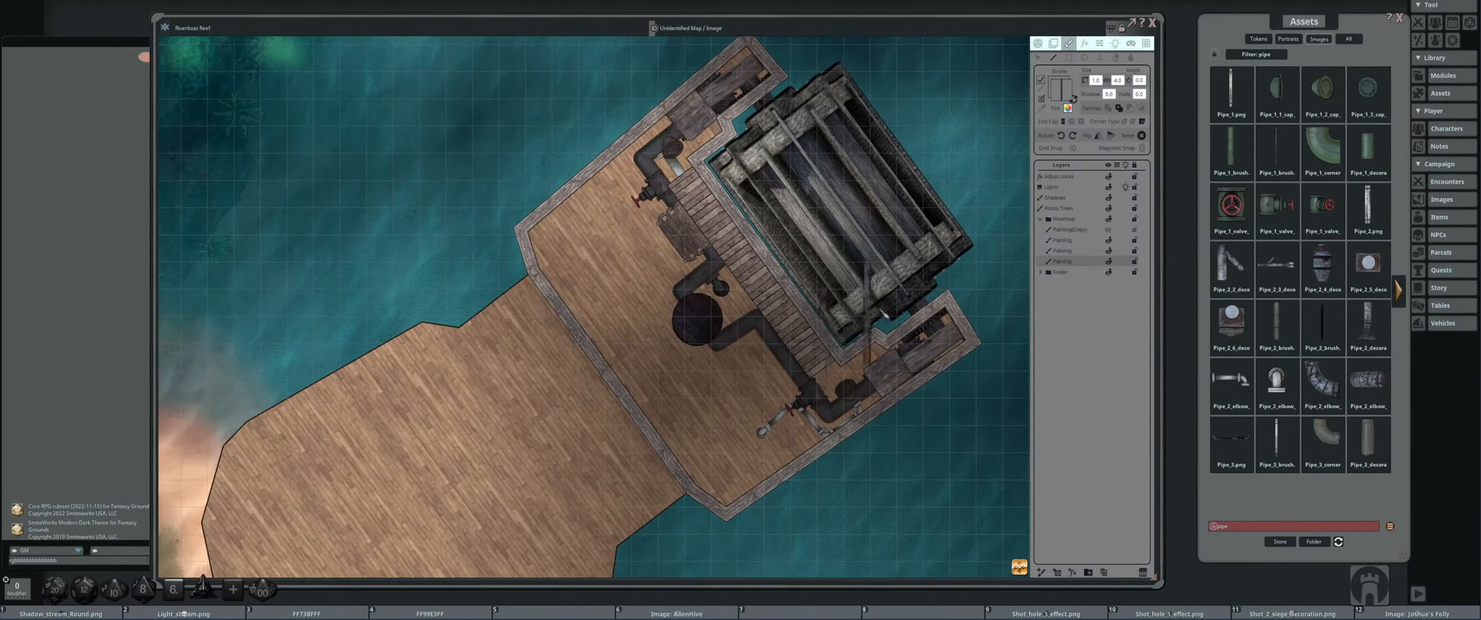
scroll(693, 270, down, 1)
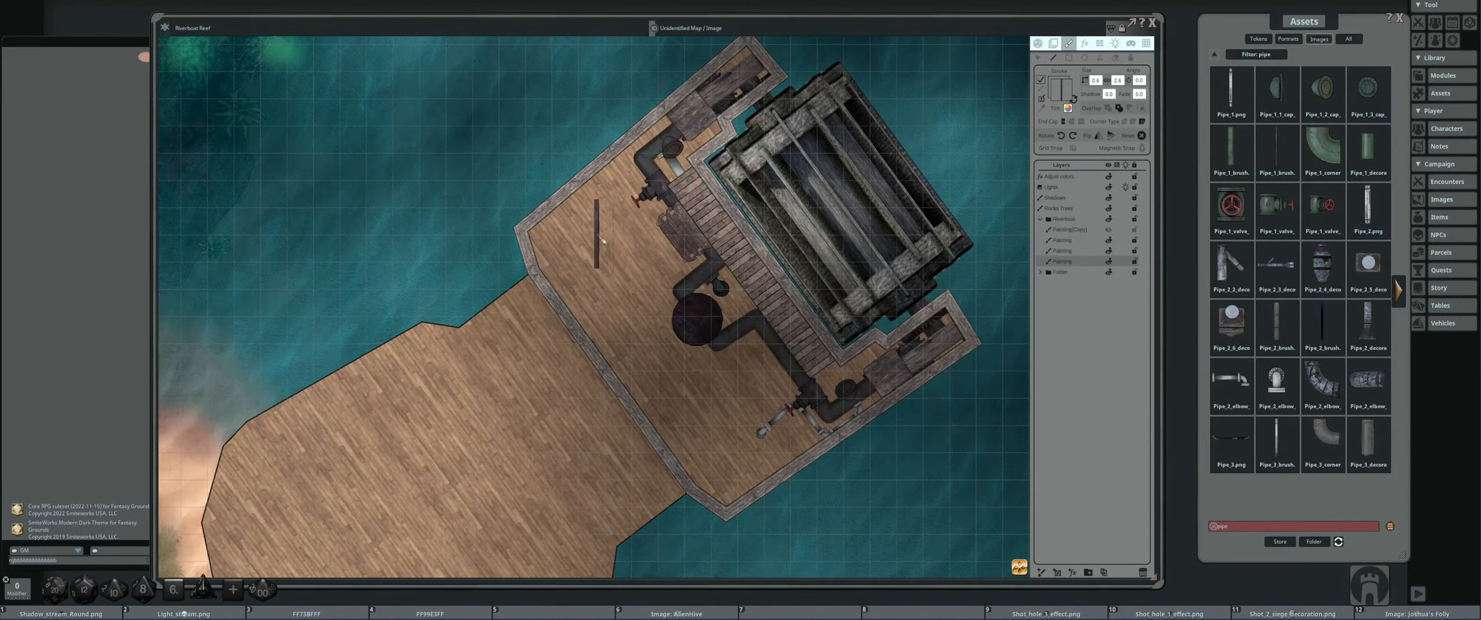
scroll(625, 236, up, 4)
scroll(627, 237, down, 2)
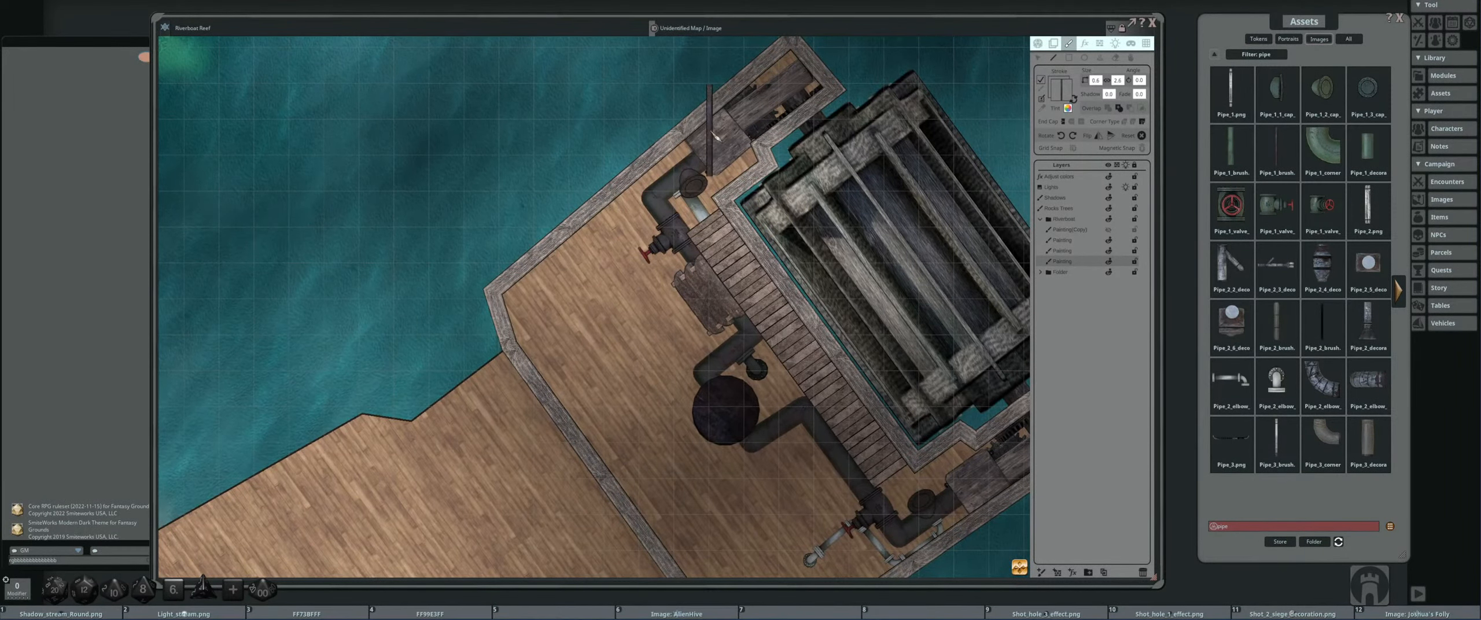
drag(722, 128, 667, 165)
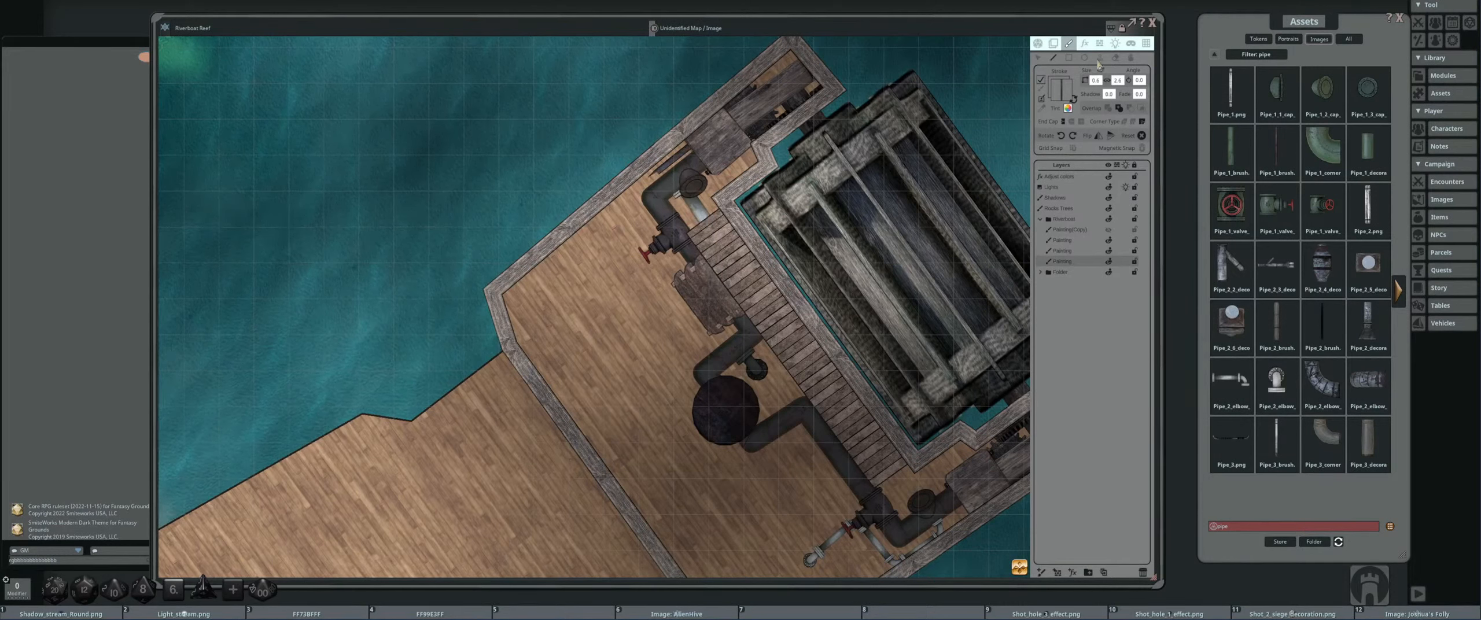
click(1039, 58)
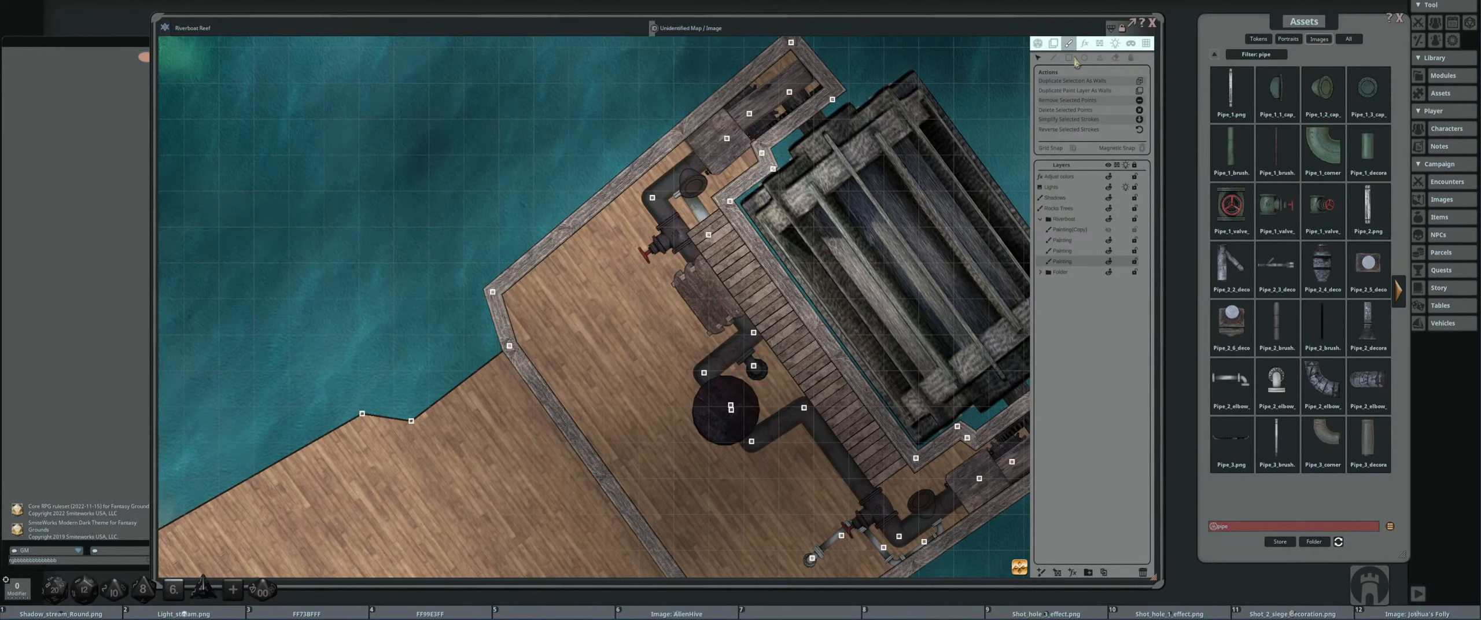
click(1053, 58)
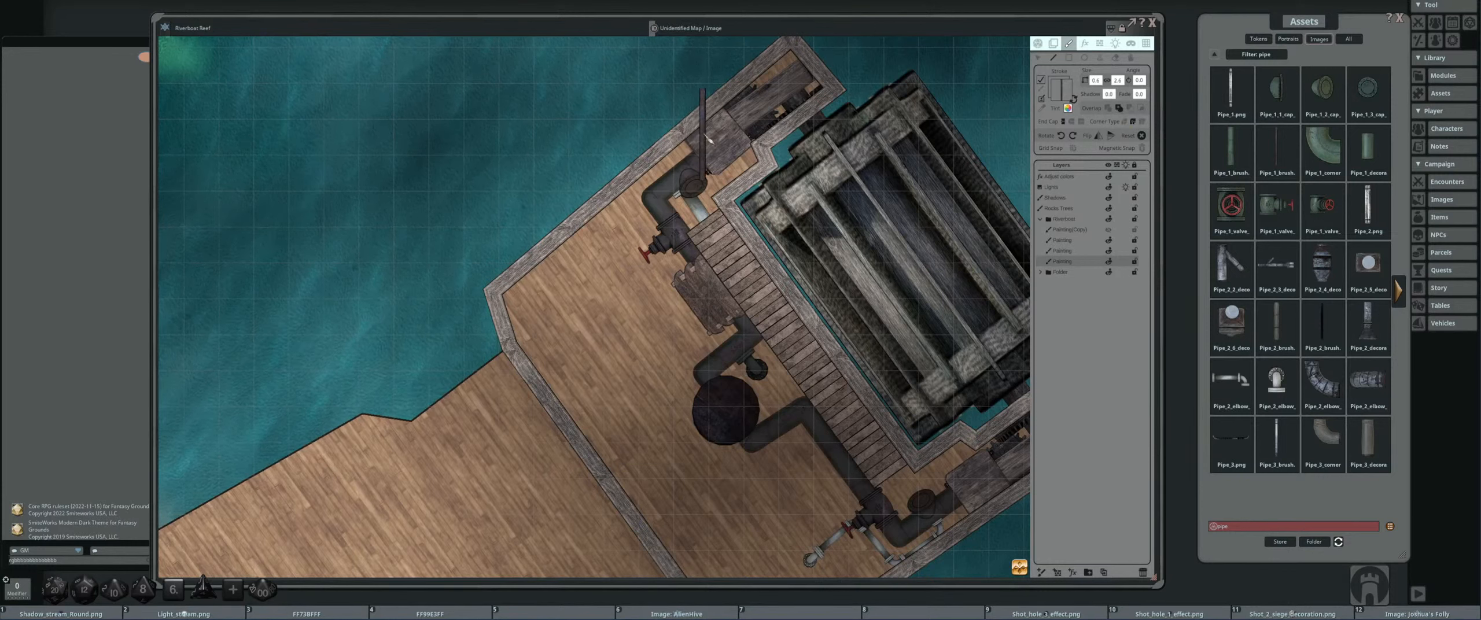
- Narrow the pipe brush further and draw a thin bent pipe from the upper wooden housing to the upper dark pipe bend
mouse_move(712, 135)
mouse_down()
mouse_move(664, 170)
mouse_move(720, 249)
mouse_up()
scroll(720, 249, down, 3)
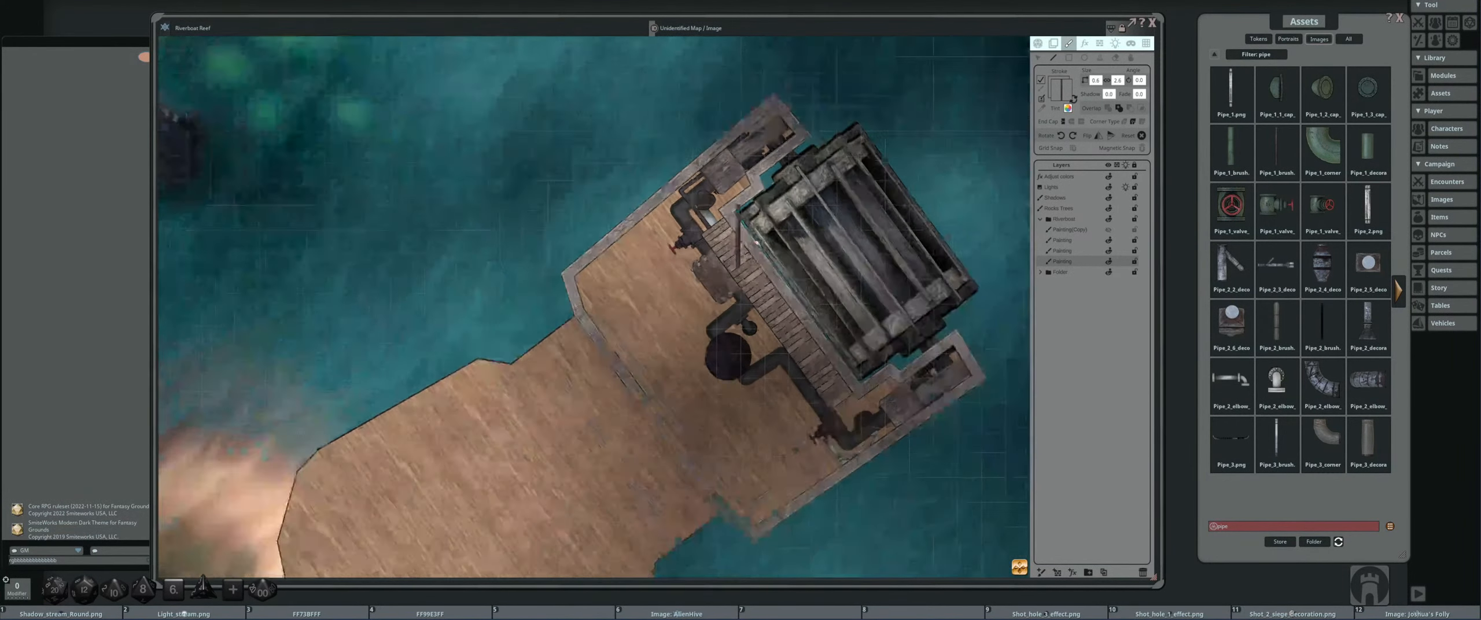
scroll(618, 140, up, 4)
ctrl+scroll(618, 140, down, 1)
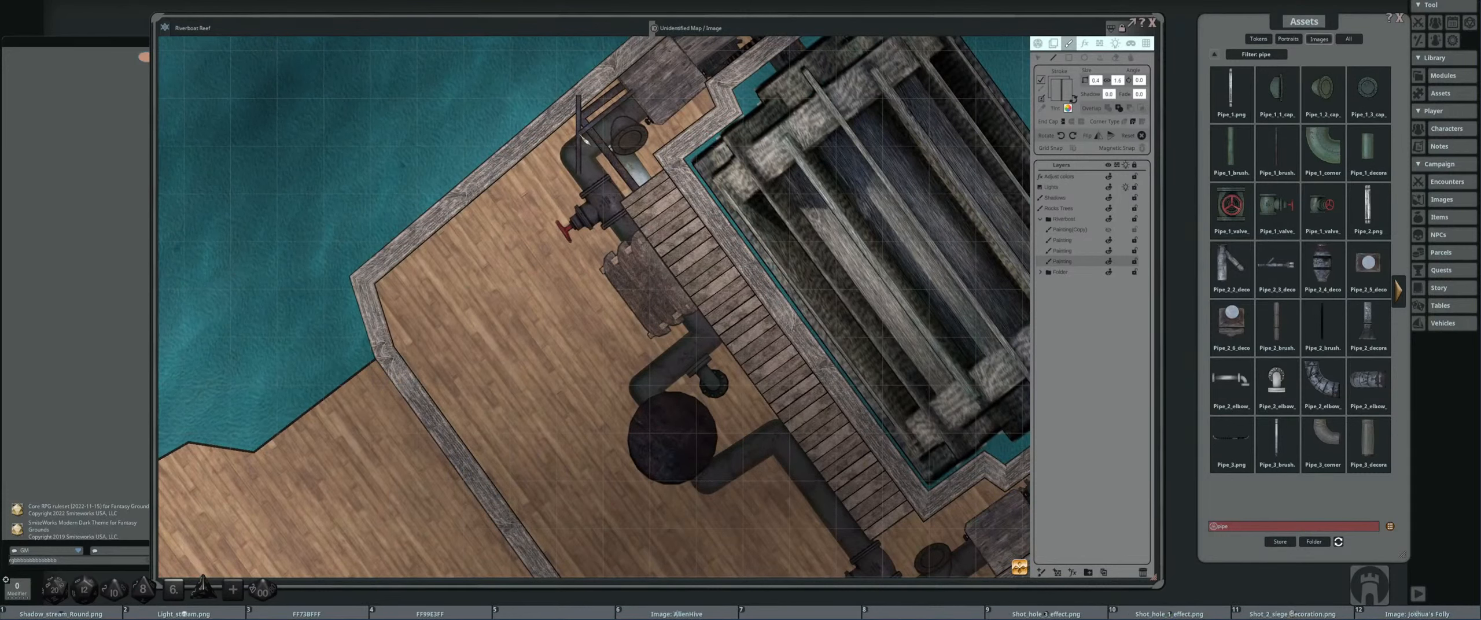
click(581, 133)
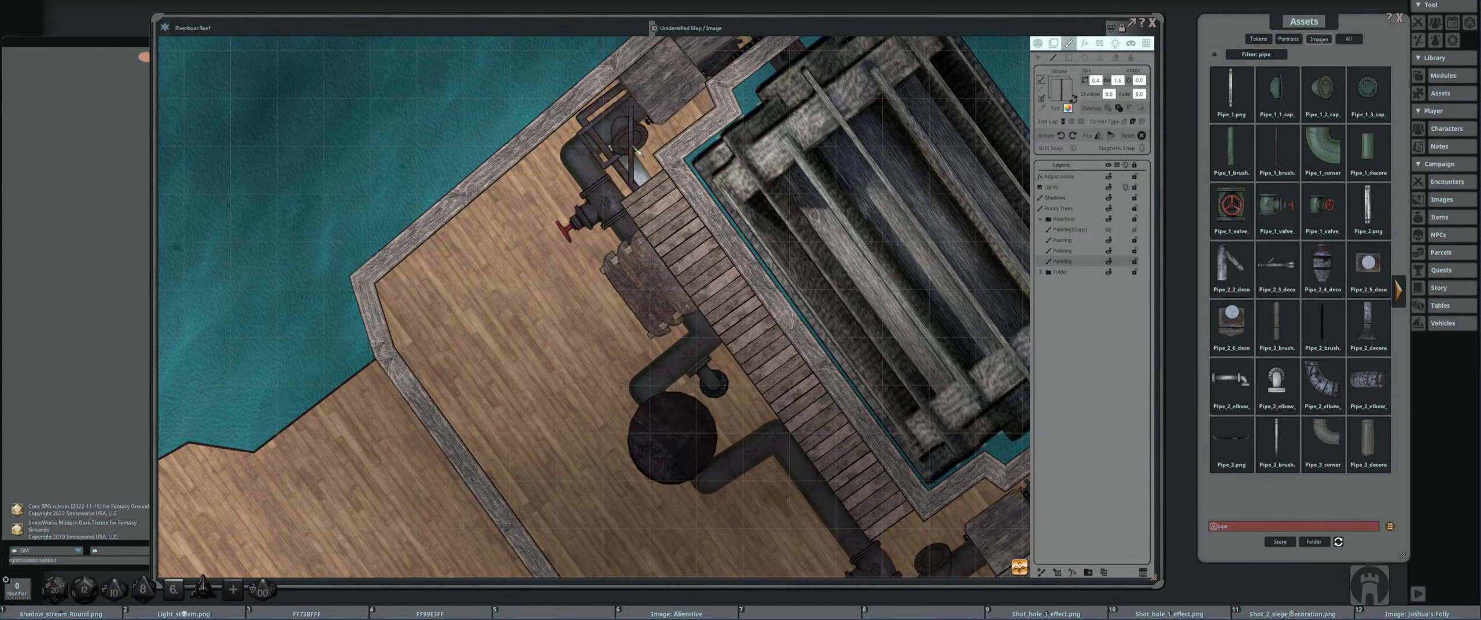
scroll(673, 200, down, 8)
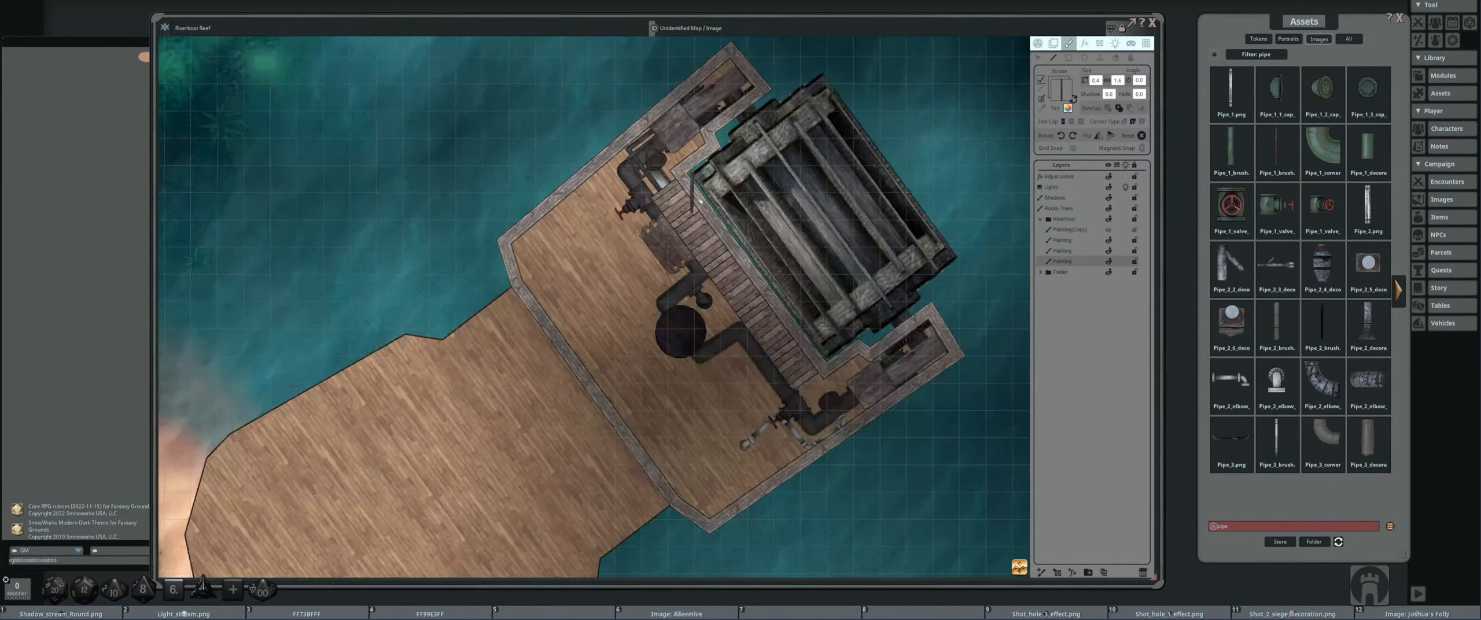
scroll(660, 188, up, 8)
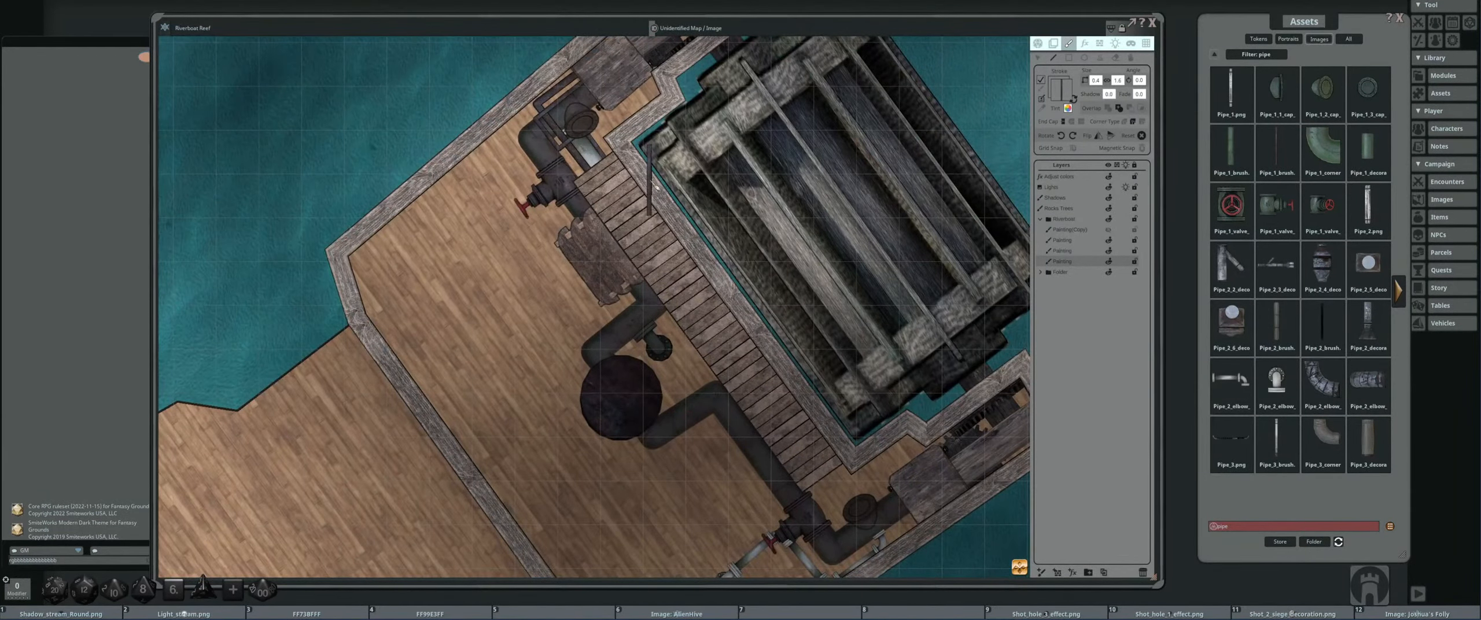
scroll(655, 187, down, 3)
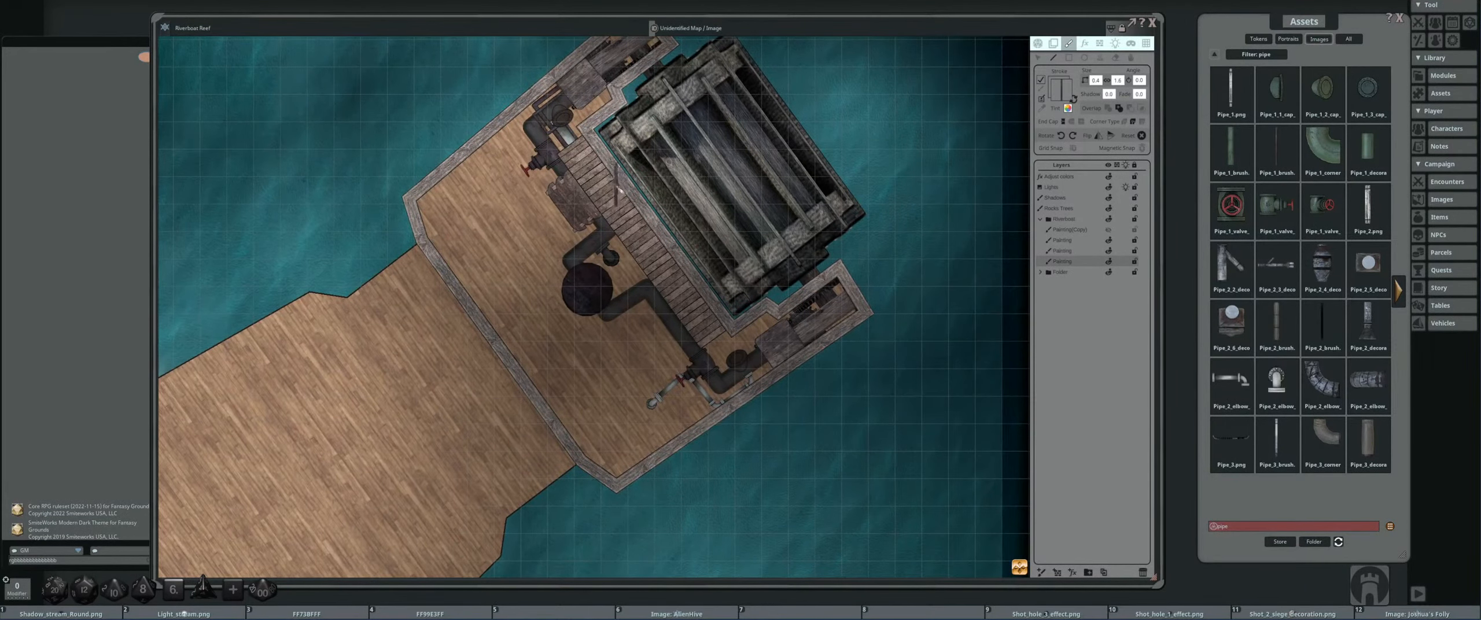
drag(620, 191, 616, 188)
drag(670, 265, 651, 254)
scroll(662, 305, up, 2)
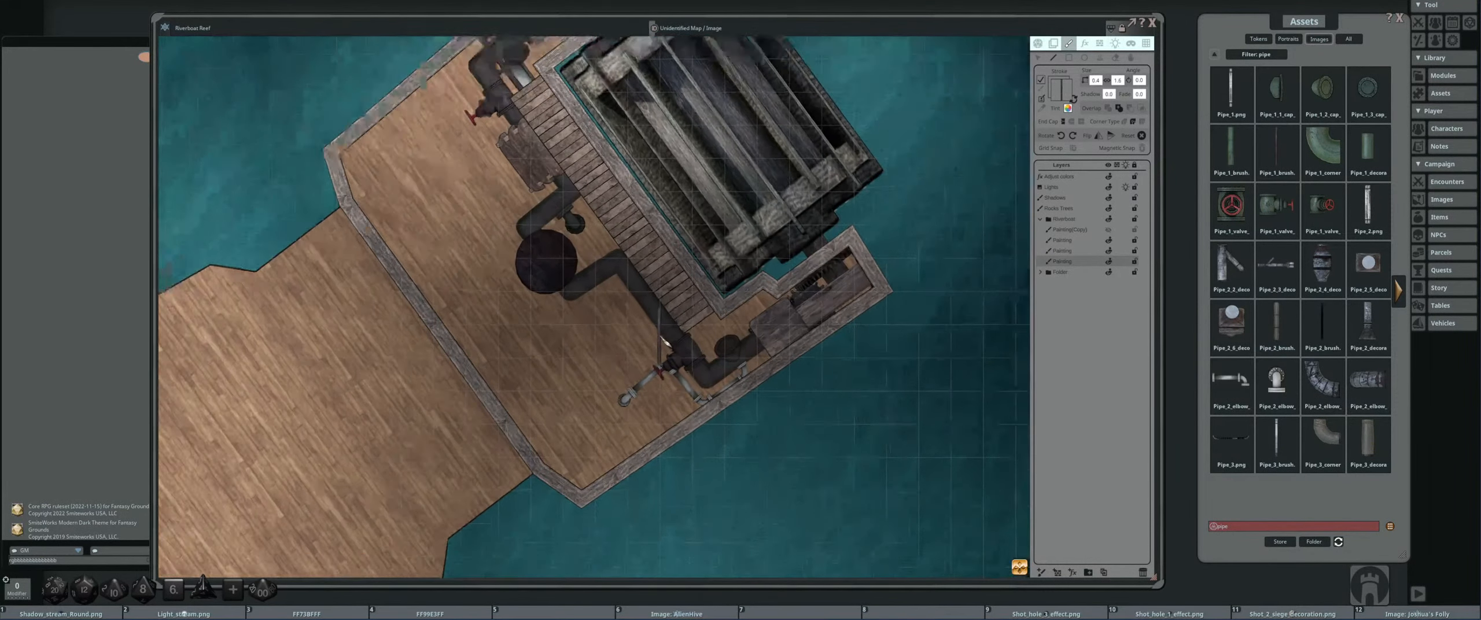
- Draw a thin bent pipe from the lower wooden housing to the lower dark pipe junction, and another from that junction to the round tank
ctrl+scroll(628, 348, up, 2)
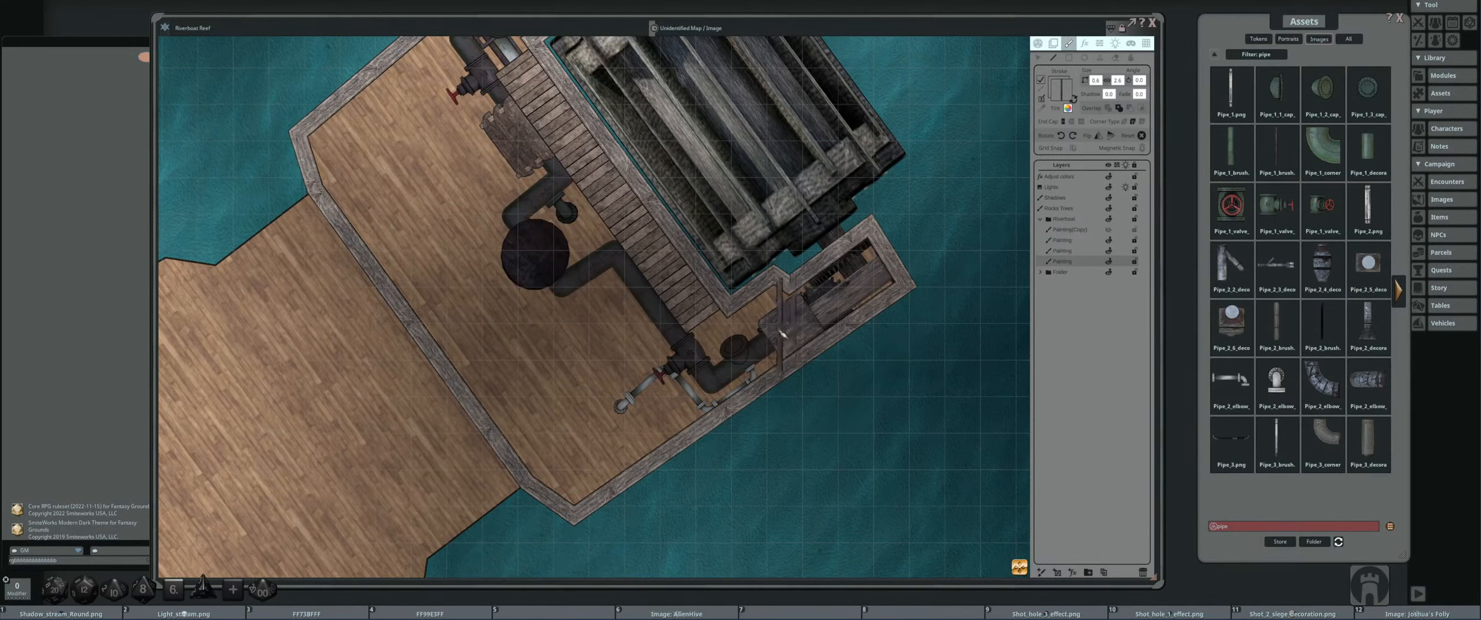
drag(772, 306, 705, 340)
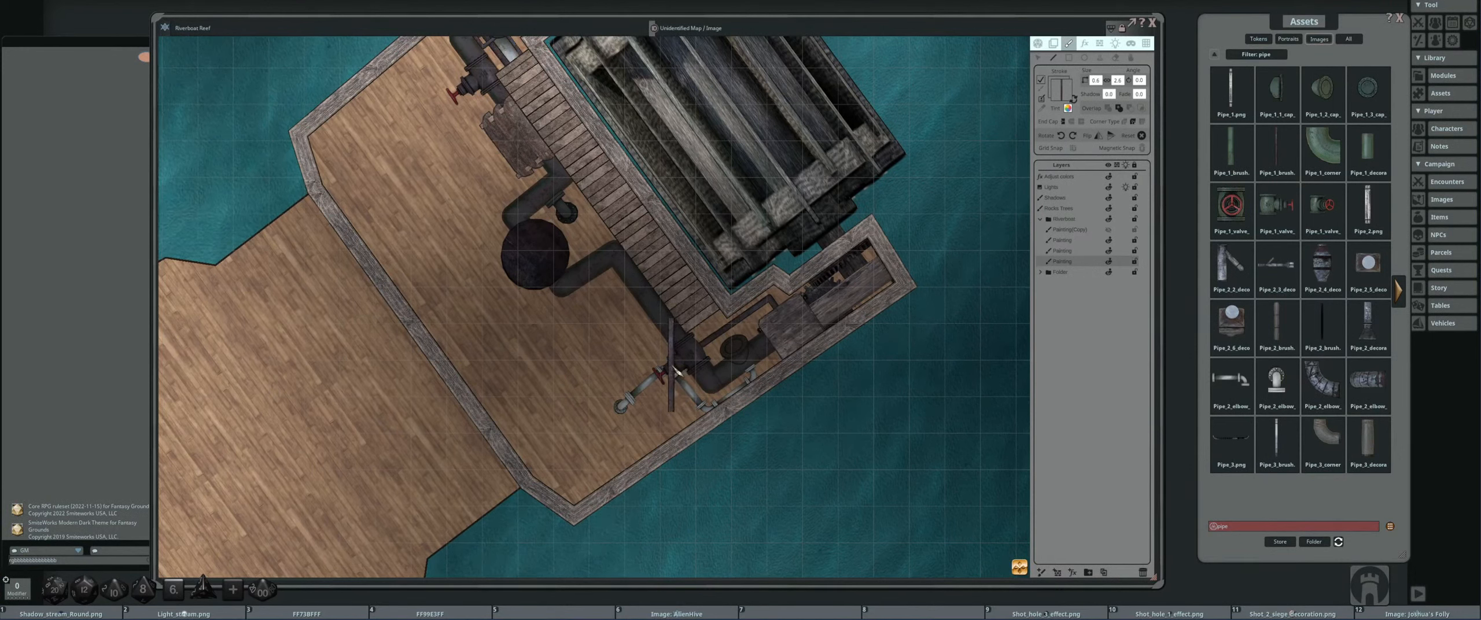
mouse_move(676, 371)
mouse_down()
mouse_move(622, 297)
mouse_move(561, 322)
mouse_move(530, 284)
mouse_up()
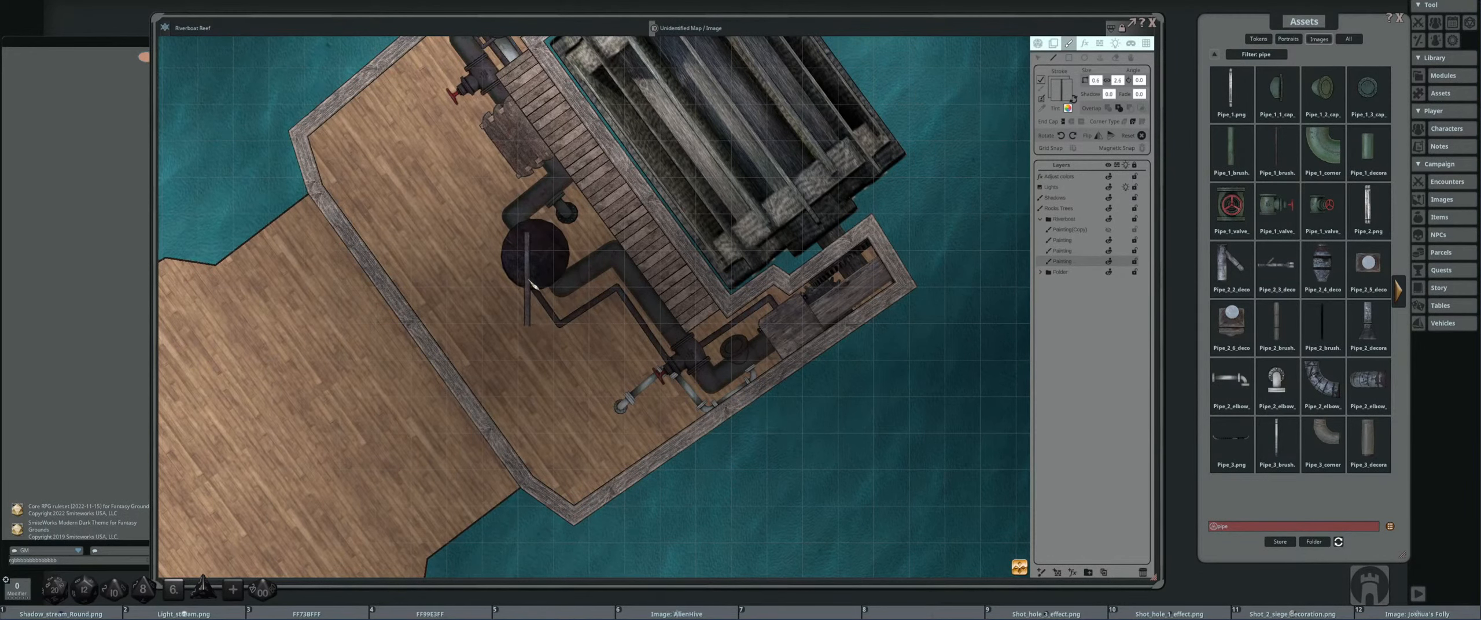
- Draw a second thin bent pipe between the round tank and the lower valve junction, running beside the large dark pipe
scroll(531, 283, down, 2)
scroll(554, 331, up, 2)
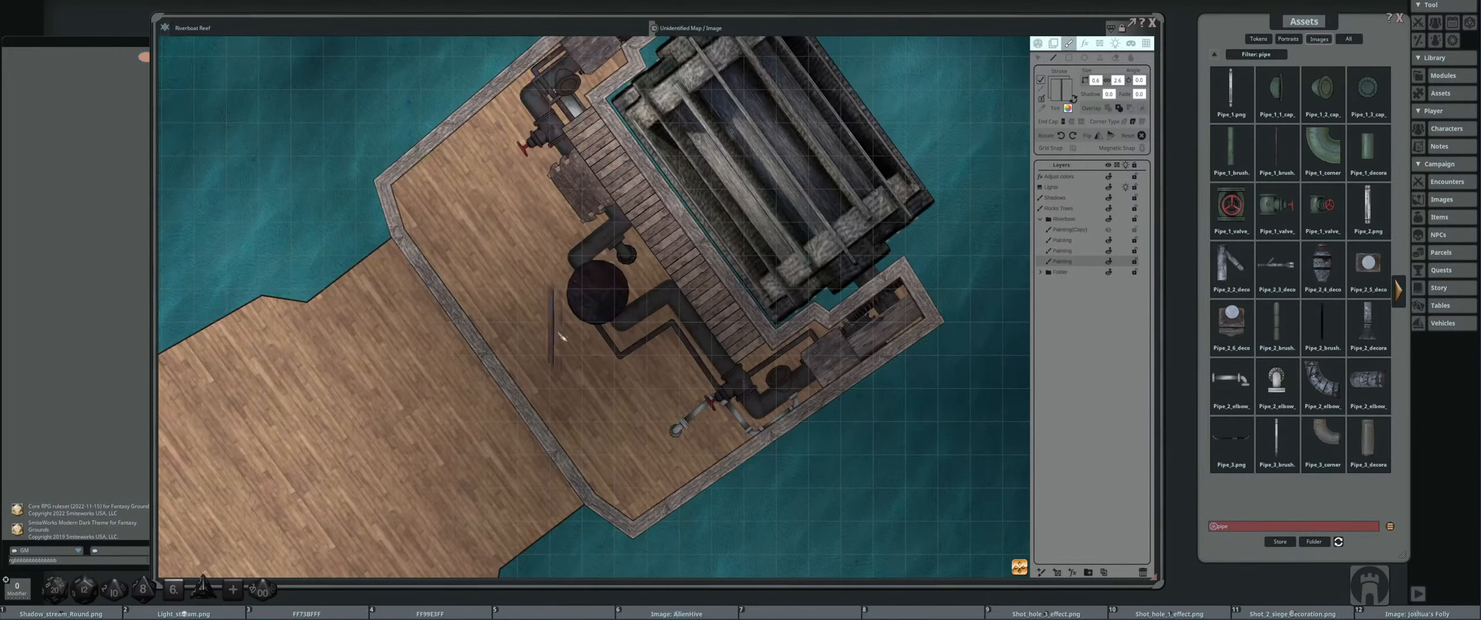
scroll(554, 331, up, 2)
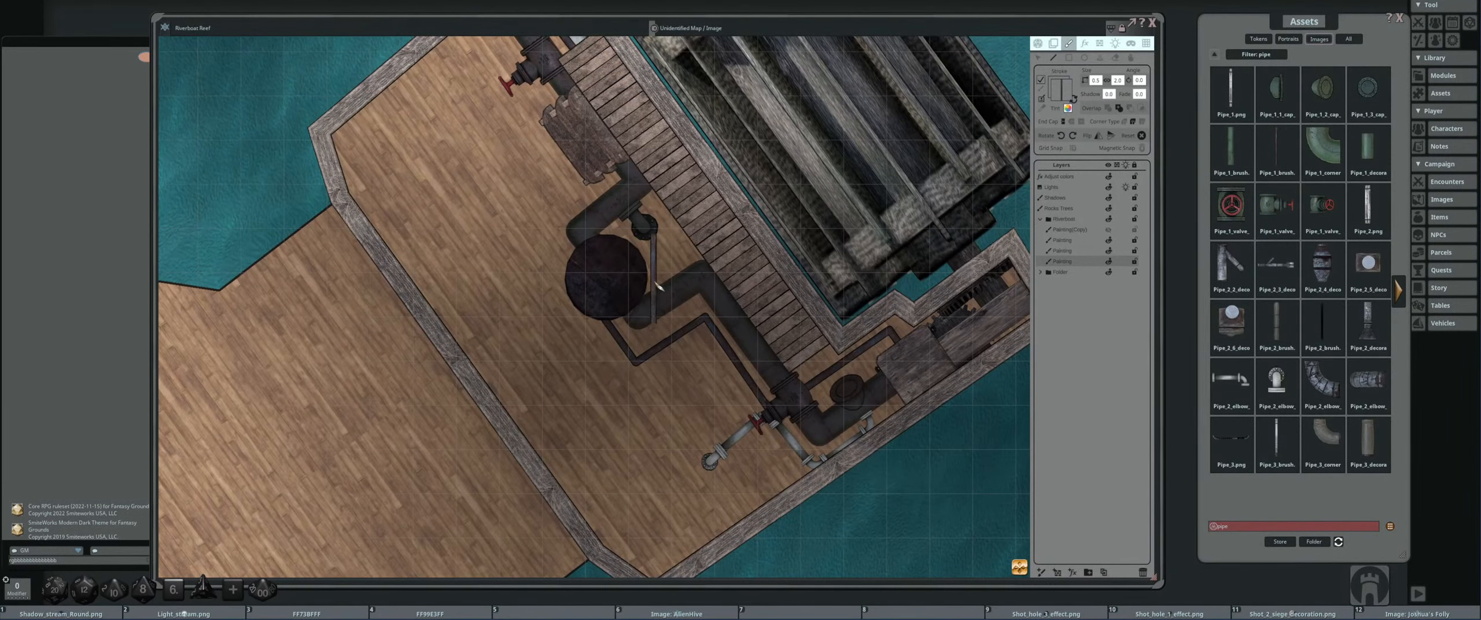
click(632, 294)
click(661, 334)
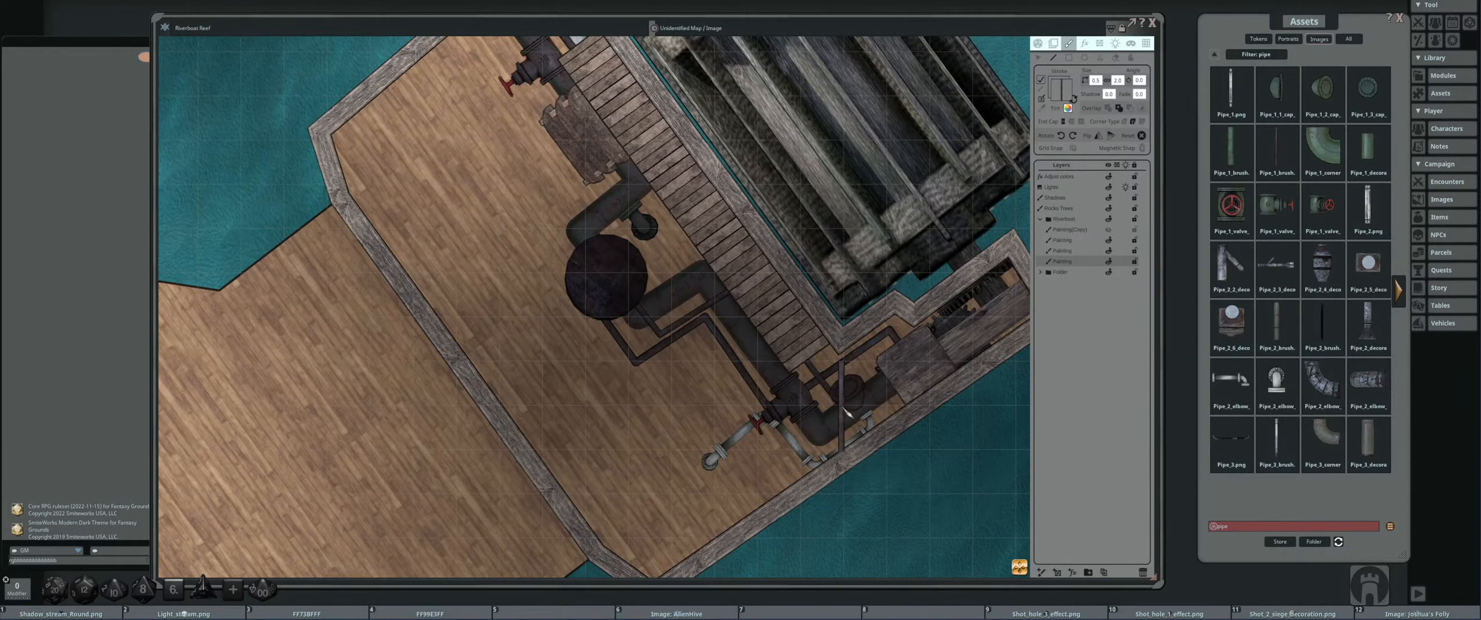
scroll(688, 307, down, 5)
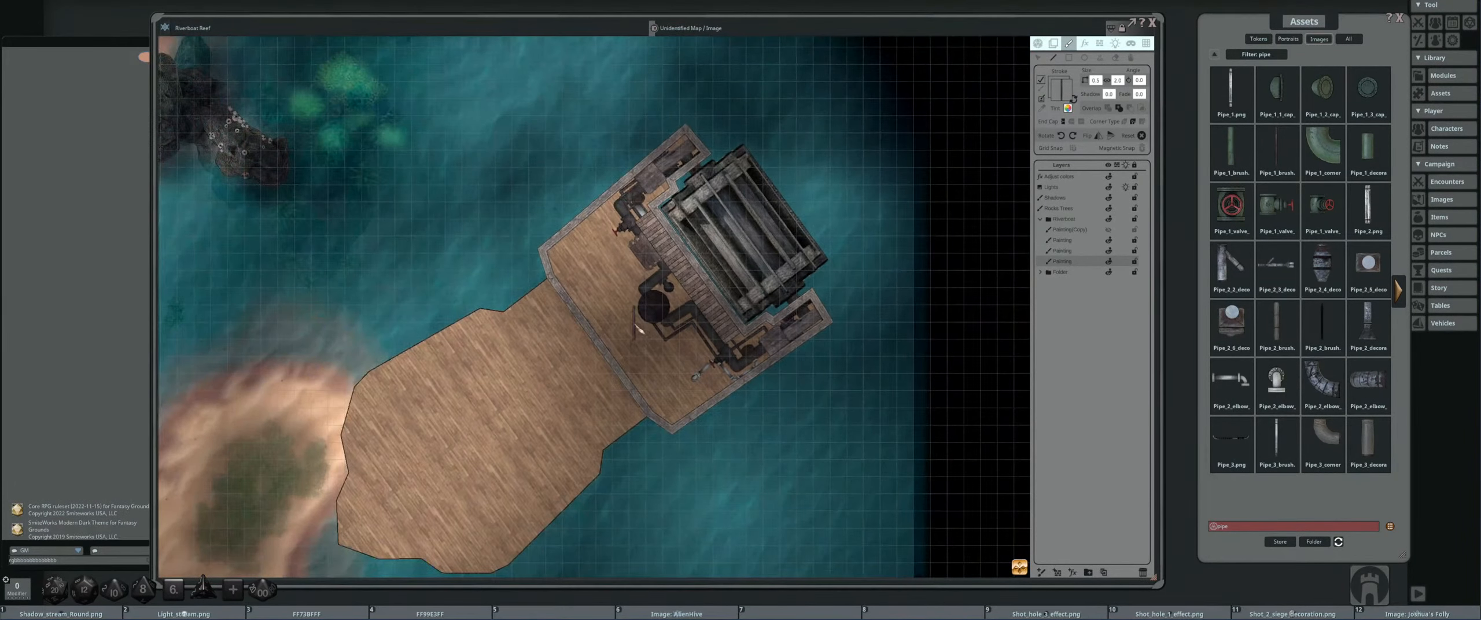
scroll(627, 311, up, 5)
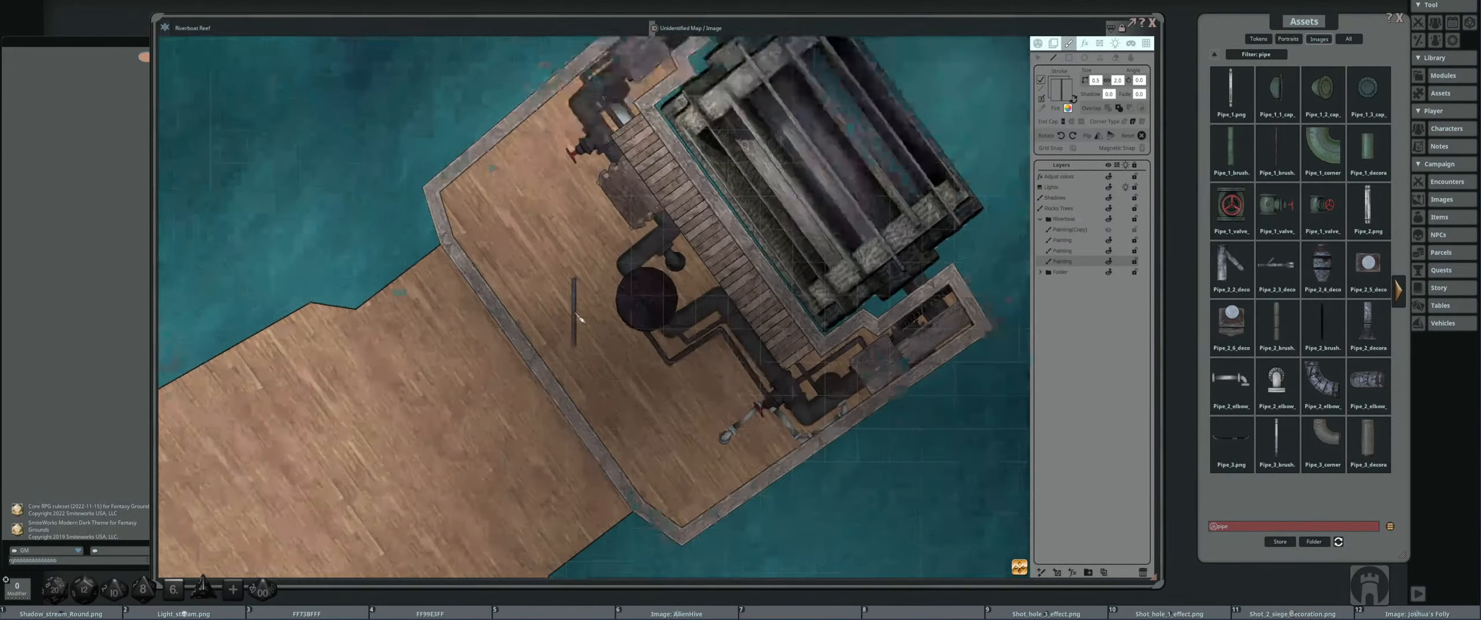
scroll(577, 317, up, 3)
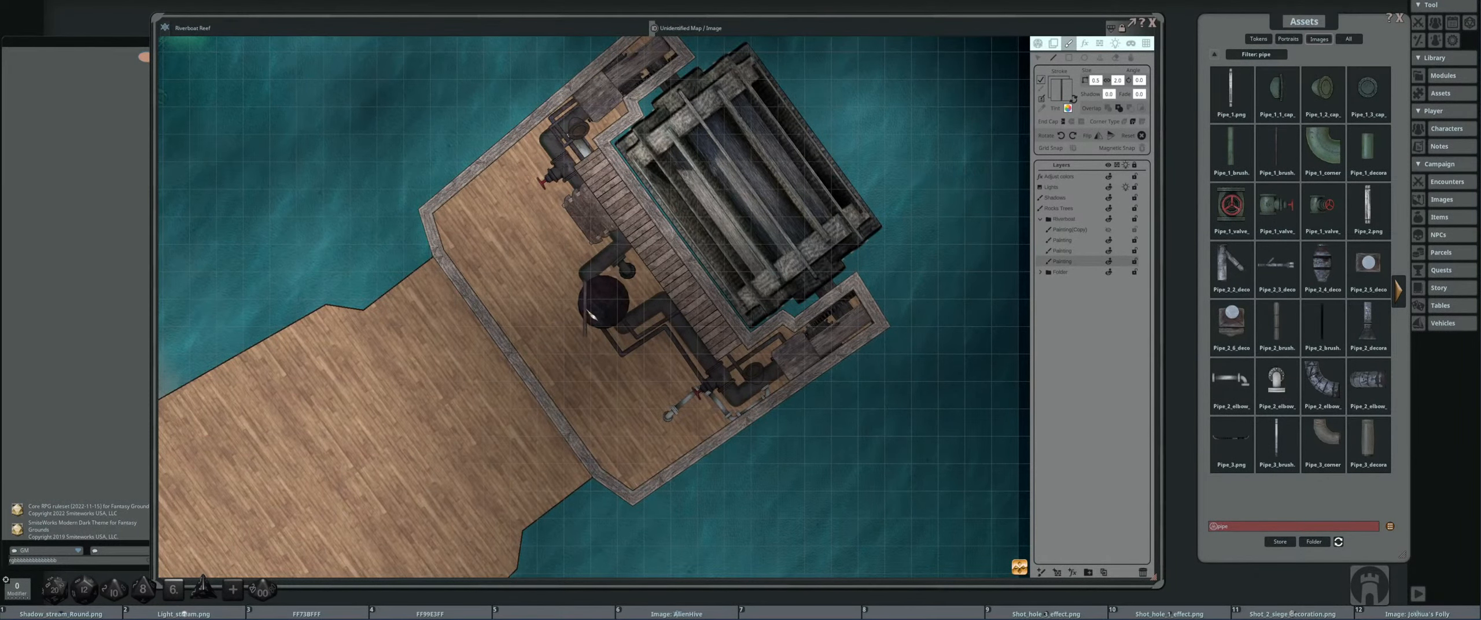
- Check the middle plain Painting layer in the riverboat folder by toggling its visibility, and make it the active layer
scroll(588, 312, up, 1)
drag(548, 267, 545, 301)
scroll(501, 296, up, 1)
scroll(521, 315, down, 2)
scroll(630, 272, up, 1)
scroll(550, 306, up, 1)
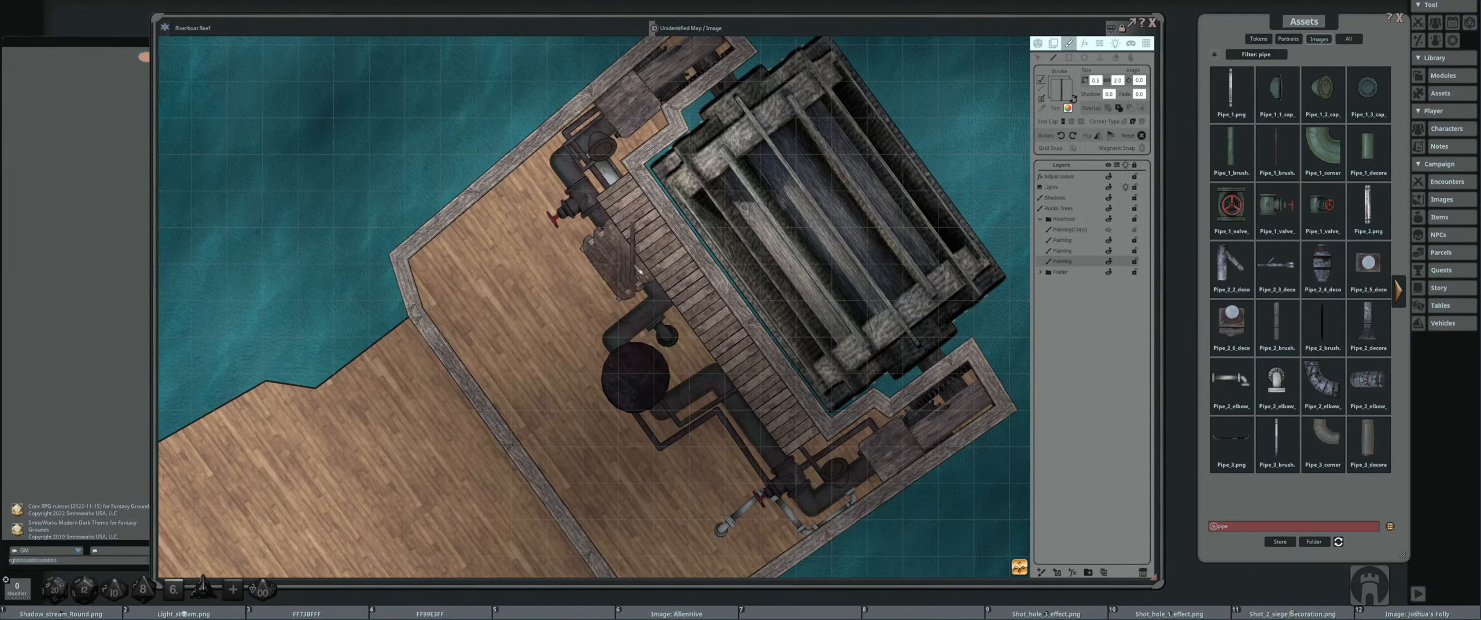
click(1087, 252)
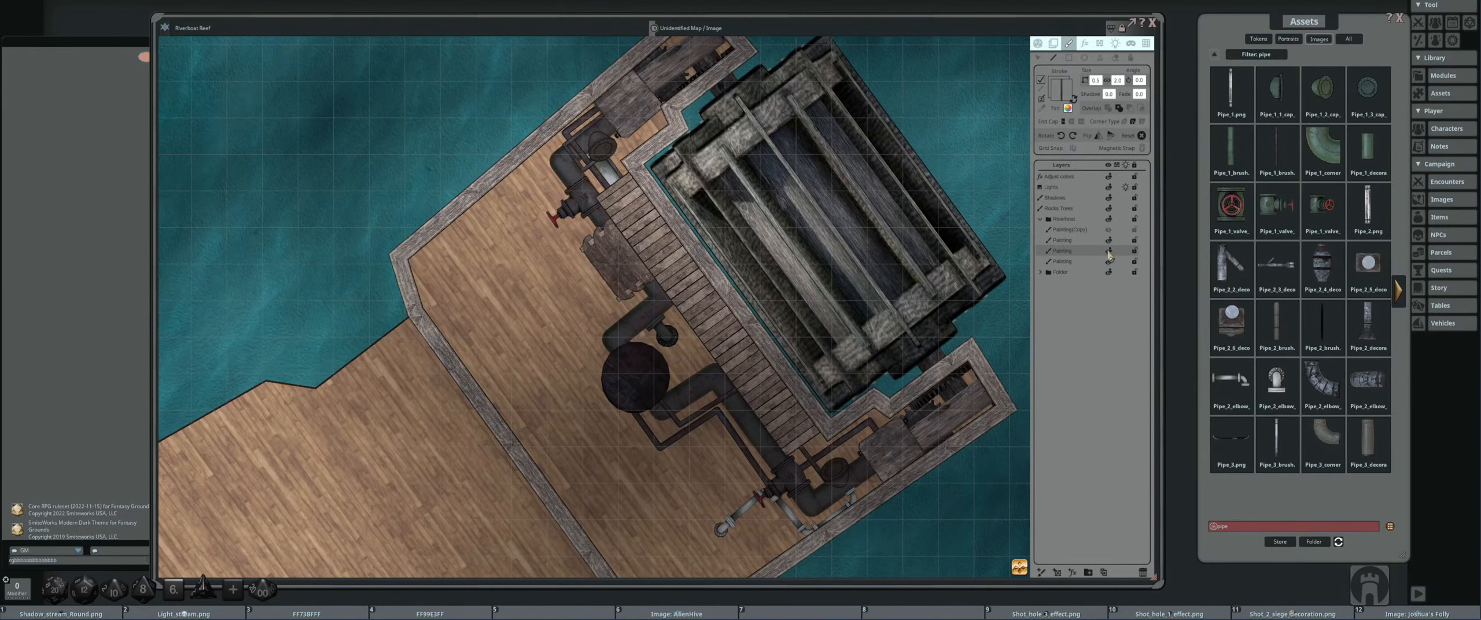
click(1110, 255)
click(1109, 255)
click(1109, 253)
click(1110, 253)
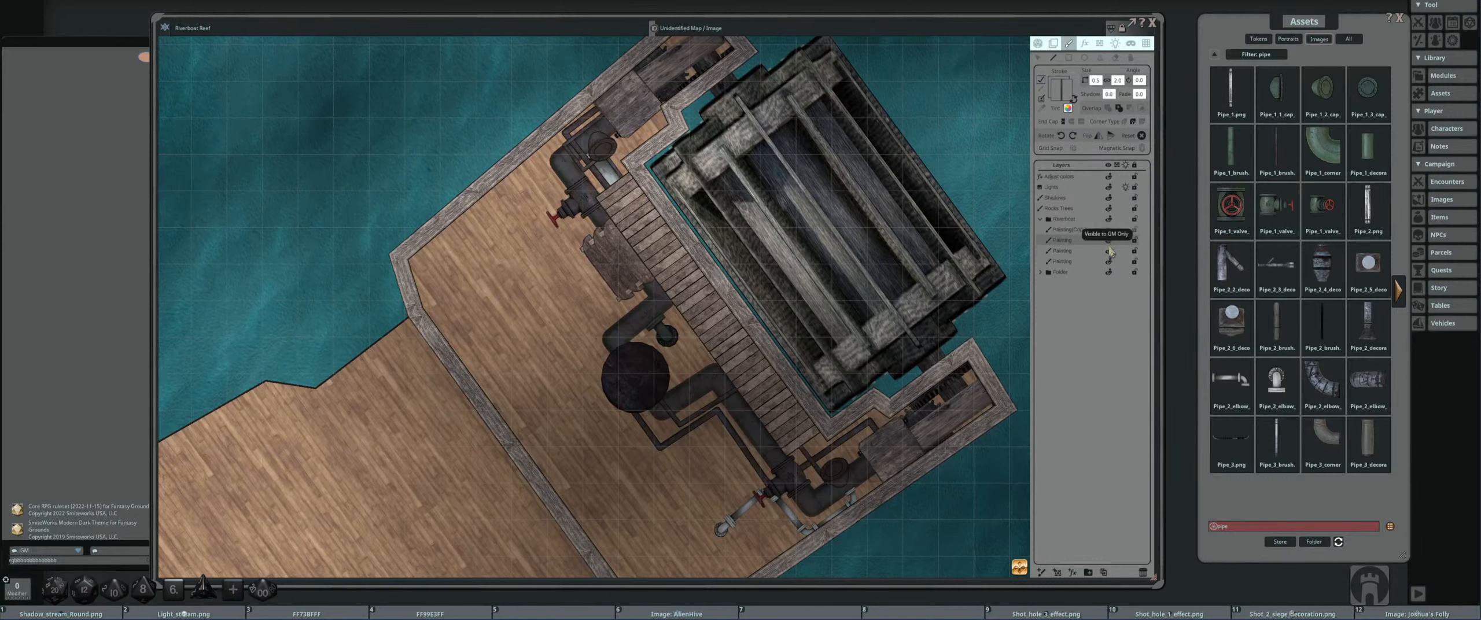
click(1088, 251)
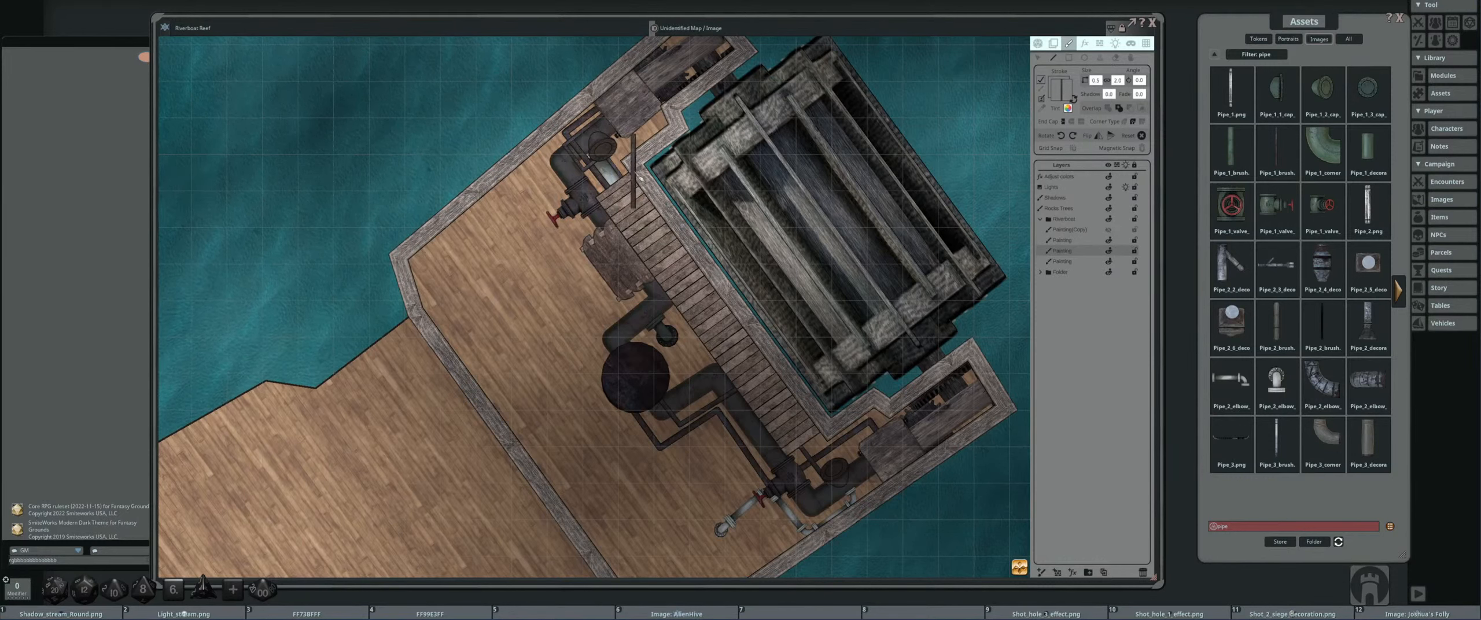
- Look through the second page of pipe assets, previewing the Pipes_2 and Pipe_4 brush images
drag(698, 203, 621, 196)
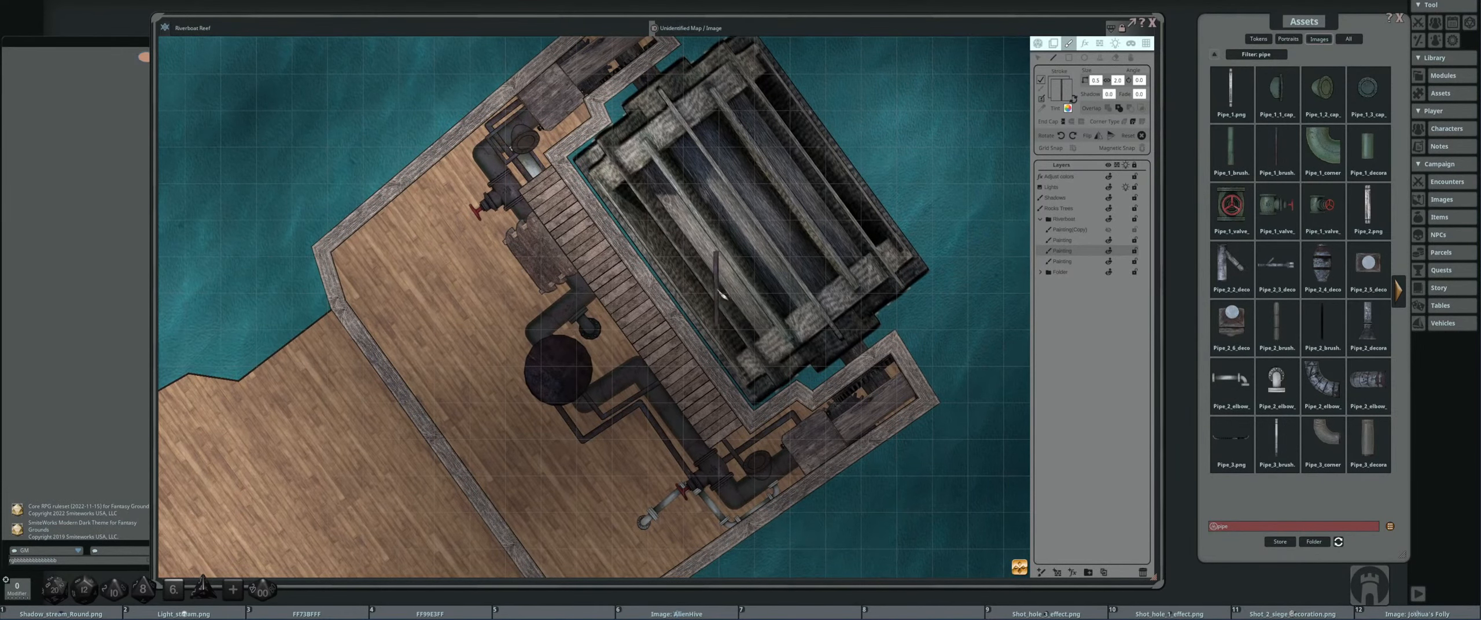
scroll(644, 322, down, 2)
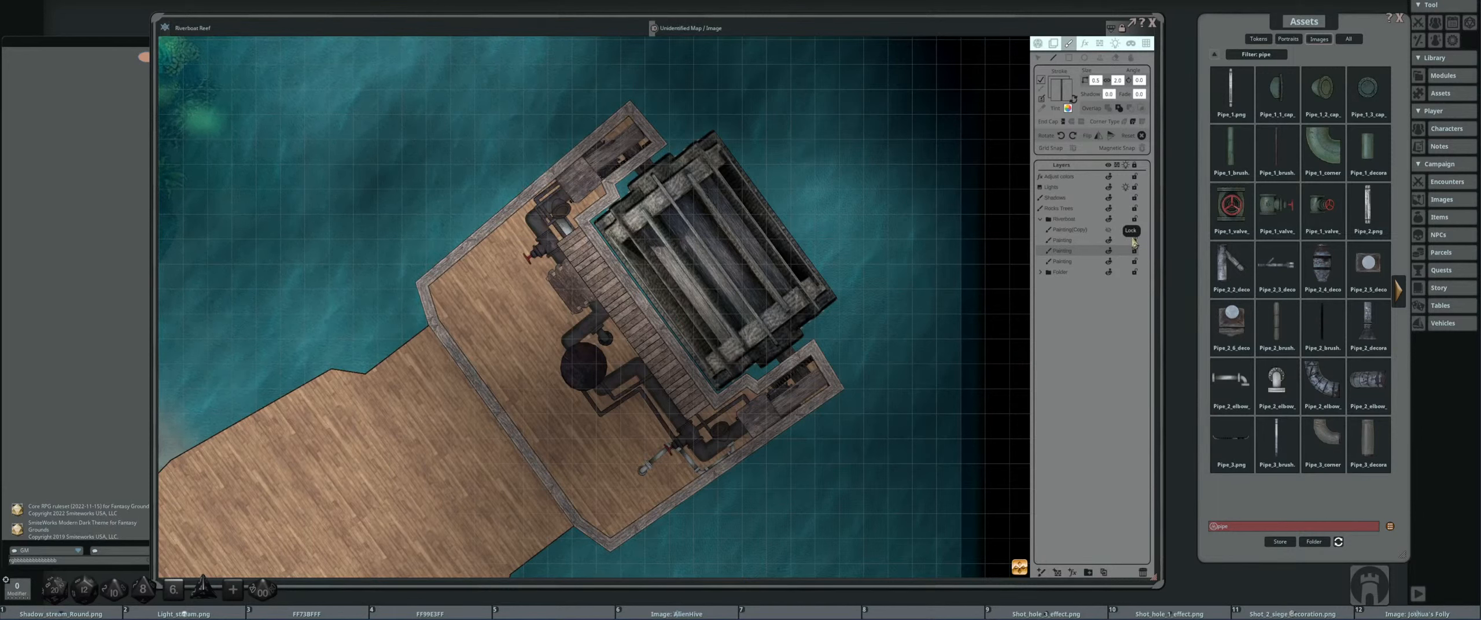
scroll(554, 208, up, 3)
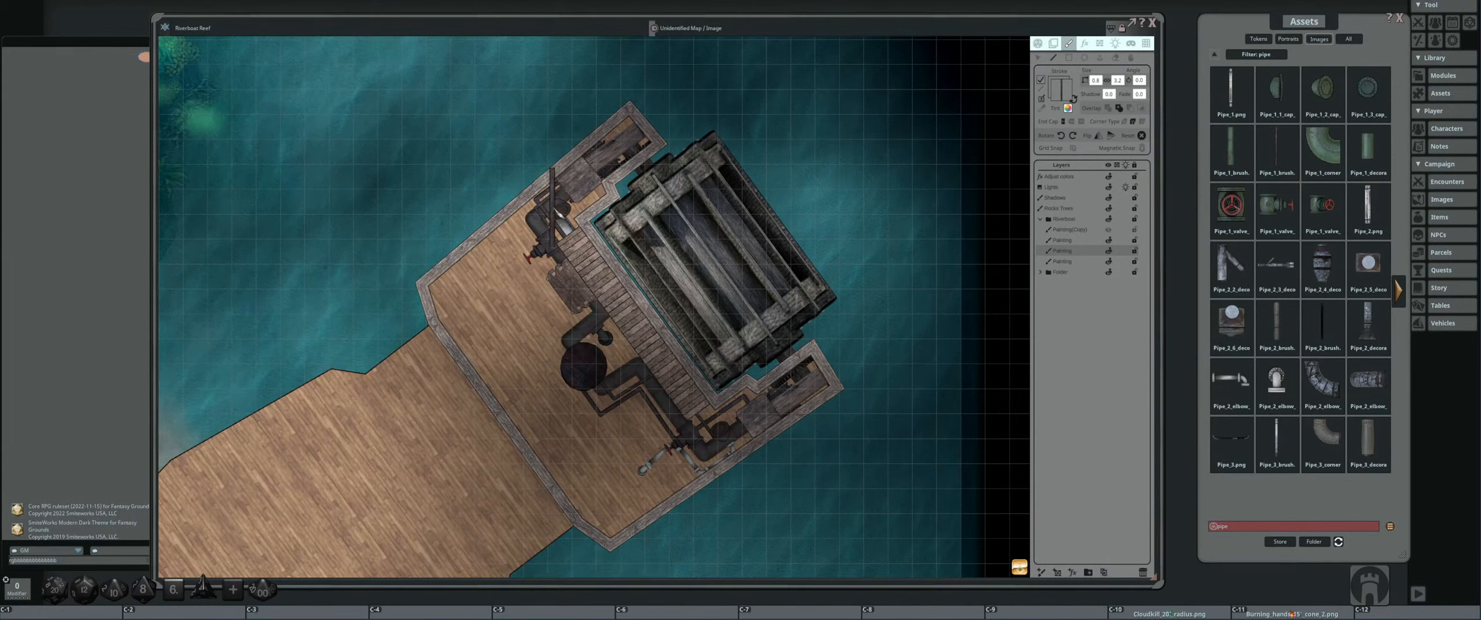
scroll(554, 208, down, 1)
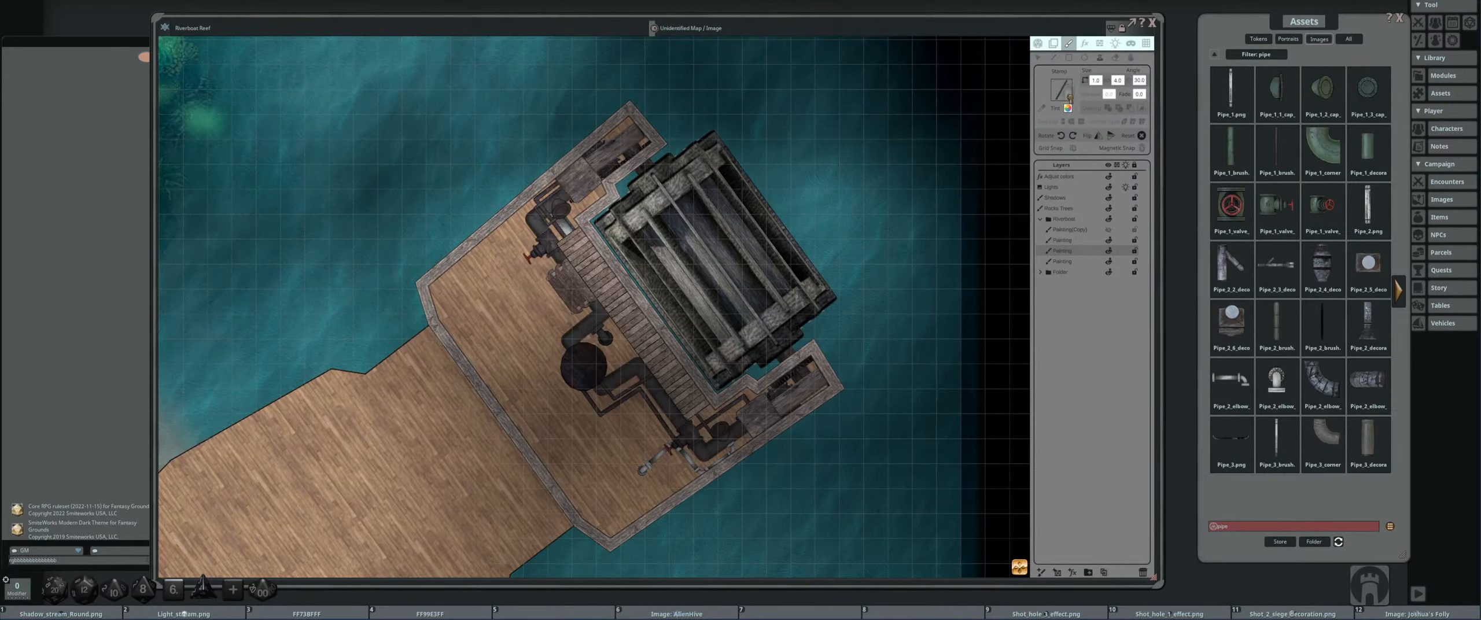
click(1401, 289)
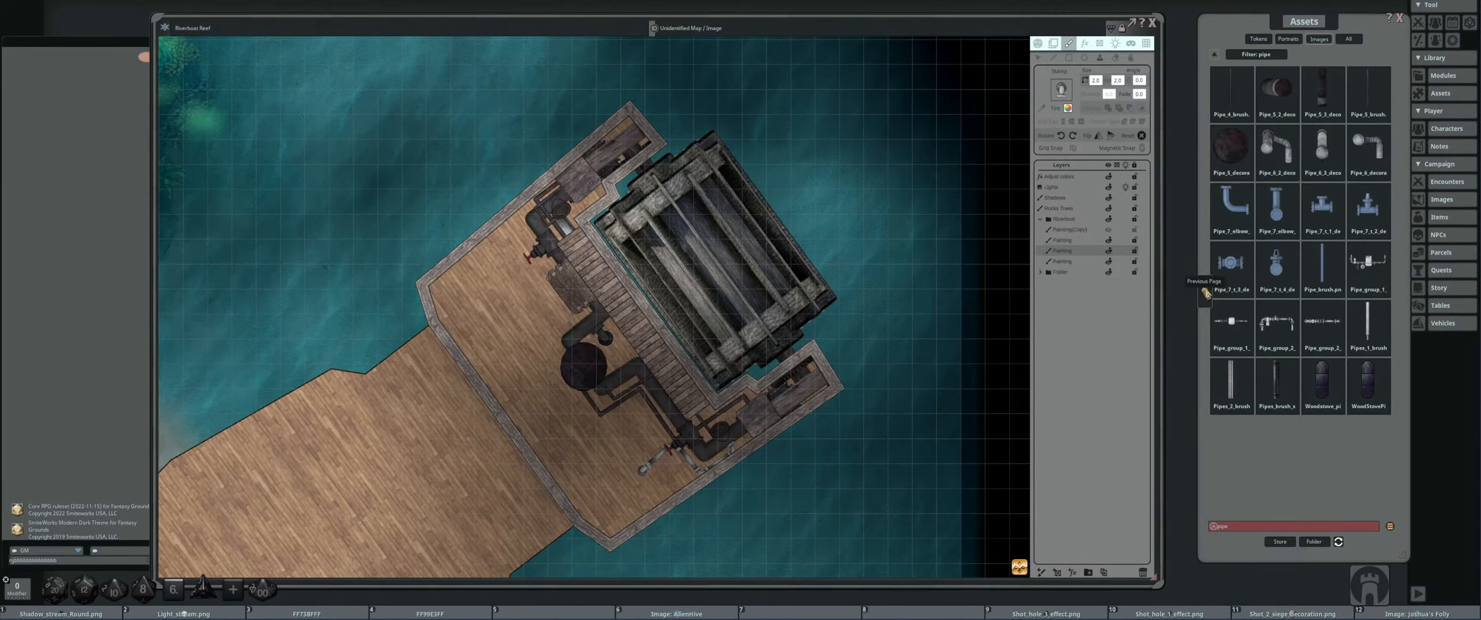
click(1231, 382)
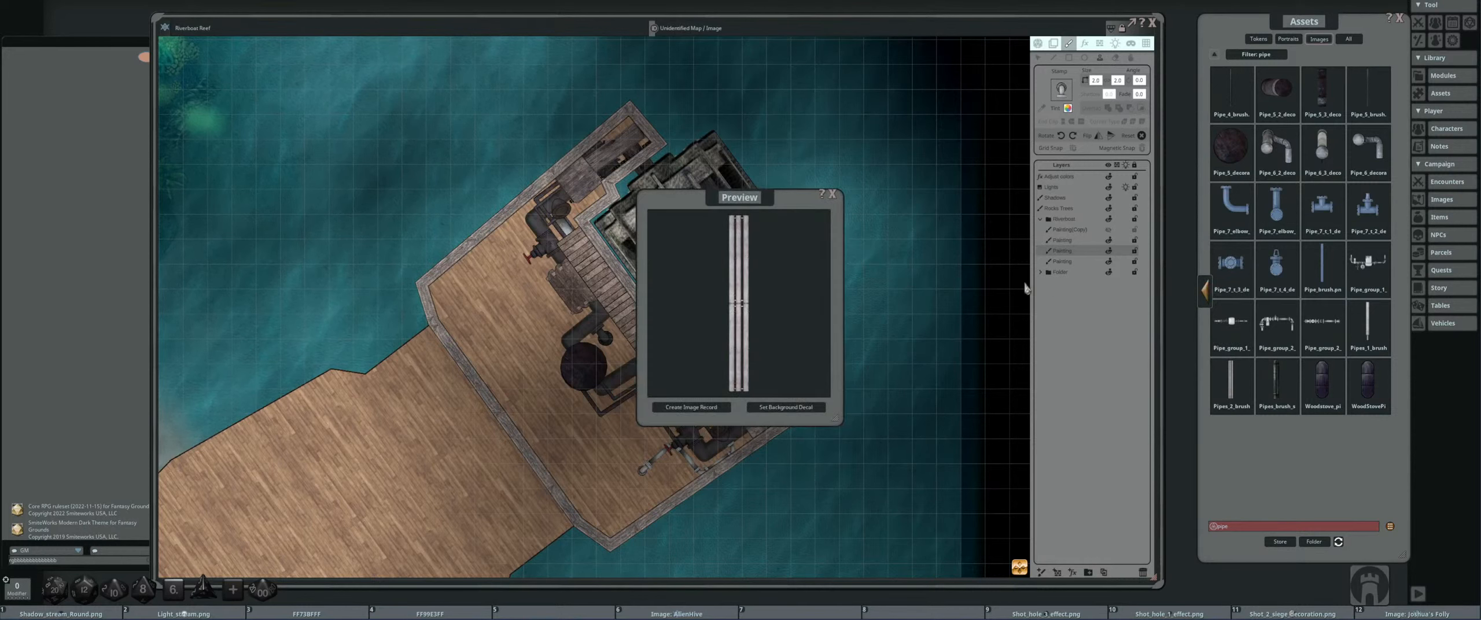
click(834, 194)
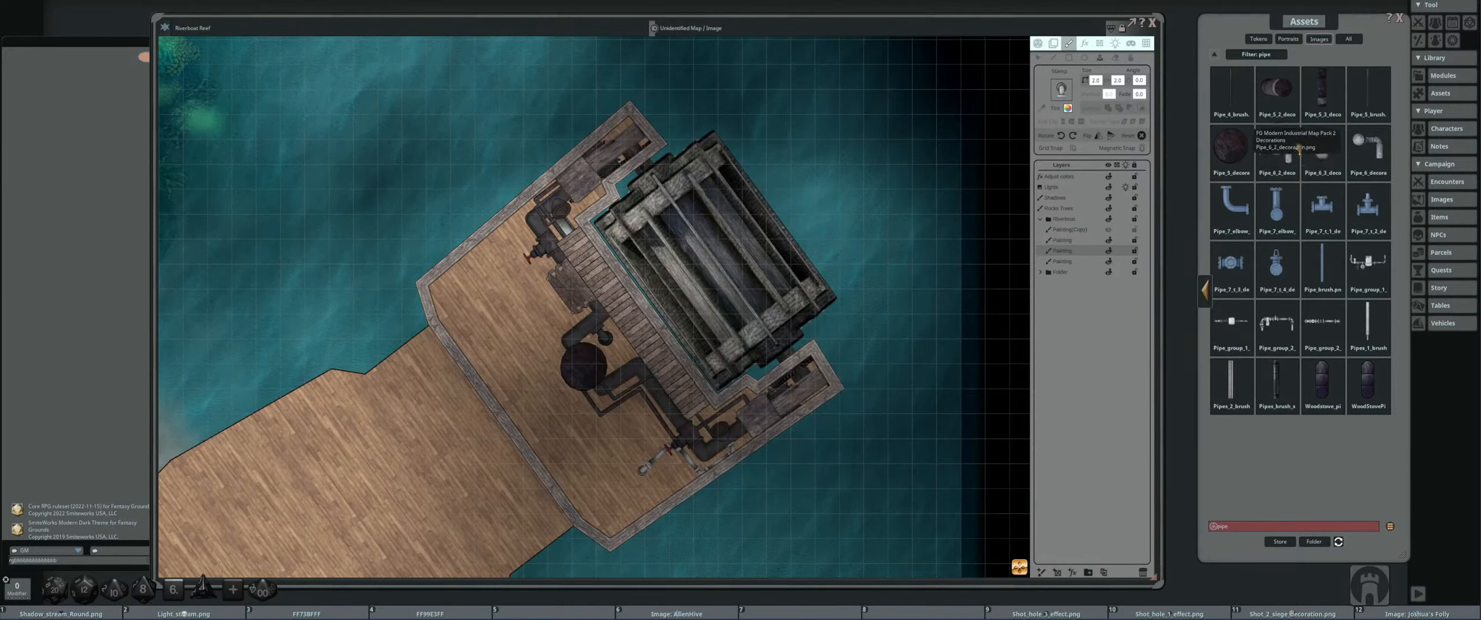
click(1233, 100)
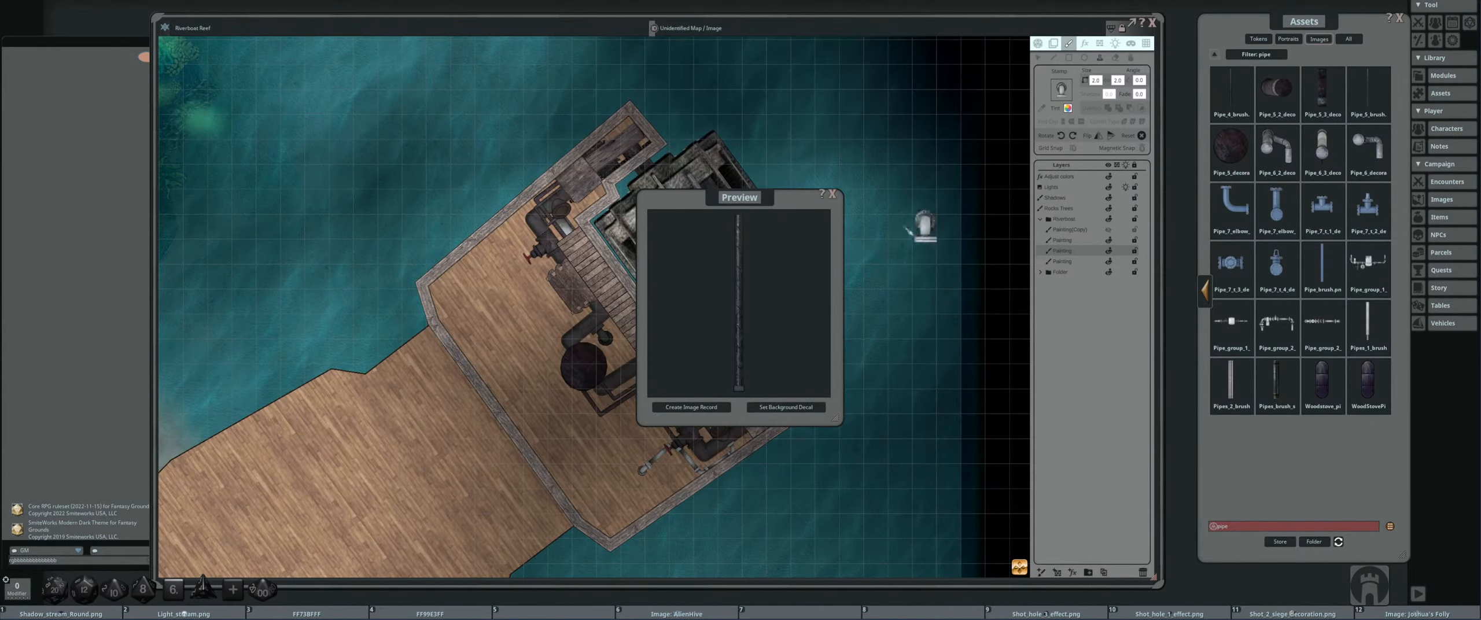
click(833, 196)
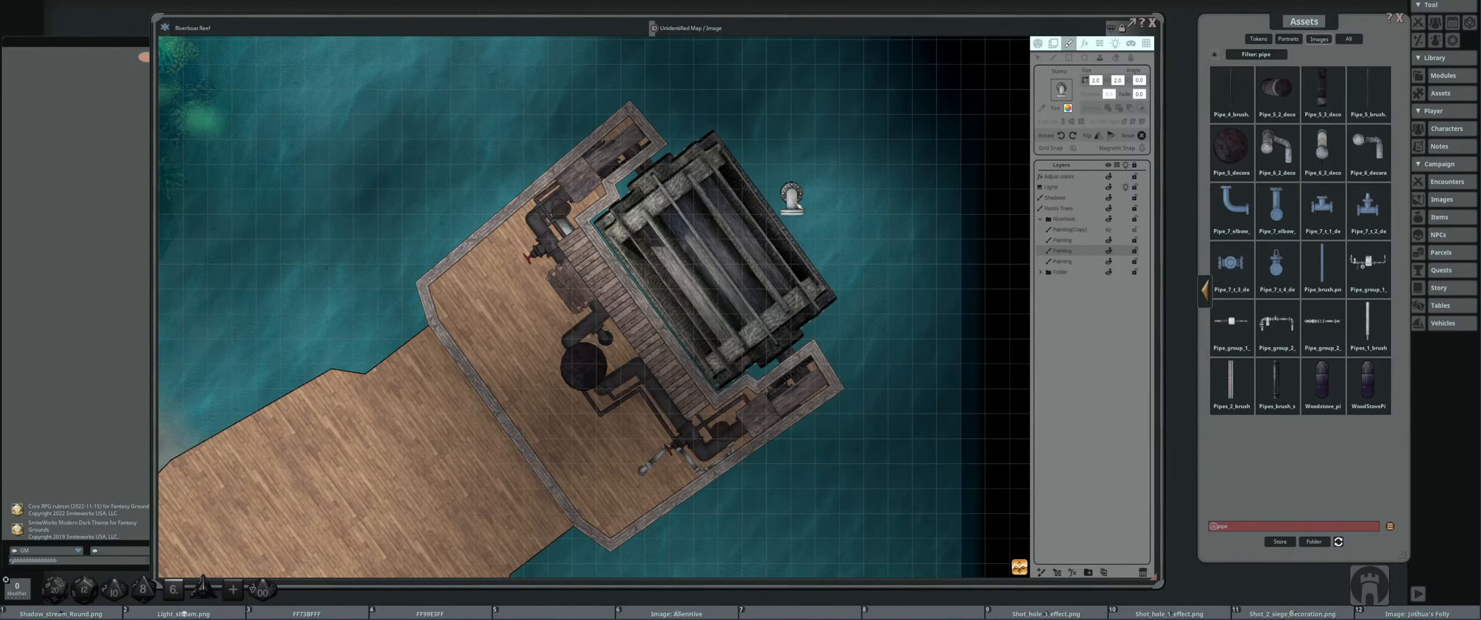
- Stamp the pipe elbow onto the machinery box beside the paddle wheel's upper end, rotated to the hull's angle and reduced in size
key(shift)
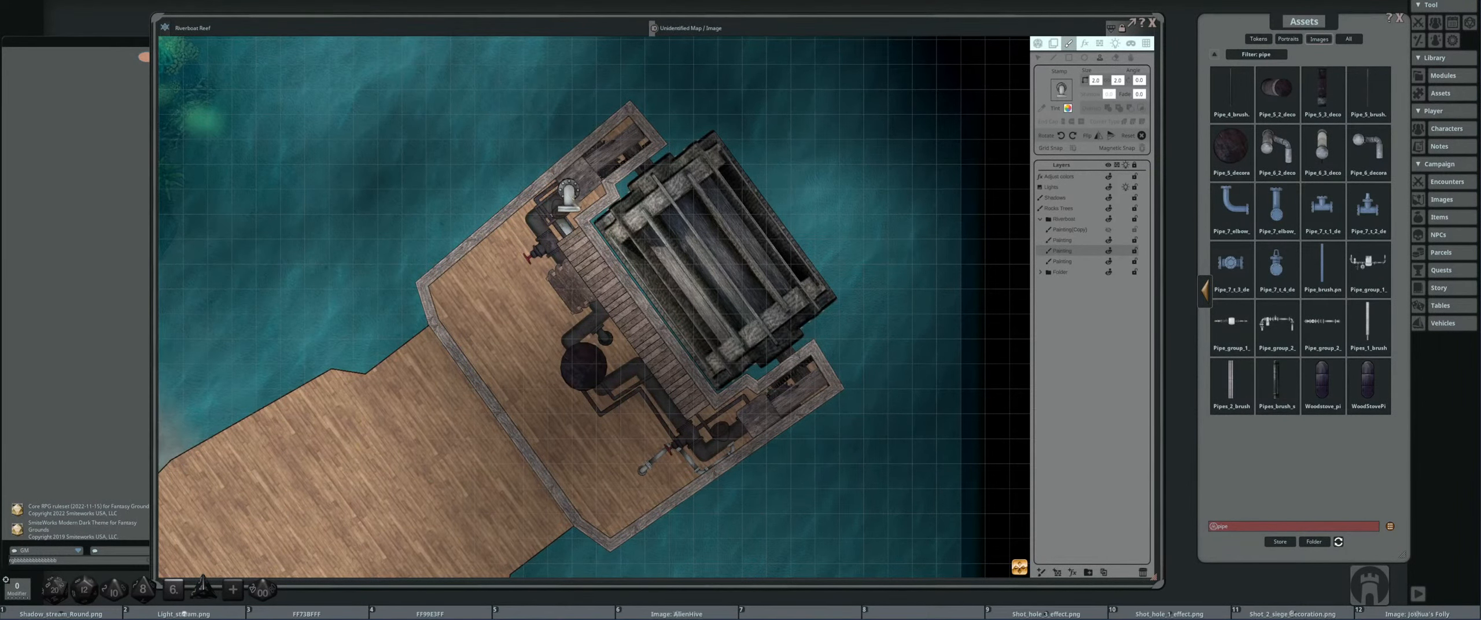
drag(576, 202, 609, 263)
scroll(609, 263, up, 5)
scroll(618, 254, up, 4)
scroll(617, 243, down, 7)
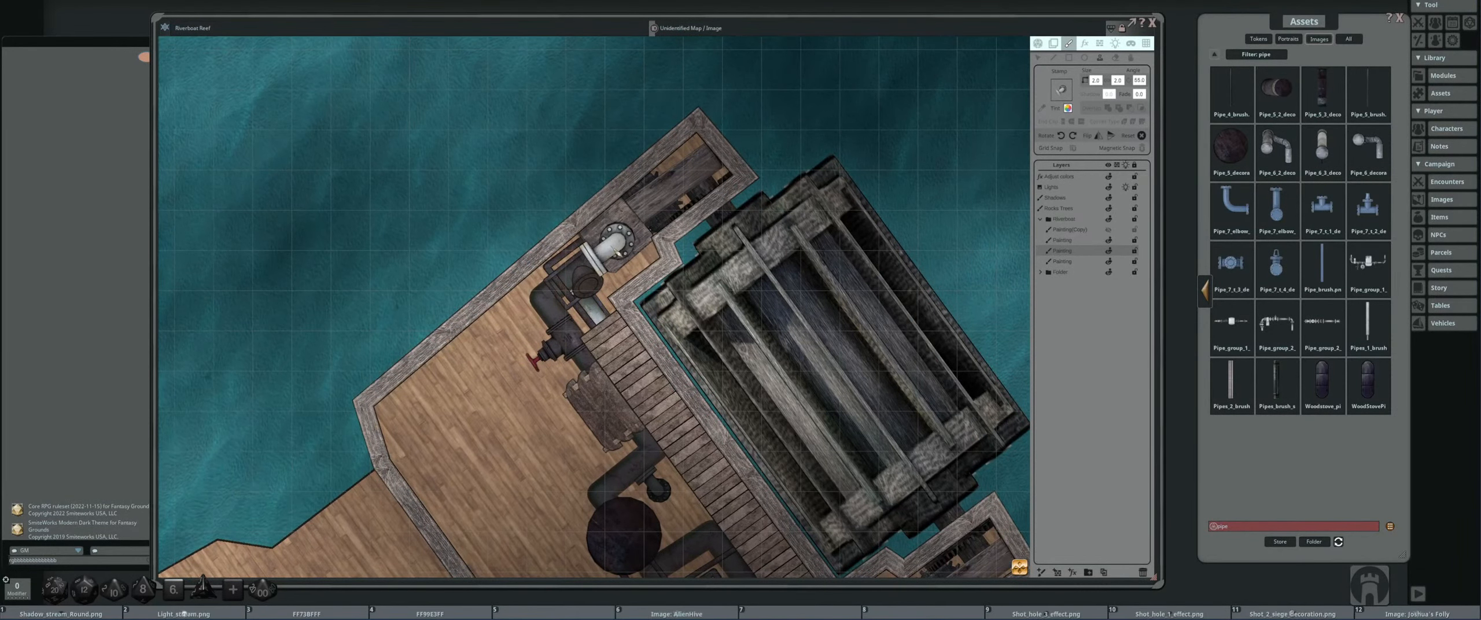
scroll(607, 246, up, 1)
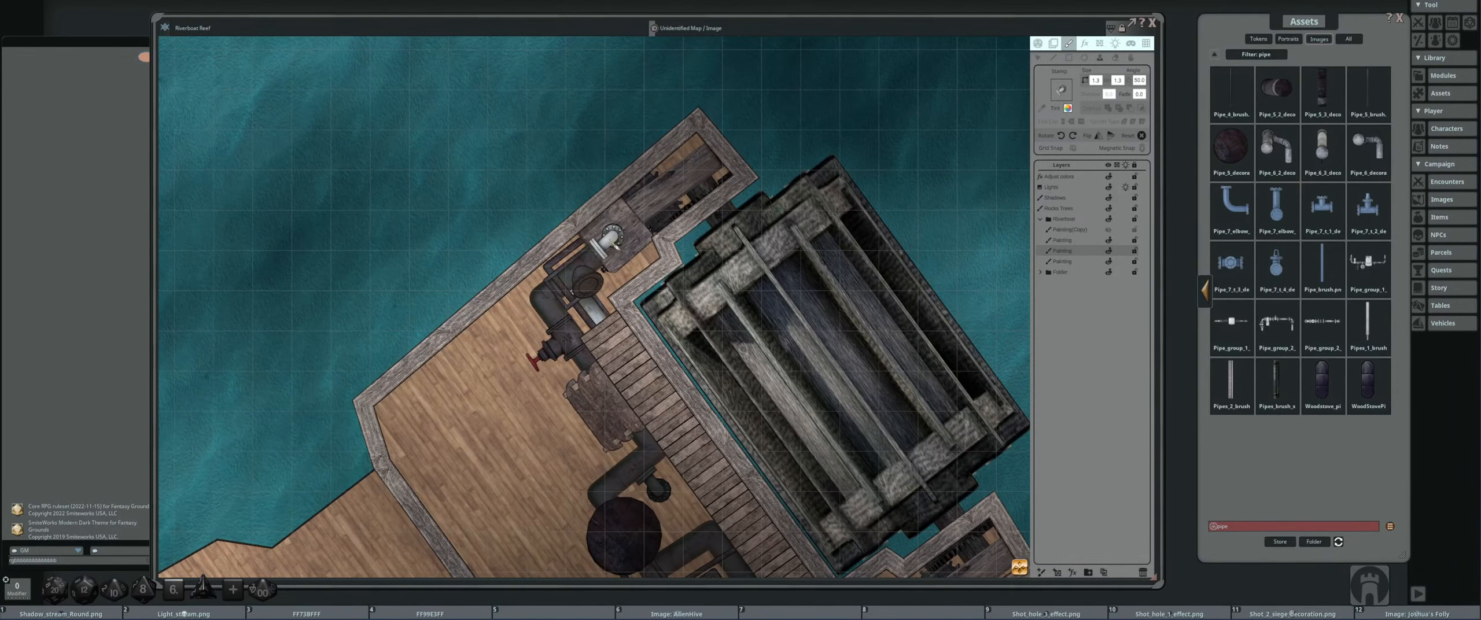
click(610, 245)
- Stamp a second matching pipe elbow on the machinery box beside the paddle wheel's lower end
drag(709, 255, 612, 123)
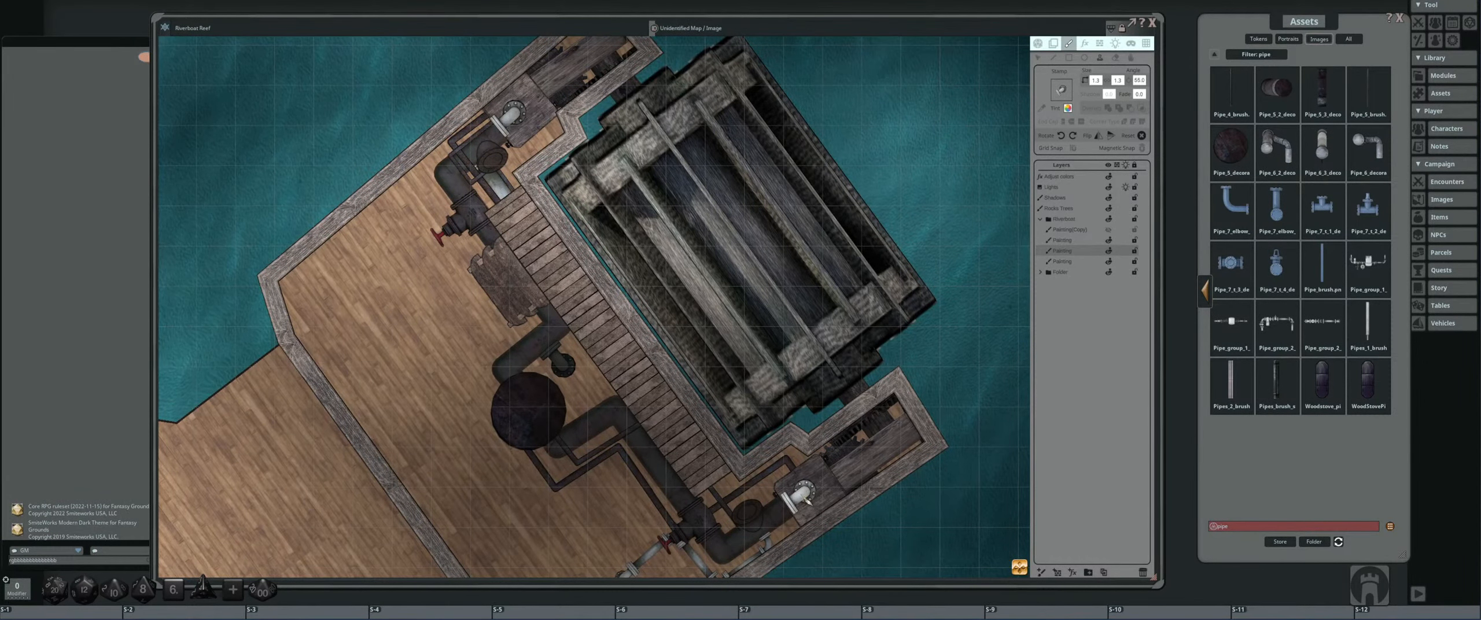
key(shift)
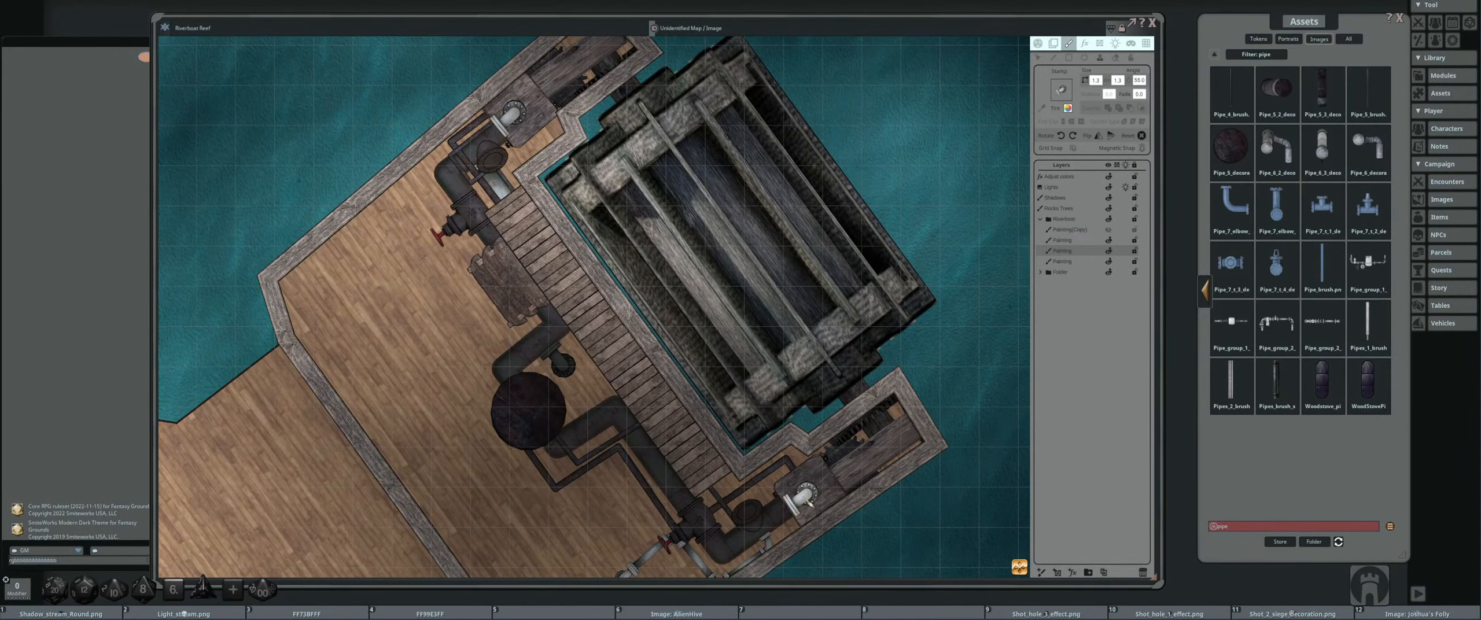
scroll(746, 434, down, 3)
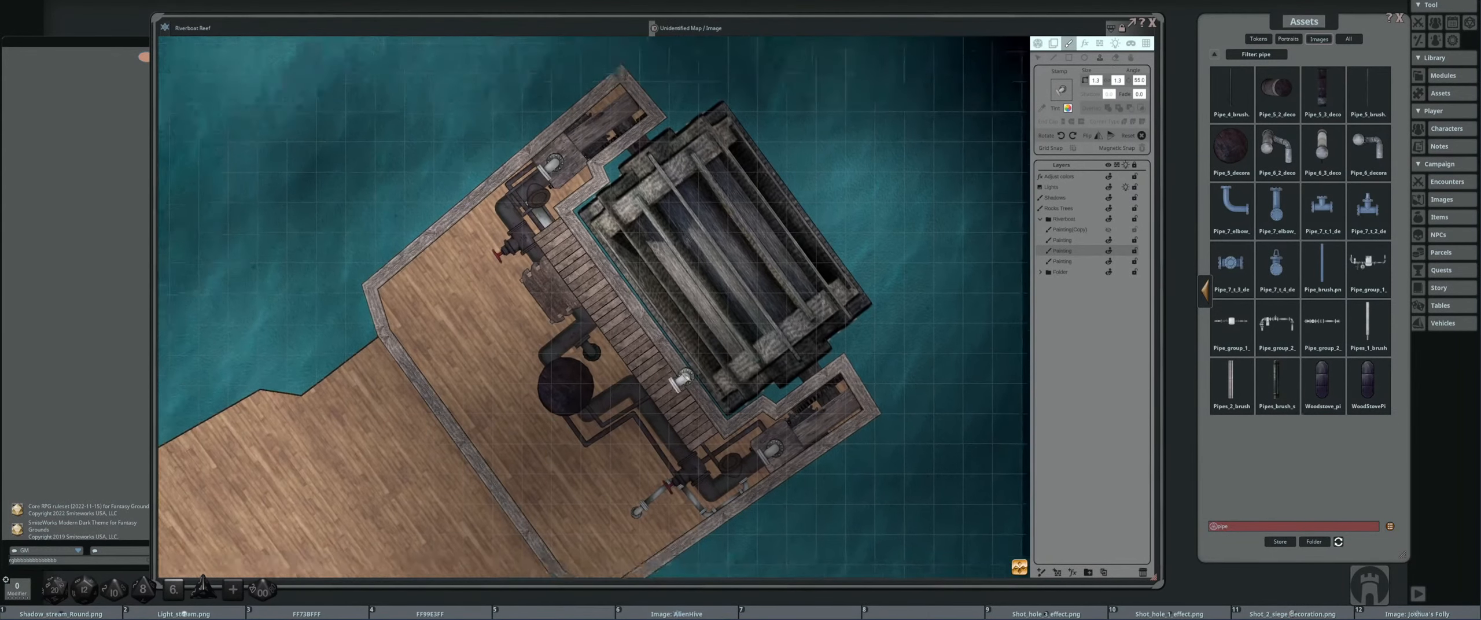
scroll(677, 360, up, 1)
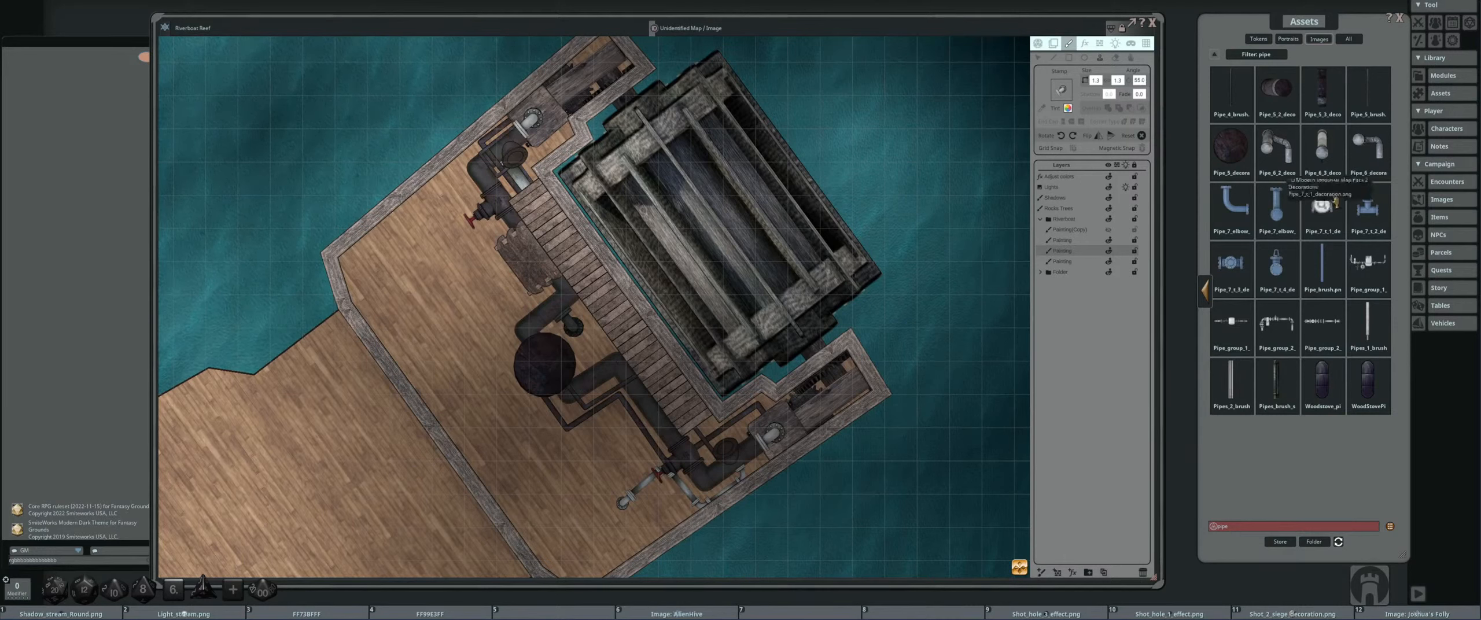
- Return to the first page of pipe assets and preview the Pipe_1 and Pipe_3 brush images
scroll(1324, 146, up, 5)
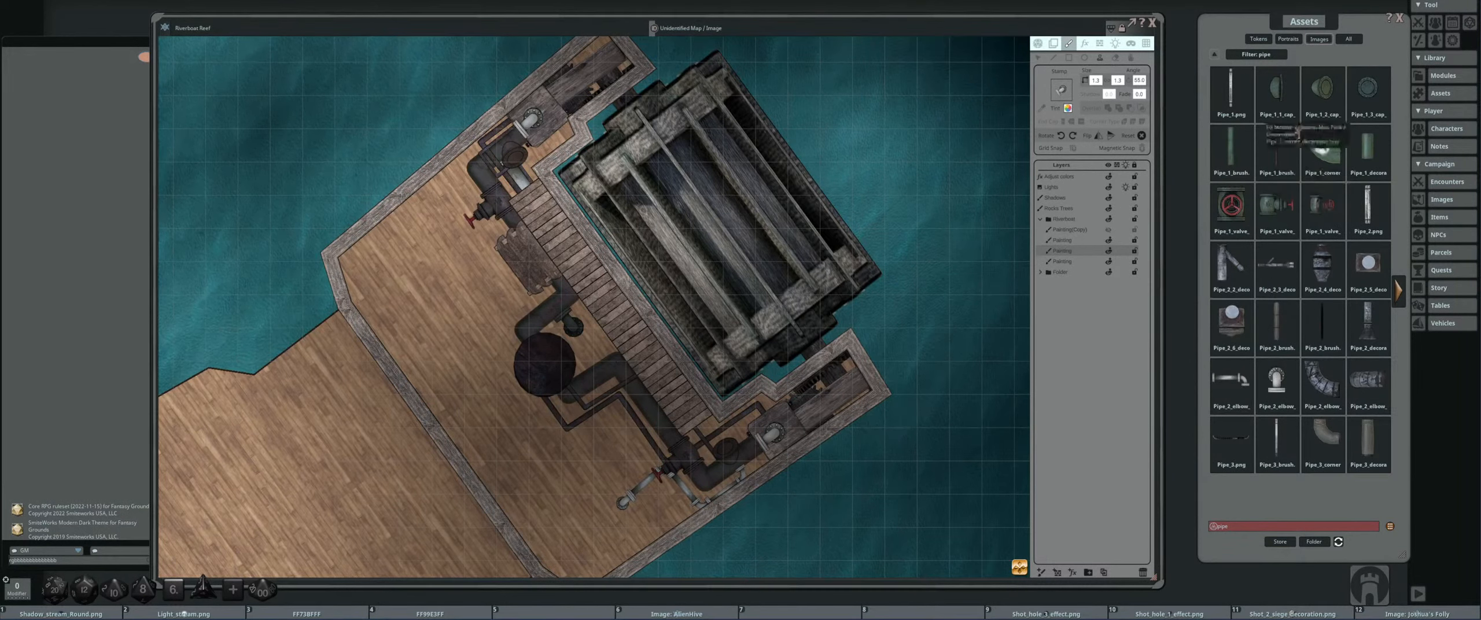
click(1230, 89)
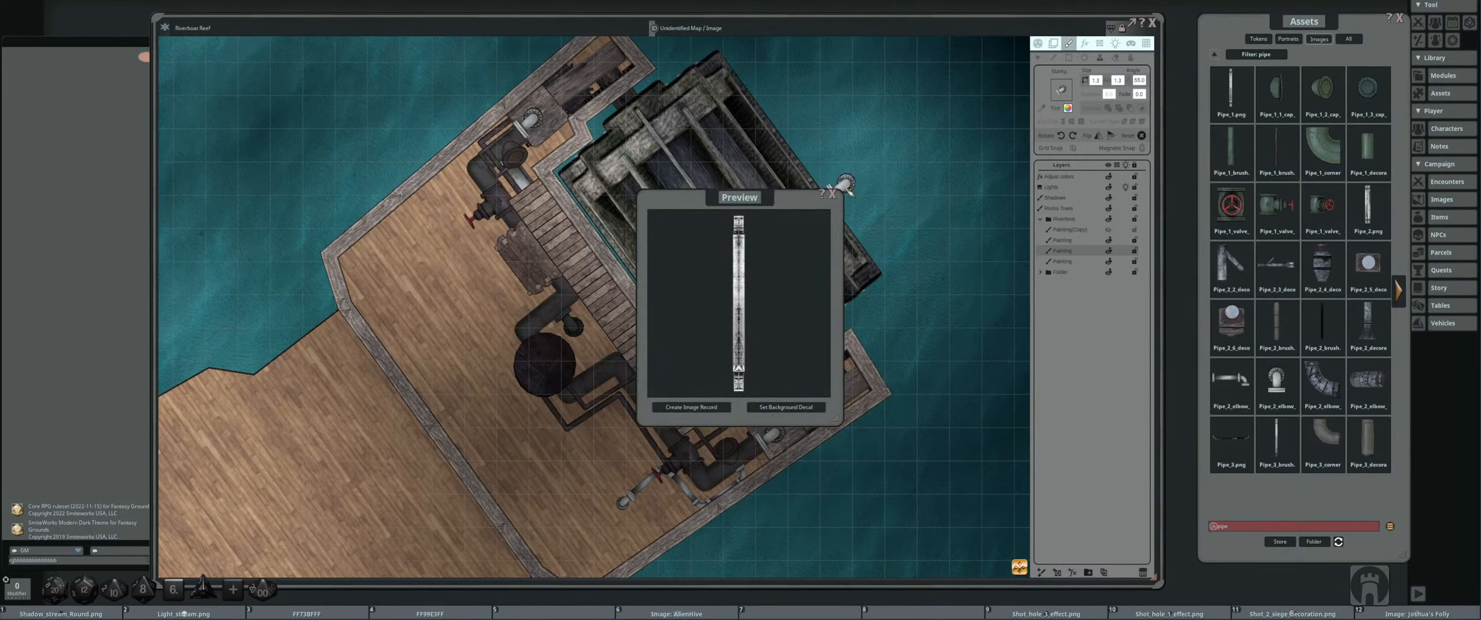
click(832, 196)
click(1277, 437)
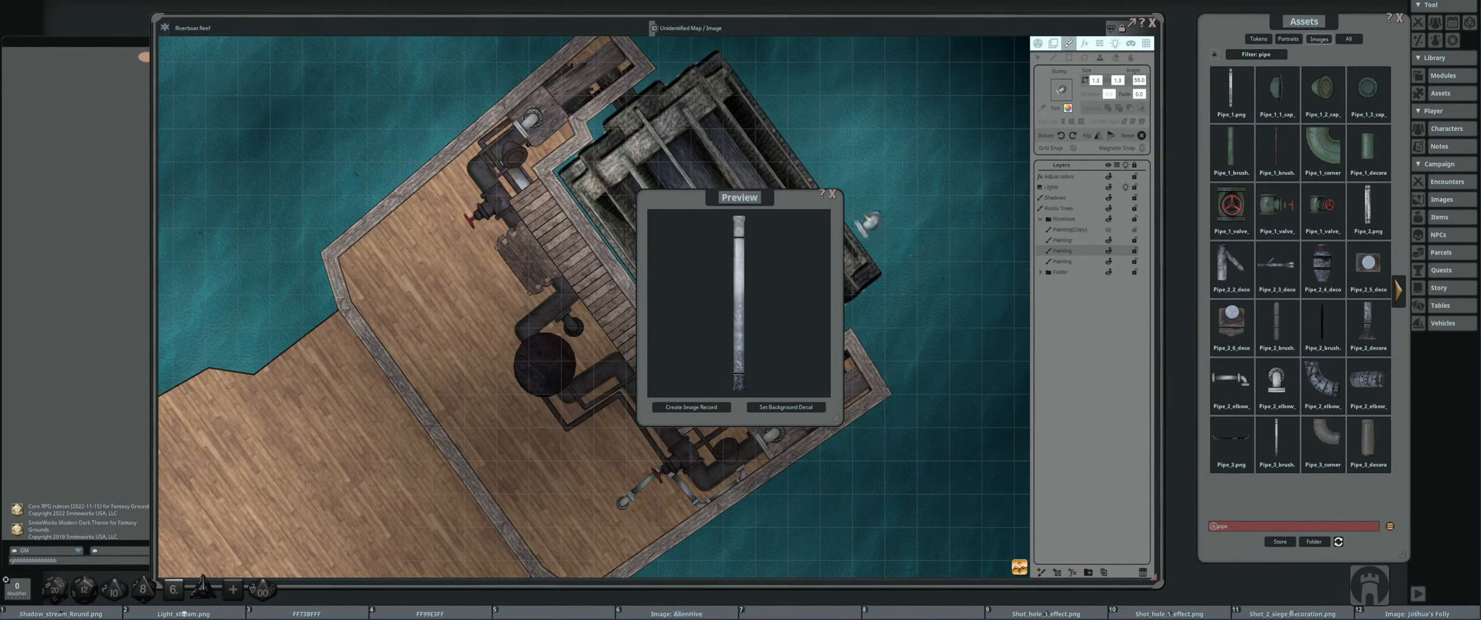
click(832, 195)
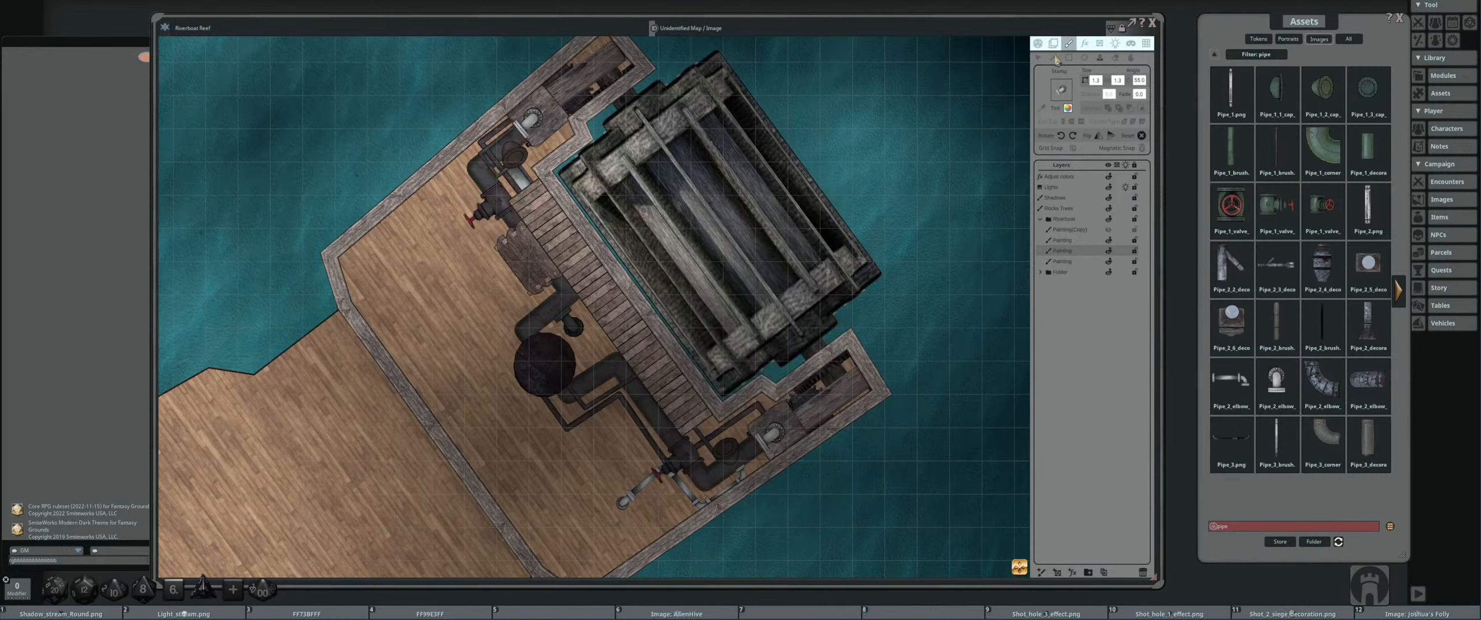
- Draw a narrowed, angled pipe run with the Pipe_3 brush from the lower elbow across to the dark round tank
click(1276, 440)
mouse_move(694, 240)
mouse_down()
mouse_move(706, 426)
mouse_move(743, 301)
mouse_up()
scroll(706, 427, down, 5)
scroll(746, 315, down, 1)
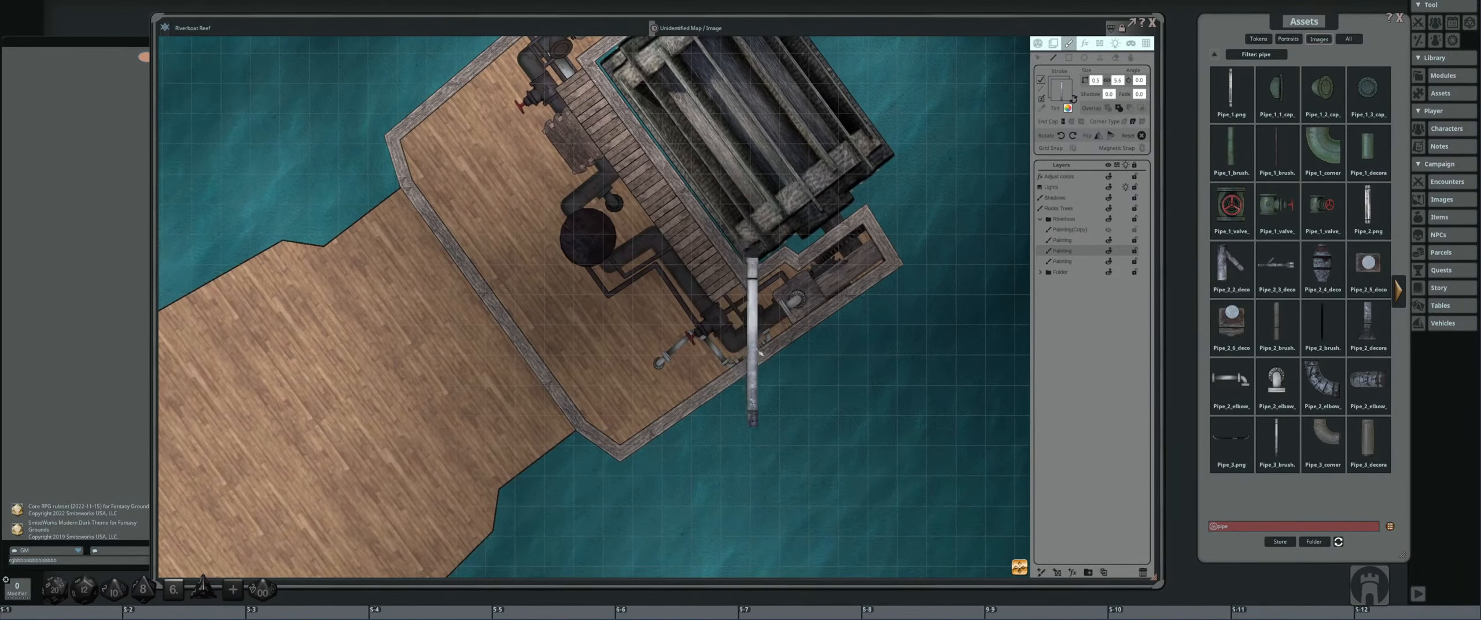
scroll(793, 321, up, 2)
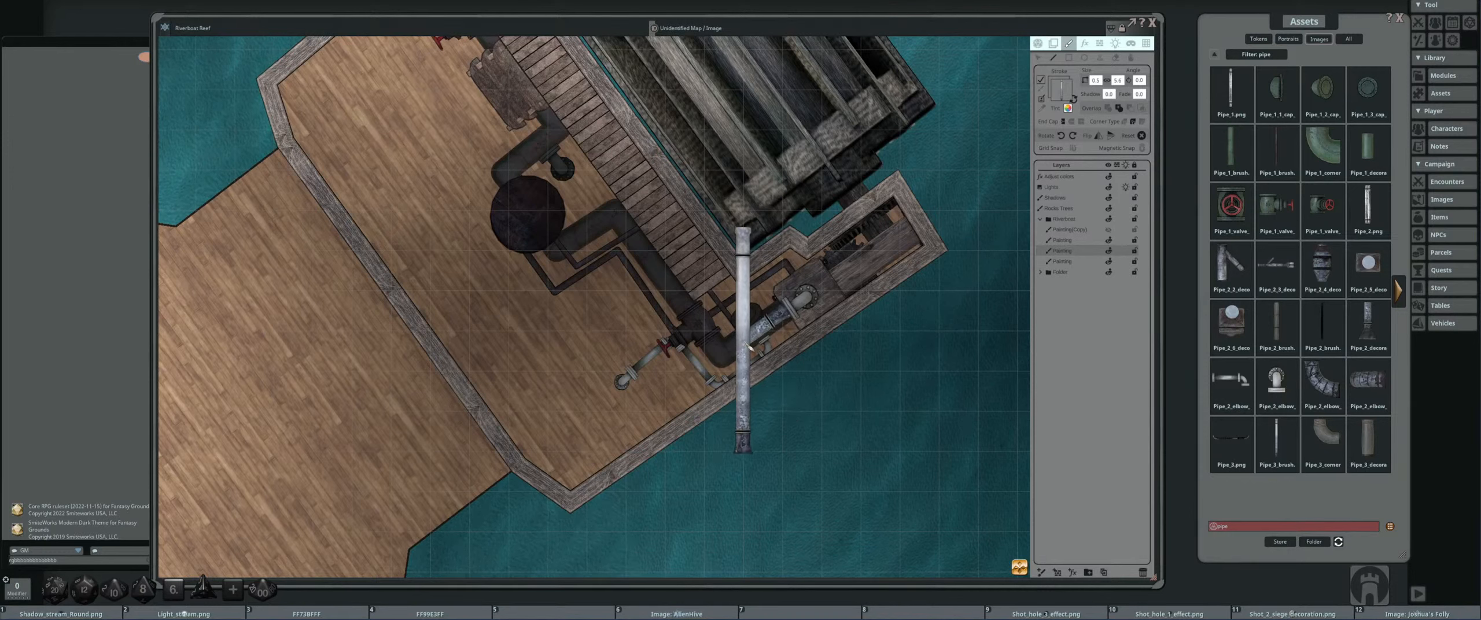
mouse_move(758, 343)
mouse_down()
mouse_move(683, 249)
mouse_move(635, 270)
mouse_move(620, 302)
mouse_up()
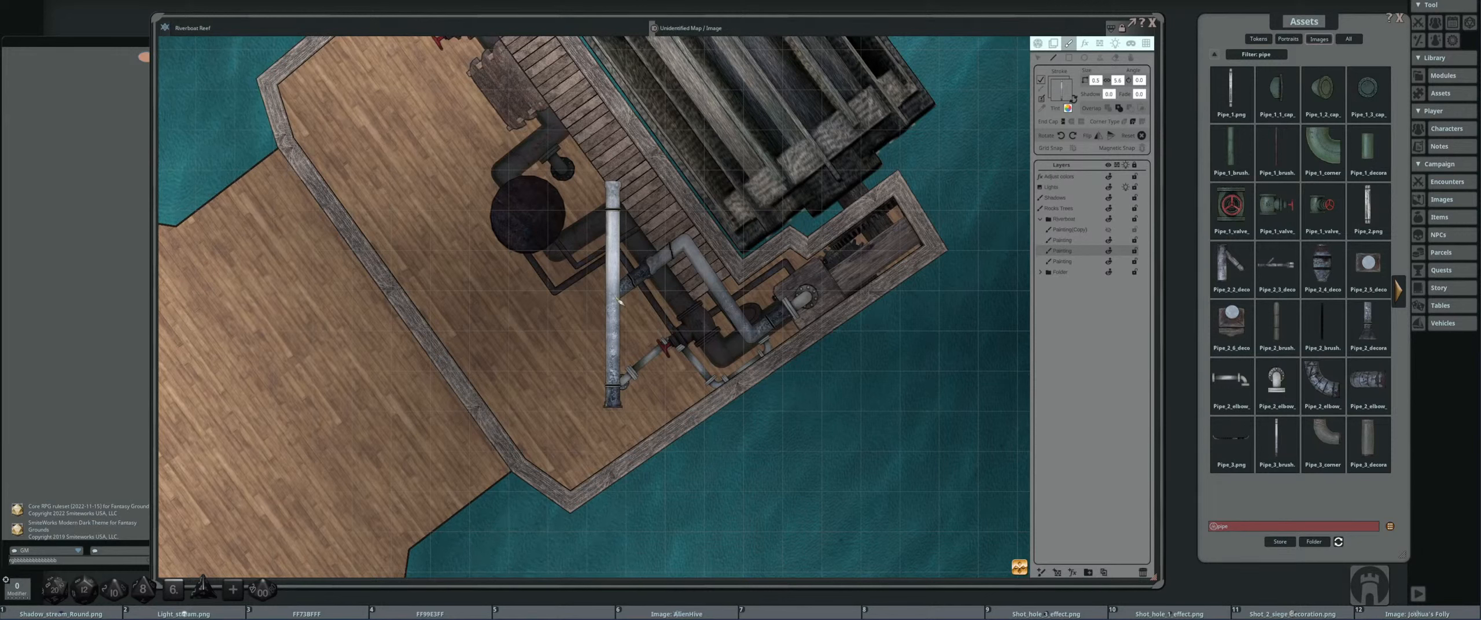
mouse_move(620, 302)
mouse_down()
mouse_move(547, 225)
mouse_move(553, 210)
mouse_up()
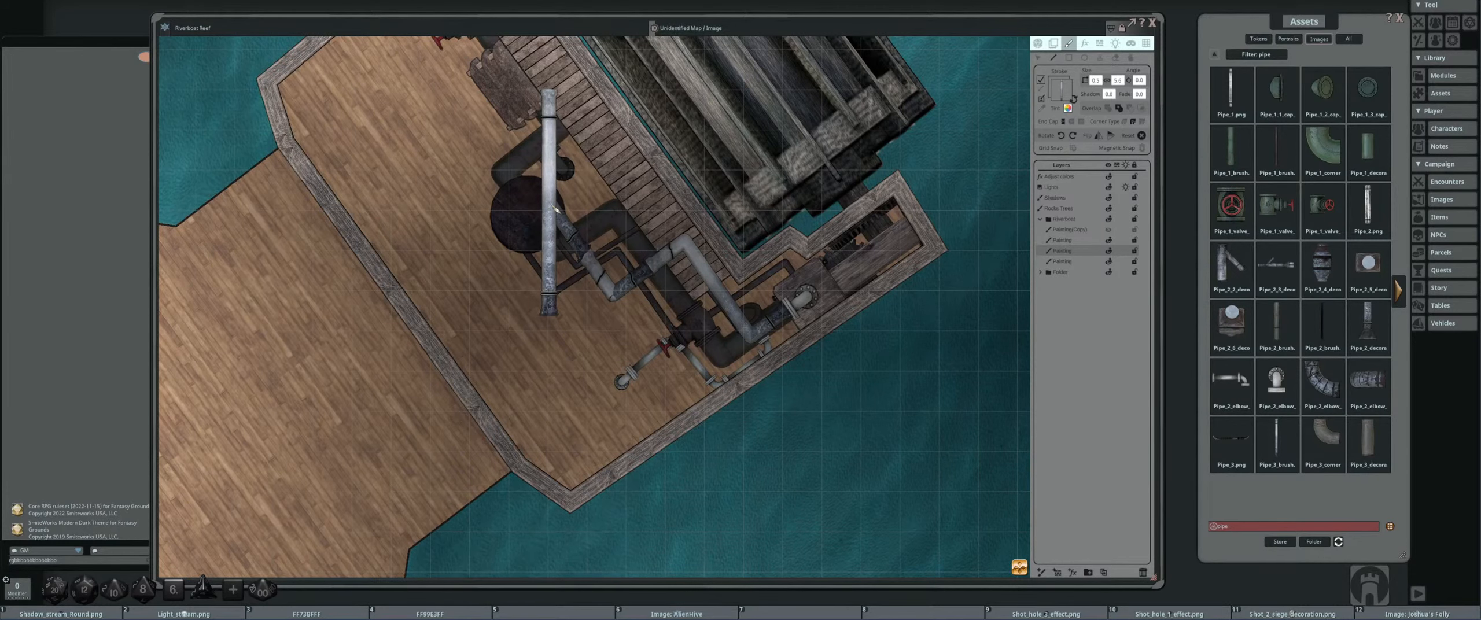
- Draw an angled pipe run from the upper elbow over the valve pipes and along the plank walkway's outer edge
scroll(503, 236, down, 2)
scroll(504, 238, up, 3)
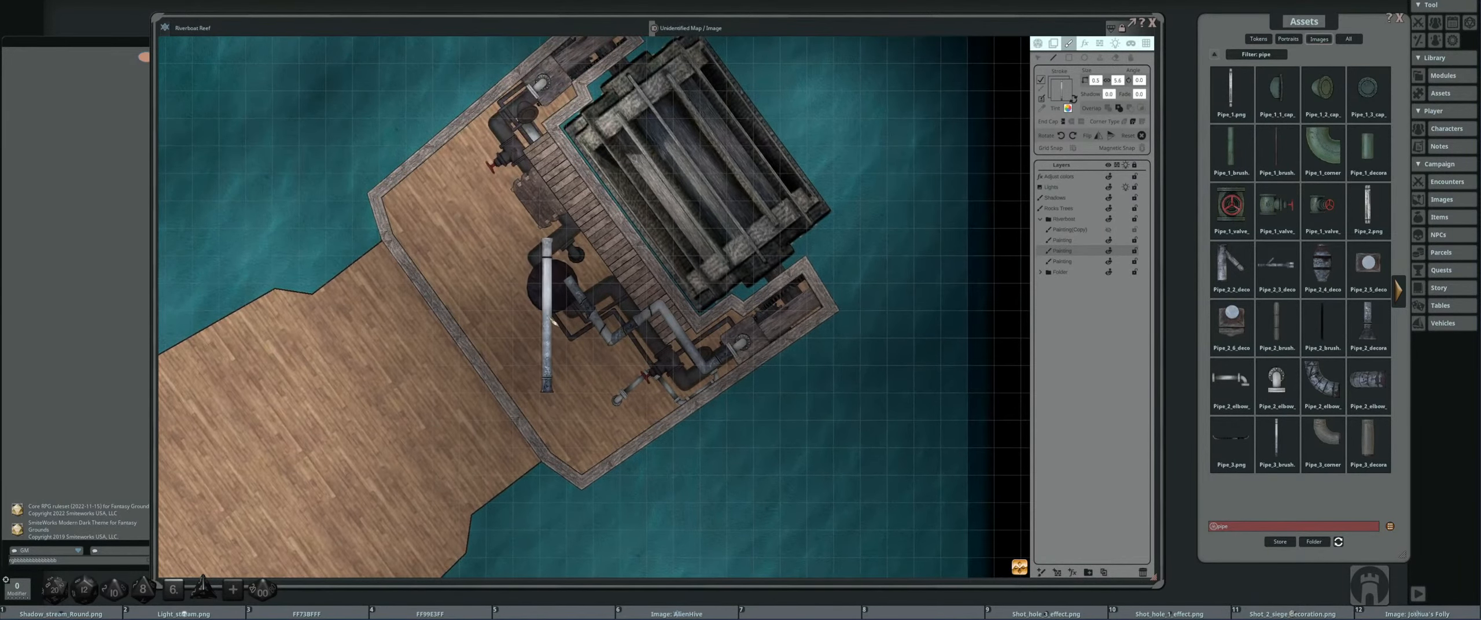
scroll(559, 301, up, 3)
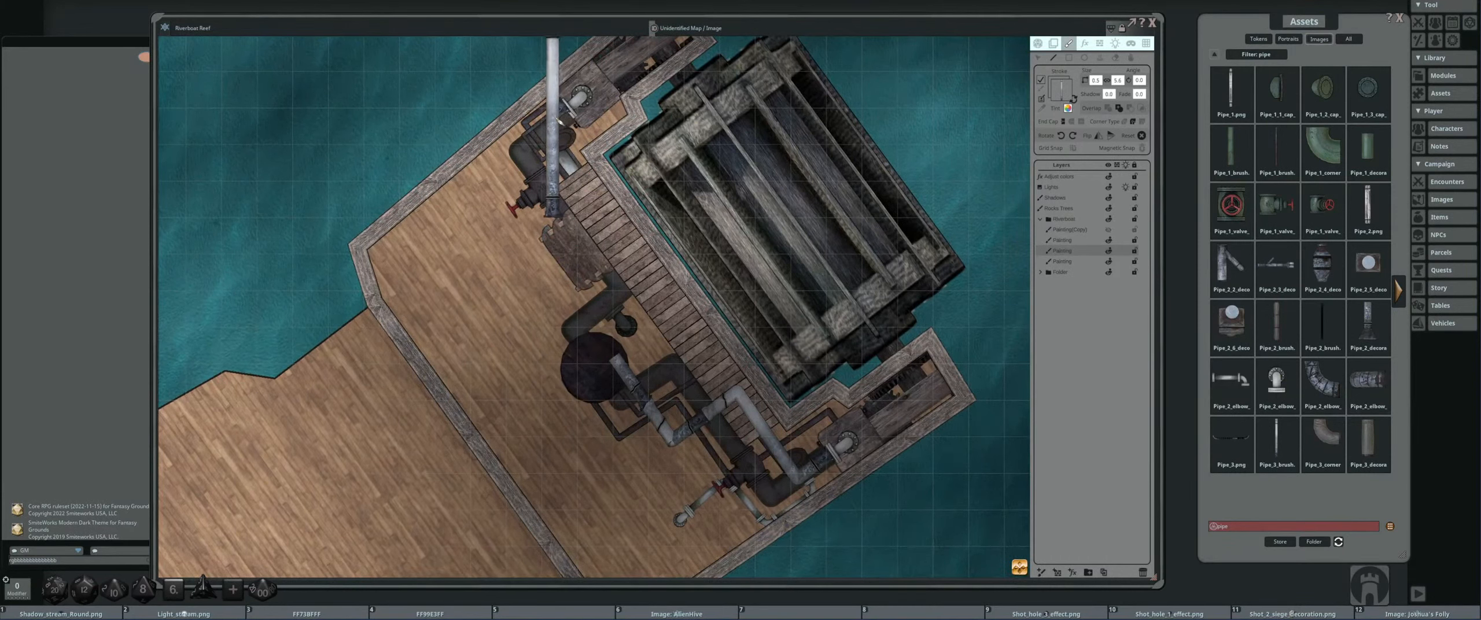
mouse_move(543, 128)
mouse_down()
mouse_move(671, 272)
mouse_move(664, 261)
mouse_up()
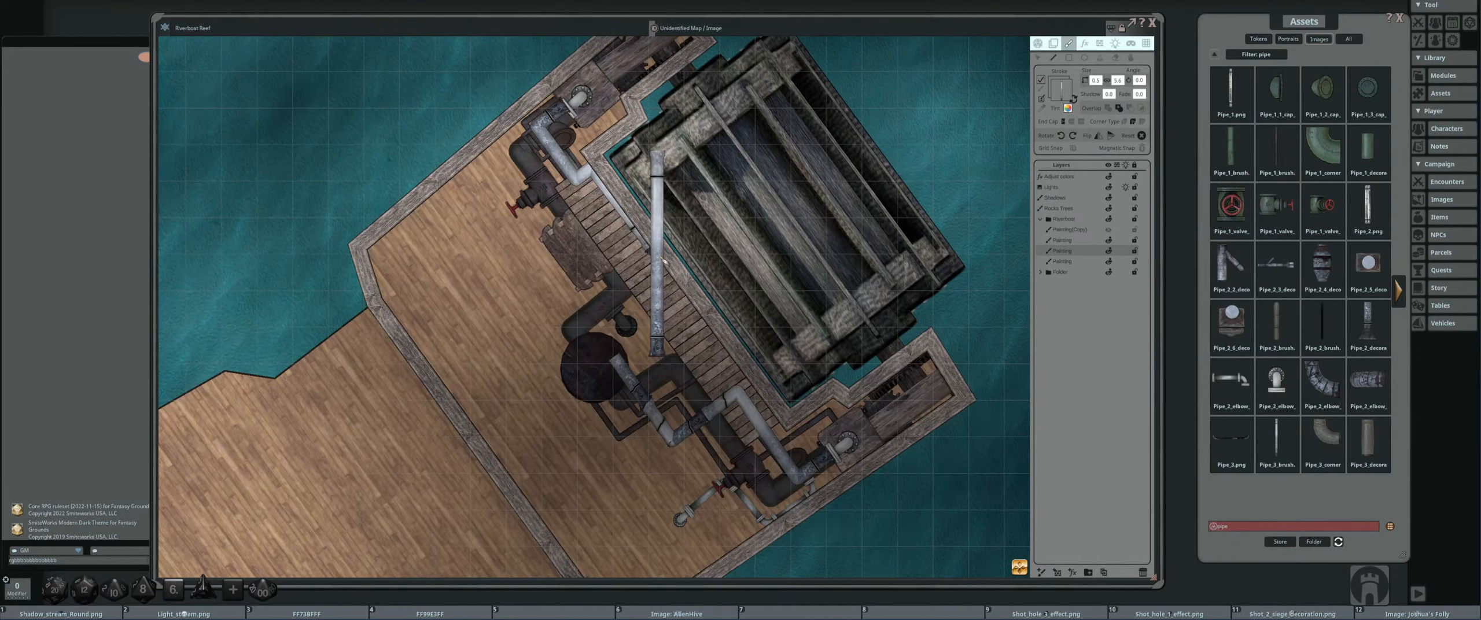
mouse_move(663, 261)
mouse_down()
mouse_move(557, 270)
mouse_move(614, 286)
mouse_up()
- Reposition both end points of the short pipe between the round tank and the plank walkway on the bottom Painting layer
click(1076, 261)
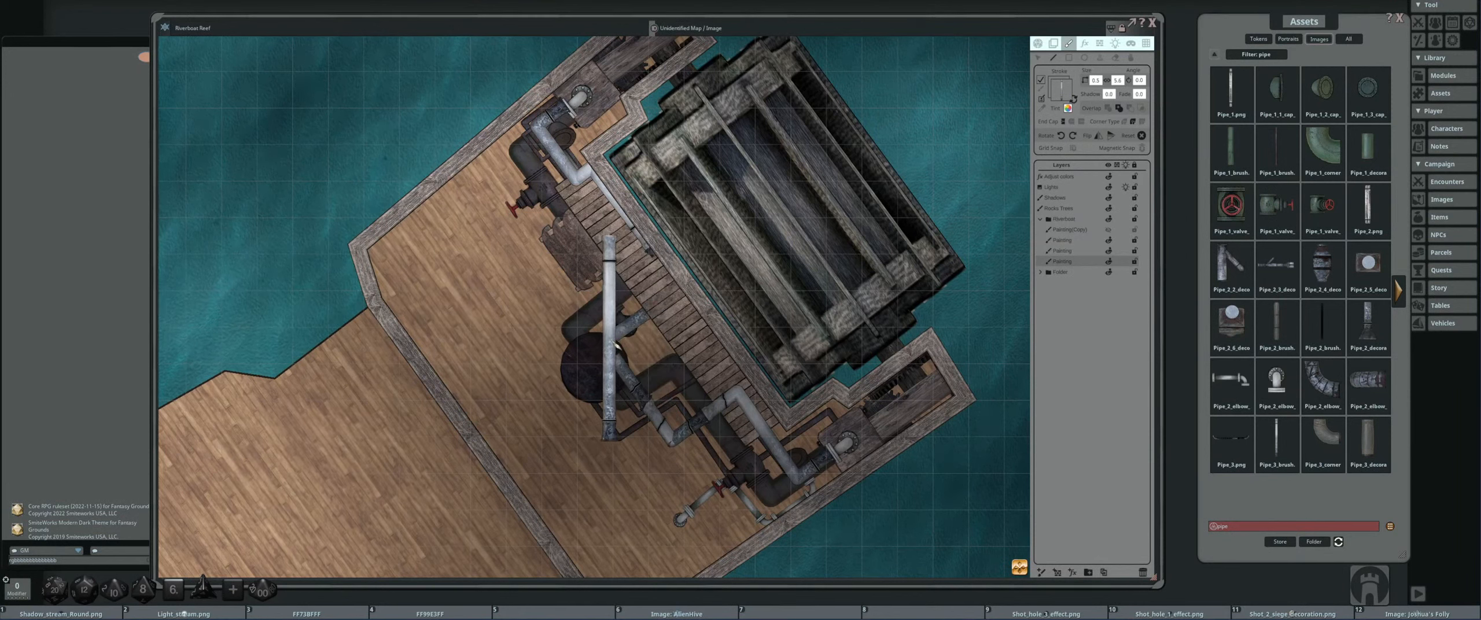
click(1039, 57)
scroll(674, 323, up, 2)
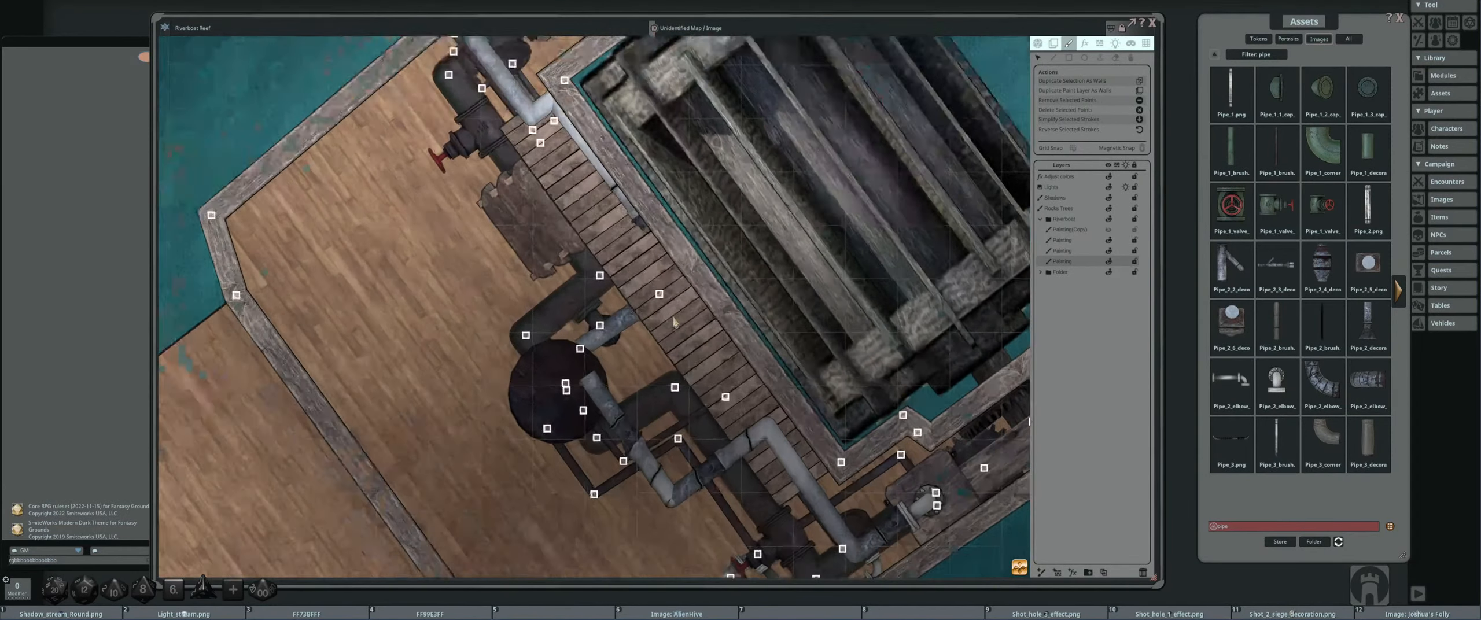
scroll(674, 323, up, 1)
mouse_move(570, 354)
mouse_down()
mouse_move(557, 362)
mouse_move(566, 381)
mouse_up()
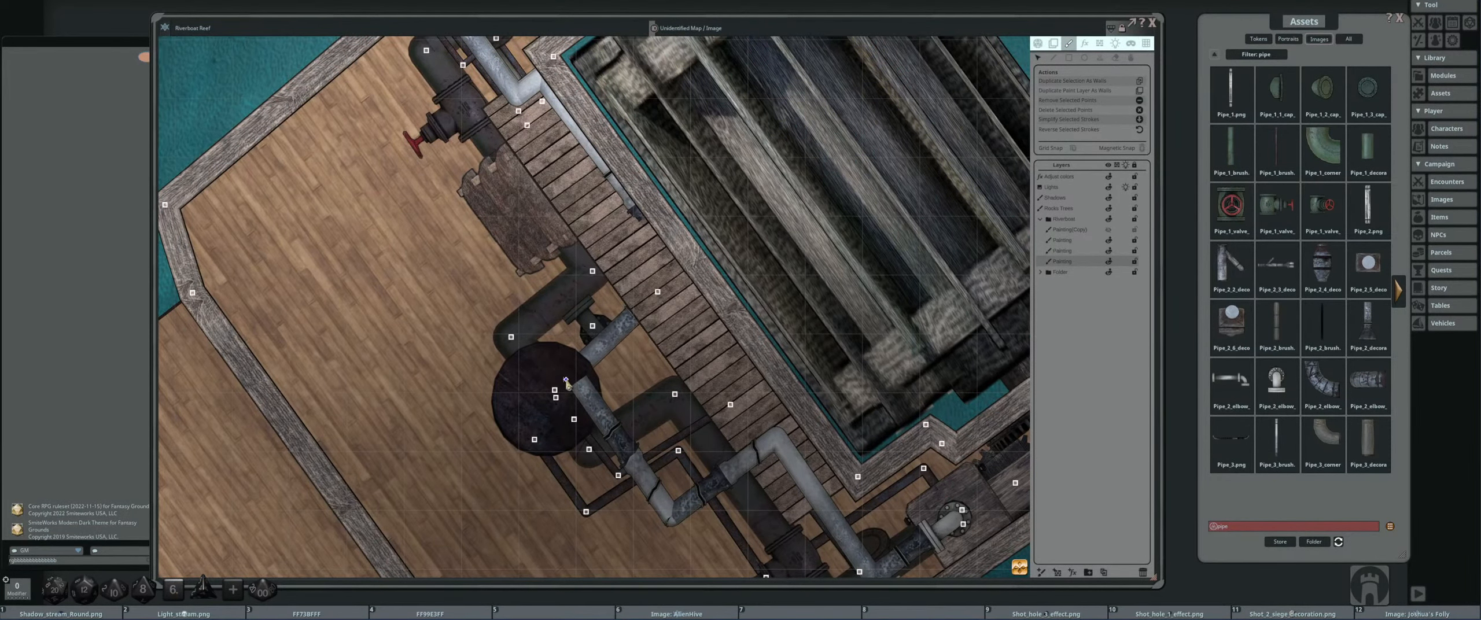
mouse_move(658, 294)
mouse_down()
mouse_move(675, 311)
mouse_move(651, 318)
mouse_up()
scroll(650, 320, down, 3)
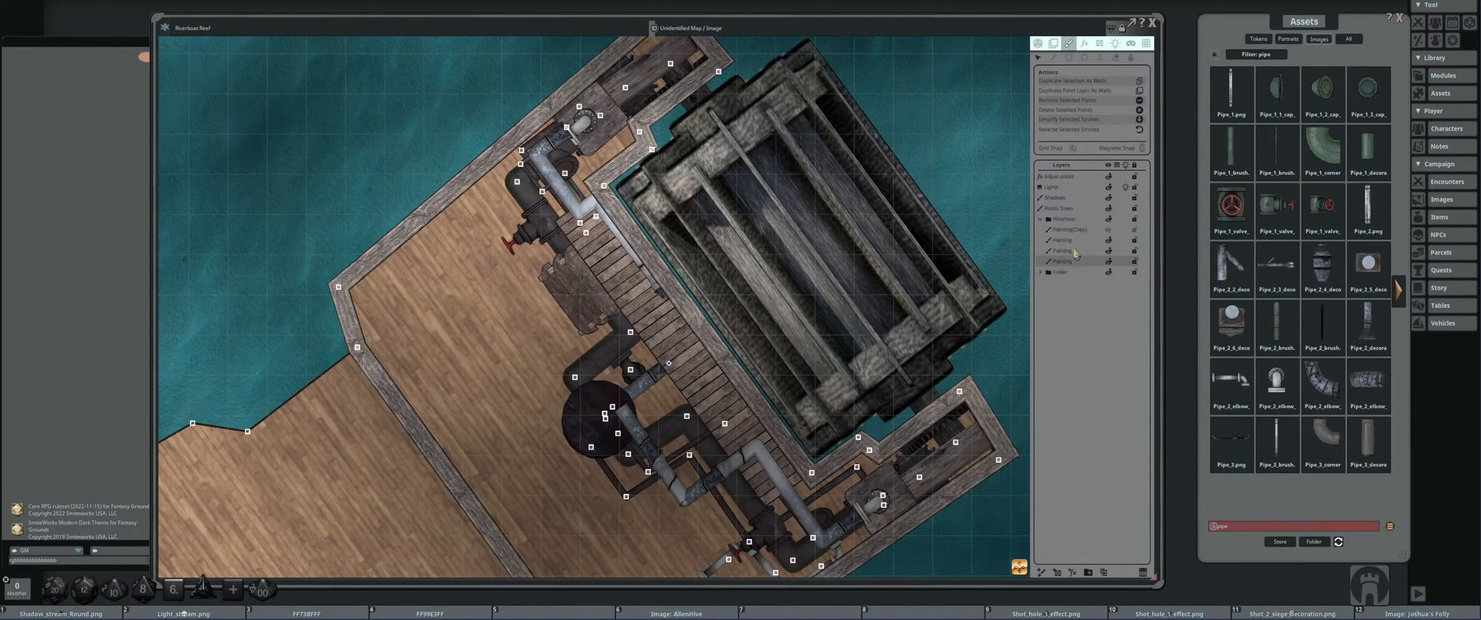
- Realign the upper pipe run's end point and first bend with the upper elbow on the middle Painting layer
click(1075, 253)
scroll(650, 303, up, 3)
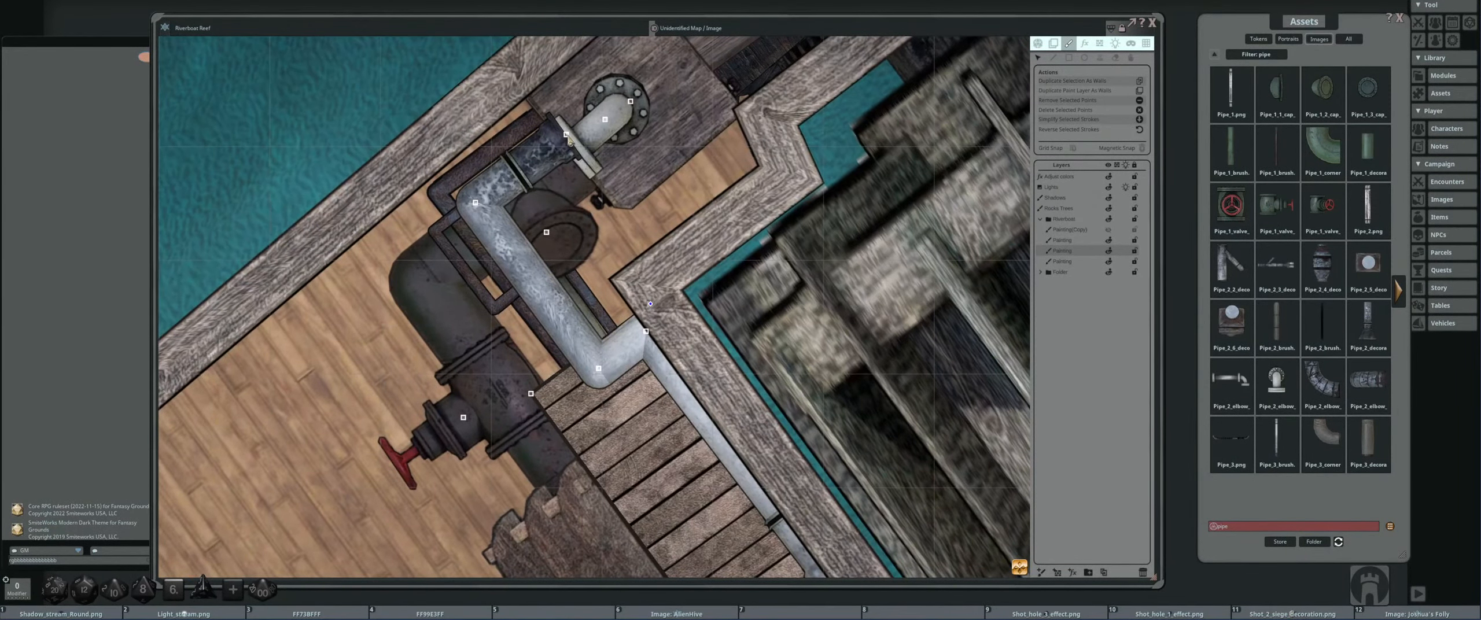
drag(567, 136, 569, 159)
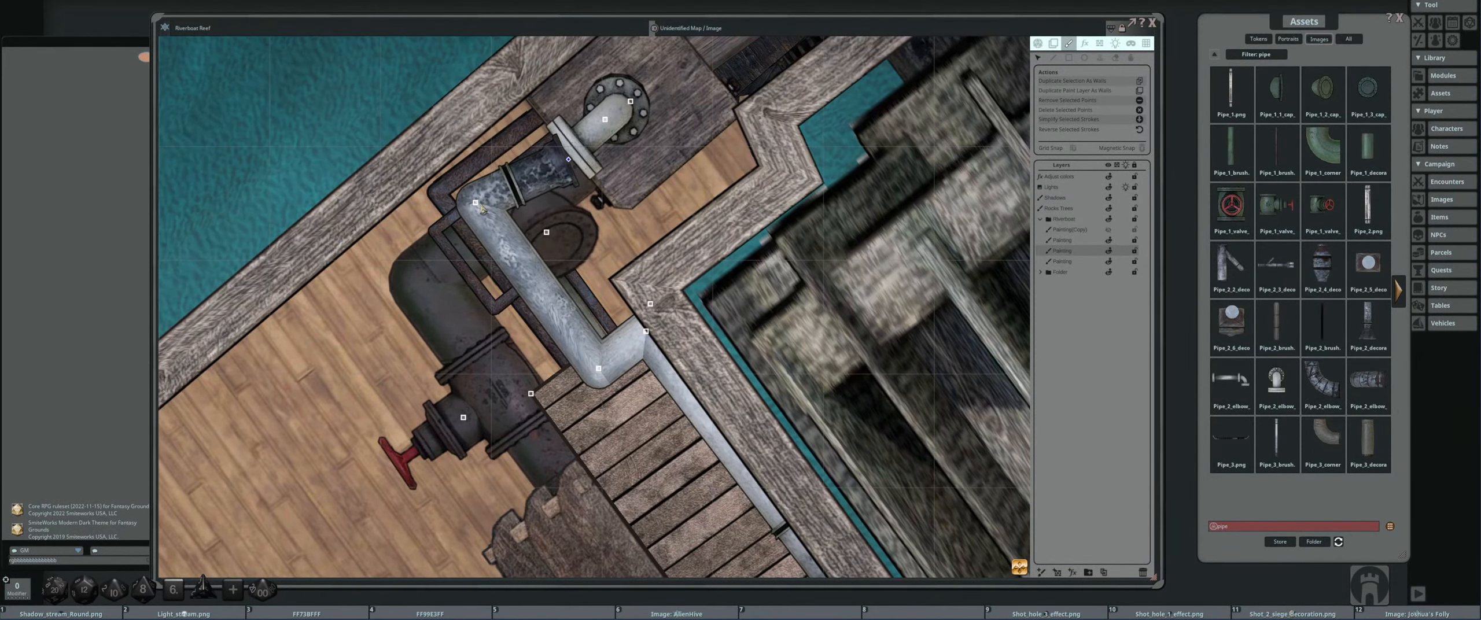
drag(478, 205, 493, 225)
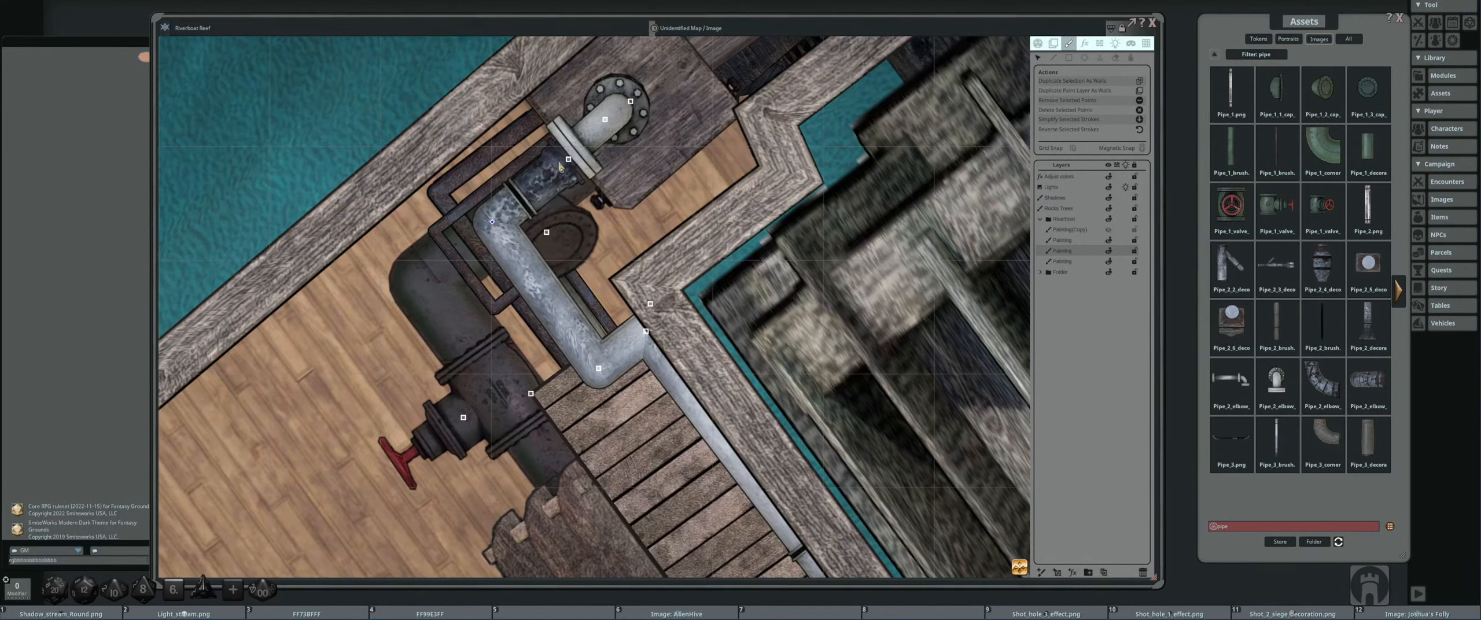
drag(569, 160, 567, 152)
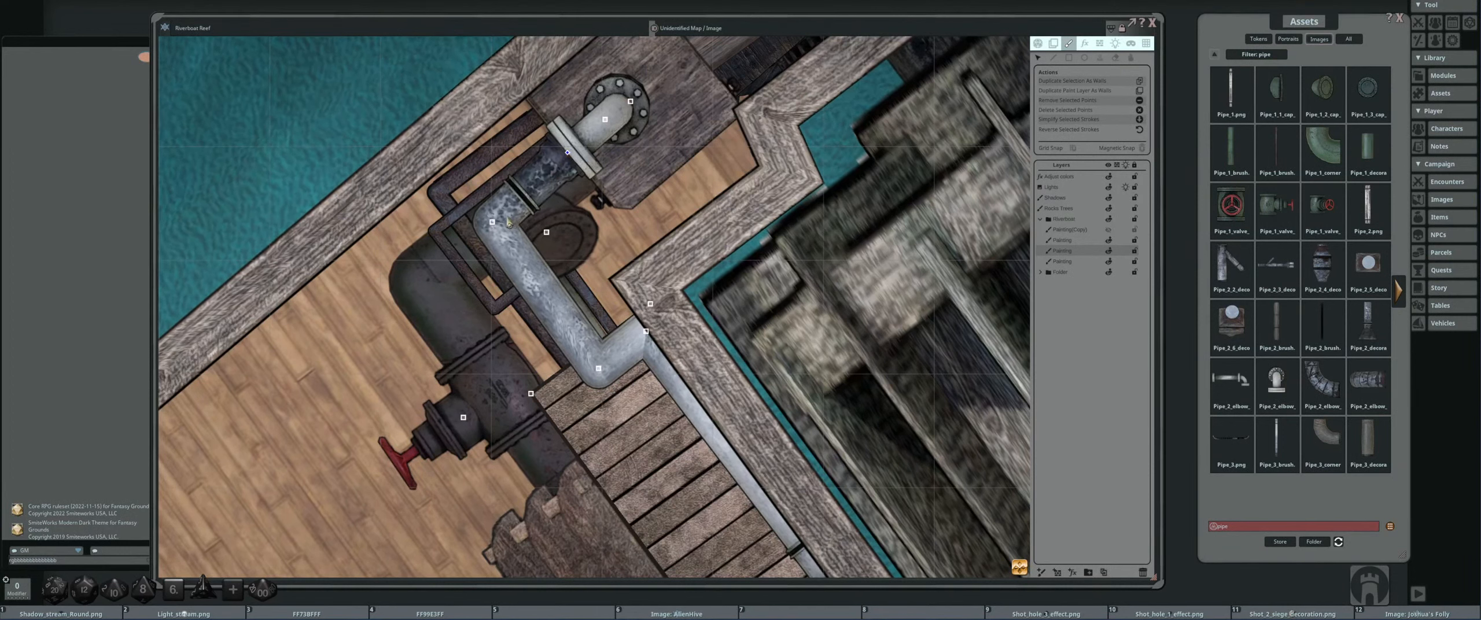
drag(492, 224, 486, 223)
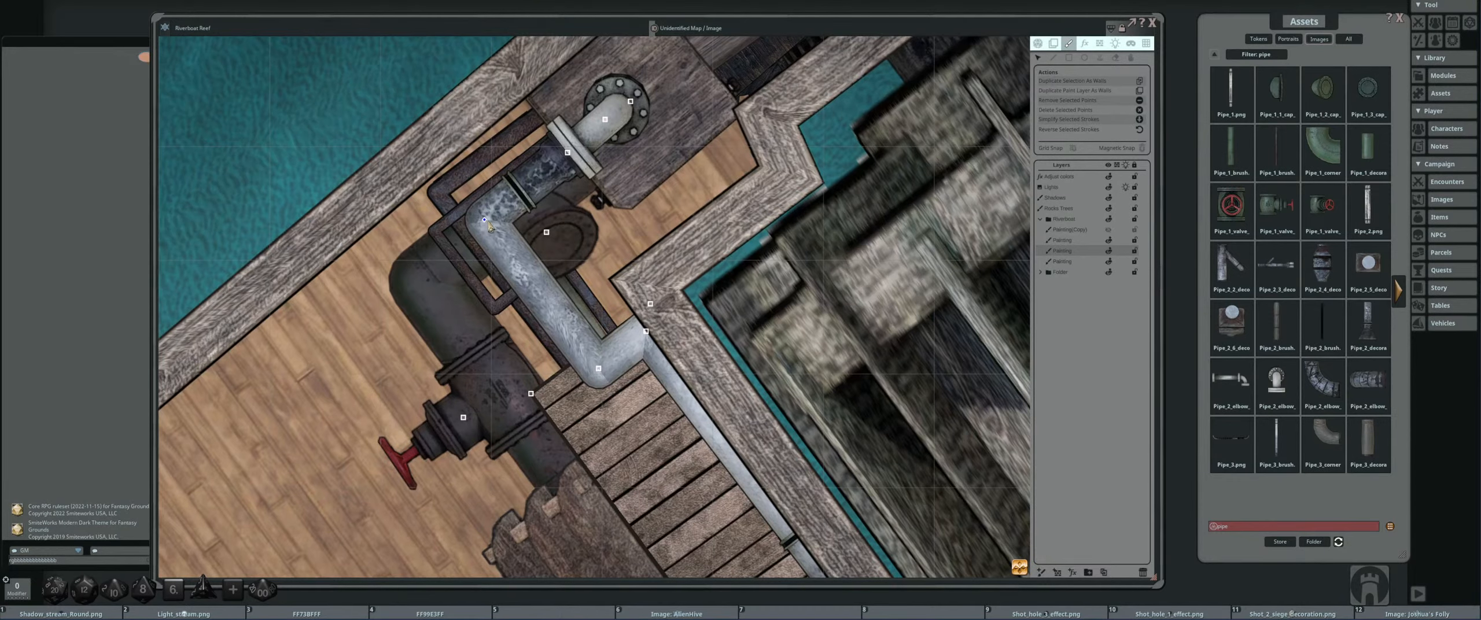
- Shift the end point of the lower pipe run to line up with the lower elbow's flange
scroll(488, 227, down, 5)
scroll(727, 298, up, 5)
scroll(661, 357, up, 2)
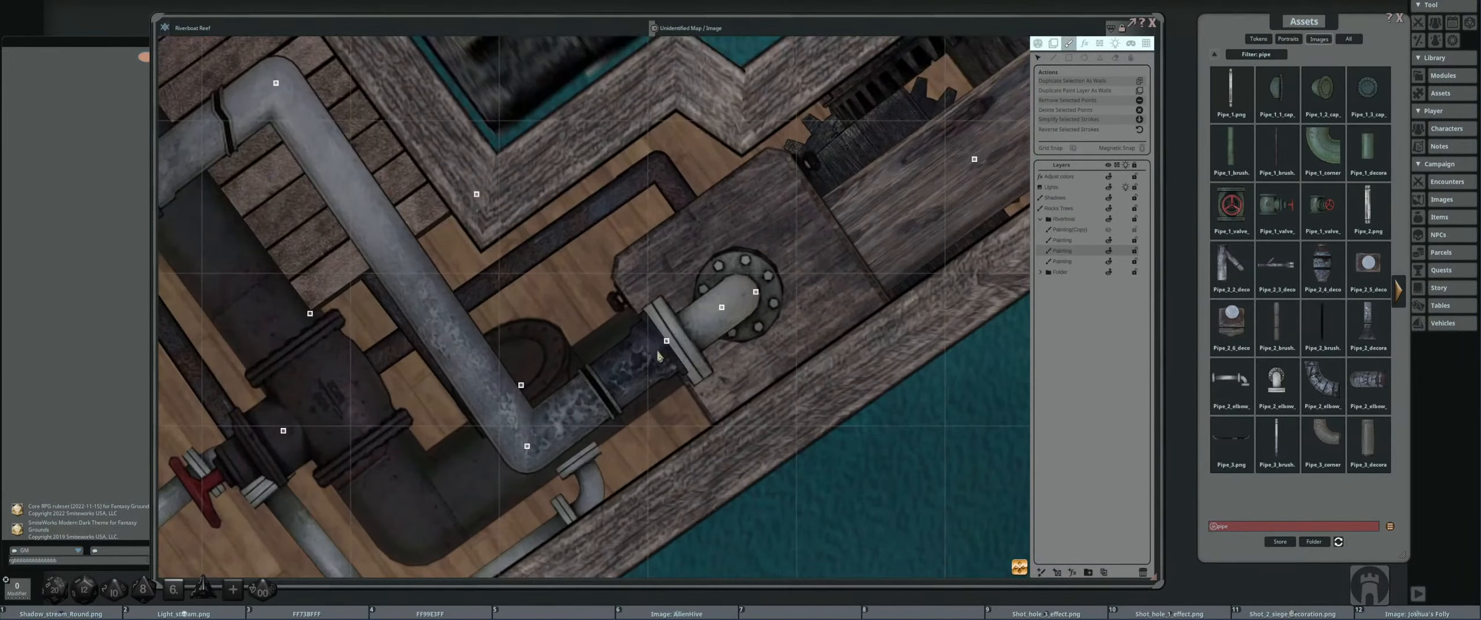
drag(667, 341, 668, 348)
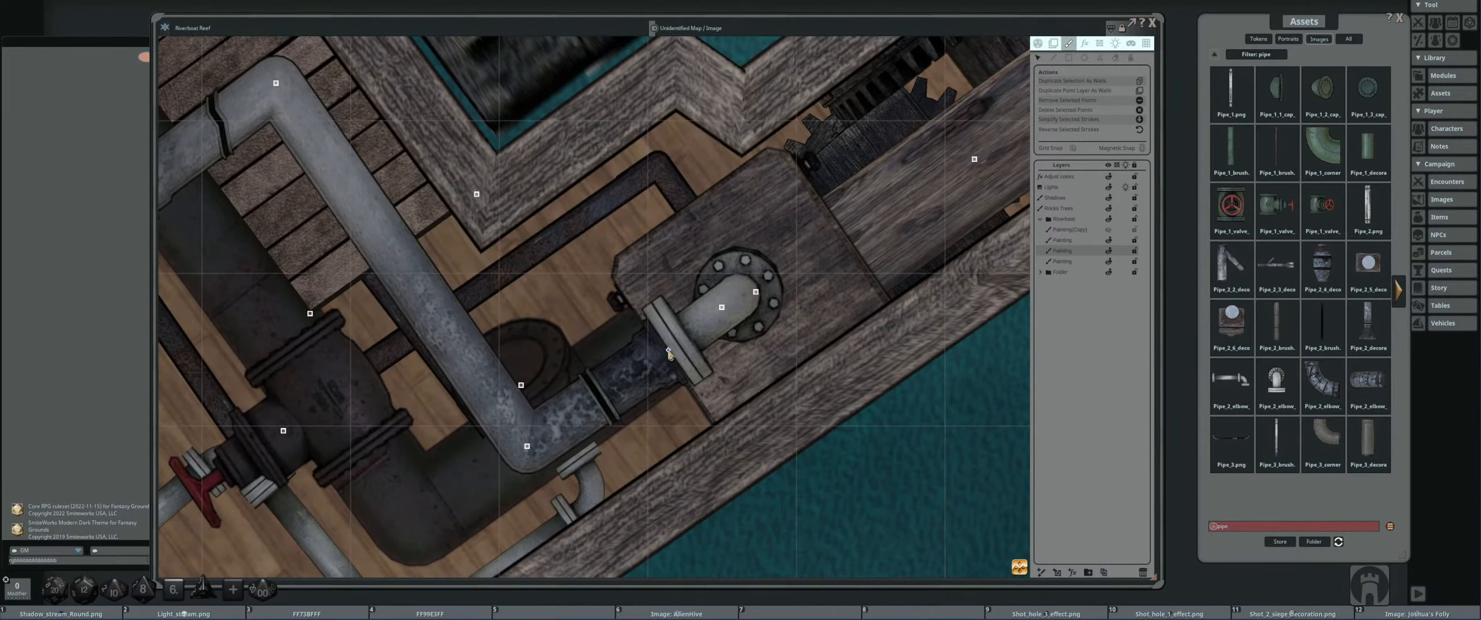
- Stamp a rotated pipe elbow on the dark round tank at the end of the lower pipe run
scroll(585, 314, down, 6)
scroll(525, 247, up, 4)
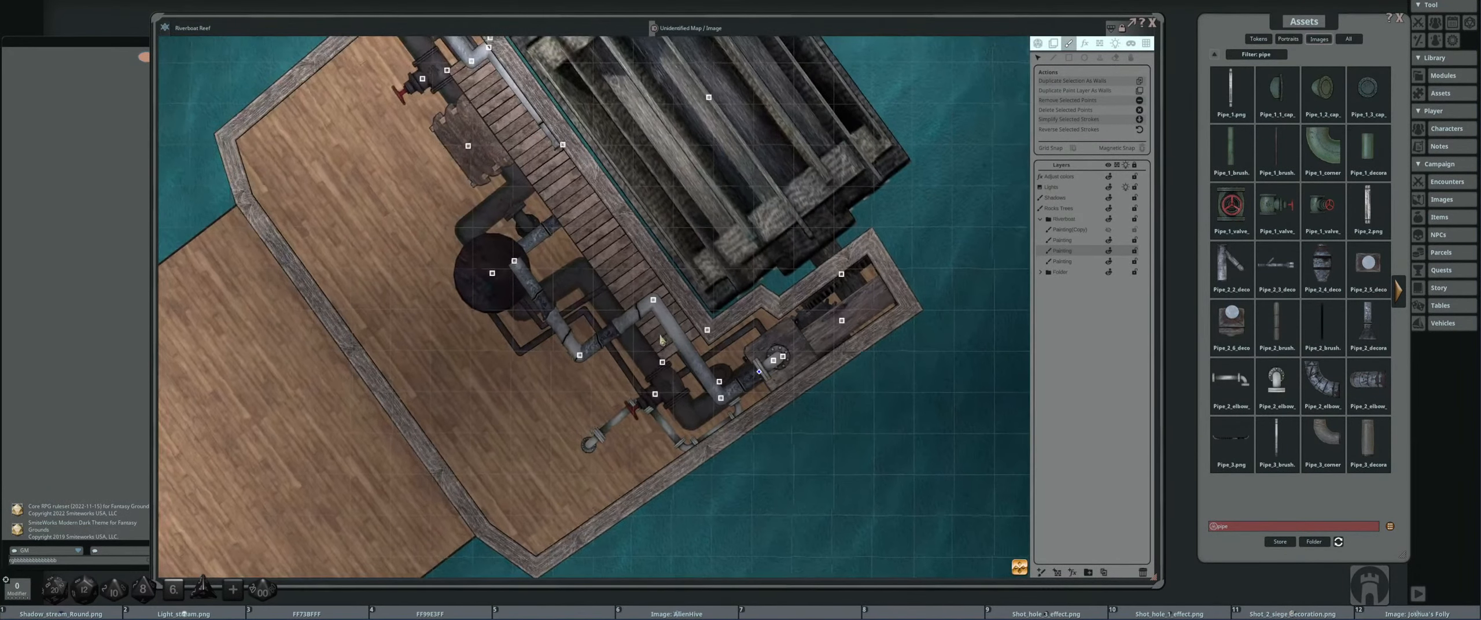
scroll(524, 247, down, 4)
scroll(622, 248, up, 2)
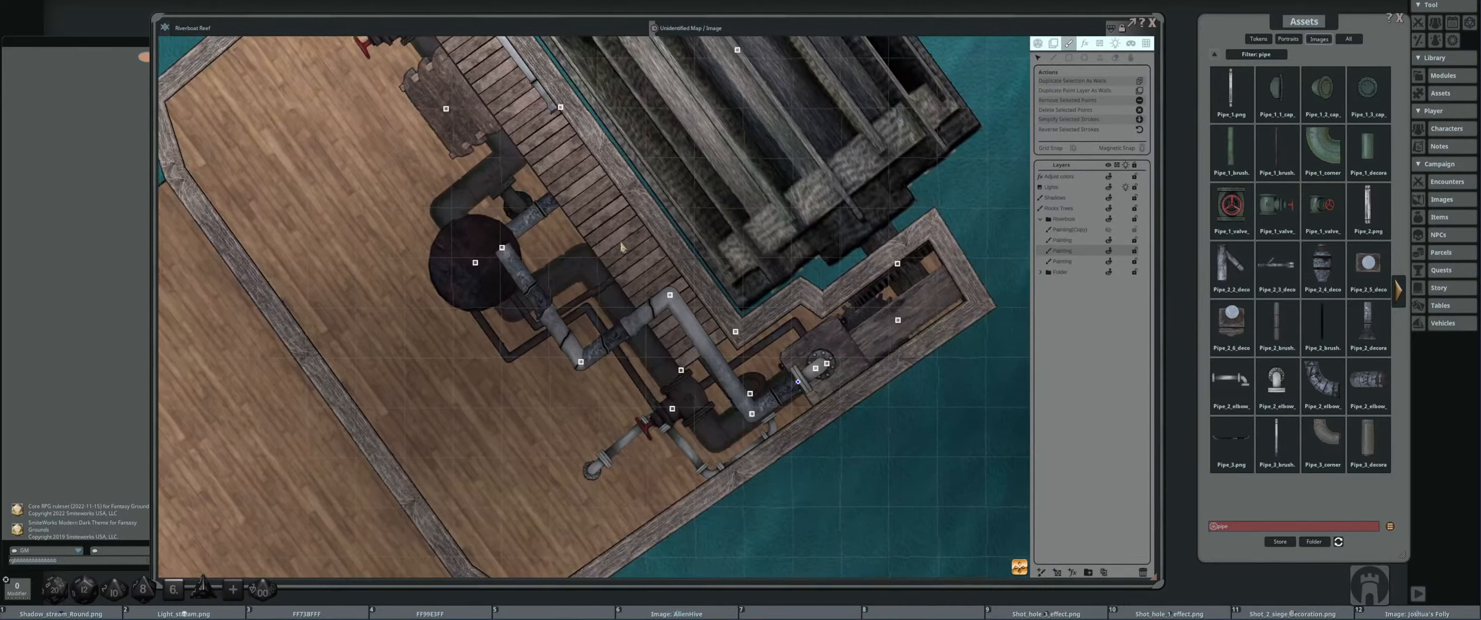
click(1099, 58)
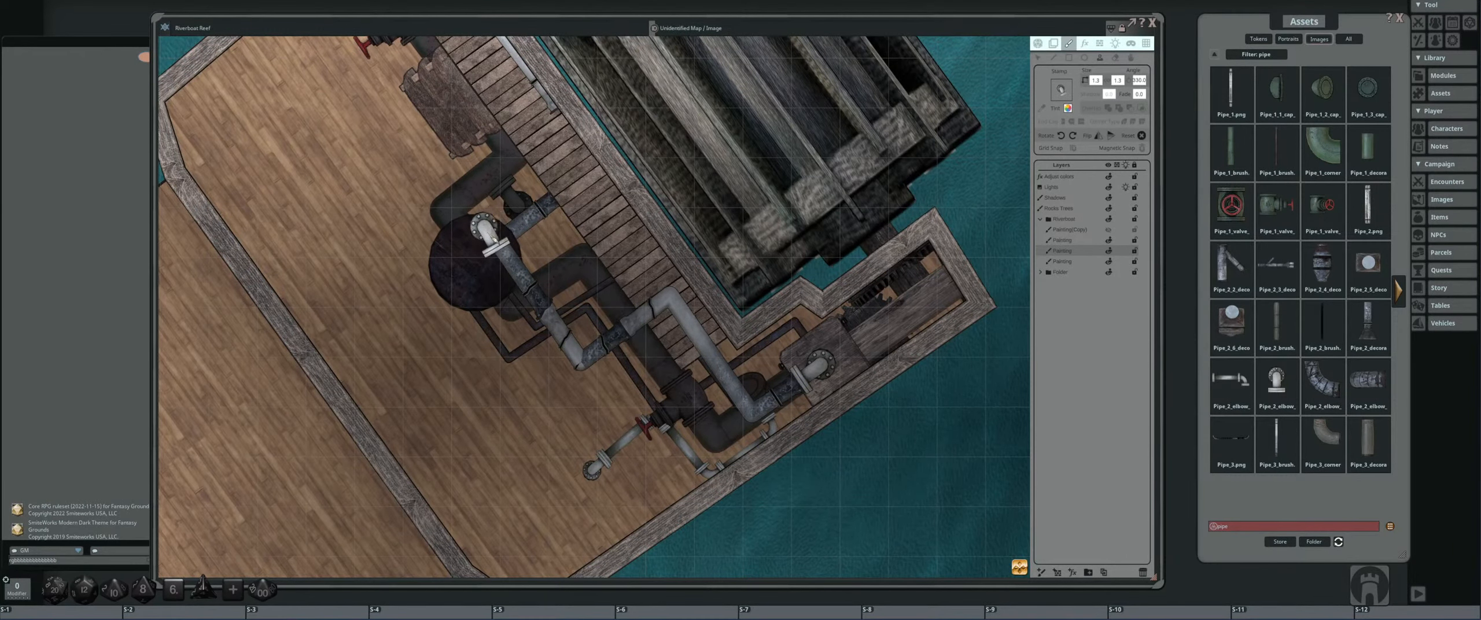
scroll(495, 239, down, 3)
scroll(500, 243, down, 1)
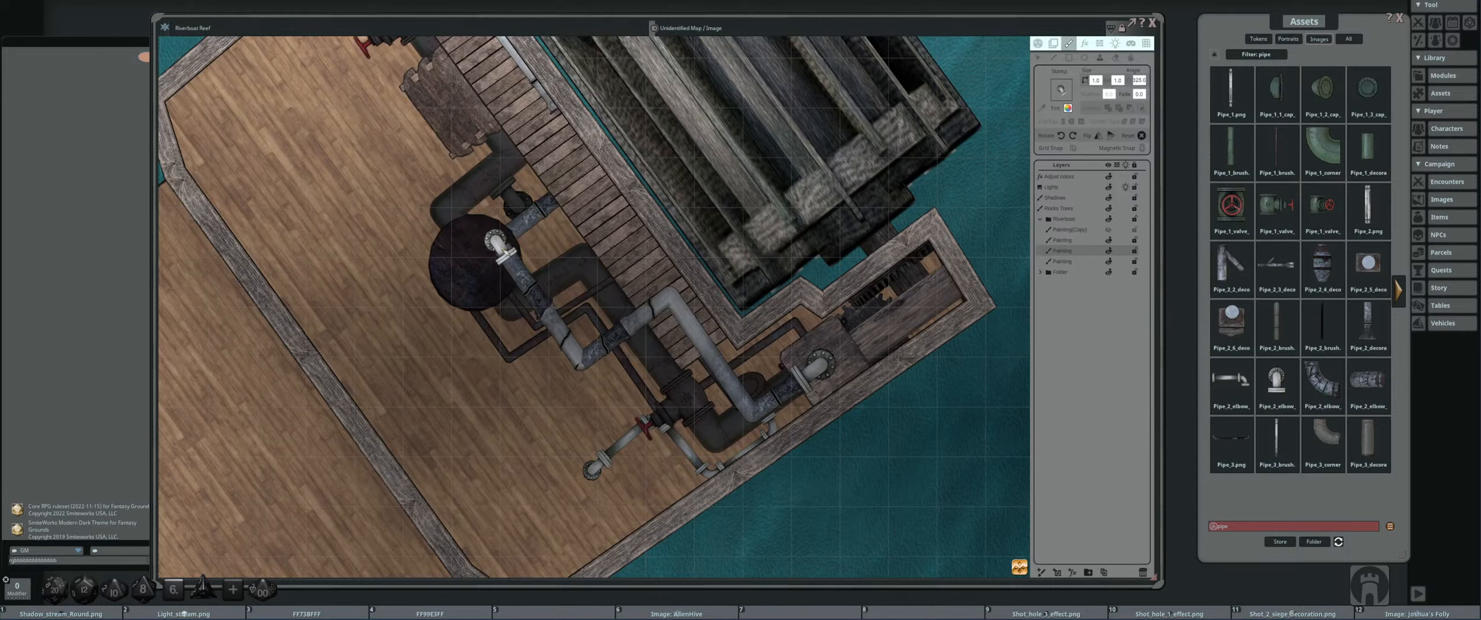
click(497, 243)
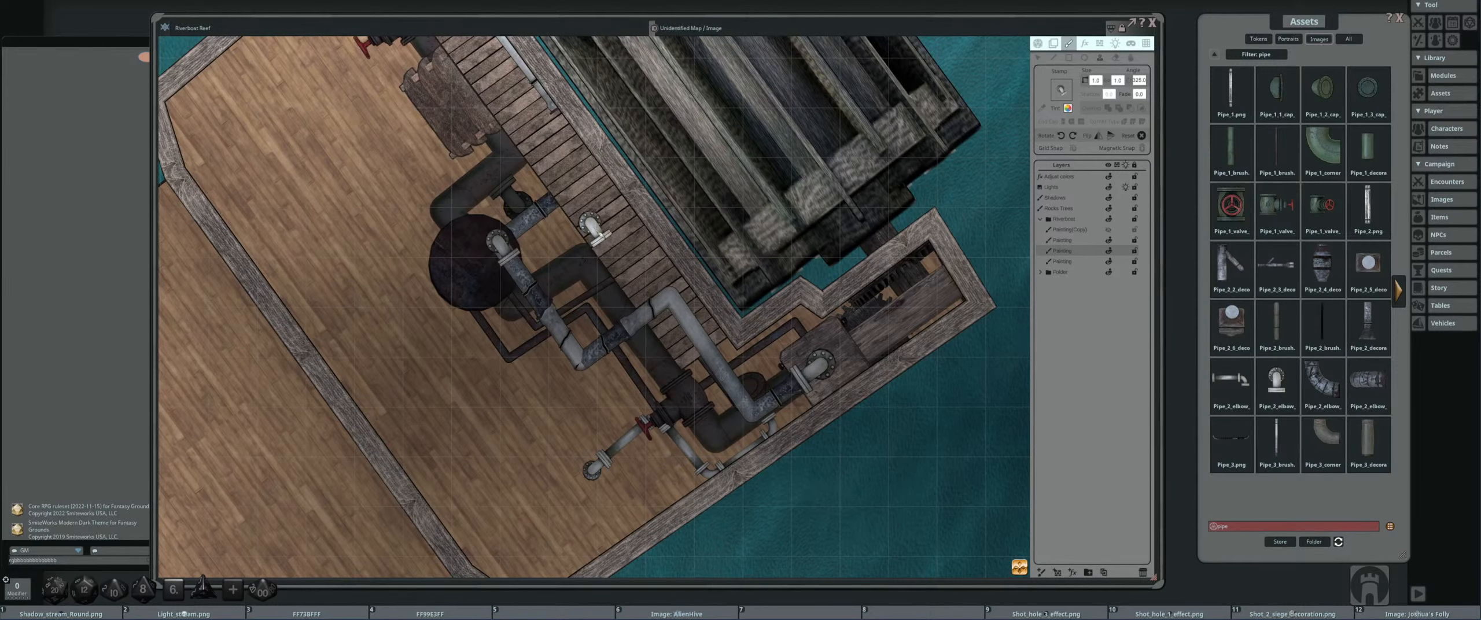
- Move the lower pipe run's tank-side end point to meet the flange of the tank elbow
click(1038, 58)
scroll(423, 297, up, 5)
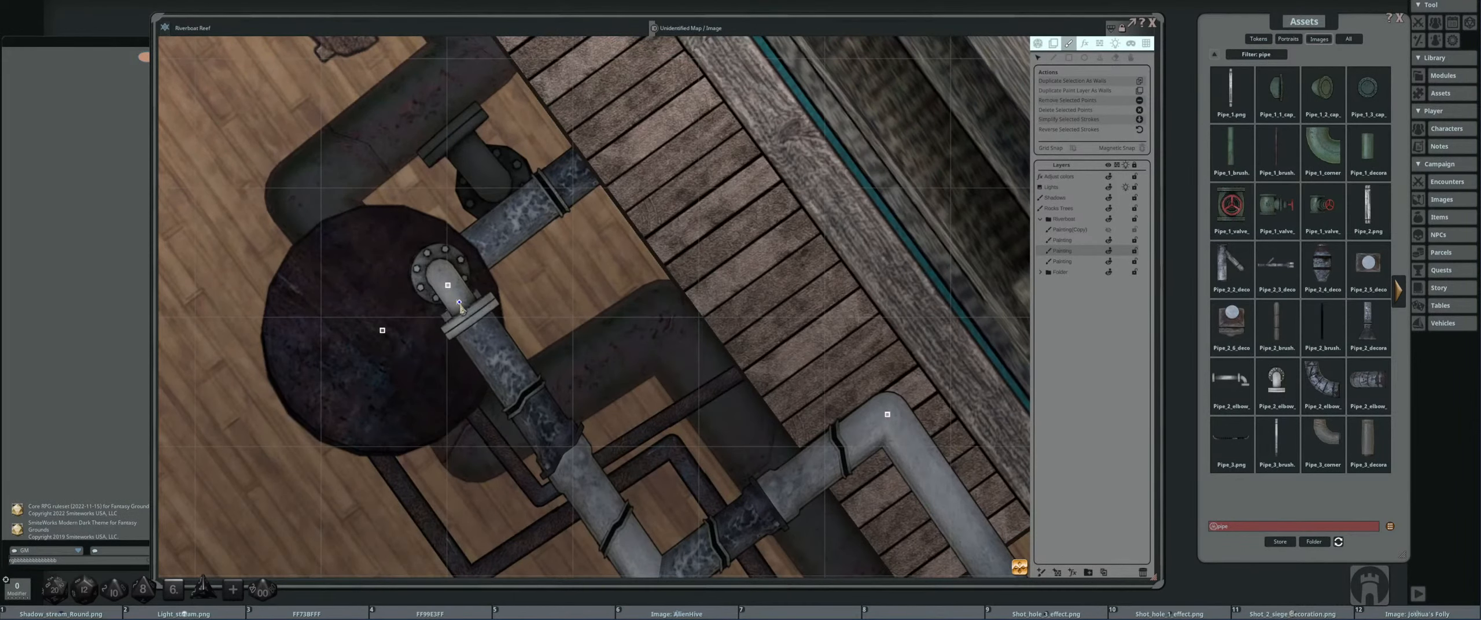
drag(460, 305, 475, 325)
scroll(473, 325, down, 5)
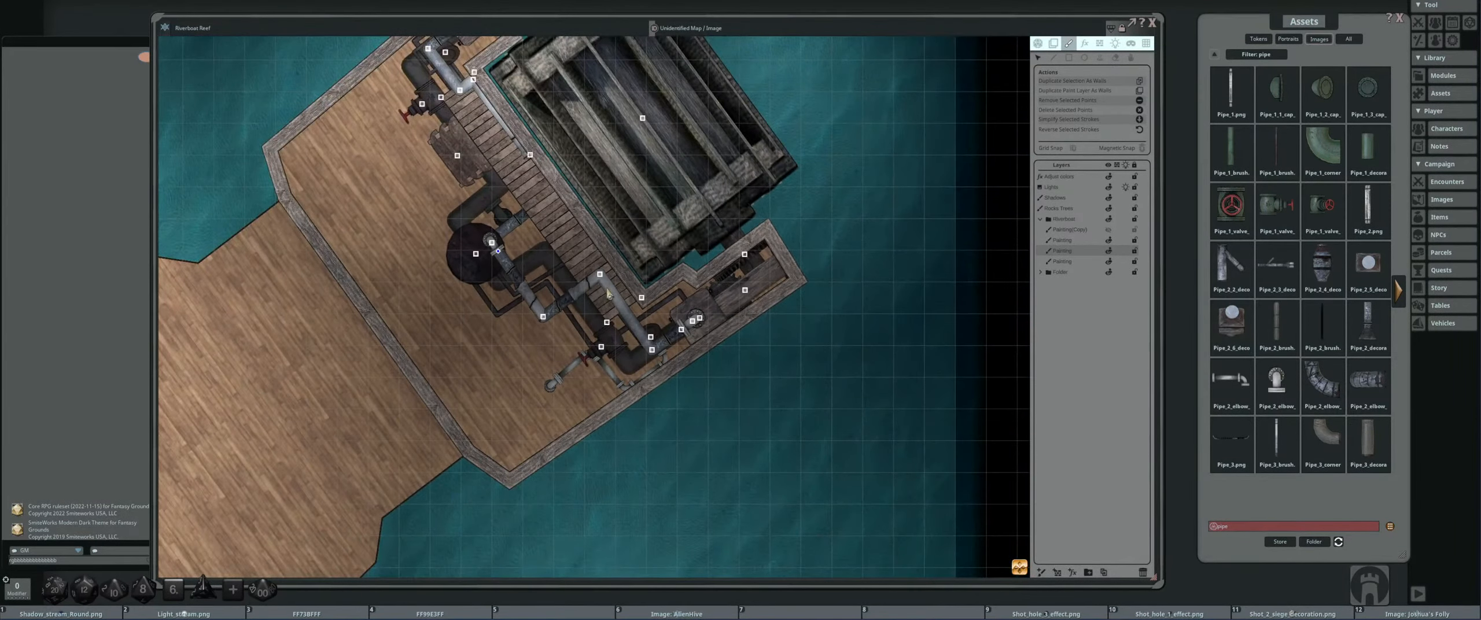
- Try to stamp a rotated elbow at the end of the walkway-edge pipe on the upper Painting layer
drag(596, 284, 599, 307)
scroll(598, 307, up, 2)
scroll(601, 304, down, 4)
scroll(512, 278, up, 1)
drag(512, 279, 585, 343)
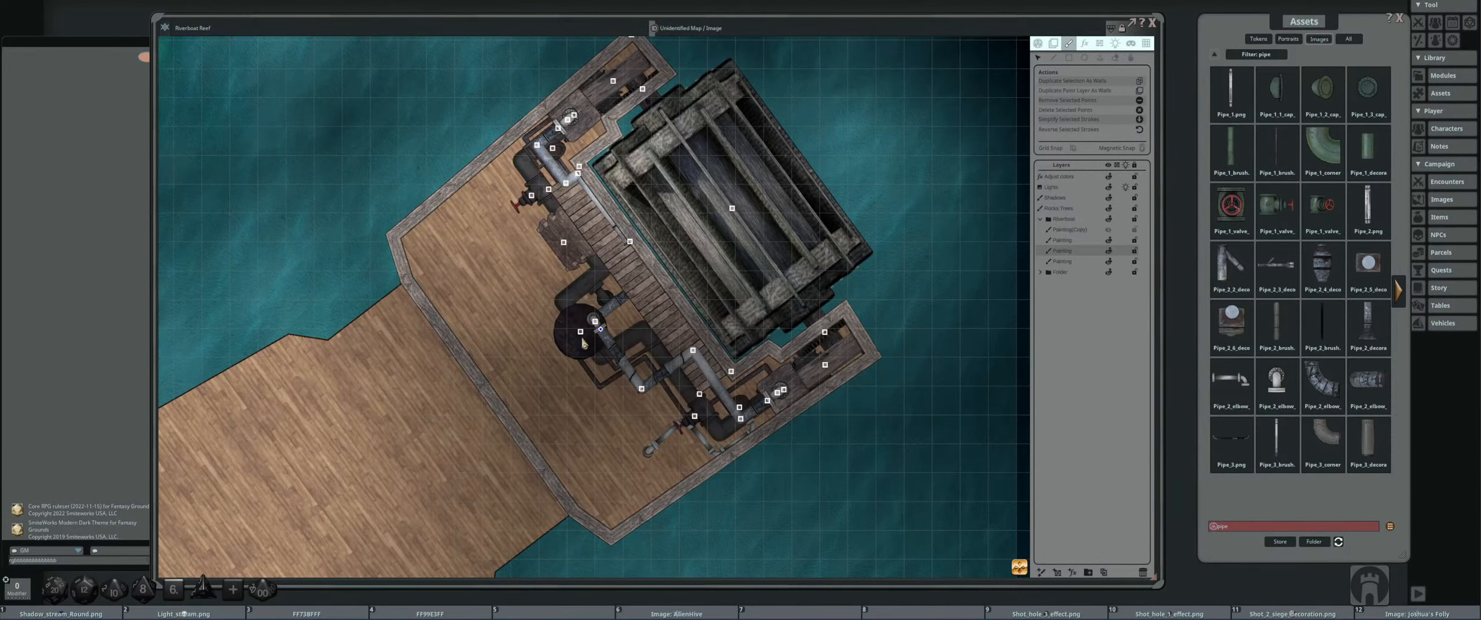
scroll(633, 254, up, 1)
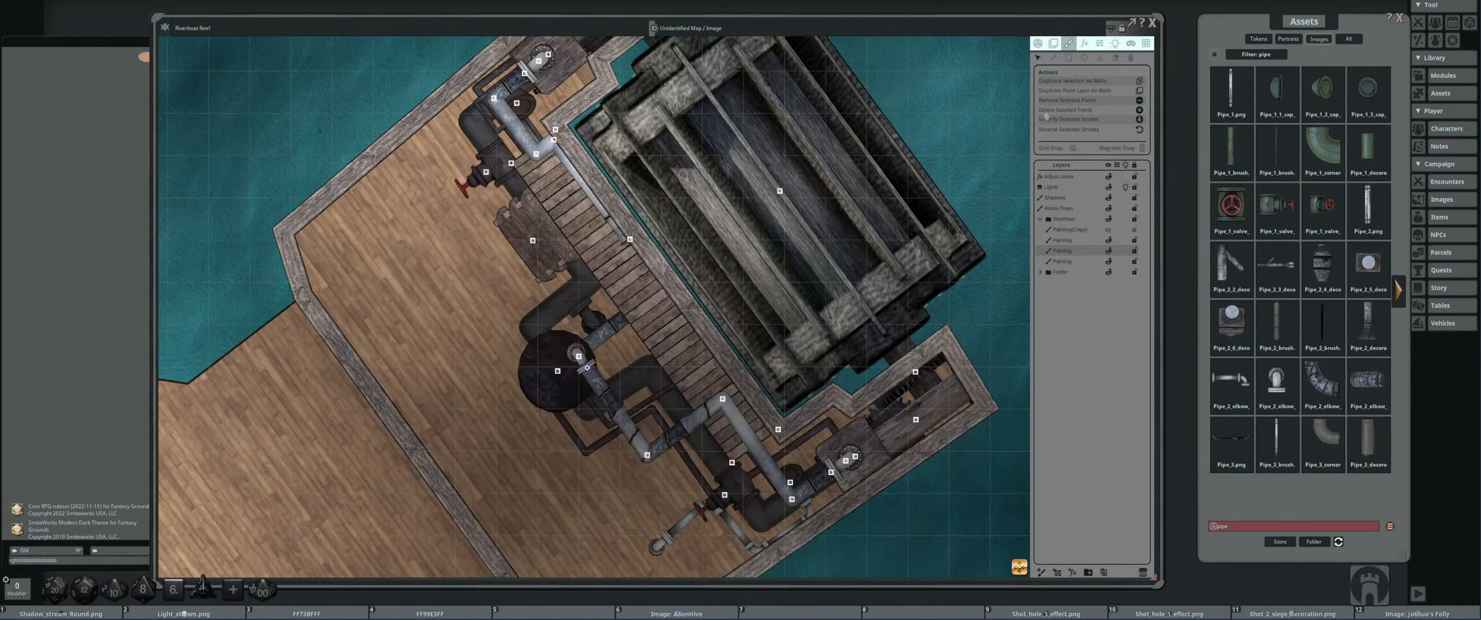
click(1101, 58)
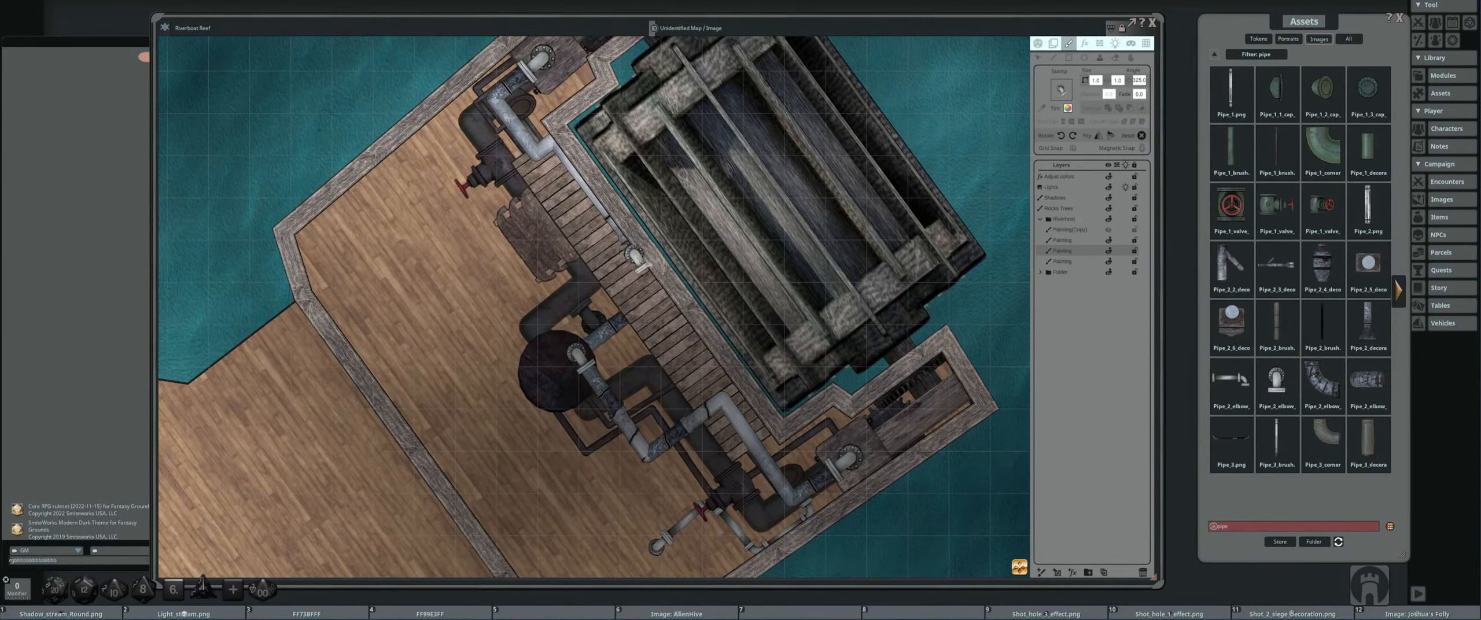
click(1070, 240)
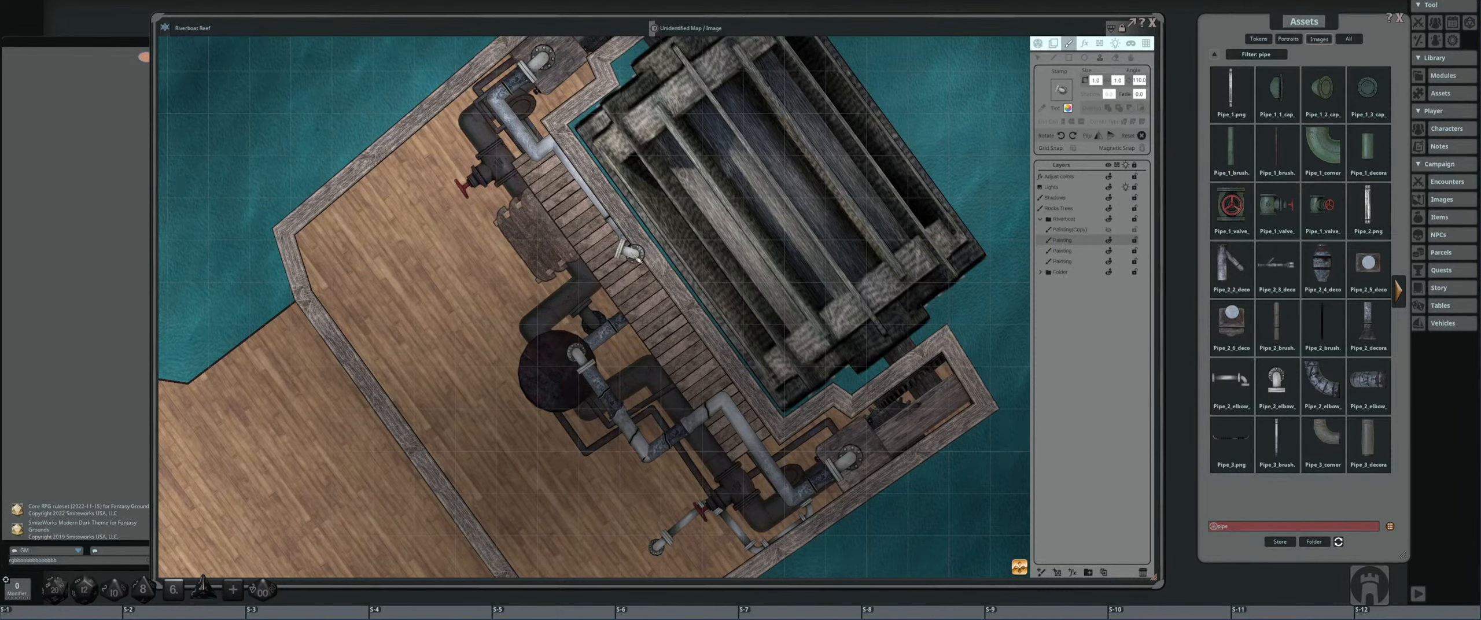
scroll(635, 257, up, 3)
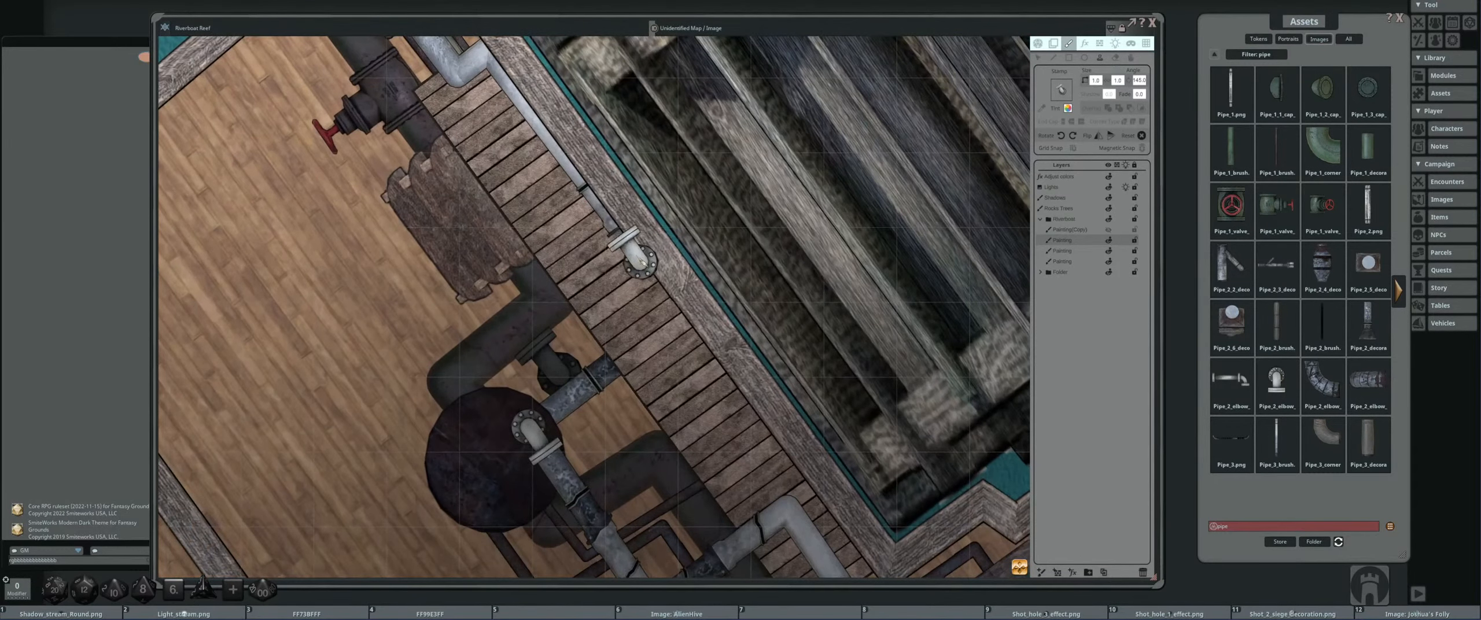
click(635, 256)
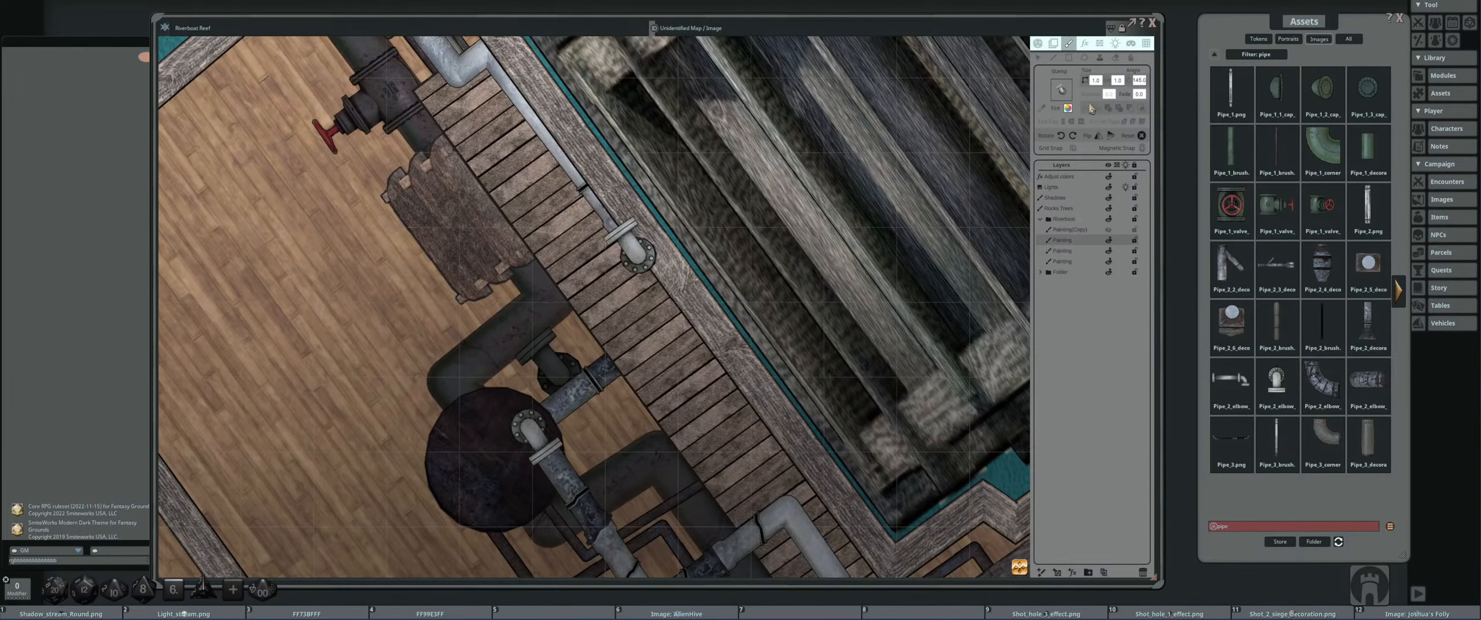
click(1038, 59)
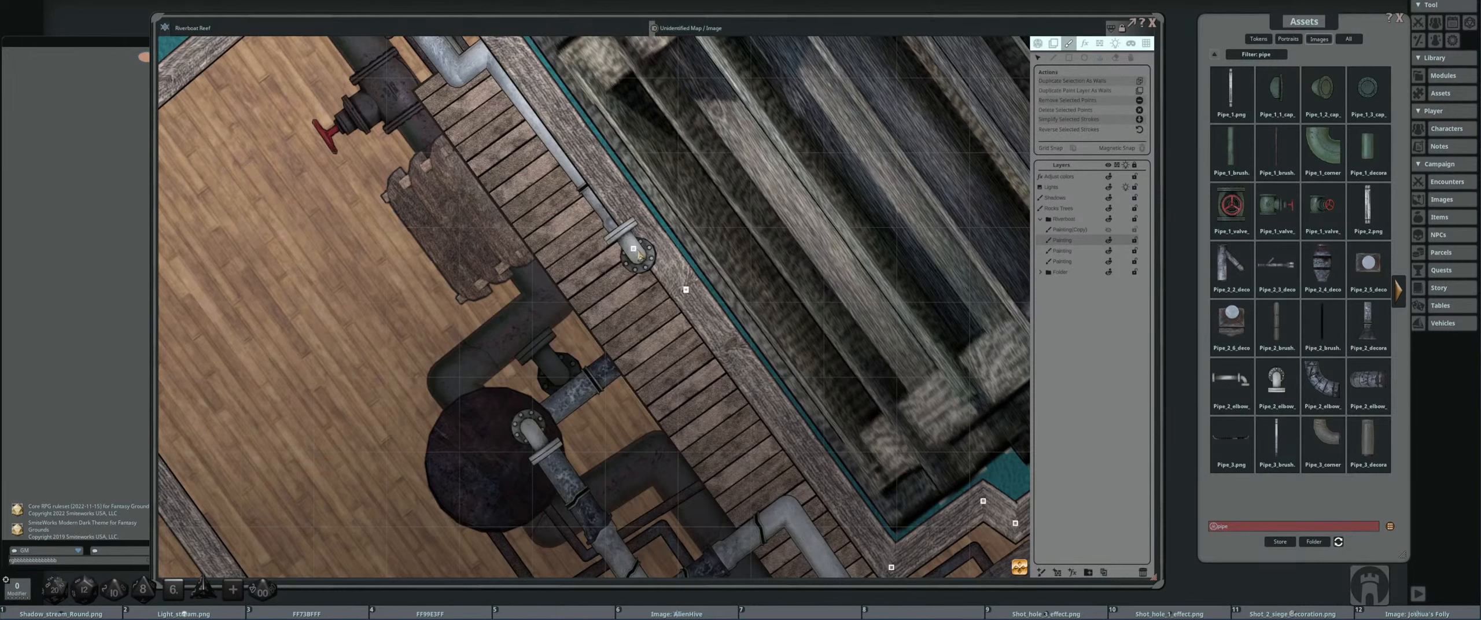
drag(639, 254, 630, 275)
key(Delete)
- Stamp the rotated elbow at the end of the walkway-edge pipe on the middle Painting layer
click(1088, 253)
click(1099, 58)
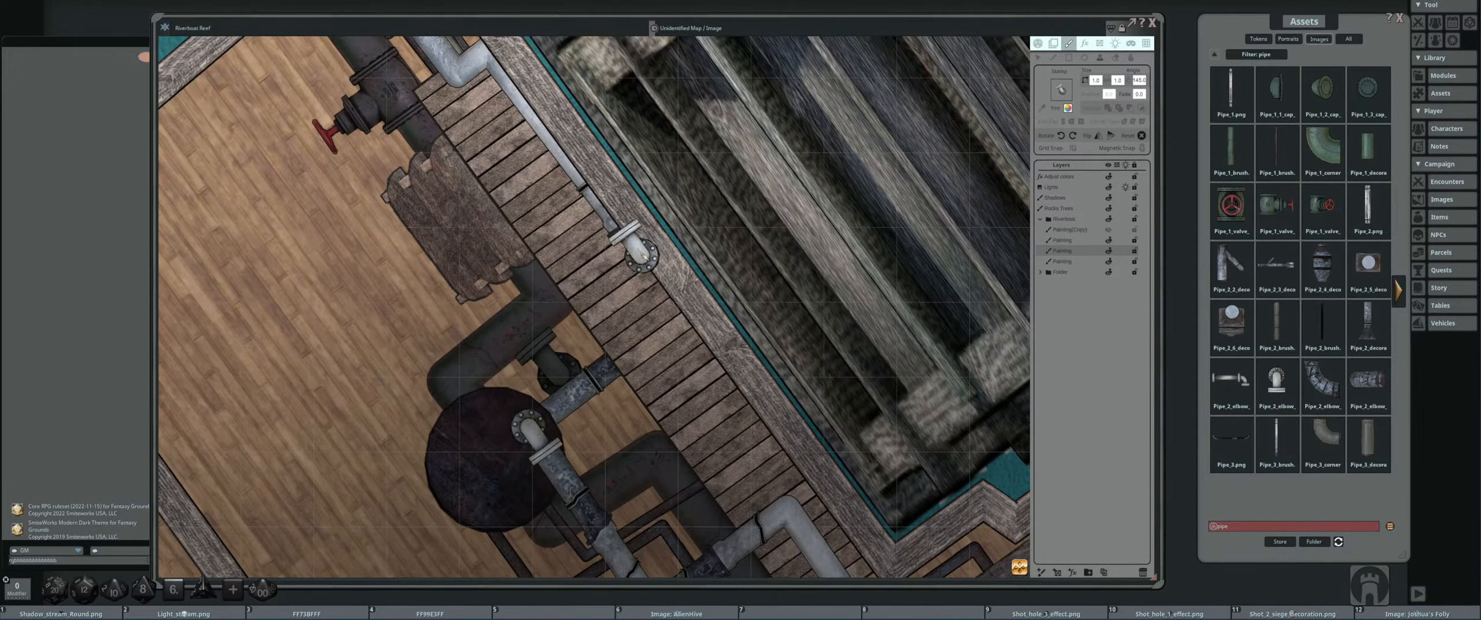
scroll(520, 255, down, 3)
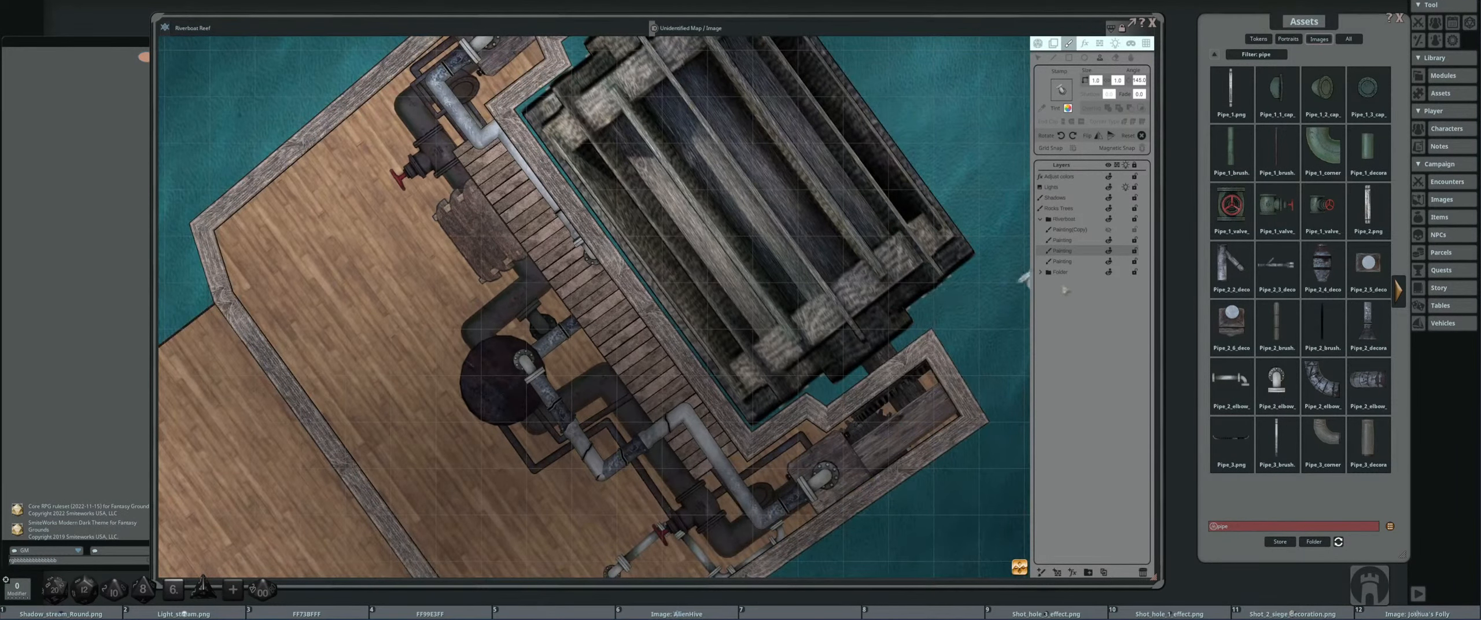
- Stamp a shrunken, rotated pipe group decoration between the round tank and the plank walkway on the bottom Painting layer
click(1399, 292)
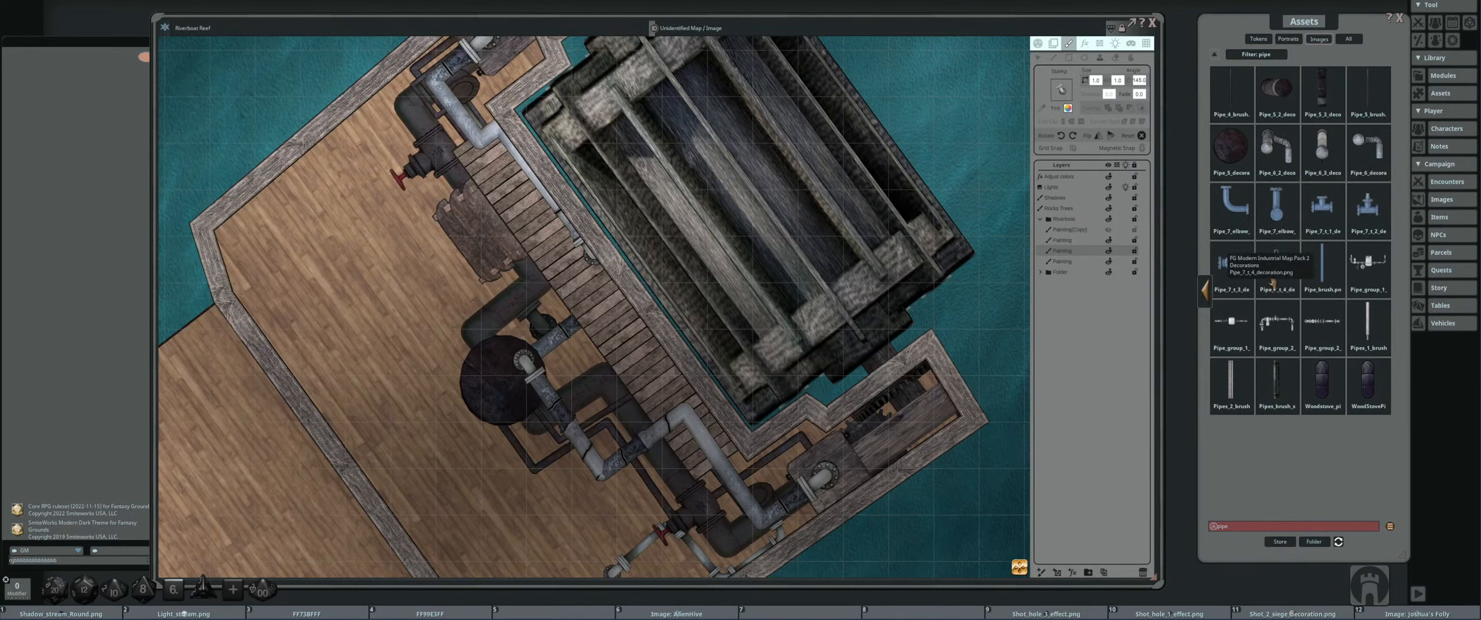
drag(1068, 90, 1064, 91)
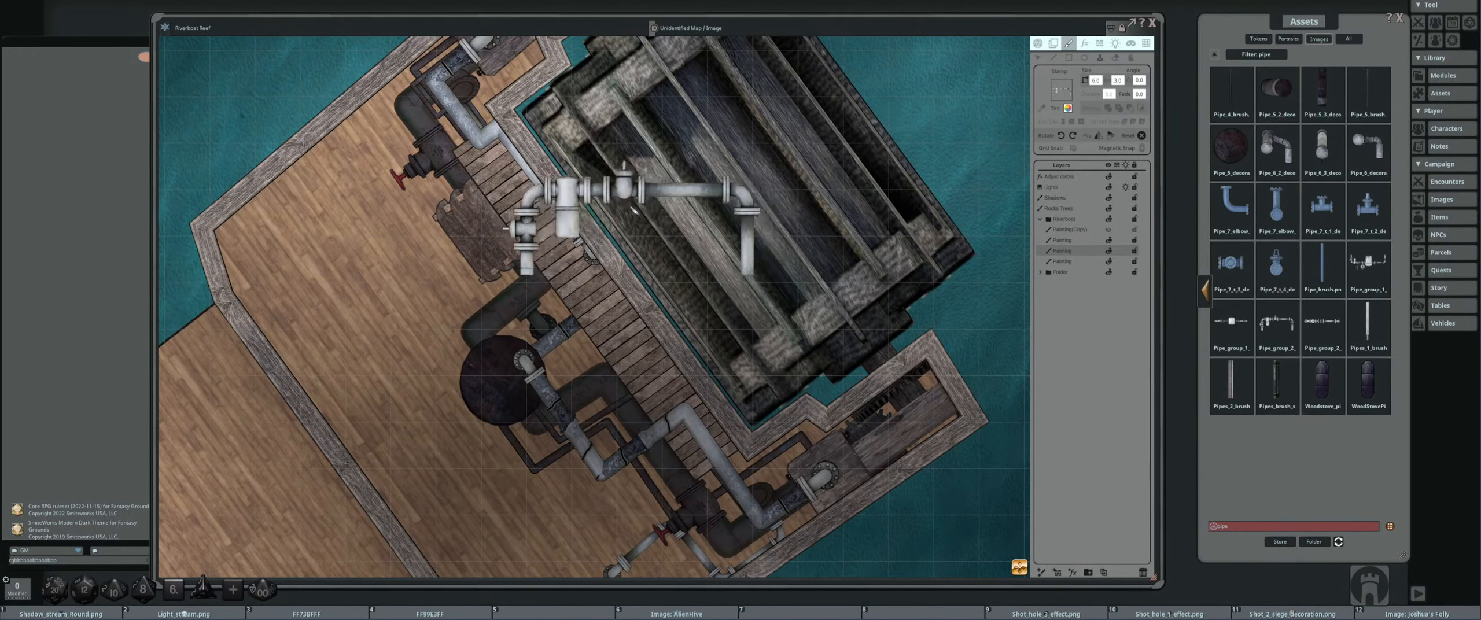
scroll(583, 370, up, 13)
scroll(573, 364, up, 1)
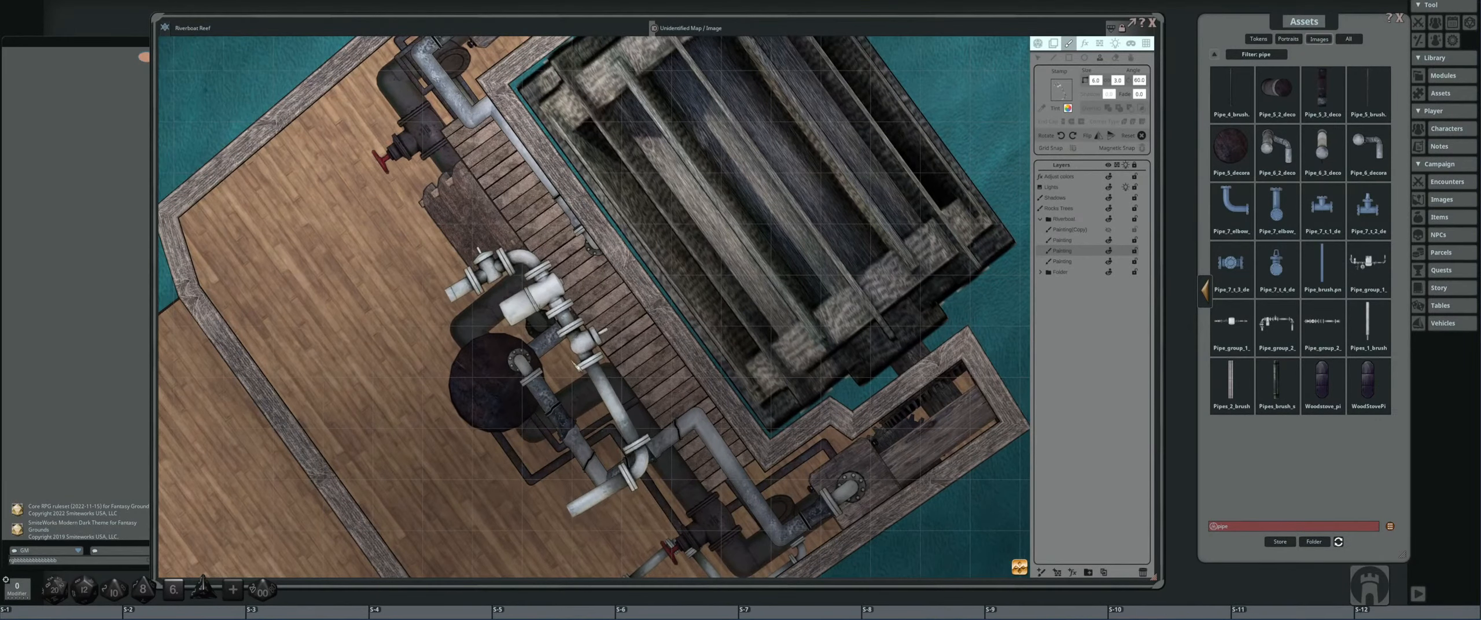
scroll(573, 362, down, 2)
scroll(573, 361, down, 4)
scroll(578, 370, up, 1)
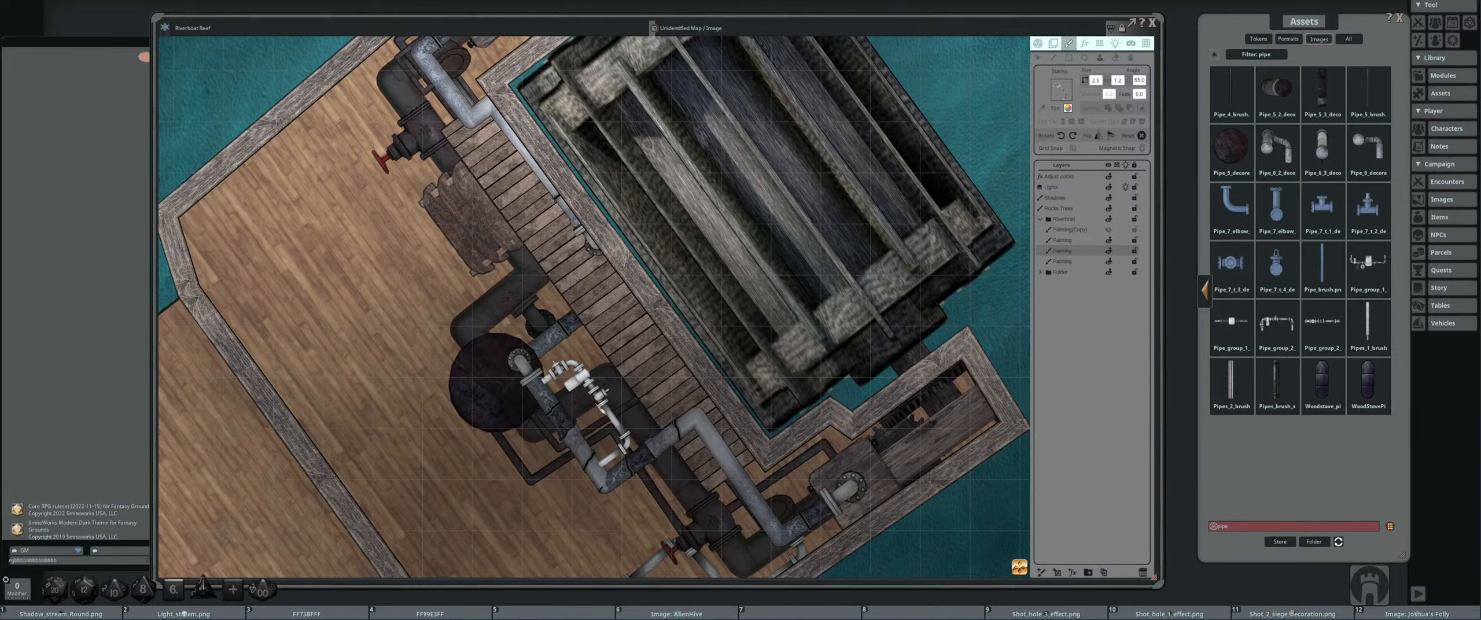
click(1082, 261)
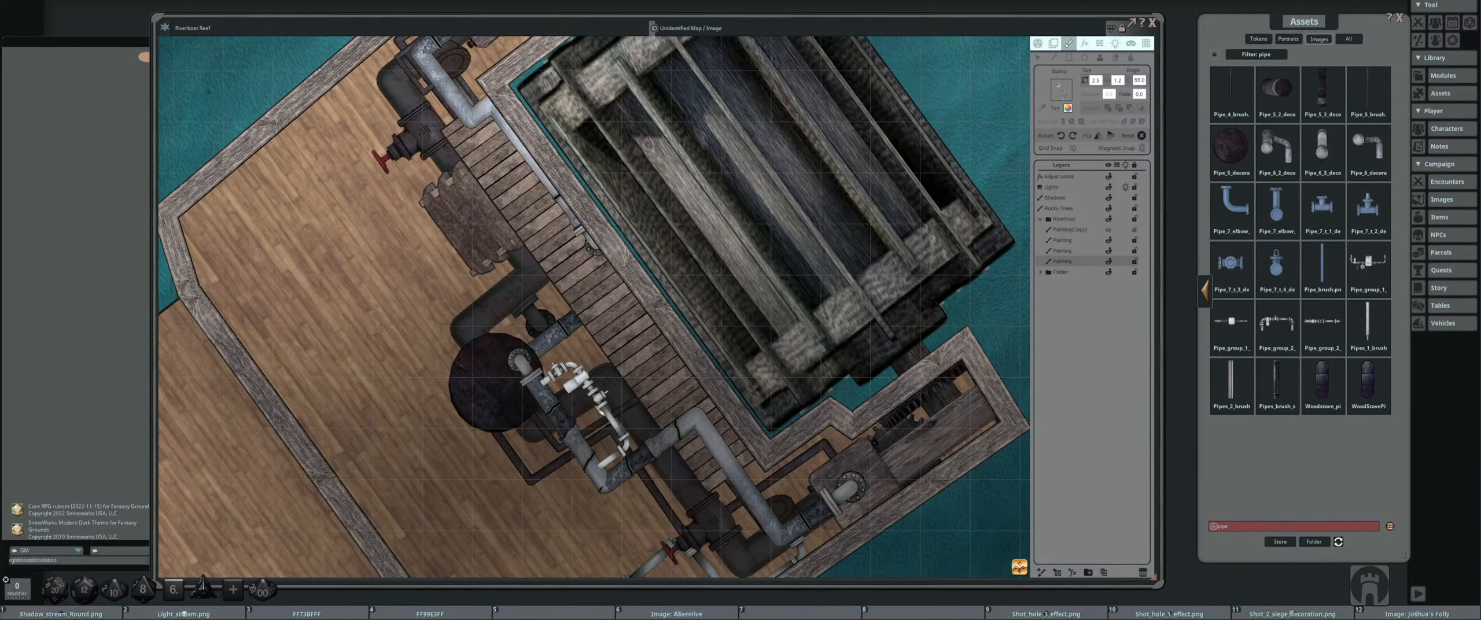
scroll(711, 353, down, 2)
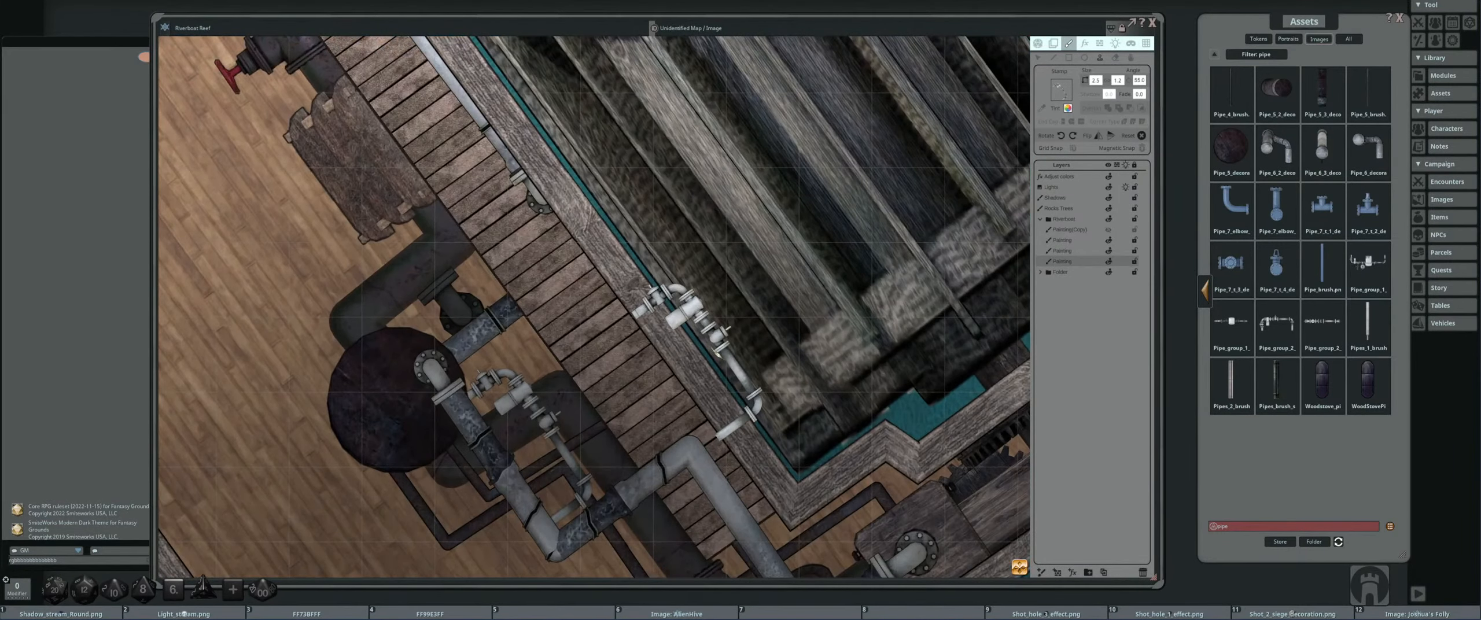
- Examine the pipework layout around the tank, plank walkway and paddle wheel on the riverboat's stern deck
scroll(706, 353, down, 2)
scroll(509, 284, up, 2)
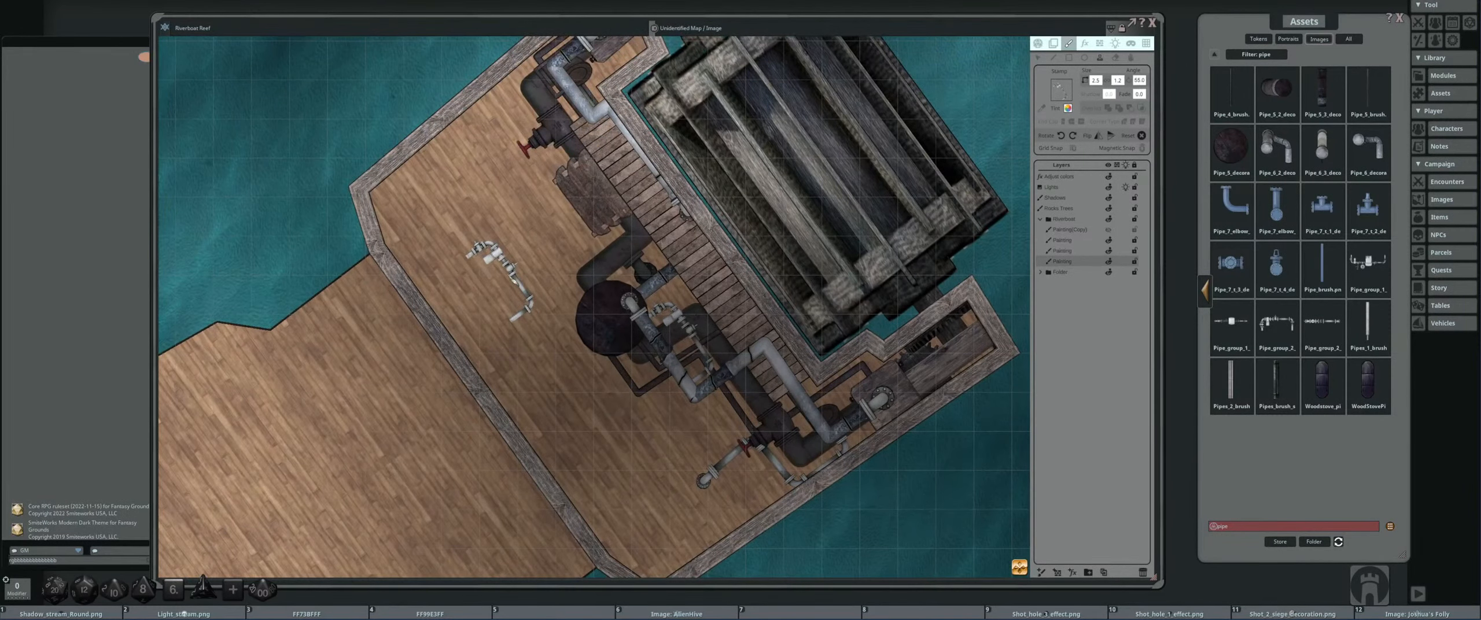
scroll(501, 278, down, 3)
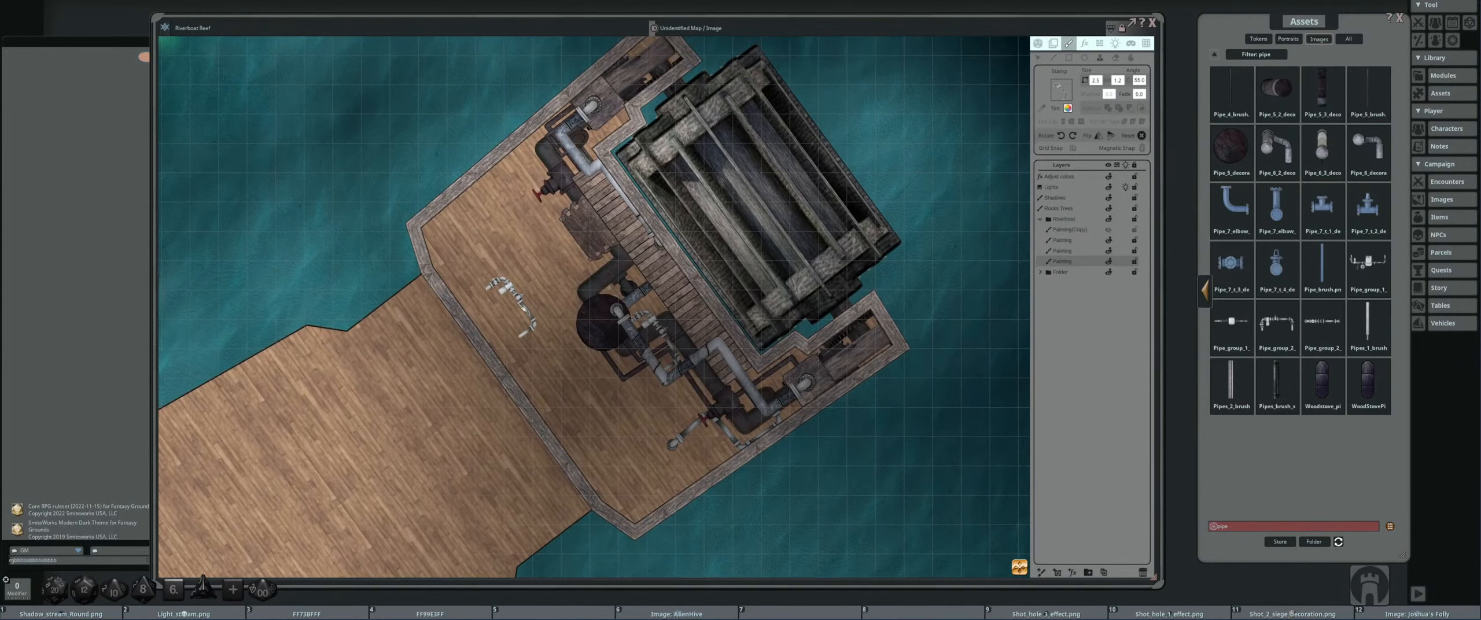
scroll(578, 266, down, 4)
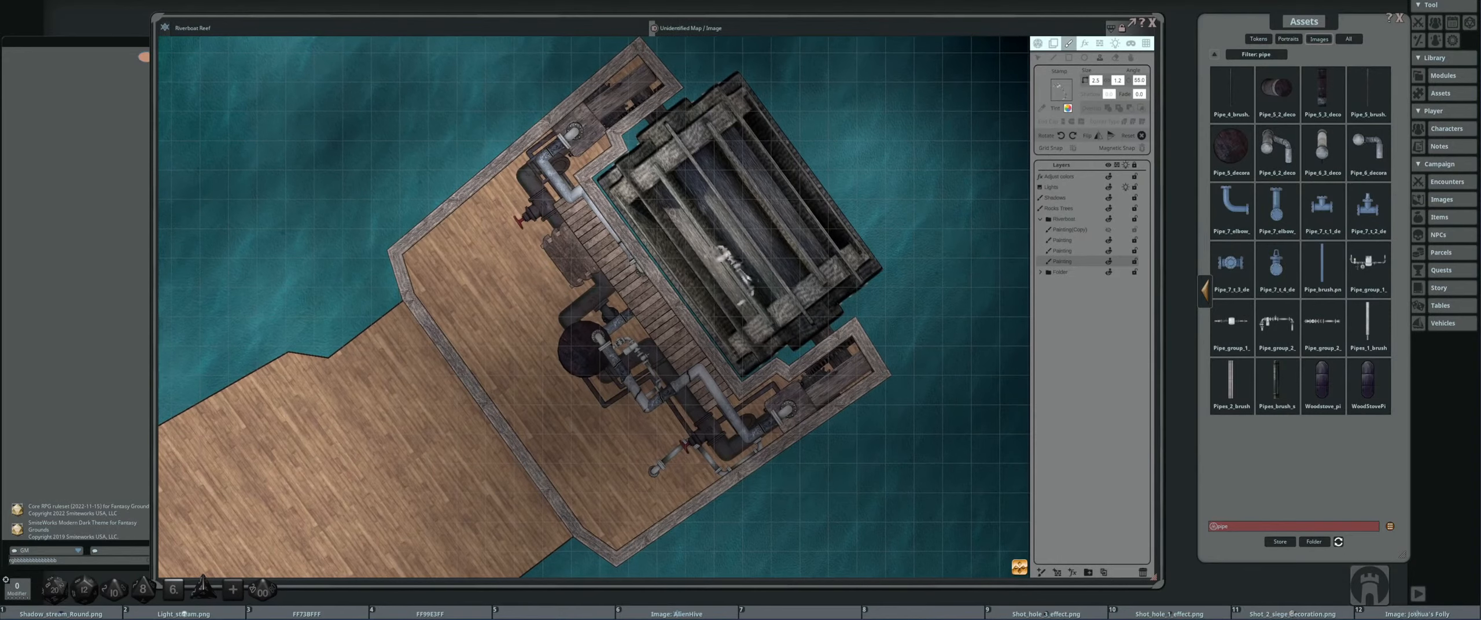
scroll(639, 283, up, 1)
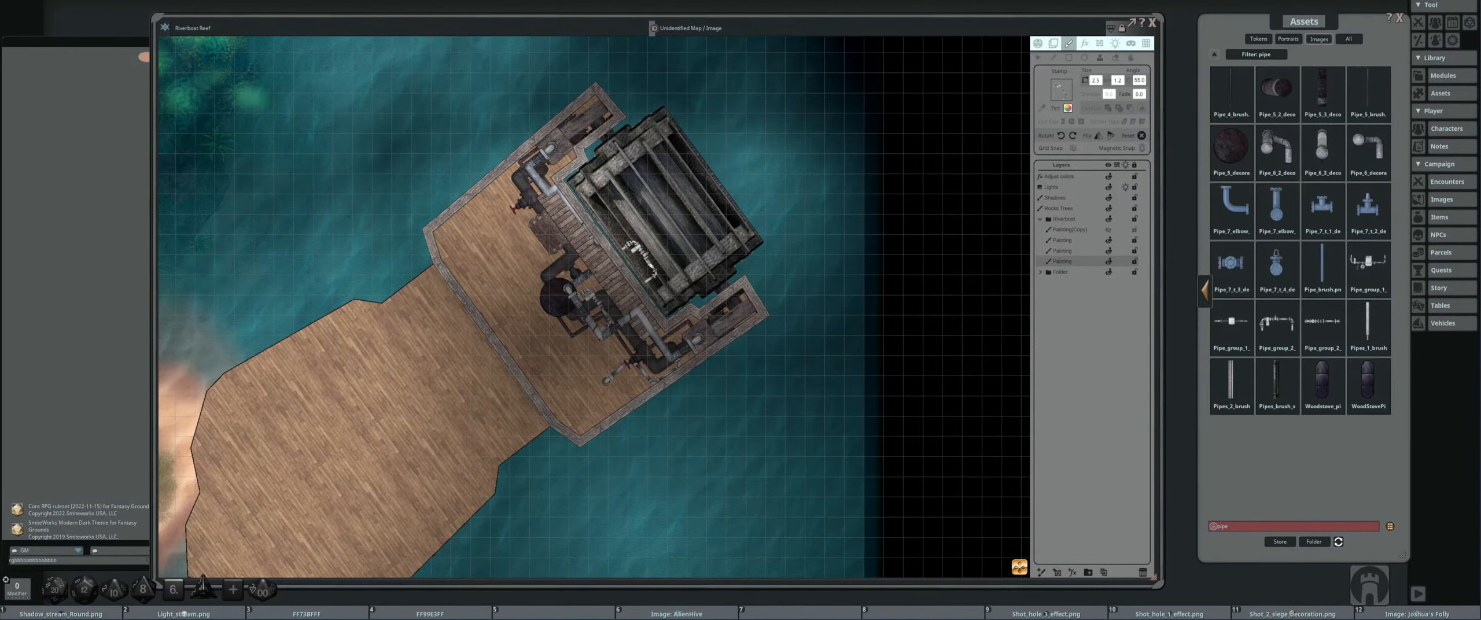
scroll(538, 289, up, 2)
scroll(556, 306, down, 1)
scroll(573, 324, up, 1)
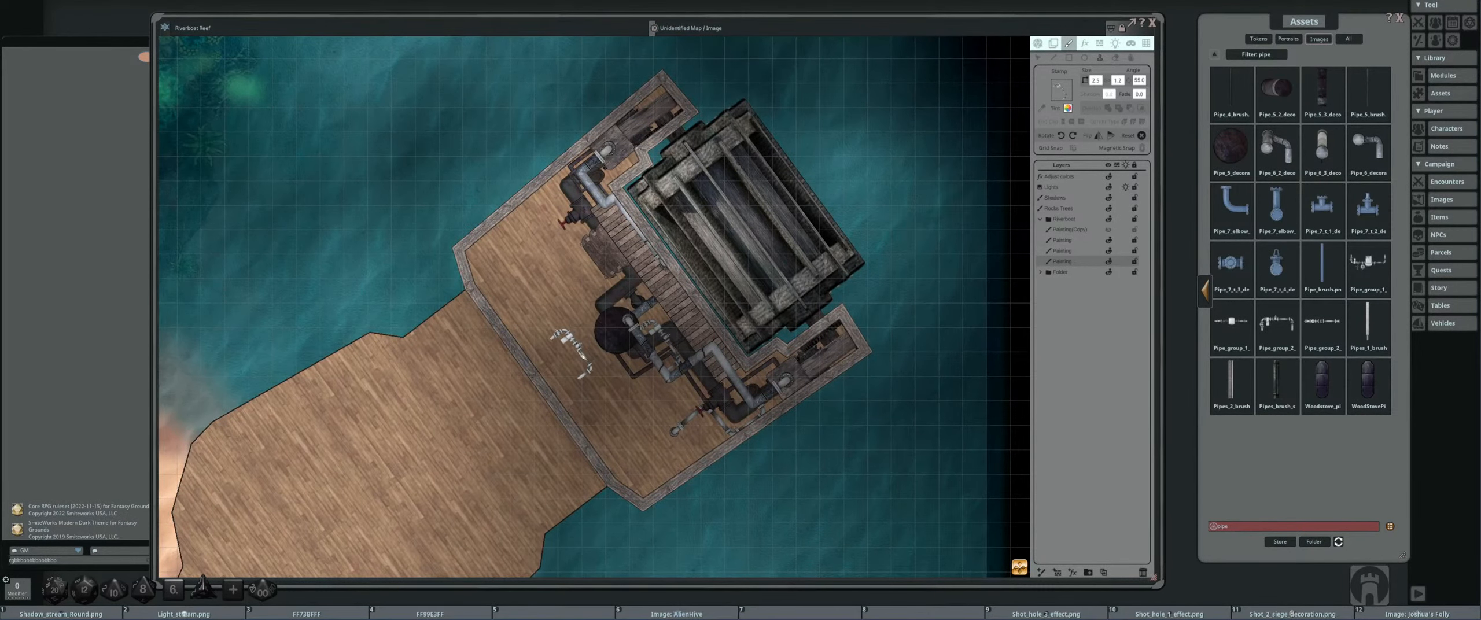
scroll(573, 352, up, 1)
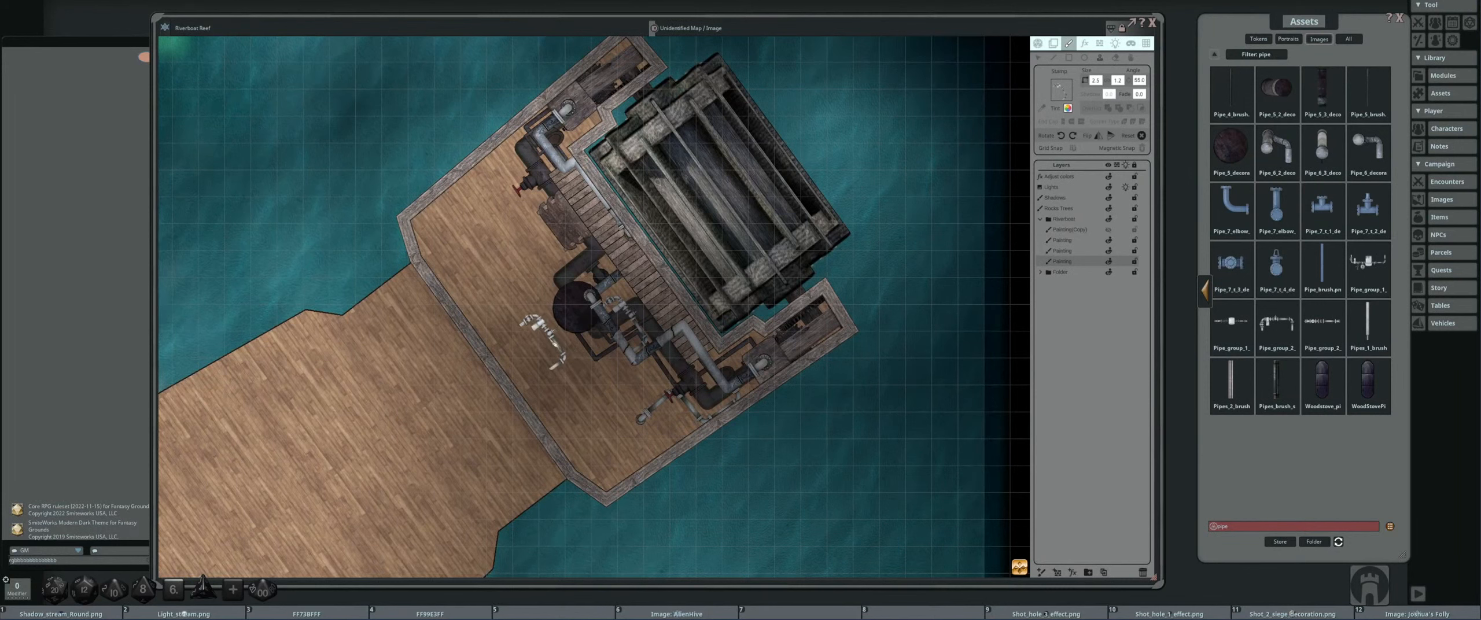
- Clear the pipe filter from the assets and open the Effects folder of the FG Winter Map Pack
drag(584, 324, 619, 344)
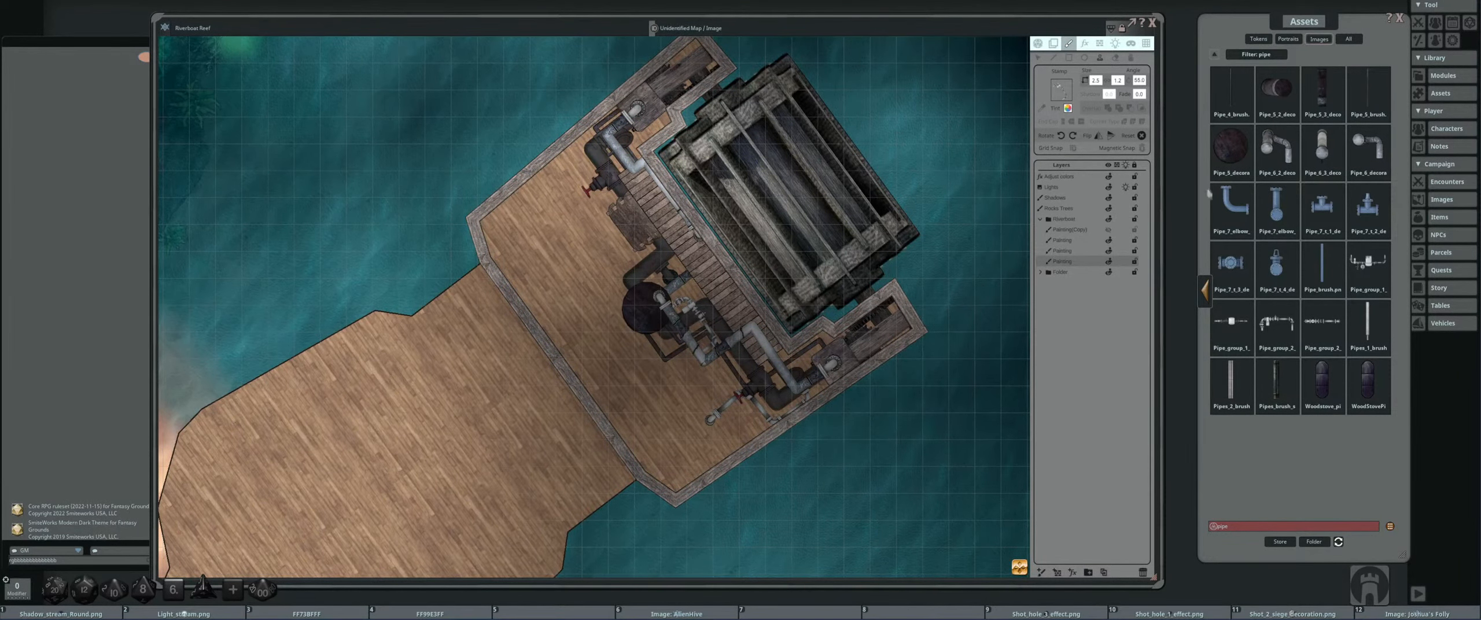
click(1215, 54)
scroll(1233, 451, down, 1)
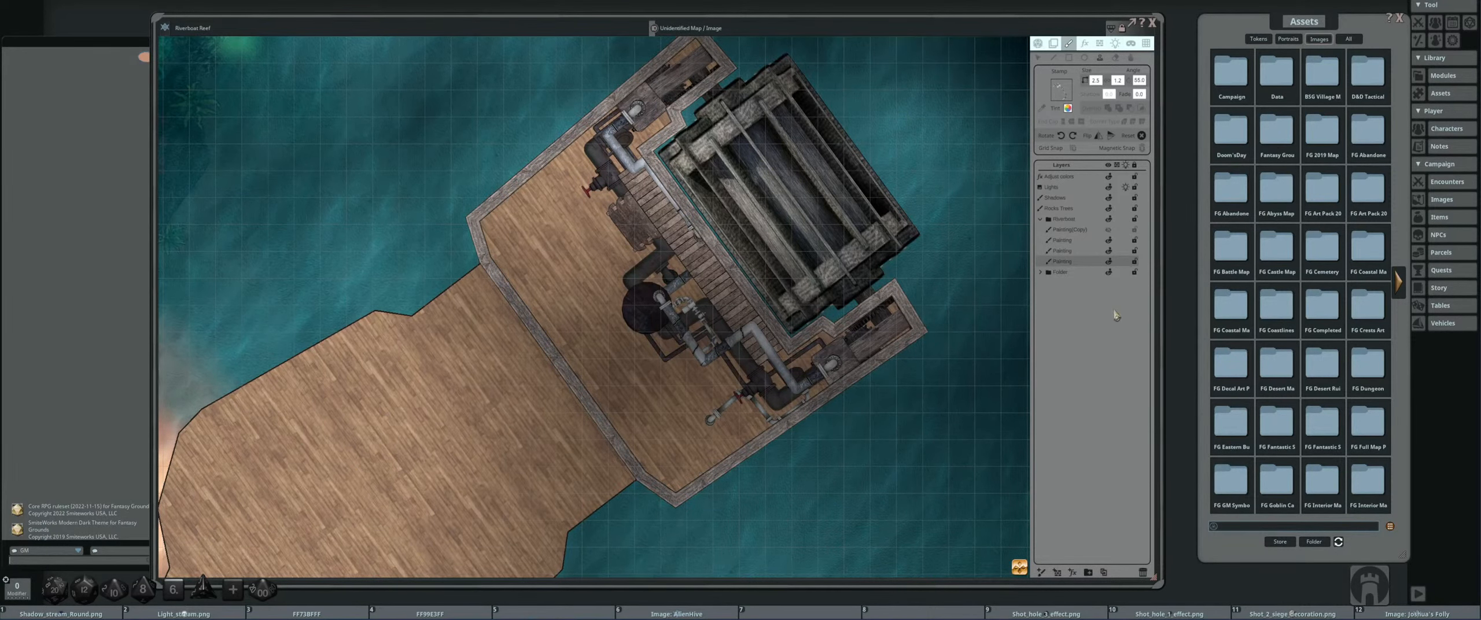
scroll(809, 275, down, 2)
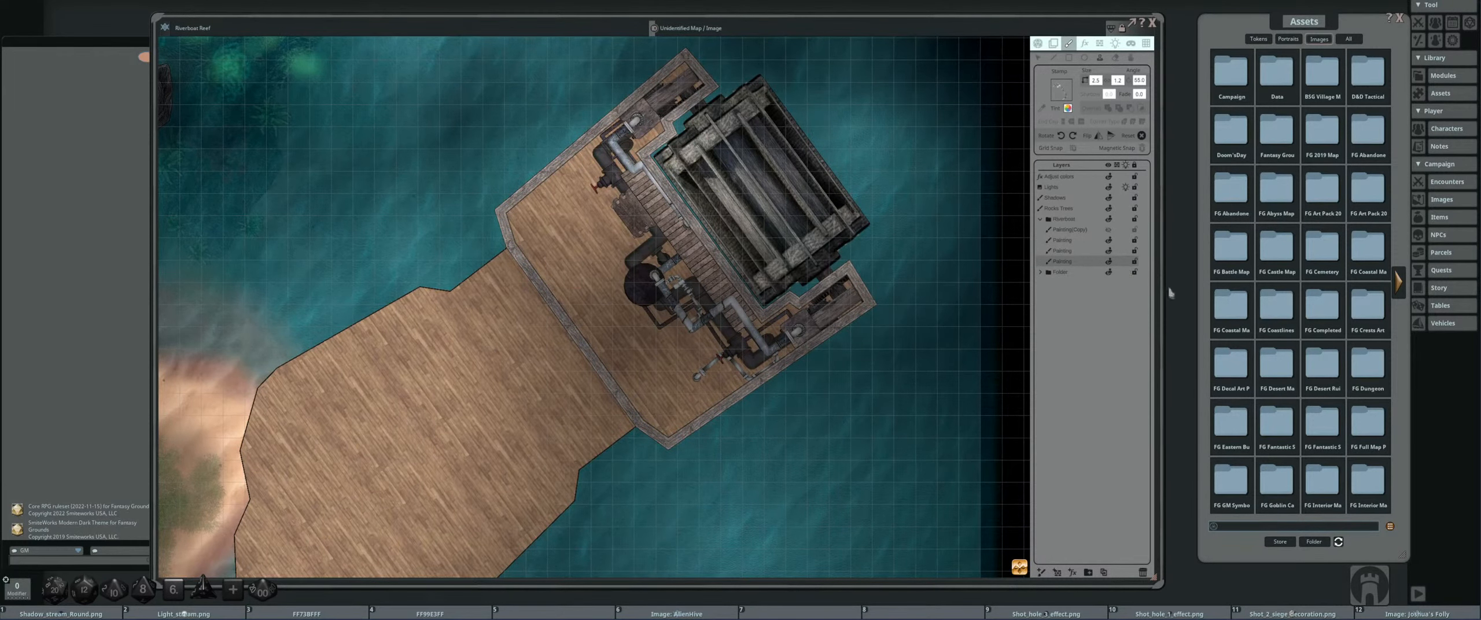
click(1399, 284)
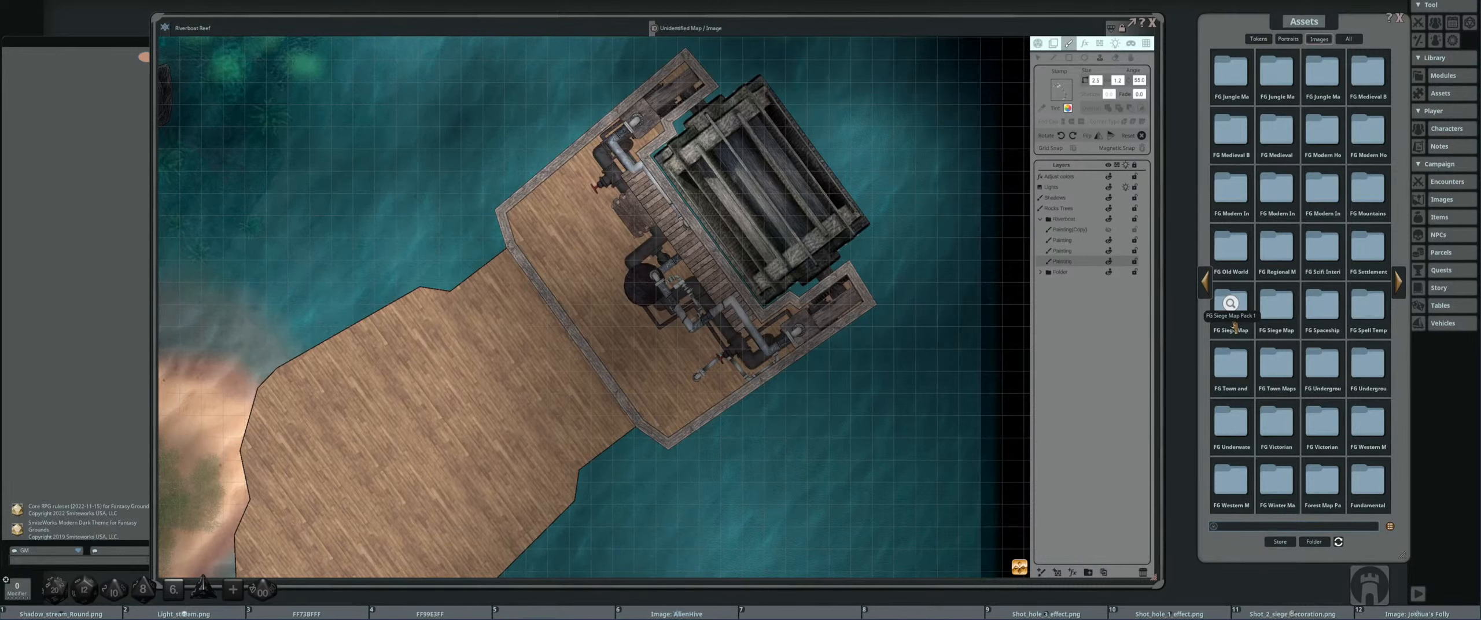
scroll(891, 268, down, 5)
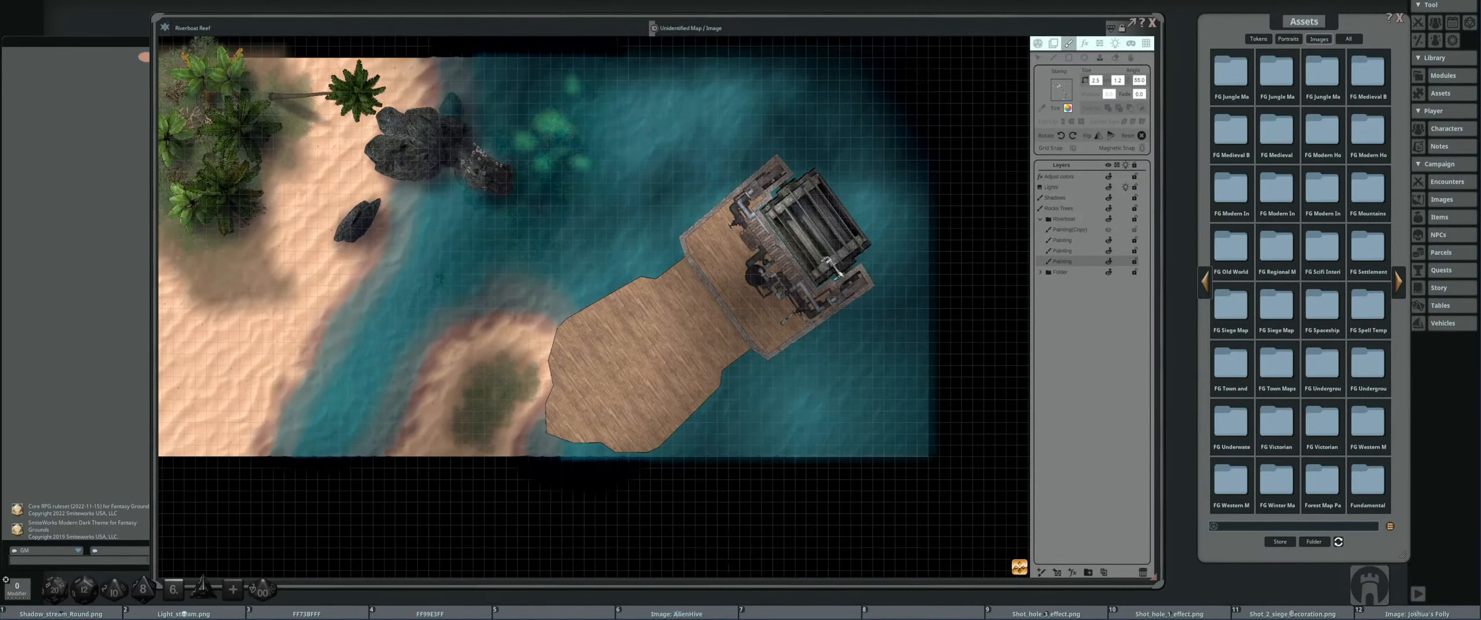
scroll(831, 283, up, 2)
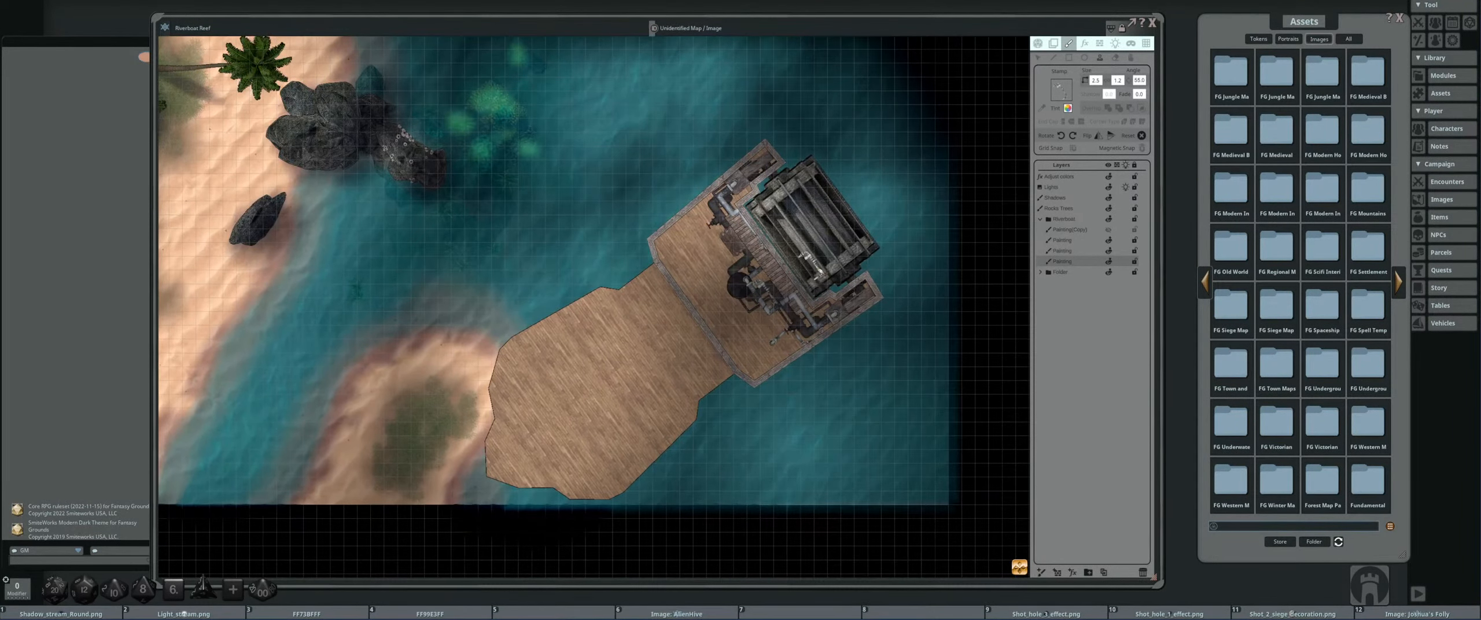
drag(817, 267, 791, 255)
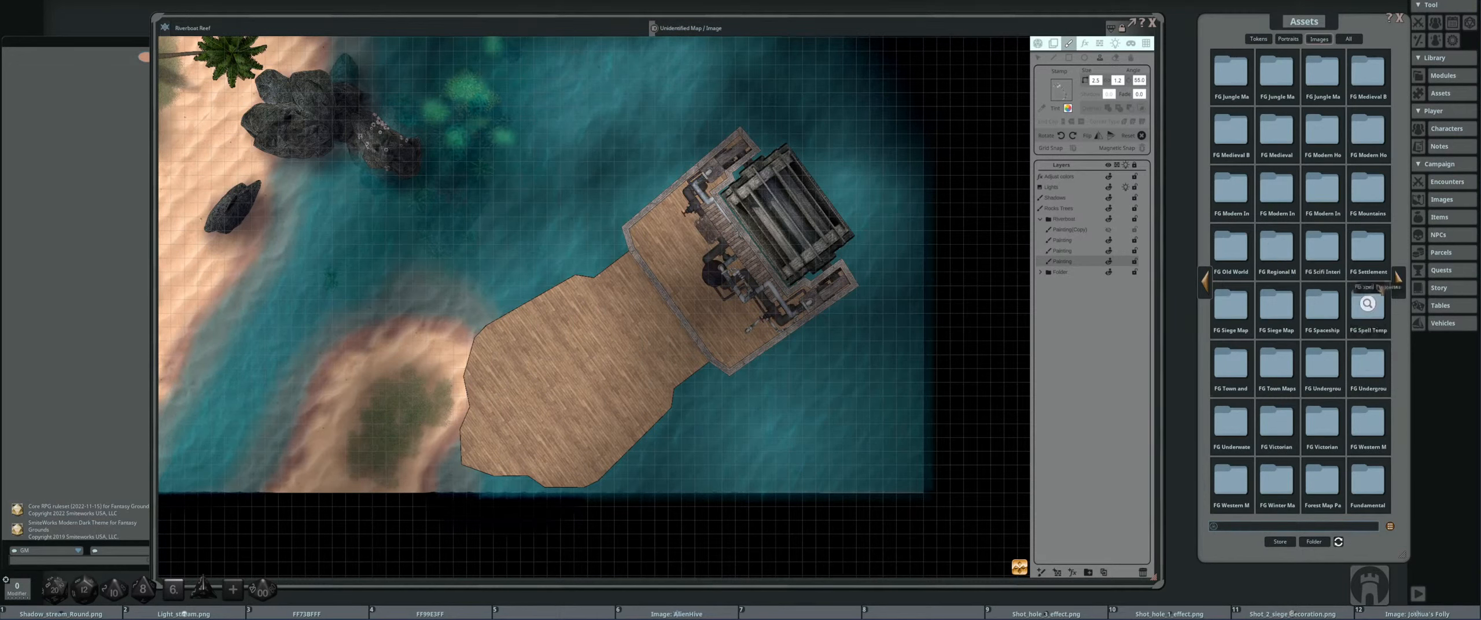
click(1260, 471)
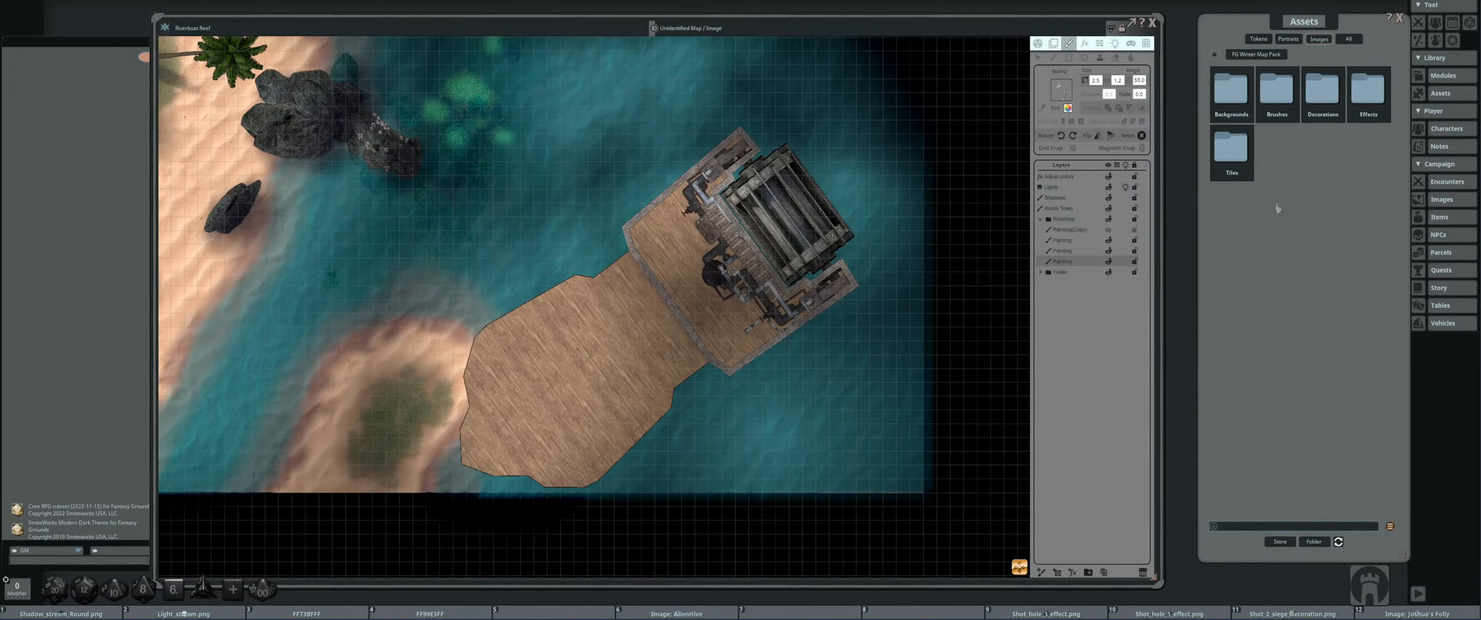
click(1369, 87)
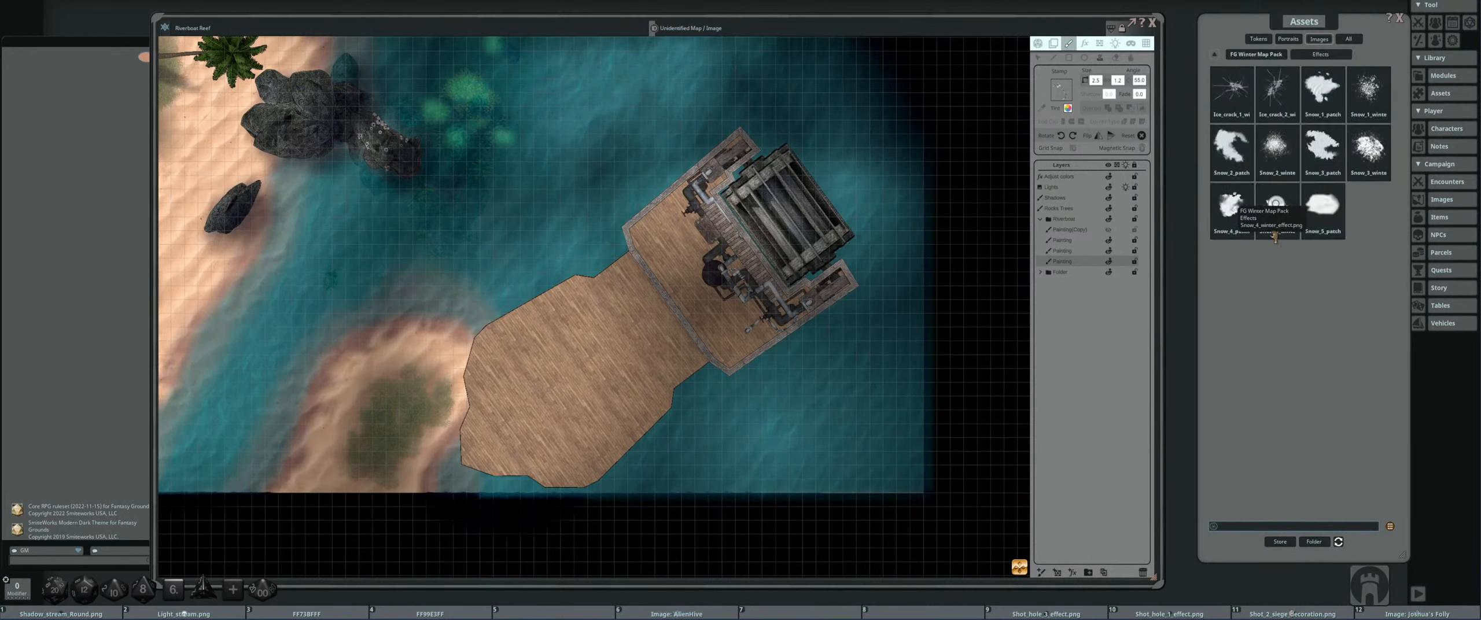
- Preview the Snow_2, Snow_1 and Snow_4 winter effect images to compare their splatter shapes
click(1277, 147)
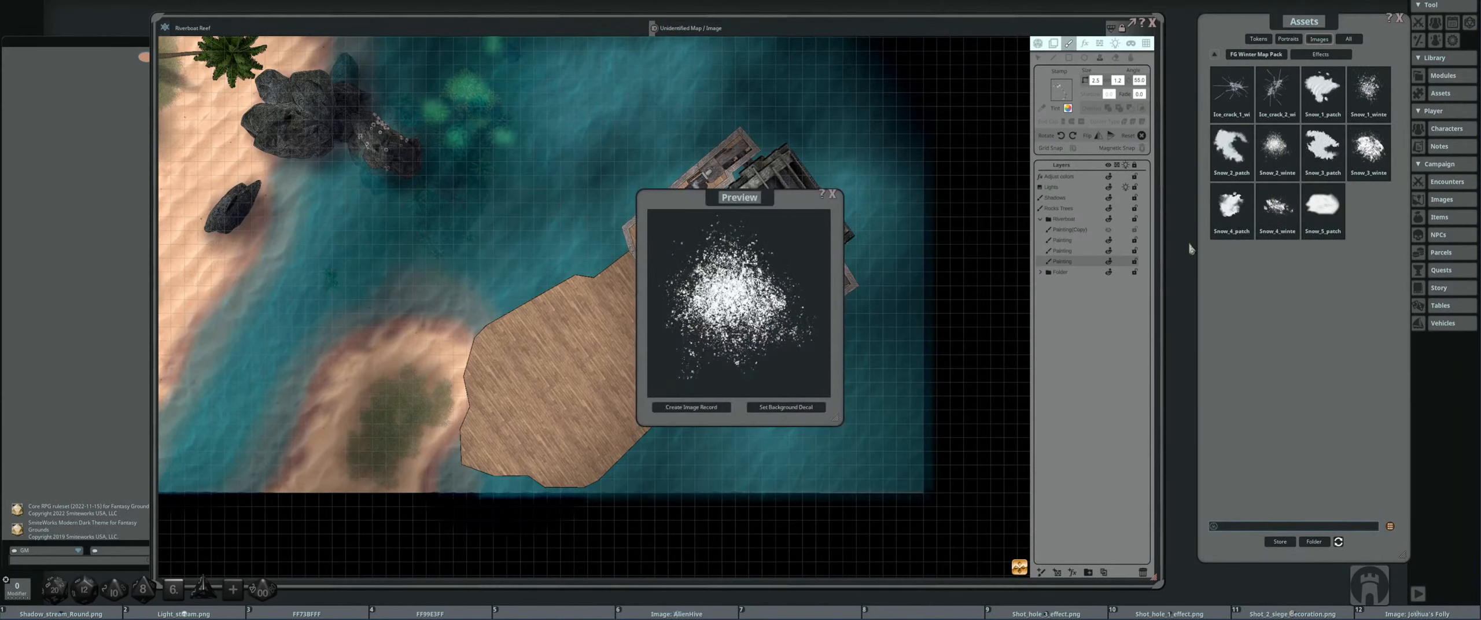
click(834, 193)
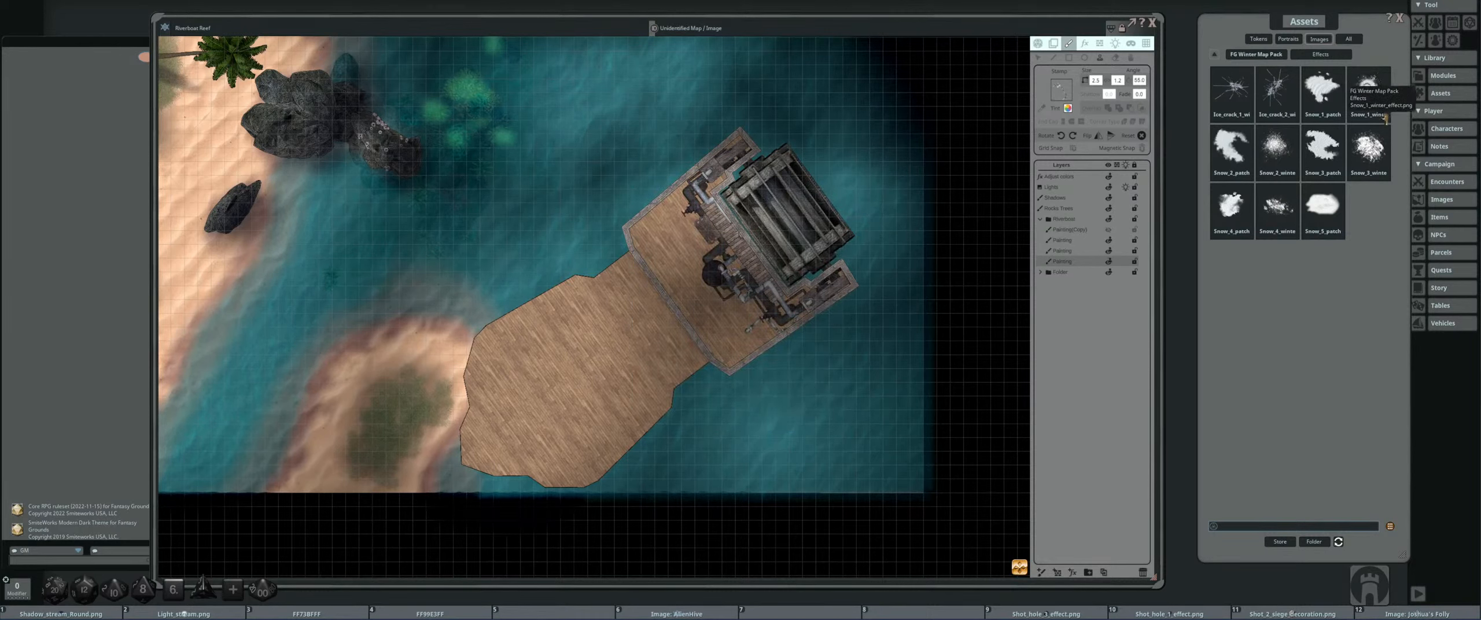
click(1368, 88)
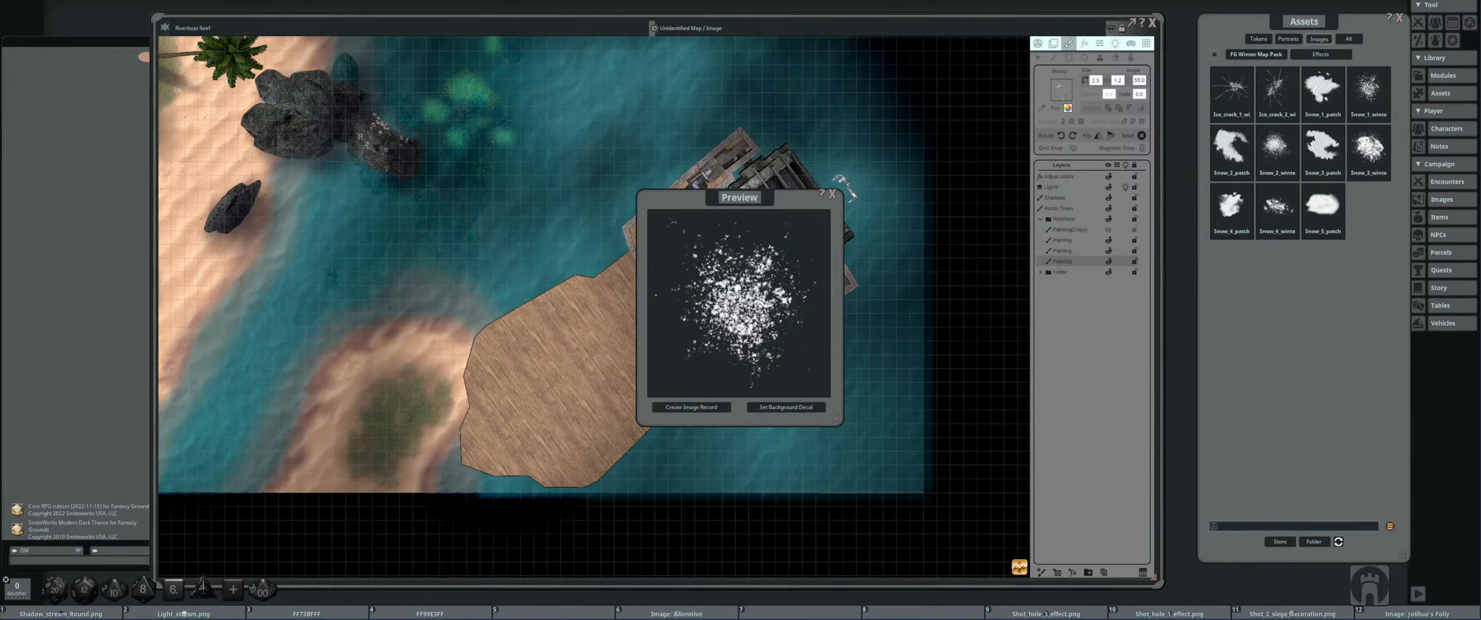
click(832, 194)
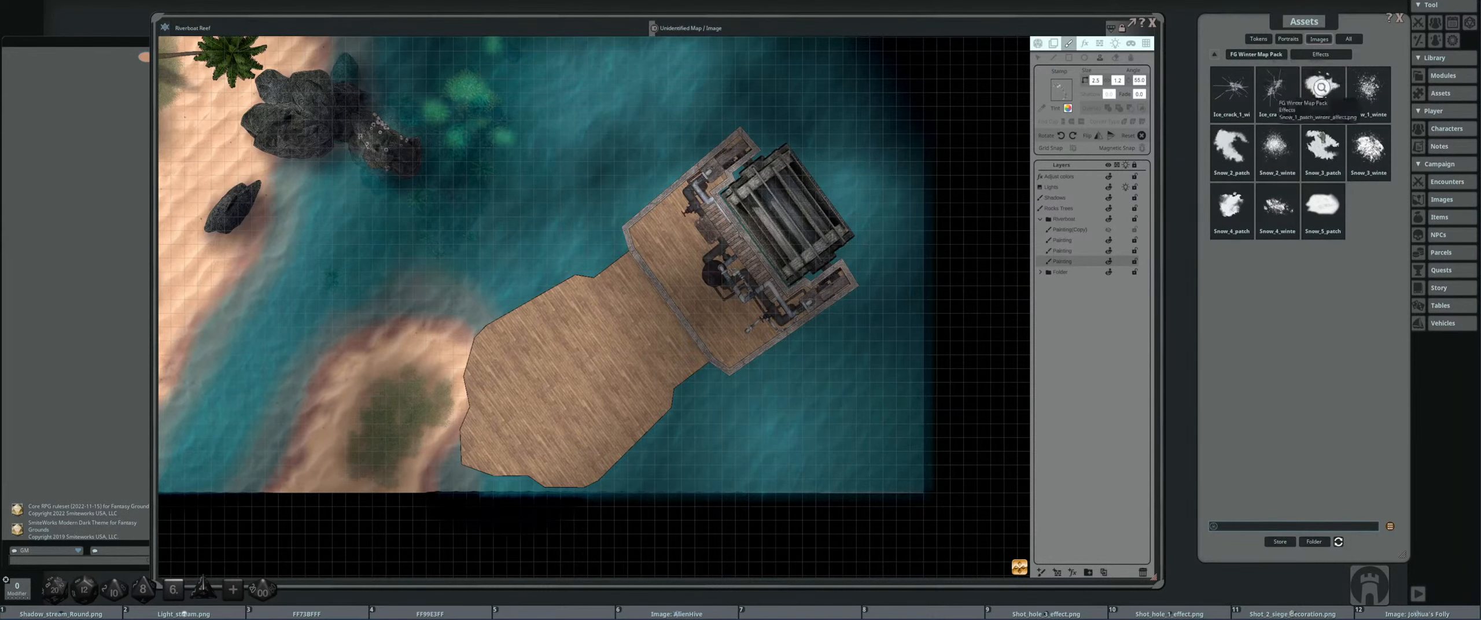
click(1281, 208)
click(832, 194)
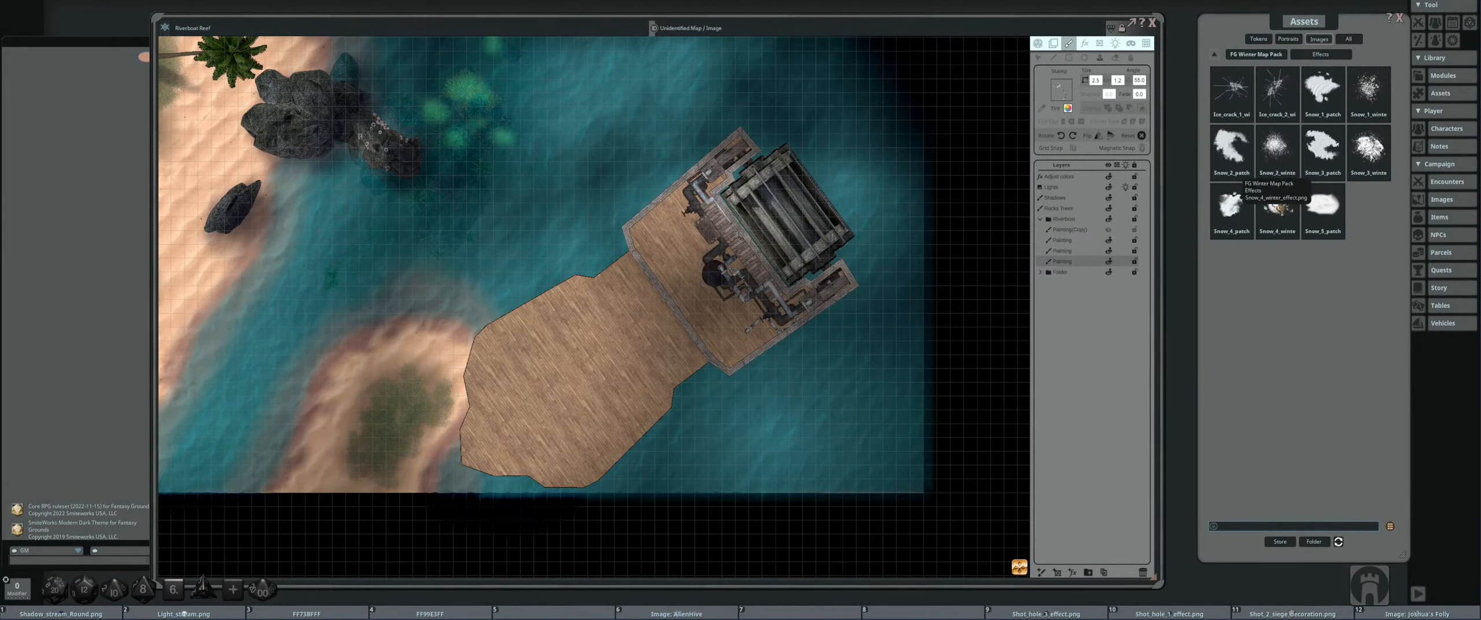
- Load the Snow_4 winter effect as the stamp image, resize and rotate it, and tint it muddy olive green
drag(1277, 207, 1061, 90)
click(752, 265)
scroll(752, 265, up, 3)
scroll(740, 253, up, 1)
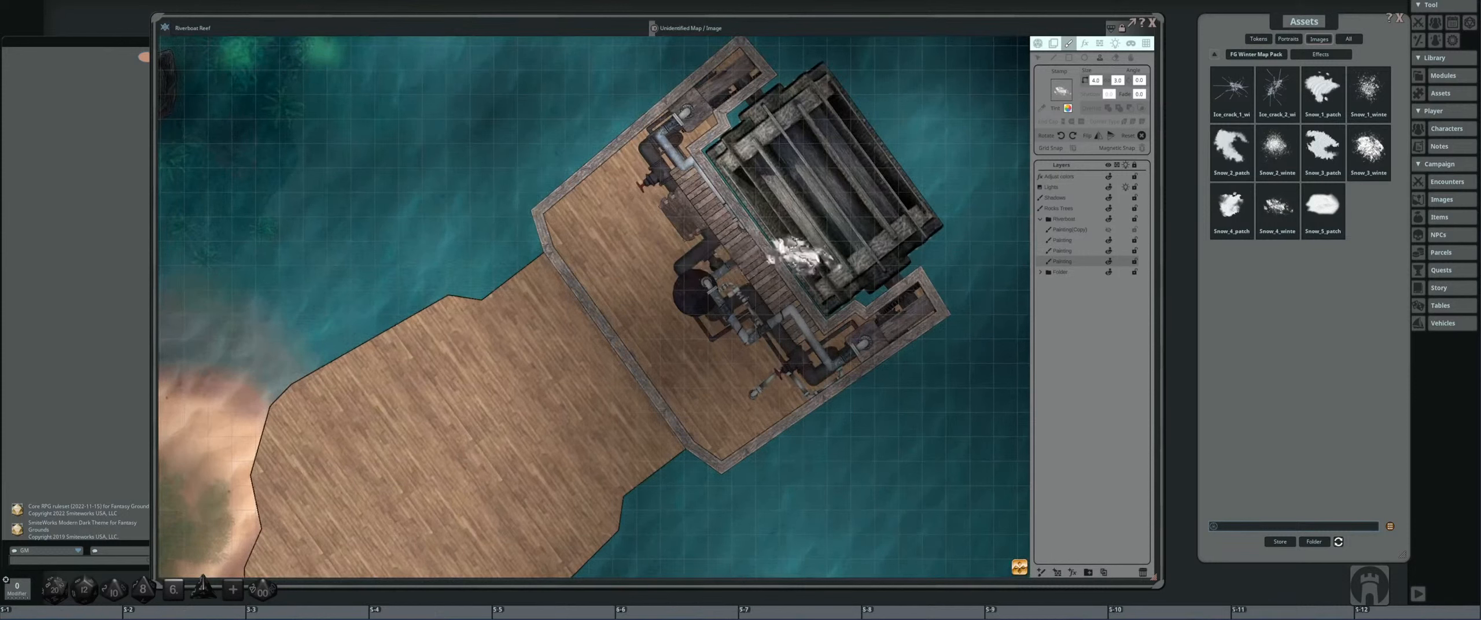
scroll(687, 249, up, 7)
scroll(692, 229, up, 5)
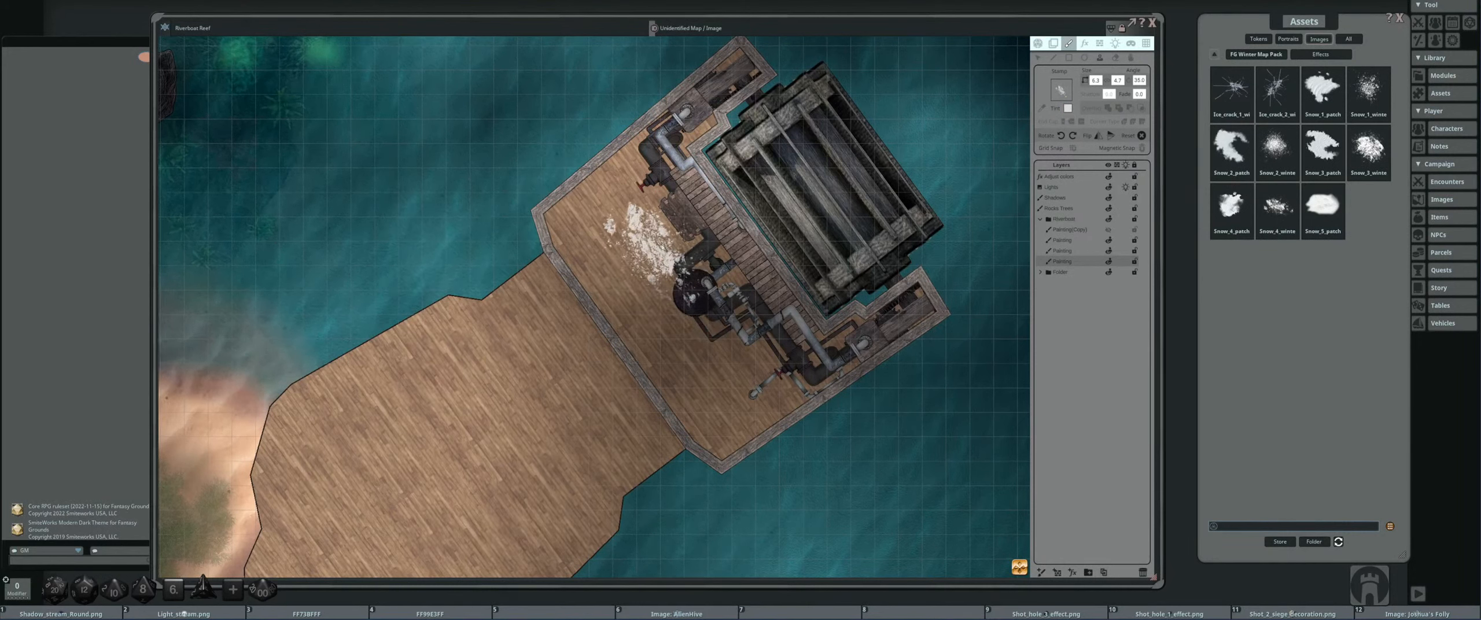
key(F3)
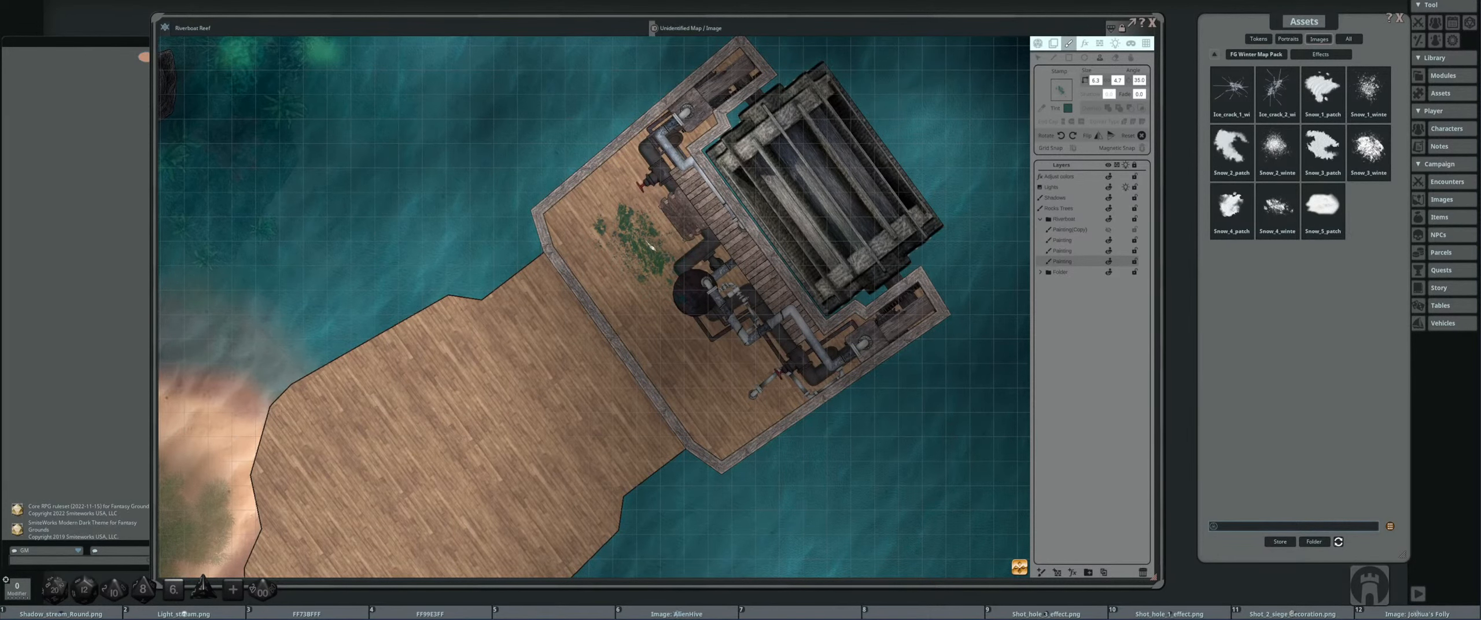
scroll(652, 247, up, 3)
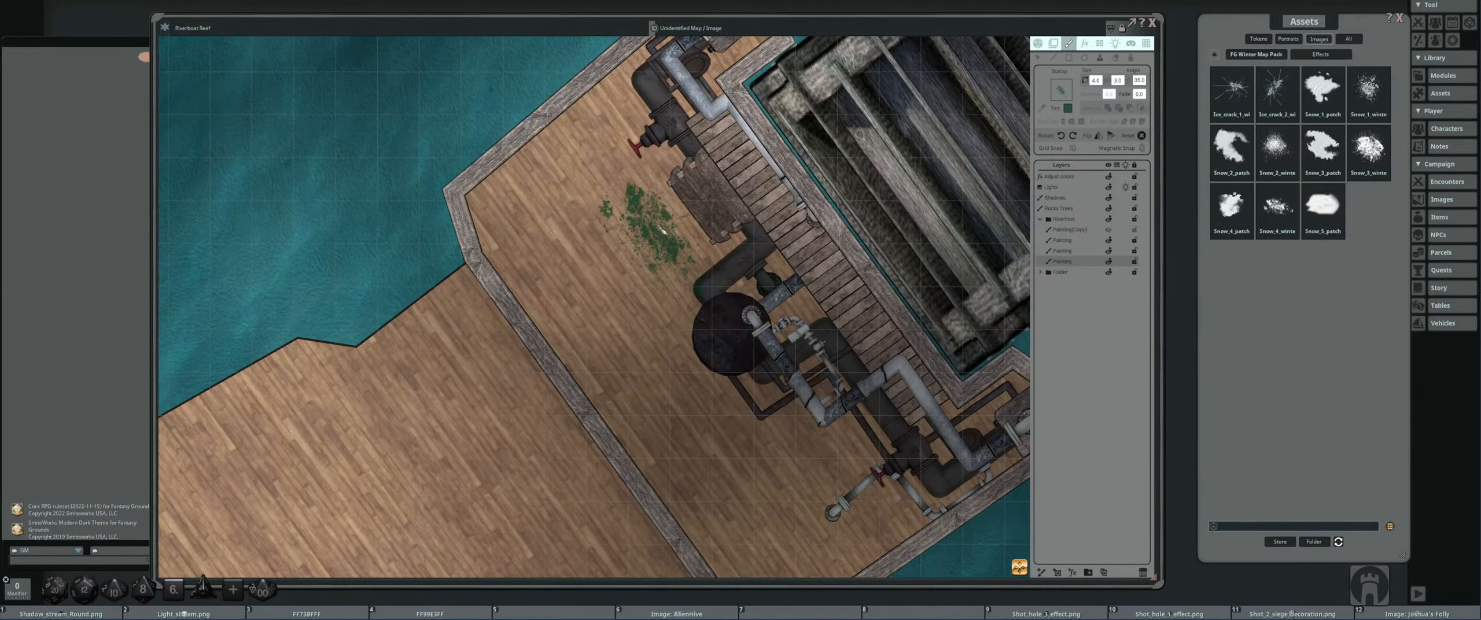
scroll(664, 231, up, 2)
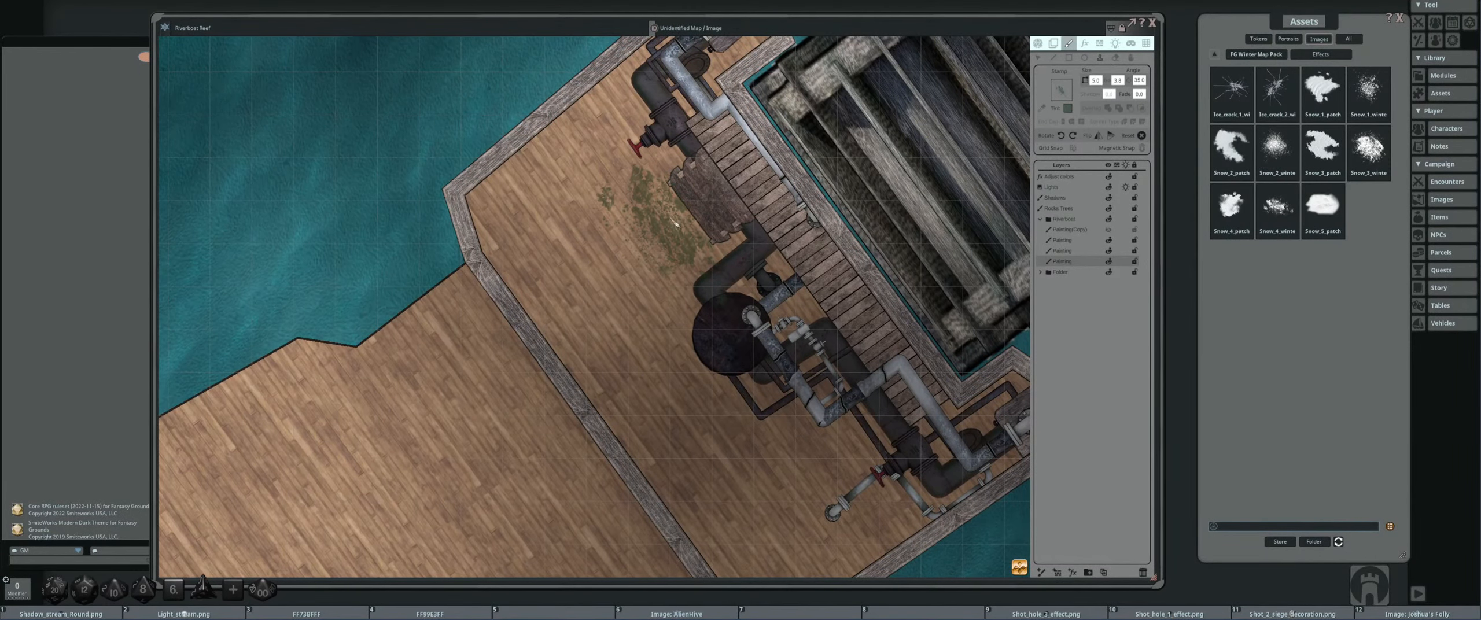
- Stamp the rotated olive splatter as grime on the deck beside the rusted plate along the plank walkway
scroll(676, 224, down, 3)
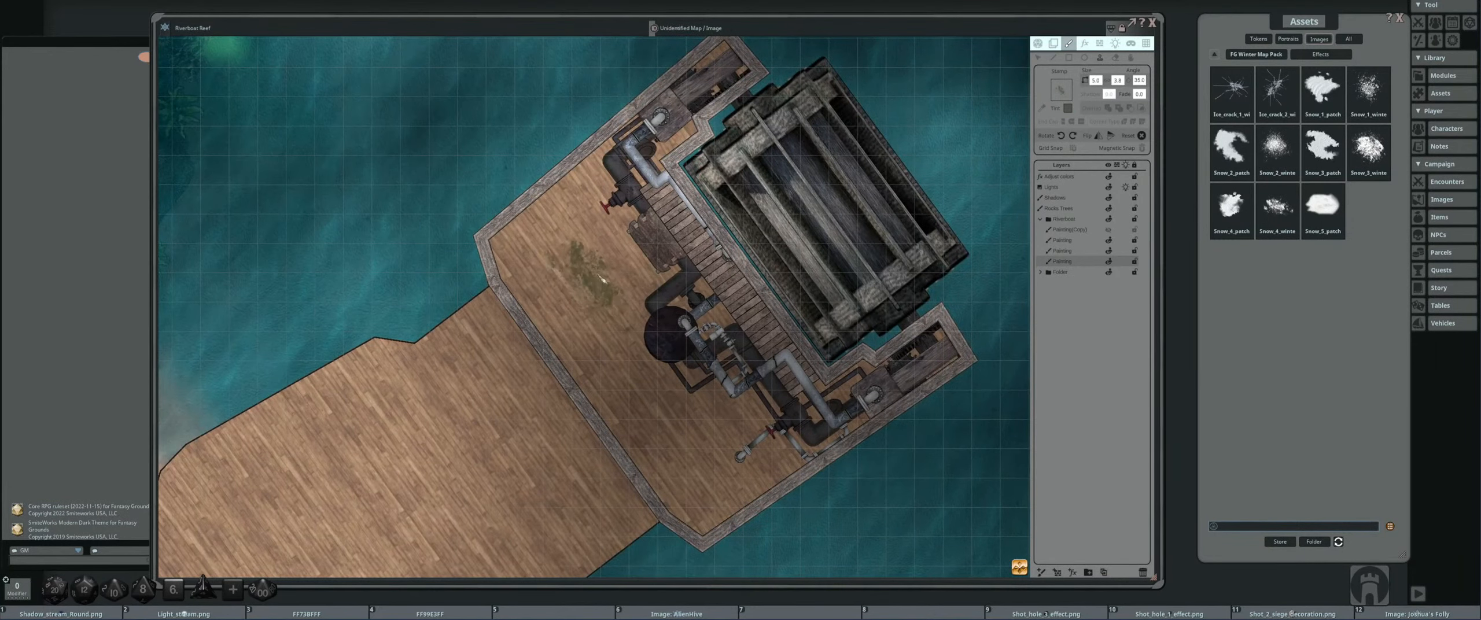
scroll(605, 258, up, 5)
scroll(608, 250, up, 1)
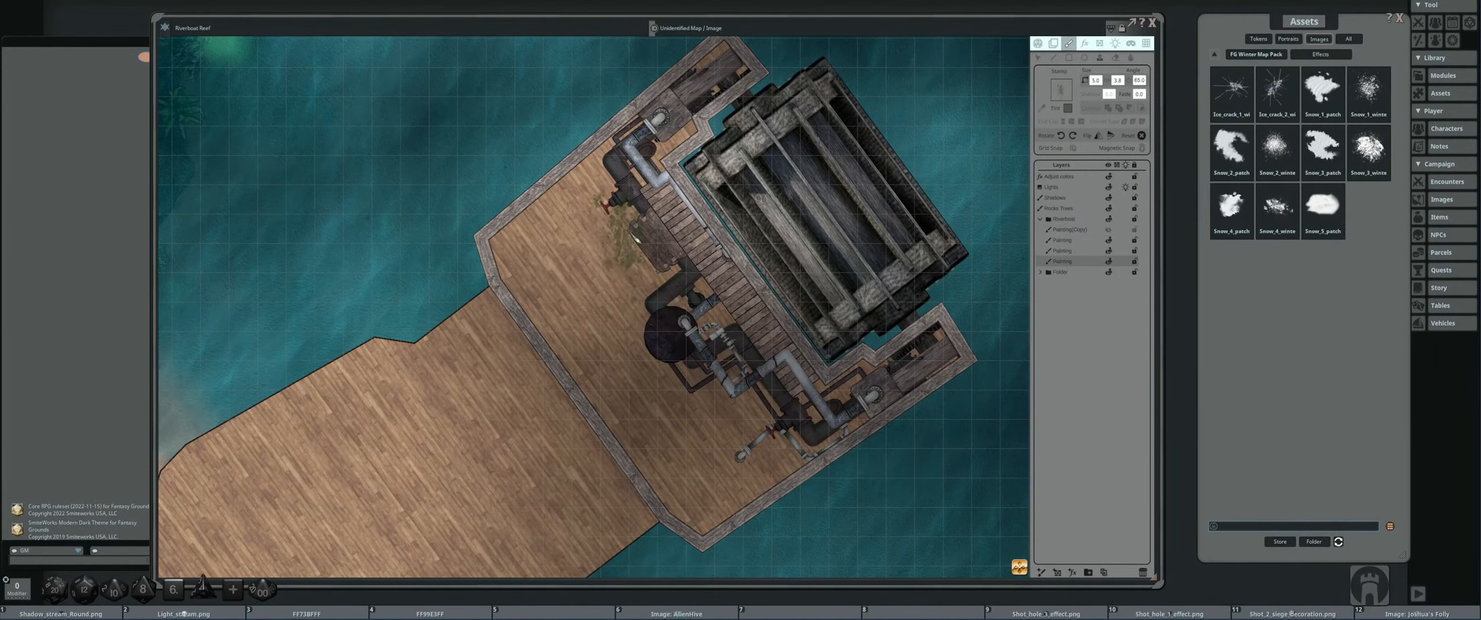
scroll(633, 239, up, 2)
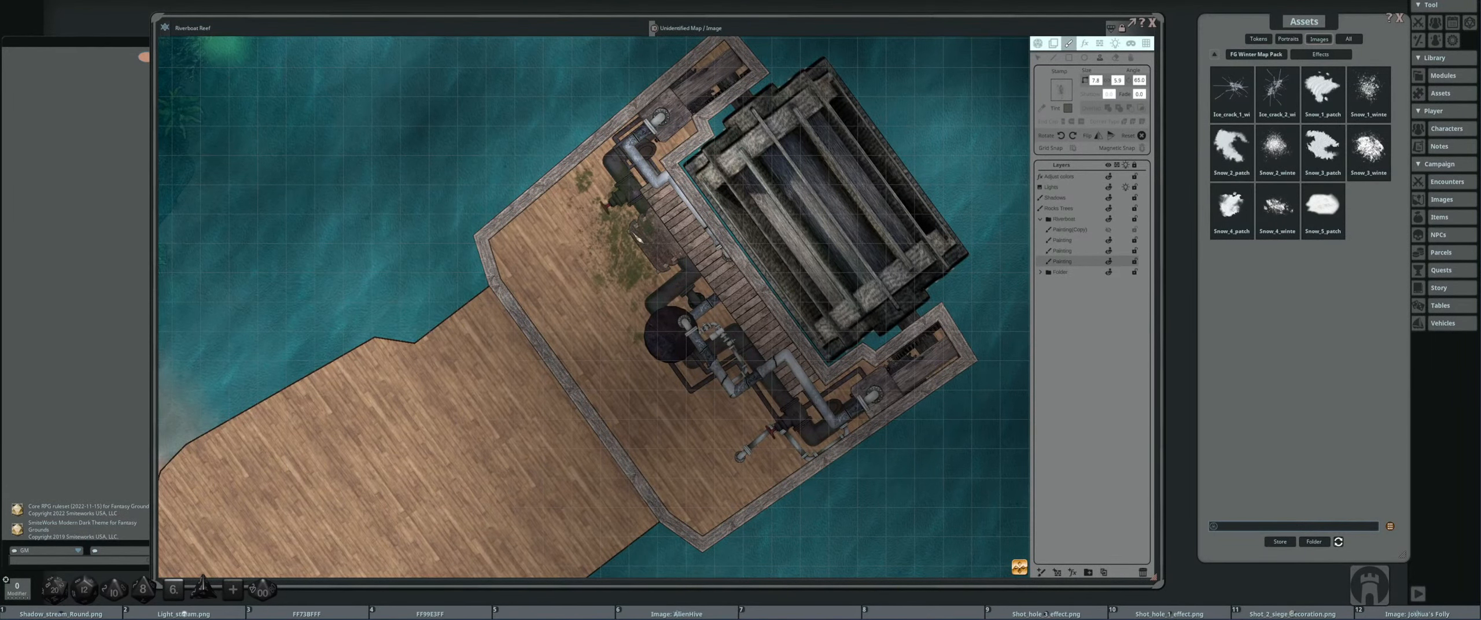
scroll(571, 278, up, 3)
scroll(582, 261, down, 5)
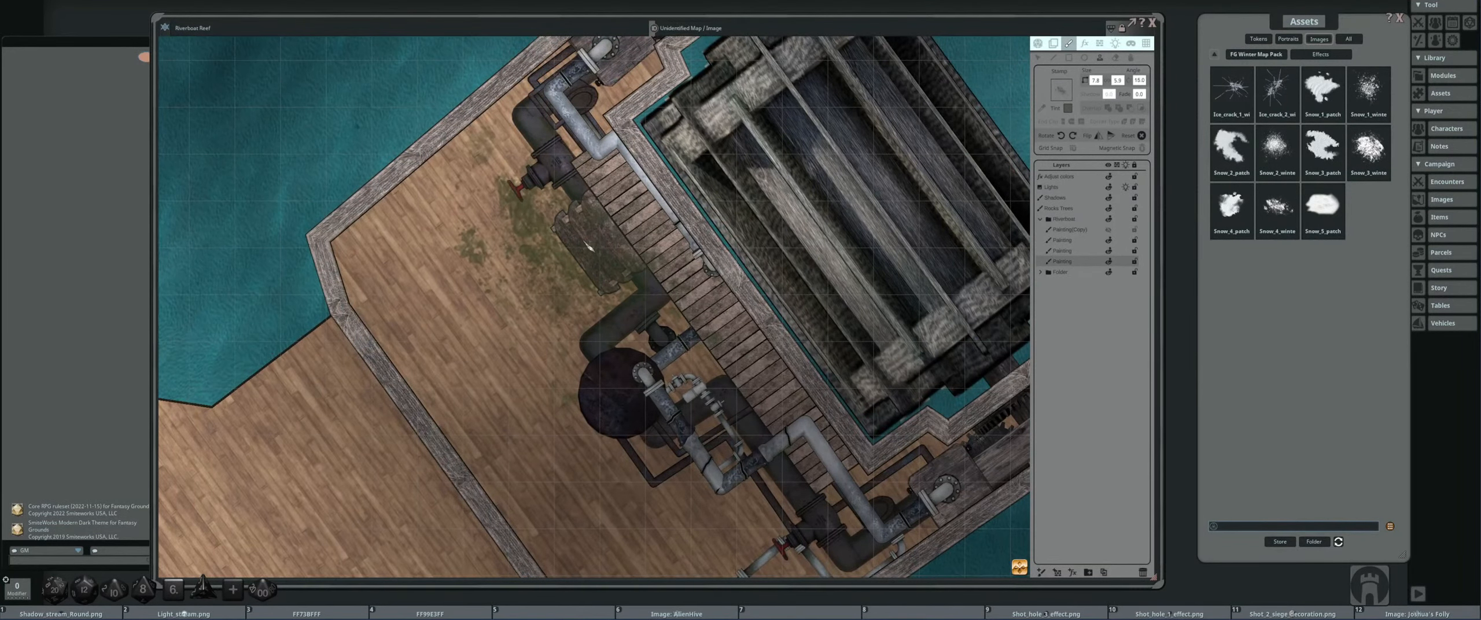
scroll(589, 247, down, 4)
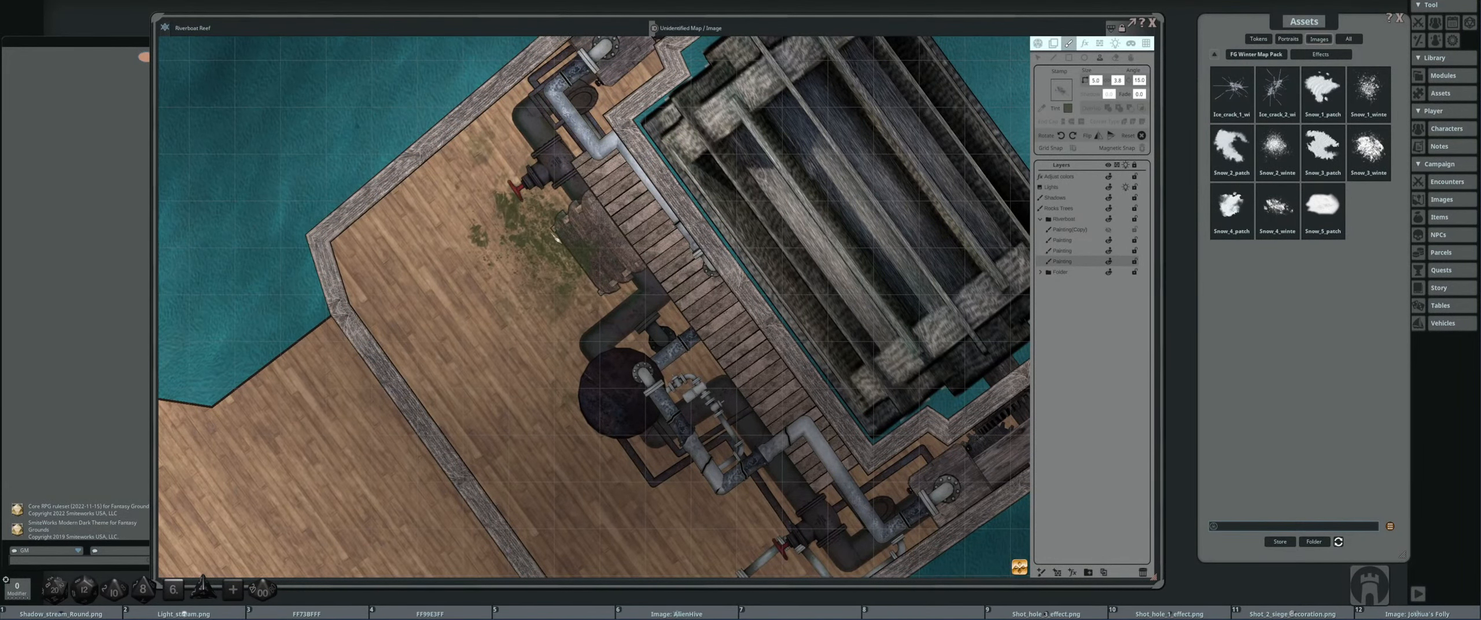
- Stamp an enlarged, rotated olive splatter around the dark pipes next to the red valve at the stern's lower corner
scroll(436, 265, down, 4)
drag(509, 268, 511, 180)
scroll(666, 368, up, 5)
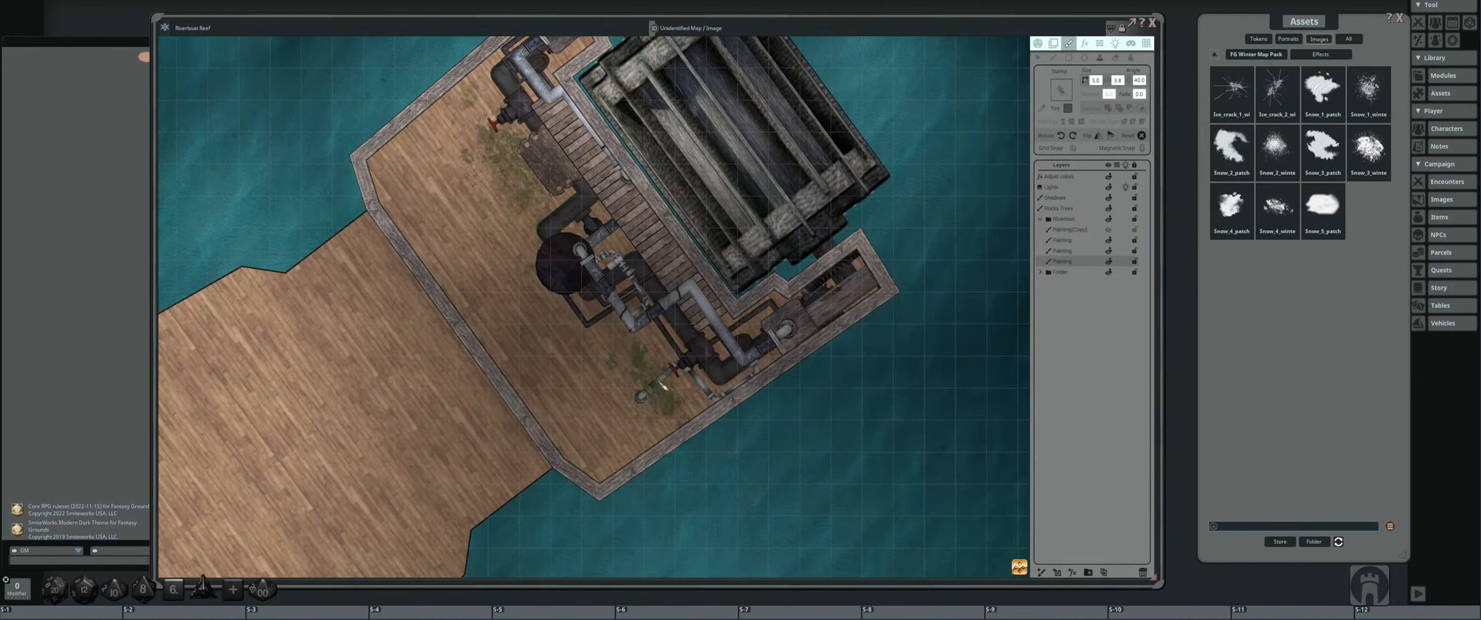
scroll(671, 367, up, 6)
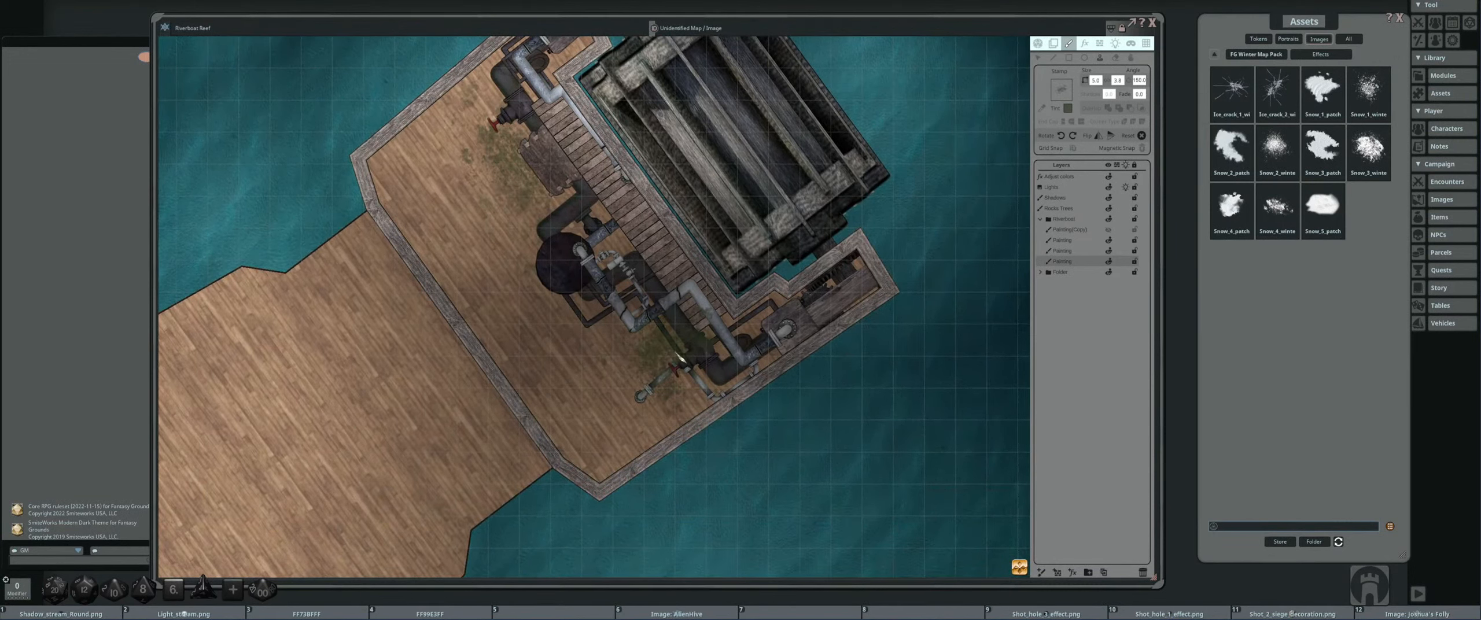
scroll(707, 352, up, 2)
scroll(707, 352, up, 4)
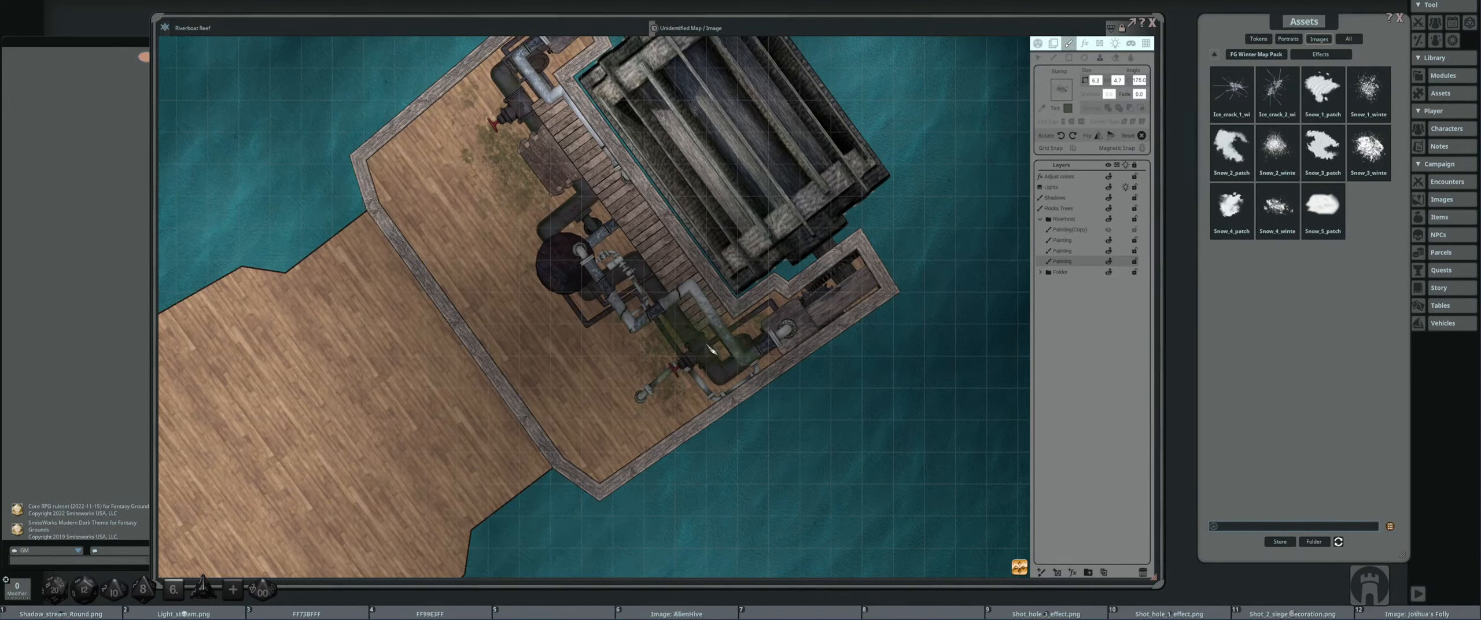
click(706, 352)
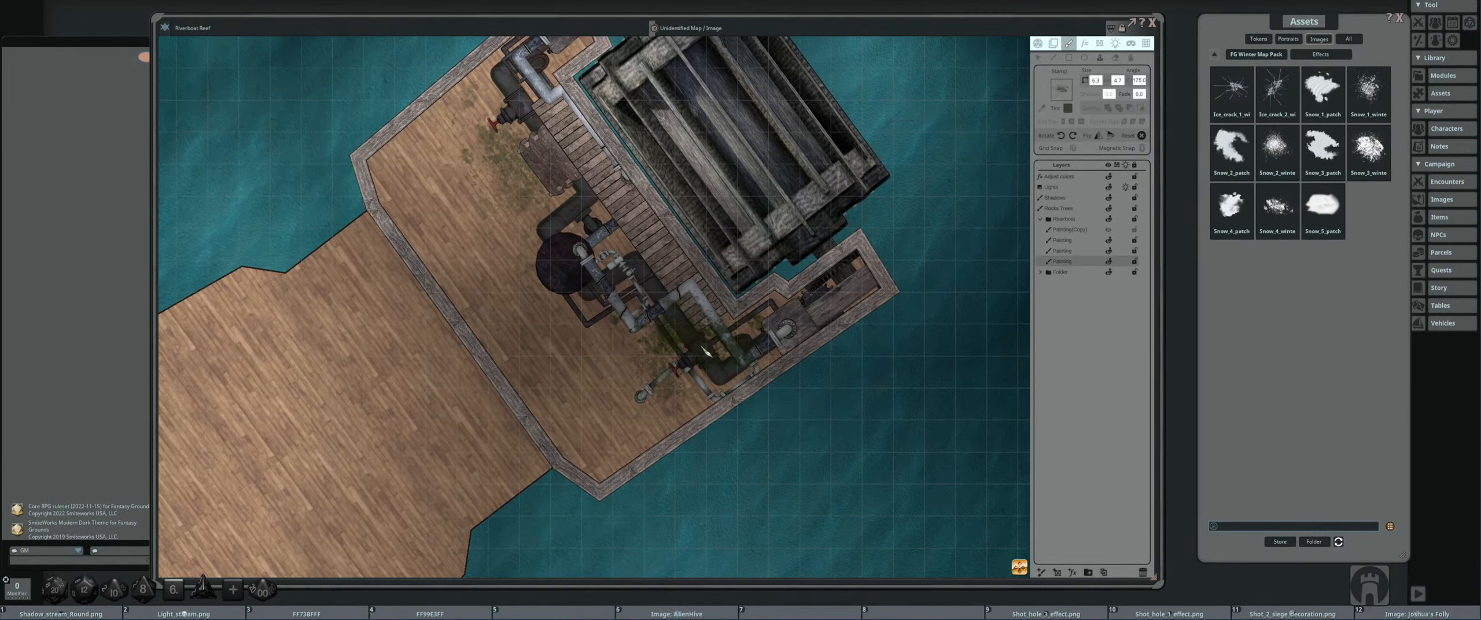
- Rotate the large olive splatter and stamp it as grime on the deck beside the round dark tank
scroll(579, 306, up, 5)
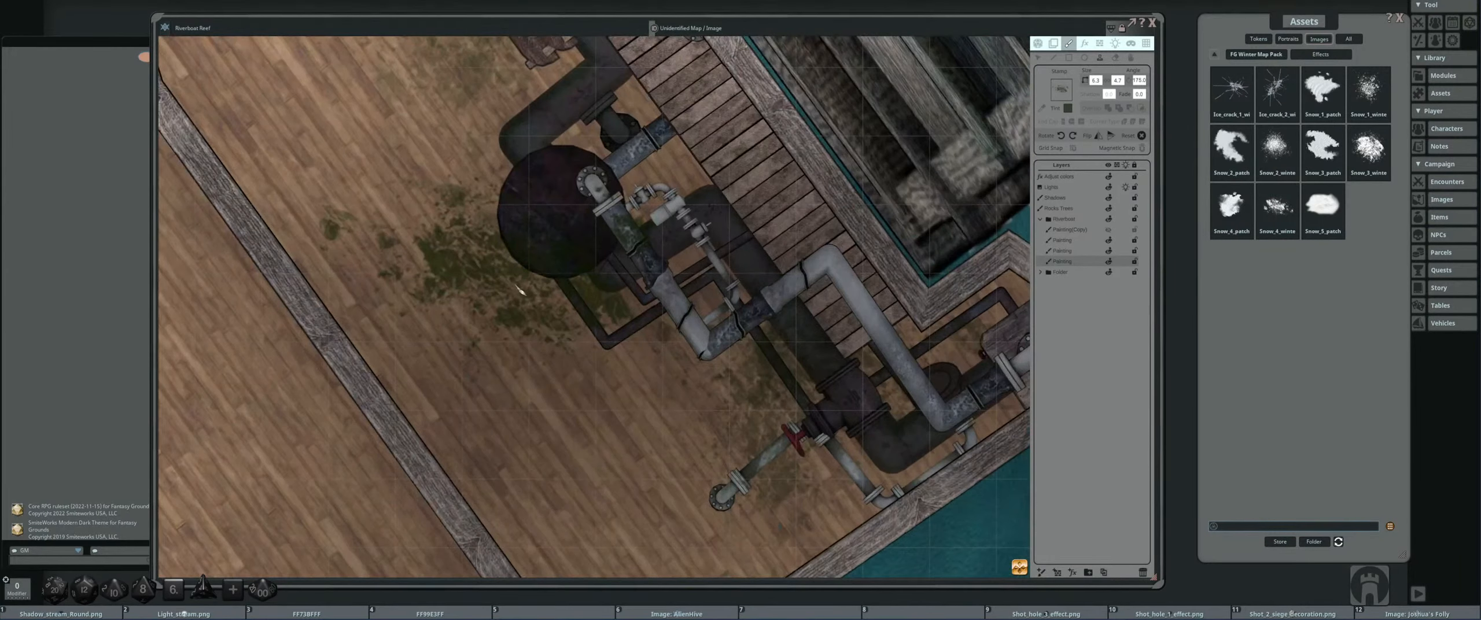
scroll(520, 290, down, 4)
scroll(499, 349, up, 2)
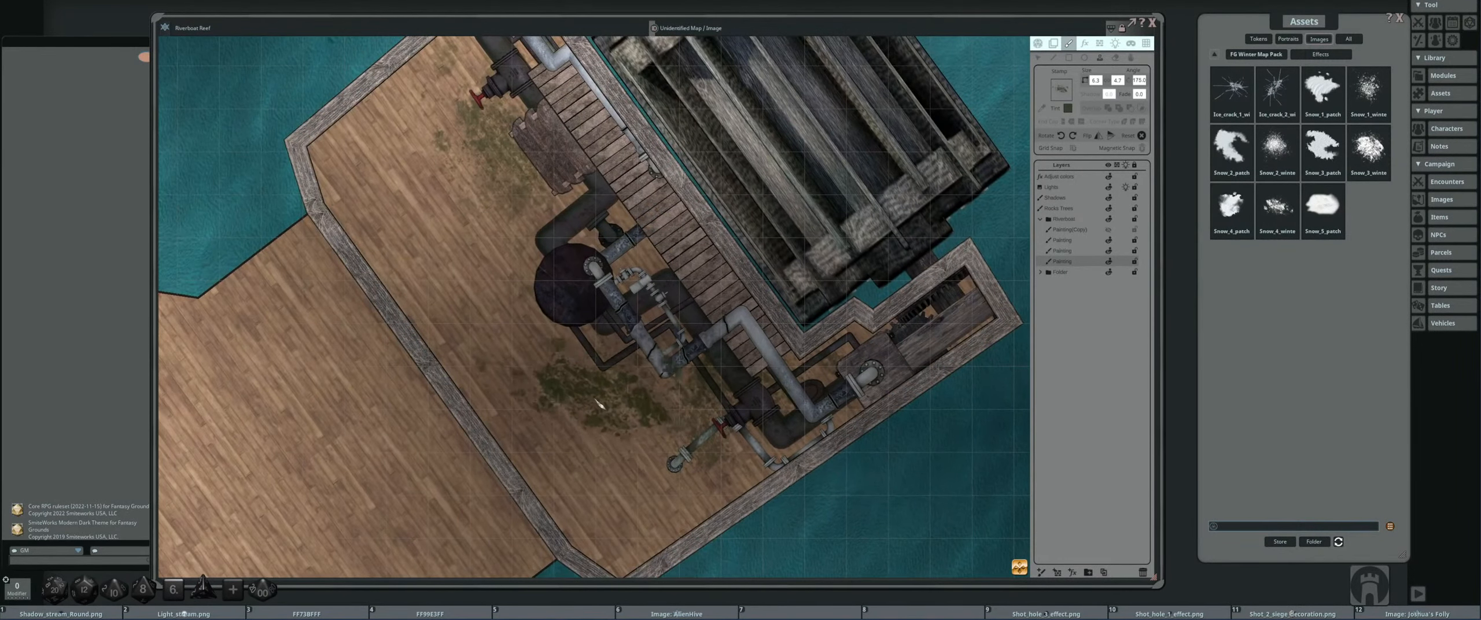
key(shift)
scroll(525, 372, down, 3)
scroll(479, 376, up, 7)
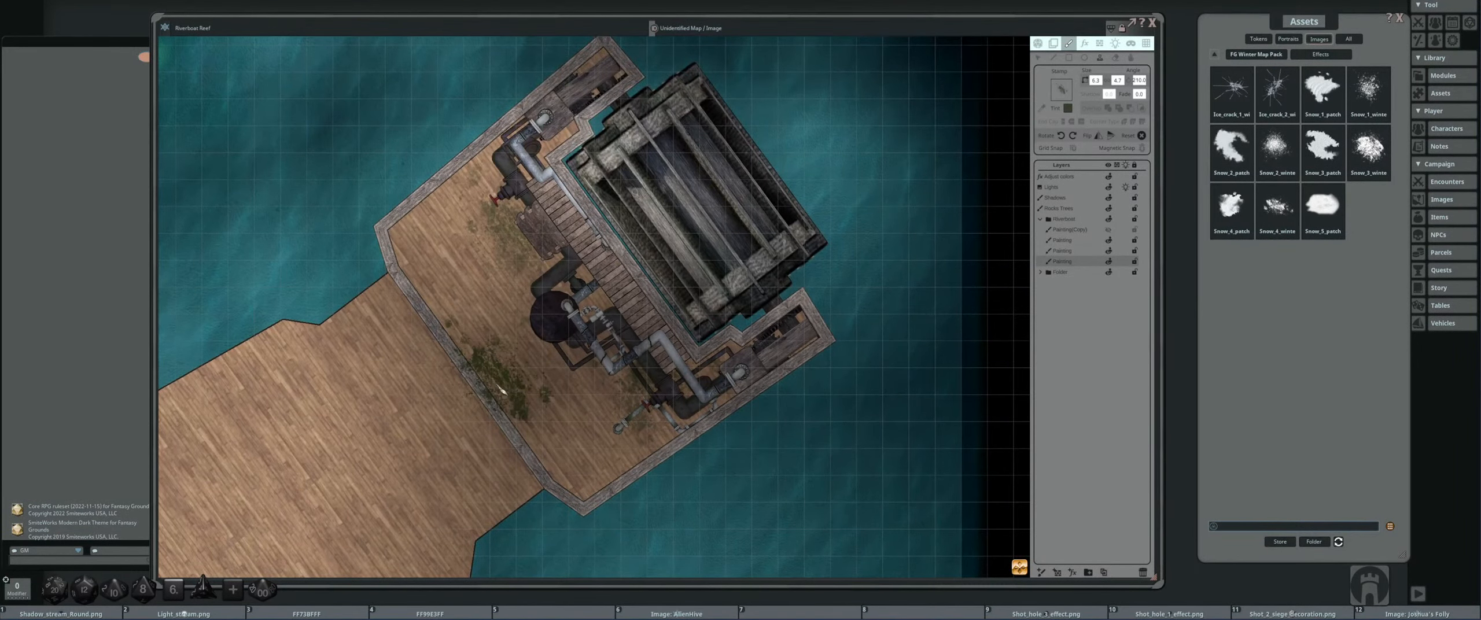
scroll(538, 390, up, 2)
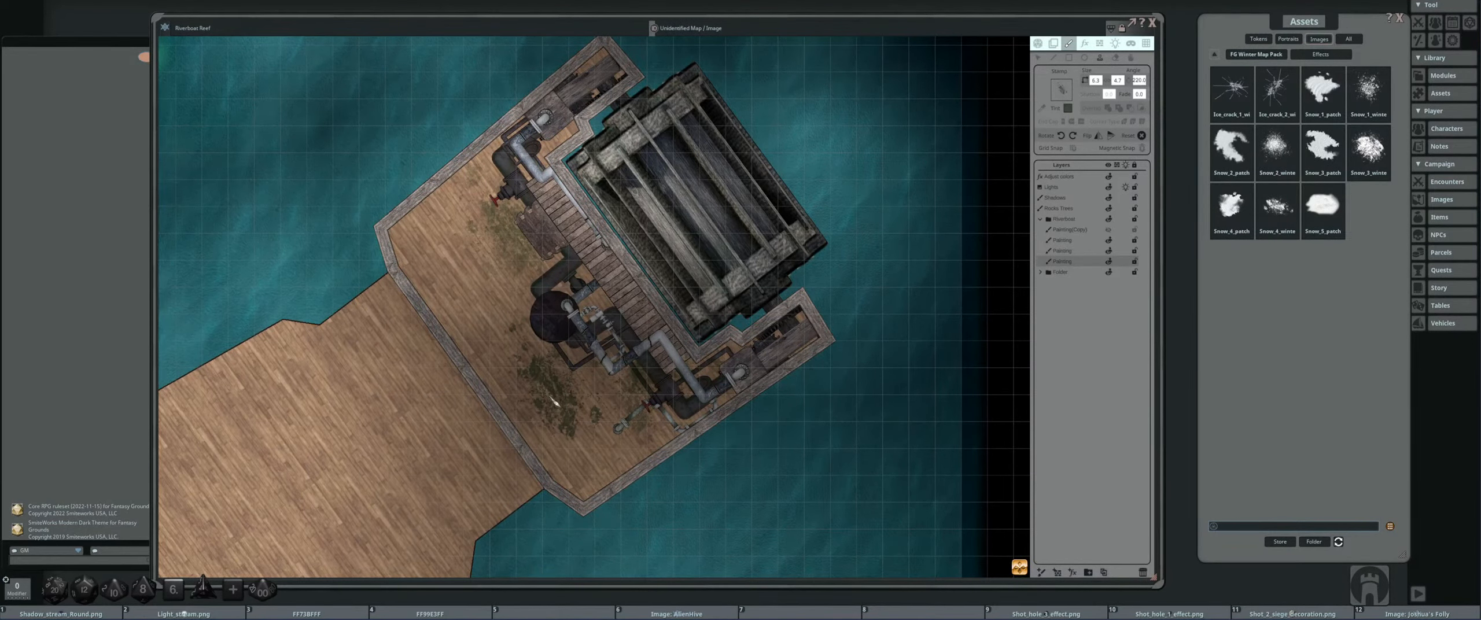
scroll(556, 401, up, 3)
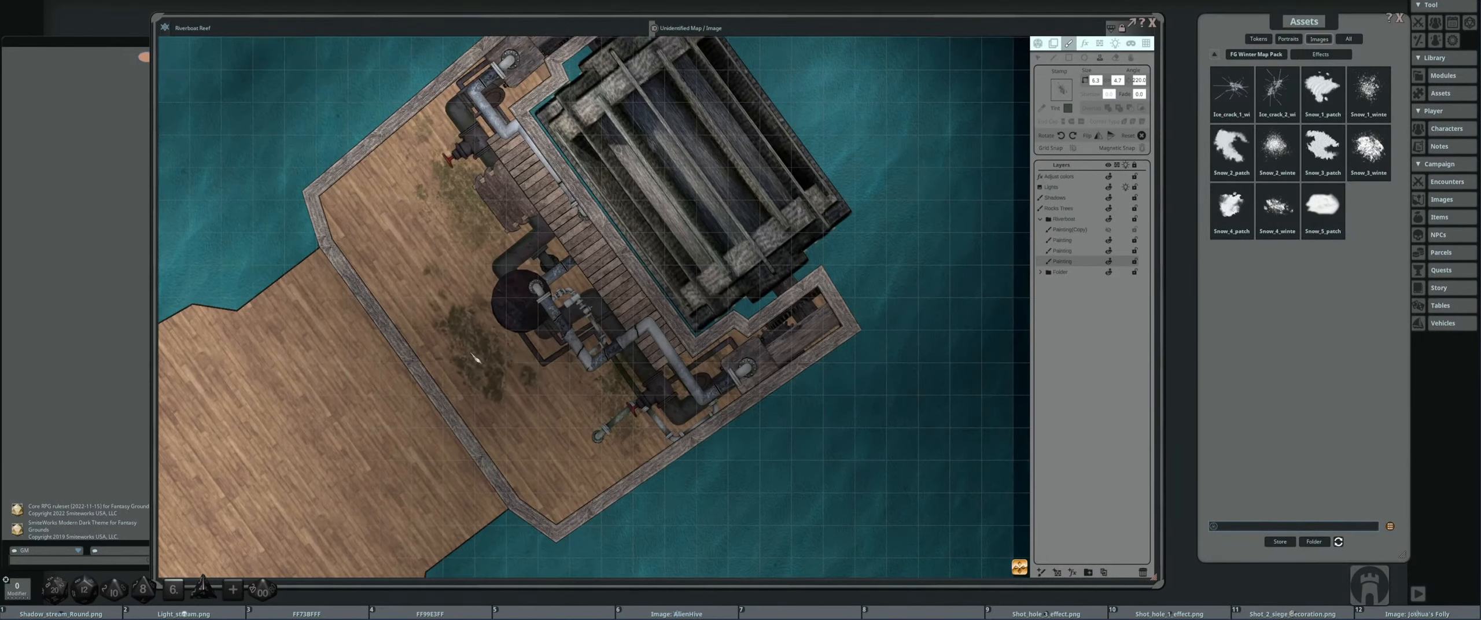
drag(484, 283, 531, 353)
scroll(497, 324, down, 3)
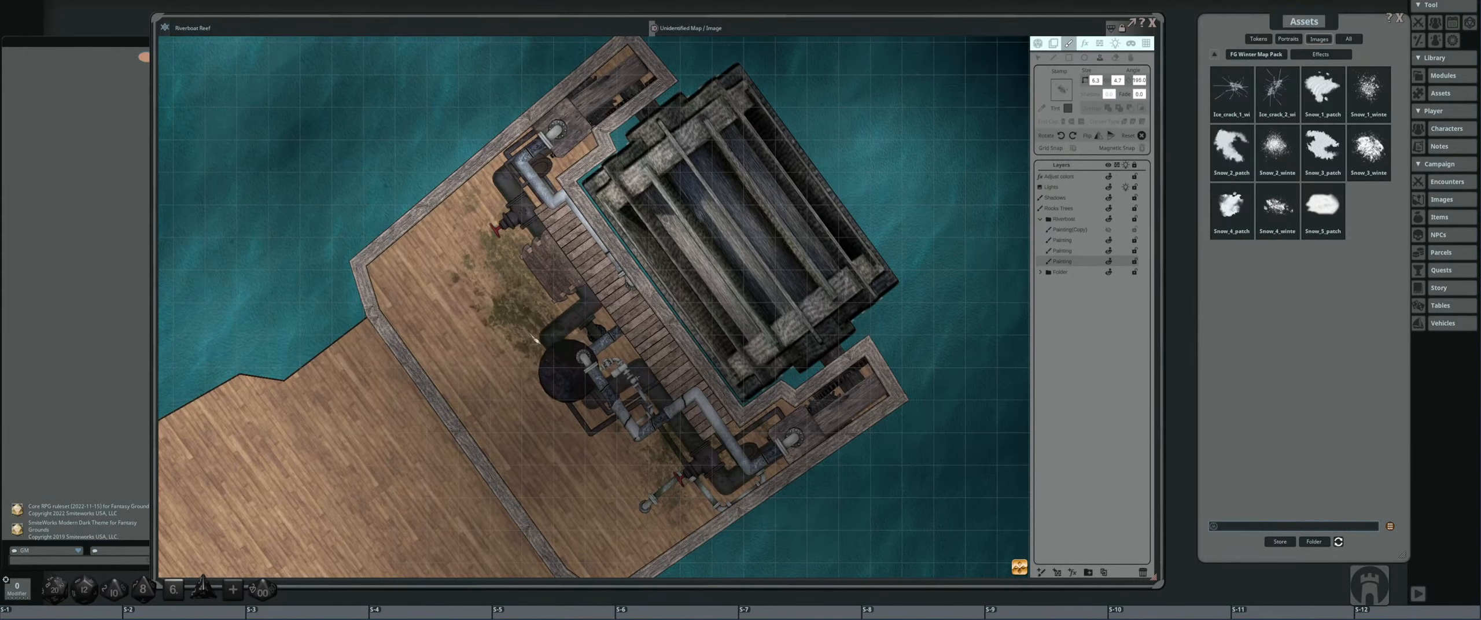
- Shrink the splatter to 3.2 by 2.4, rotate it and stamp it along the deck side of the round tank
scroll(549, 408, up, 7)
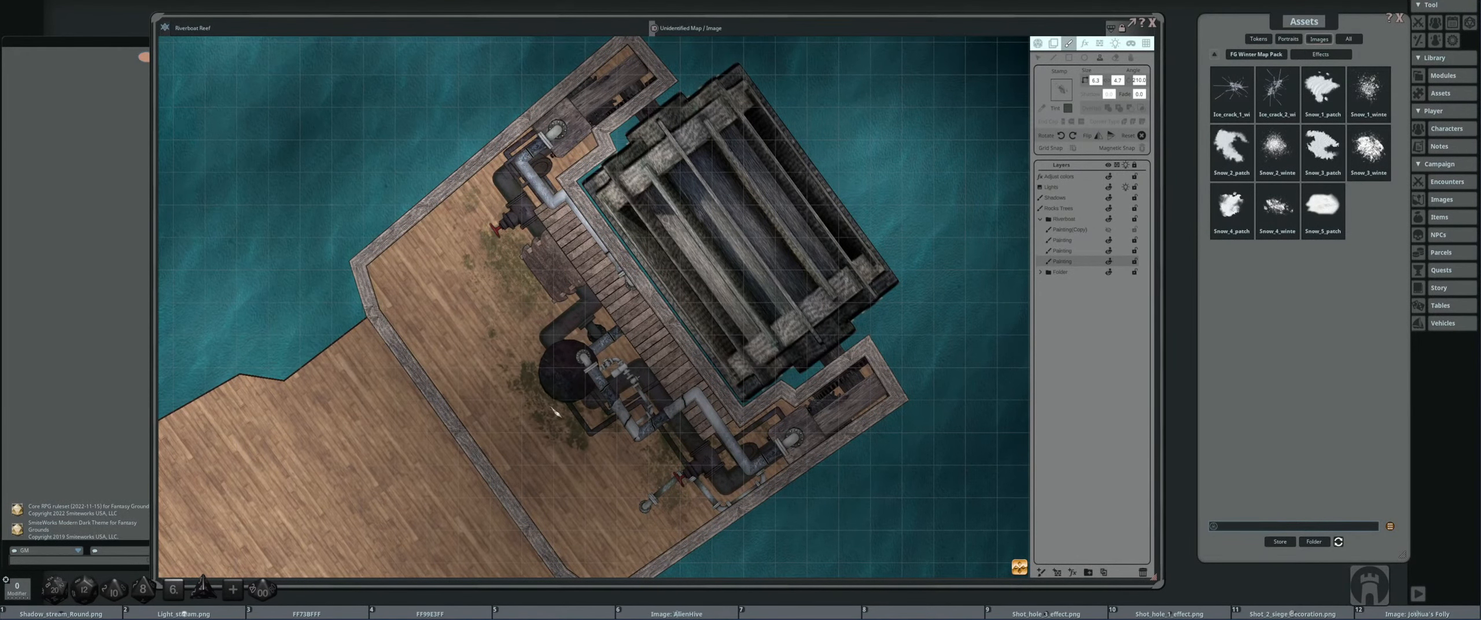
scroll(560, 410, down, 3)
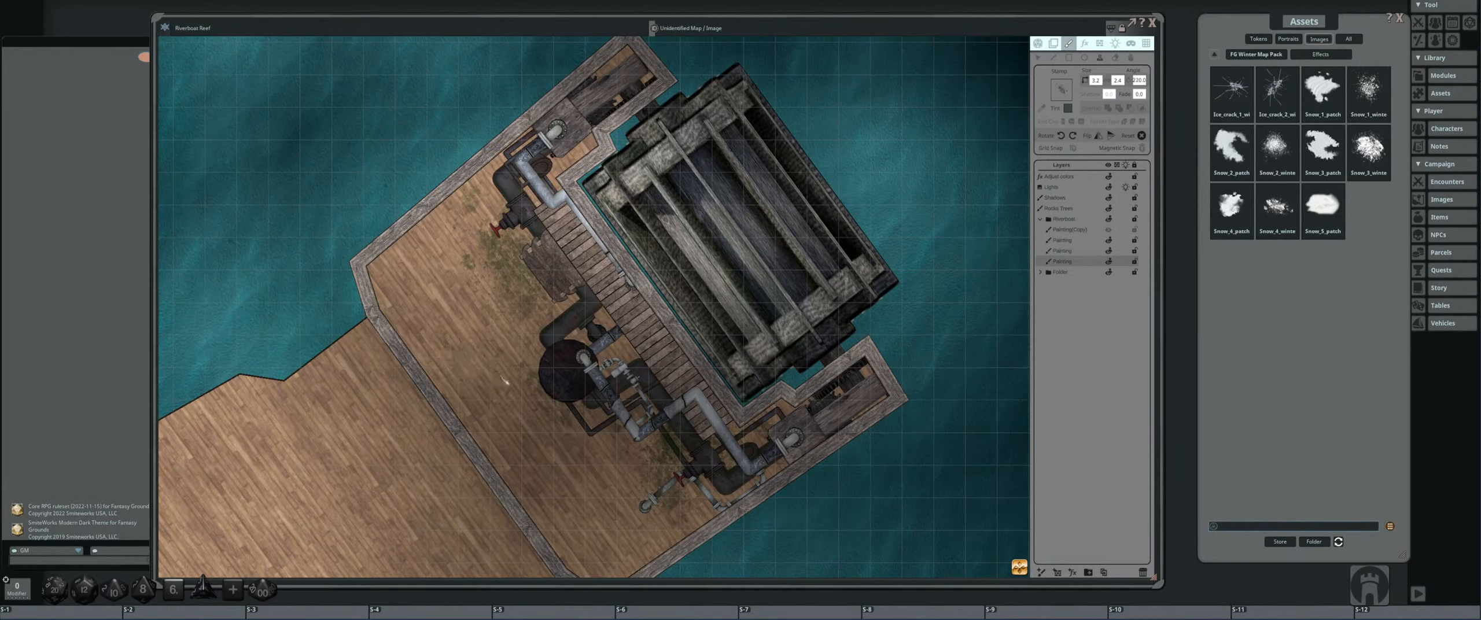
click(538, 383)
scroll(480, 388, up, 6)
scroll(457, 355, down, 10)
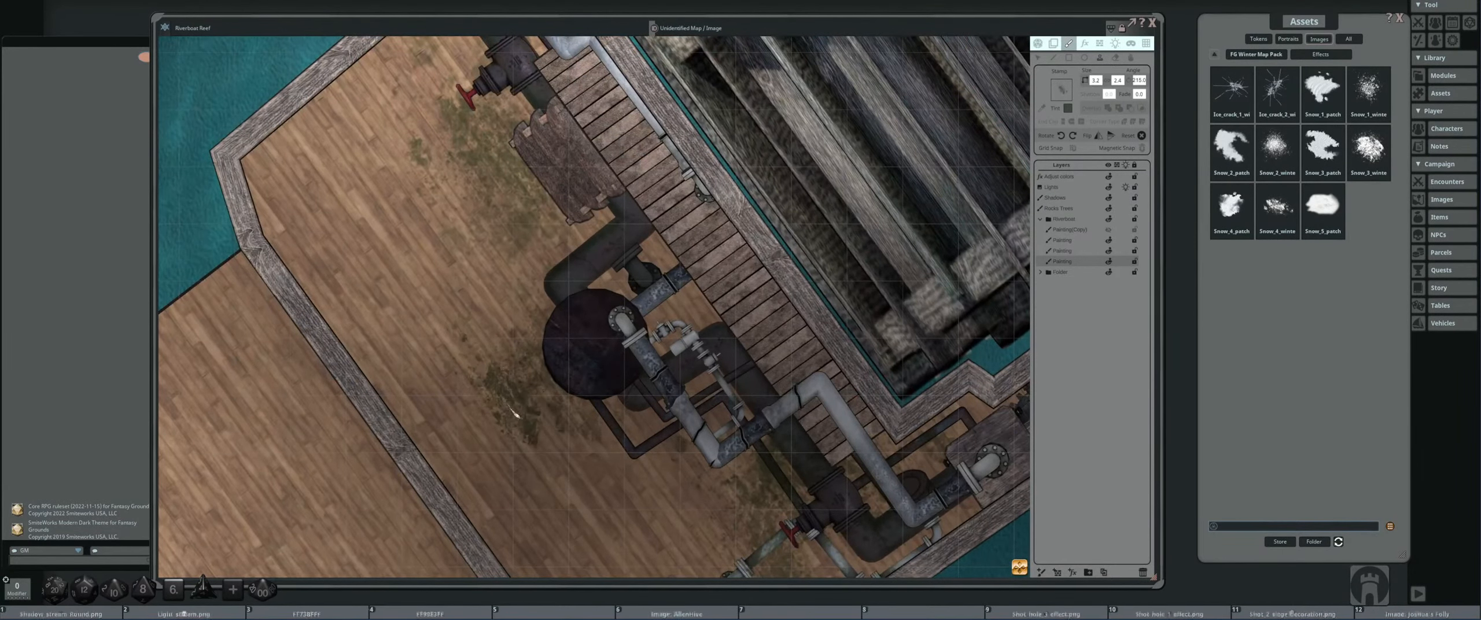
scroll(509, 348, down, 9)
scroll(512, 324, up, 1)
scroll(503, 377, down, 6)
drag(624, 370, 559, 398)
scroll(555, 376, down, 4)
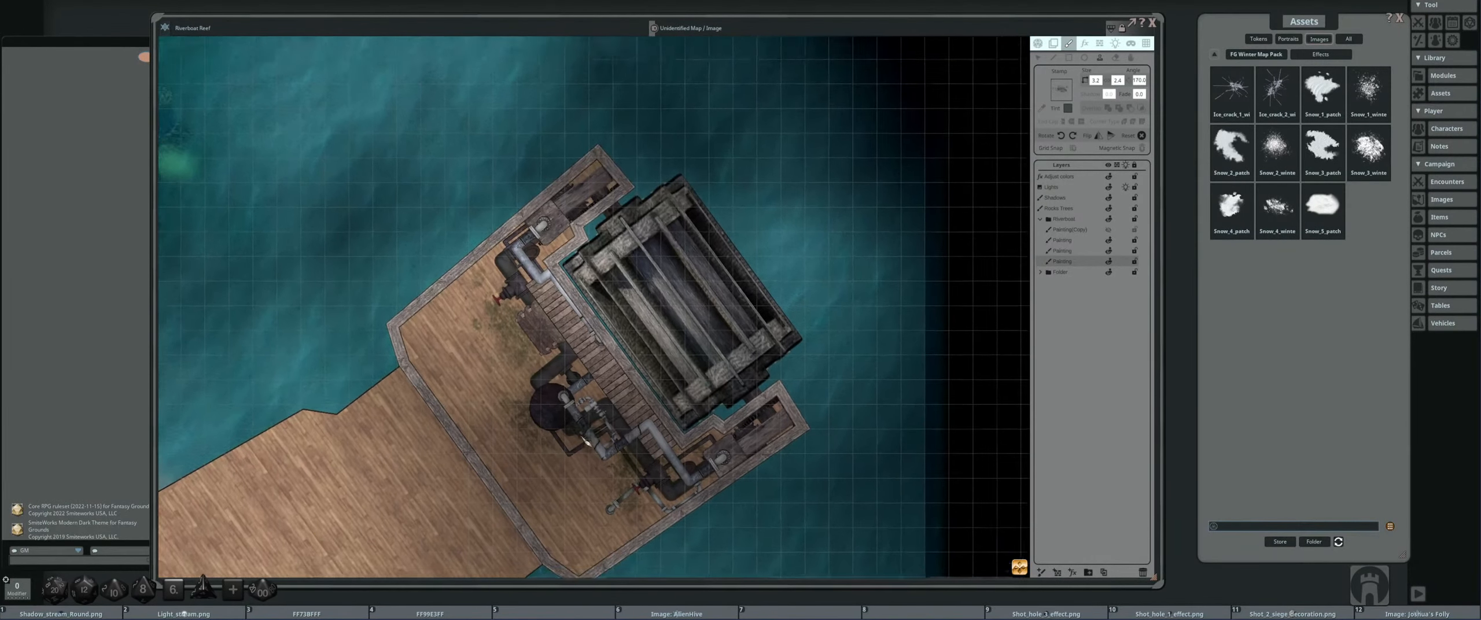
- Rotate the small splatter again and stamp it between the rusted plate and the round tank
scroll(539, 268, up, 2)
scroll(539, 268, down, 2)
scroll(539, 268, down, 8)
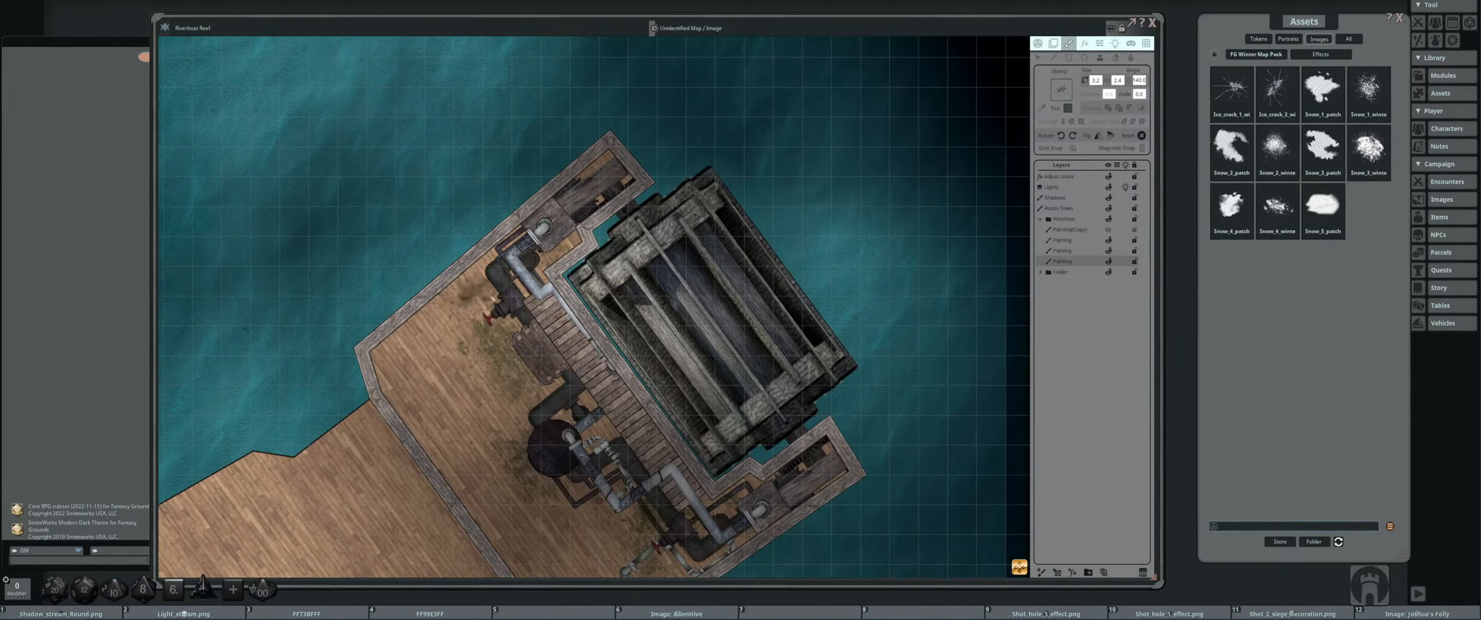
scroll(546, 265, down, 4)
click(538, 268)
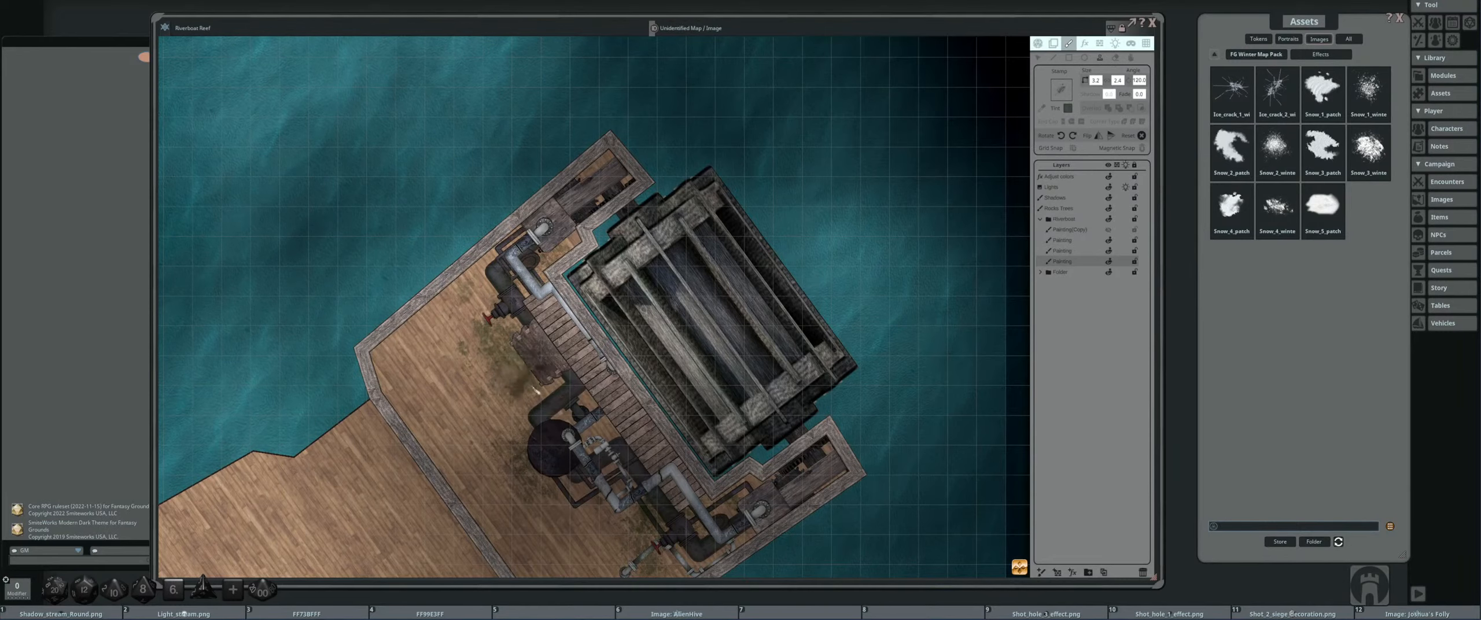
drag(599, 419, 538, 328)
scroll(649, 456, up, 5)
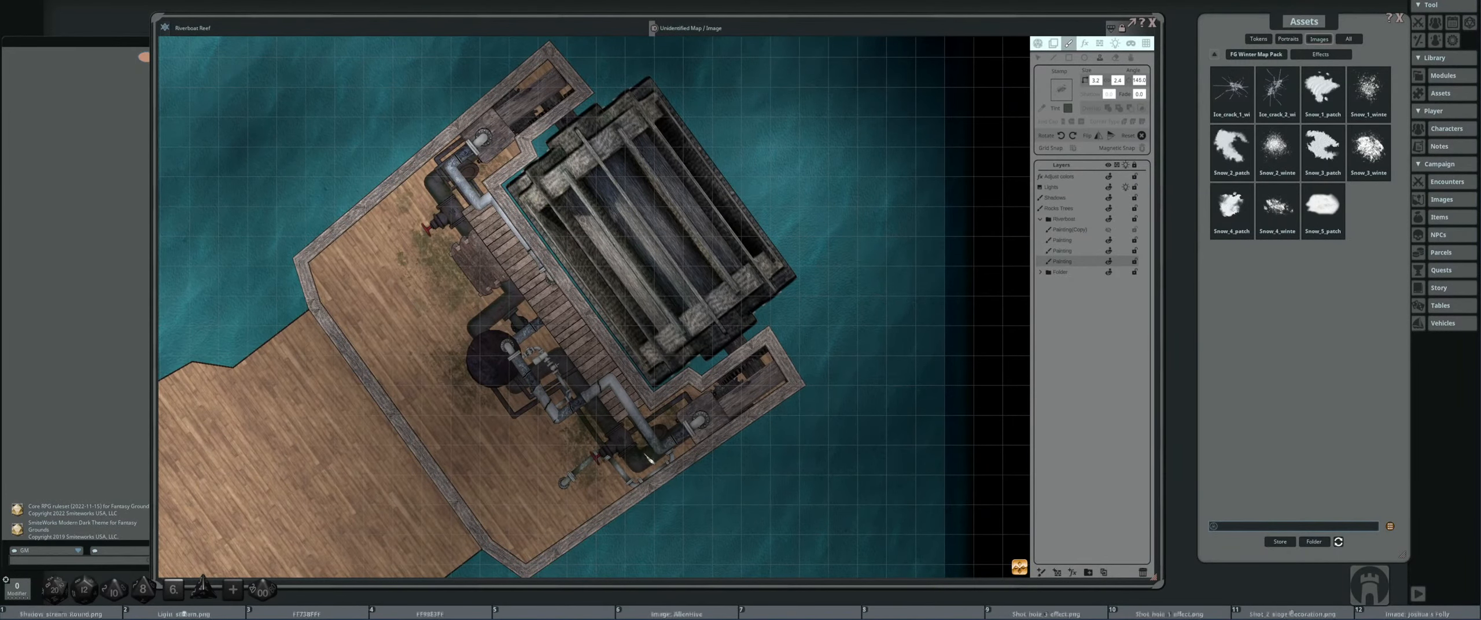
- Stamp the small splatter on the deck around the red valve and pipe ends at the stern's lower corner
scroll(560, 412, down, 3)
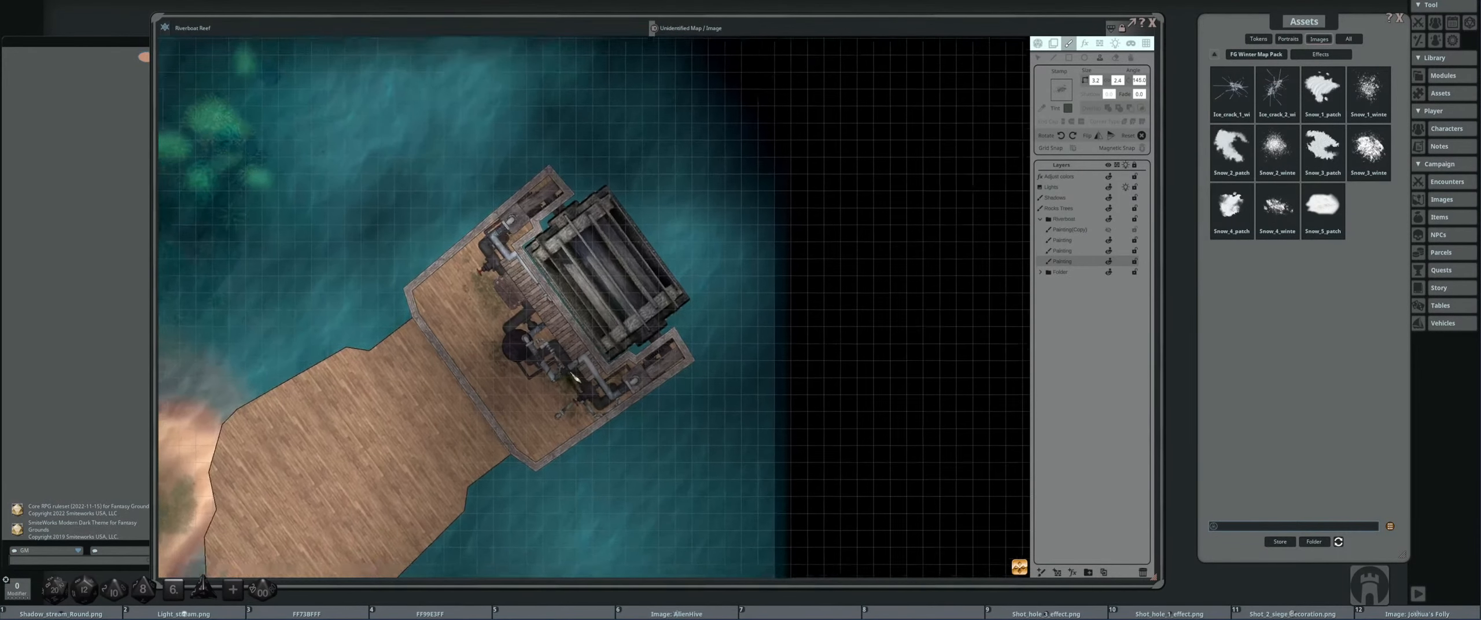
scroll(590, 372, up, 6)
scroll(543, 348, up, 4)
scroll(526, 354, up, 10)
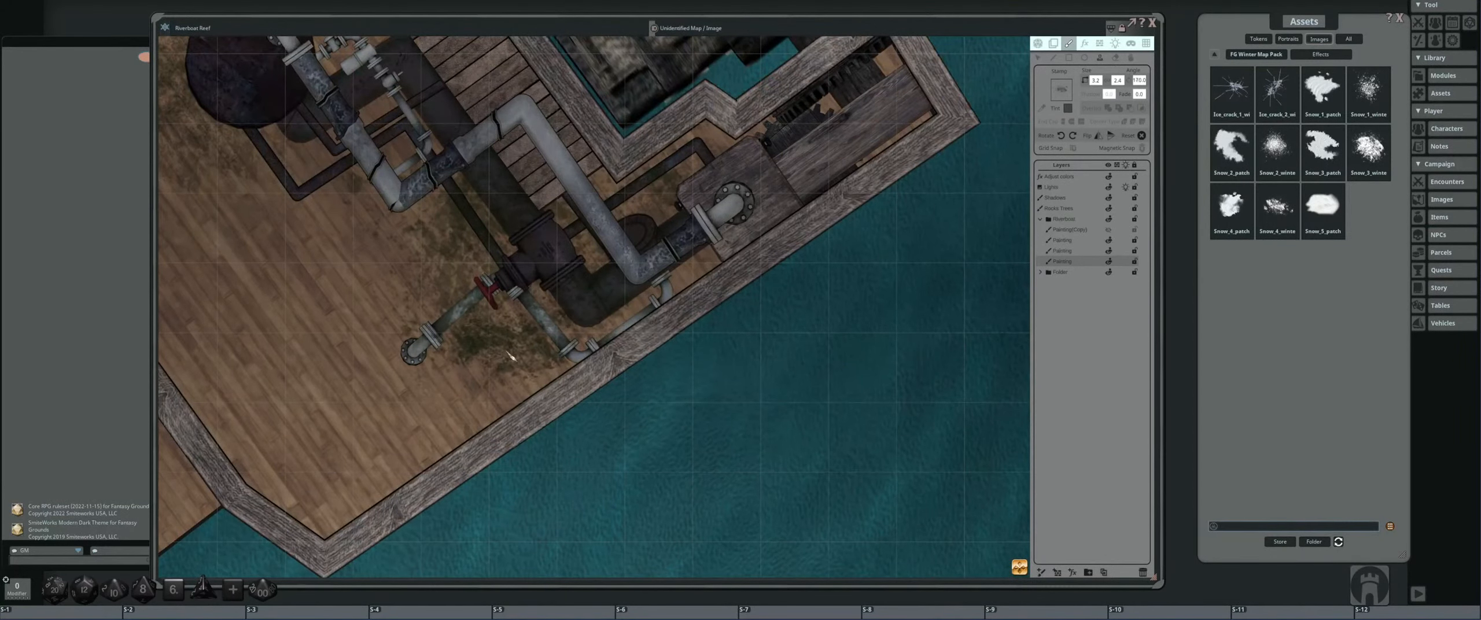
click(513, 352)
drag(460, 315, 493, 380)
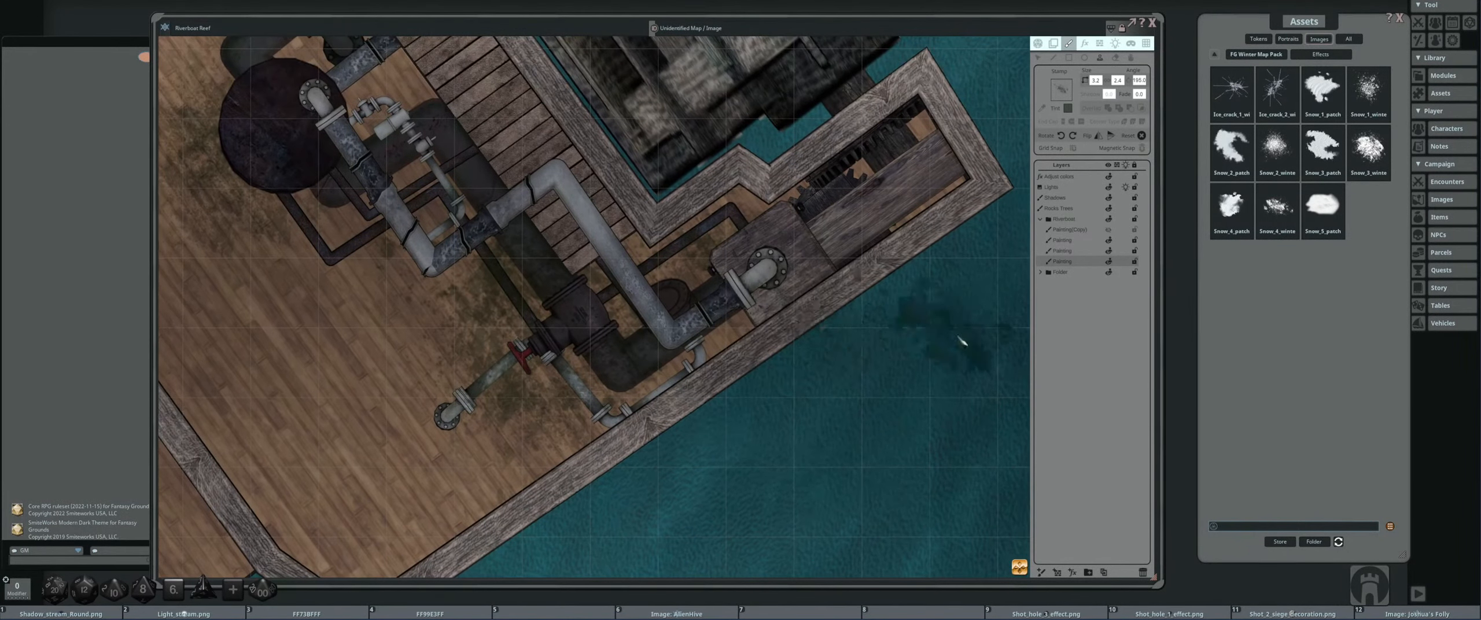
- Select the Painting layer above the lowest one and stamp small splatters over the dark pipes and plank walkway
click(1073, 252)
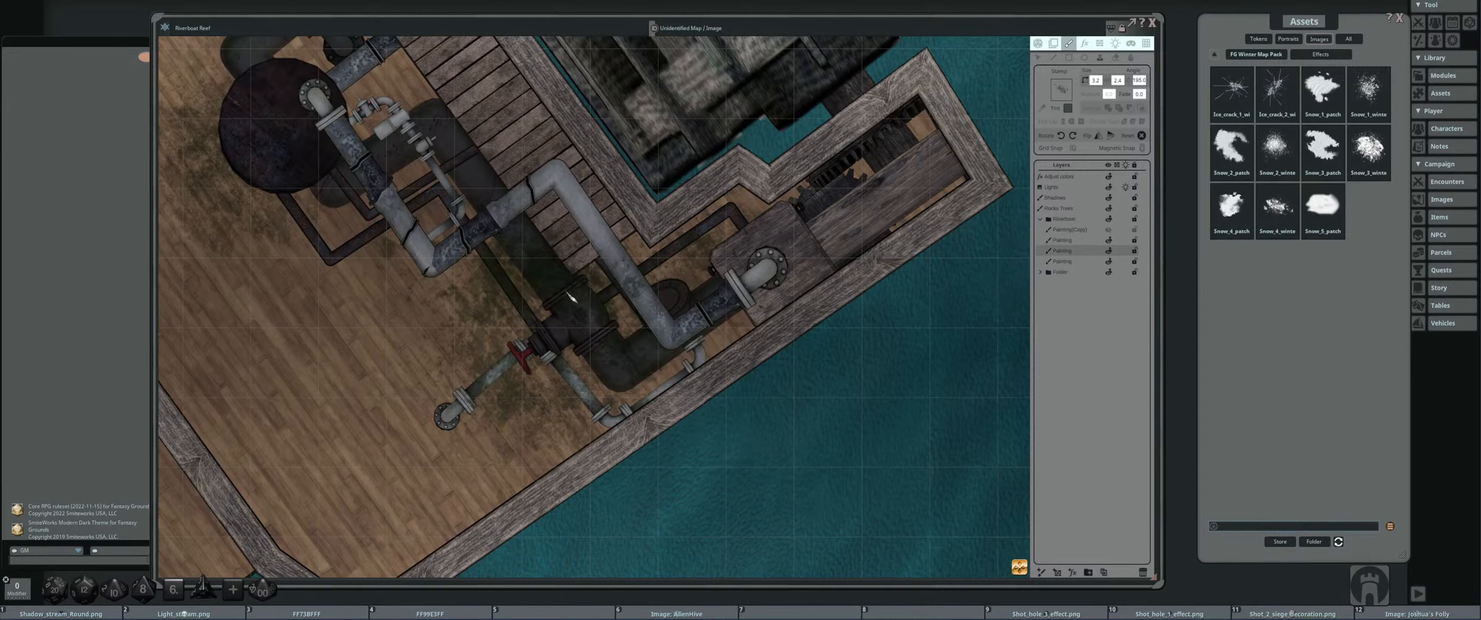
drag(589, 274, 637, 344)
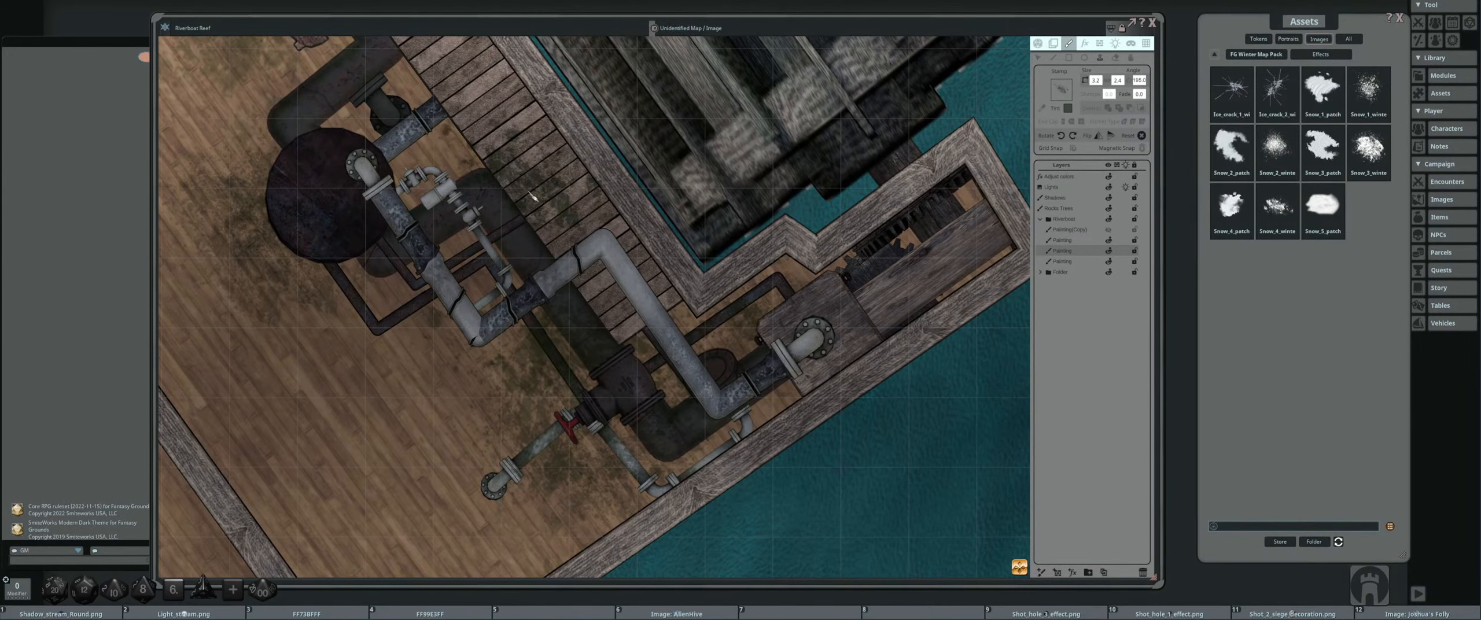
click(464, 305)
scroll(526, 198, up, 9)
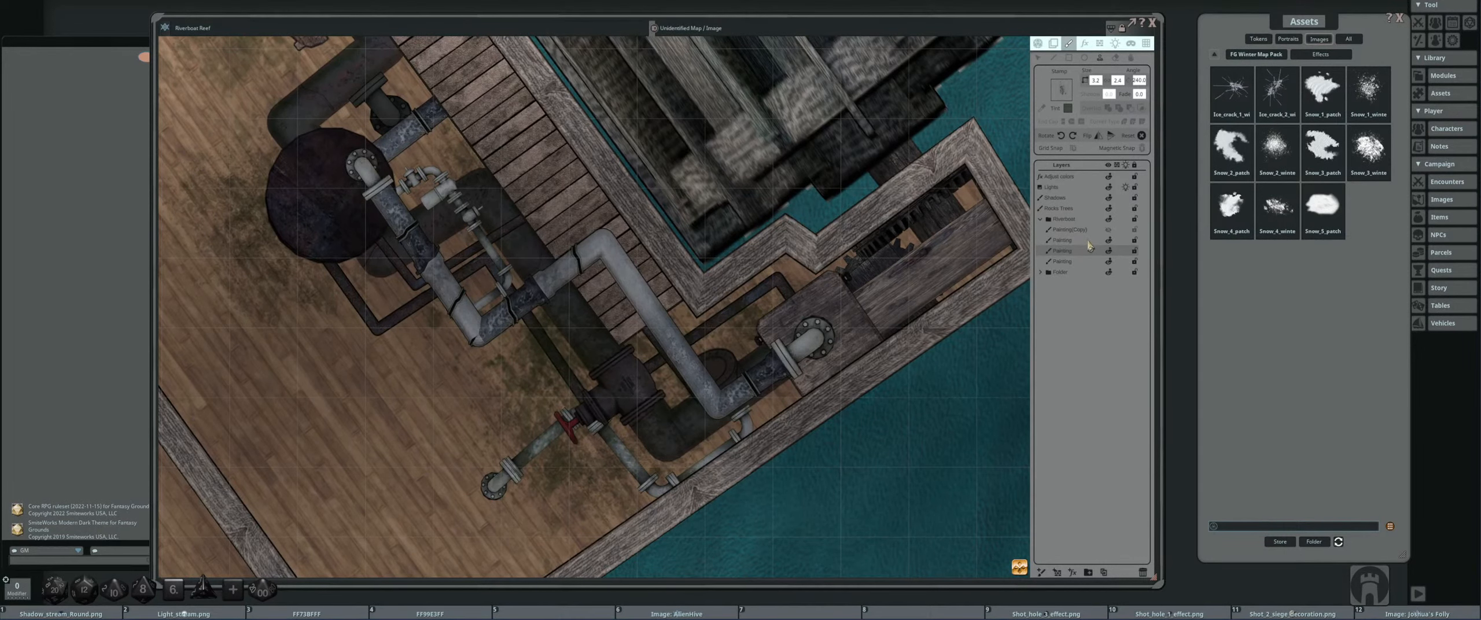
- Stamp more small splatters on the walkway's lower end and on the dark pipe above the round tank
scroll(705, 317, down, 4)
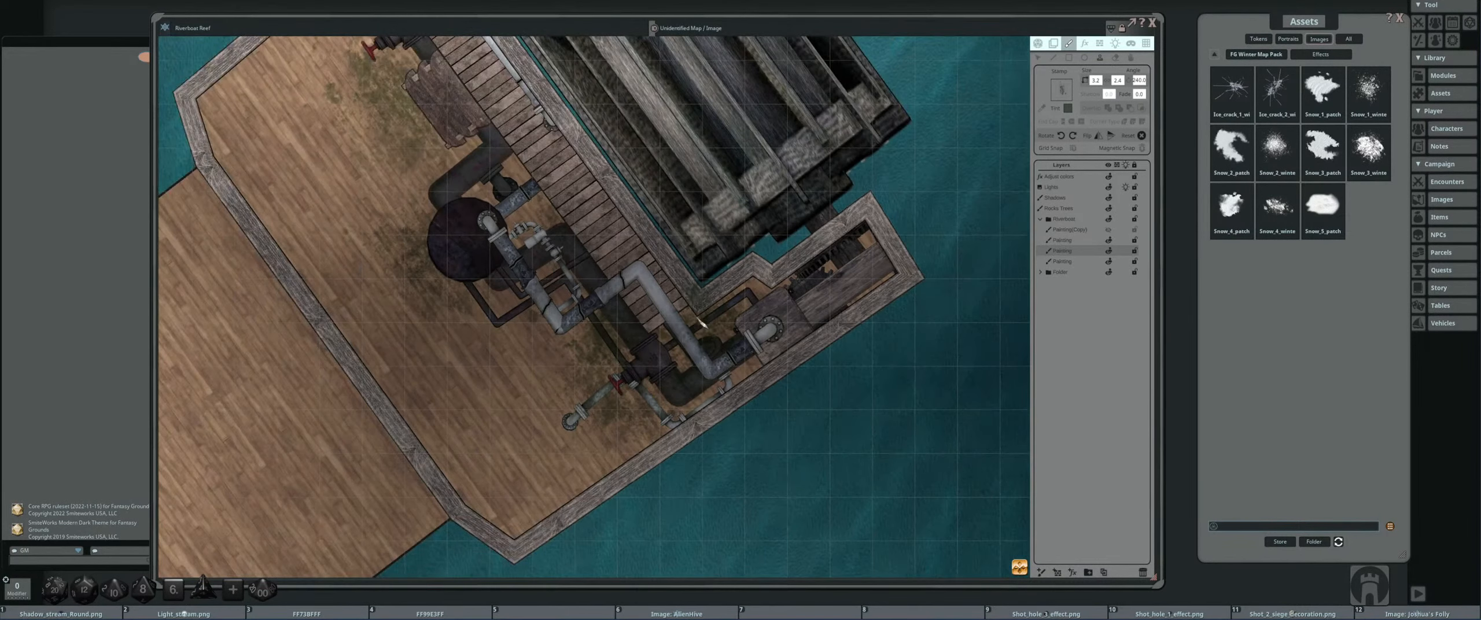
drag(581, 212, 627, 284)
scroll(599, 246, down, 5)
scroll(598, 244, up, 9)
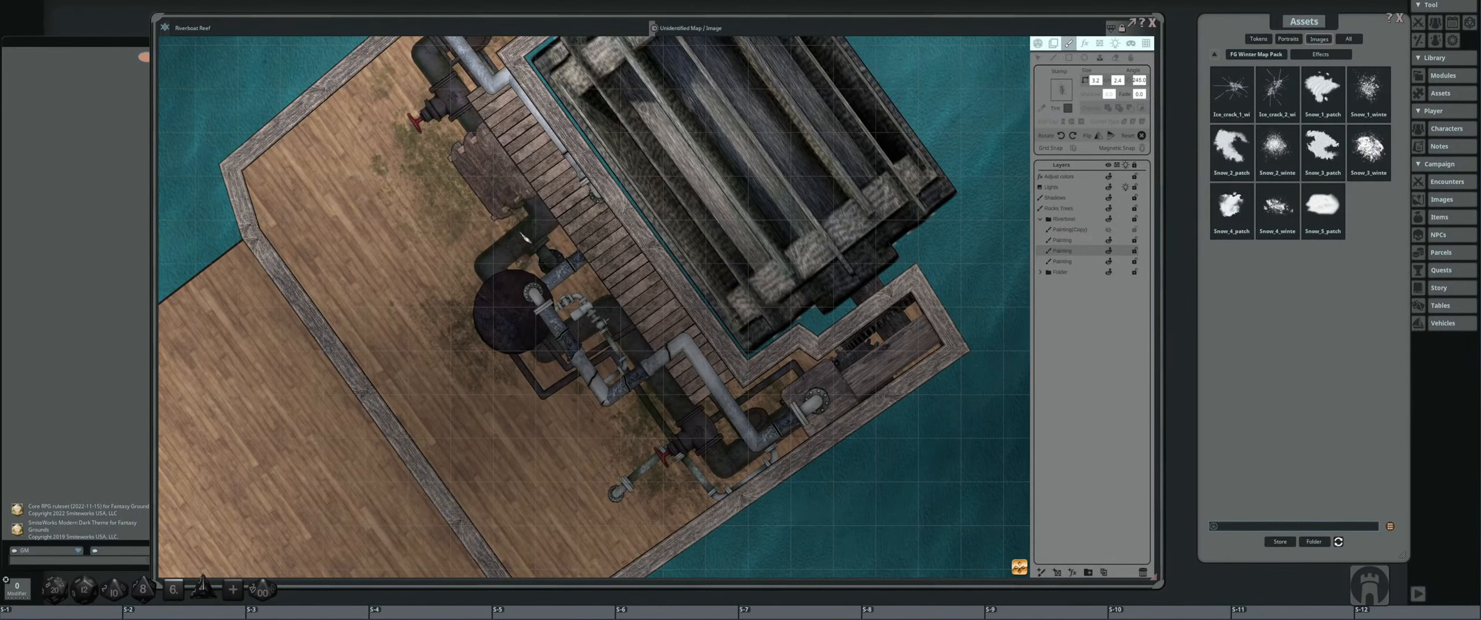
drag(433, 275, 538, 263)
scroll(479, 303, down, 5)
scroll(594, 317, down, 4)
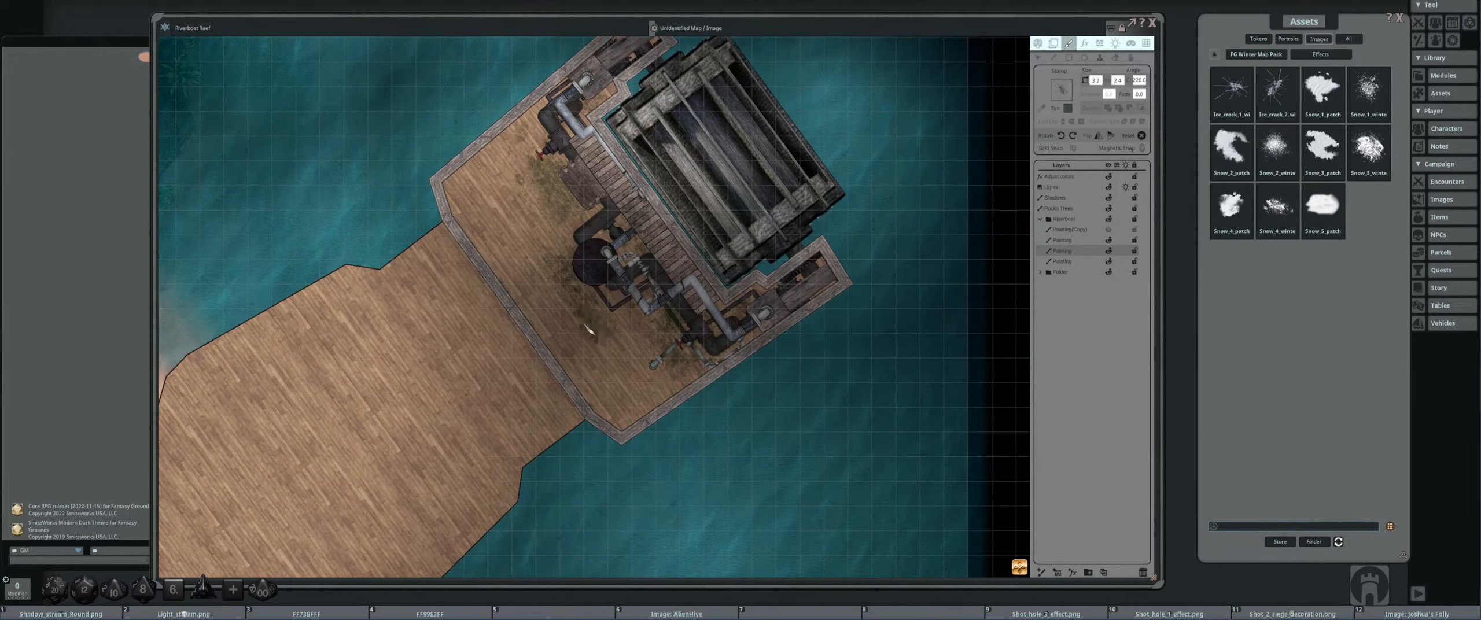
- Enlarge the splatter to 7.8 by 5.9, rotate it and stamp it across the plank walkway beside the pipework
scroll(583, 327, up, 9)
scroll(586, 353, up, 1)
scroll(590, 359, down, 5)
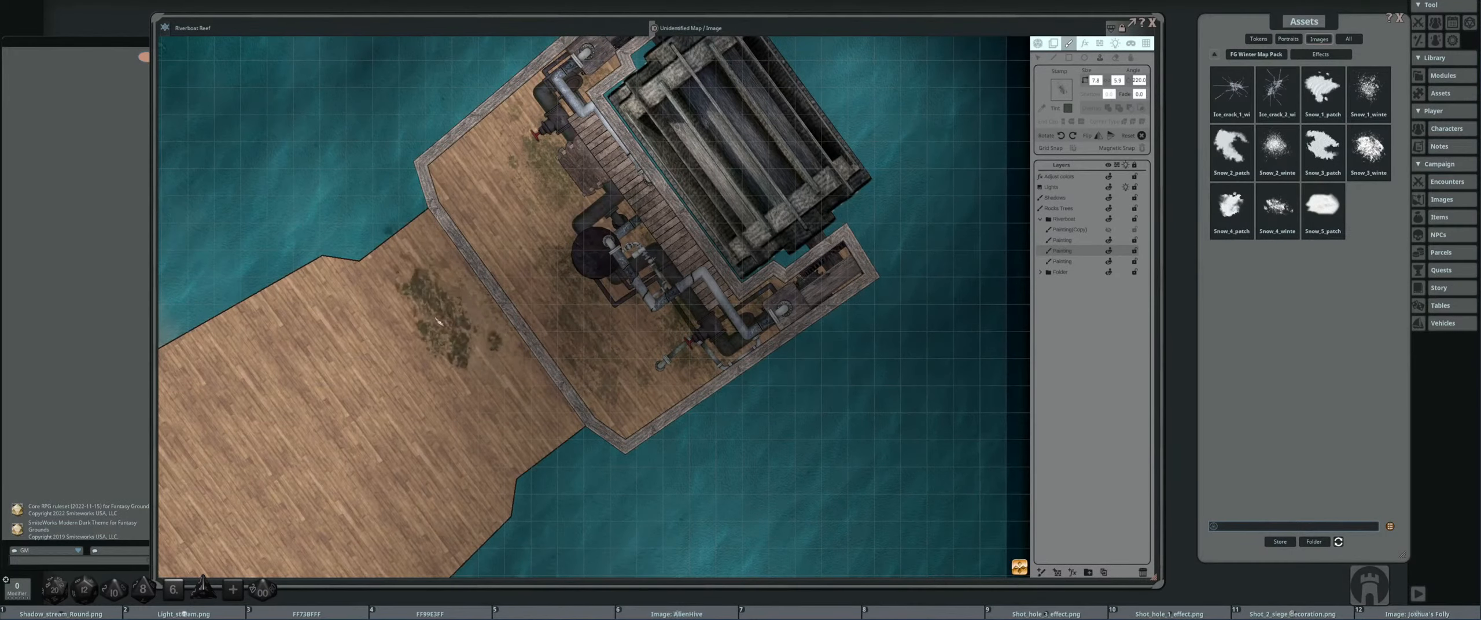
scroll(431, 340, up, 1)
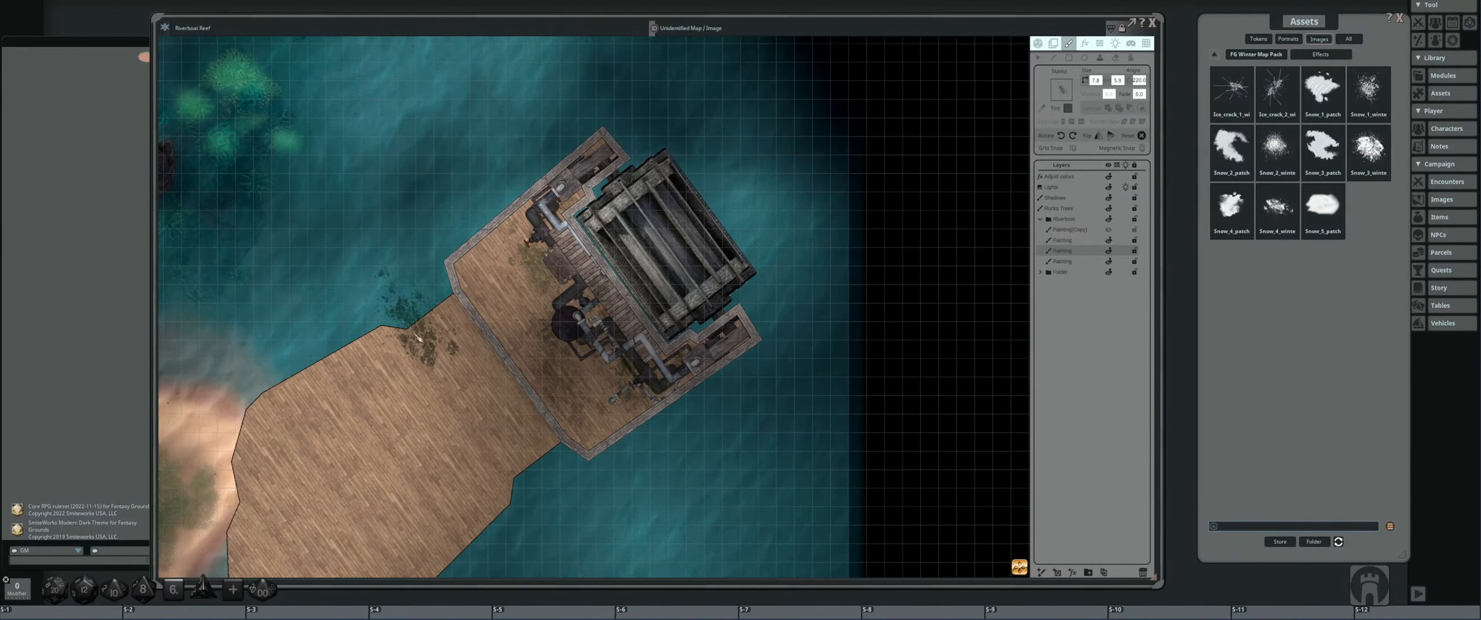
scroll(498, 295, up, 5)
scroll(511, 272, up, 2)
scroll(511, 272, down, 2)
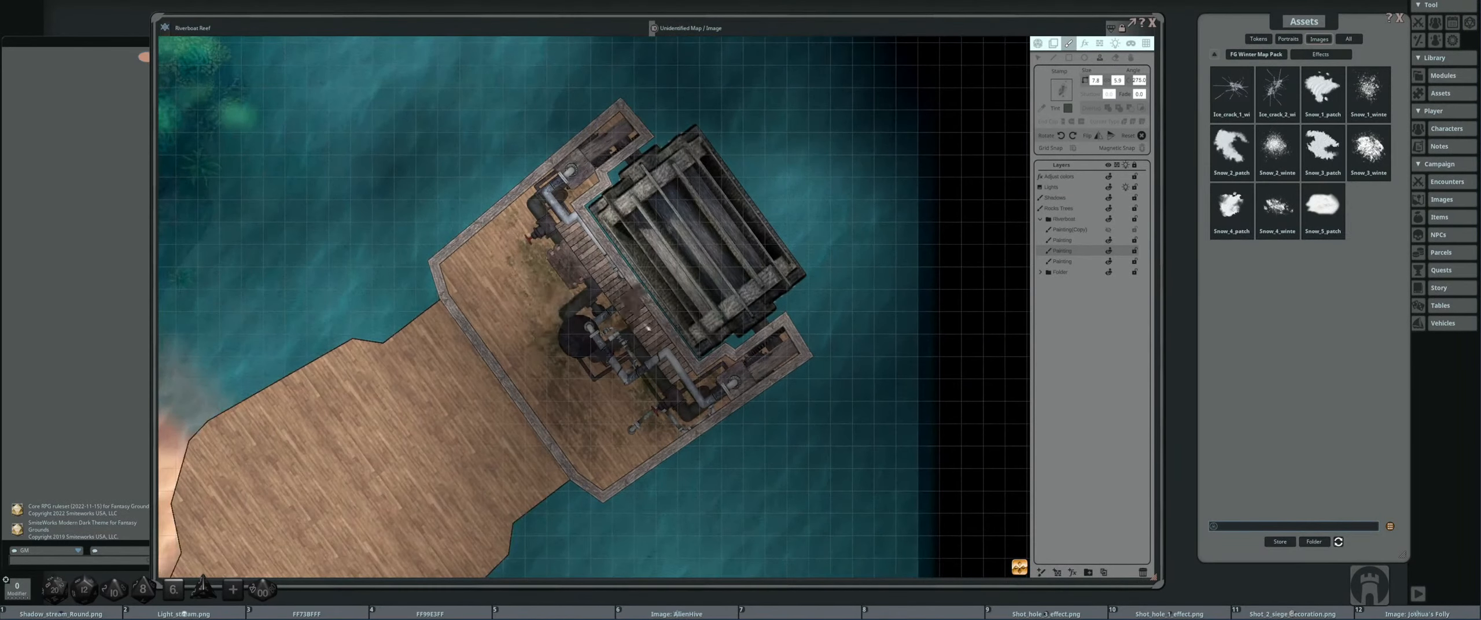
- Select the lowest Painting layer and load the Light_stream image from the FG 2019 Map Module, tinted dark
click(1263, 54)
click(1217, 56)
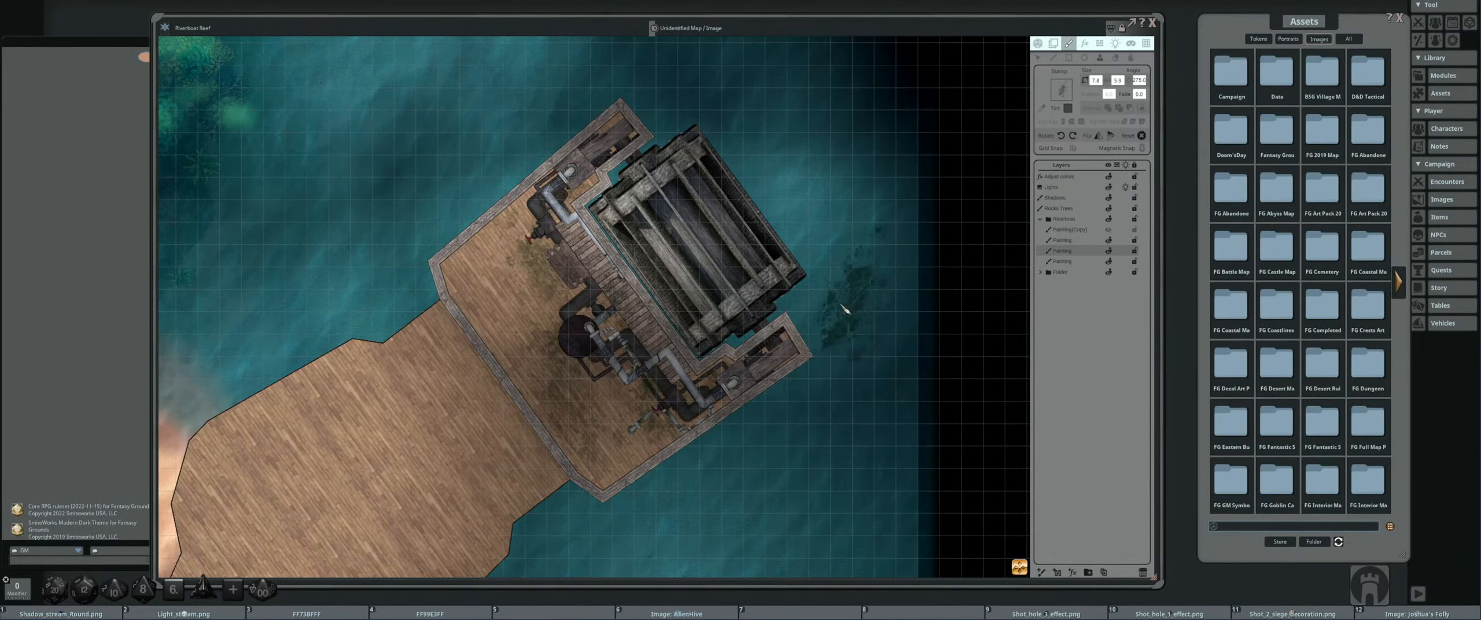
scroll(847, 307, down, 3)
scroll(769, 260, up, 4)
scroll(770, 261, up, 1)
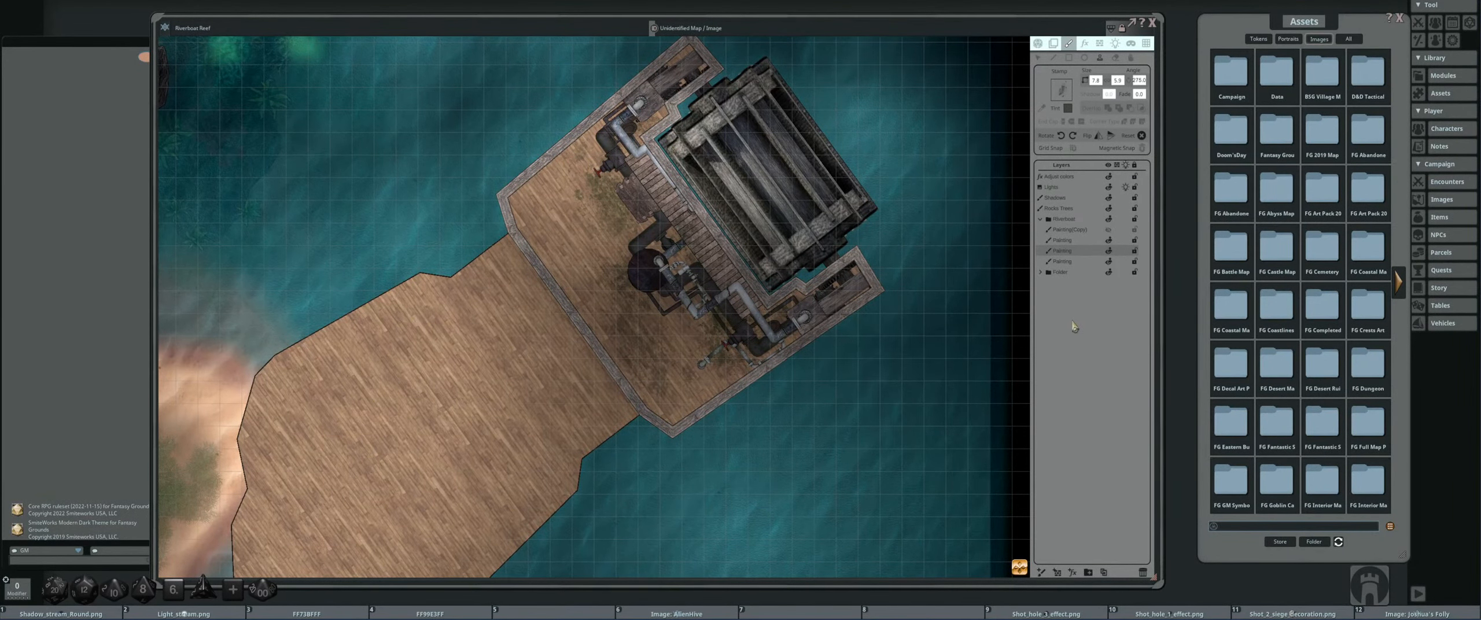
click(1080, 262)
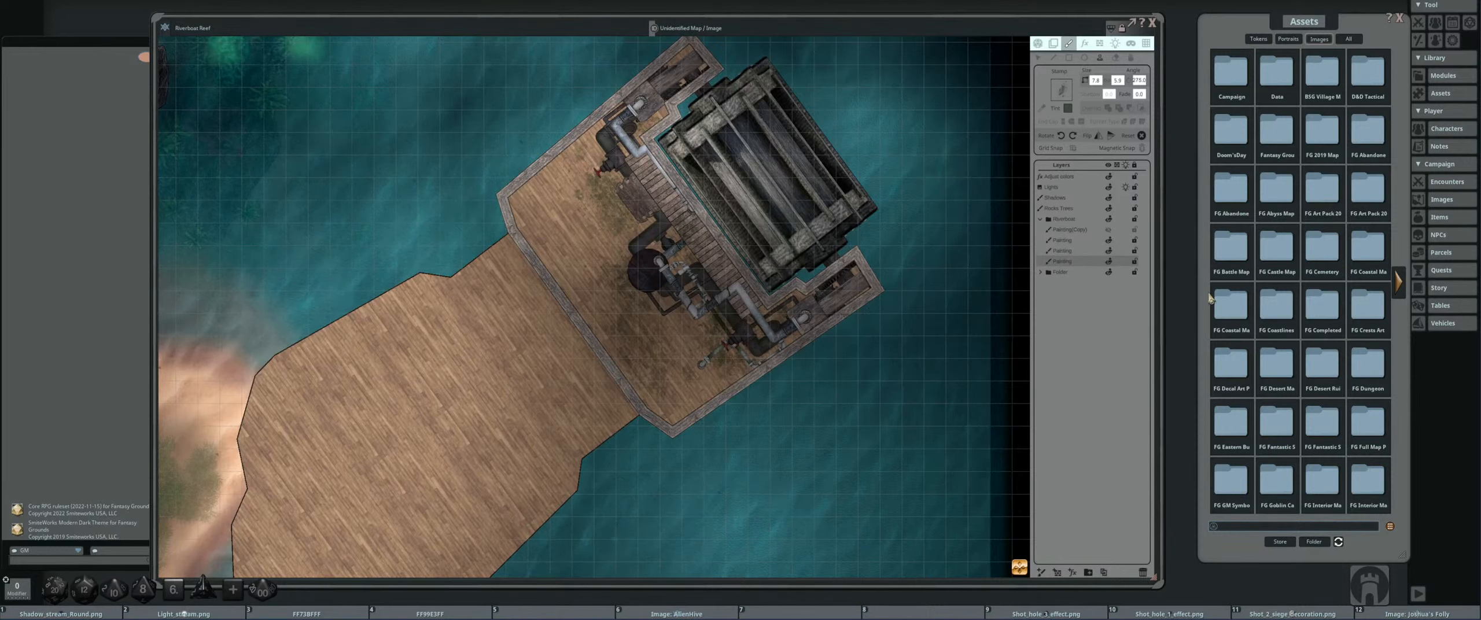
click(1321, 139)
click(1230, 87)
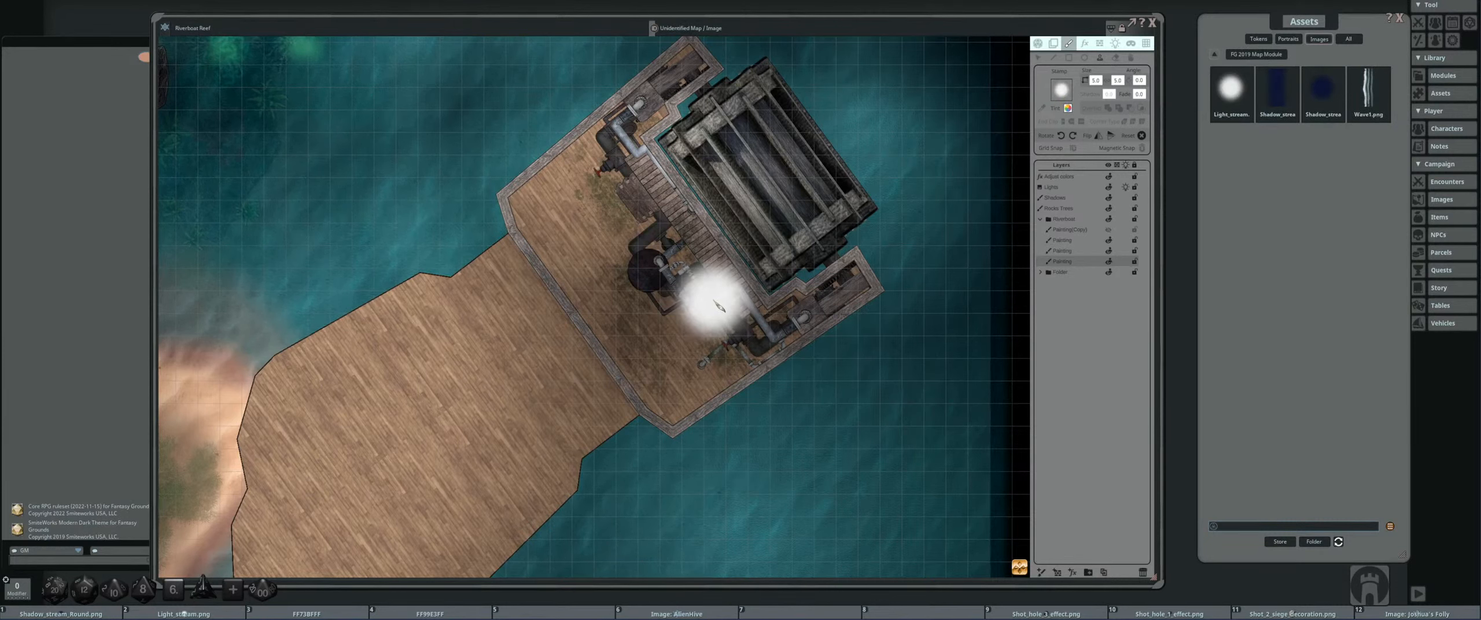
key(Escape)
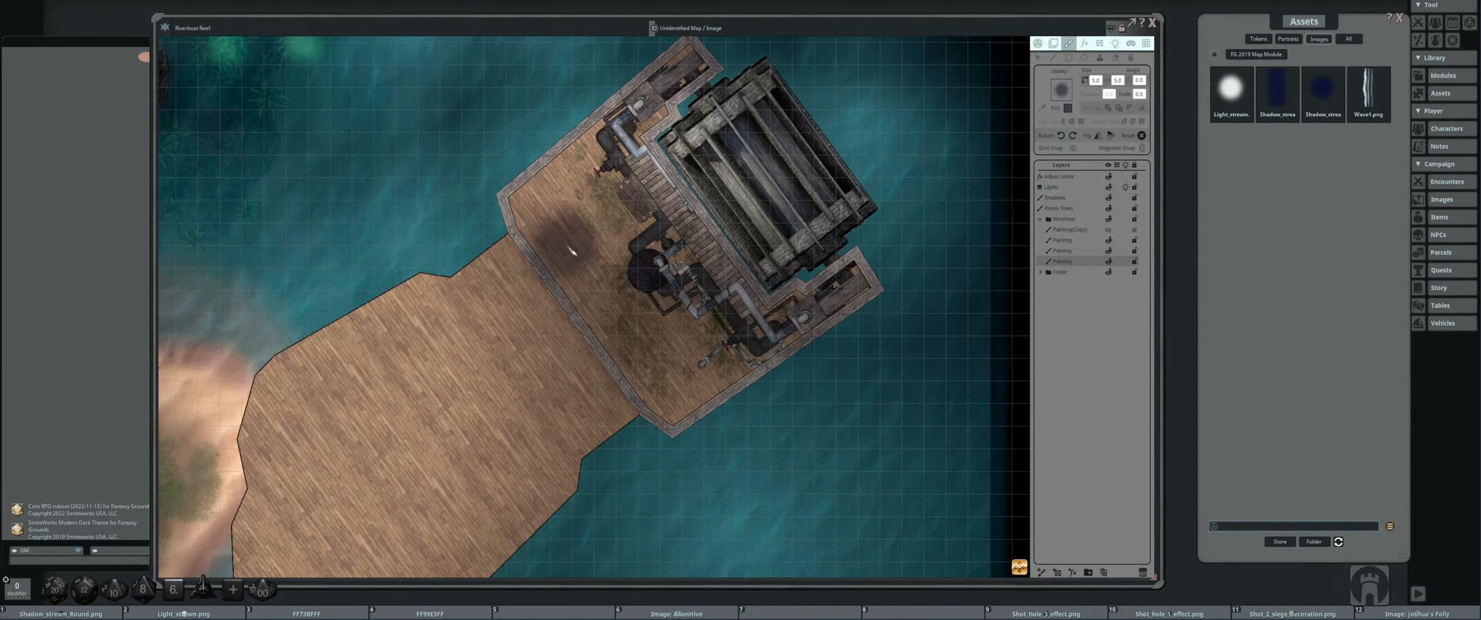
- Resize the dark round stamp and paint soft shading on the deck around the stern pipework and walkway
scroll(569, 207, down, 5)
scroll(569, 207, up, 3)
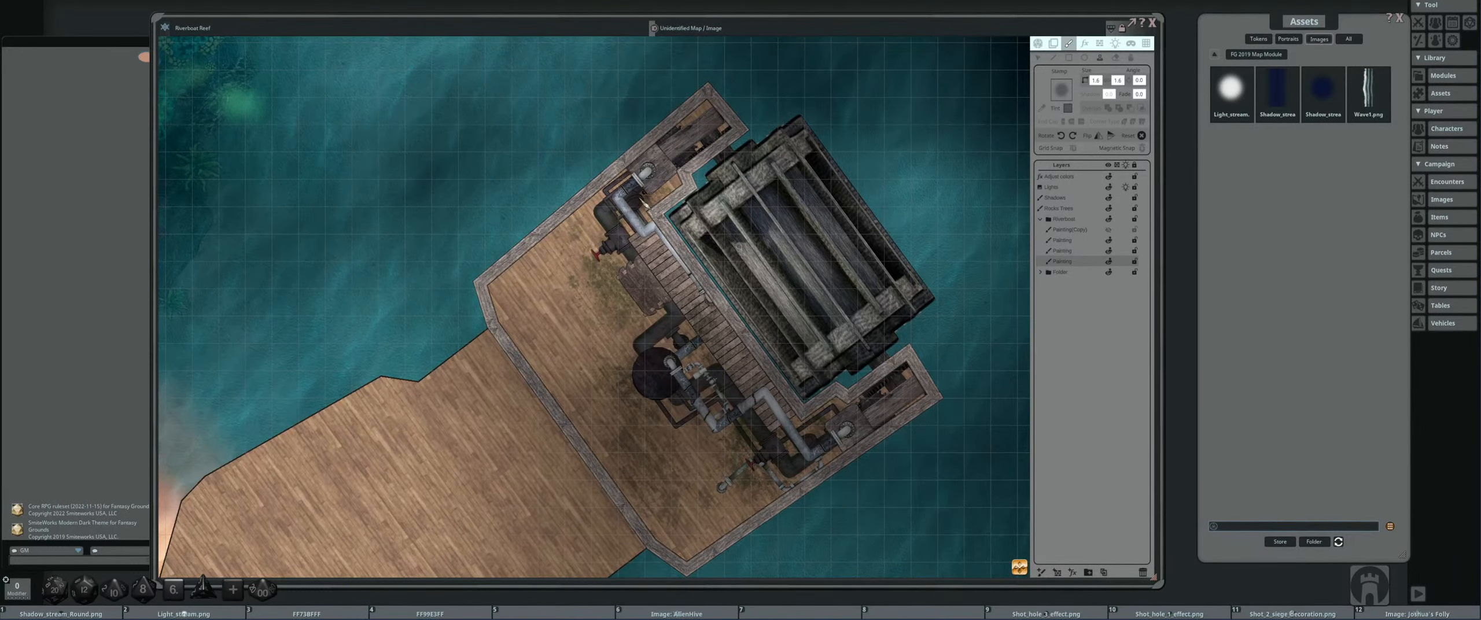
key(shift)
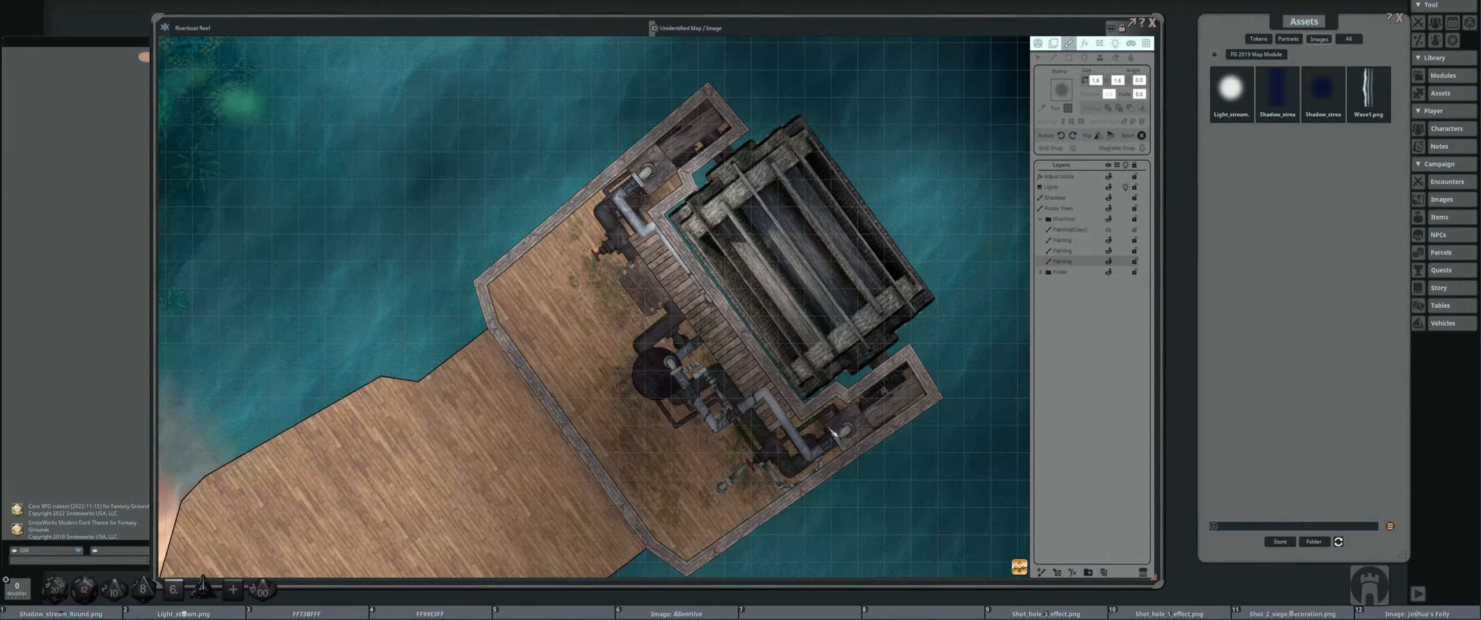
scroll(822, 455, up, 10)
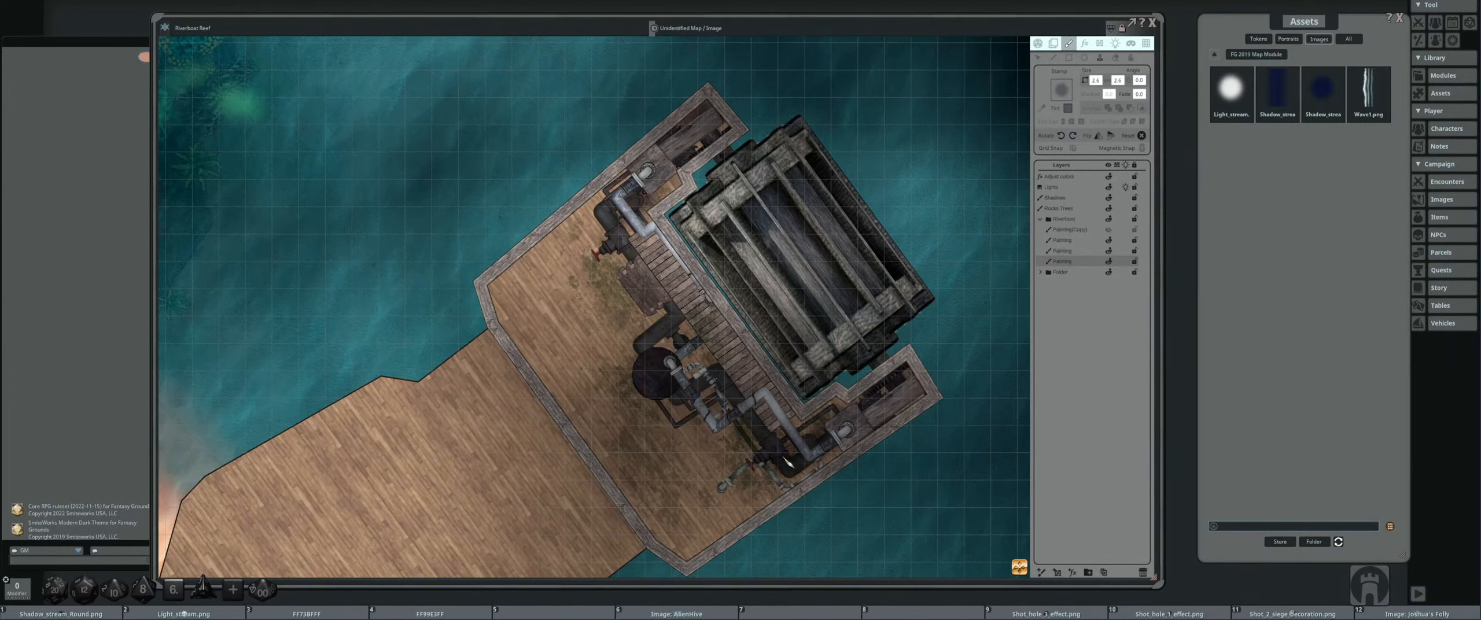
scroll(723, 360, down, 6)
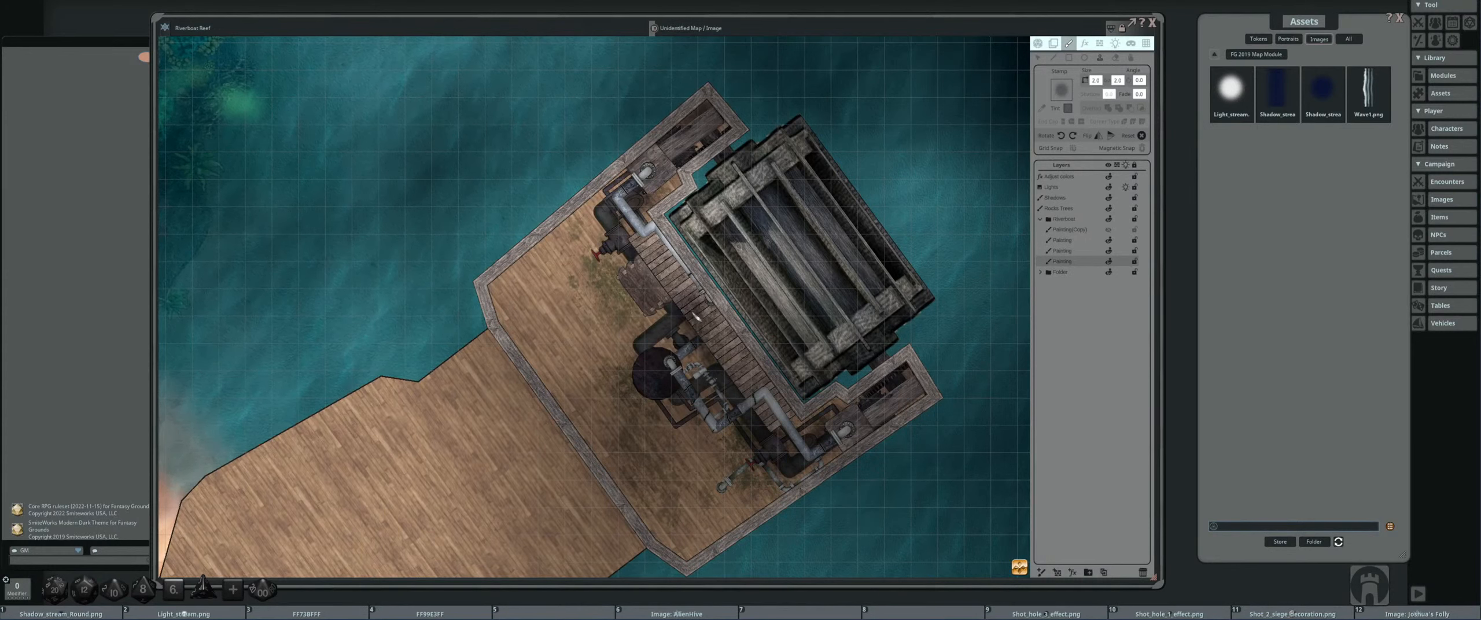
scroll(683, 307, down, 3)
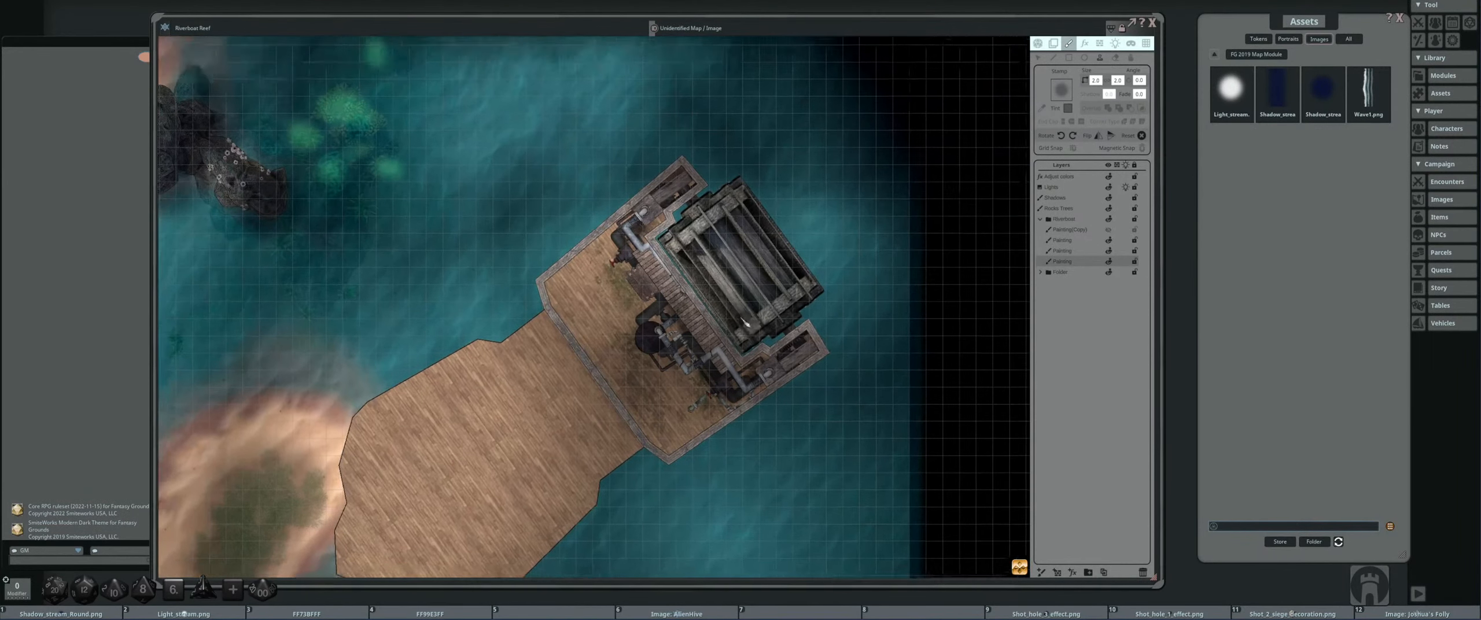
- Paint more soft dark shading on the stern deck around the pipework and in the lower wall corner
scroll(712, 312, up, 4)
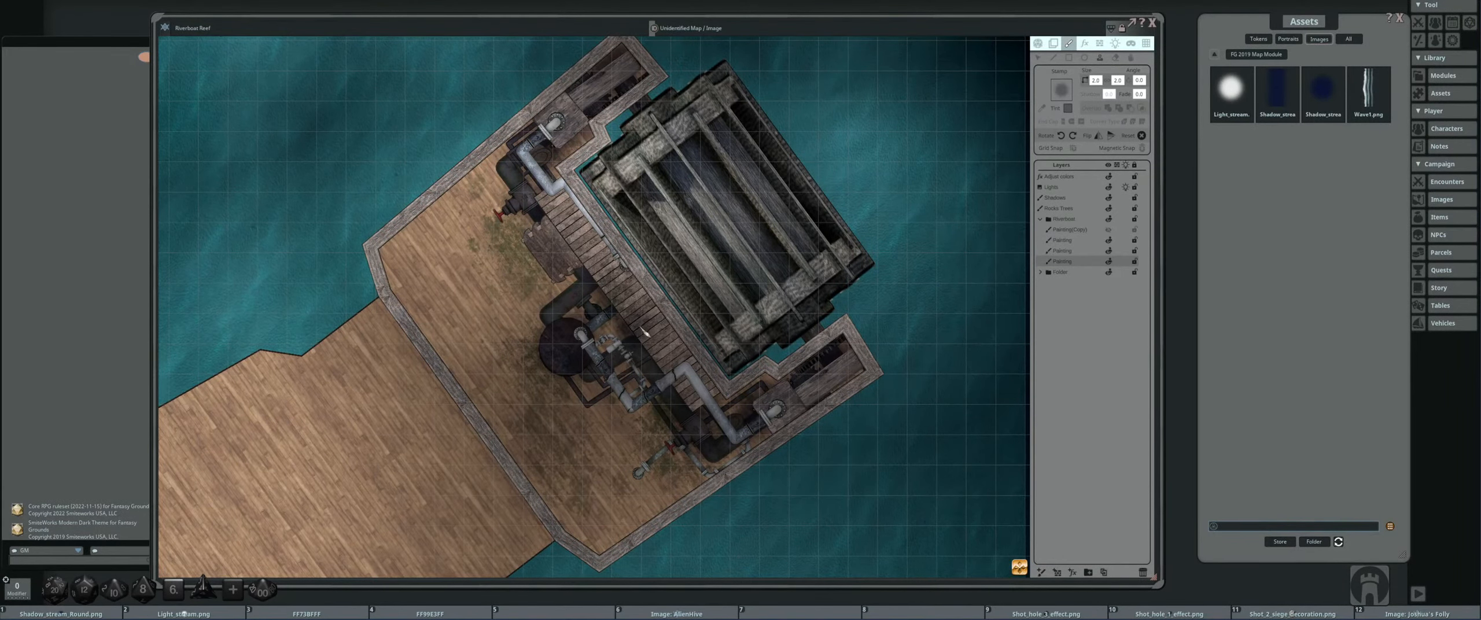
scroll(636, 330, down, 2)
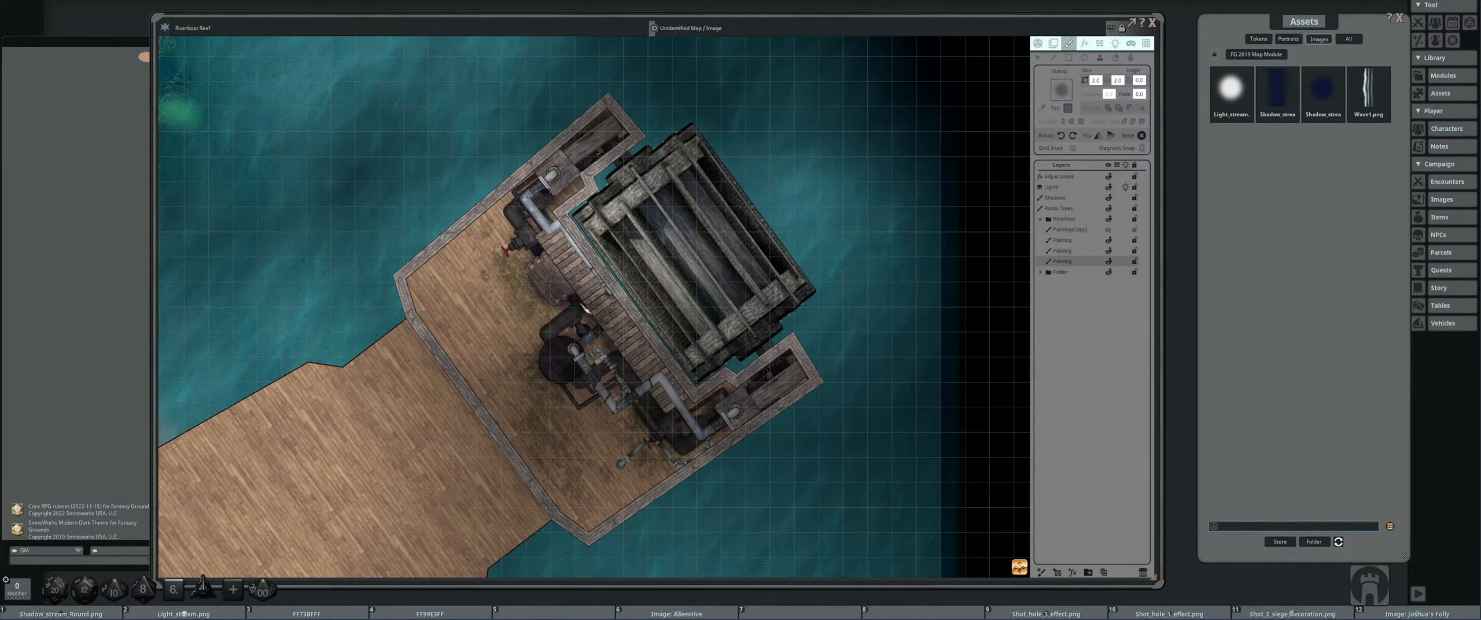
scroll(550, 312, up, 3)
scroll(434, 220, up, 6)
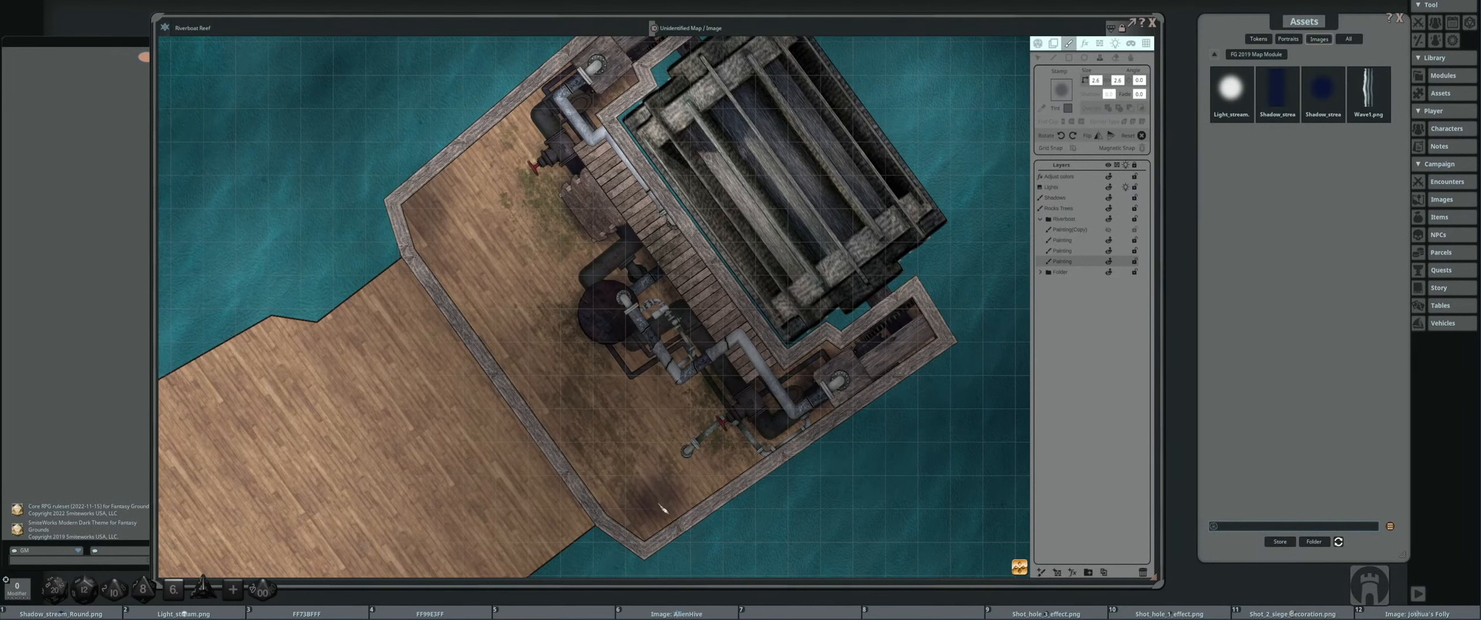
scroll(695, 498, down, 2)
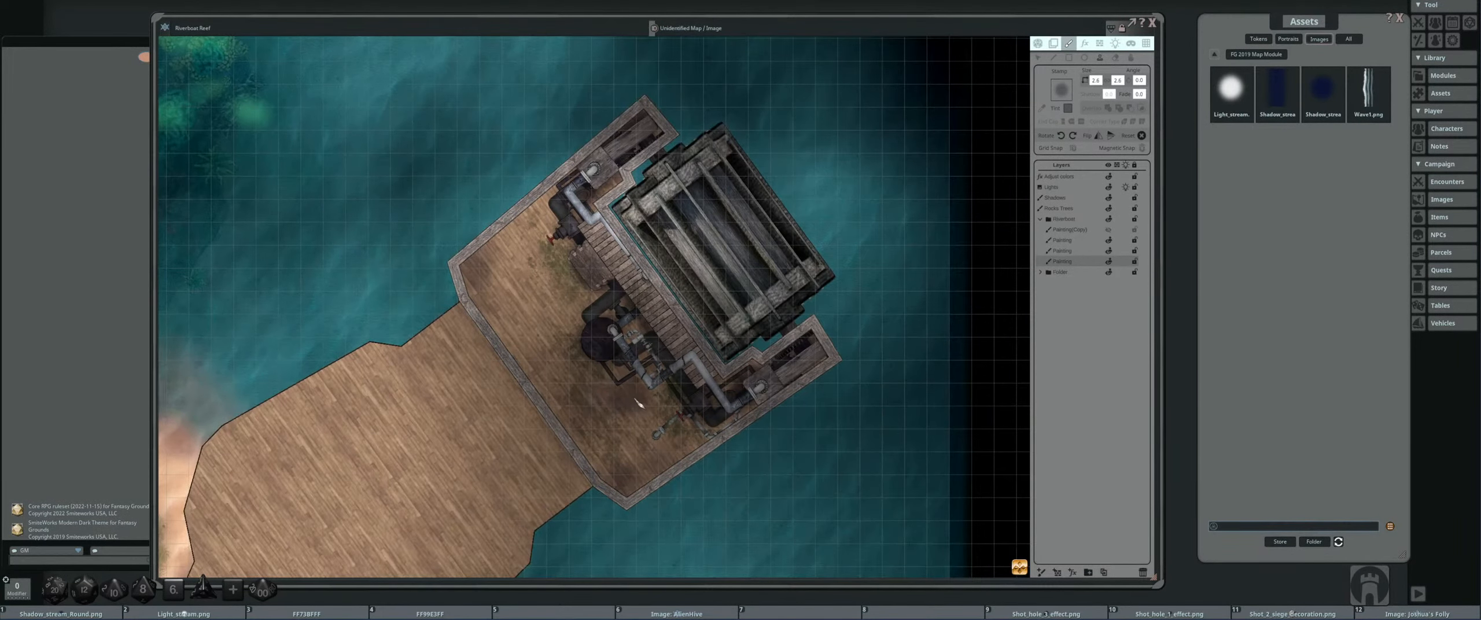
scroll(639, 403, up, 1)
- Select the third Painting layer in the riverboat folder and stretch the dark stamp into a narrow strip angled along the walkway
click(1092, 240)
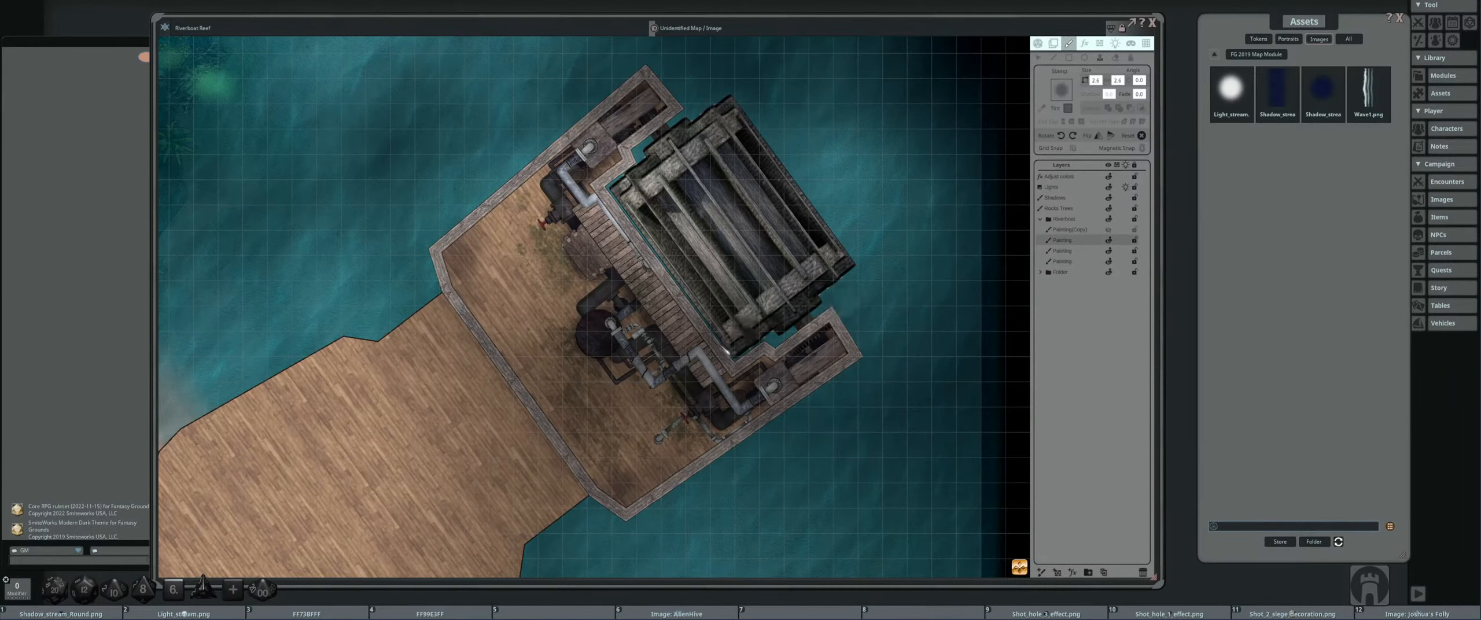
click(1081, 253)
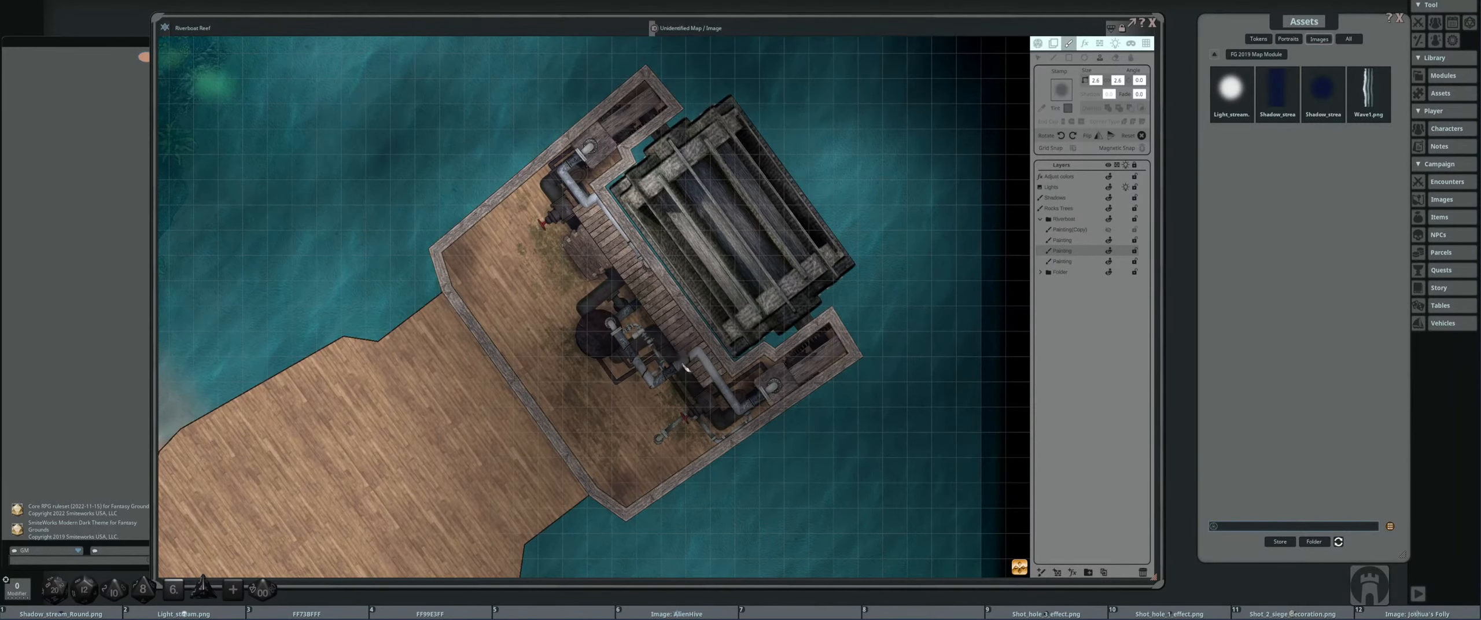
scroll(637, 347, up, 2)
scroll(613, 364, down, 2)
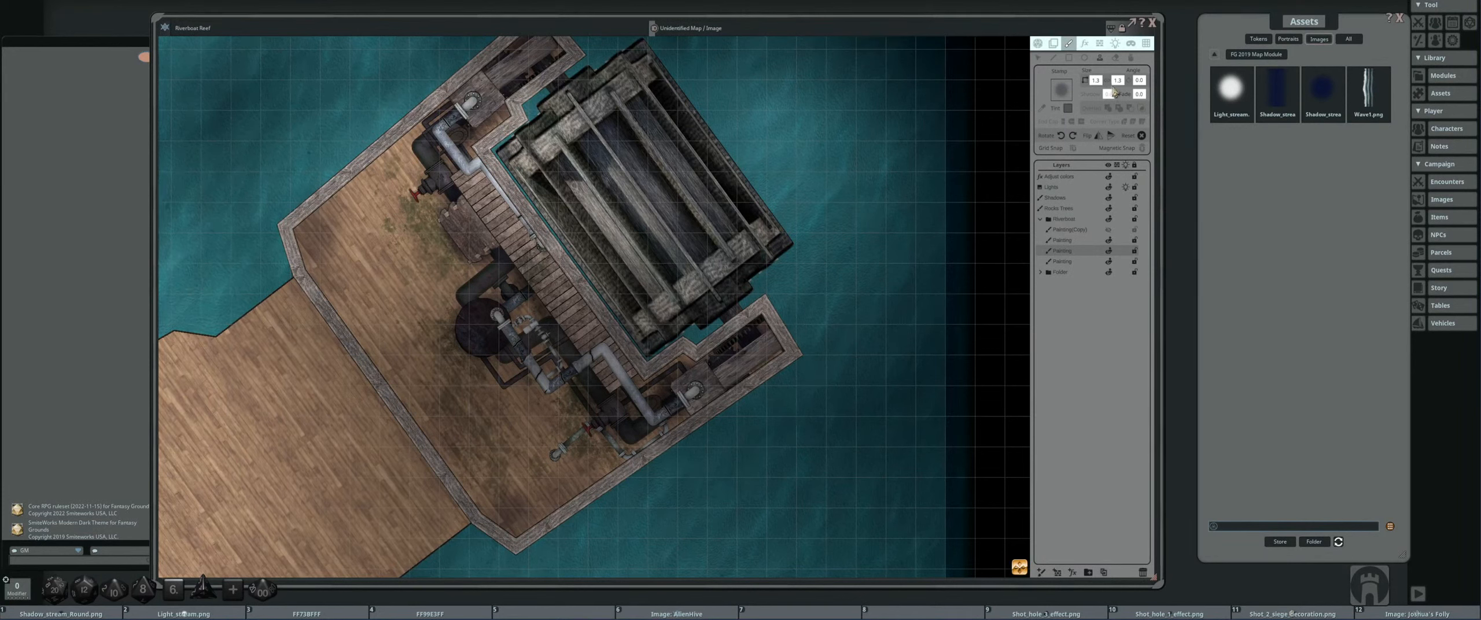
text(5)
key(Return)
scroll(624, 376, up, 5)
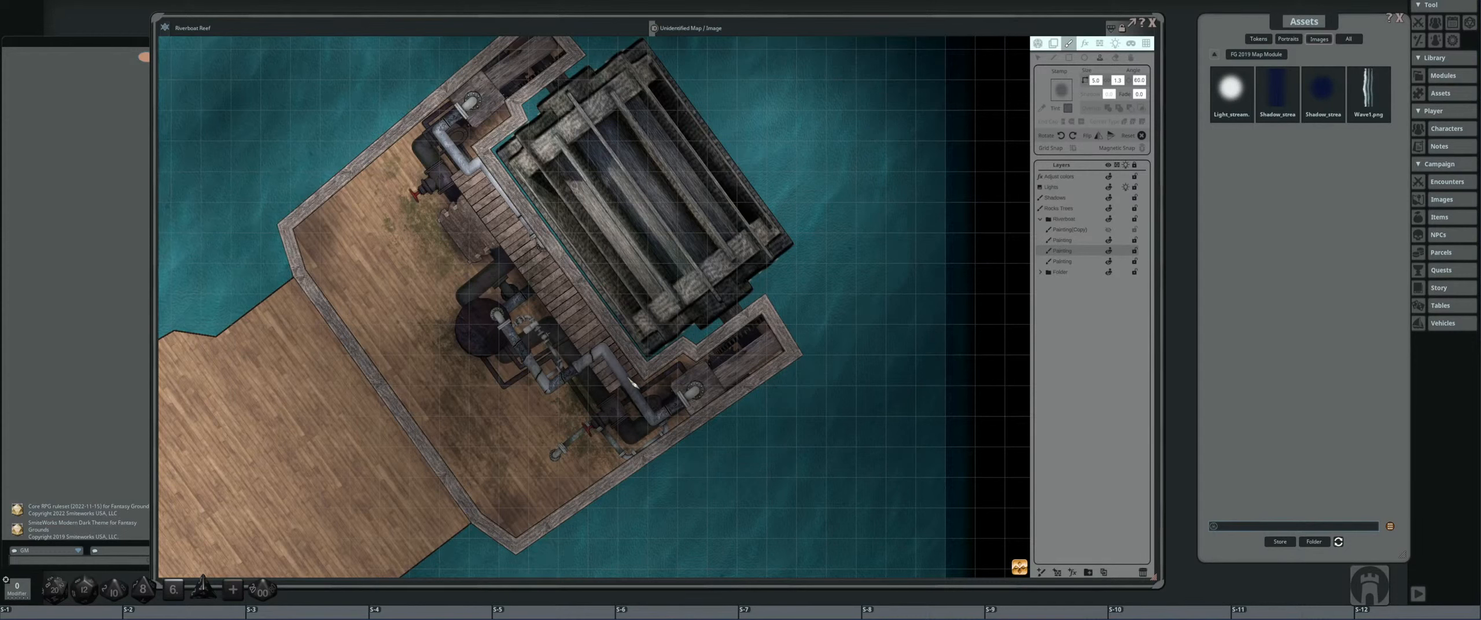
scroll(634, 382, down, 5)
scroll(630, 370, down, 2)
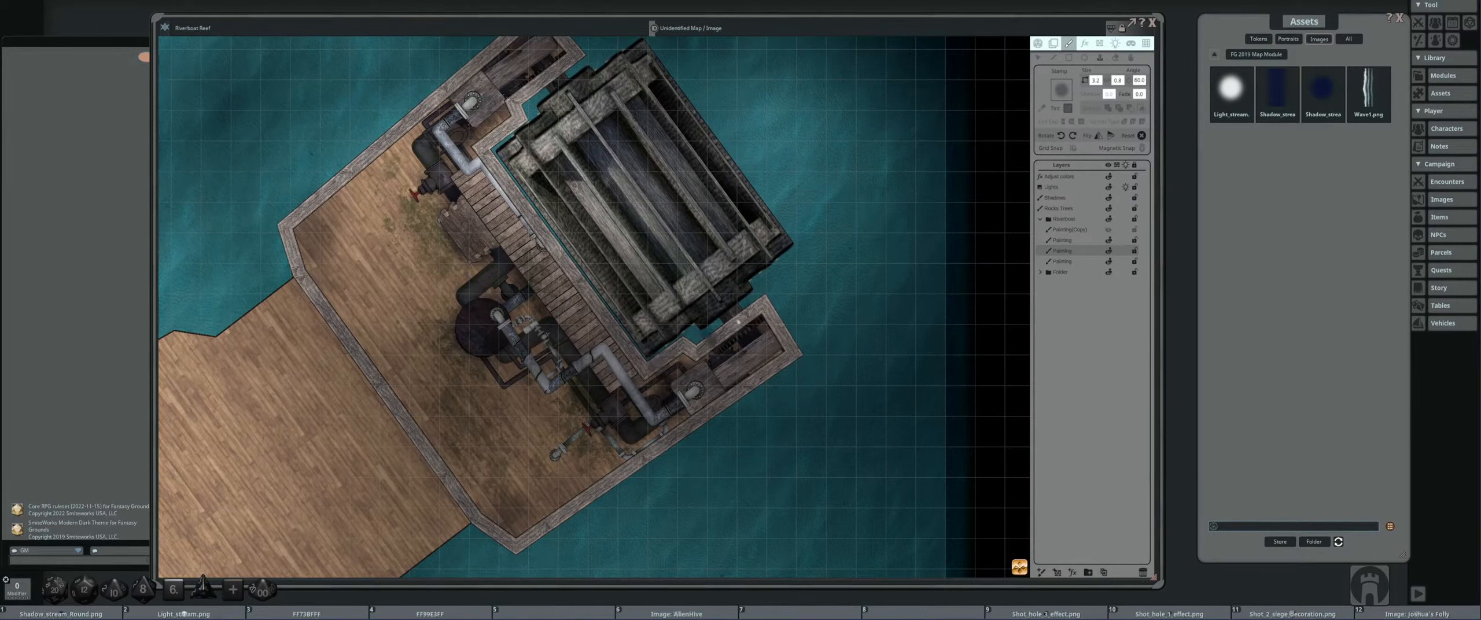
- Set the dark stamp's width to 5, adjust its size and paint narrow shadows beside the stern pipes and walkway wall
click(1096, 81)
text(5)
scroll(639, 383, down, 1)
click(626, 377)
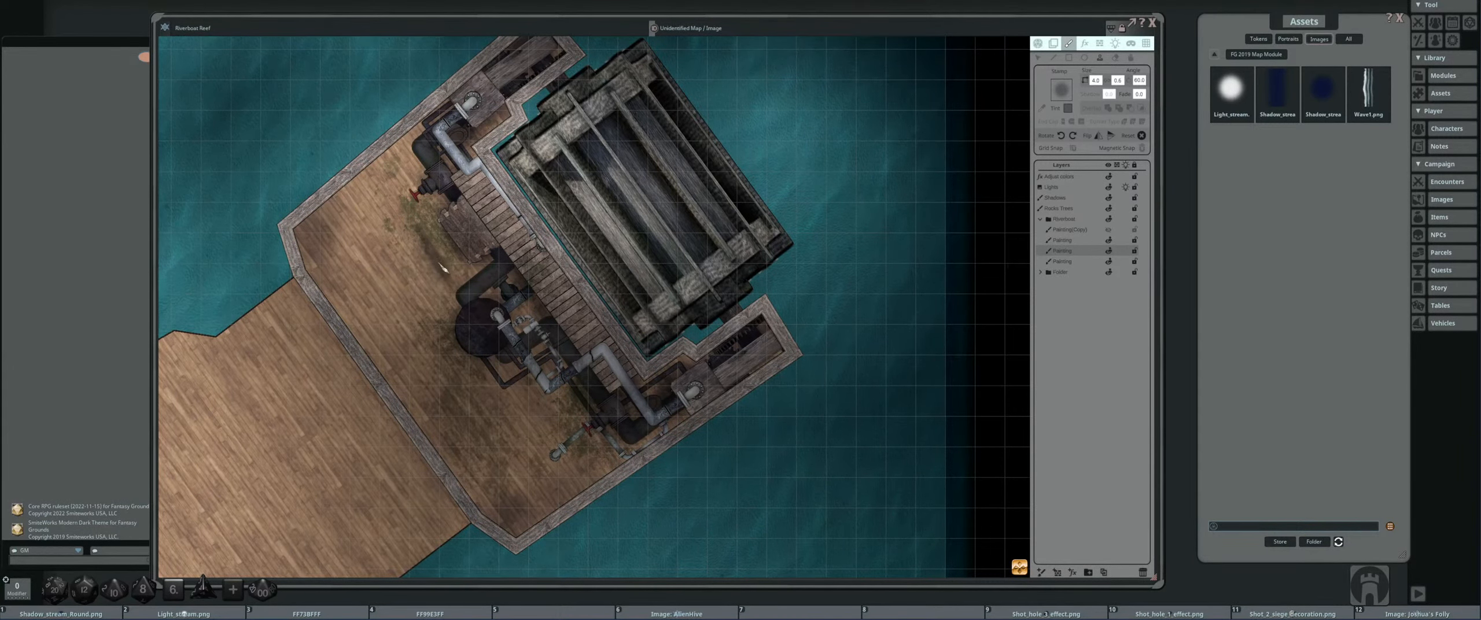
drag(441, 253, 476, 327)
scroll(501, 229, down, 1)
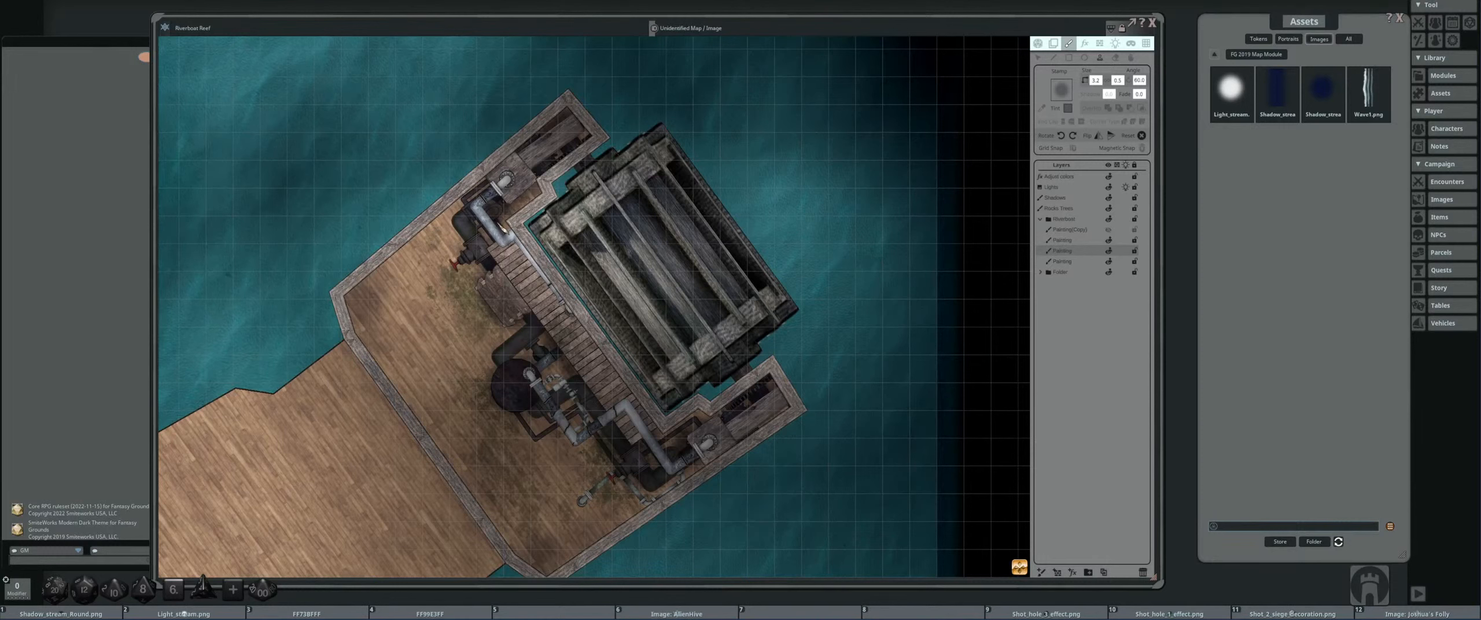
drag(555, 370, 520, 327)
scroll(531, 367, up, 1)
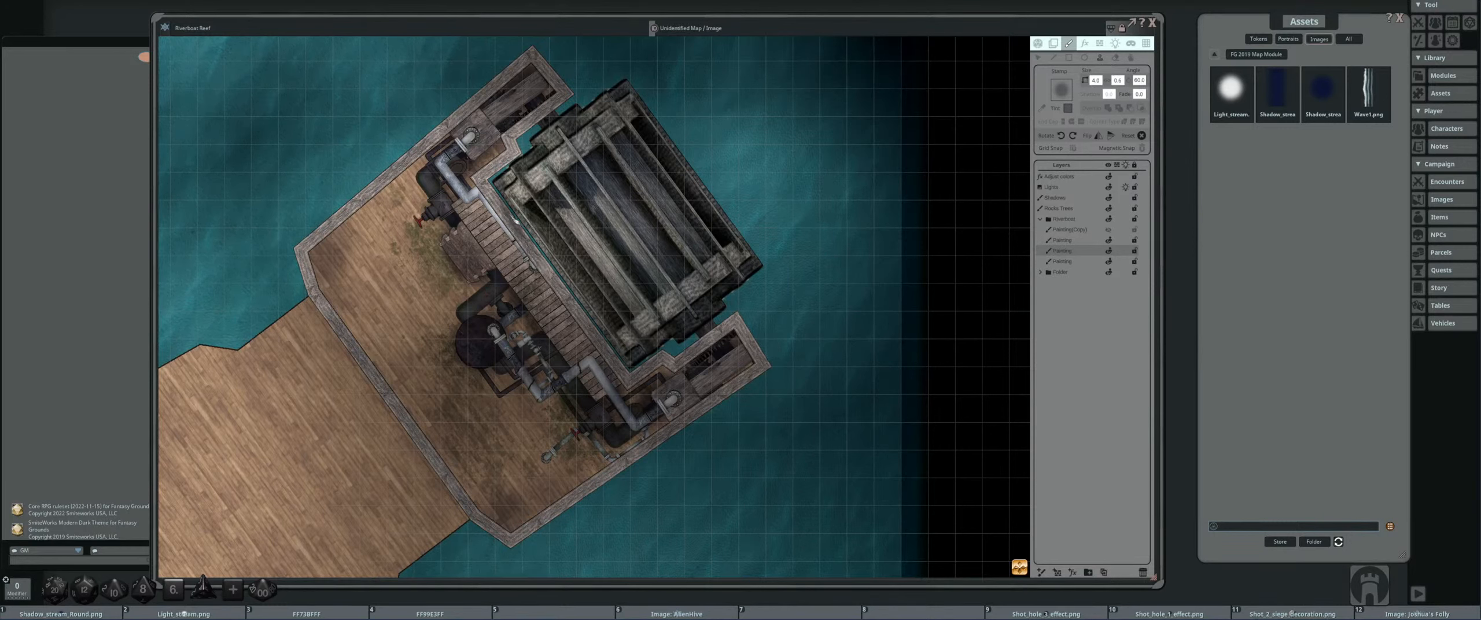
- Rotate the narrow dark stamp to follow the upper outer wall and shade along it, including the upper alcove
scroll(463, 247, down, 1)
scroll(360, 231, up, 17)
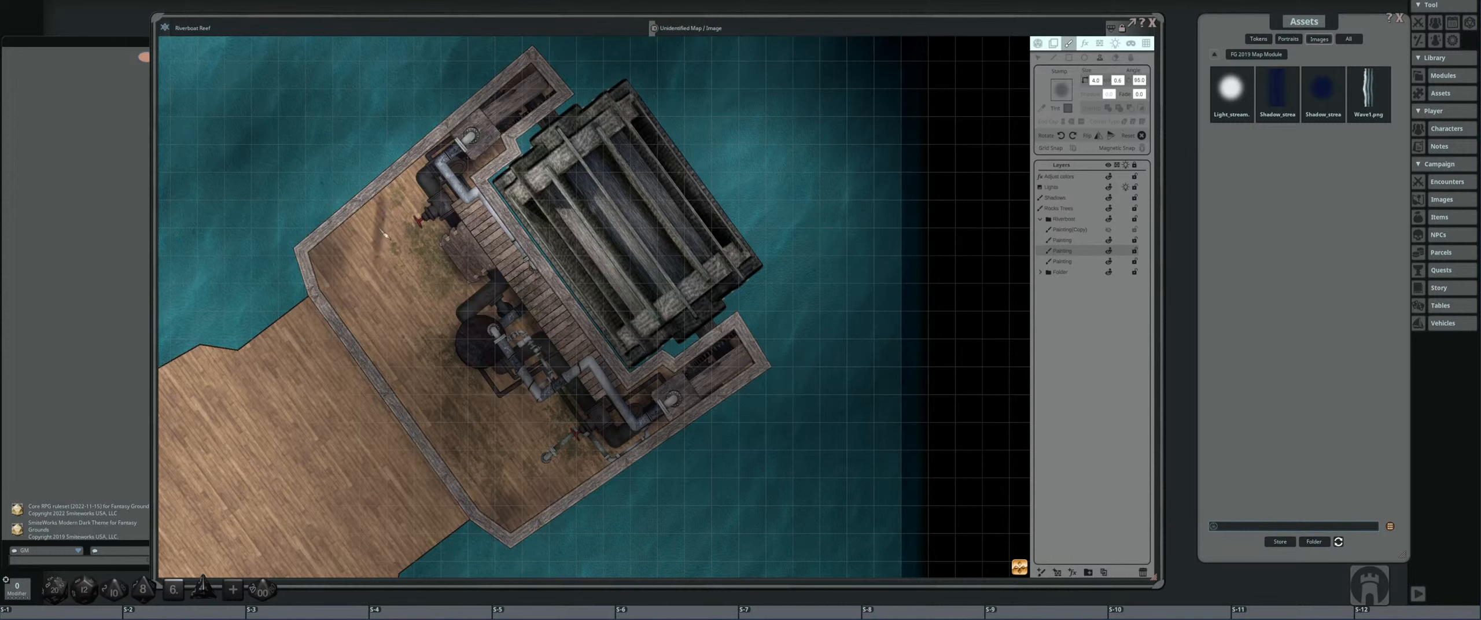
scroll(359, 232, up, 2)
scroll(359, 232, up, 2)
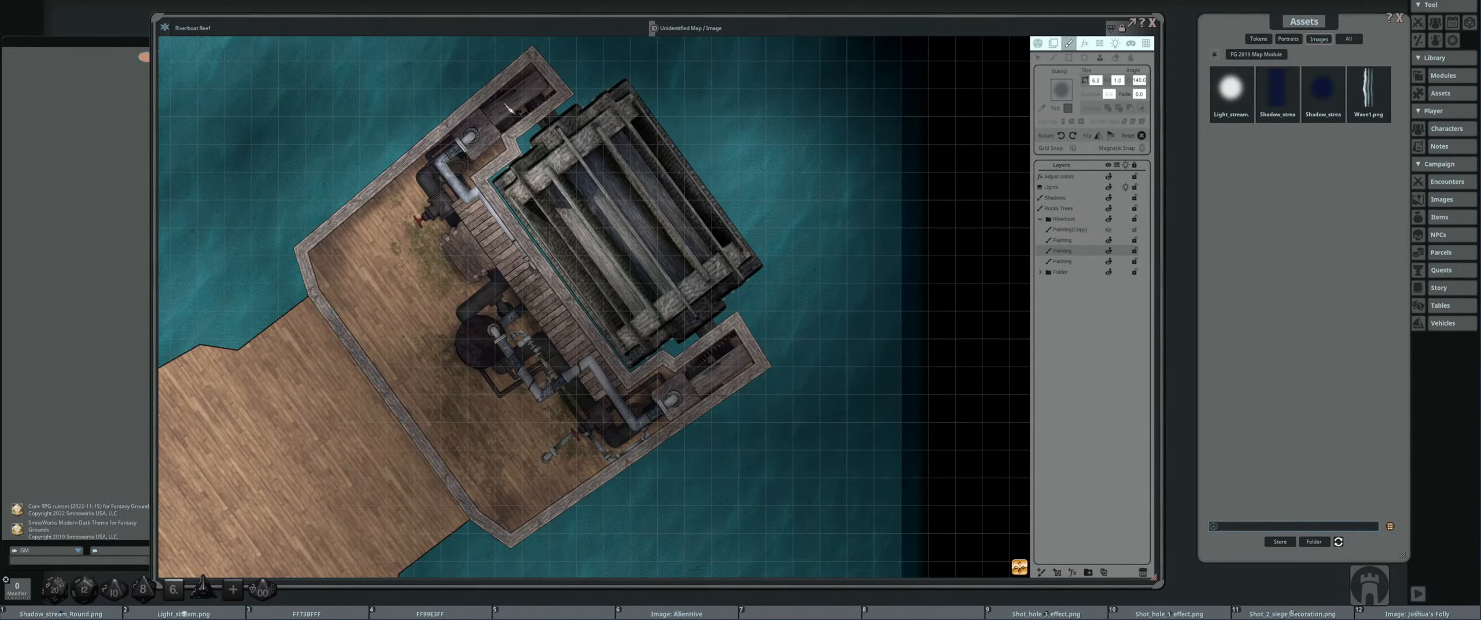
scroll(517, 332, down, 1)
scroll(579, 415, up, 1)
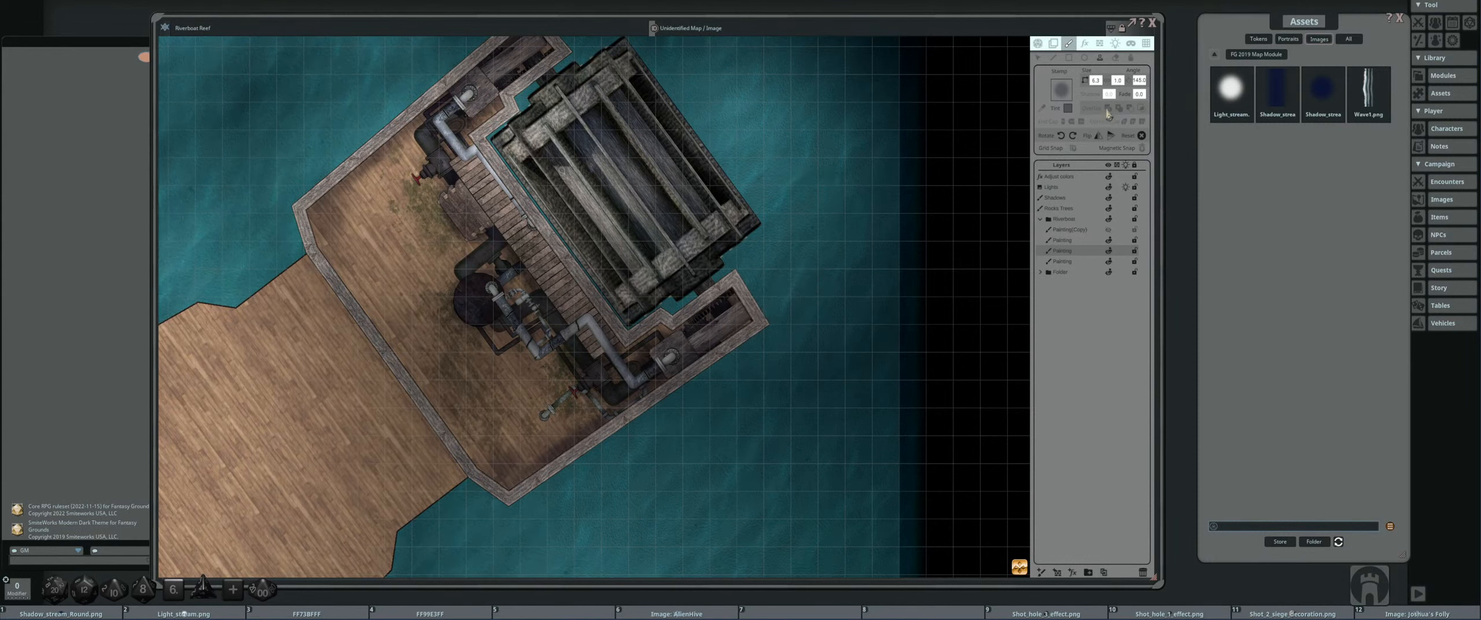
- Set the stamp's width to 4, rotate and shrink it, and shade the outer ends of both alcoves beside the paddle wheel
click(1100, 82)
text(4)
key(Return)
scroll(734, 311, up, 7)
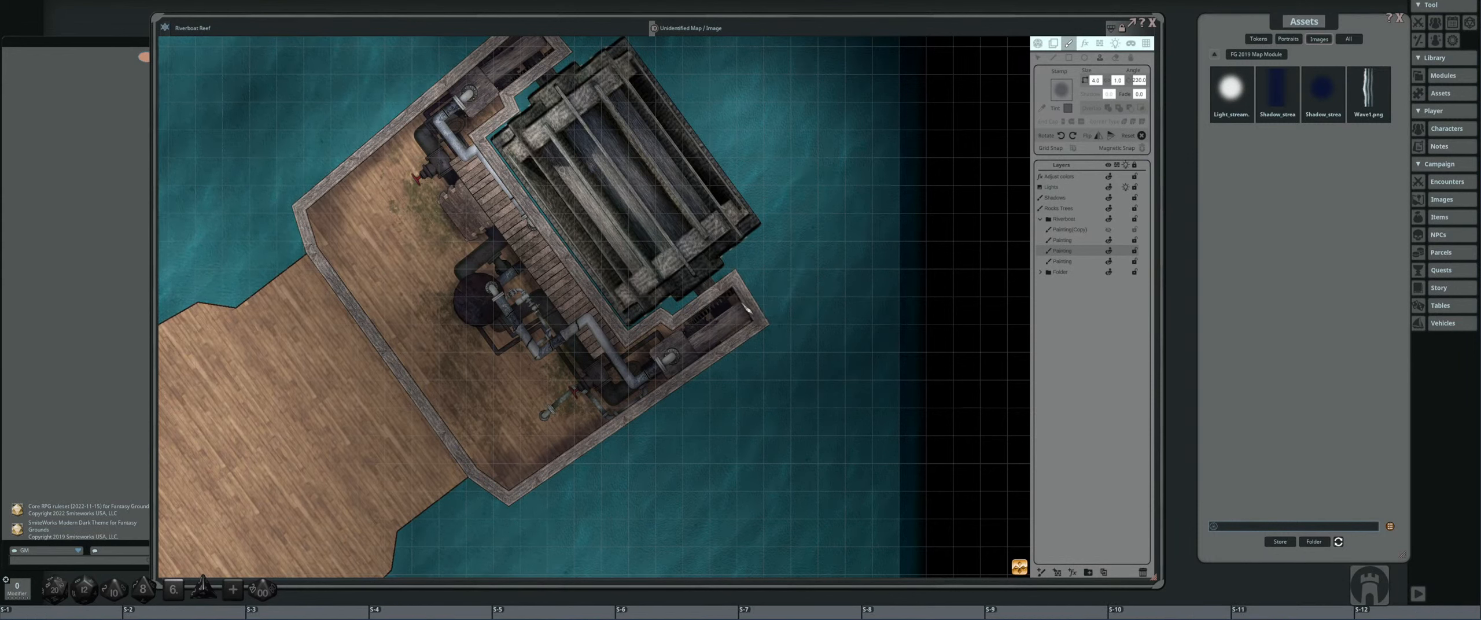
scroll(747, 311, down, 5)
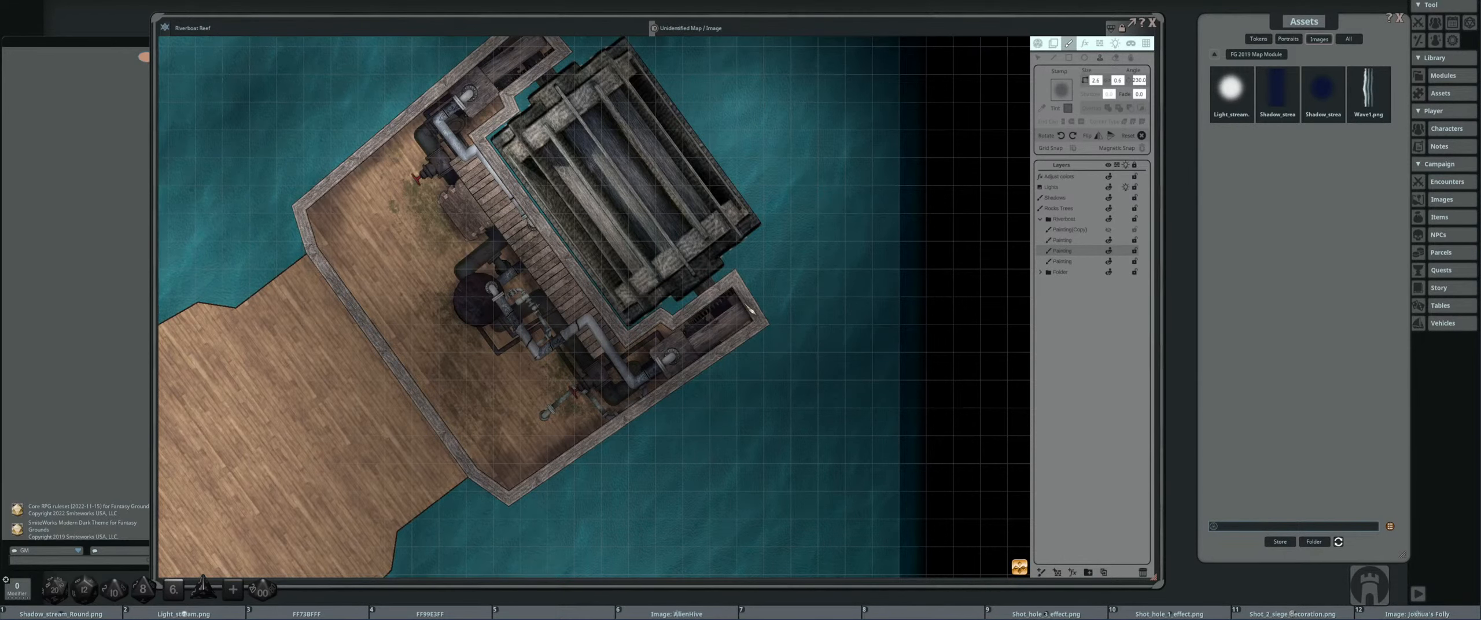
drag(591, 270, 617, 320)
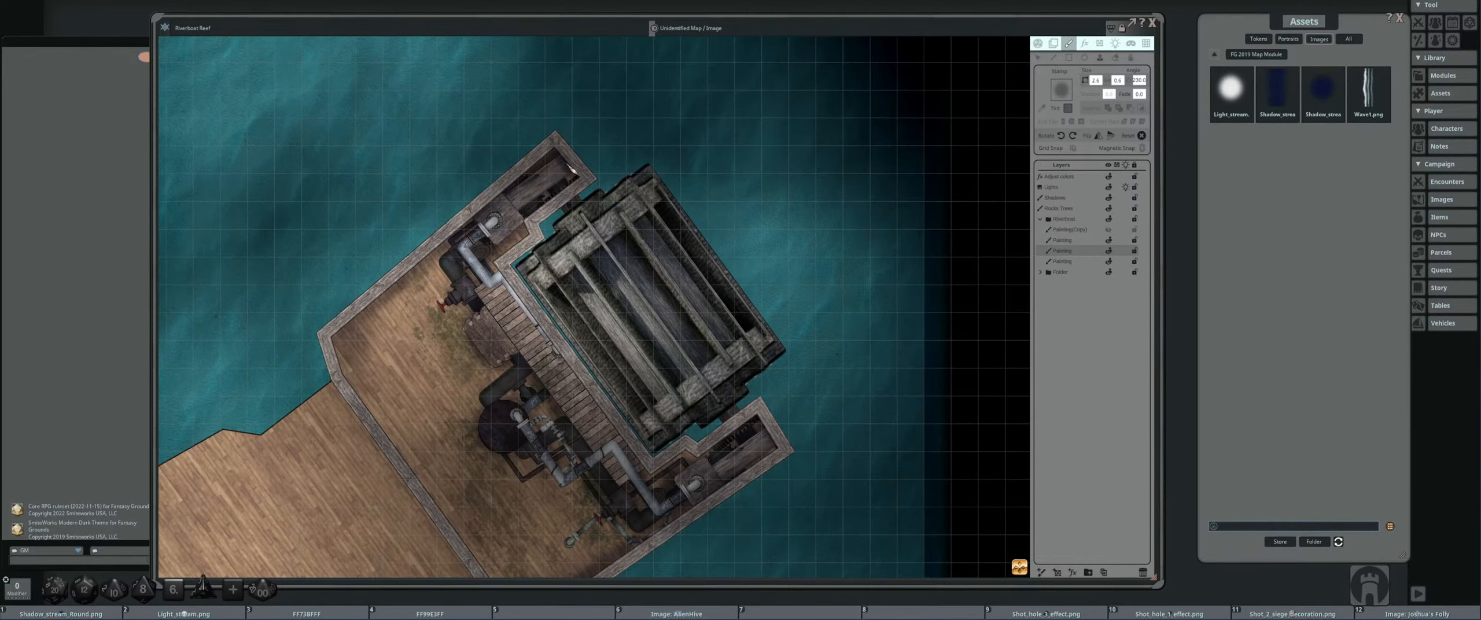
scroll(529, 261, down, 3)
scroll(628, 260, up, 5)
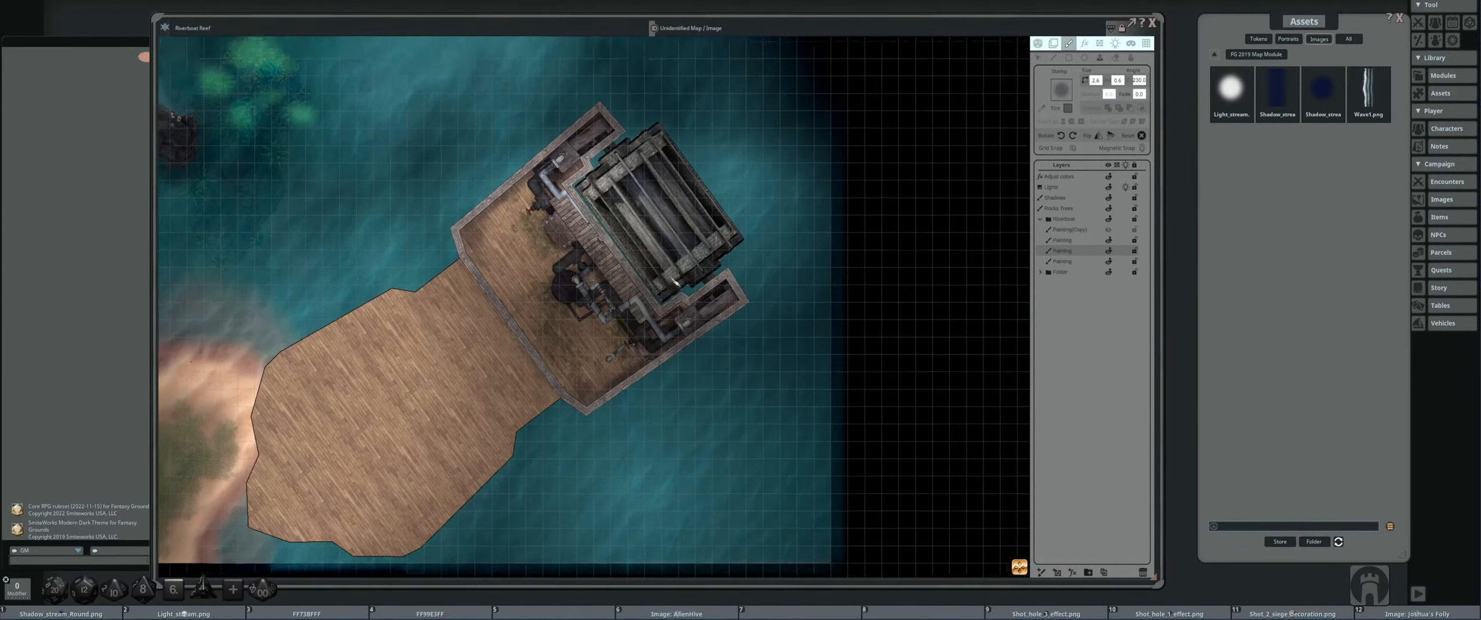
- Lengthen the narrow dark stamp and shade along the plank walkway and the wall beside the paddle wheel
scroll(561, 129, up, 1)
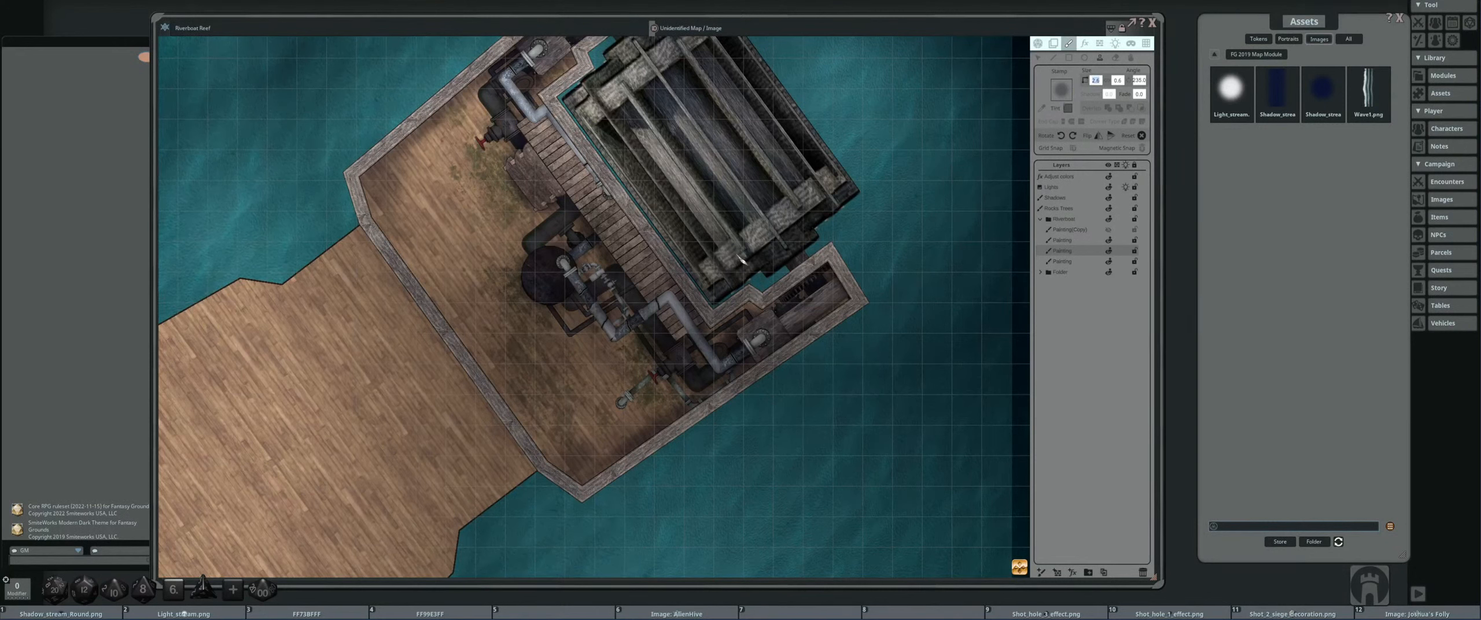
key(Return)
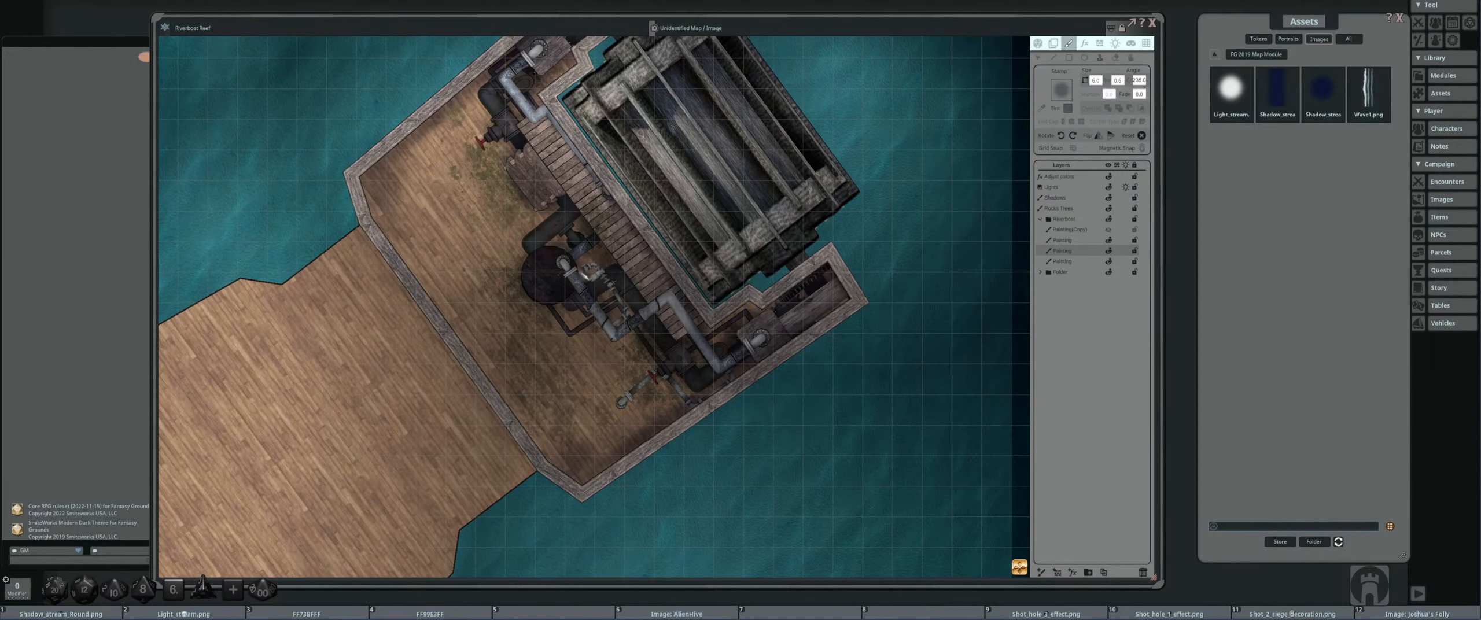
scroll(496, 246, down, 3)
drag(496, 245, 604, 241)
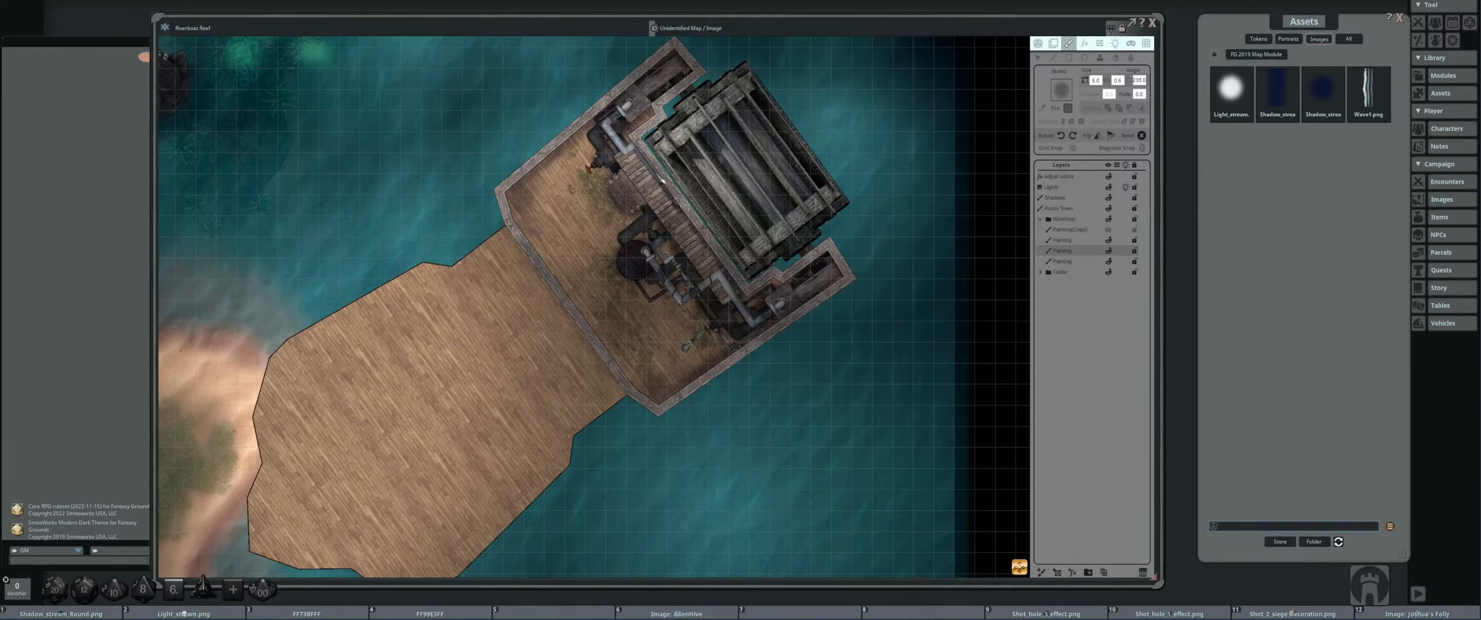
drag(587, 254, 591, 234)
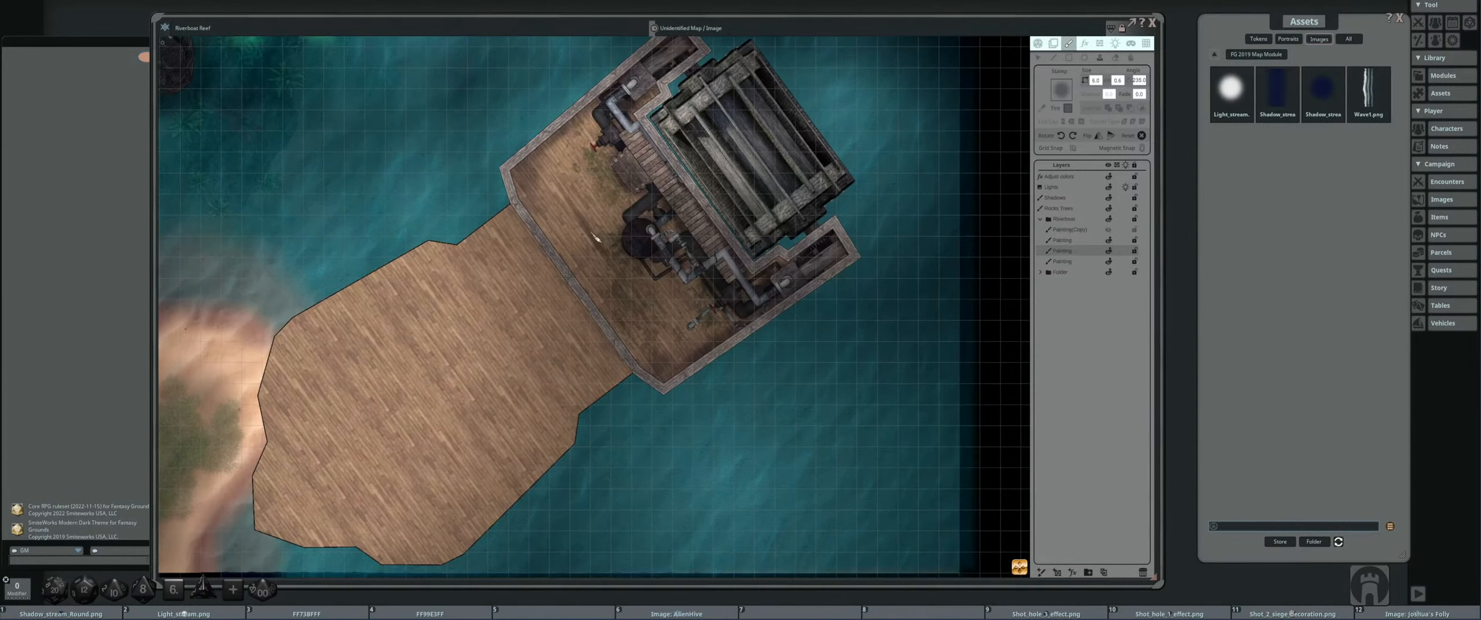
- Widen the dark stamp and shade the stern deck along the wall dividing it from the main deck
scroll(557, 247, up, 2)
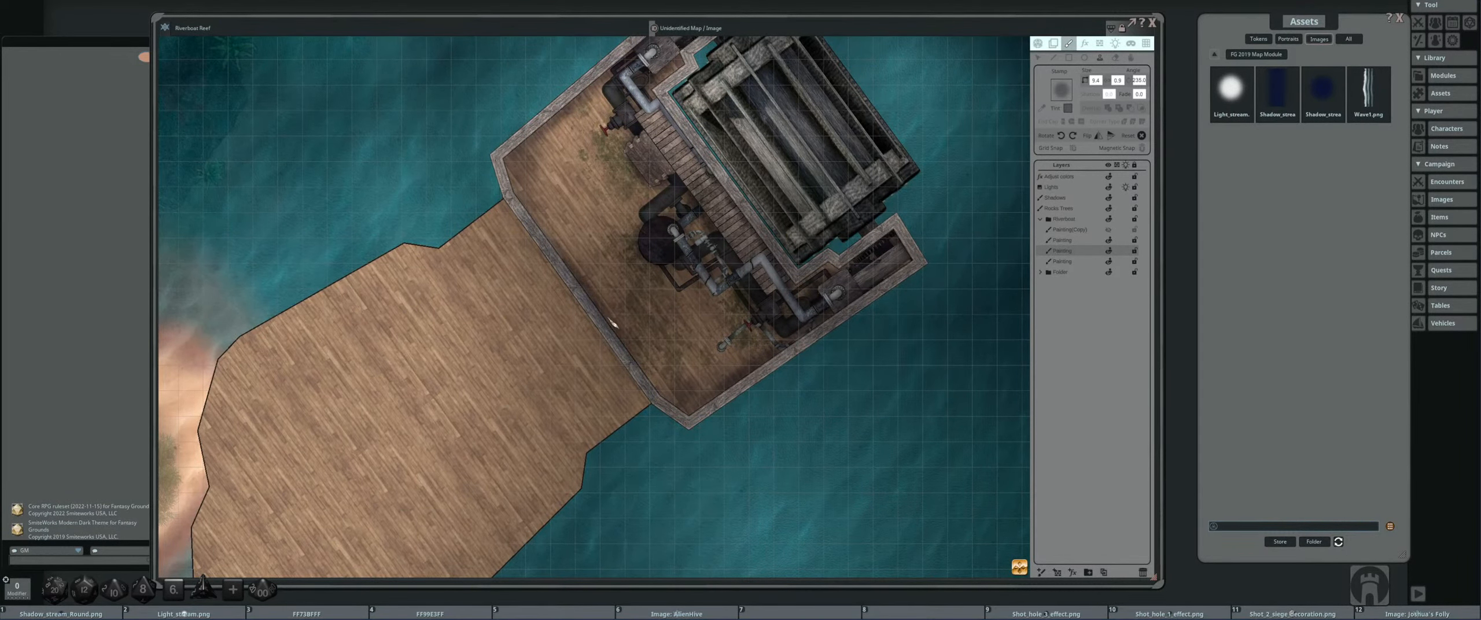
scroll(746, 216, down, 1)
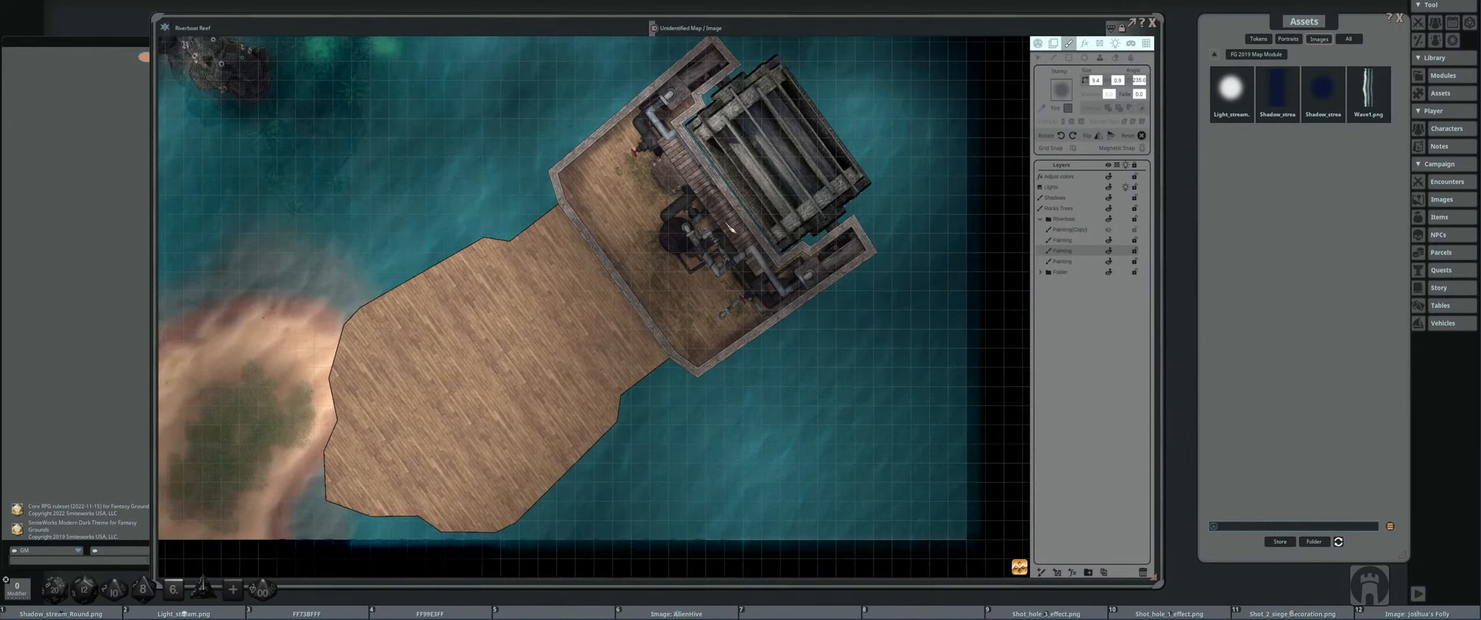
scroll(749, 217, down, 1)
scroll(749, 217, up, 2)
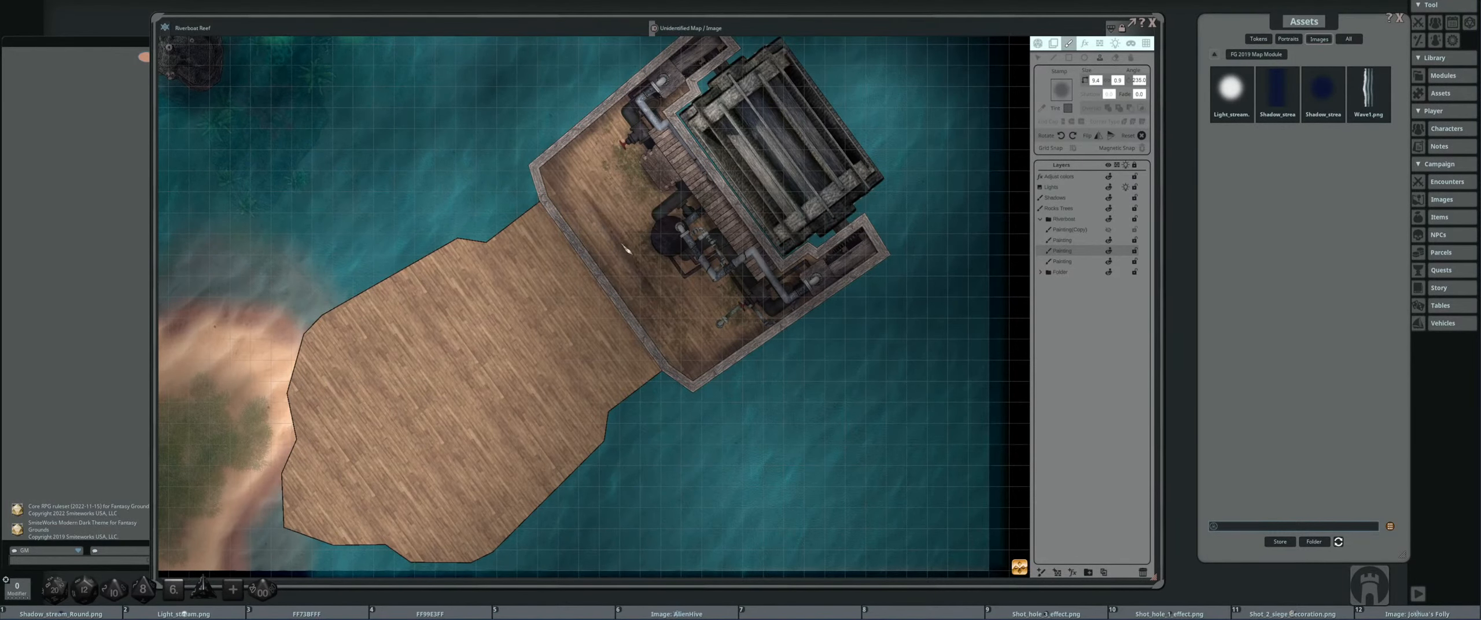
scroll(606, 268, up, 2)
scroll(607, 267, down, 1)
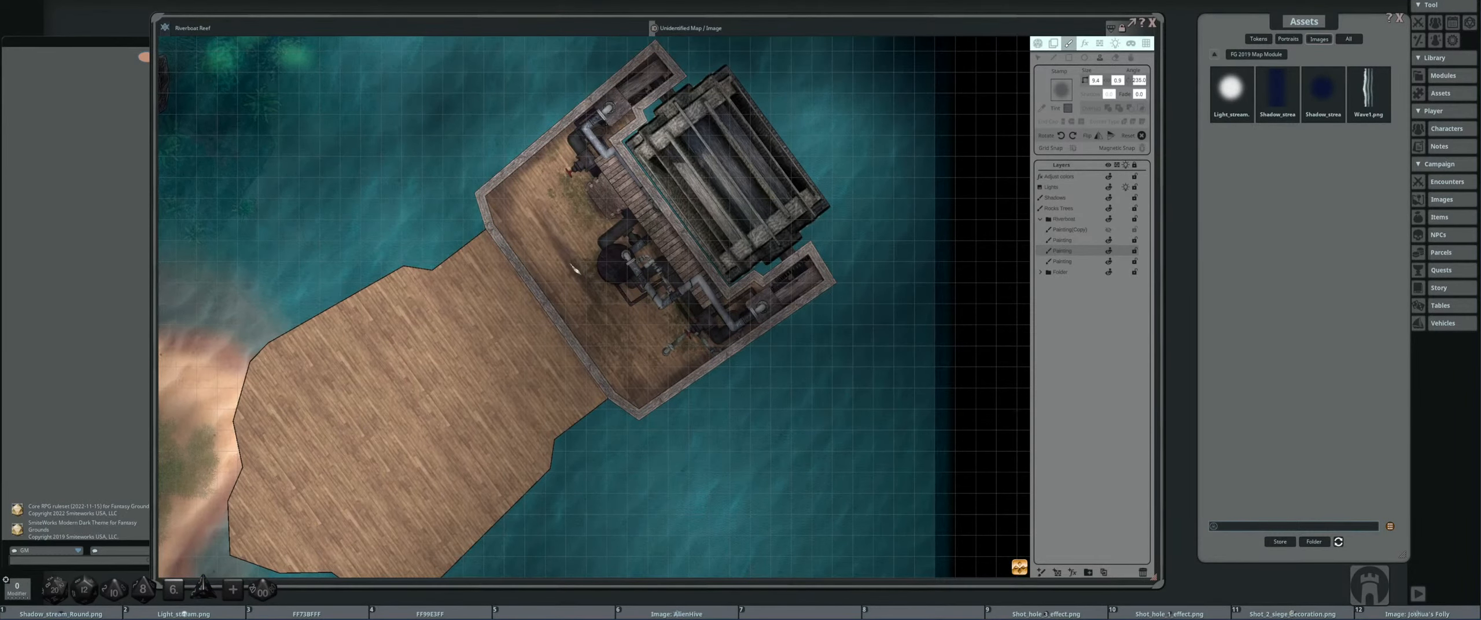
drag(574, 265, 622, 257)
scroll(468, 255, up, 1)
drag(490, 291, 572, 220)
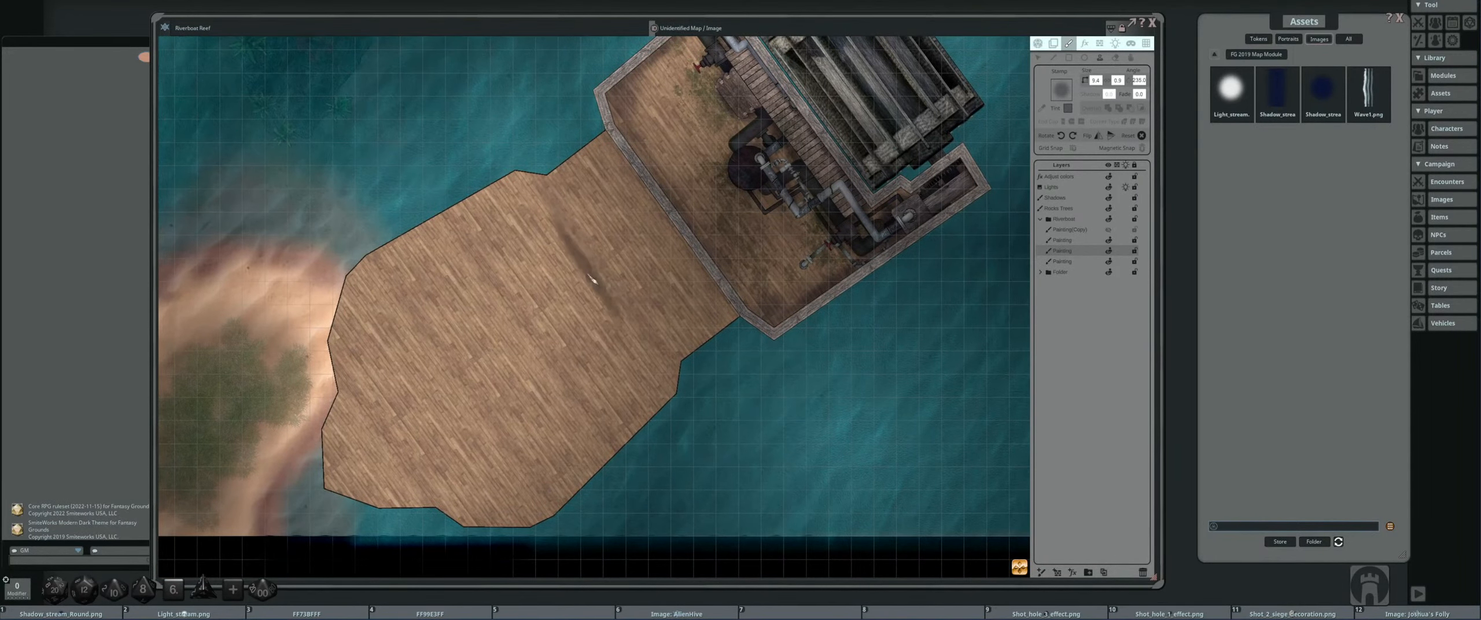
scroll(590, 295, down, 1)
scroll(590, 296, up, 3)
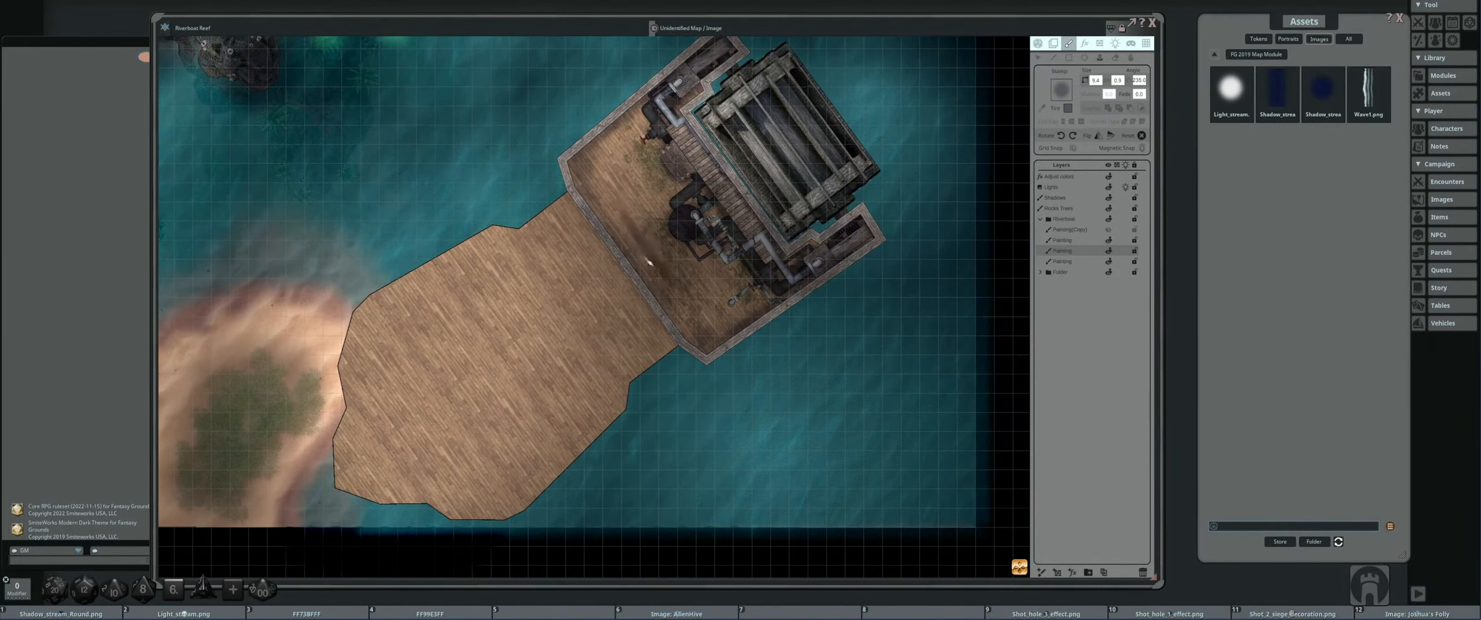
scroll(645, 251, down, 2)
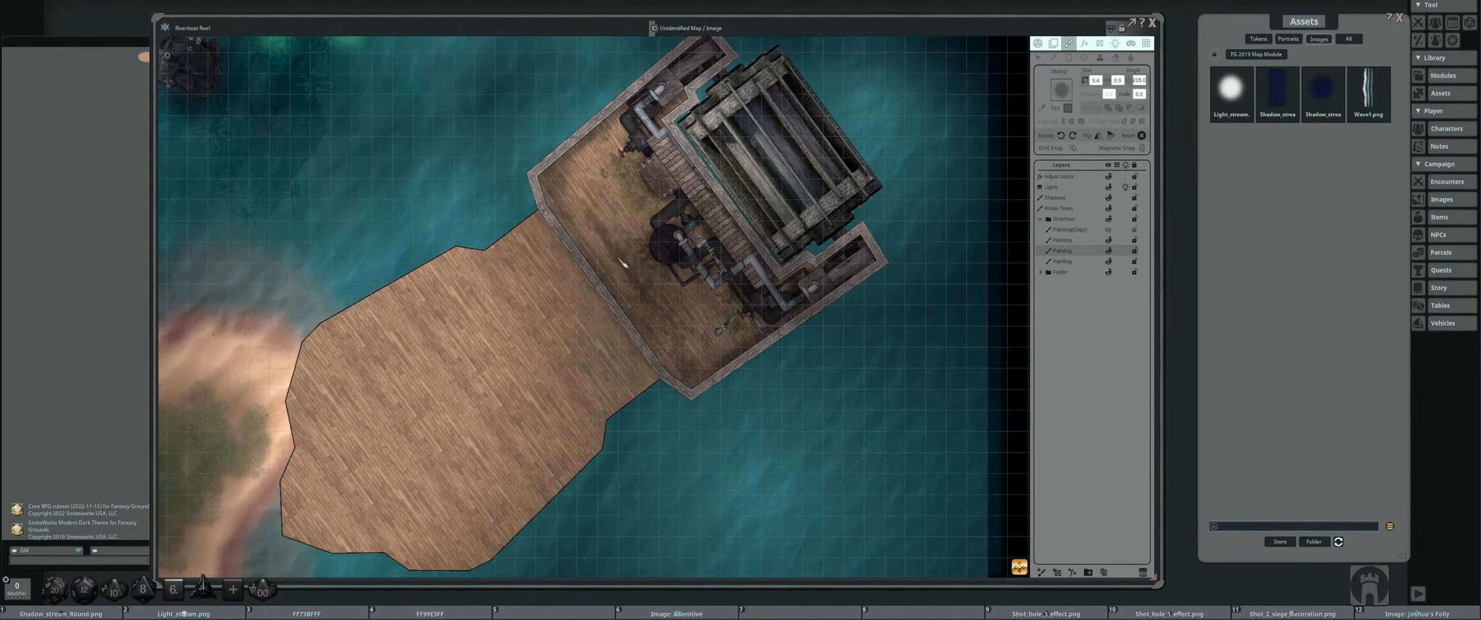
- Search the image assets for "splash" and load the white Water_splash_1 effect from the coastal map pack as the stamp
scroll(668, 263, down, 2)
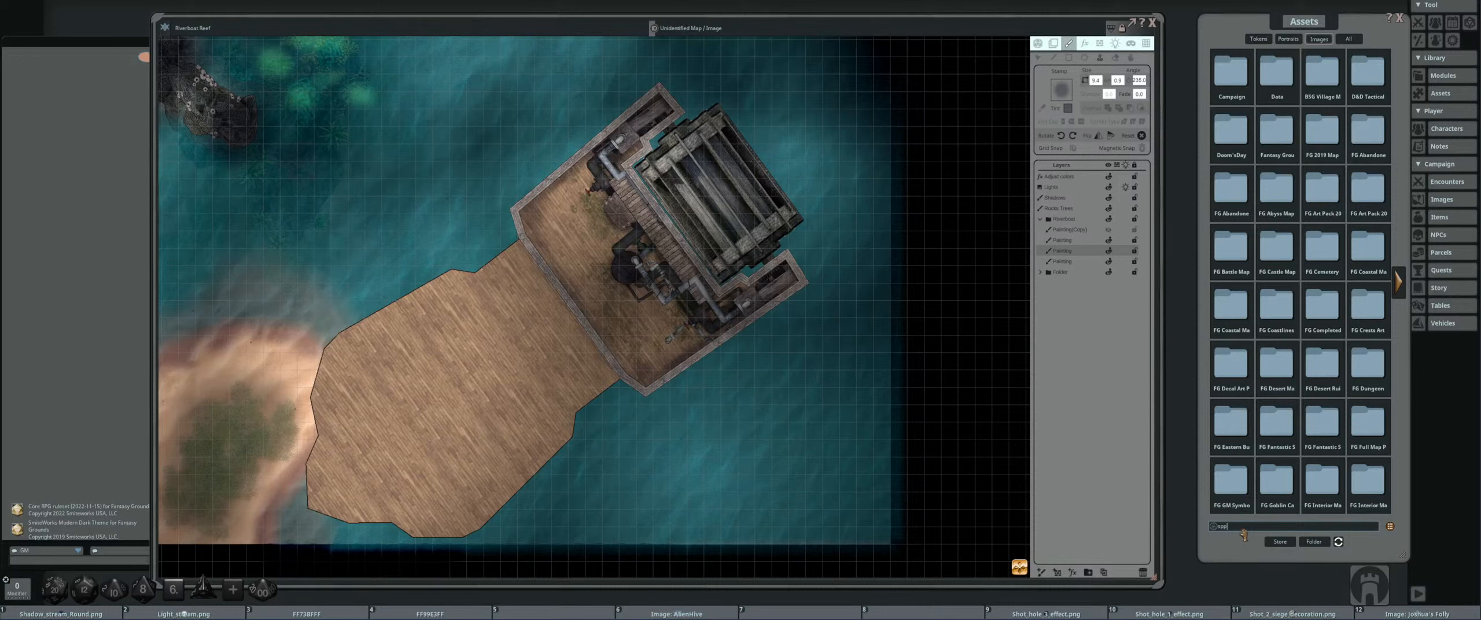
key(BackSpace)
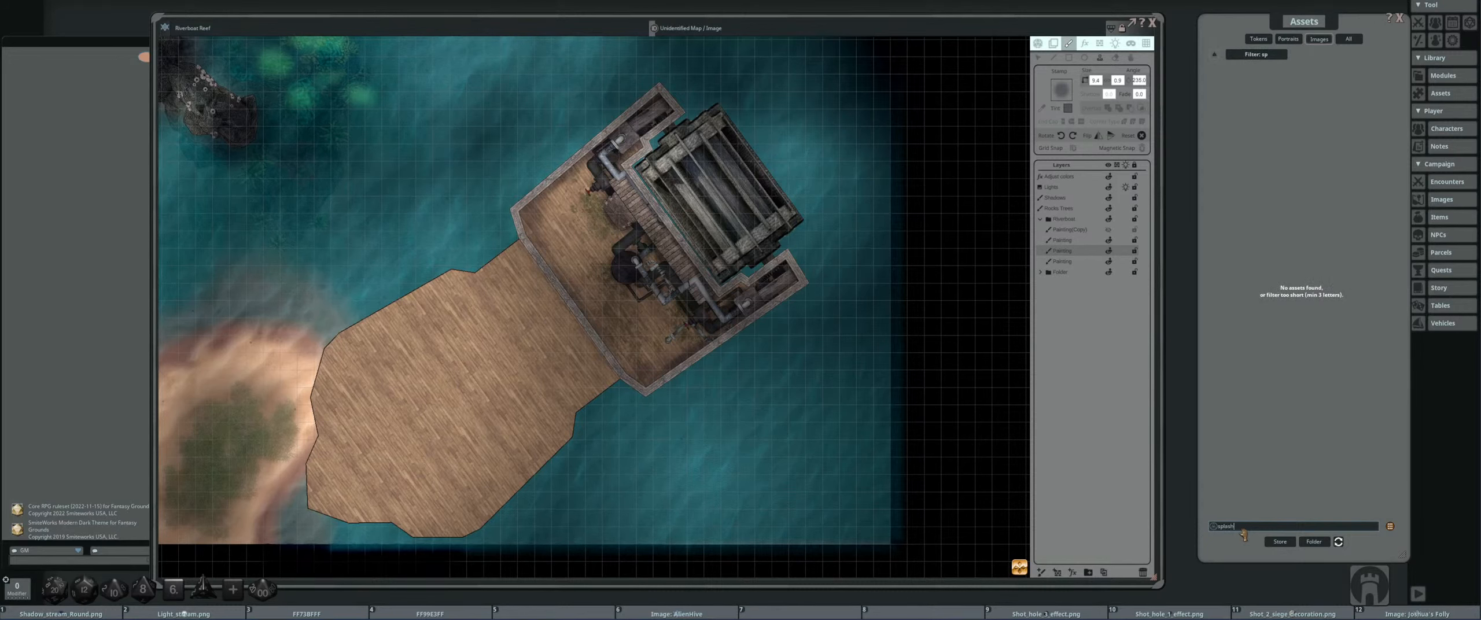
text(lash)
key(Return)
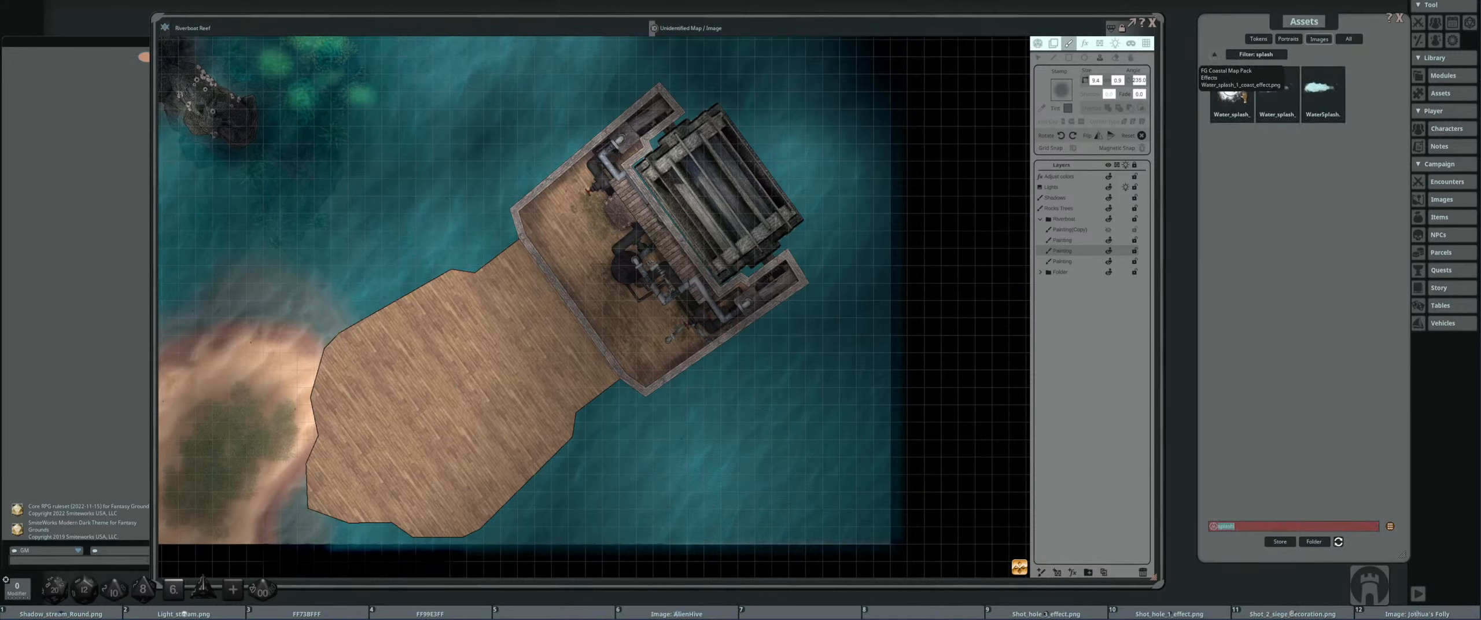
drag(1231, 87, 1061, 90)
- Expand the lower layer folder, make the copied water layer active, and shrink the splash stamp over the riverboat map
click(1040, 272)
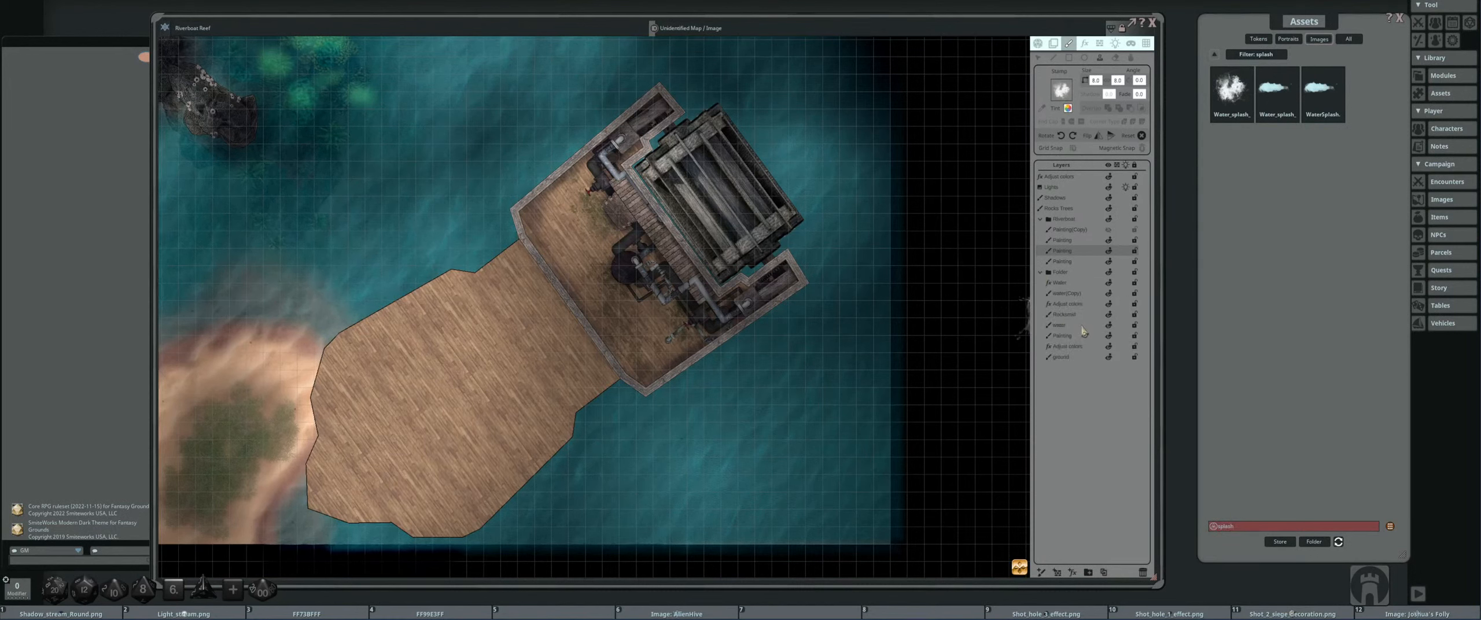
click(1066, 294)
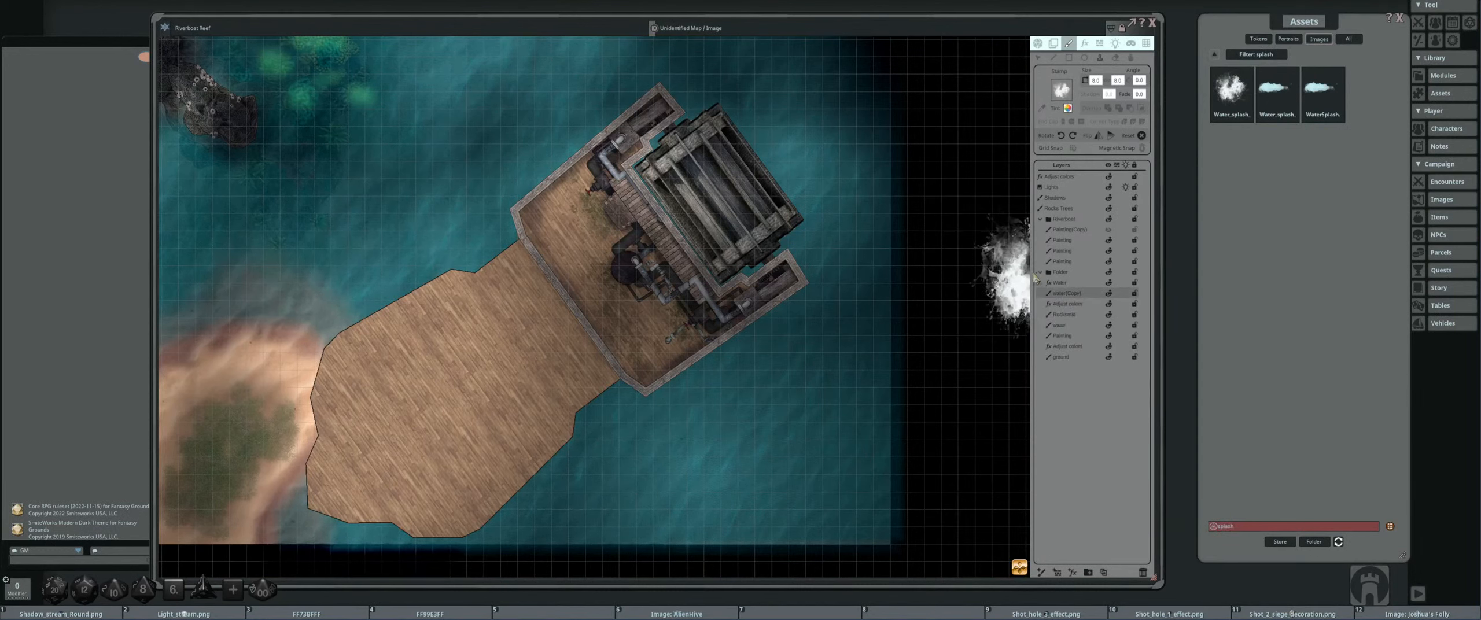
click(733, 270)
drag(852, 247, 869, 289)
key(shift)
scroll(723, 243, down, 5)
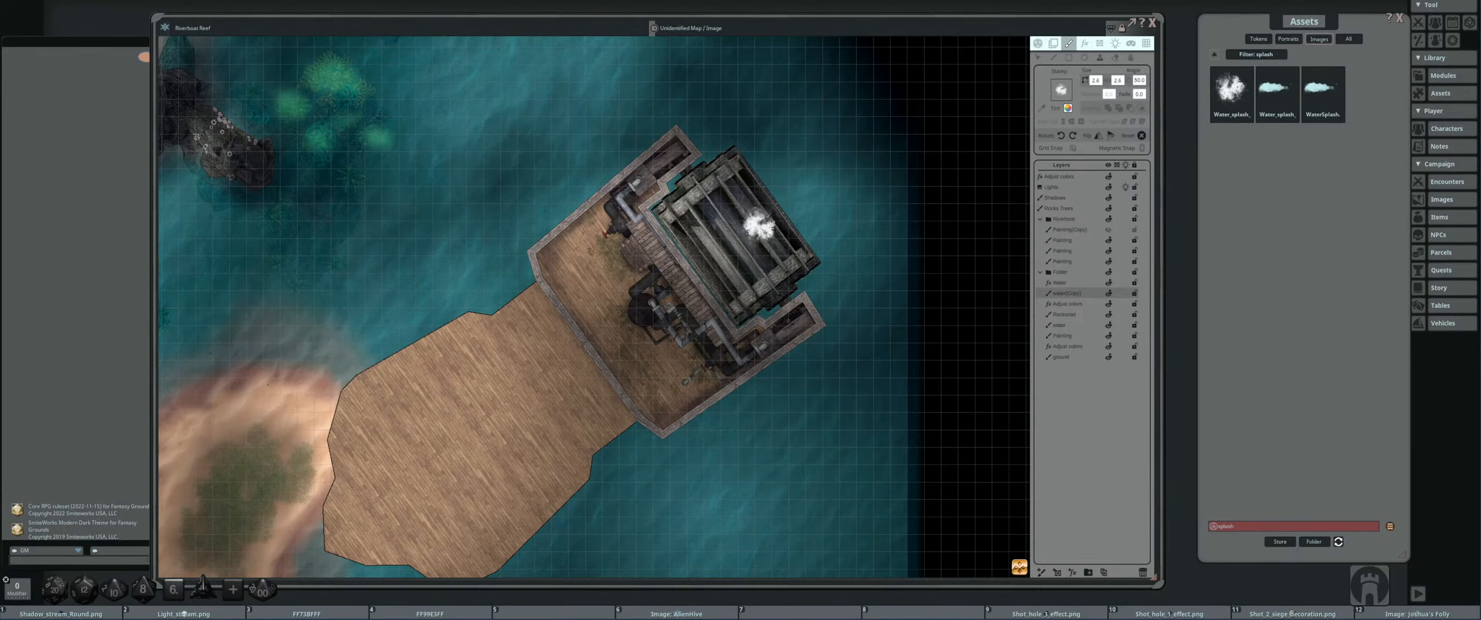
scroll(758, 237, down, 3)
scroll(747, 272, up, 3)
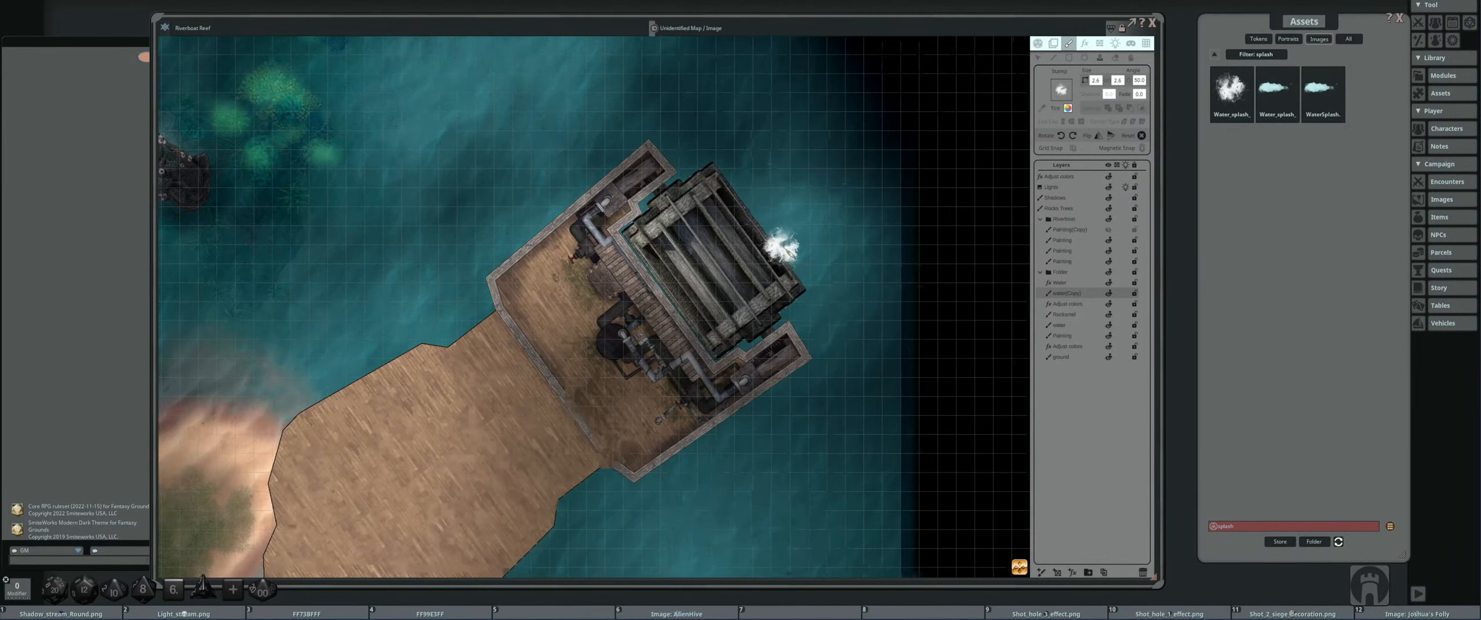
scroll(787, 247, up, 2)
scroll(813, 261, down, 2)
scroll(790, 257, up, 1)
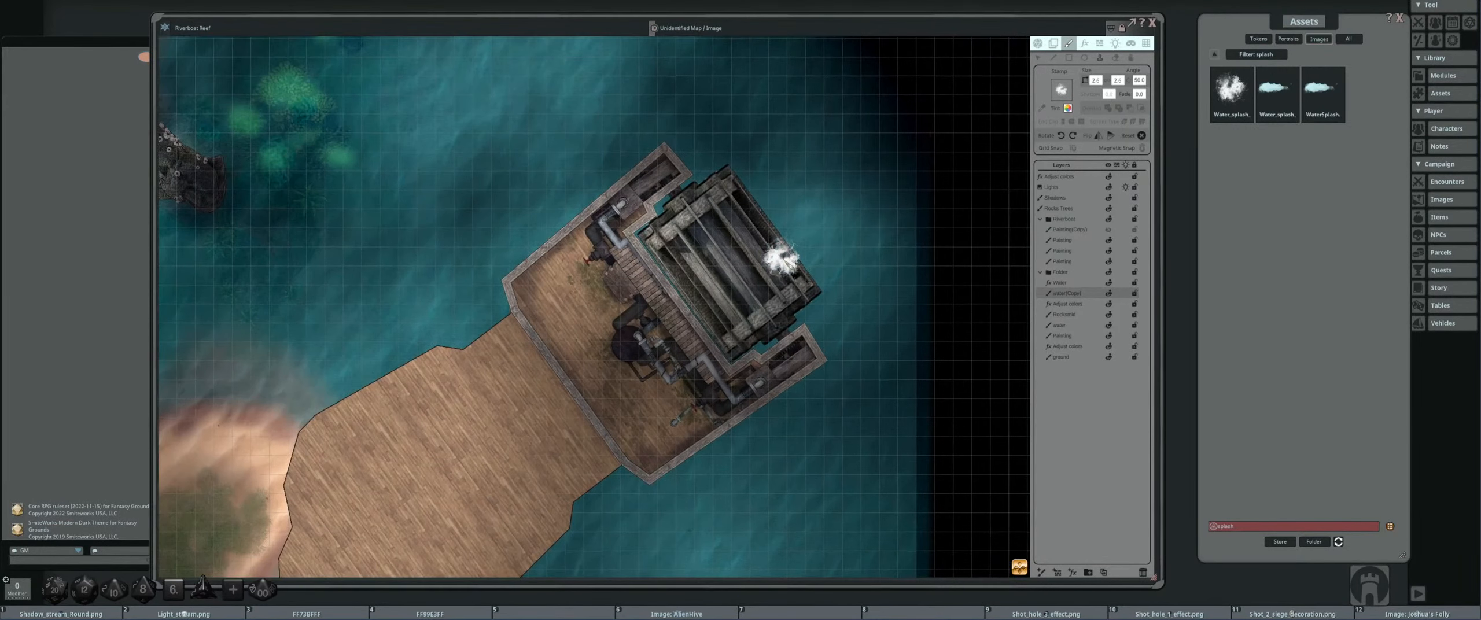
scroll(726, 249, down, 3)
scroll(628, 320, up, 1)
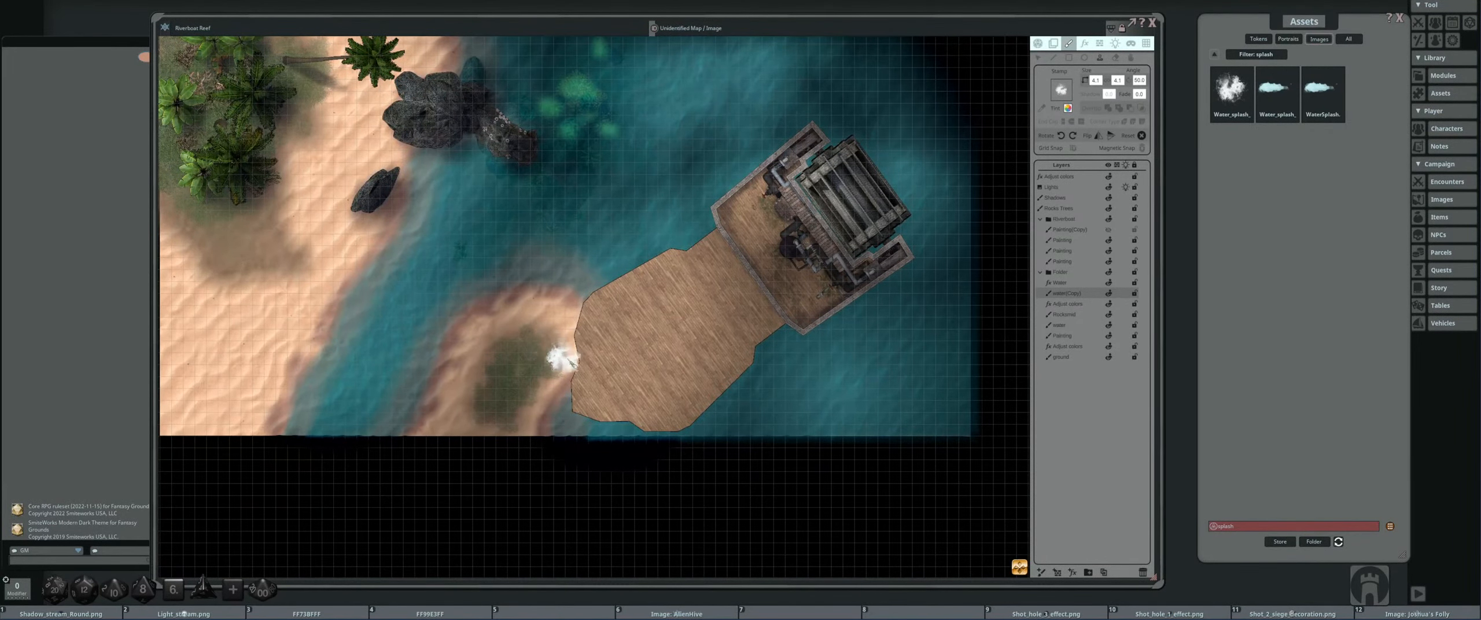
scroll(636, 331, down, 1)
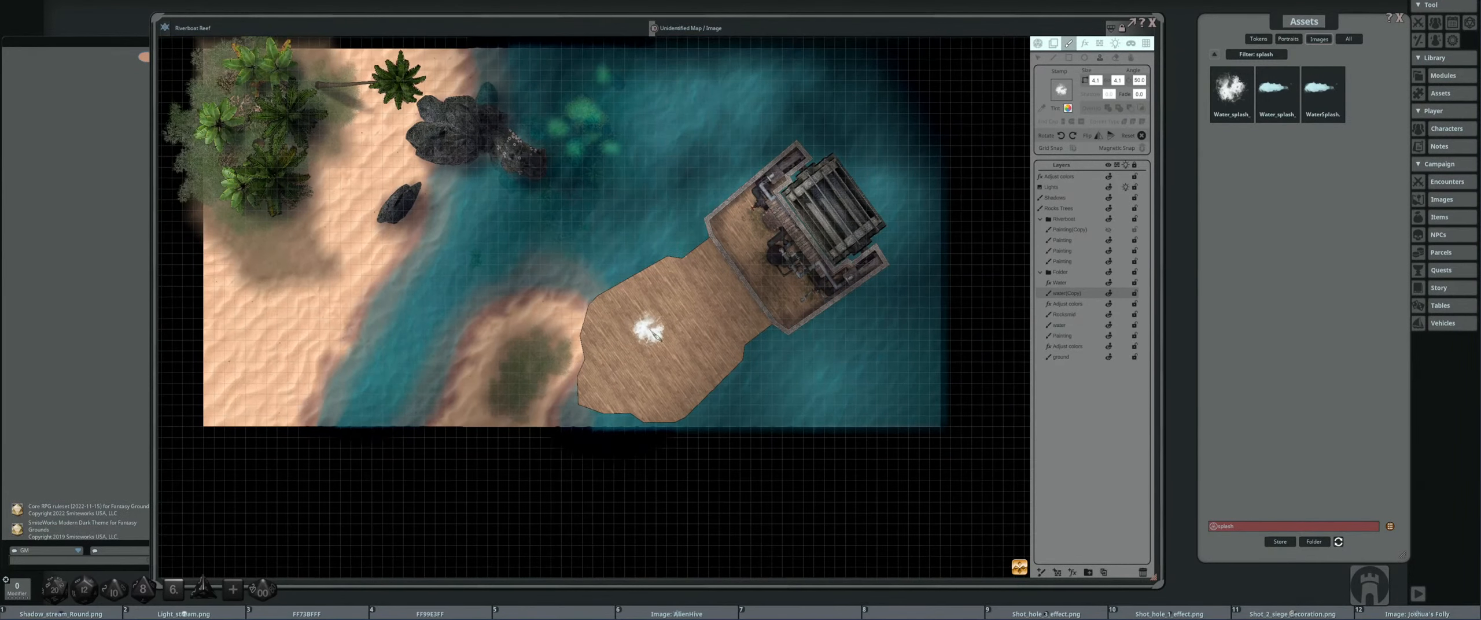
scroll(513, 348, up, 3)
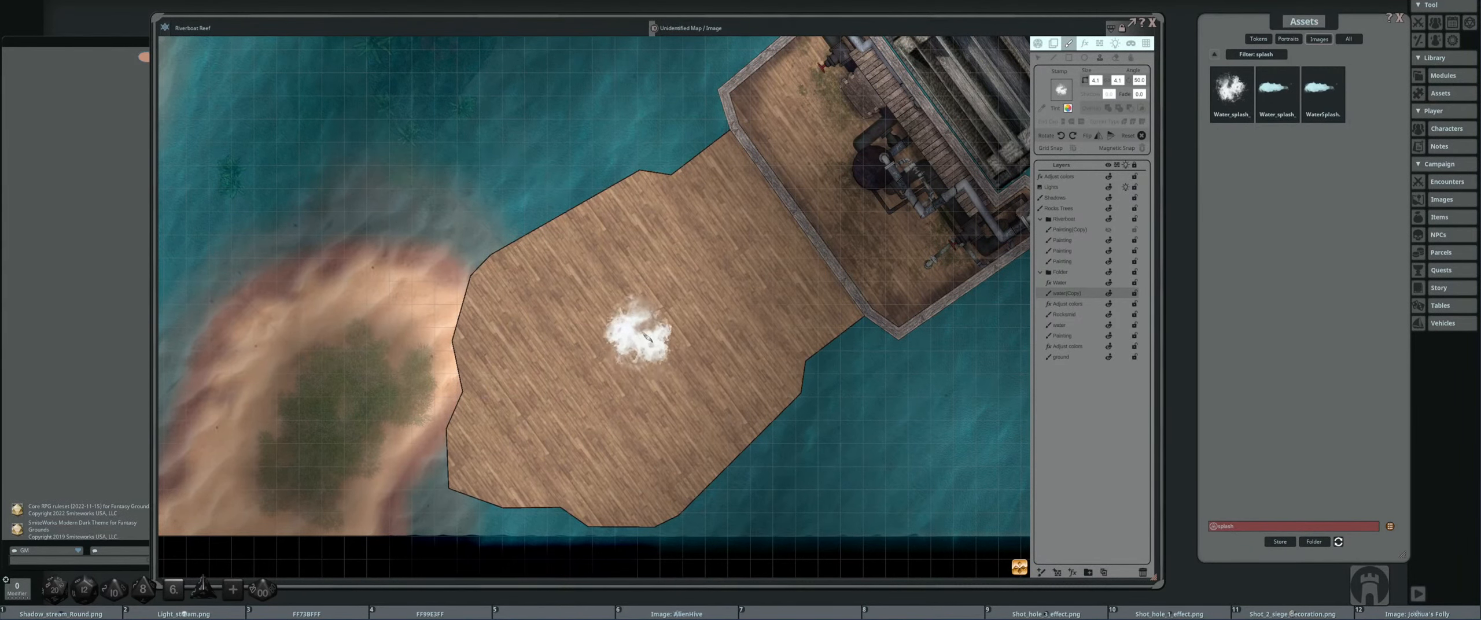
scroll(661, 335, down, 3)
scroll(601, 301, up, 3)
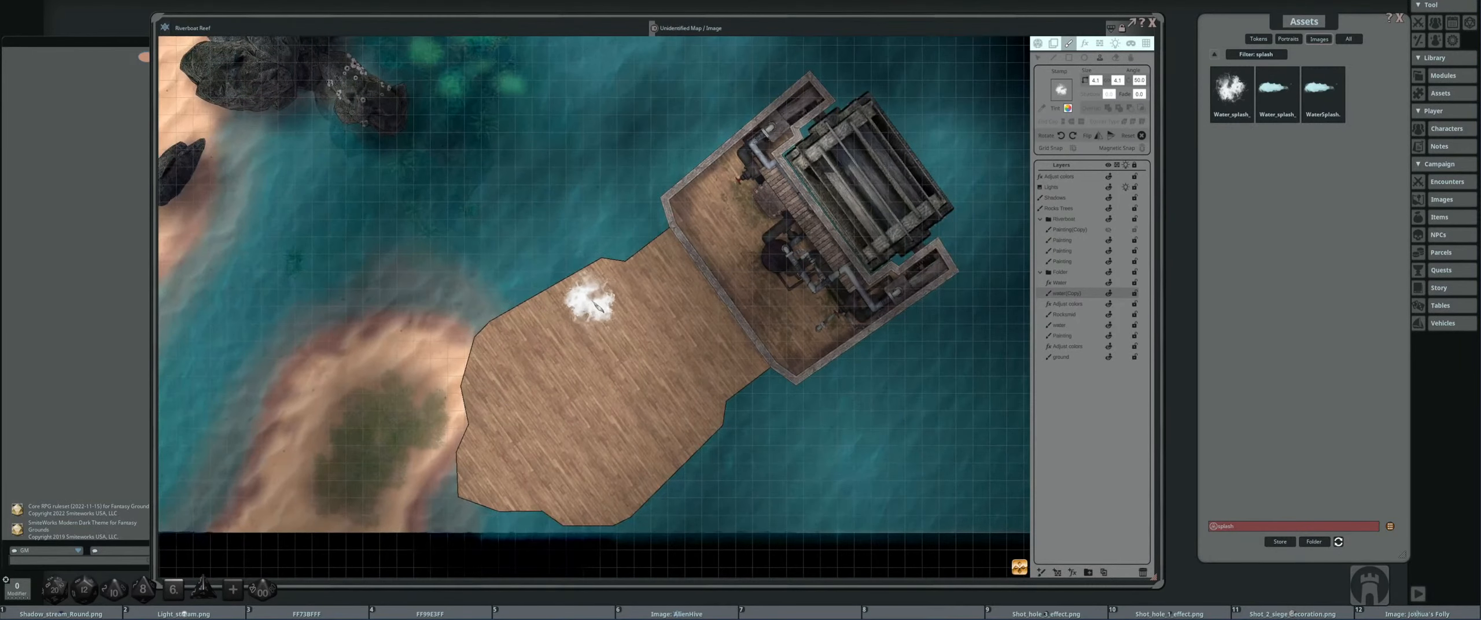
scroll(620, 319, down, 3)
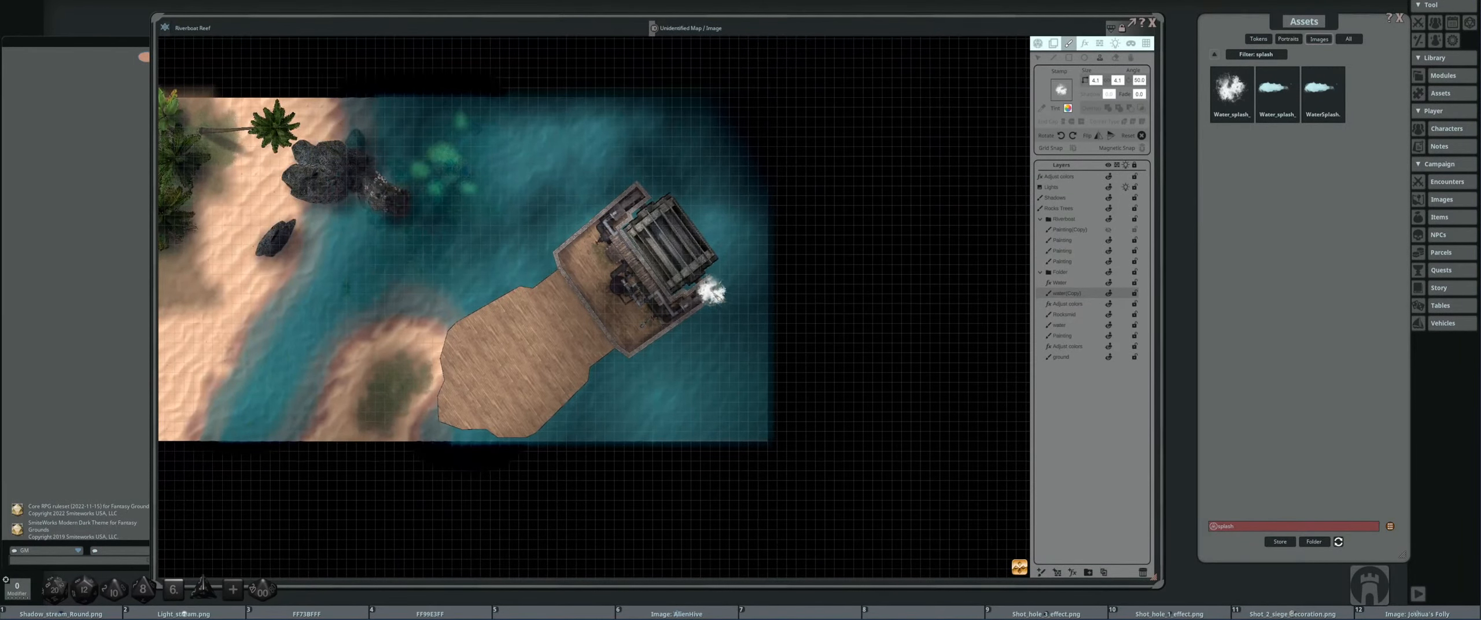
scroll(747, 336, up, 4)
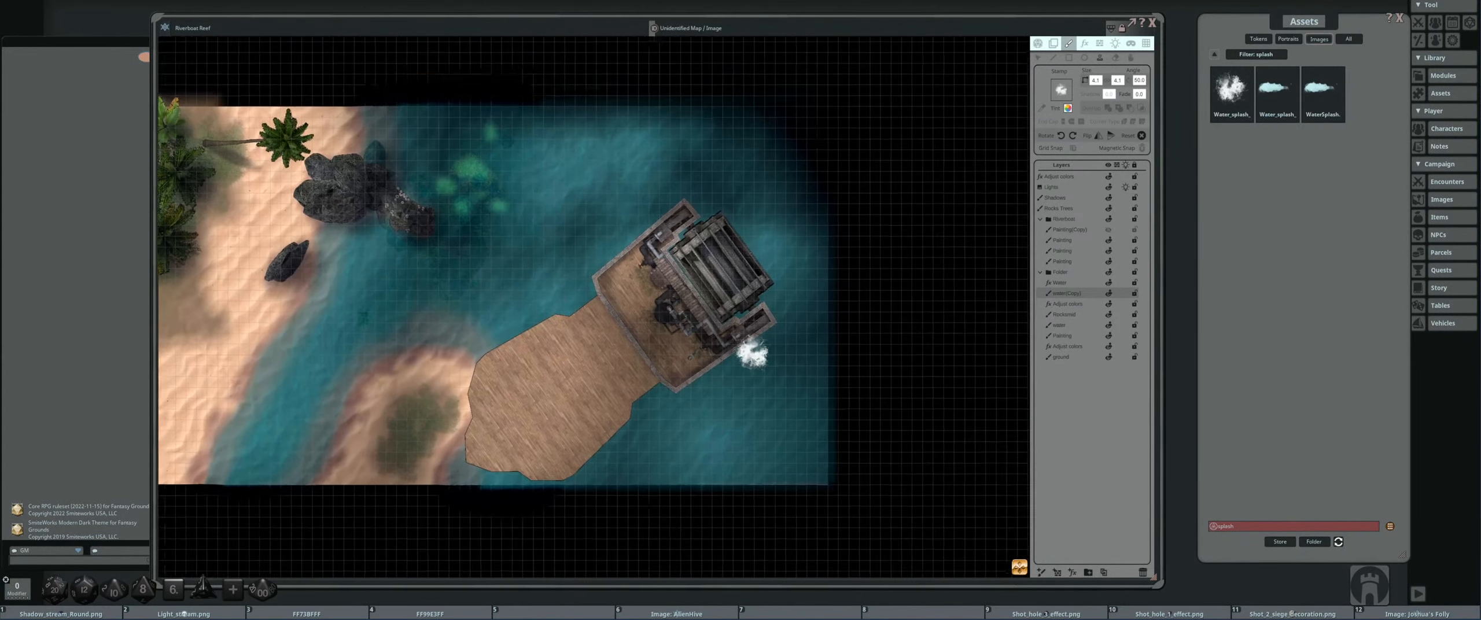
scroll(463, 330, up, 2)
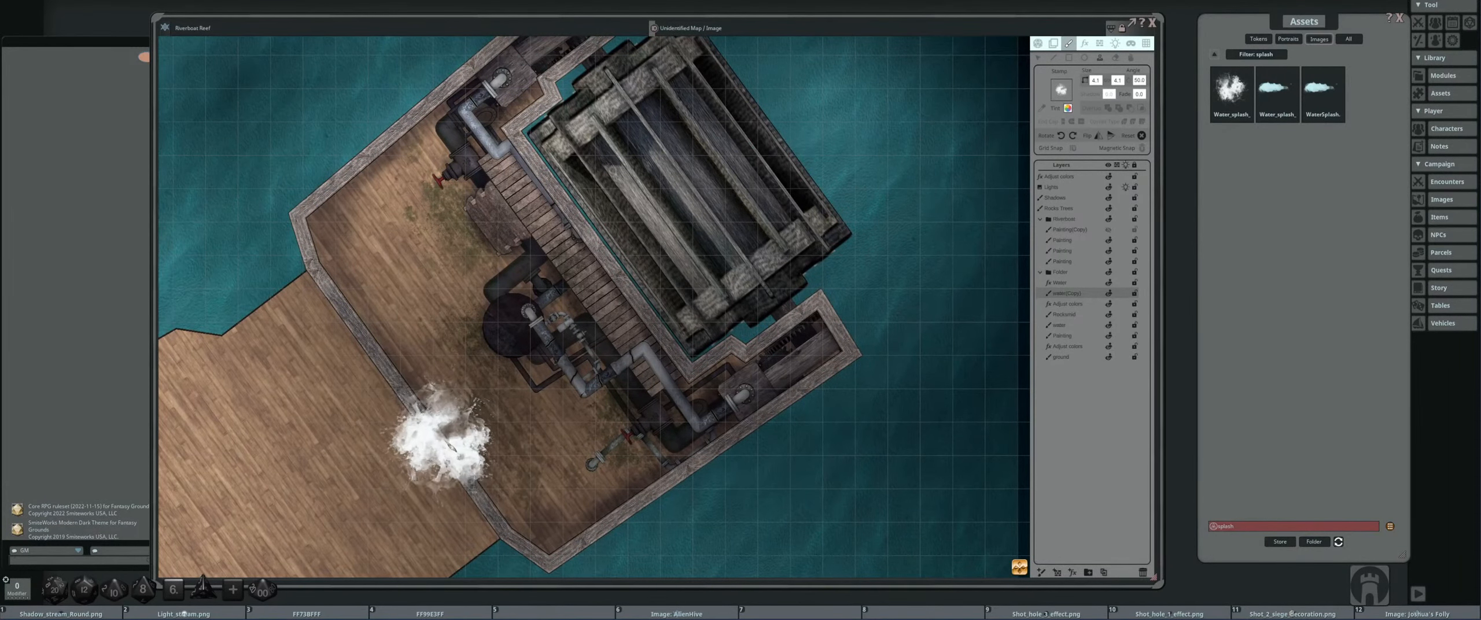
scroll(503, 437, down, 3)
scroll(503, 435, down, 2)
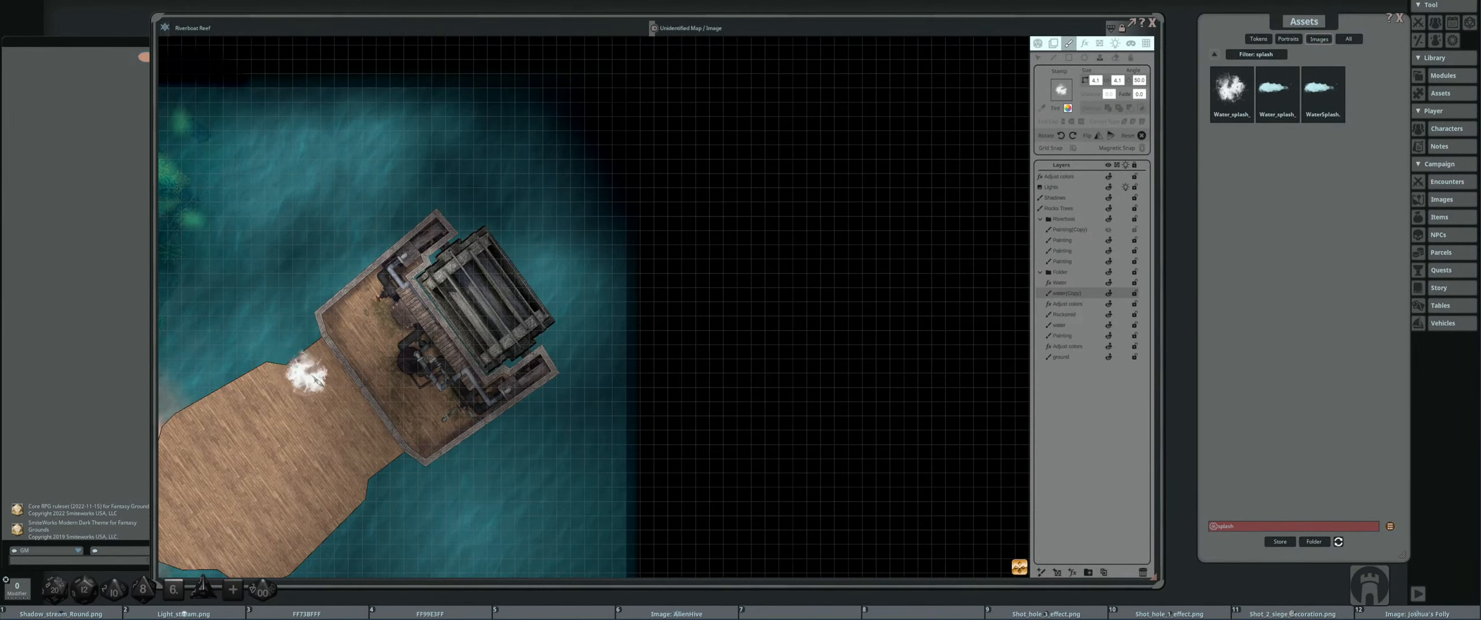
- Make the splash stamp translucent, rotate it and enlarge it to about 6.4 squares
drag(315, 379, 496, 363)
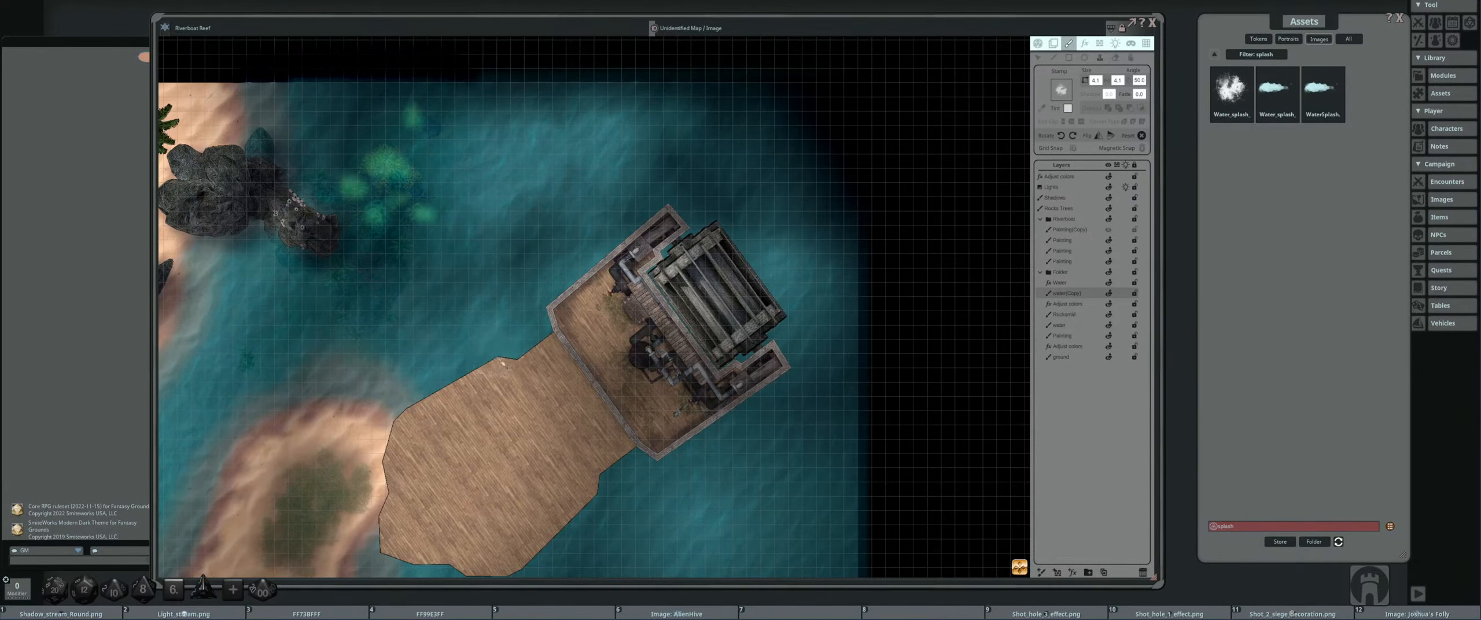
scroll(524, 355, up, 5)
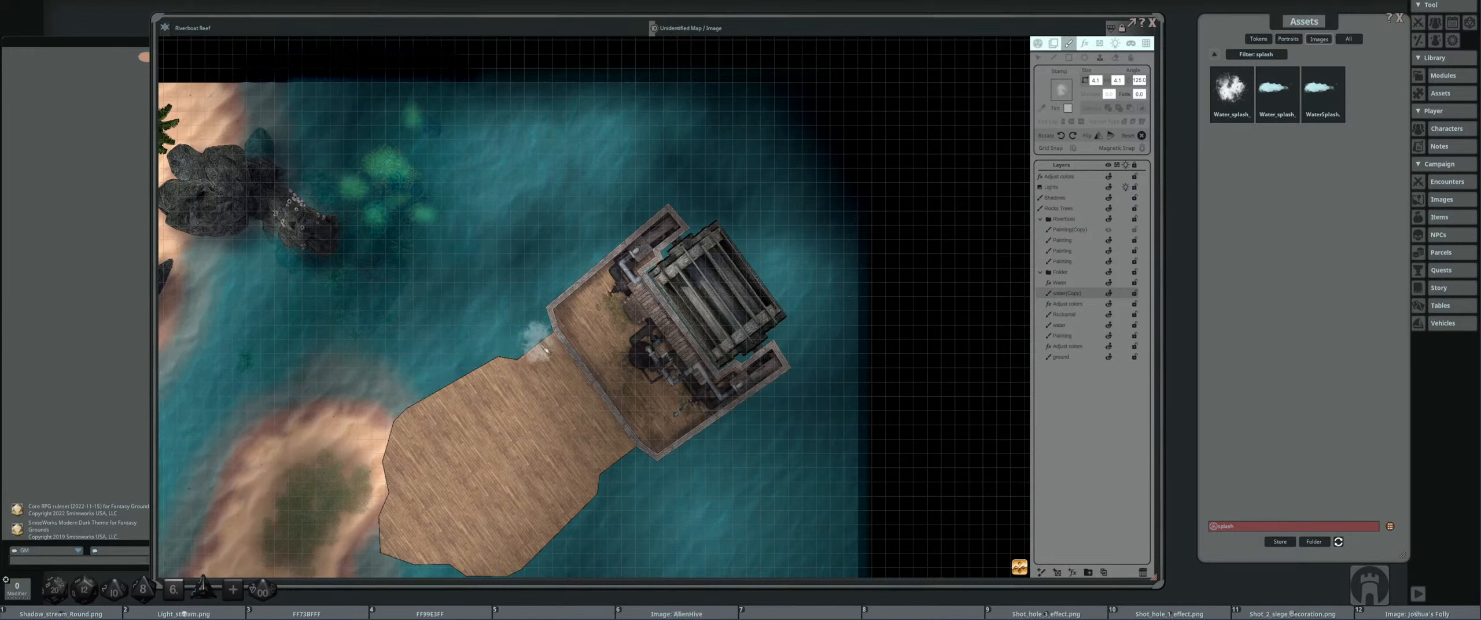
key(shift)
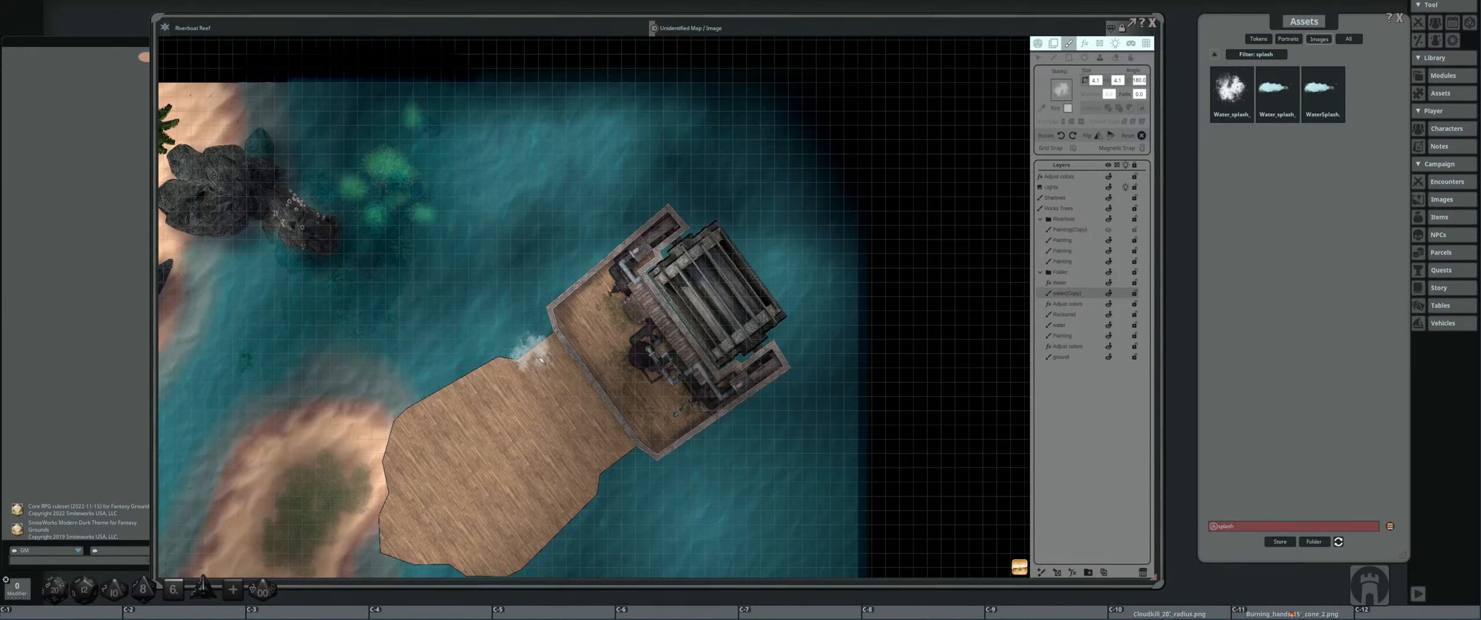
scroll(534, 361, up, 5)
scroll(547, 376, down, 2)
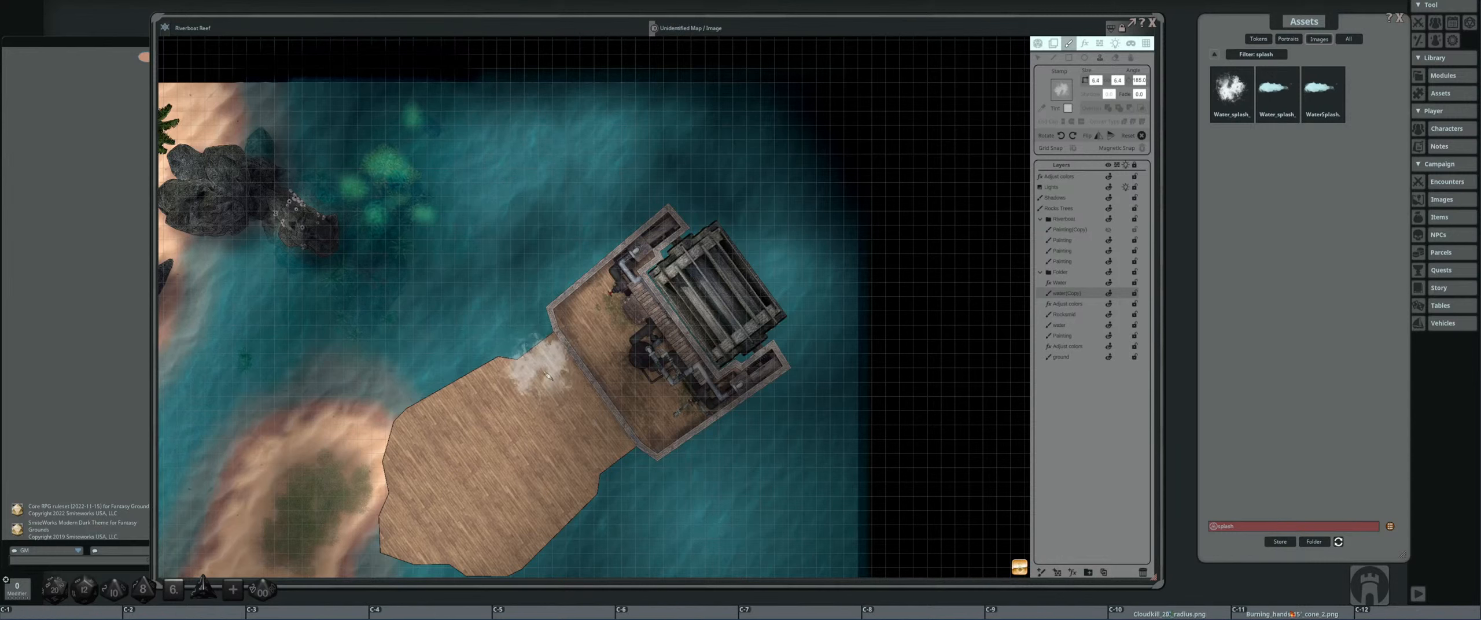
scroll(569, 360, down, 1)
- Stamp overlapping translucent splashes in the water along the main deck's northwest hull edge, rotating the stamp between placements
click(568, 358)
click(530, 365)
click(445, 382)
scroll(544, 385, up, 10)
click(497, 371)
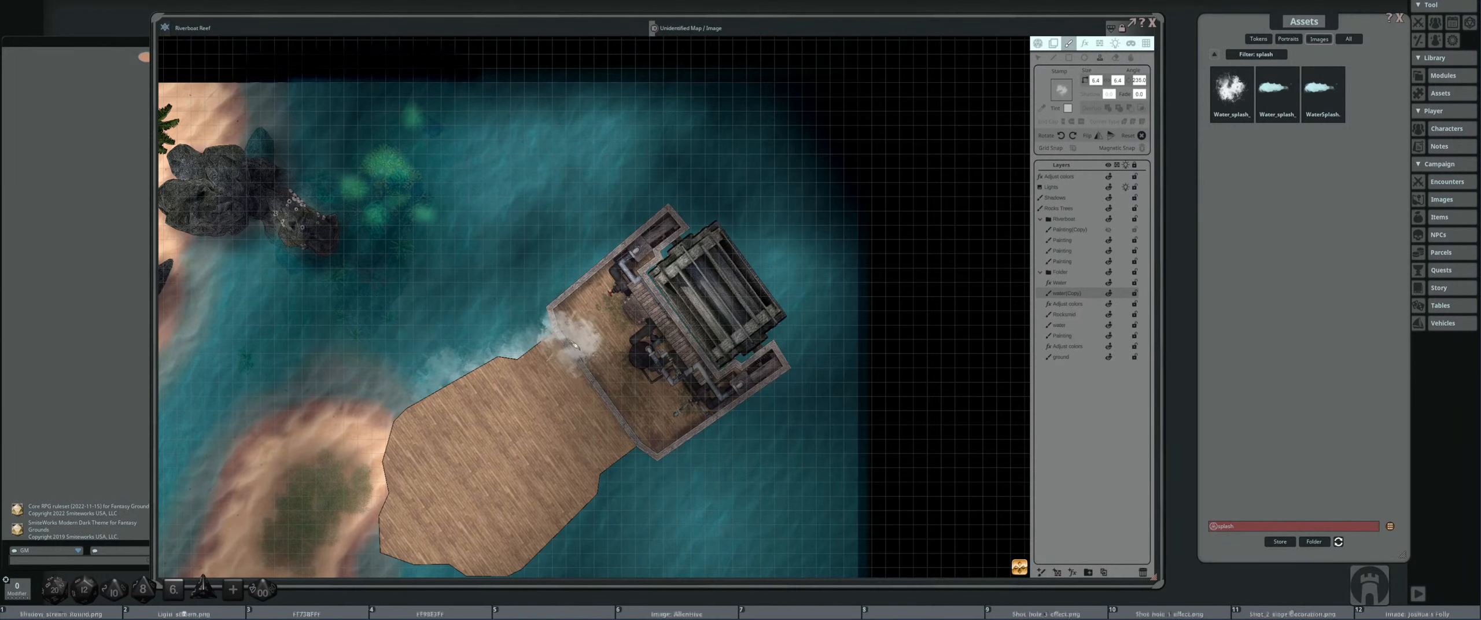
- Rotate the splash stamp and extend the foam past the stern deck's northwest wall to the paddle wheel's northern end
scroll(570, 324, up, 6)
drag(637, 413, 578, 346)
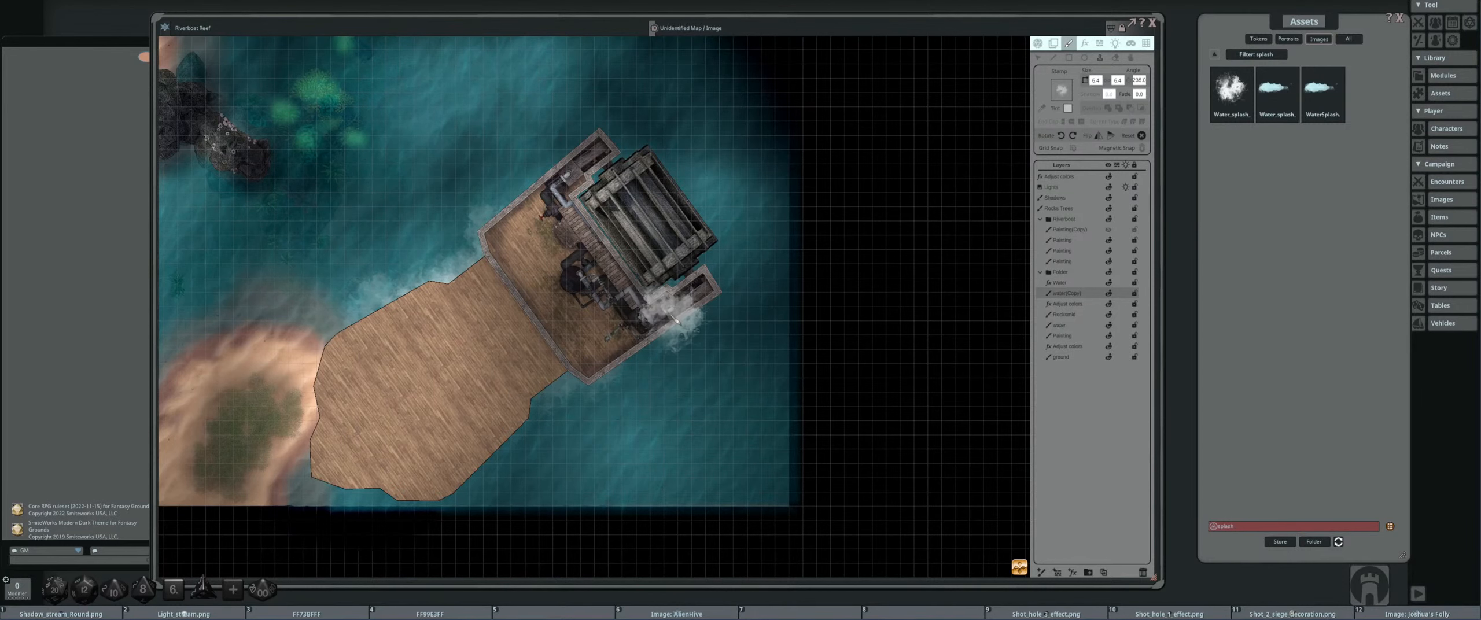
drag(576, 330, 580, 374)
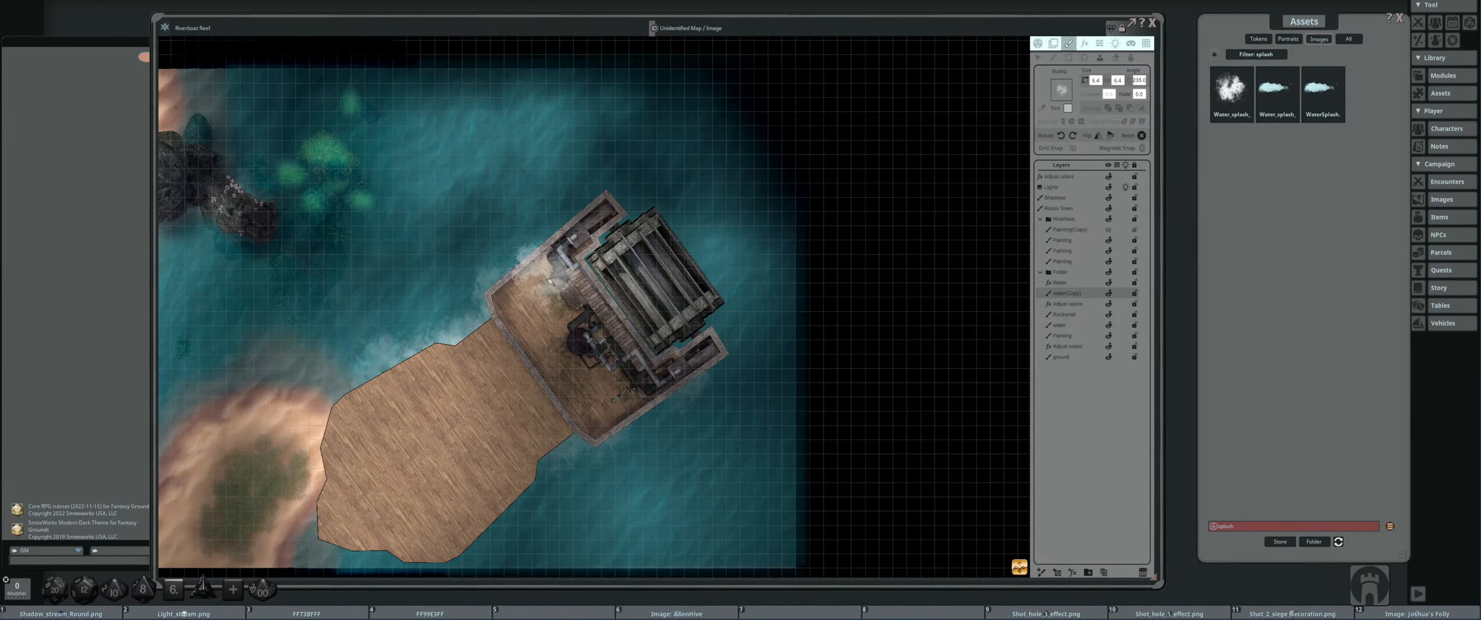
scroll(551, 281, up, 12)
click(520, 255)
scroll(637, 248, down, 8)
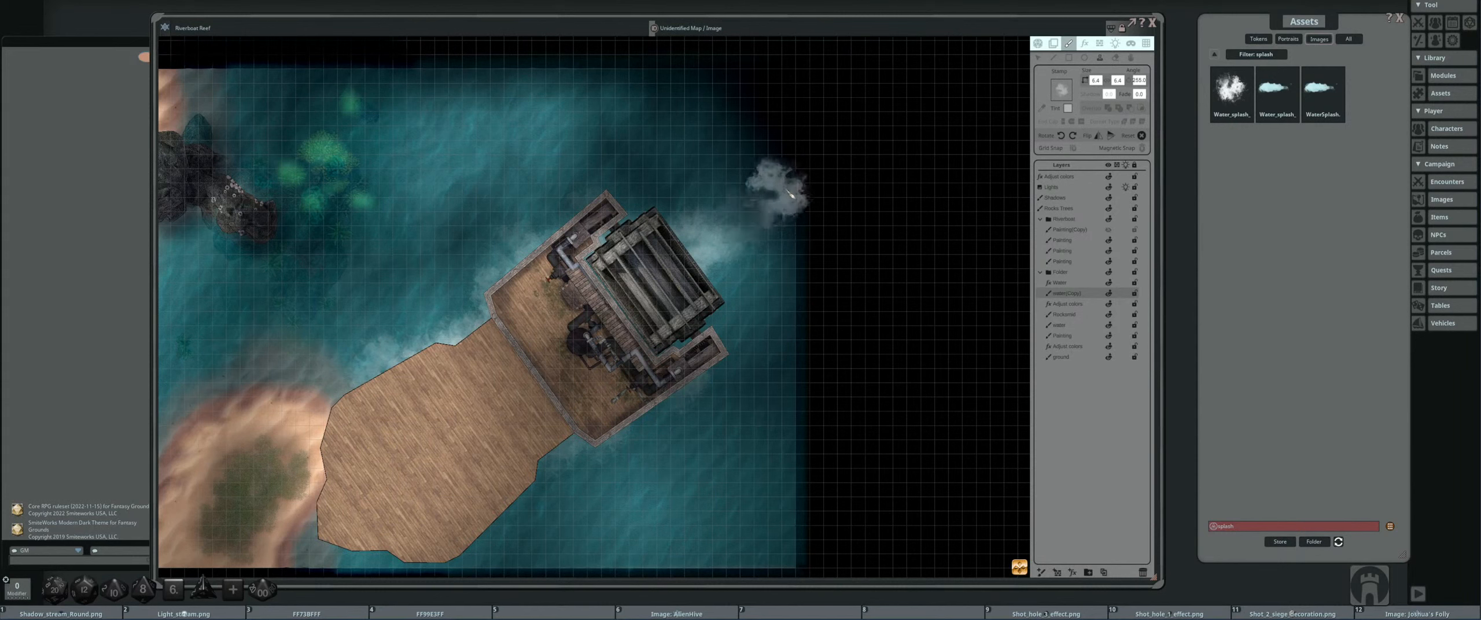
- Rotate the splash stamp again and add foam in the water behind the paddle wheel and around its southeast alcove
scroll(810, 213, up, 11)
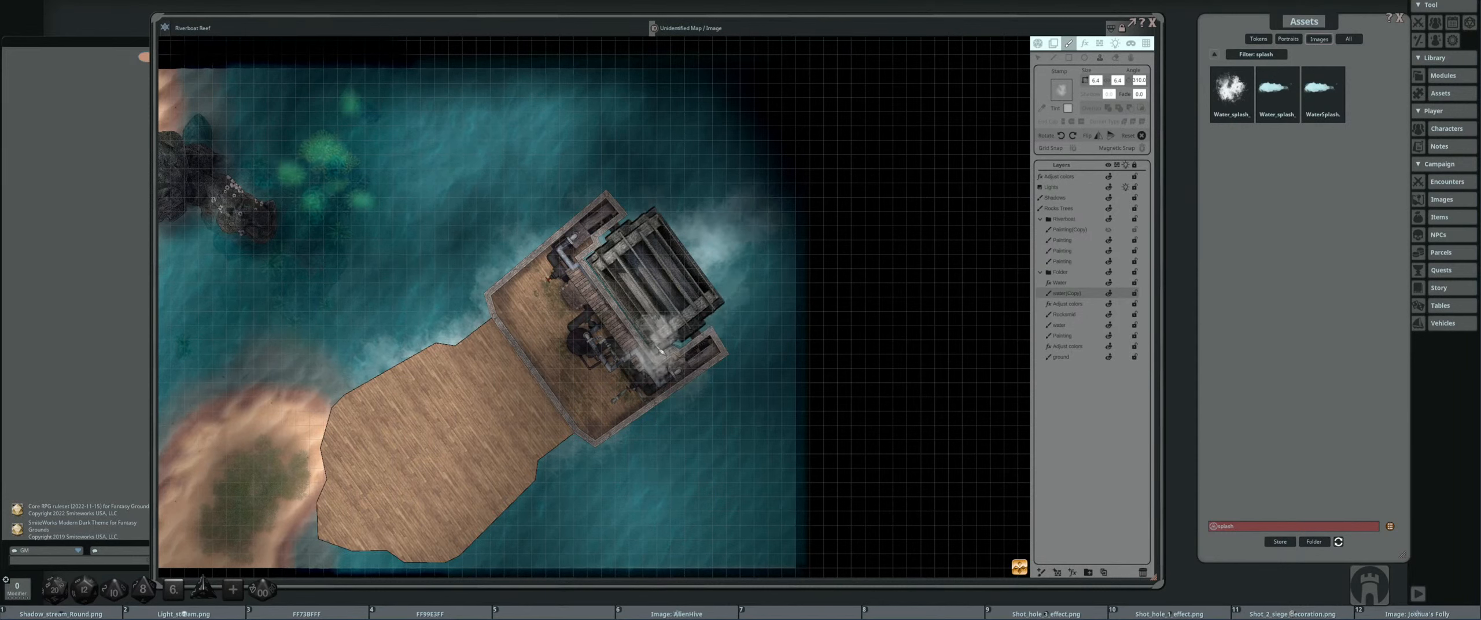
scroll(642, 212, up, 6)
drag(761, 320, 723, 279)
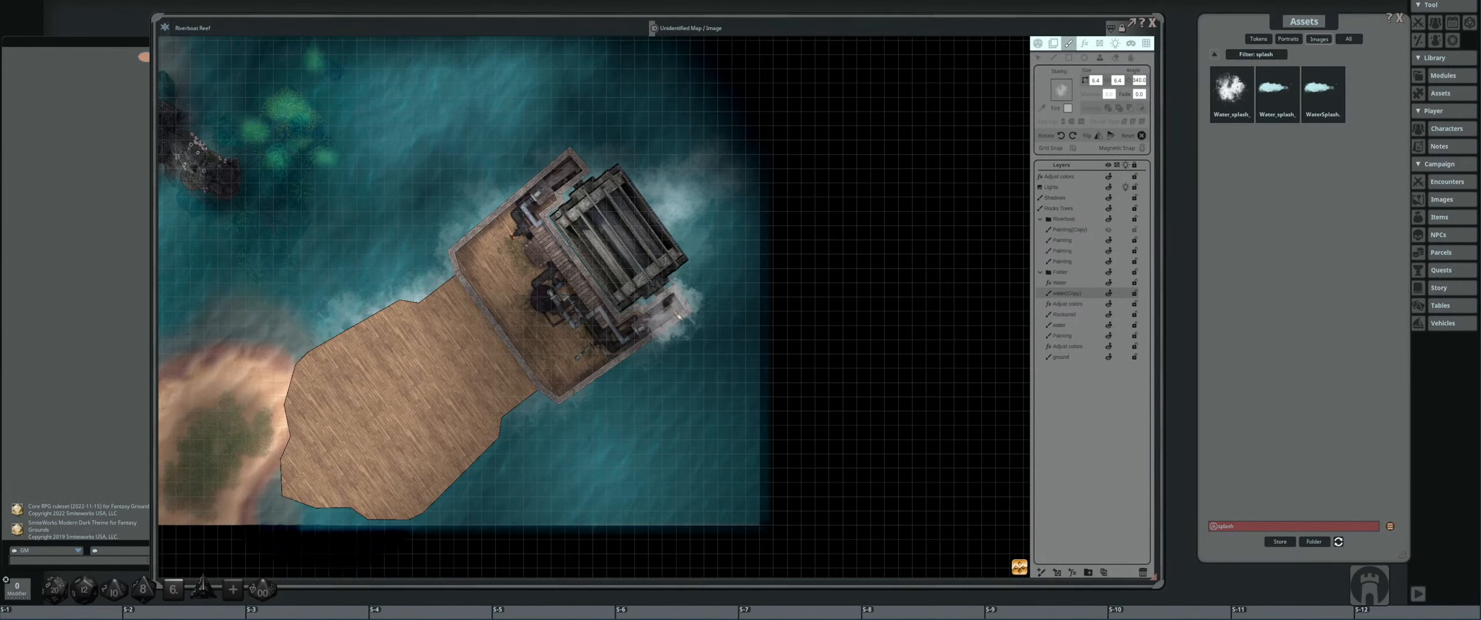
drag(534, 380, 720, 424)
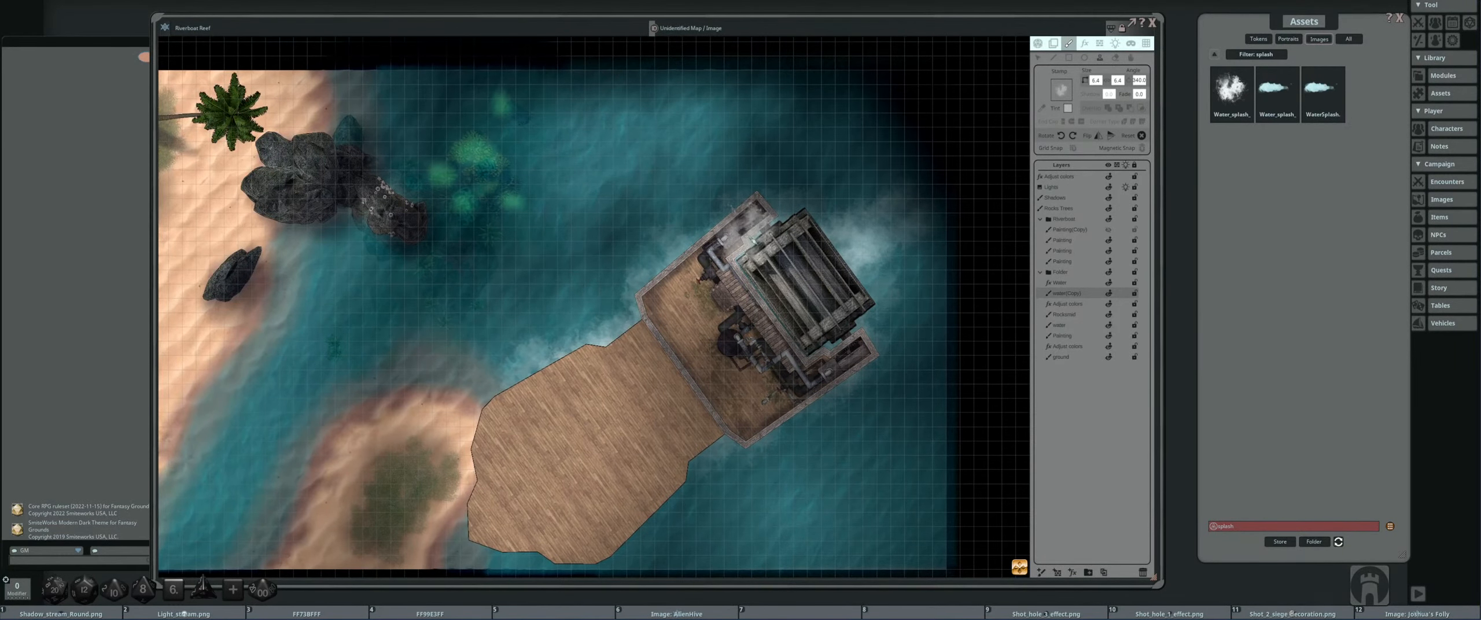
- Set the splash stamp's size to 8 by 4, rotate and shrink it, and add small elongated splashes beside the hull
click(1096, 81)
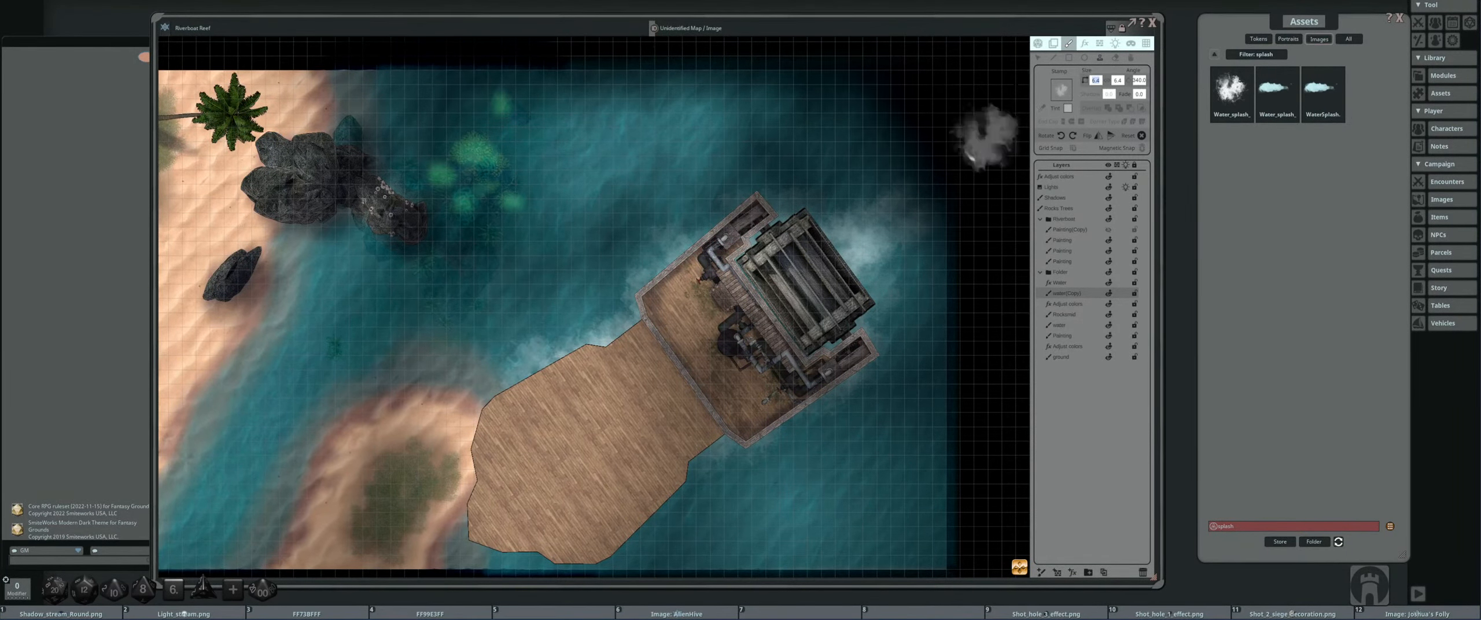
text(8)
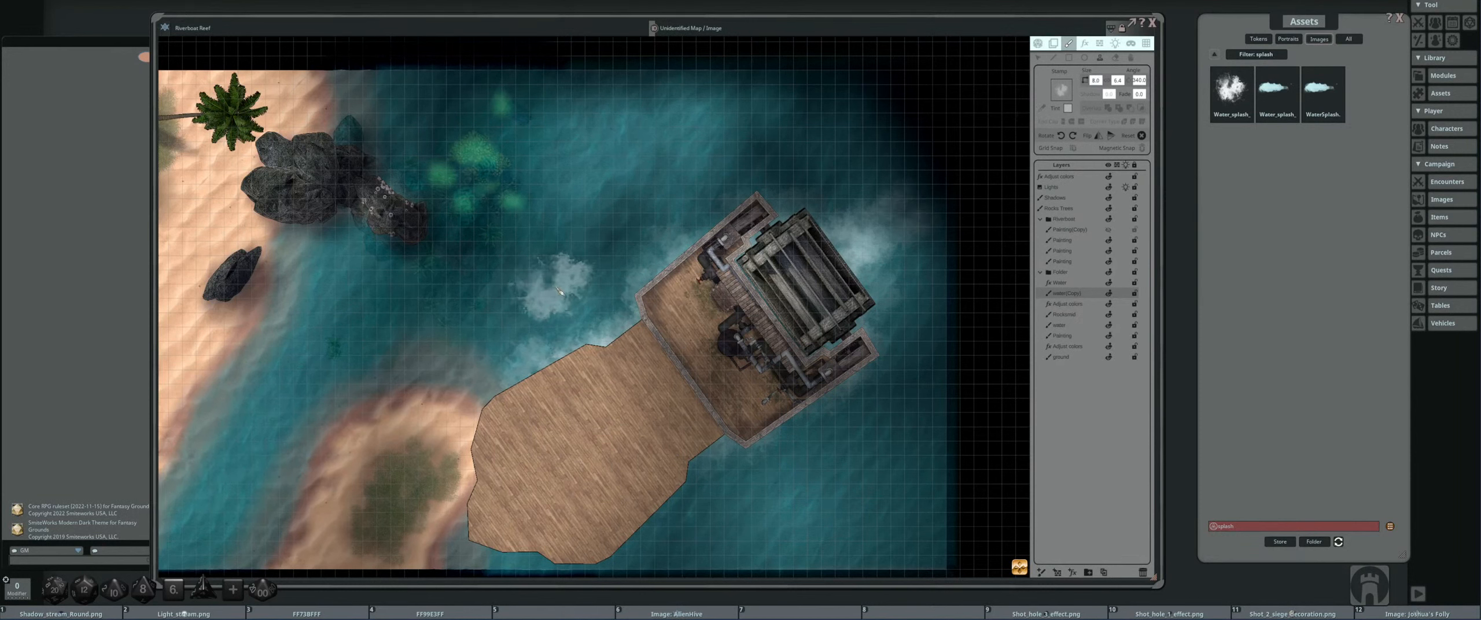
key(Return)
click(1122, 82)
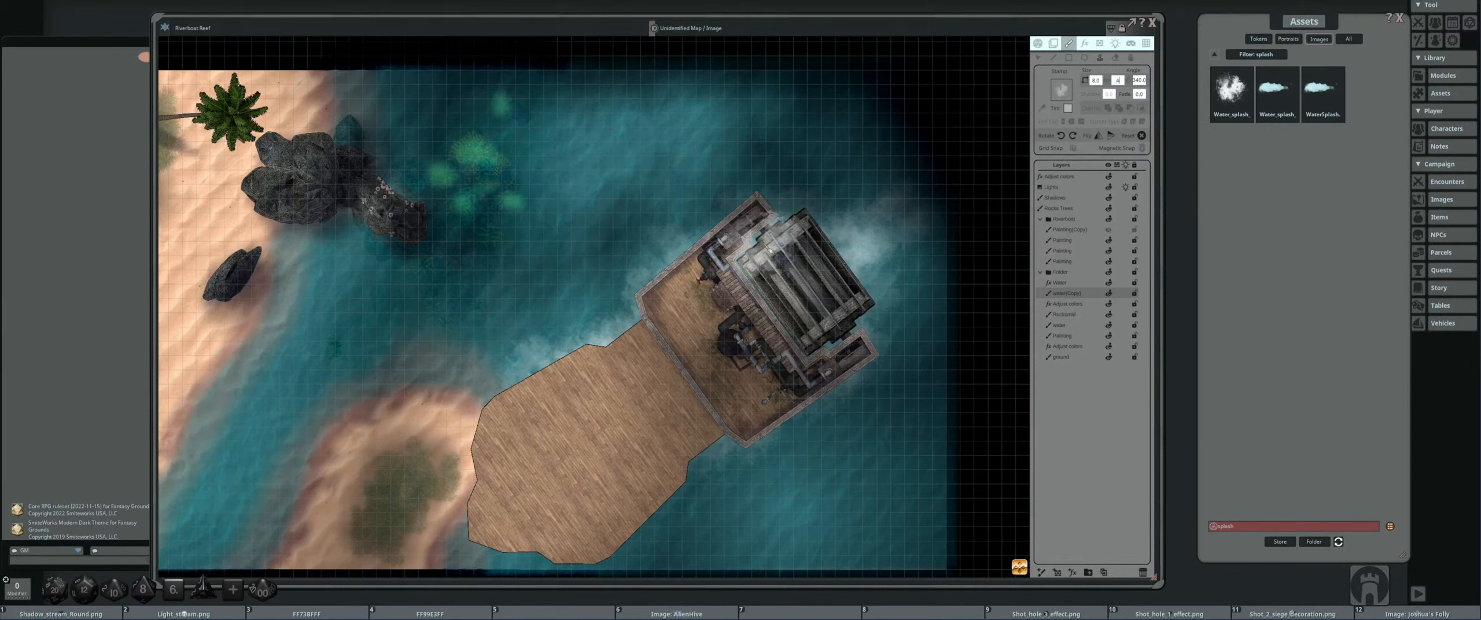
key(Return)
scroll(585, 307, down, 1)
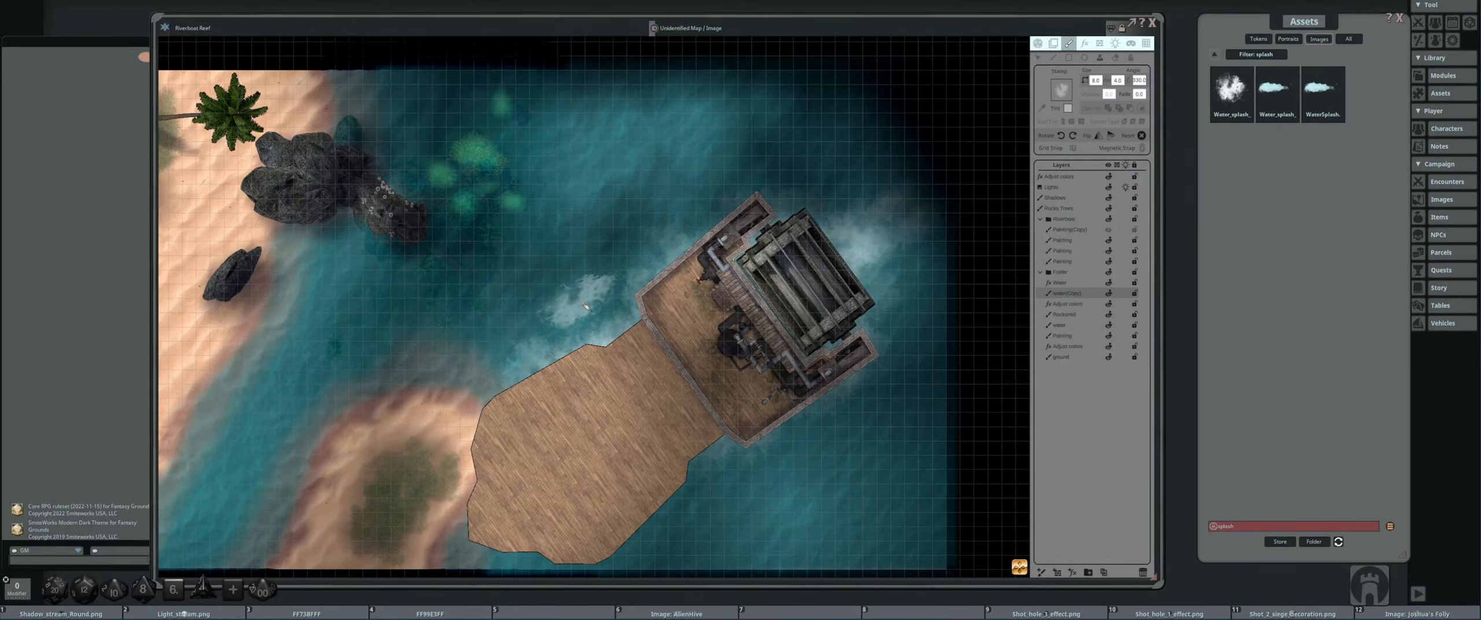
scroll(580, 310, down, 7)
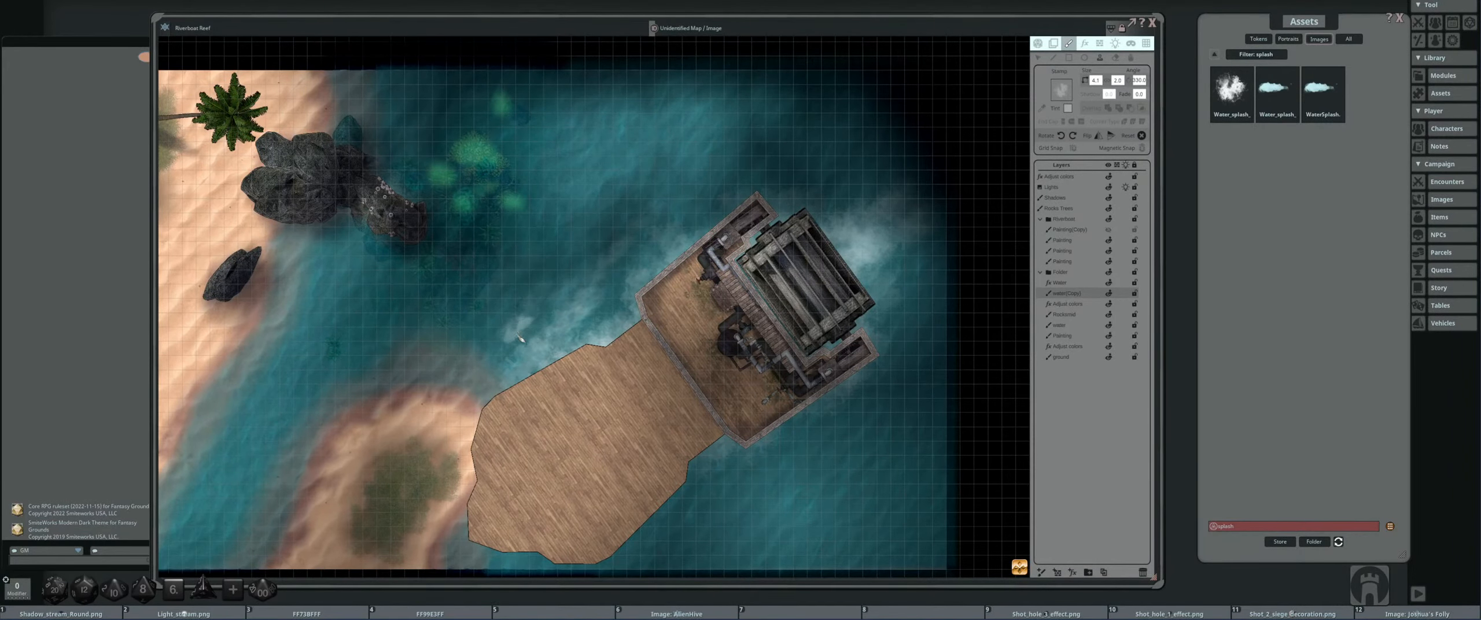
scroll(578, 405, down, 3)
scroll(666, 375, up, 3)
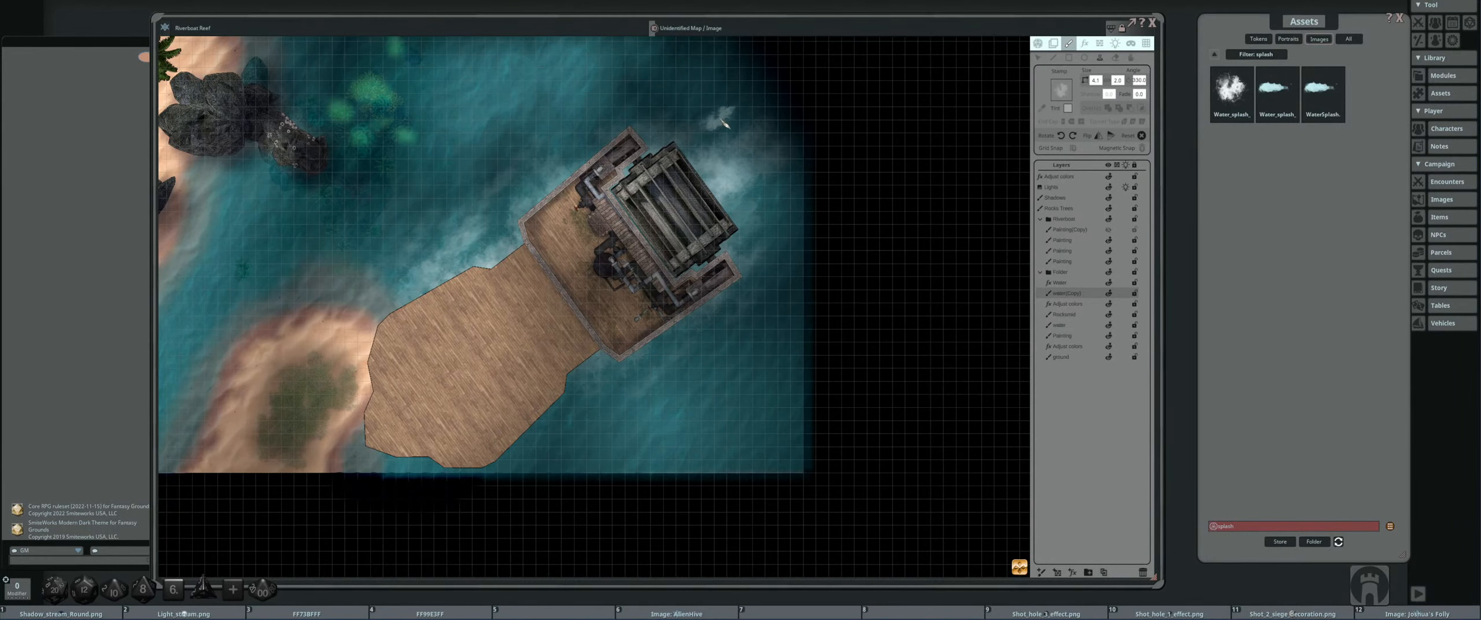
- Enlarge the elongated splash stamp to about 10 by 5, rotate it, and add foam along the hull's southeast side
drag(680, 267, 757, 202)
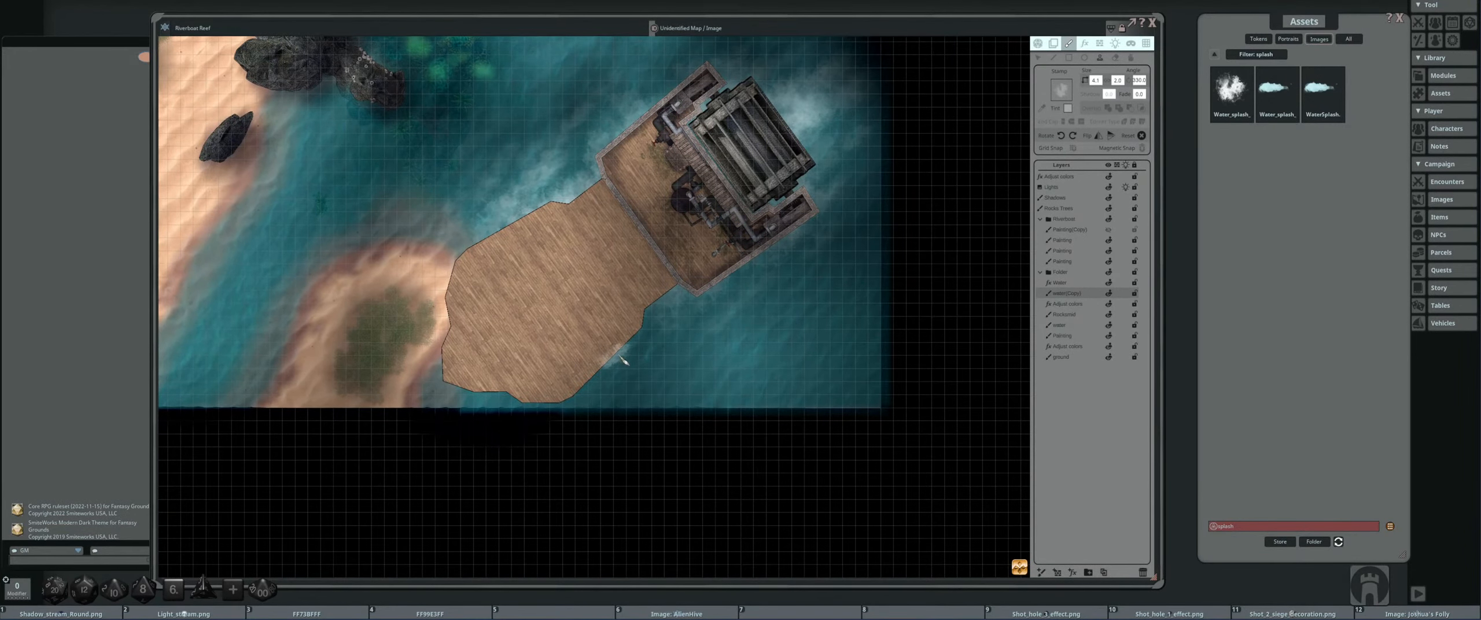
shift+scroll(637, 350, up, 6)
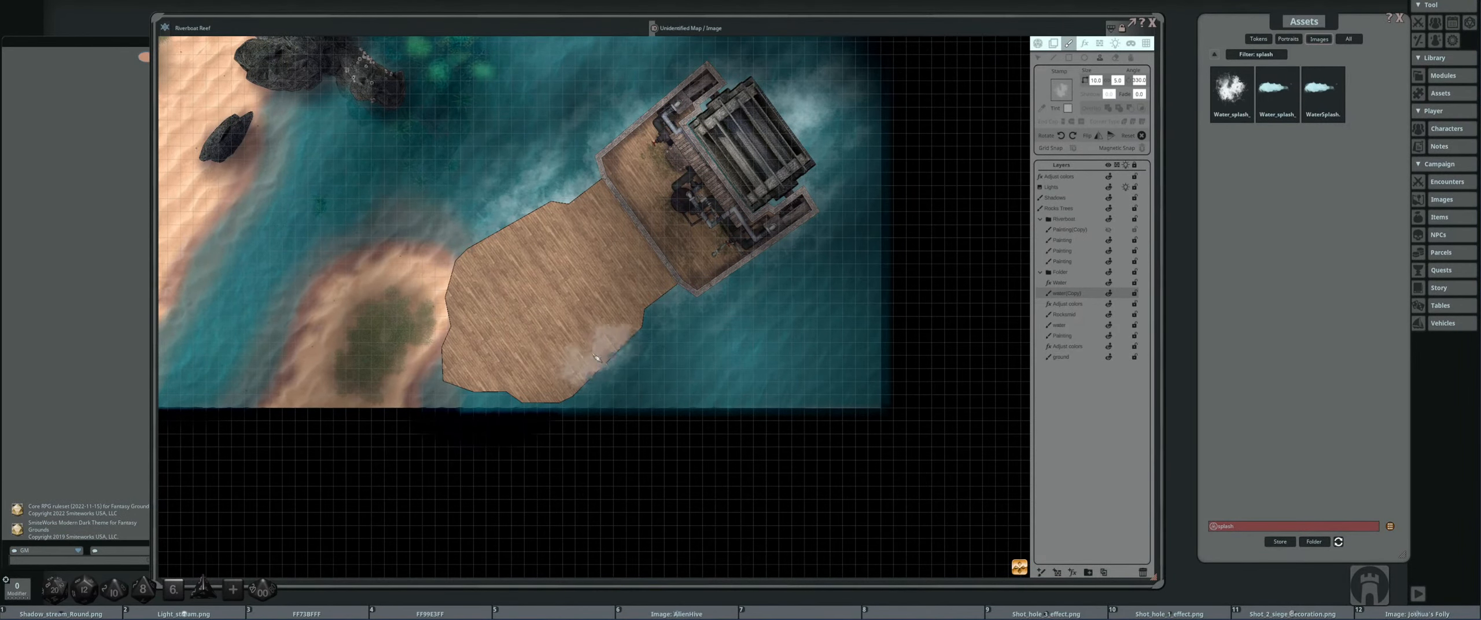
shift+scroll(618, 343, up, 11)
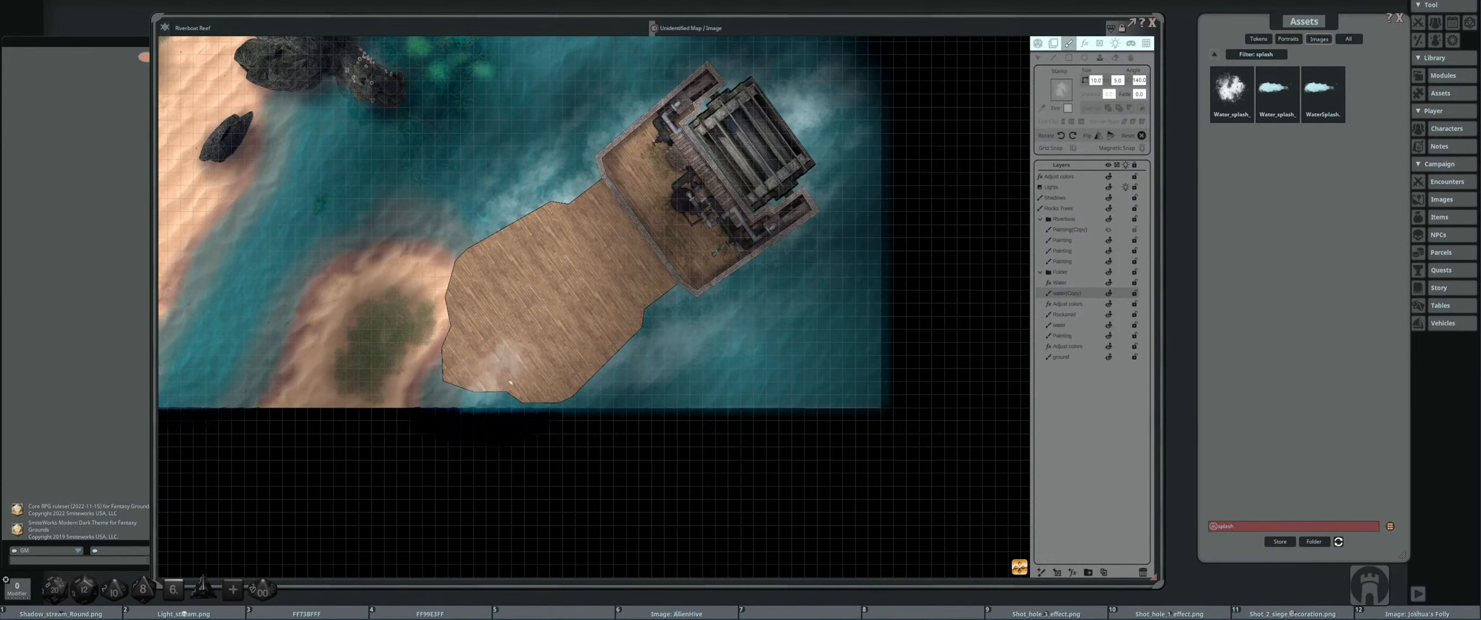
- Collapse the lower layer folder, select the first visible Painting layer in the riverboat folder, and shrink and rotate the splash stamp
scroll(584, 274, down, 4)
drag(585, 284, 616, 320)
scroll(697, 253, down, 2)
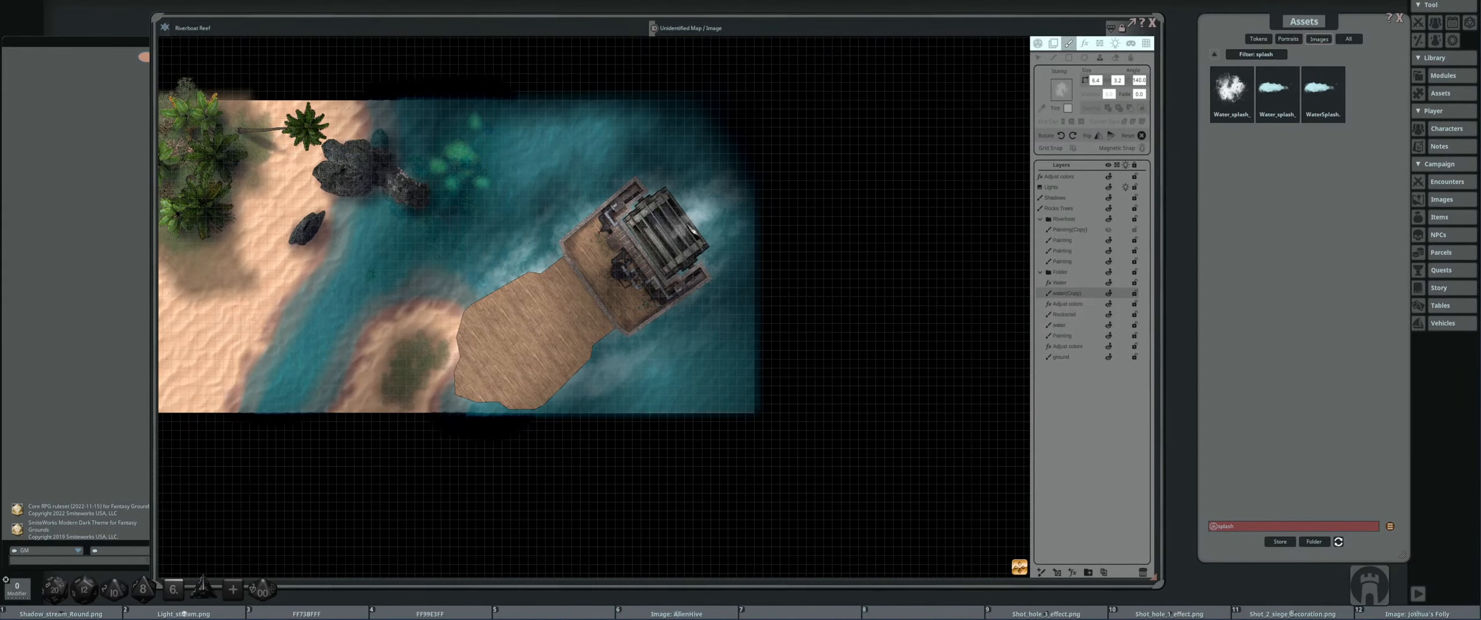
scroll(740, 232, up, 4)
scroll(688, 258, down, 6)
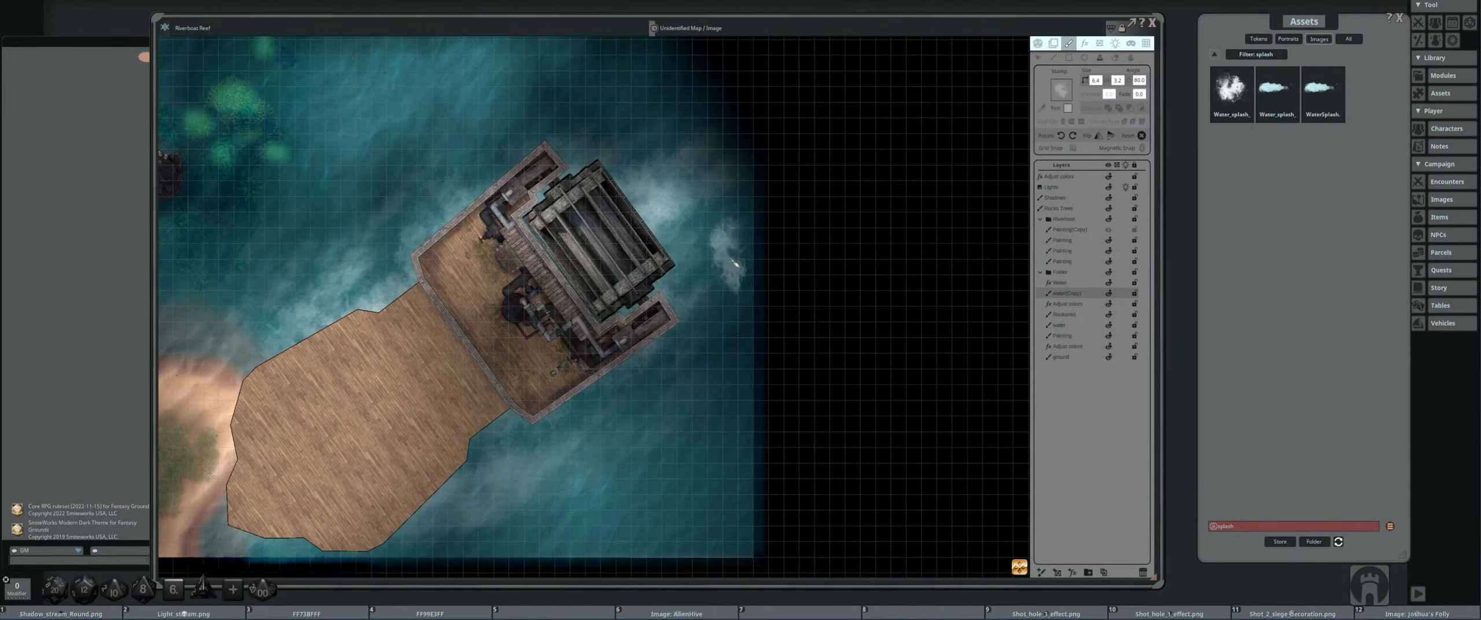
click(1041, 272)
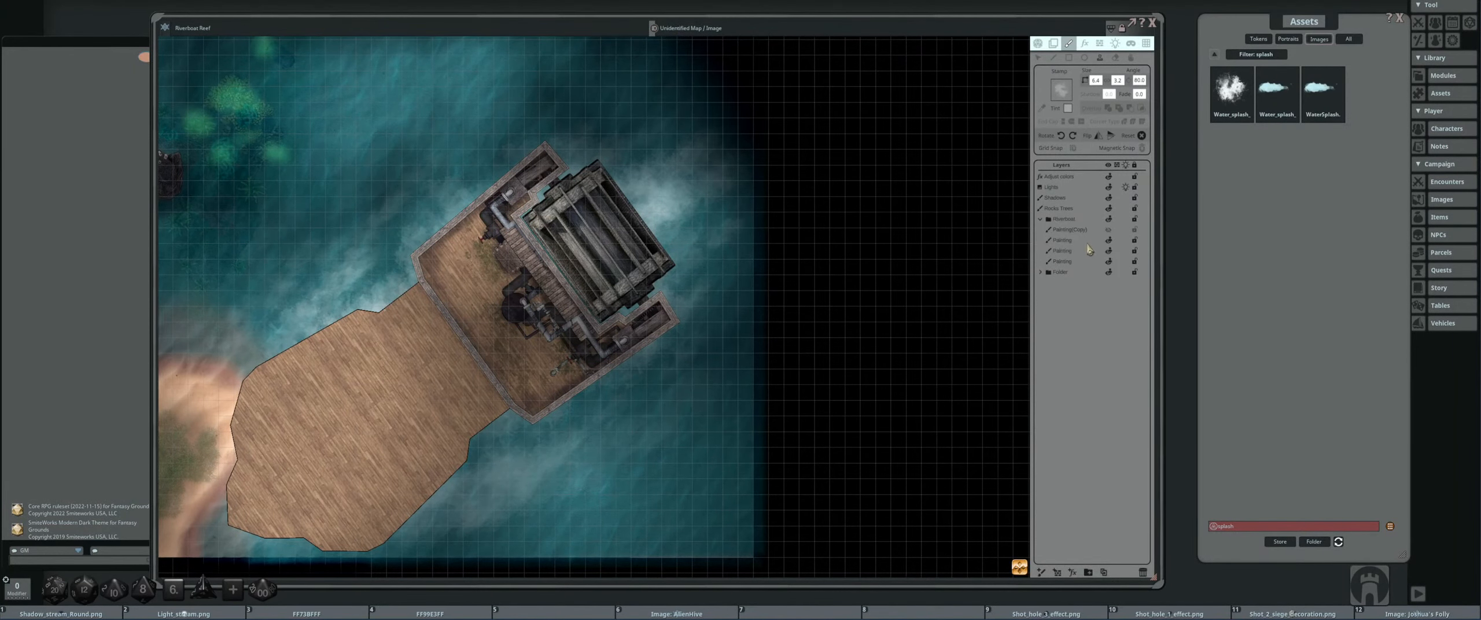
click(1064, 240)
scroll(591, 243, down, 1)
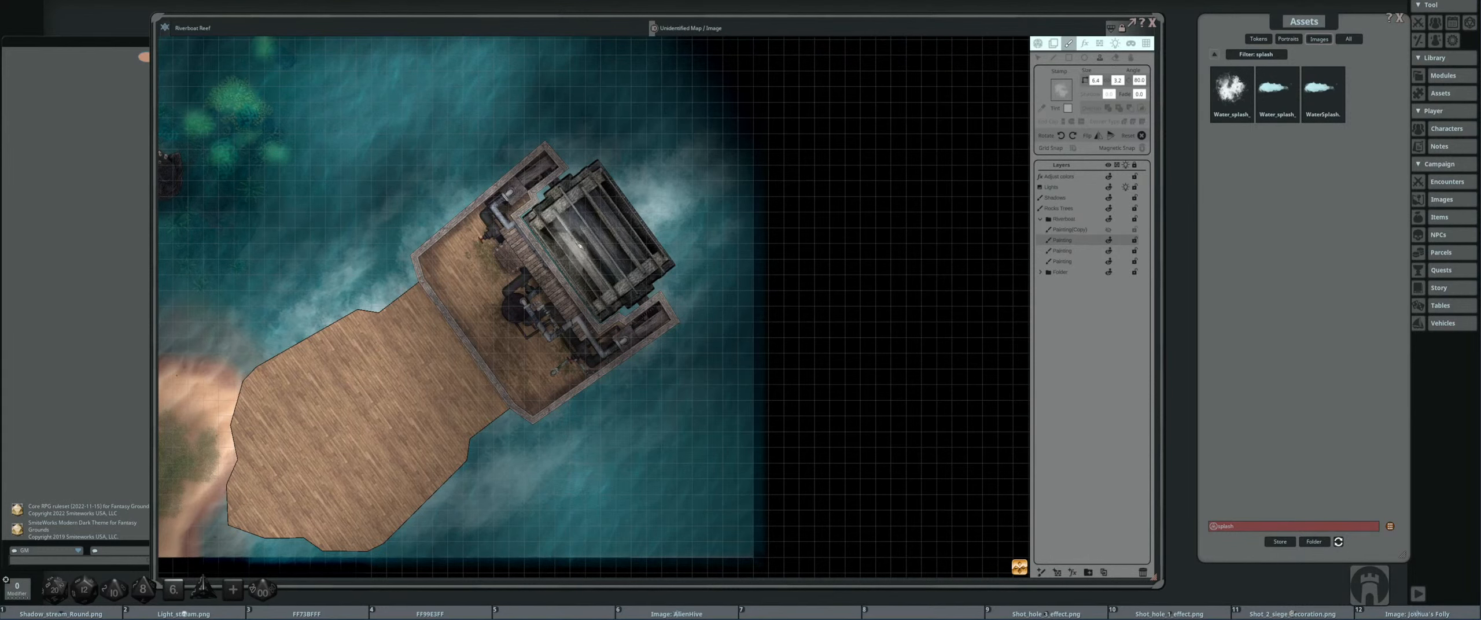
scroll(593, 245, down, 6)
scroll(603, 241, down, 2)
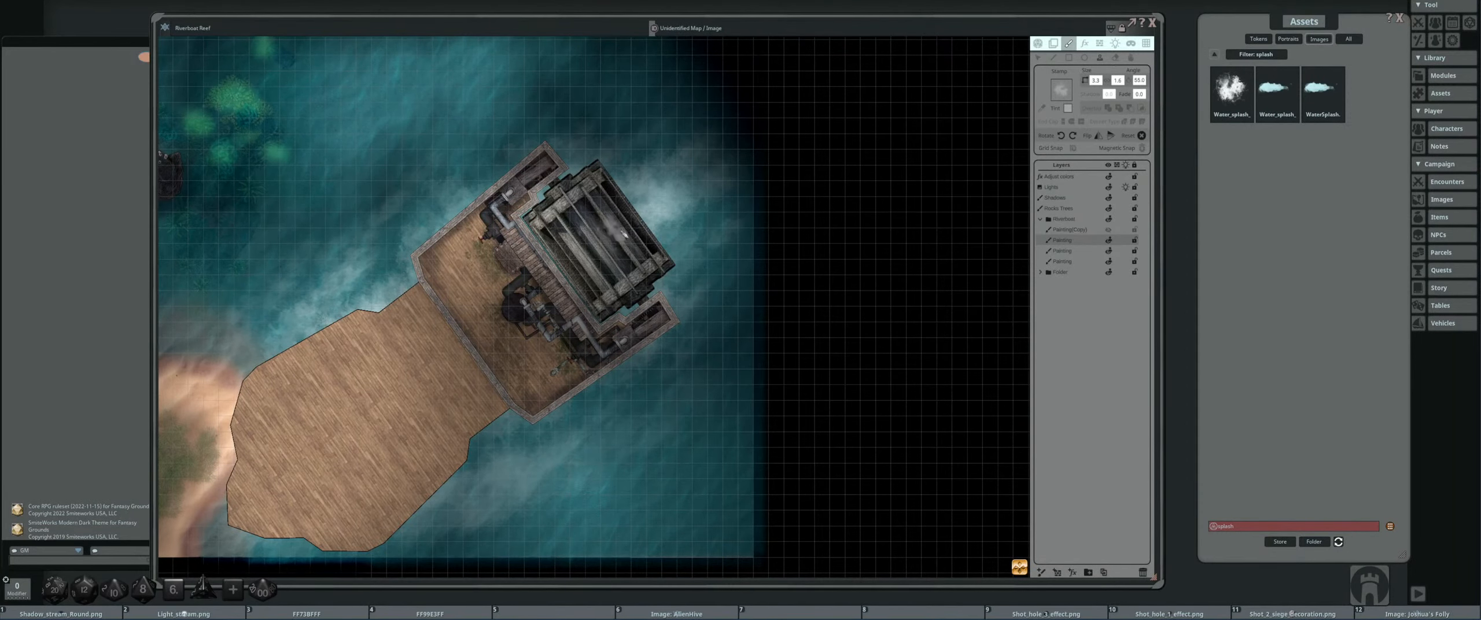
- Tint the splash stamp teal to match the surrounding water
drag(452, 190, 595, 217)
scroll(645, 217, up, 3)
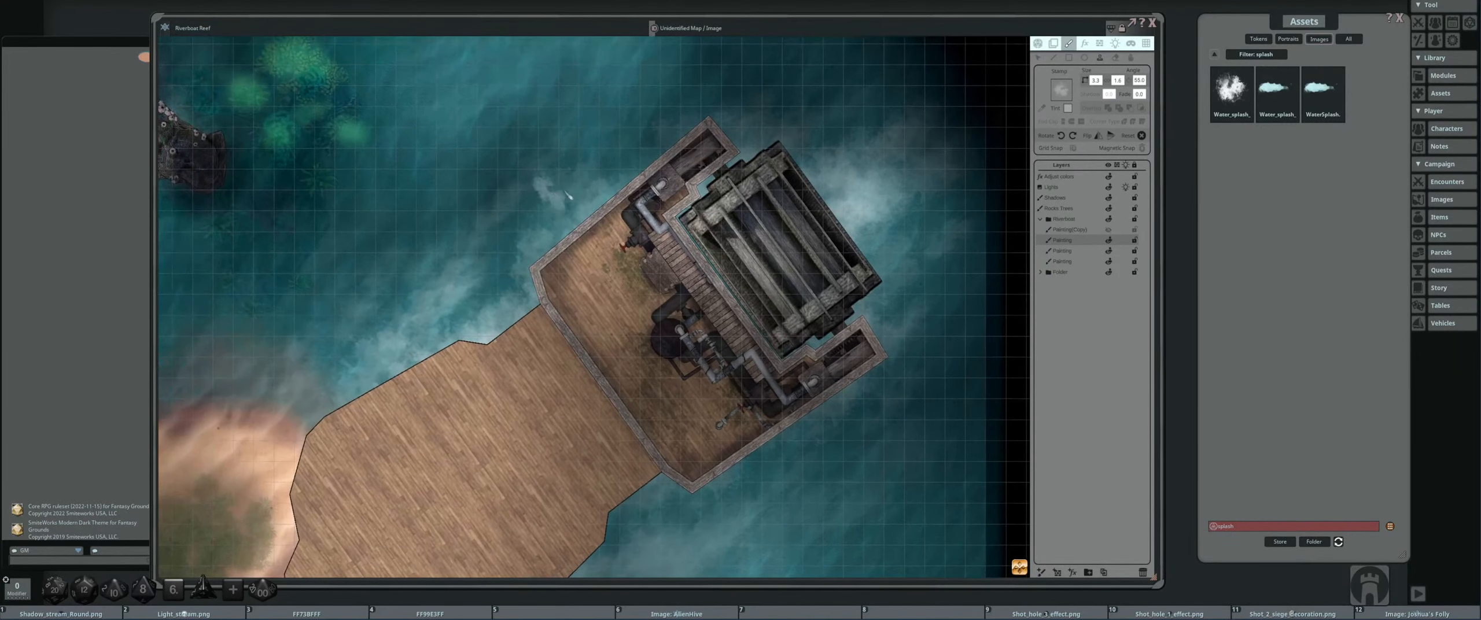
click(1070, 112)
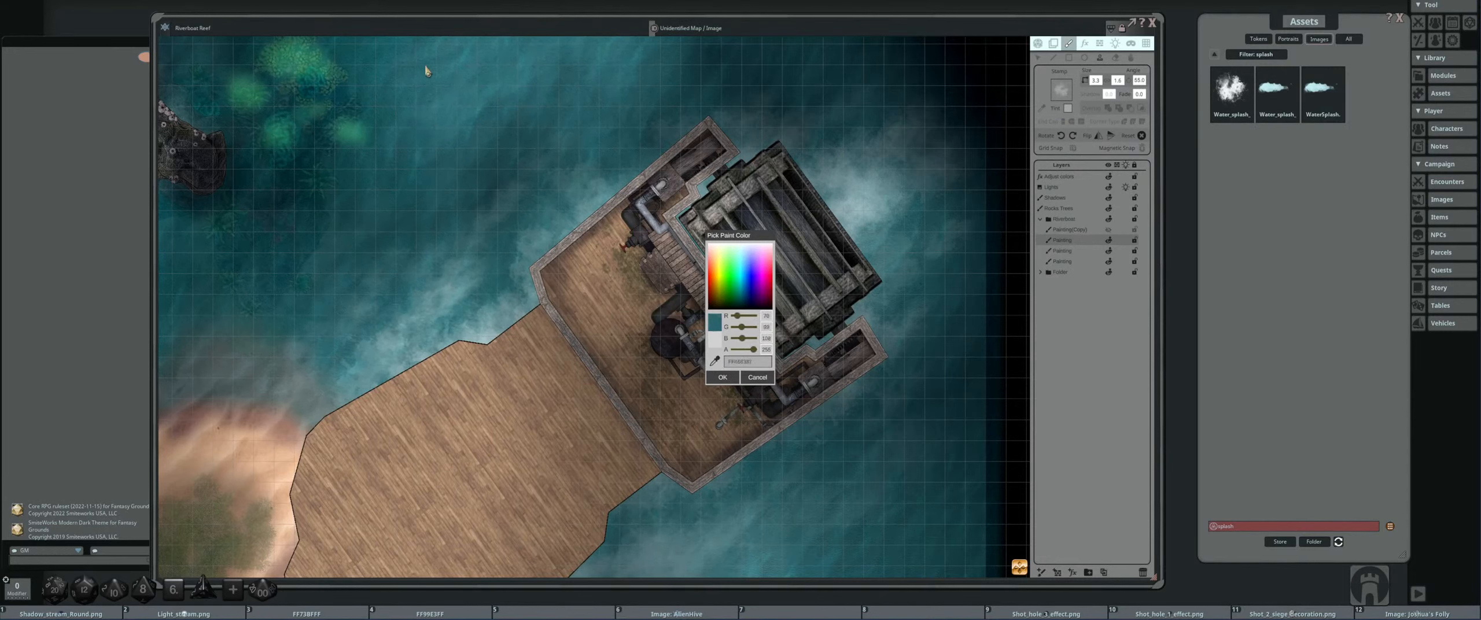
click(716, 377)
drag(746, 262, 661, 301)
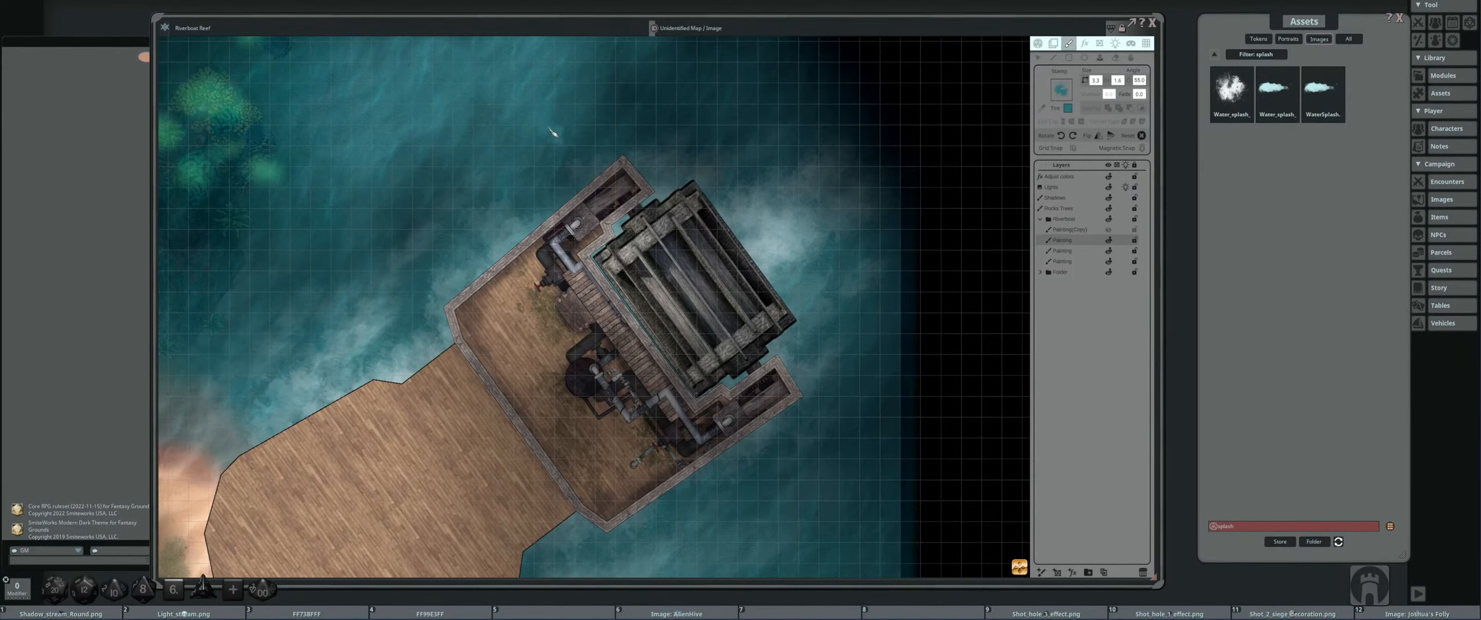
- Rotate and shrink the teal splash stamp and add splashes in the gaps between the paddle wheel's slats
scroll(661, 324, up, 1)
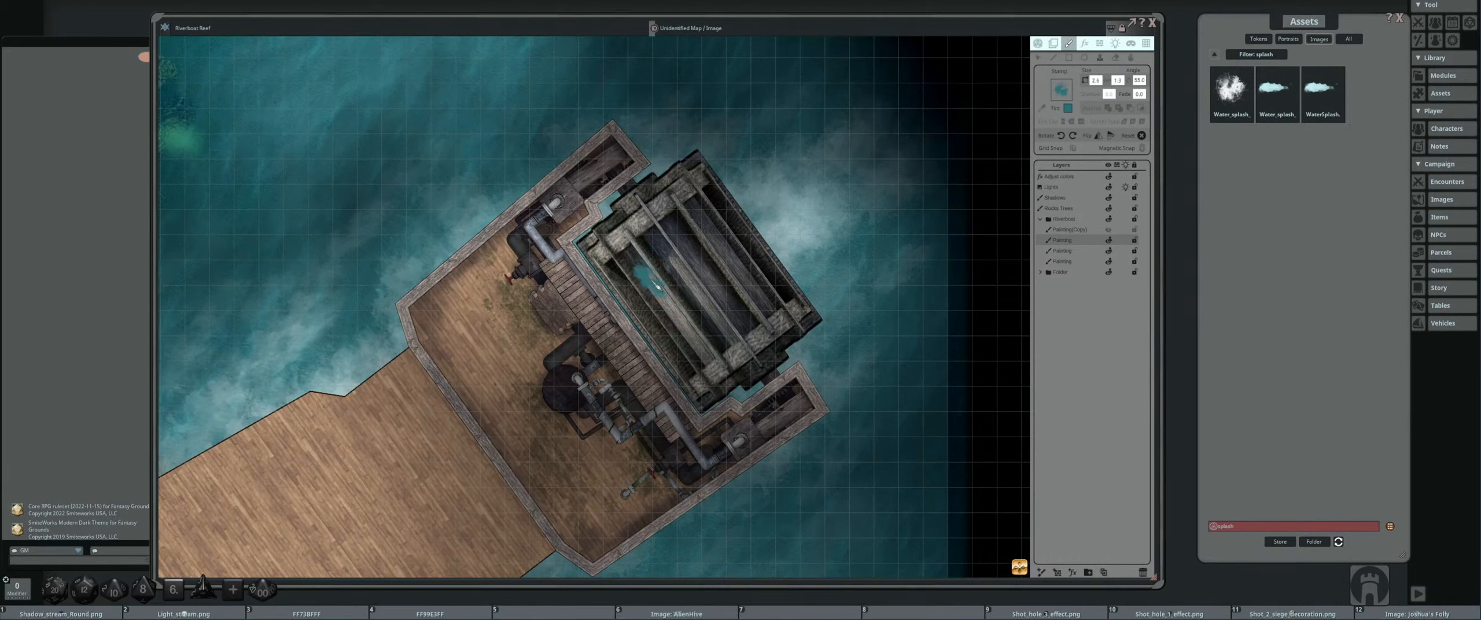
scroll(654, 282, up, 1)
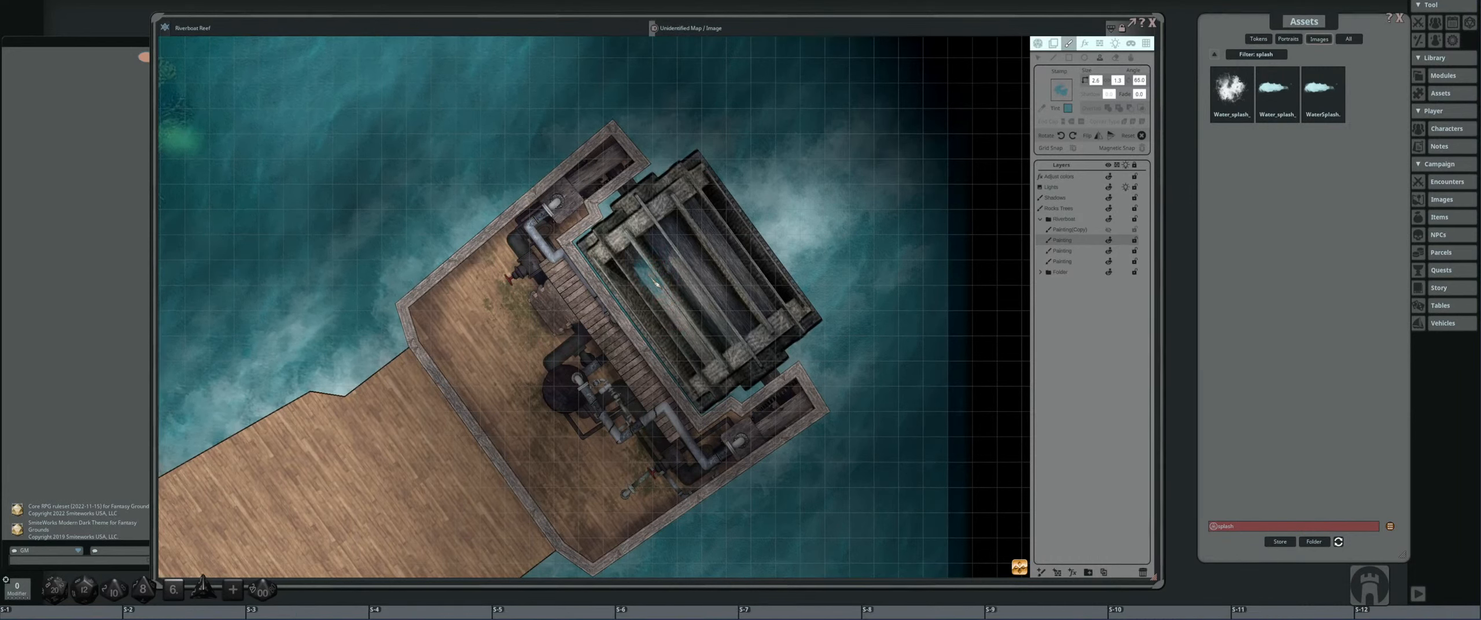
scroll(642, 287, up, 1)
scroll(652, 297, up, 1)
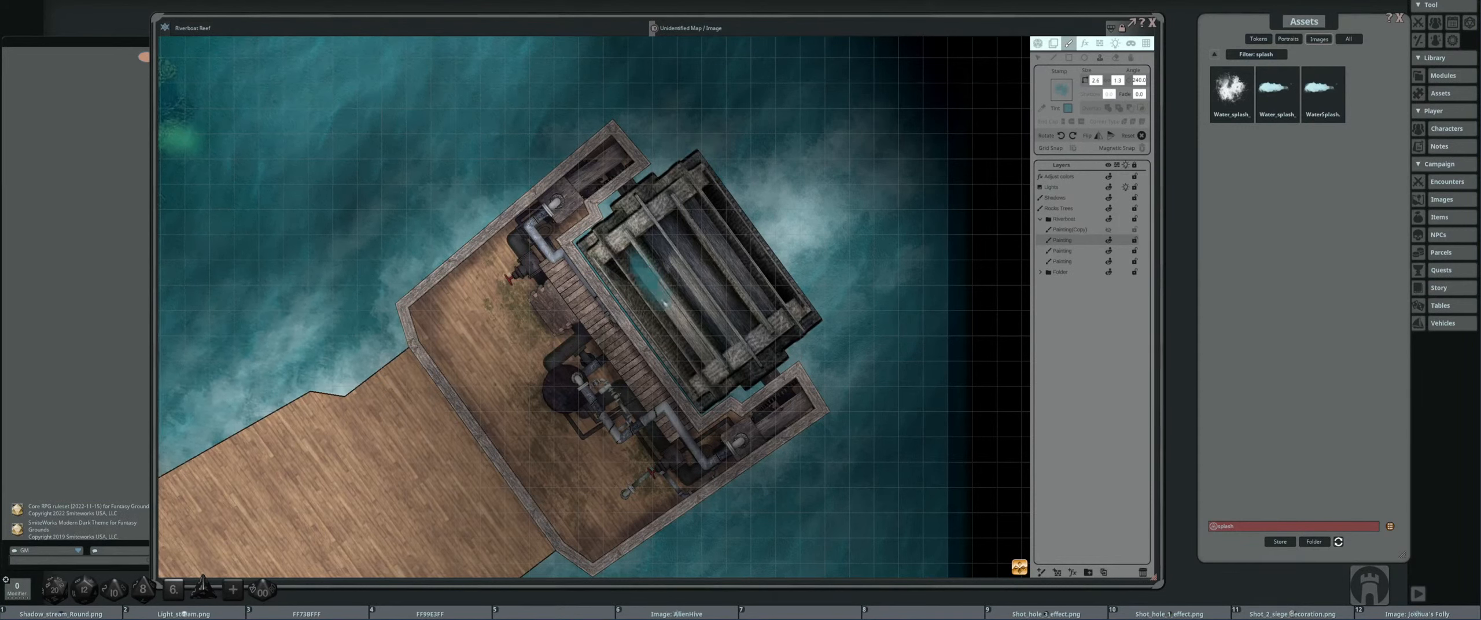
scroll(665, 305, down, 1)
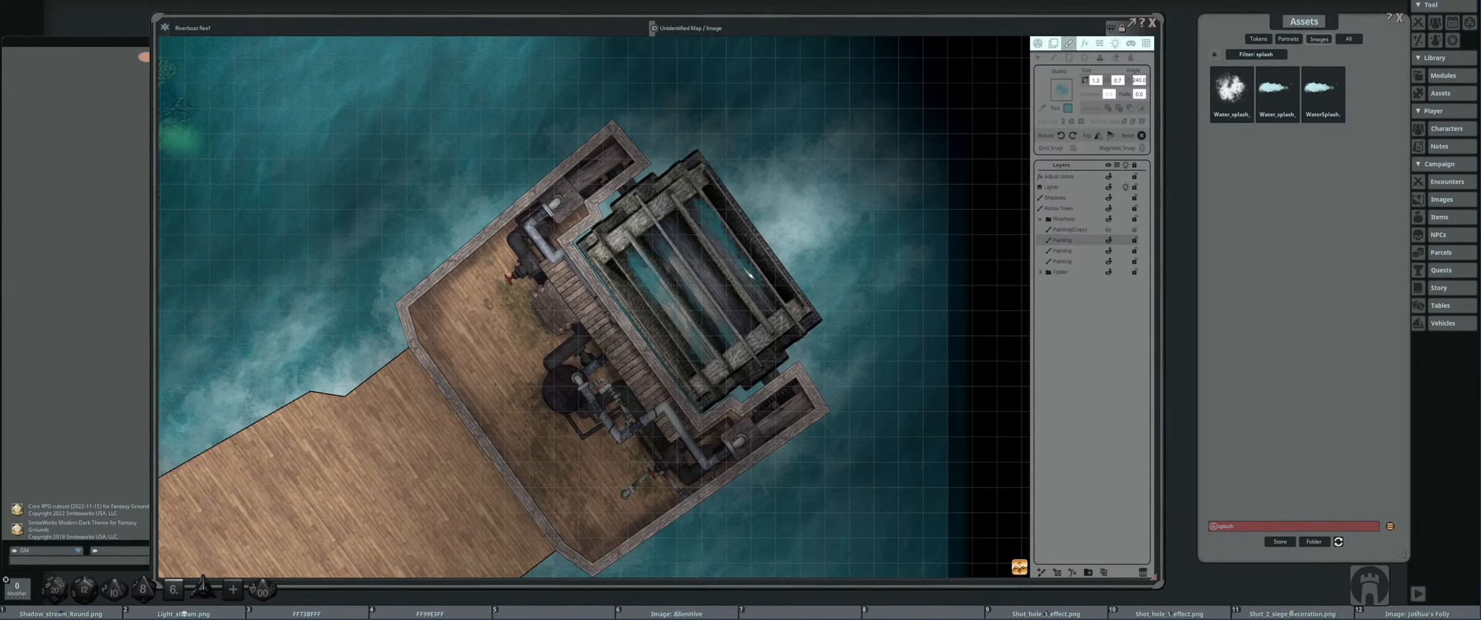
scroll(750, 276, down, 7)
drag(750, 275, 792, 301)
scroll(792, 301, up, 8)
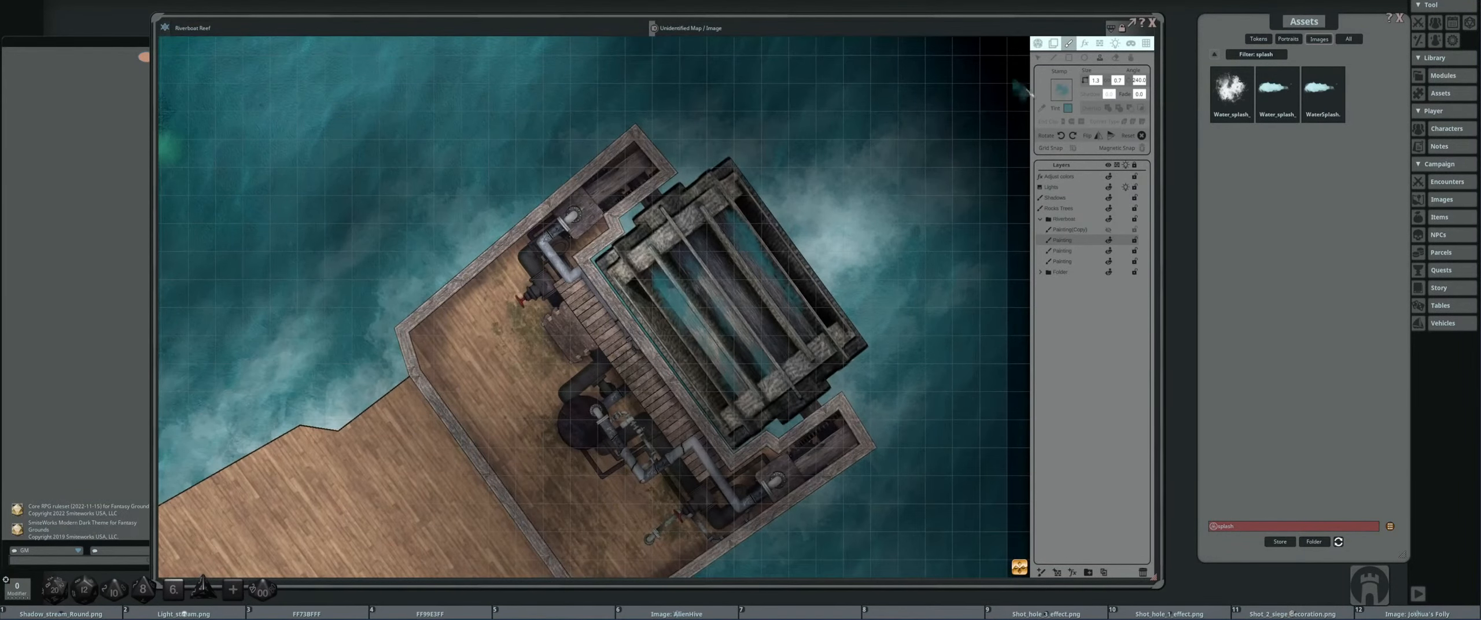
- Reposition individual splash stamps inside the paddle wheel so they sit between the slats, and return to the Stamp tool
click(1040, 58)
scroll(762, 330, up, 5)
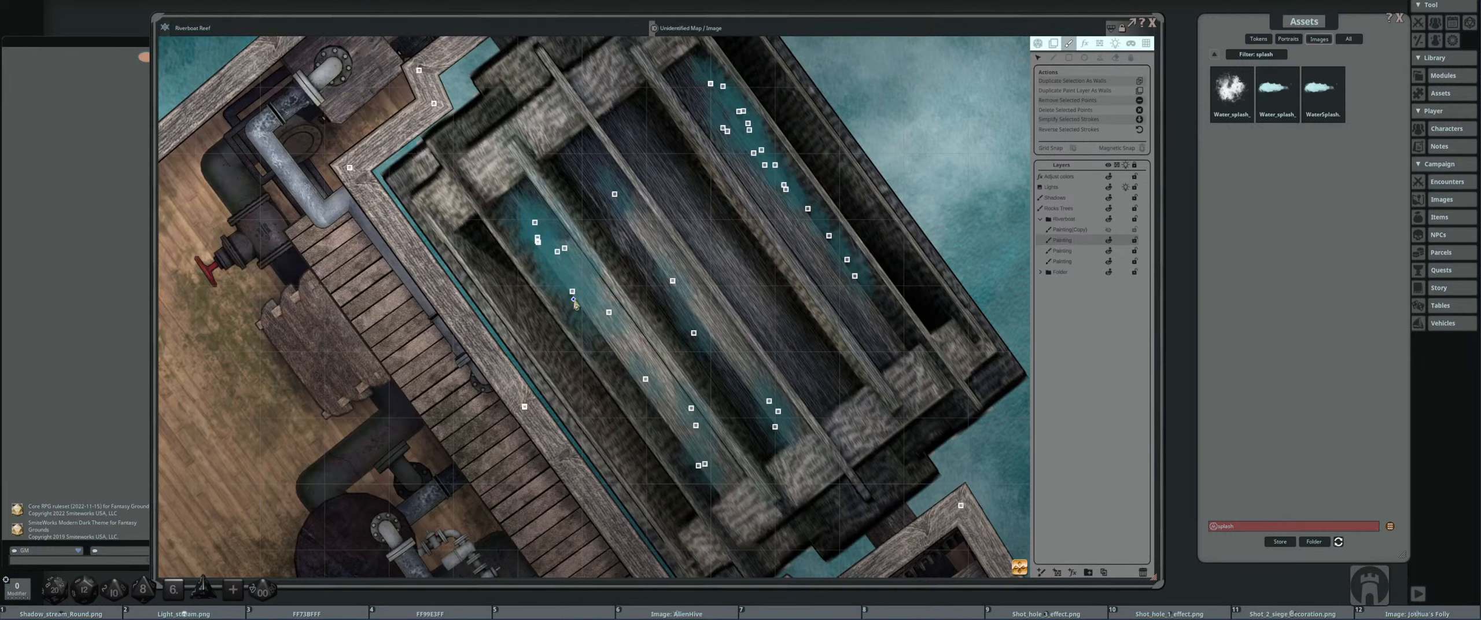
drag(699, 473, 713, 477)
drag(696, 428, 672, 417)
drag(768, 401, 741, 391)
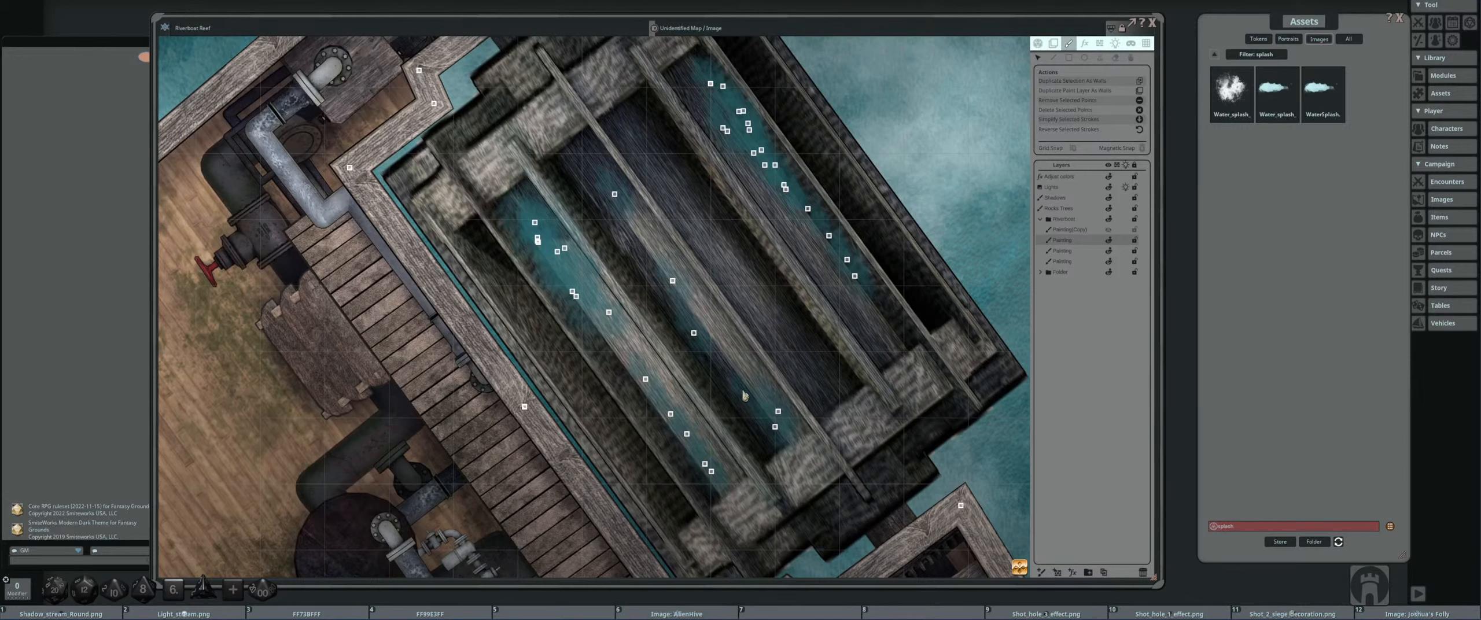
drag(672, 281, 660, 285)
drag(614, 195, 671, 284)
scroll(710, 280, down, 2)
click(1100, 57)
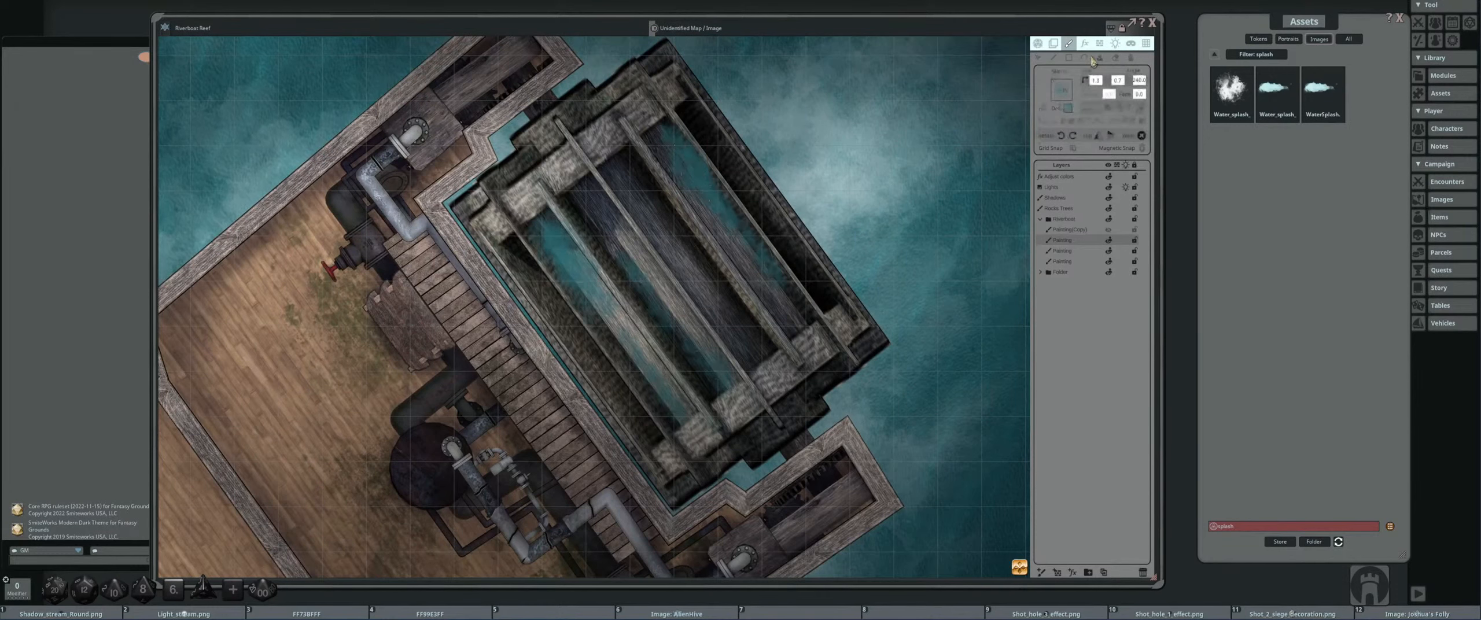
- Darken the splash stamp's teal tint and fill the paddle wheel's gaps with more splashes
scroll(735, 288, down, 1)
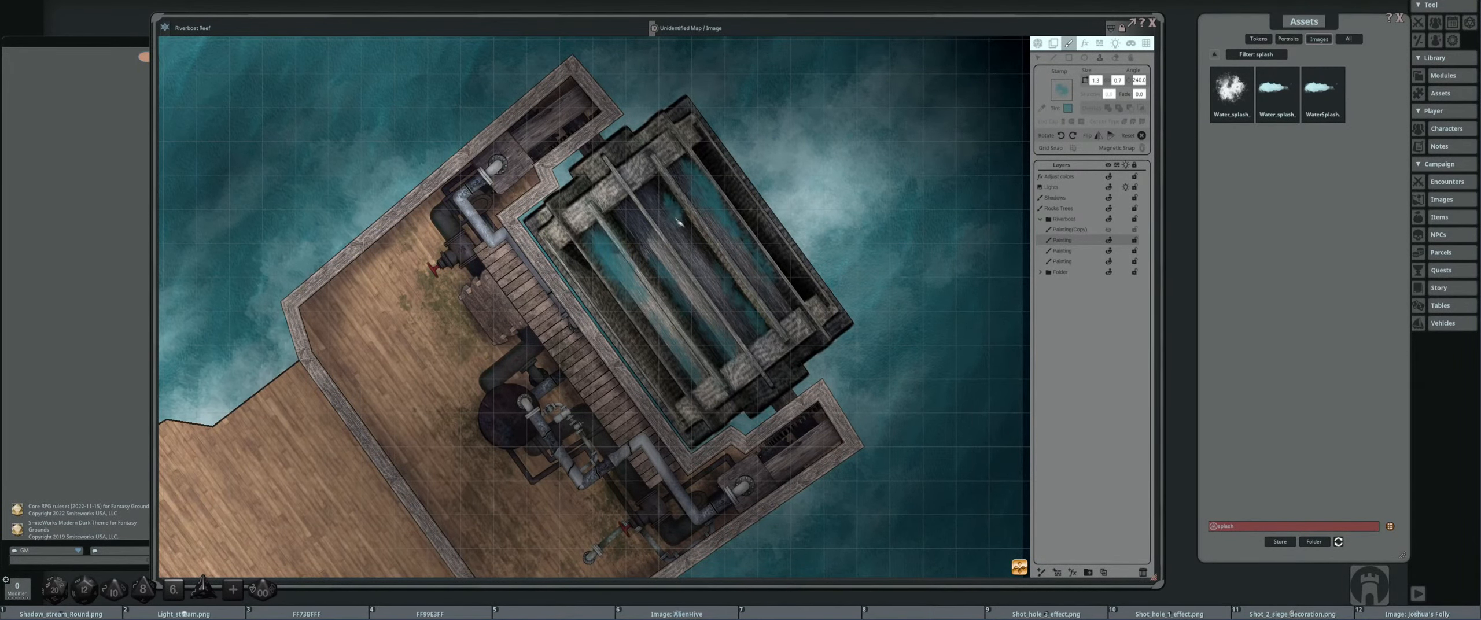
scroll(752, 282, down, 2)
scroll(776, 283, up, 2)
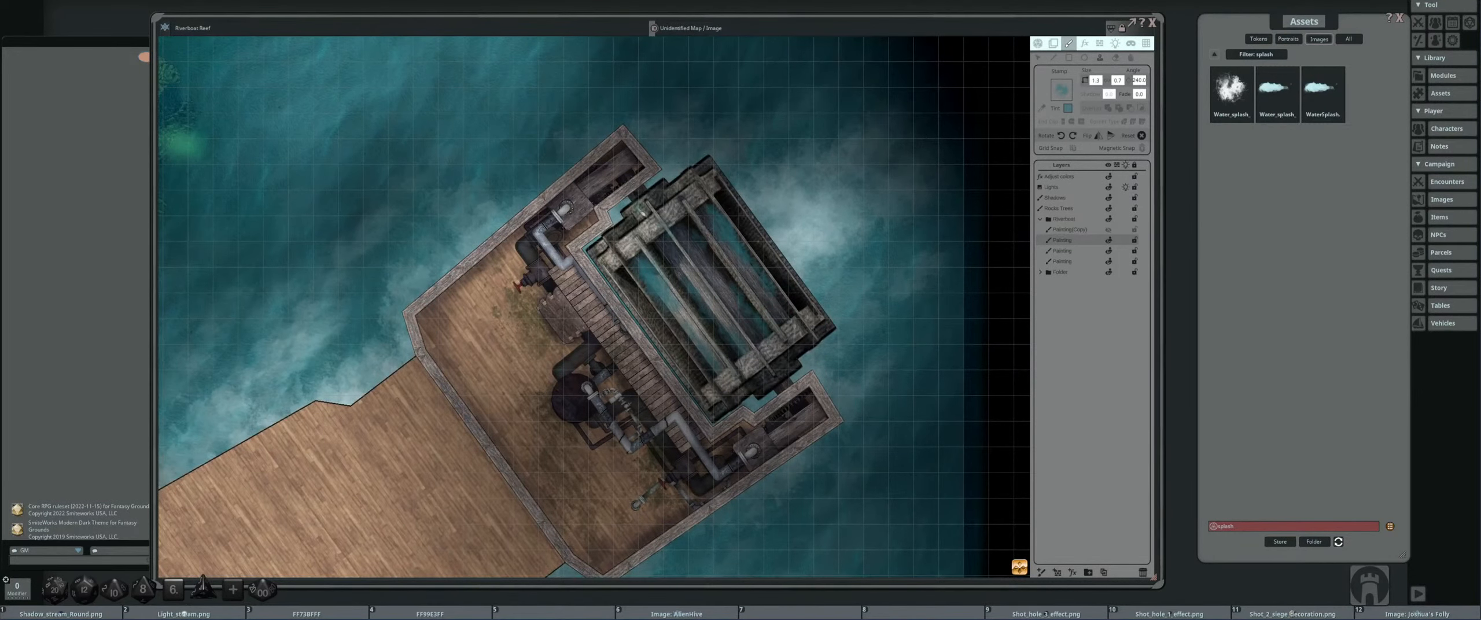
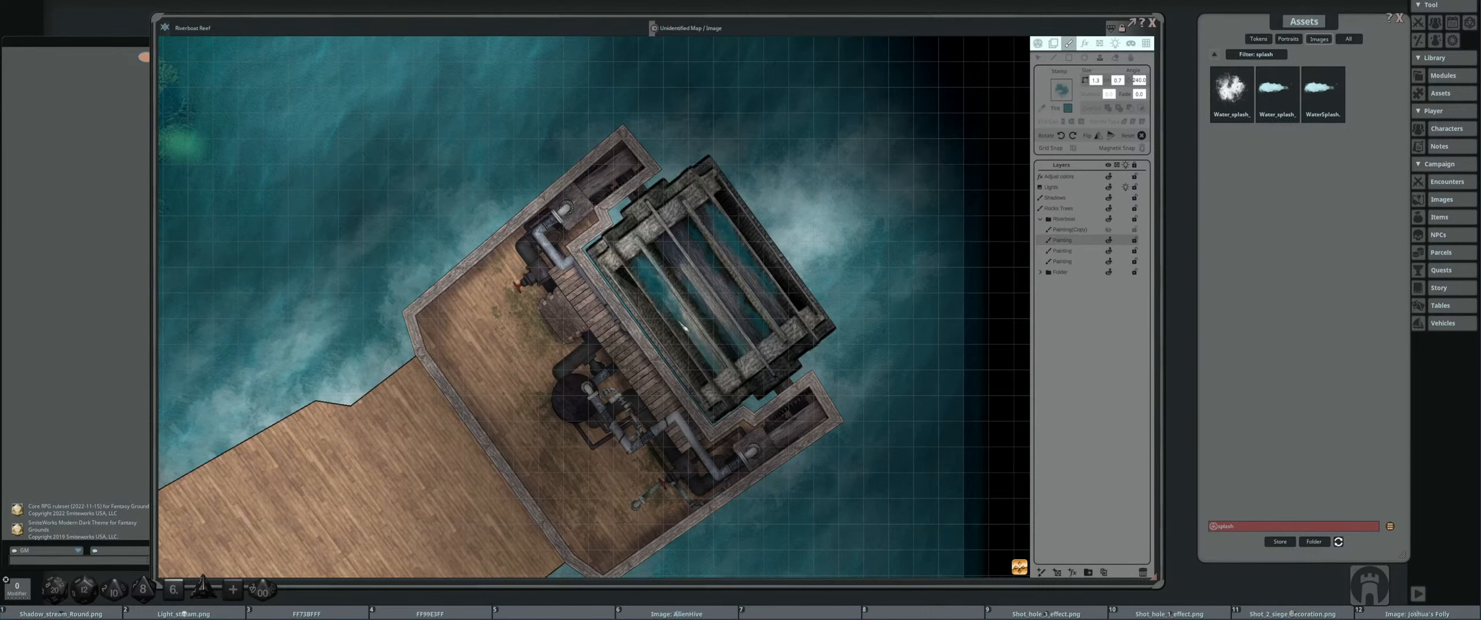
scroll(631, 196, down, 3)
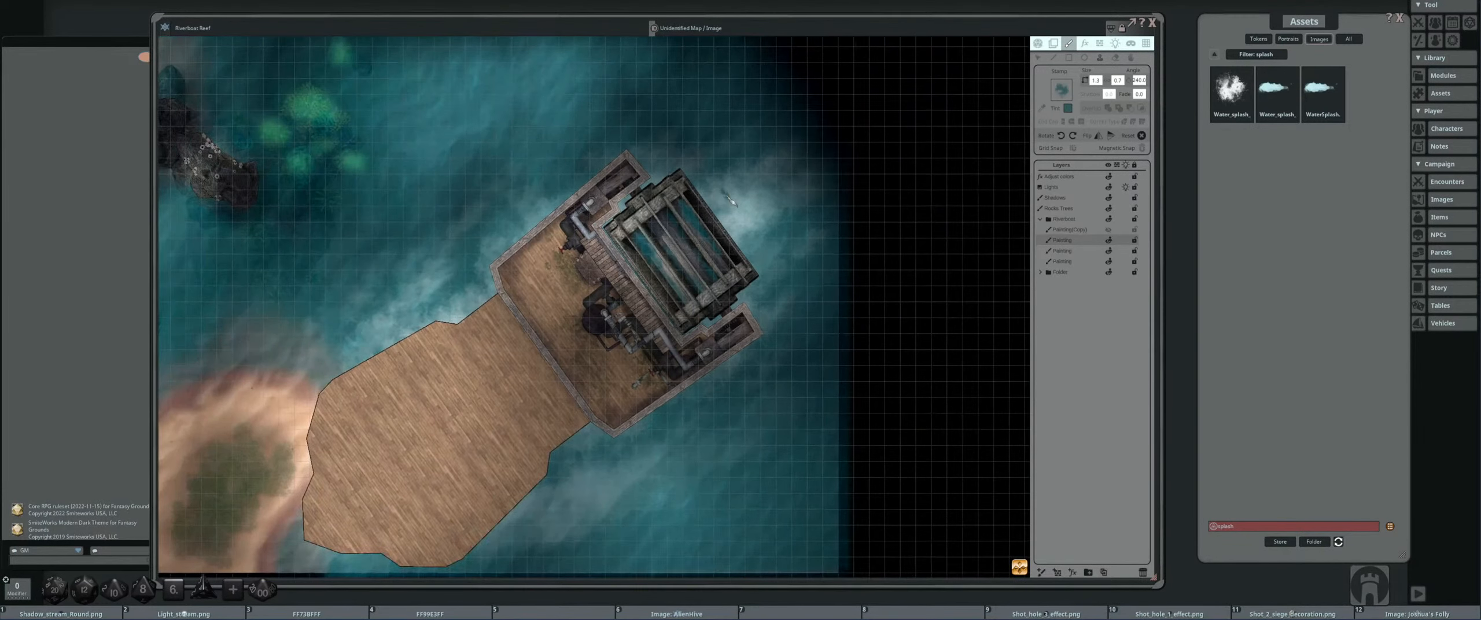
scroll(728, 200, up, 3)
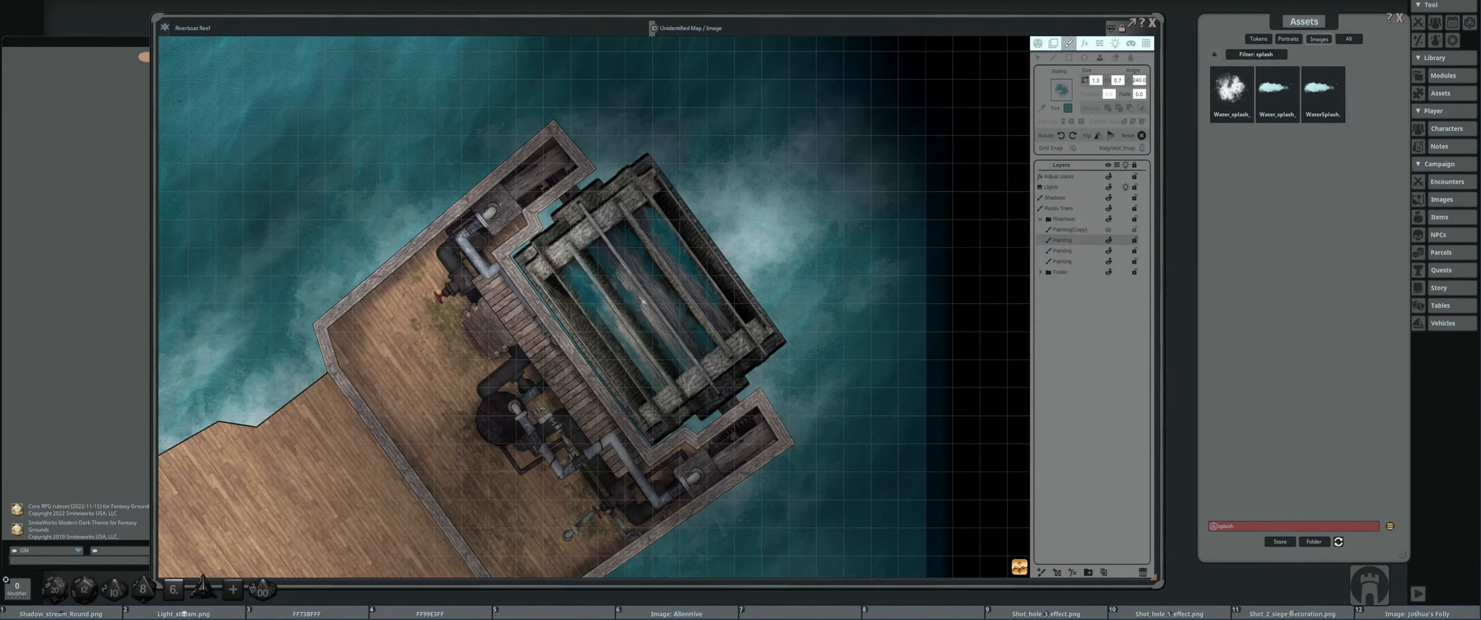
scroll(769, 212, down, 3)
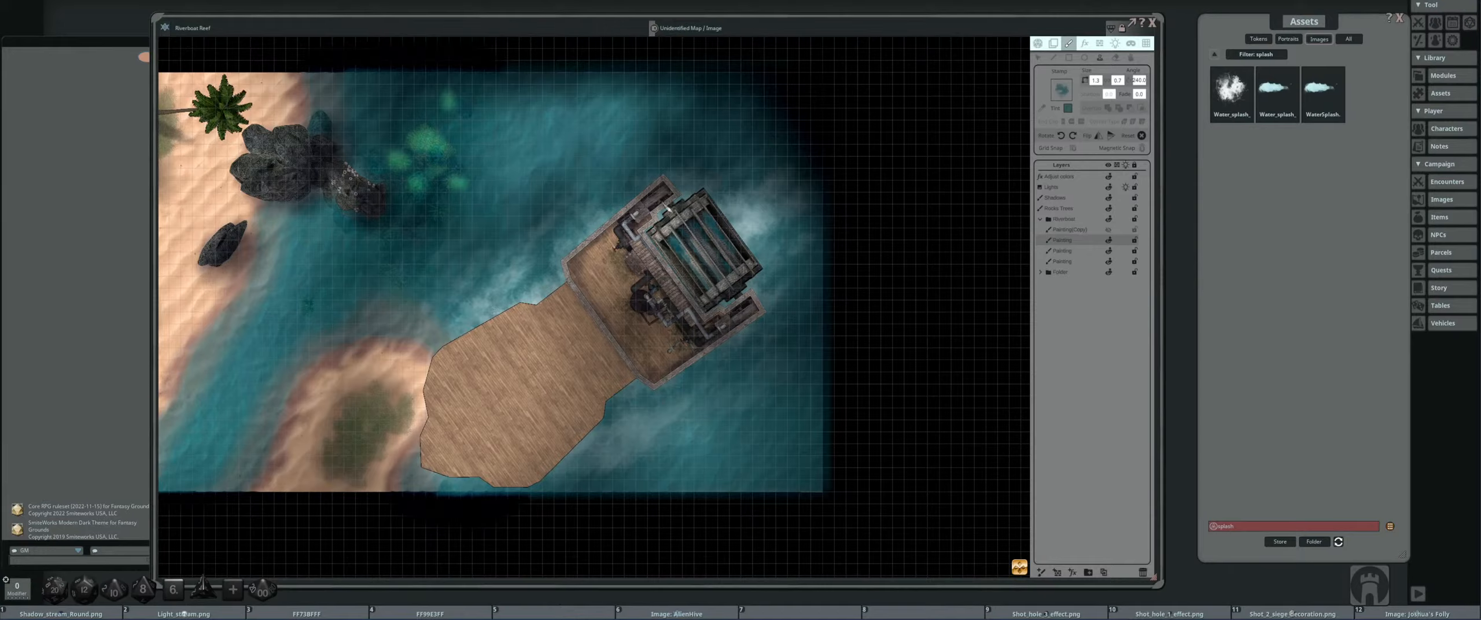
- Lighten the splash stamp's tint, shrink the stamp, and add small pale highlights over the teal splashes in the paddle wheel
scroll(667, 204, up, 3)
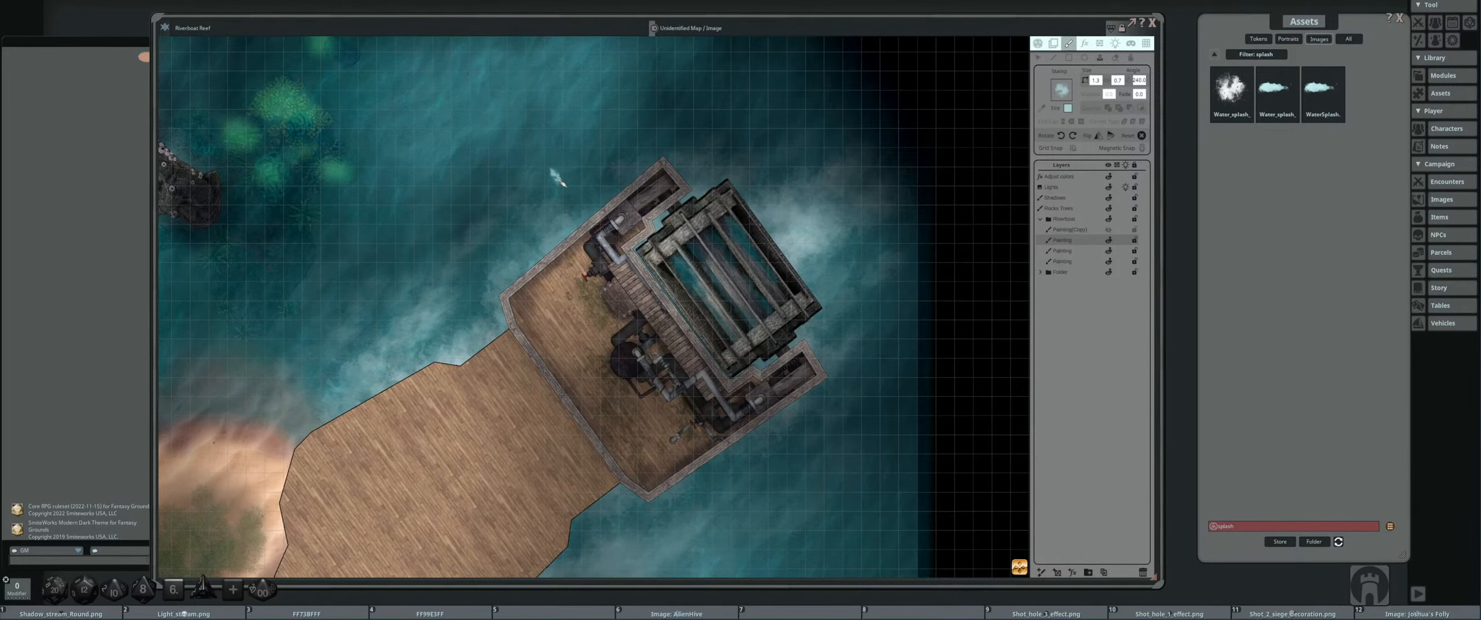
scroll(671, 258, up, 2)
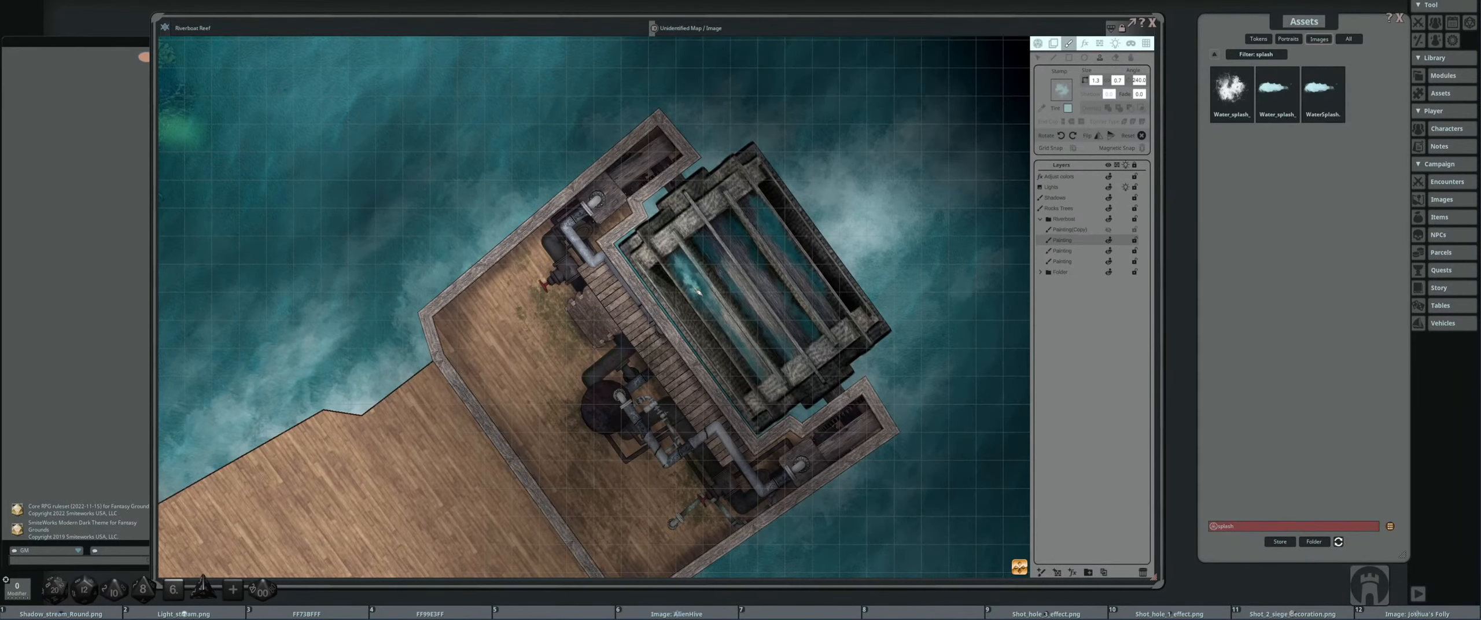
scroll(704, 294, down, 4)
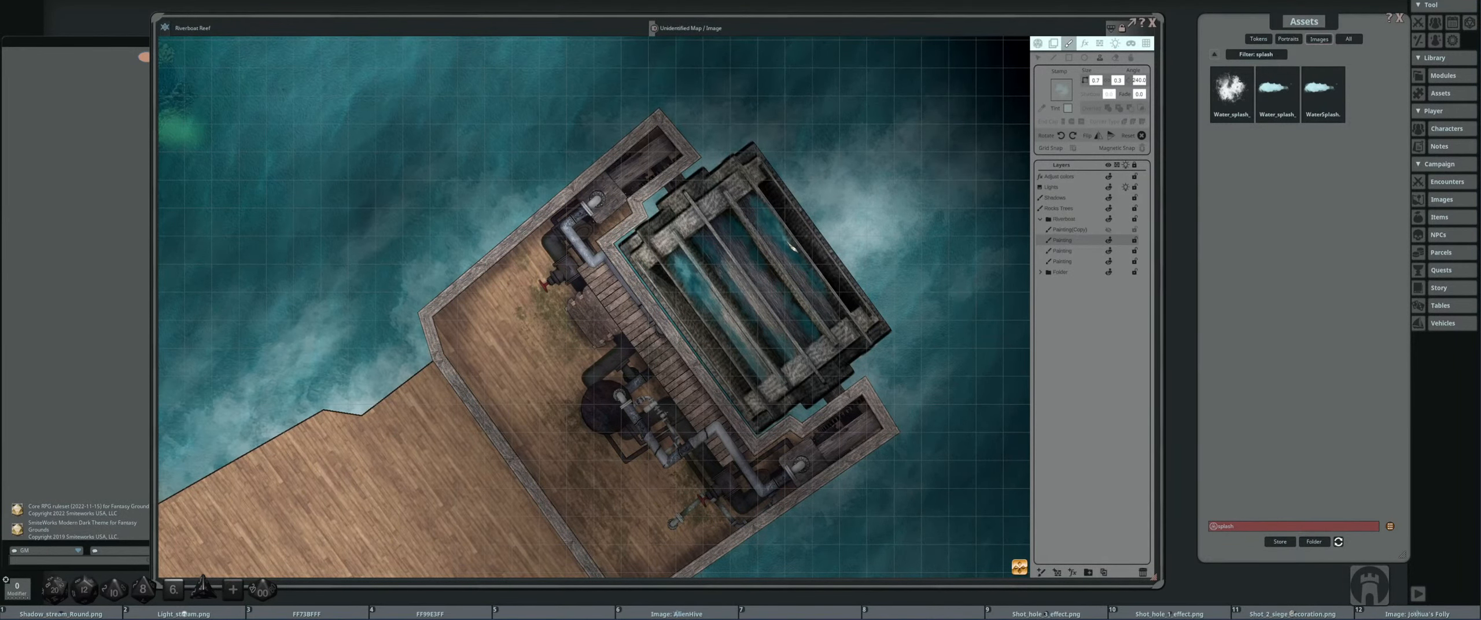
scroll(717, 240, down, 3)
scroll(717, 240, up, 2)
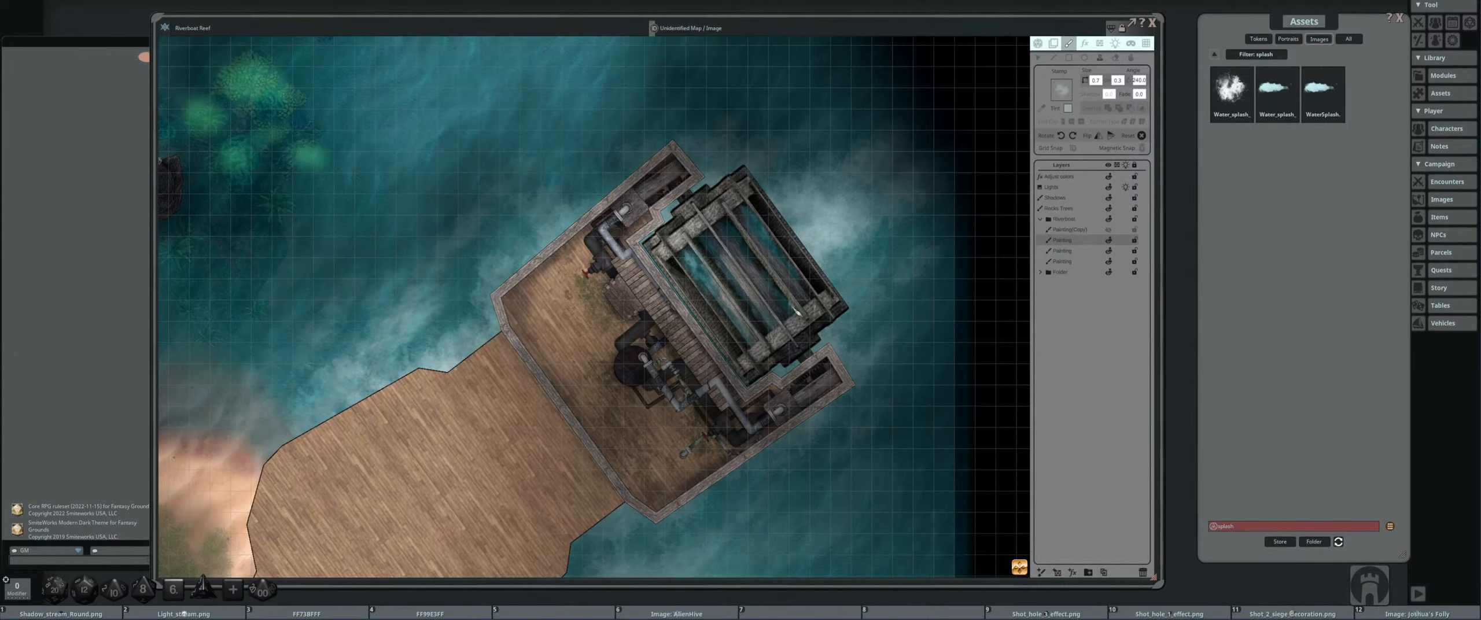
- Examine the paddle wheel's splashes and the foam along the hull, both up close and against the whole map
scroll(757, 213, down, 4)
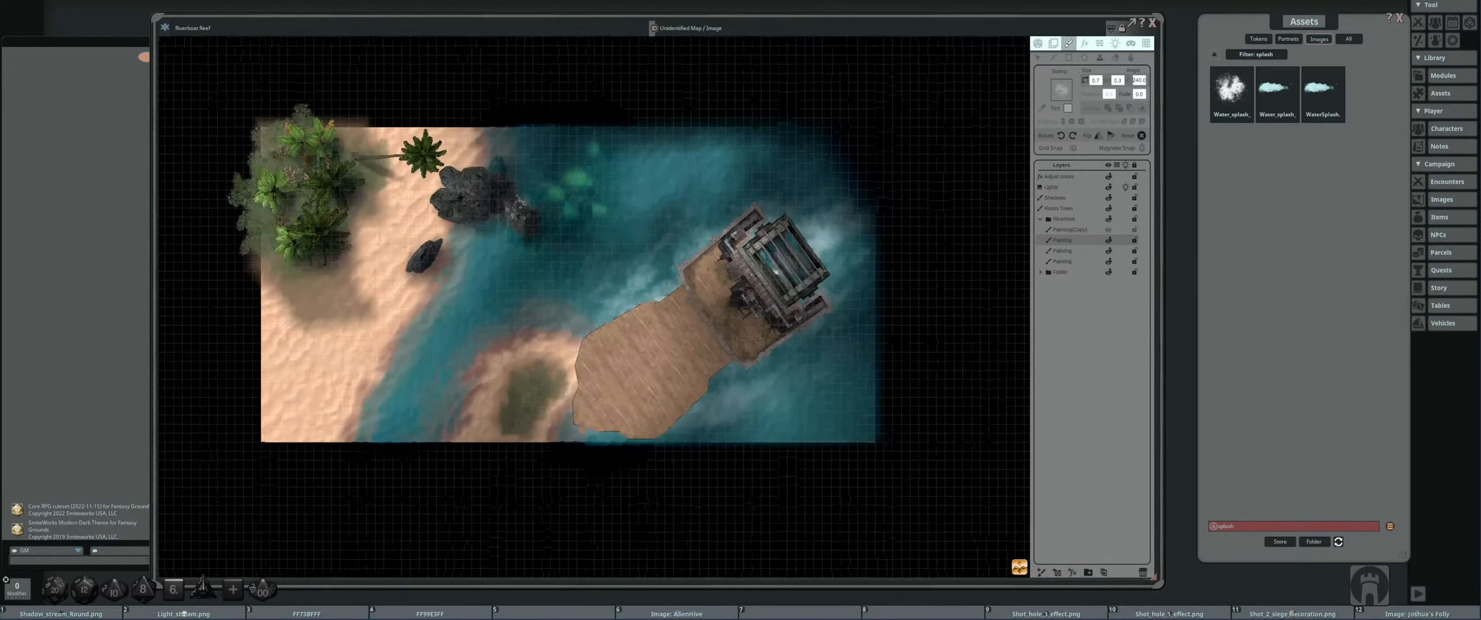
scroll(590, 239, up, 5)
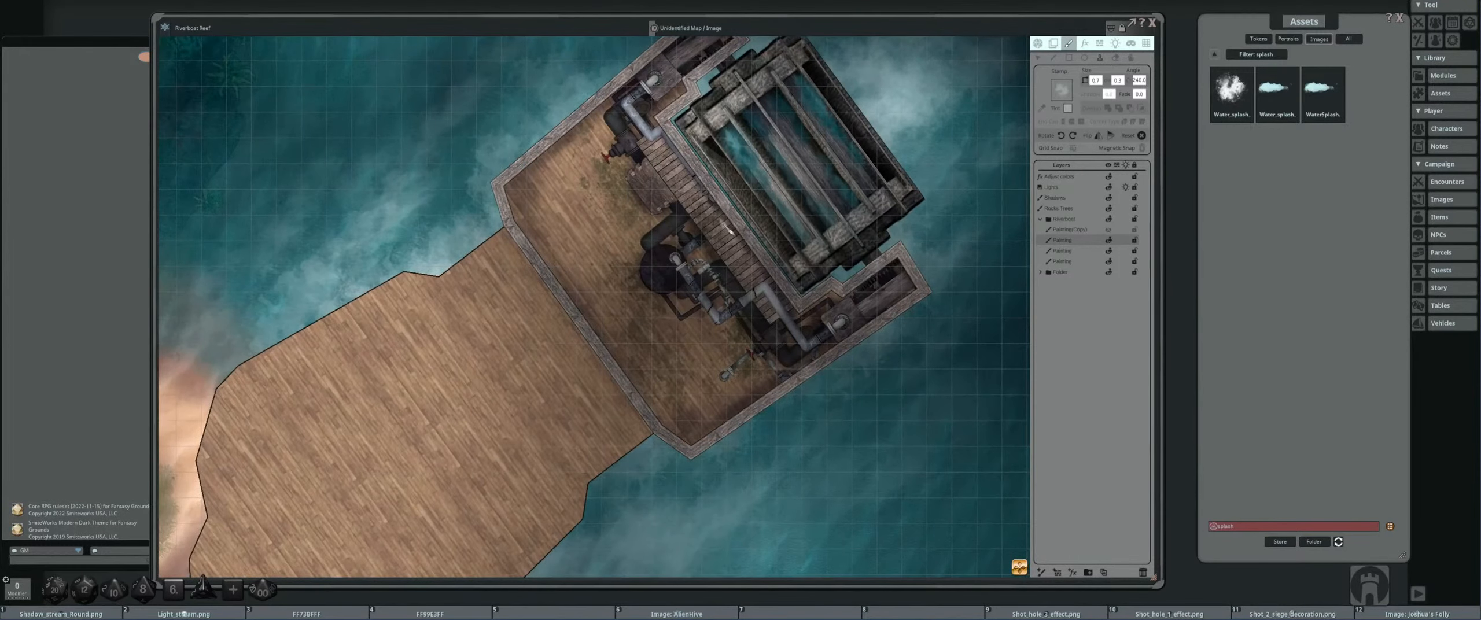
scroll(651, 243, down, 5)
scroll(662, 246, up, 4)
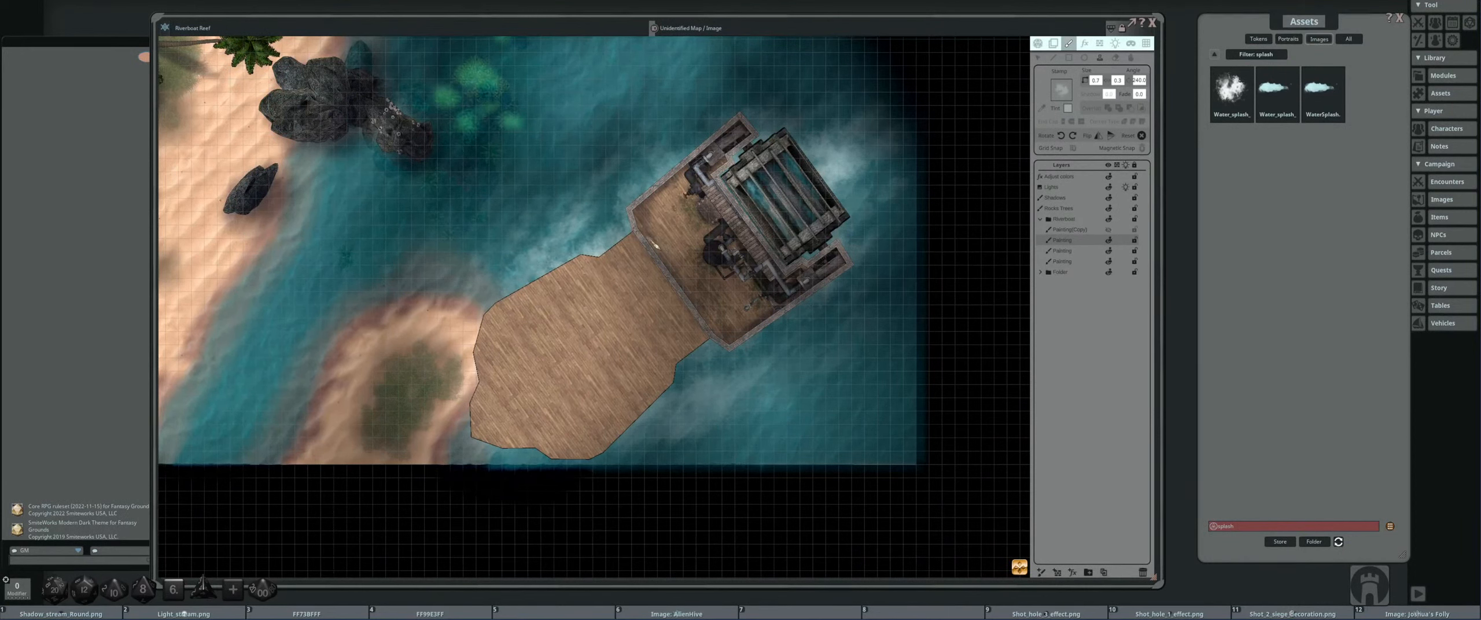
scroll(692, 302, up, 3)
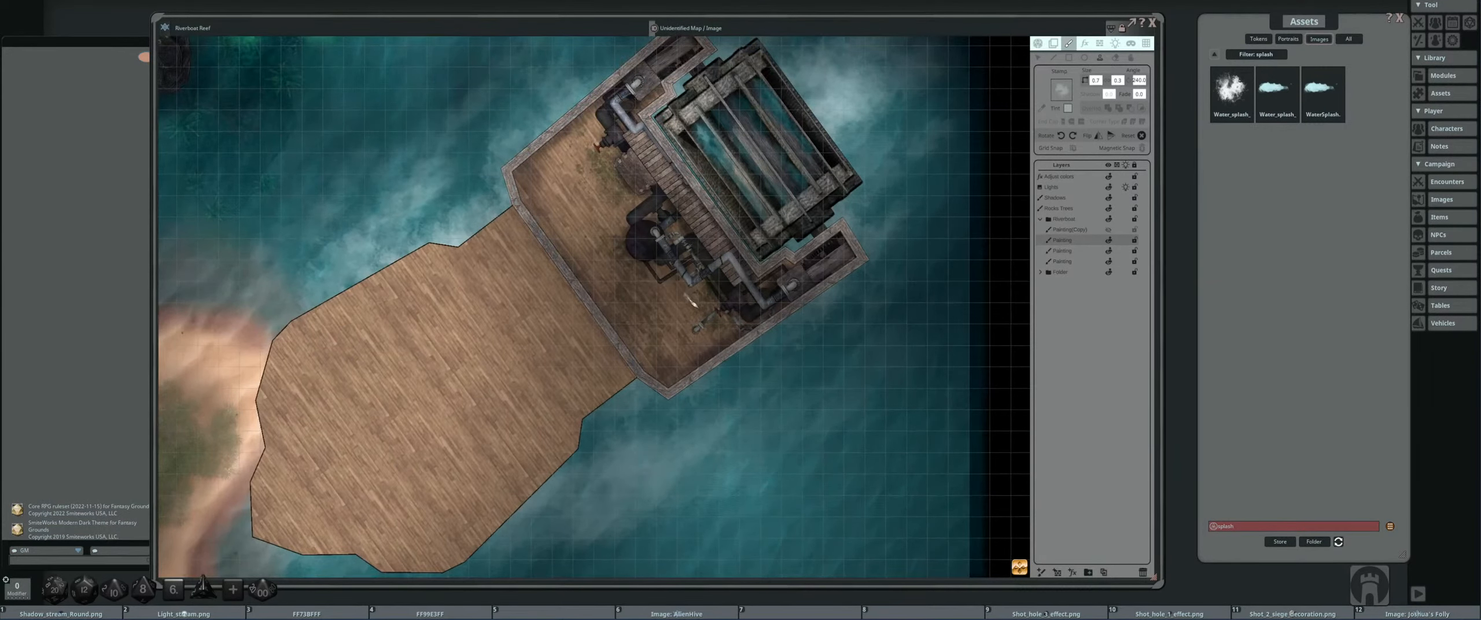
scroll(692, 301, down, 2)
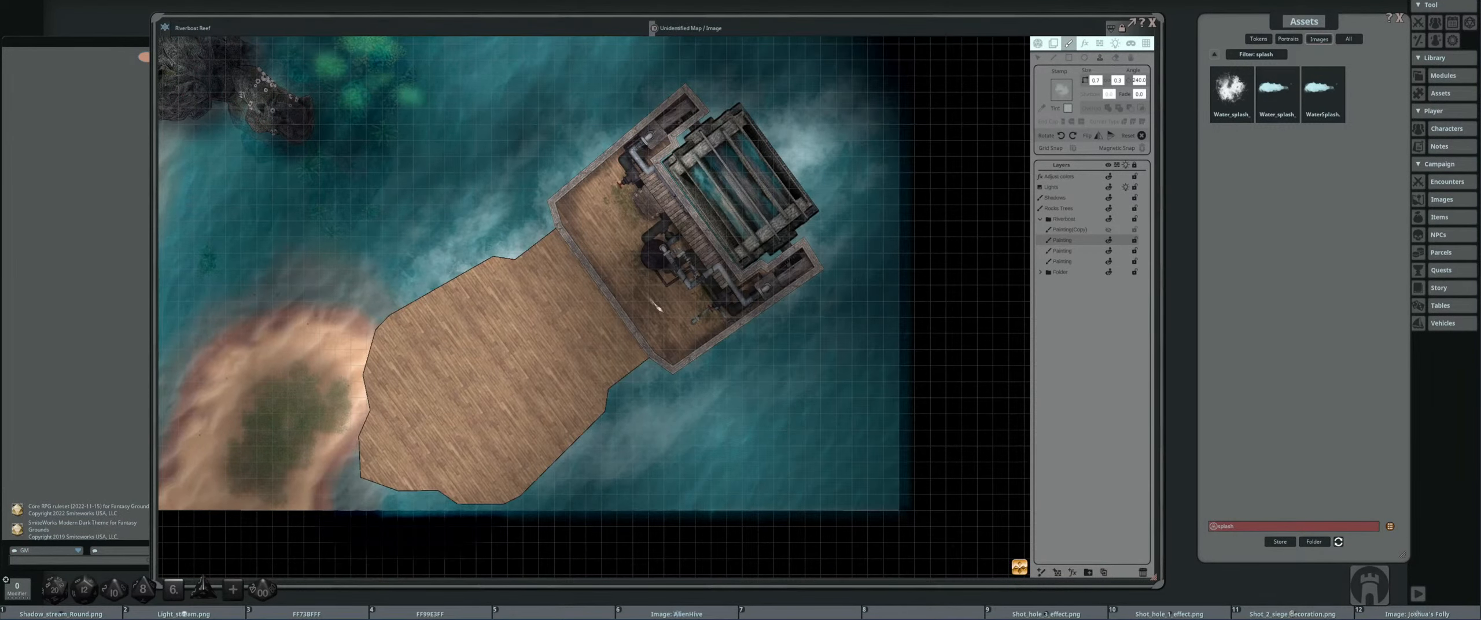
scroll(631, 302, down, 2)
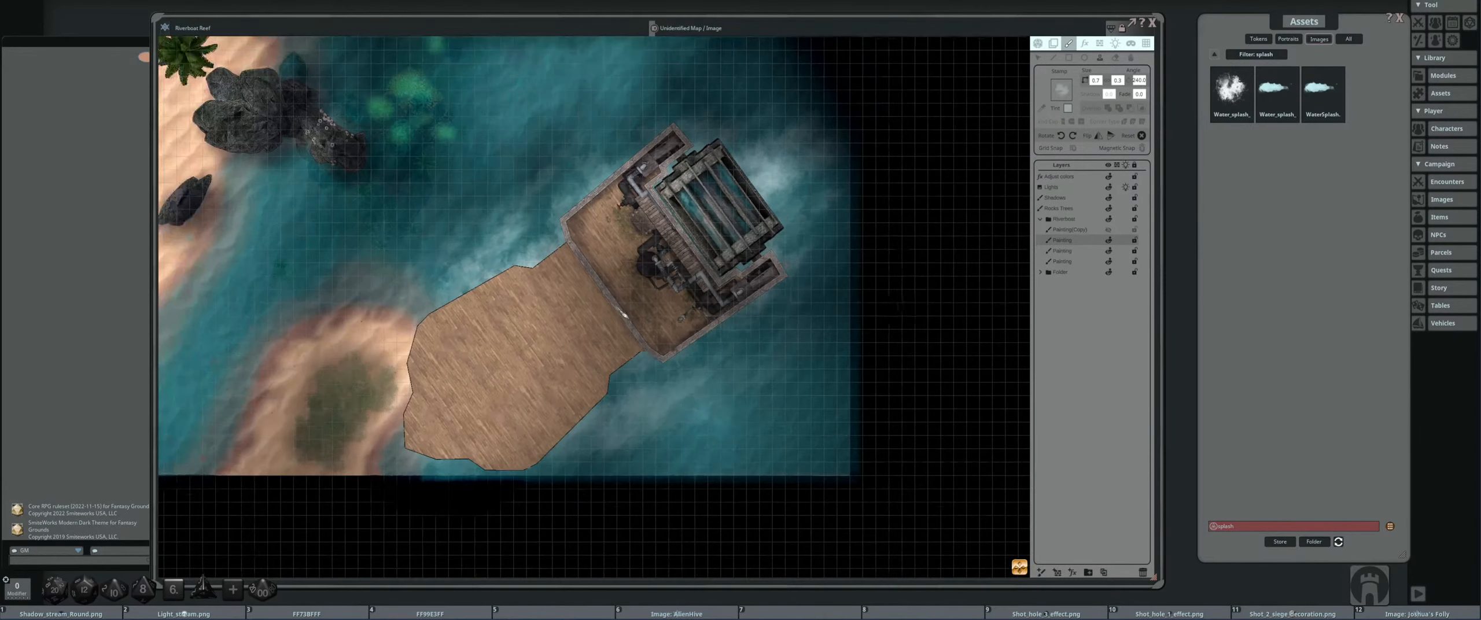
scroll(686, 291, up, 2)
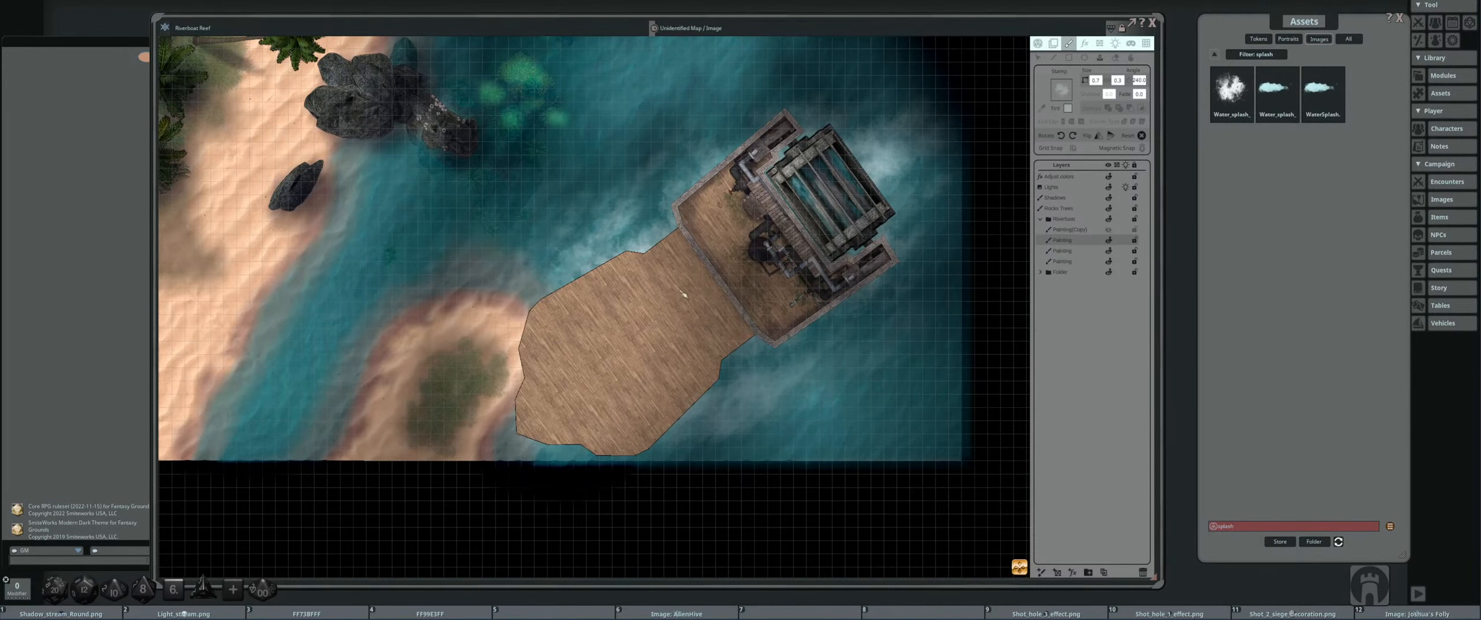
scroll(684, 295, up, 1)
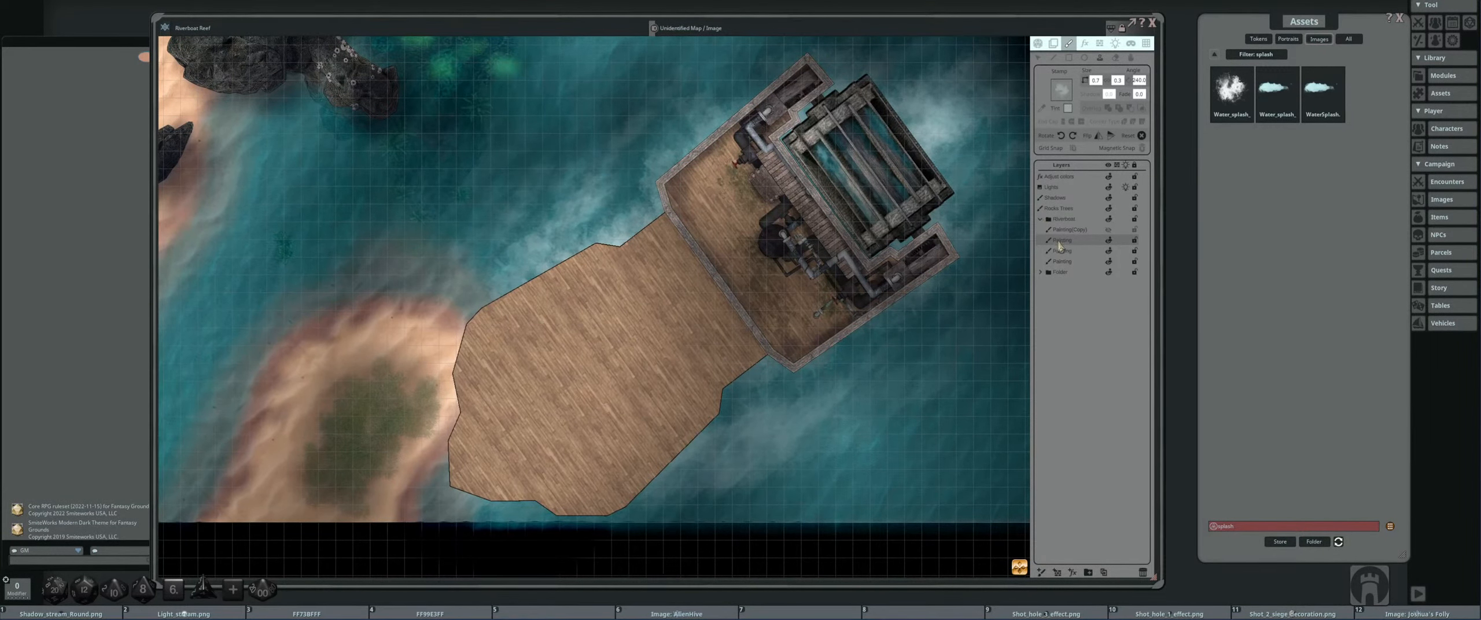
- Select the paint layer holding the stern walls and erase a doorway gap in the wall between the engine area and the main deck
click(1079, 252)
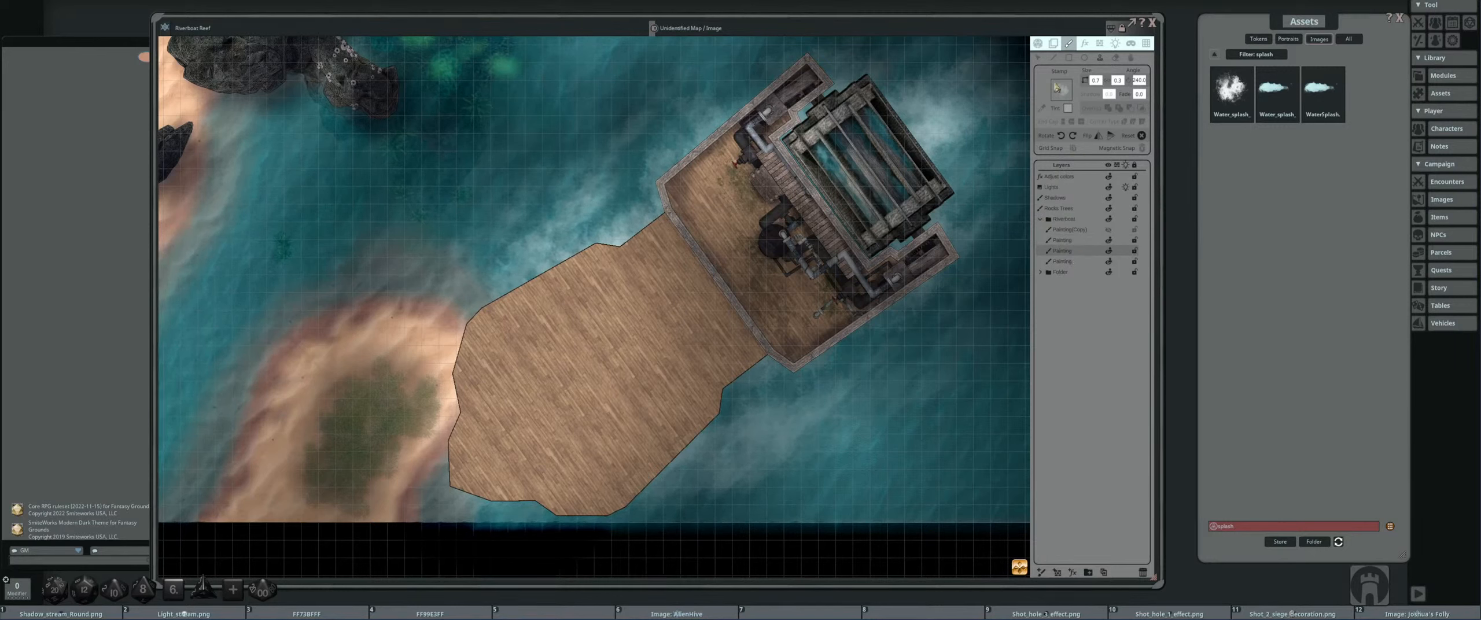
click(1072, 242)
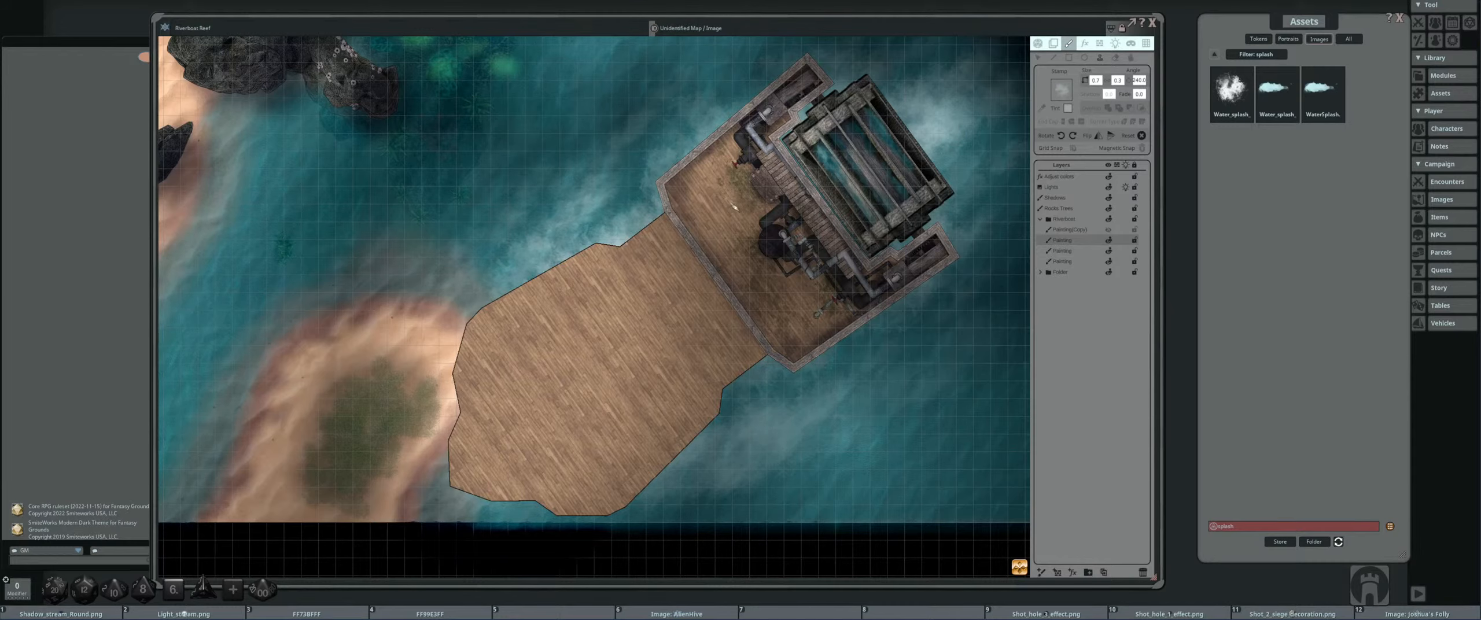
scroll(736, 206, up, 2)
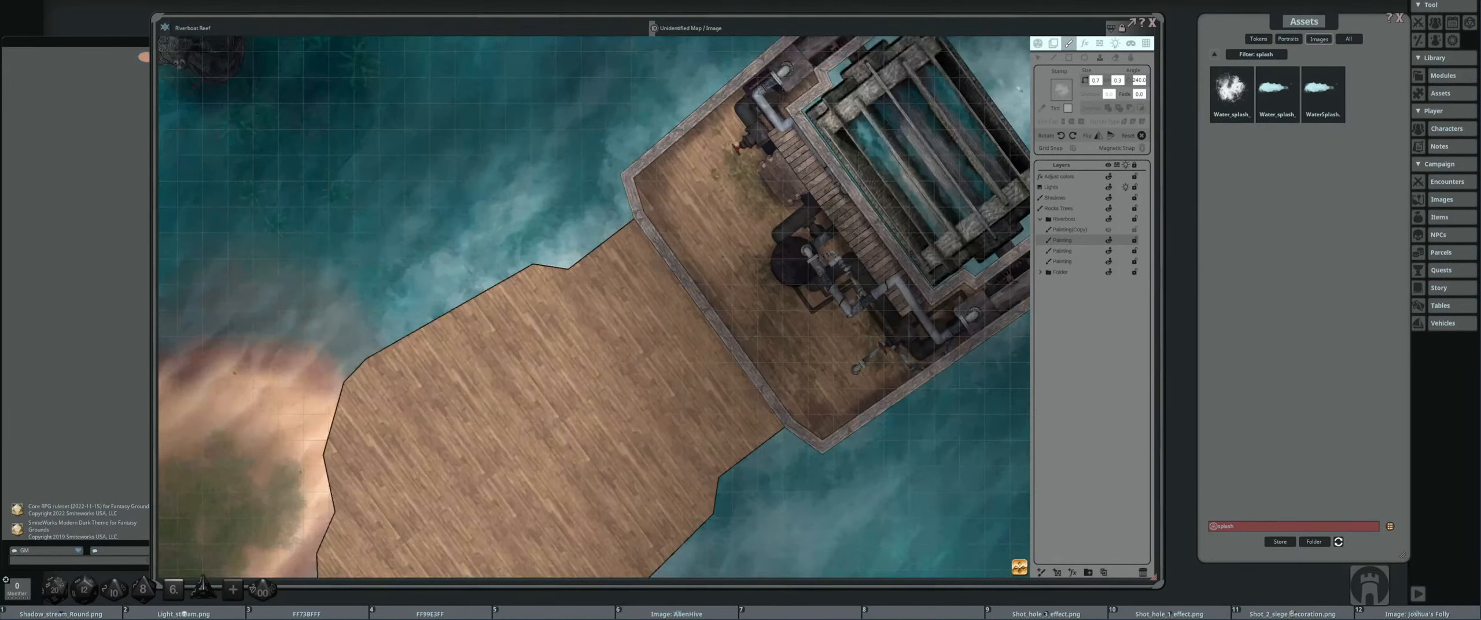
click(1053, 58)
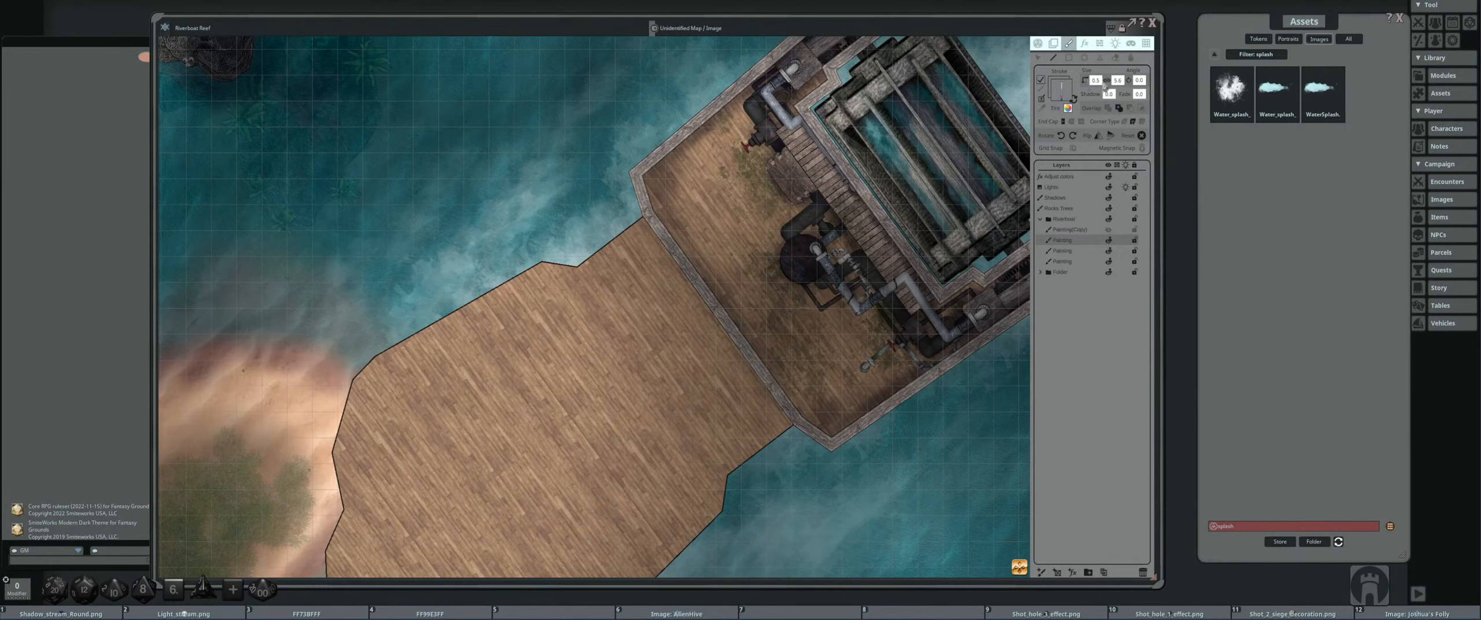
click(1117, 58)
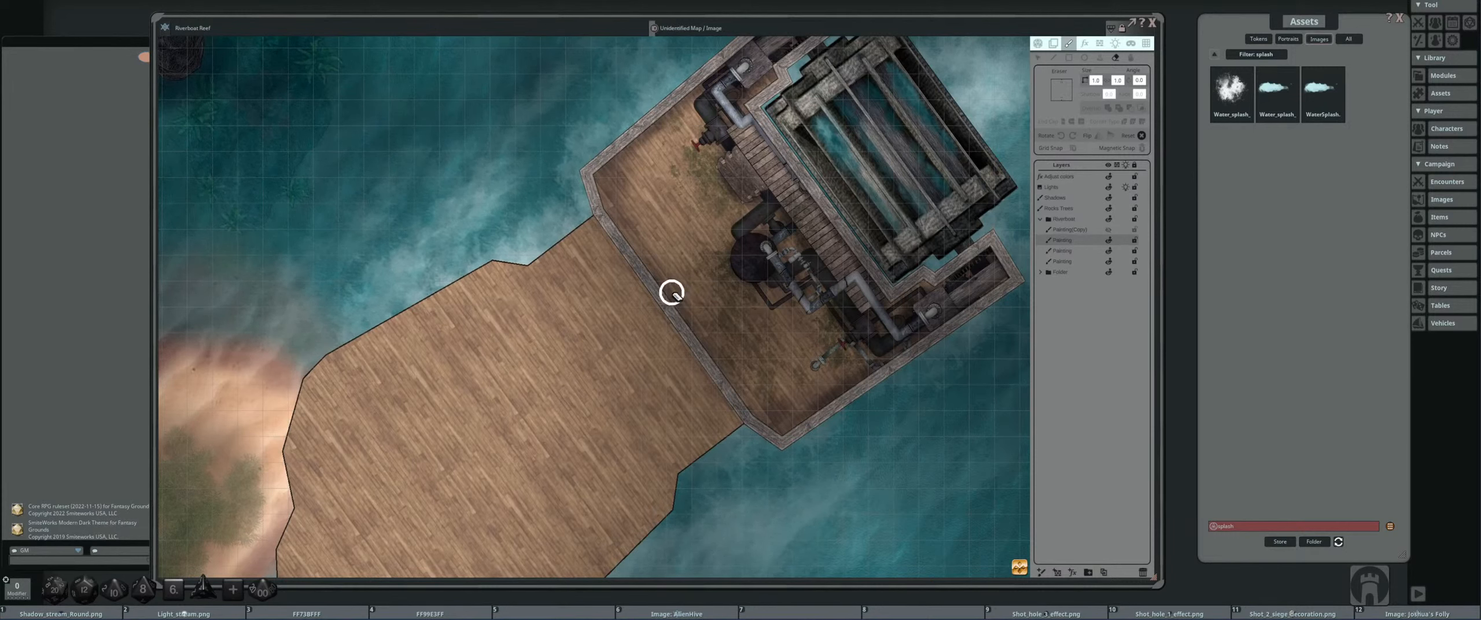
click(1043, 57)
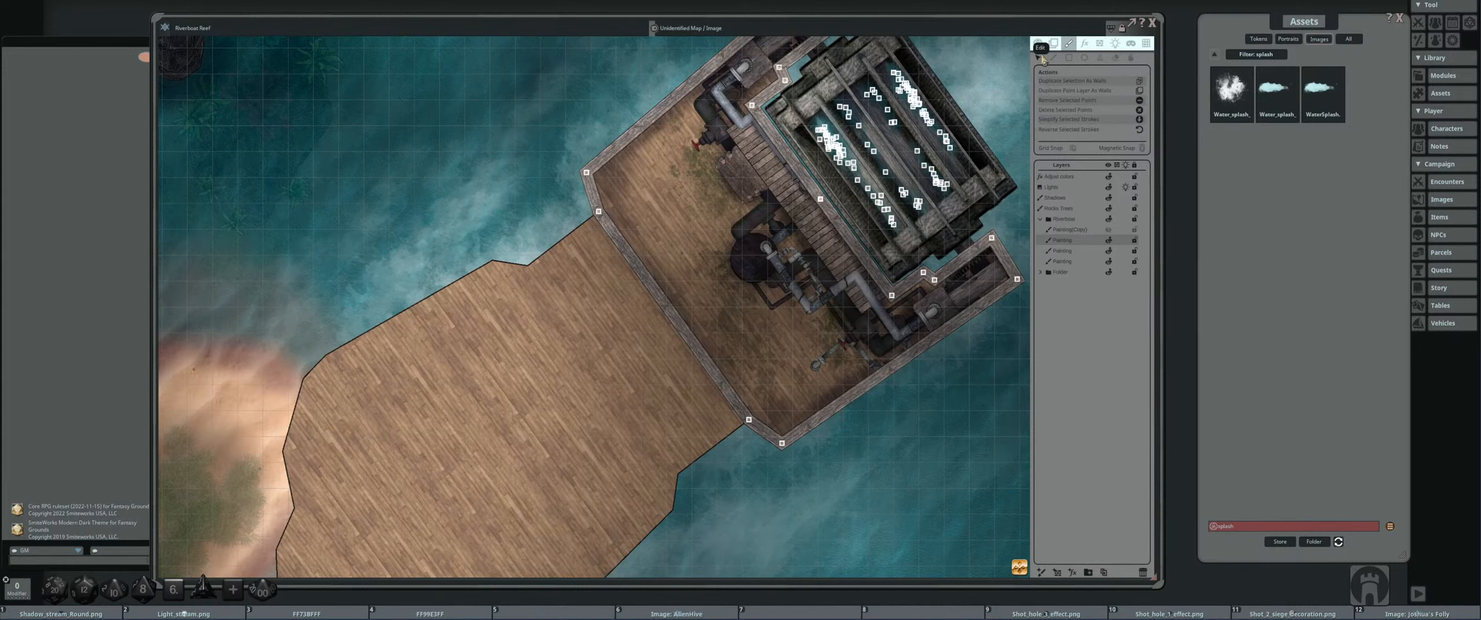
click(1115, 57)
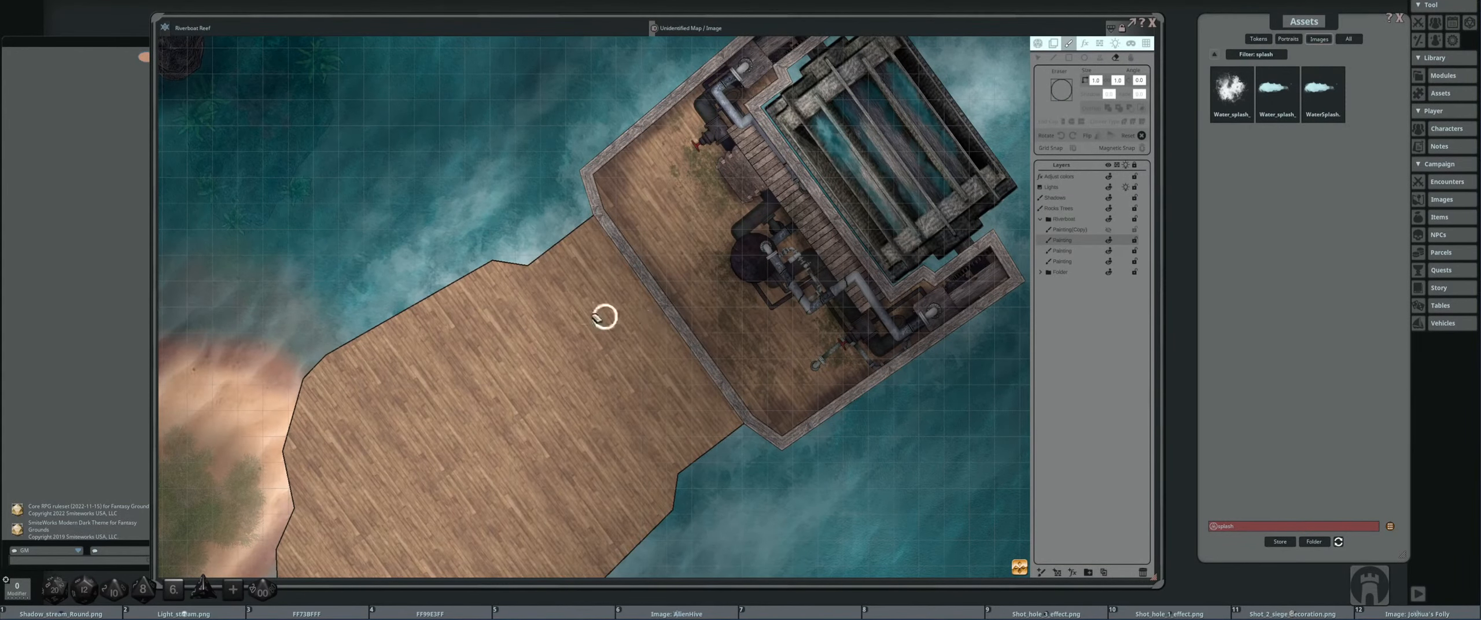
mouse_move(661, 304)
mouse_down()
mouse_move(688, 298)
mouse_move(626, 343)
mouse_up()
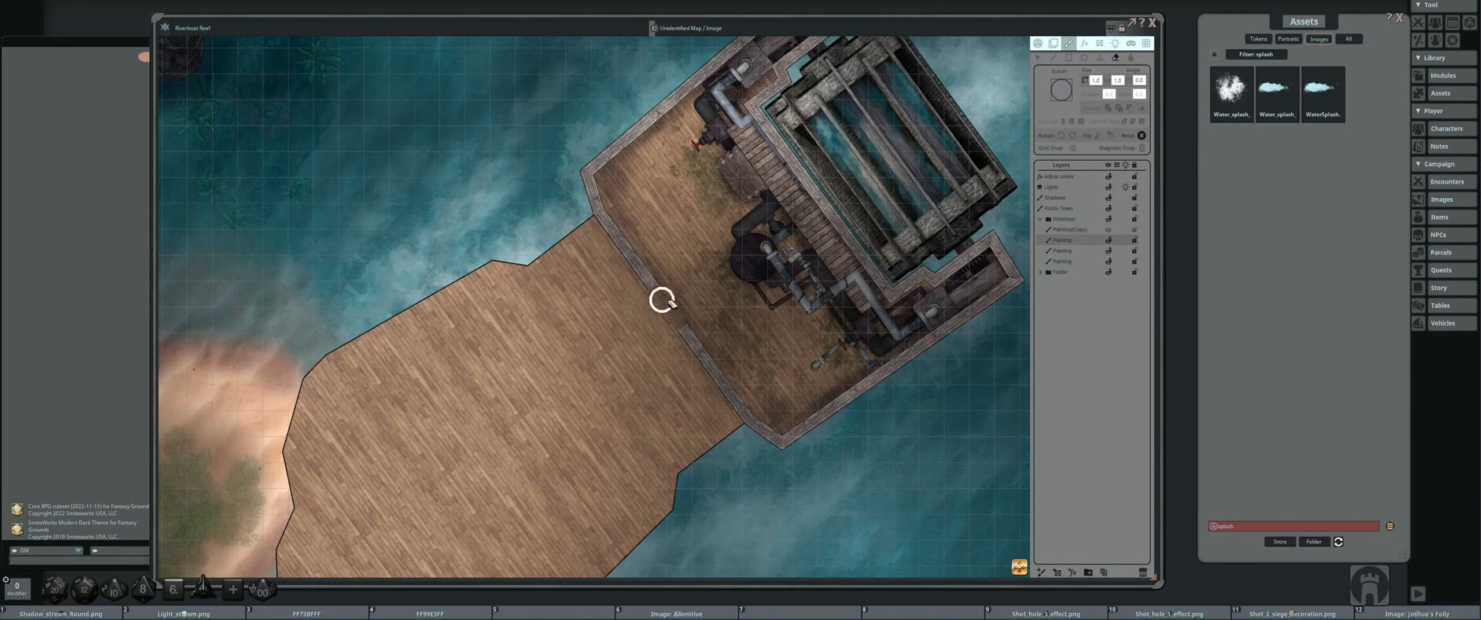
drag(720, 278, 628, 328)
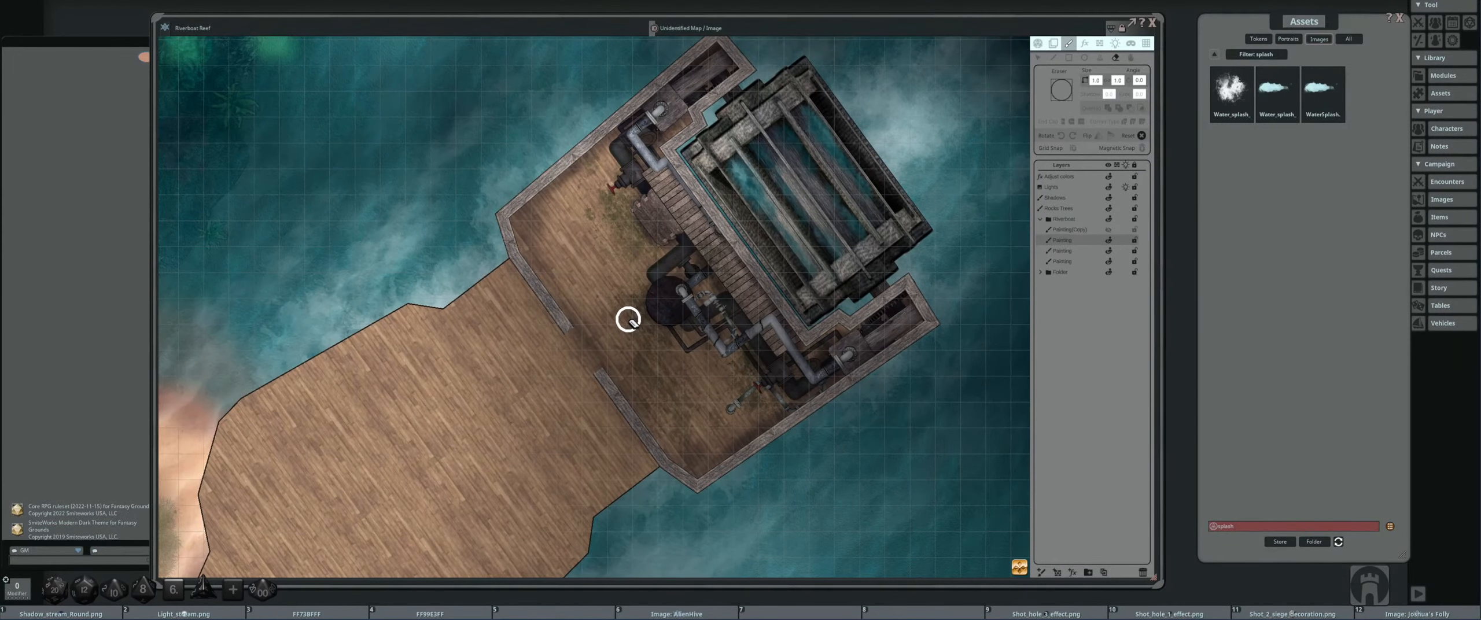
- Adjust the wall's end points on both sides of the new doorway gap to tidy the opening
click(1039, 58)
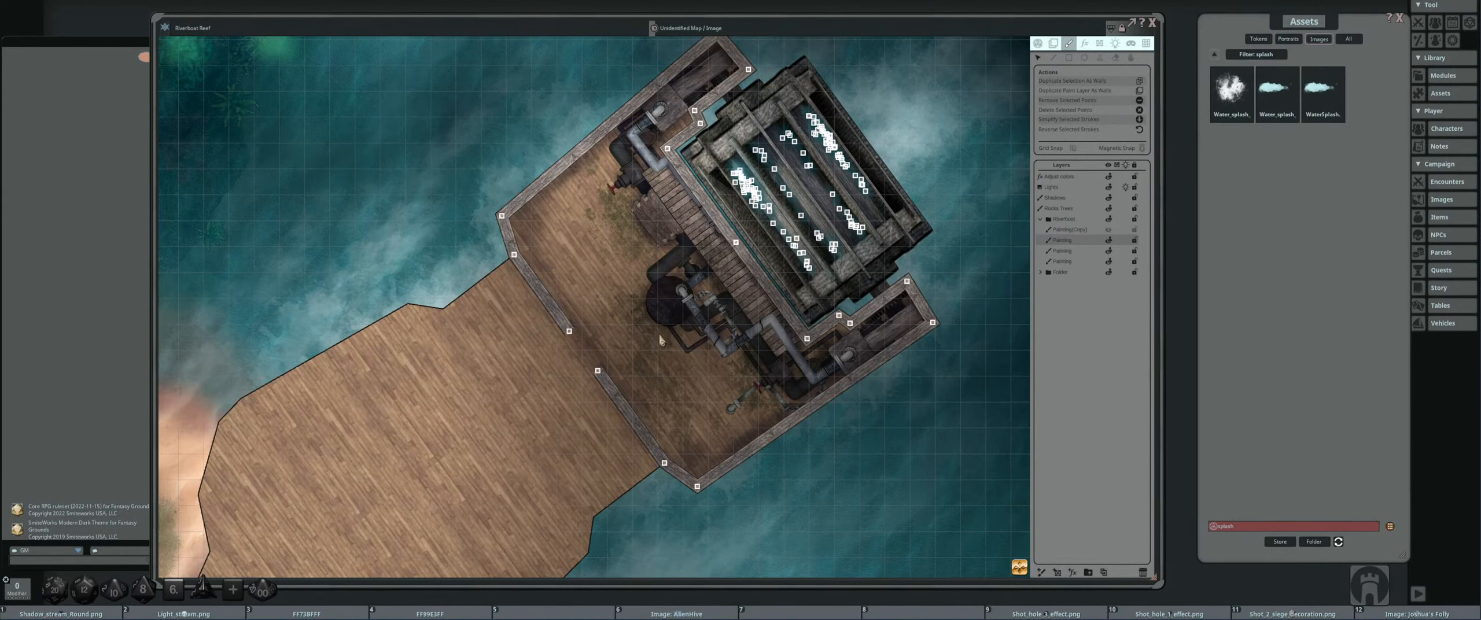
drag(602, 379, 632, 340)
scroll(610, 315, up, 5)
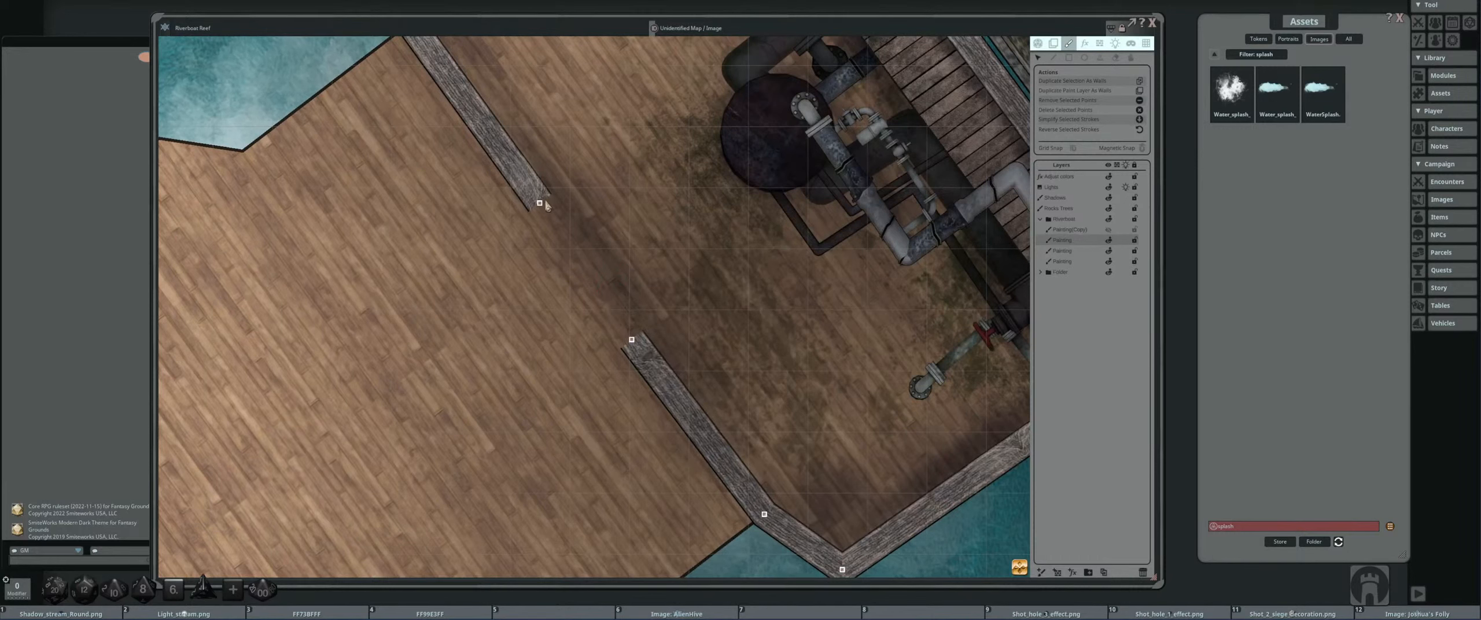
drag(540, 204, 534, 197)
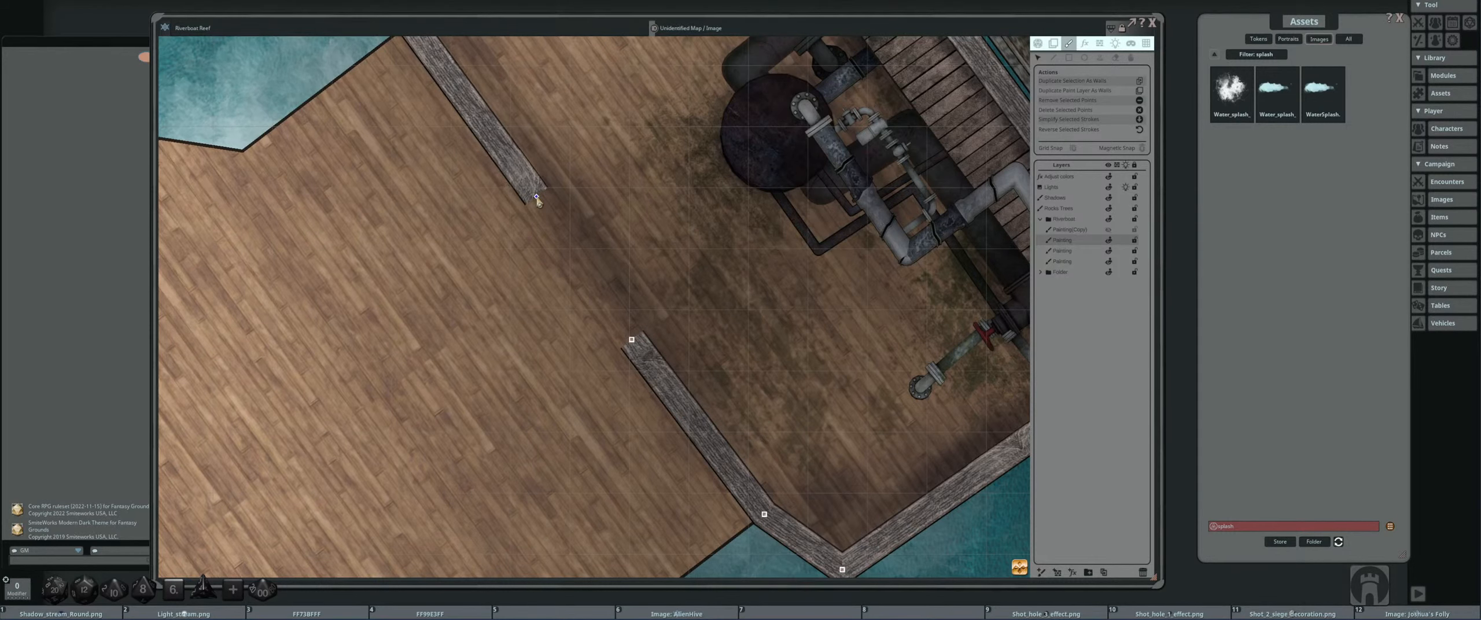
scroll(666, 307, down, 5)
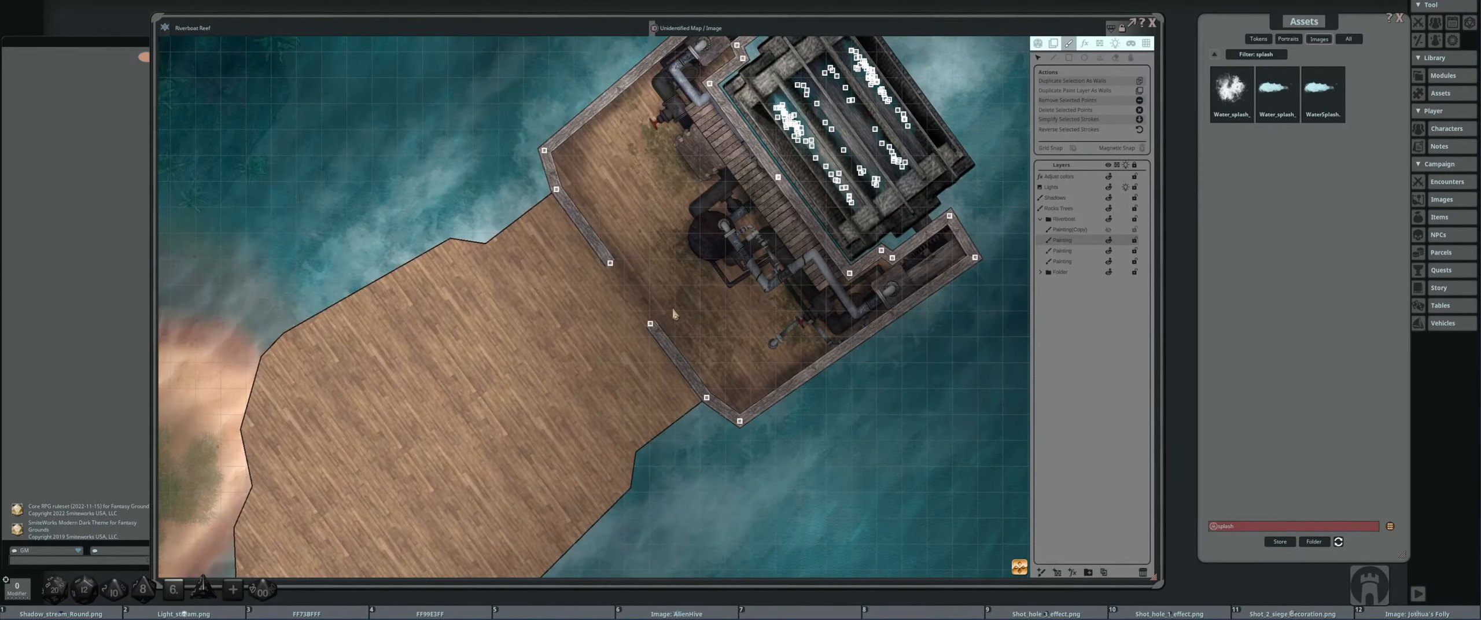
scroll(530, 303, up, 3)
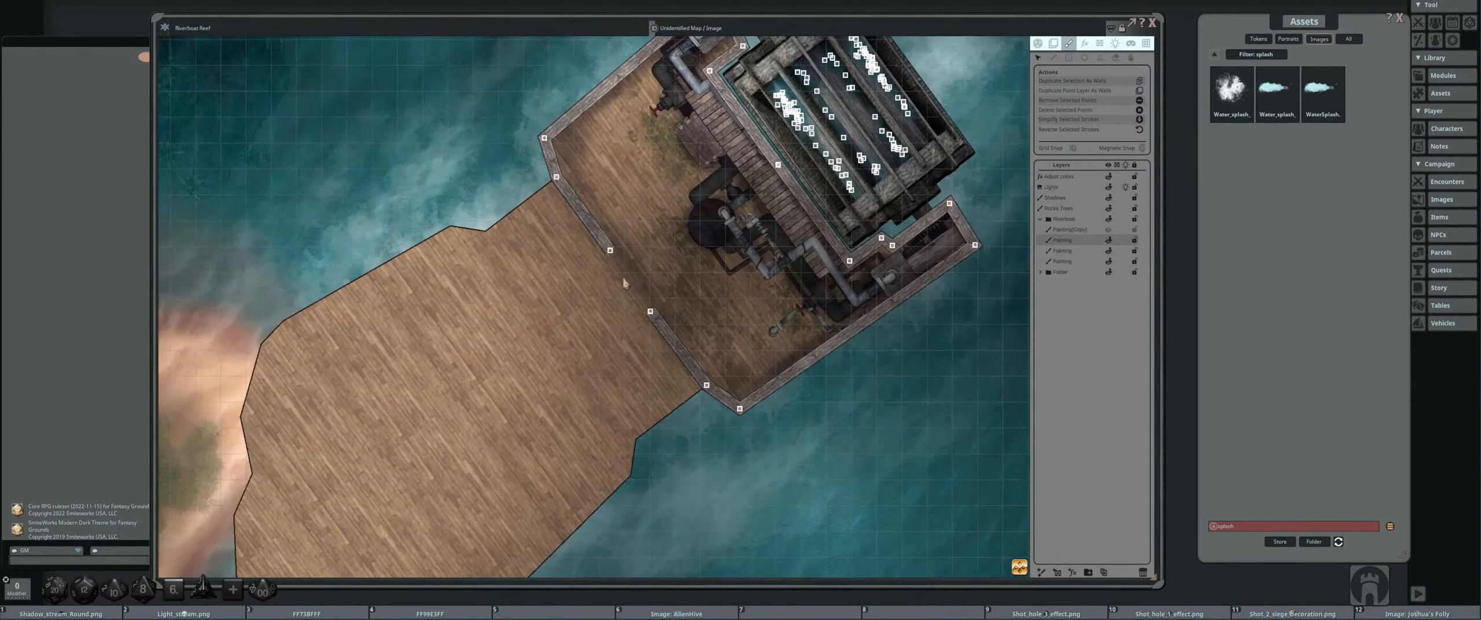
scroll(628, 284, up, 2)
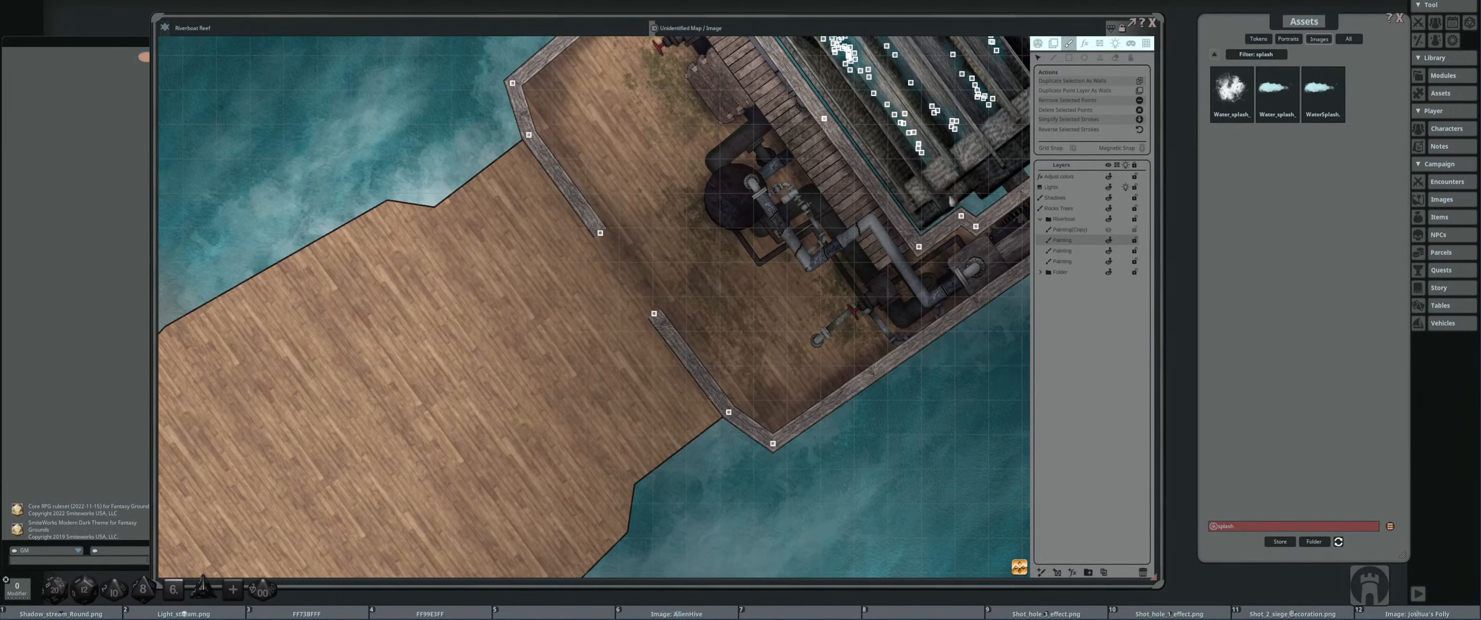
- Search the image assets for "door" and preview a light wooden door decoration from the second page of results
click(1213, 526)
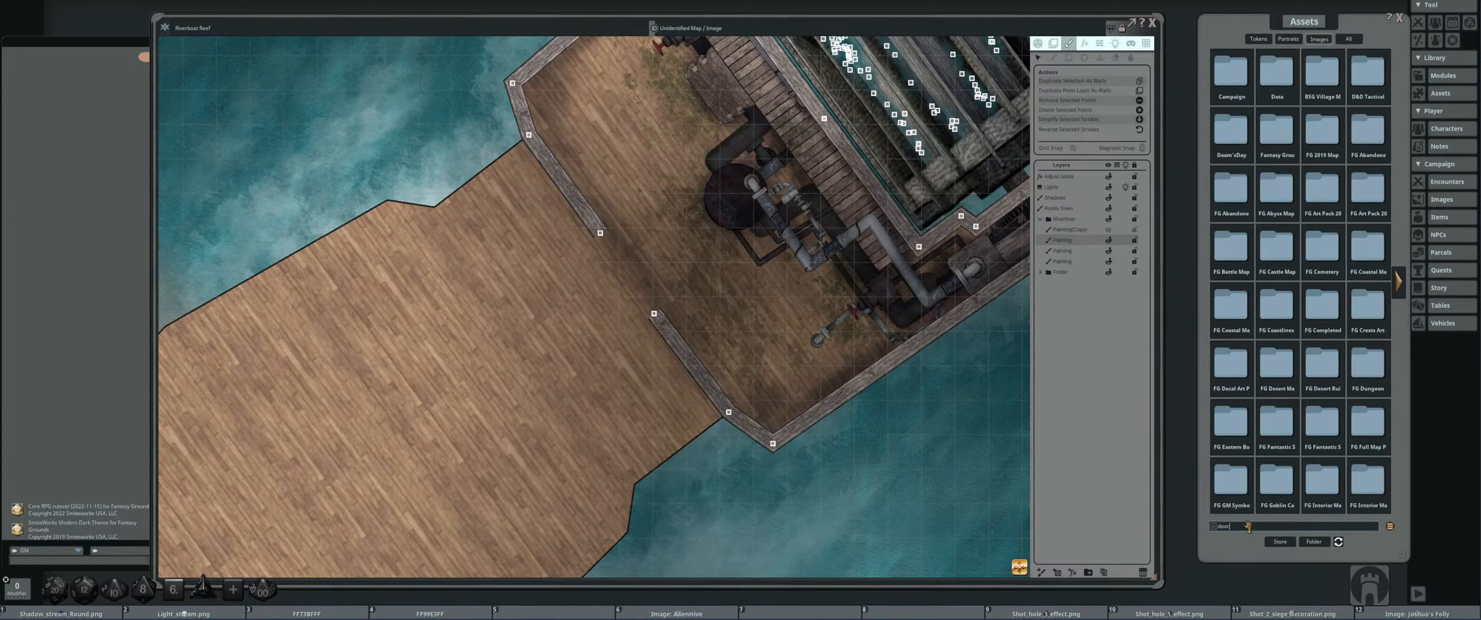
key(Return)
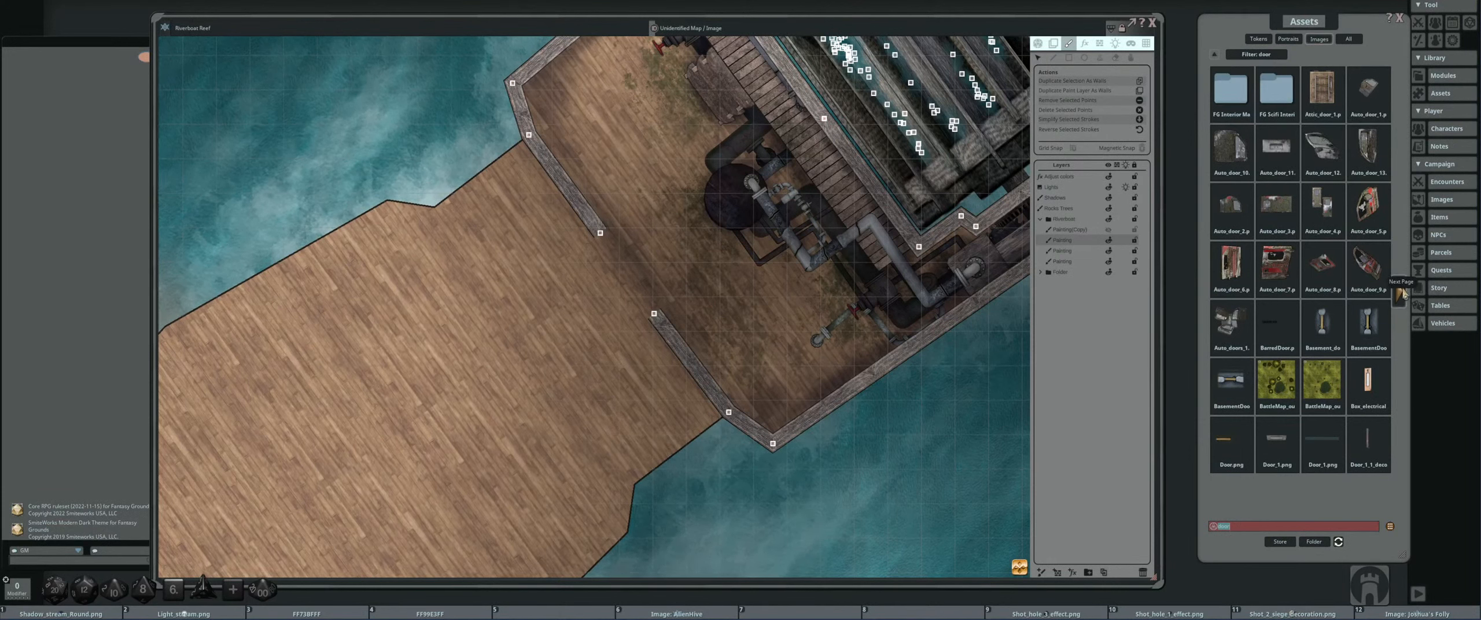
click(1397, 290)
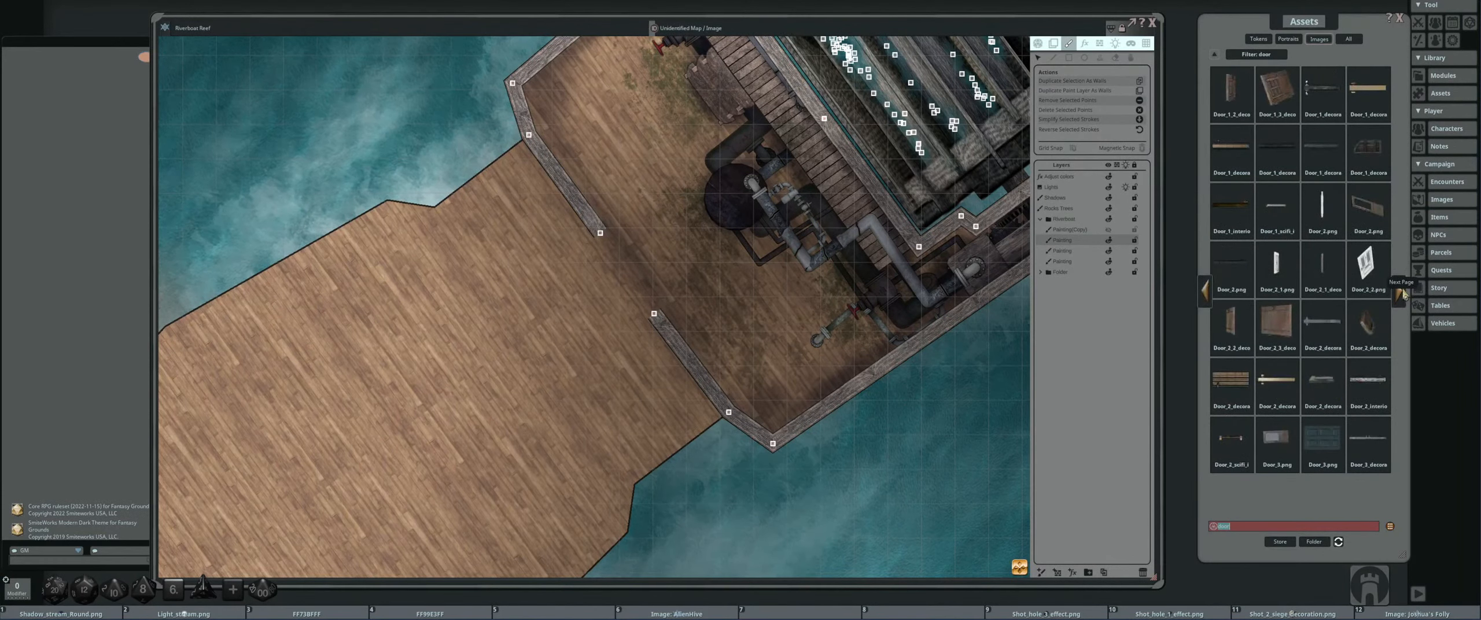
click(1275, 381)
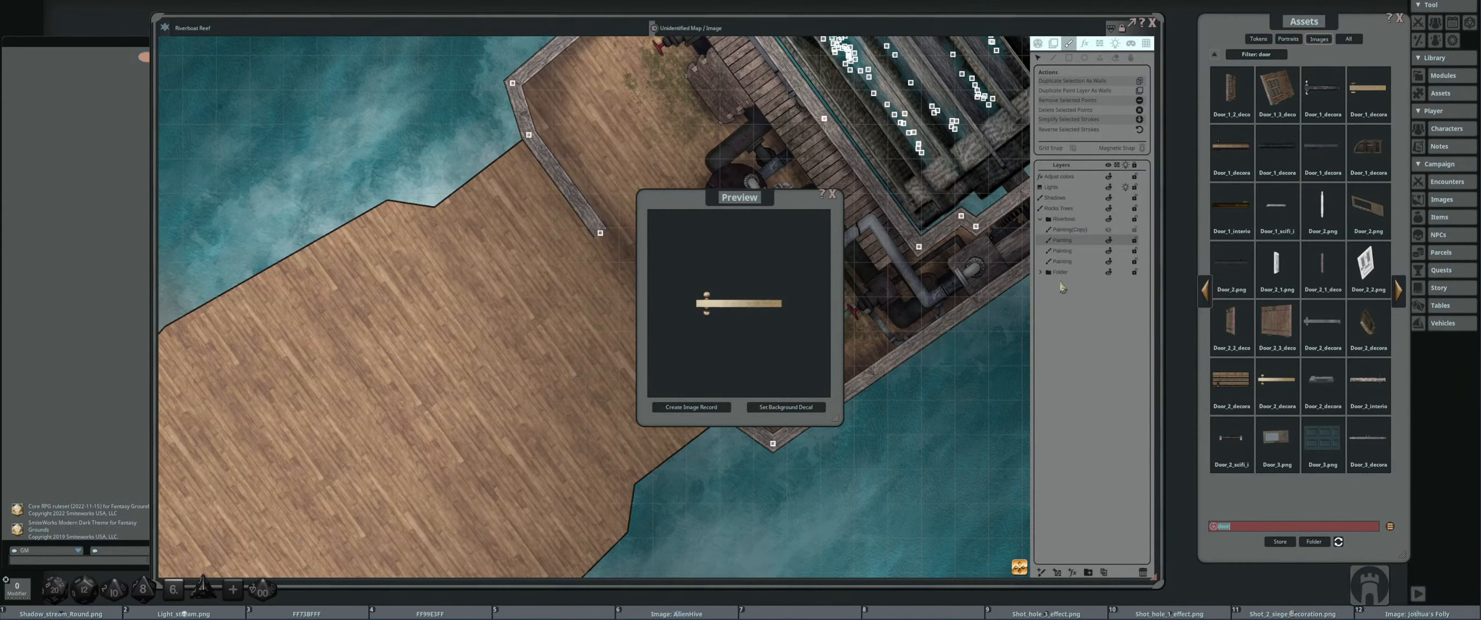
click(833, 195)
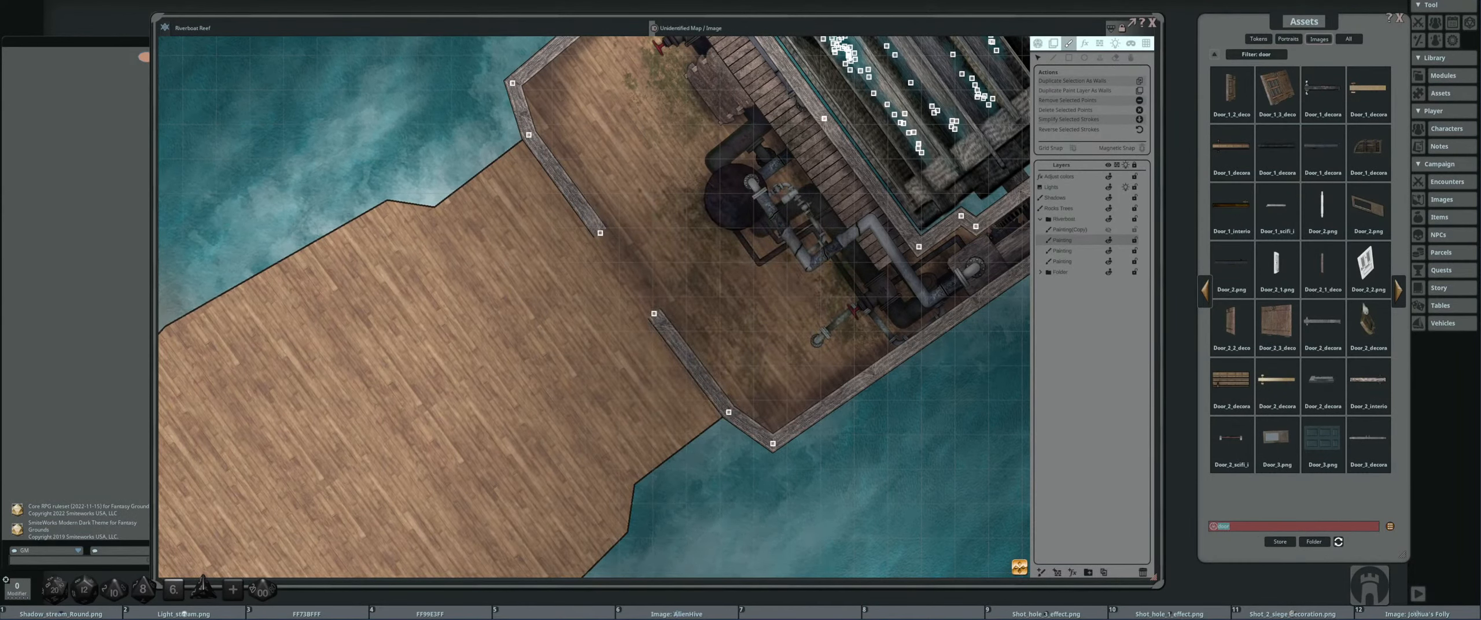
- Preview more door decorations on the second and third result pages, including a weathered wooden one, as candidates for the gap
click(1366, 321)
click(831, 196)
click(1404, 292)
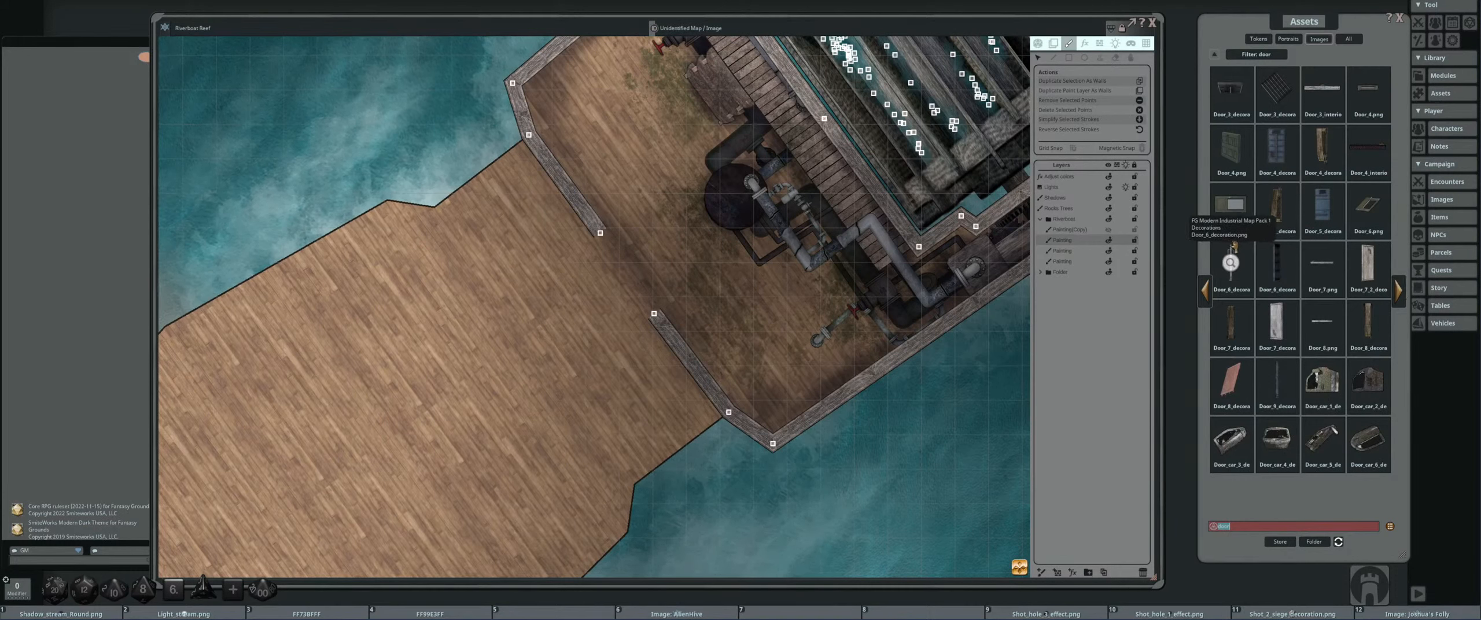
click(1231, 267)
click(832, 195)
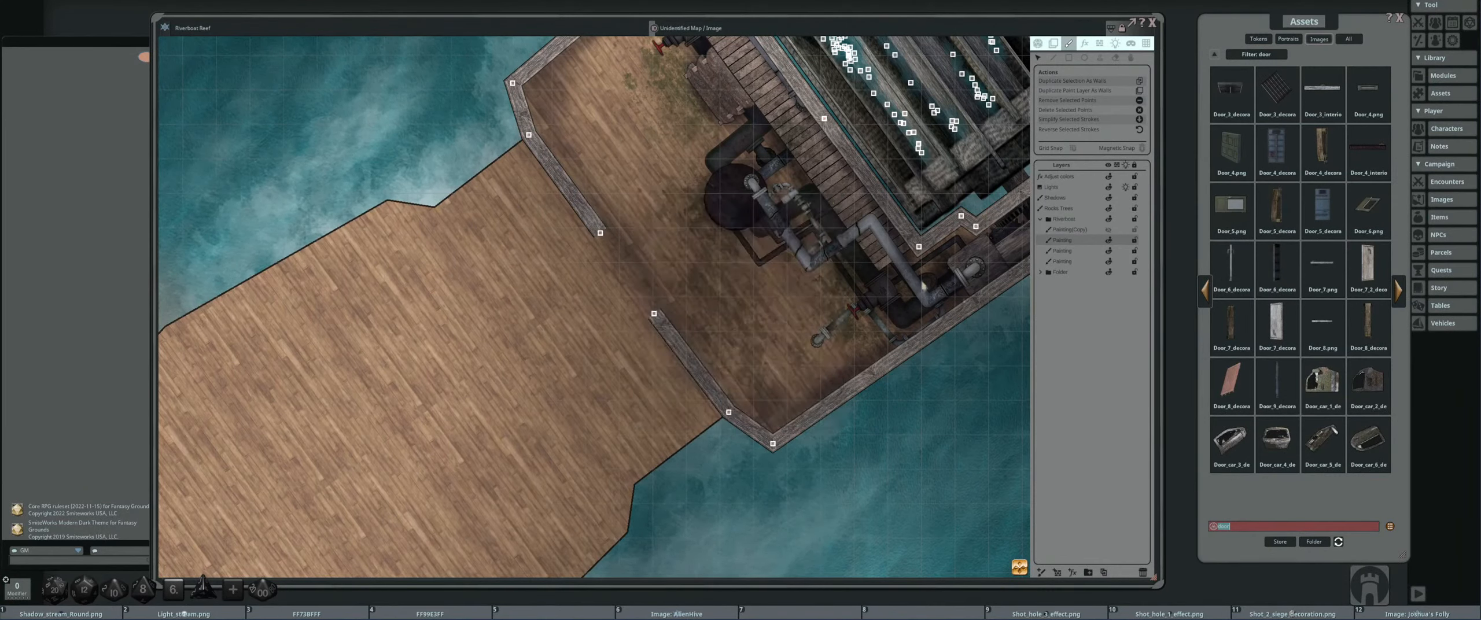
click(1373, 327)
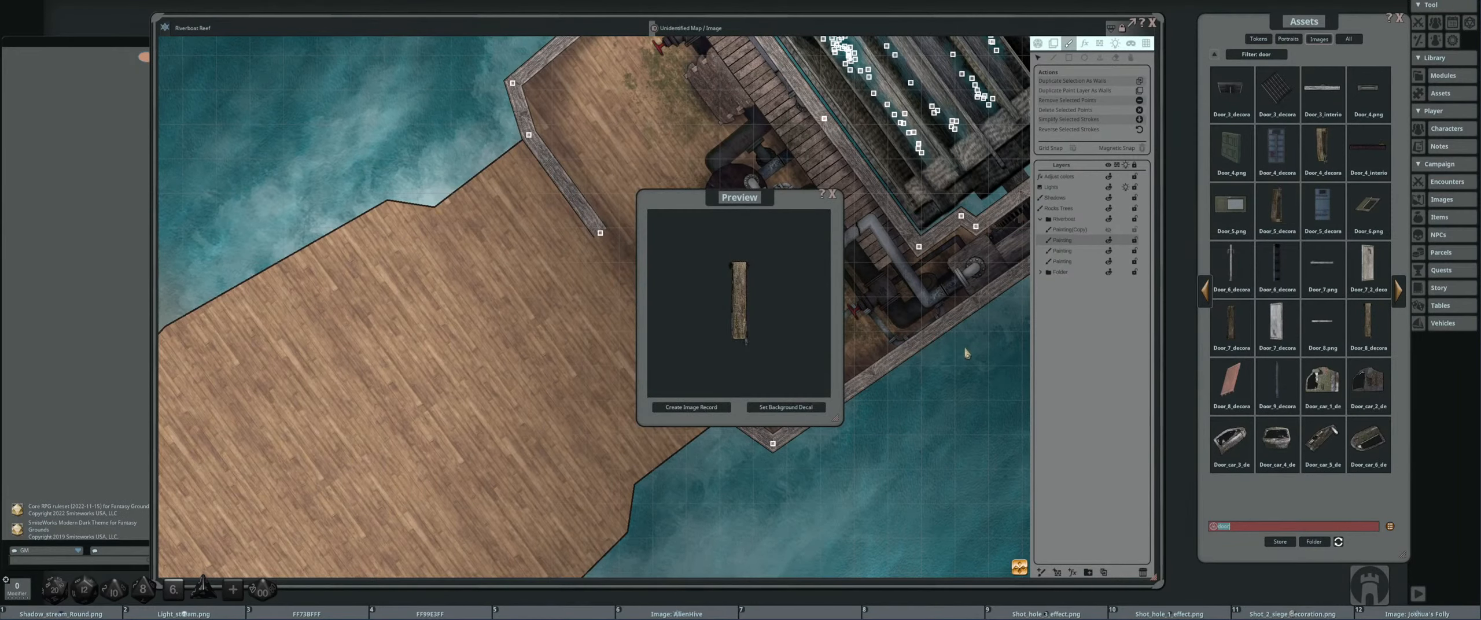
click(831, 195)
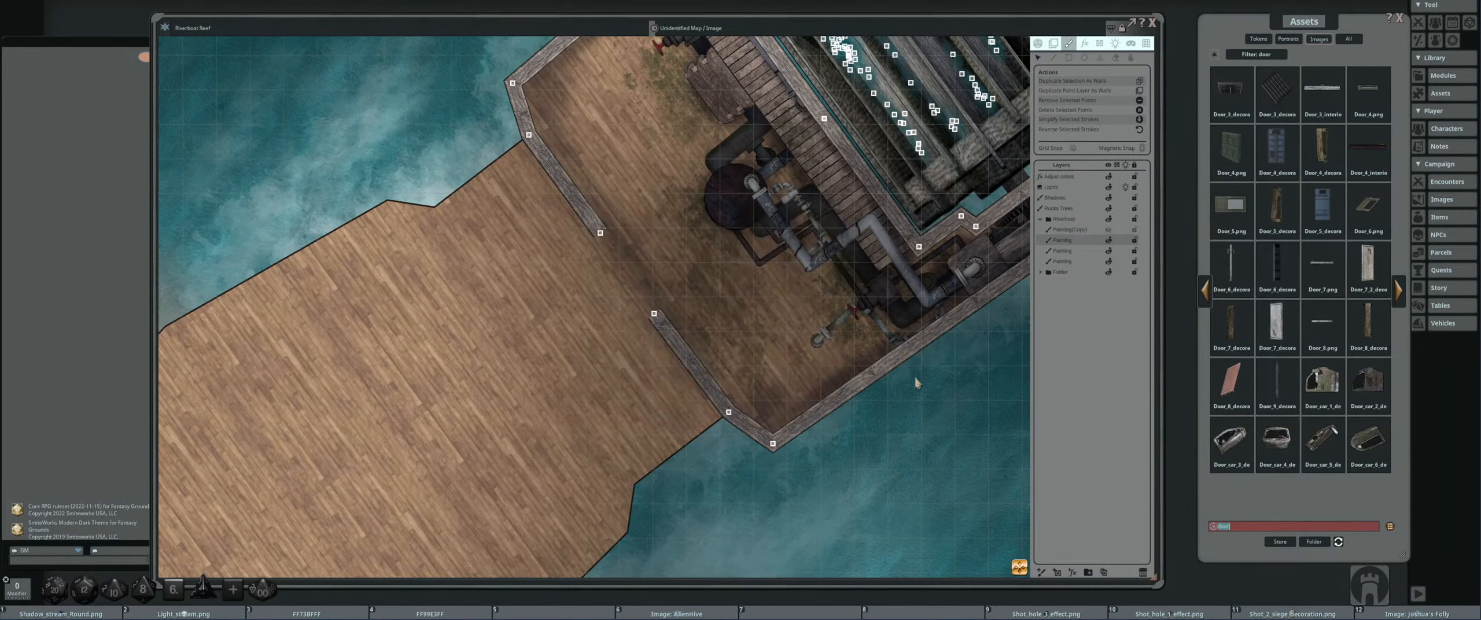
- Look through further door results and preview the wooden Doorway_2_decoration.png image
click(1399, 289)
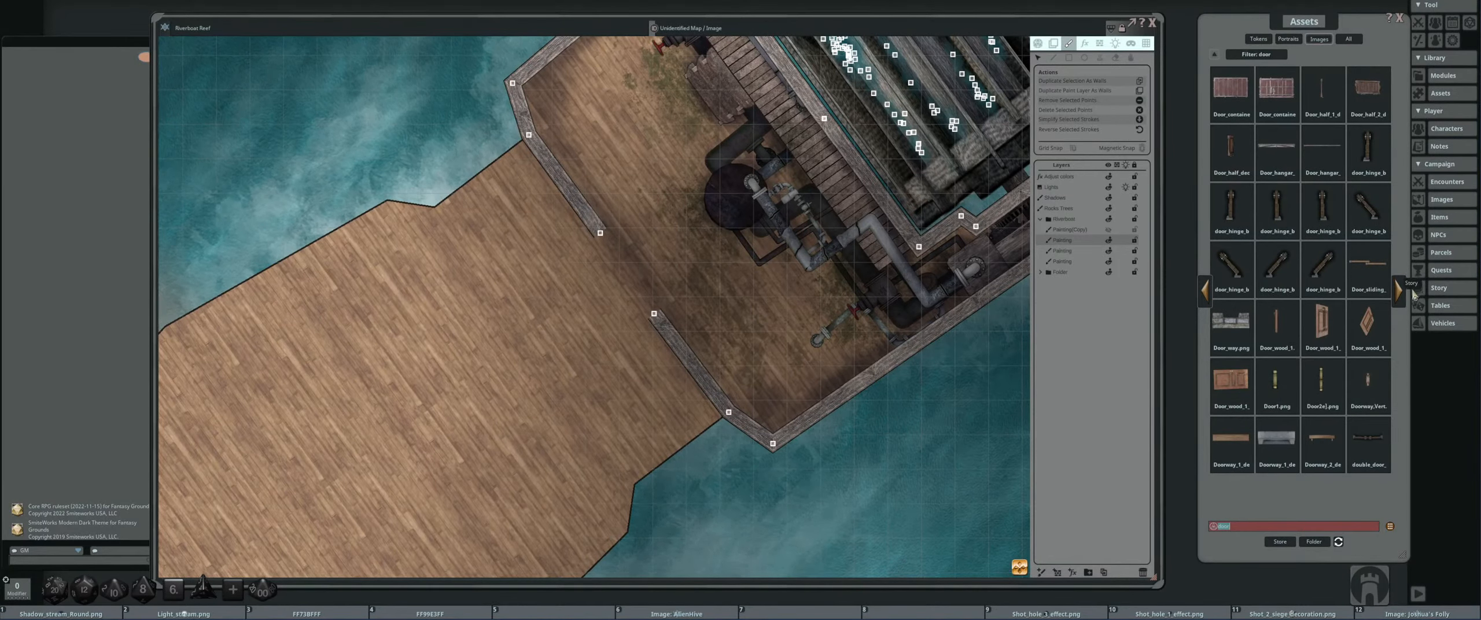
click(1400, 295)
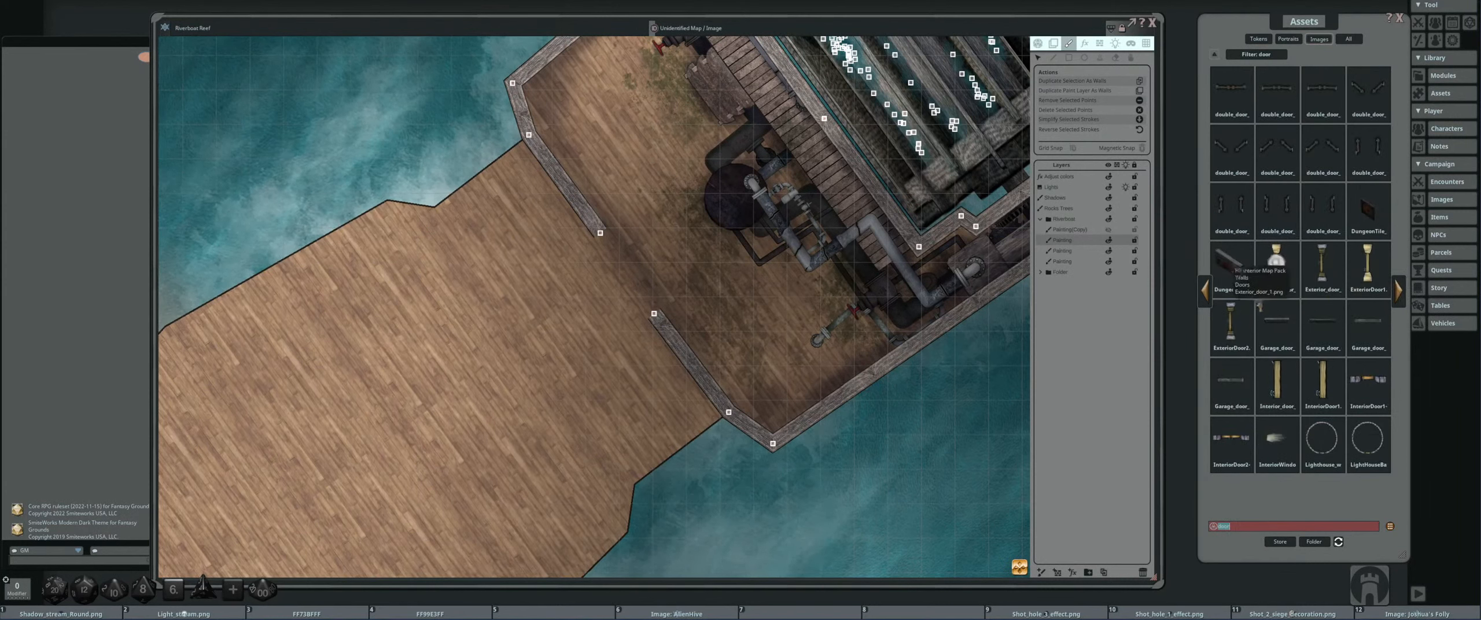
click(1206, 292)
click(1322, 437)
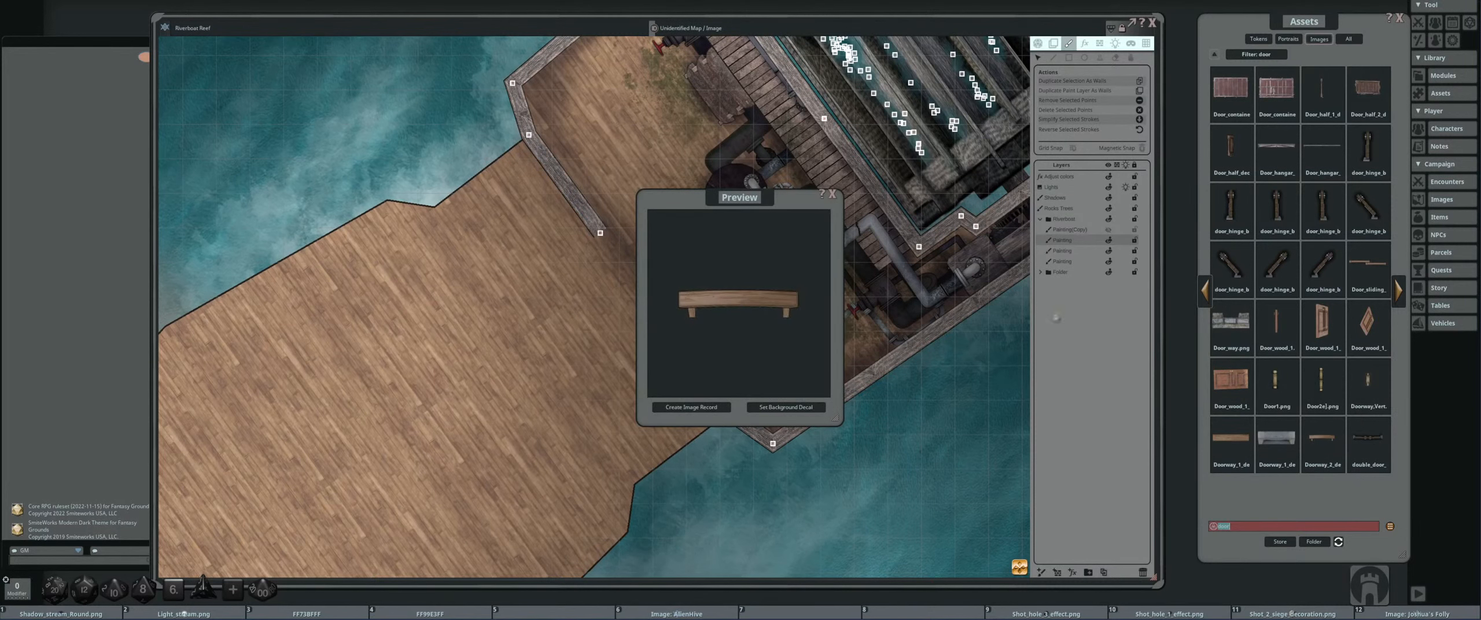
click(832, 194)
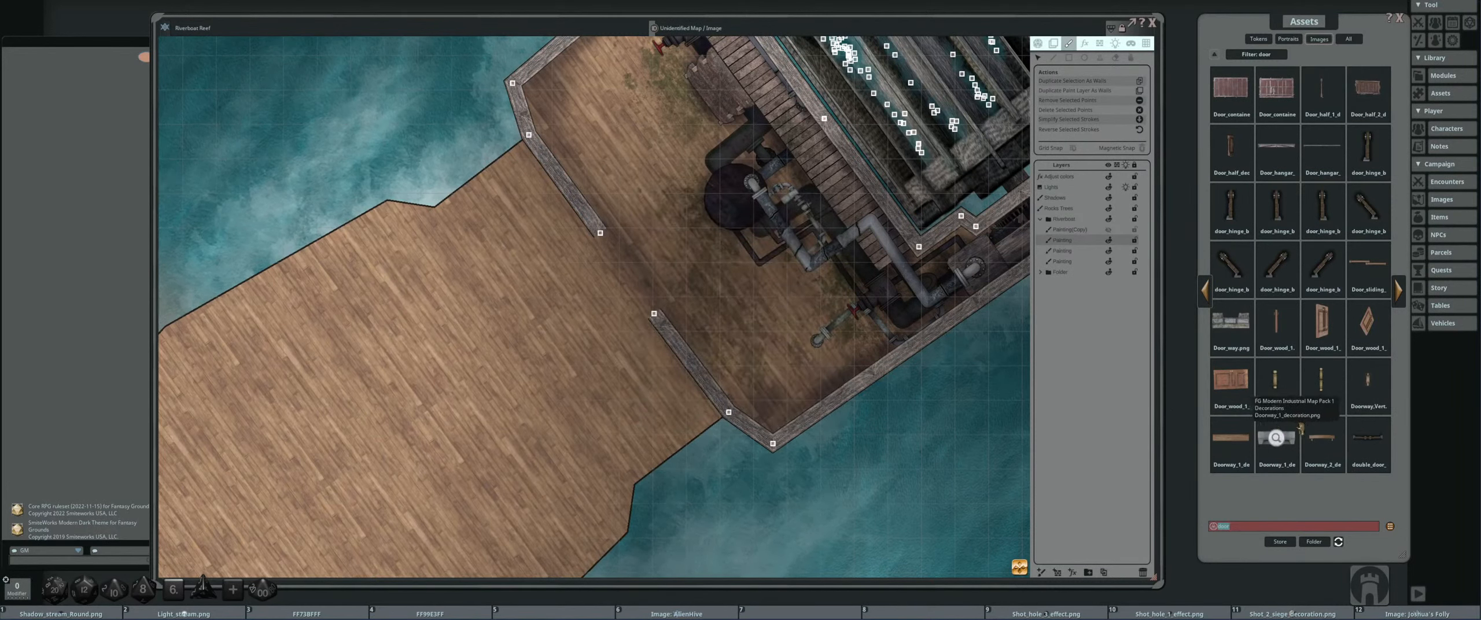
- Load Doorway_2_decoration.png into the Stamp tool and rotate and resize the stamp to try it in the doorway gap
click(1101, 57)
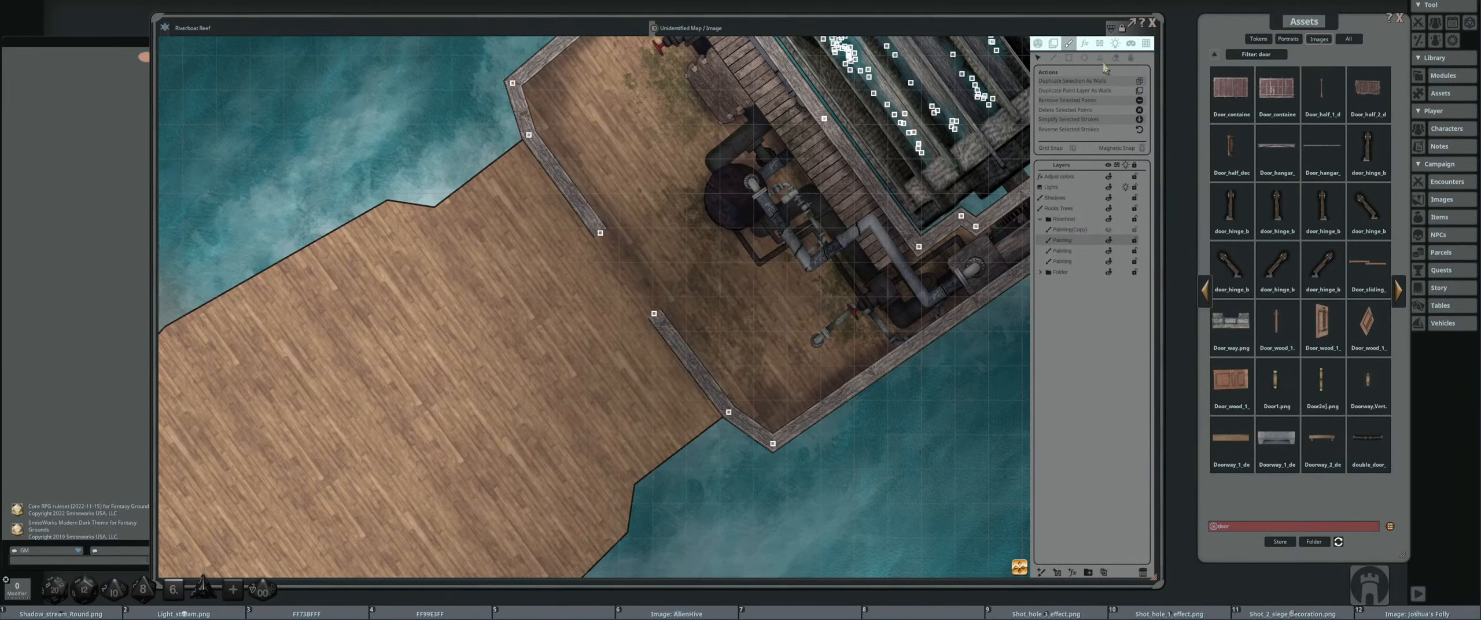
click(1100, 57)
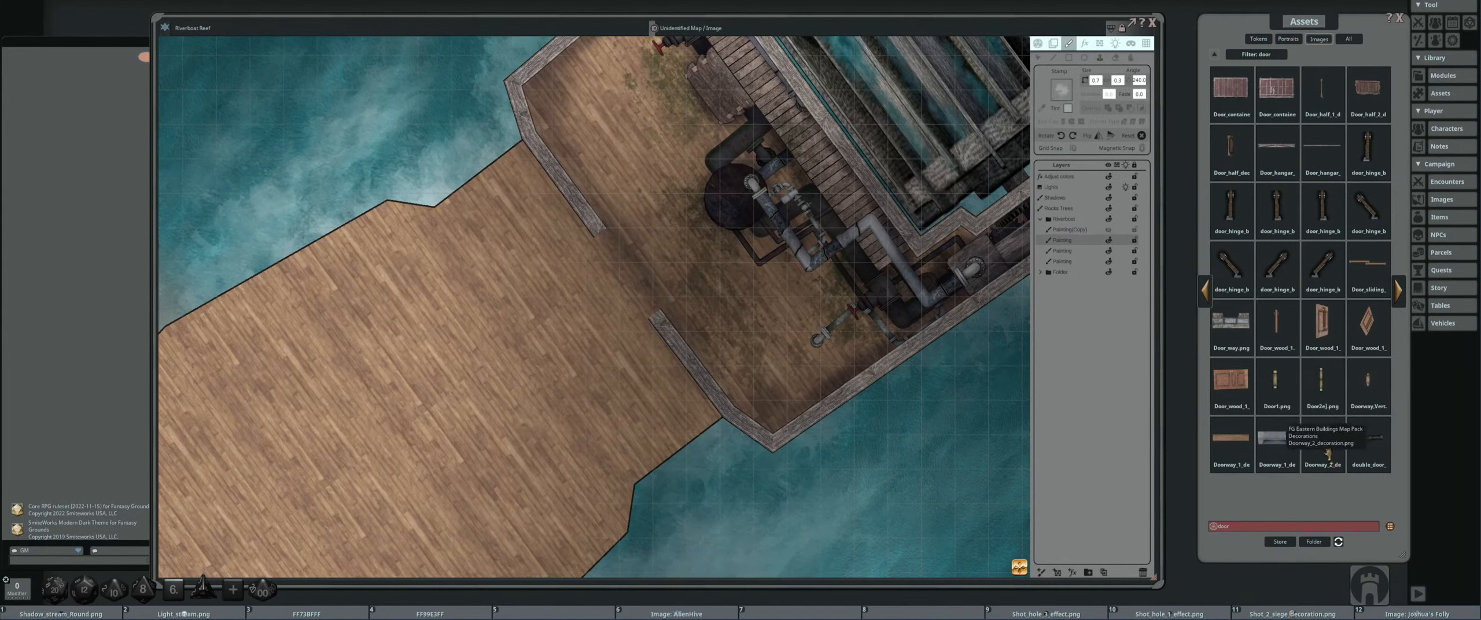
drag(1068, 96, 1064, 92)
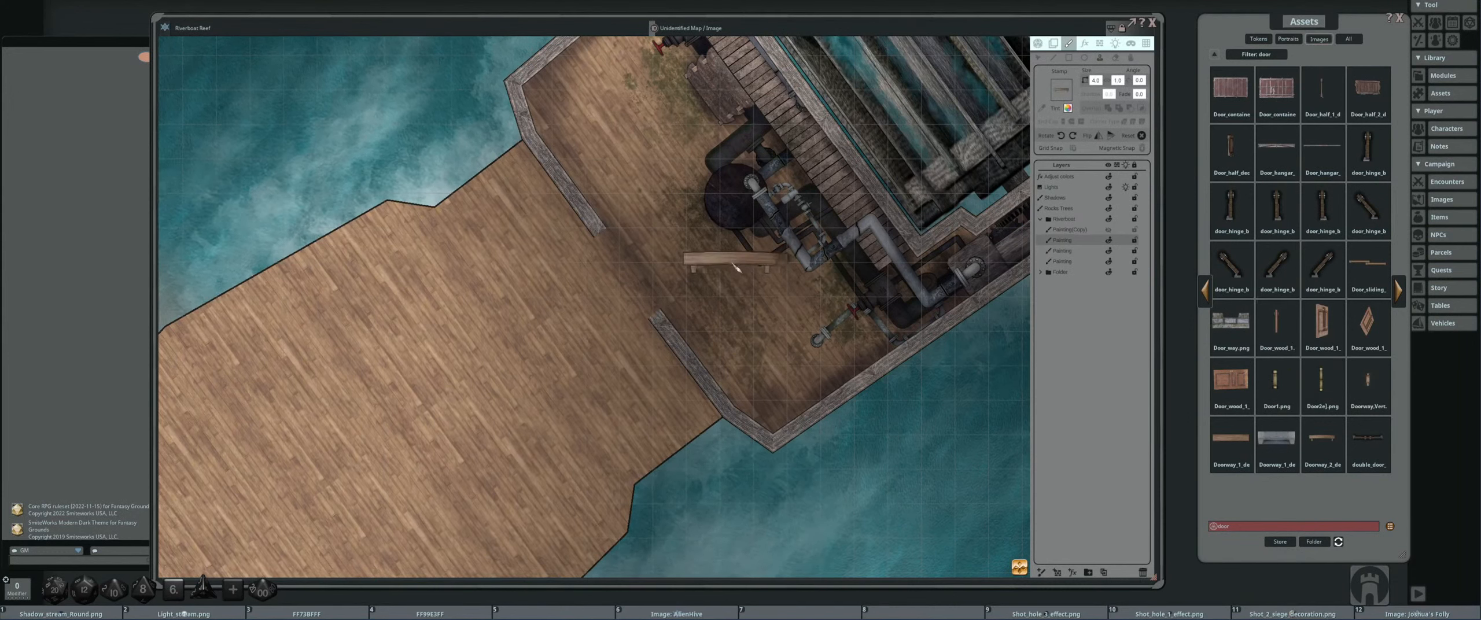
scroll(641, 262, up, 7)
scroll(641, 263, up, 4)
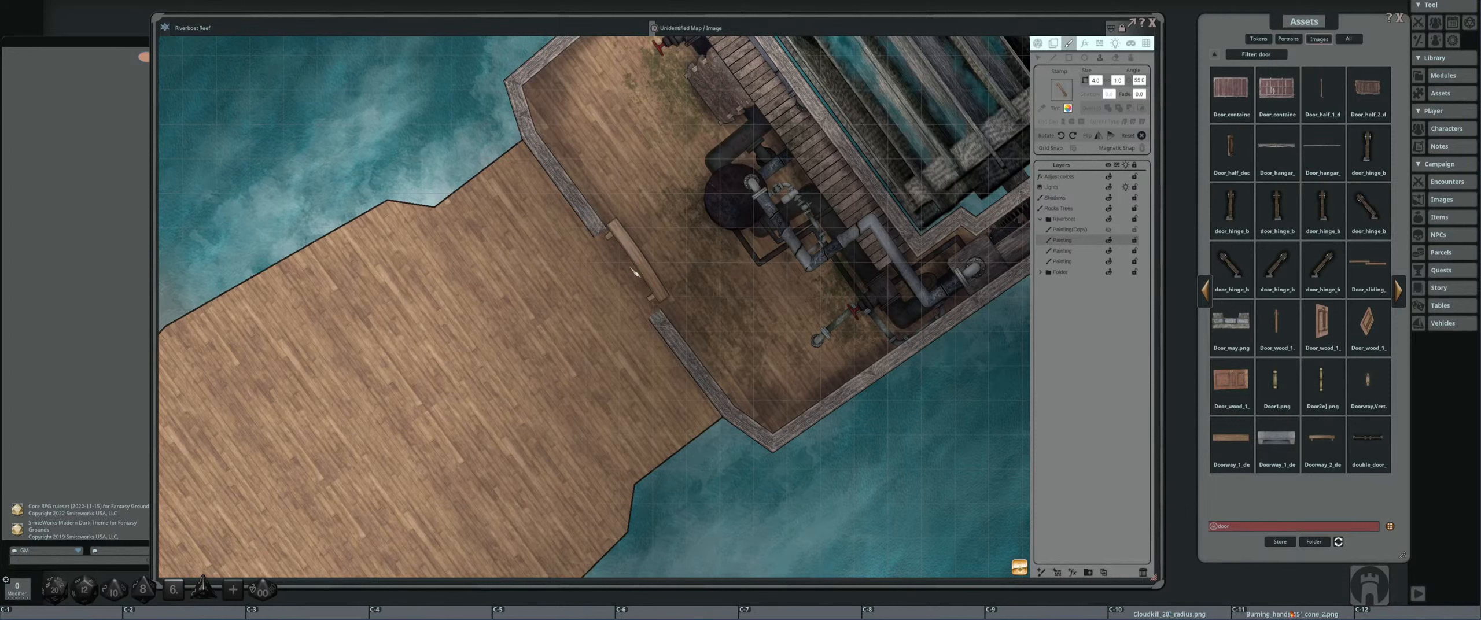
scroll(634, 276, up, 3)
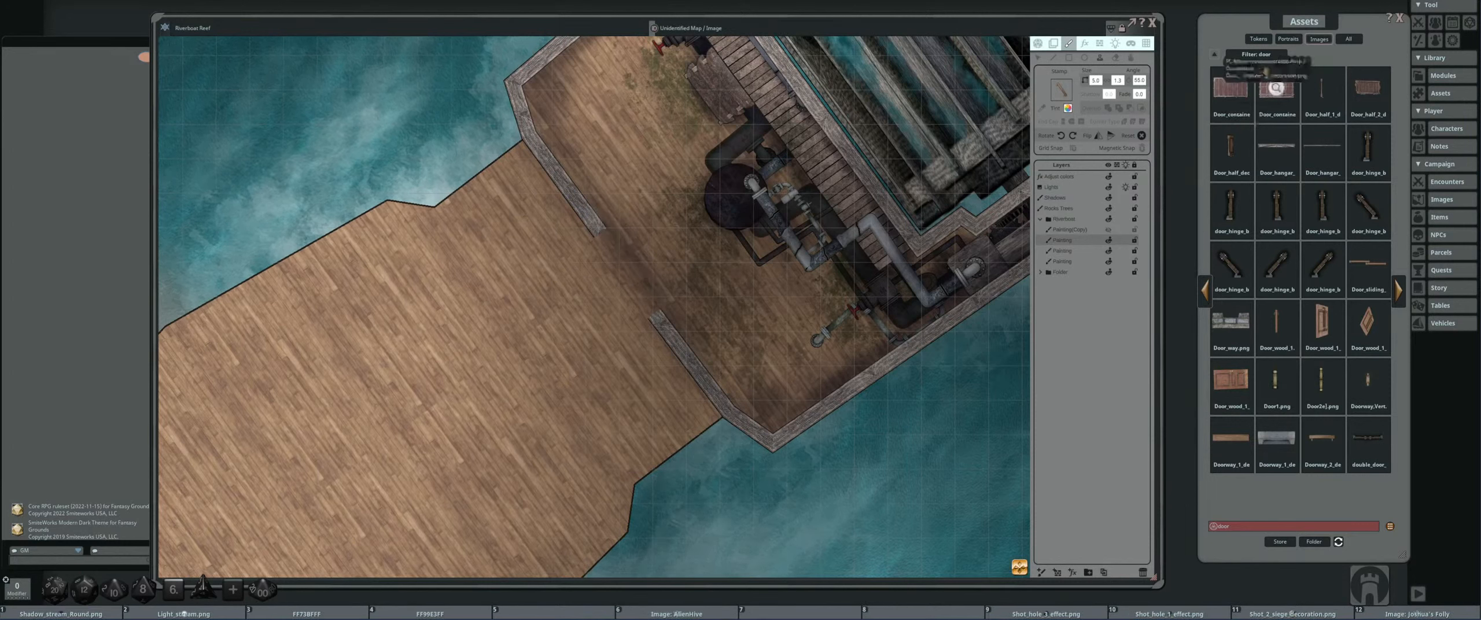
- Clear the door search and browse the FG Coastal Map Pack 2 decorations through to the last page
click(1217, 58)
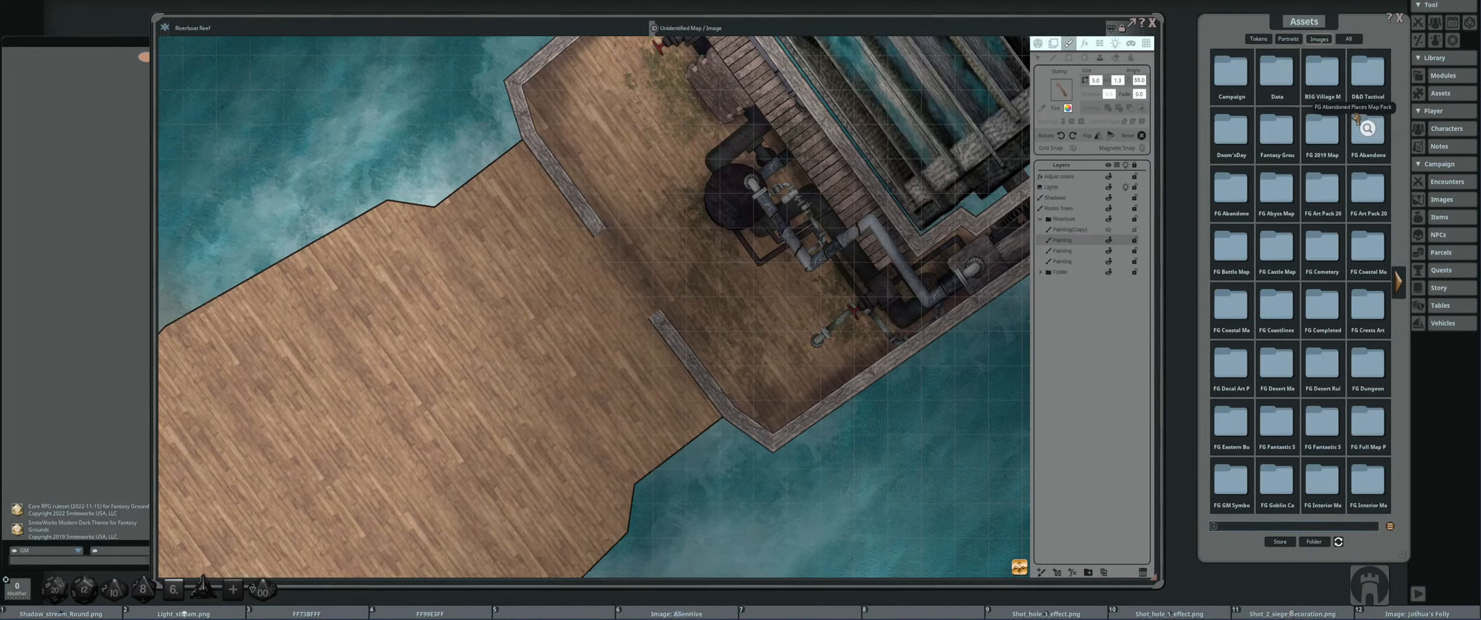
click(1230, 305)
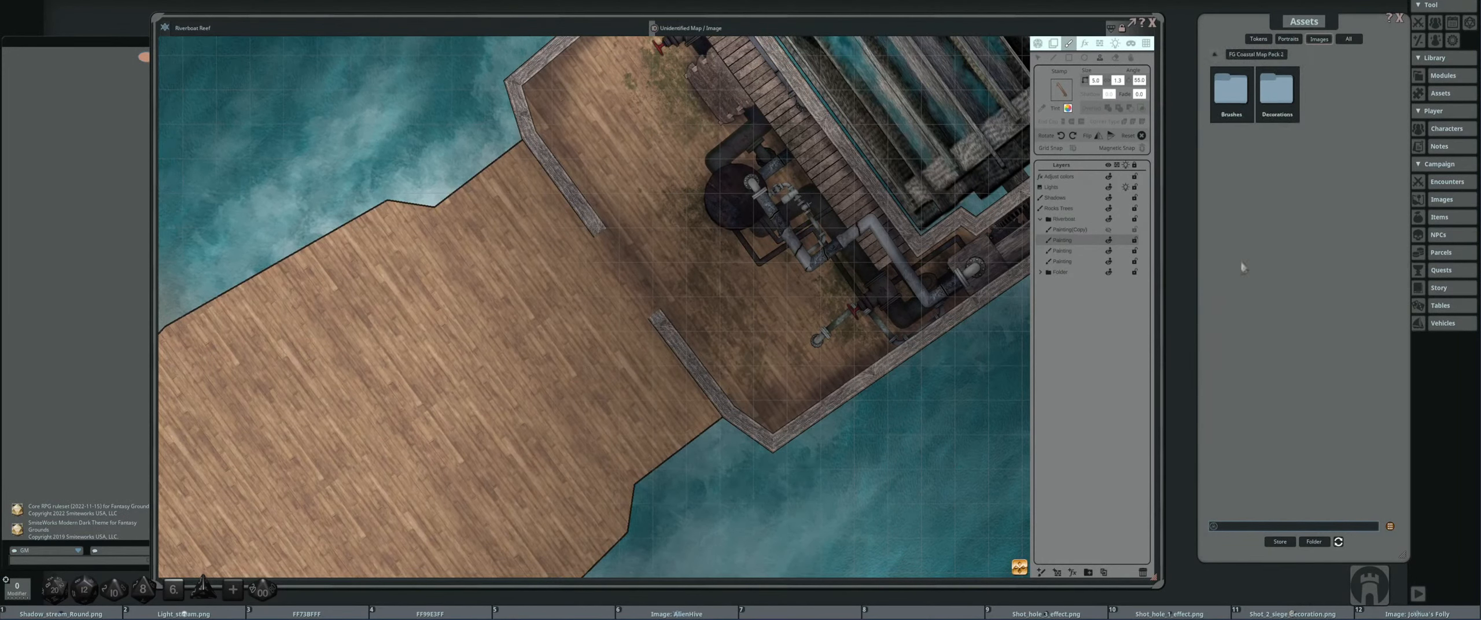
click(1397, 289)
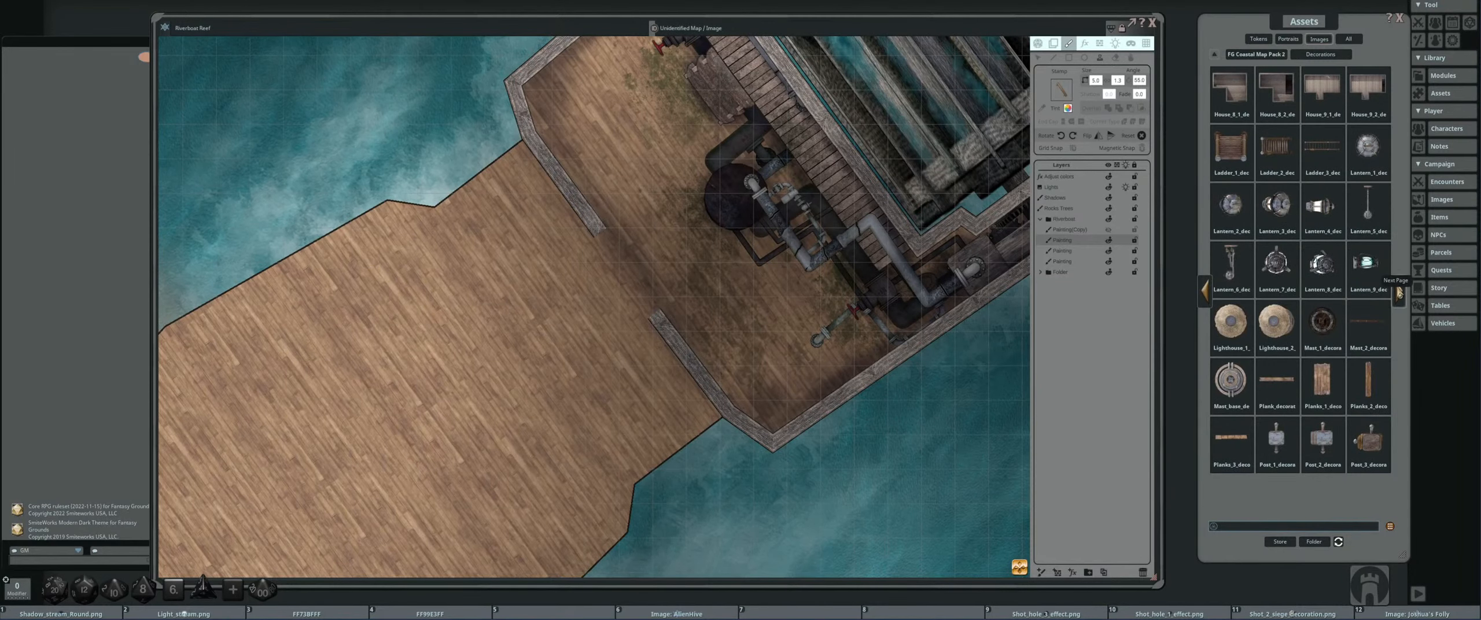
click(1399, 292)
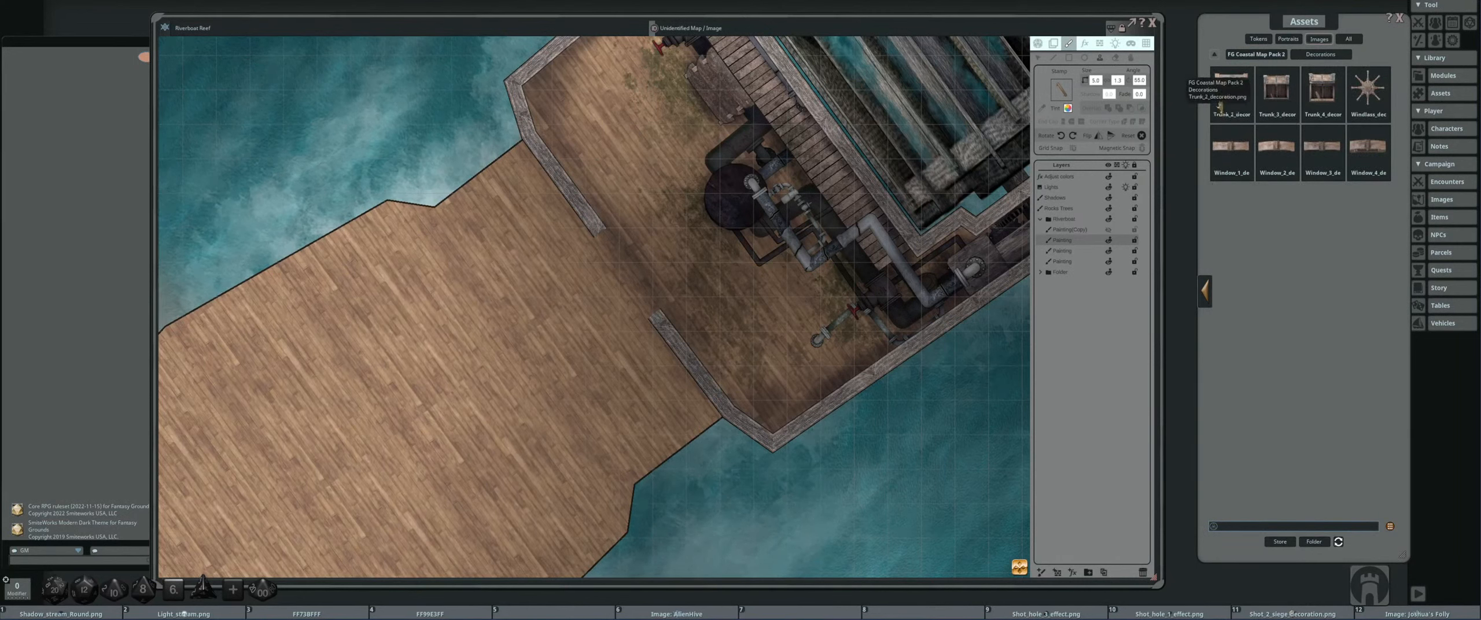
- Preview the Window_2 and Window_1 decoration images as candidates for the doorway
click(1277, 148)
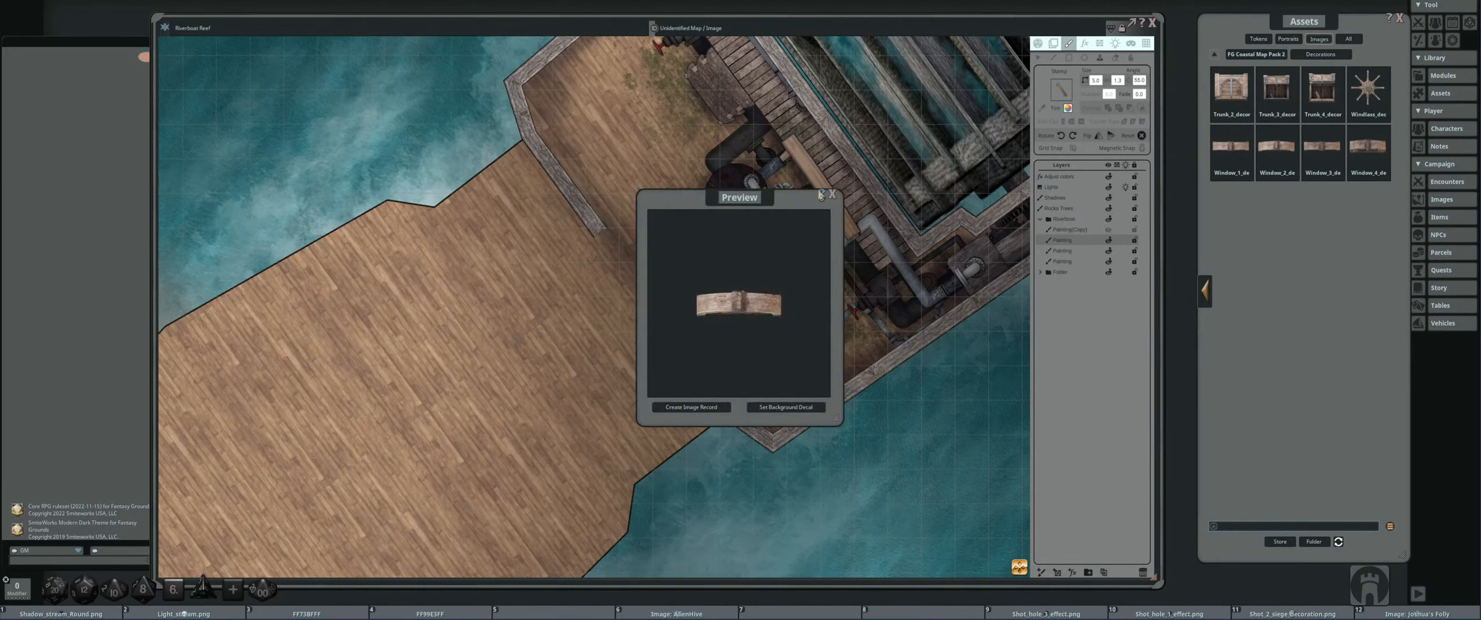
click(832, 194)
click(1231, 146)
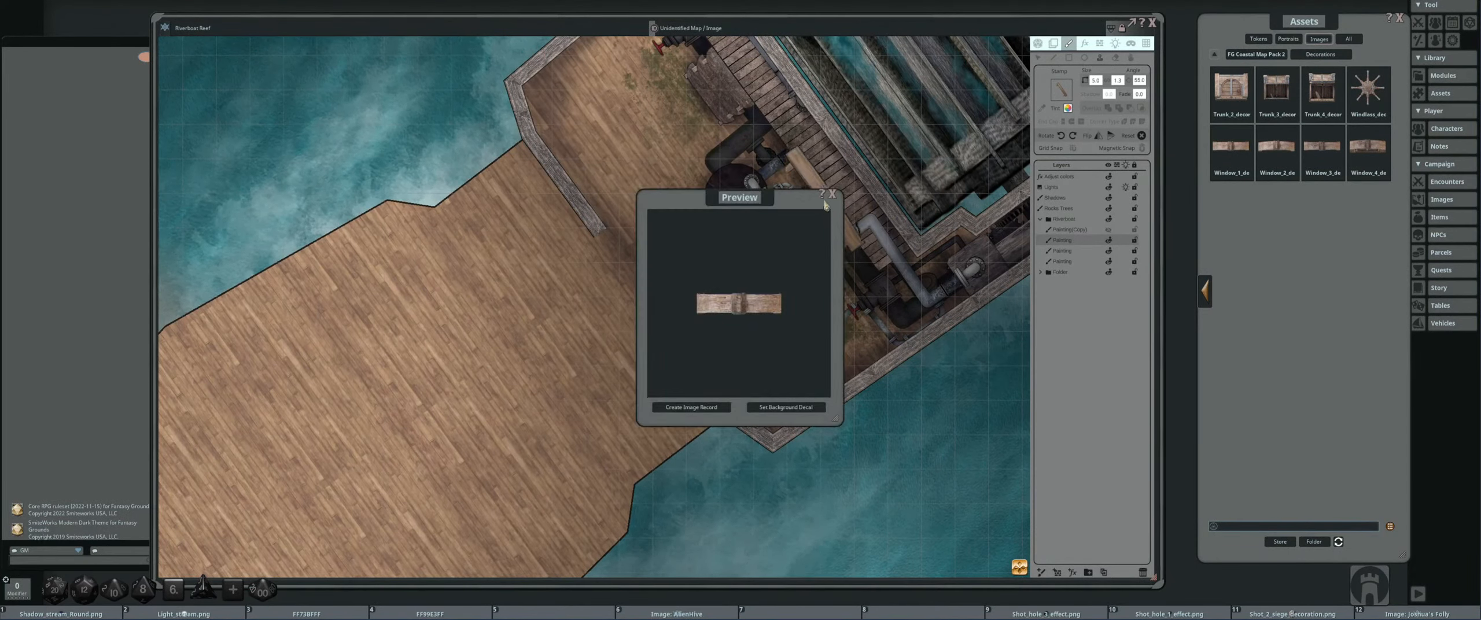
click(1244, 152)
- Load the Window_1 decoration into the Stamp tool, rotate it to the wall's angle and place it in the doorway gap
drag(1230, 146, 639, 268)
scroll(637, 275, up, 6)
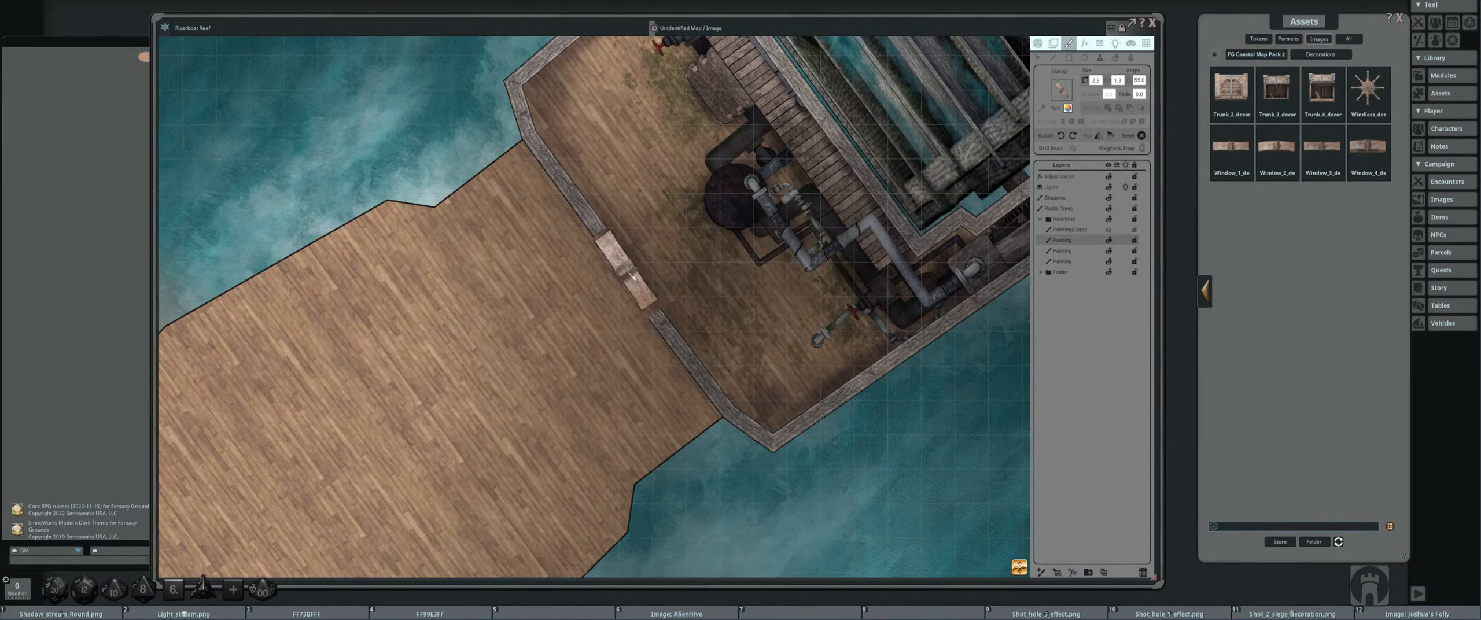
scroll(634, 277, up, 2)
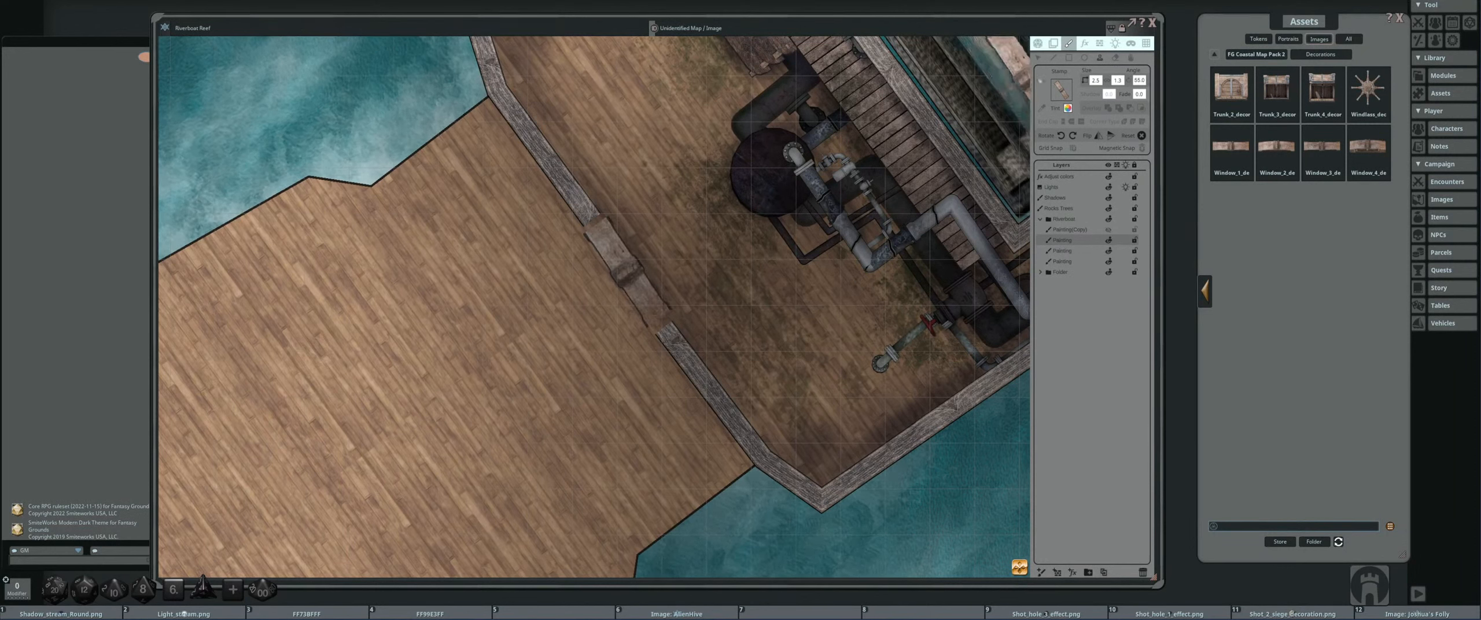
- Adjust the end points of the wall segments on both sides of the gap to meet the stamped doorway piece
click(1039, 58)
scroll(667, 350, up, 2)
drag(668, 350, 664, 337)
drag(553, 178, 559, 189)
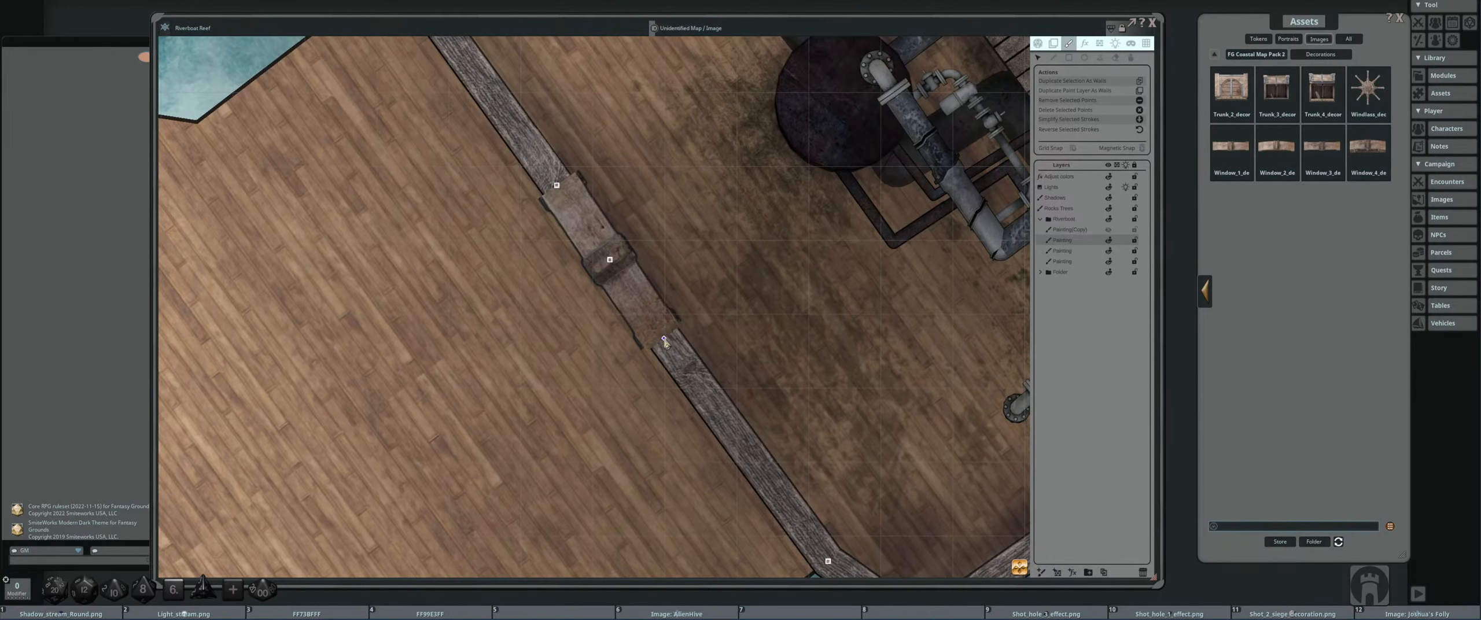
drag(666, 343, 665, 340)
scroll(870, 252, down, 3)
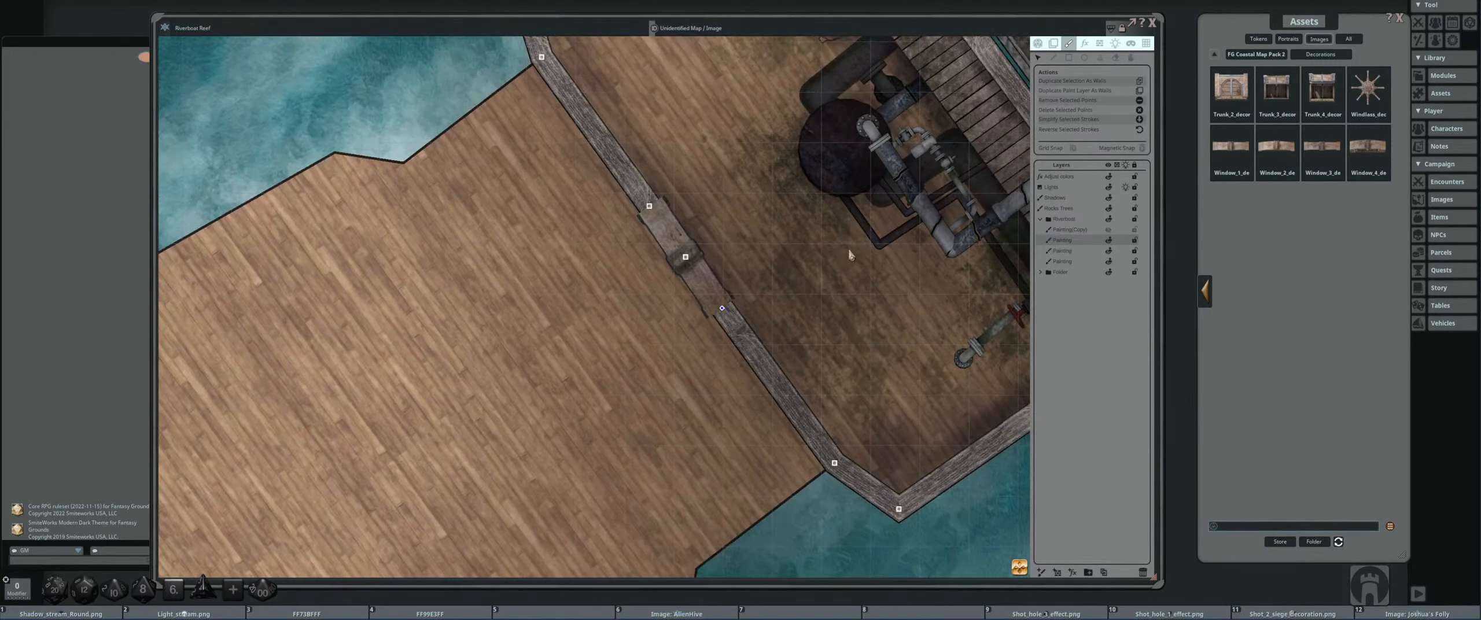
- Examine the doorway, the main deck outline and the surrounding boat layout at several zoom levels
click(1099, 59)
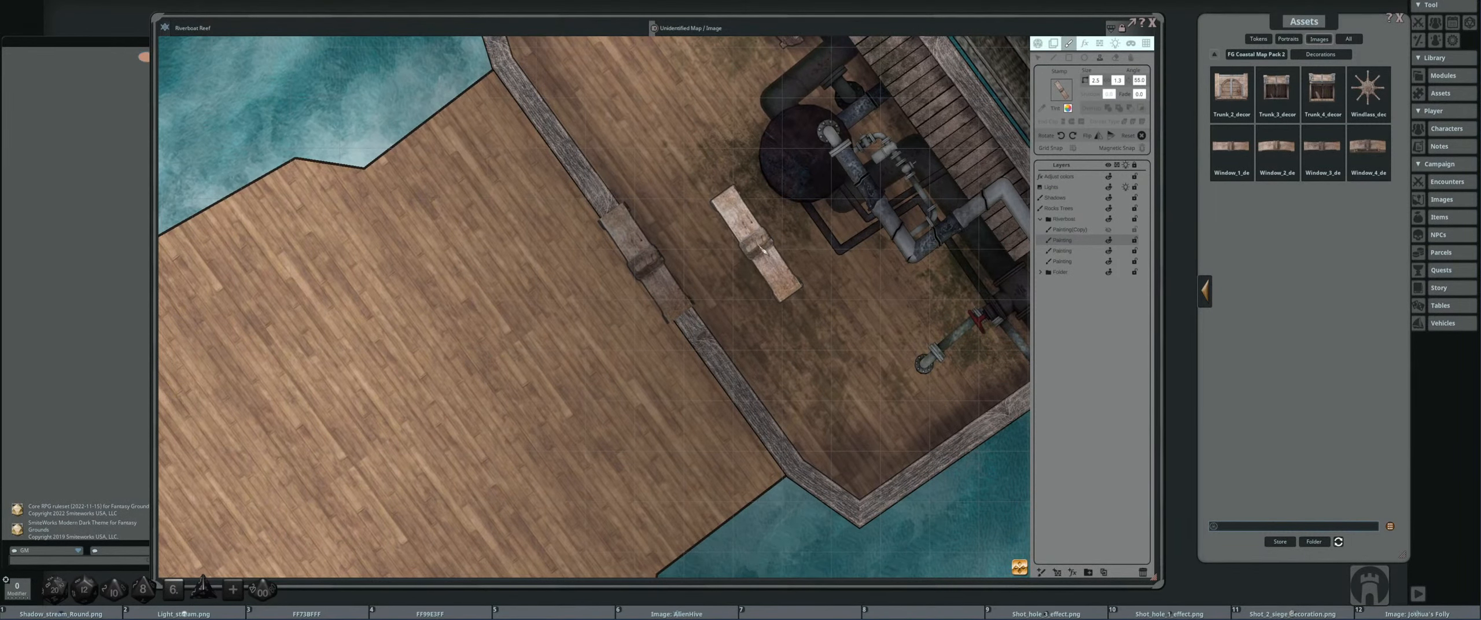
scroll(762, 250, down, 2)
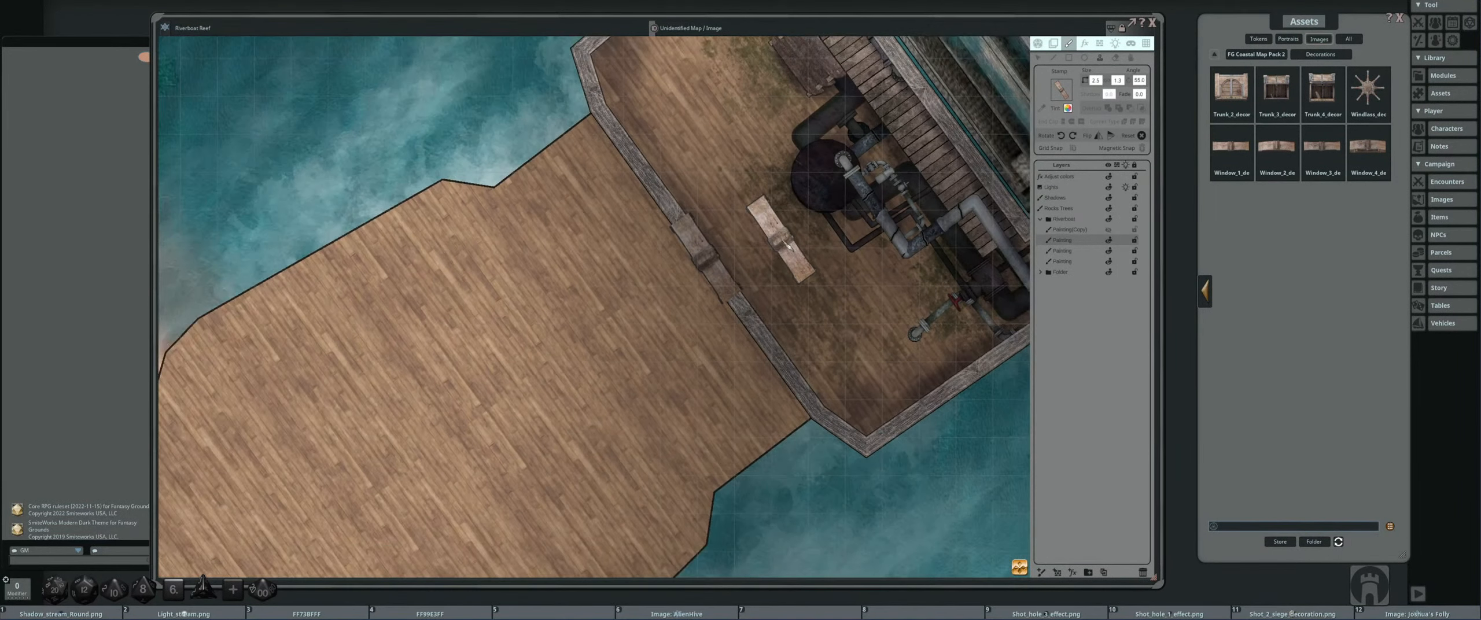
drag(787, 246, 771, 240)
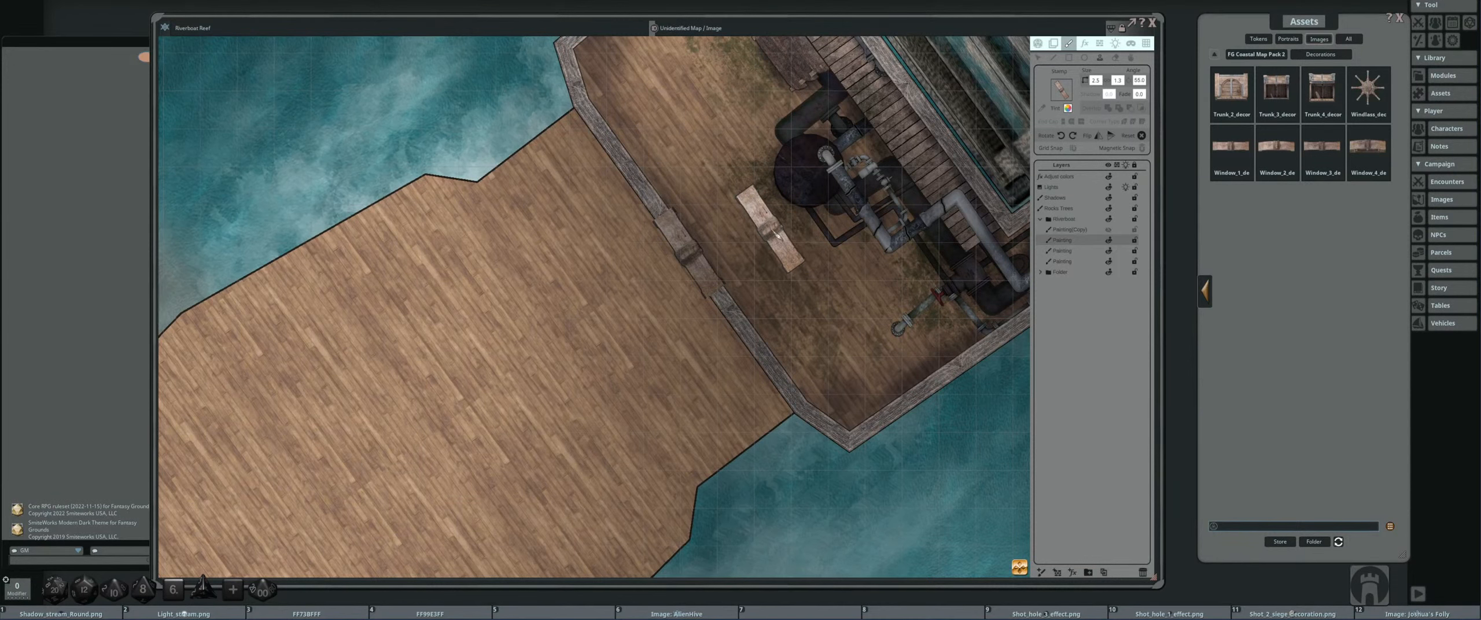
scroll(770, 229, down, 2)
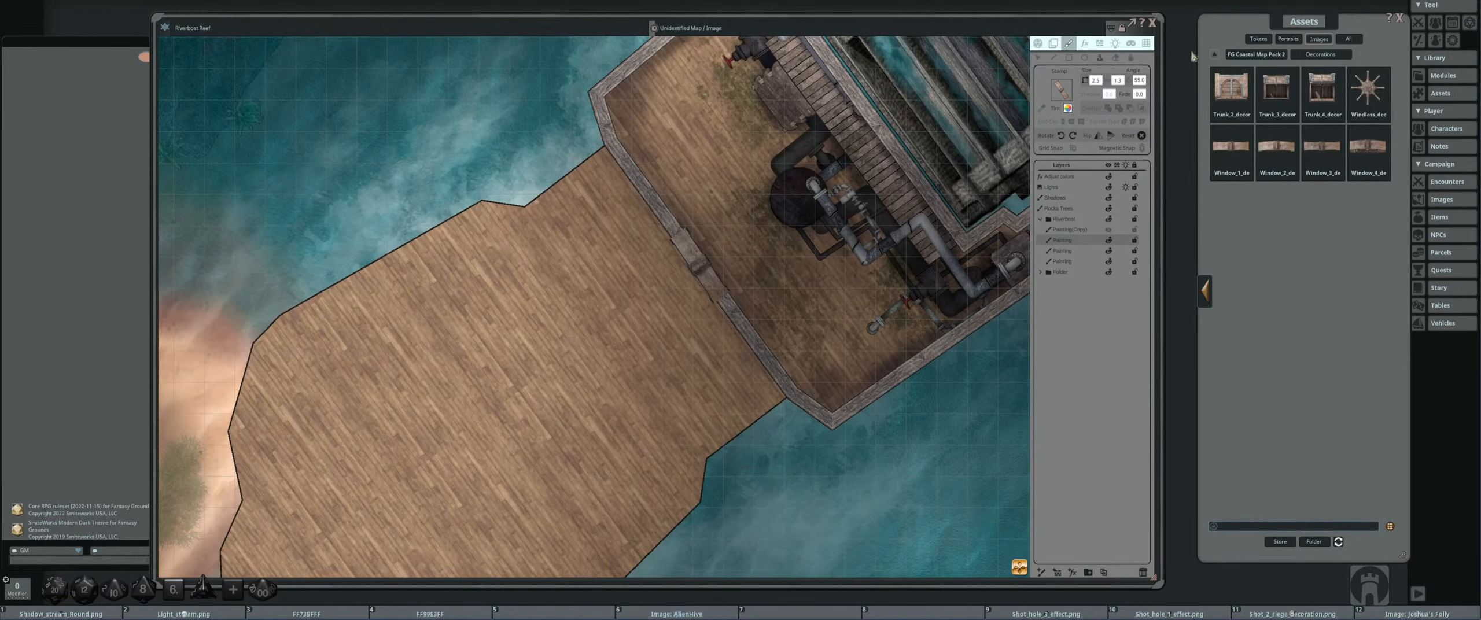
scroll(758, 228, down, 2)
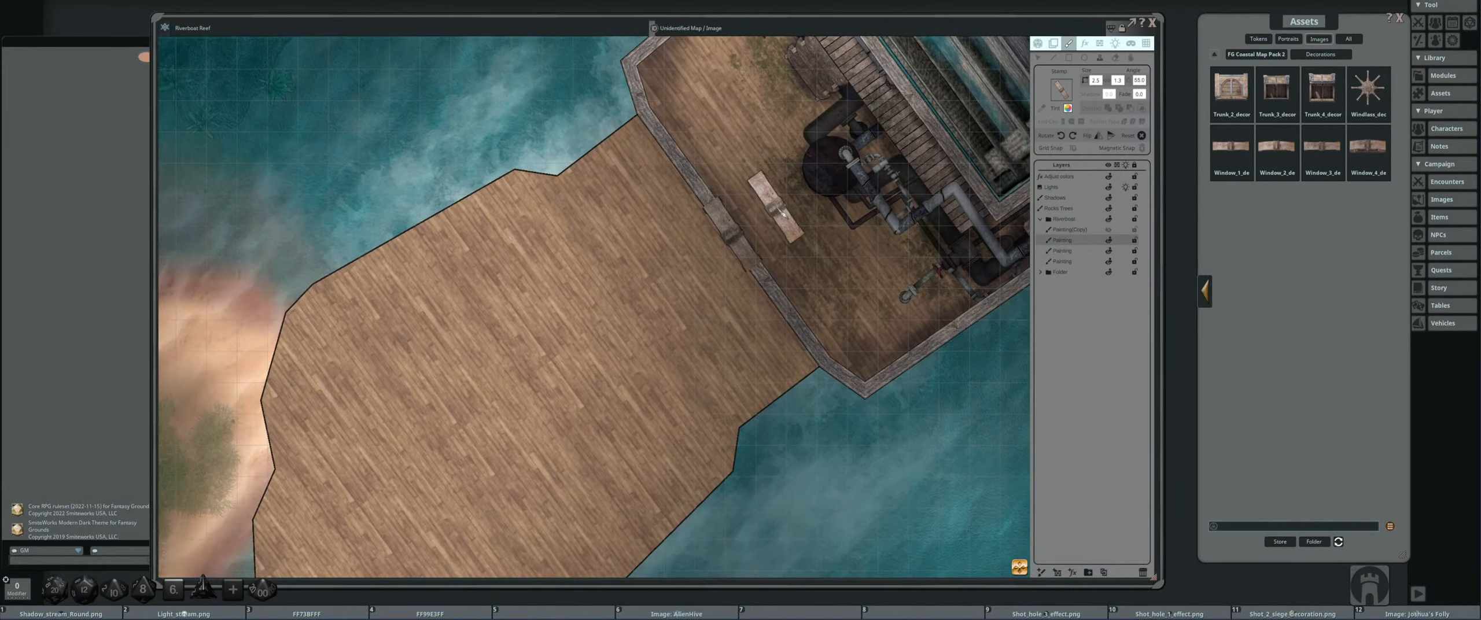
mouse_move(655, 243)
mouse_down()
mouse_move(696, 244)
mouse_move(658, 263)
mouse_up()
scroll(638, 258, up, 1)
scroll(654, 251, down, 2)
scroll(654, 243, up, 1)
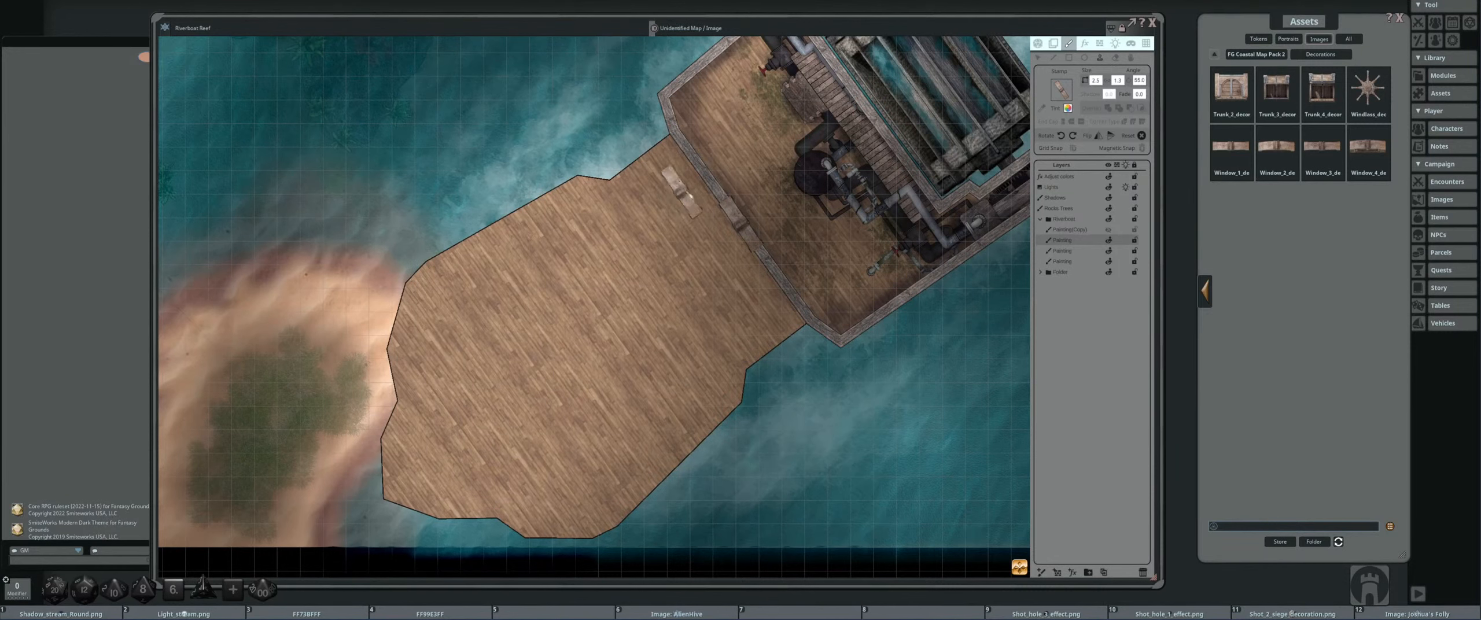
scroll(648, 236, down, 2)
scroll(629, 231, up, 1)
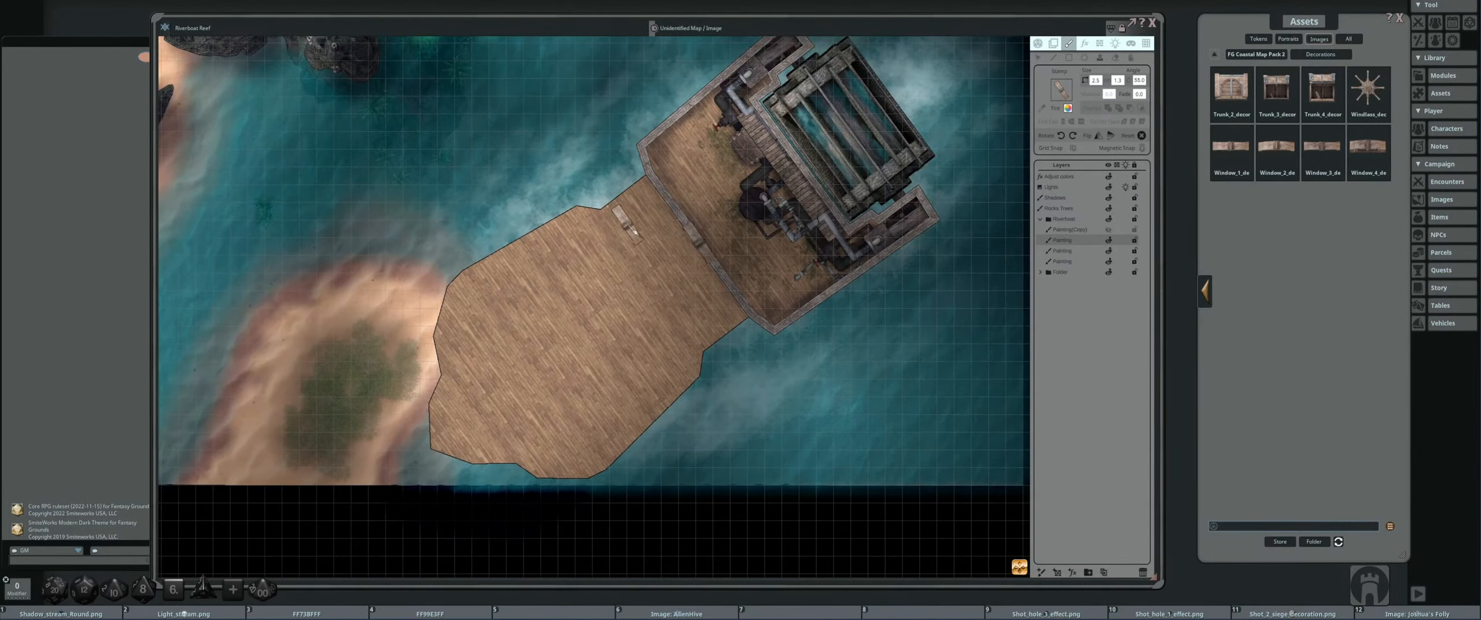
drag(645, 232, 571, 237)
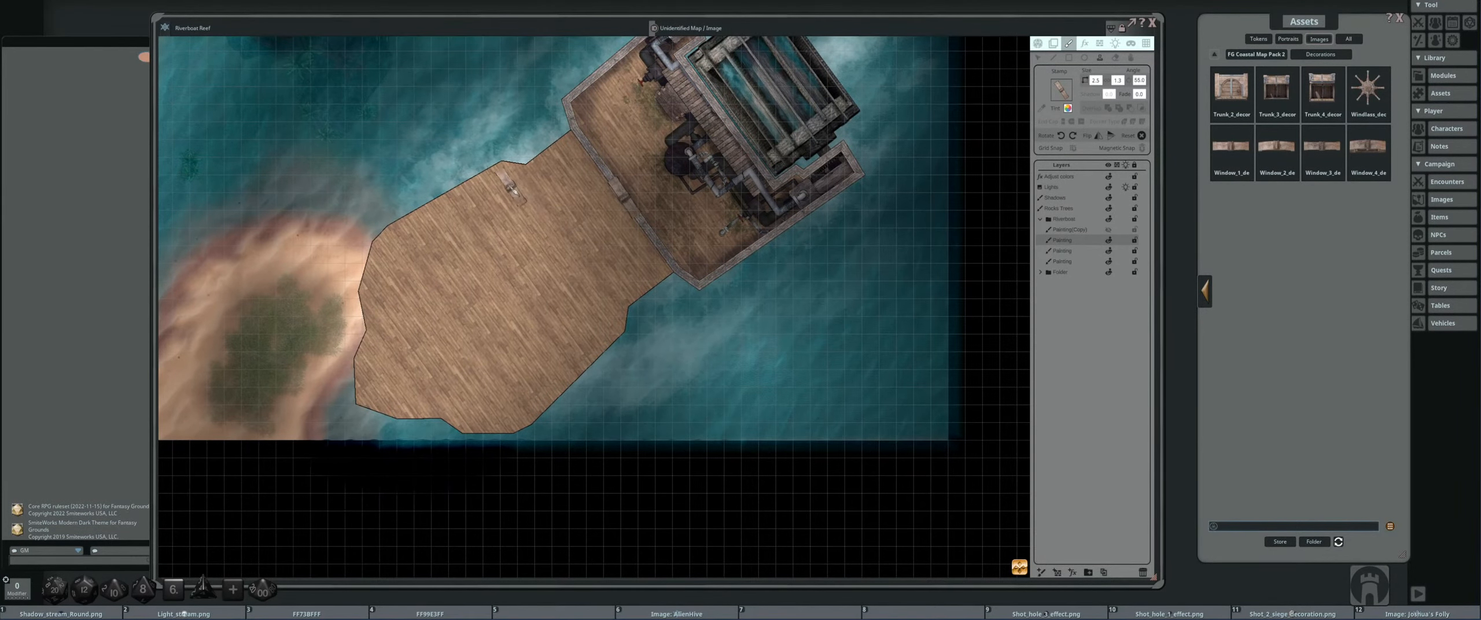
scroll(523, 197, up, 1)
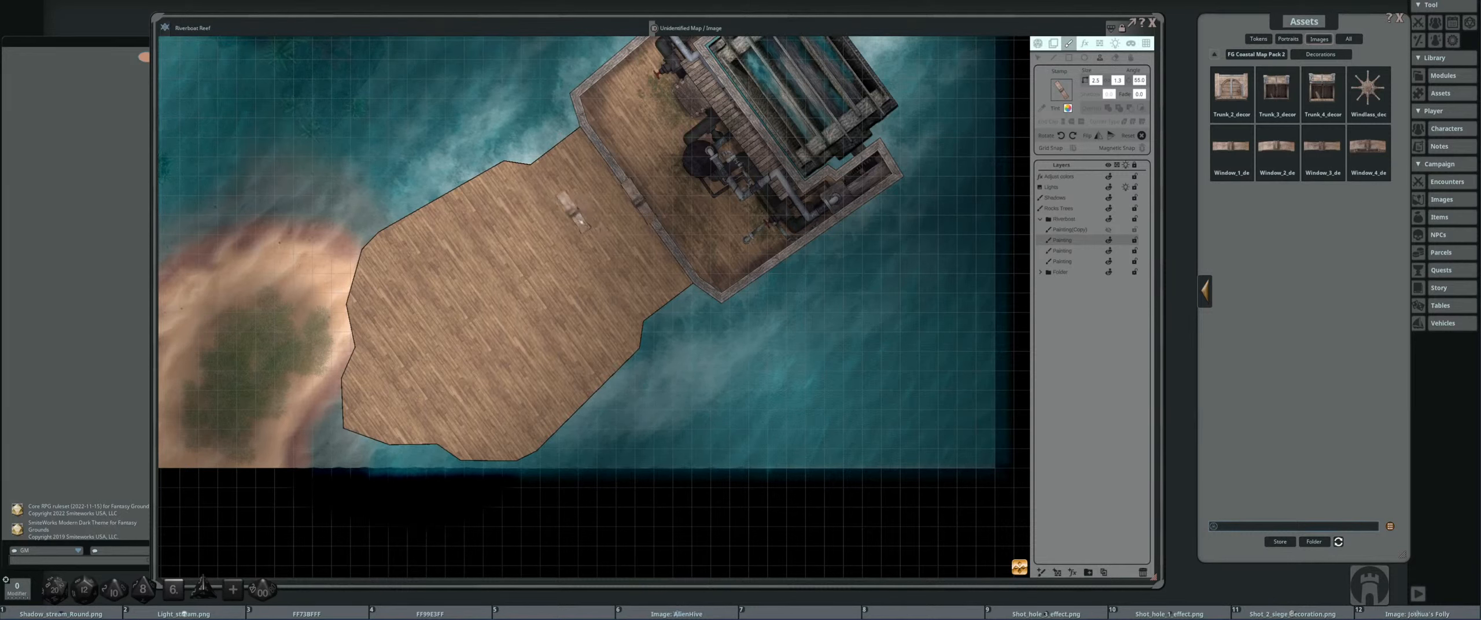
drag(562, 281, 602, 186)
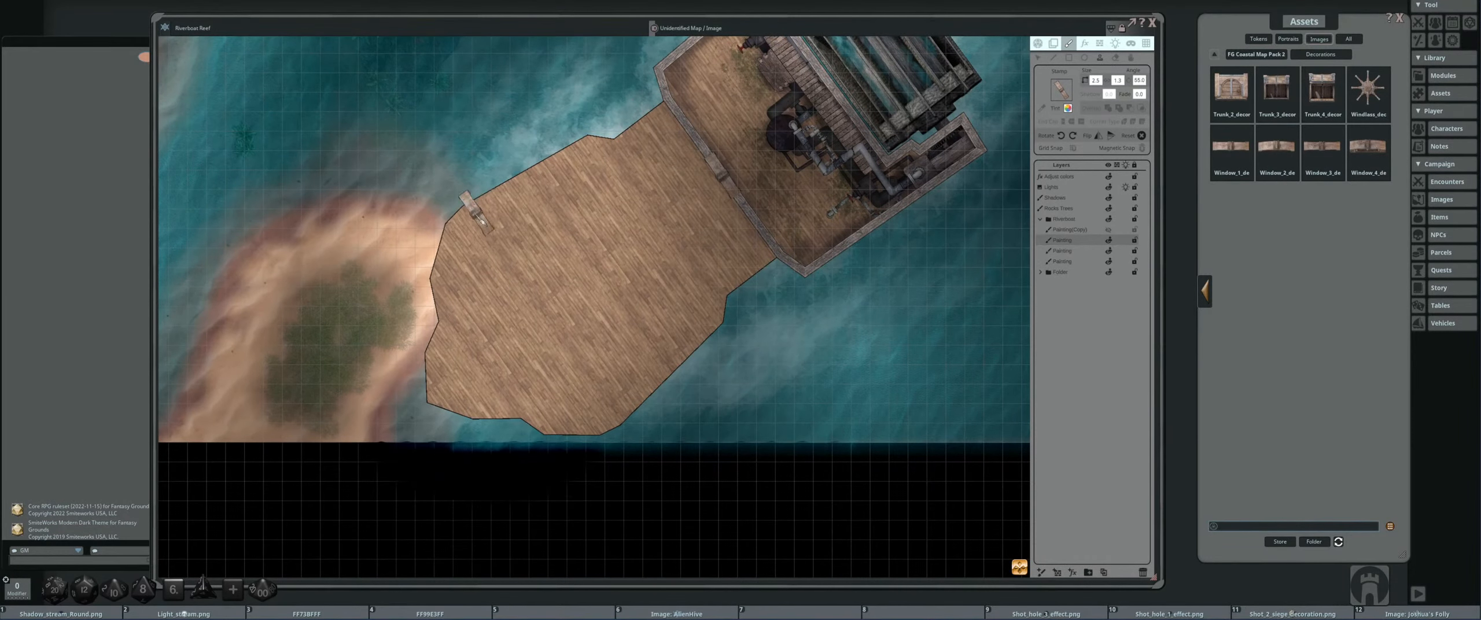
drag(579, 292, 538, 311)
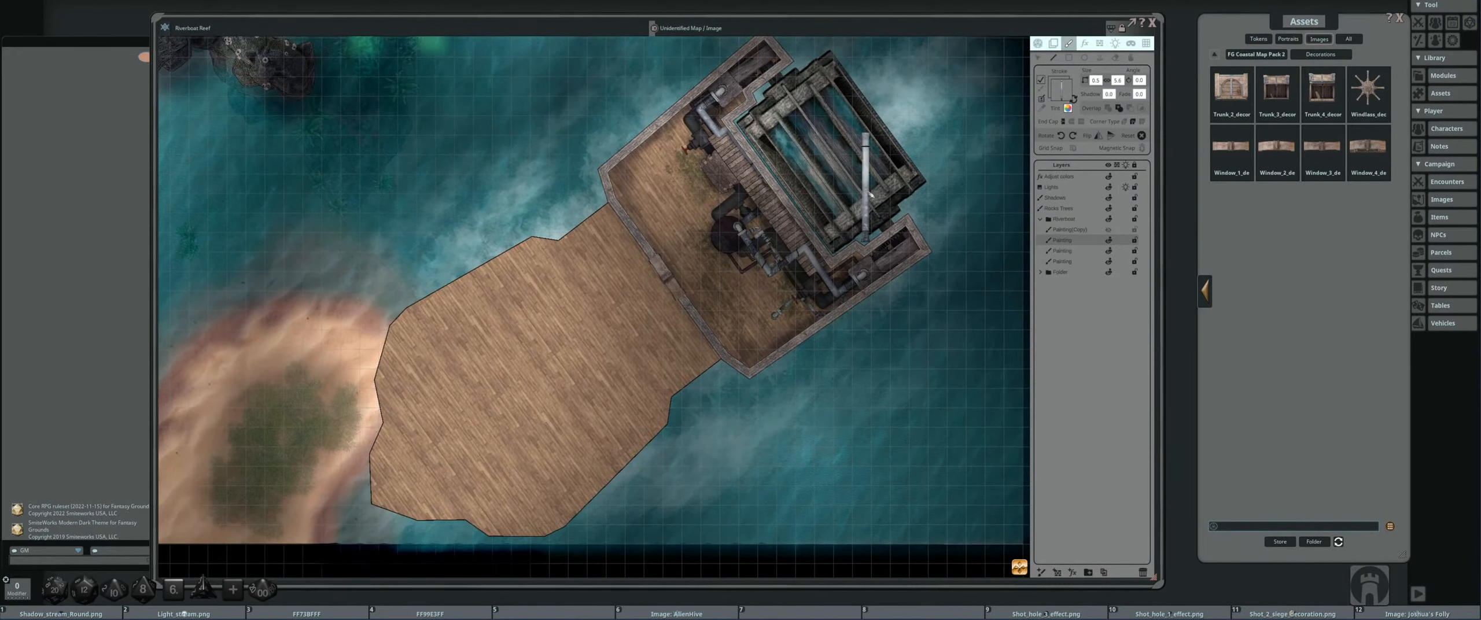
- Sample the engine area's existing wooden wall so its brush is reused for the Stroke tool
scroll(682, 182, up, 3)
scroll(681, 183, up, 2)
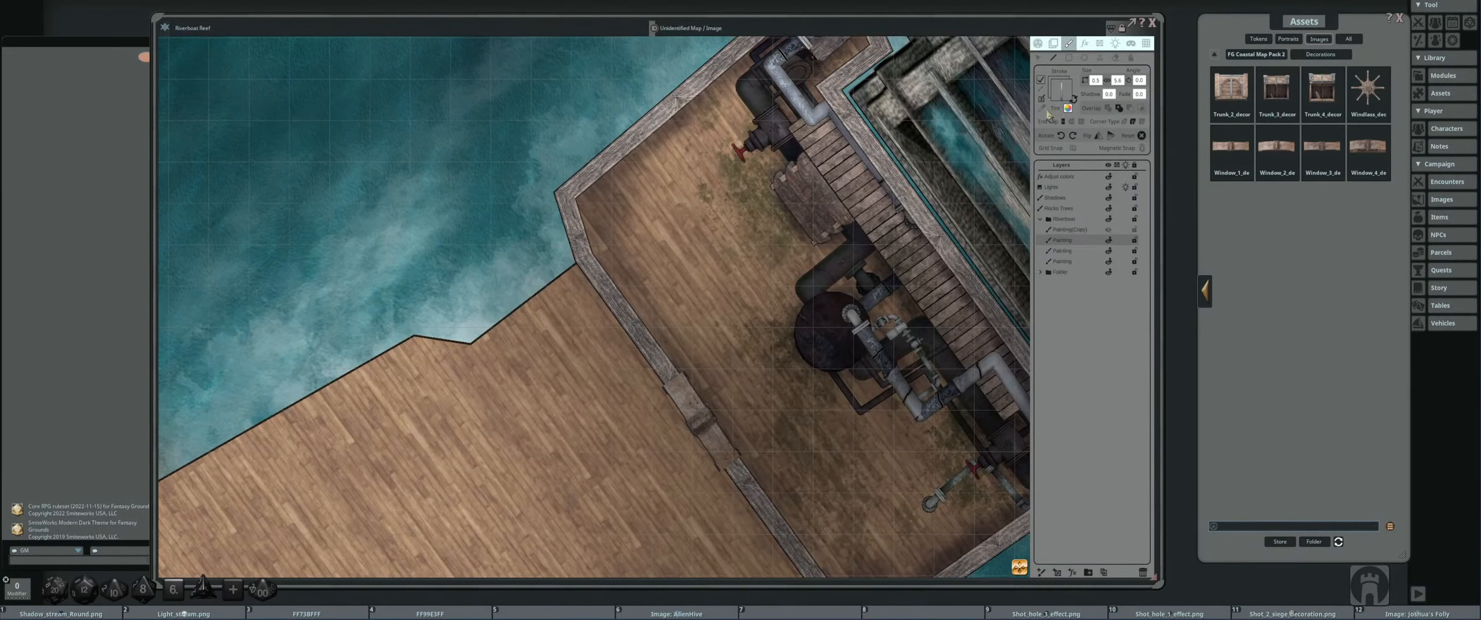
click(1043, 109)
click(581, 180)
- Draw a matching wooden wall around the main deck's outer edge, from one corner of the engine-area wall to the other
scroll(522, 191, down, 3)
scroll(622, 191, up, 1)
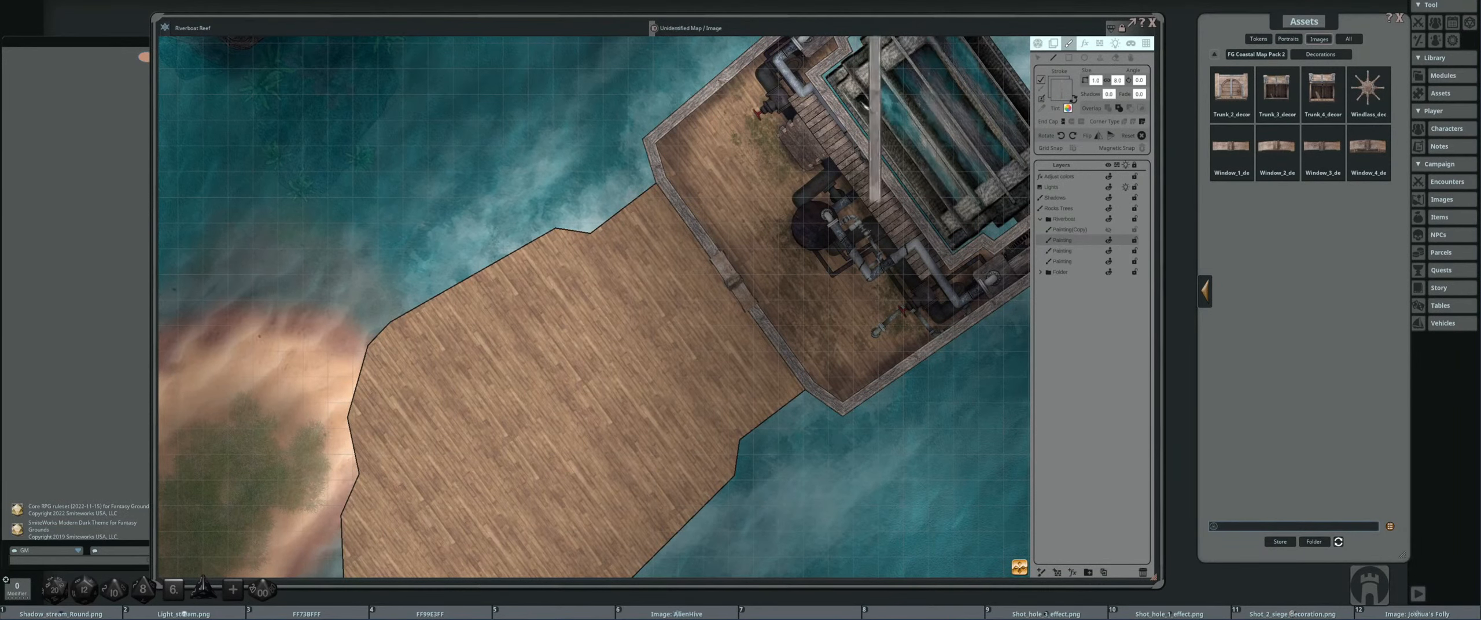
scroll(978, 225, down, 1)
scroll(856, 225, up, 2)
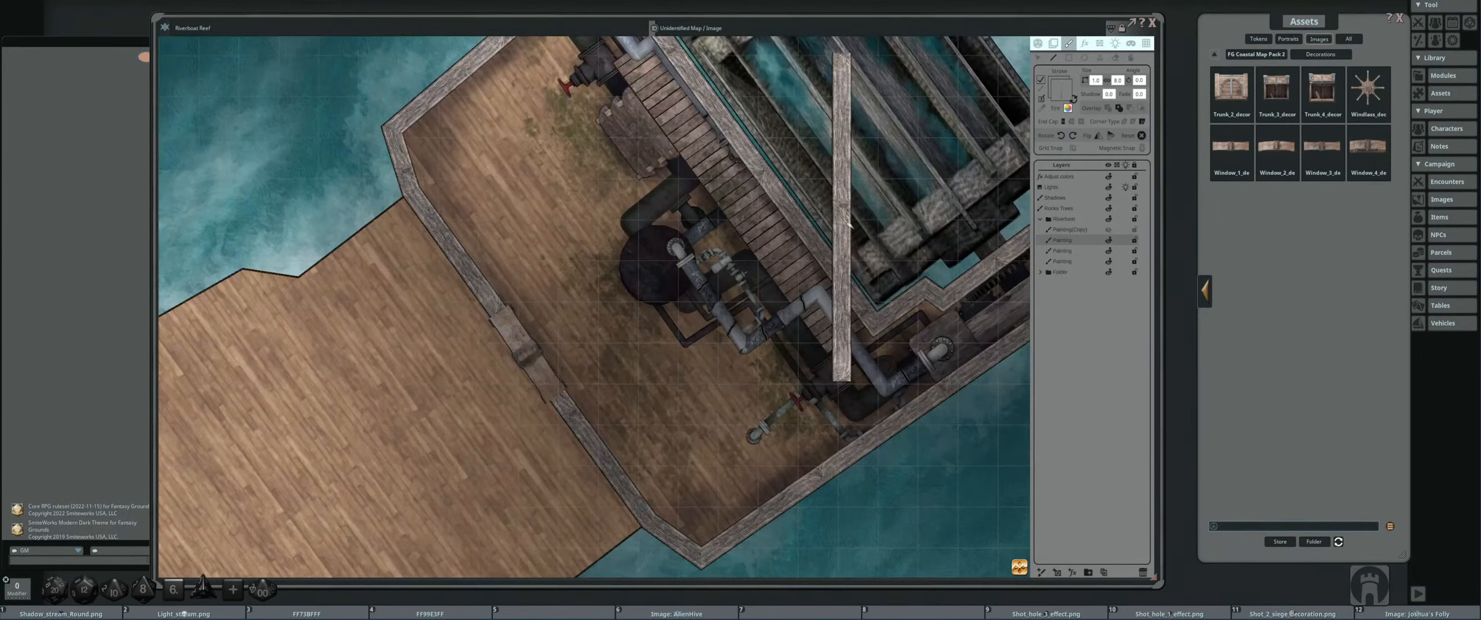
scroll(868, 229, down, 2)
scroll(879, 225, up, 1)
scroll(723, 197, down, 2)
scroll(633, 190, up, 1)
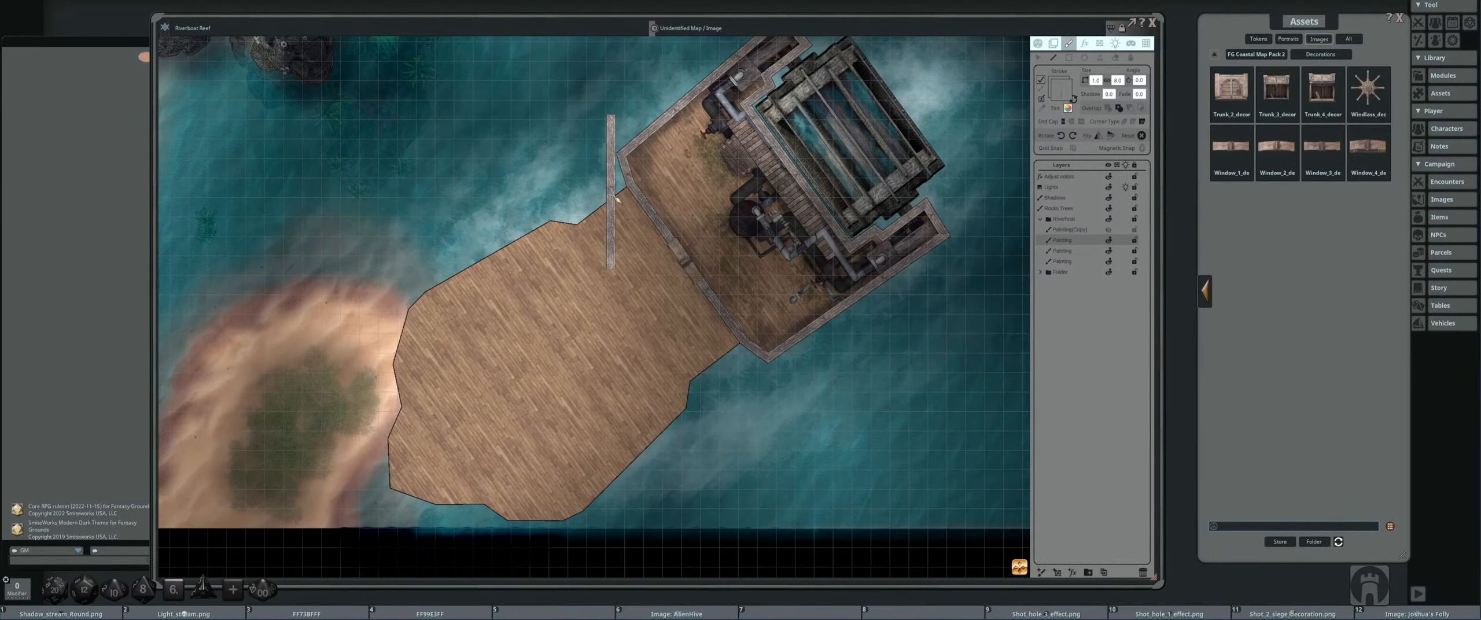
scroll(614, 200, up, 1)
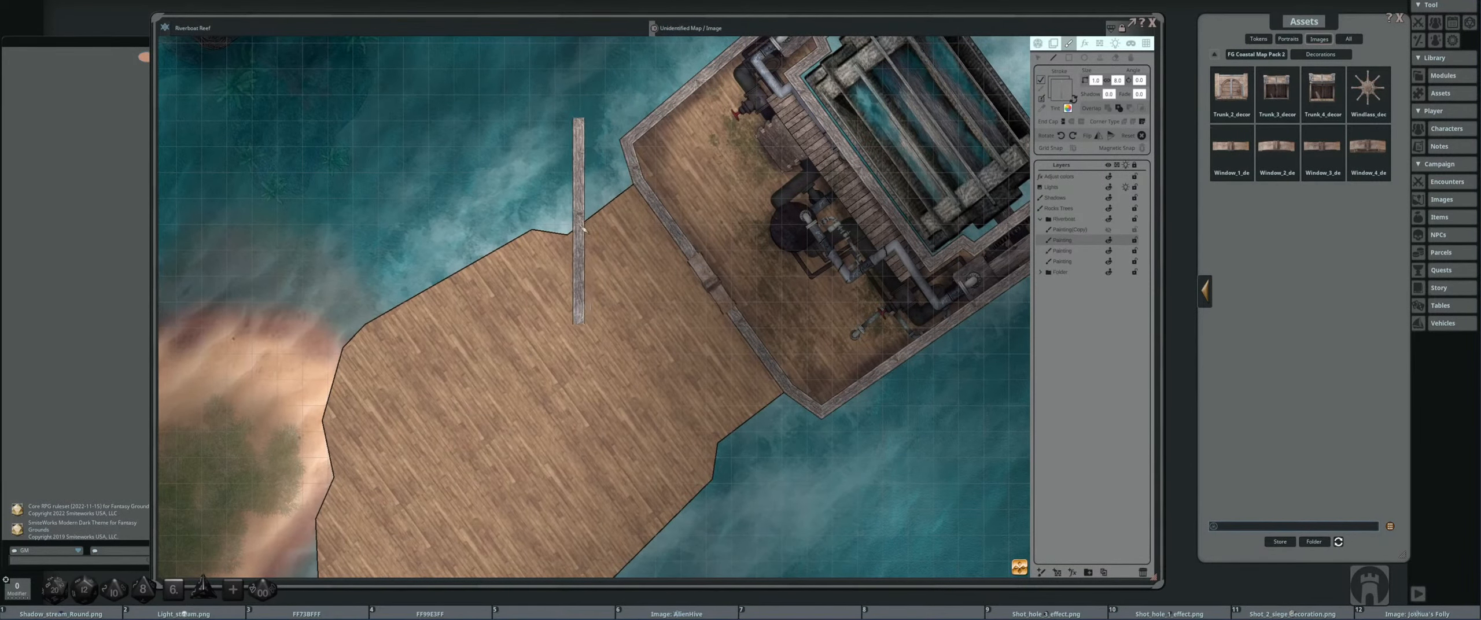
drag(415, 290, 433, 280)
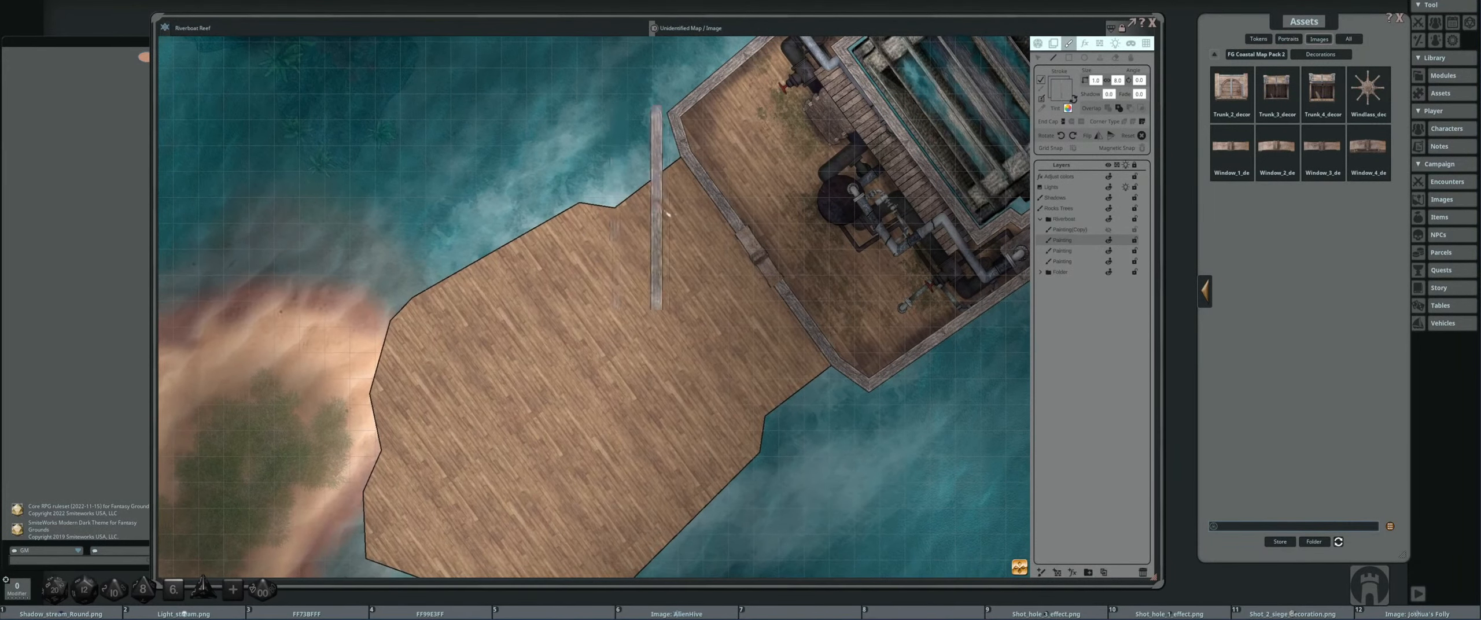
mouse_move(690, 164)
mouse_down()
mouse_move(623, 213)
mouse_move(577, 199)
mouse_move(410, 302)
mouse_move(369, 398)
mouse_up()
click(369, 398)
drag(457, 409, 493, 281)
mouse_move(405, 327)
mouse_down()
mouse_move(418, 318)
mouse_move(388, 377)
mouse_move(404, 430)
mouse_move(557, 474)
mouse_move(627, 475)
mouse_move(796, 331)
mouse_move(804, 286)
mouse_move(874, 243)
mouse_up()
scroll(682, 249, down, 2)
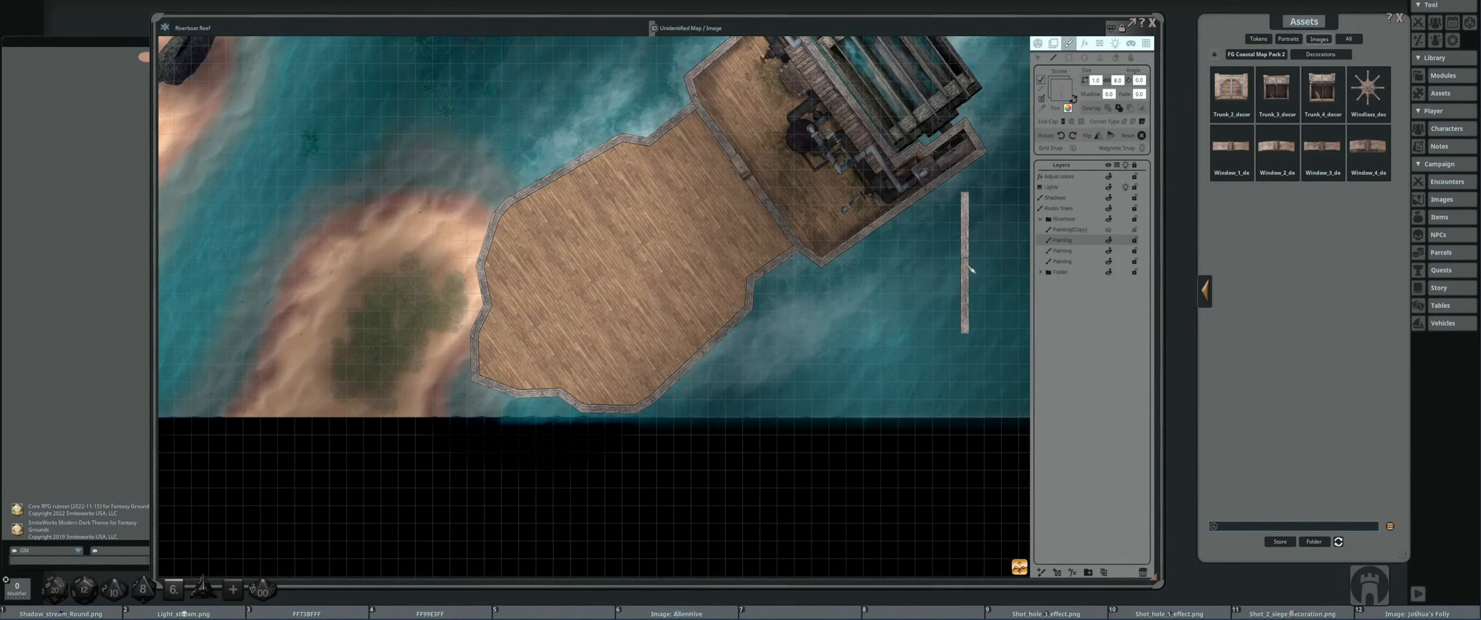
drag(880, 235, 881, 256)
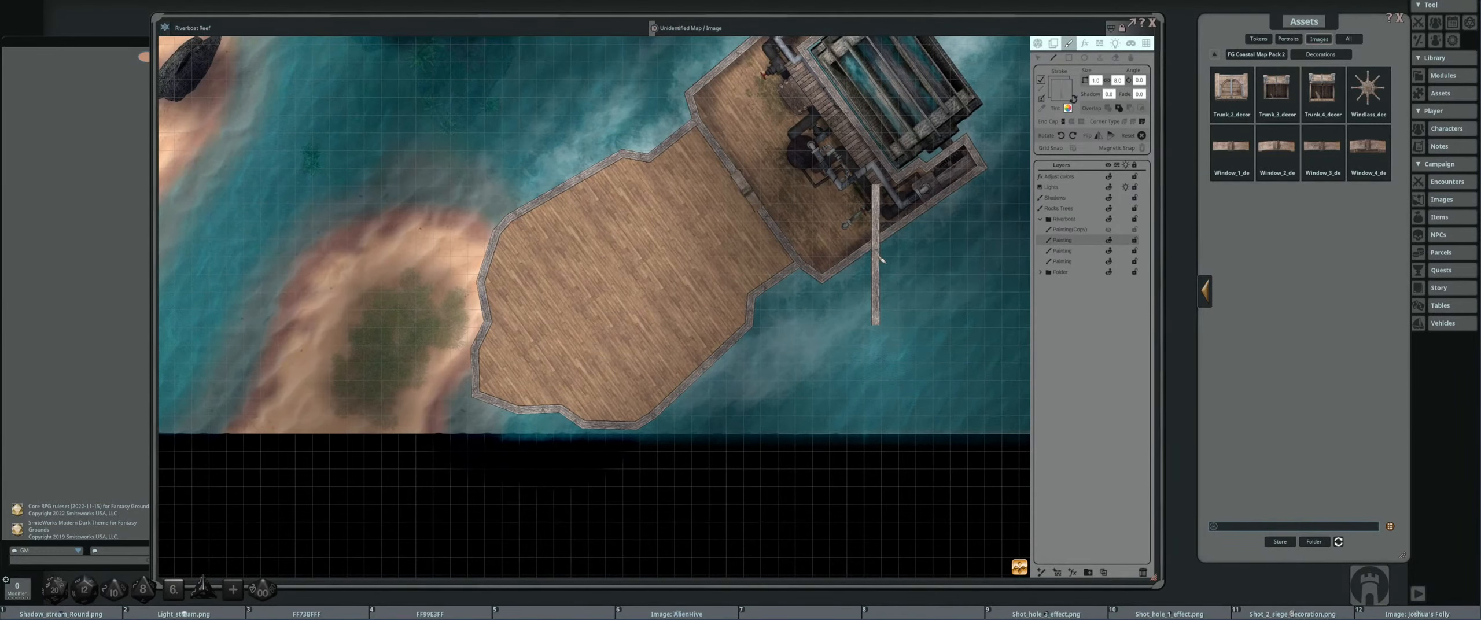
- Edit the wall together with the deck floor layer and fit the deck's two end corners against the engine-area wall
click(1039, 59)
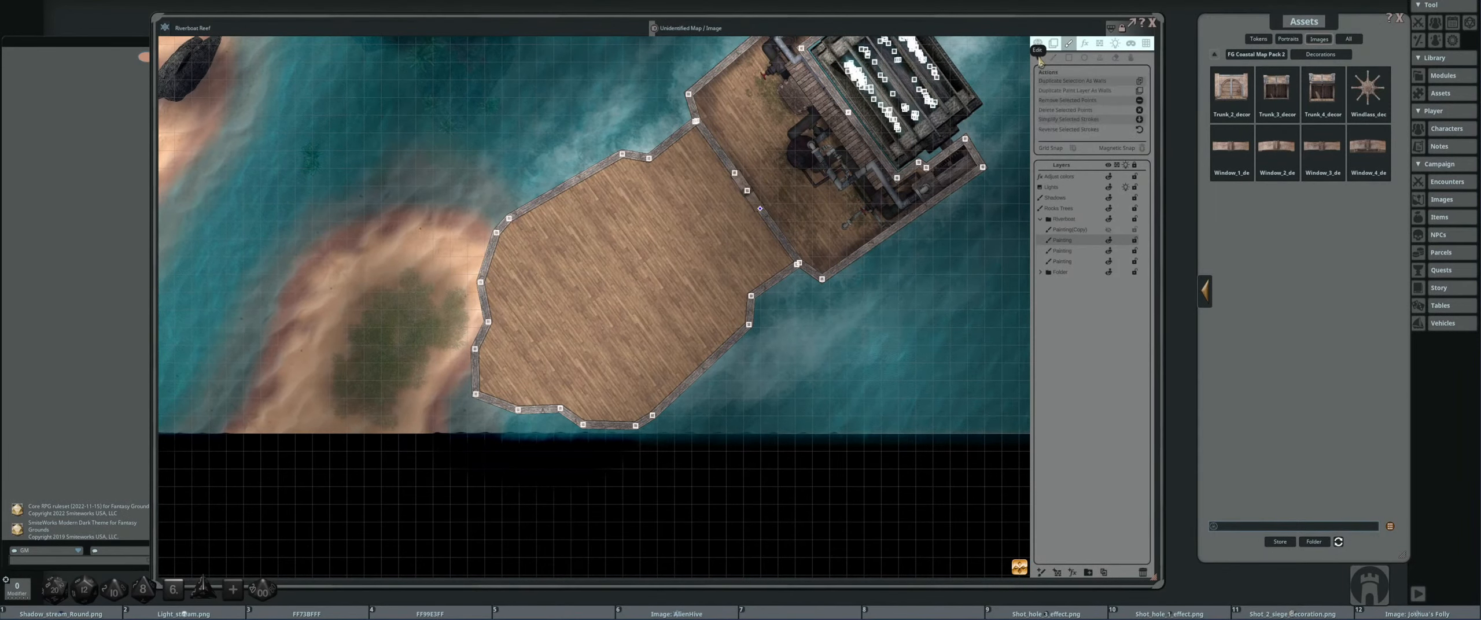
mouse_move(693, 238)
mouse_down()
mouse_move(701, 202)
mouse_move(685, 266)
mouse_move(701, 267)
mouse_up()
ctrl+click(1059, 261)
scroll(685, 266, up, 6)
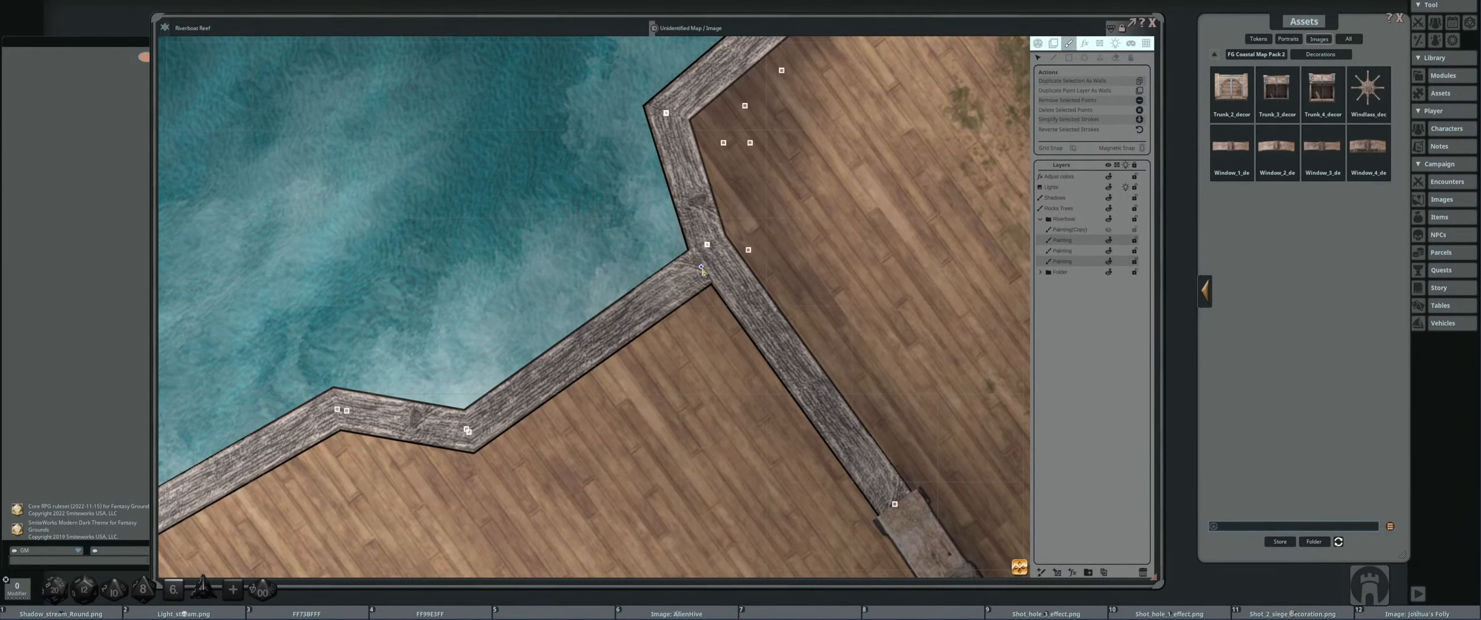
drag(789, 395, 699, 243)
scroll(699, 243, down, 3)
drag(856, 492, 742, 247)
scroll(833, 405, up, 5)
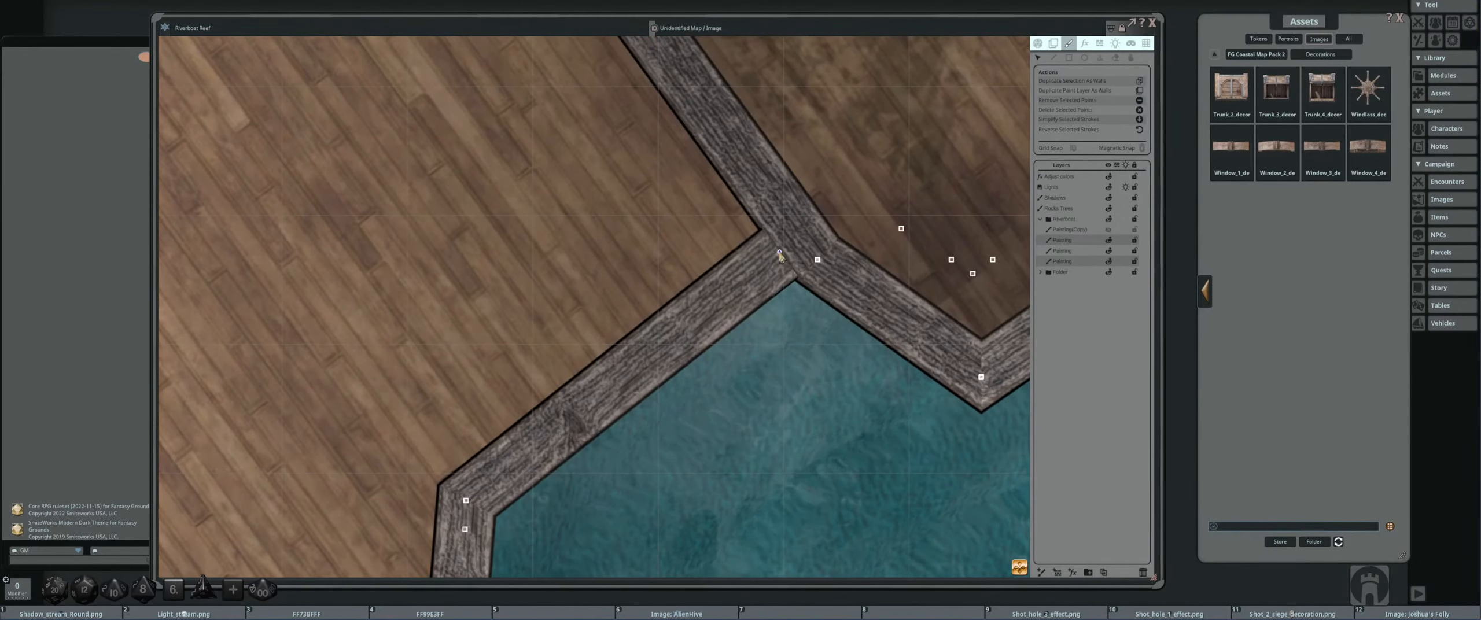
scroll(596, 252, down, 5)
scroll(504, 250, down, 2)
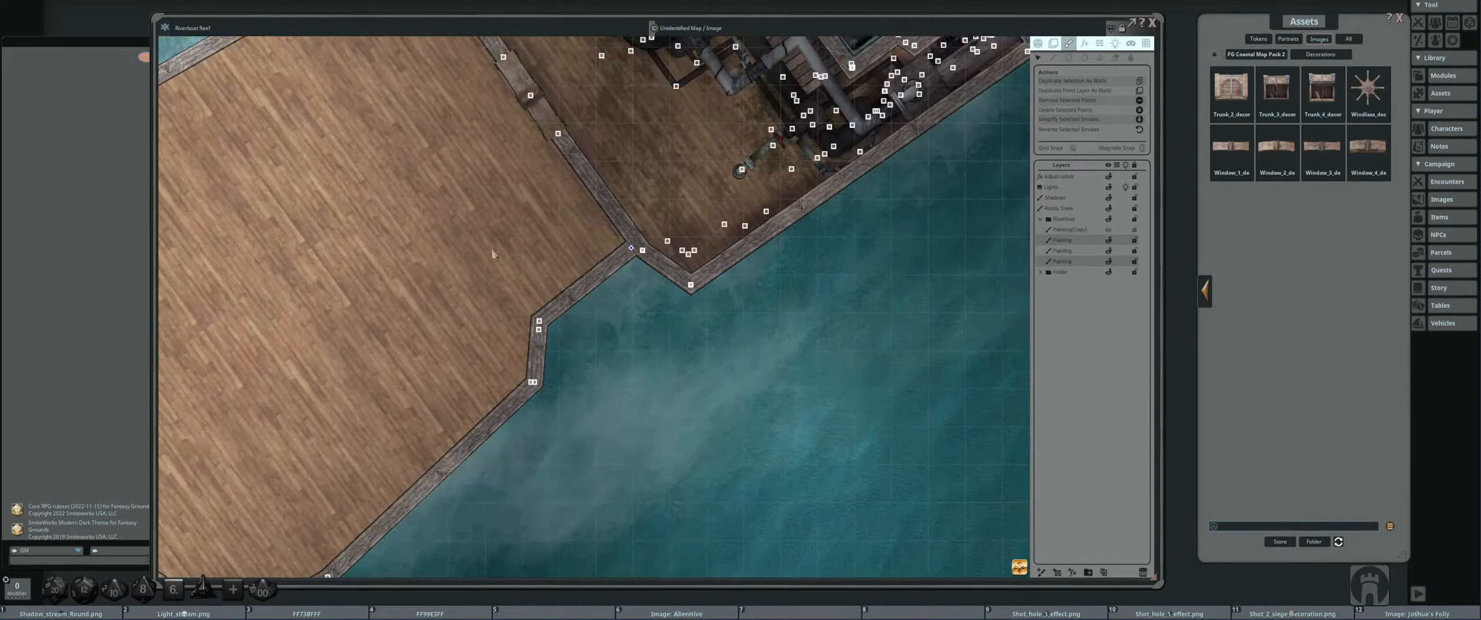
- Move the deck floor's outline point onto the wall's corner point at the first bend beyond the lower engine-area junction
drag(498, 254, 653, 160)
scroll(671, 213, up, 6)
scroll(718, 249, up, 2)
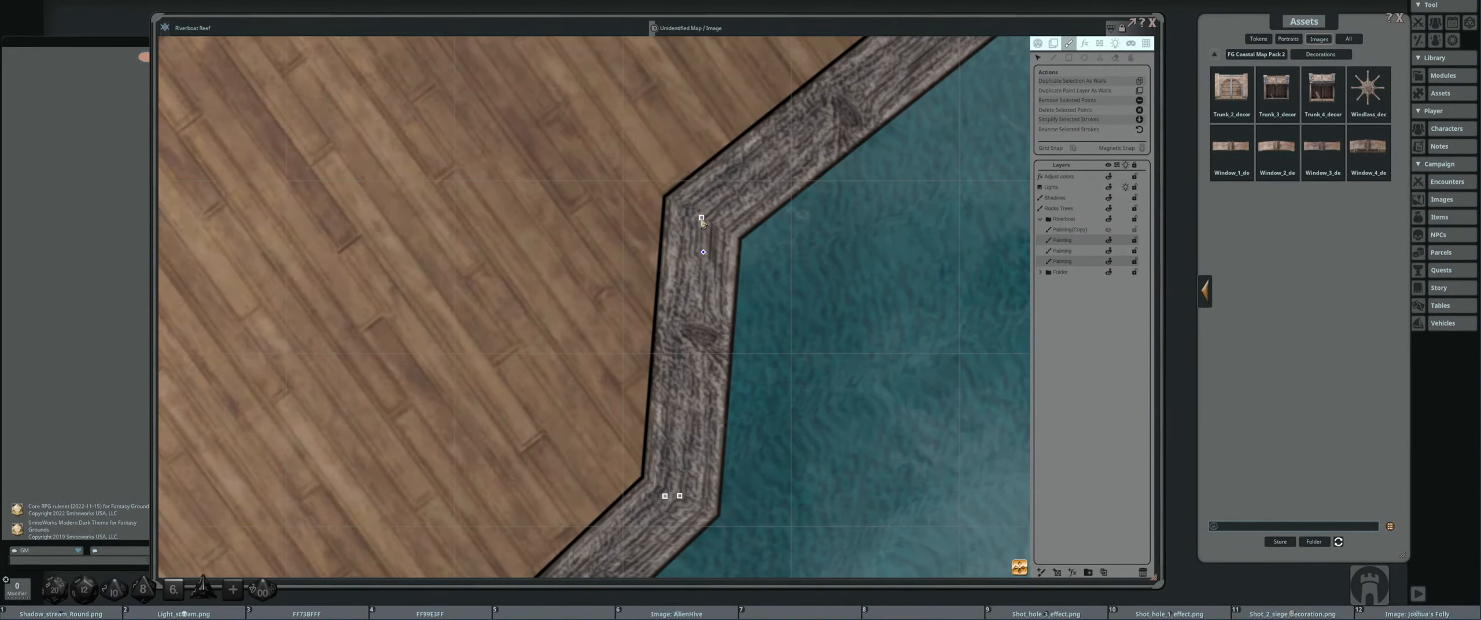
scroll(863, 374, down, 2)
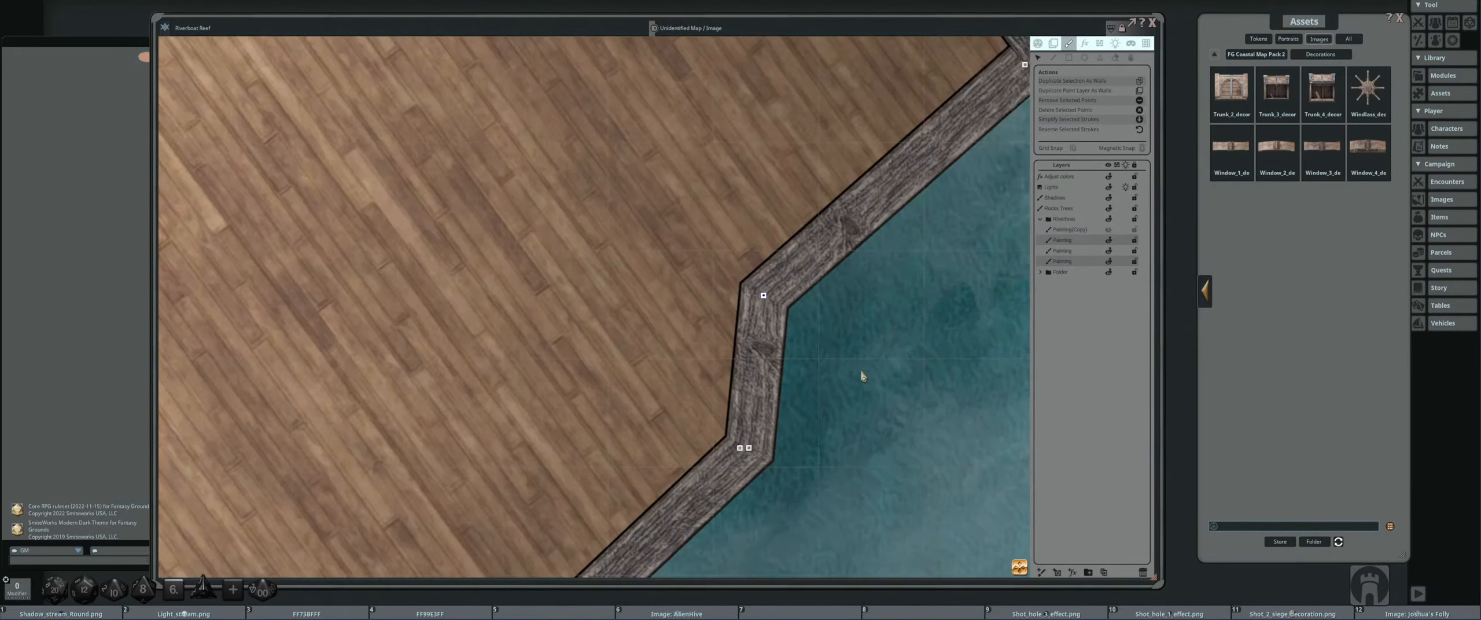
- Line up the deck floor's outline points with the wall's corner points at the next three bends along the main deck's southeast side
drag(803, 380, 787, 225)
scroll(782, 250, up, 4)
drag(659, 334, 635, 334)
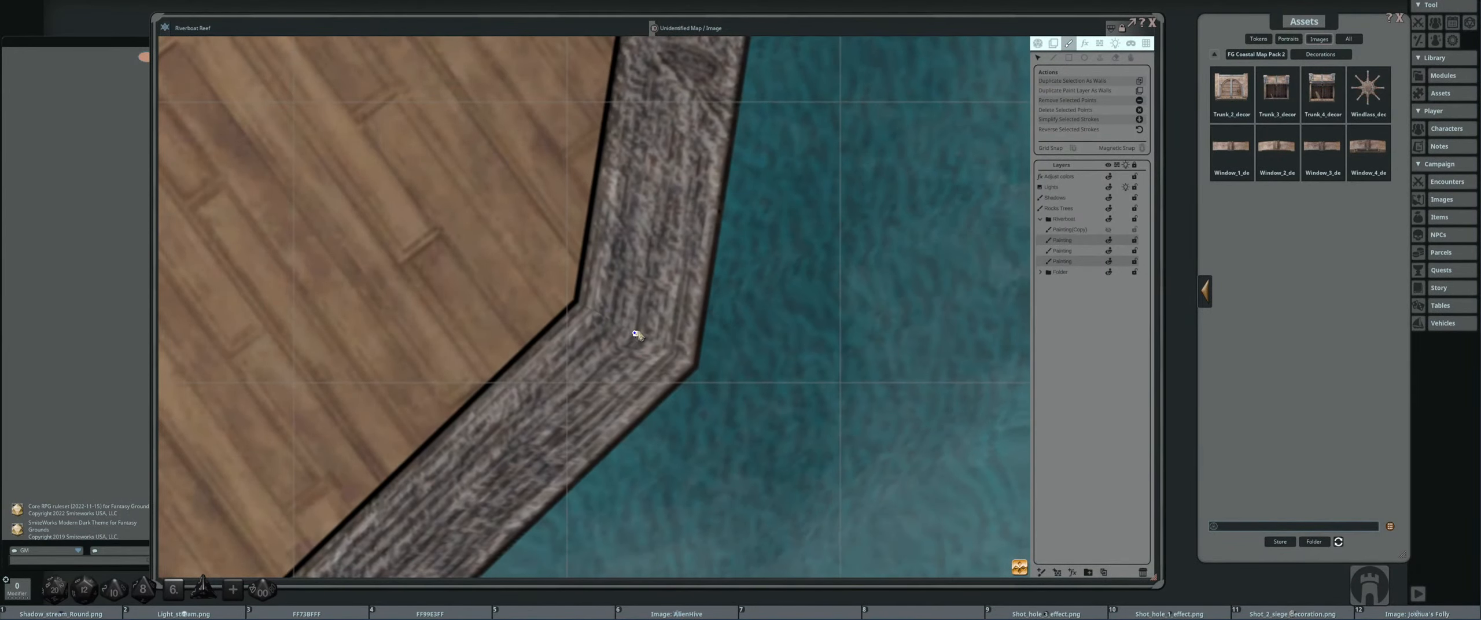
scroll(636, 333, down, 5)
scroll(711, 315, up, 2)
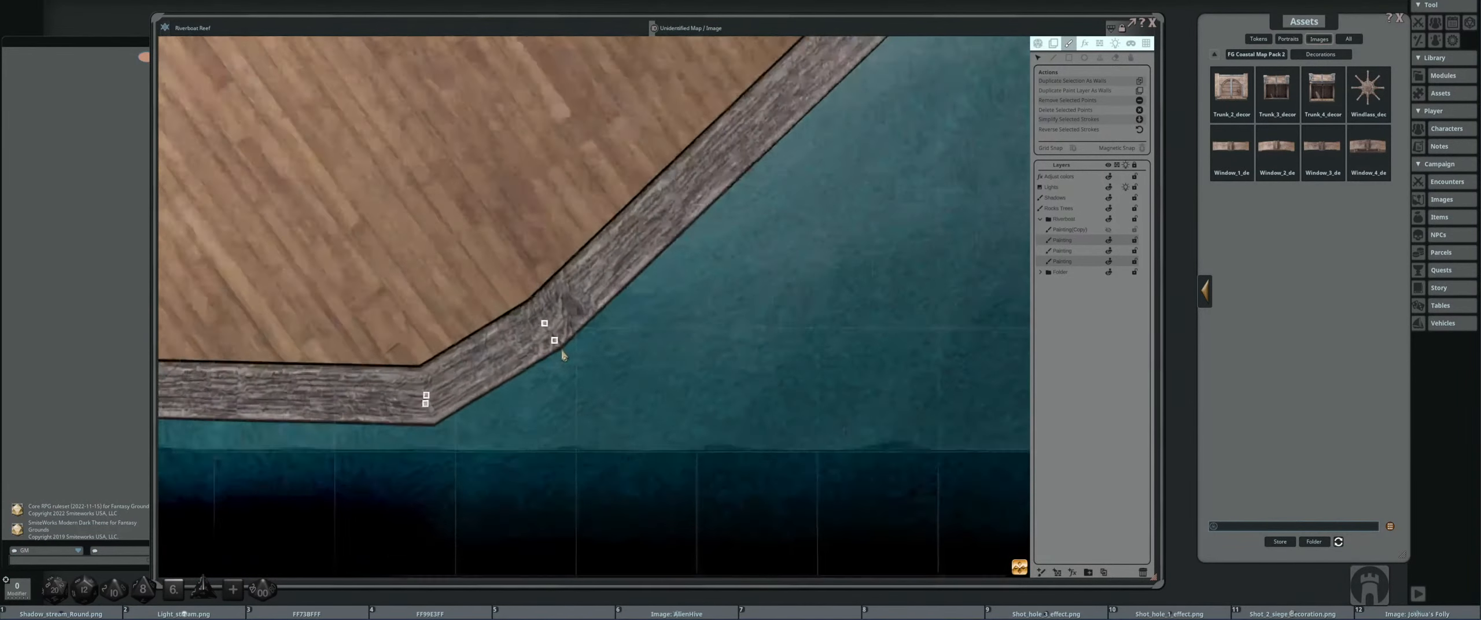
scroll(562, 355, up, 2)
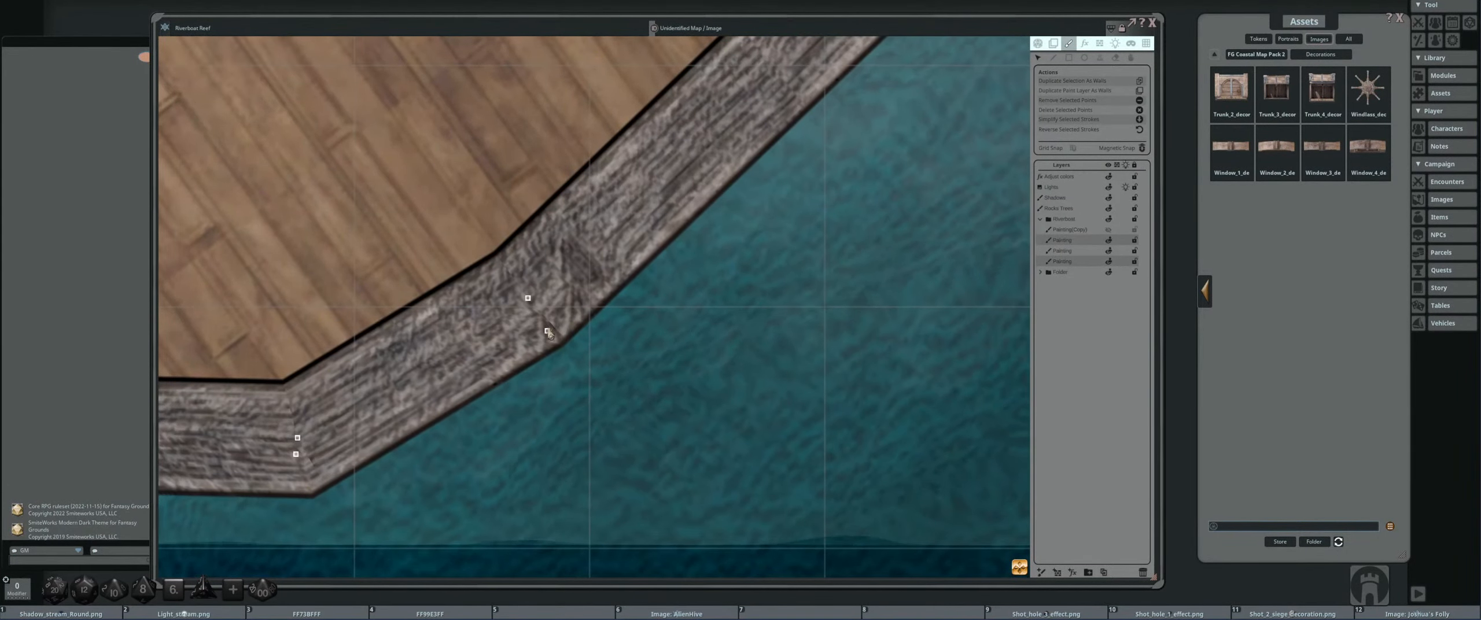
drag(528, 298, 547, 331)
drag(427, 313, 726, 196)
drag(596, 320, 593, 328)
- Match the floor and wall corner points at each bend along the deck's south edge, as far as the southwest corner
scroll(535, 278, down, 3)
drag(514, 225, 1029, 250)
click(672, 343)
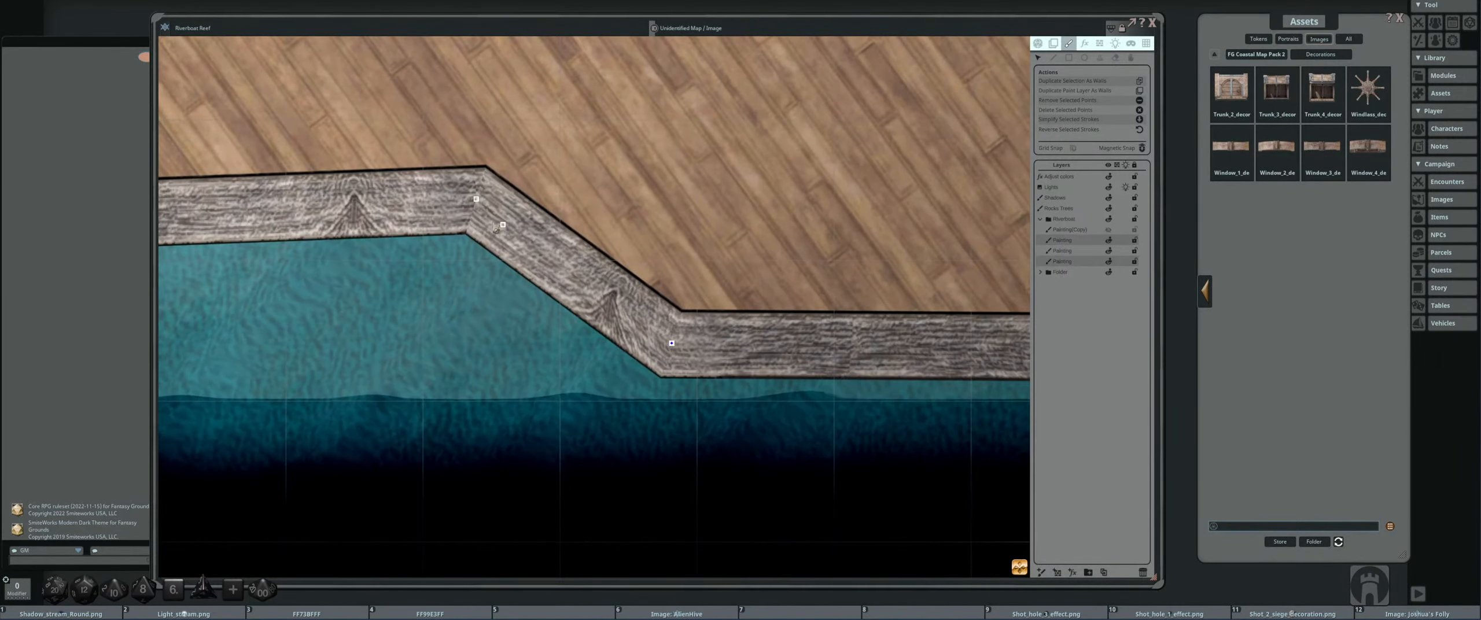
drag(476, 200, 502, 225)
scroll(524, 209, down, 3)
drag(423, 197, 771, 295)
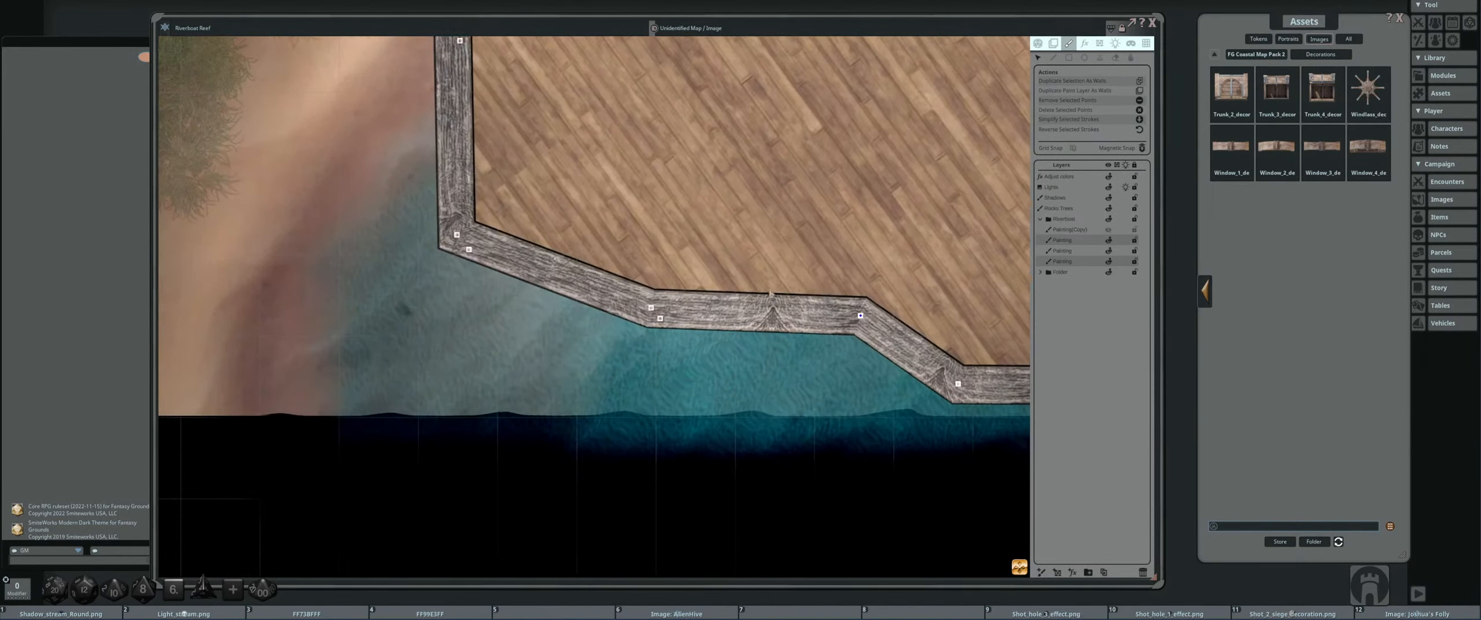
drag(650, 307, 660, 318)
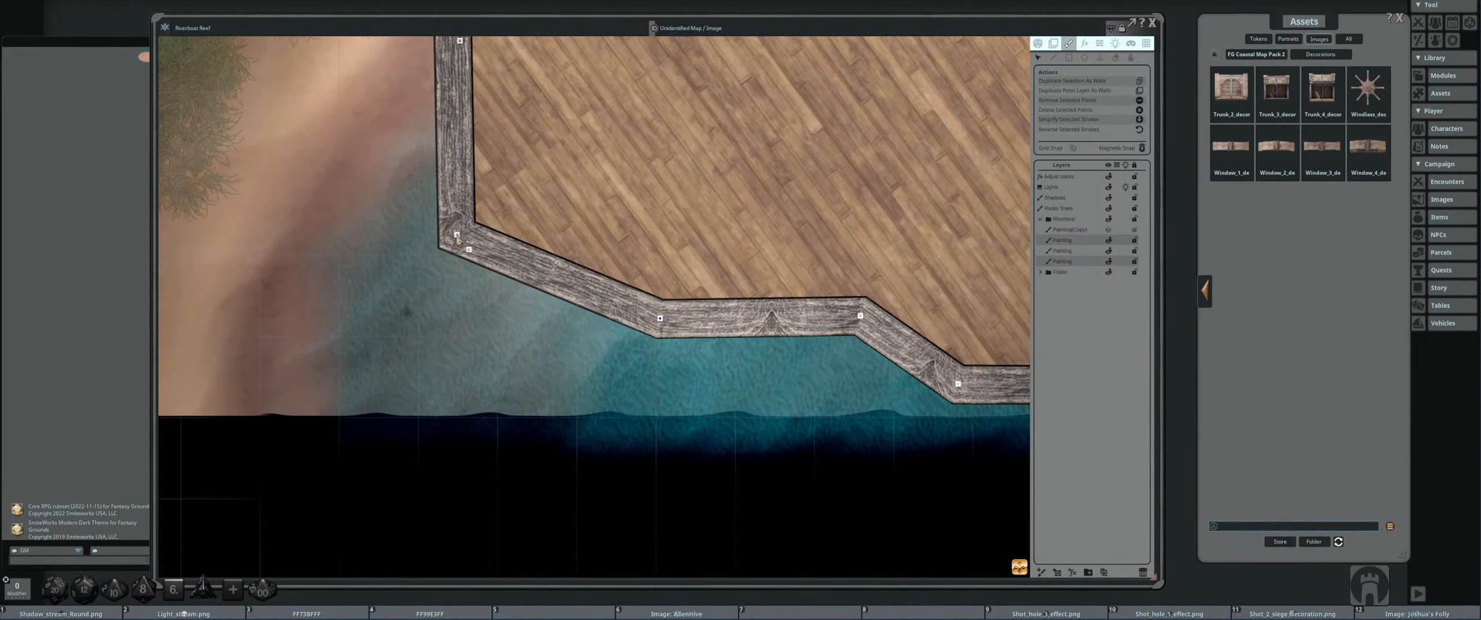
drag(456, 235, 469, 249)
- Move the mismatched floor and wall points onto each other at the next two bends up the deck's west side
scroll(631, 167, down, 3)
drag(639, 158, 757, 334)
scroll(638, 277, up, 4)
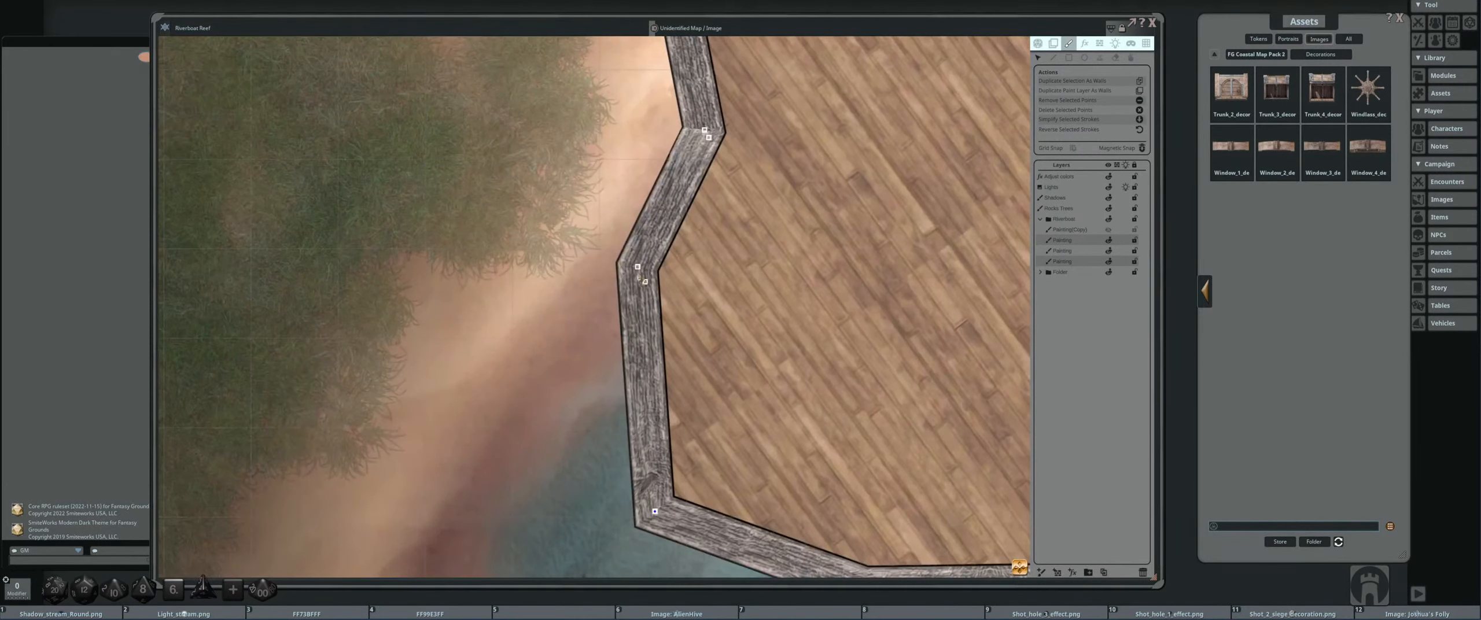
drag(638, 269, 646, 281)
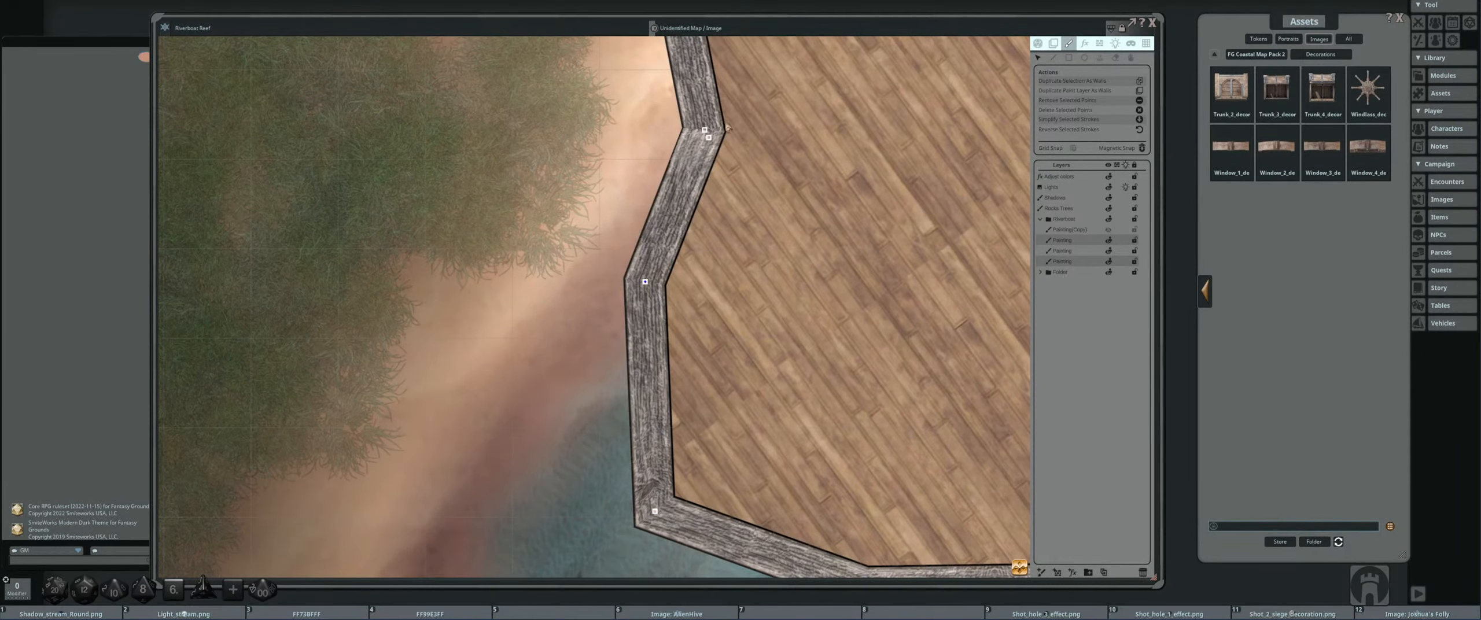
scroll(729, 130, up, 2)
drag(688, 141, 694, 153)
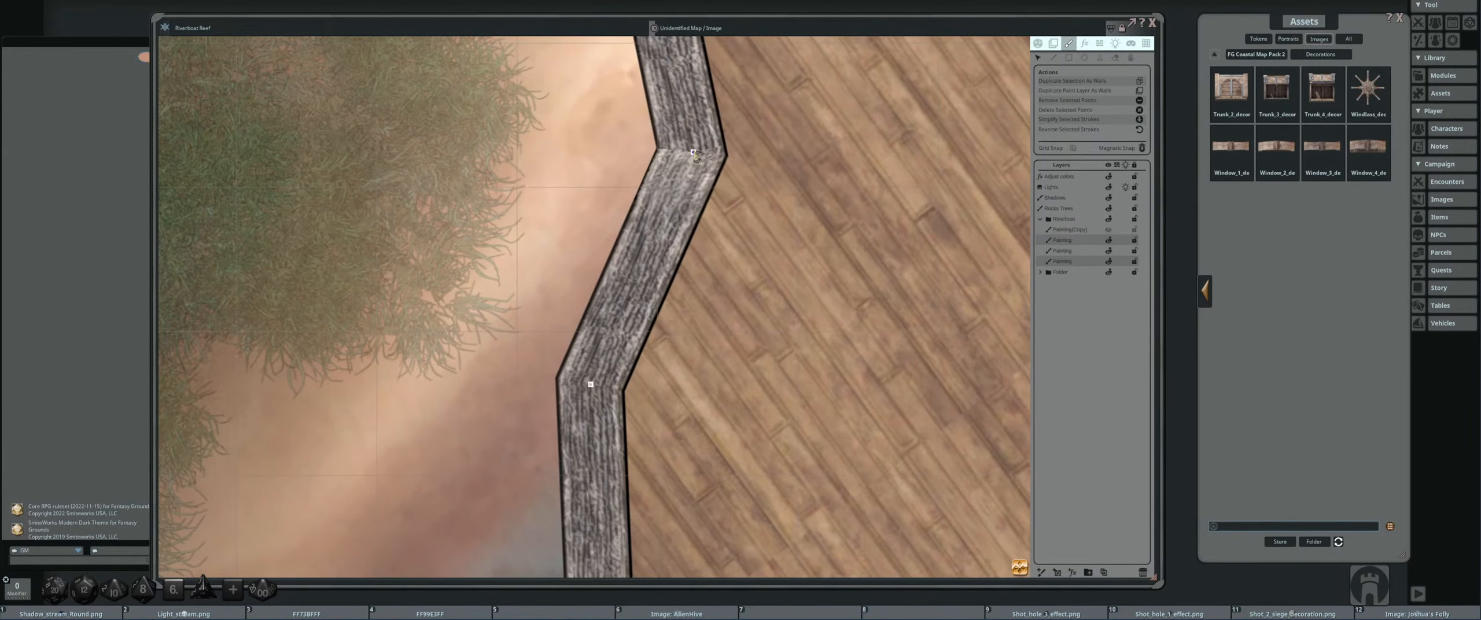
- Bring the floor and wall corner points together at the remaining western bends and around the deck's northwest corner
scroll(758, 159, down, 2)
drag(933, 71, 722, 274)
scroll(722, 274, down, 3)
scroll(599, 162, up, 4)
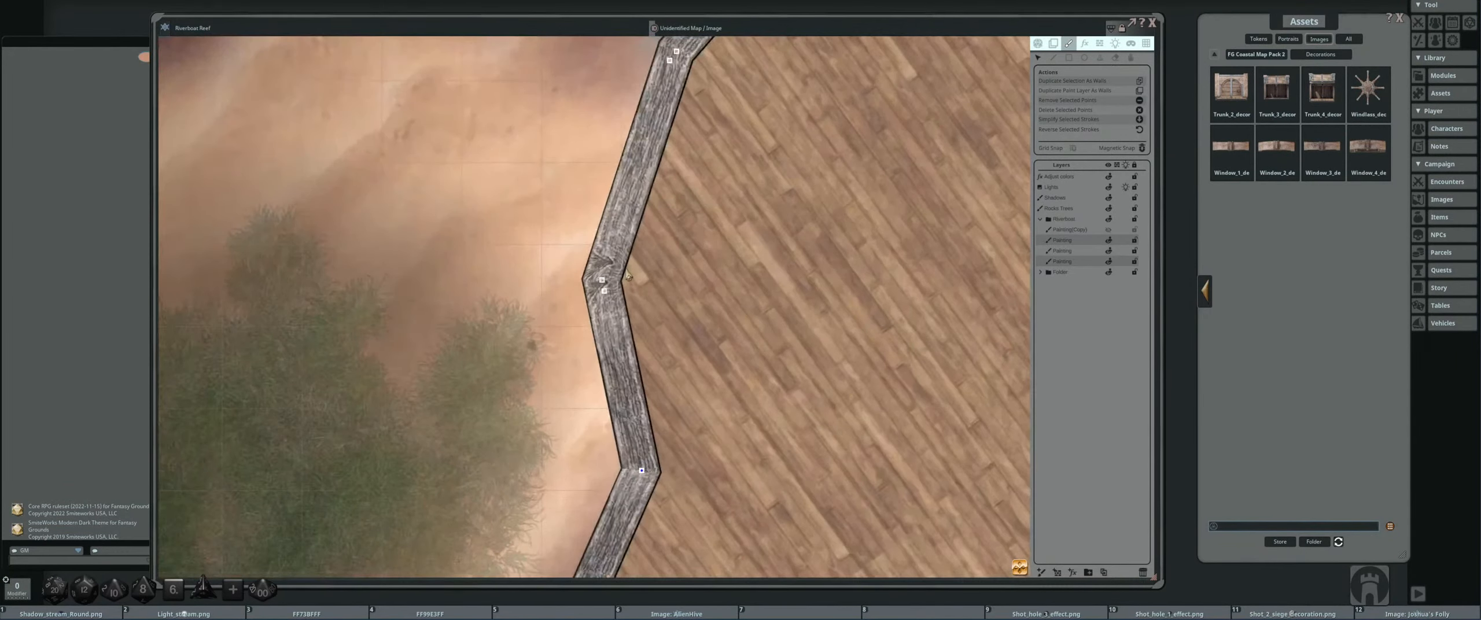
drag(590, 214, 588, 209)
scroll(706, 248, down, 2)
drag(701, 70, 644, 247)
scroll(659, 237, up, 2)
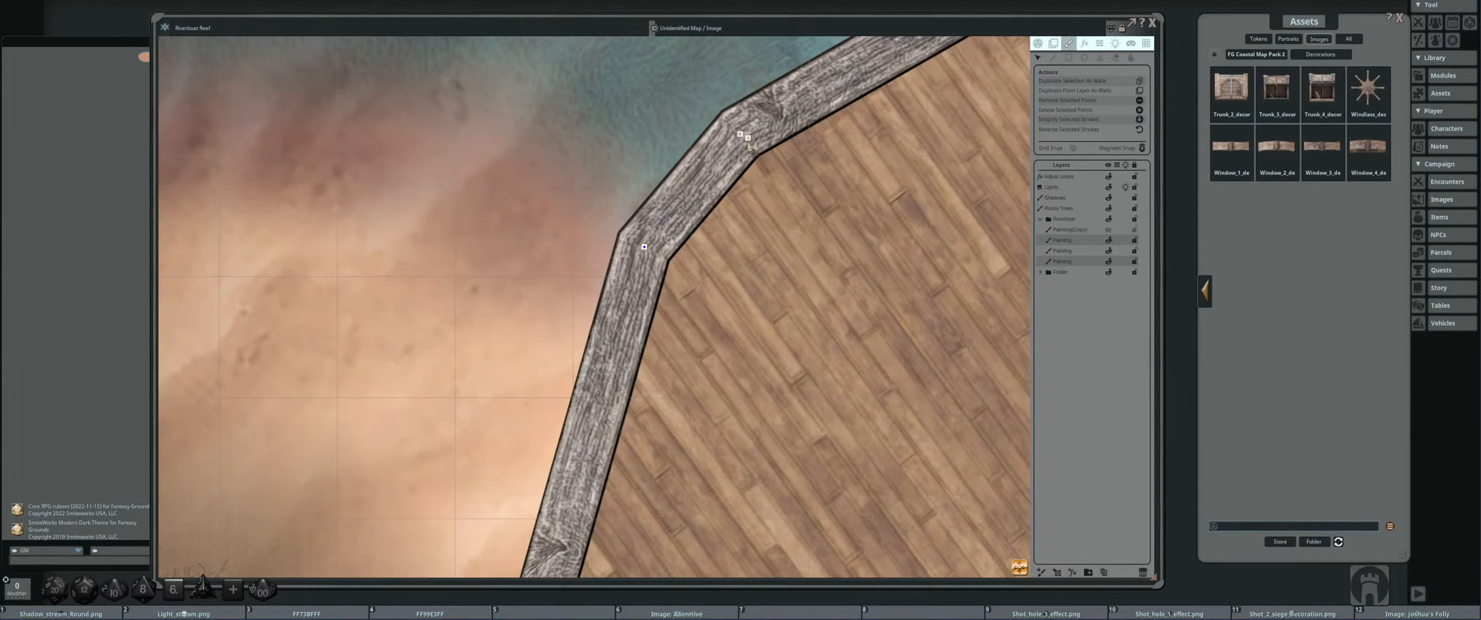
drag(741, 135, 748, 139)
- Join the floor and wall corner points at the two bends along the deck's north side, up to the engine-area wall
scroll(772, 178, down, 4)
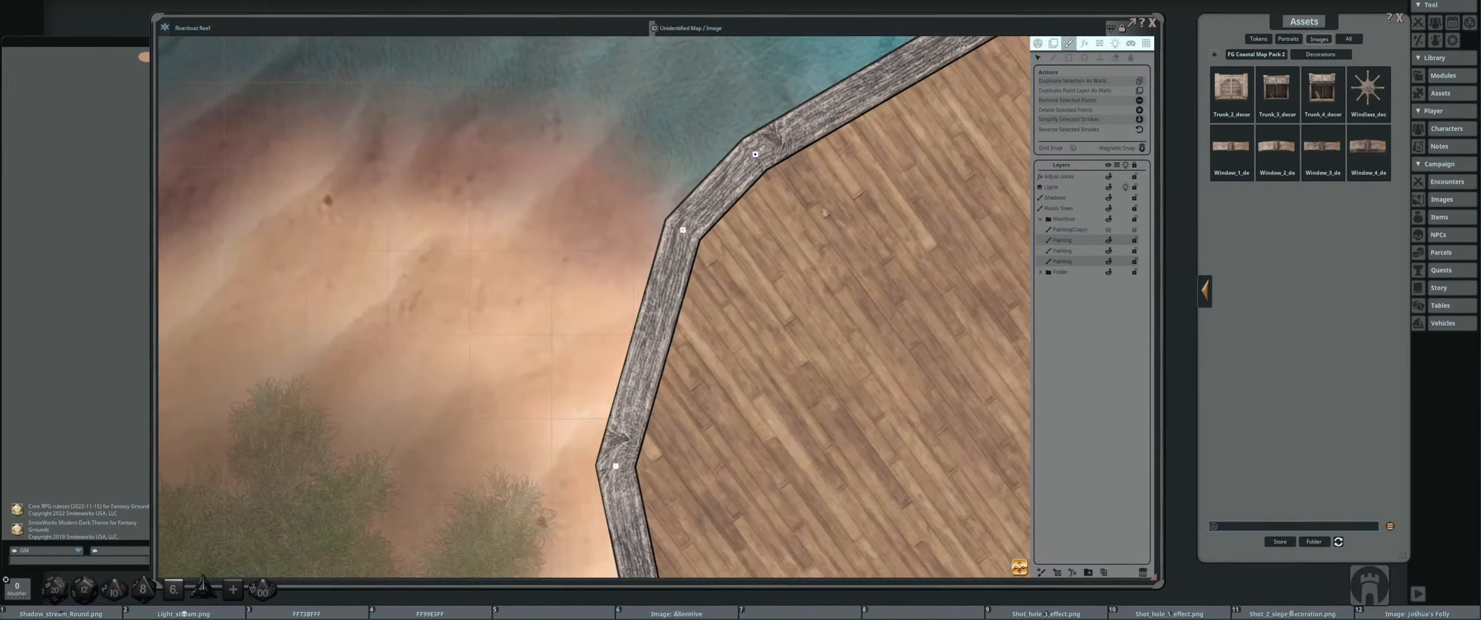
drag(961, 75, 738, 178)
scroll(737, 179, up, 2)
drag(867, 104, 630, 249)
scroll(630, 250, up, 5)
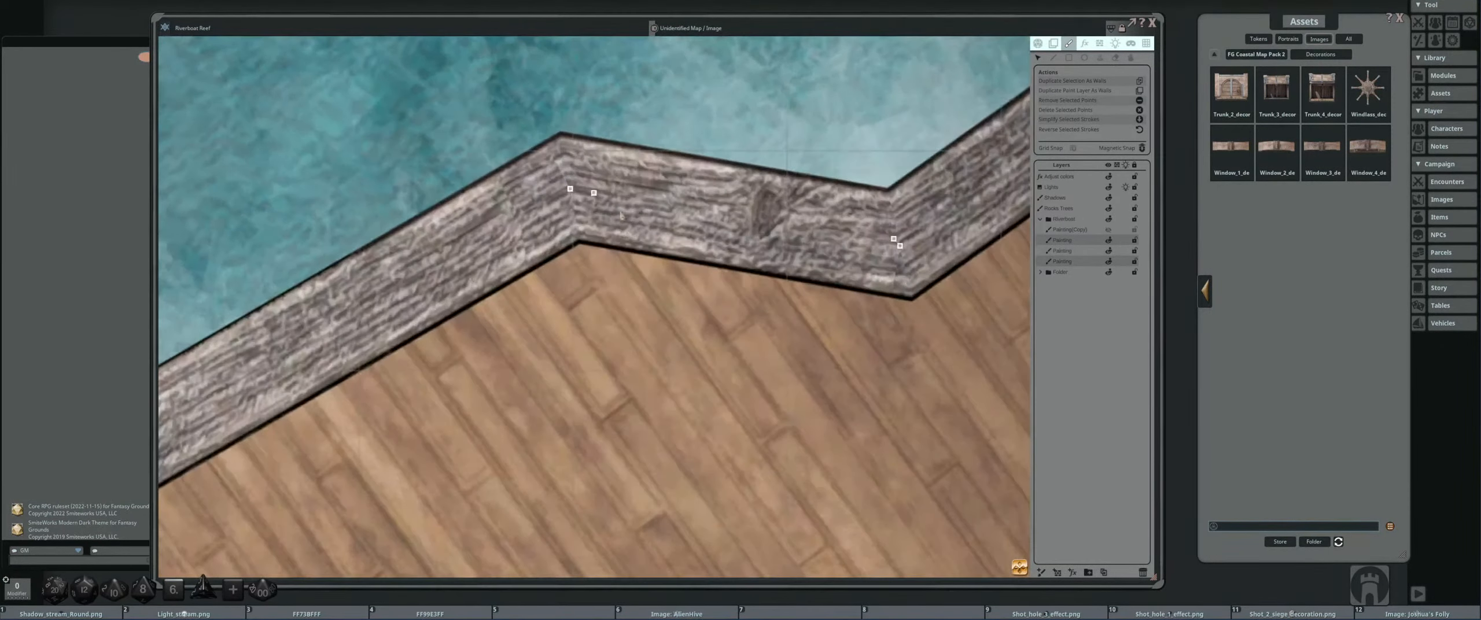
drag(570, 189, 594, 193)
drag(847, 219, 655, 242)
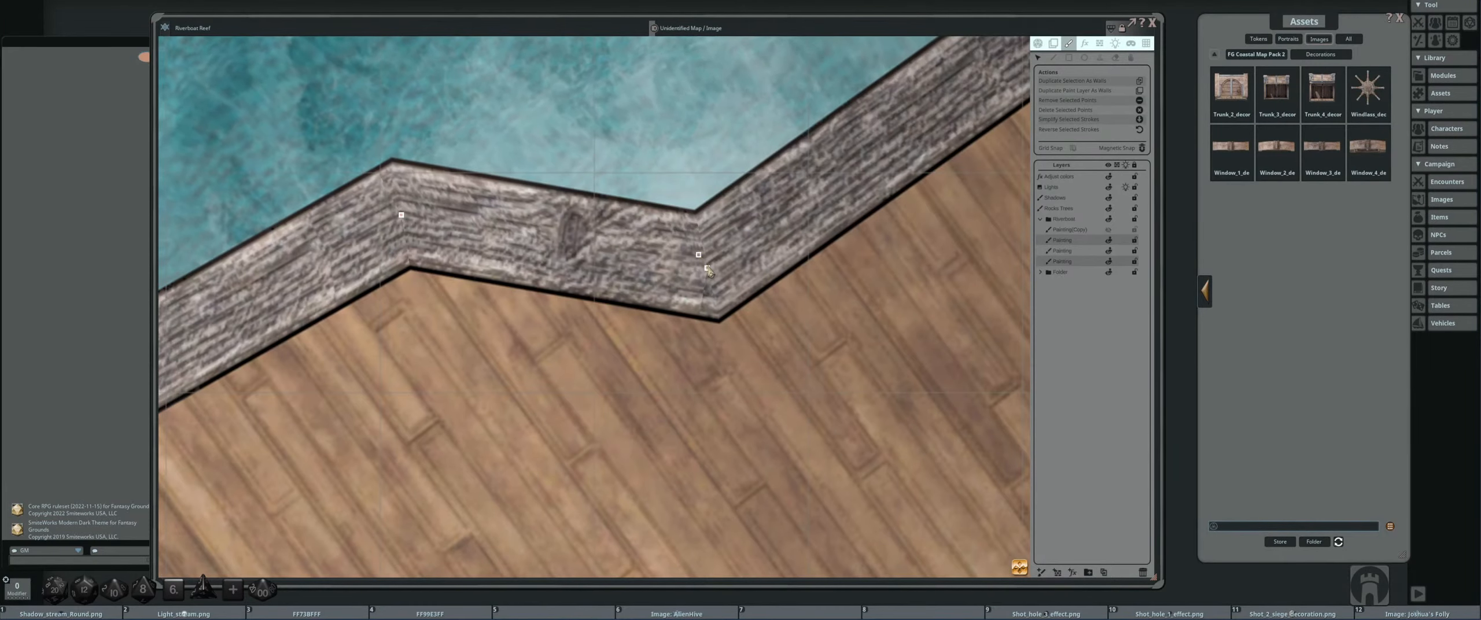
drag(708, 269, 699, 255)
scroll(762, 220, down, 5)
drag(848, 180, 566, 310)
scroll(703, 207, up, 2)
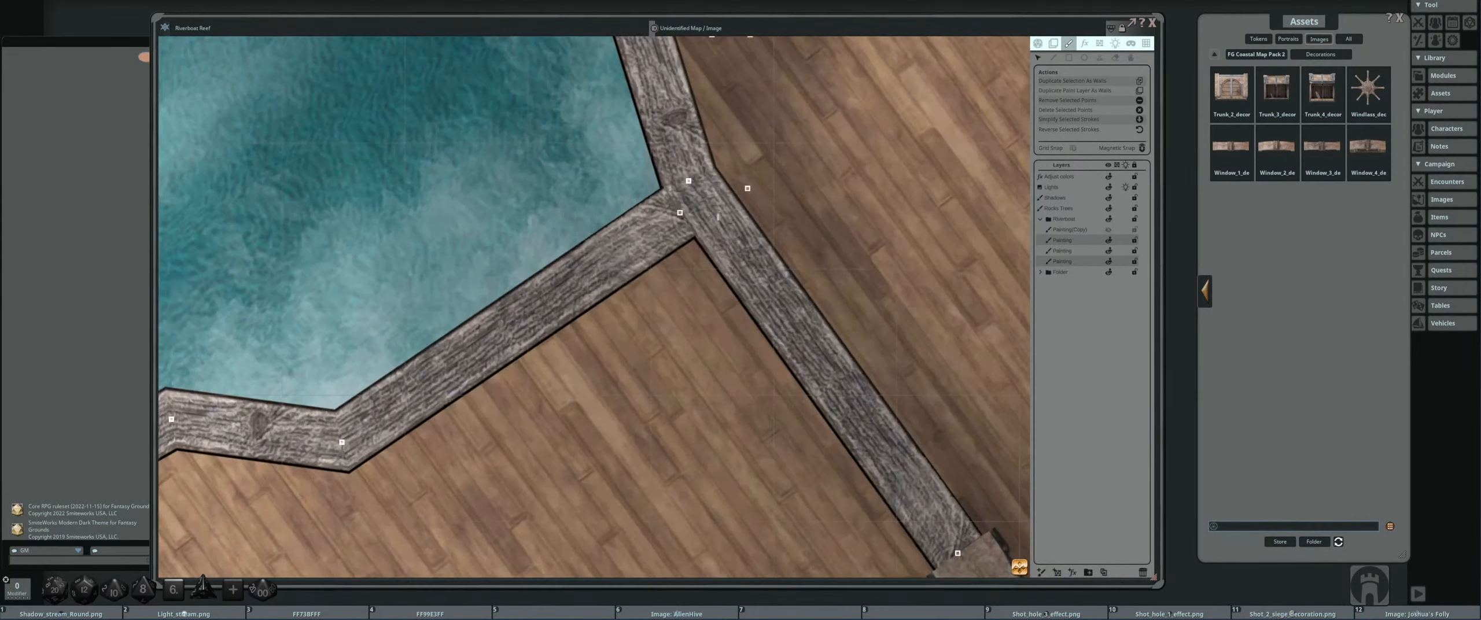
scroll(718, 217, down, 5)
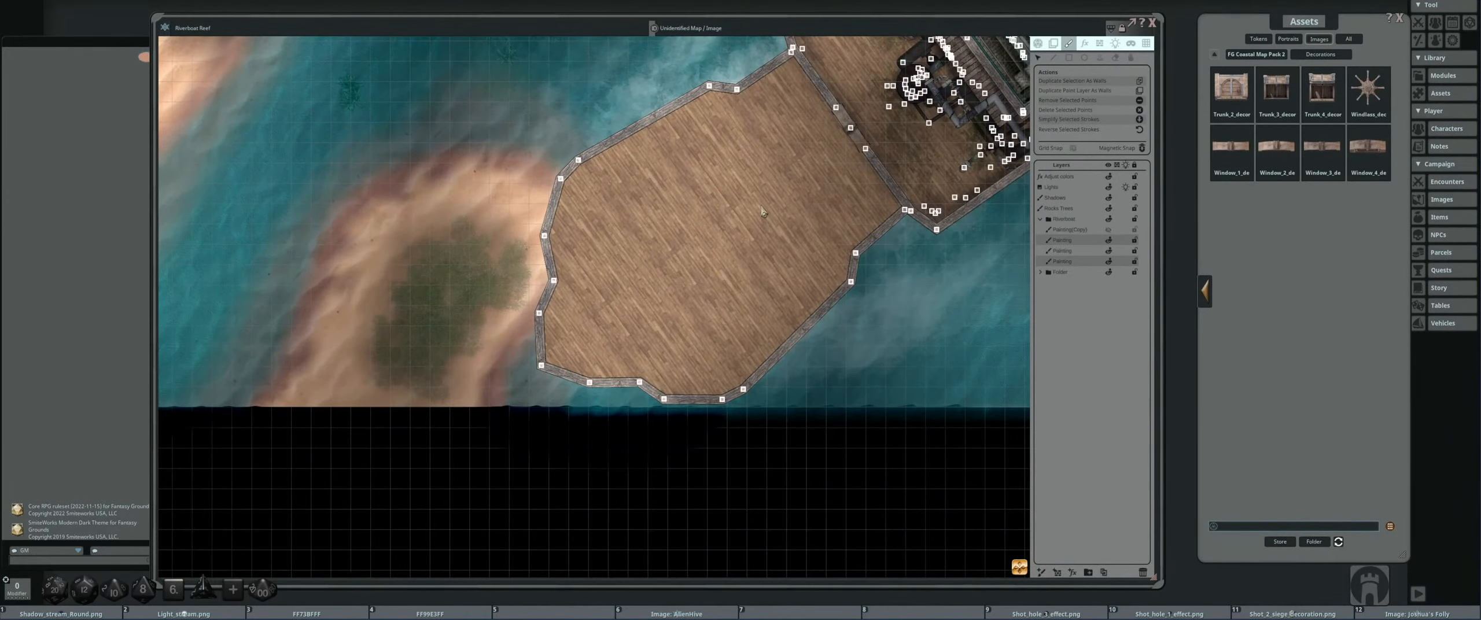
scroll(760, 154, up, 2)
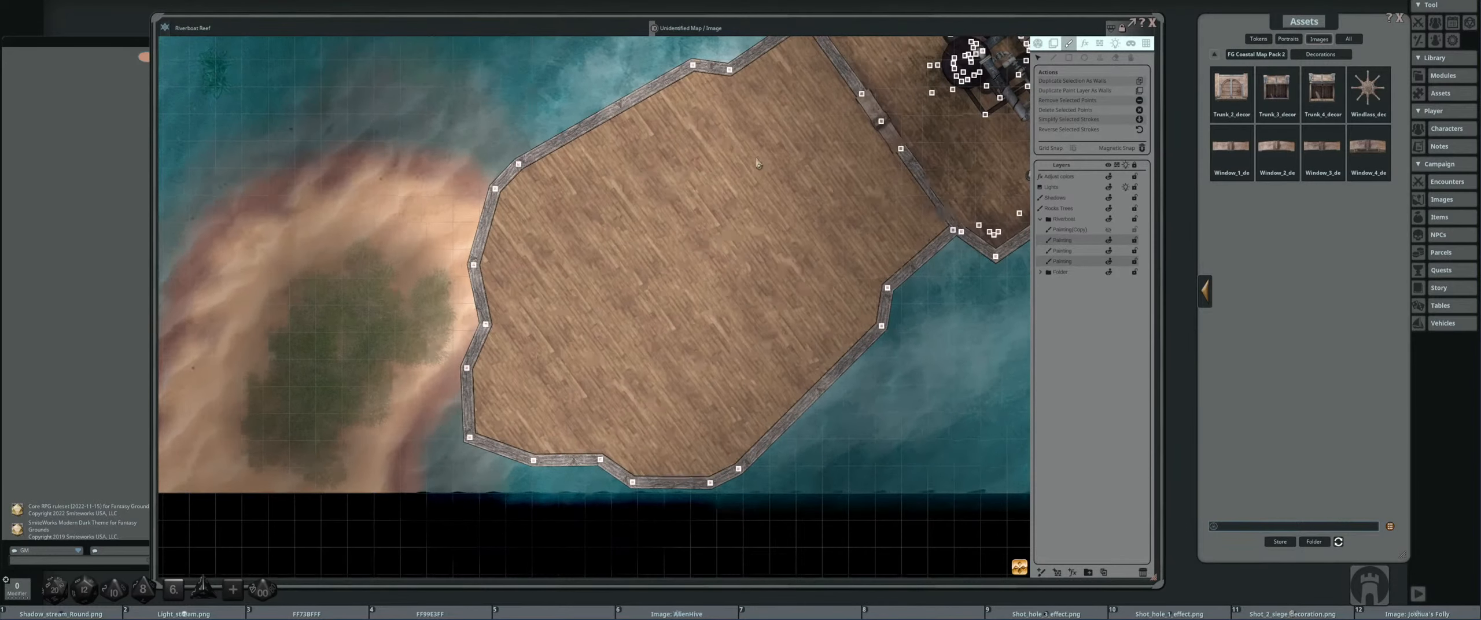
drag(761, 154, 712, 178)
click(1083, 243)
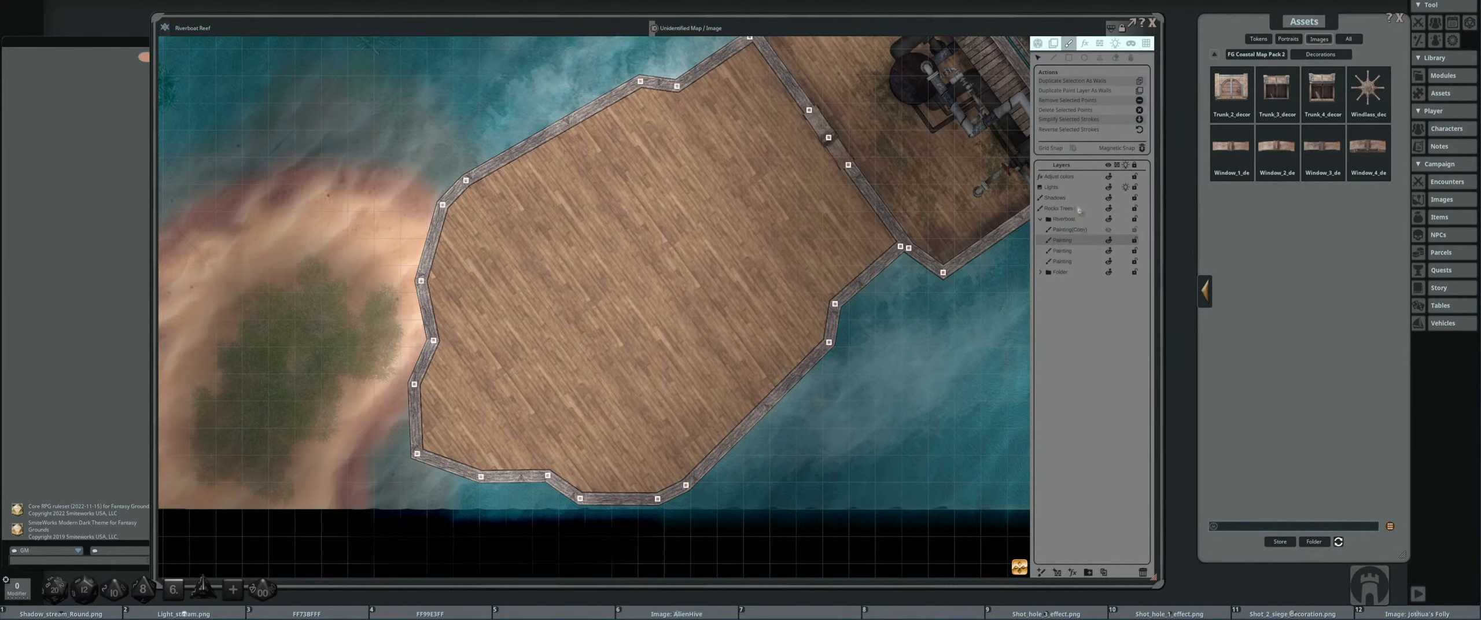
click(1054, 57)
drag(735, 180, 684, 208)
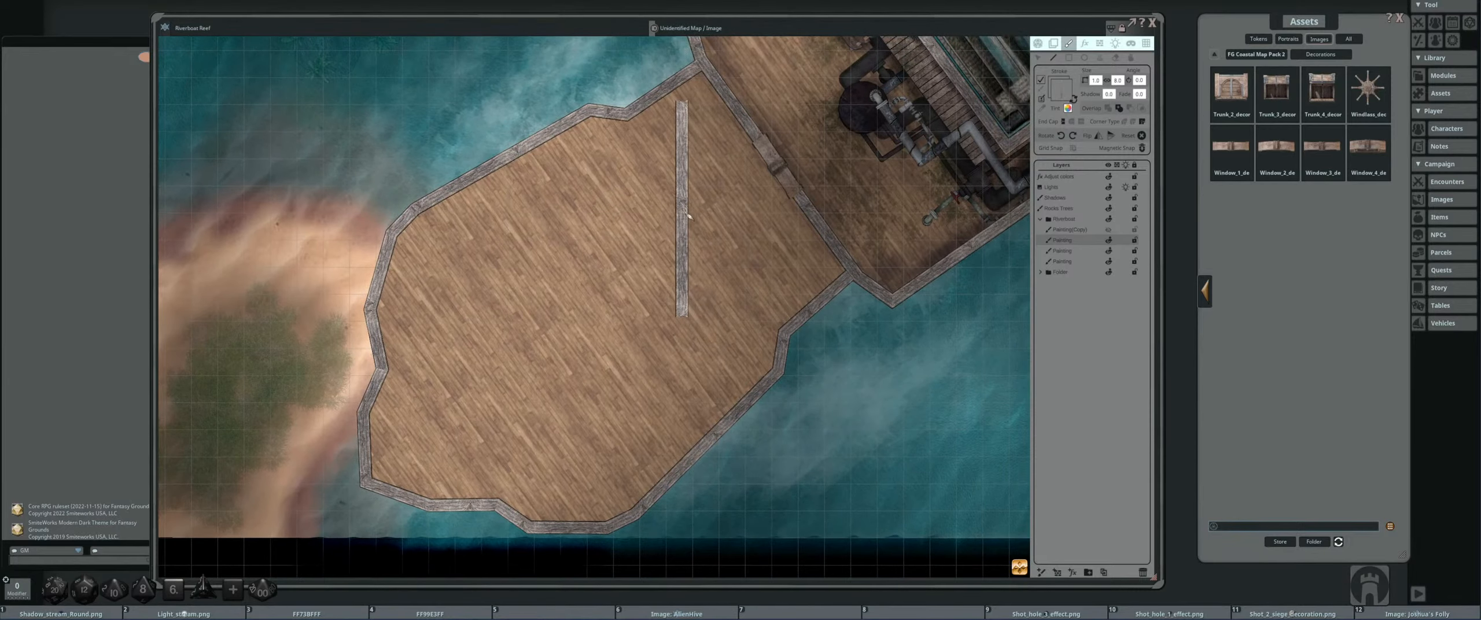
scroll(689, 211, up, 2)
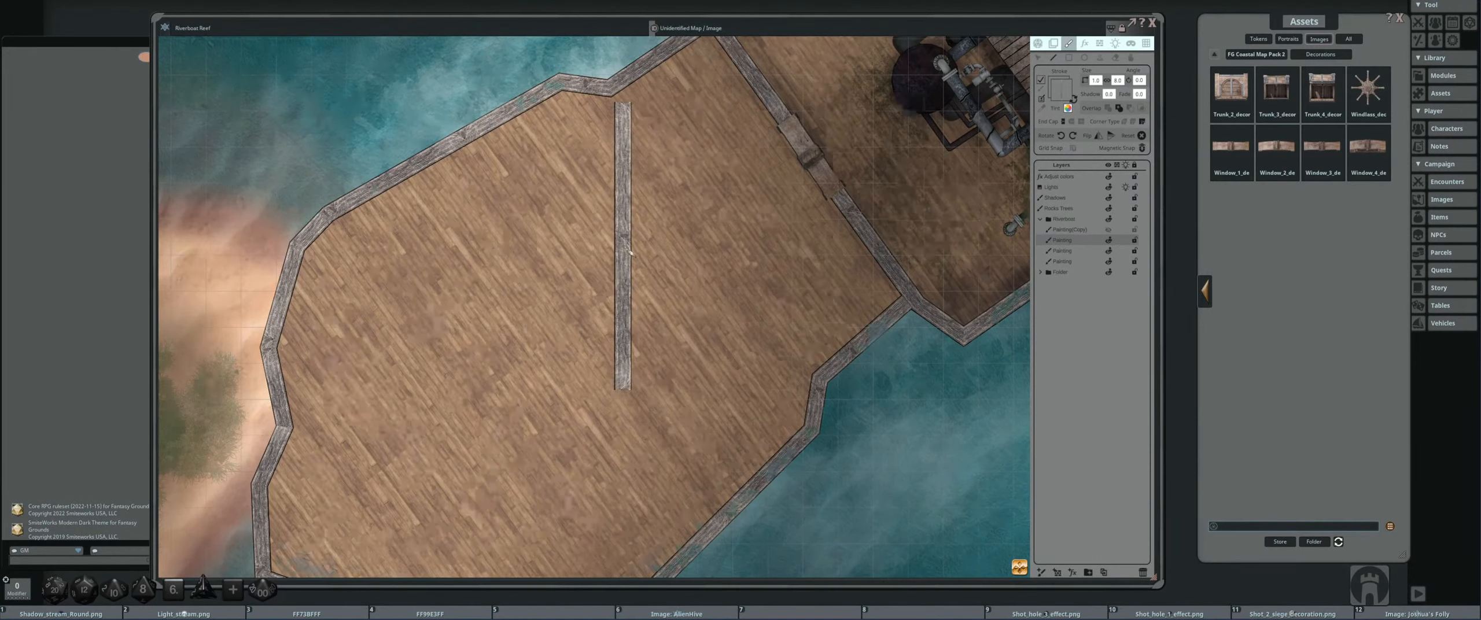
scroll(620, 220, down, 2)
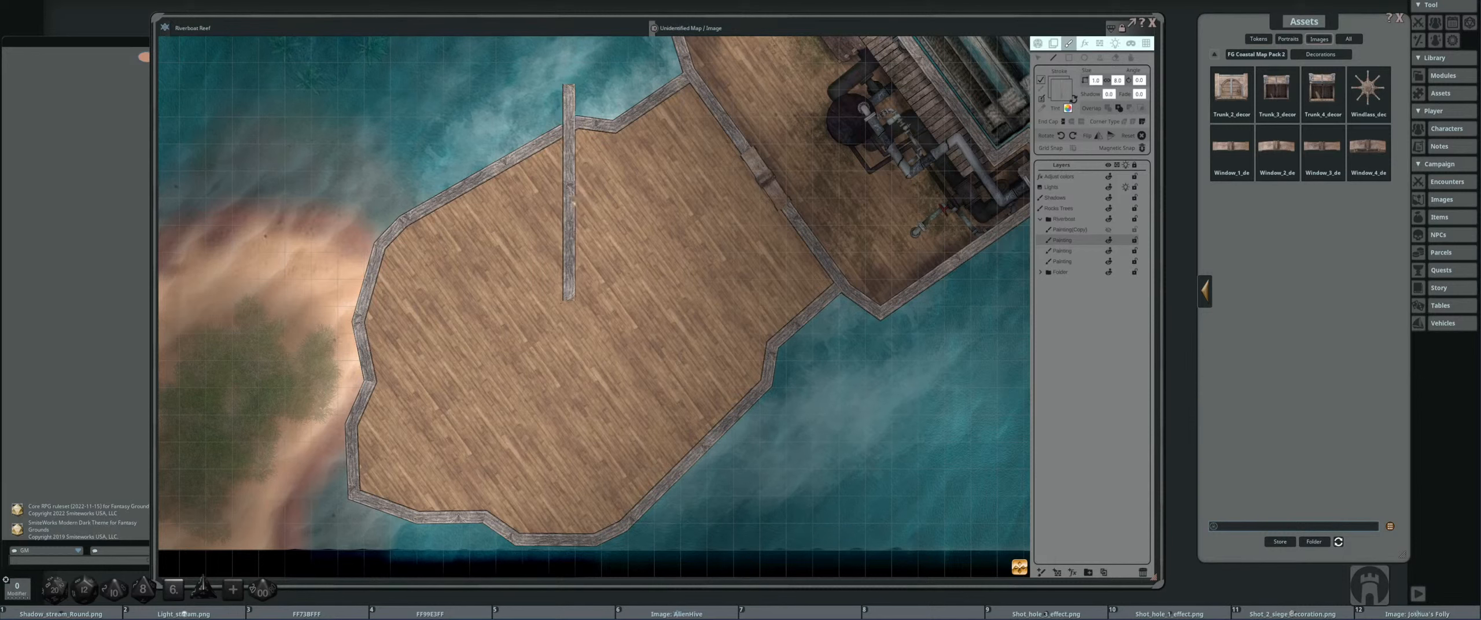
scroll(654, 202, down, 4)
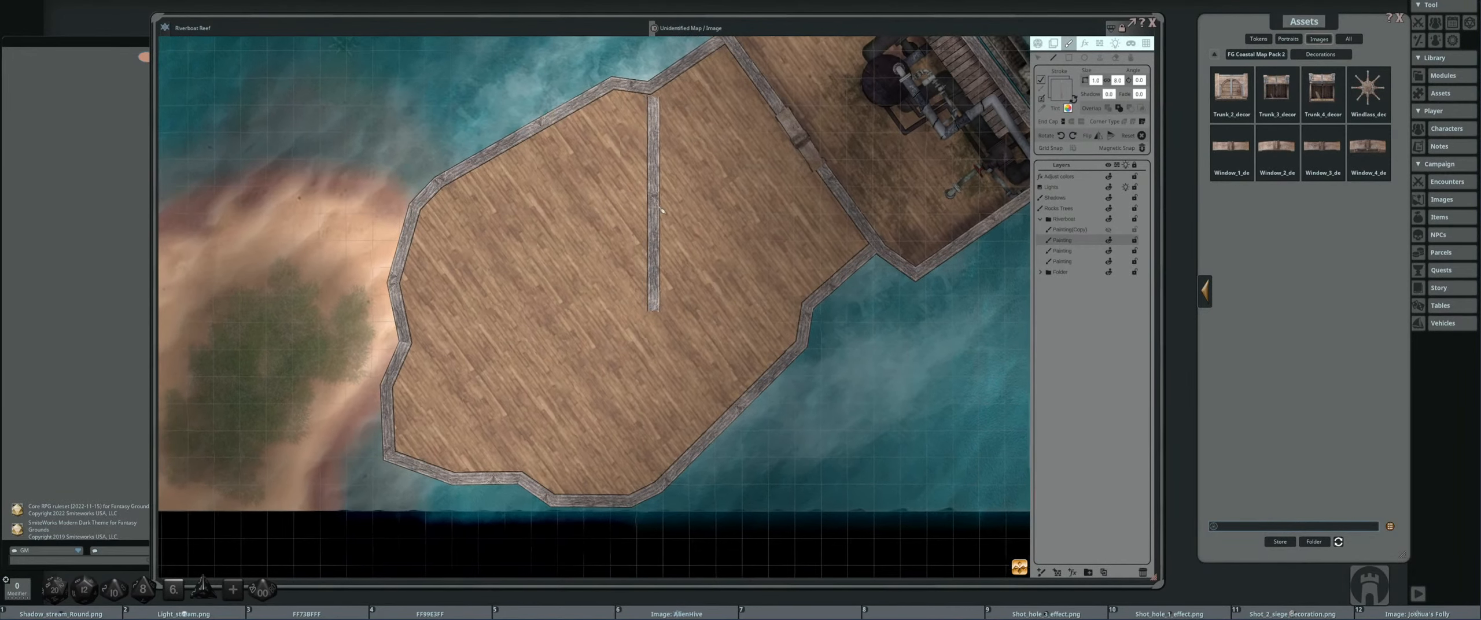
scroll(739, 221, down, 3)
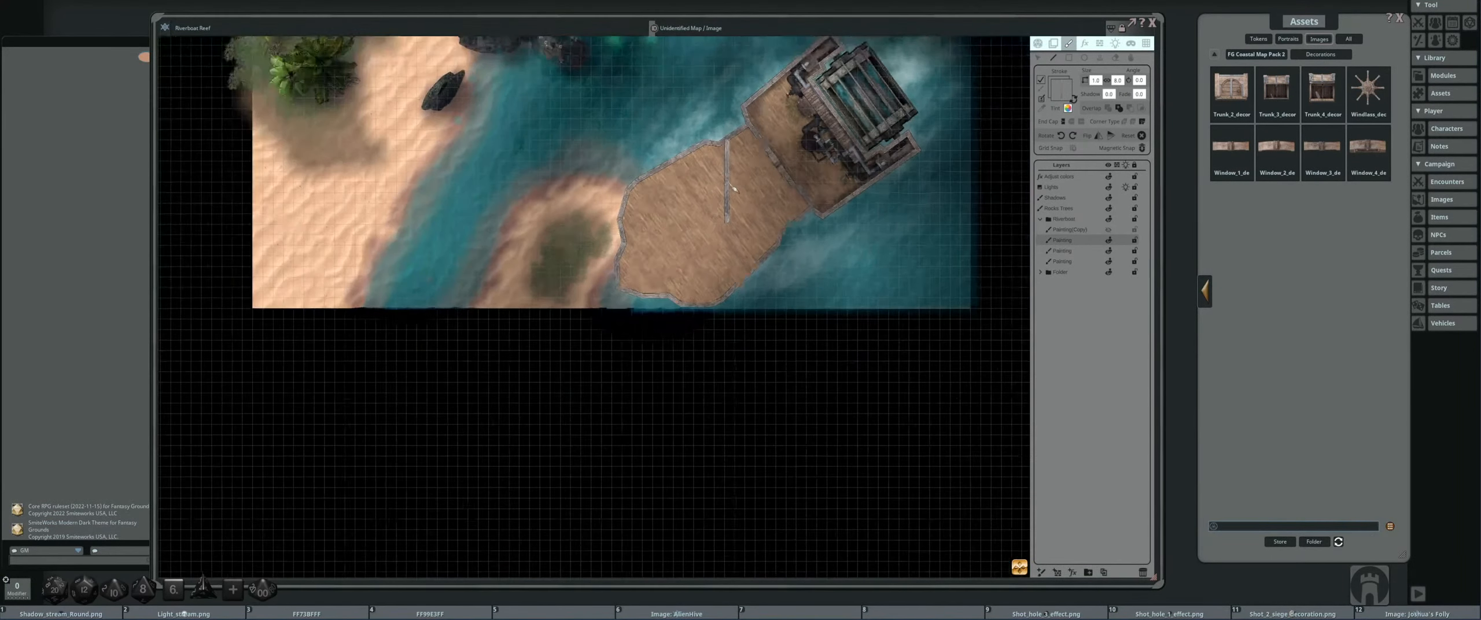
scroll(718, 243, up, 2)
scroll(696, 265, up, 2)
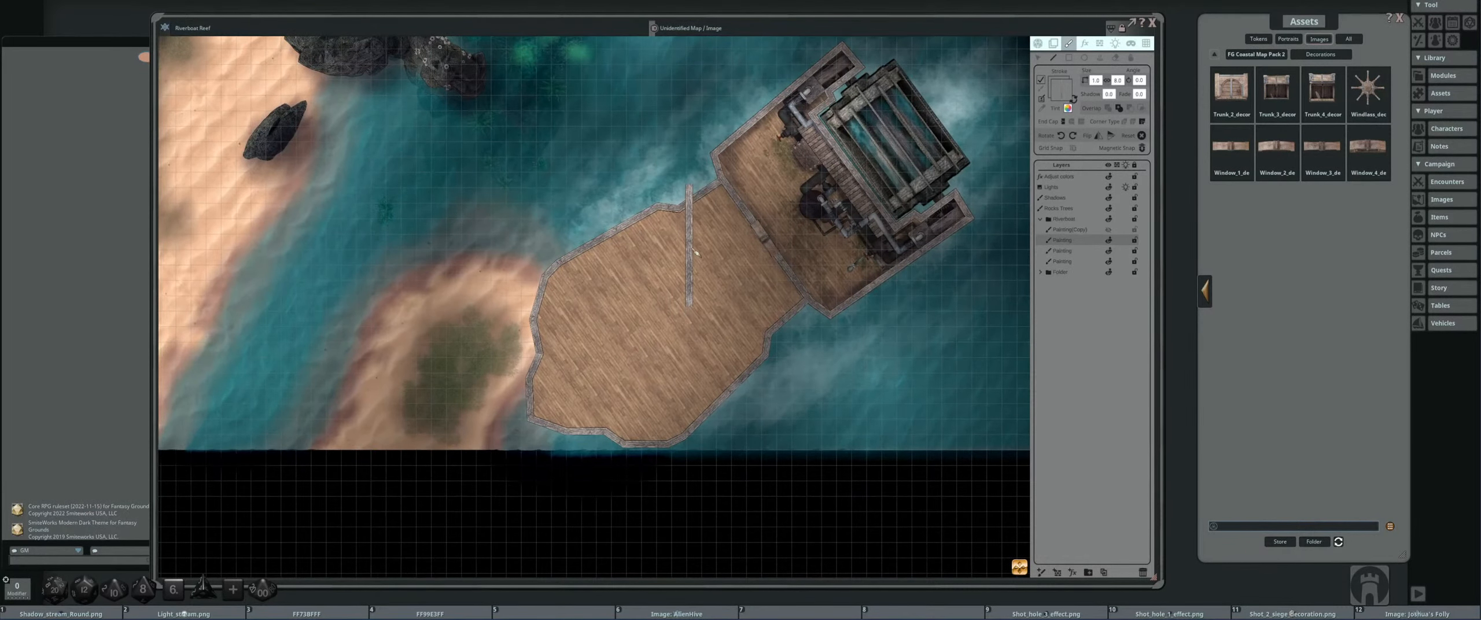
- Make the hidden Painting(Copy) floor layer visible above the deck and select it alone for point editing
click(1110, 230)
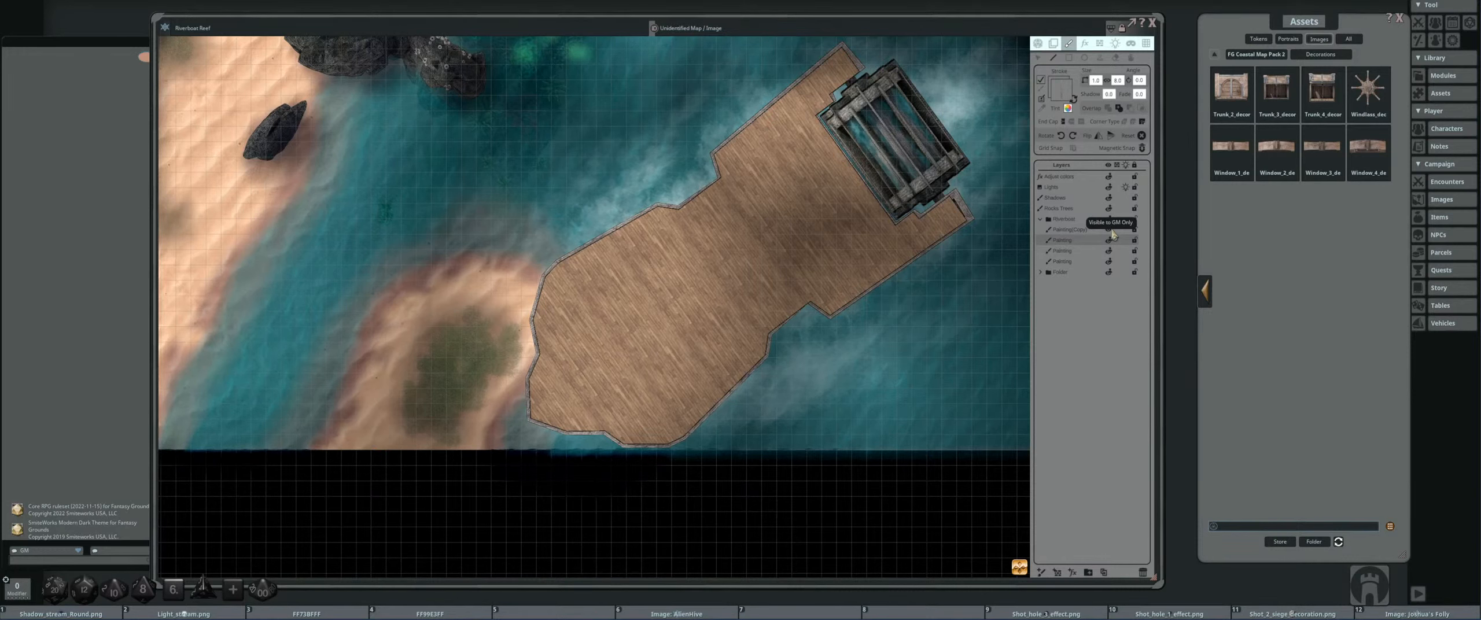
click(1109, 233)
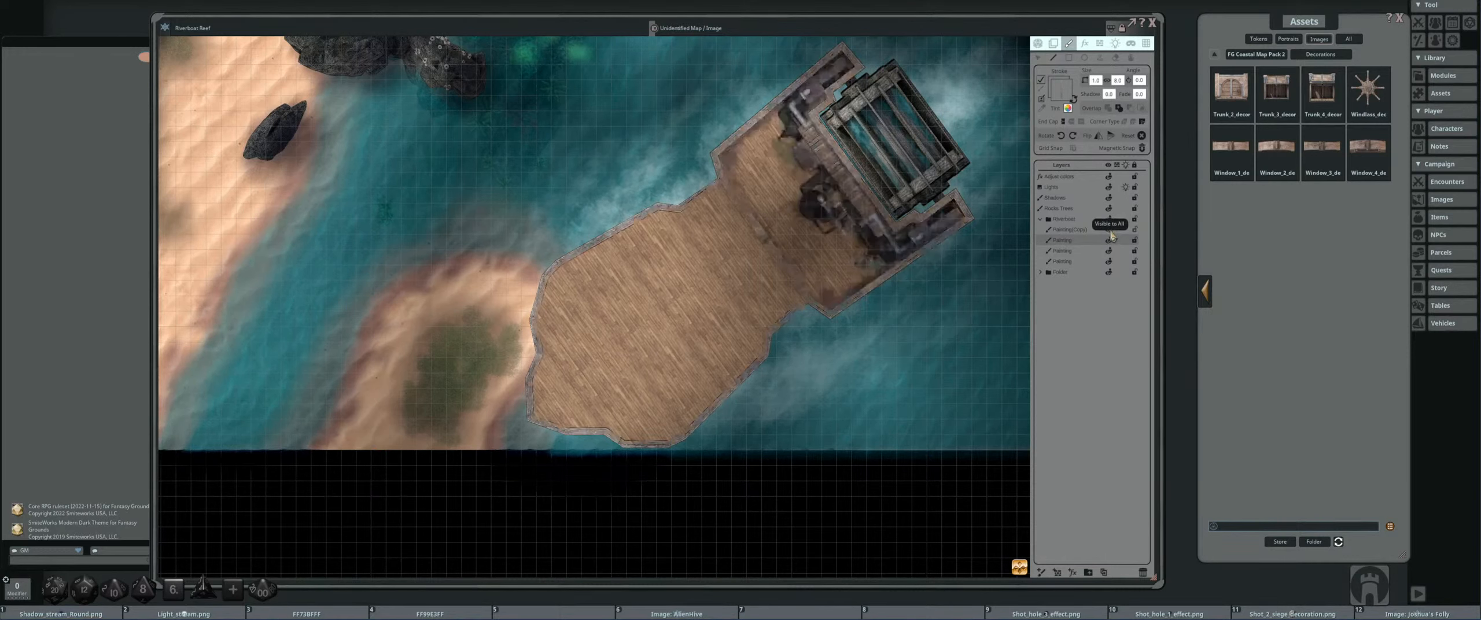
click(1109, 234)
click(1109, 231)
scroll(763, 271, up, 4)
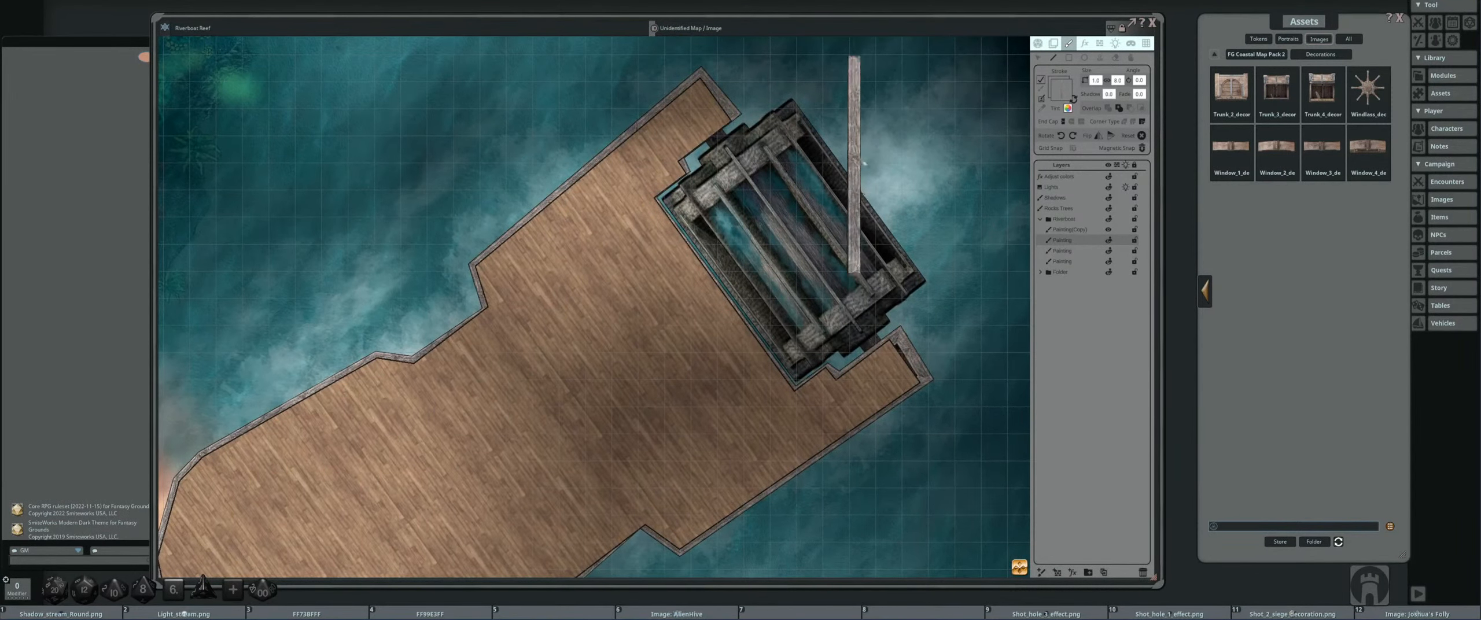
click(1038, 57)
scroll(739, 113, up, 2)
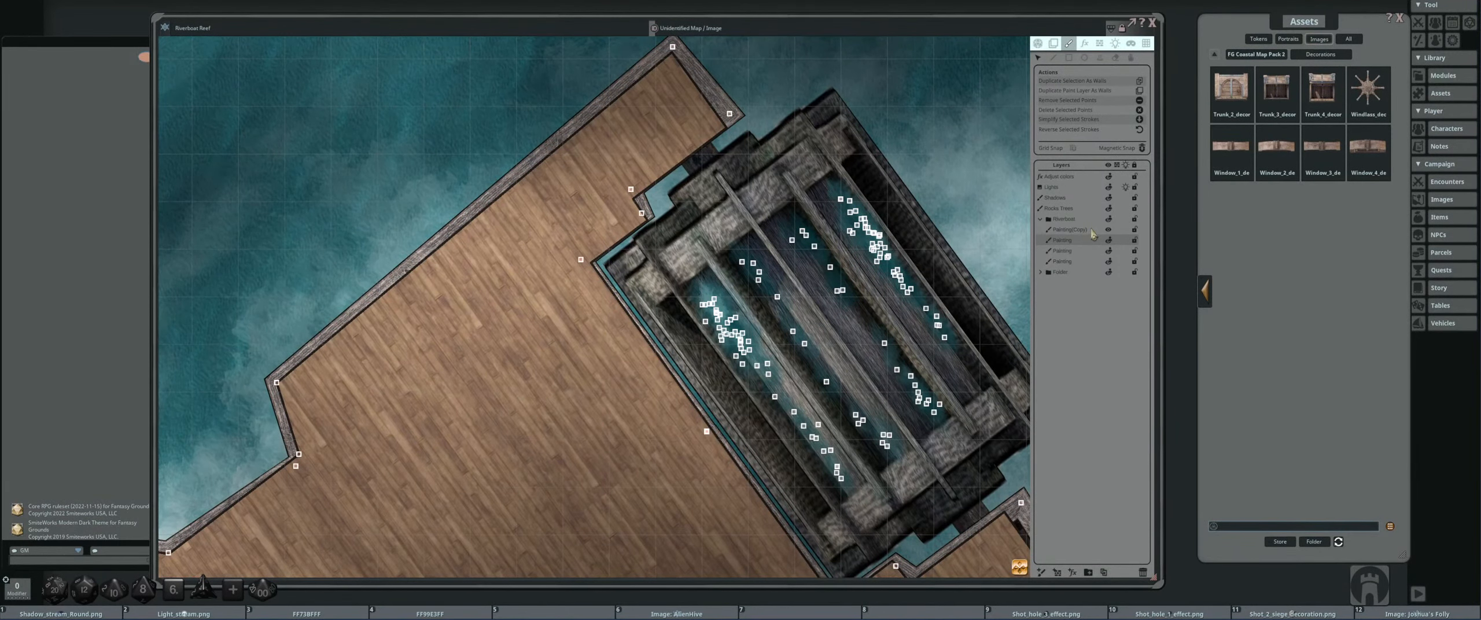
click(1071, 229)
- Adjust the copied floor's outline points in the notch at the paddle wheel's north end to follow the wall
drag(678, 61, 722, 134)
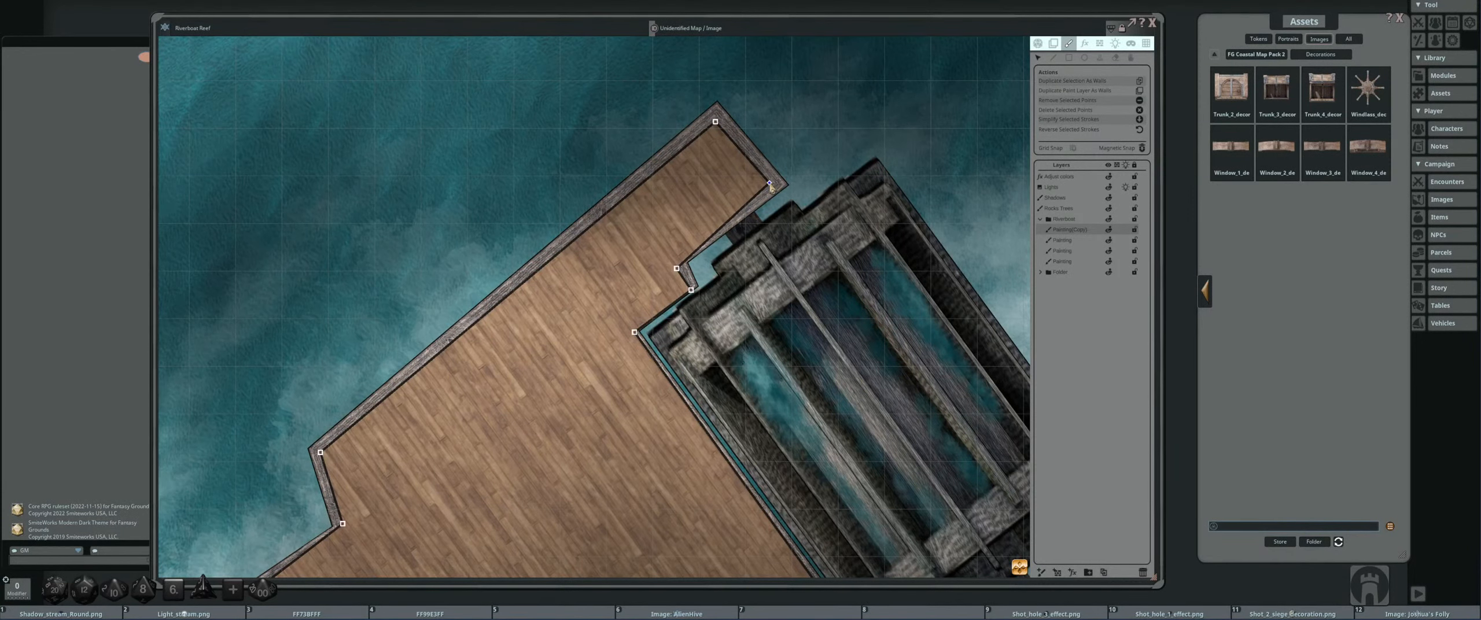
drag(789, 211, 877, 128)
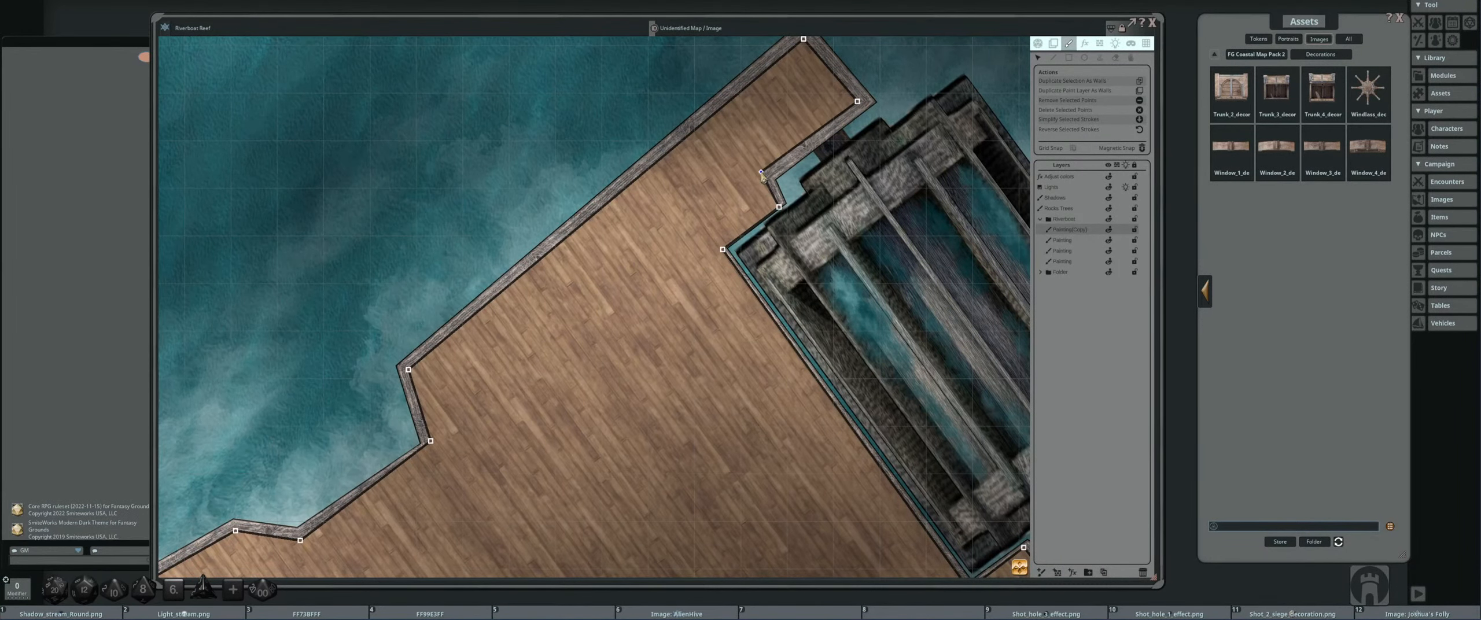
drag(765, 186, 773, 200)
drag(472, 288, 490, 275)
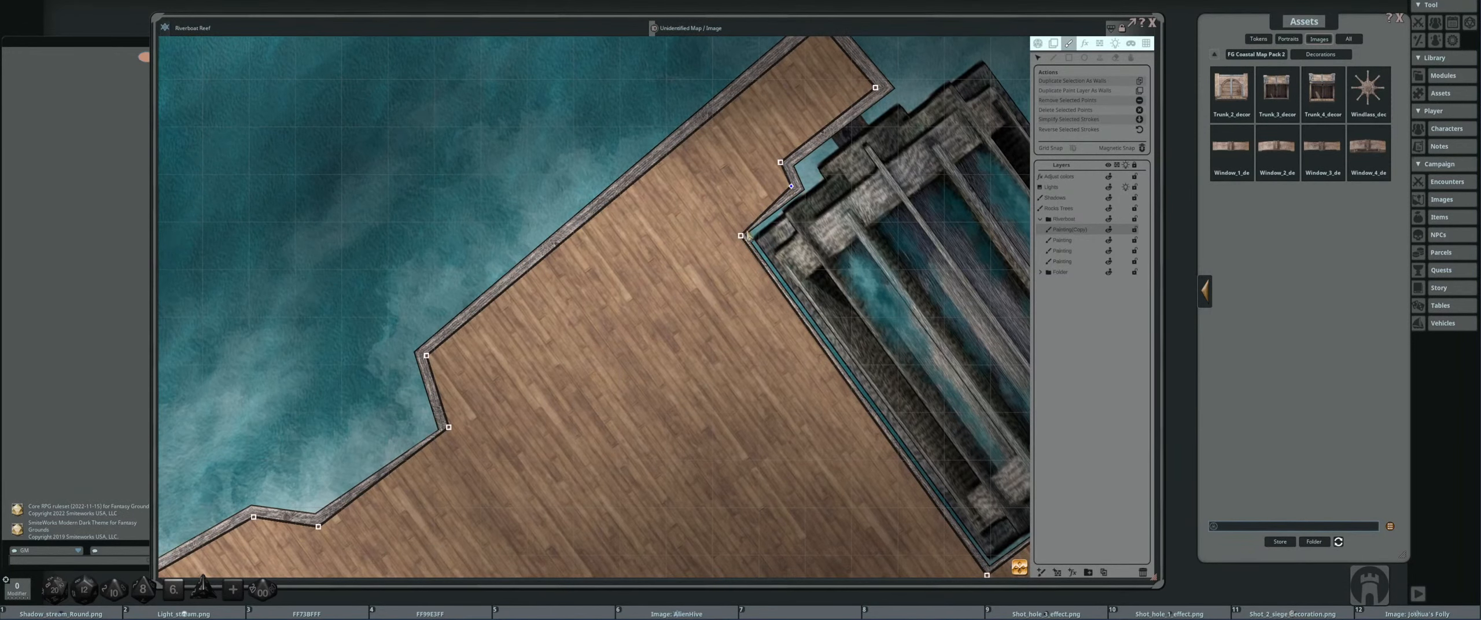
drag(742, 236, 731, 233)
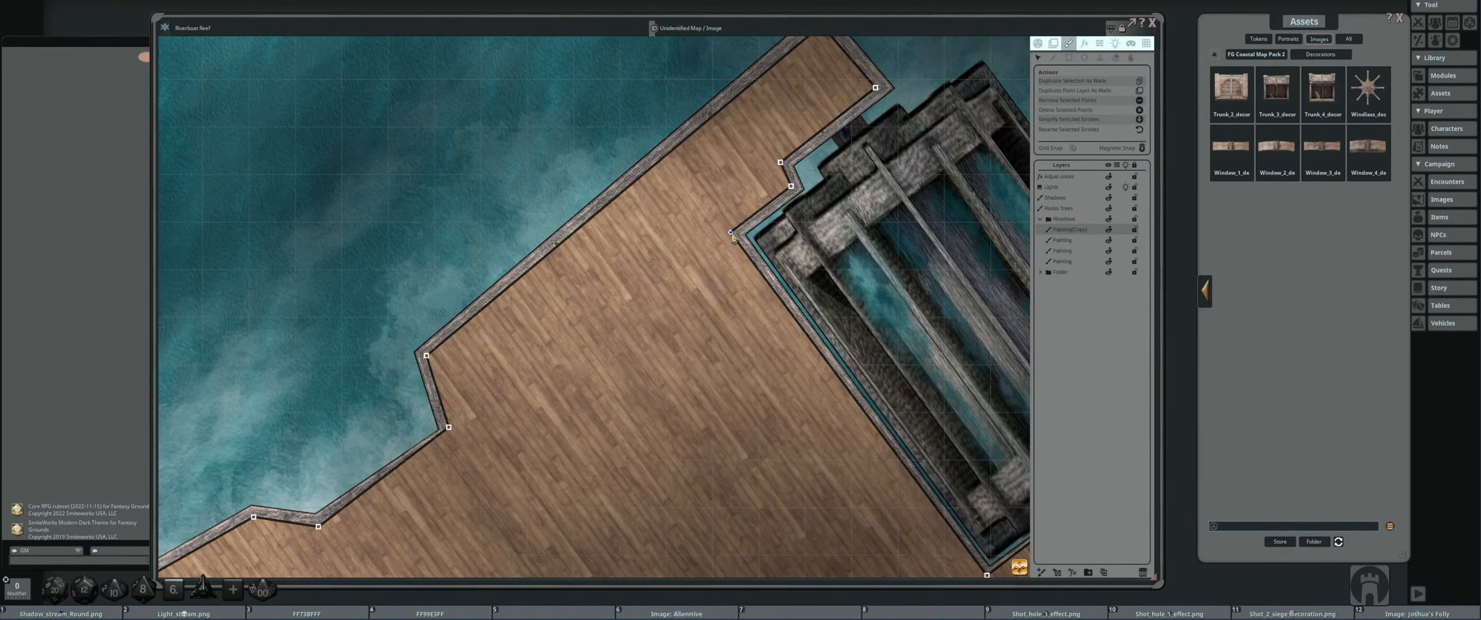
- Adjust the copied floor's corner points around the notch and rear extension at the paddle wheel's south end to follow the wall
scroll(731, 232, down, 3)
drag(916, 354, 745, 225)
scroll(746, 224, up, 2)
drag(704, 354, 708, 360)
drag(757, 318, 780, 341)
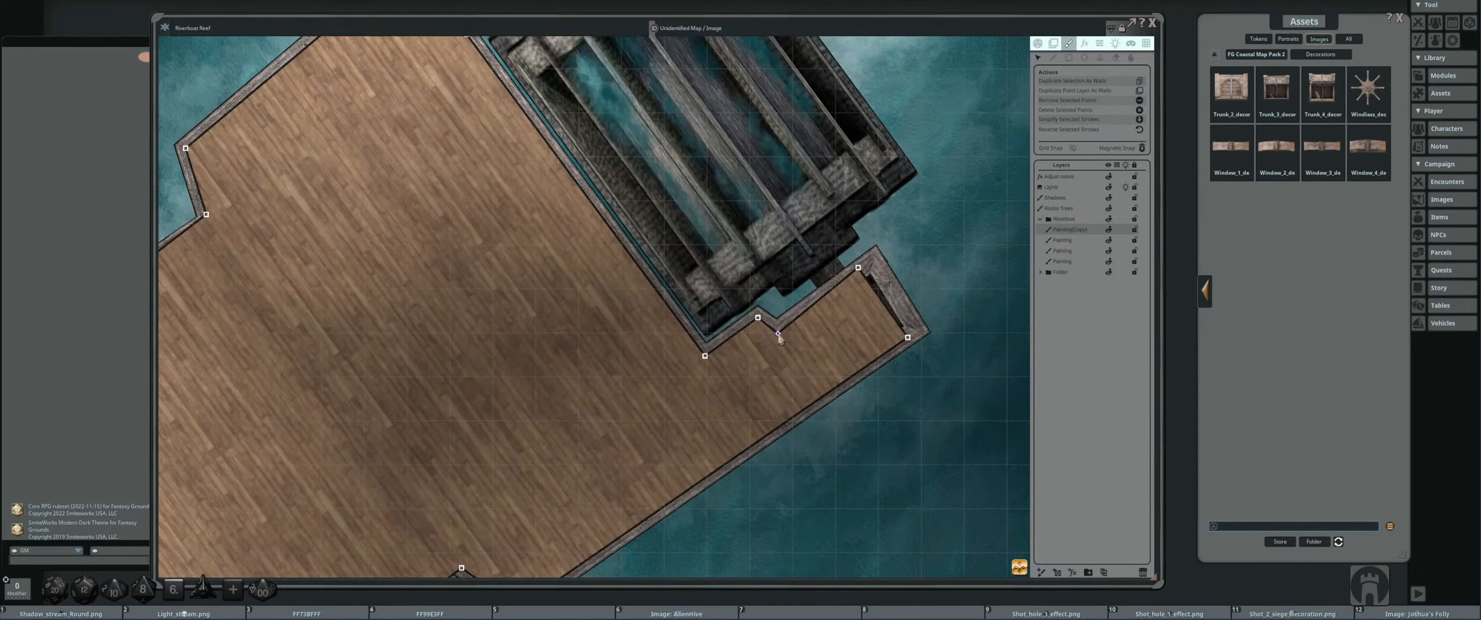
drag(858, 276, 871, 270)
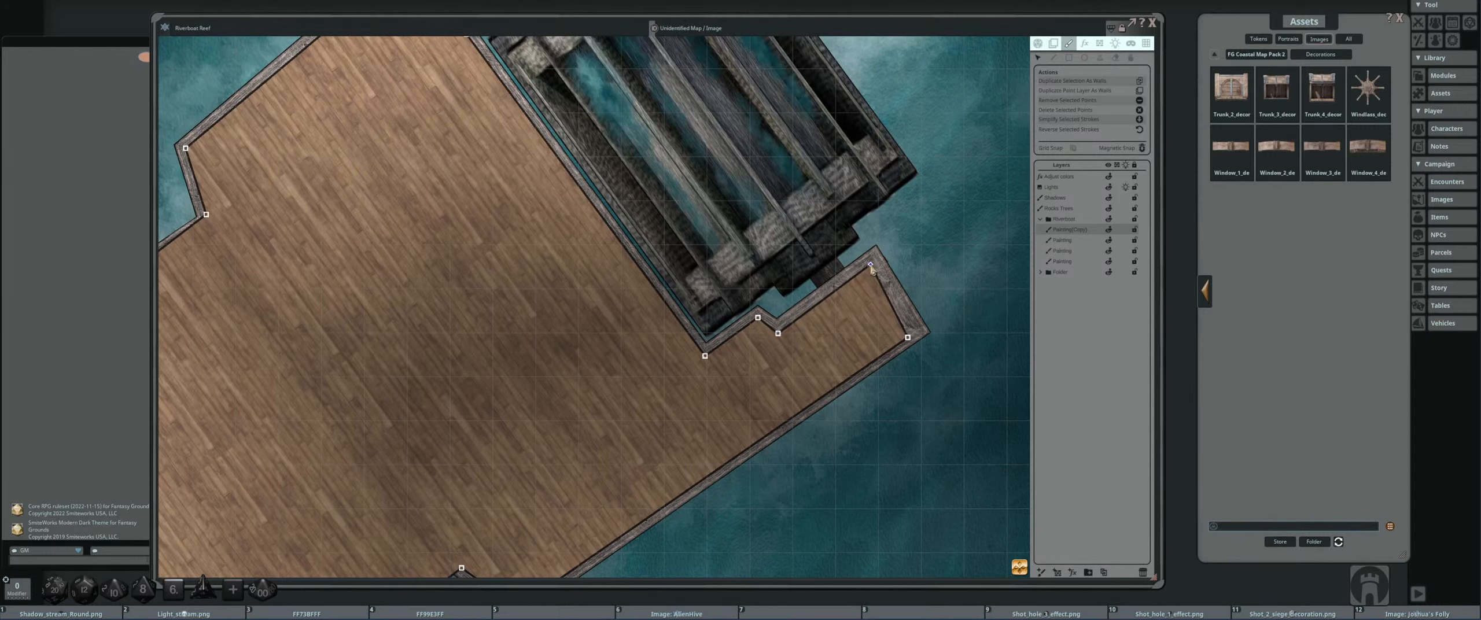
click(907, 338)
scroll(902, 341, down, 5)
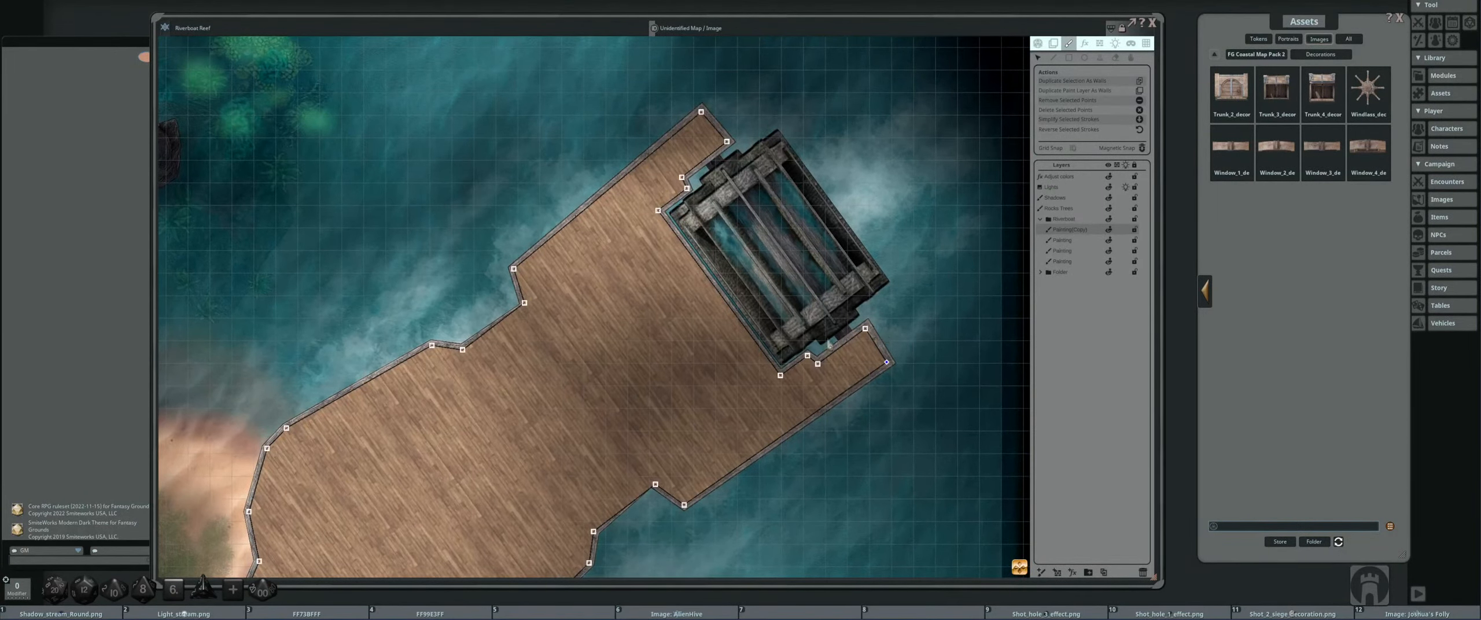
- Nudge the copied floor's inner corner point at the south-side bend onto the wall, where the hull widens toward the paddle wheel
drag(595, 325, 752, 226)
scroll(671, 263, down, 2)
scroll(718, 262, up, 2)
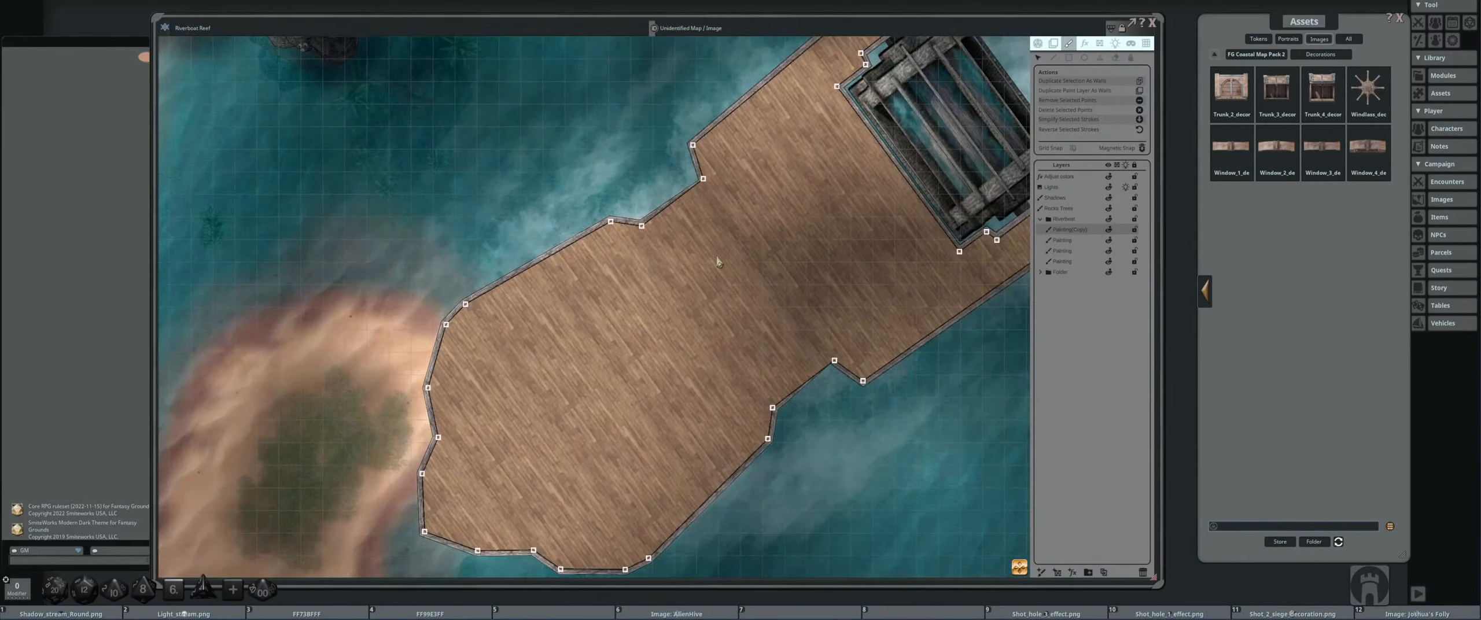
scroll(753, 226, up, 1)
drag(696, 193, 681, 225)
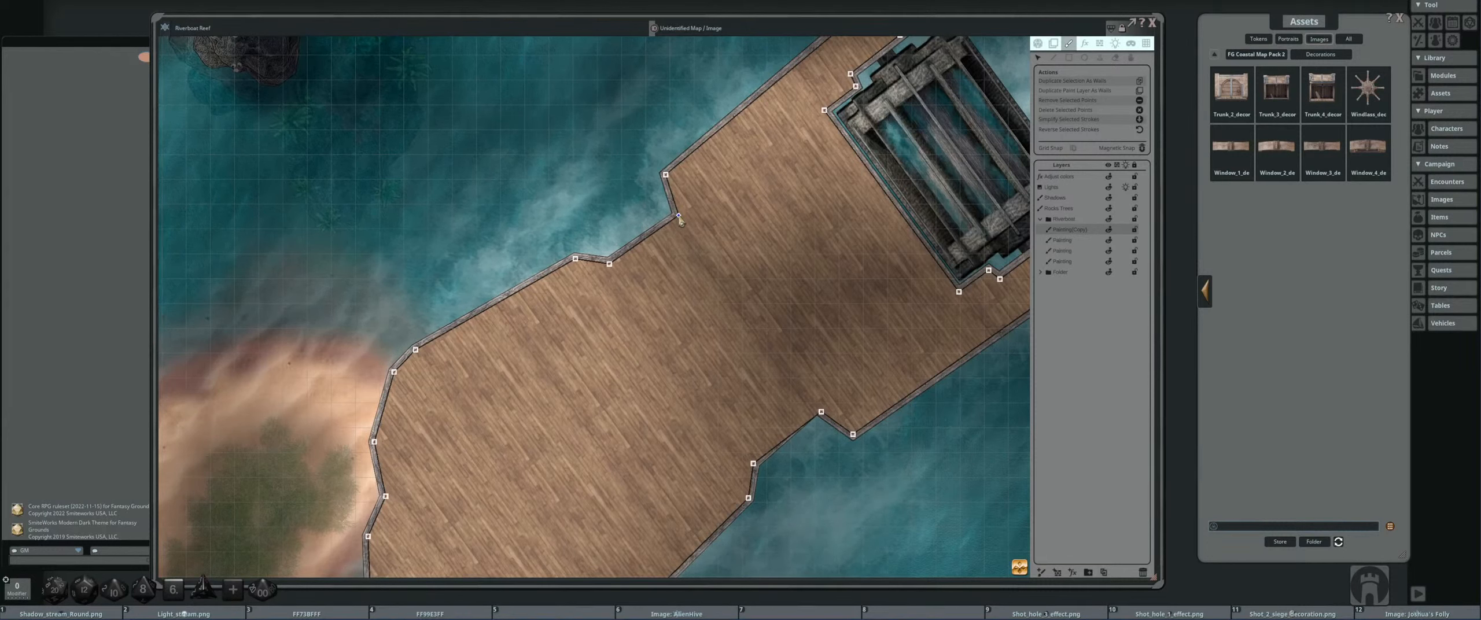
drag(821, 412, 818, 412)
scroll(818, 412, down, 5)
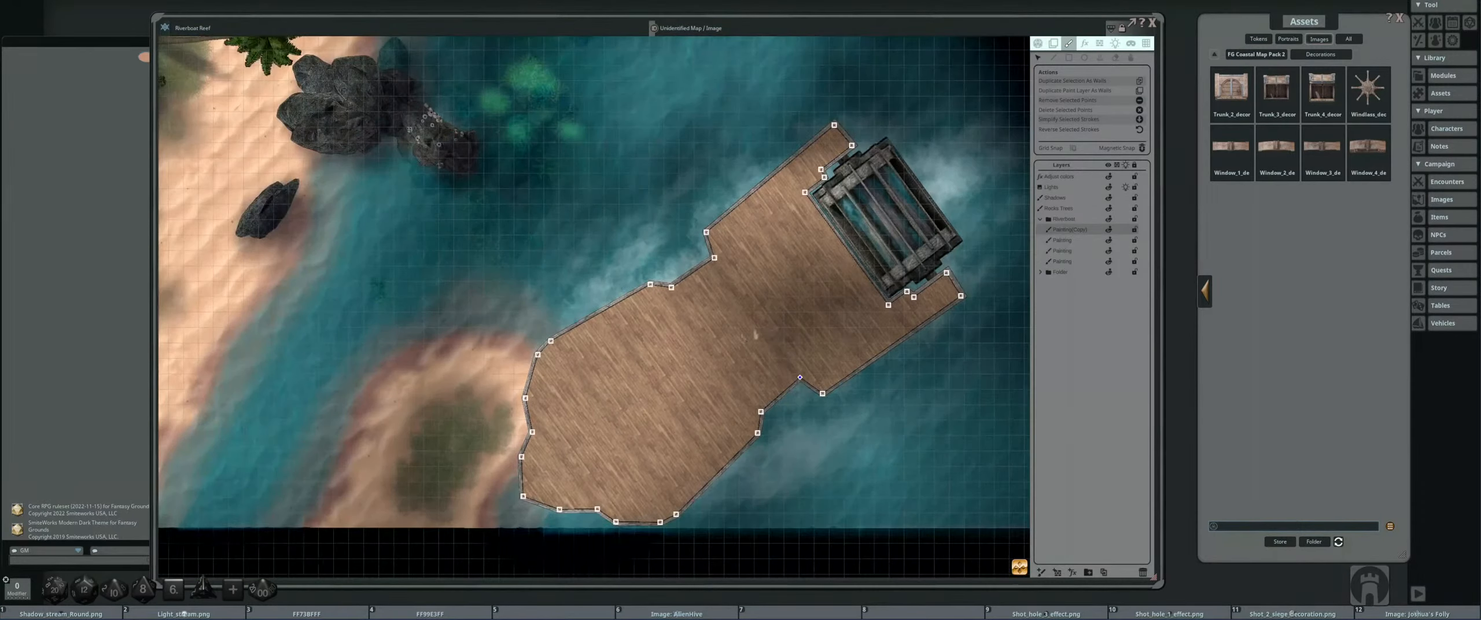
scroll(683, 294, up, 4)
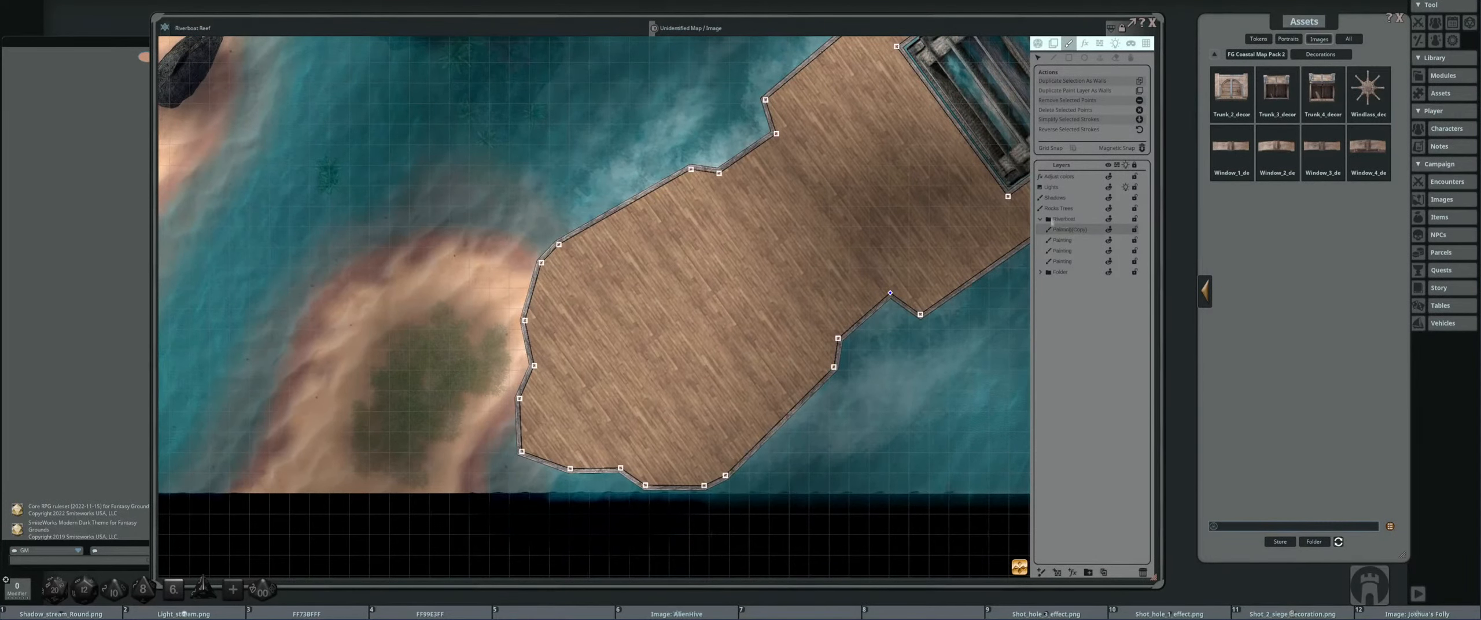
- Toggle the Painting(Copy) floor layer to compare it with the main deck, leaving it hidden and the Painting layer directly below selected
click(1109, 230)
scroll(774, 265, down, 3)
scroll(774, 265, up, 5)
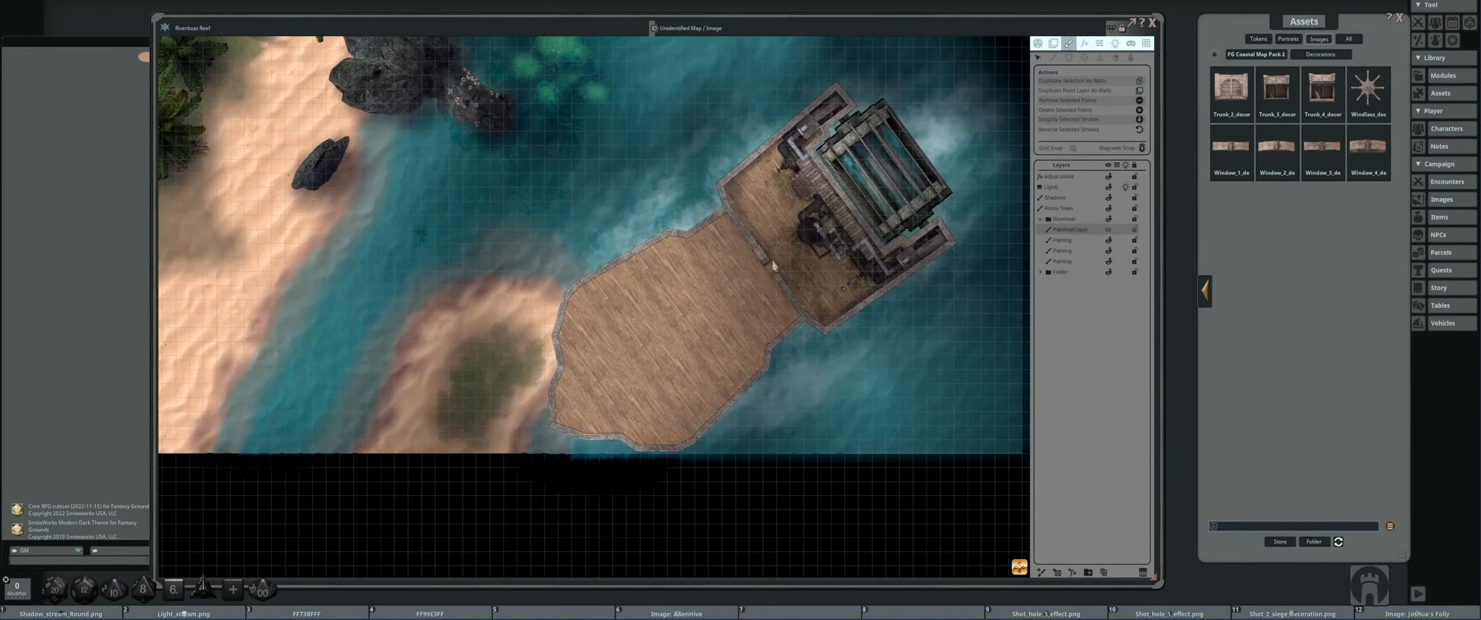
click(1109, 231)
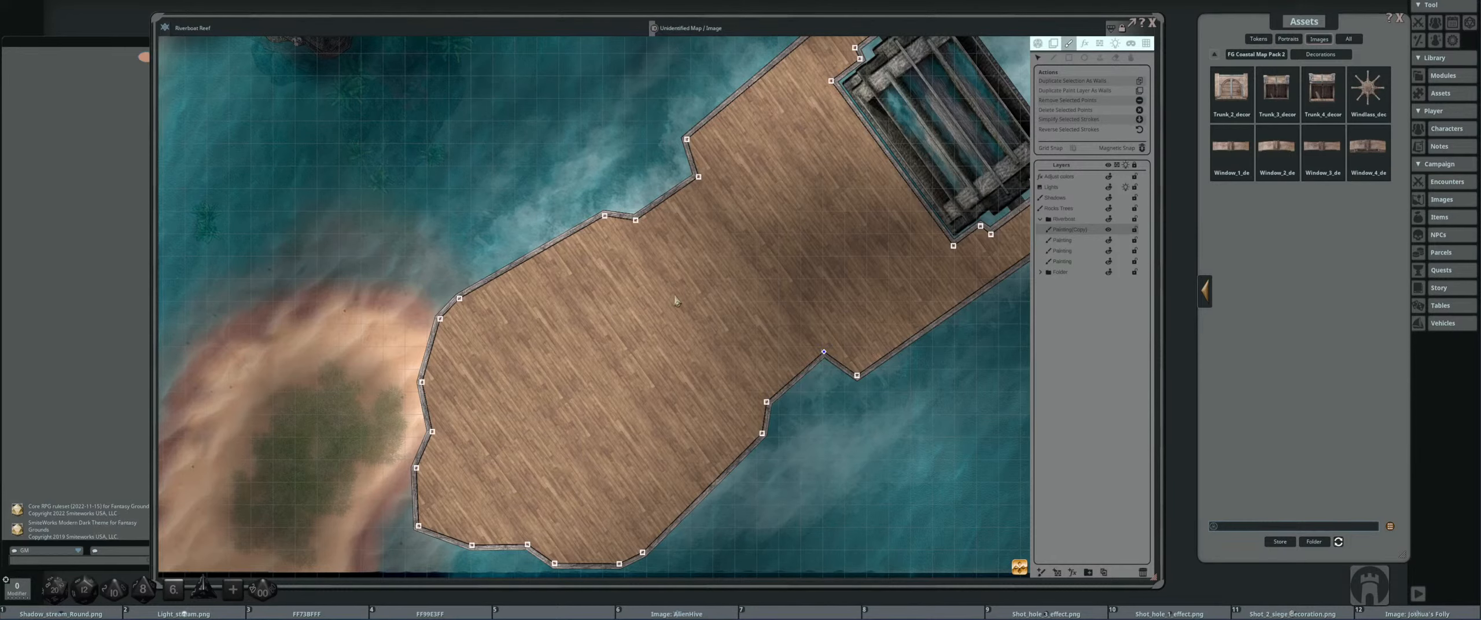
scroll(676, 300, down, 2)
scroll(613, 340, up, 1)
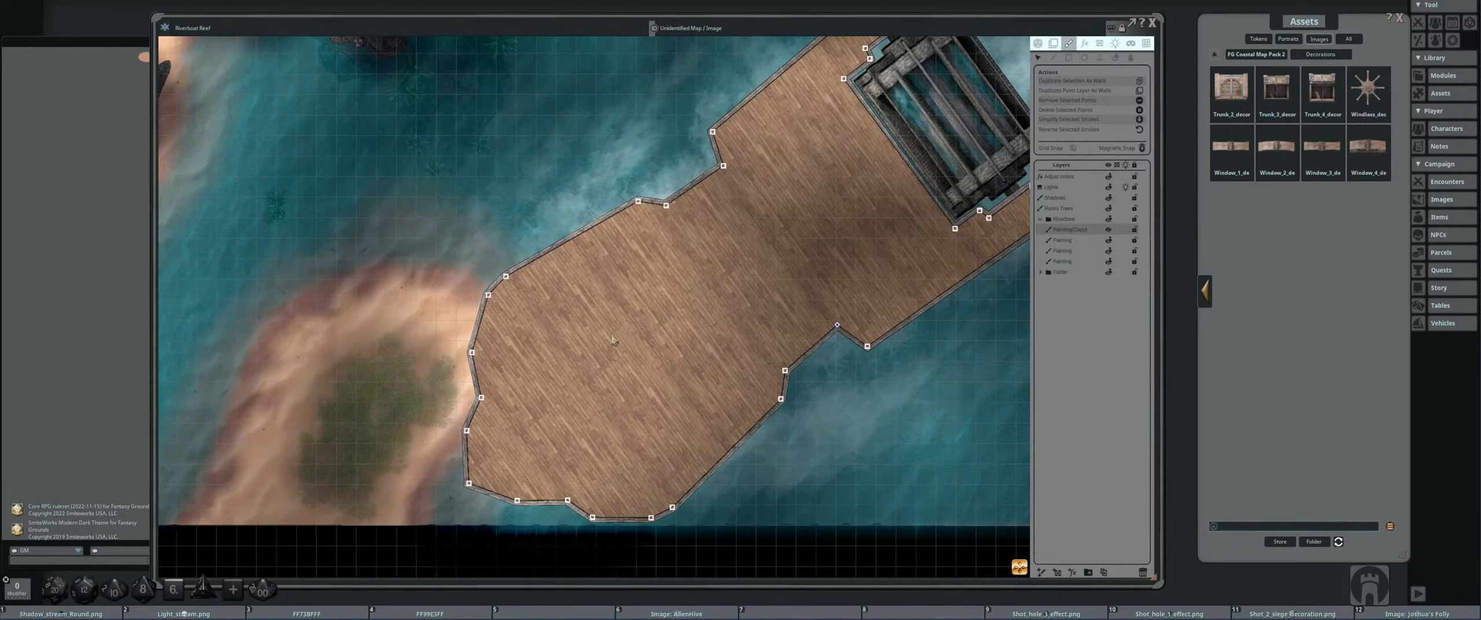
click(1109, 229)
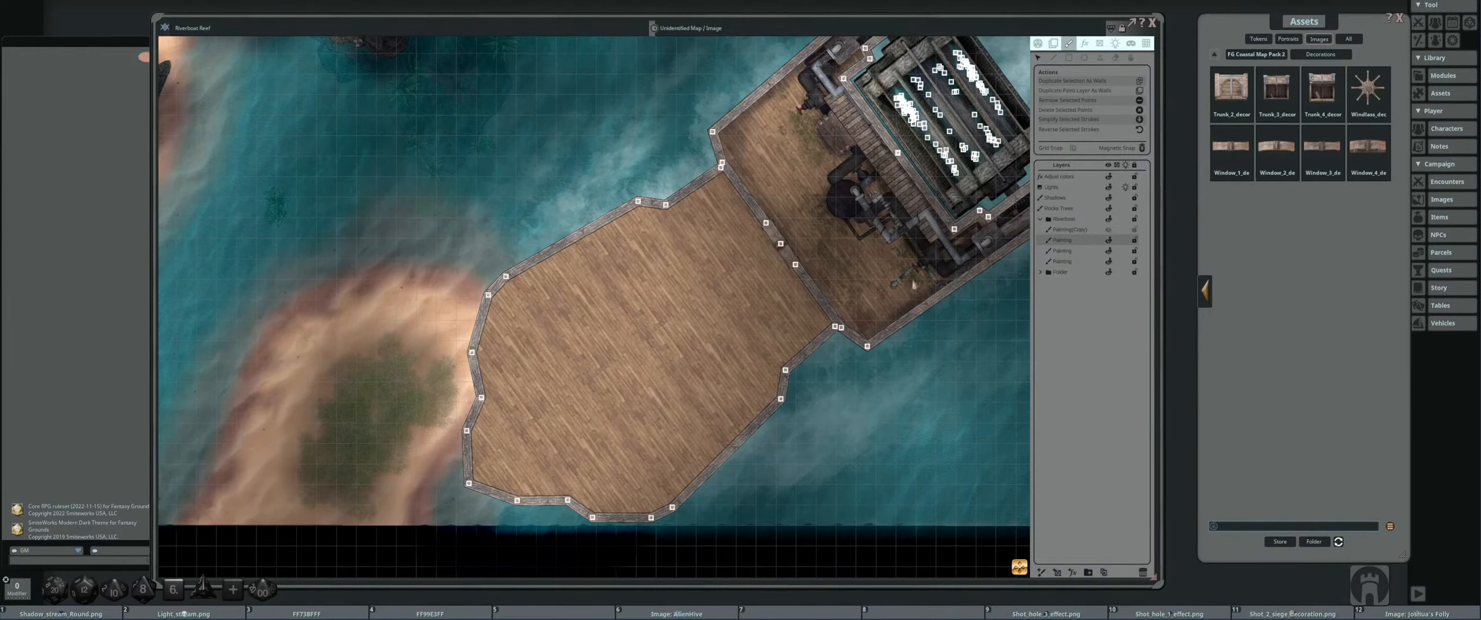
- Leave the Decorations folder of the coastal map pack and search all image assets for "barrel"
scroll(564, 350, down, 2)
scroll(718, 270, up, 5)
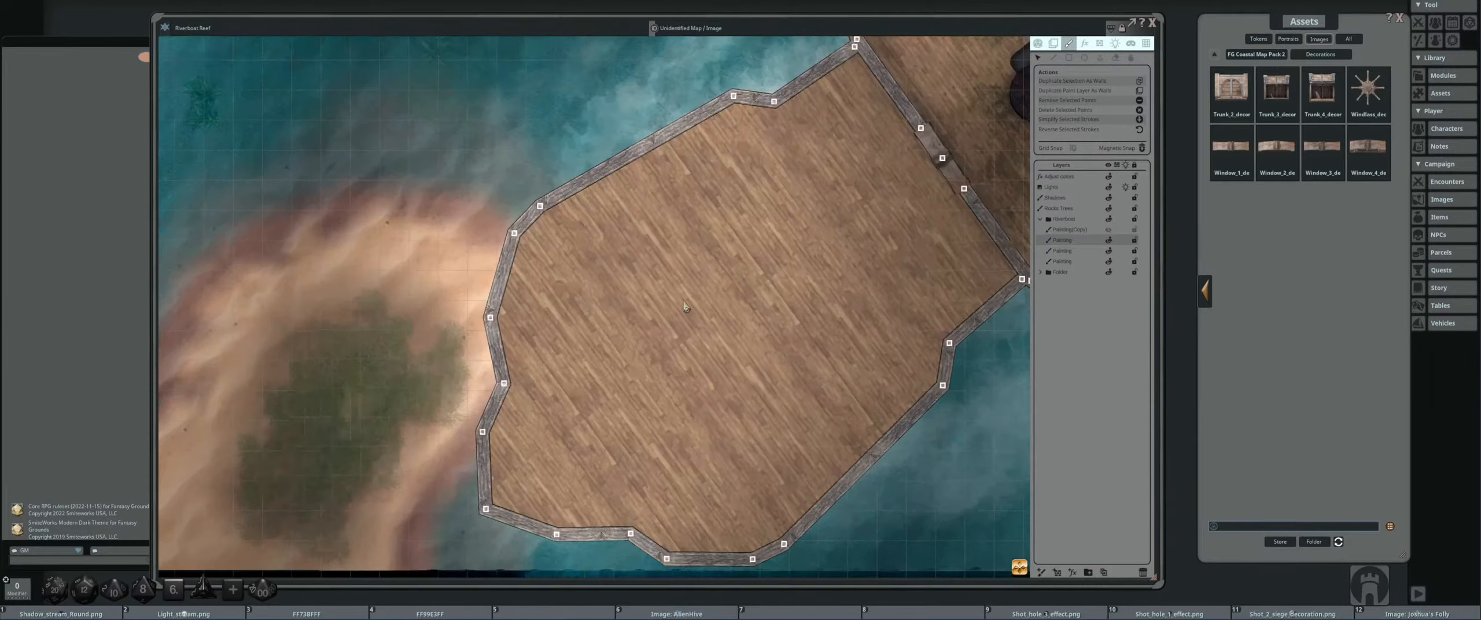
scroll(586, 352, down, 1)
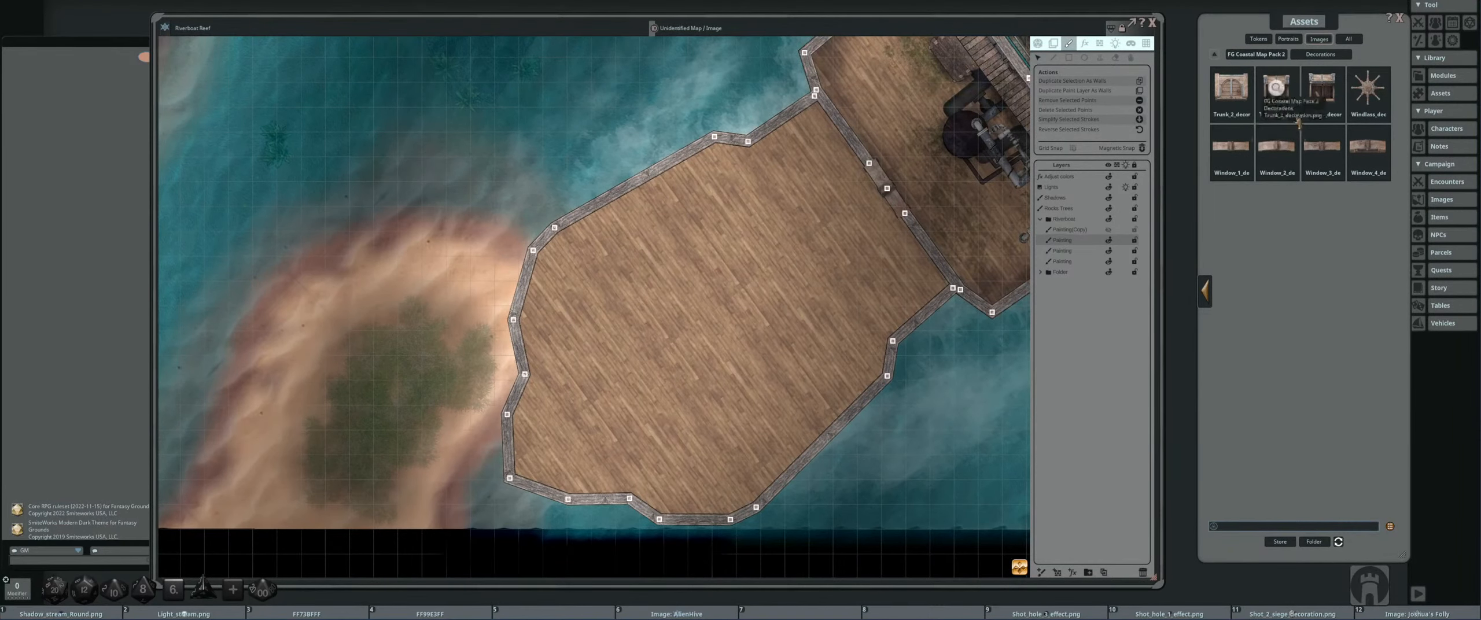
click(1263, 56)
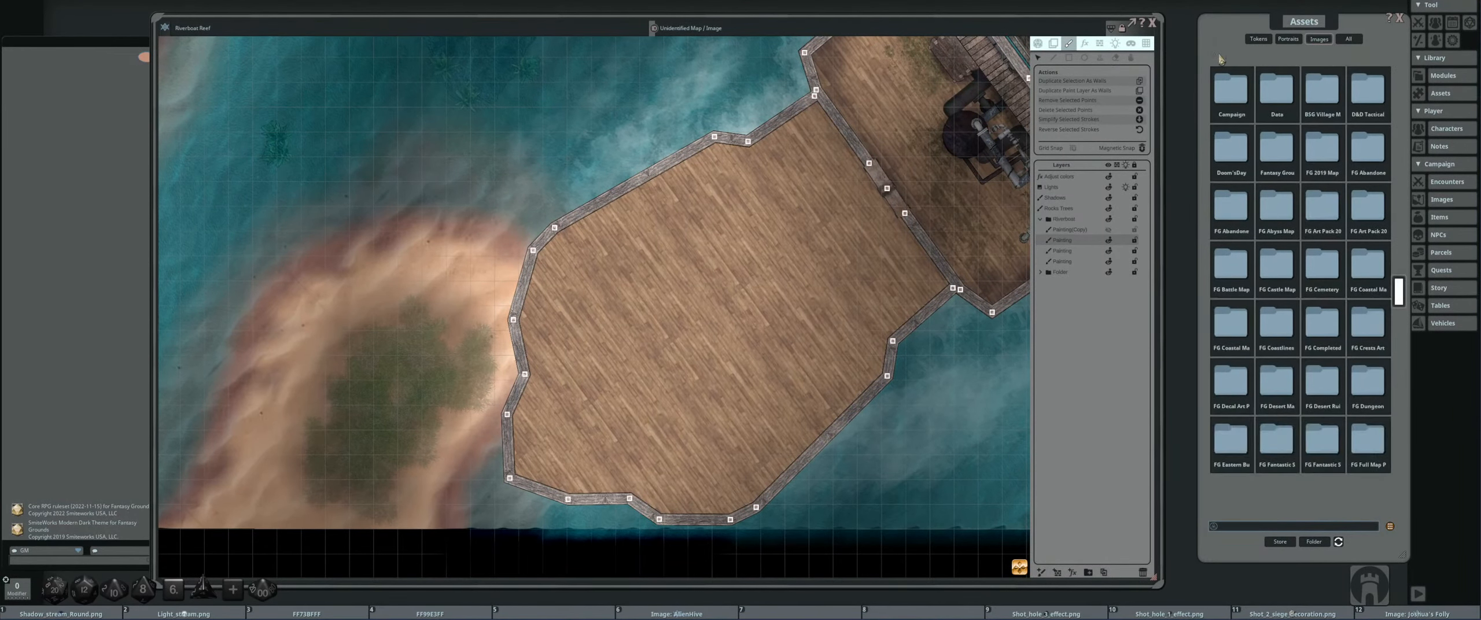
scroll(698, 289, down, 2)
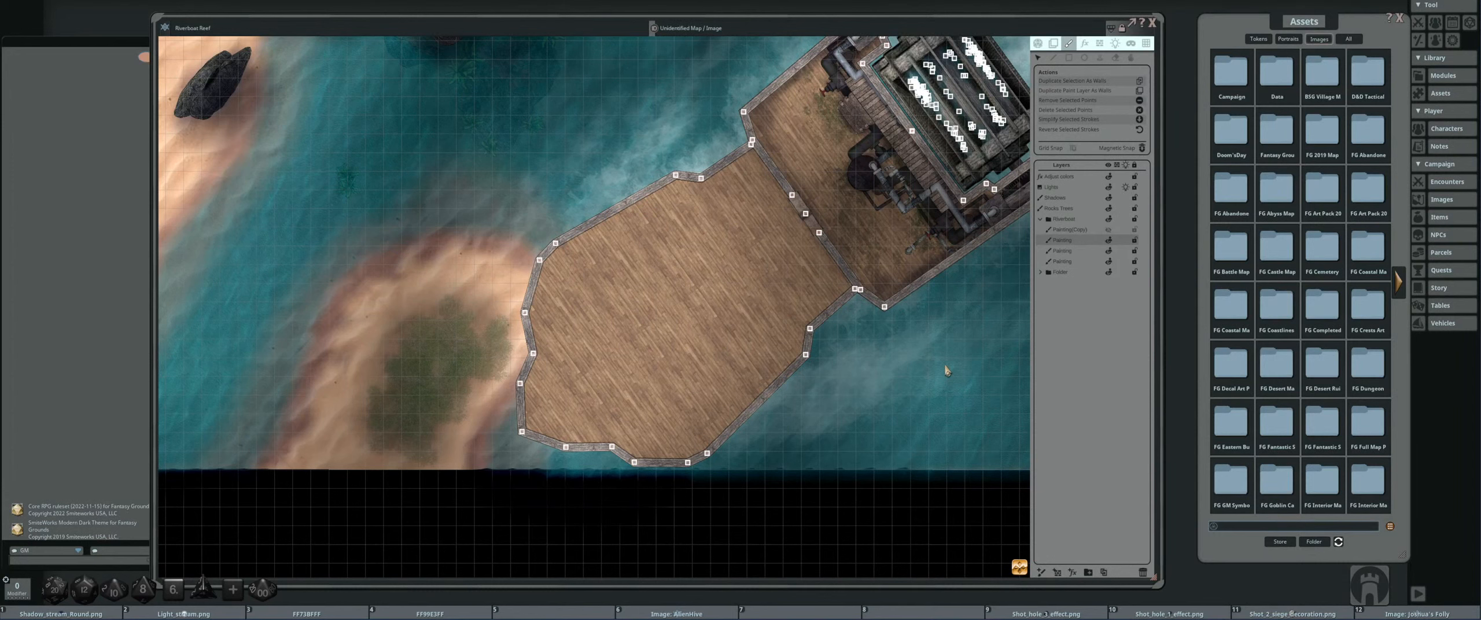
drag(752, 320, 700, 306)
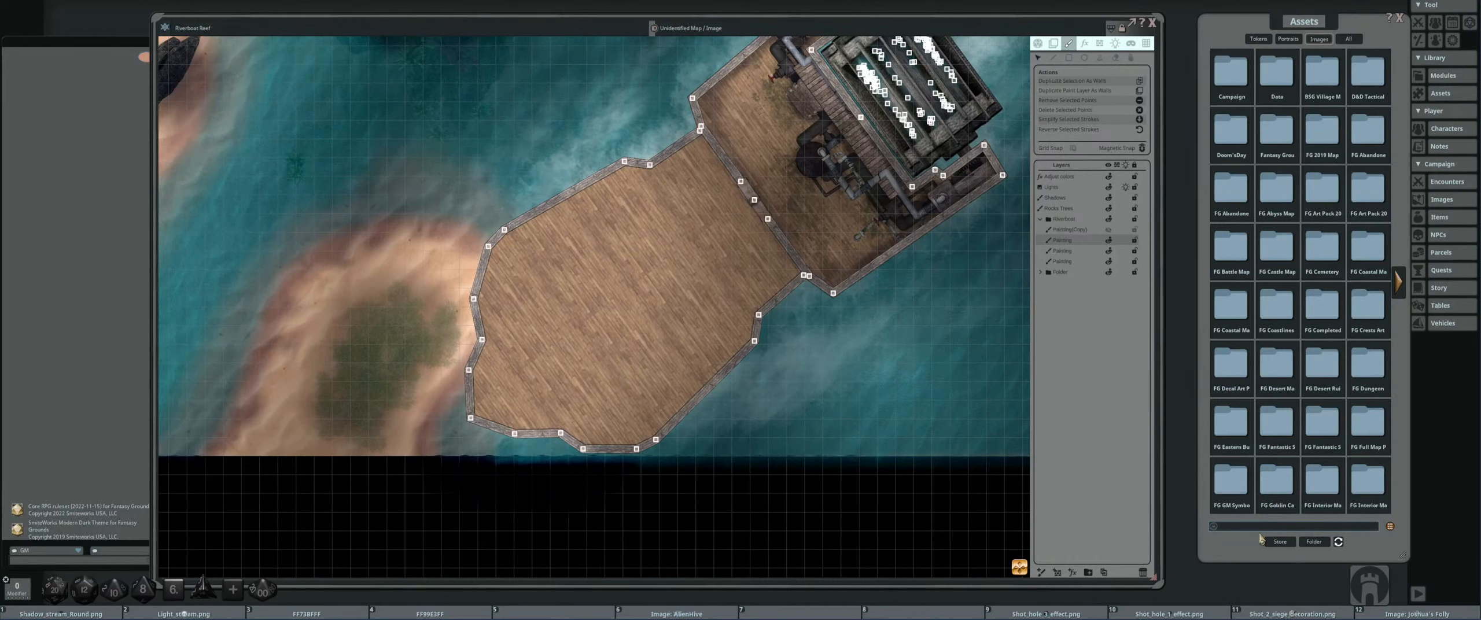
key(Return)
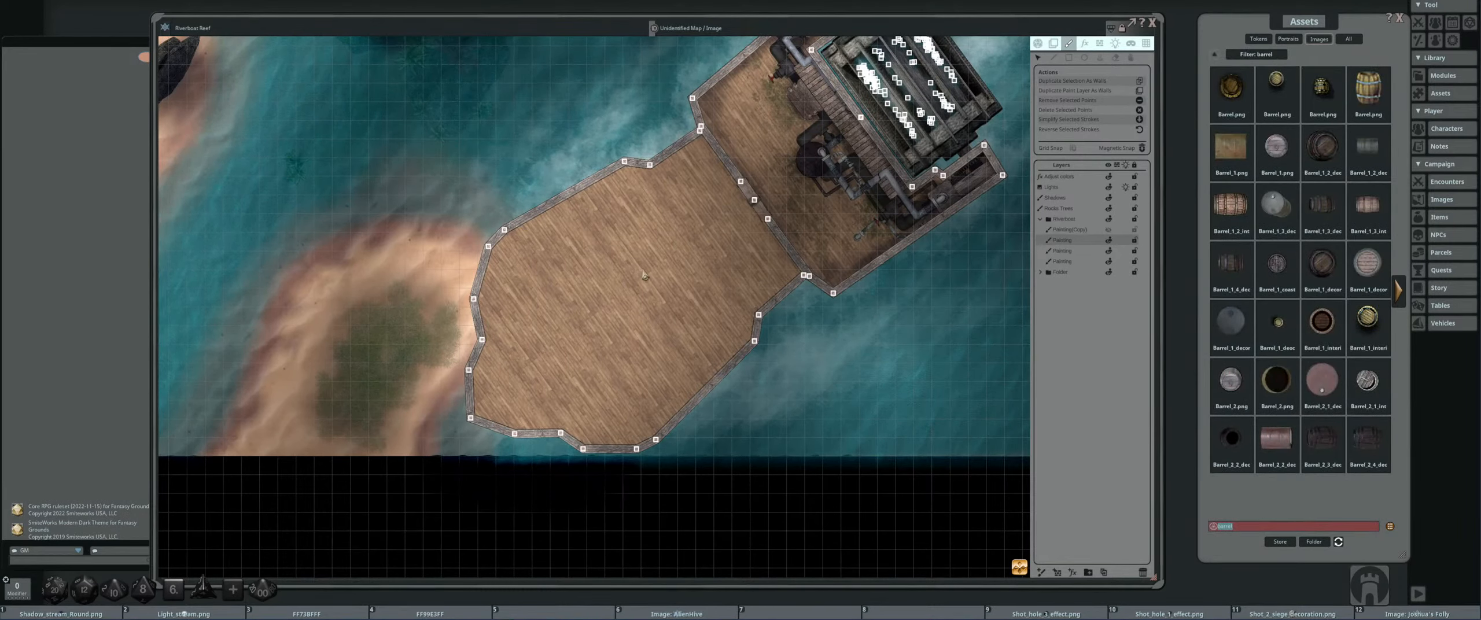
- Make the Painting layer directly below the current one active and switch to stamp placement
drag(644, 276, 706, 322)
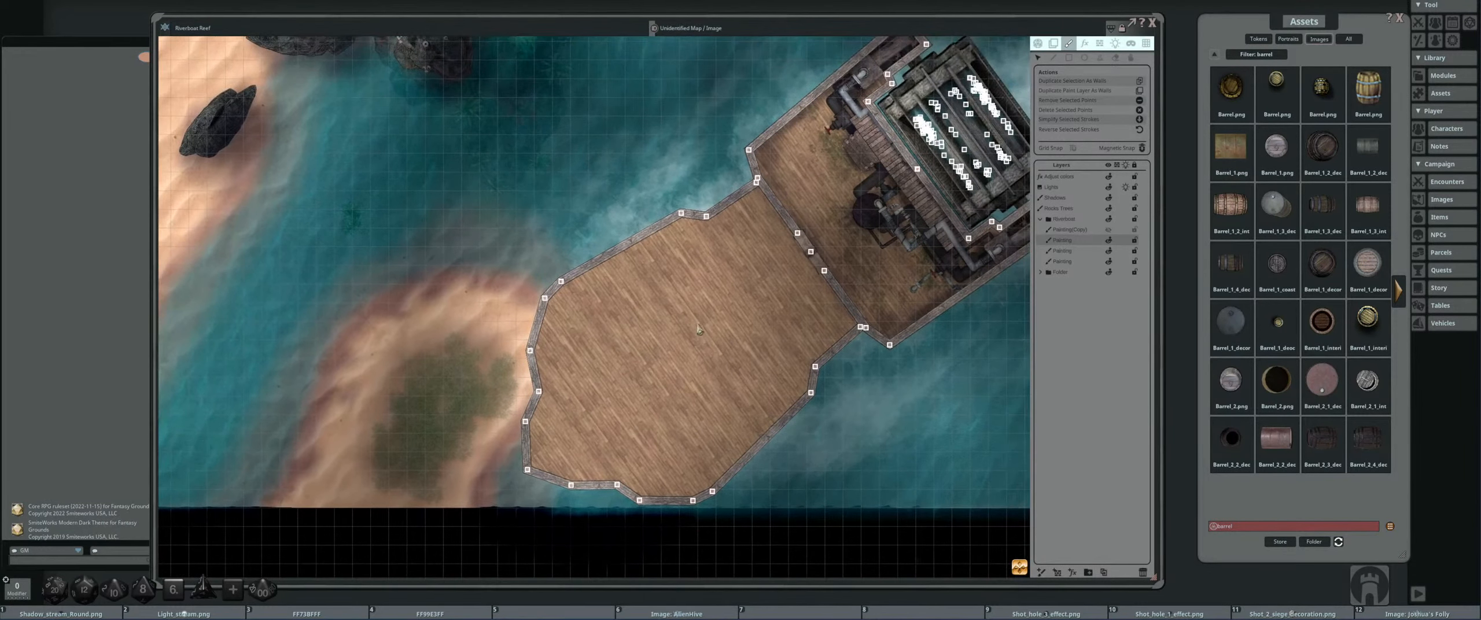
scroll(1015, 232, up, 1)
drag(847, 209, 809, 244)
click(1077, 252)
click(1098, 58)
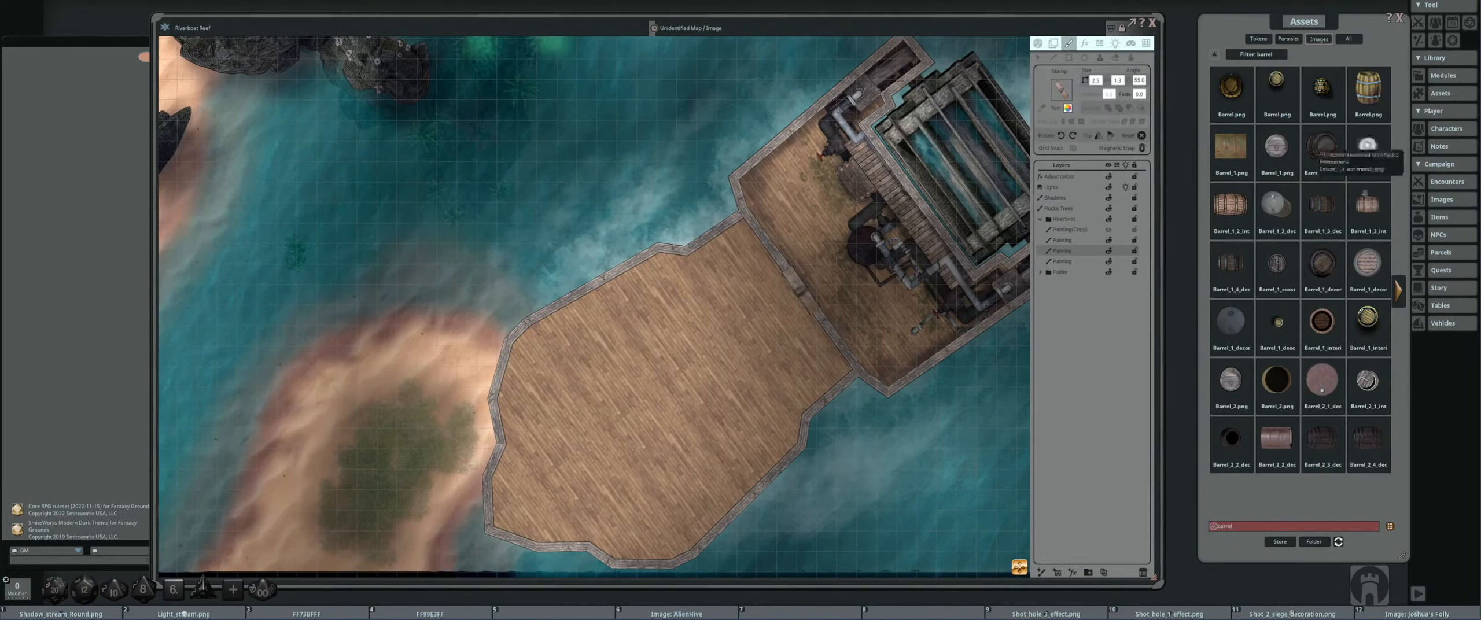
click(1366, 264)
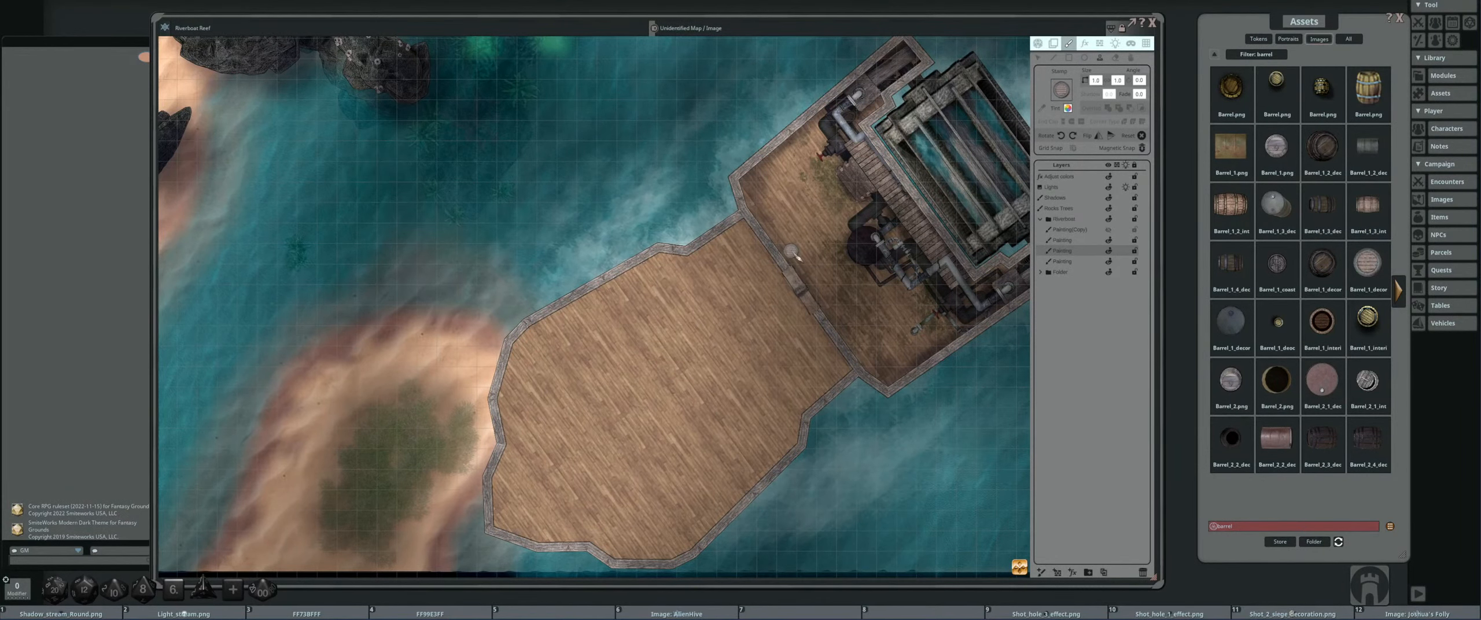
scroll(746, 183, up, 4)
scroll(746, 183, up, 6)
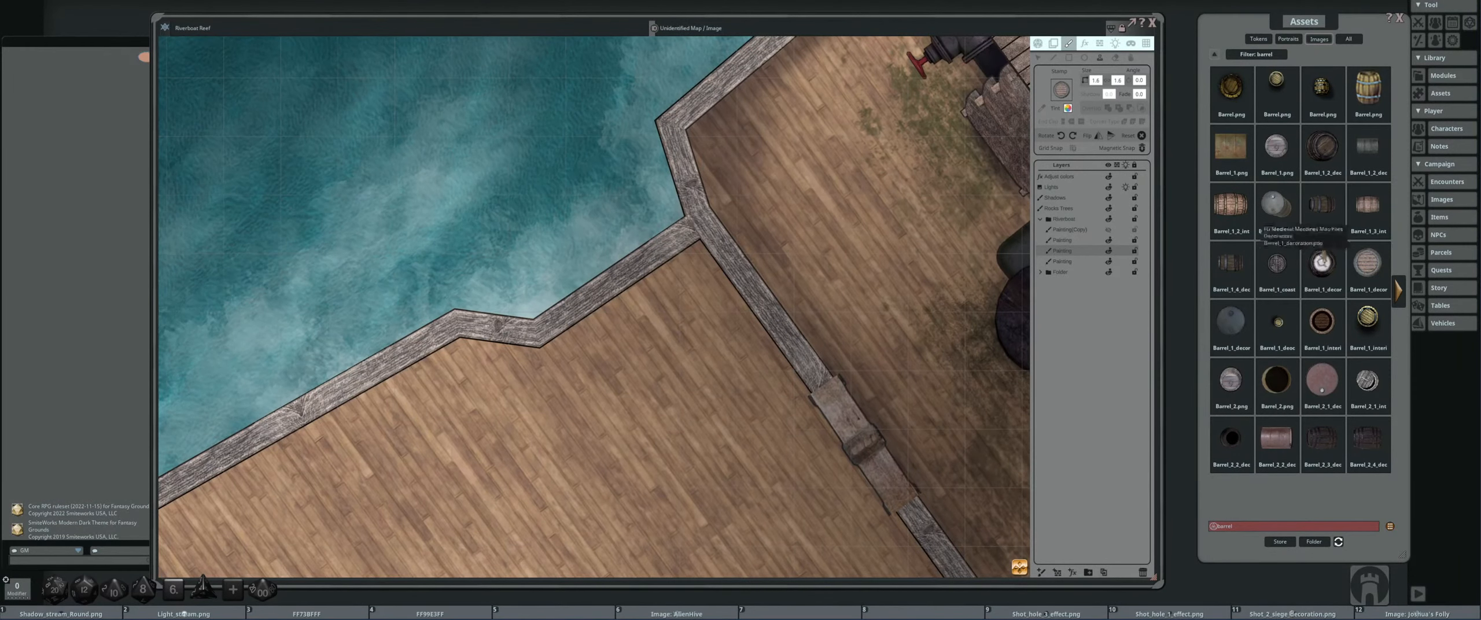
click(1399, 297)
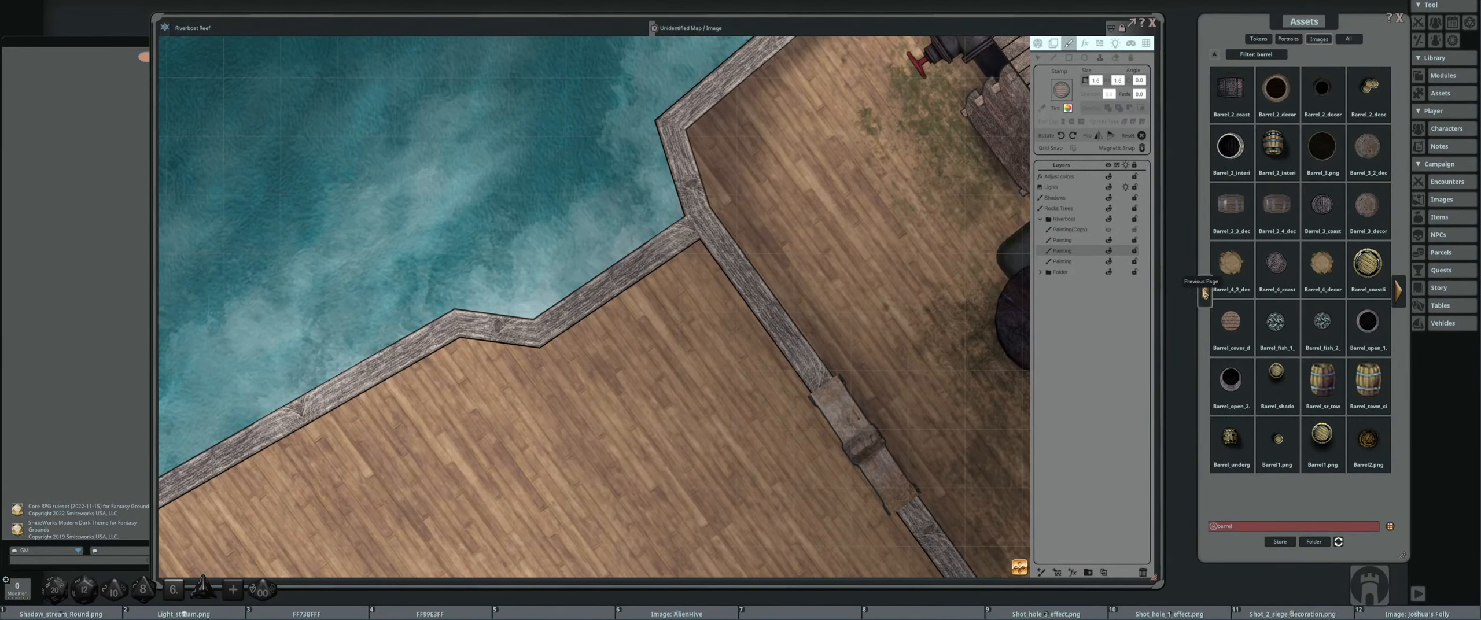
click(1205, 294)
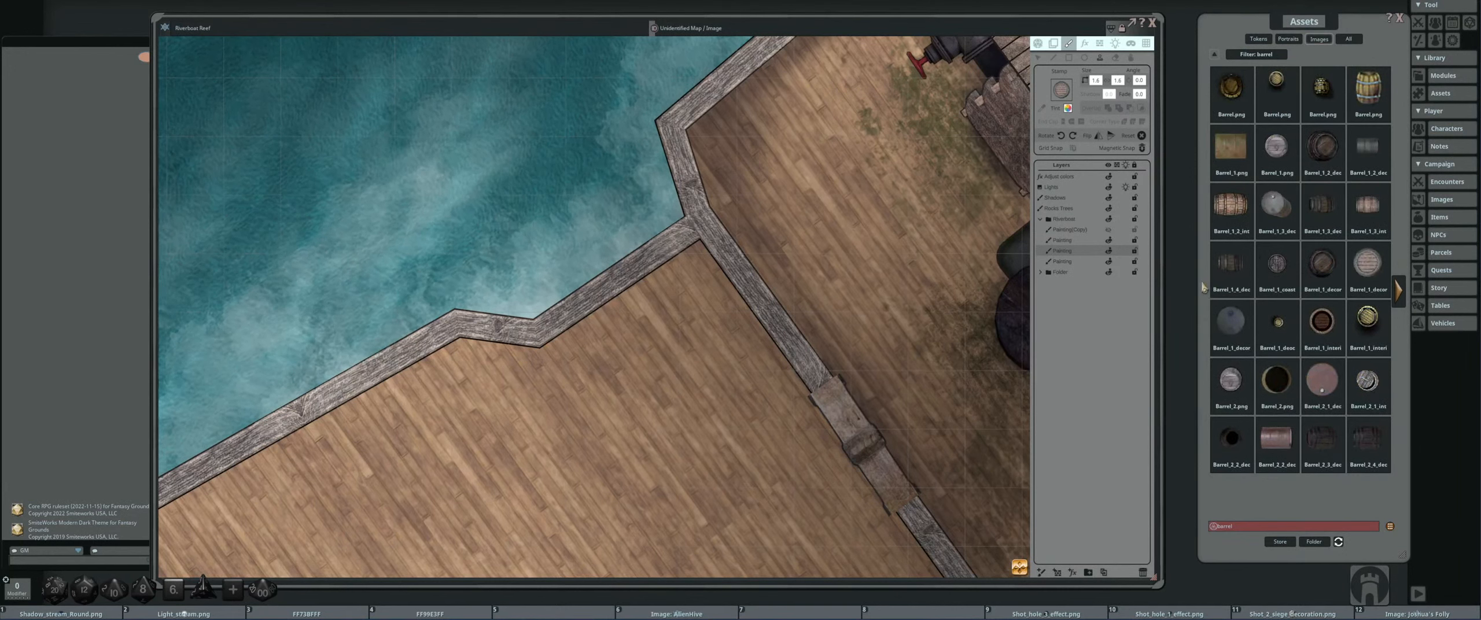
- Place three scaled-down Barrel_1.png barrels at varied rotations in the corner where the outer wall meets the partition wall
click(1276, 146)
ctrl+scroll(740, 158, down, 4)
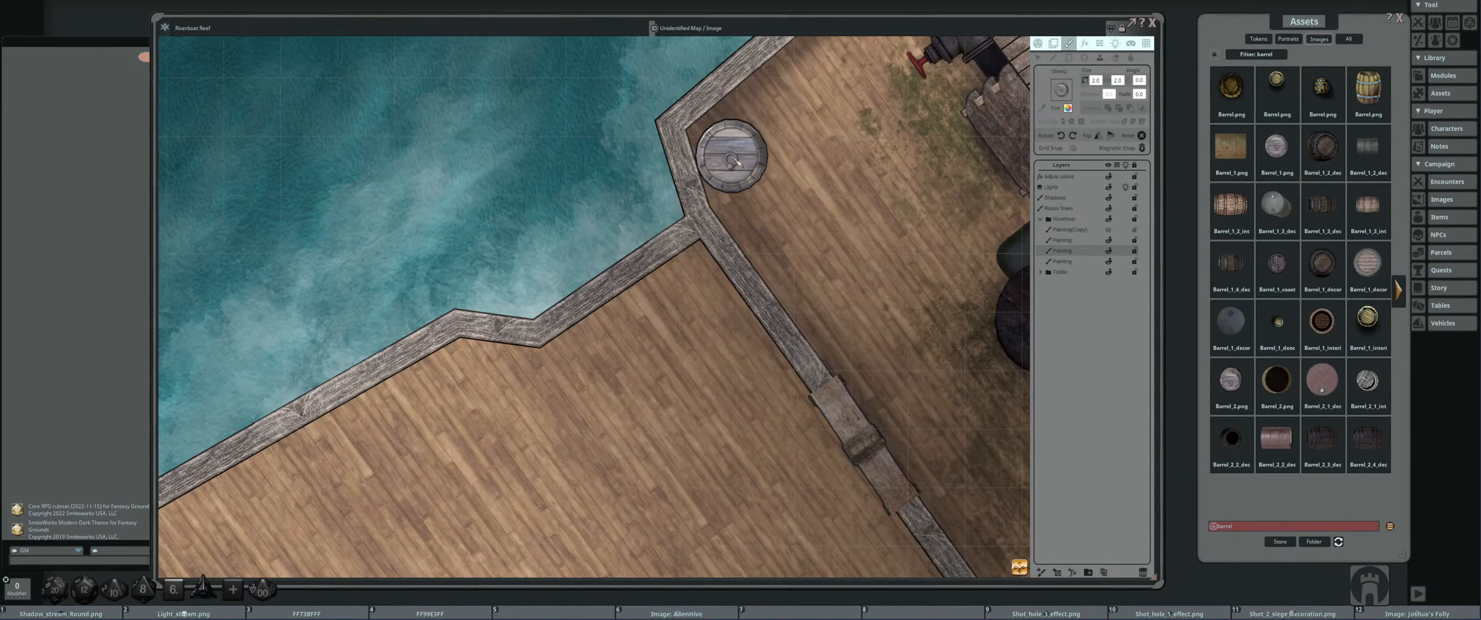
ctrl+scroll(739, 157, down, 3)
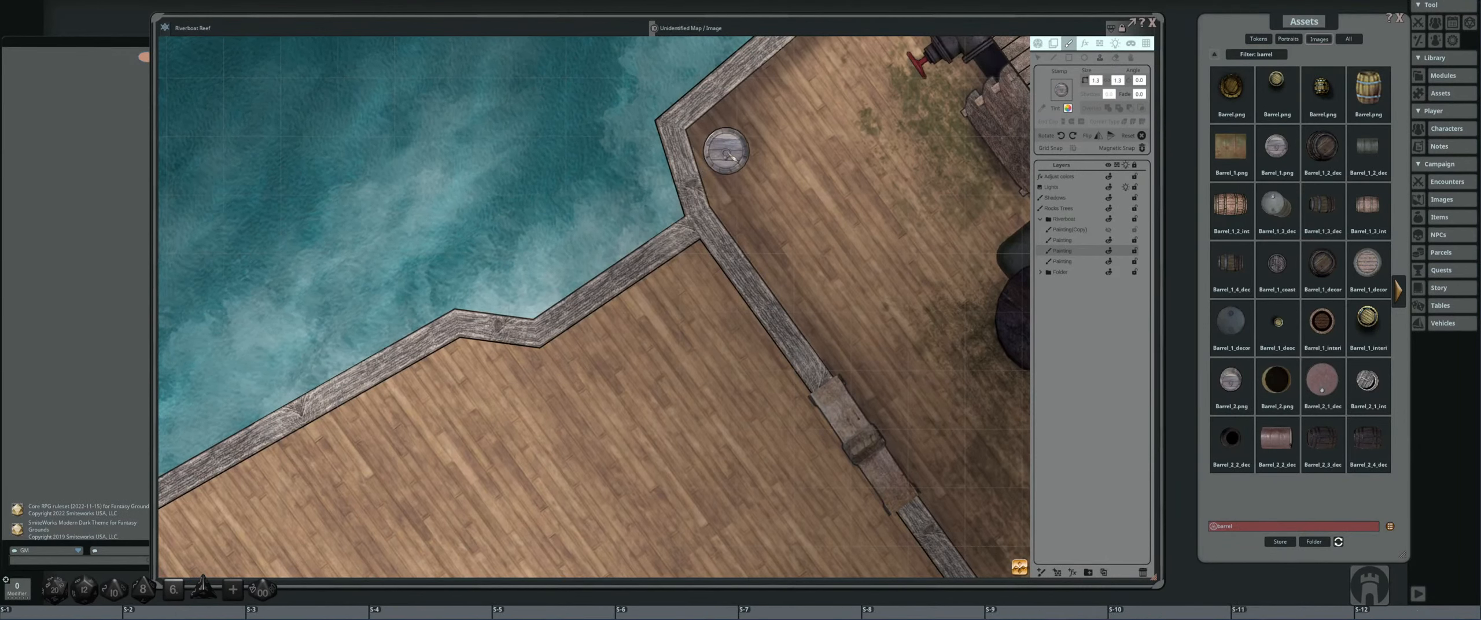
shift+scroll(725, 150, up, 1)
click(710, 140)
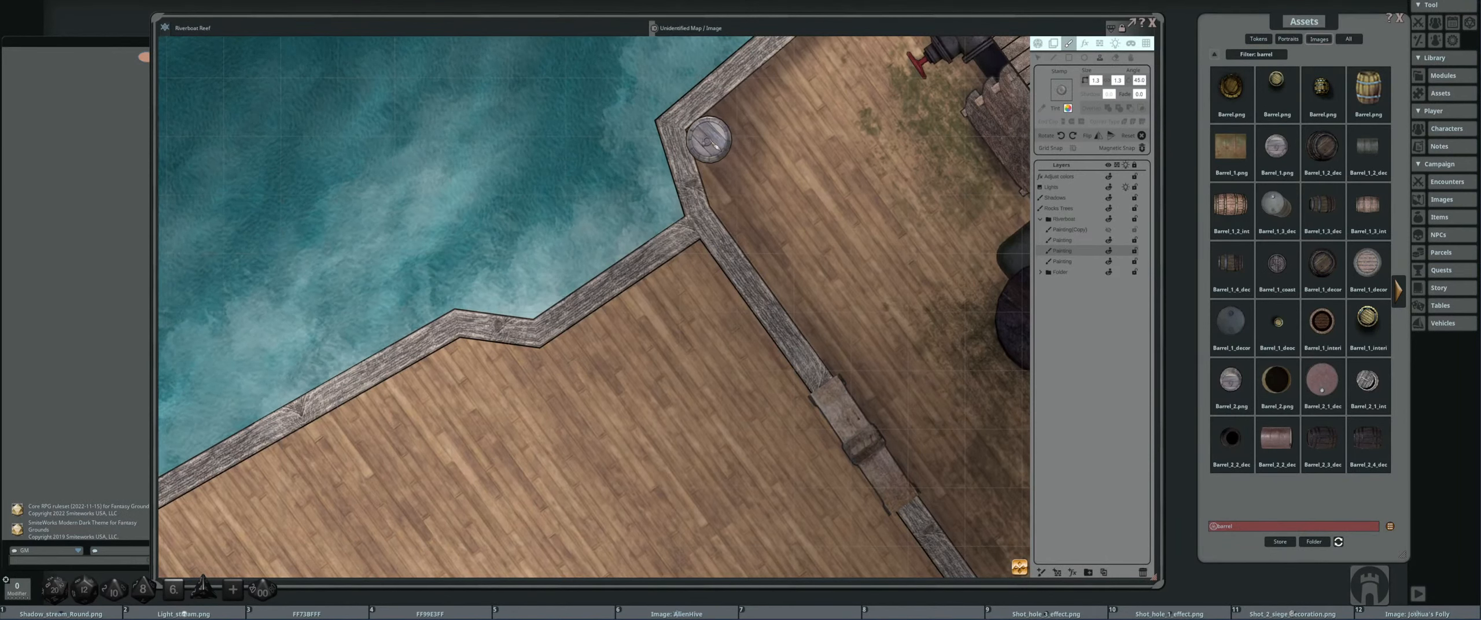
shift+scroll(752, 120, down, 8)
click(752, 119)
shift+scroll(746, 189, up, 9)
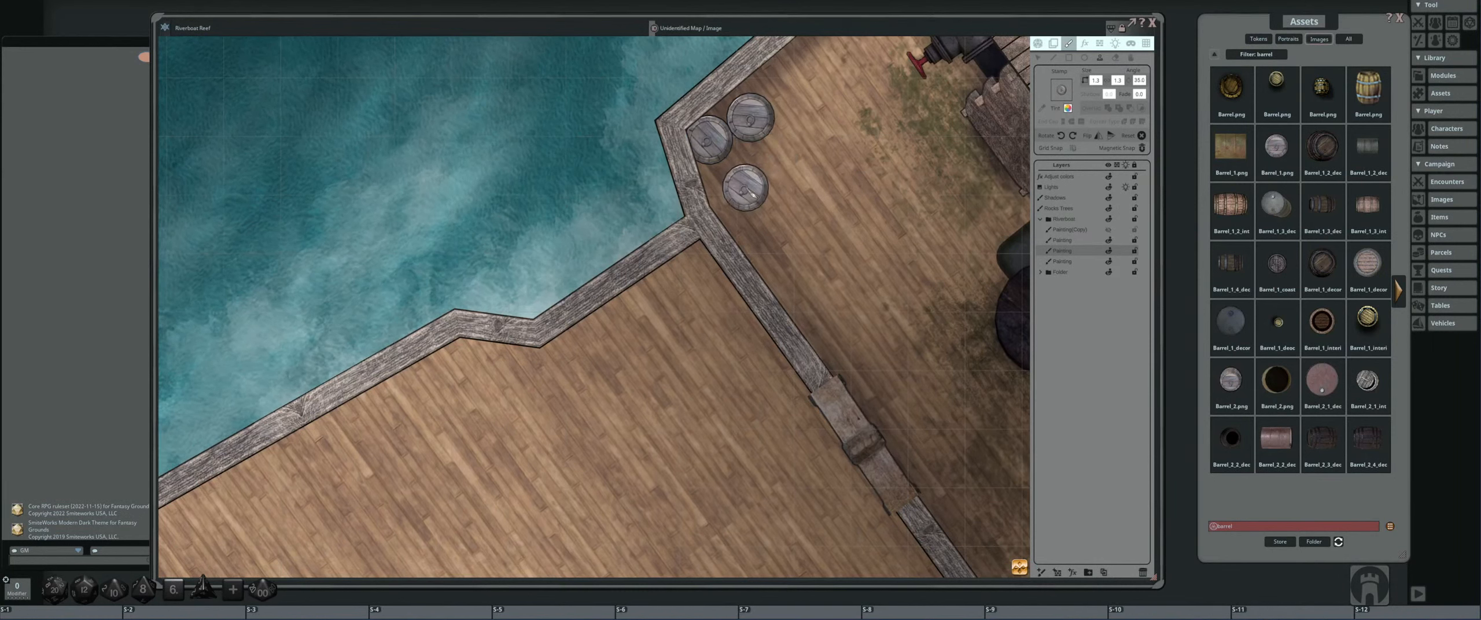
click(732, 177)
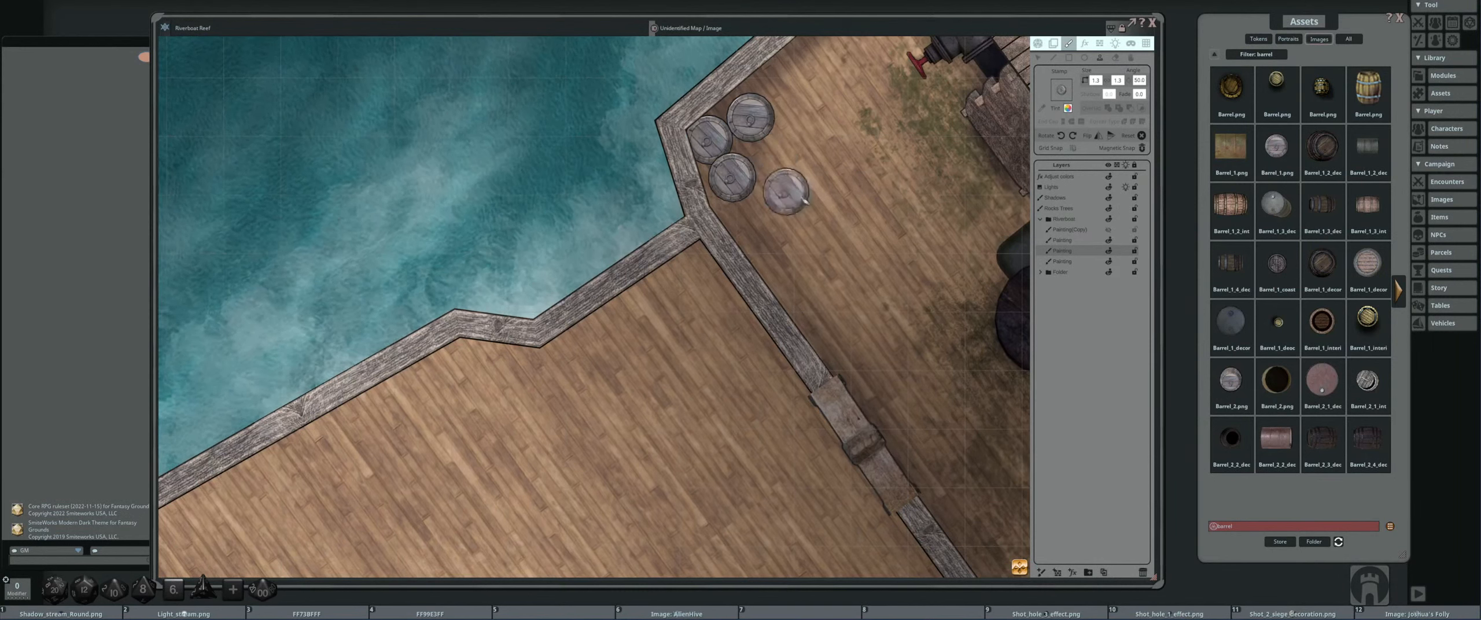
- Nudge the third barrel slightly away from the partition corner and stack a fourth one on top of the group
click(1038, 58)
drag(732, 177, 734, 182)
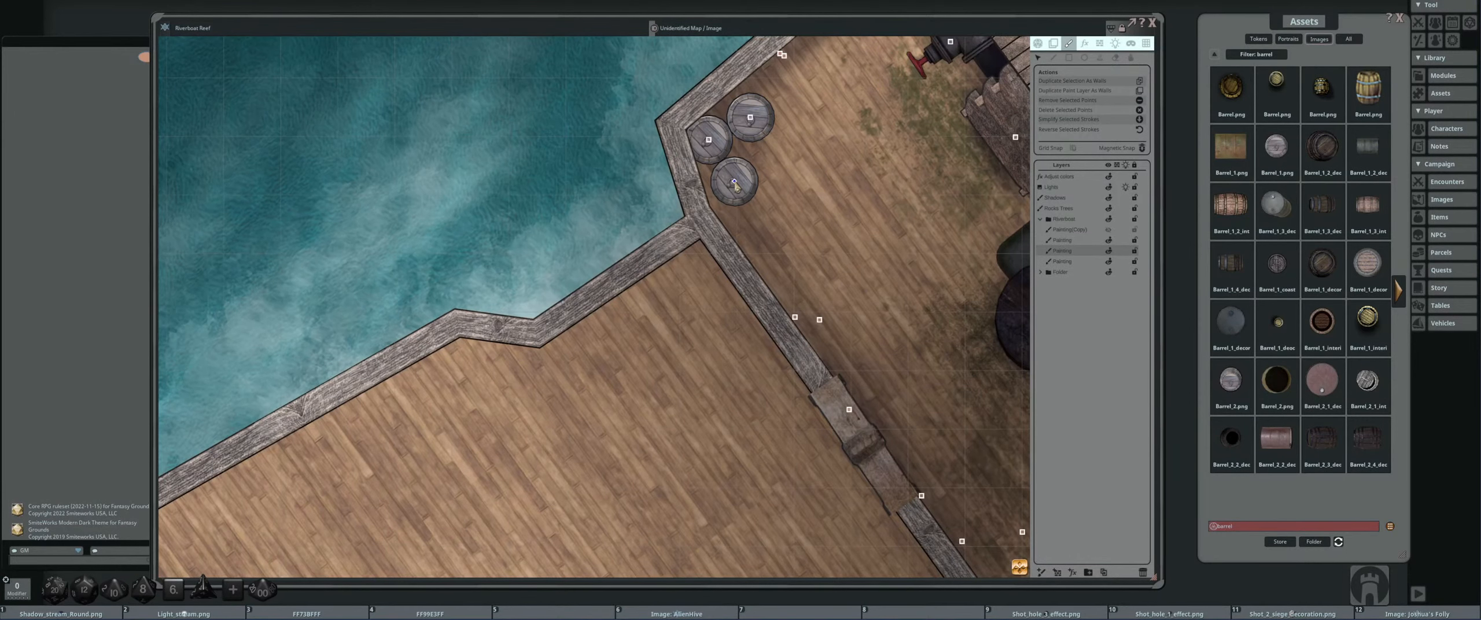
click(1101, 59)
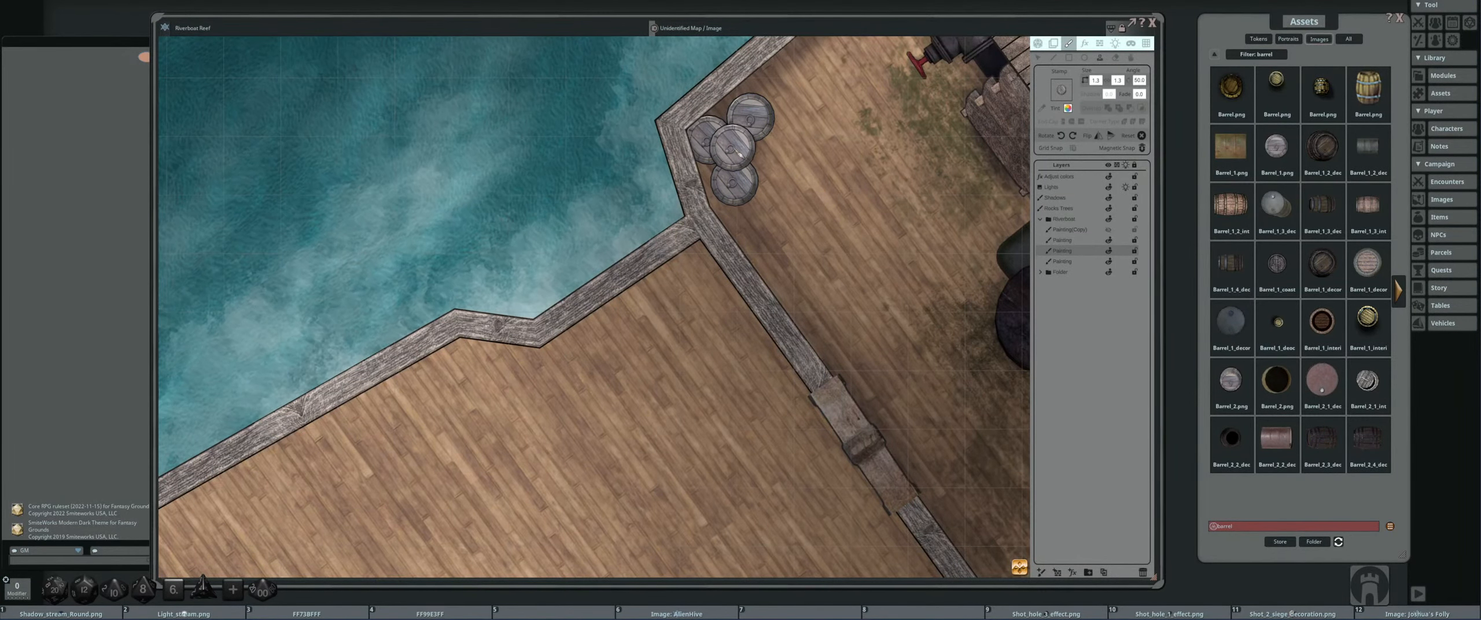
- Place an overlapping stack of the same barrels along the angled outer wall of the large empty room, beside the island
scroll(737, 154, down, 4)
scroll(800, 236, up, 2)
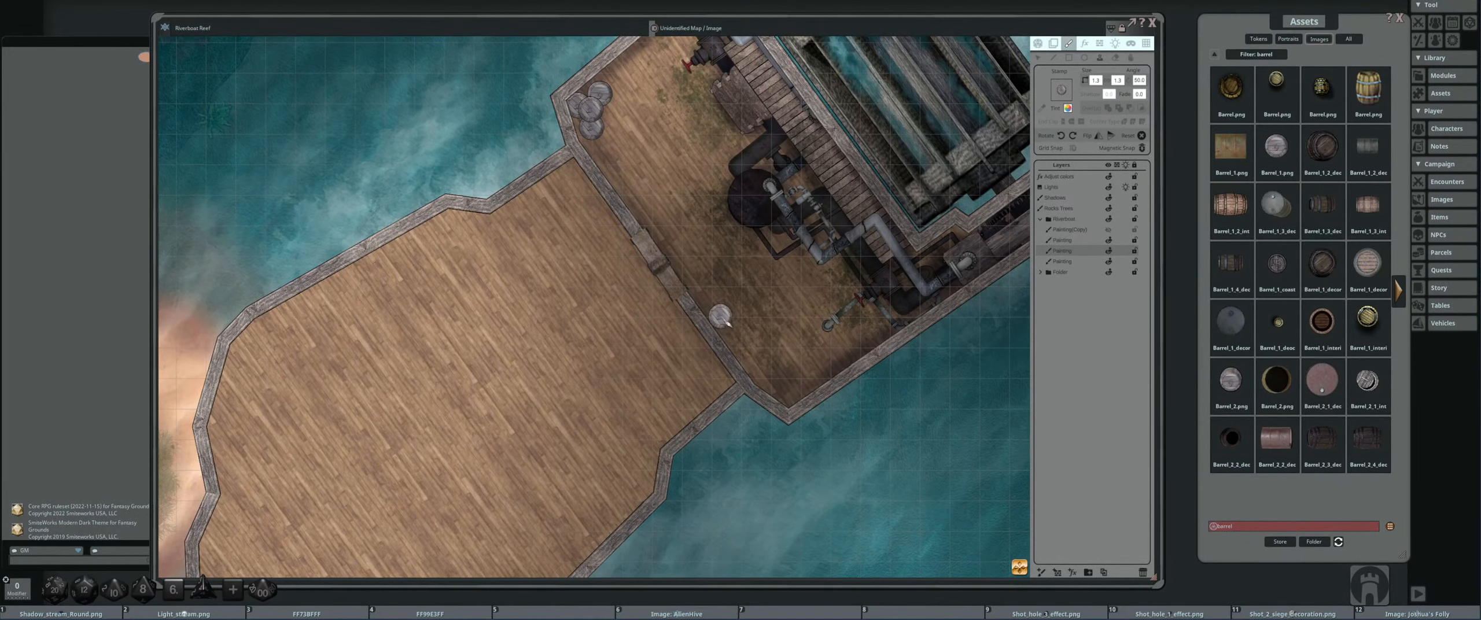
drag(720, 320, 775, 292)
scroll(791, 292, down, 3)
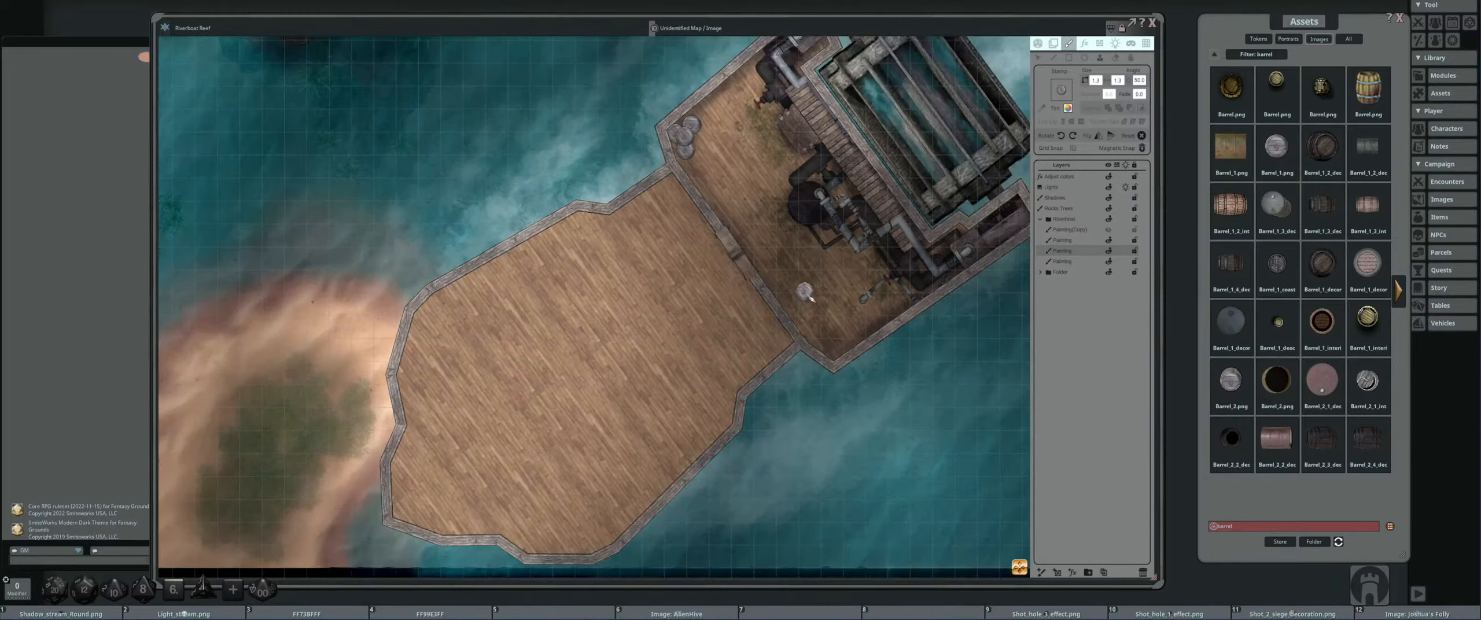
drag(607, 314, 818, 278)
scroll(697, 286, up, 1)
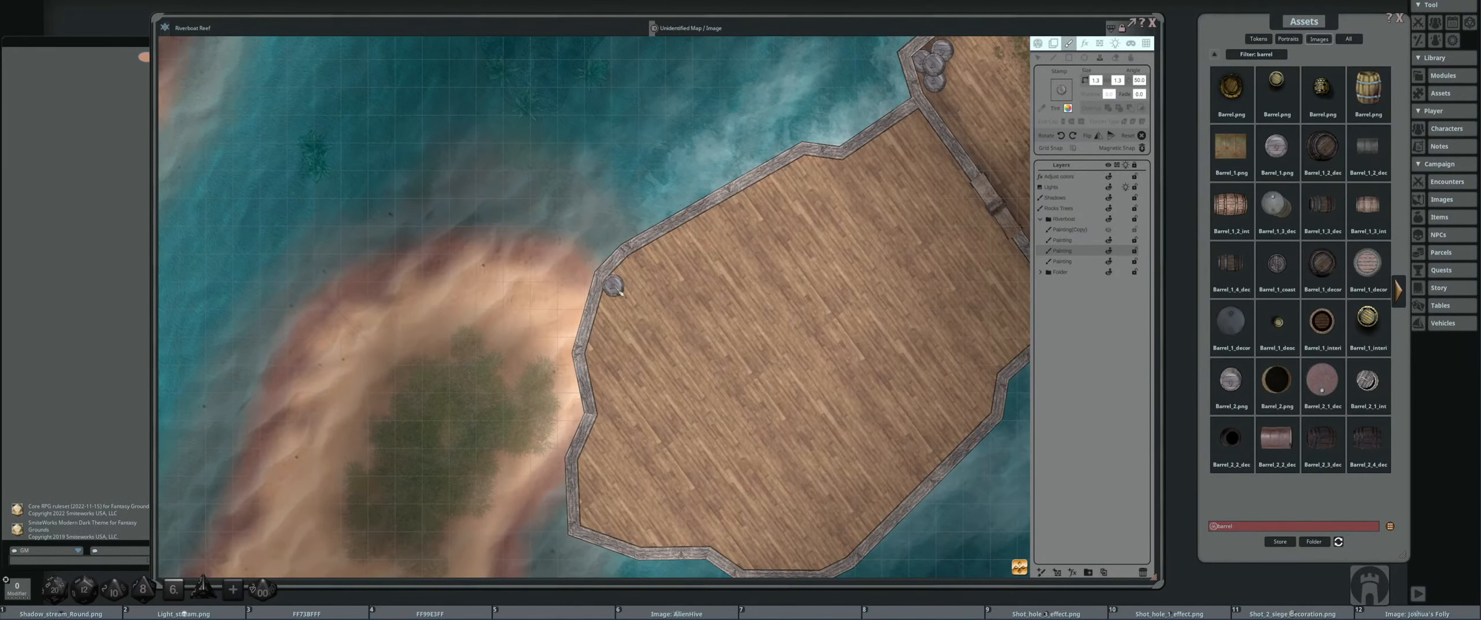
click(623, 291)
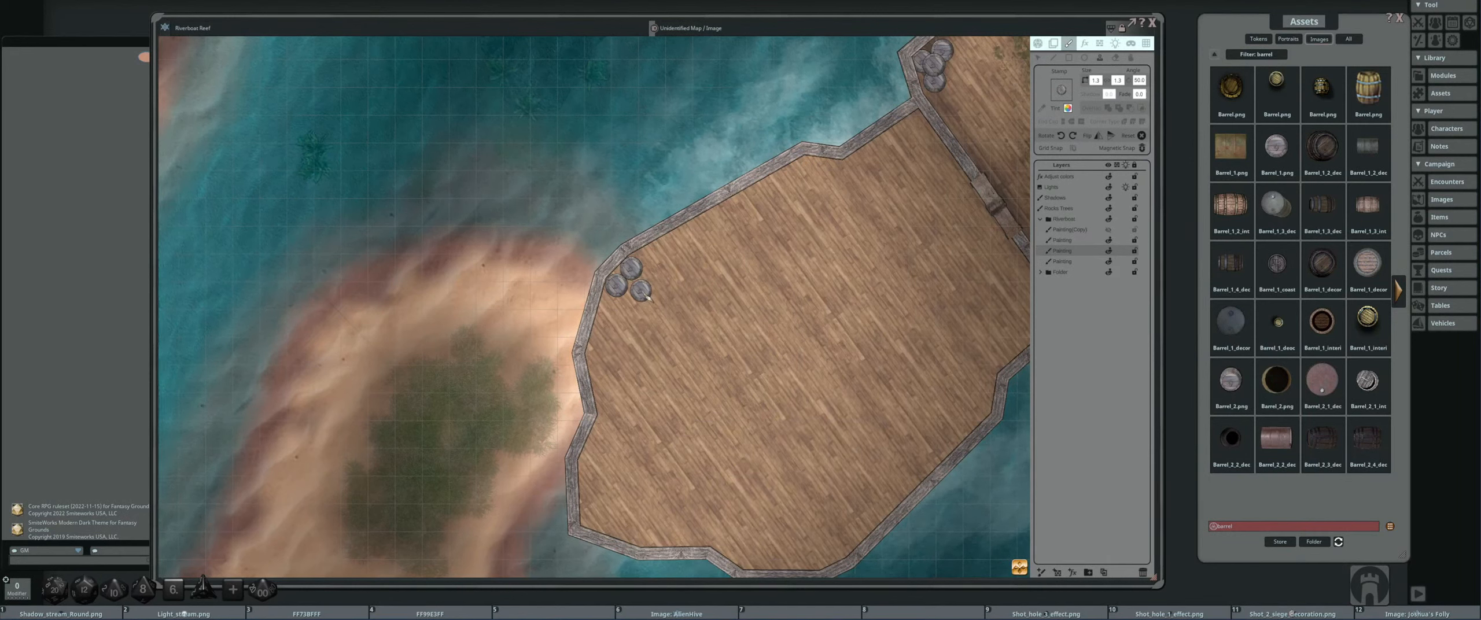
click(640, 276)
click(614, 315)
click(629, 281)
scroll(612, 371, up, 1)
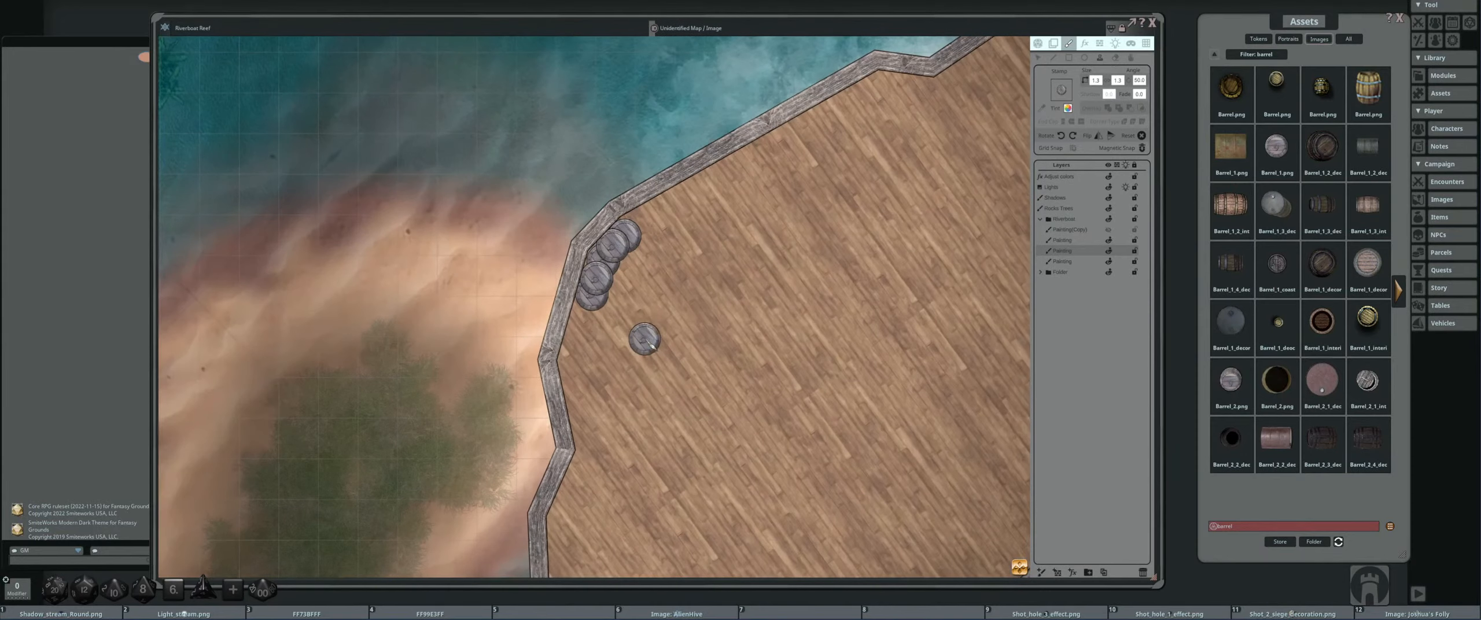
- Choose the three-barrel cluster image Barrels_1, rotate it and place it against the outer wall just below the barrel stack
scroll(633, 333, up, 1)
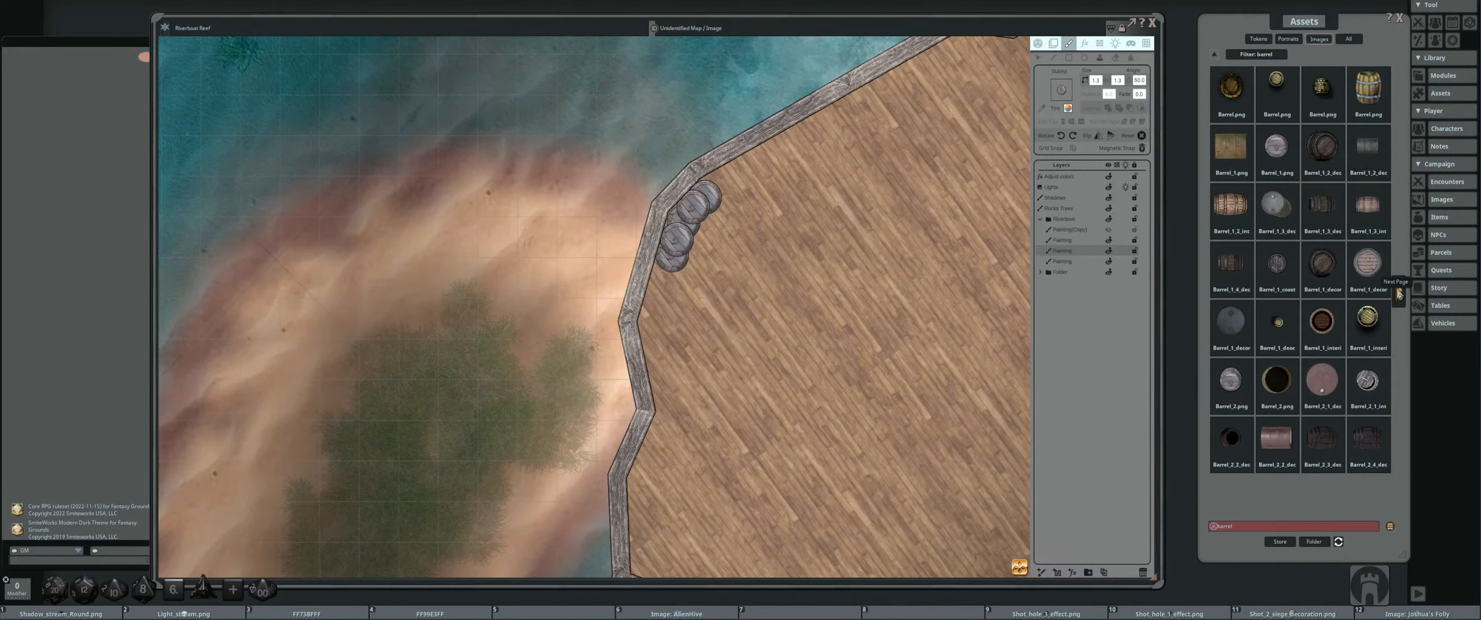
click(1399, 294)
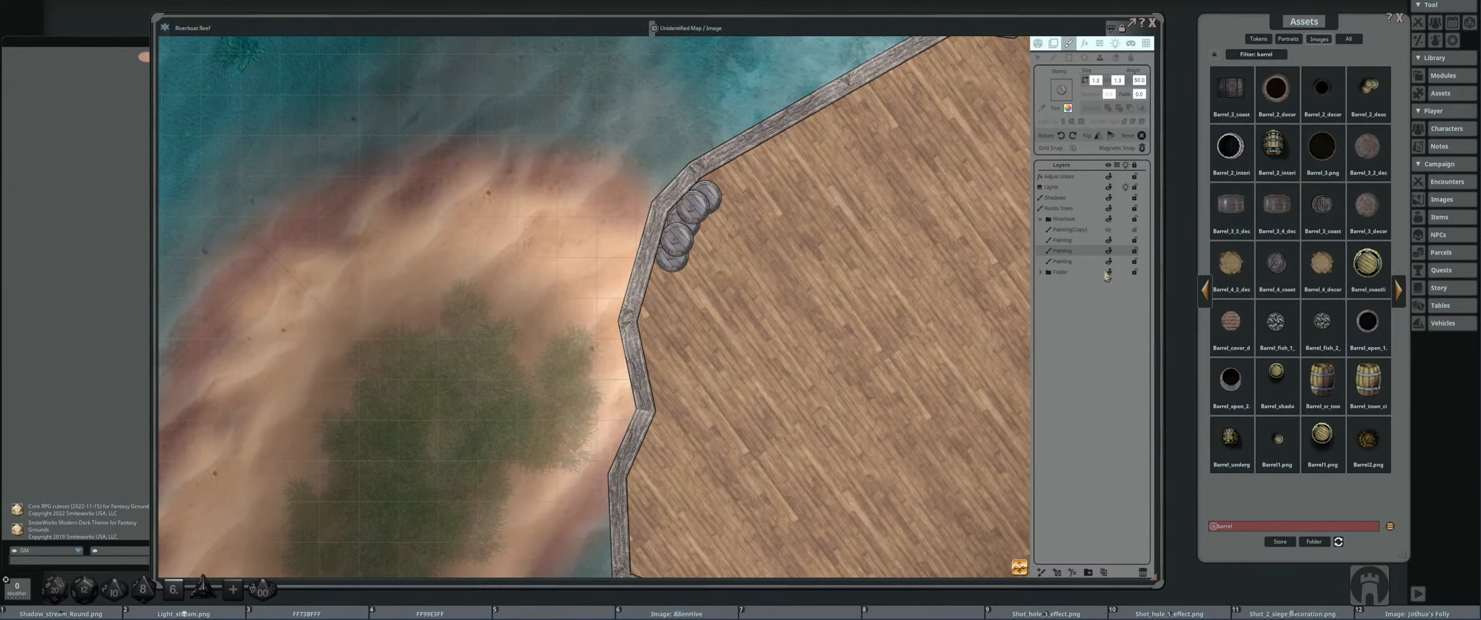
click(1399, 294)
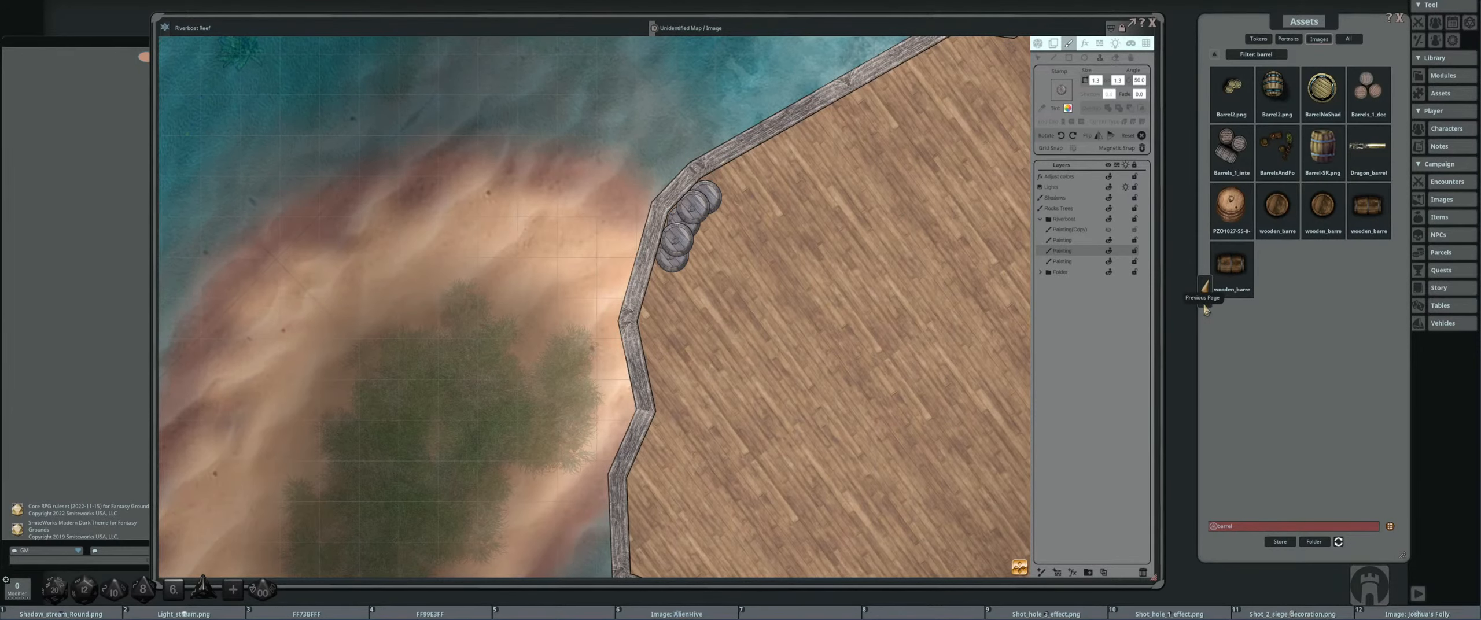
click(1368, 90)
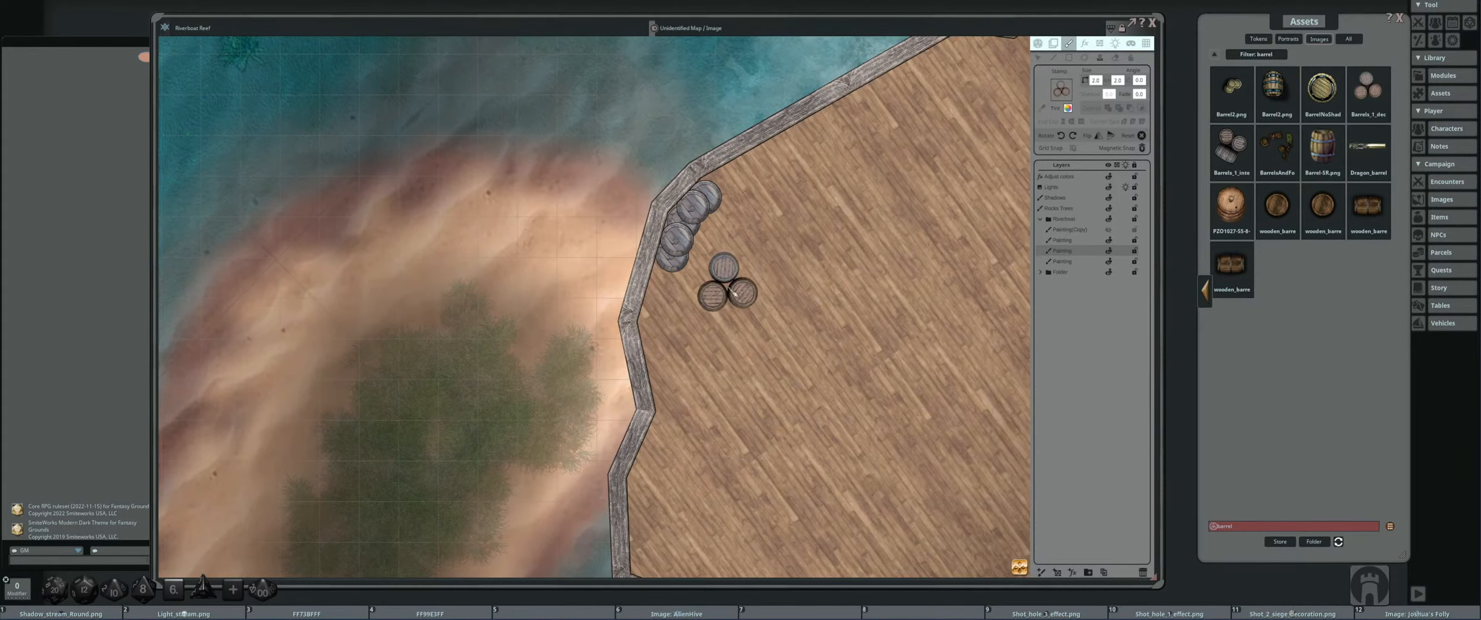
drag(729, 288, 757, 246)
scroll(700, 280, down, 1)
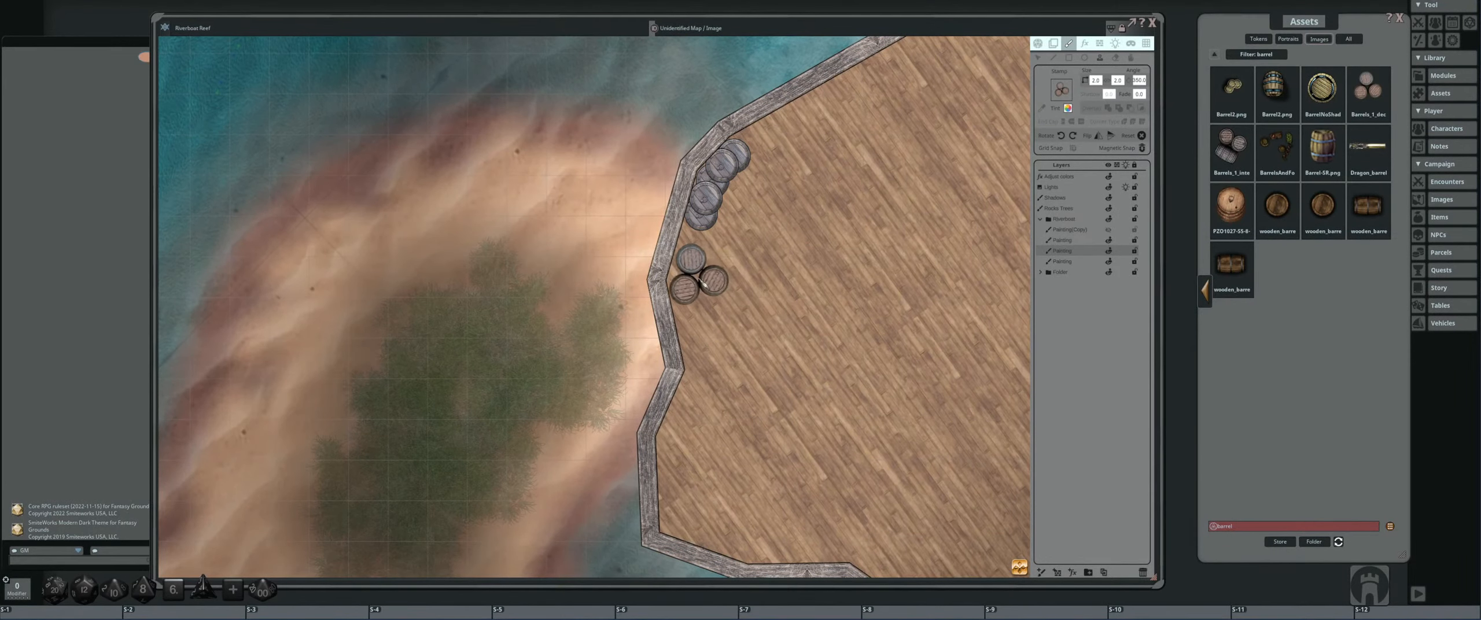
click(701, 282)
scroll(866, 296, down, 2)
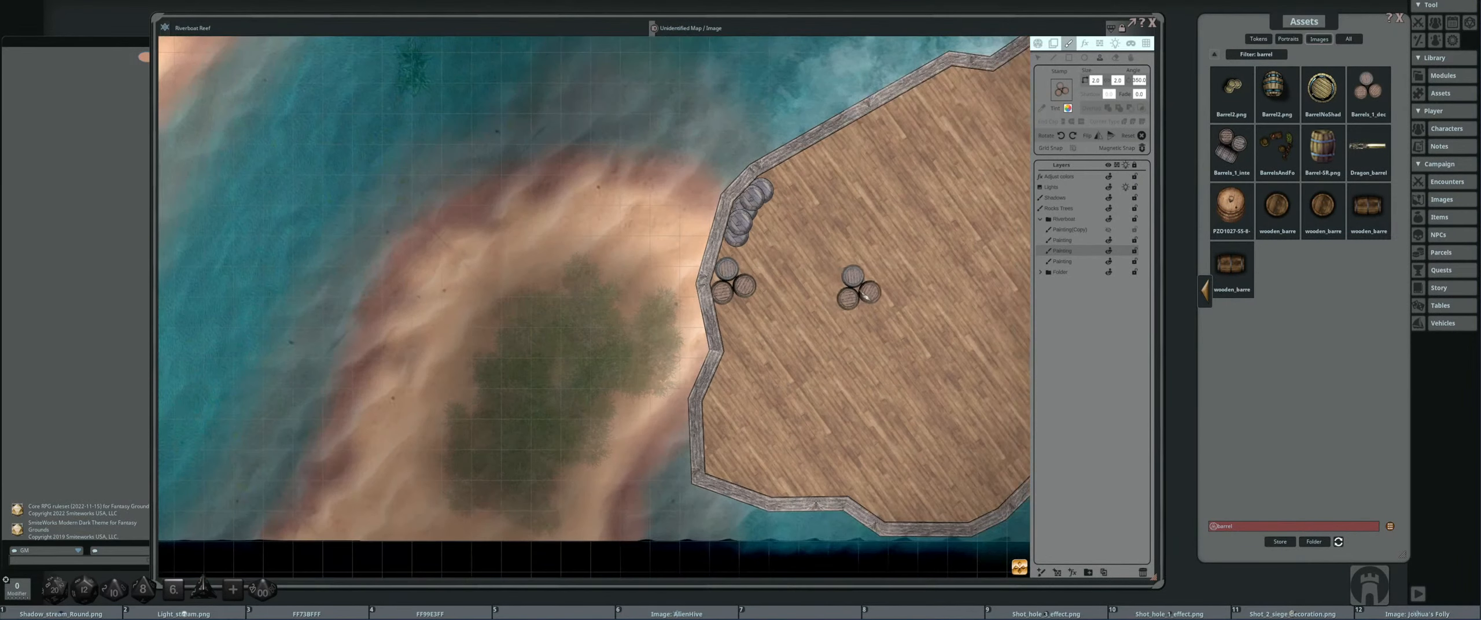
drag(863, 293, 748, 271)
scroll(635, 311, down, 13)
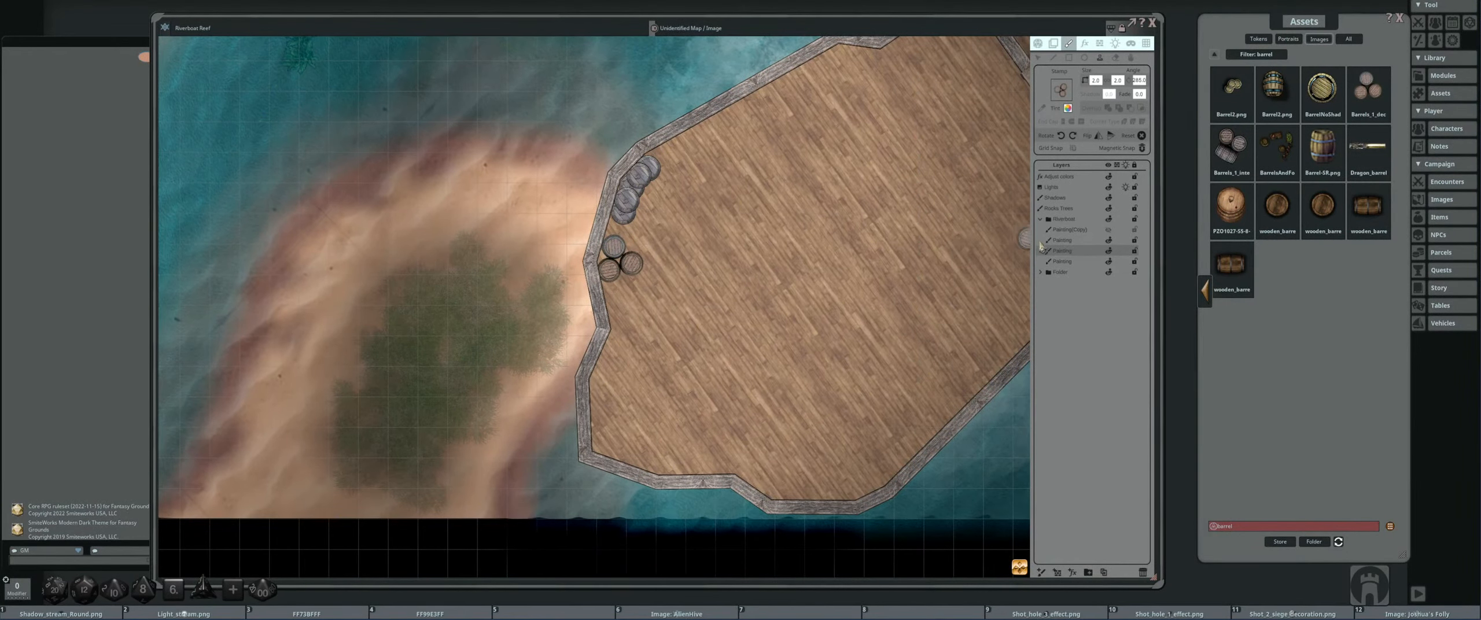
click(1204, 292)
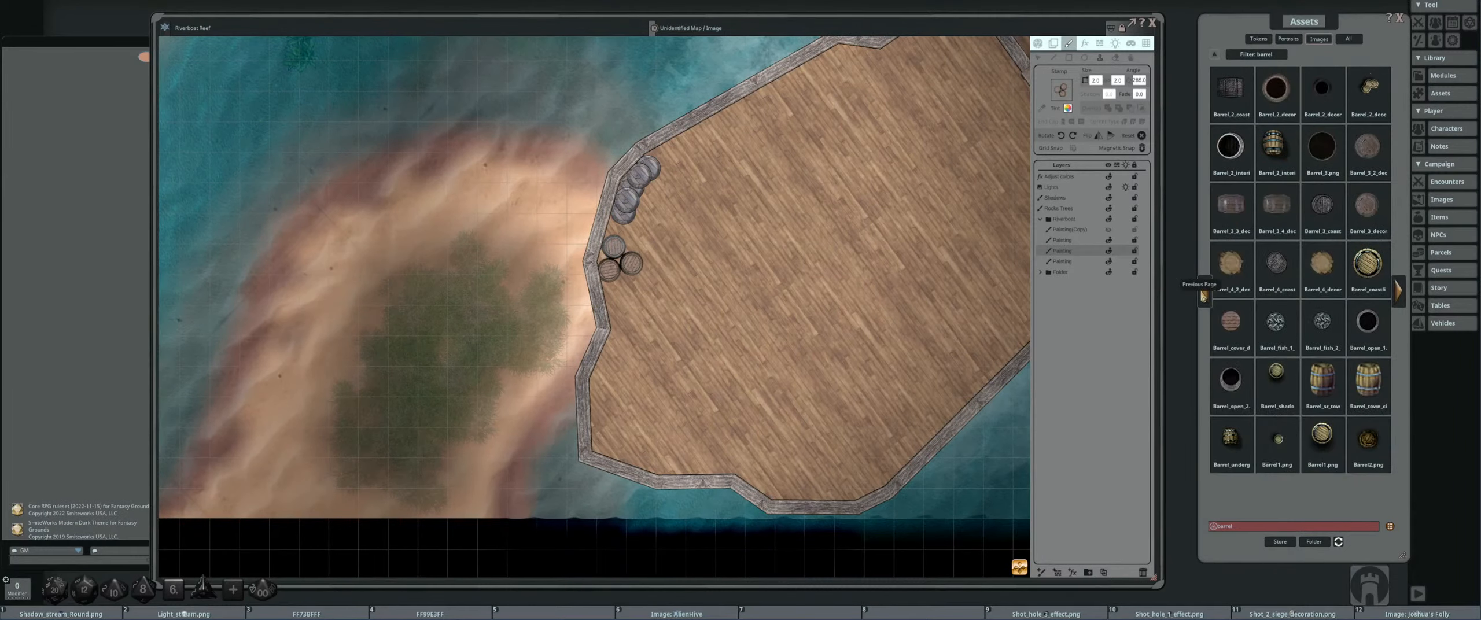
click(1231, 203)
scroll(802, 347, down, 11)
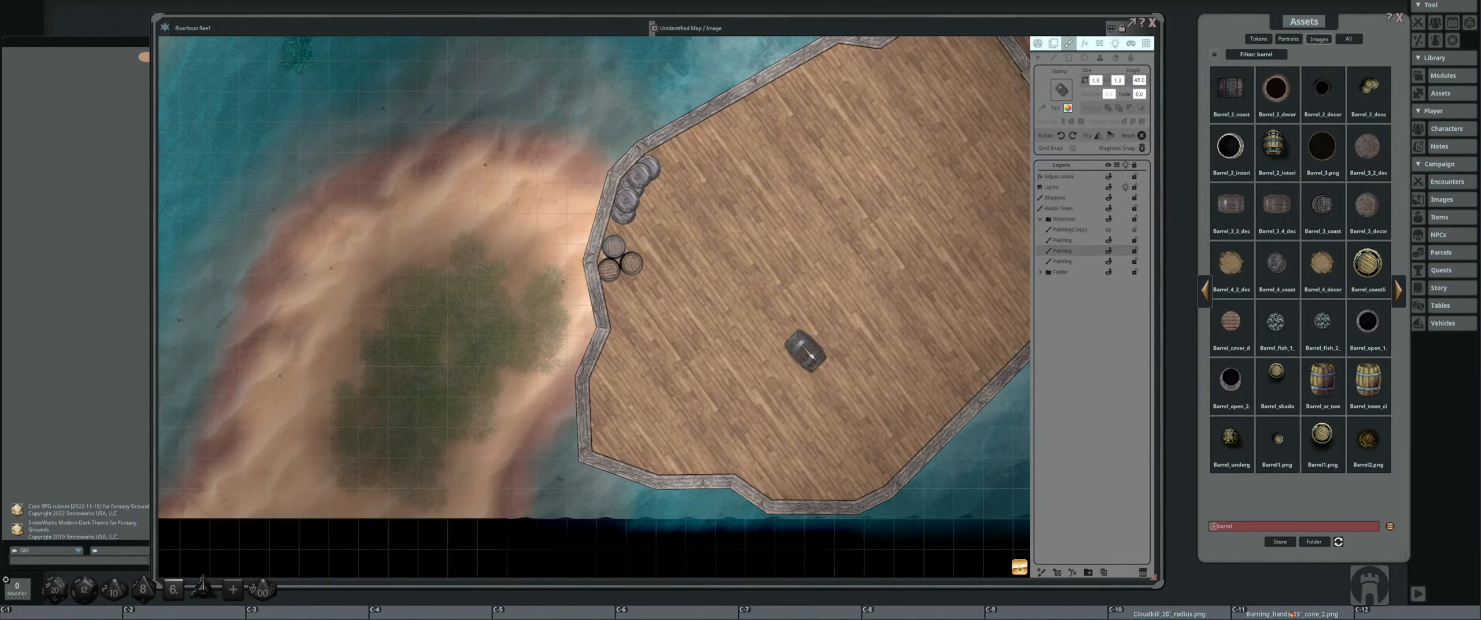
scroll(757, 283, up, 2)
scroll(758, 283, up, 1)
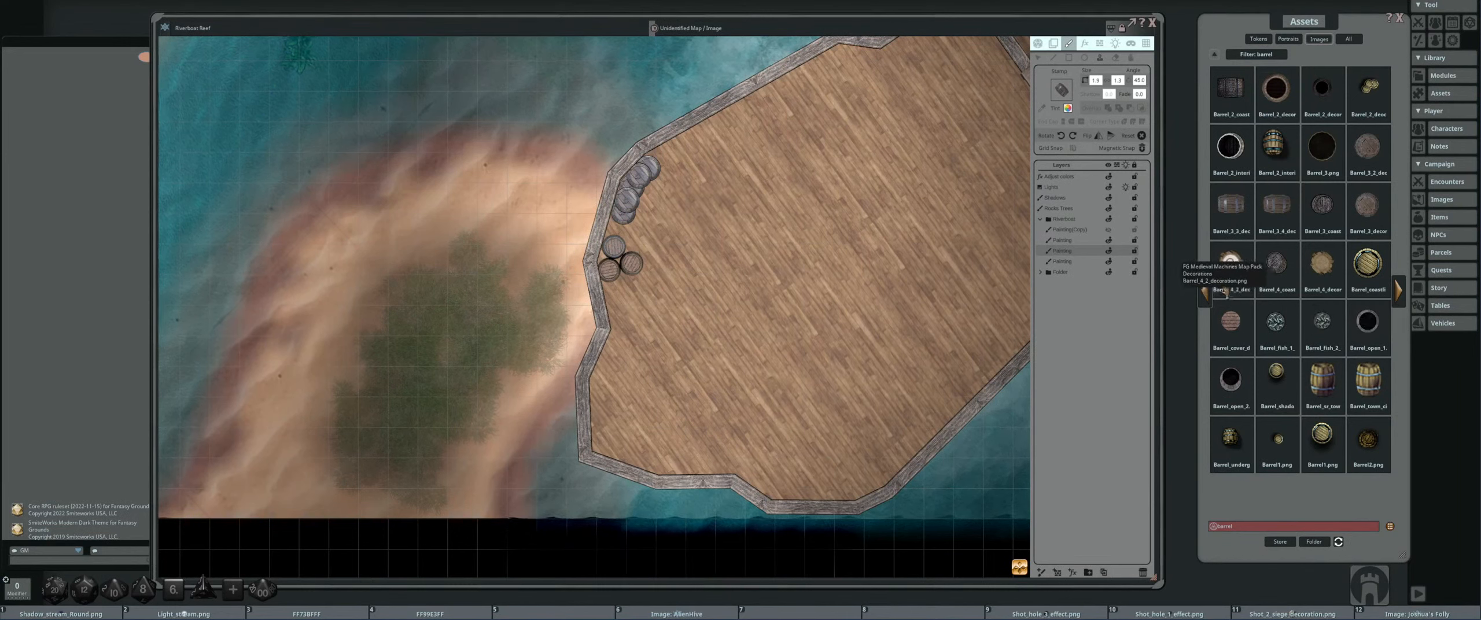
- Choose a brown side-lying barrel image and place a row of them along the upper angled outer wall of the large room
click(1208, 296)
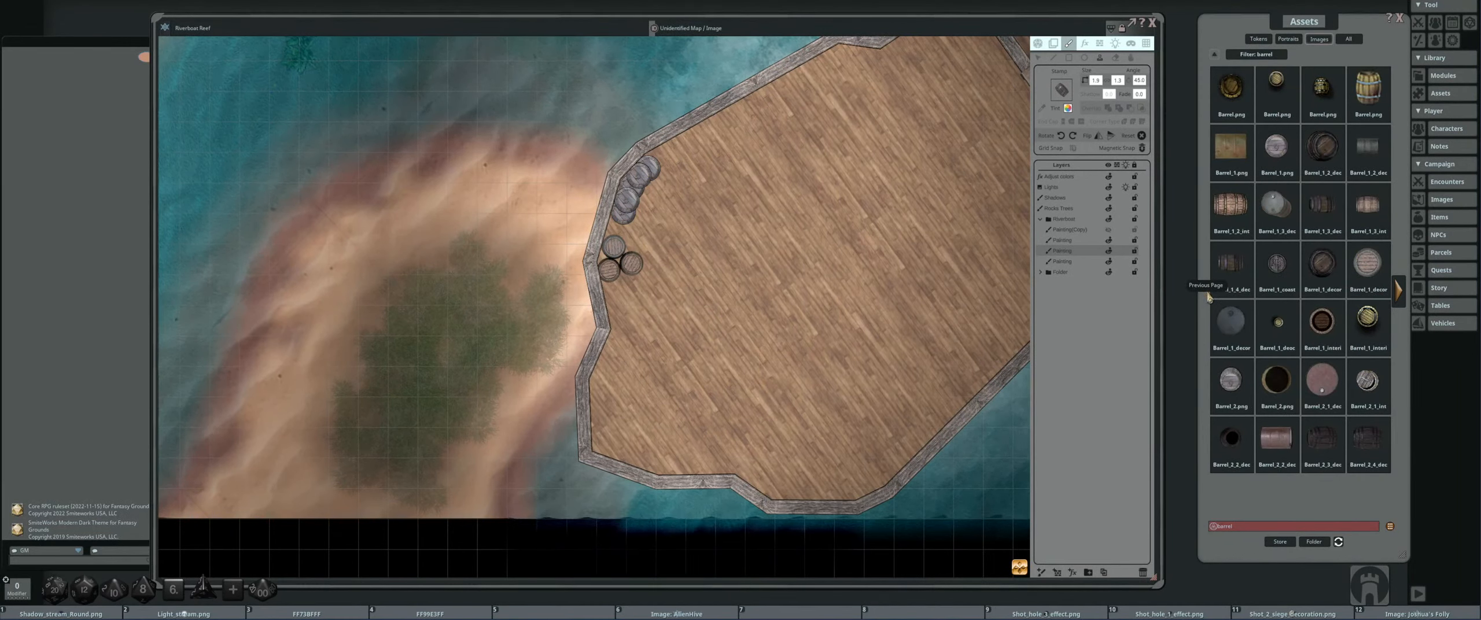
scroll(631, 303, down, 5)
scroll(670, 228, down, 2)
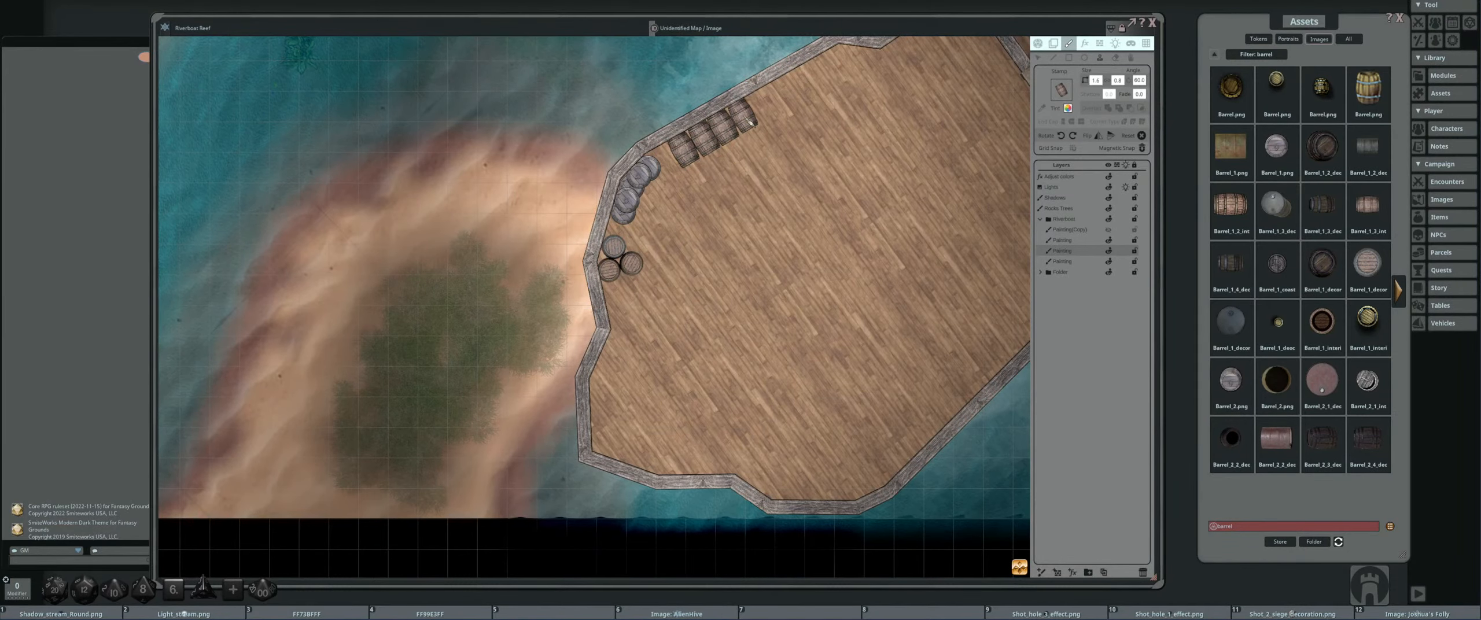
click(696, 153)
- Add one more brown barrel at a different rotation to the far end of the row along the upper wall
drag(784, 207, 801, 267)
scroll(791, 160, up, 2)
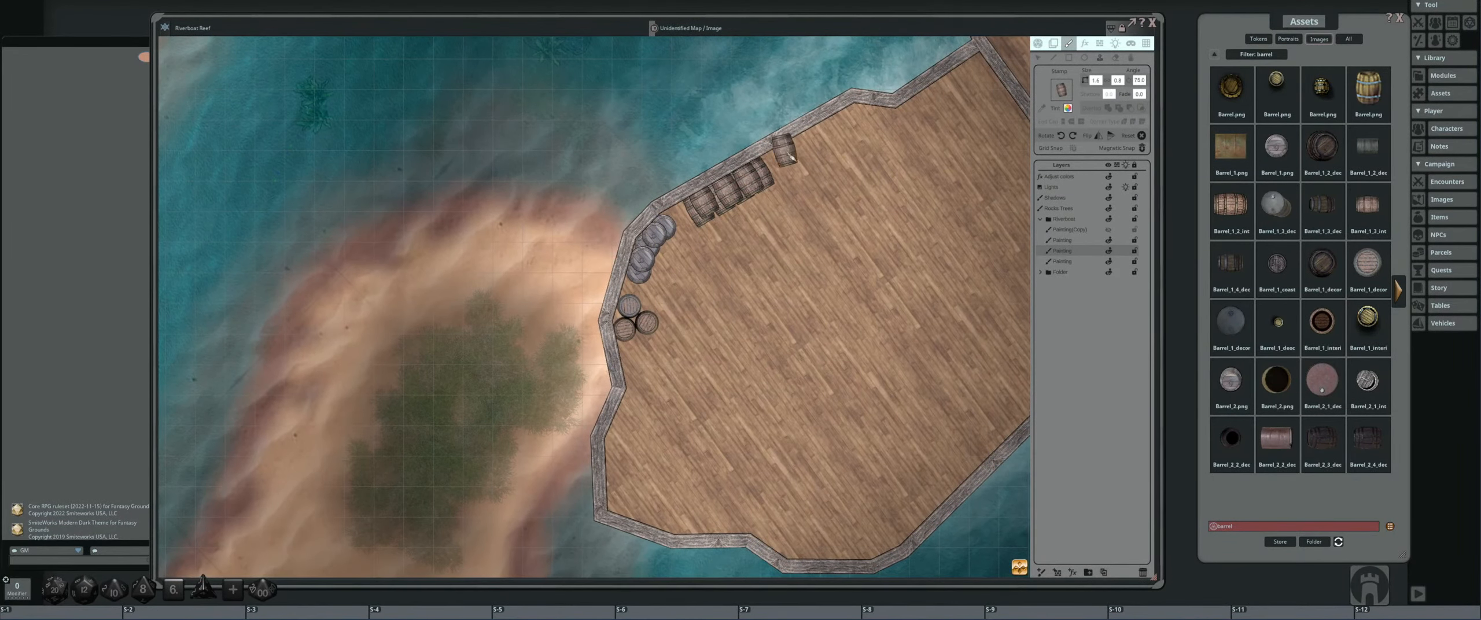
scroll(864, 202, down, 5)
drag(891, 236, 799, 193)
- Search the asset library for "crate" and choose Crate_1_decoration.png for placing on the map
scroll(836, 201, up, 4)
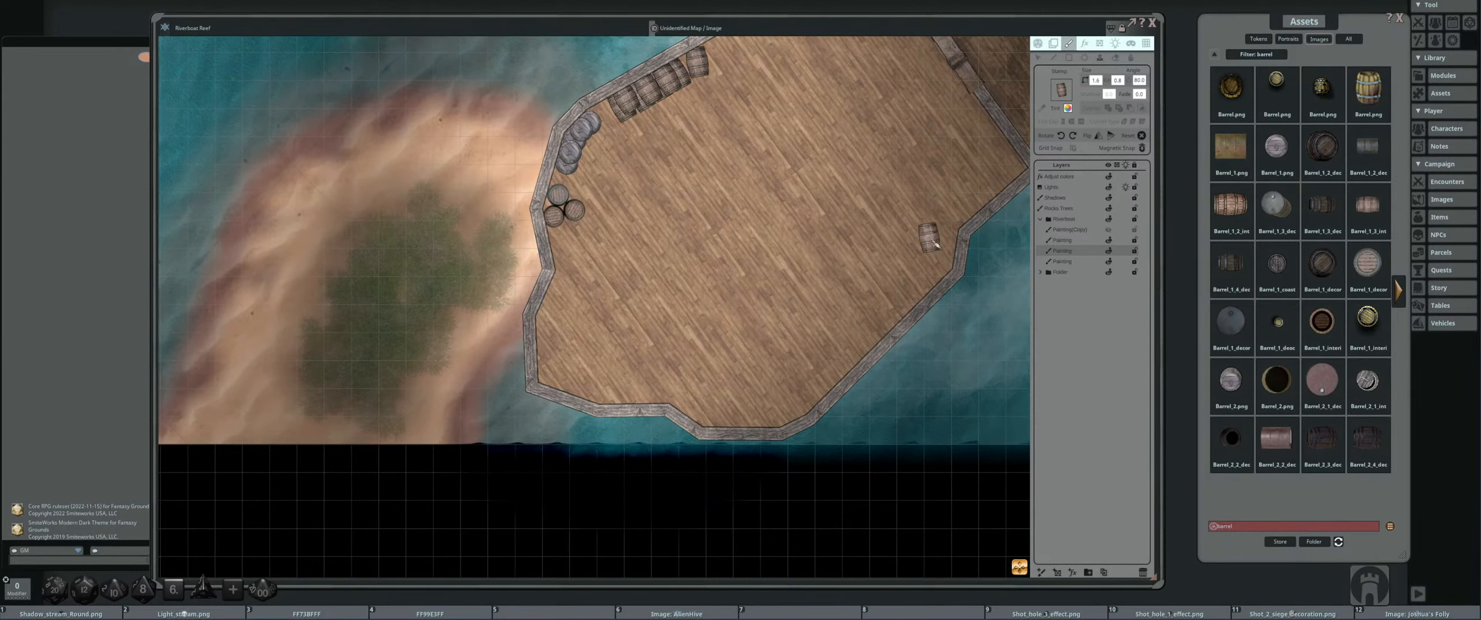
scroll(780, 238, down, 5)
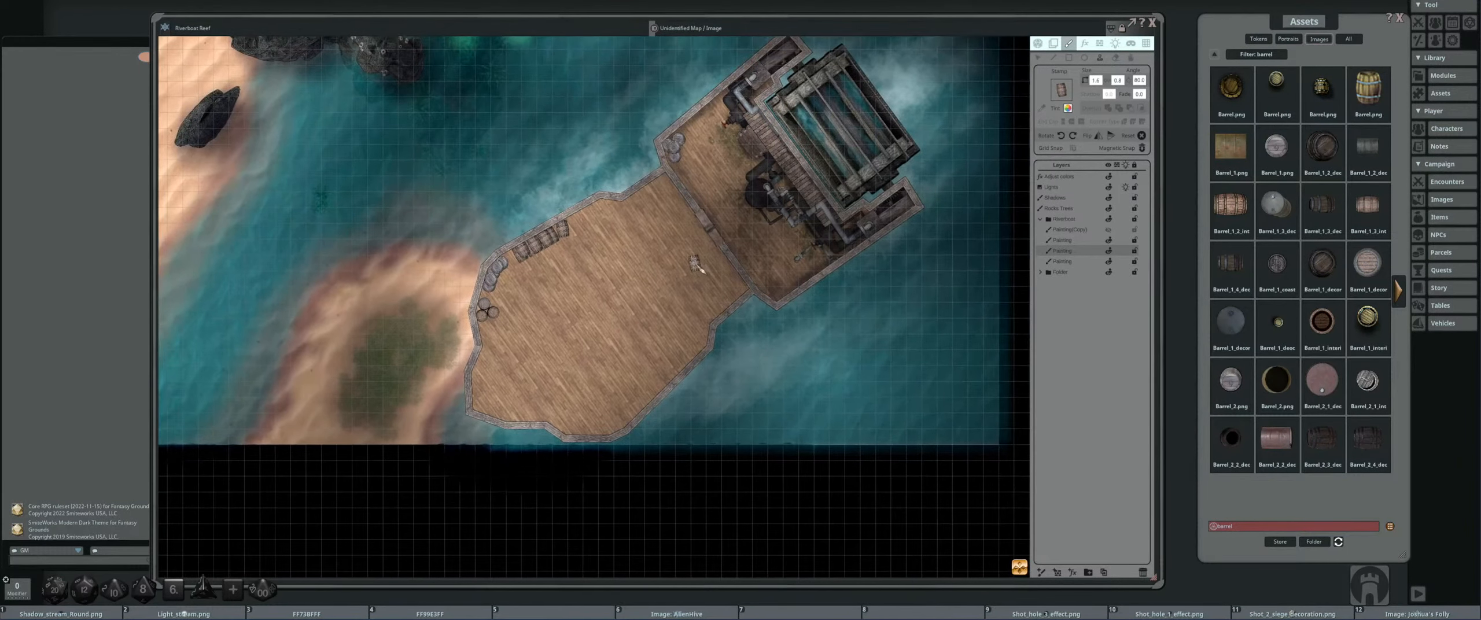
scroll(702, 269, down, 4)
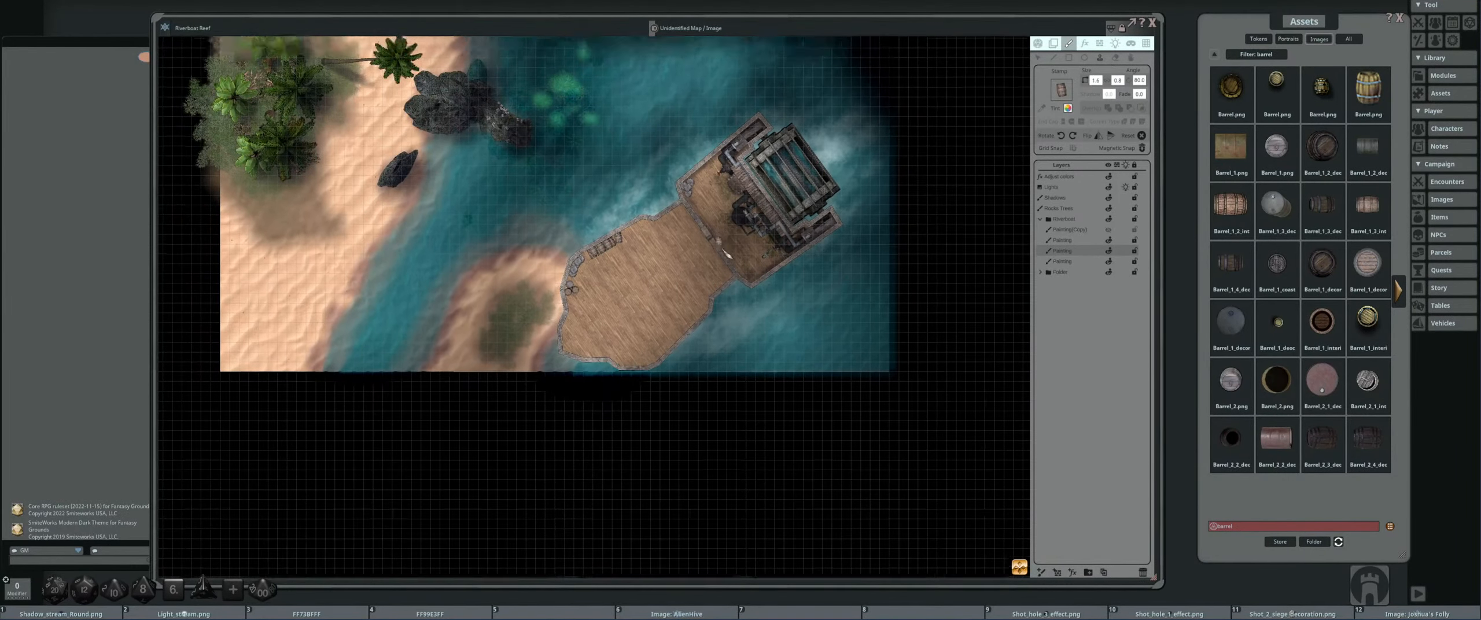
drag(726, 255, 746, 277)
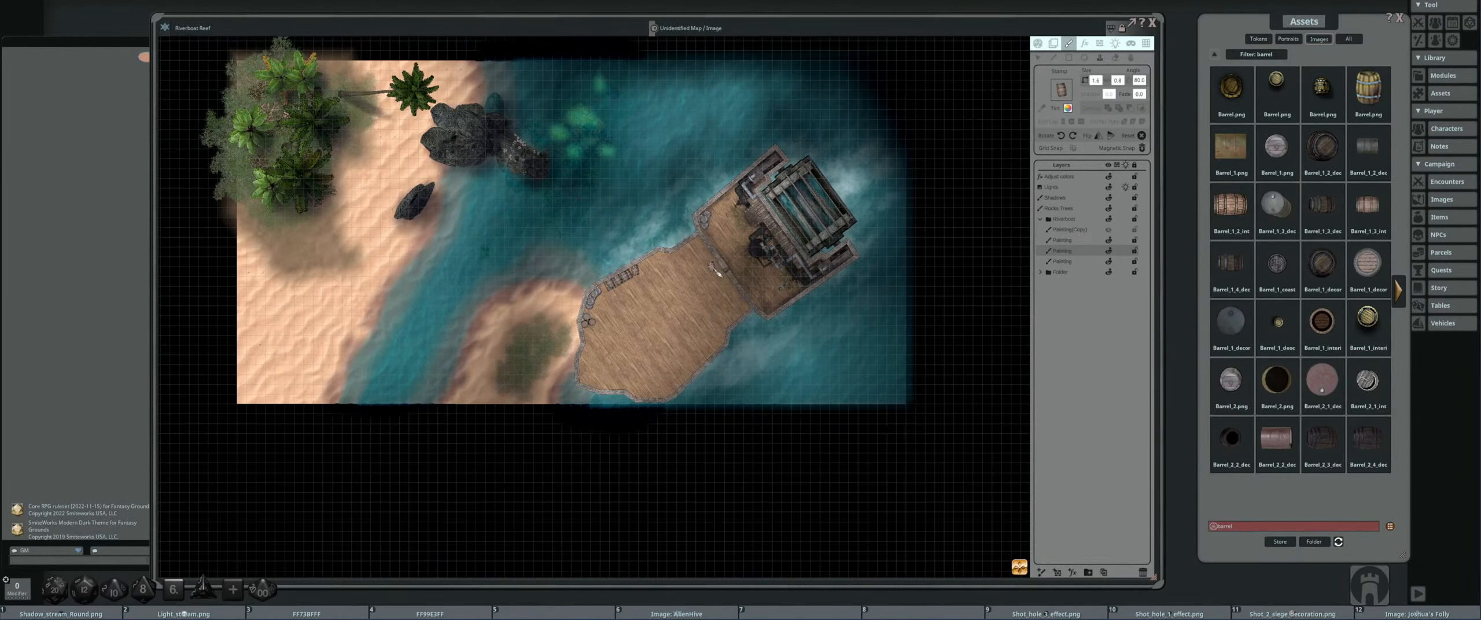
scroll(717, 273, up, 6)
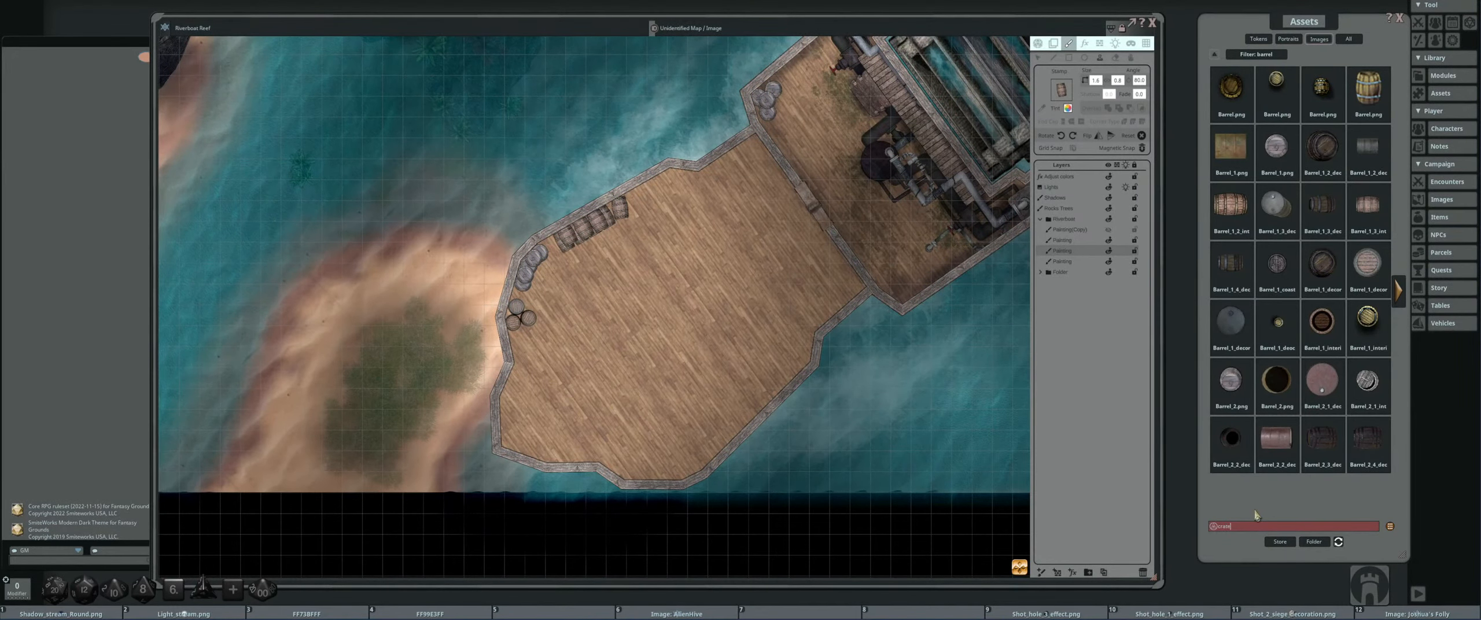
key(Return)
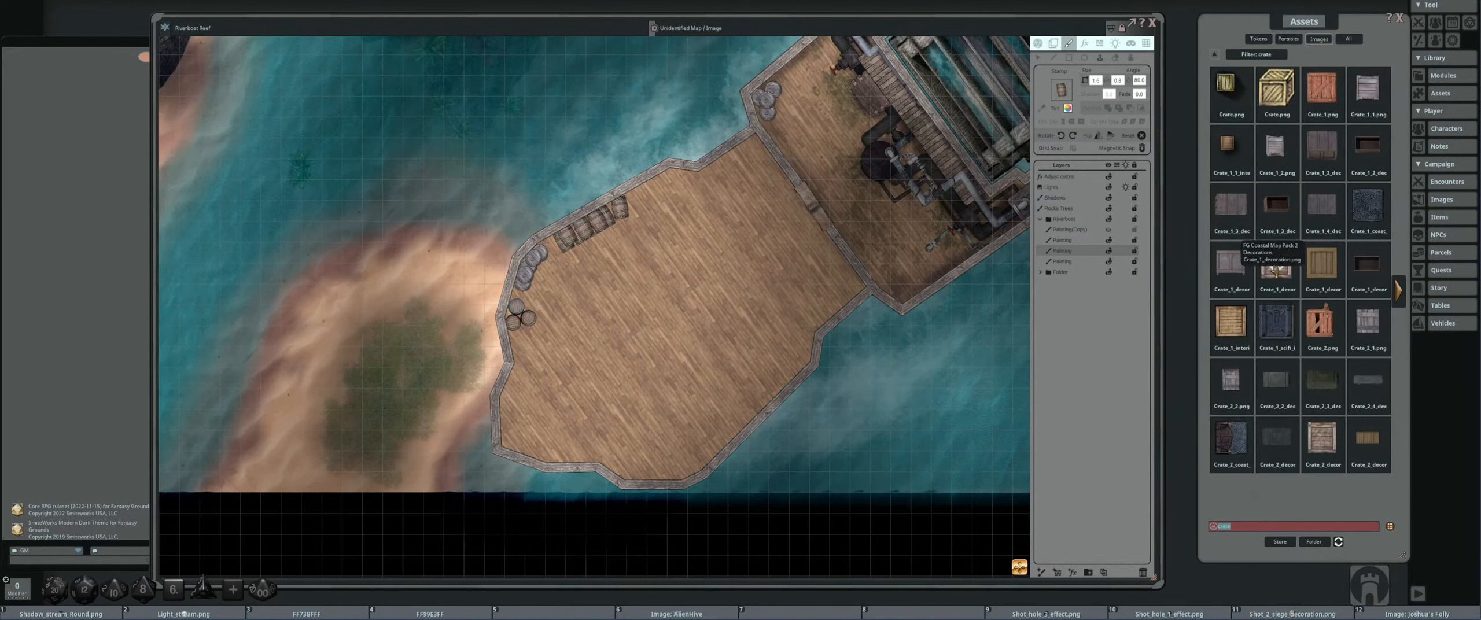
drag(1276, 269, 1163, 195)
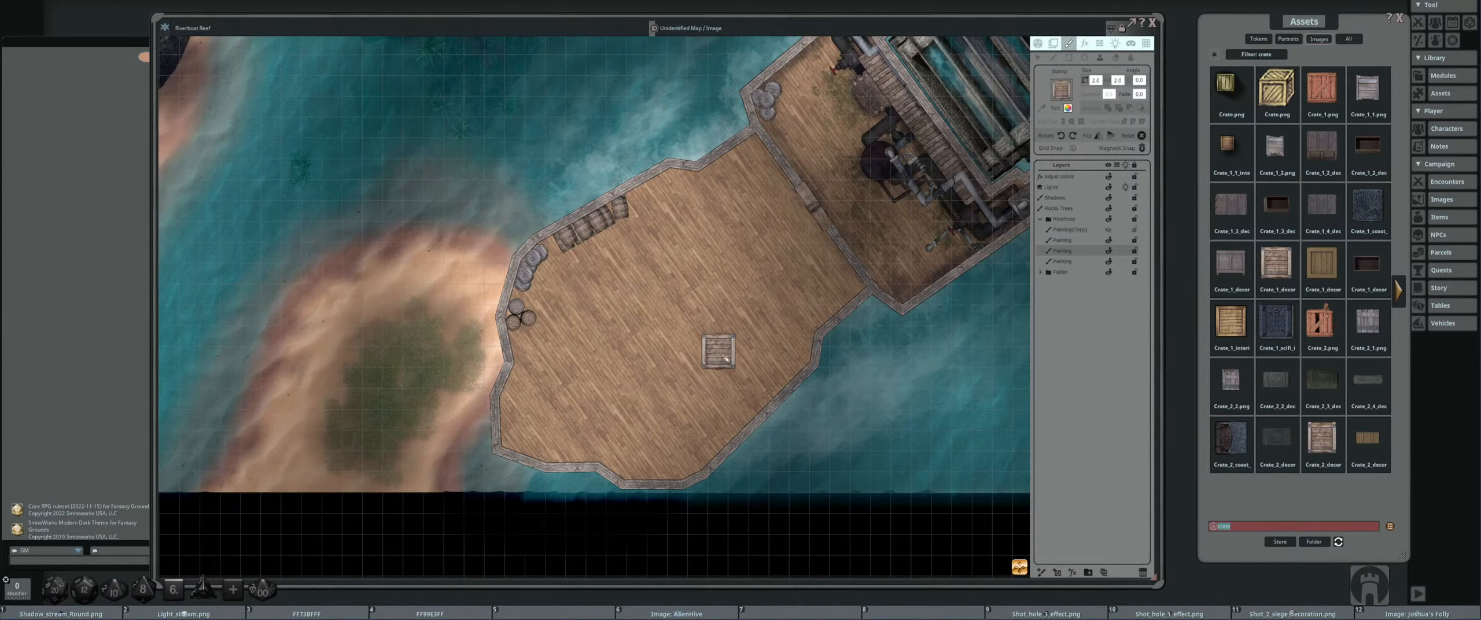
- Rotate and shrink the crate, and place the first one on the open floor near the barrel stacks
scroll(734, 354, left, 3)
scroll(850, 304, down, 1)
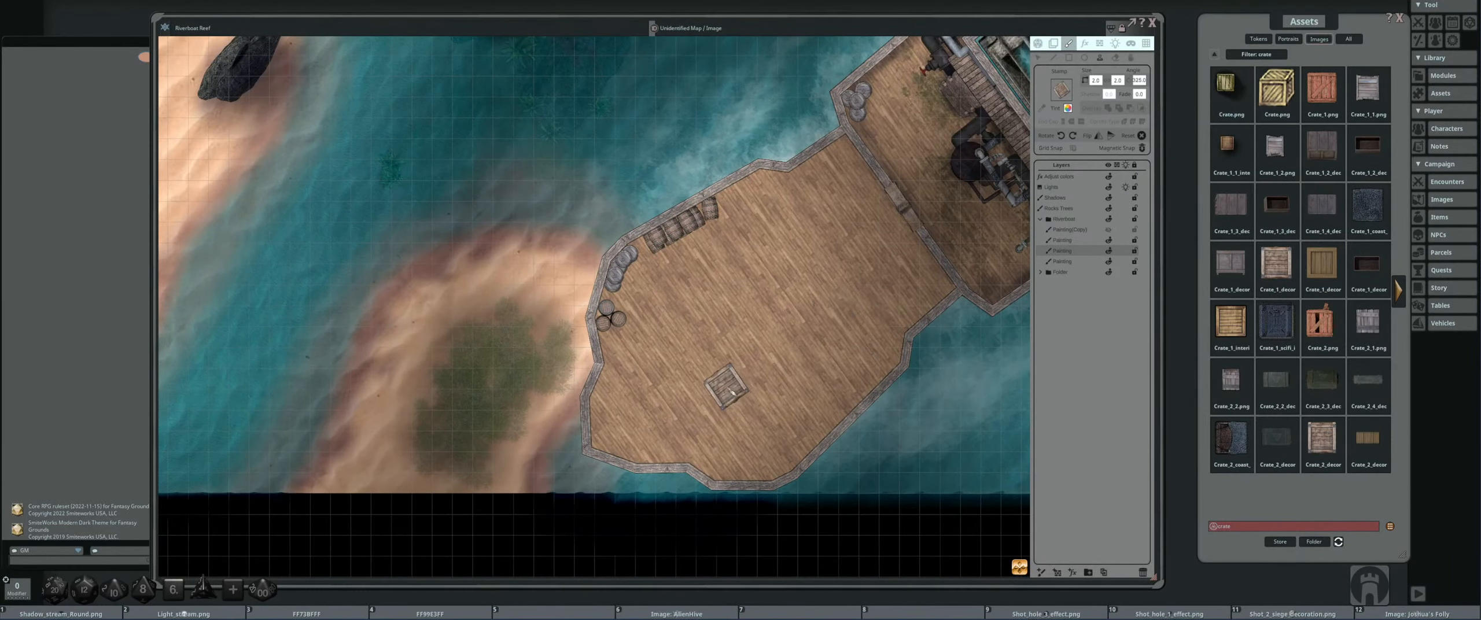
scroll(720, 373, left, 3)
scroll(707, 359, up, 1)
scroll(707, 358, up, 2)
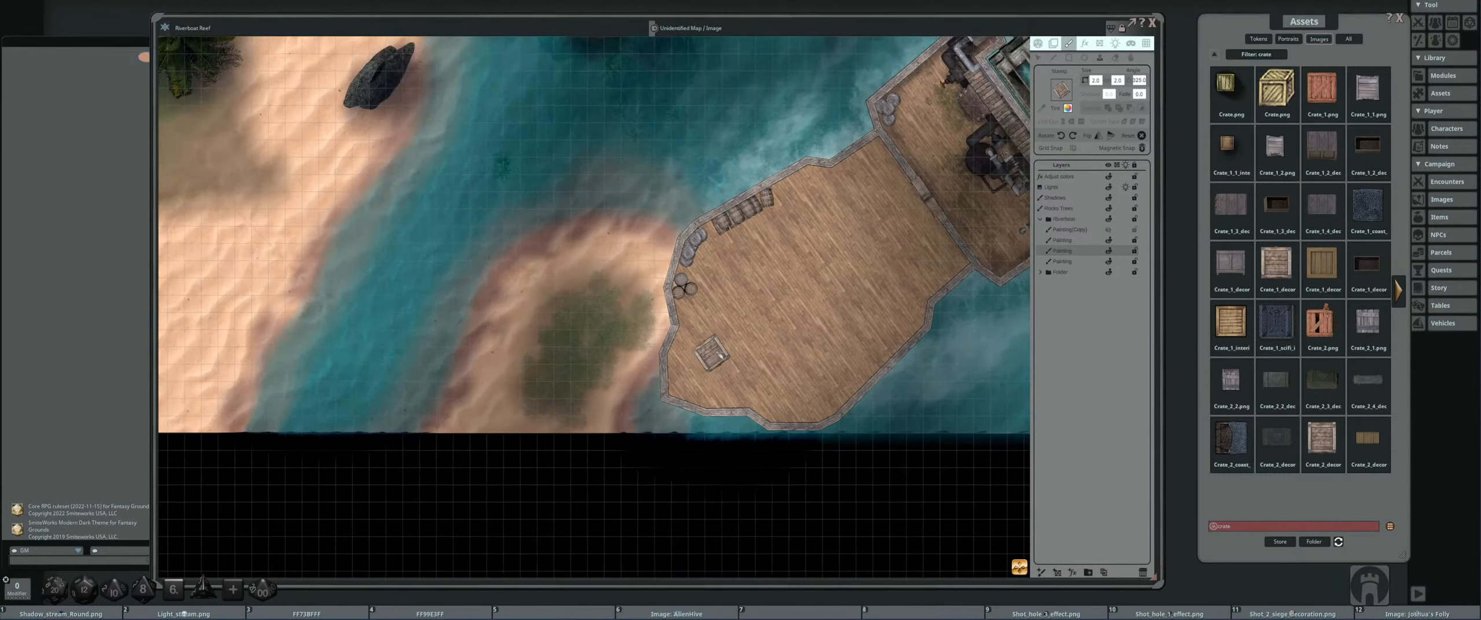
scroll(703, 336, up, 2)
scroll(703, 330, down, 4)
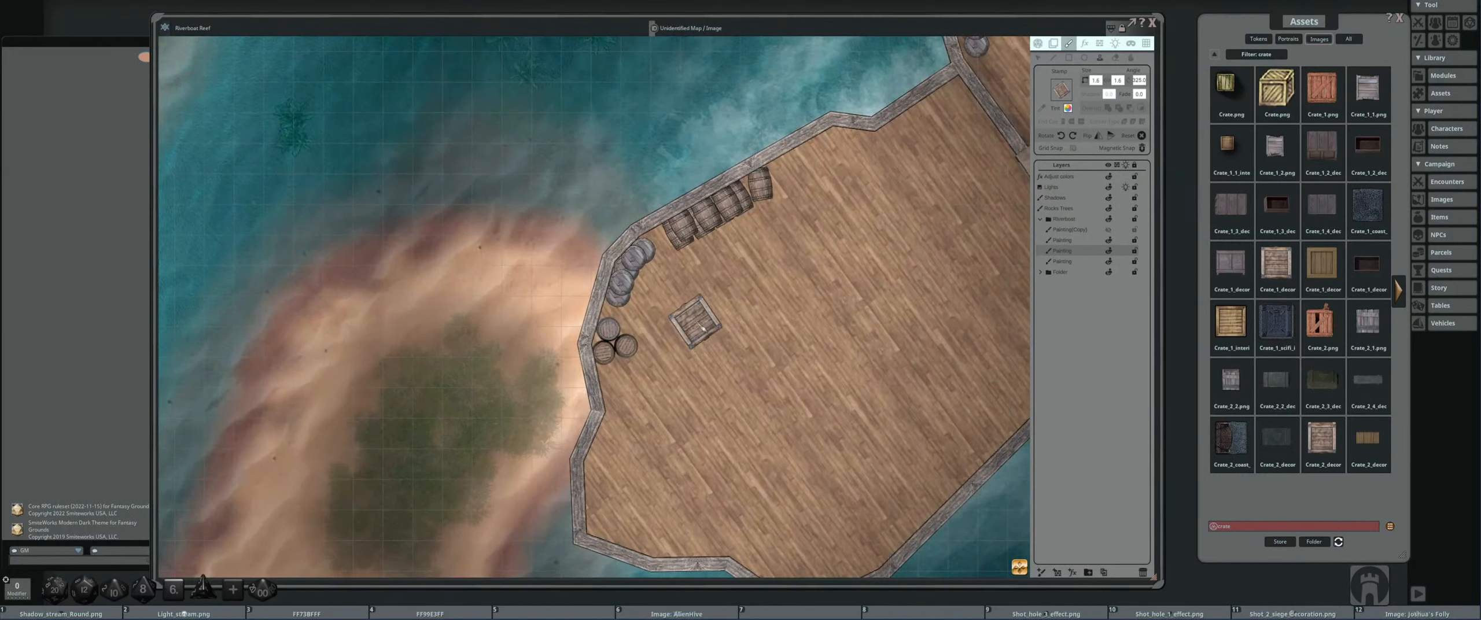
click(700, 327)
- Place two more slightly rotated crates beside the first to form a diagonal row parallel to the upper wall
scroll(736, 296, left, 3)
scroll(742, 299, right, 2)
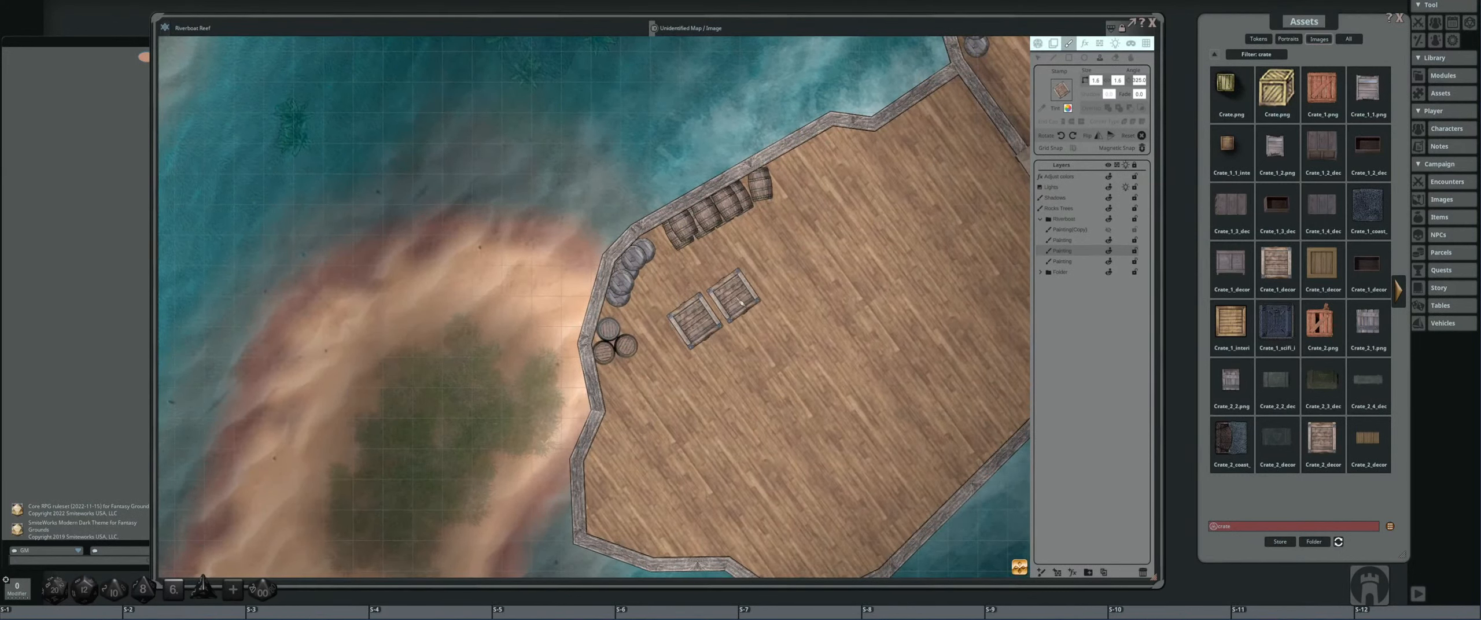
click(739, 303)
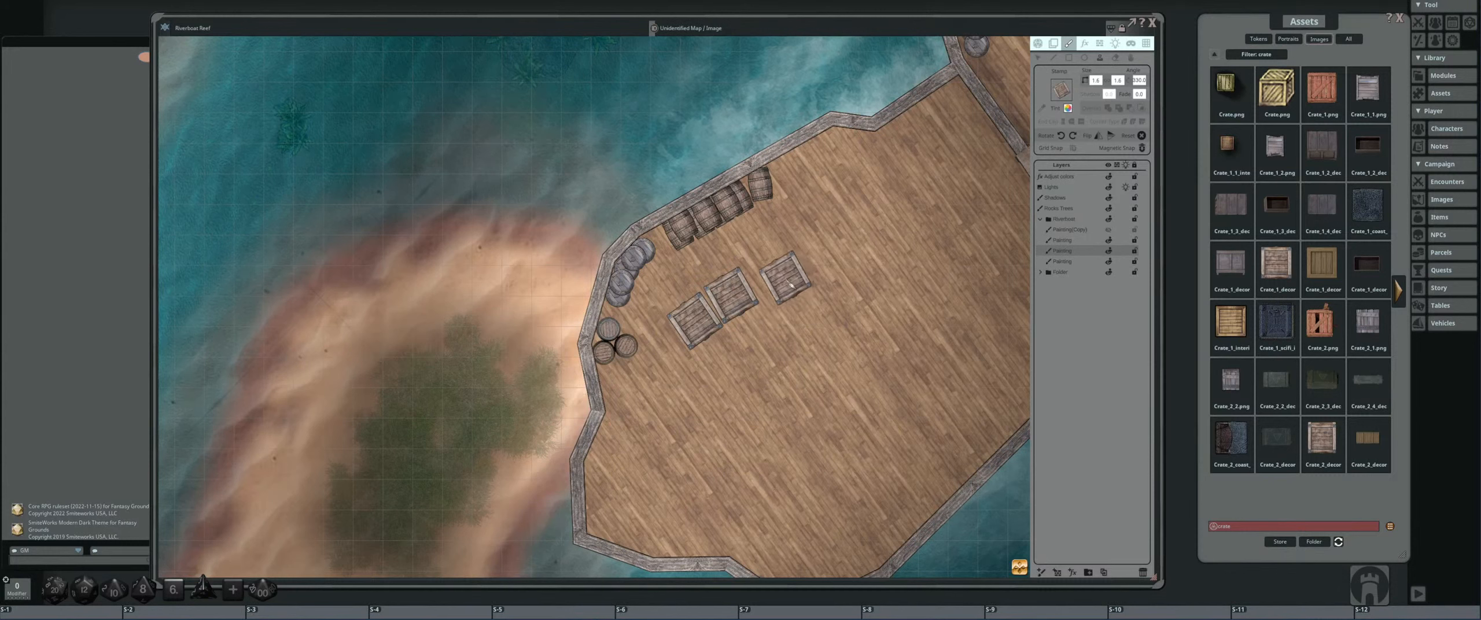
scroll(775, 279, right, 1)
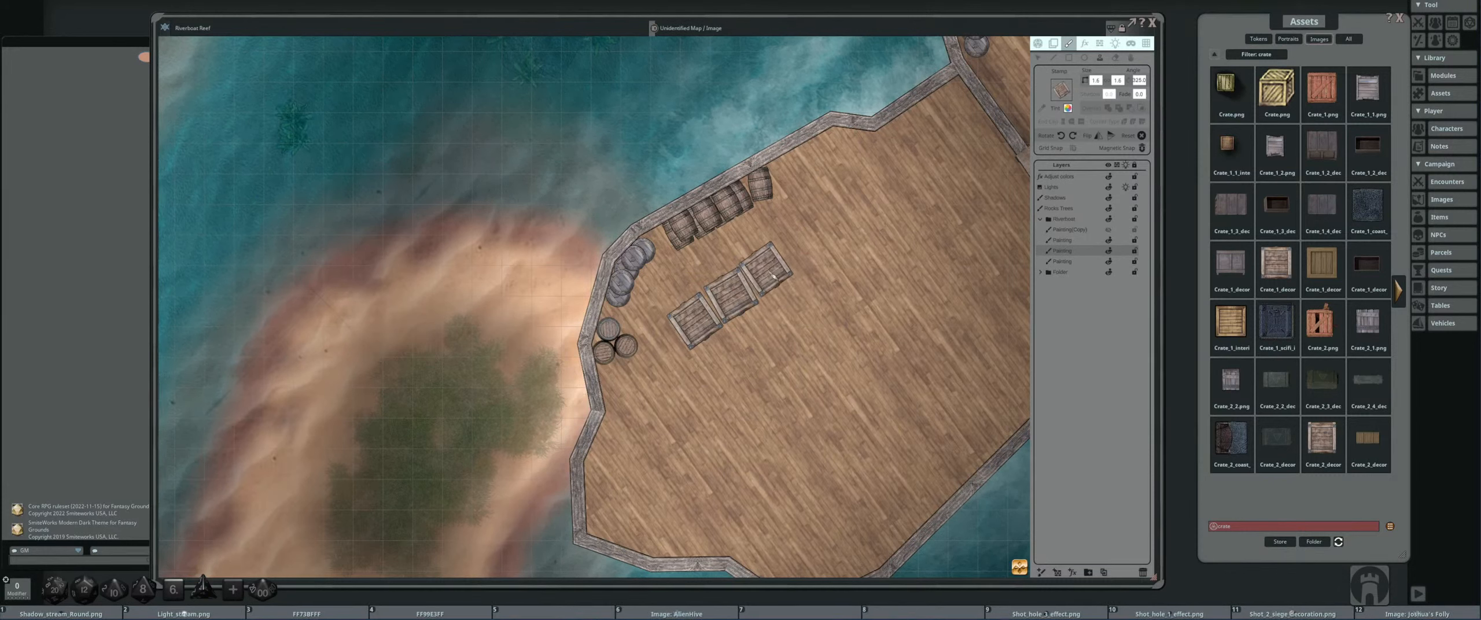
click(774, 277)
- Start a second row by placing two crates, each turned slightly differently, against the inner side of the first row
scroll(734, 361, right, 2)
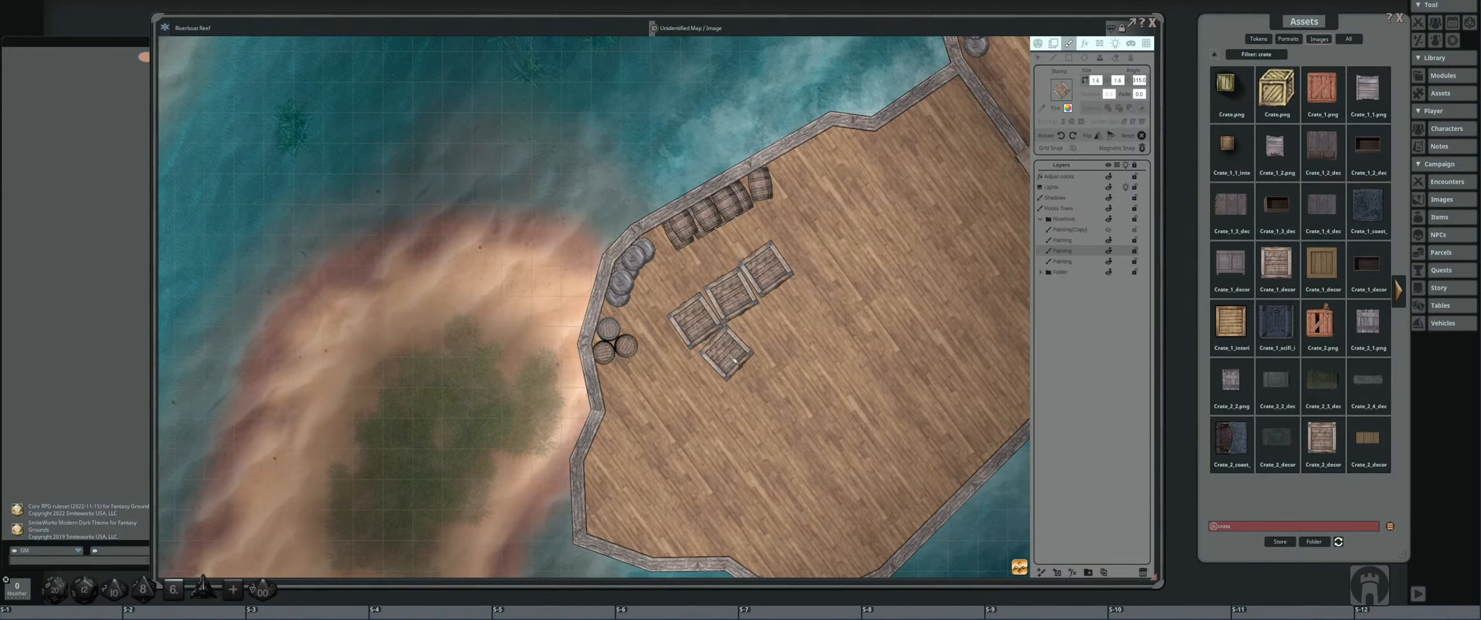
click(733, 359)
scroll(774, 334, left, 3)
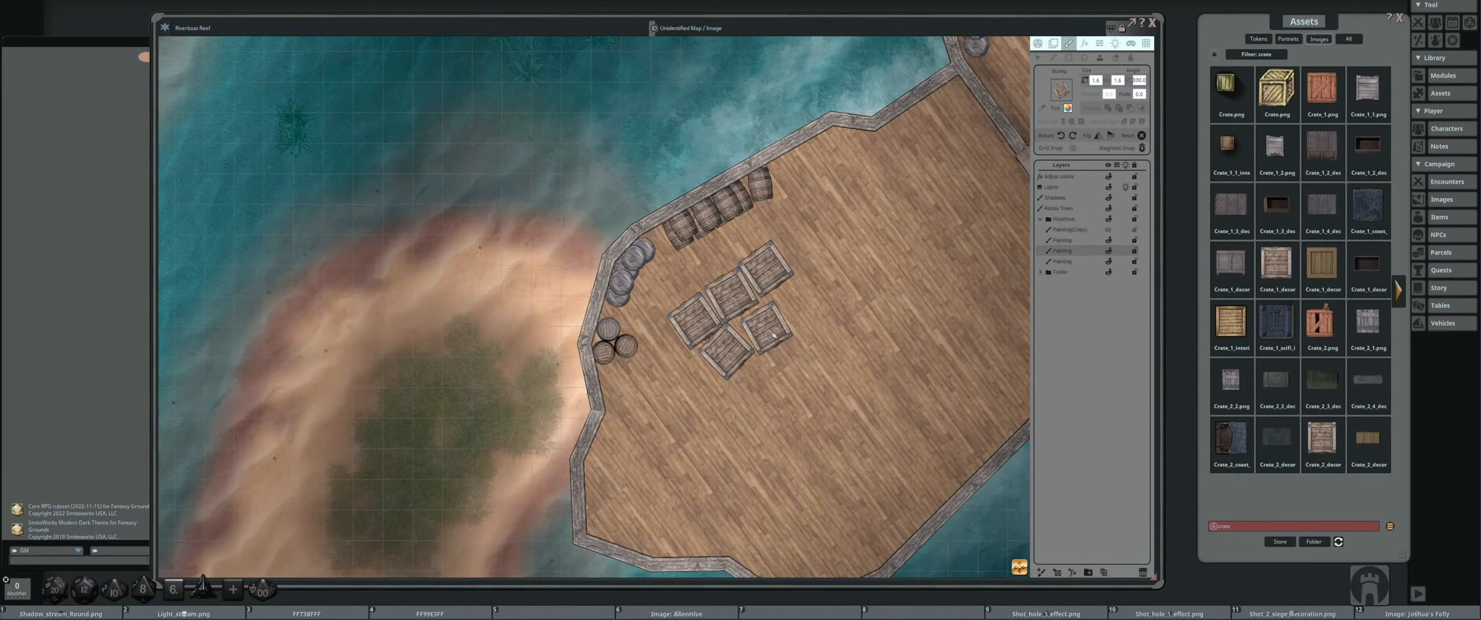
click(769, 334)
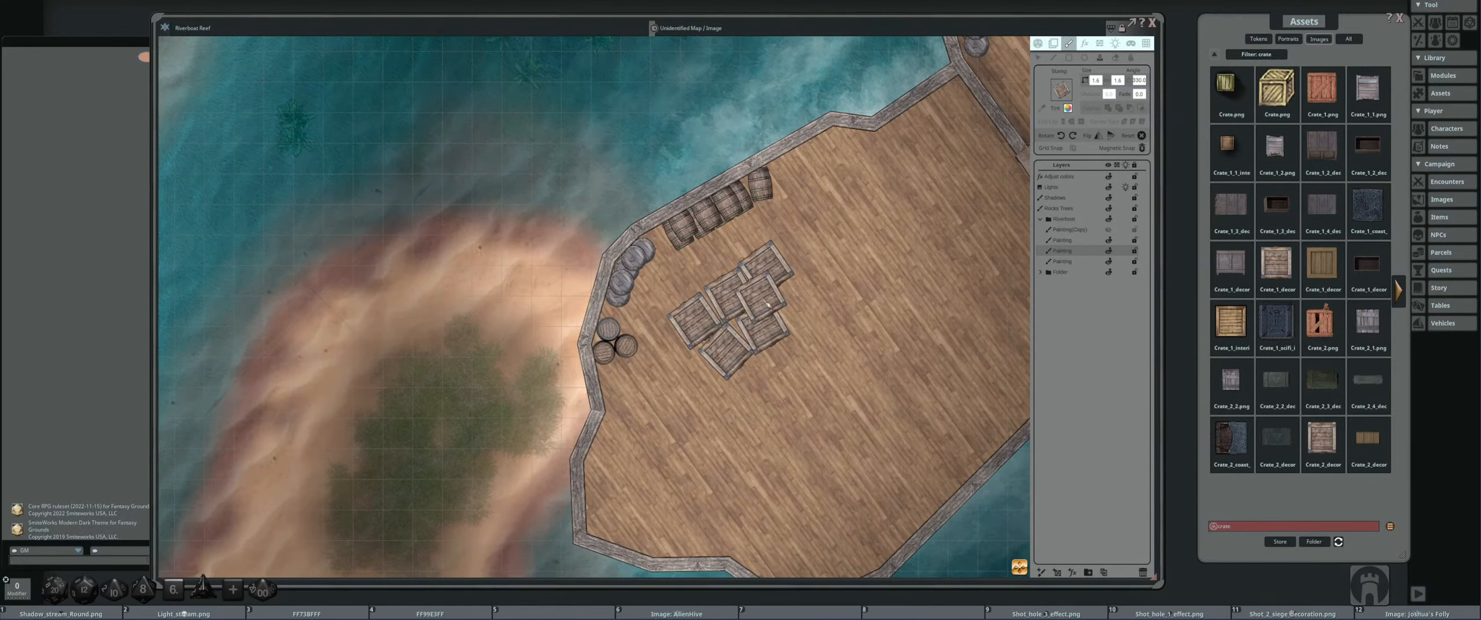
- Stack two more crates on top, overlapping the two rows of the crate pile
scroll(752, 313, right, 1)
click(733, 325)
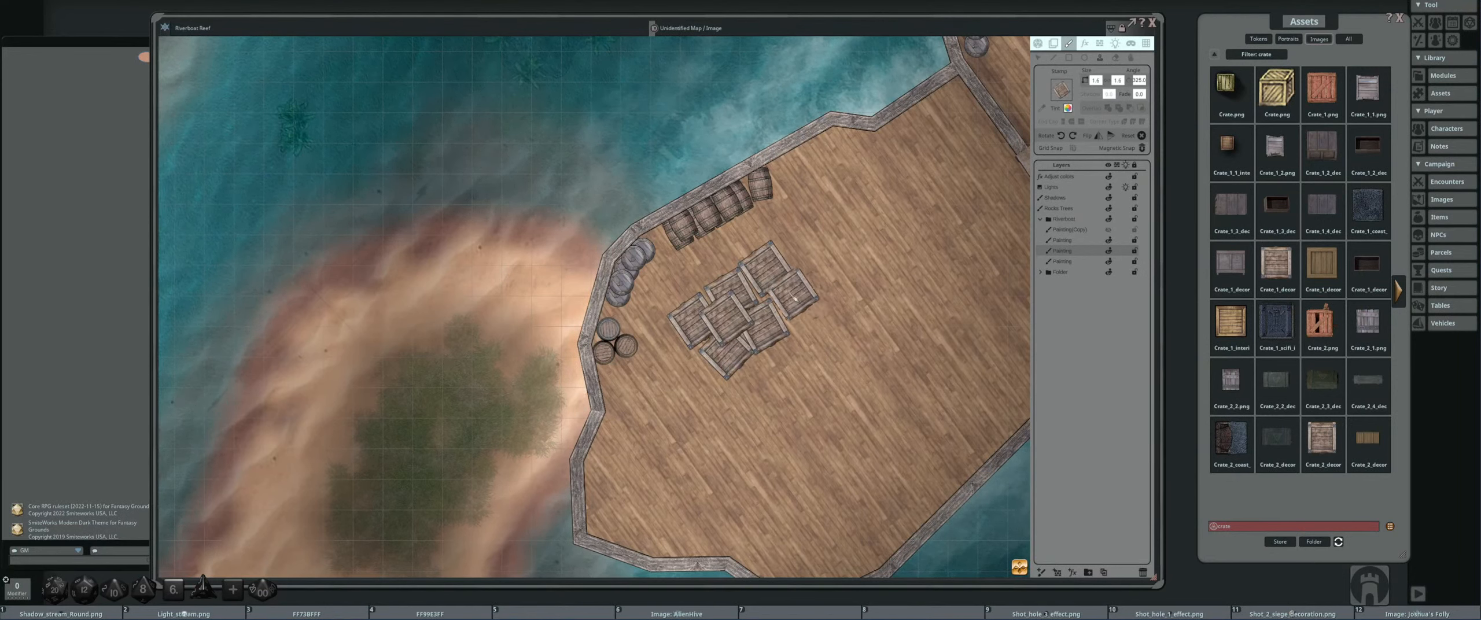
click(771, 298)
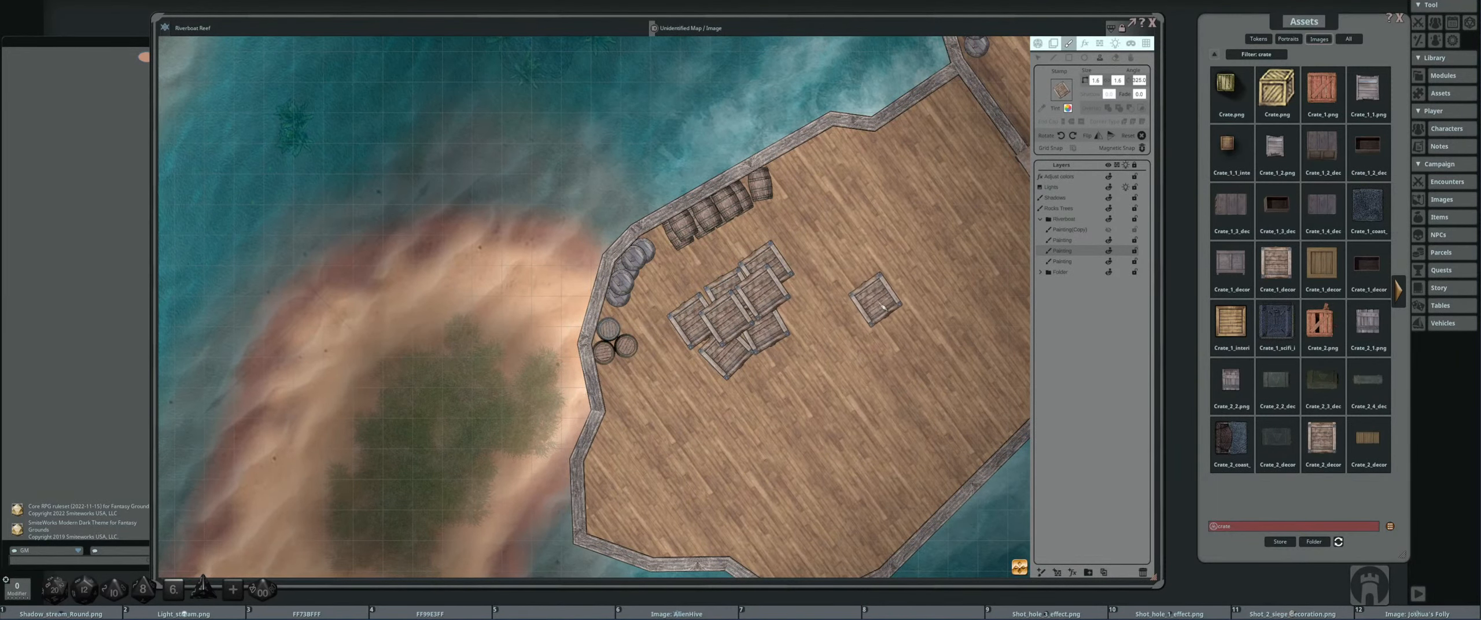
- Select one of the stacked top crates and shift it toward the end of the pile nearest the three-barrel cluster
scroll(854, 321, down, 3)
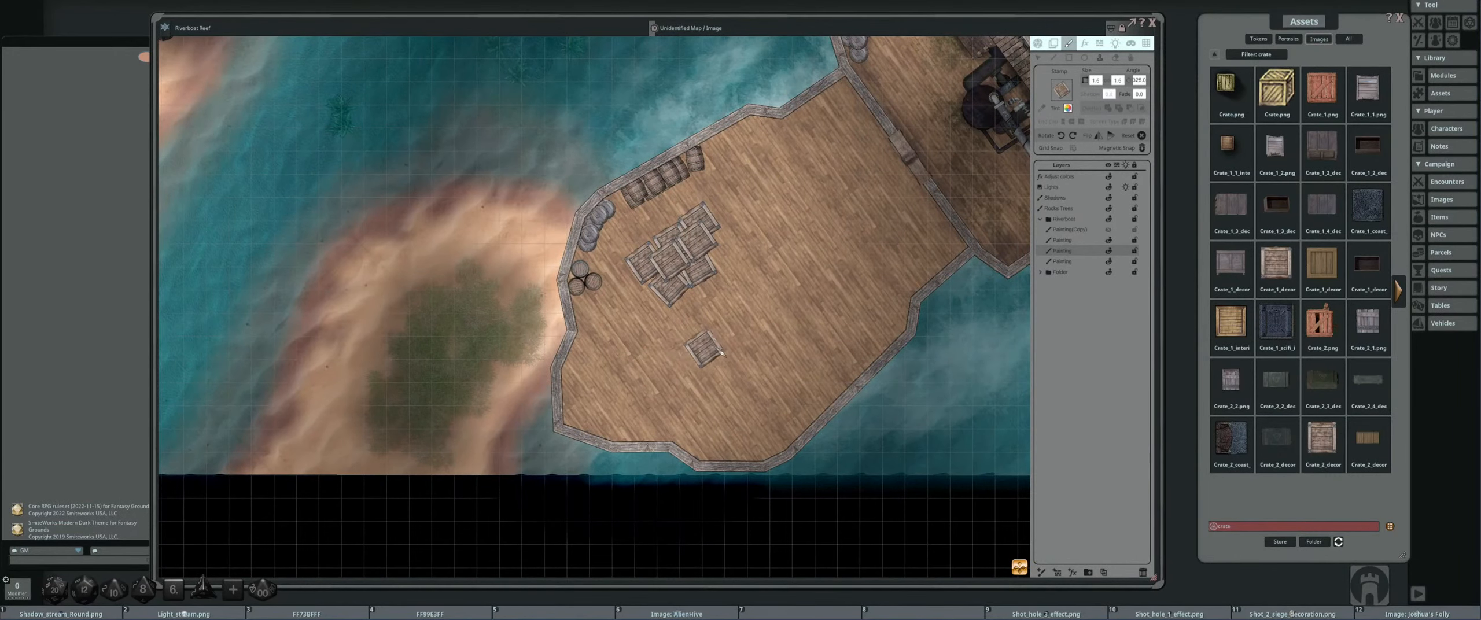
click(1038, 58)
scroll(688, 272, up, 3)
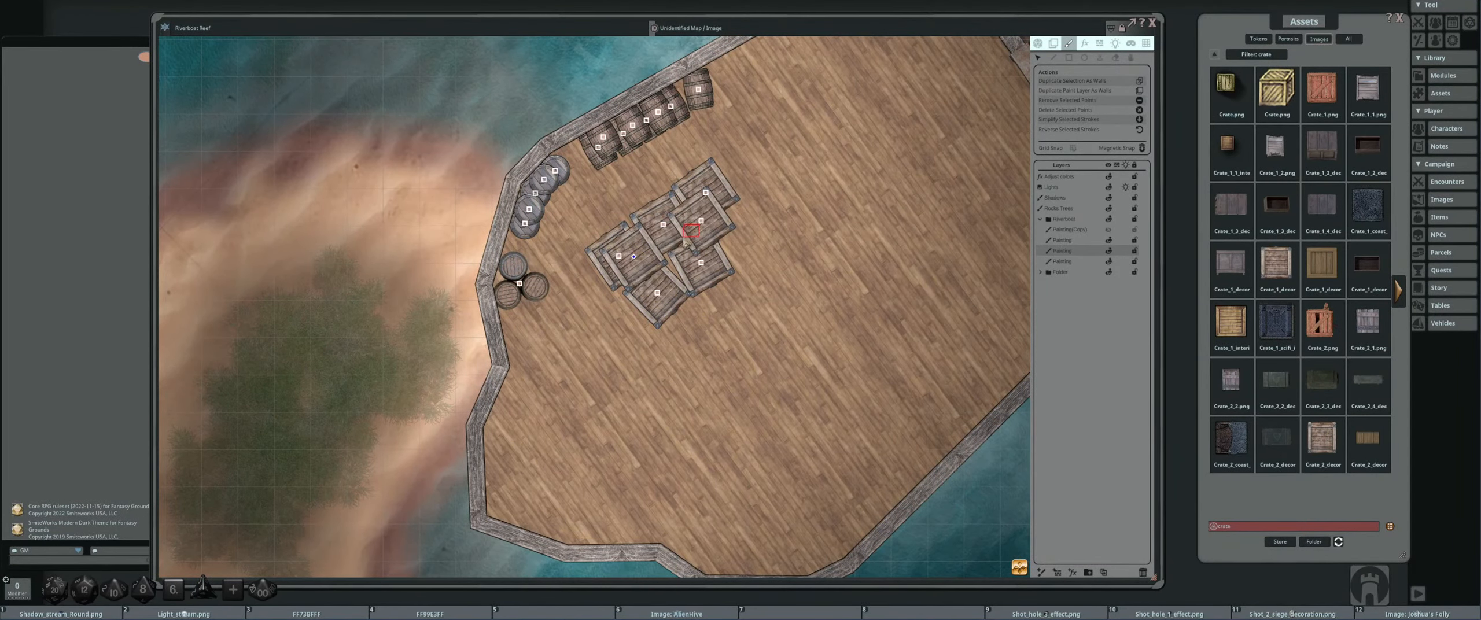
drag(701, 228, 644, 270)
- Choose Crate_2_decoration.png, then place a shrunken, rotated copy against the lower angled outer wall across the room from the pile
scroll(642, 267, down, 5)
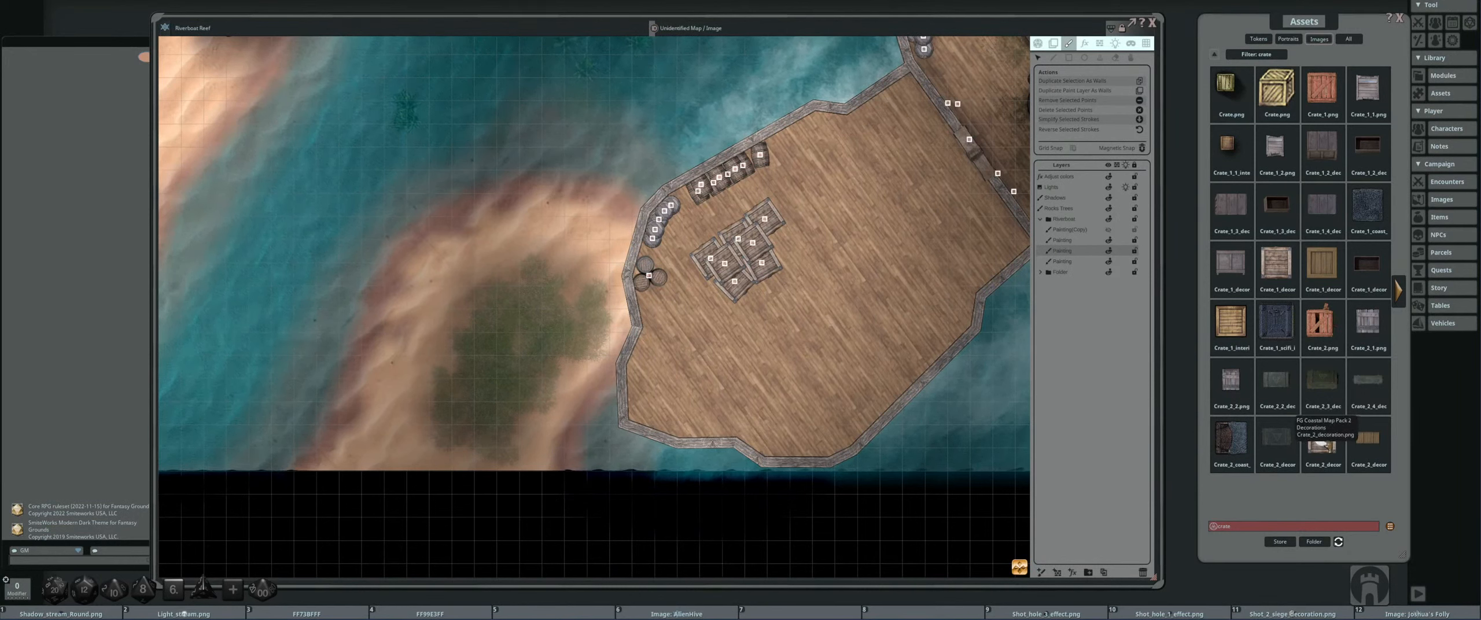
click(1100, 58)
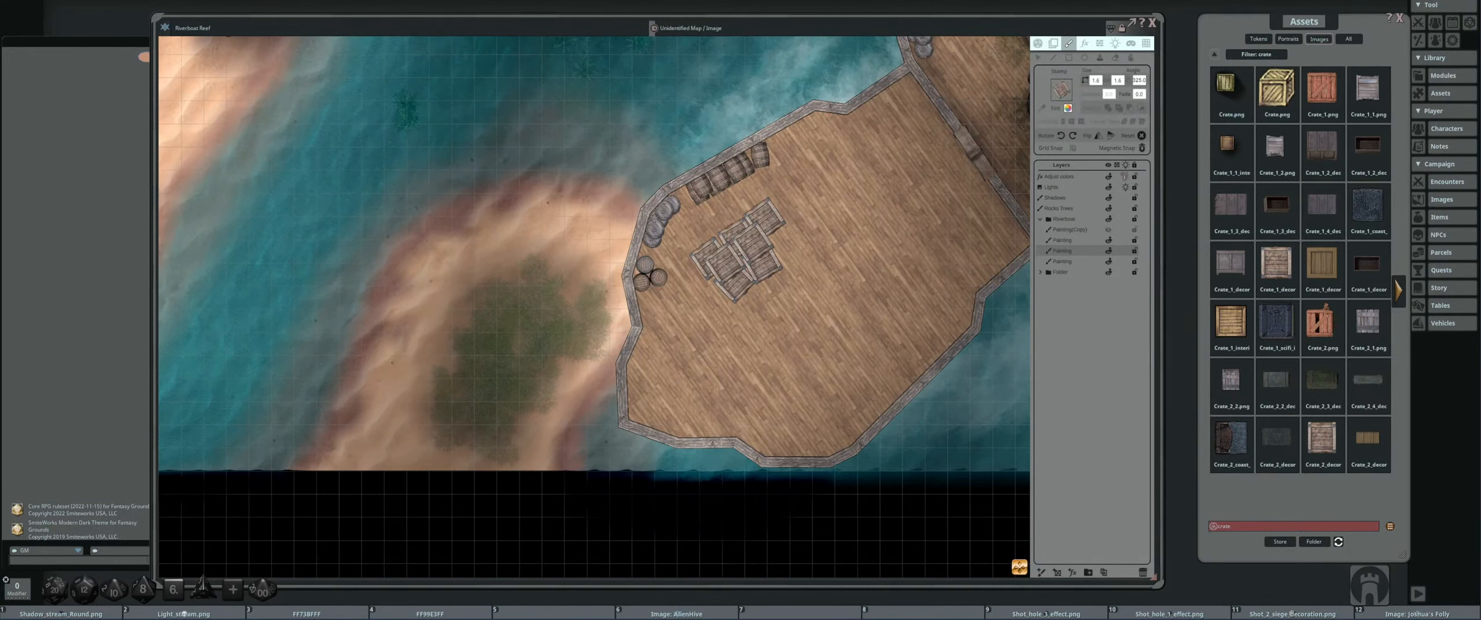
scroll(735, 336, up, 3)
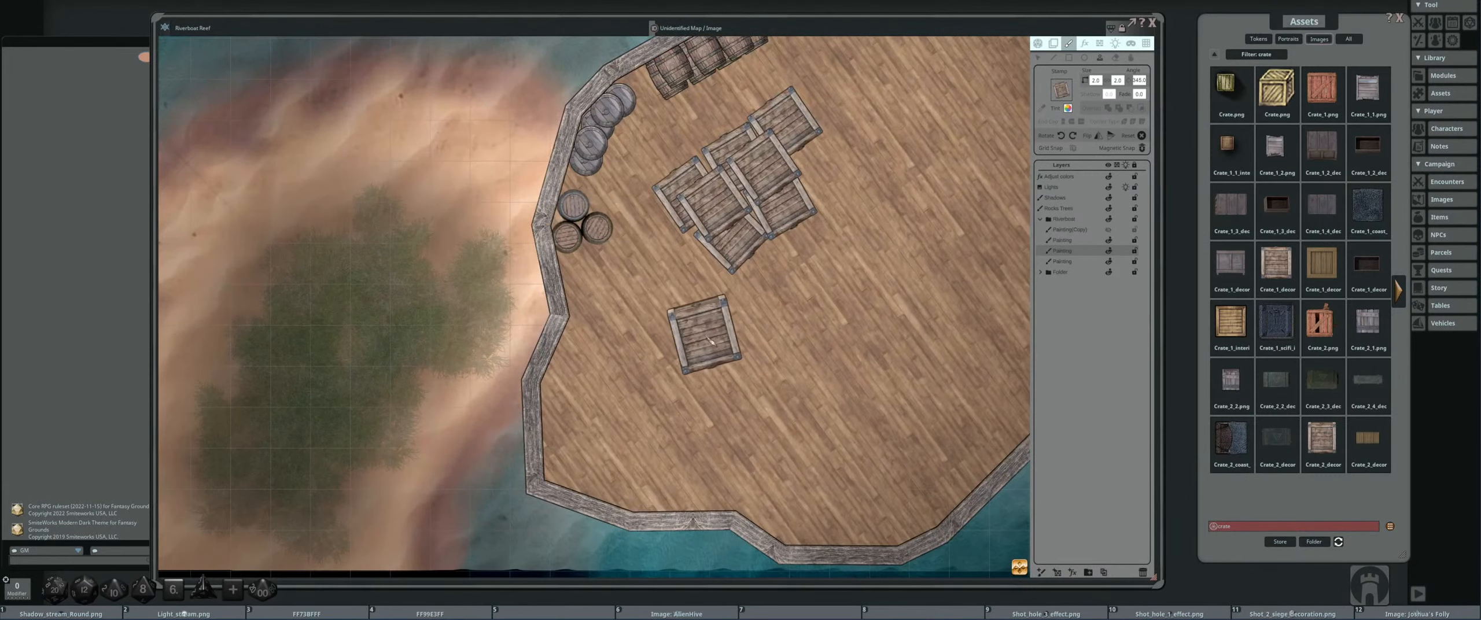
scroll(640, 336, up, 5)
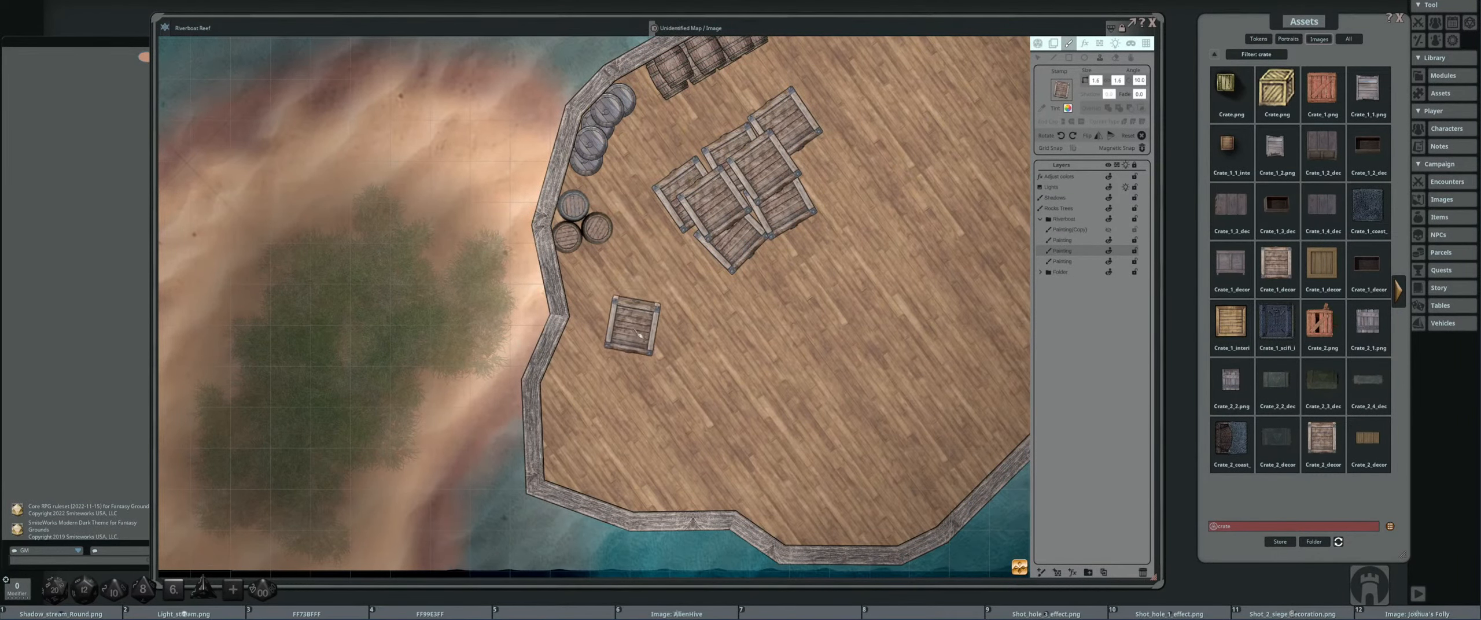
scroll(644, 354, down, 3)
scroll(641, 353, down, 5)
scroll(683, 394, down, 3)
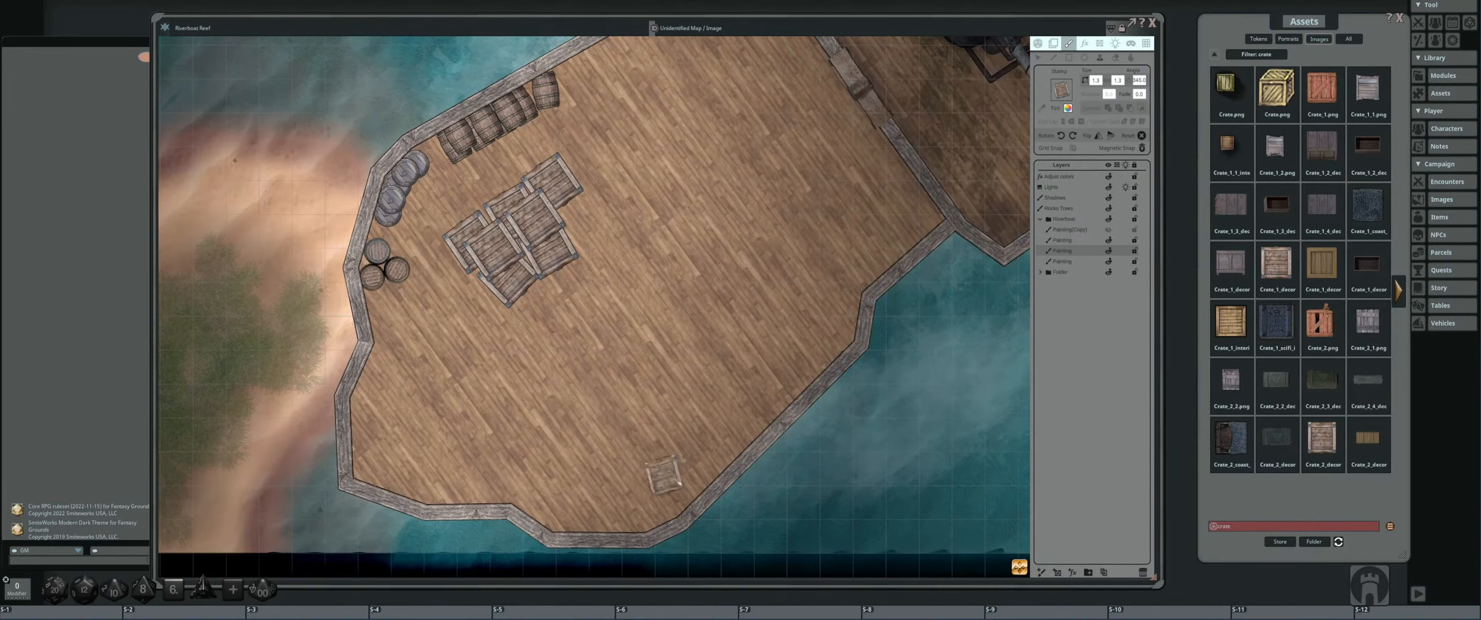
click(703, 480)
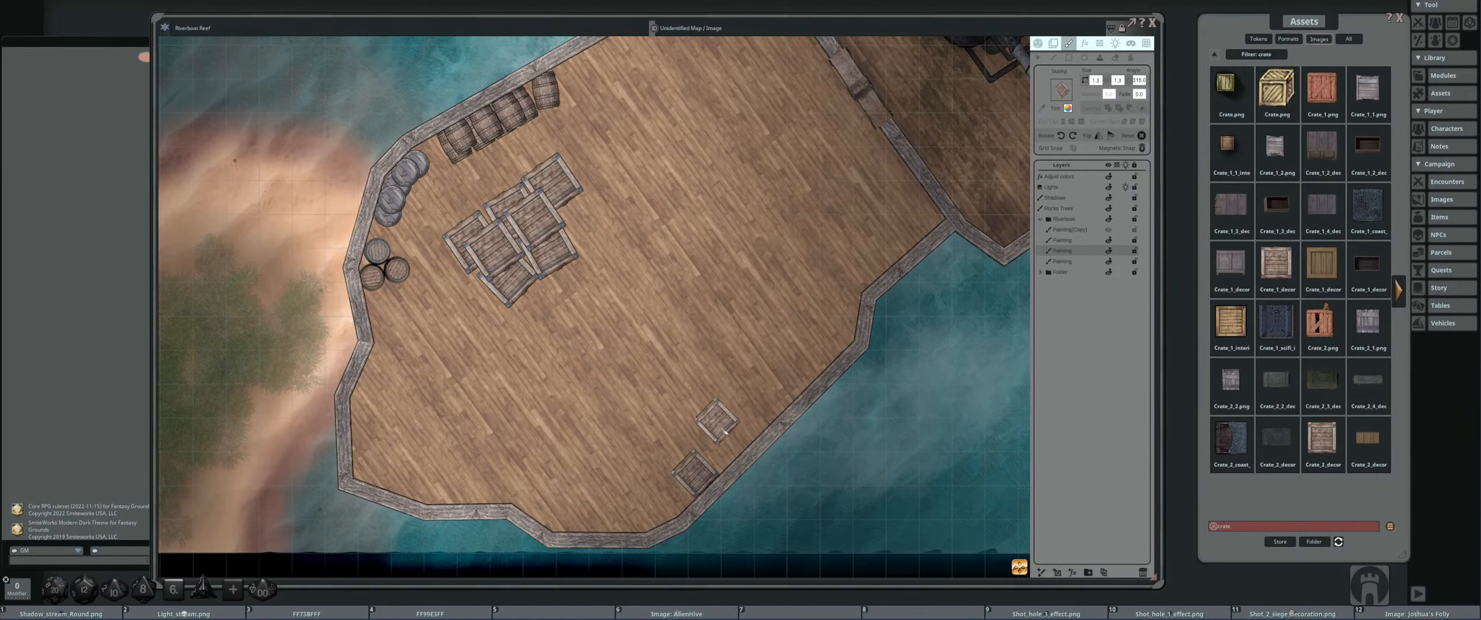
- Place two more small crates with slightly varied rotations beside it, continuing the row up along the same wall
scroll(728, 454, up, 1)
click(726, 454)
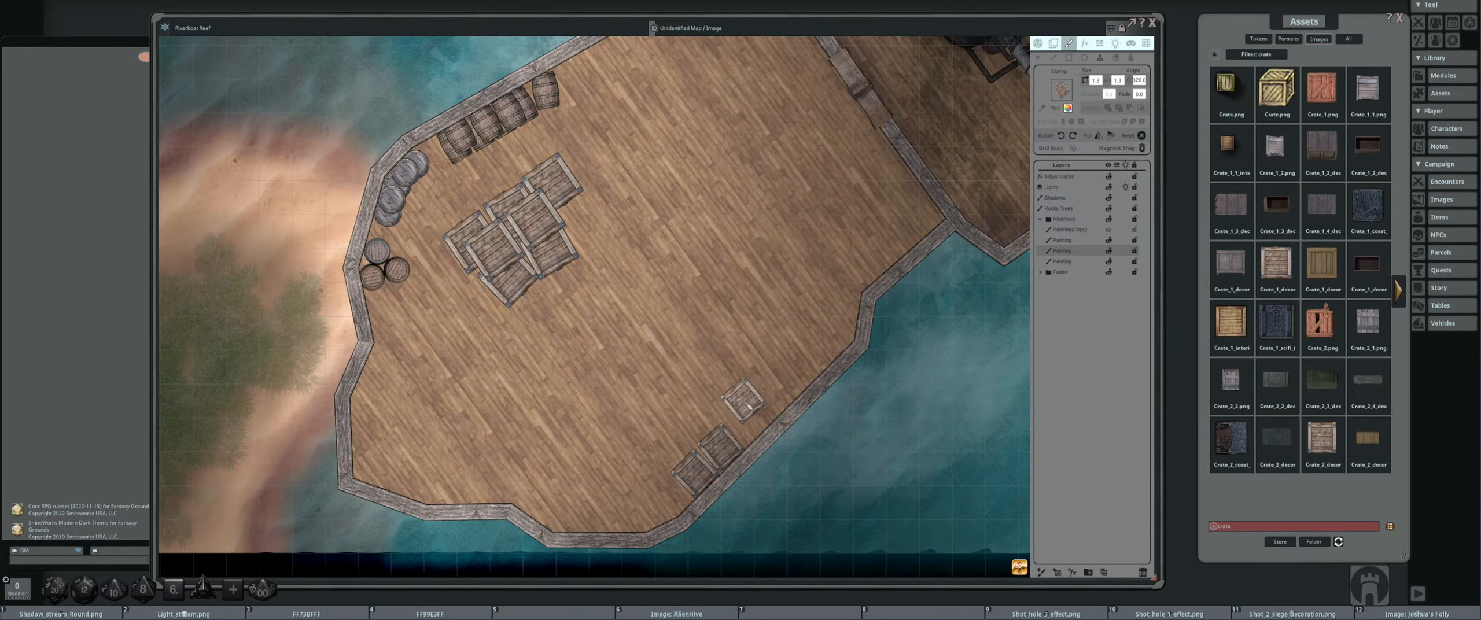
scroll(753, 427, down, 2)
click(754, 427)
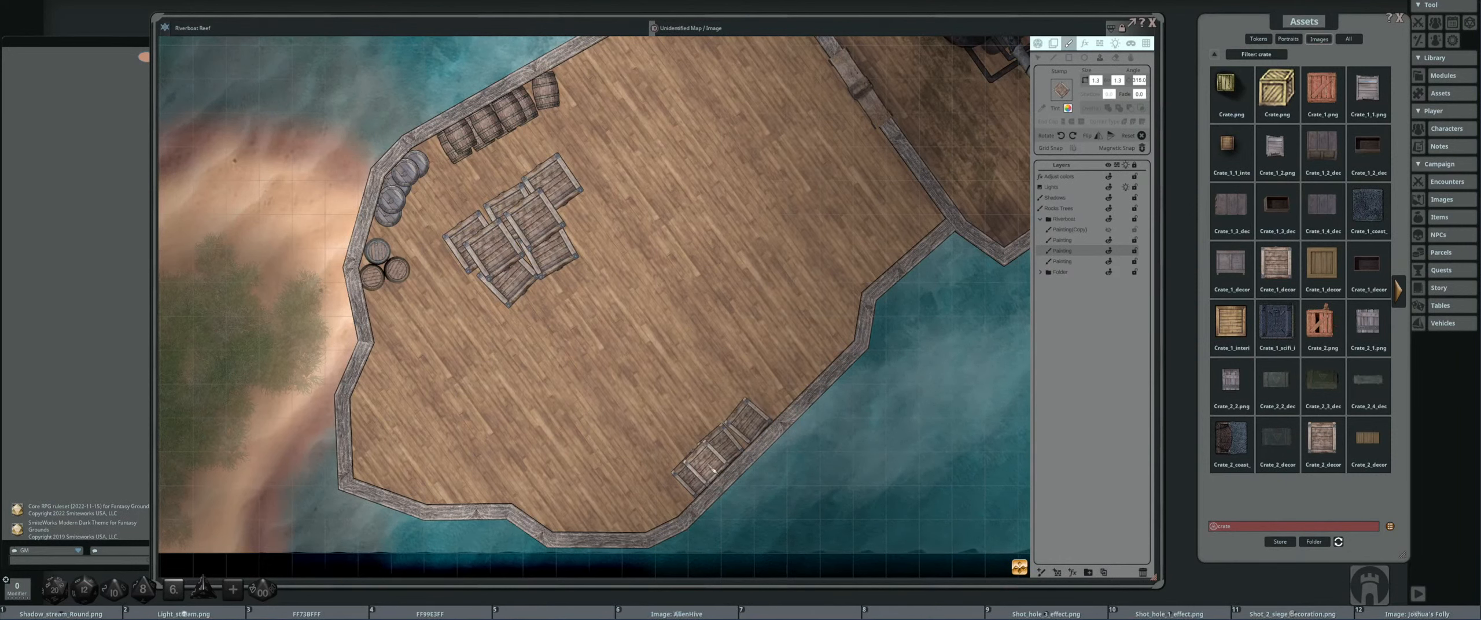
- Look through the remaining pages of crate images in the asset library, and clear the crate filter
scroll(685, 416, up, 1)
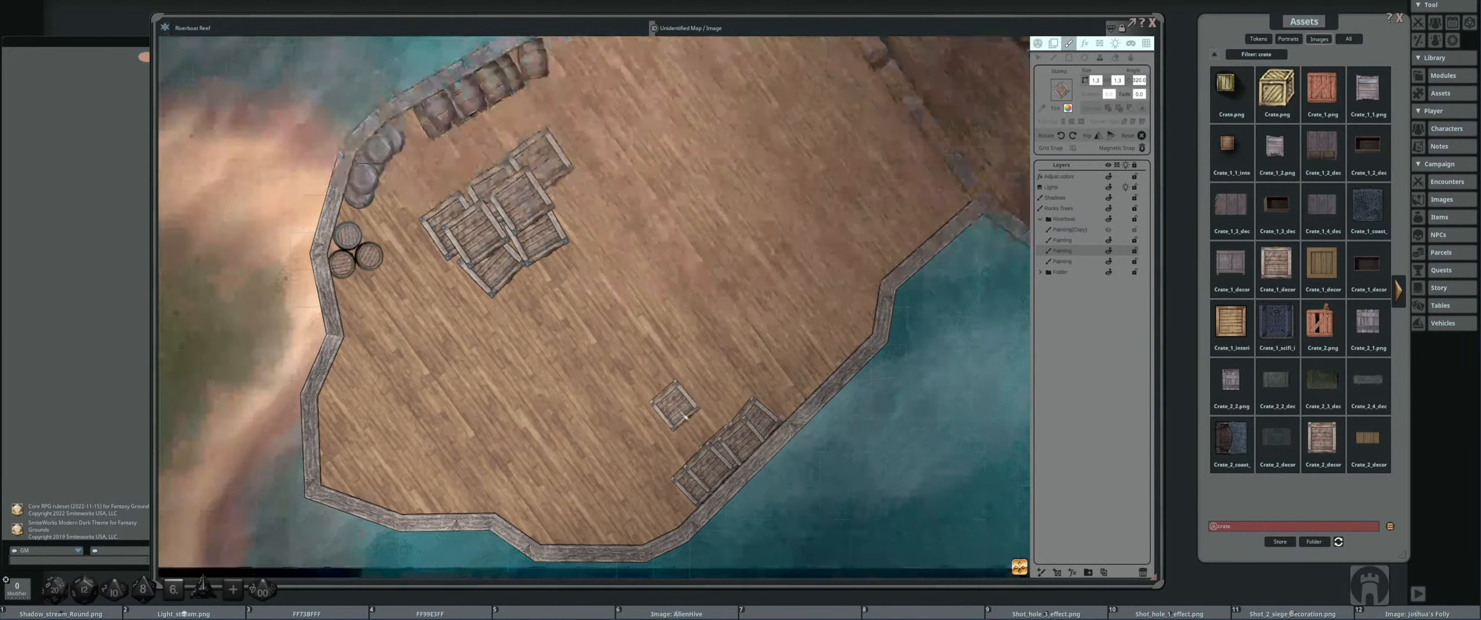
scroll(685, 415, up, 2)
scroll(689, 428, up, 2)
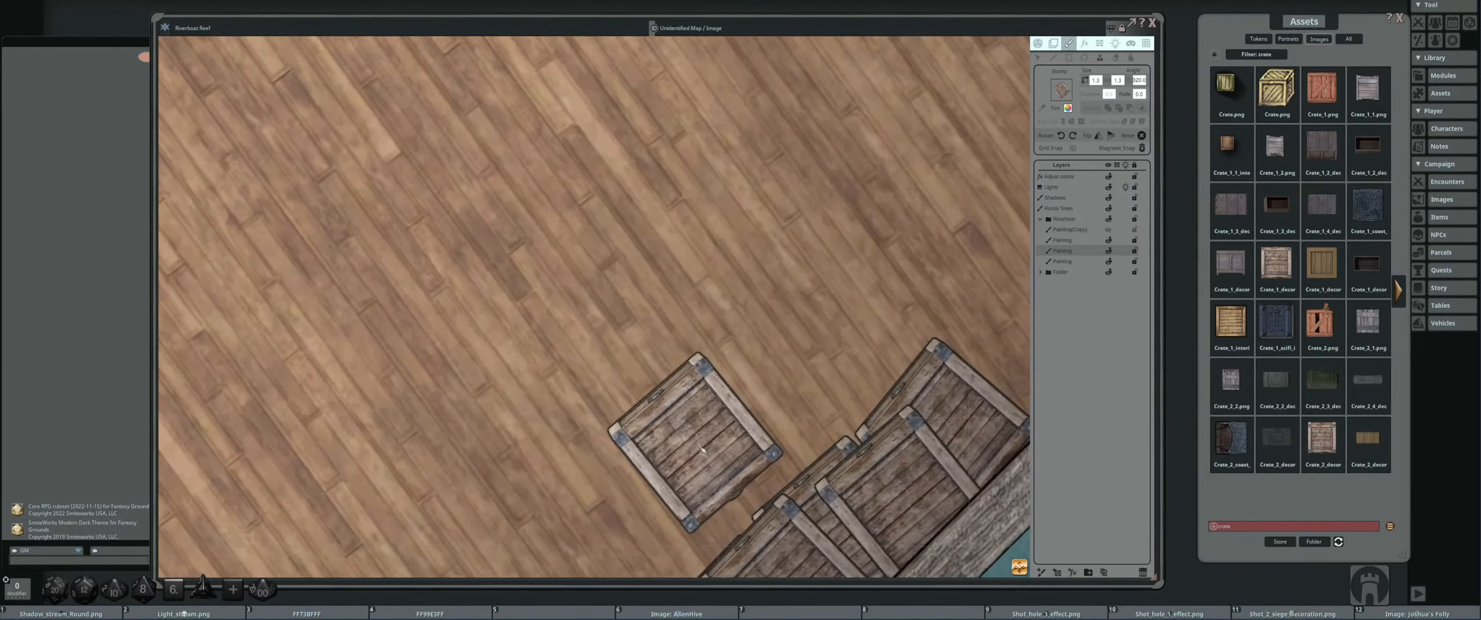
scroll(682, 405, down, 5)
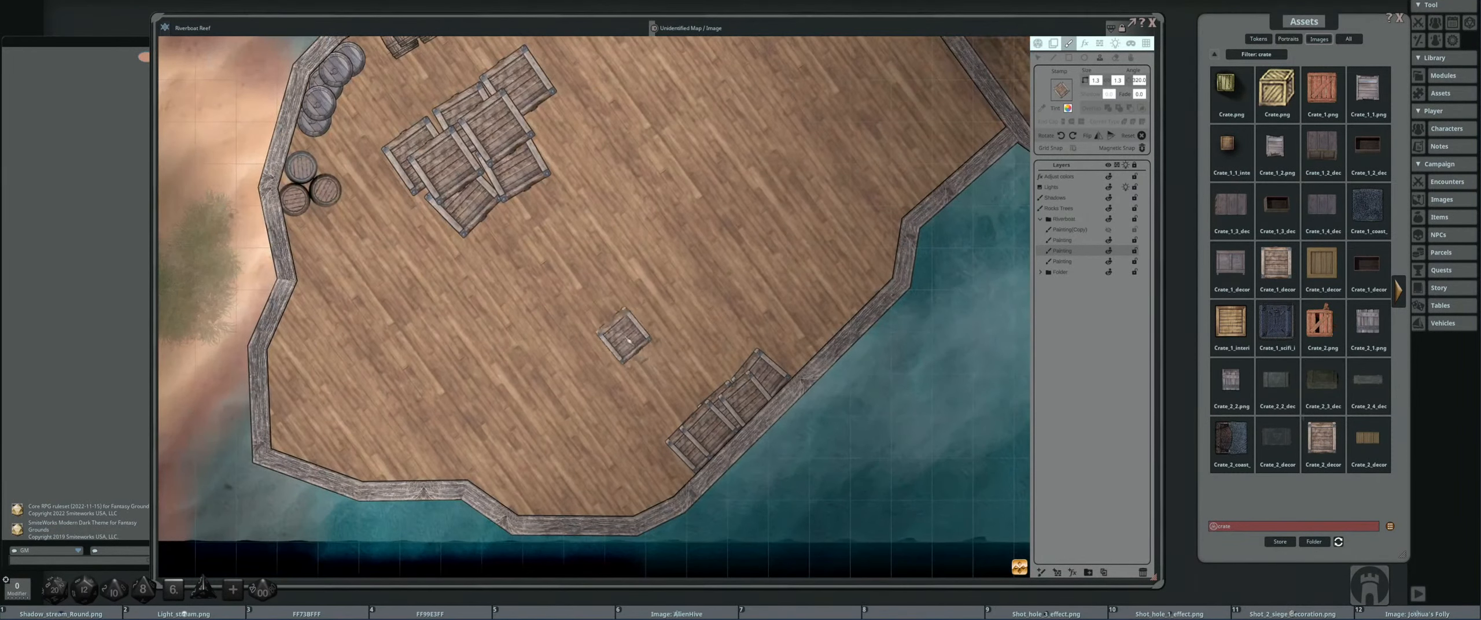
scroll(629, 341, down, 3)
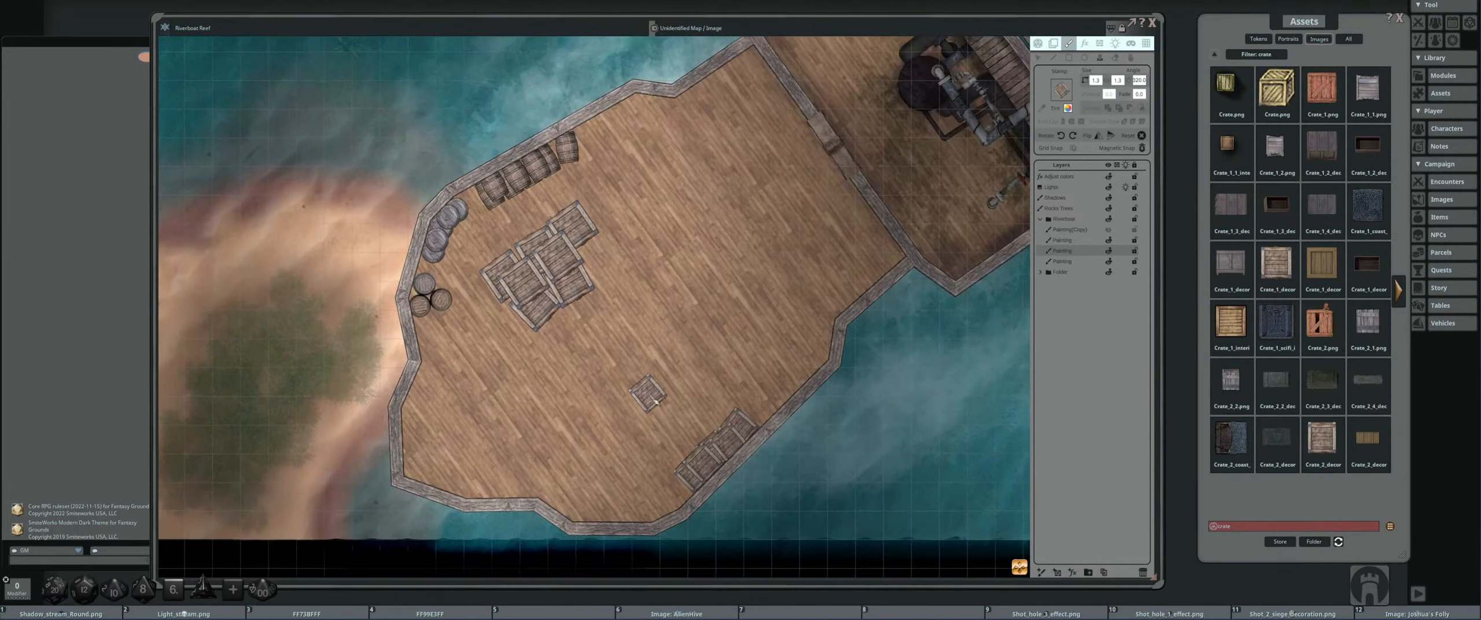
click(1402, 294)
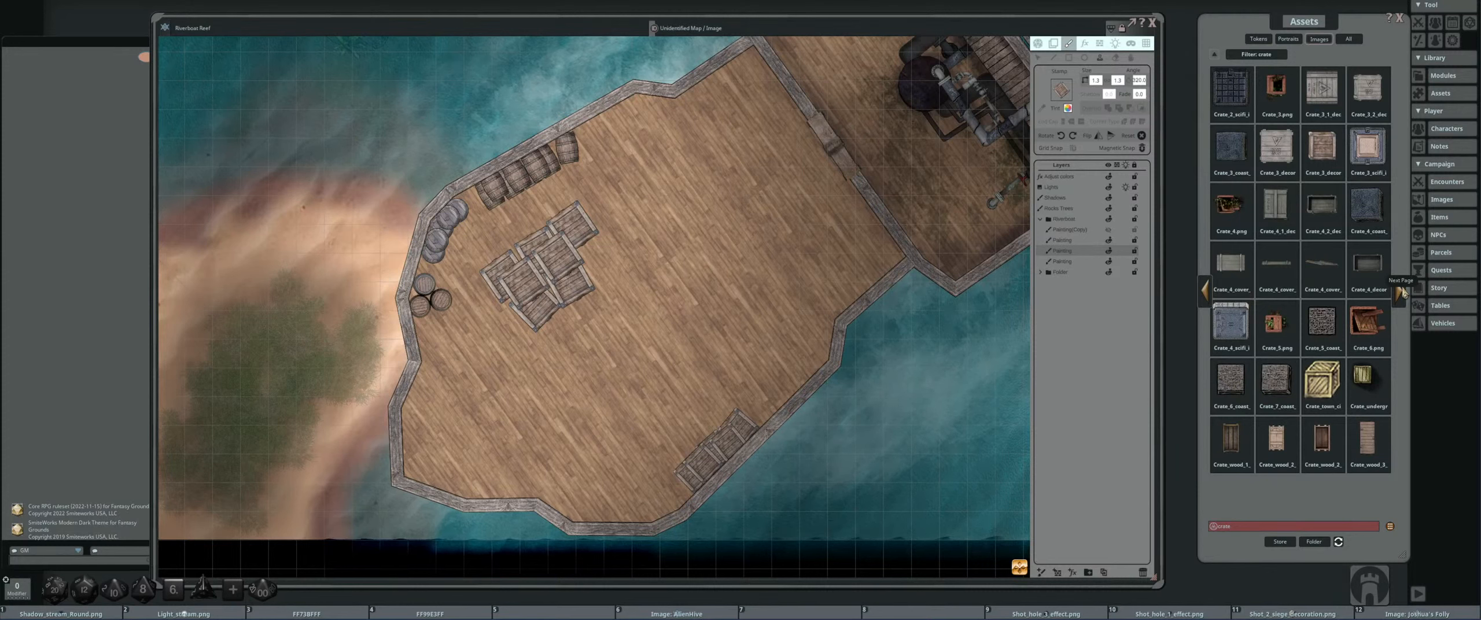
click(1403, 293)
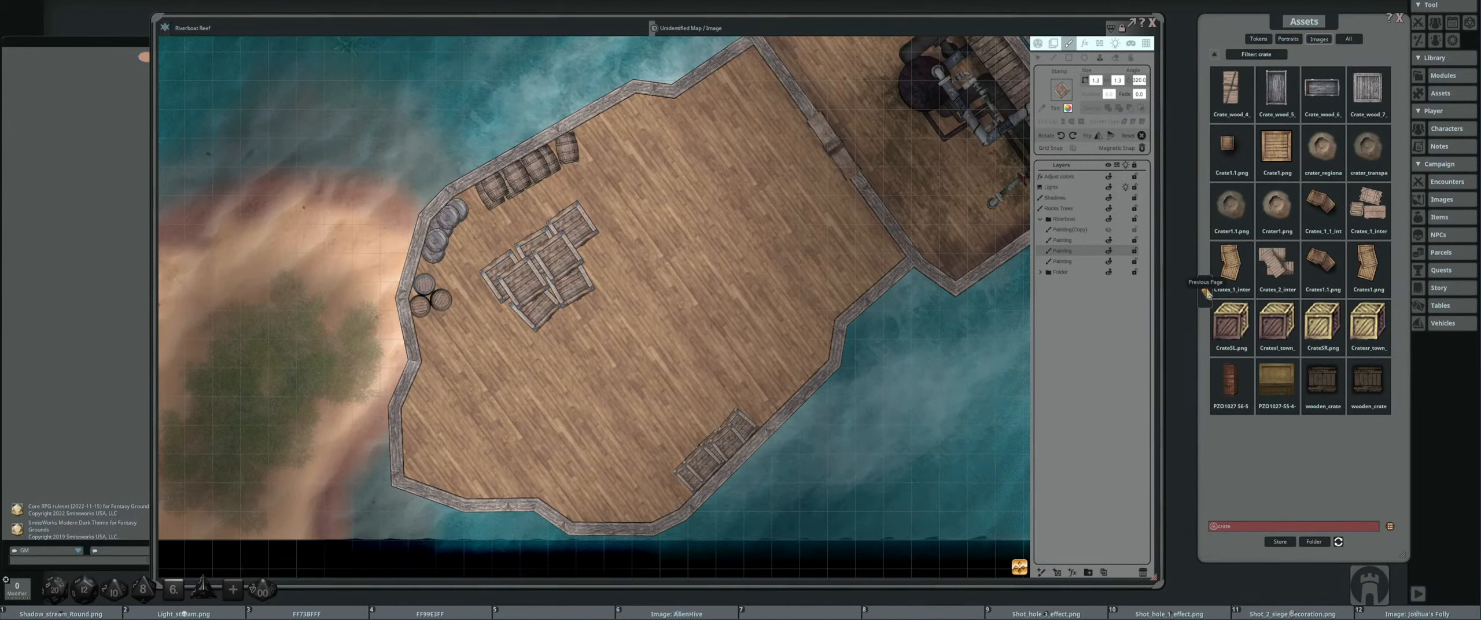
click(1206, 294)
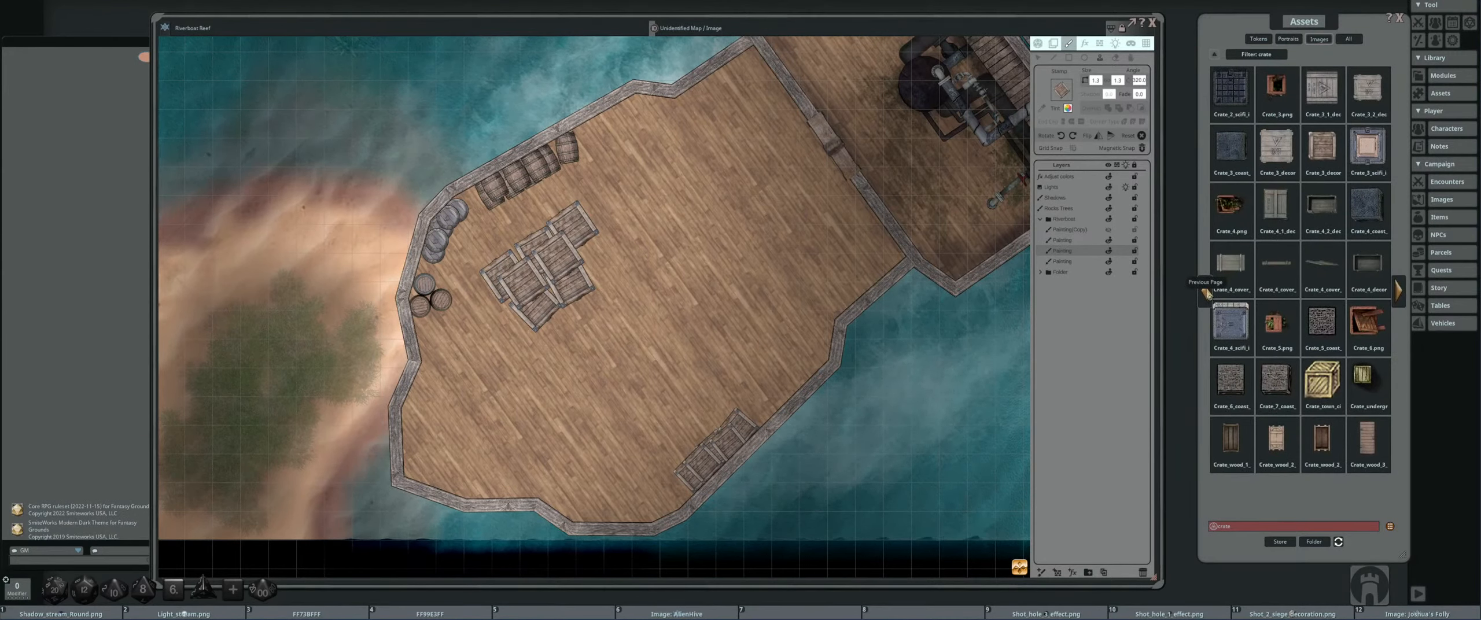
click(1207, 294)
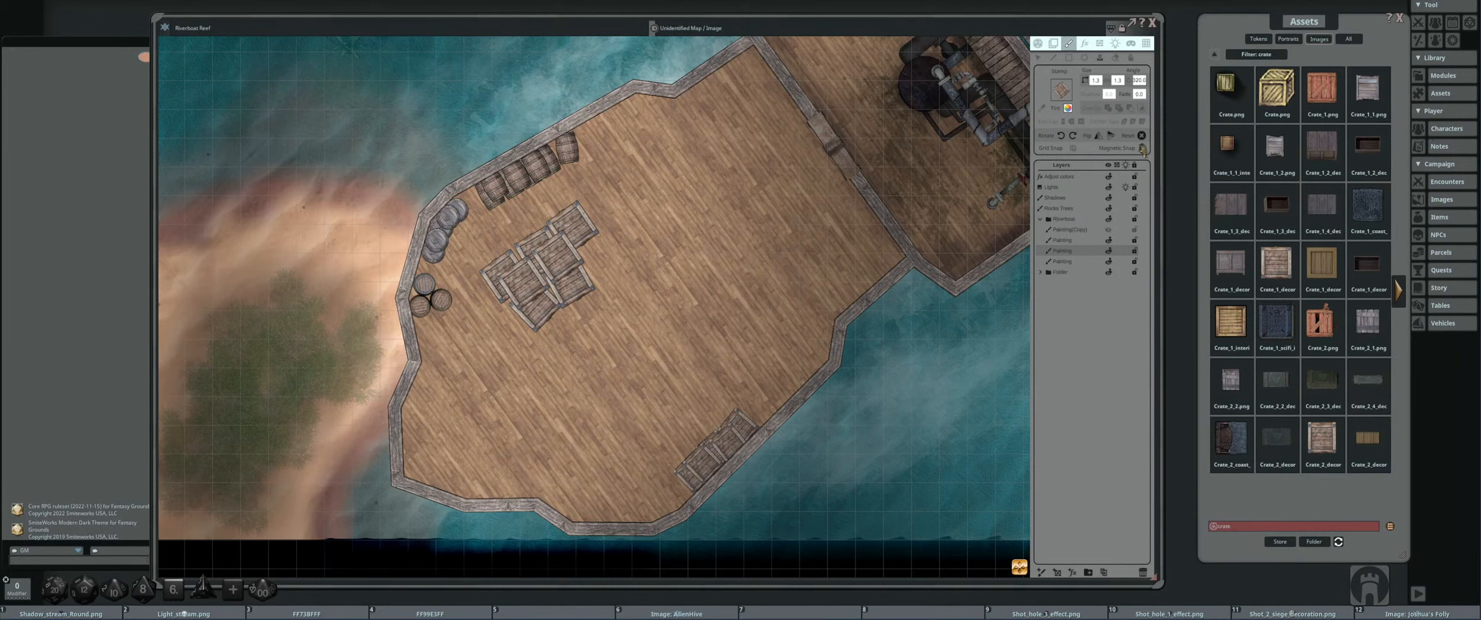
click(1210, 53)
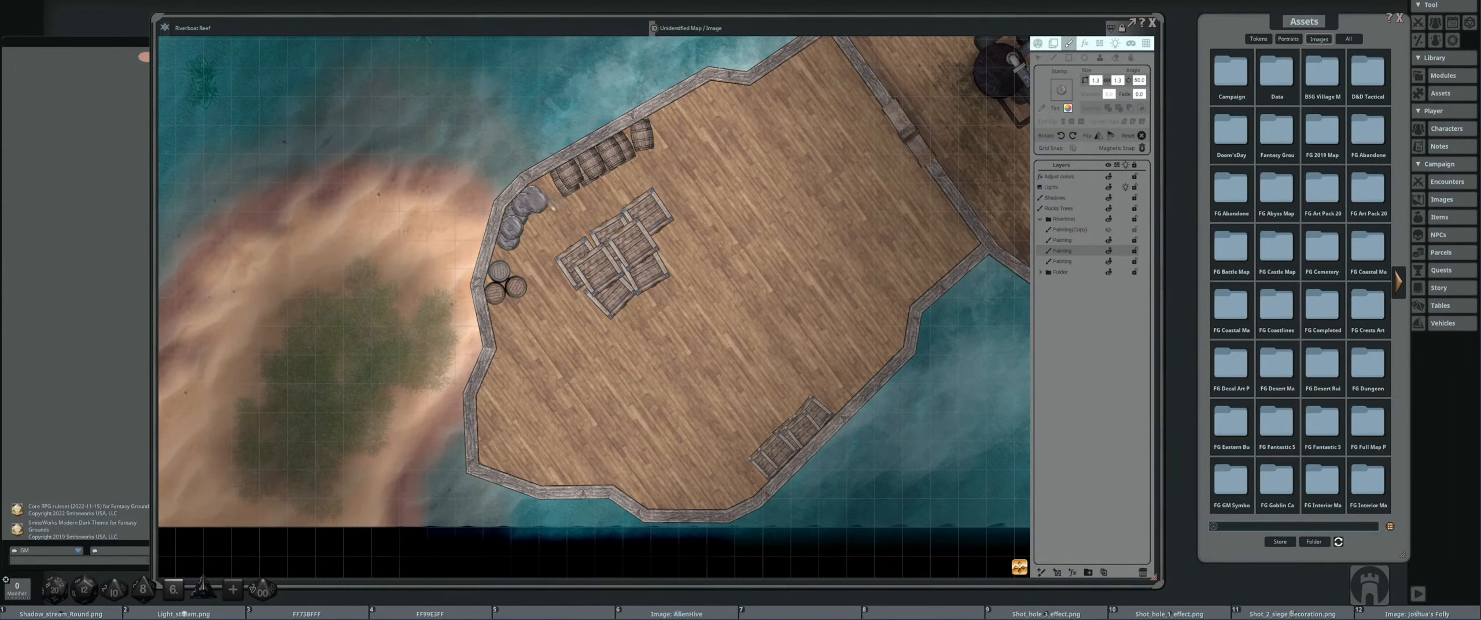
- Place two grey upright barrels with slightly different rotations against the side of the crate pile facing the open floor
drag(806, 233, 687, 223)
scroll(696, 232, down, 11)
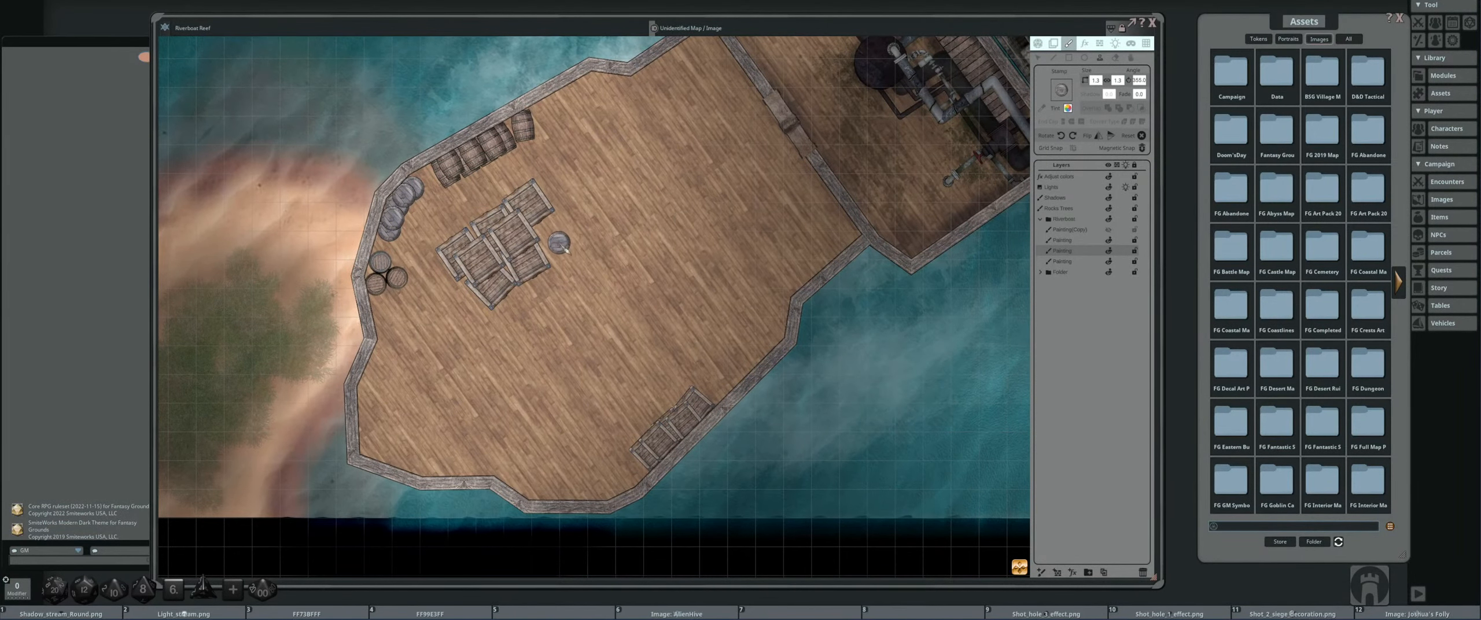
scroll(570, 281, down, 3)
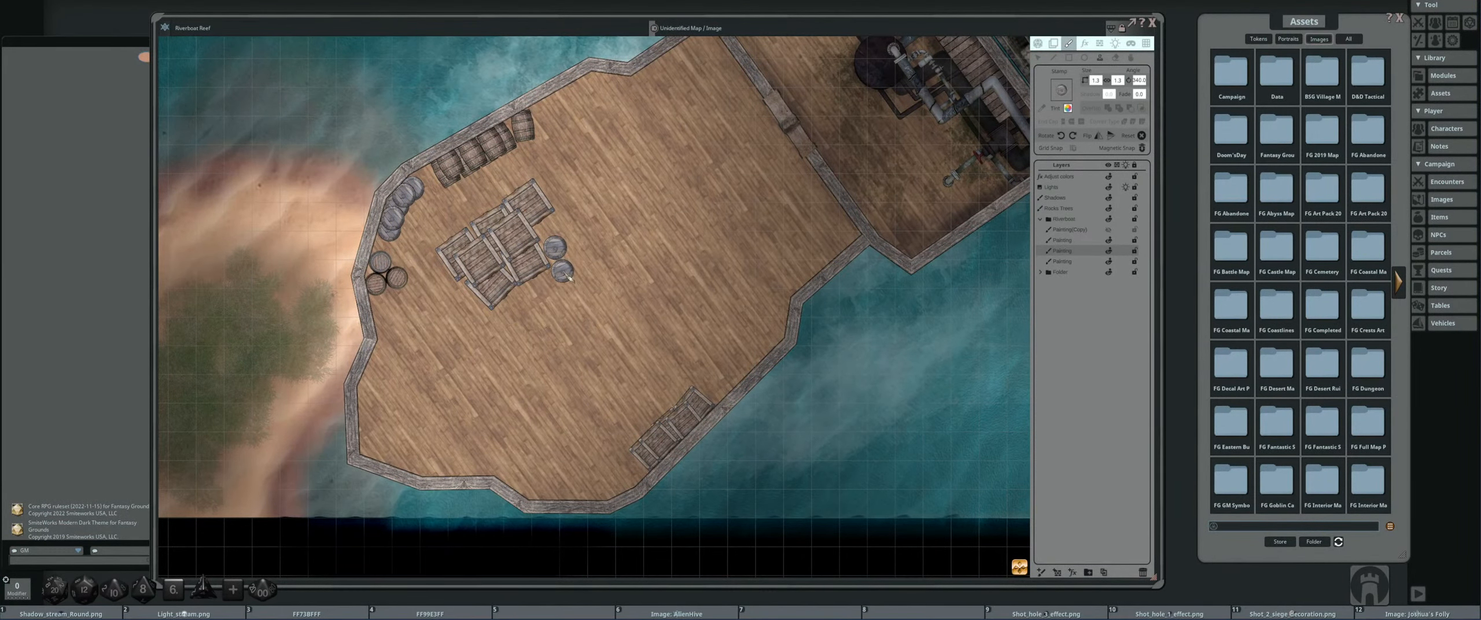
scroll(570, 280, up, 12)
- Continue around the crate pile's lower corner with three darker barrels, and stack a fourth one on top of them
scroll(503, 294, up, 3)
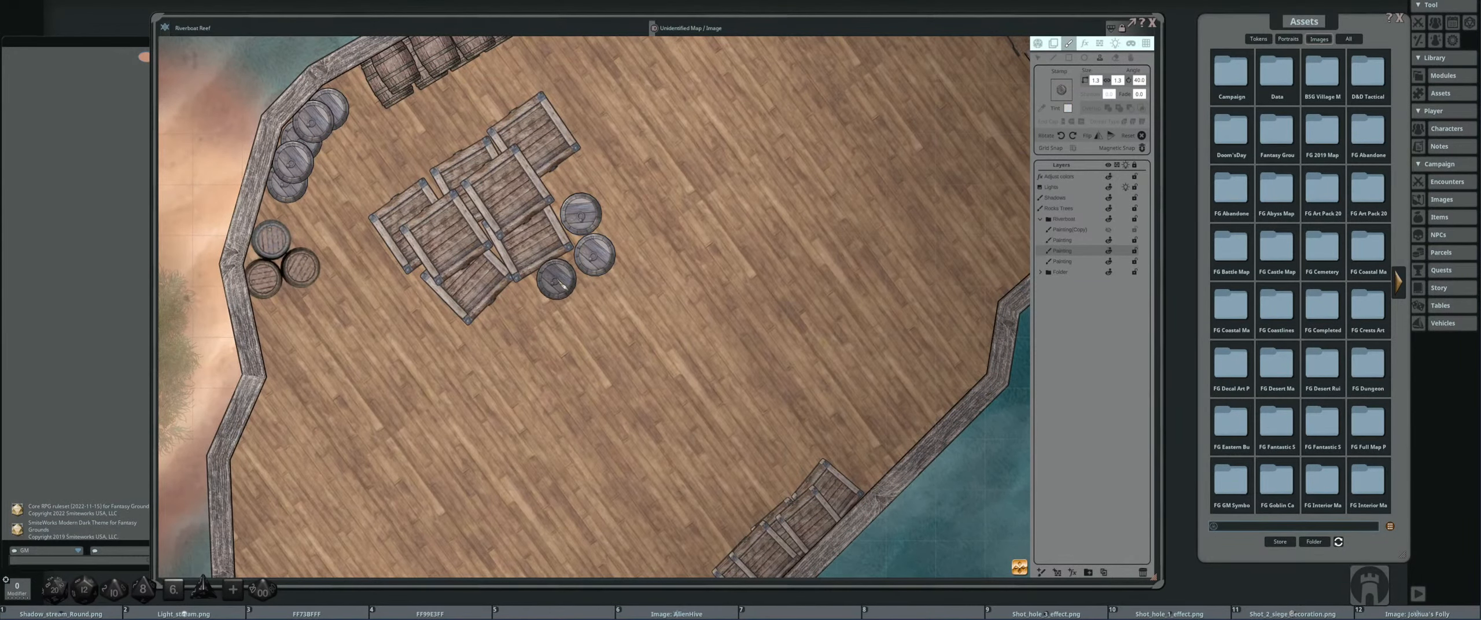
click(565, 287)
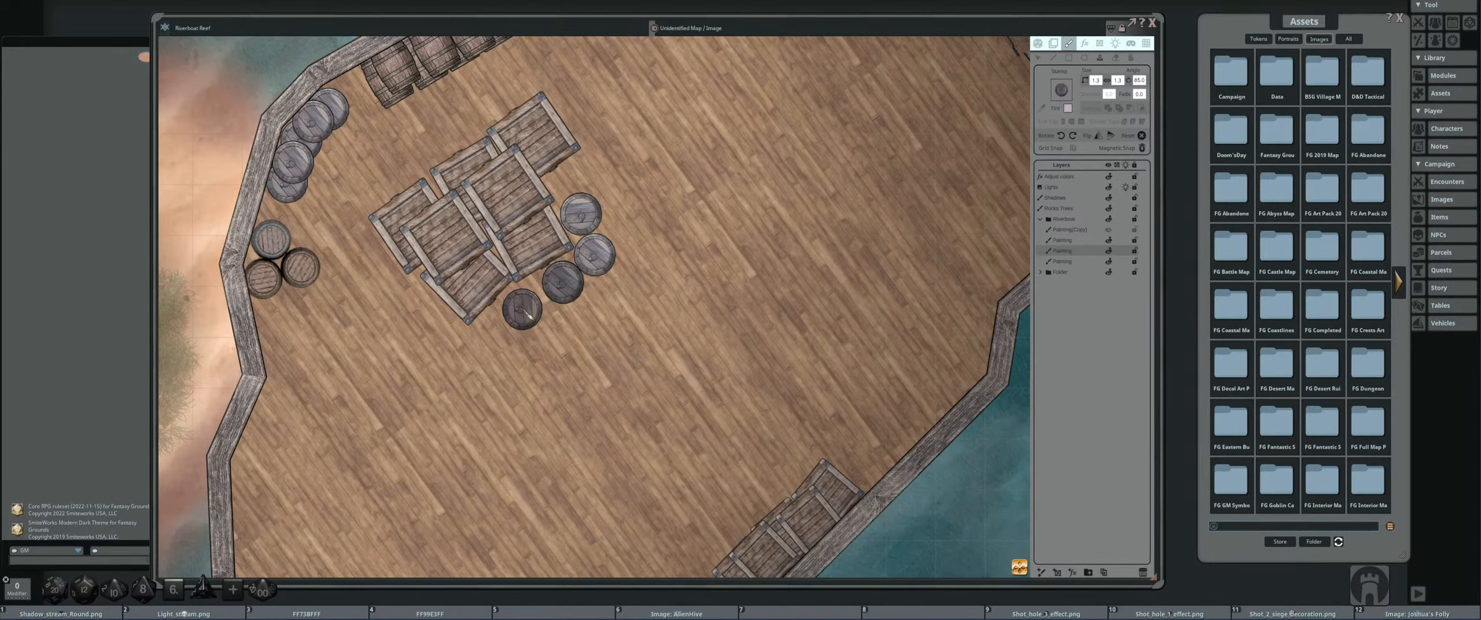
click(531, 309)
scroll(570, 327, up, 1)
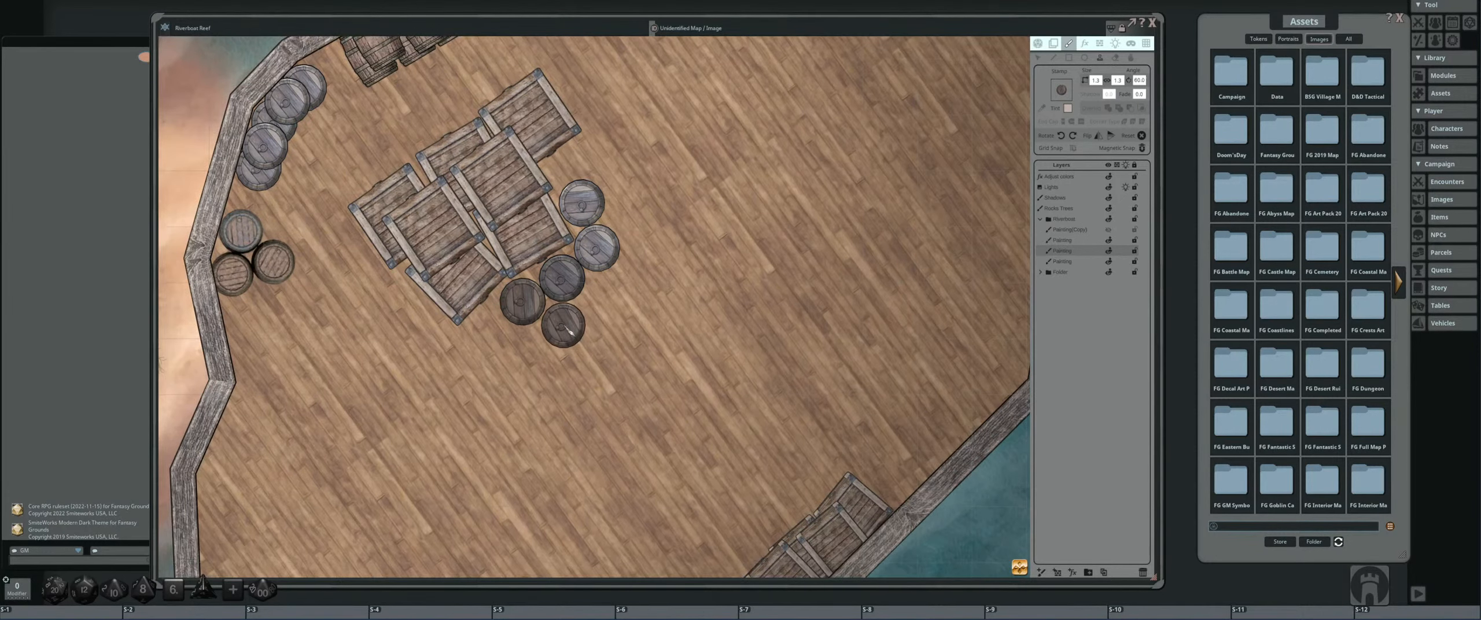
click(561, 330)
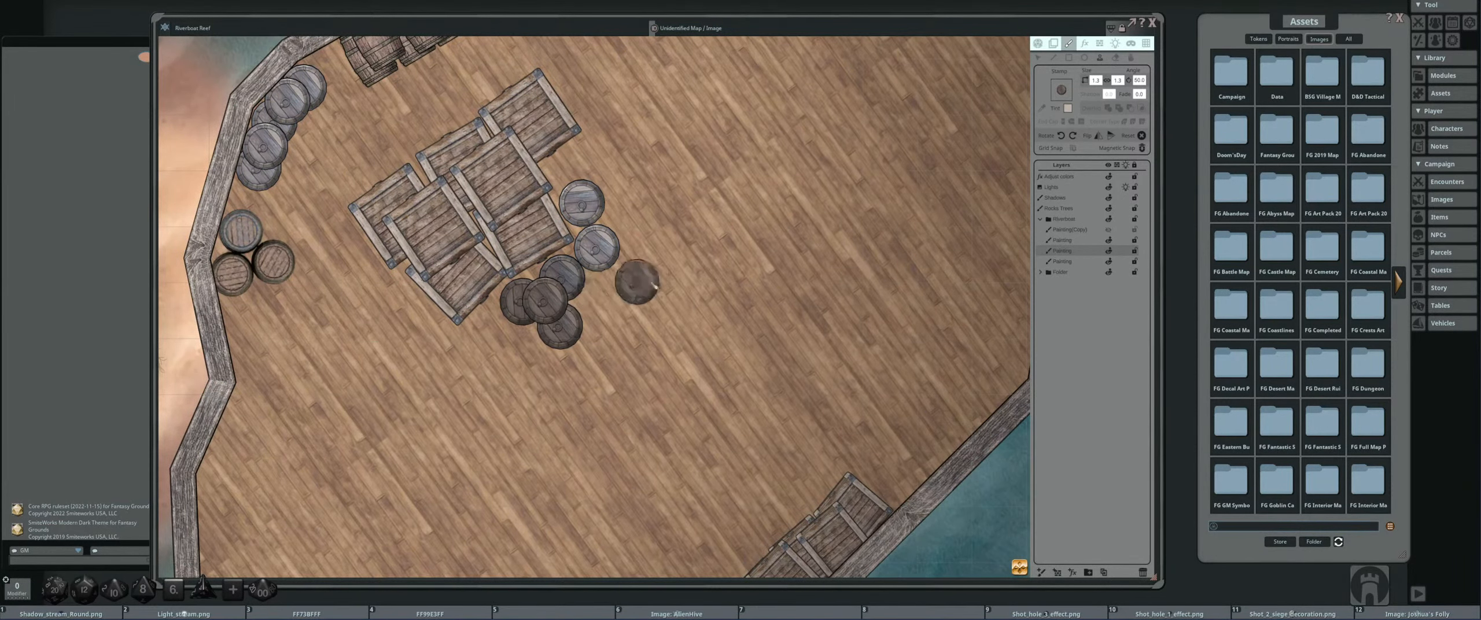
scroll(647, 277, down, 4)
scroll(646, 277, up, 3)
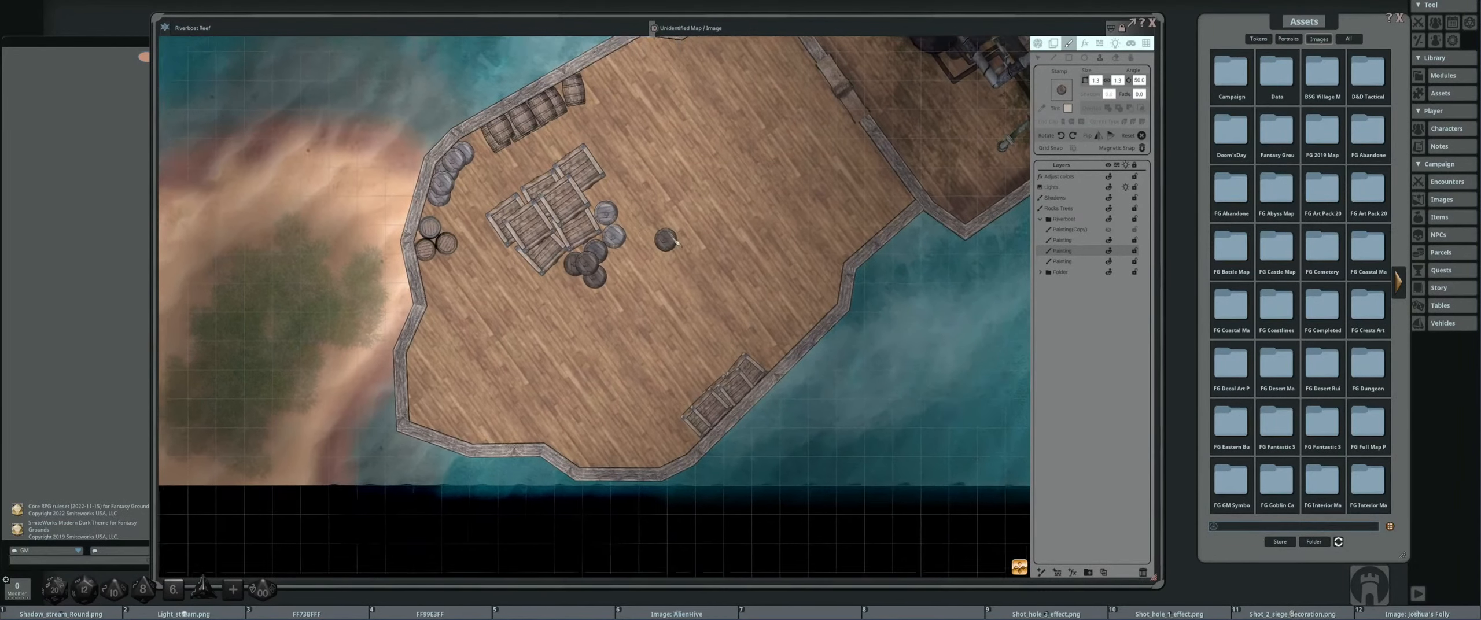
- Sample a crate from the pile and place a rotated, darker copy against the inner wall below the doorway
click(1041, 109)
click(572, 200)
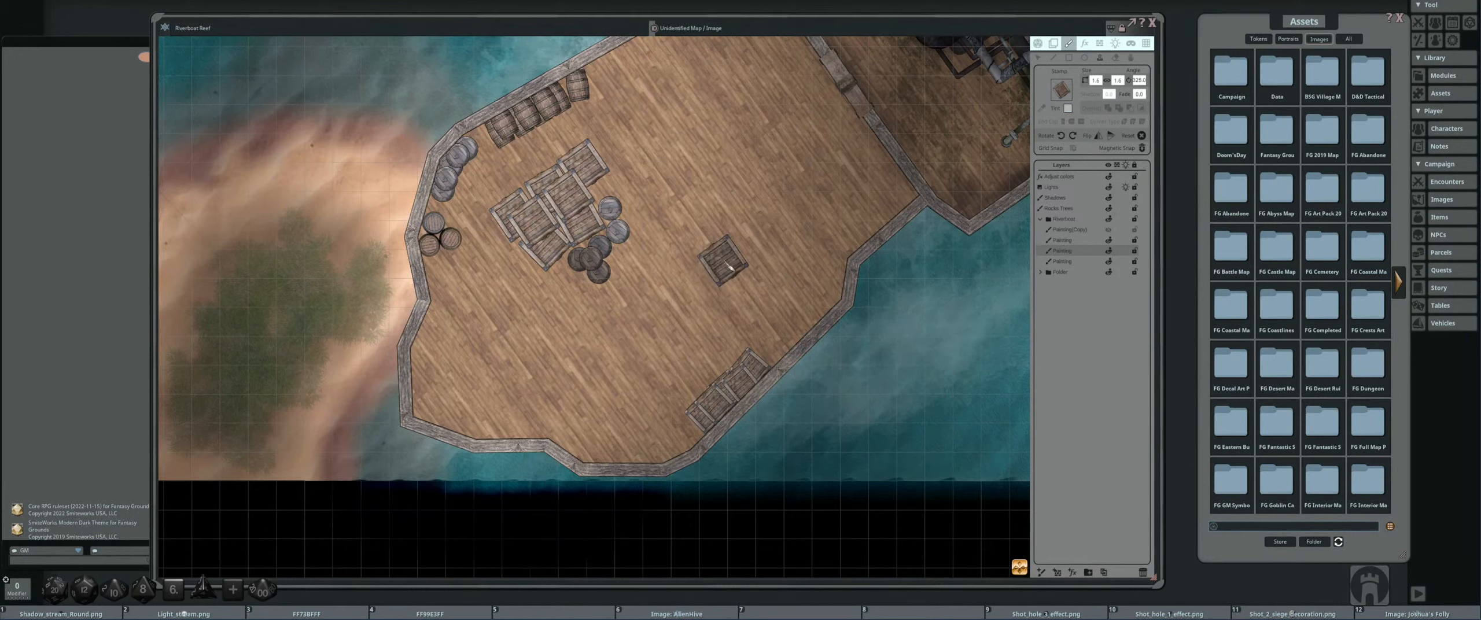
scroll(880, 202, down, 9)
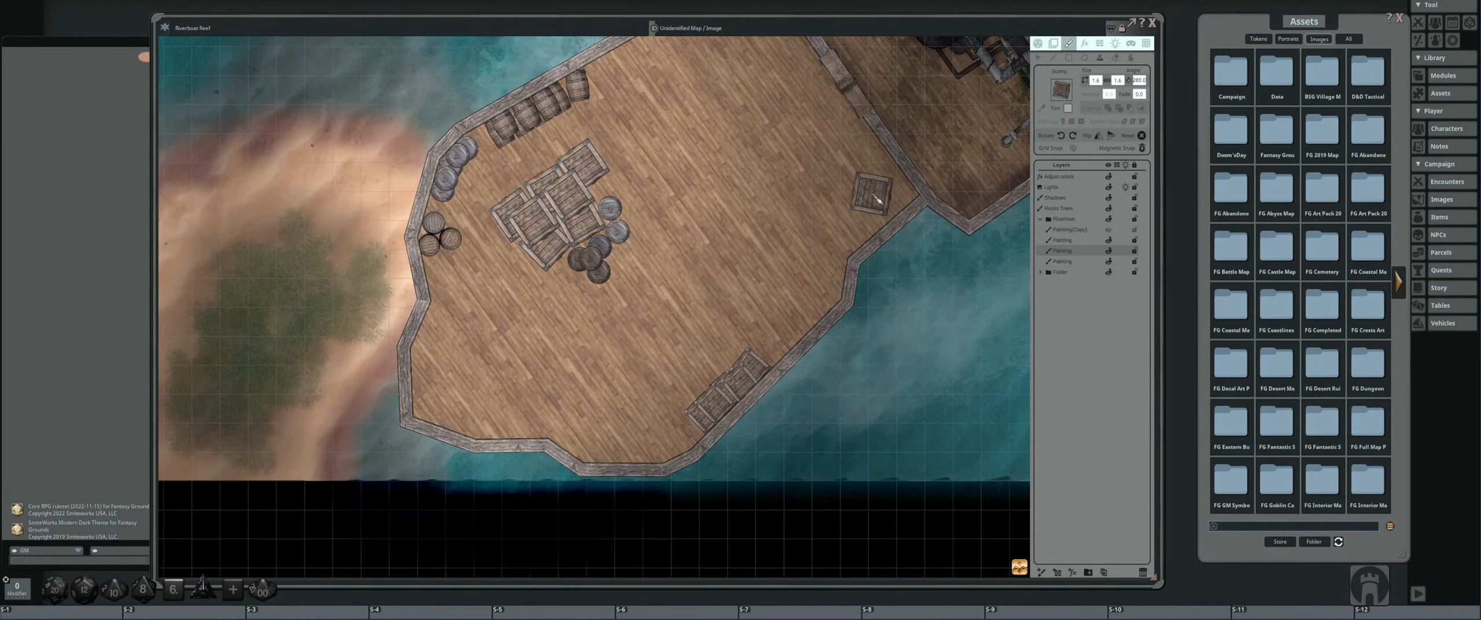
scroll(874, 191, down, 9)
click(868, 155)
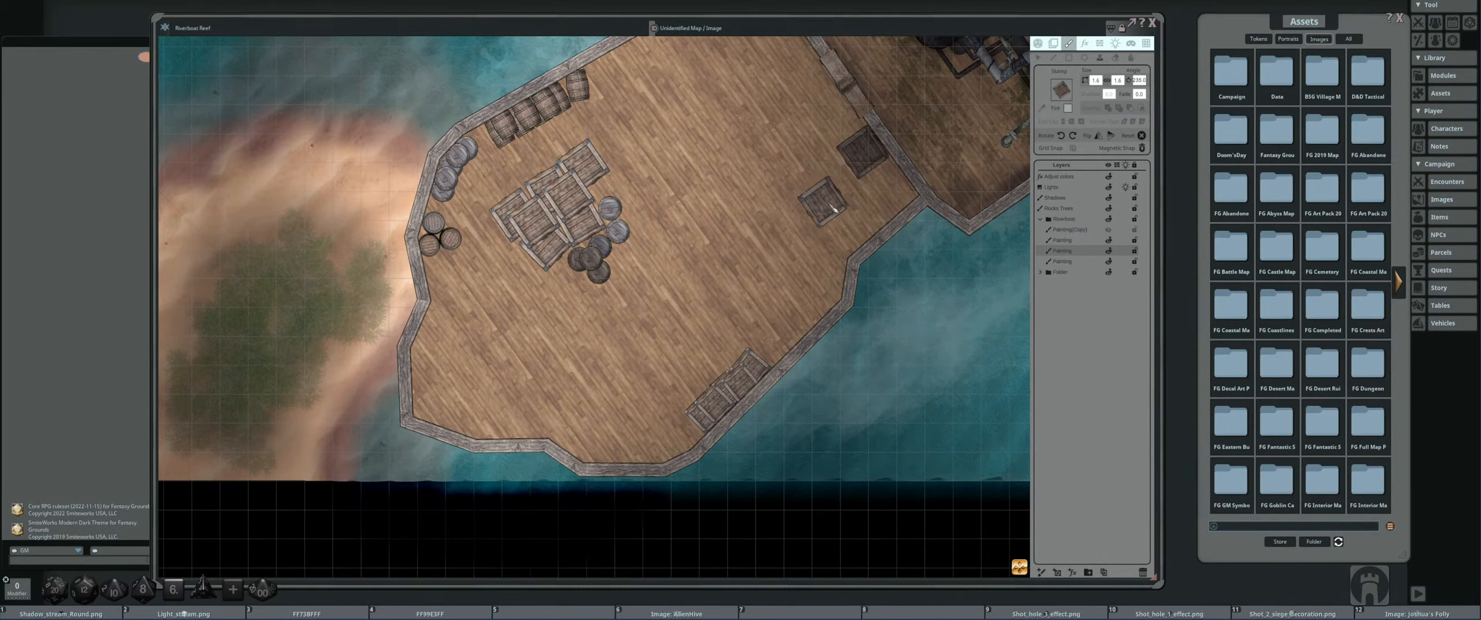
- Group two more crates at varied angles around the one by the inner wall, and stack another on top
scroll(885, 197, up, 3)
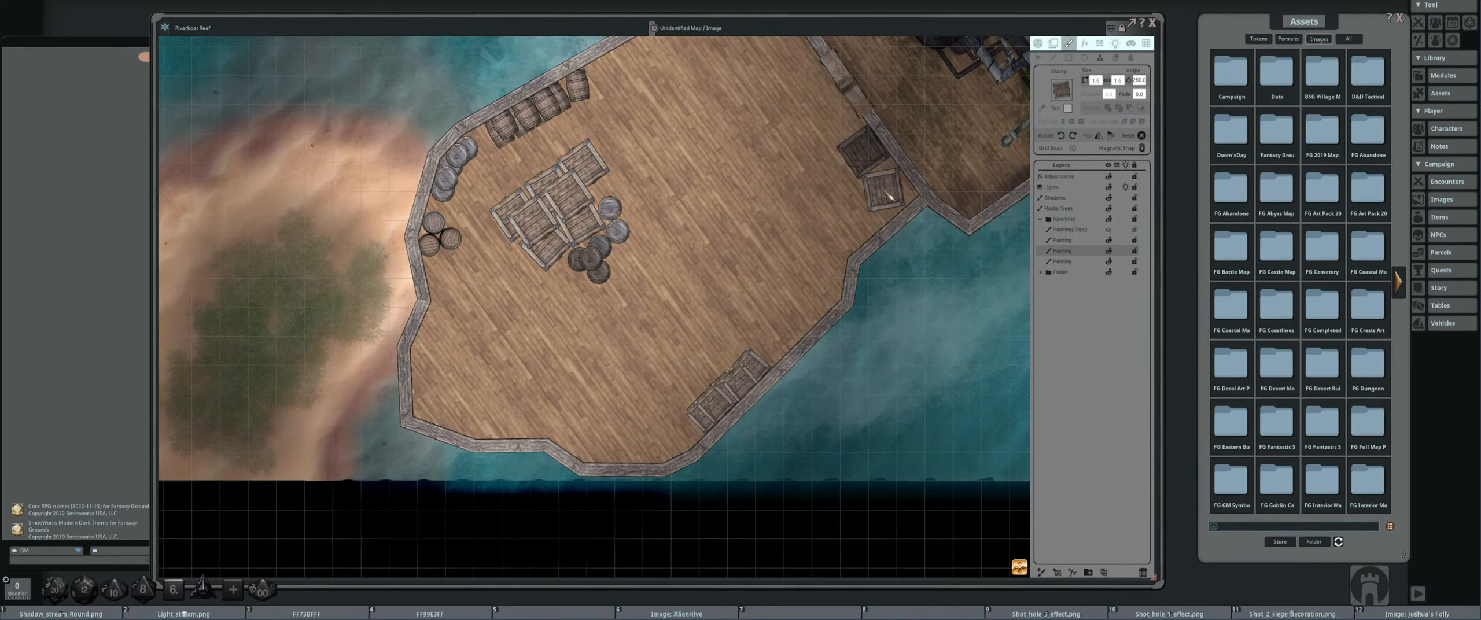
click(890, 197)
scroll(848, 195, down, 3)
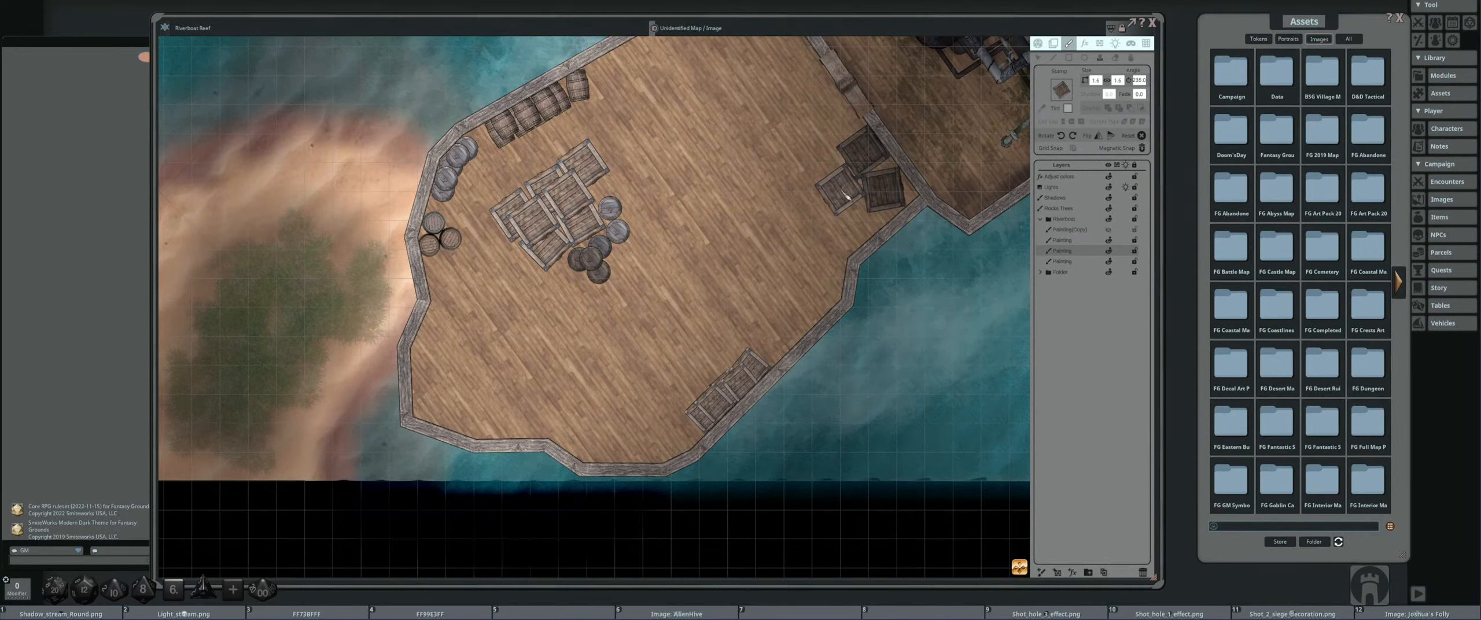
click(845, 193)
scroll(866, 181, down, 4)
click(867, 181)
- Shrink the crate and place two copies side by side on the open floor between the pile and the lower wall
scroll(708, 251, down, 3)
drag(707, 250, 817, 251)
scroll(678, 298, up, 3)
scroll(691, 302, down, 2)
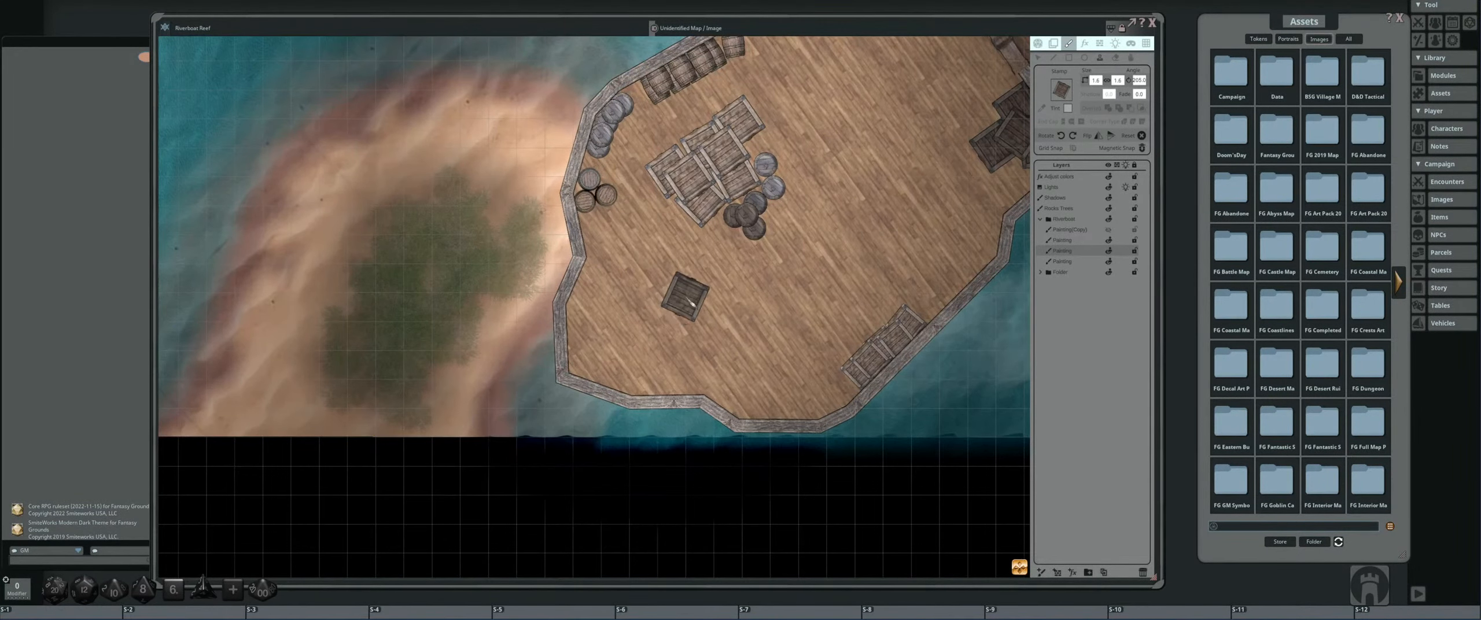
scroll(672, 359, down, 4)
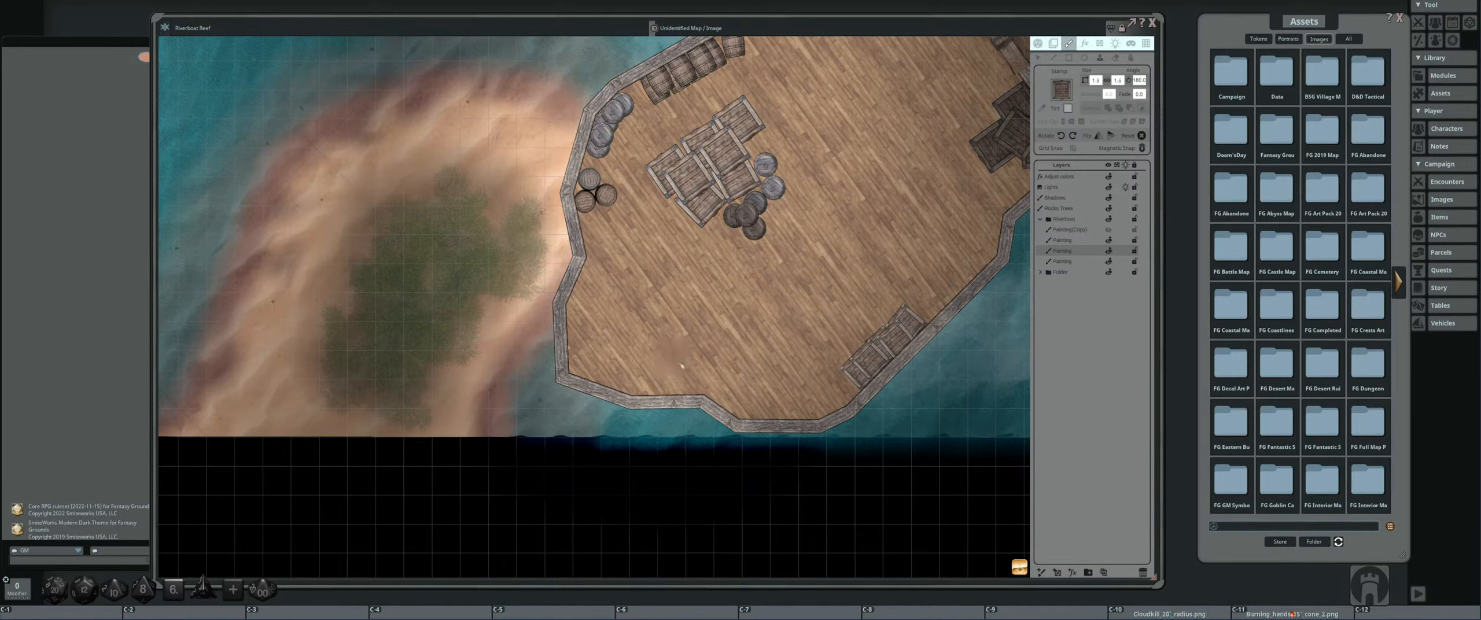
scroll(703, 366, down, 3)
click(735, 309)
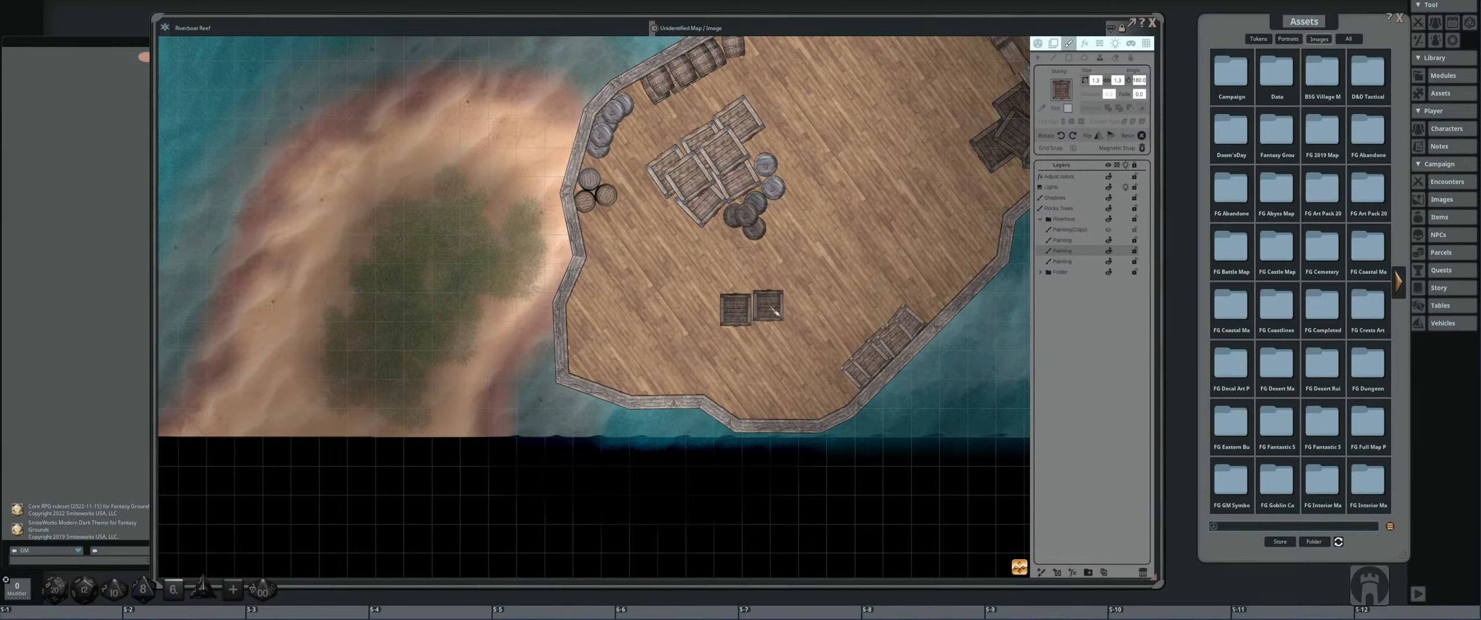
scroll(768, 311, down, 3)
click(769, 311)
- Scatter more small crates at varied angles around the pair on the lower floor, overlapping some to form a loose heap
scroll(791, 291, down, 5)
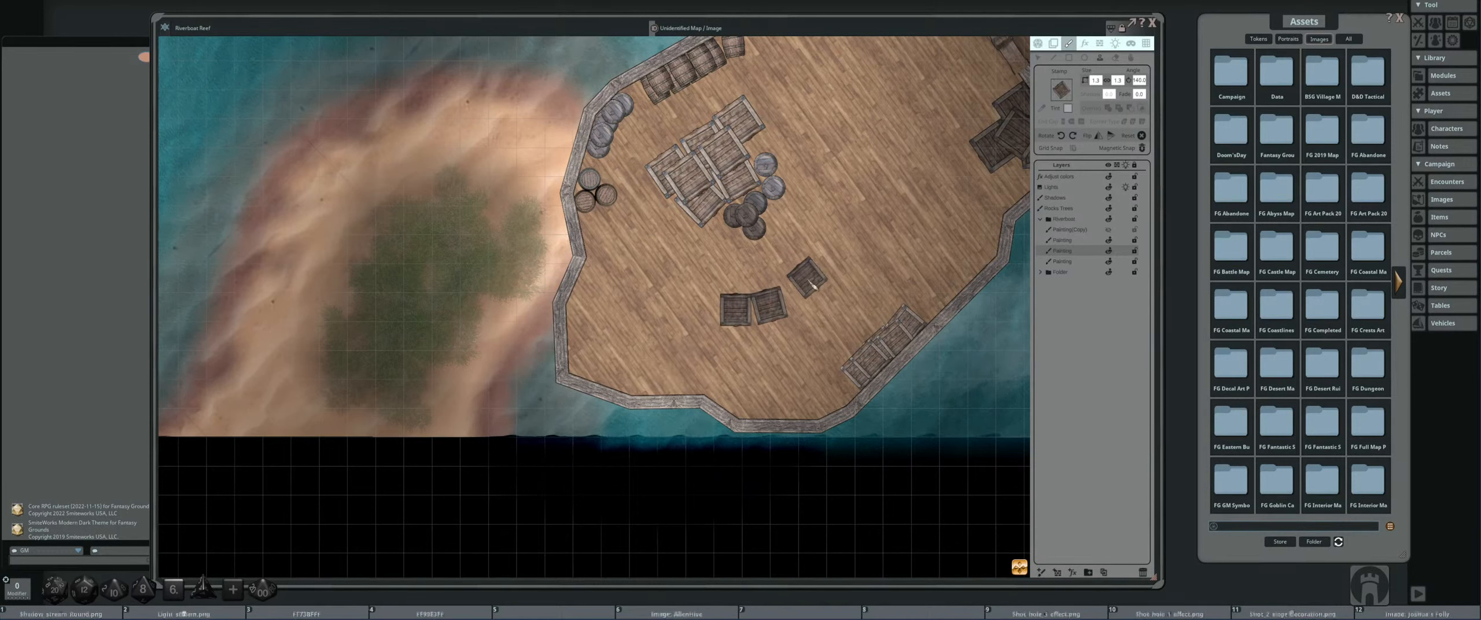
scroll(810, 293, up, 1)
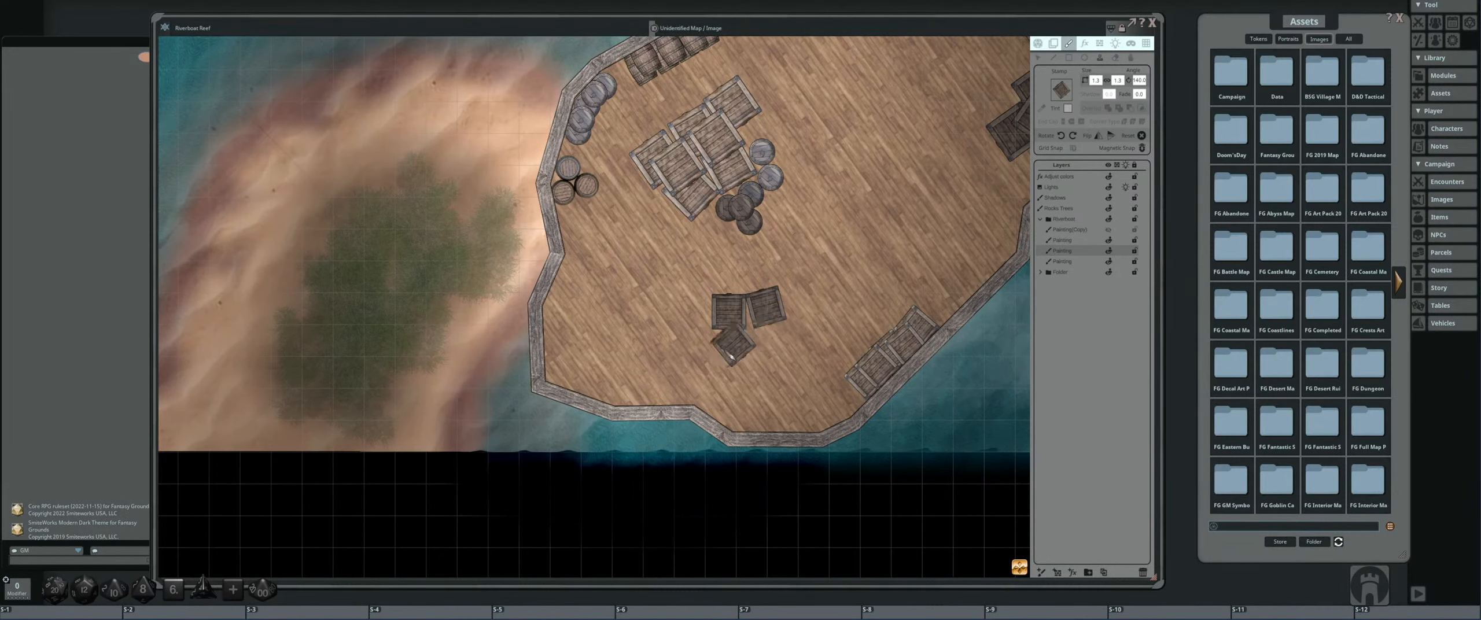
click(752, 351)
scroll(796, 345, up, 2)
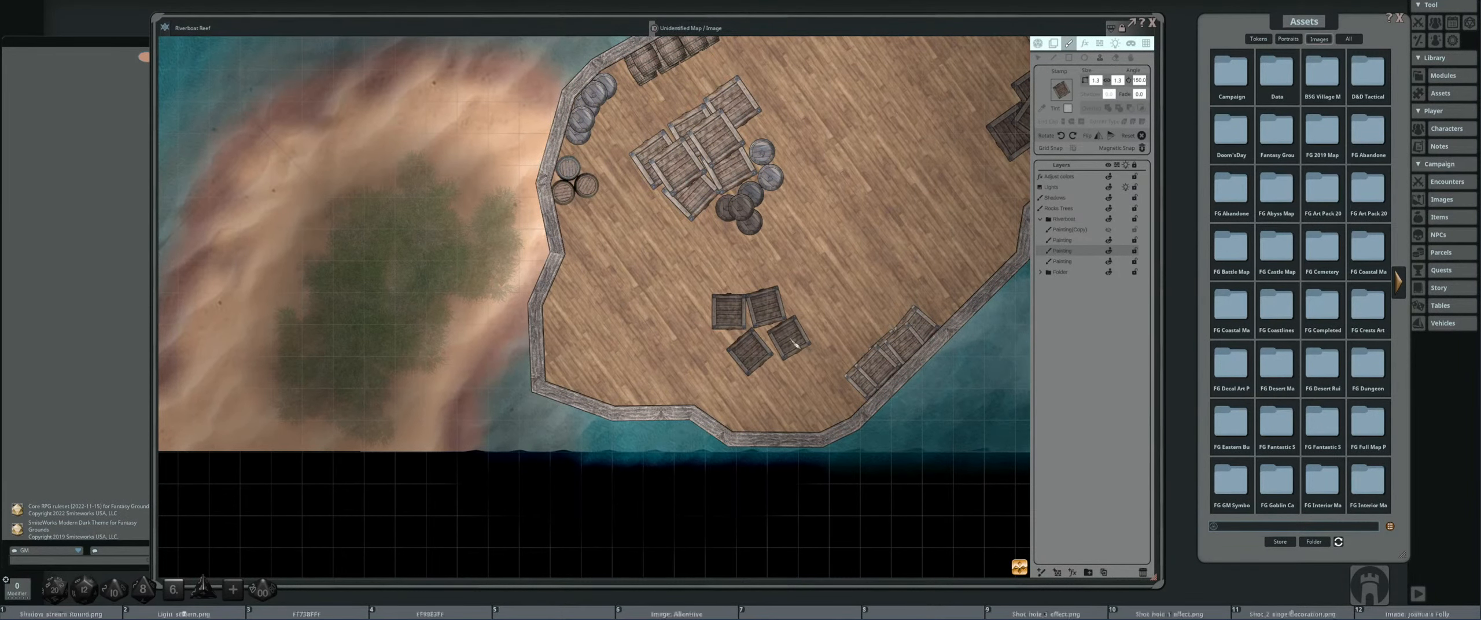
click(794, 345)
scroll(825, 286, down, 3)
click(810, 304)
scroll(751, 313, up, 4)
- Place two rotated small crates in a line running inward from the upper outer wall, just past the barrel row
scroll(810, 284, down, 3)
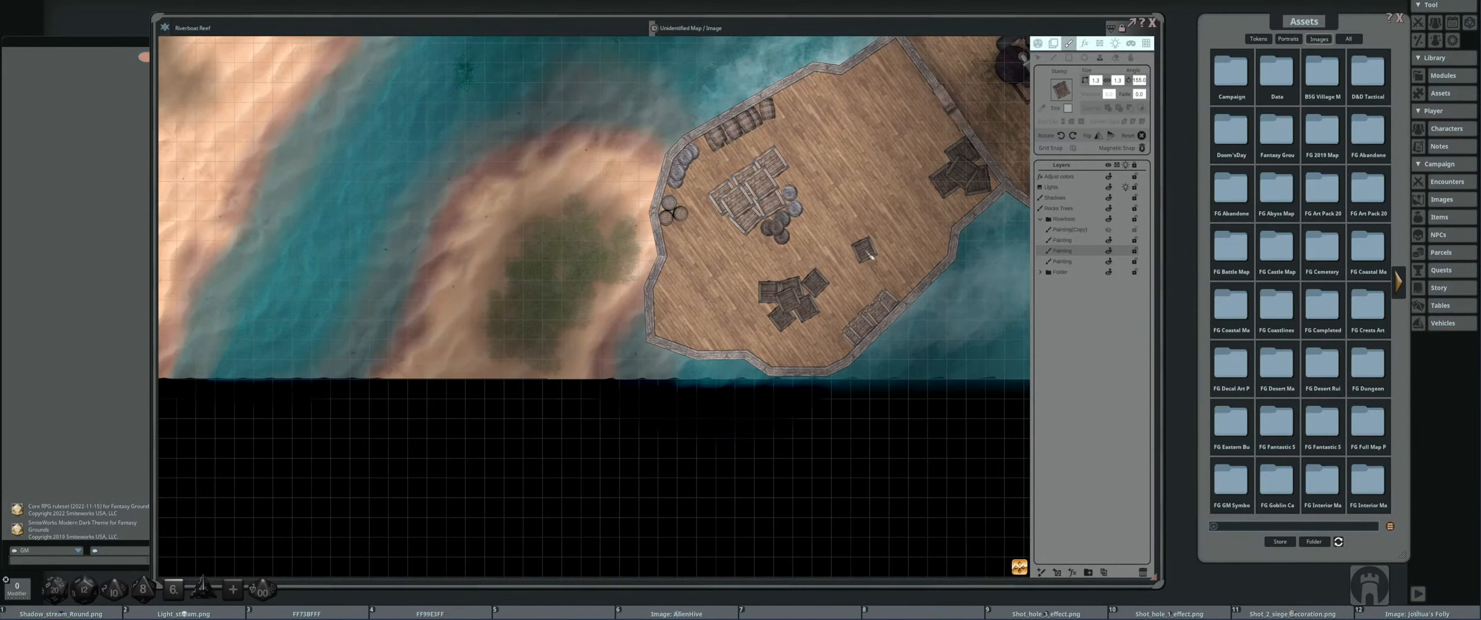
drag(871, 255, 669, 295)
scroll(750, 263, up, 1)
scroll(751, 264, down, 1)
scroll(648, 226, up, 1)
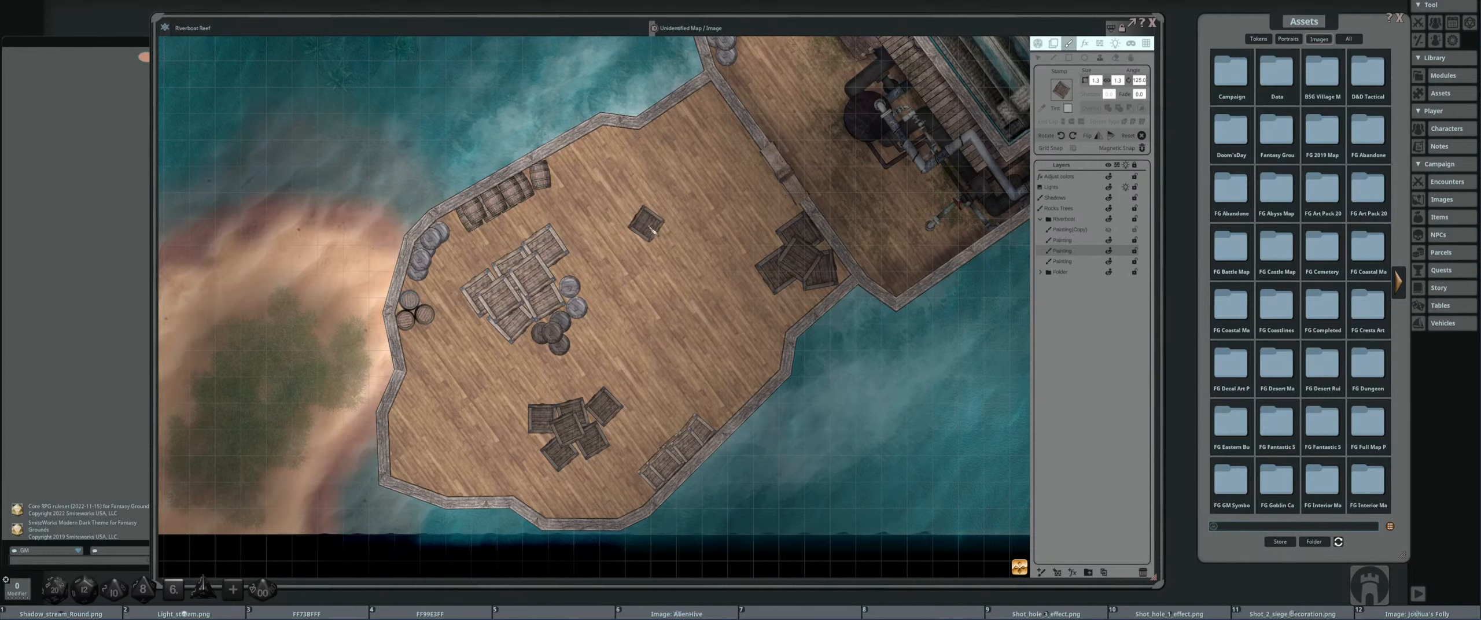
drag(643, 224, 640, 206)
scroll(598, 179, down, 7)
scroll(599, 183, down, 8)
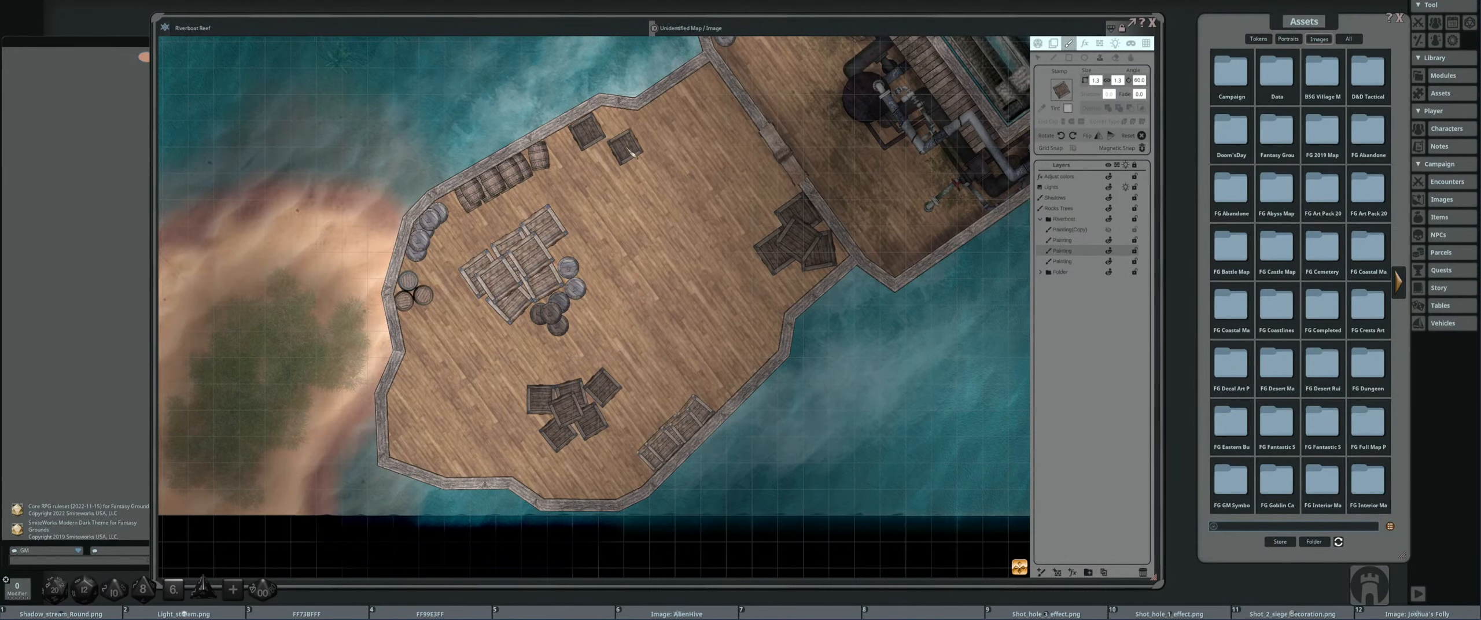
click(604, 162)
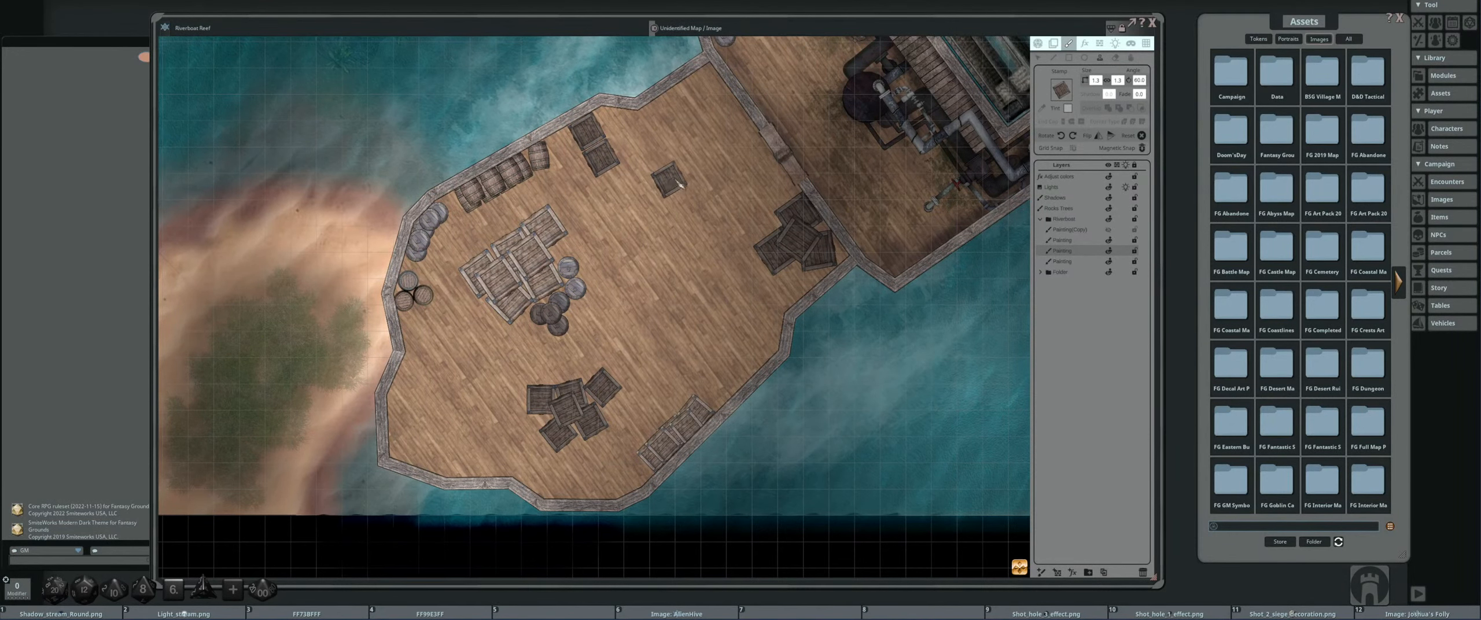
- Add a third crate with a different rotation beside the two at the upper wall, on the side toward the doorway
scroll(677, 194, up, 2)
scroll(663, 201, down, 3)
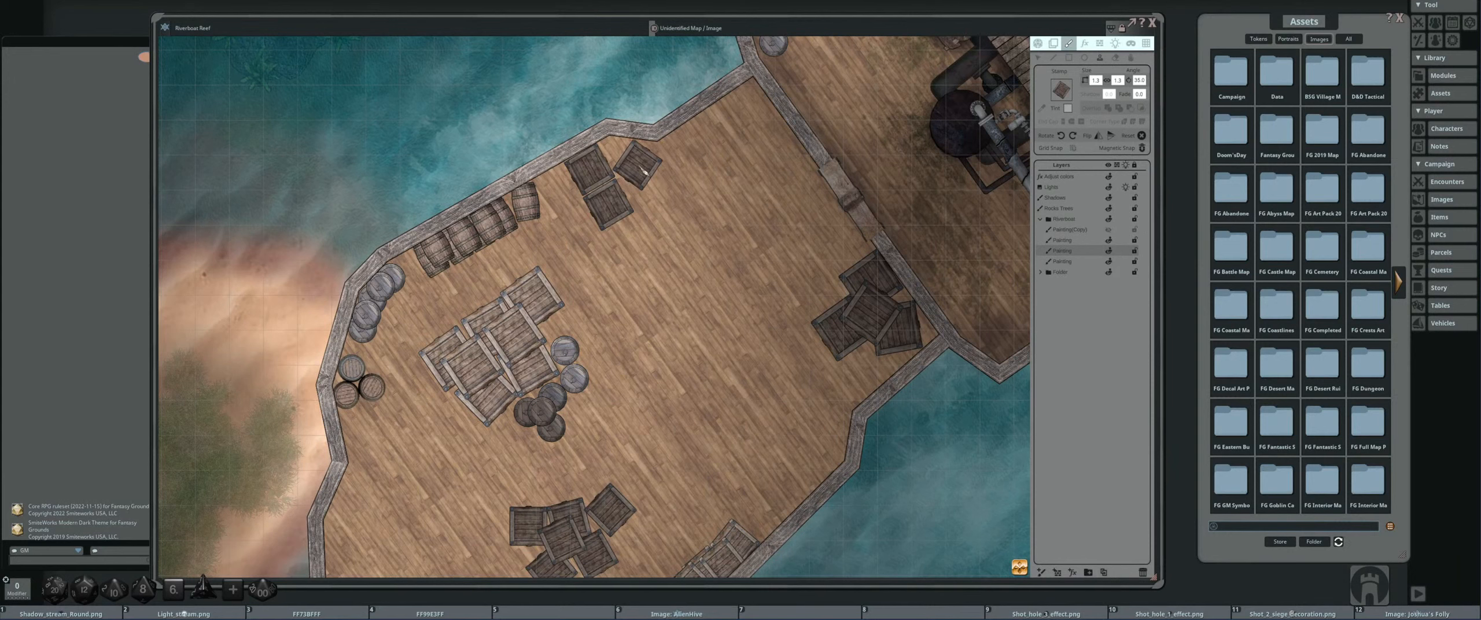
click(641, 168)
scroll(703, 200, down, 3)
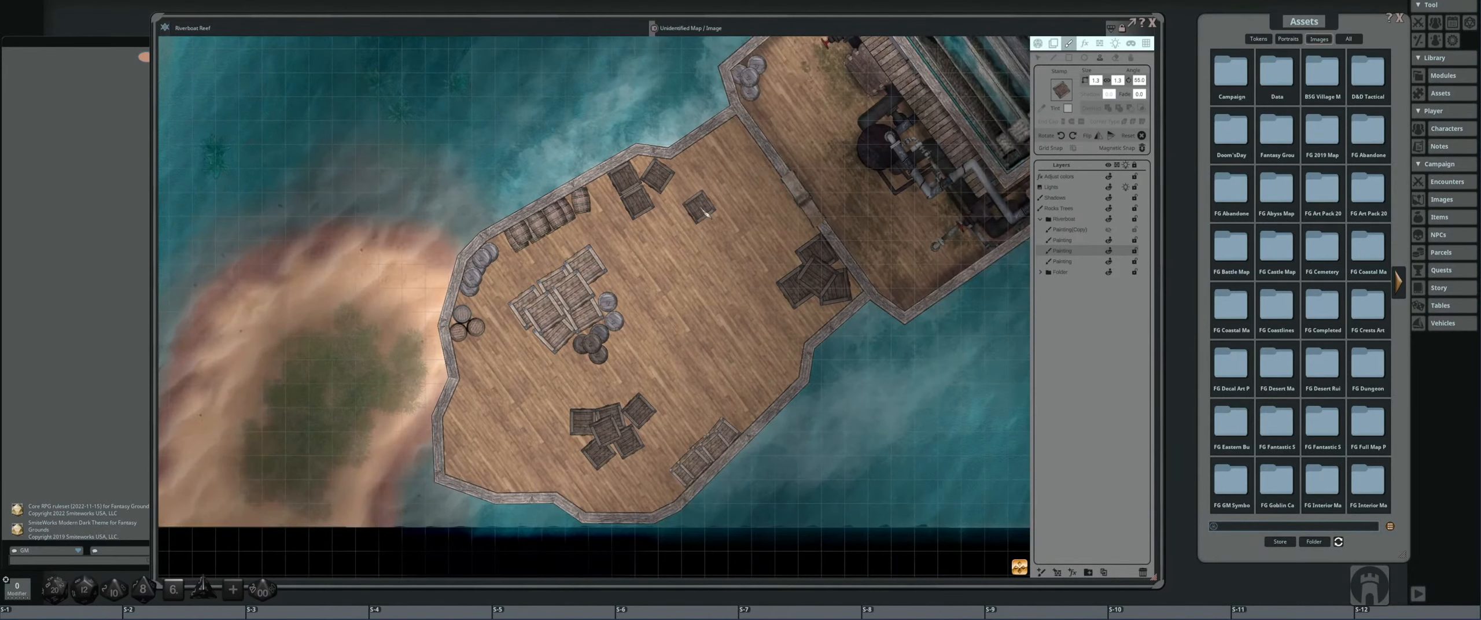
- Place one more rotated small crate along the upper wall, filling the gap between the barrel row and the crates
drag(700, 208, 721, 264)
scroll(736, 247, up, 4)
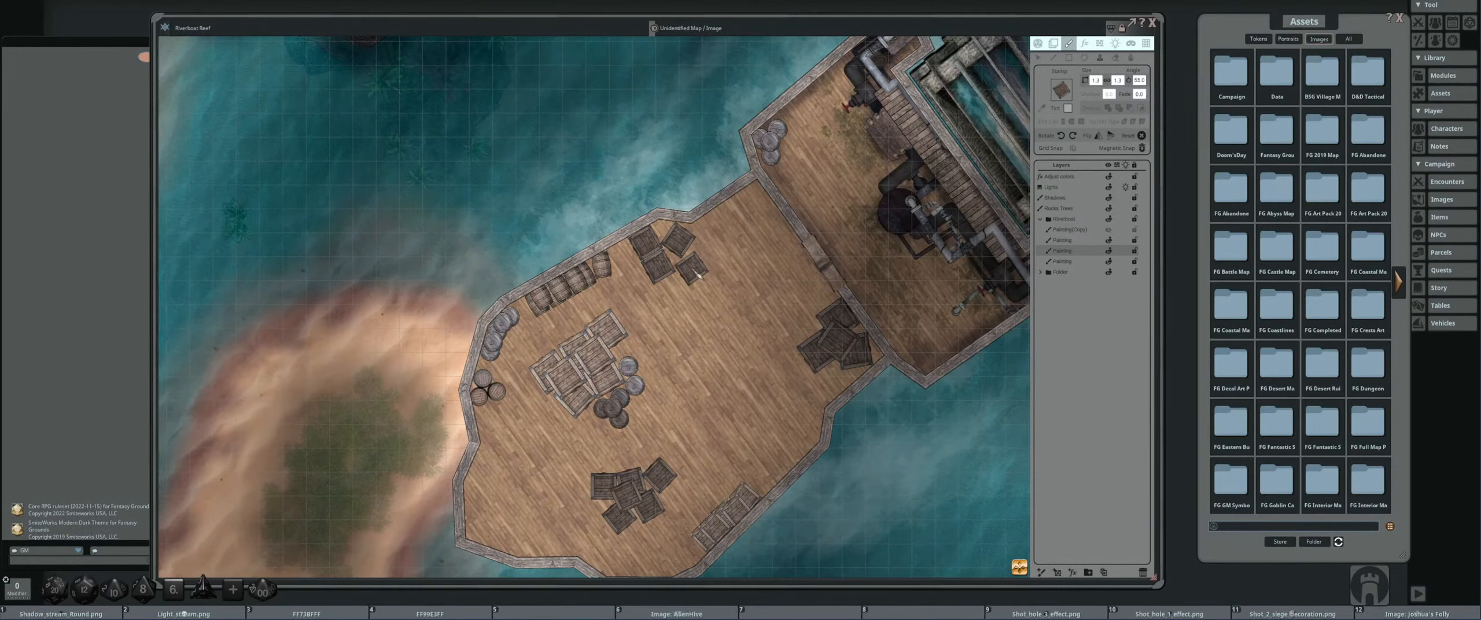
scroll(630, 267, up, 2)
click(630, 265)
scroll(630, 265, down, 1)
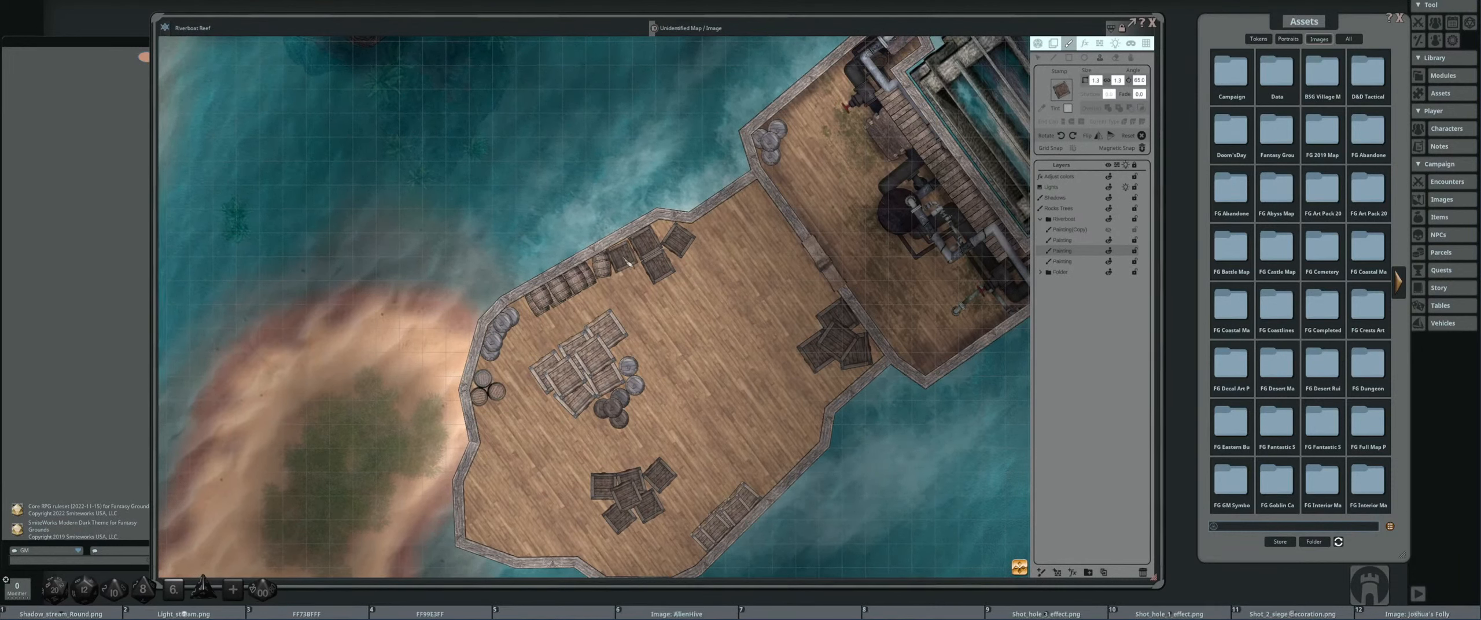
- Add another small crate with a different rotation to the pile at the upper outer wall and nudge it into position
scroll(631, 261, down, 8)
scroll(674, 241, down, 3)
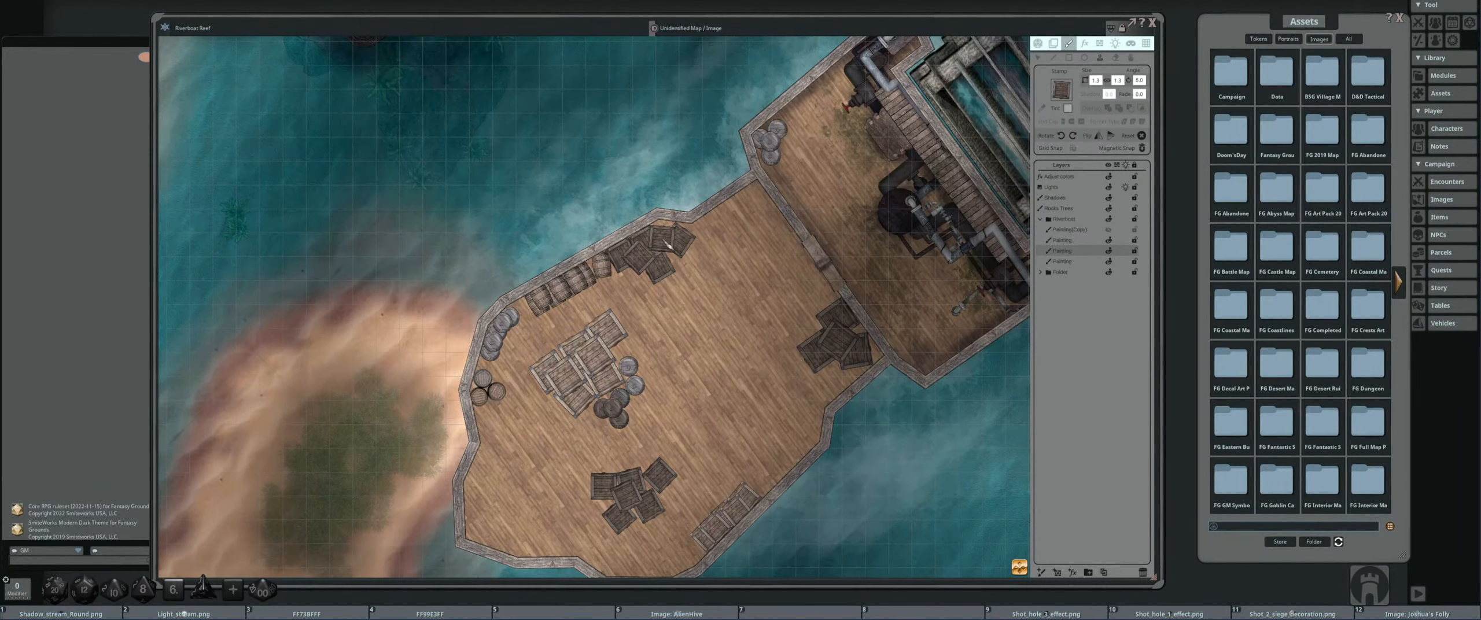
scroll(671, 244, up, 2)
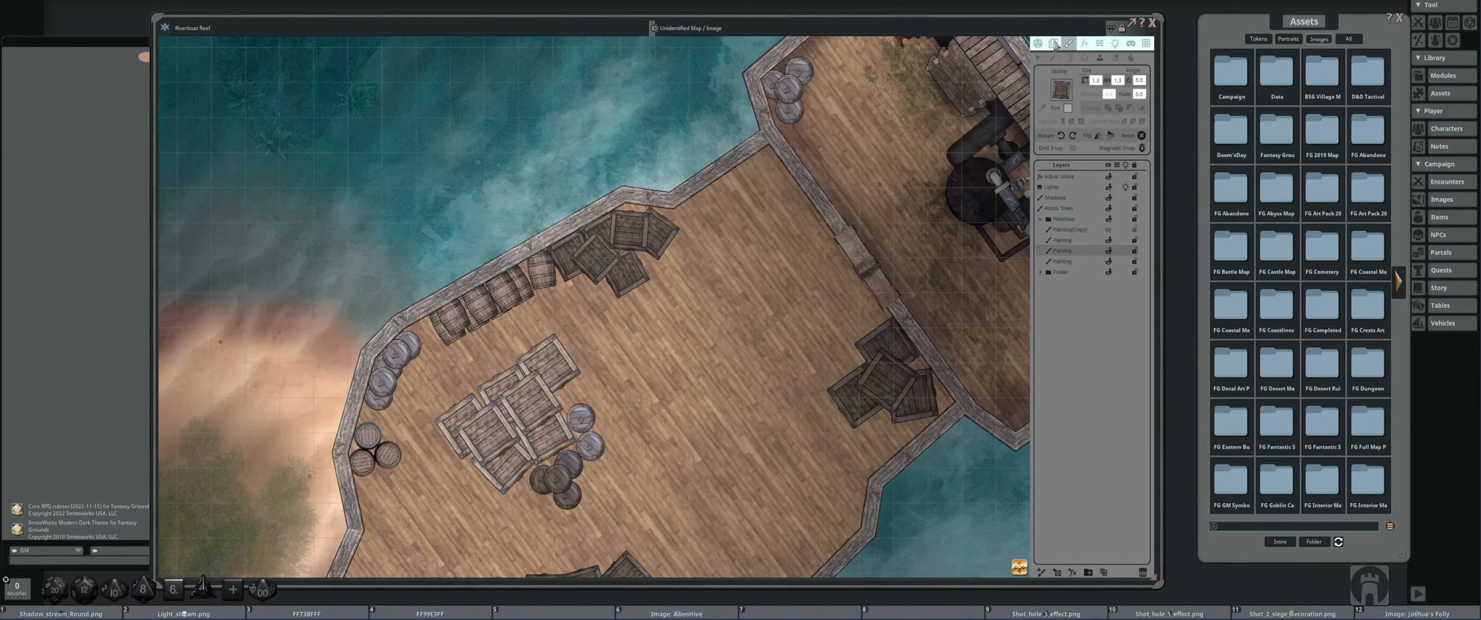
click(1038, 58)
drag(631, 235, 637, 233)
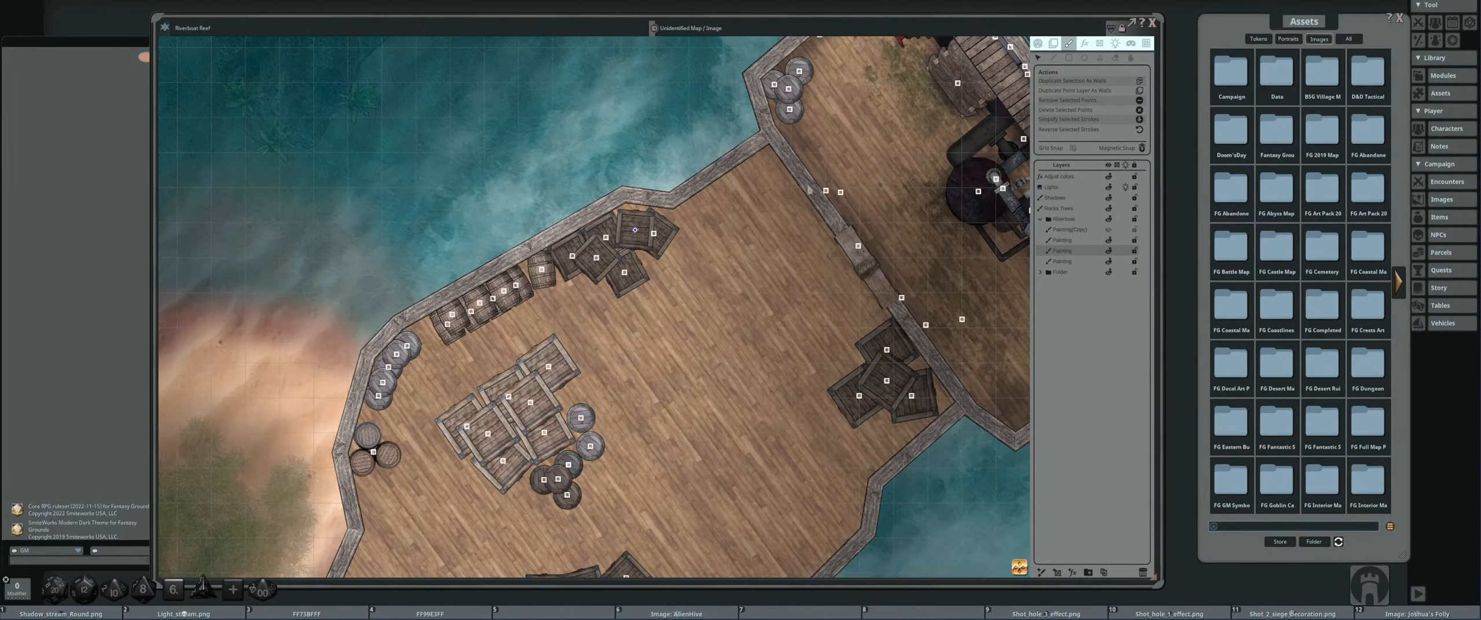
click(1101, 59)
- Search the image assets for "stair" and go to the next page of matches
scroll(671, 209, down, 3)
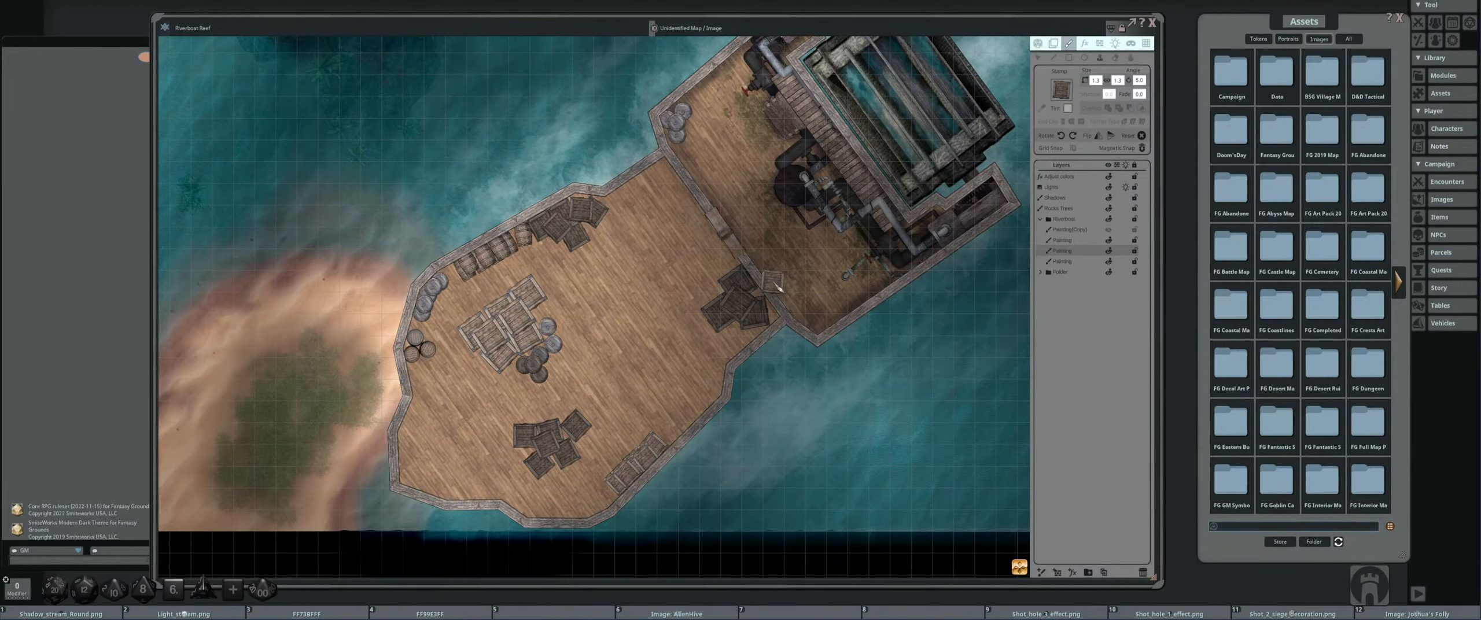
drag(704, 338, 716, 294)
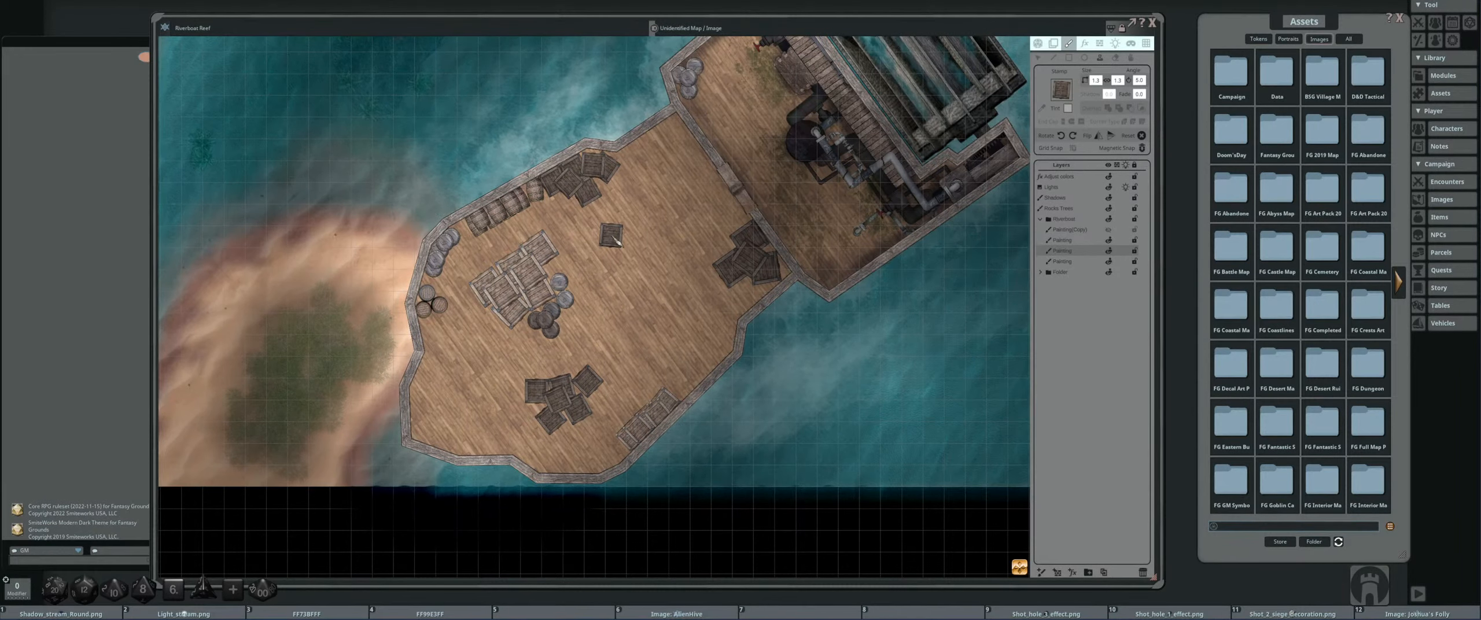
scroll(612, 238, up, 2)
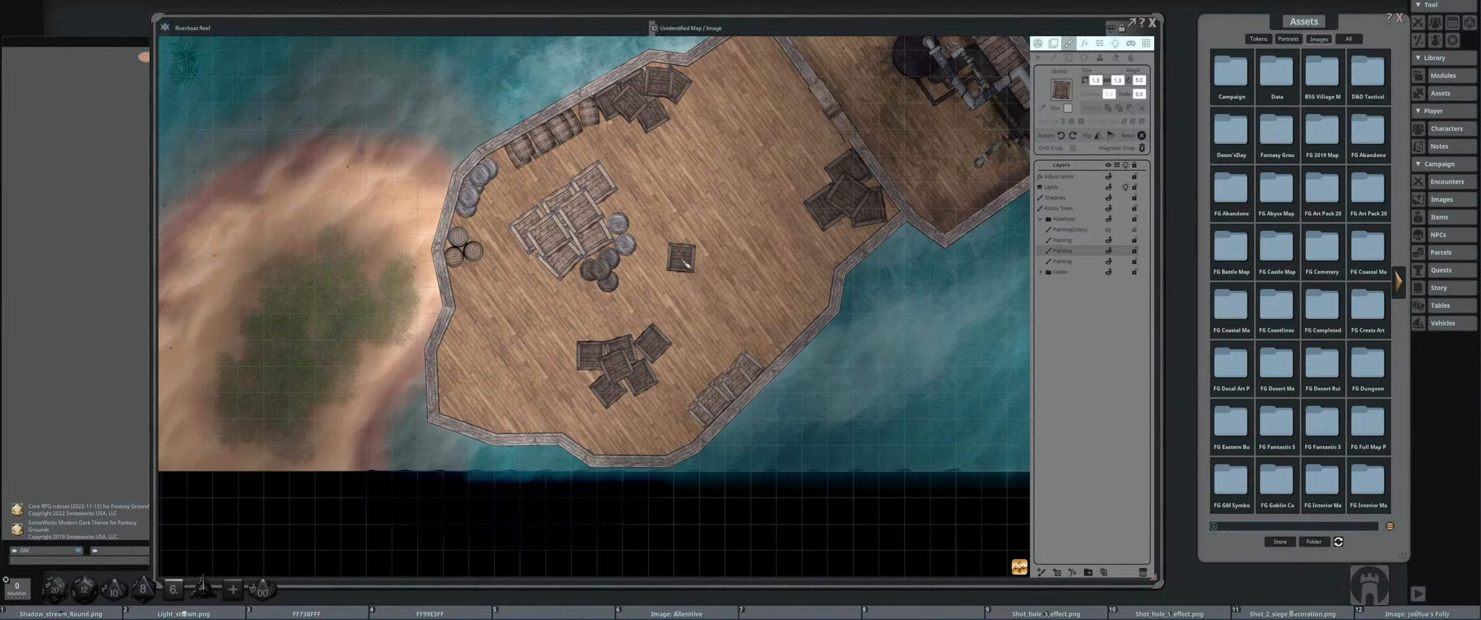
scroll(684, 264, up, 1)
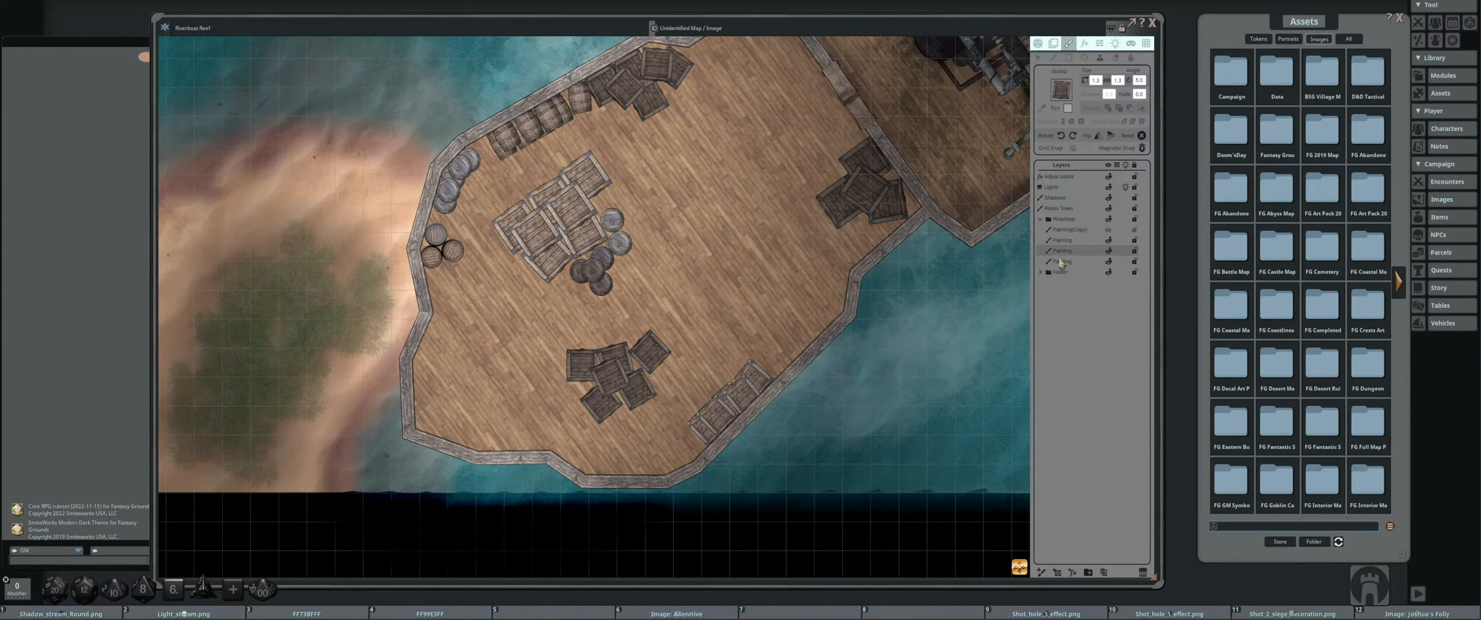
scroll(796, 220, down, 3)
drag(784, 217, 733, 261)
scroll(697, 248, up, 2)
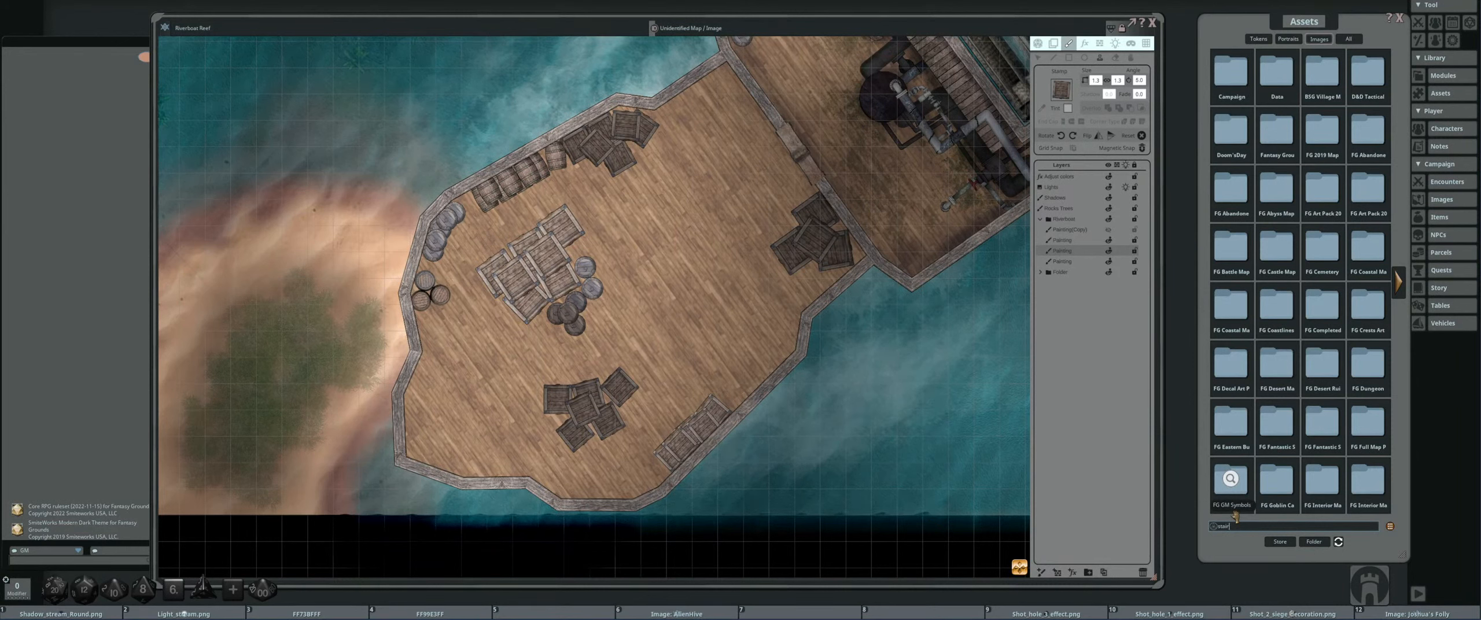
key(Return)
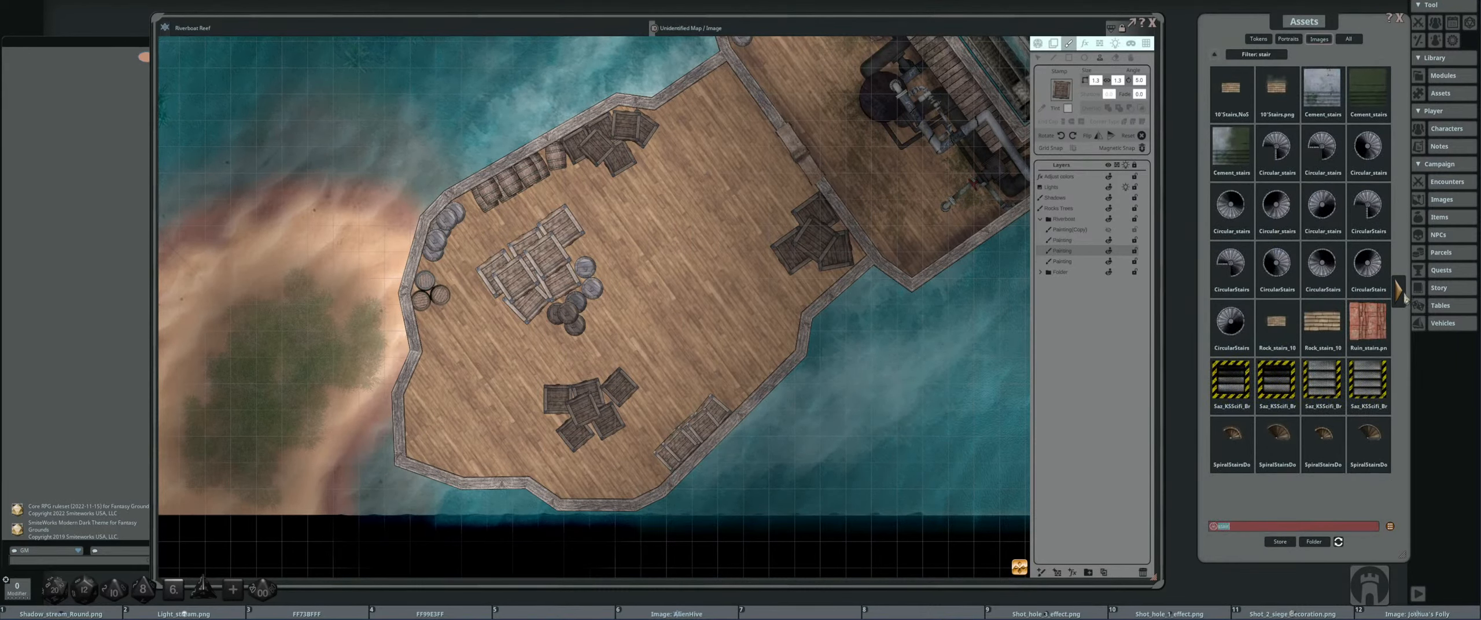
click(1403, 298)
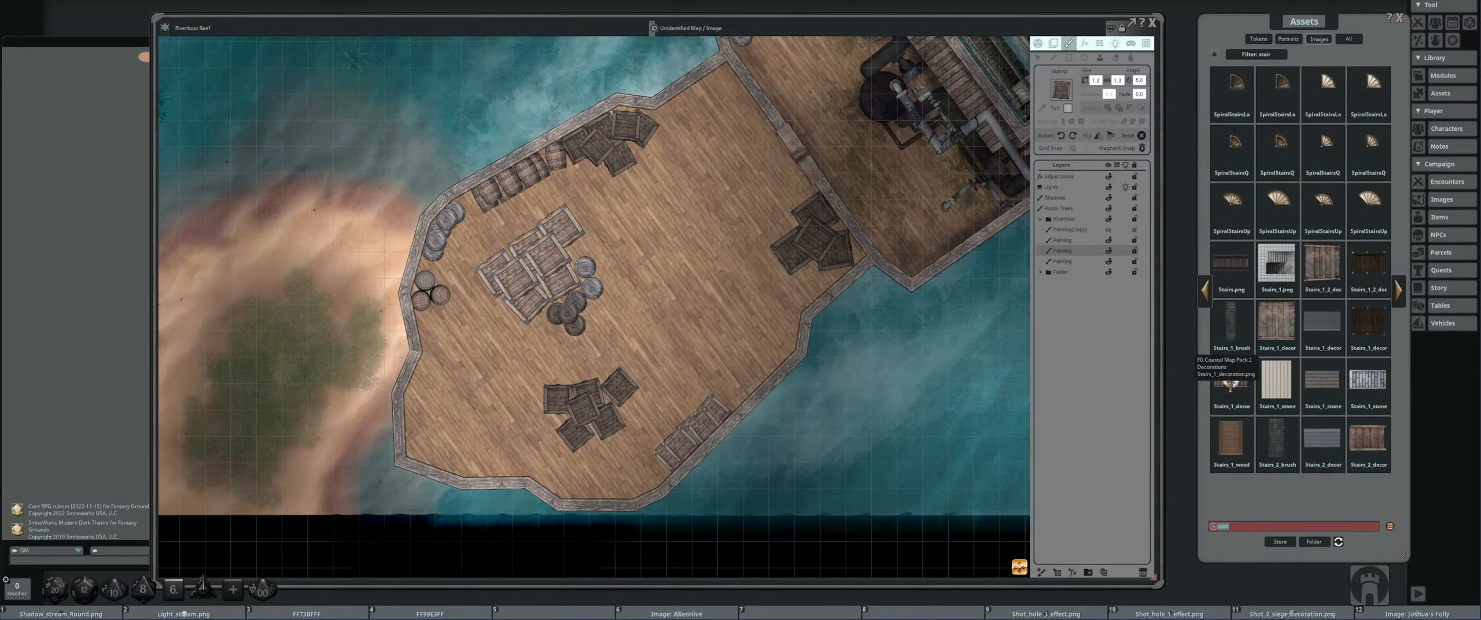
- Load Stairs_1_decoration.png as the stamp image for the deck and scale it down to a narrow flight of stairs
click(1232, 379)
click(832, 194)
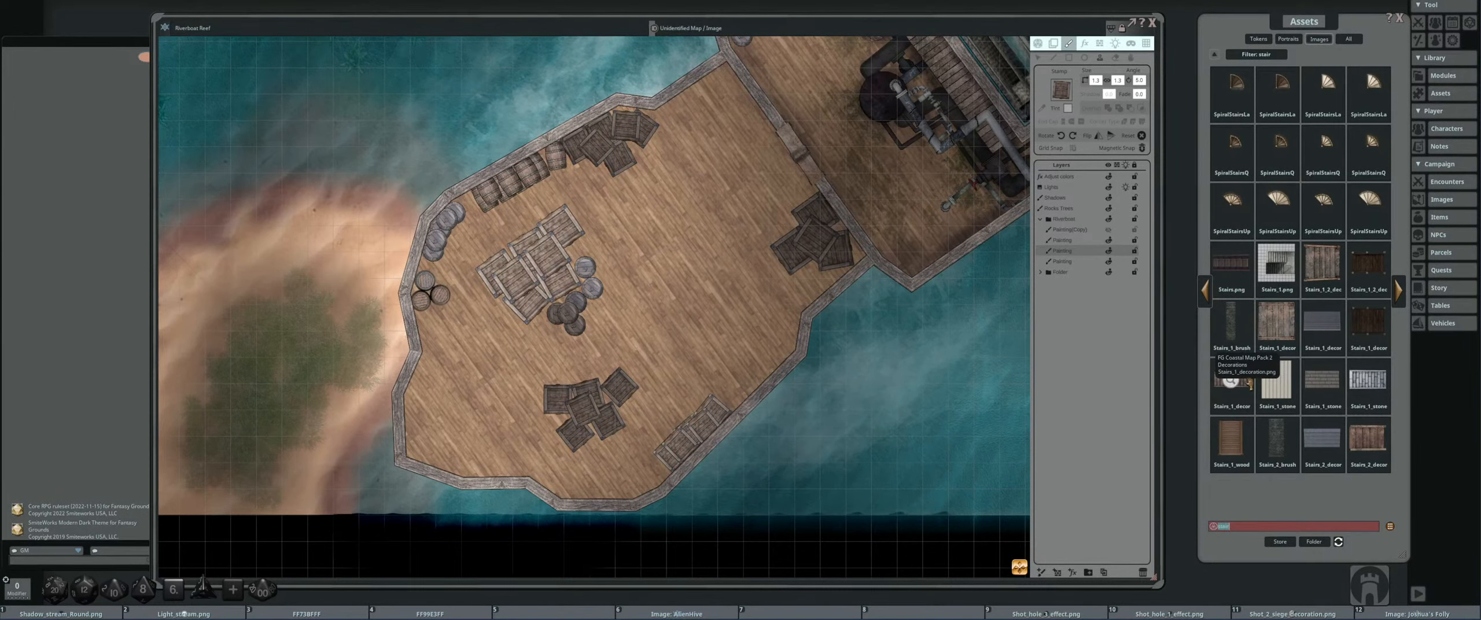
drag(1250, 383, 679, 316)
scroll(685, 186, down, 2)
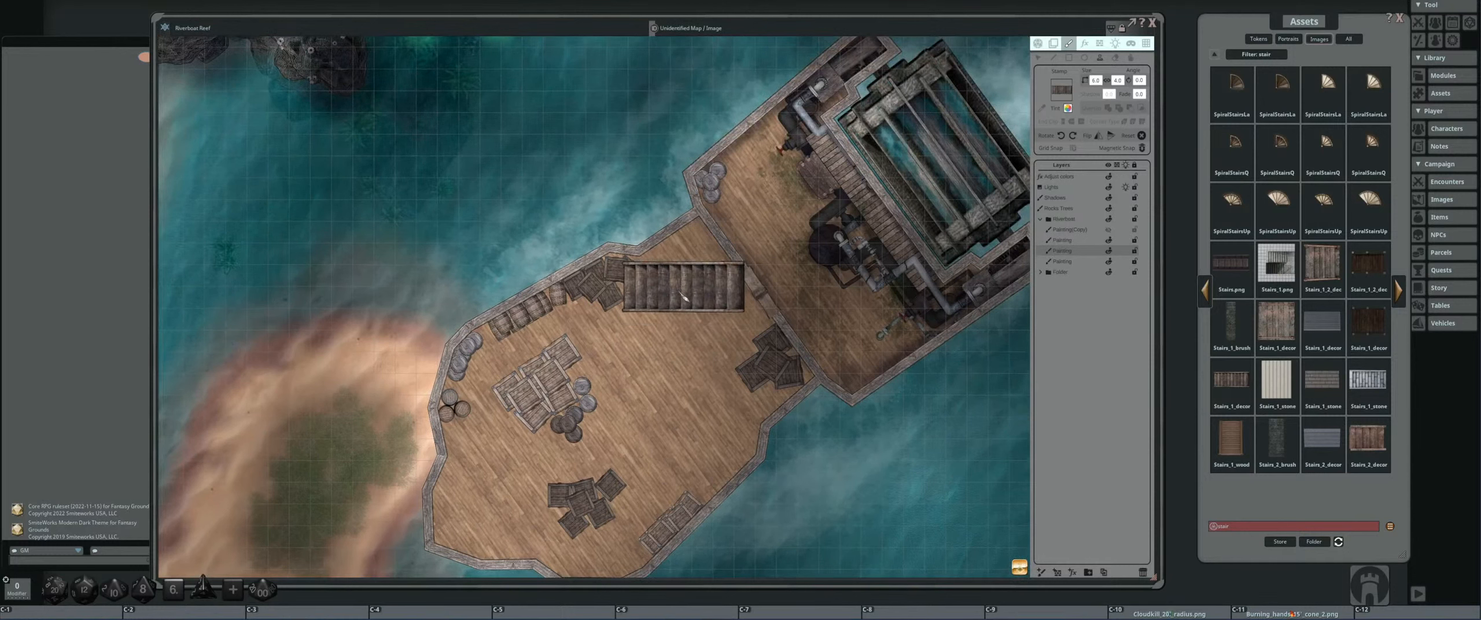
scroll(683, 292, down, 5)
scroll(679, 293, down, 20)
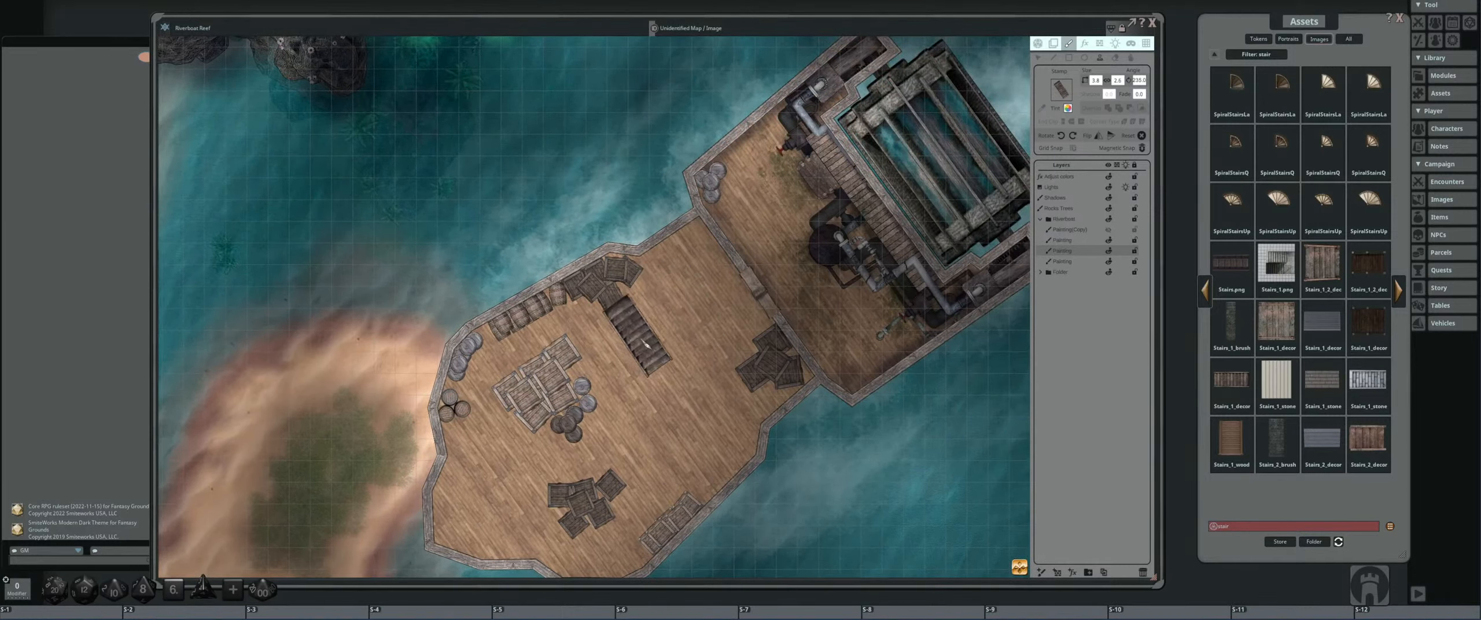
scroll(697, 332, up, 2)
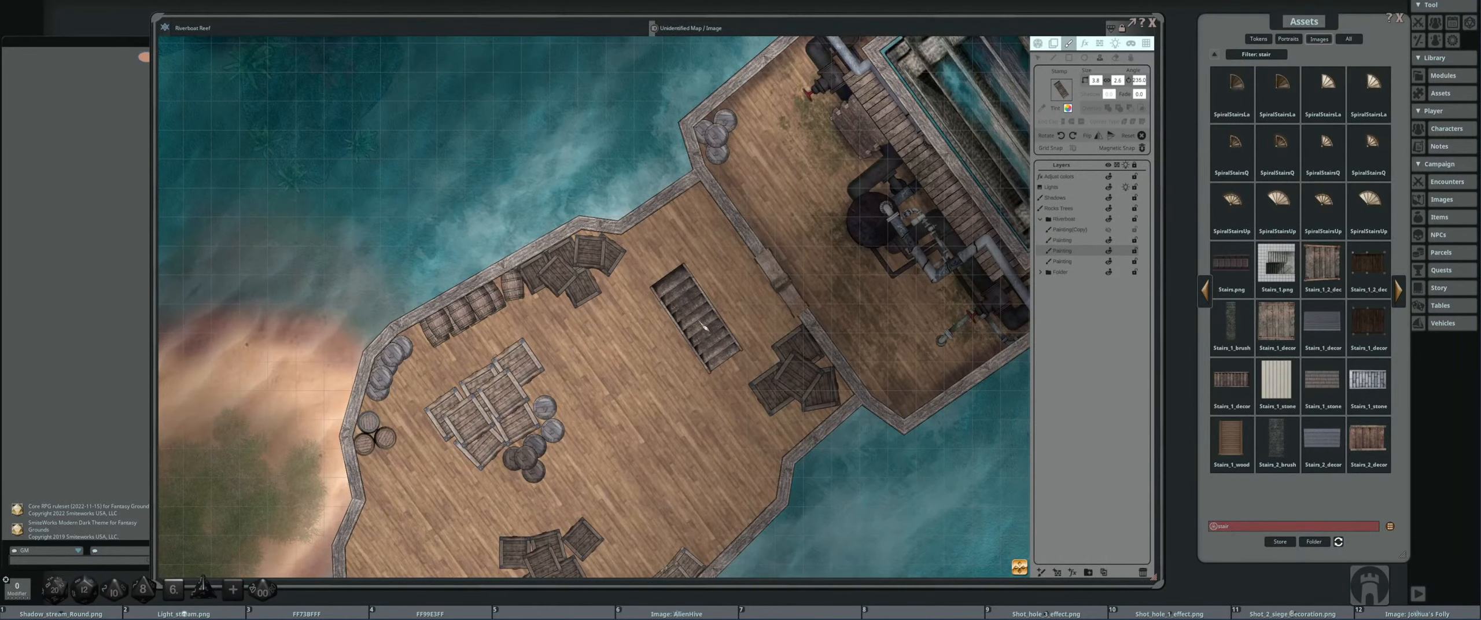
- Set the rotation of the stairs stamp to 323 so that it runs parallel to the boat's long axis
key(shift)
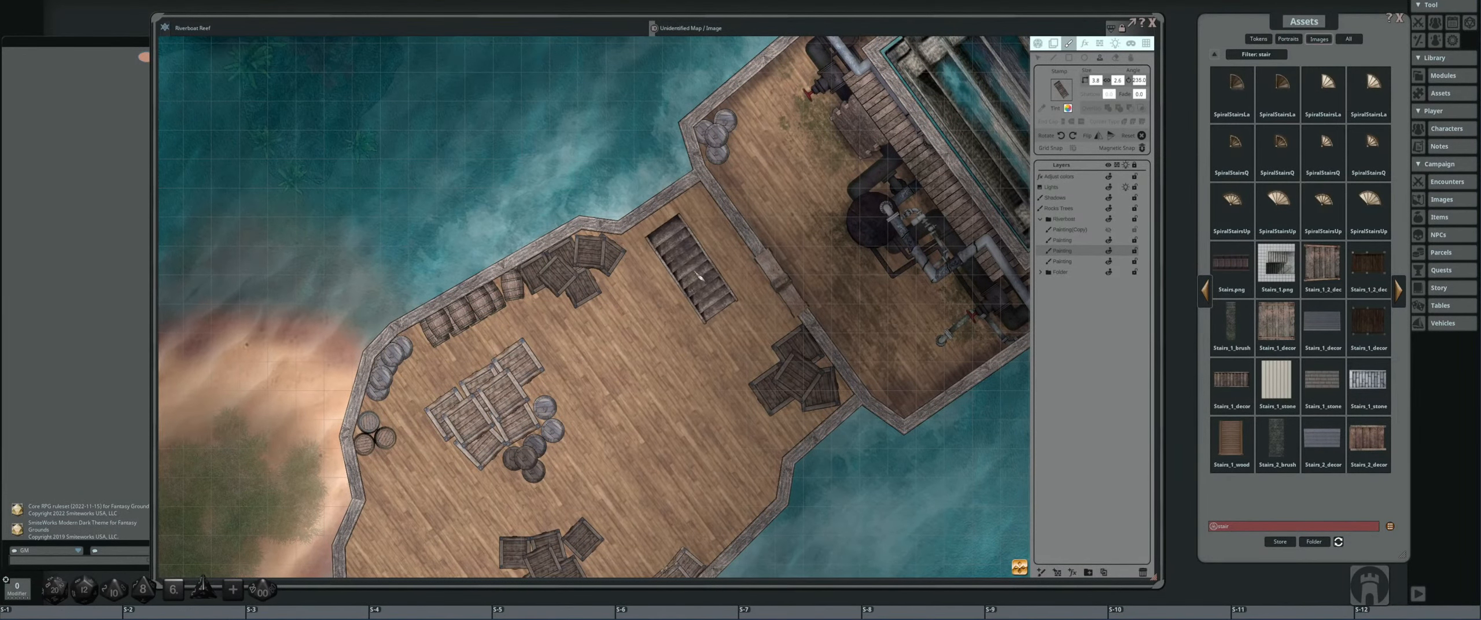
scroll(701, 278, down, 6)
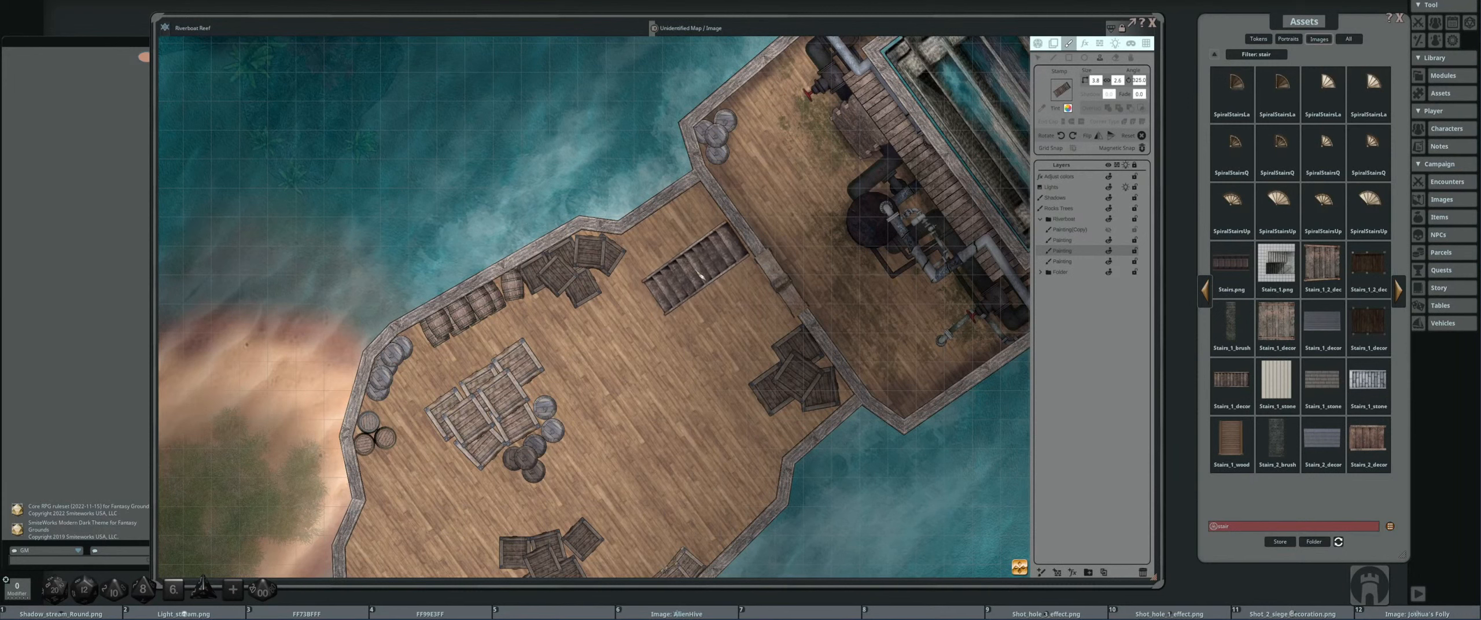
key(shift)
scroll(703, 278, up, 1)
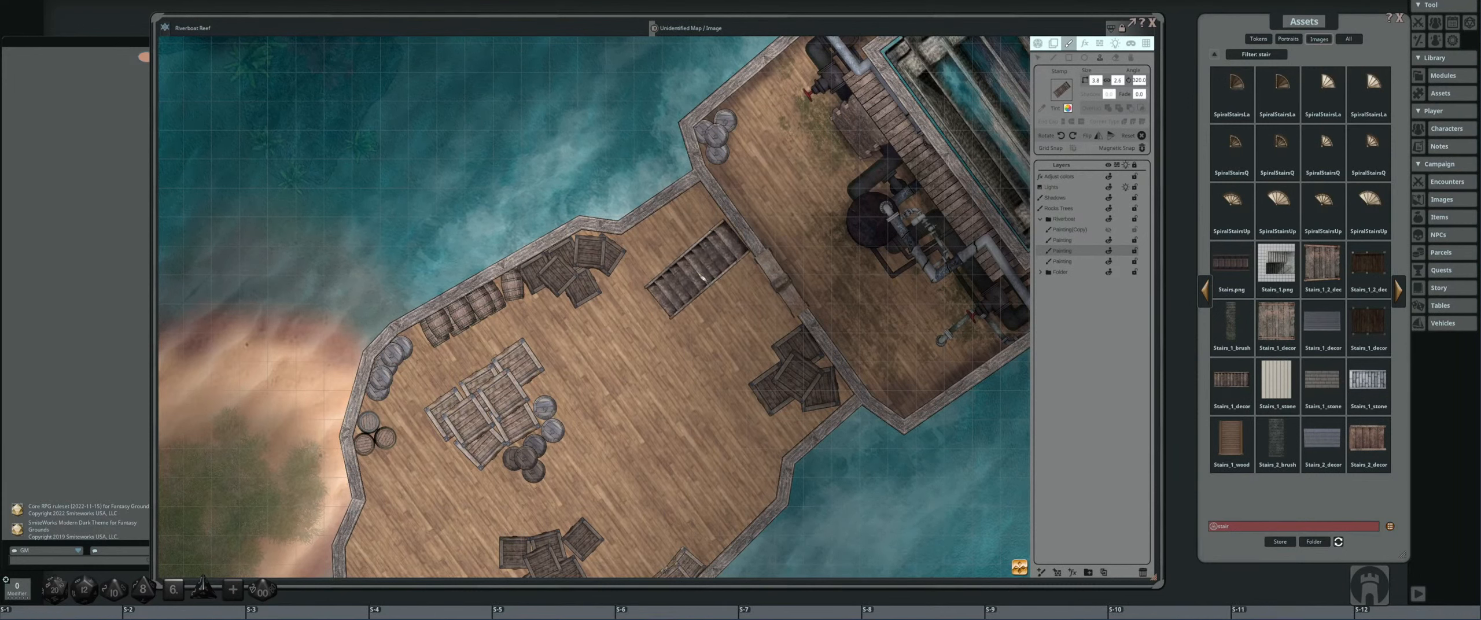
scroll(704, 278, down, 1)
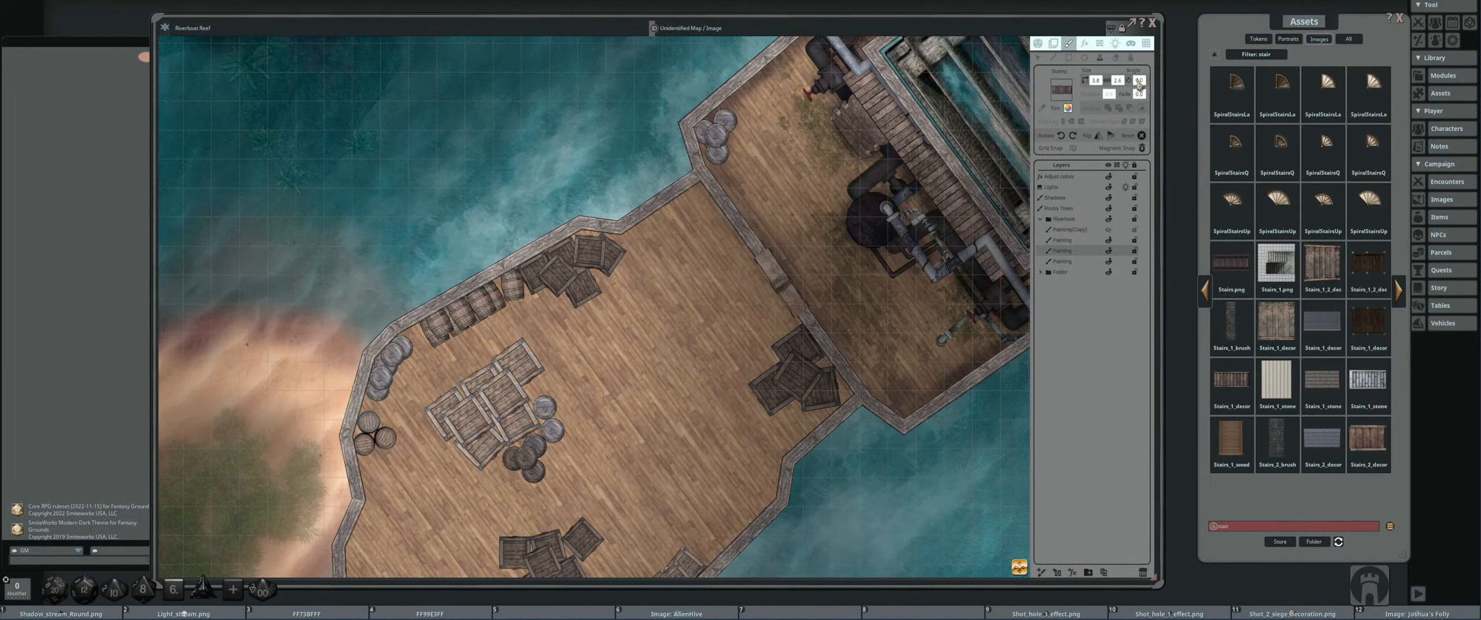
click(1138, 84)
text(323)
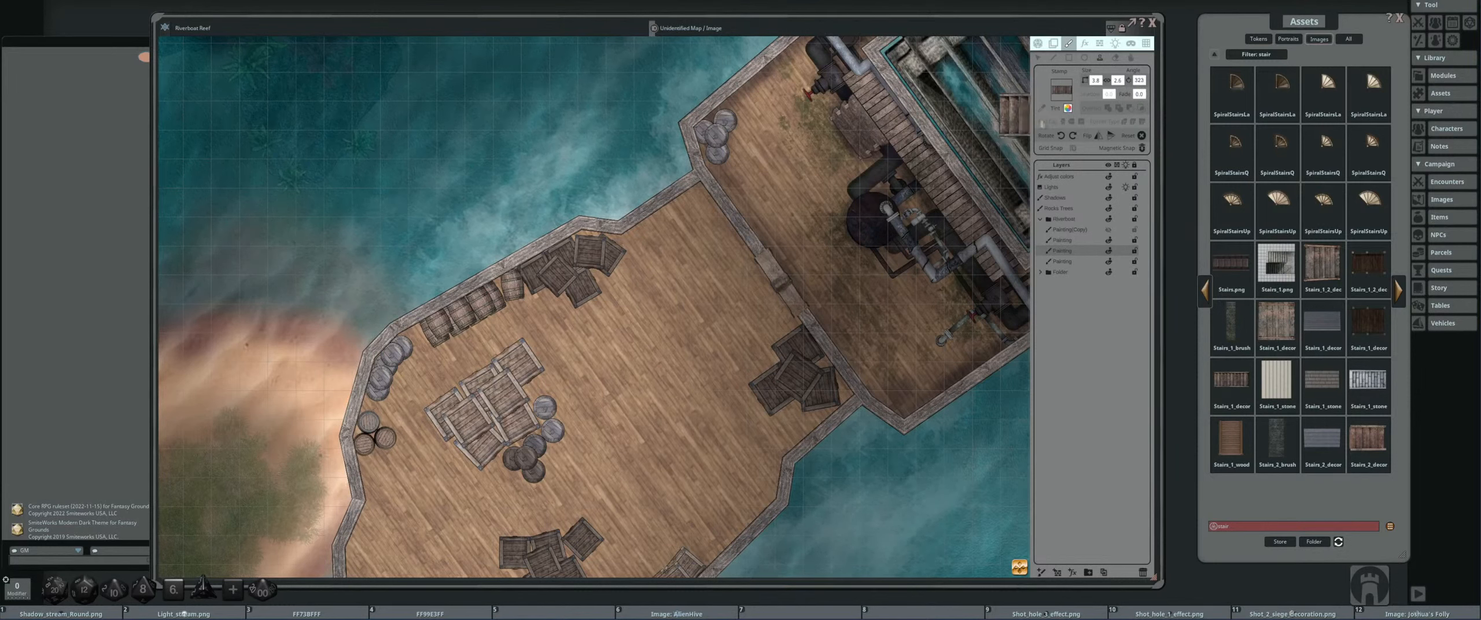
scroll(692, 292, up, 3)
scroll(691, 294, down, 4)
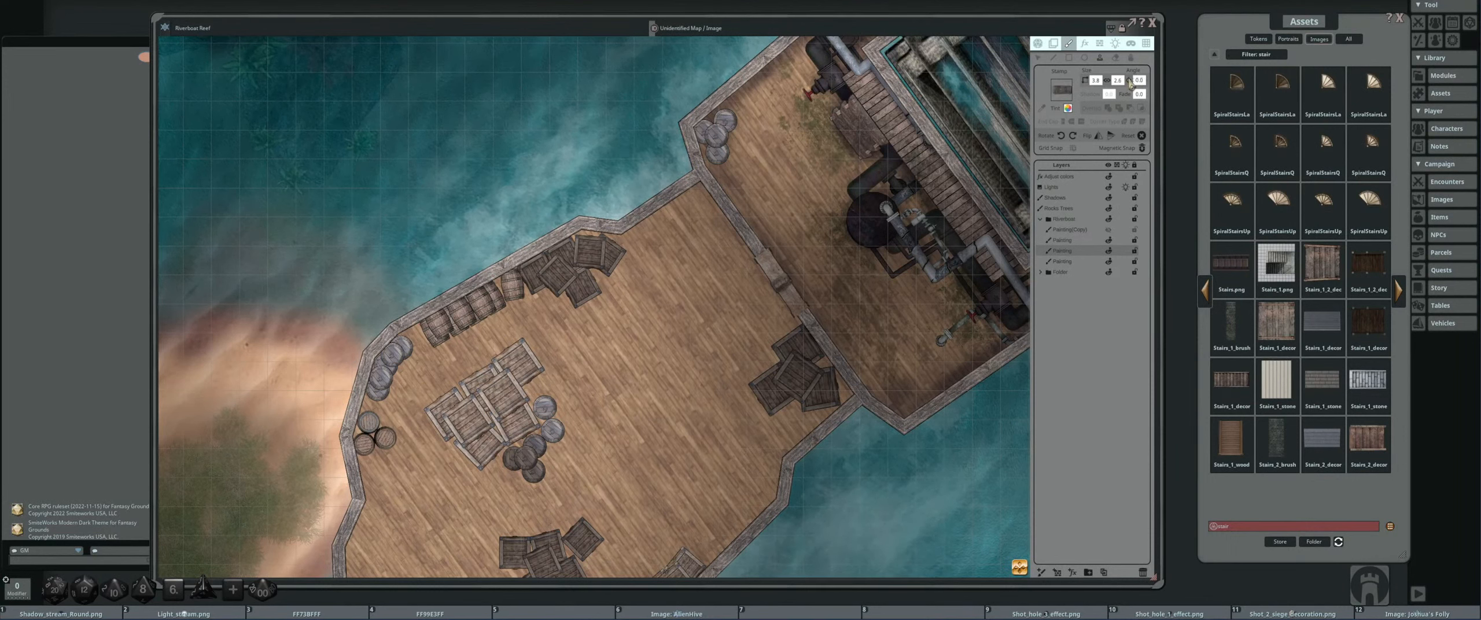
text(23)
key(Return)
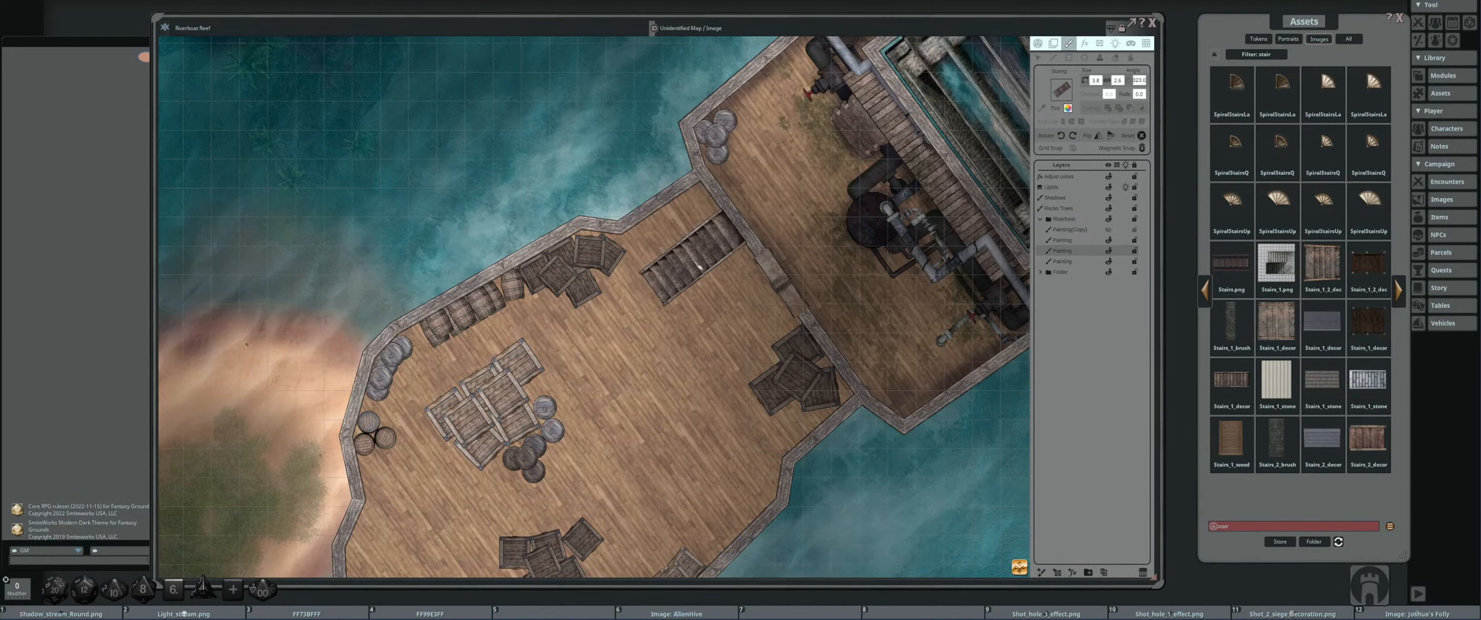
- Place the stairs on the Painting layer directly above the current one, against the dividing wall between the upper hull and the doorway
key(shift)
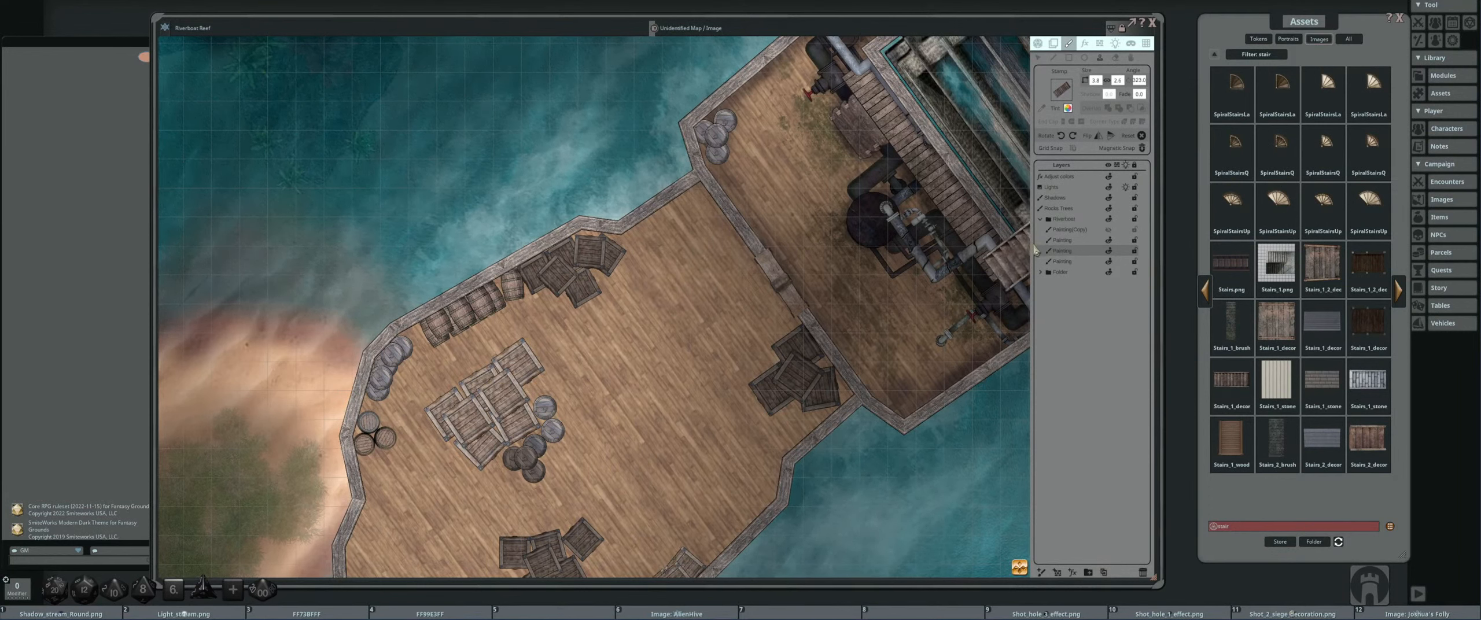
click(1070, 242)
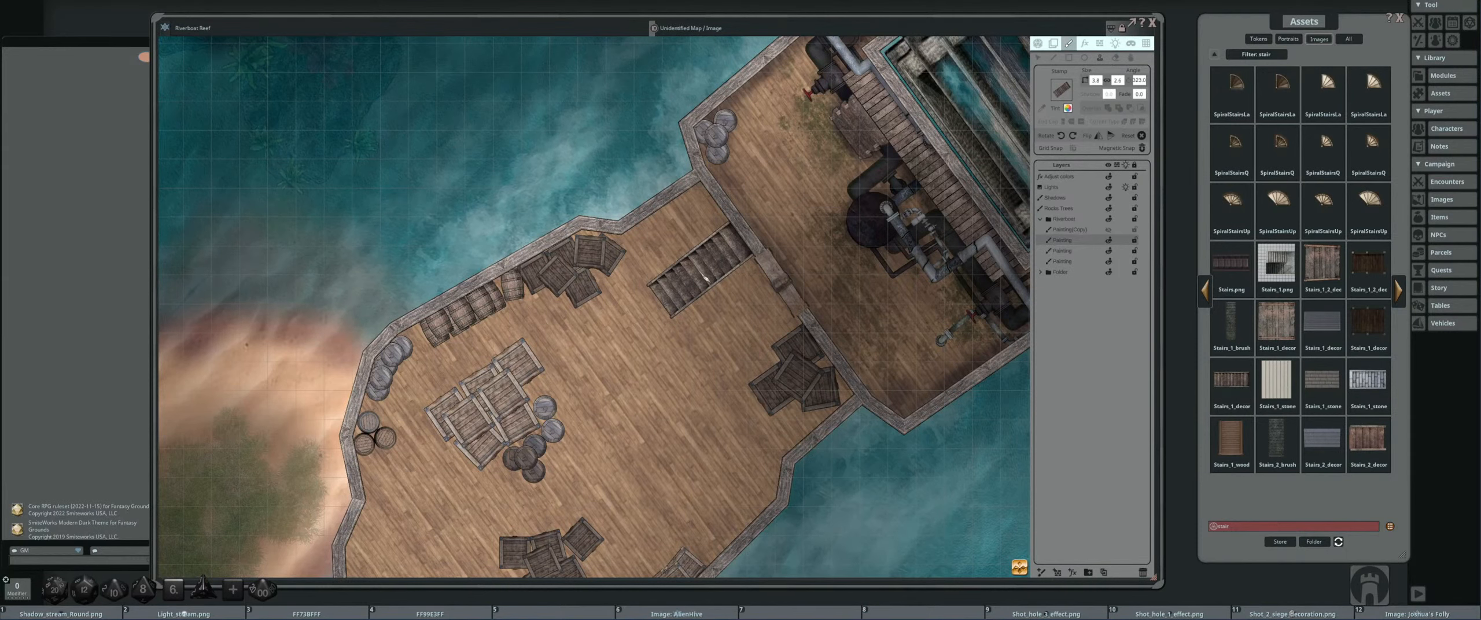
click(706, 279)
scroll(567, 281, down, 2)
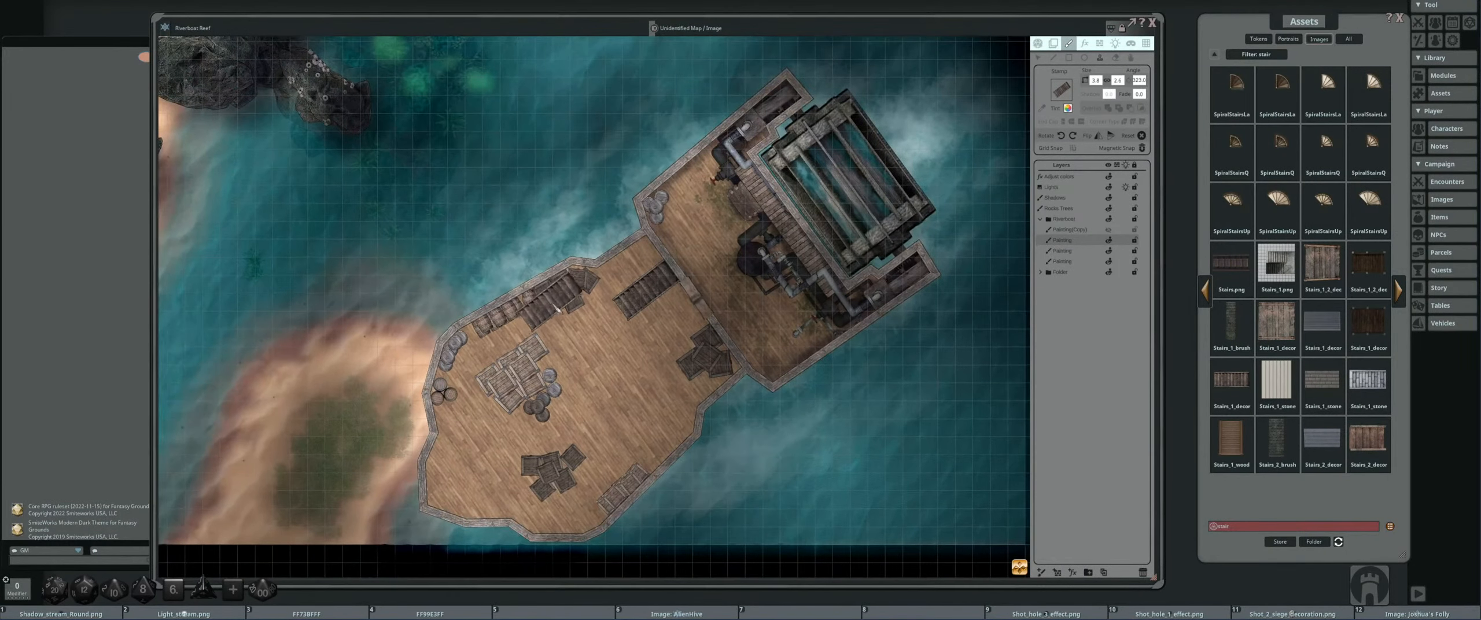
- Examine the deck around the placed stairs and preview possible spots for a second flight in the open floor
scroll(639, 331, up, 3)
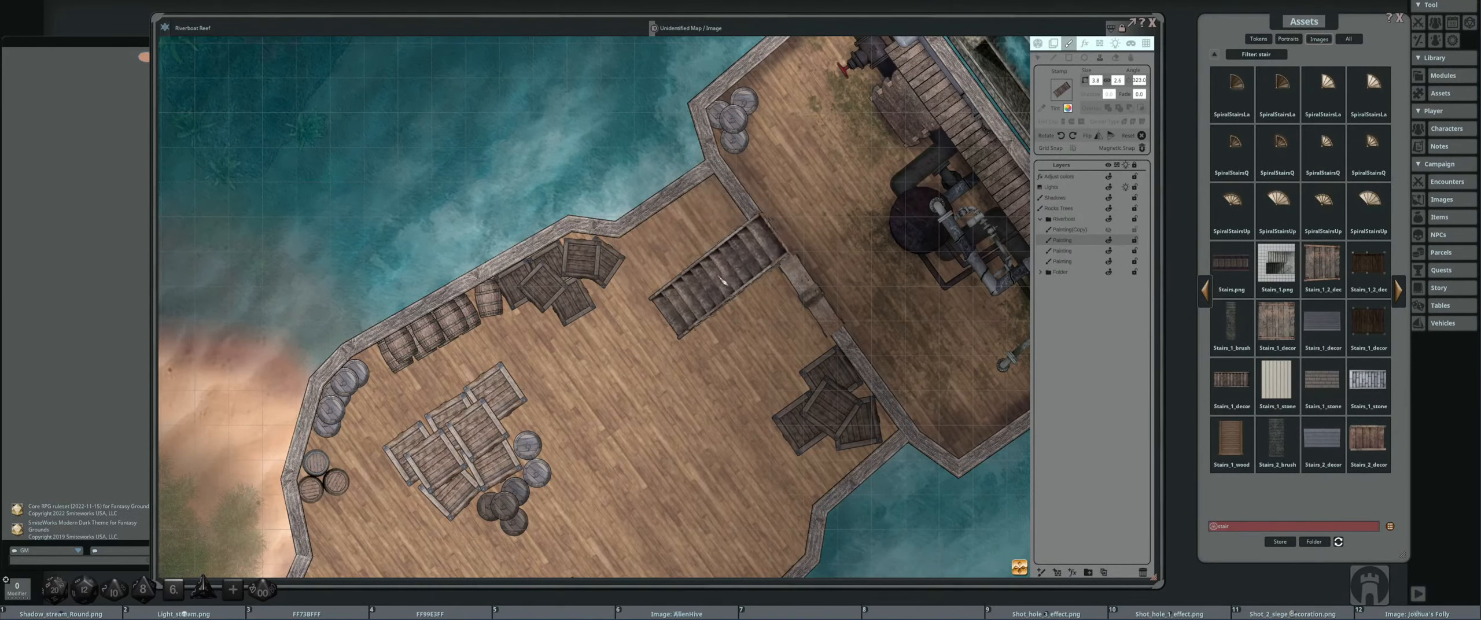
scroll(684, 294, down, 2)
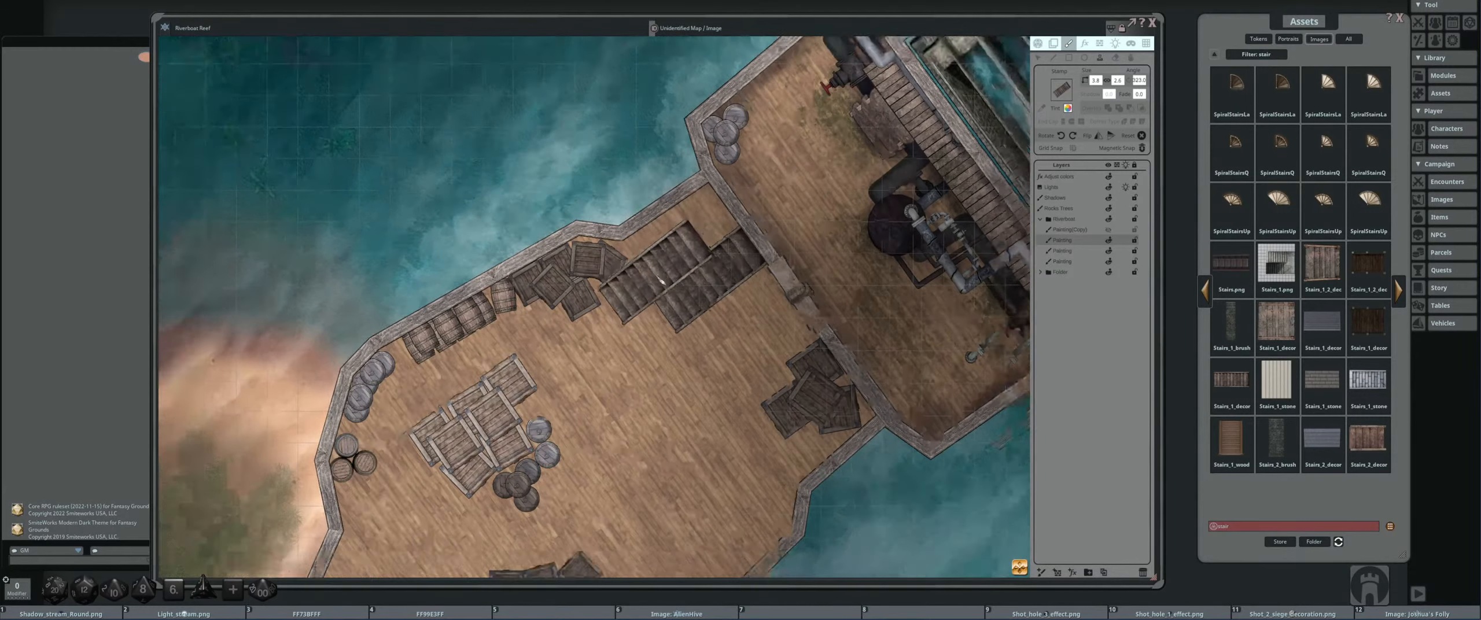
drag(683, 294, 607, 267)
scroll(609, 268, up, 1)
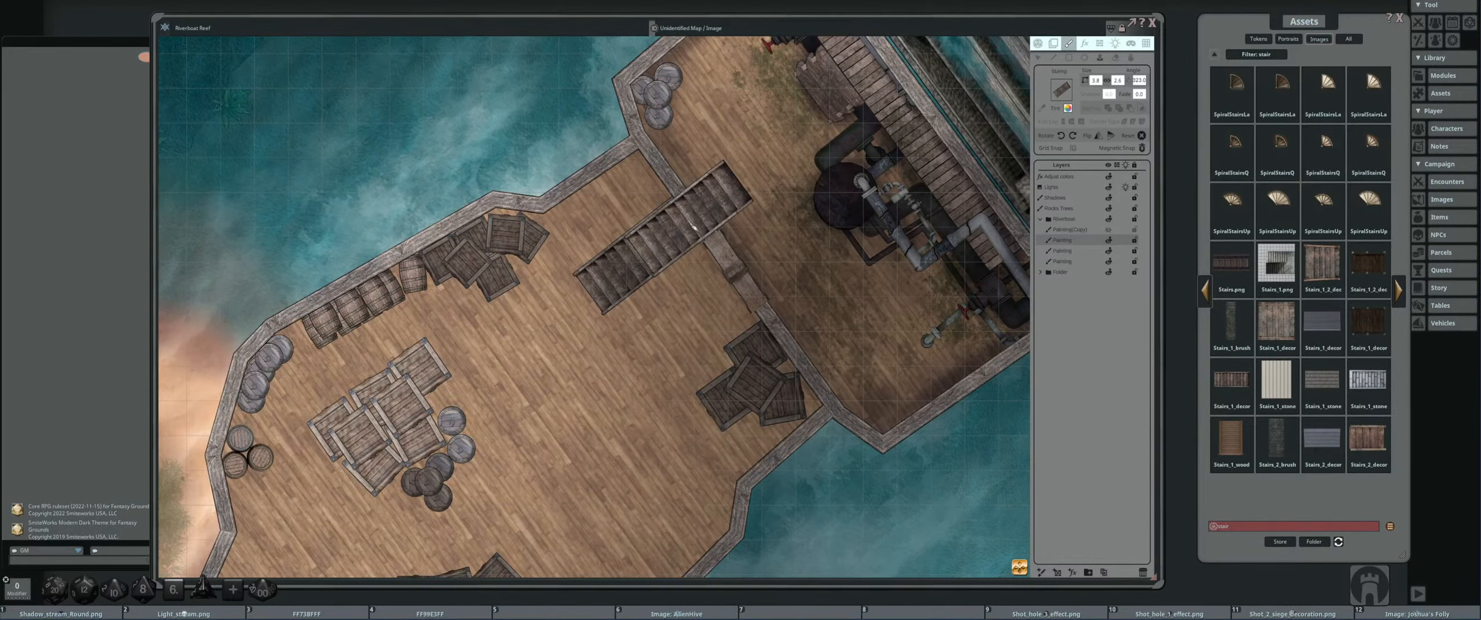
scroll(695, 227, down, 3)
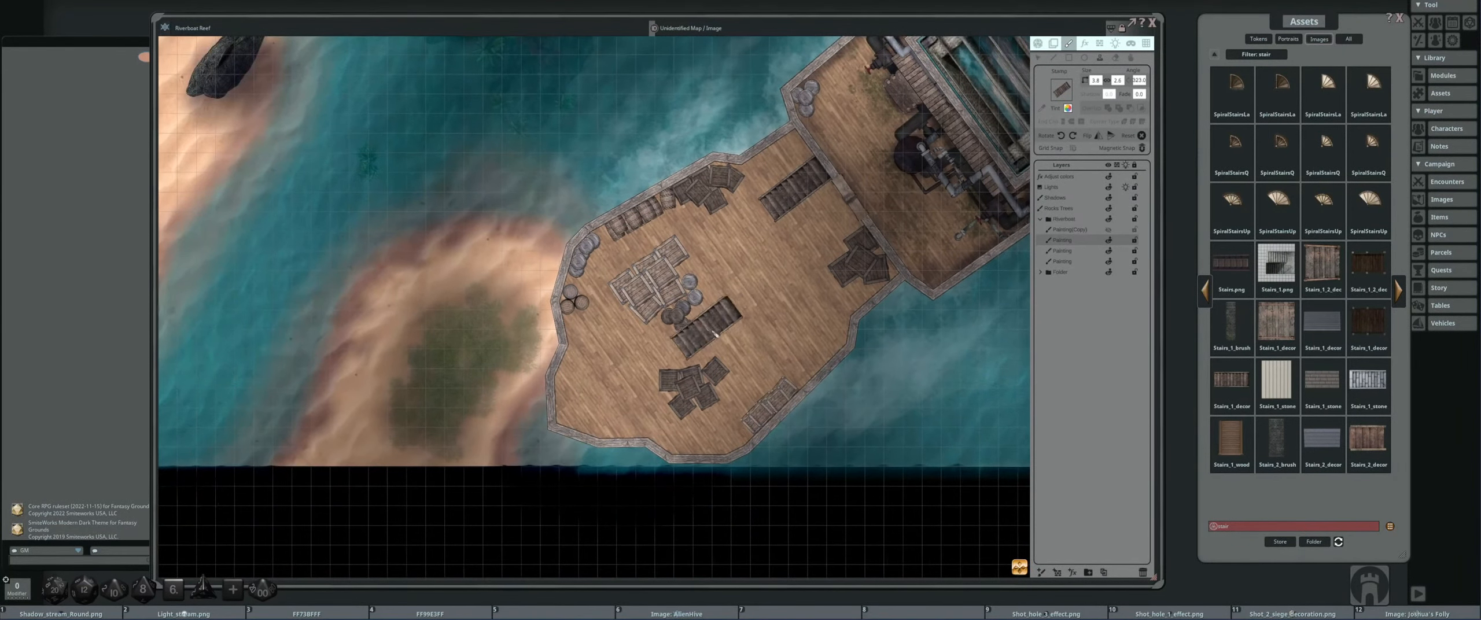
drag(752, 325, 664, 330)
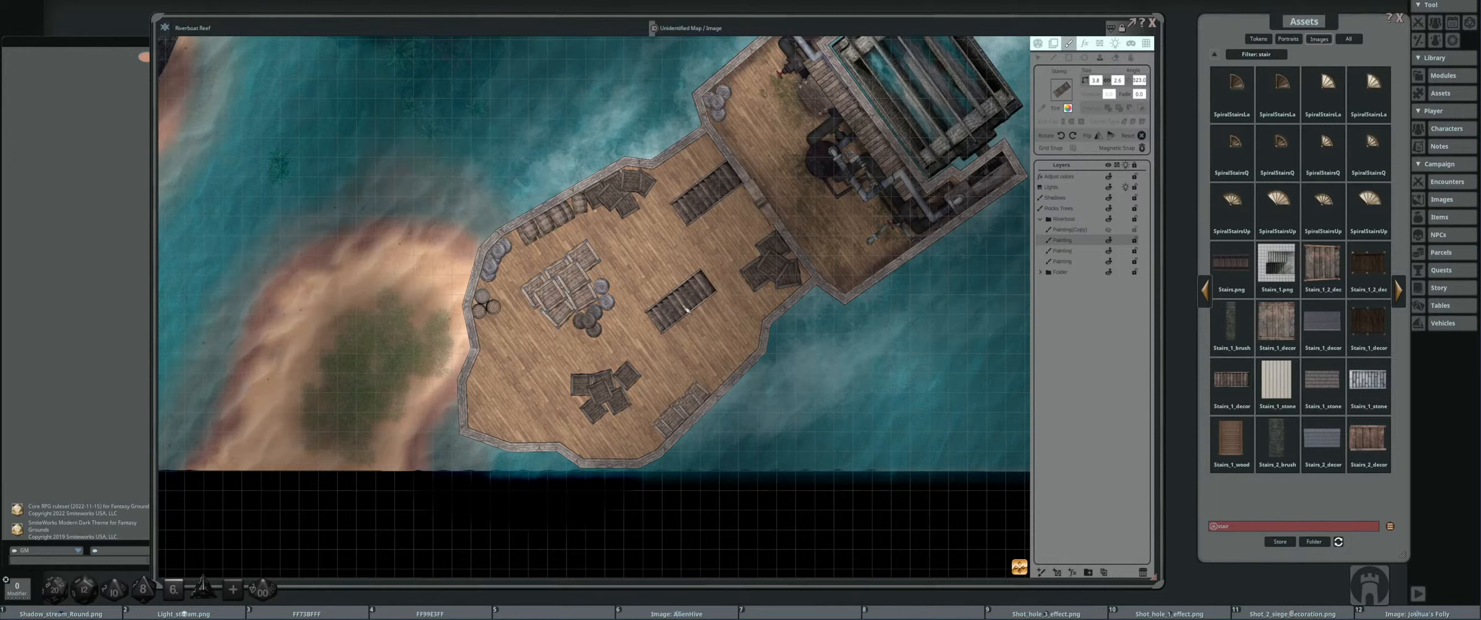
drag(686, 309, 602, 332)
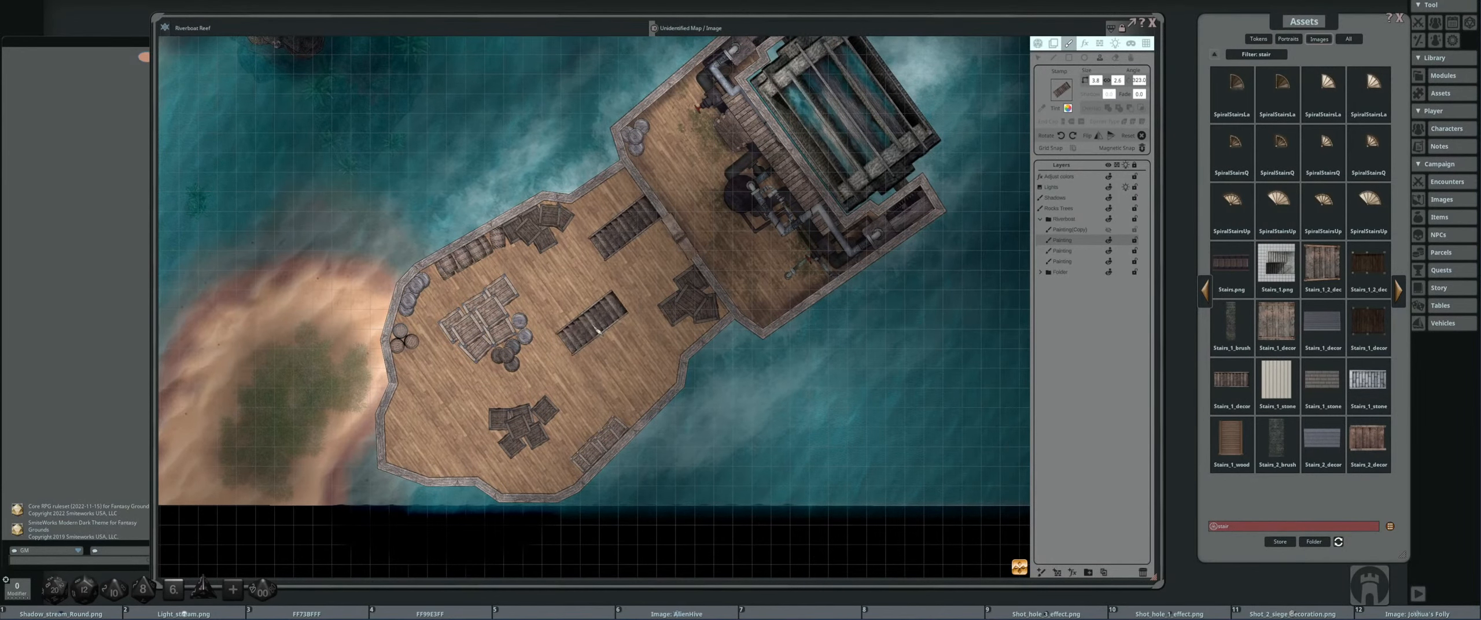
scroll(584, 303, up, 2)
drag(582, 300, 684, 310)
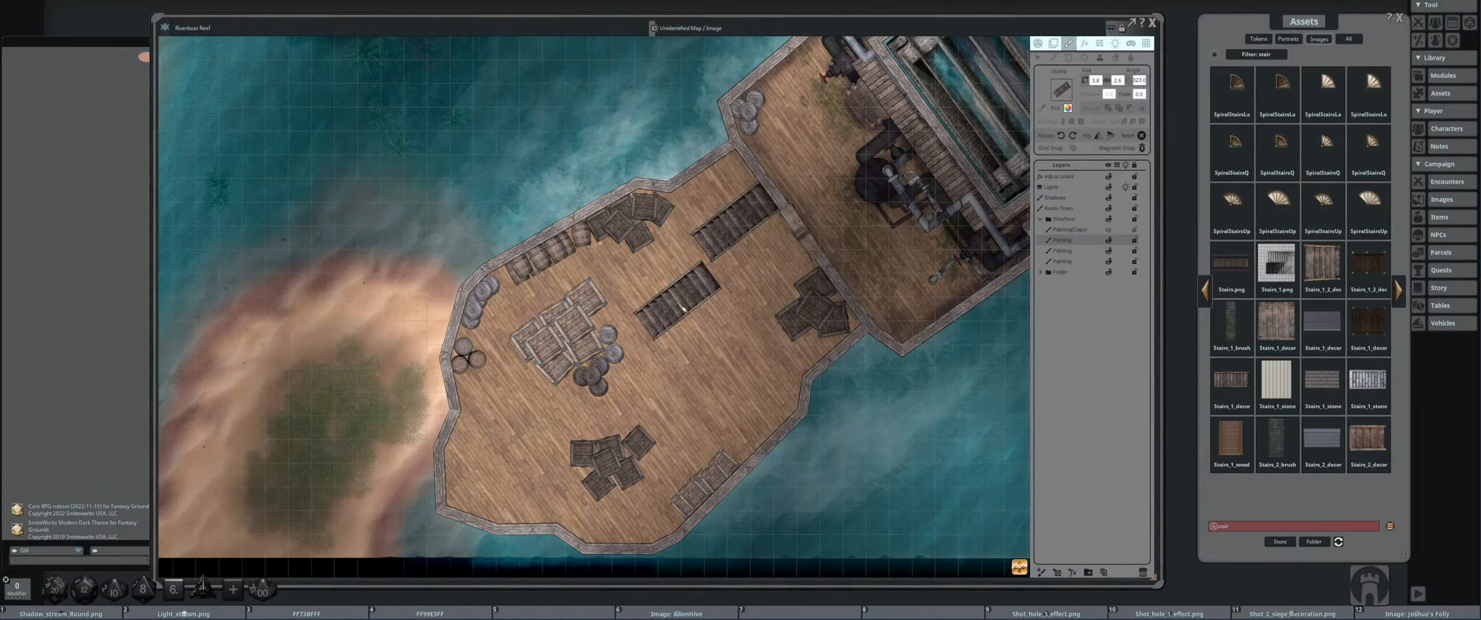
drag(684, 310, 603, 297)
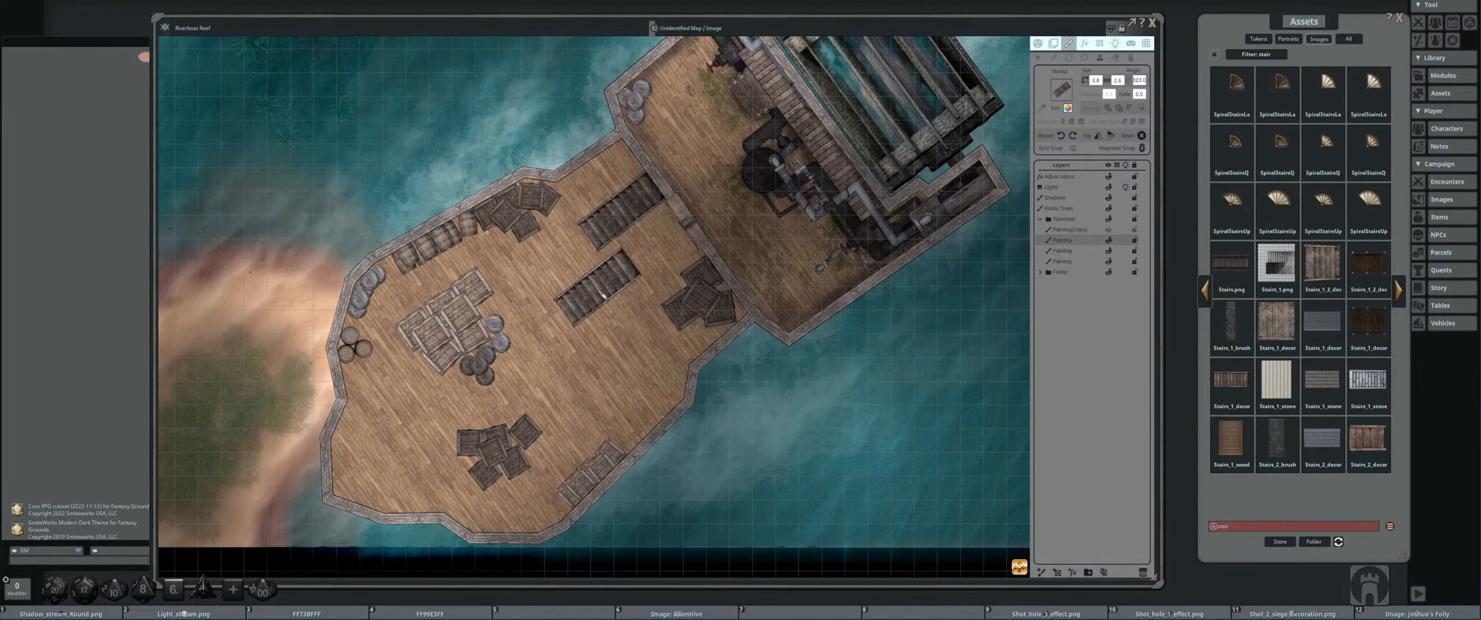
drag(569, 320, 596, 306)
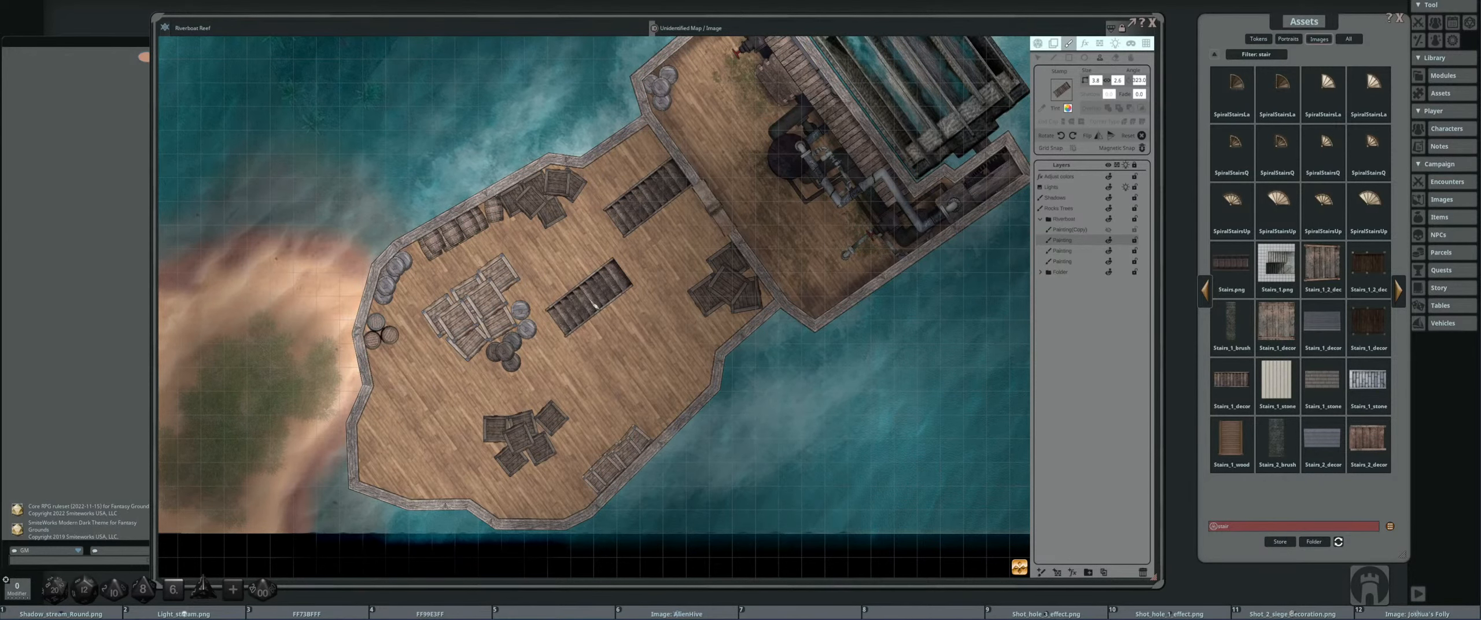
scroll(595, 305, down, 5)
scroll(587, 303, down, 1)
drag(588, 303, 669, 283)
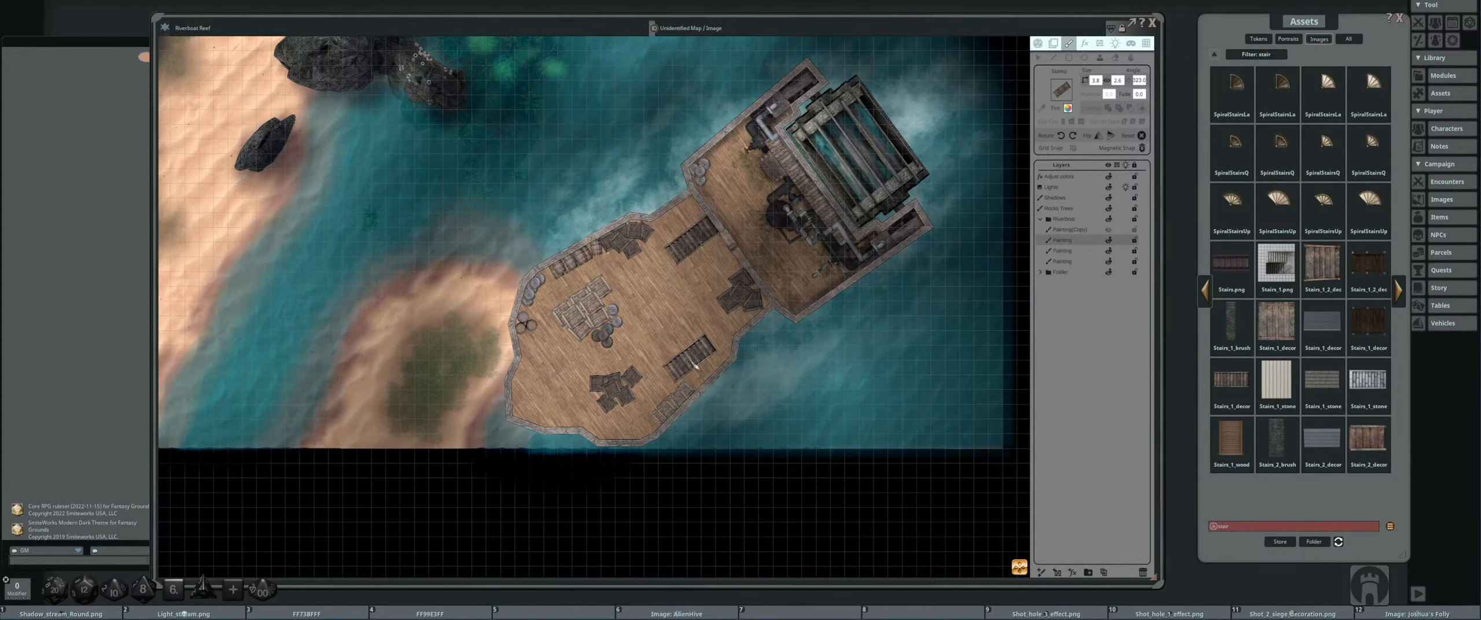
drag(681, 300, 639, 306)
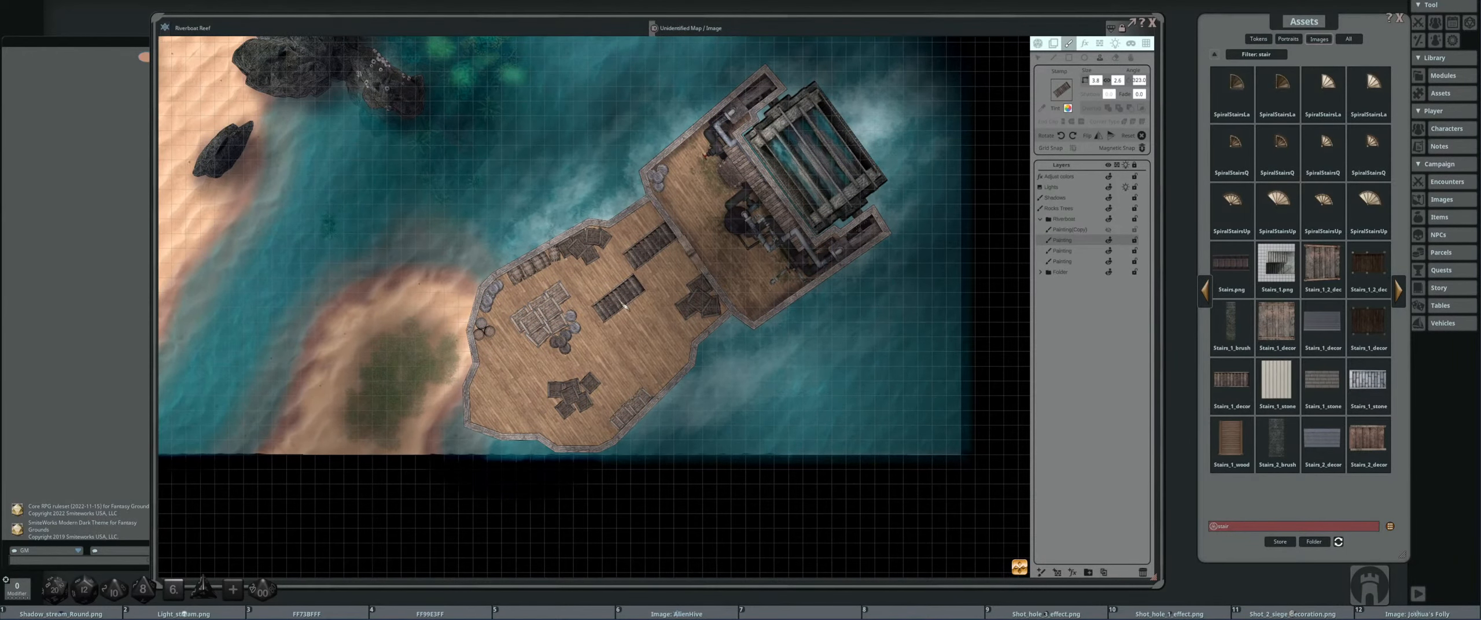
- Review the furnished deck and the paddle-wheel room, both close up and in relation to the whole map
scroll(625, 306, up, 3)
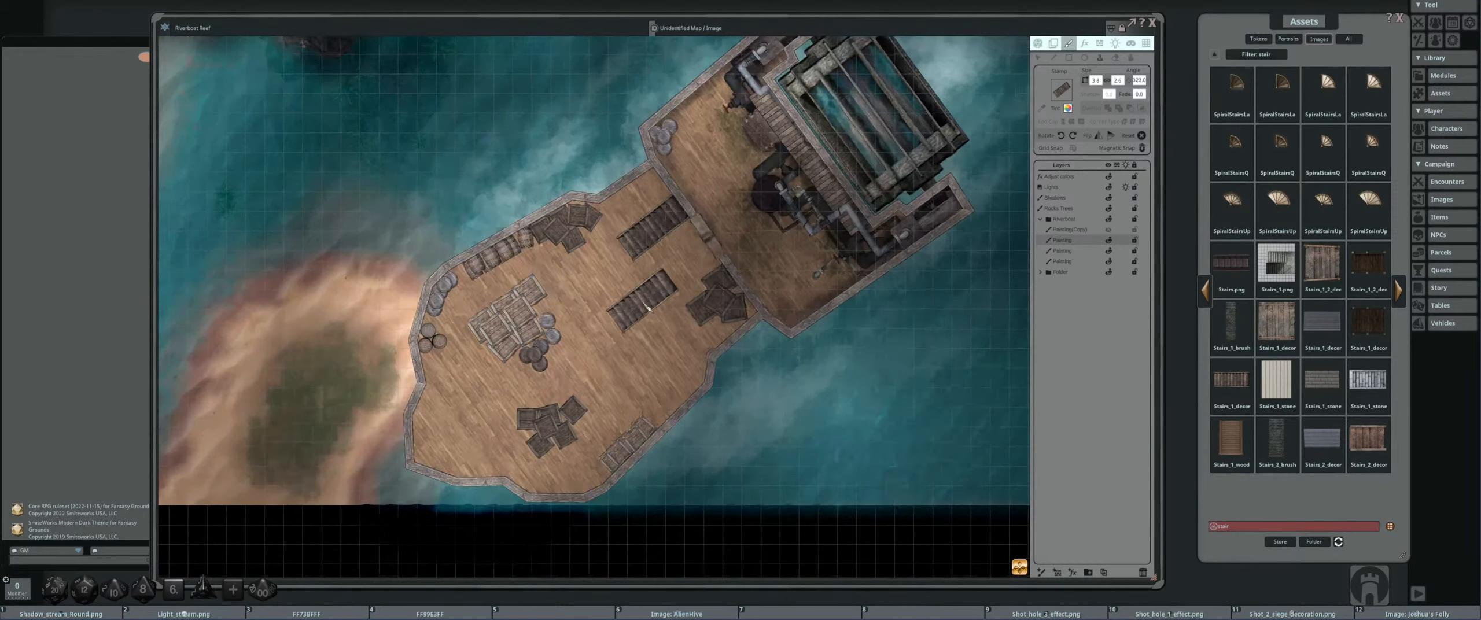
scroll(623, 347, down, 4)
scroll(620, 347, down, 3)
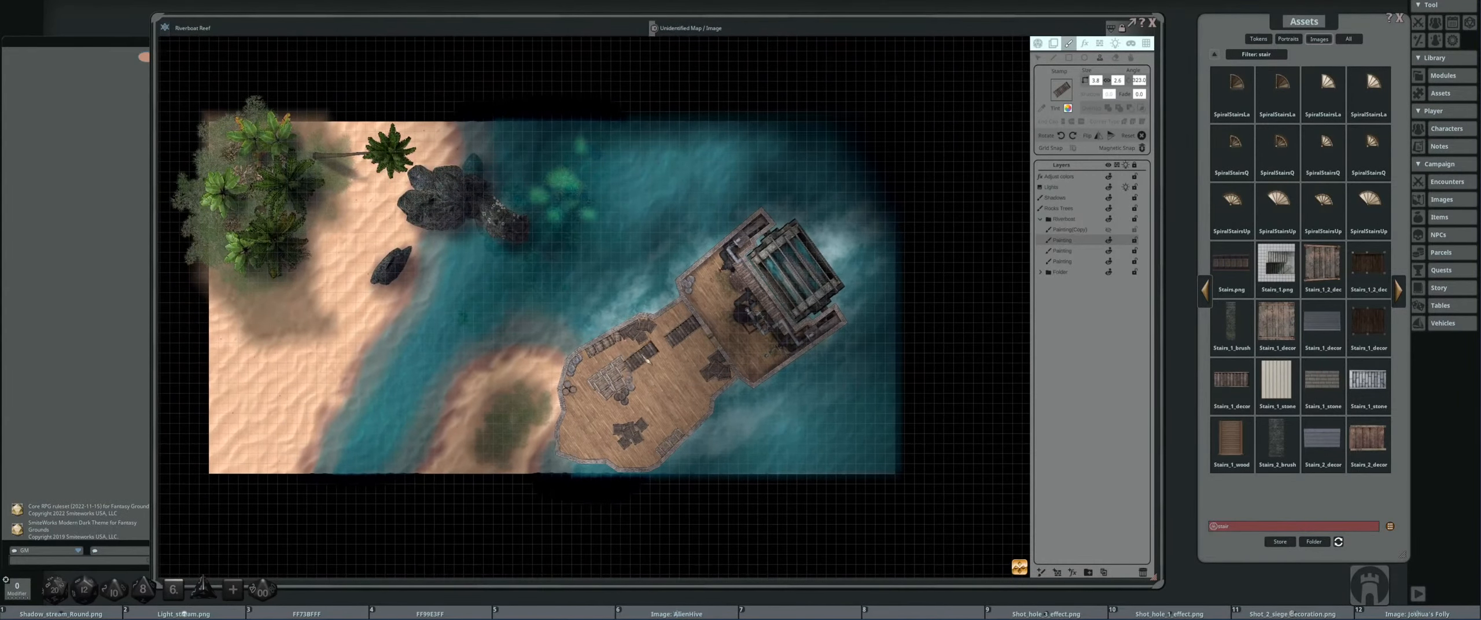
scroll(629, 344, up, 4)
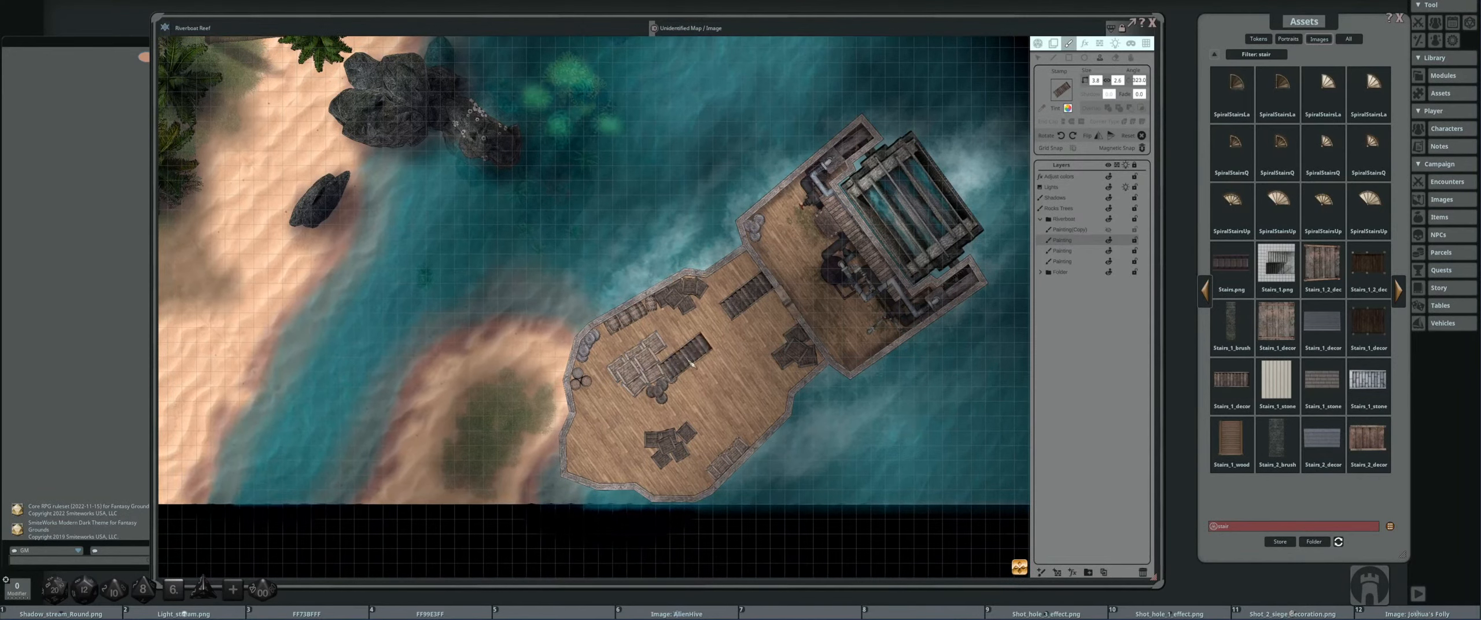
drag(756, 340, 715, 339)
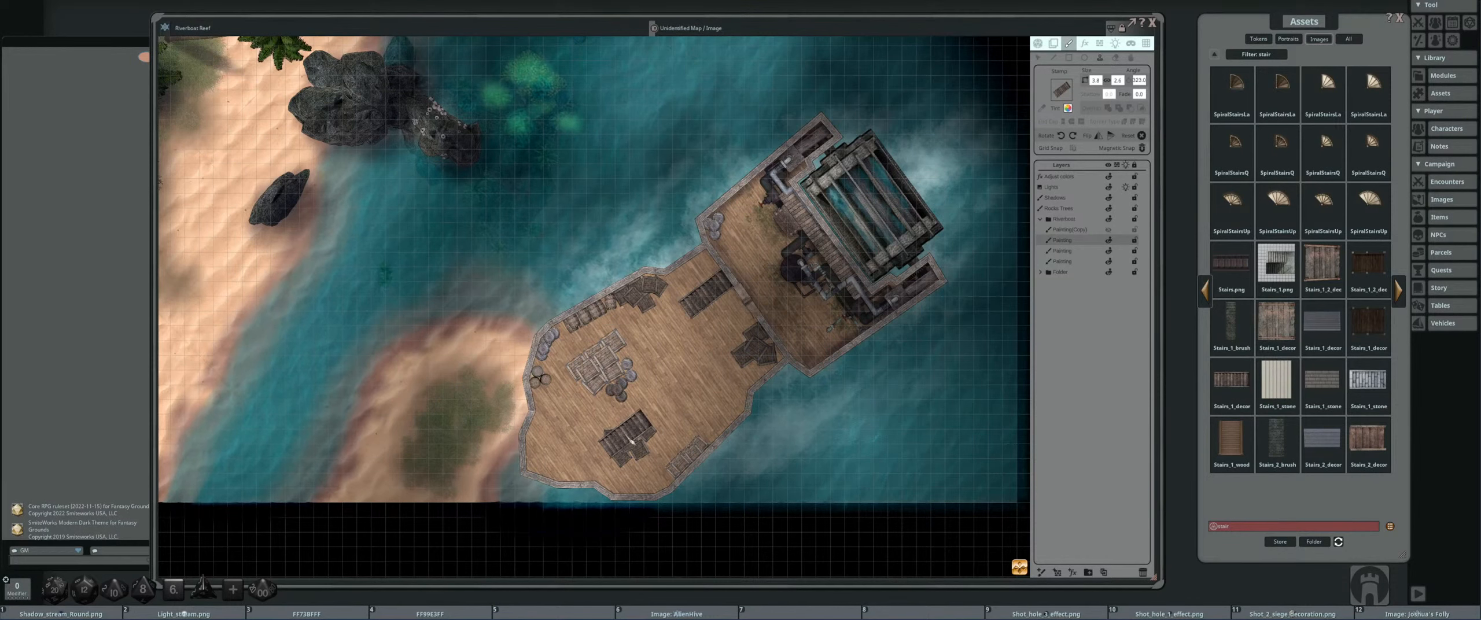
scroll(758, 330, up, 2)
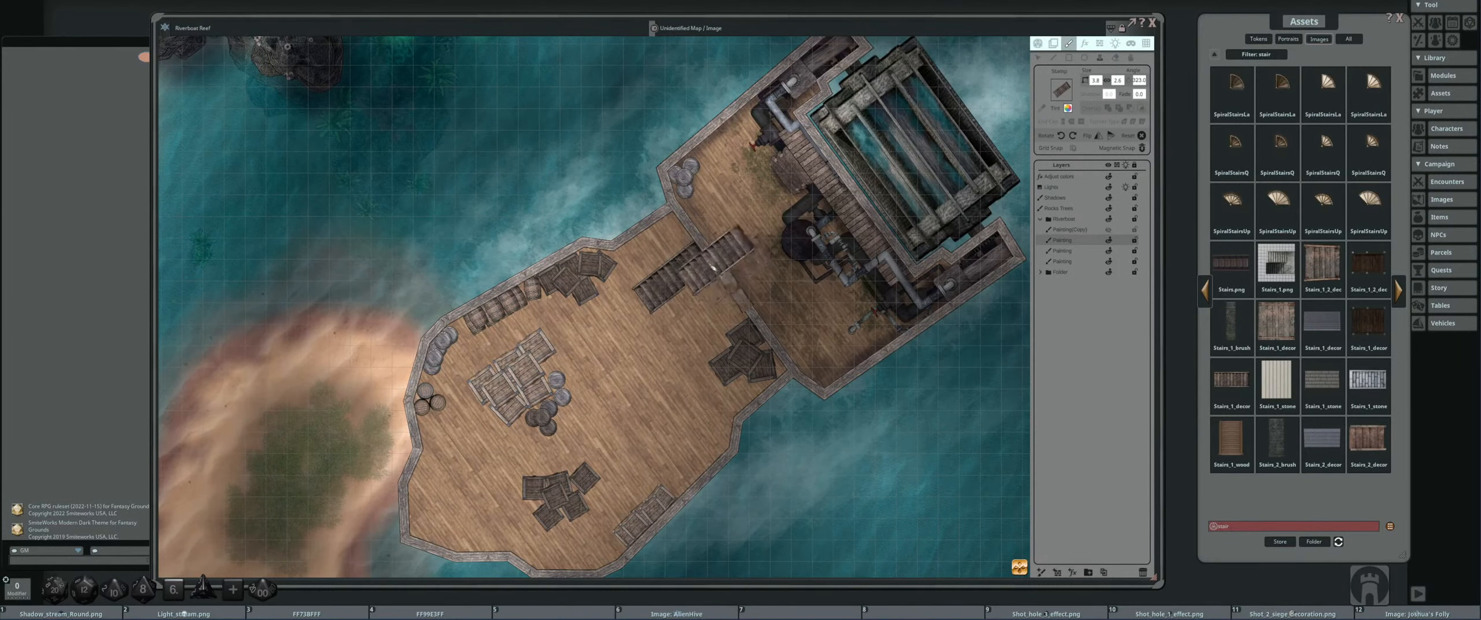
drag(650, 405, 626, 389)
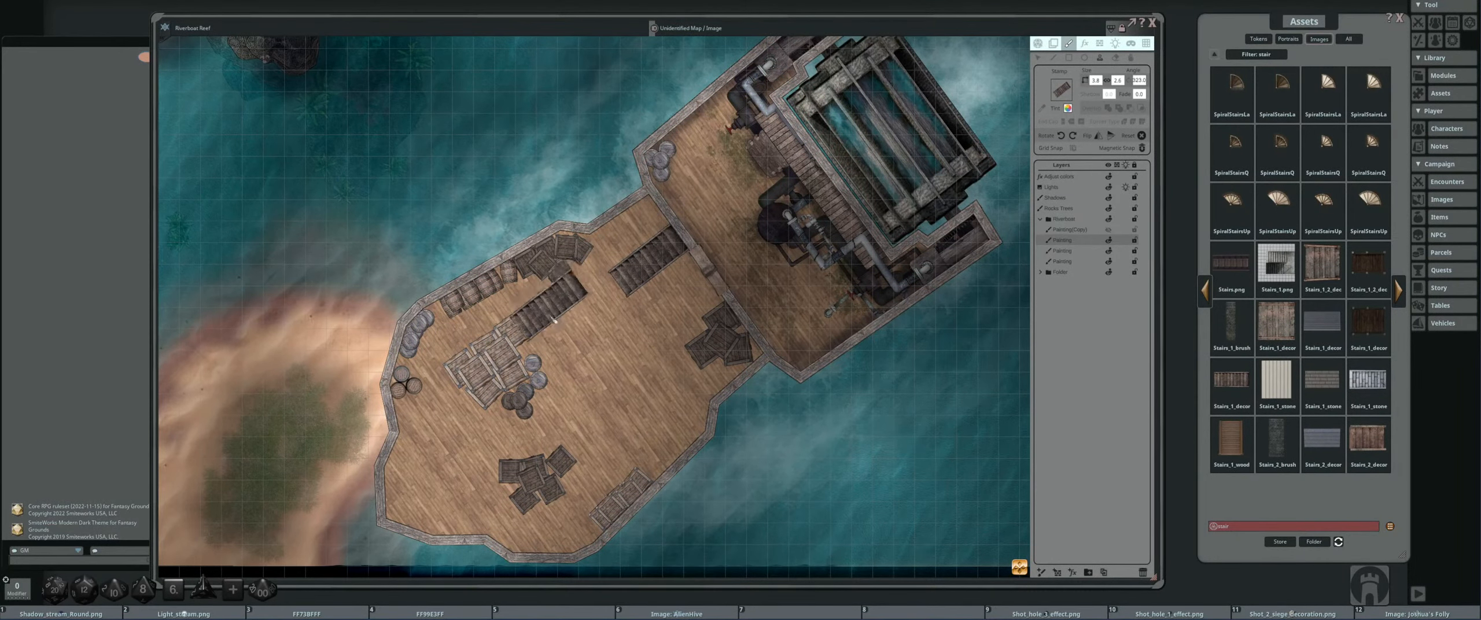
drag(600, 386, 622, 331)
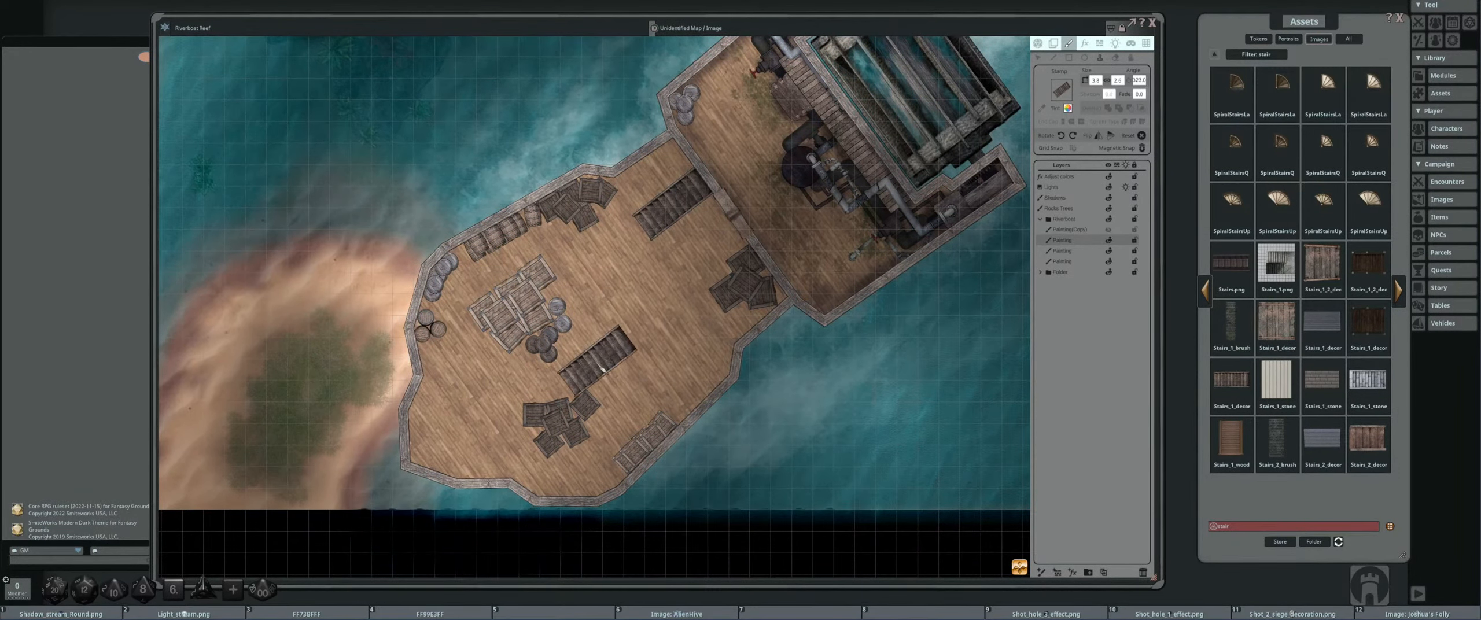
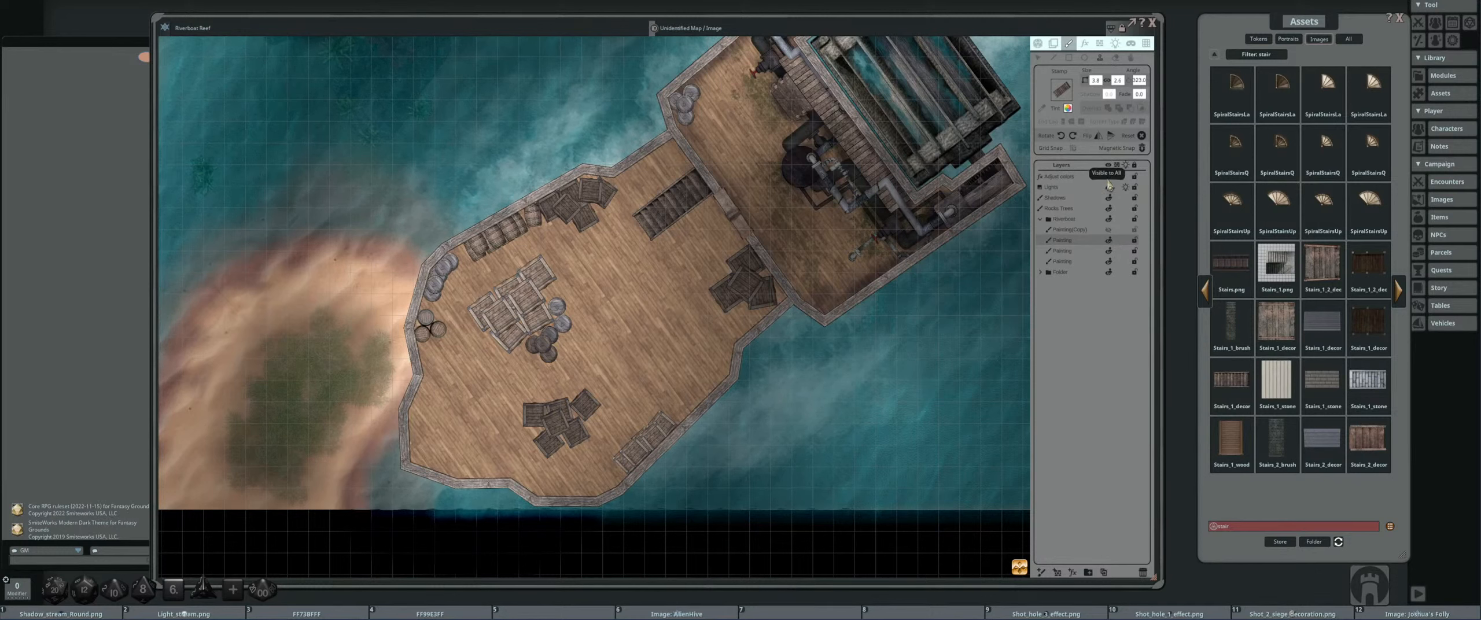
- Hide the current Painting layer with the boat's walls and stairs, and show it again to check its contents
click(1110, 249)
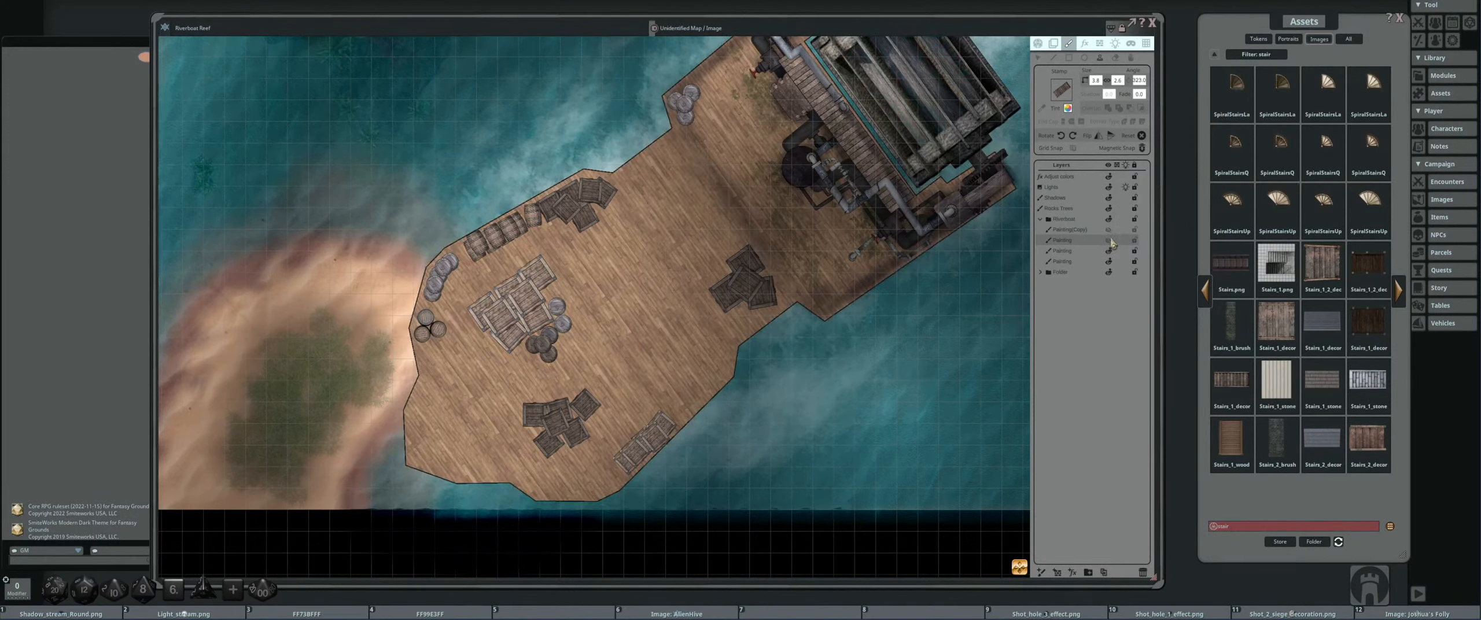
click(1111, 248)
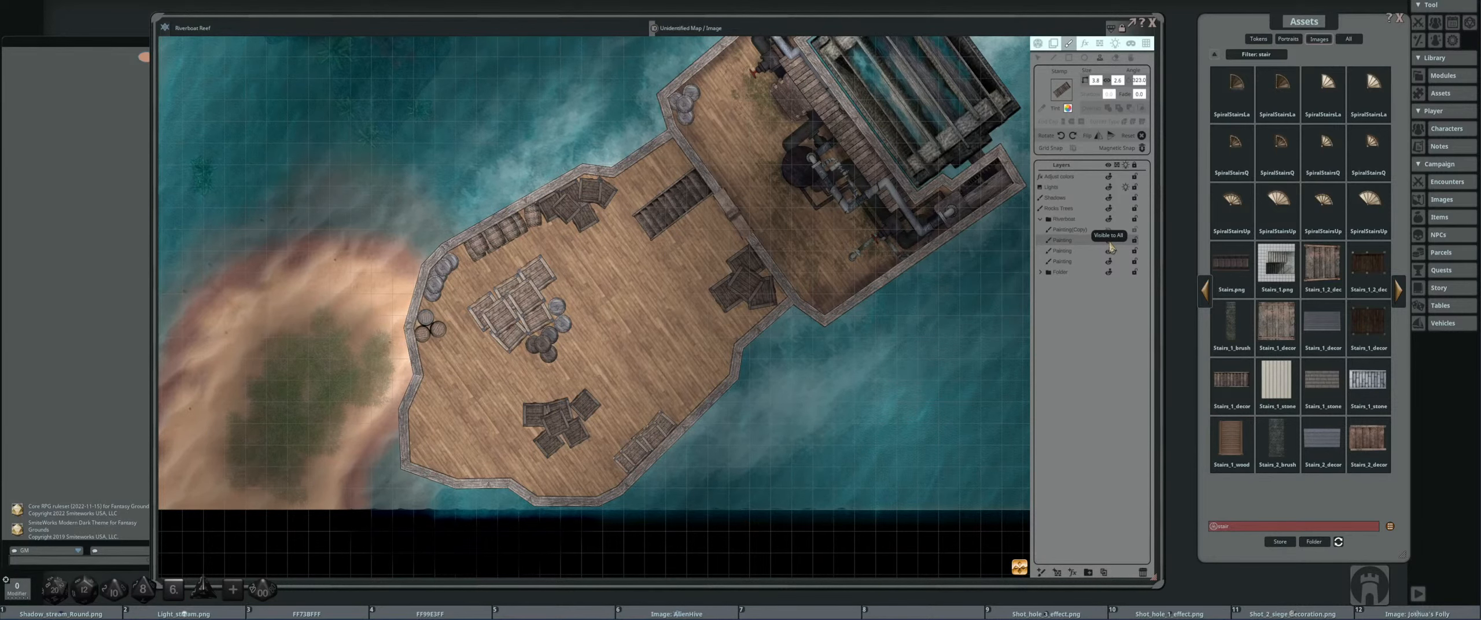
scroll(663, 334, down, 5)
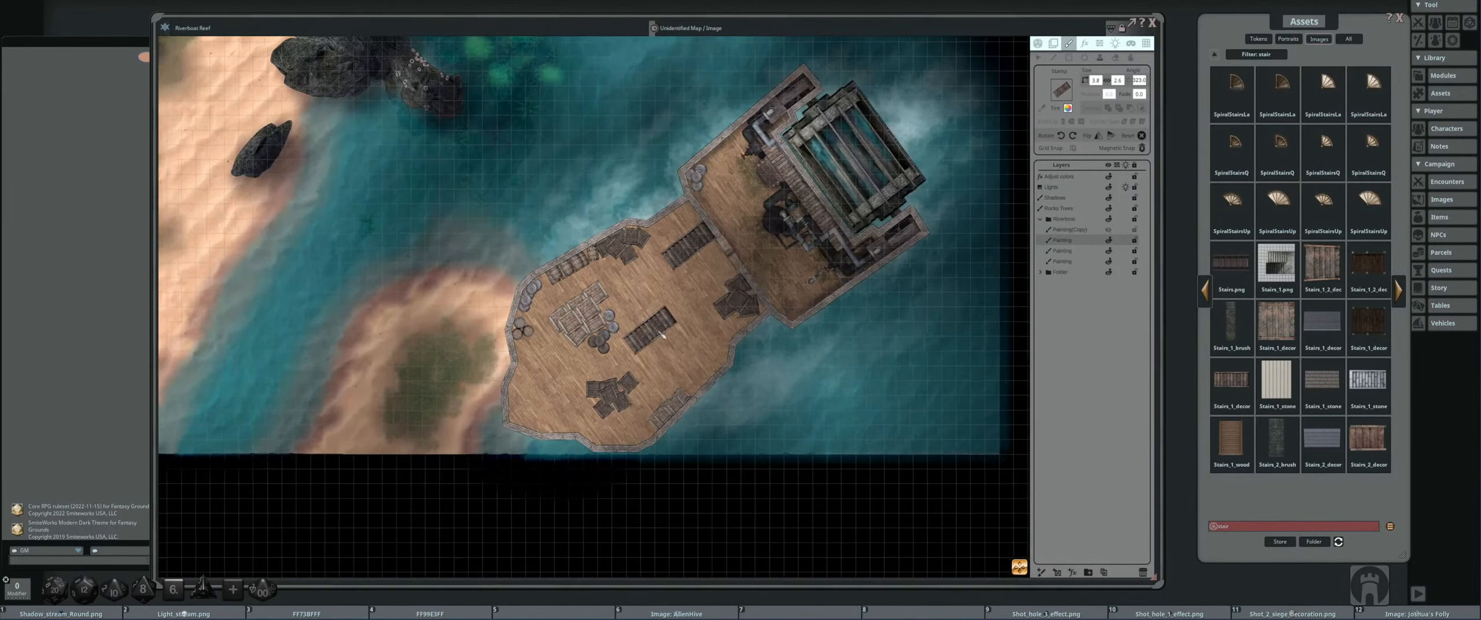
scroll(663, 335, down, 2)
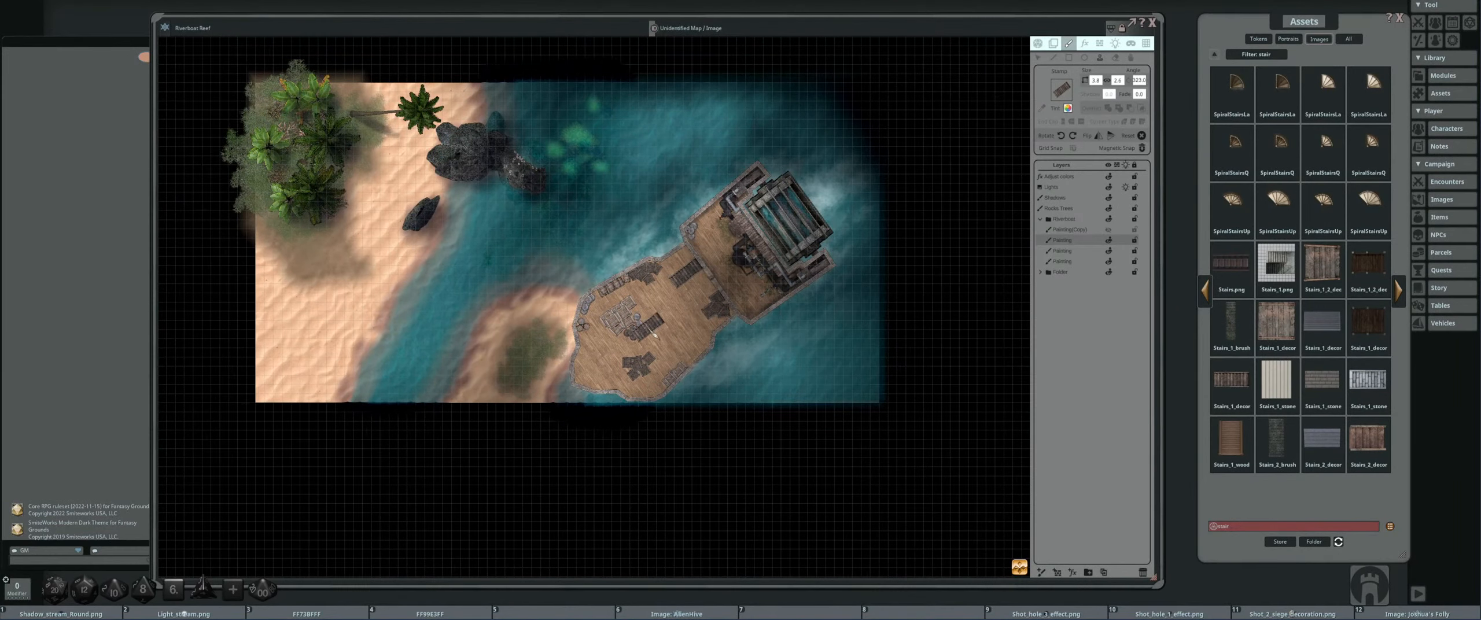
- Examine how the boat sits between the beach, the small sandbar and the open water
scroll(689, 336, up, 2)
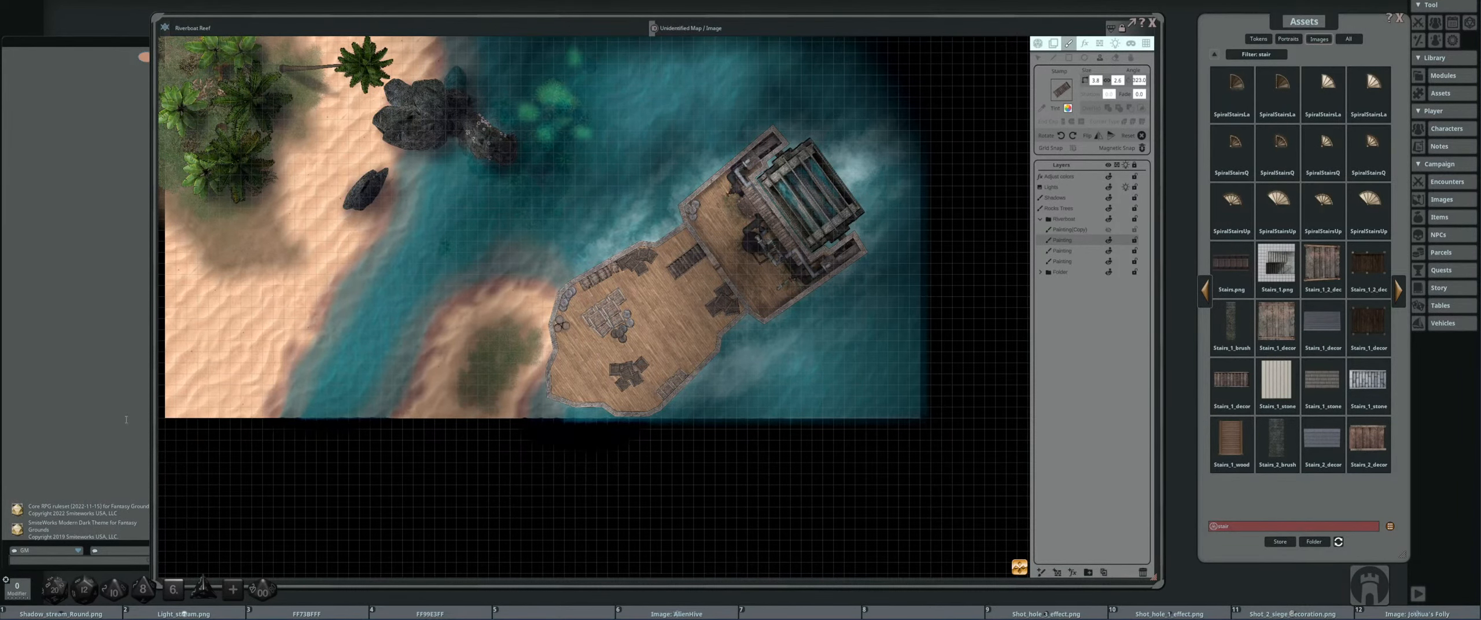
drag(678, 321, 695, 268)
scroll(695, 268, up, 3)
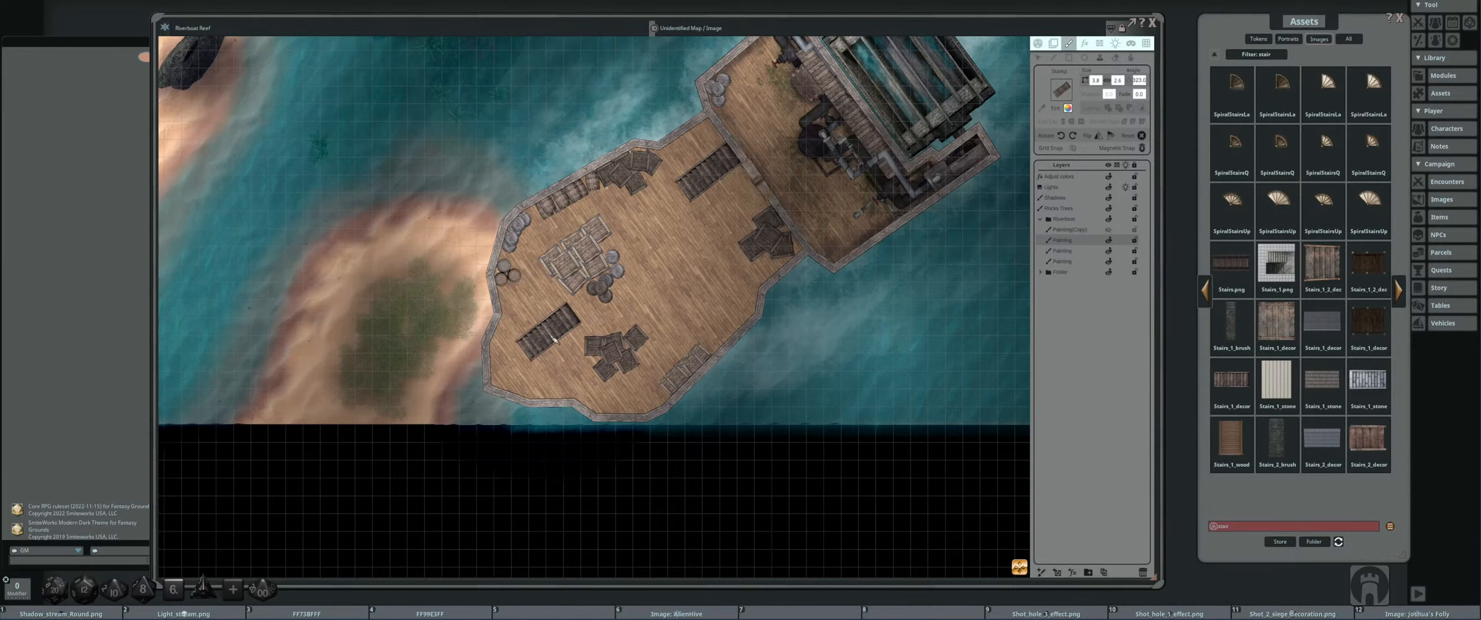
scroll(554, 339, down, 5)
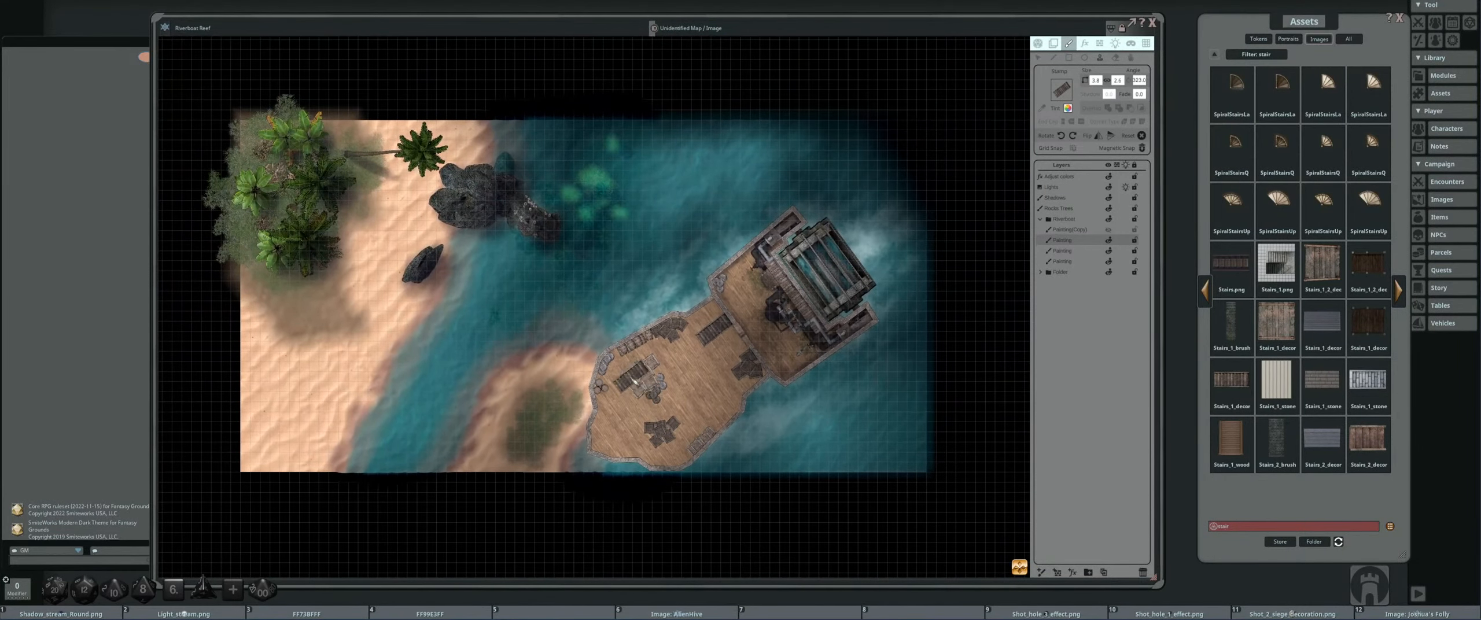
scroll(523, 303, up, 3)
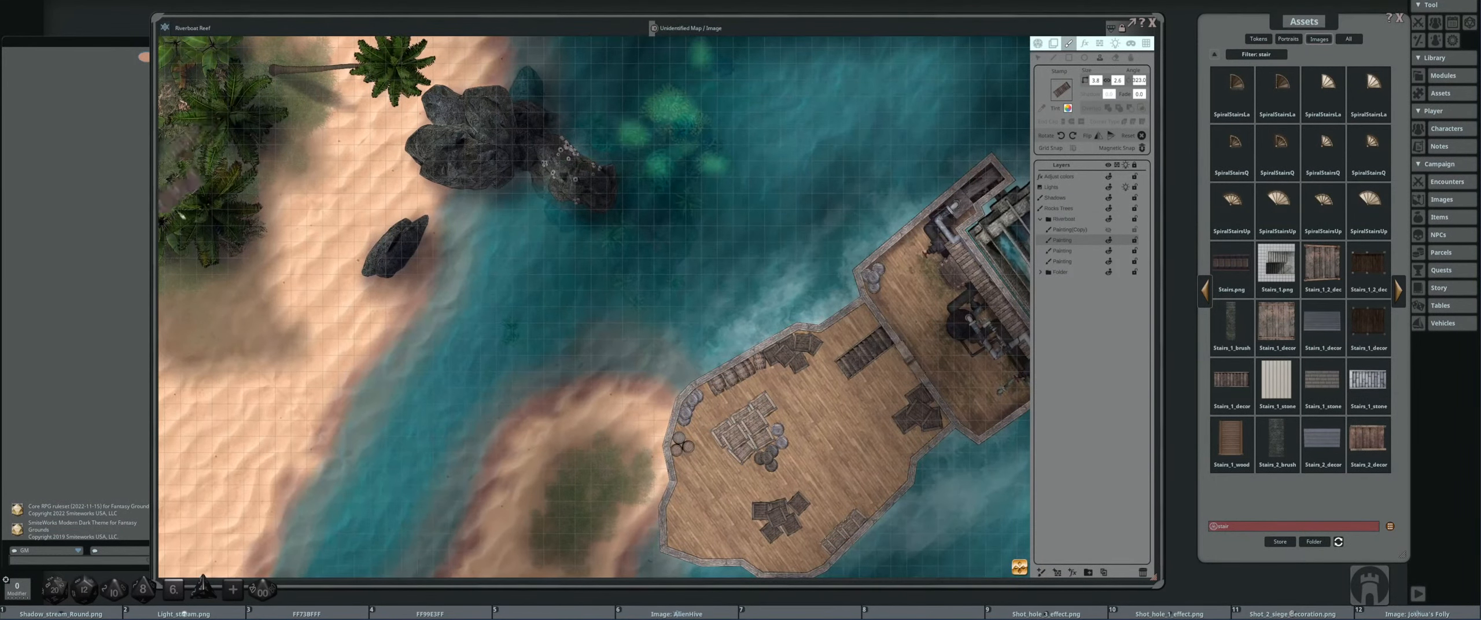
scroll(498, 310, down, 3)
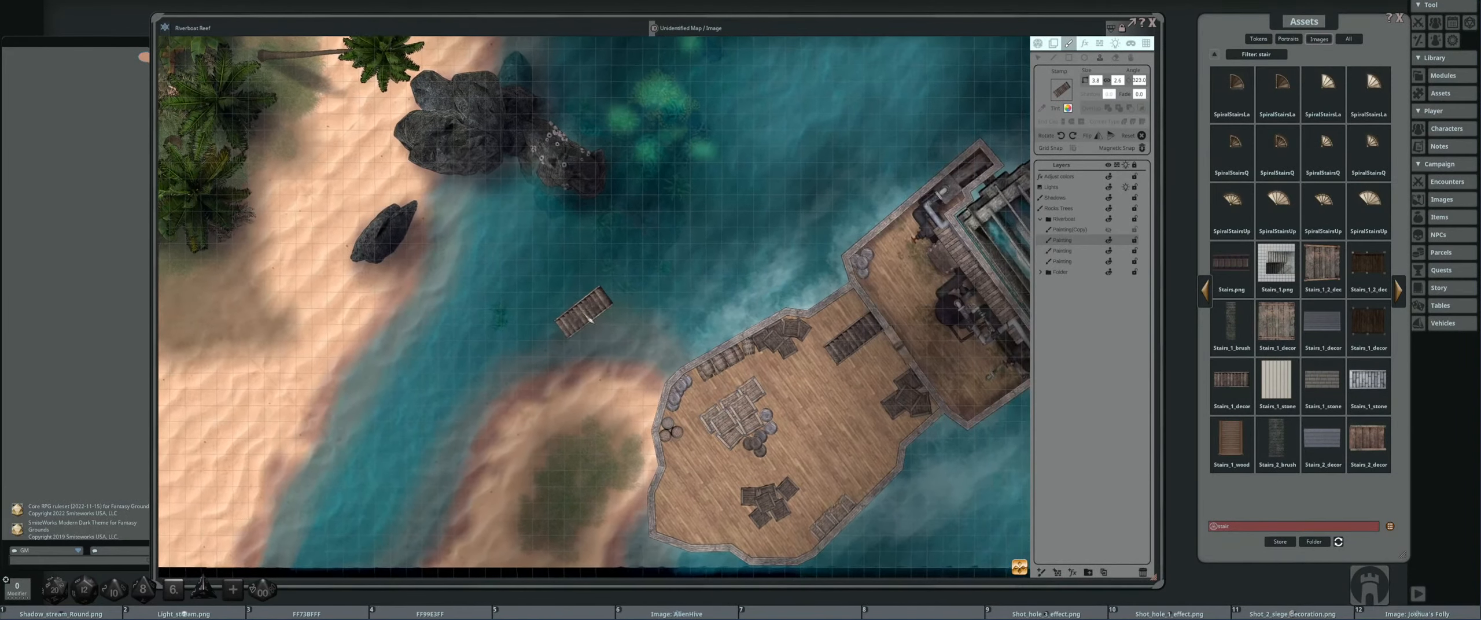
scroll(638, 310, down, 1)
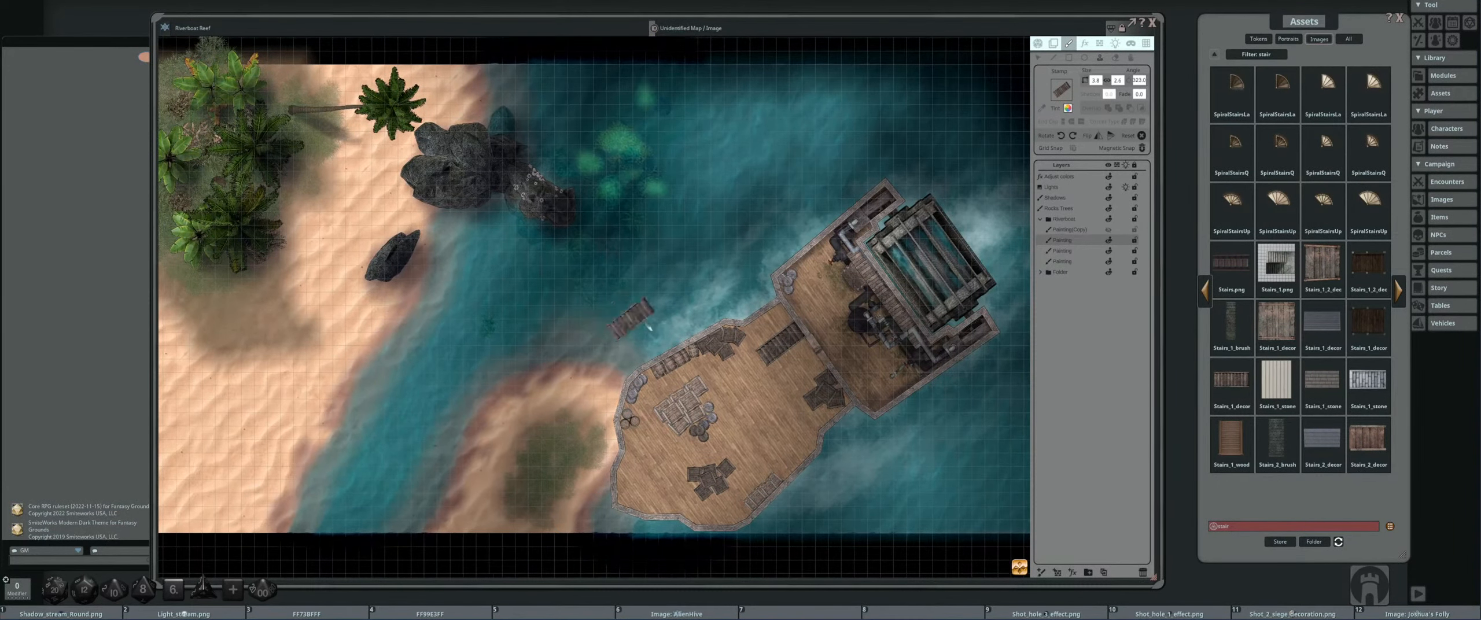
drag(536, 333, 591, 325)
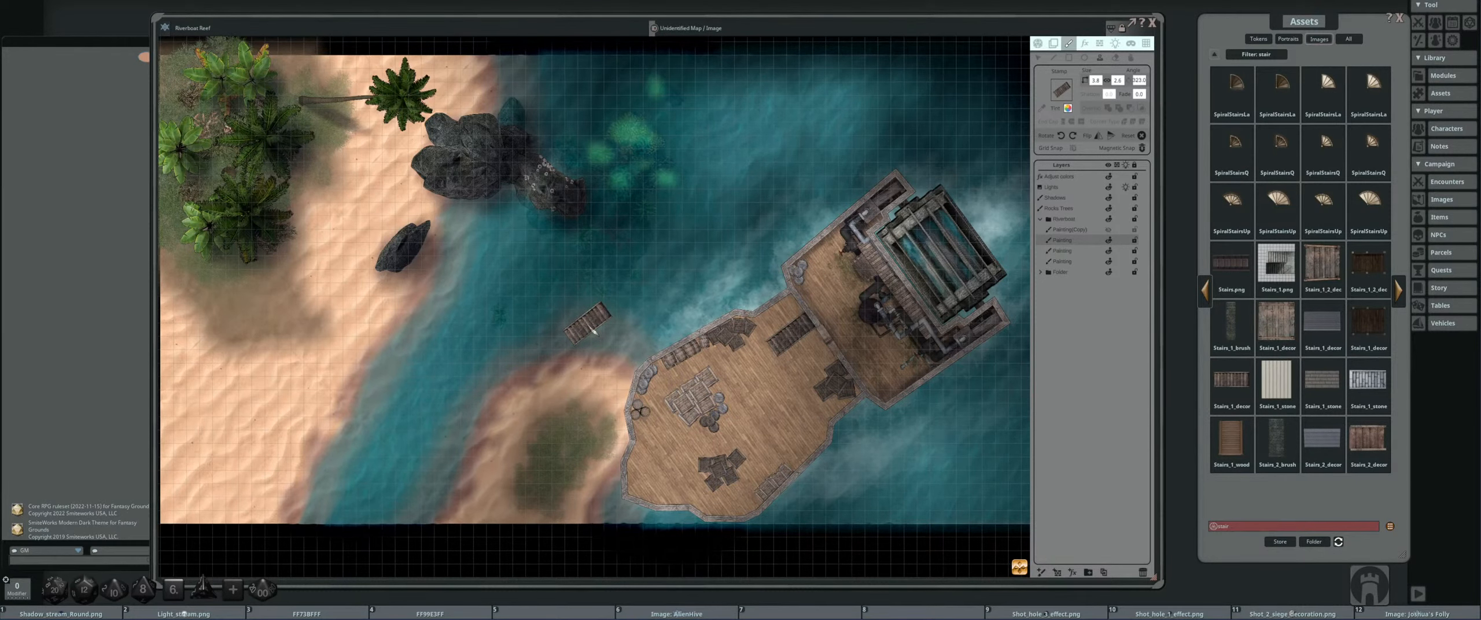
scroll(593, 330, down, 2)
scroll(592, 330, up, 1)
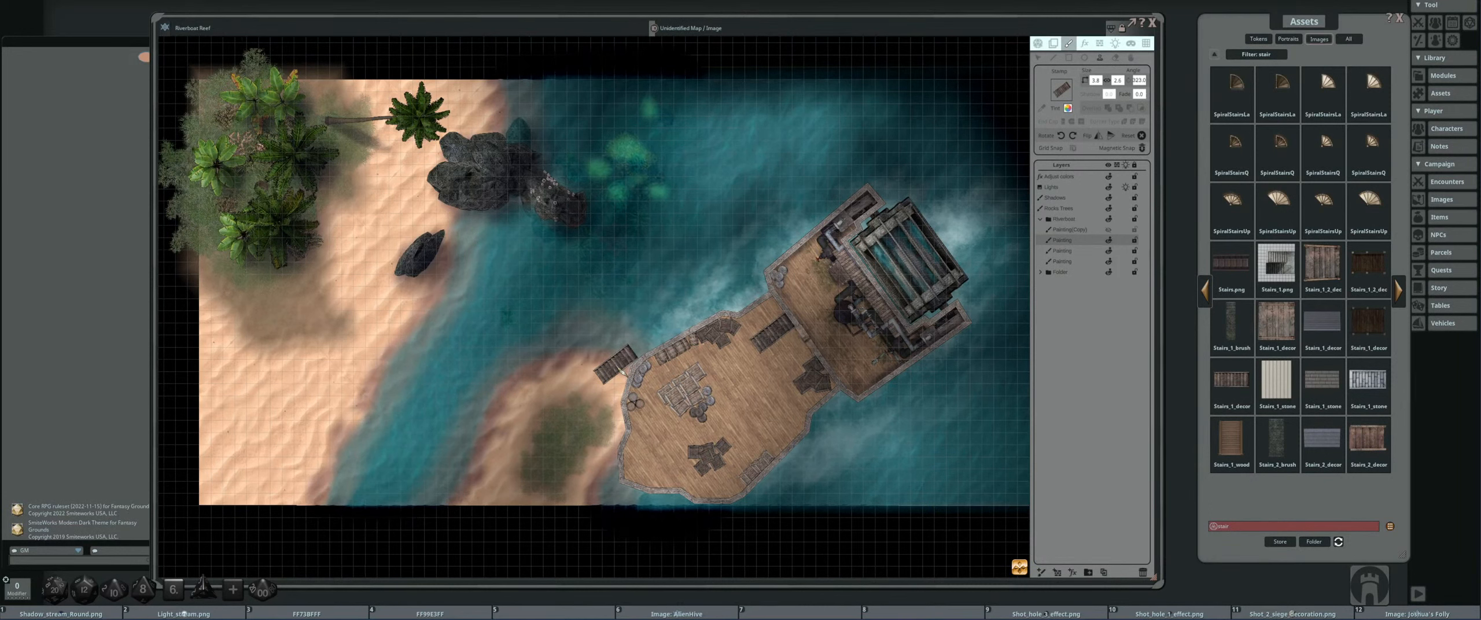
drag(738, 344, 699, 278)
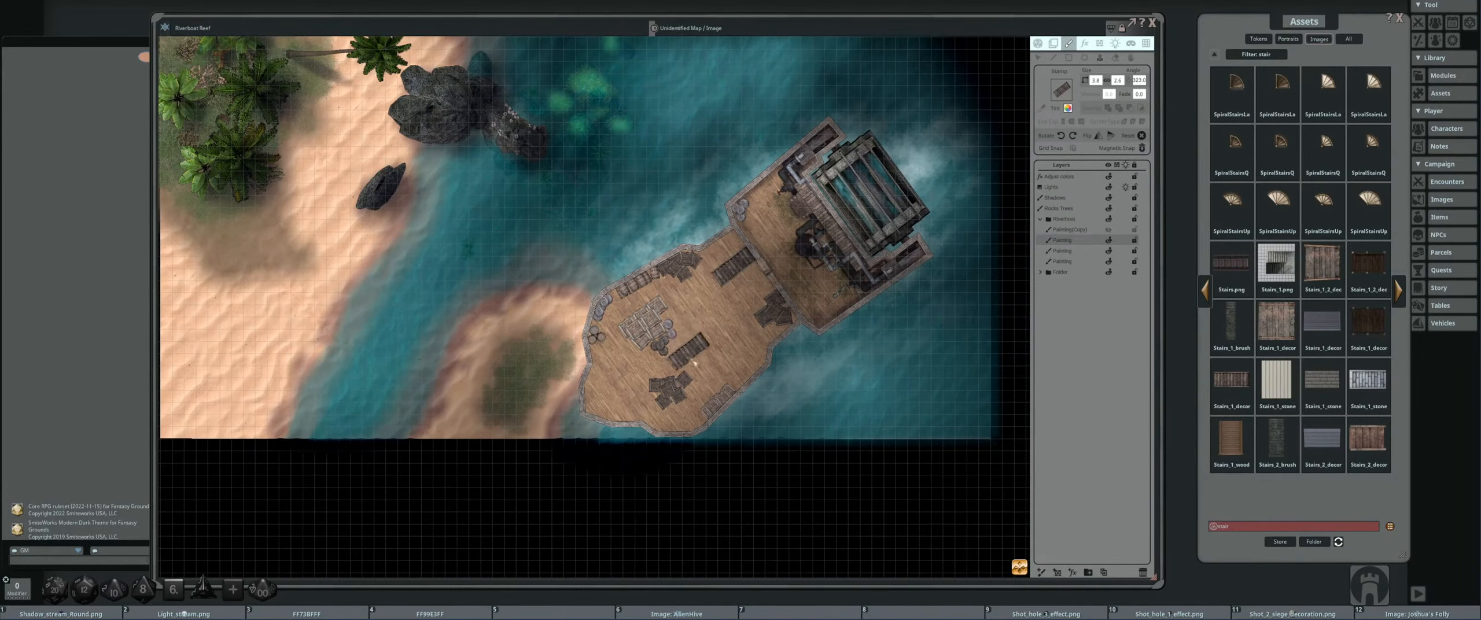
- Inspect the arrangement of crates, barrels and stairs on the main deck and the free floor around them
drag(649, 330, 614, 295)
scroll(615, 298, up, 4)
drag(707, 348, 637, 364)
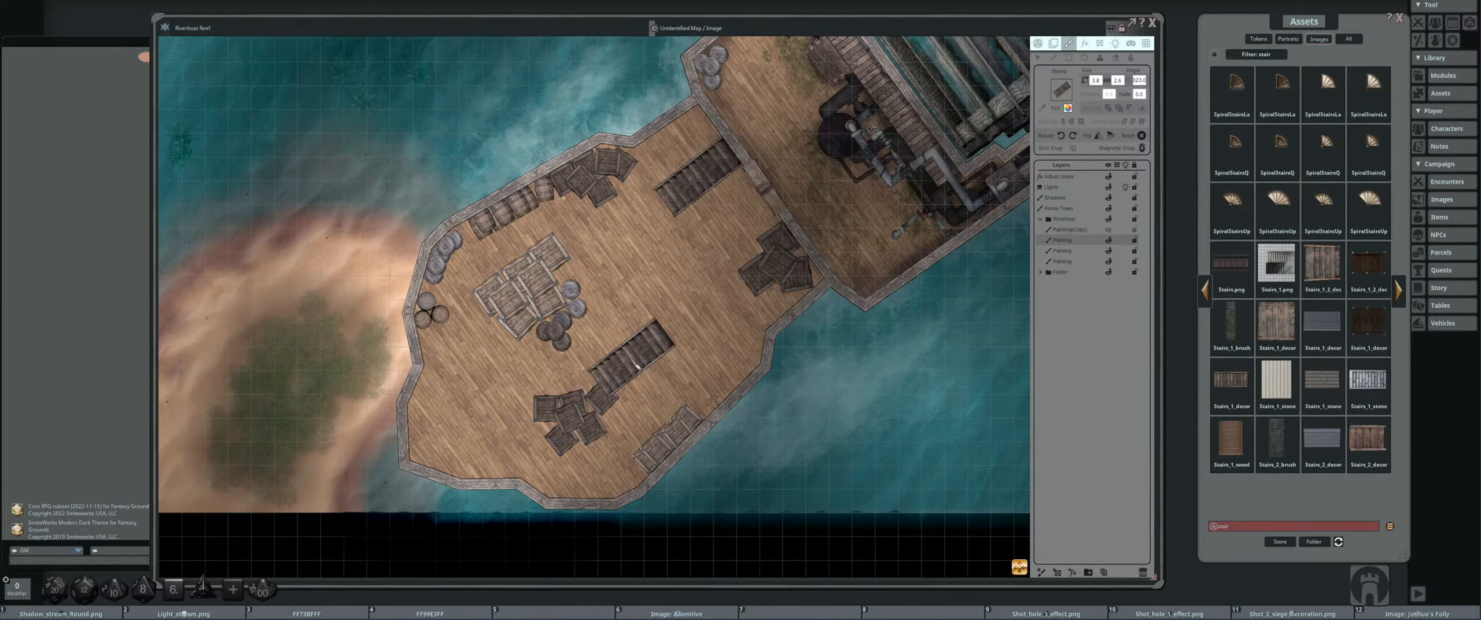
scroll(618, 348, down, 1)
mouse_move(611, 350)
mouse_down()
mouse_move(549, 346)
mouse_move(607, 336)
mouse_up()
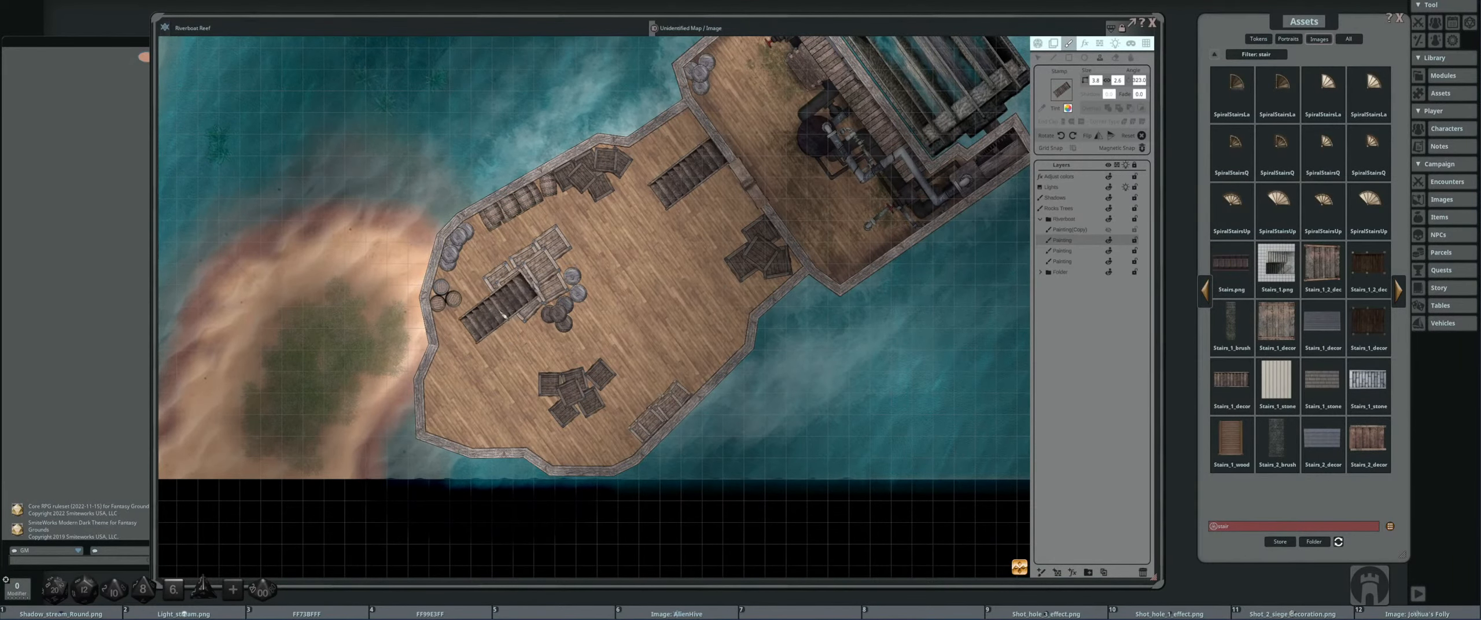
scroll(535, 304, down, 2)
drag(569, 307, 561, 353)
scroll(513, 317, down, 2)
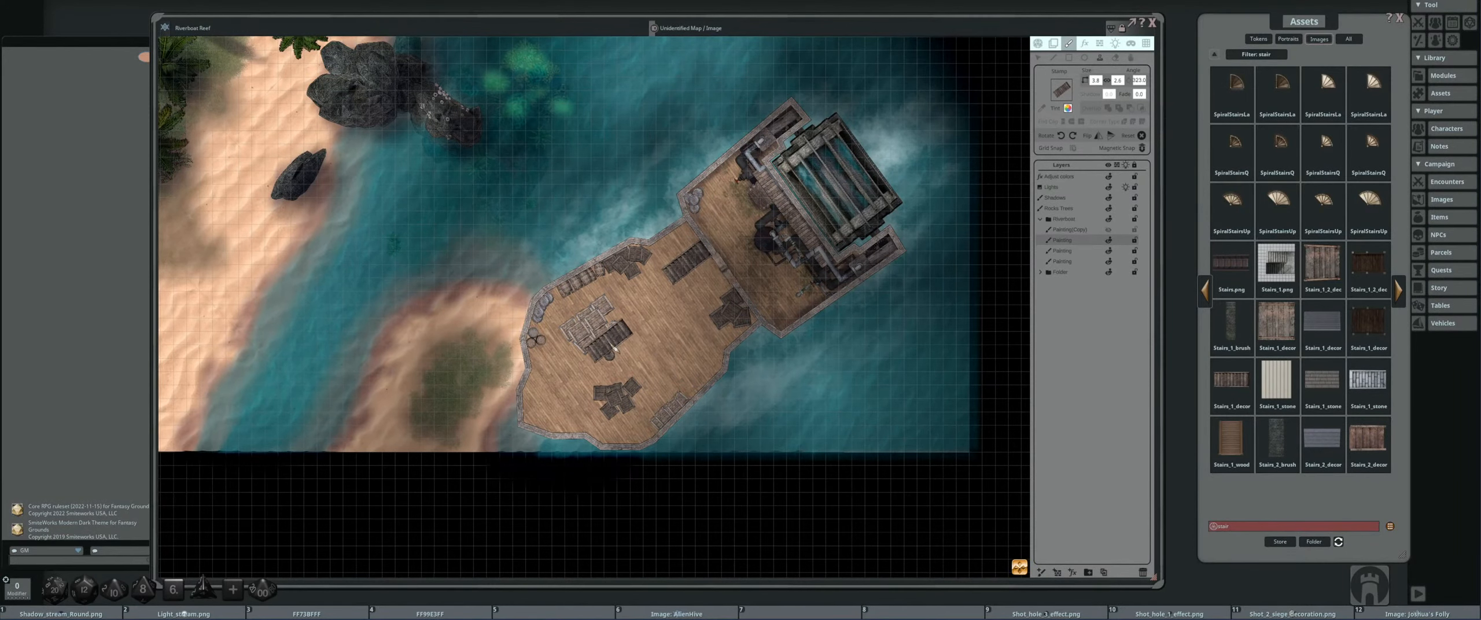
scroll(615, 347, up, 3)
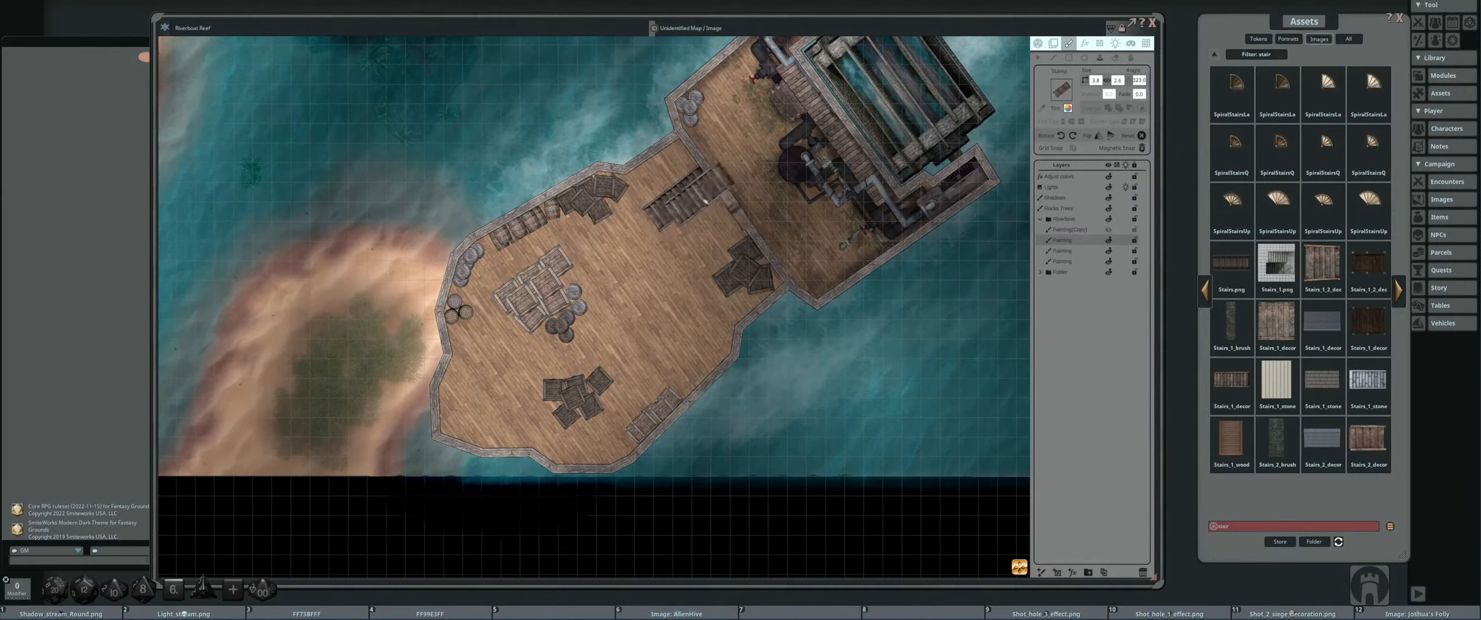
scroll(671, 335, down, 2)
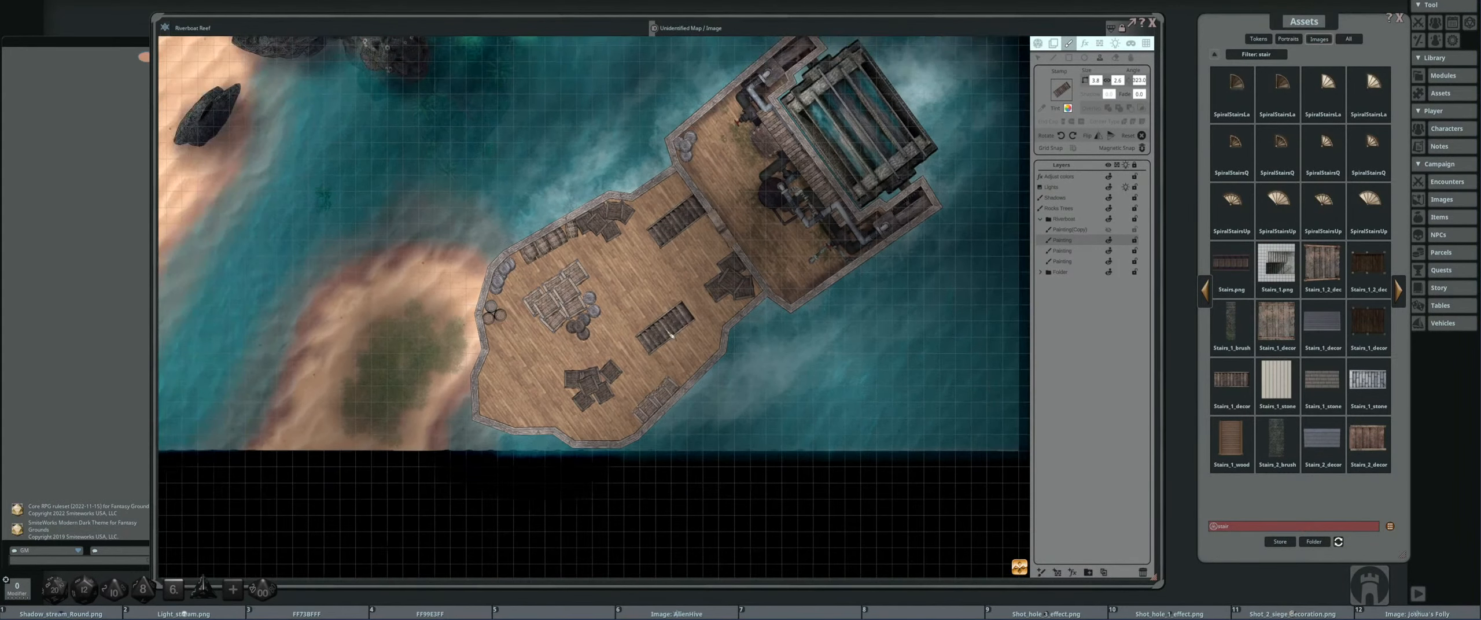
scroll(671, 336, up, 3)
scroll(485, 391, down, 3)
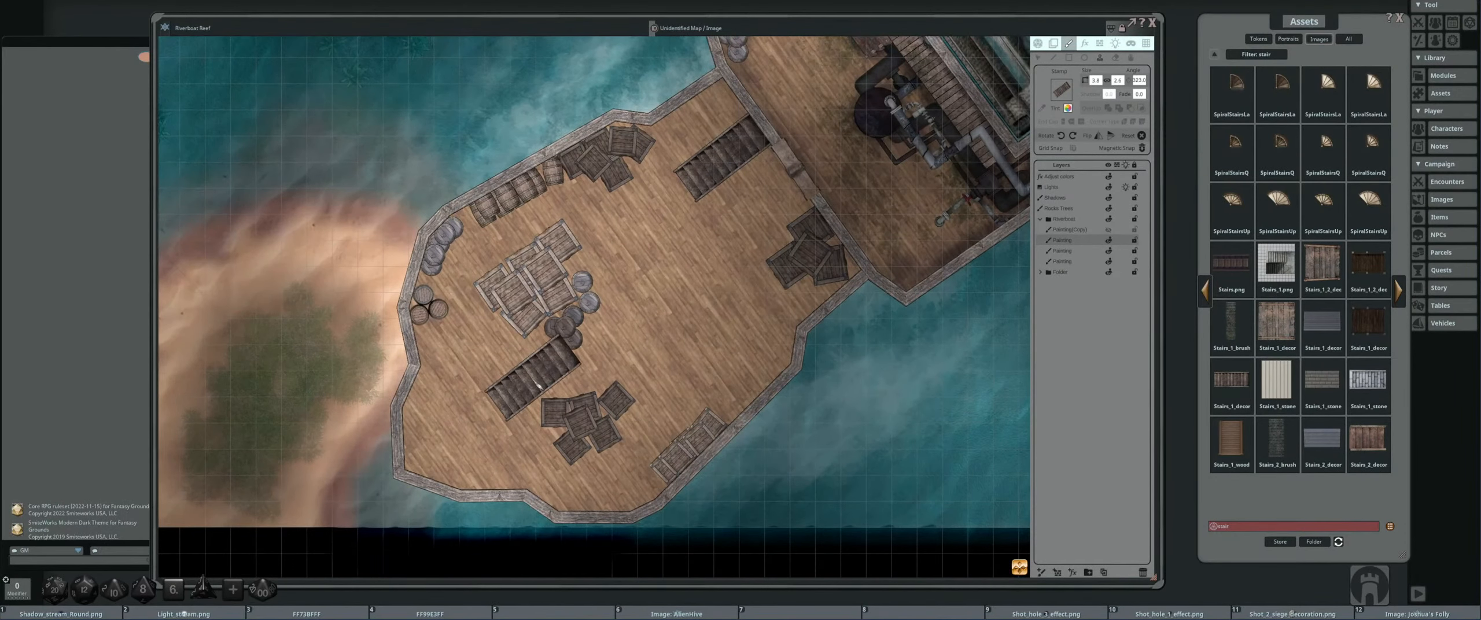
scroll(925, 197, up, 2)
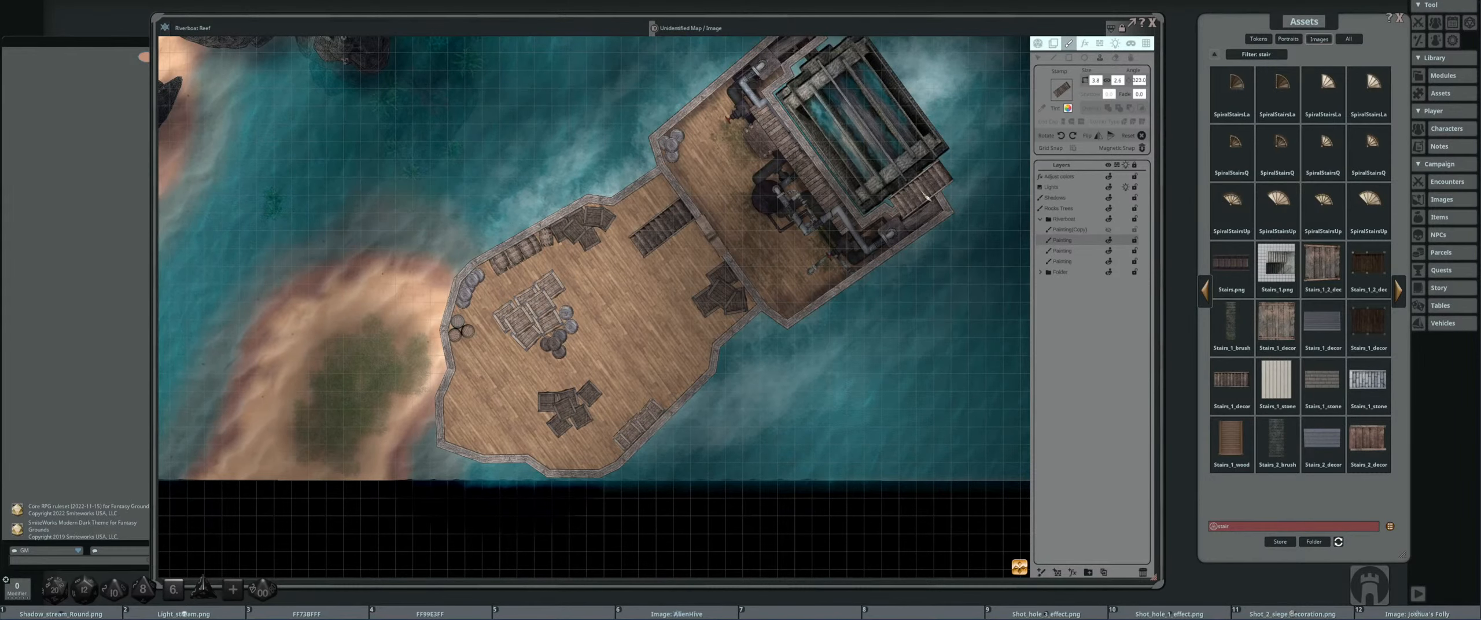
drag(682, 279, 715, 312)
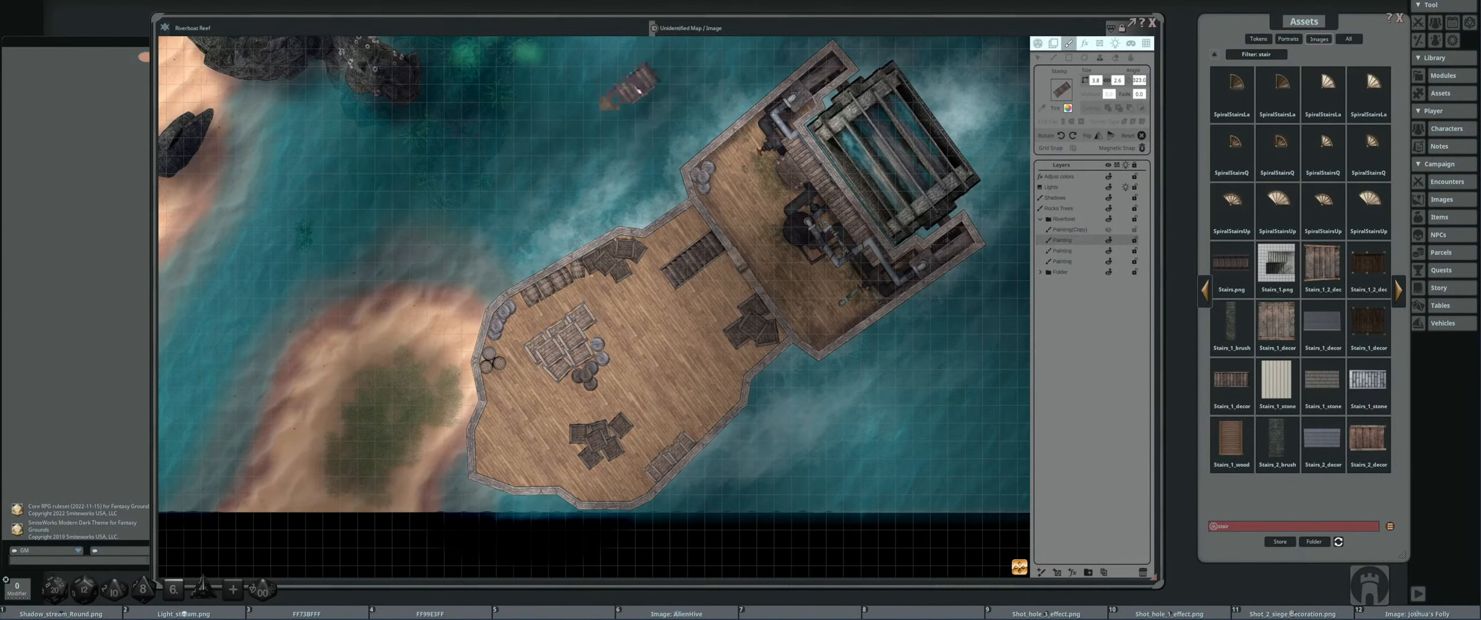
drag(795, 337, 717, 341)
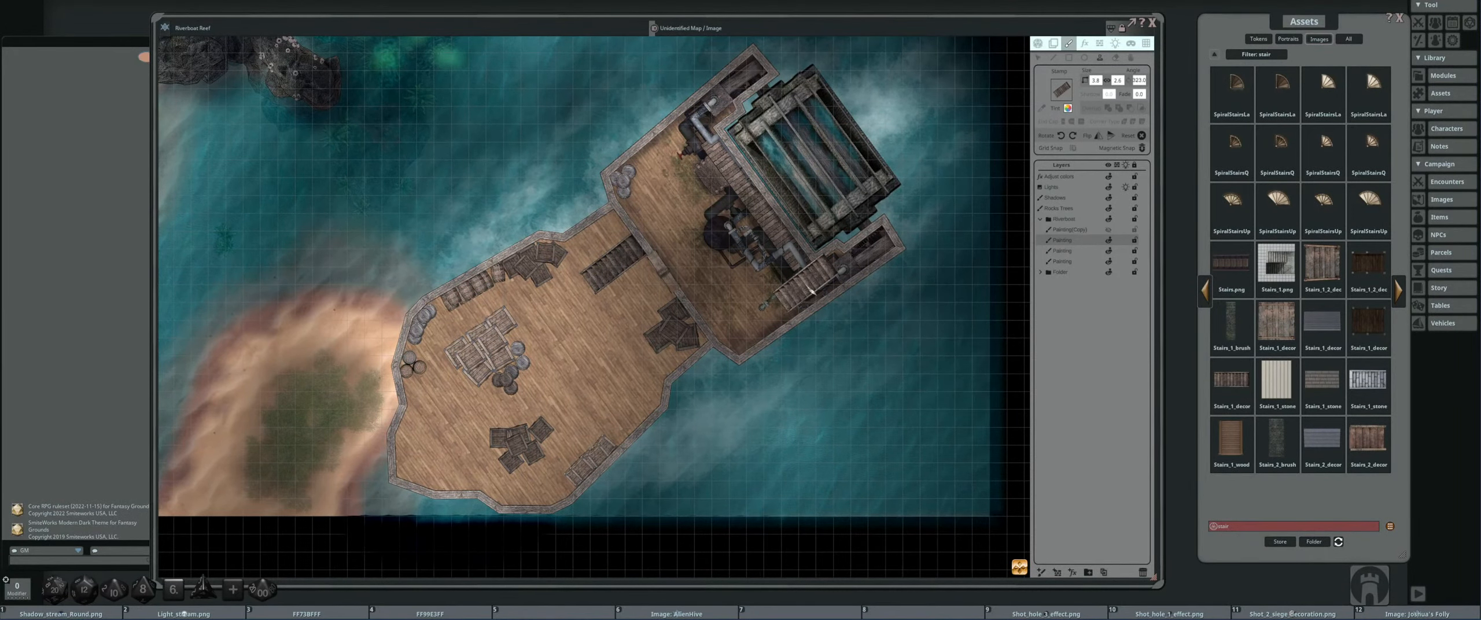
scroll(813, 292, down, 3)
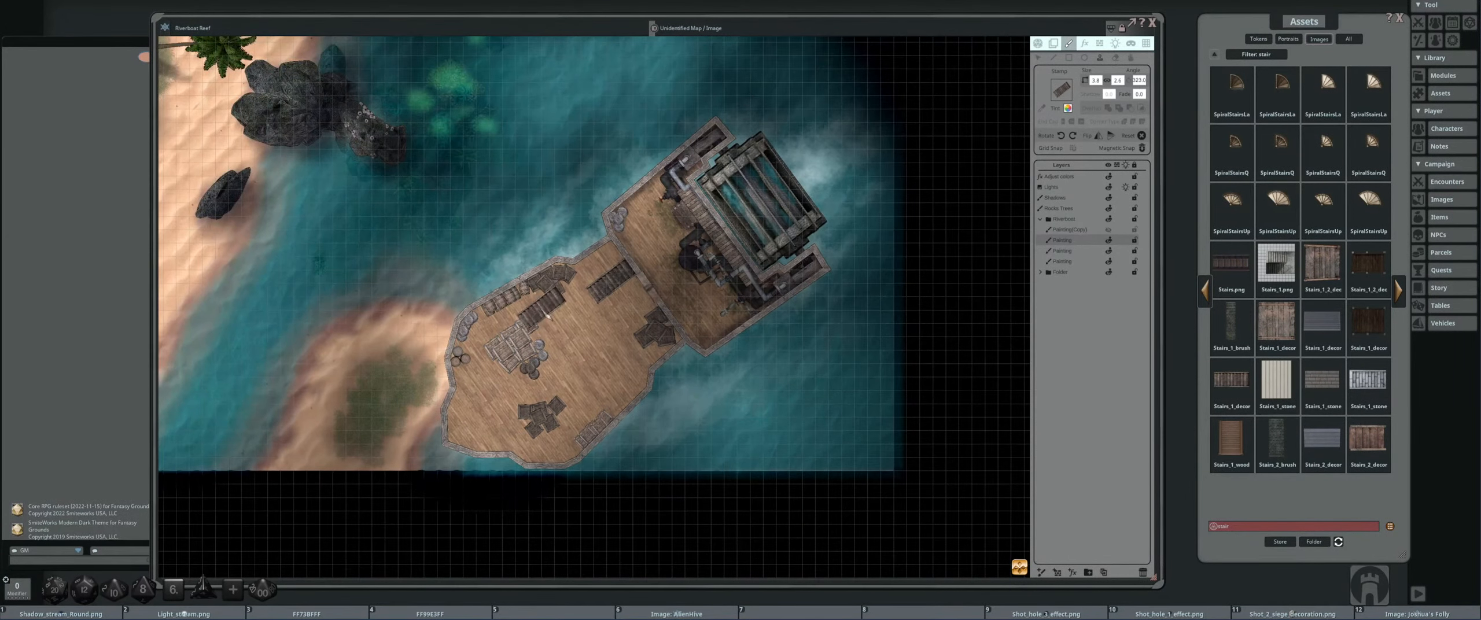
drag(602, 309, 670, 326)
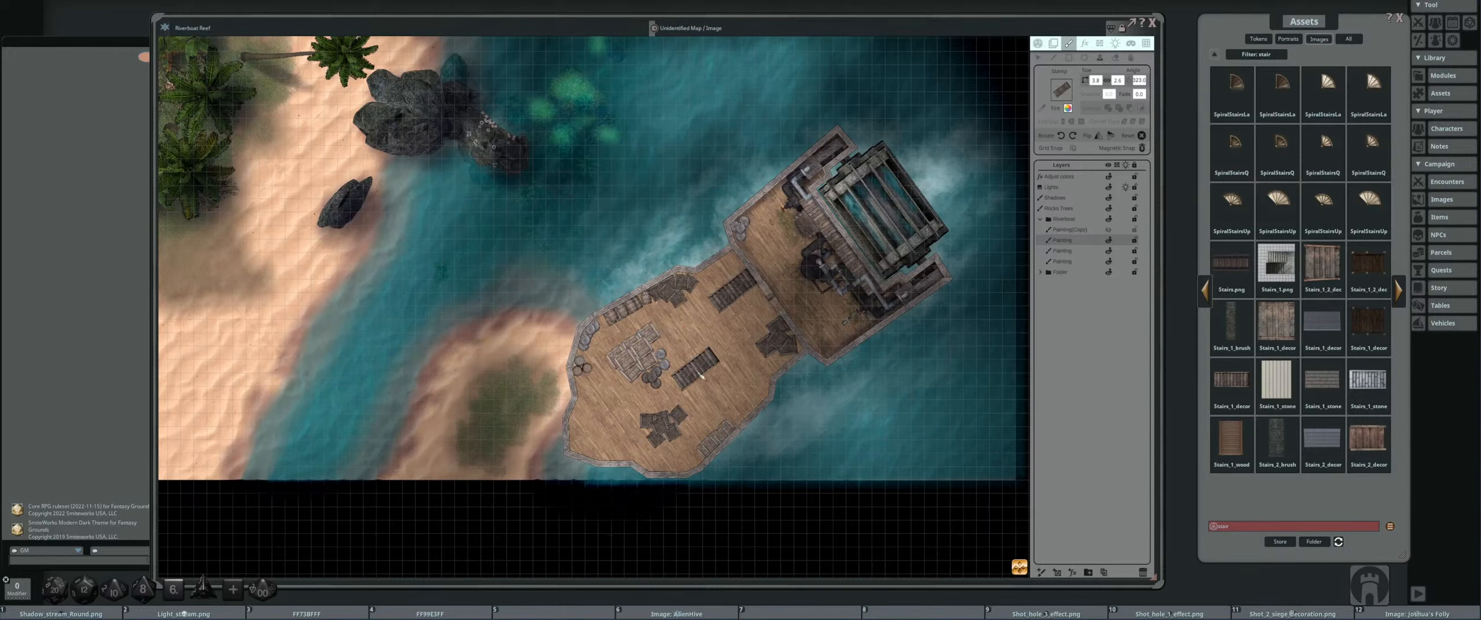
scroll(747, 307, up, 3)
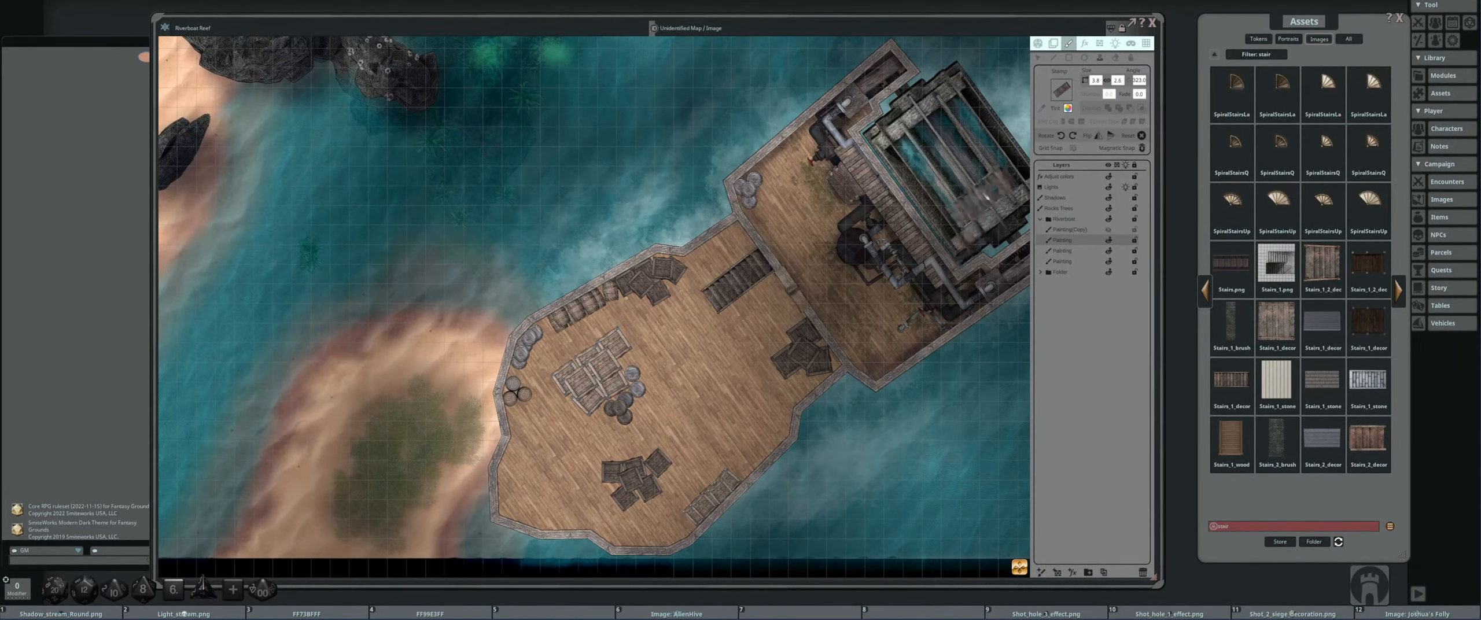
drag(700, 374, 649, 326)
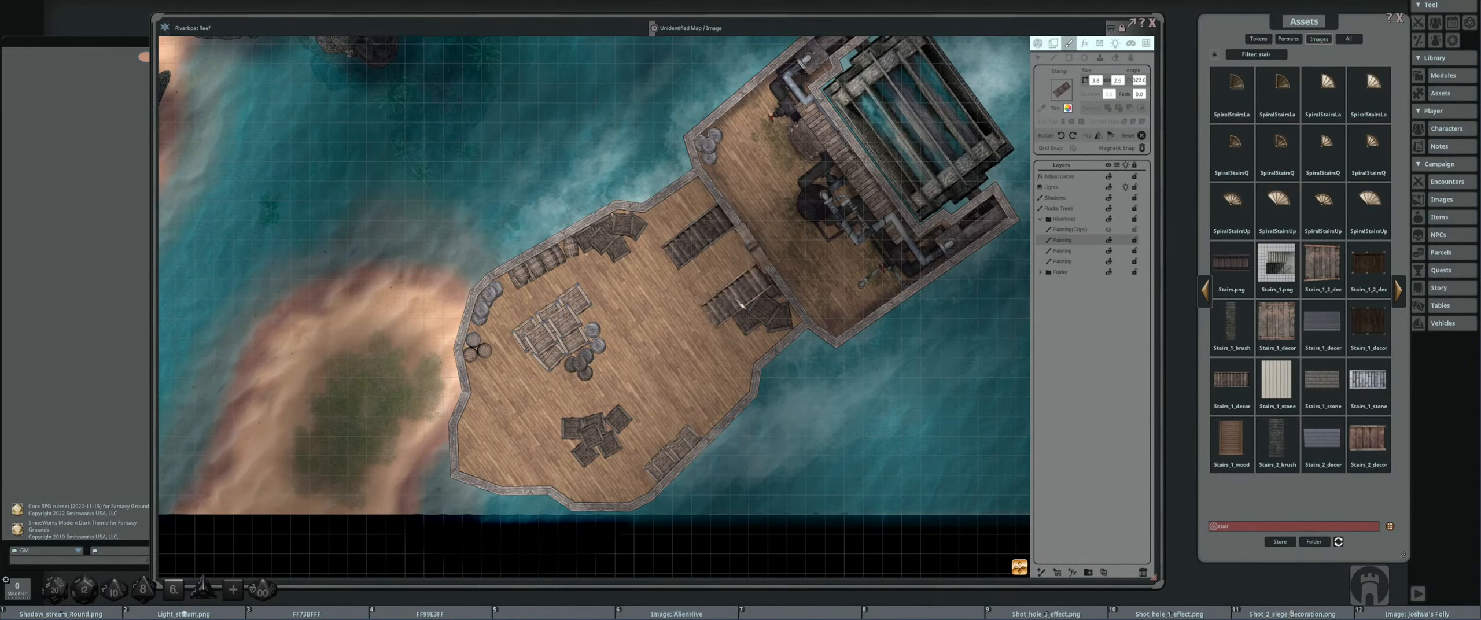
drag(521, 418, 509, 379)
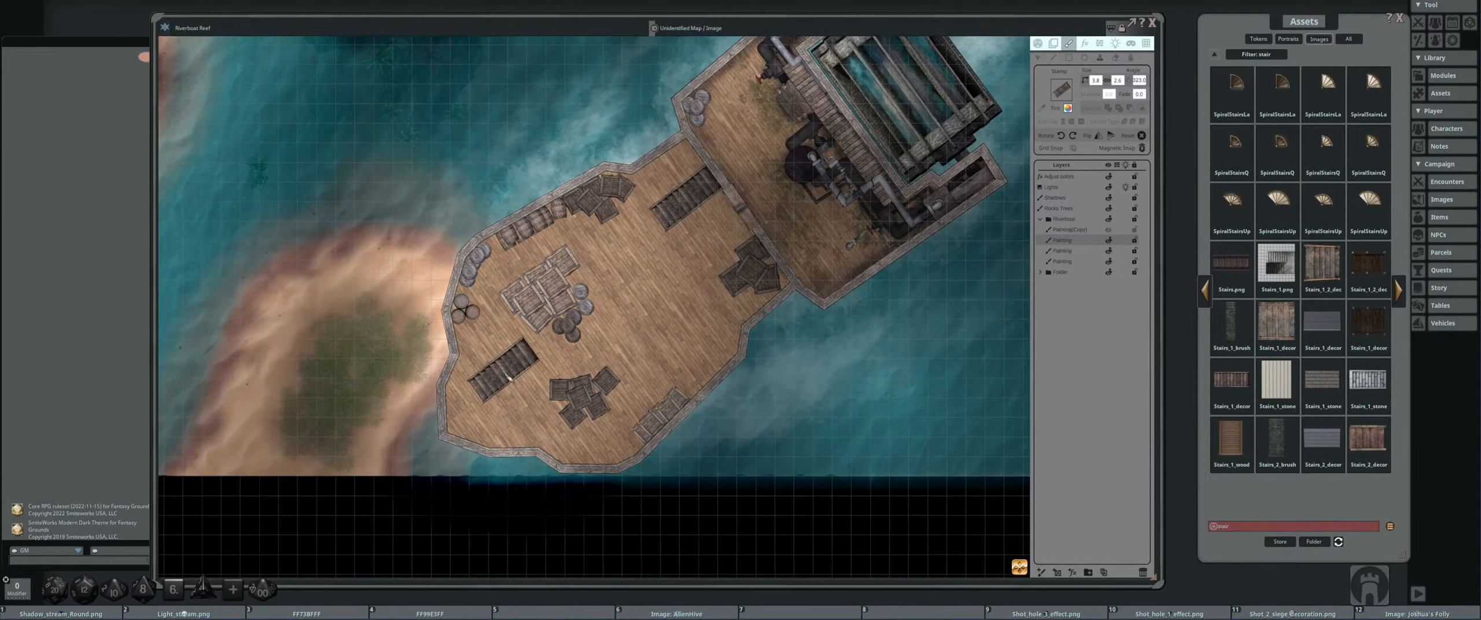
scroll(549, 336, up, 2)
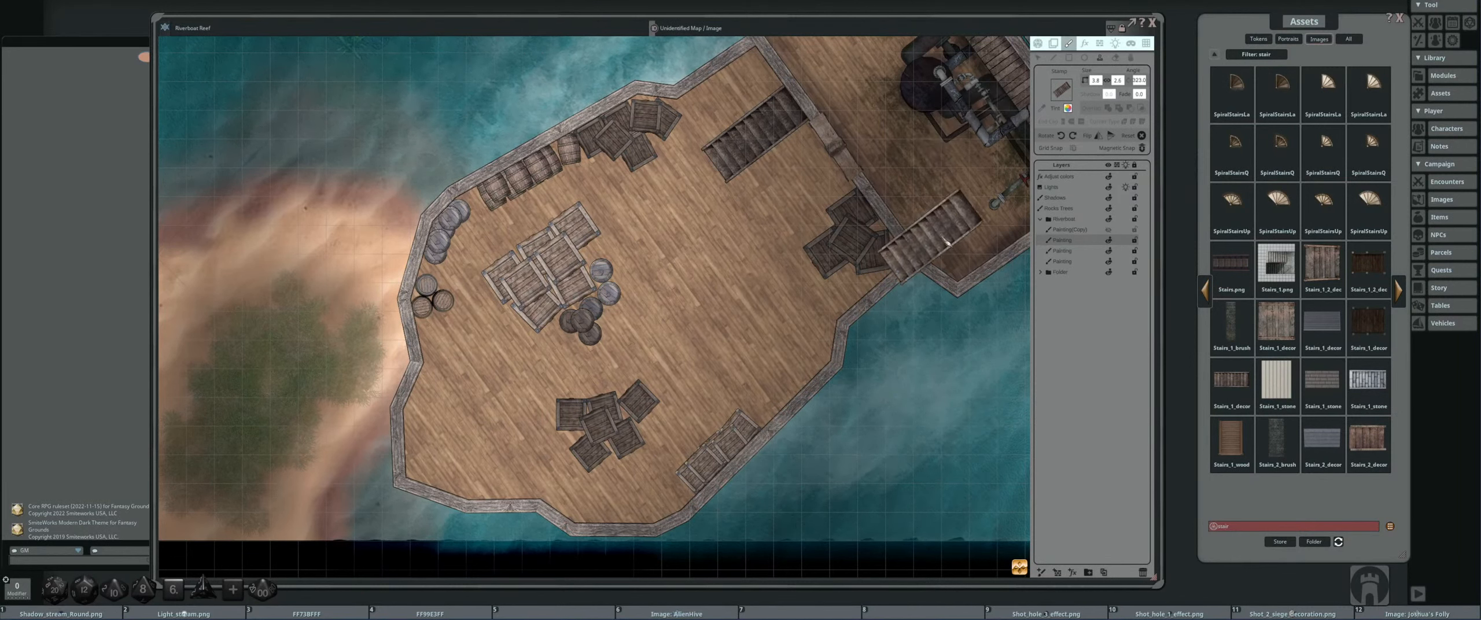
scroll(735, 266, down, 2)
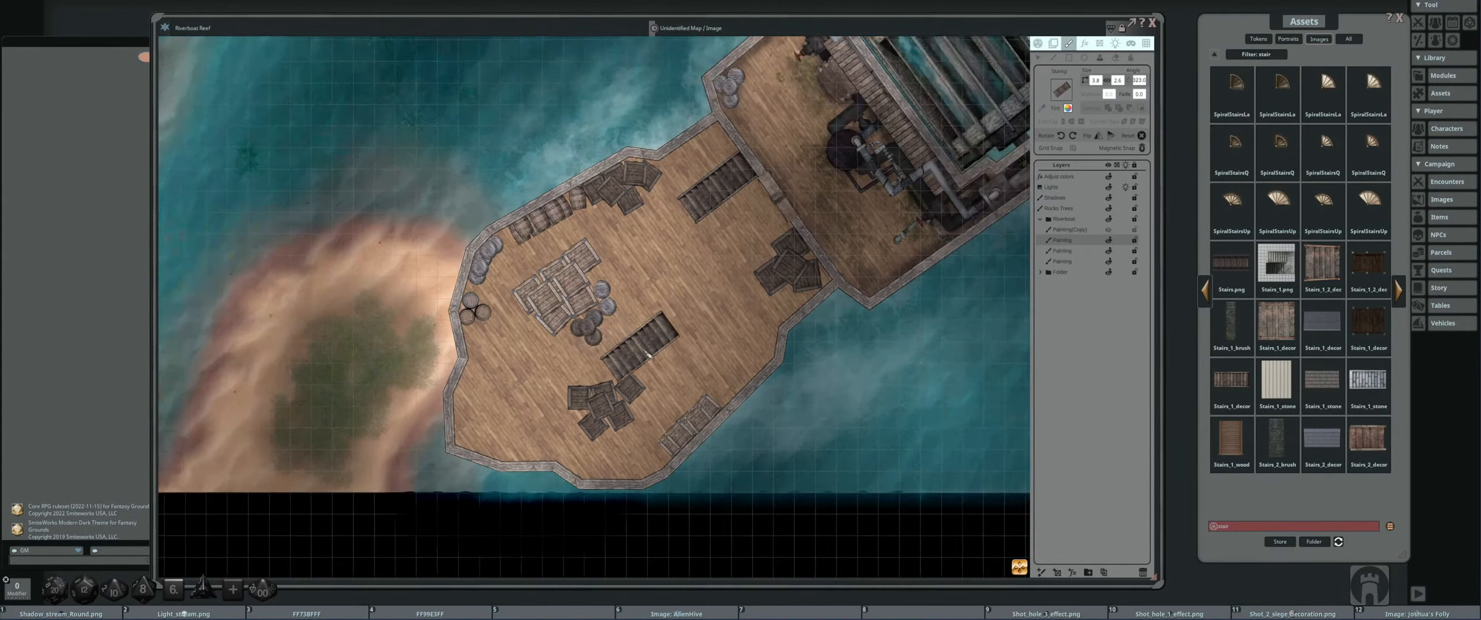
drag(648, 354, 525, 336)
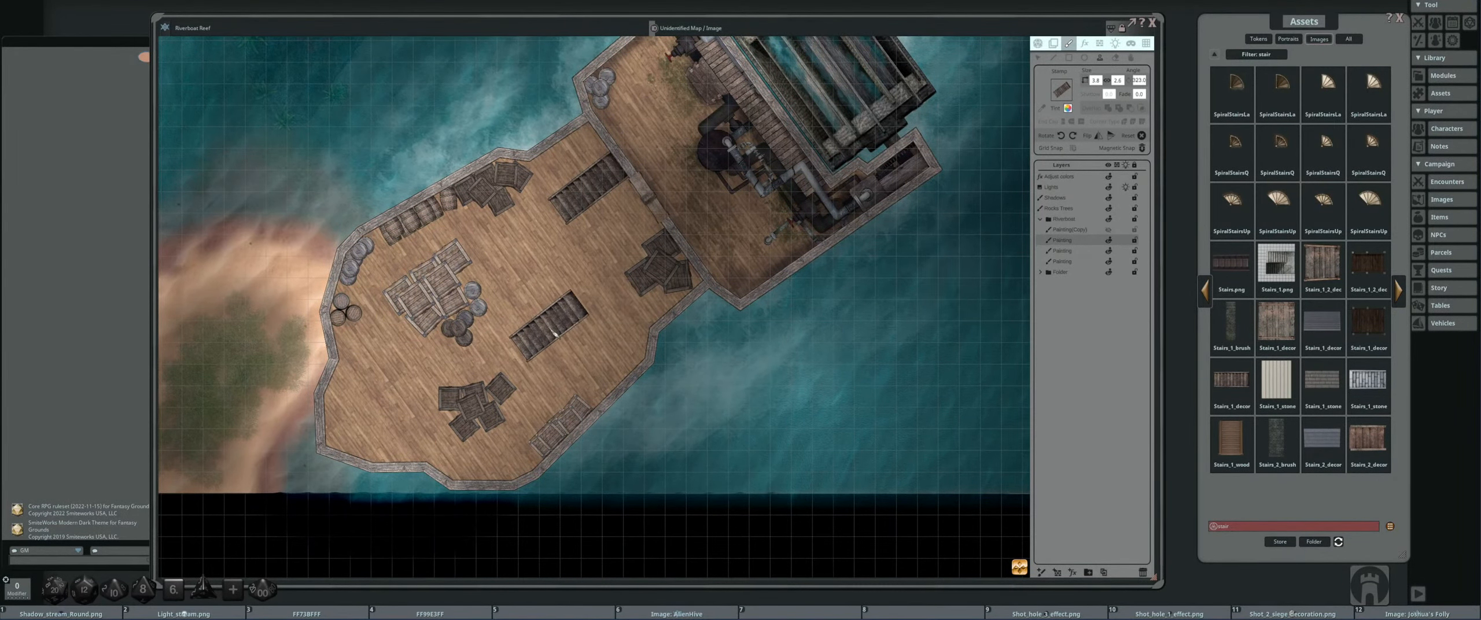
drag(556, 333, 649, 302)
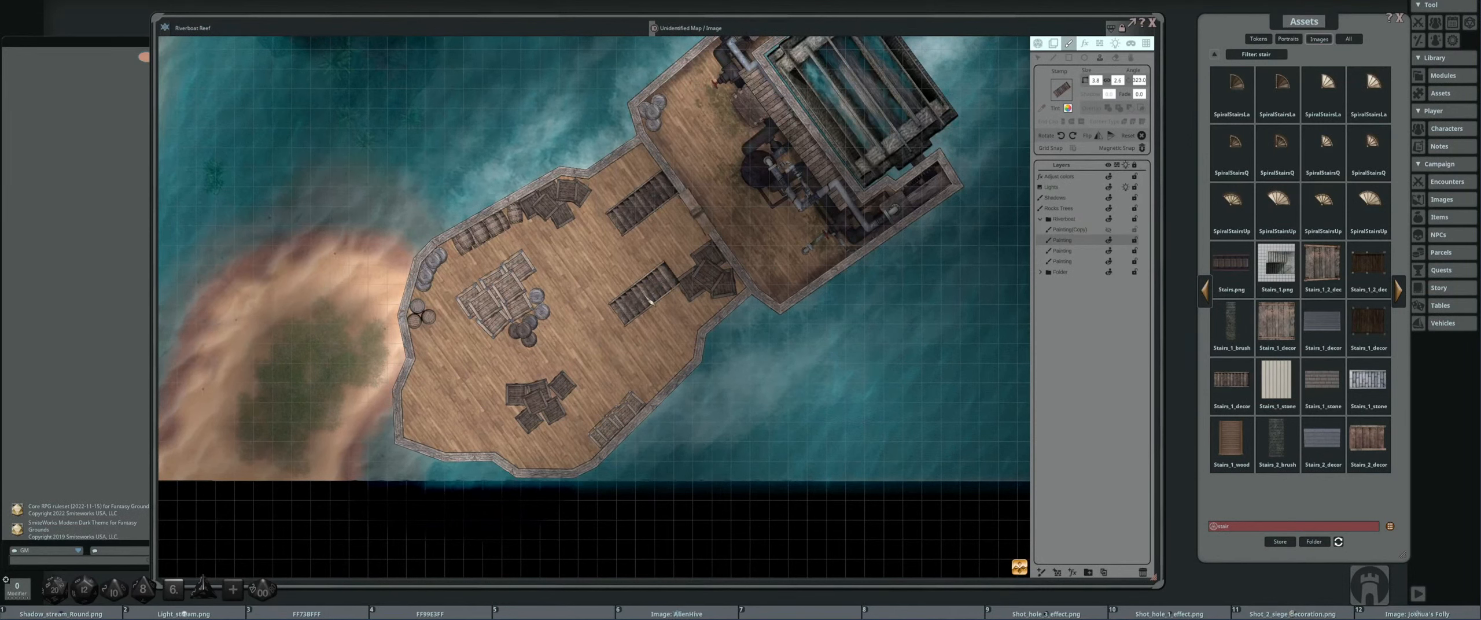
- Search the asset library for "rope brush" and load the Rope_brush image as the painting brush
click(1214, 54)
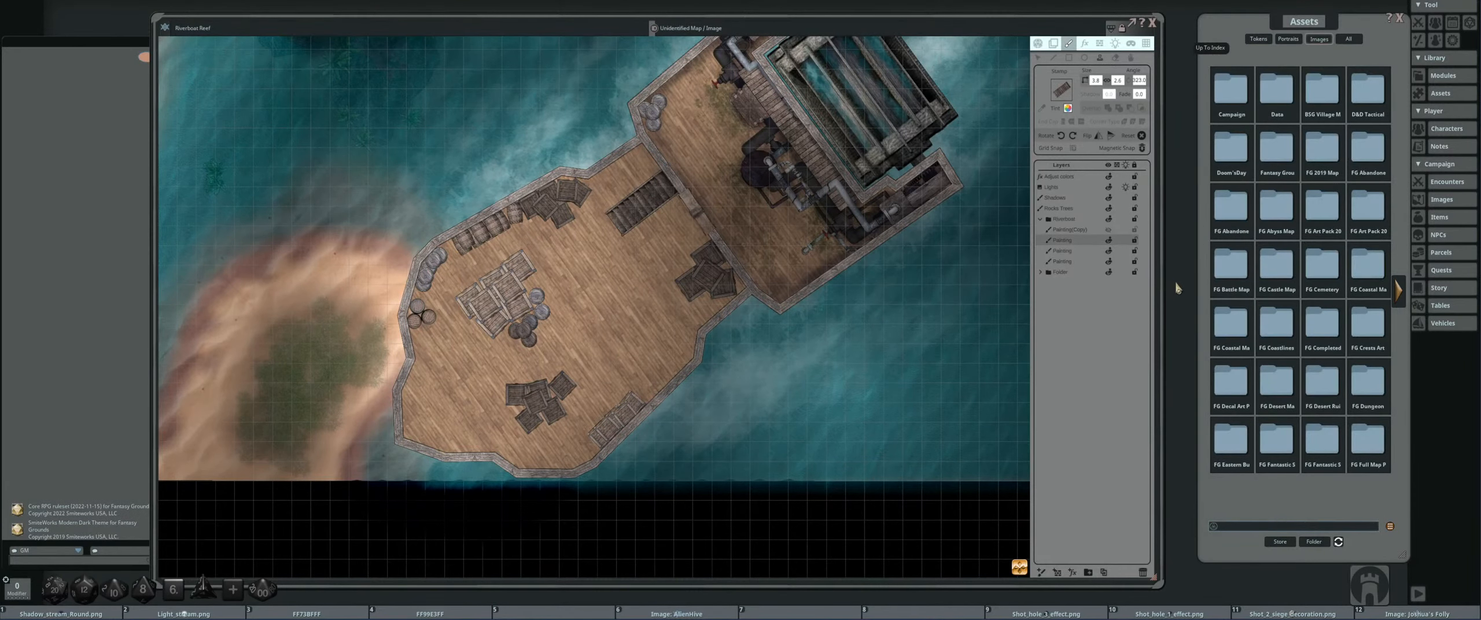
click(1235, 527)
text(rope brush)
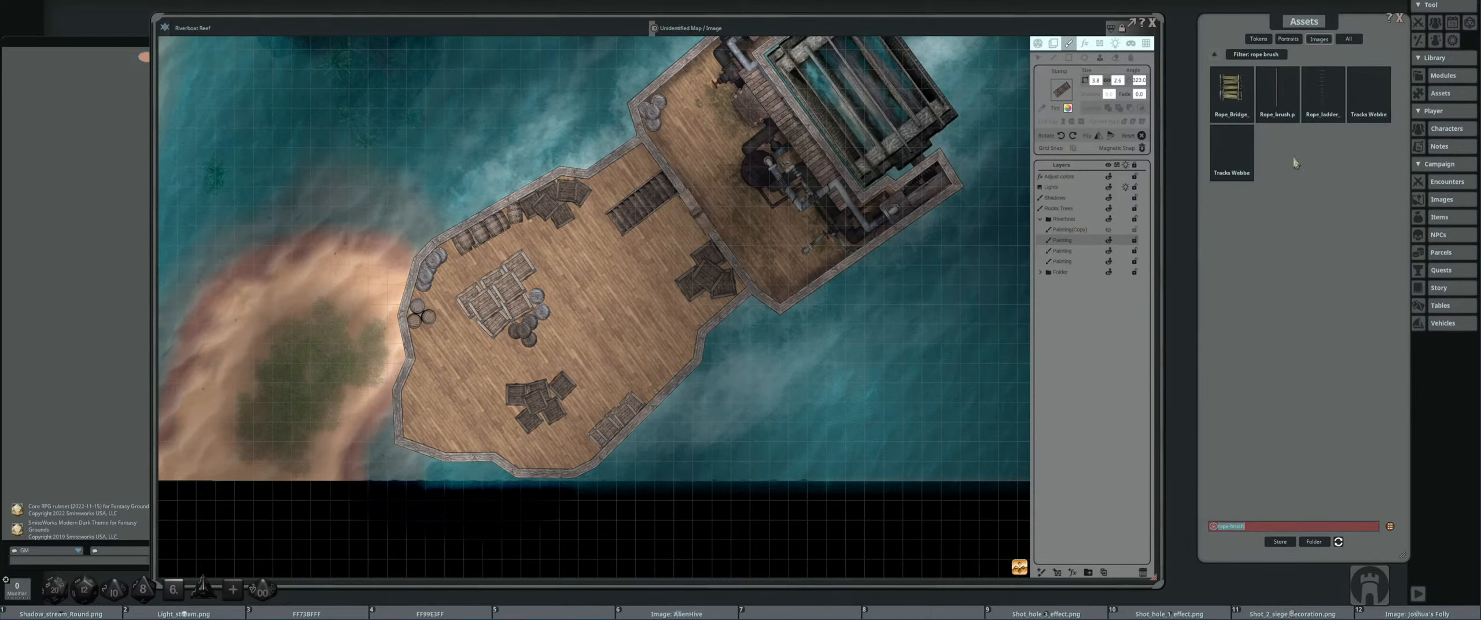
click(1276, 87)
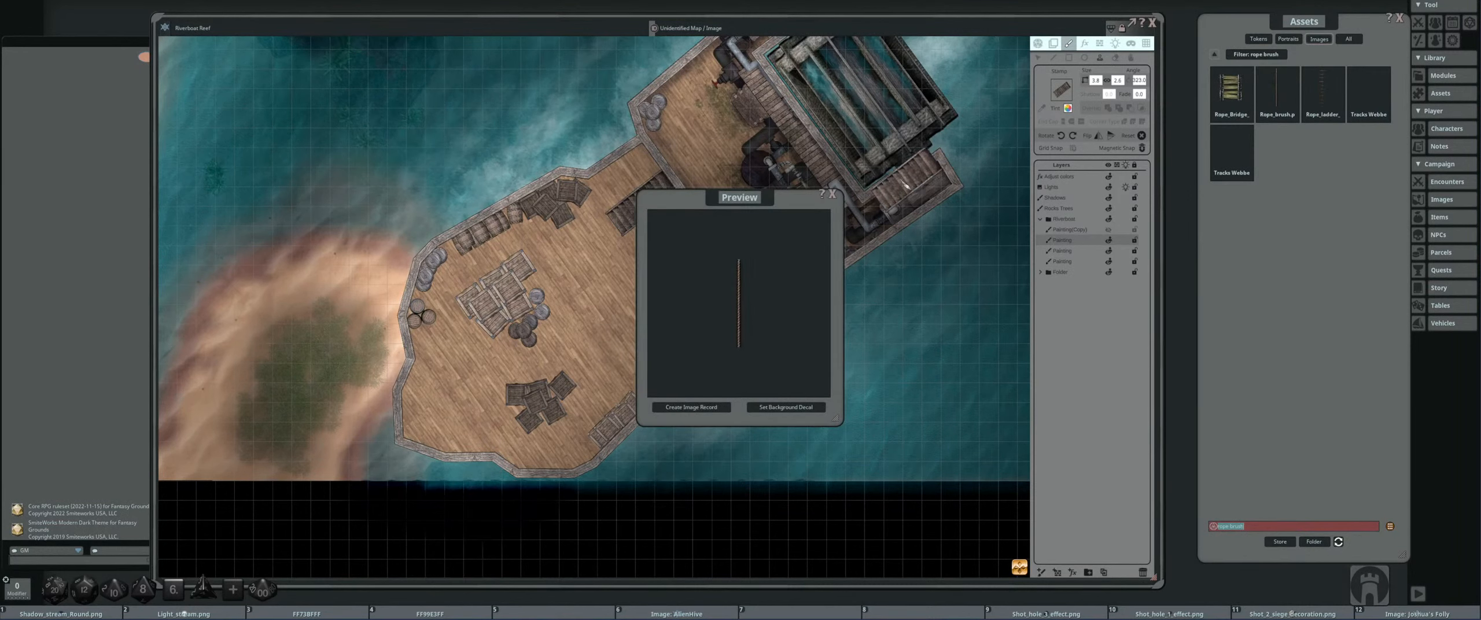
click(832, 195)
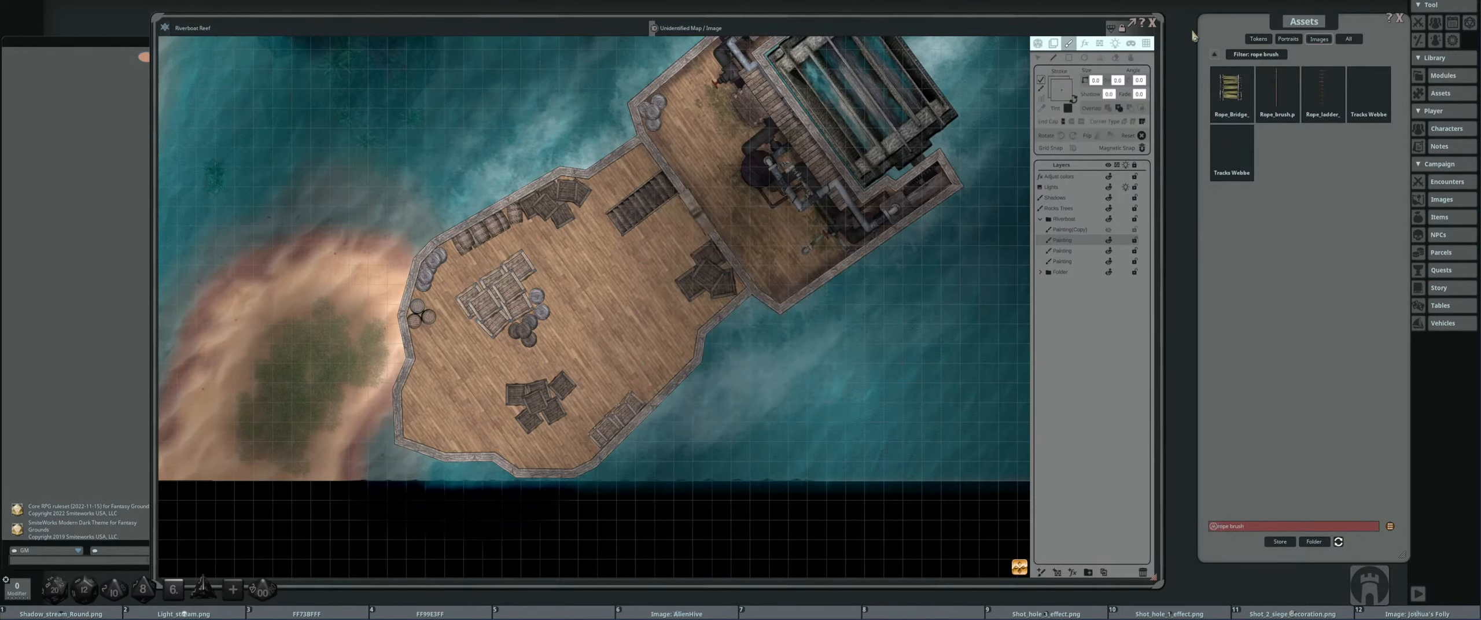
mouse_move(1258, 68)
mouse_down()
mouse_move(1244, 86)
mouse_move(1071, 97)
mouse_up()
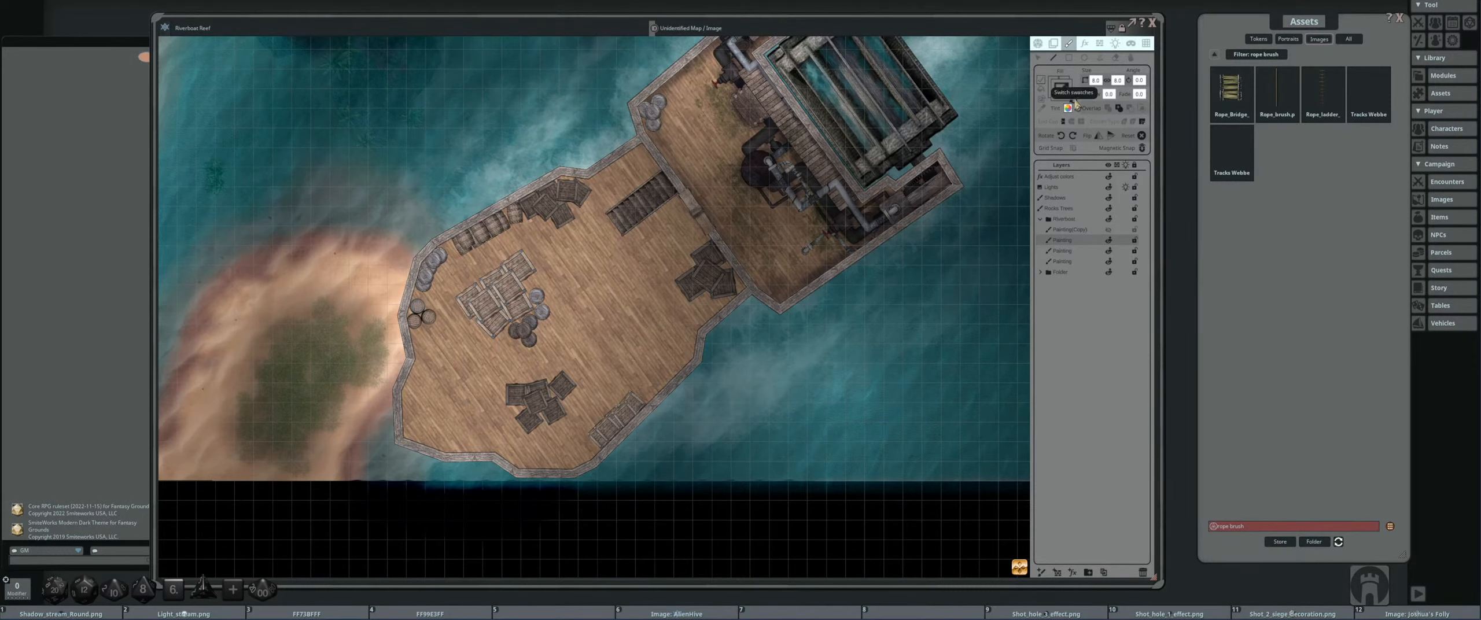
click(1075, 101)
- On the Painting layer directly below the current one, draw a rope around the row of grey barrels against the hull wall beside the beach
scroll(374, 291, up, 5)
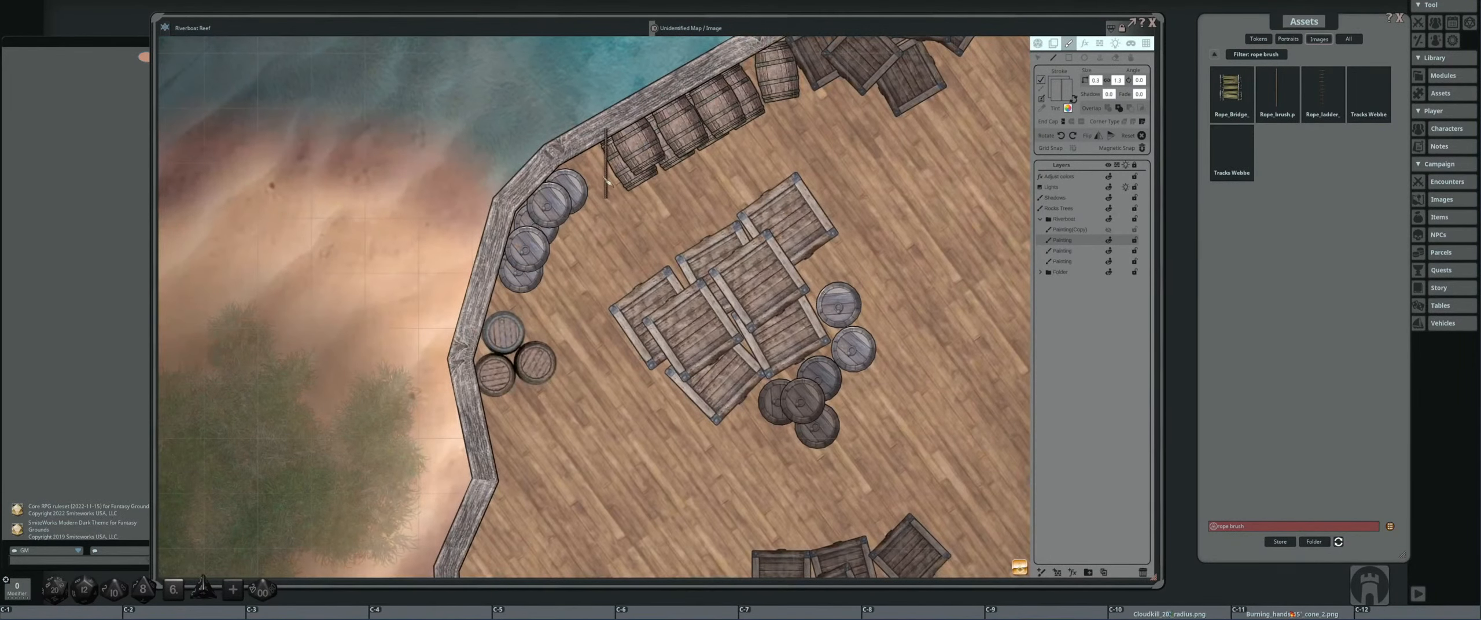
scroll(606, 182, up, 2)
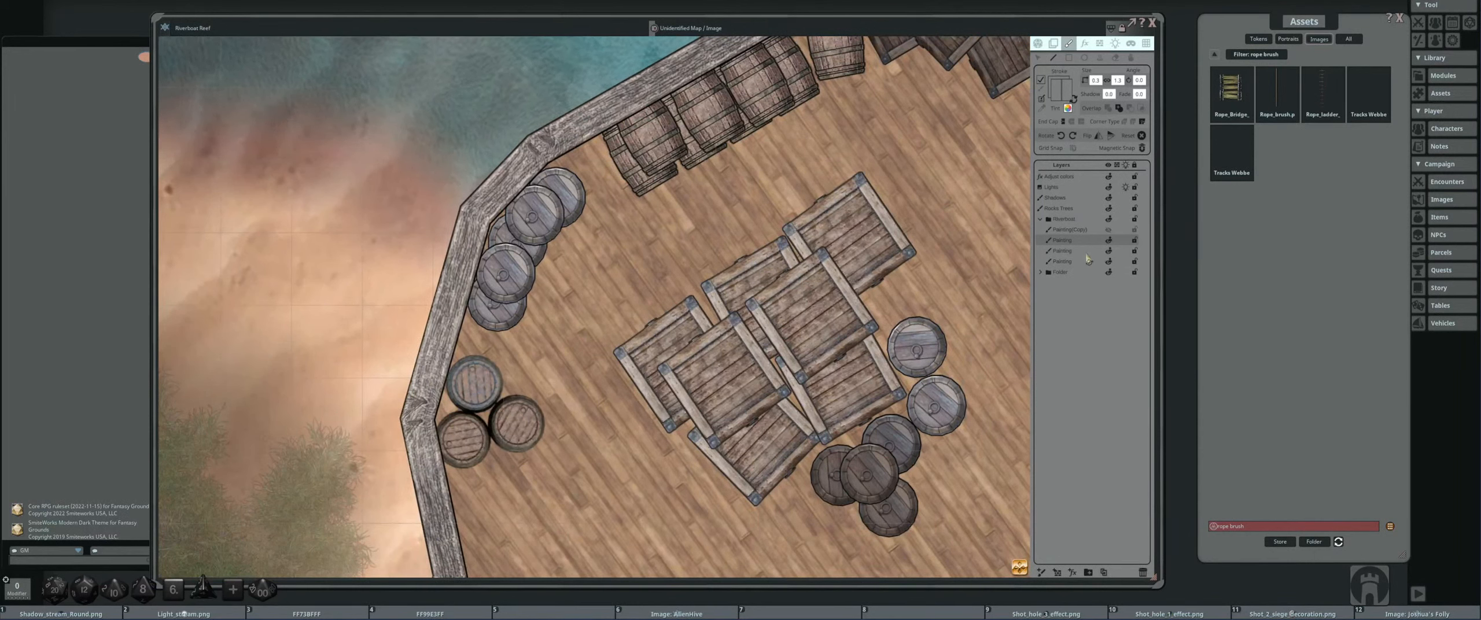
click(1109, 253)
click(1108, 253)
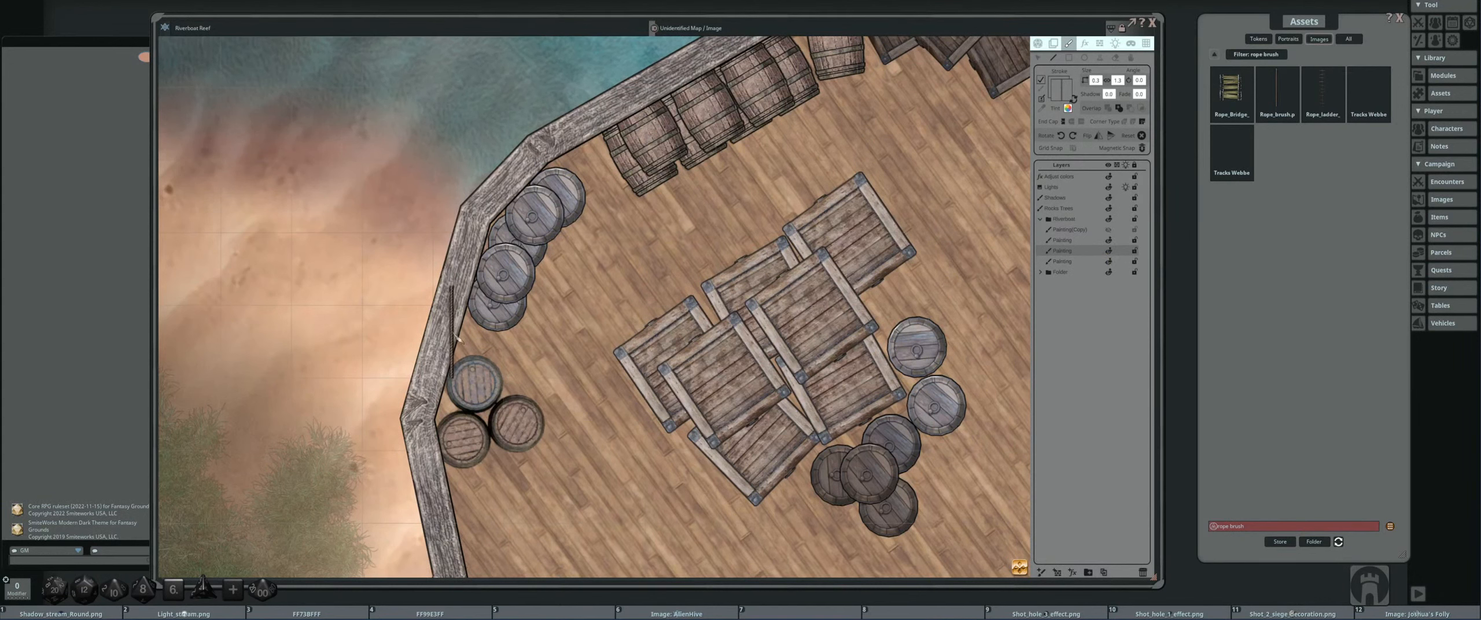
mouse_move(466, 342)
mouse_down()
mouse_move(539, 311)
mouse_move(555, 168)
mouse_up()
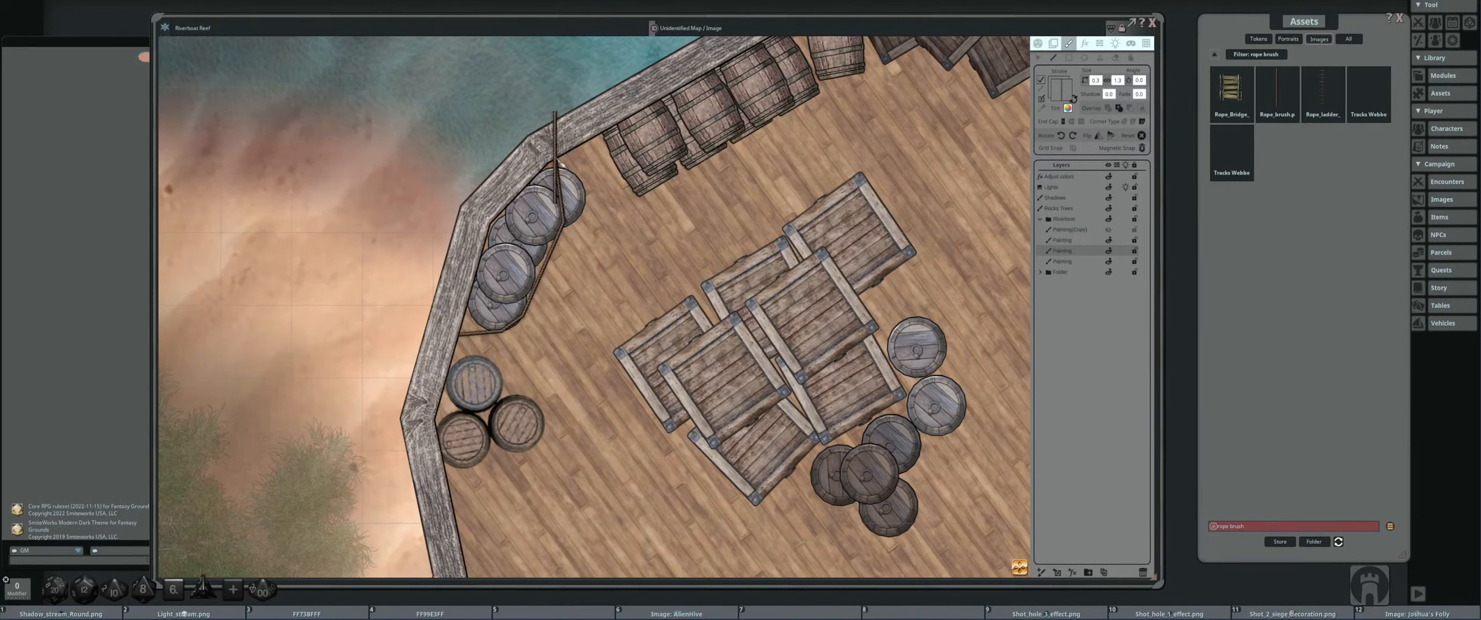
mouse_move(593, 142)
mouse_down()
mouse_move(585, 223)
mouse_move(541, 295)
mouse_move(470, 307)
mouse_up()
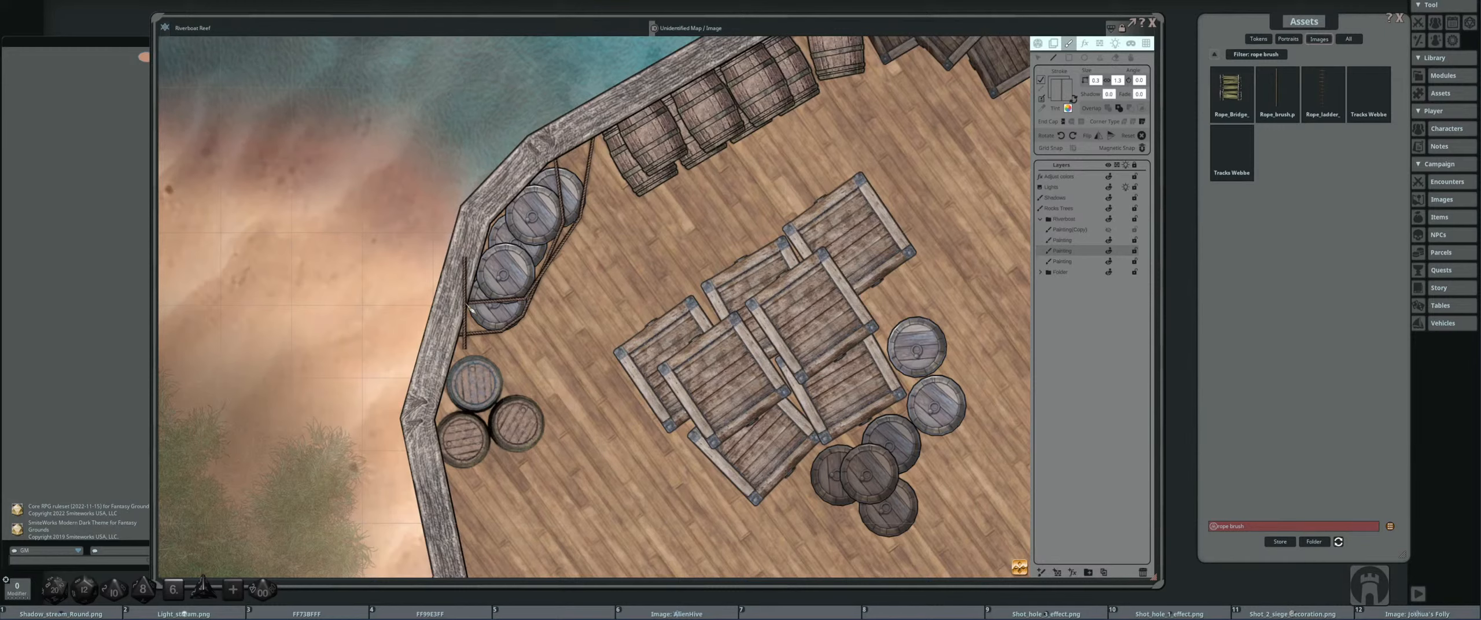
scroll(470, 312, down, 5)
scroll(471, 348, up, 3)
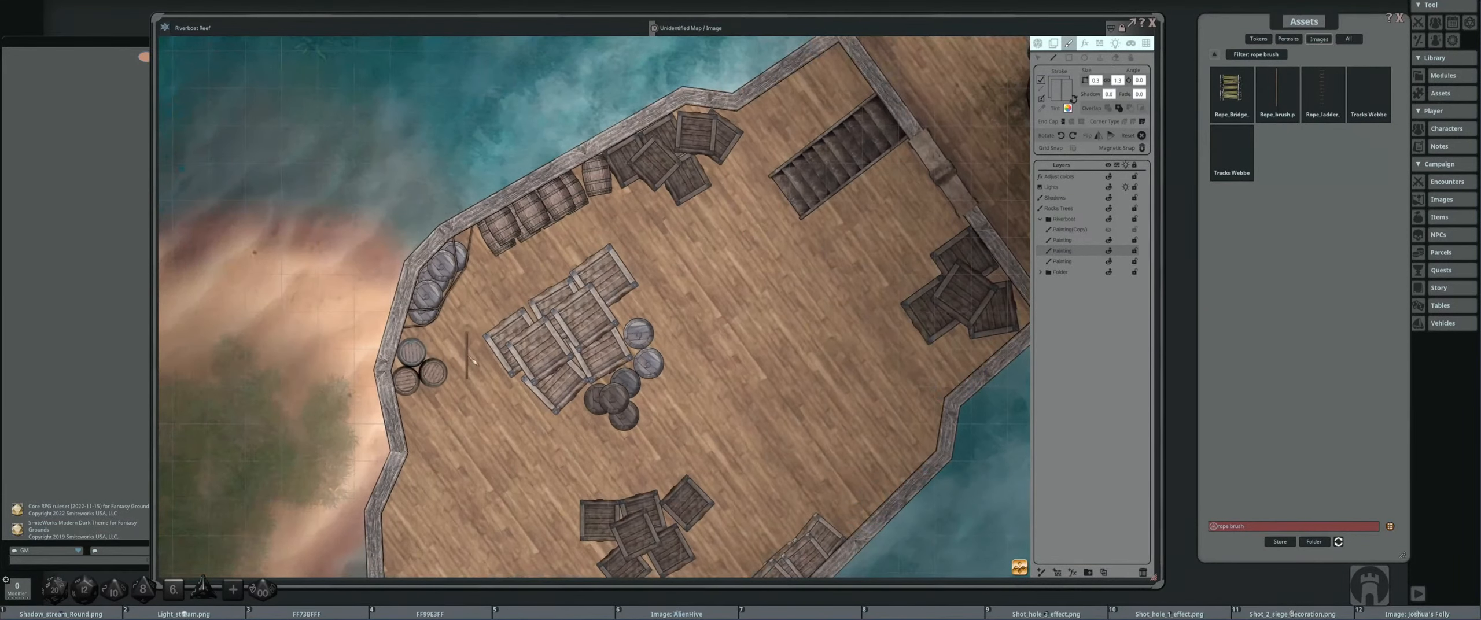
scroll(472, 361, up, 3)
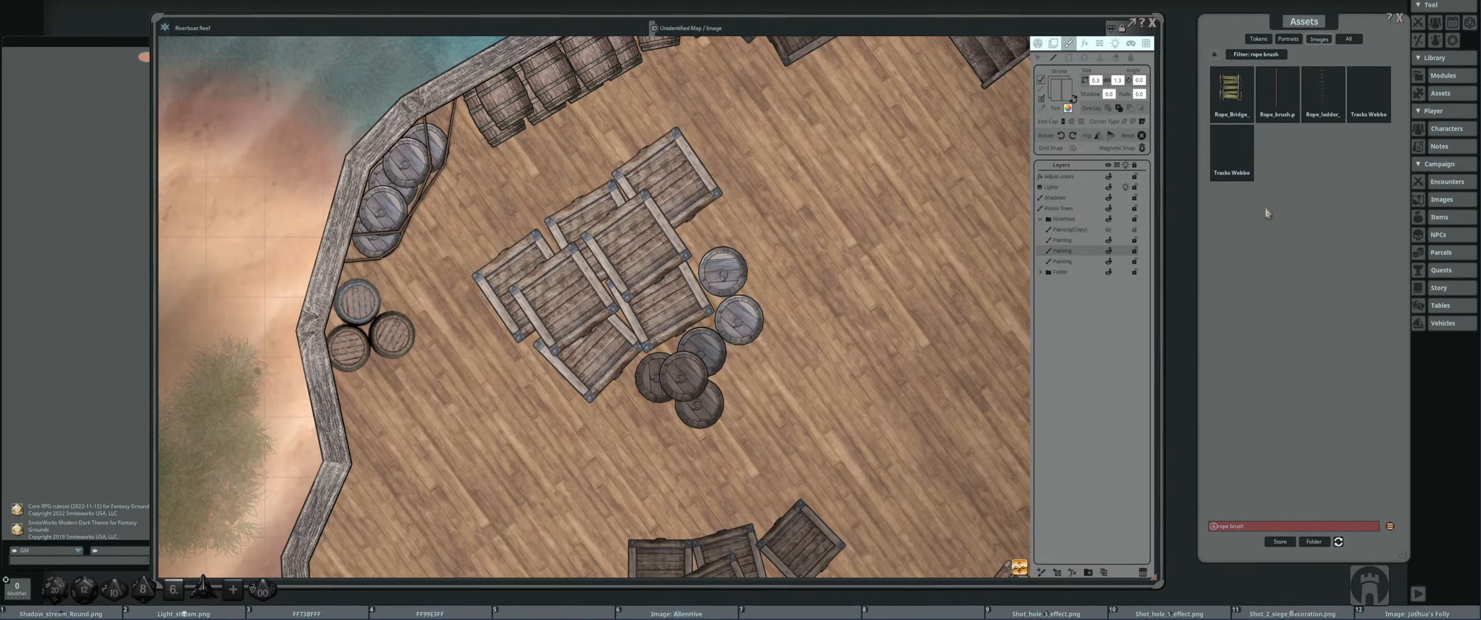
- Search the asset library images for "ring" and look through the matches
click(1213, 58)
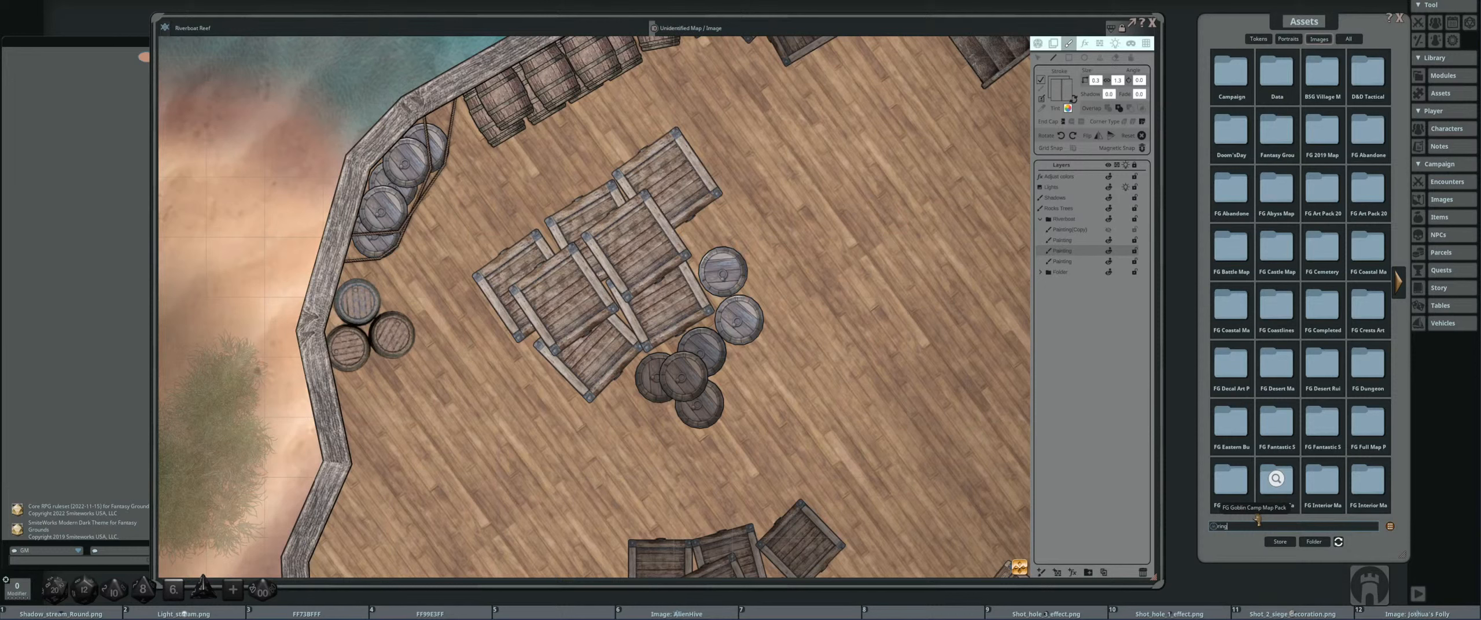
key(Return)
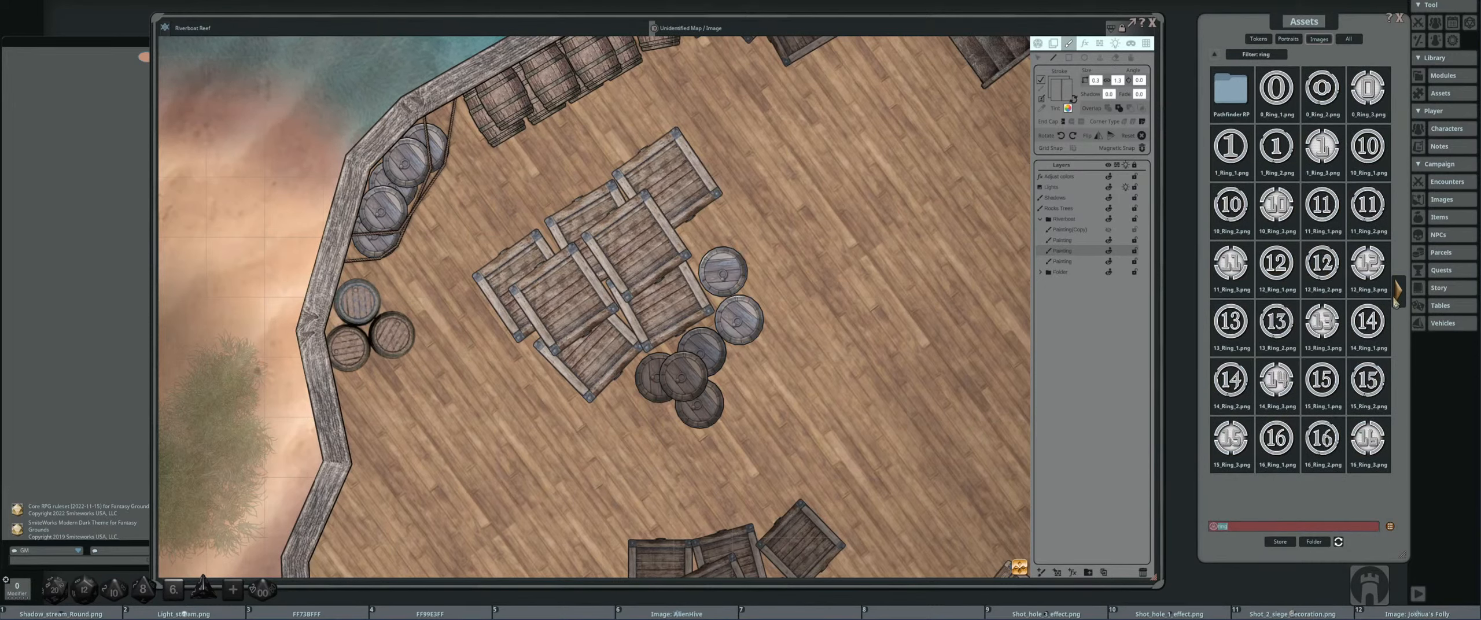
click(1396, 299)
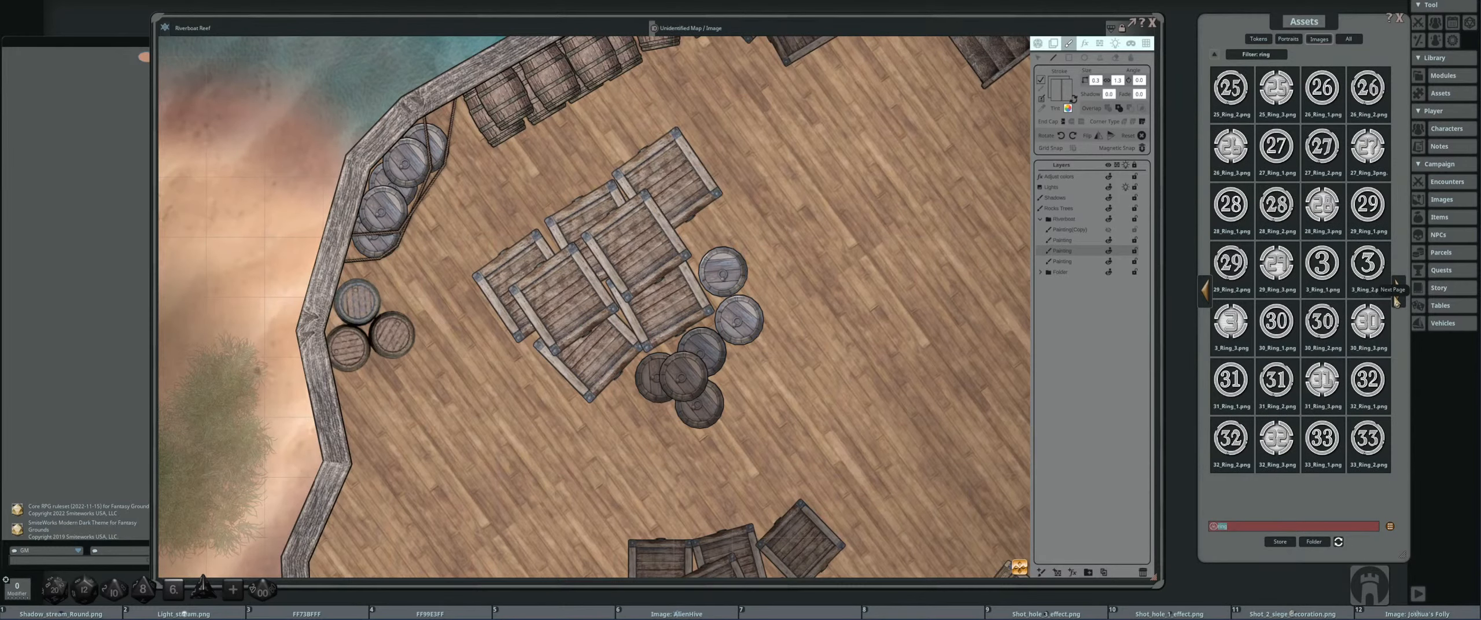
- Open the Decorations folder of the FG Dungeon Map Pack and look through all its assets
click(1214, 58)
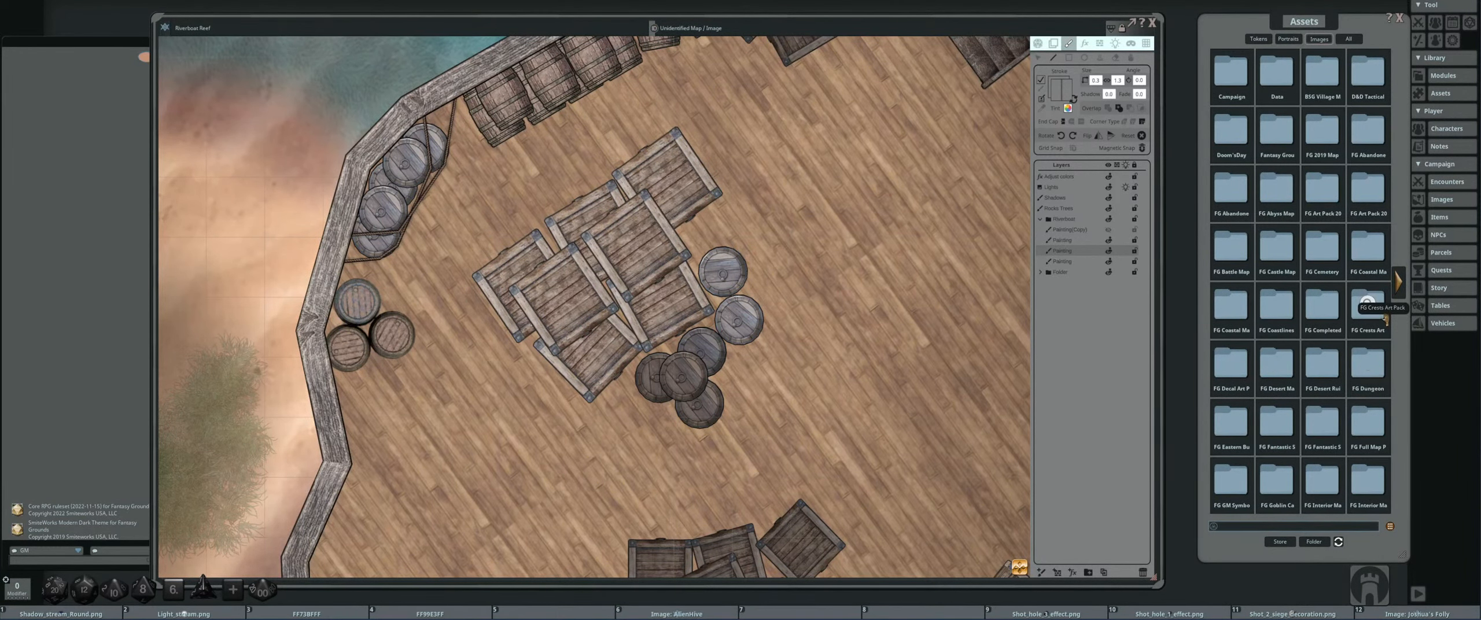
click(1370, 373)
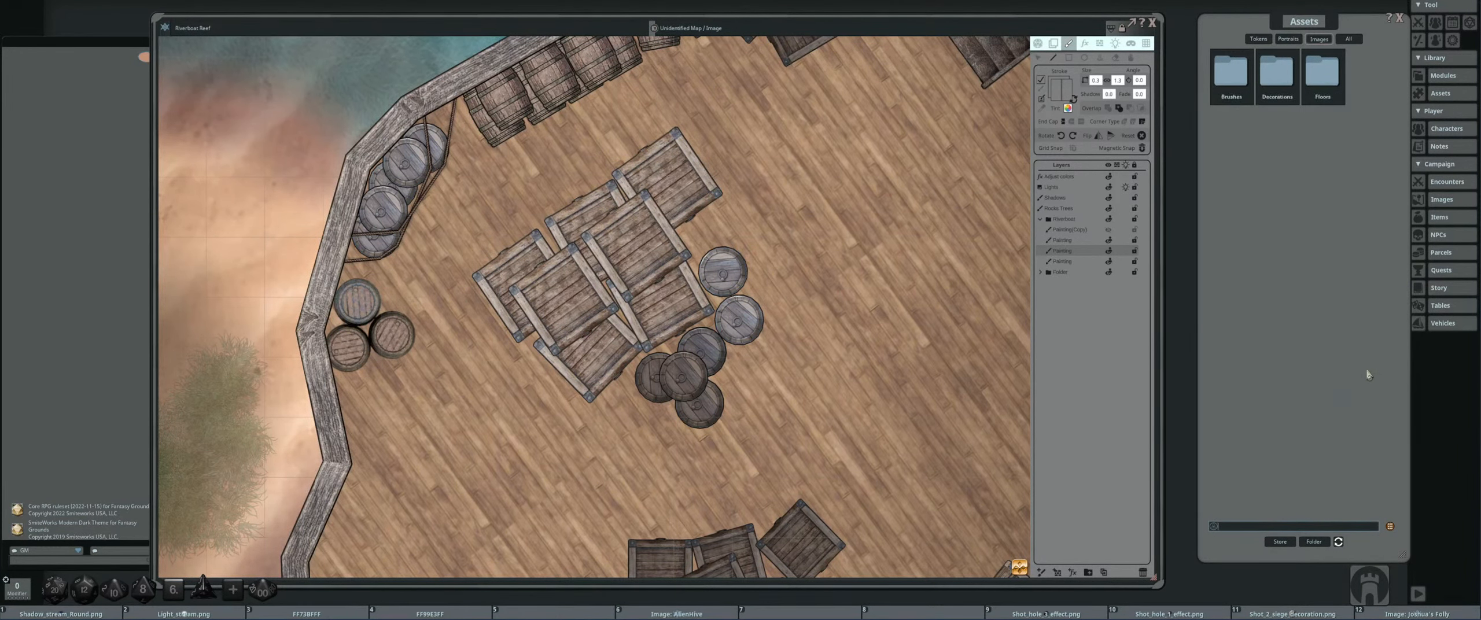
click(1283, 92)
click(1400, 296)
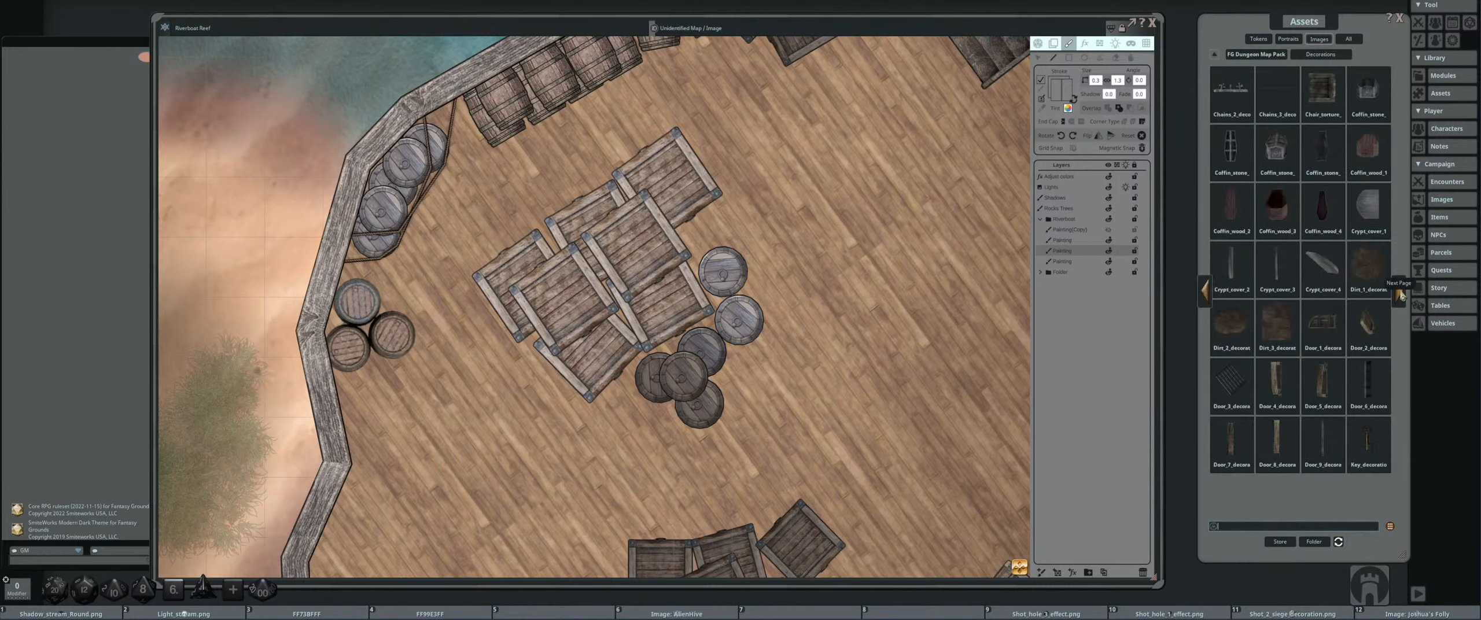
click(1401, 295)
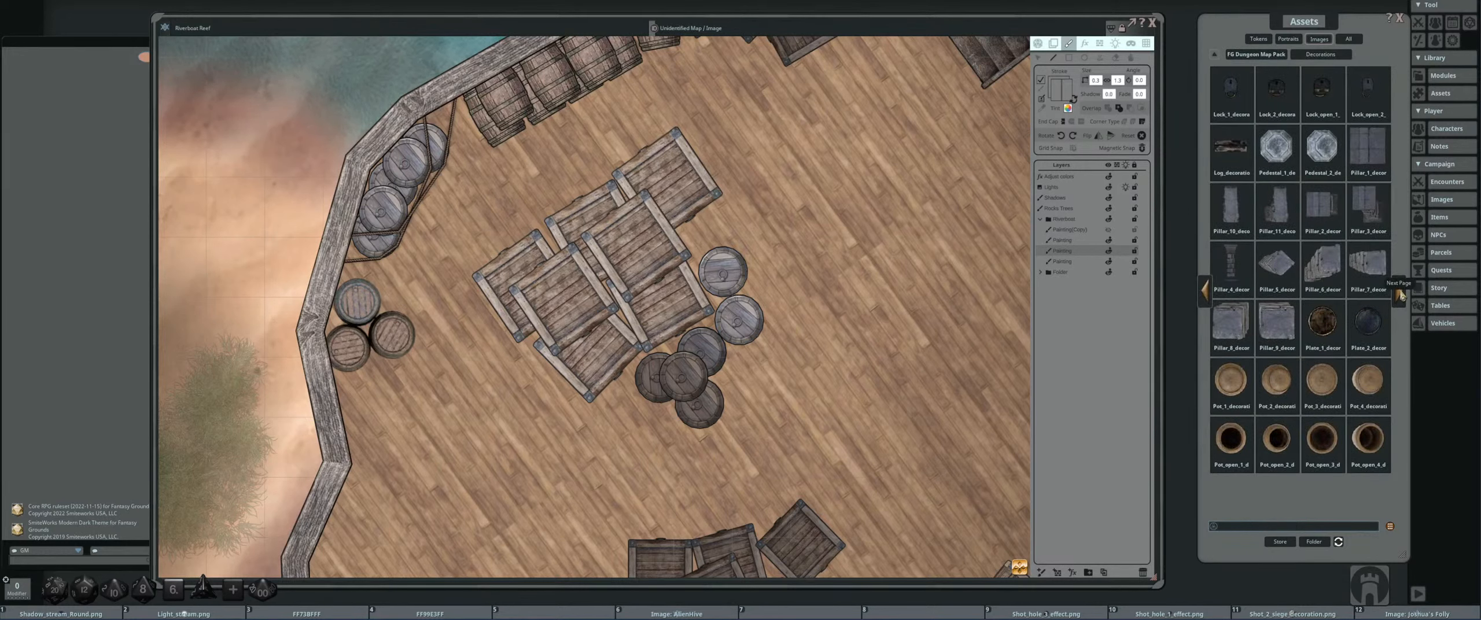
click(1400, 295)
click(1401, 296)
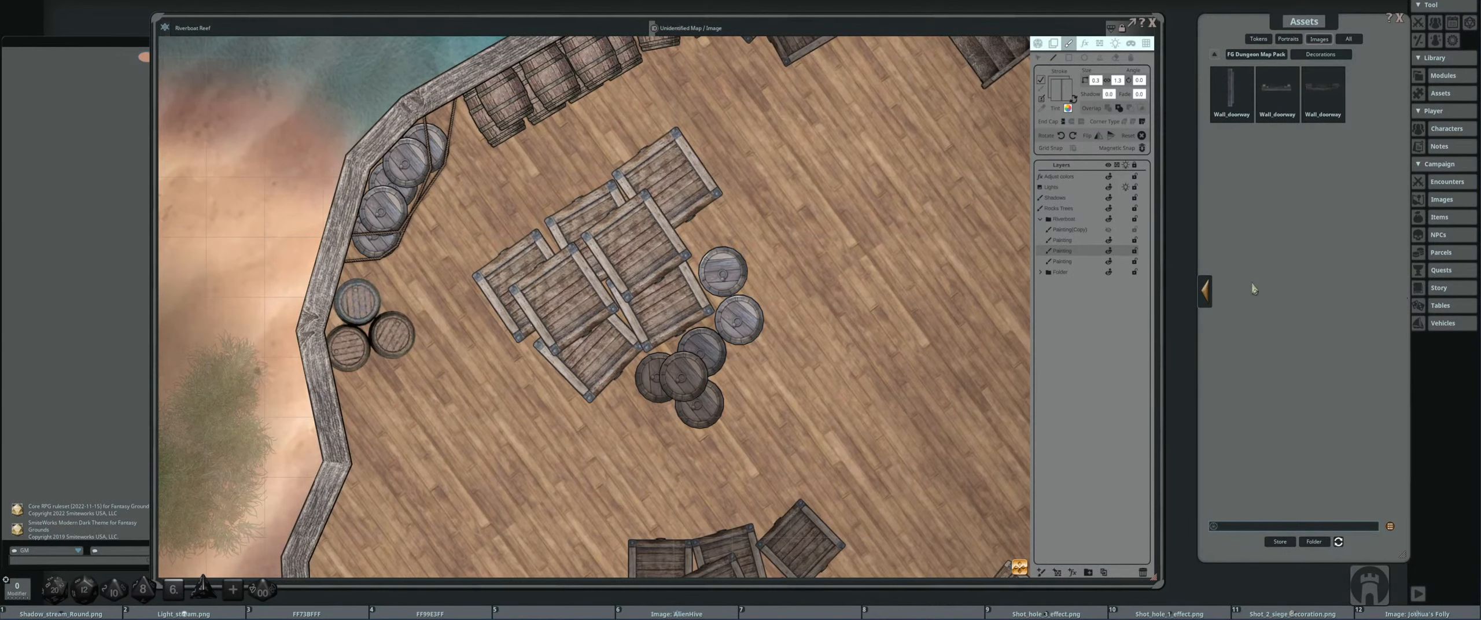
click(1210, 295)
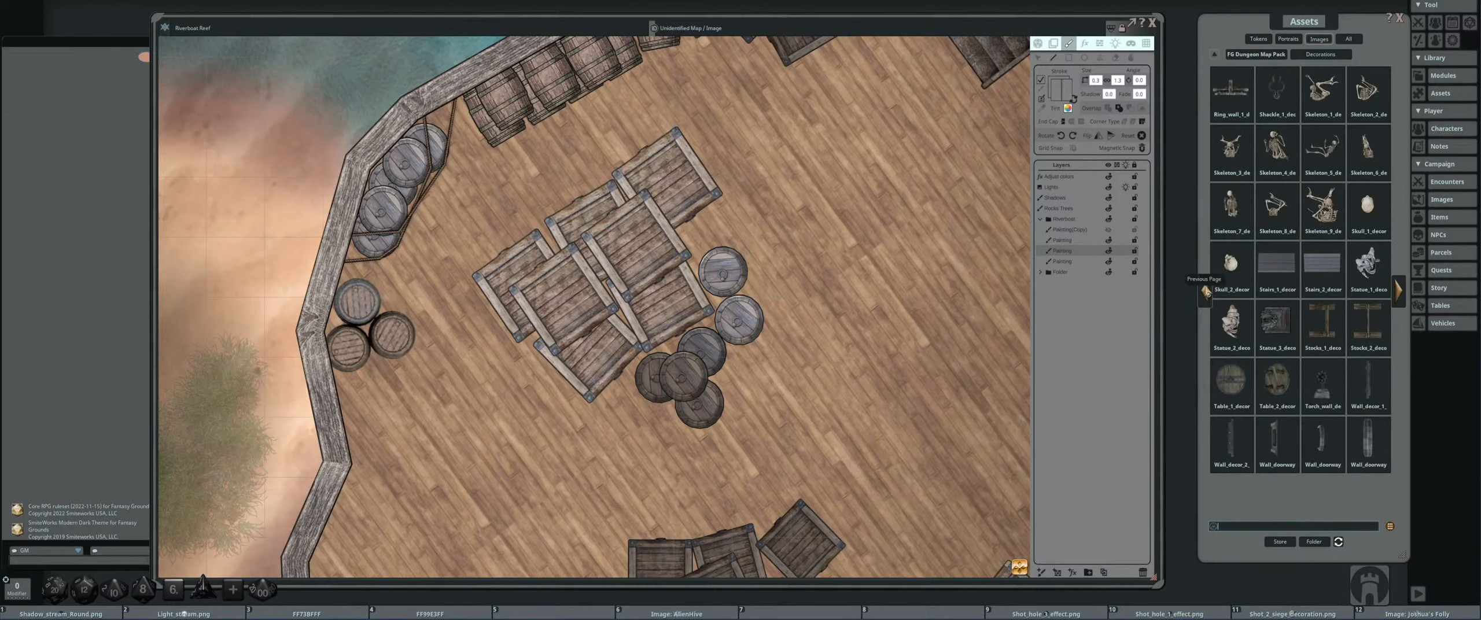
click(1206, 295)
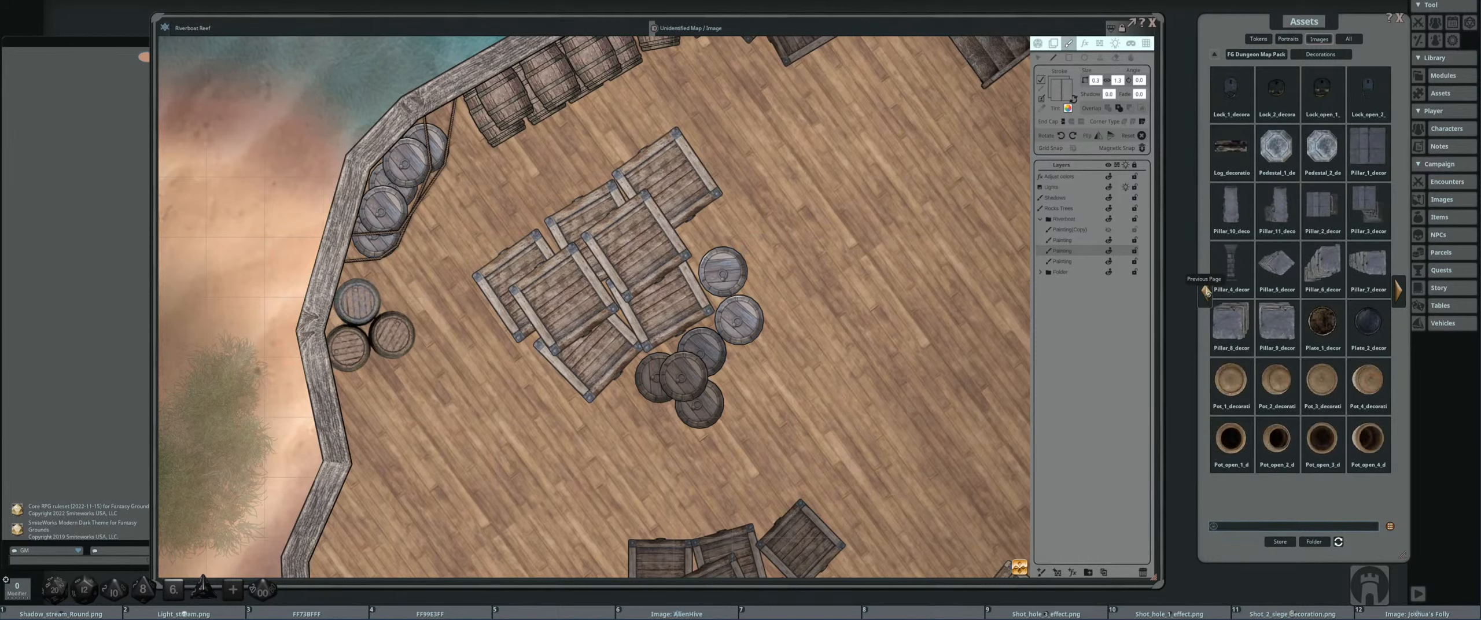
click(1206, 293)
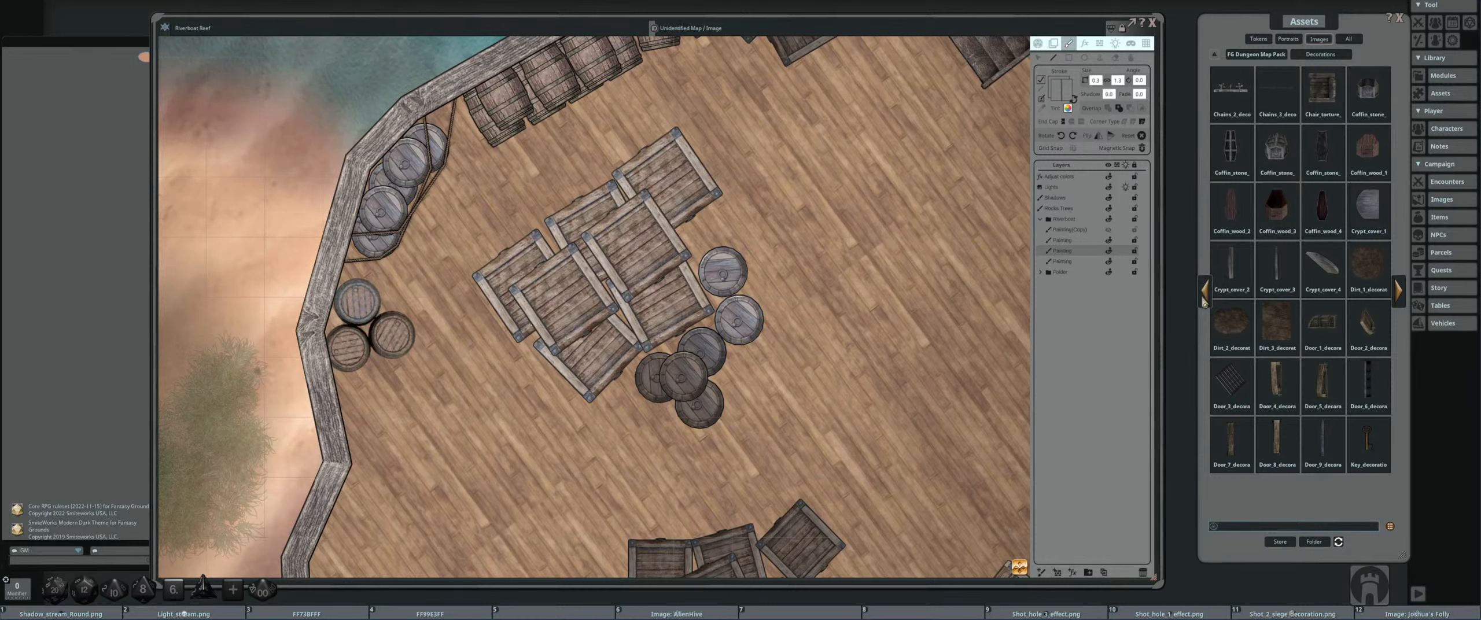
click(1207, 293)
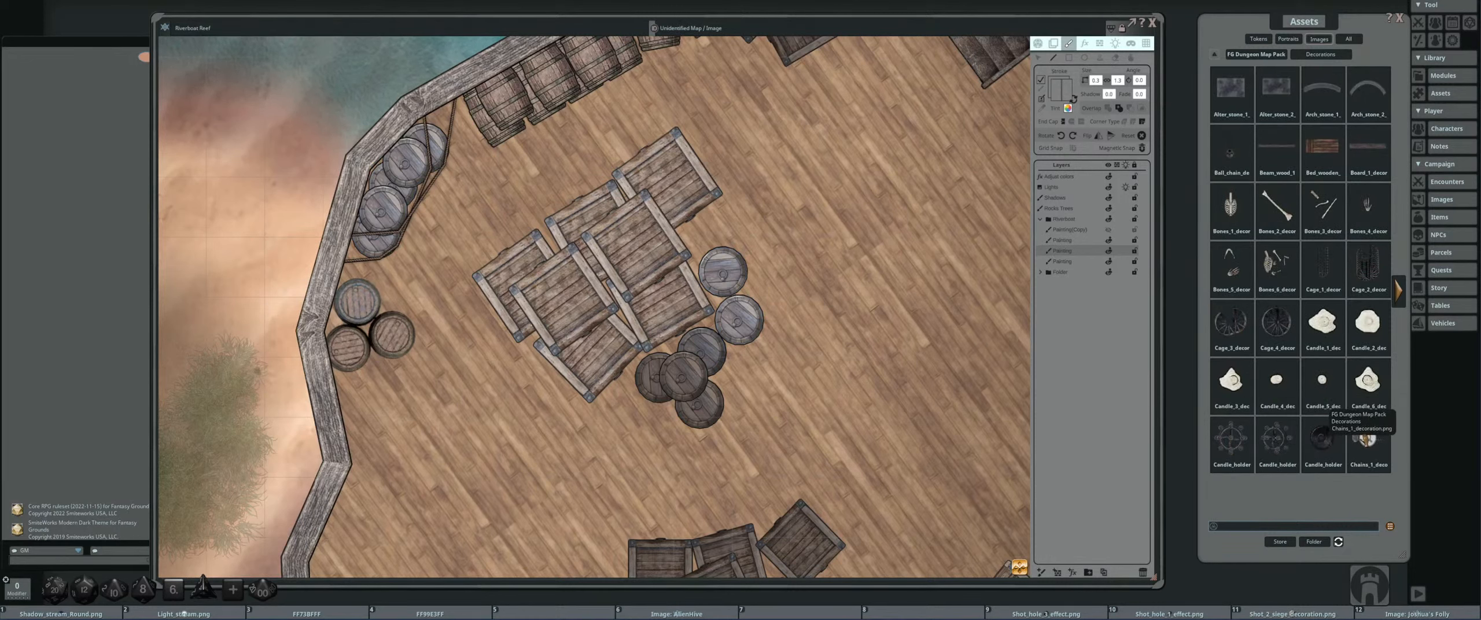
- Preview the Chains_1_decoration image from the Dungeon Map Pack decorations, and close the preview
drag(1366, 439, 707, 319)
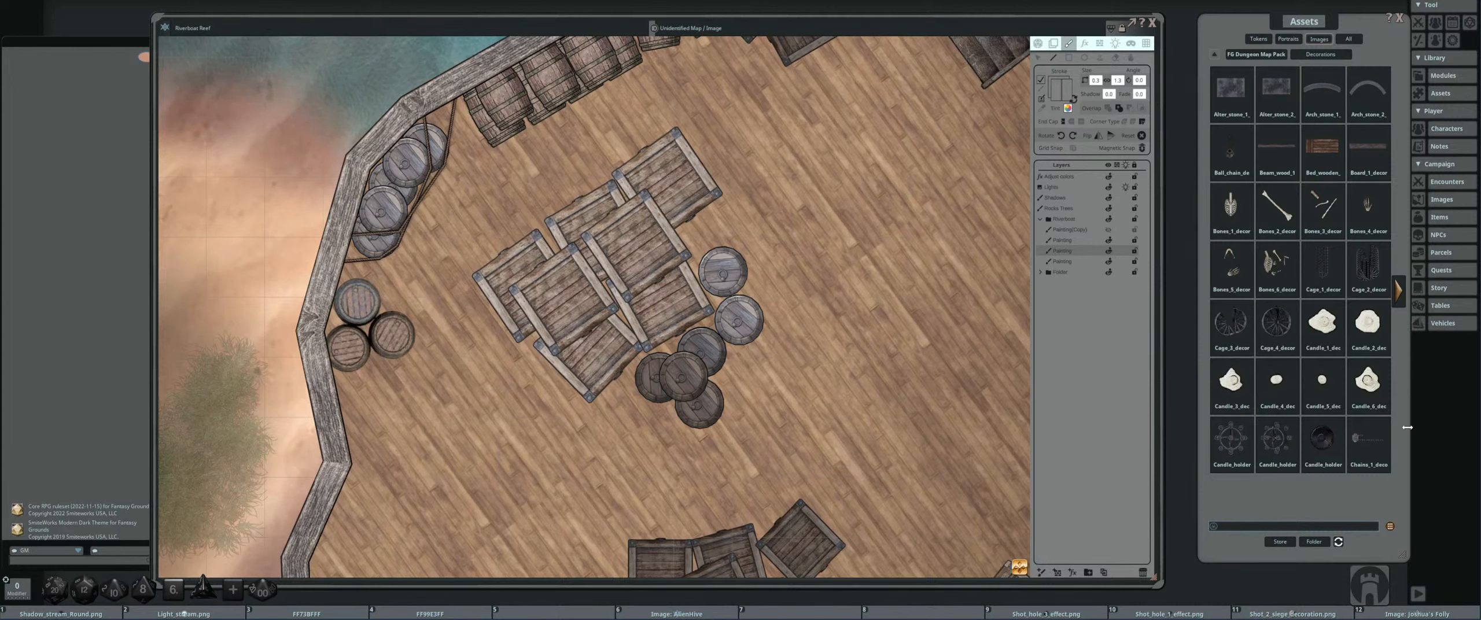
click(1368, 438)
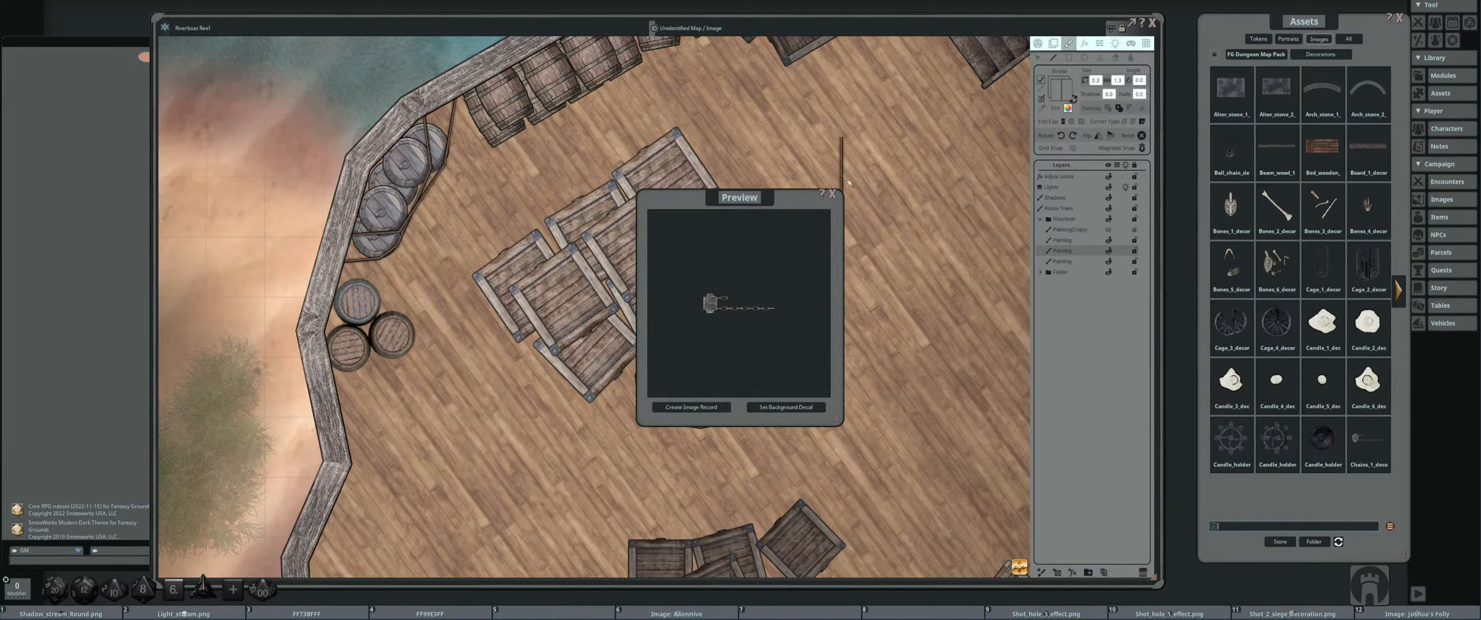
click(832, 197)
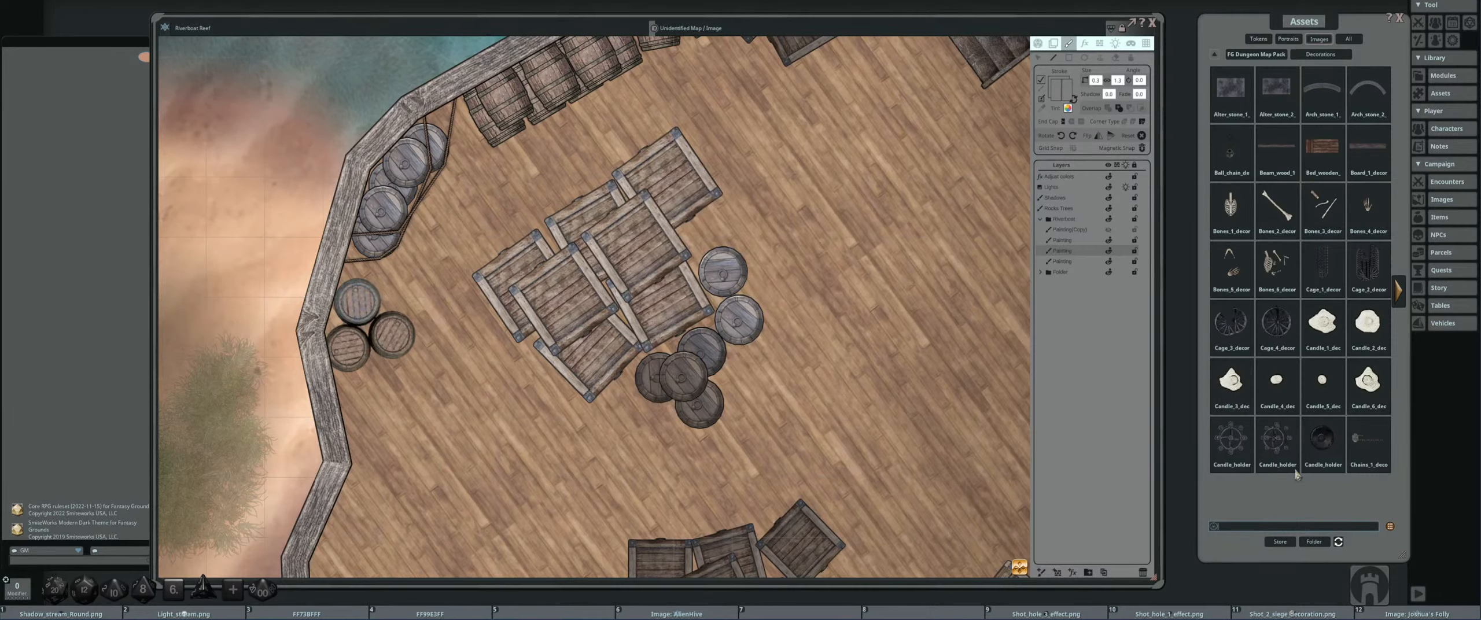
- Look through the remaining pages of the FG Dungeon Map Pack decorations and return to the list of asset folders
click(1401, 294)
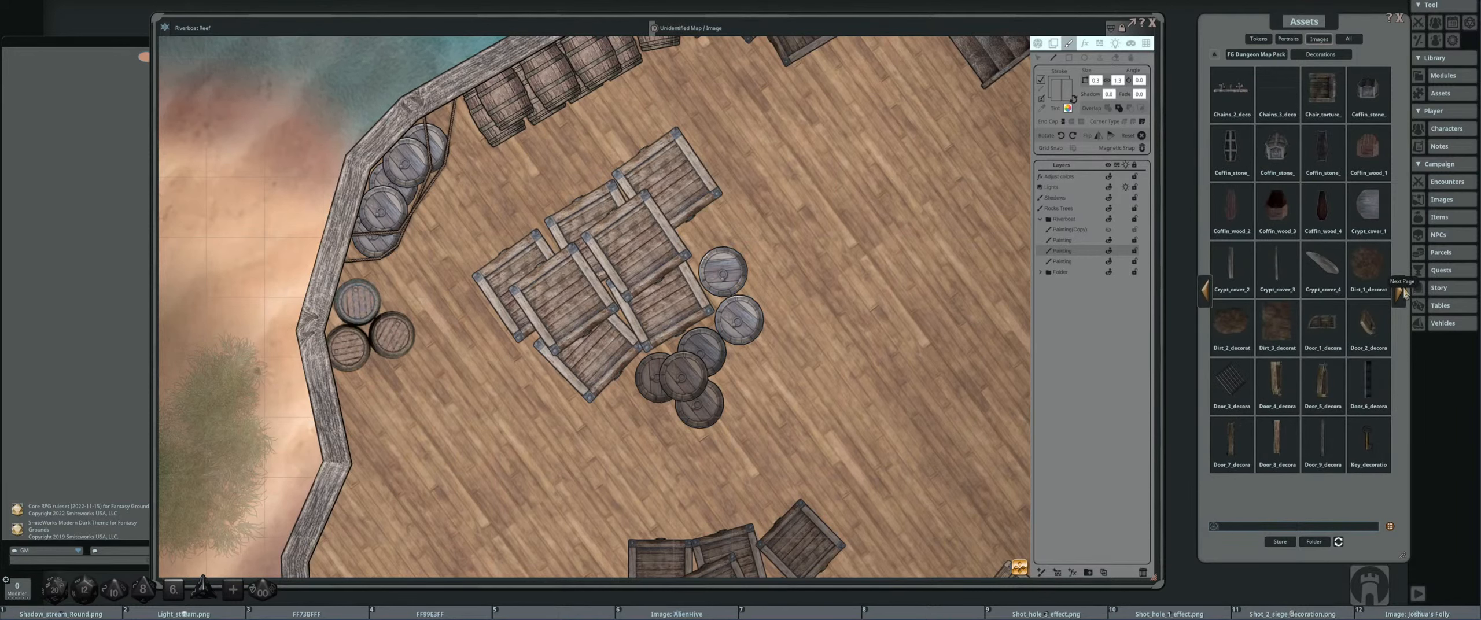
click(1401, 295)
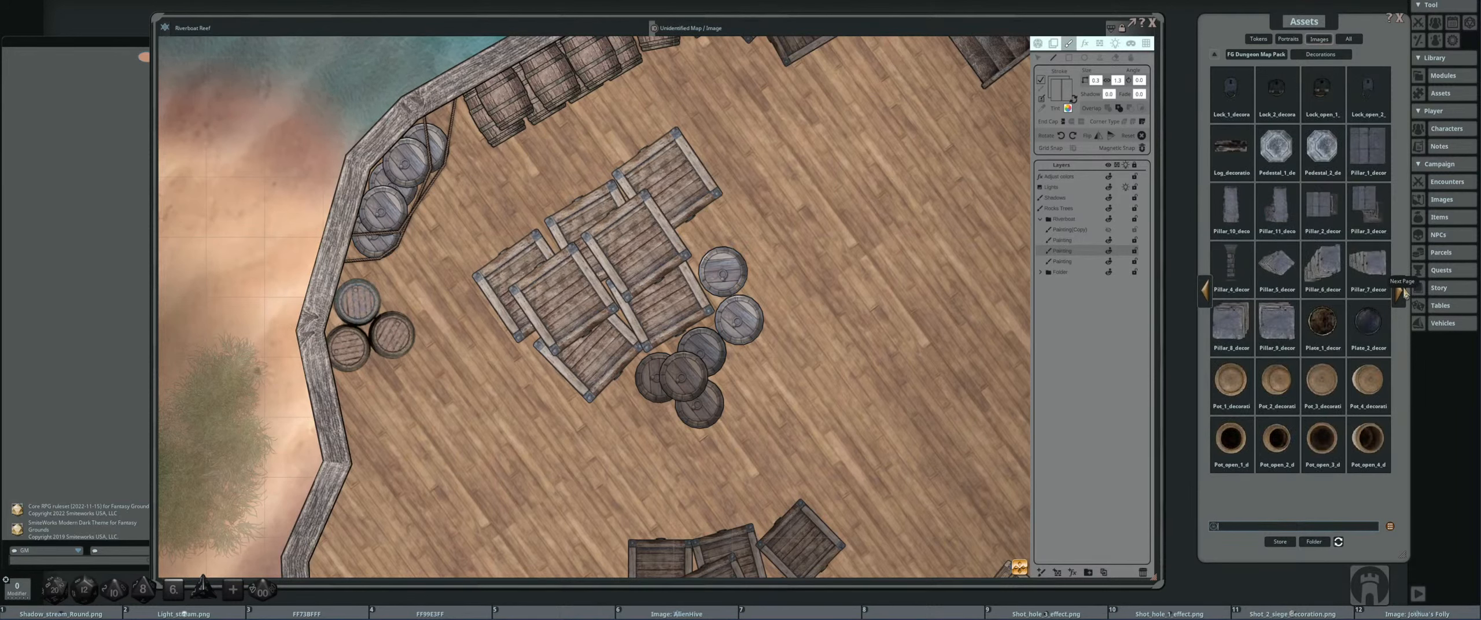
click(1401, 294)
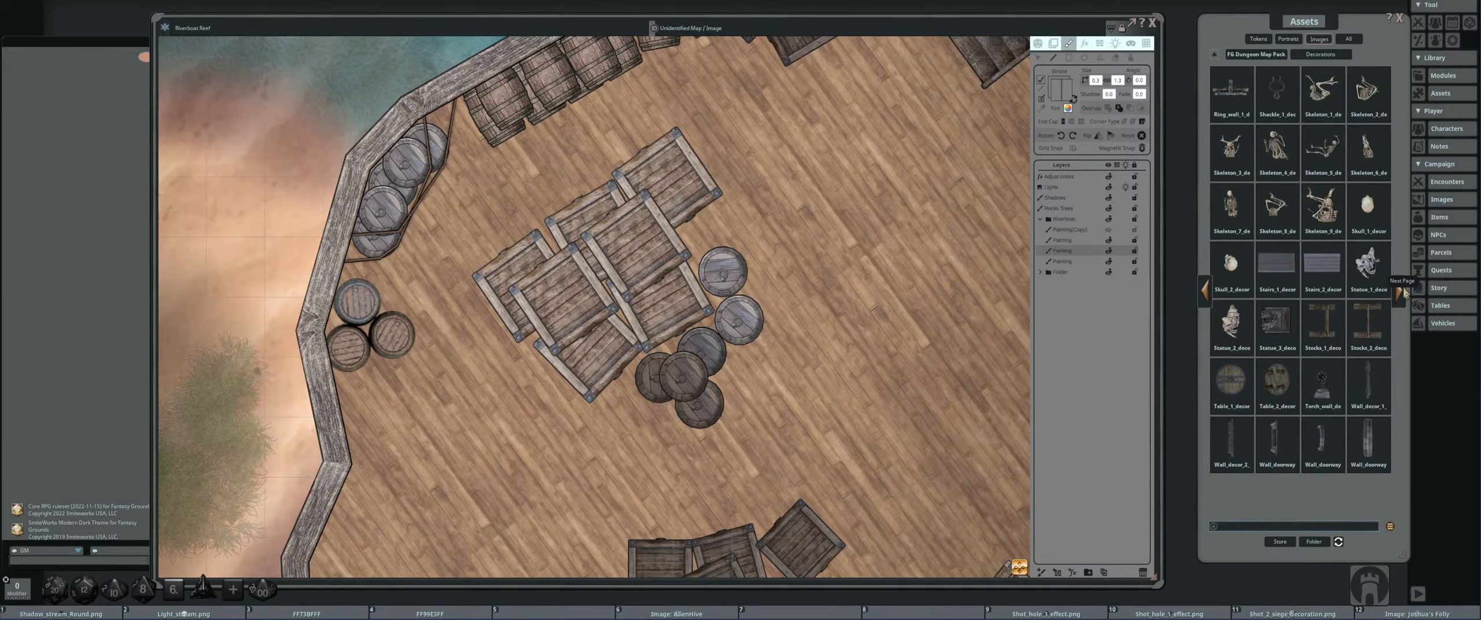
click(1401, 294)
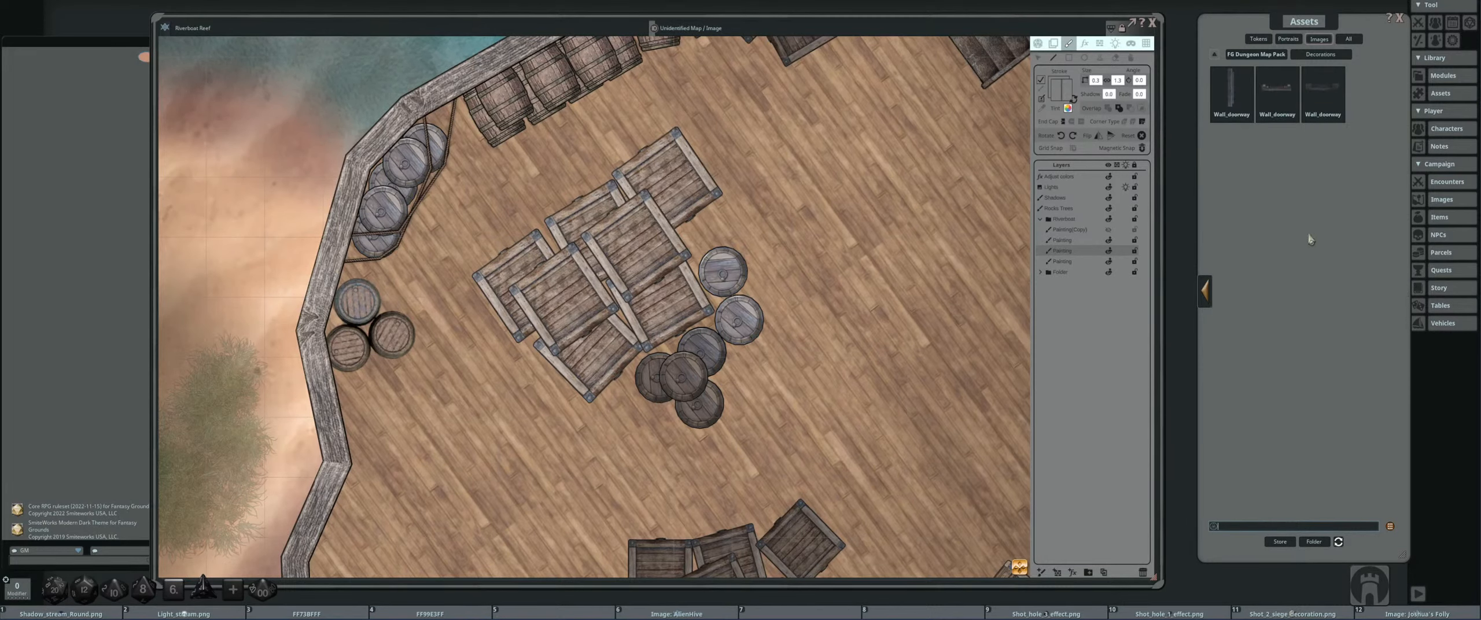
click(1215, 55)
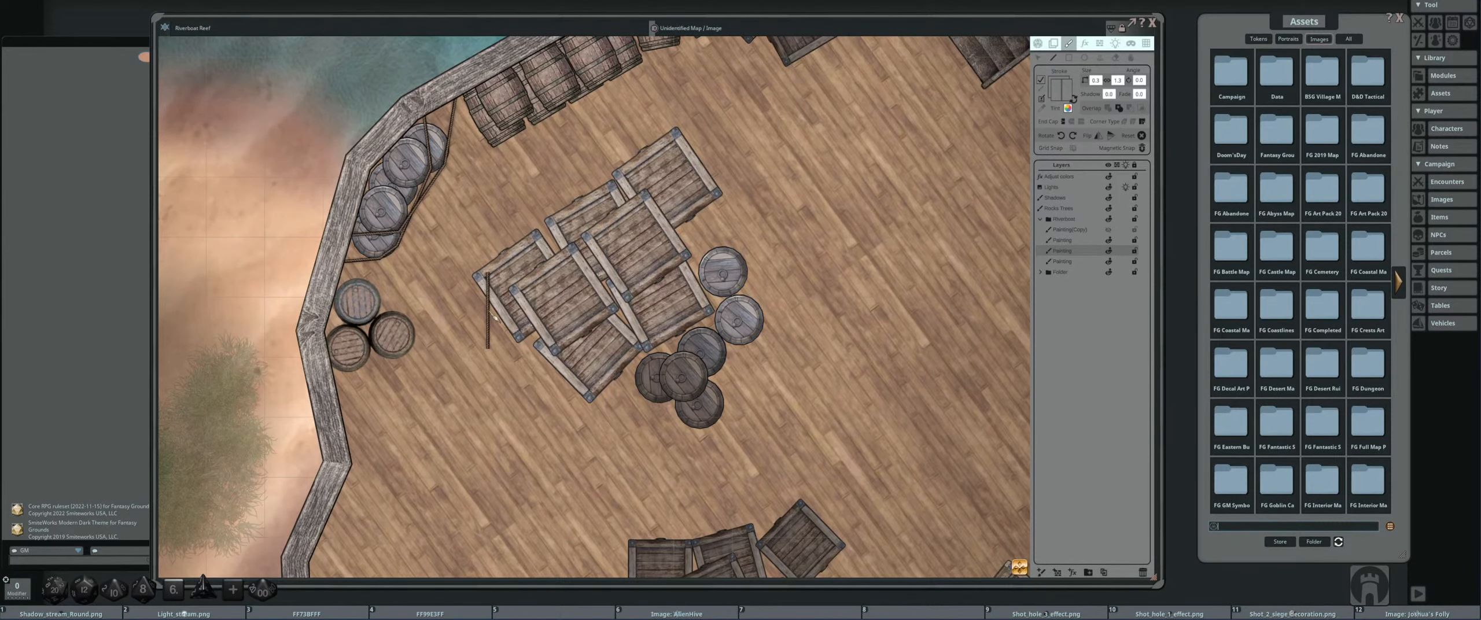
- Draw a rope around the three brown barrels clustered against the hull wall beside the beach
scroll(497, 278, up, 2)
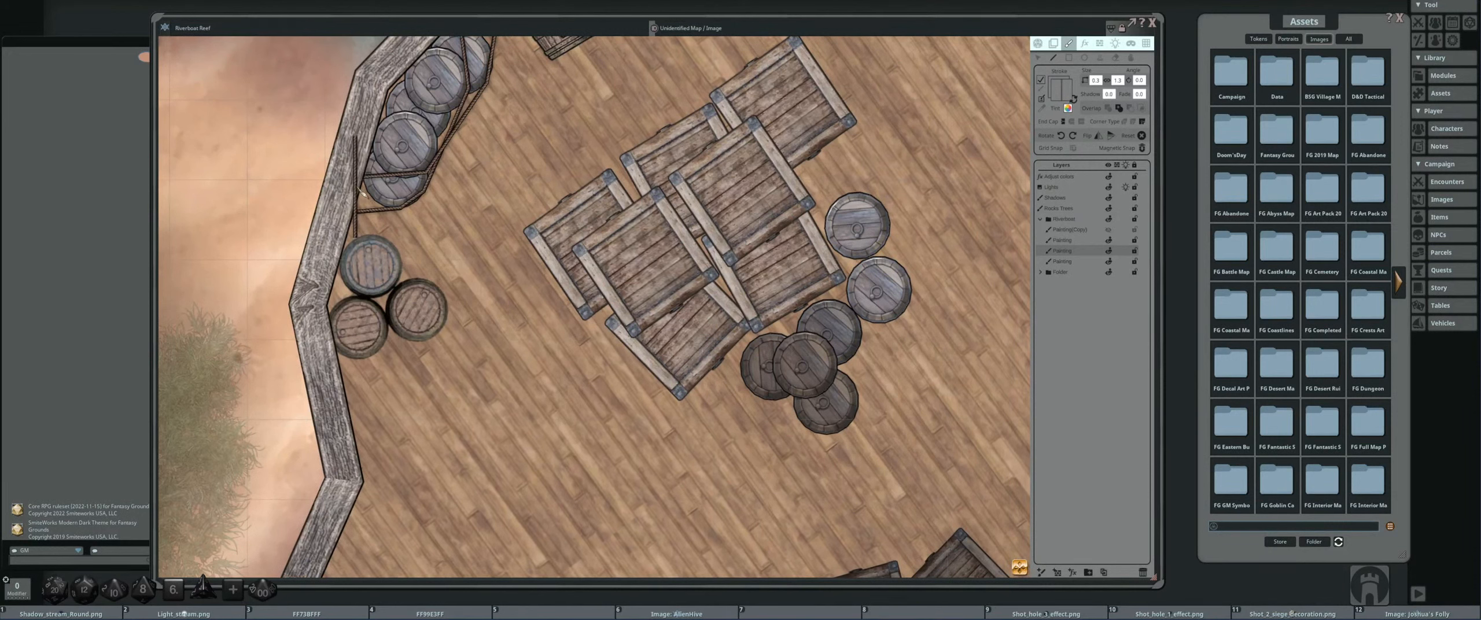
click(345, 189)
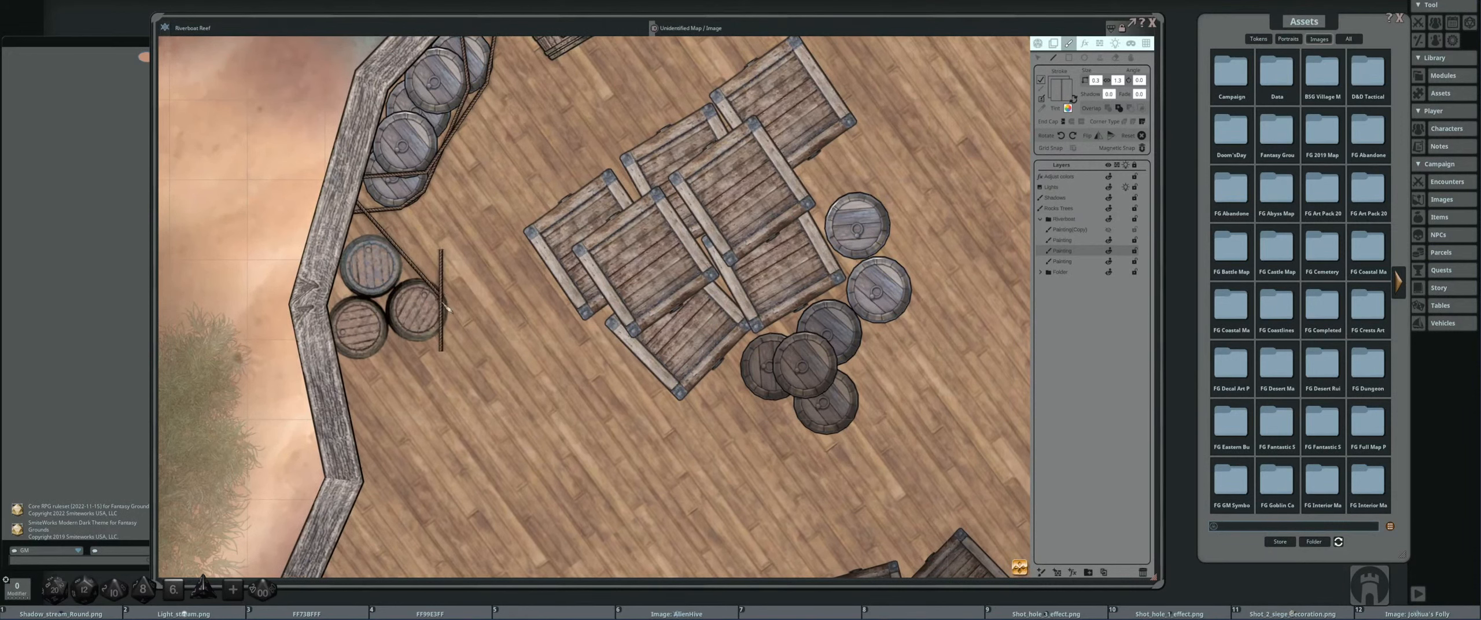
click(445, 319)
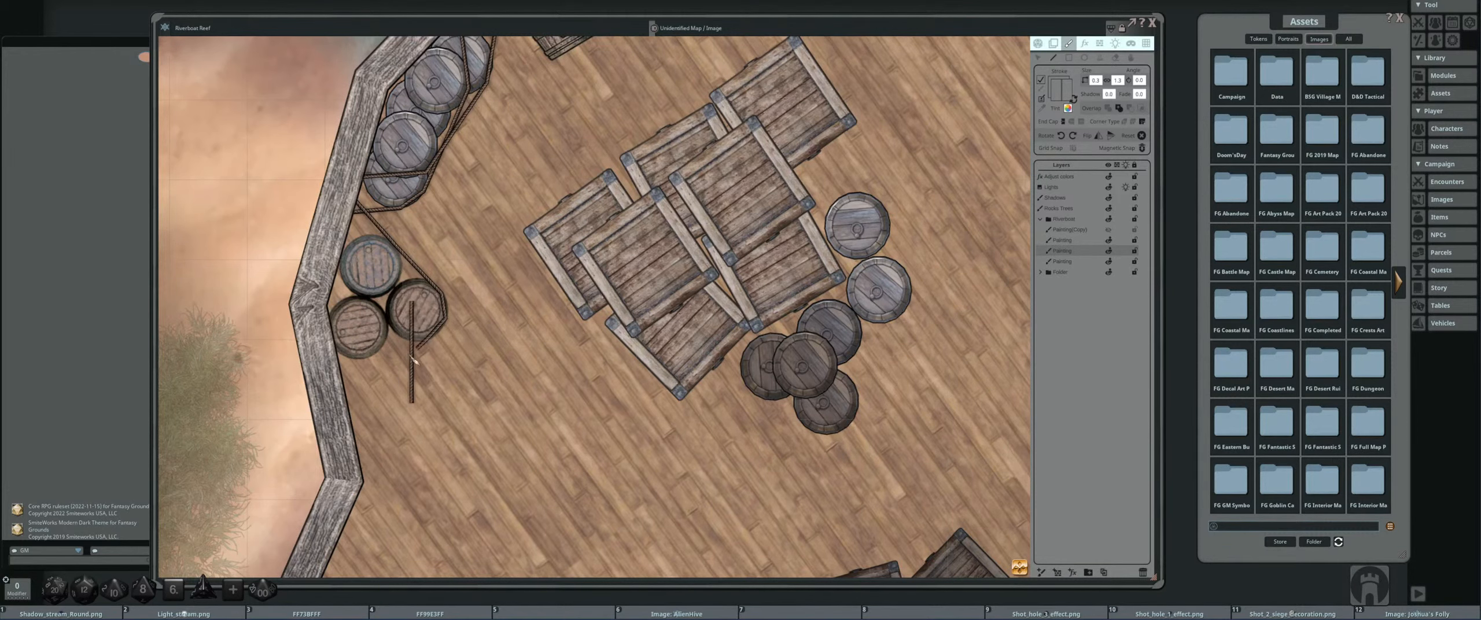
- Draw ropes around and across the row of brown barrels along the hull wall above the stacked crates with metal corners
scroll(338, 375, down, 5)
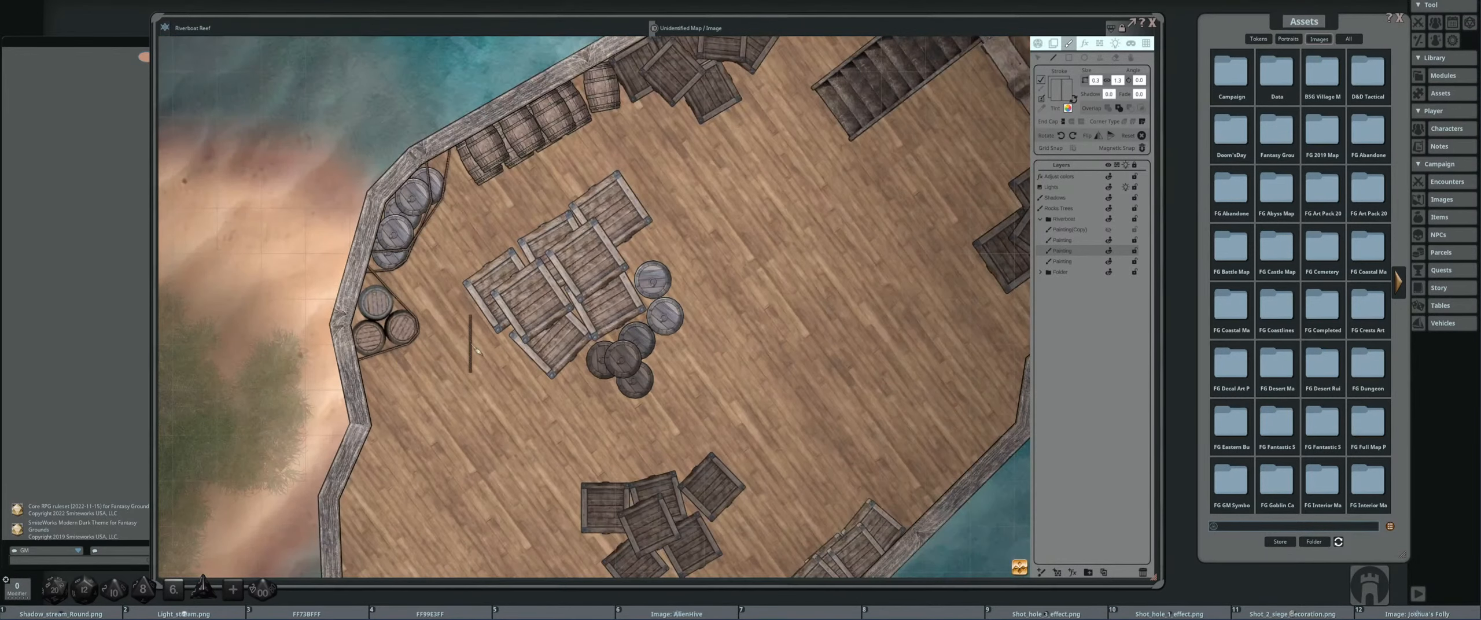
scroll(395, 207, up, 4)
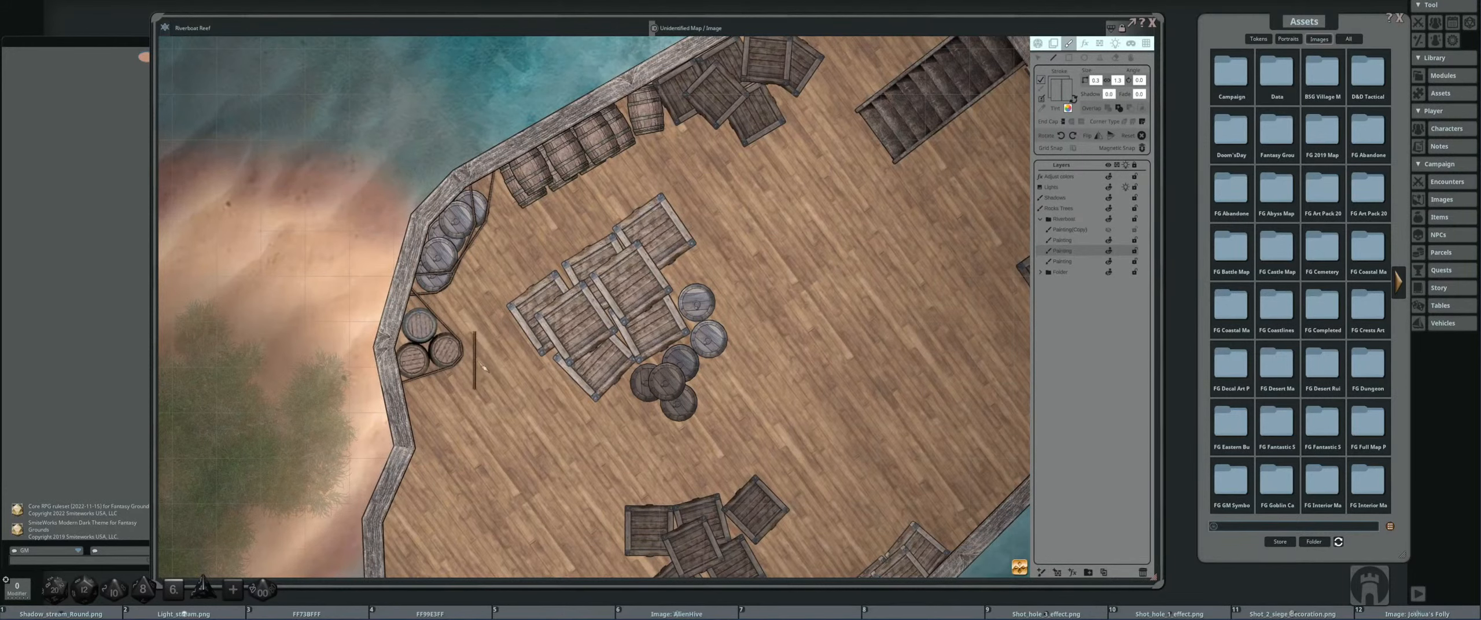
scroll(480, 367, down, 5)
scroll(488, 309, up, 4)
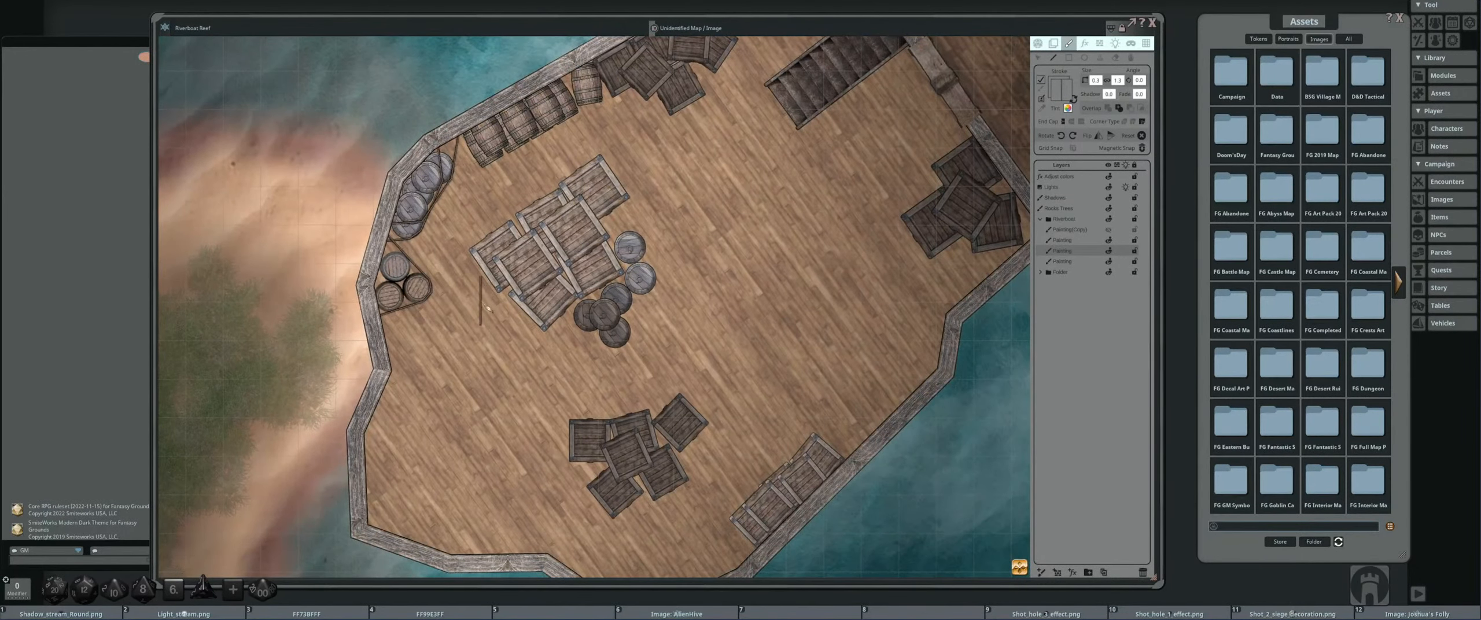
scroll(488, 309, down, 4)
scroll(418, 302, up, 5)
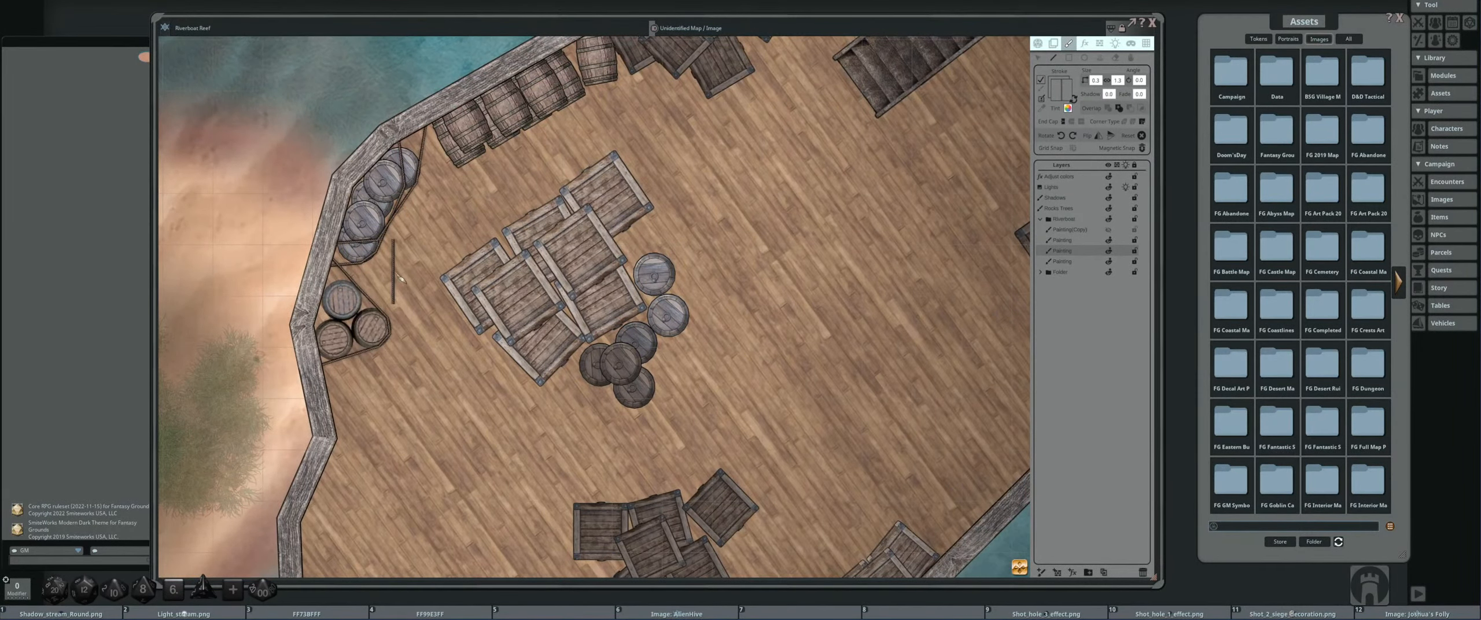
scroll(399, 280, down, 4)
scroll(469, 250, up, 3)
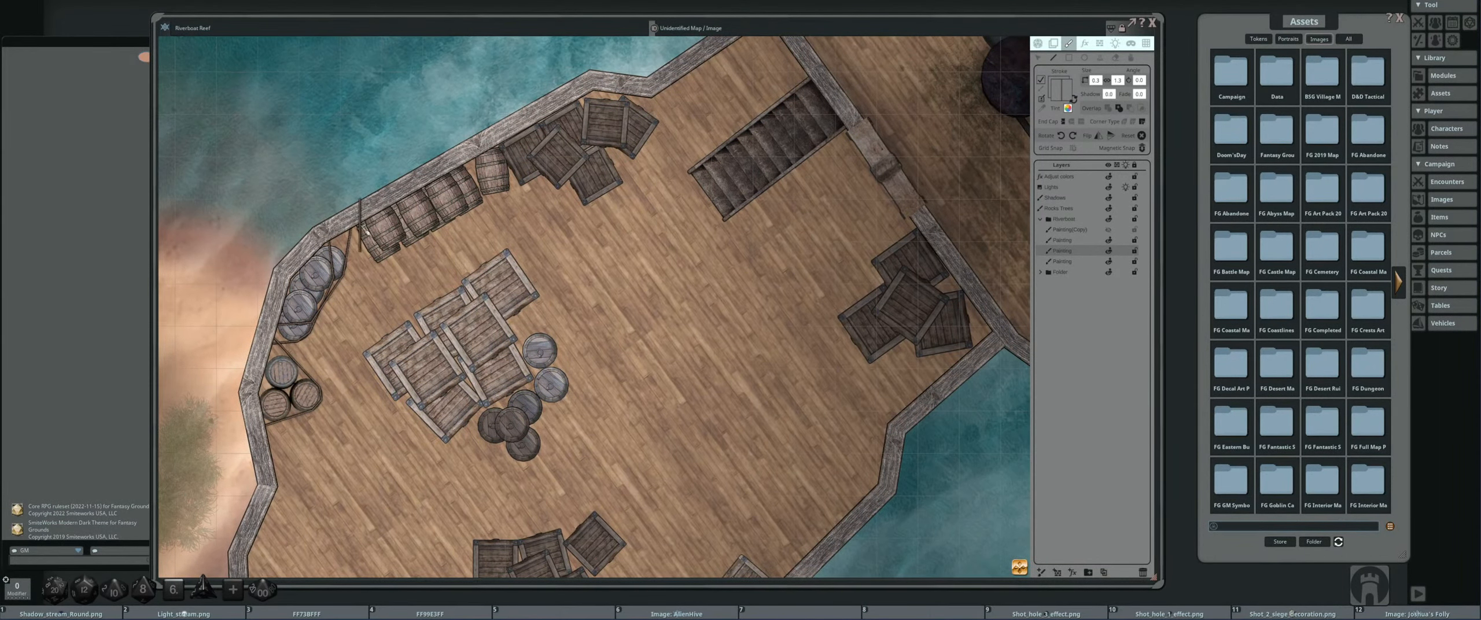
scroll(365, 232, up, 2)
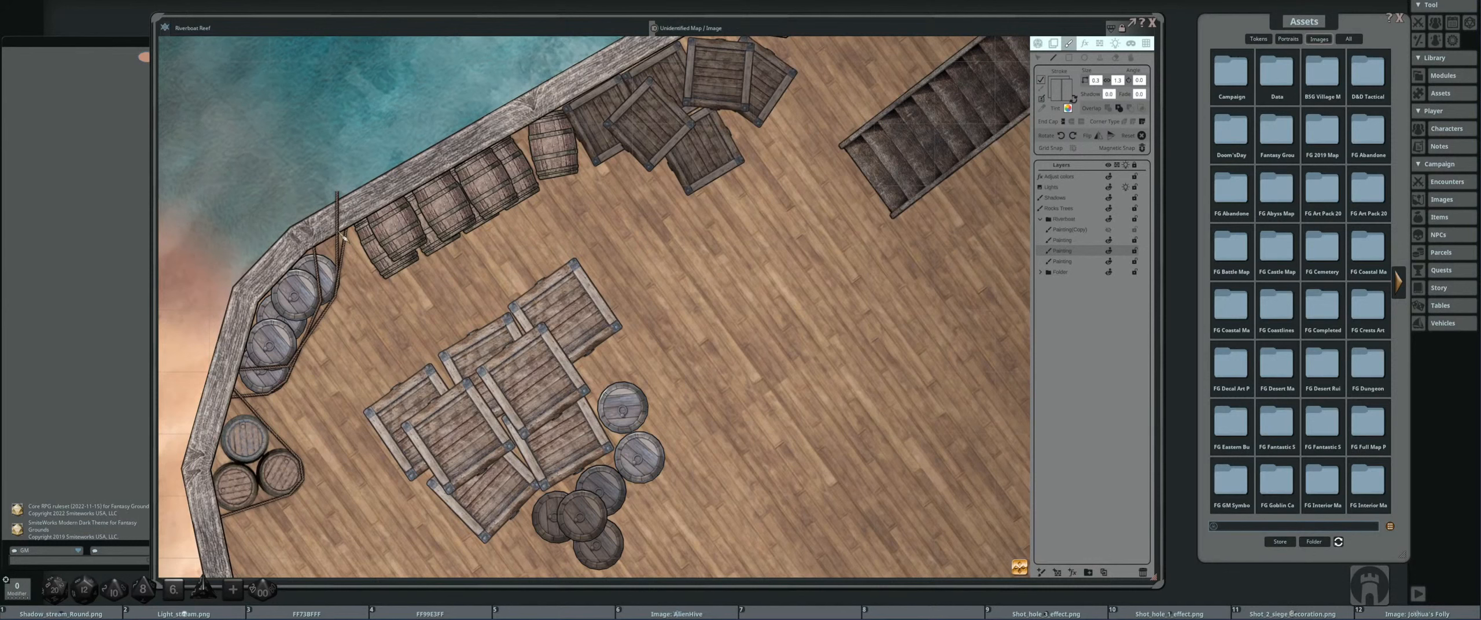
drag(344, 237, 515, 175)
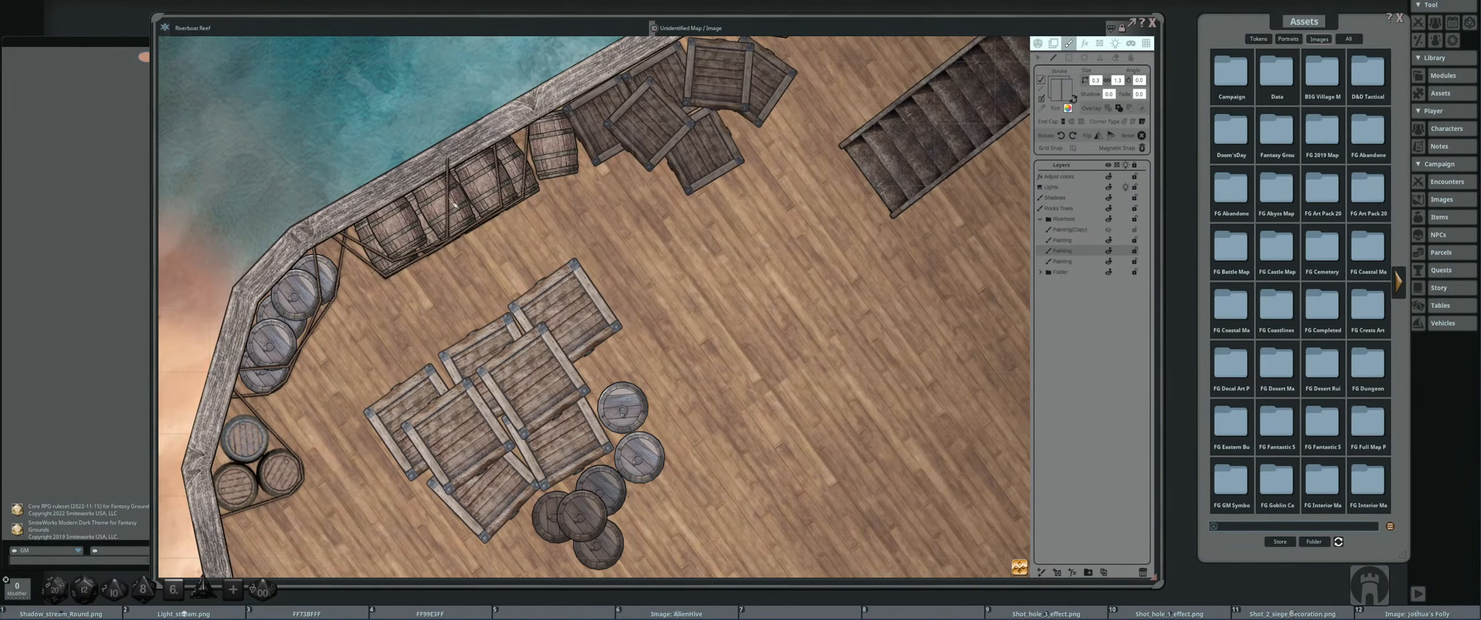
drag(571, 224, 388, 164)
drag(420, 201, 485, 242)
- Continue the ropes past the end of the brown barrel row to tie down the single barrel beside the dark crates
scroll(504, 174, up, 2)
scroll(484, 241, down, 3)
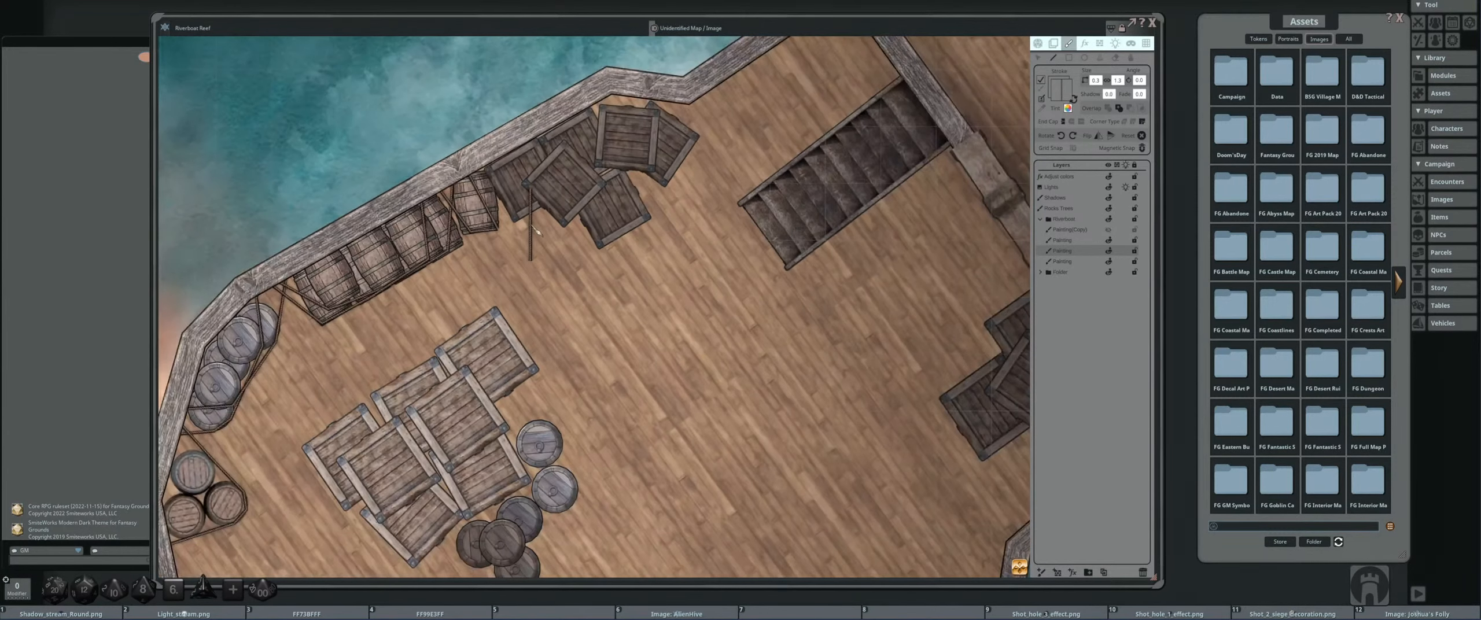
drag(489, 215, 653, 205)
scroll(685, 282, down, 2)
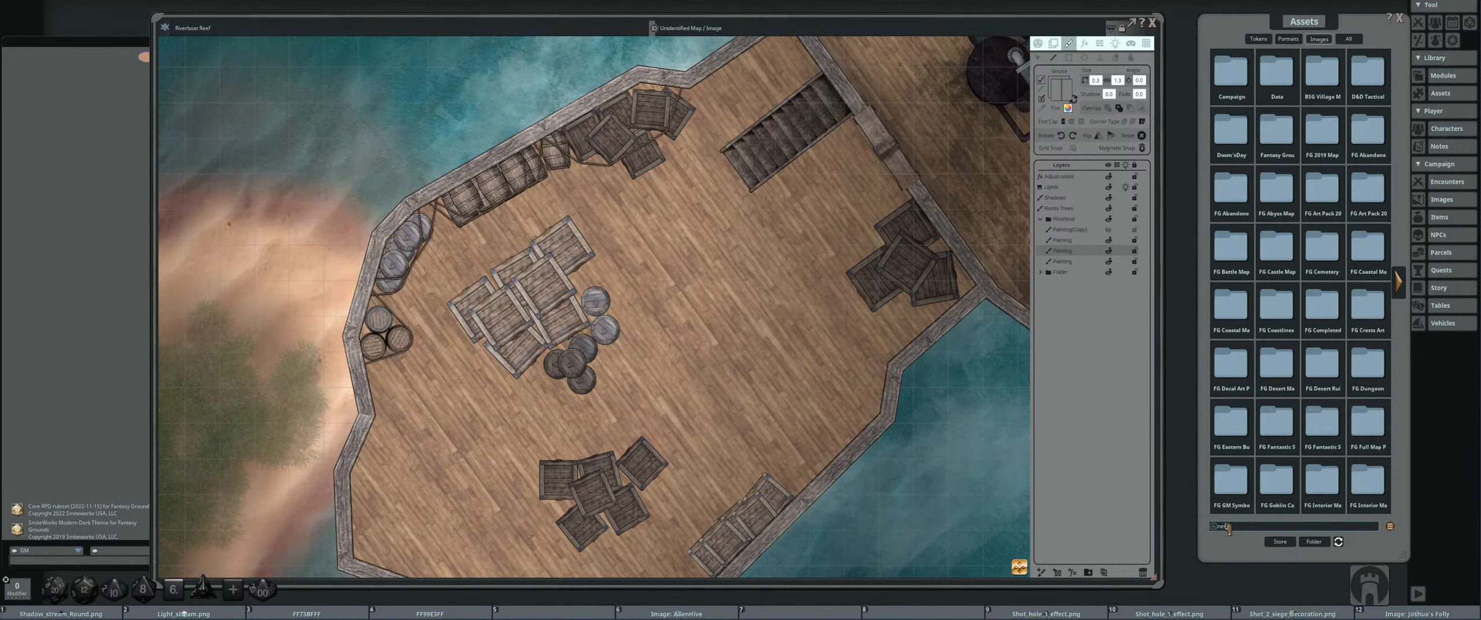
- Search the asset library images for "net", look through the result pages, and return to the full folder list
key(Return)
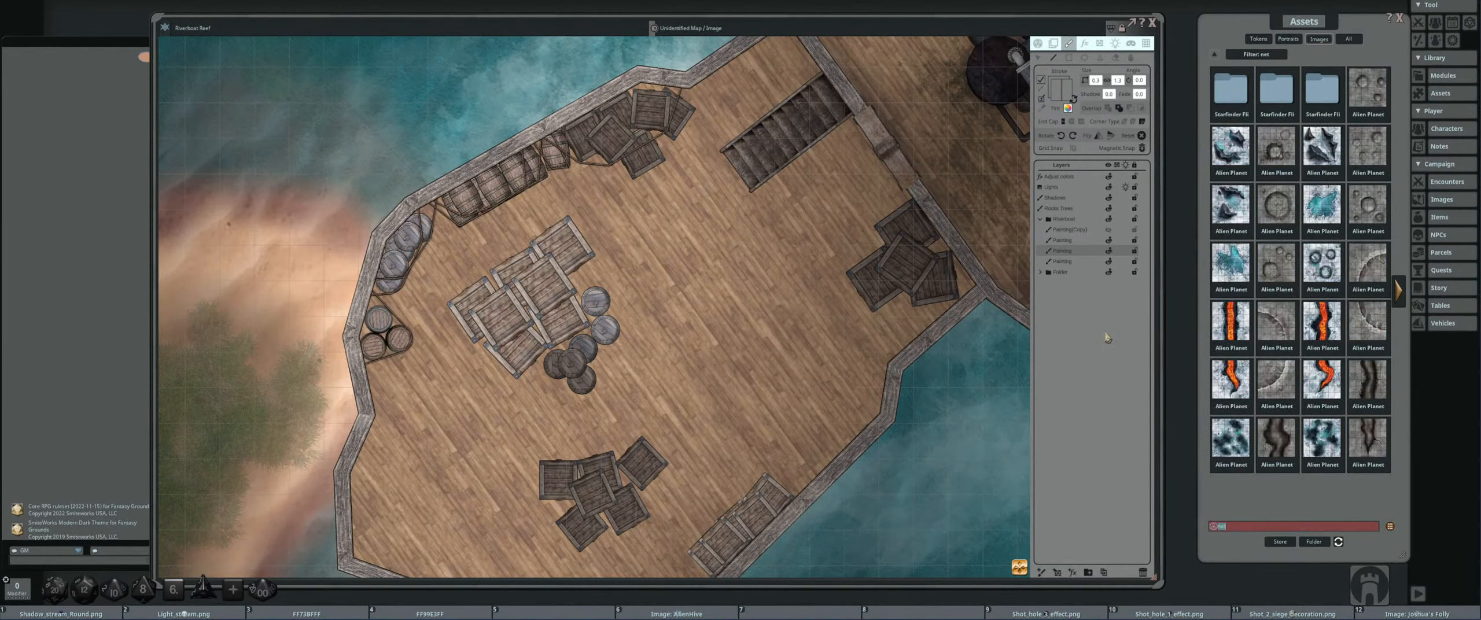
click(1399, 293)
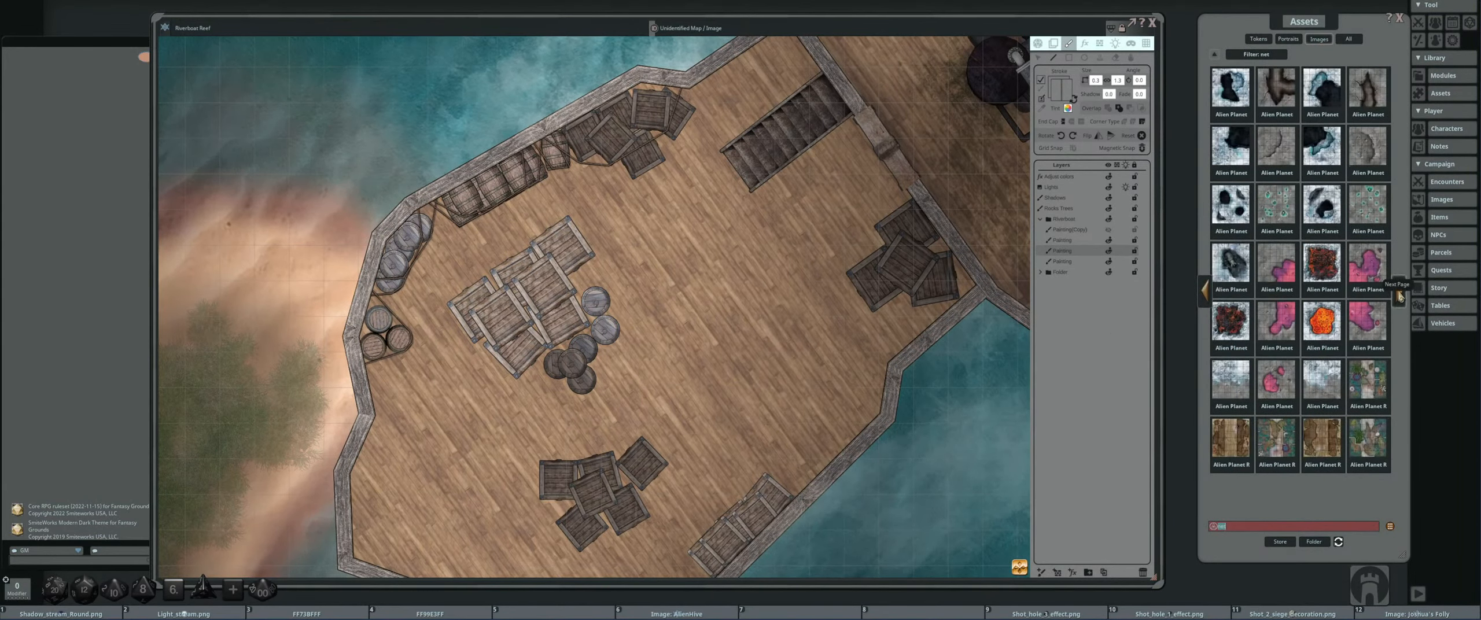
click(1399, 296)
click(1400, 296)
click(1399, 296)
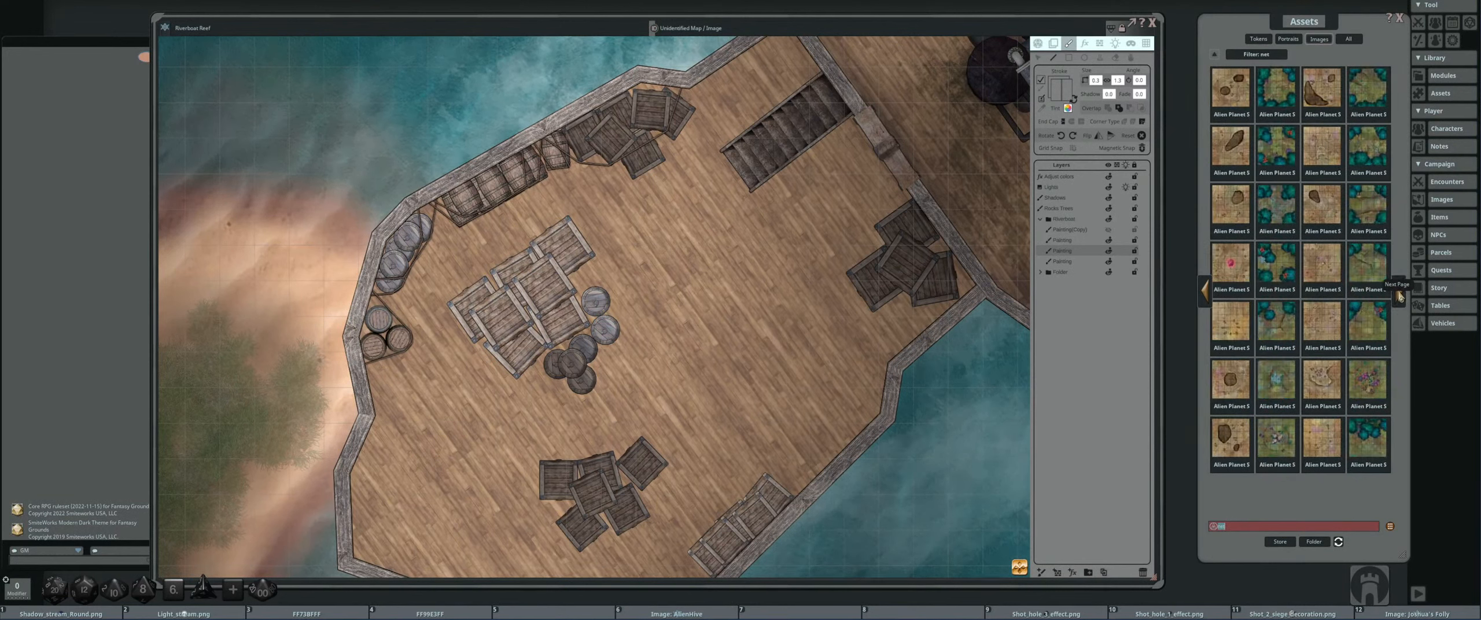
click(1399, 296)
click(1399, 296)
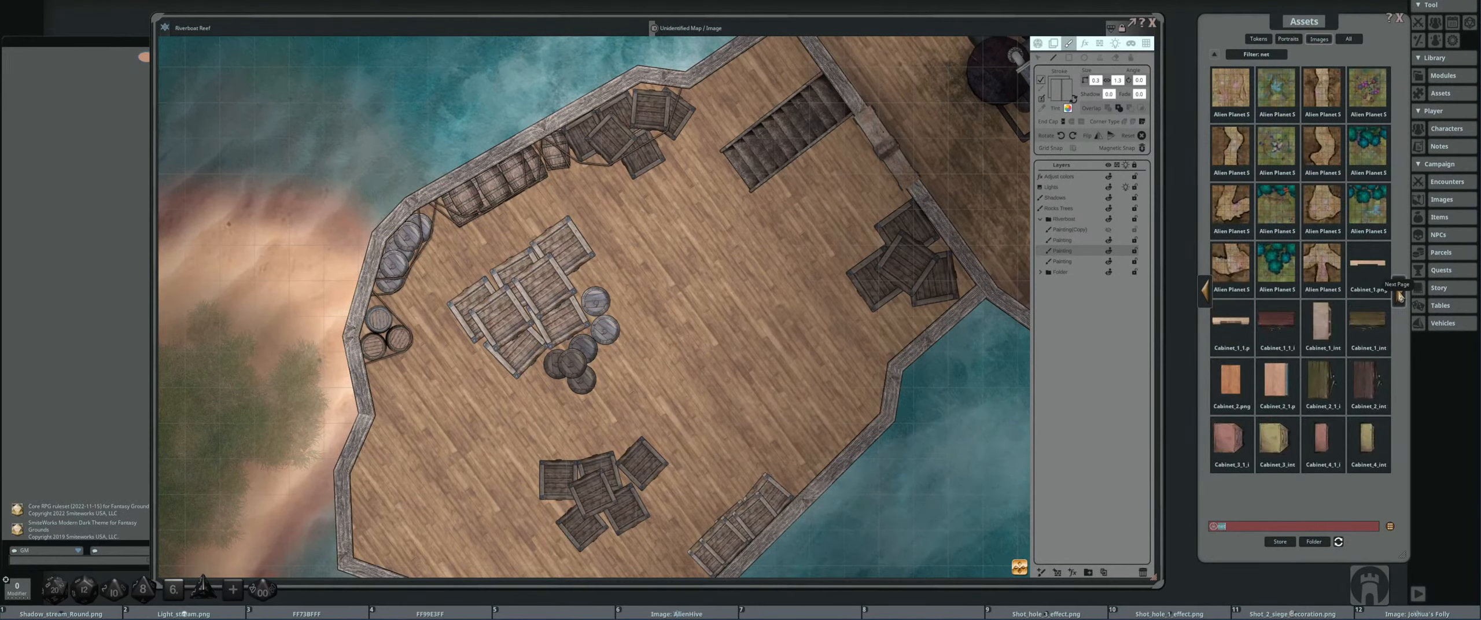
click(1400, 296)
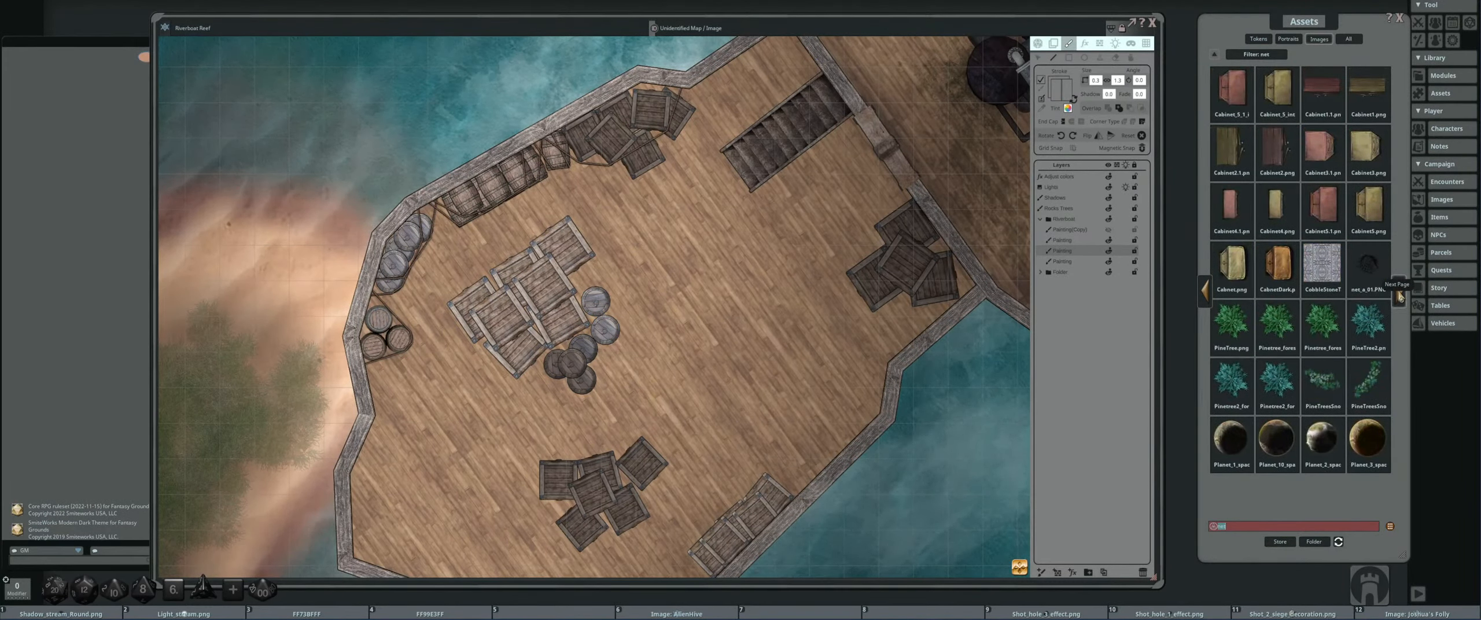
click(1400, 296)
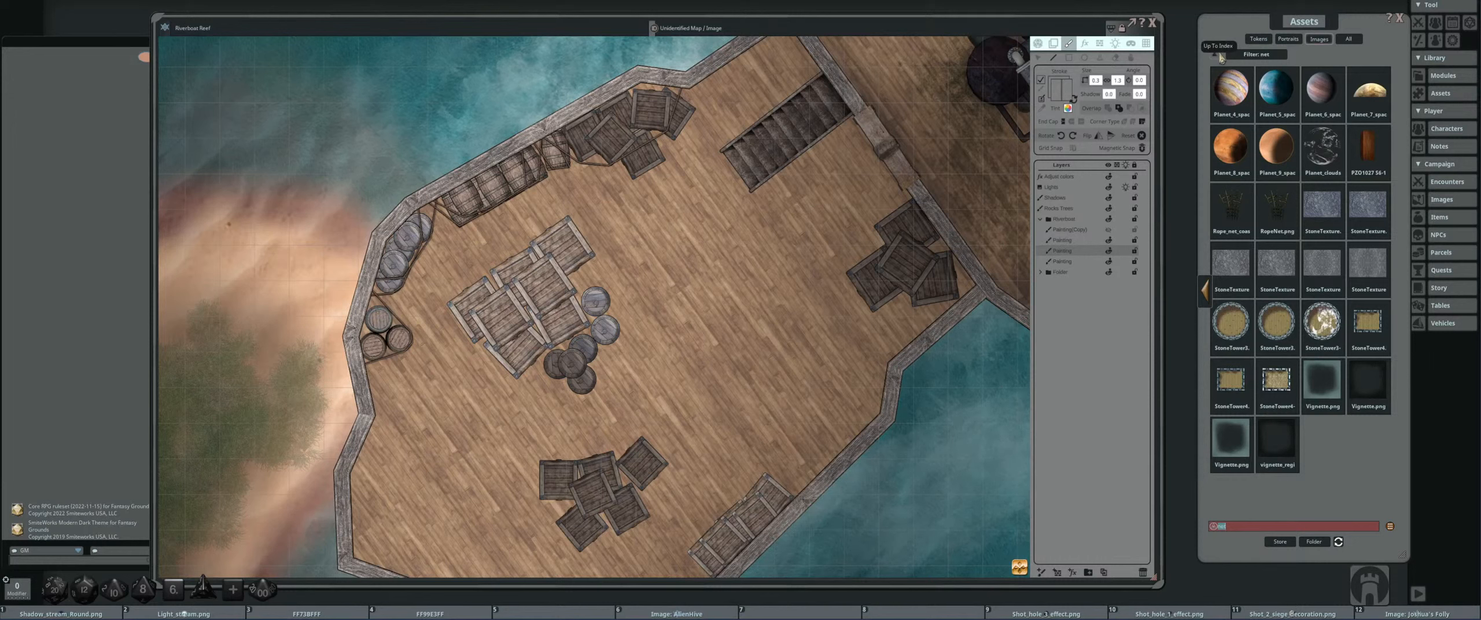
click(1231, 87)
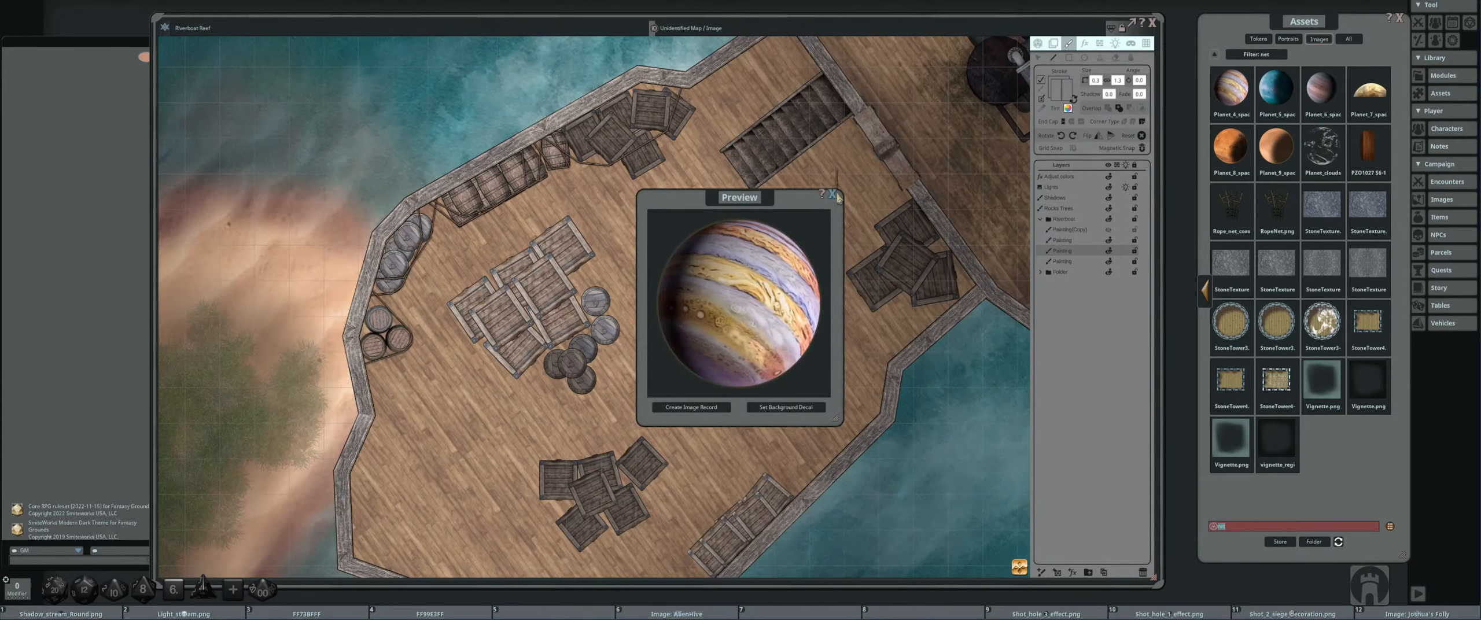
click(833, 195)
click(1222, 55)
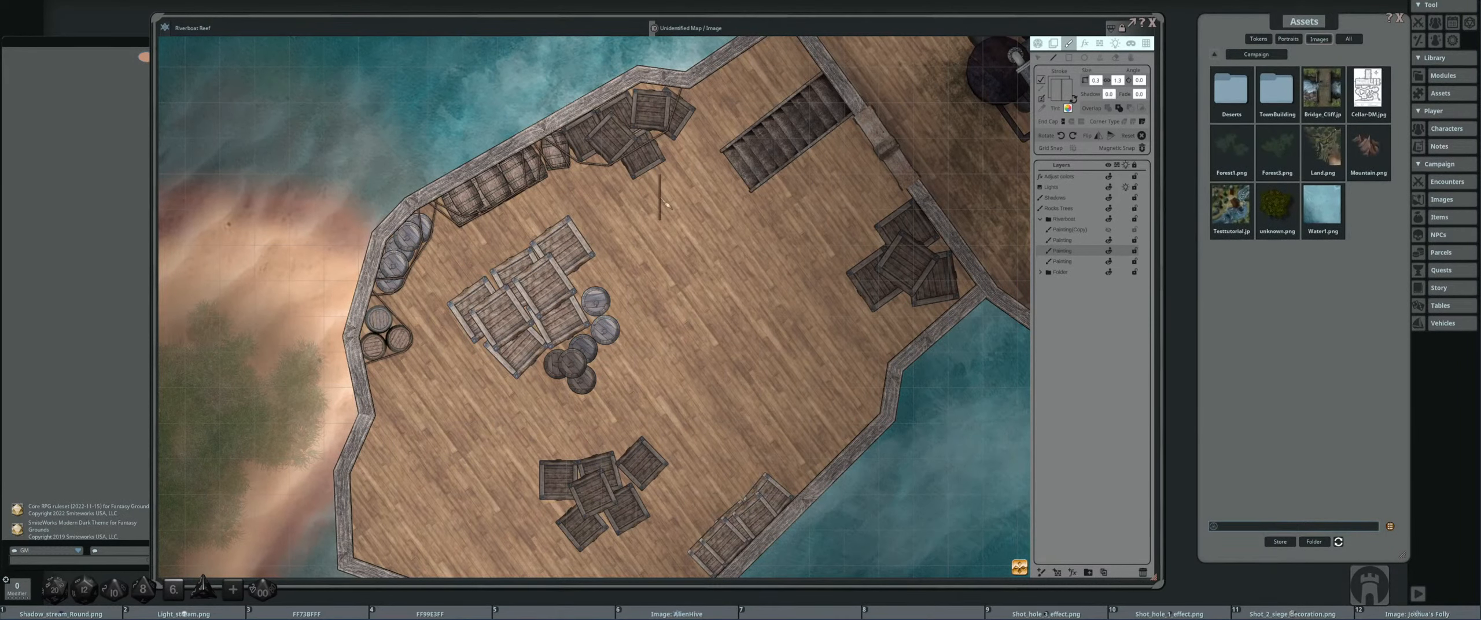
click(1215, 55)
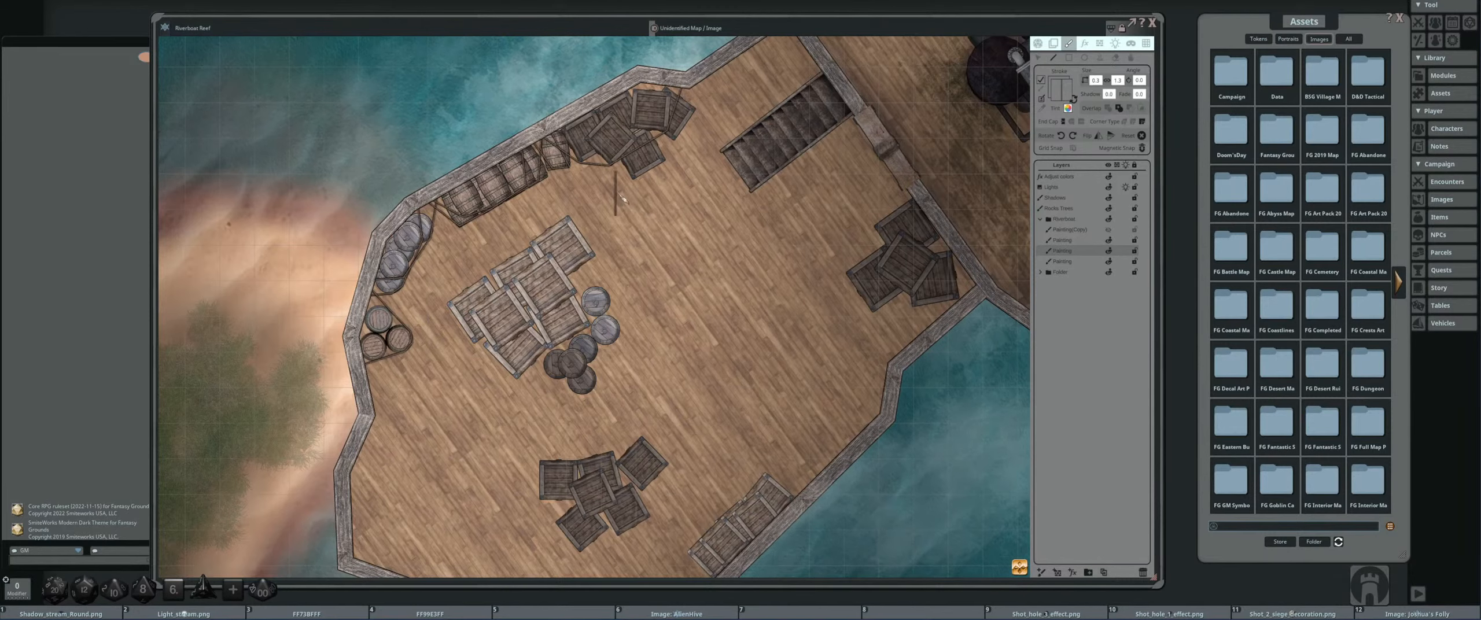
- Draw ropes around and across the pile of dark crates against the hull wall near the stairs
scroll(622, 199, up, 3)
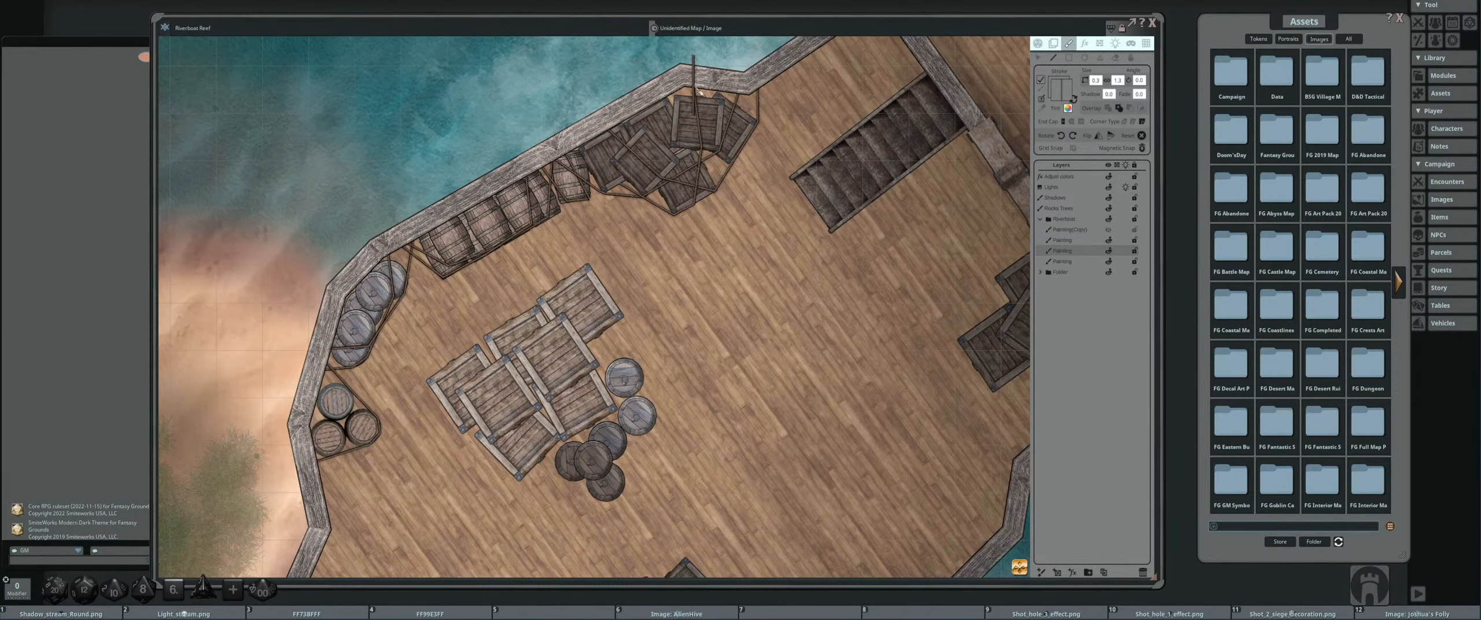
scroll(767, 173, down, 3)
scroll(638, 173, up, 3)
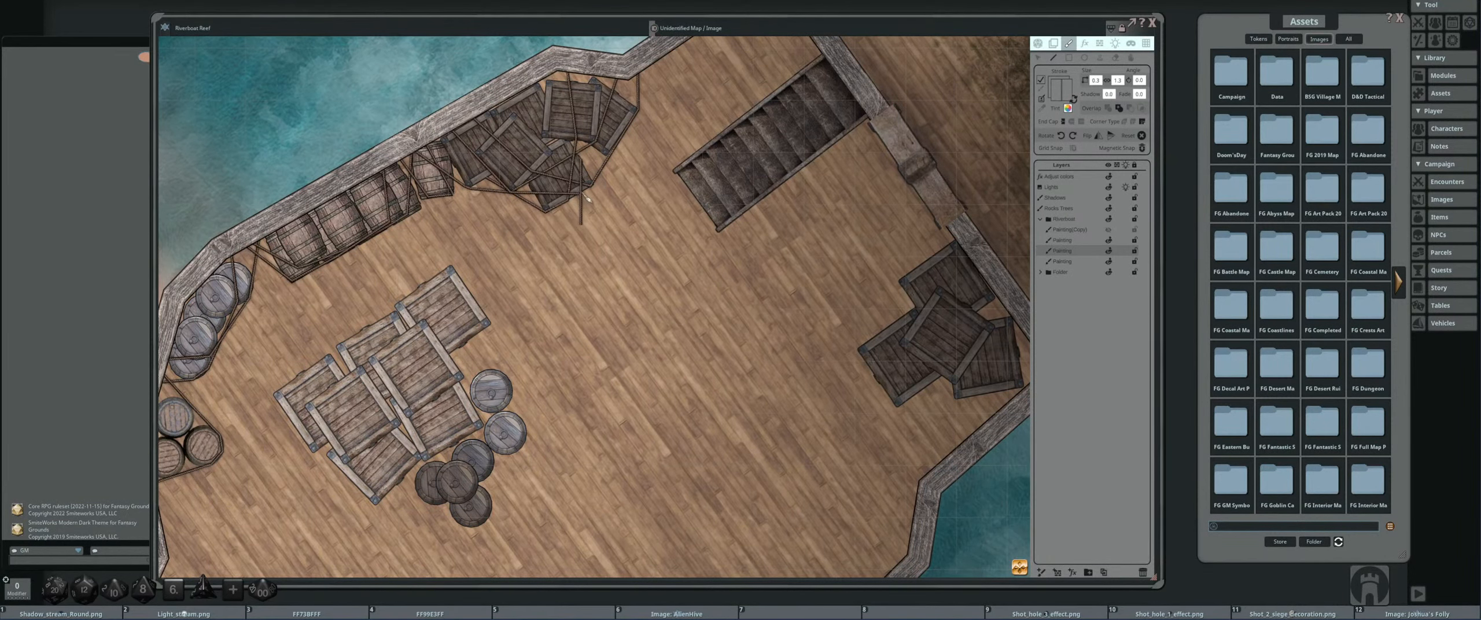
- Look over the roped cargo and the whole deck of the boat, up close and from a distance
scroll(586, 198, down, 5)
scroll(645, 184, up, 4)
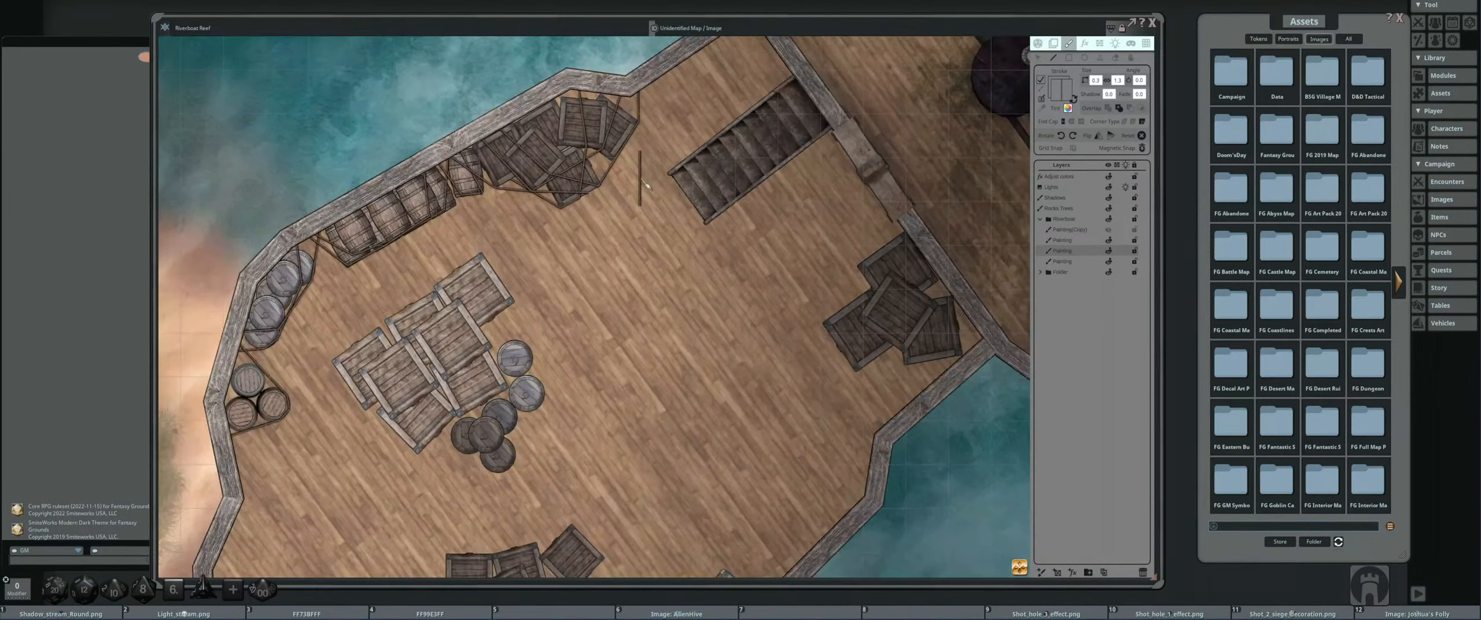
scroll(810, 93, down, 5)
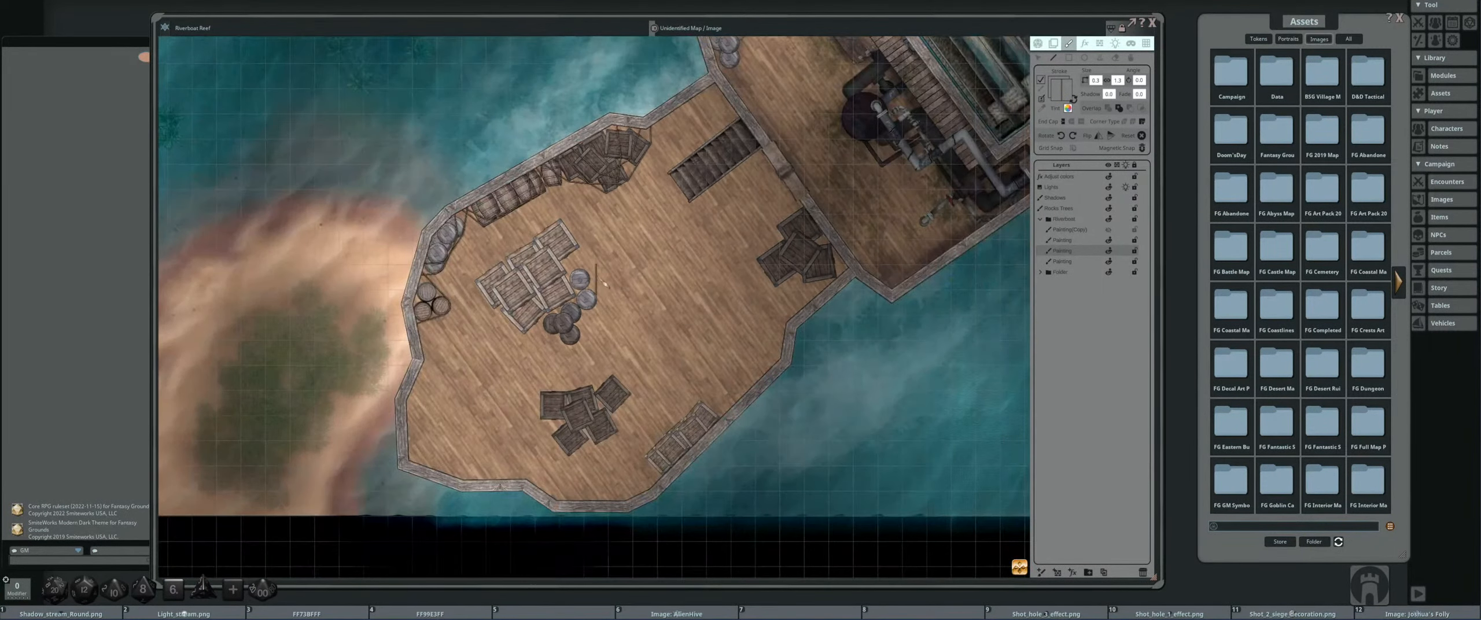
scroll(632, 215, up, 5)
scroll(633, 215, down, 5)
scroll(699, 213, up, 4)
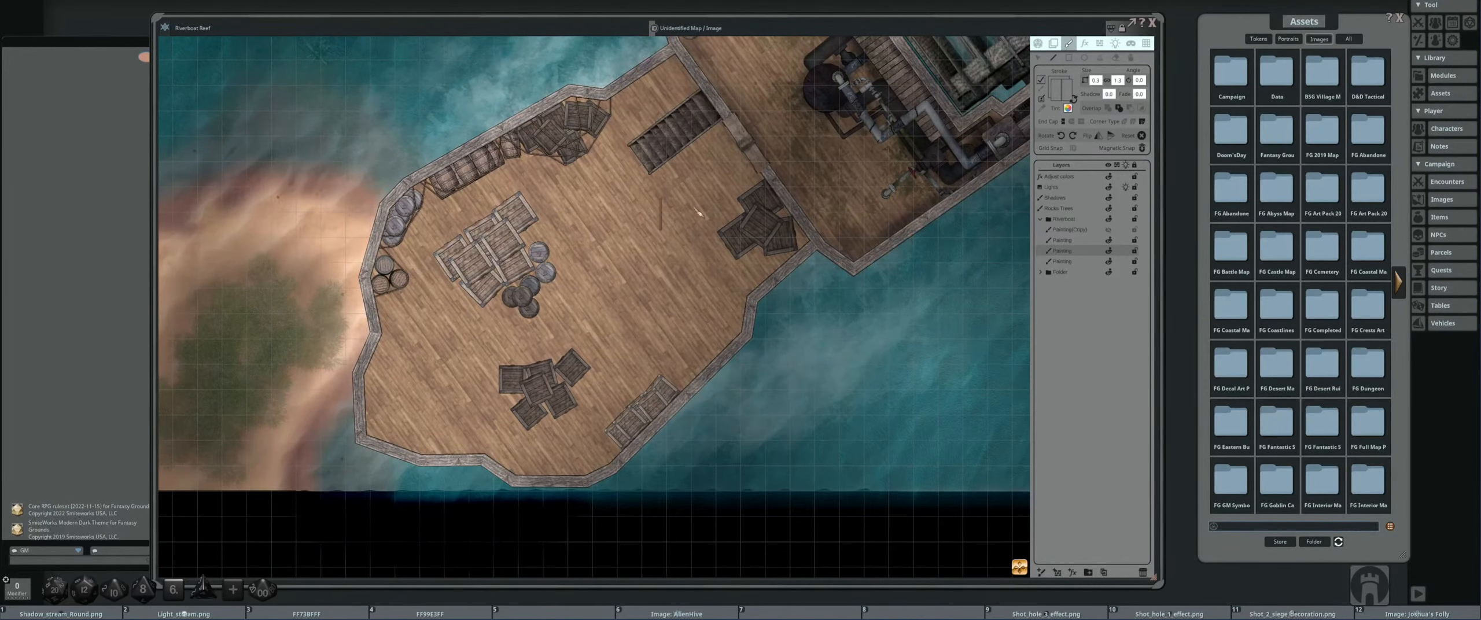
scroll(884, 185, down, 5)
scroll(538, 186, up, 5)
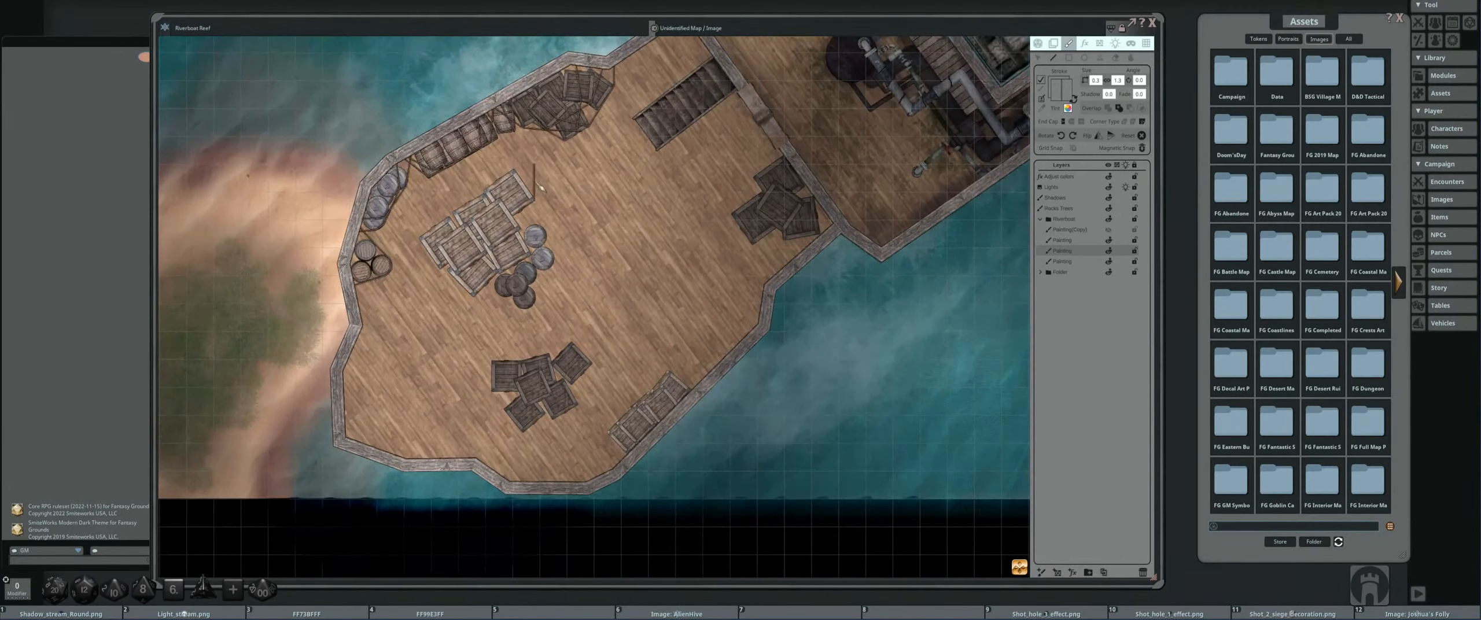
scroll(590, 220, down, 5)
scroll(560, 266, up, 4)
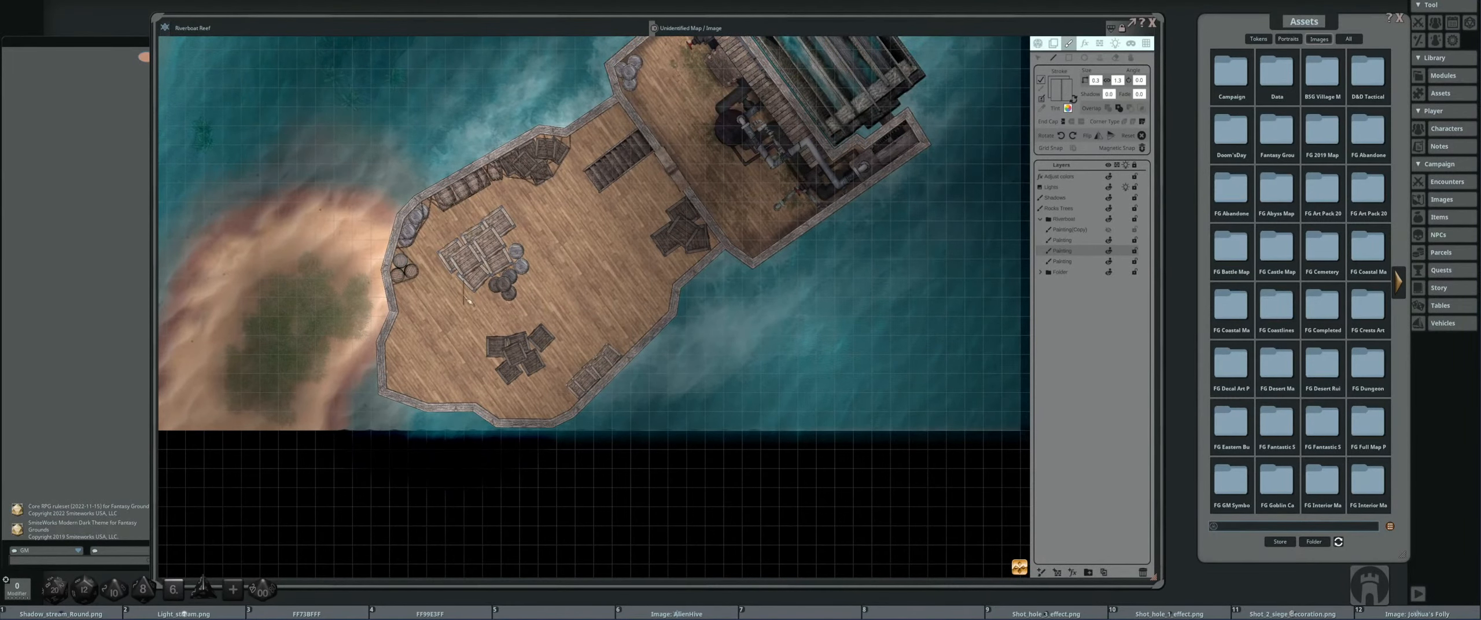
- Sample the dark shadow from the machinery deck as the stamp for painting on the boat
drag(558, 256, 594, 279)
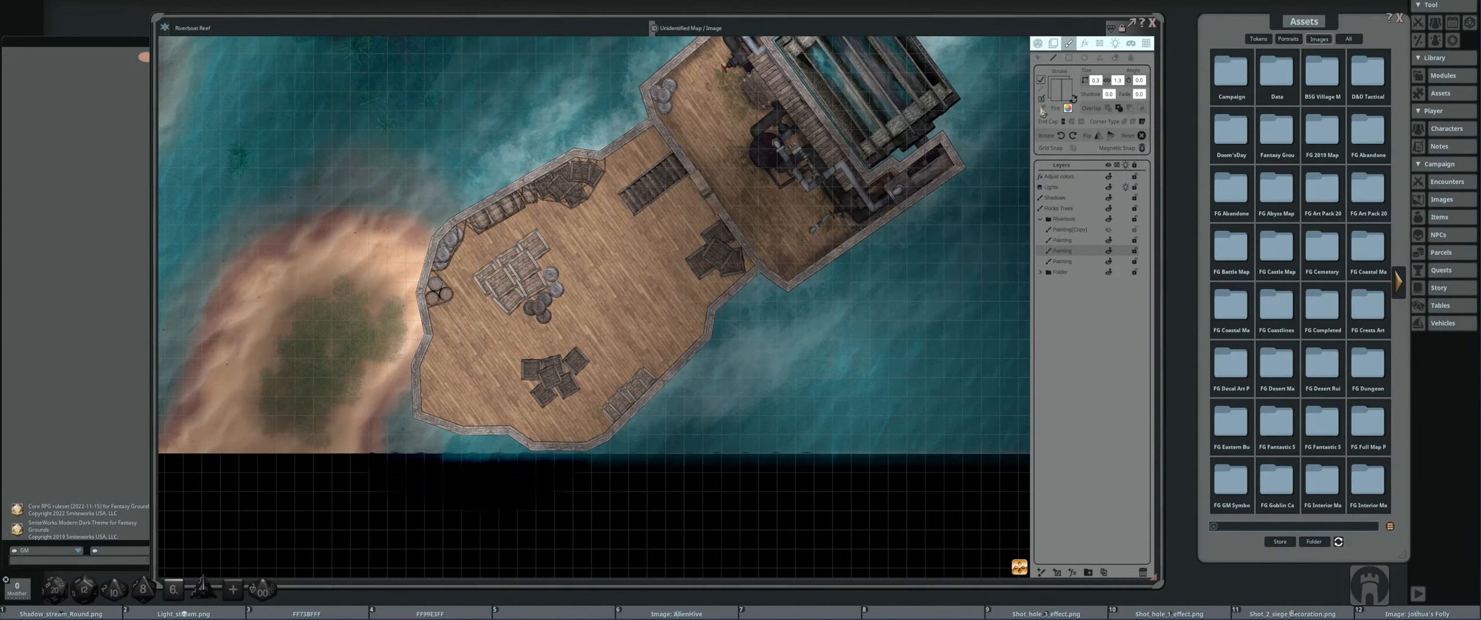
click(1100, 58)
drag(613, 243, 585, 292)
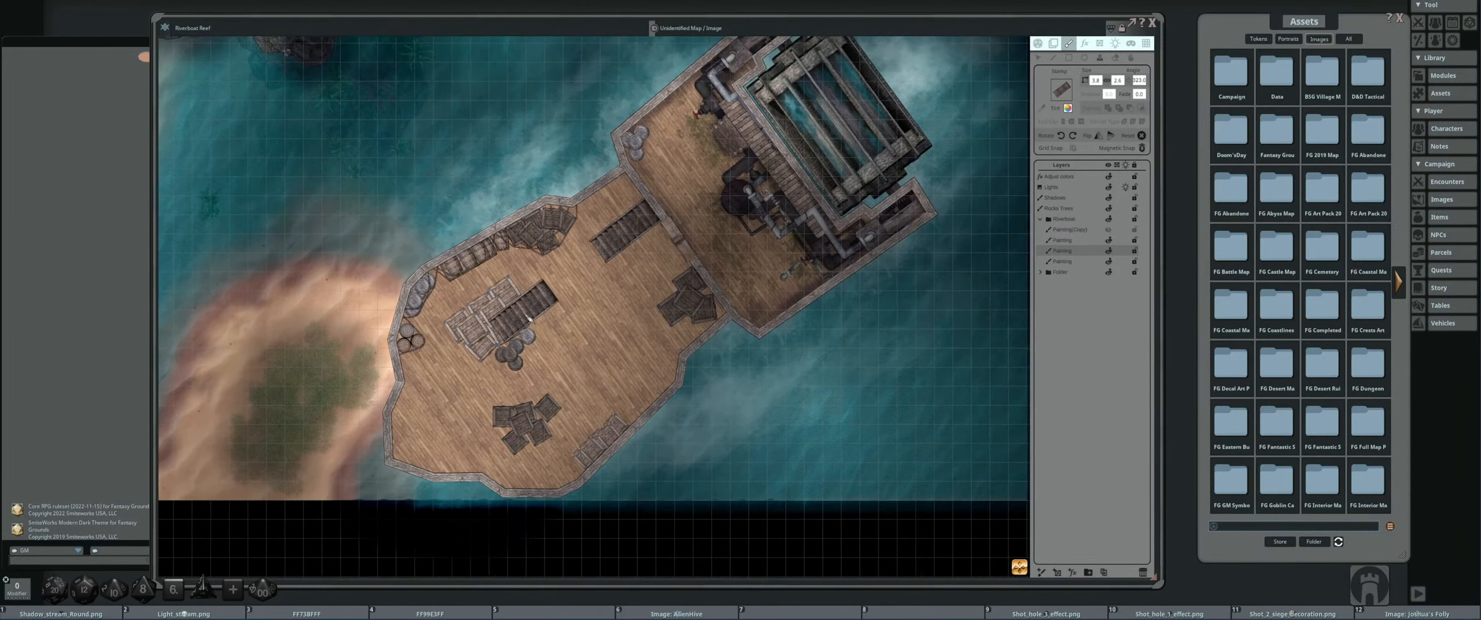
click(1043, 108)
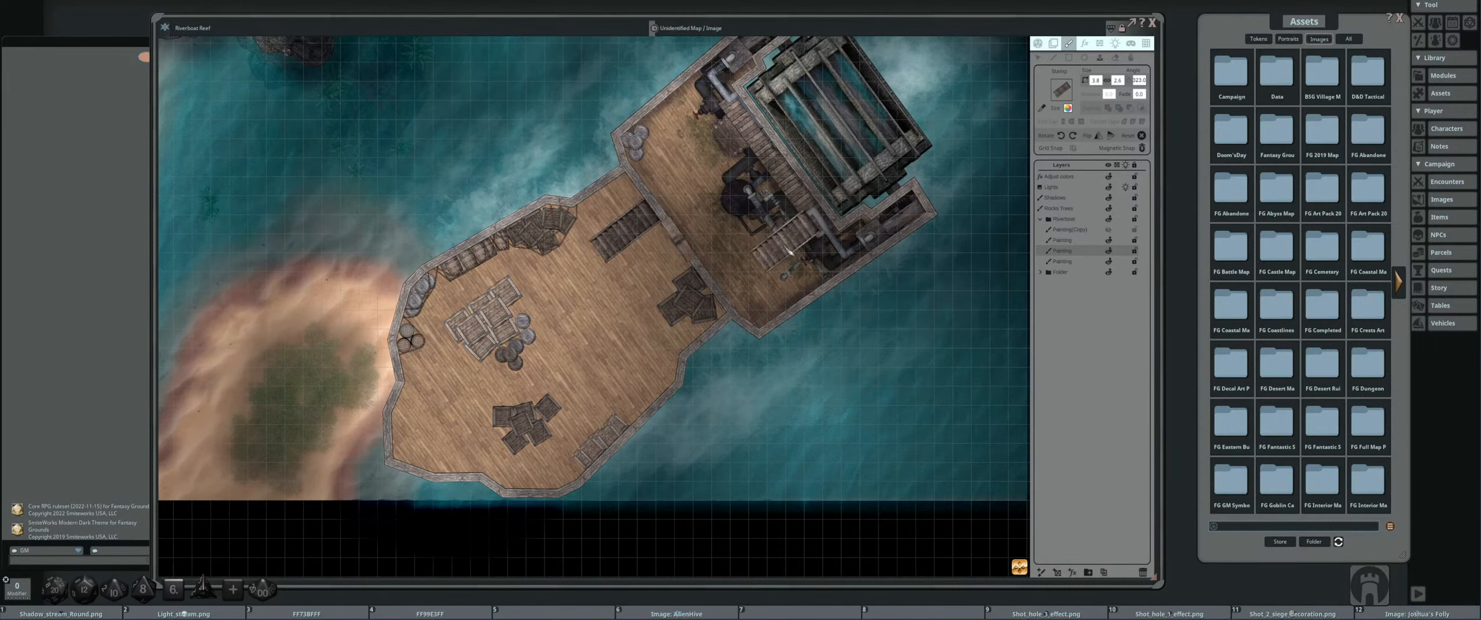
click(711, 262)
drag(519, 266, 628, 273)
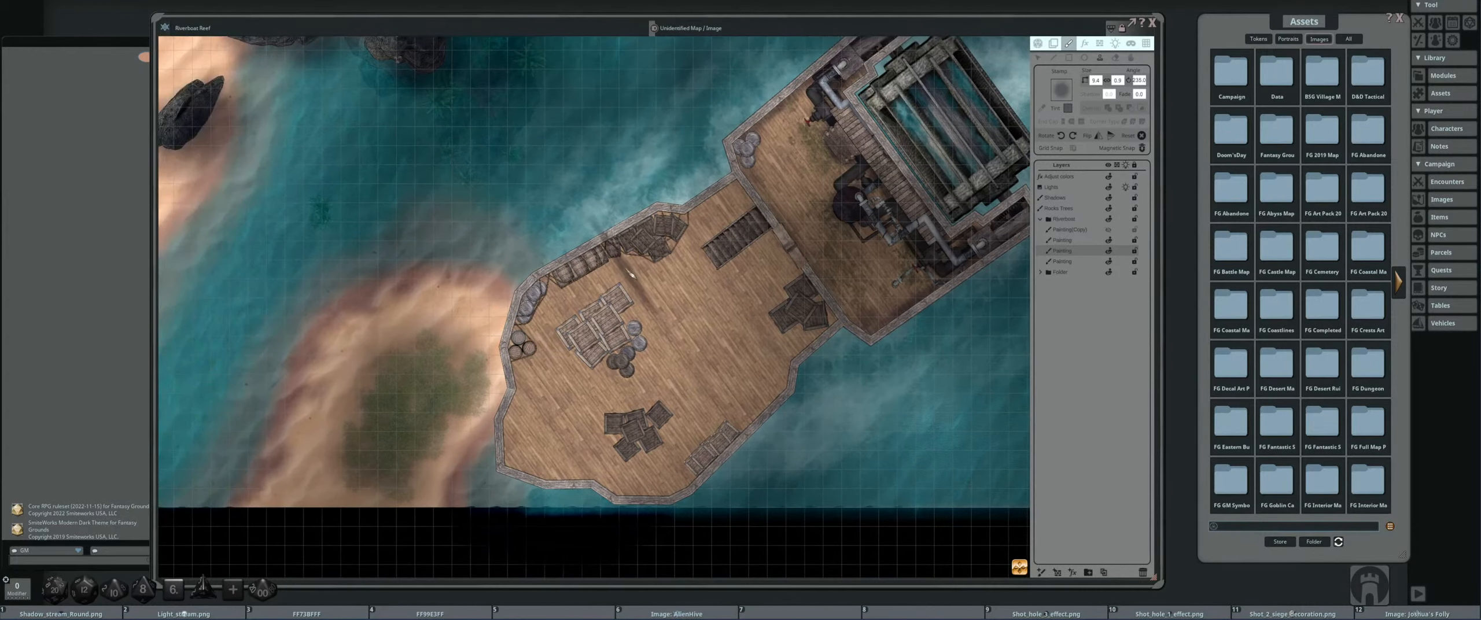
- Rotate the elongated shadow stamp and try its fit beside the roped cargo and the hull edge
scroll(628, 273, up, 10)
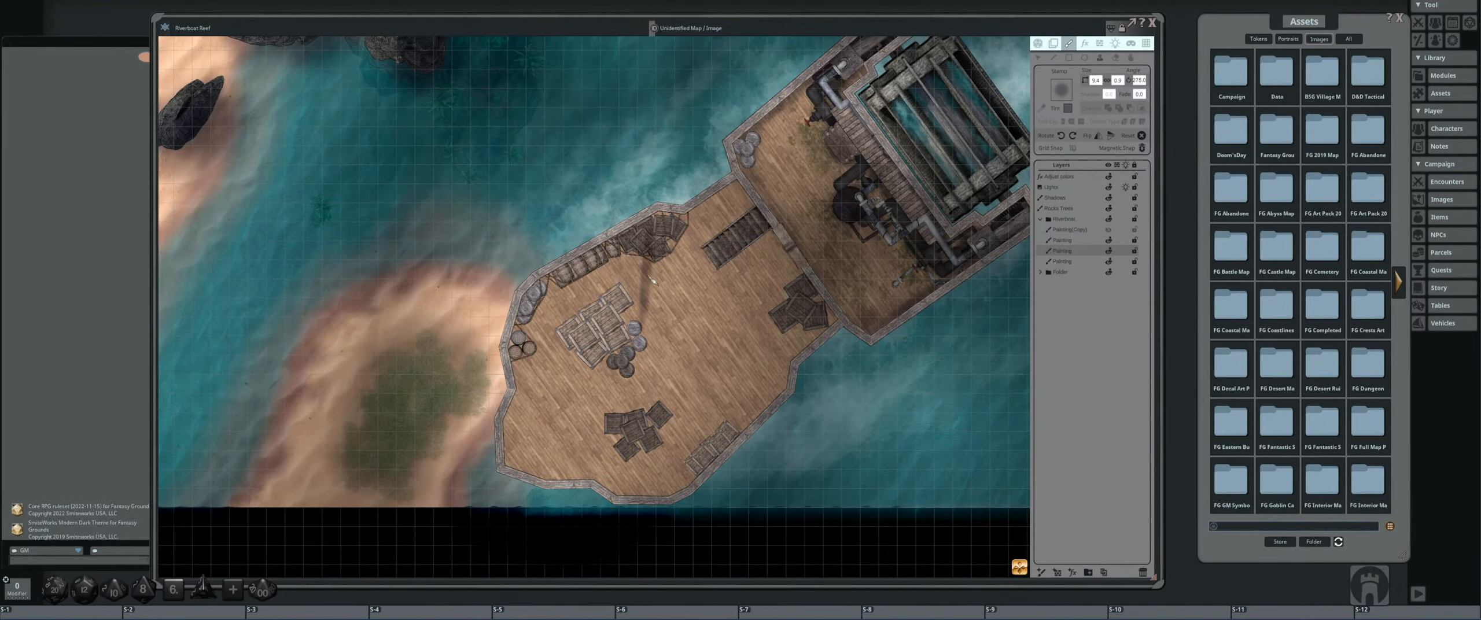
key(shift)
scroll(602, 263, up, 2)
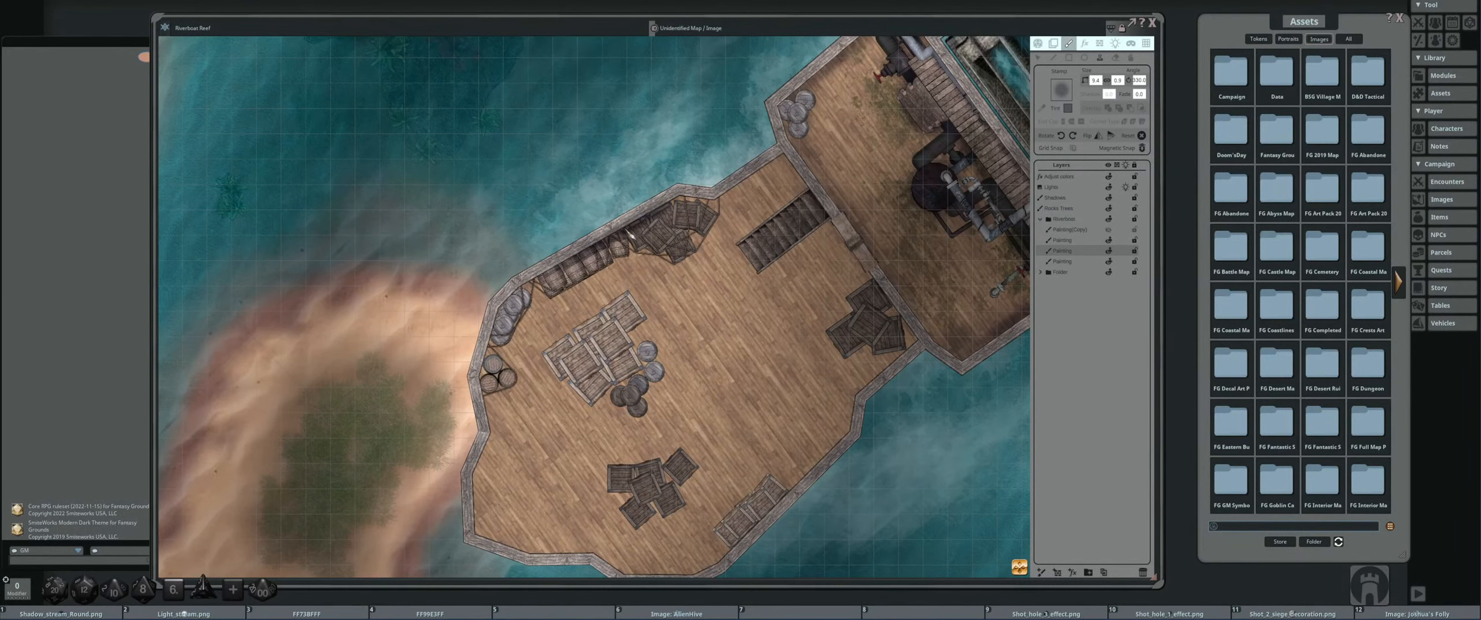
drag(721, 312, 652, 232)
key(shift)
scroll(677, 446, down, 1)
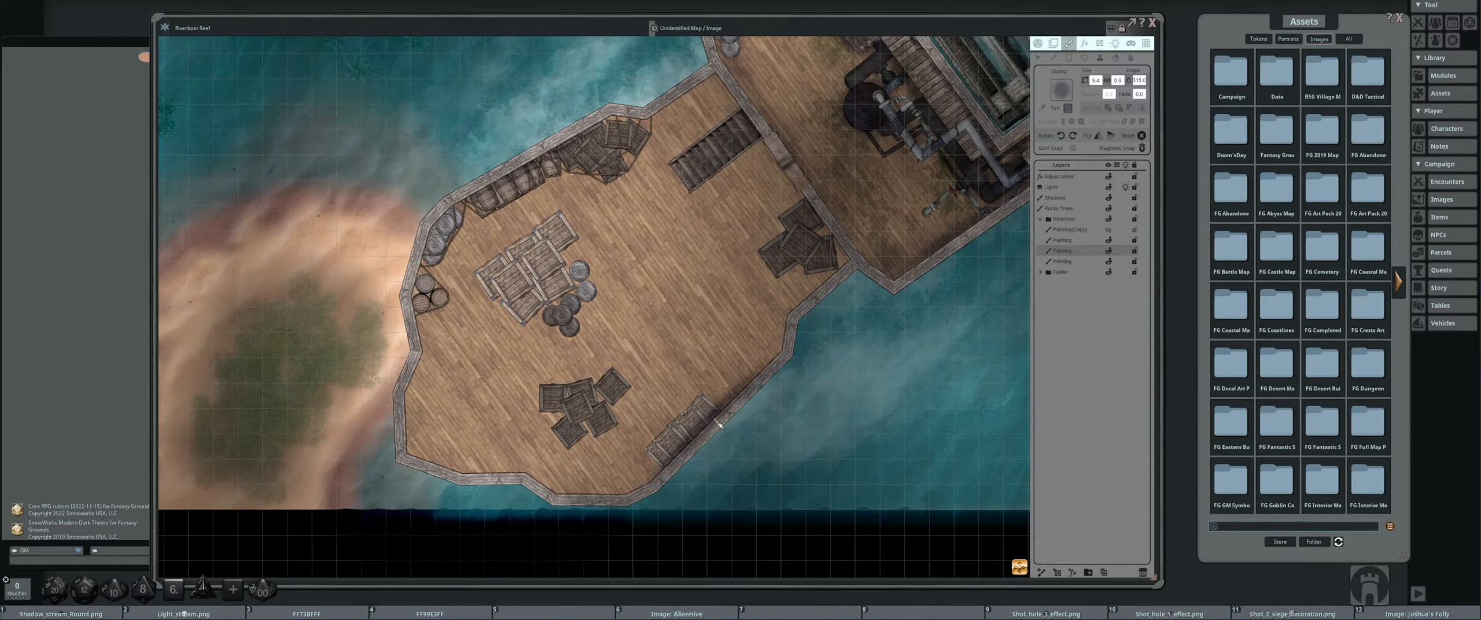
- Give the shadow stamp equal width and height, and reduce its size to 2.0
drag(537, 365, 630, 351)
scroll(631, 351, down, 1)
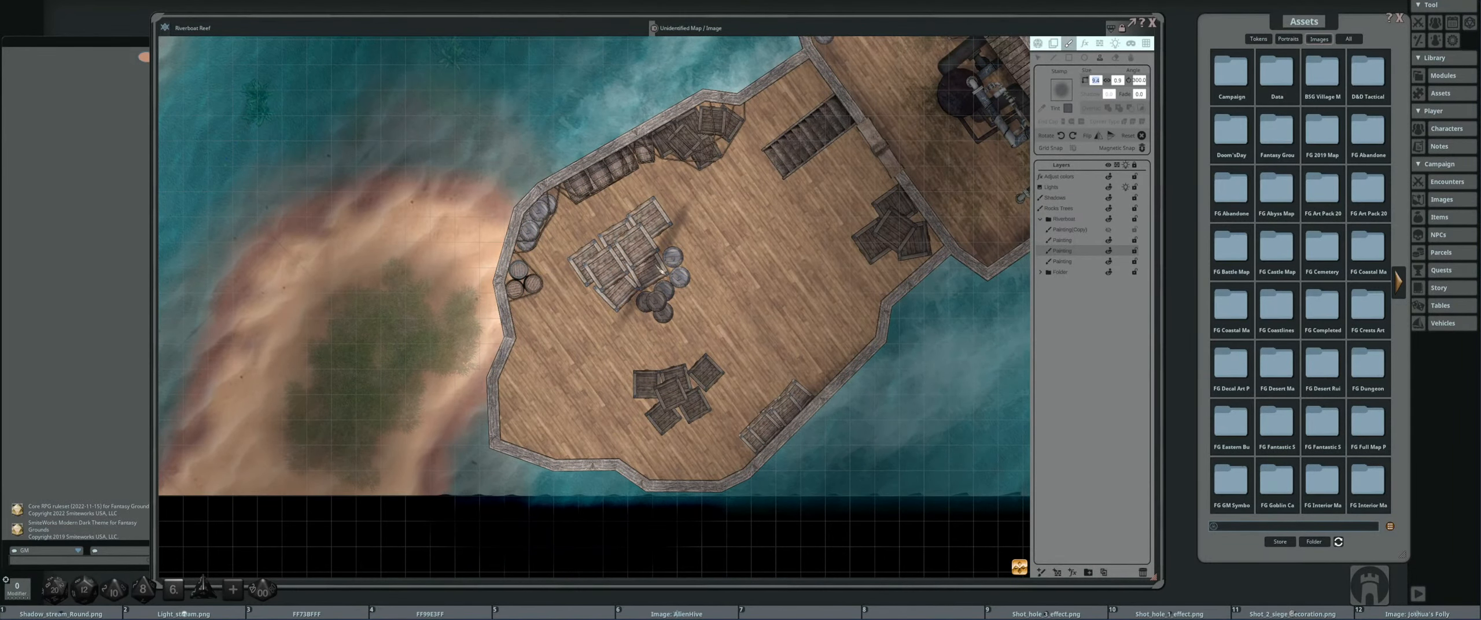
key(Return)
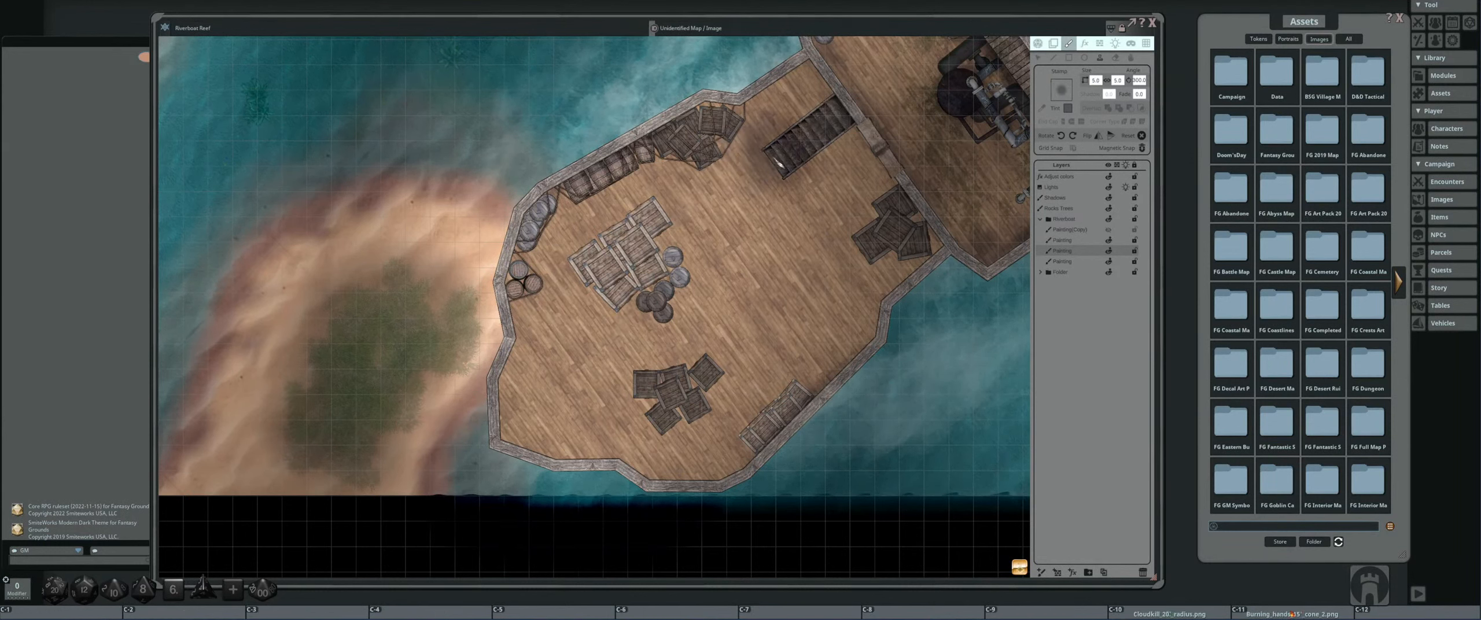
scroll(776, 152, down, 3)
scroll(813, 95, up, 2)
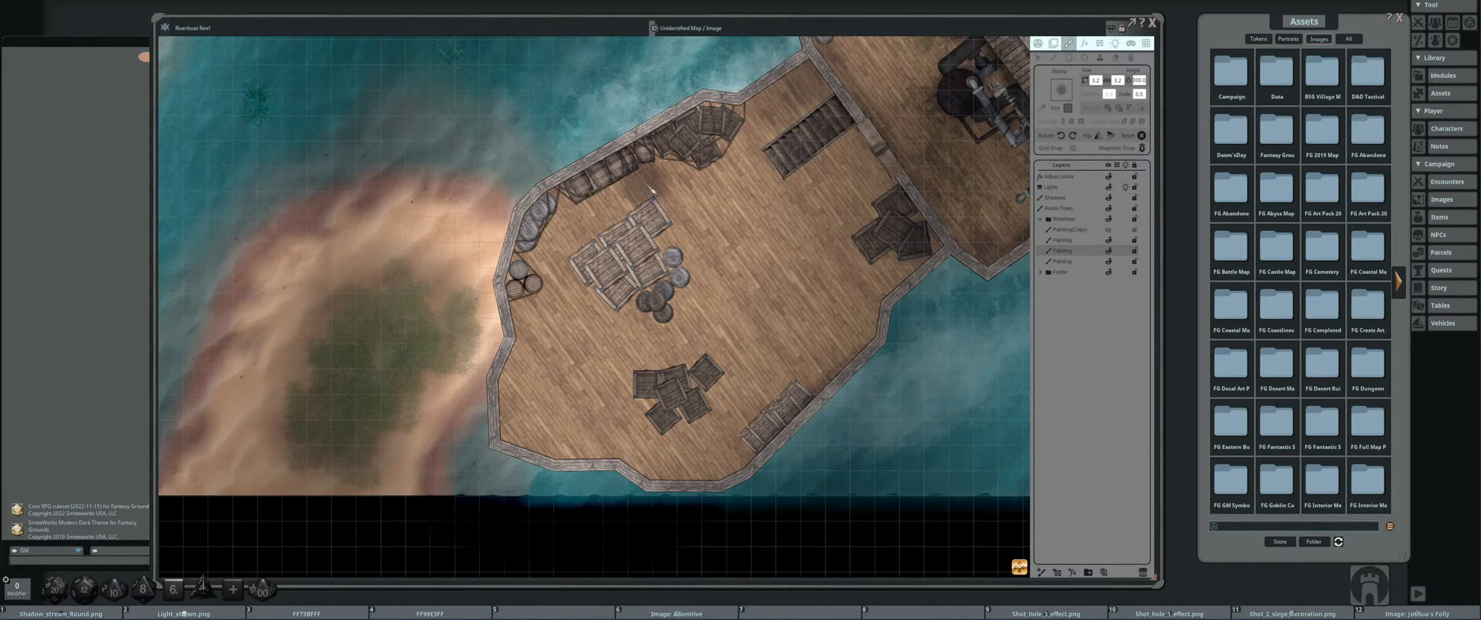
scroll(655, 254, down, 2)
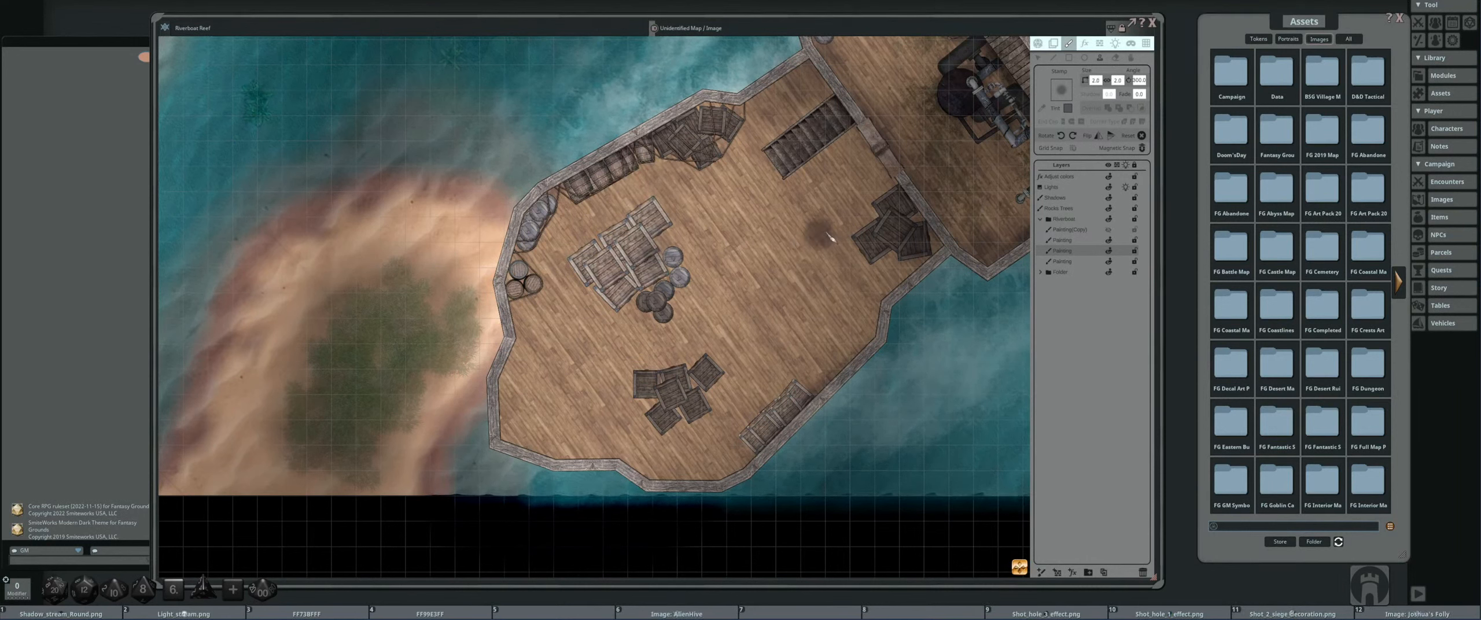
- On the lowest painting layer of the boat's folder, stamp shadows around the central crates and the cargo along the hull
click(1077, 262)
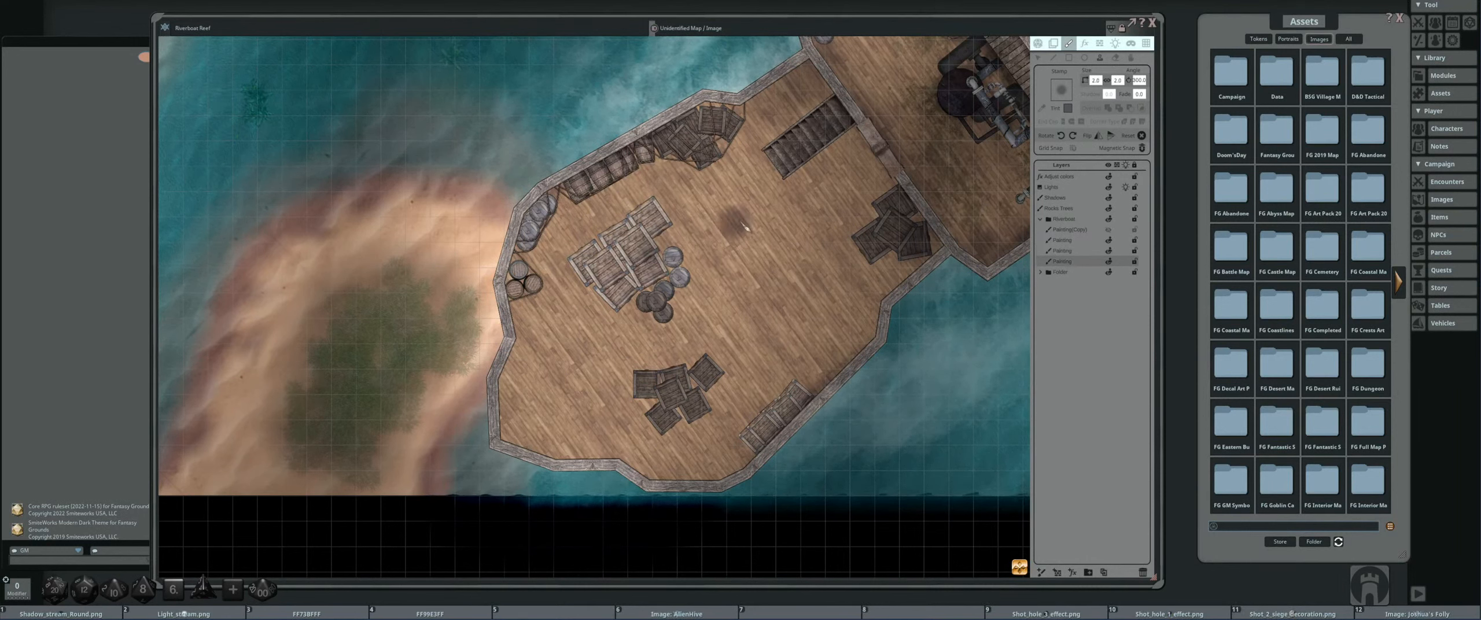
scroll(636, 227, up, 3)
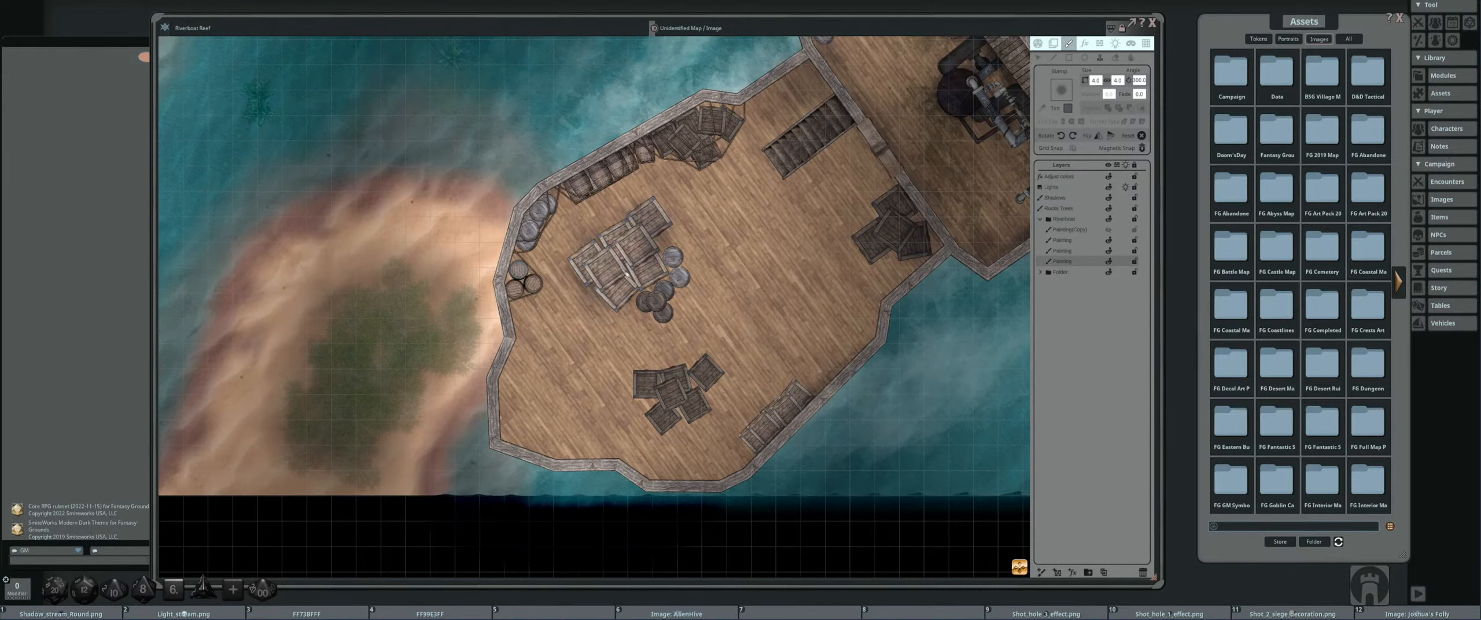
scroll(683, 163, down, 3)
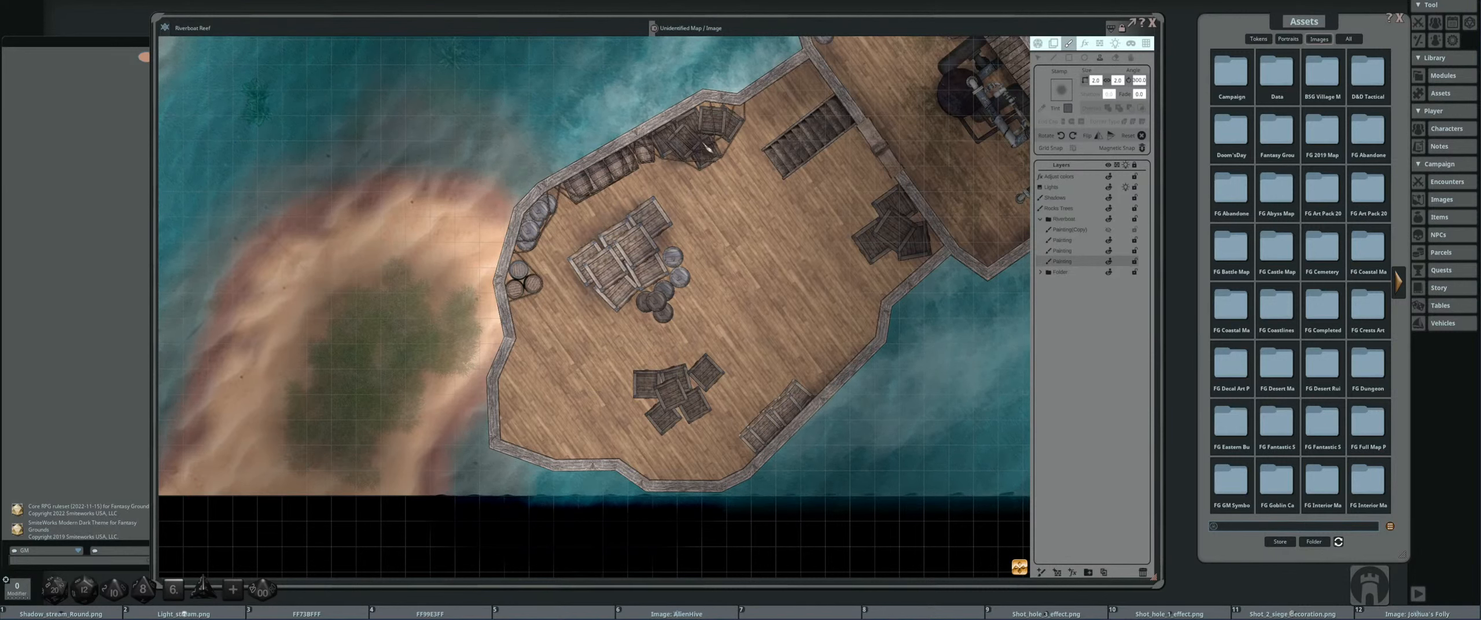
scroll(718, 132, up, 2)
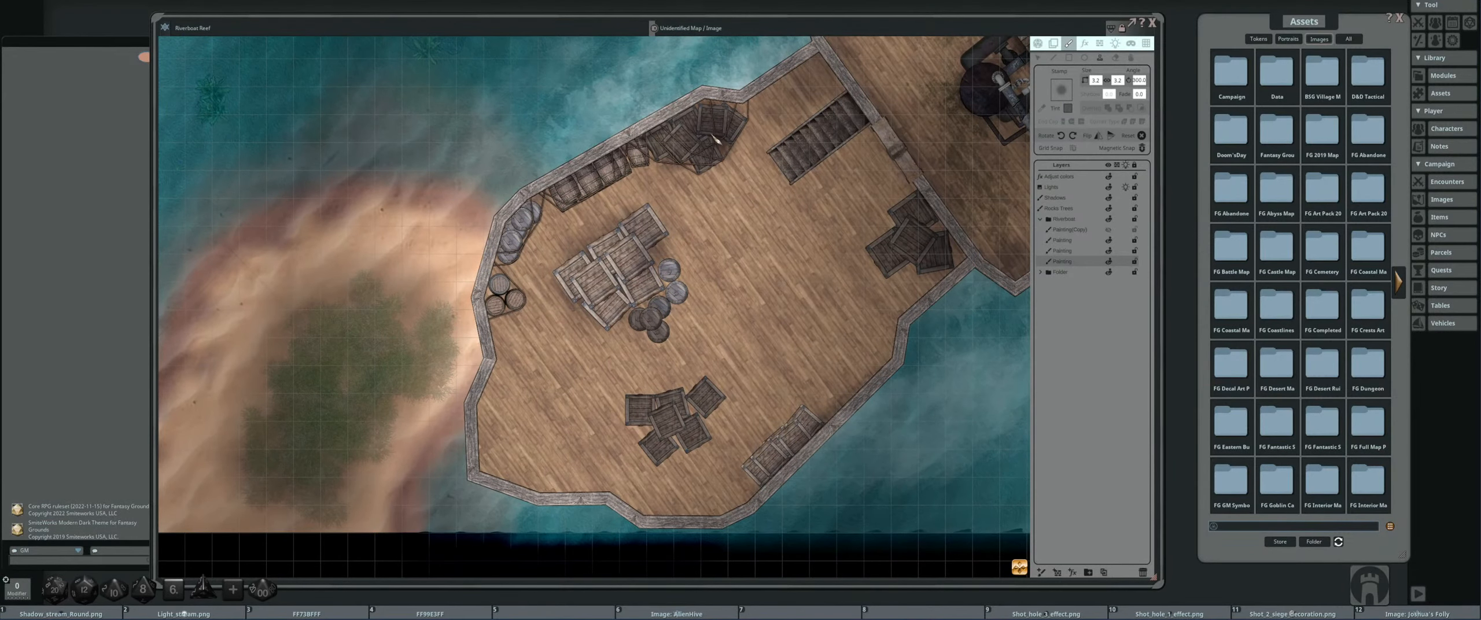
scroll(607, 191, down, 2)
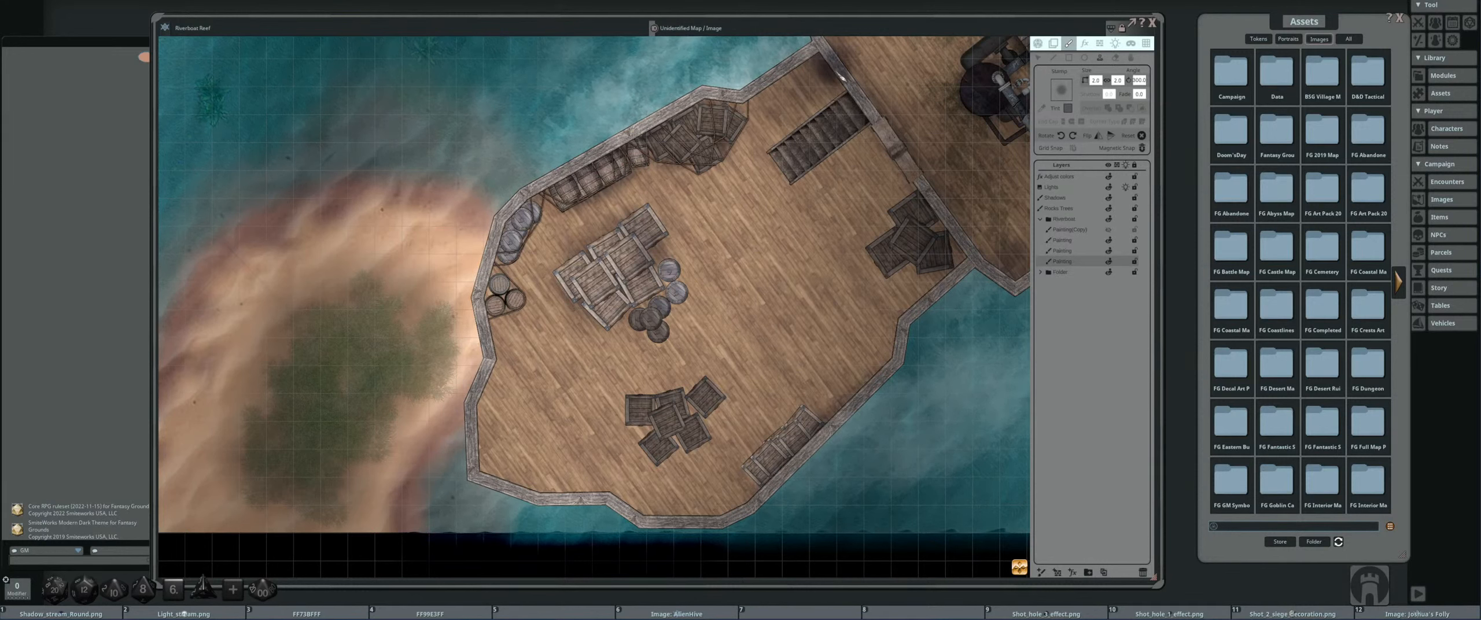
- Enlarge the shadow stamp to 5.0 and darken the deck around the stairs and beside the dividing wall
scroll(856, 145, up, 3)
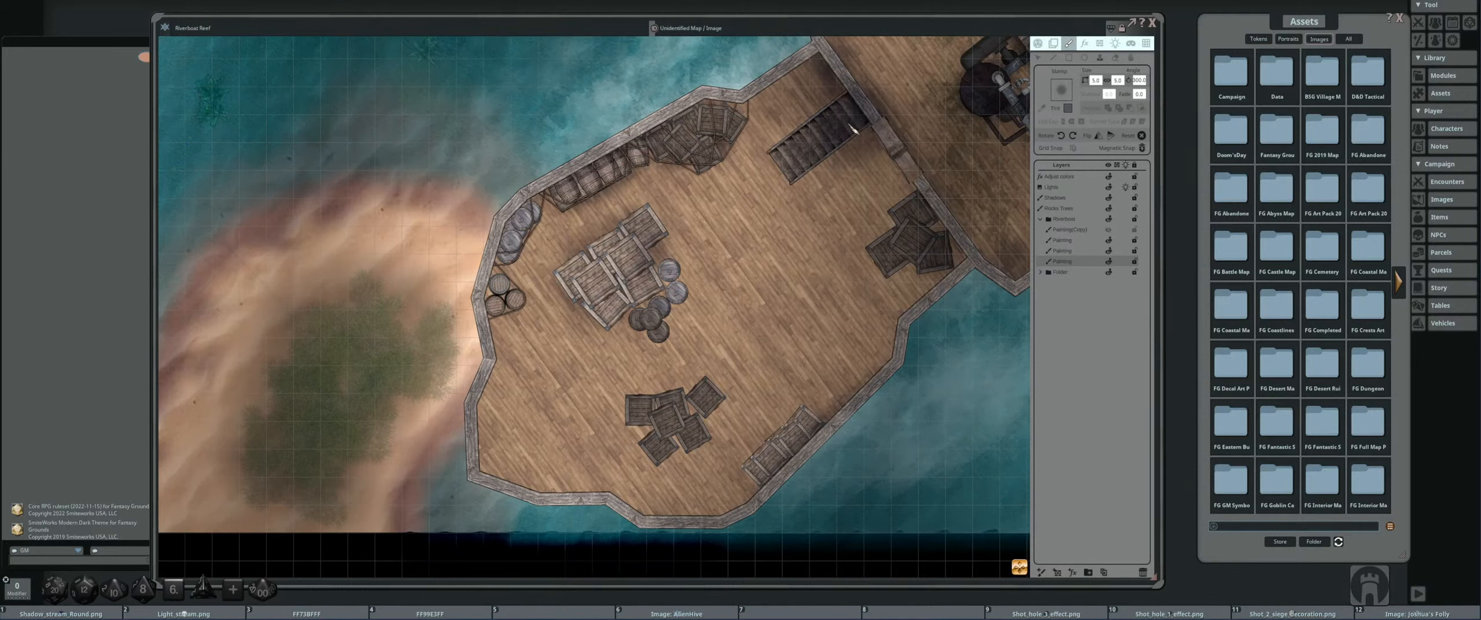
scroll(926, 159, down, 5)
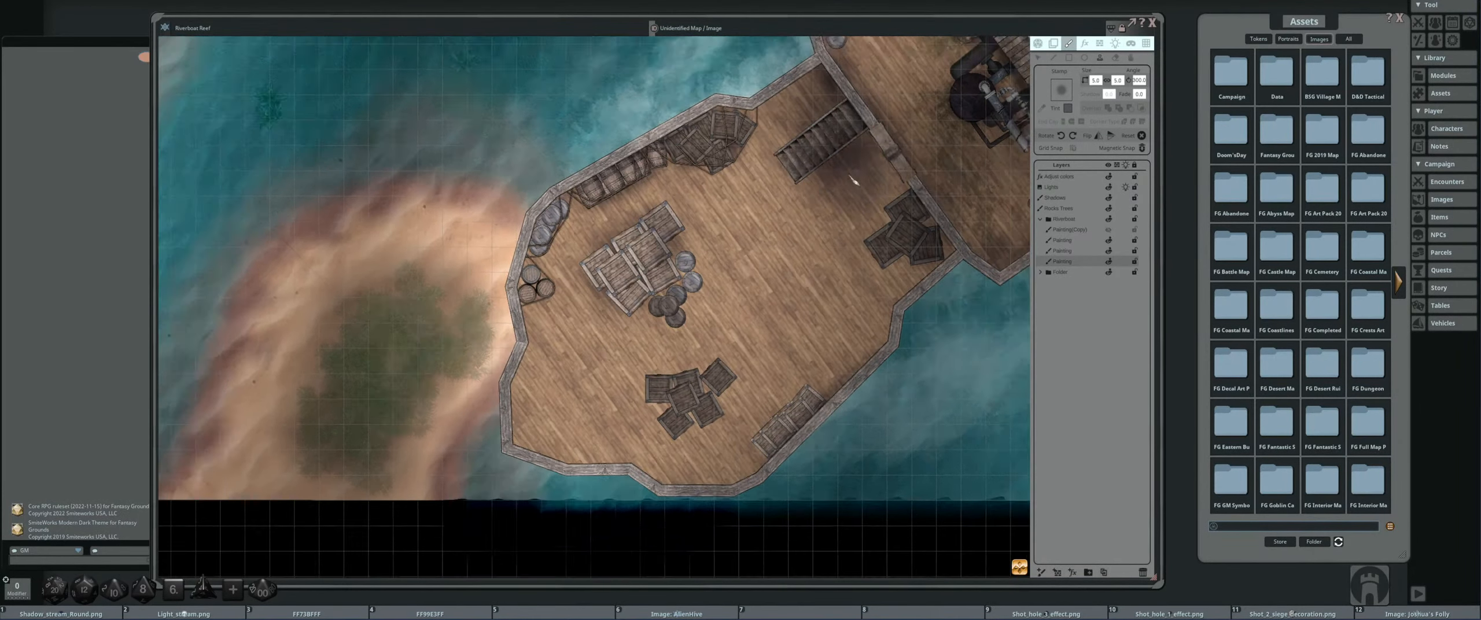
drag(883, 153, 834, 206)
scroll(891, 182, up, 4)
click(1040, 59)
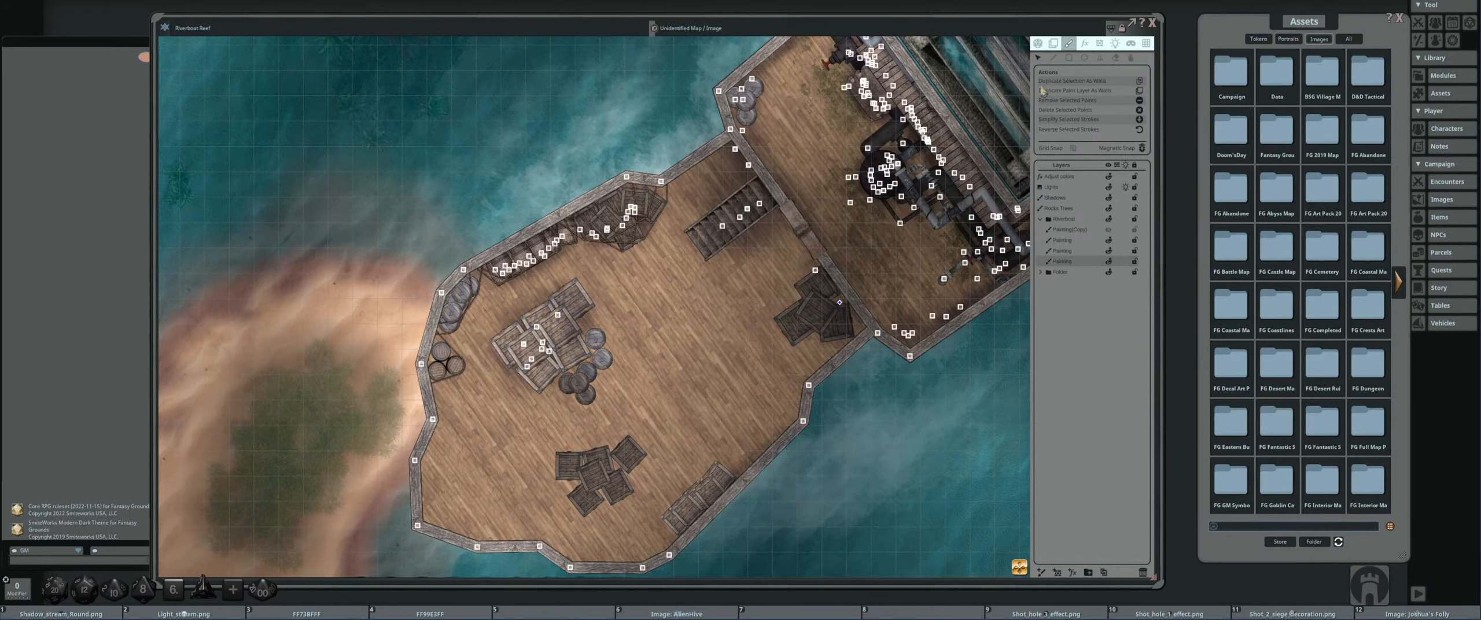
click(1100, 60)
scroll(723, 243, down, 3)
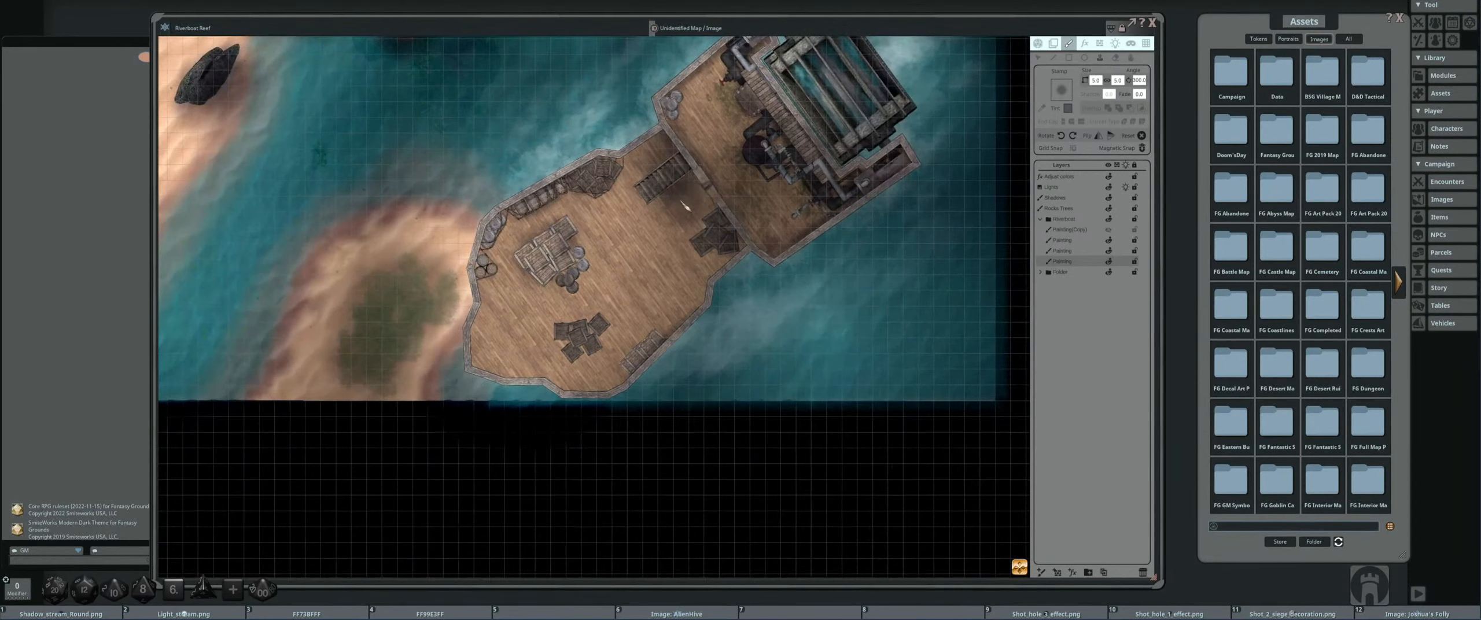
- Stamp smaller shadows under the dark crate pile on the open deck and the crates by the dividing wall
scroll(745, 227, up, 2)
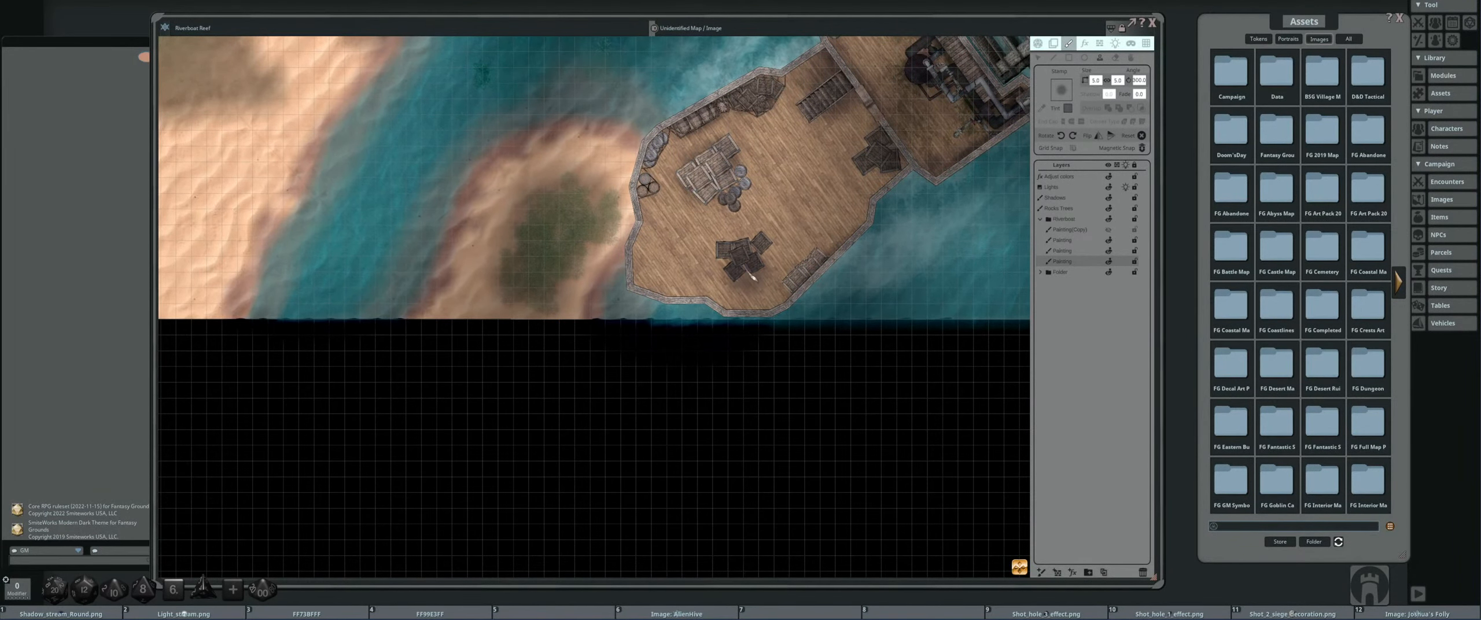
scroll(819, 249, down, 2)
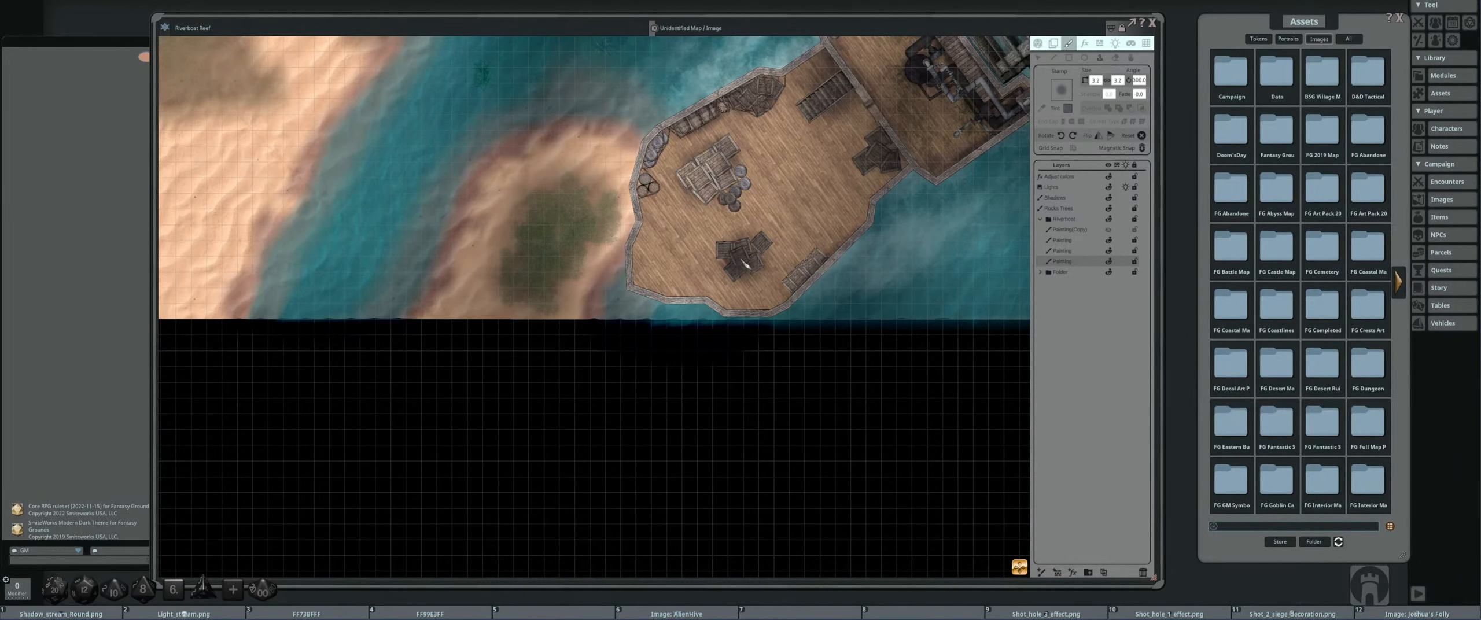
drag(792, 249, 716, 242)
scroll(718, 223, up, 2)
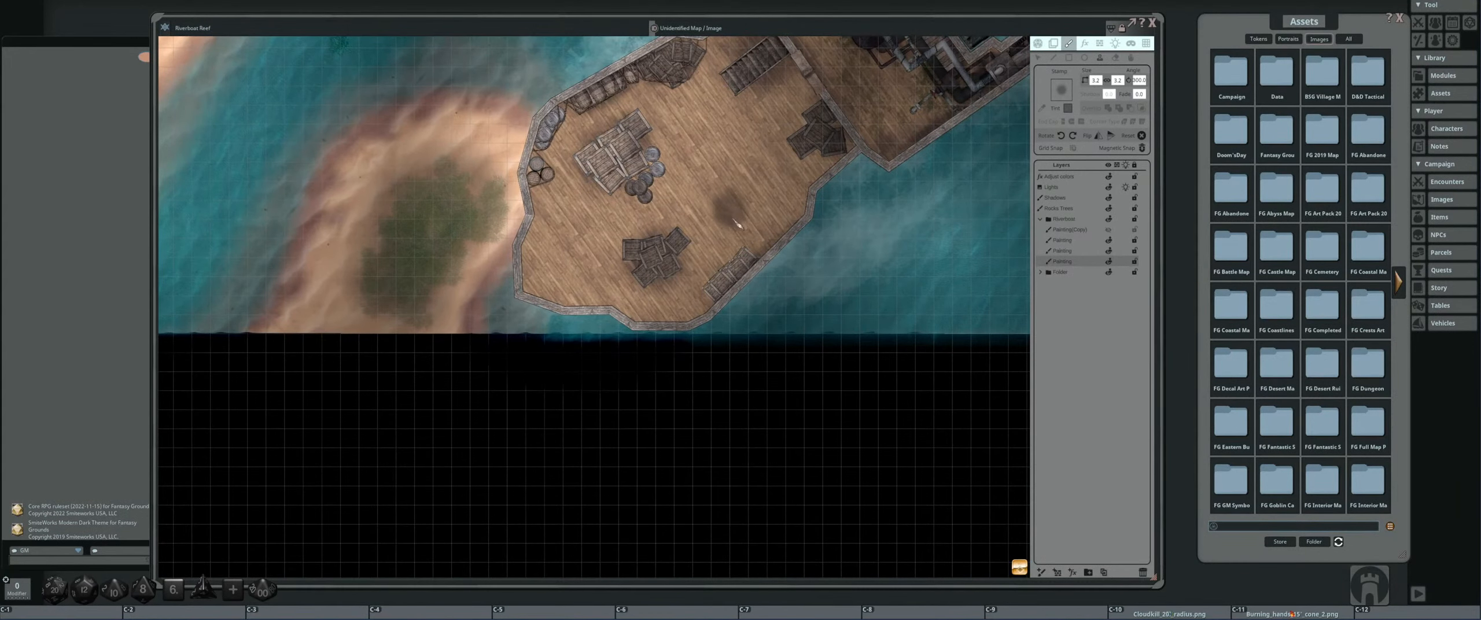
scroll(728, 222, down, 2)
scroll(720, 254, up, 1)
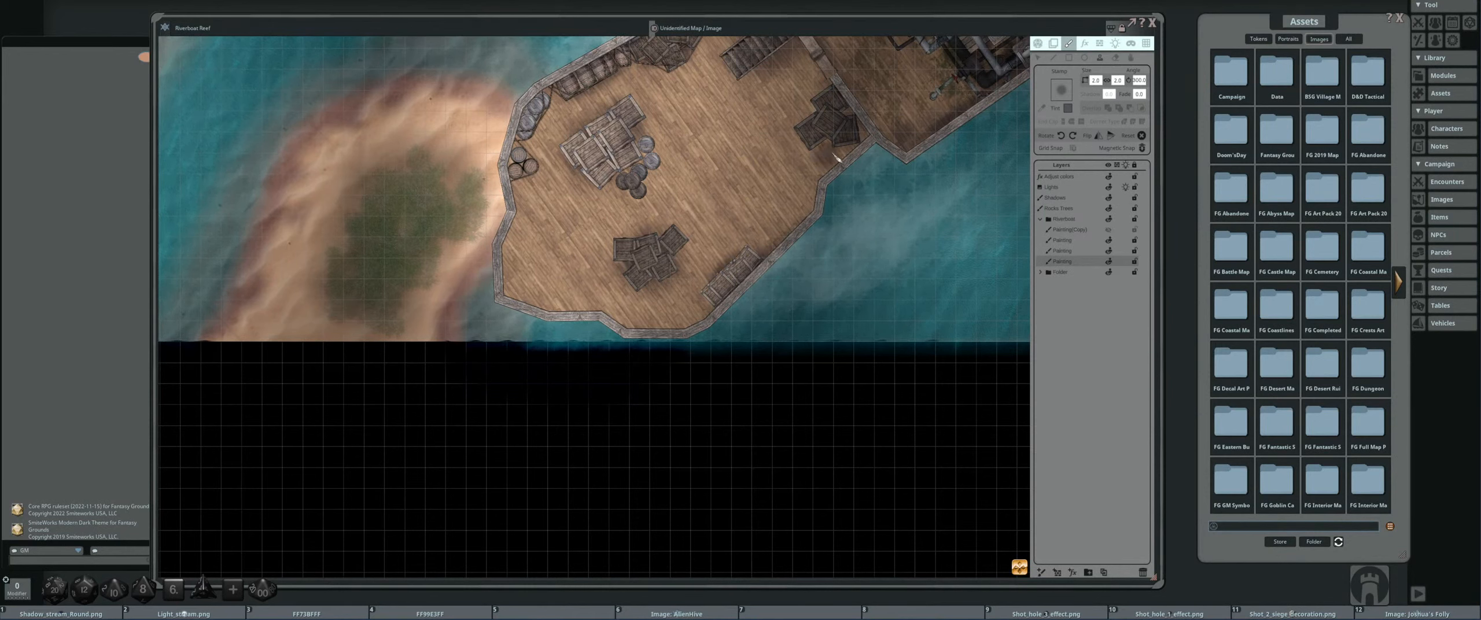
- Stamp shadows along the crates at the hull edge and, at size 1.6, around the barrels on the island side
drag(618, 232, 712, 192)
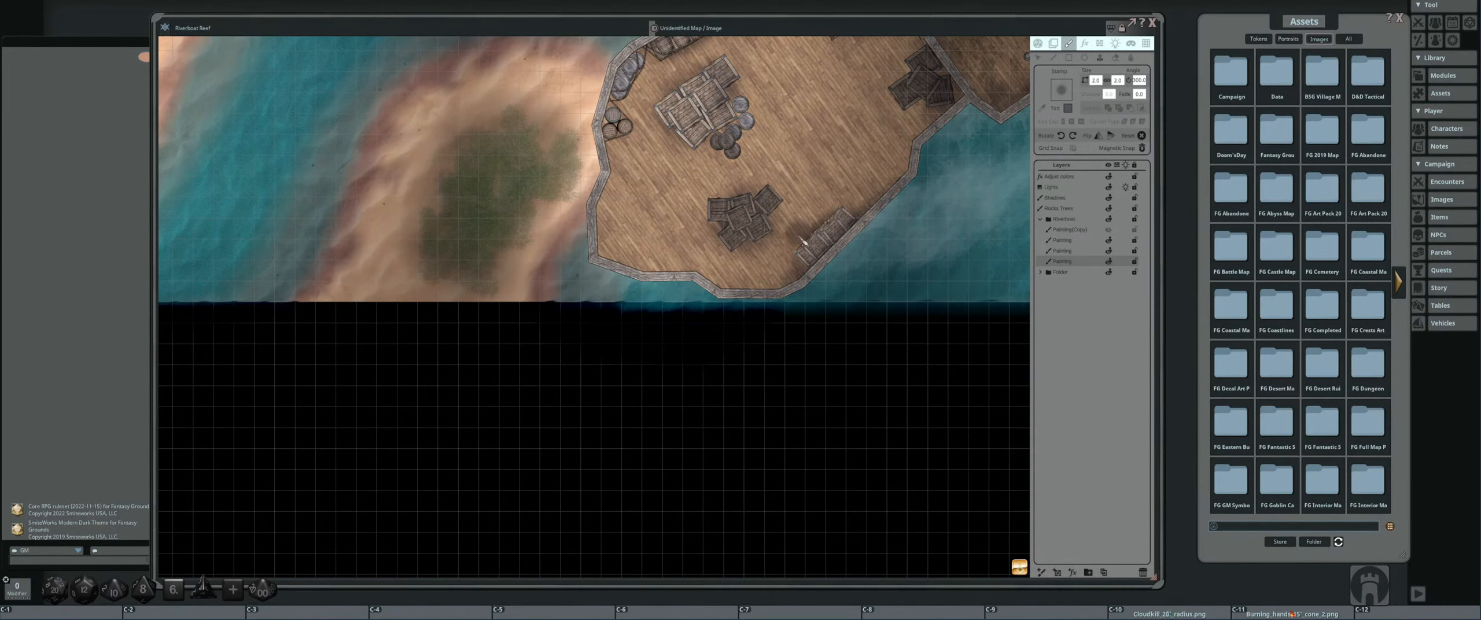
scroll(806, 264, down, 4)
scroll(636, 260, up, 1)
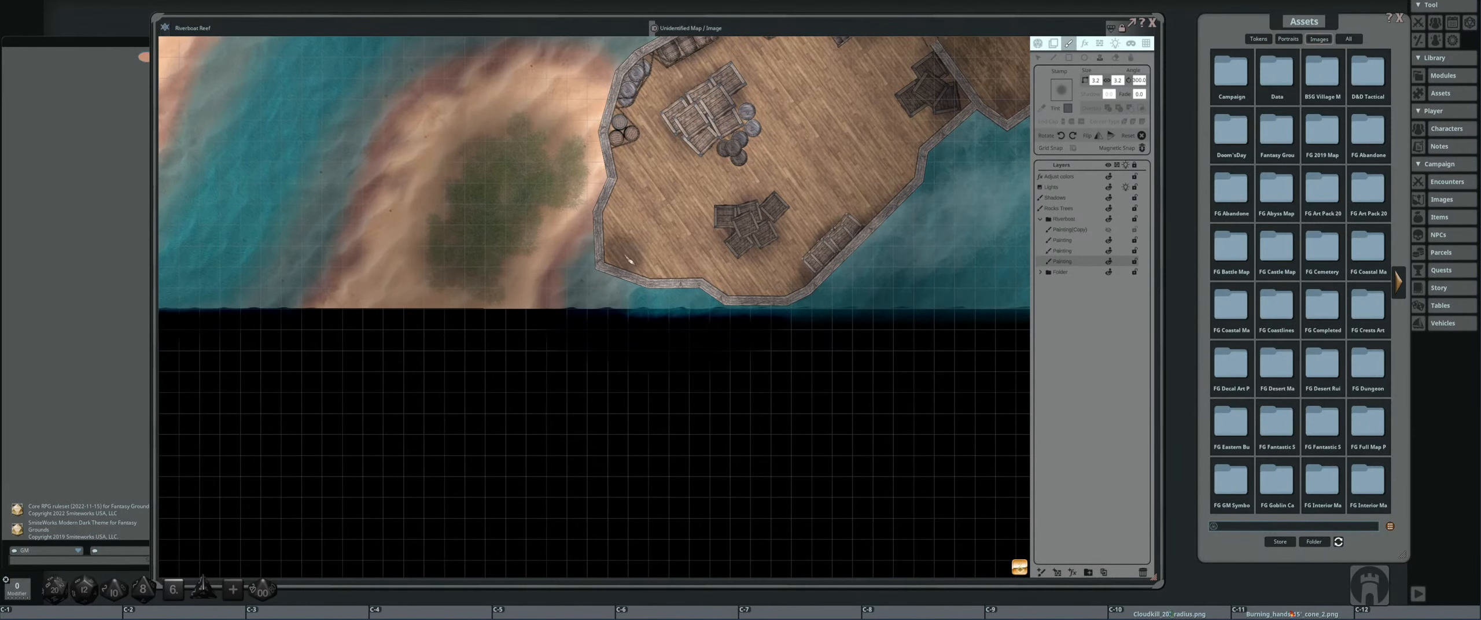
scroll(619, 255, down, 1)
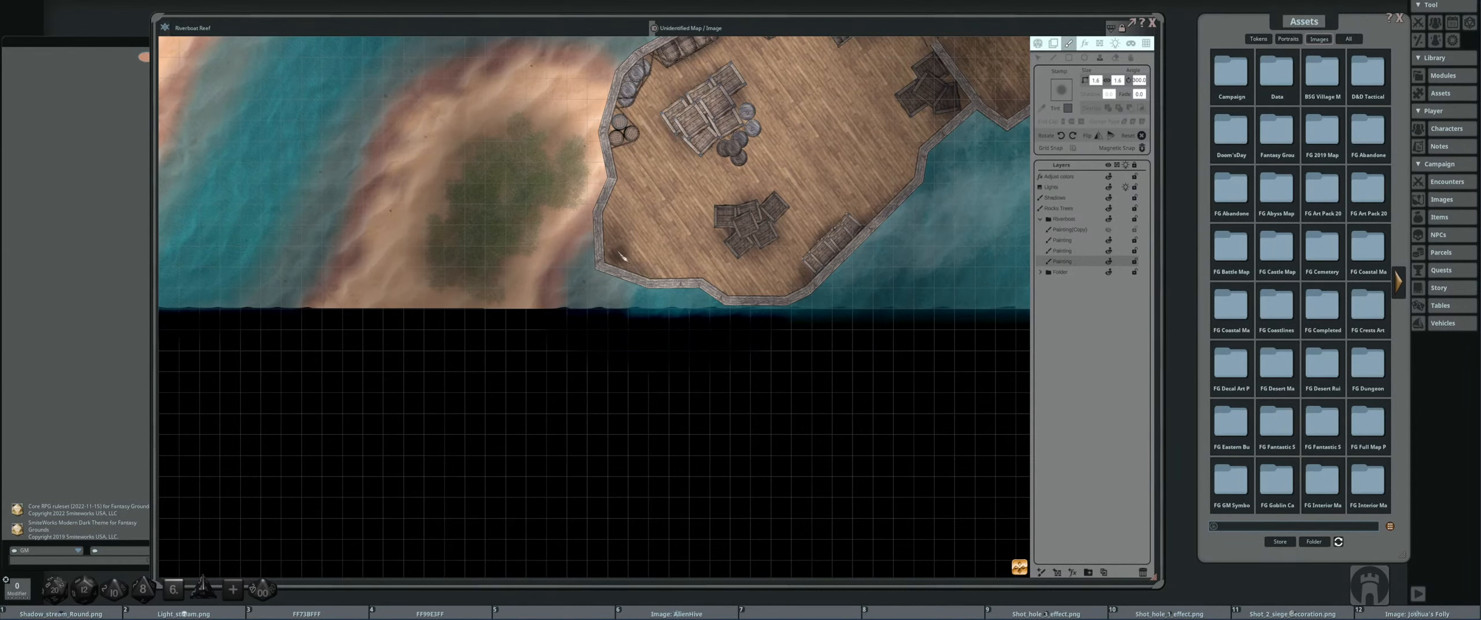
scroll(636, 165, up, 2)
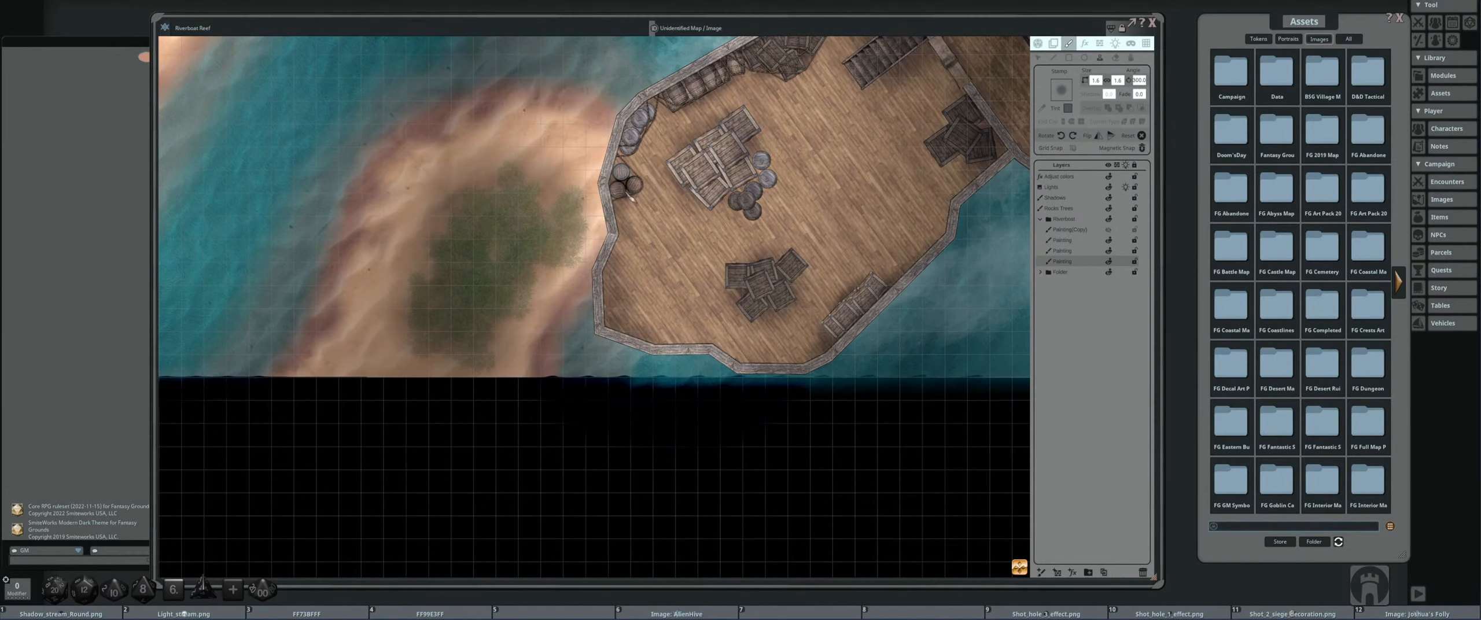
- Enlarge the shadow stamp and add broad shading on the deck near the crates by the dividing wall
scroll(790, 274, up, 4)
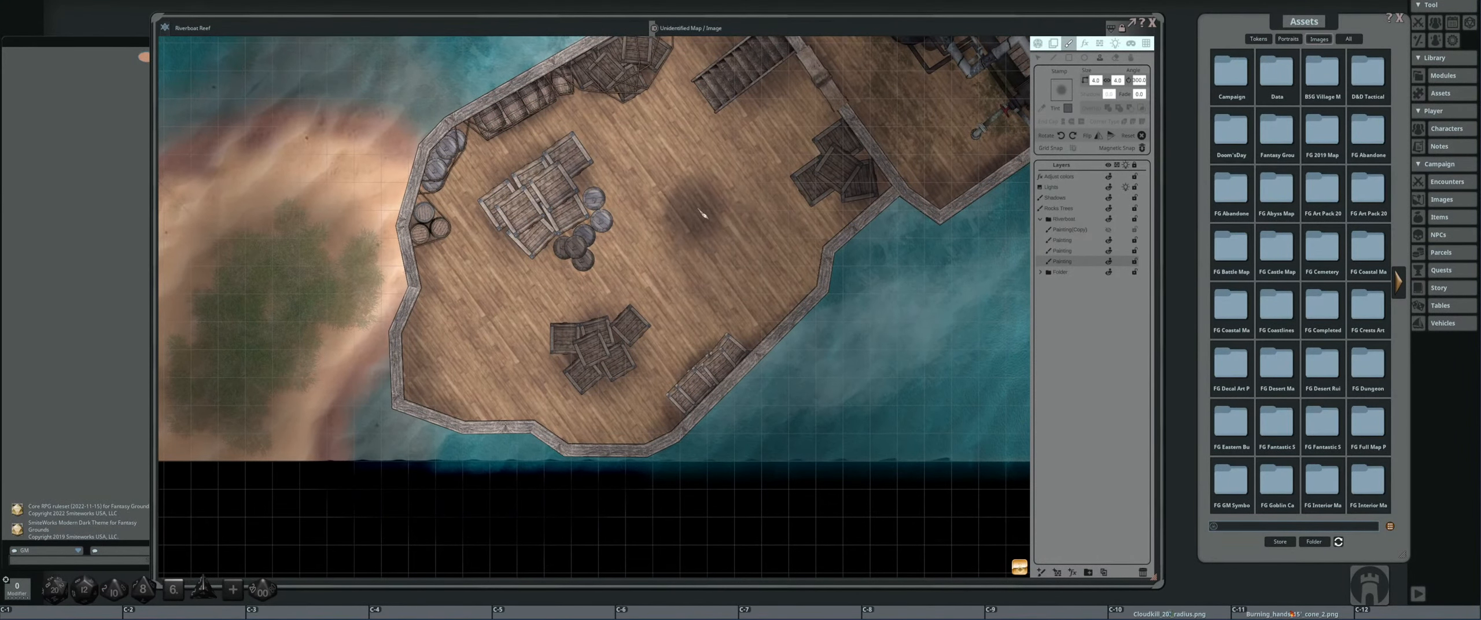
scroll(621, 217, down, 2)
scroll(621, 217, up, 3)
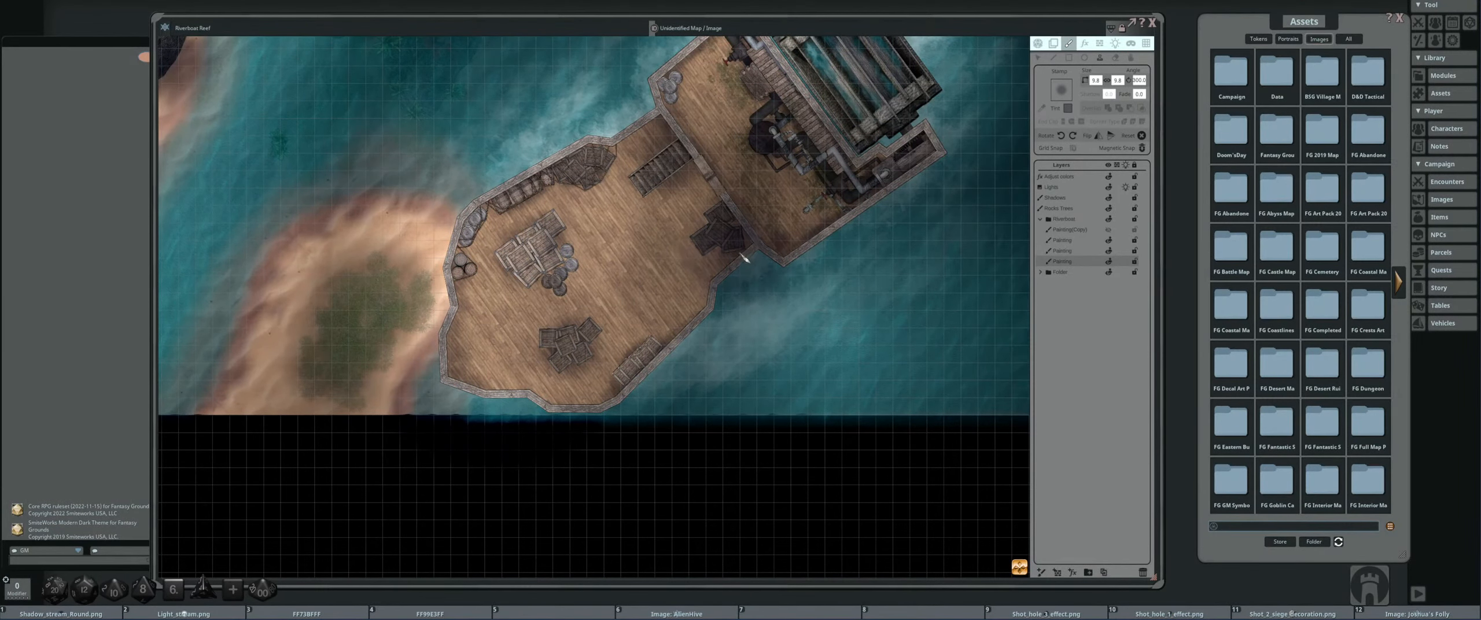
- On the painting layer directly above, stamp size 2.0 shadows between the stacked crates of the two deck piles
click(1076, 250)
scroll(547, 271, down, 4)
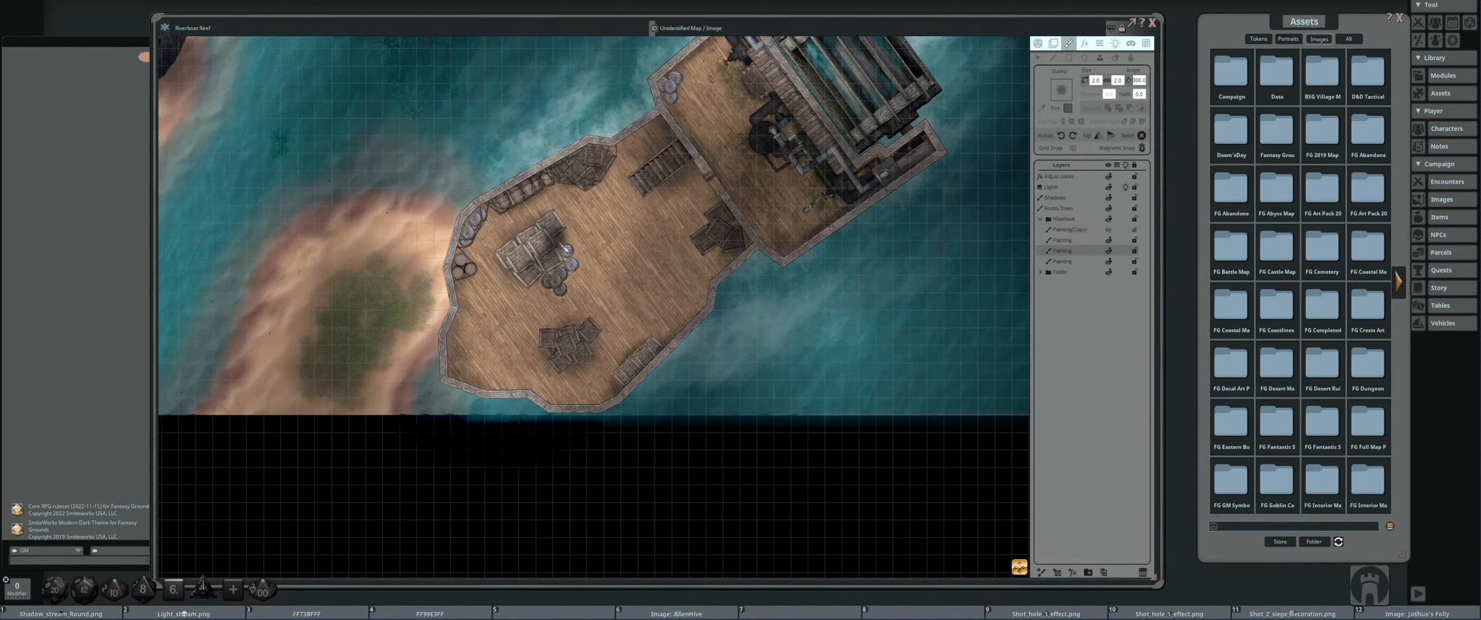
drag(645, 325, 627, 311)
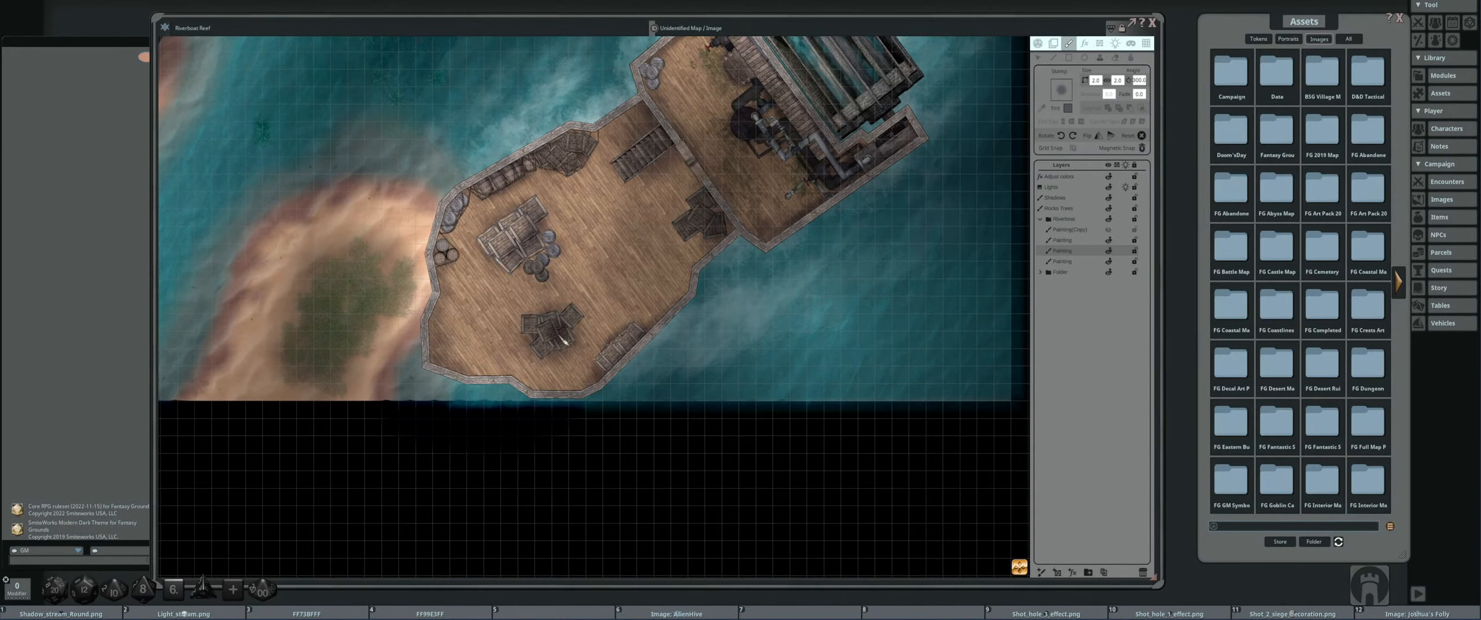
scroll(486, 242, up, 3)
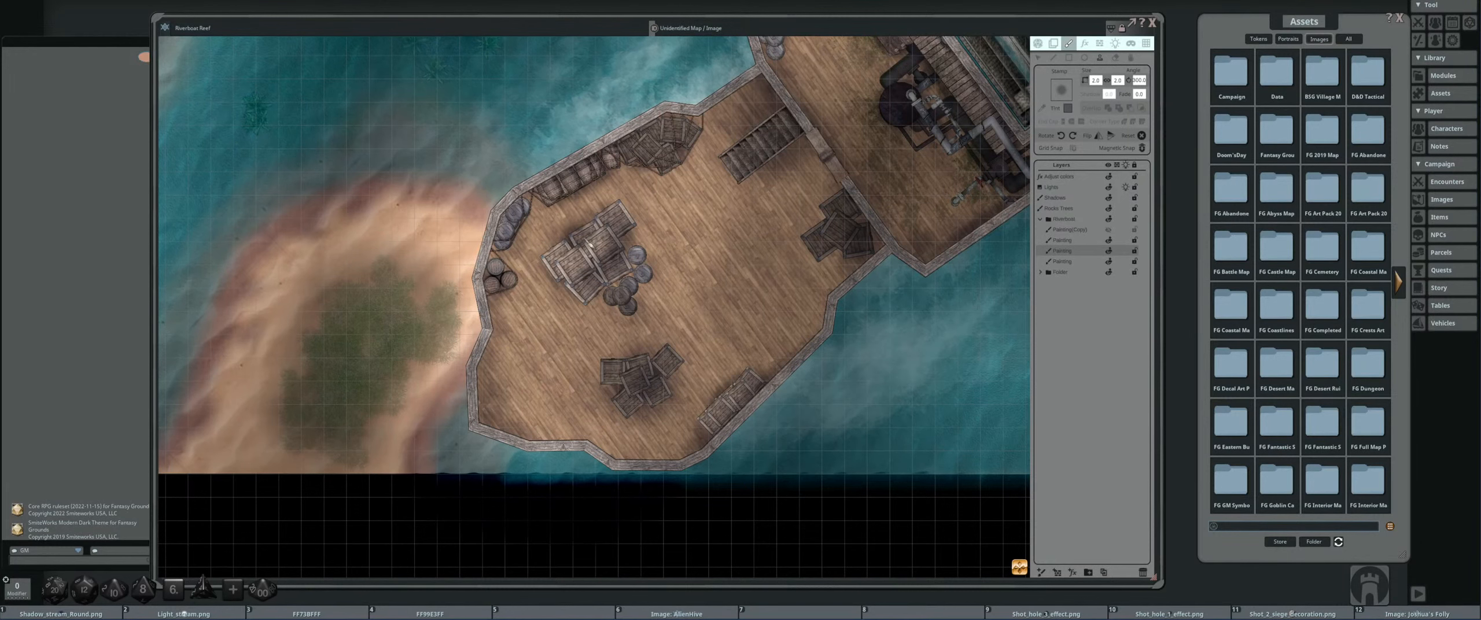
- On the lowest painting layer, pick up the mossy stain stamp from the engine deck and stamp it beside the hull-edge crates
drag(874, 133, 780, 246)
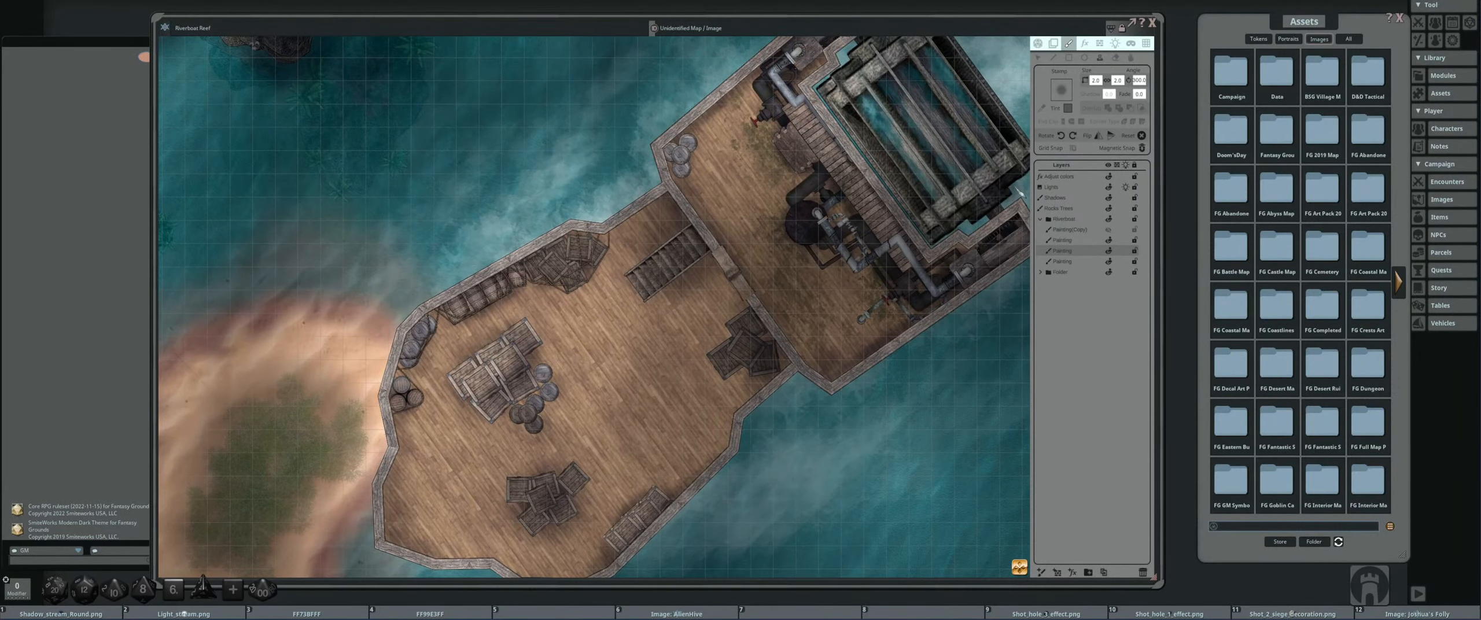
click(1079, 262)
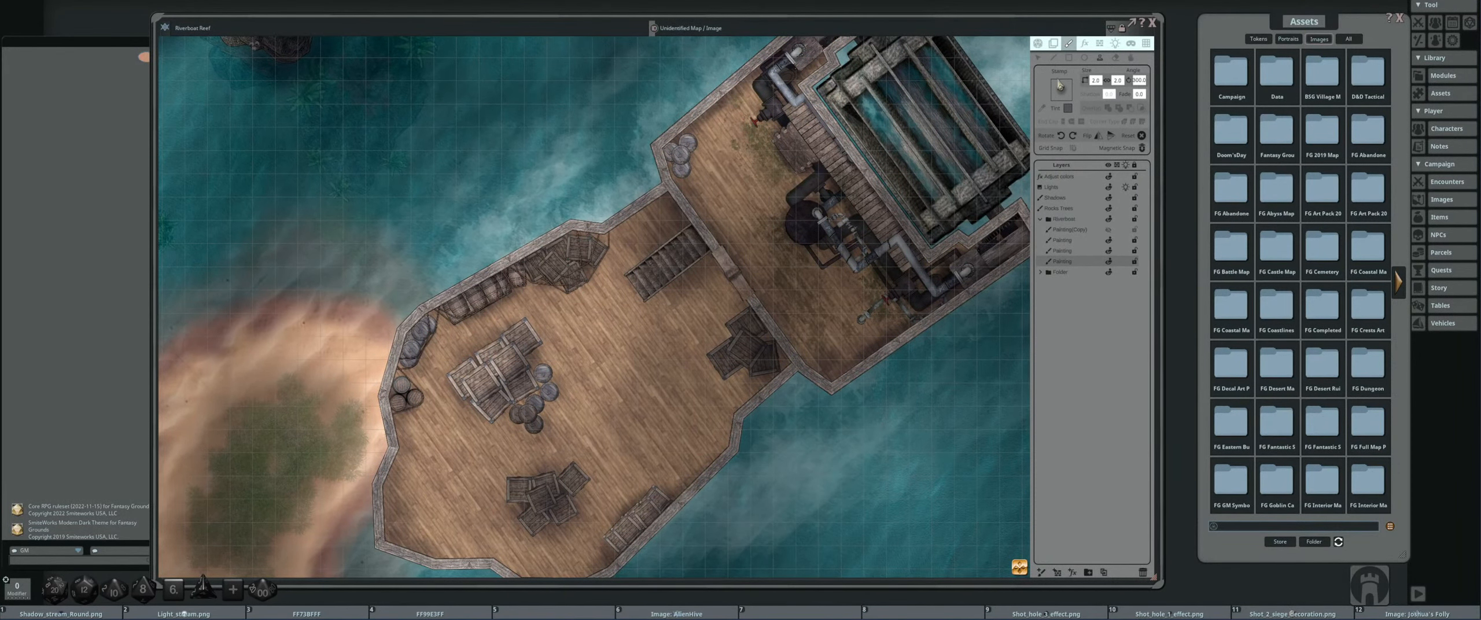
click(1042, 108)
click(754, 144)
drag(674, 279, 712, 248)
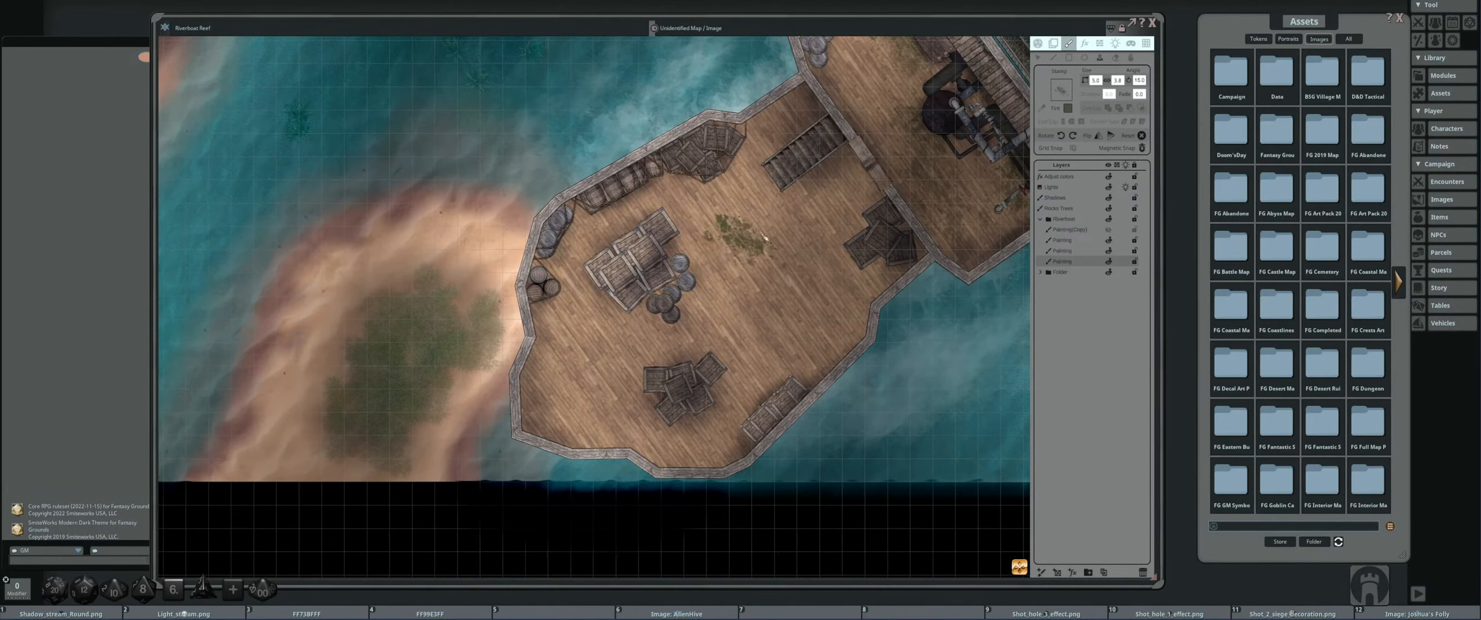
scroll(673, 184, down, 2)
click(674, 184)
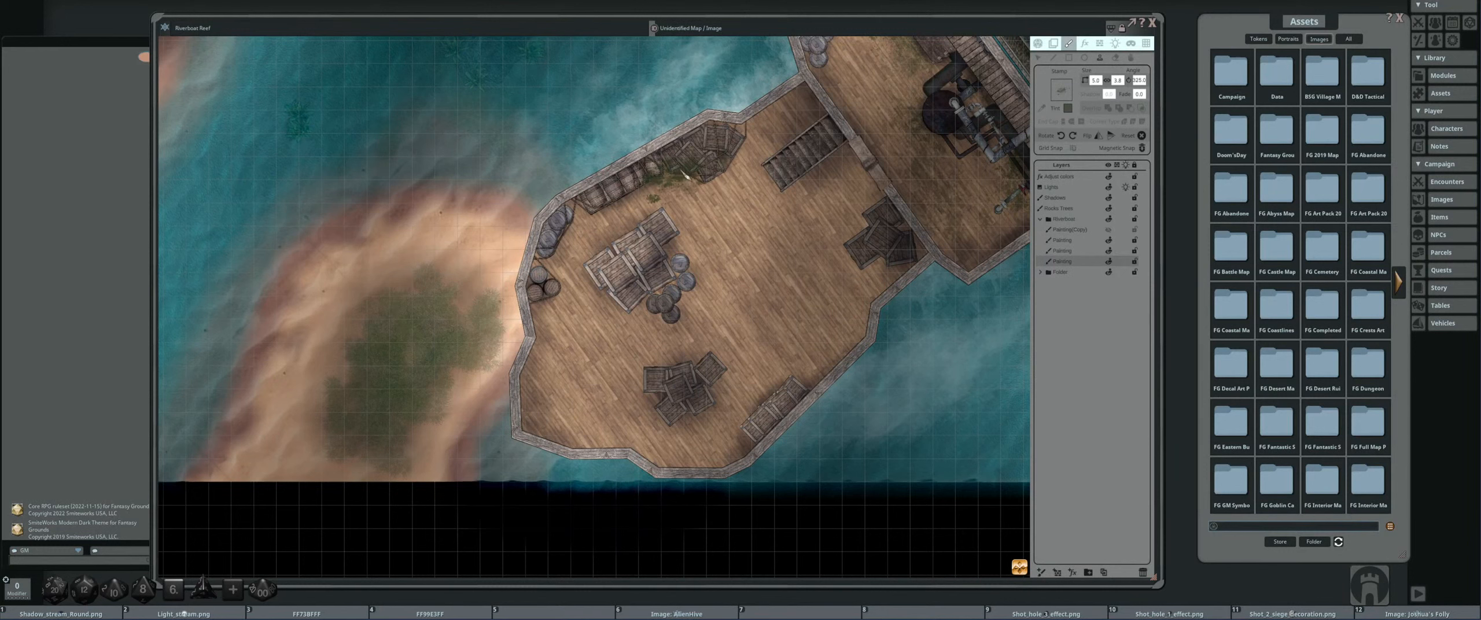
scroll(763, 242, up, 5)
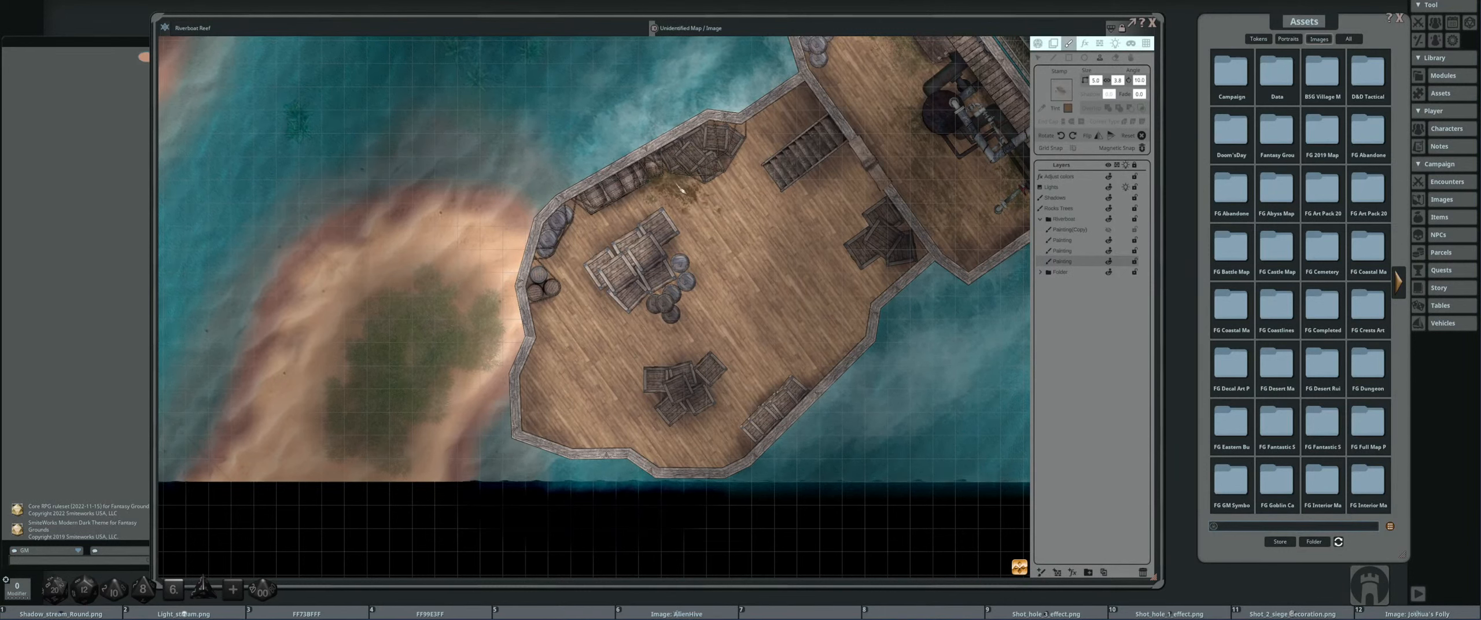
- Tint the stain stamp brown and stamp it on the deck by the hull-edge crates and near the central cargo
key(shift+F3)
click(685, 197)
scroll(654, 209, down, 8)
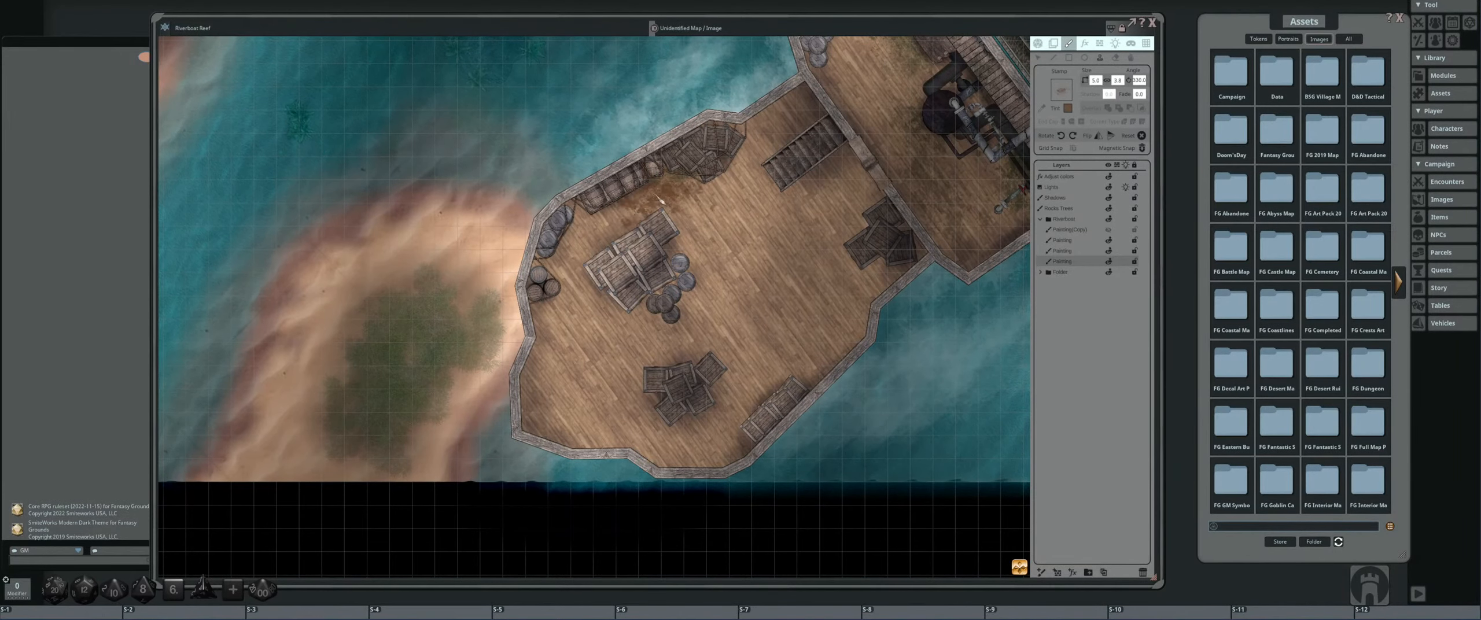
scroll(655, 295, down, 9)
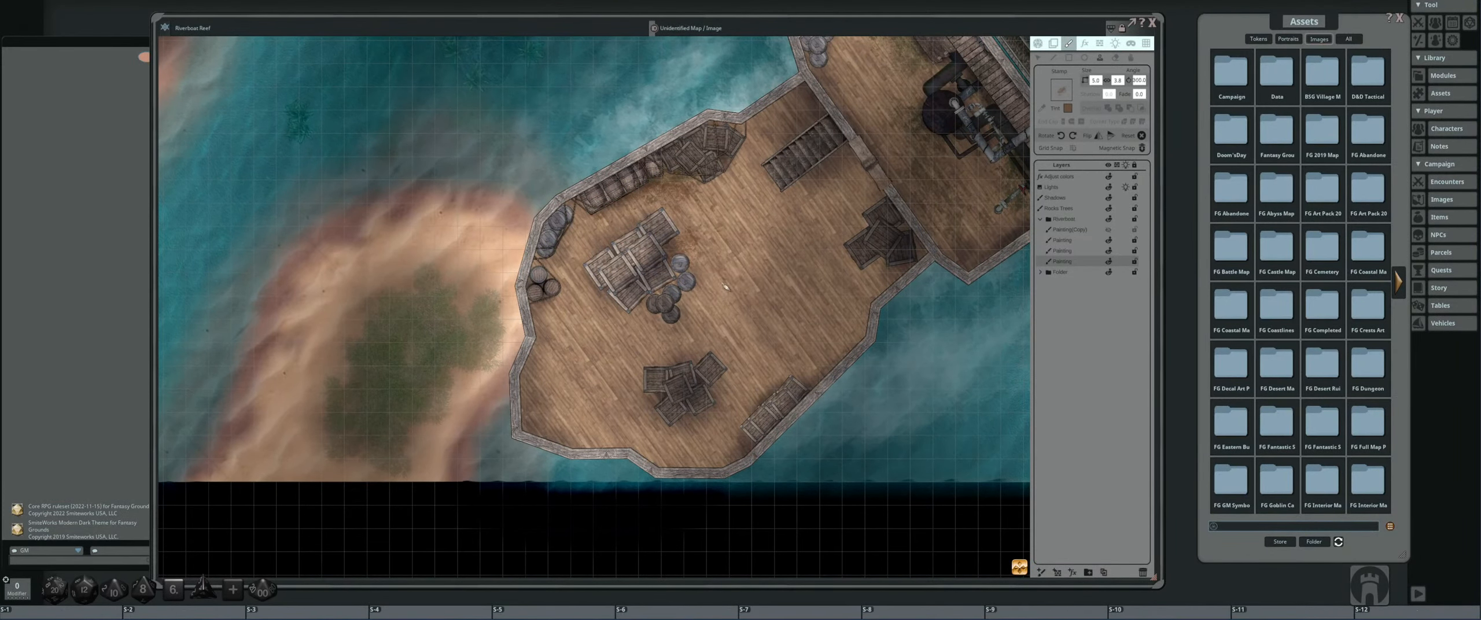
click(657, 298)
- Enlarge the brown stain to size 6.3 and stamp it near the crates by the dividing wall and around the dark crate pile
scroll(723, 343, down, 7)
scroll(744, 308, up, 1)
scroll(813, 277, up, 5)
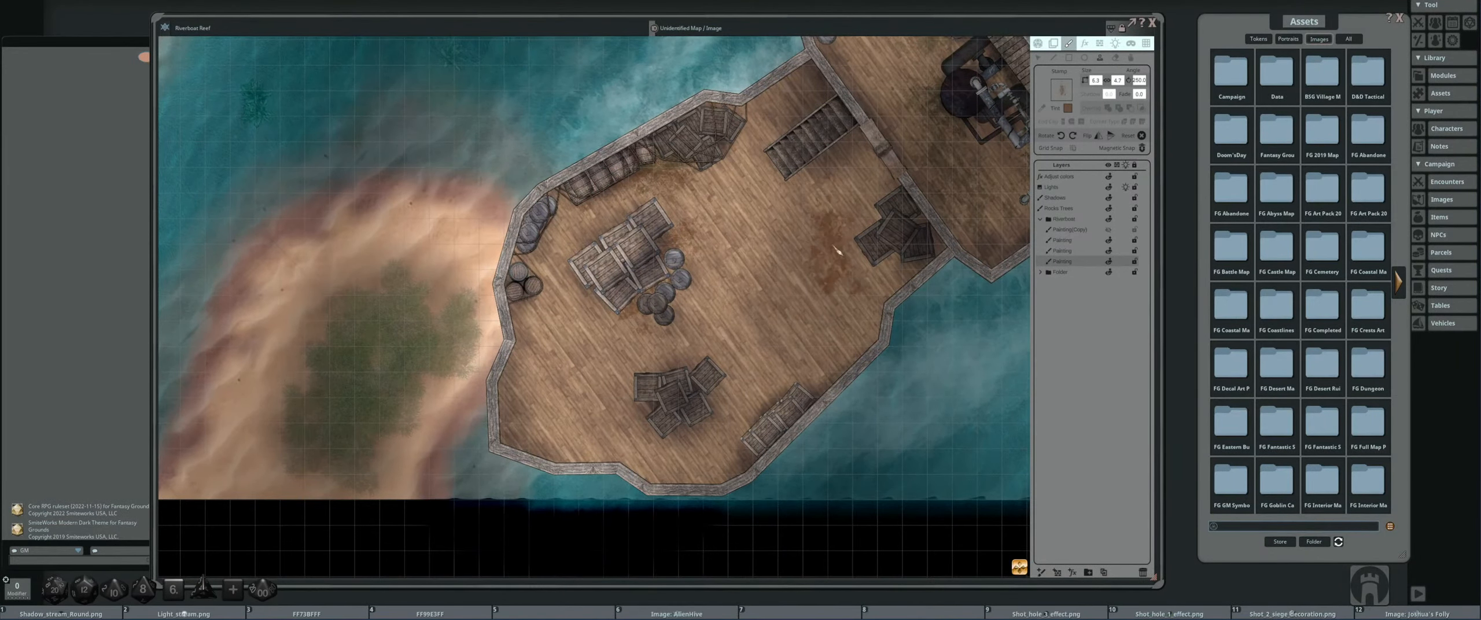
scroll(752, 275, down, 8)
scroll(707, 272, down, 6)
drag(917, 165, 857, 207)
scroll(770, 187, down, 1)
scroll(647, 363, up, 5)
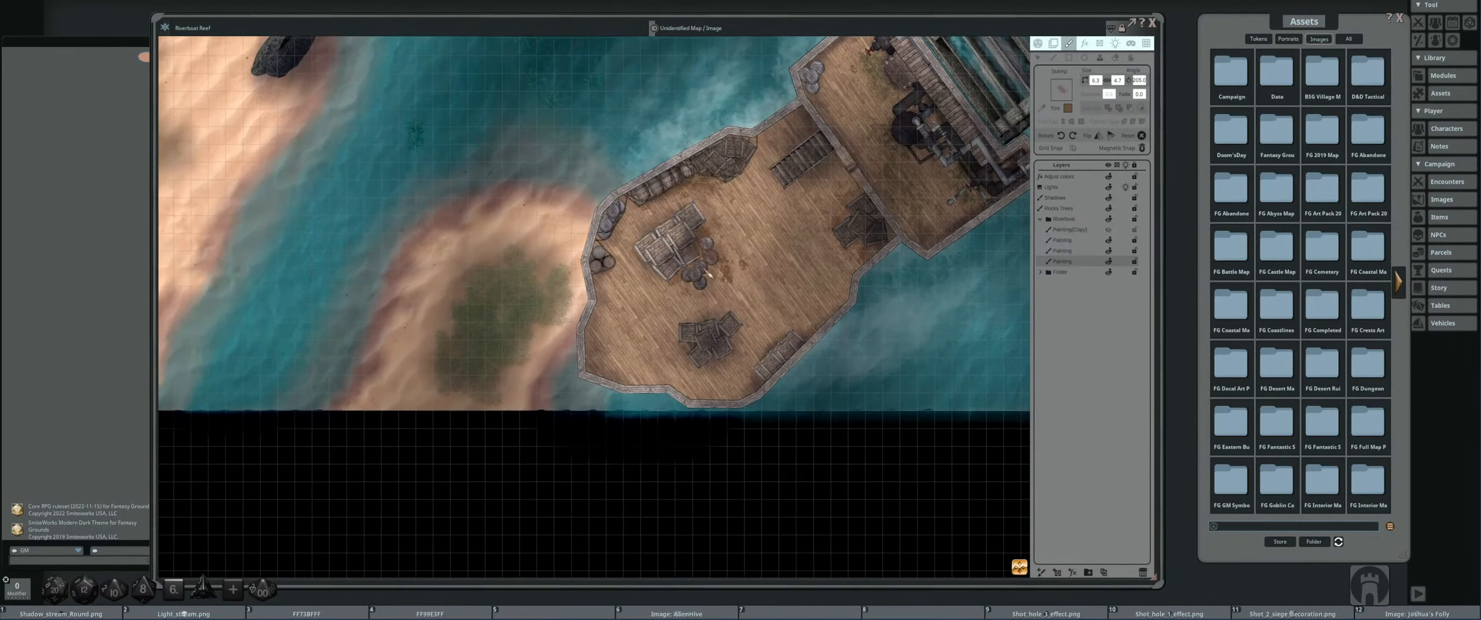
scroll(645, 363, down, 11)
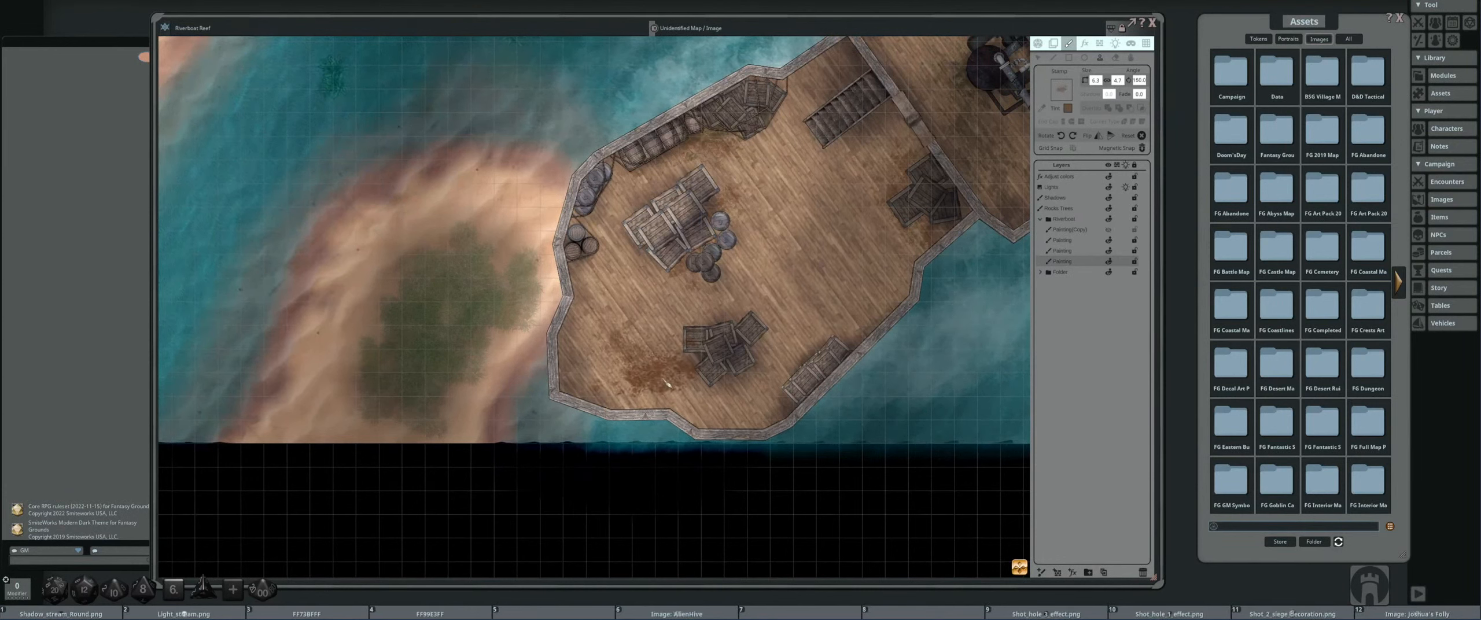
click(646, 363)
scroll(767, 385, up, 13)
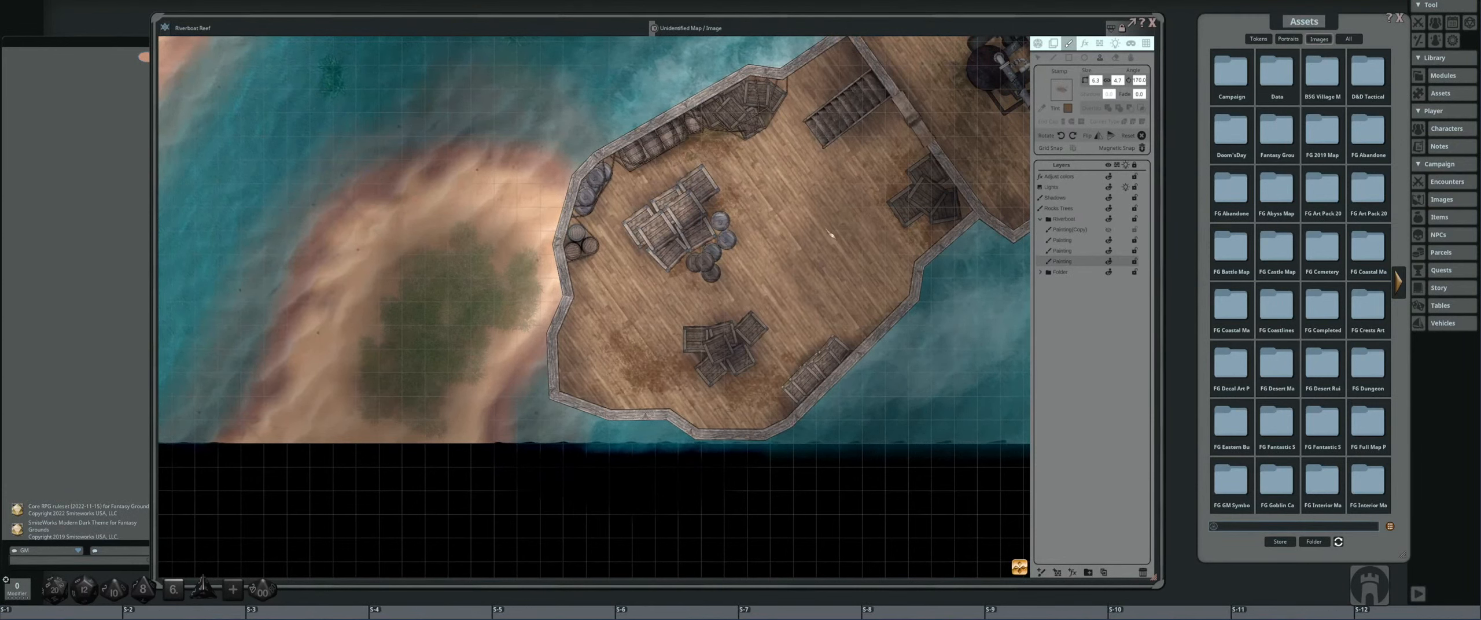
- Enlarge the brown stain stamp further and stamp broad, rotated stains across the middle of the open deck
scroll(796, 298, up, 6)
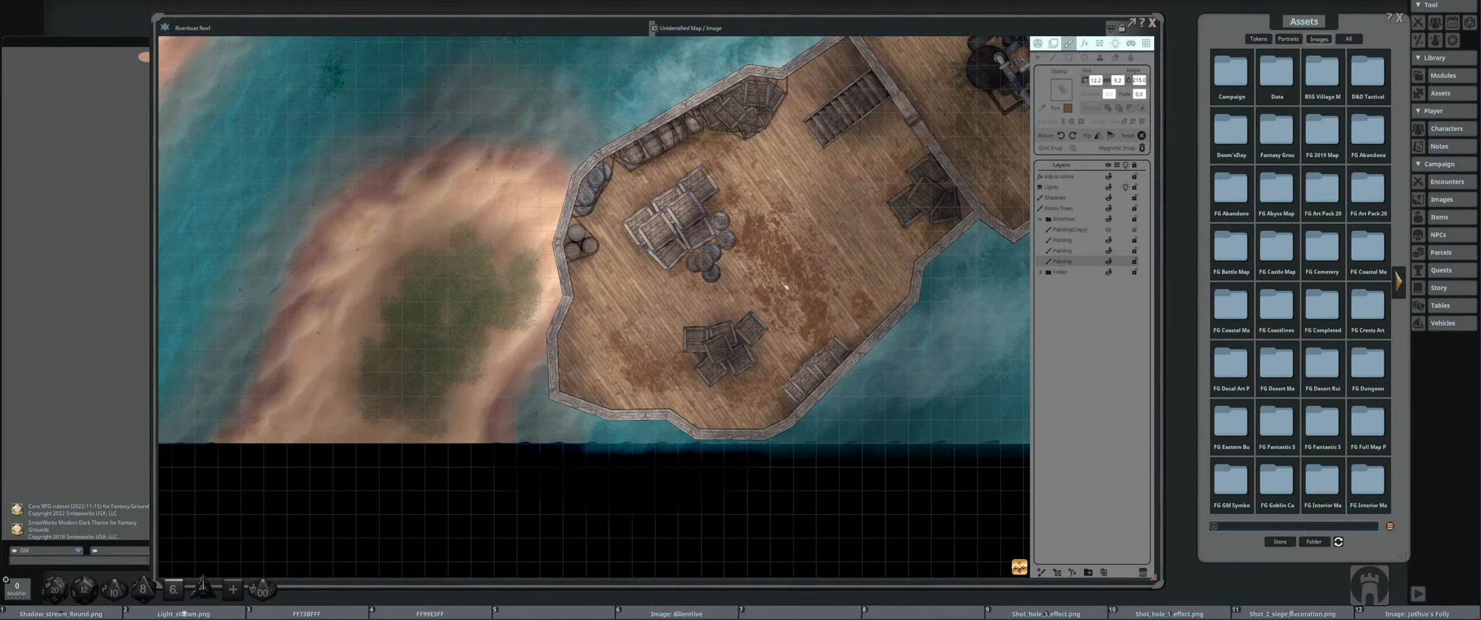
scroll(784, 287, up, 6)
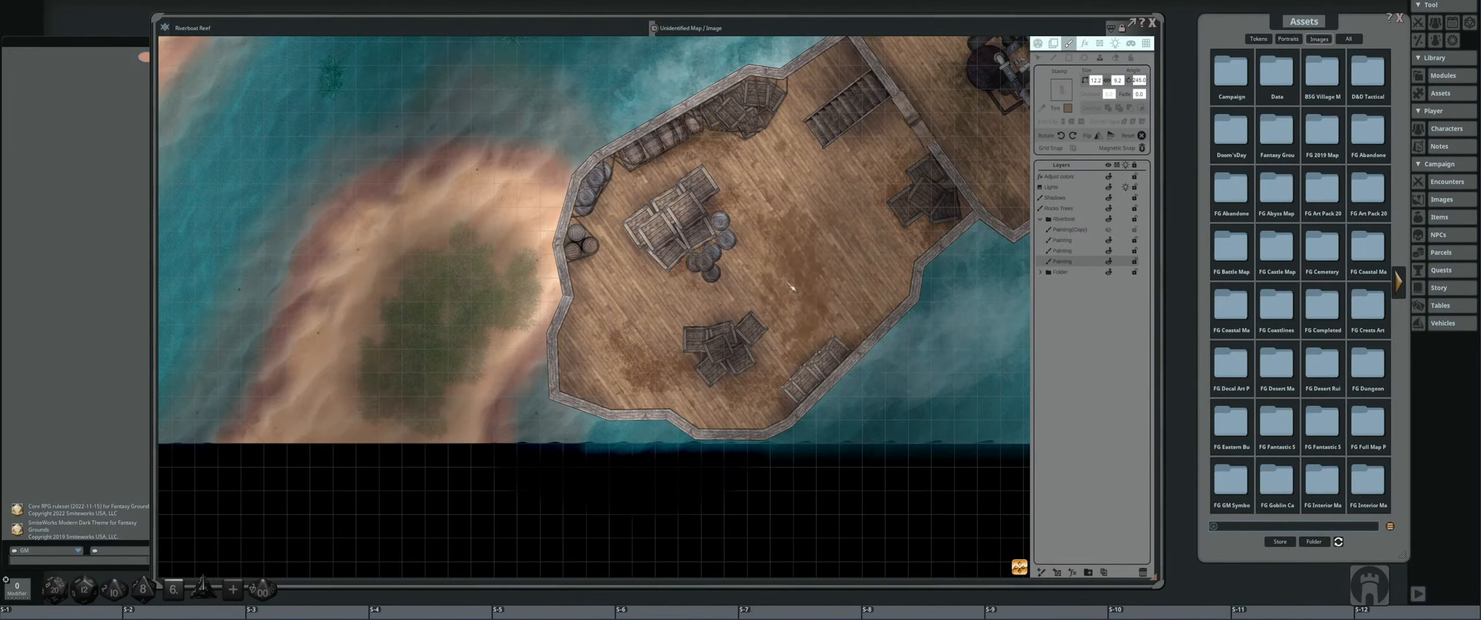
scroll(622, 272, up, 5)
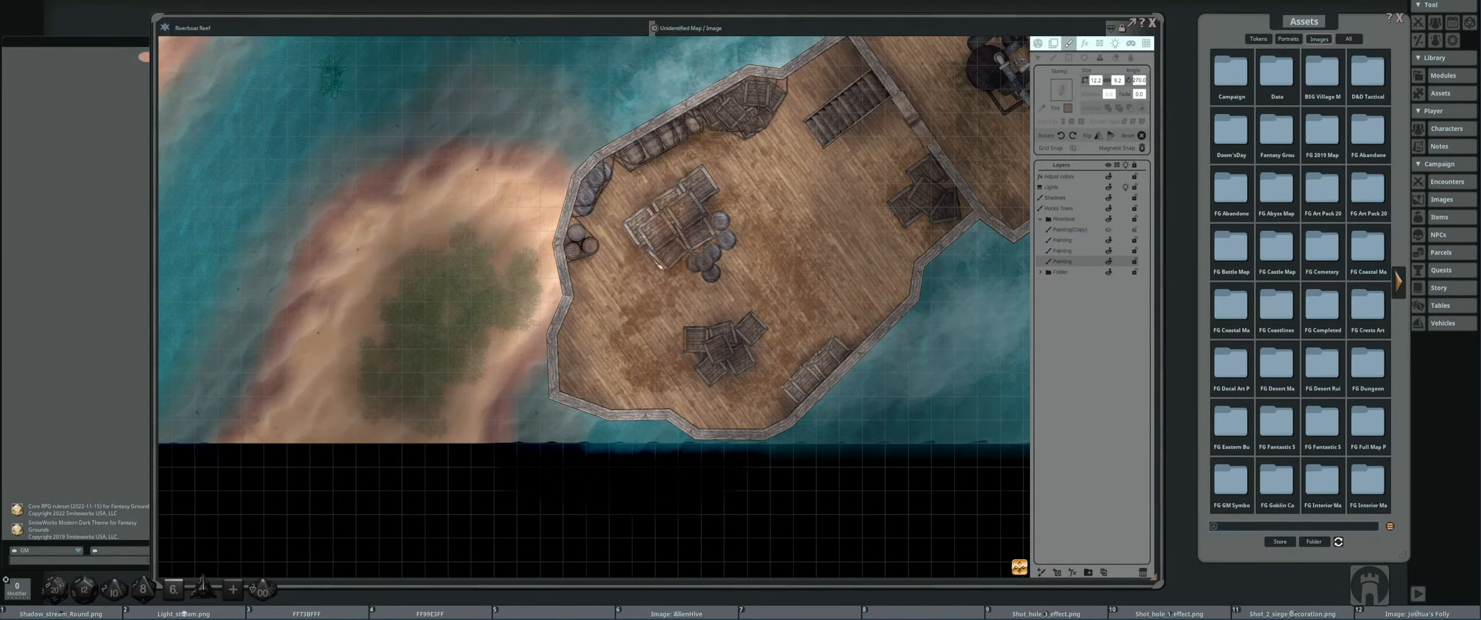
scroll(770, 246, down, 5)
- On the painting layer directly above, shrink the stain stamp and dirty the crates and barrels around the open deck
drag(901, 118, 775, 167)
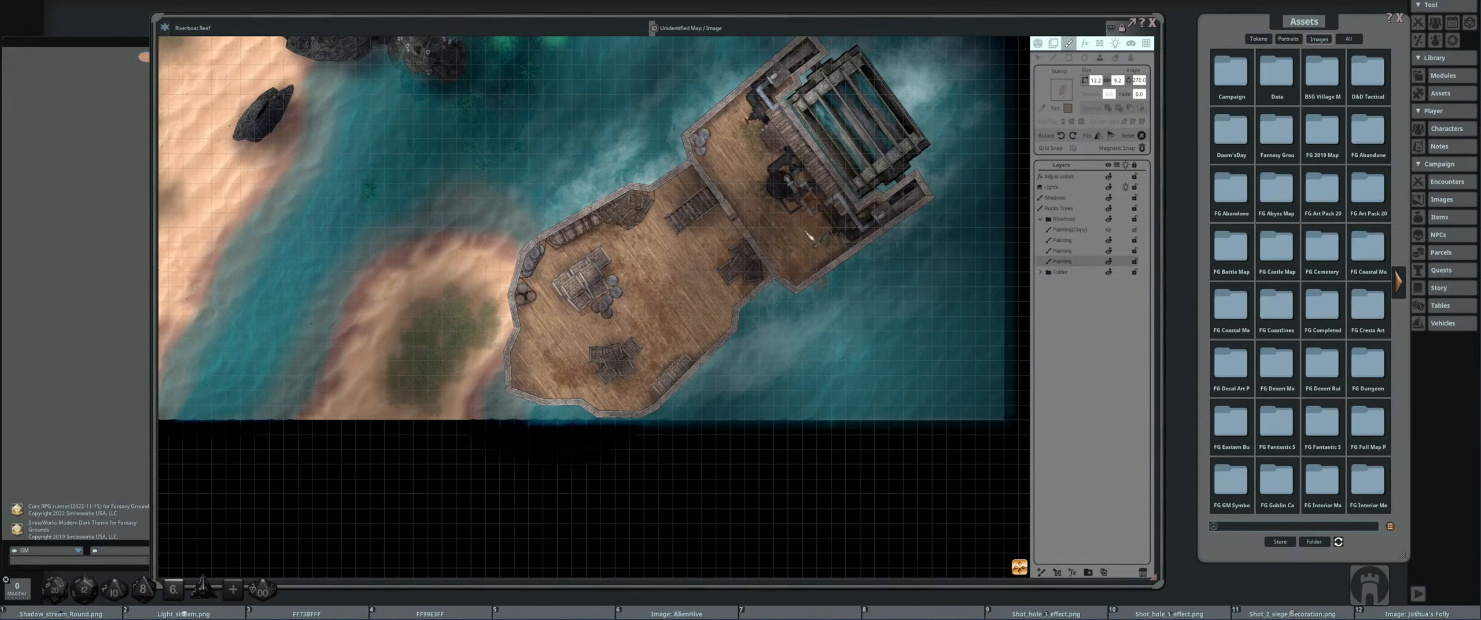
drag(752, 238, 715, 195)
scroll(712, 194, up, 3)
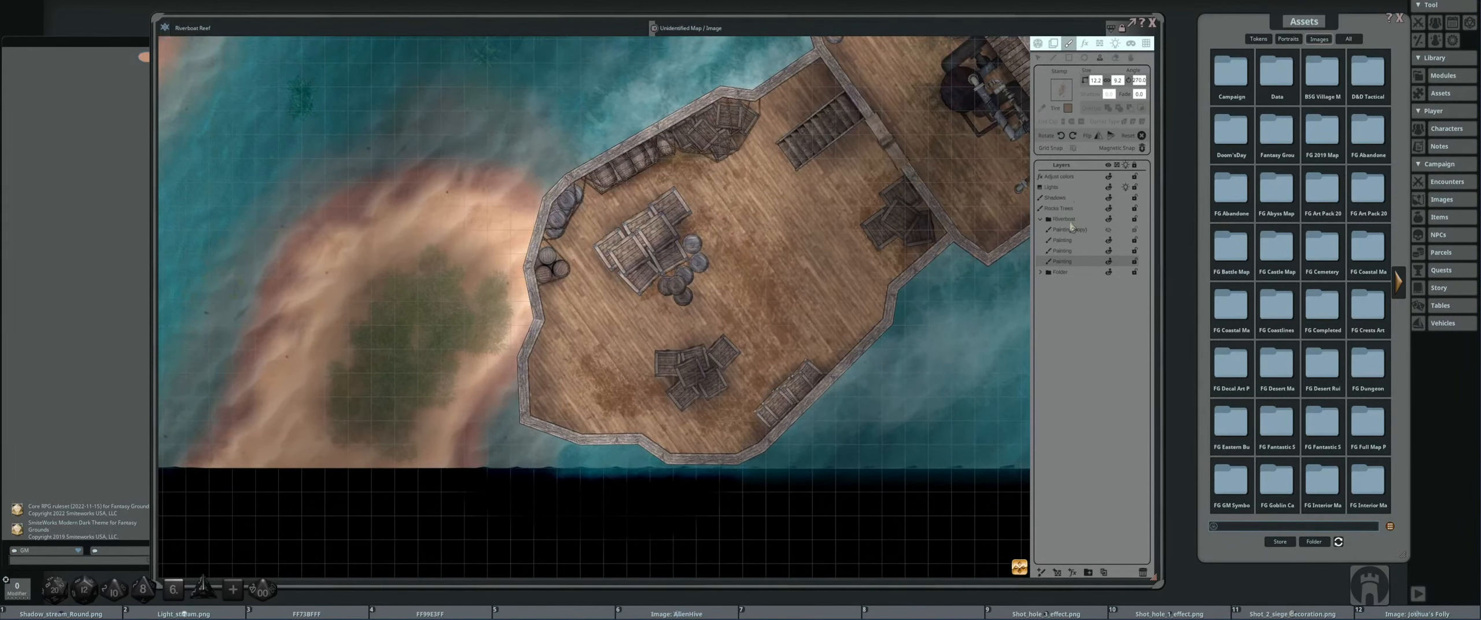
click(1071, 251)
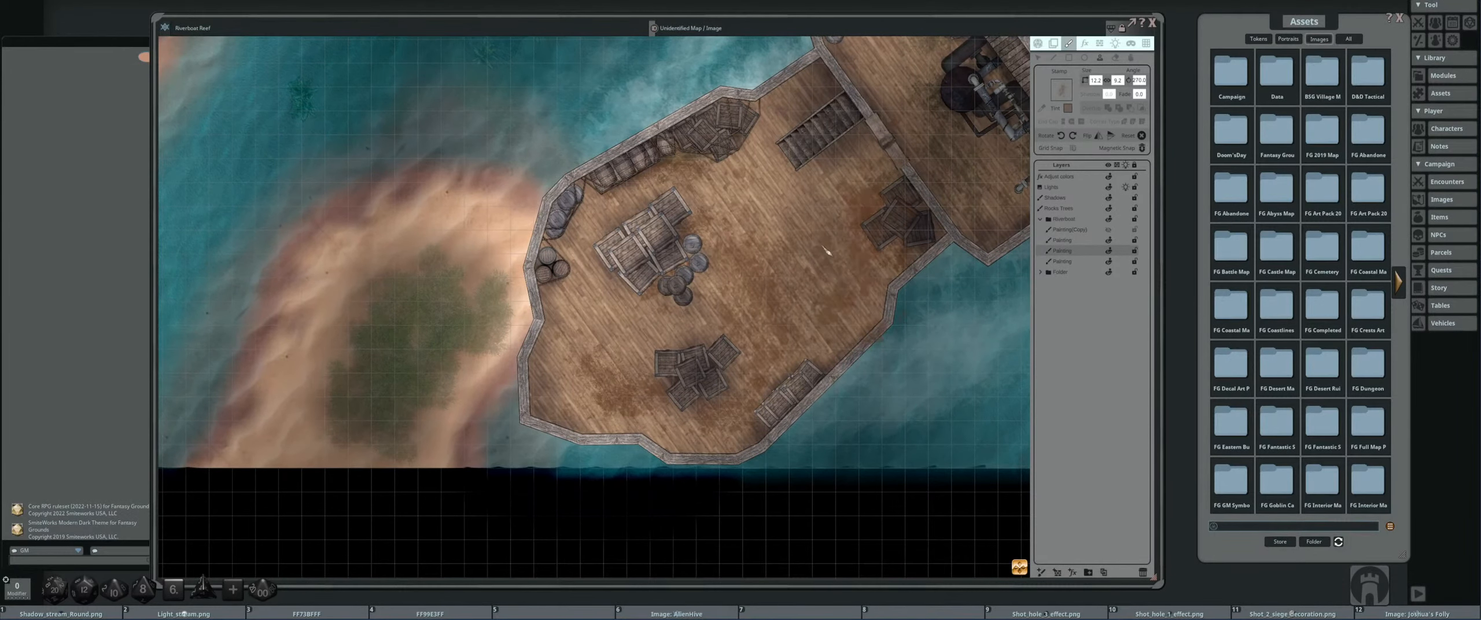
scroll(654, 248, down, 6)
scroll(653, 249, up, 3)
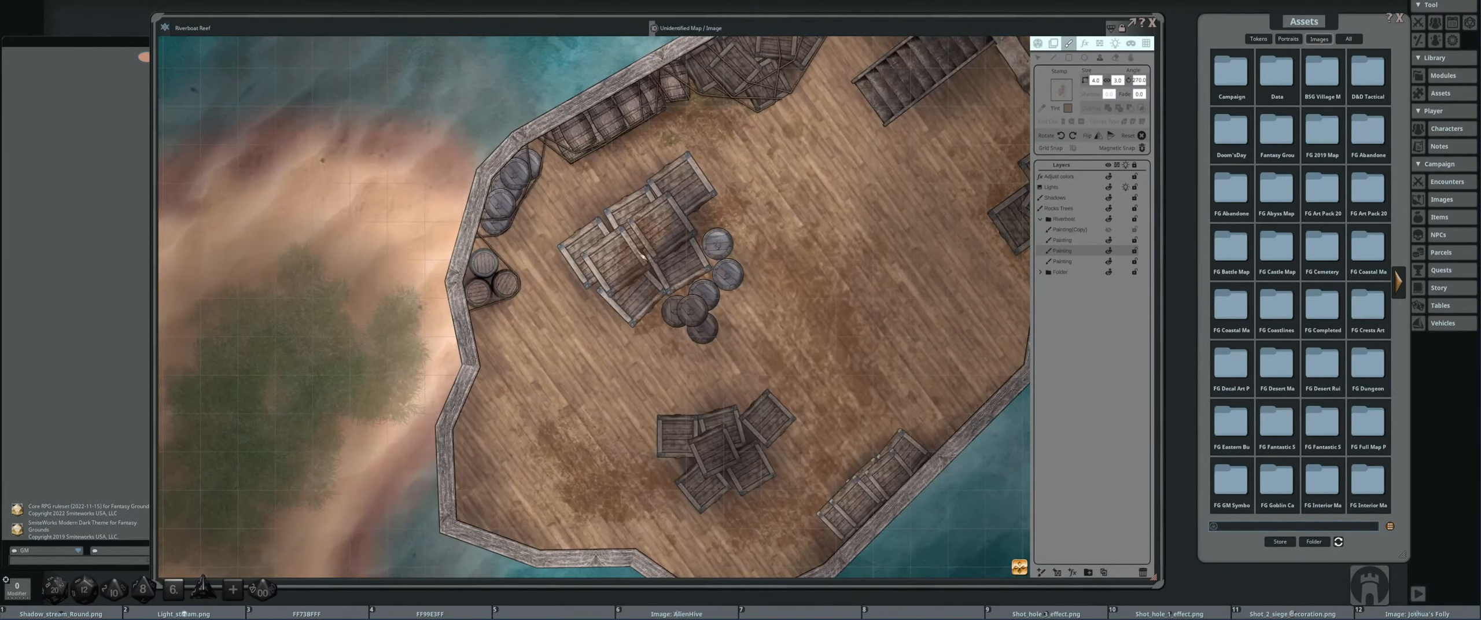
scroll(642, 248, up, 3)
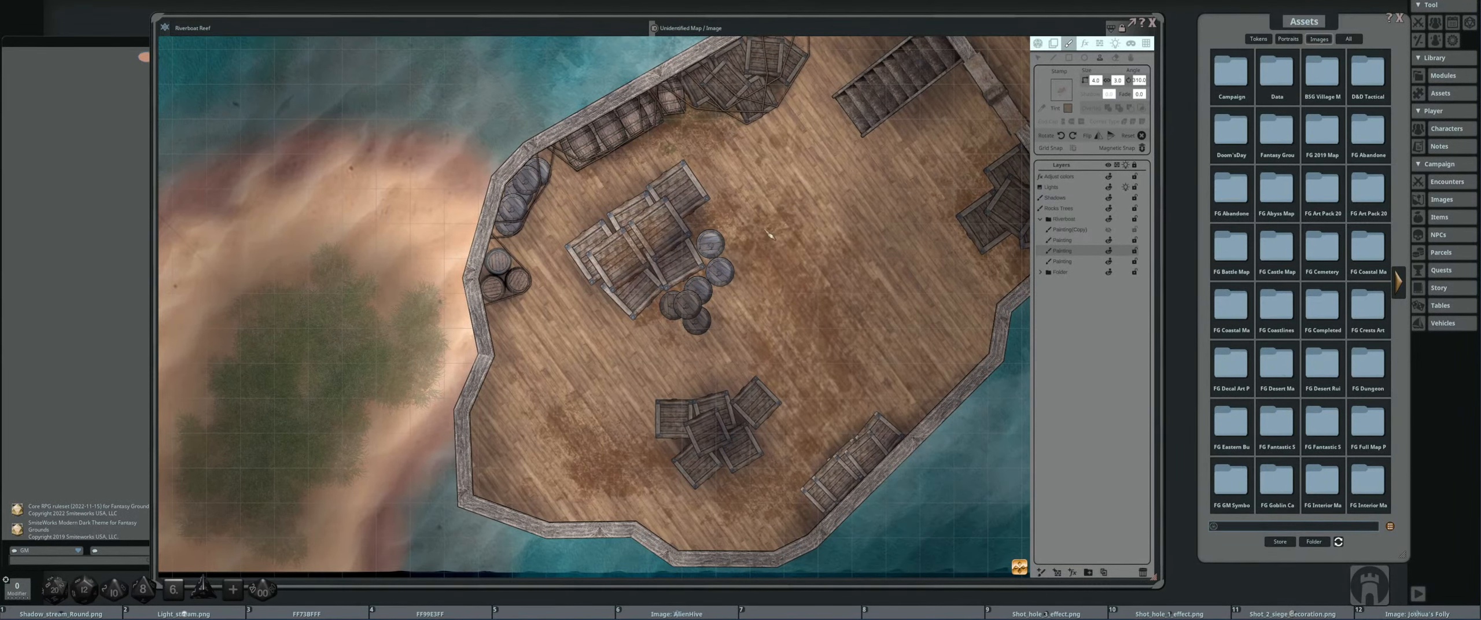
scroll(617, 134, down, 2)
scroll(616, 134, up, 3)
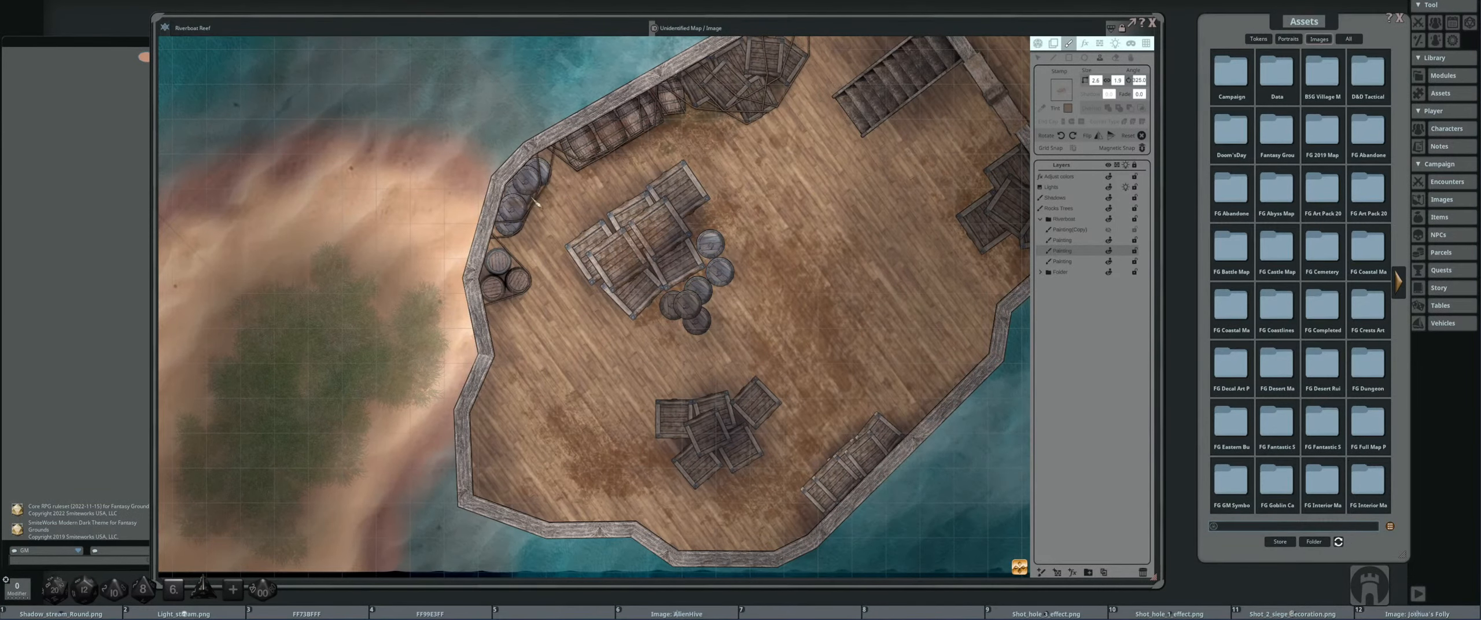
scroll(509, 211, down, 5)
scroll(623, 276, down, 3)
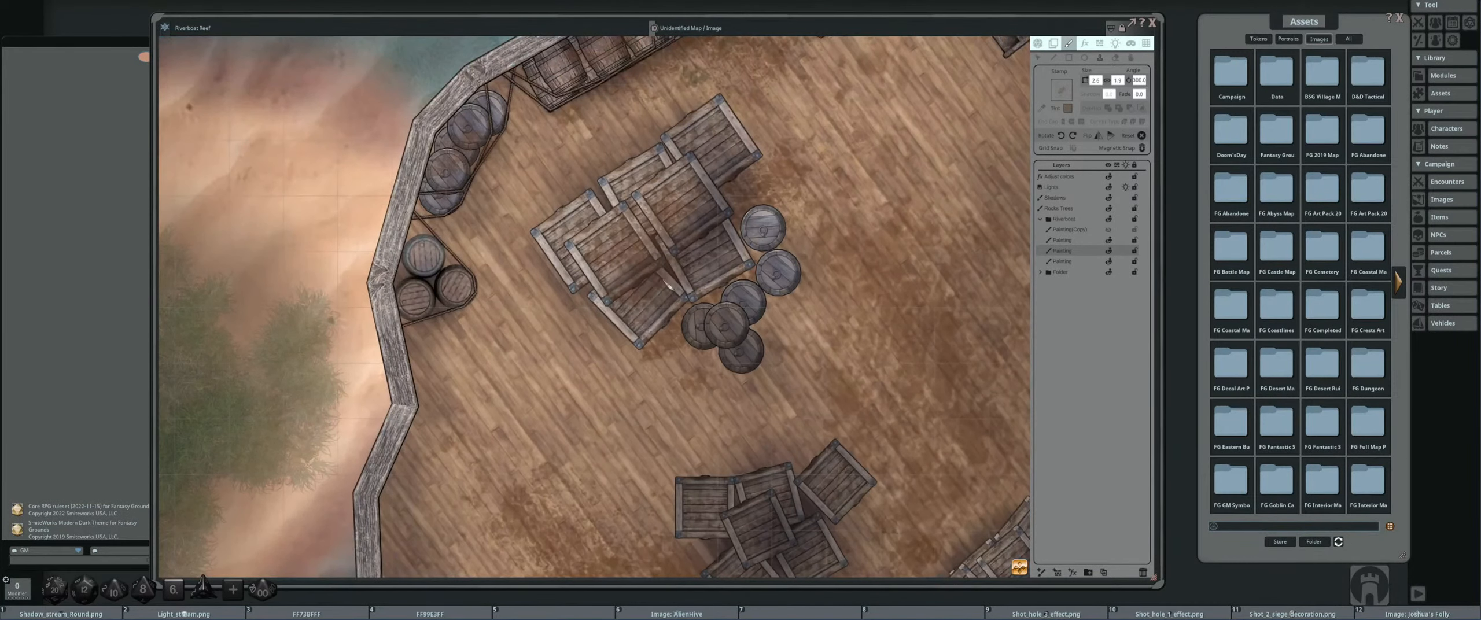
scroll(662, 242, down, 4)
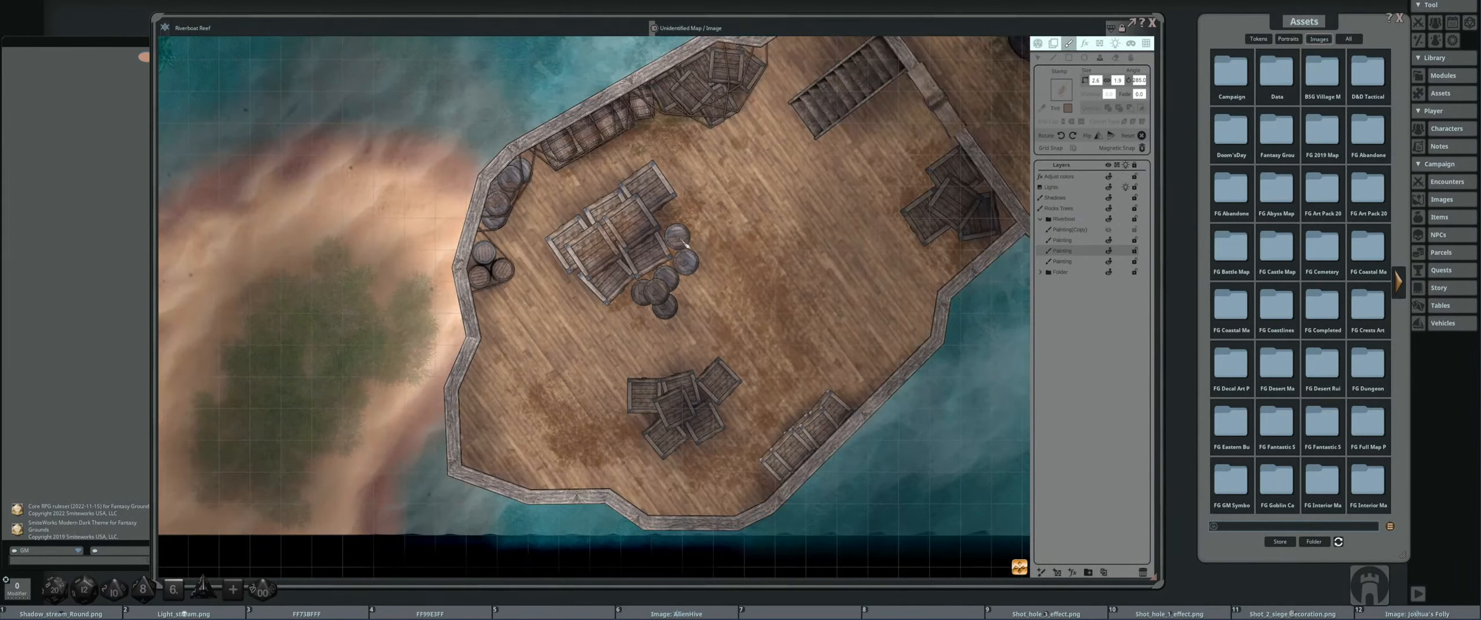
- Review the stained boat deck against the whole map, including the islands and surrounding water
scroll(598, 248, up, 2)
scroll(599, 249, down, 5)
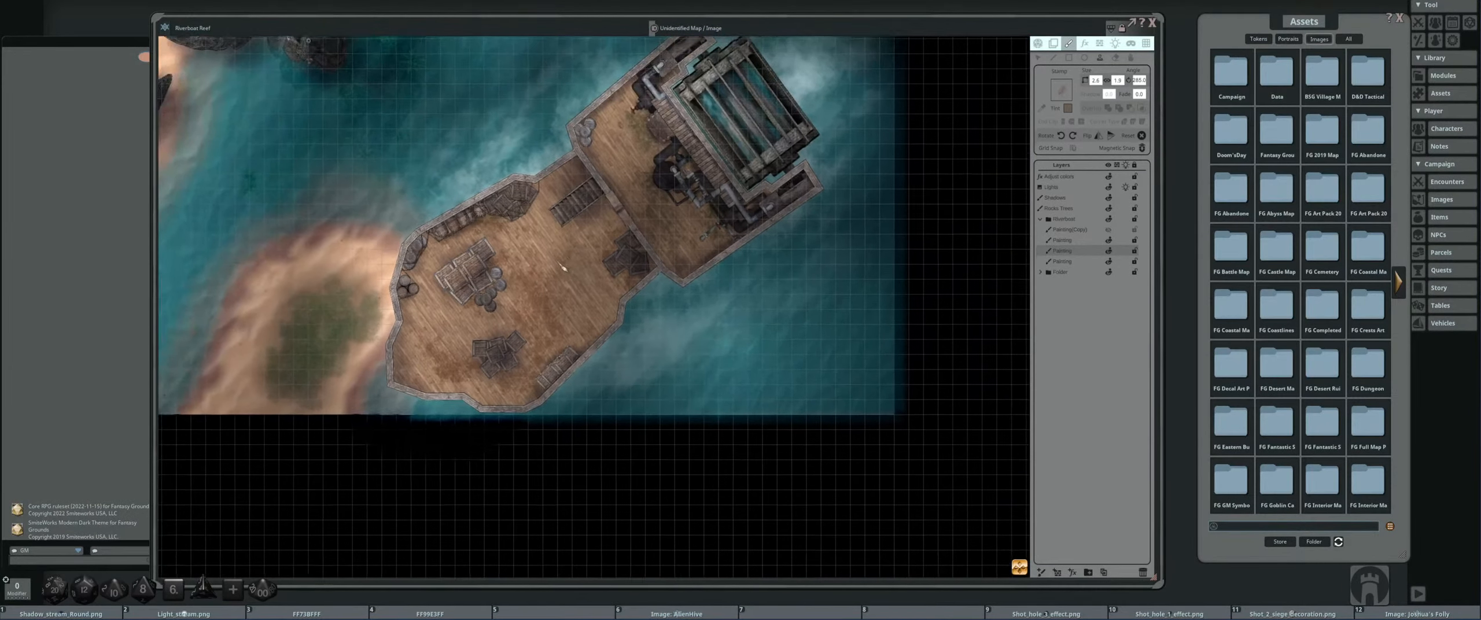
drag(590, 253, 709, 352)
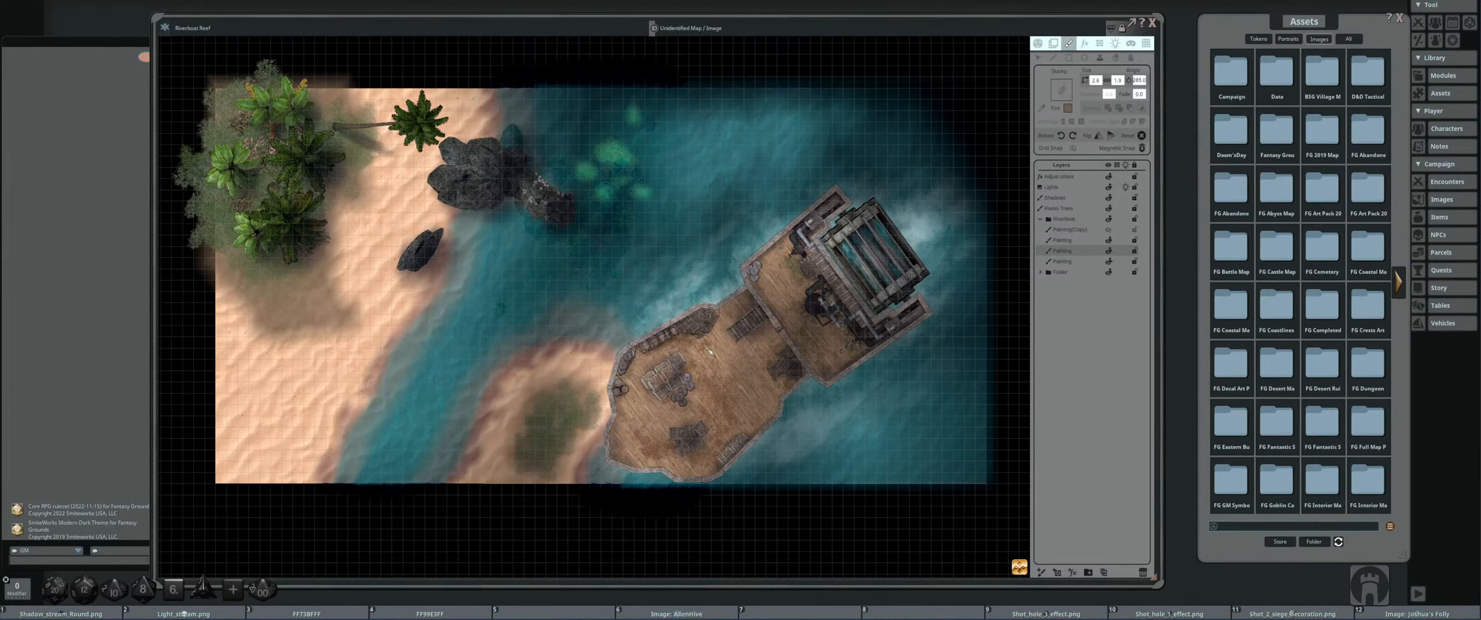
drag(756, 356, 651, 200)
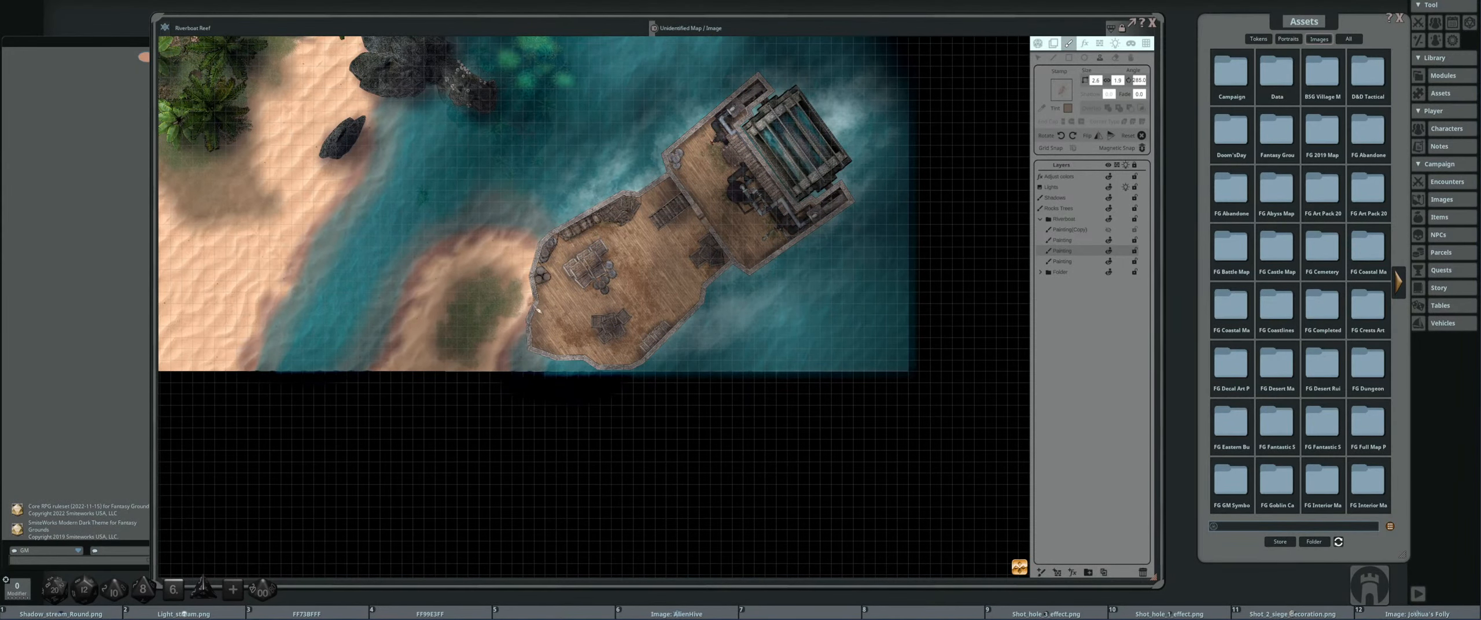
drag(691, 188, 781, 237)
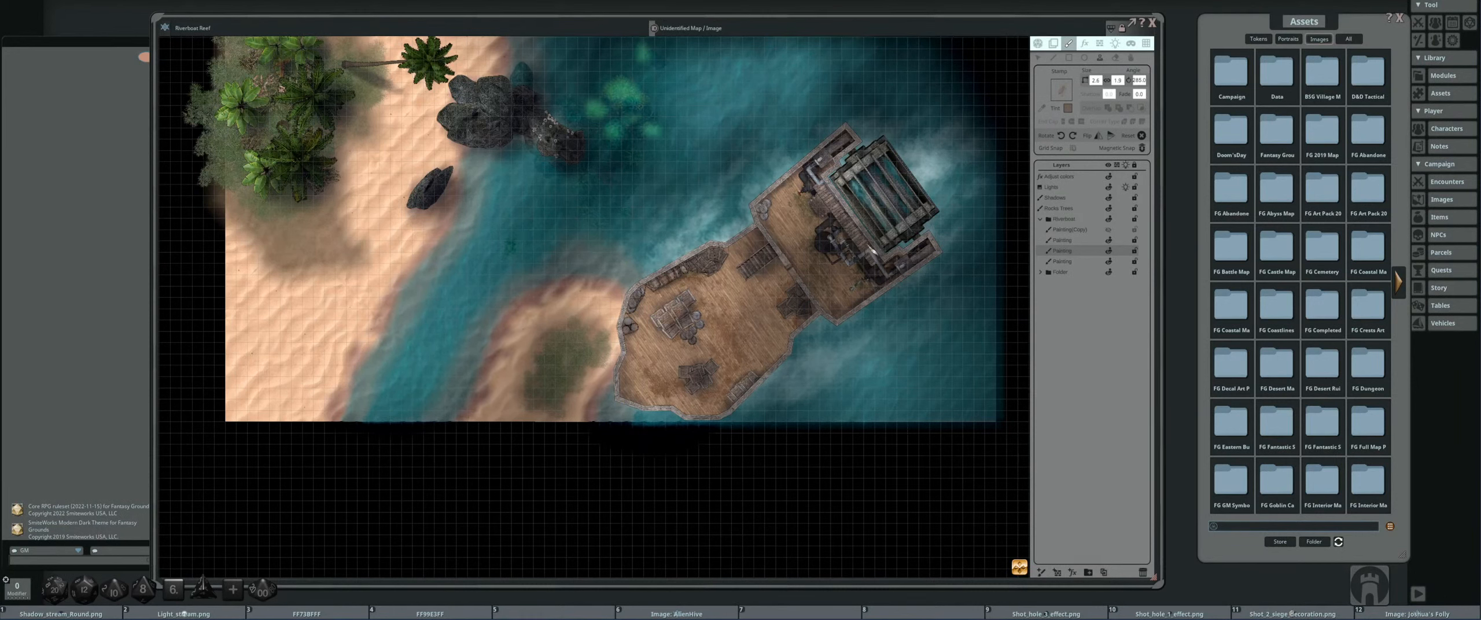
scroll(960, 368, up, 3)
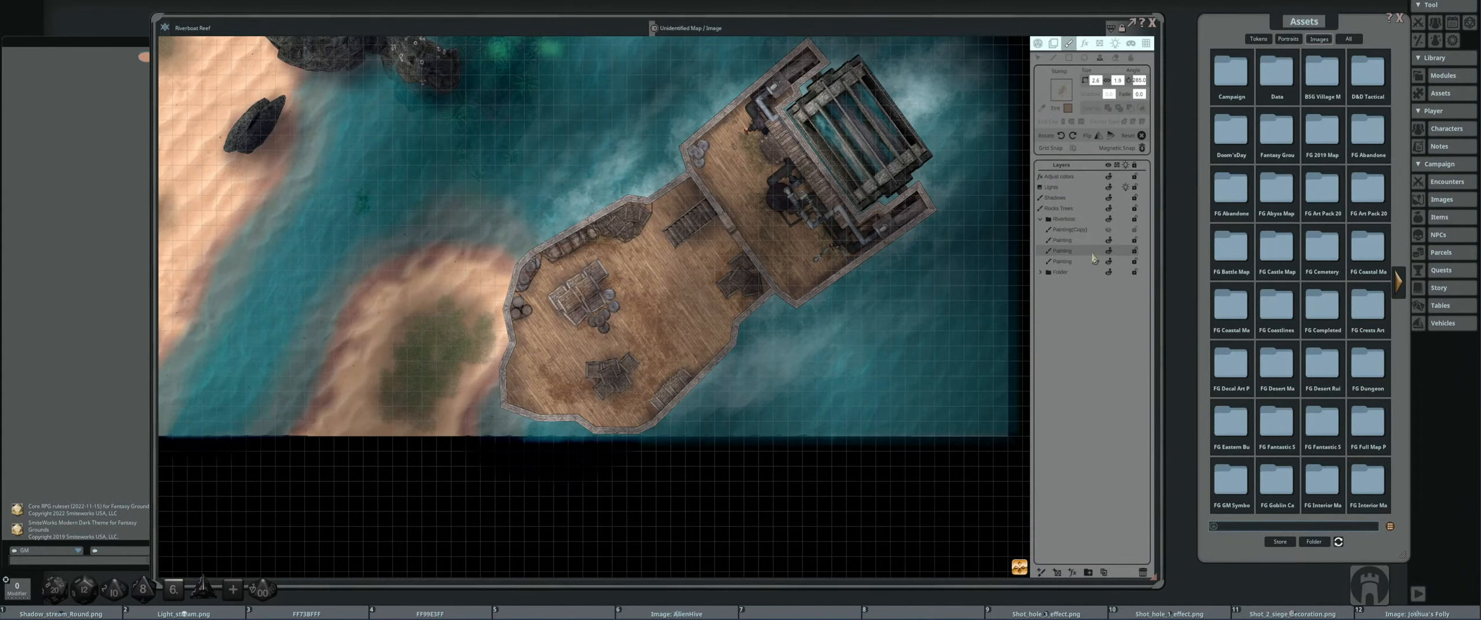
drag(701, 255, 743, 246)
scroll(795, 199, up, 4)
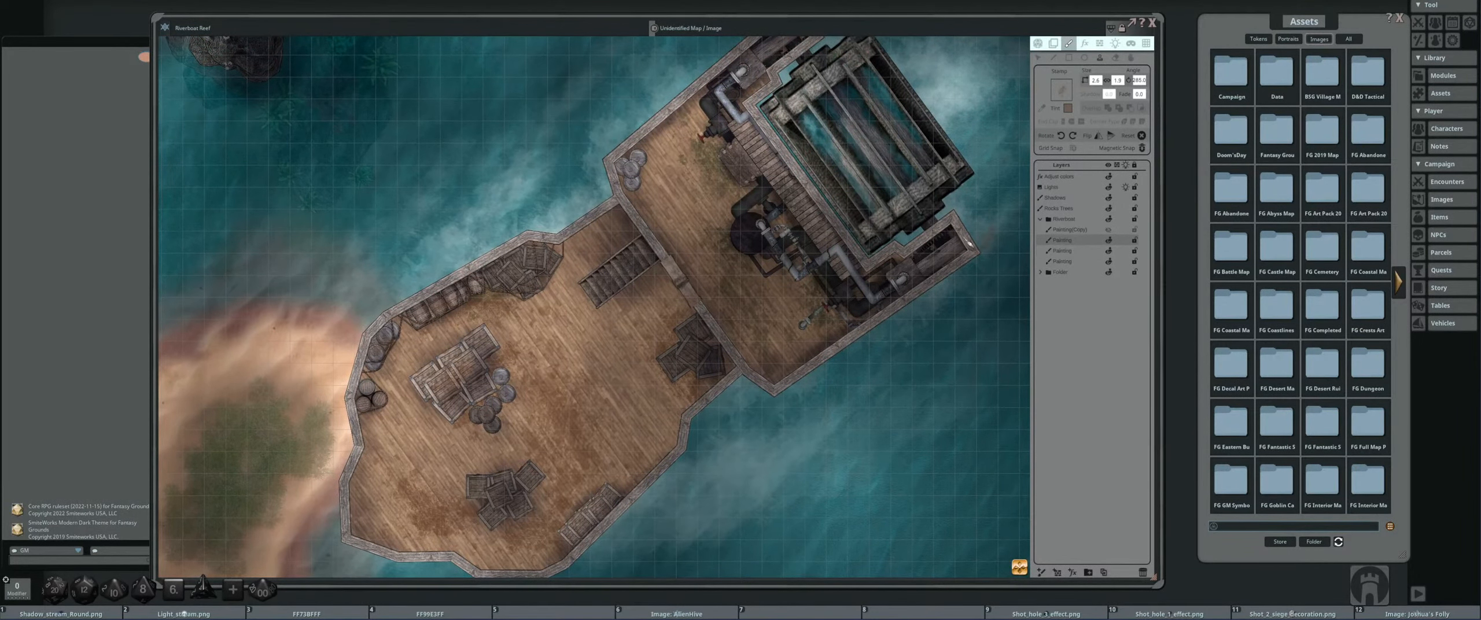
scroll(798, 226, up, 2)
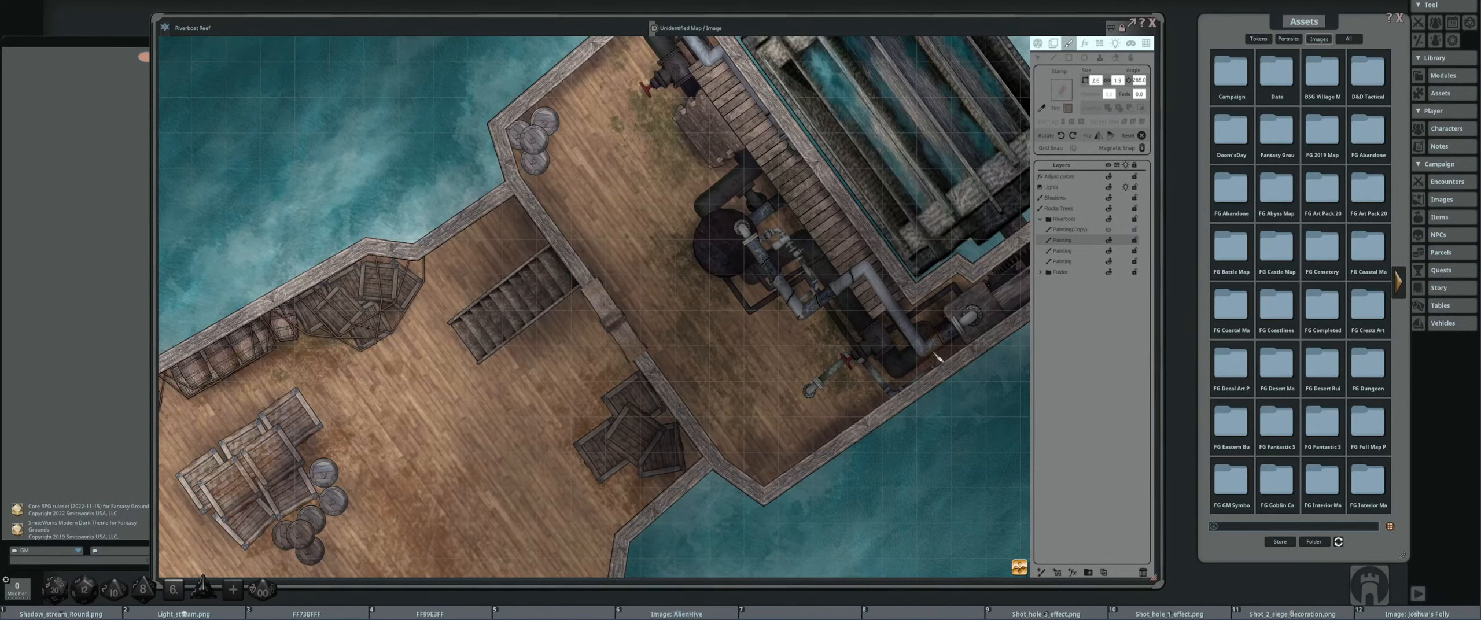
click(885, 291)
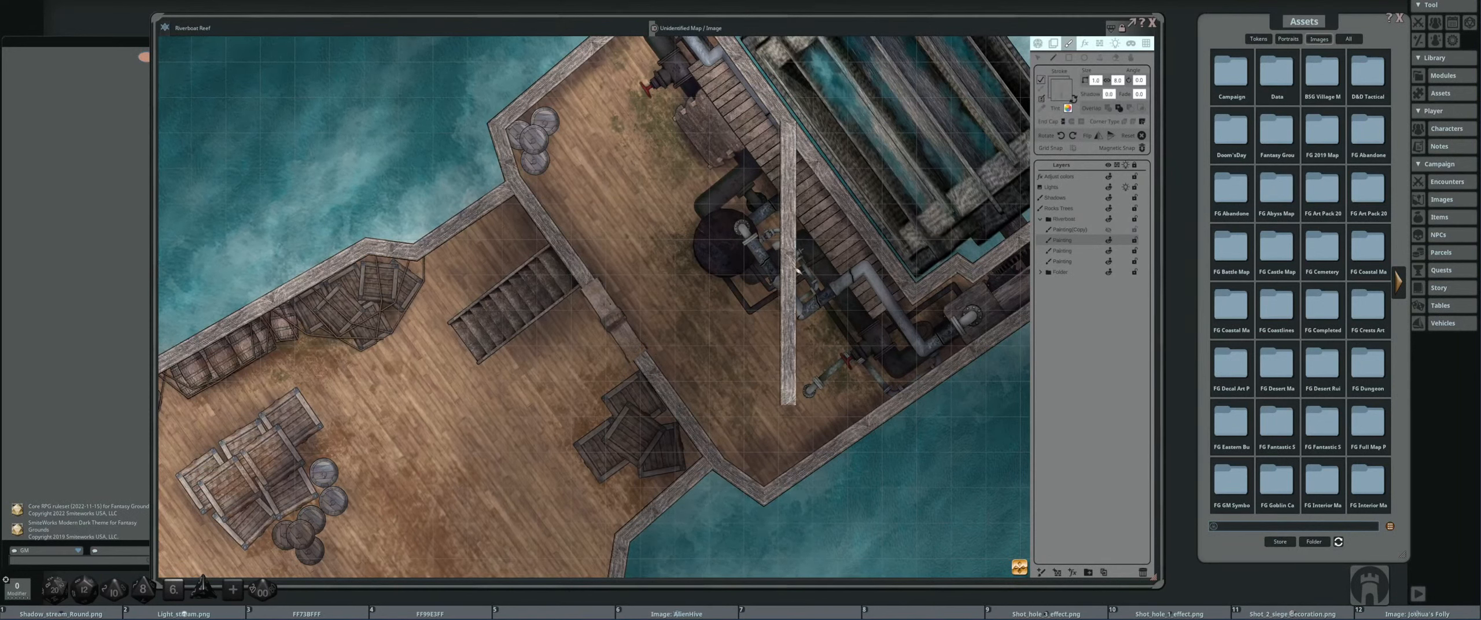
click(1061, 136)
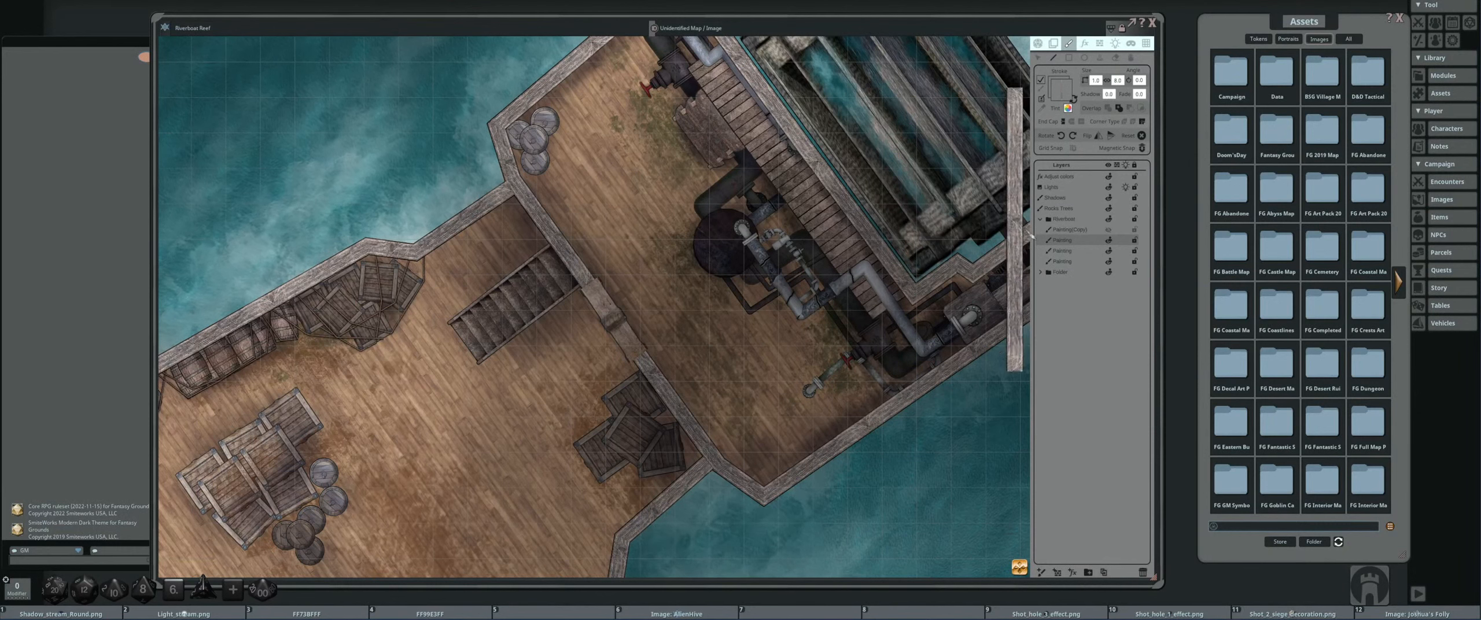
click(1078, 251)
click(1100, 57)
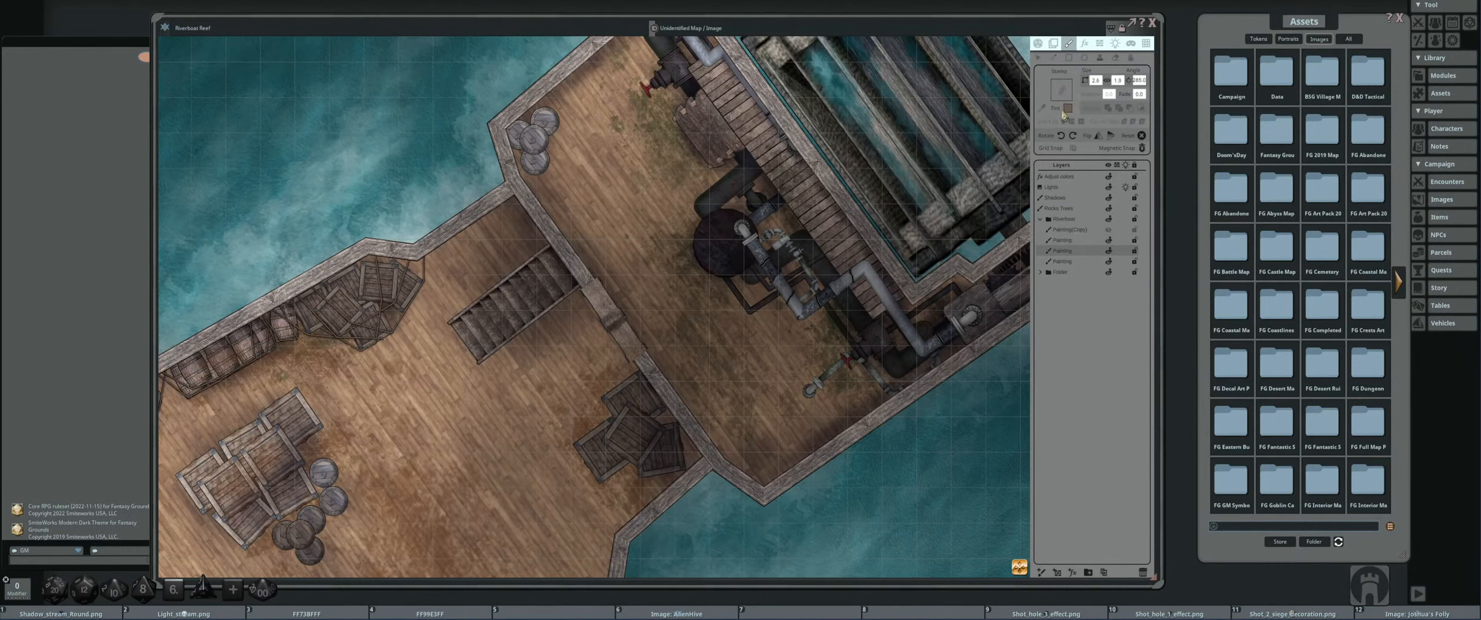
- Load the round shadow stamp, and replace it with a stamp sampled from the wooden planking beside the deck's walkway
key(F1)
scroll(806, 224, down, 2)
drag(771, 162, 795, 263)
scroll(787, 256, up, 4)
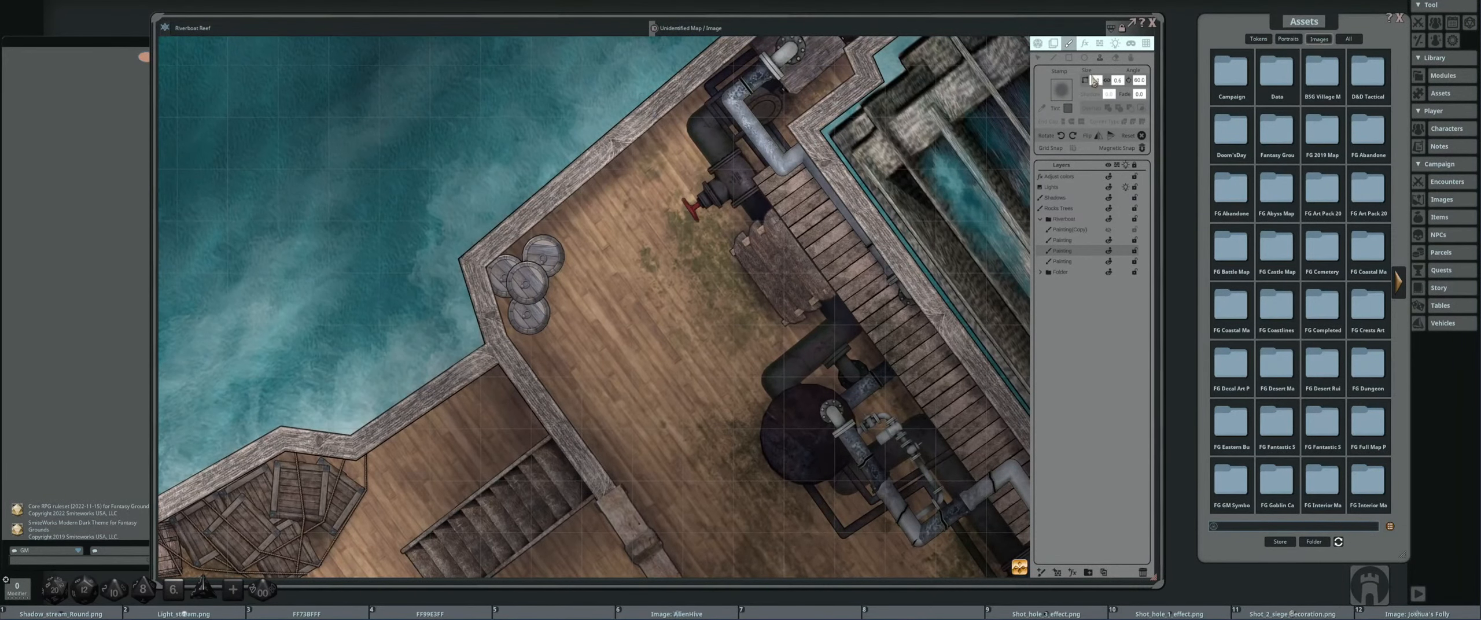
alt+click(767, 258)
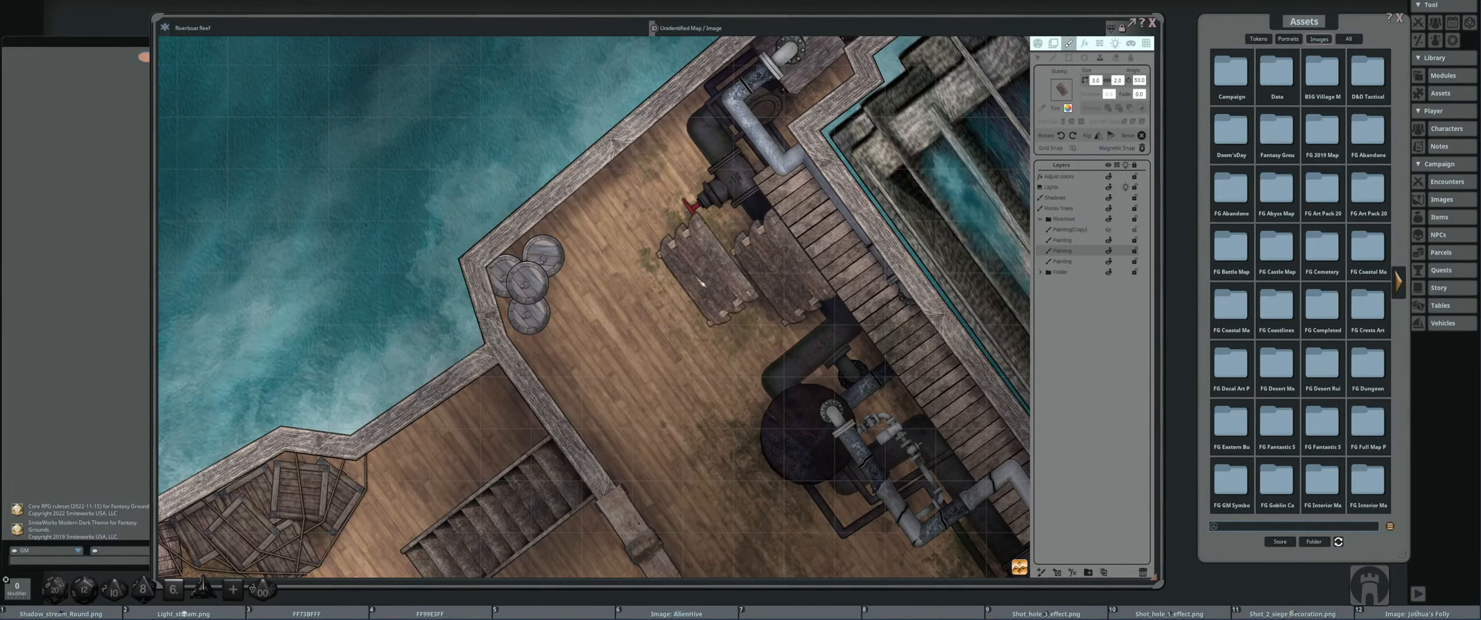
drag(626, 279, 654, 222)
scroll(654, 223, down, 2)
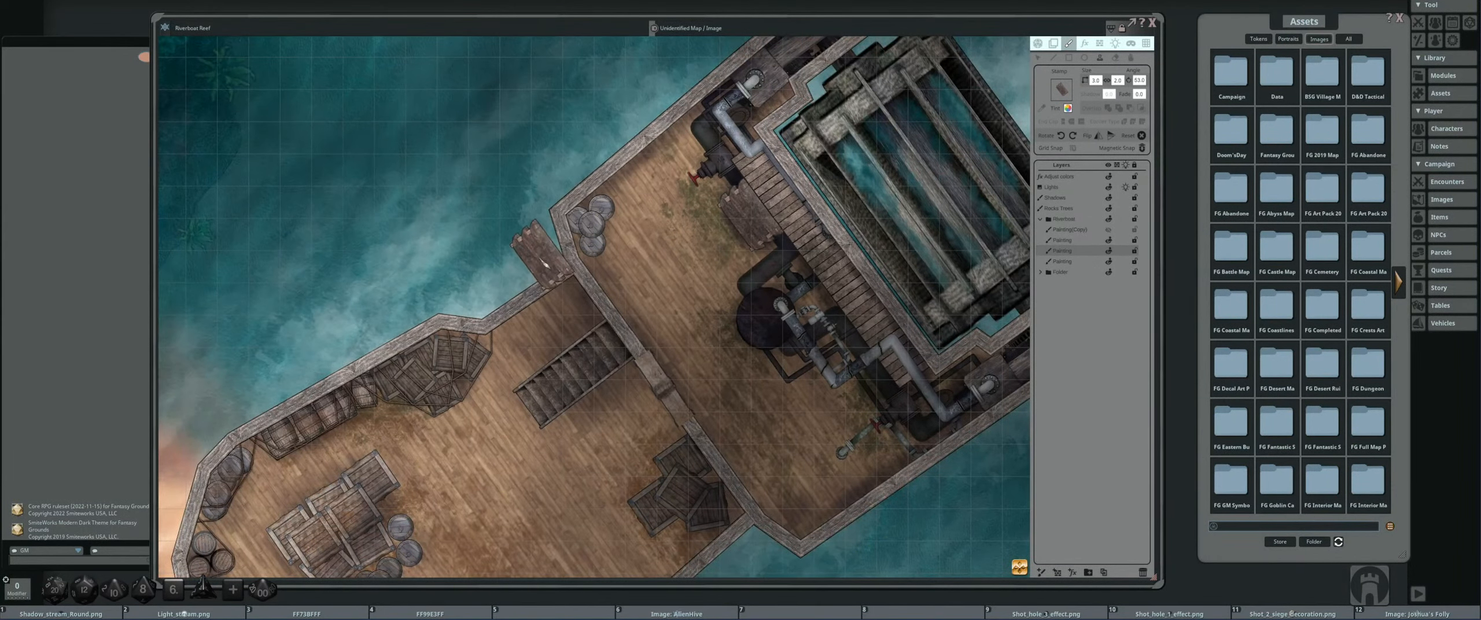
scroll(525, 273, down, 1)
drag(455, 292, 478, 203)
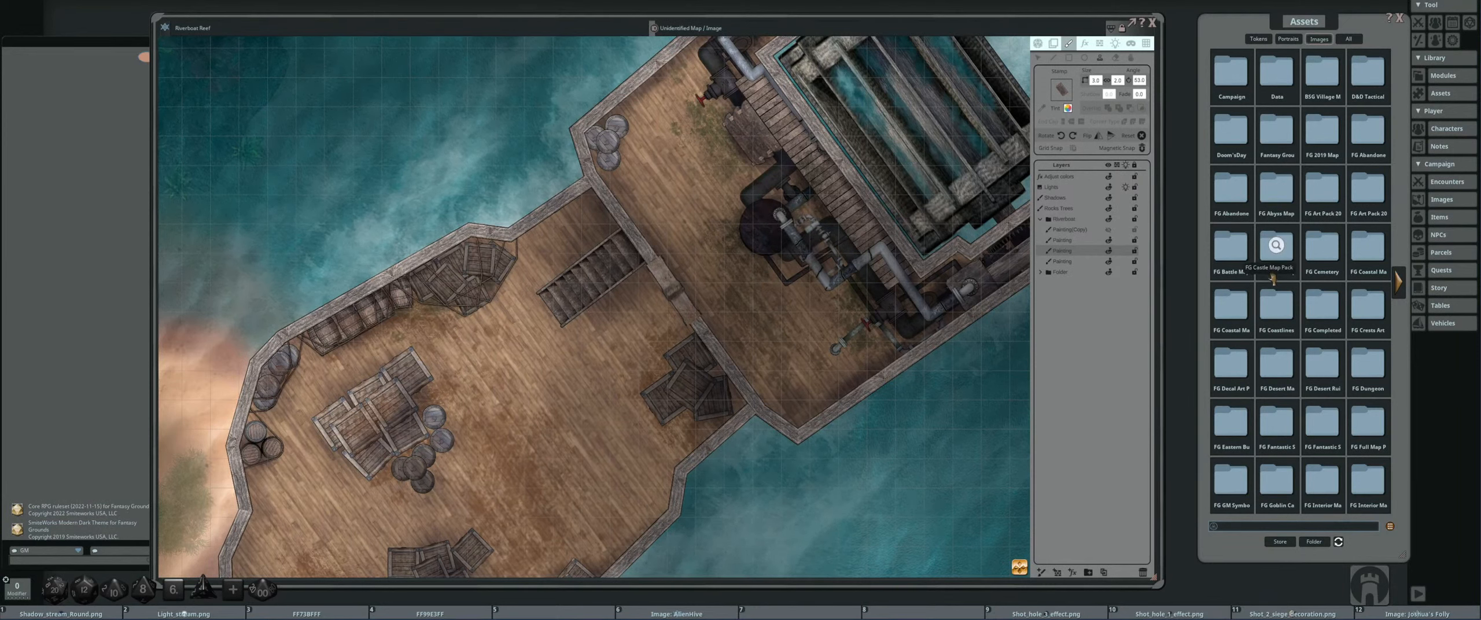
- Find the light stream image in the FG Art Pack 2019 Module, assign it to the fifth hotkey slot and load it as the stamp
click(1322, 136)
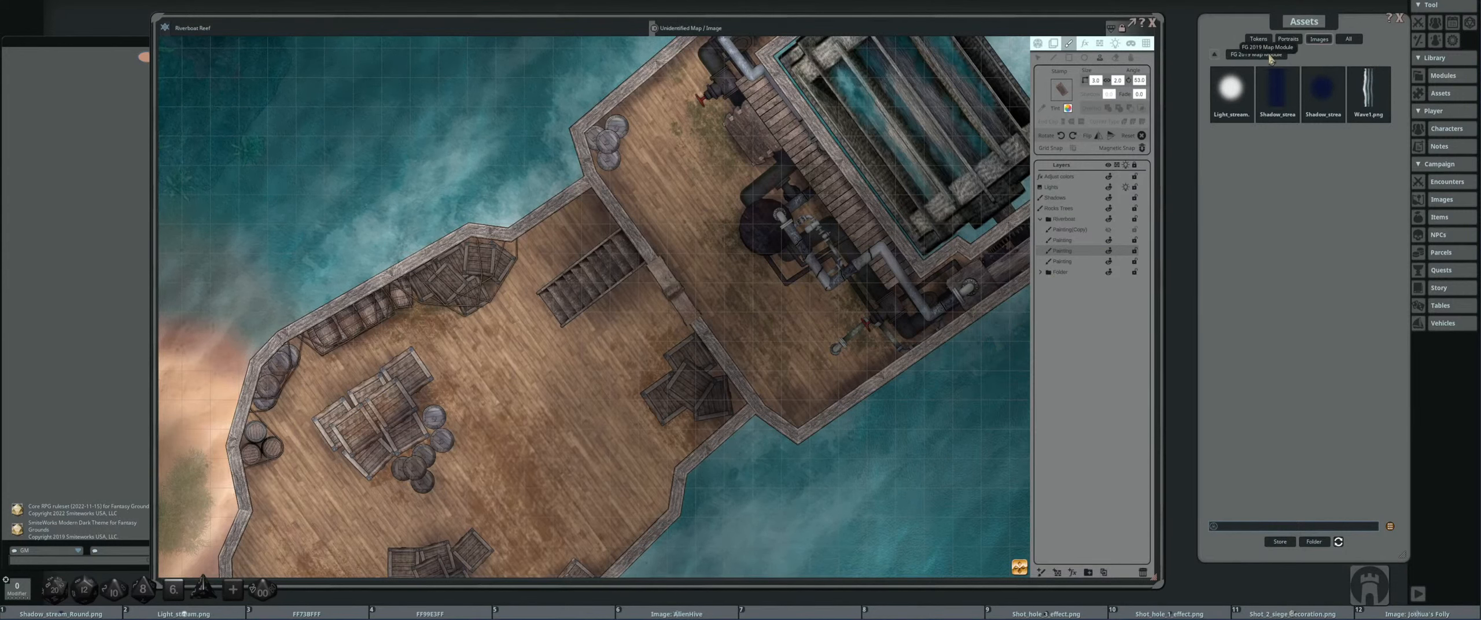
click(1215, 54)
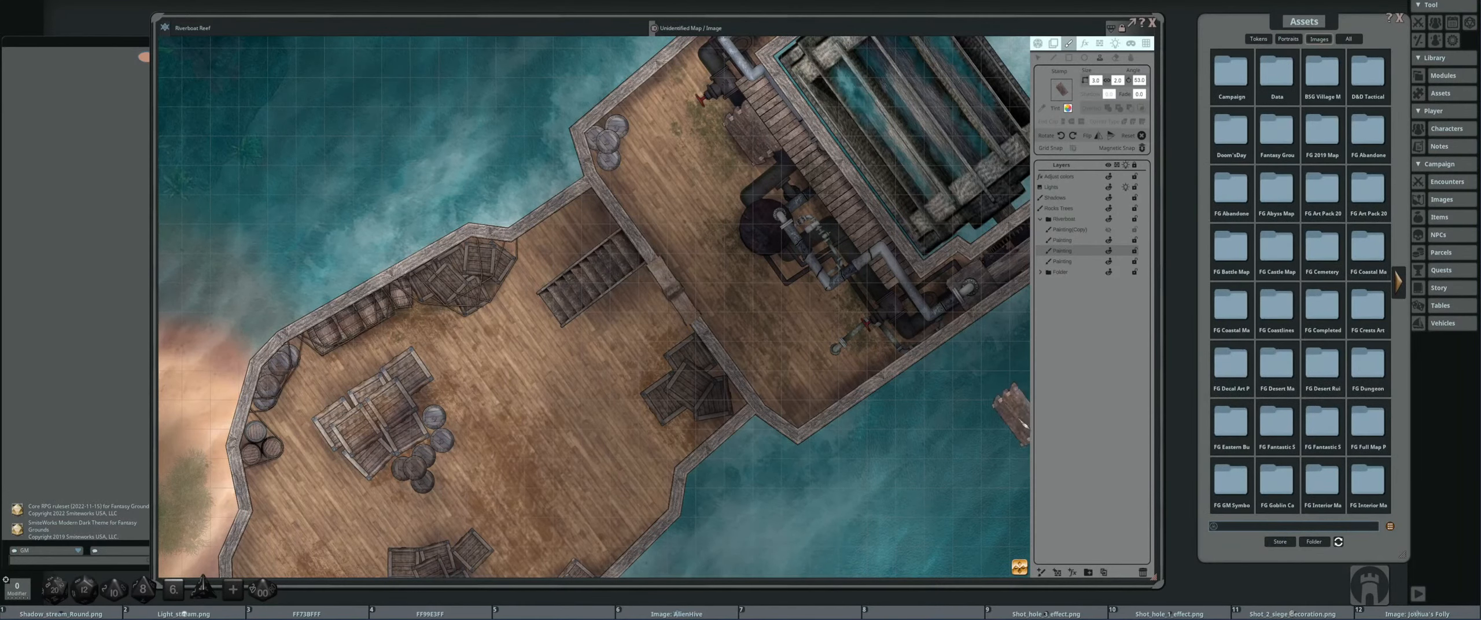
click(1277, 306)
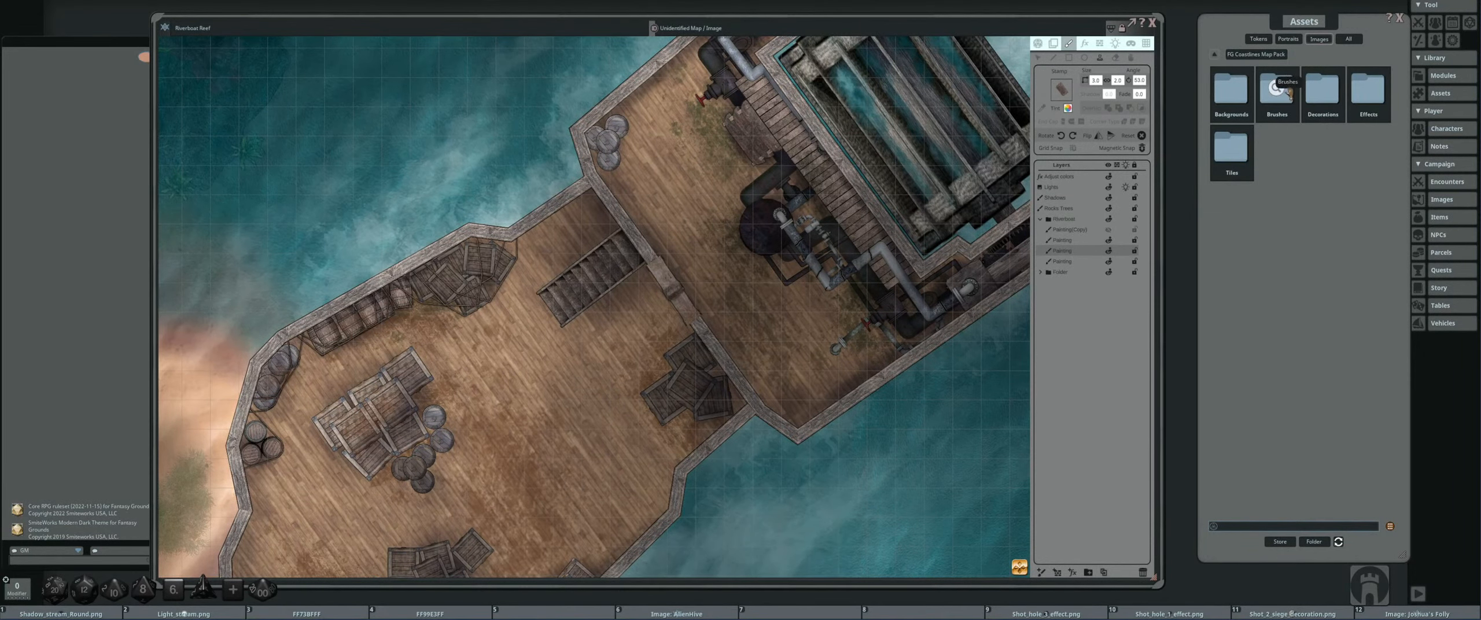
click(1215, 54)
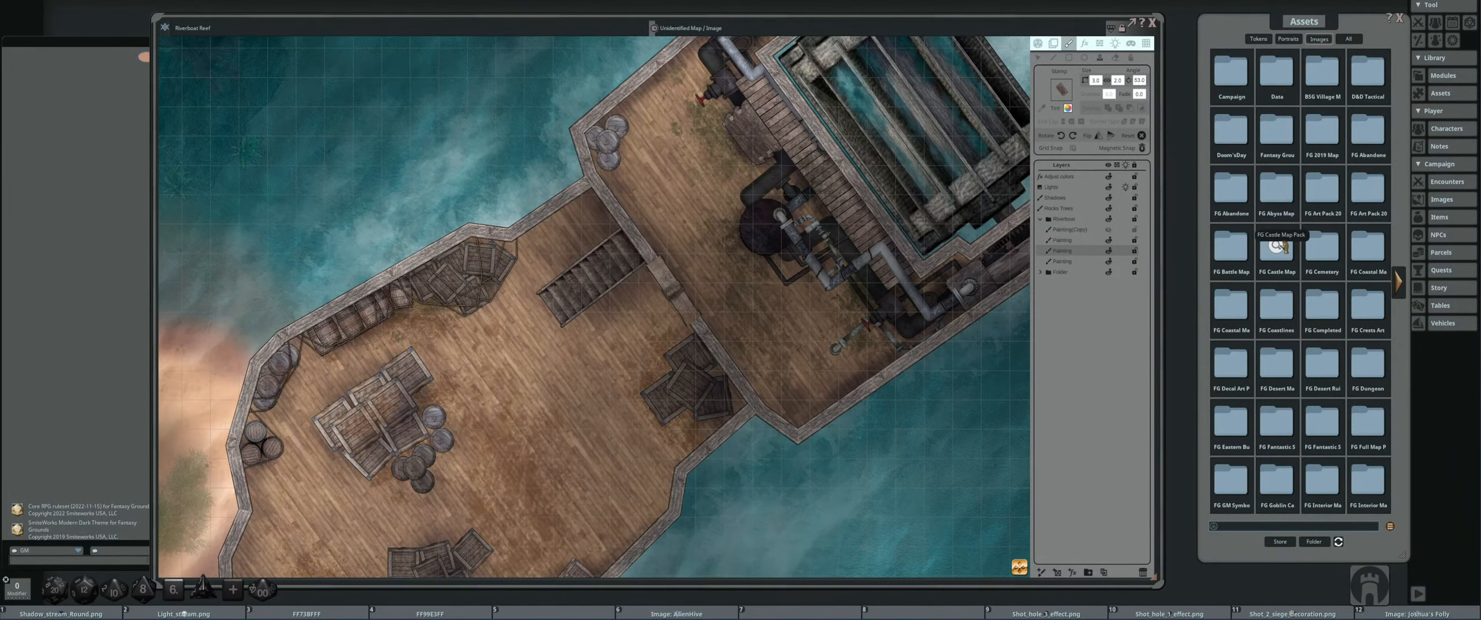
click(1366, 191)
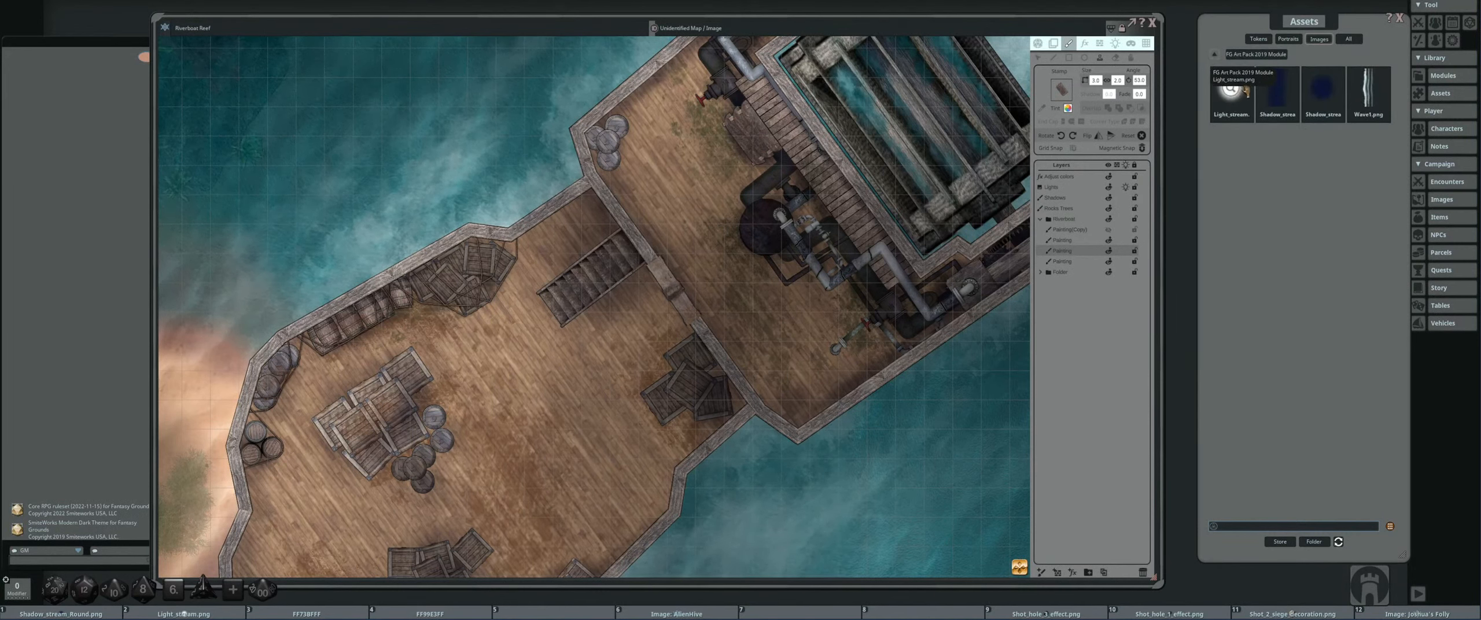
drag(746, 466, 555, 614)
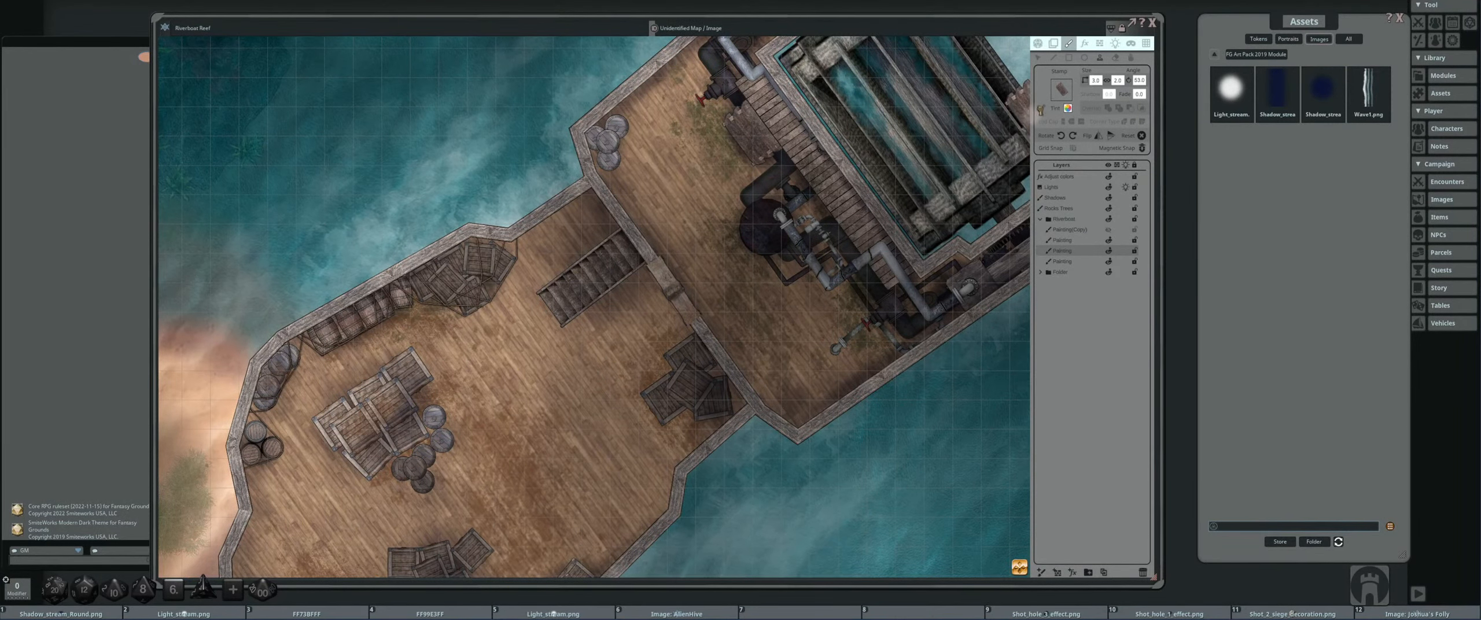
key(F5)
scroll(682, 225, down, 2)
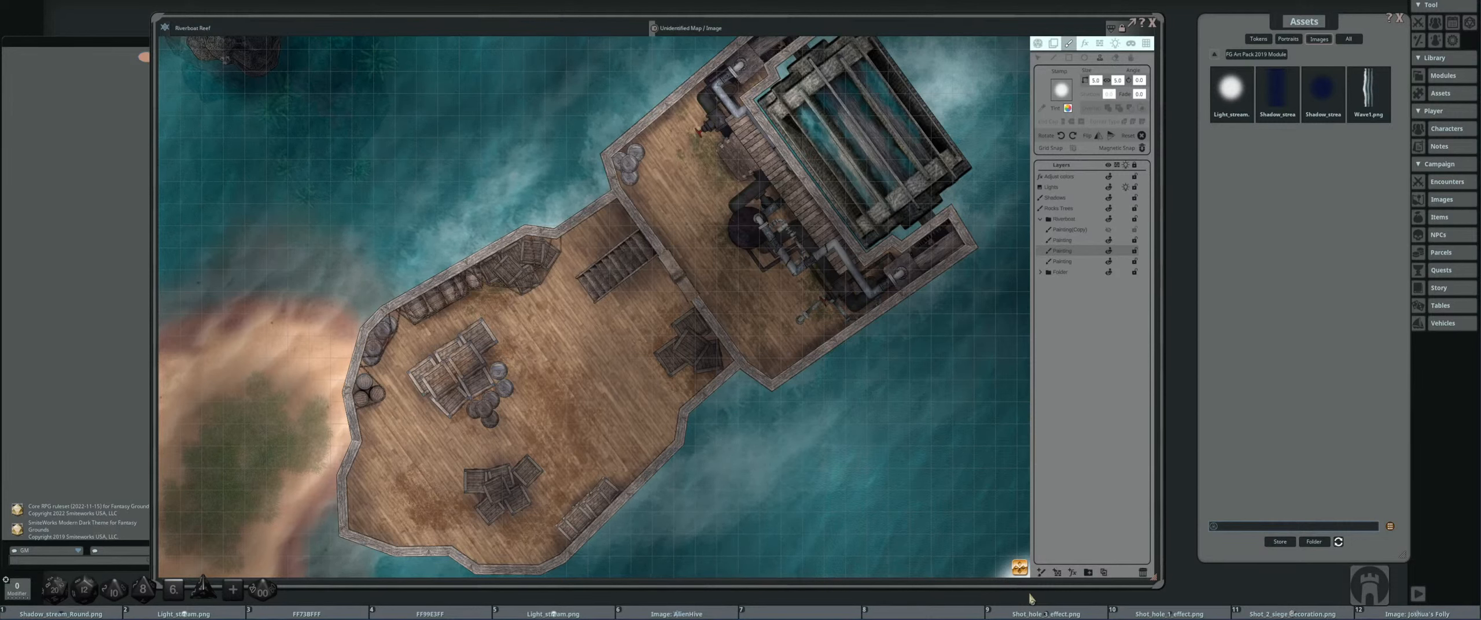
- Remove the light stream image from the fifth hotkey slot
scroll(726, 471, down, 5)
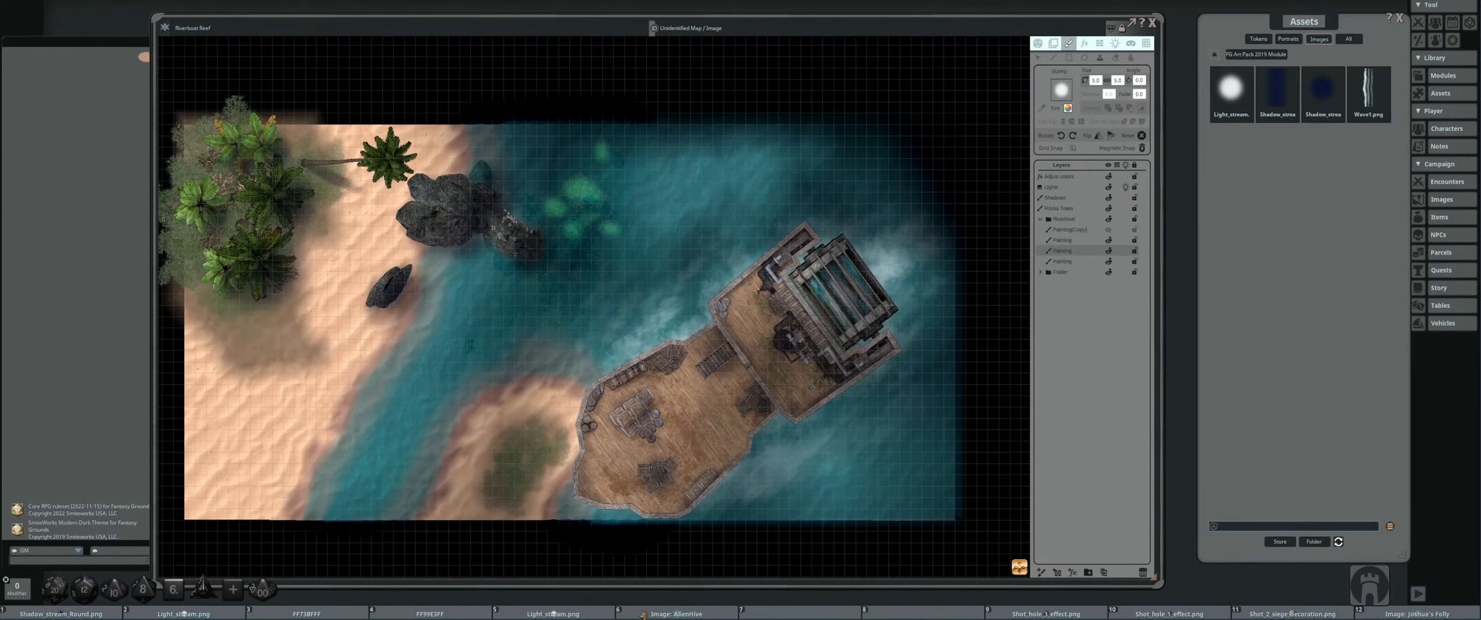
drag(566, 615, 409, 588)
drag(441, 414, 560, 413)
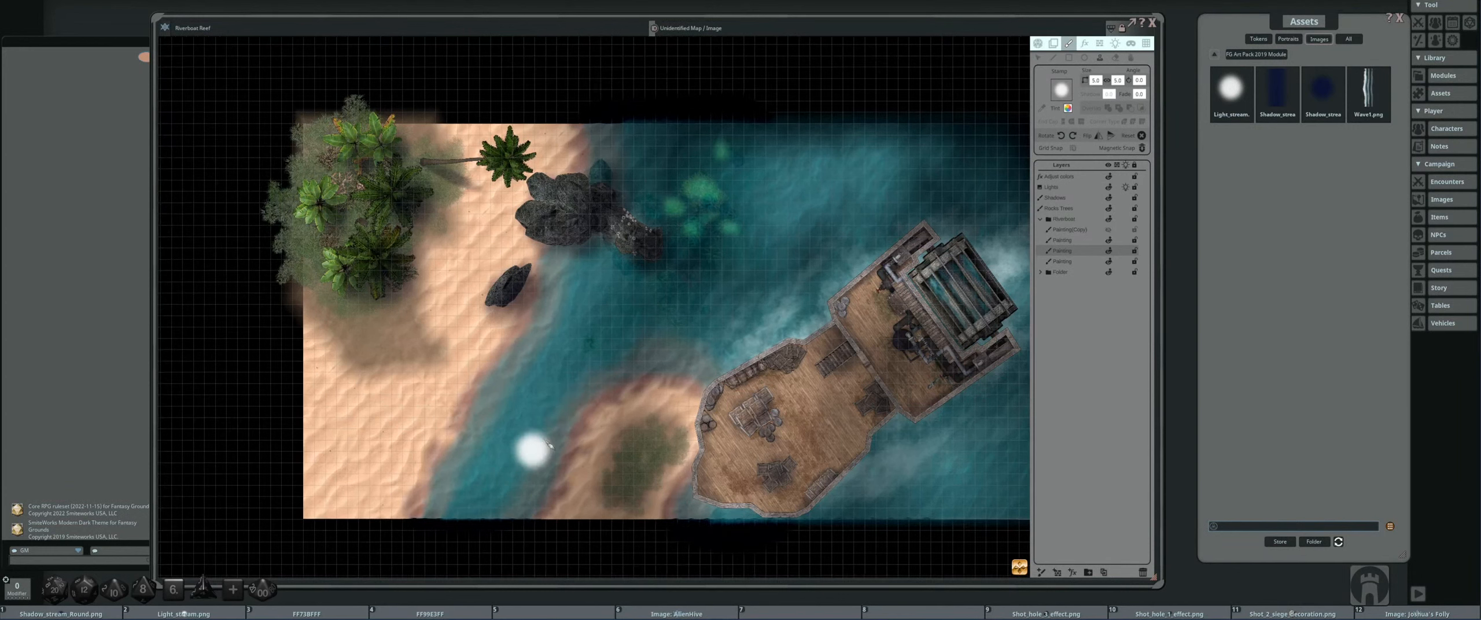
- Leave the stamp tool and make the layer holding the island's trees the active one
click(1061, 273)
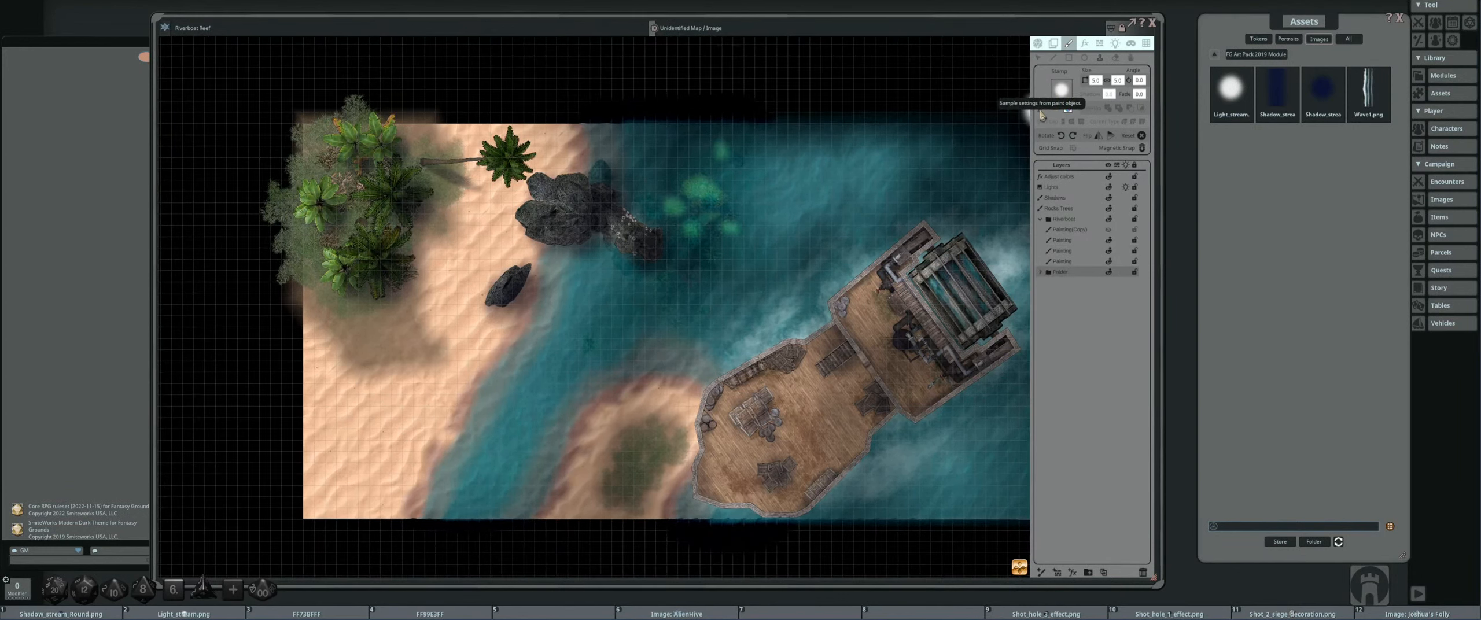
key(Escape)
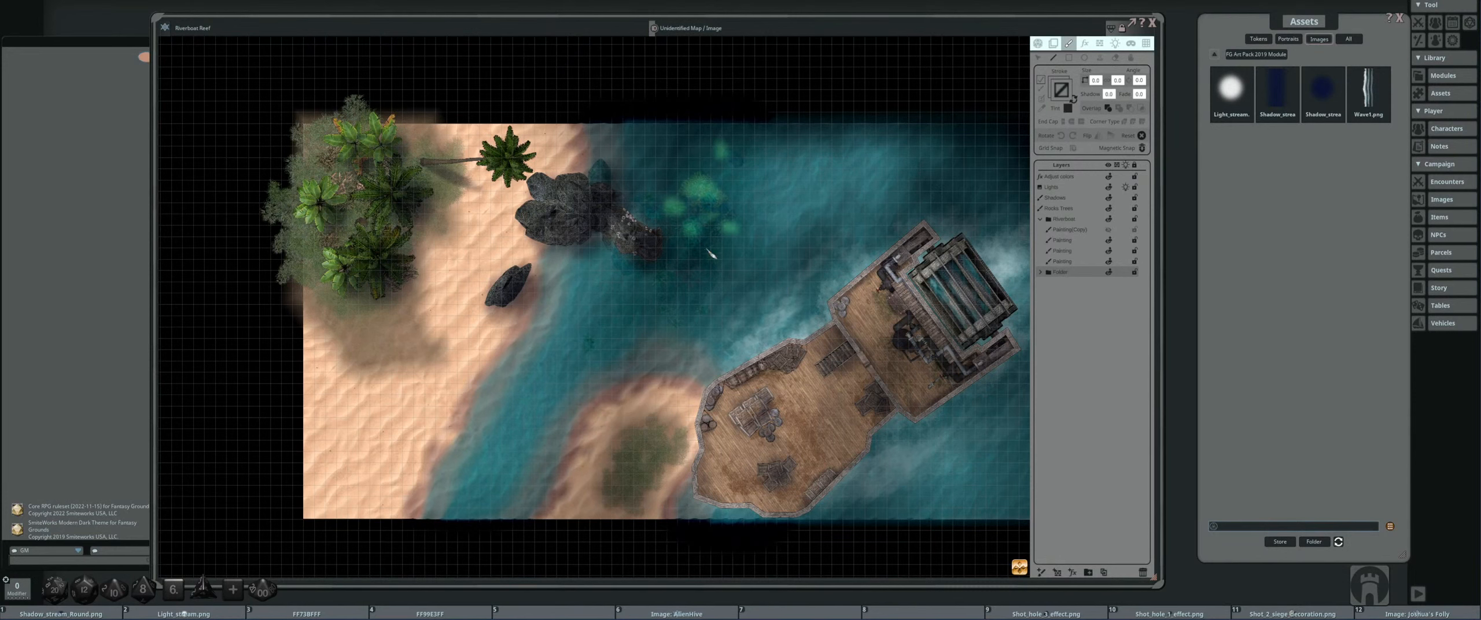
scroll(376, 312, up, 1)
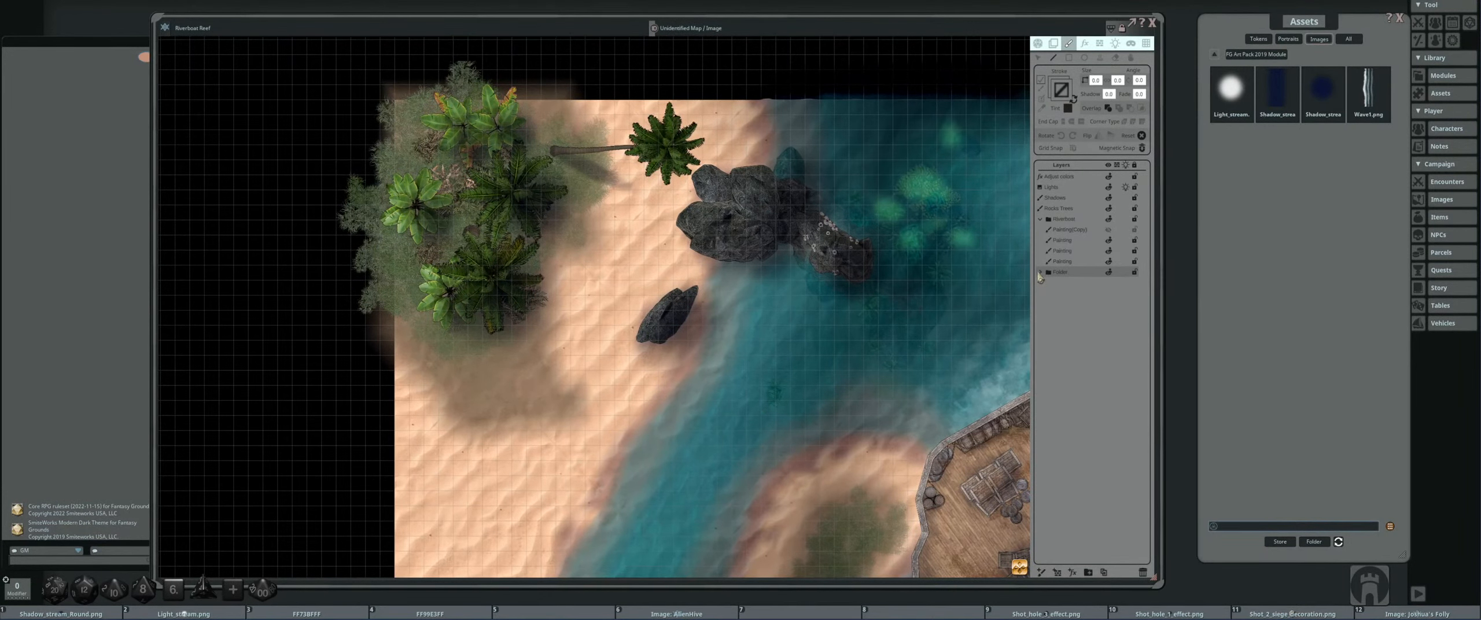
click(1041, 272)
click(1040, 272)
click(1083, 208)
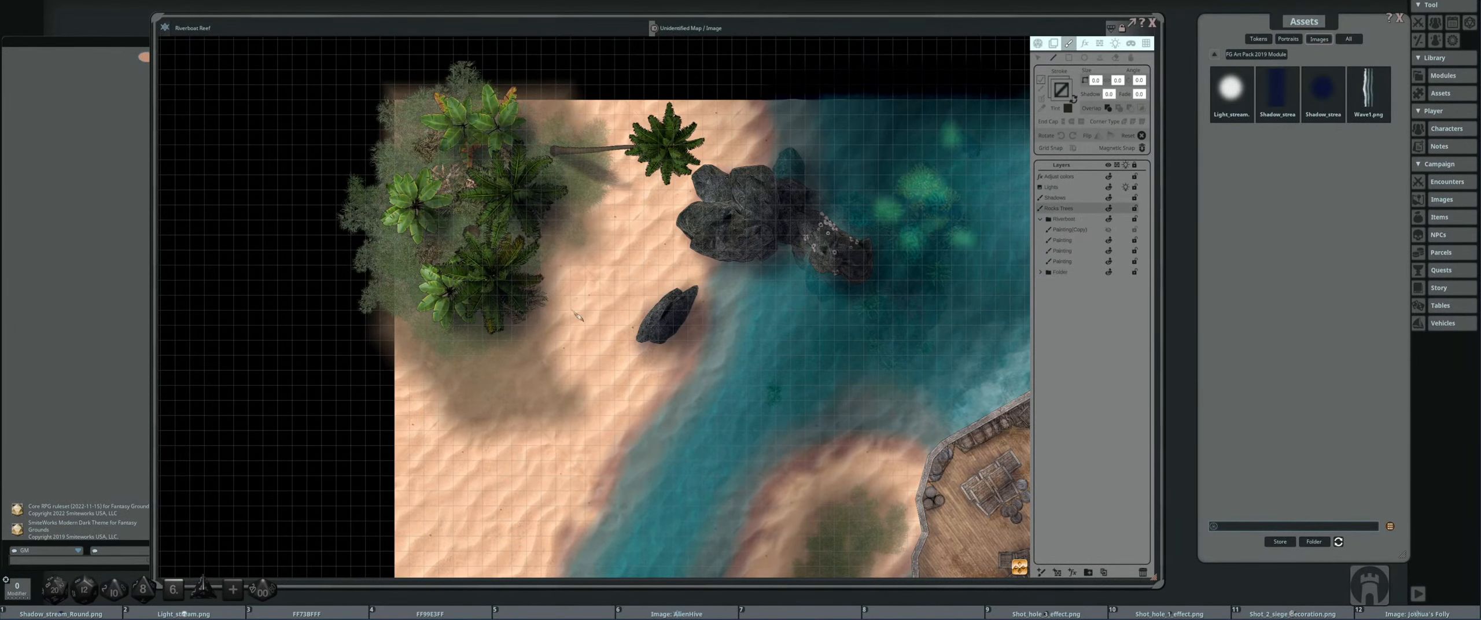
- Switch to the stamp tool and sample a green palm from the island's grove
scroll(581, 294, up, 1)
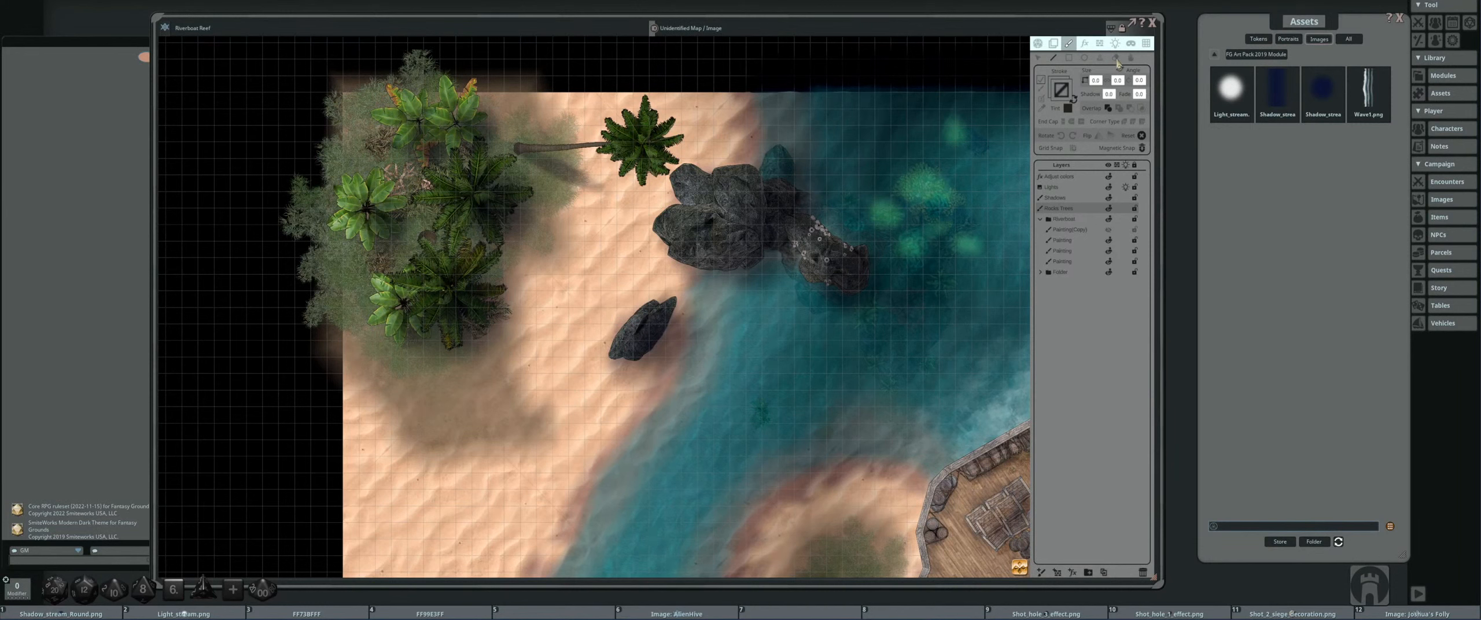
click(1075, 100)
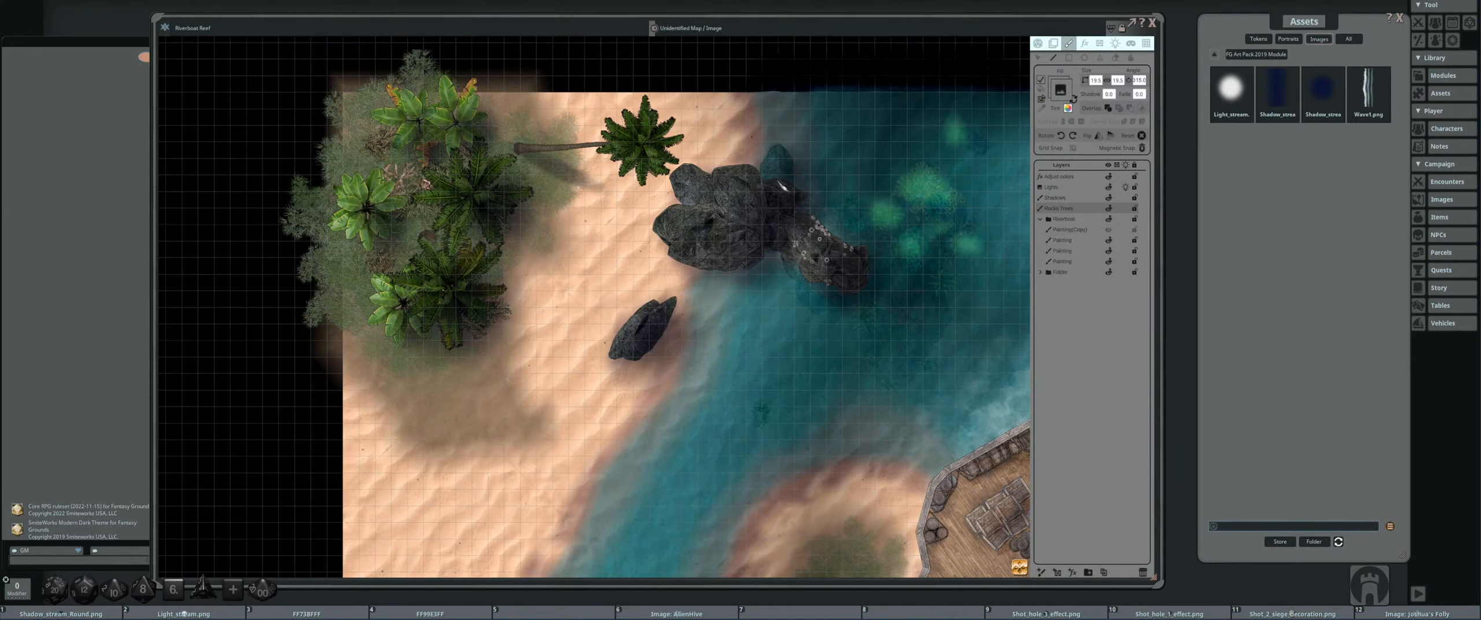
click(1100, 57)
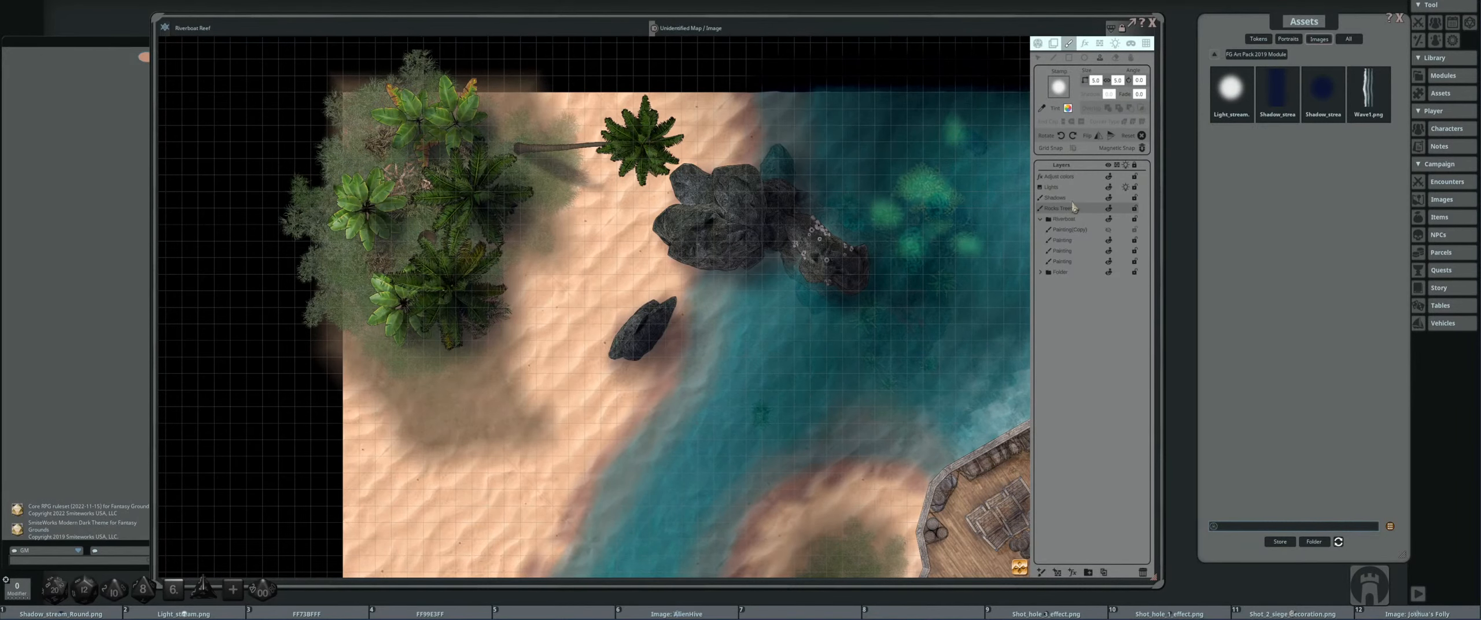
click(469, 200)
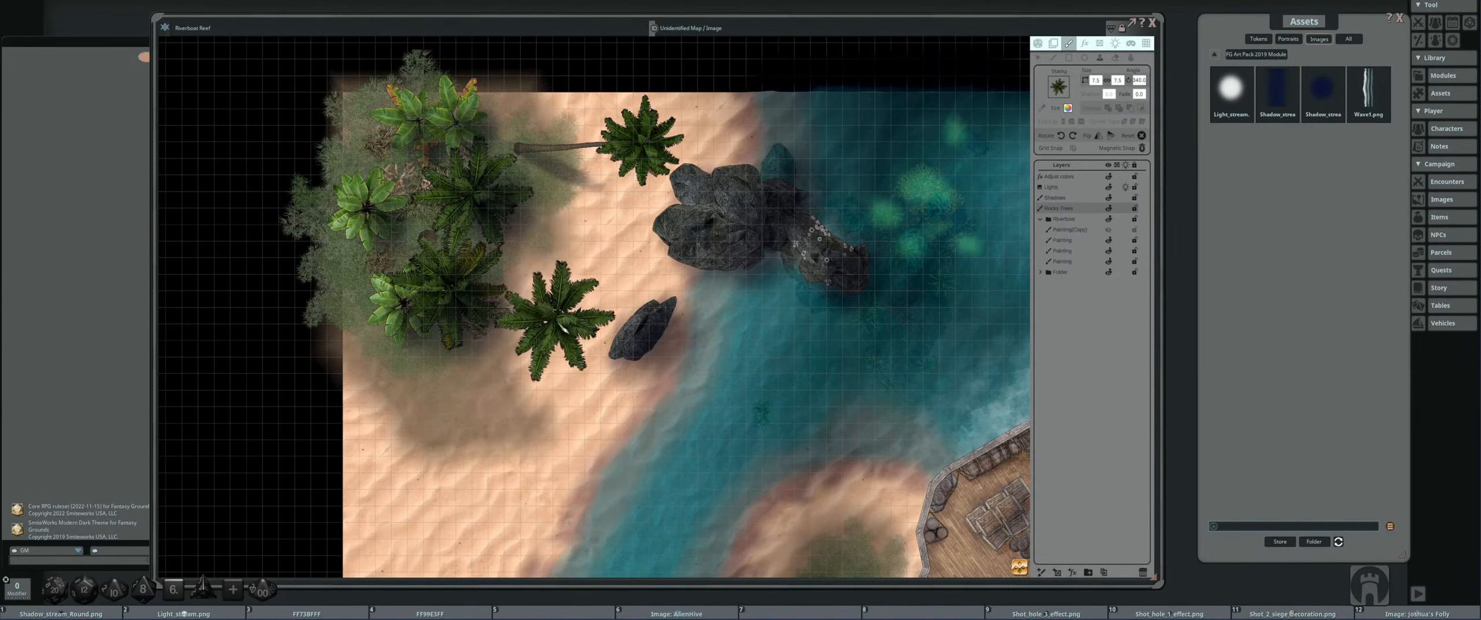
drag(575, 307, 512, 243)
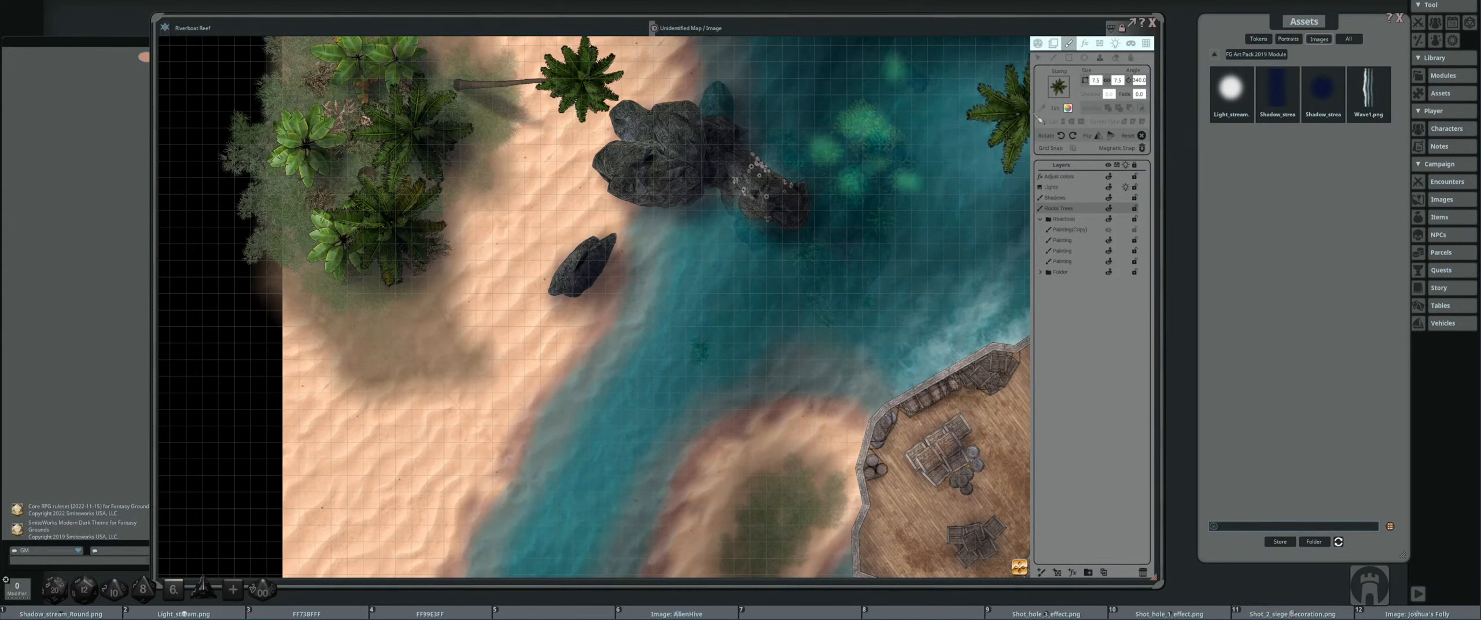
- Tint the palm stamp magenta and stamp one palm on the open sand below the grove
click(1068, 108)
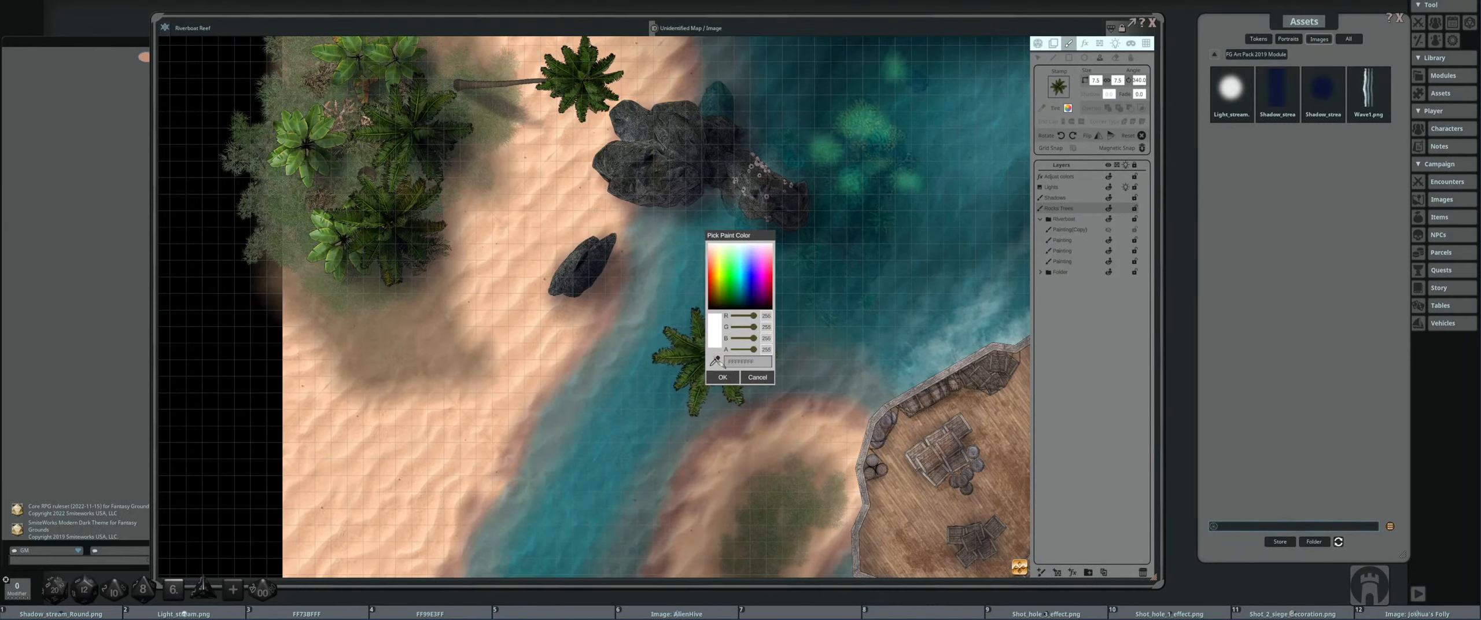
click(723, 377)
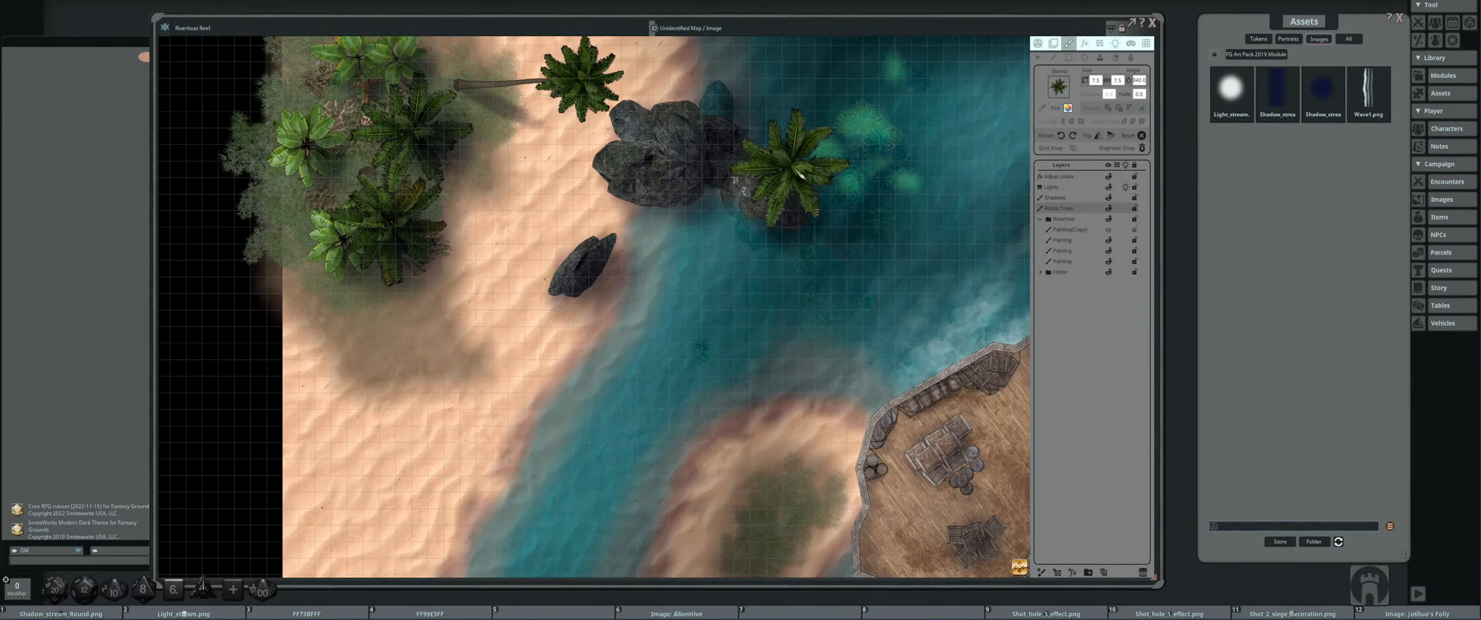
drag(963, 160, 854, 148)
drag(771, 213, 619, 111)
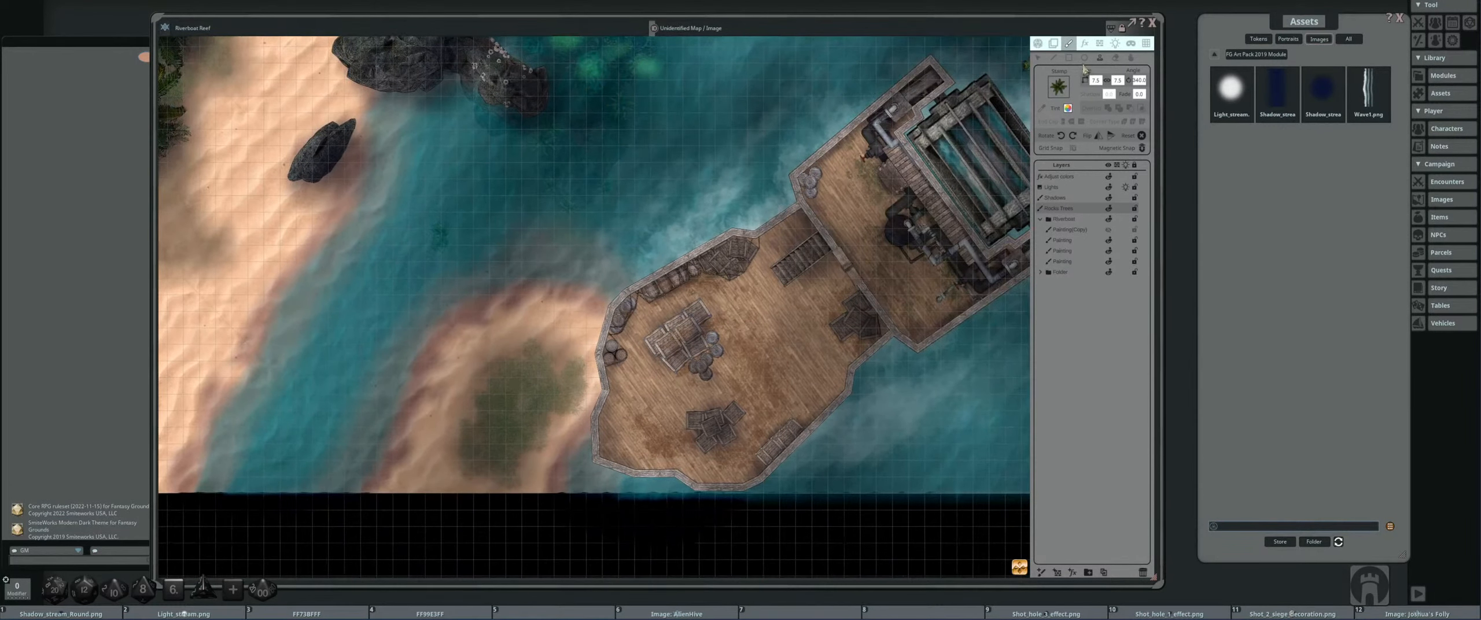
drag(456, 167, 643, 164)
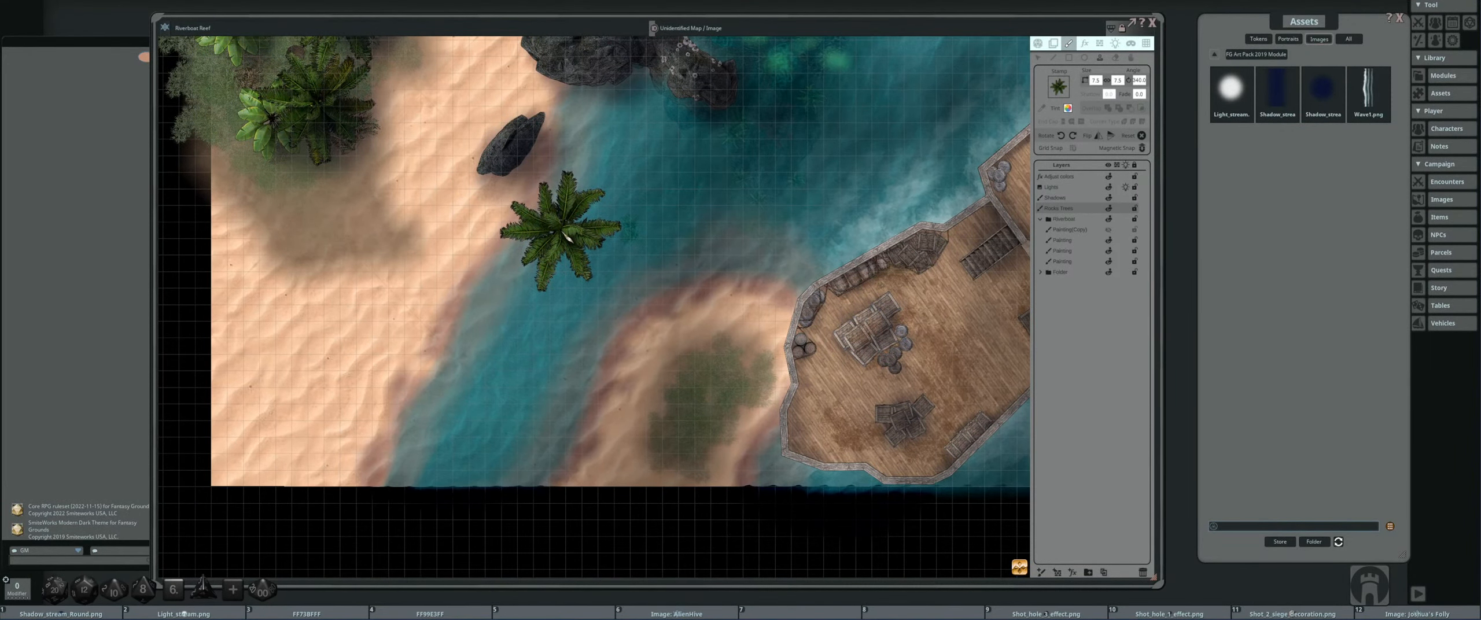
drag(479, 206, 594, 202)
drag(473, 281, 550, 278)
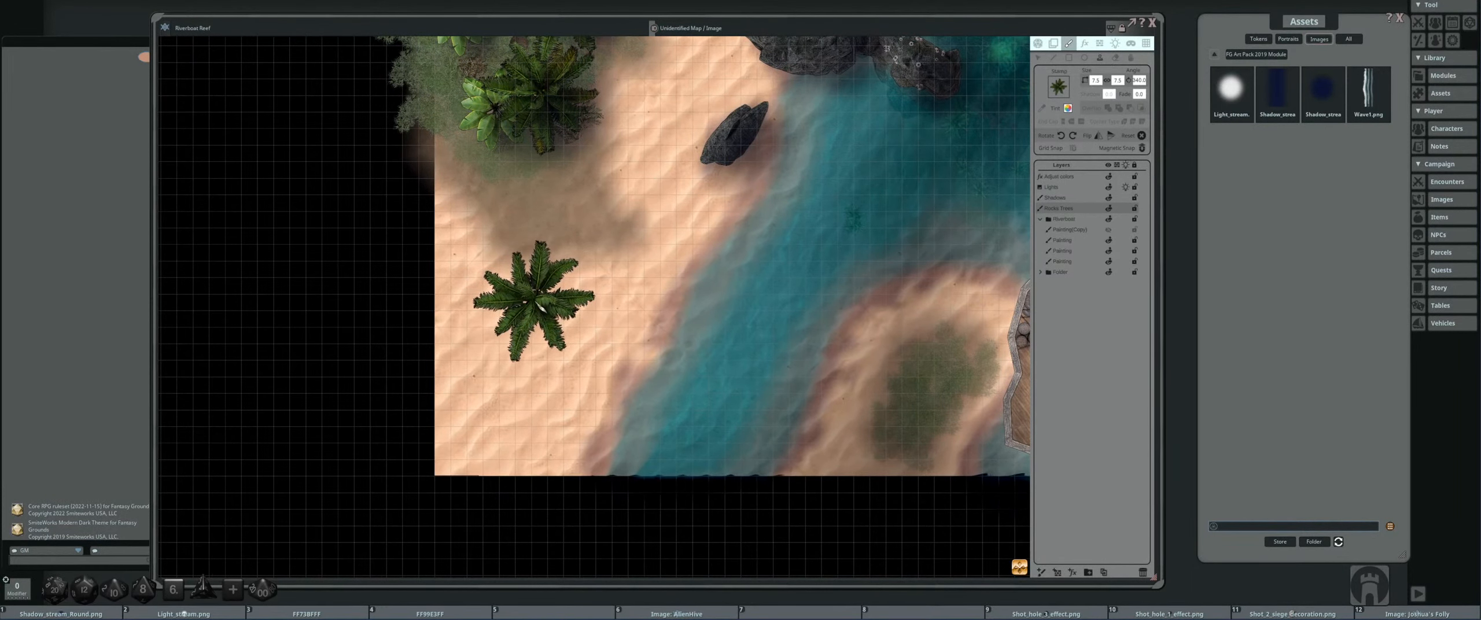
scroll(531, 291, down, 6)
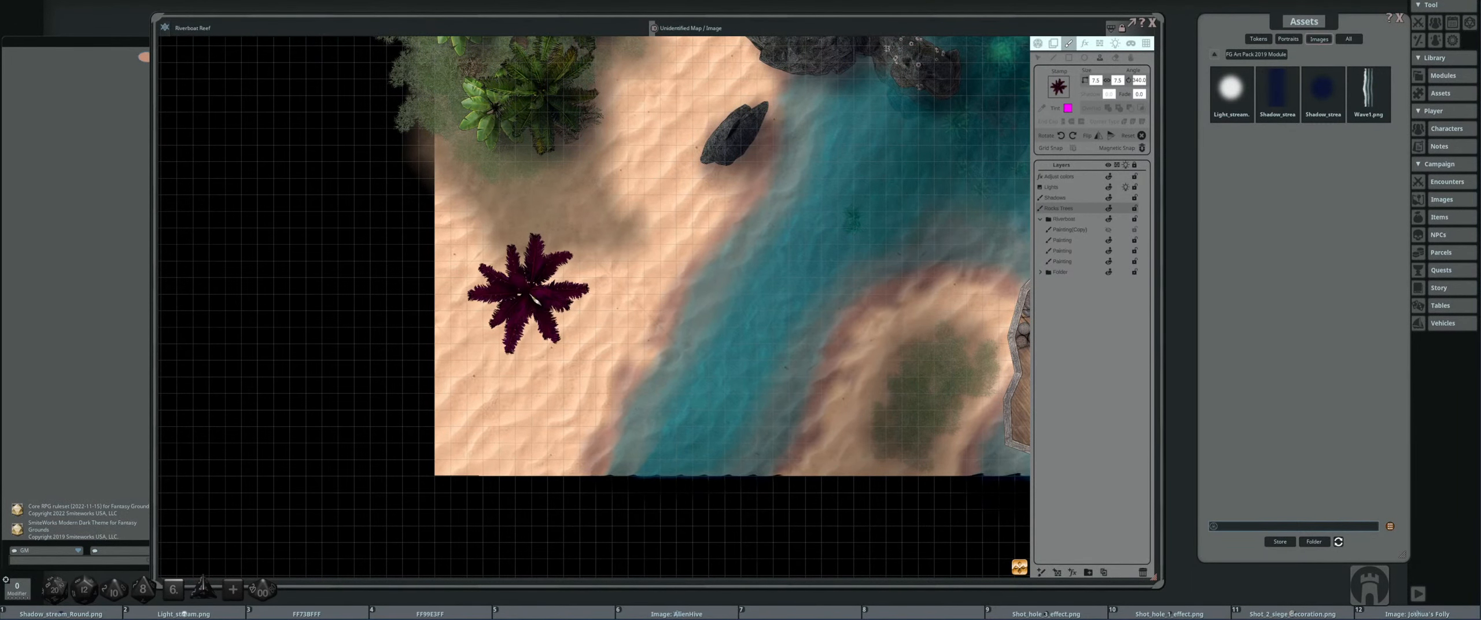
scroll(531, 292, up, 2)
scroll(525, 275, down, 1)
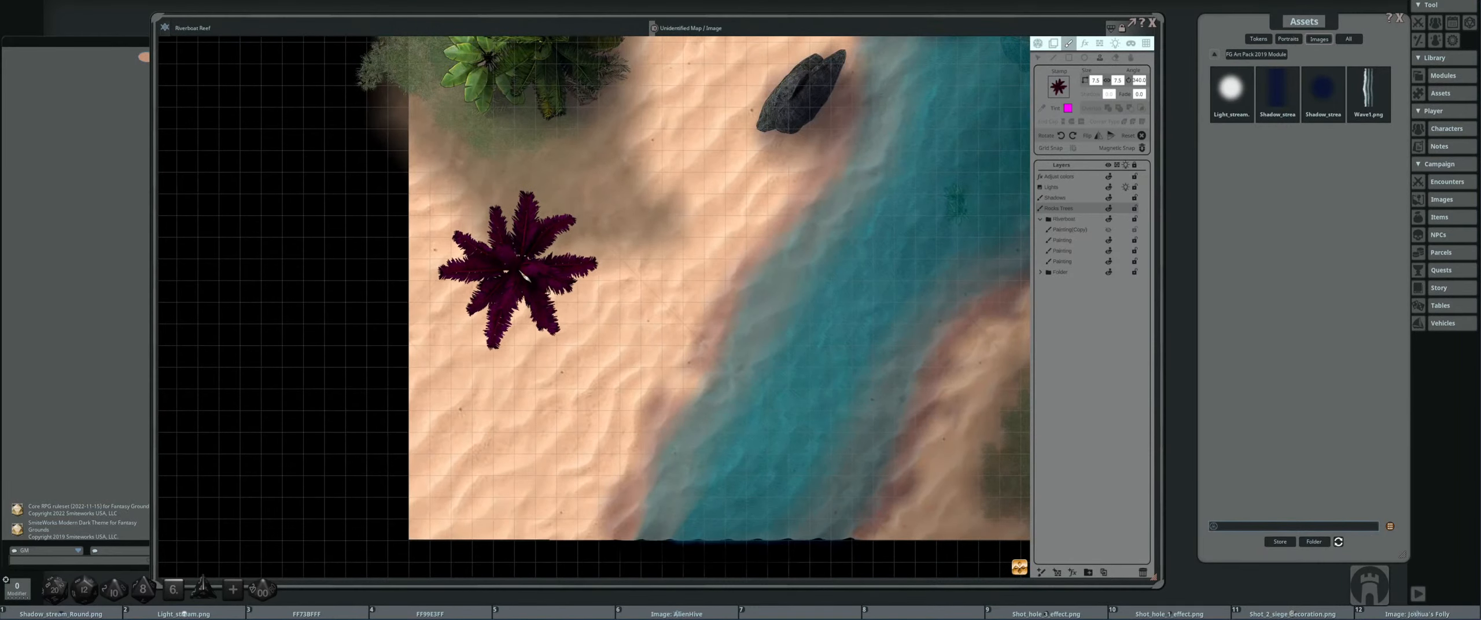
scroll(523, 271, up, 5)
scroll(518, 266, up, 3)
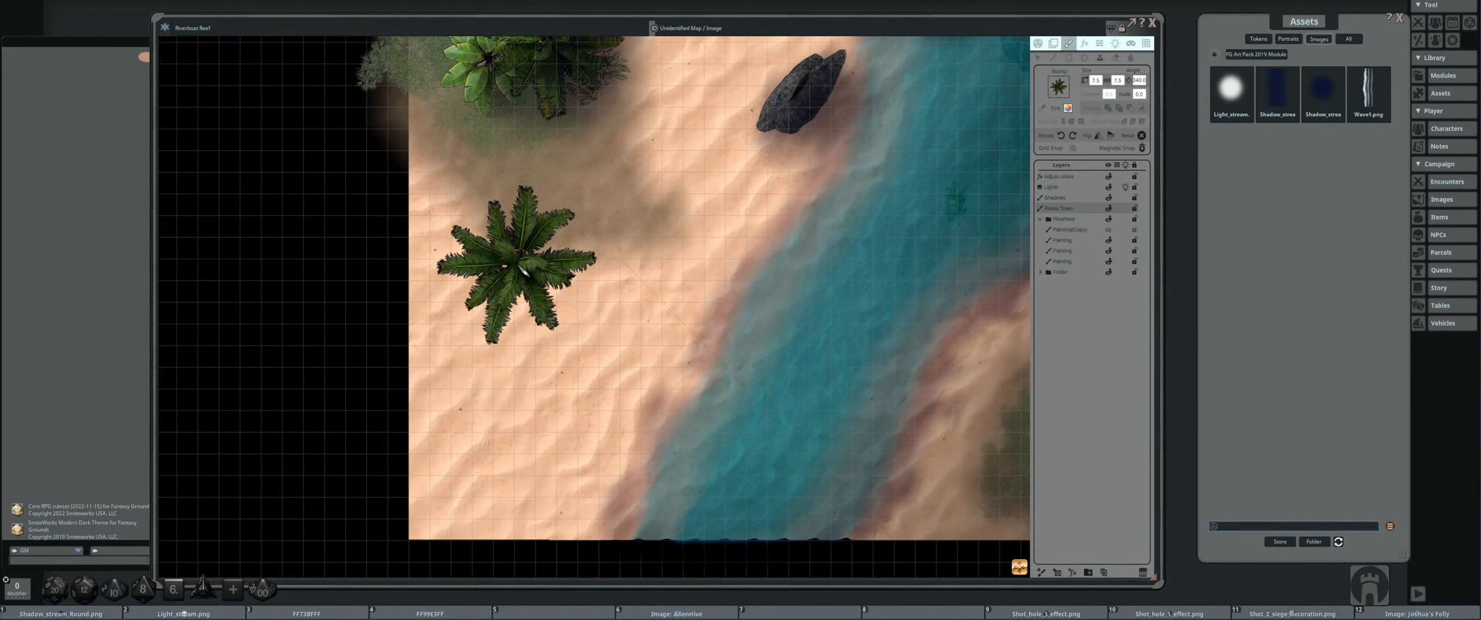
scroll(517, 266, down, 7)
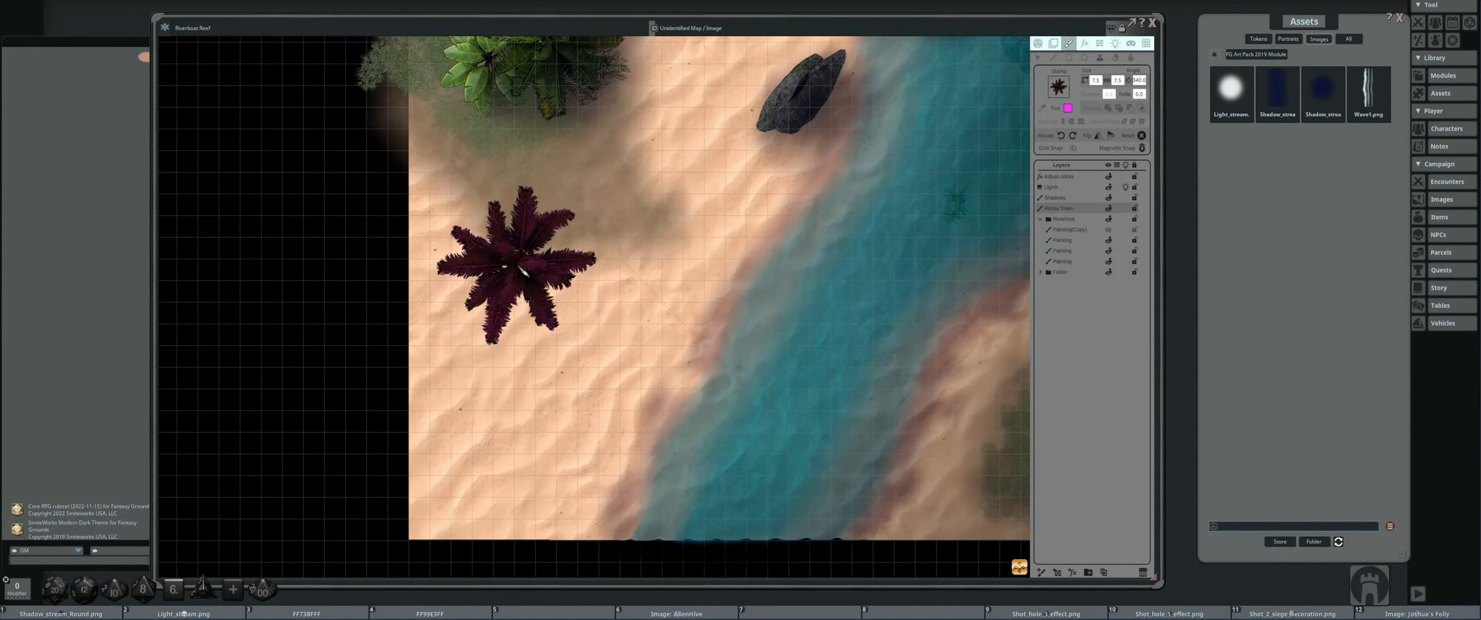
click(520, 294)
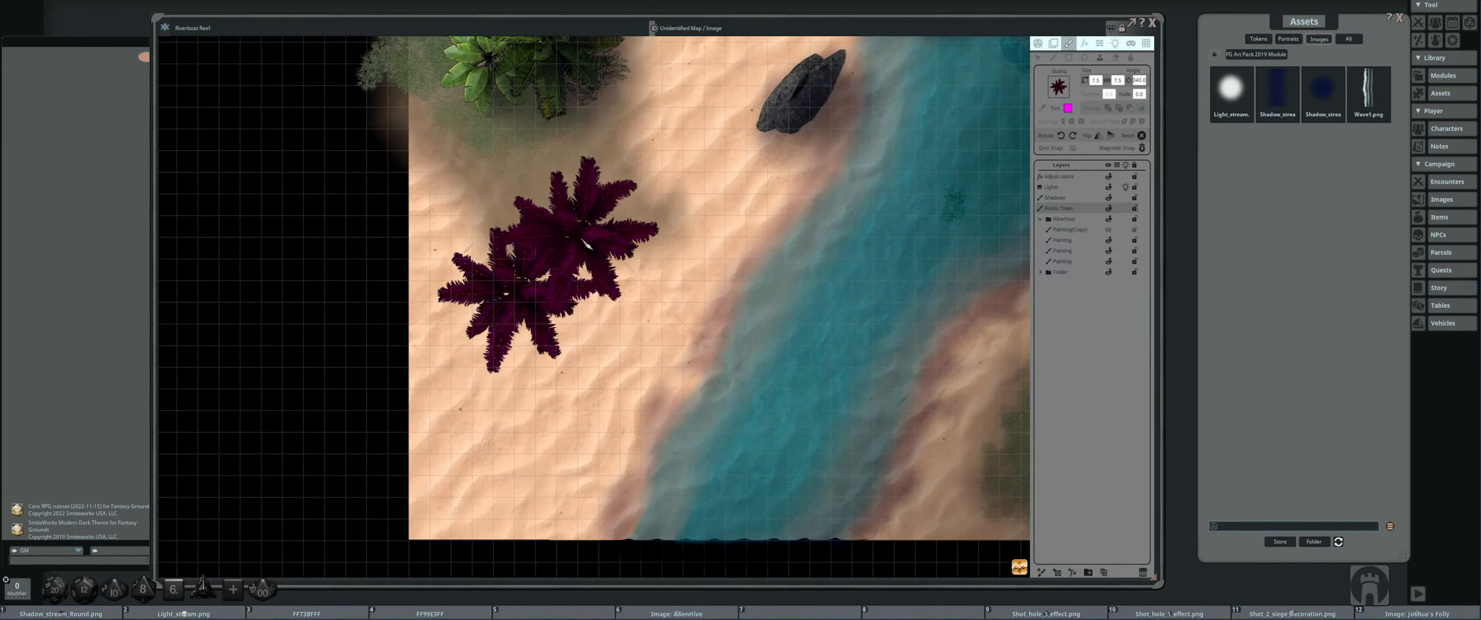
- Sample the stamp settings of a green palm in the grove, and those of the magenta palm on the sand
drag(597, 236, 589, 334)
click(1042, 109)
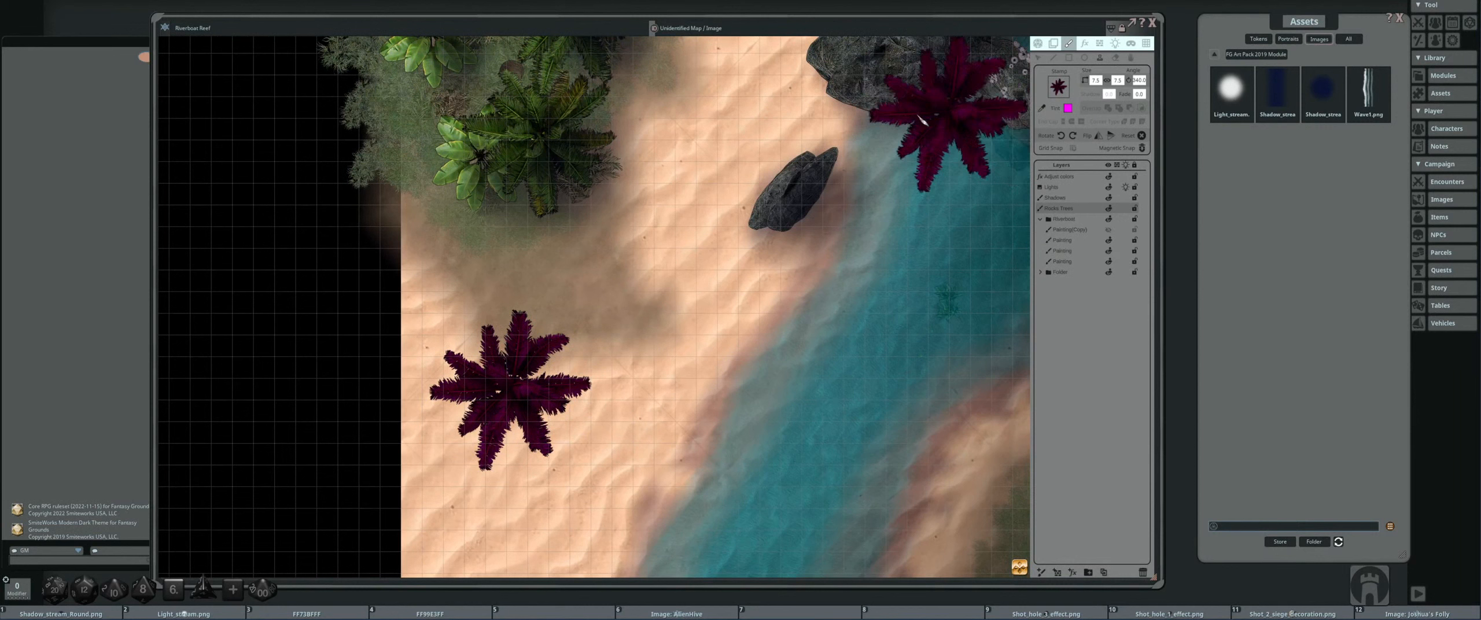
click(530, 129)
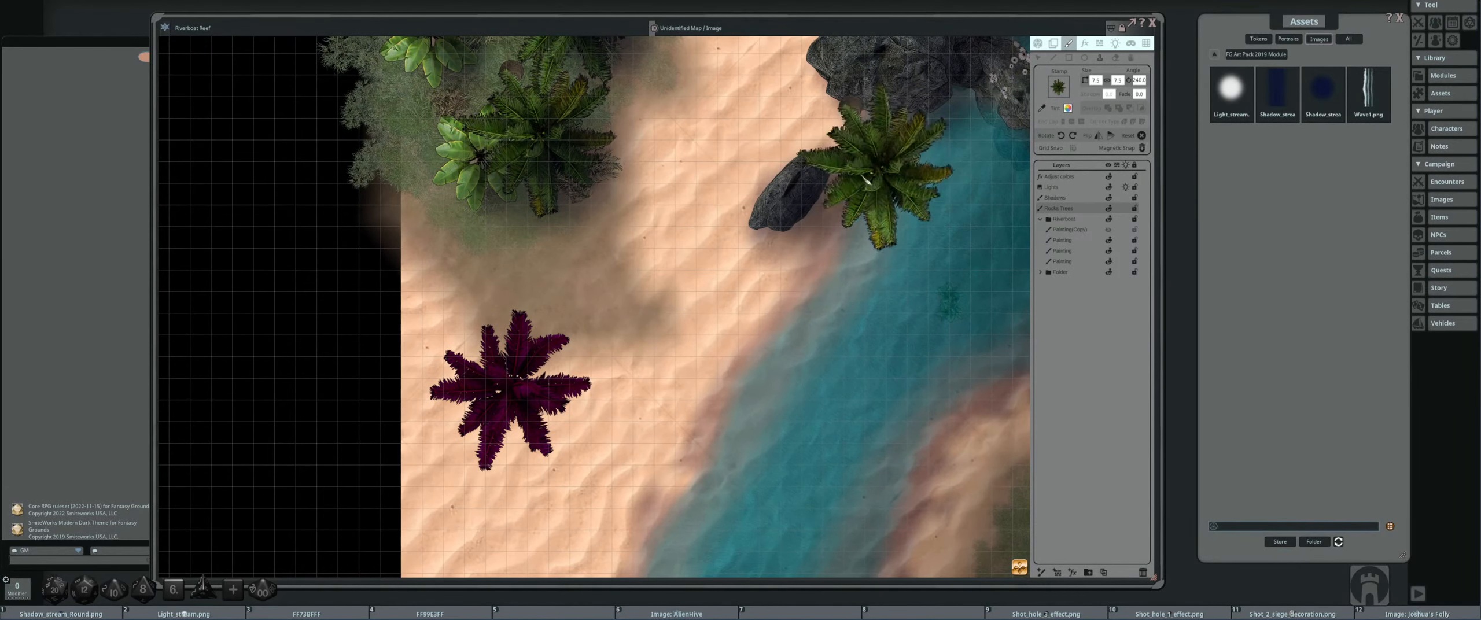
click(520, 386)
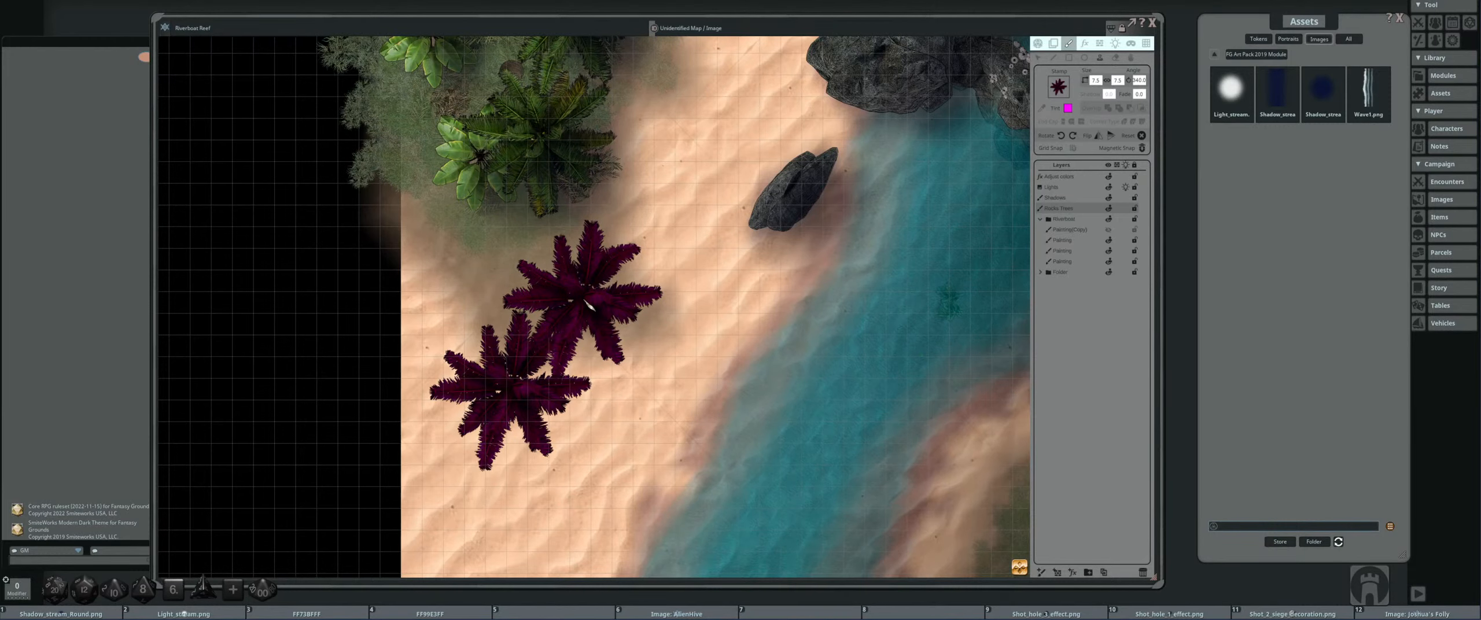
- Switch to the selection tool and delete the magenta palm from the open sand below the grove
scroll(589, 305, down, 5)
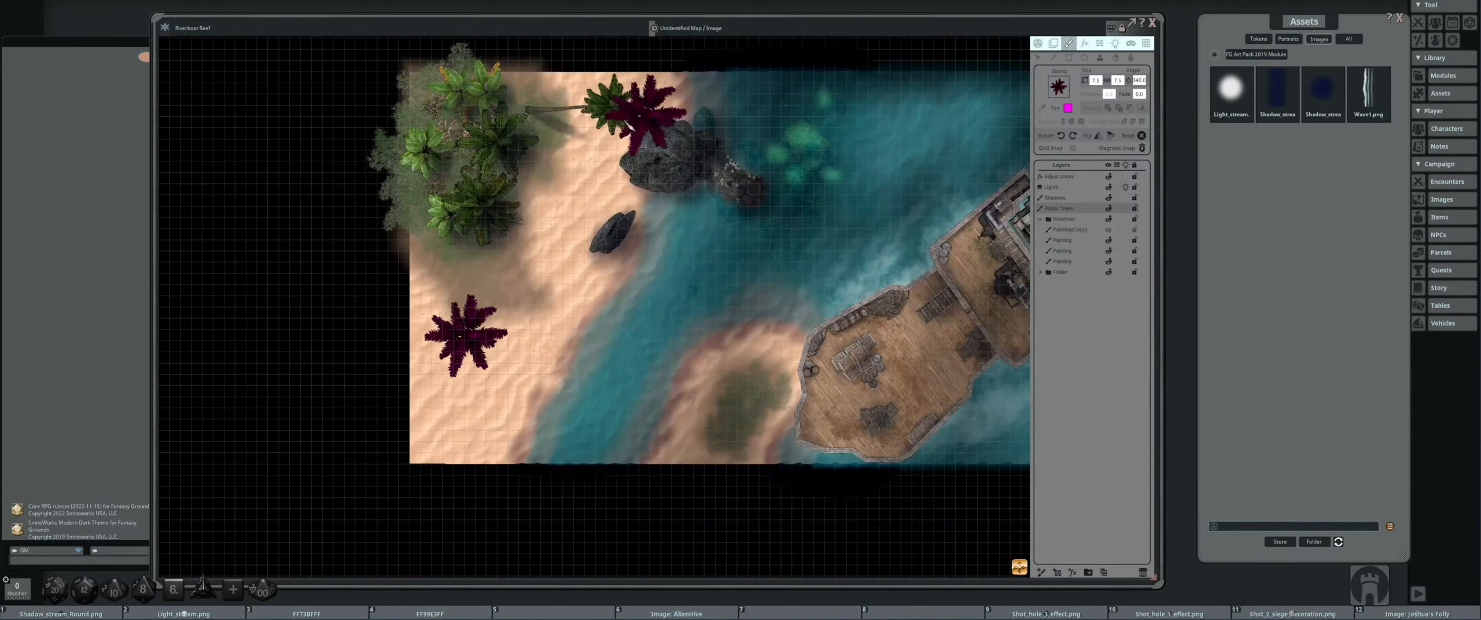
drag(731, 326, 590, 297)
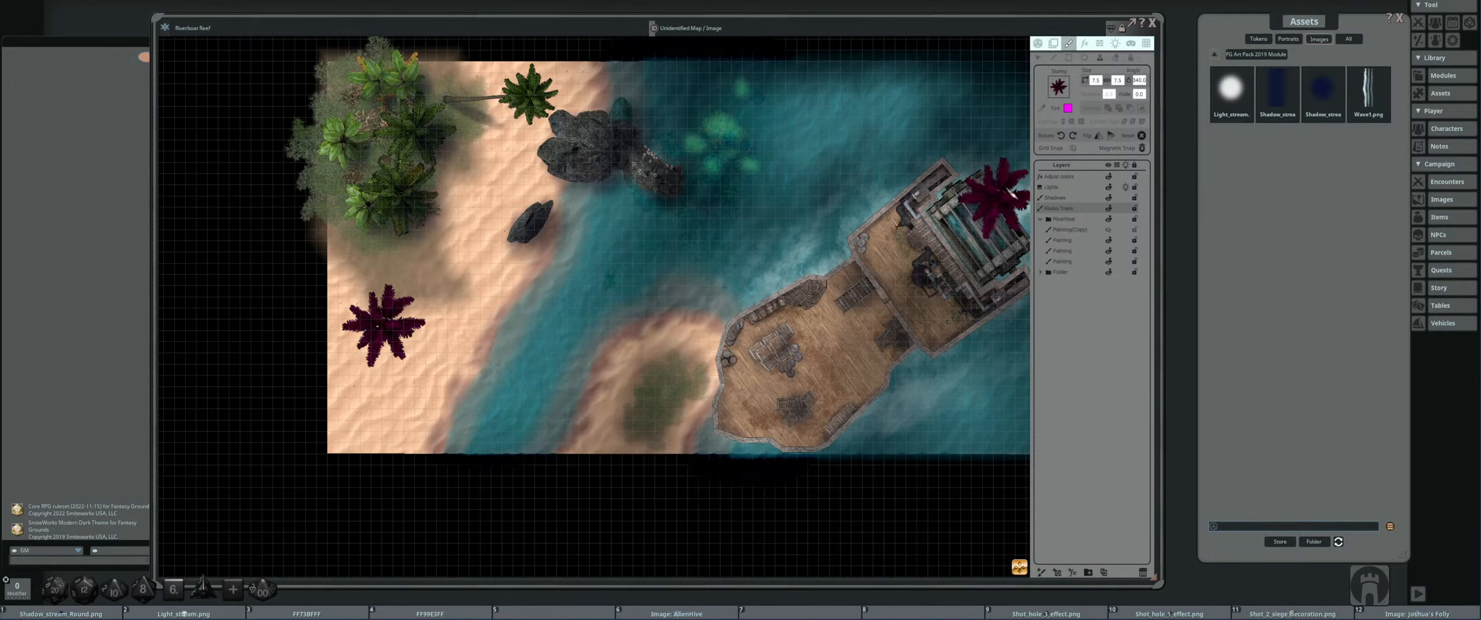
click(1038, 58)
click(385, 326)
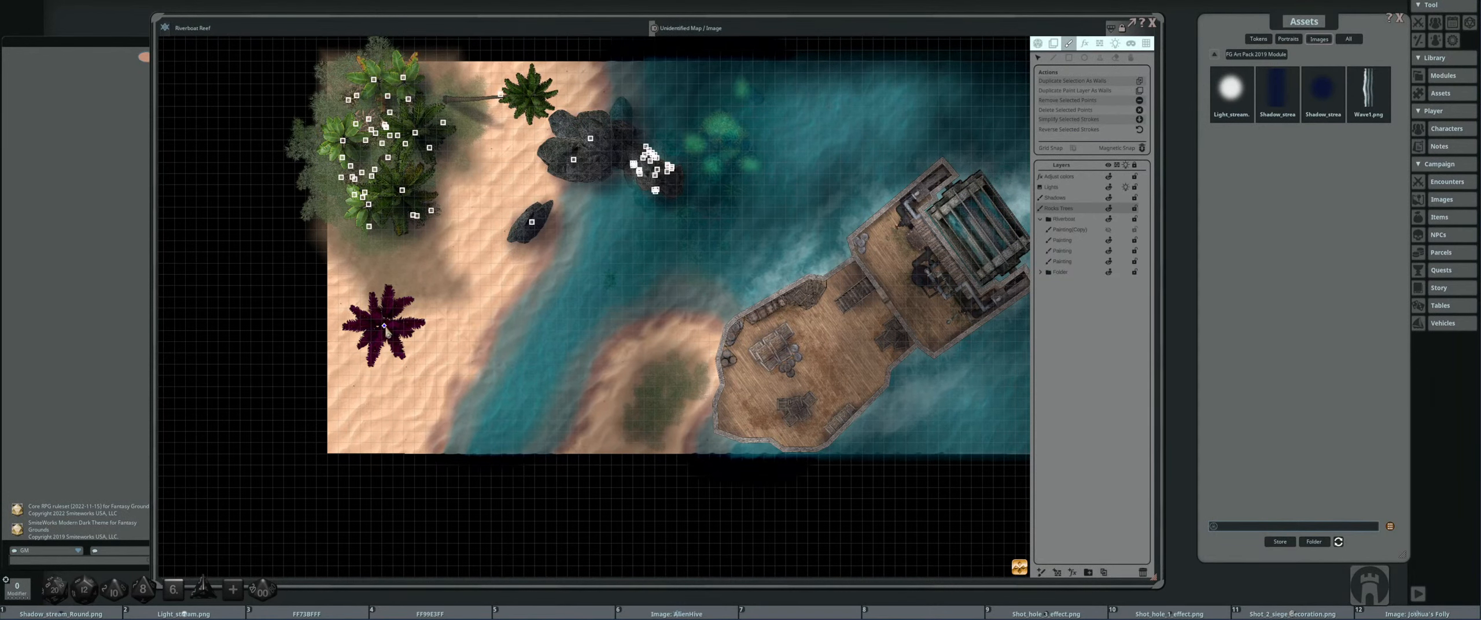
key(Delete)
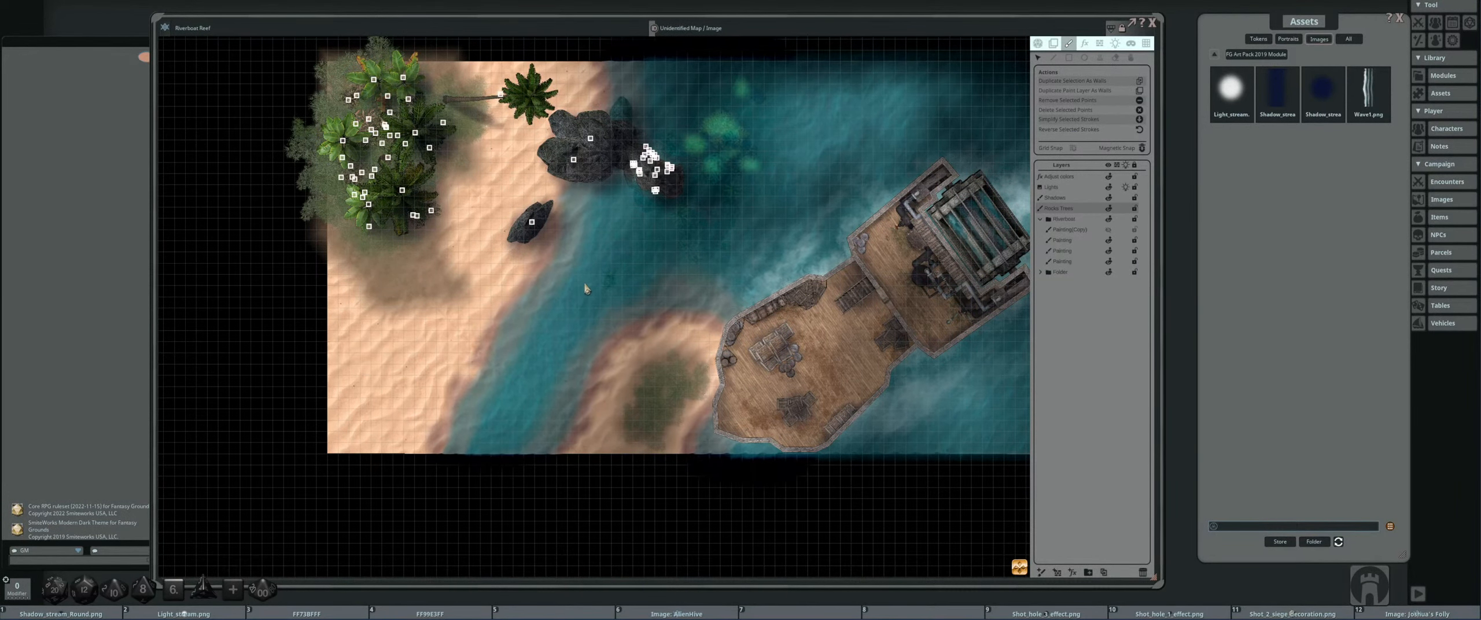
- Make the boat's layer folder the active one, leave the paint tools and review the whole finished map
drag(572, 279, 479, 292)
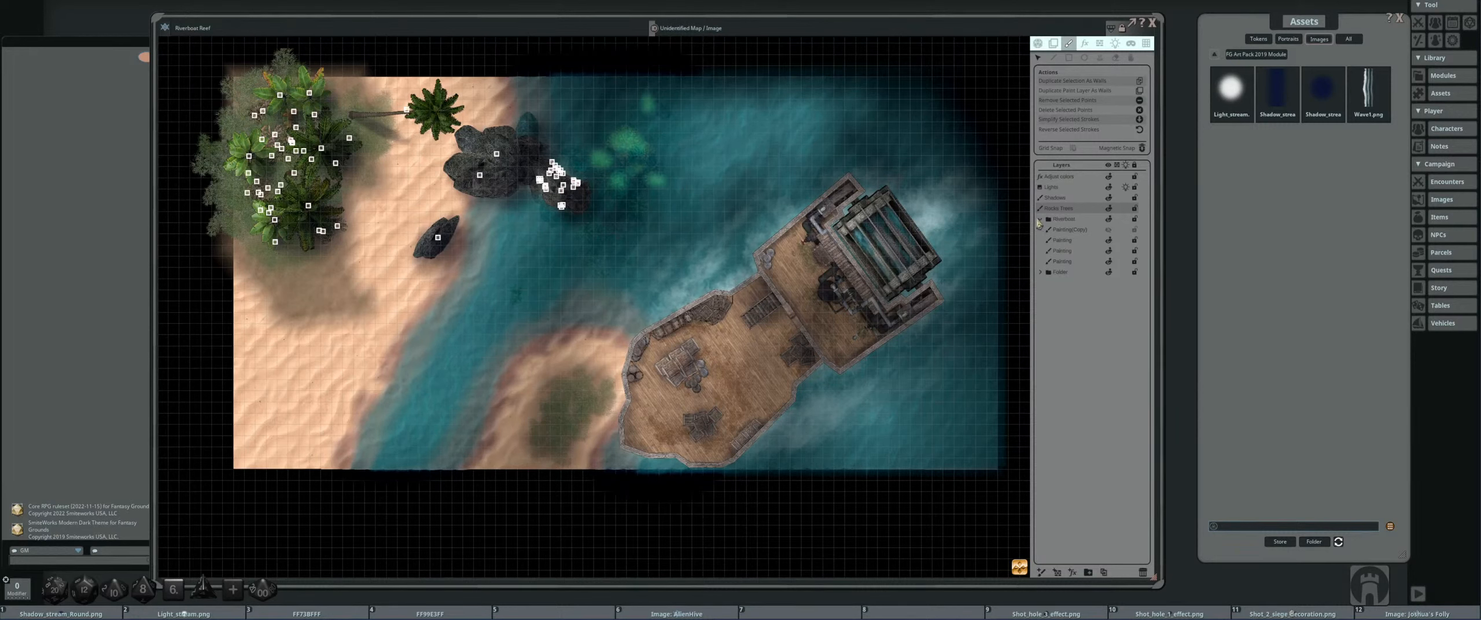
click(1066, 220)
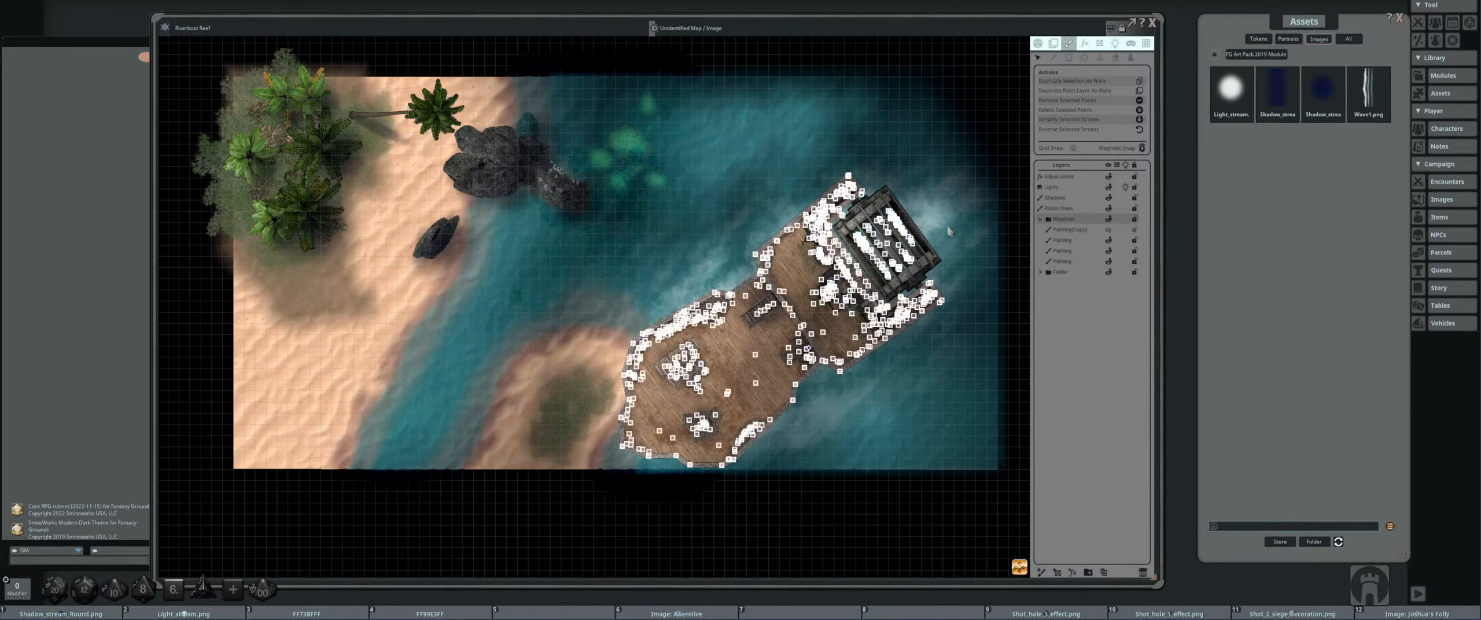
click(1038, 43)
drag(851, 231, 742, 210)
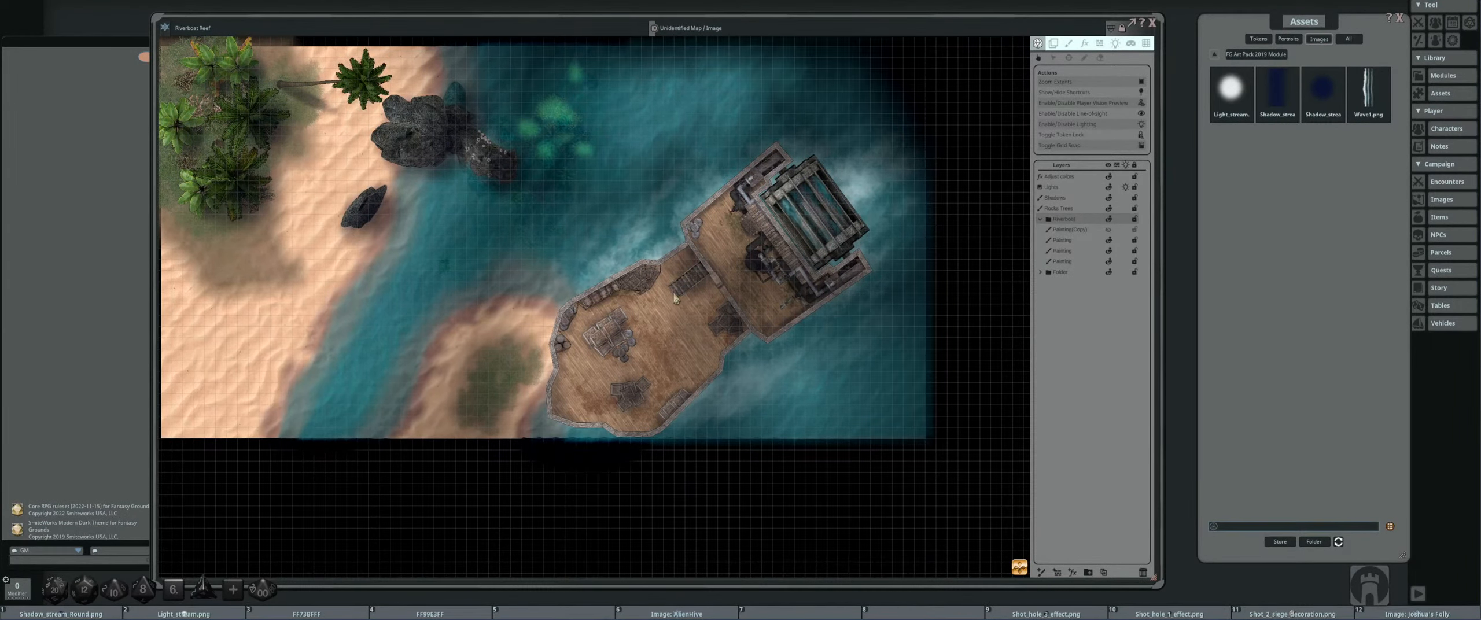
scroll(648, 299, up, 2)
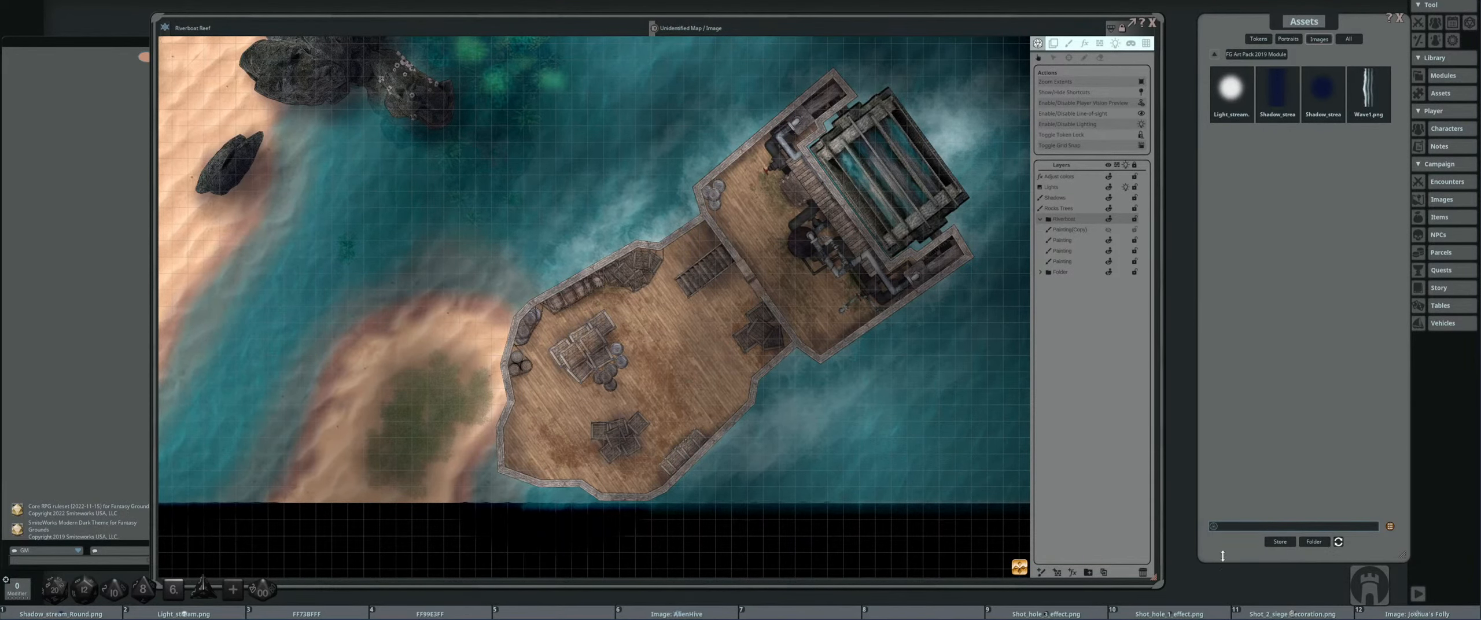
scroll(803, 431, down, 4)
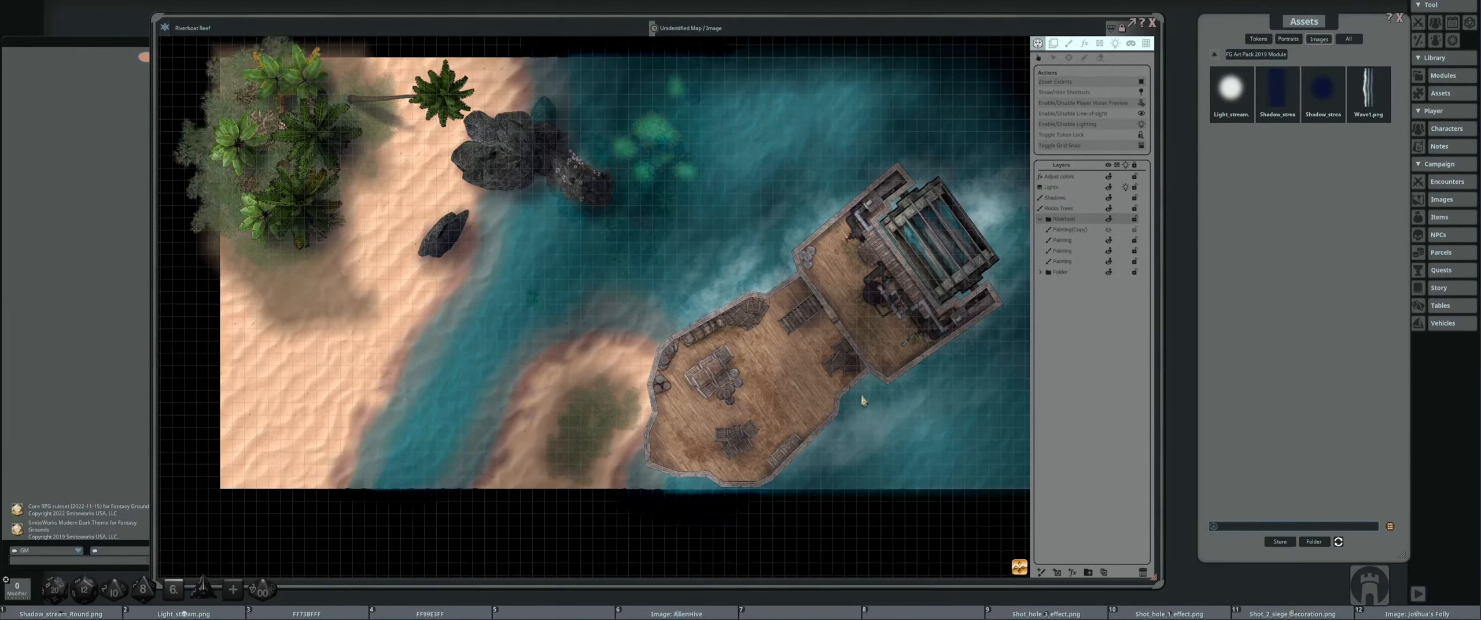
drag(862, 399, 819, 431)
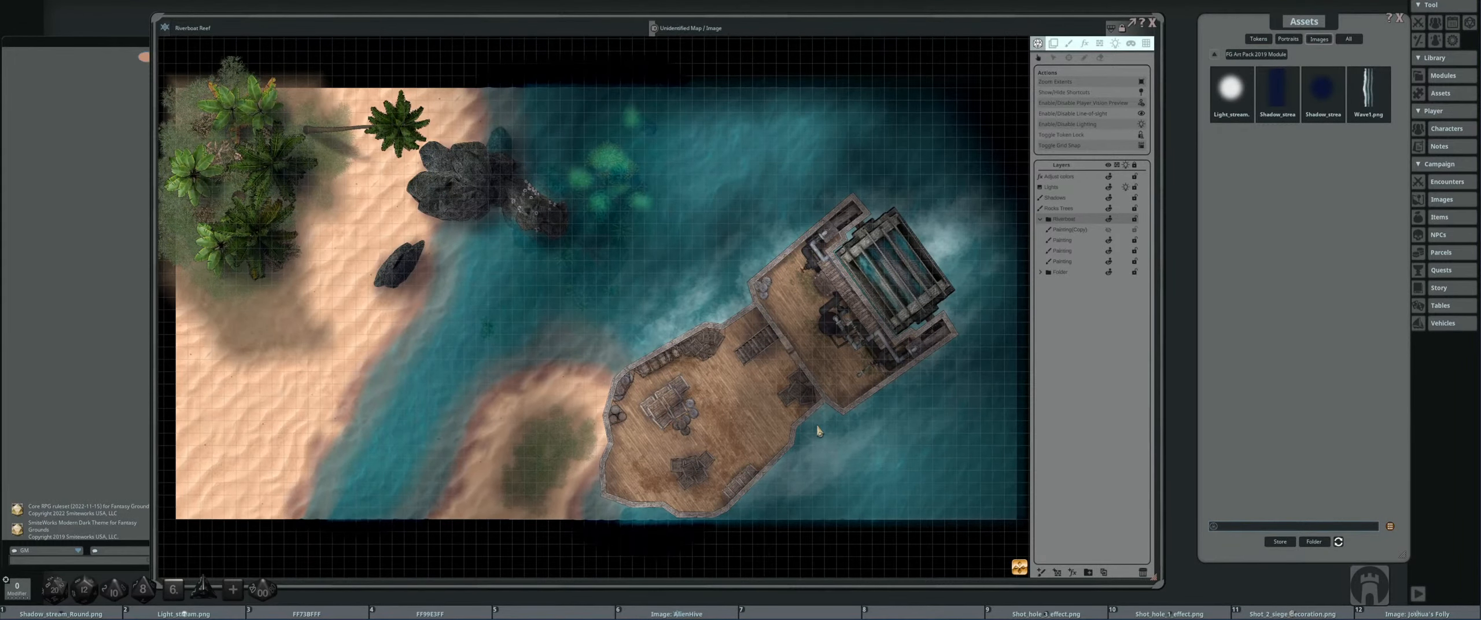